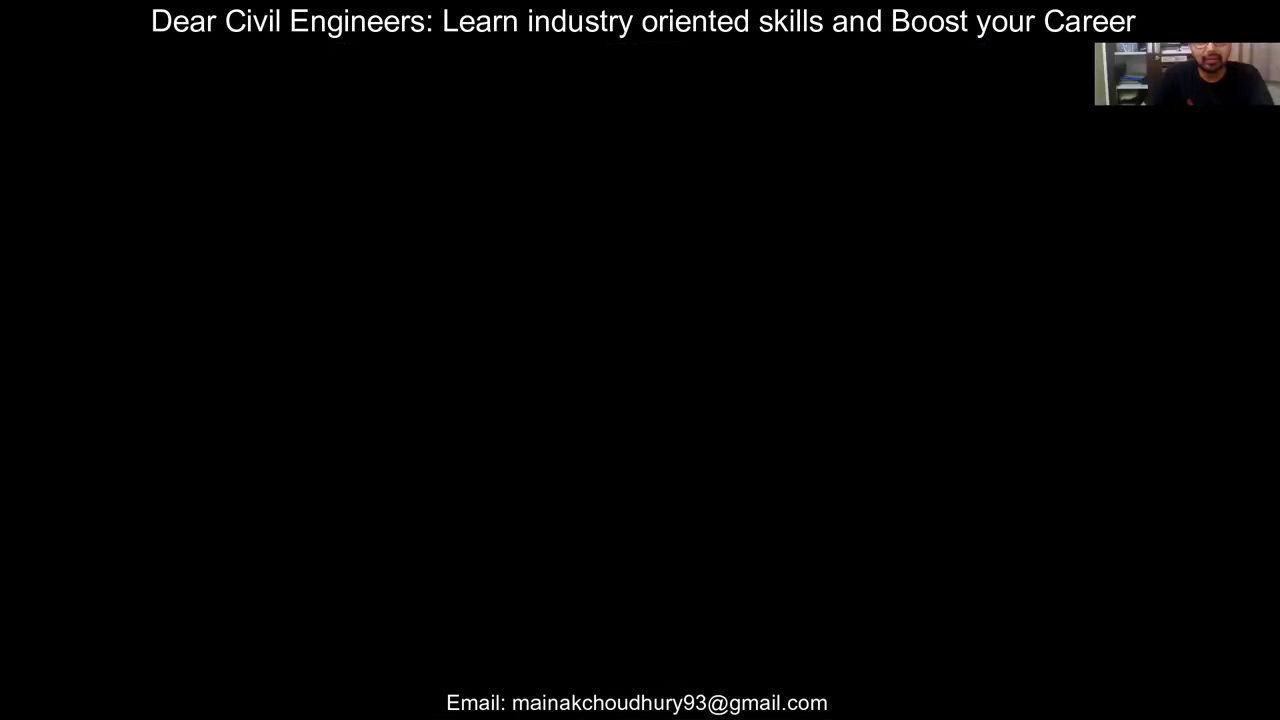
Step: Write "1. Simply supported" in a text box on the blank whiteboard
type("1.")
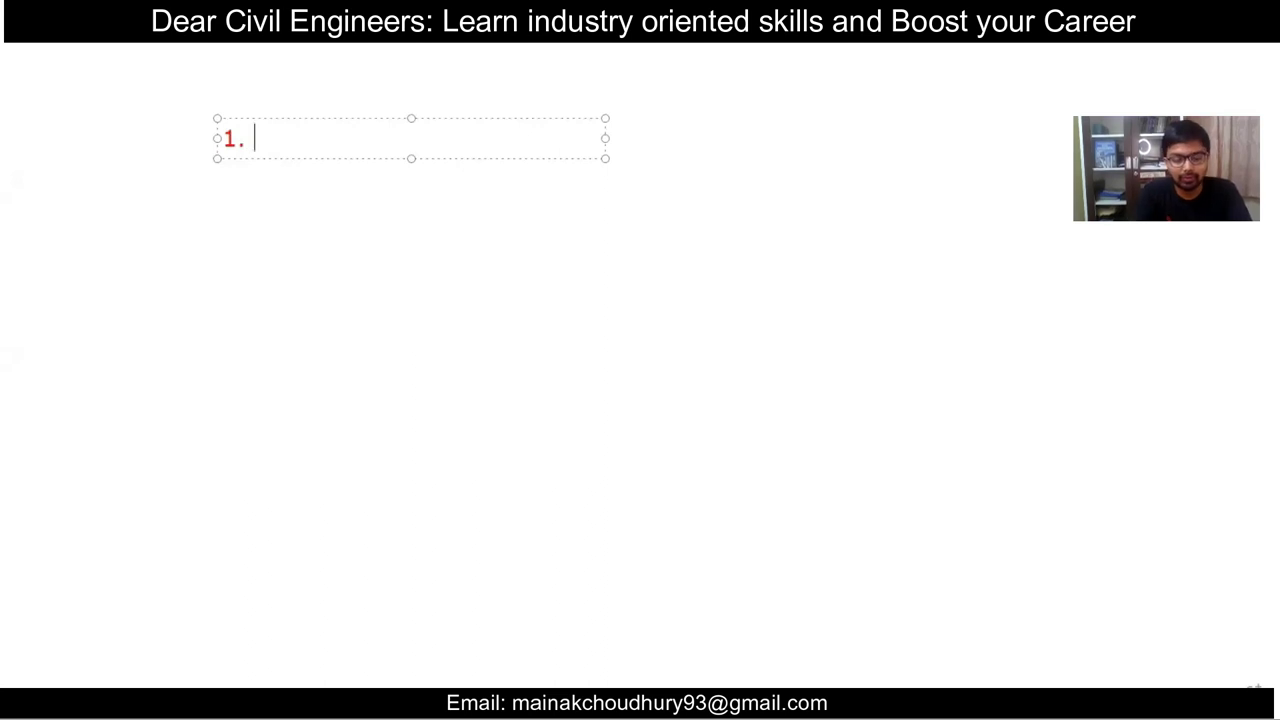
type(" Simp")
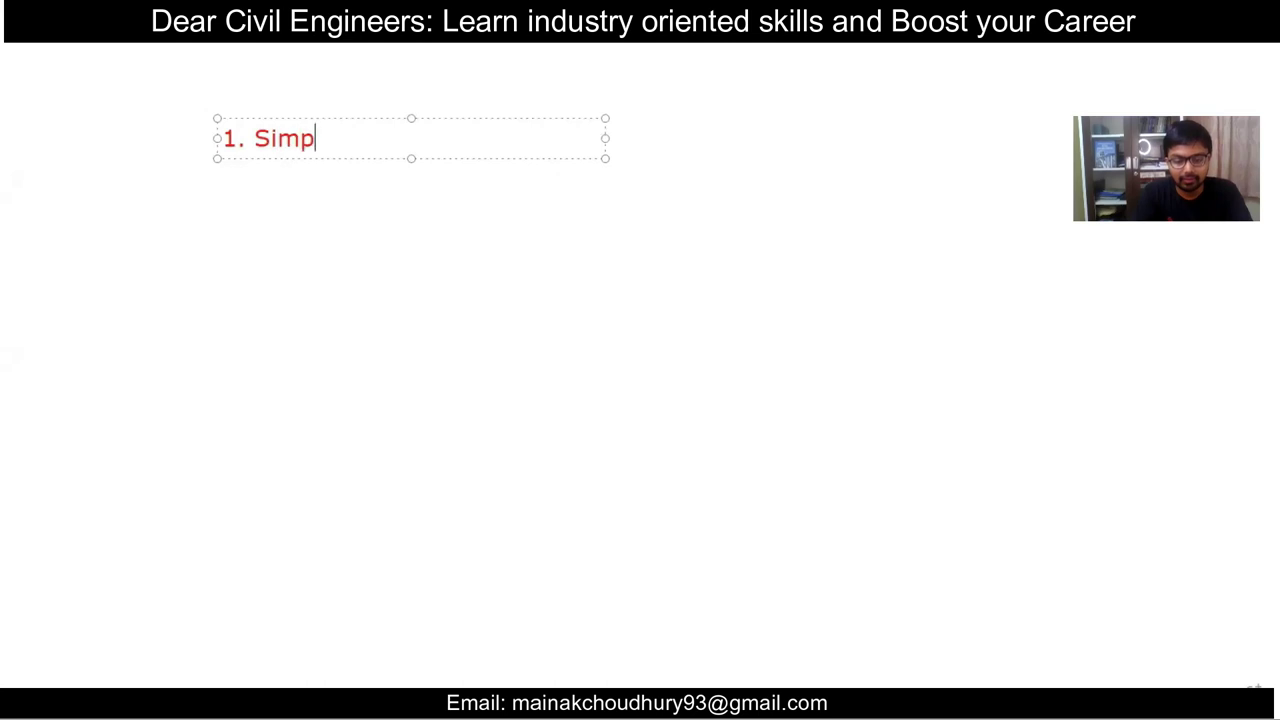
type("ly suppo")
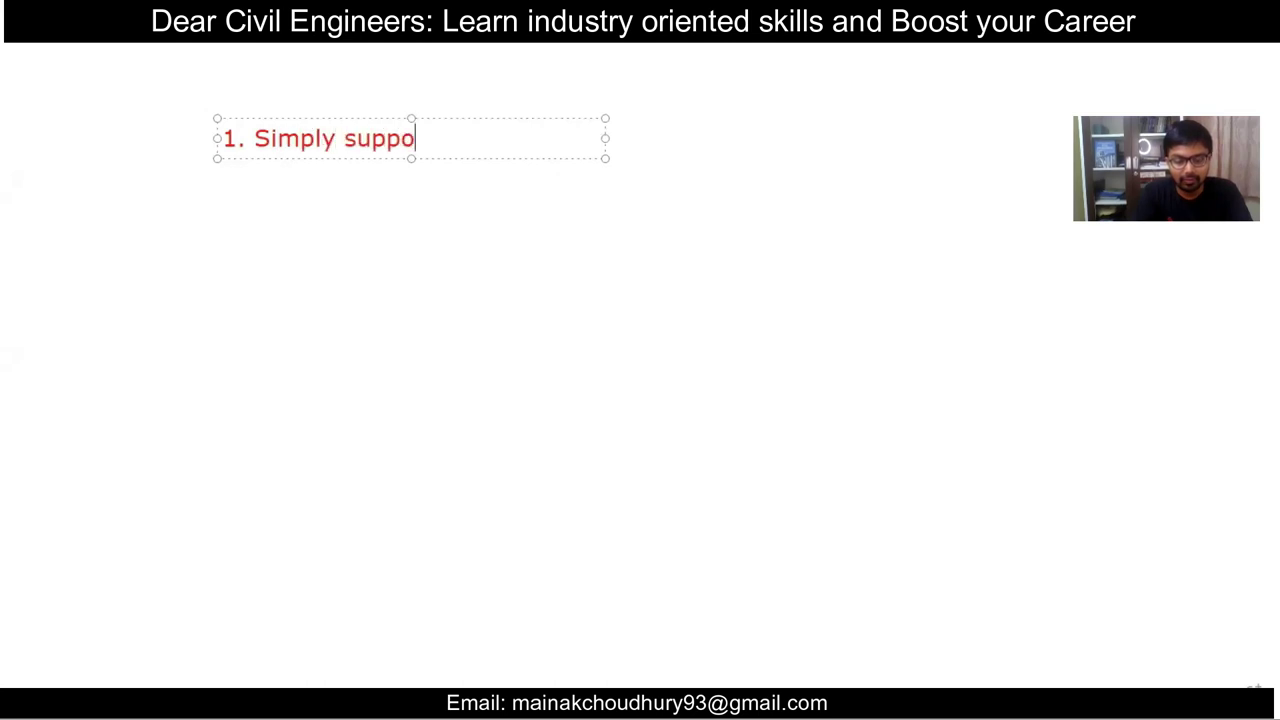
type("rted")
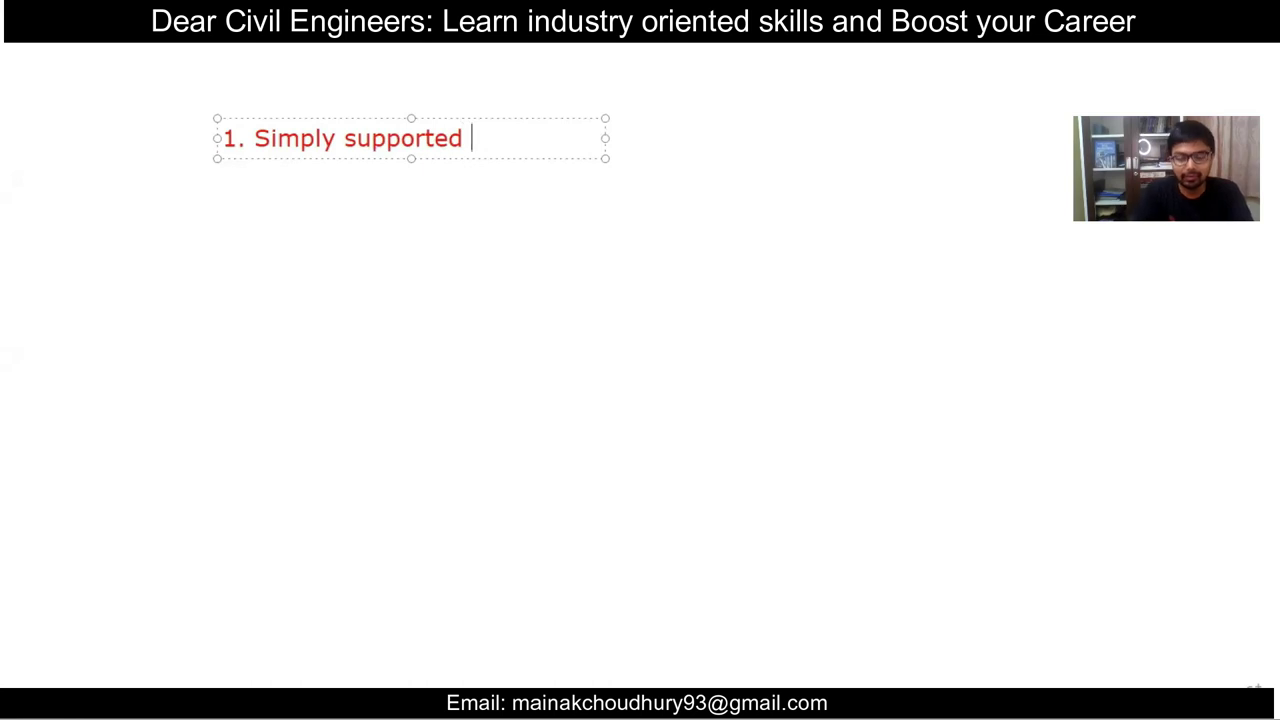
Step: Leave a gap below the first entry and add the heading "Field" with the item "1. Continous"
key("Return")
key("Return")
type("Field")
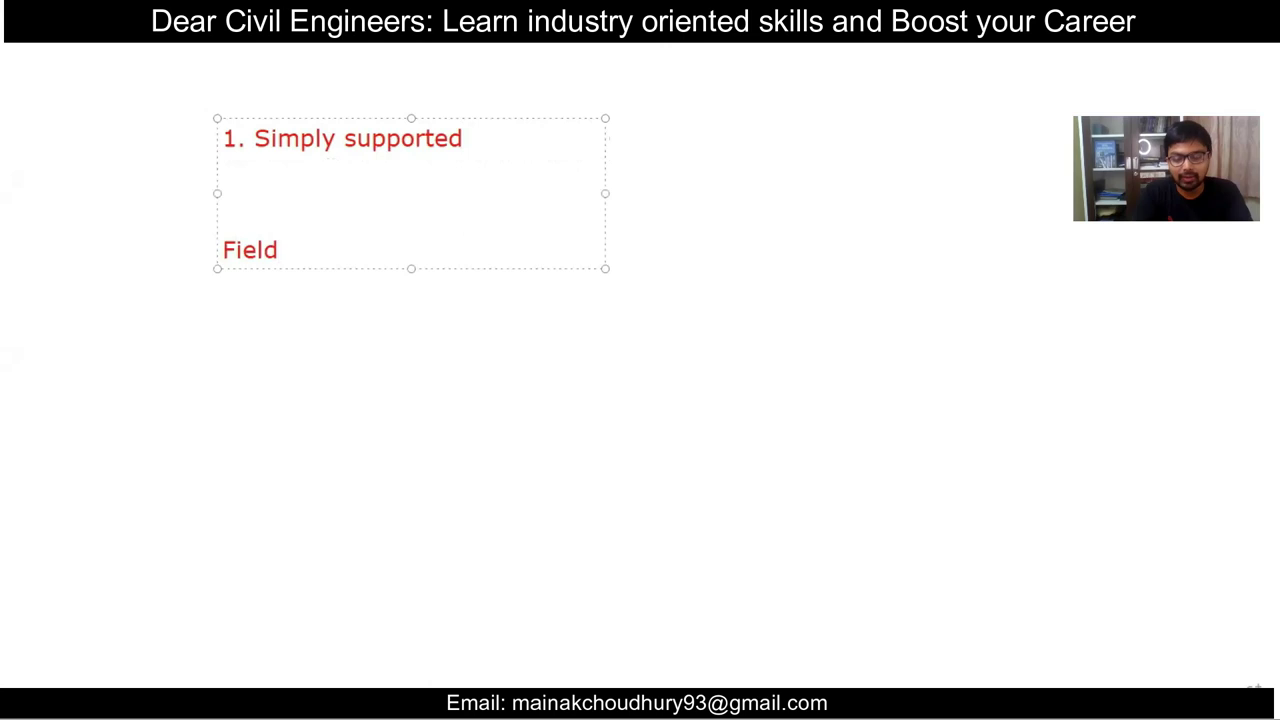
key("Return")
type("1.")
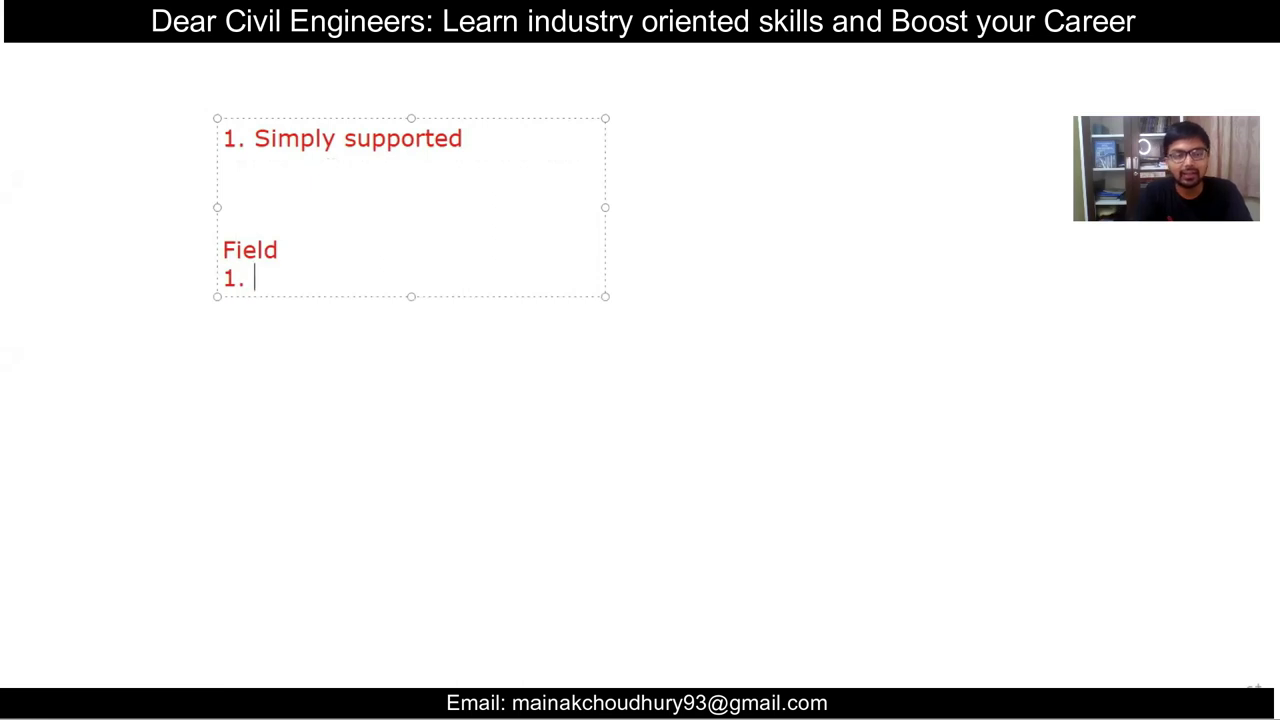
type("Co")
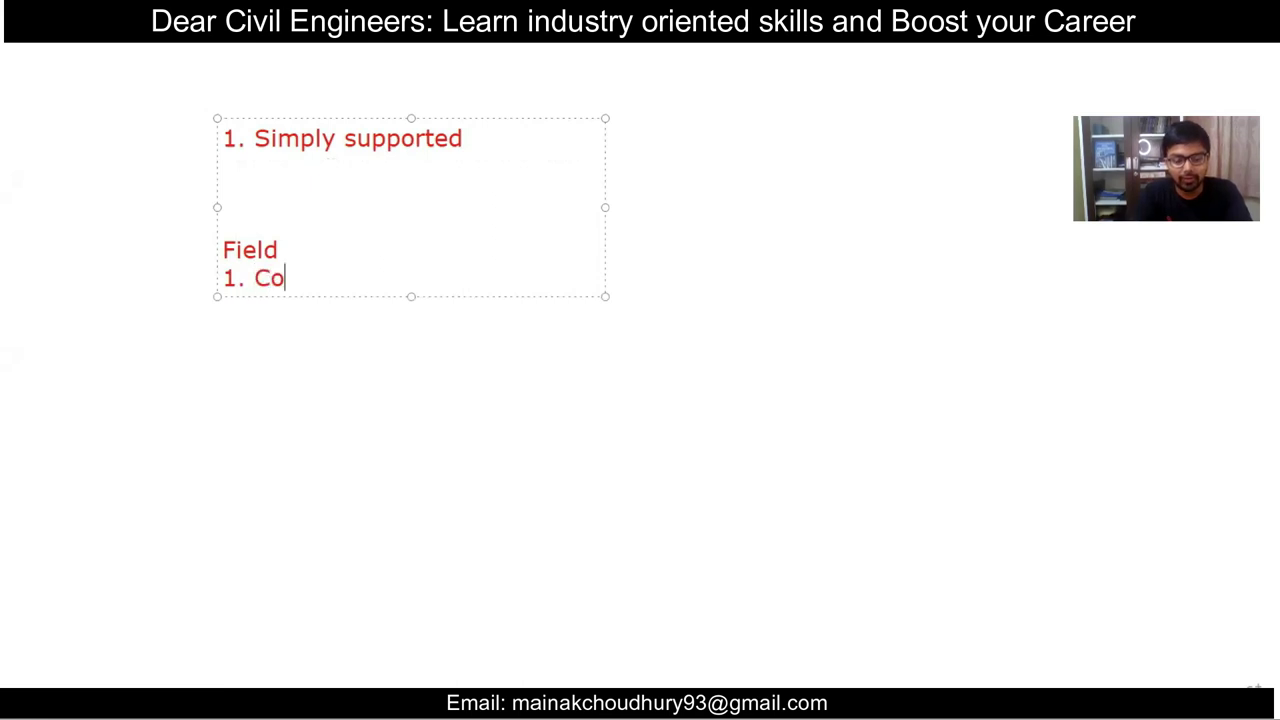
type("ntinous")
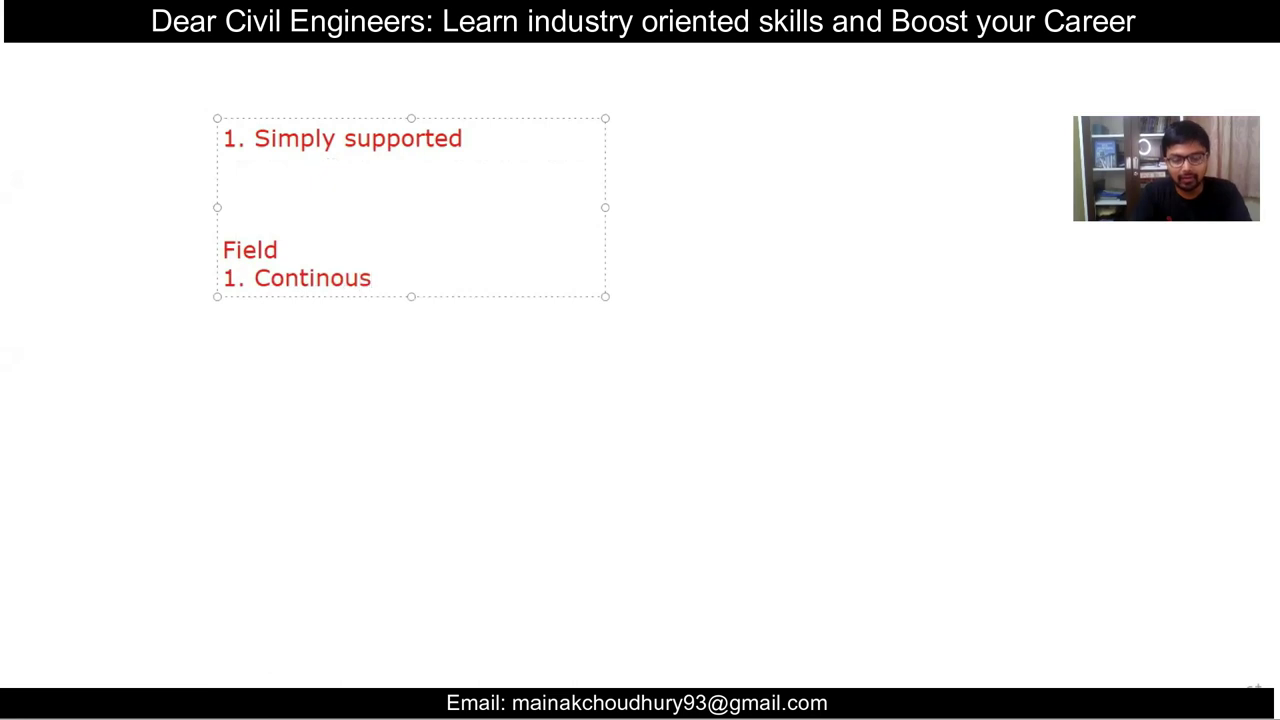
Step: Continue the Field list with the items "2. Fixed" and "3. Cantilever"
key("Return")
type("2. ")
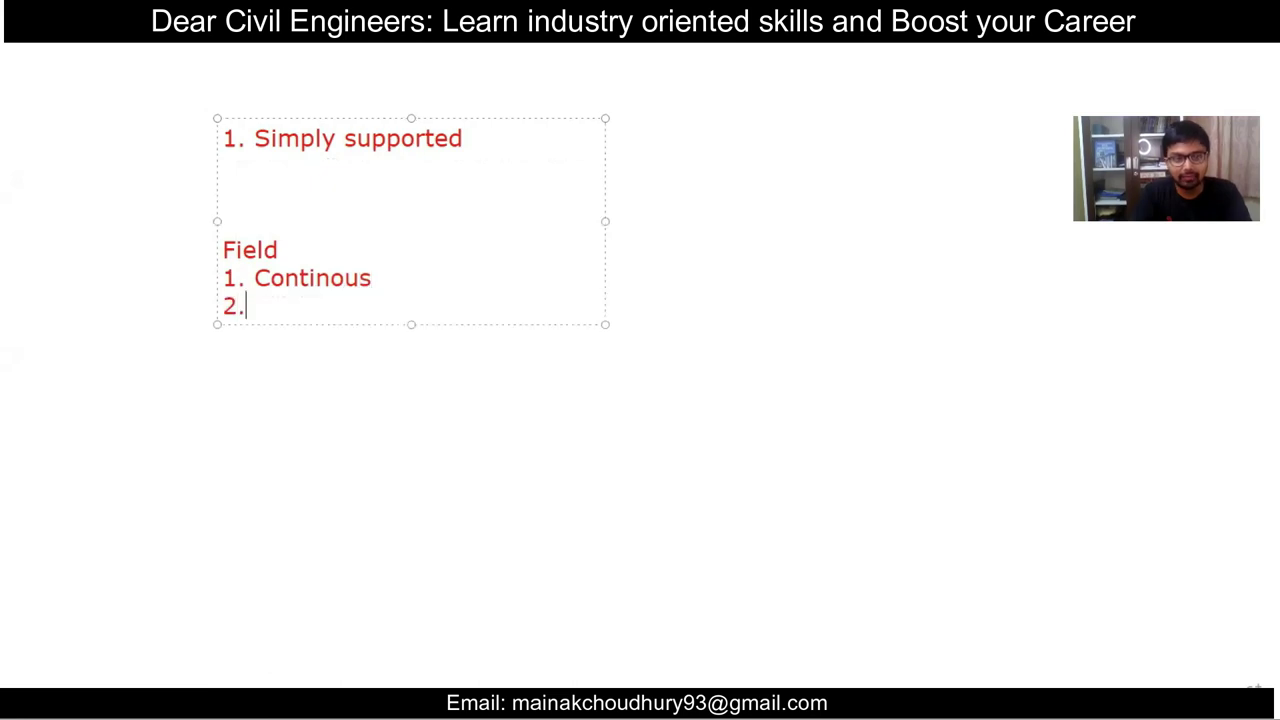
type("Fix")
type("ed")
type(". ")
type("Cant")
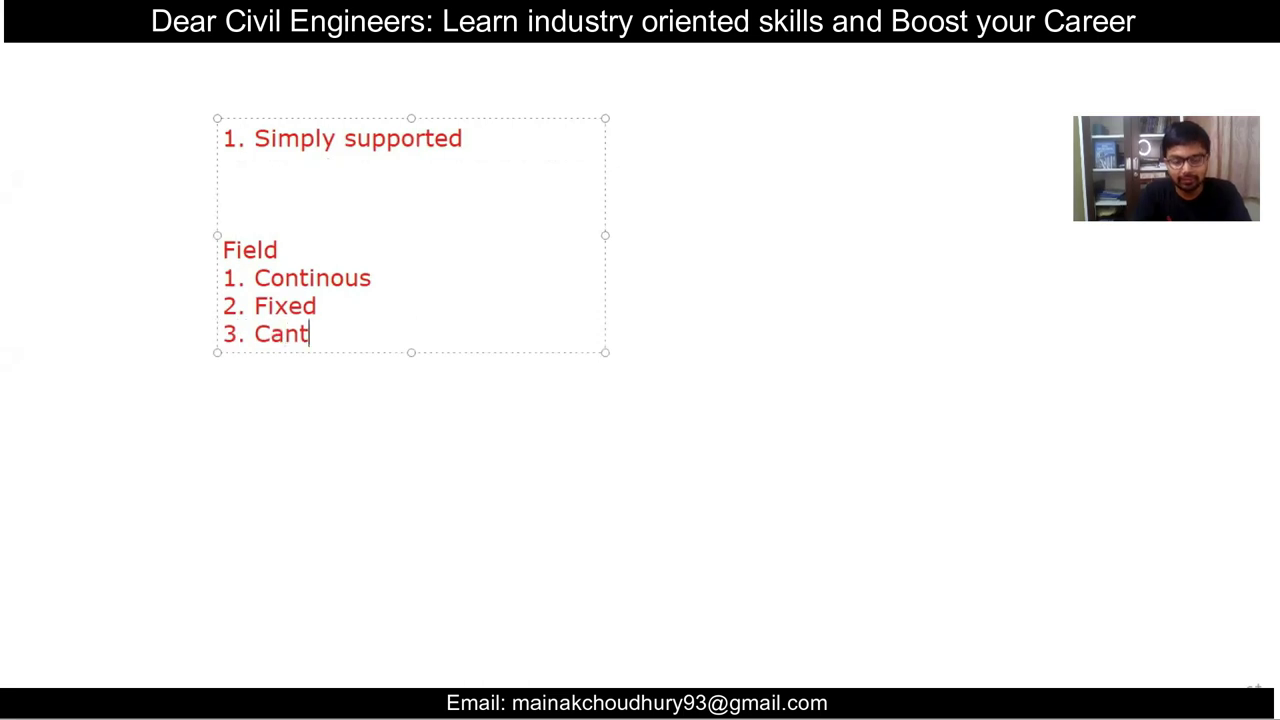
type("ilever")
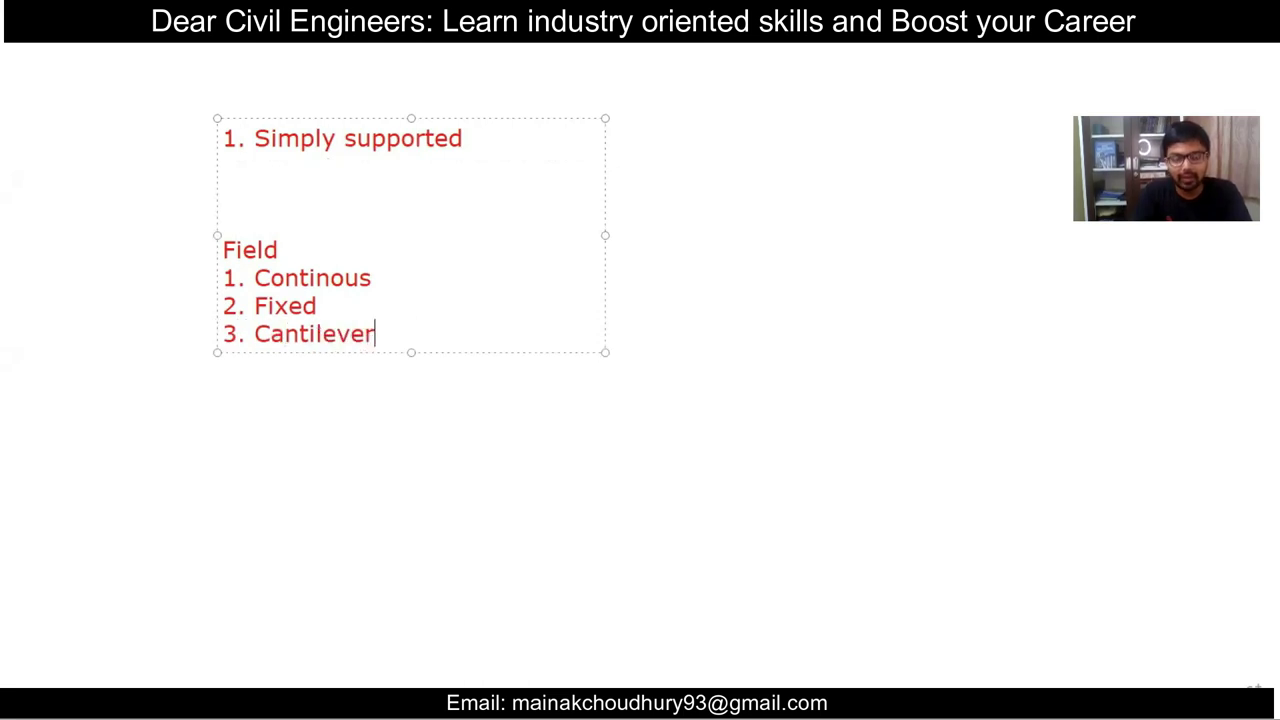
Step: Add "4. Simply Supported (Rare)" after a blank line in the Field list and move the text box towards the board's upper-left corner
key("Return")
key("Return")
type("4")
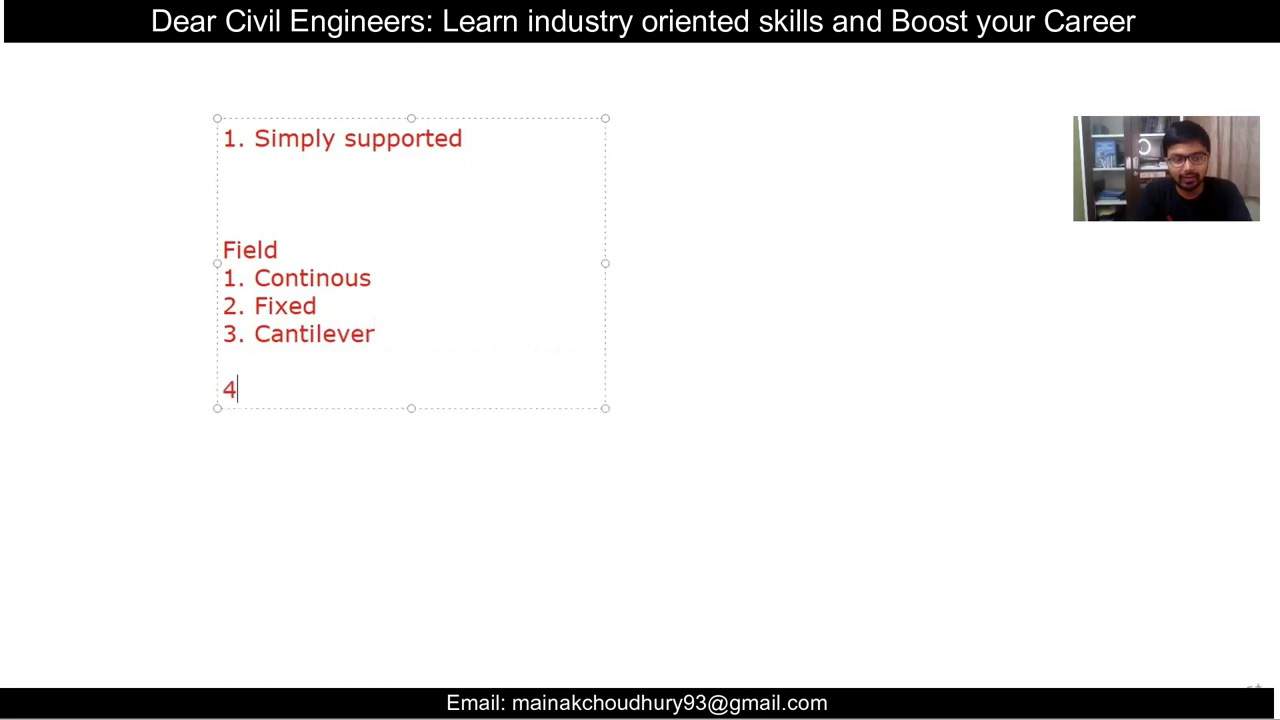
type(". Si")
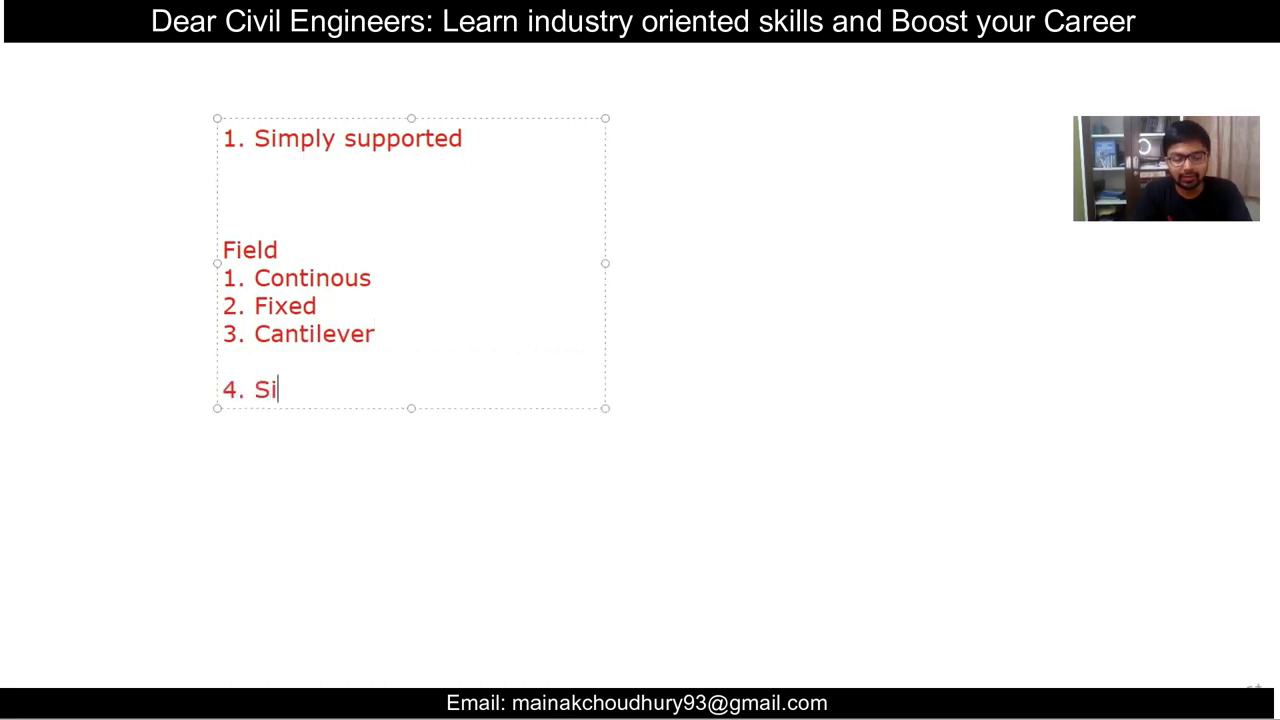
type("mply Supported")
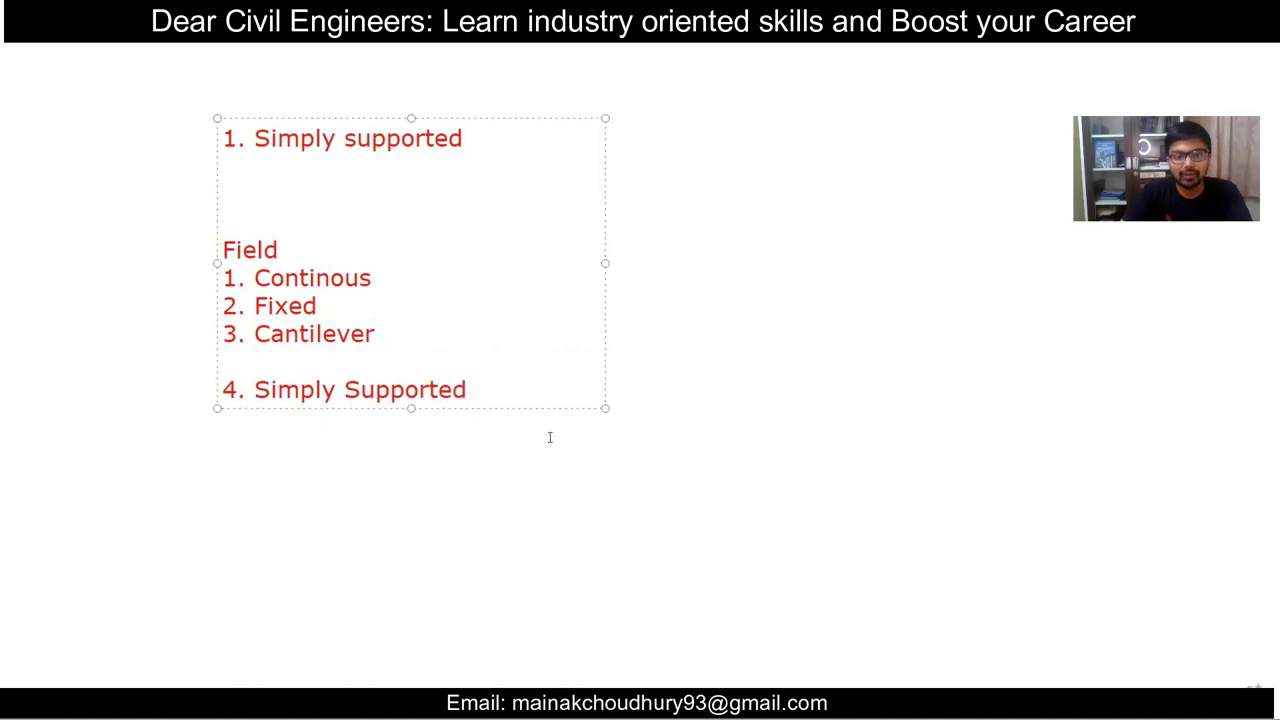
left_click_drag(553, 401, 395, 372)
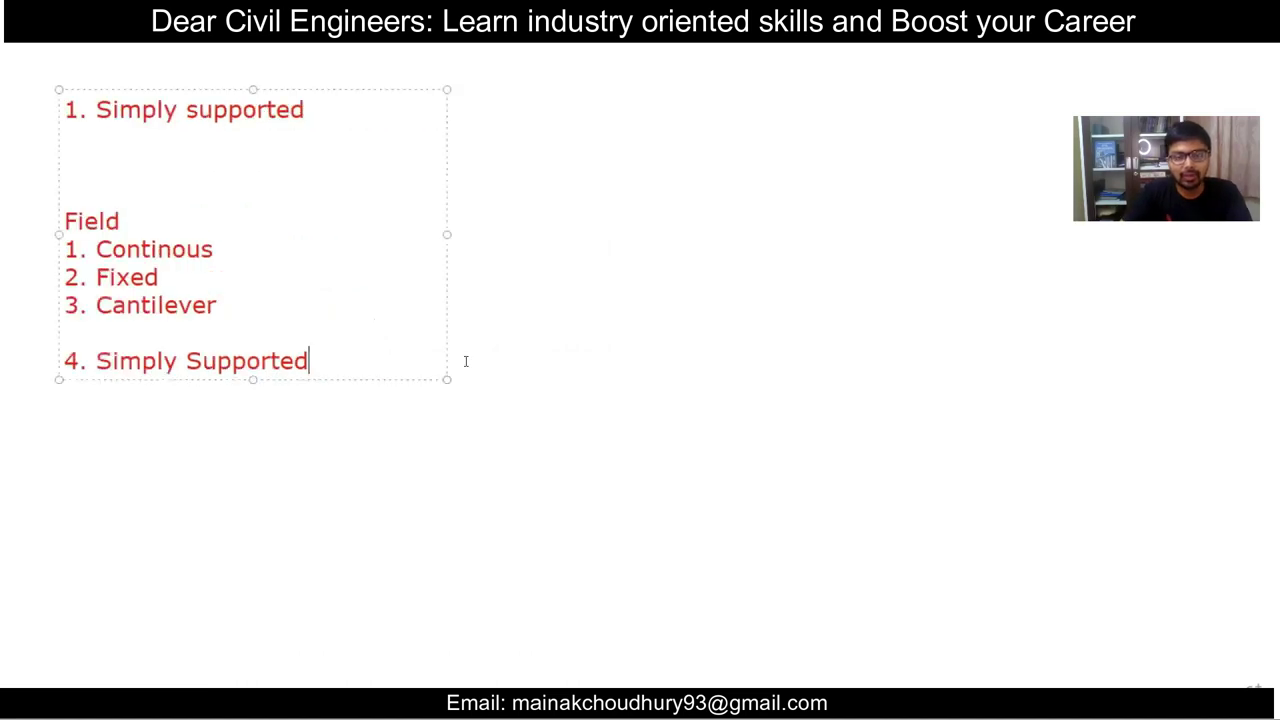
type("(")
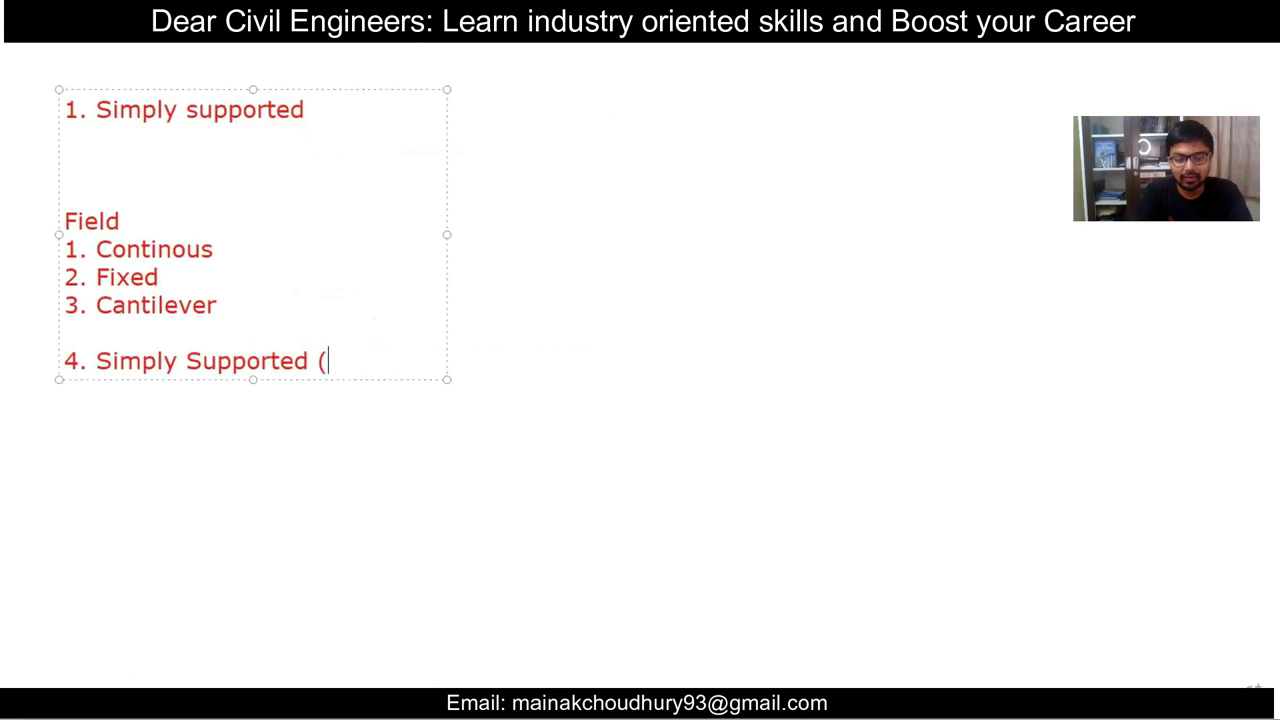
type("Rare)")
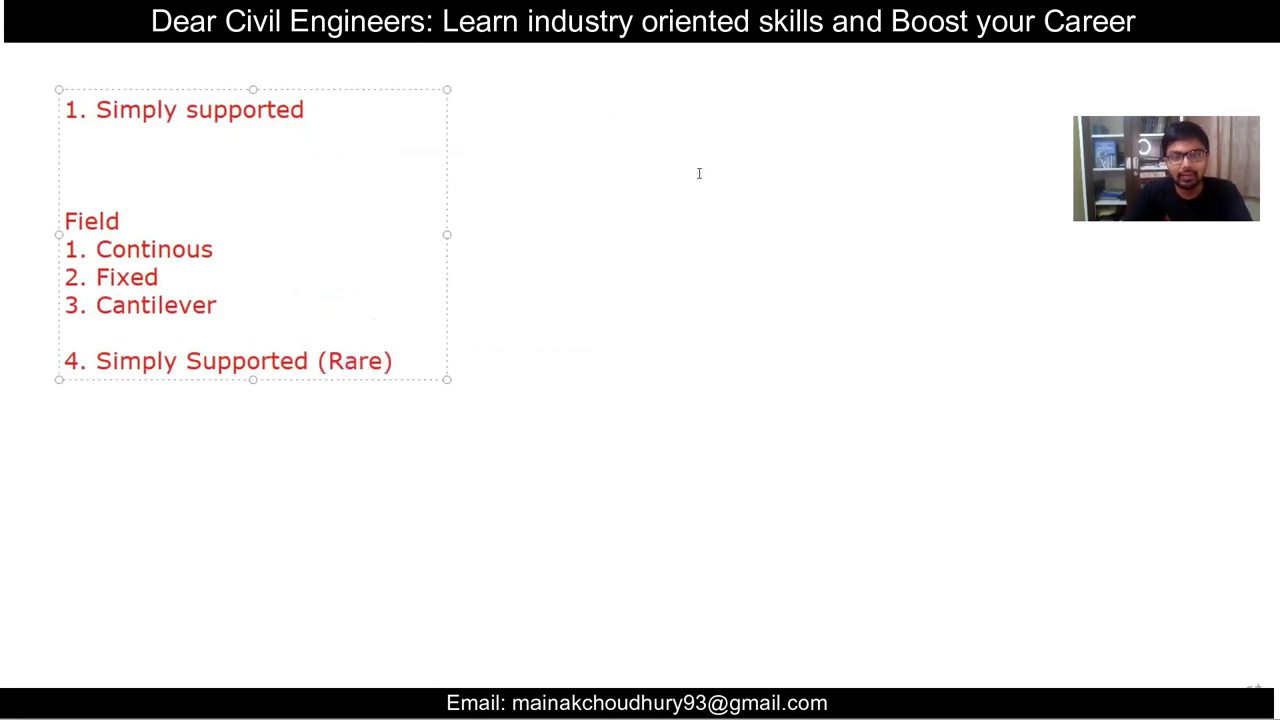
Step: Create a second note beside the list with the heading "Design" and the line "Grade of steel : Fe 415"
left_click(588, 150)
type("Design")
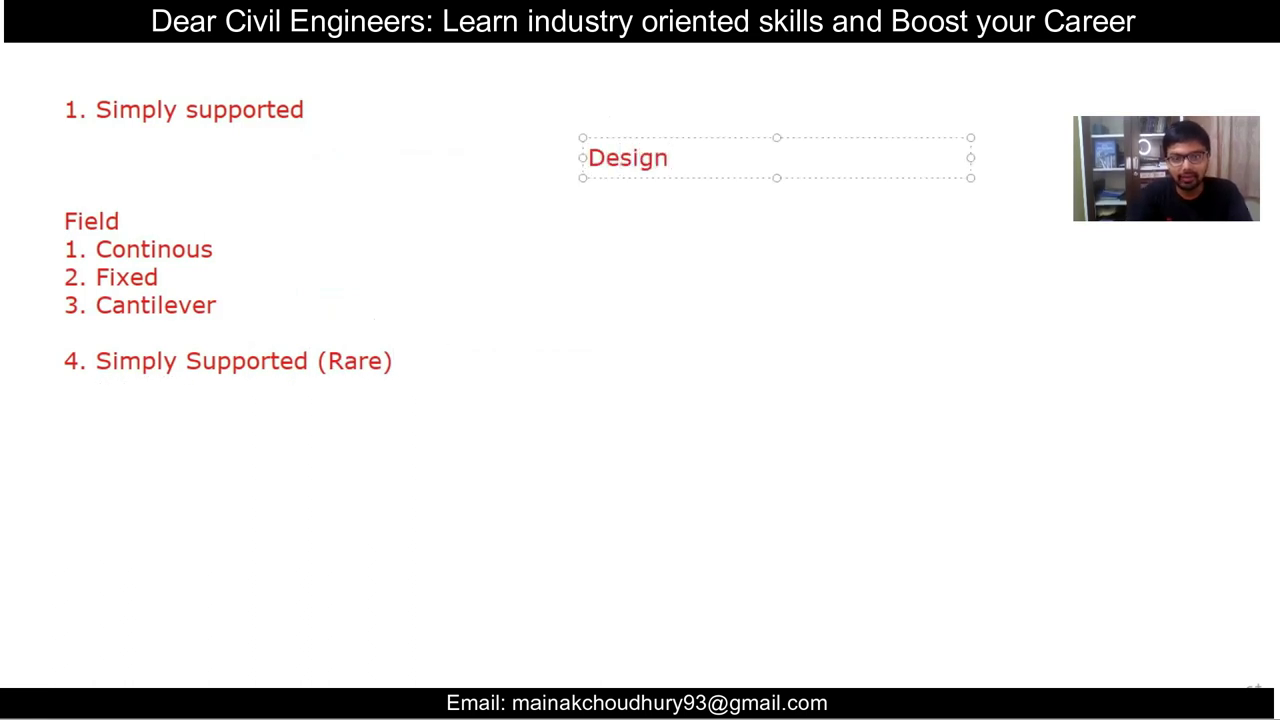
key("Return")
key("Return")
type("Gra")
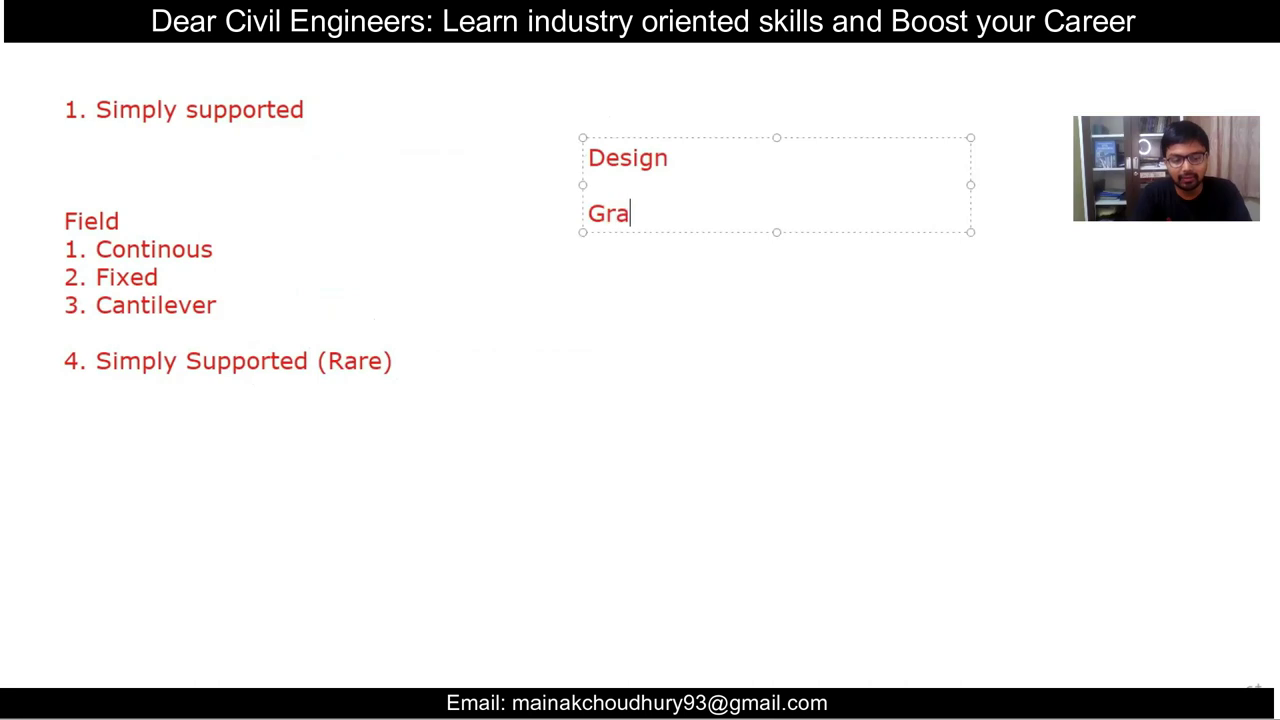
type("de of s")
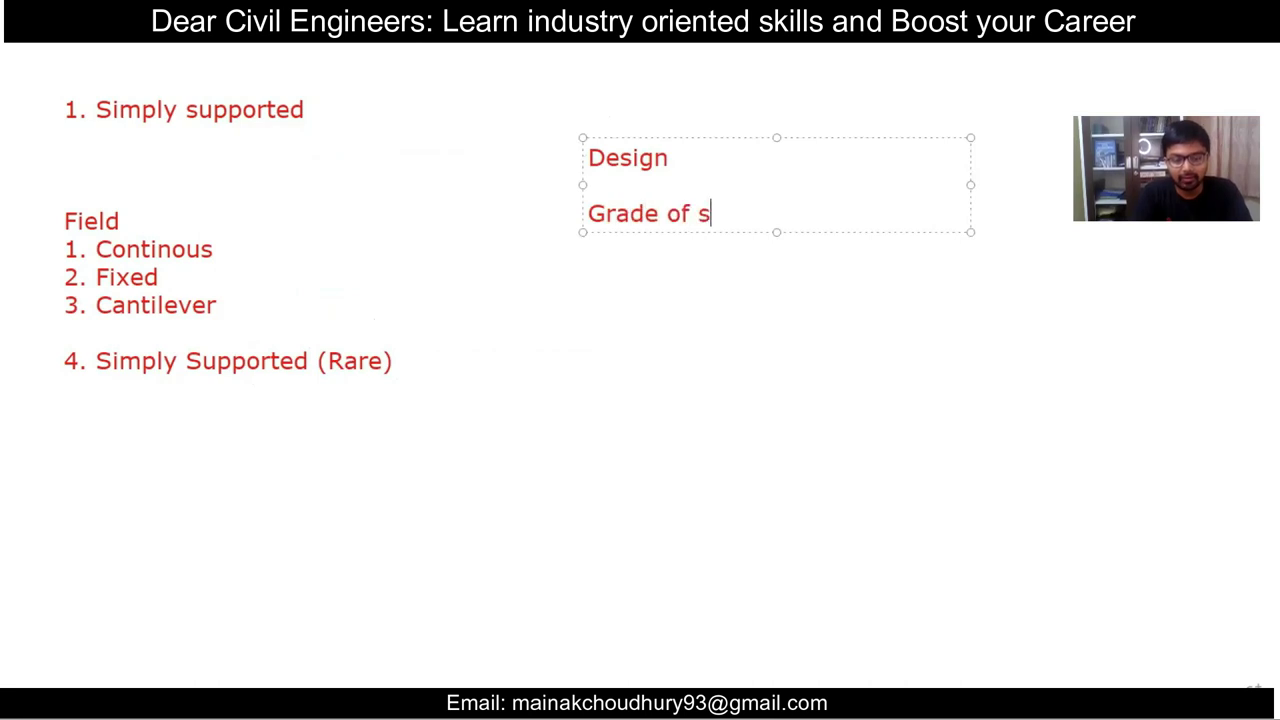
type("teel")
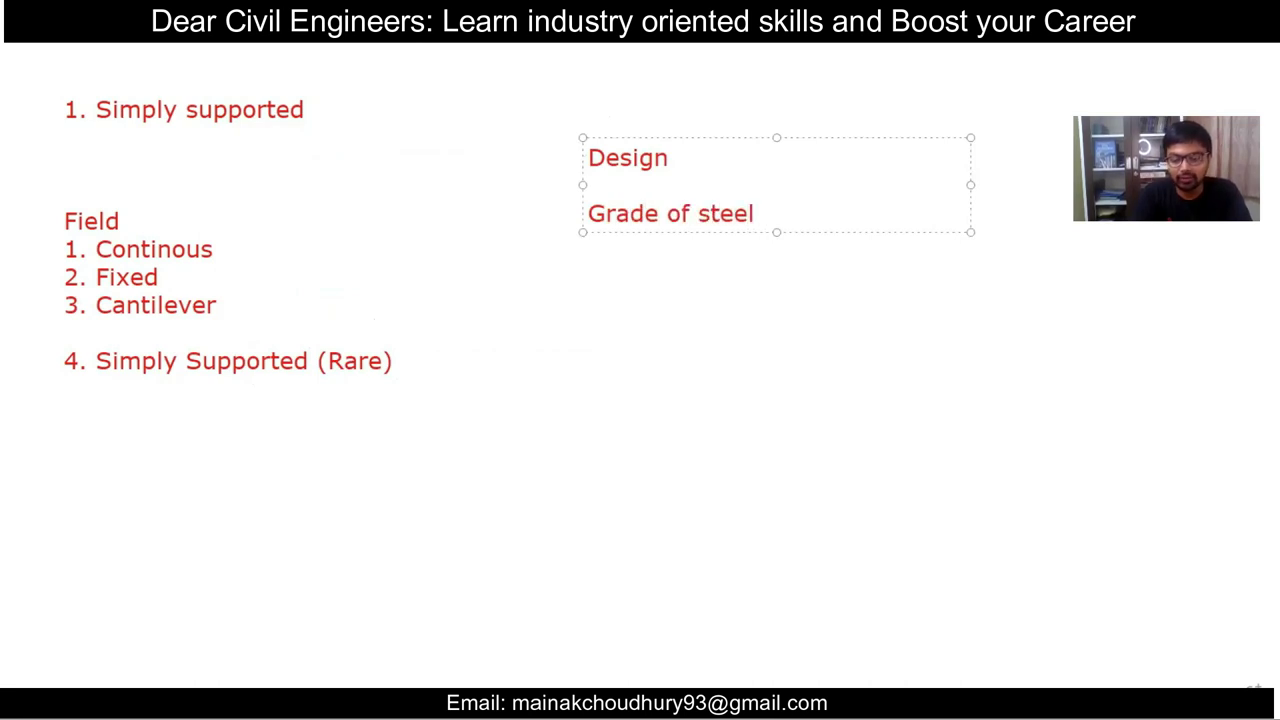
type(" : F")
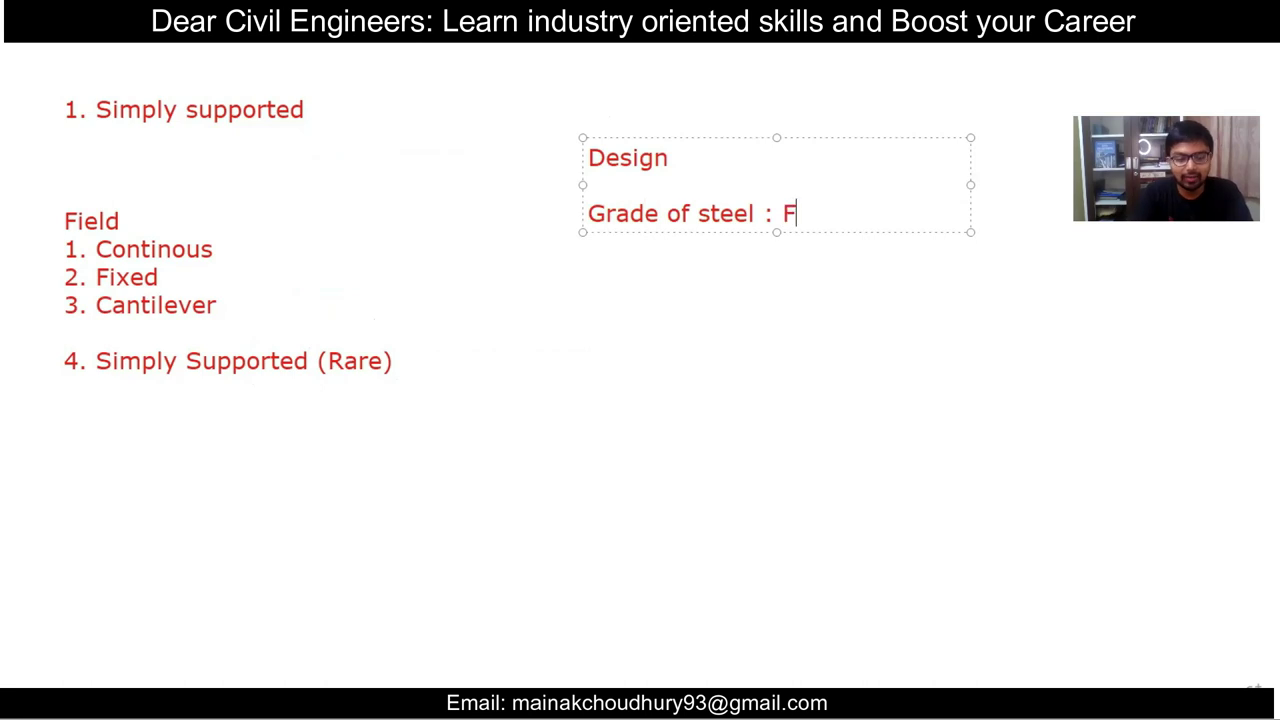
type("e 415")
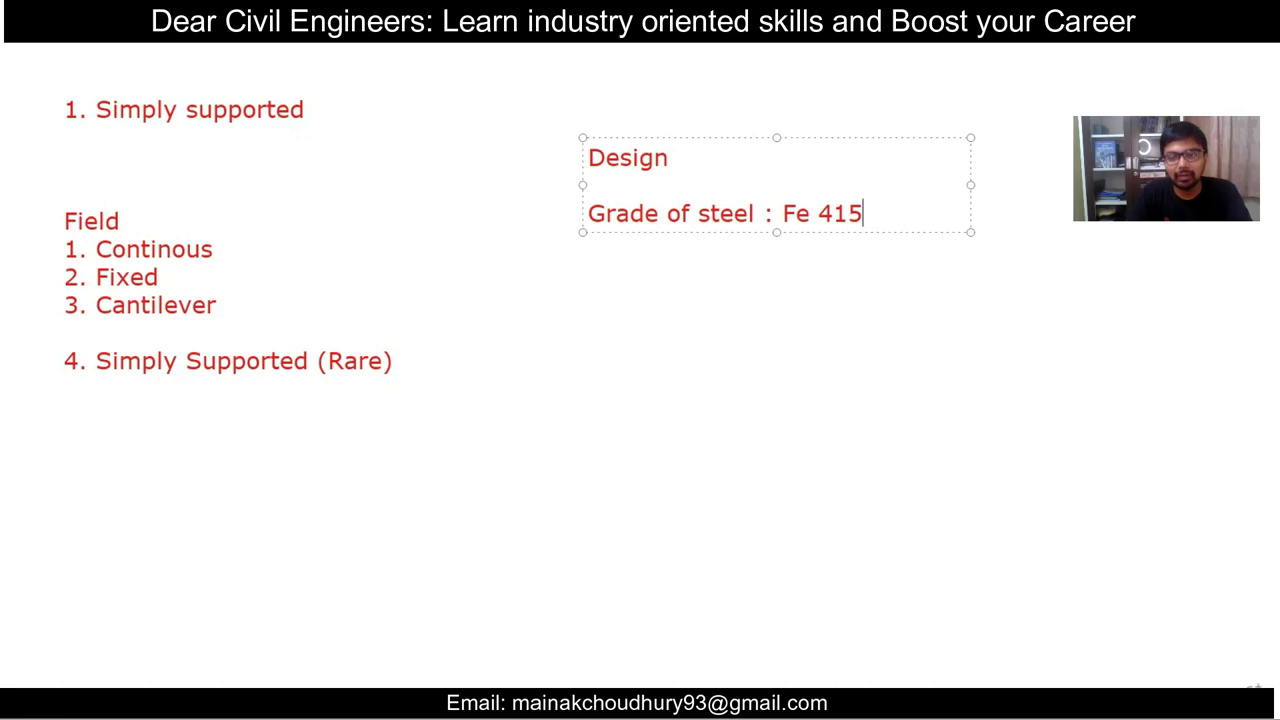
Step: Add the line "Fe 500, Fe 550, Fe 600" to the Design note and shift the note slightly up and to the right
key("Return")
key("Return")
type("Fe ")
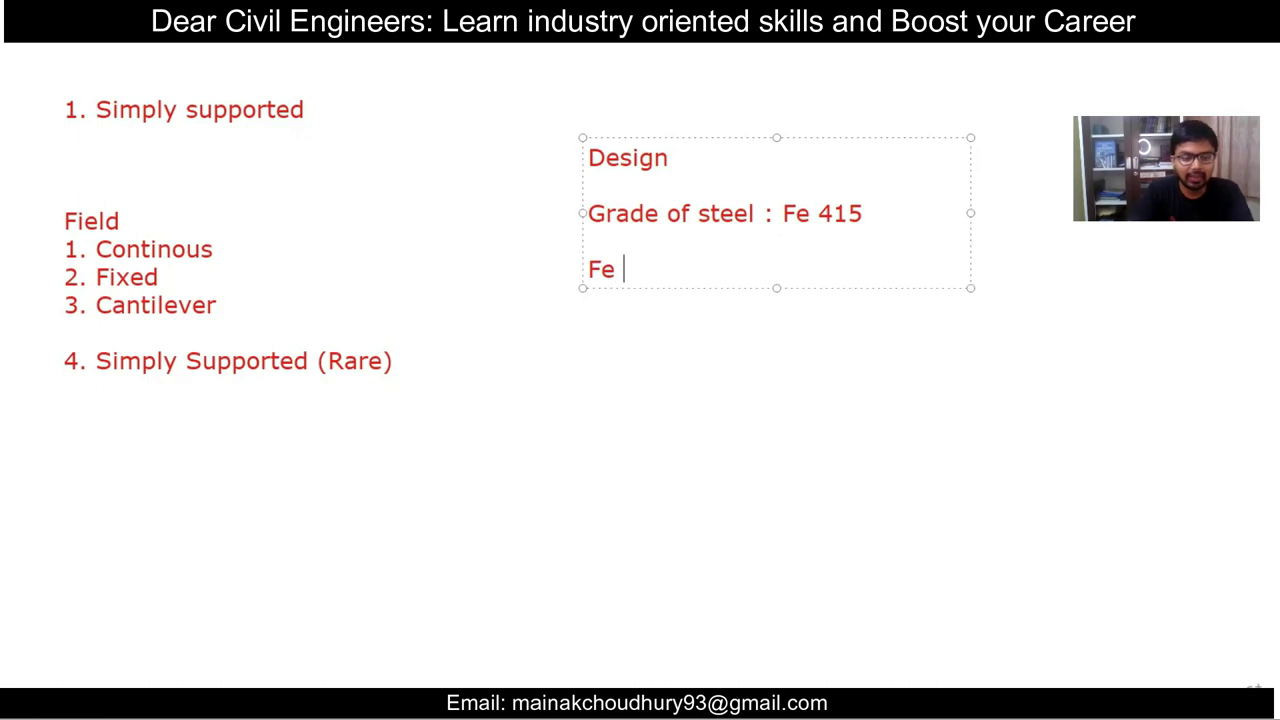
type("500, F")
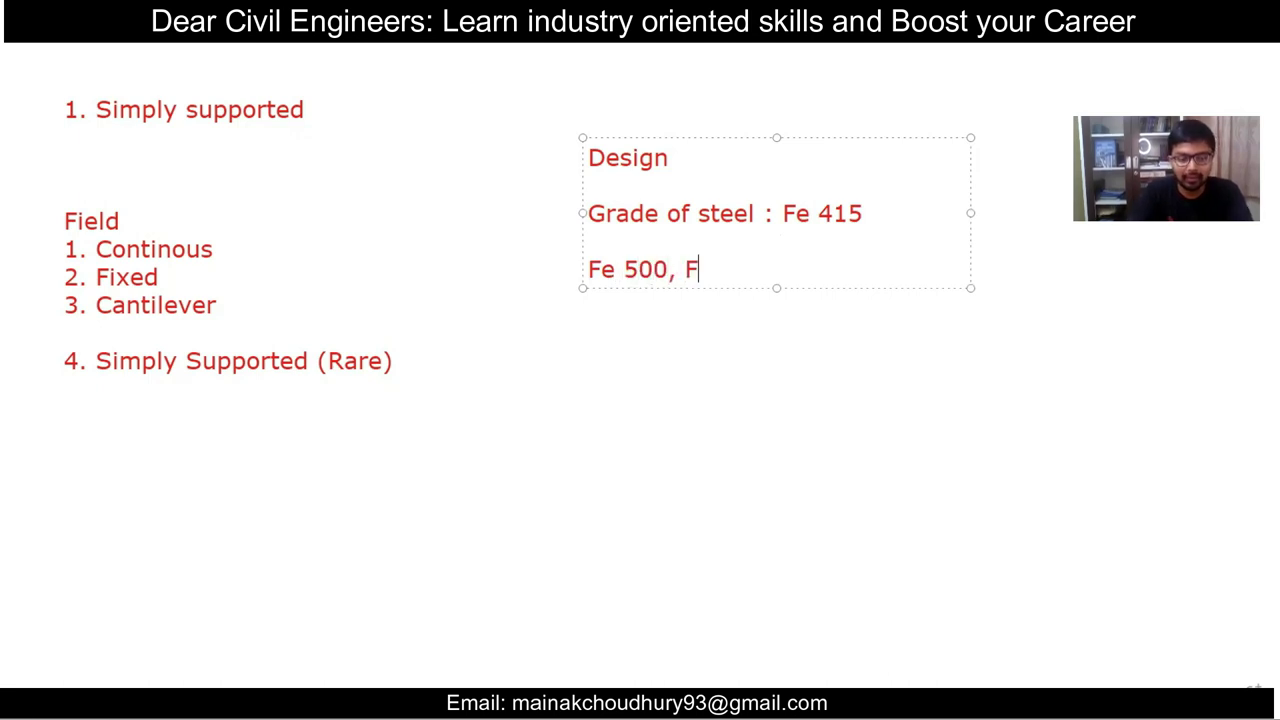
type("e 550.")
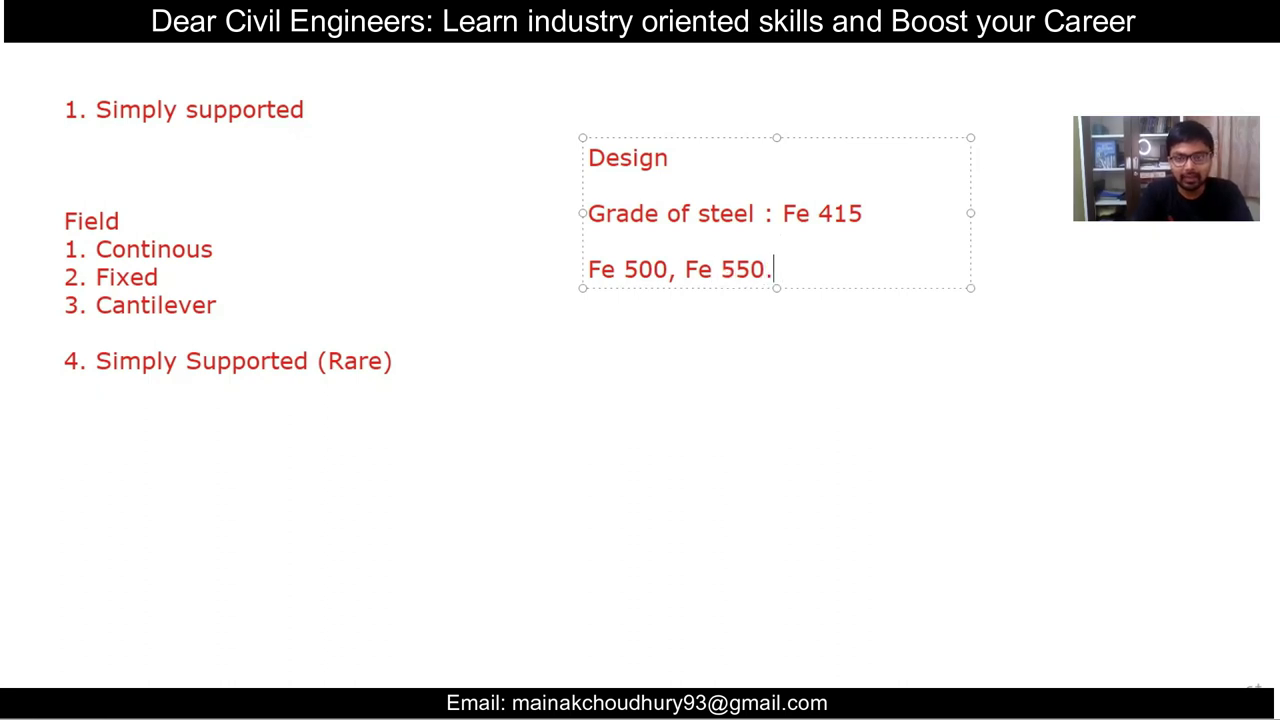
key("BackSpace")
type(", Fe 600")
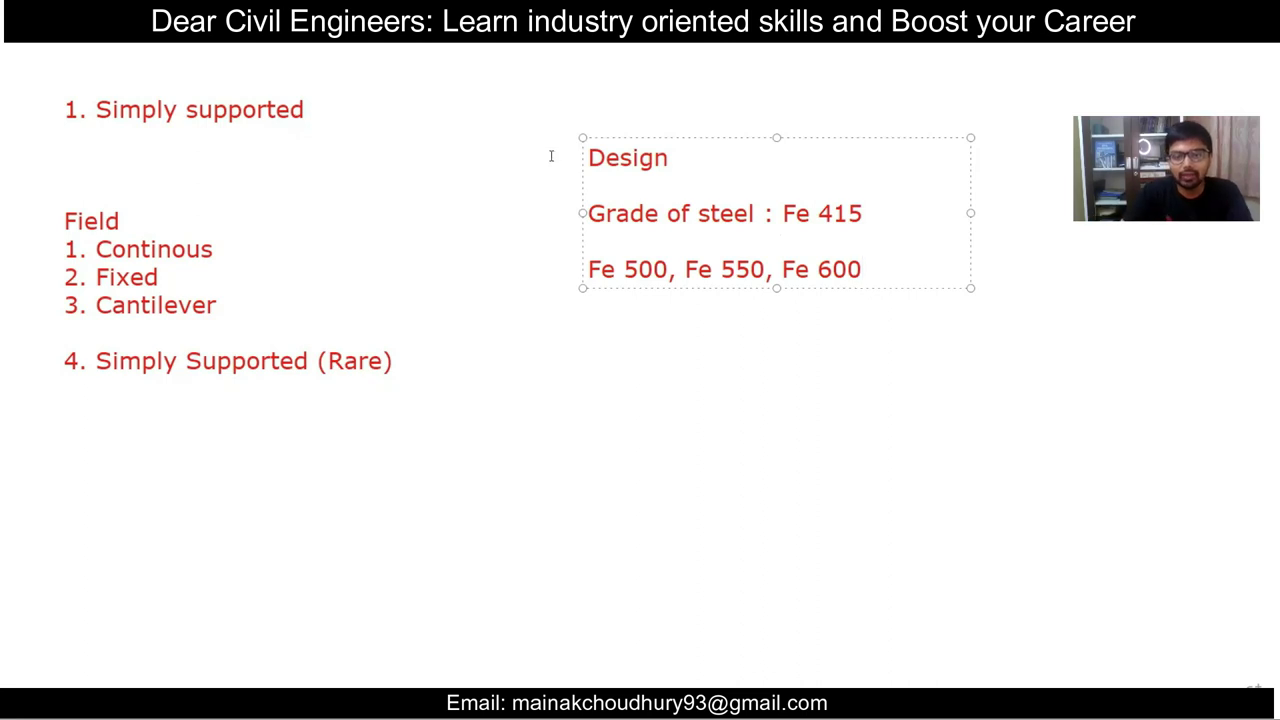
left_click_drag(668, 269, 580, 285)
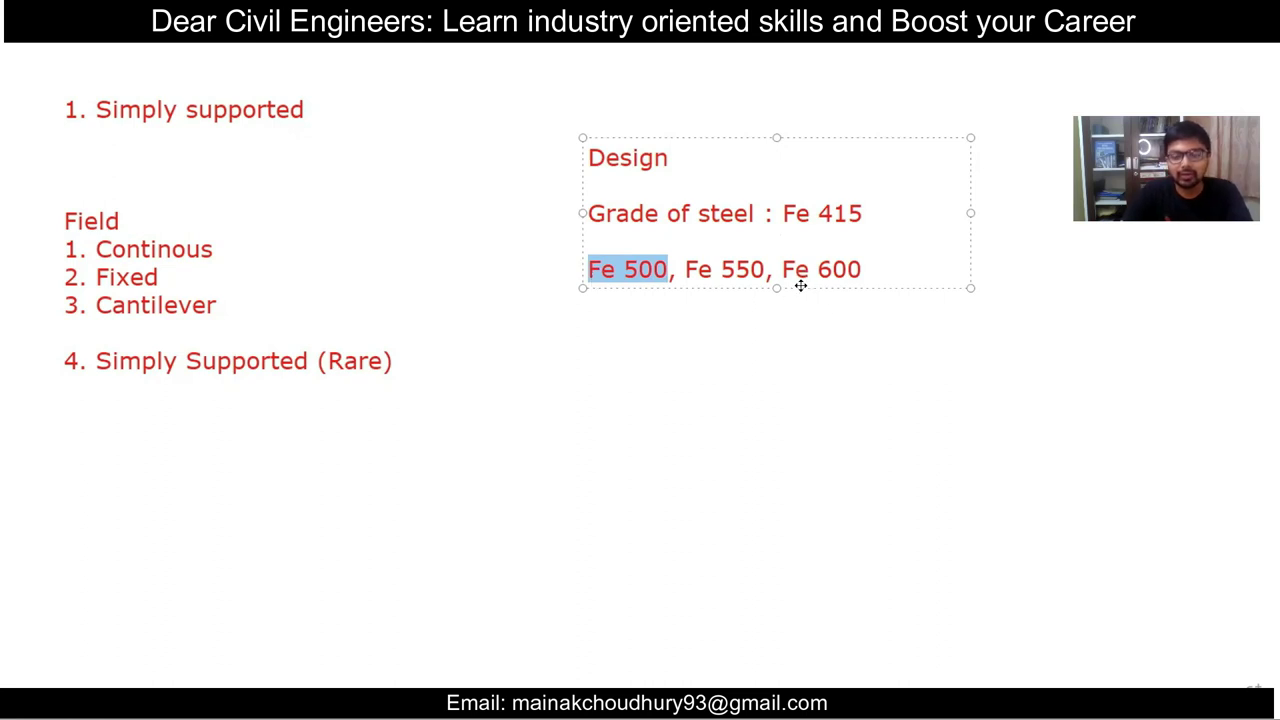
left_click_drag(818, 268, 835, 250)
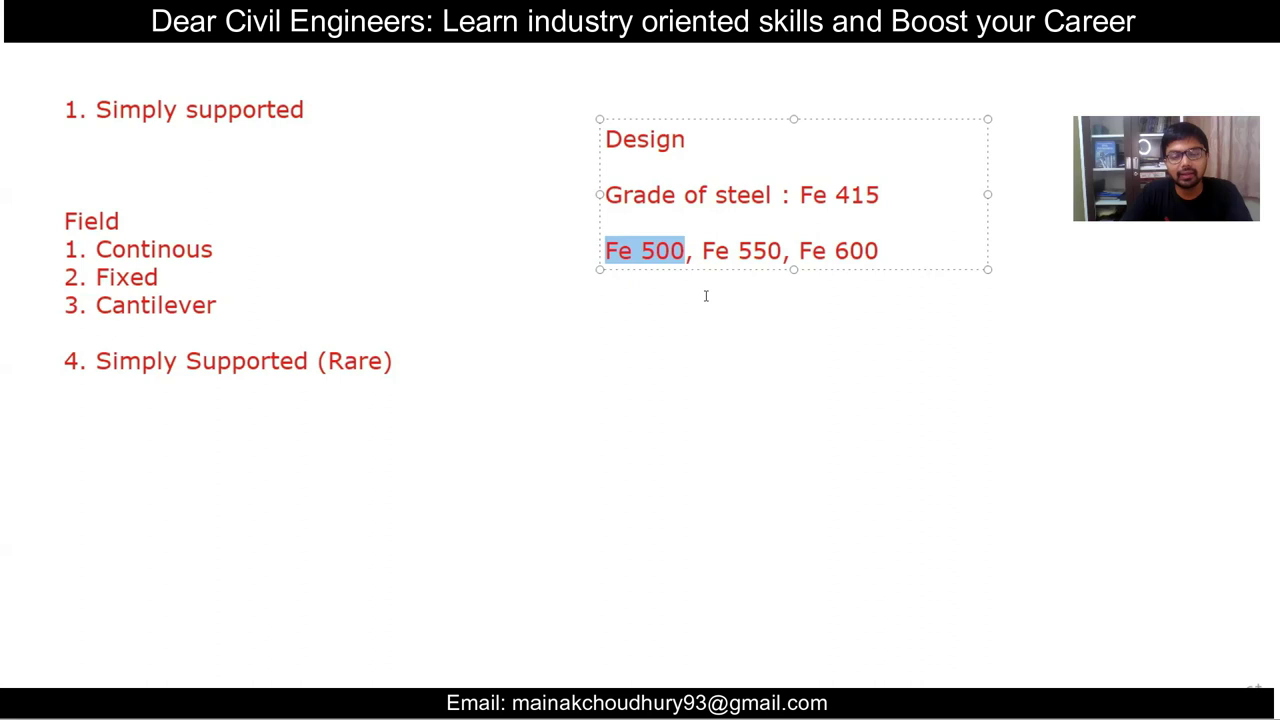
Step: Start a third note headed "Theory" below the Design note
left_click(547, 336)
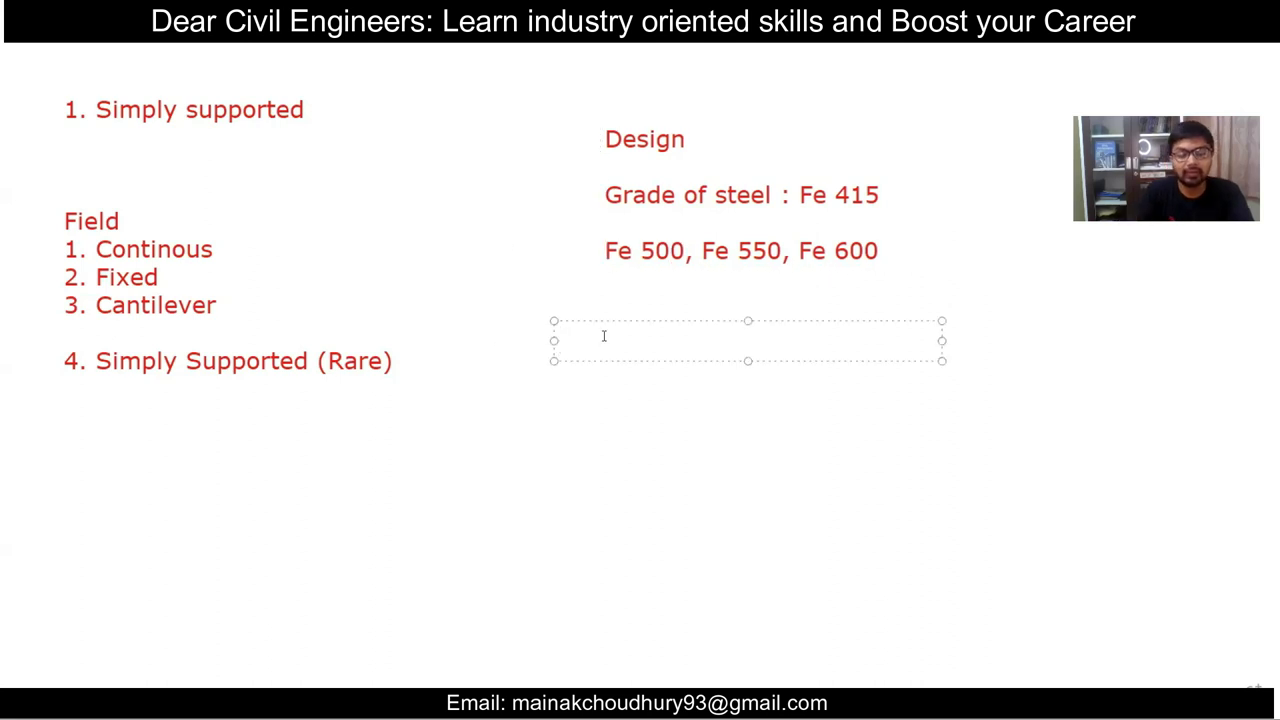
type("Theory")
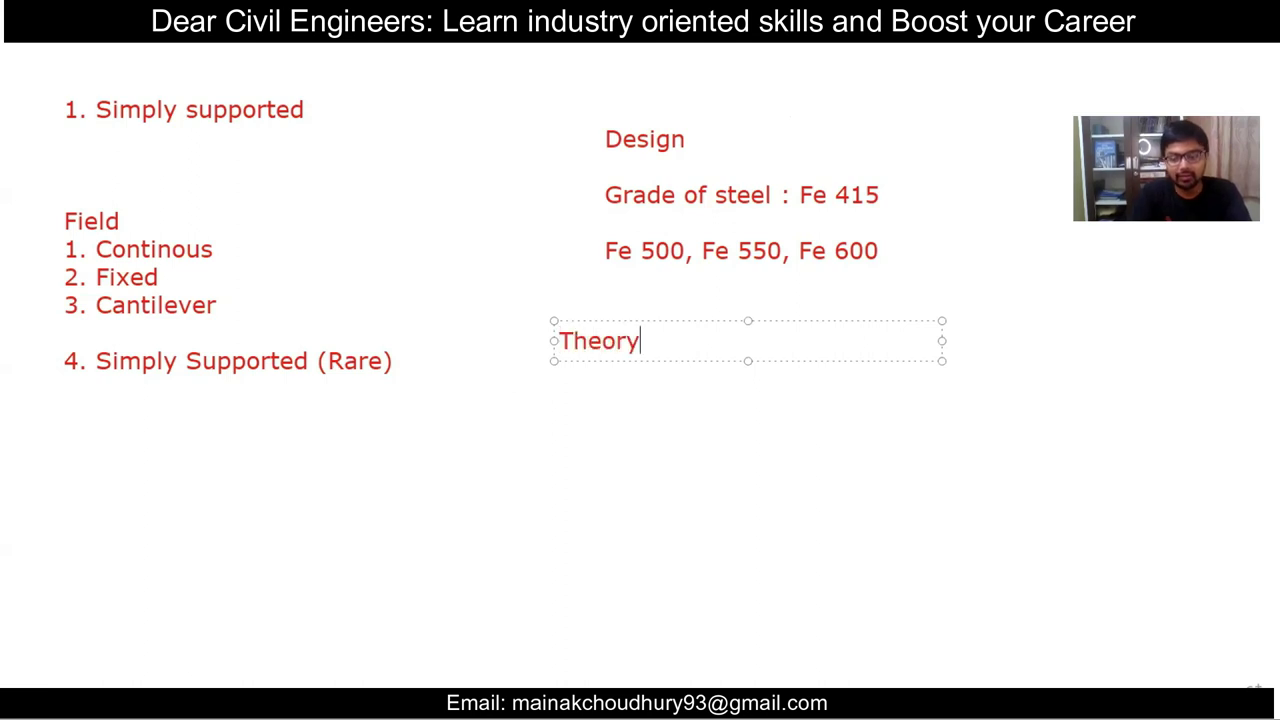
key("Return")
type("Dead")
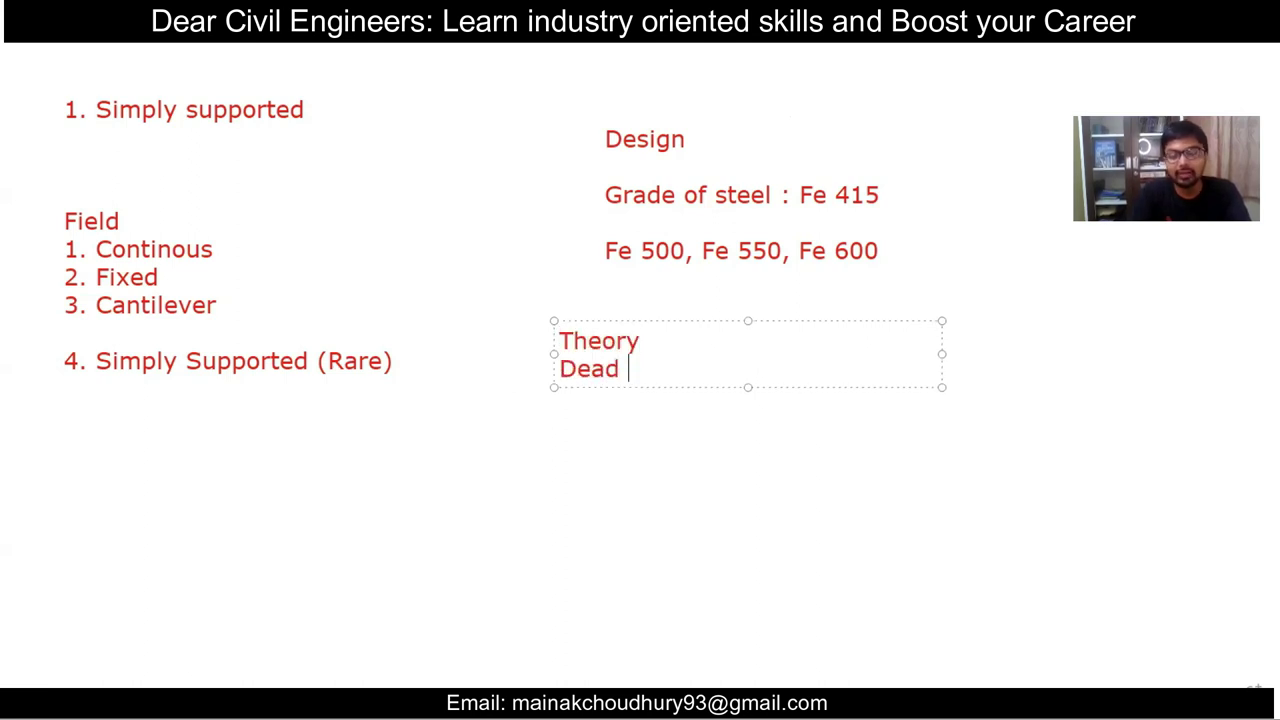
key("BackSpace")
key("BackSpace")
key("BackSpace")
key("BackSpace")
key("BackSpace")
type("Deld")
key("BackSpace")
type("f")
key("BackSpace")
key("BackSpace")
key("BackSpace")
key("BackSpace")
Step: Add the lines "Self Weight" and "2D" under the Theory heading
type("Sel")
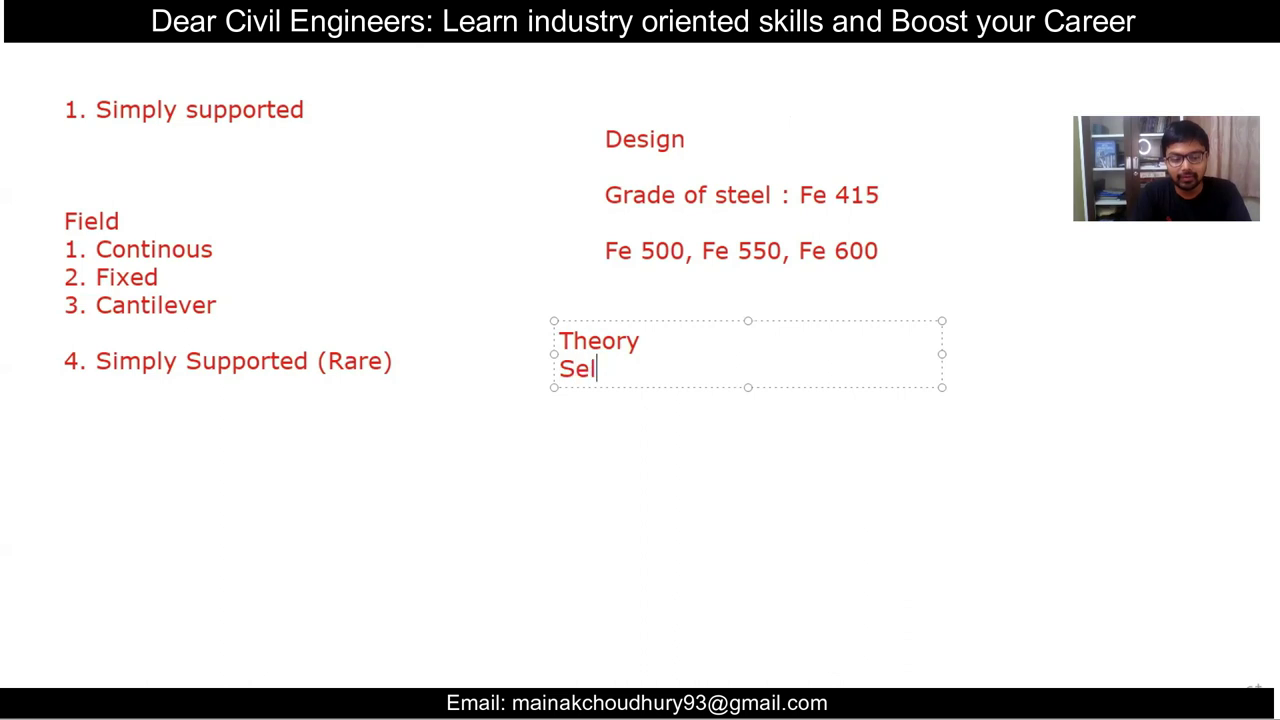
type(" f")
key("BackSpace")
key("BackSpace")
type("f Weight")
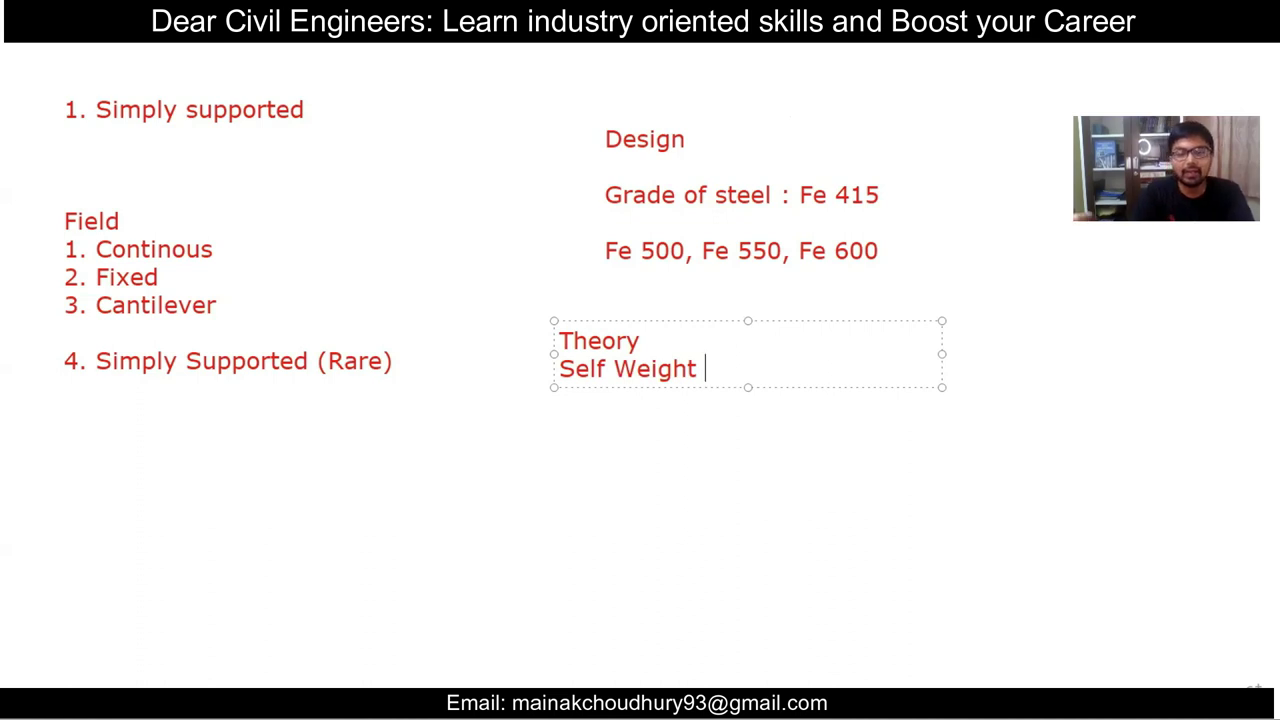
key("Return")
type("2D")
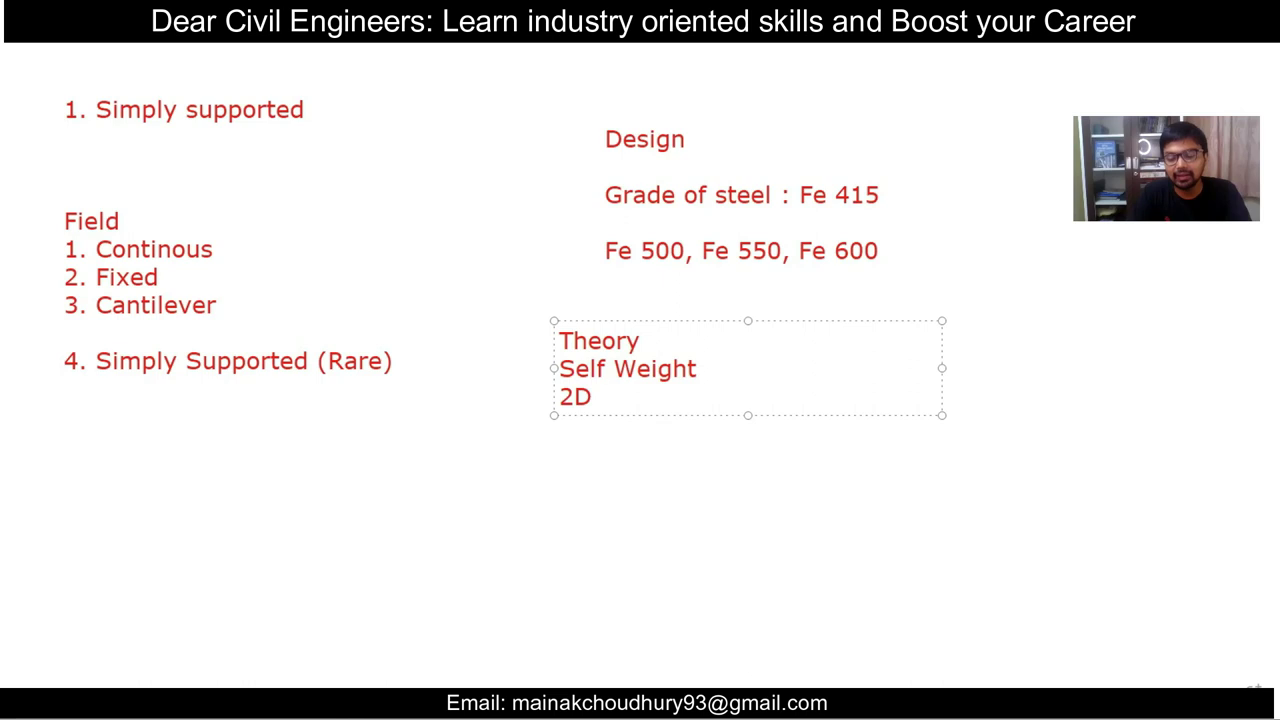
Step: Extend the "2D" line of the Theory note to read "2D, 3D"
key("BackSpace")
type(", ")
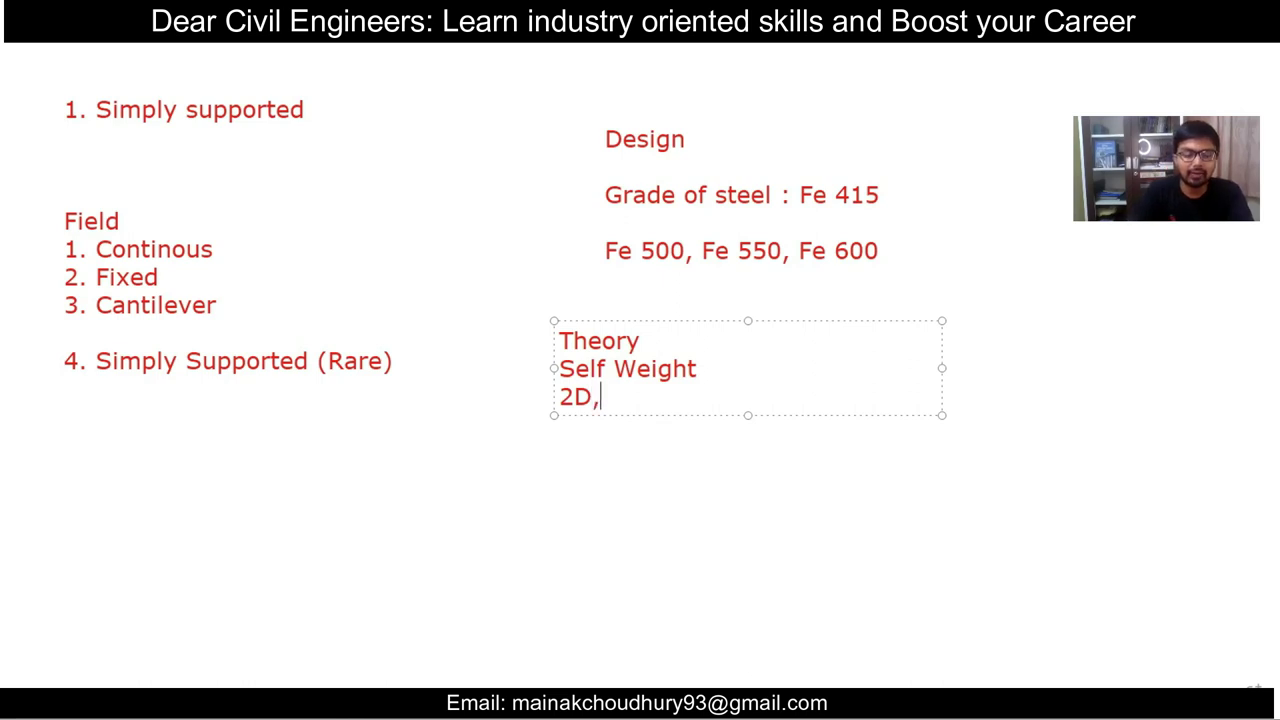
type("#D")
key("BackSpace")
key("BackSpace")
type("3D")
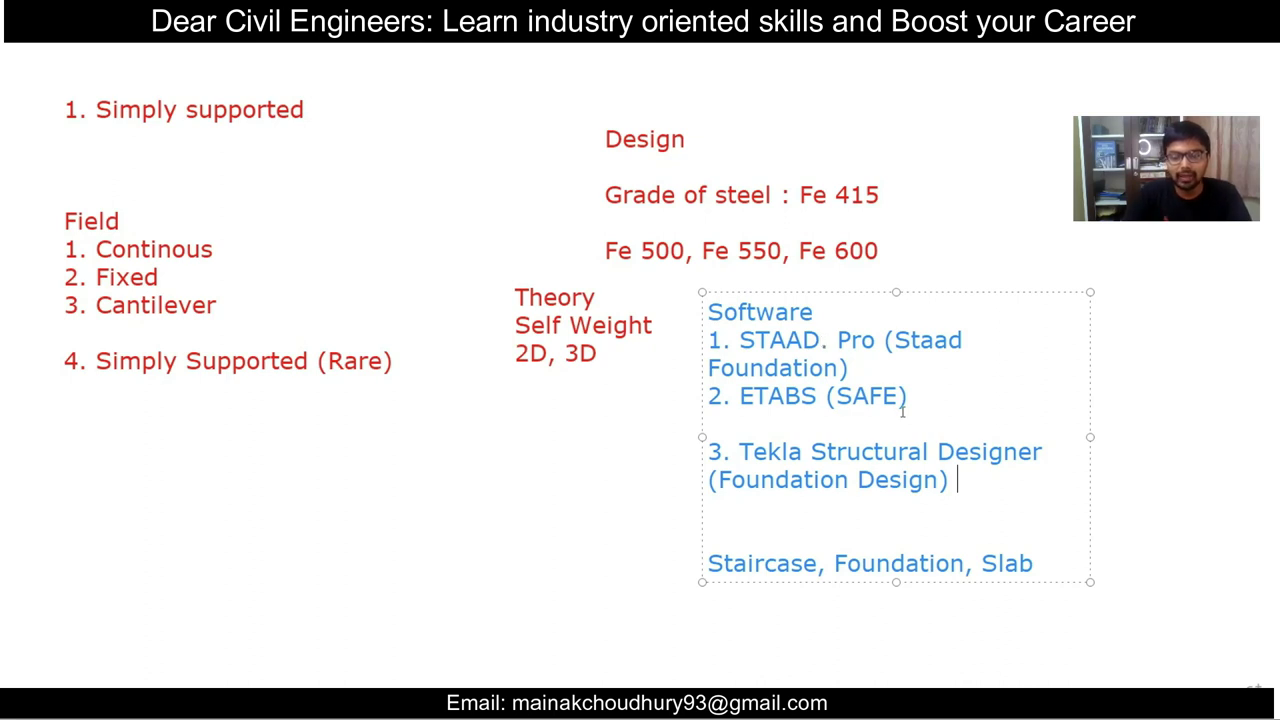
Step: Highlight the line "Staircase, Foundation, Slab" at the end of the Software note for emphasis
left_click(1039, 566)
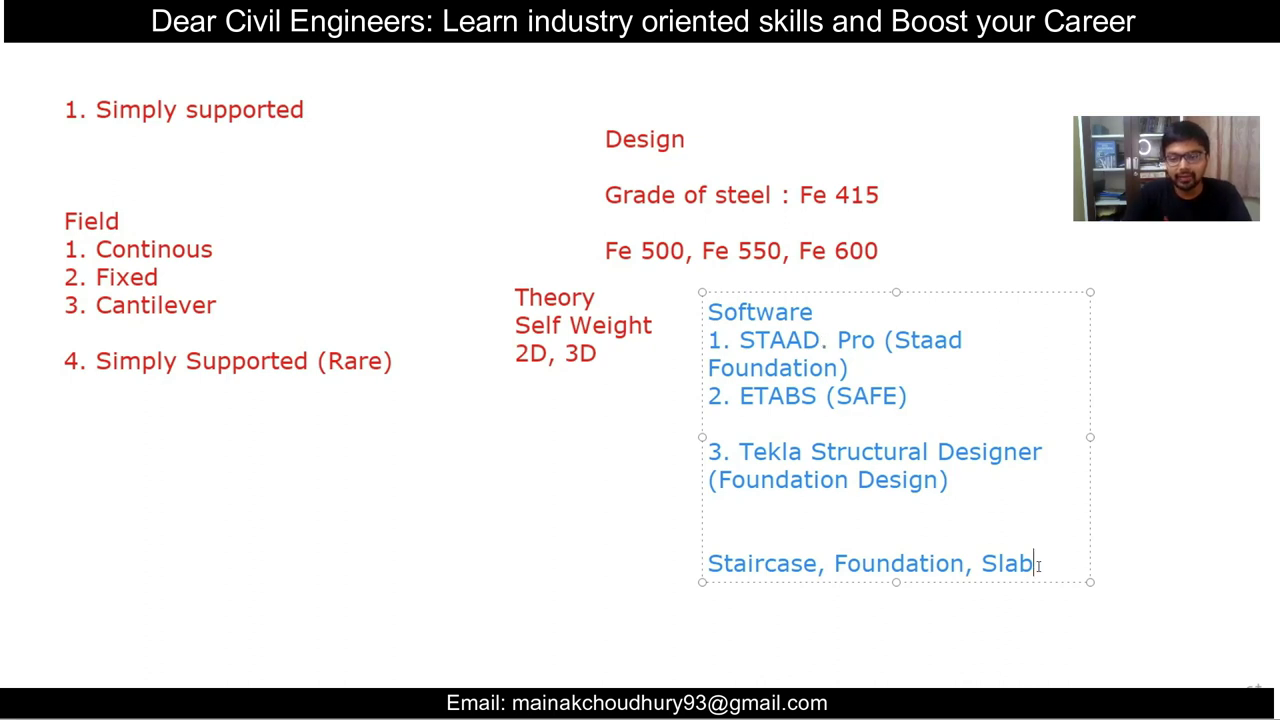
left_click_drag(1039, 562, 703, 559)
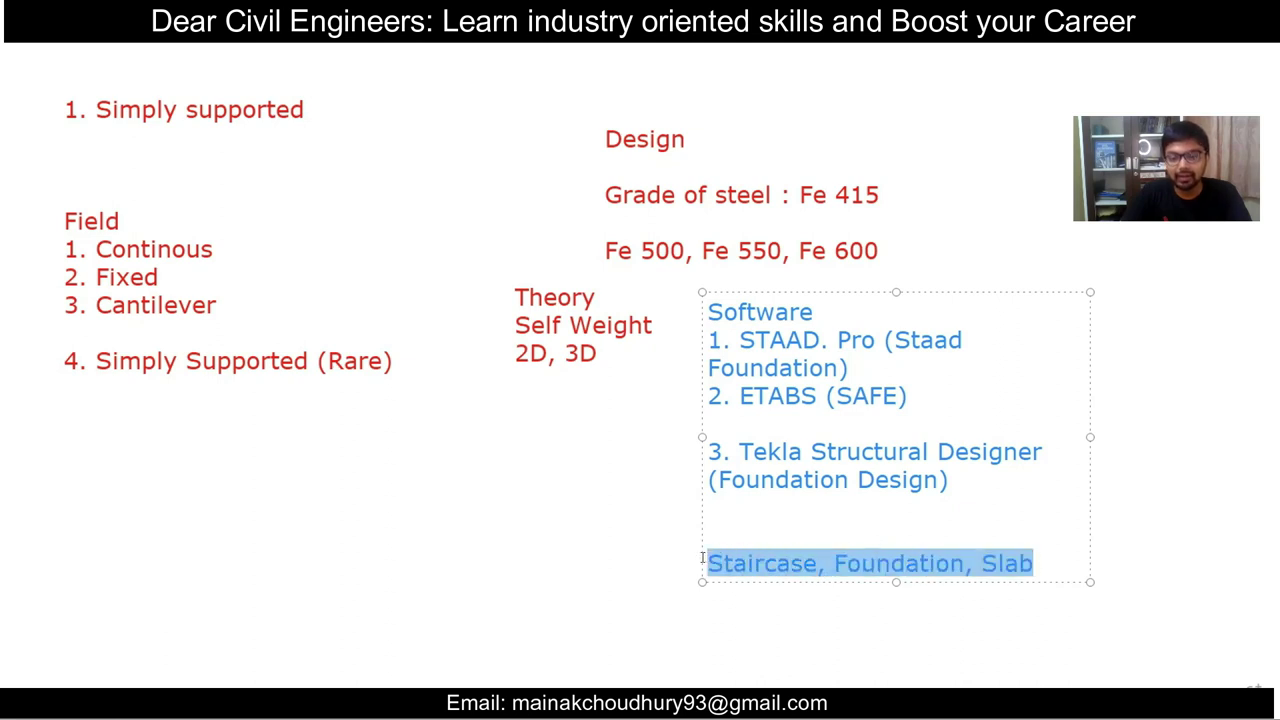
left_click(865, 566)
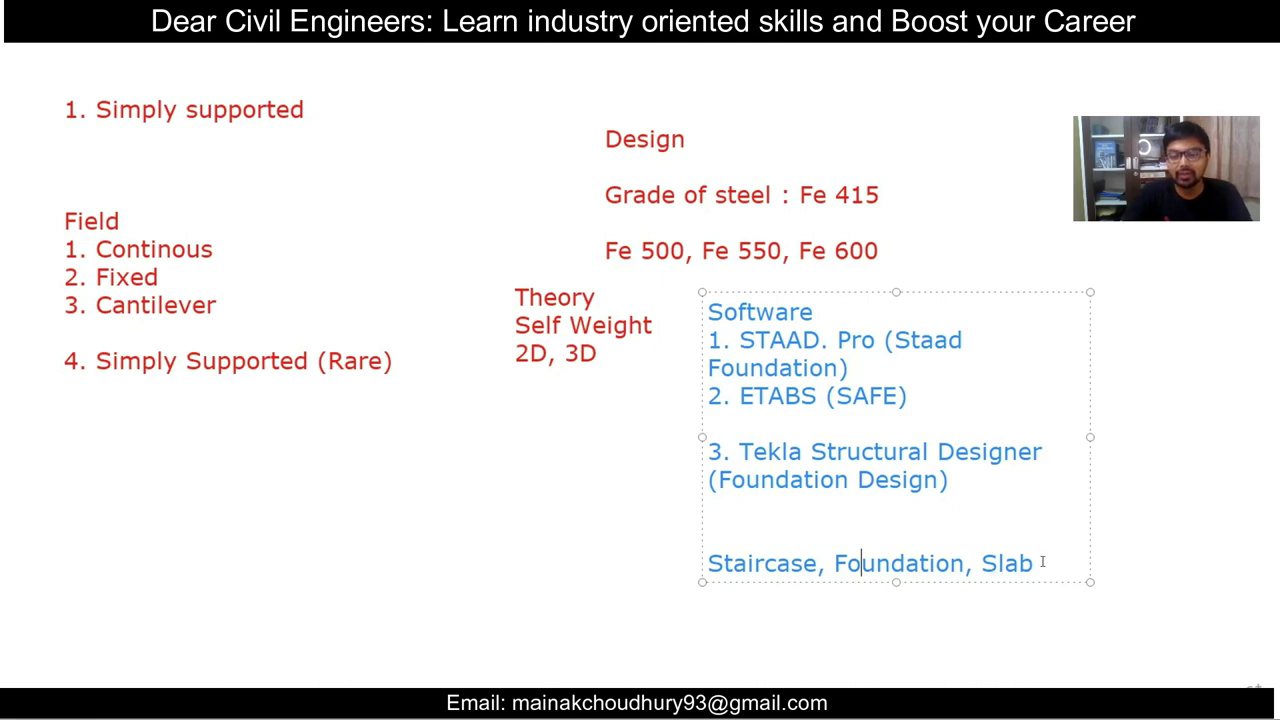
left_click_drag(1086, 560, 706, 535)
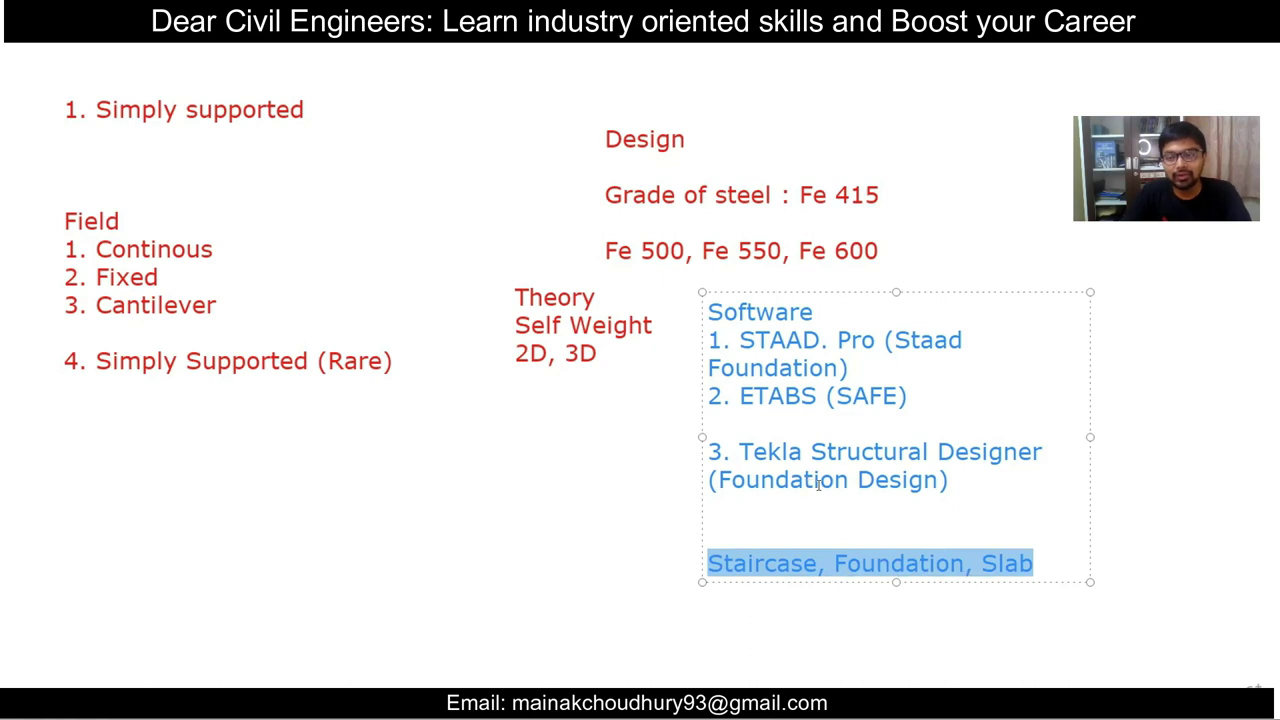
left_click(937, 557)
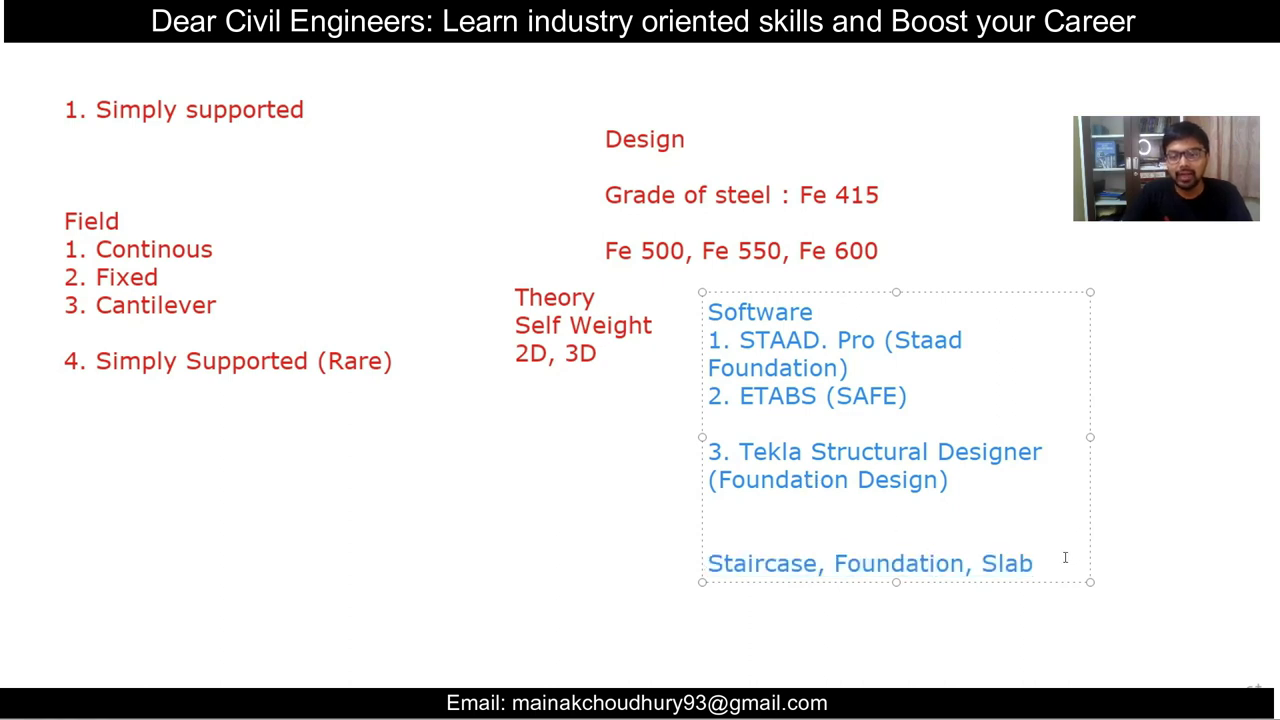
left_click_drag(1066, 560, 793, 532)
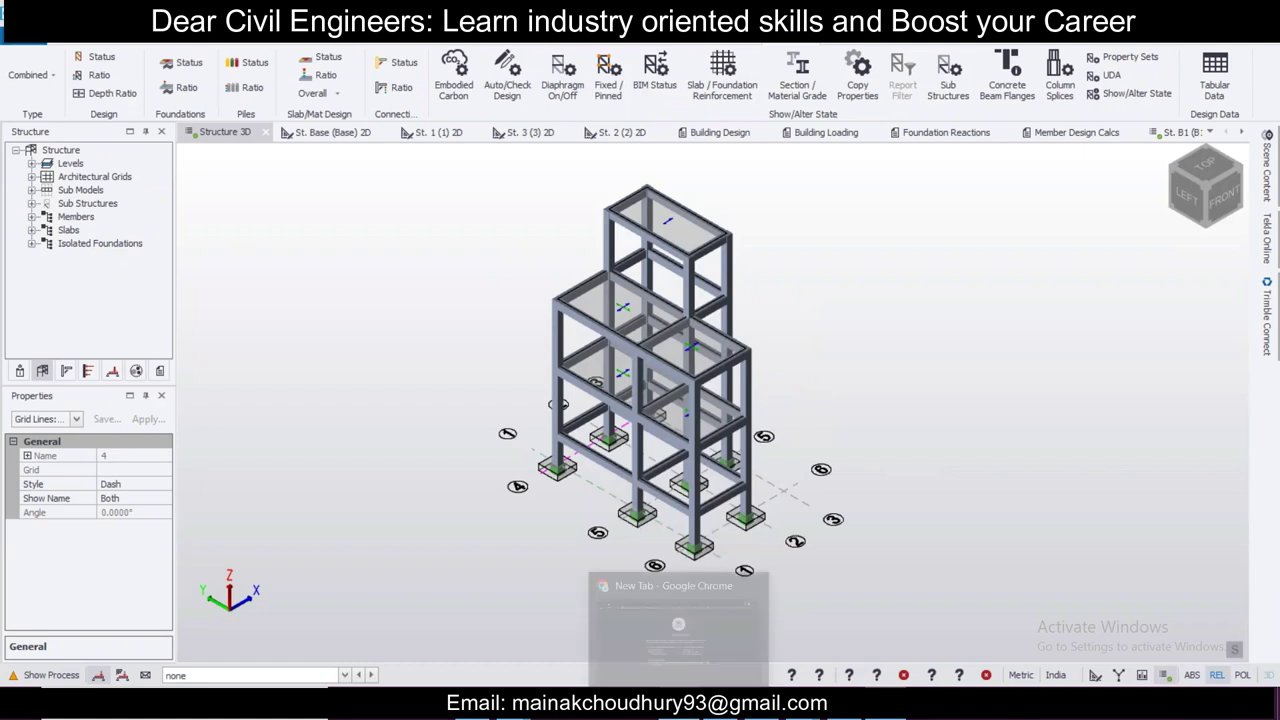
Step: Switch to the Chrome incognito window and search the web for "download tekla structural designer"
left_click(678, 706)
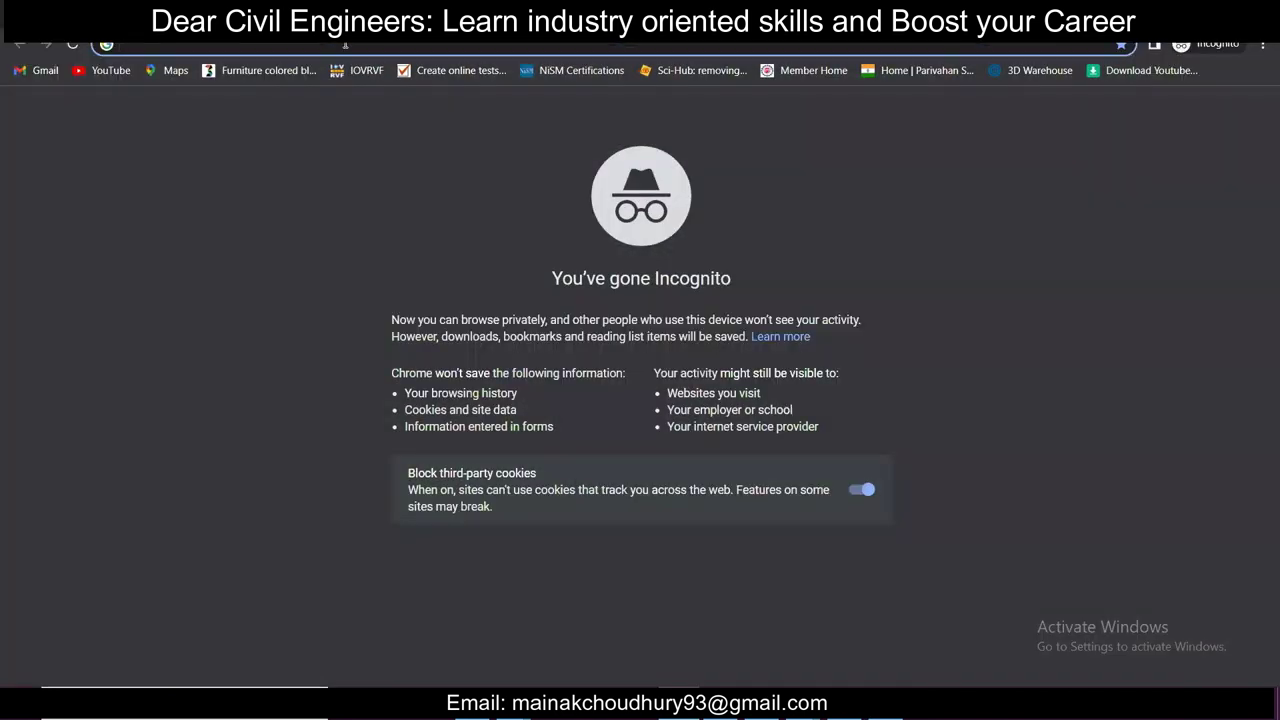
type("le")
key("BackSpace")
key("BackSpace")
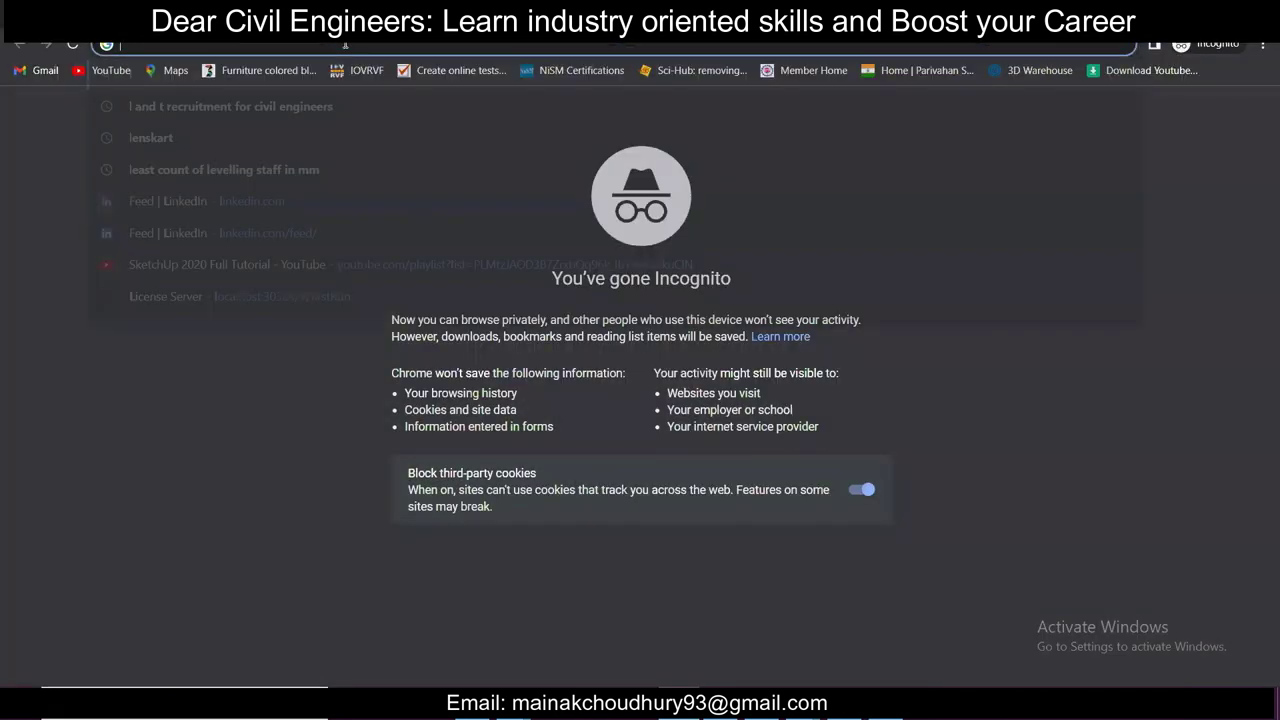
type("down")
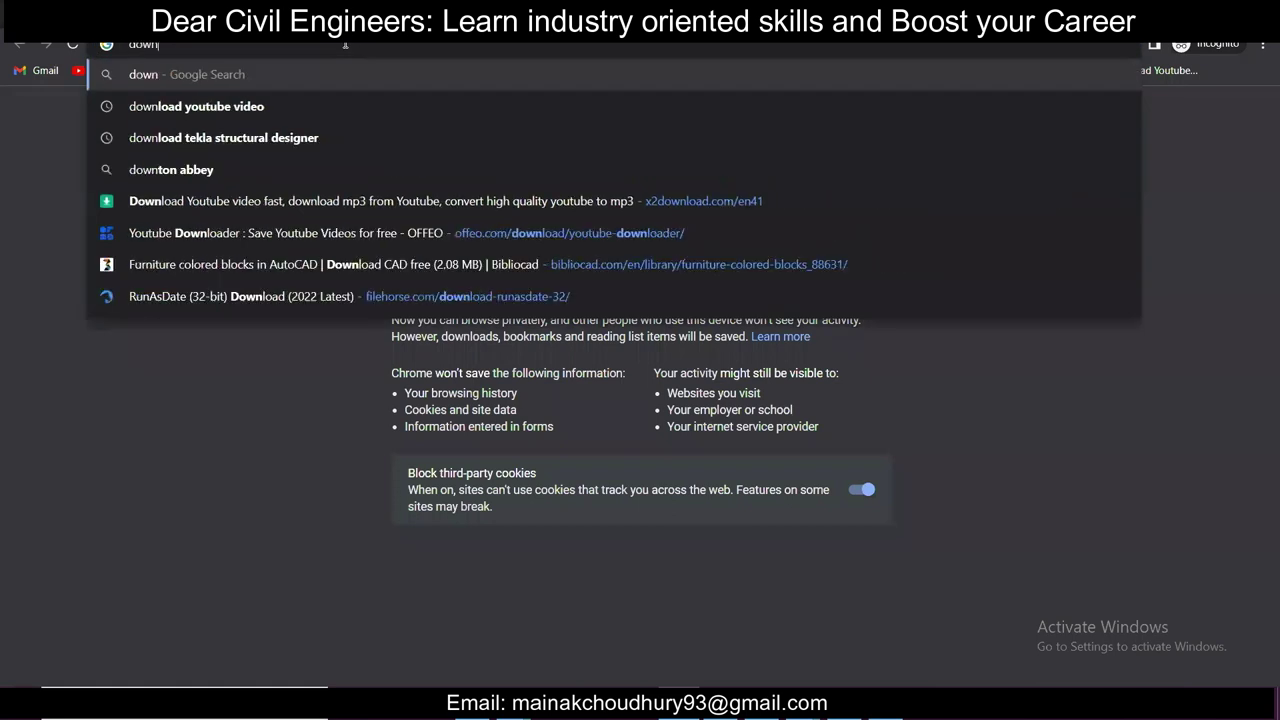
type("load tekla")
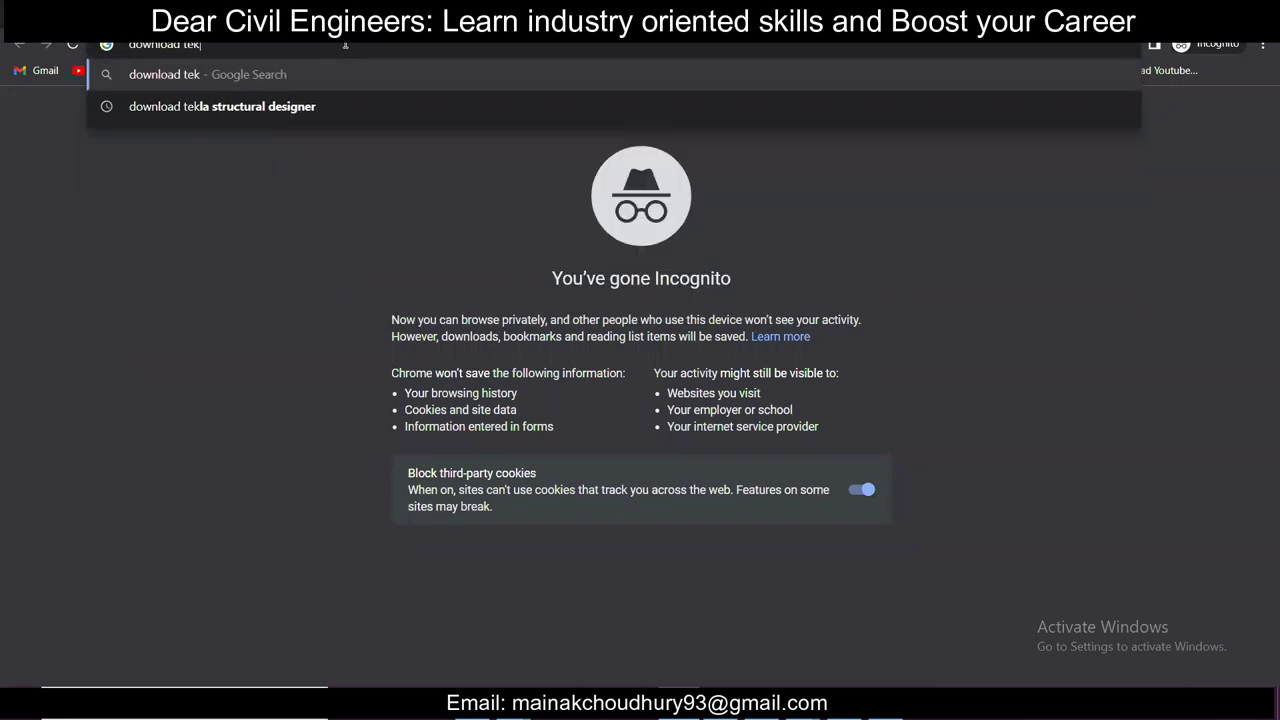
left_click(324, 112)
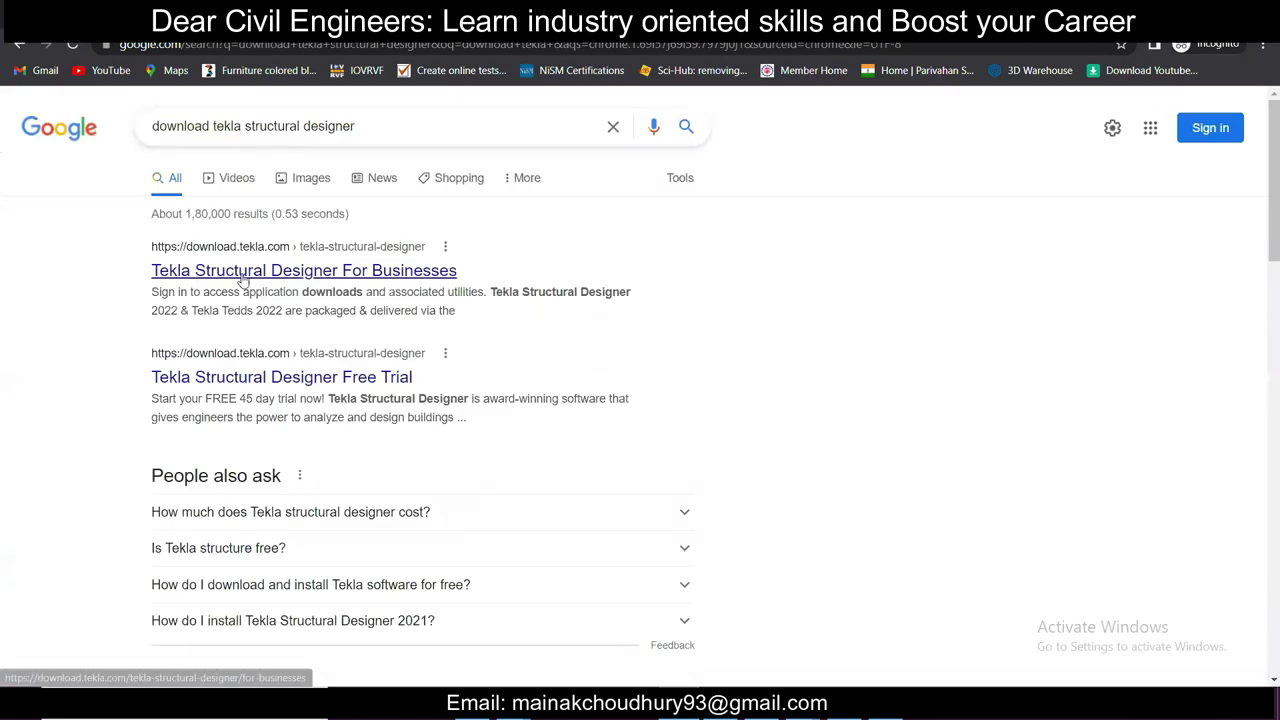
Step: Open the Tekla Structural Designer Free Trial result and briefly play the embedded trial video, pausing it at the start
left_click(258, 380)
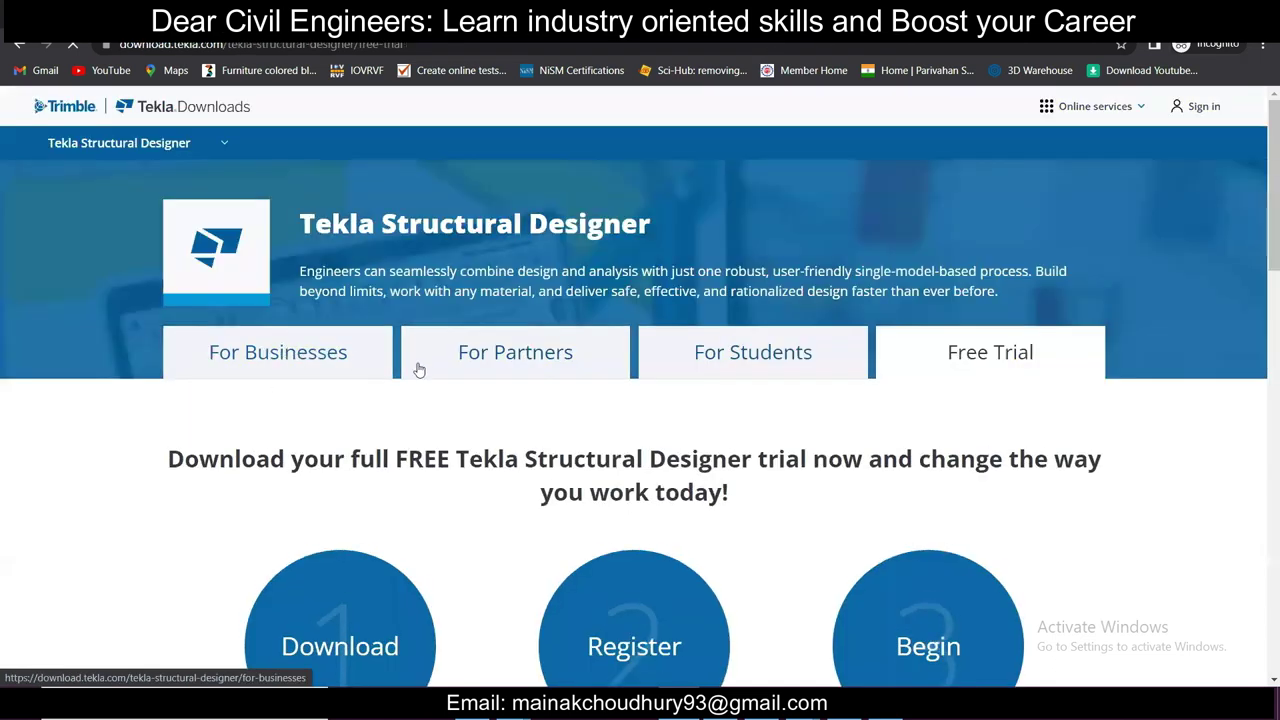
scroll(481, 323, "down", 9)
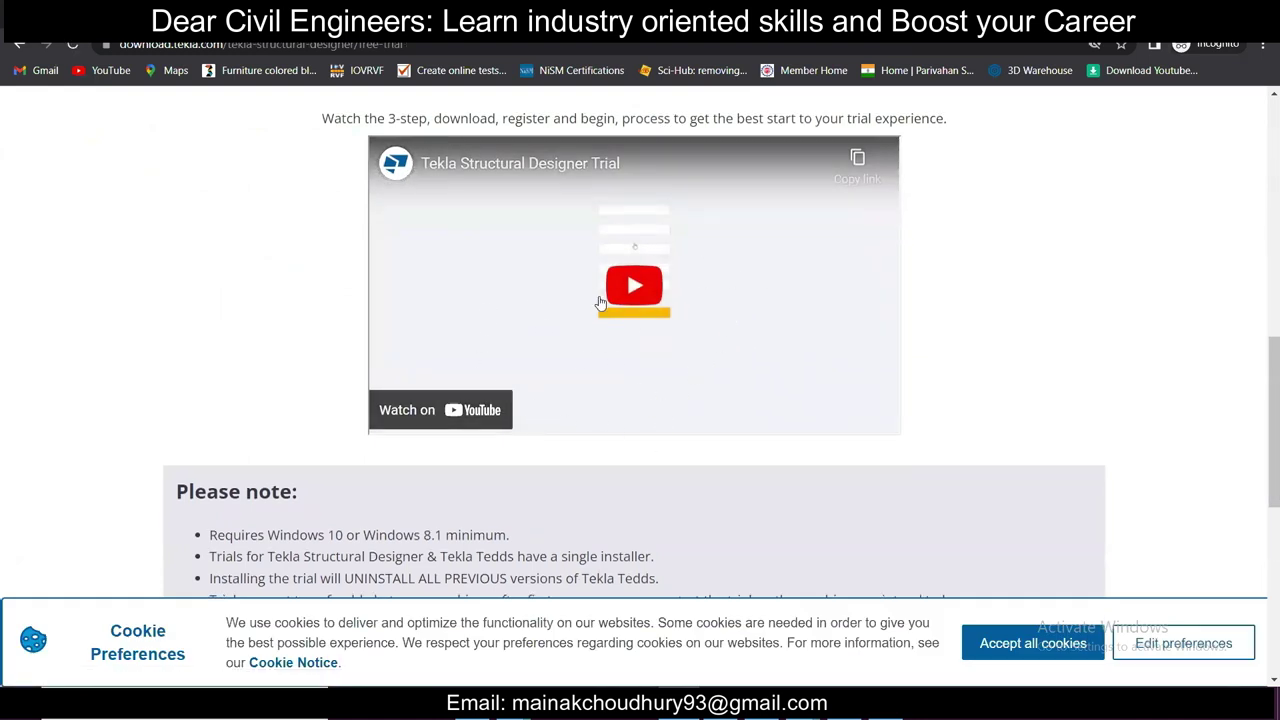
scroll(569, 302, "down", 3)
scroll(612, 276, "up", 8)
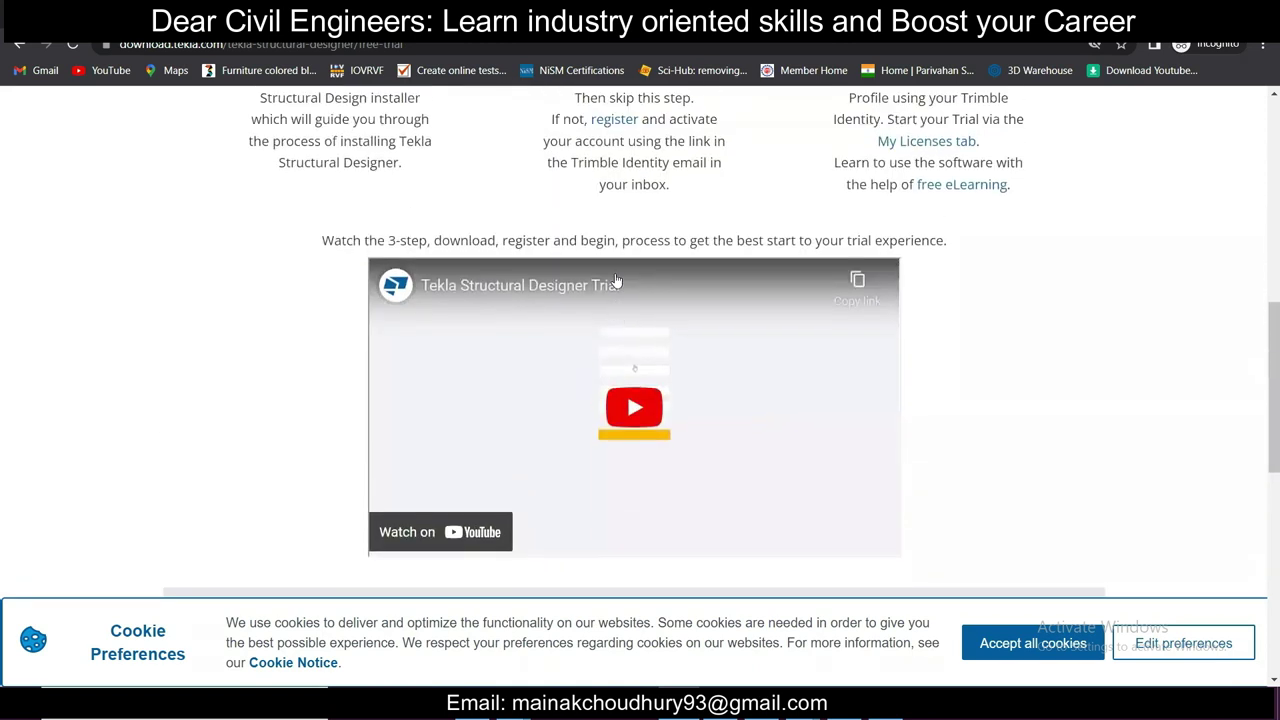
scroll(616, 279, "down", 6)
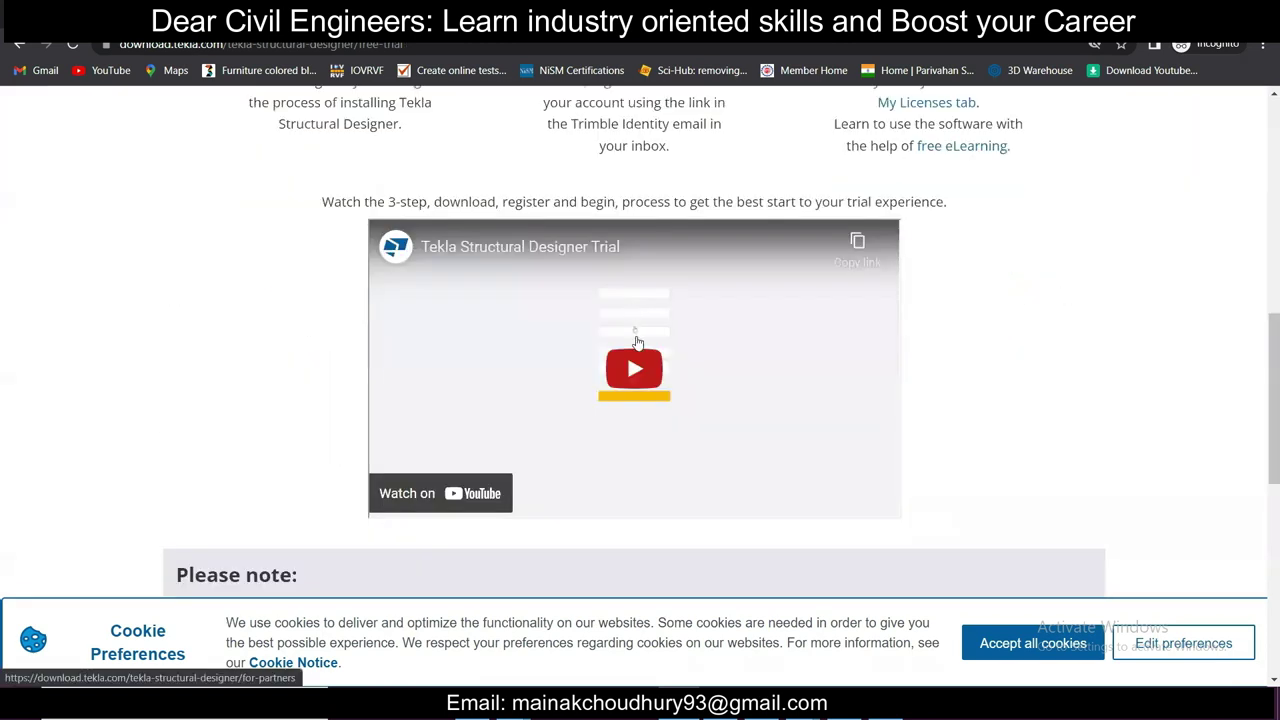
left_click(634, 364)
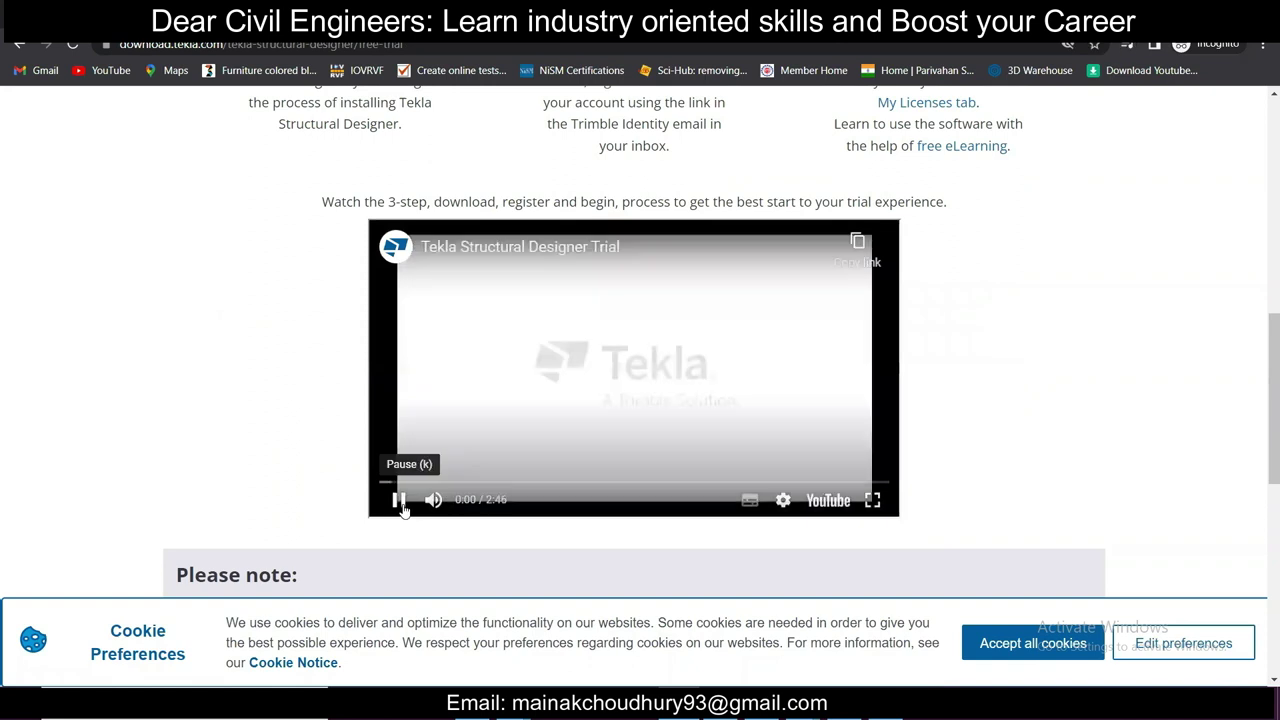
left_click(401, 502)
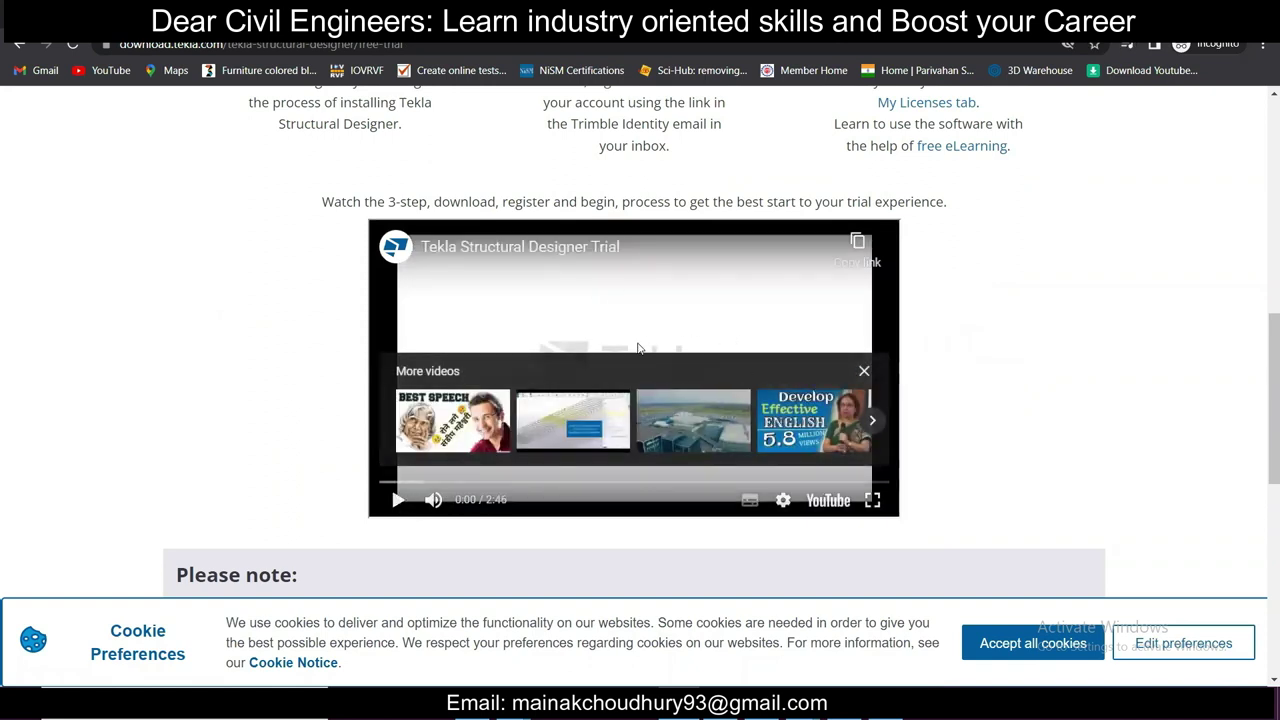
Step: Examine the trial's "Please note" installation conditions, highlighting passages, and review the download, register and begin instructions
scroll(690, 248, "down", 5)
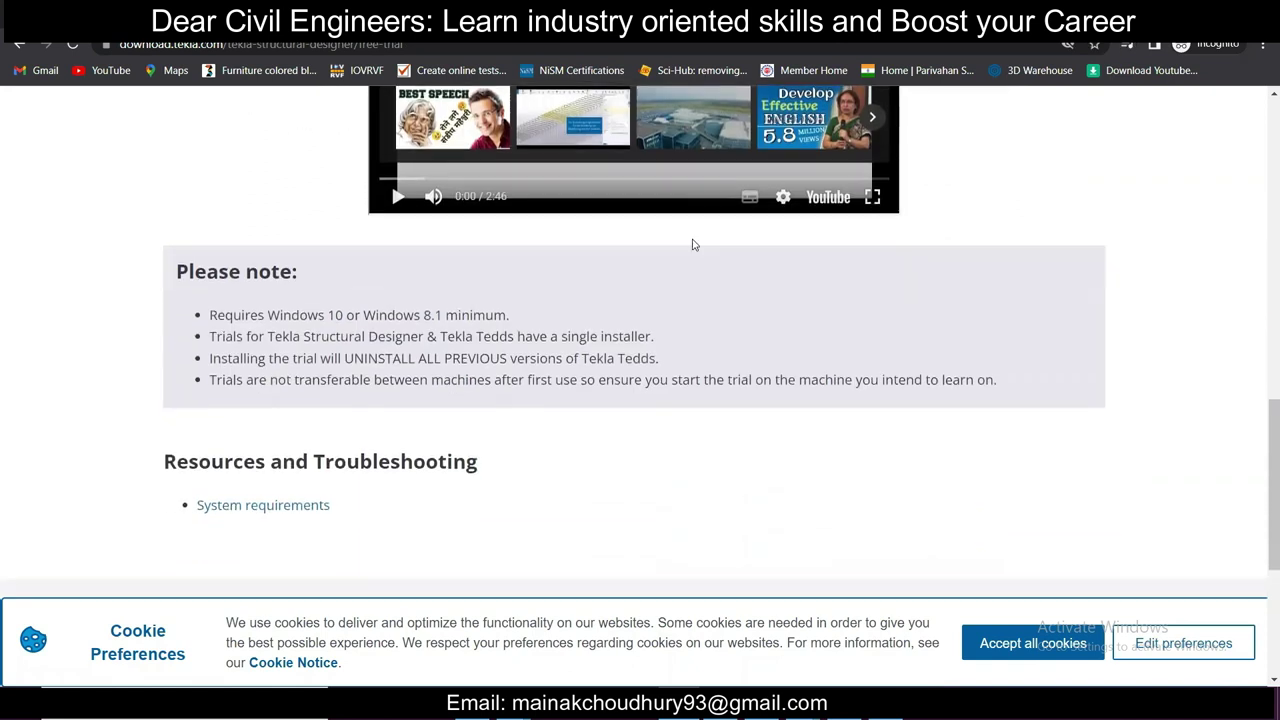
scroll(539, 208, "up", 1)
left_click_drag(462, 223, 516, 229)
left_click(447, 219)
left_click_drag(443, 205, 508, 287)
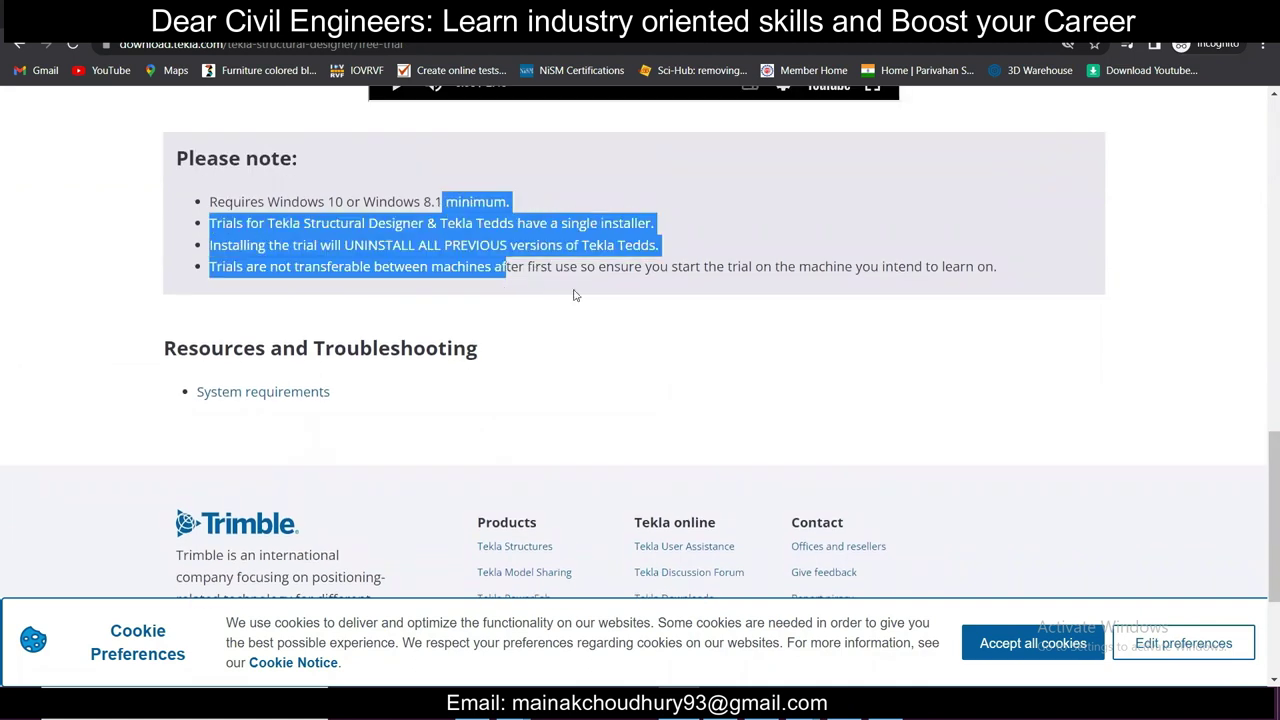
left_click(682, 275)
double_click(683, 272)
left_click_drag(683, 272, 625, 232)
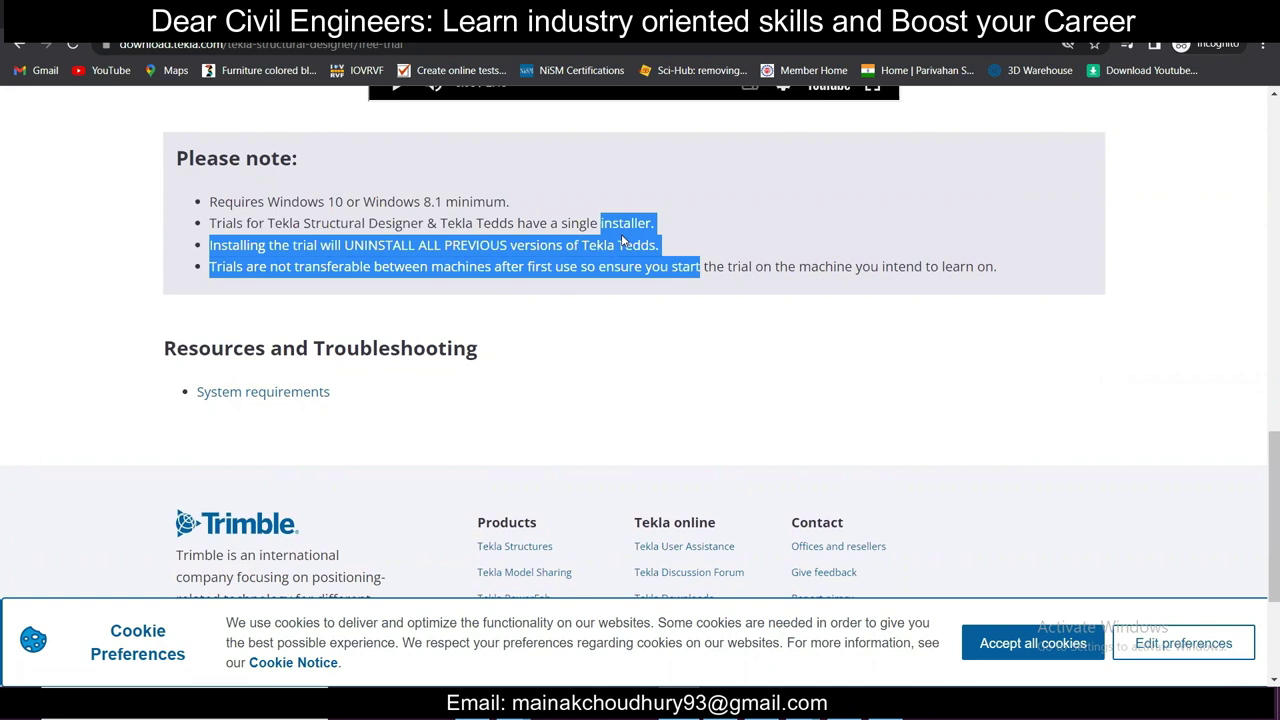
scroll(660, 263, "up", 1)
scroll(660, 268, "down", 3)
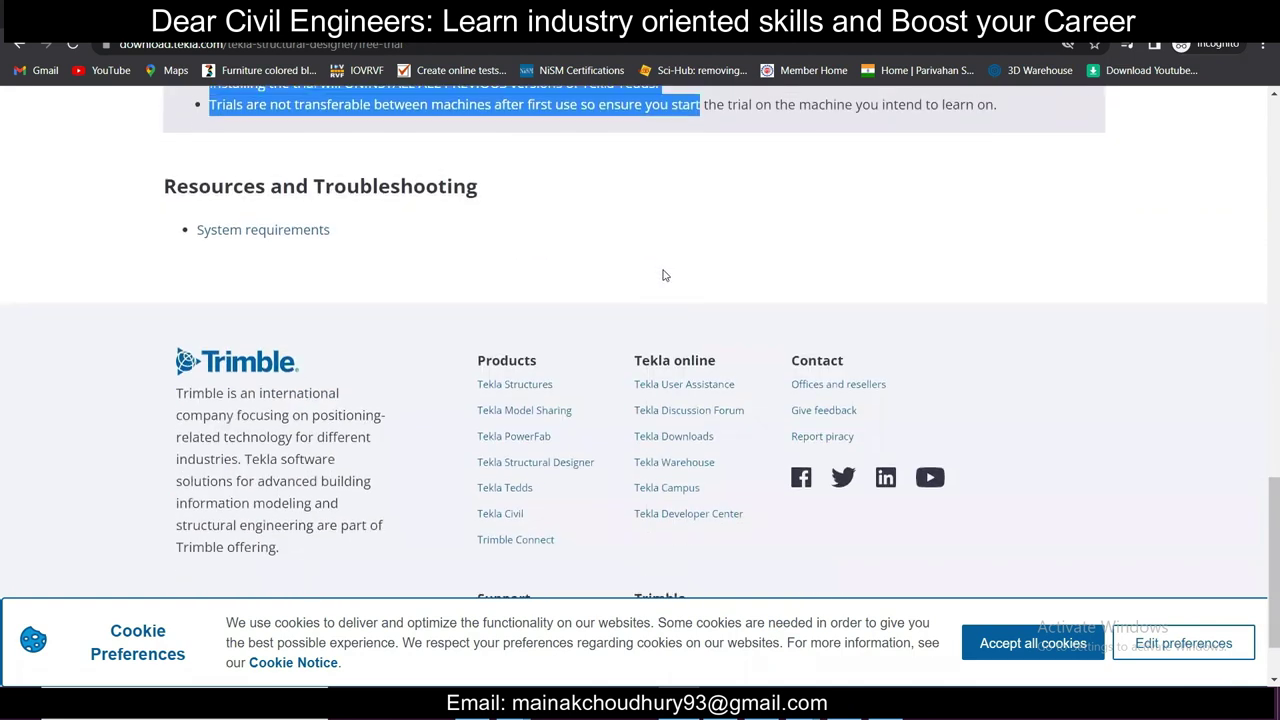
scroll(665, 272, "up", 8)
scroll(700, 277, "up", 4)
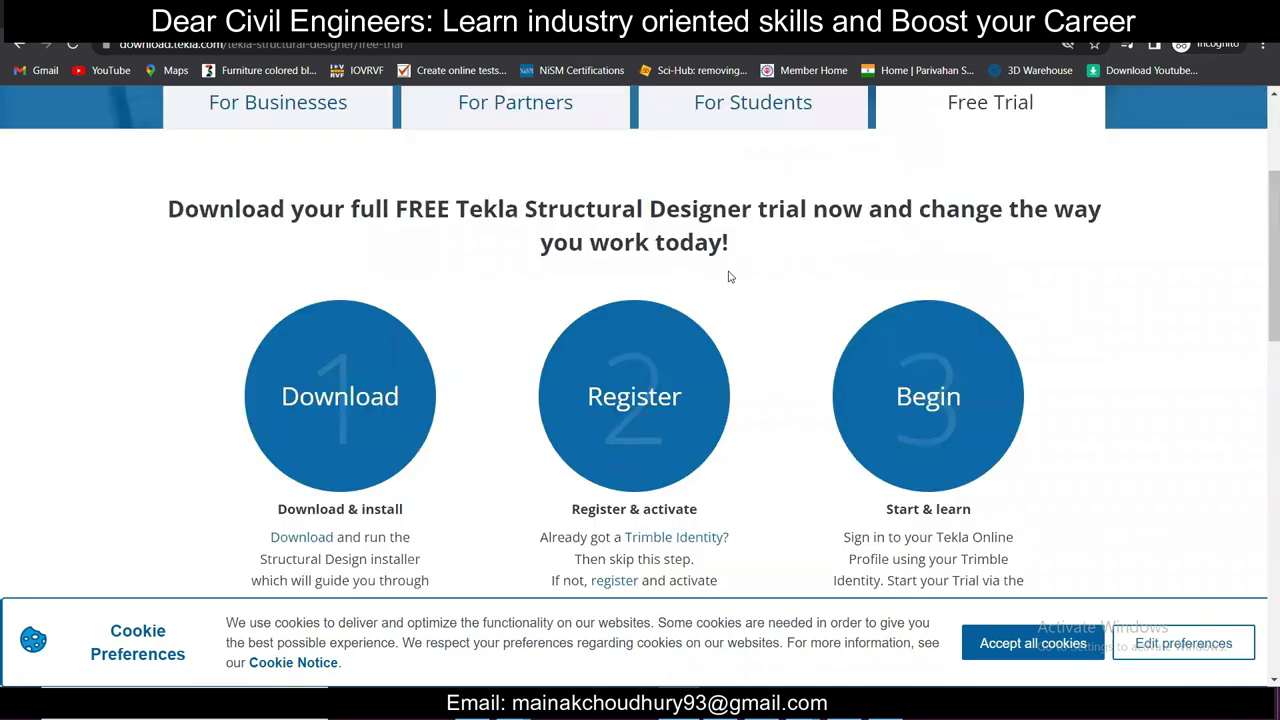
scroll(729, 277, "down", 2)
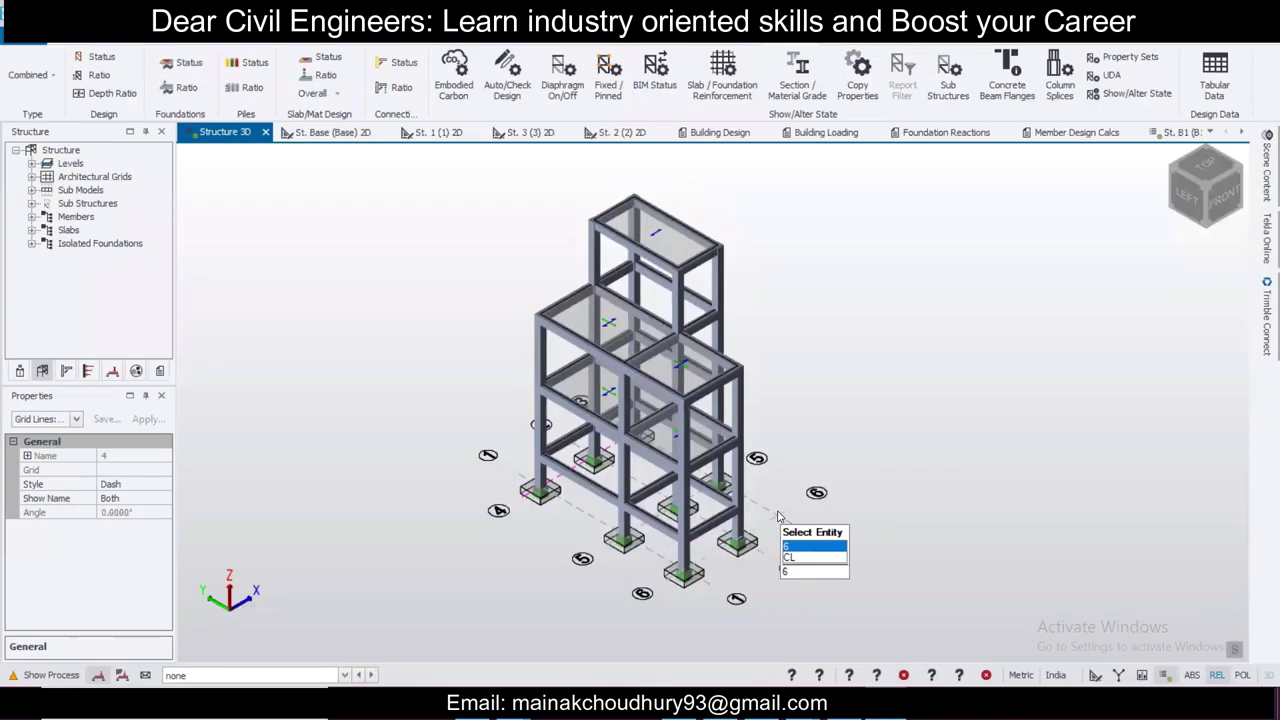
scroll(660, 362, "up", 2)
scroll(660, 362, "down", 2)
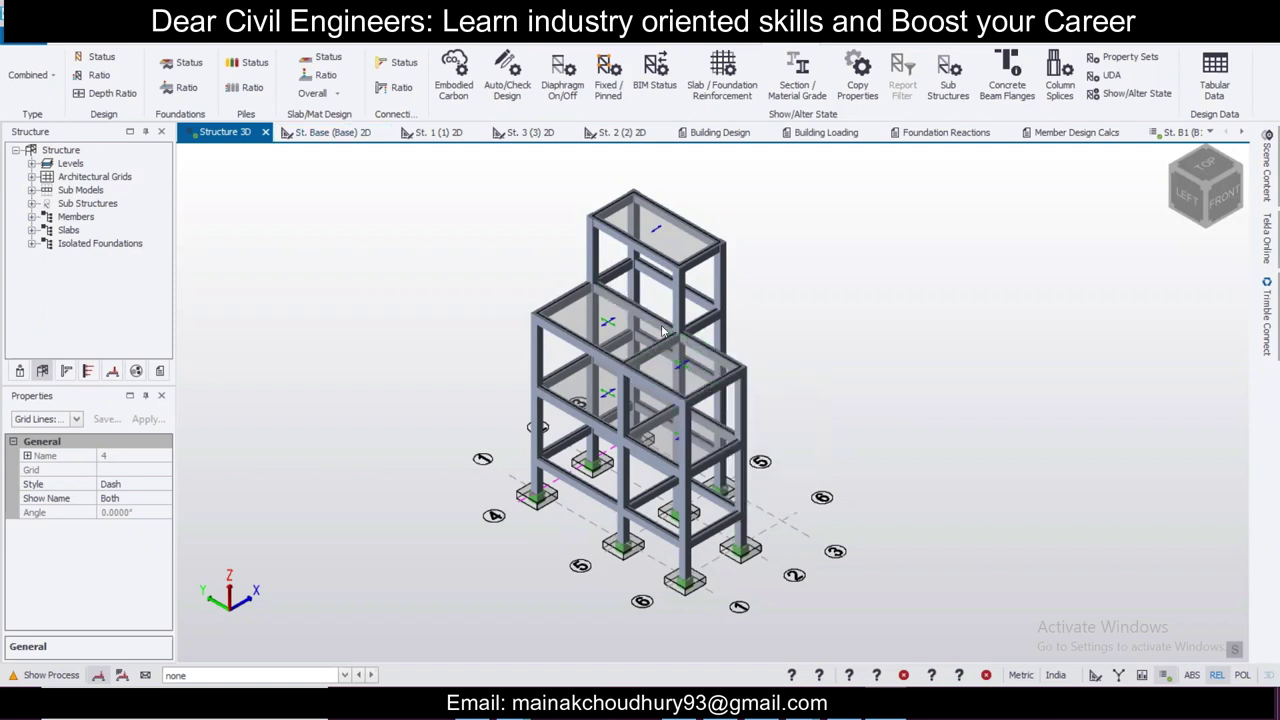
scroll(566, 428, "up", 2)
scroll(783, 447, "down", 2)
mouse_move(783, 447)
middle_click_drag(782, 443, 815, 445)
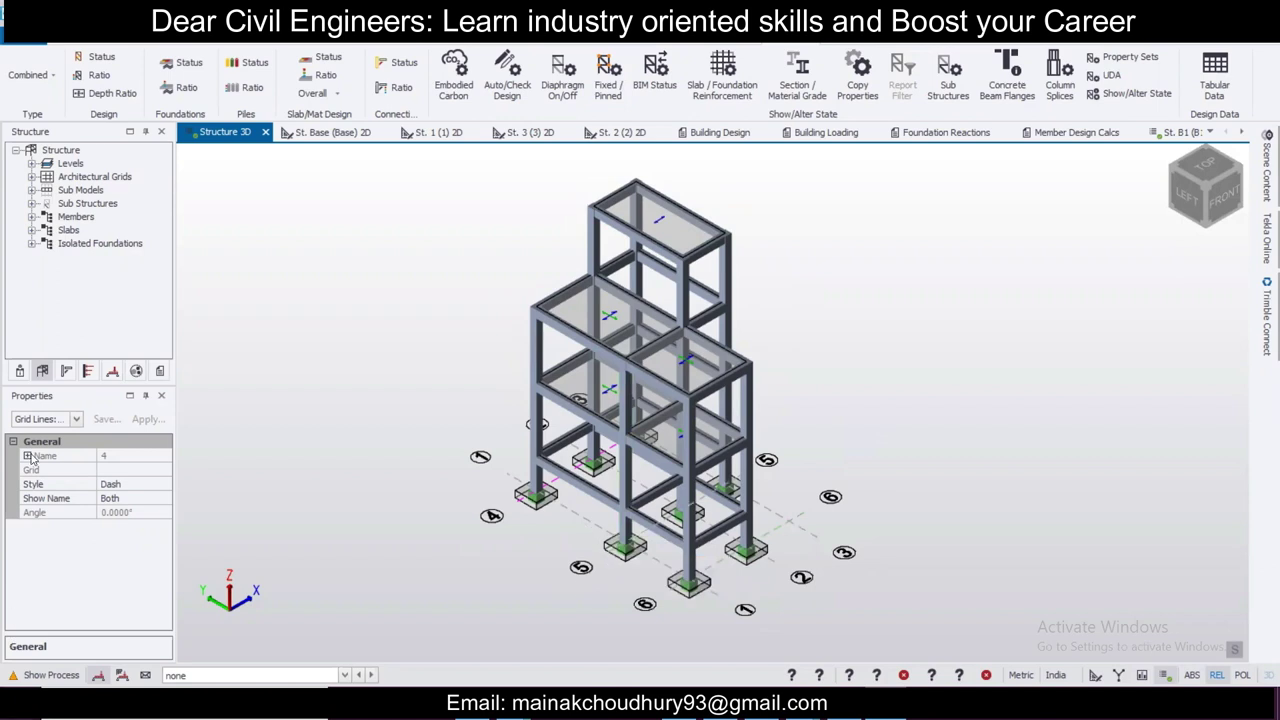
Step: Review the country head codes offered in the Model Settings for design codes and close the dialog
left_click(88, 45)
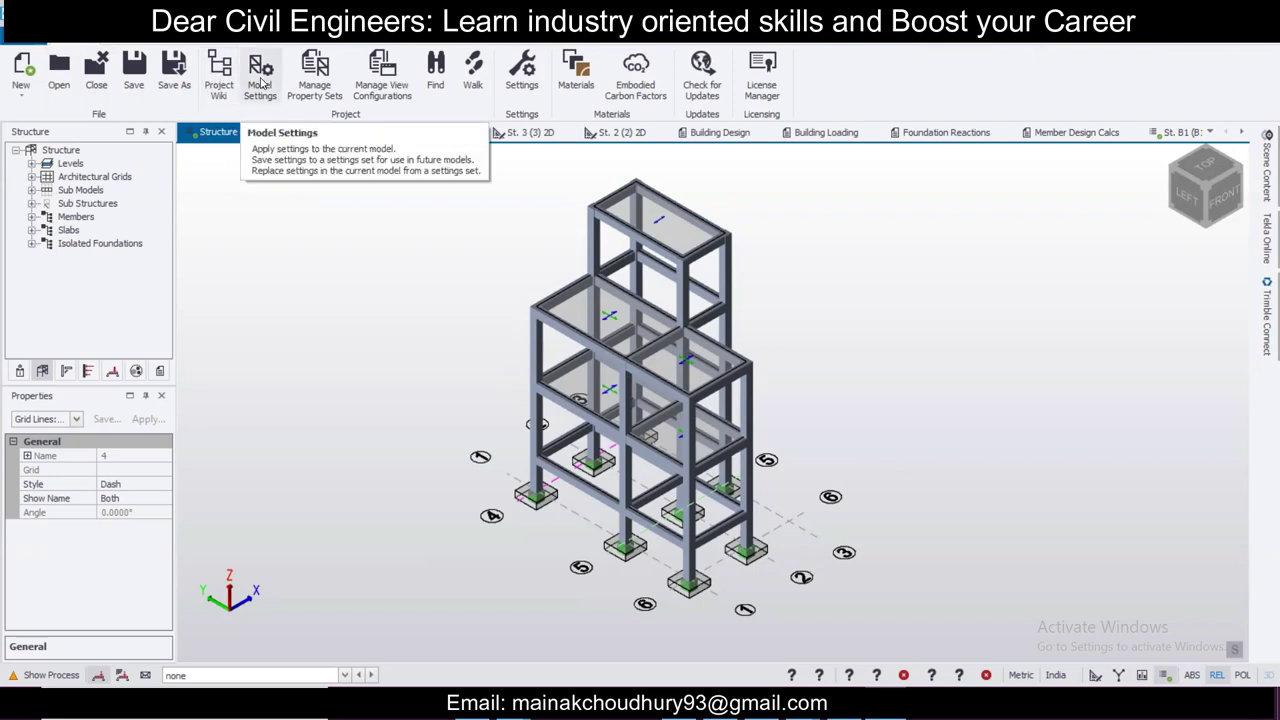
left_click(262, 88)
left_click(425, 150)
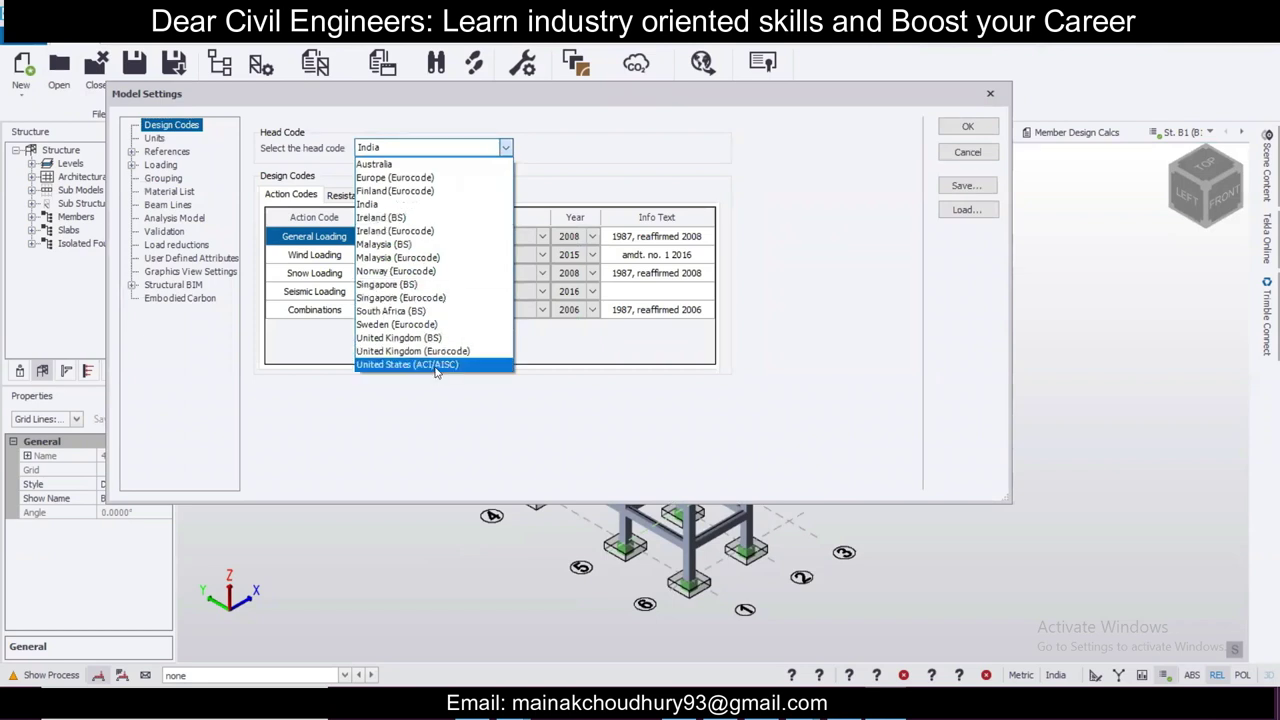
left_click(519, 395)
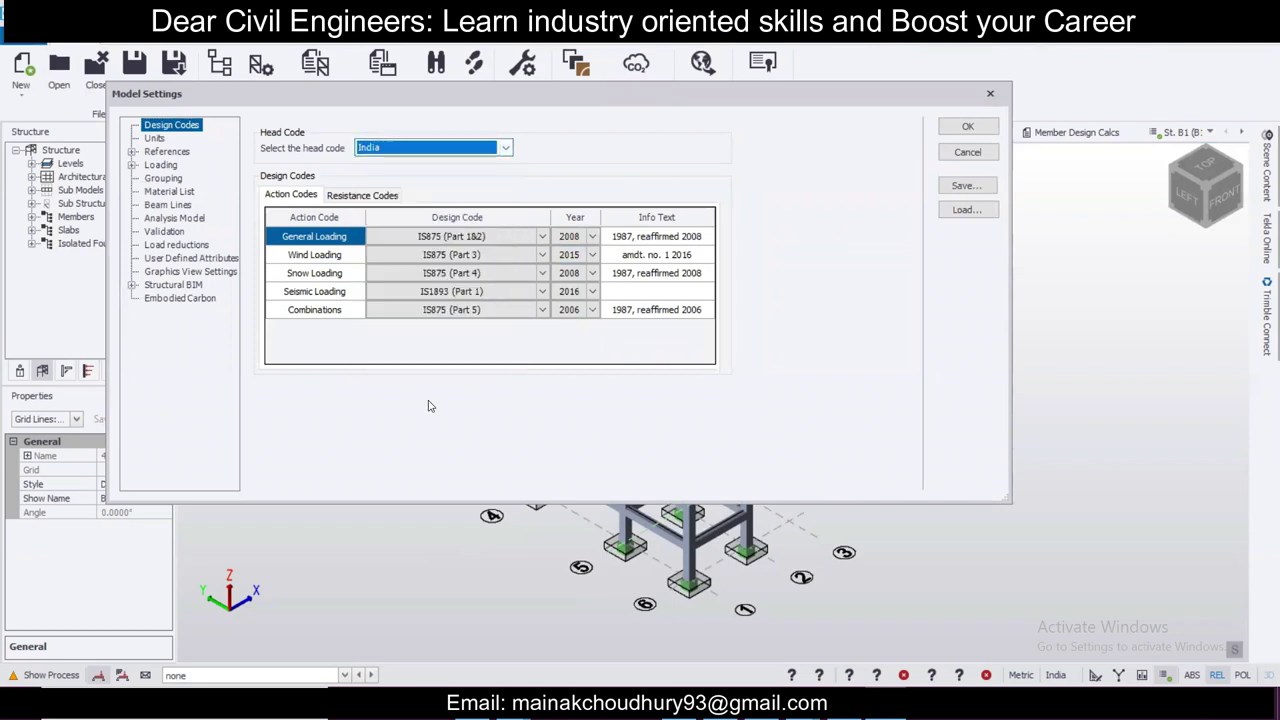
left_click(967, 126)
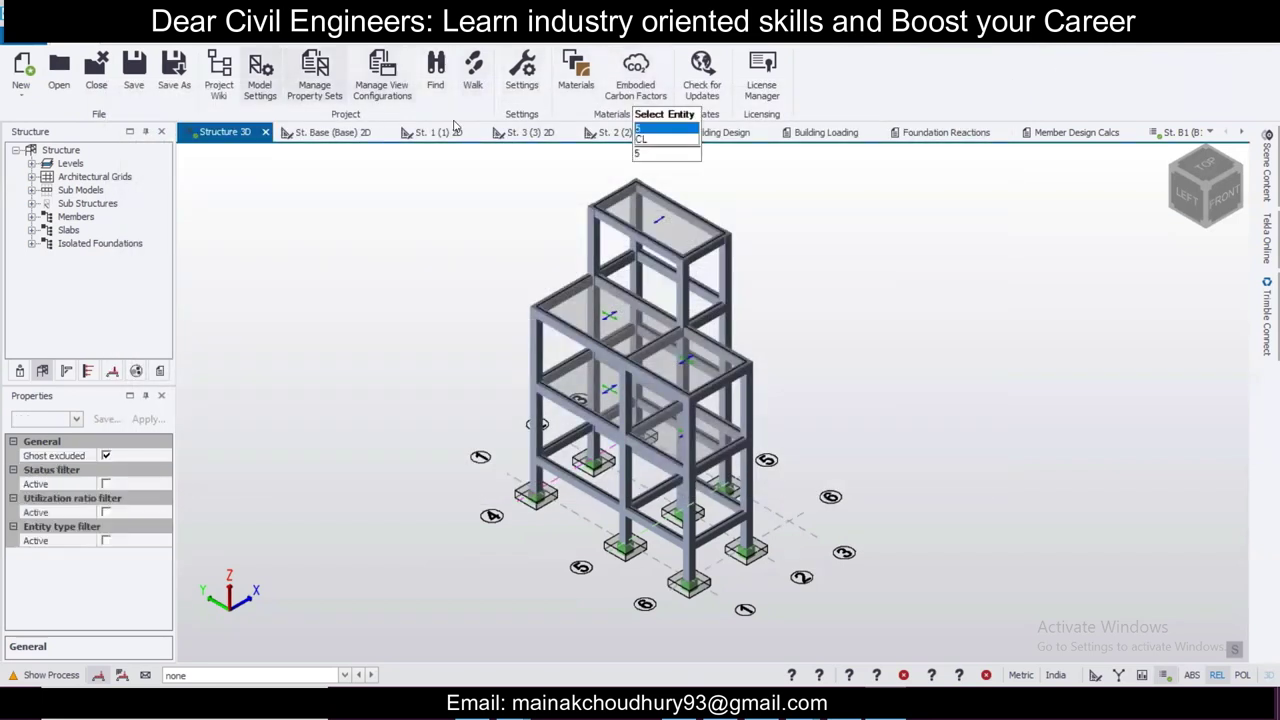
Step: Review the available settings sets in the program settings and the countries offered for import, selecting UK in the import list
left_click(523, 72)
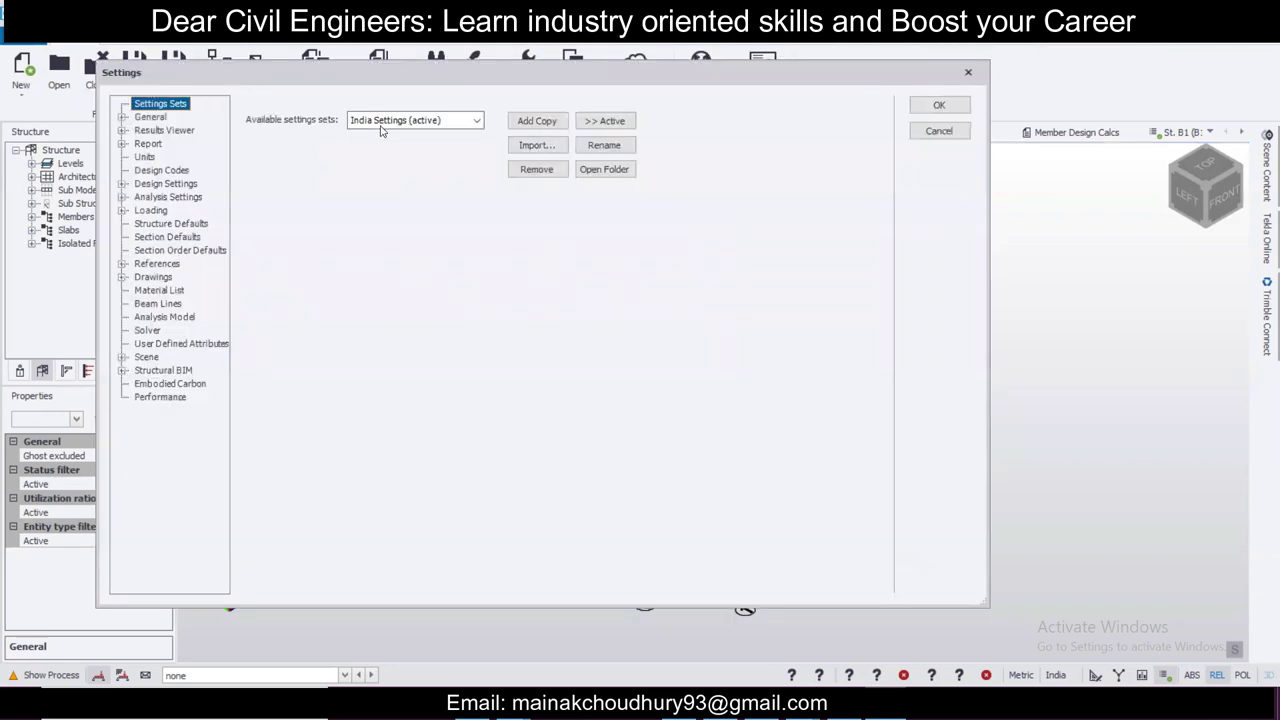
left_click(473, 122)
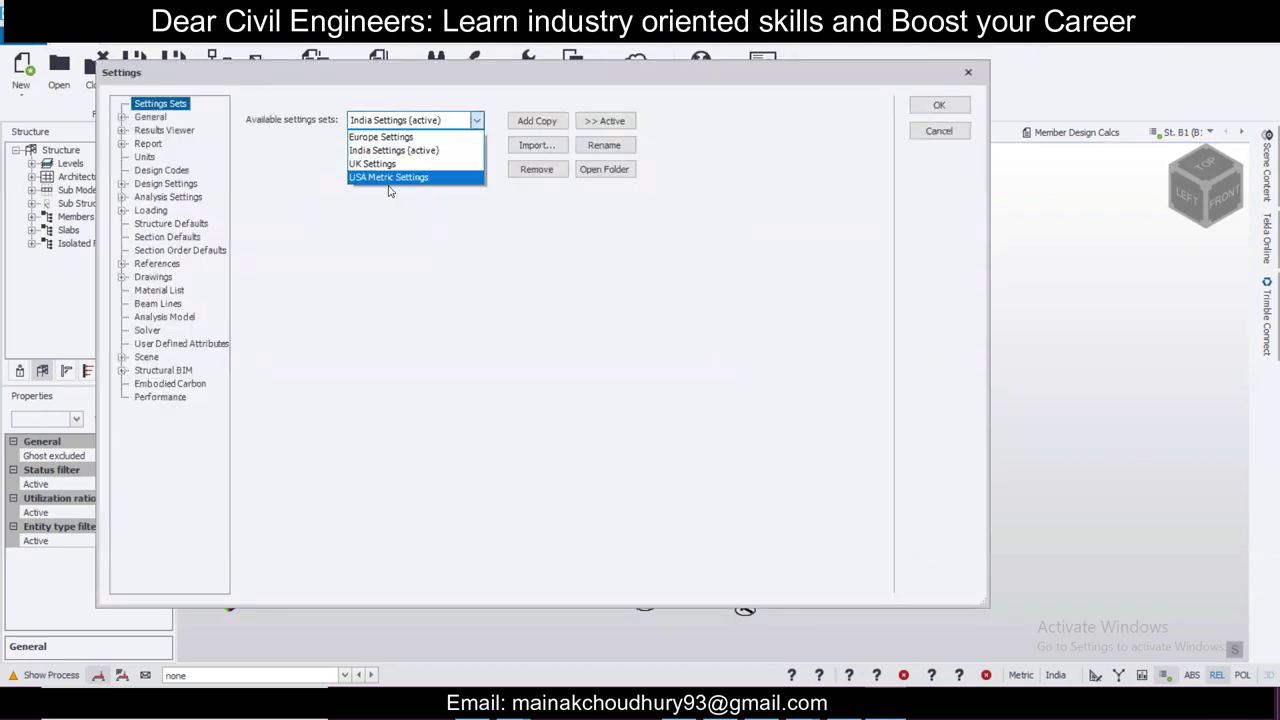
left_click(473, 122)
left_click(530, 145)
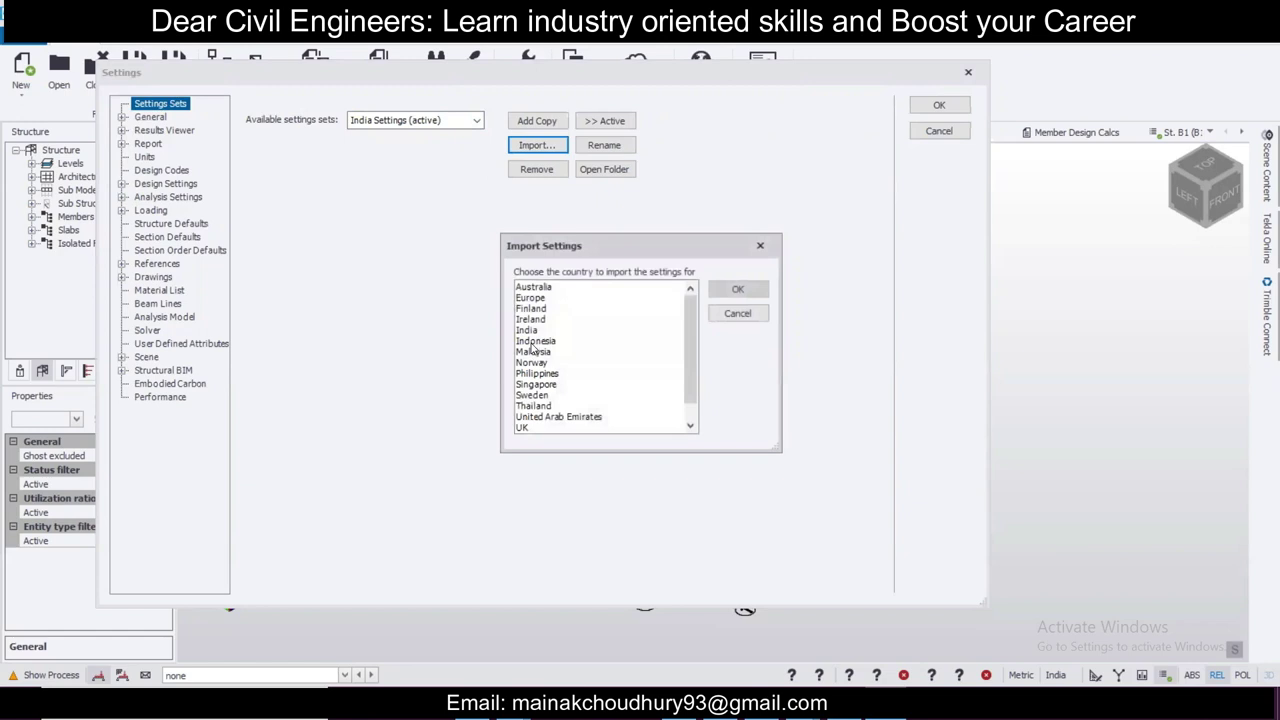
left_click(522, 428)
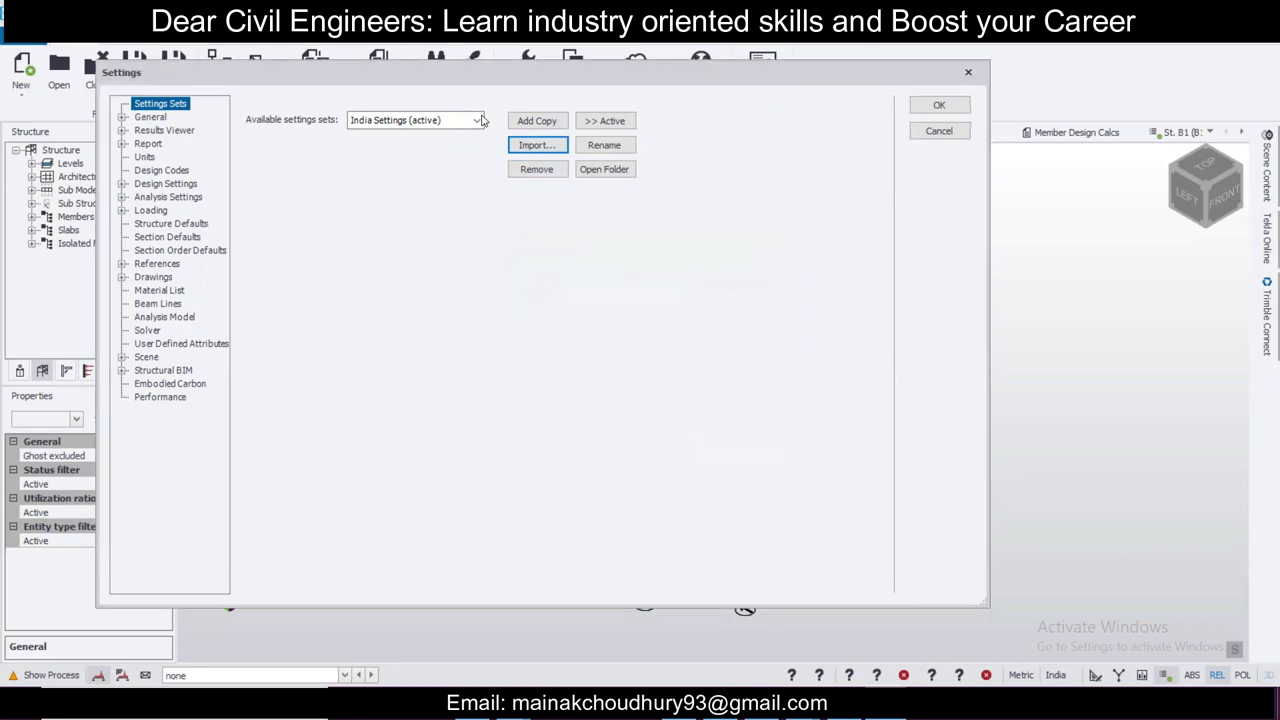
Step: Review the settings sets available in the program settings and close the dialog
left_click(449, 120)
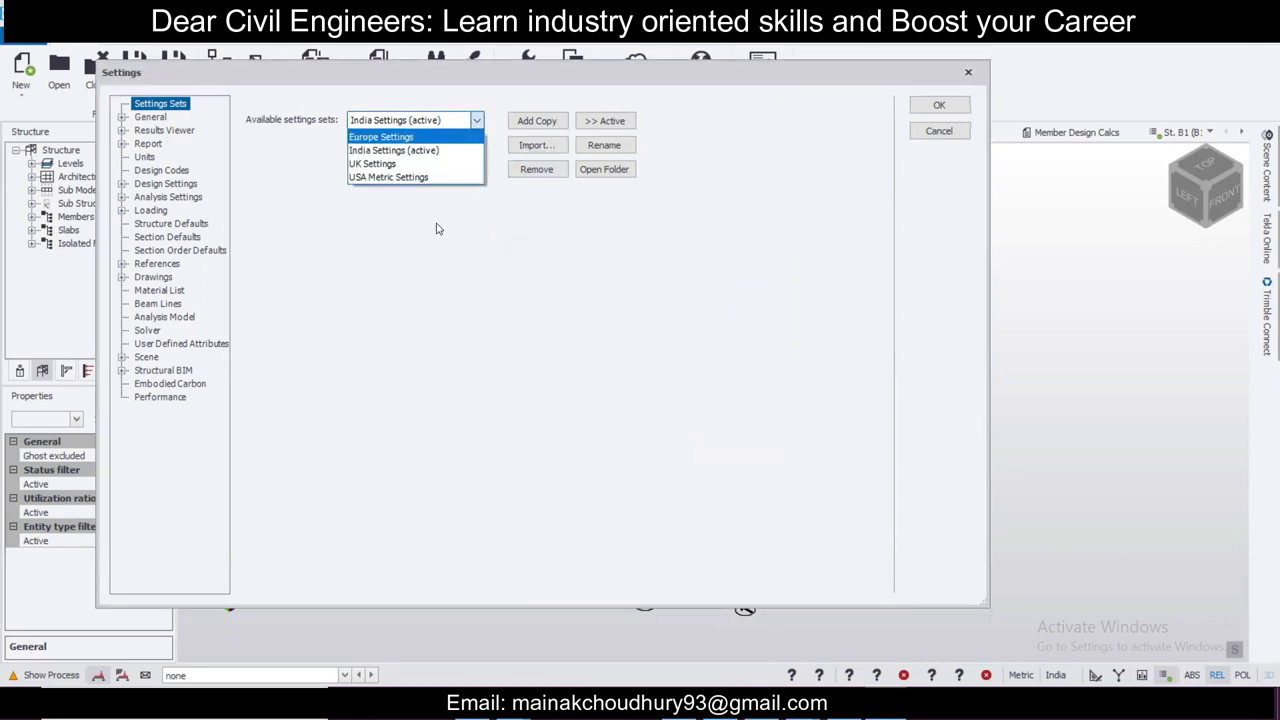
left_click(967, 76)
left_click(939, 105)
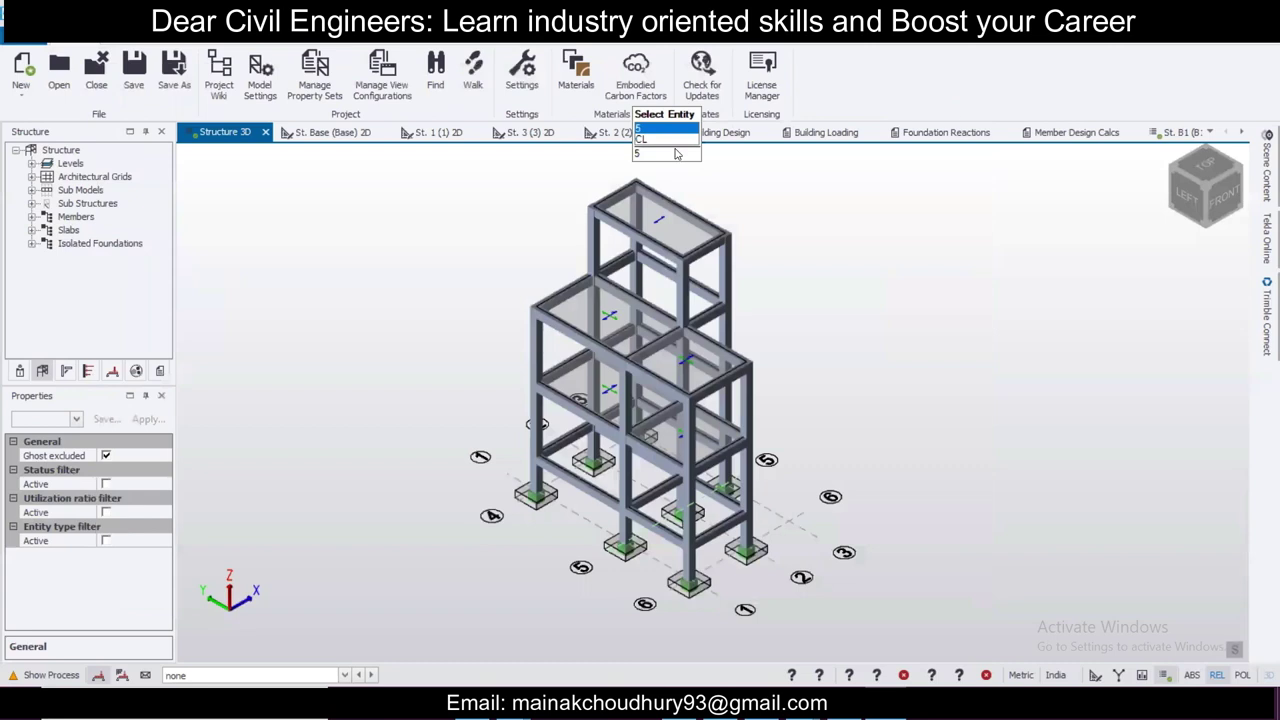
Step: Review the commands for modelling, BIM import and export, editing and loading the structure
left_click(232, 45)
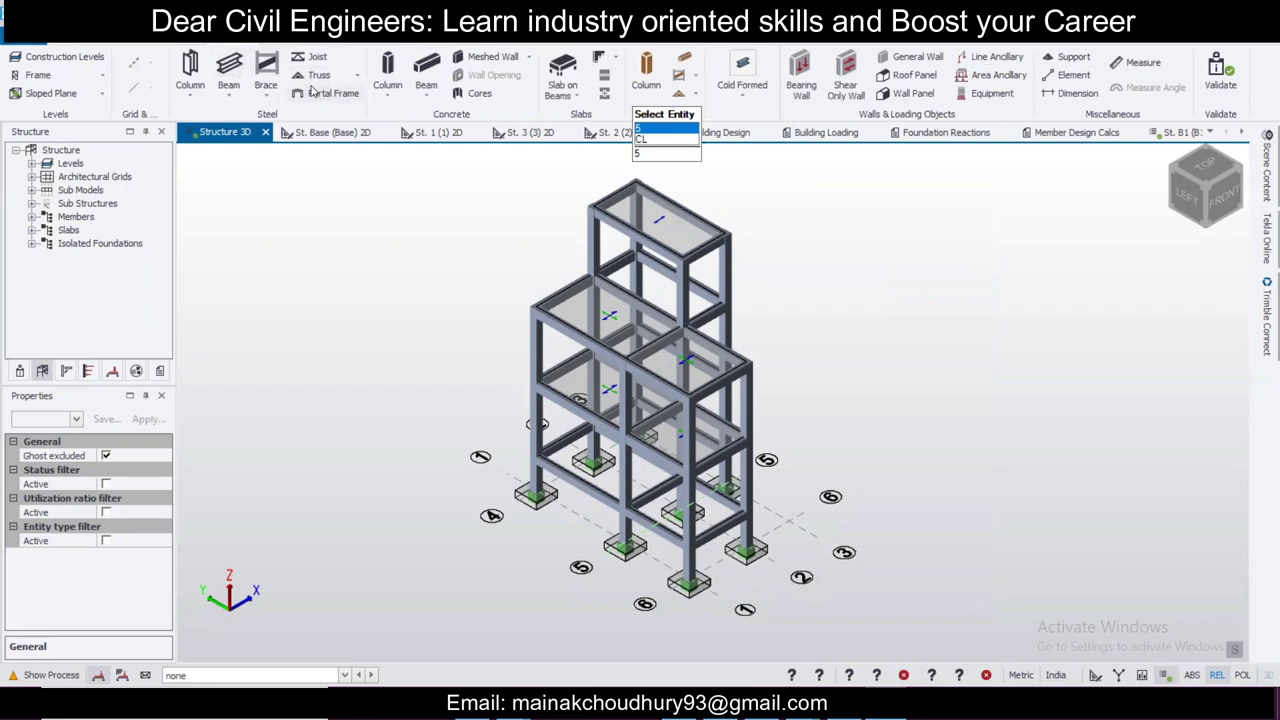
left_click(122, 45)
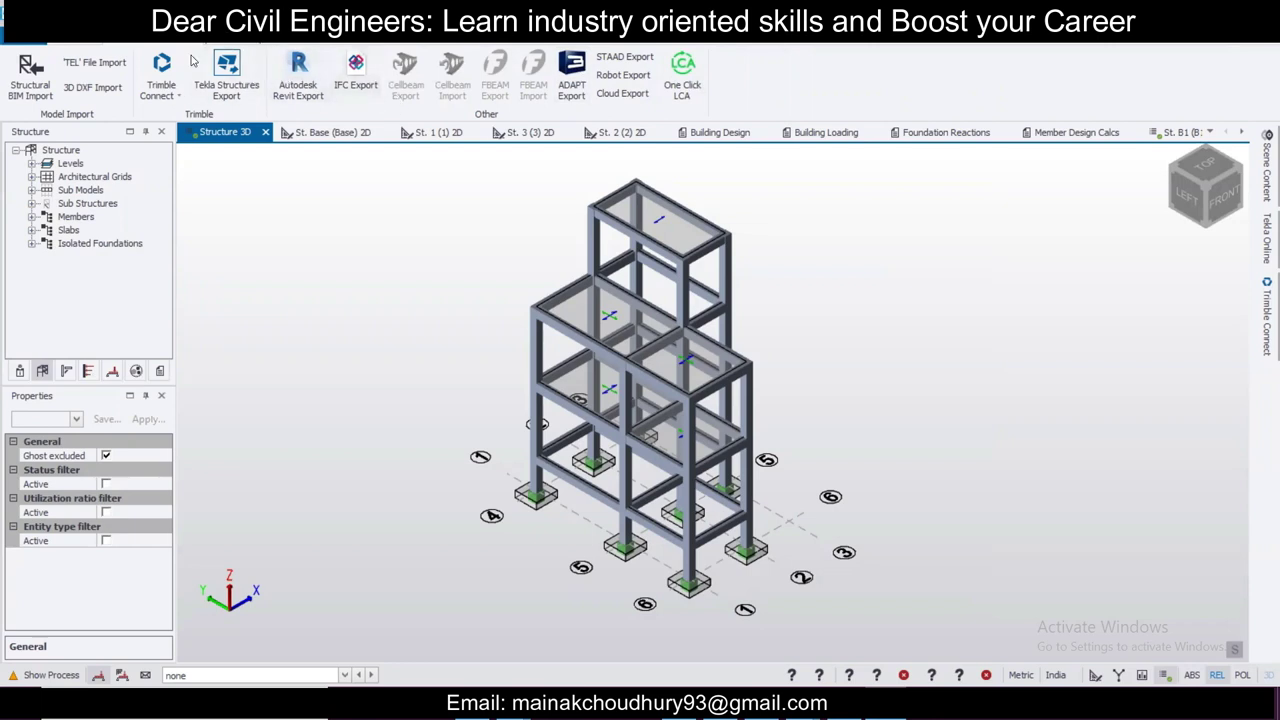
left_click(222, 37)
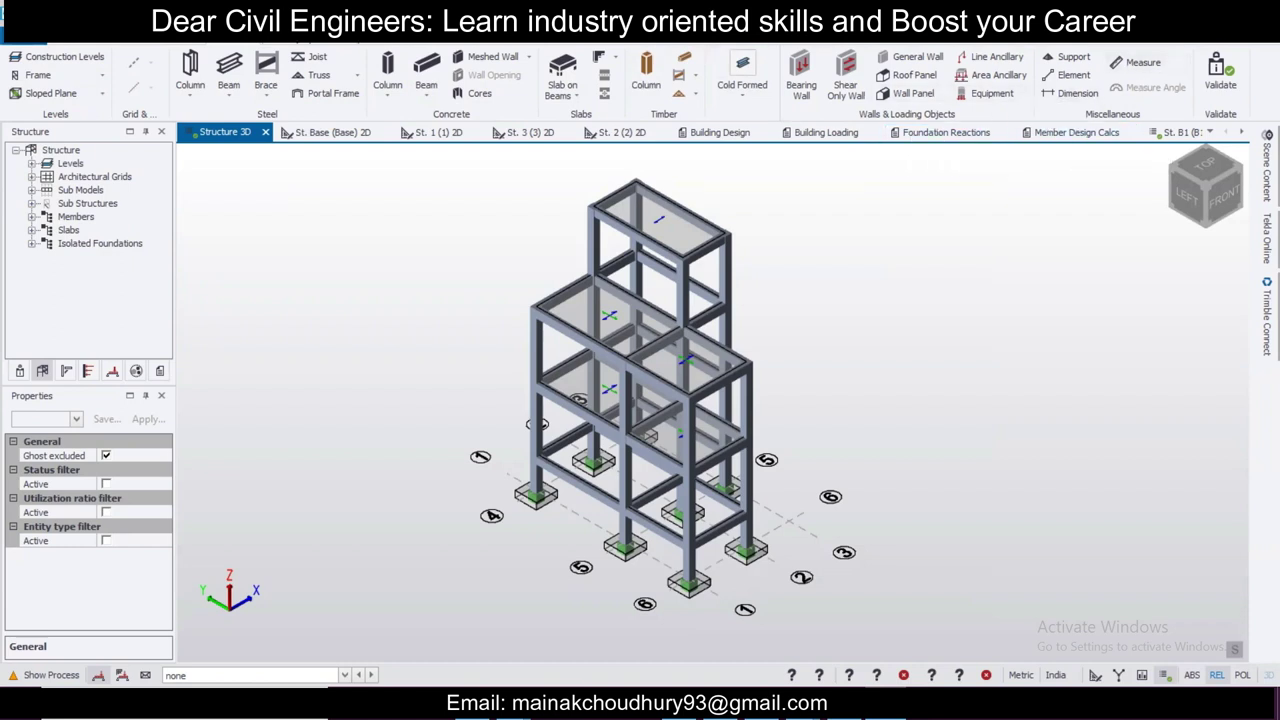
left_click(293, 44)
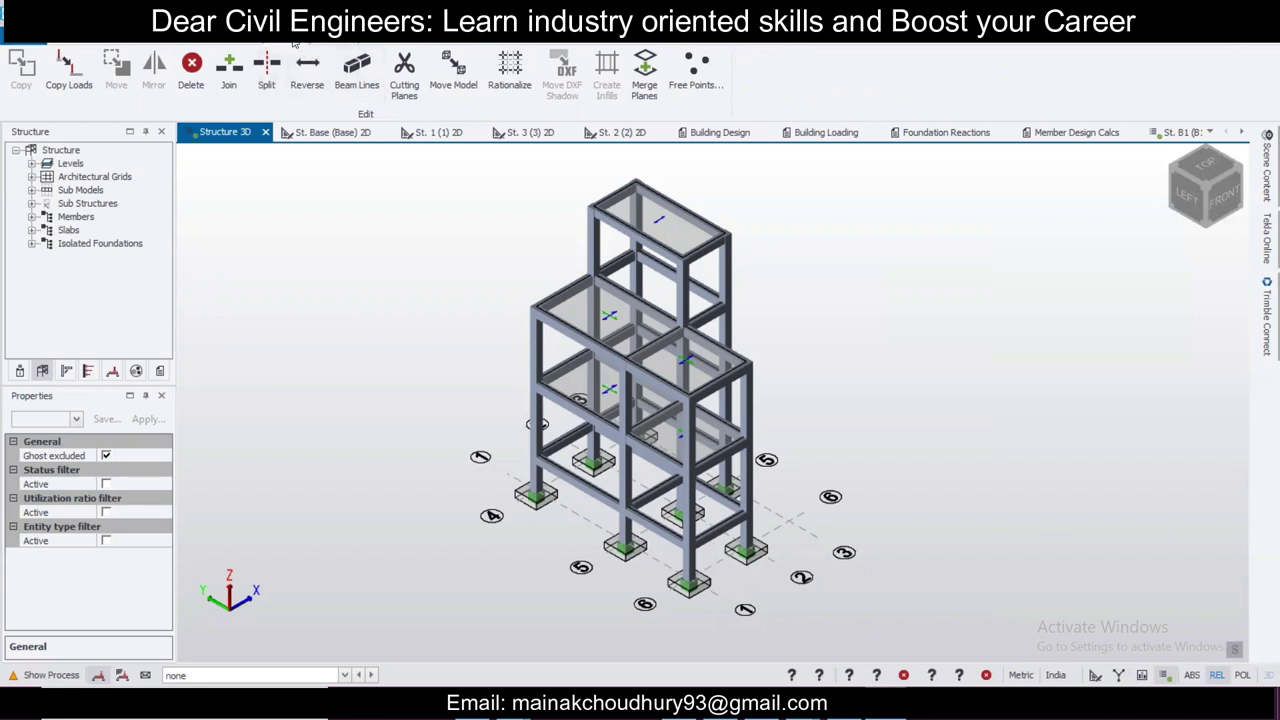
left_click(332, 46)
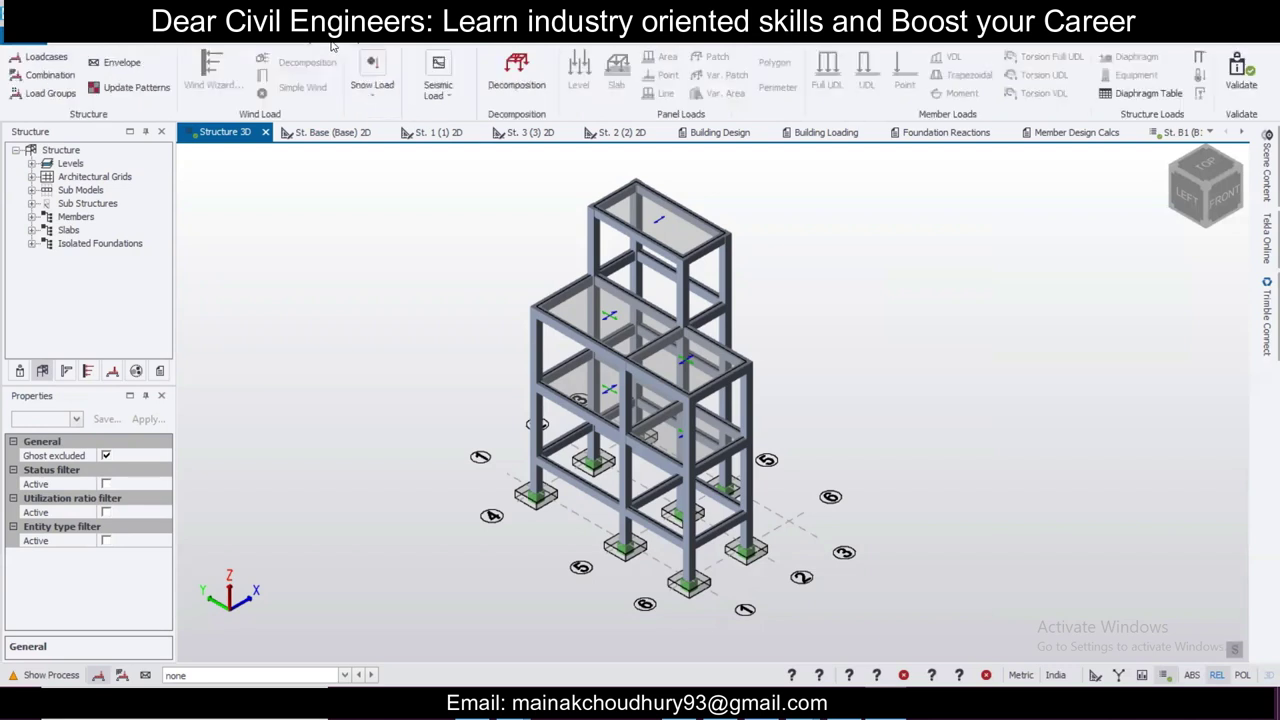
Step: Display individual loadcases on the 3D structure, including 5 Imposed and 2 Slab self weight
left_click(344, 675)
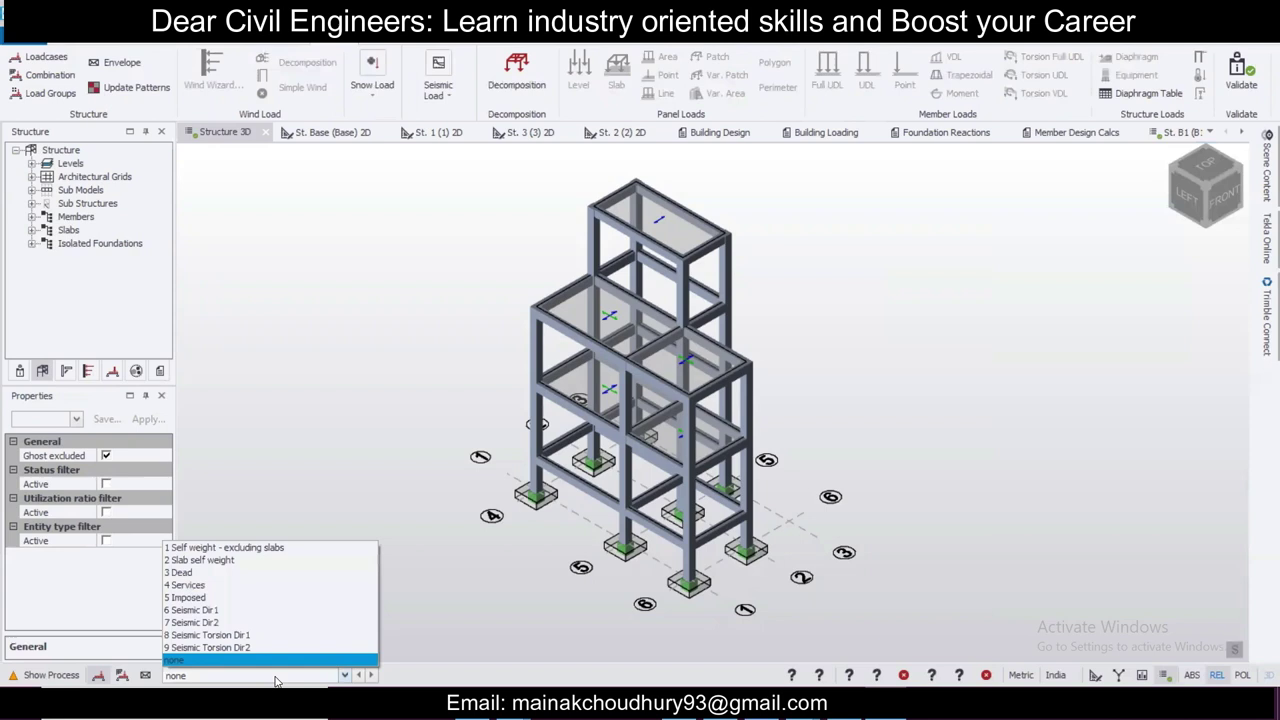
left_click(233, 597)
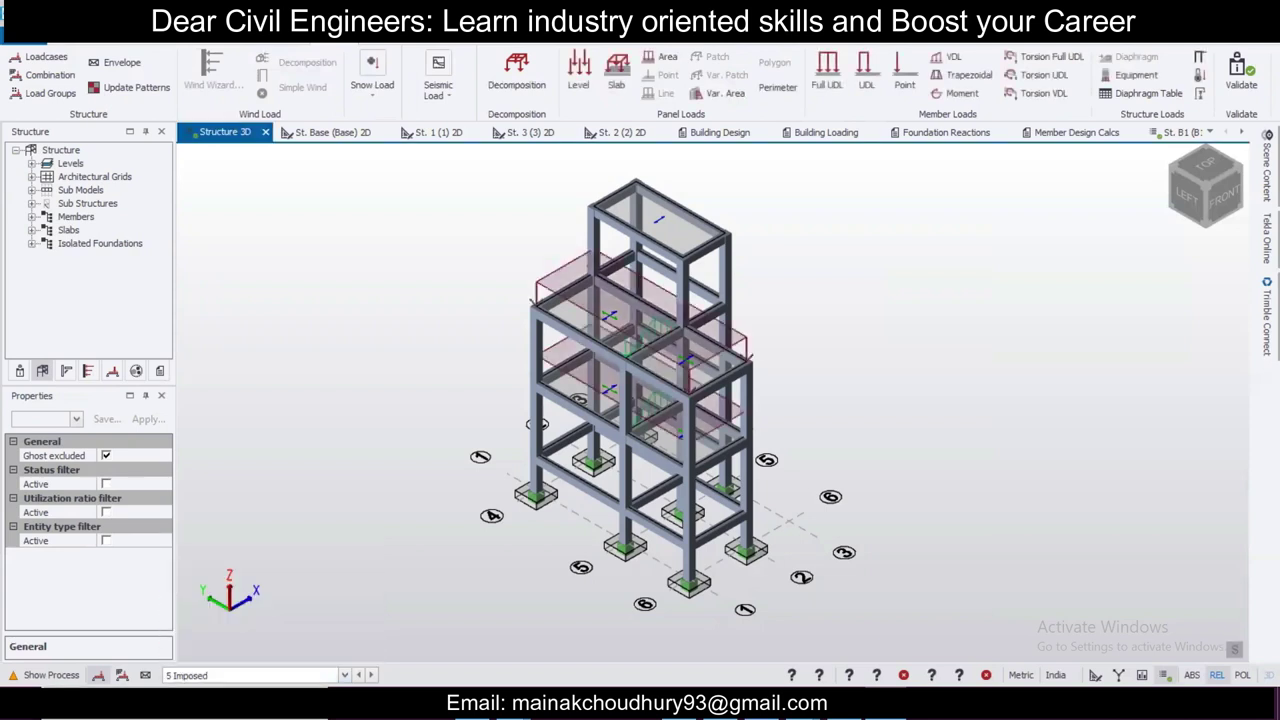
left_click(230, 676)
left_click(223, 561)
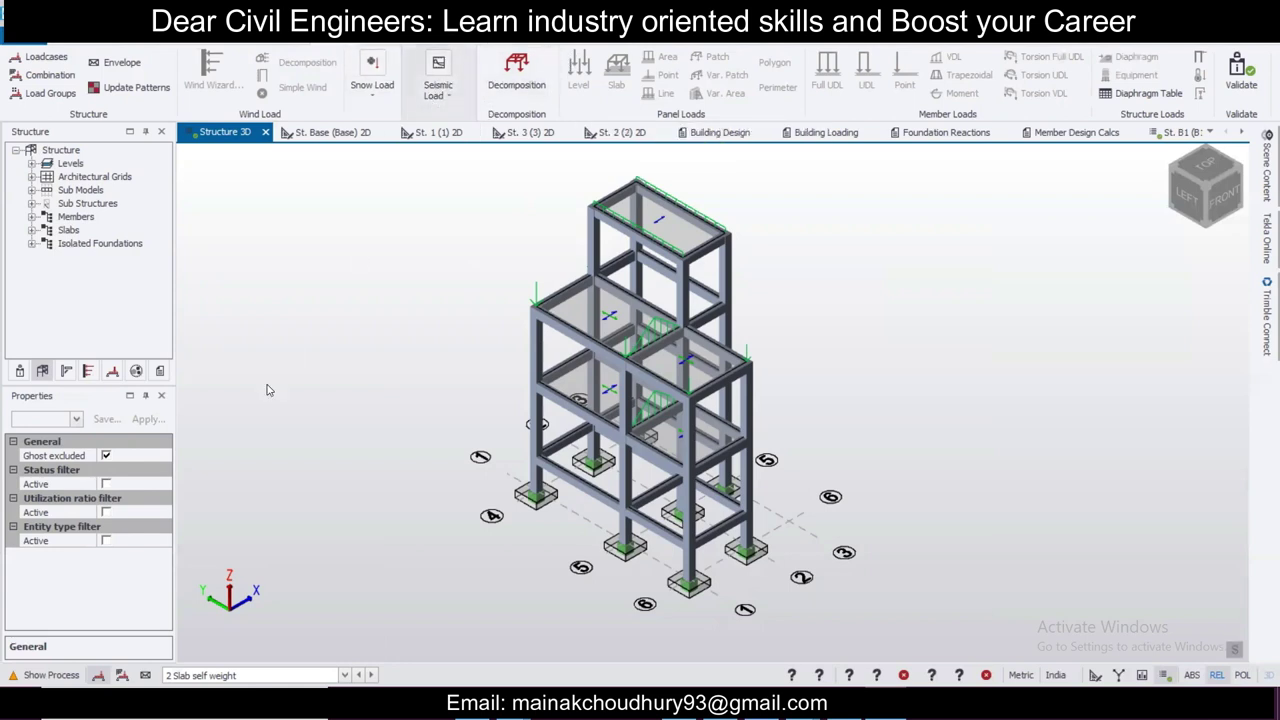
left_click(180, 676)
left_click(192, 622)
left_click(200, 676)
left_click(227, 597)
Step: Switch the load display from loadcases to combinations and select combination 3, 1.5D+1.5L+1.5Lr
left_click(122, 675)
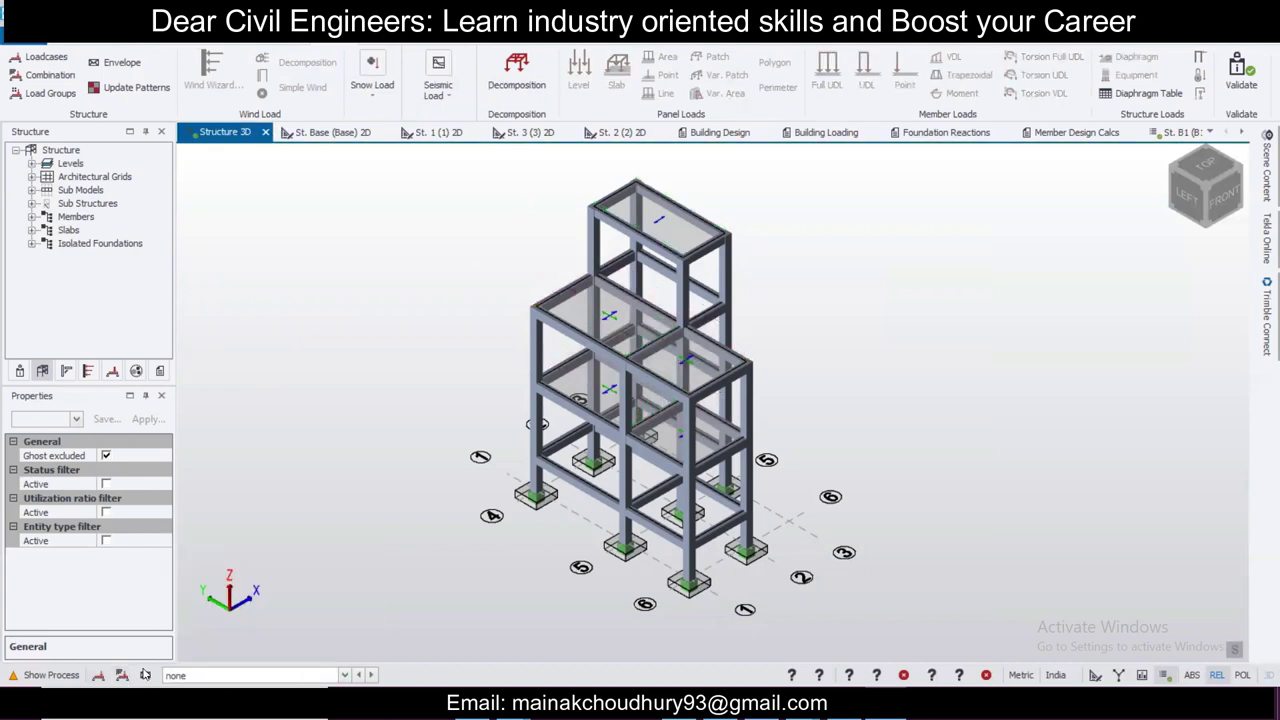
left_click(200, 676)
left_click(222, 606)
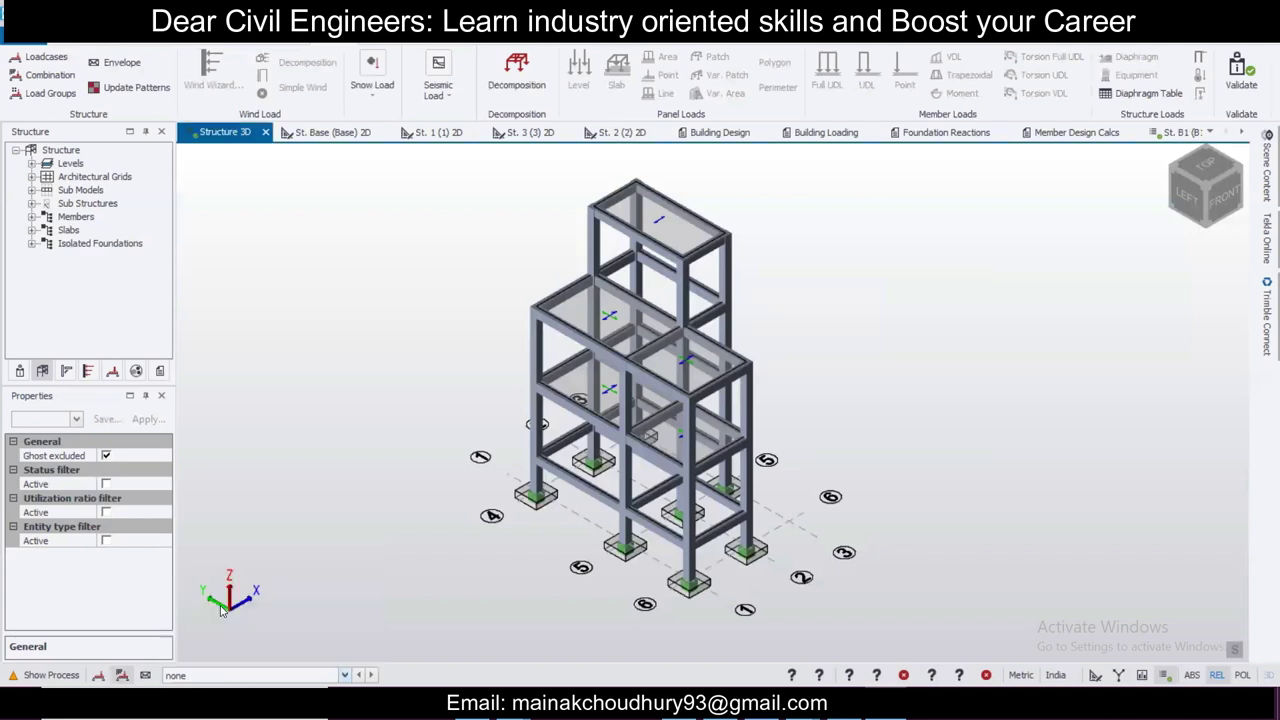
left_click(237, 676)
left_click(235, 566)
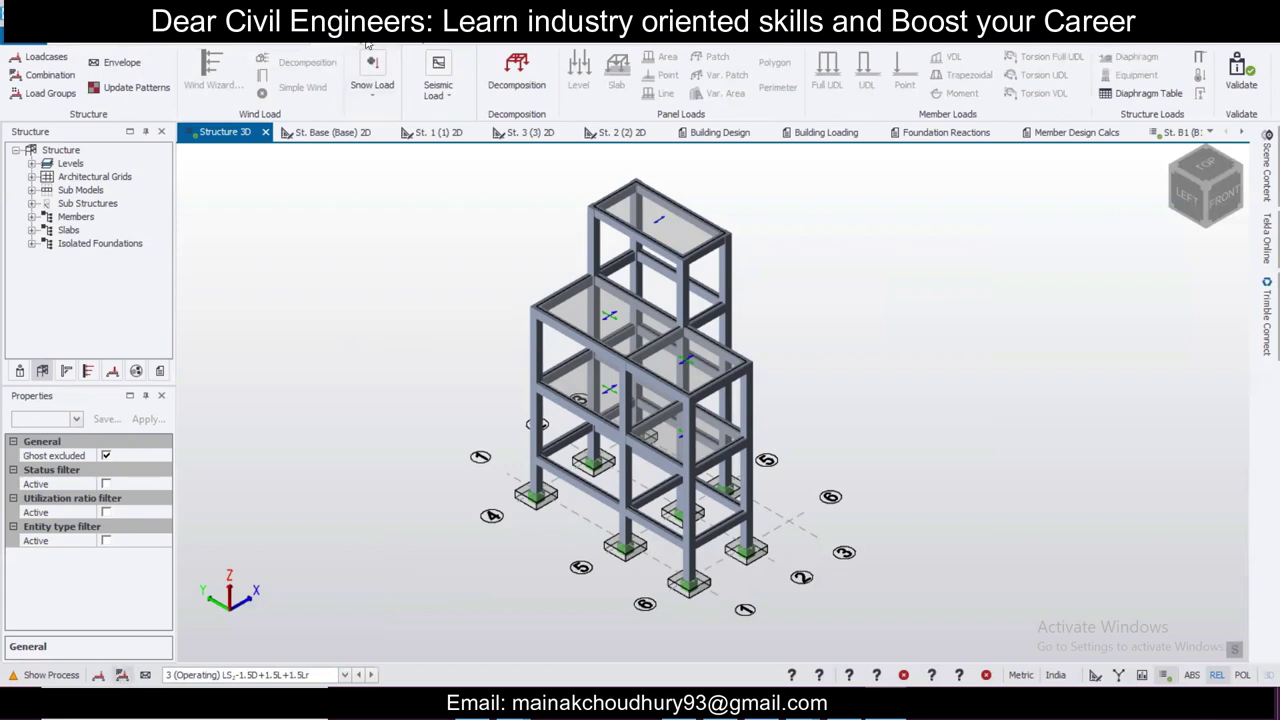
Step: Review the analysis and design commands and the pad base reinforcement layout in the design settings, and close the settings
left_click(445, 42)
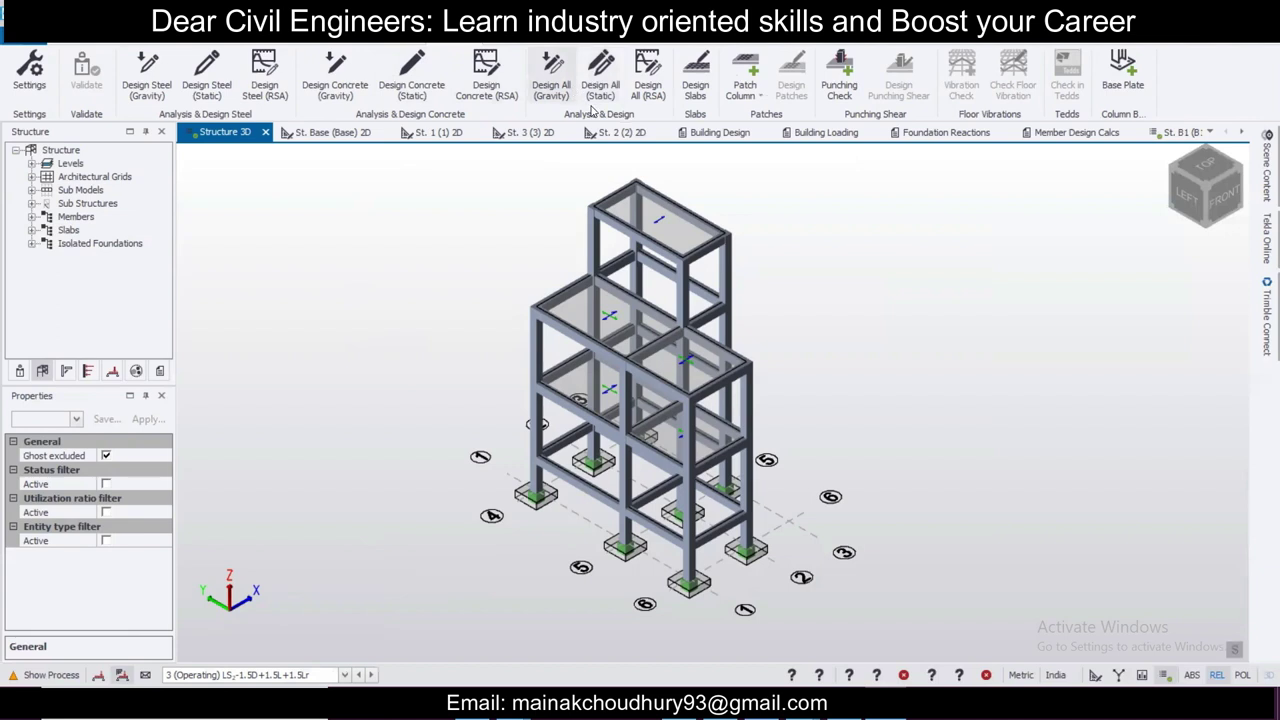
left_click(645, 92)
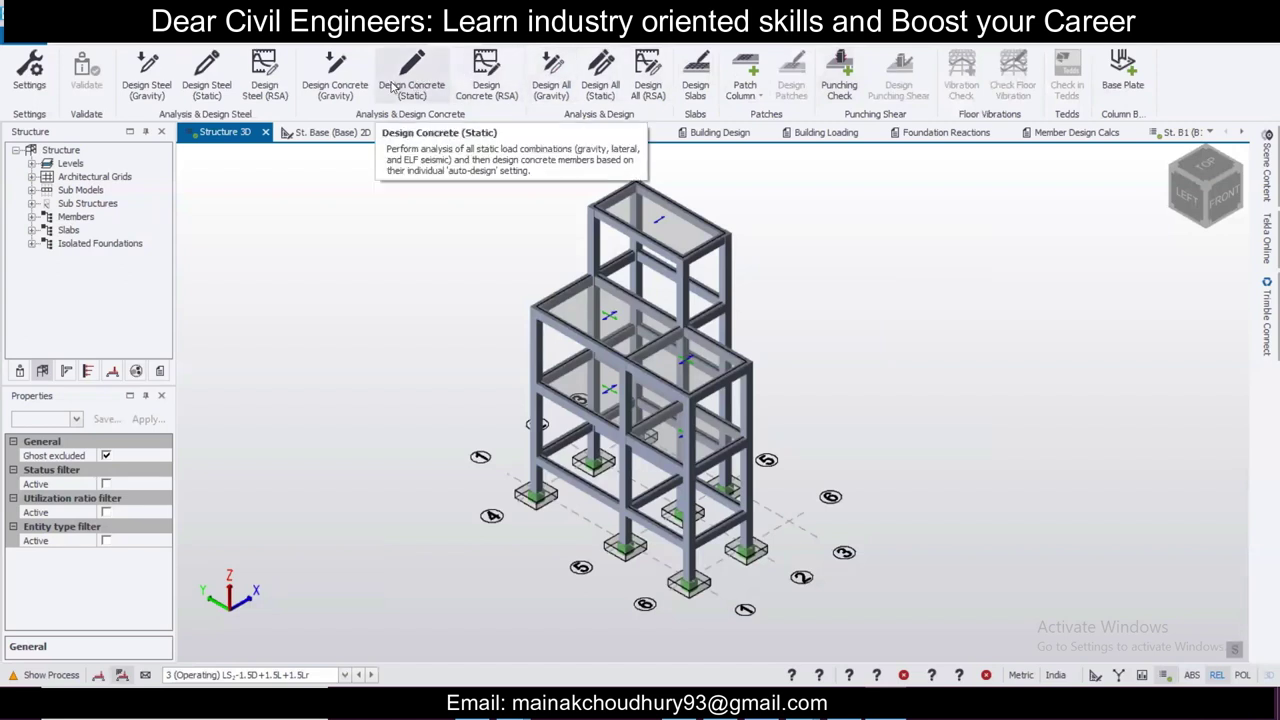
left_click(29, 70)
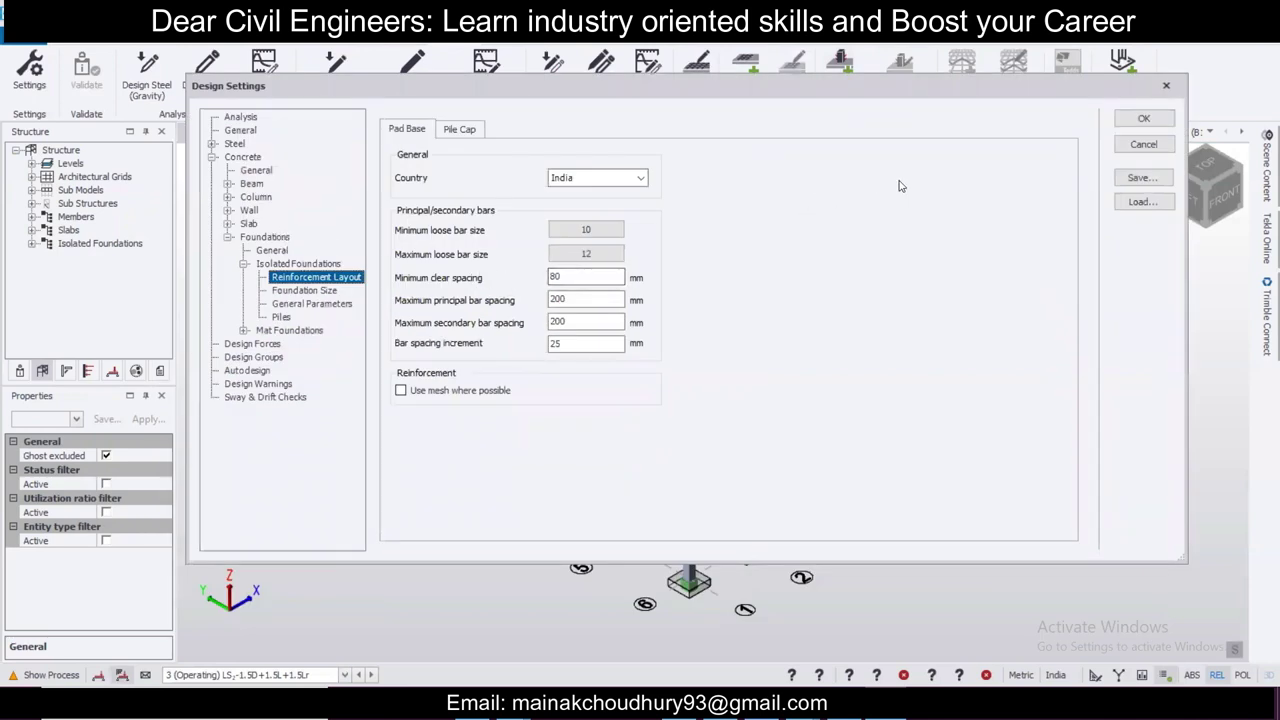
left_click(596, 236)
left_click(731, 347)
left_click(1144, 120)
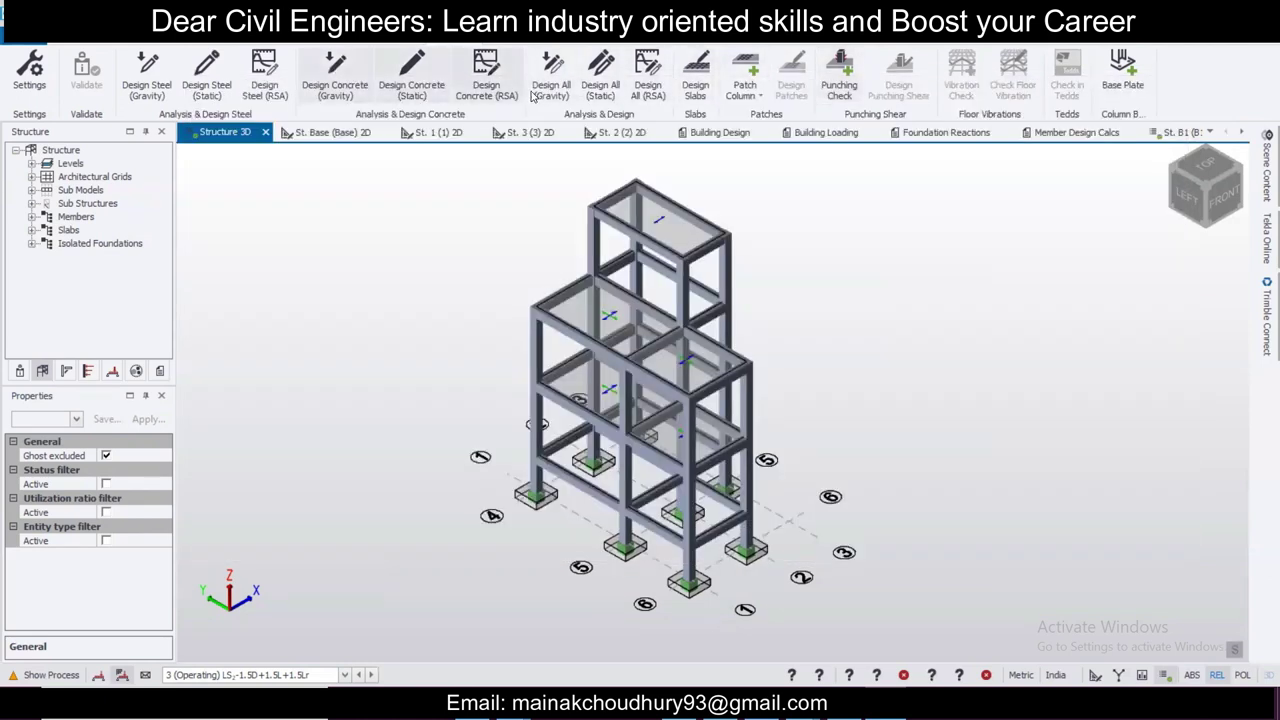
Step: Review the foundation, report, drawing, window and design review commands, including the selectable report types
left_click(512, 40)
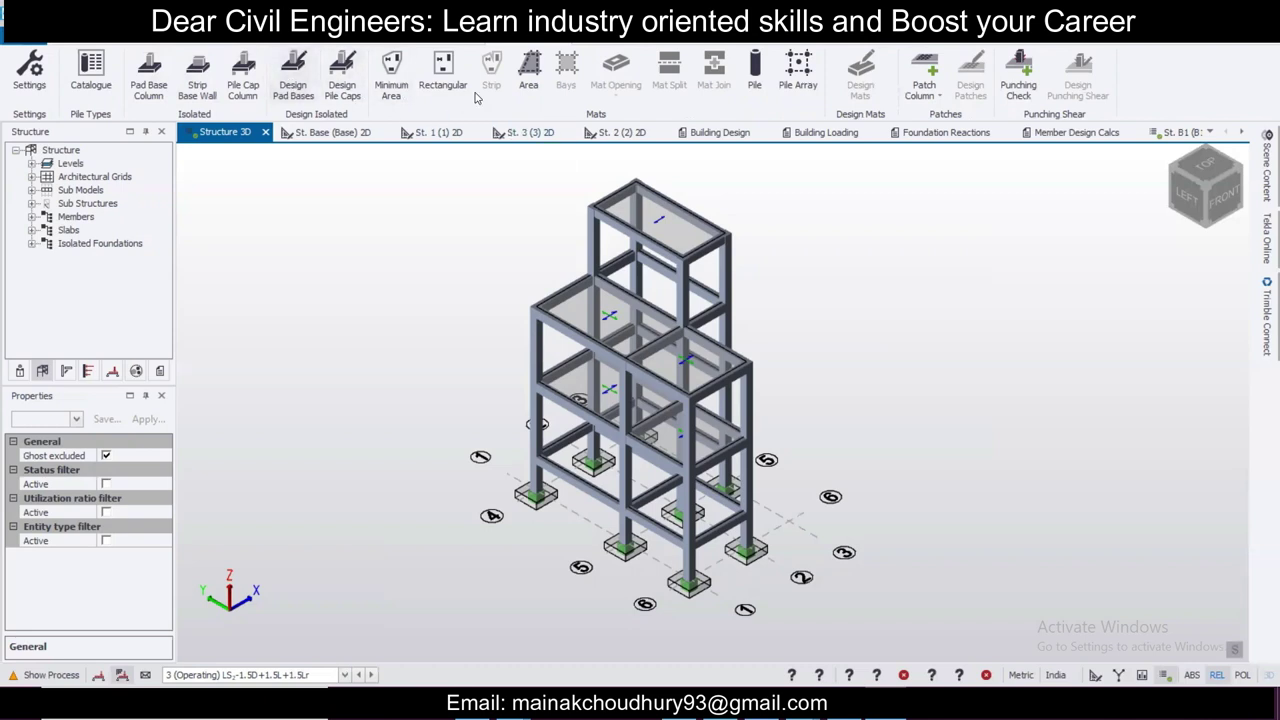
left_click(603, 43)
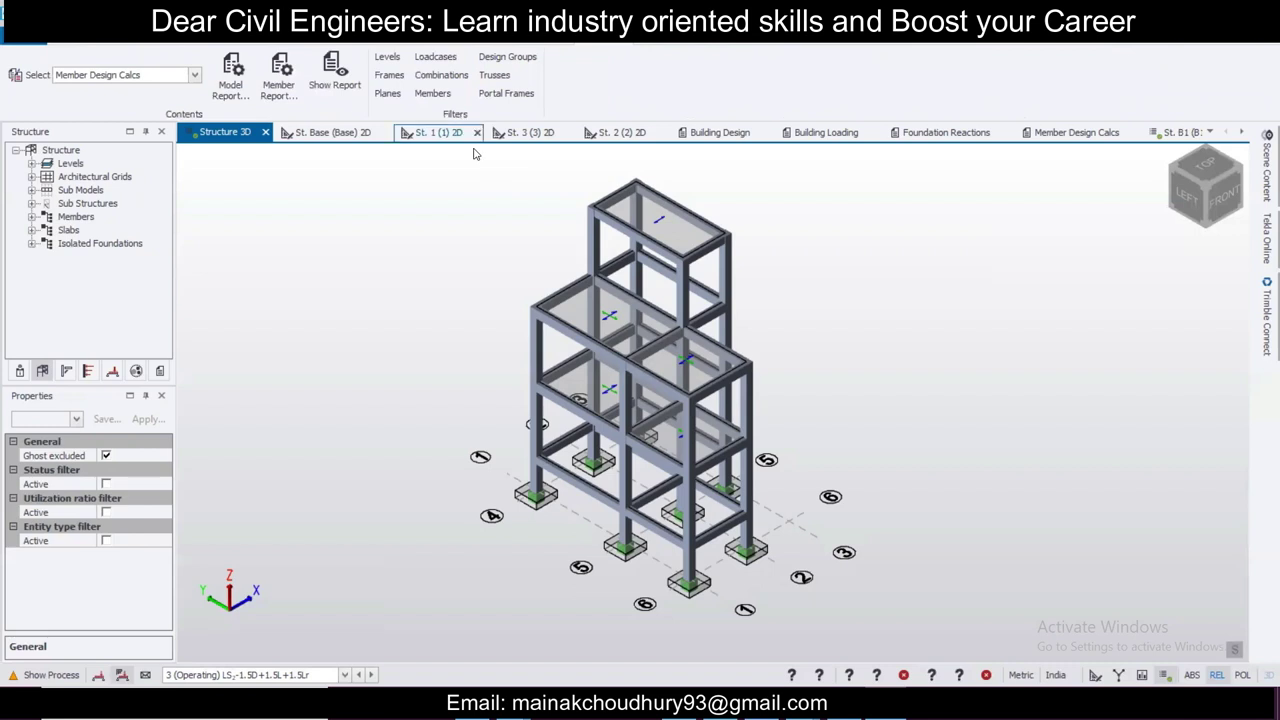
scroll(512, 262, "up", 2)
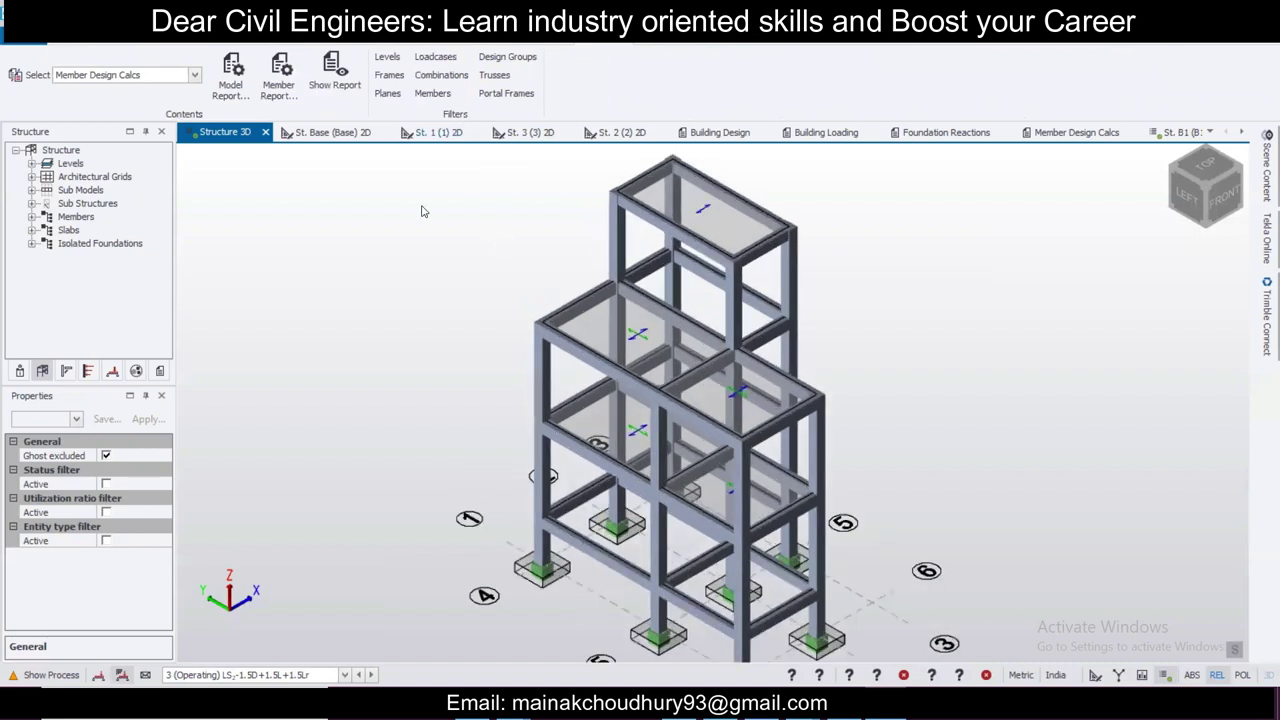
left_click(193, 75)
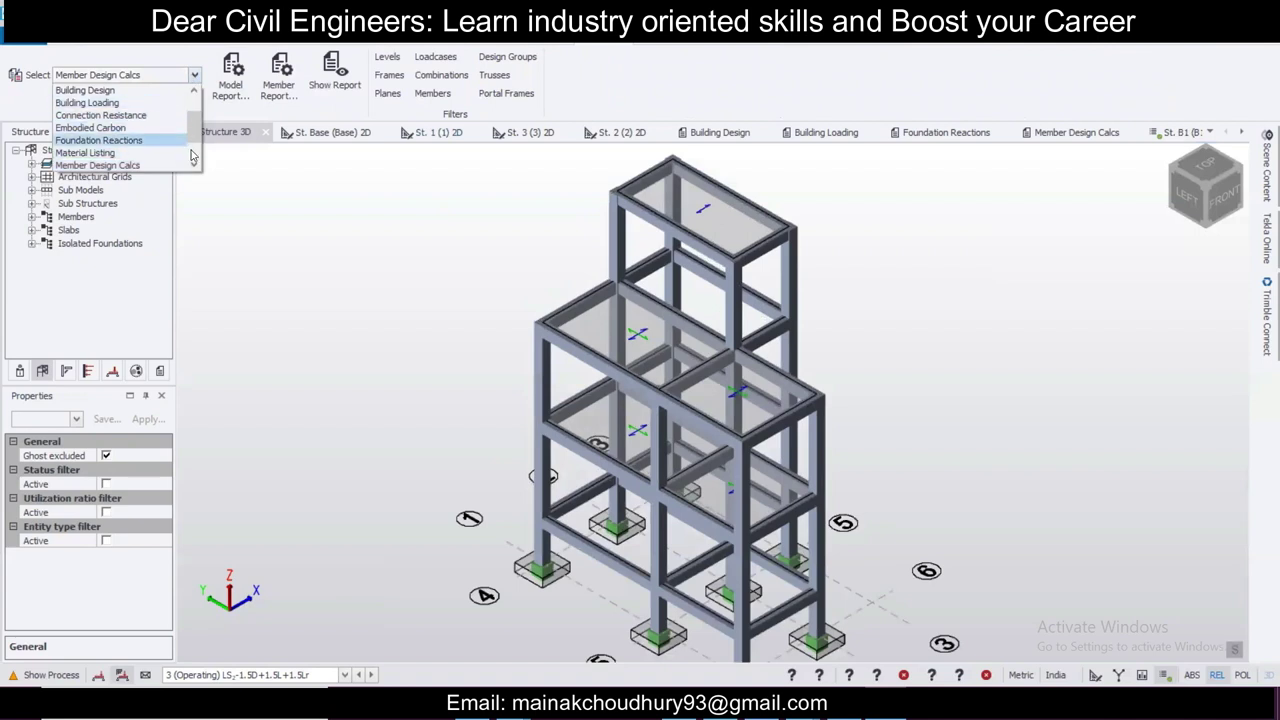
left_click(280, 229)
left_click(600, 36)
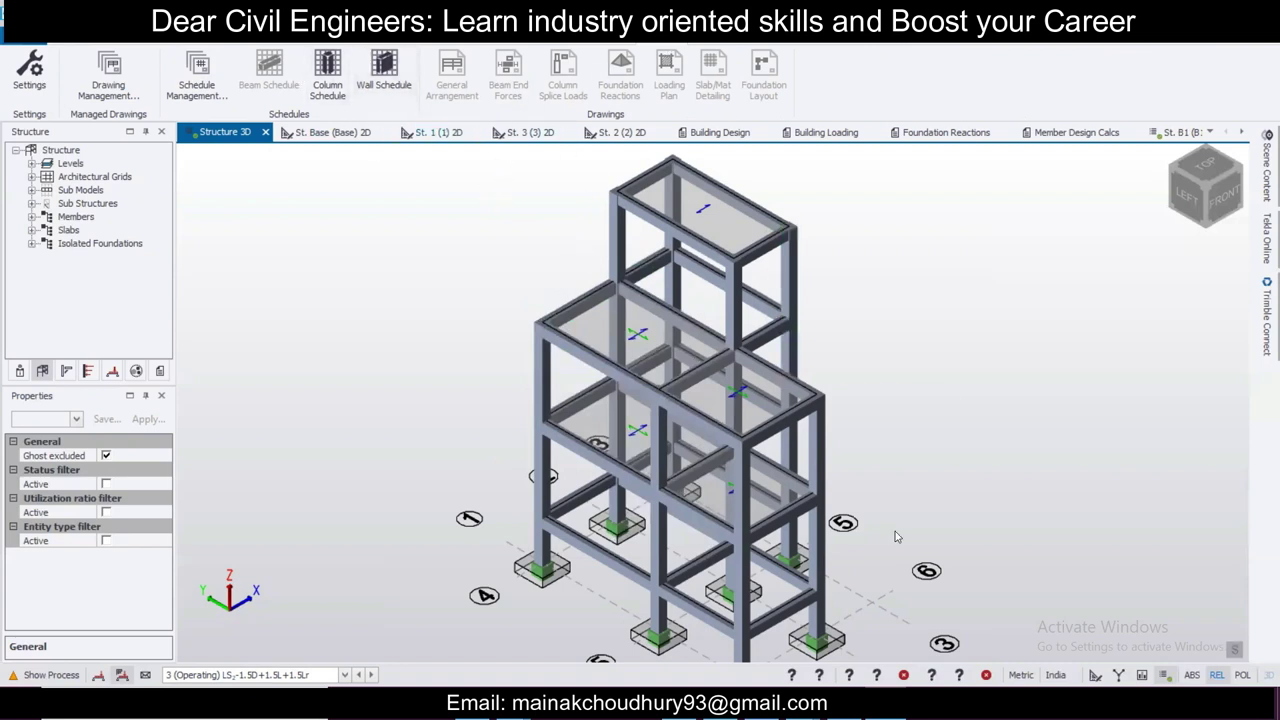
left_click(731, 47)
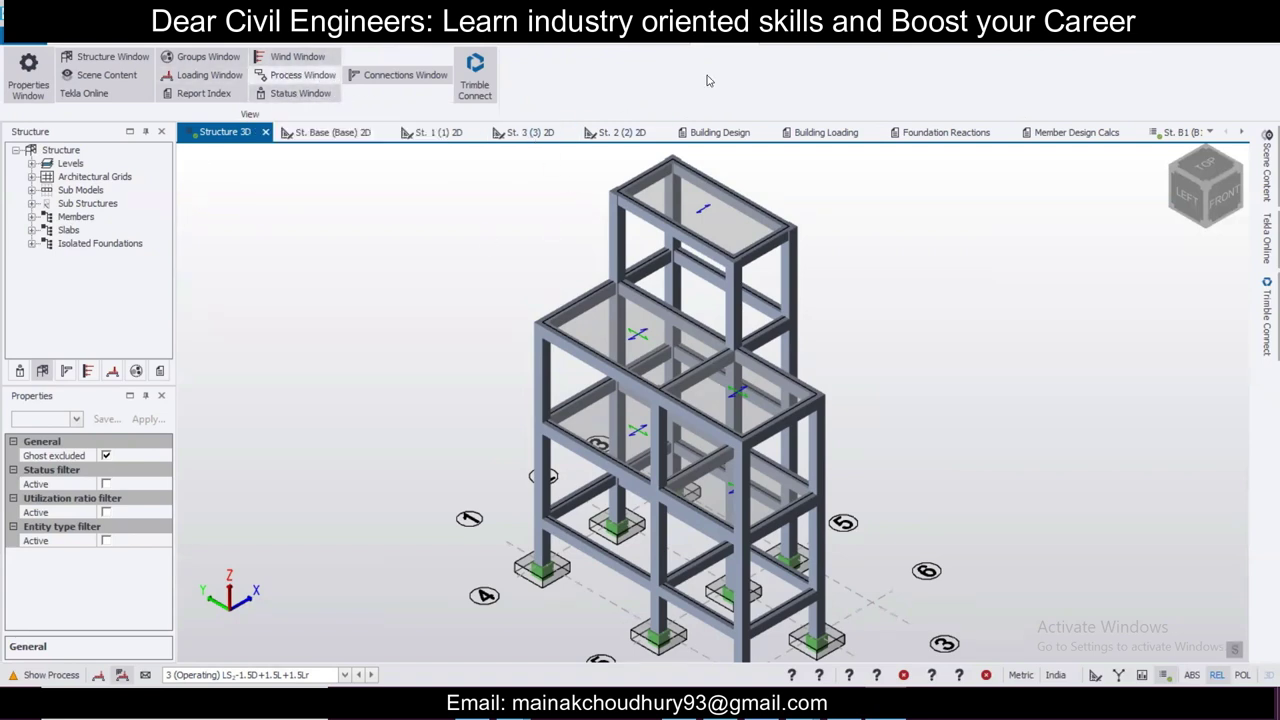
left_click(789, 47)
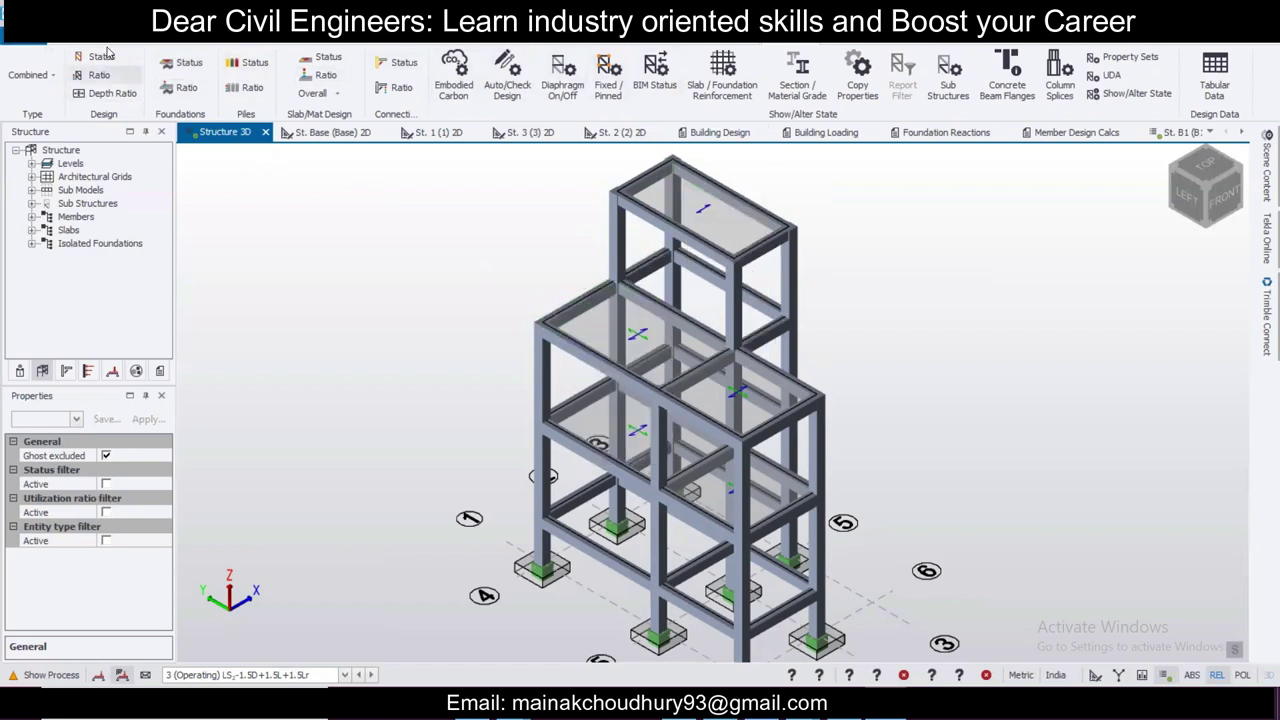
Step: List the construction levels in the structure tree and open the 2D plan view of level St. 1 (1)
left_click(74, 37)
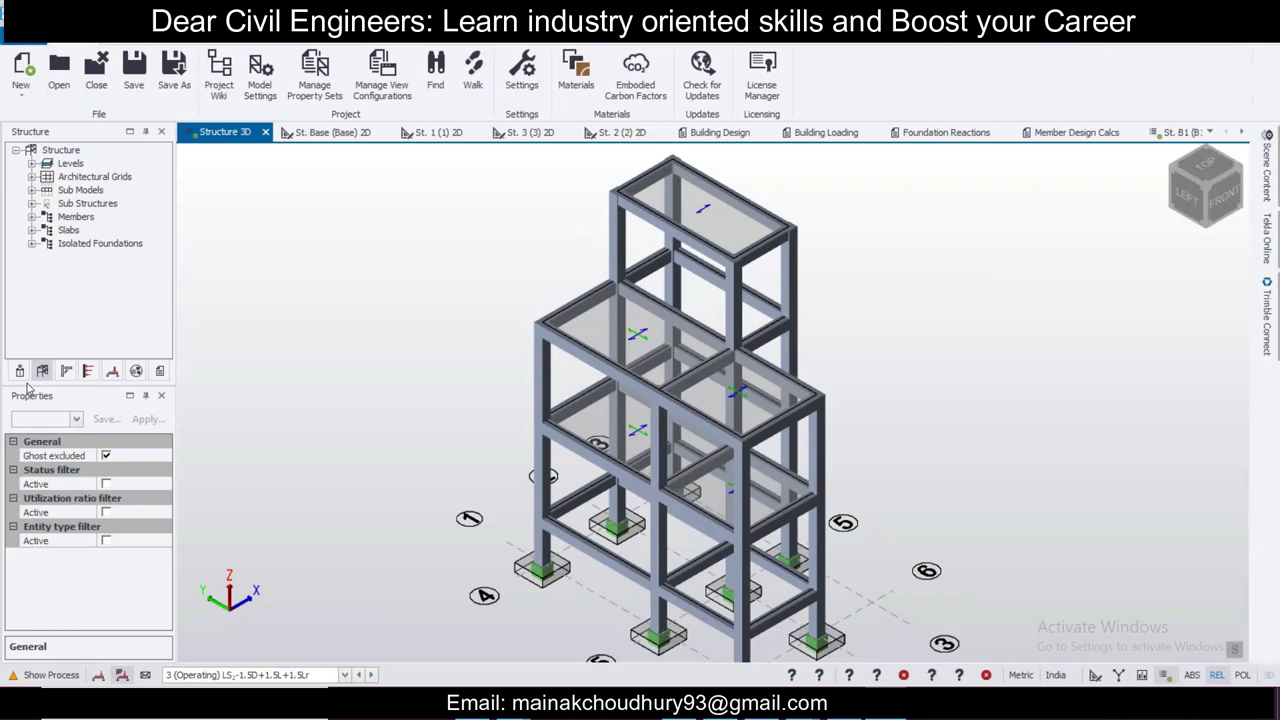
left_click(31, 164)
left_click(92, 190)
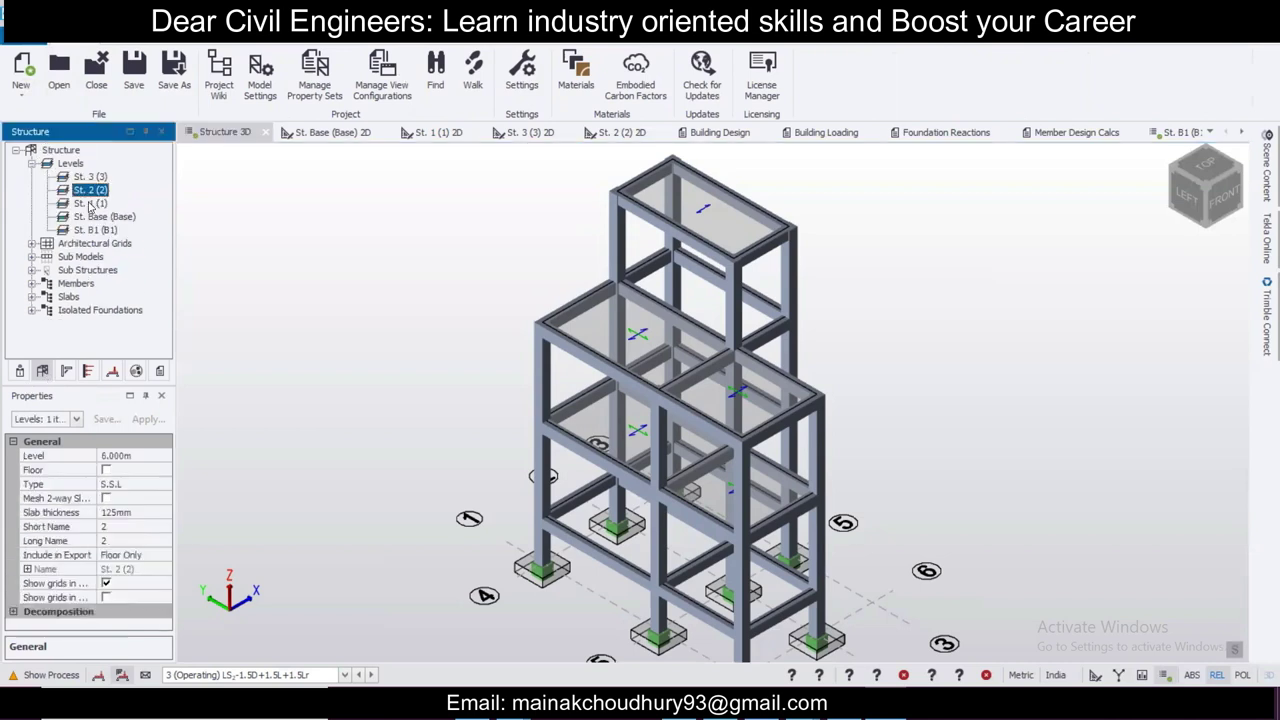
double_click(90, 203)
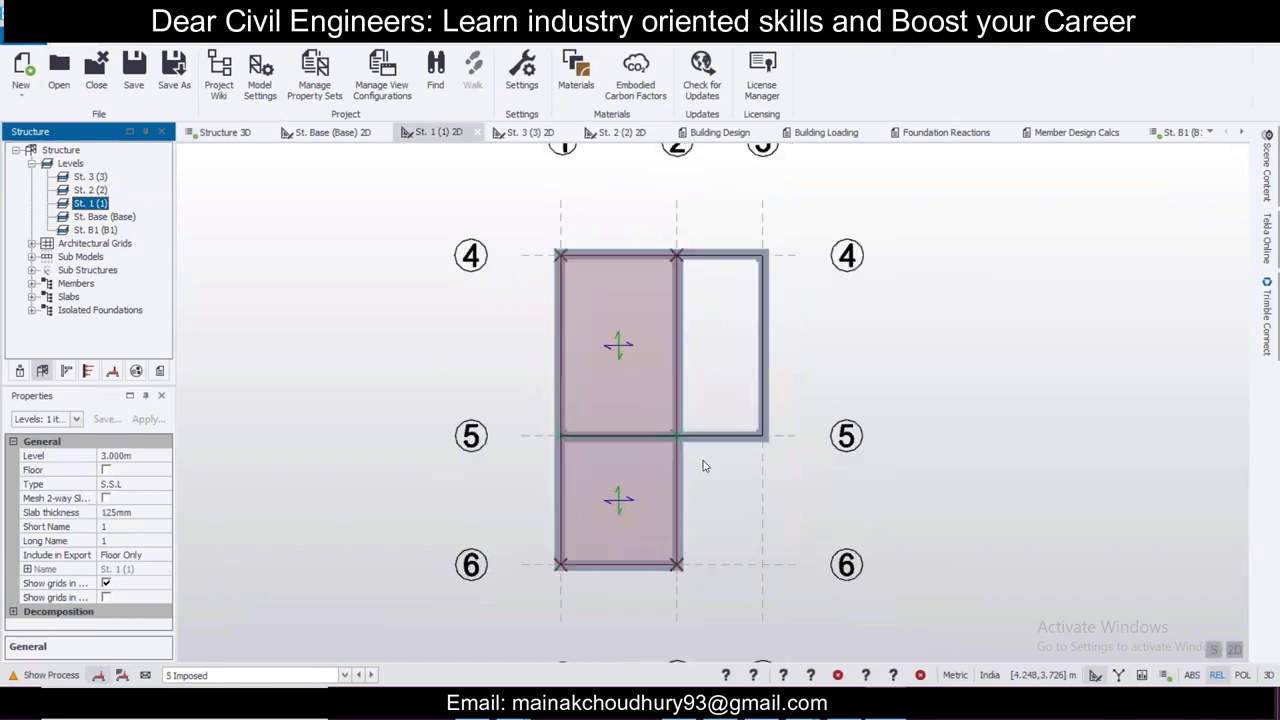
Step: Examine the name, color and assigned levels of the CL architectural grid, and cancel without changes
left_click(31, 244)
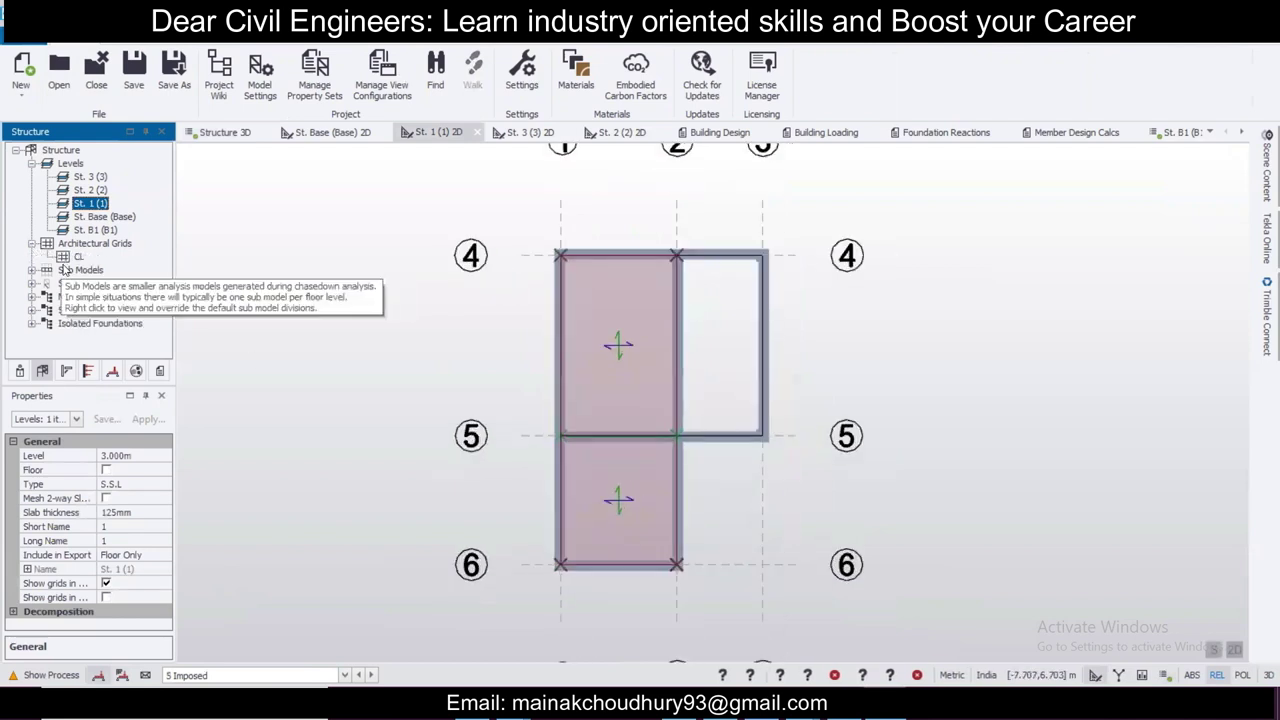
left_click(66, 258)
double_click(78, 258)
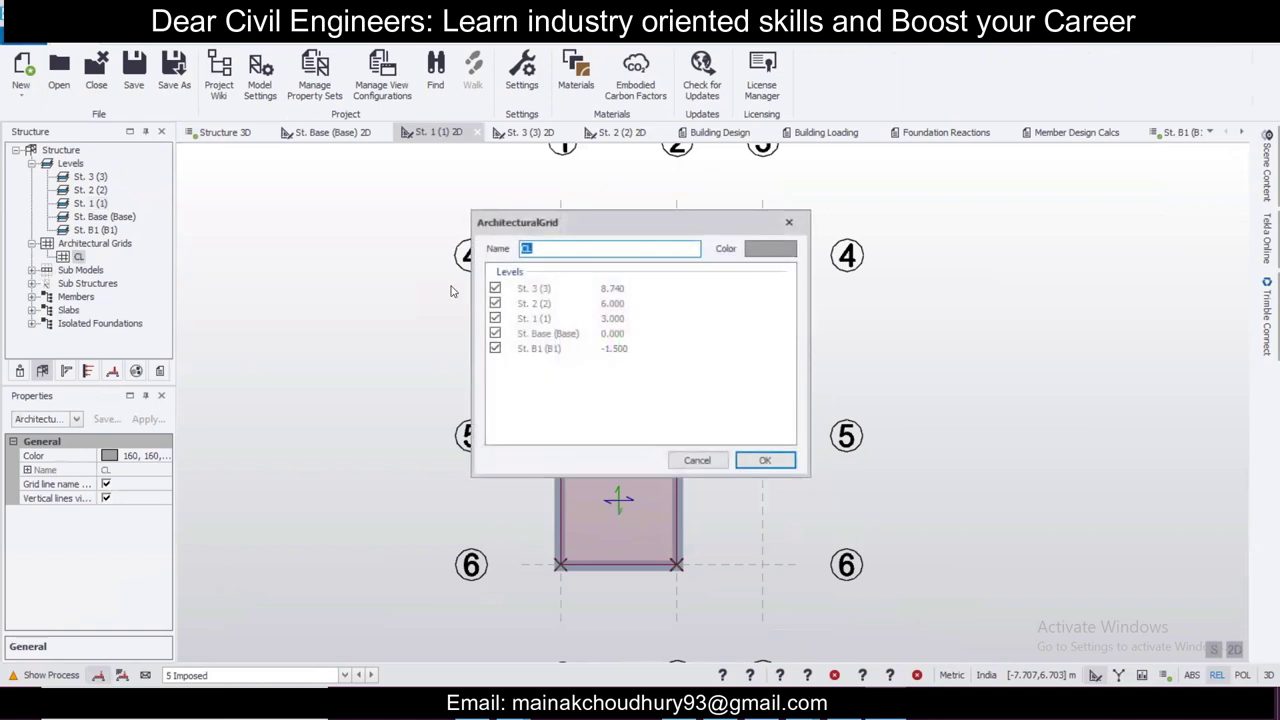
left_click(697, 460)
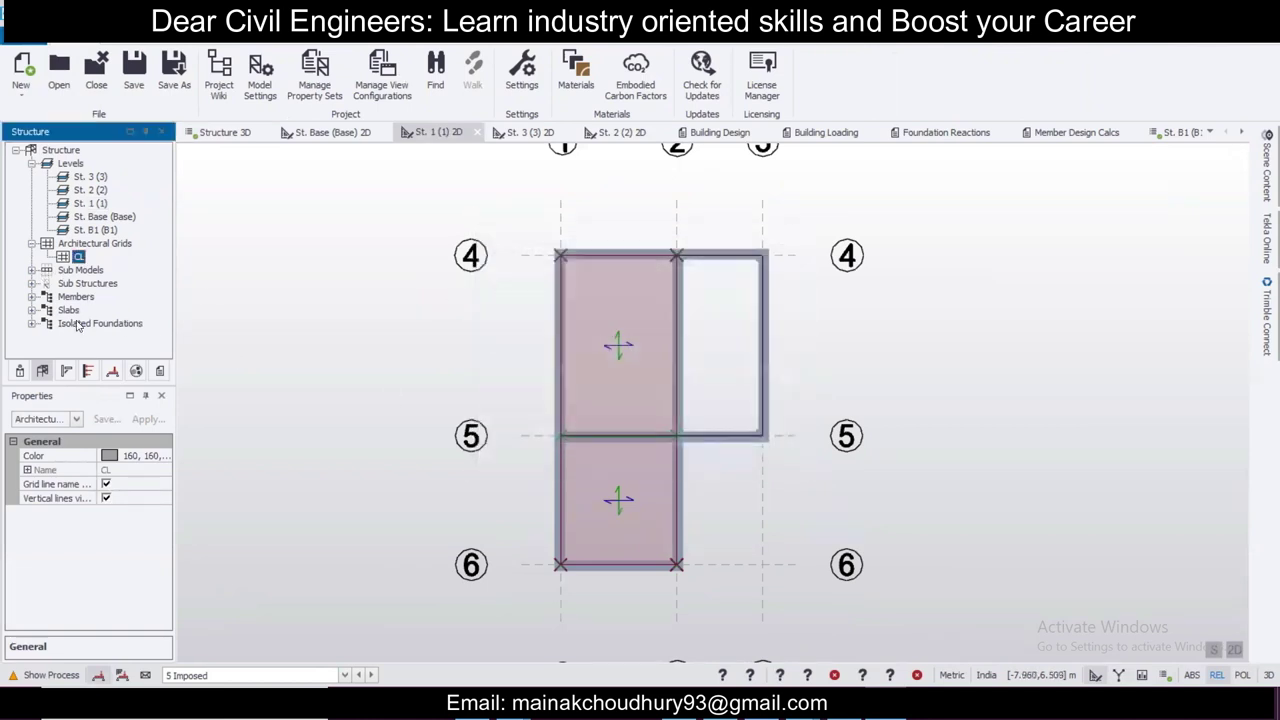
Step: Validate the model and expand the general model warnings in the validation status tree
left_click(22, 370)
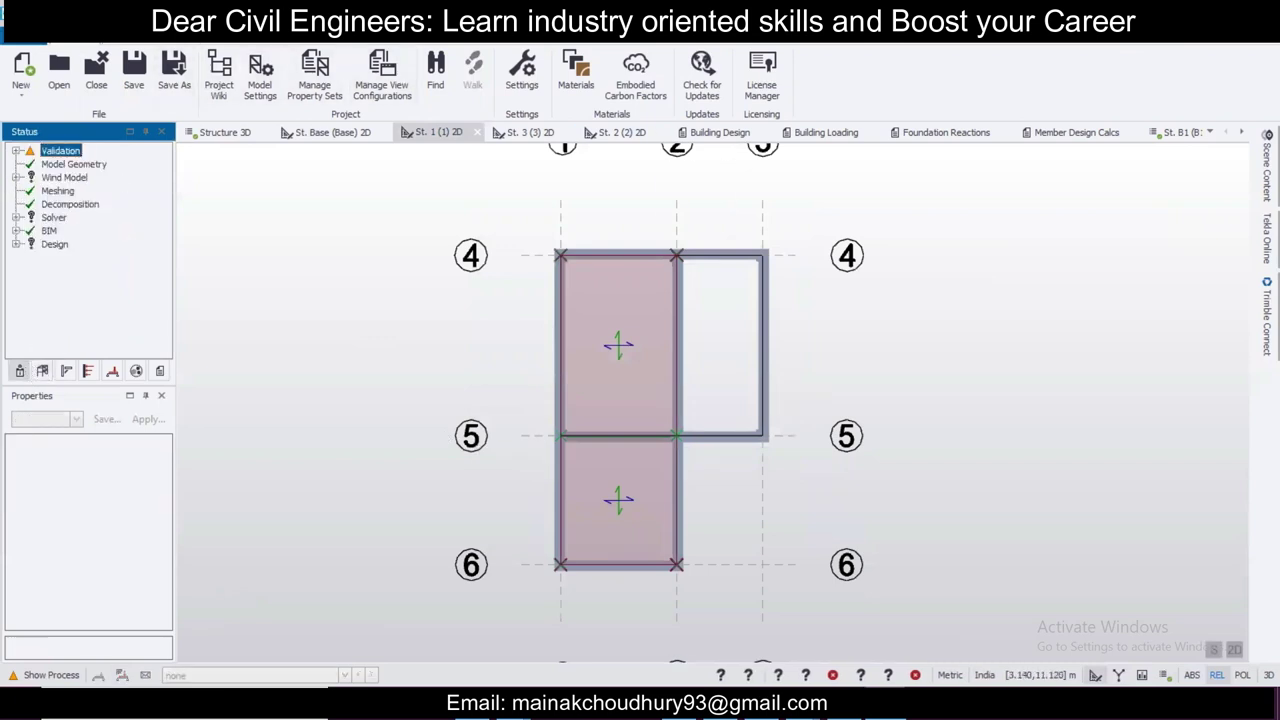
left_click(217, 40)
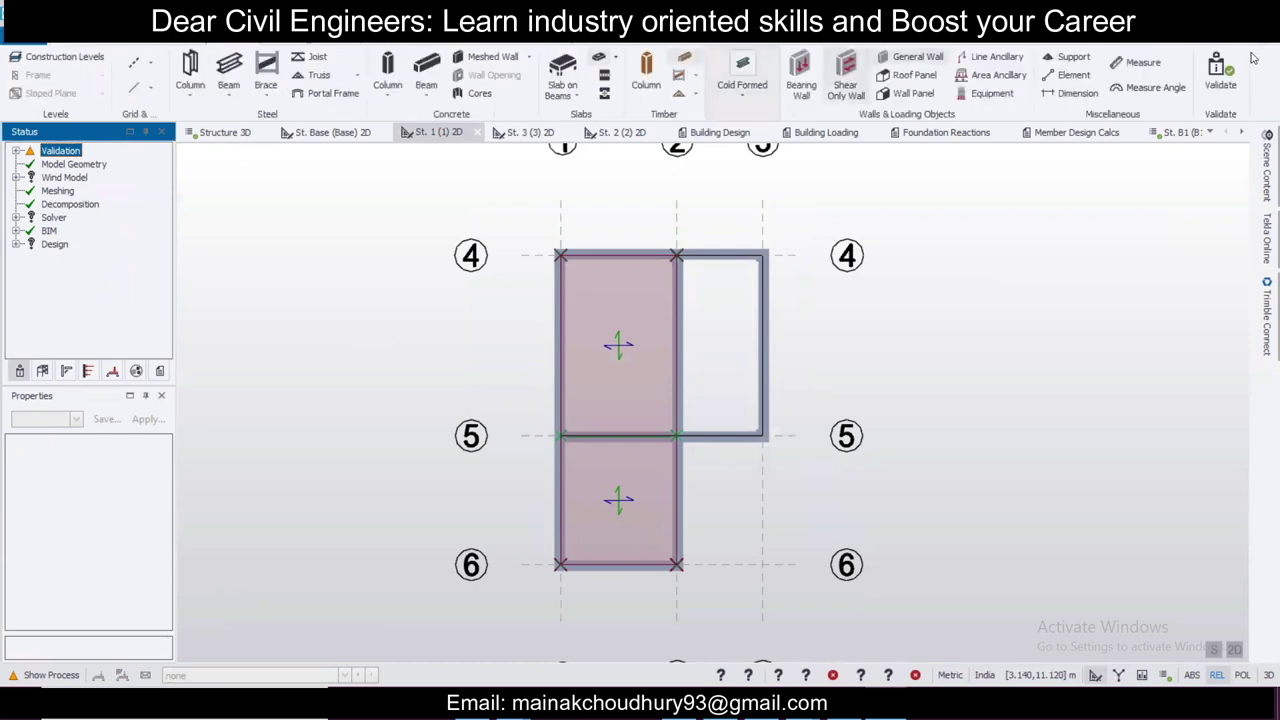
left_click(1220, 72)
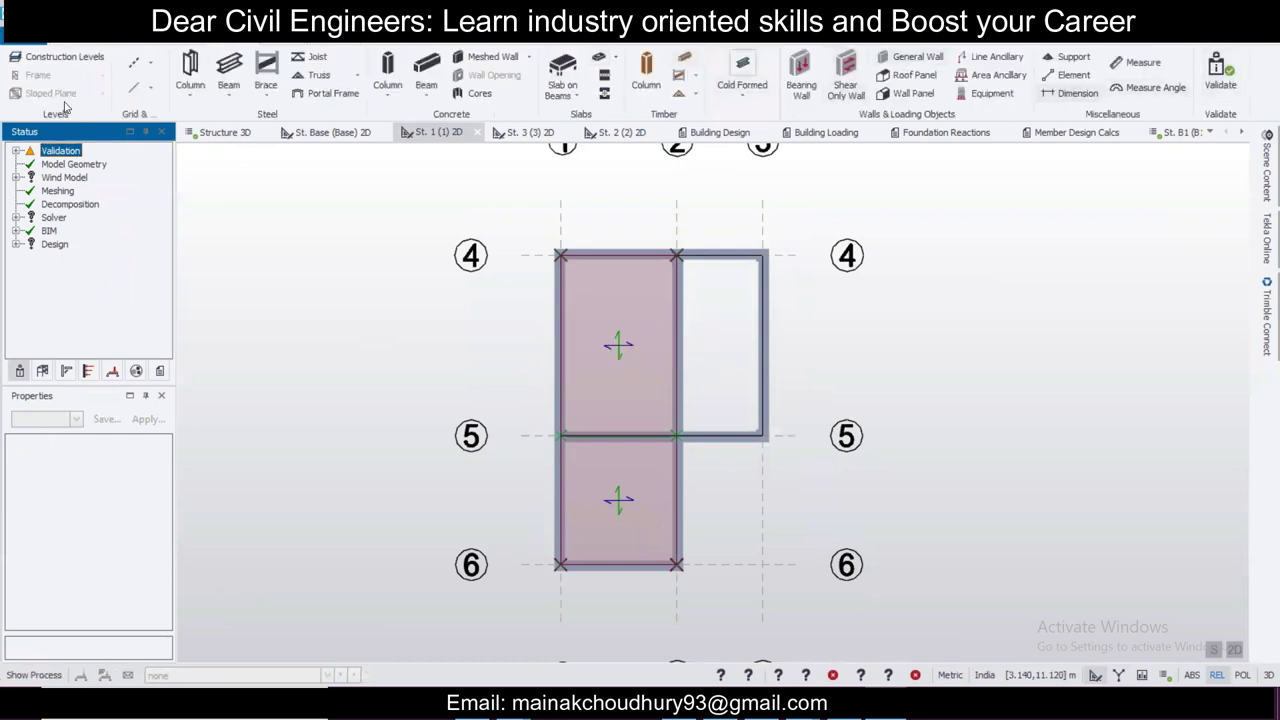
left_click(17, 151)
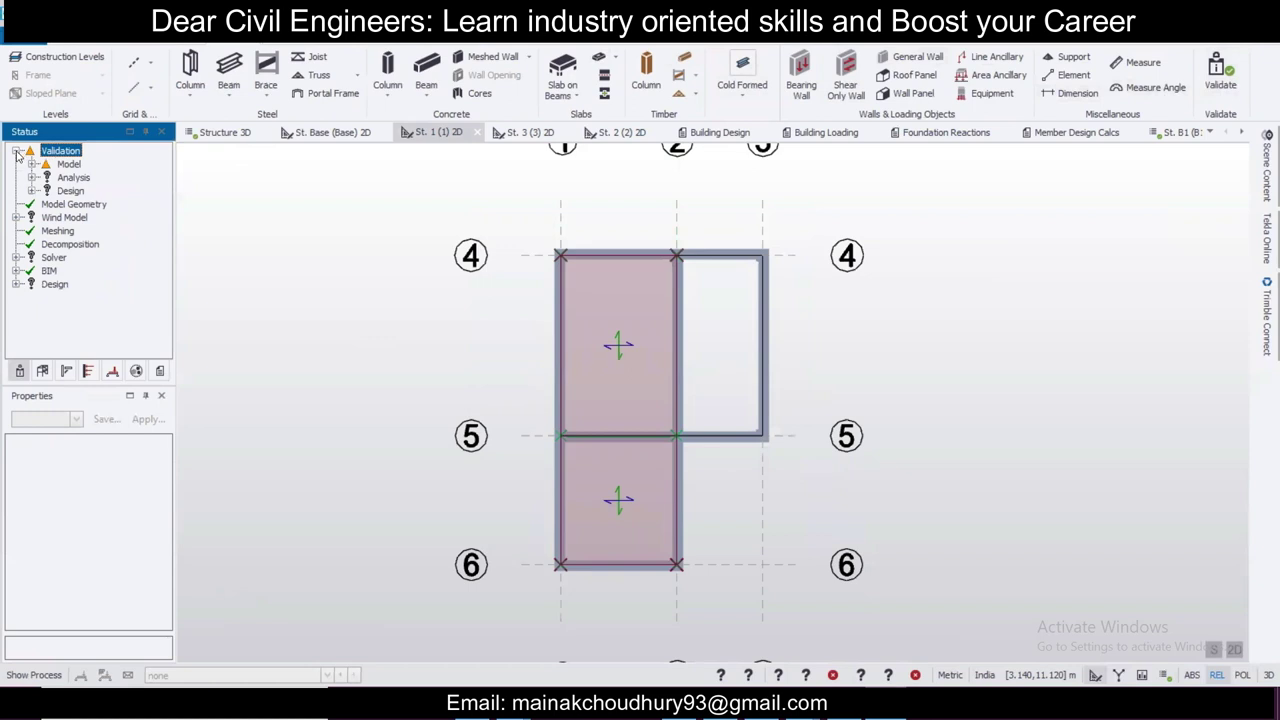
left_click(31, 164)
left_click(47, 178)
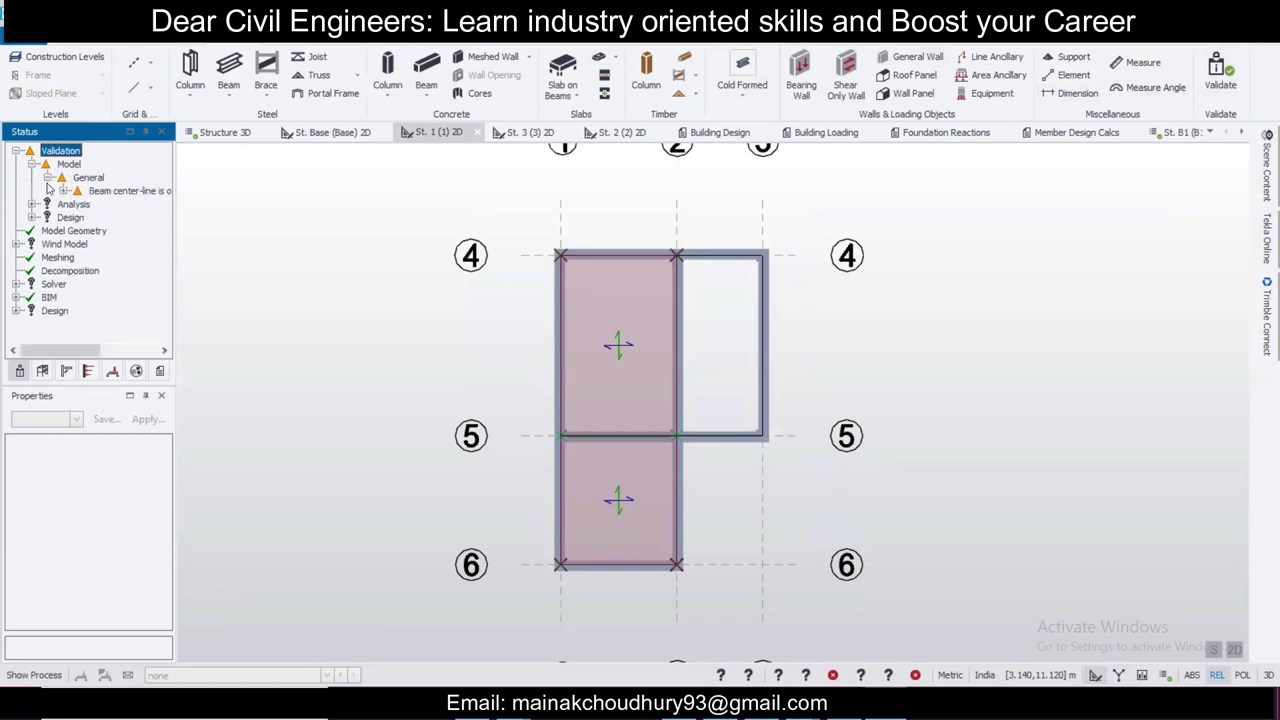
Step: Select the beam center-line warning, and examine the general and span properties of the concrete beam along grid line 5
left_click(121, 191)
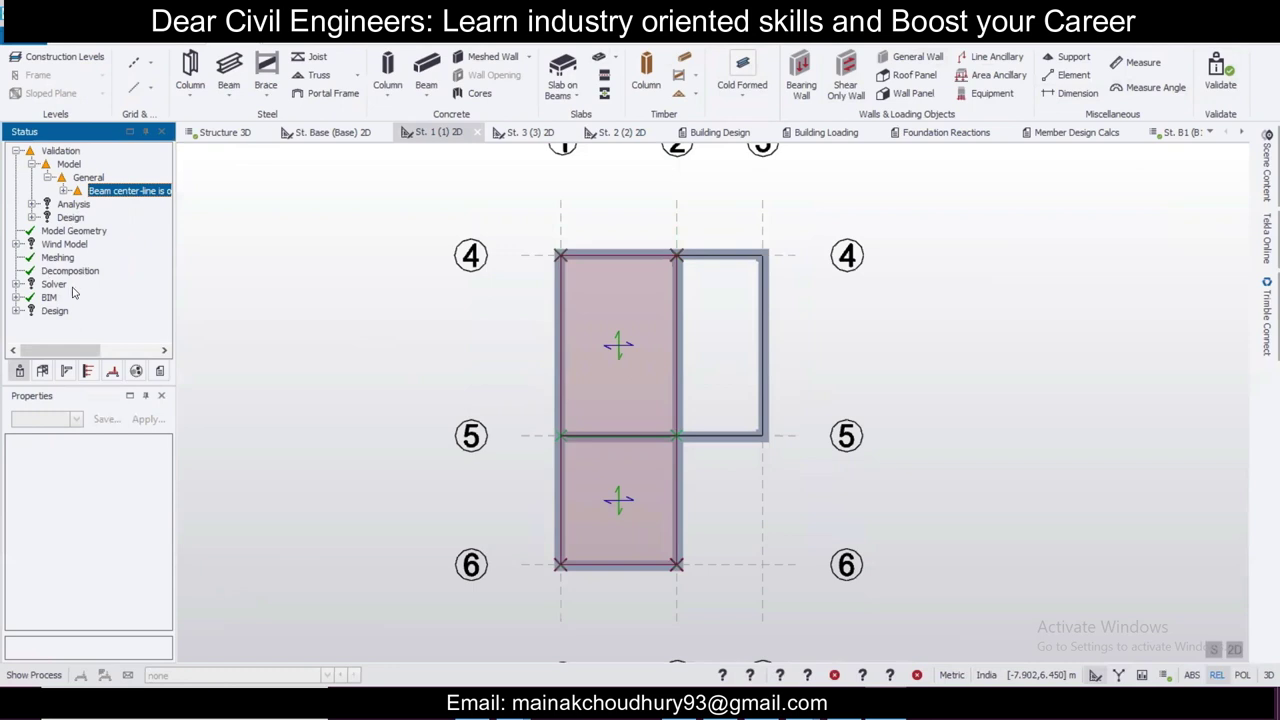
left_click(42, 371)
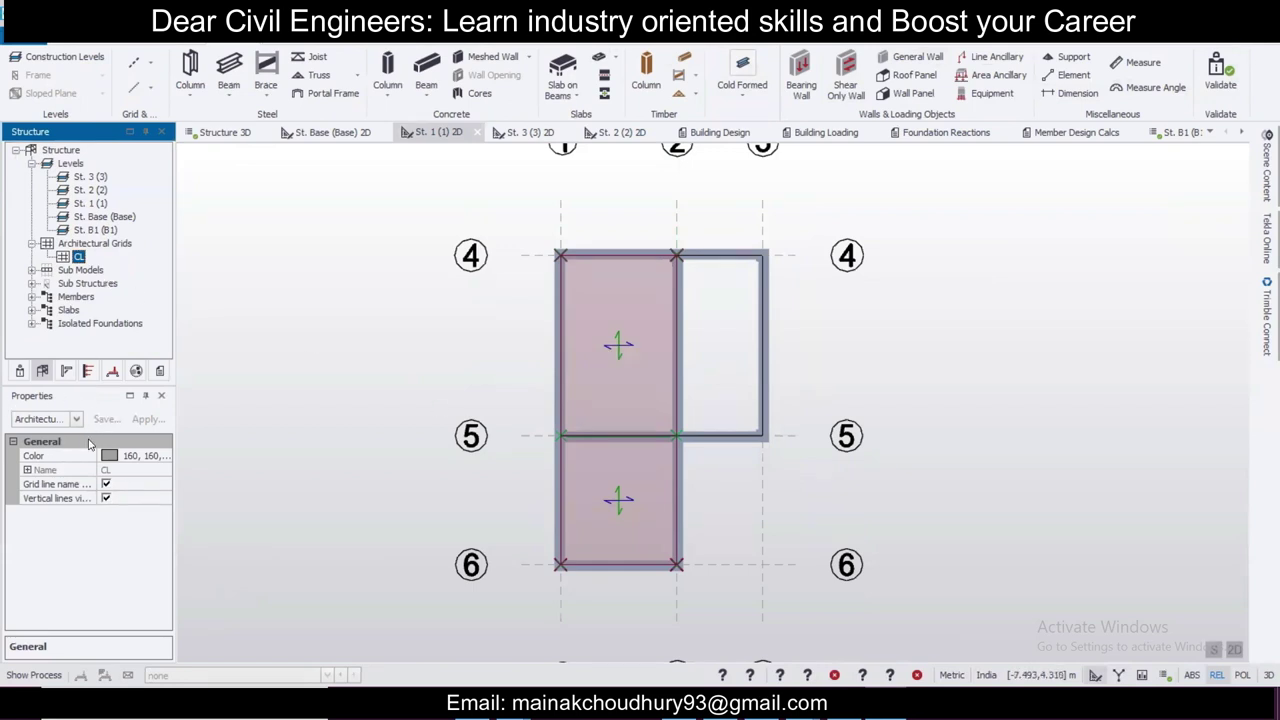
left_click(741, 448)
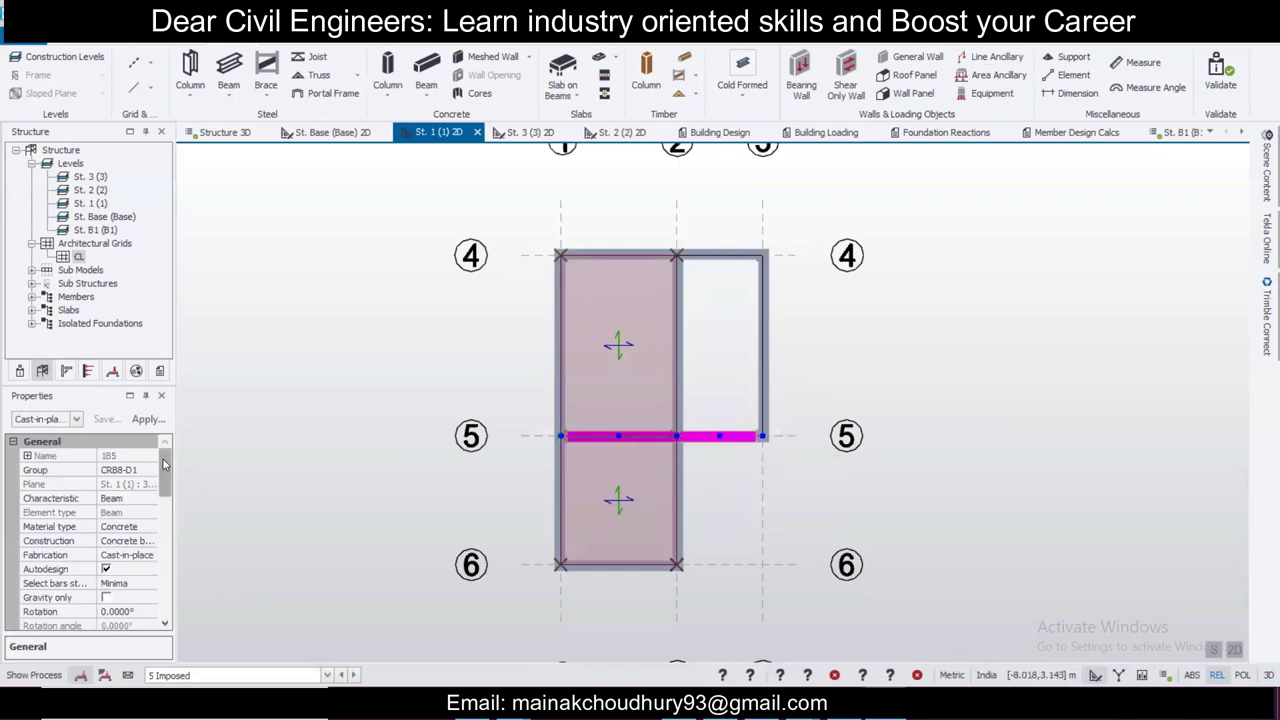
scroll(165, 462, "down", 5)
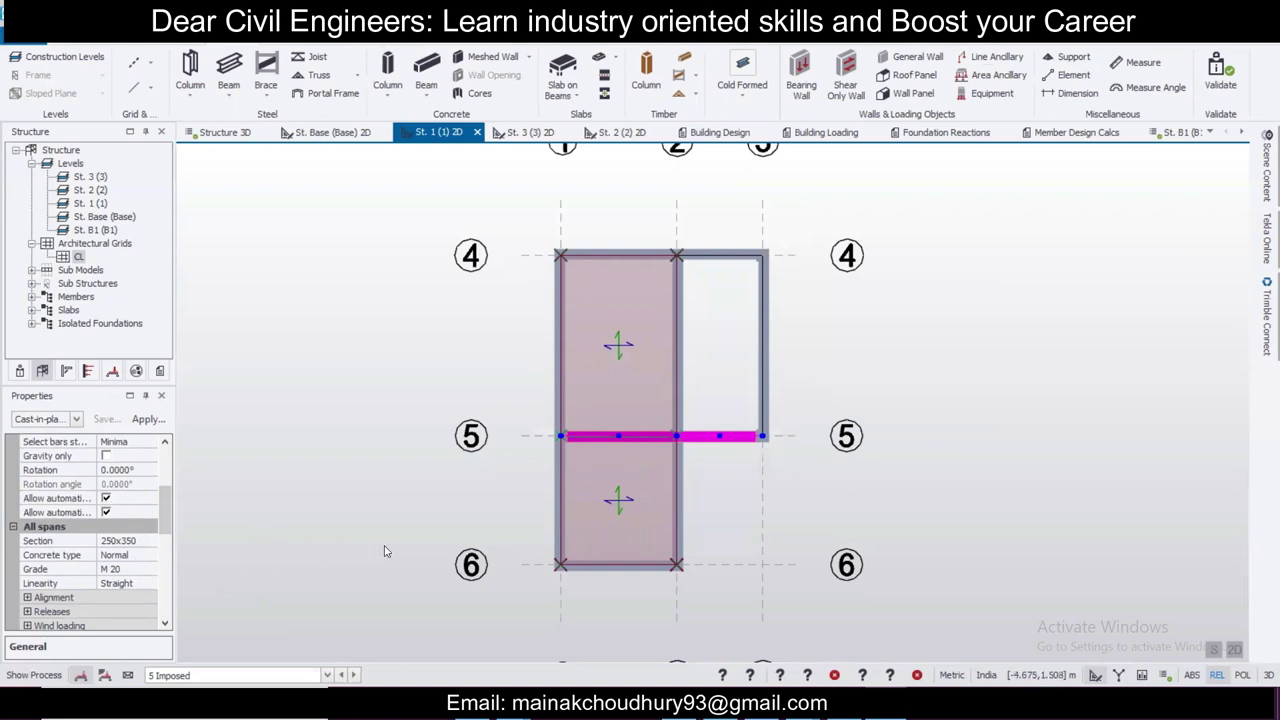
Step: View level St. 1 (1) in 3D, inspect its imposed floor load properties, and return to the 2D plan
left_click(1238, 651)
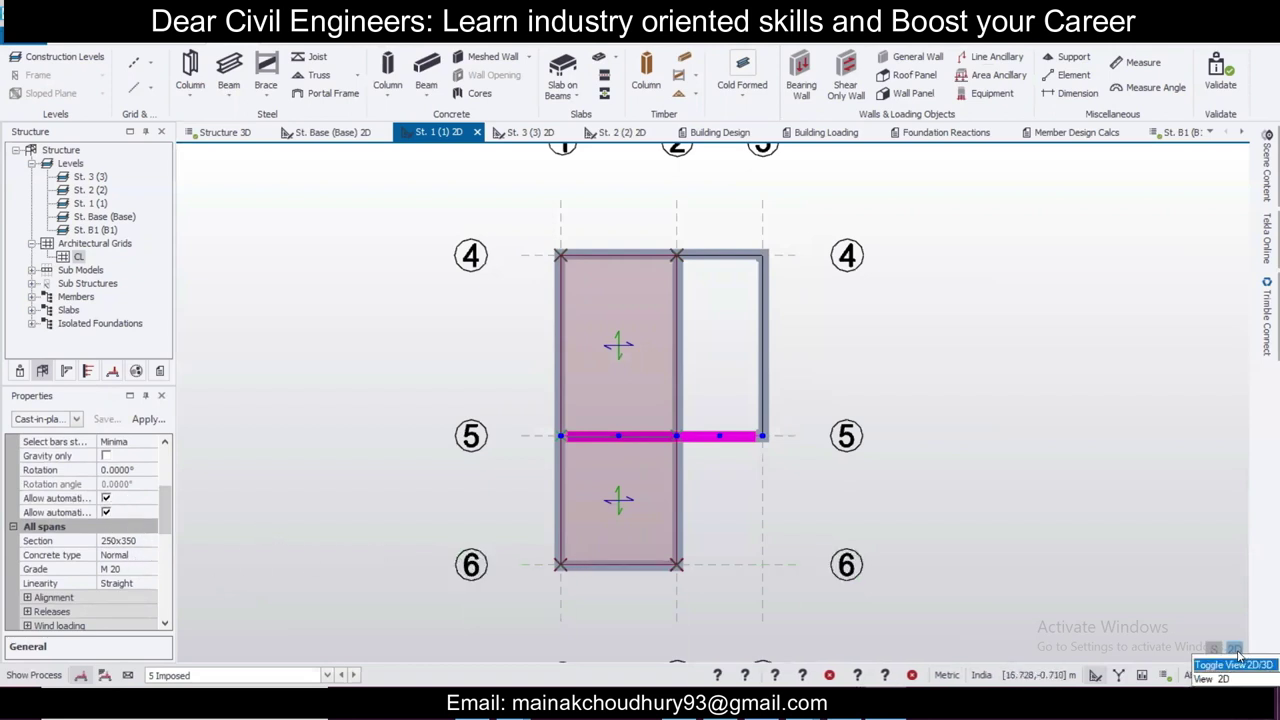
scroll(812, 500, "up", 2)
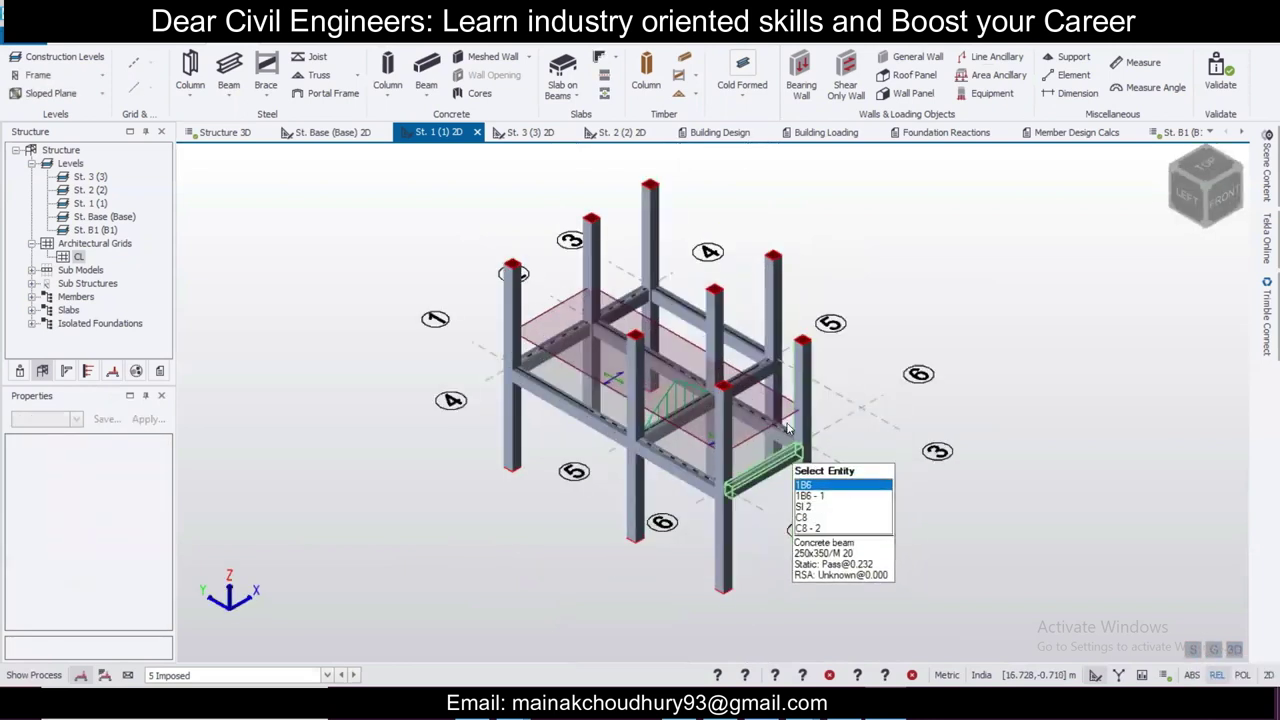
left_click(812, 495)
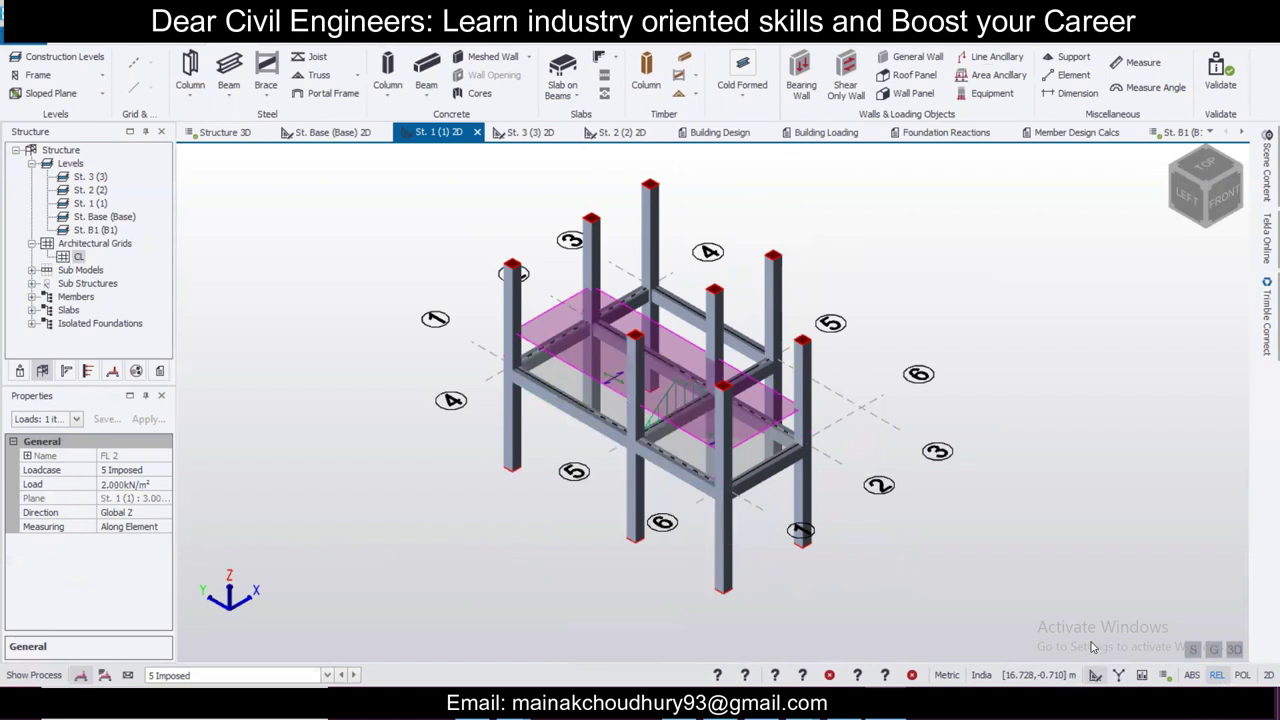
left_click(1236, 649)
left_click(1237, 650)
left_click(1238, 650)
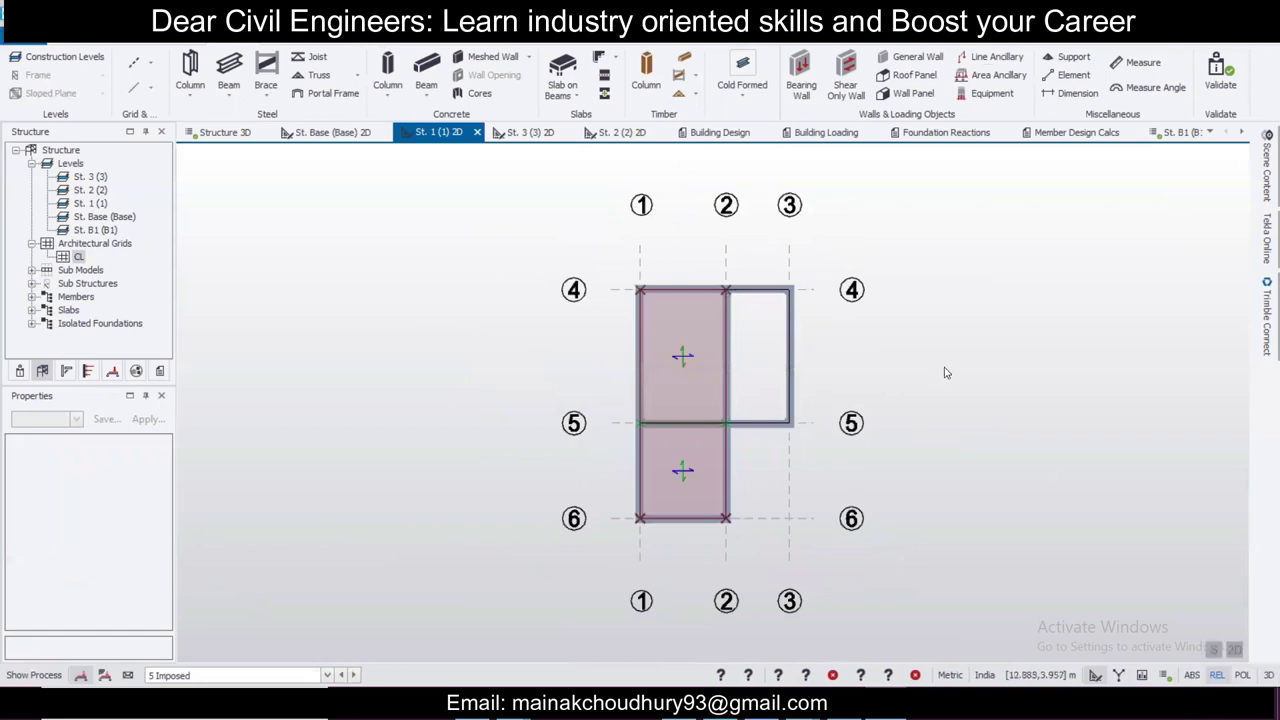
middle_click_drag(952, 356, 914, 371)
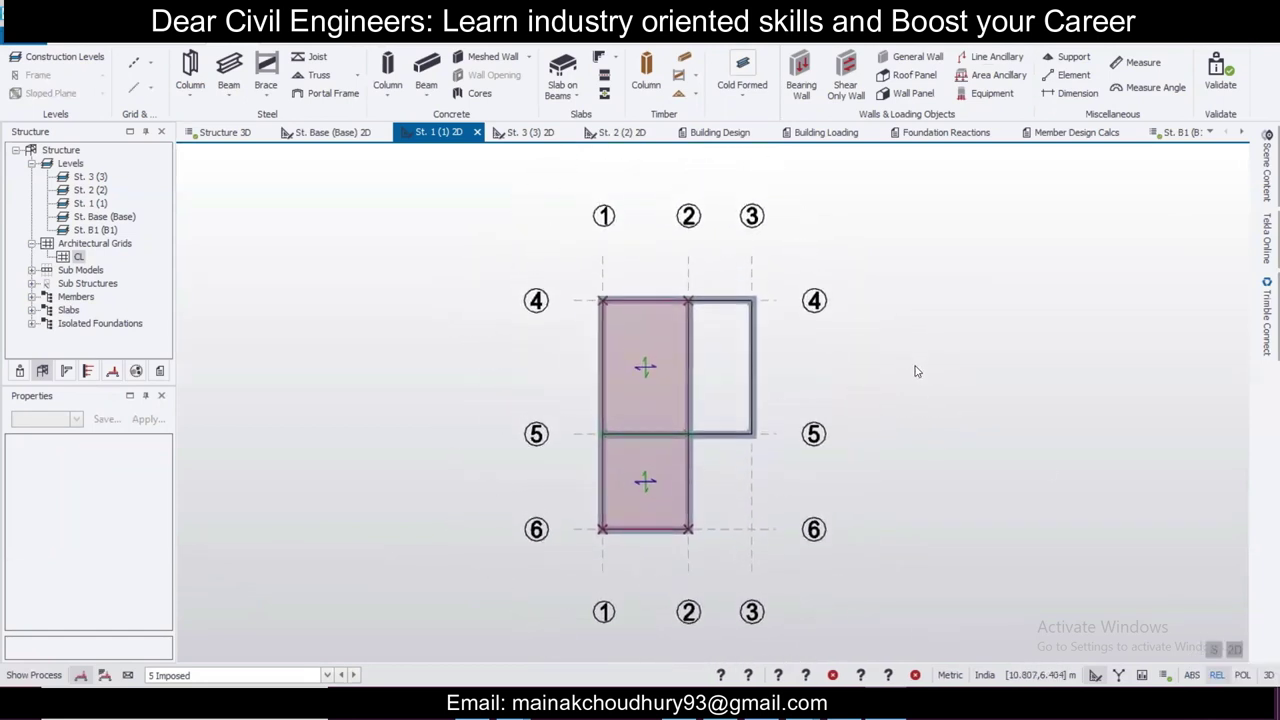
Step: Close the Building Design report and the other open views, keeping Structure 3D, St. Base (Base) 2D and St. 1 (1) 2D
left_click(728, 136)
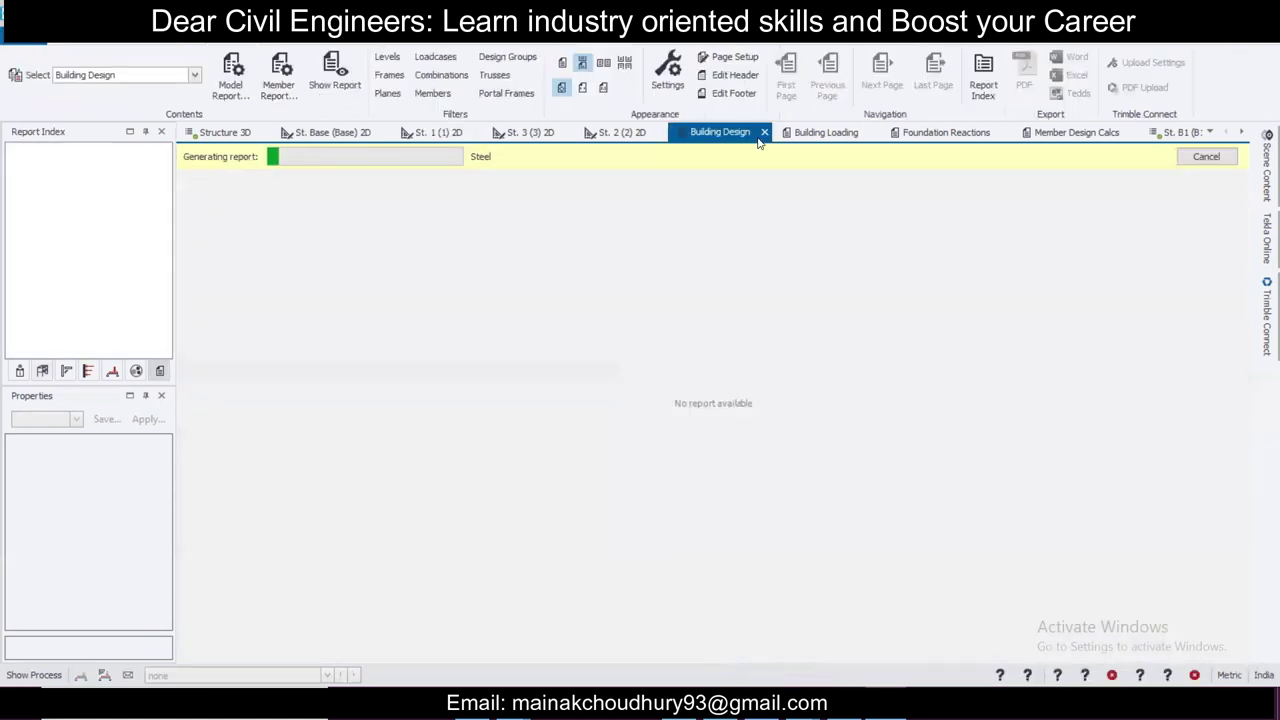
left_click(764, 133)
left_click(766, 133)
left_click(792, 133)
left_click(793, 134)
left_click(762, 133)
left_click(660, 133)
left_click(568, 133)
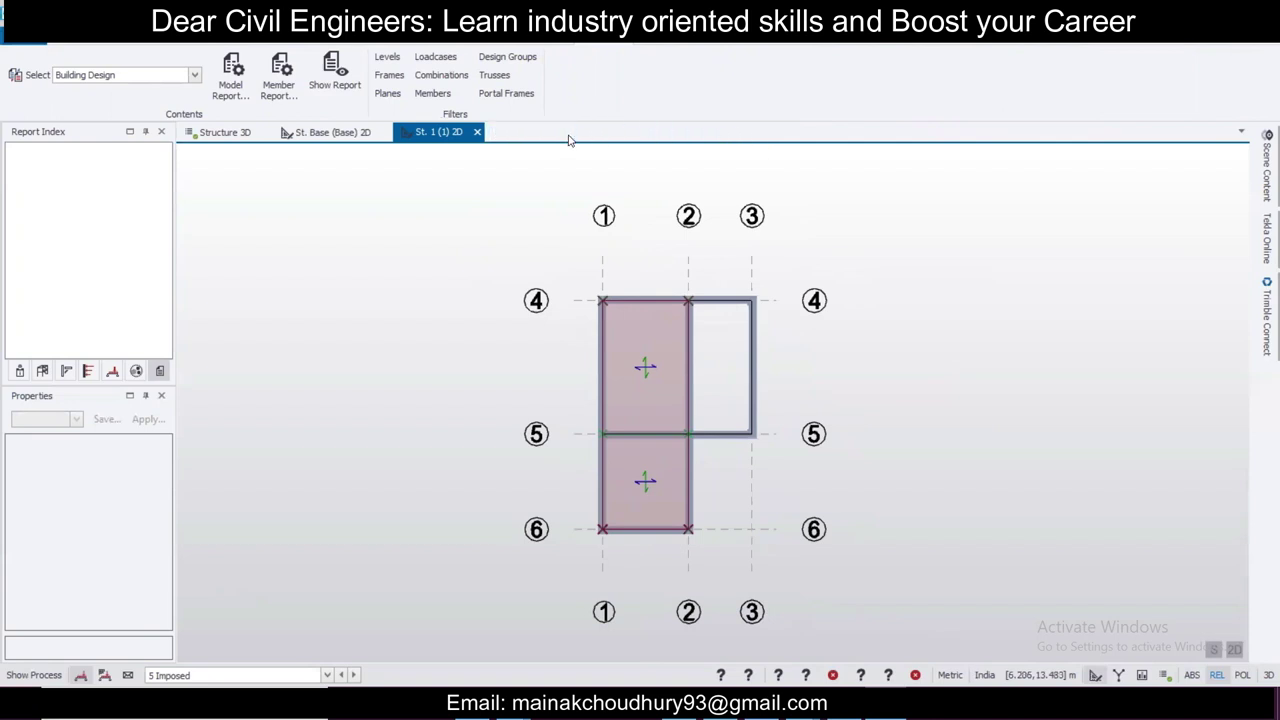
Step: Open the 2D plan view of level St. 2 (2) from the structure tree, and switch to the Structure 3D view
left_click(43, 371)
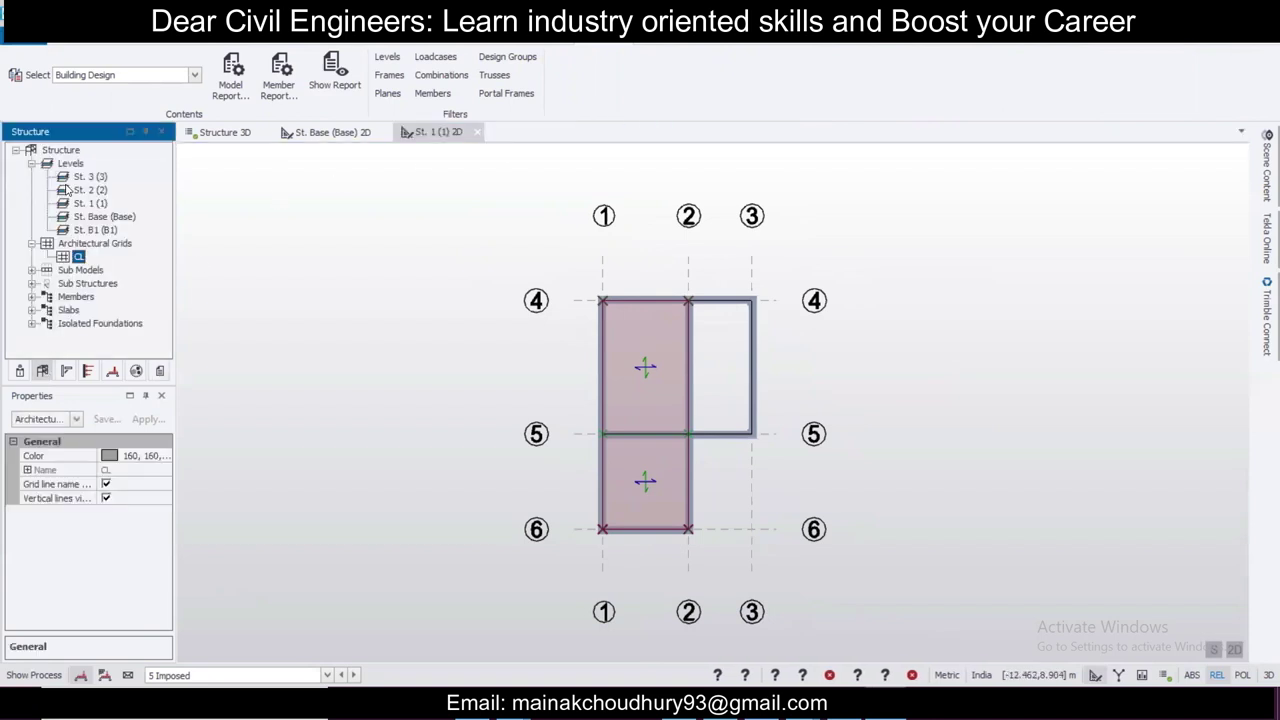
double_click(87, 190)
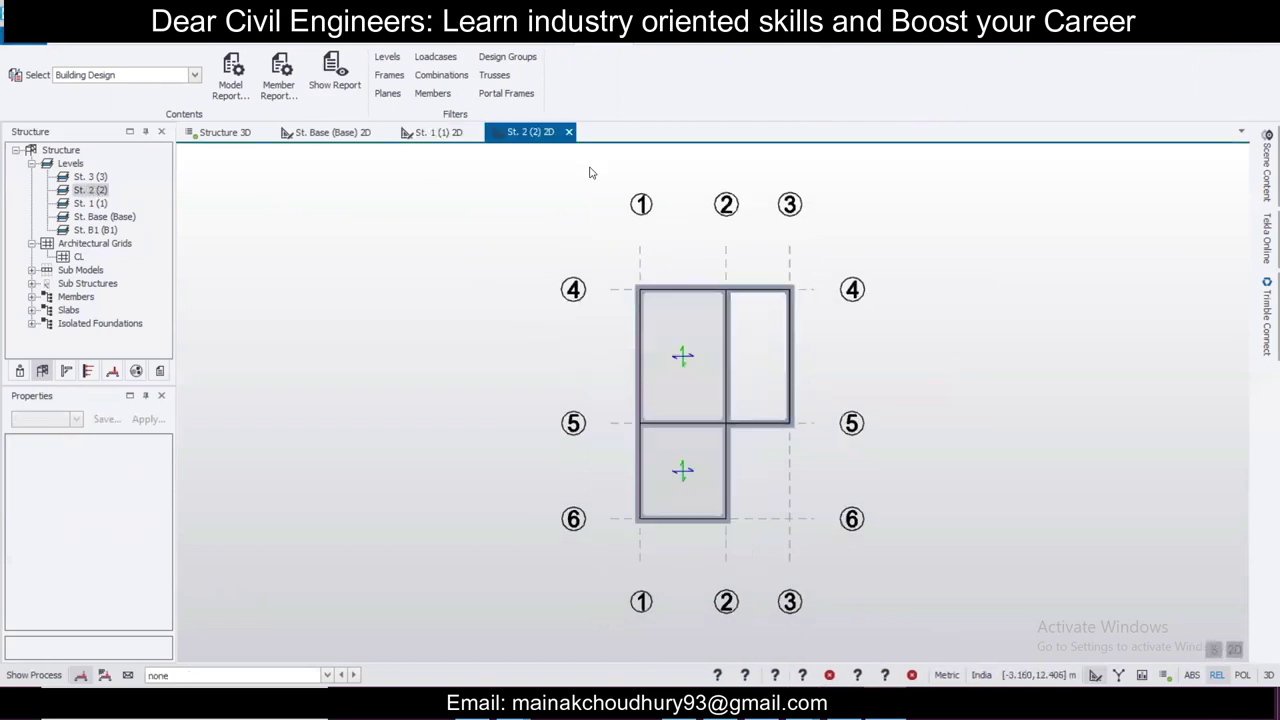
left_click(224, 132)
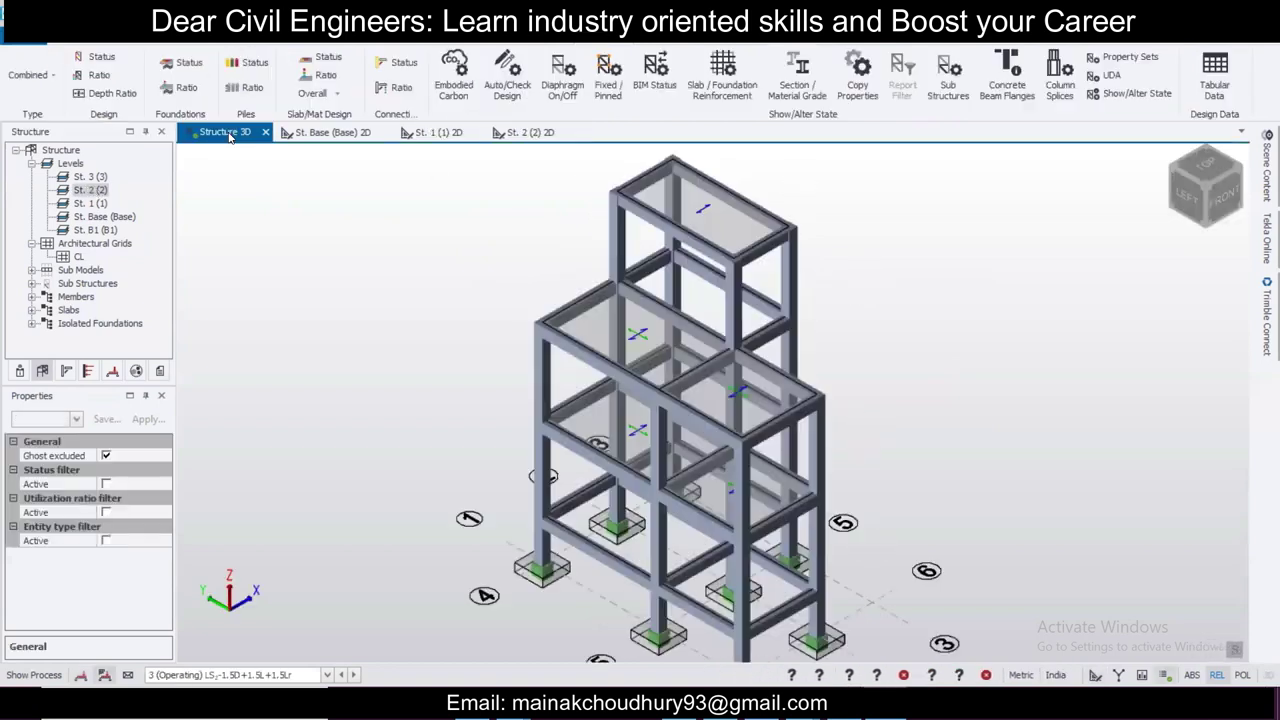
Step: Examine the 3D building model from several sides and from the top, and return to the isometric view
scroll(911, 344, "down", 1)
mouse_move(975, 395)
middle_mouse_down()
mouse_move(920, 346)
mouse_move(976, 370)
middle_mouse_up()
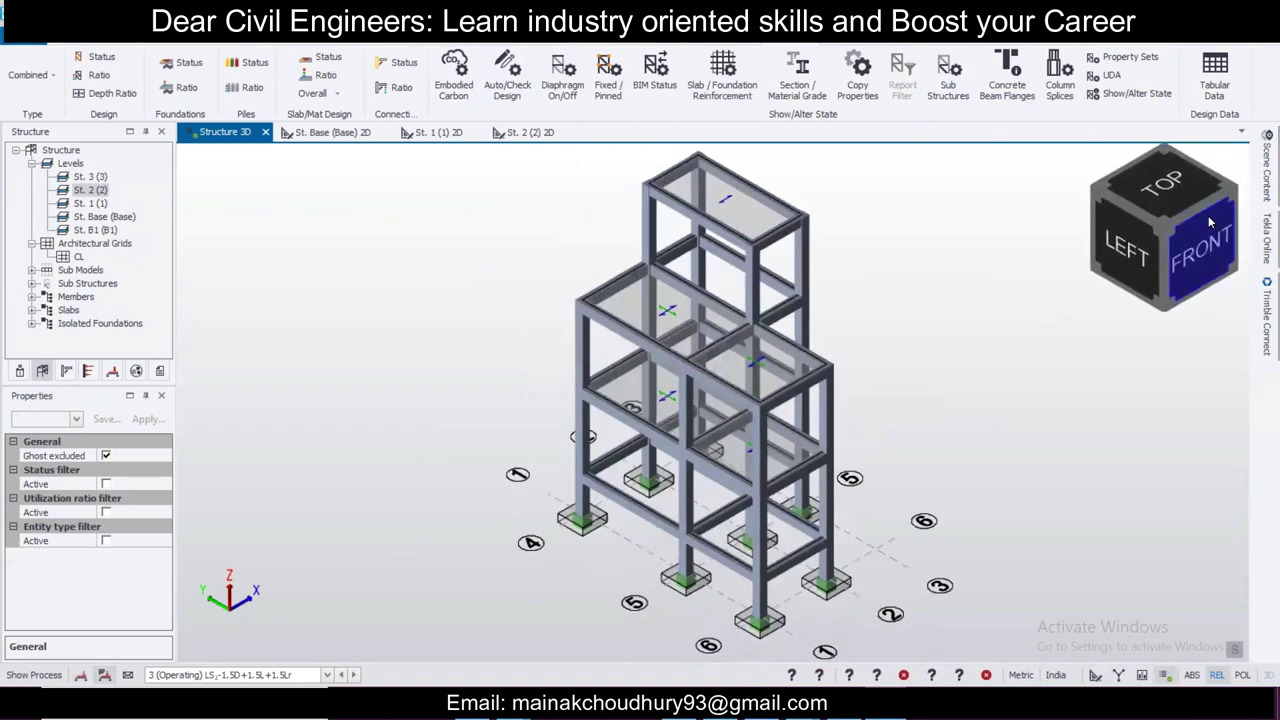
left_click(1140, 248)
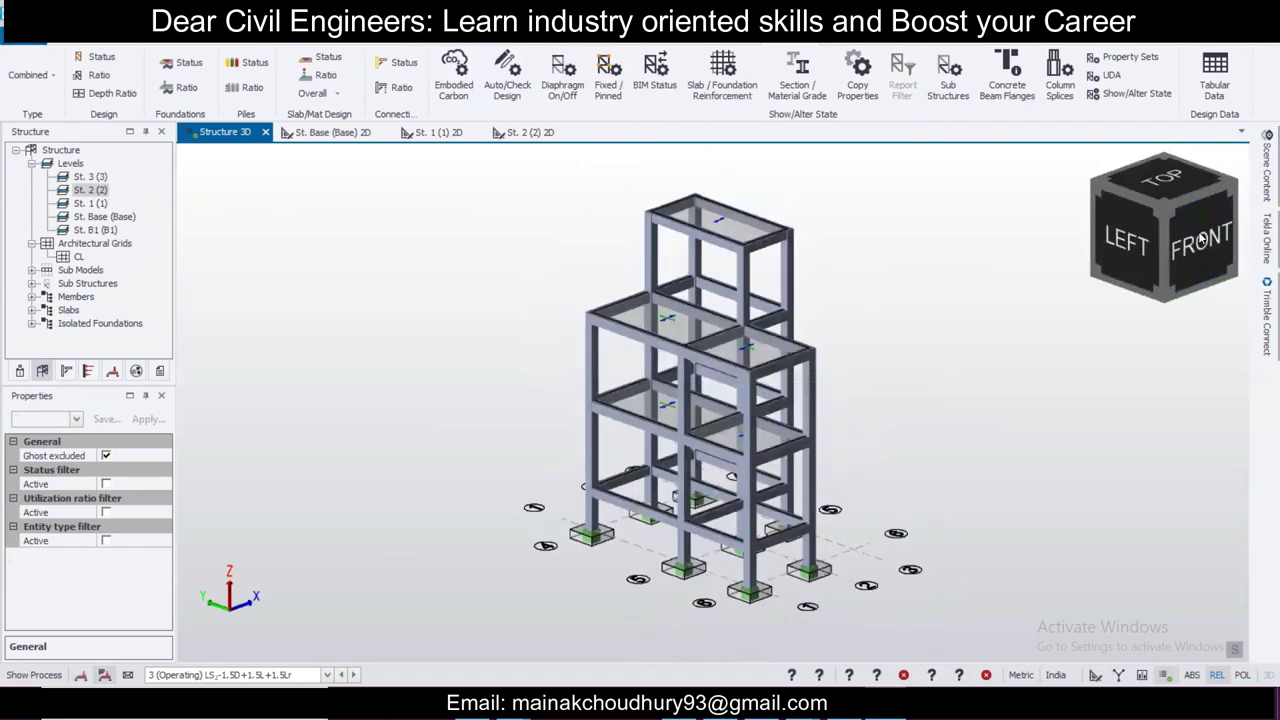
left_click(1130, 187)
left_click(1120, 232)
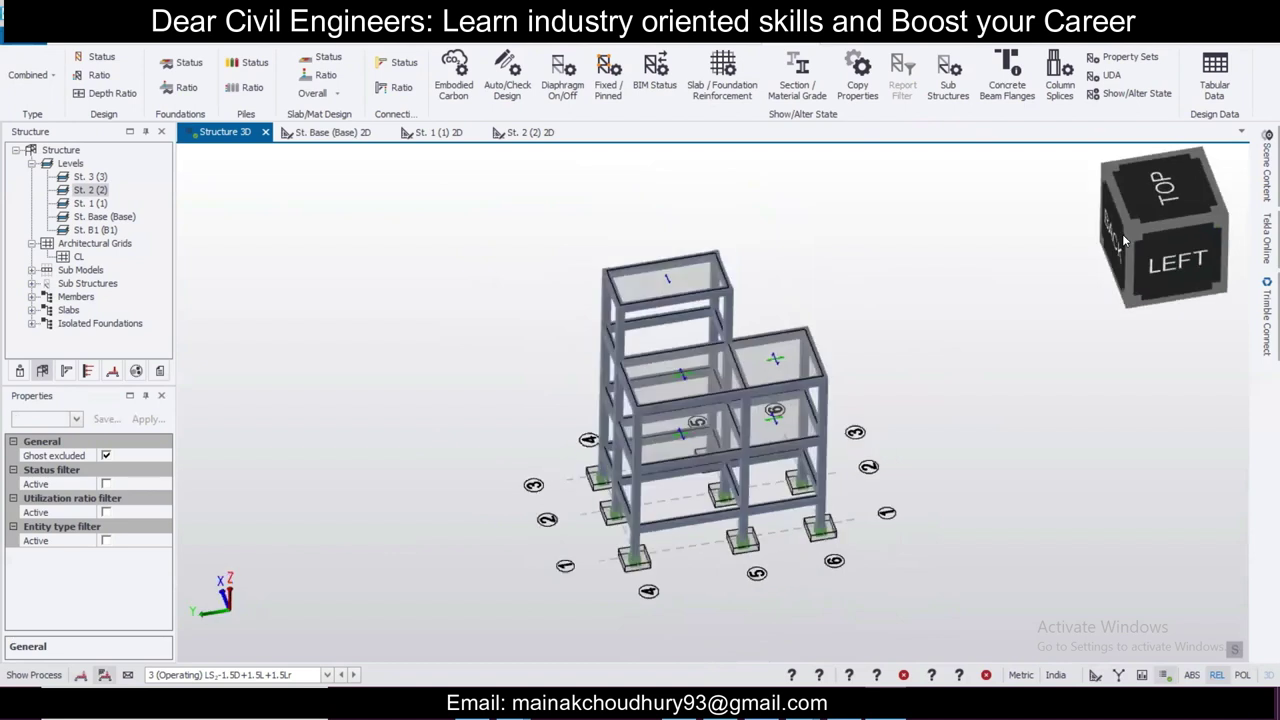
left_click(1125, 185)
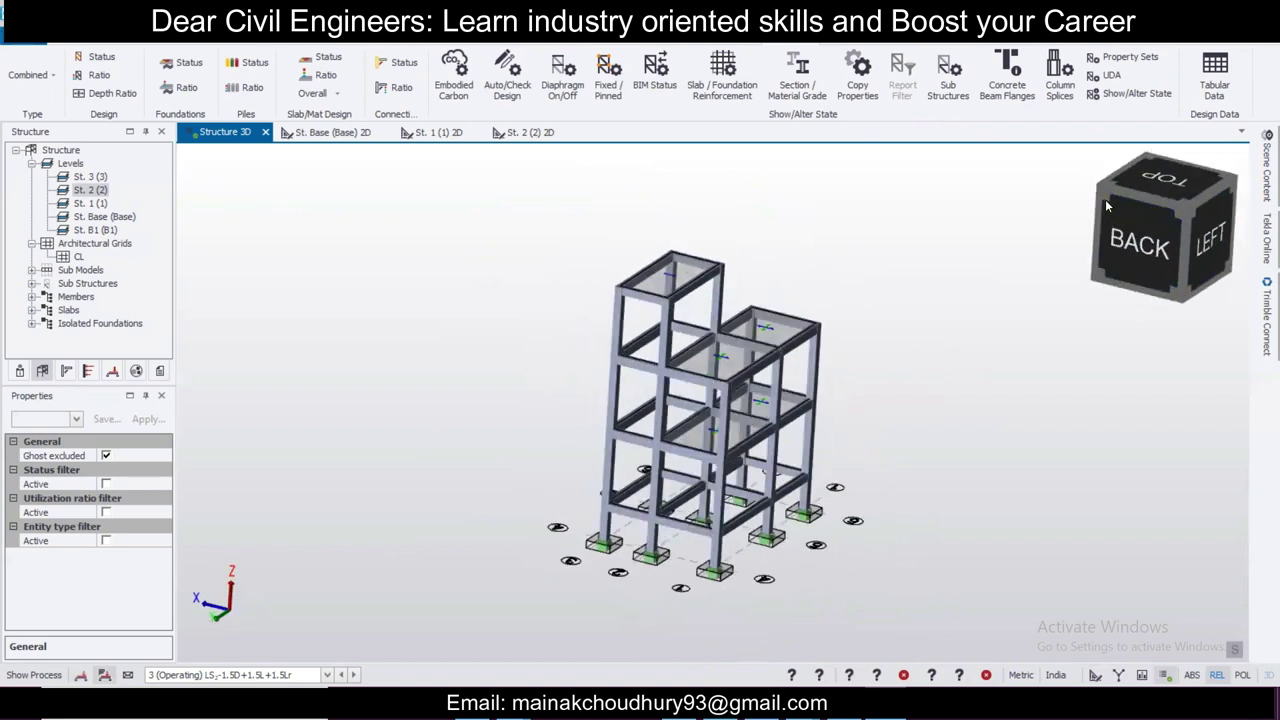
left_click(1123, 183)
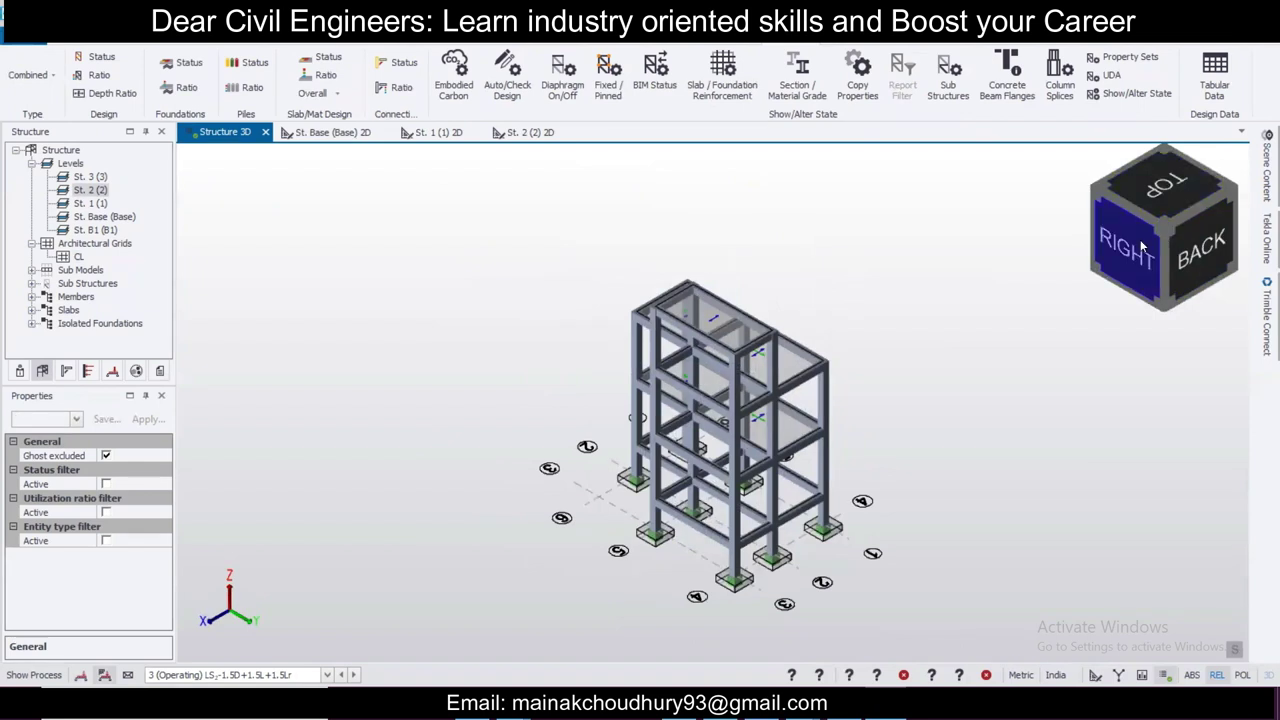
left_click(1155, 182)
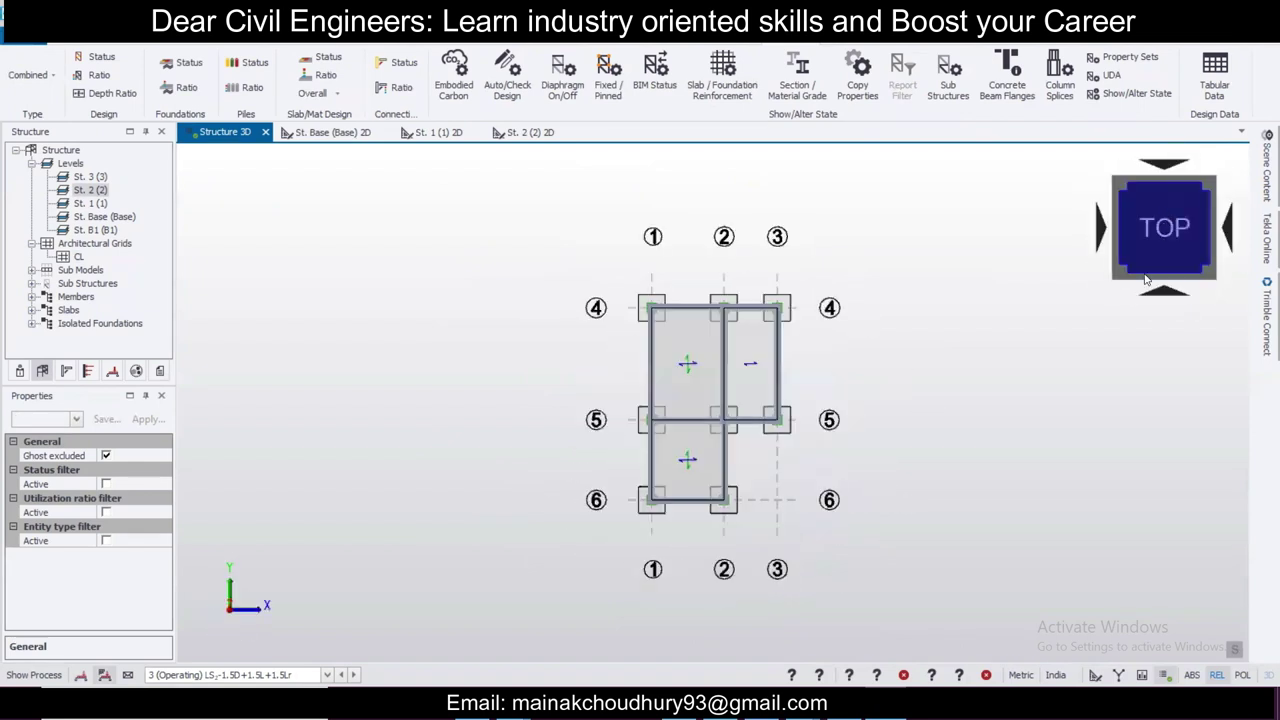
left_click(1119, 274)
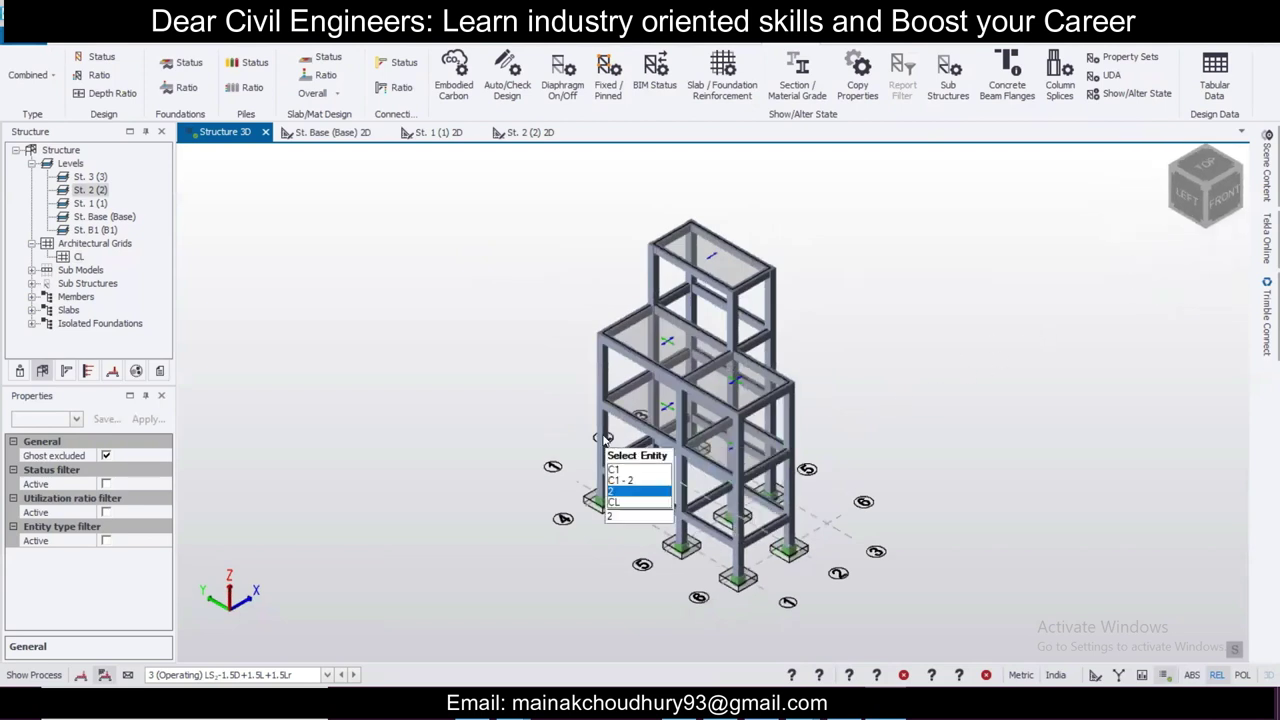
Step: Hide the slab items in the 3D scene to inspect the beams, and show the slab items again
mouse_move(1263, 190)
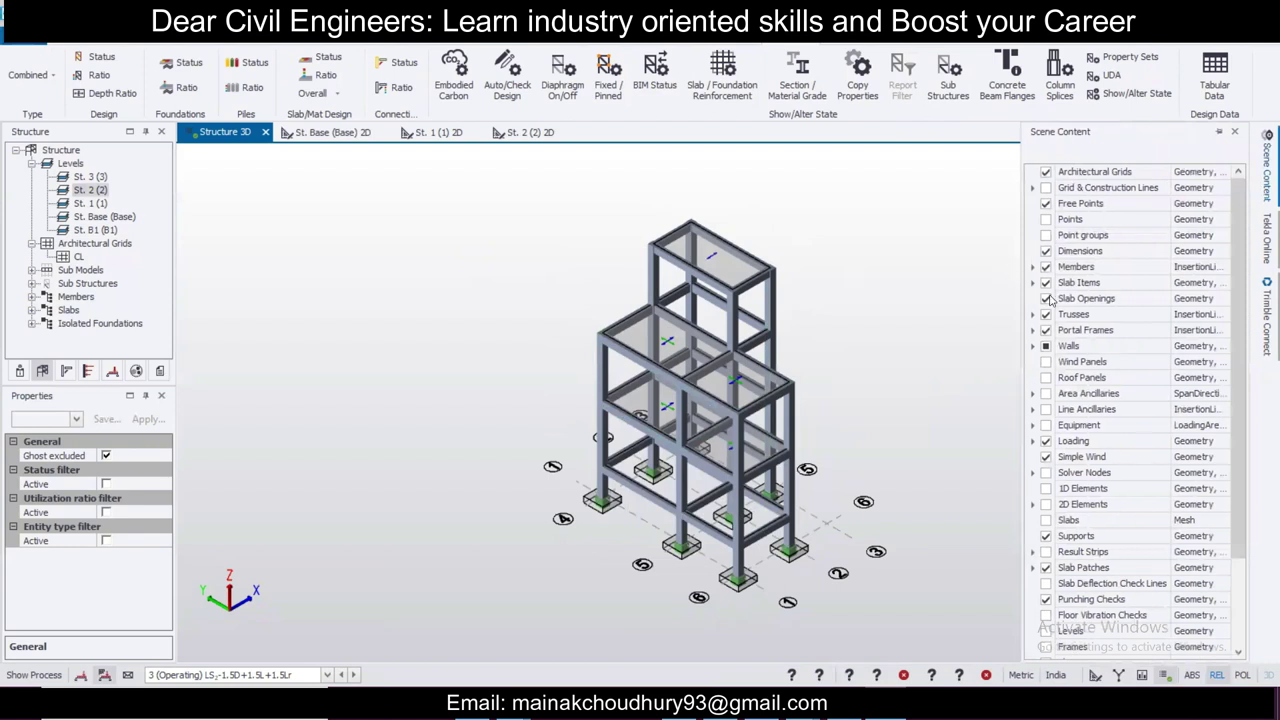
left_click(1046, 283)
scroll(720, 373, "up", 2)
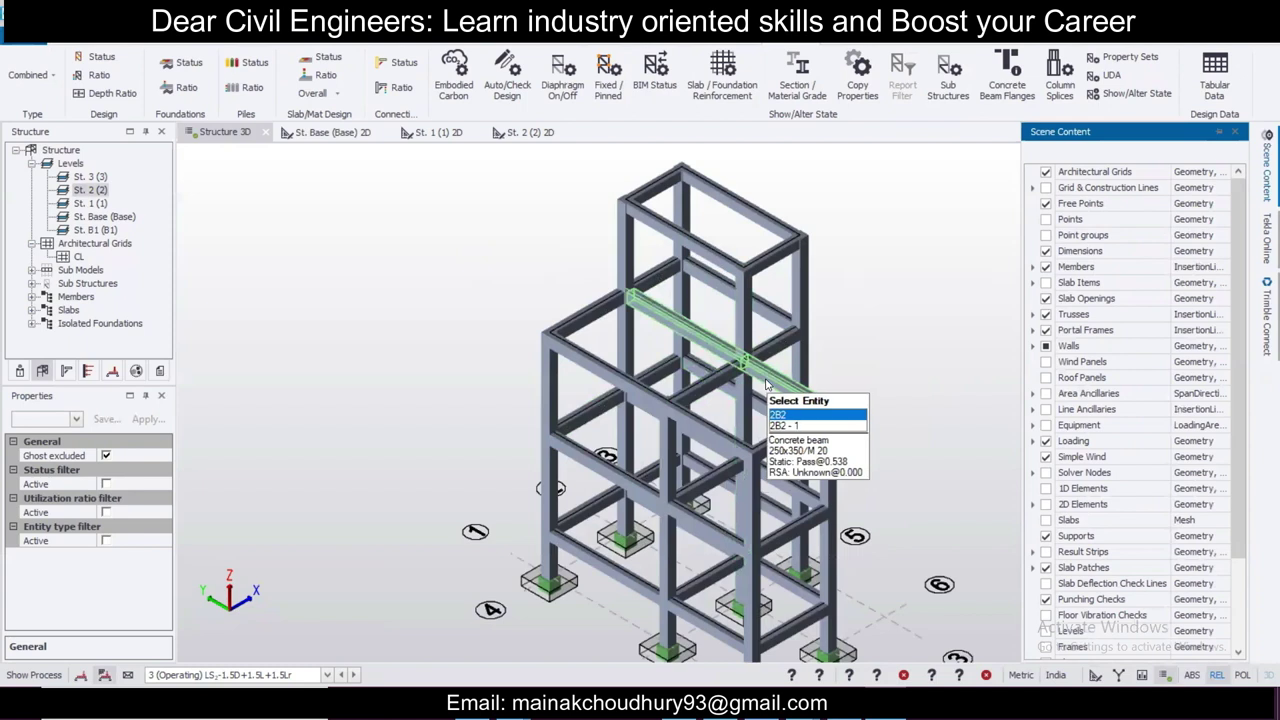
scroll(743, 350, "up", 1)
left_click(1046, 283)
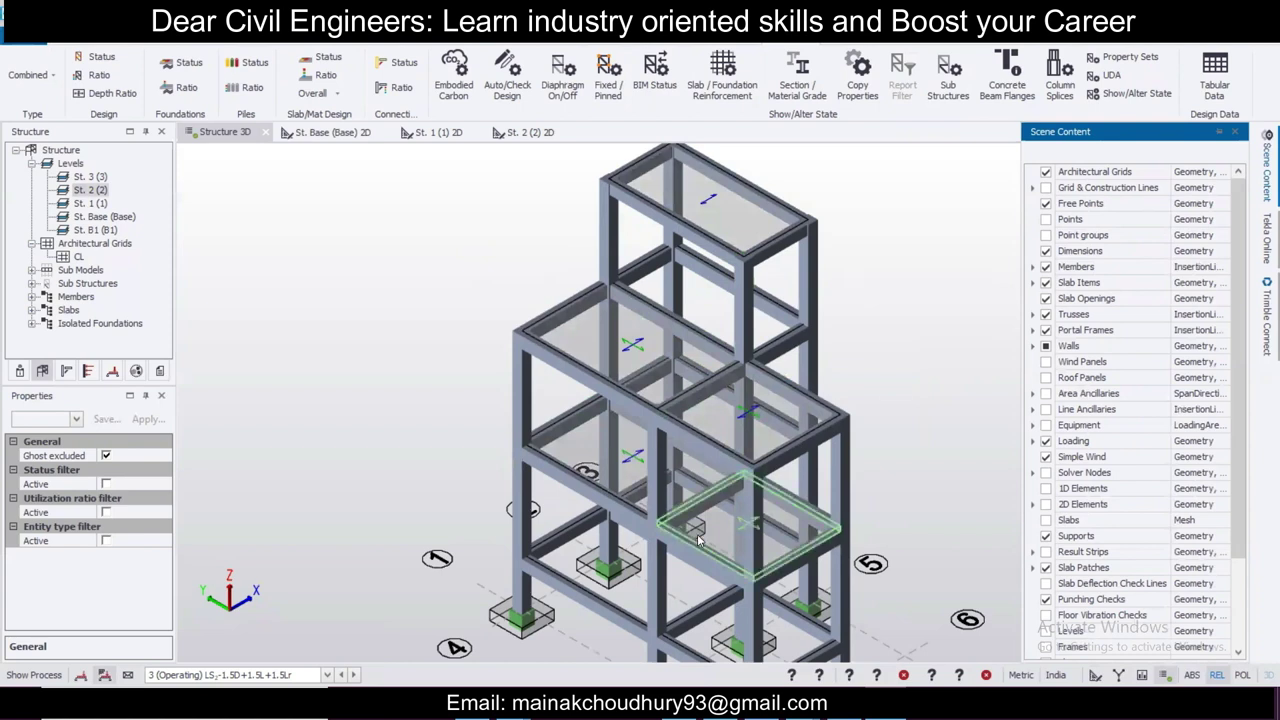
Step: Review the load combinations and loadcases, displaying the 3 Dead loads and the 5 Imposed loads on the 3D model
left_click(265, 675)
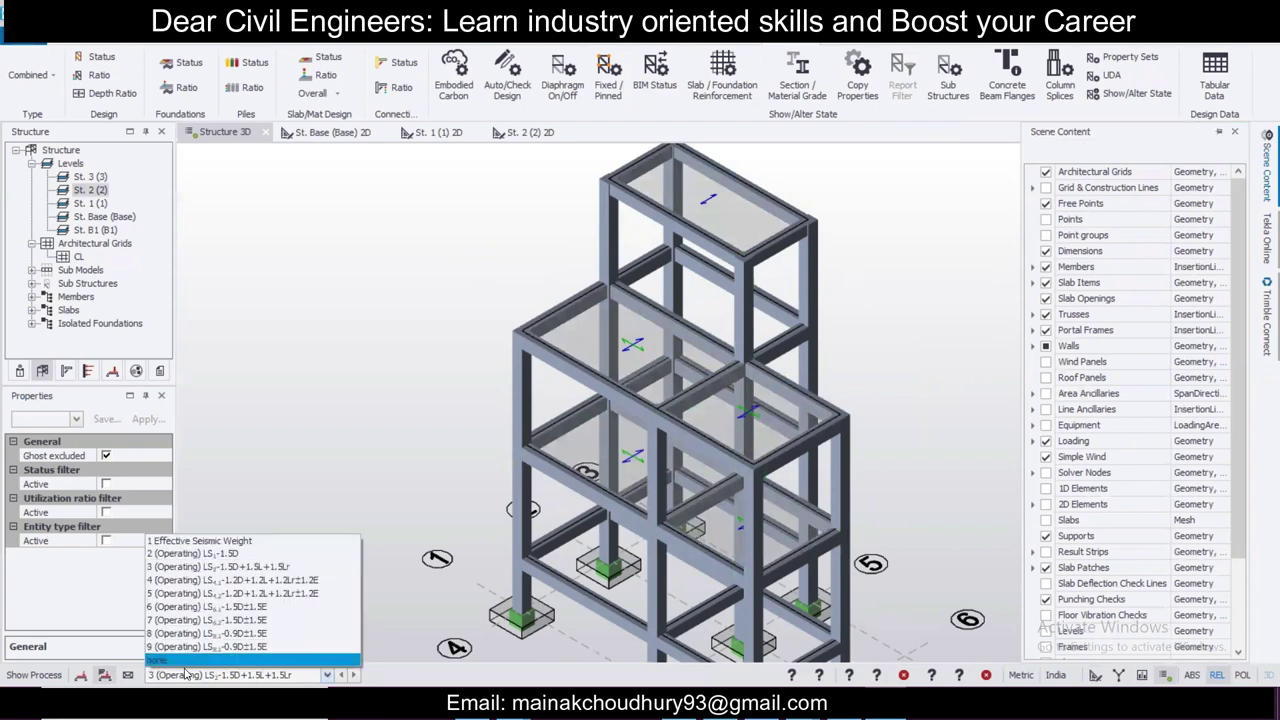
left_click(100, 679)
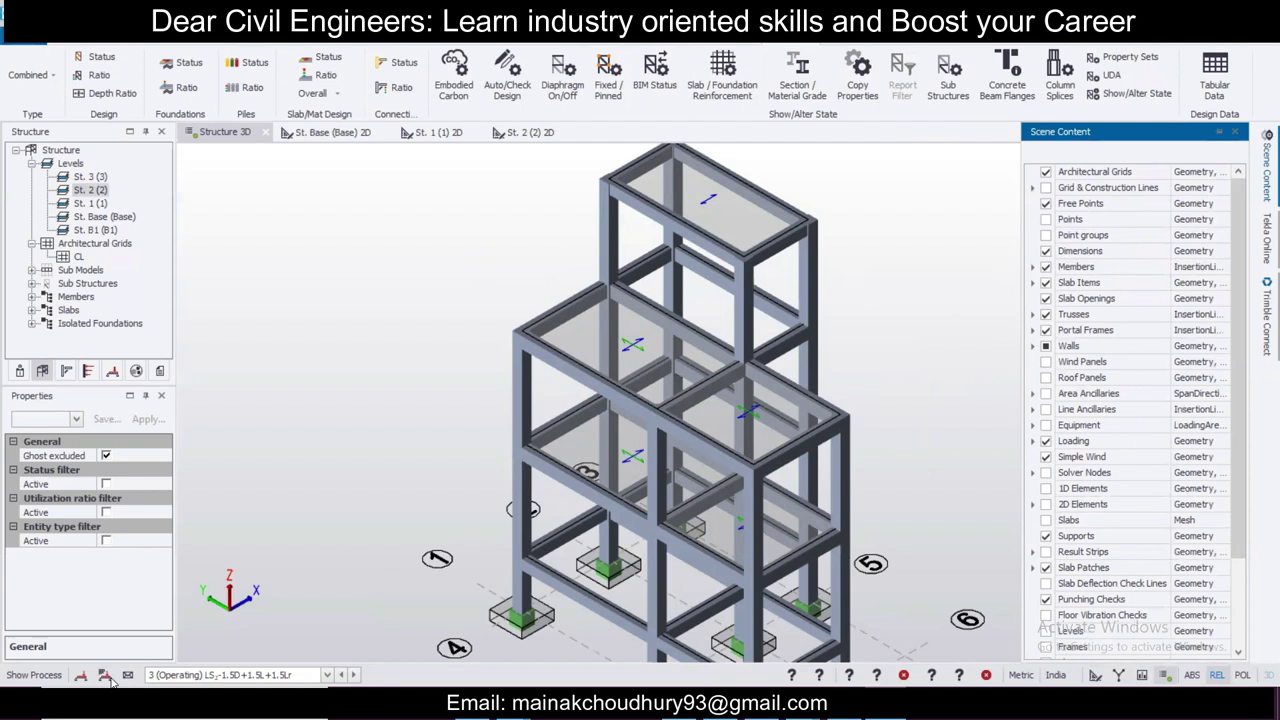
left_click(86, 676)
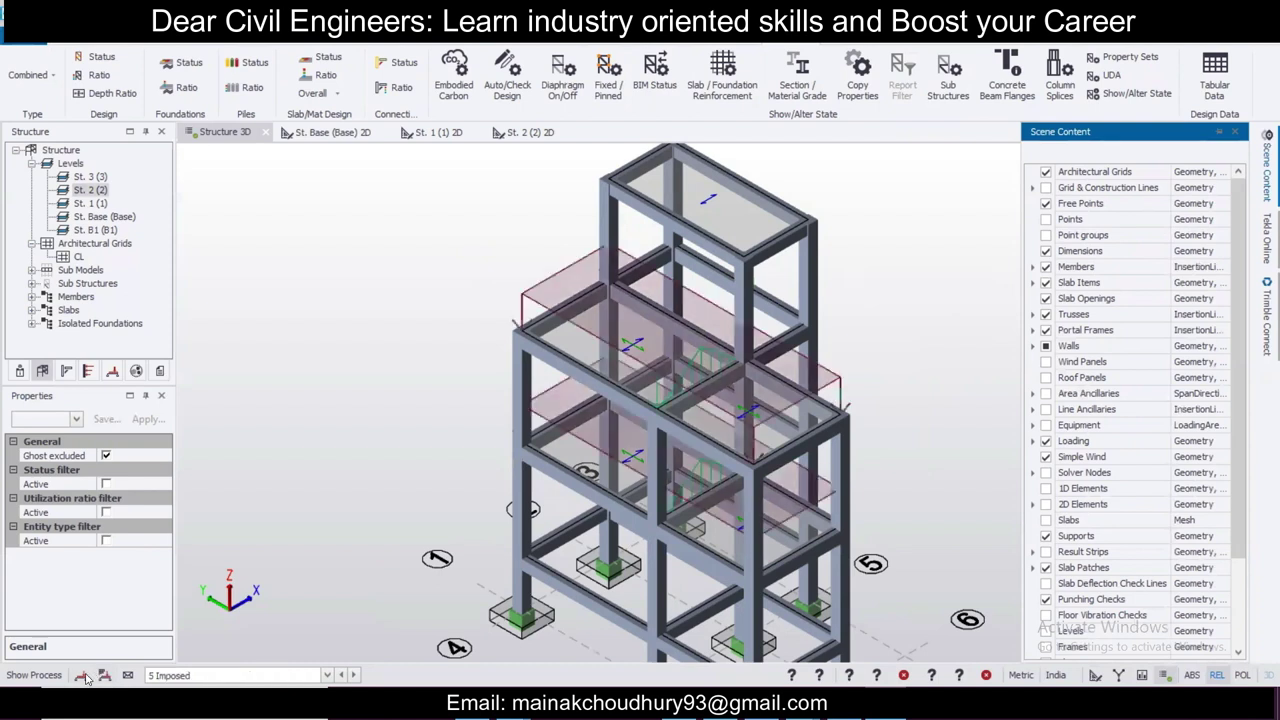
left_click(172, 678)
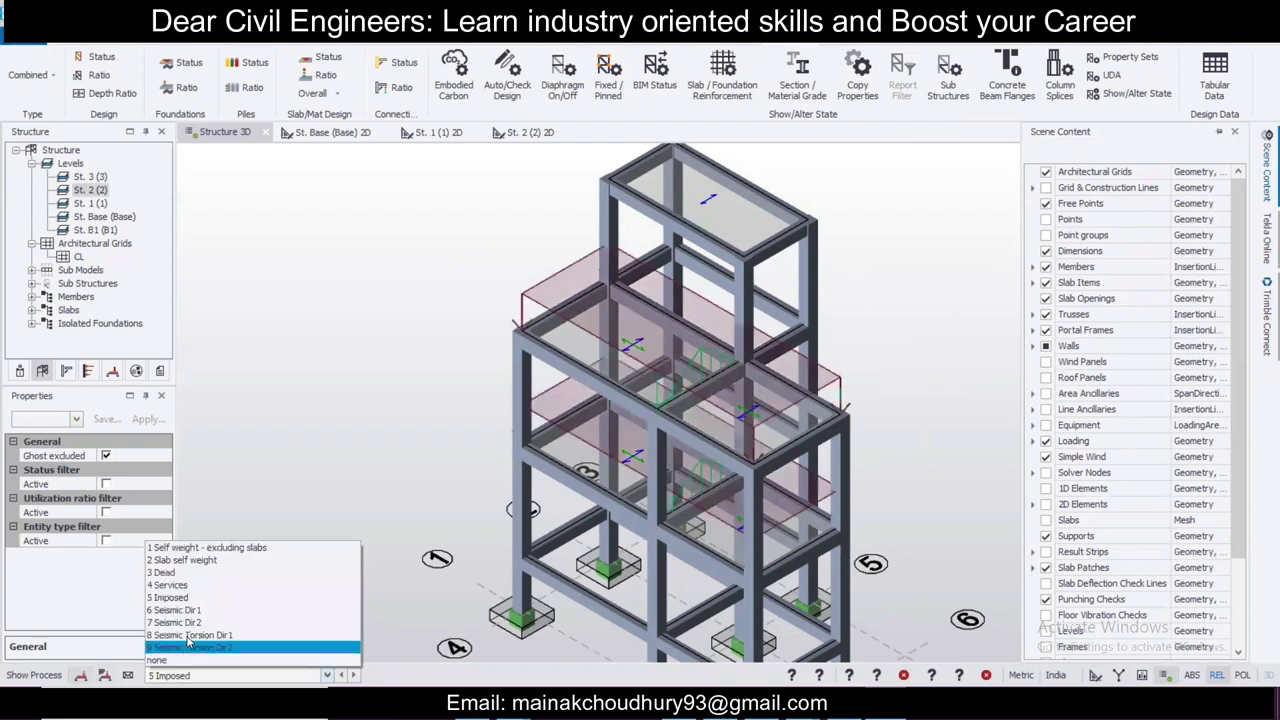
left_click(198, 578)
left_click(537, 518)
left_click(266, 674)
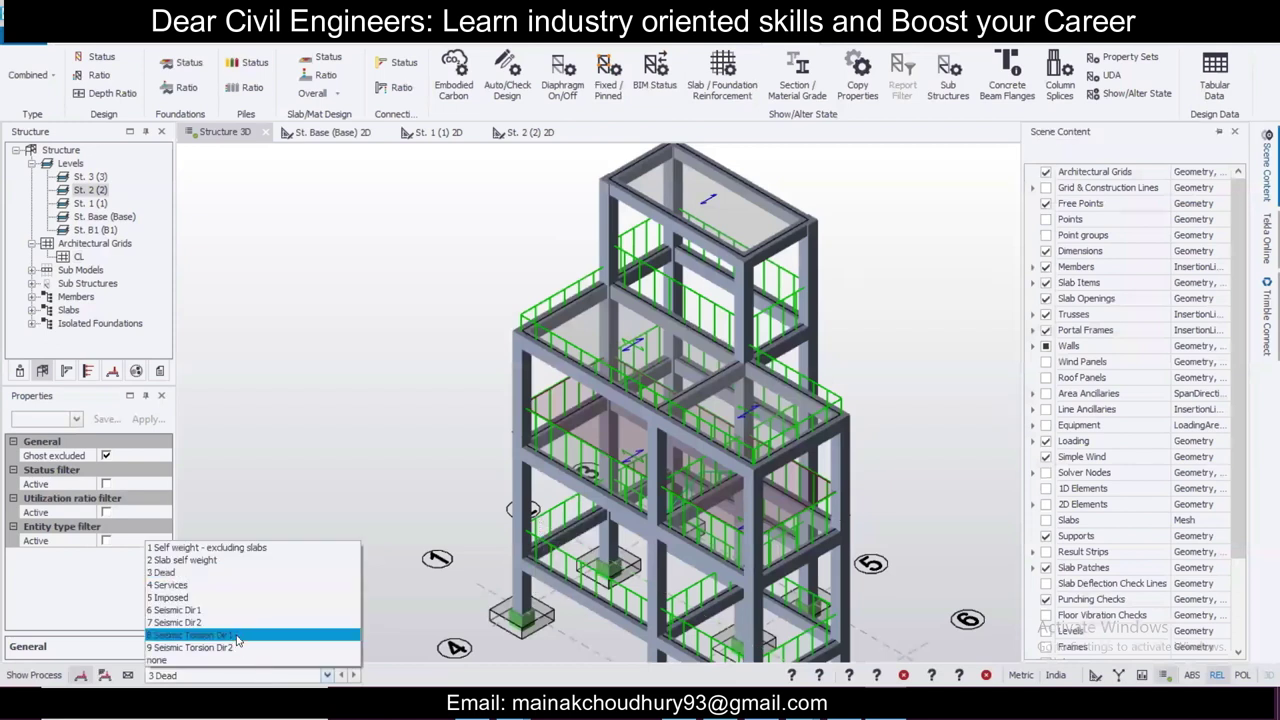
left_click(170, 597)
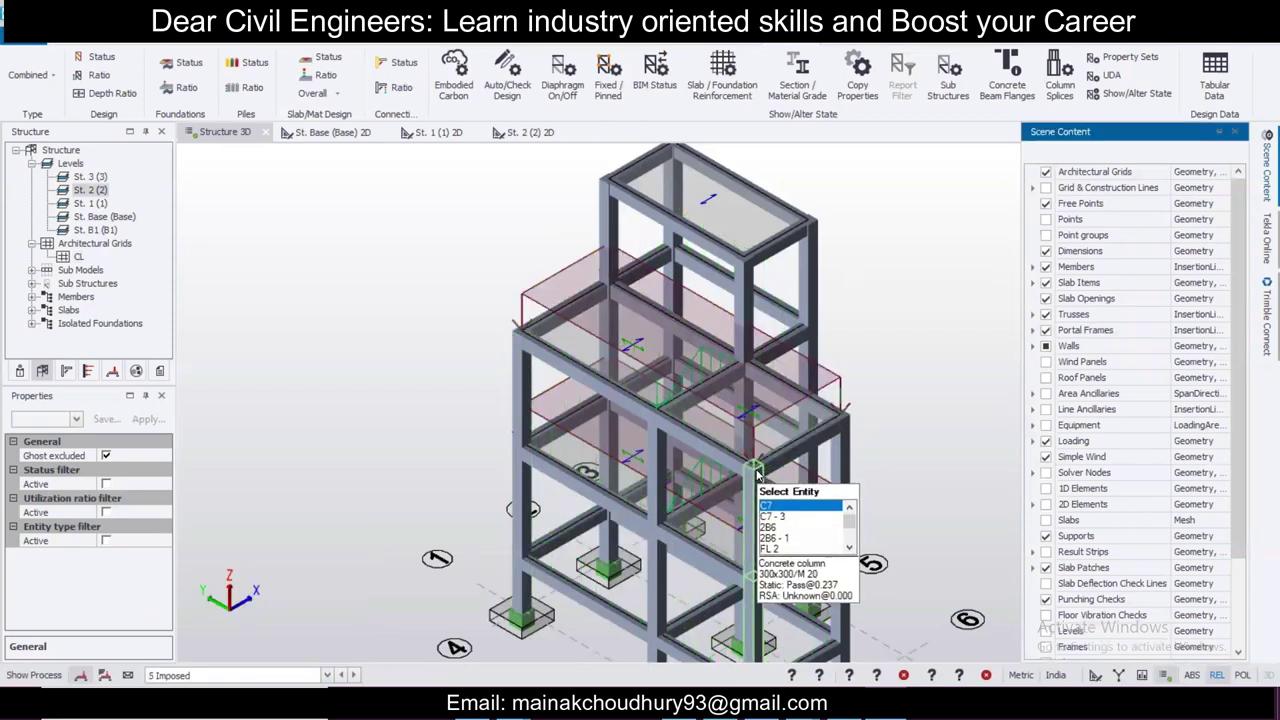
scroll(749, 434, "down", 1)
middle_click_drag(814, 501, 811, 449)
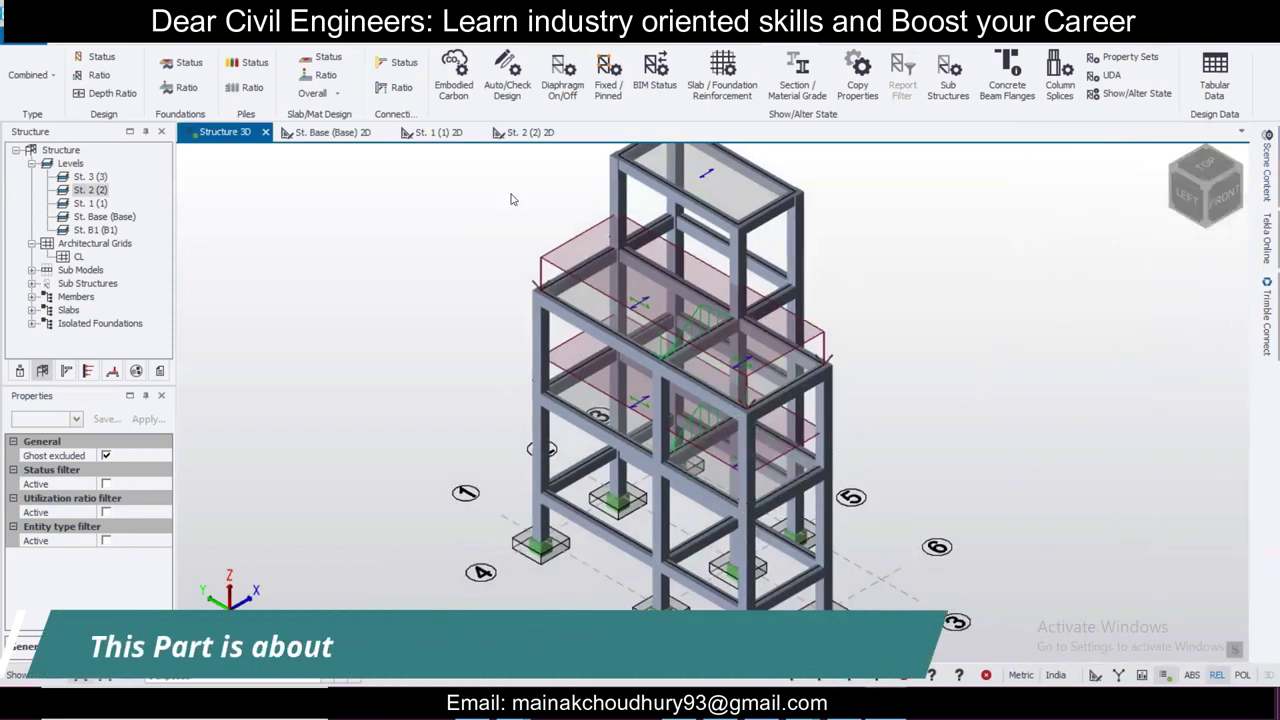
left_click(70, 38)
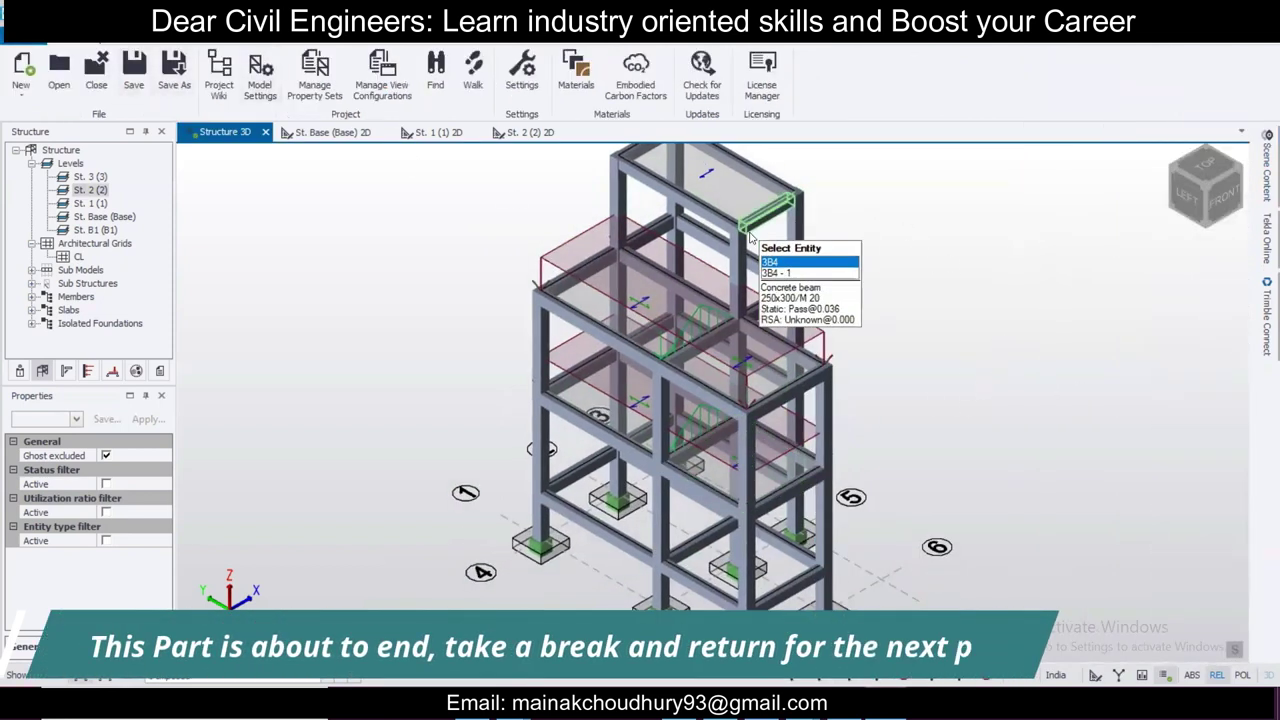
scroll(676, 293, "up", 2)
scroll(676, 293, "down", 4)
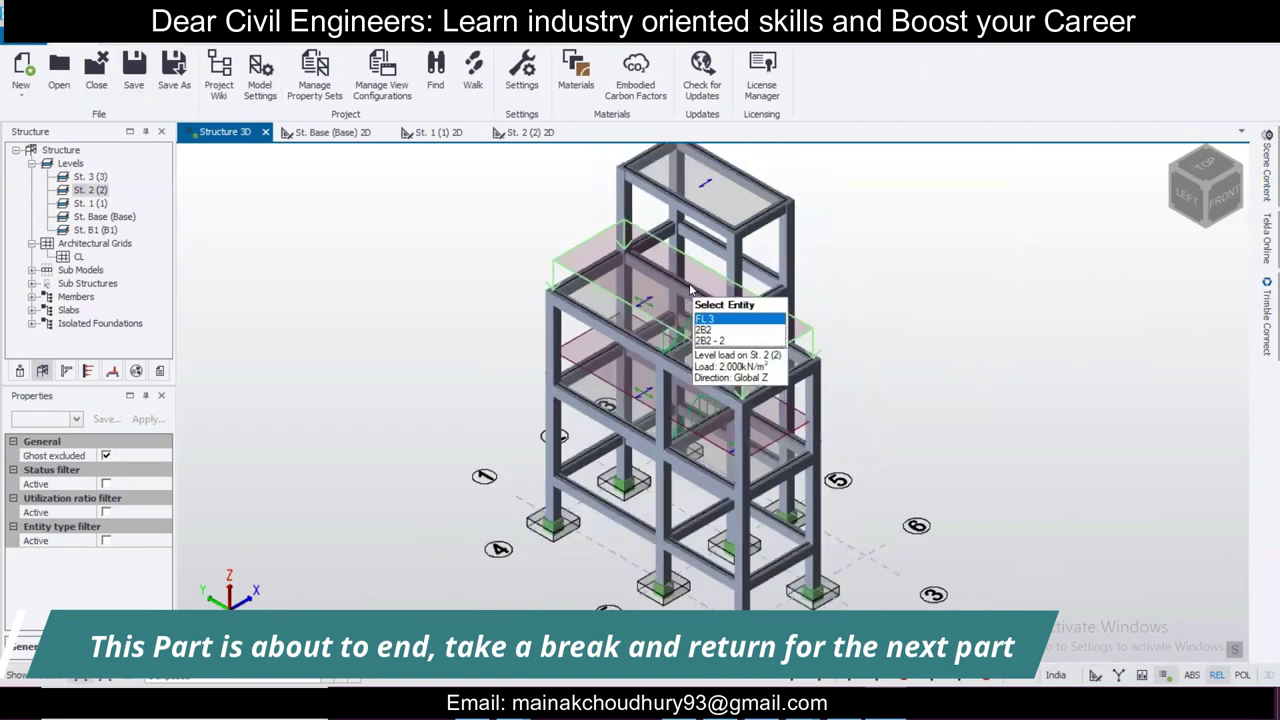
middle_click_drag(785, 320, 815, 355)
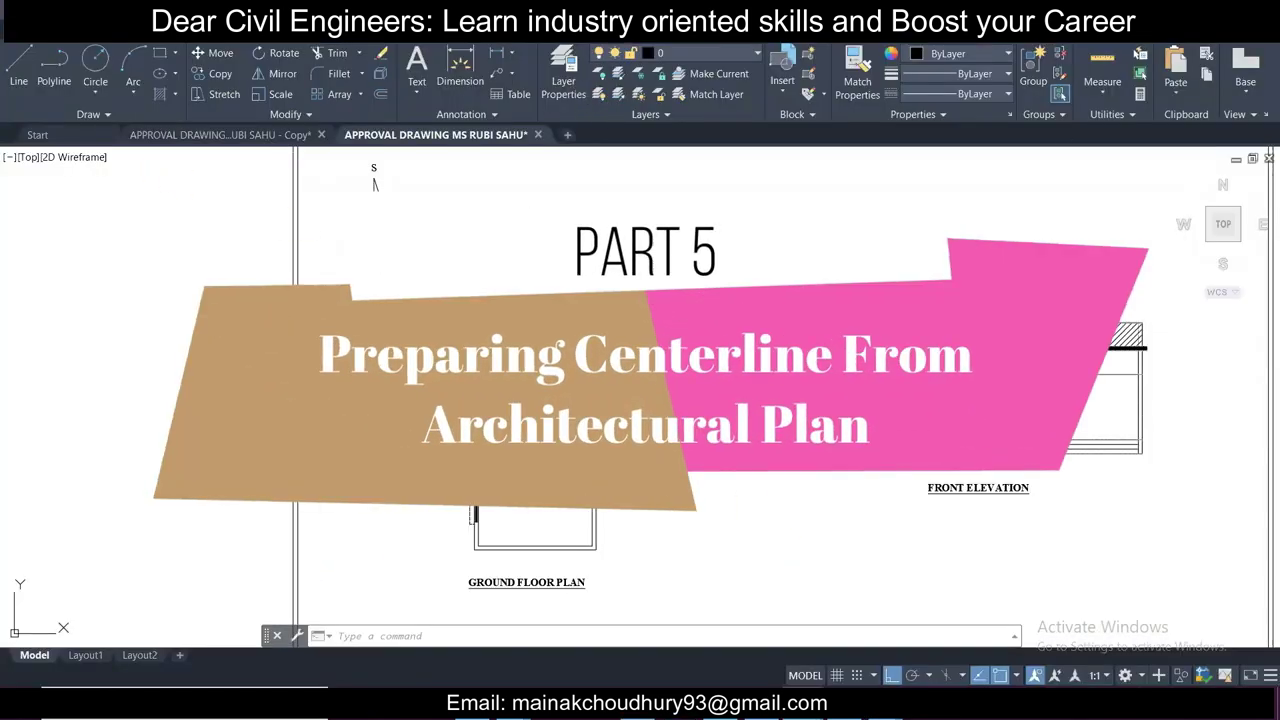
Step: Examine the ground floor plan in the approval drawing, from the staircase down to both bedrooms and the toilet
scroll(482, 288, "up", 2)
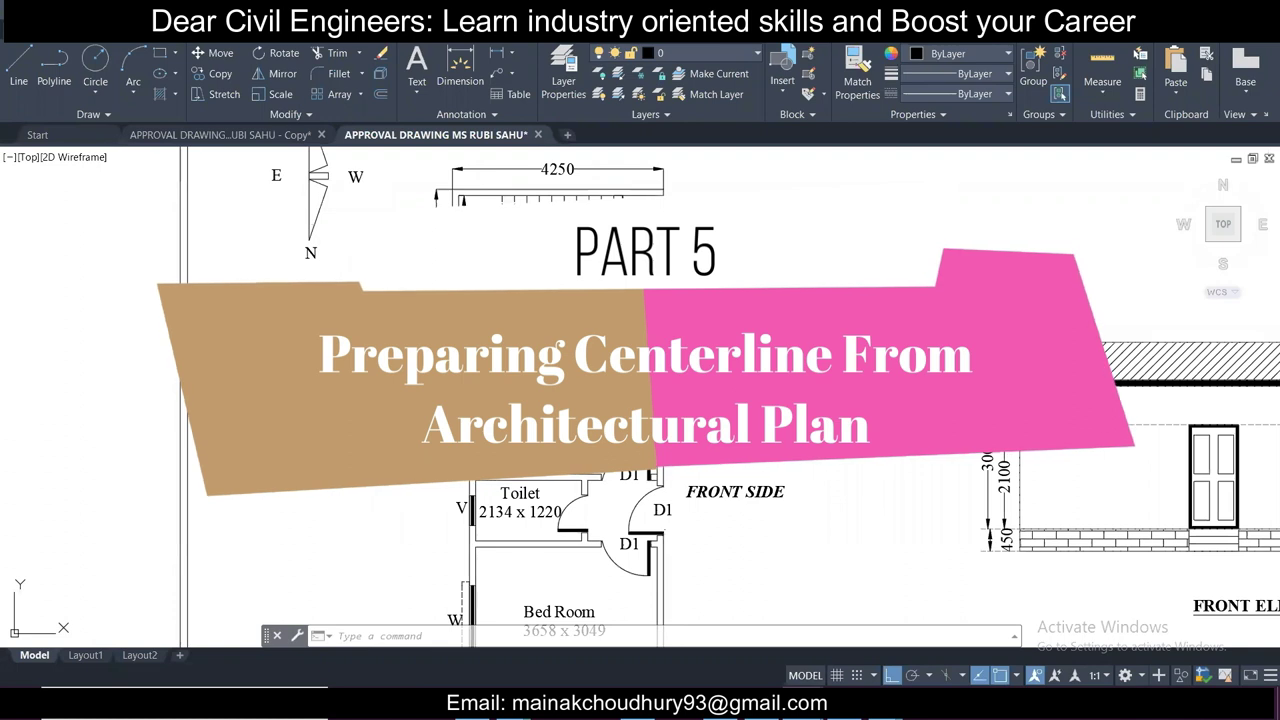
scroll(591, 347, "down", 4)
scroll(588, 342, "up", 4)
middle_click_drag(619, 209, 622, 258)
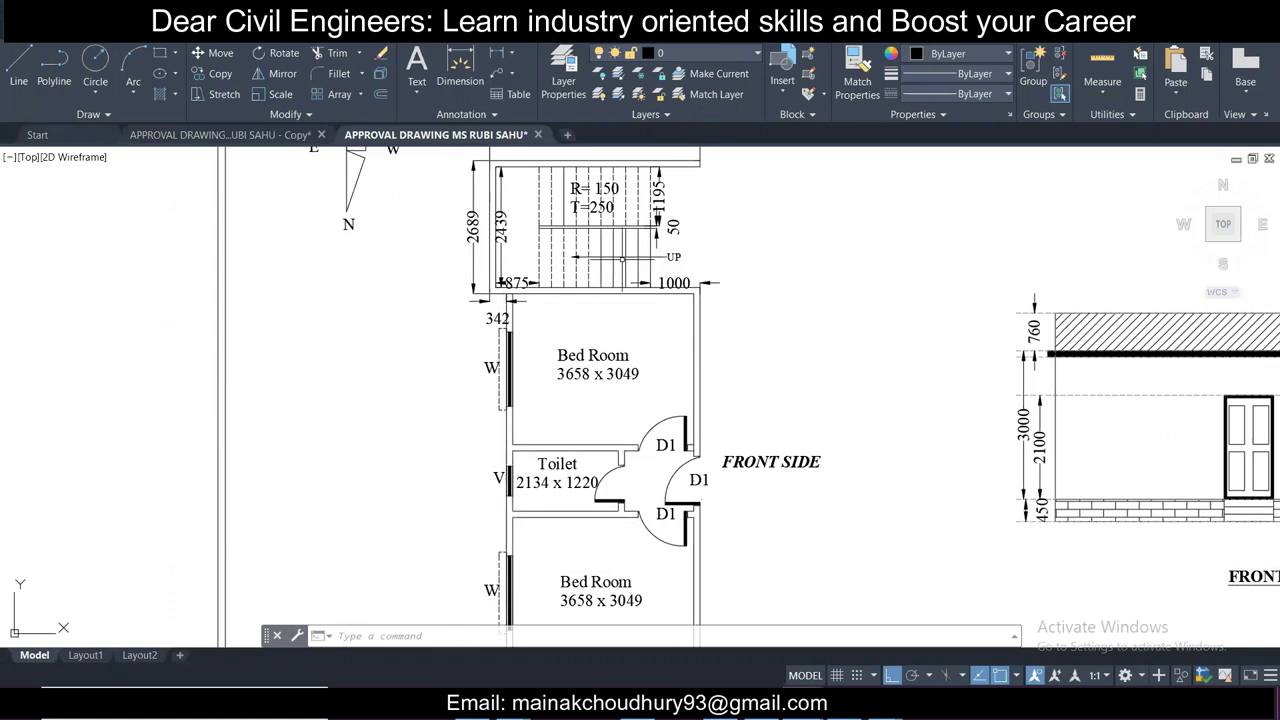
middle_click_drag(658, 433, 684, 352)
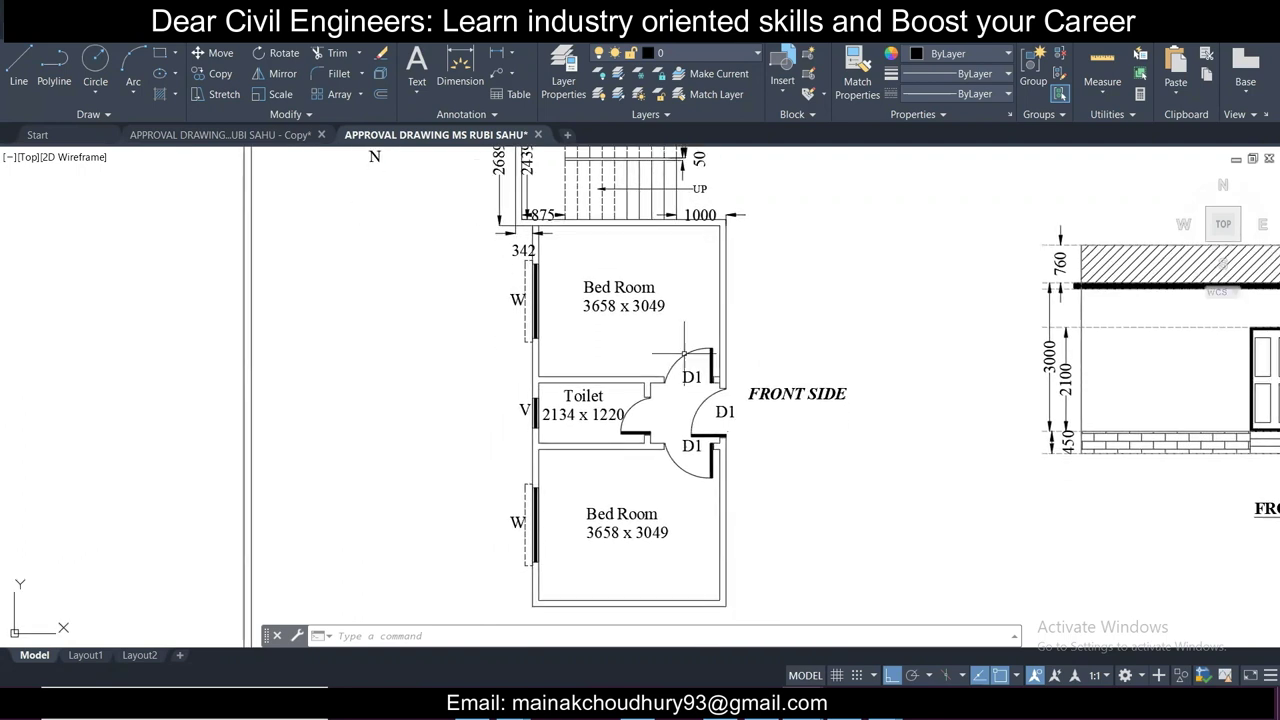
Step: Switch to the copy of the approval drawing and close the open side of the staircase room with a vertical line
left_click(250, 135)
middle_click_drag(615, 328, 590, 272)
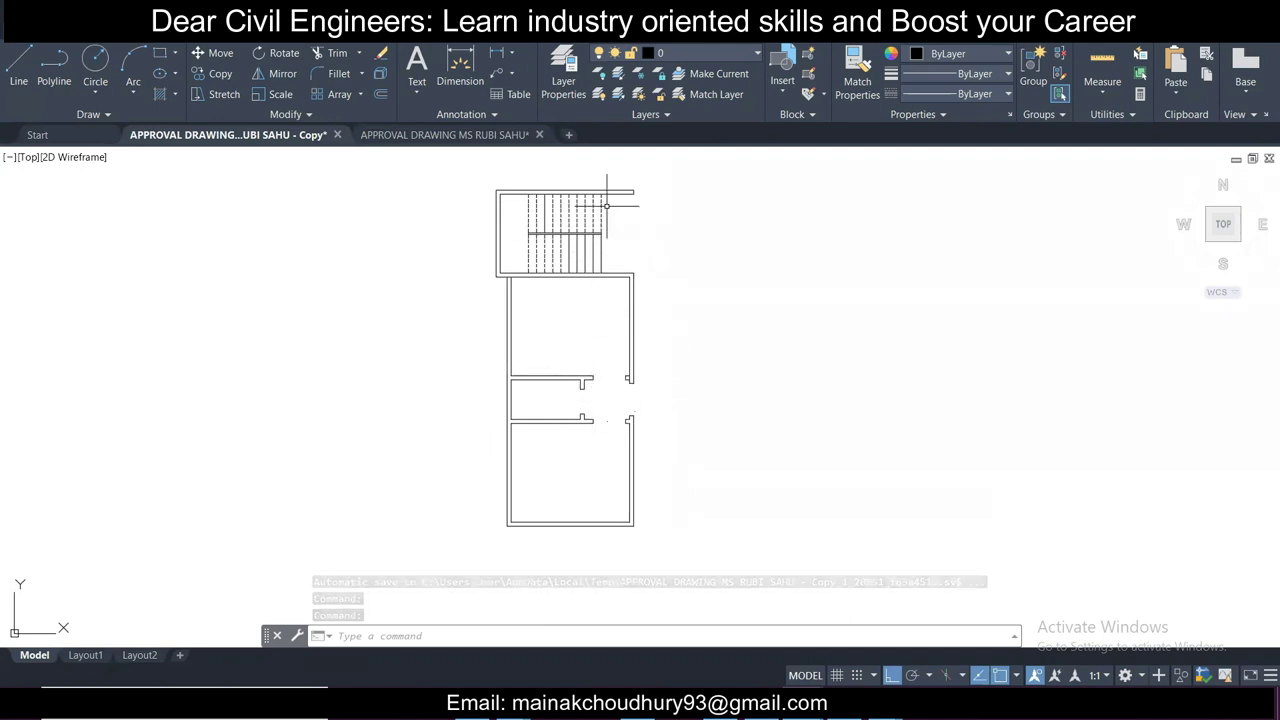
scroll(620, 280, "up", 2)
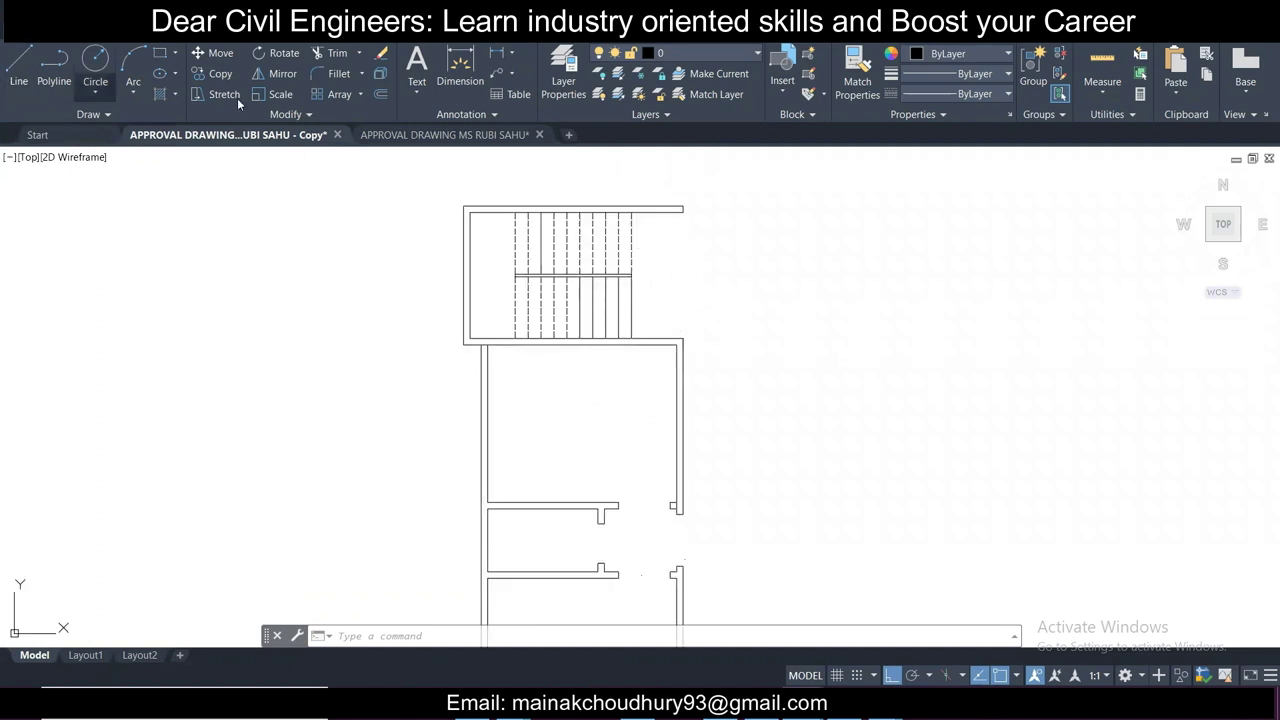
scroll(715, 362, "up", 2)
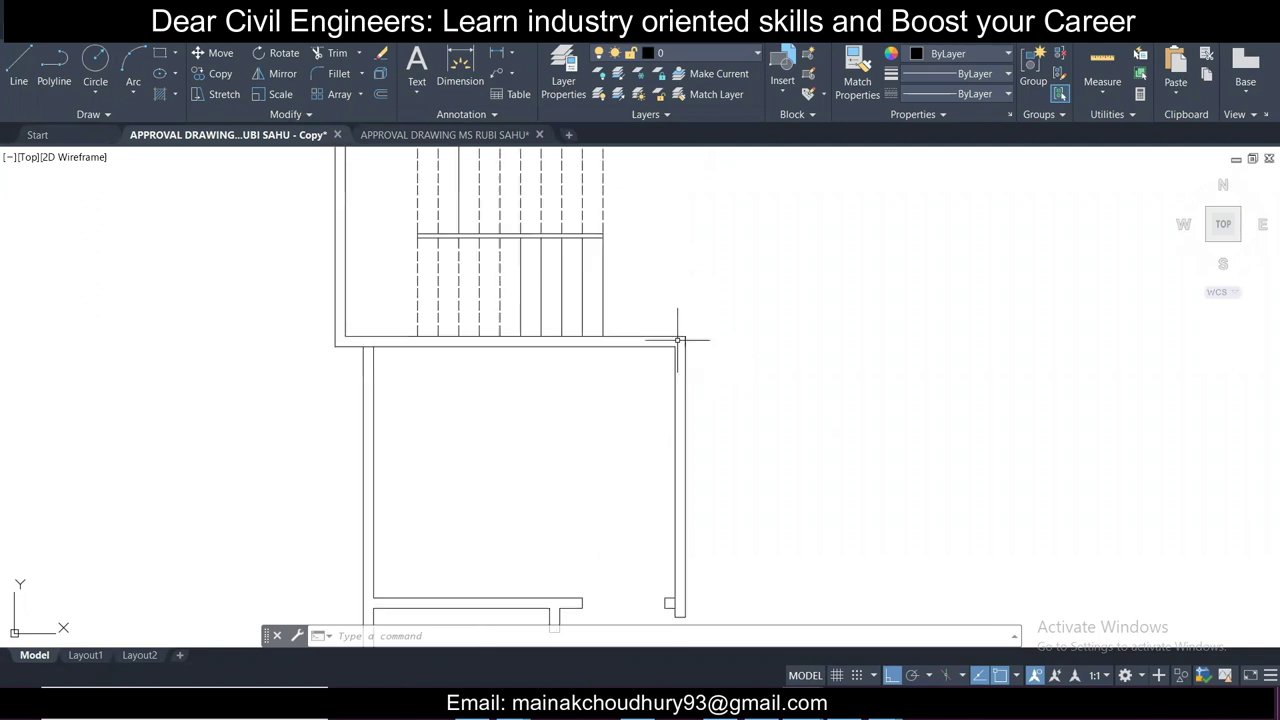
left_click(20, 66)
left_click(684, 340)
scroll(686, 310, "down", 3)
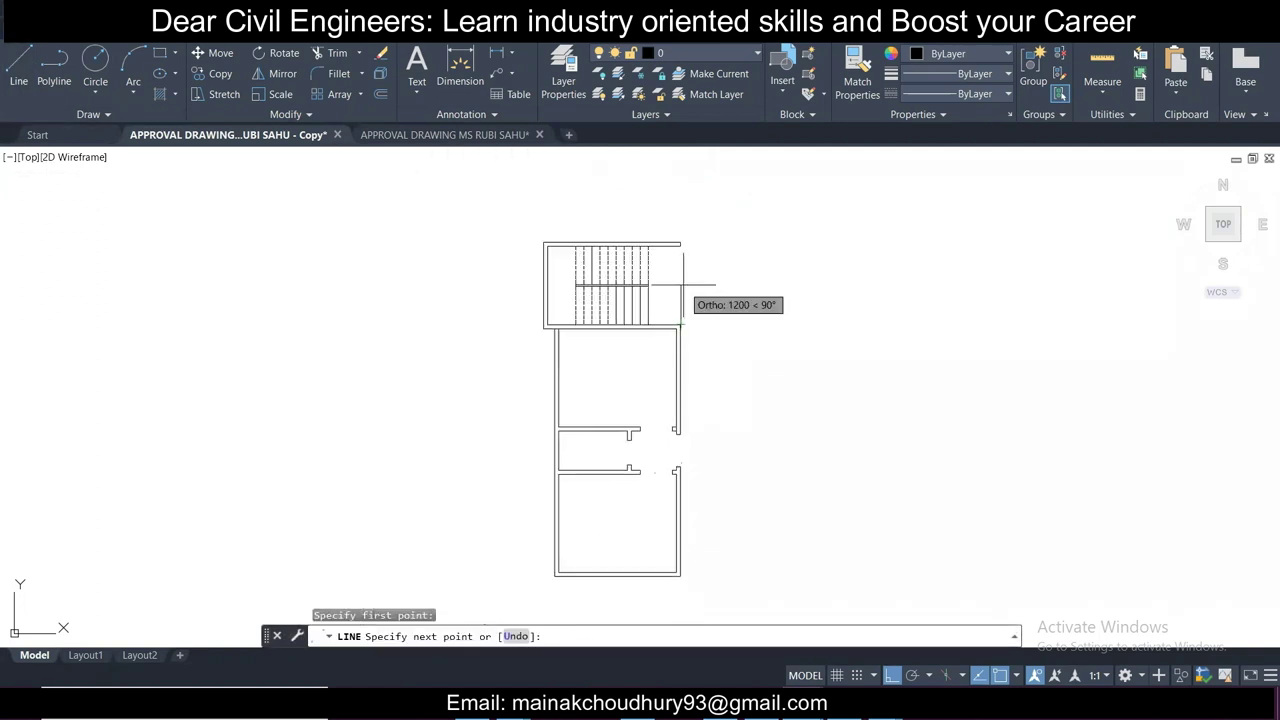
scroll(704, 350, "up", 2)
left_click(695, 280)
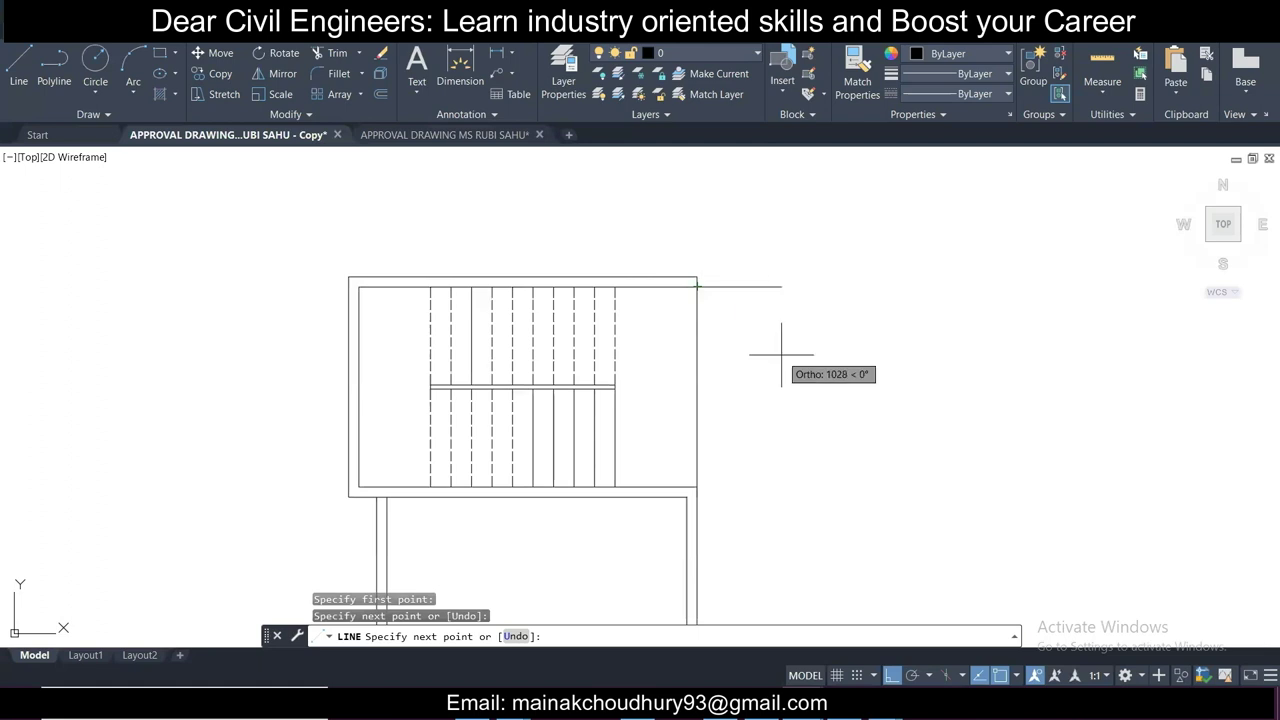
key("Escape")
Step: Delete all the stair tread and landing lines inside the staircase room
left_click(657, 431)
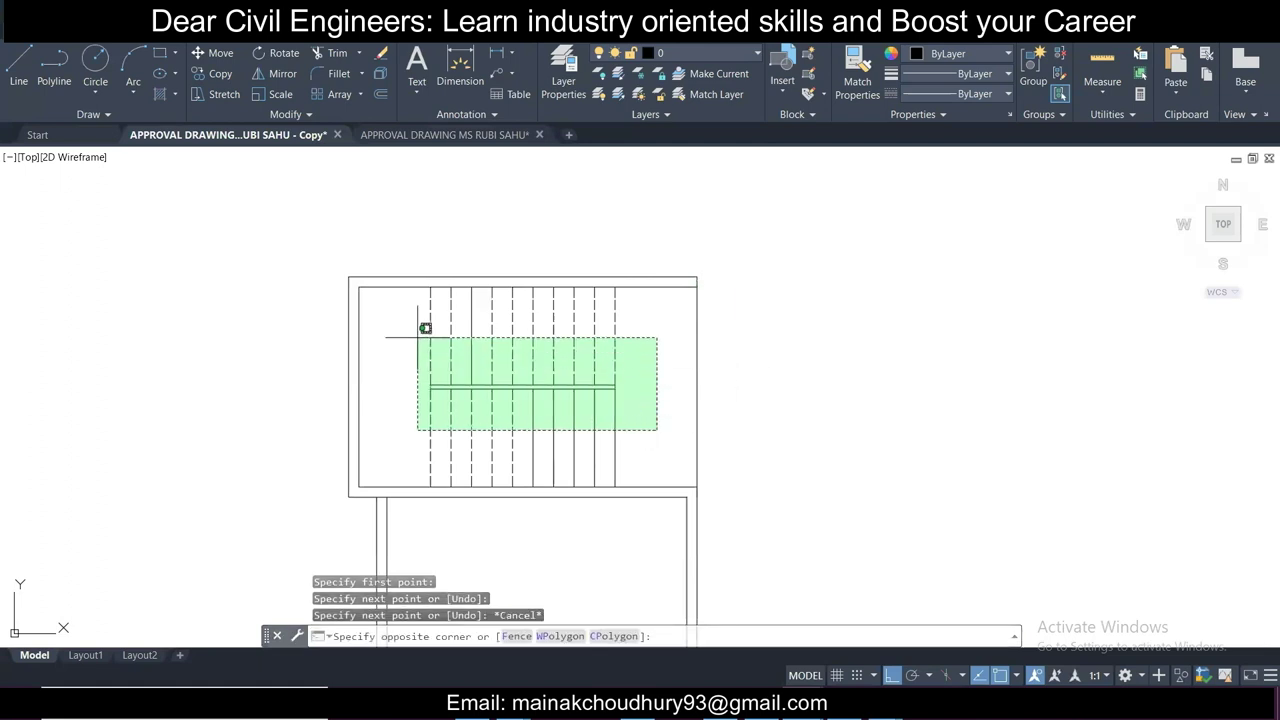
left_click(417, 336)
key("Delete")
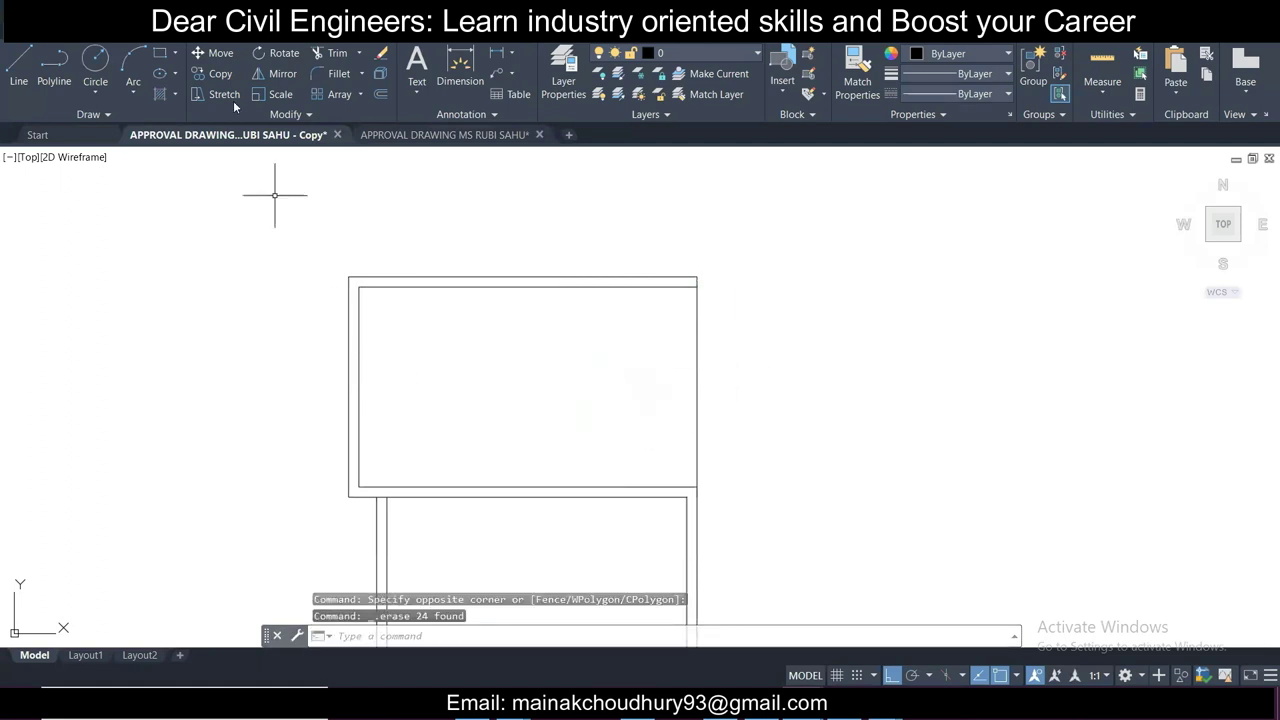
Step: Draw two crossing diagonal lines between the opposite inner corners of the staircase room
left_click(18, 72)
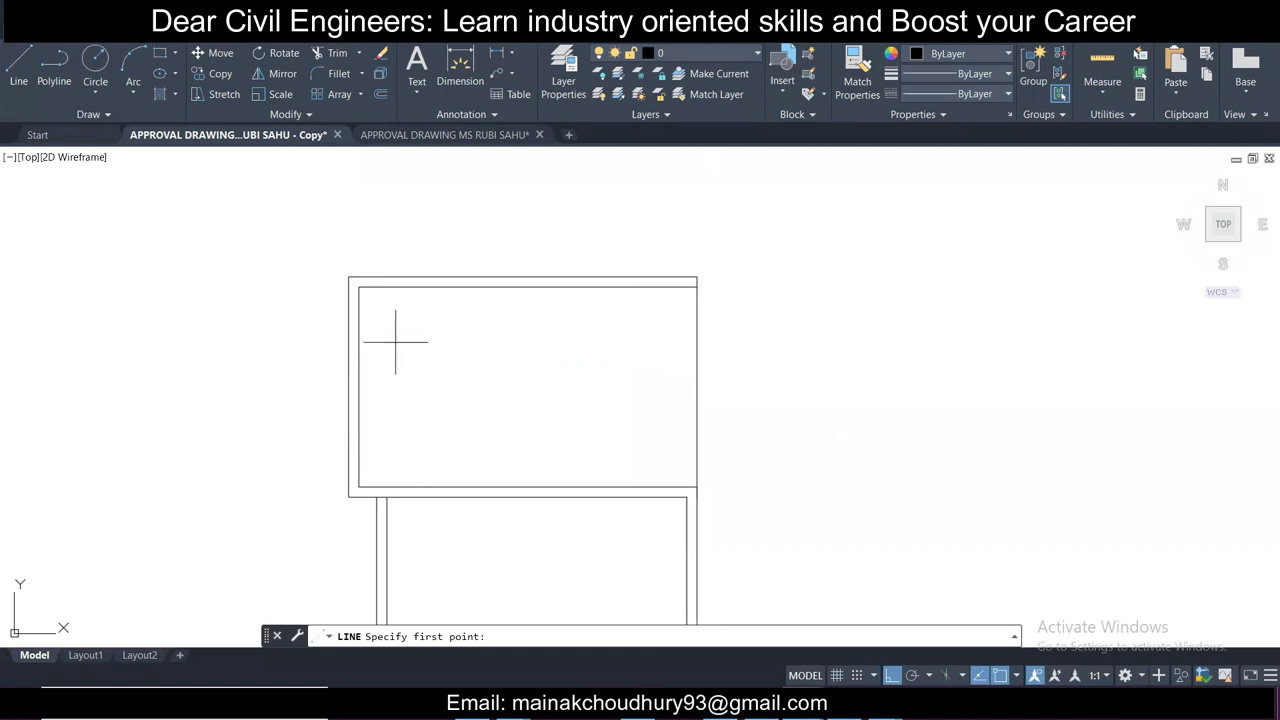
left_click(359, 287)
left_click(697, 487)
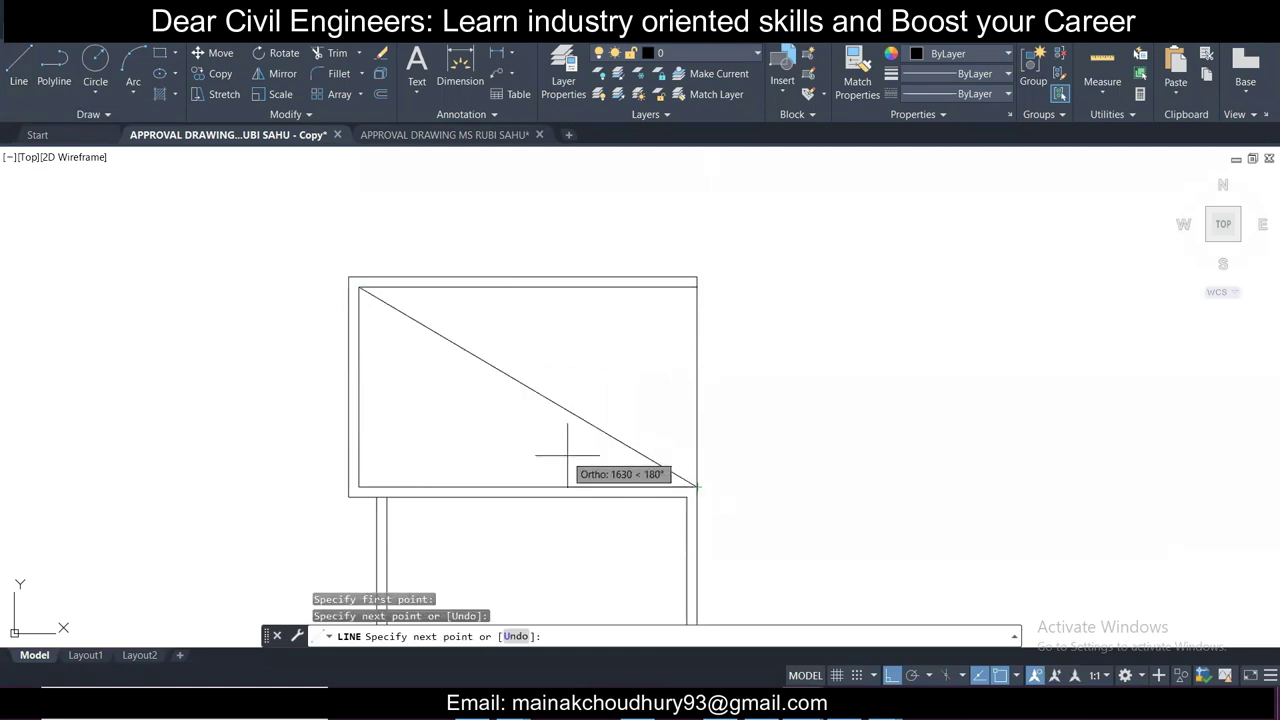
key("Escape")
key("Return")
left_click(359, 487)
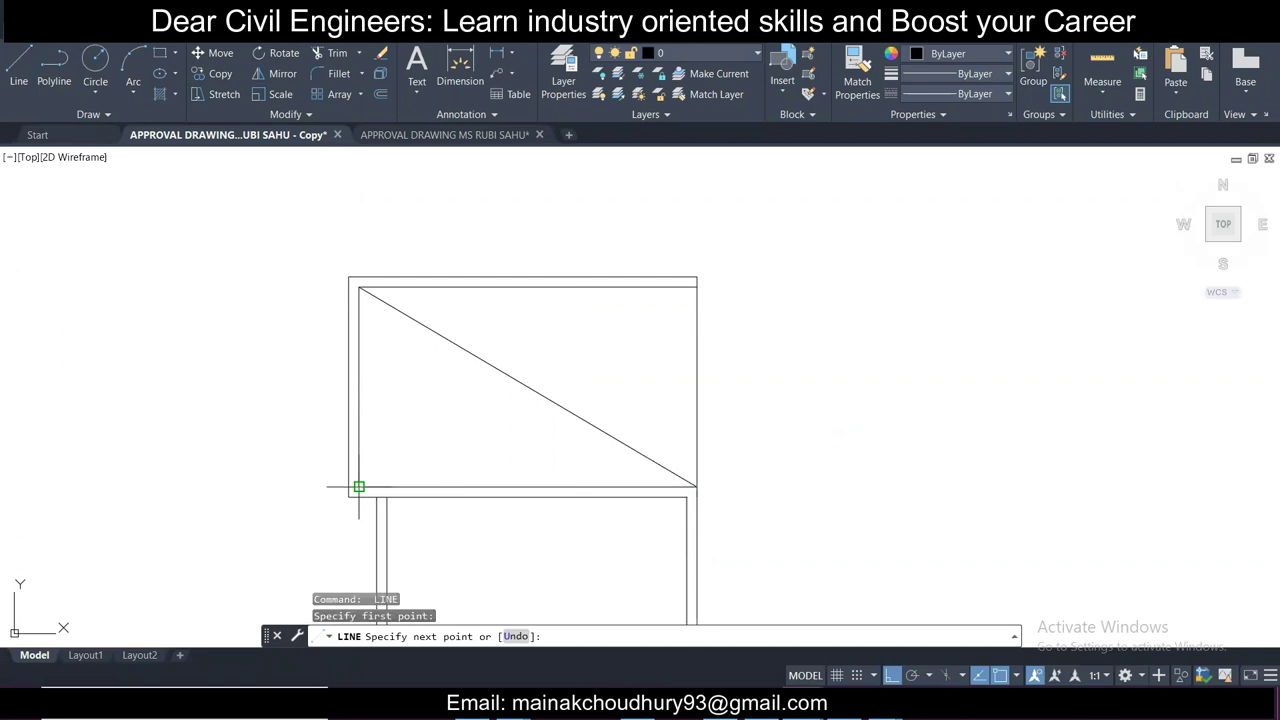
left_click(697, 287)
key("Escape")
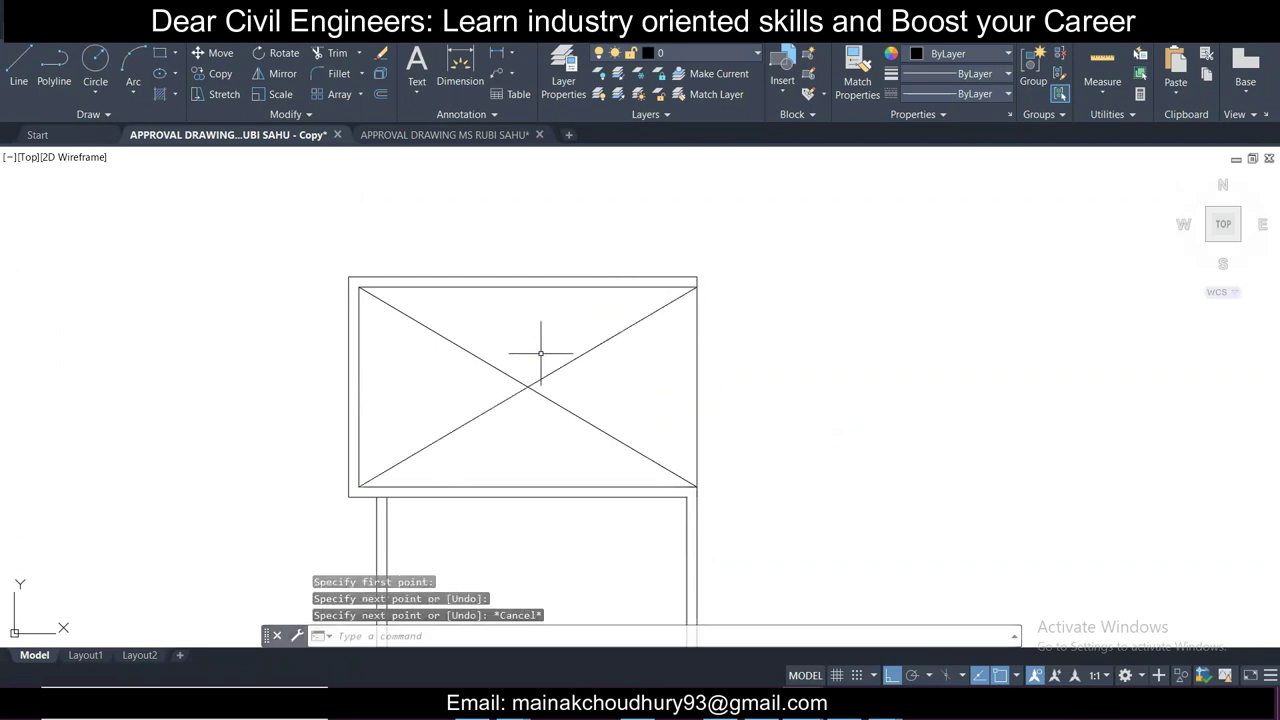
Step: Create a new layer named Column and set its color to red
scroll(601, 365, "down", 4)
middle_click_drag(582, 437, 586, 393)
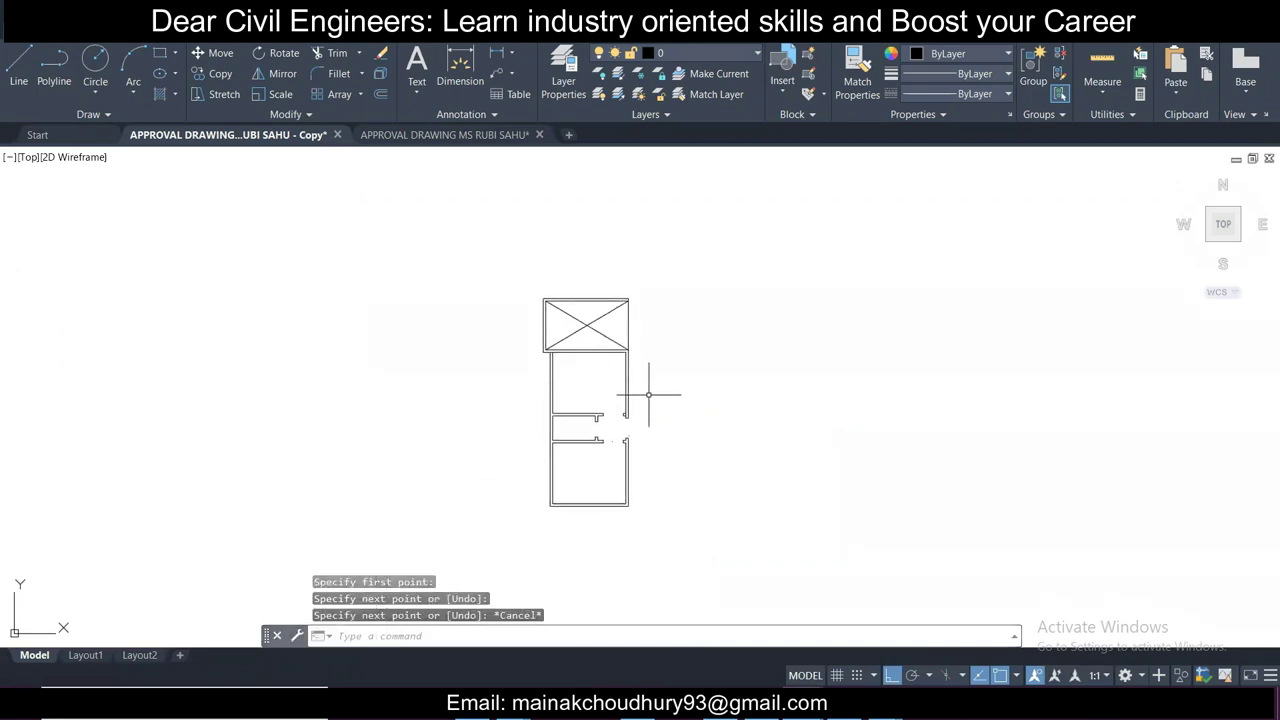
scroll(648, 395, "up", 2)
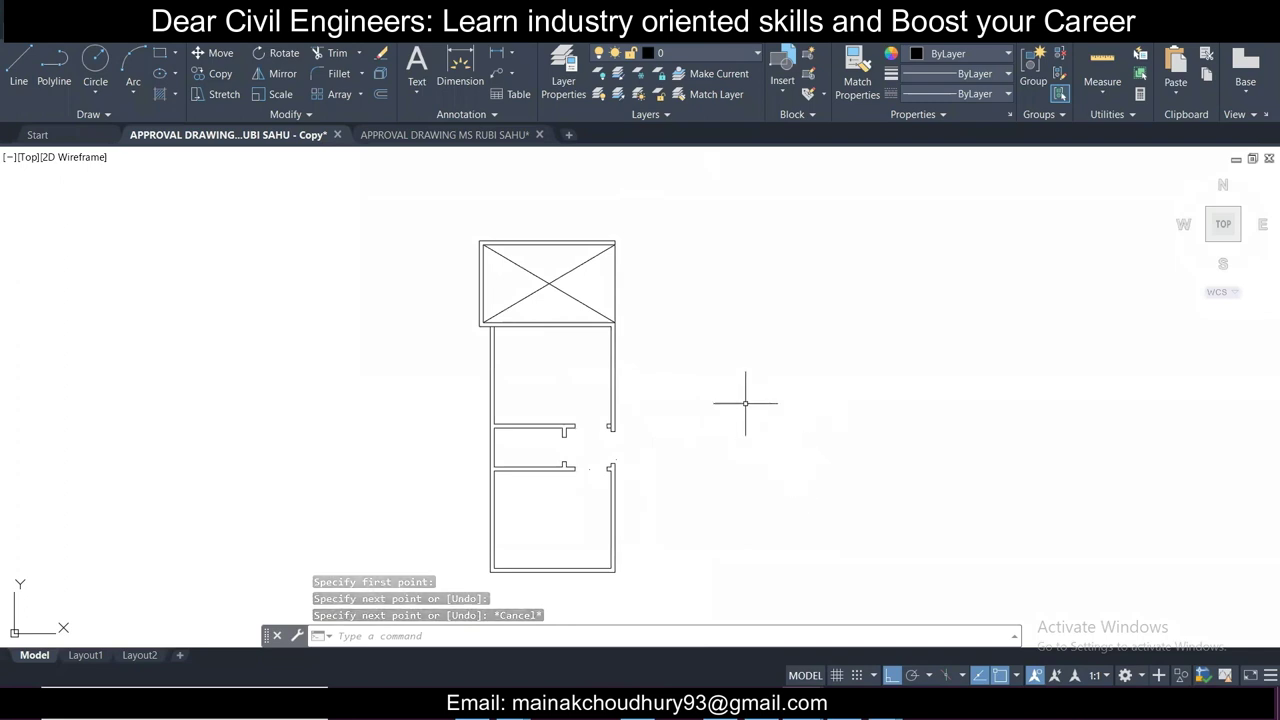
key("Escape")
key("Escape")
left_click(563, 75)
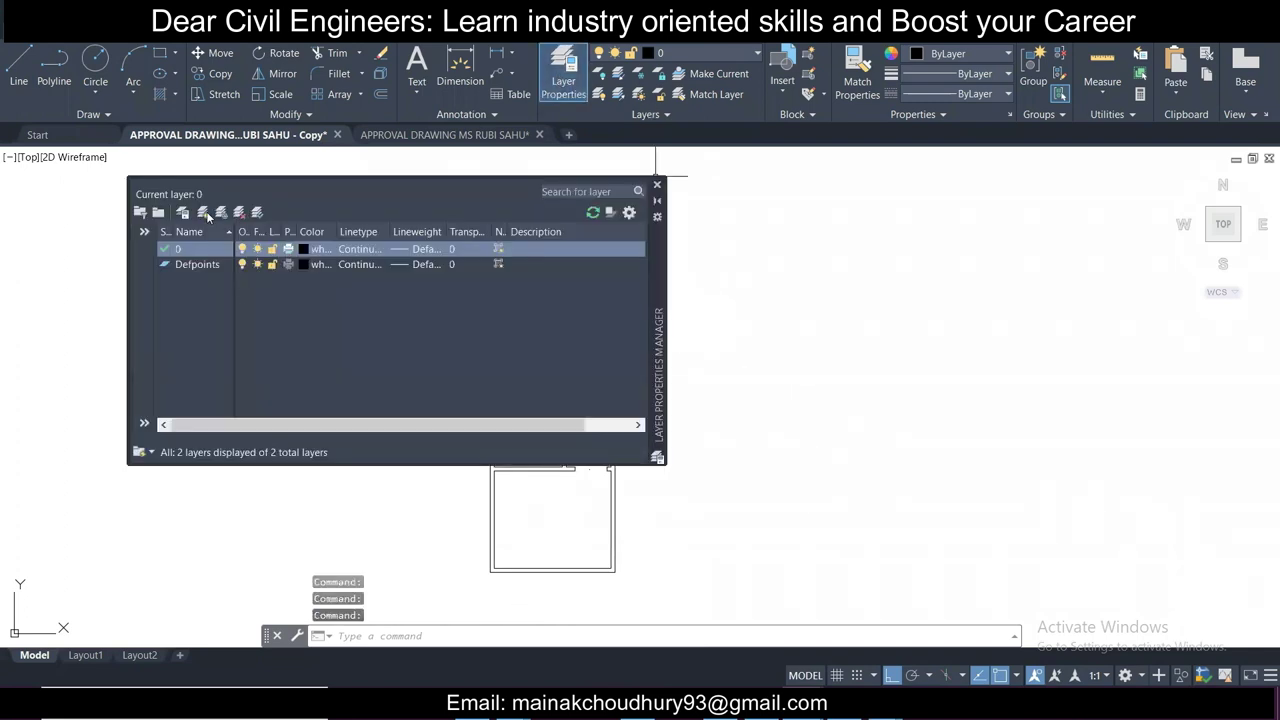
left_click(203, 212)
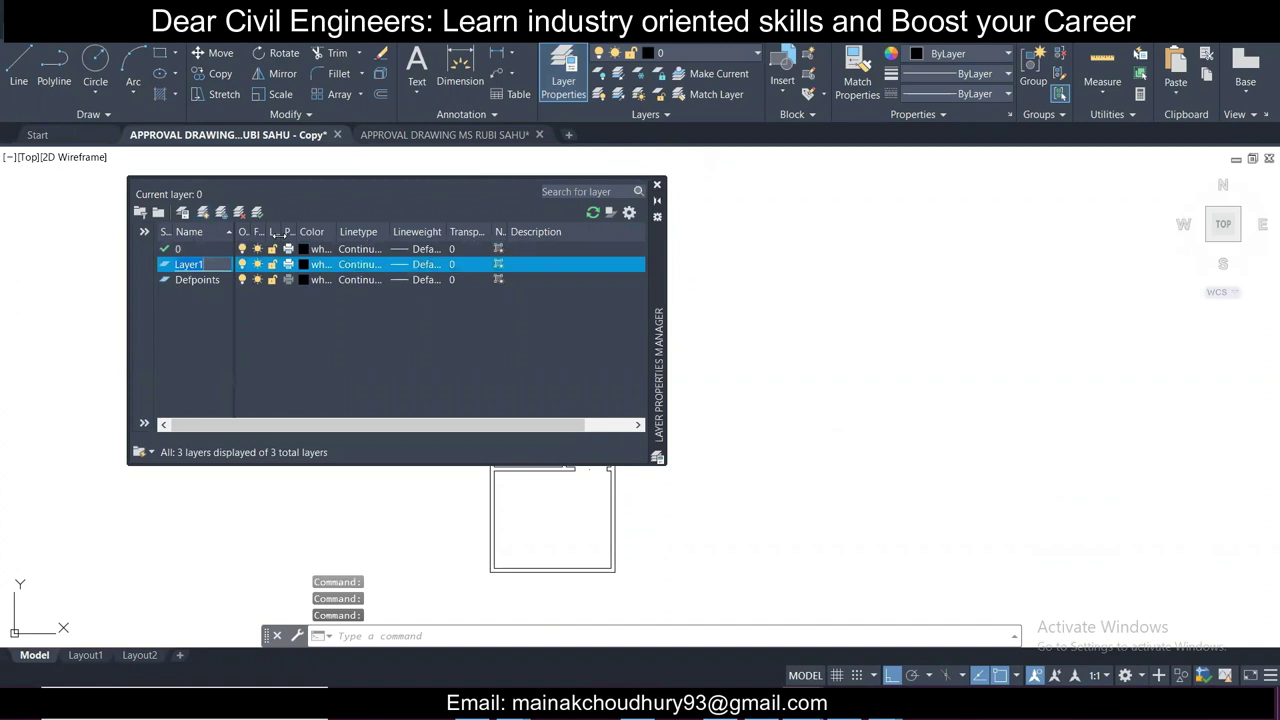
type("Column")
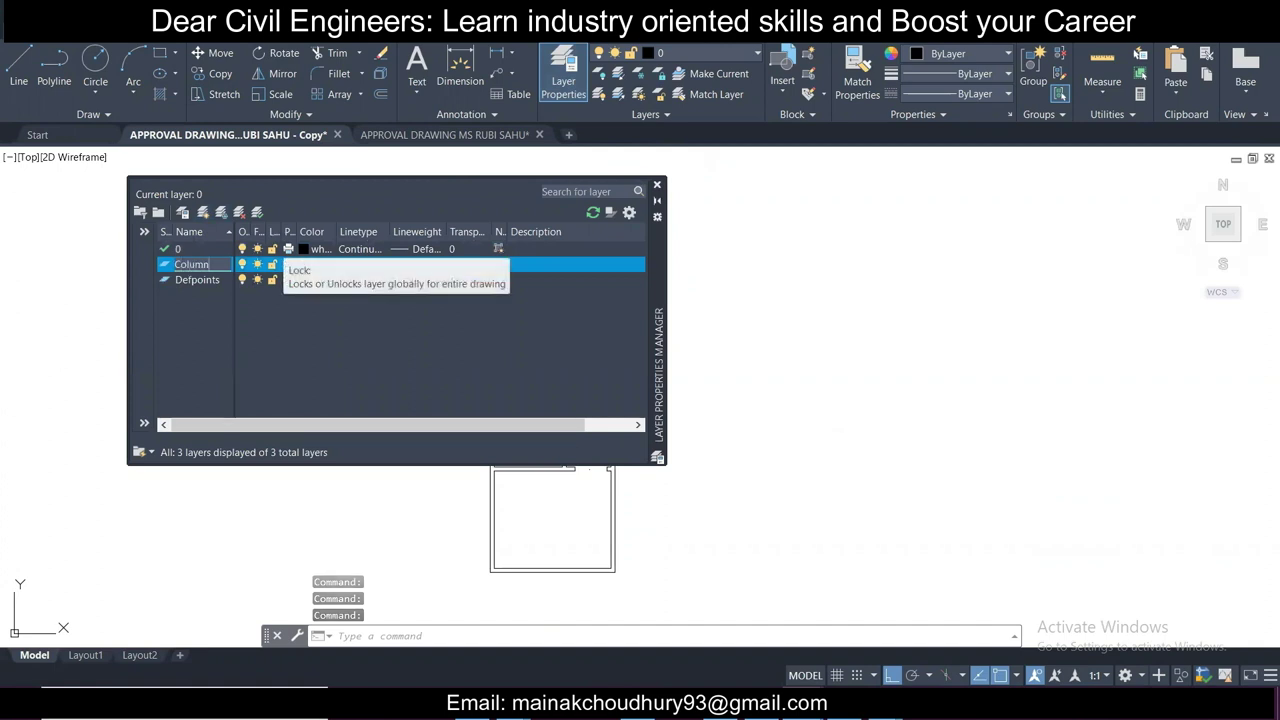
left_click(301, 268)
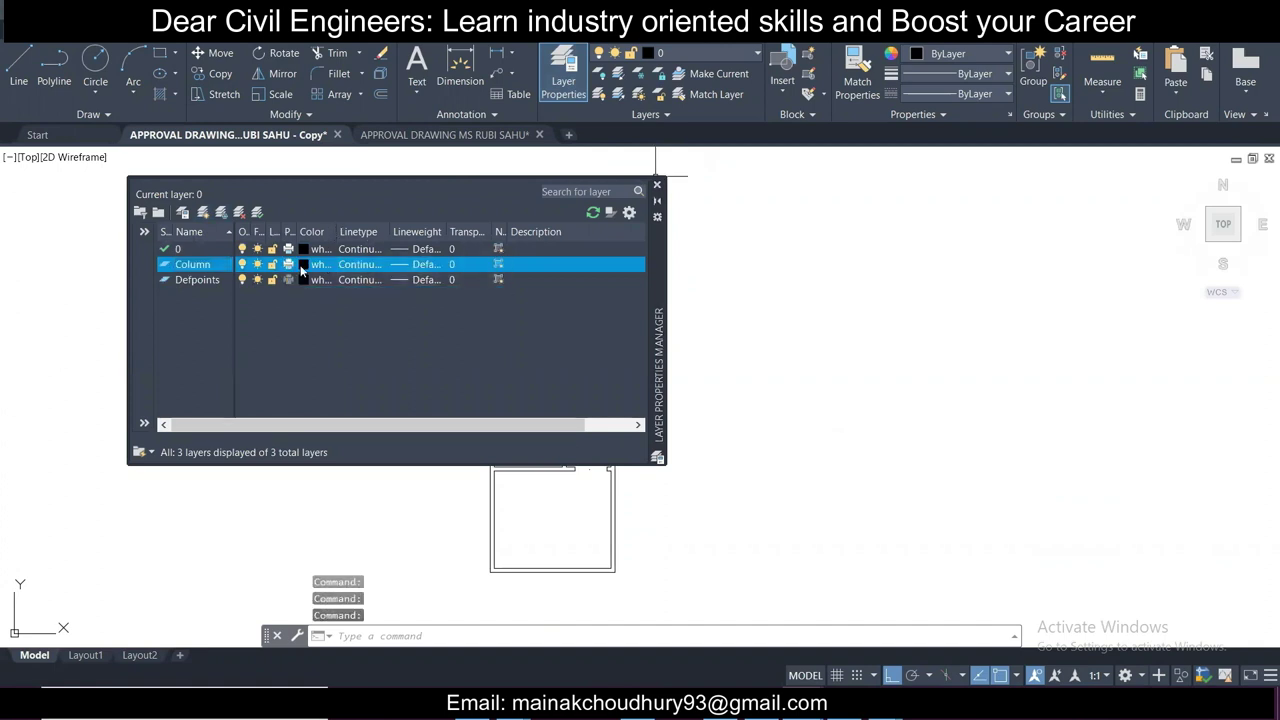
left_click(302, 265)
left_click(361, 354)
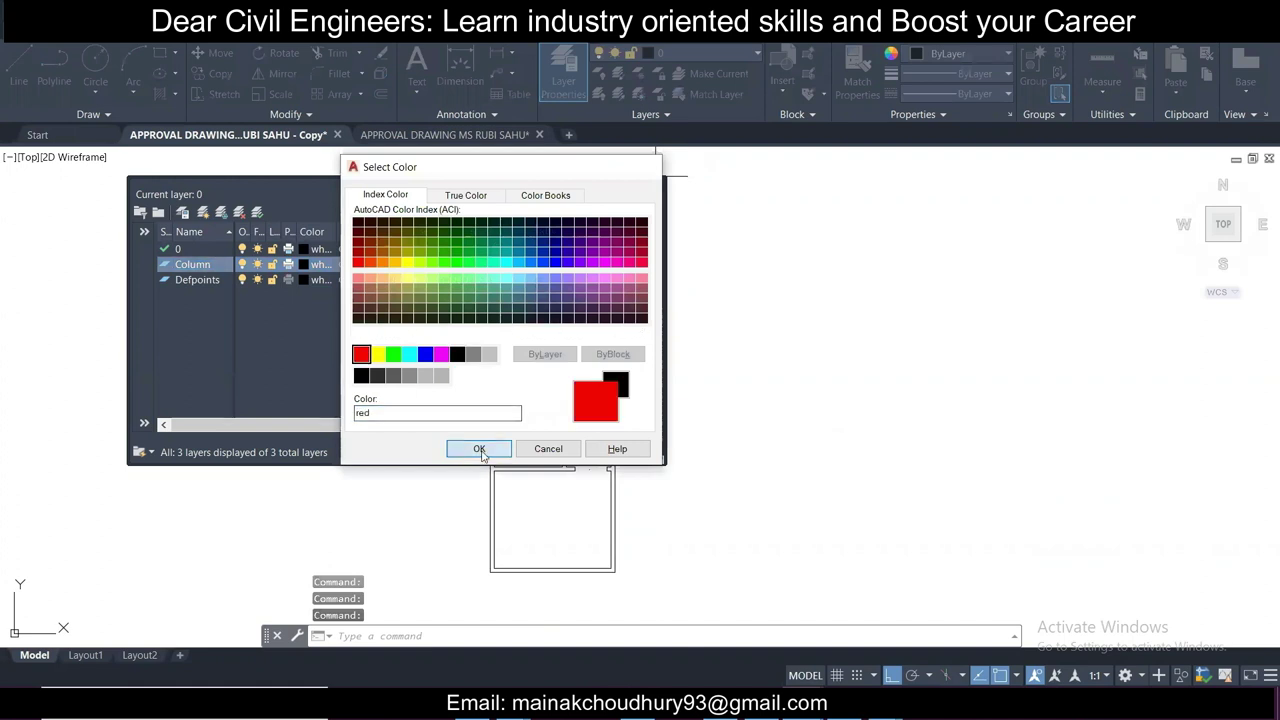
left_click(479, 449)
Step: Create a layer named CL with color 252 and linetype ACAD_ISO02W100, and close the layer manager
left_click(202, 213)
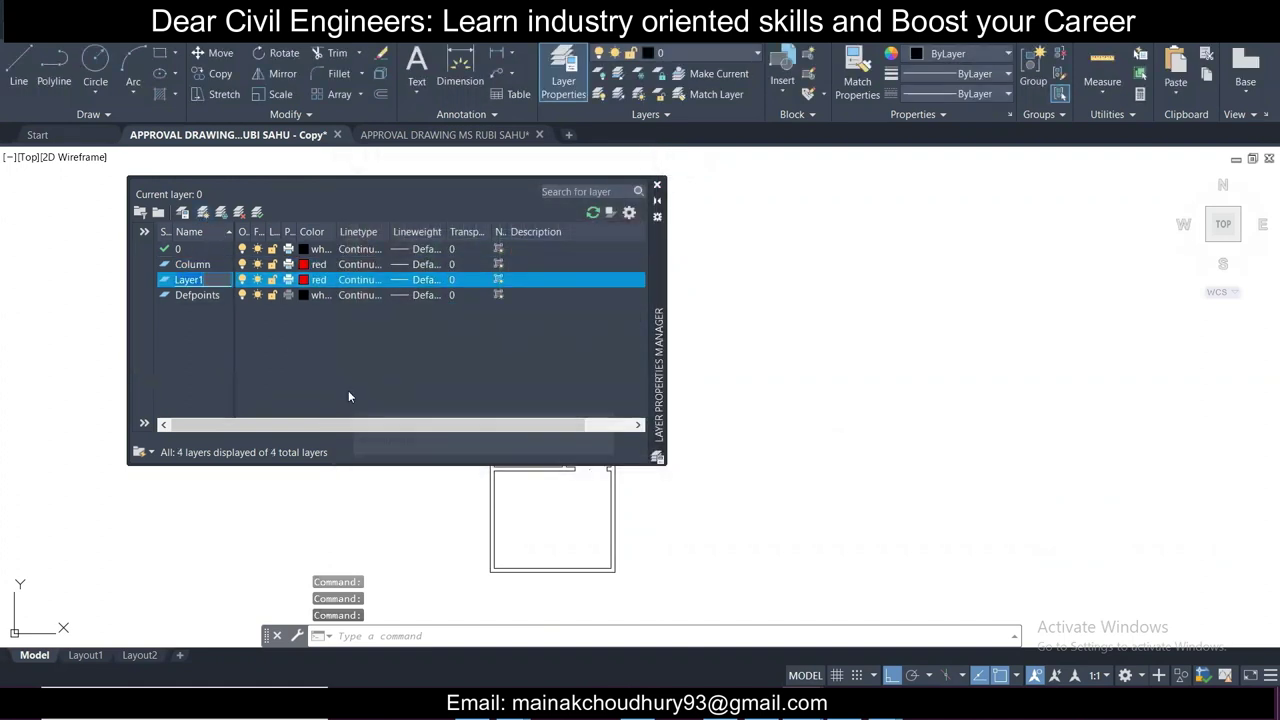
type("CL")
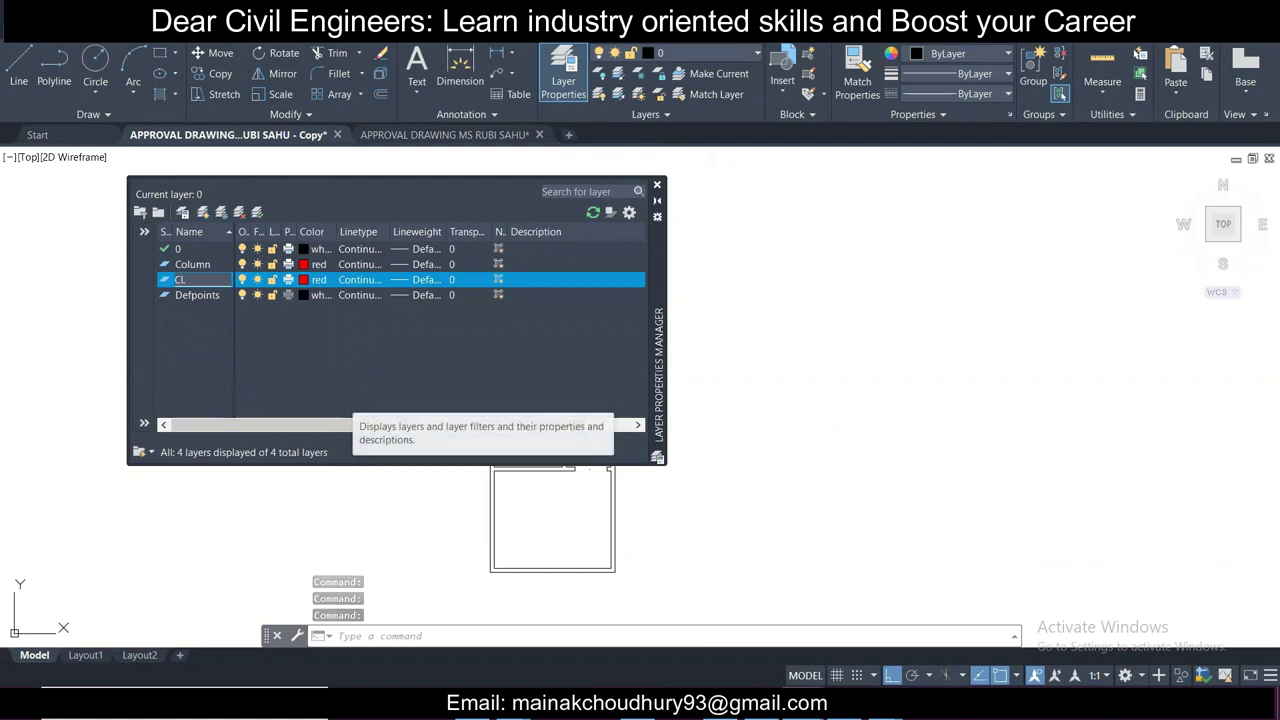
key("Return")
left_click(316, 279)
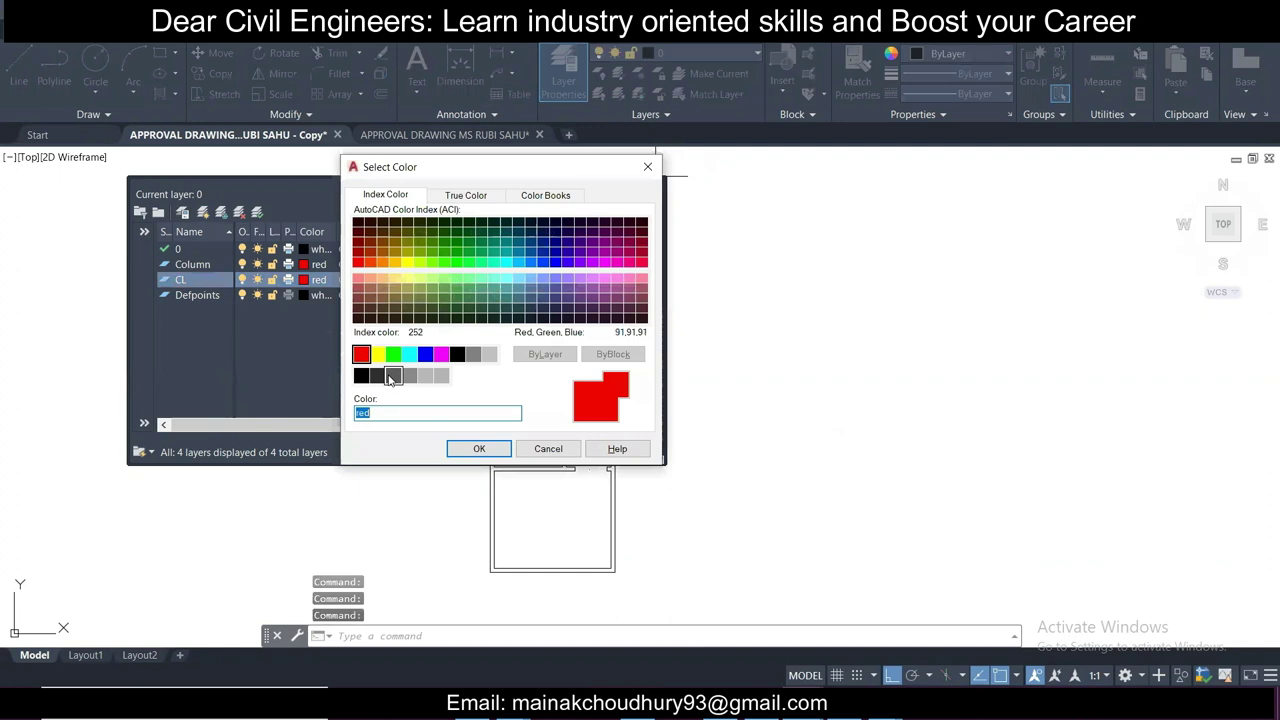
left_click(393, 376)
left_click(472, 449)
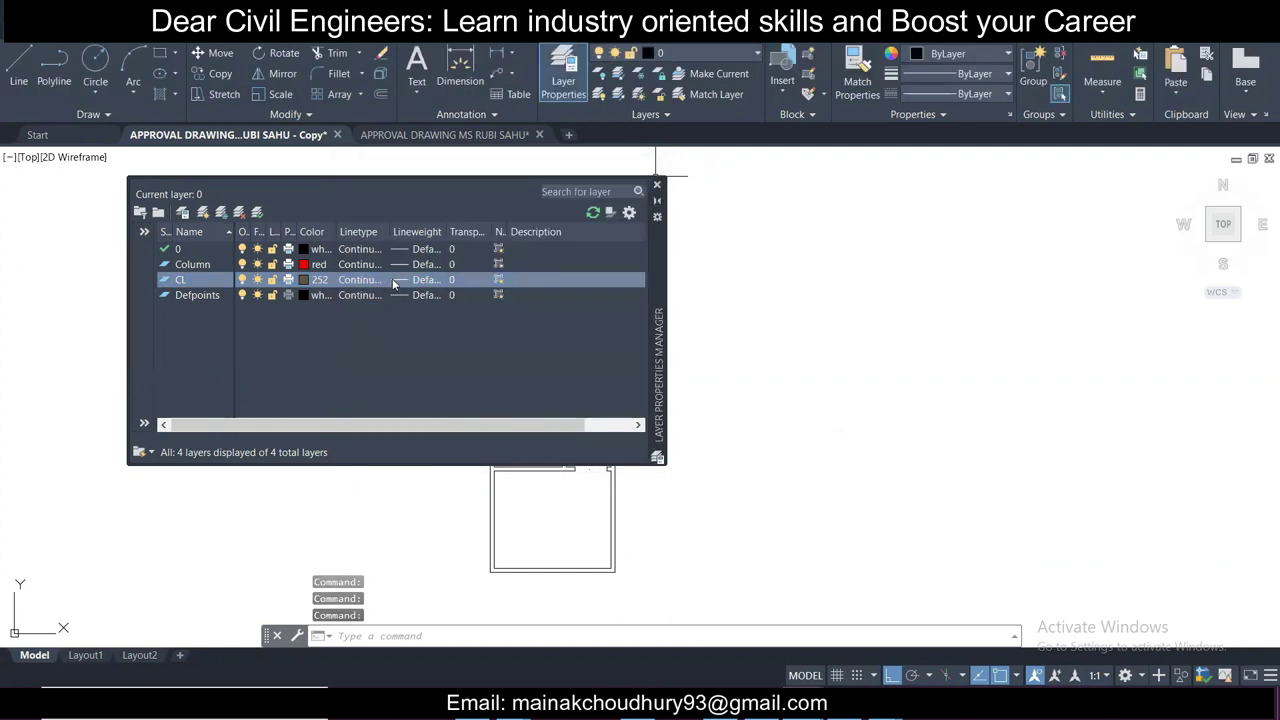
left_click(367, 280)
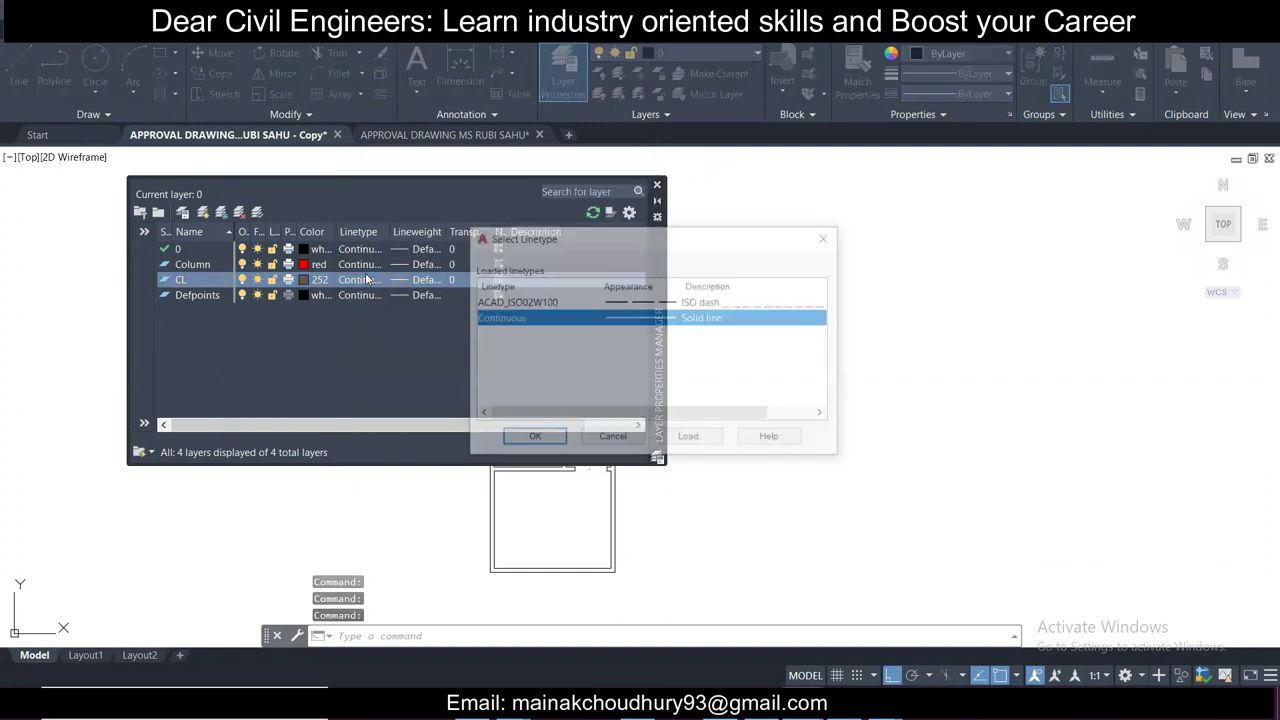
left_click(597, 299)
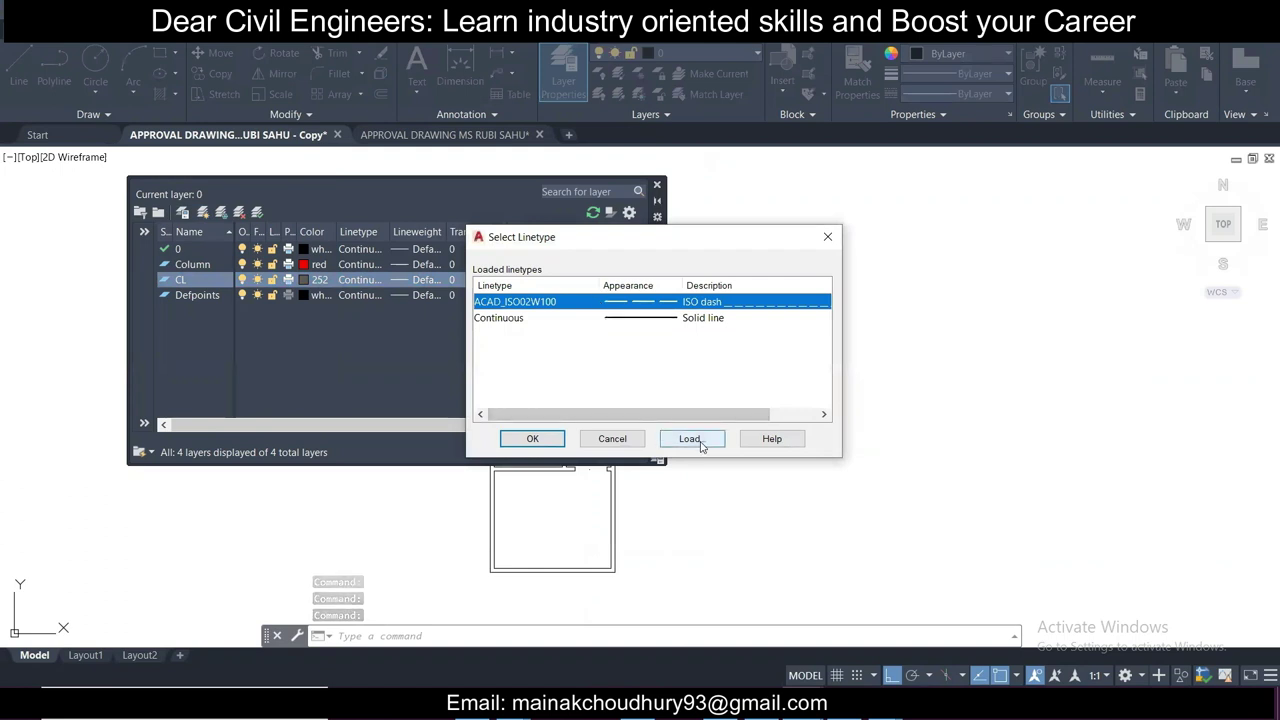
left_click(532, 438)
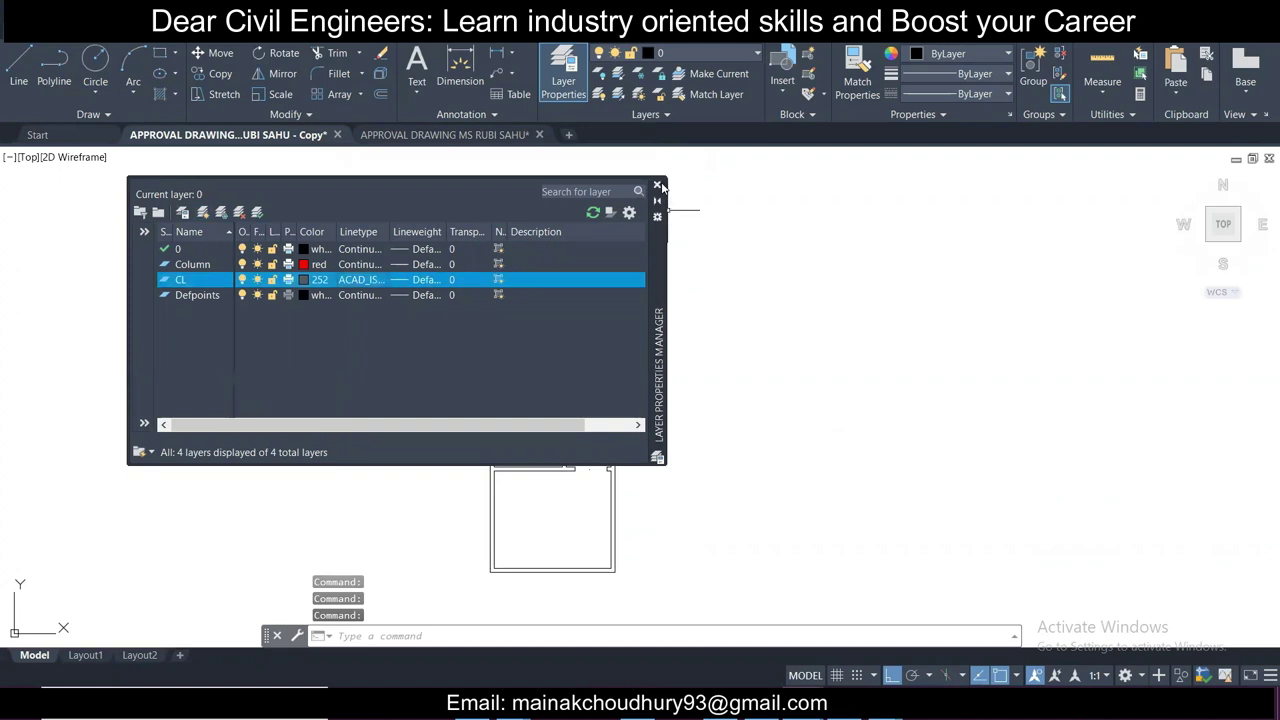
left_click(658, 186)
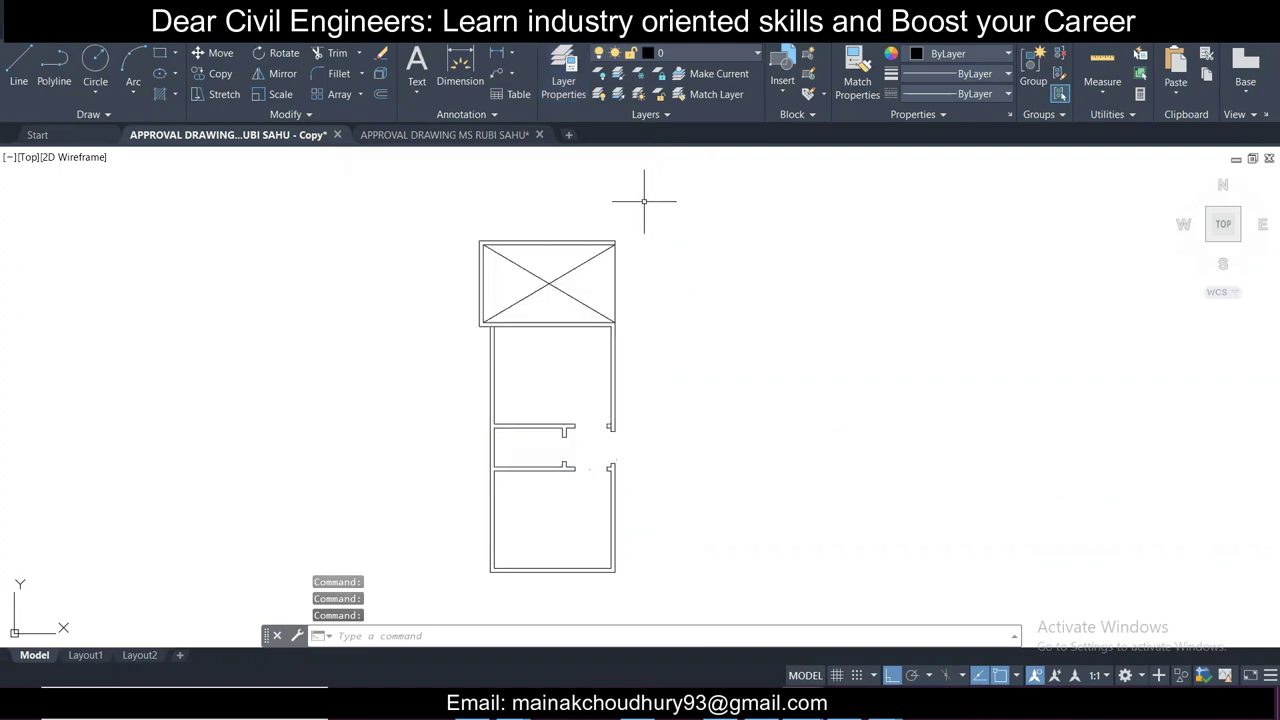
Step: Make Column the current layer and draw a 300 x 300 rectangle in the empty space beside the staircase room
left_click(712, 50)
left_click(718, 112)
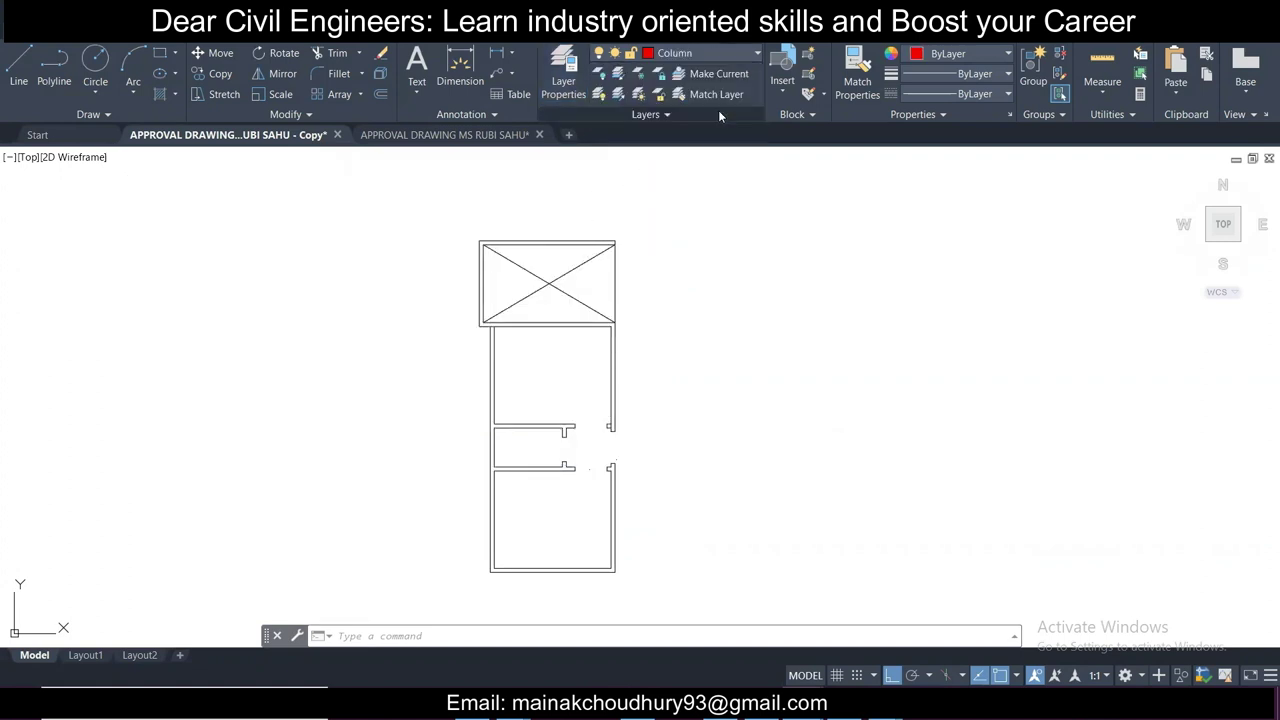
left_click(163, 54)
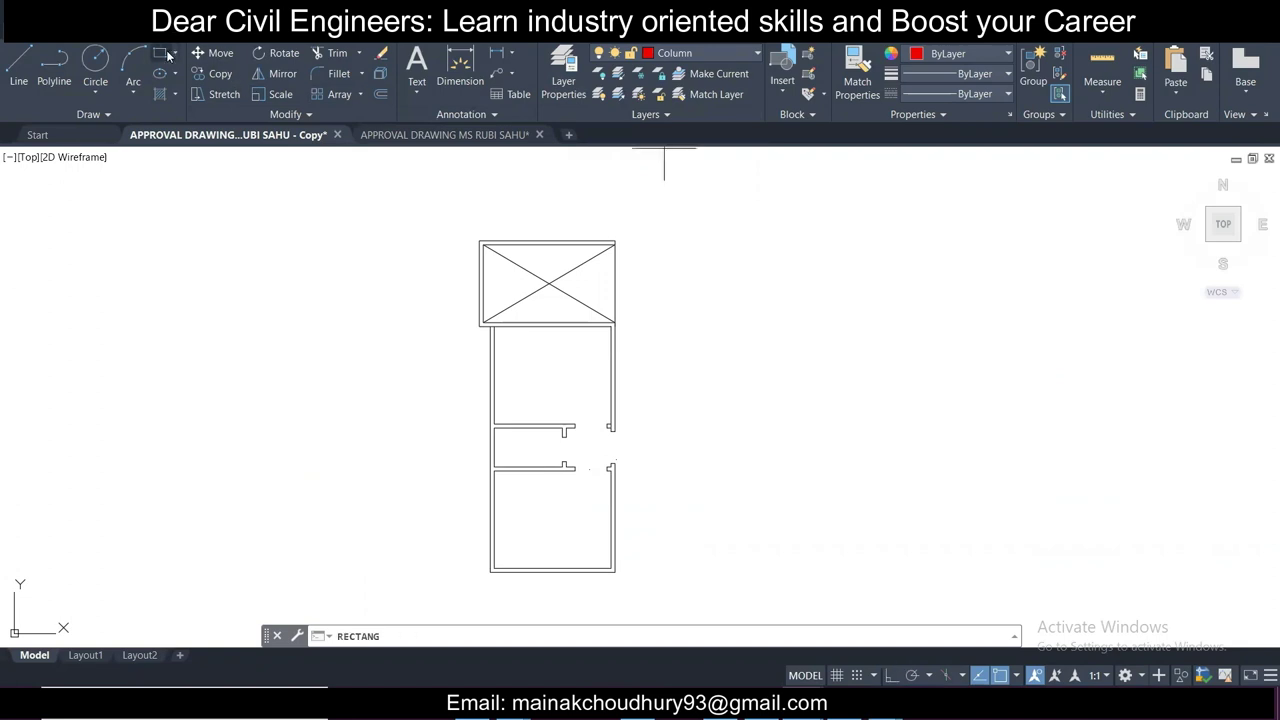
left_click(378, 259)
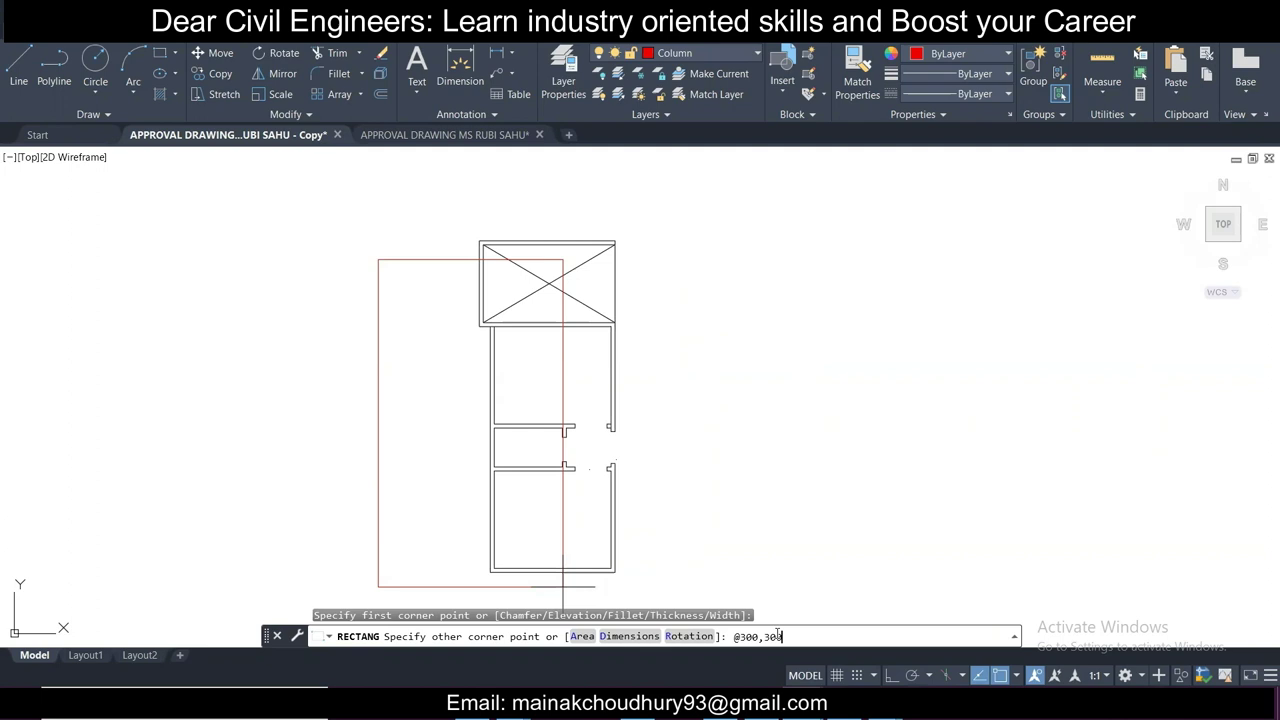
key("Return")
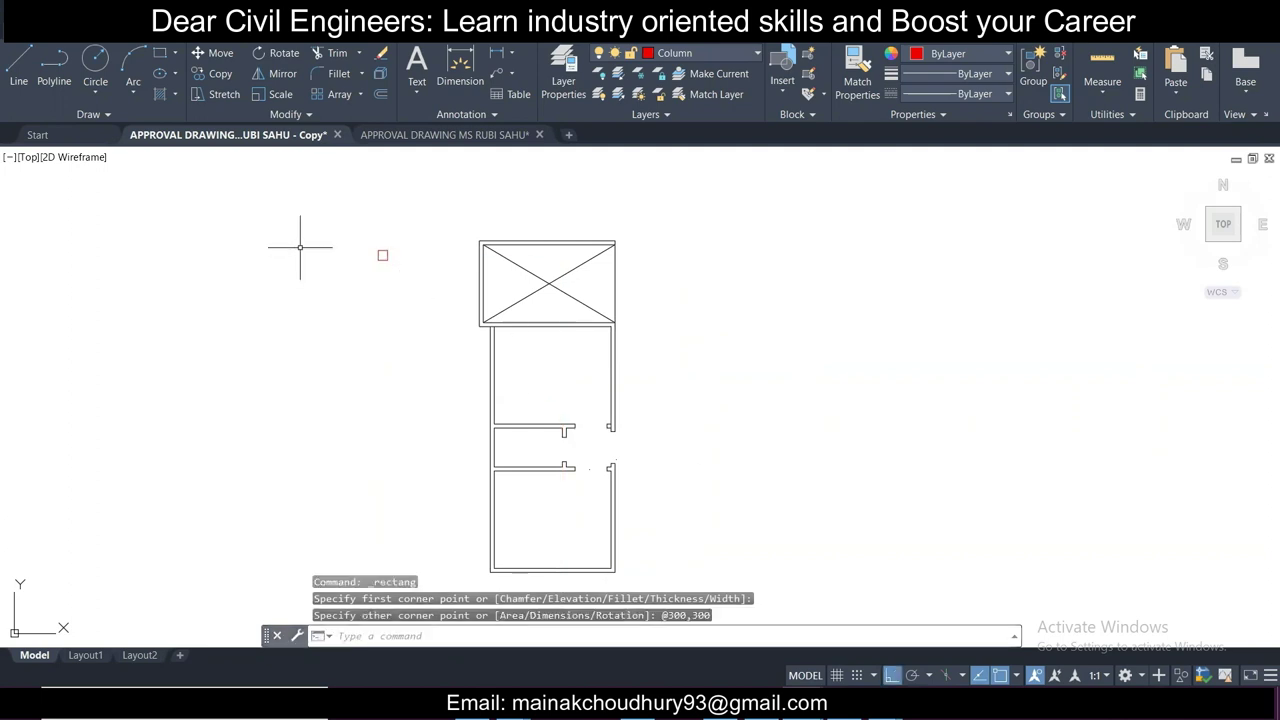
Step: Fill the 300 x 300 column rectangle beside the staircase room with a SOLID hatch
scroll(390, 258, "up", 5)
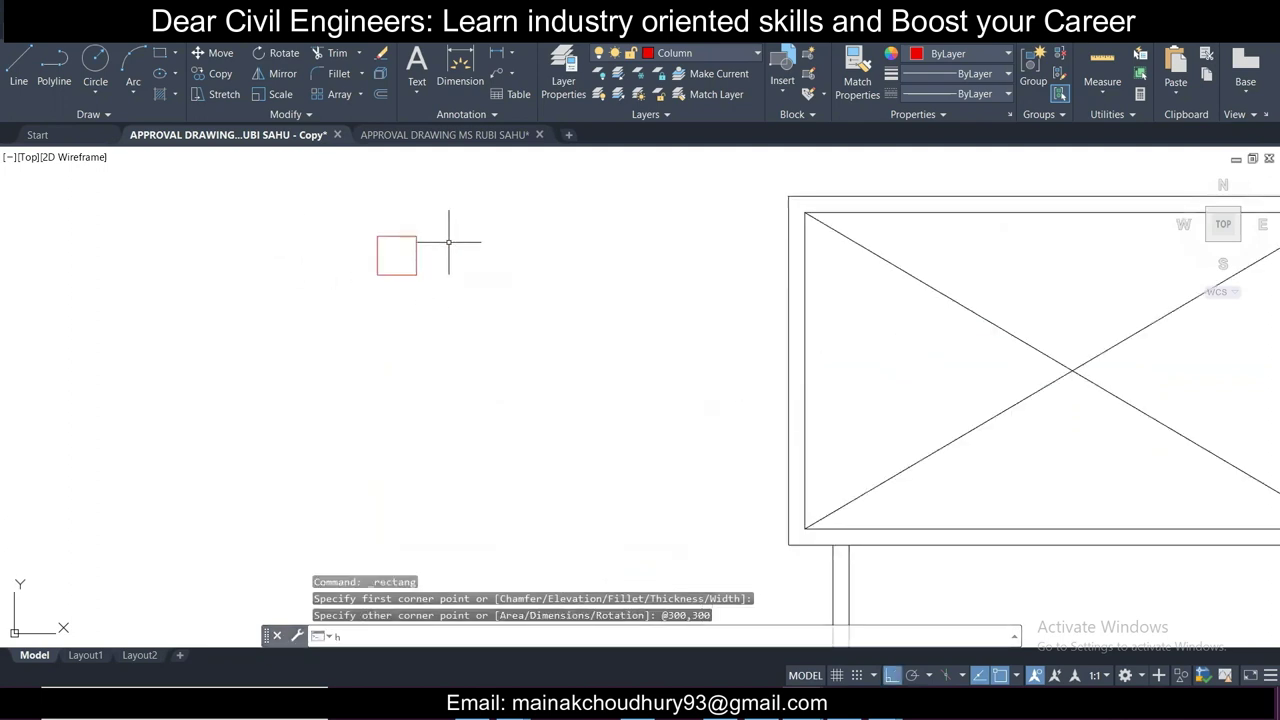
type("h")
key("Return")
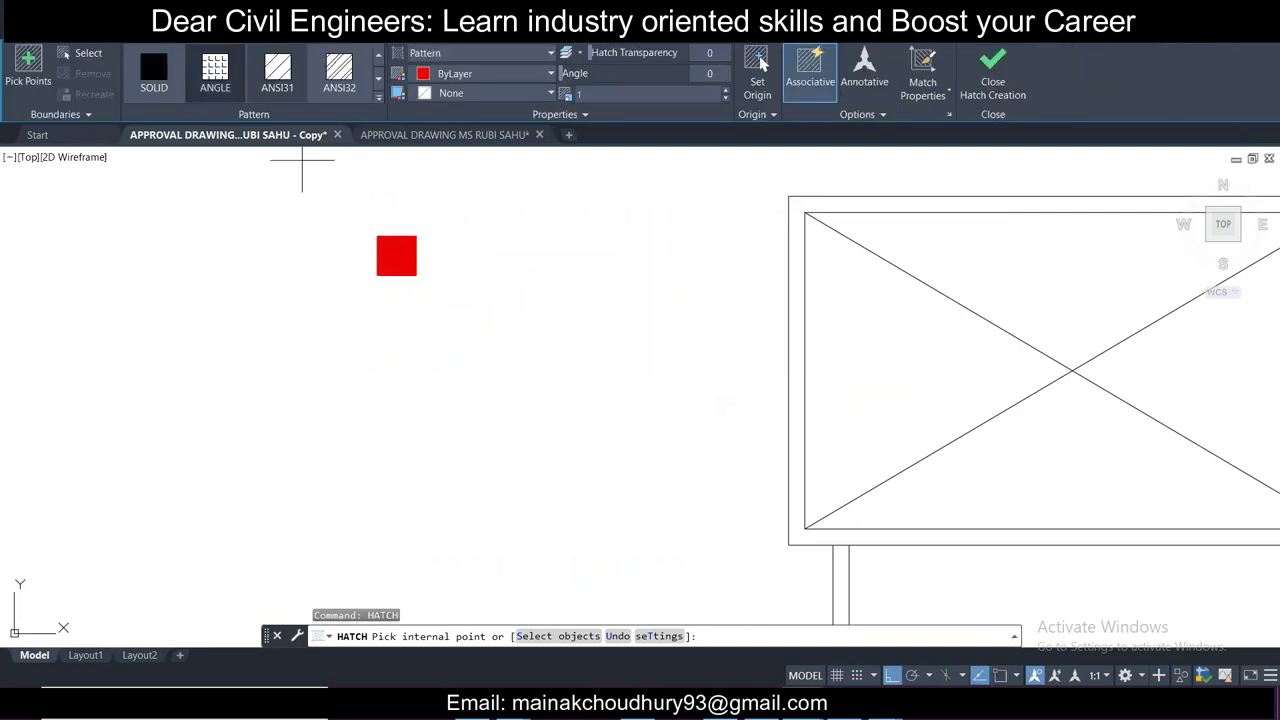
left_click(154, 70)
left_click(409, 261)
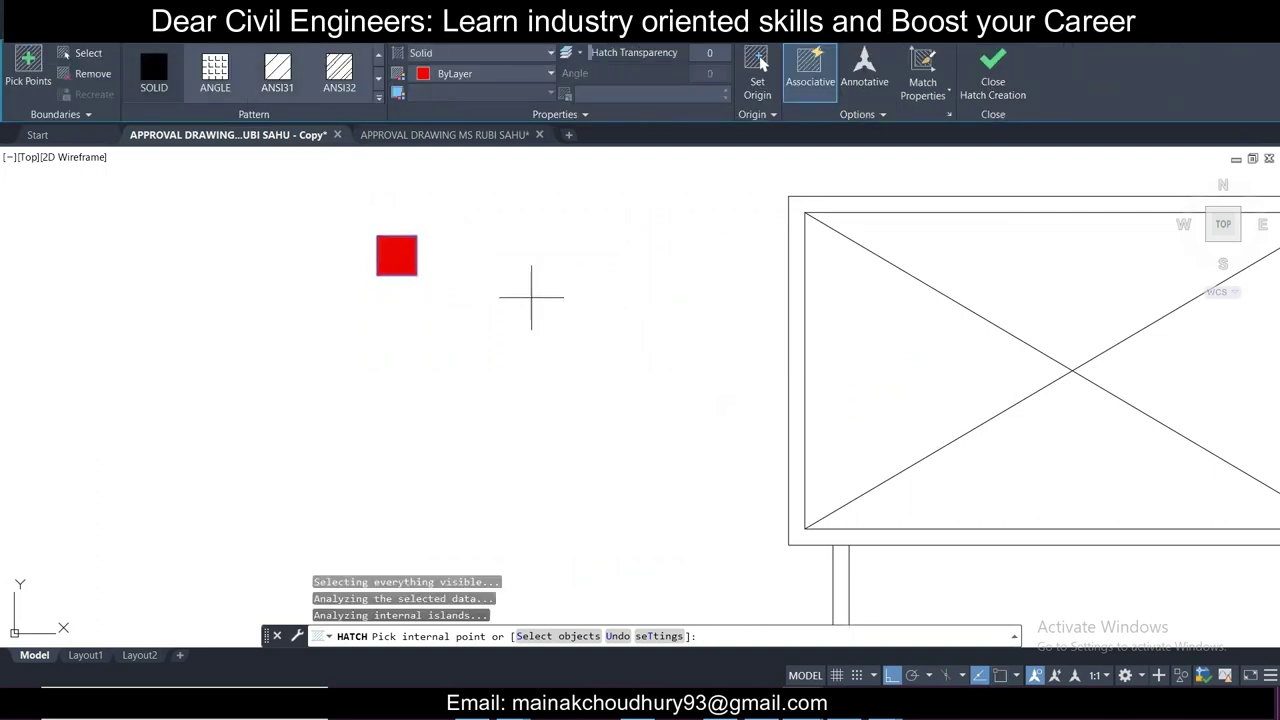
key("Escape")
Step: Copy the hatched column from its lower-left corner onto the lower-left outer corner of the floor plan
left_click(352, 209)
left_click(541, 354)
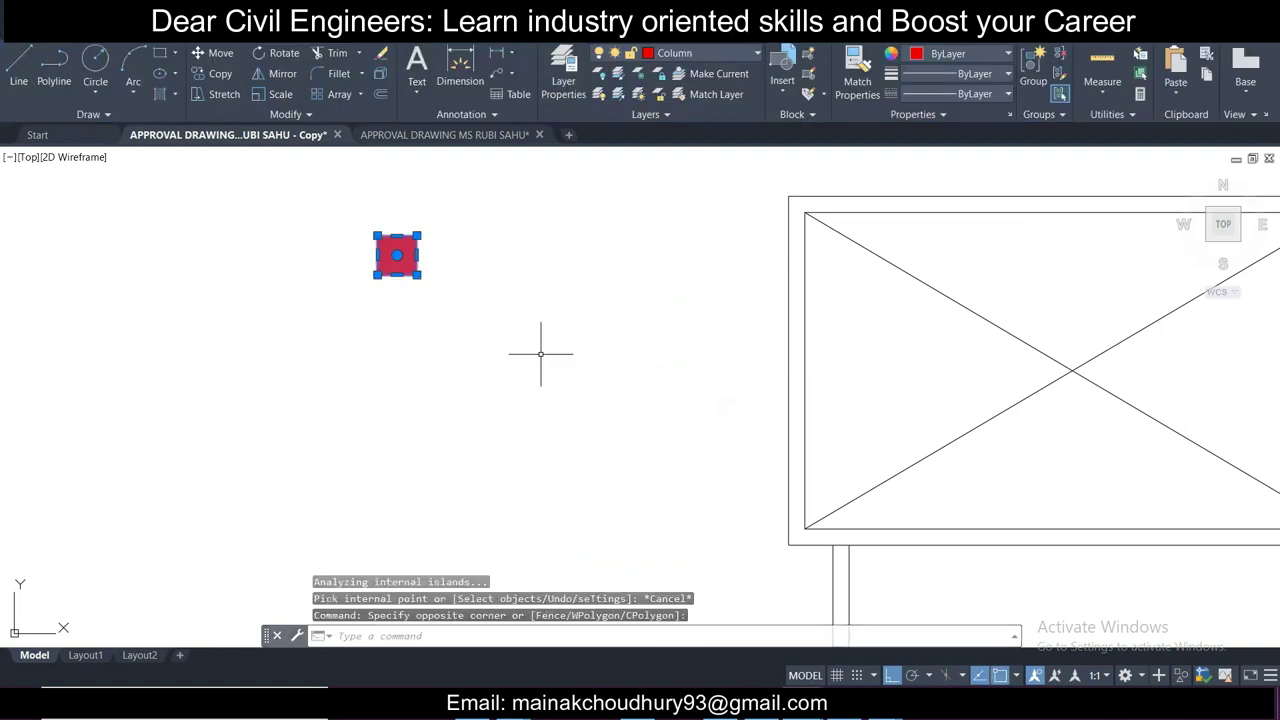
scroll(312, 193, "down", 2)
left_click(220, 73)
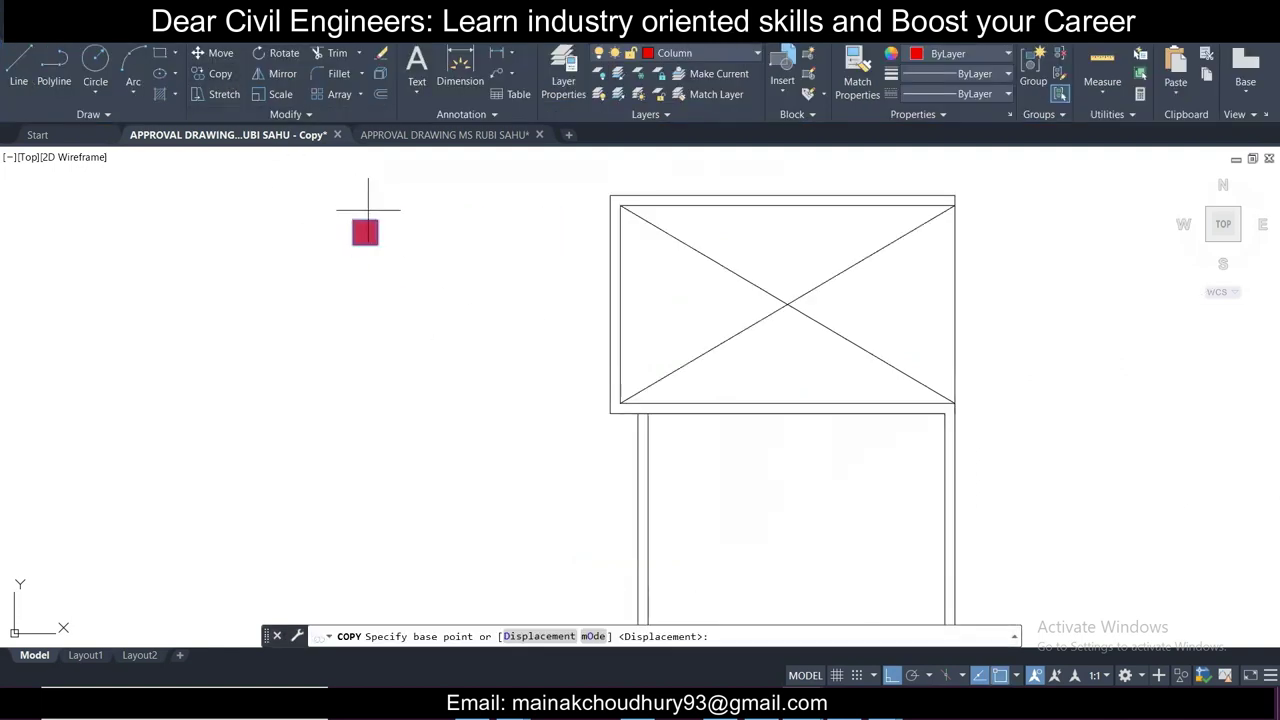
scroll(361, 212, "up", 2)
scroll(337, 200, "down", 5)
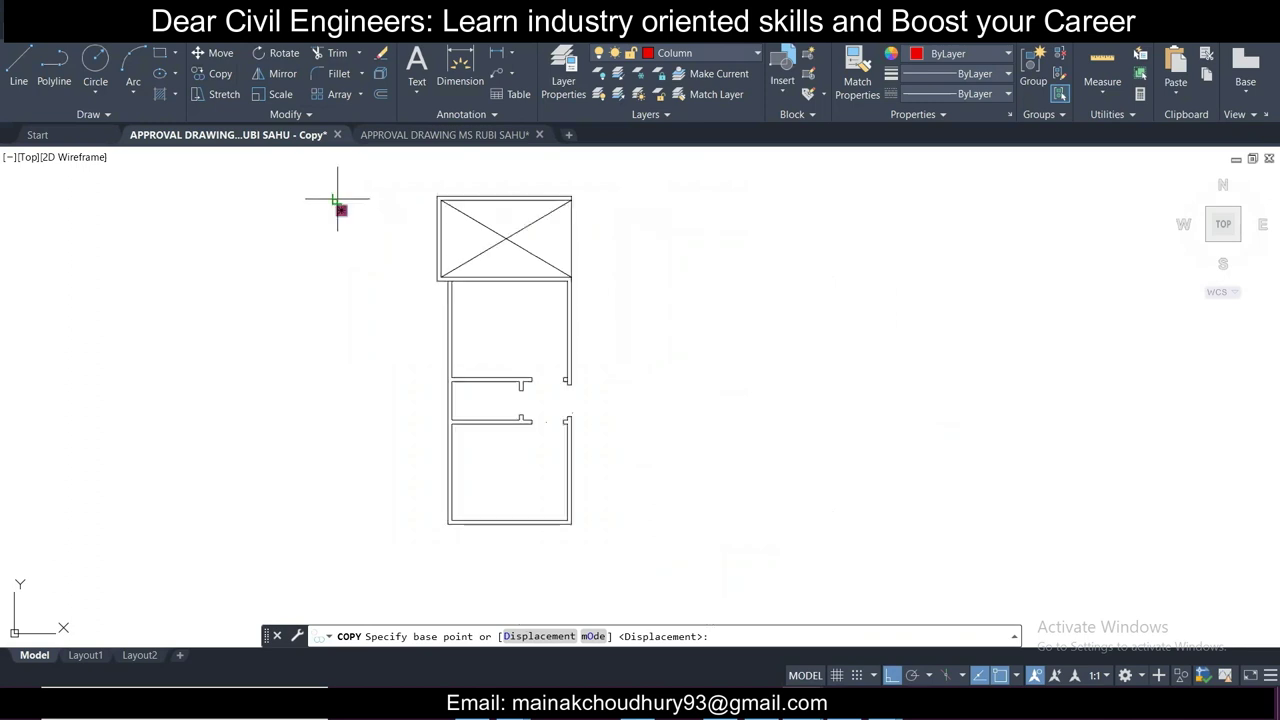
scroll(352, 251, "up", 4)
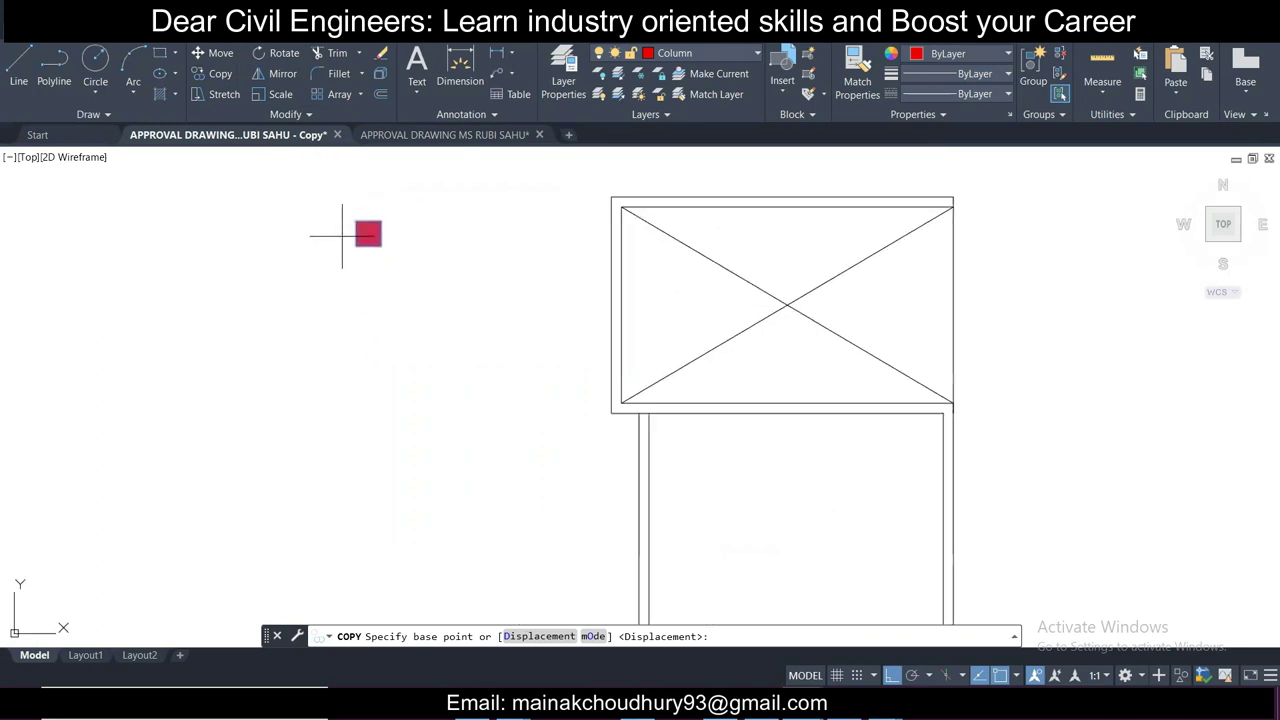
left_click(357, 244)
scroll(358, 240, "down", 5)
scroll(455, 425, "up", 3)
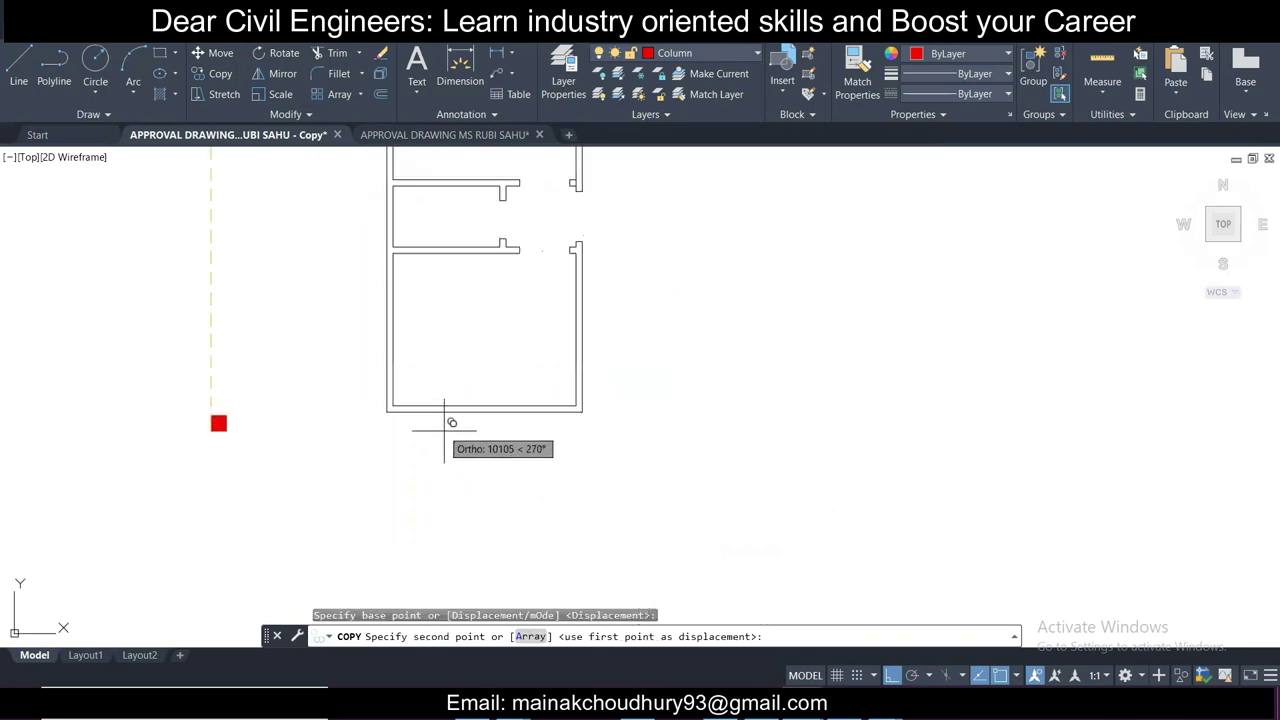
left_click(387, 405)
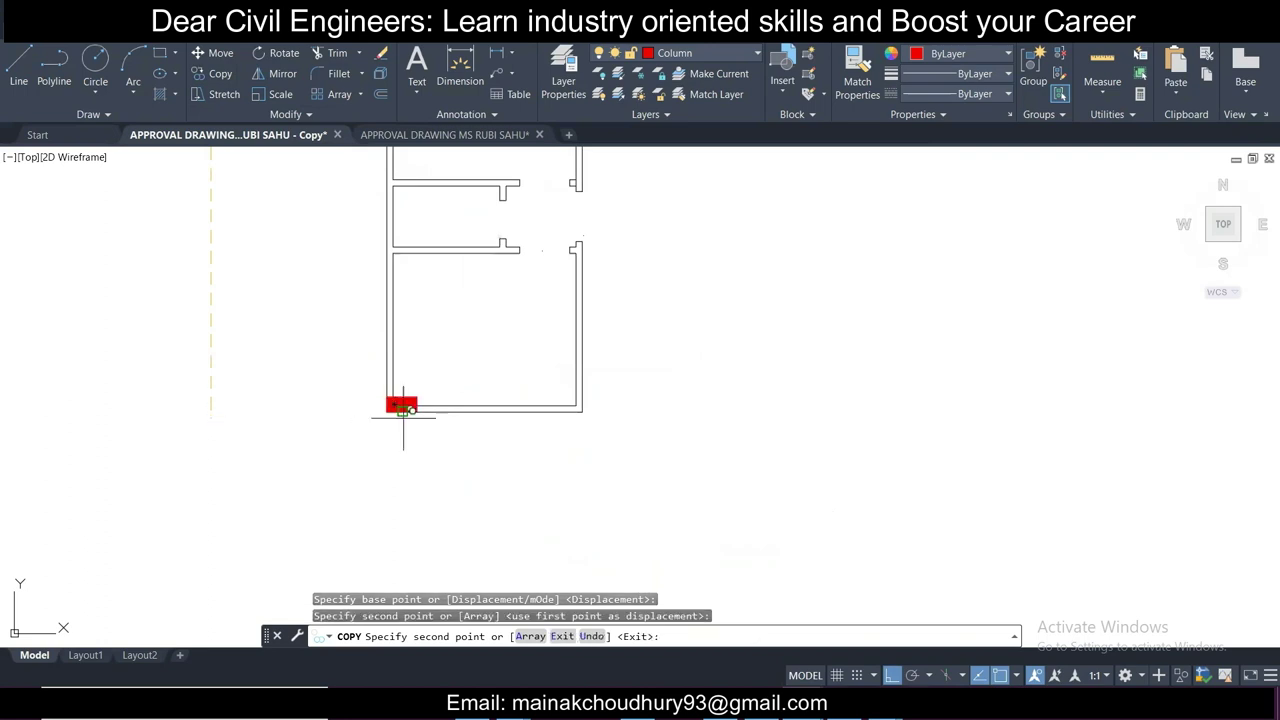
key("Escape")
Step: Copy the lower-left corner column to the plan's lower-right outer corner, matching their lower-right corners
scroll(405, 401, "up", 4)
left_click(408, 392)
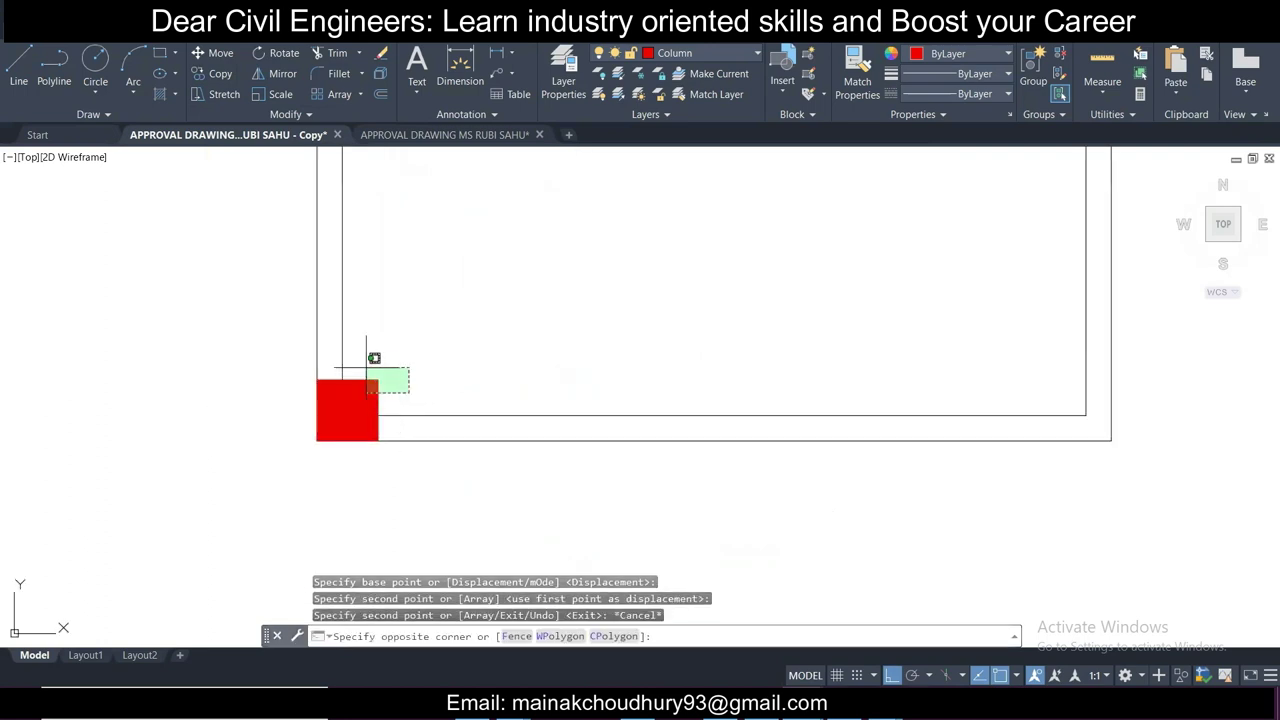
left_click(365, 352)
left_click(200, 76)
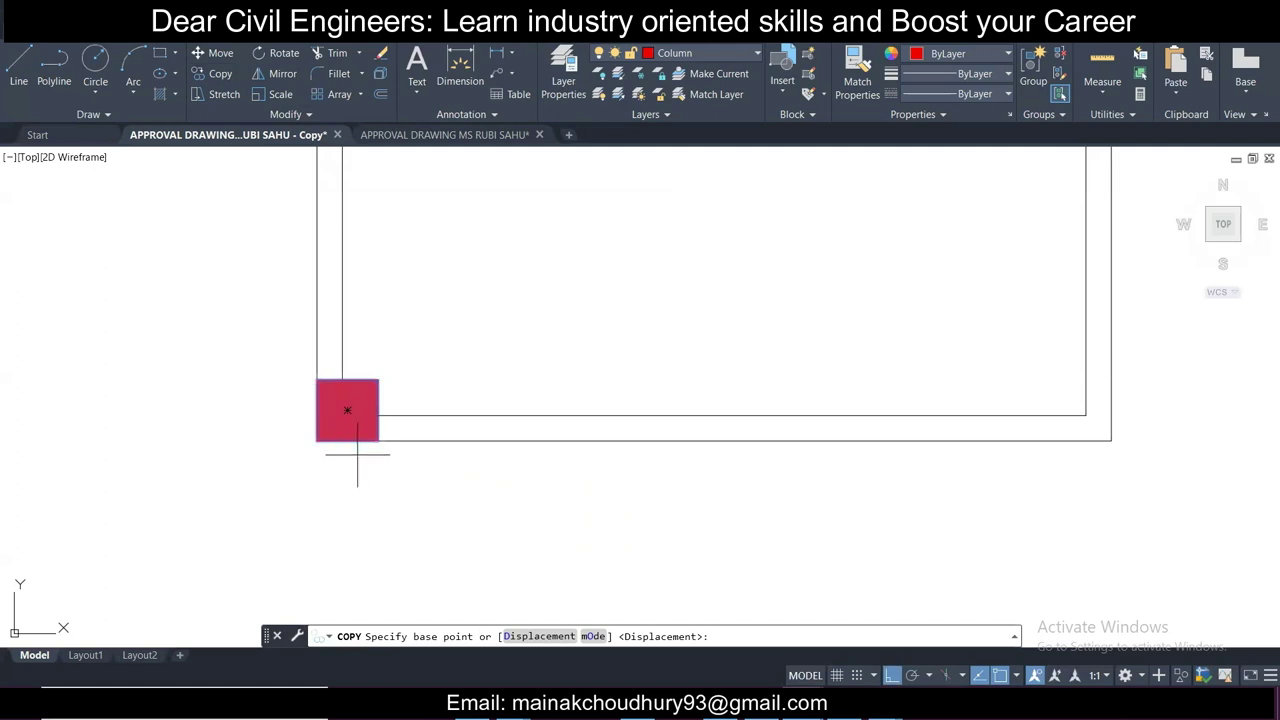
left_click(378, 440)
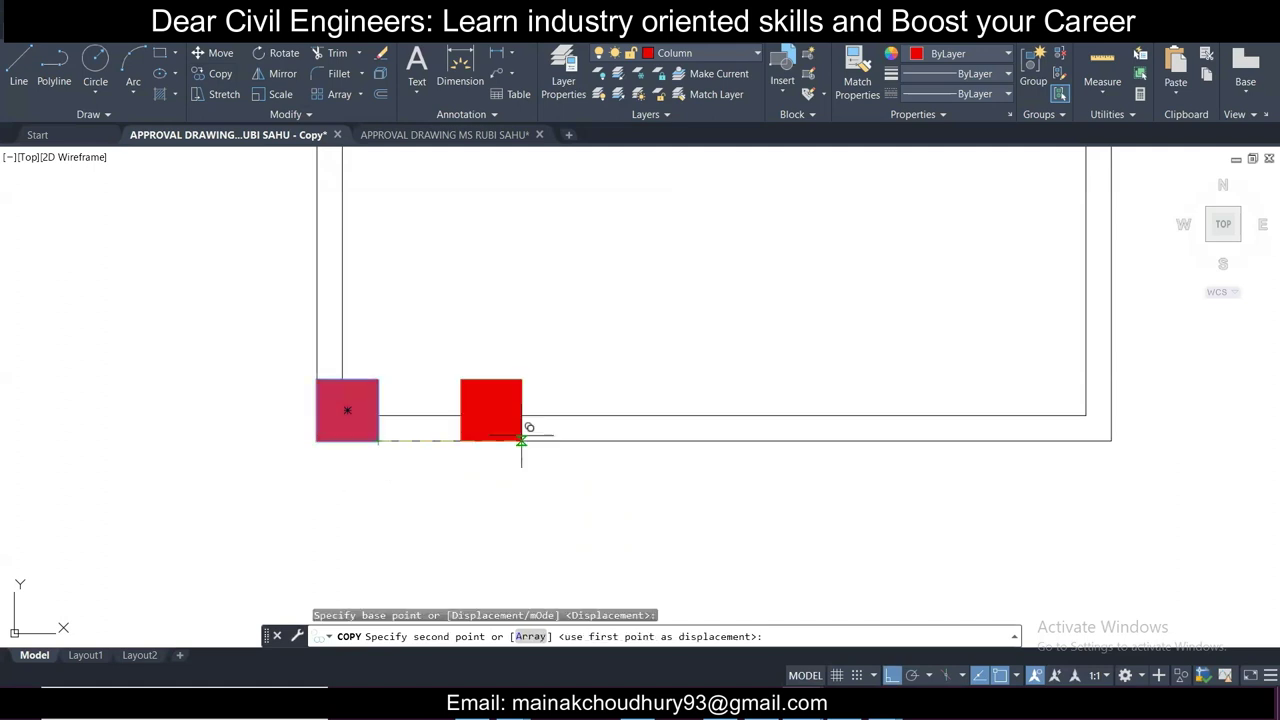
left_click(1115, 440)
key("Escape")
Step: Copy the lower-left corner column up the left outer wall, aligning its upper edge with the lower cross wall's upper face
scroll(734, 360, "down", 4)
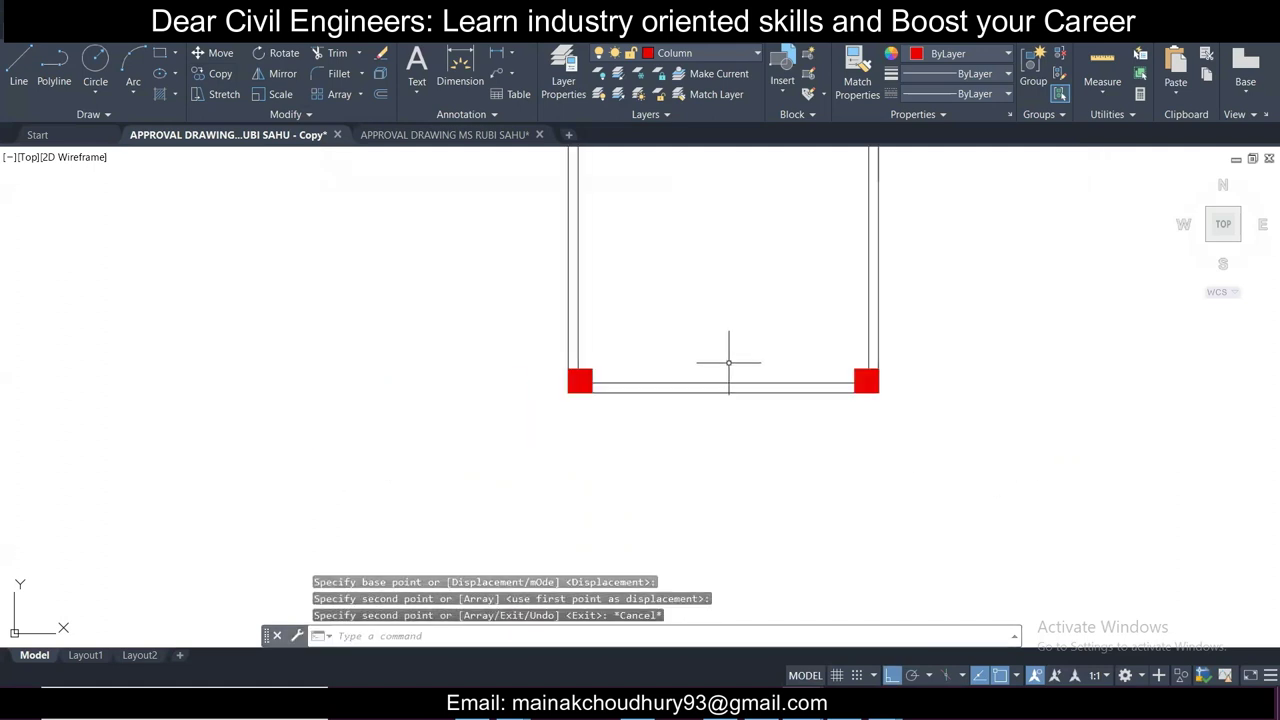
scroll(590, 410, "down", 2)
middle_click_drag(590, 355, 610, 439)
scroll(585, 476, "up", 3)
left_click(586, 460)
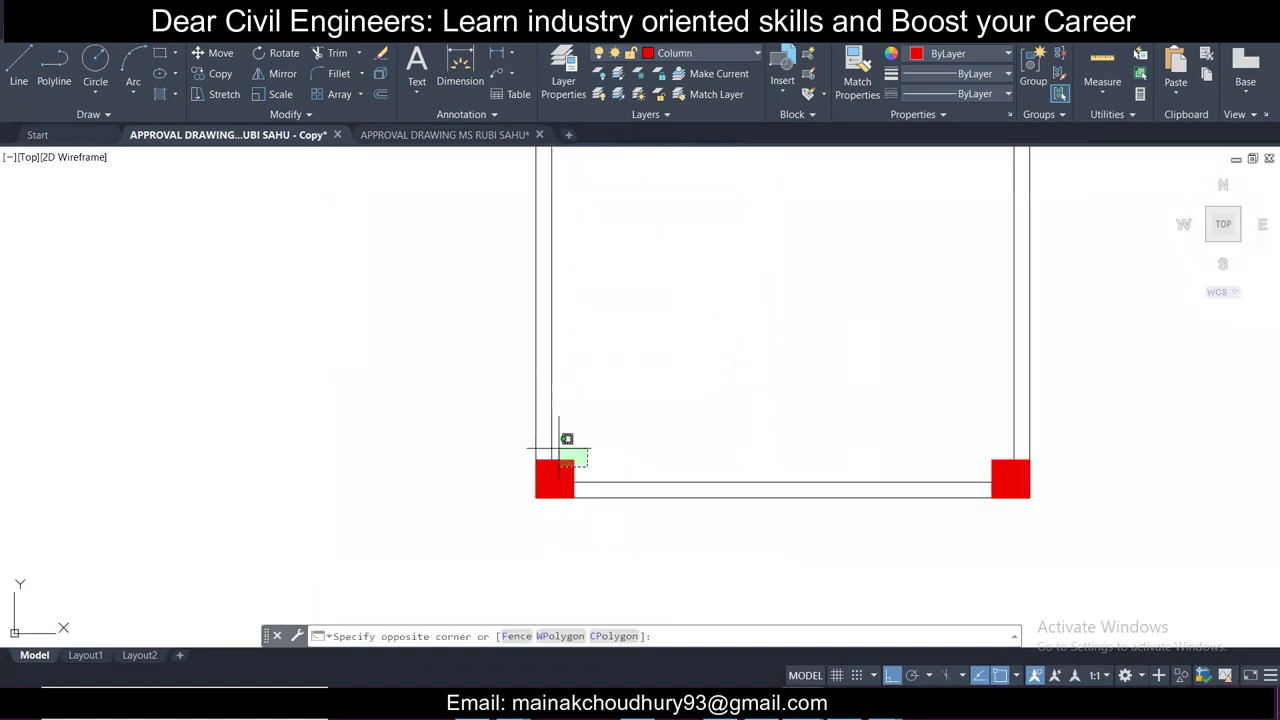
left_click(562, 440)
scroll(483, 266, "down", 4)
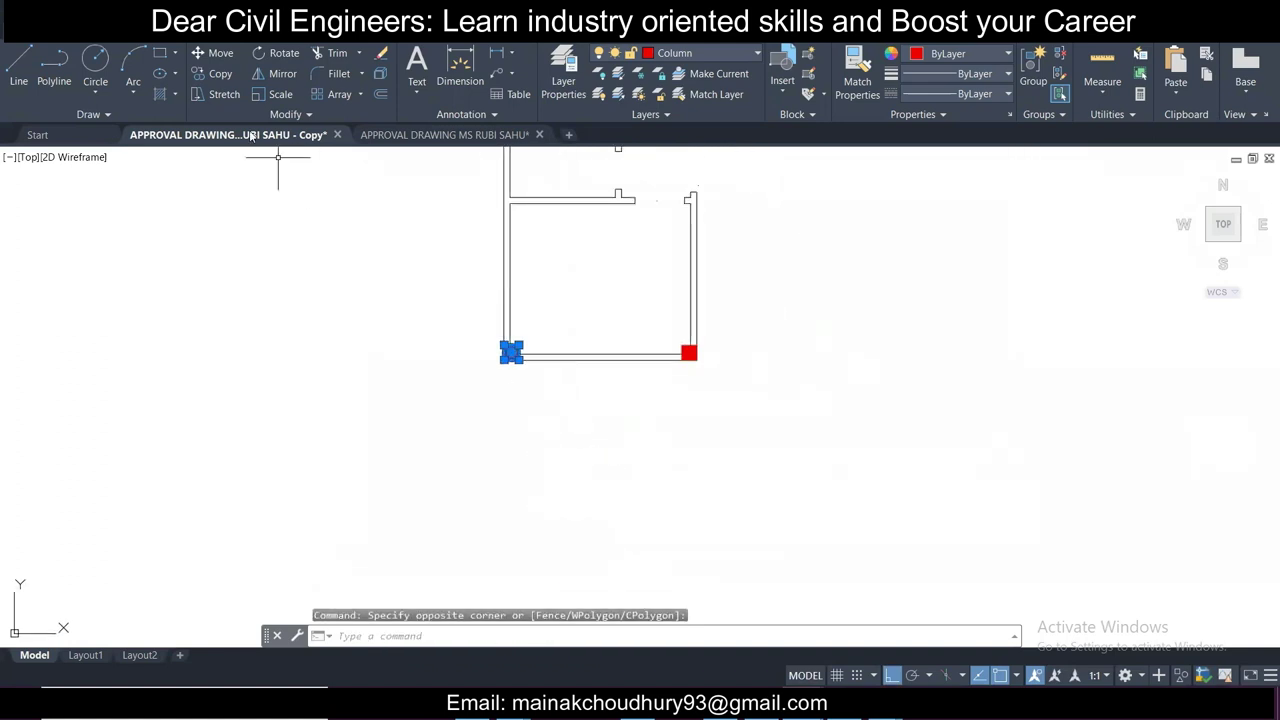
left_click(220, 73)
middle_click_drag(501, 344, 527, 433)
scroll(528, 433, "up", 4)
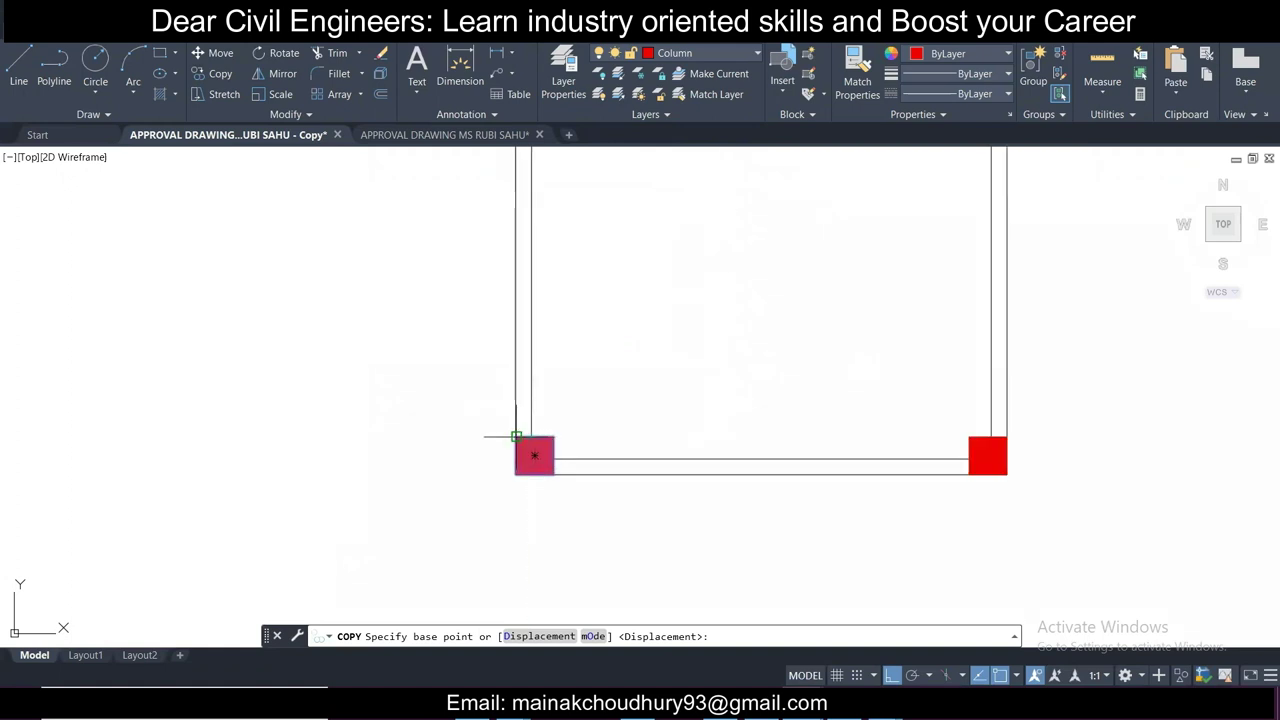
scroll(516, 437, "down", 2)
scroll(527, 399, "up", 2)
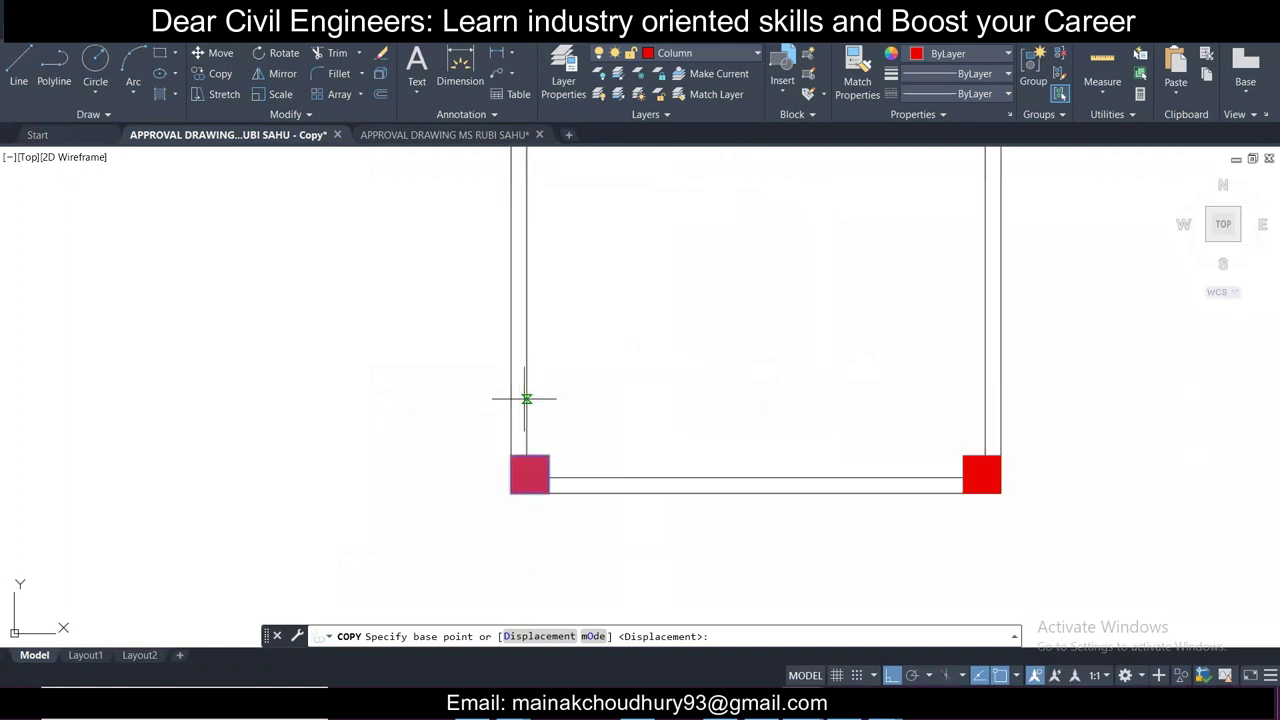
left_click(526, 455)
middle_click_drag(520, 367, 530, 525)
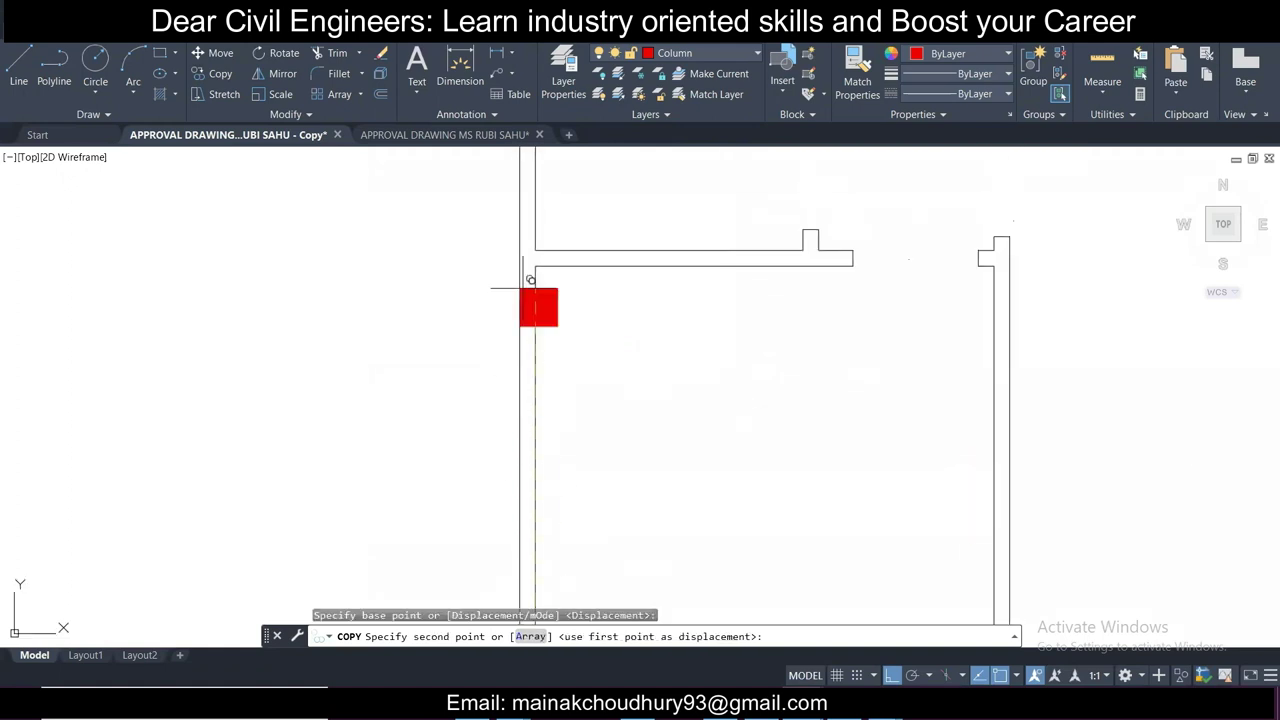
left_click(537, 248)
key("Escape")
Step: Copy the lower-right corner column up the right outer wall to just below the short wall stub at the opening
scroll(600, 323, "down", 2)
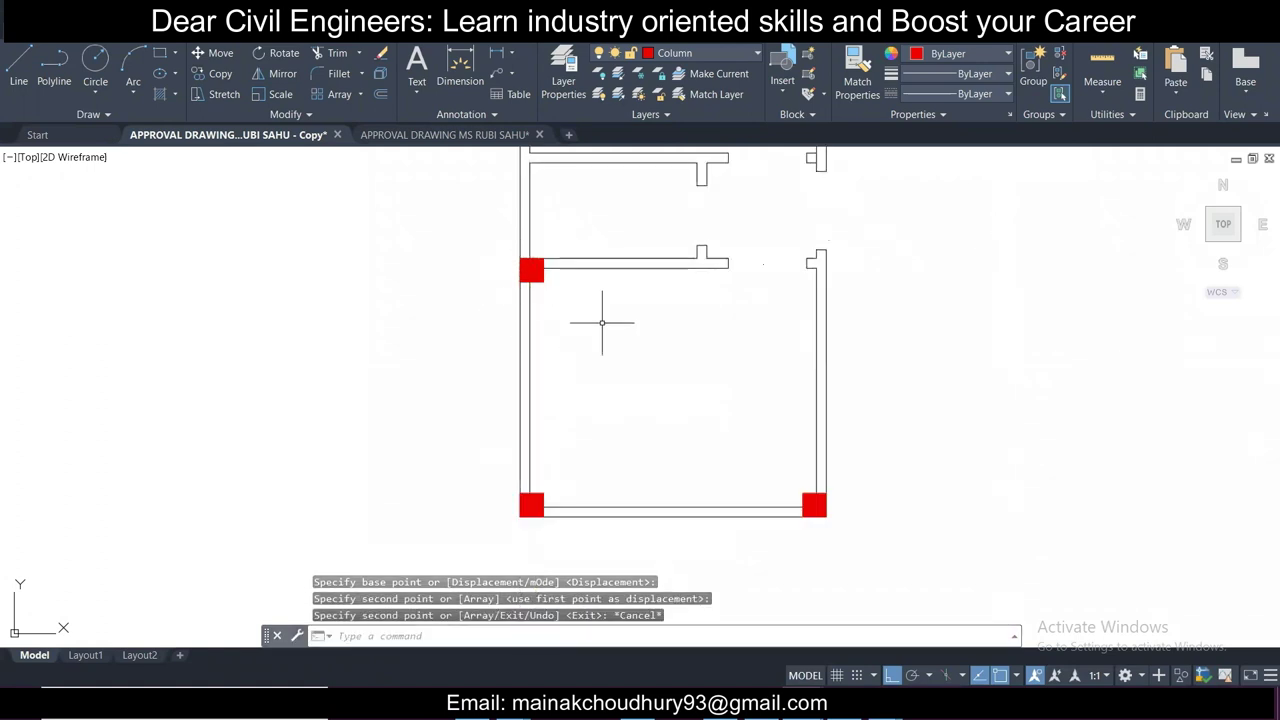
middle_click_drag(724, 431, 662, 358)
scroll(748, 436, "up", 4)
left_click(743, 378)
left_click(676, 400)
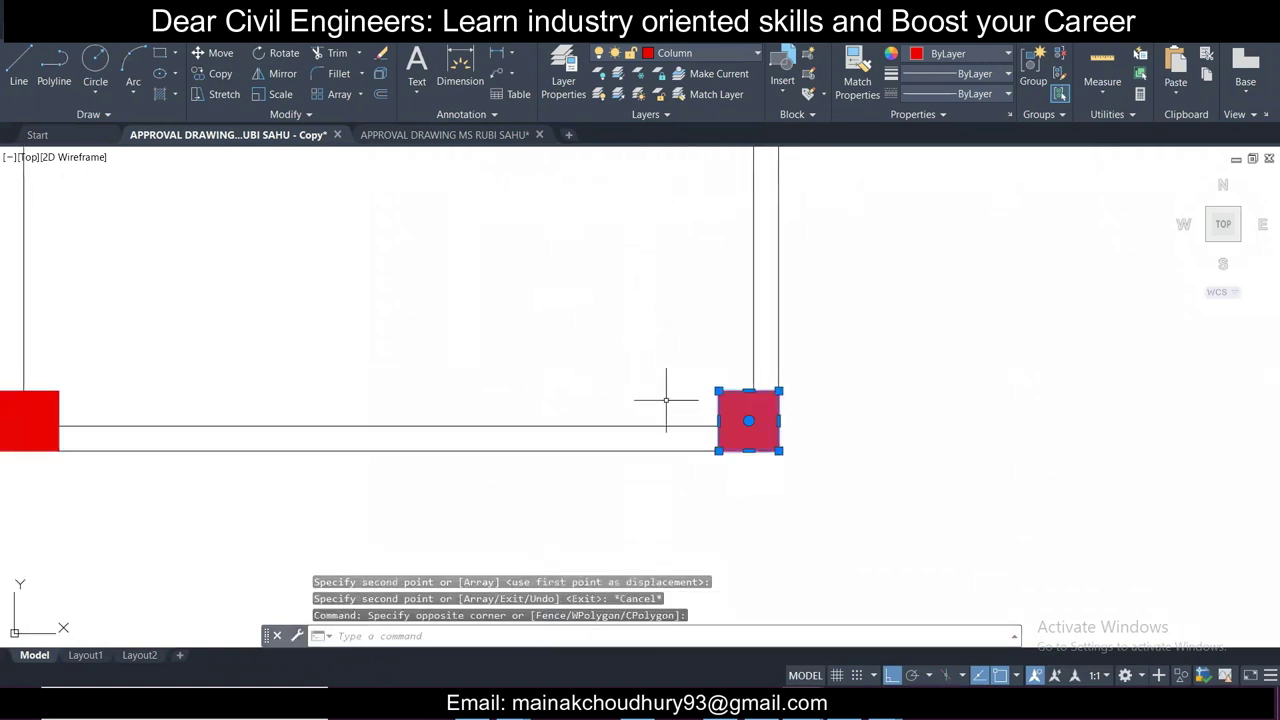
left_click(220, 73)
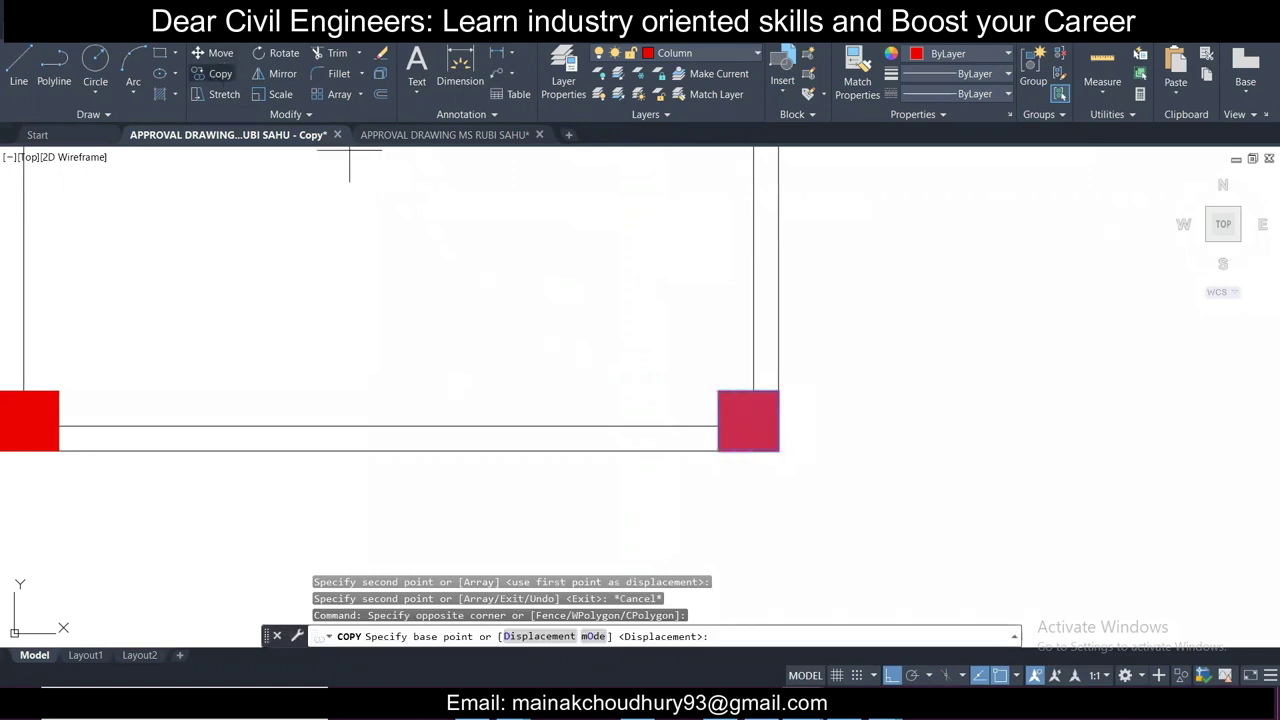
left_click(779, 390)
scroll(779, 390, "down", 4)
scroll(763, 300, "up", 3)
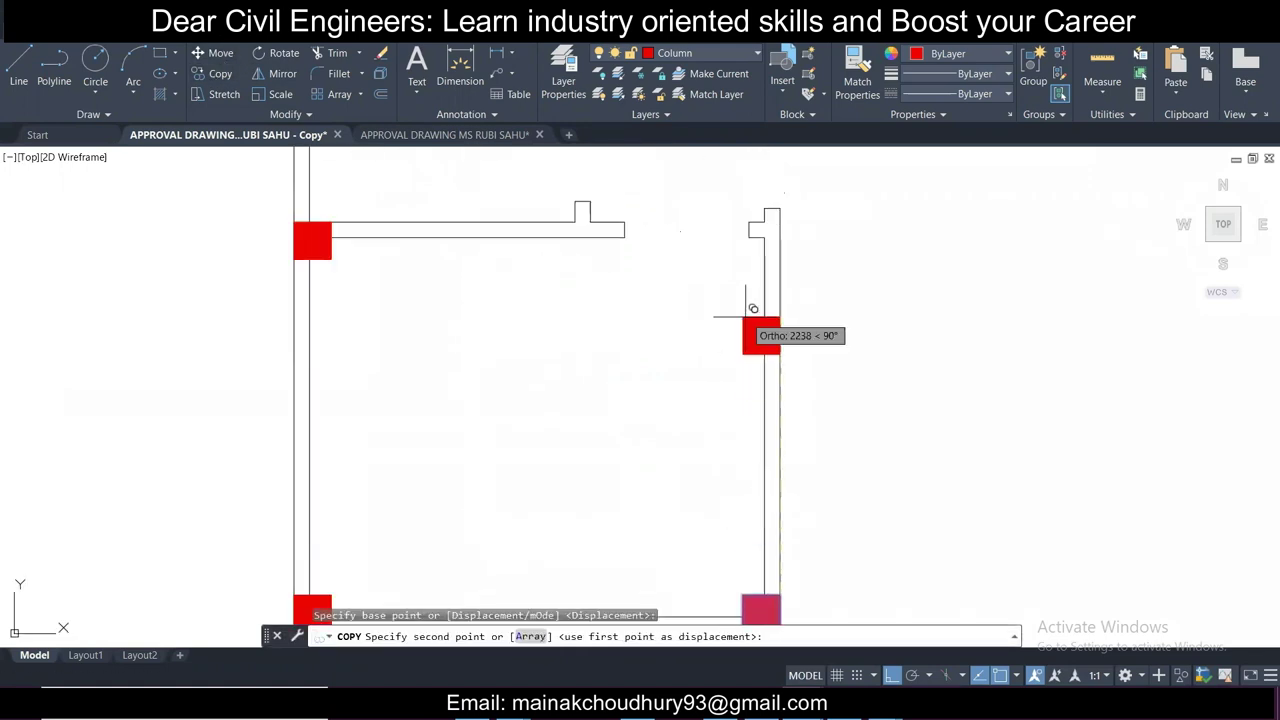
scroll(777, 286, "up", 2)
scroll(791, 256, "up", 2)
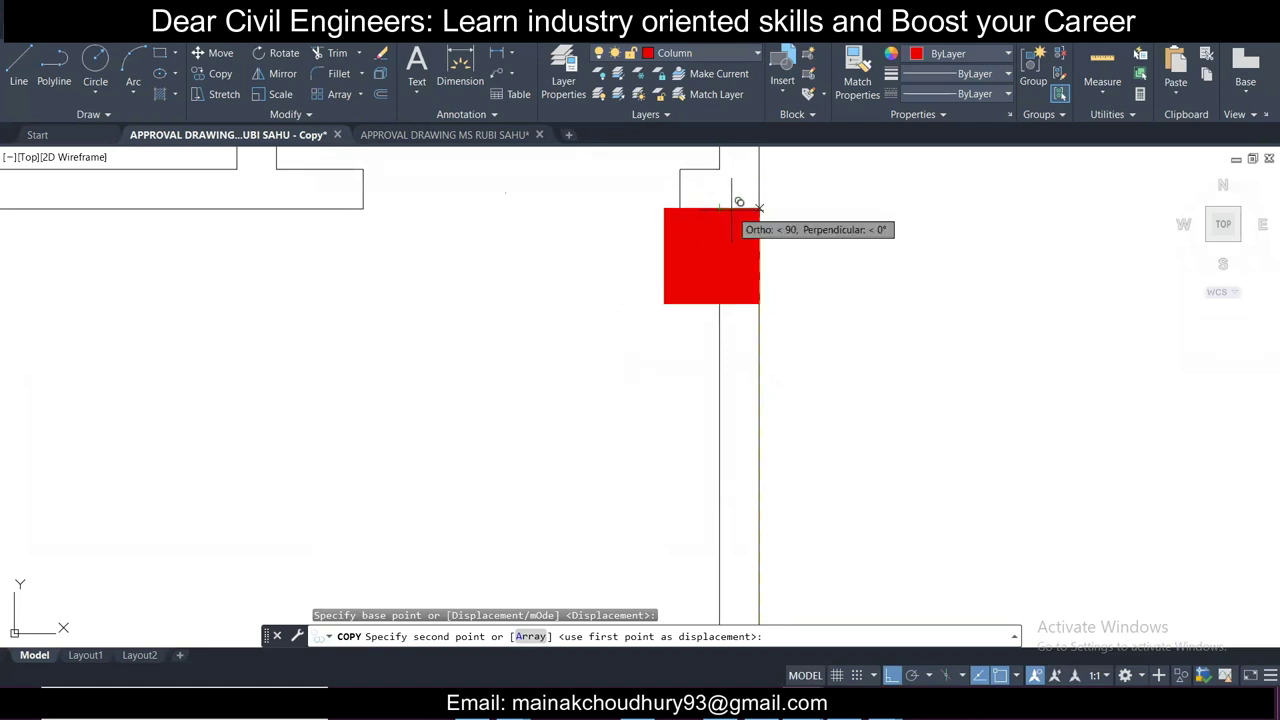
left_click(718, 200)
key("Escape")
scroll(625, 325, "down", 3)
mouse_move(543, 318)
middle_mouse_down()
mouse_move(589, 384)
mouse_move(581, 416)
middle_mouse_up()
scroll(583, 382, "down", 1)
scroll(496, 451, "up", 2)
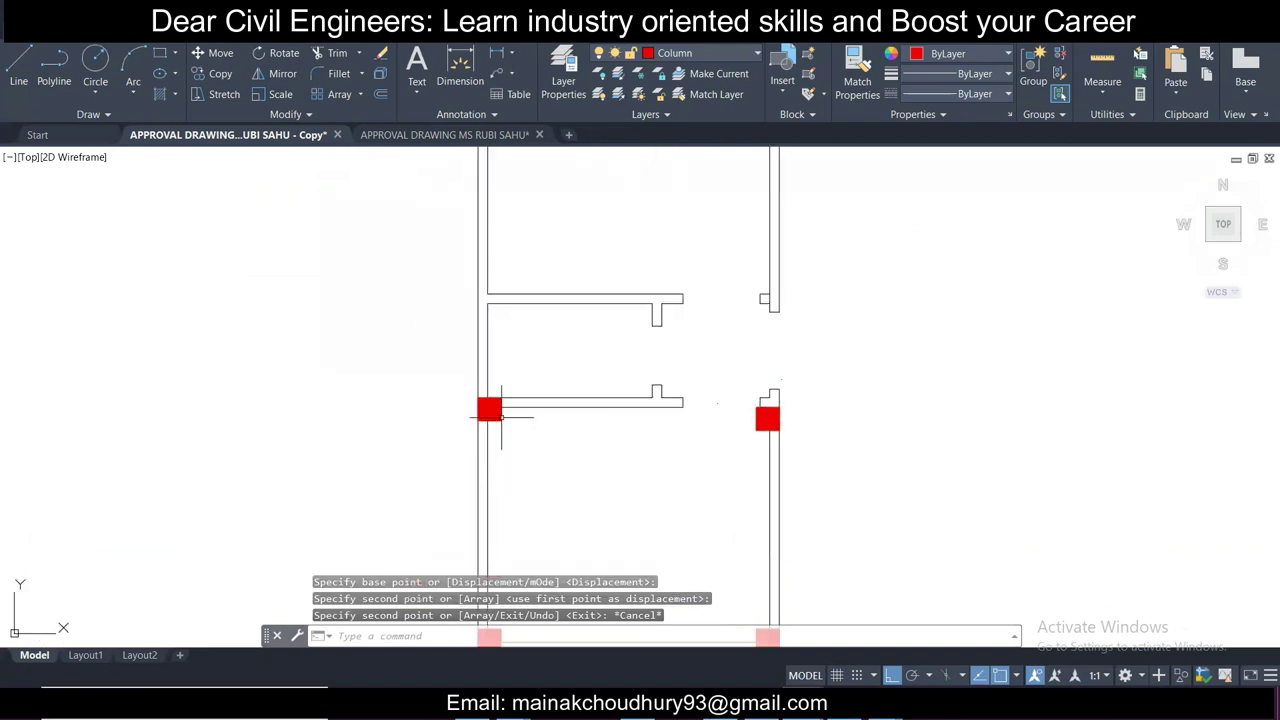
scroll(501, 417, "up", 2)
left_click(512, 452)
left_click(499, 421)
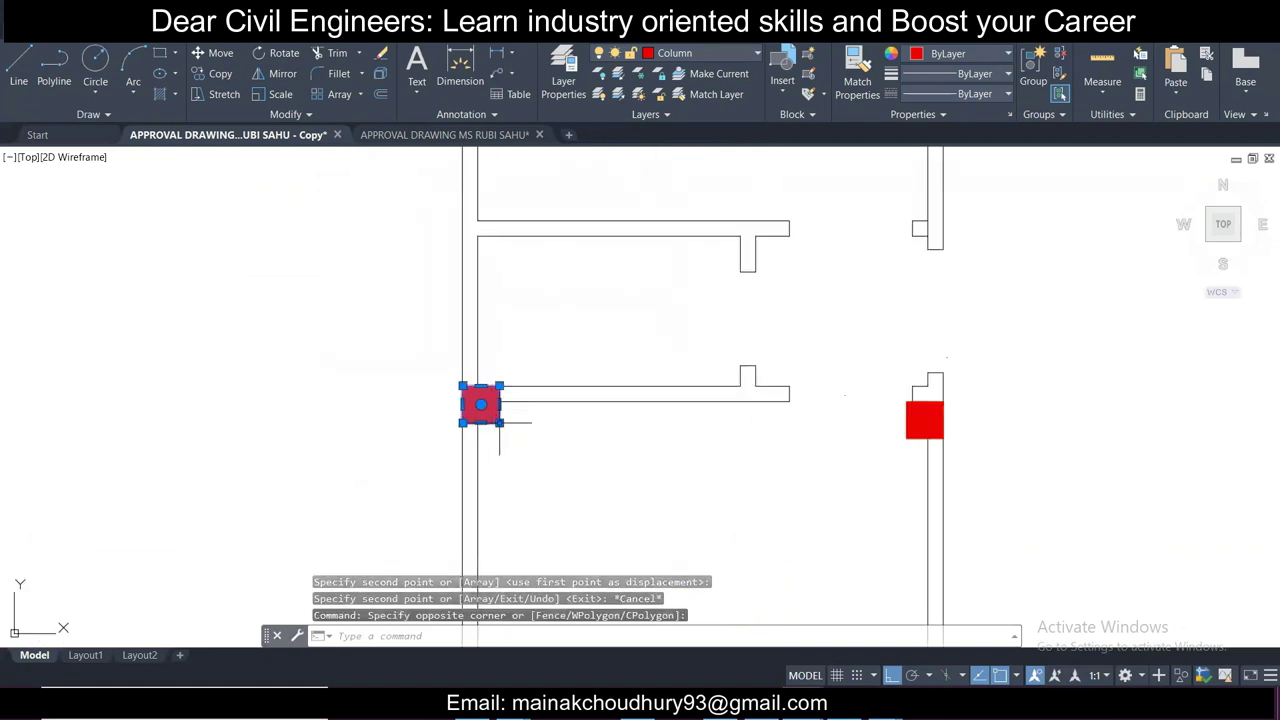
scroll(927, 467, "up", 2)
left_click(922, 466)
left_click(876, 403)
scroll(780, 364, "down", 4)
middle_click_drag(780, 364, 765, 495)
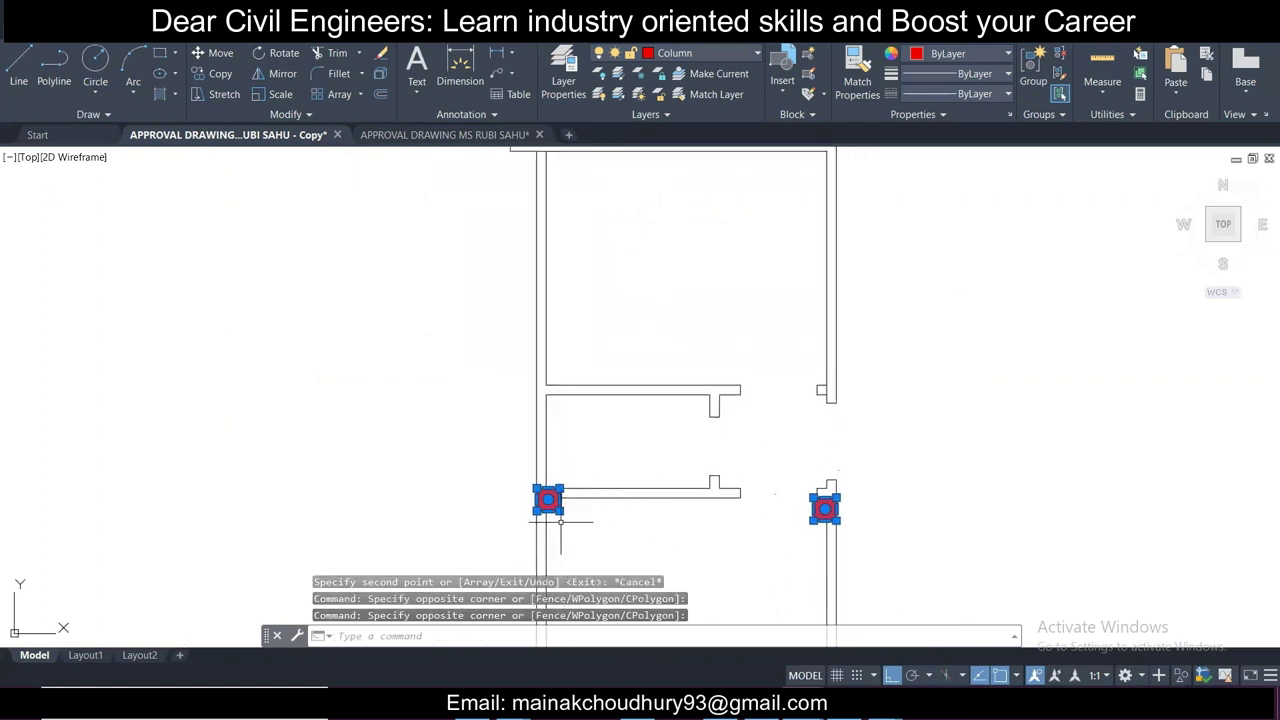
scroll(561, 521, "up", 2)
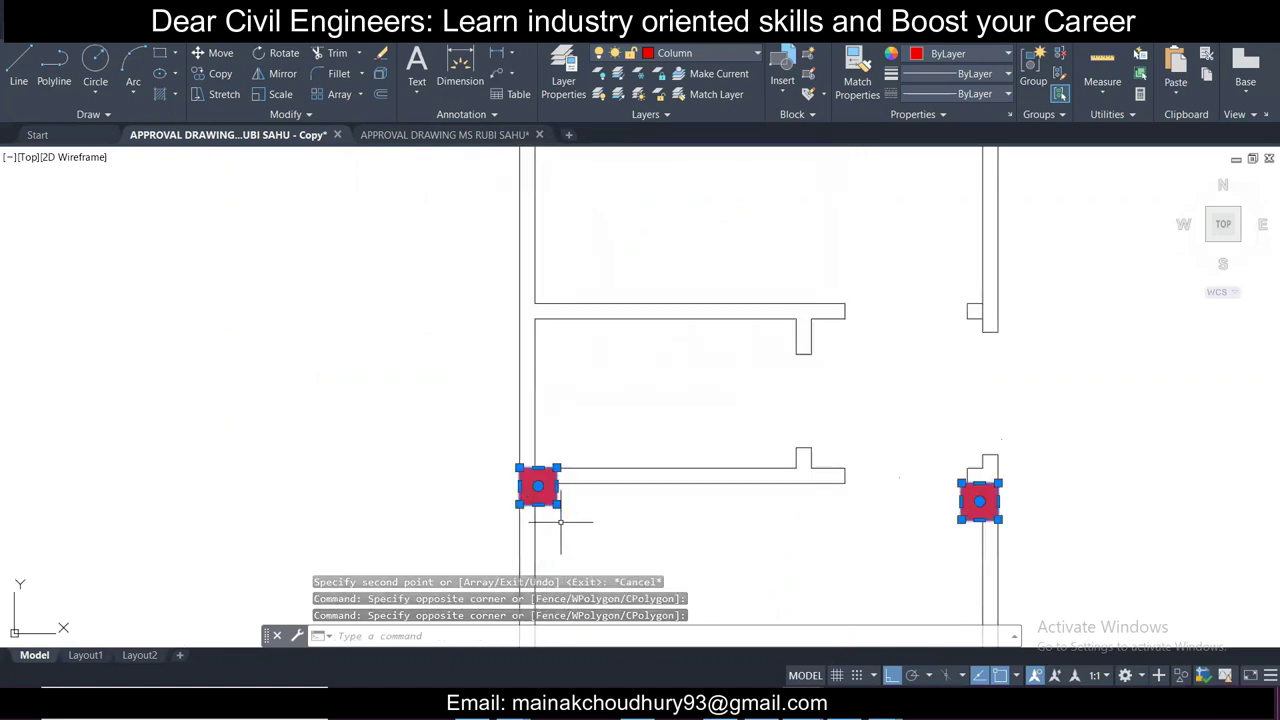
left_click(212, 73)
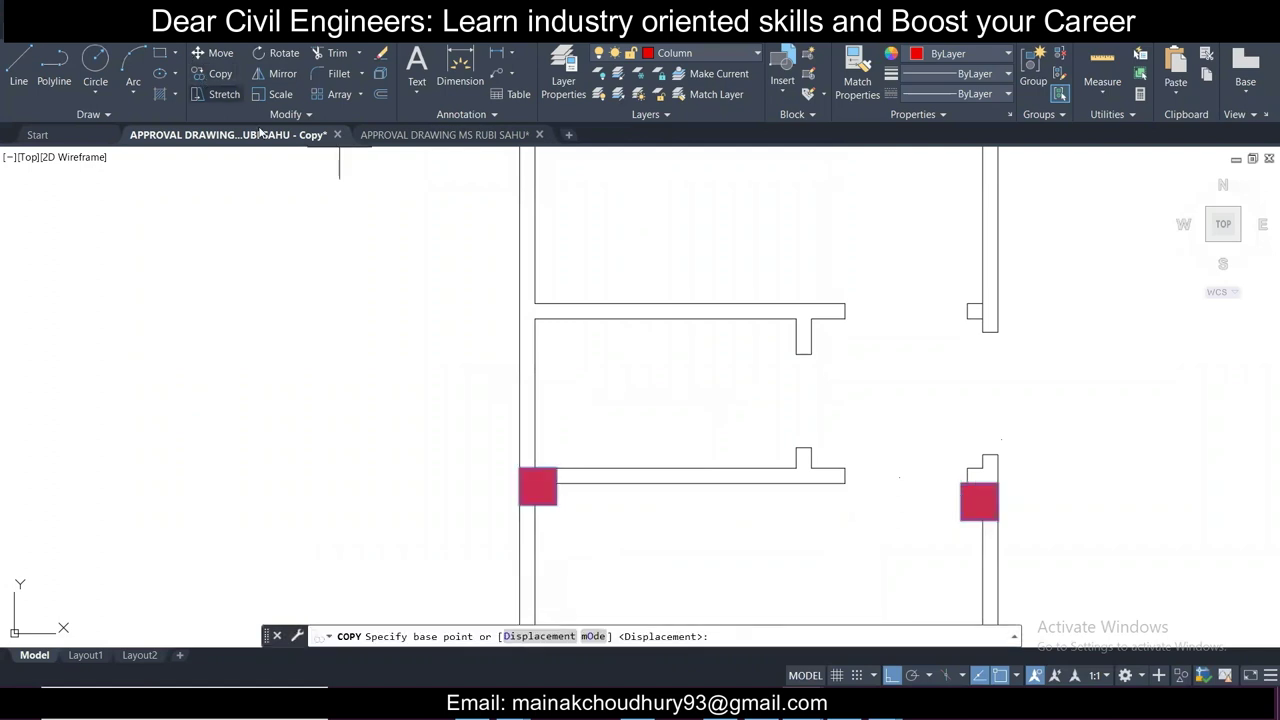
left_click(535, 504)
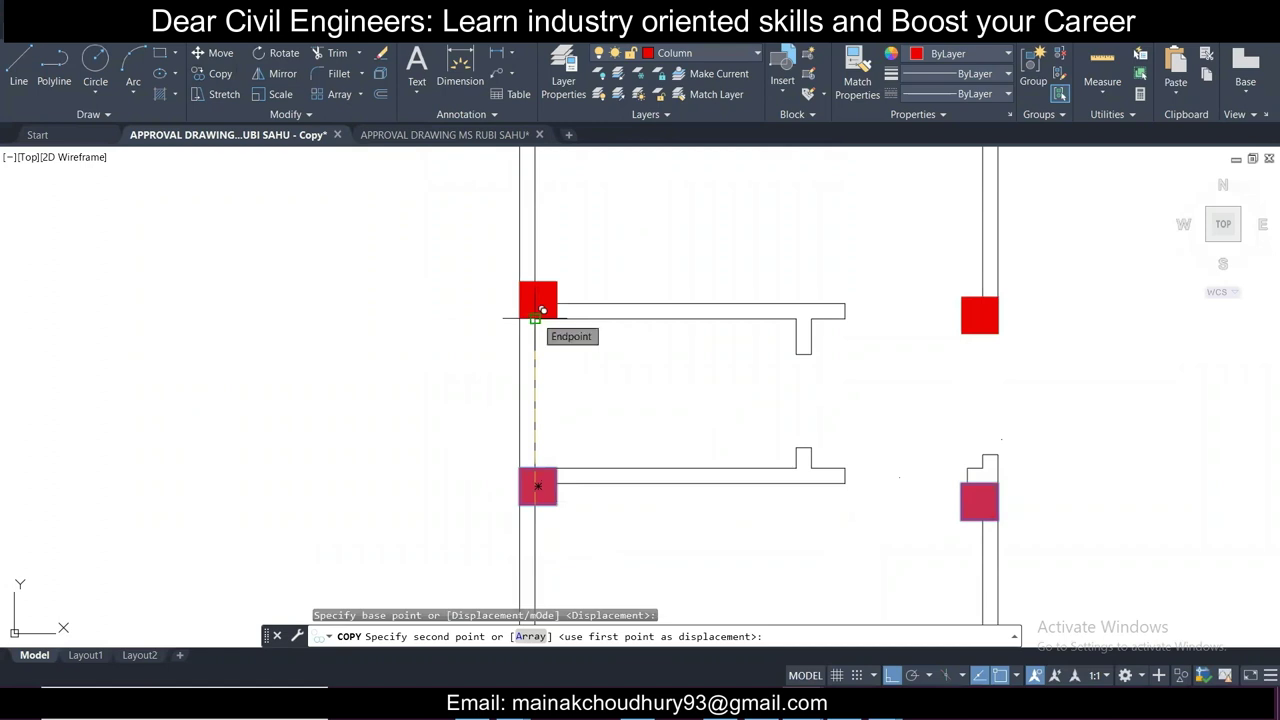
key("Escape")
Step: Move the column below the right wall's stub up until its upper edge aligns with the stub's upper face
scroll(670, 355, "down", 2)
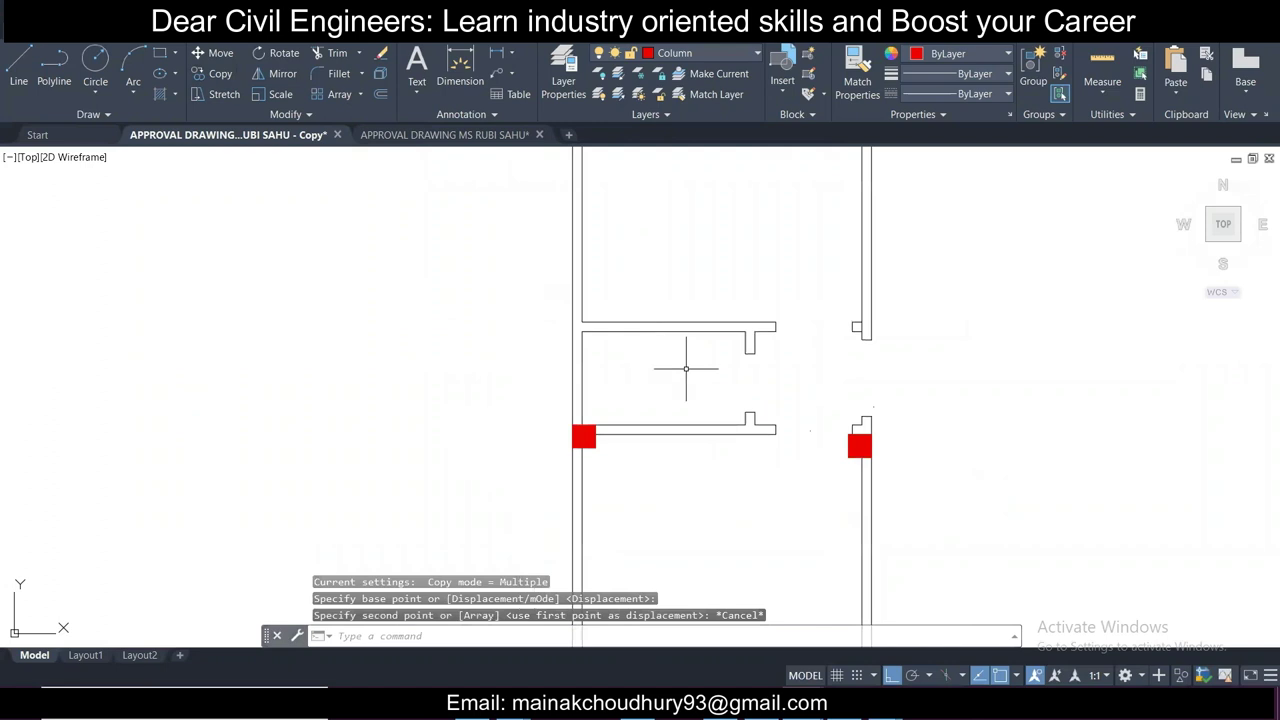
scroll(880, 510, "up", 4)
middle_click_drag(698, 399, 739, 423)
left_click(851, 421)
left_click(806, 382)
left_click(214, 53)
left_click(842, 326)
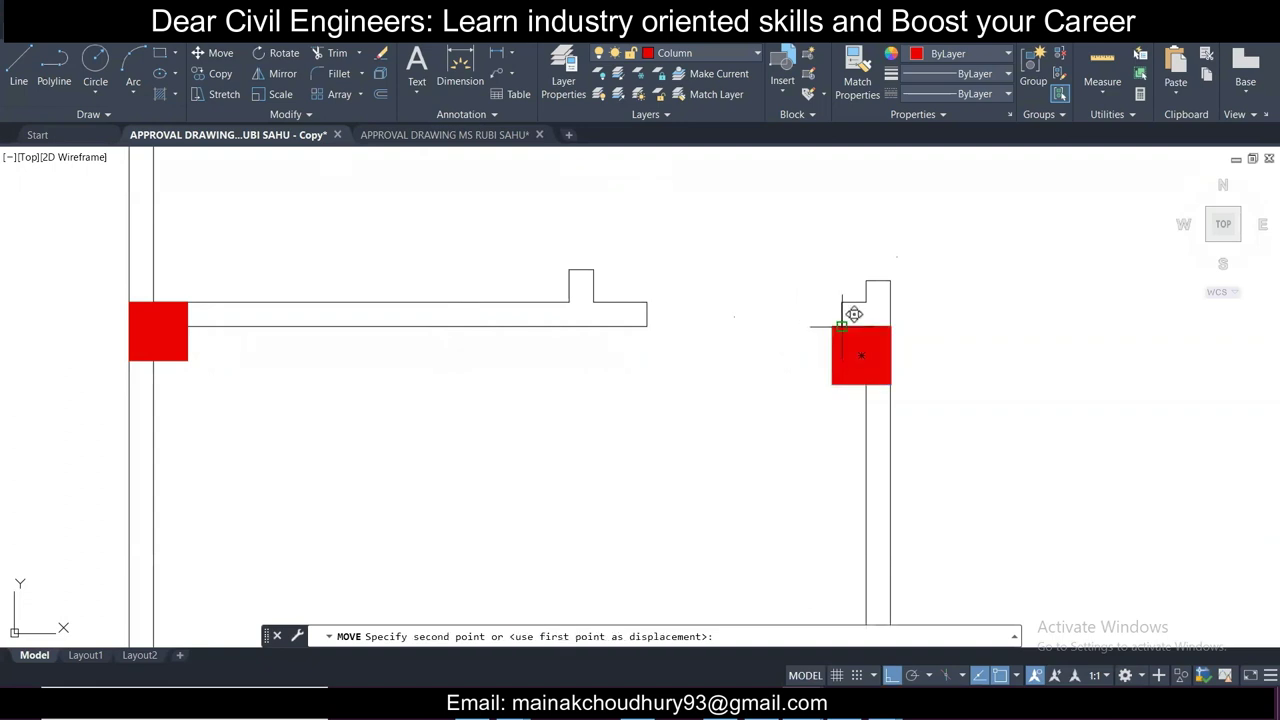
left_click(842, 302)
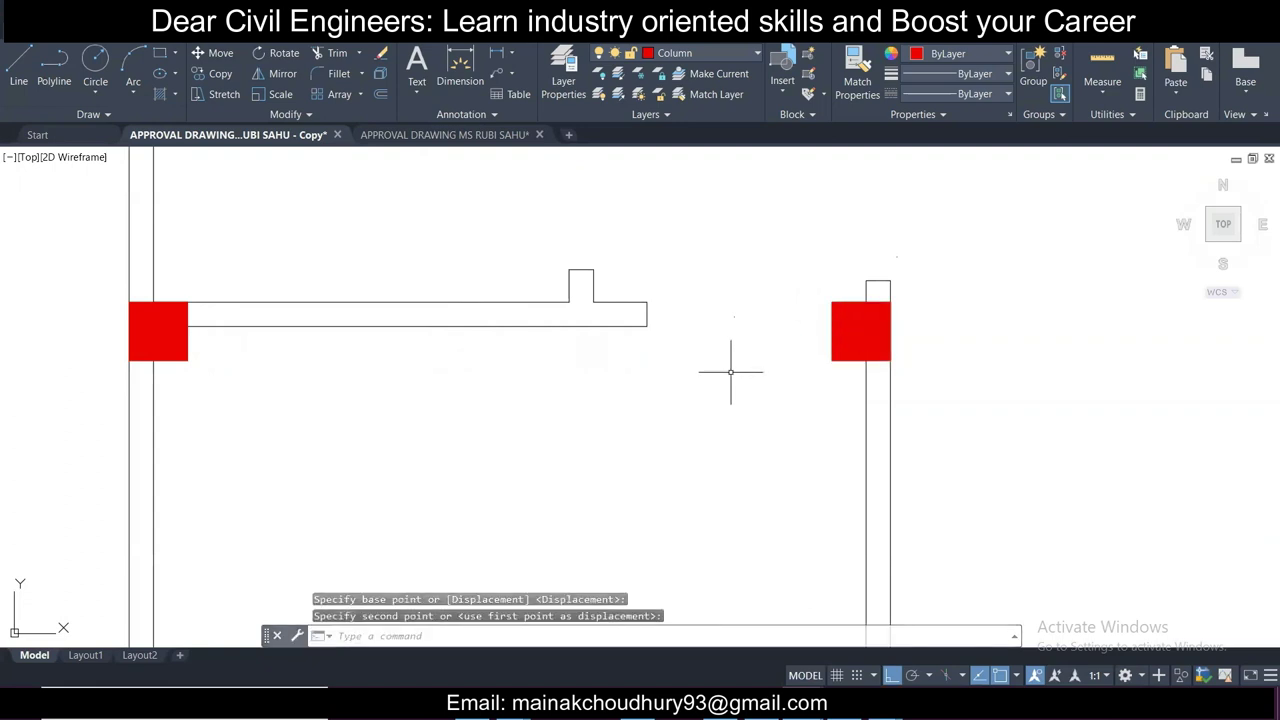
key("Escape")
Step: Copy the two columns at the lower cross wall up to the upper cross wall, aligning their lower edges with its lower face
left_click(208, 387)
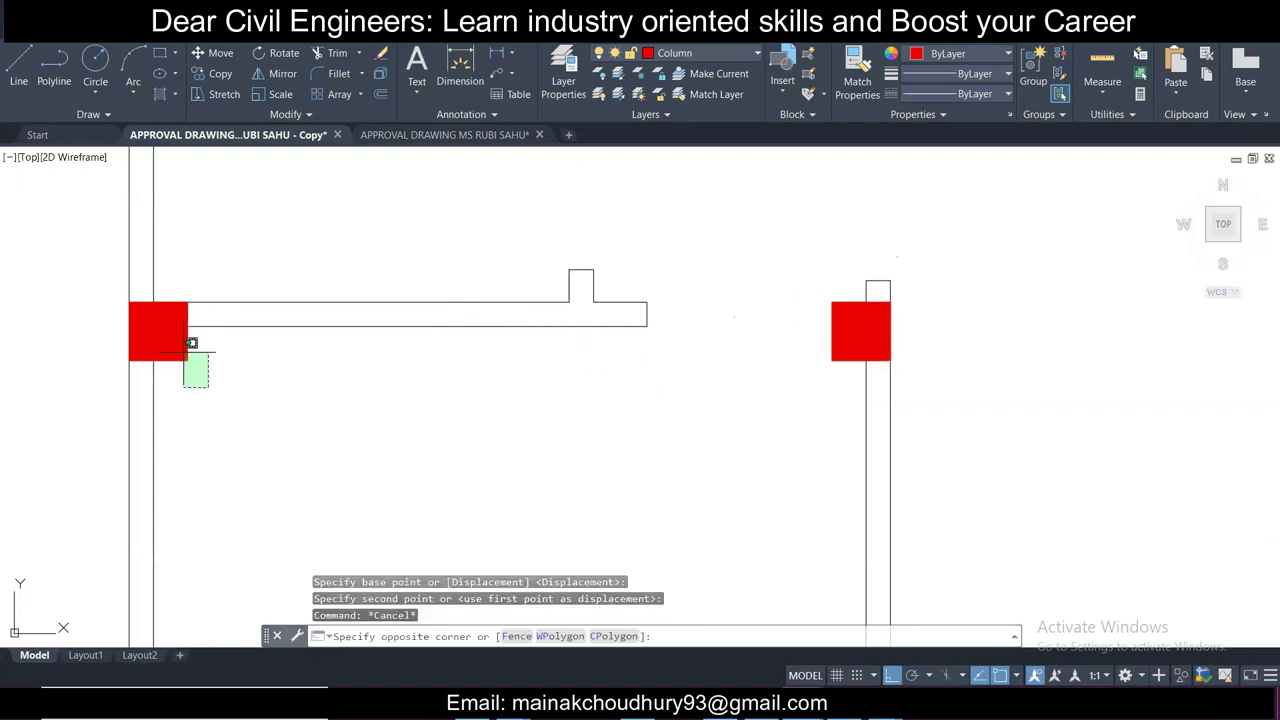
left_click(180, 350)
left_click(840, 367)
left_click(815, 340)
scroll(696, 403, "down", 2)
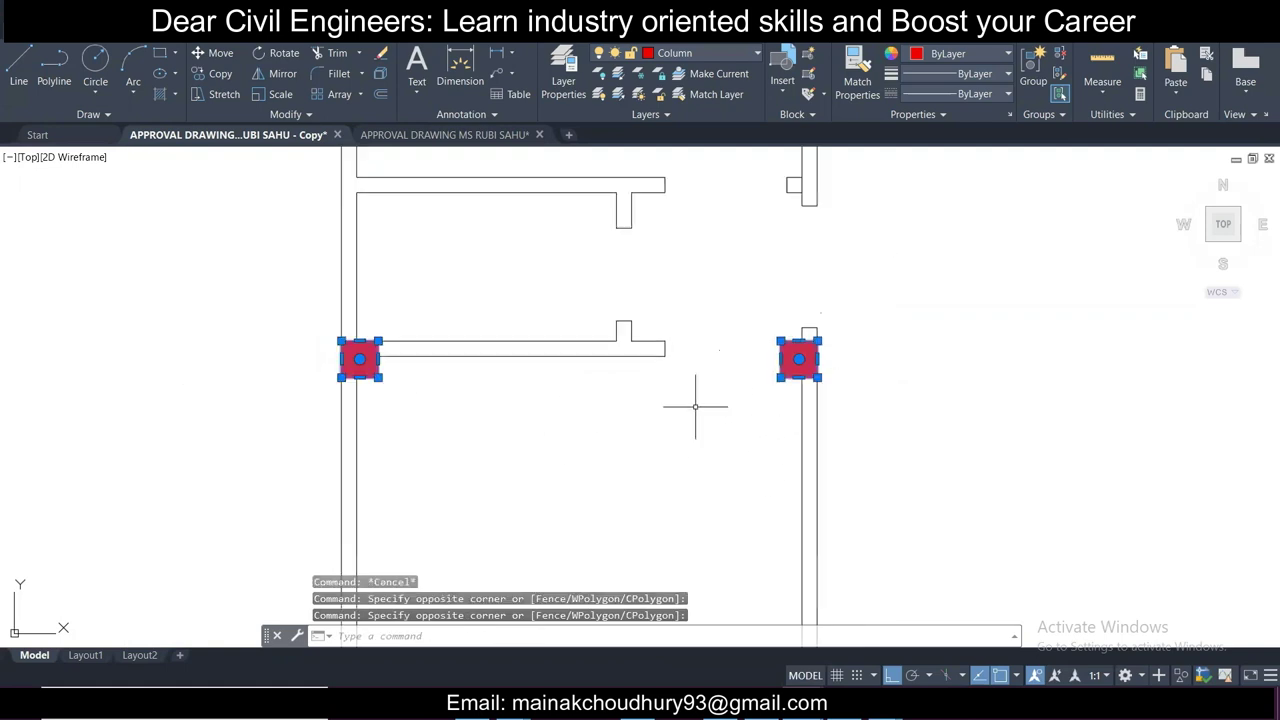
middle_click_drag(675, 367, 674, 465)
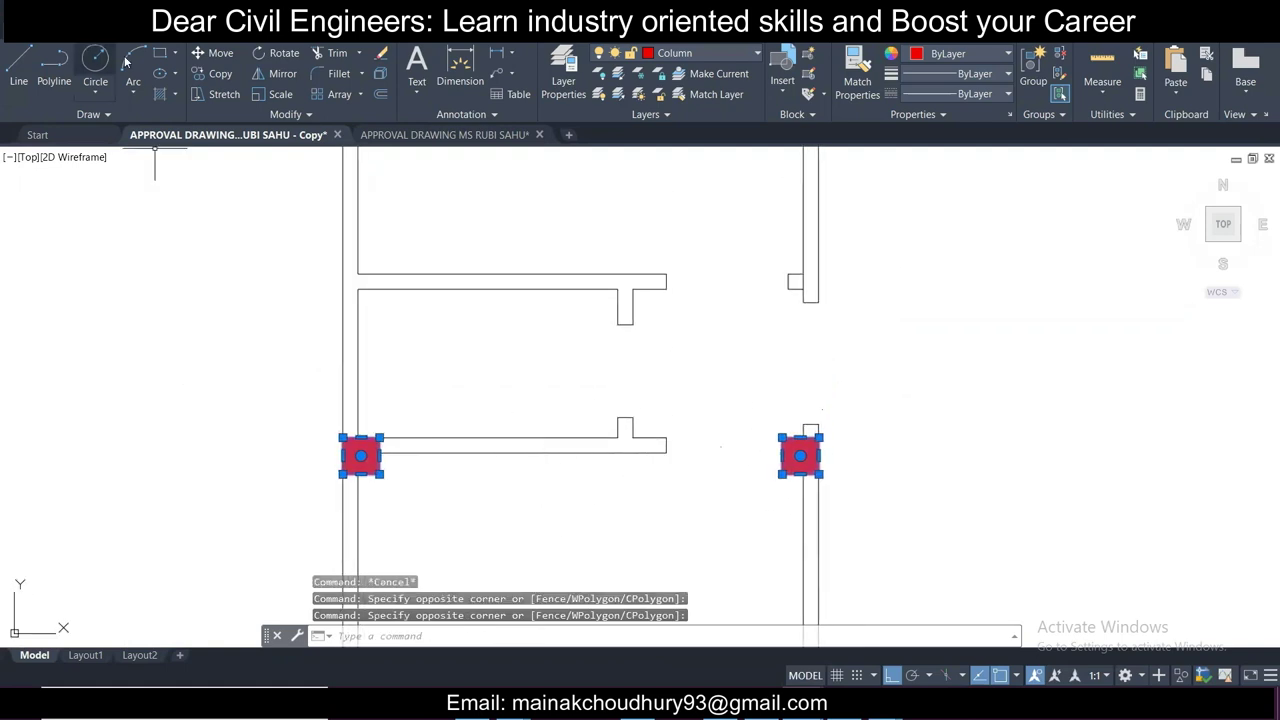
left_click(224, 74)
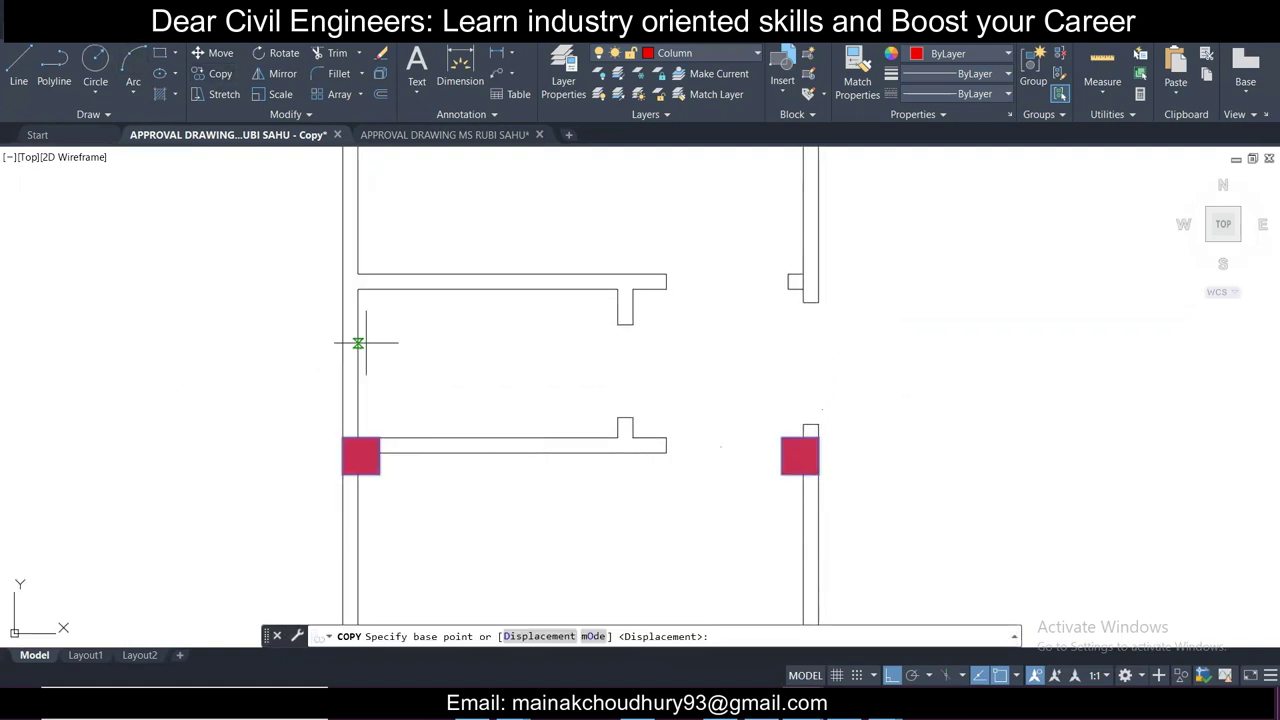
left_click(358, 472)
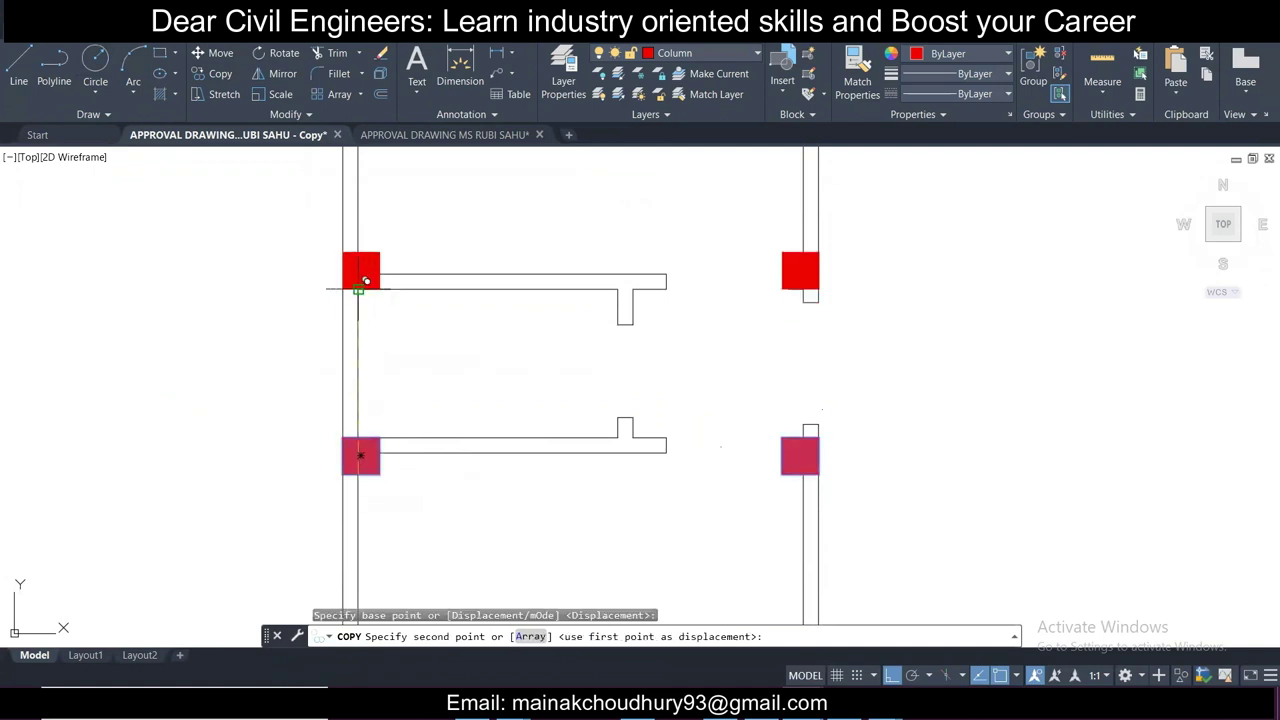
left_click(358, 290)
key("Escape")
scroll(391, 360, "down", 4)
scroll(388, 390, "up", 2)
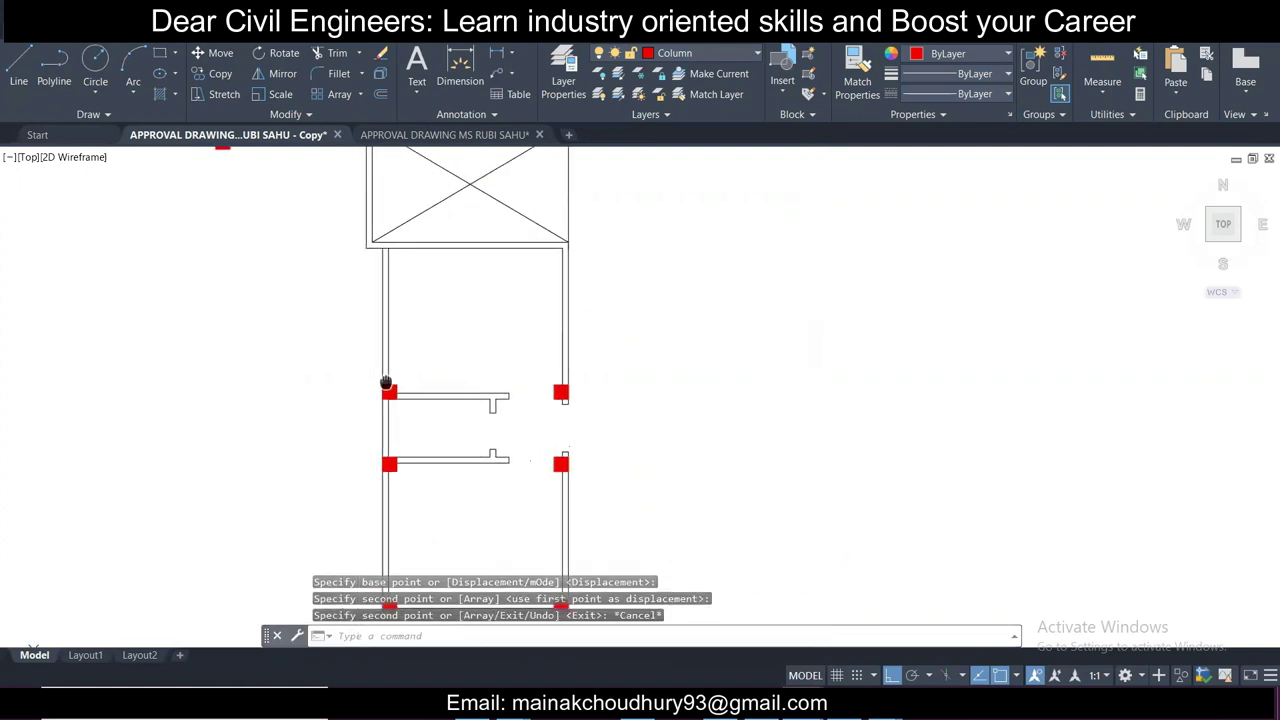
scroll(391, 408, "up", 3)
left_click(414, 440)
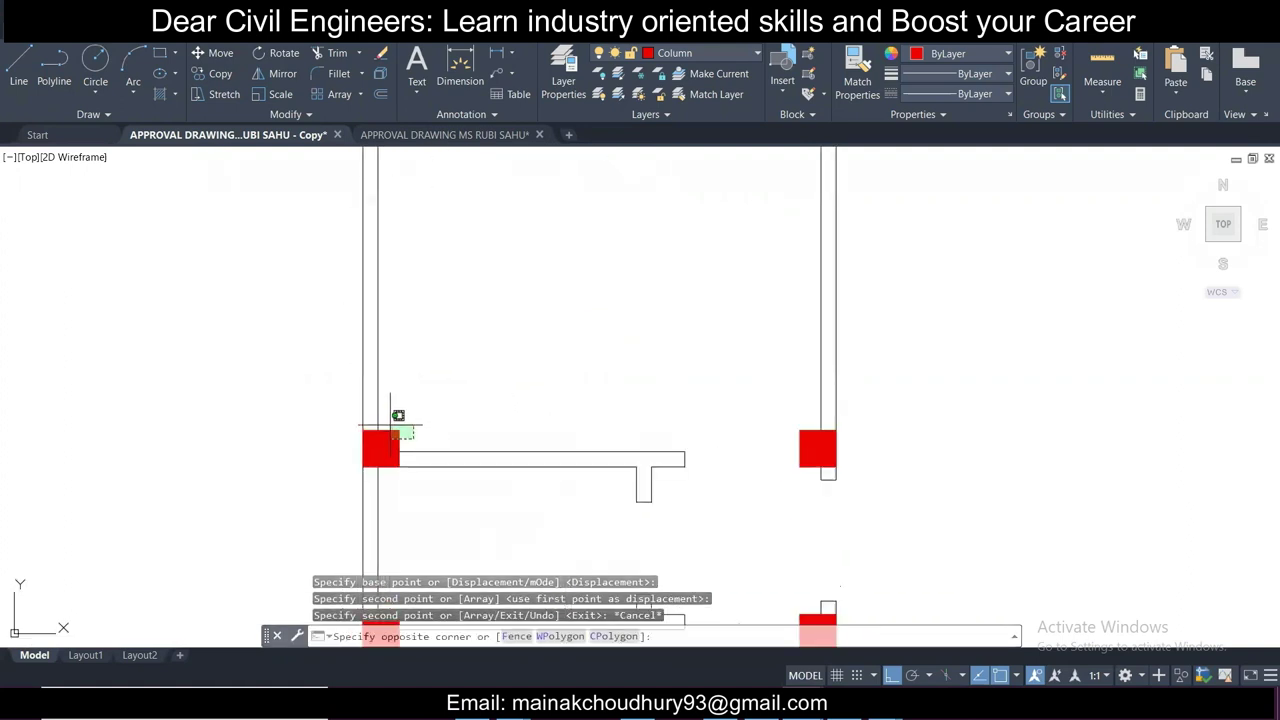
left_click(398, 416)
left_click(805, 406)
left_click(790, 455)
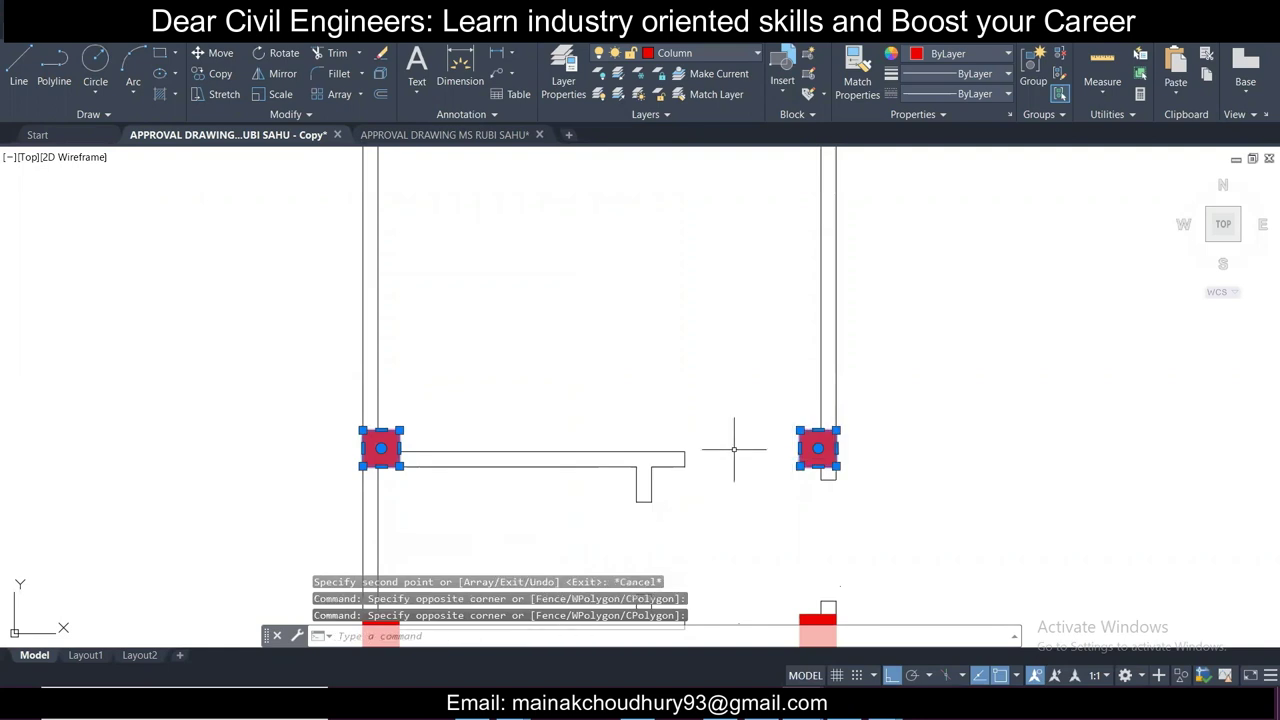
left_click(214, 74)
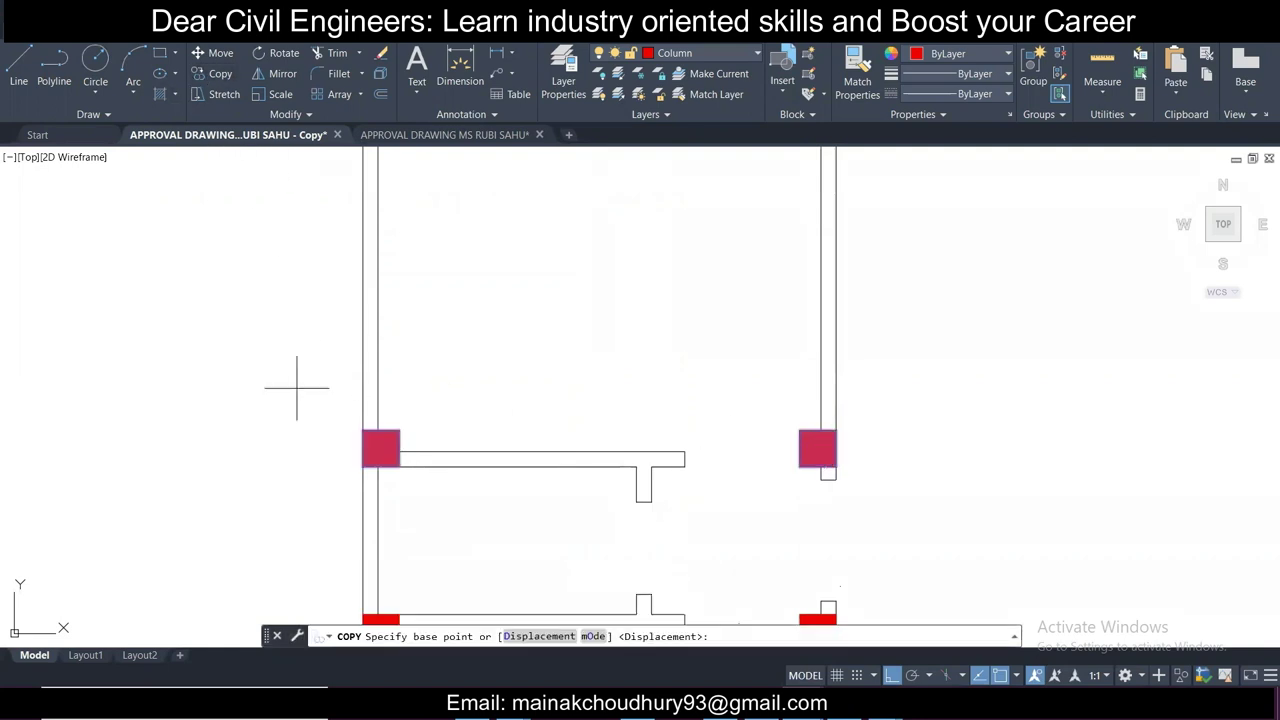
left_click(378, 466)
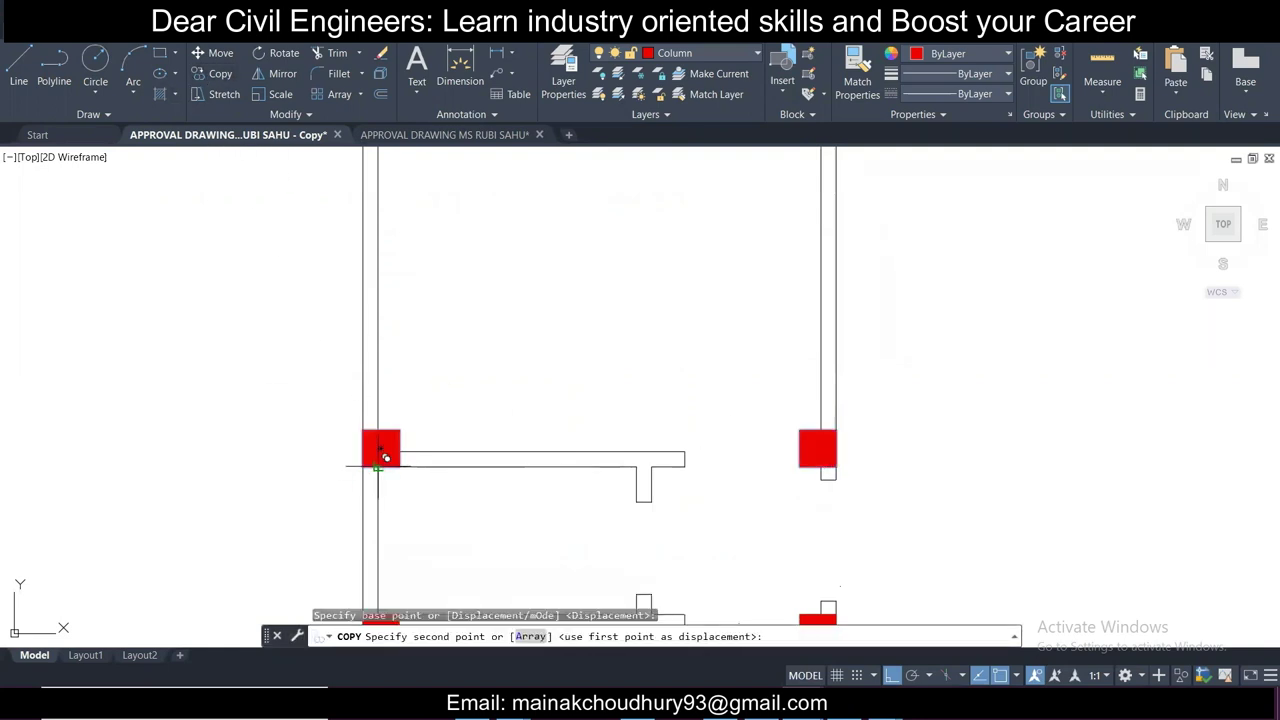
key("Escape")
left_click(420, 395)
left_click(358, 470)
left_click(840, 418)
left_click(788, 468)
key("Escape")
Step: Copy the two upper cross wall columns up to the crossed rectangle's lower wall, aligning their upper edges with that wall's upper face
left_click(805, 422)
left_click(791, 442)
left_click(423, 446)
left_click(389, 418)
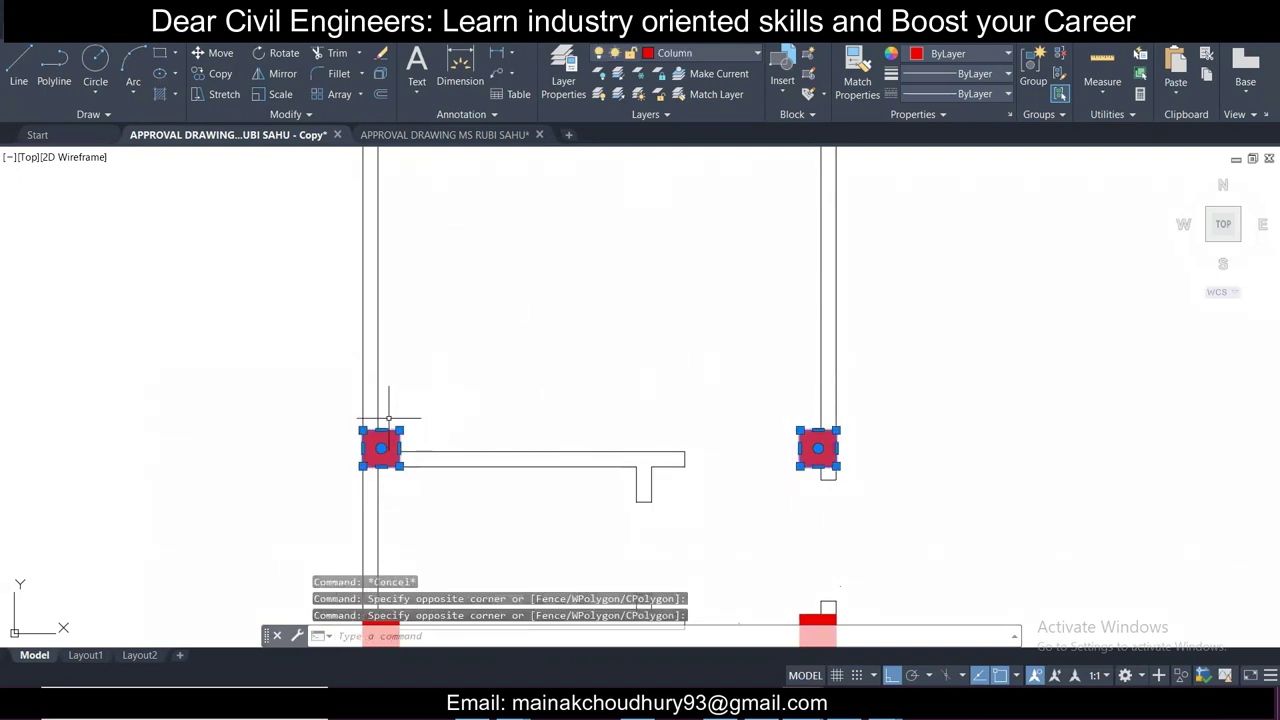
left_click(218, 76)
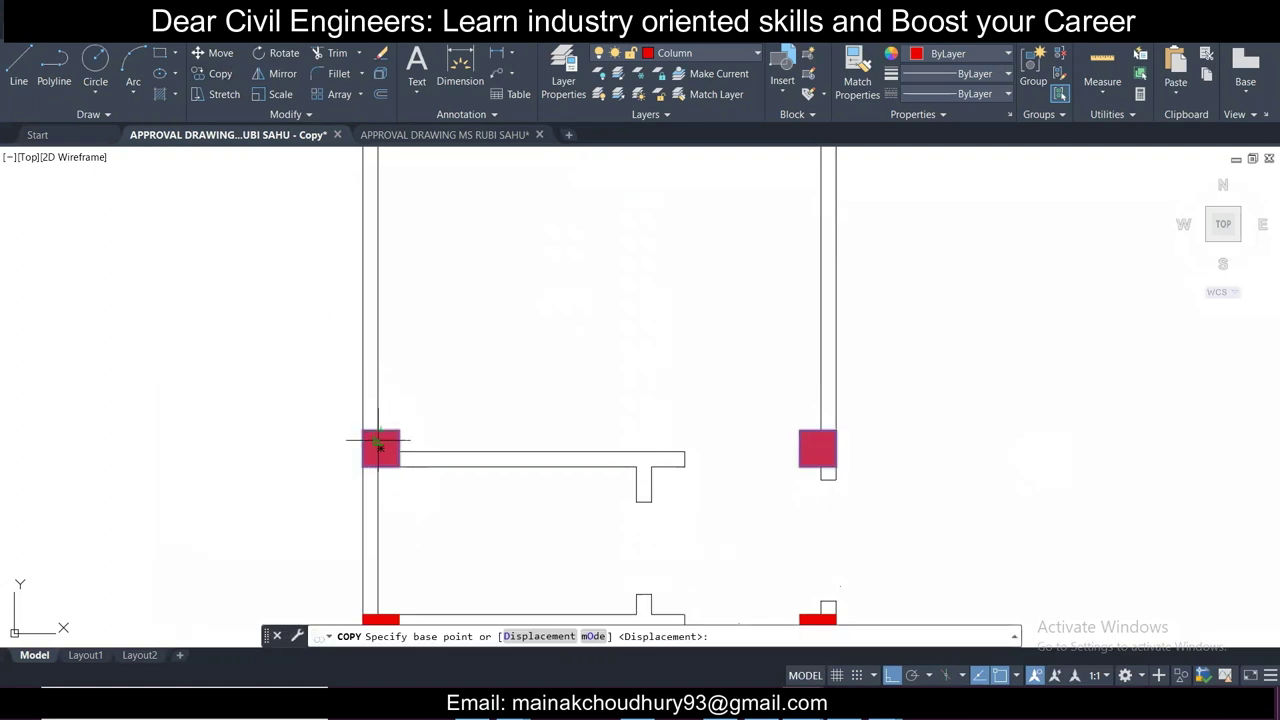
left_click(378, 430)
scroll(376, 380, "down", 4)
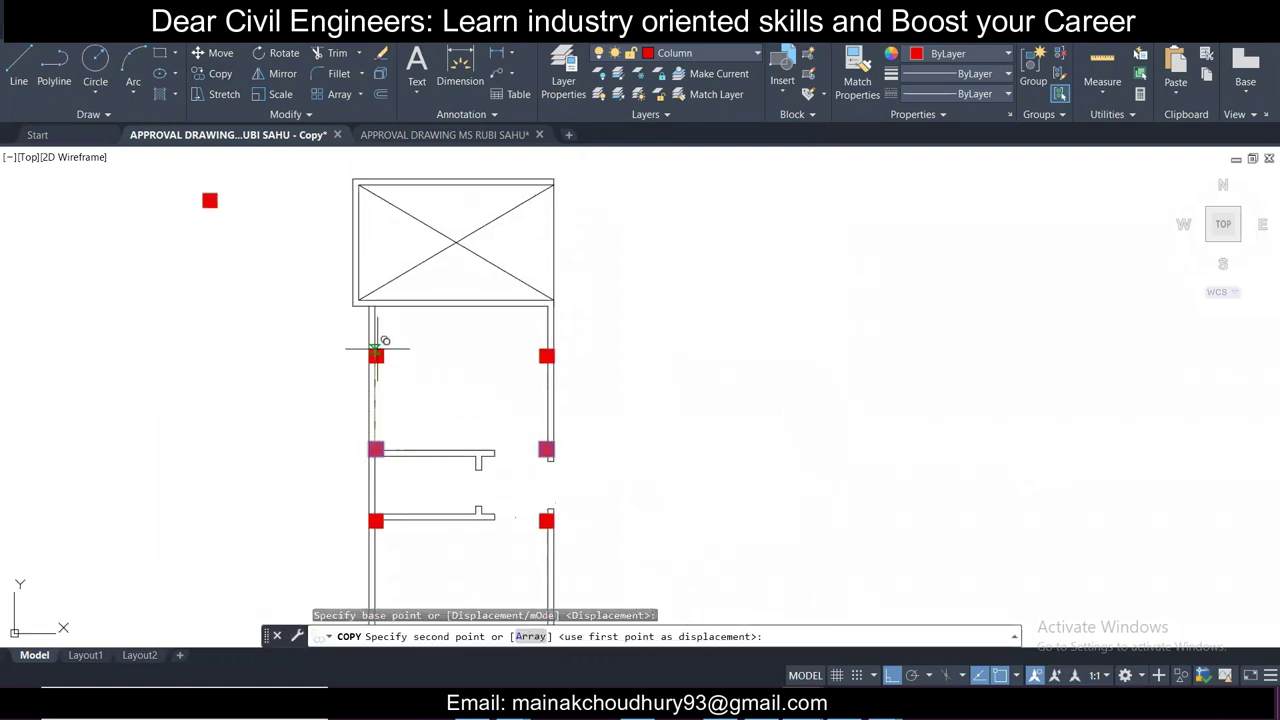
scroll(372, 330, "up", 4)
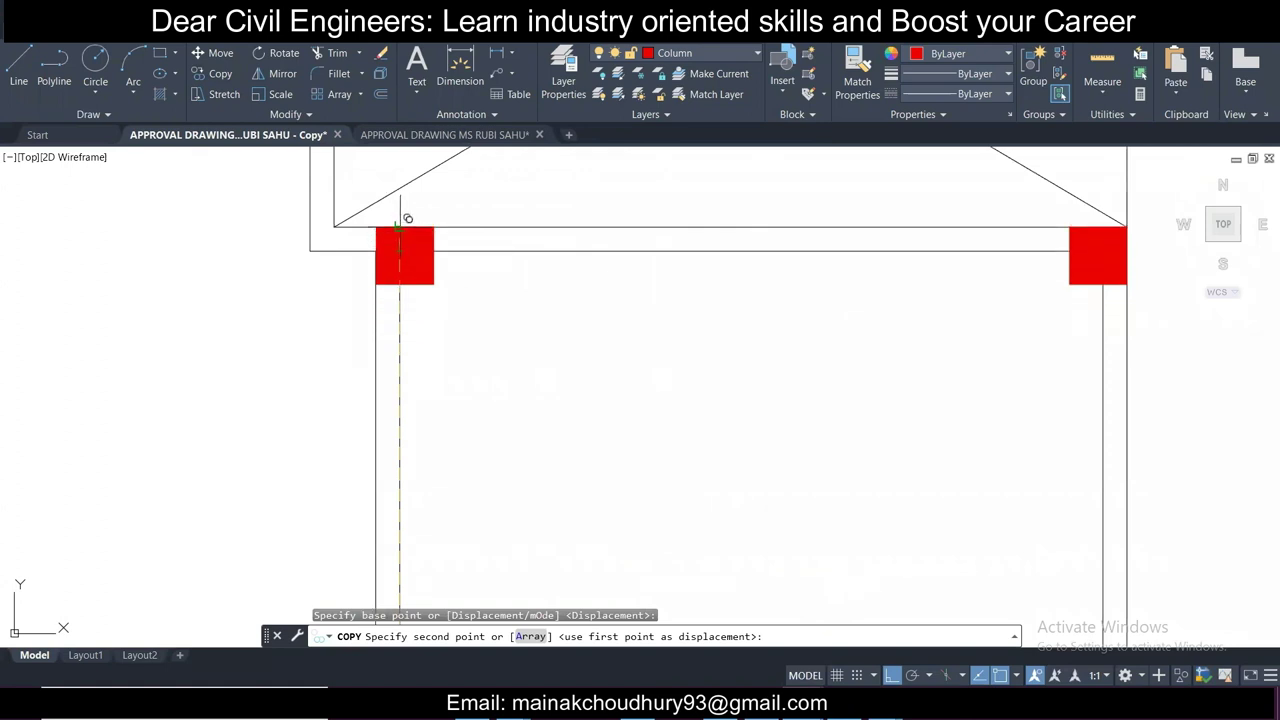
left_click(405, 222)
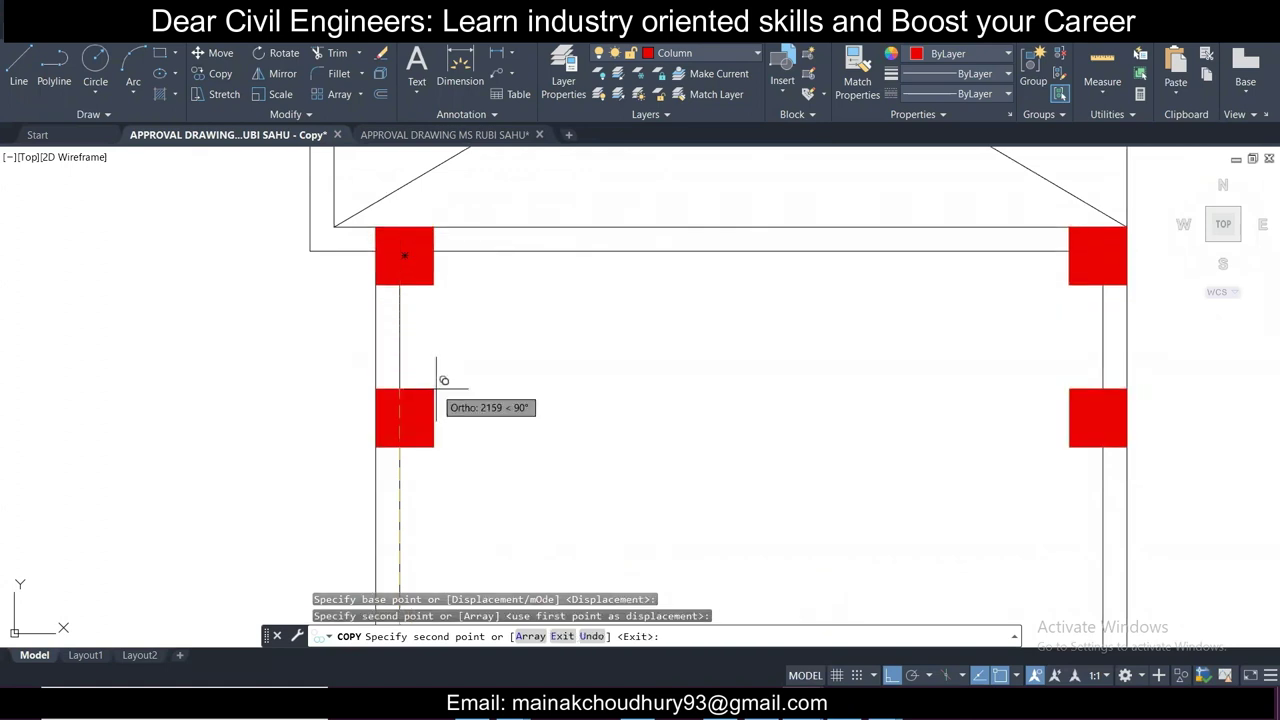
key("Escape")
Step: Copy the two columns at the crossed rectangle's lower wall up to its top wall, aligning their upper edges with the outer face
middle_click_drag(444, 305, 466, 440)
left_click(466, 440)
left_click(452, 412)
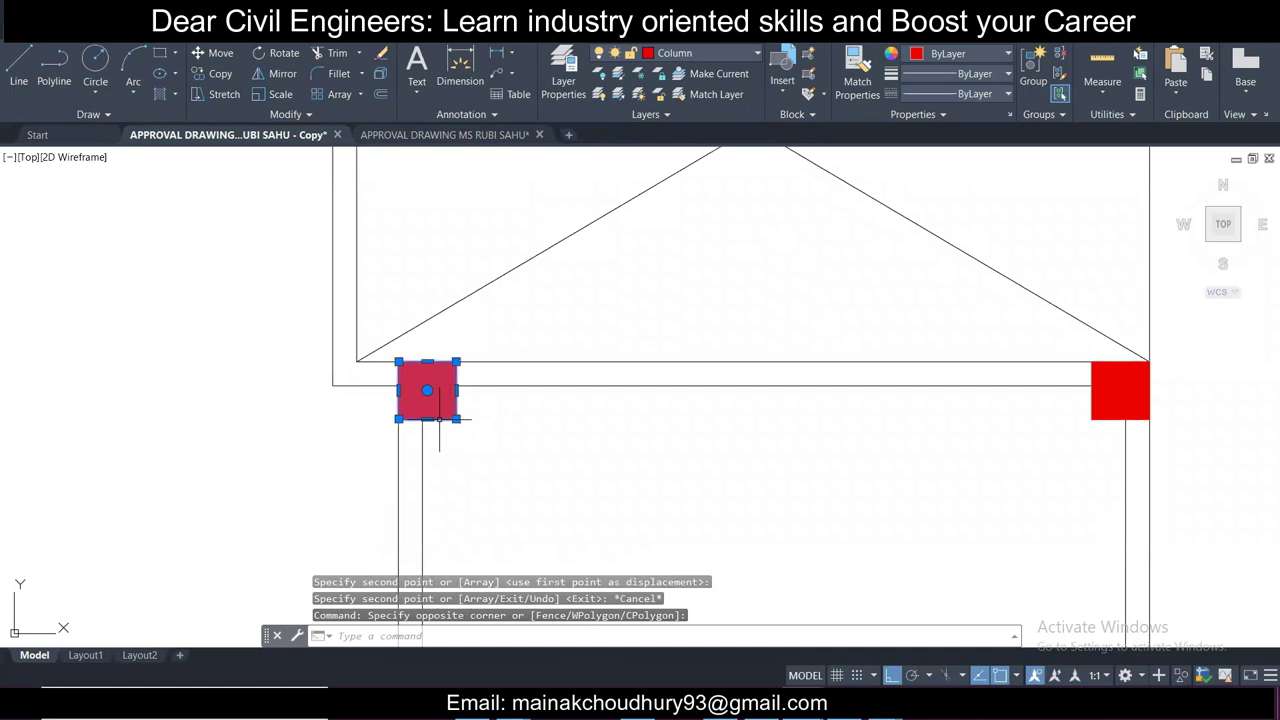
scroll(430, 460, "down", 4)
scroll(670, 480, "up", 2)
scroll(692, 475, "down", 2)
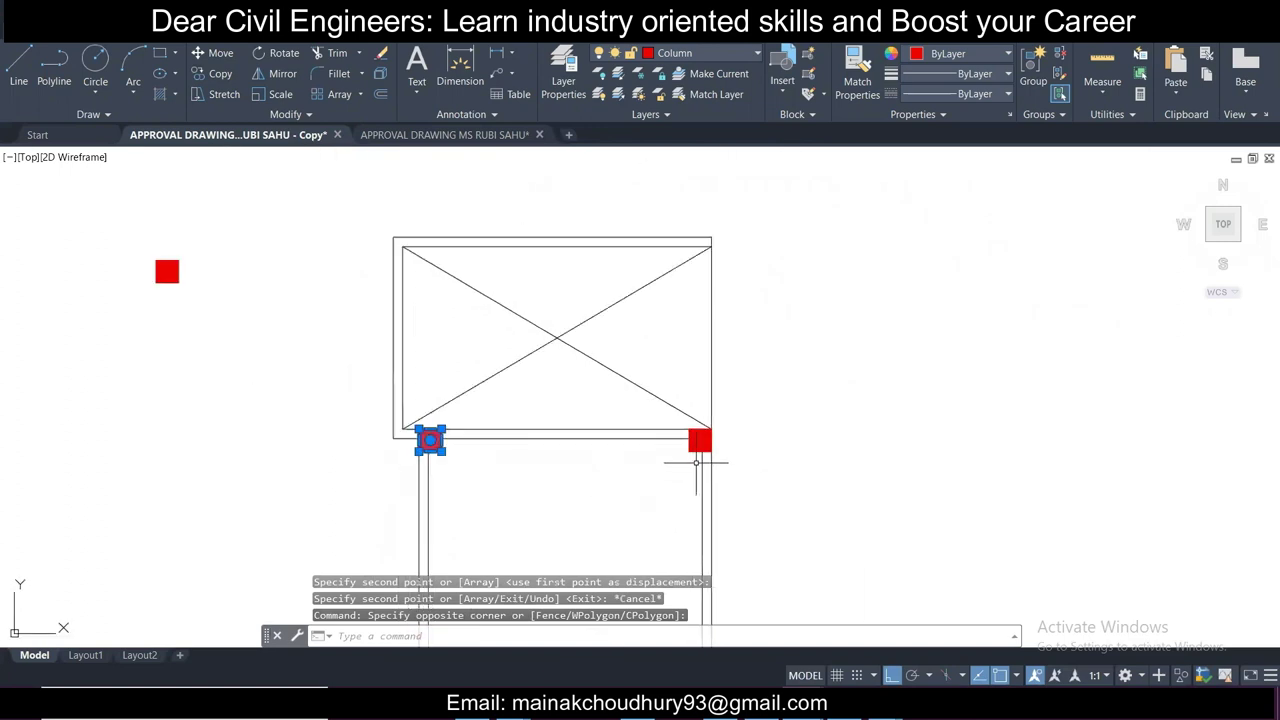
left_click(696, 462)
left_click(684, 424)
scroll(275, 393, "up", 2)
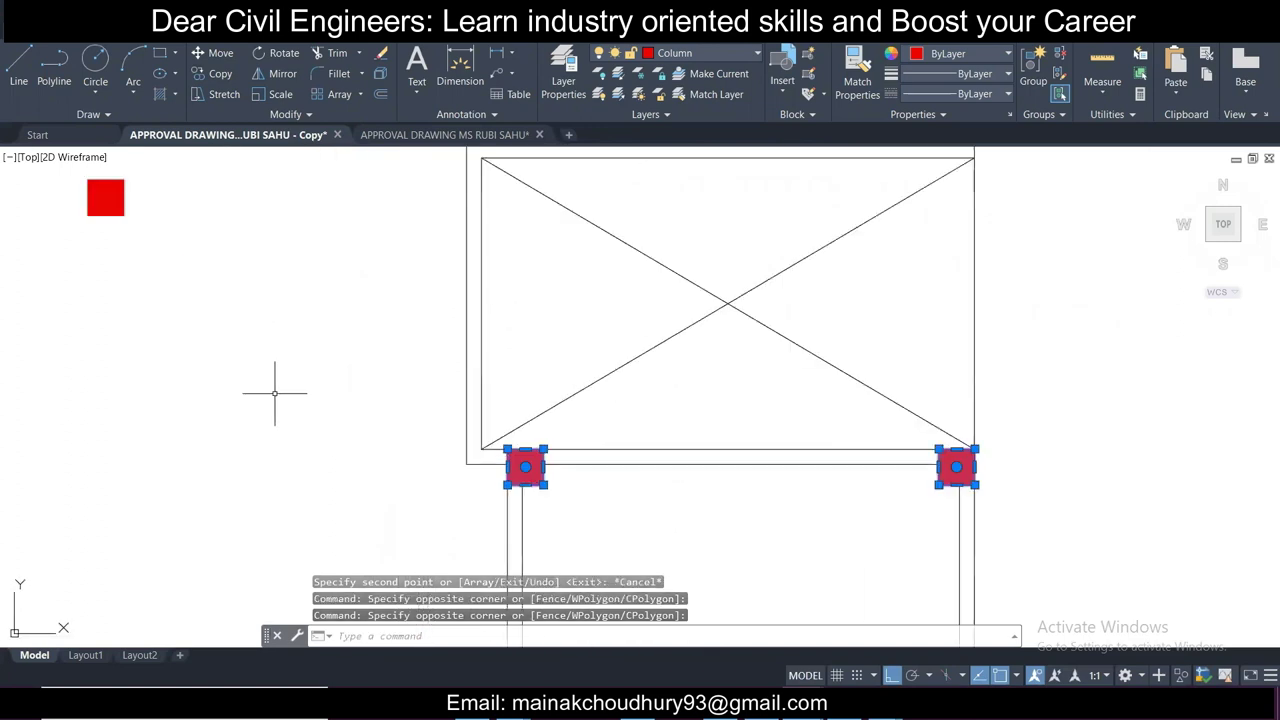
left_click(210, 74)
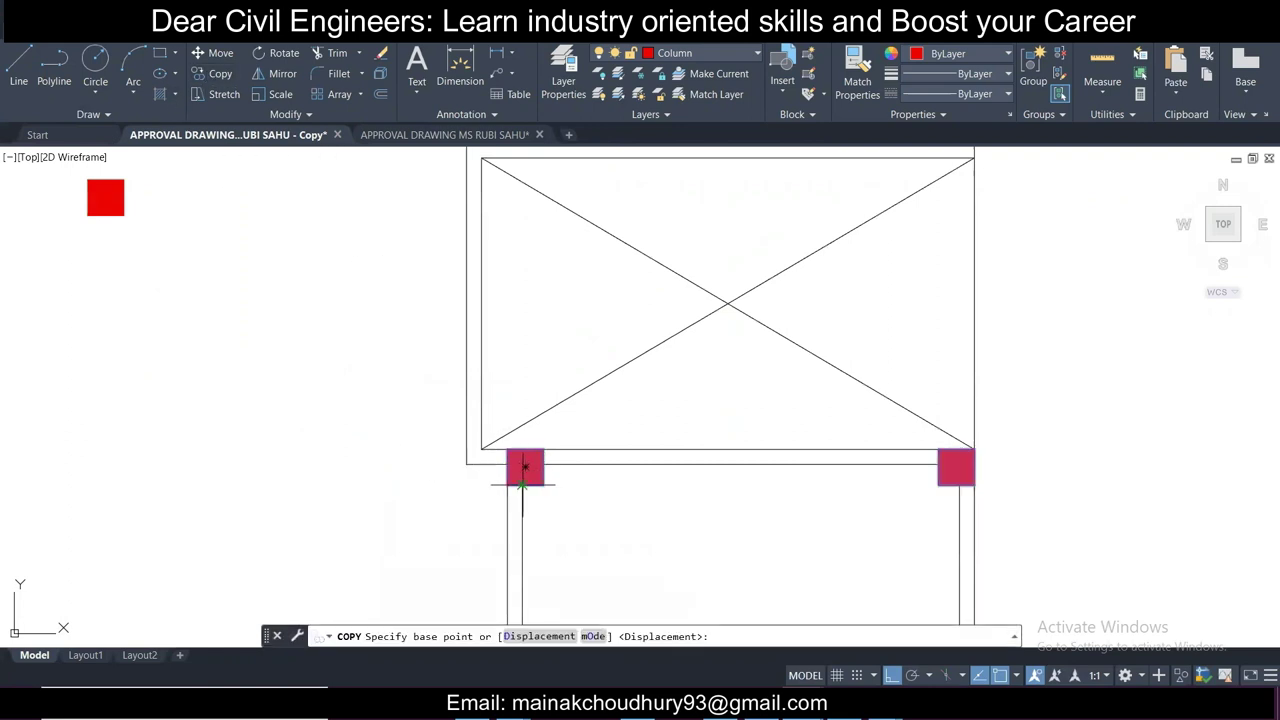
left_click(522, 485)
middle_click_drag(524, 152, 526, 296)
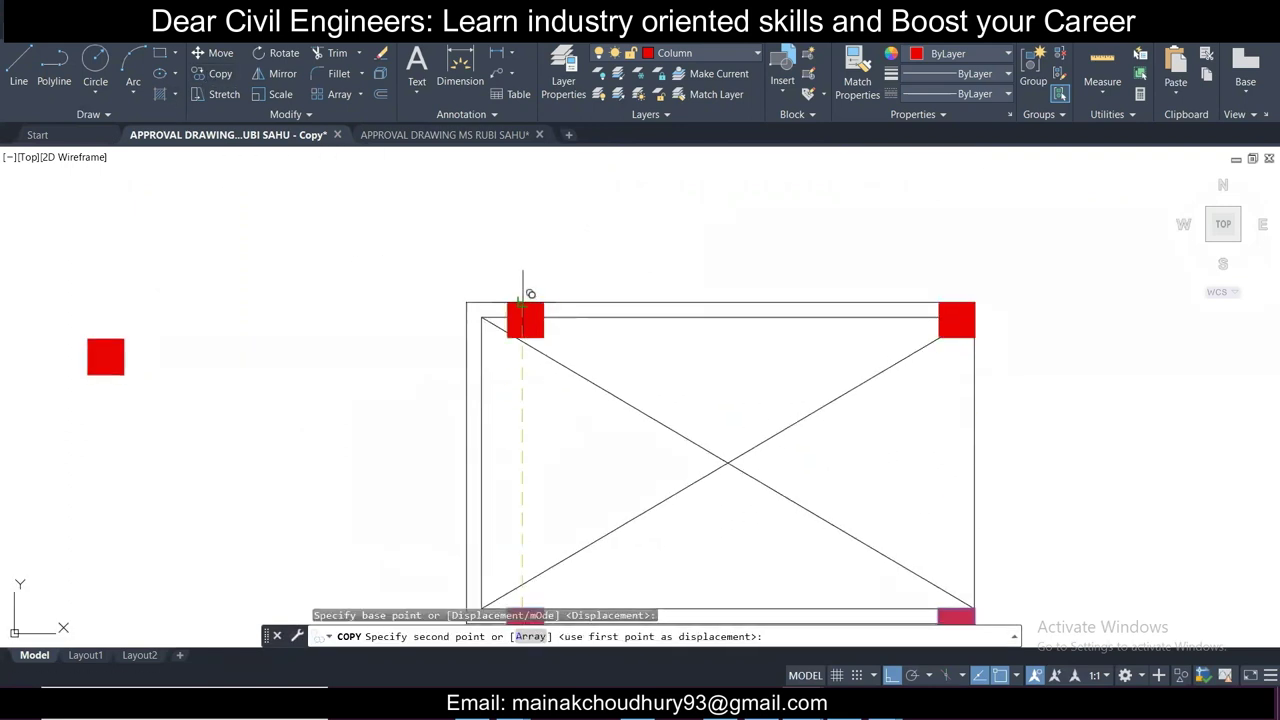
left_click(522, 297)
key("Escape")
Step: Delete the spare column lying outside the plan on its left
scroll(443, 343, "down", 4)
scroll(490, 372, "down", 4)
scroll(363, 292, "up", 2)
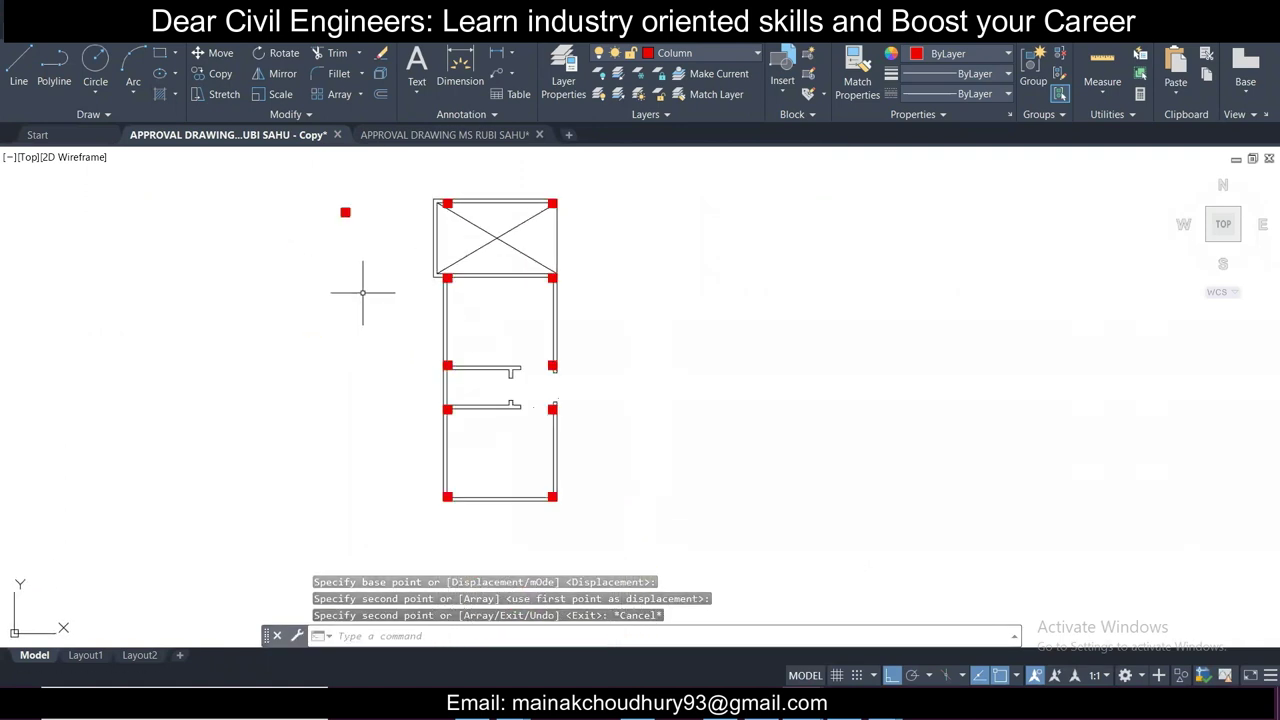
middle_click_drag(363, 292, 406, 351)
left_click(337, 223)
left_click(419, 336)
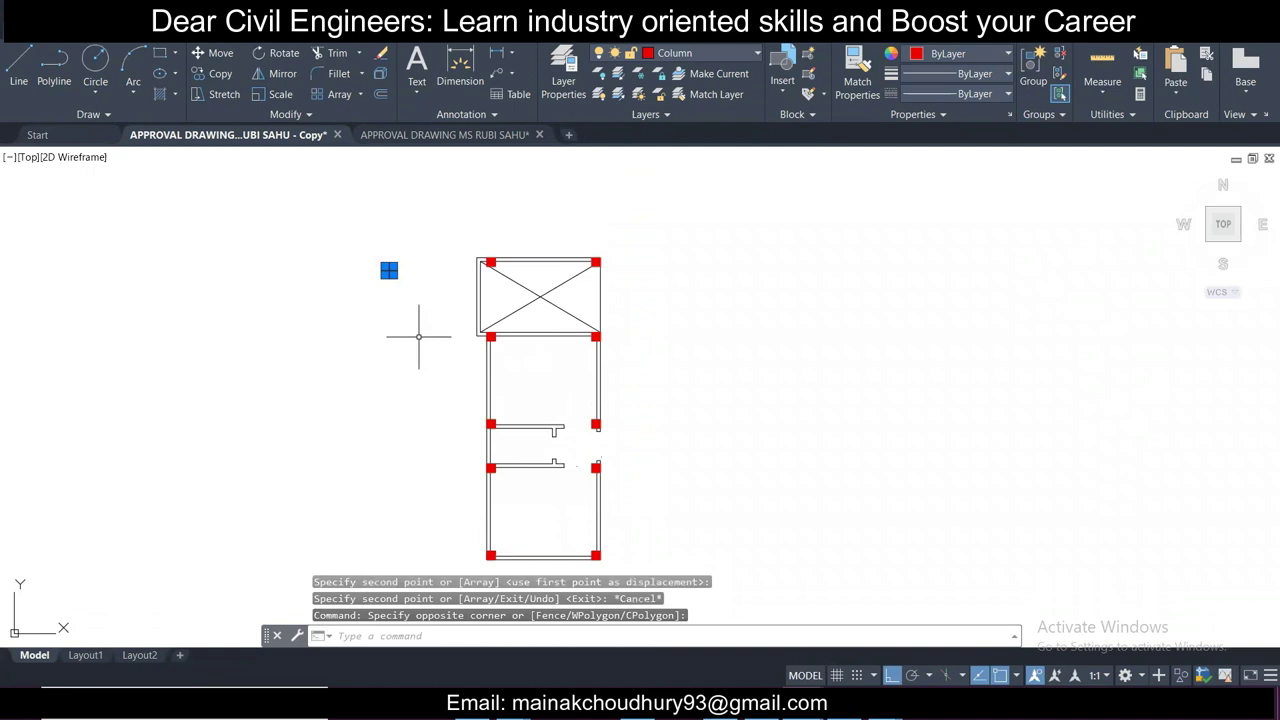
key("Delete")
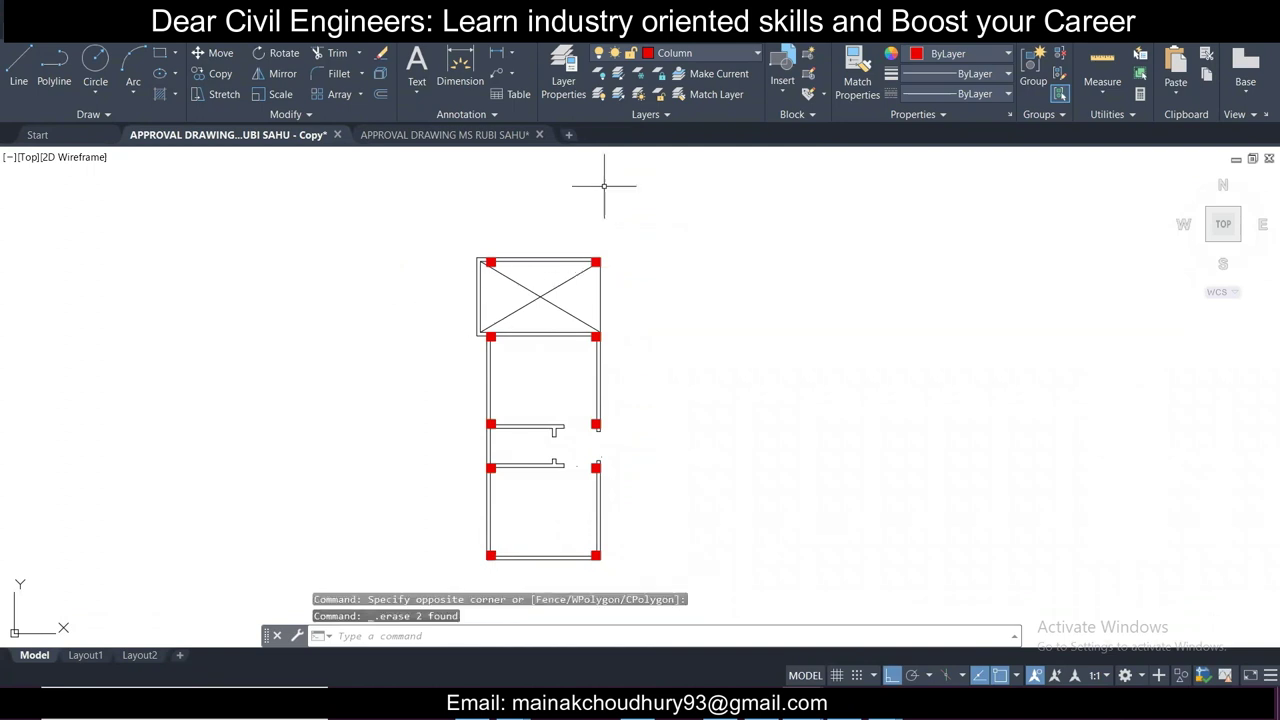
Step: Make the CL layer current and draw a short vertical line upward from the upper edge midpoint of the plan's top-left column
left_click(720, 53)
left_click(716, 95)
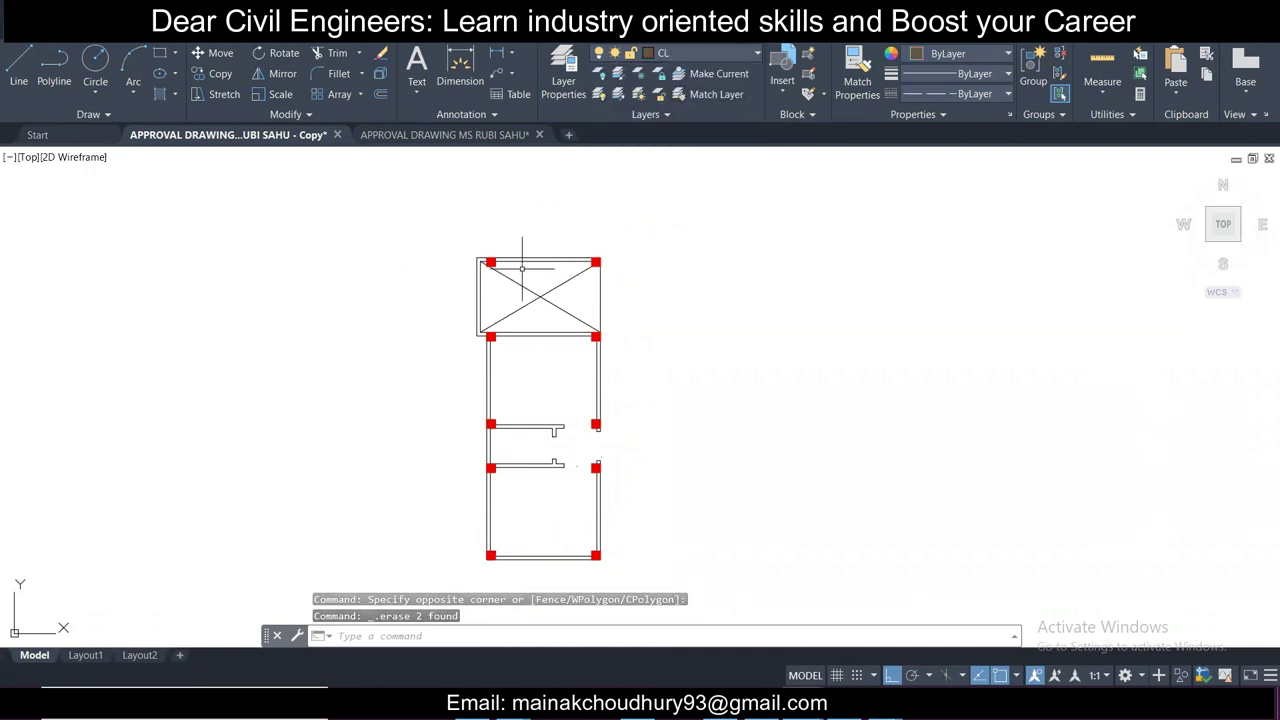
left_click(22, 68)
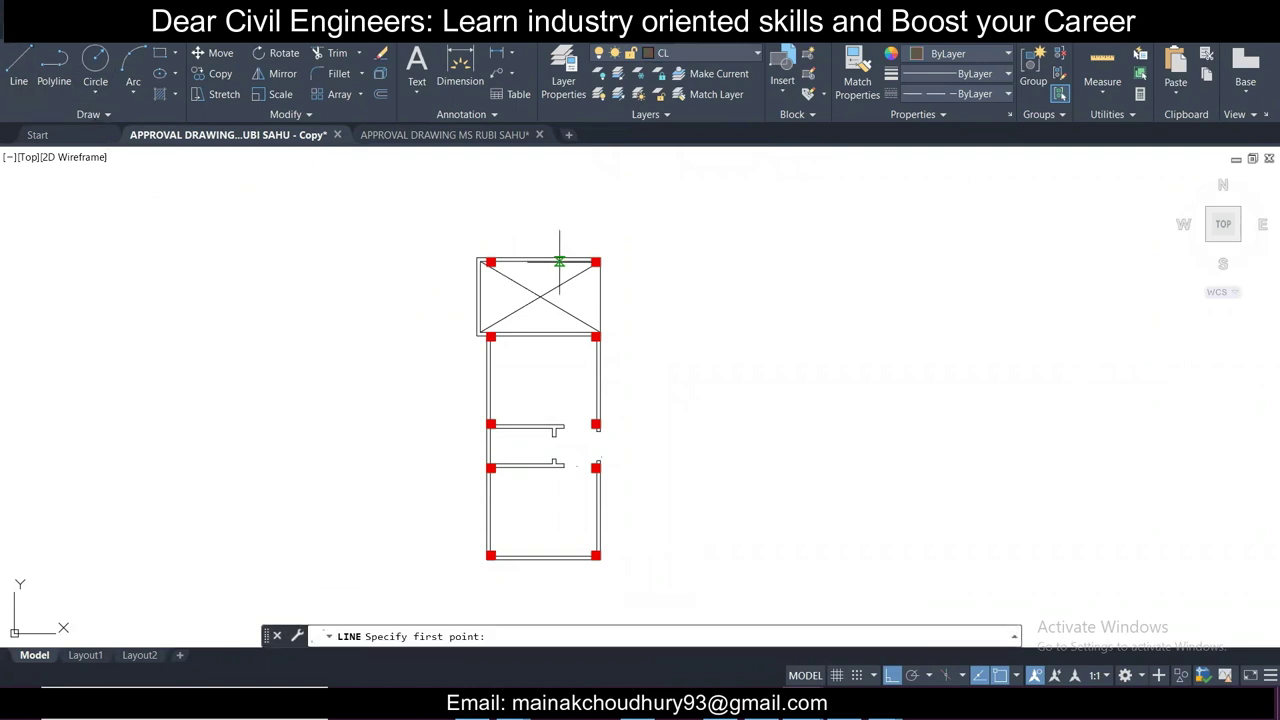
scroll(495, 250, "up", 6)
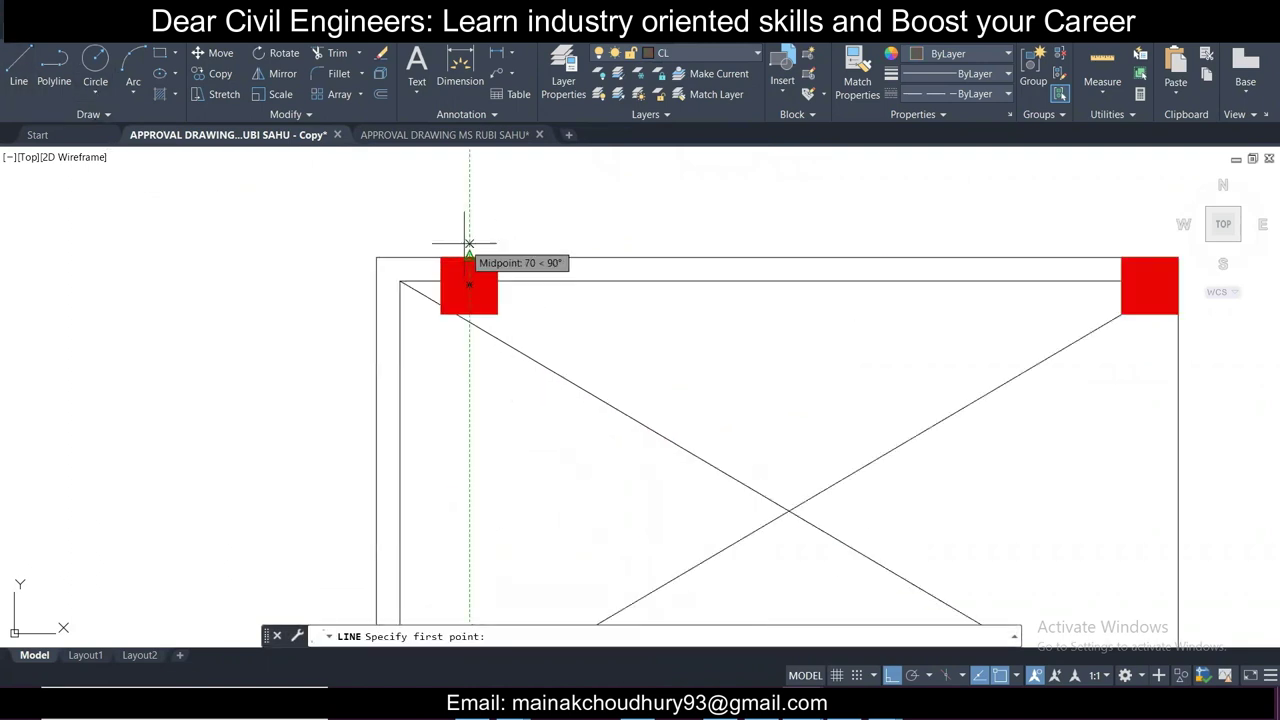
left_click(469, 257)
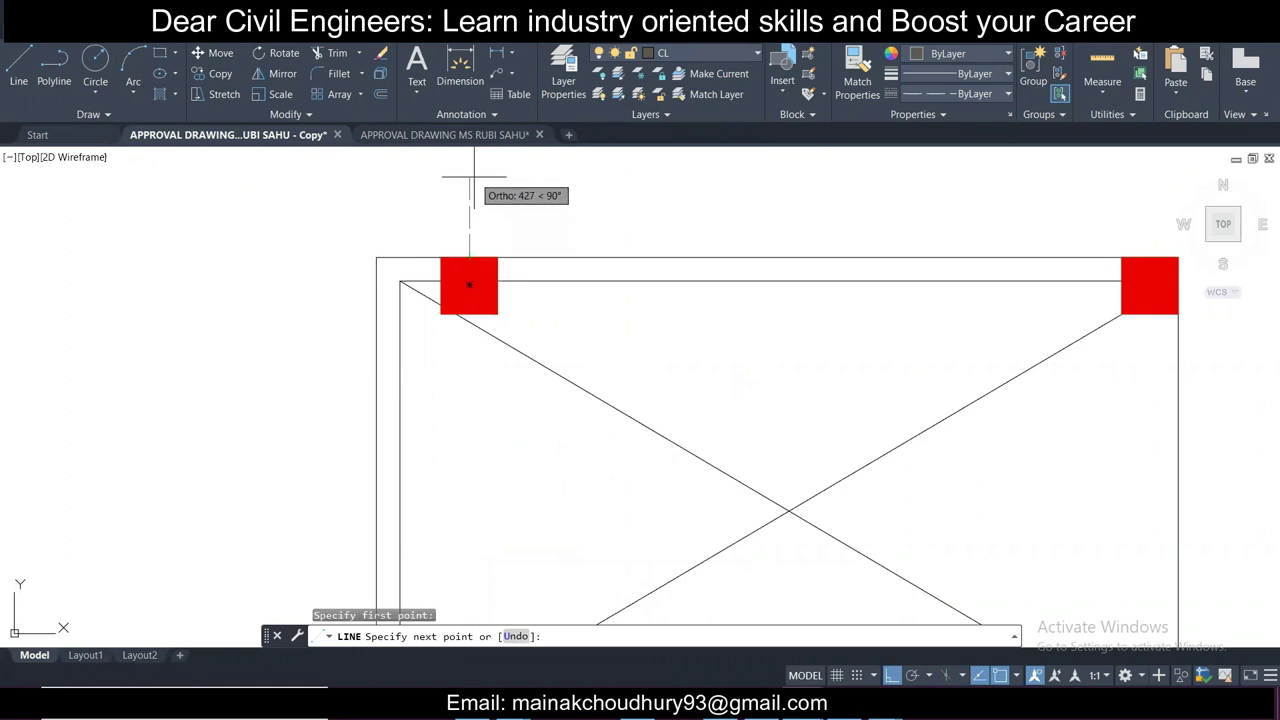
scroll(457, 175, "down", 2)
middle_click_drag(457, 177, 480, 240)
left_click(482, 239)
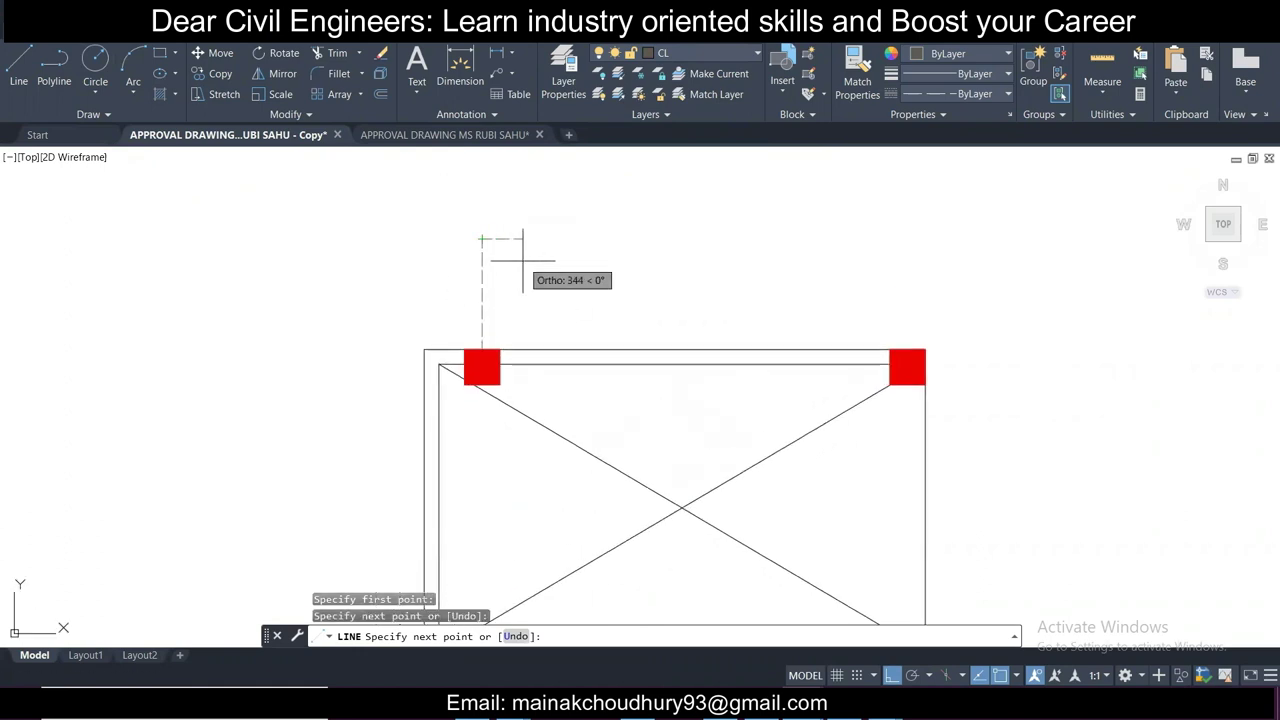
key("Escape")
Step: Stretch the vertical centerline's lower end straight down through the left columns to a point below the plan's bottom wall
left_click(531, 286)
left_click(446, 274)
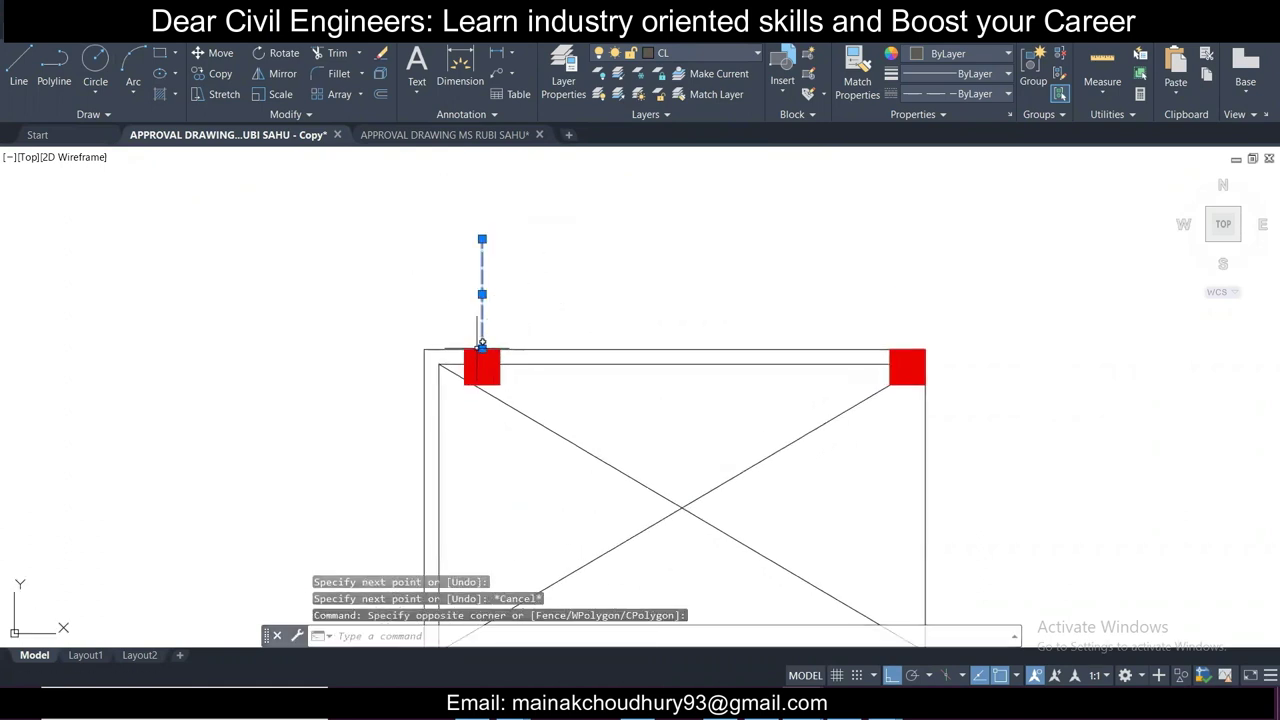
left_click(482, 348)
scroll(482, 345, "down", 3)
middle_click_drag(482, 413, 484, 223)
scroll(485, 225, "up", 2)
middle_click_drag(486, 350, 469, 137)
middle_click_drag(451, 403, 436, 145)
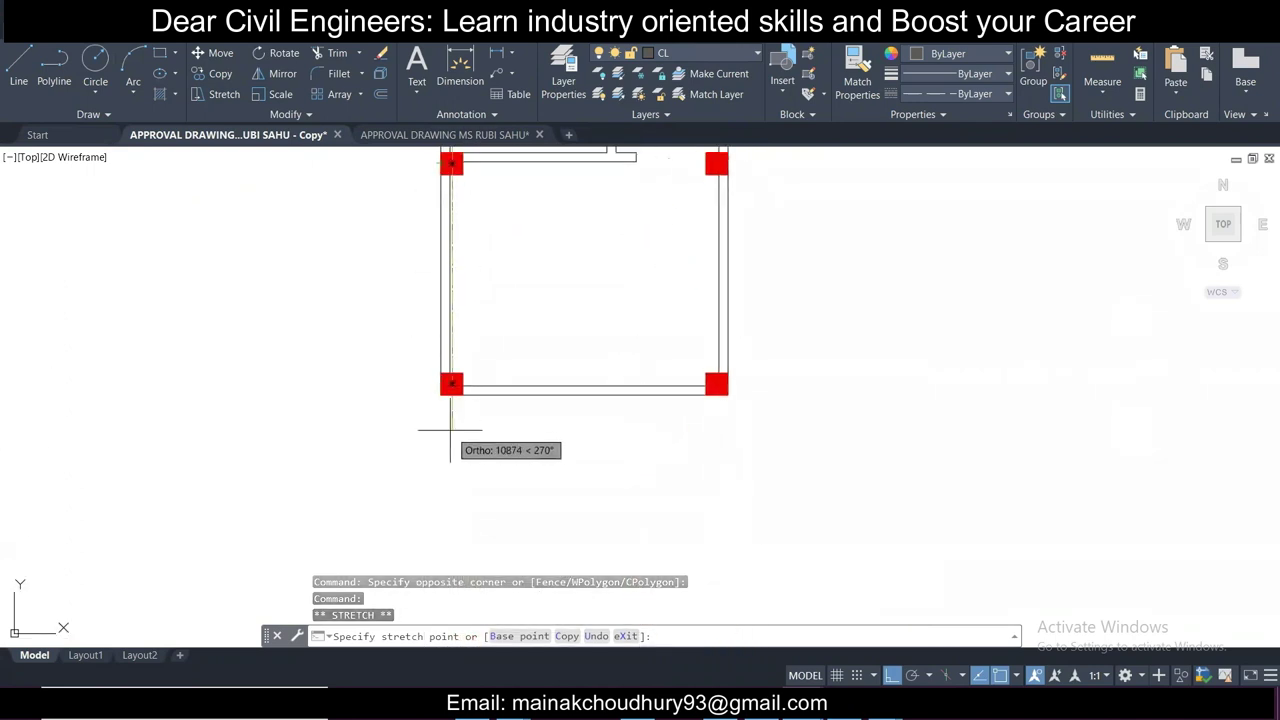
key("Escape")
Step: Copy the left vertical centerline across to the right column row, from the lower-left column to the matching point of the lower-right column
left_click(484, 446)
left_click(385, 417)
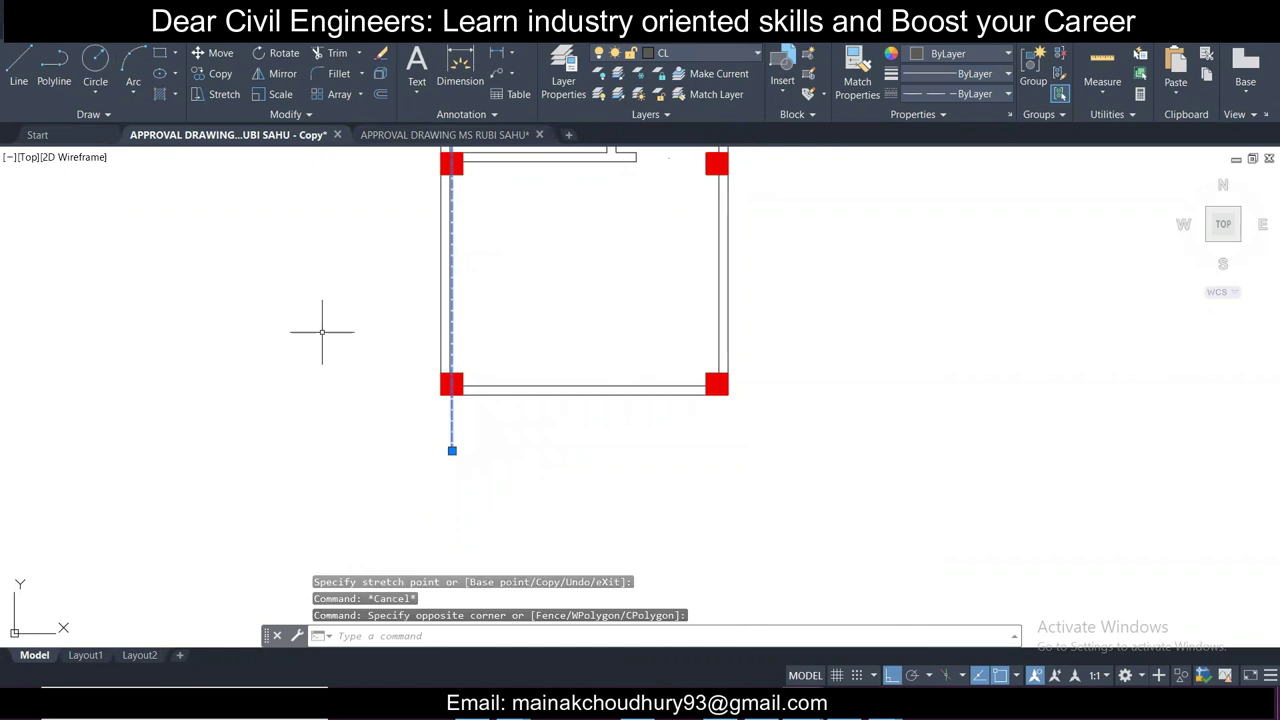
left_click(221, 73)
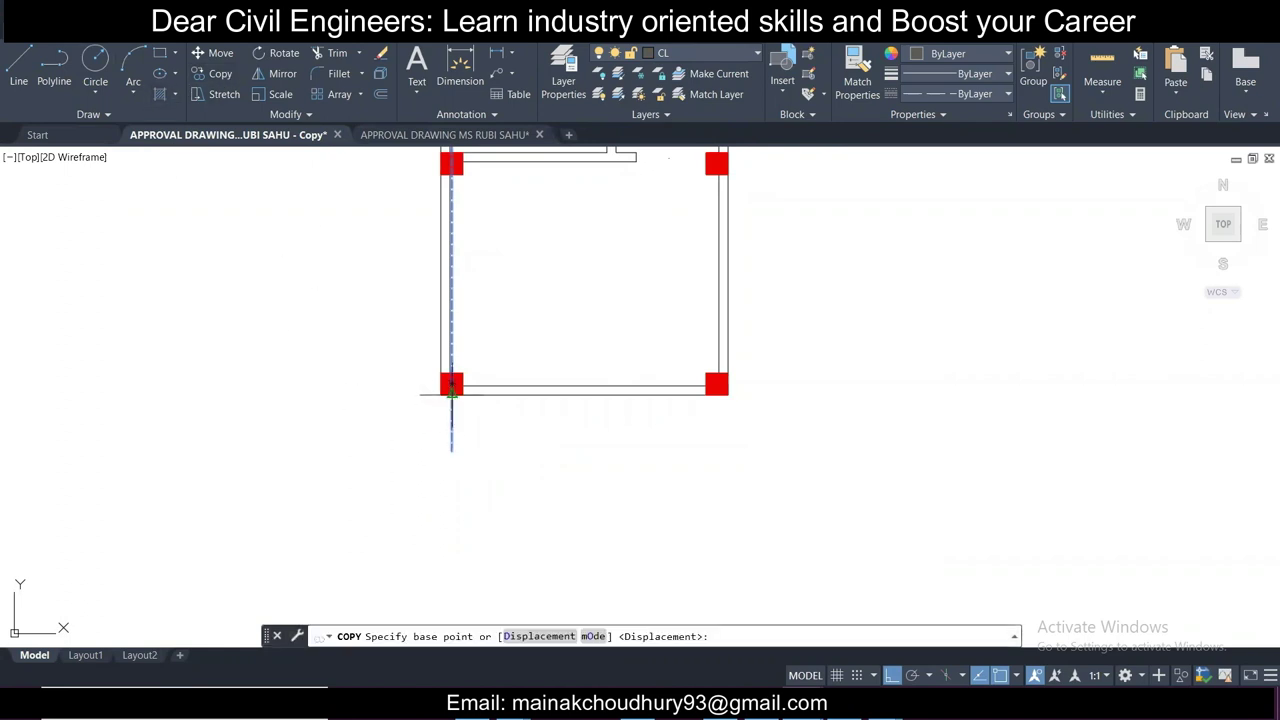
left_click(451, 387)
left_click(716, 387)
key("Escape")
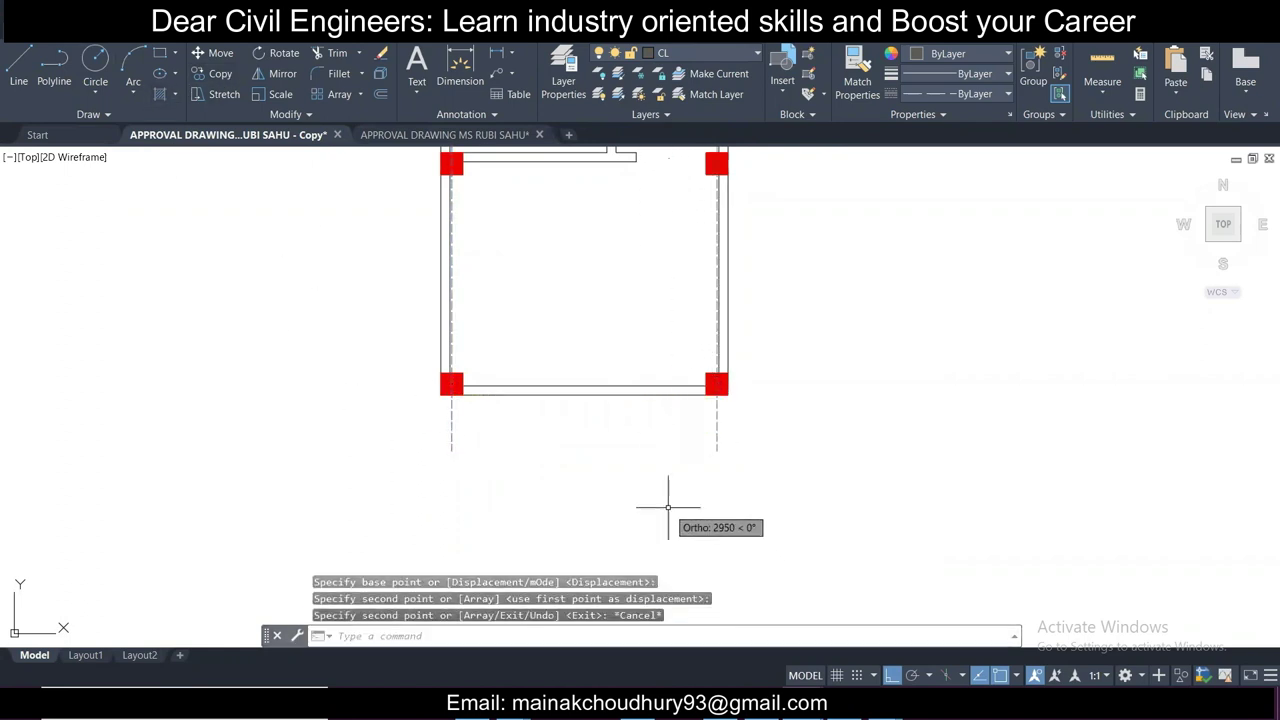
Step: Draw a horizontal centerline about 1870 mm long outward from the left edge midpoint of the plan's top-left column
scroll(545, 418, "down", 2)
middle_click_drag(559, 304, 541, 459)
scroll(563, 234, "up", 2)
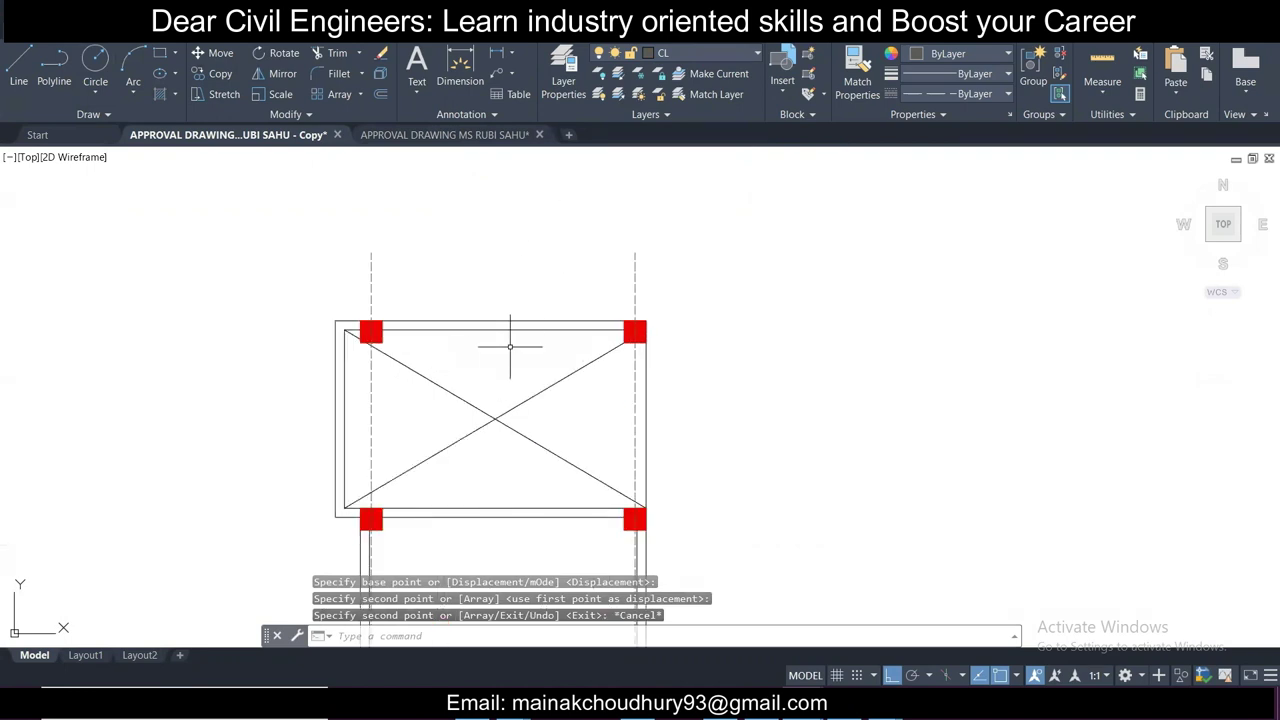
left_click(18, 70)
scroll(308, 286, "up", 2)
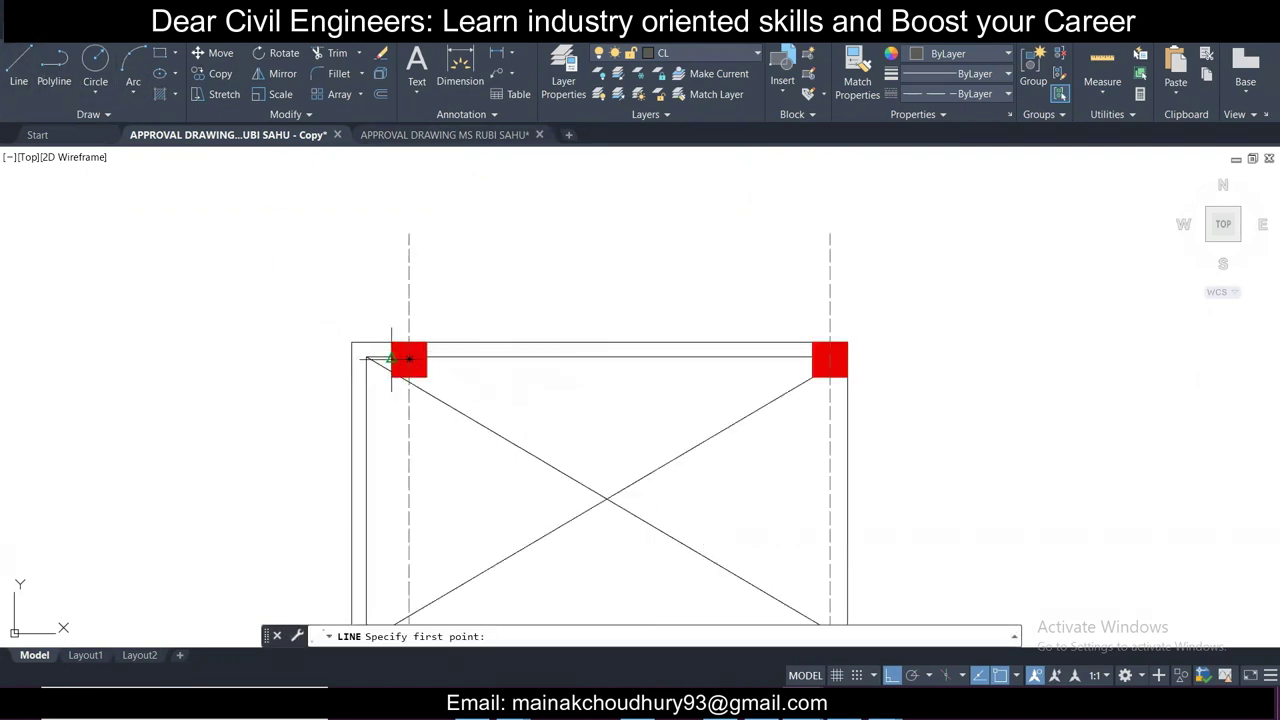
left_click(392, 359)
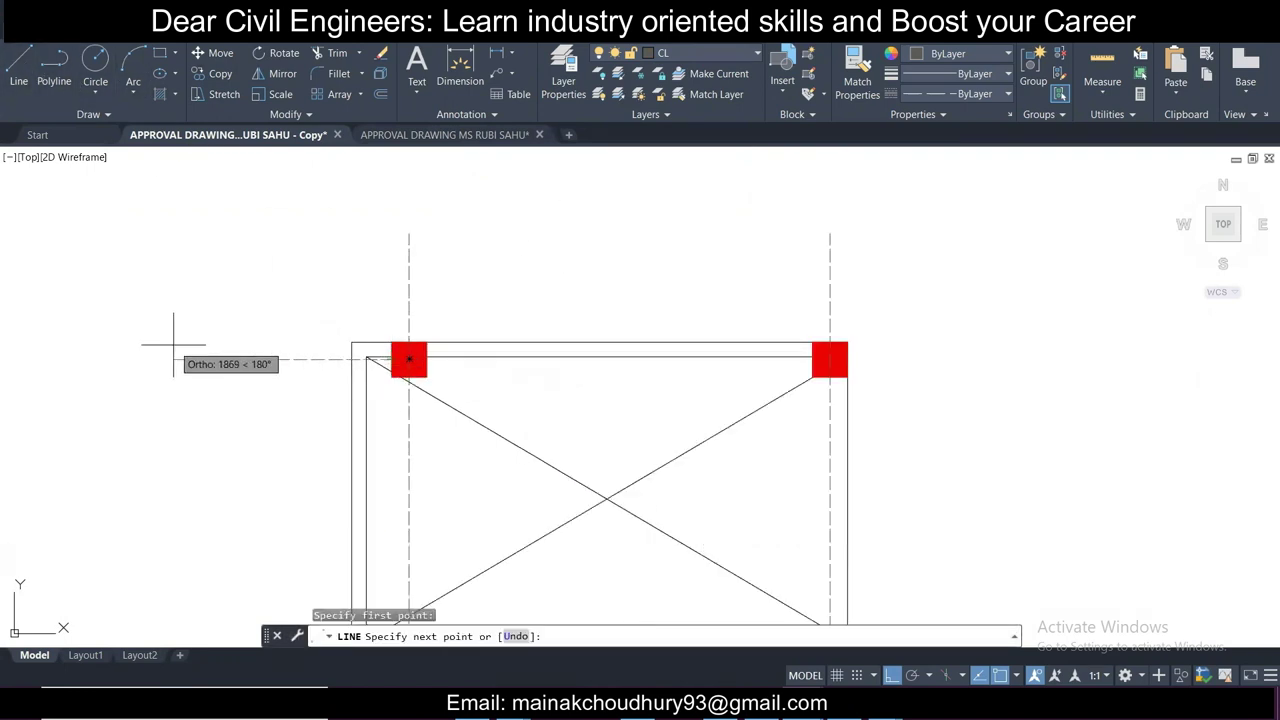
key("Escape")
Step: Stretch the horizontal centerline's right end straight across the top columns to a point beyond the plan's right wall
left_click(261, 419)
left_click(200, 298)
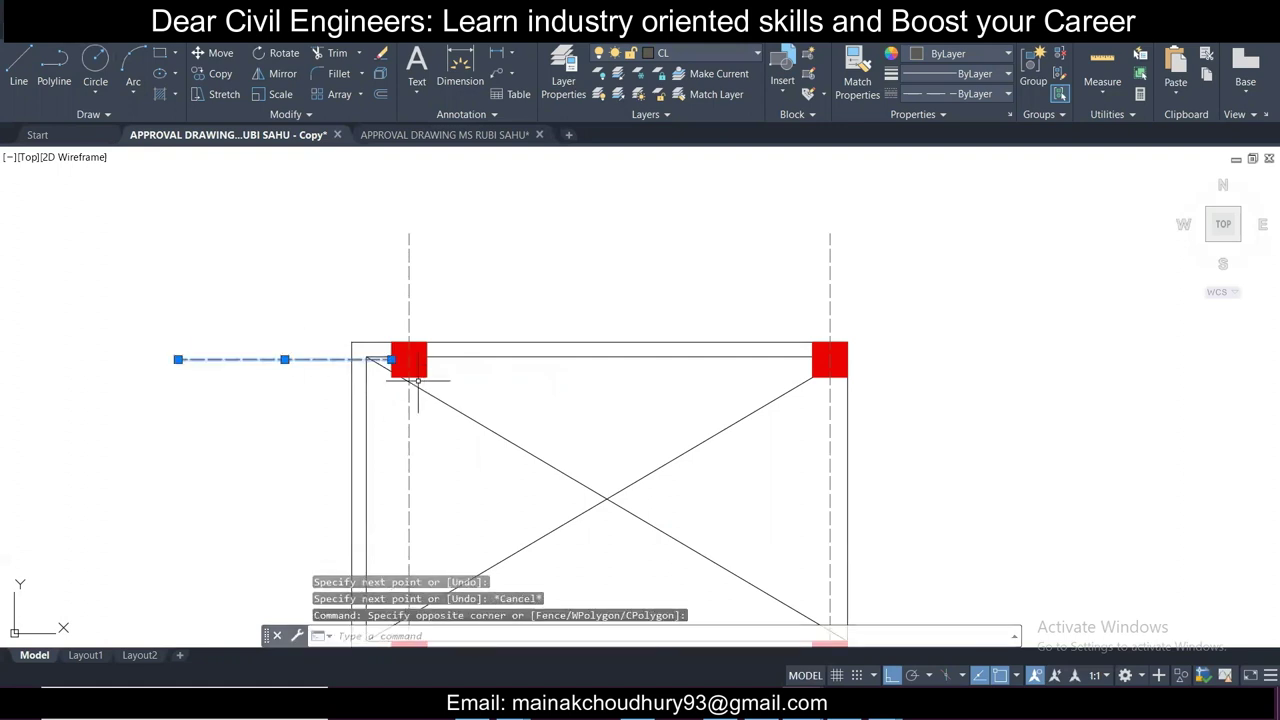
left_click(392, 359)
left_click(1020, 352)
key("Escape")
Step: Copy the top horizontal centerline from the top-right column to the matching point of the second column row
left_click(1027, 425)
left_click(983, 309)
scroll(929, 336, "down", 1)
middle_click_drag(948, 357, 827, 257)
left_click(210, 75)
scroll(755, 245, "up", 2)
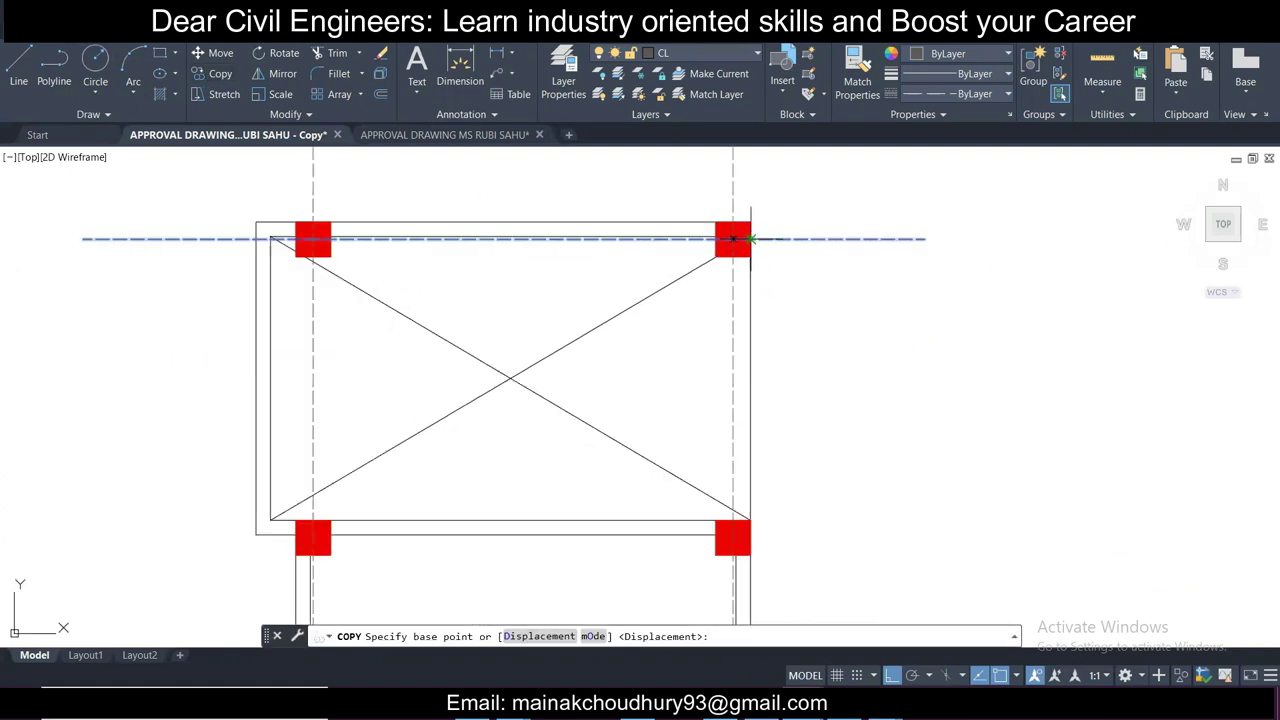
left_click(733, 239)
scroll(748, 229, "down", 2)
scroll(740, 357, "up", 3)
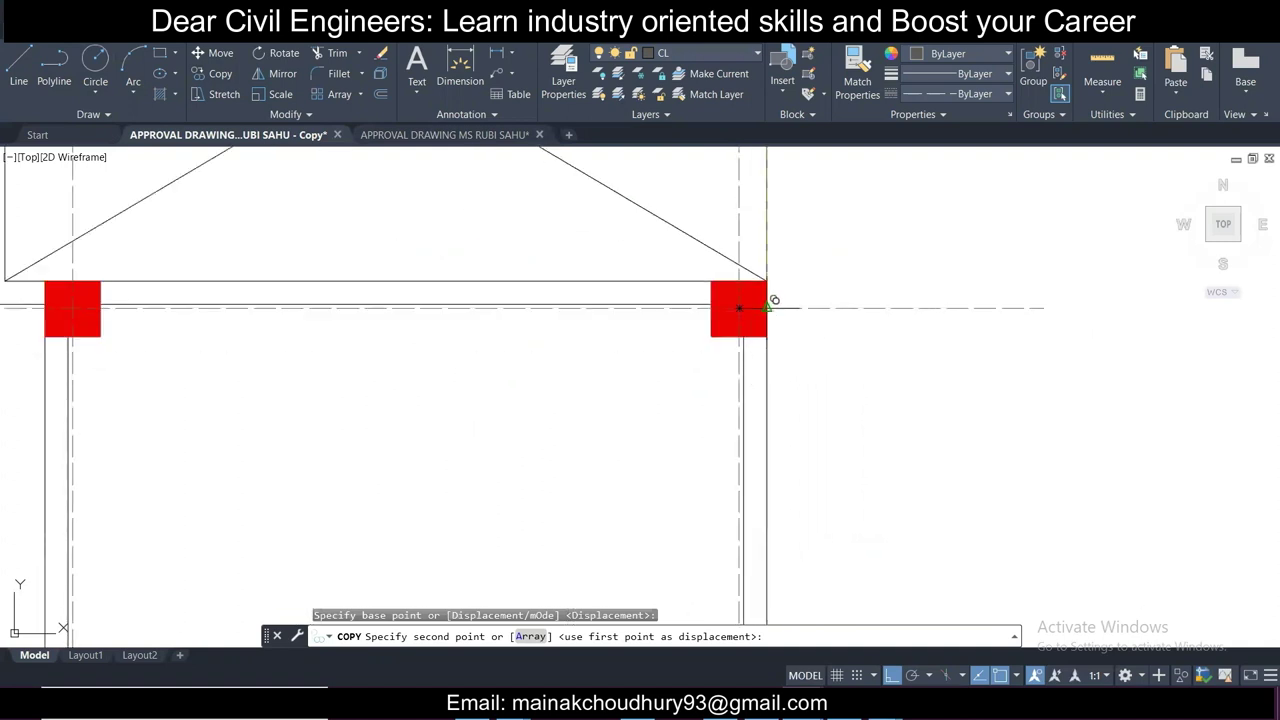
left_click(767, 306)
Step: Place further copies of the horizontal centerline at the matching points of the third, fourth and bottom column rows
scroll(771, 290, "down", 2)
scroll(771, 428, "up", 2)
left_click(768, 425)
scroll(739, 329, "down", 2)
scroll(762, 444, "up", 4)
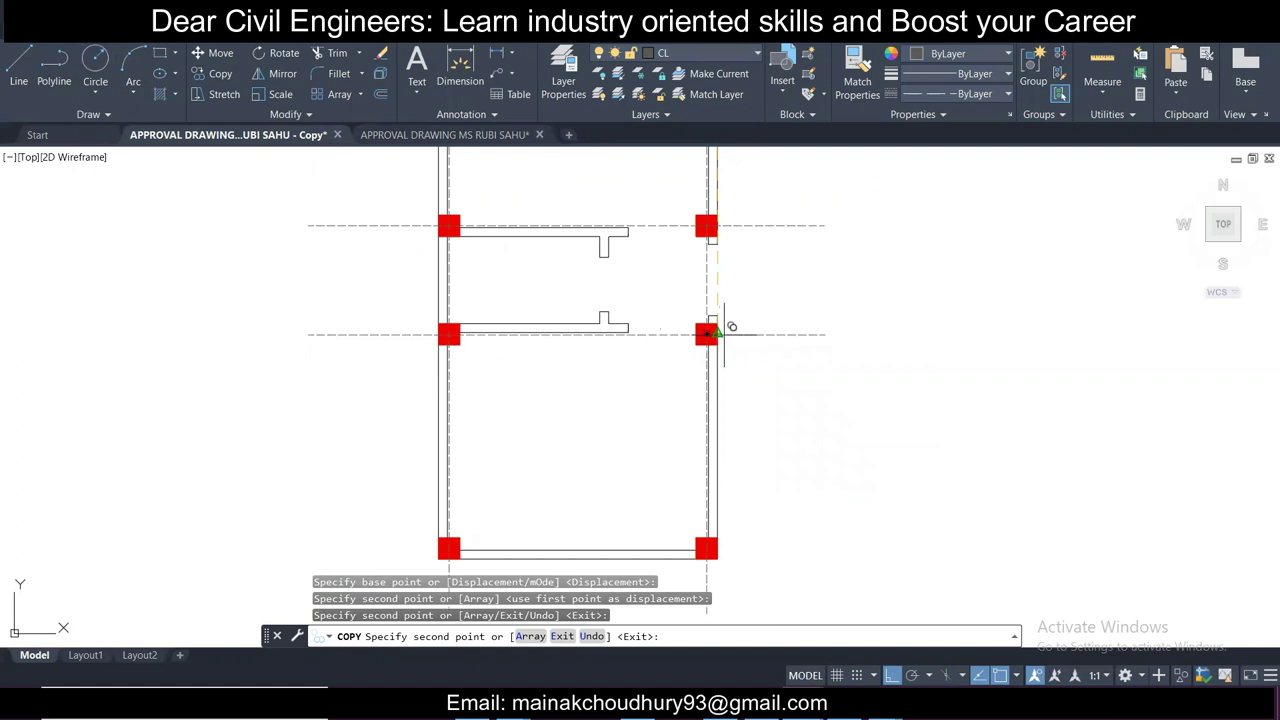
left_click(724, 328)
scroll(723, 360, "down", 2)
scroll(717, 449, "up", 5)
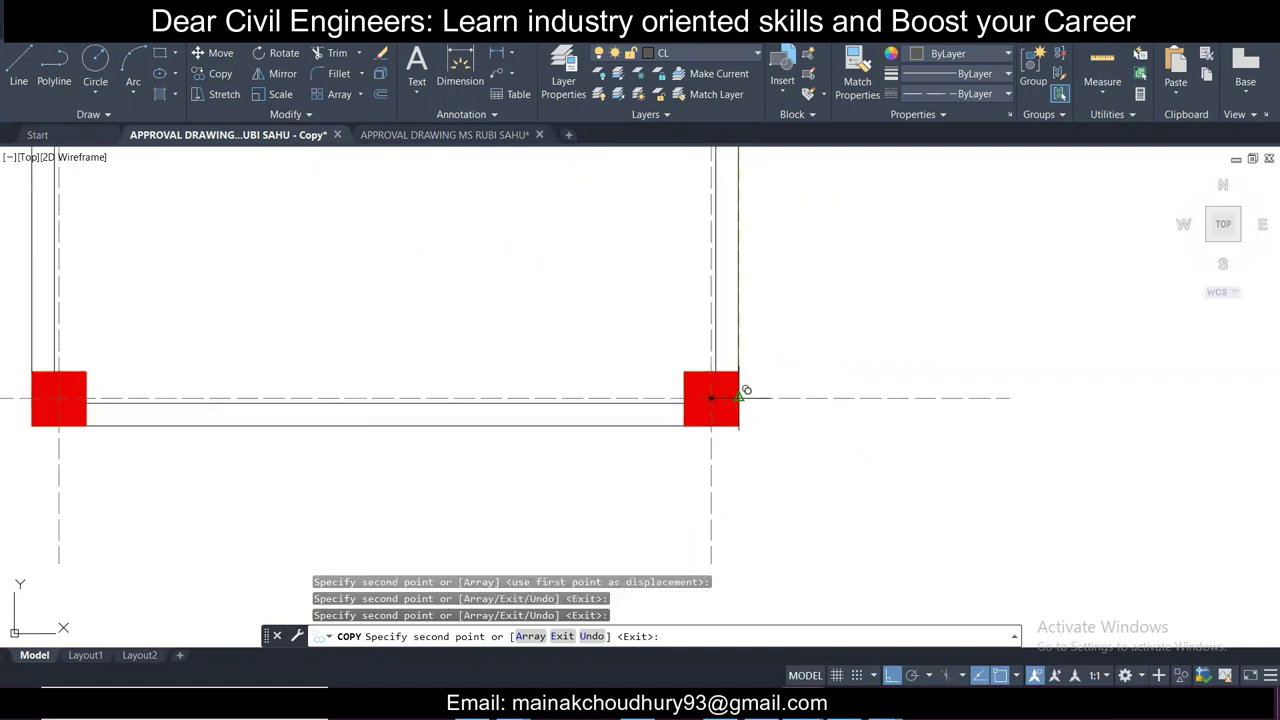
key("Escape")
scroll(720, 350, "down", 4)
scroll(626, 340, "down", 4)
scroll(600, 300, "up", 2)
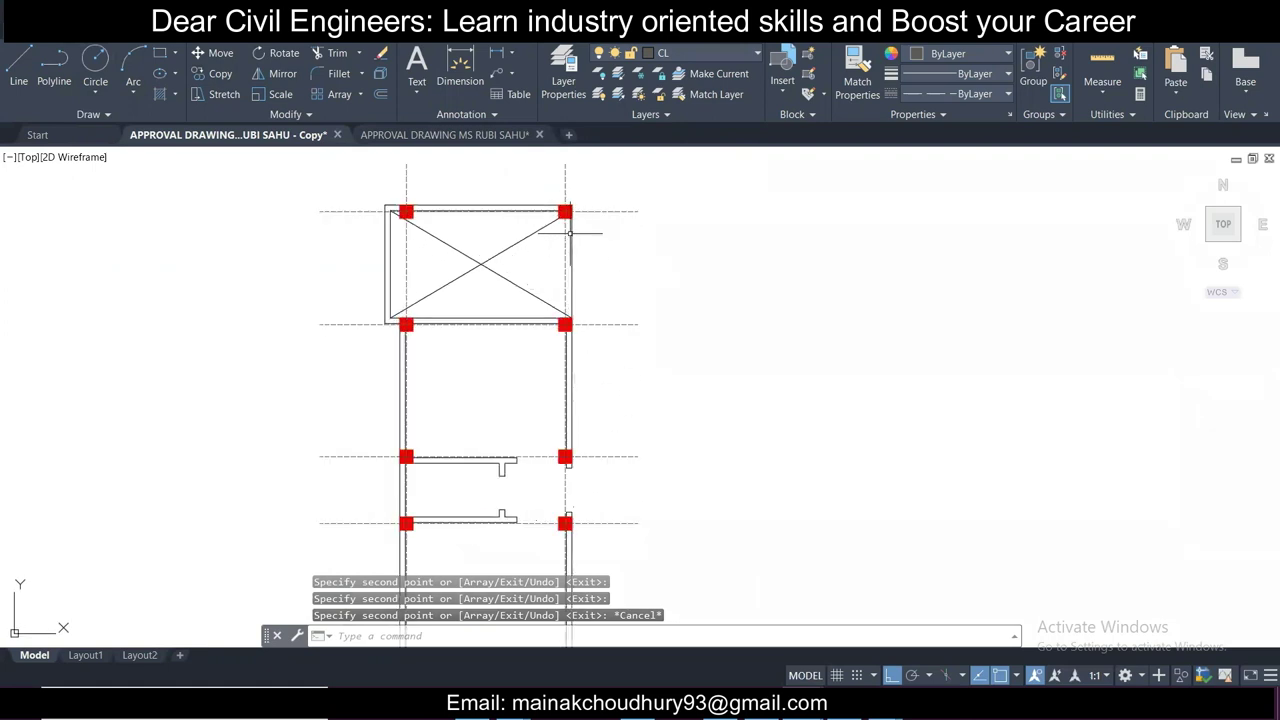
scroll(558, 206, "down", 2)
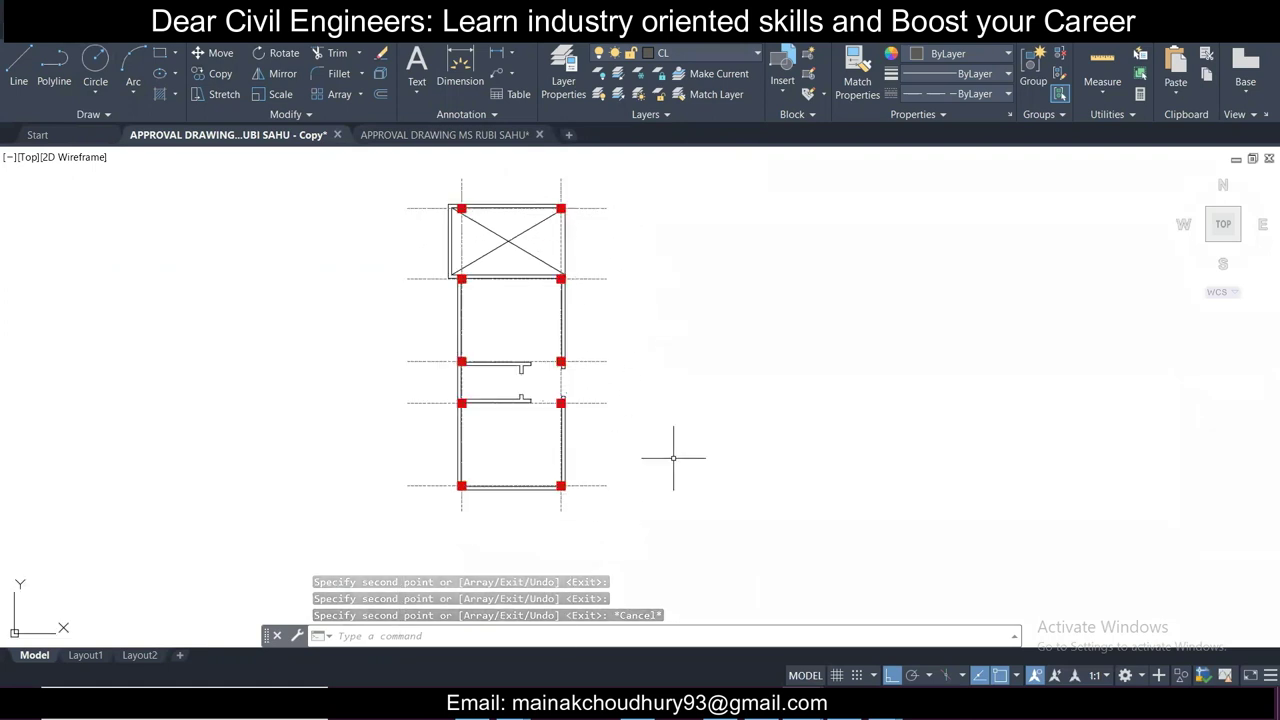
left_click(706, 63)
left_click(706, 63)
left_click(657, 517)
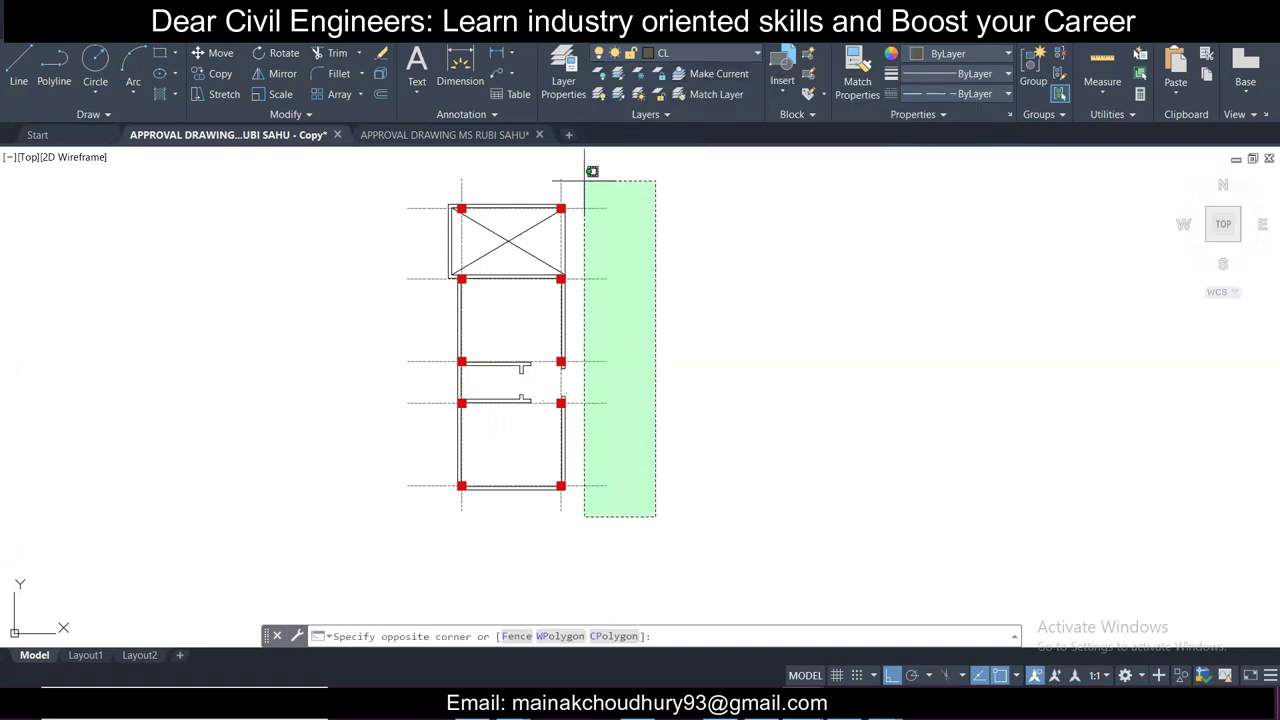
left_click(584, 180)
left_click(579, 188)
left_click(395, 148)
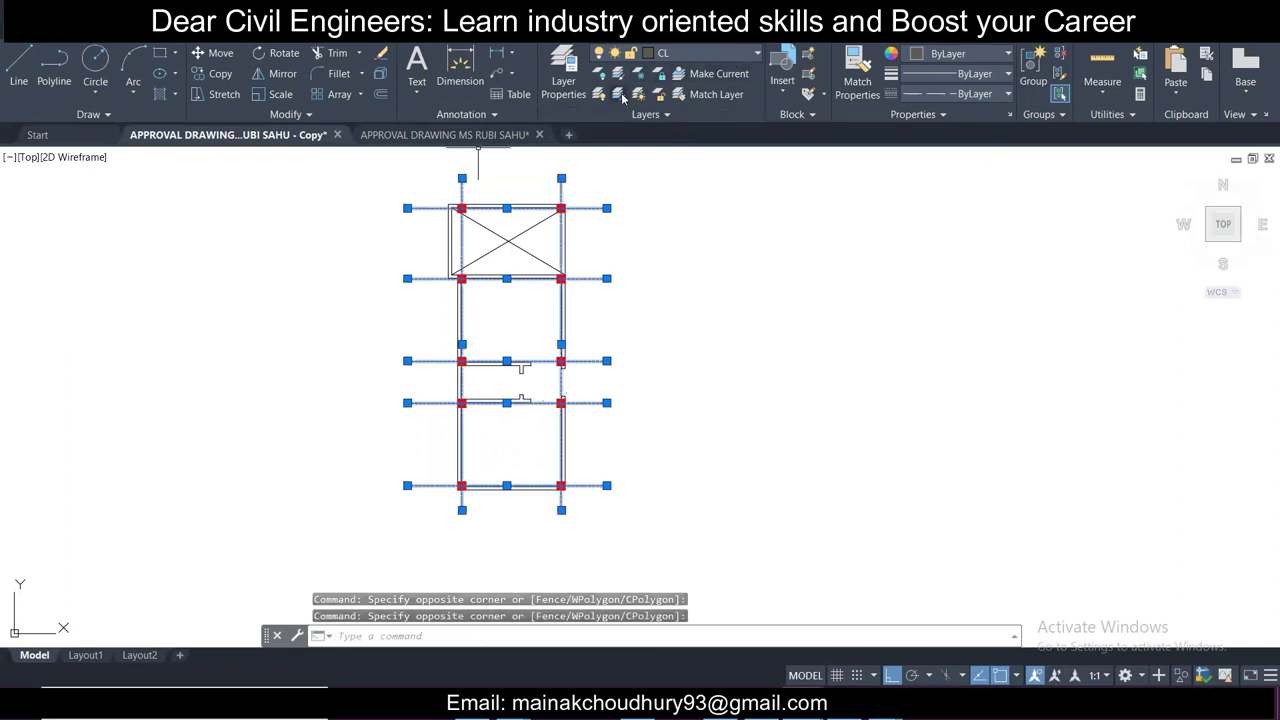
key("Escape")
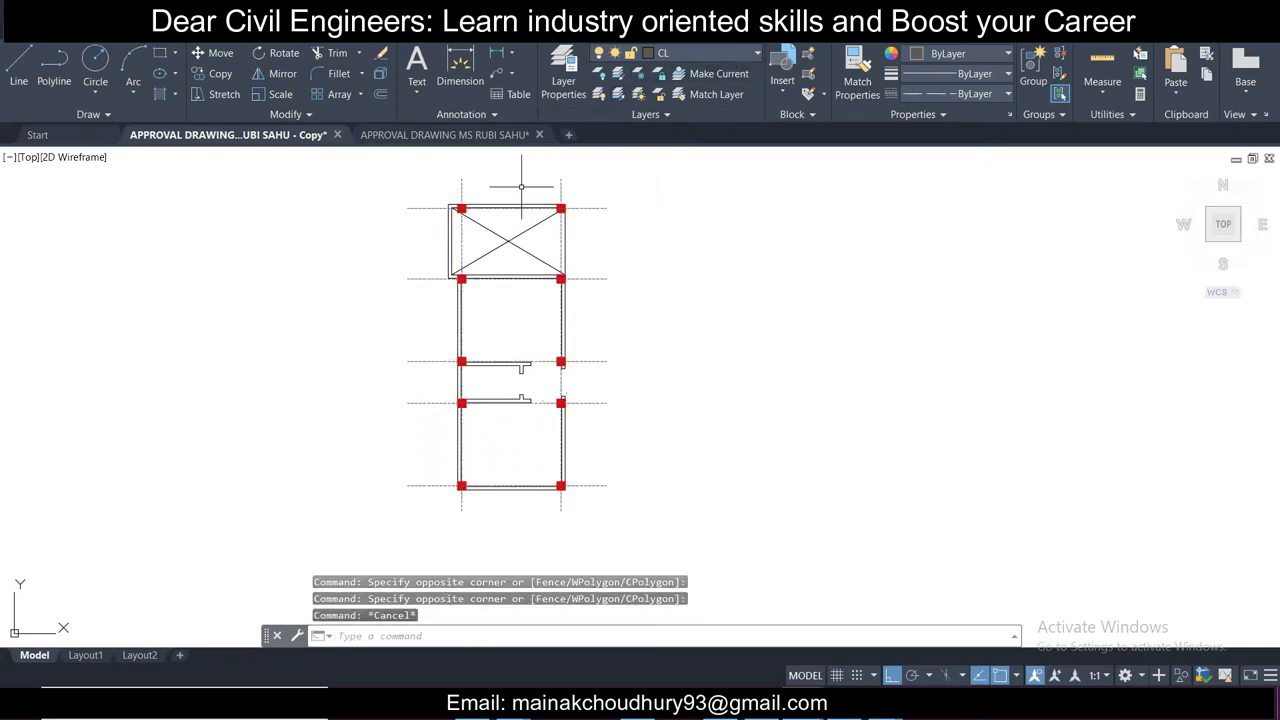
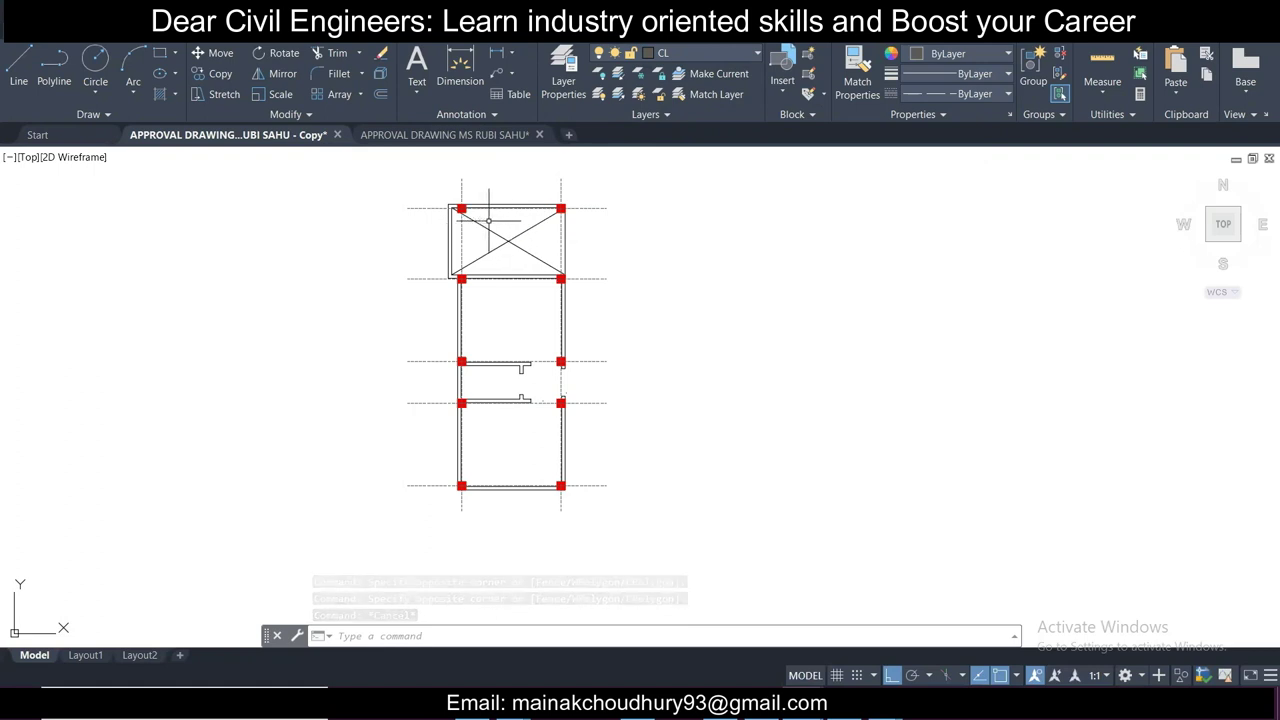
Step: Draw a vertical centerline along the short partition stubs, from the fourth row's horizontal centerline up to the third row's
scroll(441, 207, "up", 2)
mouse_move(443, 207)
middle_mouse_down()
mouse_move(529, 280)
mouse_move(521, 259)
middle_mouse_up()
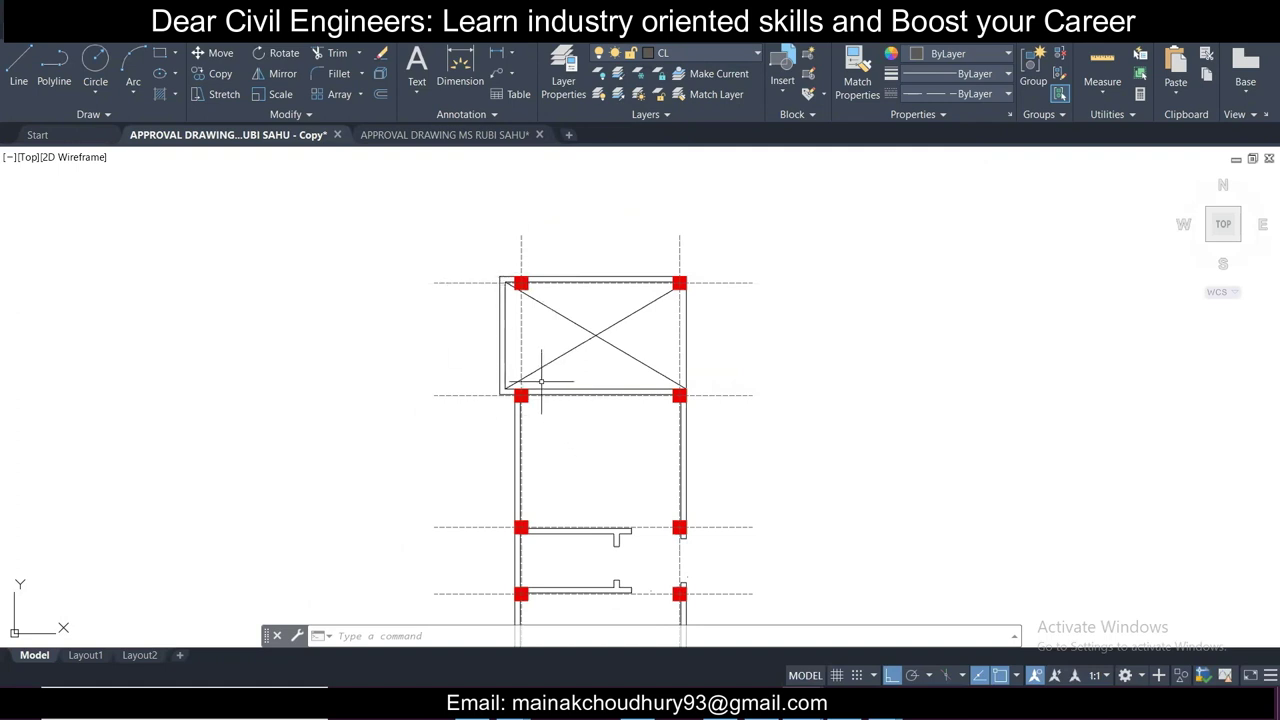
scroll(541, 381, "down", 2)
middle_click_drag(586, 449, 537, 263)
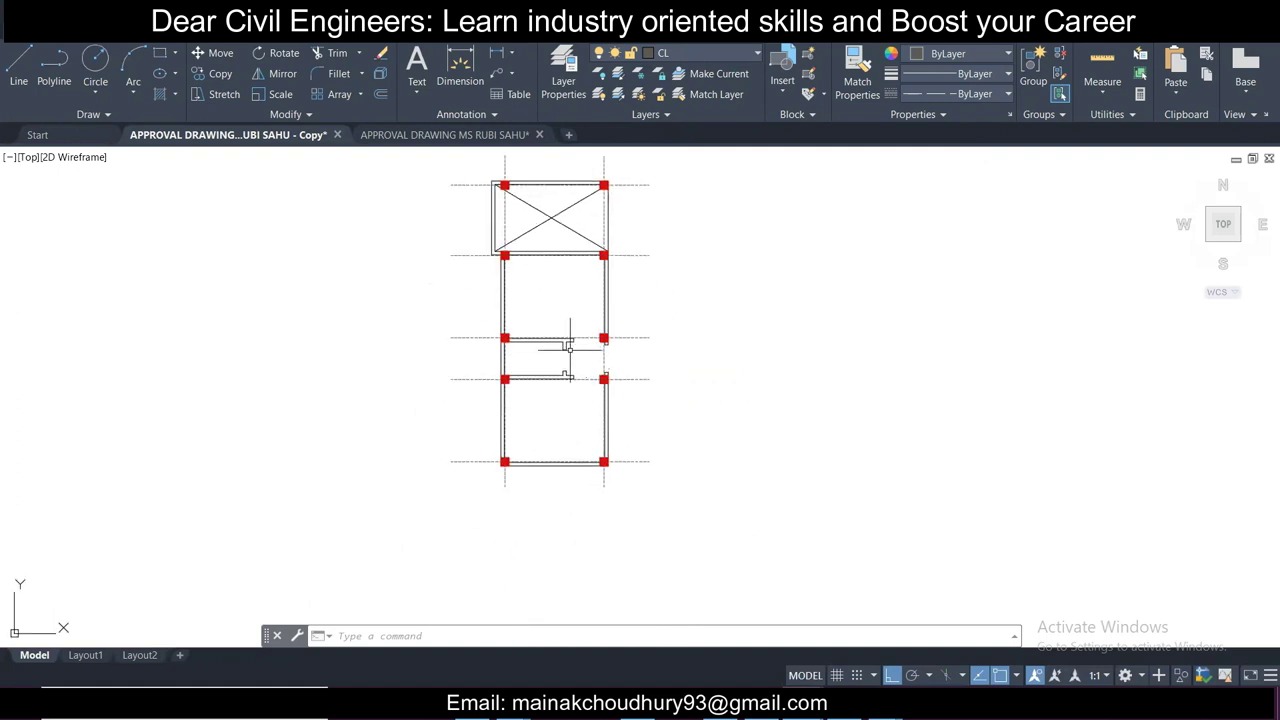
scroll(603, 380, "up", 4)
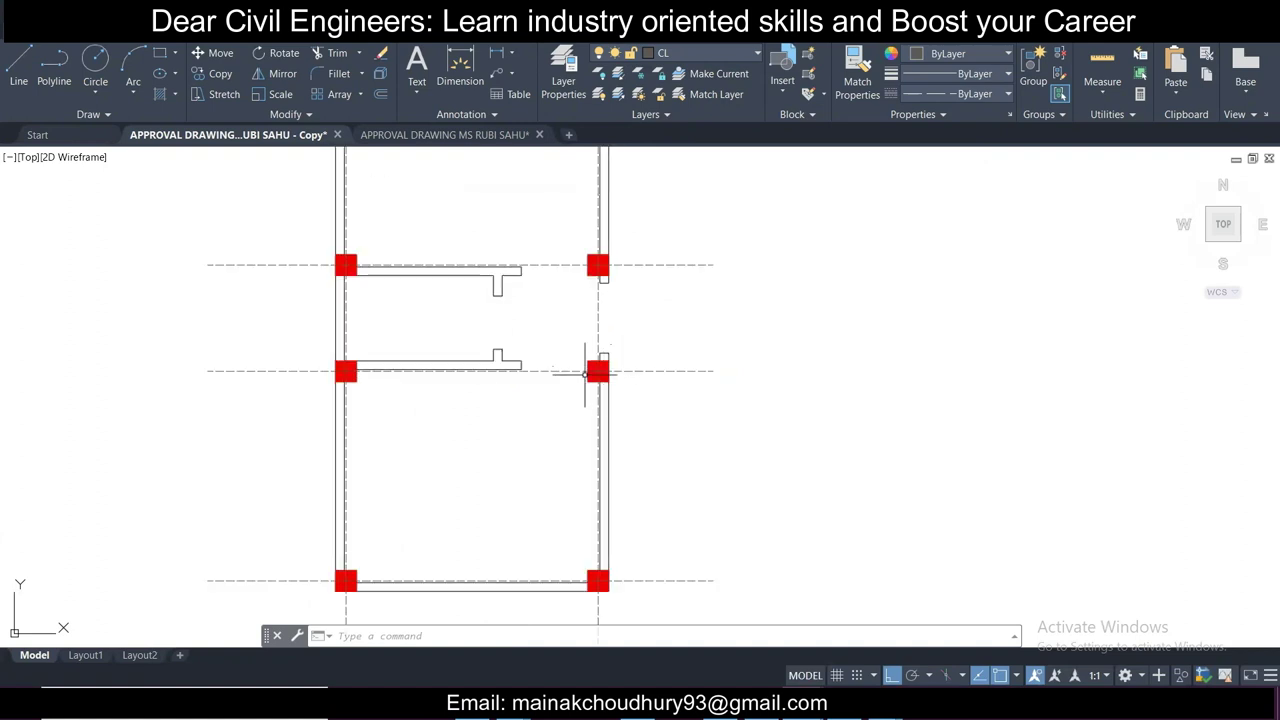
scroll(494, 311, "up", 2)
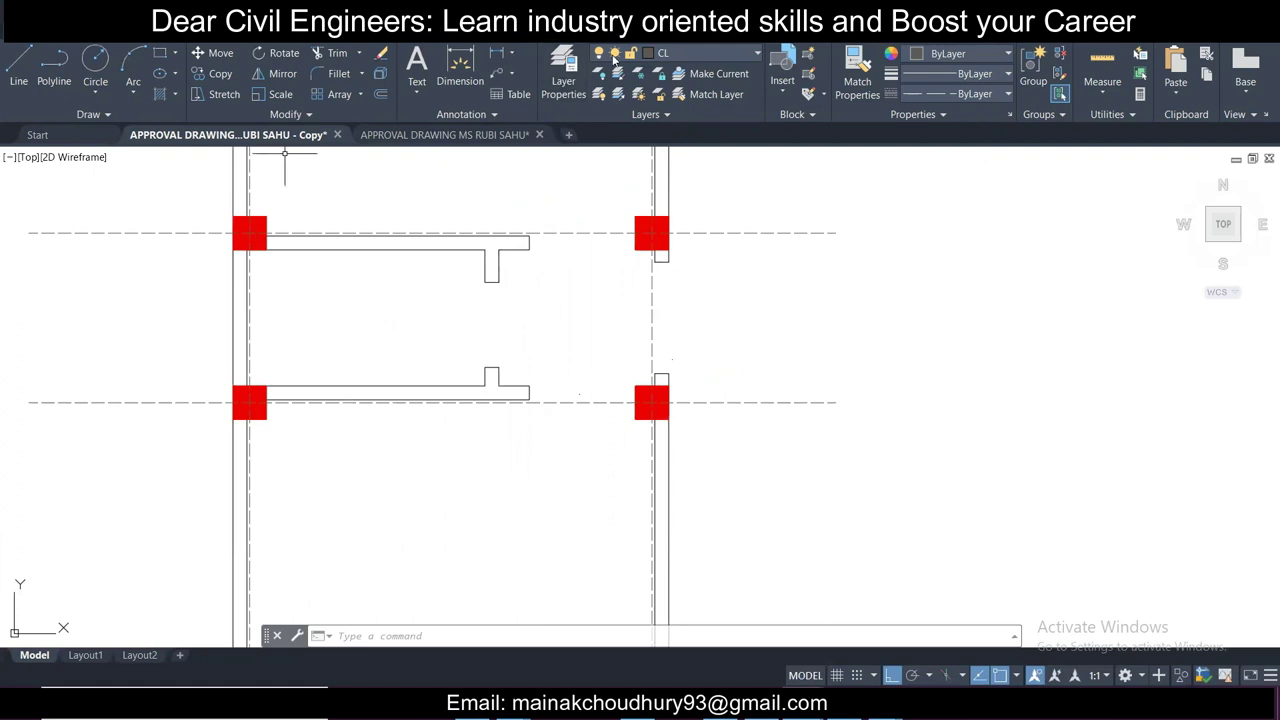
left_click(18, 72)
scroll(474, 424, "up", 2)
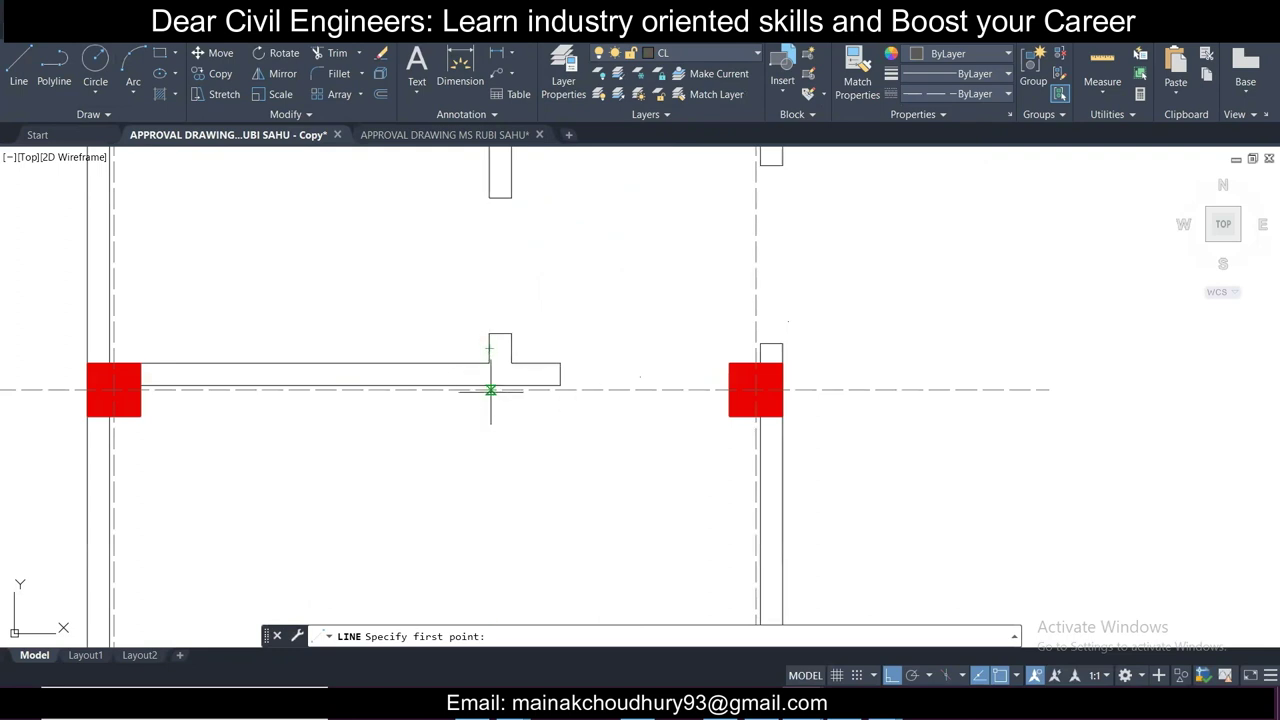
left_click(490, 390)
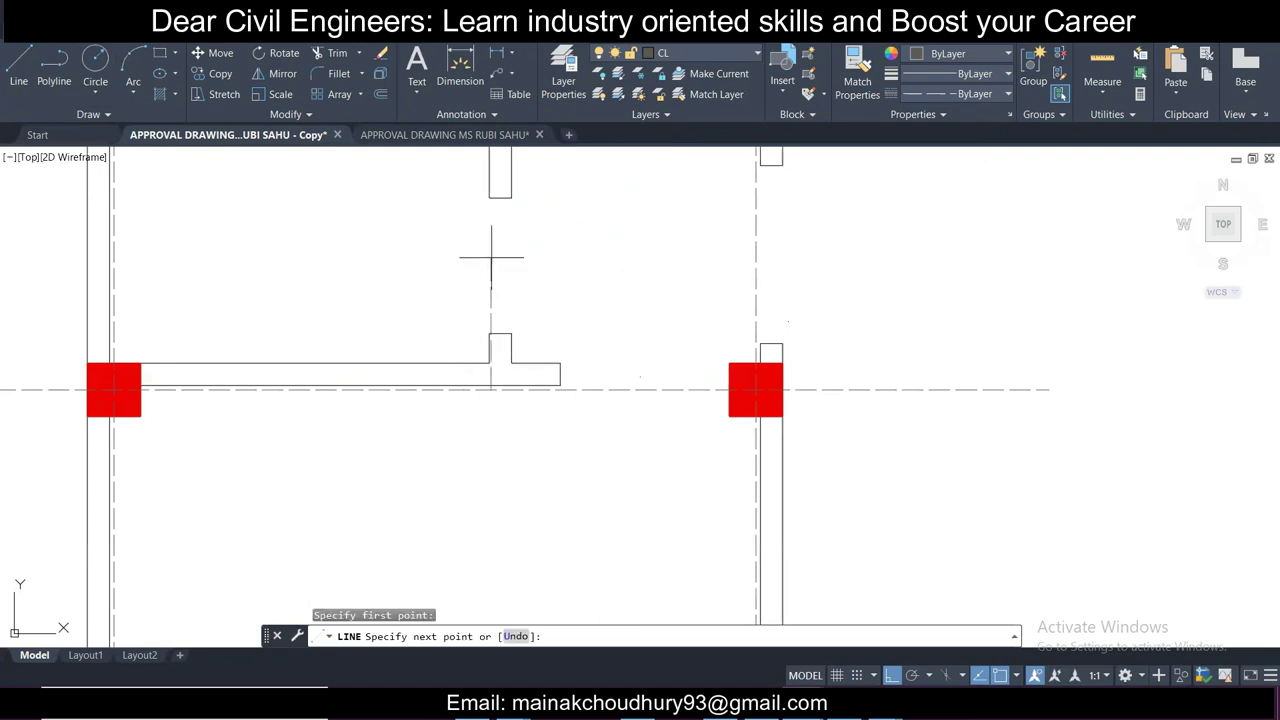
middle_click_drag(492, 258, 497, 423)
scroll(496, 290, "up", 2)
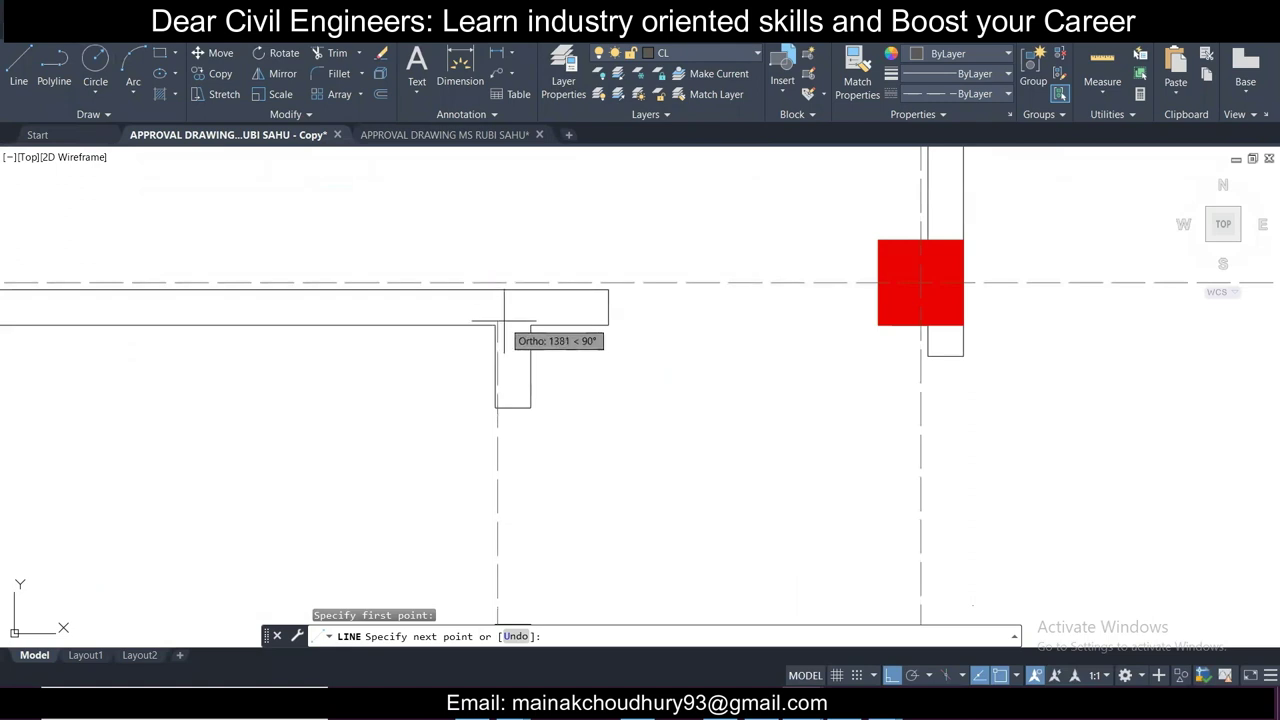
left_click(496, 325)
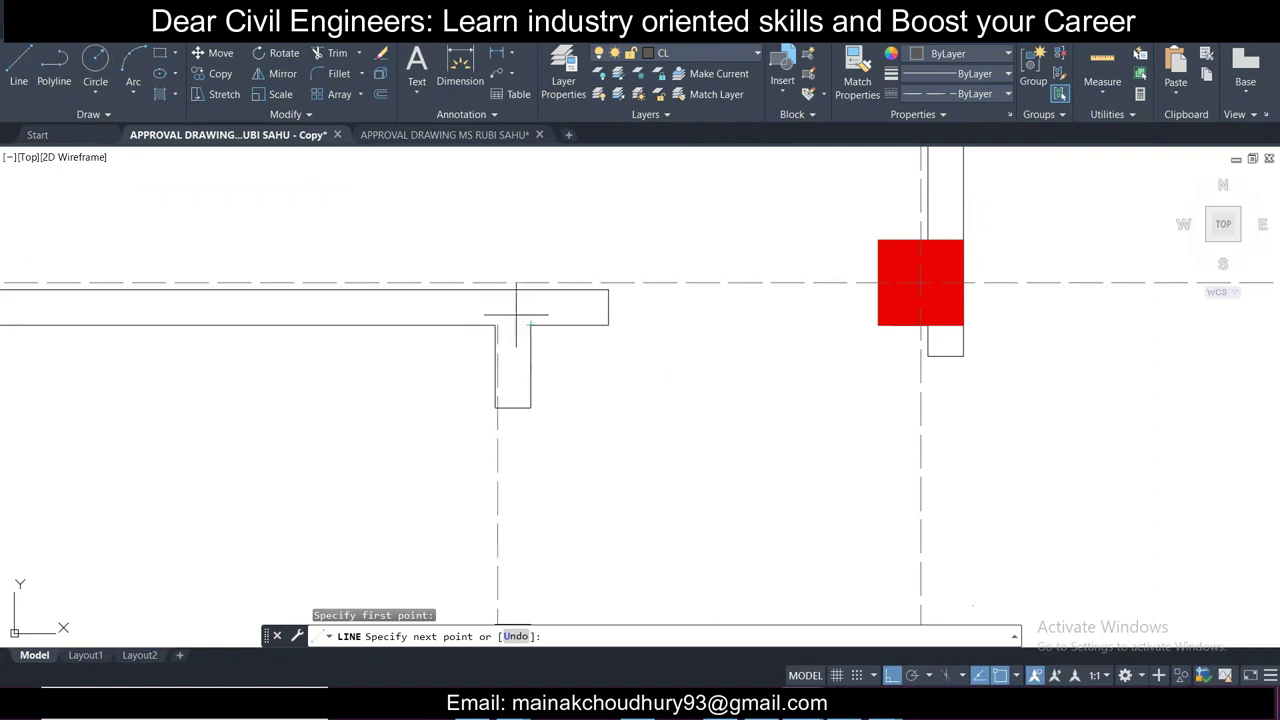
left_click(492, 283)
key("Escape")
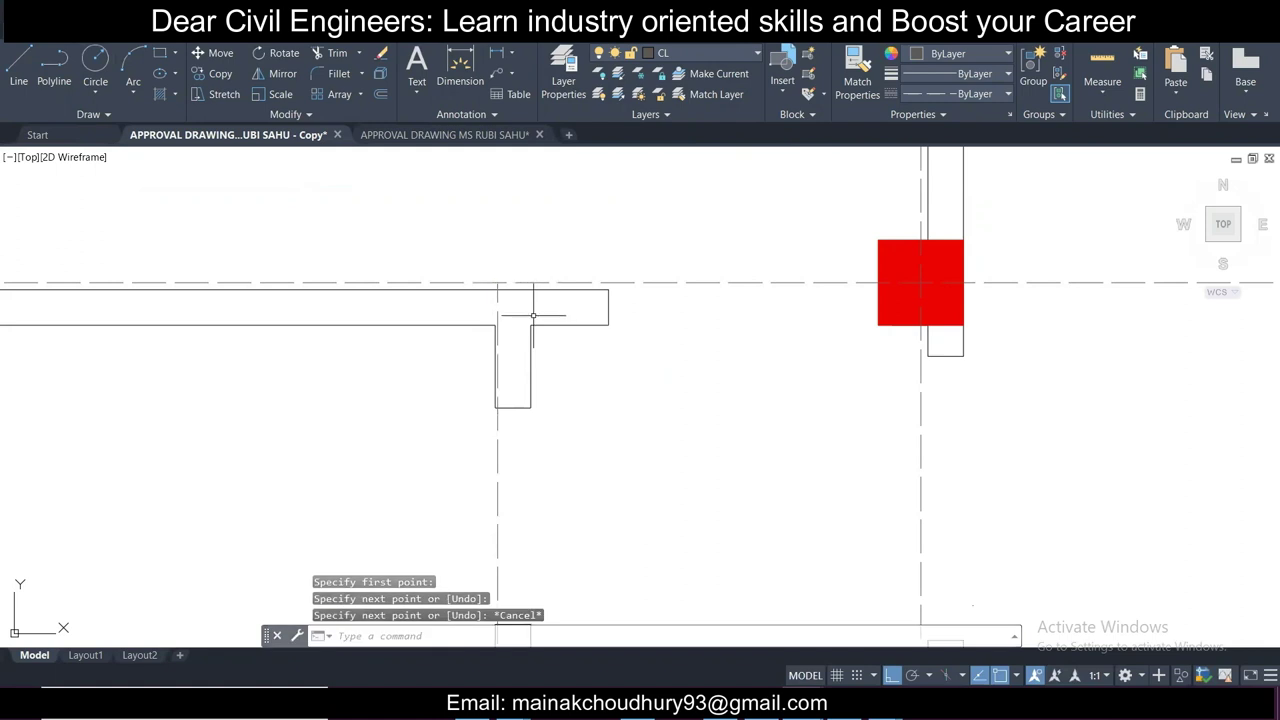
Step: Copy the left vertical centerline from the top-left column to the outer corner of the plan's projecting upper-left wall
scroll(525, 300, "down", 3)
mouse_move(525, 280)
middle_mouse_down()
mouse_move(542, 380)
mouse_move(523, 333)
middle_mouse_up()
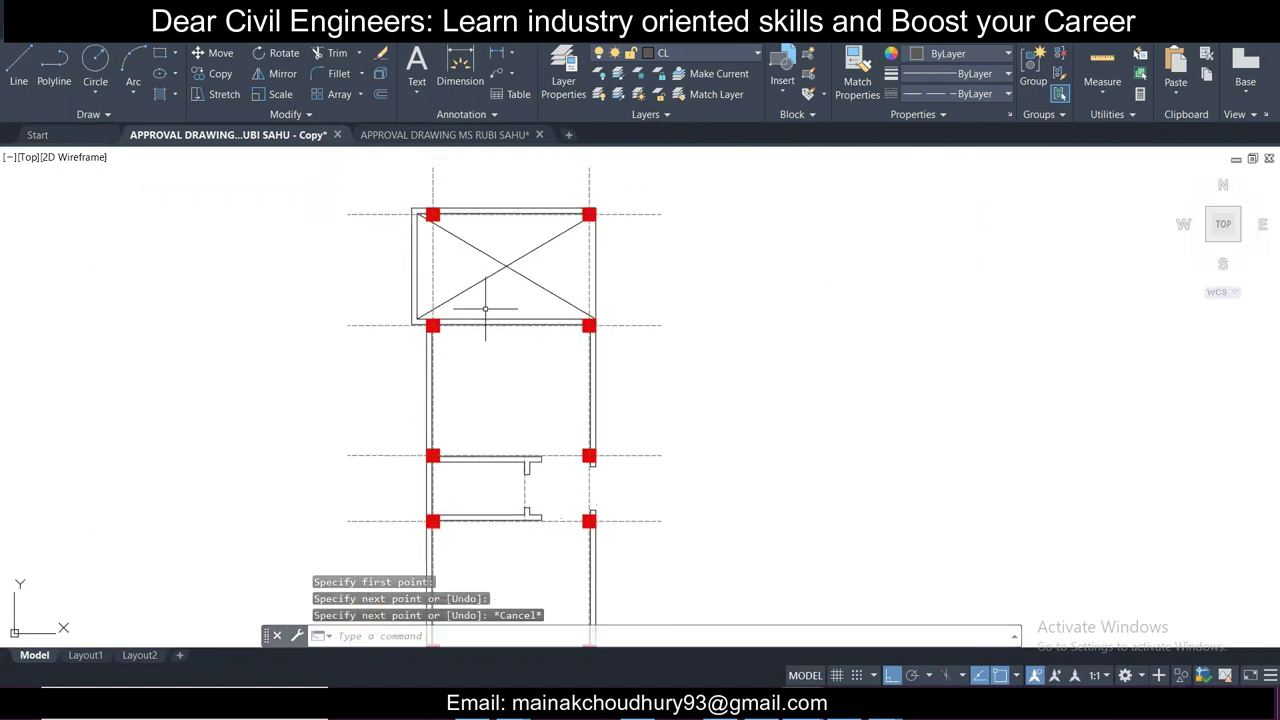
scroll(410, 288, "up", 4)
middle_click_drag(394, 251, 449, 357)
scroll(467, 283, "up", 2)
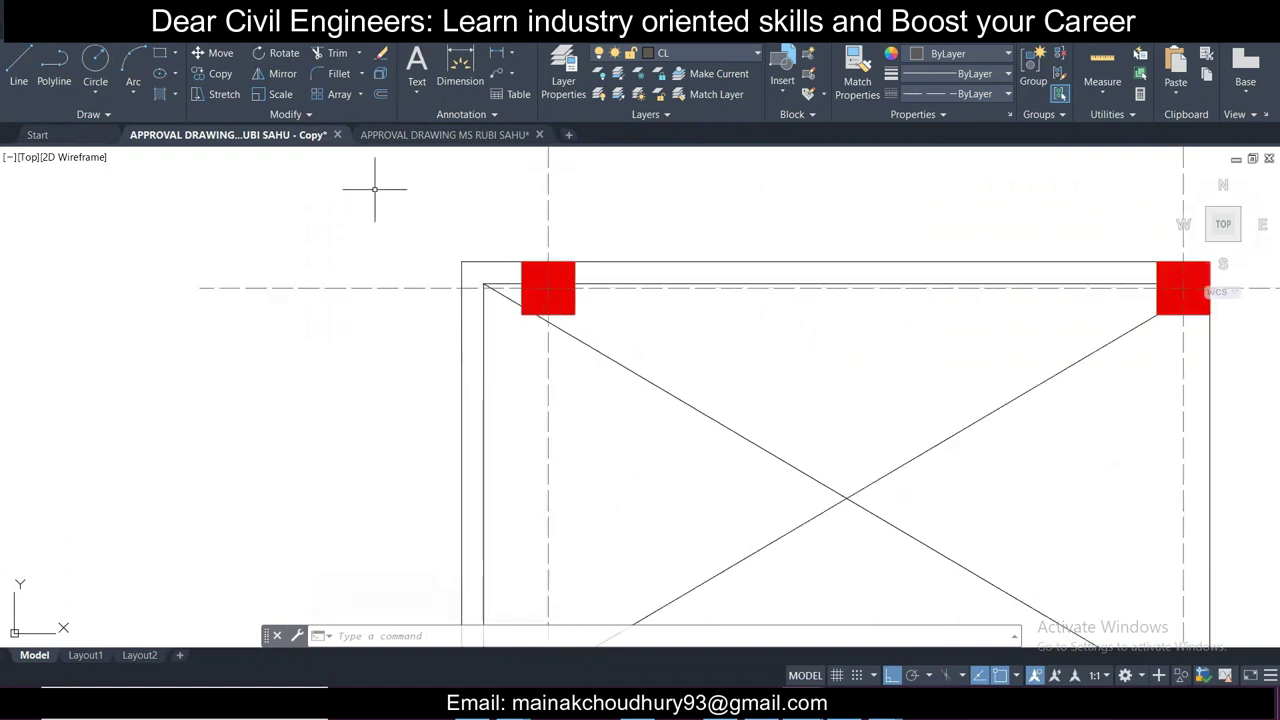
scroll(483, 276, "down", 4)
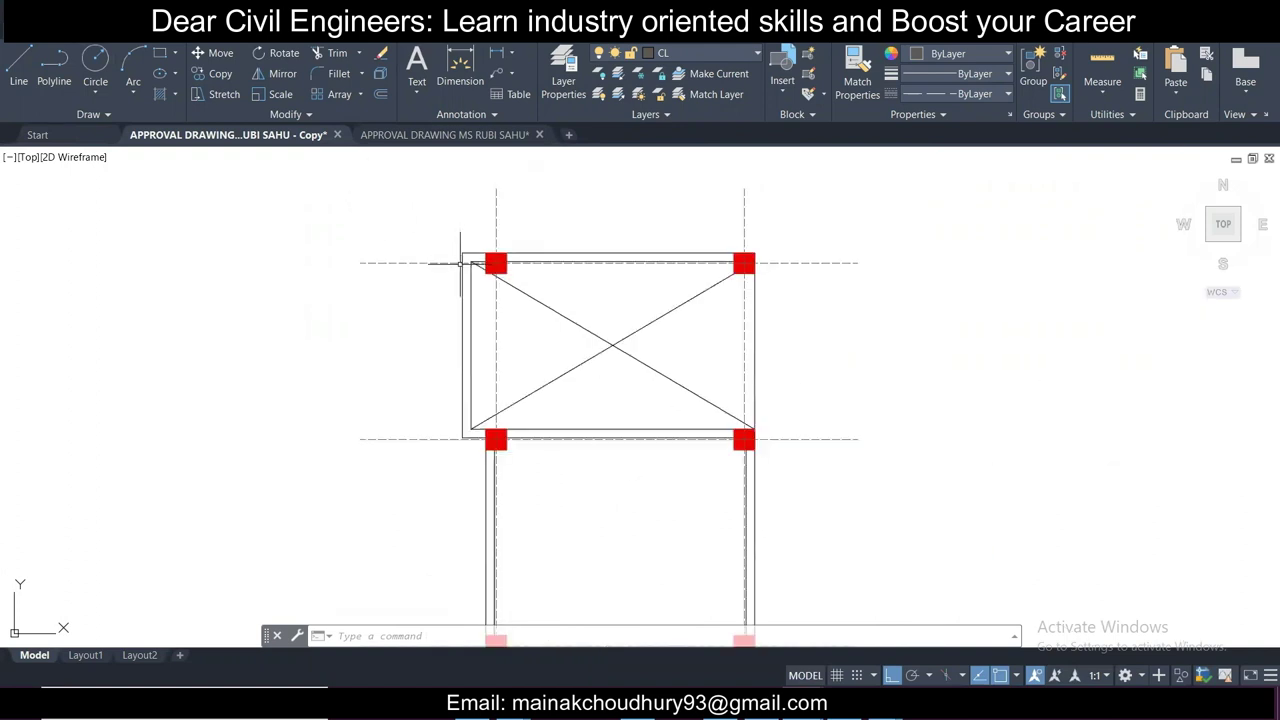
scroll(460, 264, "up", 2)
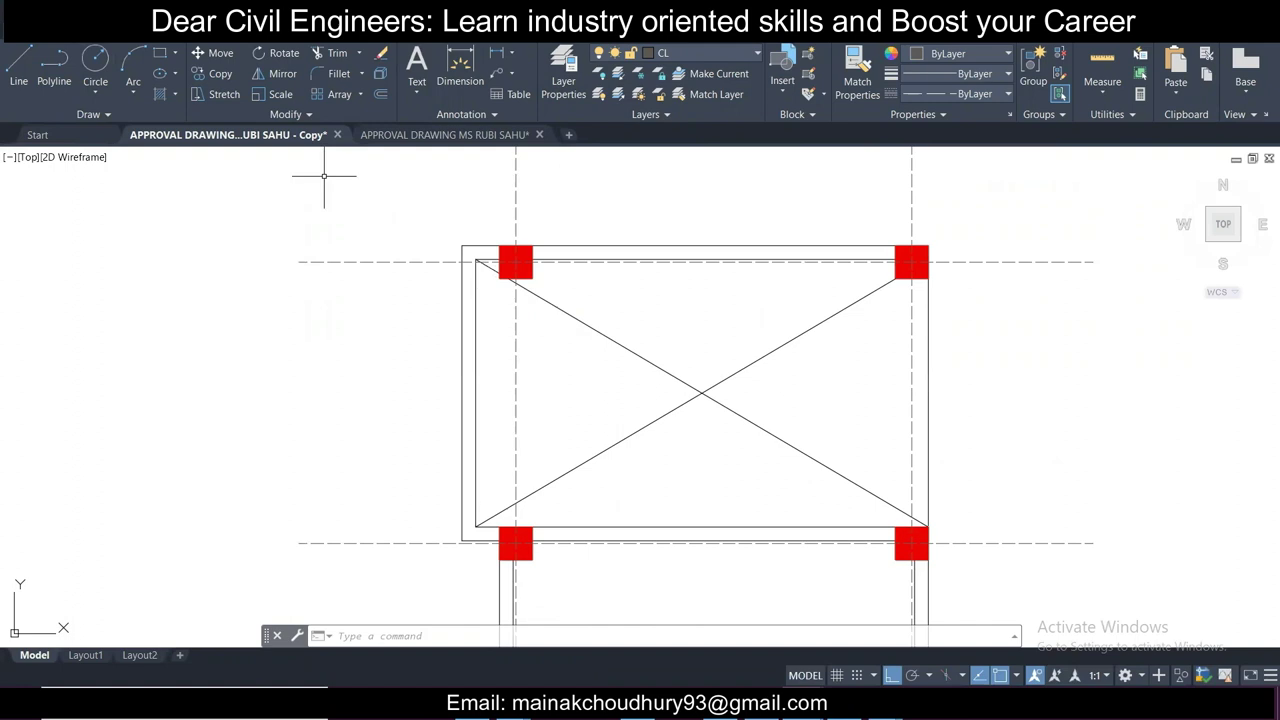
left_click(540, 345)
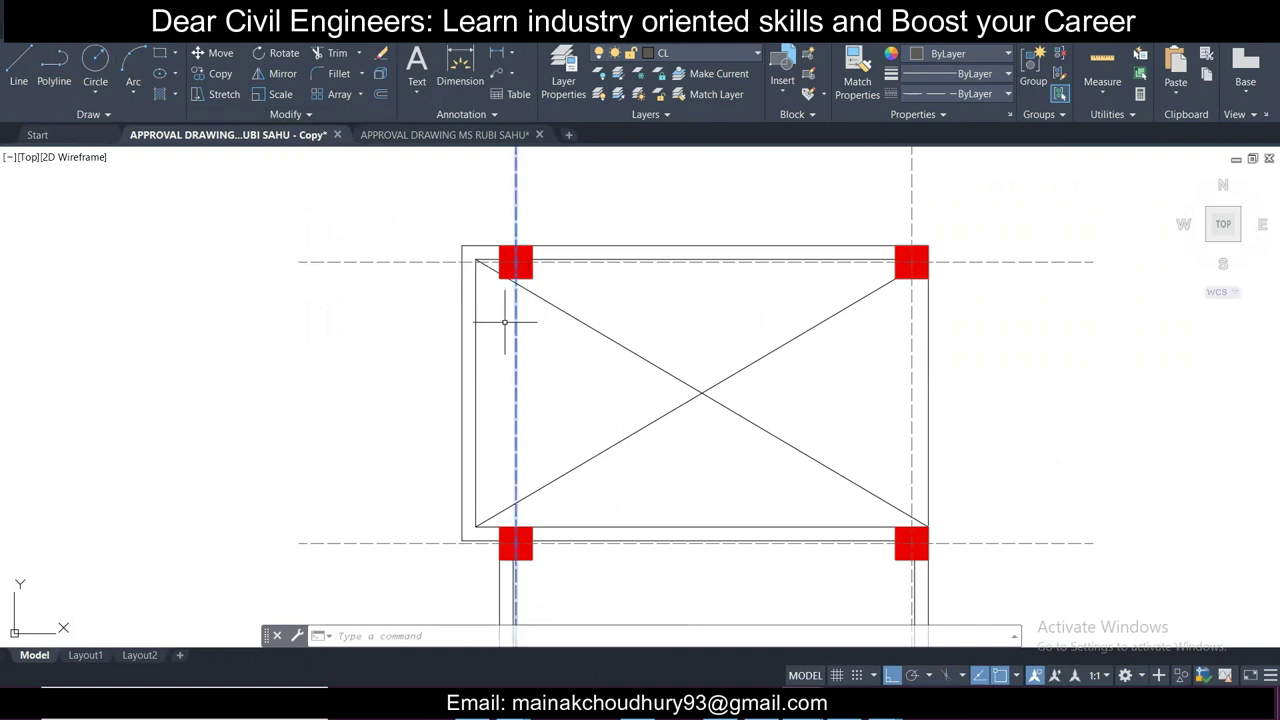
left_click(218, 74)
left_click(516, 244)
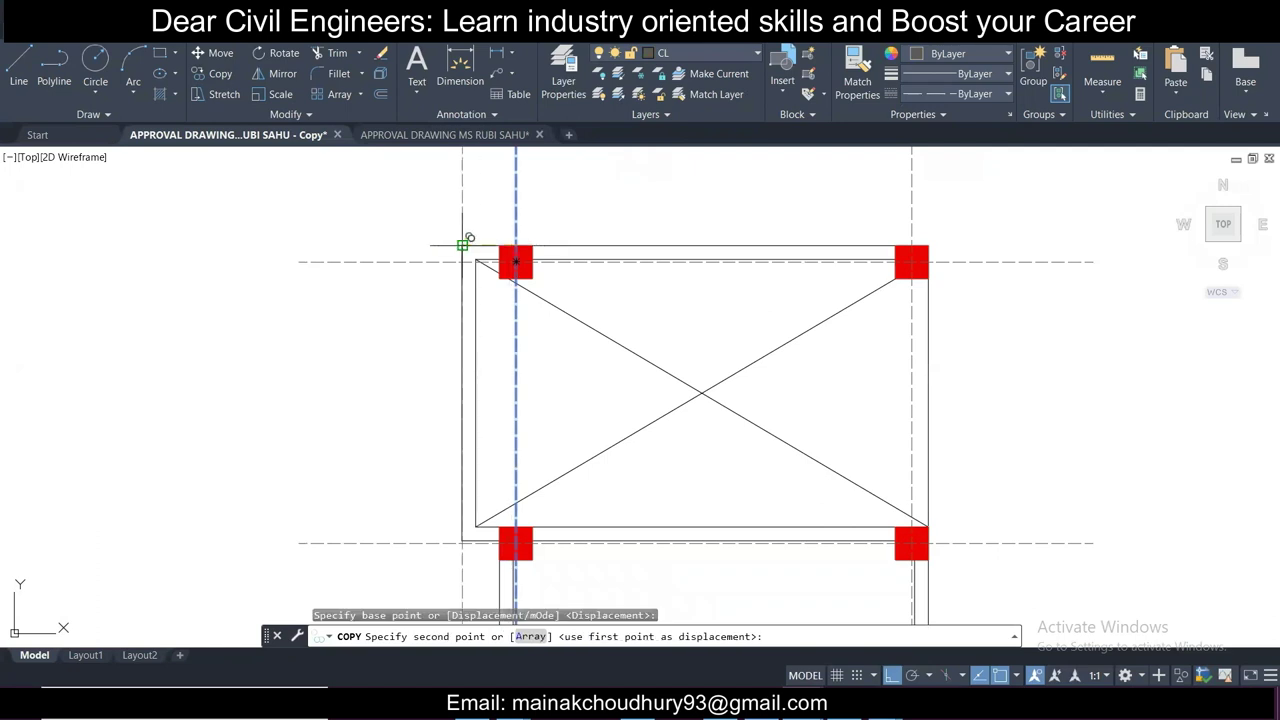
key("Escape")
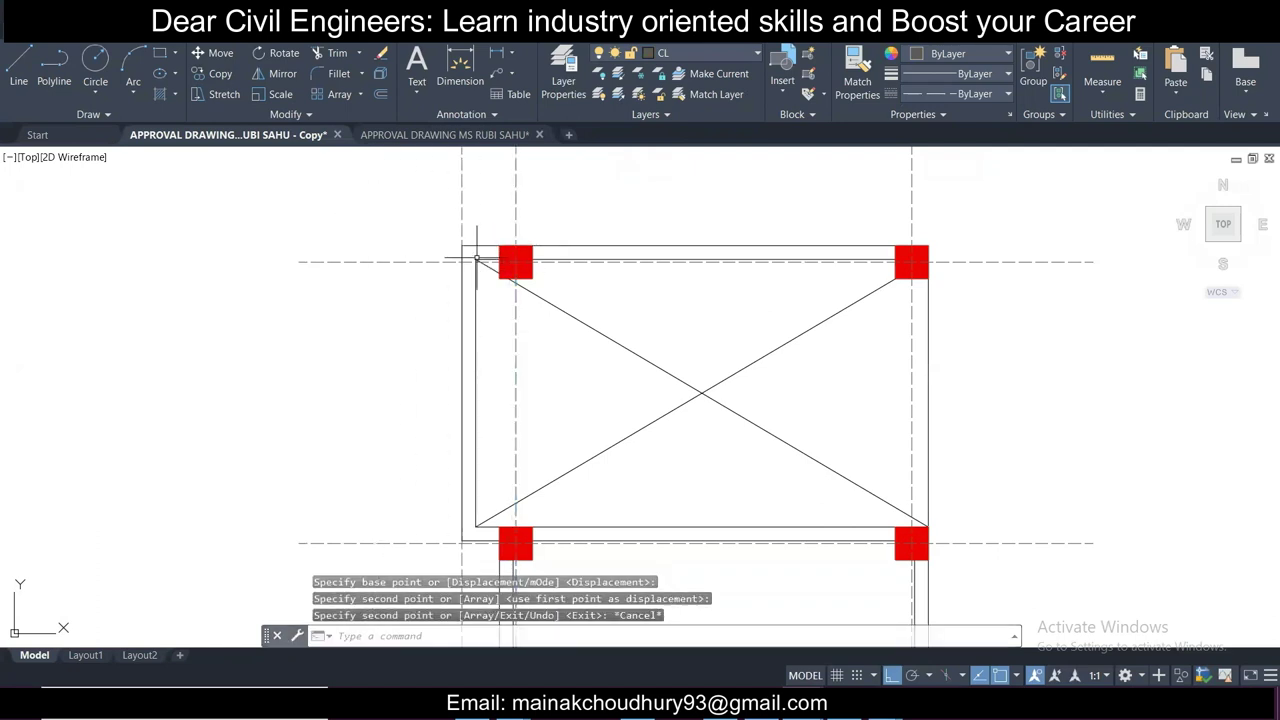
Step: Examine the centerlines along the full height of the plan, including the partition bay and the outer left wall line
scroll(470, 264, "down", 2)
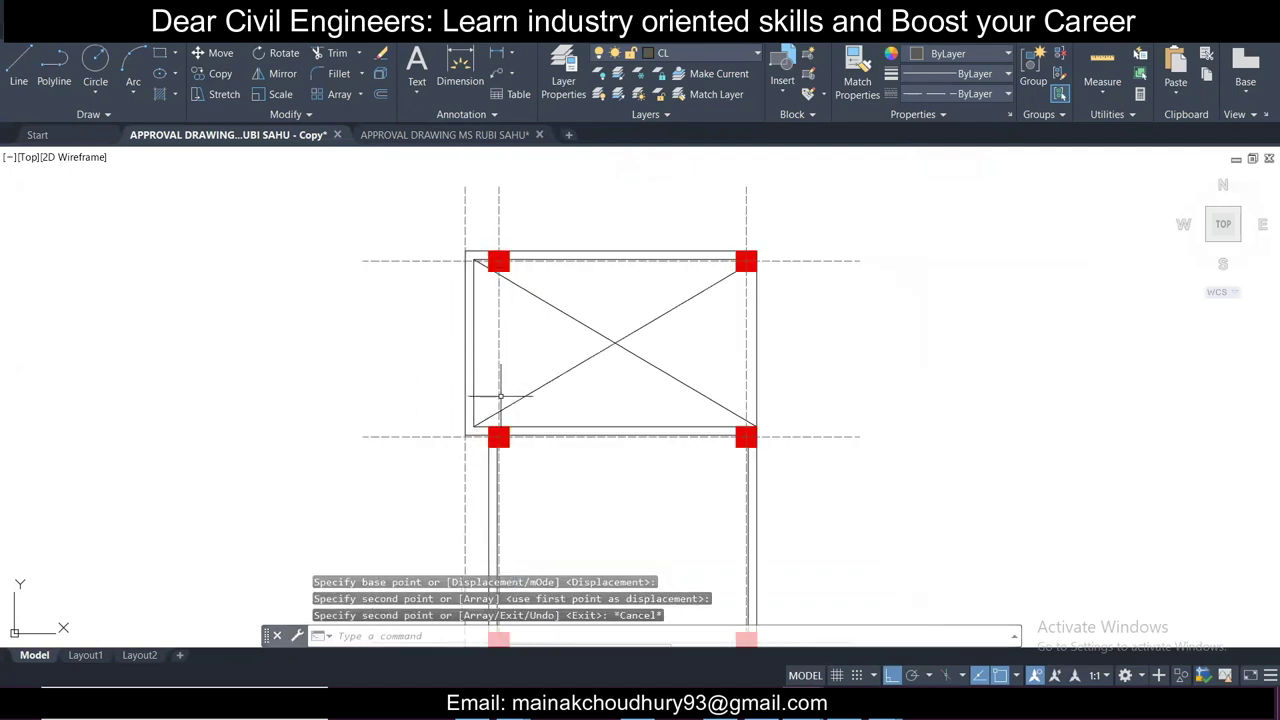
mouse_move(704, 430)
middle_mouse_down()
mouse_move(637, 335)
mouse_move(646, 414)
middle_mouse_up()
mouse_move(640, 562)
middle_mouse_down()
mouse_move(614, 414)
mouse_move(577, 309)
mouse_move(545, 303)
middle_mouse_up()
scroll(644, 546, "up", 2)
scroll(570, 364, "down", 2)
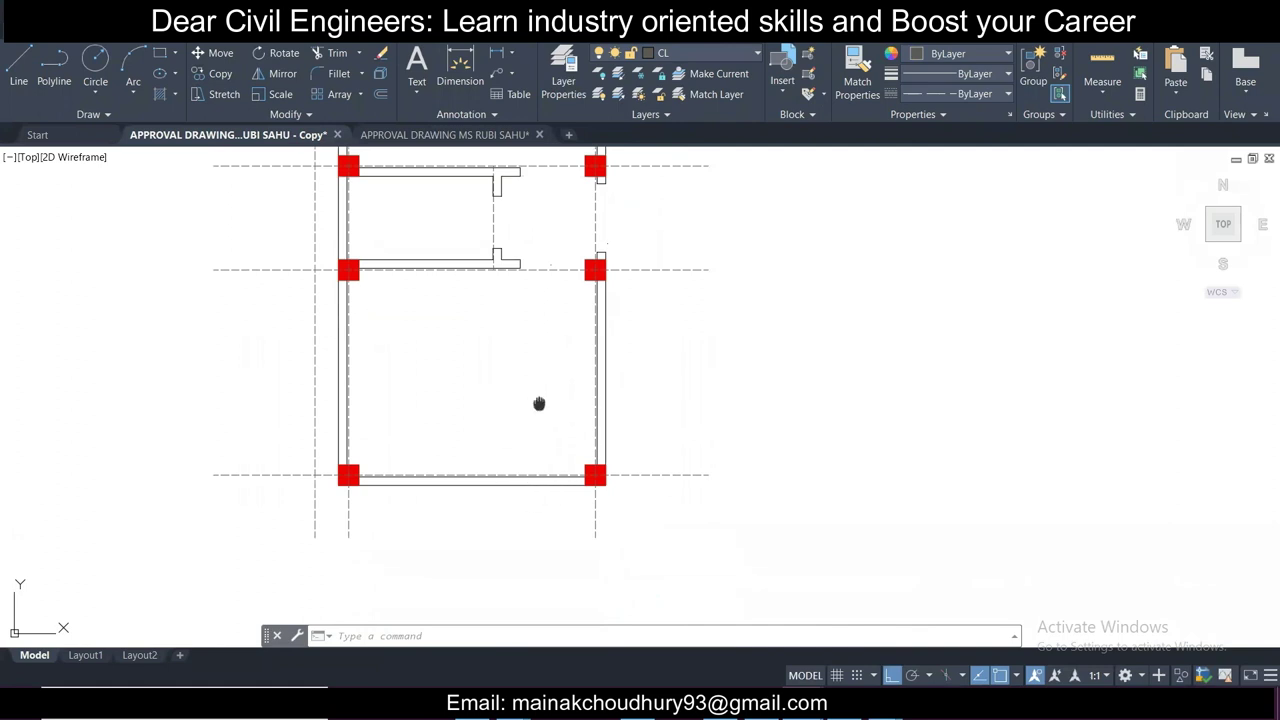
middle_click_drag(539, 403, 571, 517)
middle_click_drag(591, 309, 616, 435)
middle_click_drag(543, 251, 588, 368)
scroll(568, 303, "down", 1)
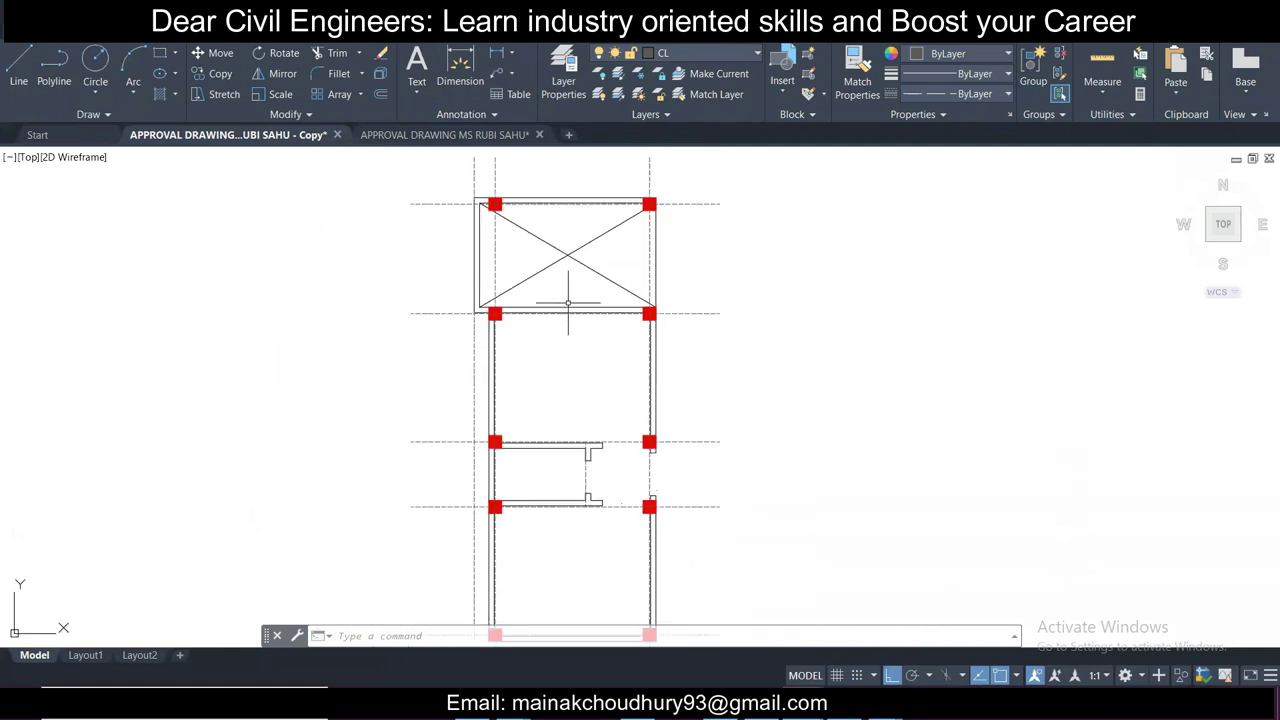
middle_click_drag(644, 430, 633, 373)
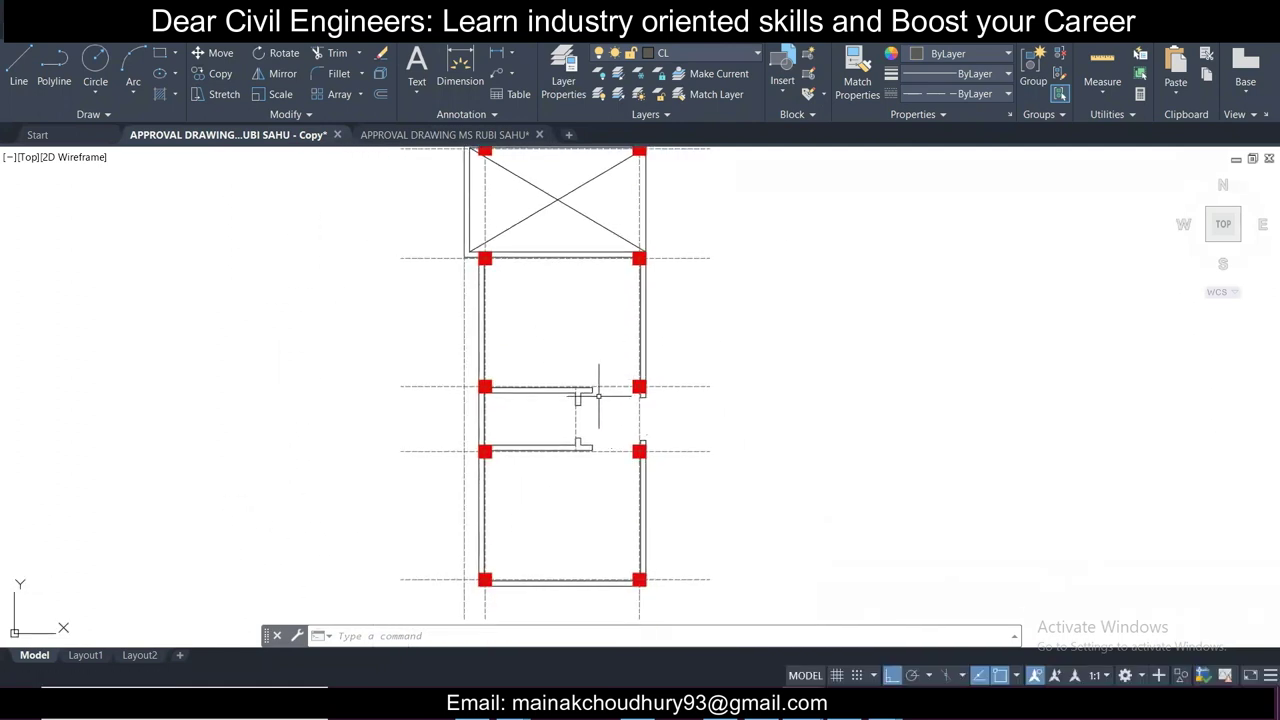
scroll(574, 404, "down", 2)
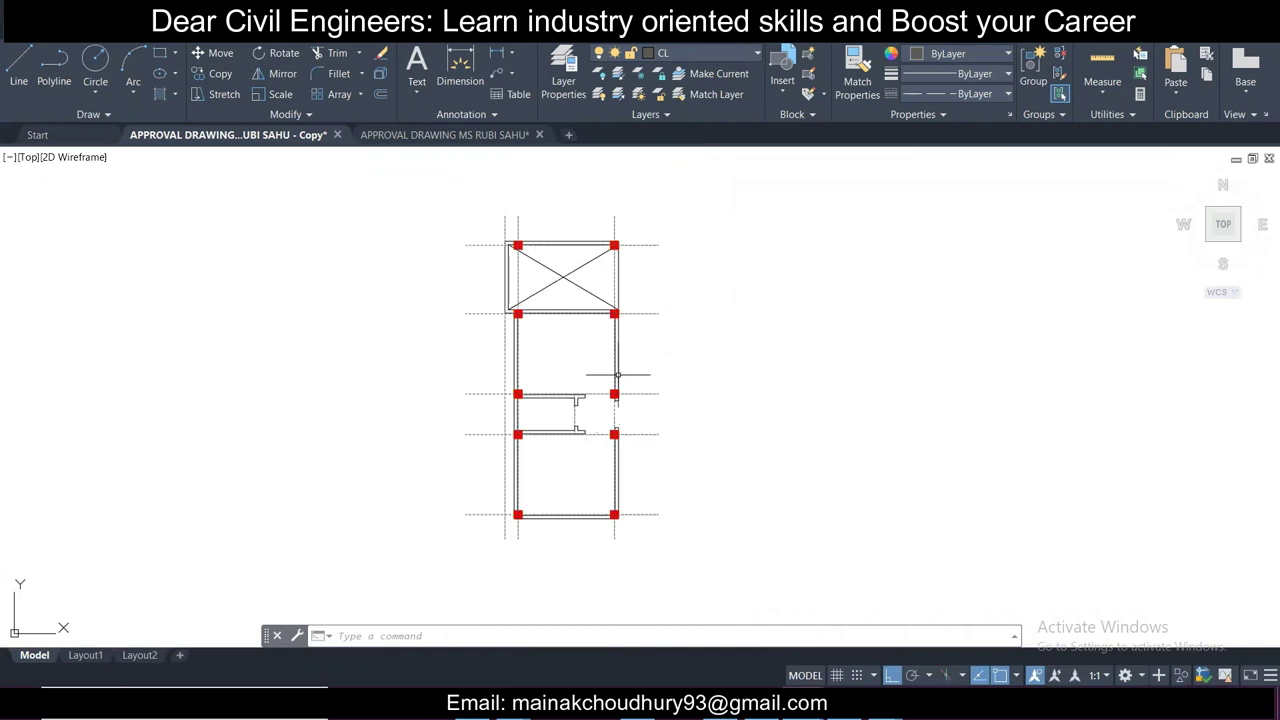
Step: Save the drawing, and stretch the partition centerline's upper end past the plan's top wall
key("ctrl+s")
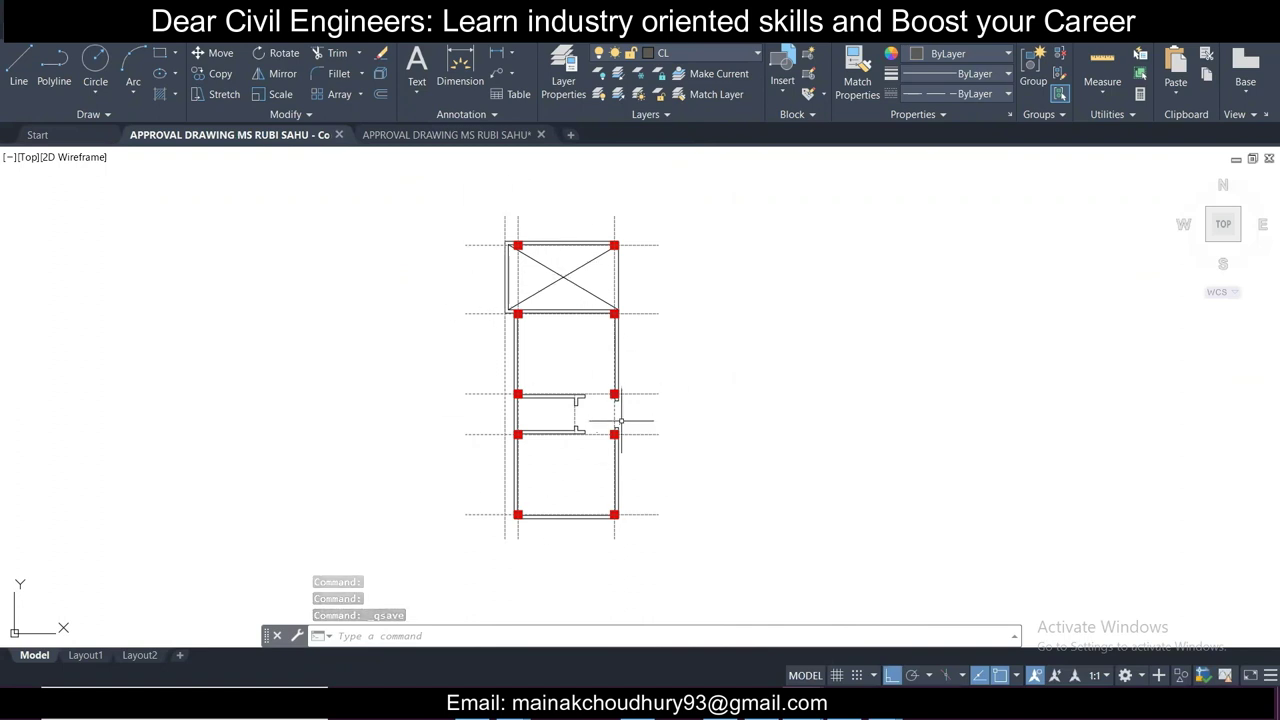
scroll(620, 412, "up", 4)
left_click(577, 371)
left_click(509, 349)
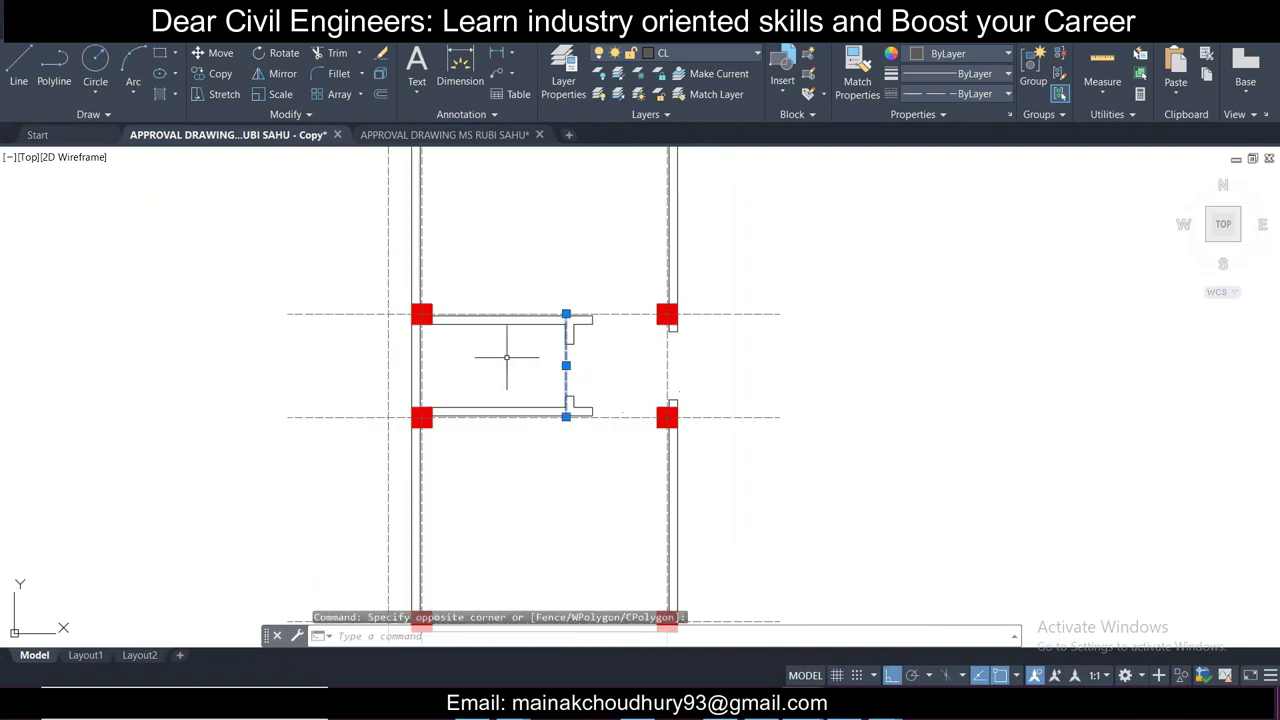
left_click(566, 314)
scroll(566, 314, "down", 6)
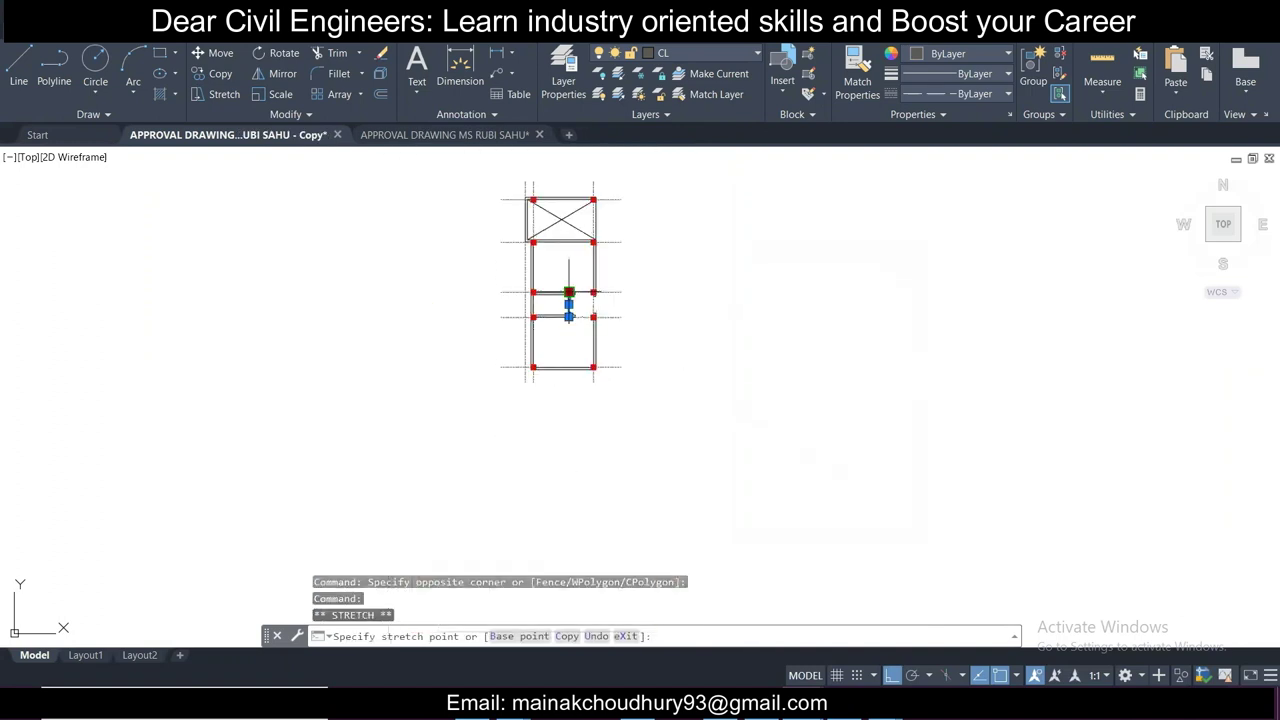
middle_click_drag(568, 295, 566, 413)
scroll(571, 288, "up", 2)
left_click(571, 287)
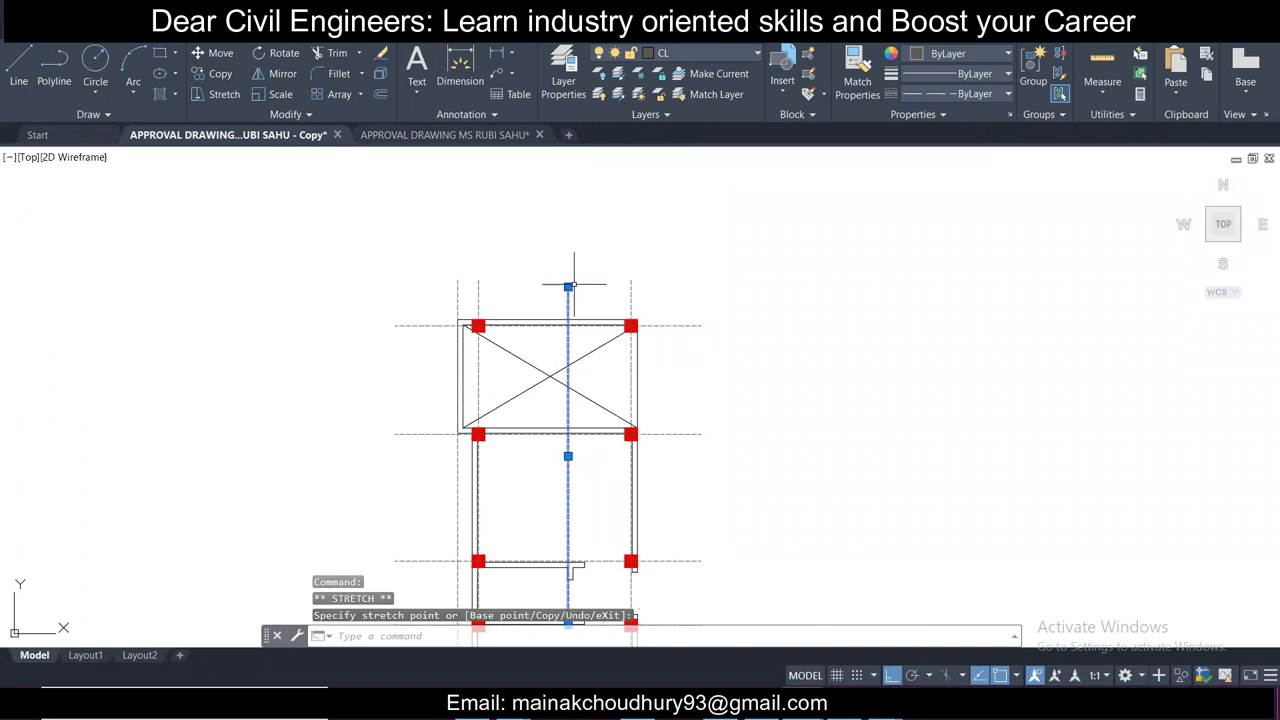
scroll(590, 306, "down", 1)
key("Escape")
Step: Stretch the partition centerline's lower end below the bottom wall, level with the ends of the other vertical centerlines
middle_click_drag(589, 511, 584, 385)
scroll(584, 386, "up", 4)
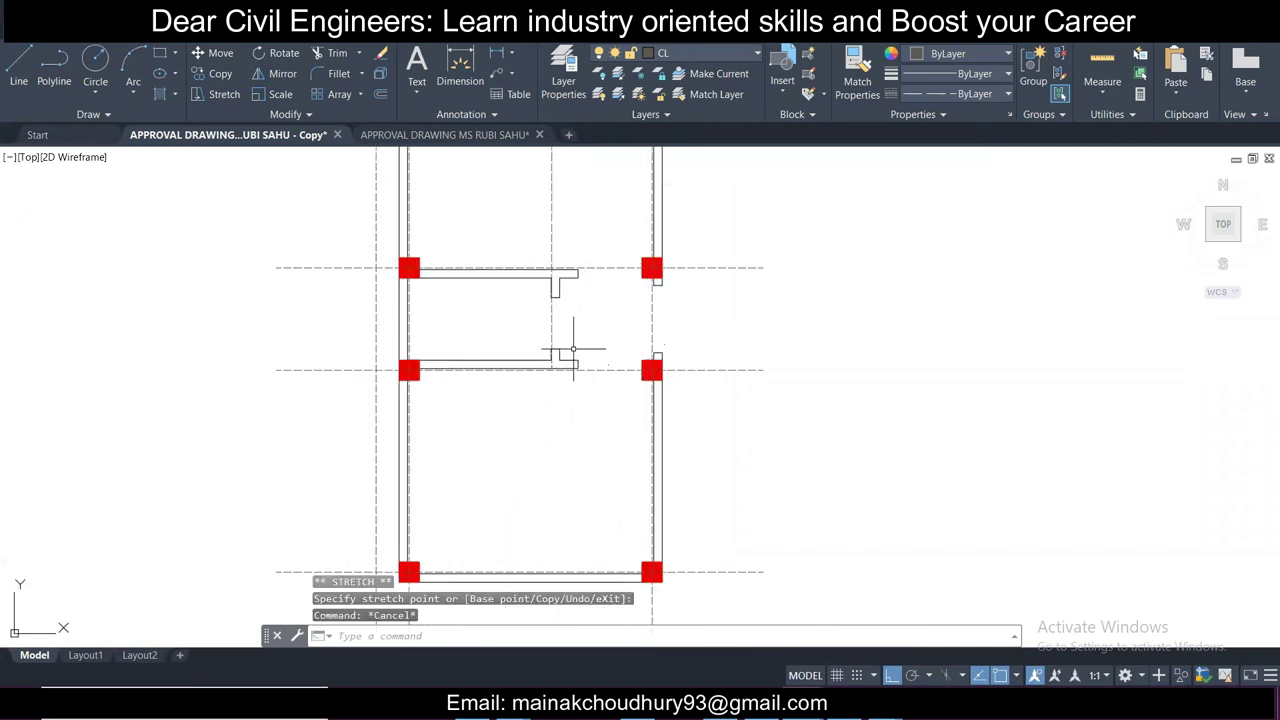
left_click(570, 346)
left_click(523, 325)
left_click(551, 369)
scroll(551, 369, "down", 4)
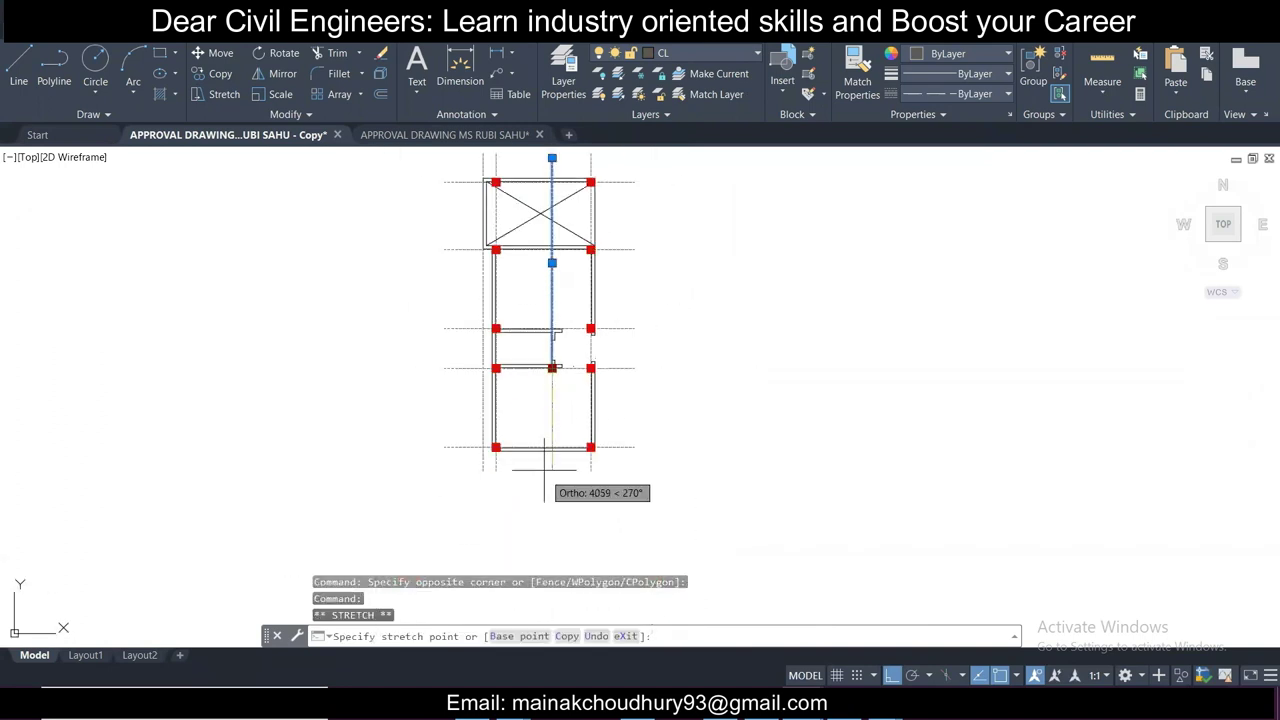
scroll(495, 465, "up", 4)
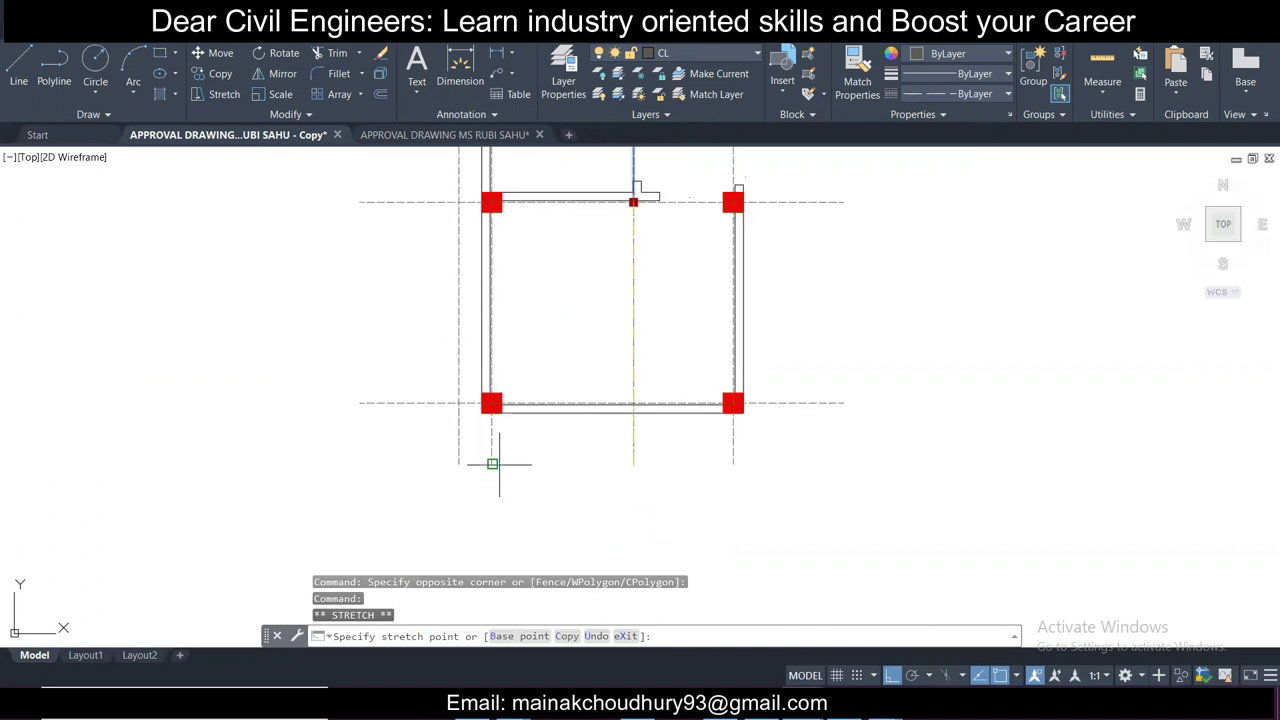
key("Escape")
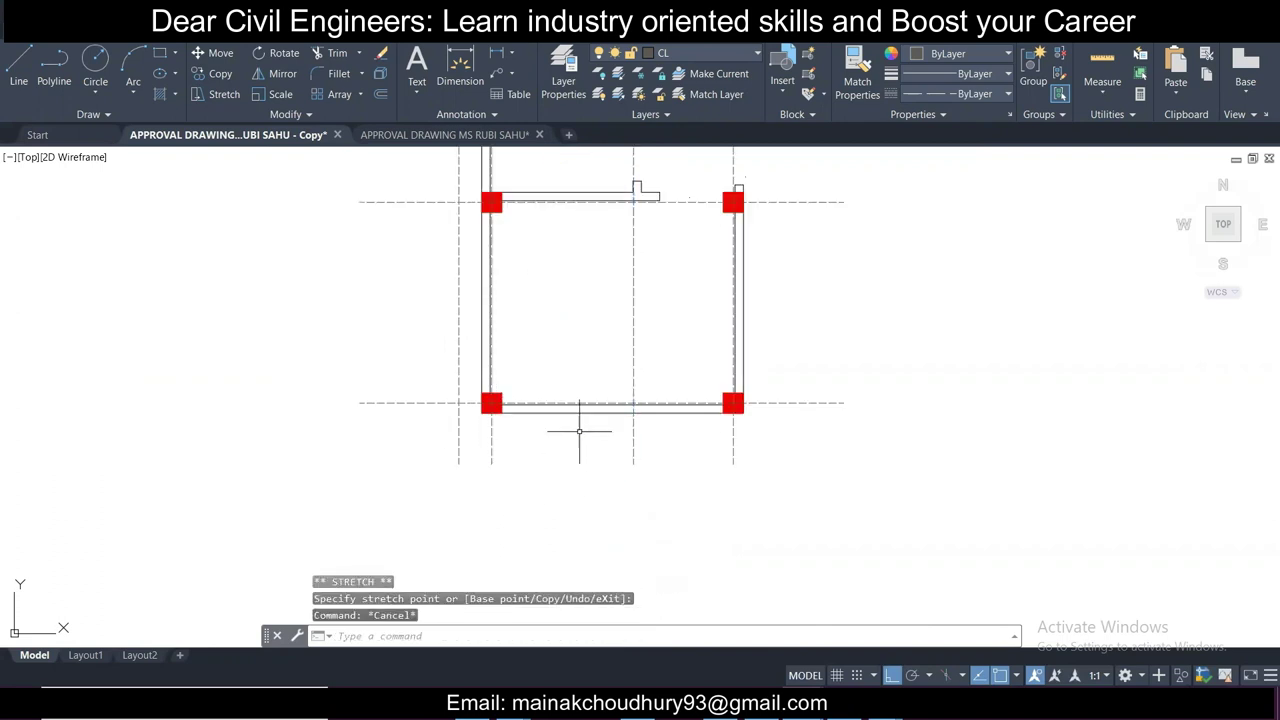
scroll(580, 429, "down", 3)
scroll(631, 365, "up", 3)
left_click(625, 371)
left_click(550, 326)
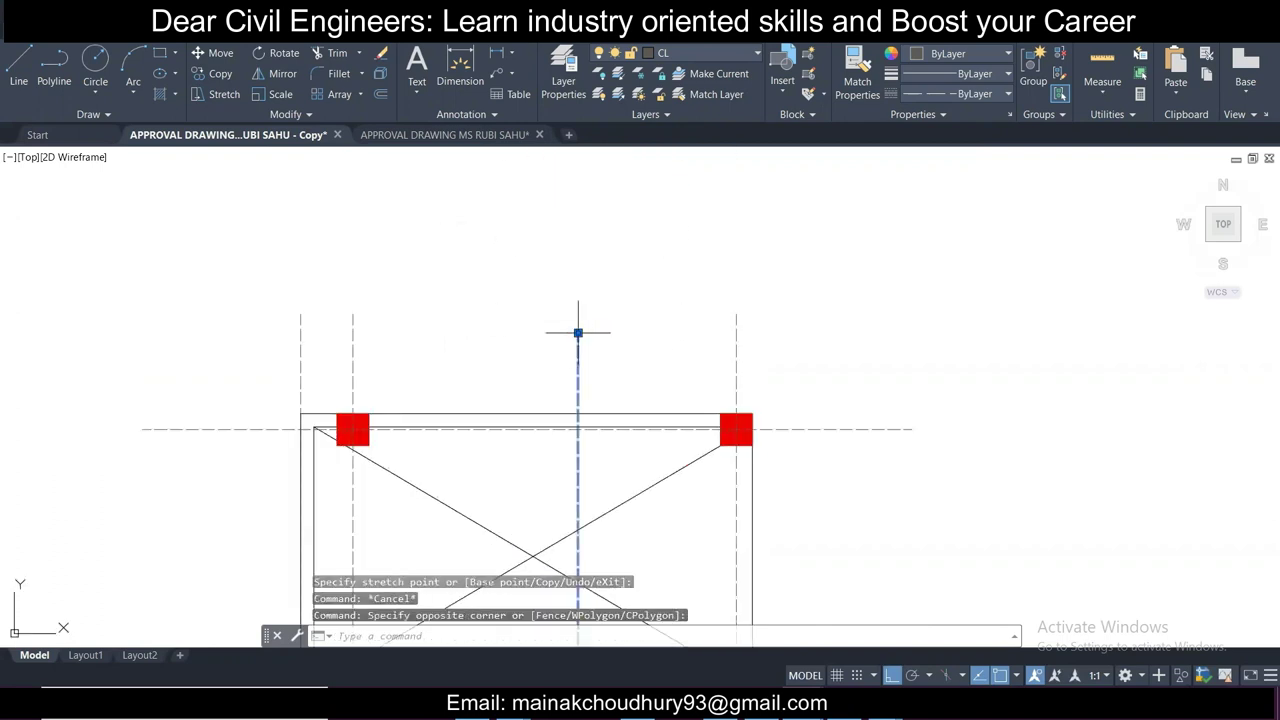
left_click(578, 333)
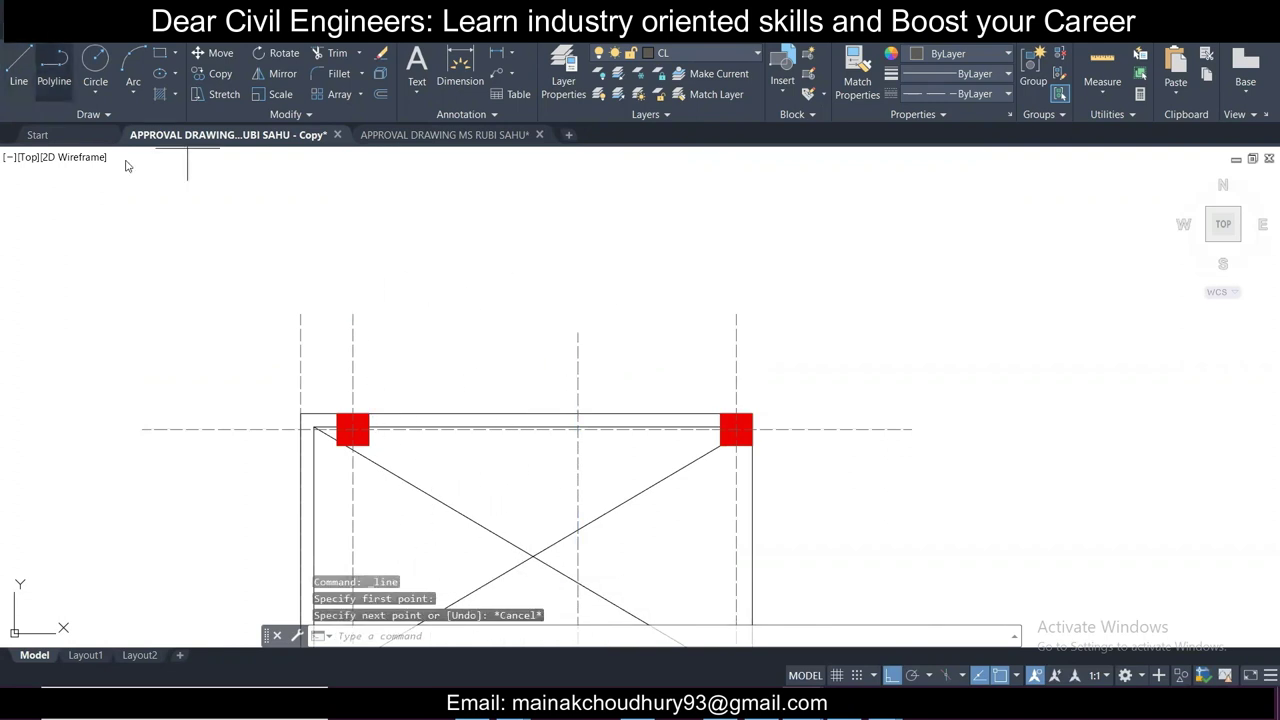
key("Return")
key("Escape")
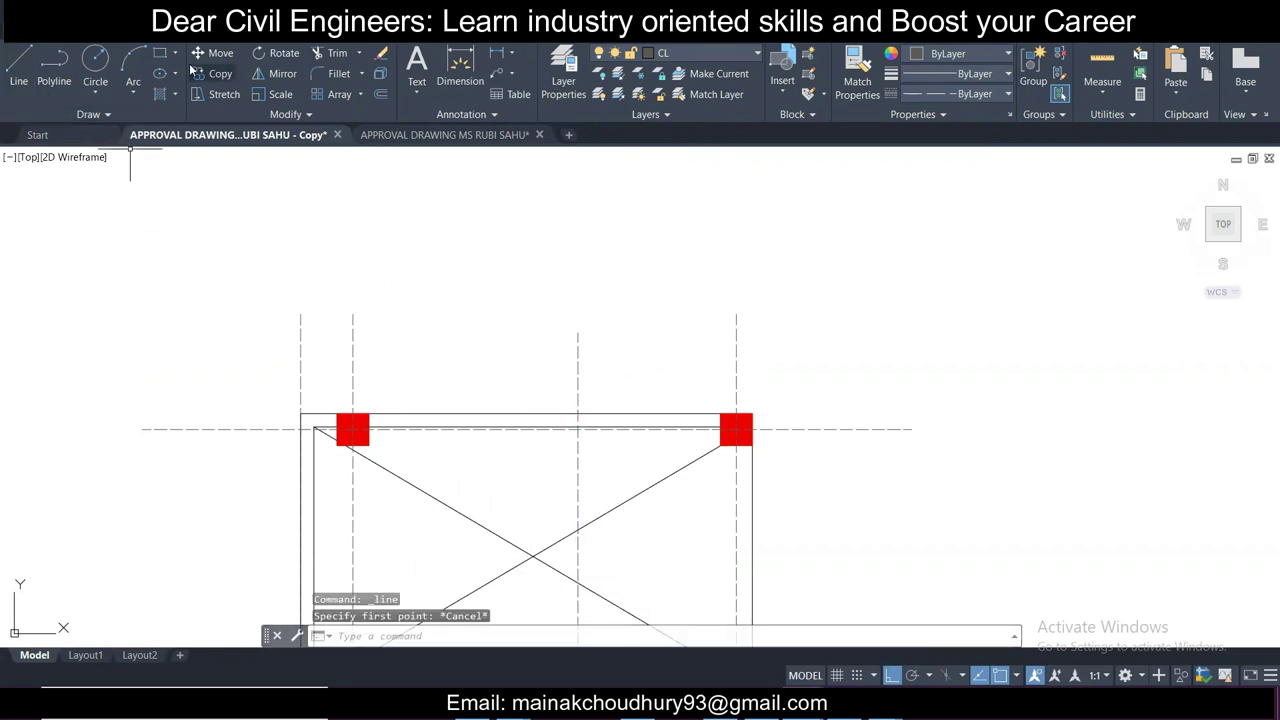
Step: Draw a rectangle around the whole plan, just outside the walls and crossing every centerline near its ends
left_click(162, 54)
left_click(243, 343)
scroll(429, 426, "down", 4)
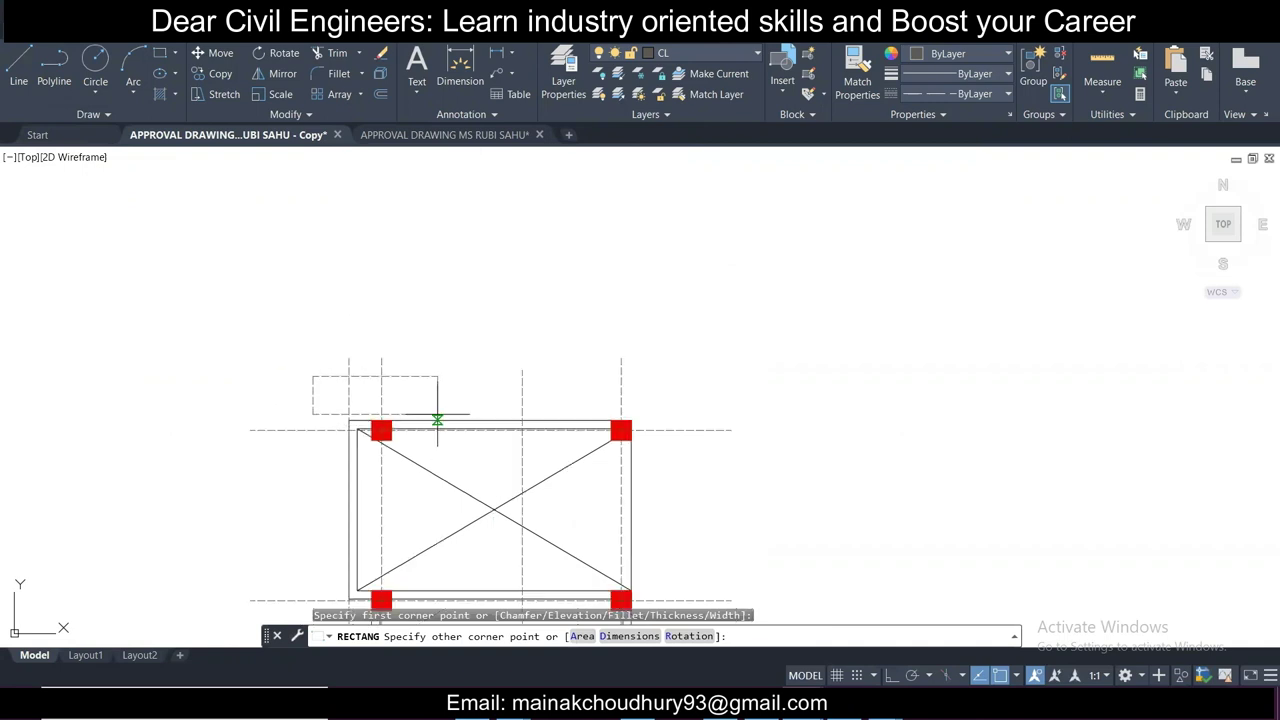
middle_click_drag(482, 470, 437, 234)
middle_click_drag(460, 496, 440, 266)
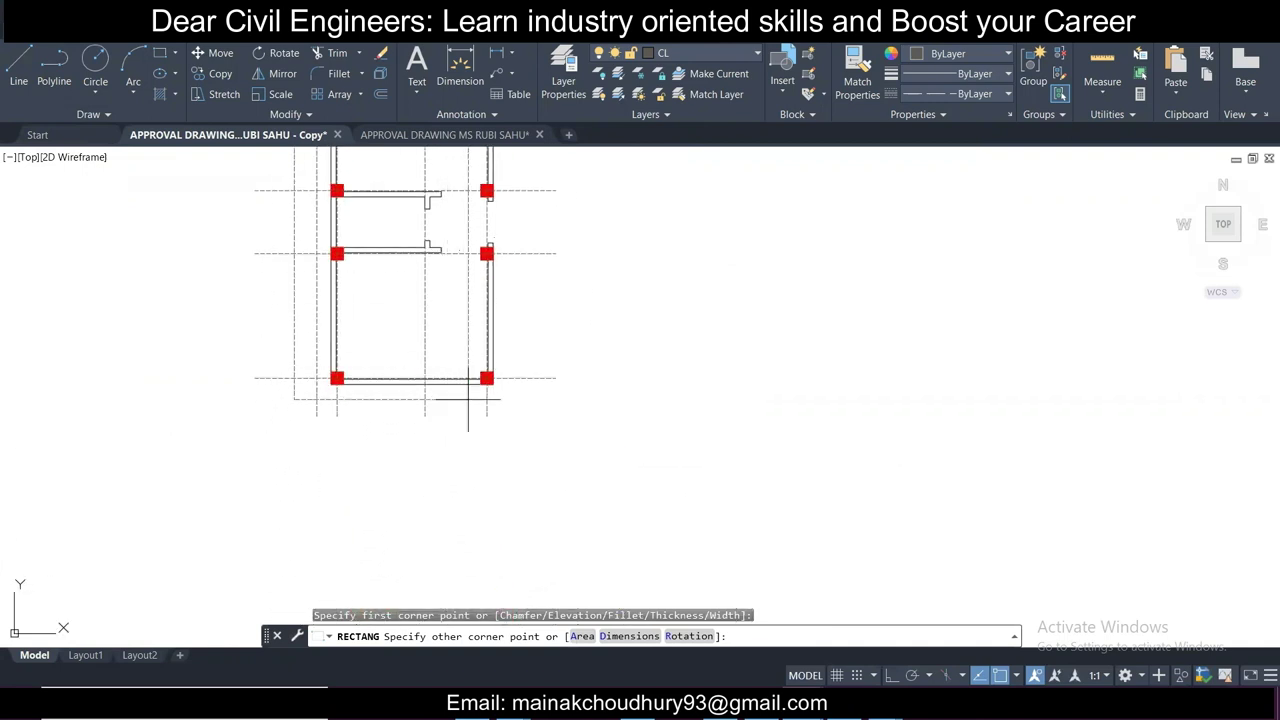
key("Escape")
Step: Trim the right ends of the horizontal centerlines, using the enclosing rectangle as the cutting edge
left_click(510, 408)
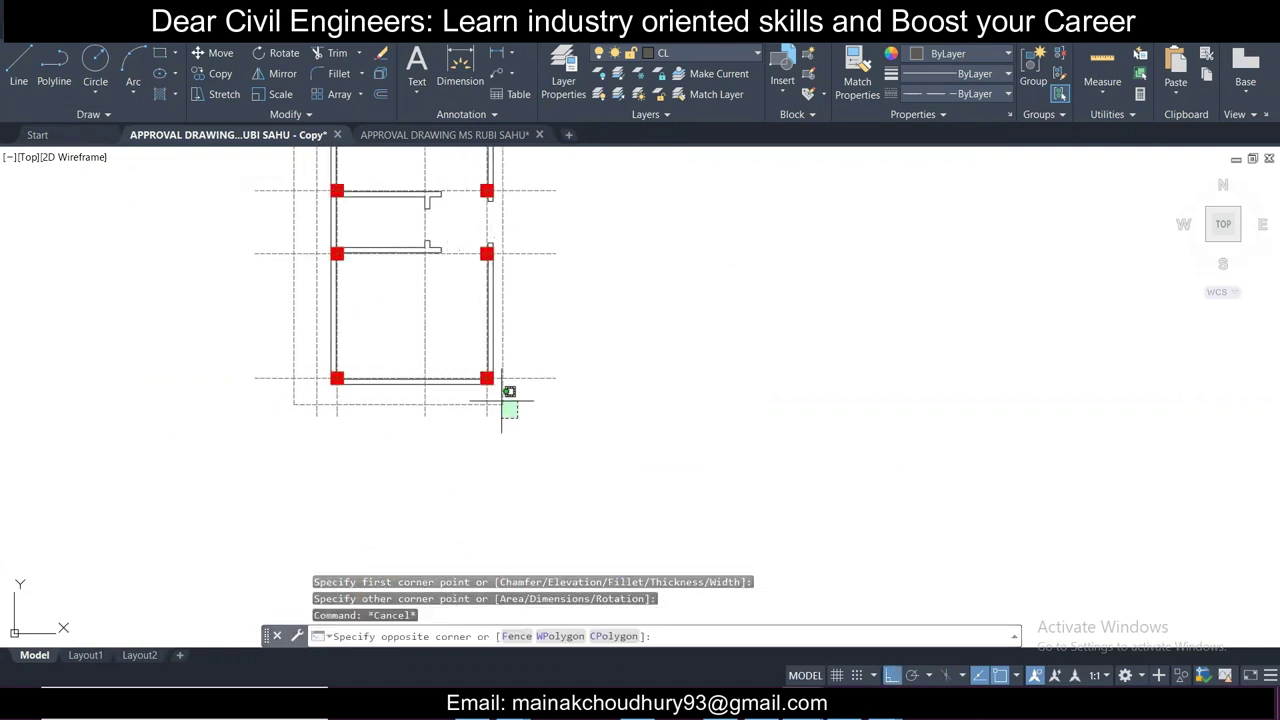
left_click(502, 402)
type("tr")
key("Return")
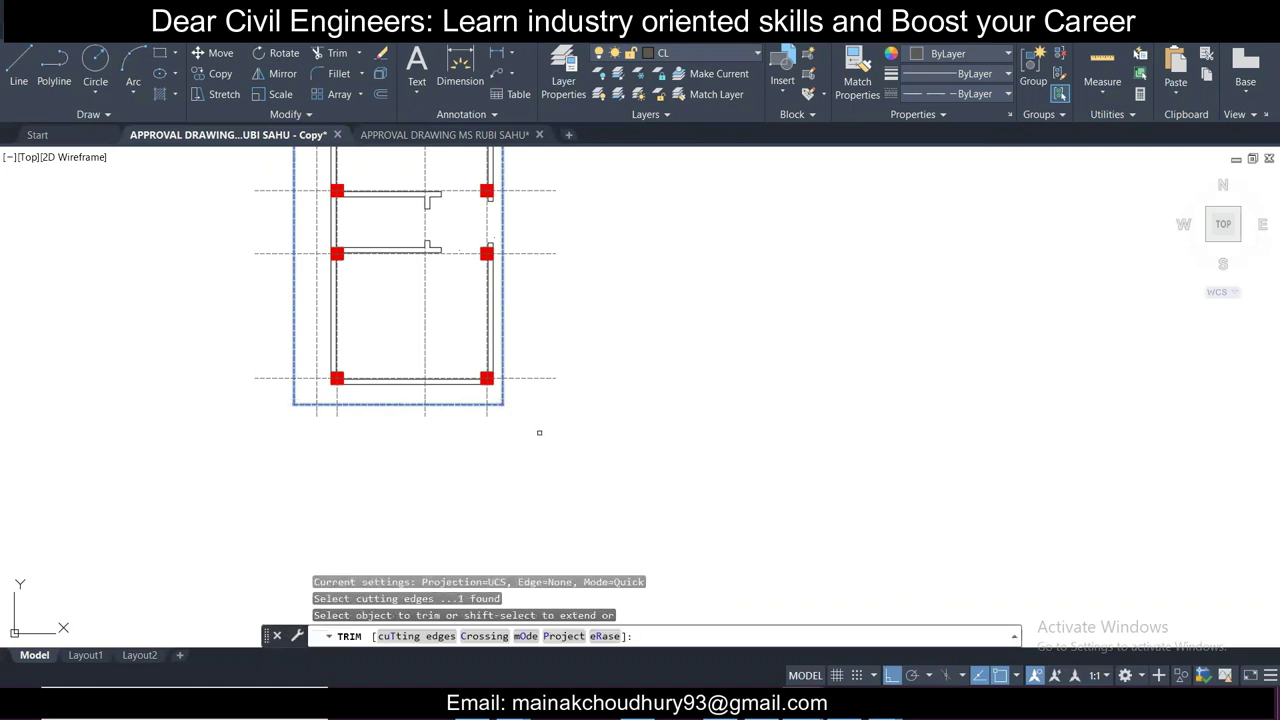
left_click(532, 330)
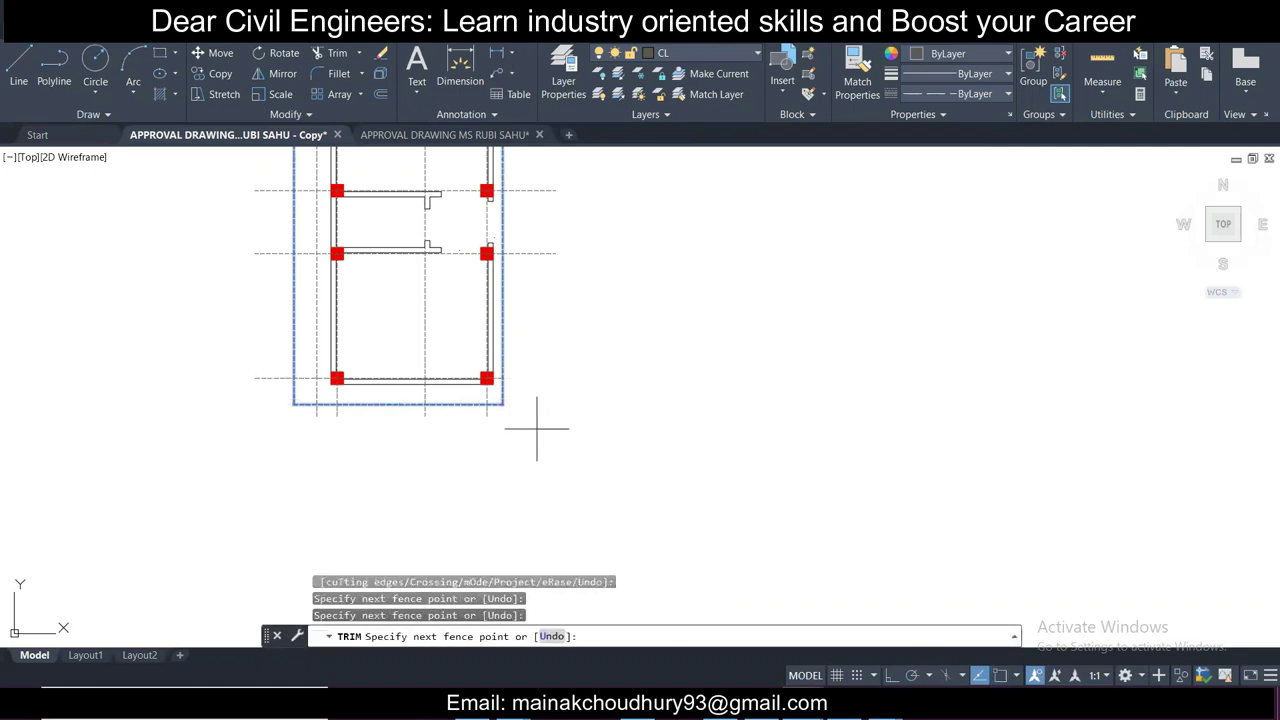
middle_click_drag(543, 152, 571, 410)
left_click(584, 169)
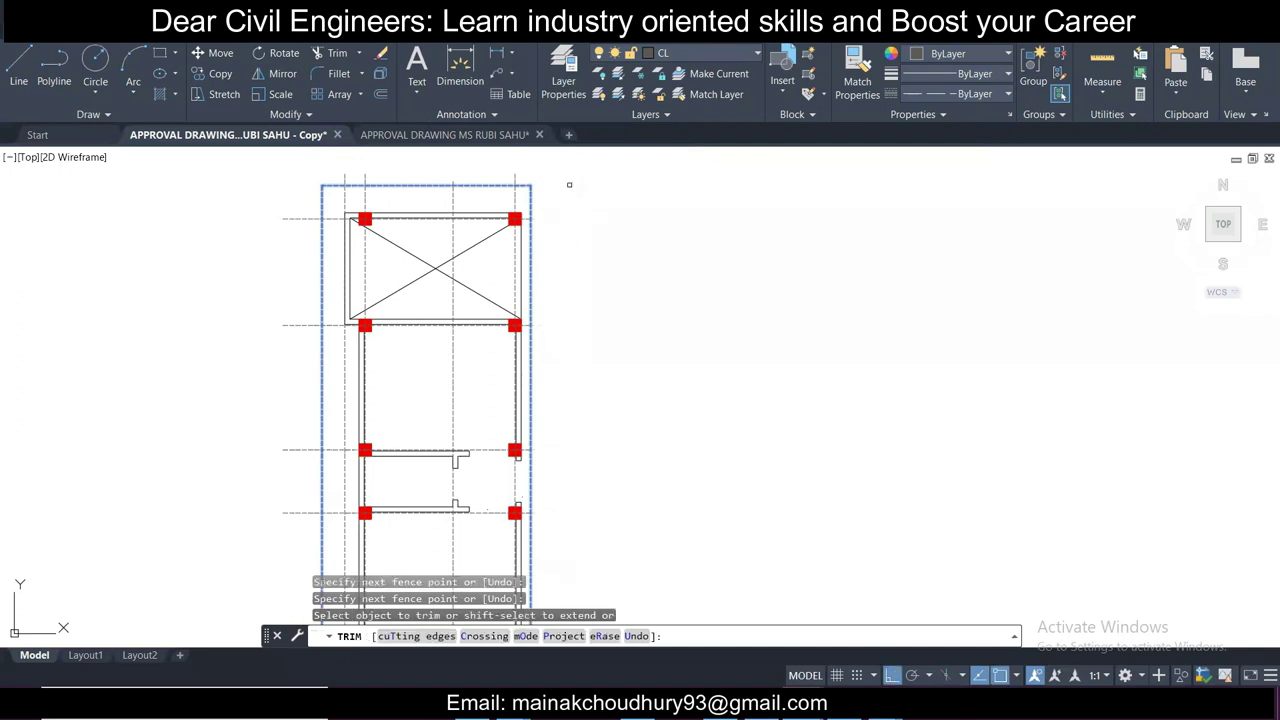
Step: Trim the upper ends of all vertical centerlines back to the enclosing rectangle
middle_click_drag(546, 198, 564, 276)
scroll(563, 275, "up", 4)
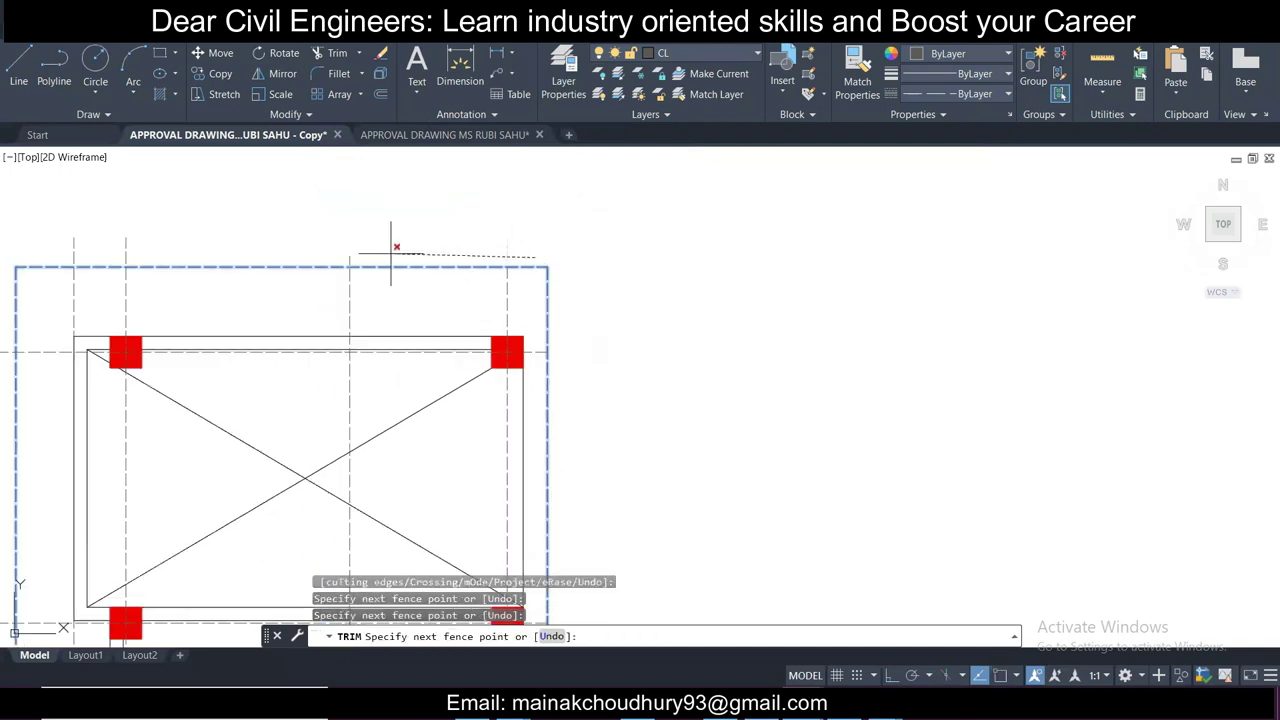
scroll(392, 252, "down", 2)
scroll(440, 237, "up", 4)
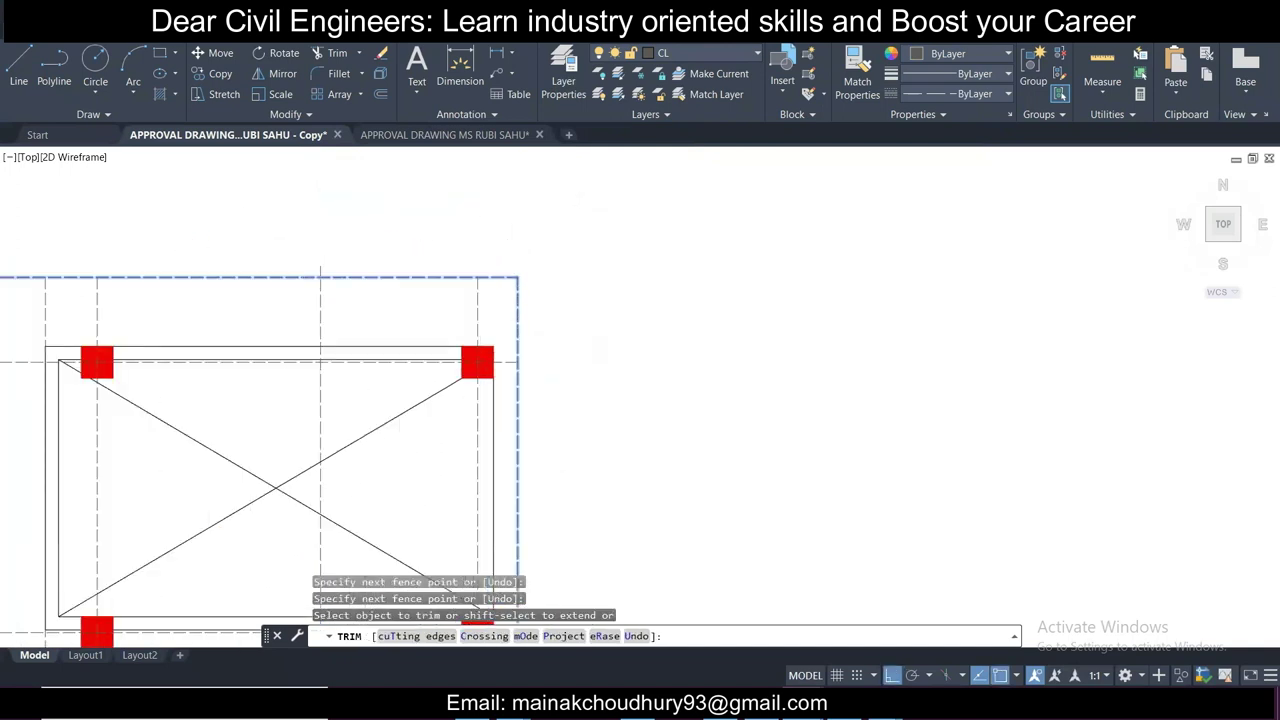
left_click(257, 287)
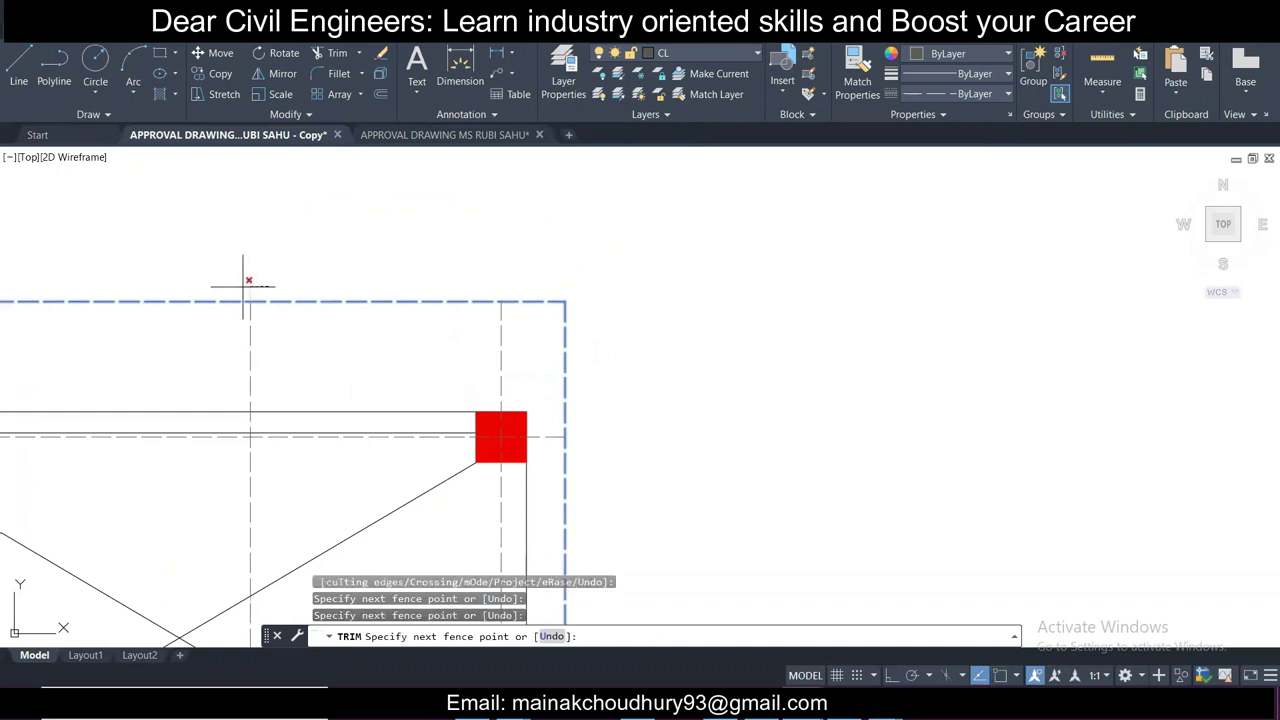
Step: Trim the left ends of the horizontal centerlines and the lower ends of the vertical centerlines back to the rectangle
scroll(243, 285, "down", 5)
middle_click_drag(61, 449, 171, 199)
left_click(196, 406)
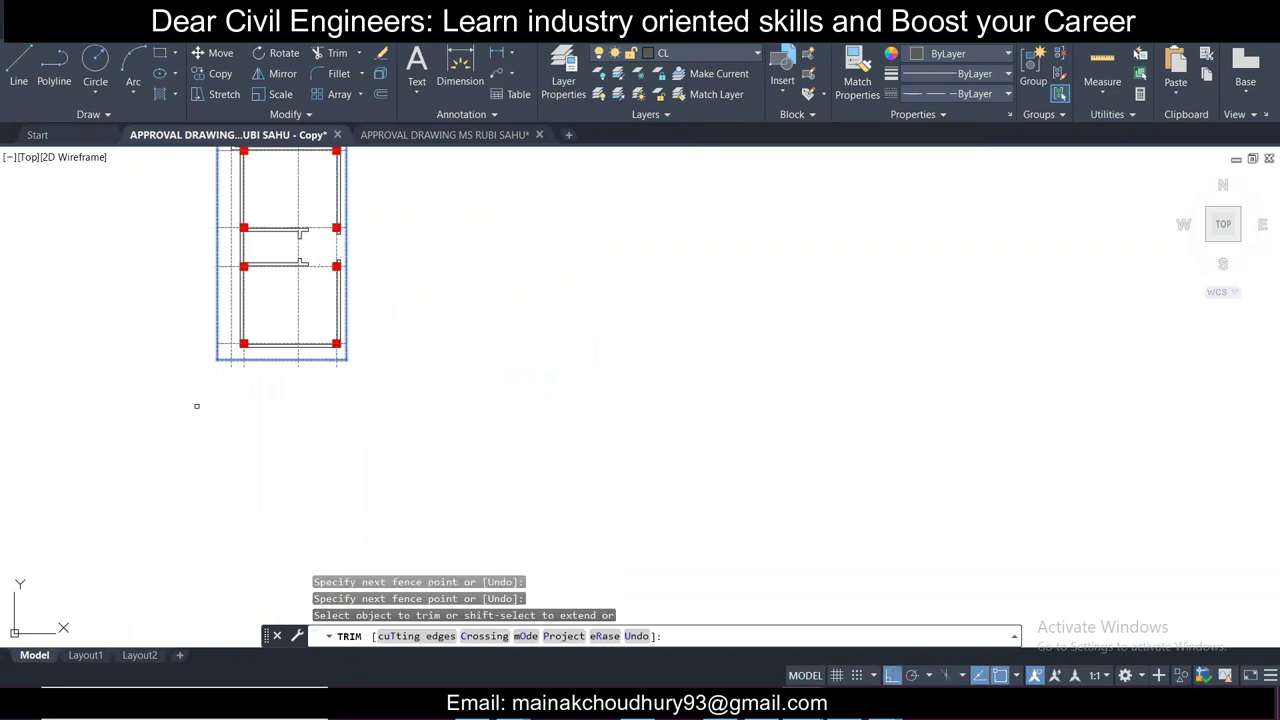
scroll(196, 405, "up", 5)
left_click(237, 340)
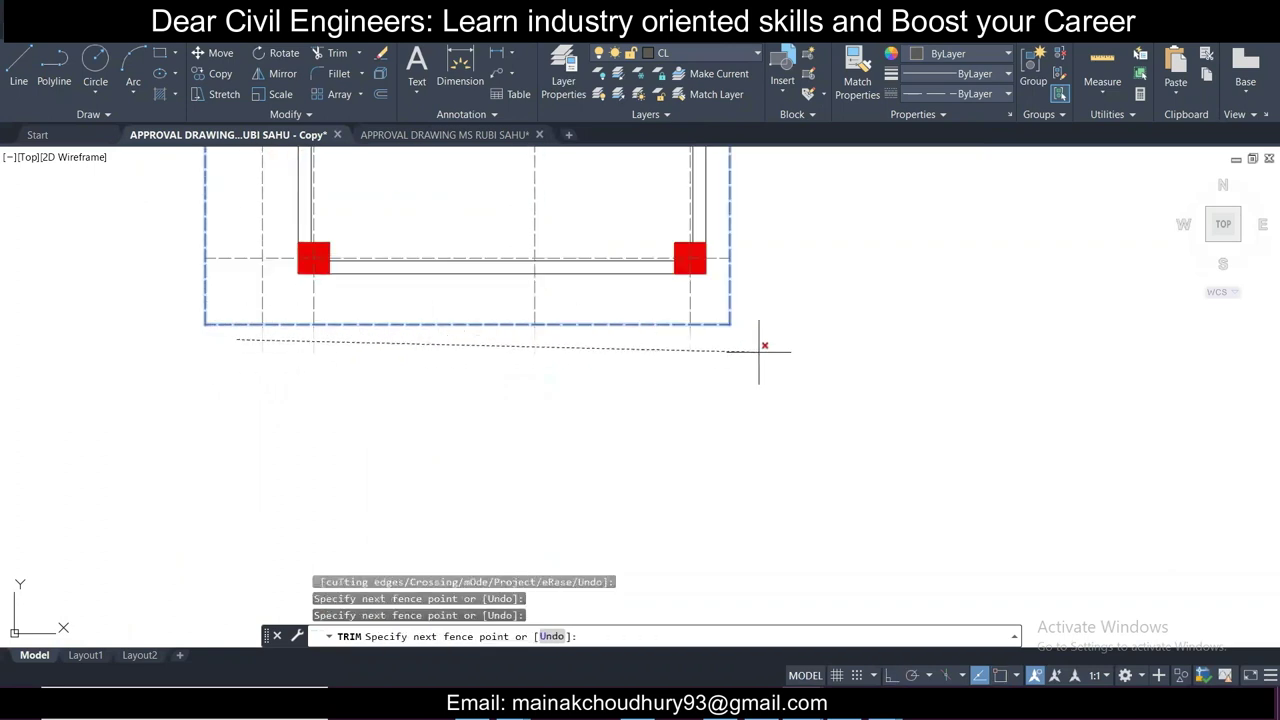
key("Return")
key("Escape")
Step: Delete the rectangle that served as the trimming boundary
left_click(738, 349)
left_click(722, 312)
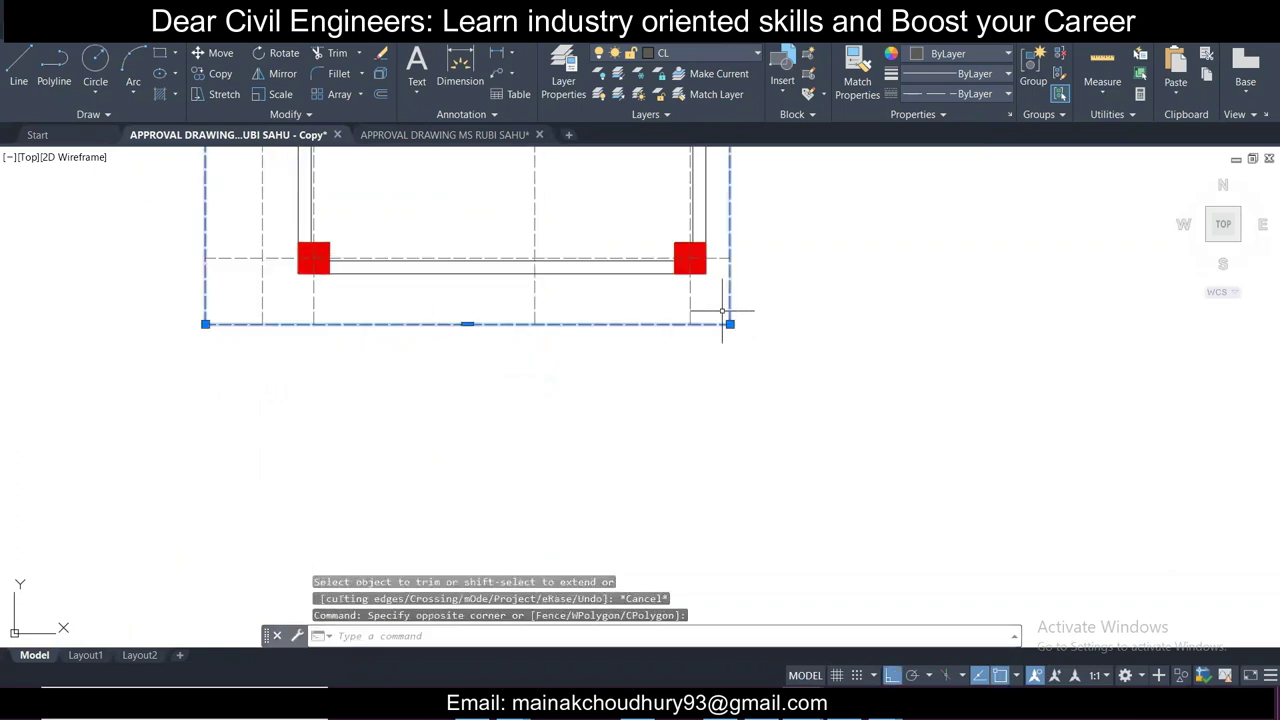
key("Delete")
scroll(700, 350, "down", 4)
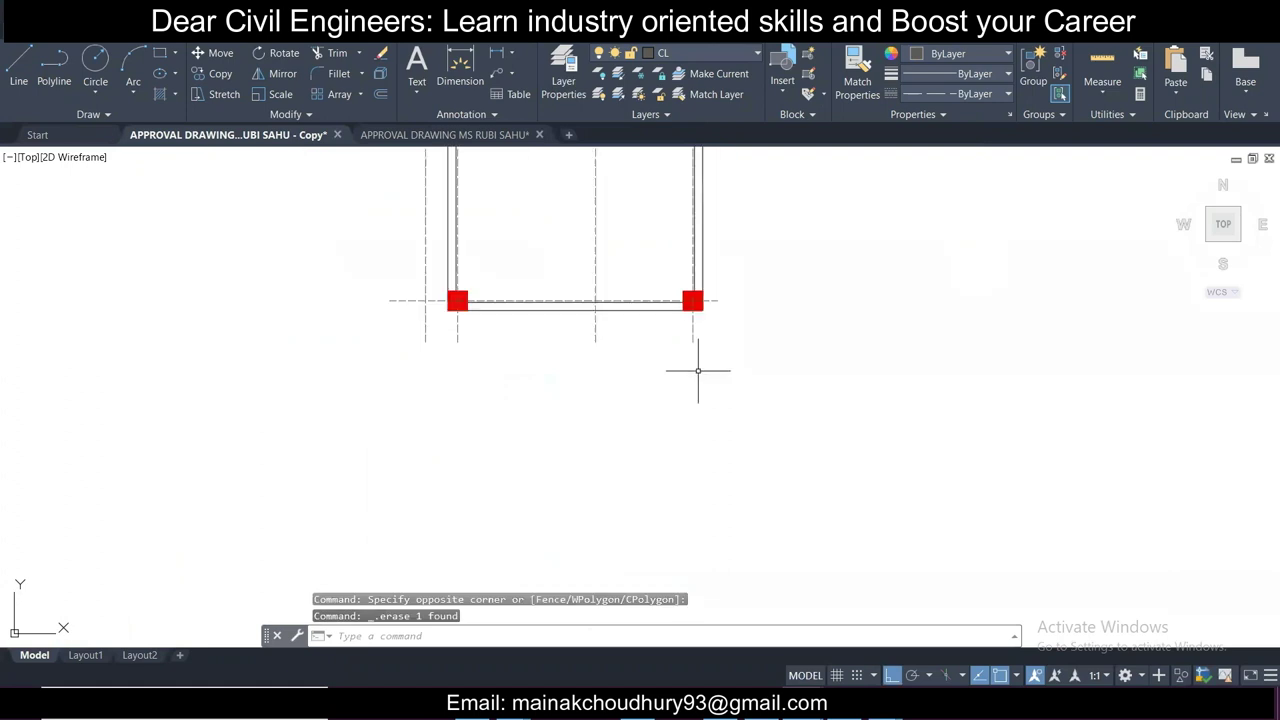
scroll(640, 390, "up", 1)
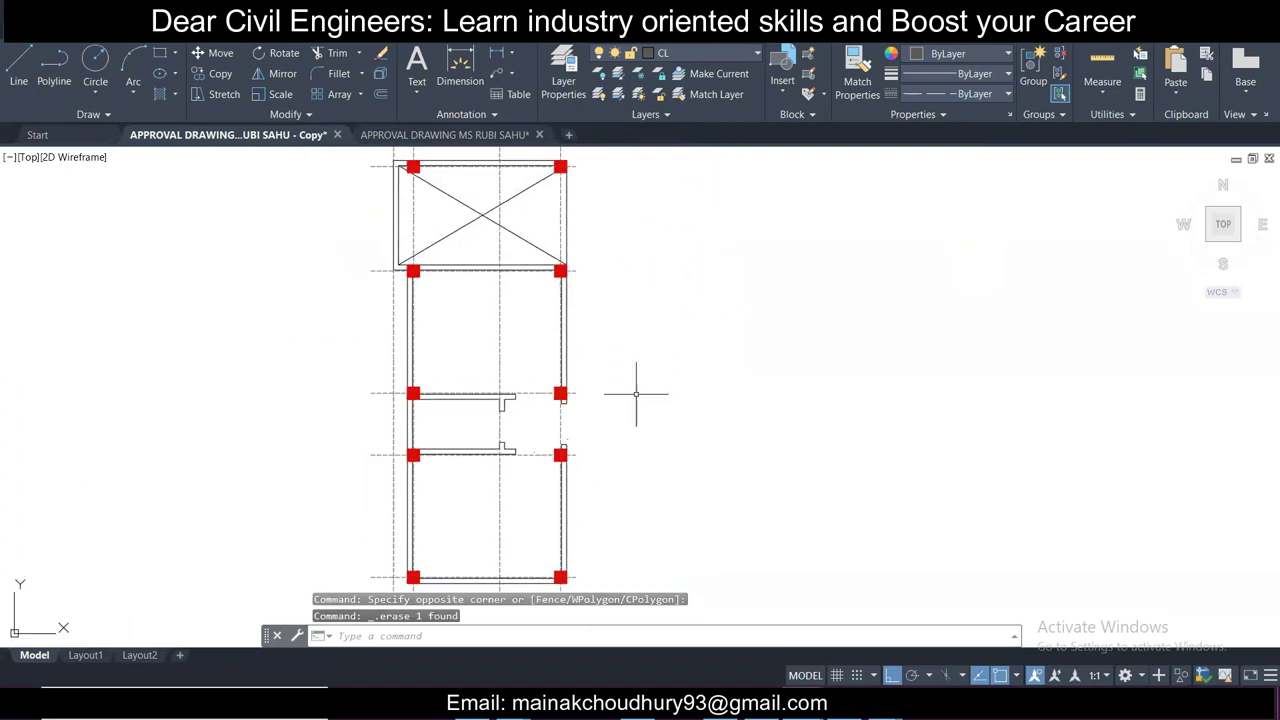
Step: Make layer 0 current and save the drawing
left_click(748, 54)
left_click(713, 76)
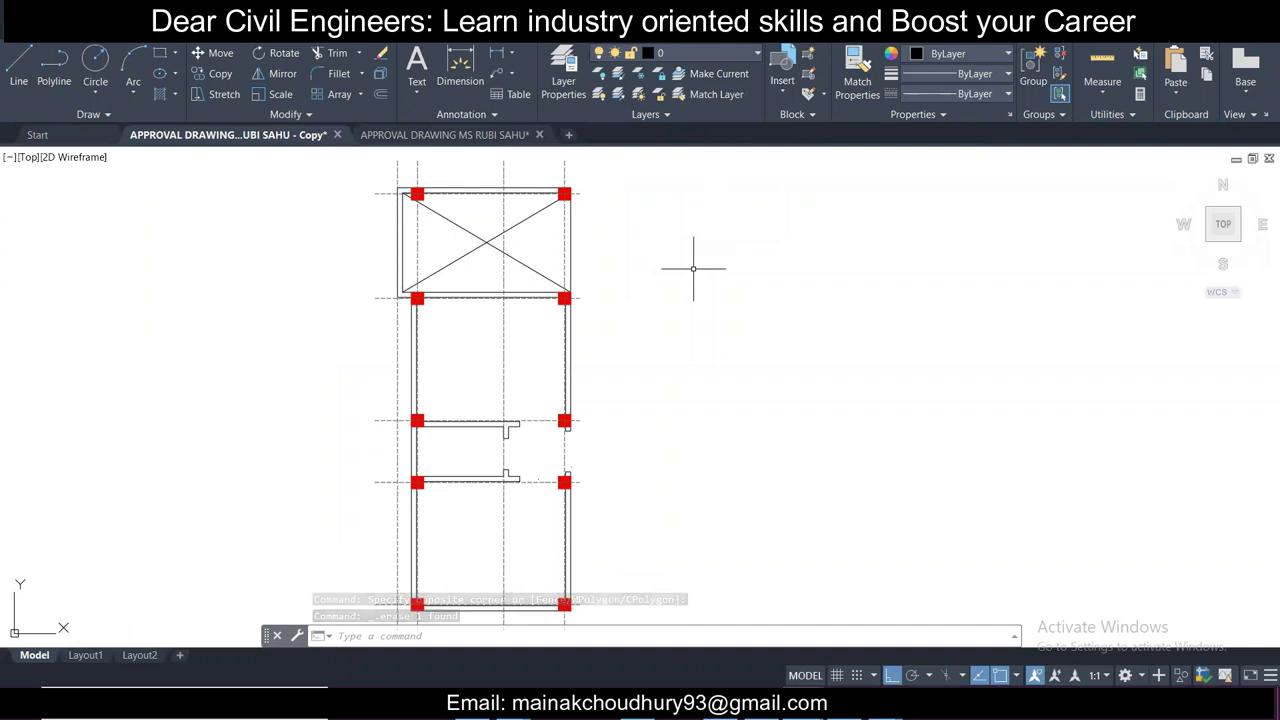
key("ctrl+s")
scroll(620, 314, "down", 3)
scroll(622, 325, "up", 2)
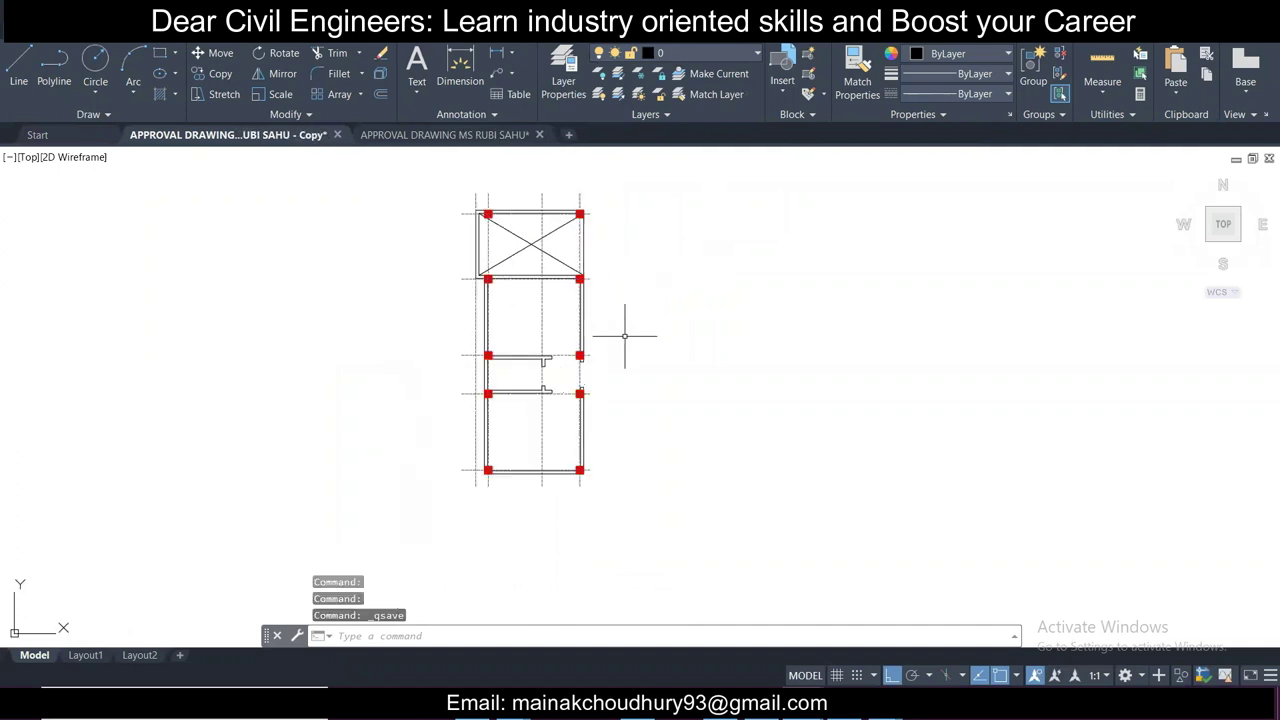
middle_click_drag(542, 388, 583, 380)
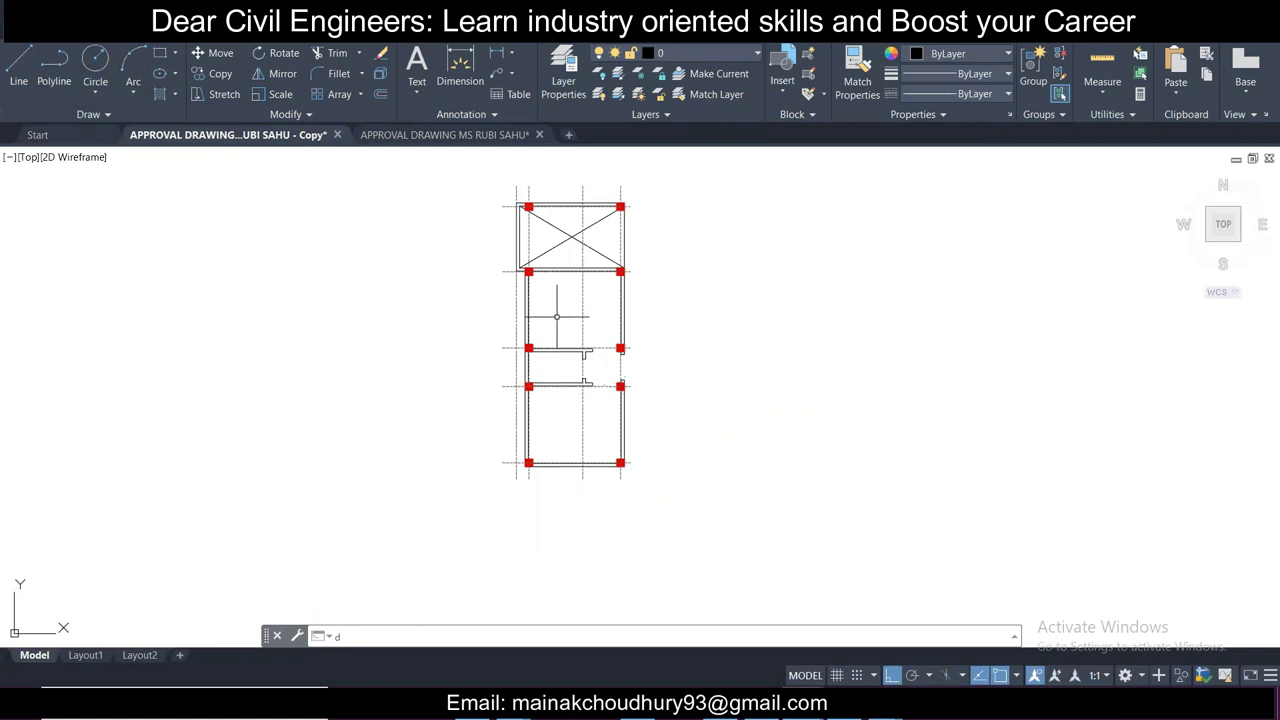
Step: Export the drawing with DXFOUT as "CL for TSD" in AutoCAD 2000/LT2000 DXF format
type("xfo")
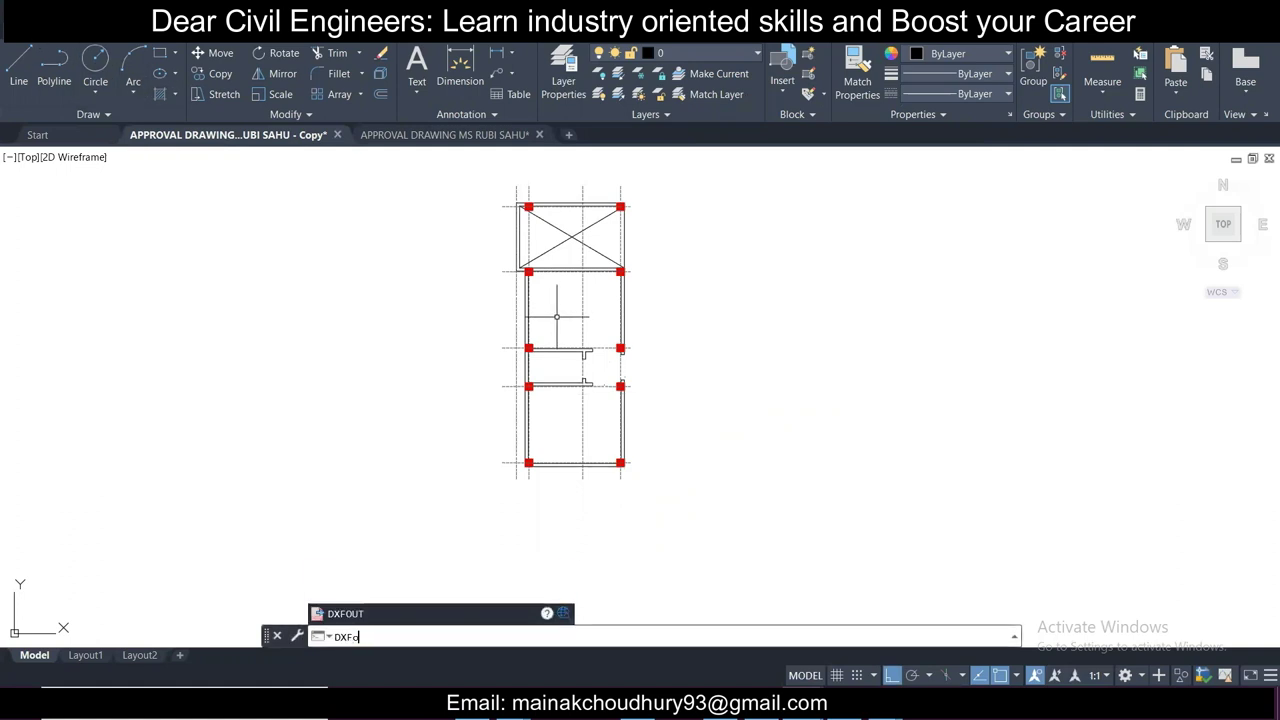
key("Return")
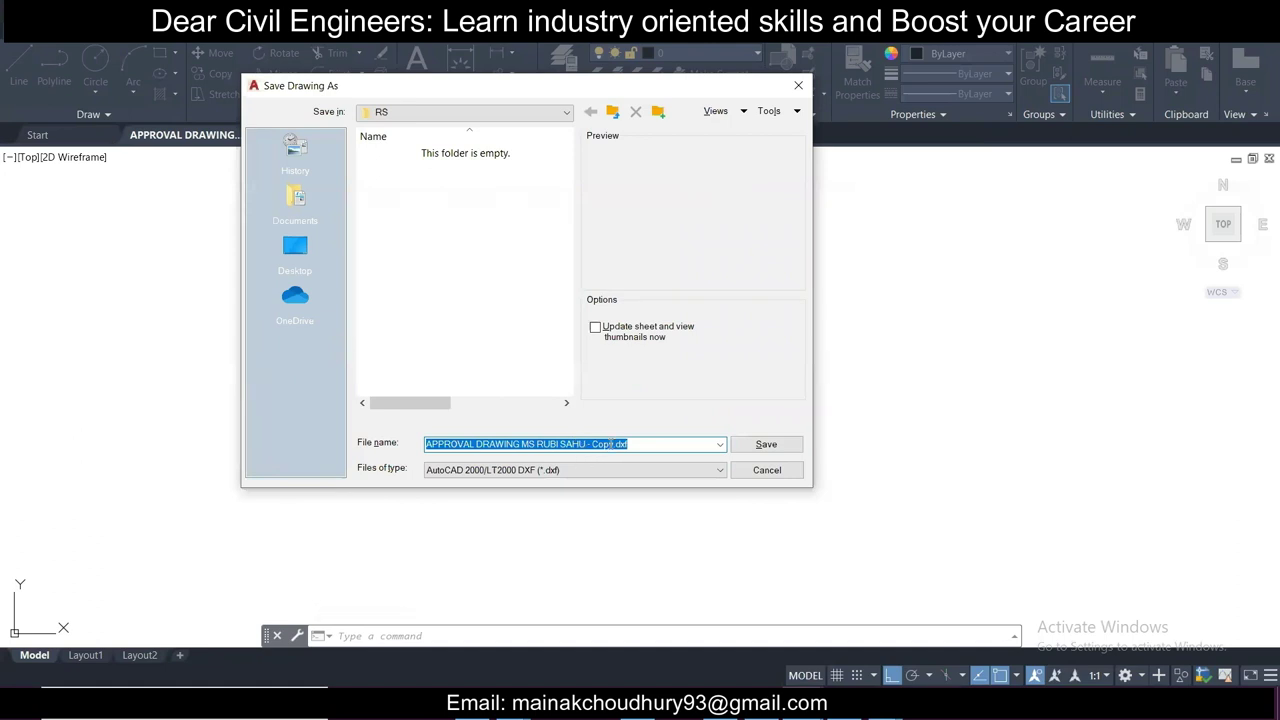
type("CL for TSD")
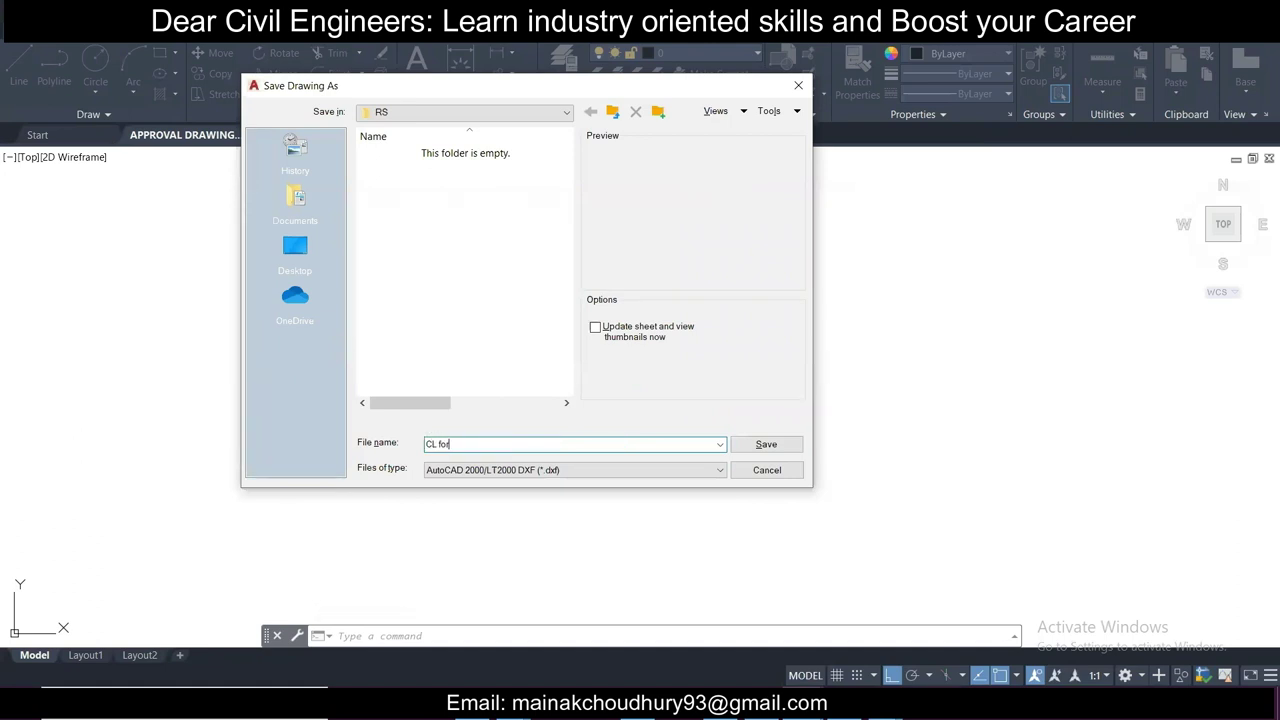
left_click(644, 471)
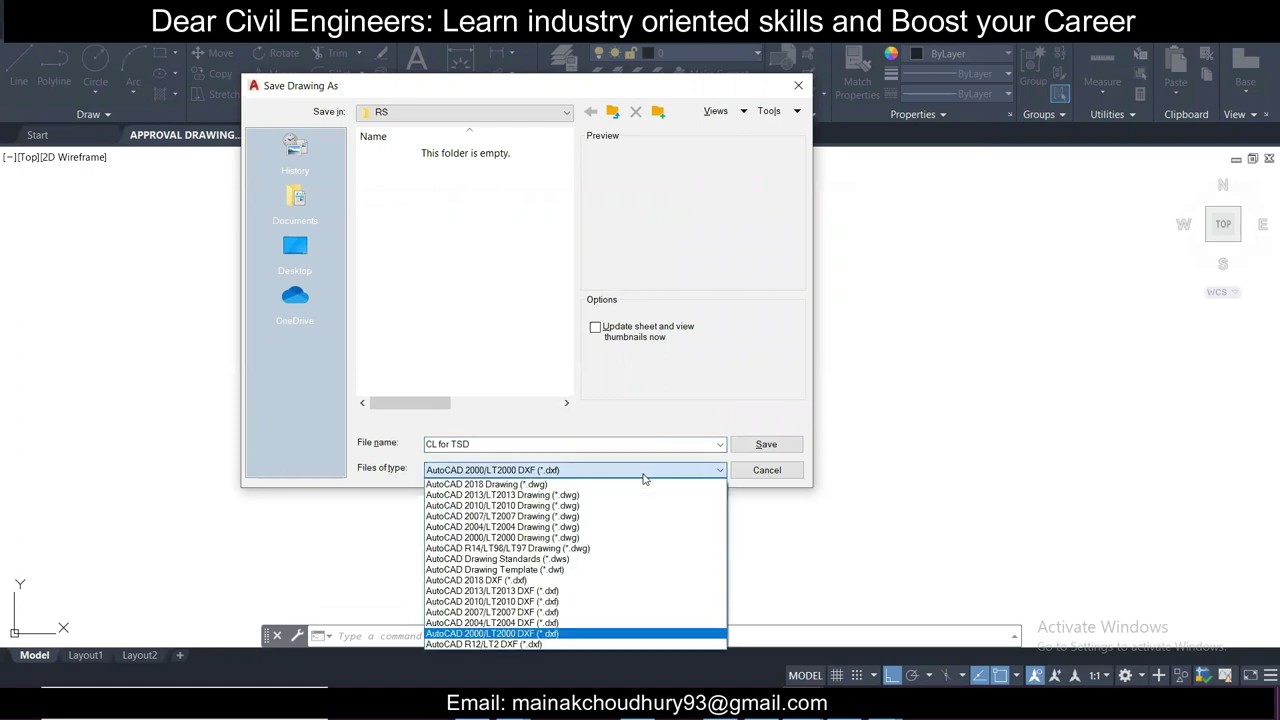
left_click(642, 473)
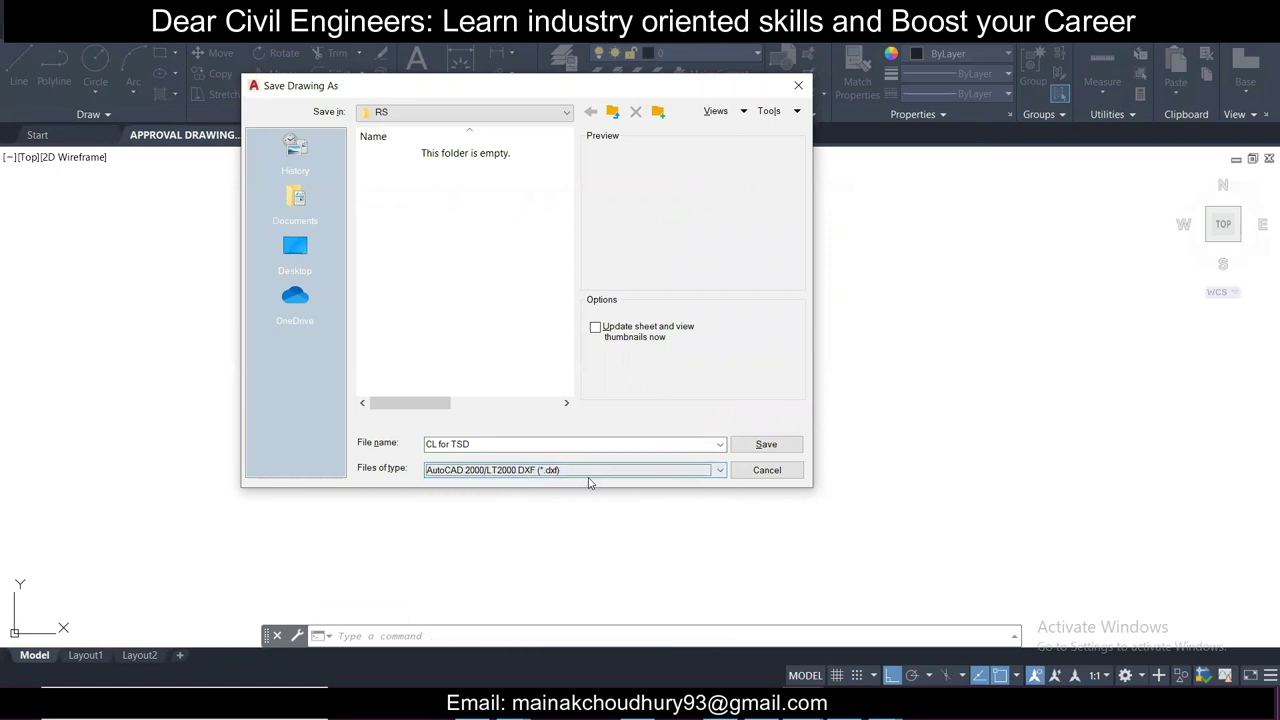
left_click(757, 445)
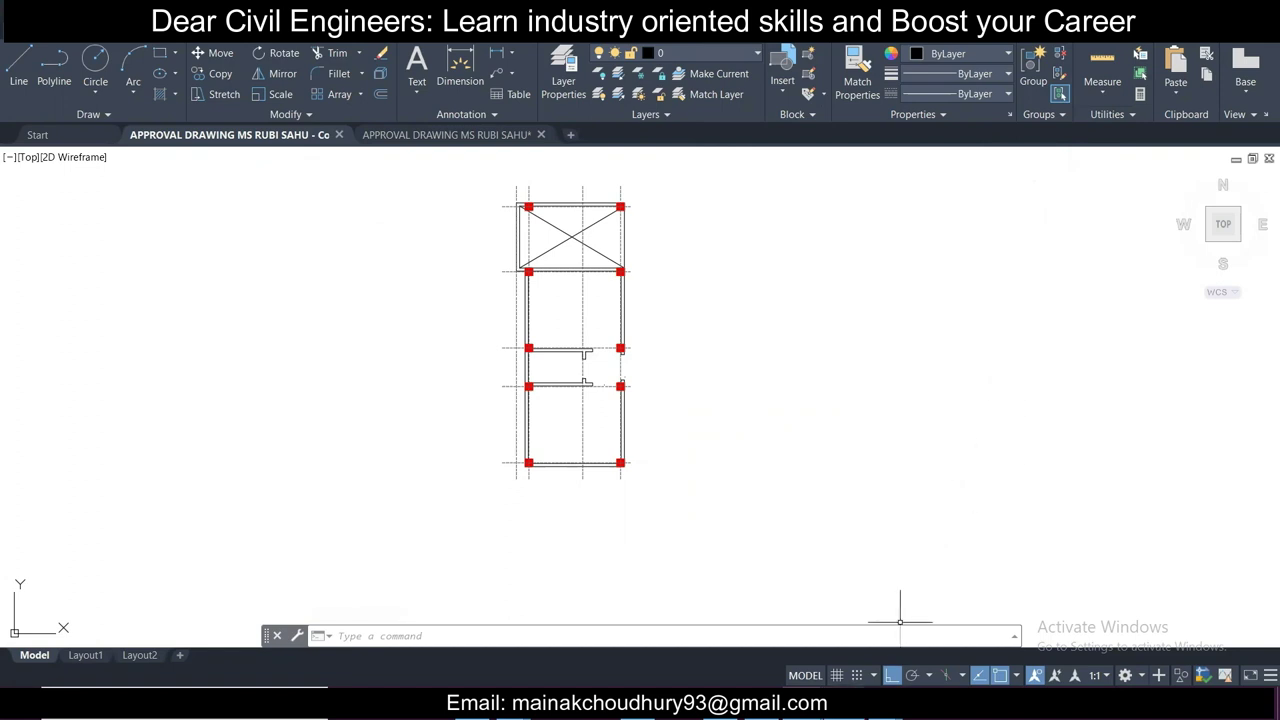
Step: Switch to Tekla Structural Designer with the St. Base (Base) 2D view open
mouse_move(843, 705)
left_click(843, 630)
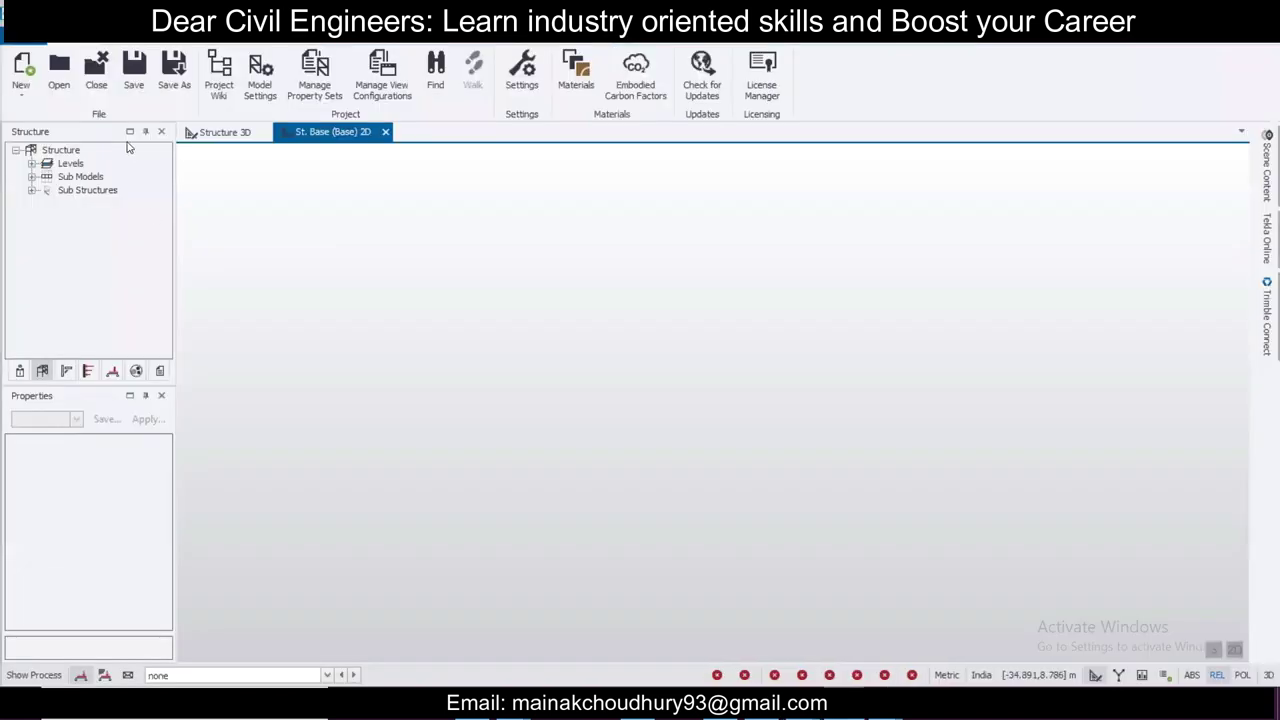
Step: Start a DXF grid import in the base view and load "CL for TSD" from the Clients > RS folder on drive D
left_click(22, 38)
left_click(52, 61)
left_click(231, 40)
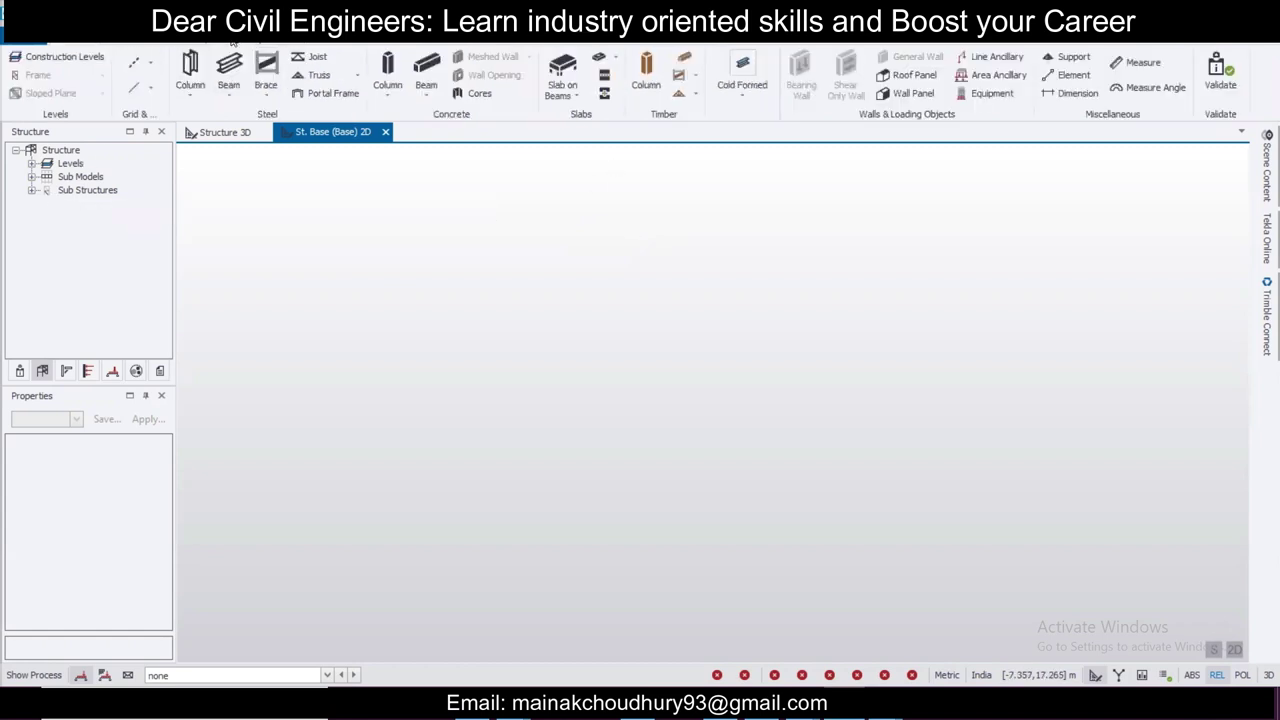
left_click(150, 62)
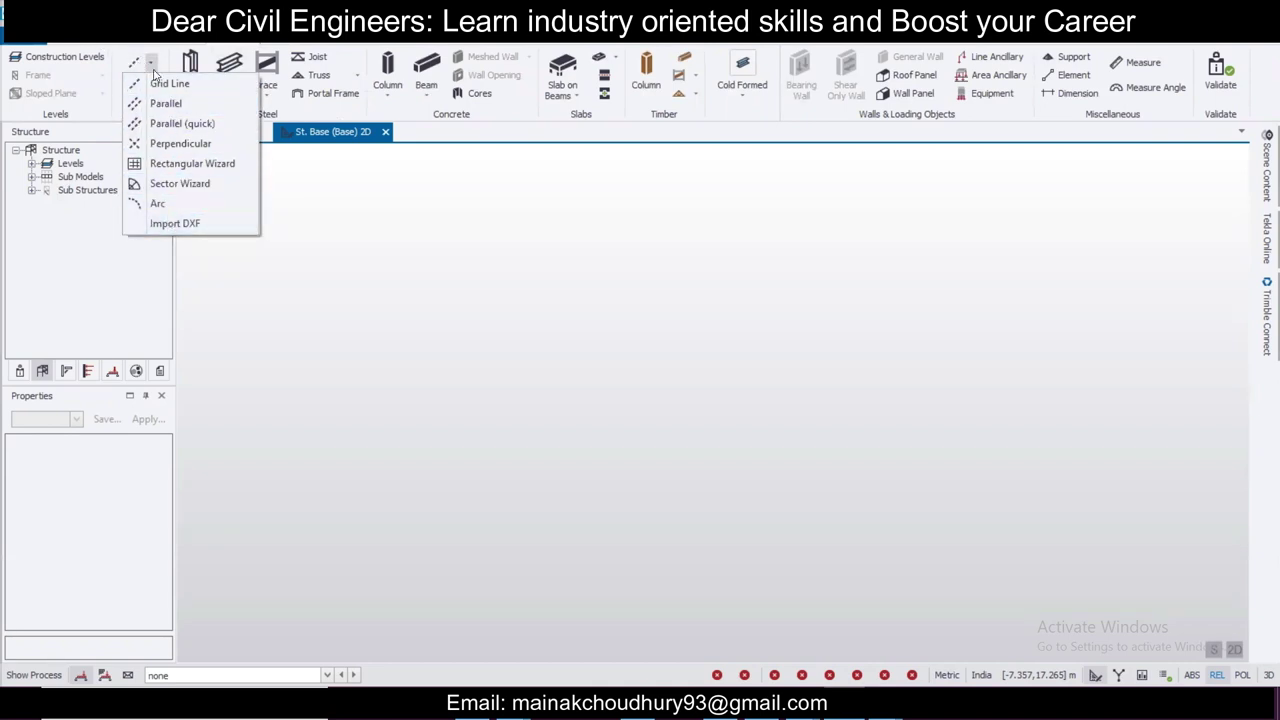
left_click(205, 223)
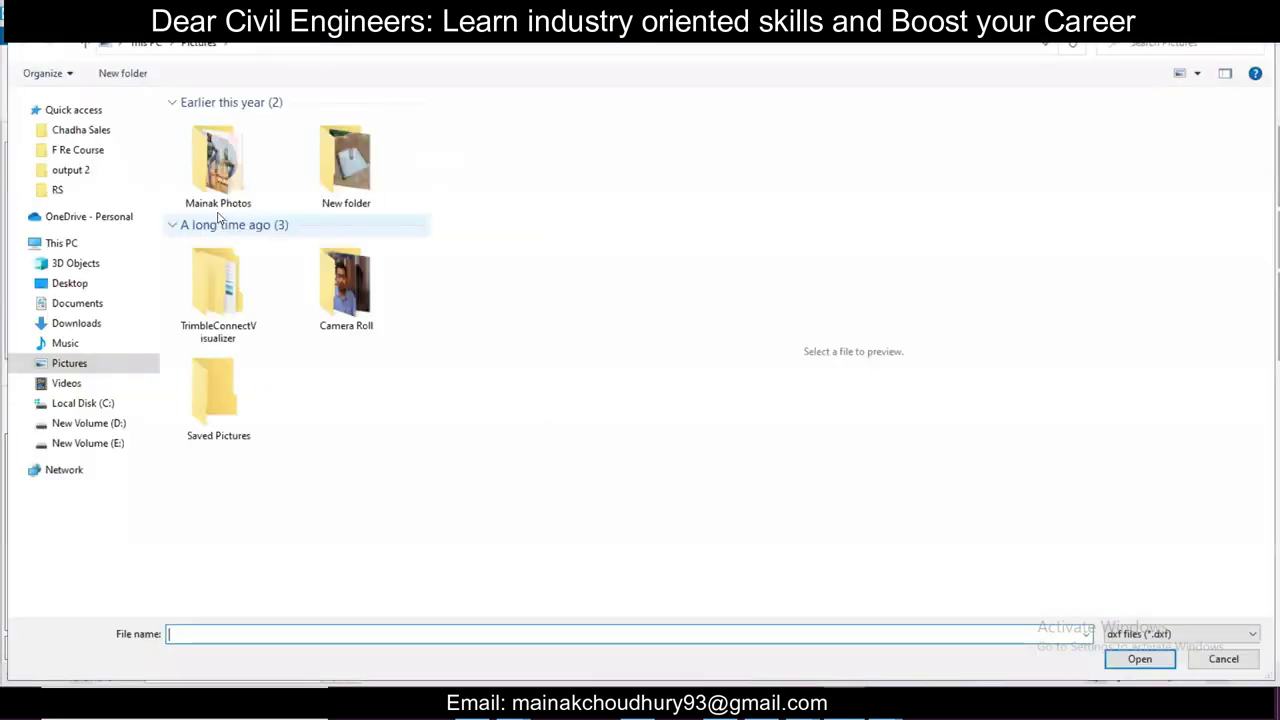
left_click(88, 423)
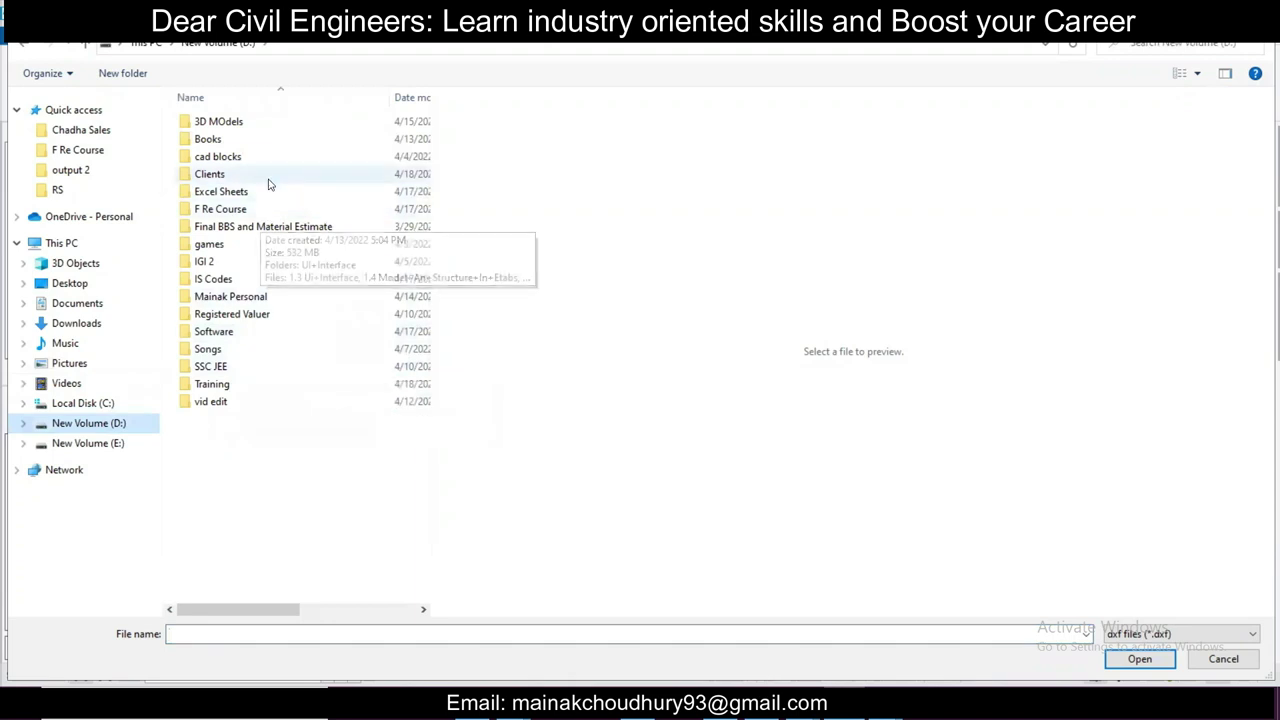
double_click(266, 178)
double_click(246, 206)
left_click(252, 121)
left_click(1140, 659)
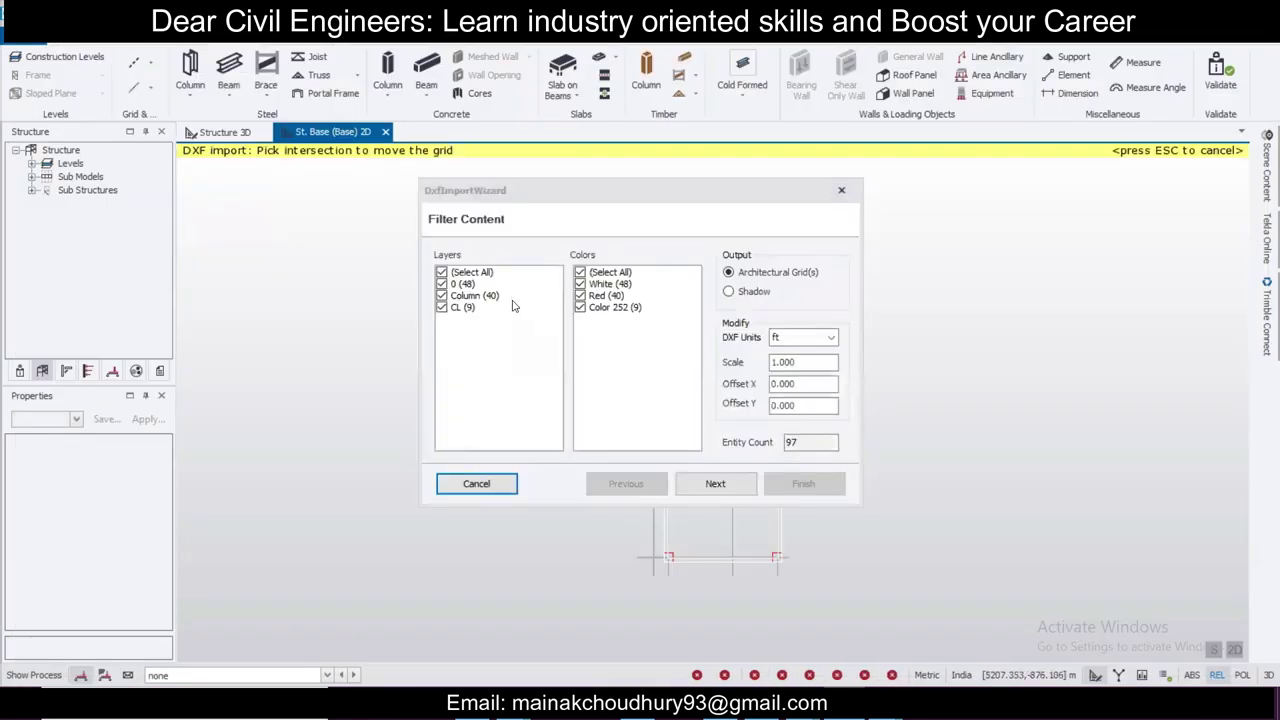
Step: Import the CL layer as architectural grids by layer, with the DXF units set to mm and the Column layer excluded
left_click(803, 338)
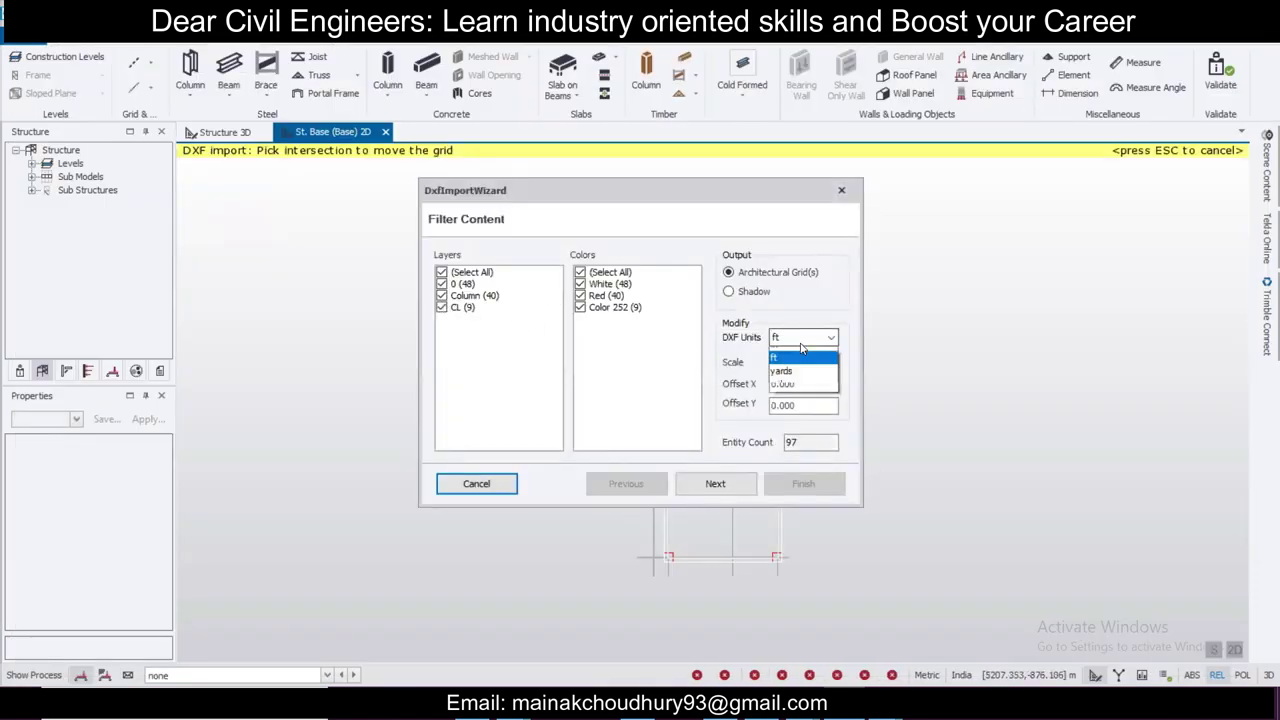
left_click(785, 354)
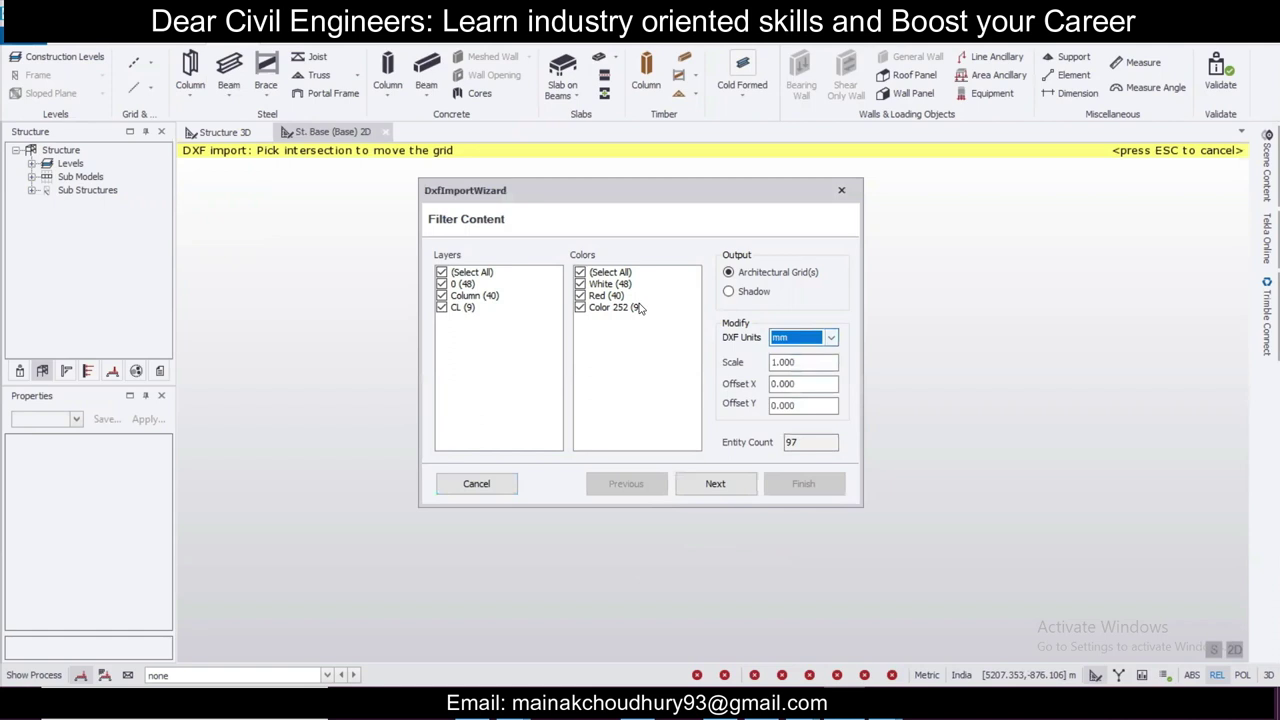
left_click(441, 296)
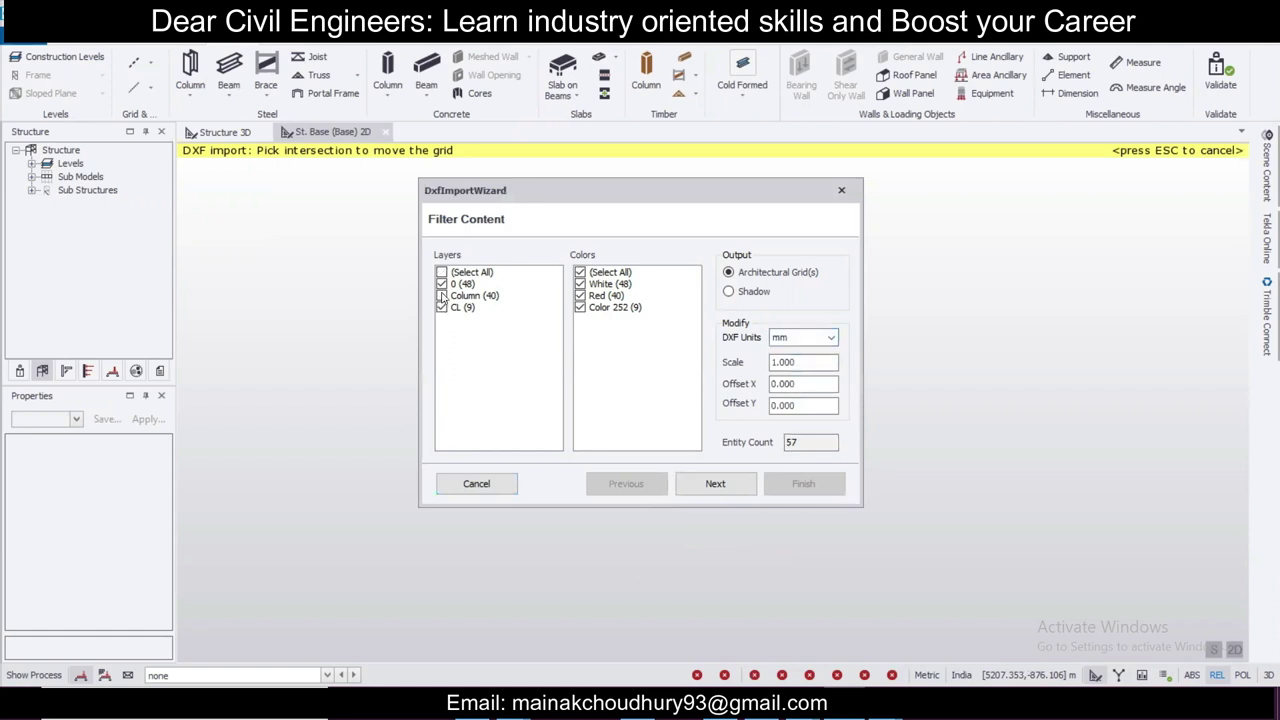
left_click(732, 486)
left_click(474, 275)
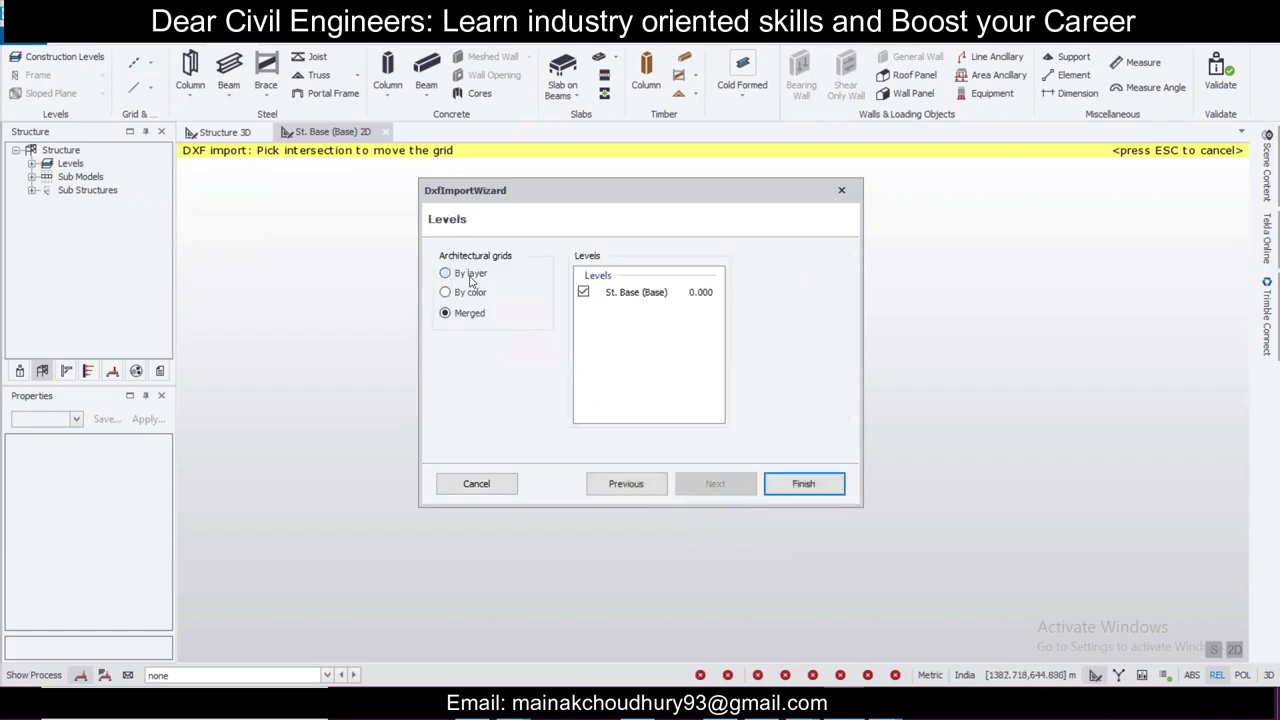
left_click(813, 487)
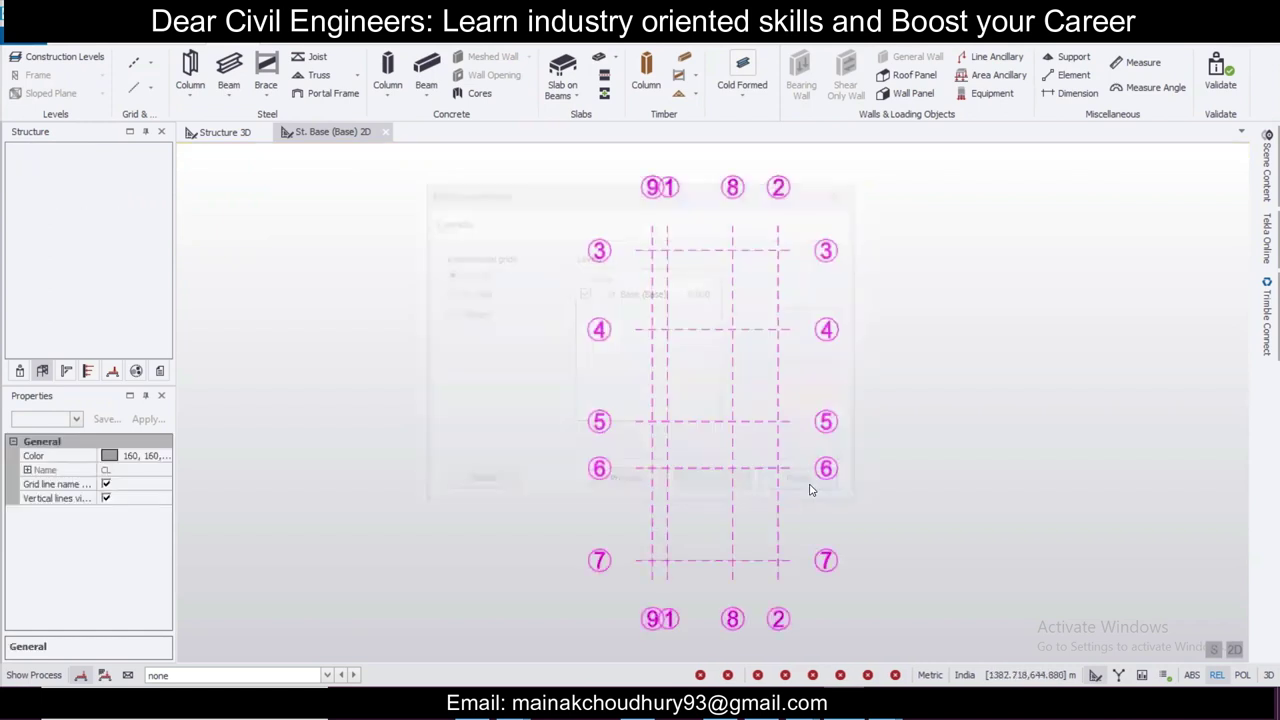
Step: Start a second DXF import with the same "CL for TSD" file
scroll(726, 331, "down", 1)
scroll(757, 408, "up", 1)
middle_click_drag(805, 421, 667, 371)
scroll(713, 334, "down", 1)
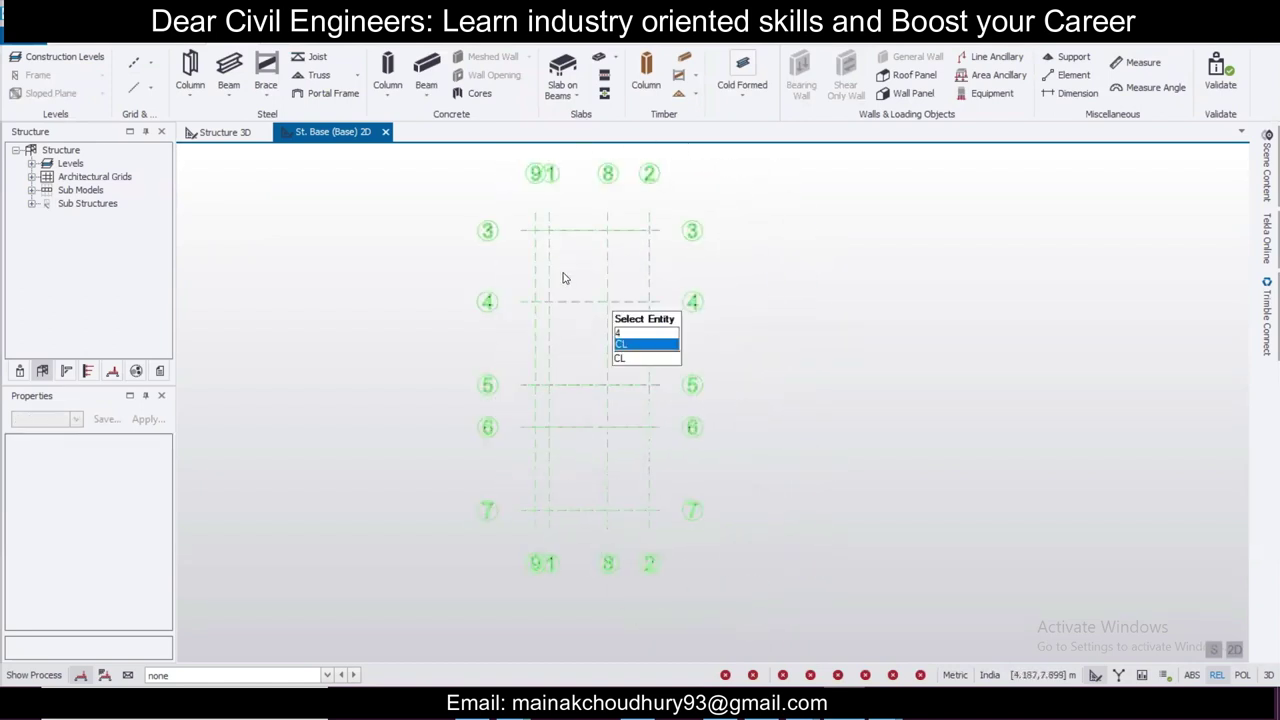
left_click(149, 68)
left_click(183, 222)
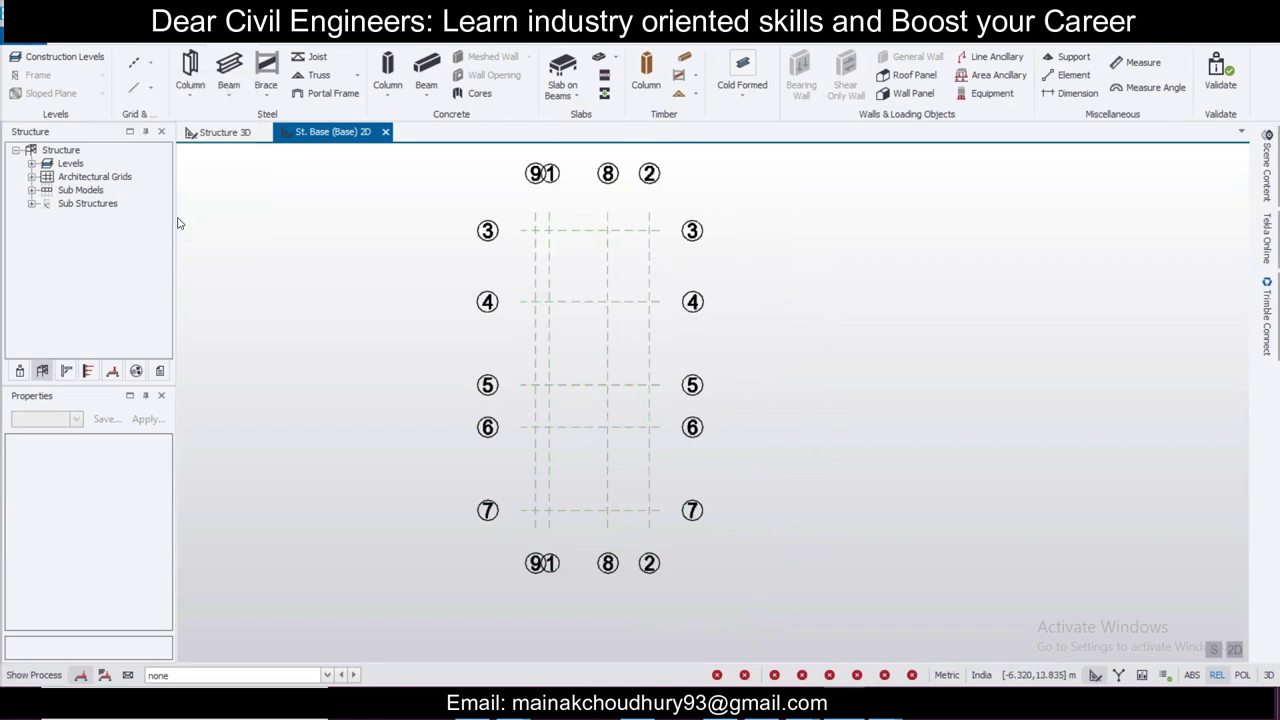
left_click(217, 121)
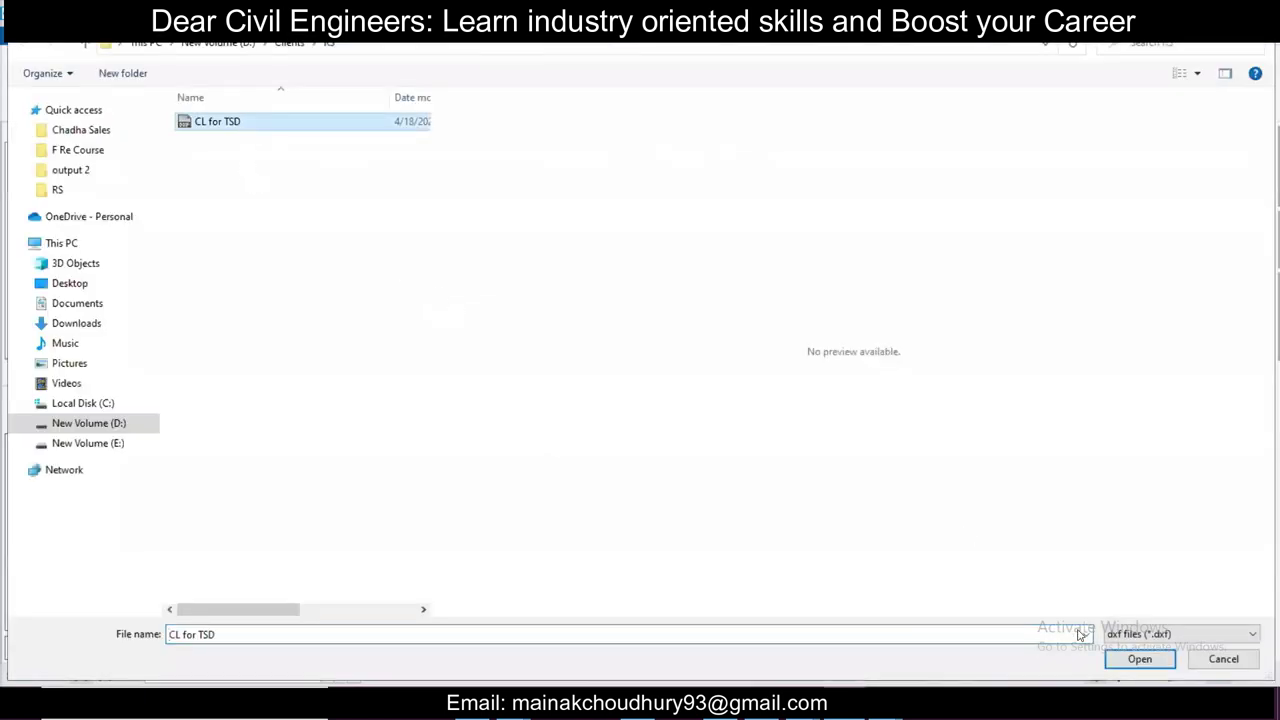
left_click(1135, 659)
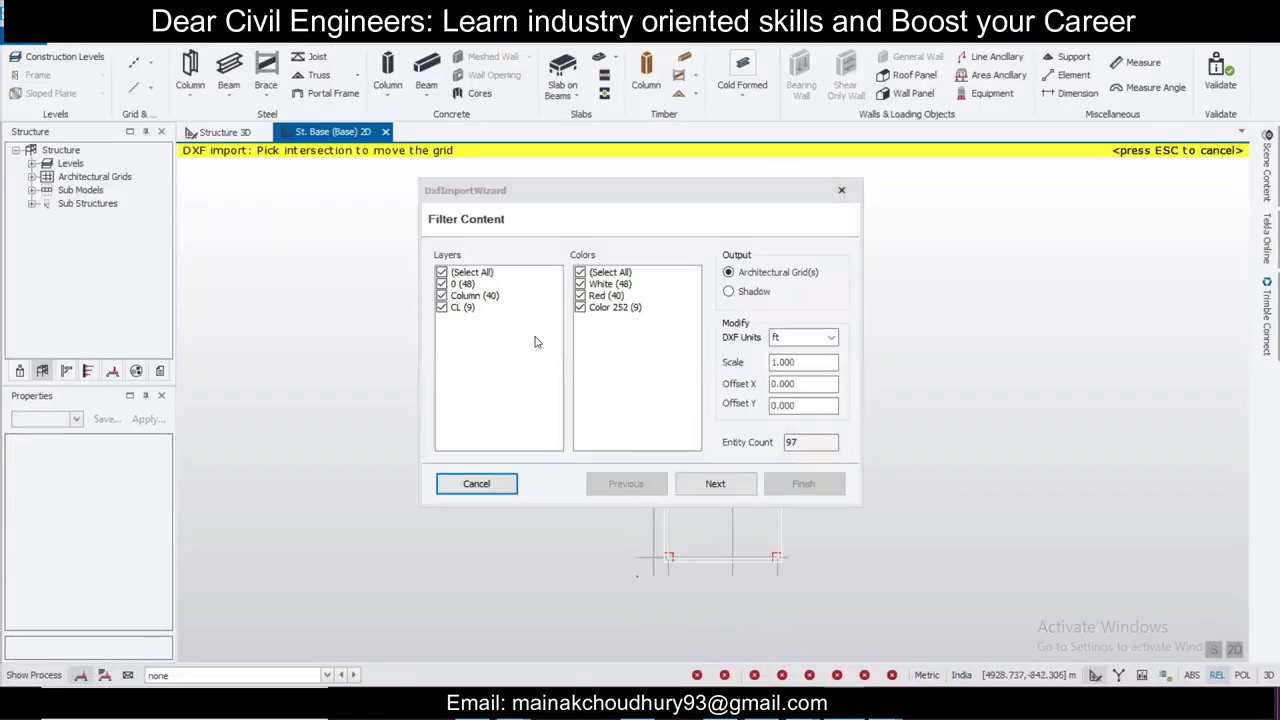
Step: Import the DXF content without the CL layer as a Shadow, using mm as the DXF units
left_click(442, 308)
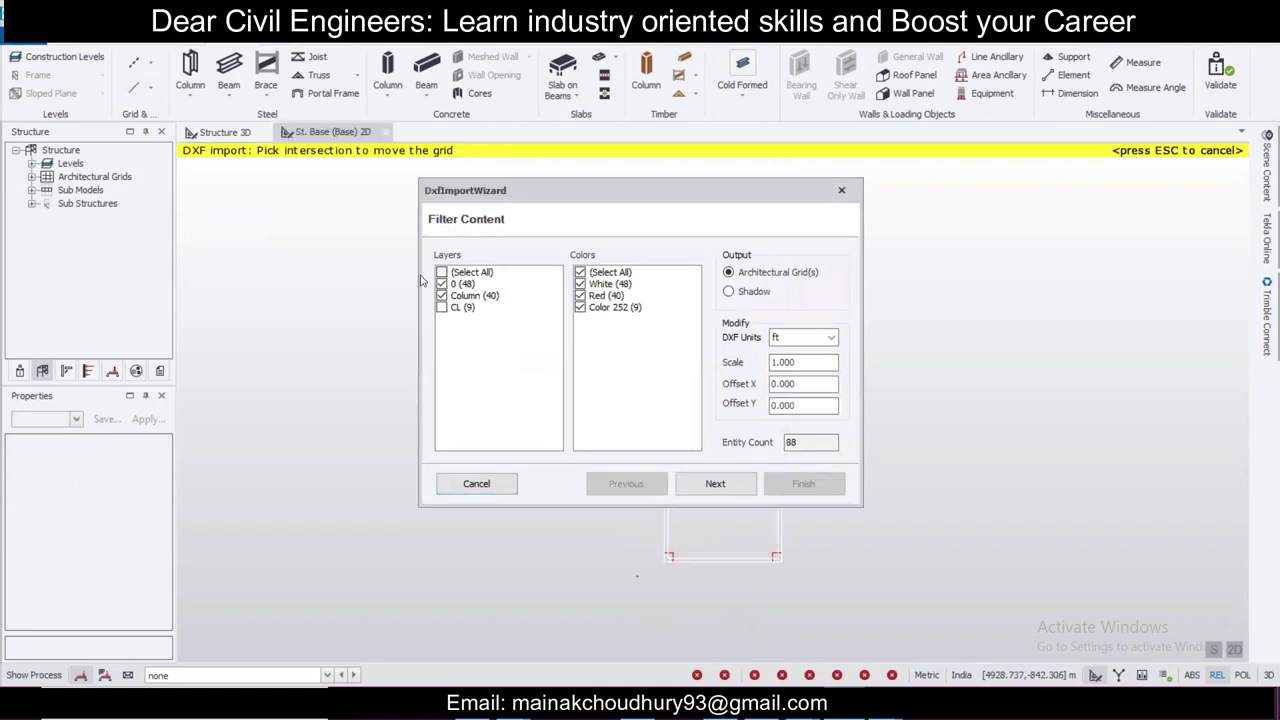
left_click(742, 294)
left_click(810, 338)
left_click(797, 363)
left_click(806, 483)
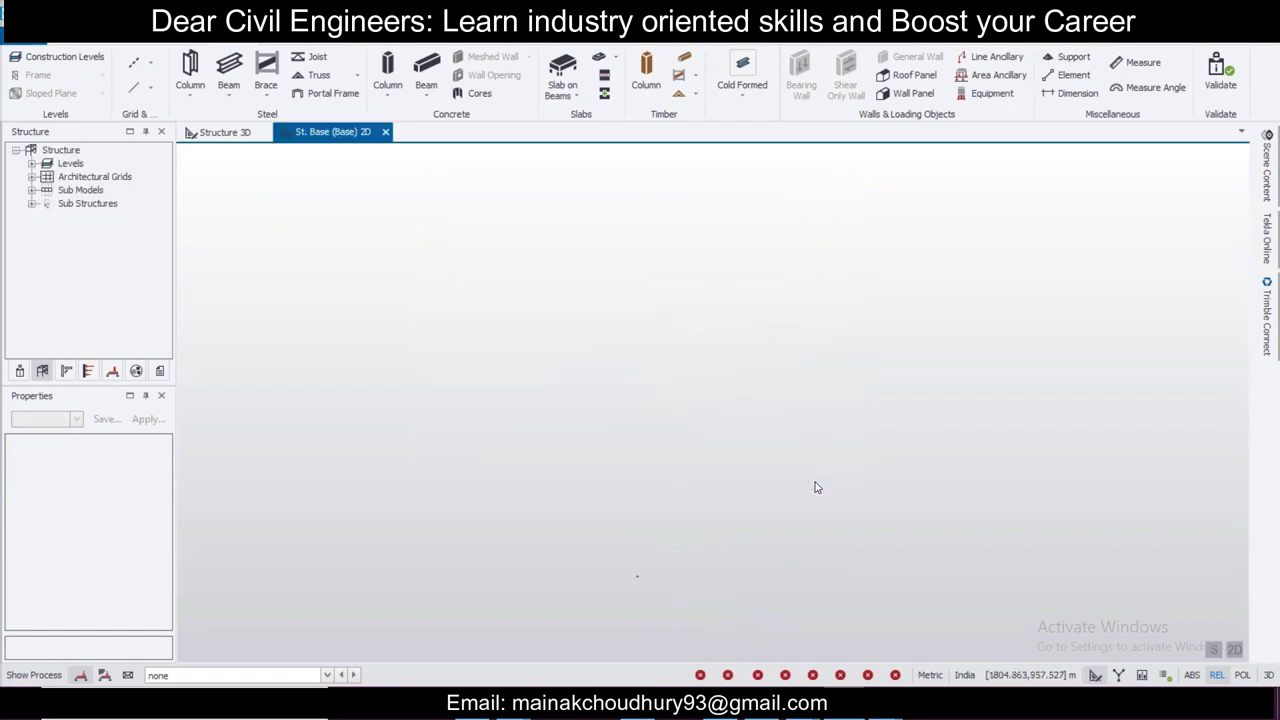
Step: Inspect the shadow plan against the grid lines, and undo both DXF imports
scroll(656, 410, "up", 8)
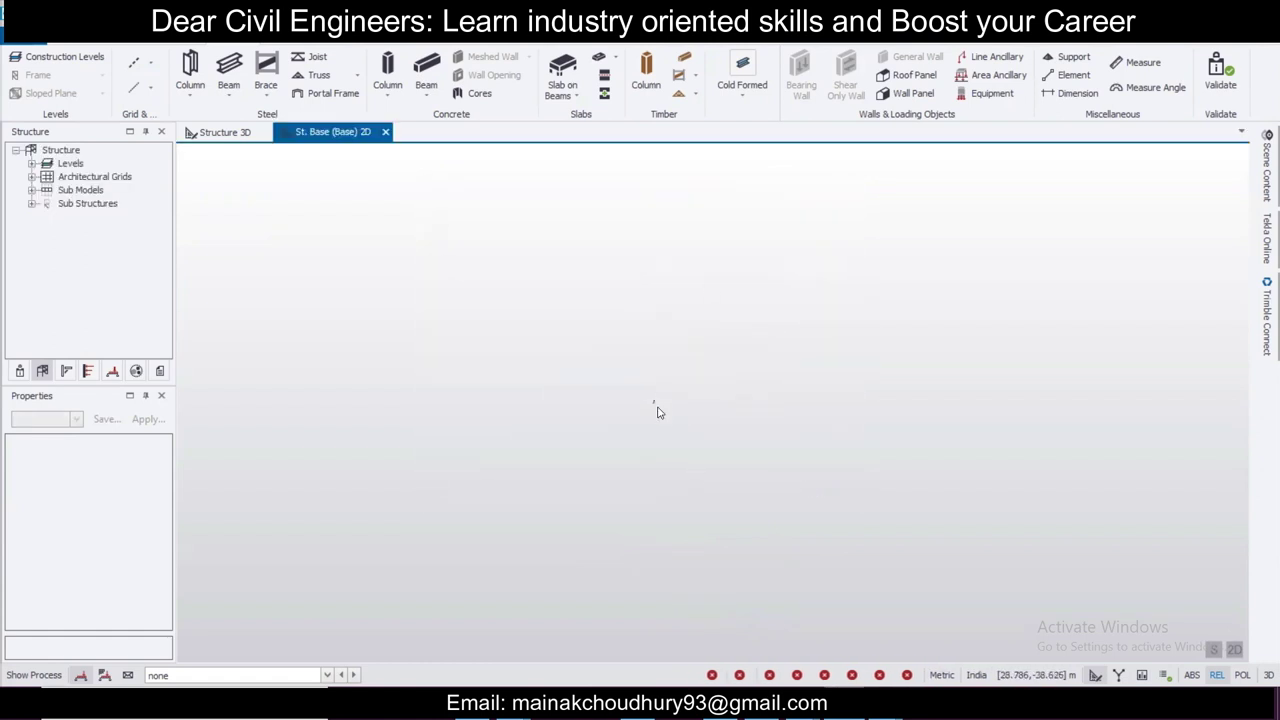
scroll(655, 395, "up", 6)
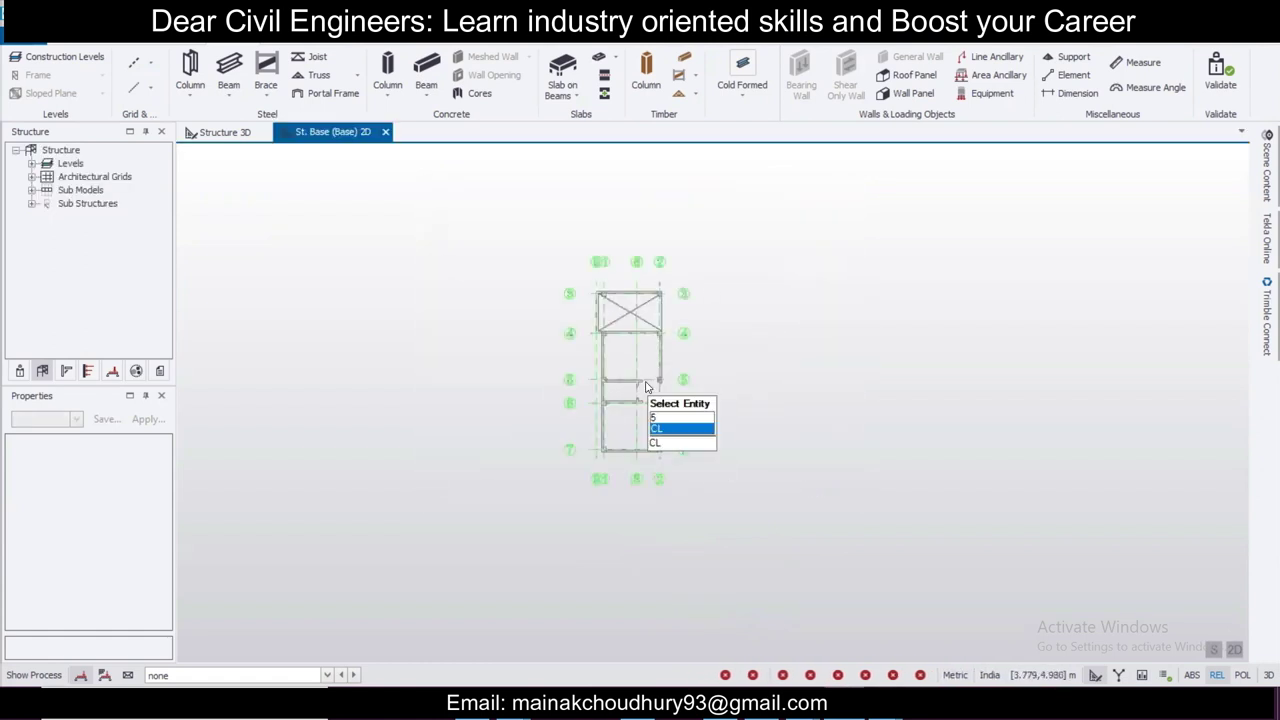
scroll(665, 315, "up", 3)
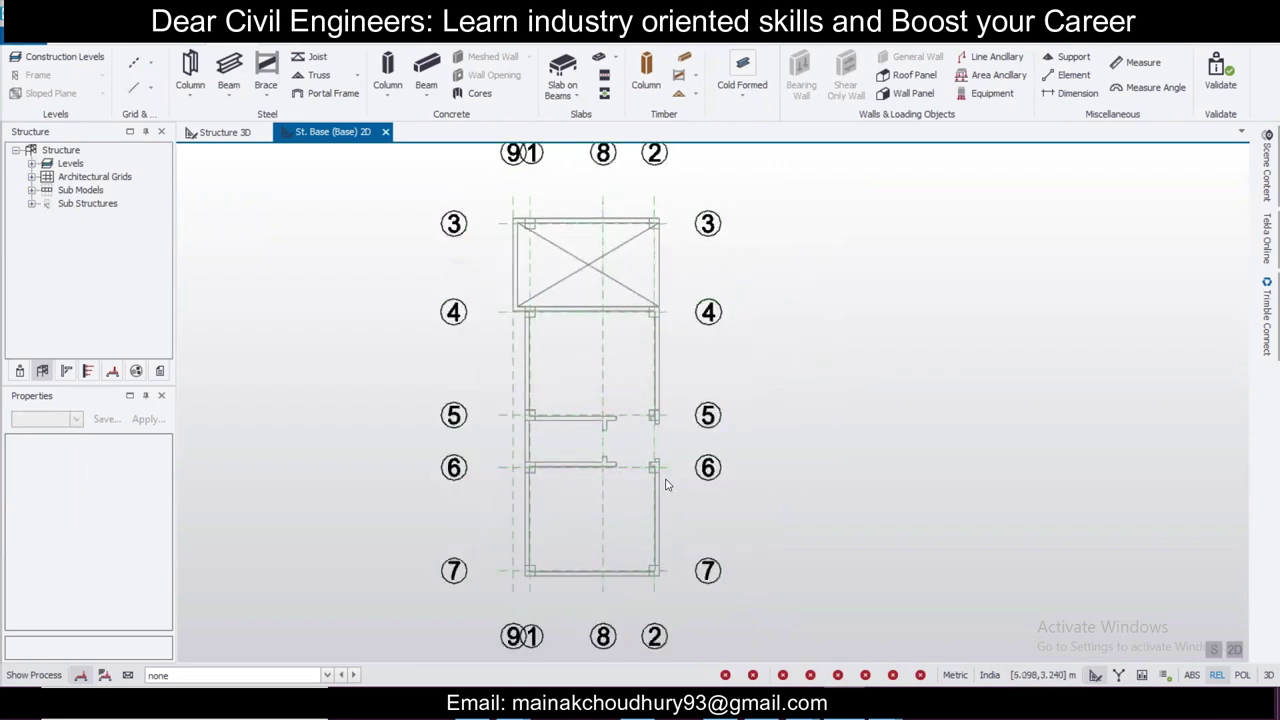
mouse_move(657, 362)
scroll(668, 360, "down", 1)
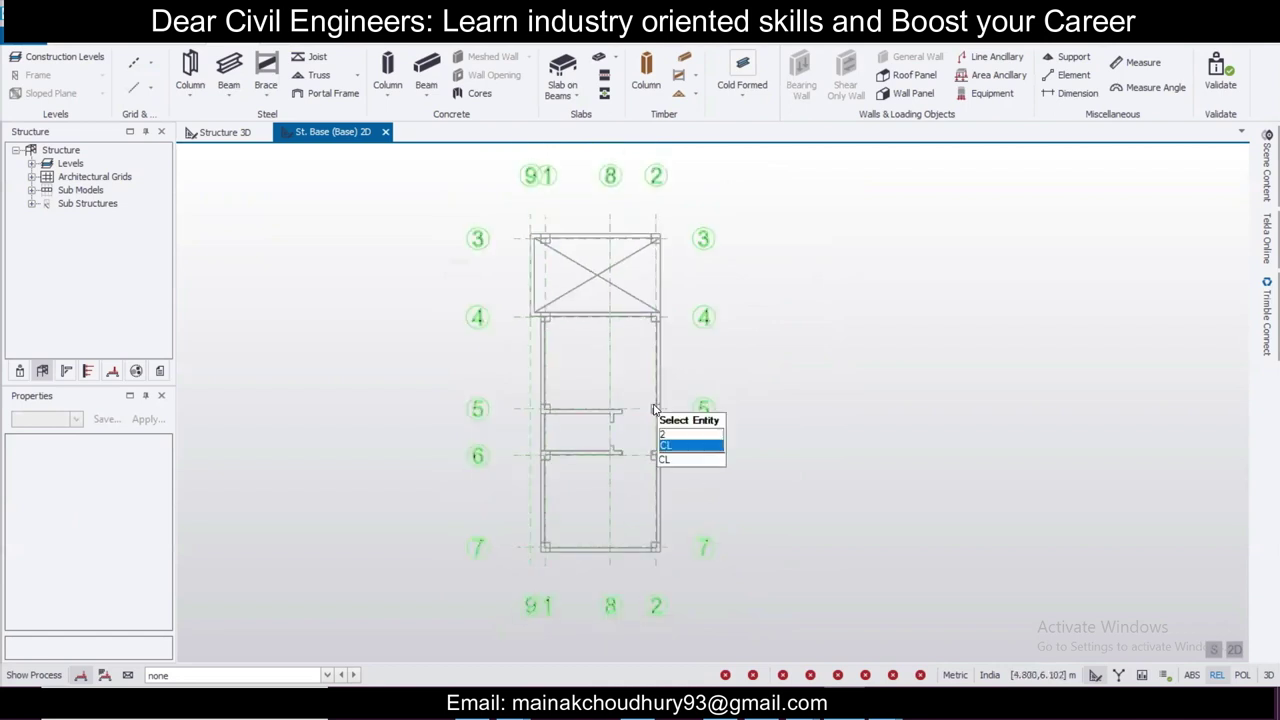
middle_click_drag(654, 408, 708, 343)
key("ctrl+z")
key("ctrl+z")
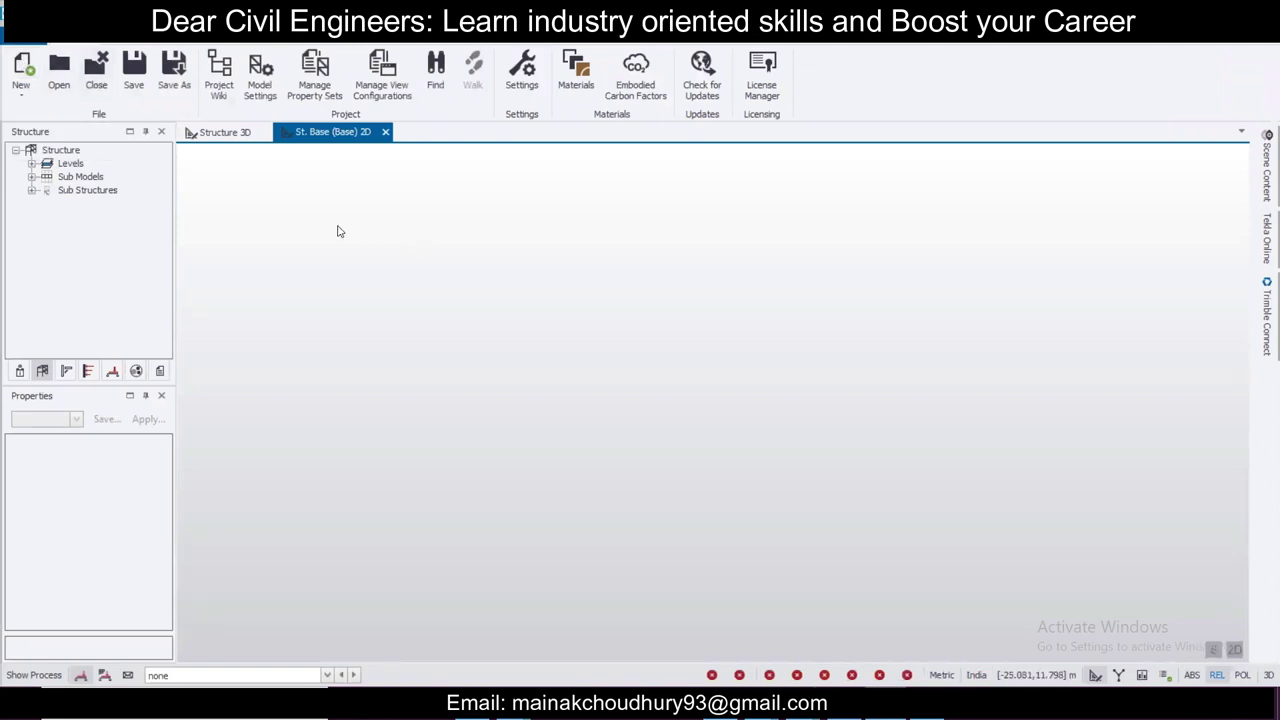
Step: Open the construction levels table and insert a new level below Base
left_click(118, 38)
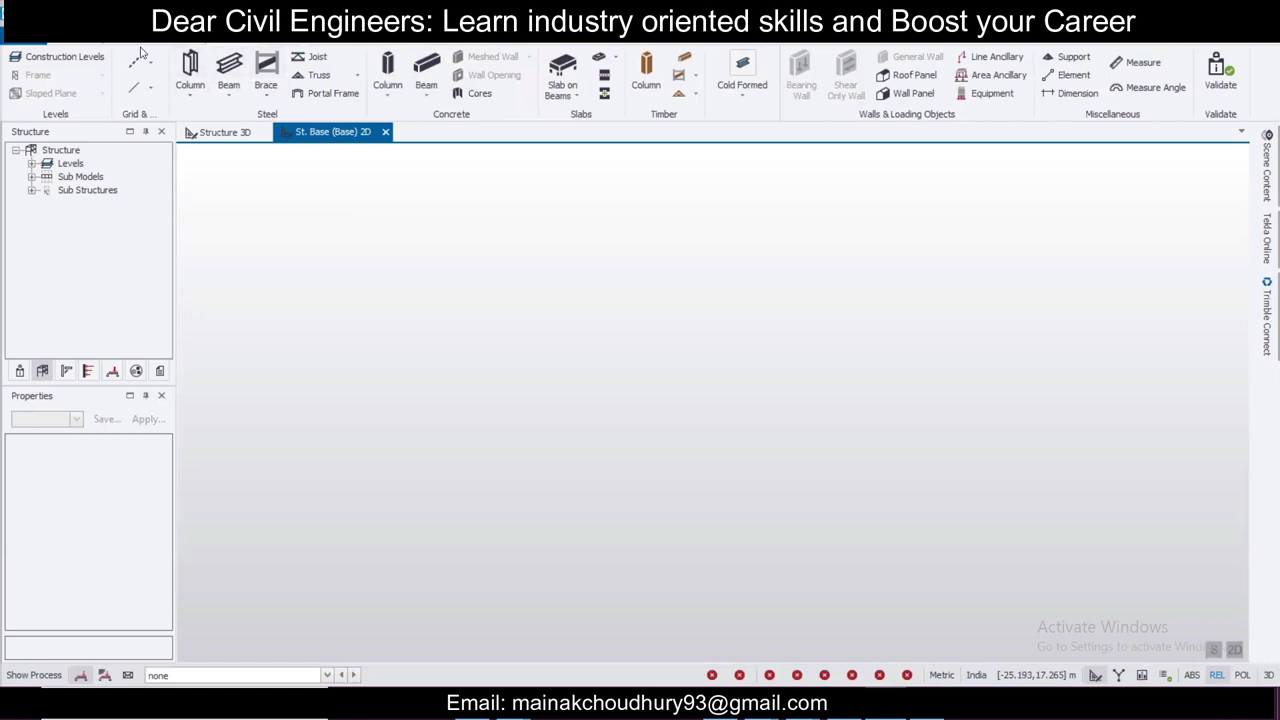
left_click(927, 703)
left_click(64, 57)
left_click_drag(373, 149, 577, 186)
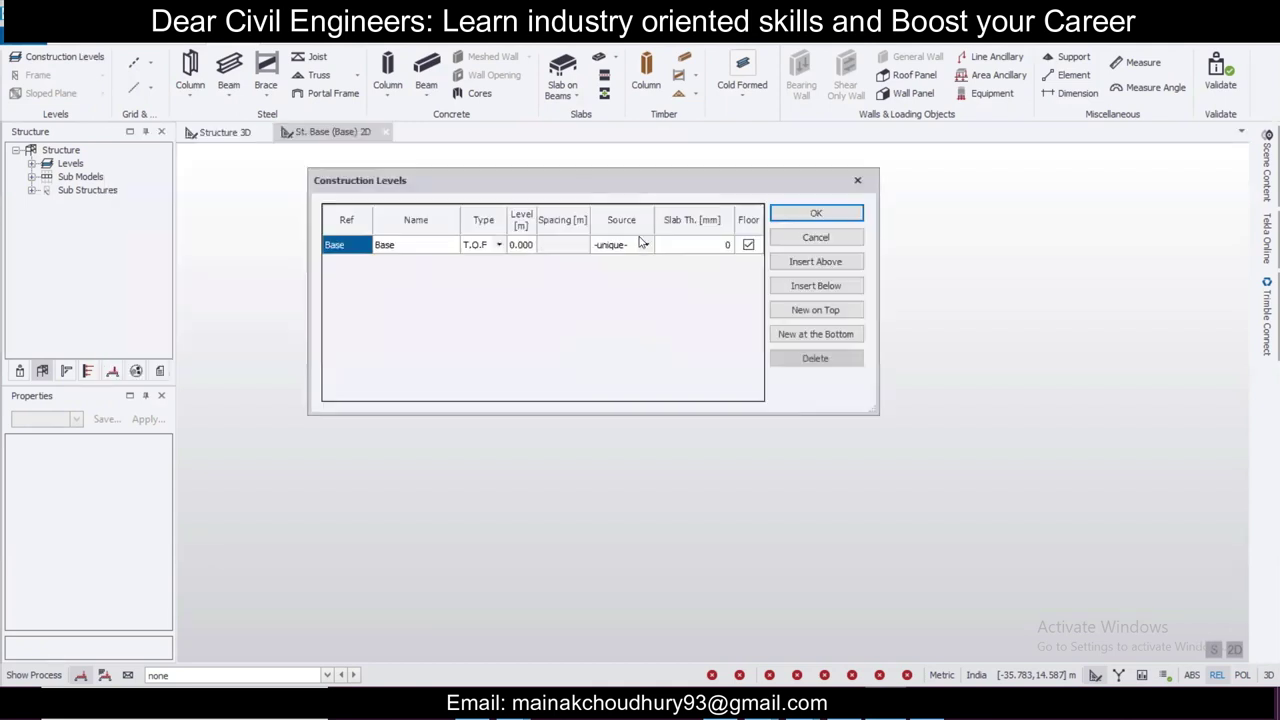
left_click(816, 286)
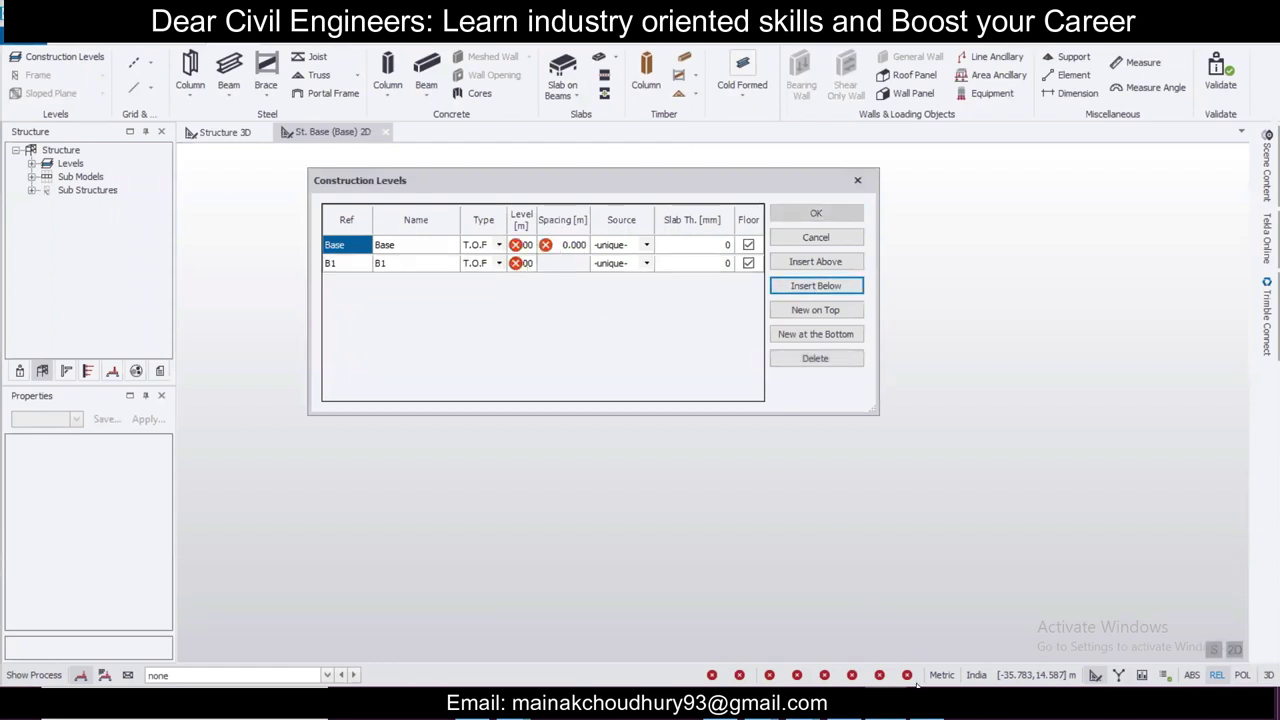
Step: Set the elevation of construction level B1 to -1.95 m
left_click(890, 702)
left_click(528, 264)
left_click(529, 264)
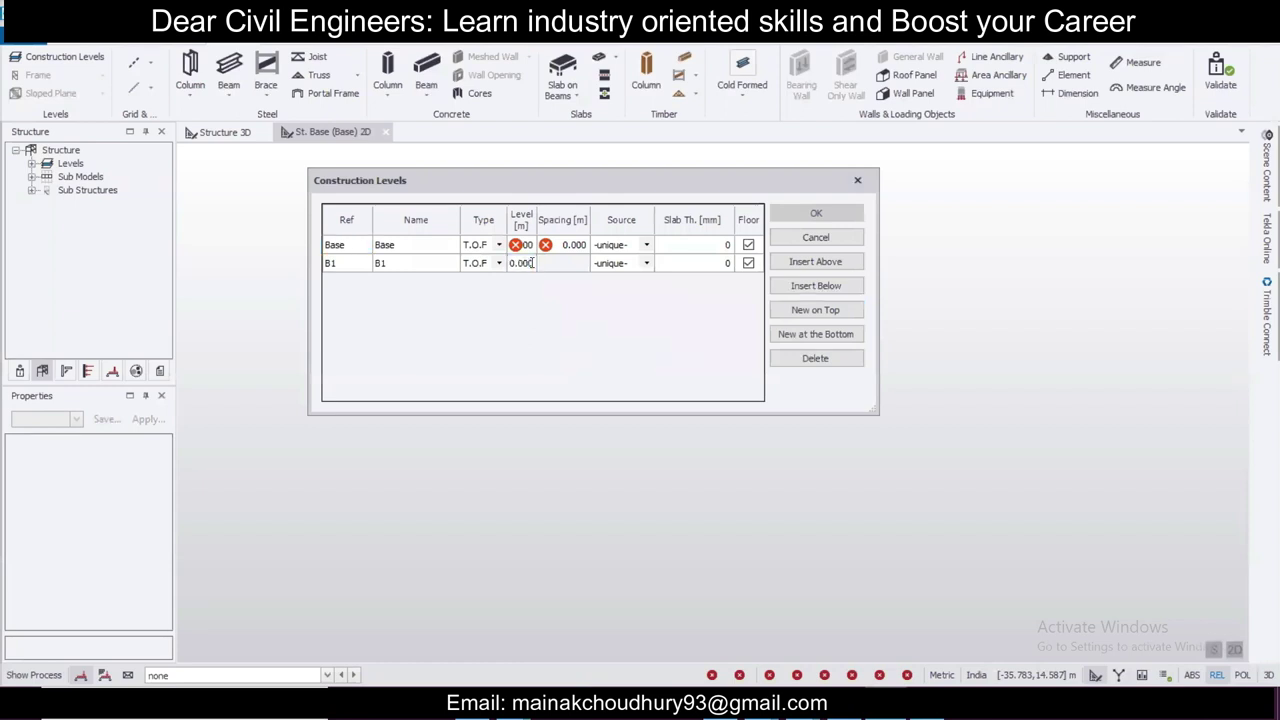
type("-1.95")
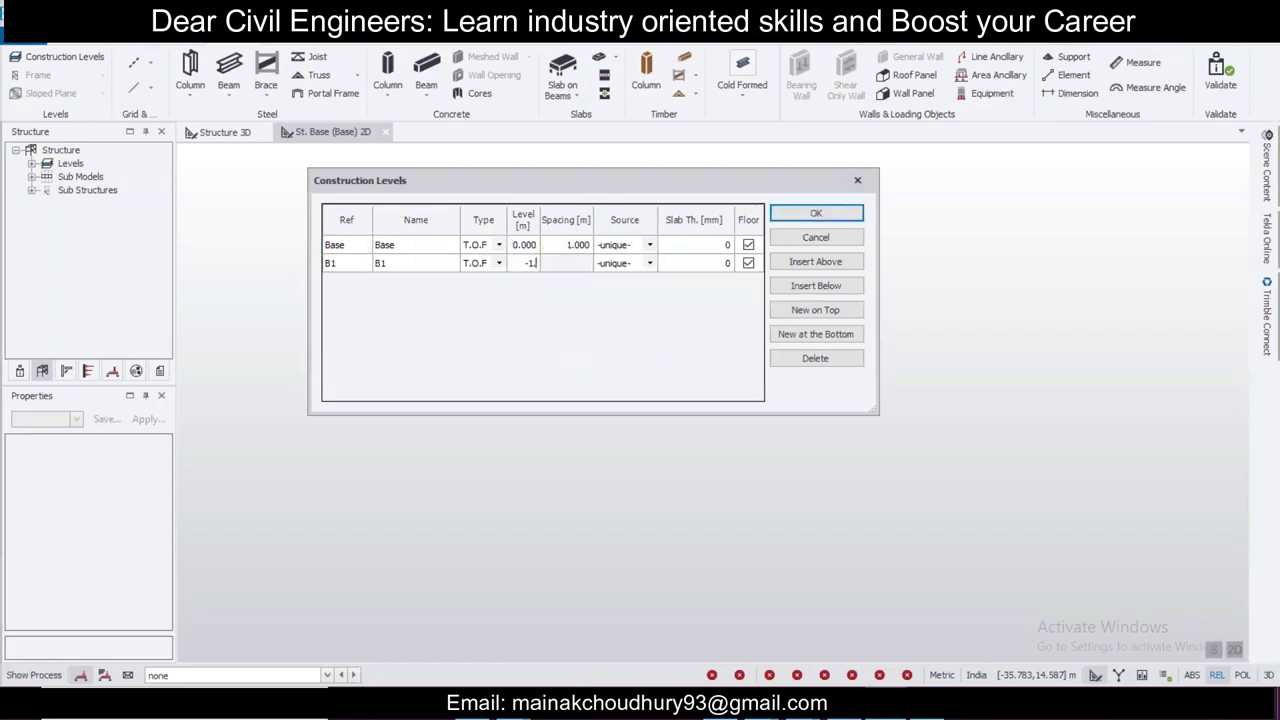
left_click(432, 250)
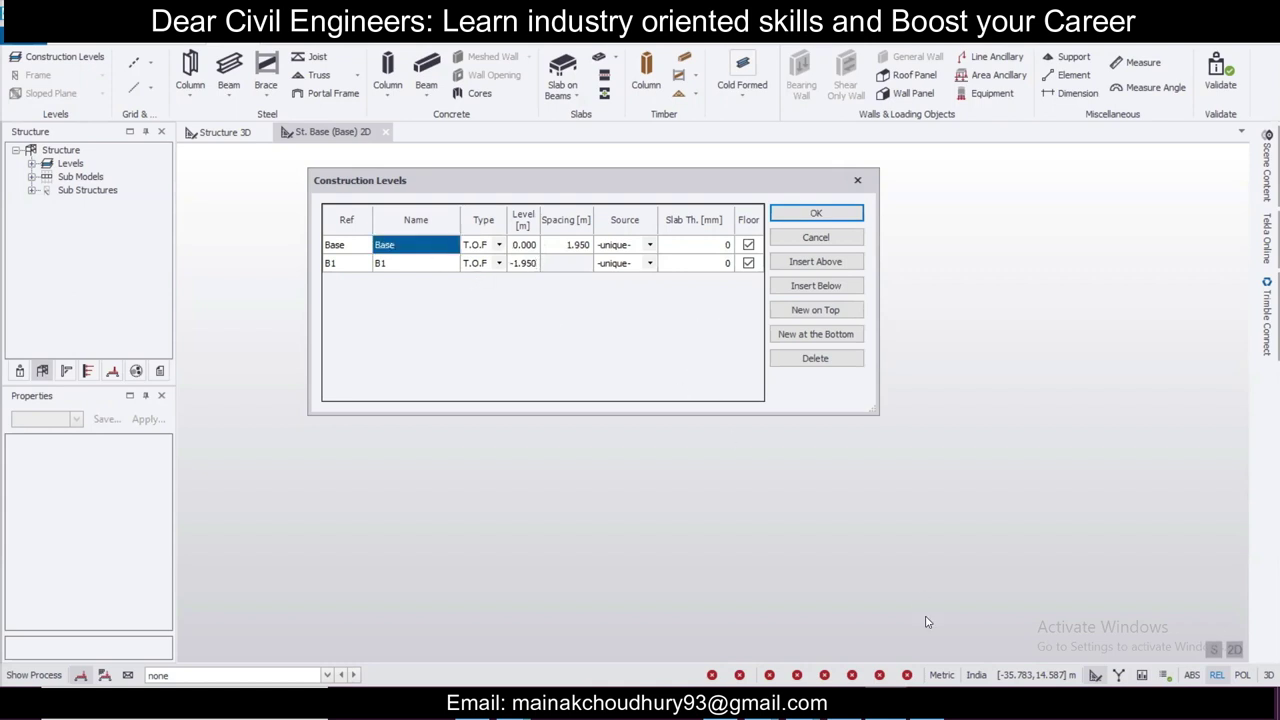
Step: Check the type options offered for construction level B1 and leave it at T.O.F
left_click(925, 700)
left_click(498, 263)
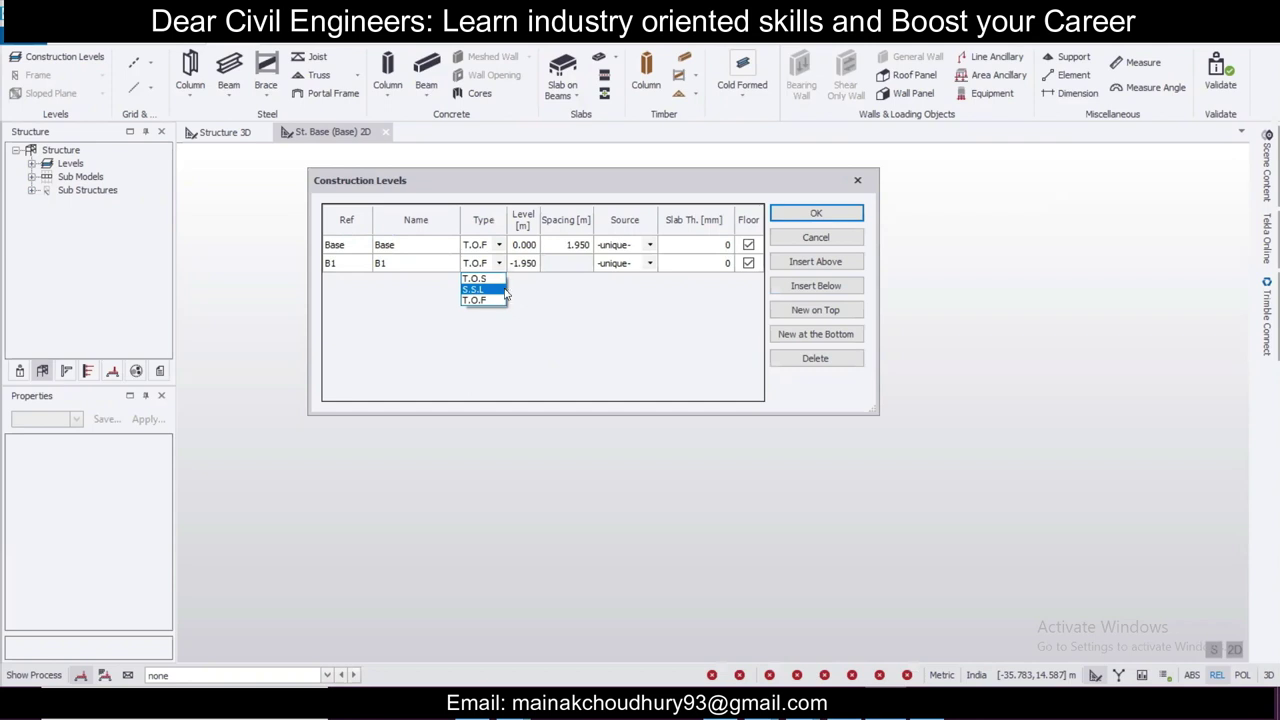
left_click(490, 300)
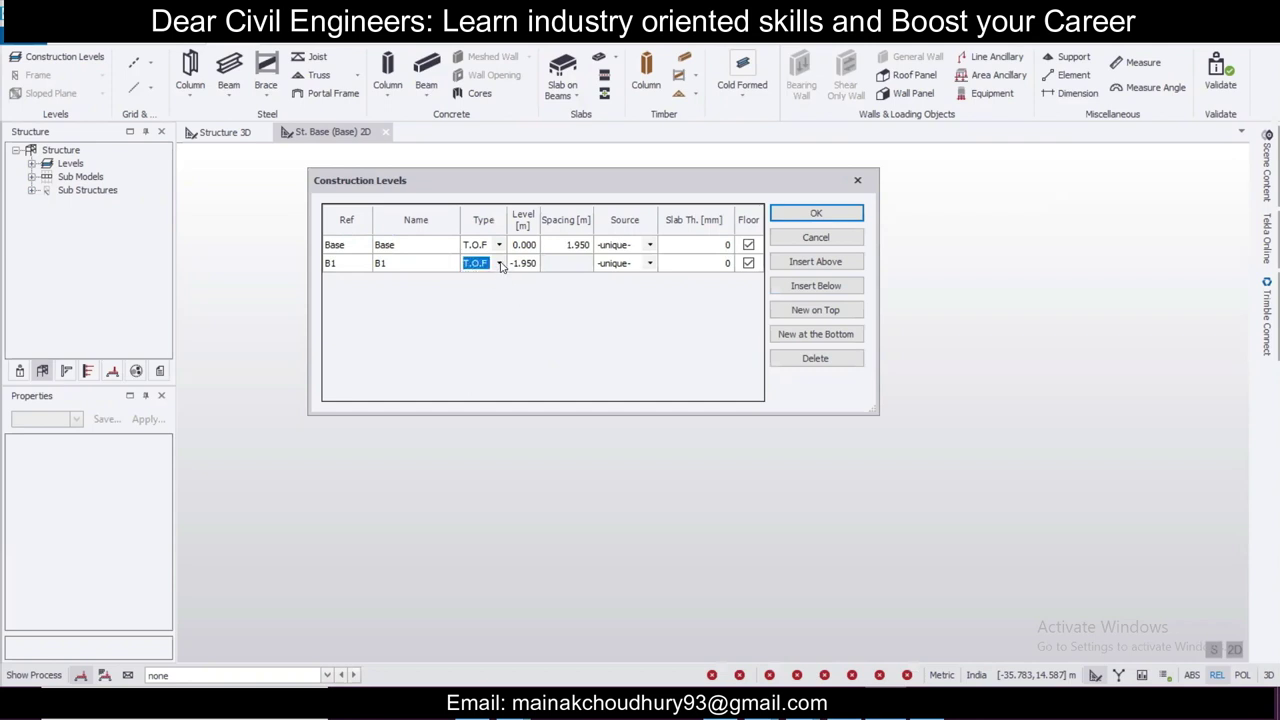
left_click(499, 263)
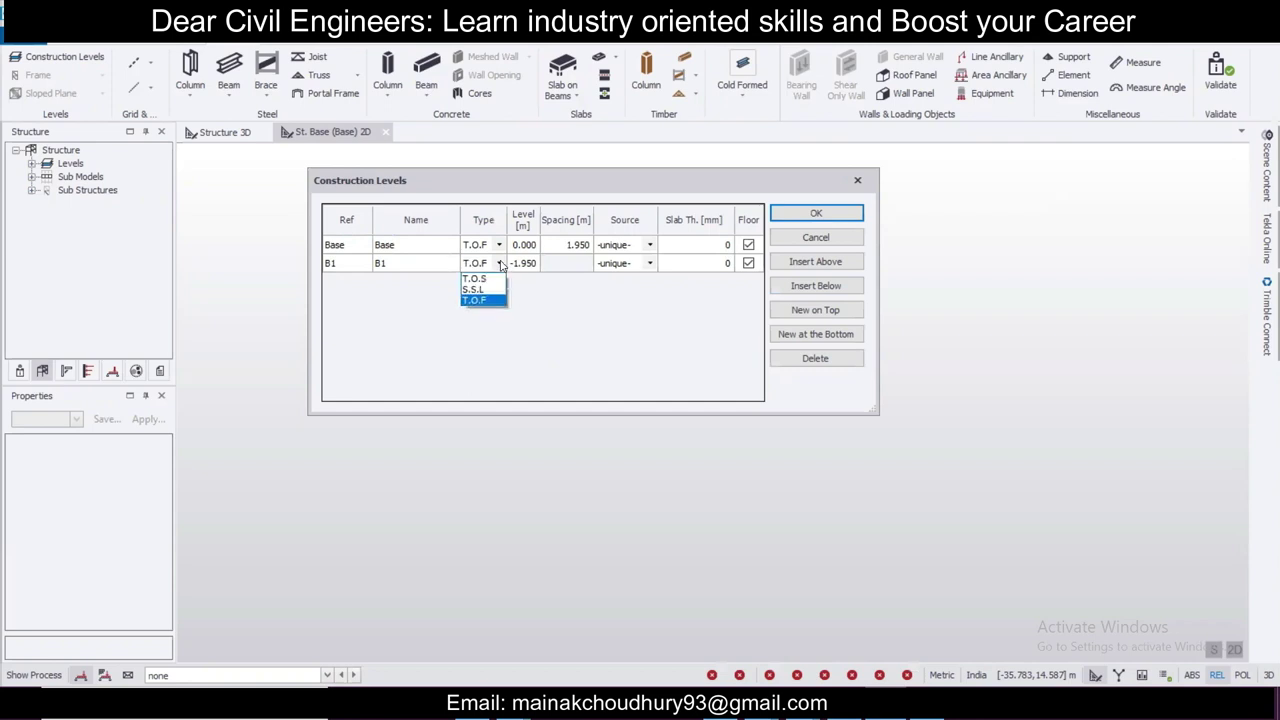
left_click(500, 264)
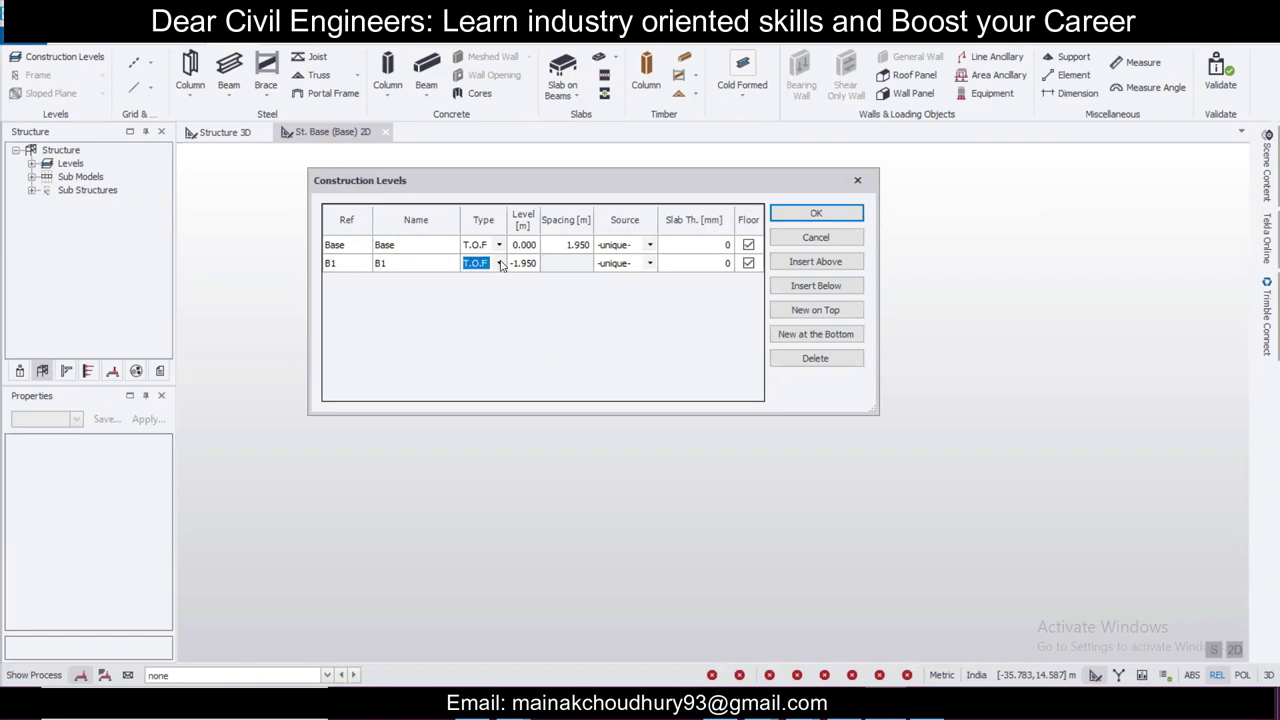
Step: Insert a construction level above Base and set its type to S.S.L
left_click(415, 251)
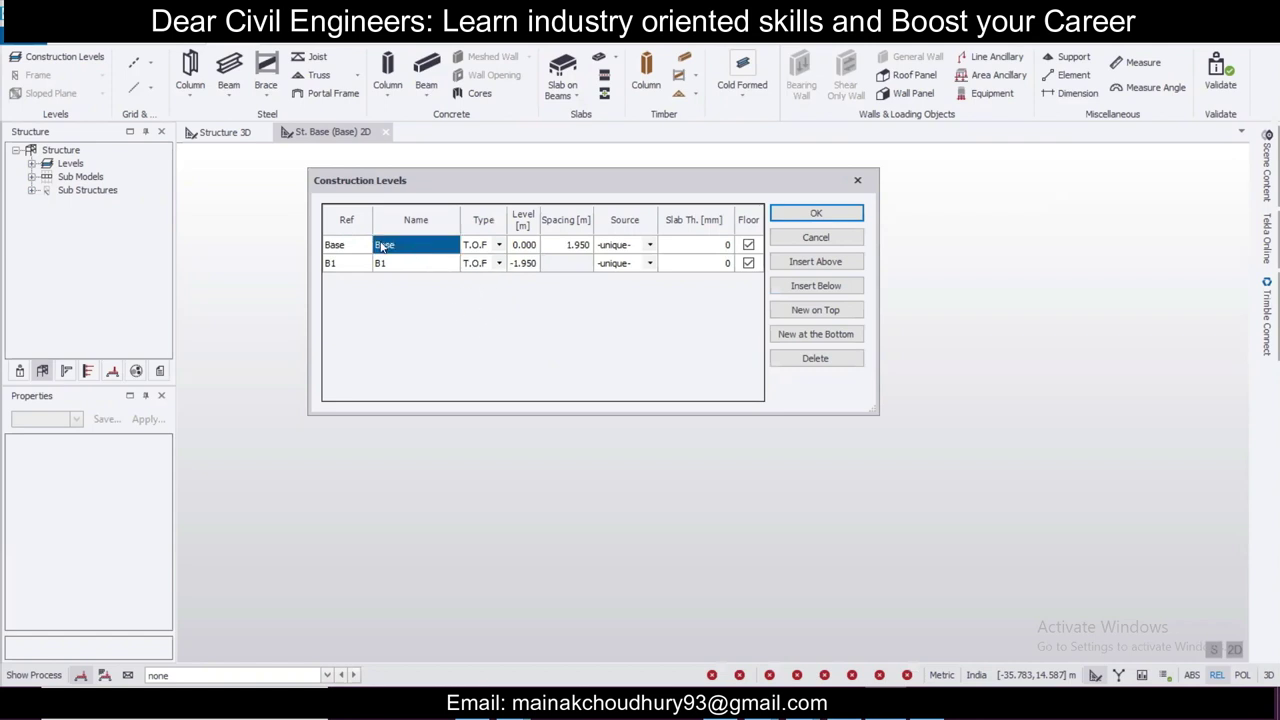
left_click(792, 261)
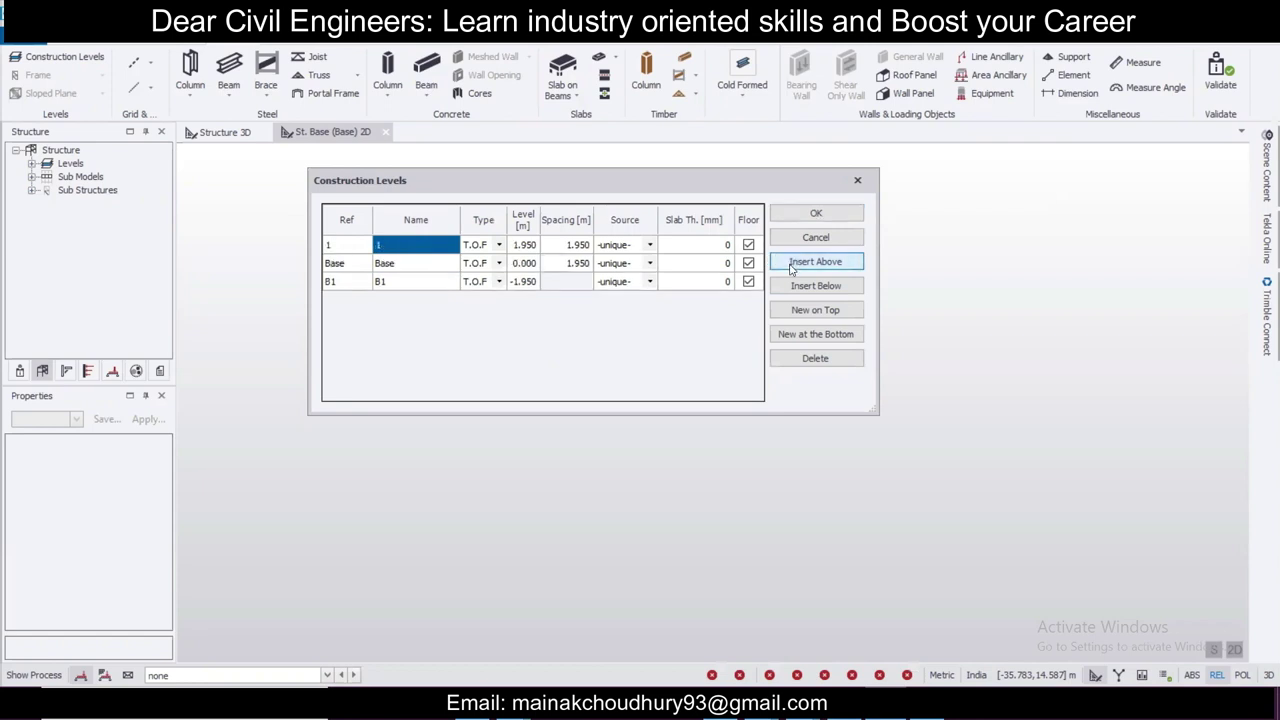
left_click(499, 245)
left_click(476, 281)
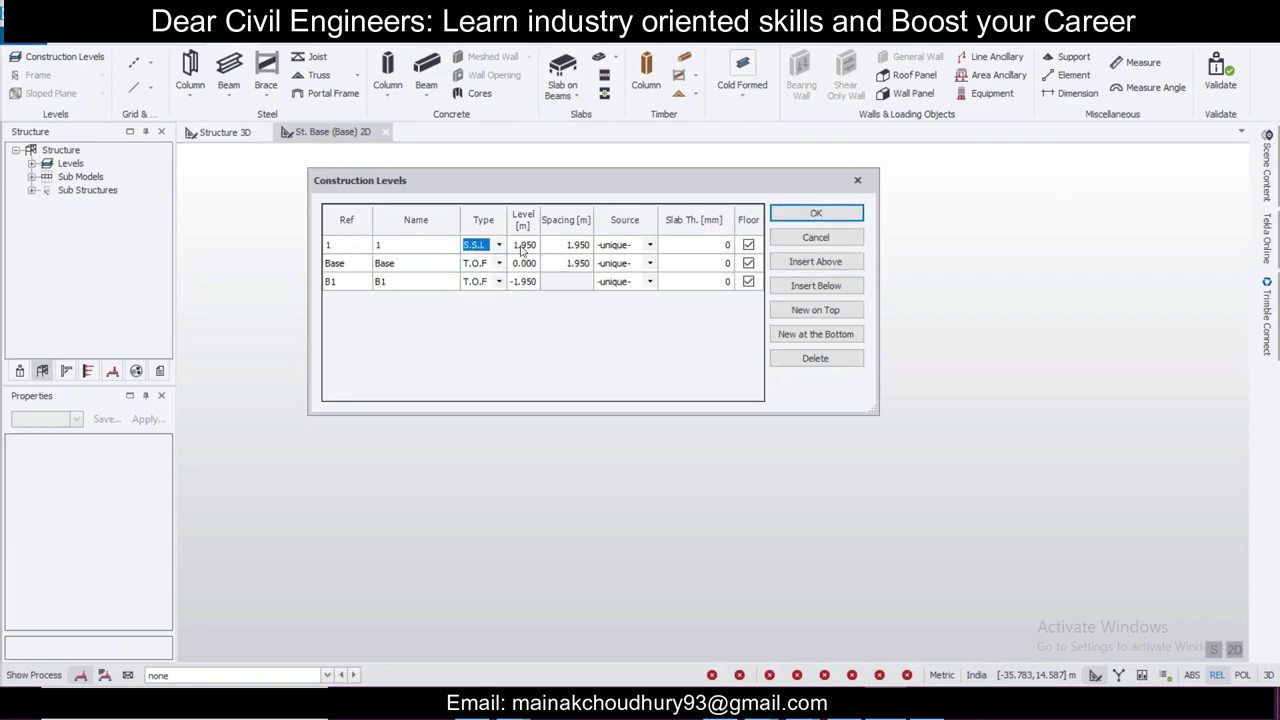
Step: Give level 1 a 3 m spacing and a slab thickness of 125 mm
left_click(521, 248)
left_click(521, 248)
left_click(568, 249)
left_click(568, 249)
type("3")
left_click(702, 248)
left_click(701, 245)
type("125")
Step: Insert another construction level above level 1 and accept the construction levels
left_click(416, 246)
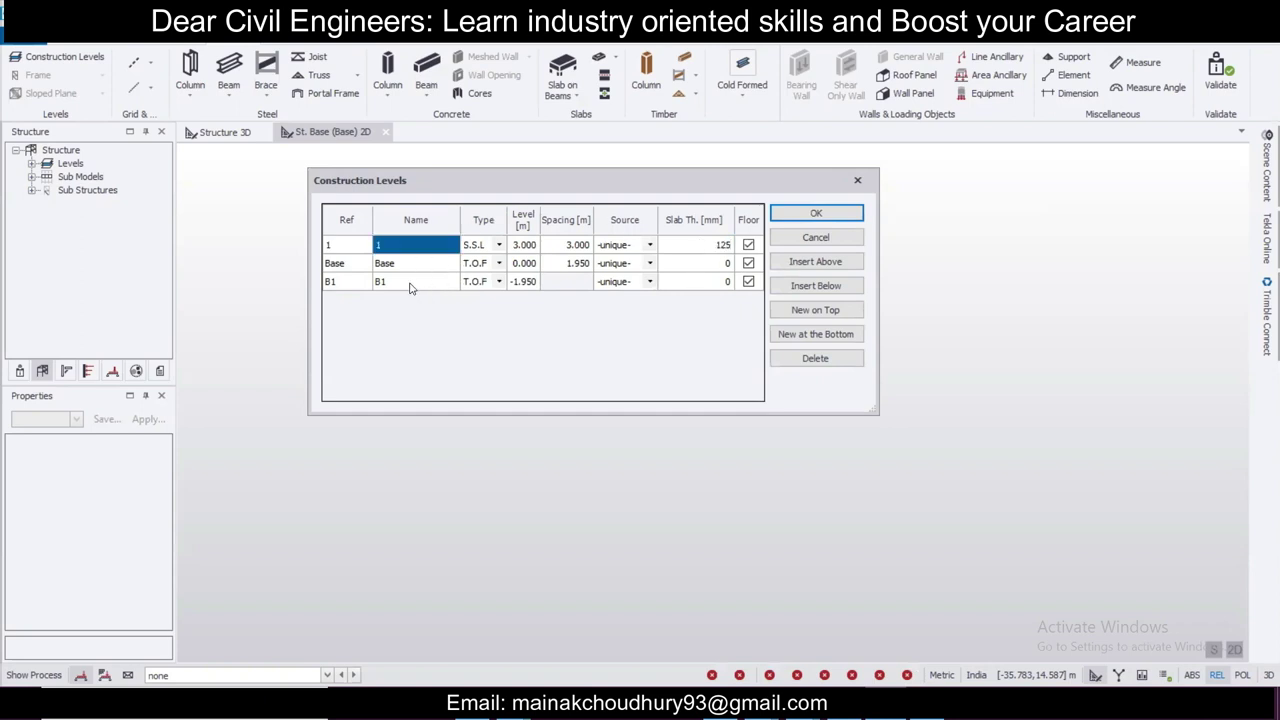
left_click(815, 261)
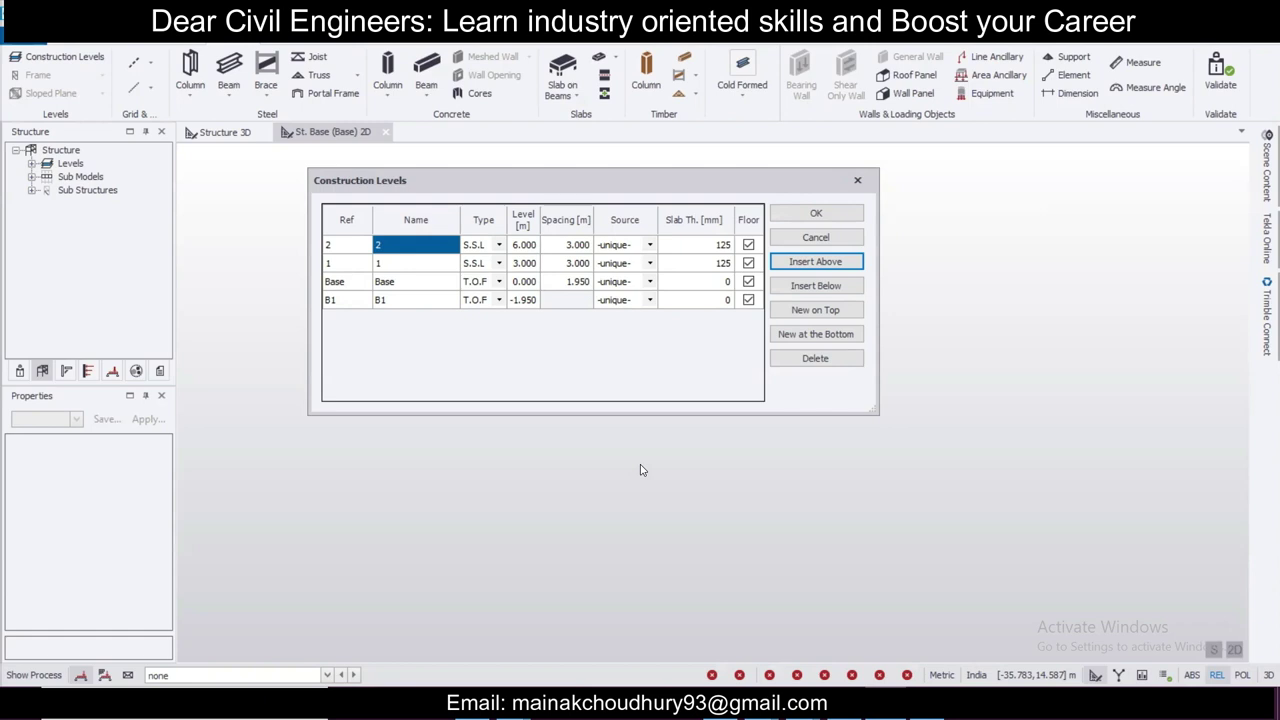
left_click(815, 213)
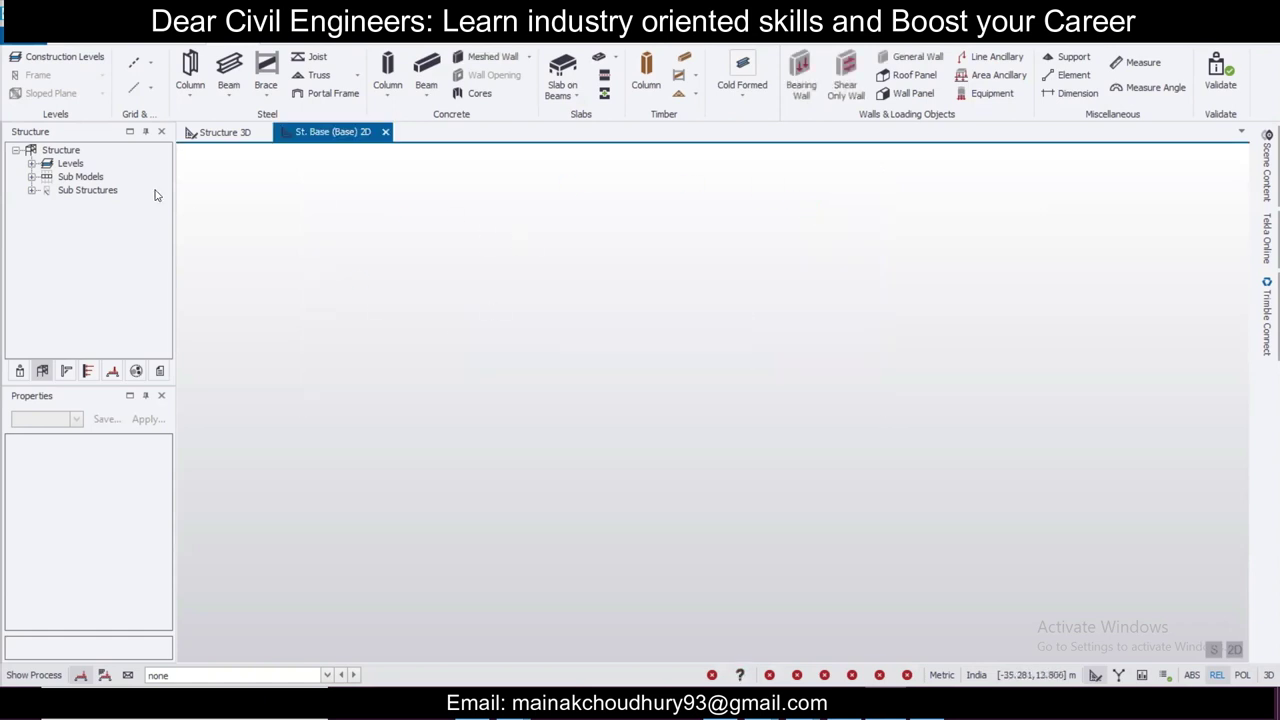
Step: Expand the levels in the structure tree and check the Structure 3D and St. Base 2D views
left_click(47, 134)
left_click(33, 165)
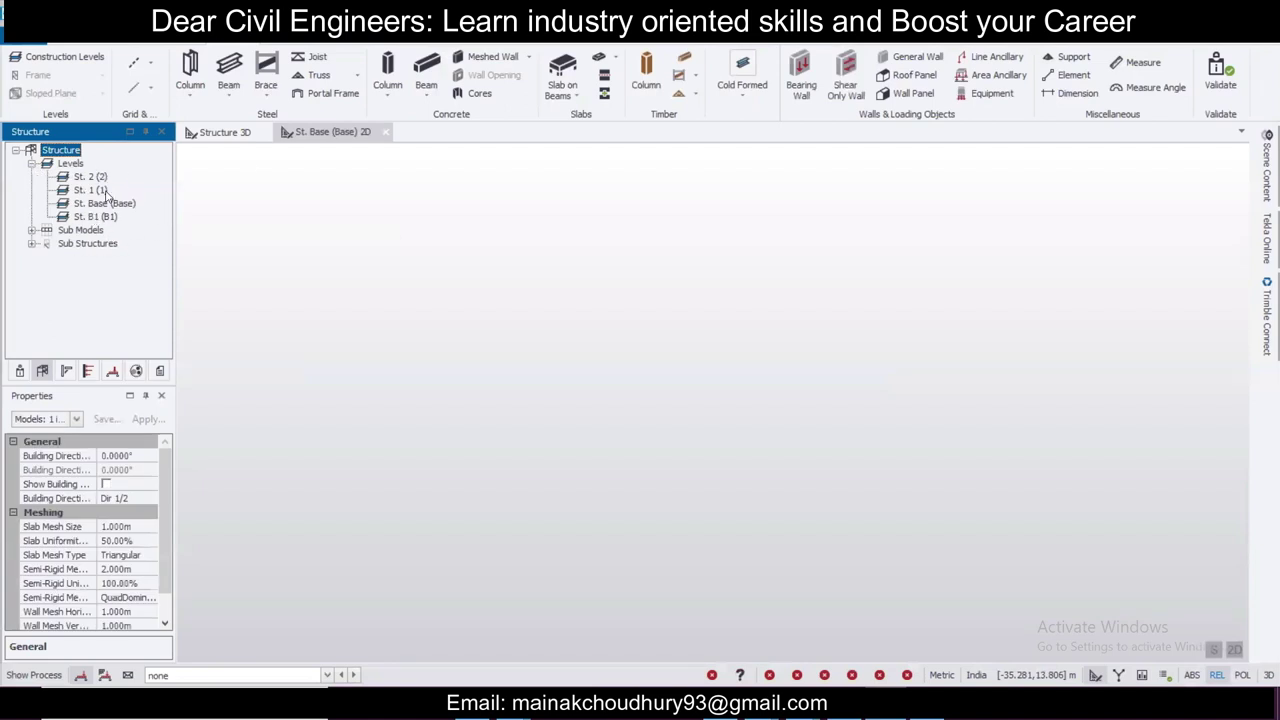
left_click(240, 133)
left_click(320, 133)
left_click(232, 134)
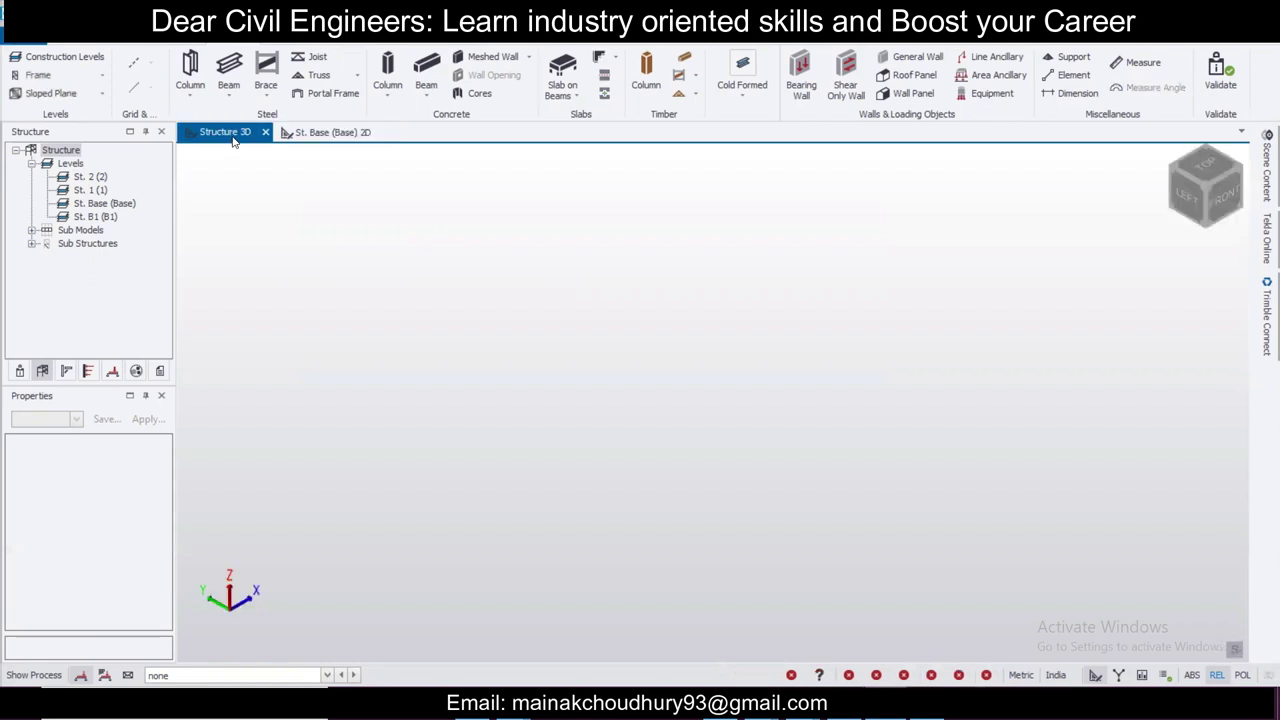
left_click(316, 133)
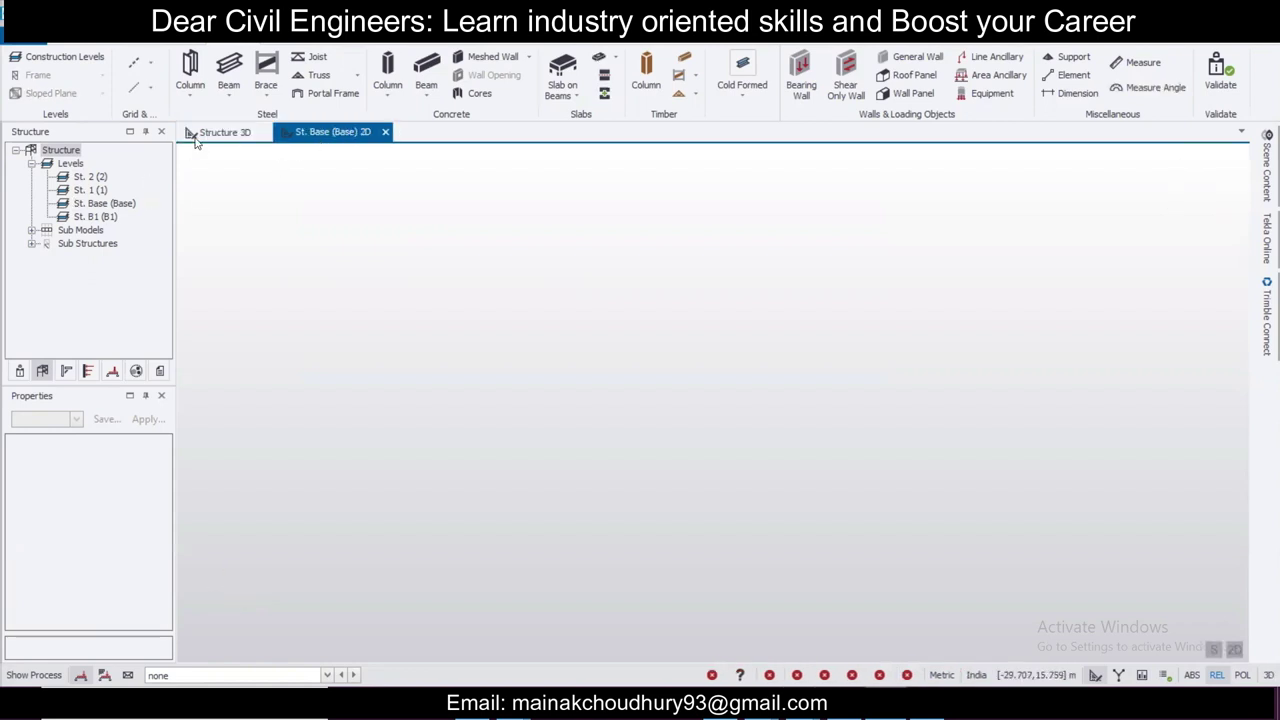
key("ctrl+Tab")
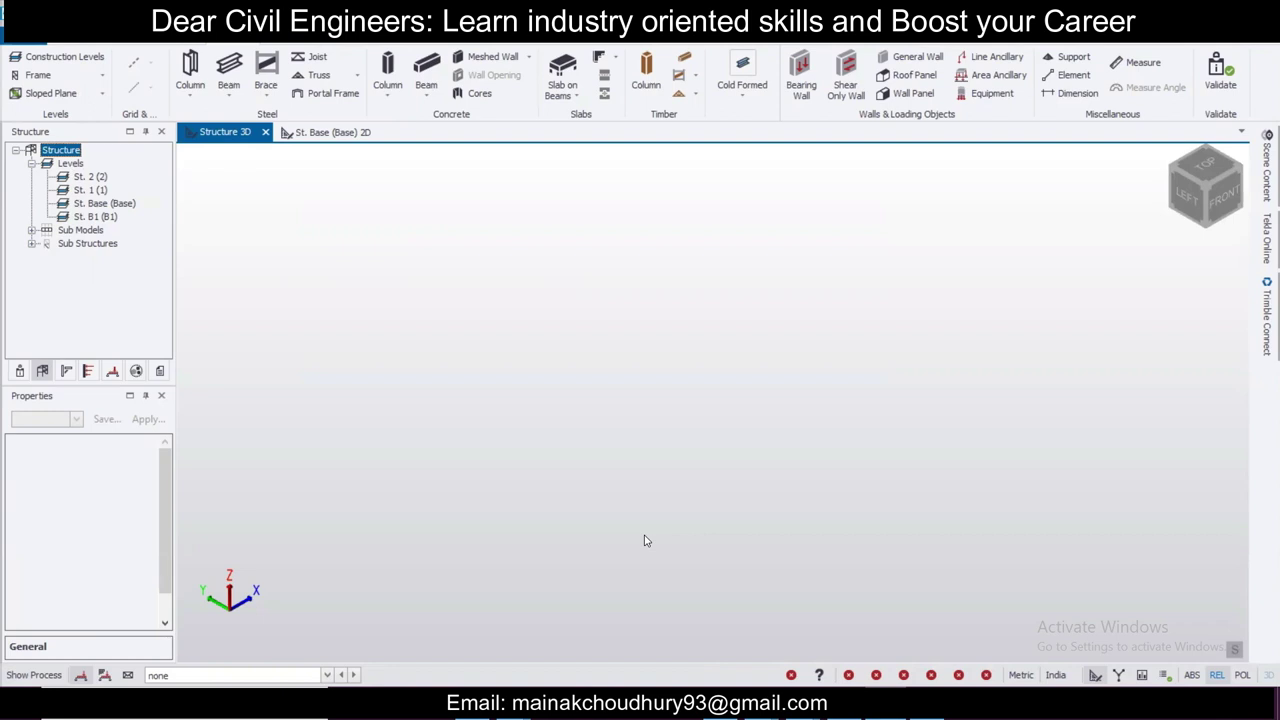
Step: Open the 2D views of levels St. 1 and St. 2
key("Down")
key("Down")
key("Down")
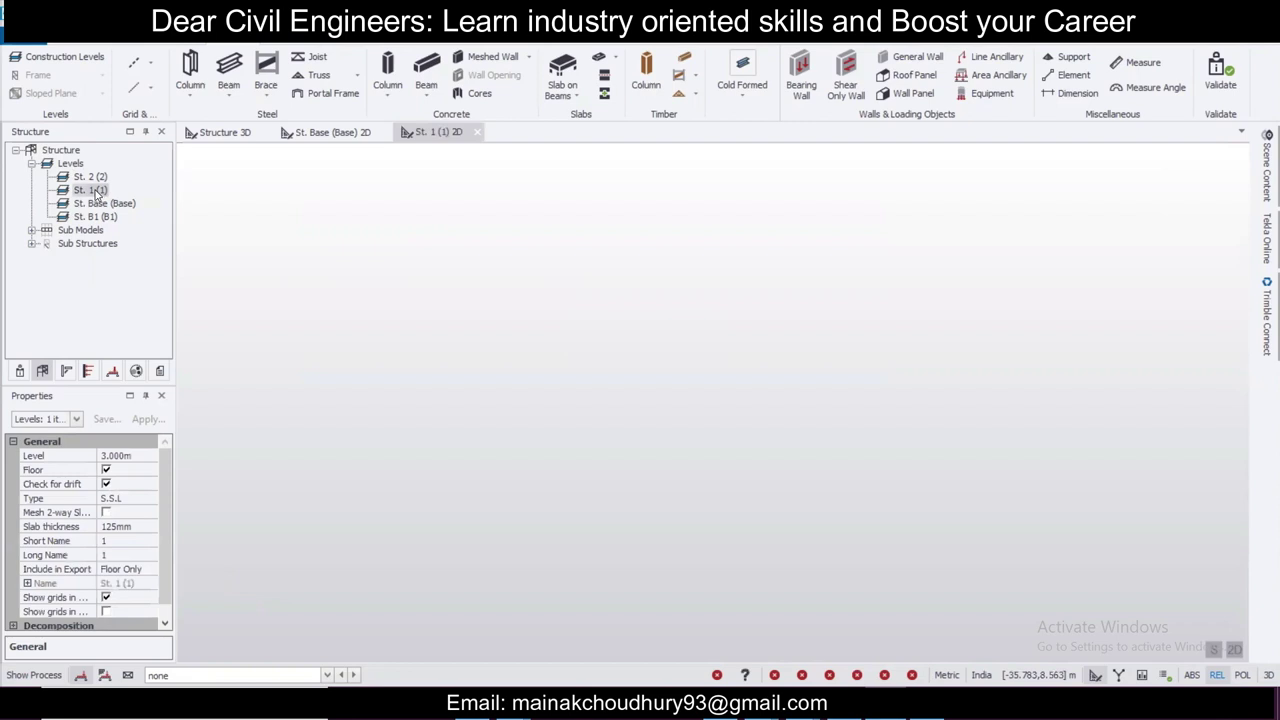
left_click(96, 191)
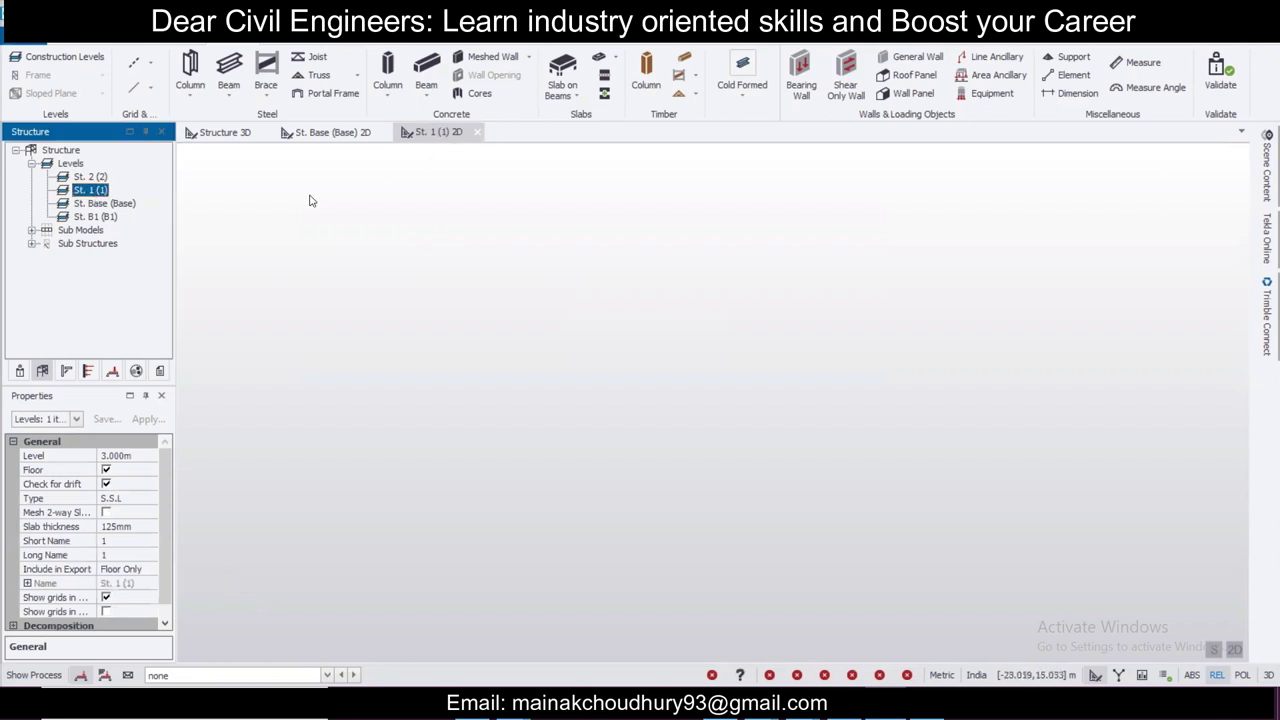
left_click(92, 177)
double_click(91, 178)
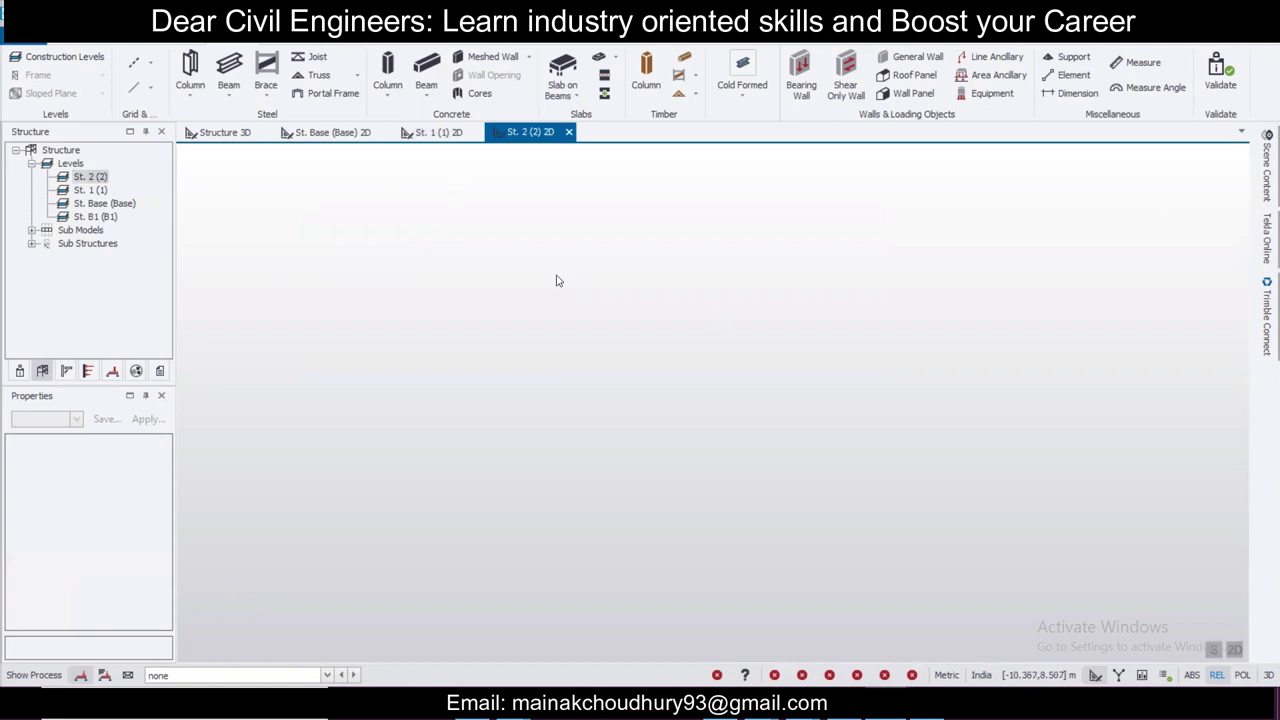
Step: Return to the St. Base 2D view and start a DXF grid import from the file CL for TSD
left_click(219, 133)
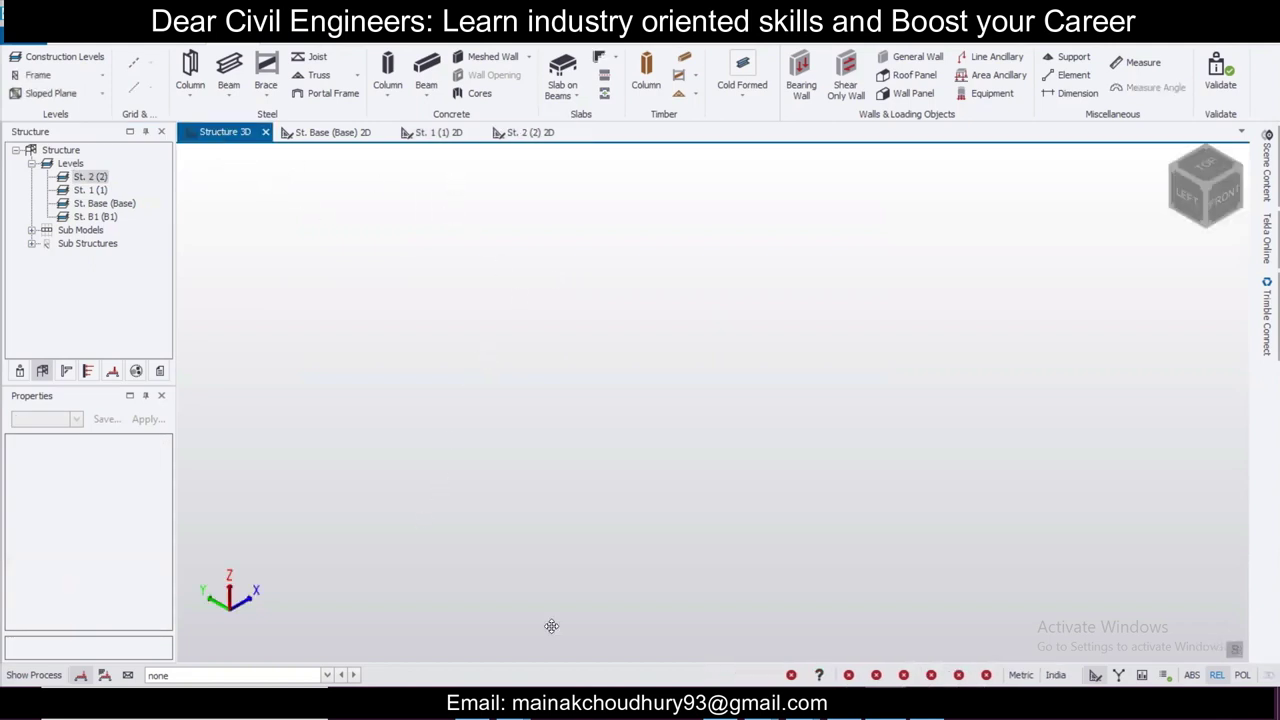
left_click(323, 133)
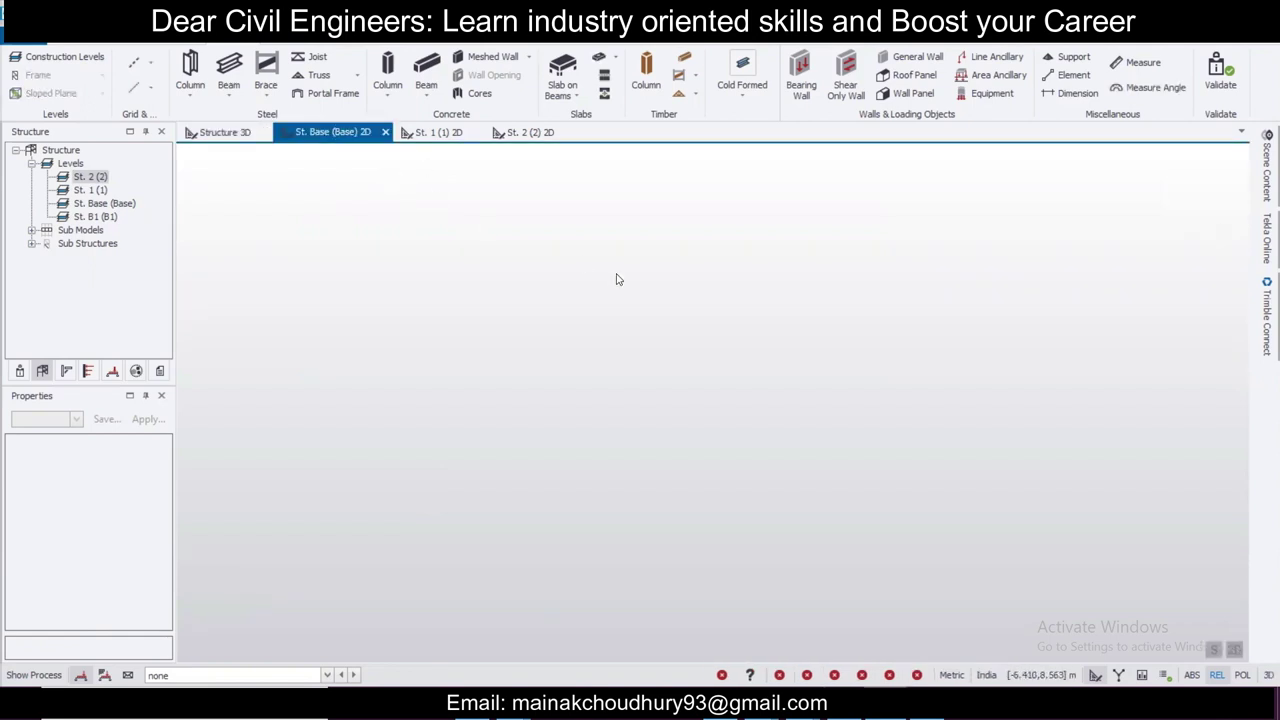
left_click(151, 64)
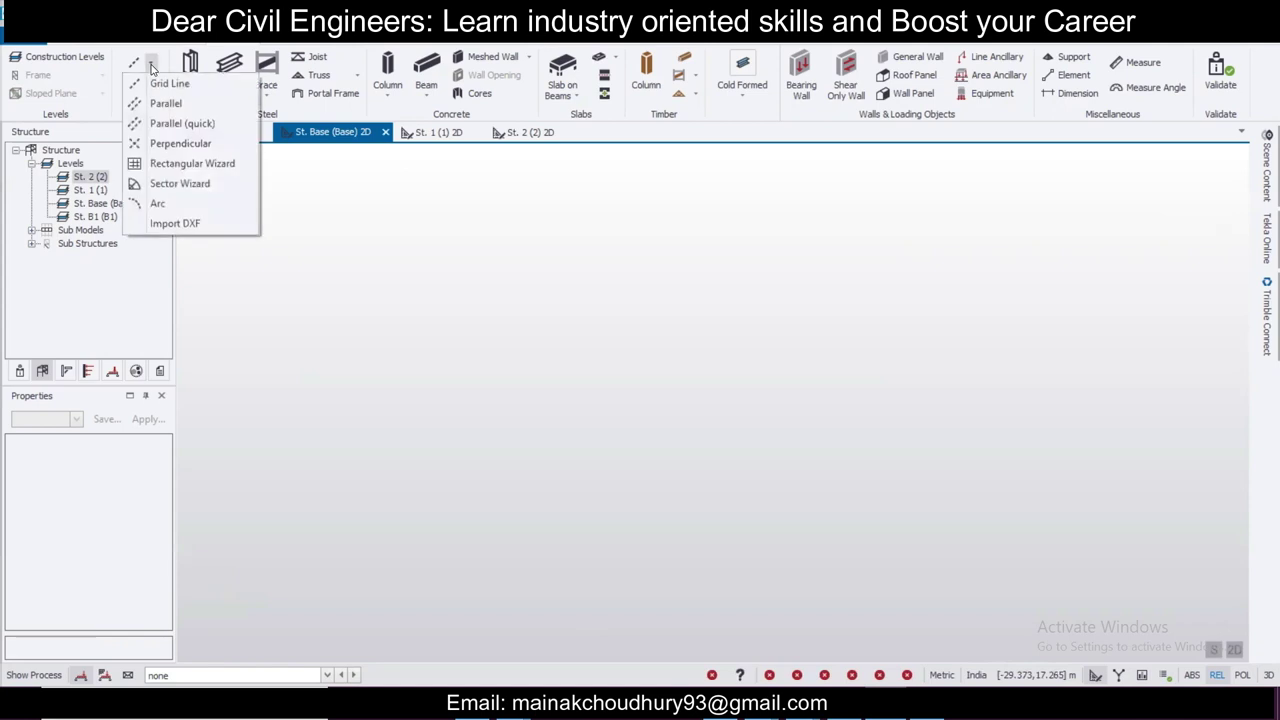
left_click(225, 228)
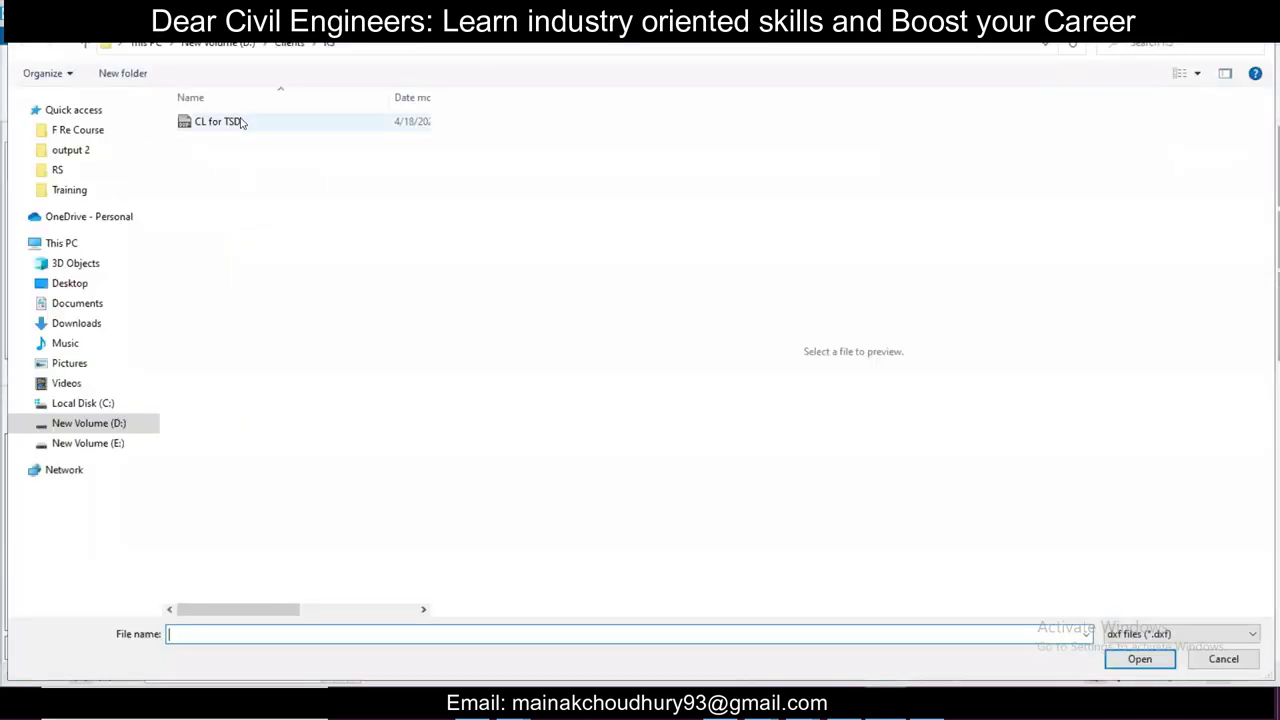
left_click(238, 121)
left_click(1150, 659)
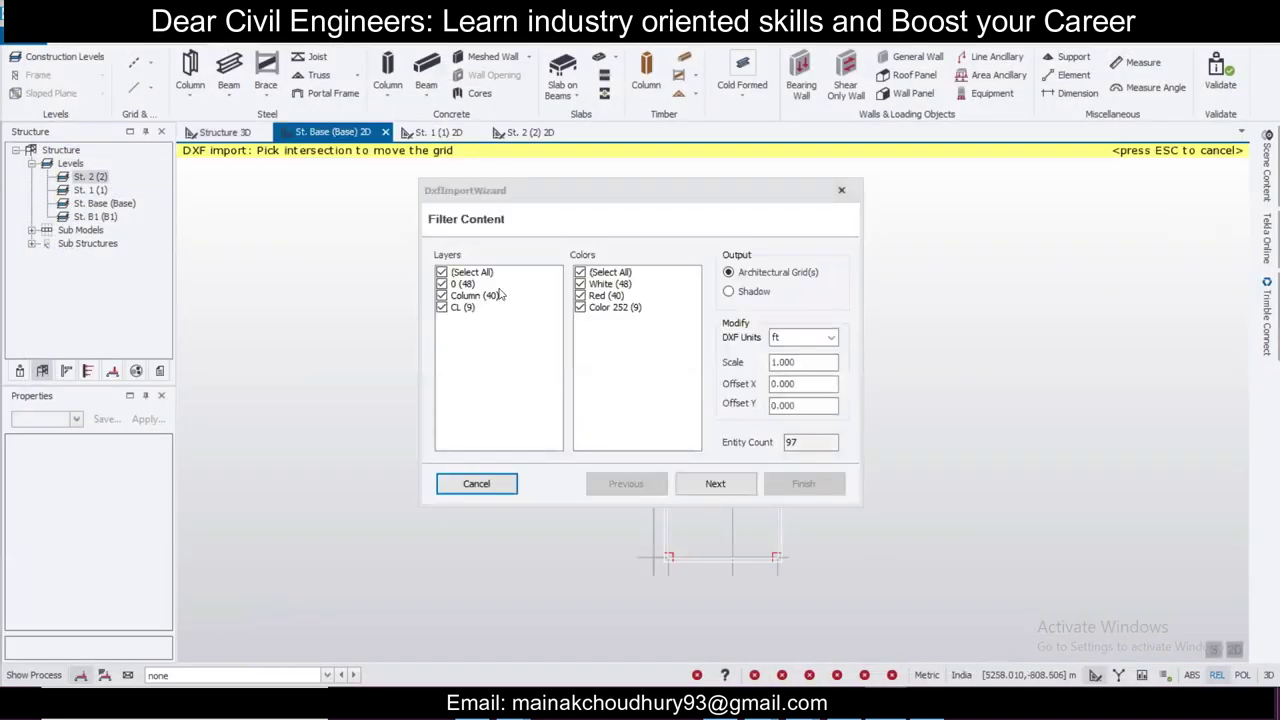
Step: Restrict the DXF import to the CL layer by excluding layers 0 and Column, and set the DXF units to inches
left_click(441, 296)
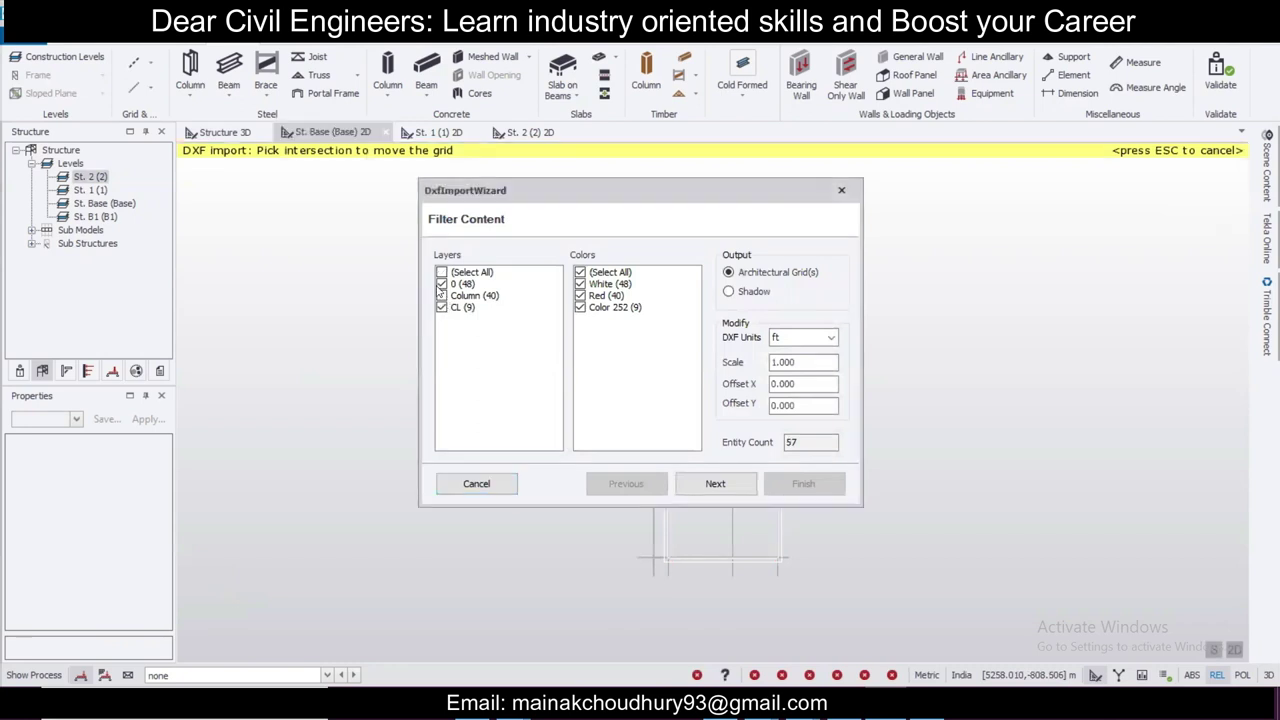
left_click(441, 284)
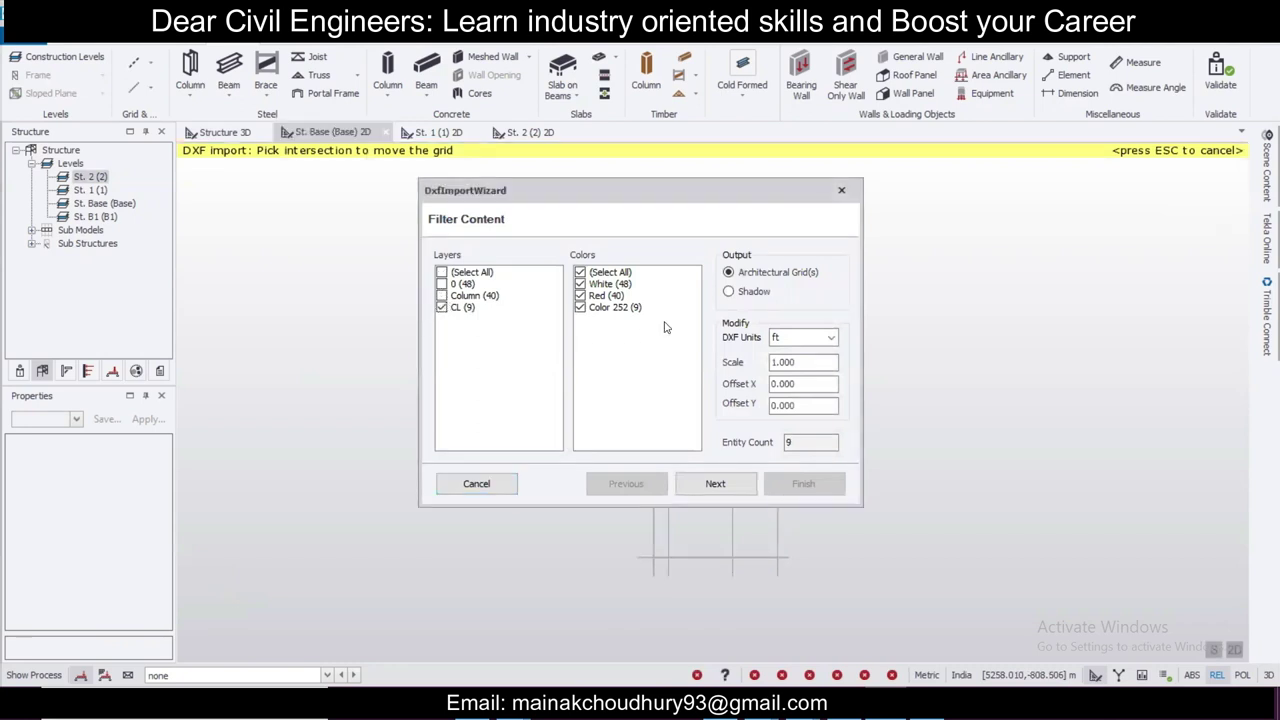
left_click(812, 337)
left_click(797, 362)
left_click(715, 484)
Step: Import the architectural grids by layer onto levels St. 2, St. 1 and St. Base, and finish the import
left_click(476, 274)
left_click(583, 292)
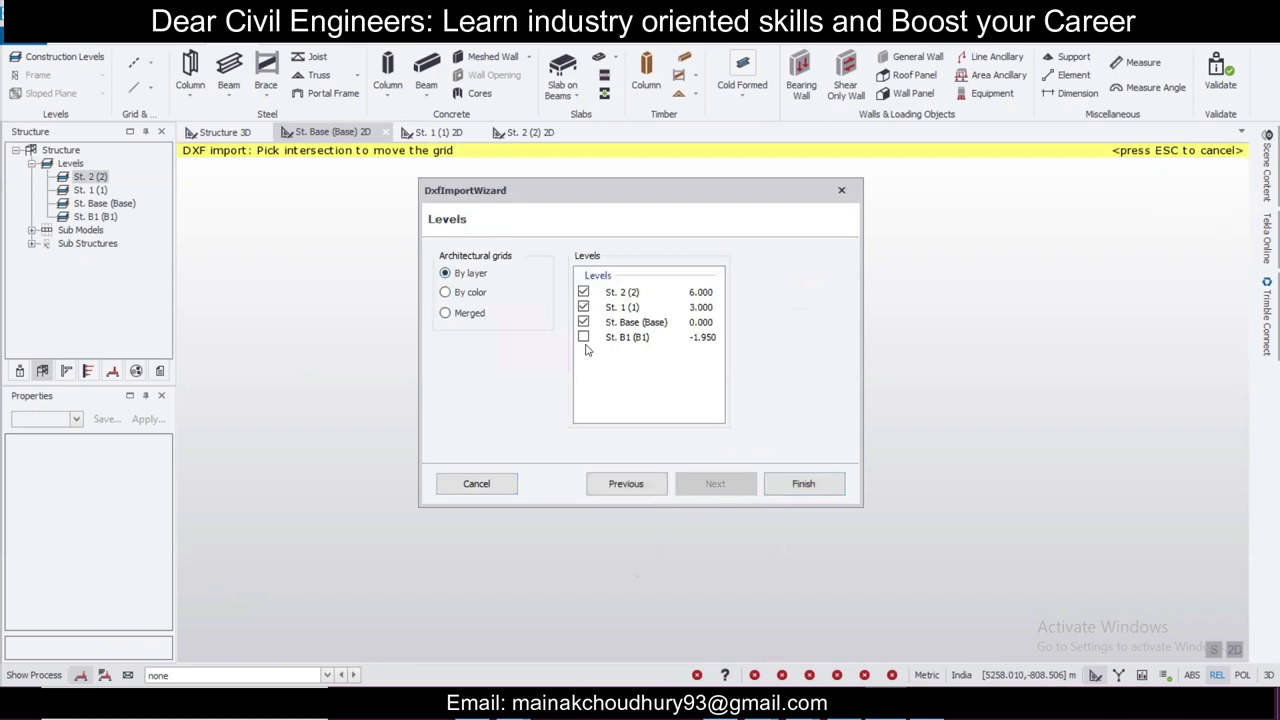
left_click(813, 484)
key("Escape")
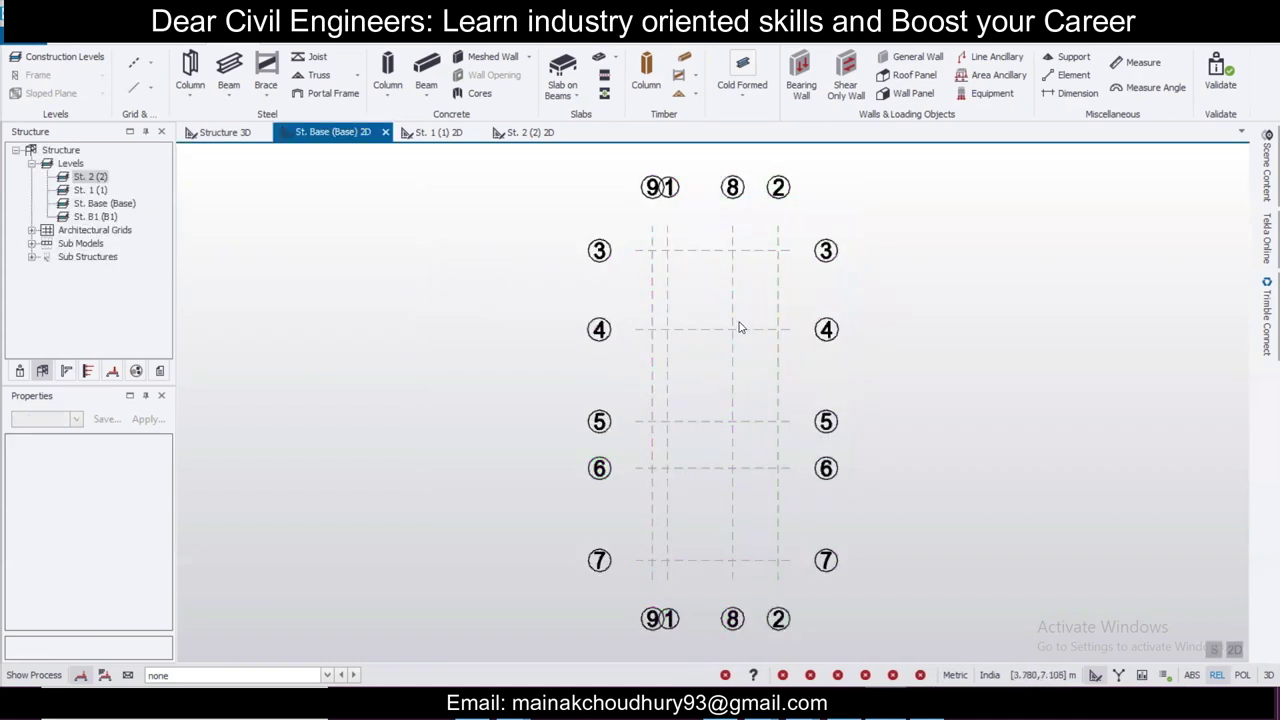
Step: Start a second DXF import in the St. Base 2D view, using the same file CL for TSD
scroll(690, 260, "down", 1)
mouse_move(611, 537)
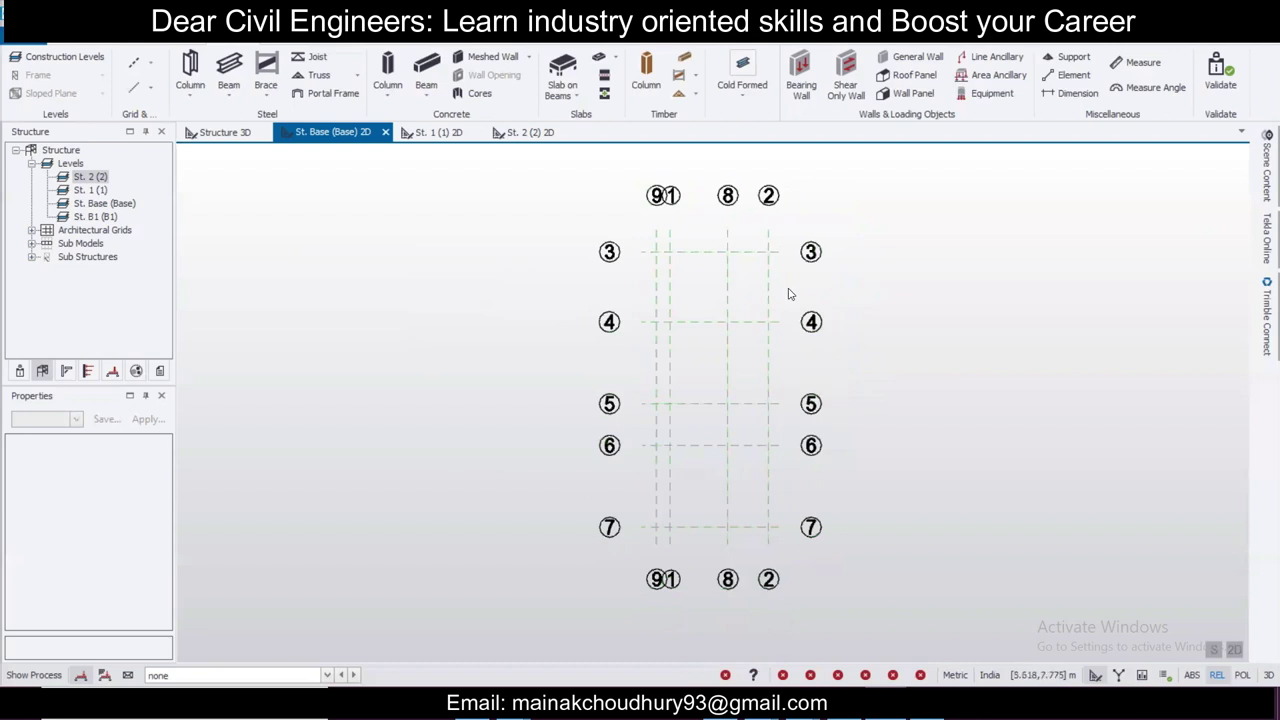
scroll(760, 172, "up", 1)
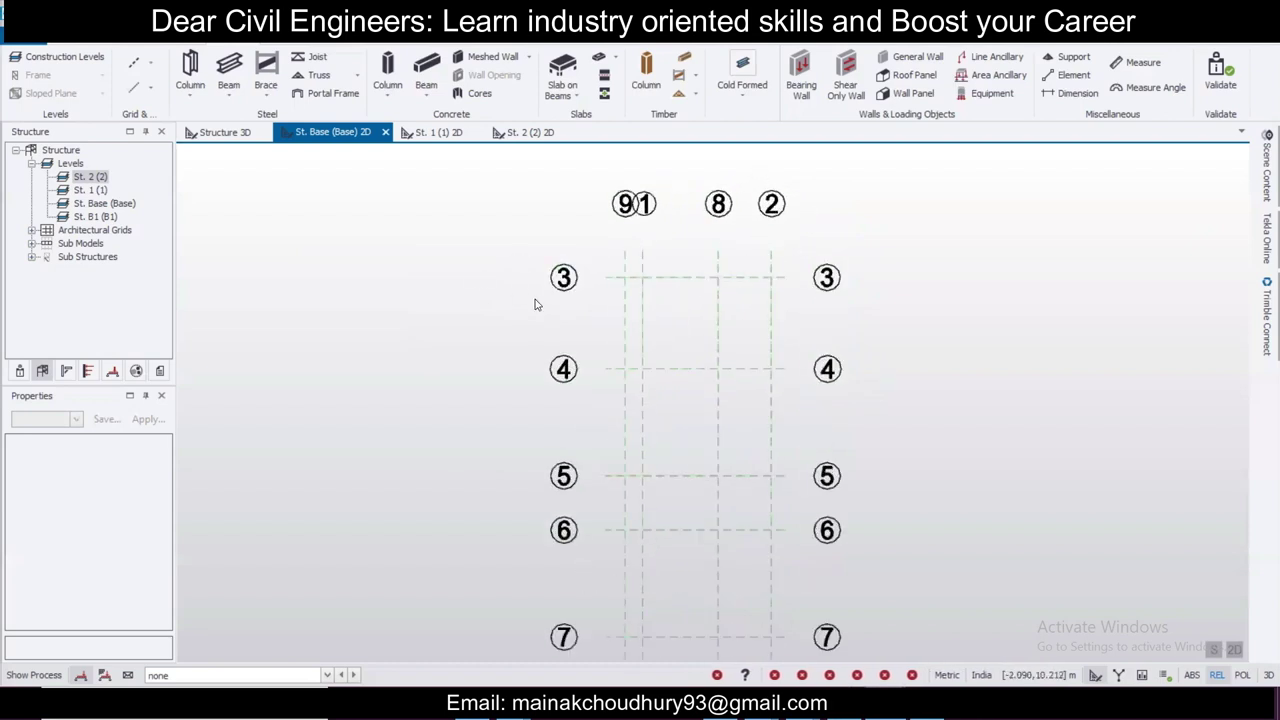
scroll(533, 290, "down", 1)
left_click(150, 64)
left_click(210, 228)
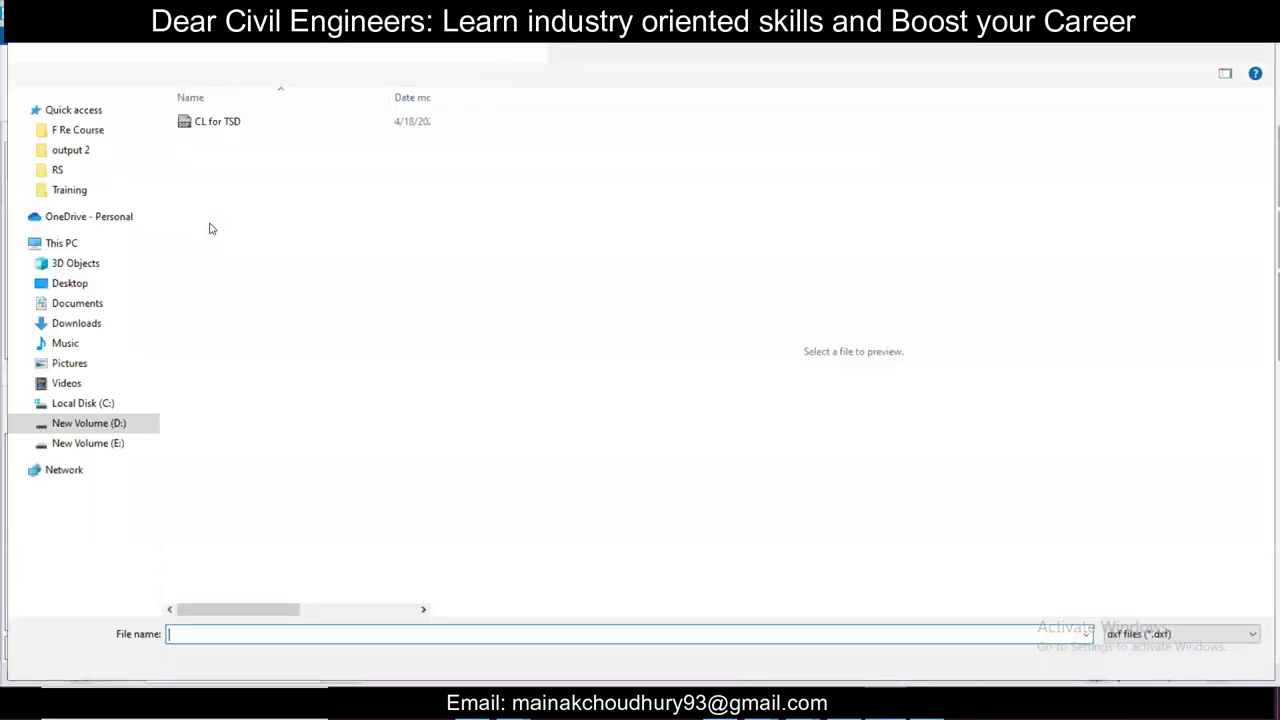
left_click(348, 126)
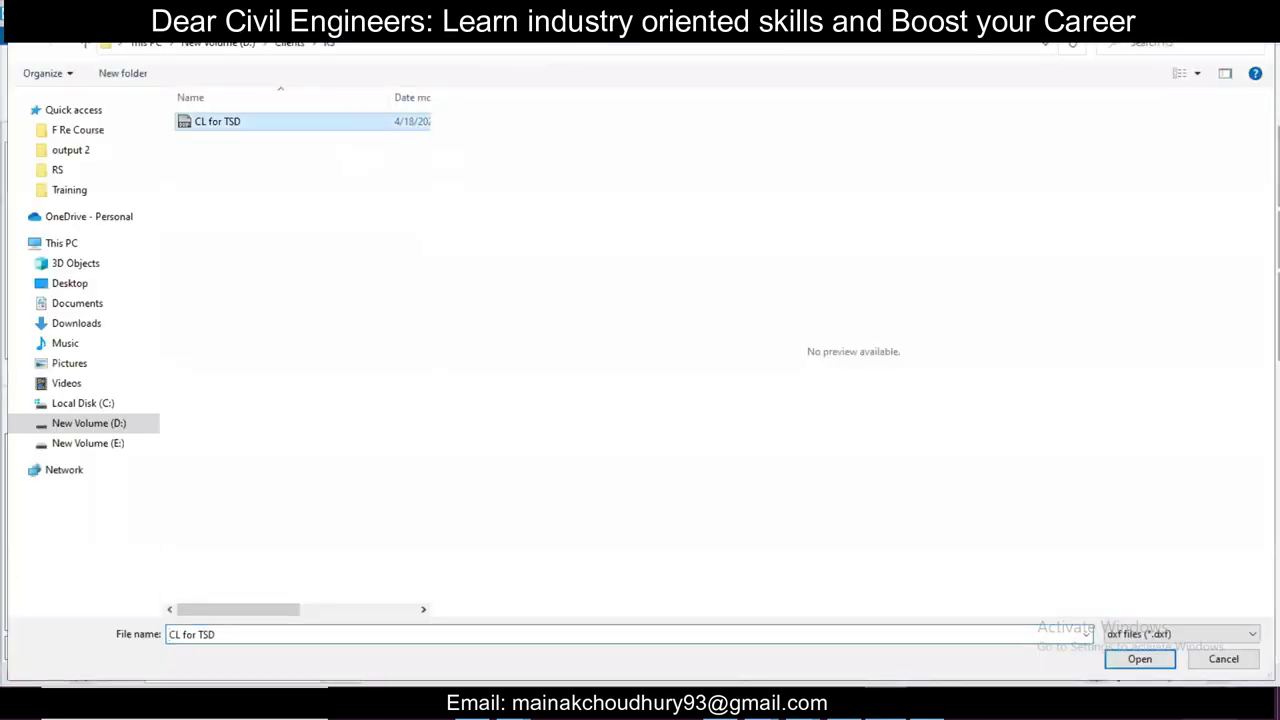
left_click(1163, 664)
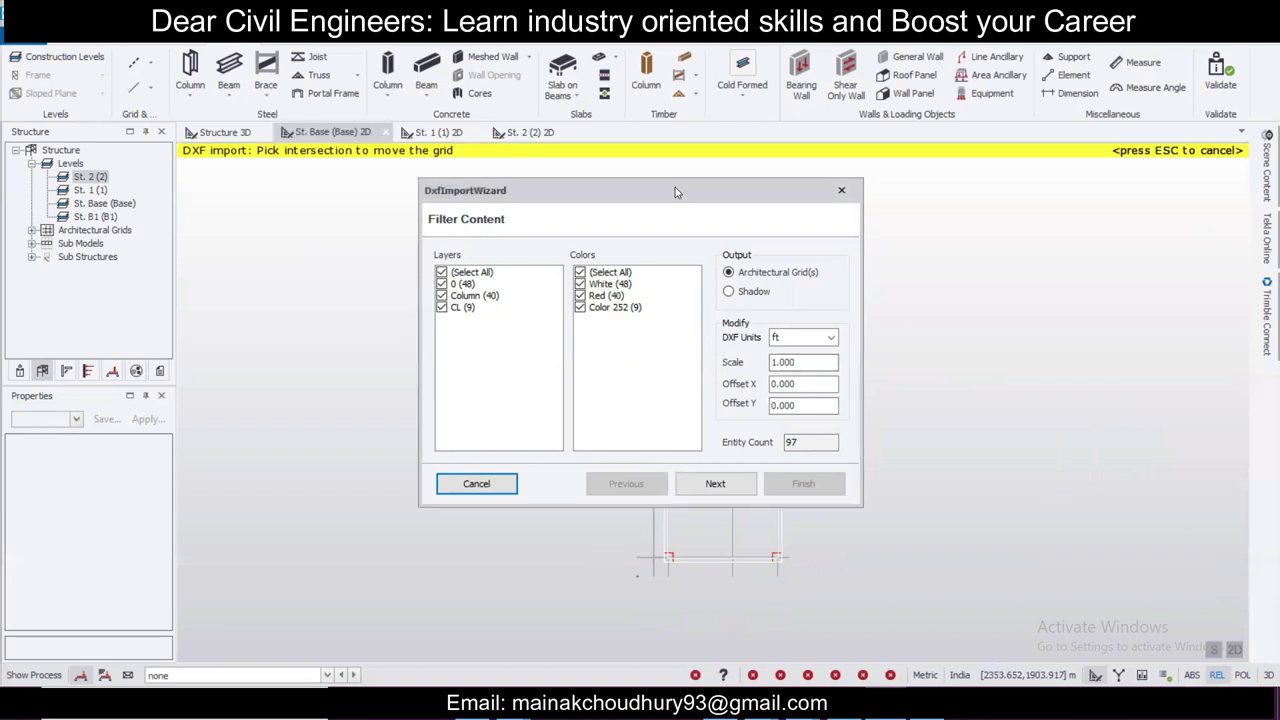
Step: Import the DXF as a shadow without the CL layer, with the DXF units set to mm
left_click_drag(675, 187, 430, 190)
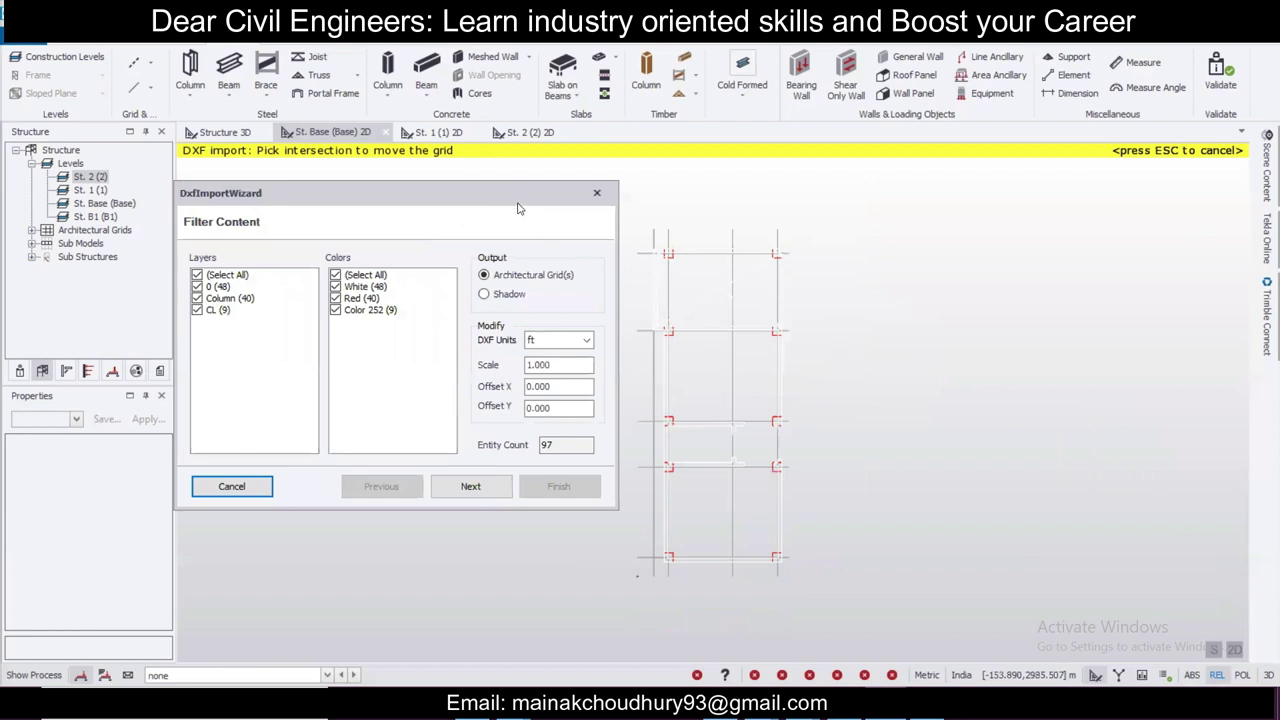
left_click_drag(518, 205, 704, 208)
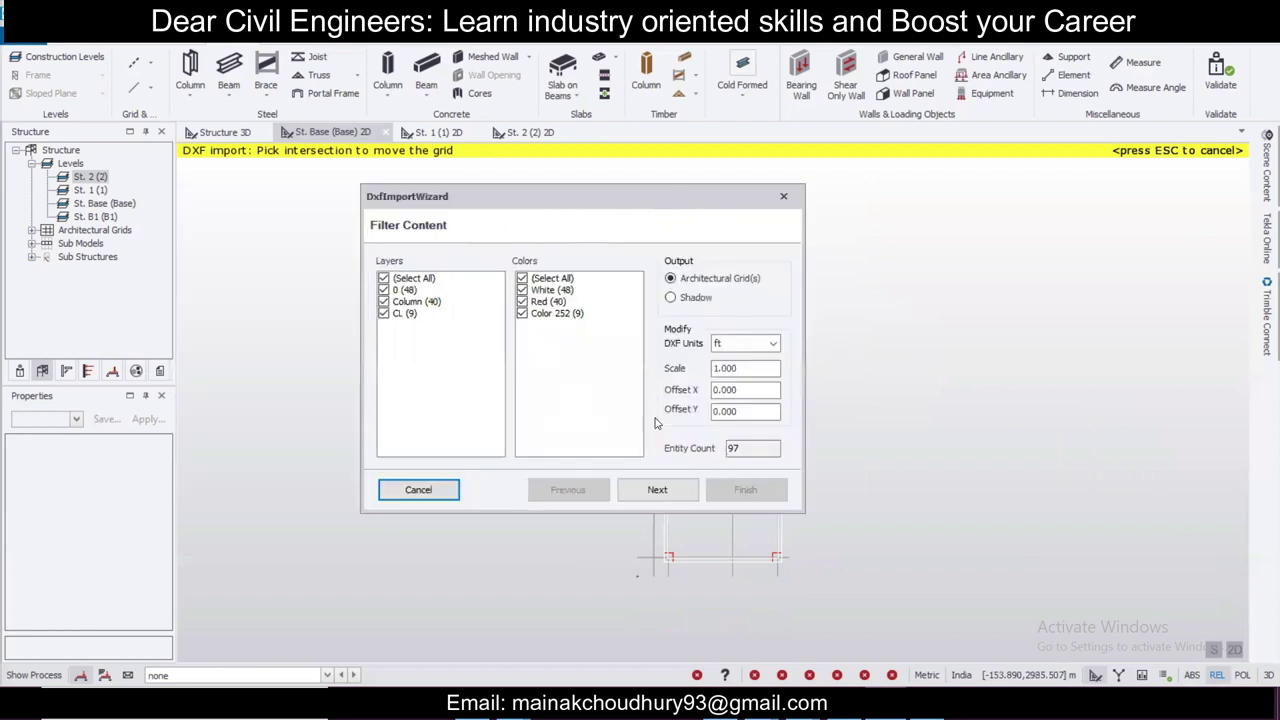
left_click(384, 313)
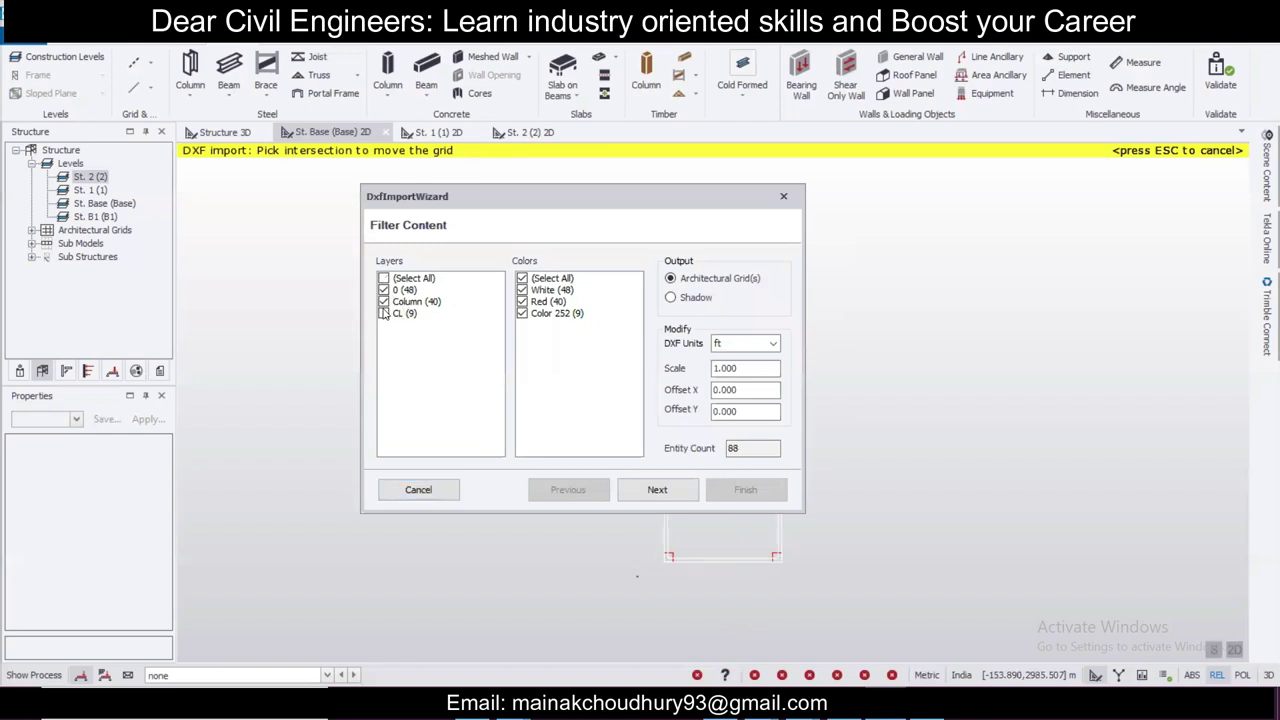
left_click(684, 298)
left_click(752, 343)
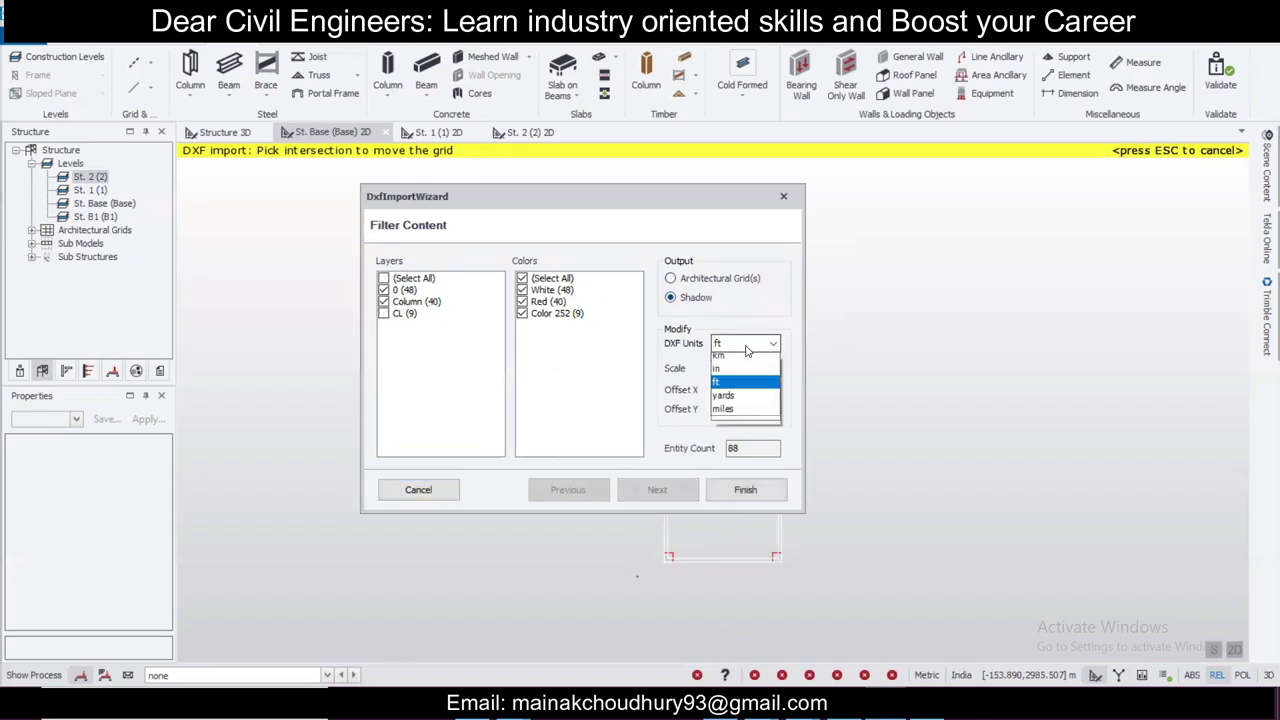
left_click(756, 362)
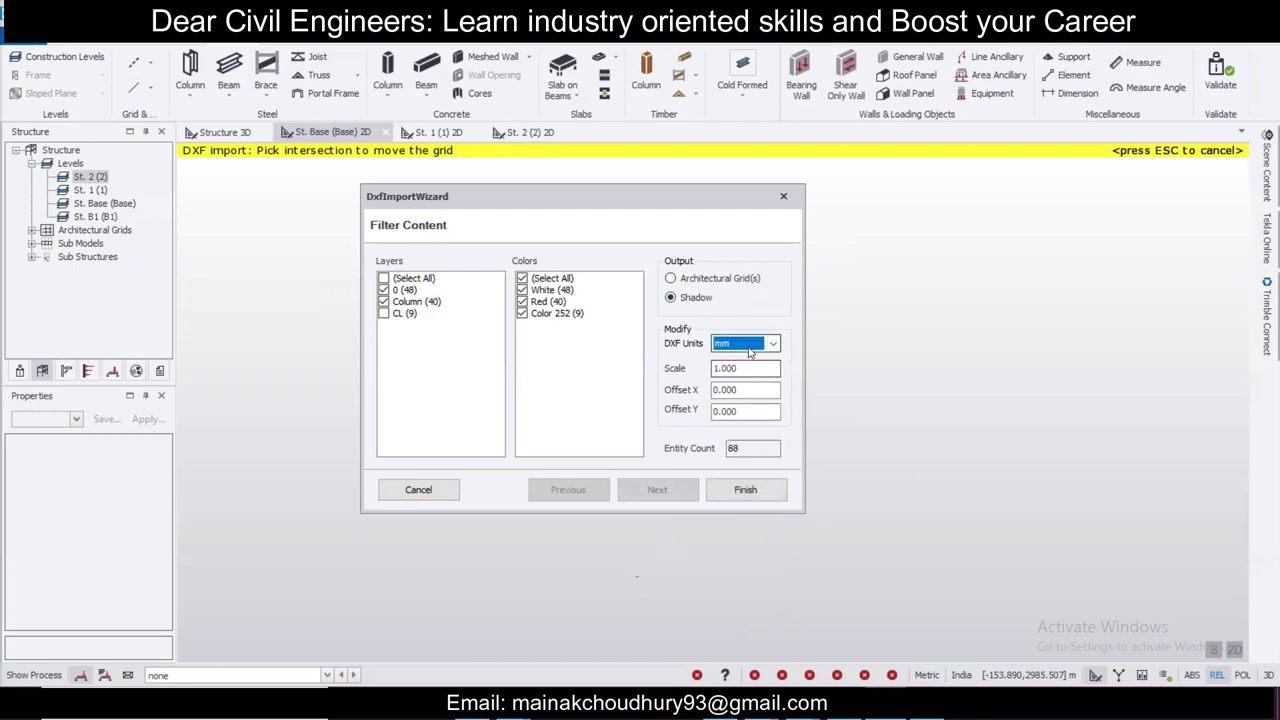
left_click(745, 490)
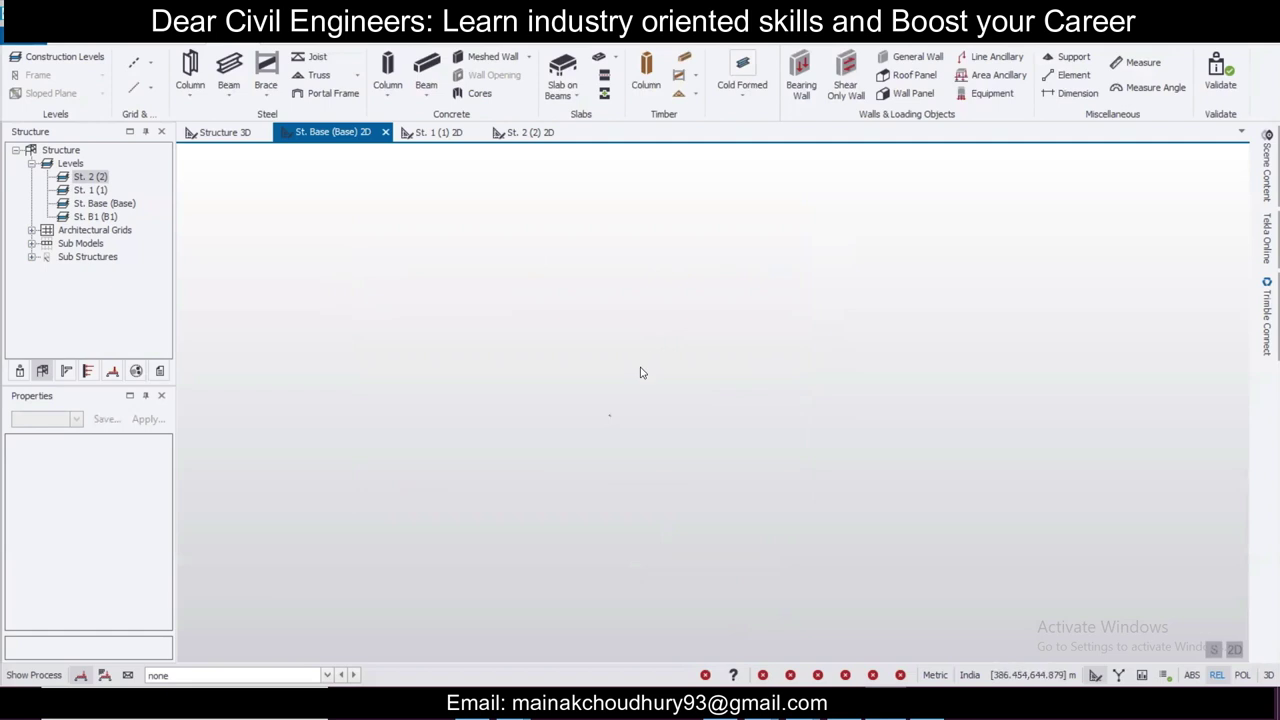
Step: Examine how the imported shadow lines up with the architectural grids in the St. Base 2D view
scroll(609, 422, "up", 10)
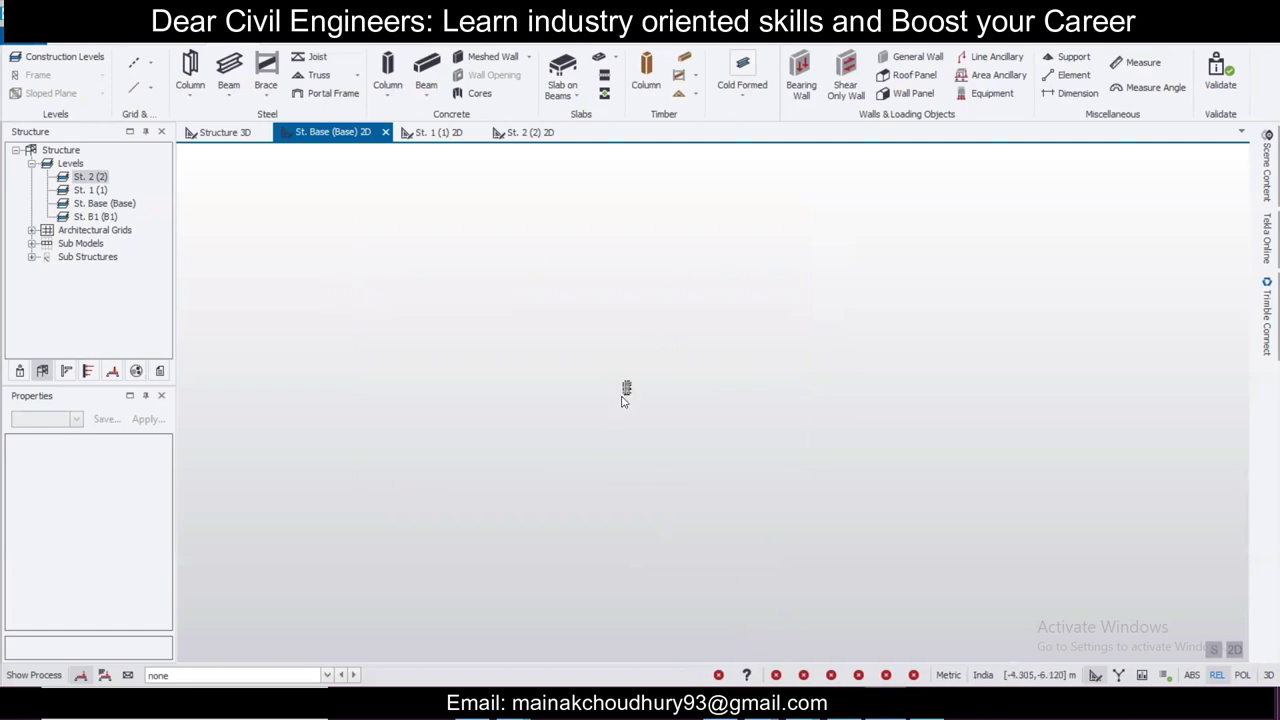
scroll(535, 433, "up", 2)
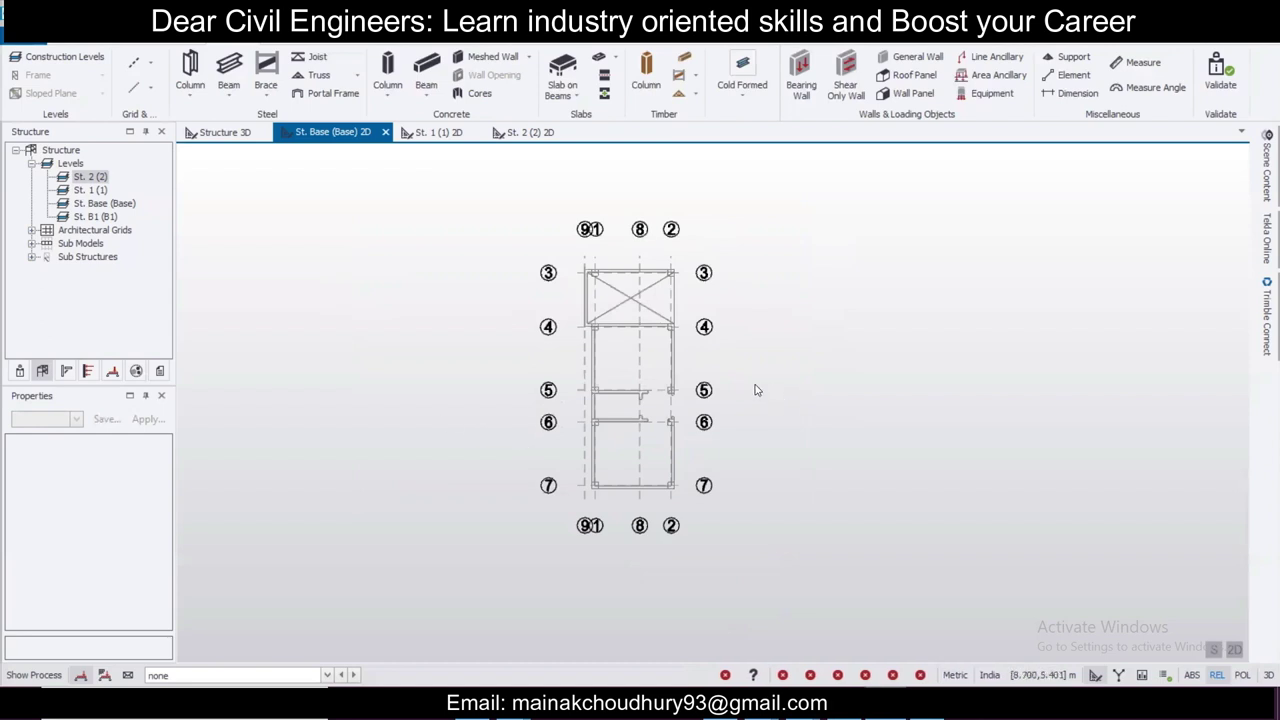
scroll(663, 363, "up", 3)
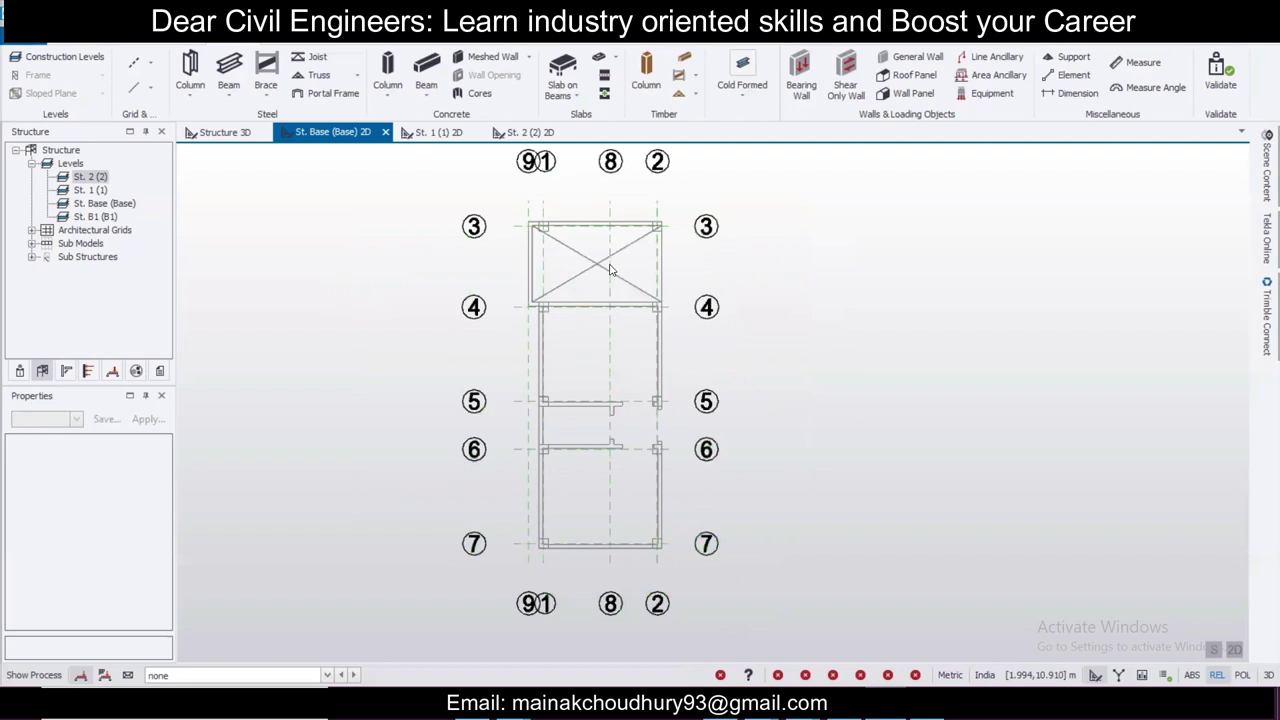
scroll(555, 418, "up", 1)
scroll(690, 431, "down", 1)
scroll(660, 401, "up", 1)
mouse_move(640, 395)
scroll(640, 393, "down", 1)
scroll(640, 393, "down", 1)
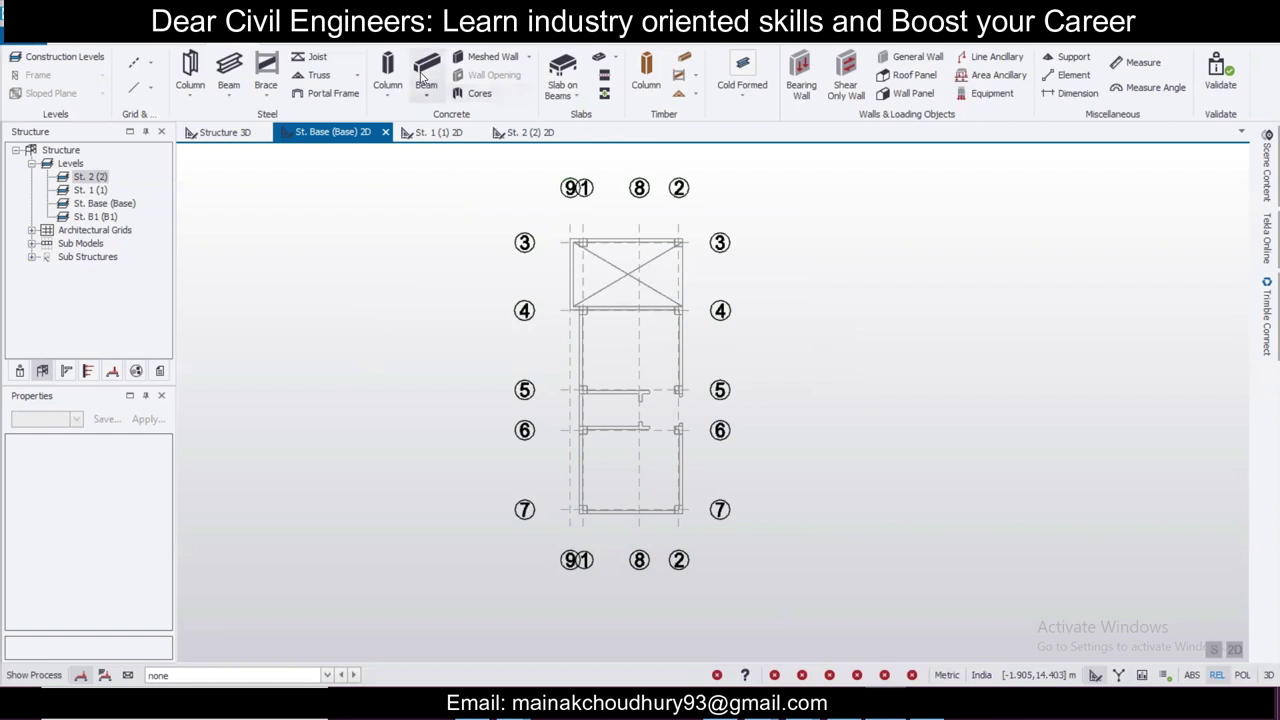
Step: Start a cast-in-place concrete column and define its rectangular section with 300 mm breadth and 300 mm depth
left_click(390, 65)
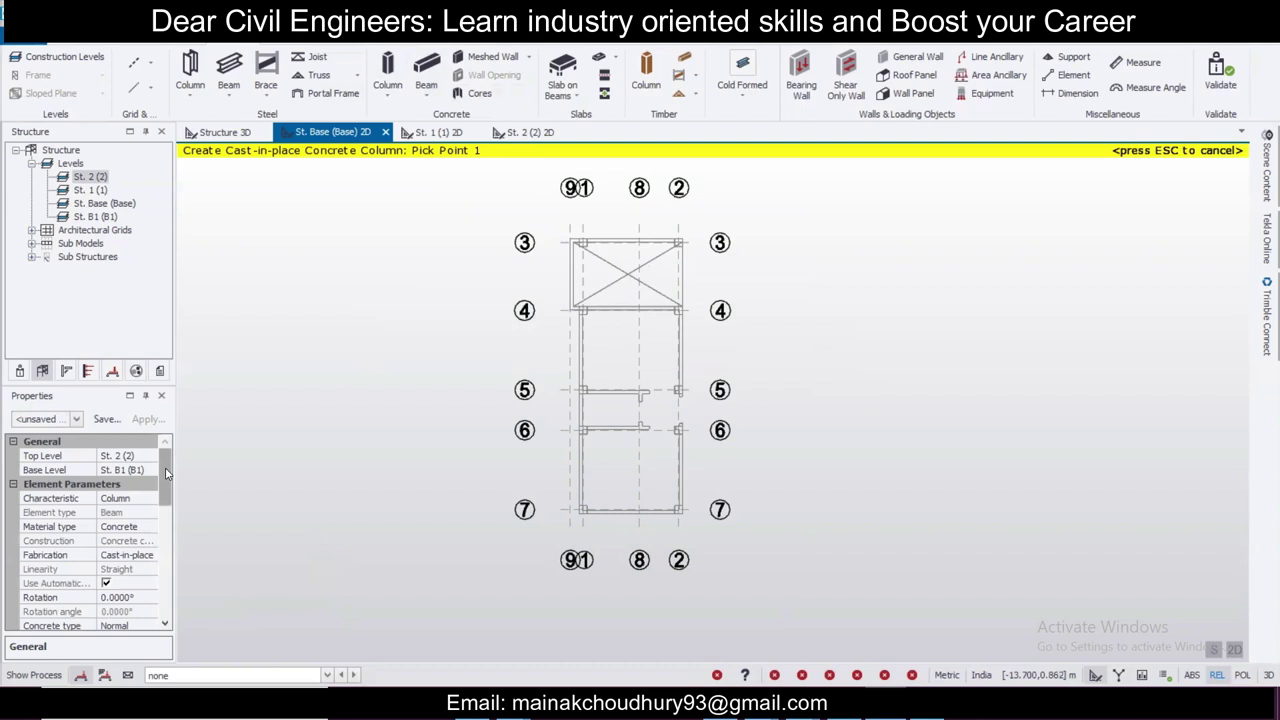
left_click_drag(167, 473, 154, 522)
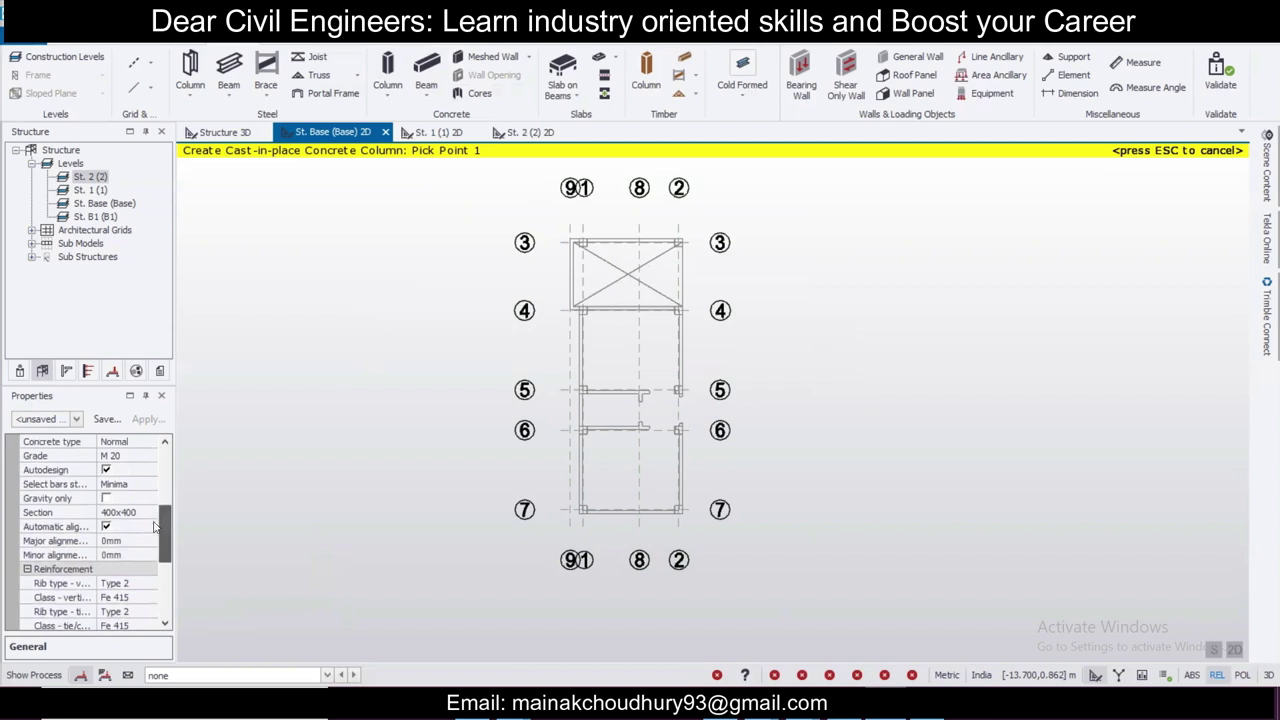
left_click(150, 512)
left_click(150, 512)
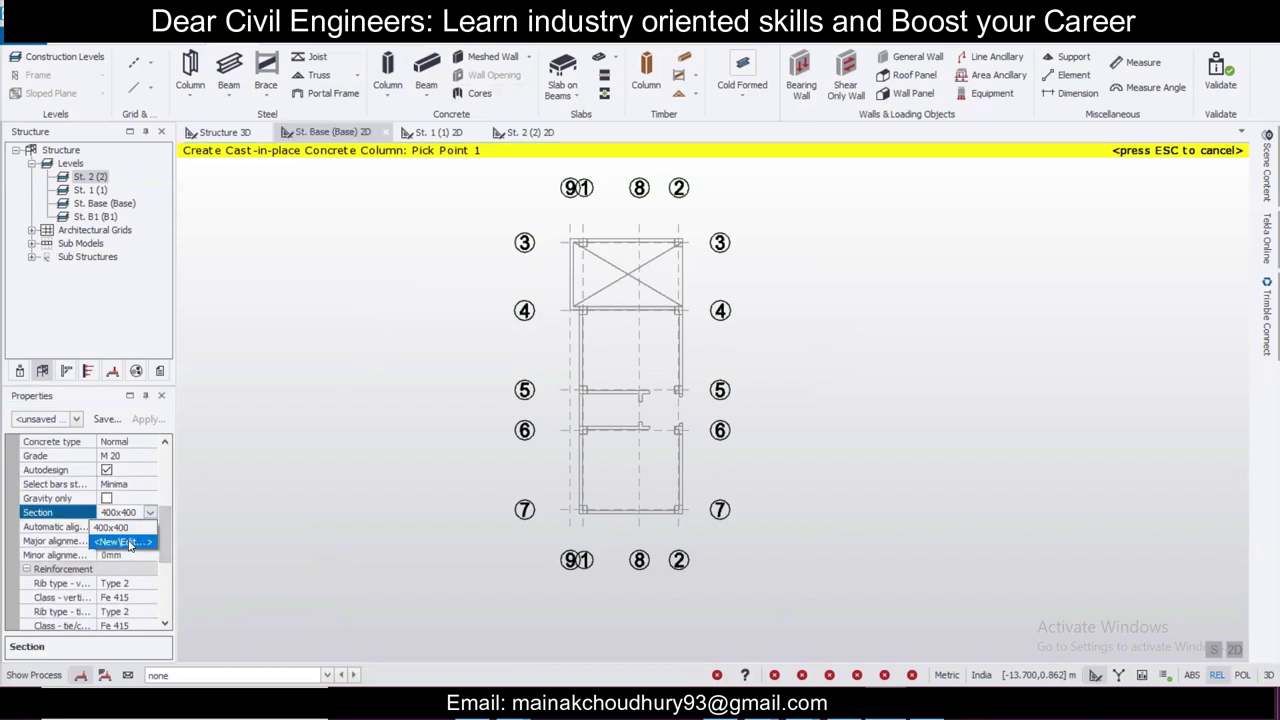
left_click(129, 542)
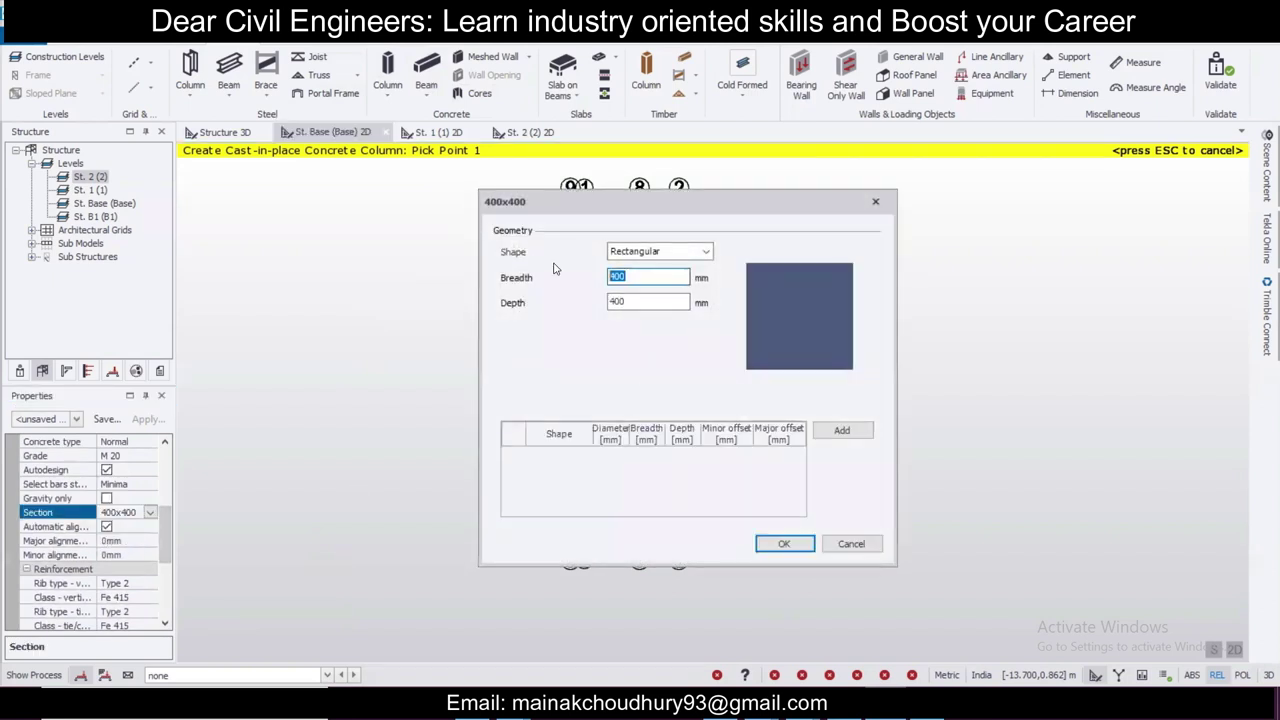
type("300")
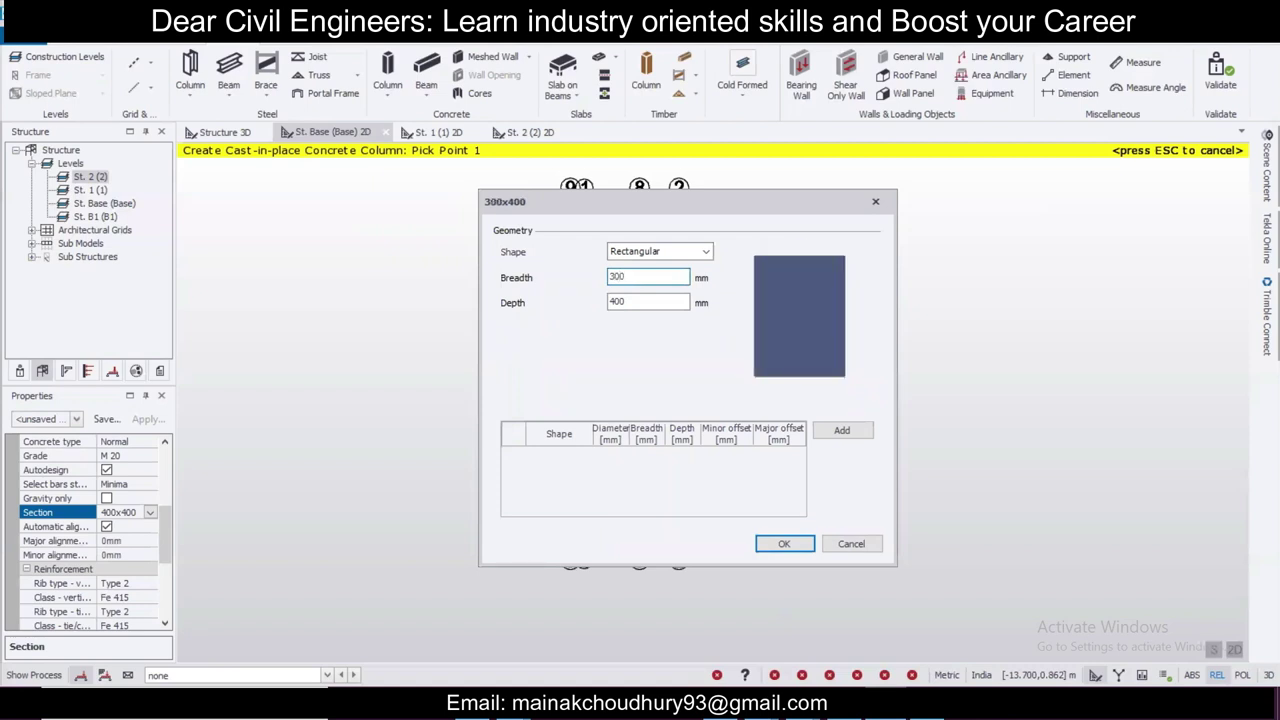
key("Tab")
type("300")
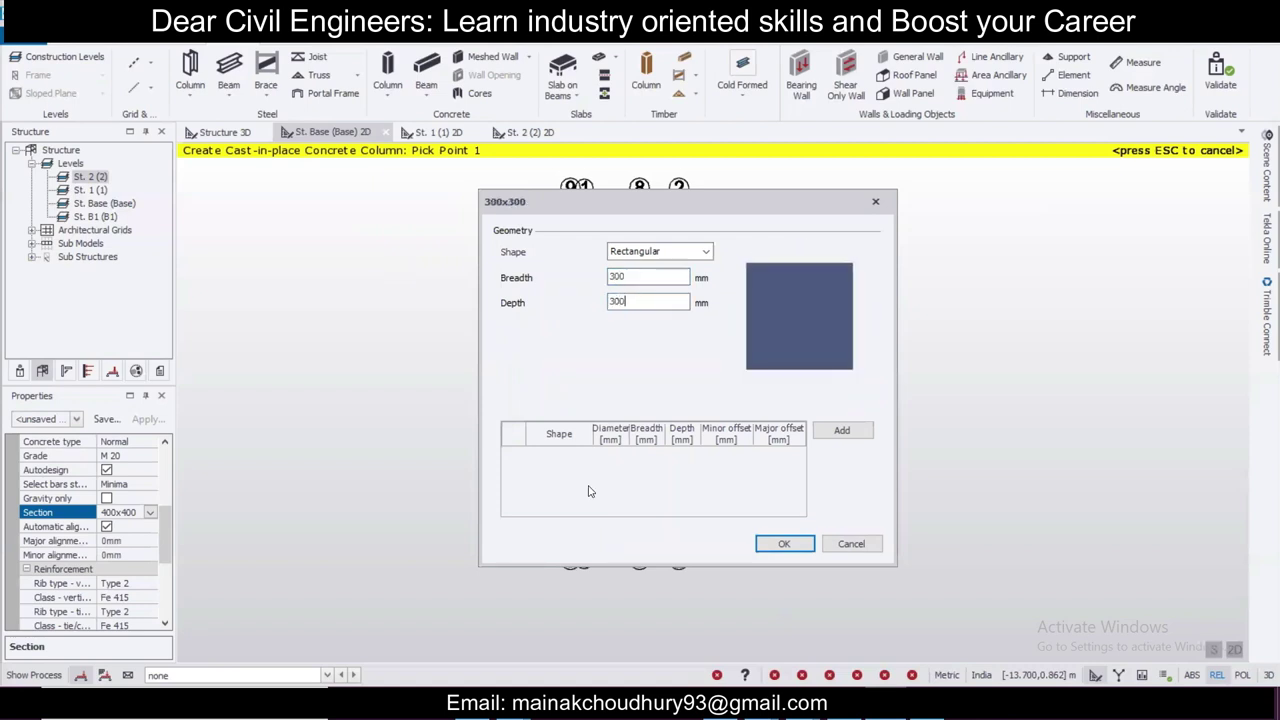
left_click(782, 543)
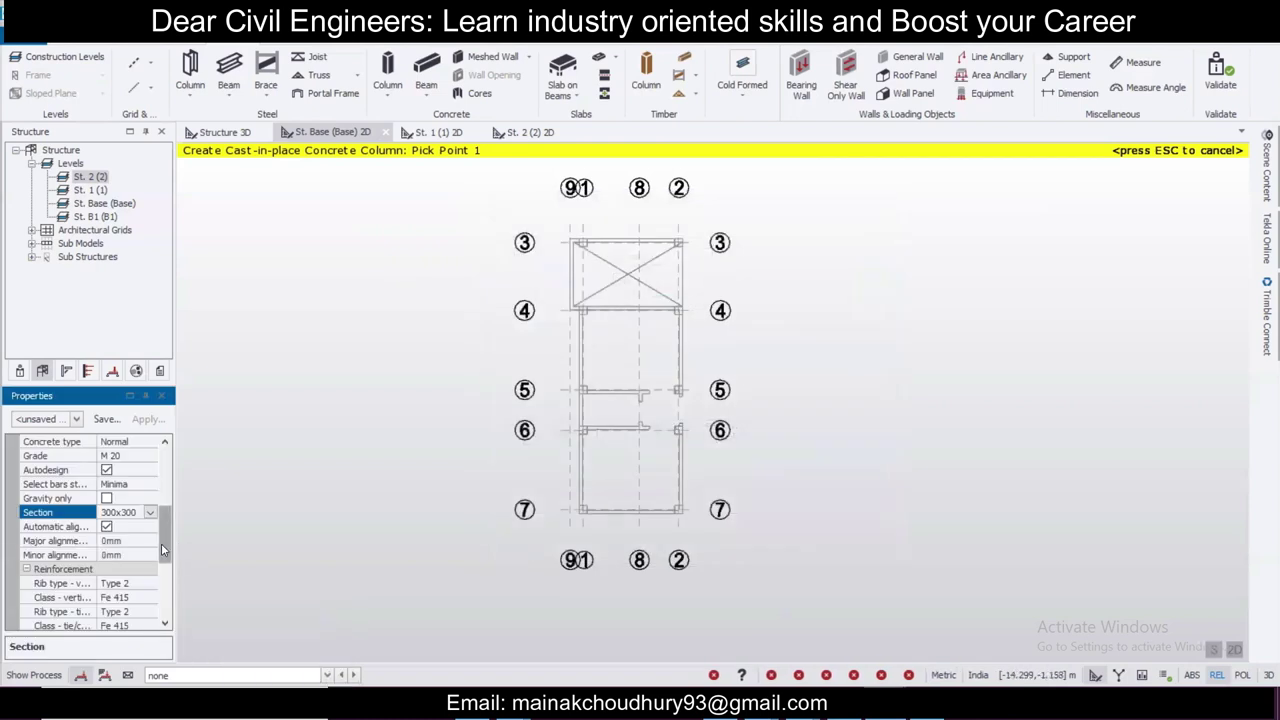
Step: Set the column's vertical and tie/confinement reinforcement classes to Fe 500
scroll(161, 543, "down", 2)
left_click(151, 498)
left_click(151, 498)
left_click(115, 512)
left_click(150, 526)
left_click(150, 526)
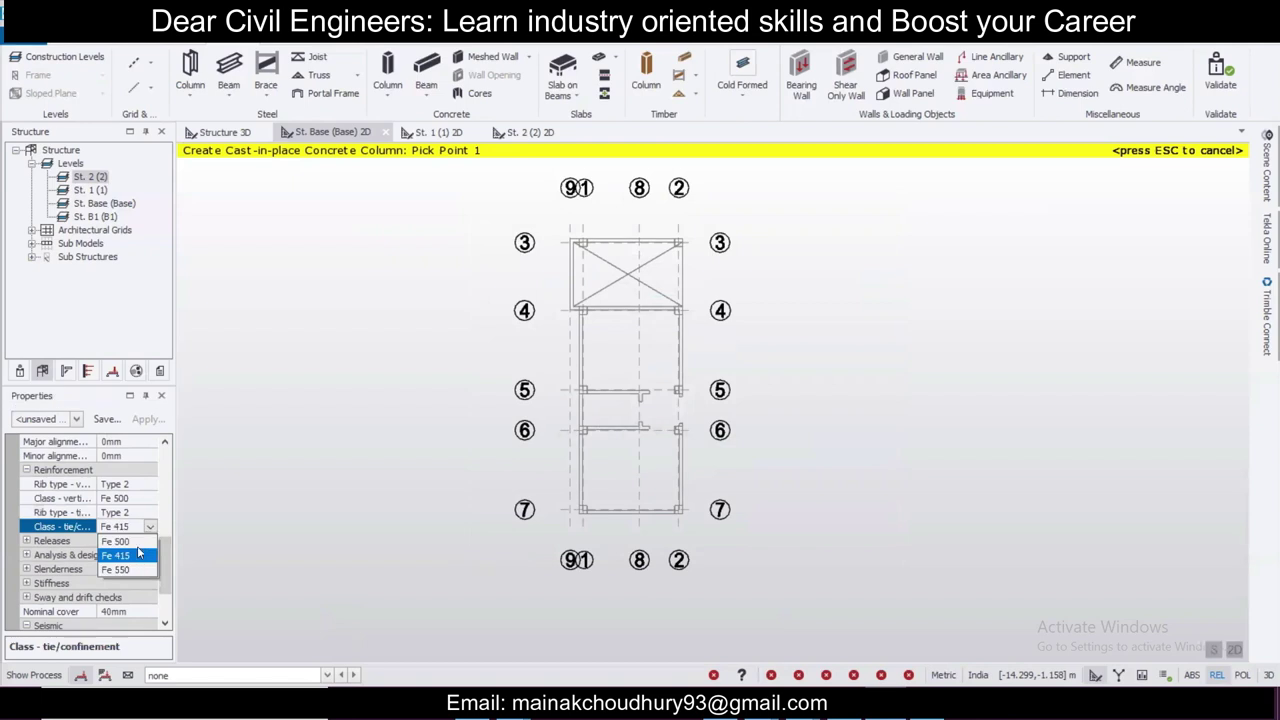
left_click(136, 541)
Step: Review the column's remaining properties and turn off its automatic alignment
scroll(159, 555, "down", 2)
scroll(156, 481, "up", 5)
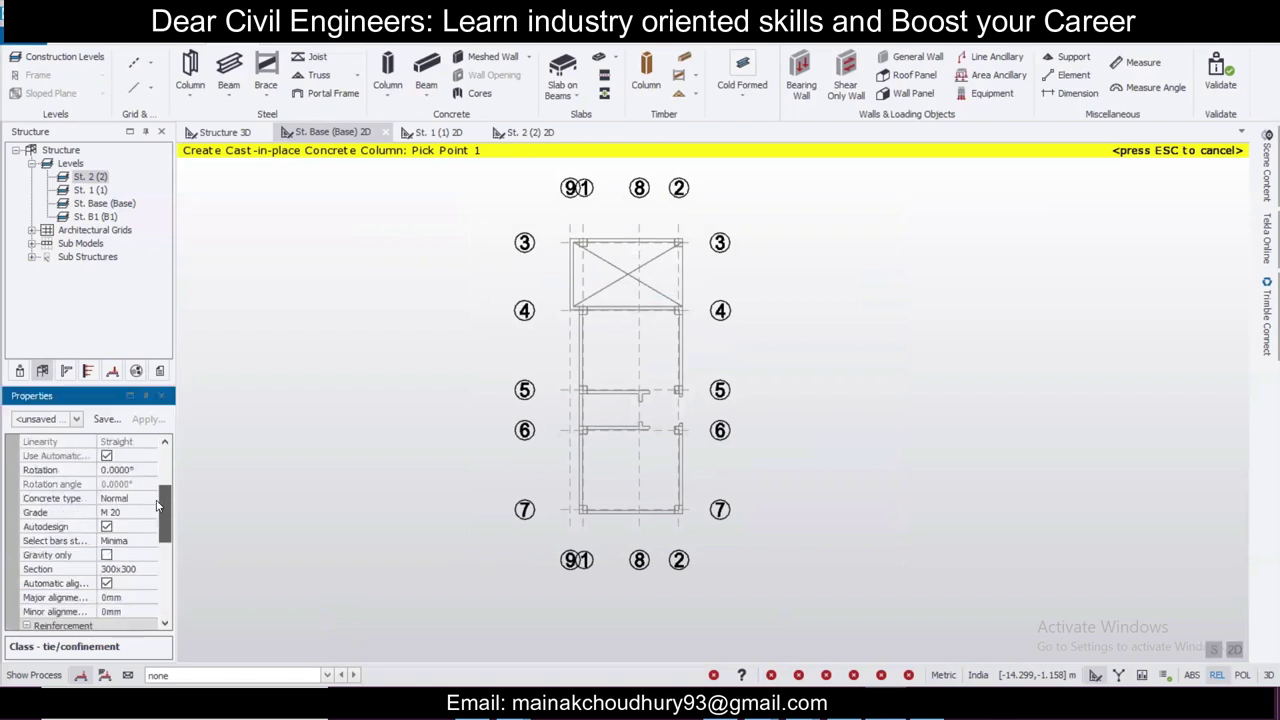
scroll(156, 478, "up", 1)
scroll(158, 478, "down", 2)
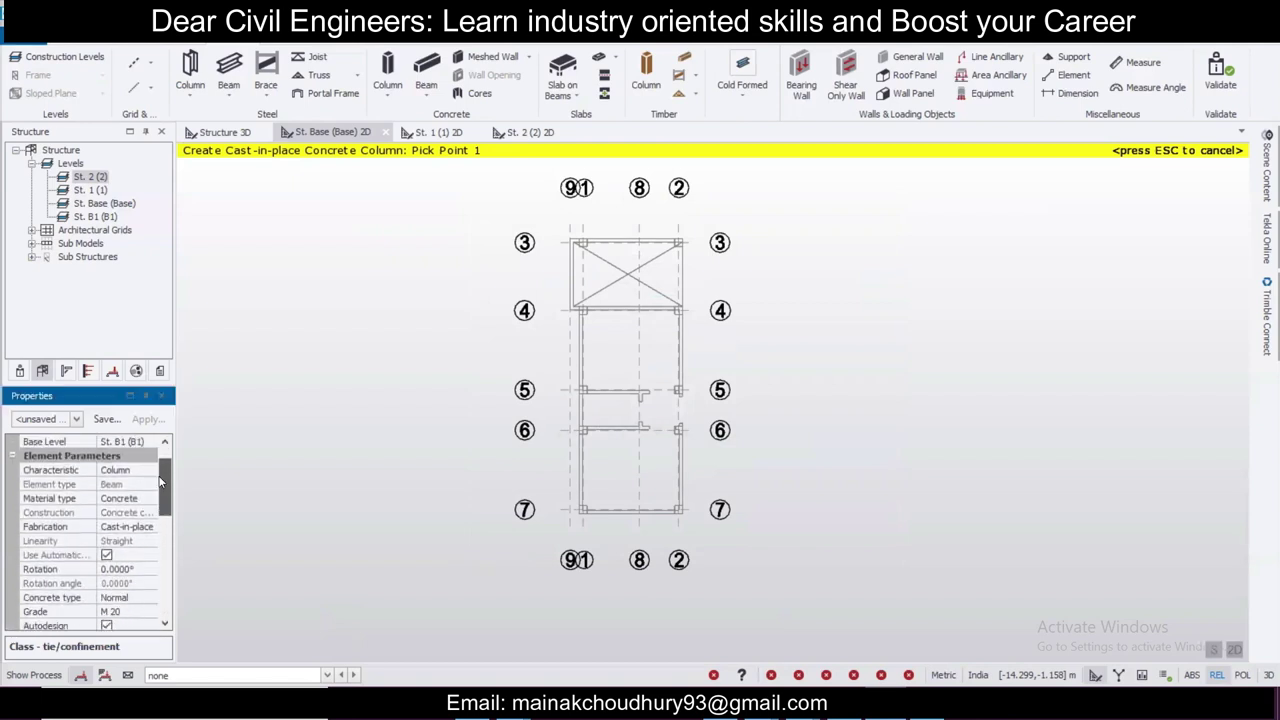
scroll(143, 546, "down", 1)
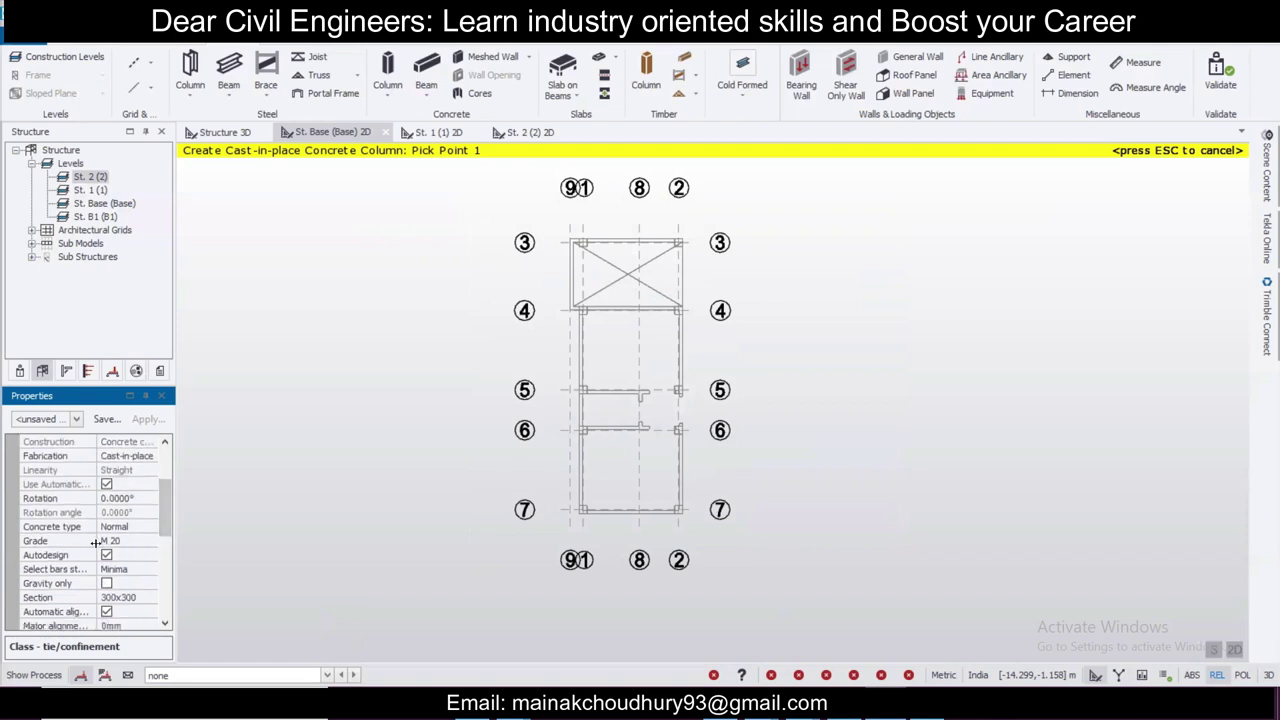
left_click_drag(160, 516, 177, 541)
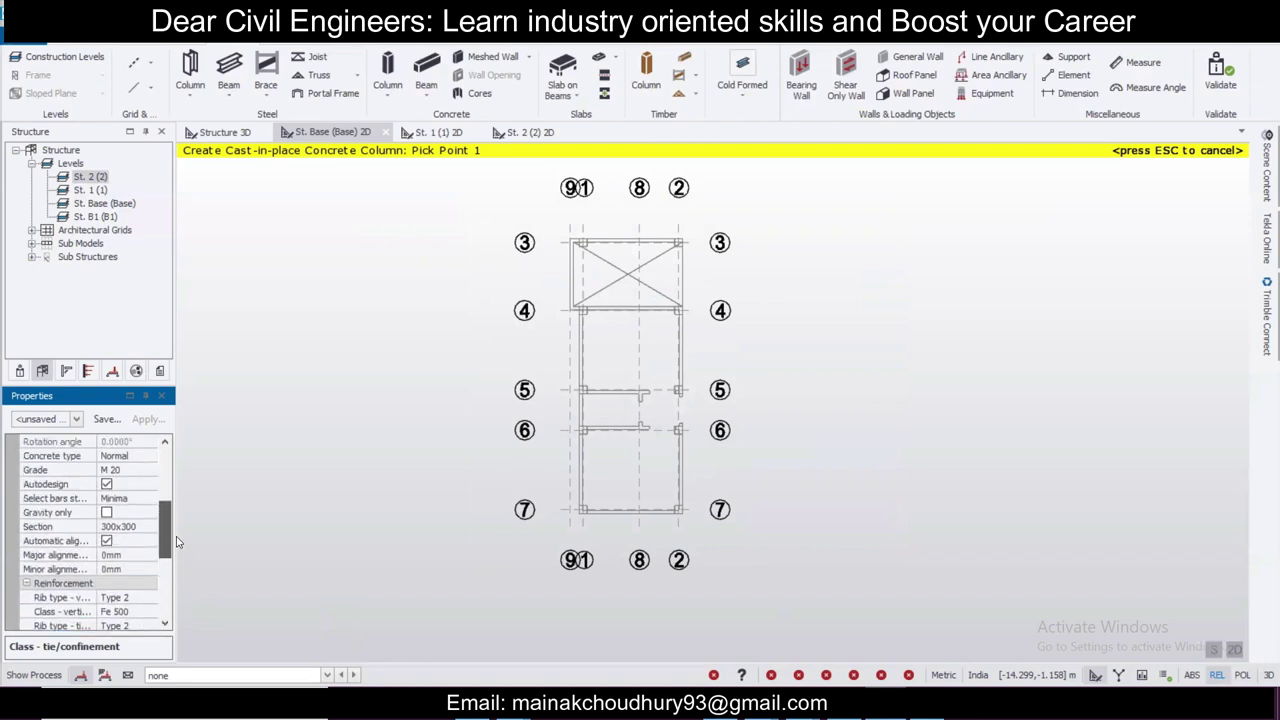
left_click(106, 540)
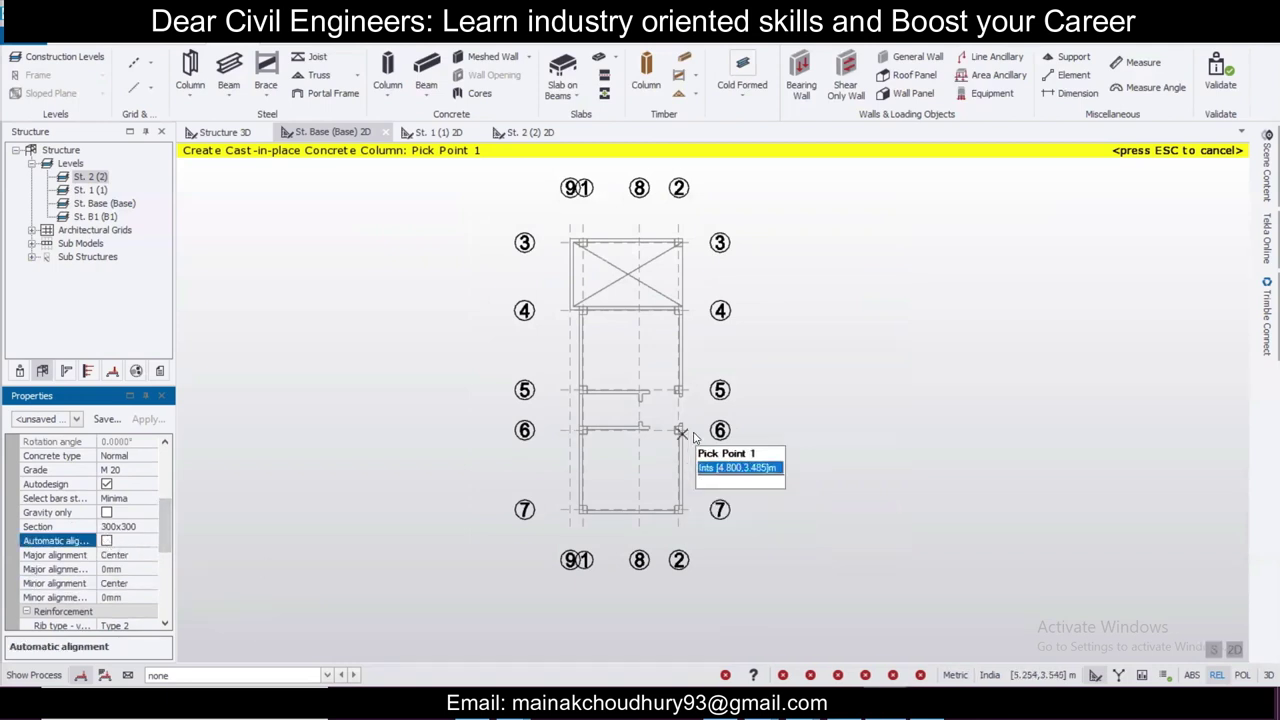
Step: Save the current column properties as a property set named C1 300 x 300
left_click(106, 419)
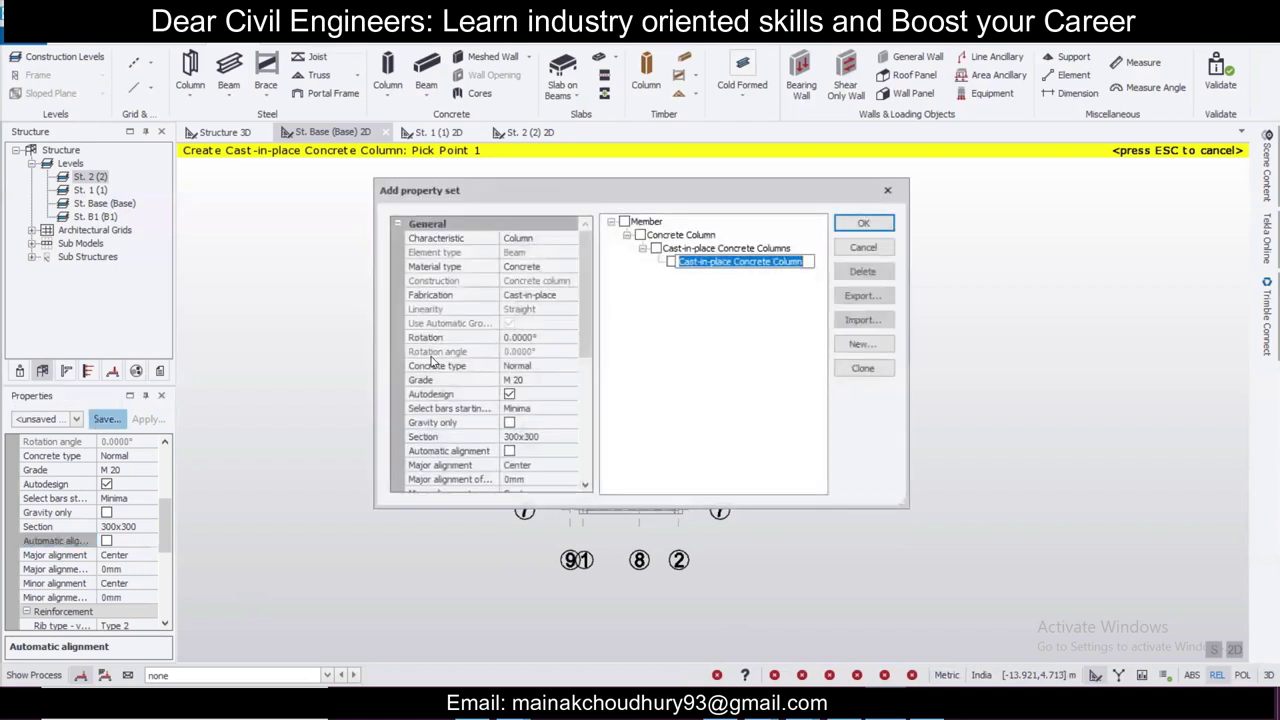
type("C1 300")
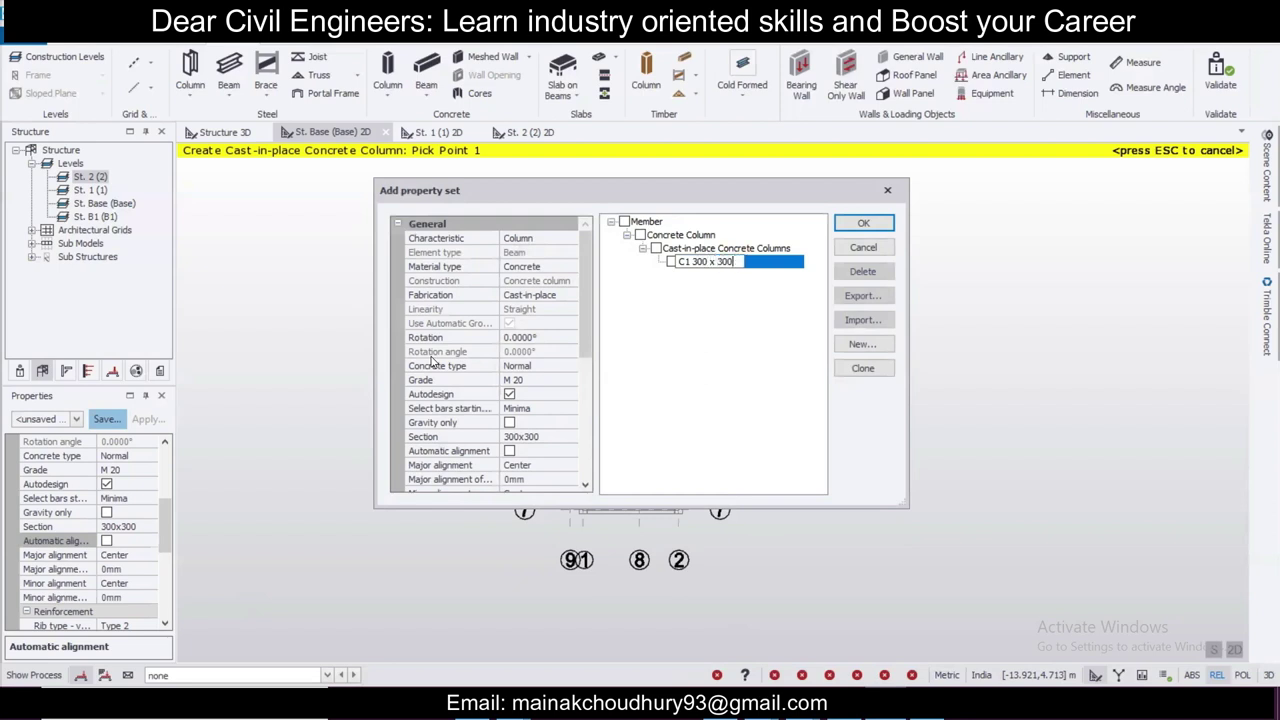
type(" x 300")
left_click(863, 223)
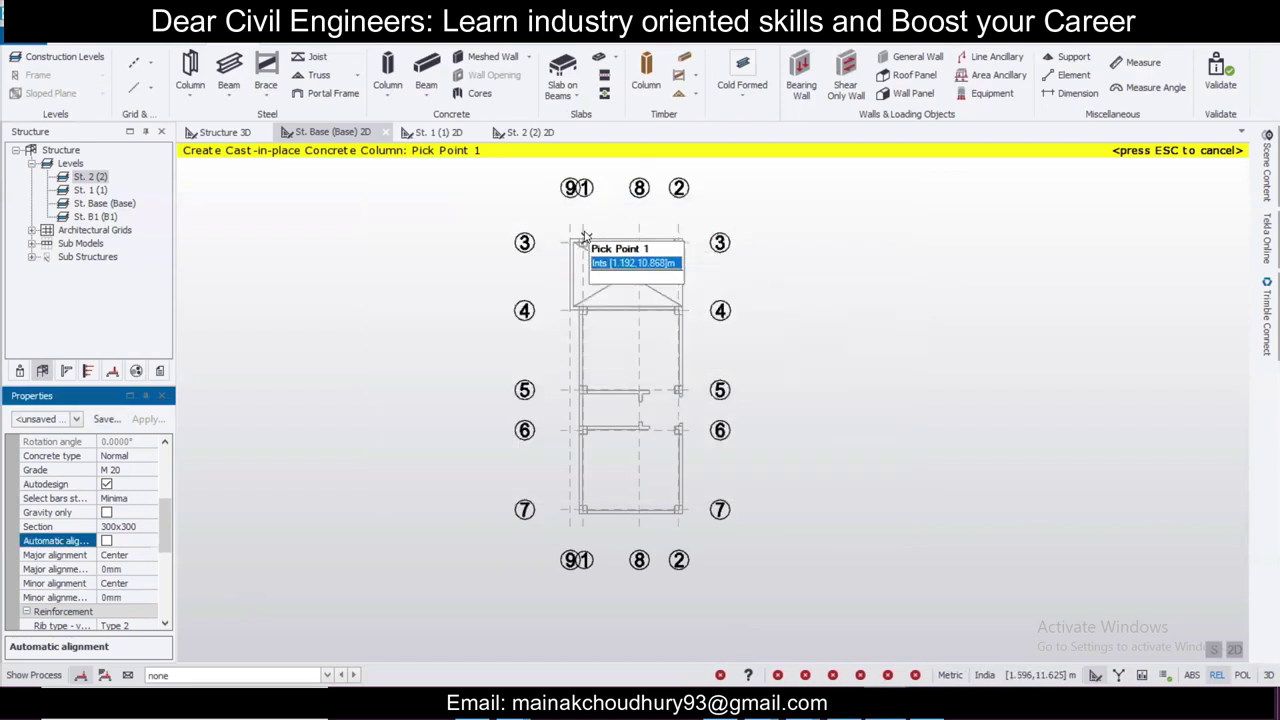
Step: Place 300x300 concrete columns where grid lines 1 and 2 cross grid lines 3 and 4
scroll(598, 250, "up", 2)
scroll(598, 250, "up", 2)
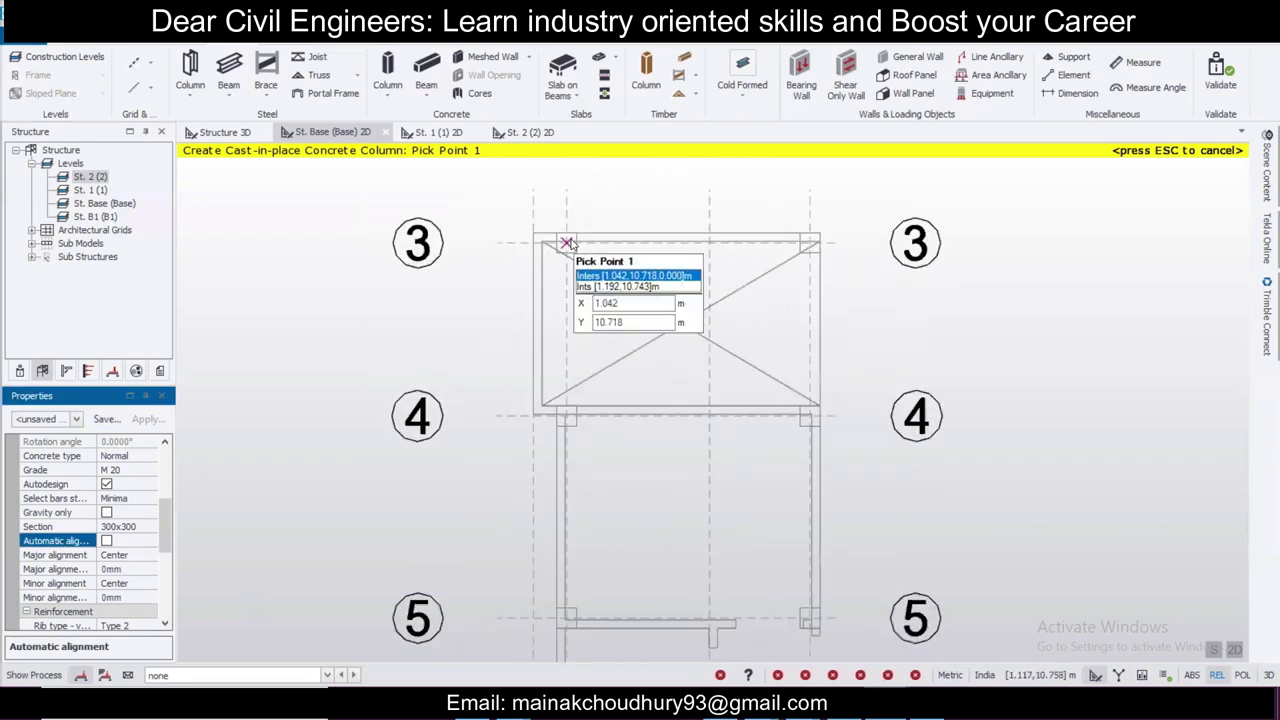
left_click(566, 243)
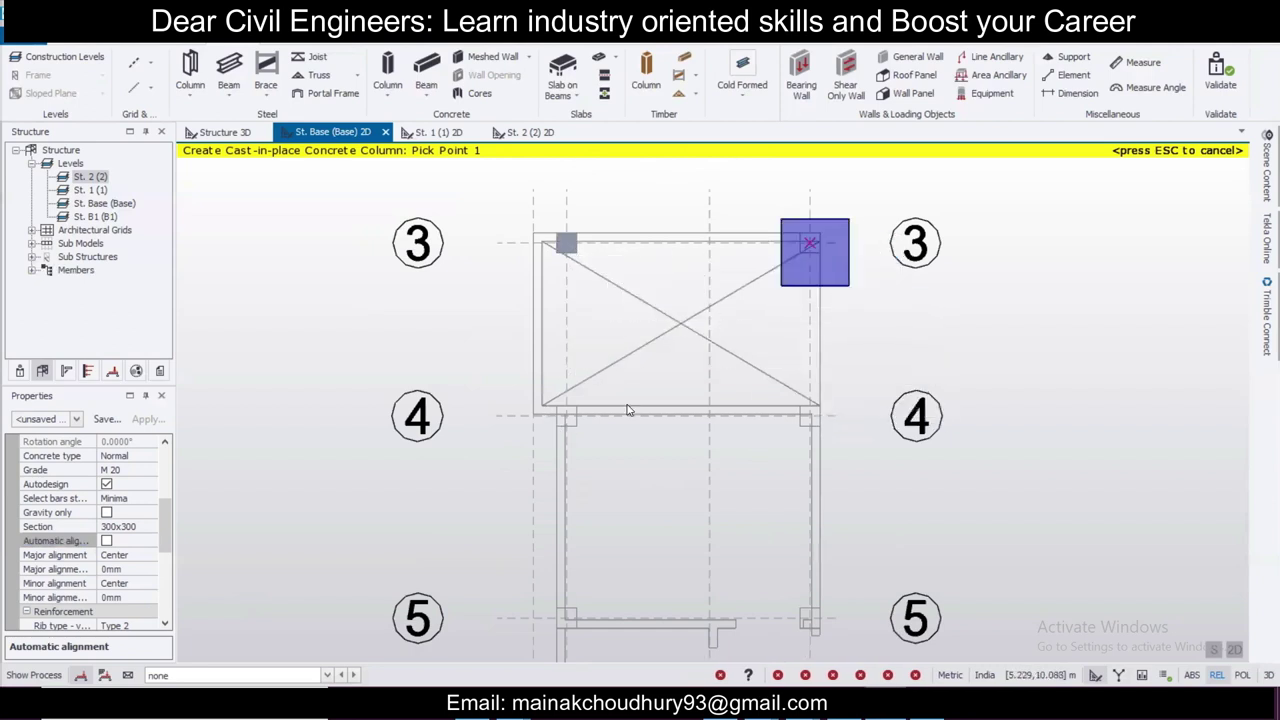
scroll(628, 409, "up", 2)
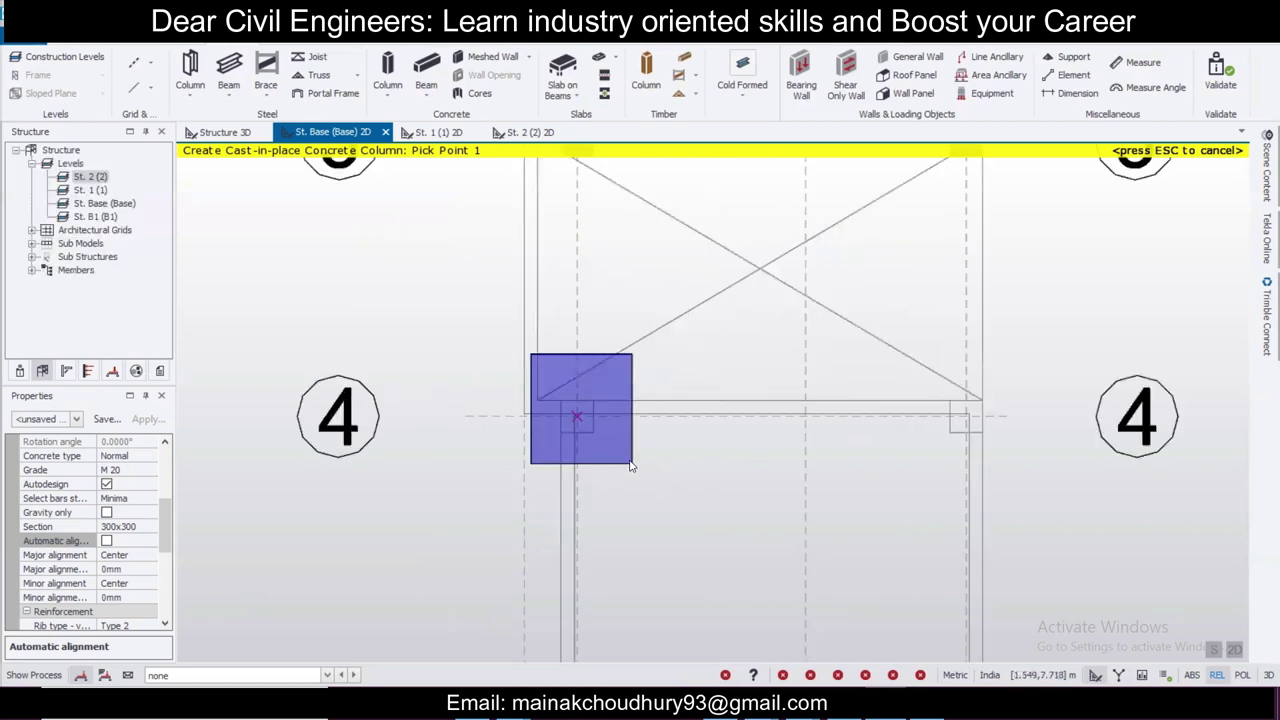
left_click(628, 458)
left_click(984, 466)
Step: Place 300x300 concrete columns where grid lines 1 and 2 cross grid lines 5 and 6
scroll(832, 402, "down", 5)
middle_click_drag(814, 440, 783, 194)
scroll(664, 344, "up", 1)
left_click(657, 339)
left_click(903, 339)
left_click_drag(636, 412, 681, 468)
left_click_drag(877, 411, 918, 462)
Step: Place 300x300 concrete columns where grid lines 1 and 2 cross grid line 7, and end column placement
scroll(880, 480, "down", 3)
middle_click_drag(821, 619, 764, 452)
scroll(643, 449, "up", 2)
left_click_drag(650, 404, 696, 466)
left_click_drag(873, 390, 905, 454)
scroll(802, 432, "down", 5)
middle_click_drag(880, 378, 825, 445)
scroll(817, 428, "down", 1)
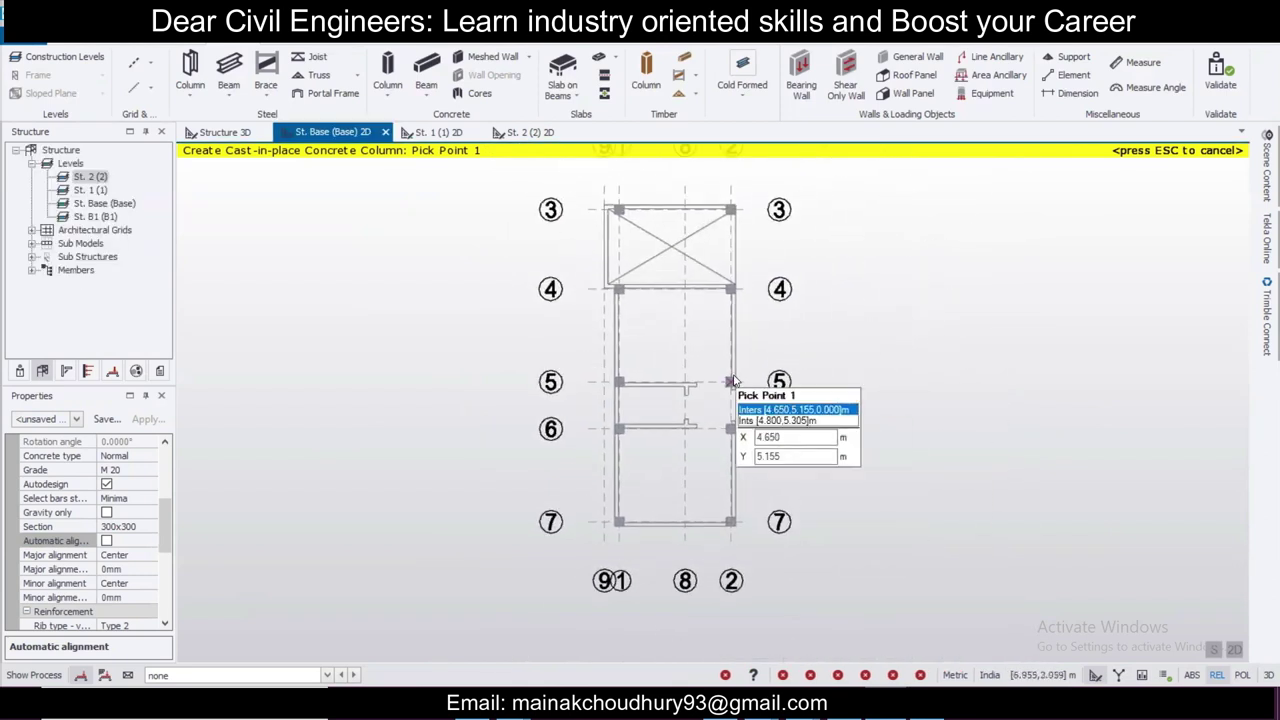
scroll(737, 380, "down", 1)
scroll(810, 385, "up", 2)
scroll(846, 340, "down", 3)
scroll(785, 425, "up", 1)
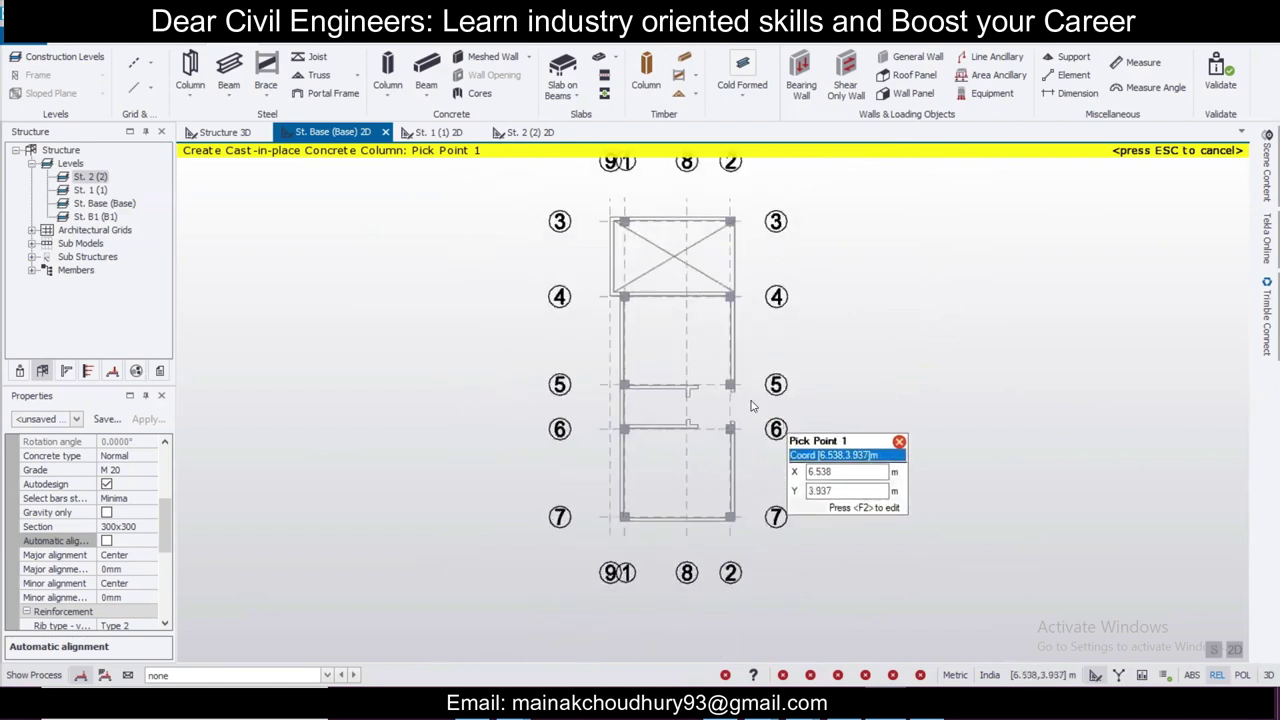
key("Escape")
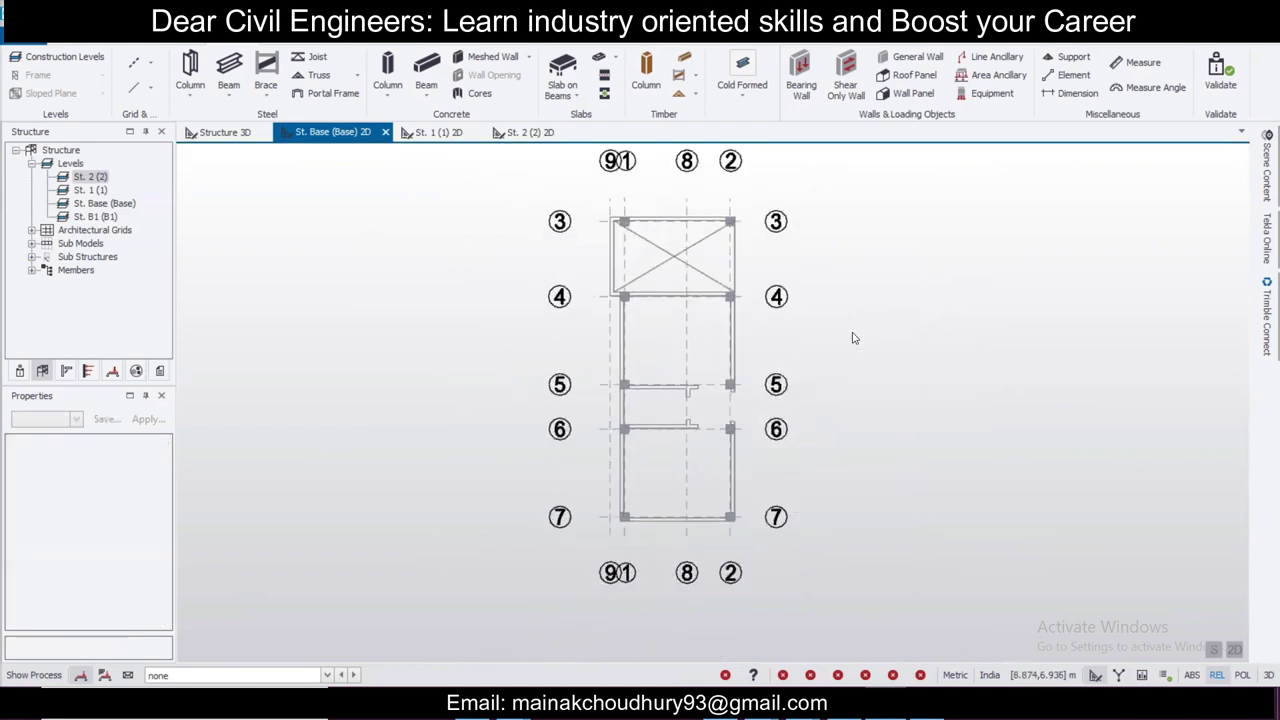
Step: Start a cast-in-place concrete beam and define its section as rectangular, 250 mm broad and 300 mm deep
left_click(224, 133)
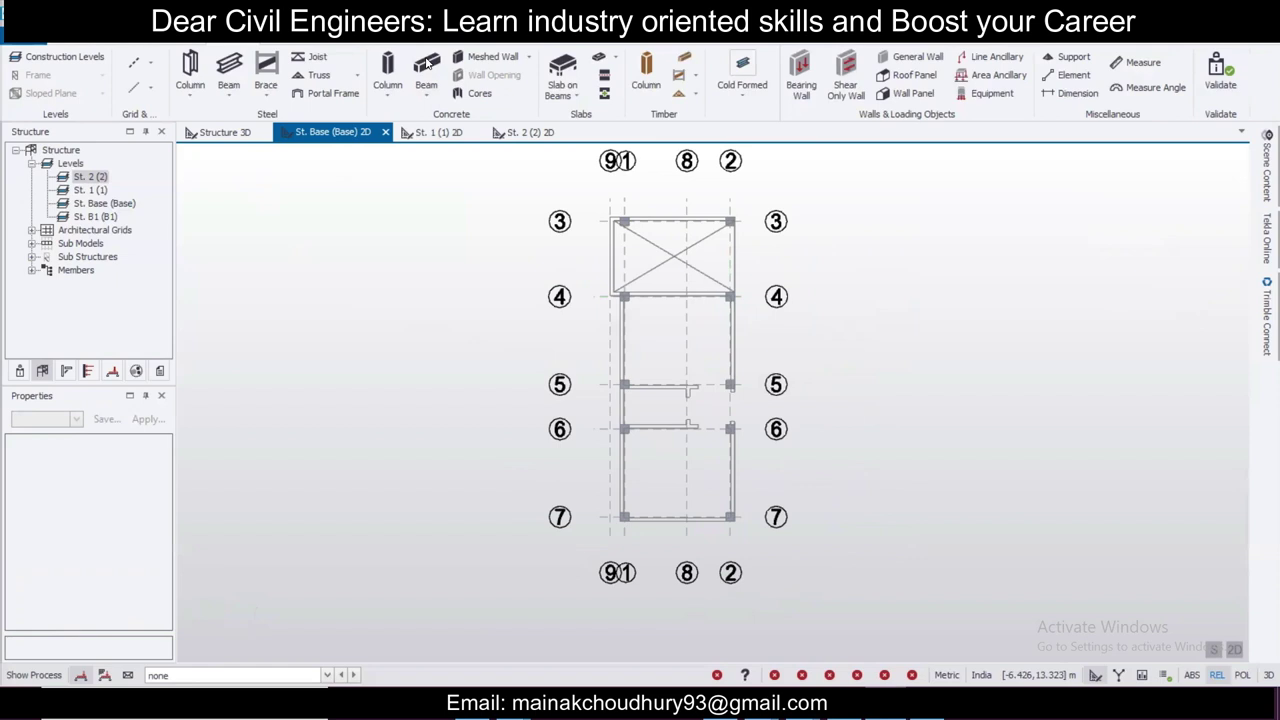
left_click(427, 66)
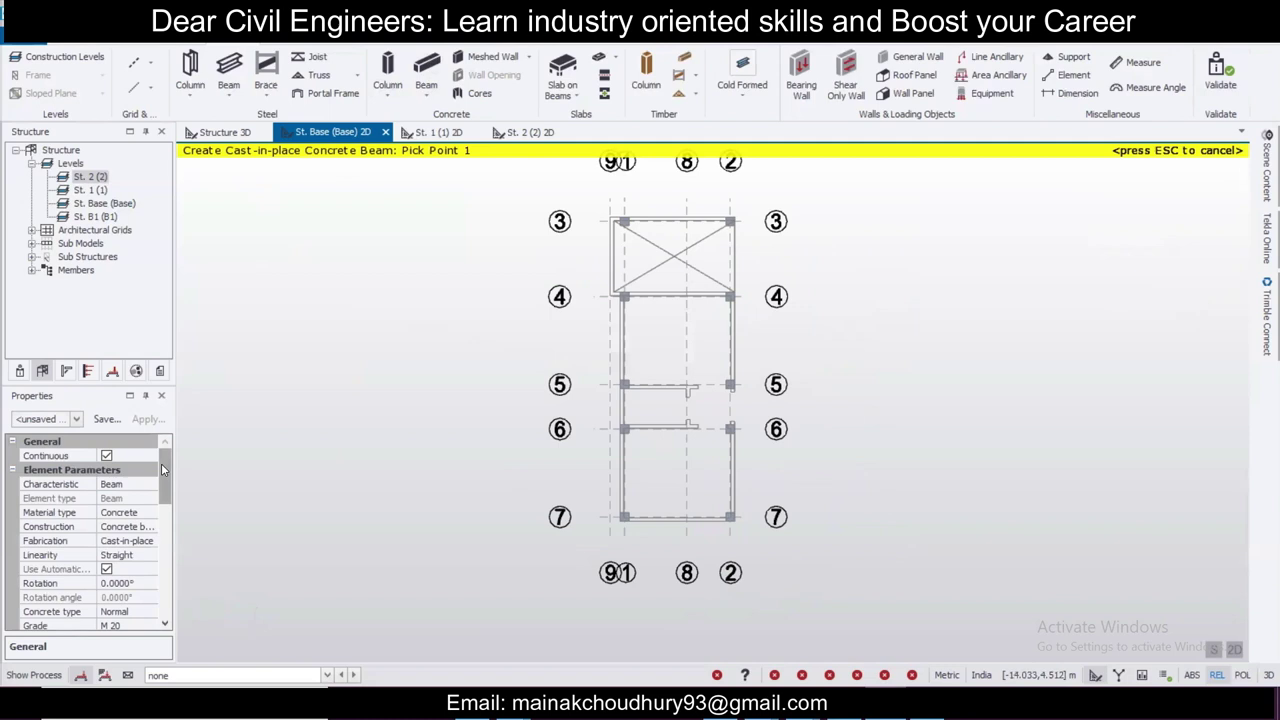
scroll(164, 487, "down", 5)
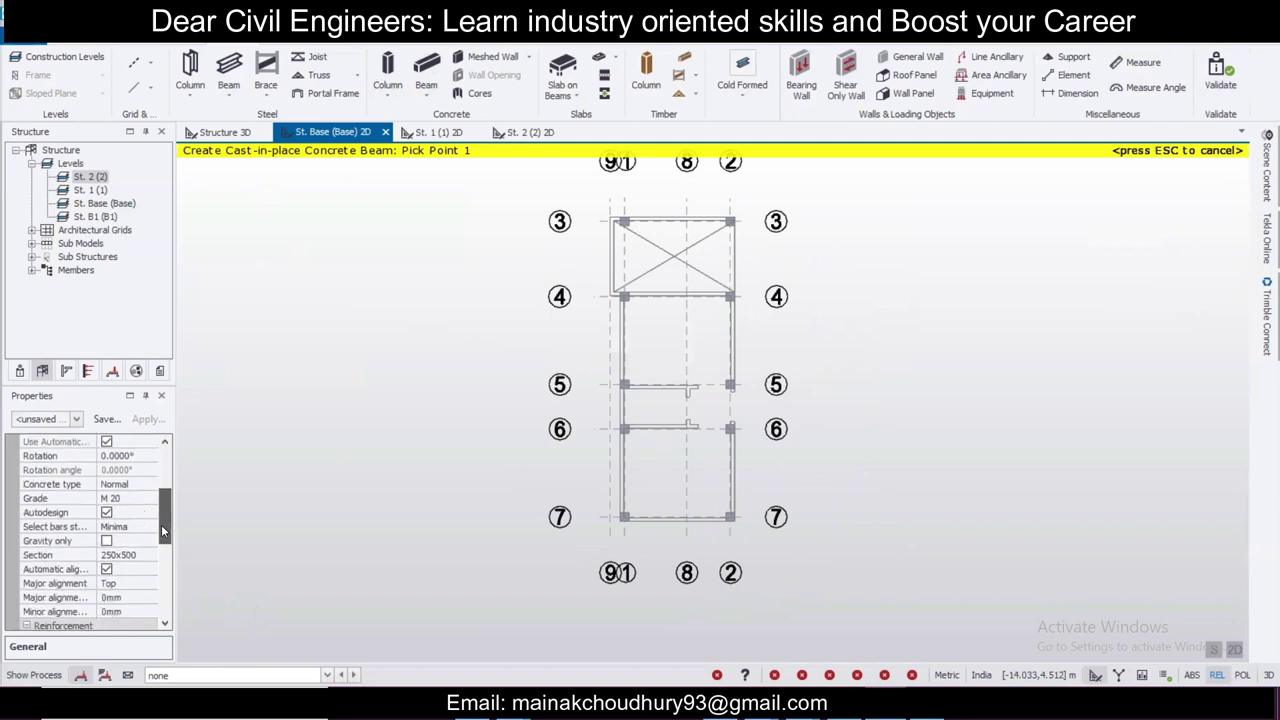
left_click(149, 498)
left_click(150, 498)
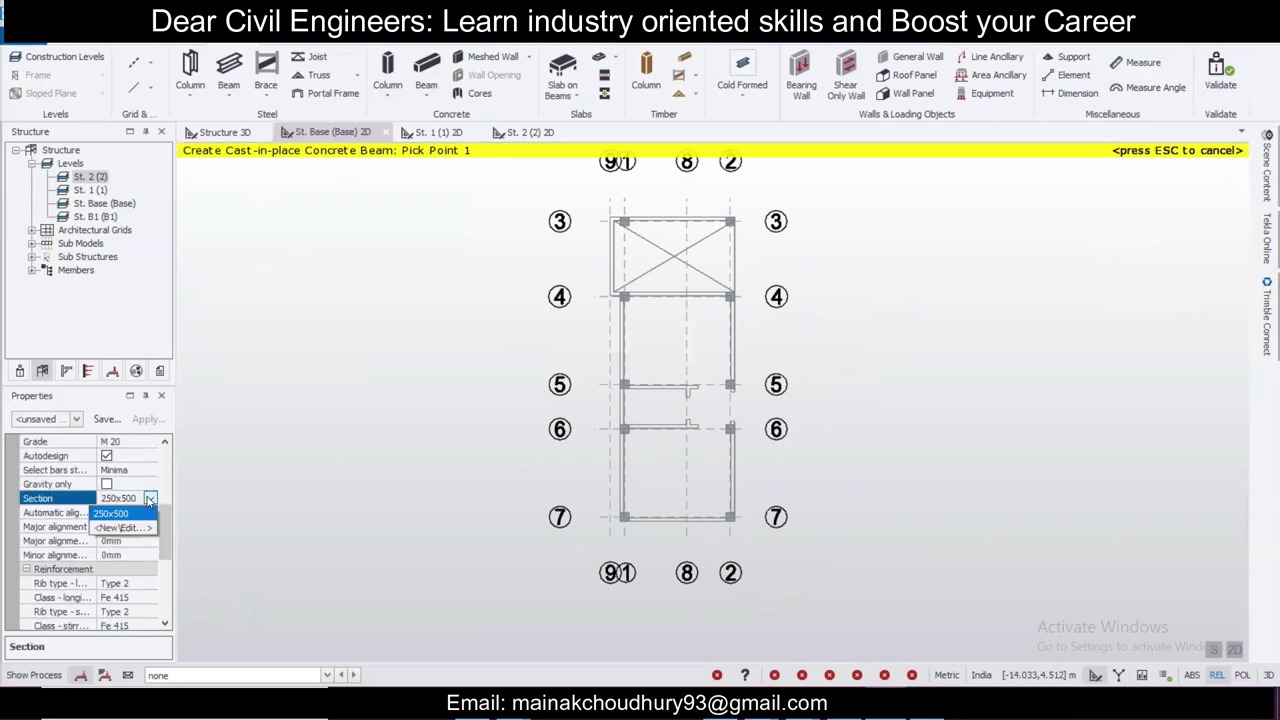
left_click(138, 529)
left_click_drag(640, 301, 551, 301)
type("300")
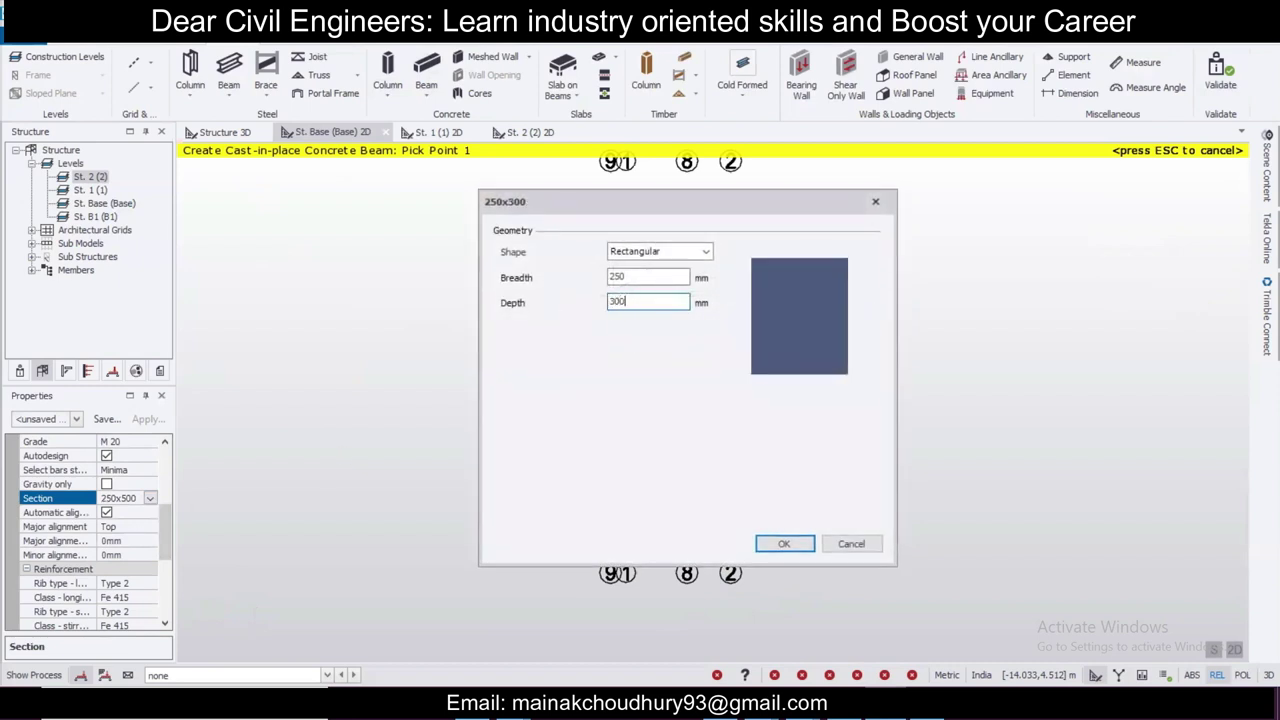
left_click(785, 545)
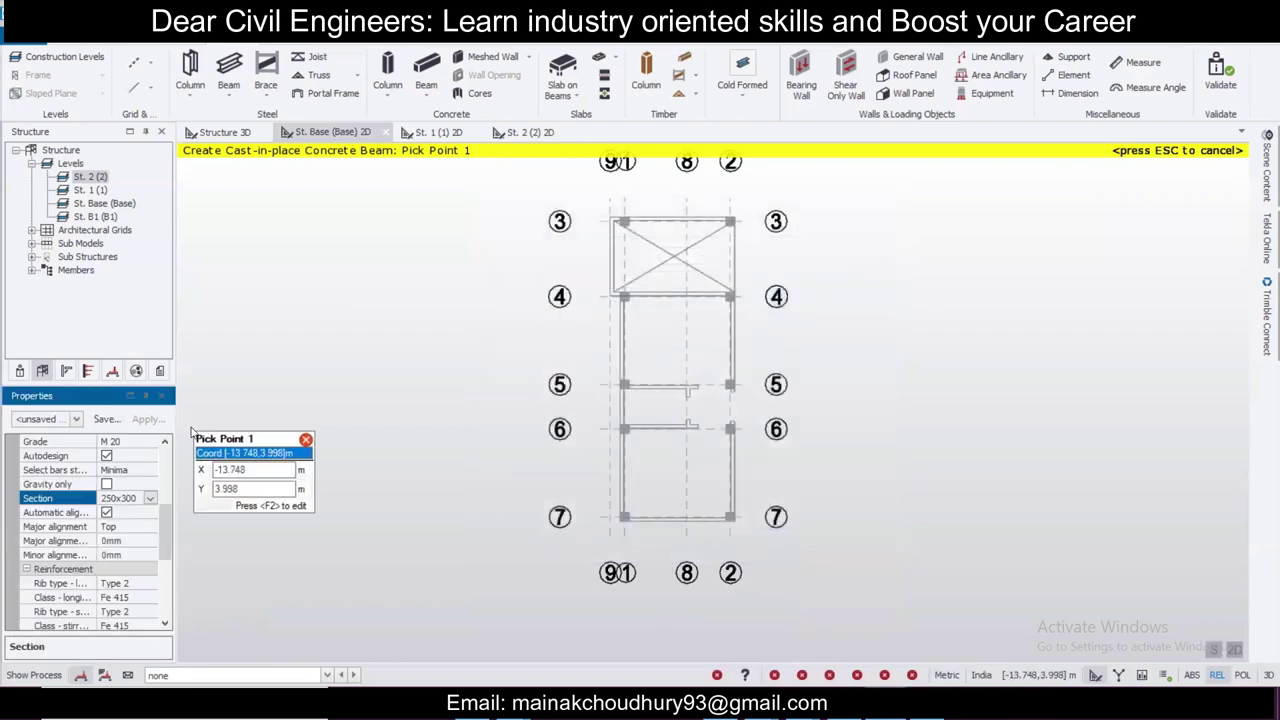
Step: Set the beam's longitudinal and stirrup reinforcement classes to Fe 500
scroll(170, 553, "down", 2)
left_click(128, 512)
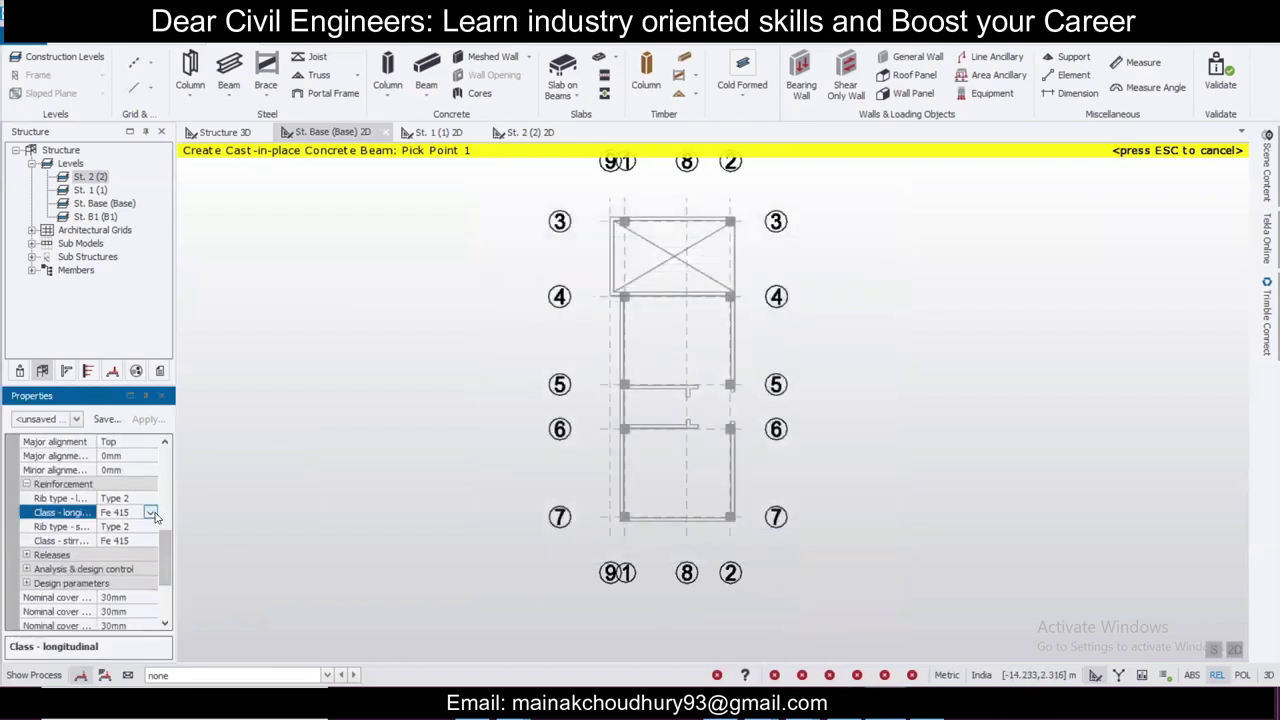
left_click(150, 512)
left_click(137, 541)
left_click(146, 540)
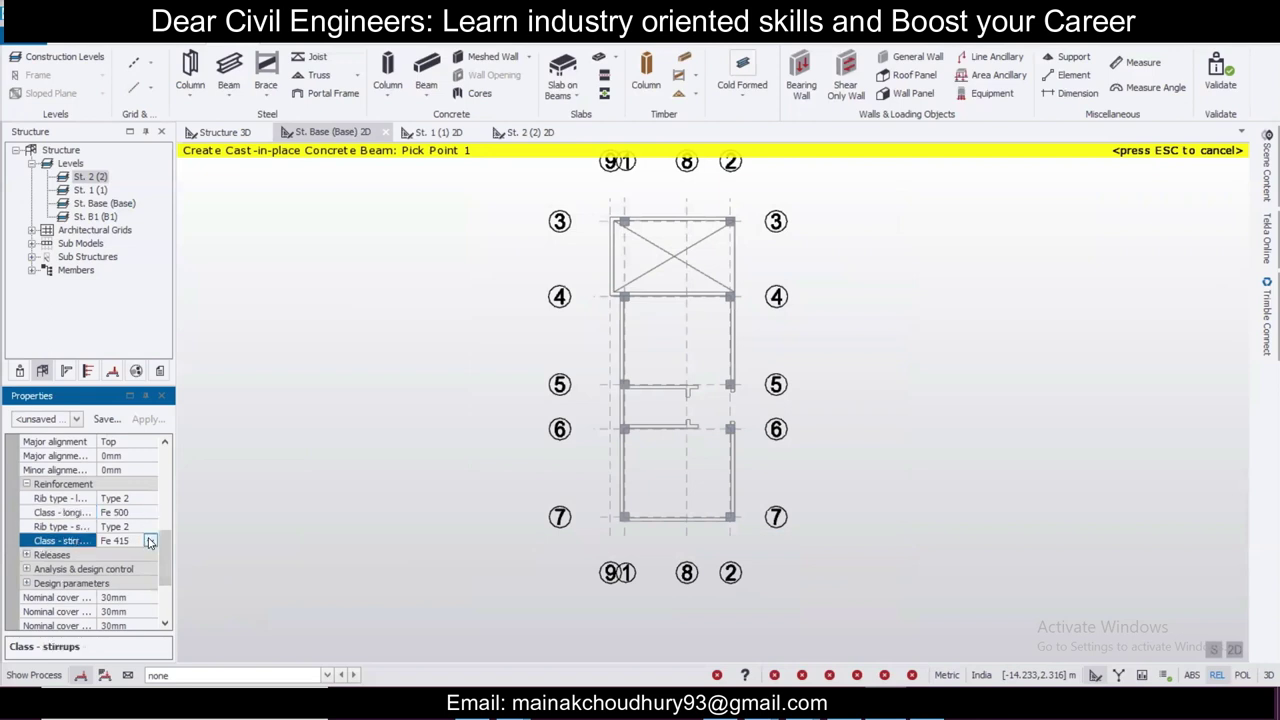
left_click(150, 540)
left_click(130, 555)
Step: Save the current beam properties as a property set named B1 250 x 300
scroll(120, 548, "down", 3)
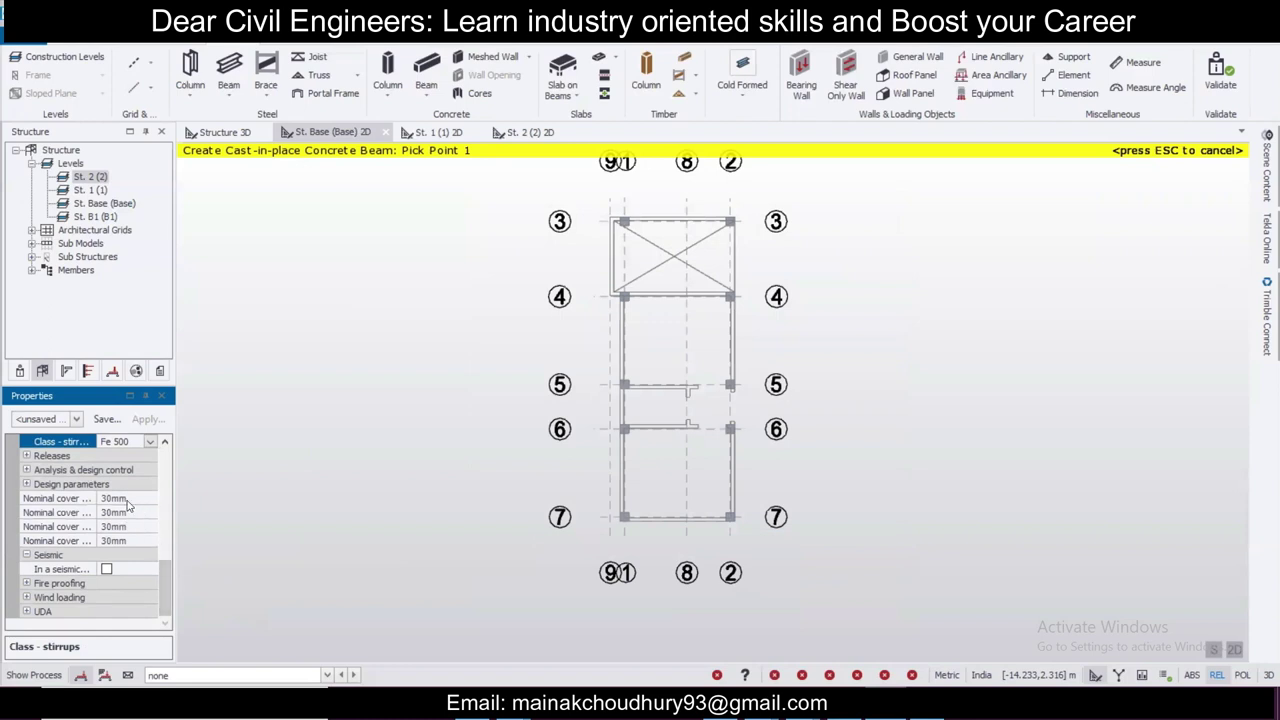
left_click_drag(171, 578, 185, 453)
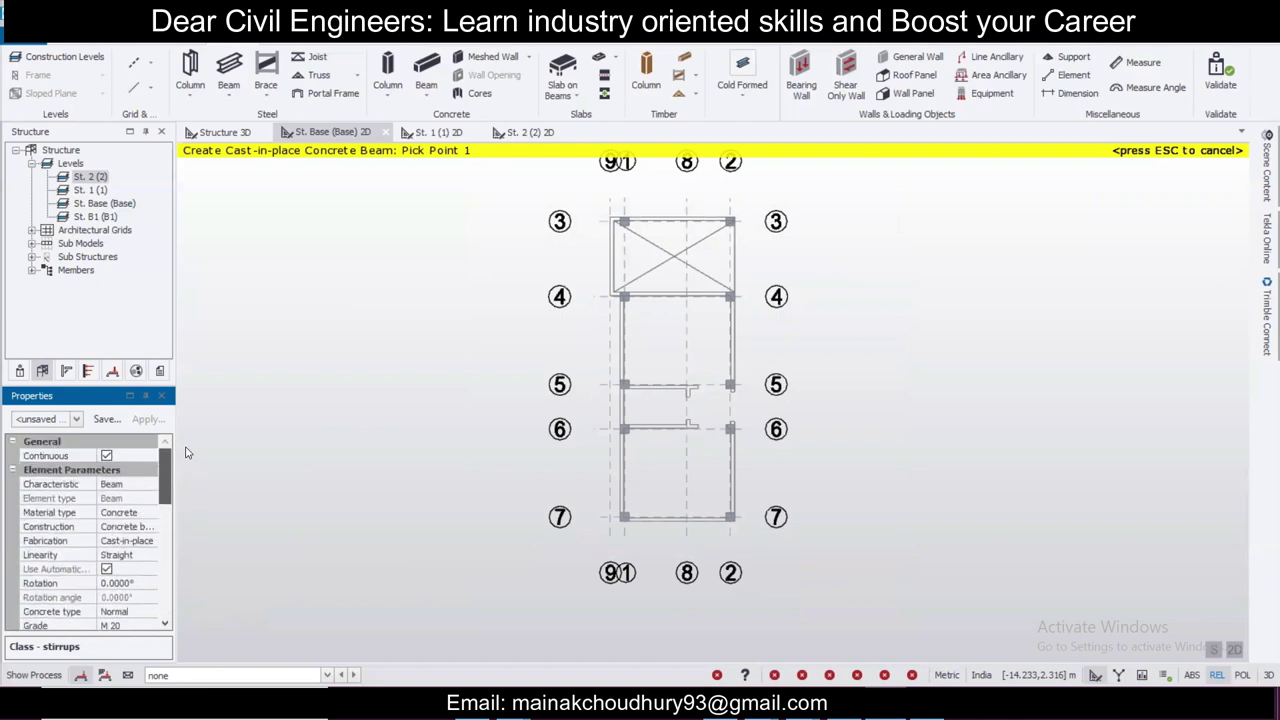
left_click(106, 419)
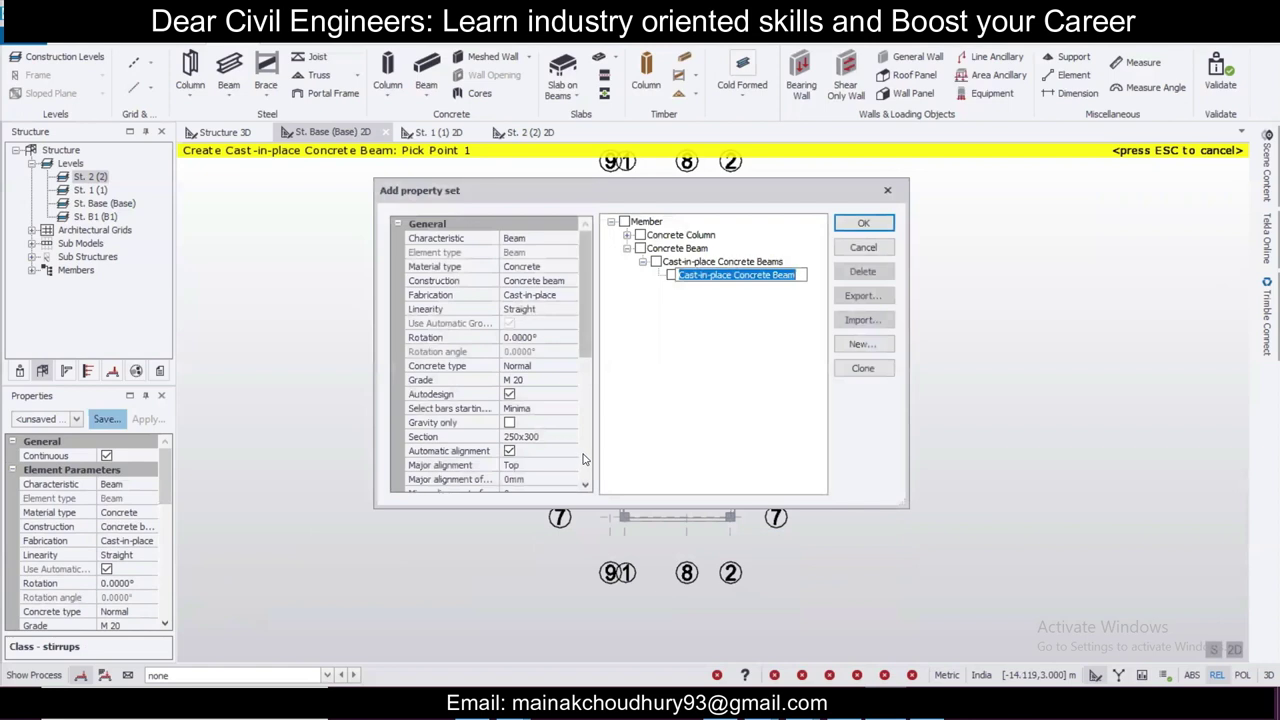
type("B1 250 x 3")
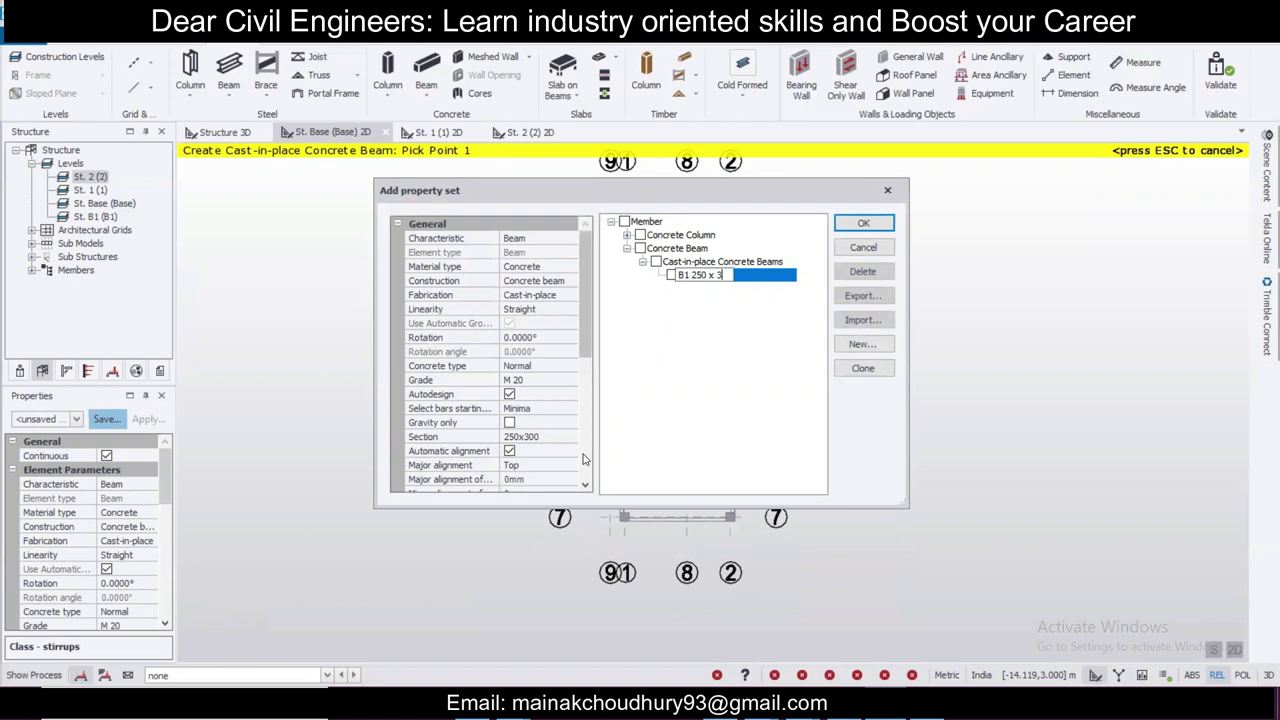
type("00")
left_click(850, 226)
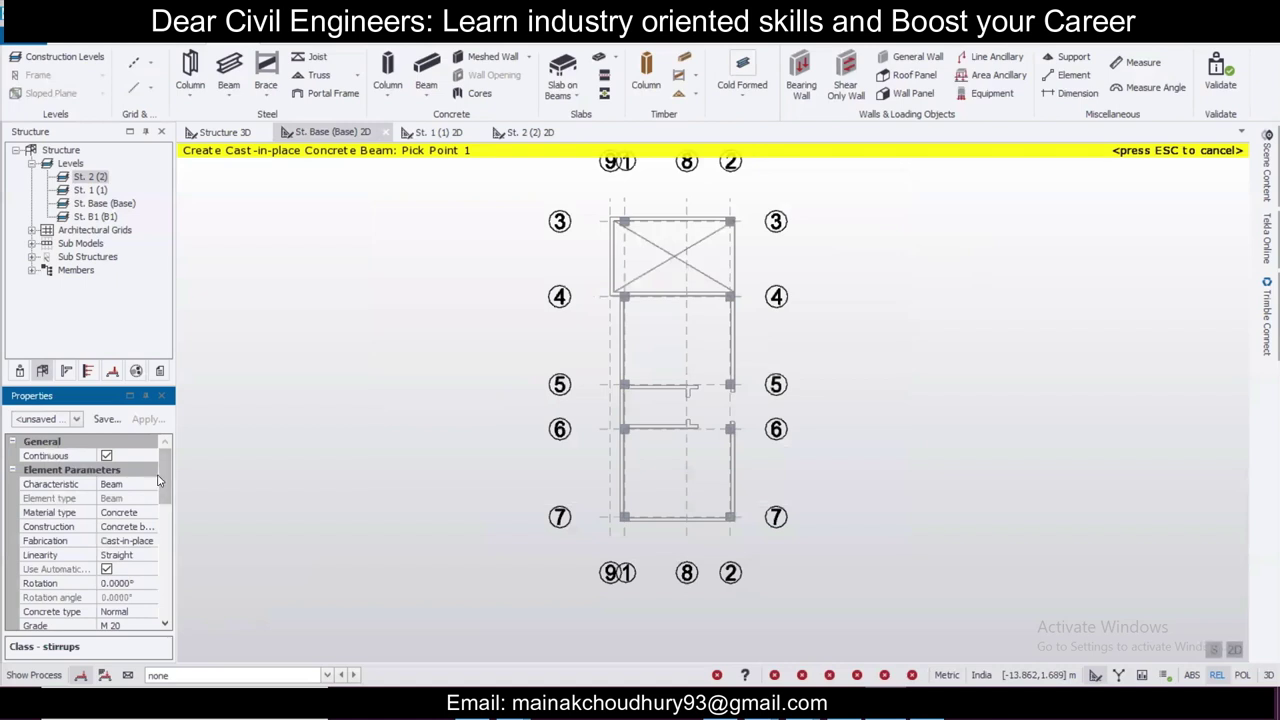
Step: Define a new 250x350 beam section by setting the depth to 350 mm
scroll(167, 495, "down", 3)
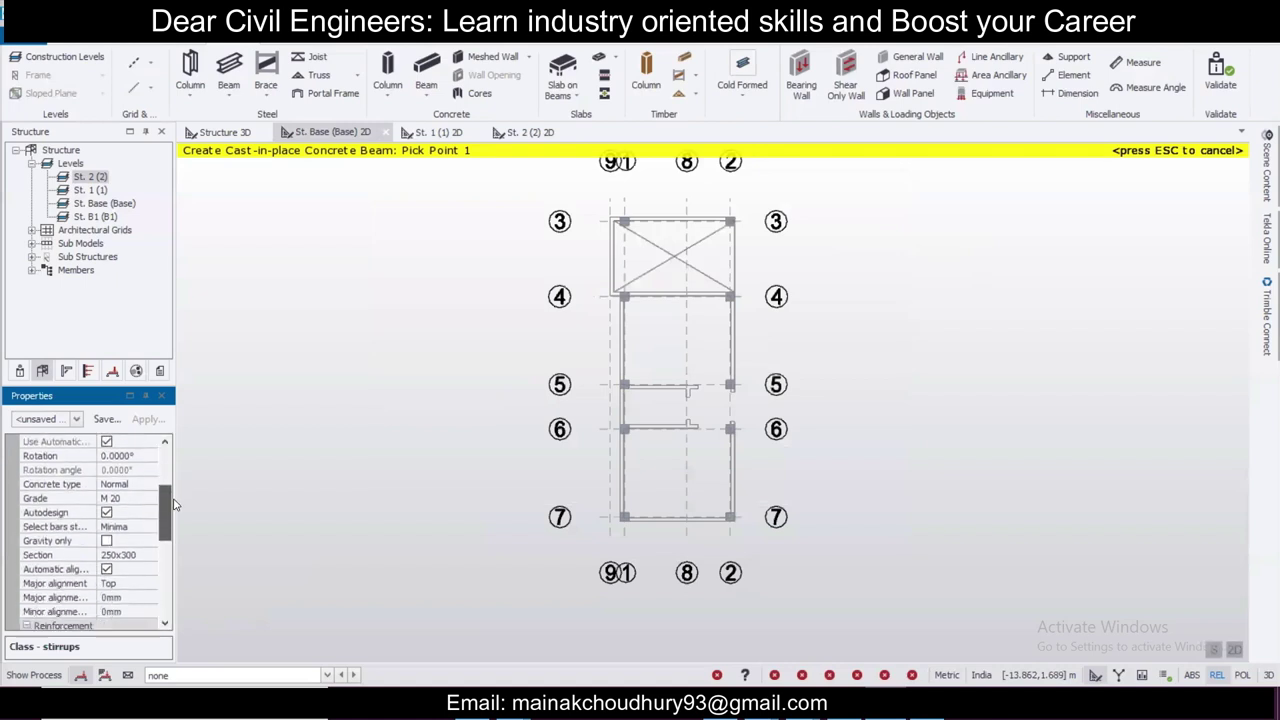
left_click(155, 557)
left_click(150, 555)
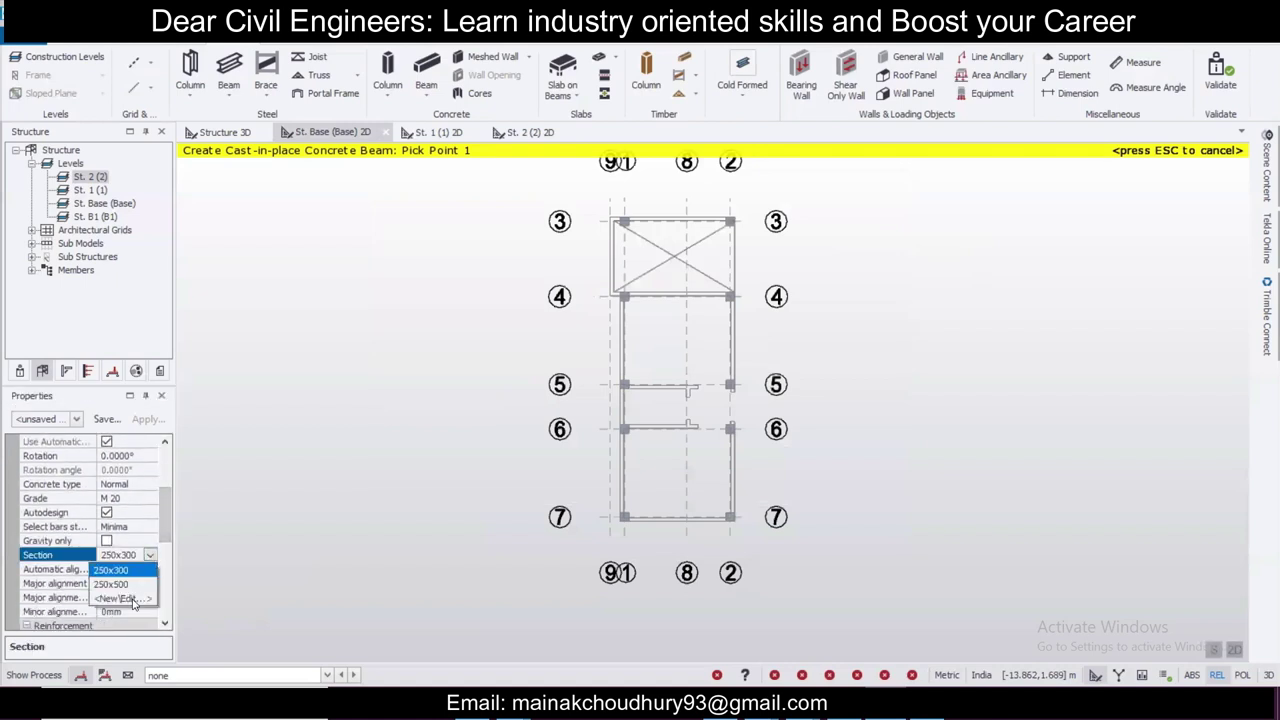
left_click(130, 599)
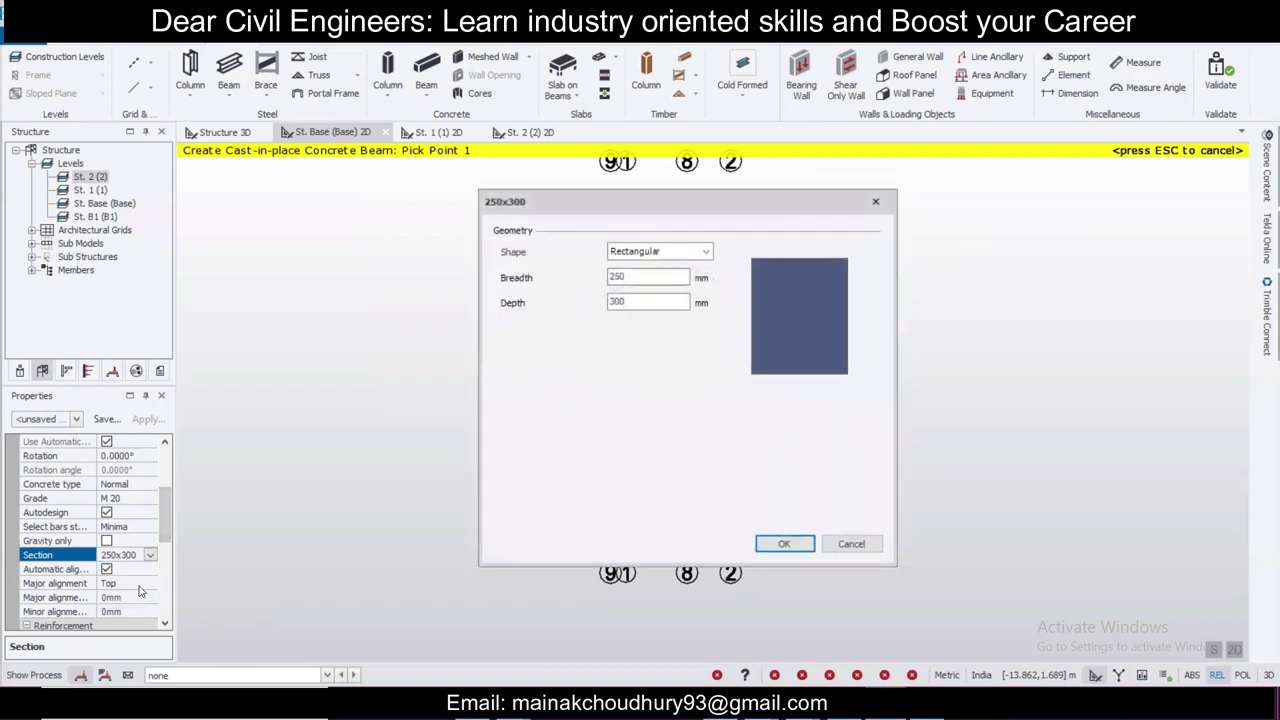
left_click_drag(644, 307, 550, 307)
type("350")
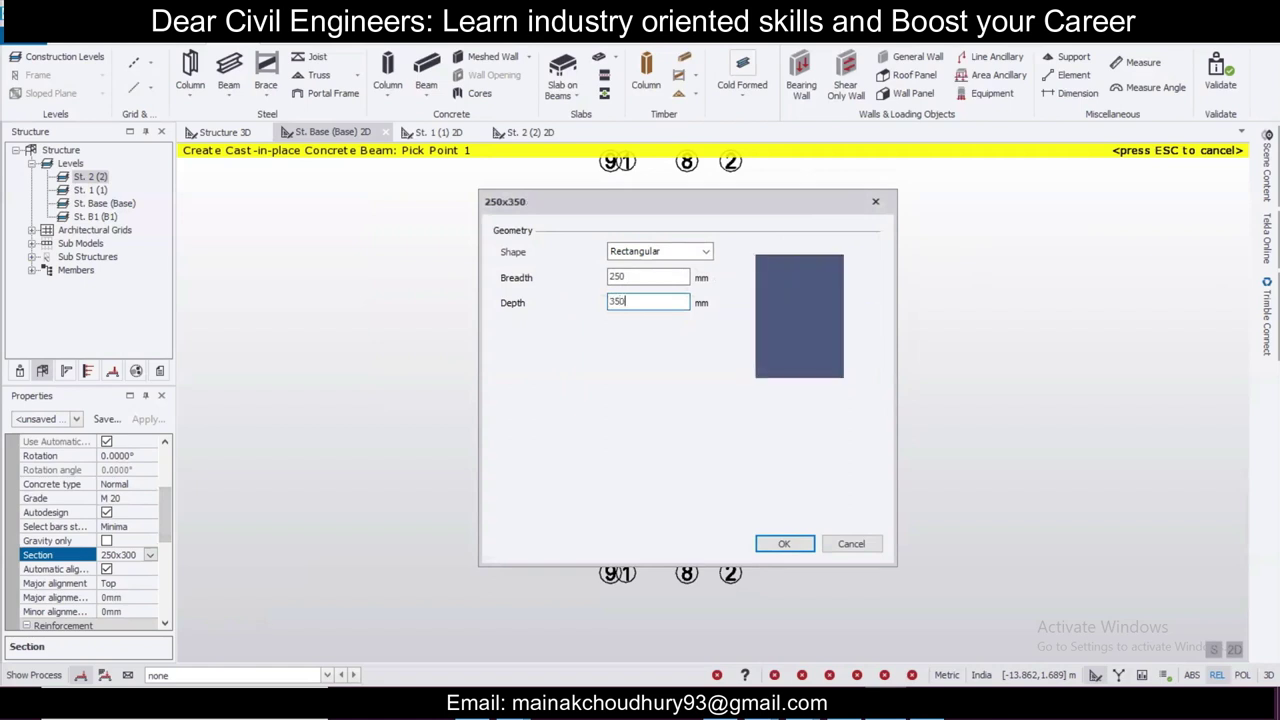
left_click(790, 546)
Step: Save the 250x350 beam properties as a property set named B2 250 x 350
mouse_move(166, 495)
left_mouse_down()
mouse_move(167, 540)
mouse_move(167, 510)
left_mouse_up()
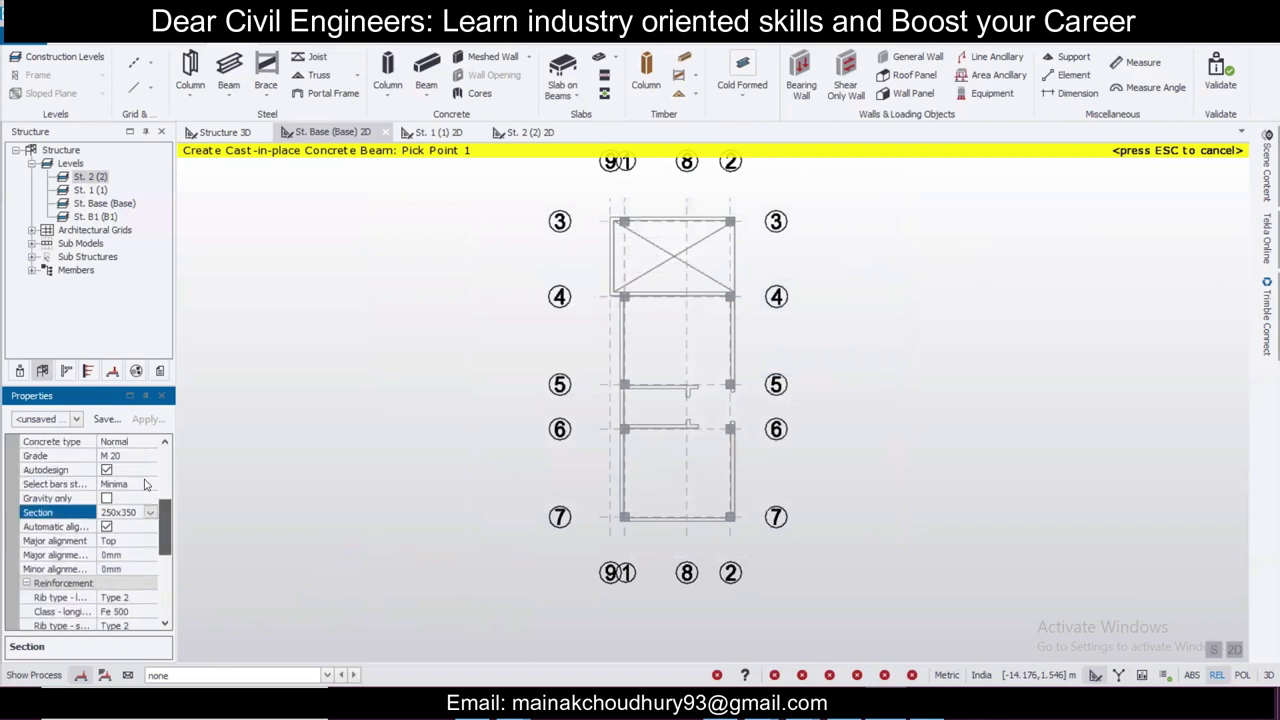
left_click(104, 419)
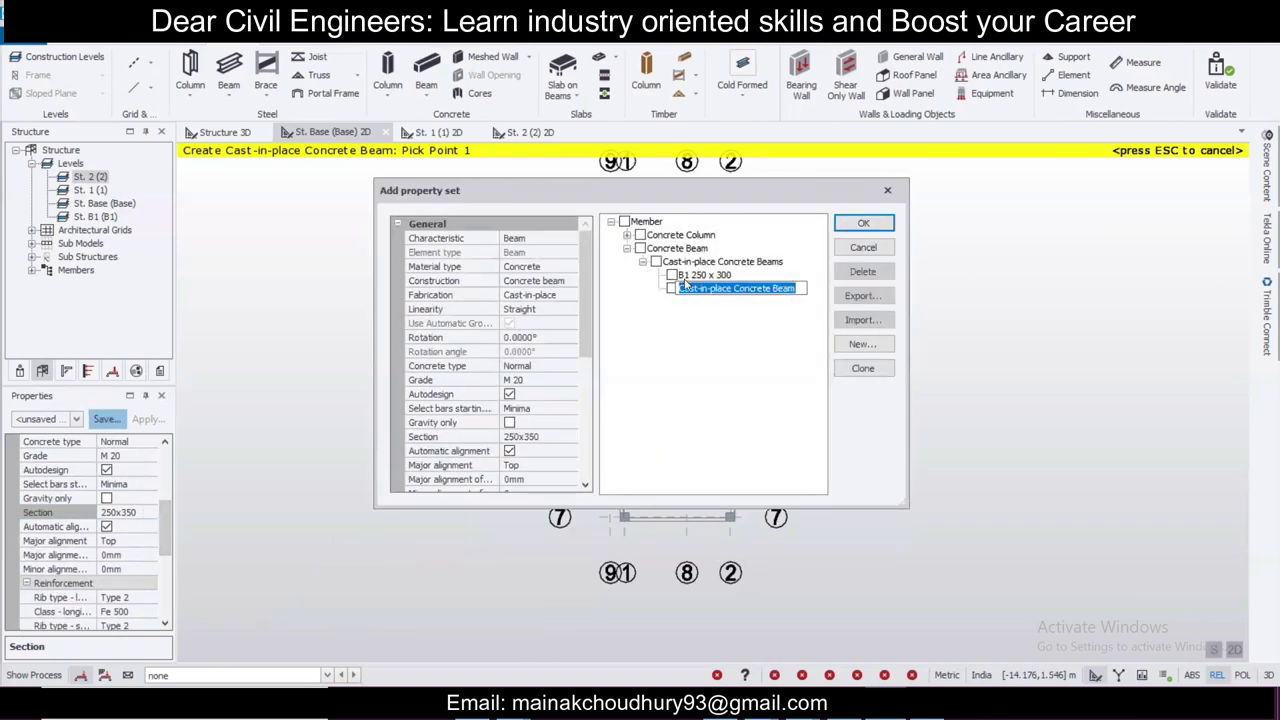
type("B2 250 x 350")
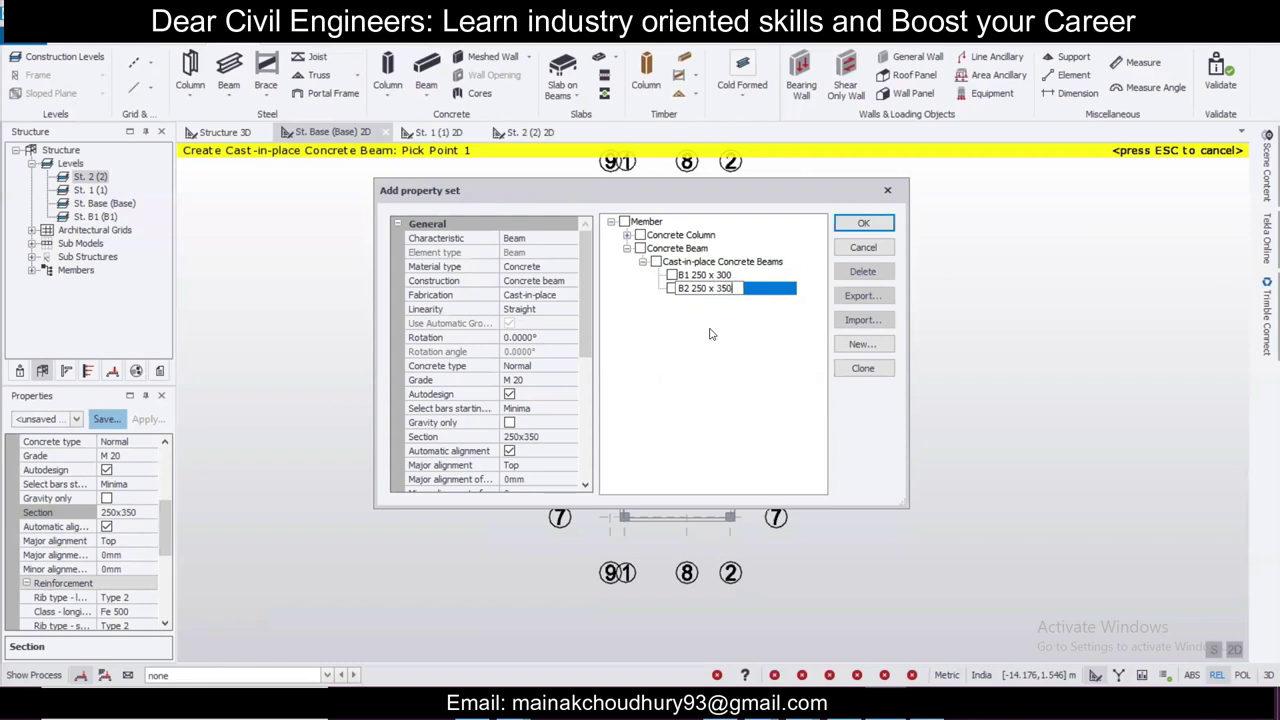
left_click(862, 223)
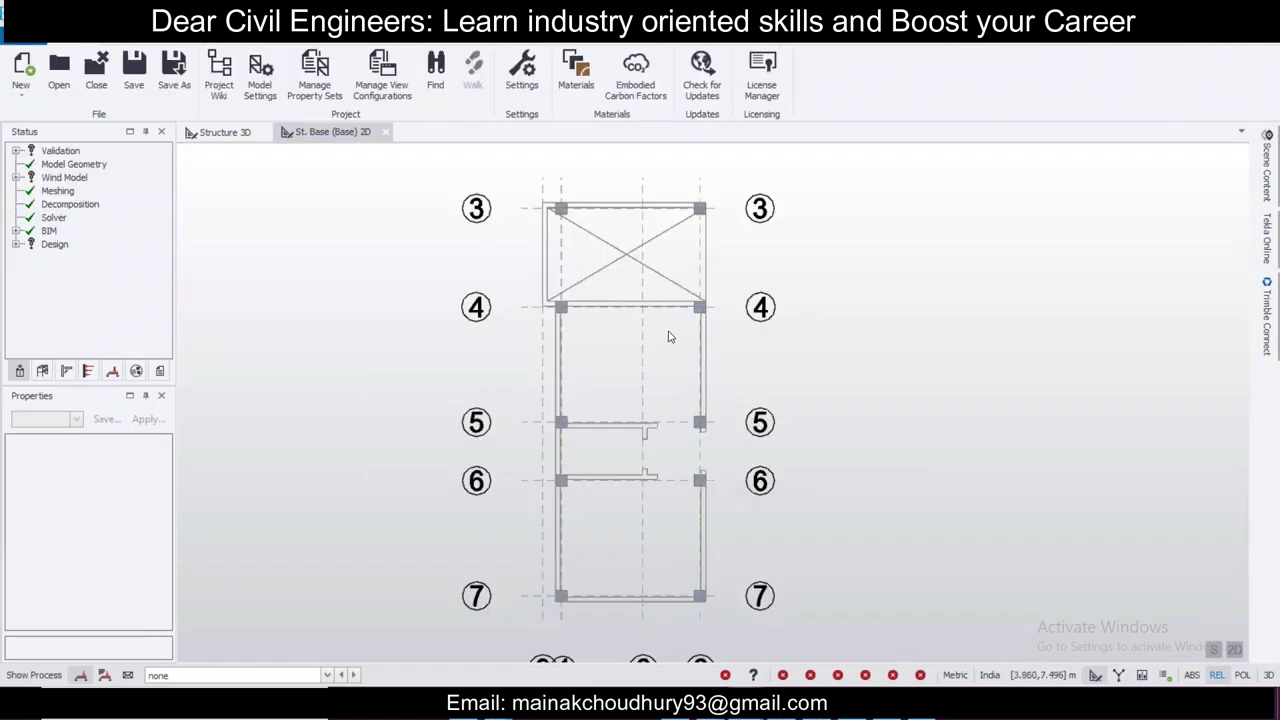
Step: Place a concrete beam with the b250 x 300 property set along grid line 8 between grid lines 5 and 6
left_click(114, 36)
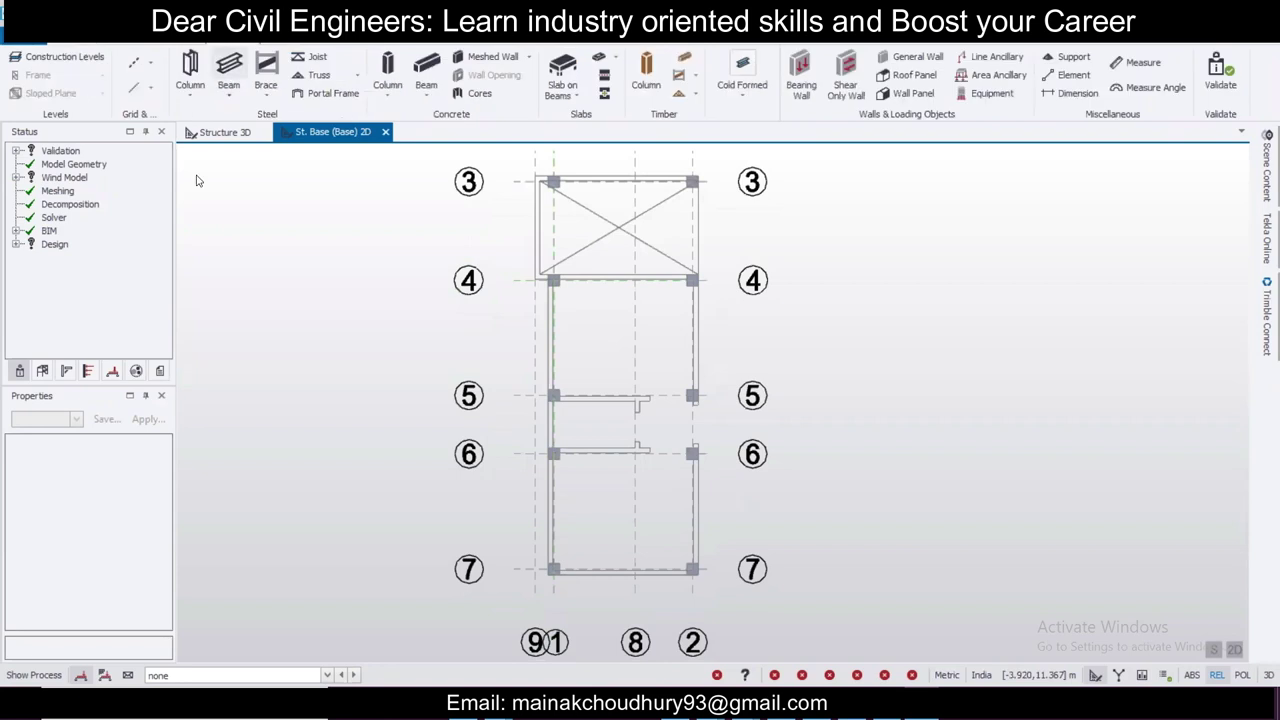
left_click(425, 72)
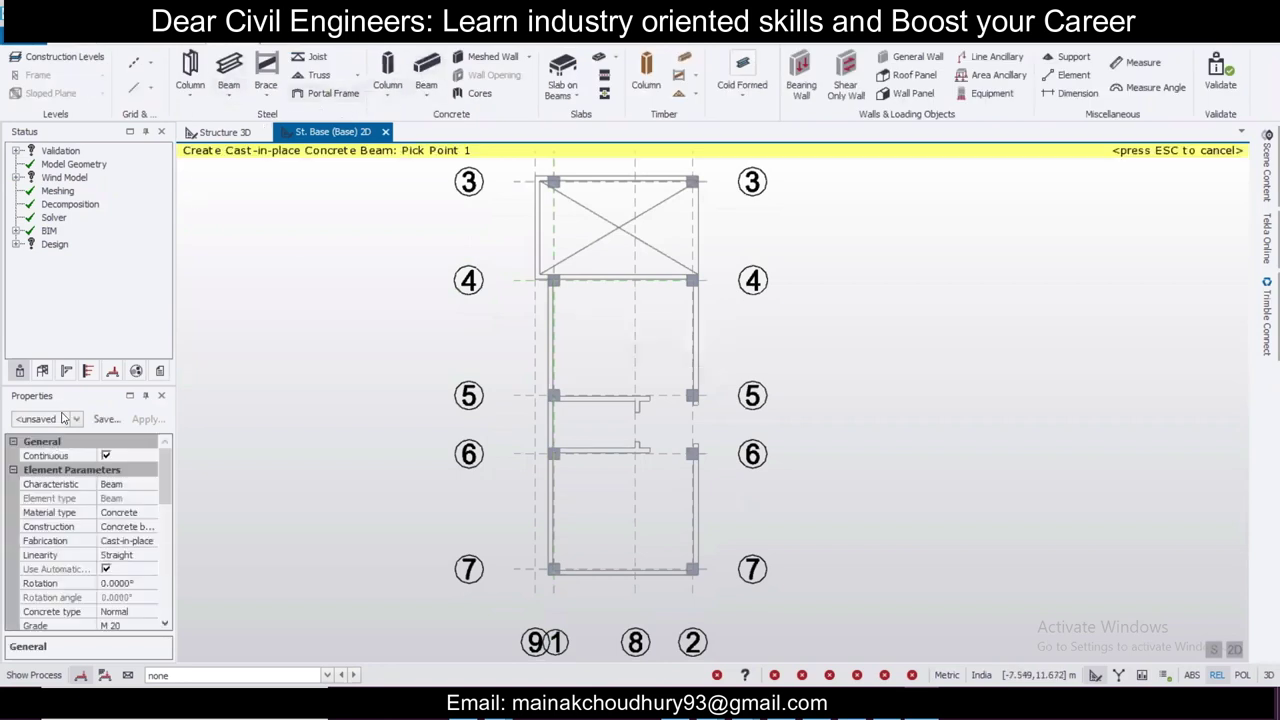
left_click(77, 420)
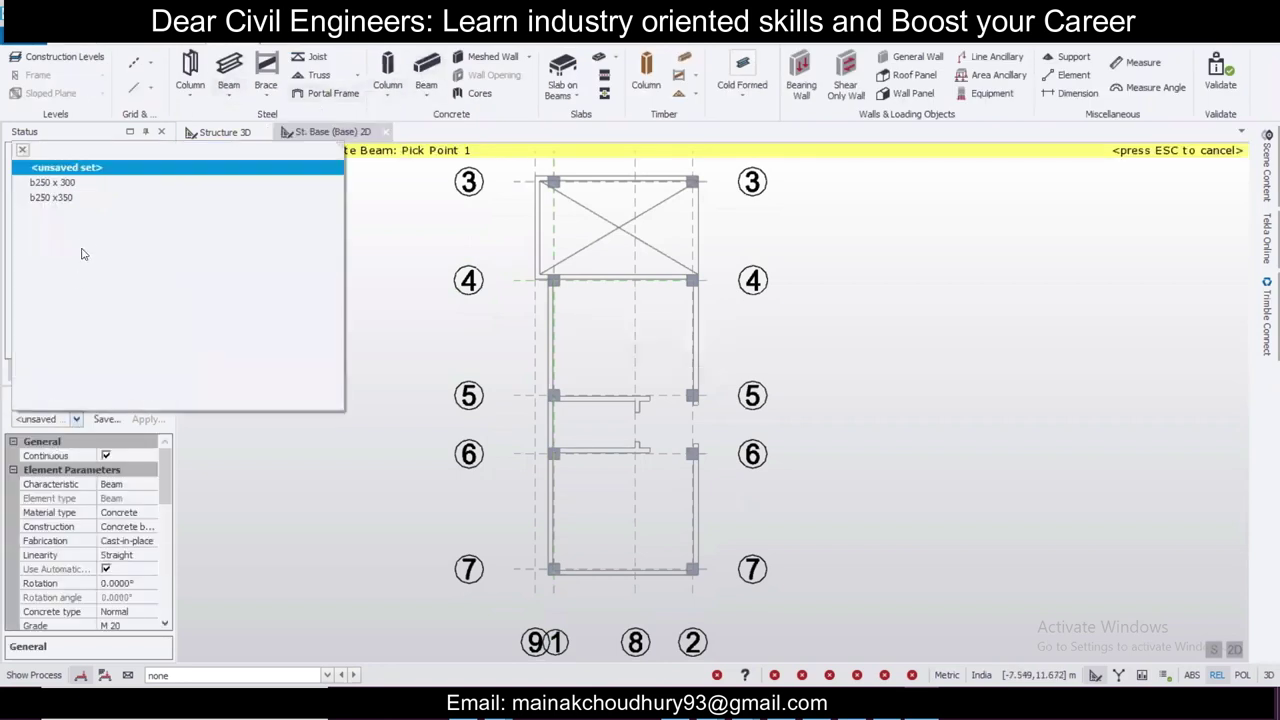
left_click(83, 183)
scroll(525, 340, "up", 4)
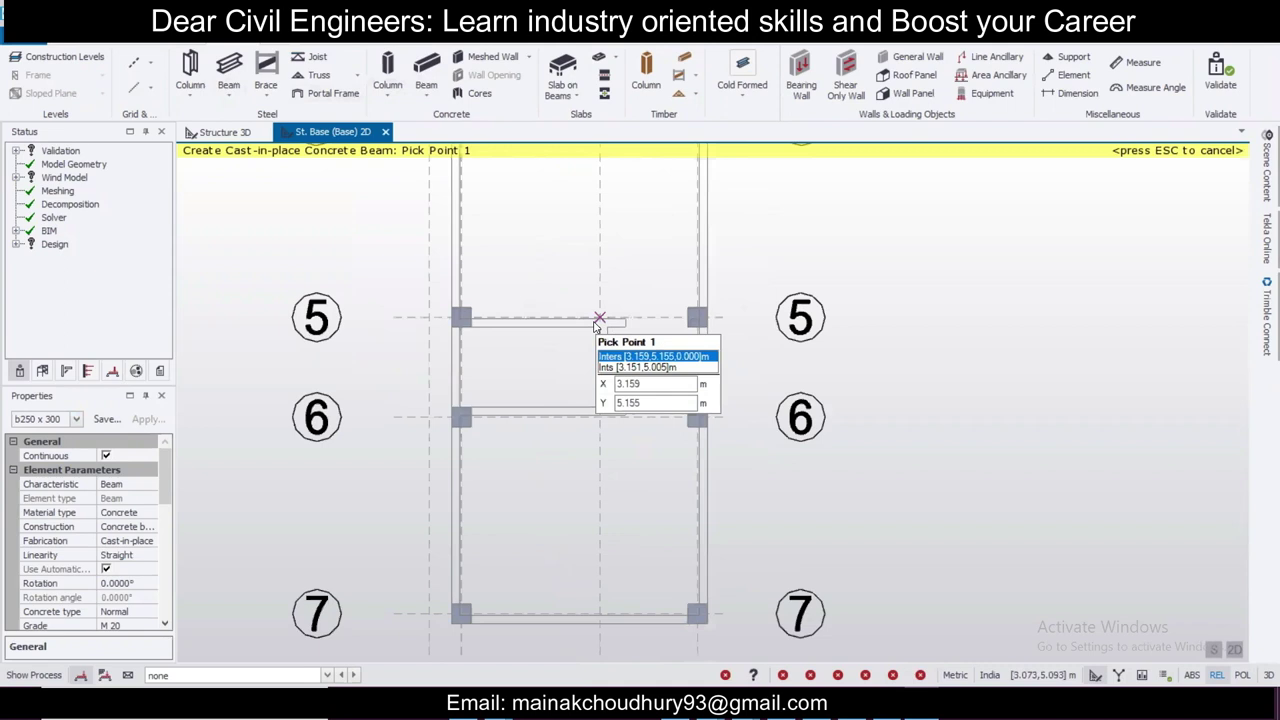
left_click(598, 319)
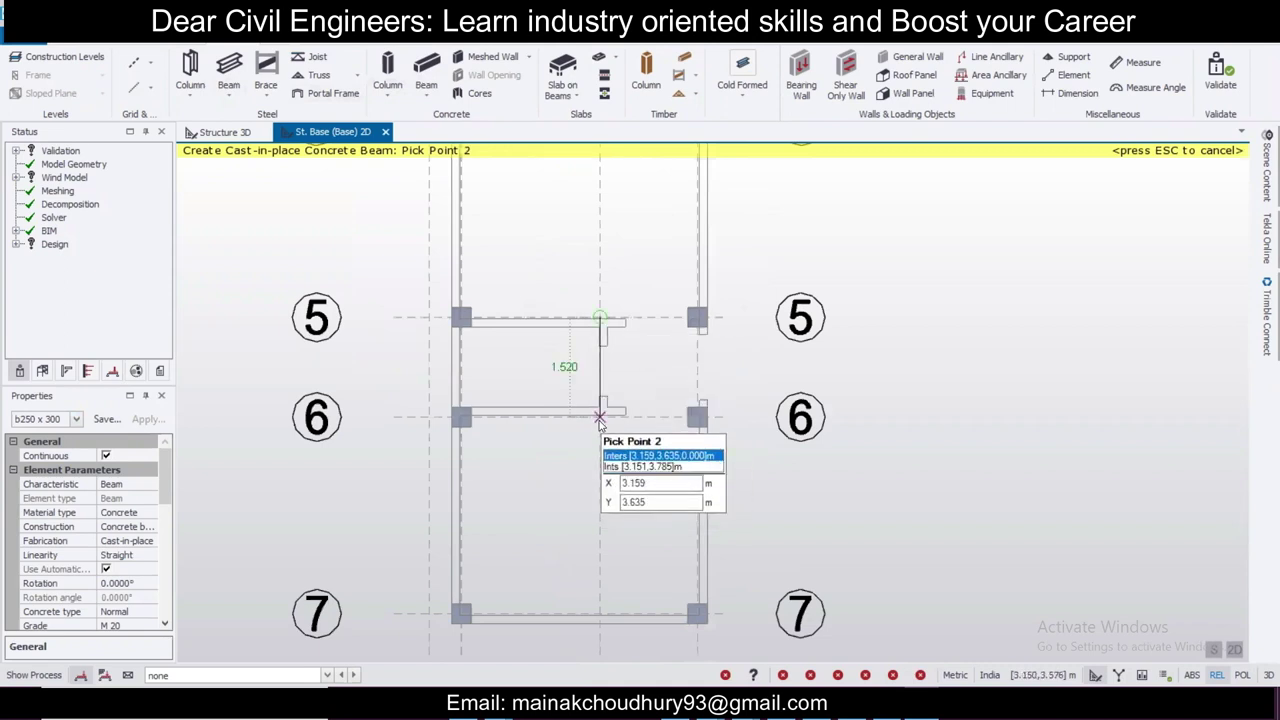
left_click(600, 418)
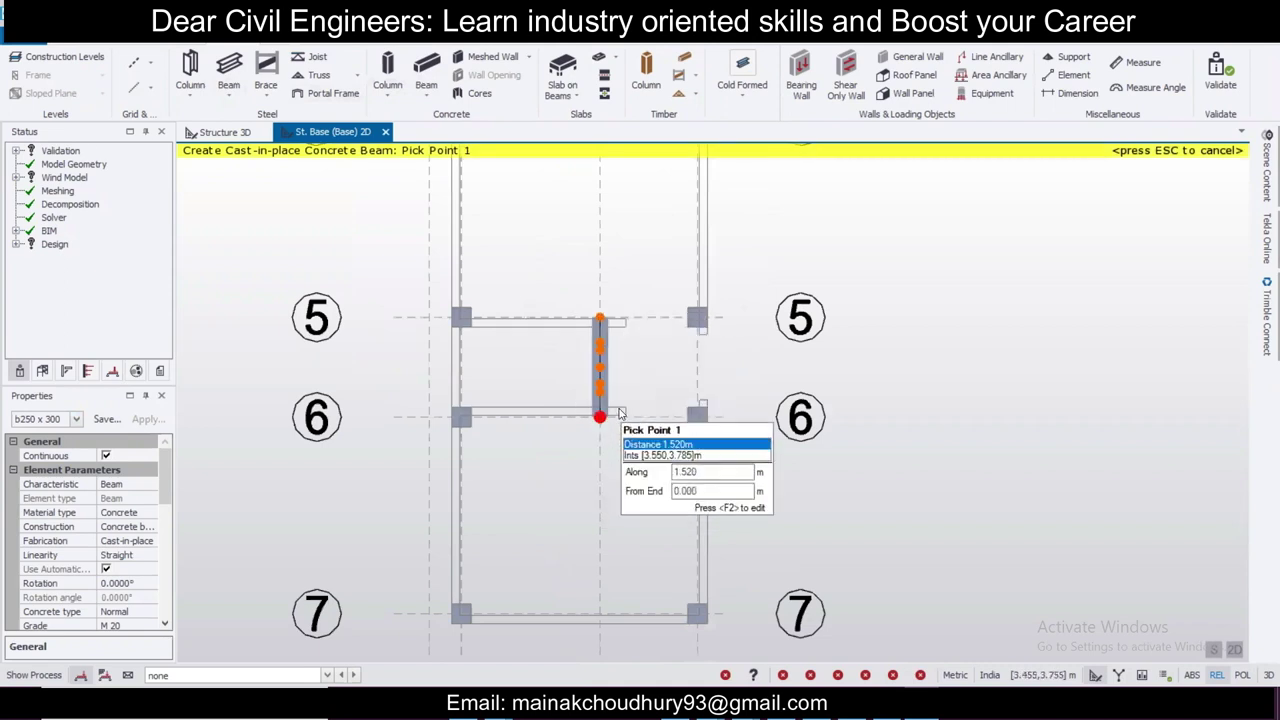
key("Escape")
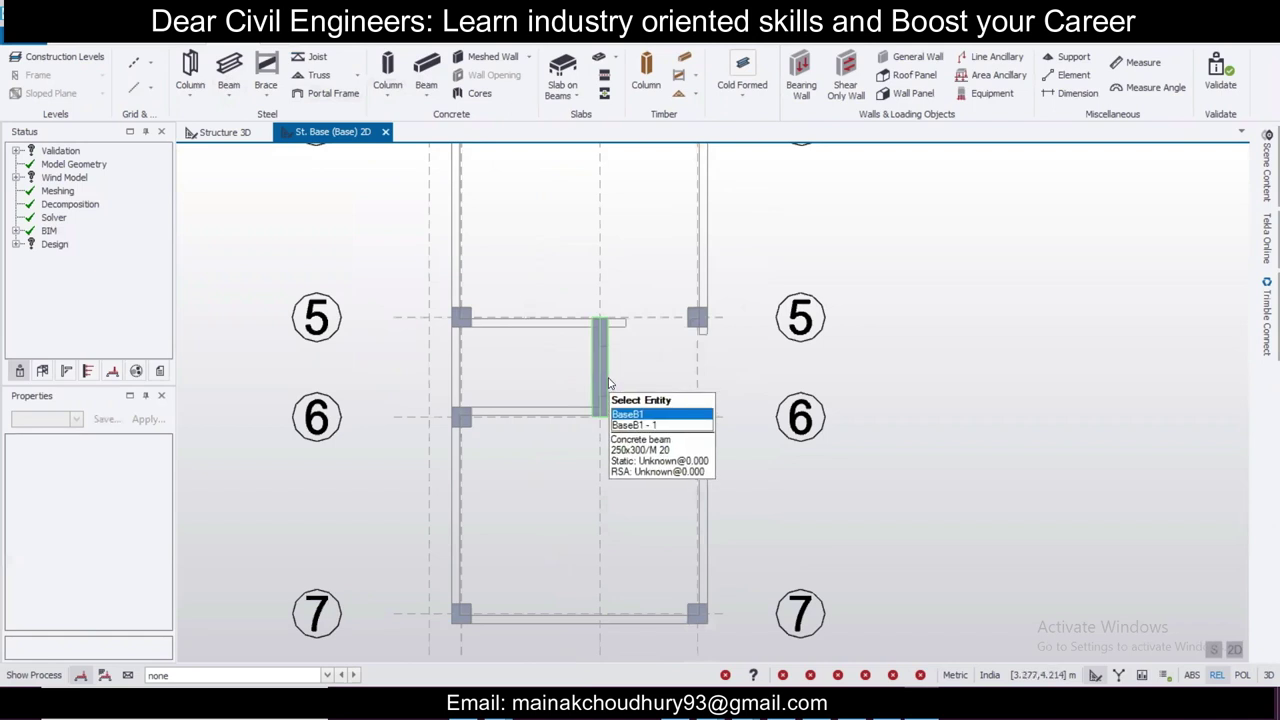
Step: Set the fixity at both ends of the beam on grid line 8 to Pin
left_click(606, 381)
double_click(609, 366)
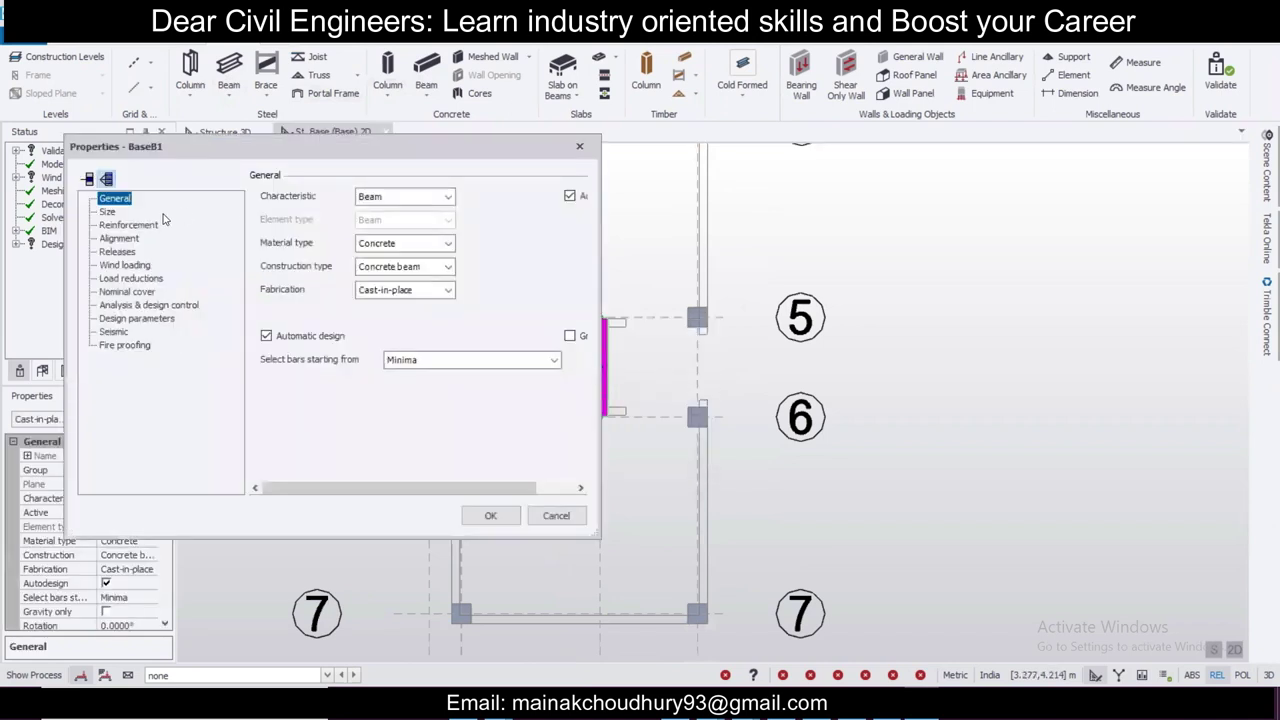
left_click(117, 251)
left_click(396, 199)
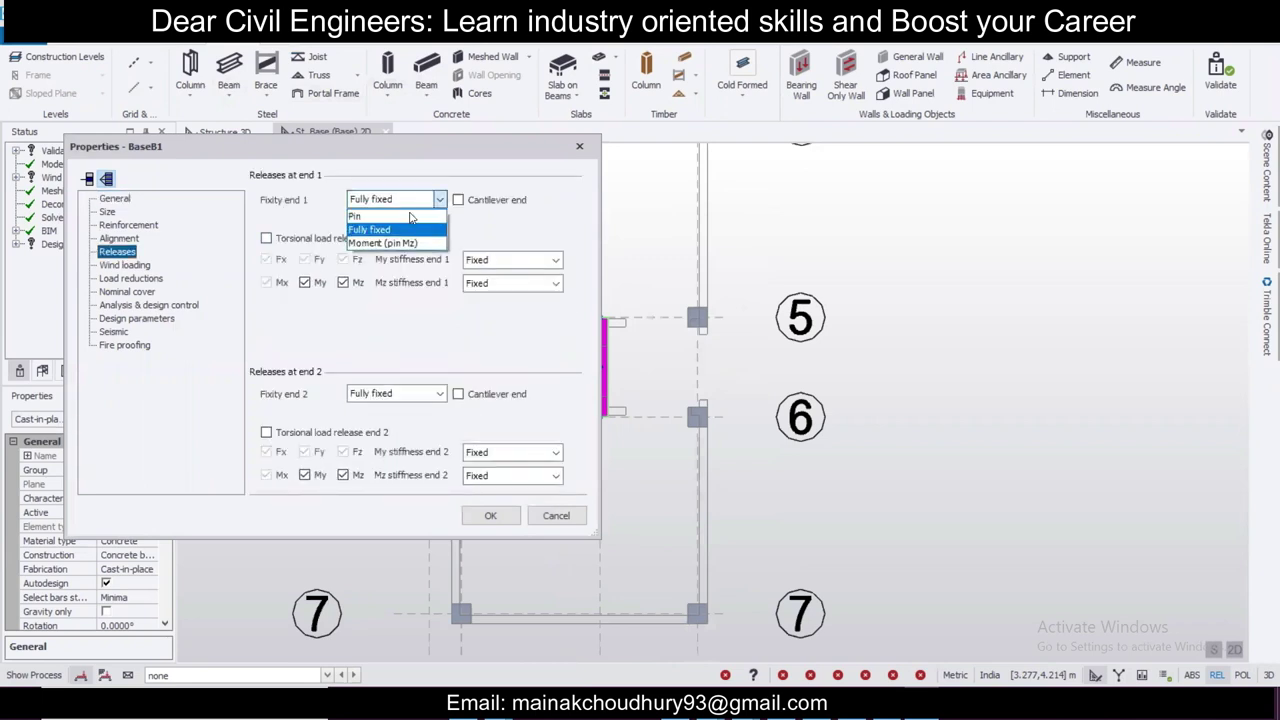
left_click(405, 216)
left_click(396, 393)
left_click(395, 410)
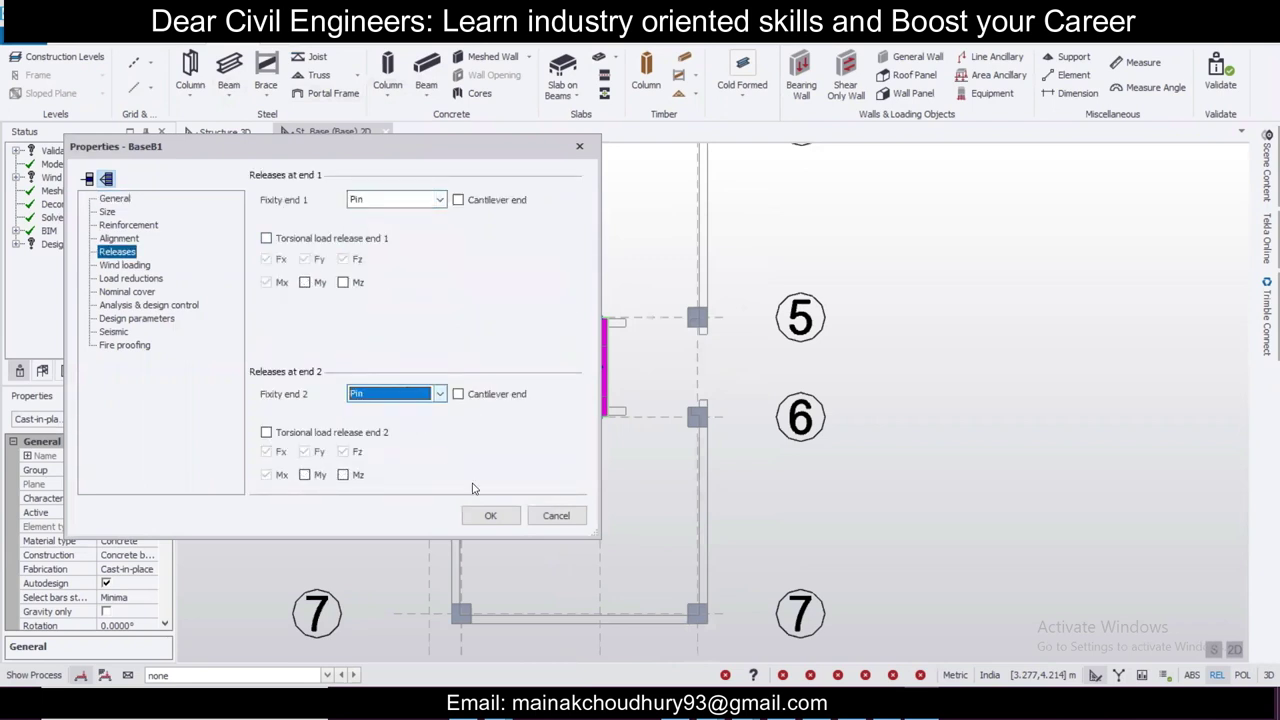
left_click_drag(433, 155, 356, 152)
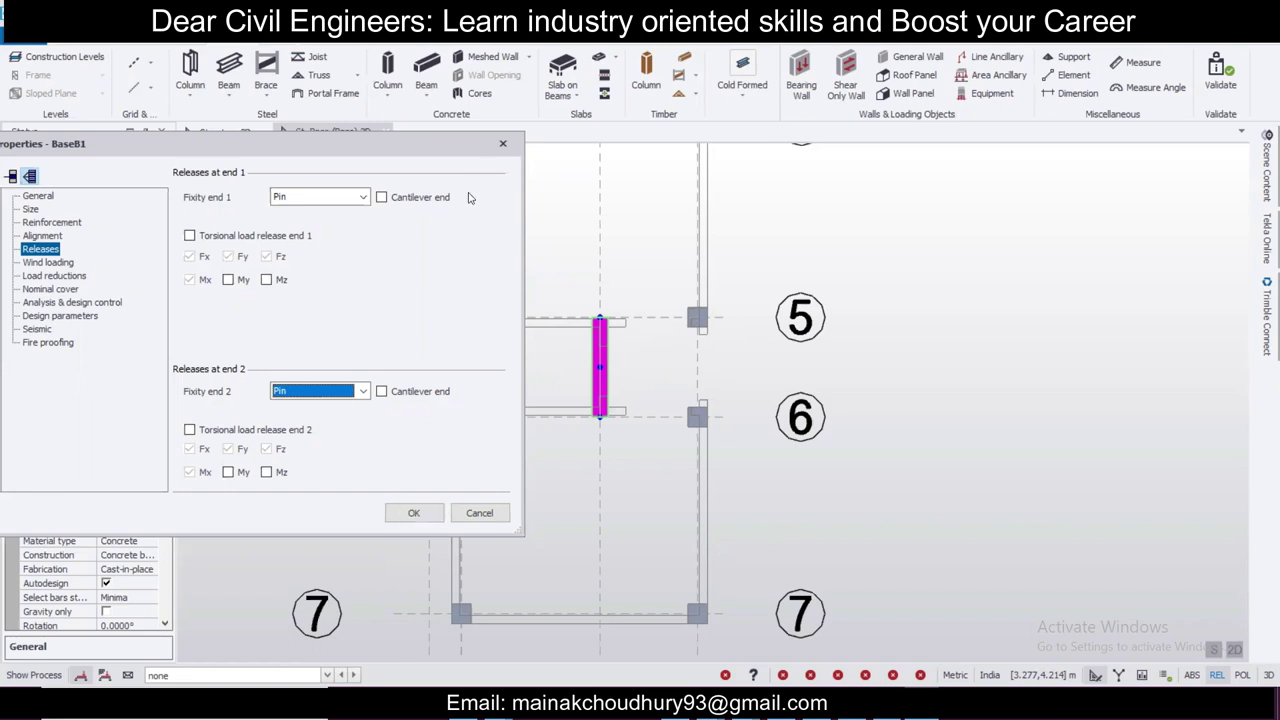
left_click(425, 513)
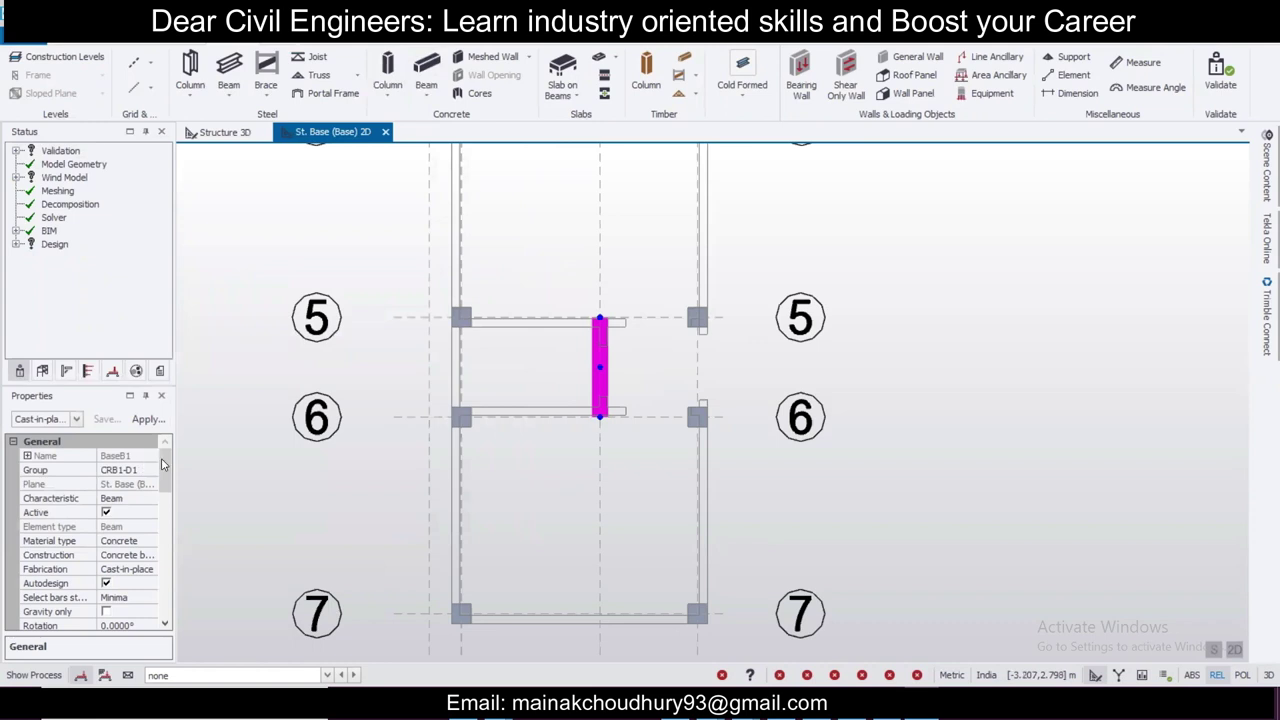
scroll(163, 463, "down", 2)
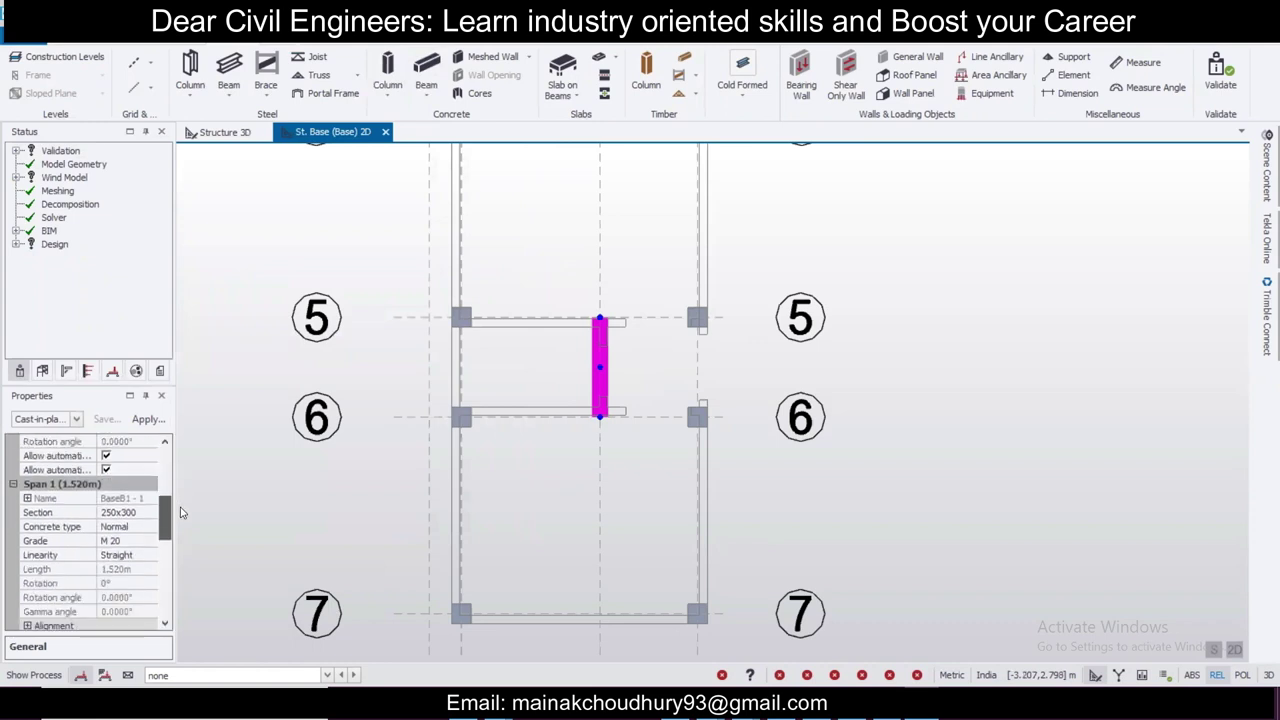
left_click(77, 420)
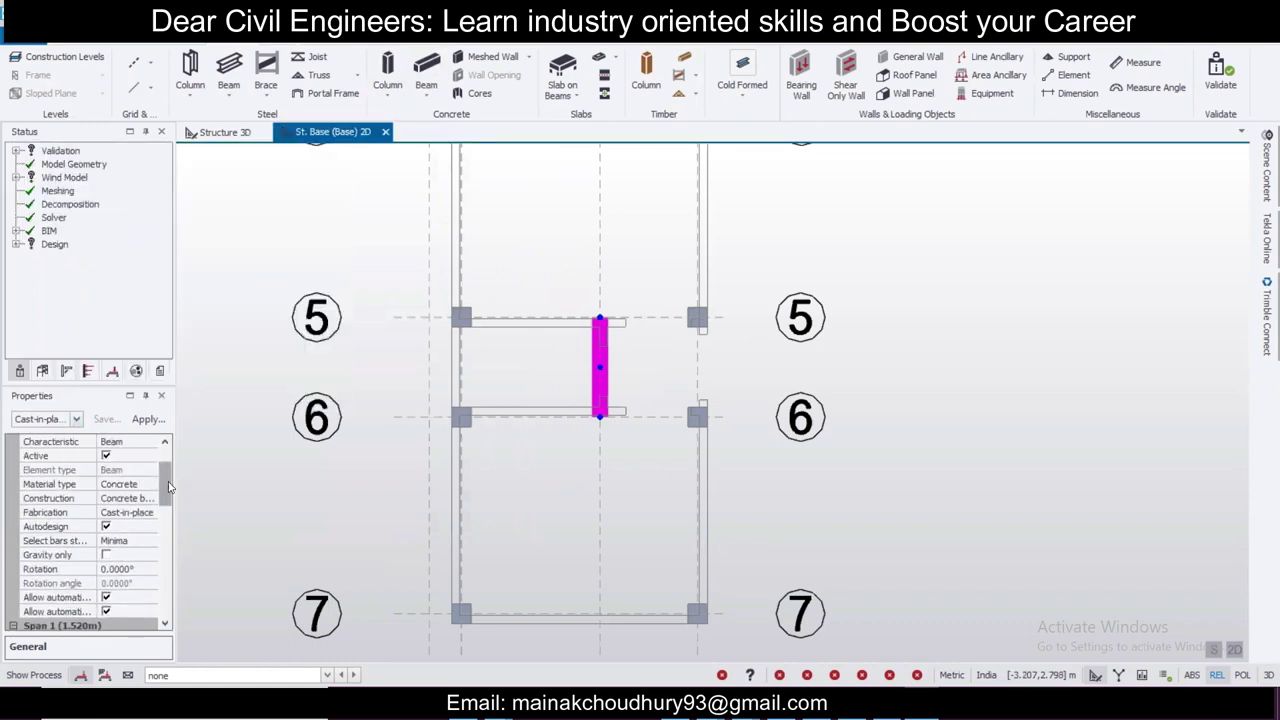
Step: Place b250 x 300 concrete beams along grid lines 1 and 2 from grid line 3 to grid line 7 on the Base level
left_click(426, 72)
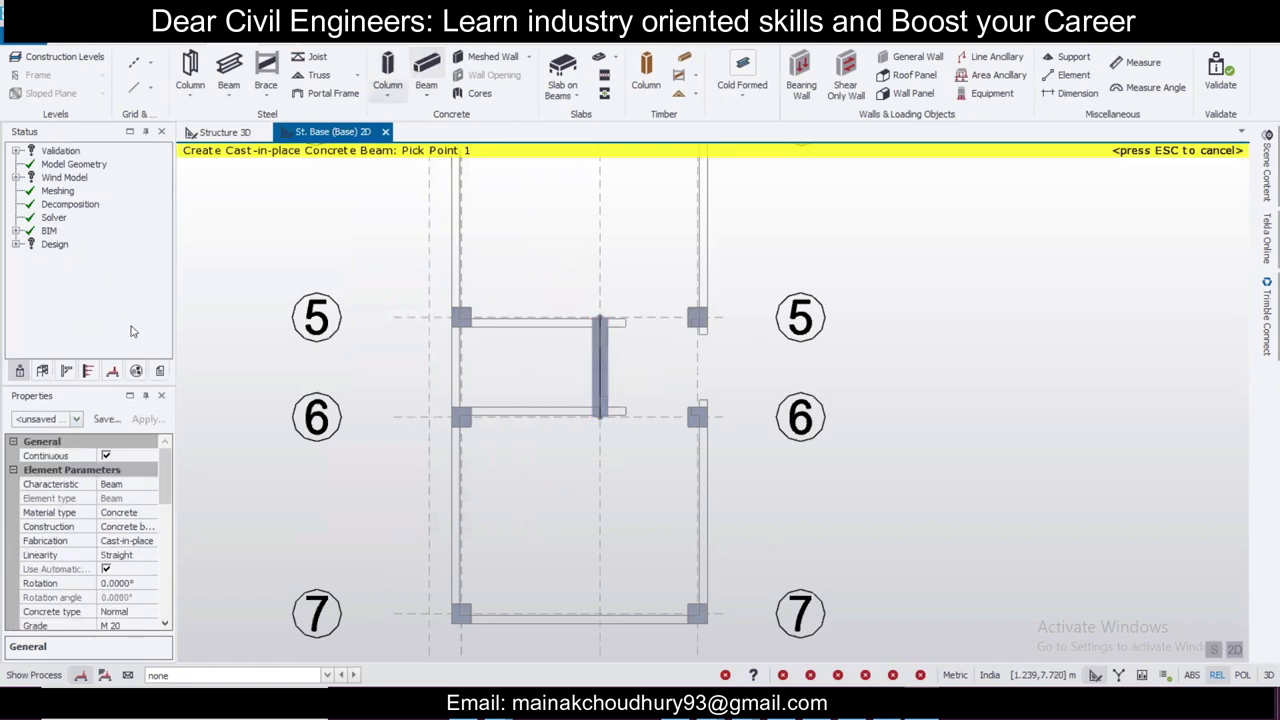
left_click(77, 420)
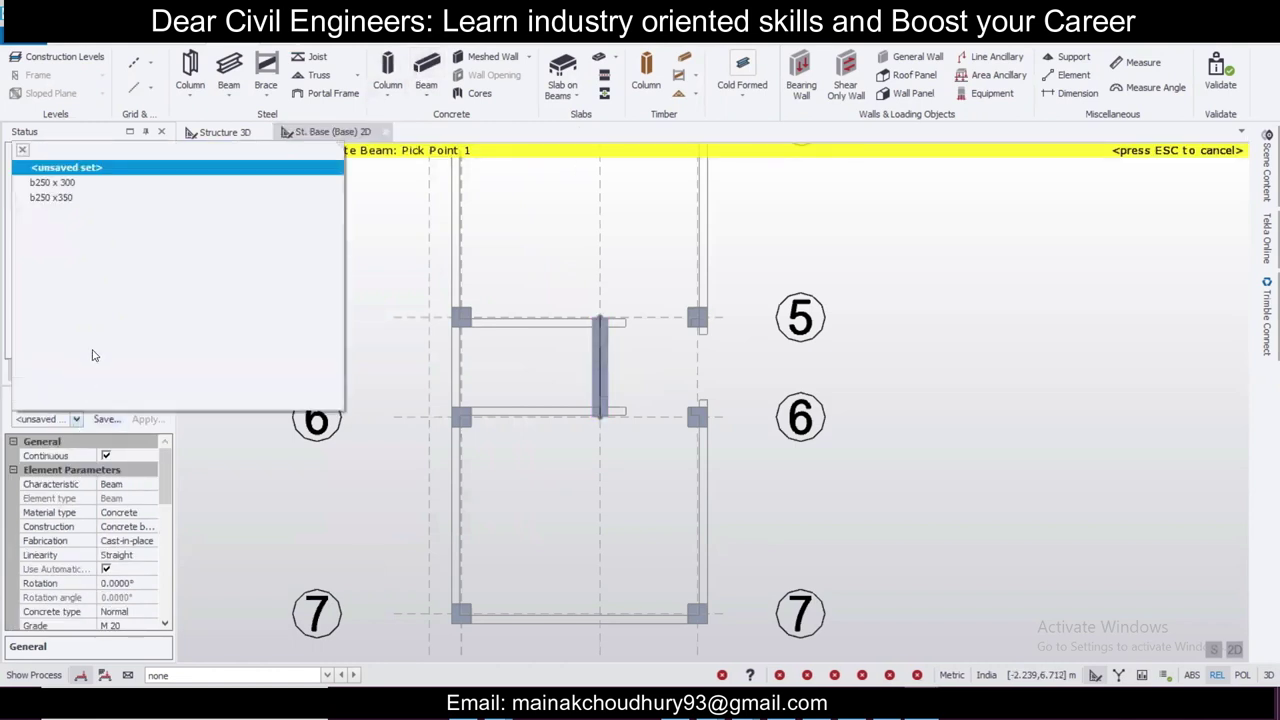
left_click(100, 184)
scroll(598, 350, "down", 3)
scroll(598, 318, "up", 2)
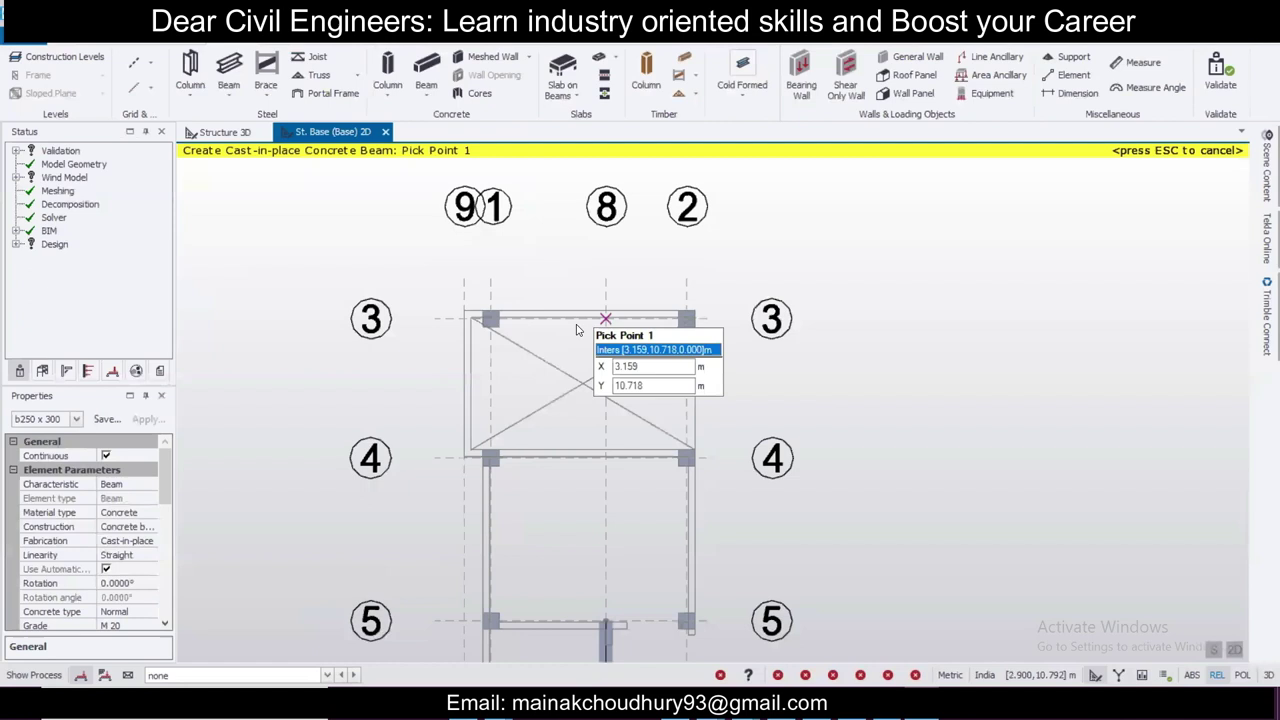
left_click_drag(471, 284, 474, 358)
scroll(549, 440, "down", 2)
scroll(536, 418, "down", 2)
scroll(546, 528, "down", 1)
middle_click_drag(464, 379, 525, 230)
scroll(586, 267, "up", 2)
scroll(591, 276, "down", 2)
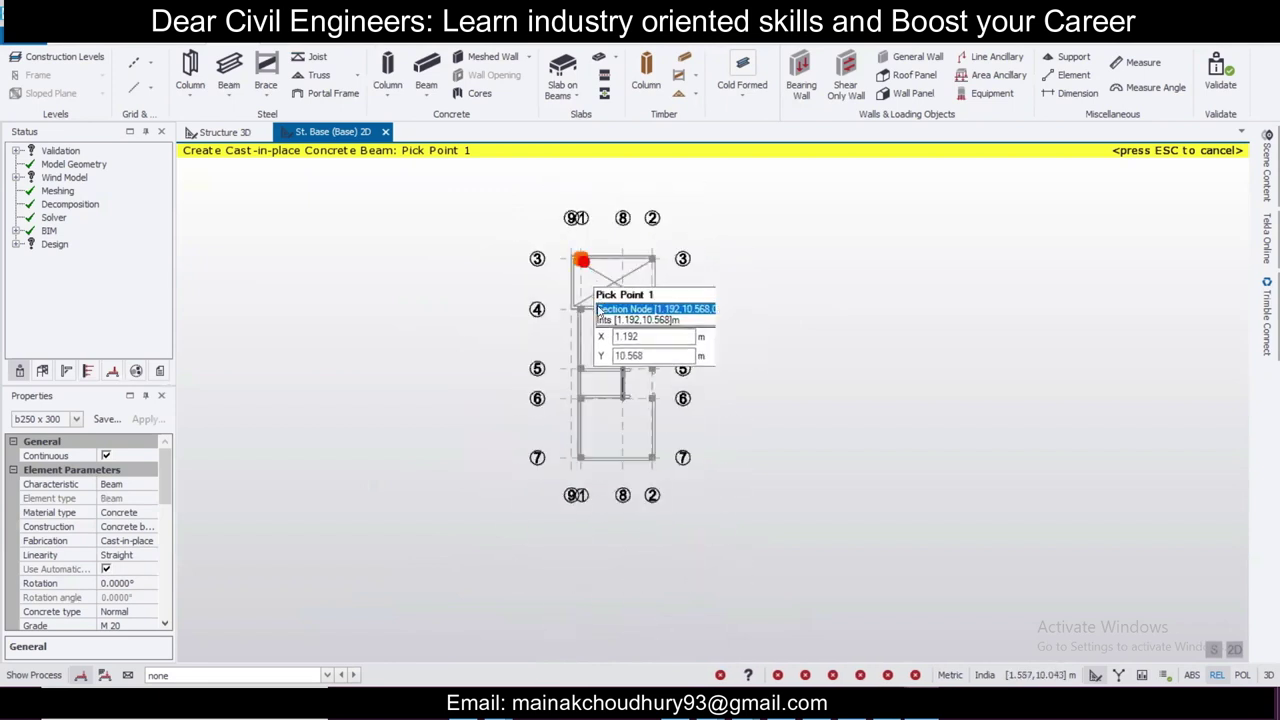
scroll(586, 257, "up", 3)
scroll(566, 309, "down", 3)
scroll(595, 314, "up", 3)
scroll(595, 314, "down", 2)
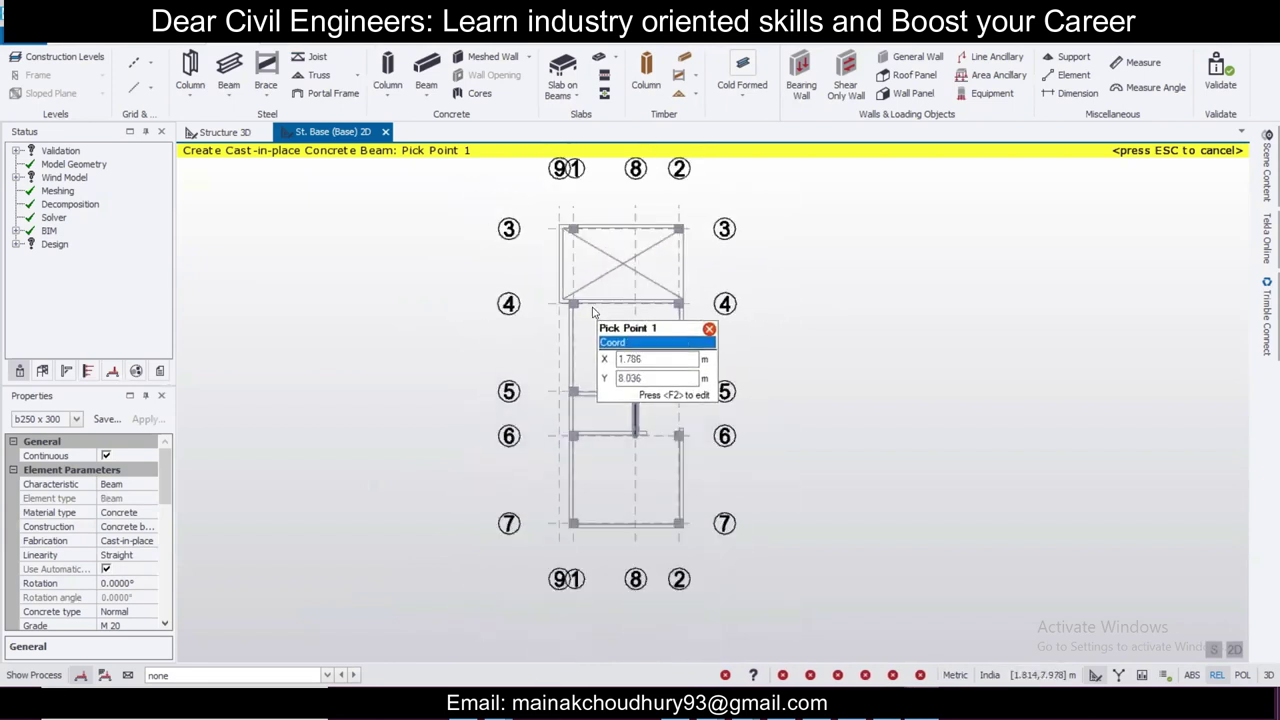
left_click_drag(555, 188, 620, 550)
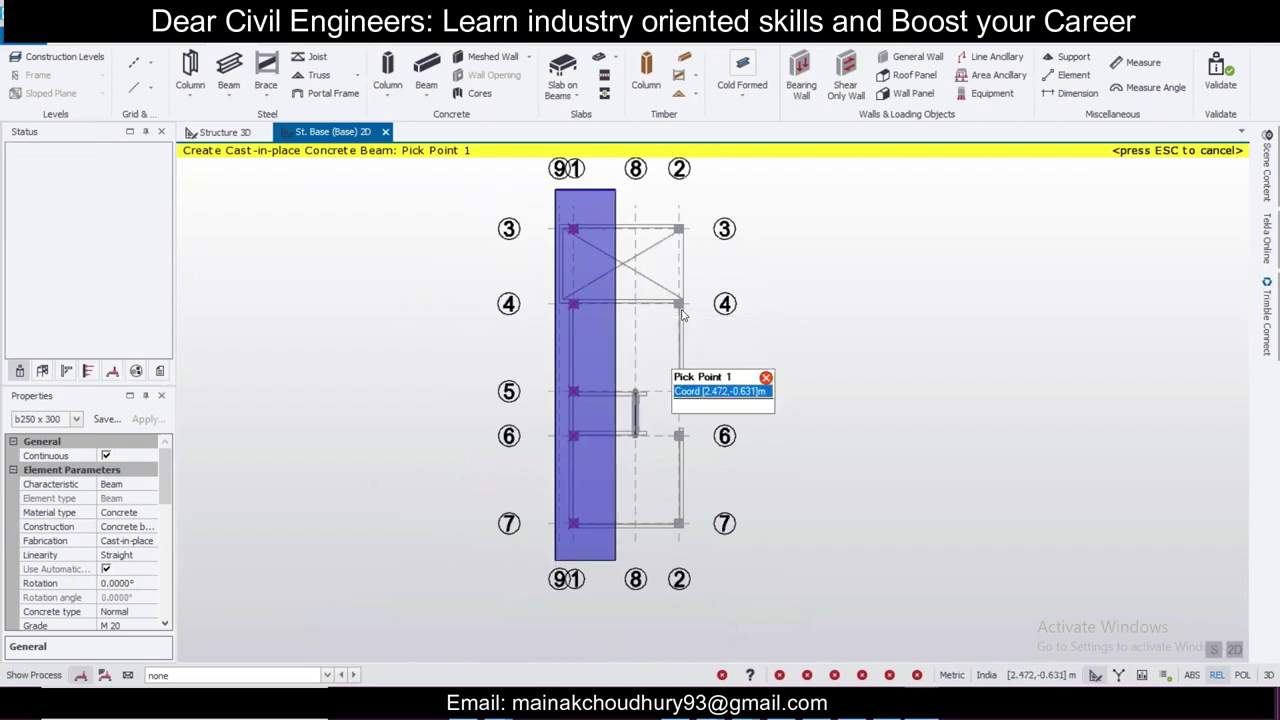
left_click_drag(667, 202, 704, 536)
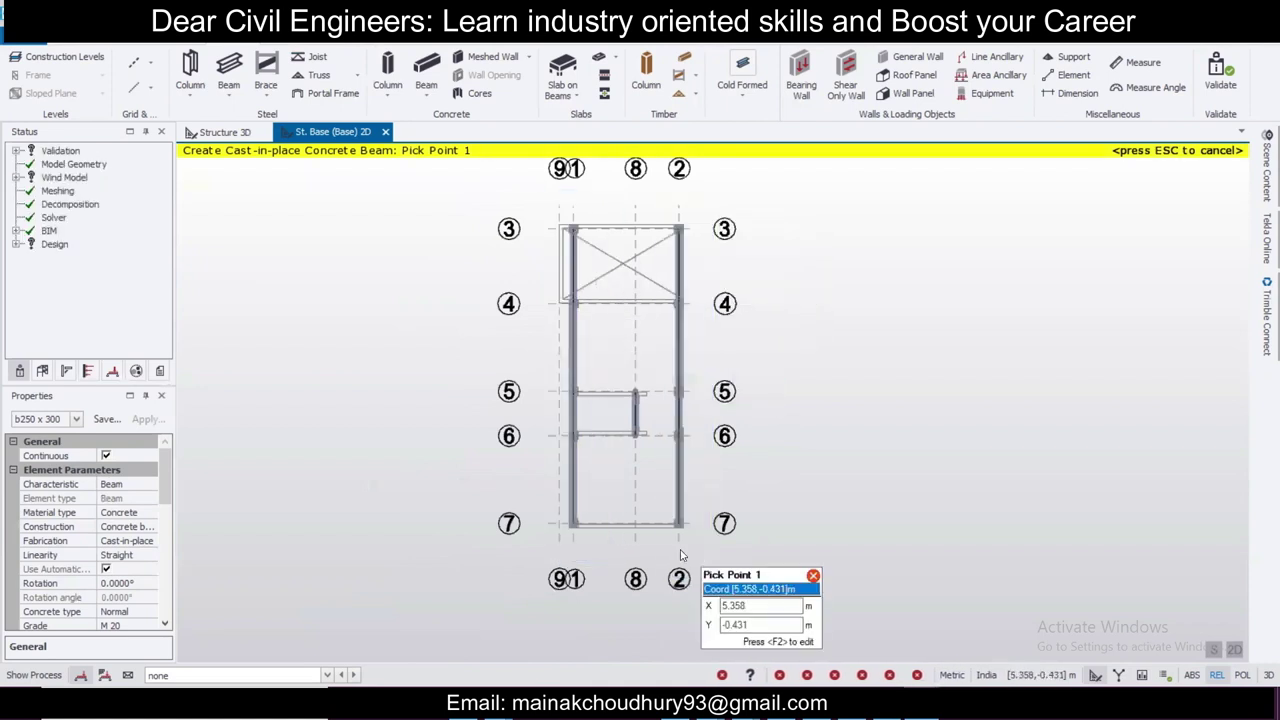
Step: Place b250 x 300 concrete beams between grid lines 1 and 2 along grid lines 7, 6, 5, 4 and 3
left_click_drag(541, 508, 753, 565)
left_click_drag(554, 414, 722, 464)
left_click_drag(549, 379, 724, 430)
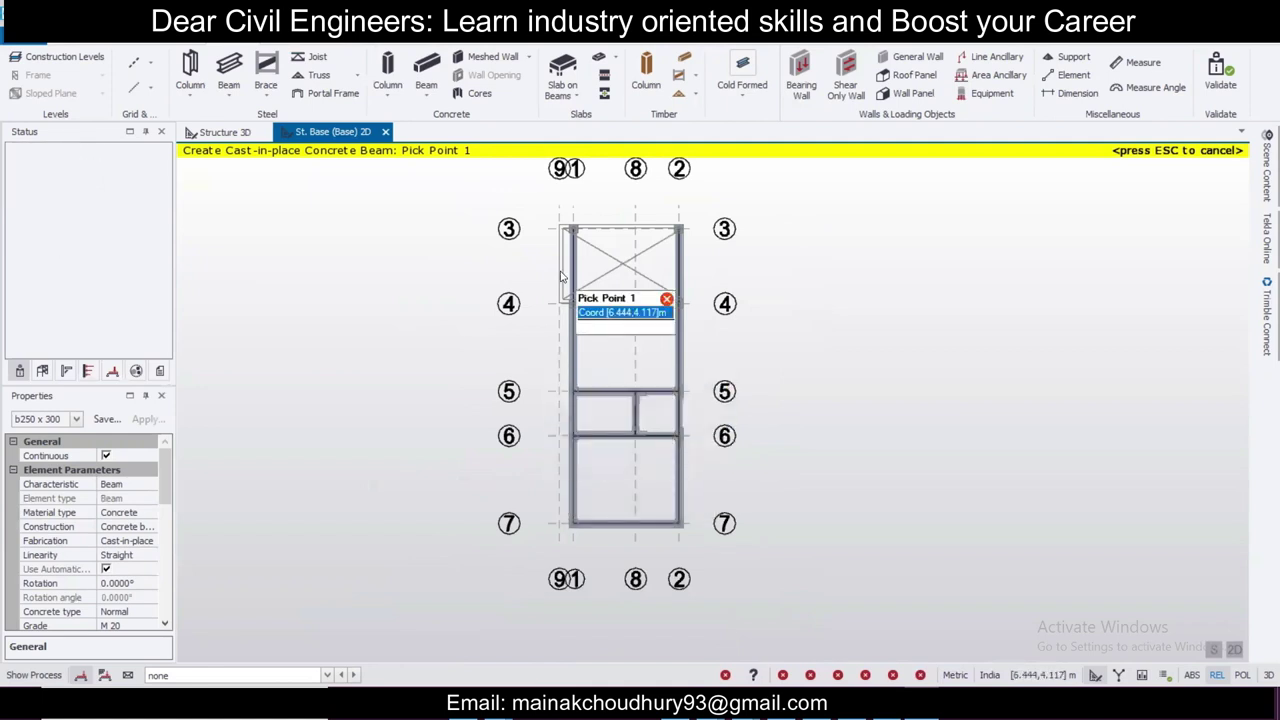
left_click_drag(549, 282, 726, 328)
left_click_drag(558, 200, 749, 251)
Step: Inspect the Base-level beam layout in the 3D structure view and end the beam command
scroll(677, 366, "up", 2)
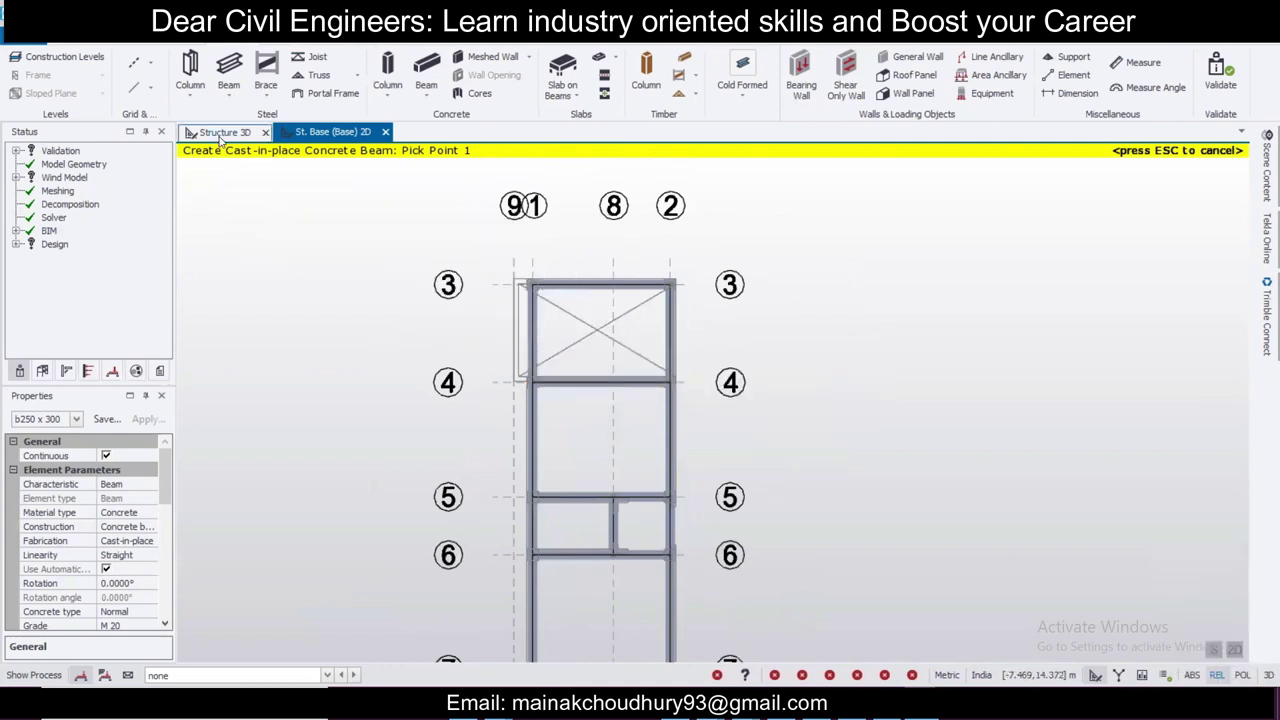
left_click(222, 132)
scroll(770, 382, "up", 2)
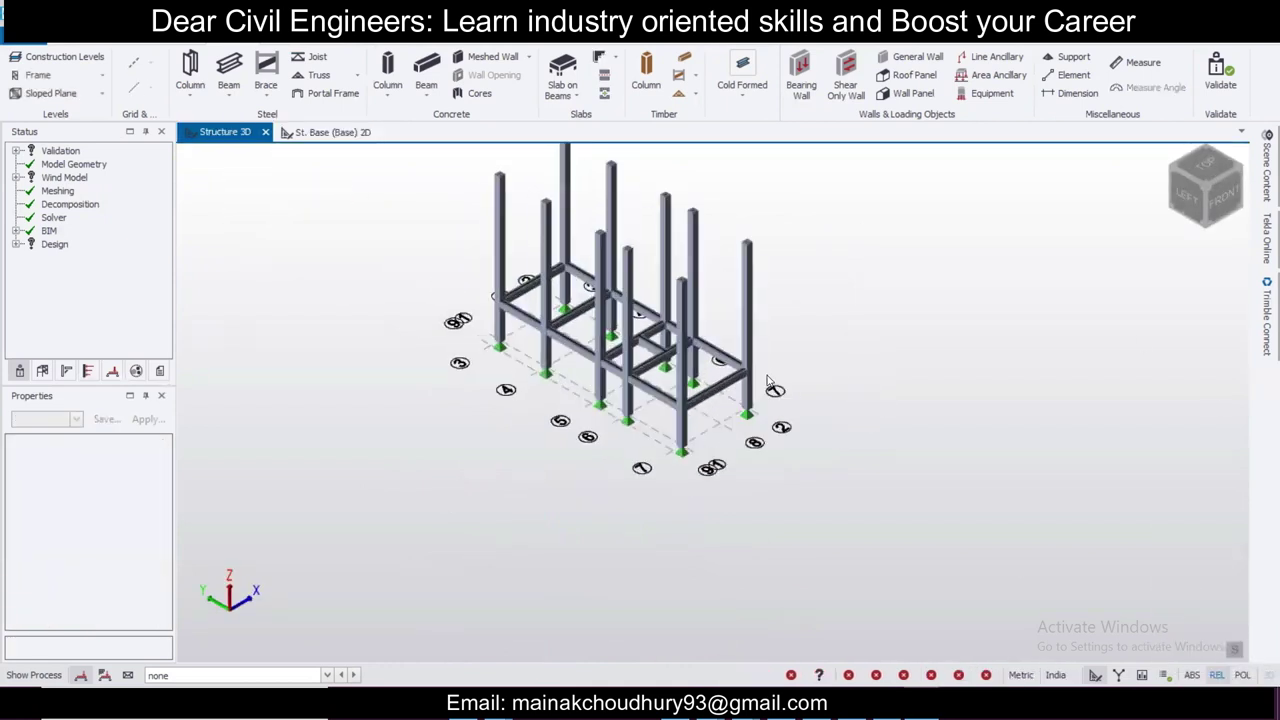
middle_click_drag(867, 246, 325, 186)
left_click(333, 132)
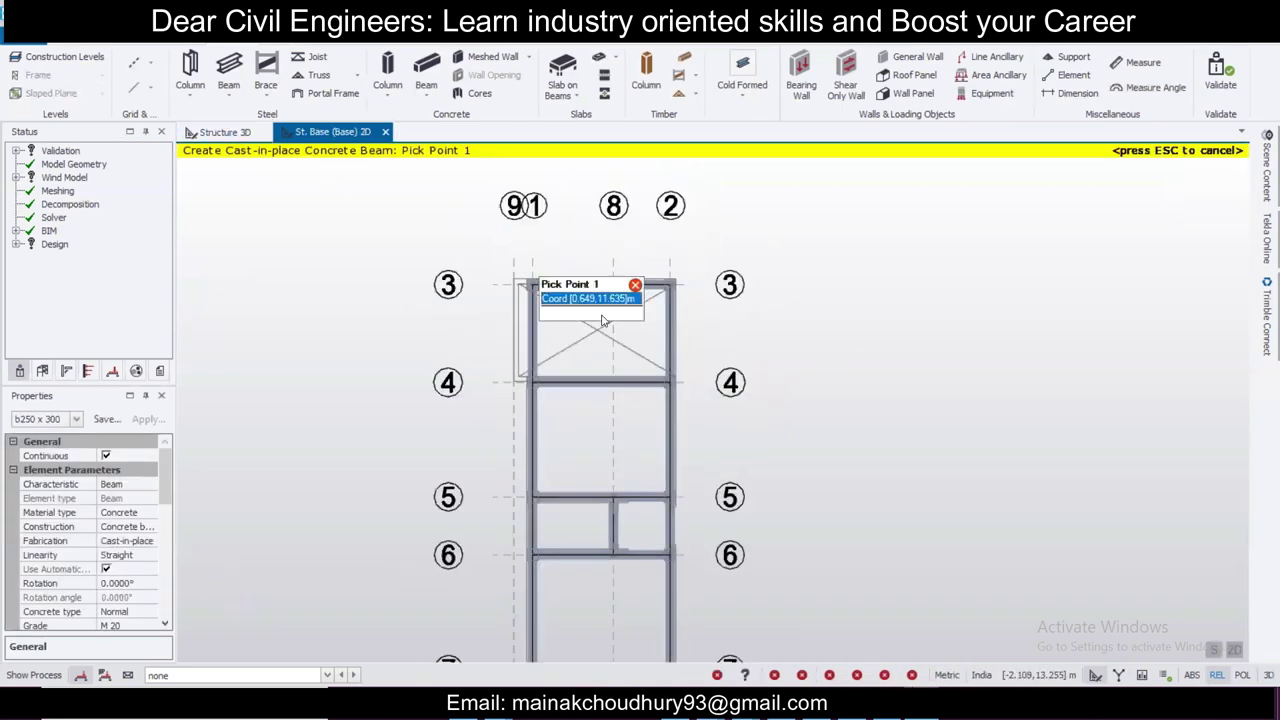
key("Escape")
scroll(768, 358, "down", 3)
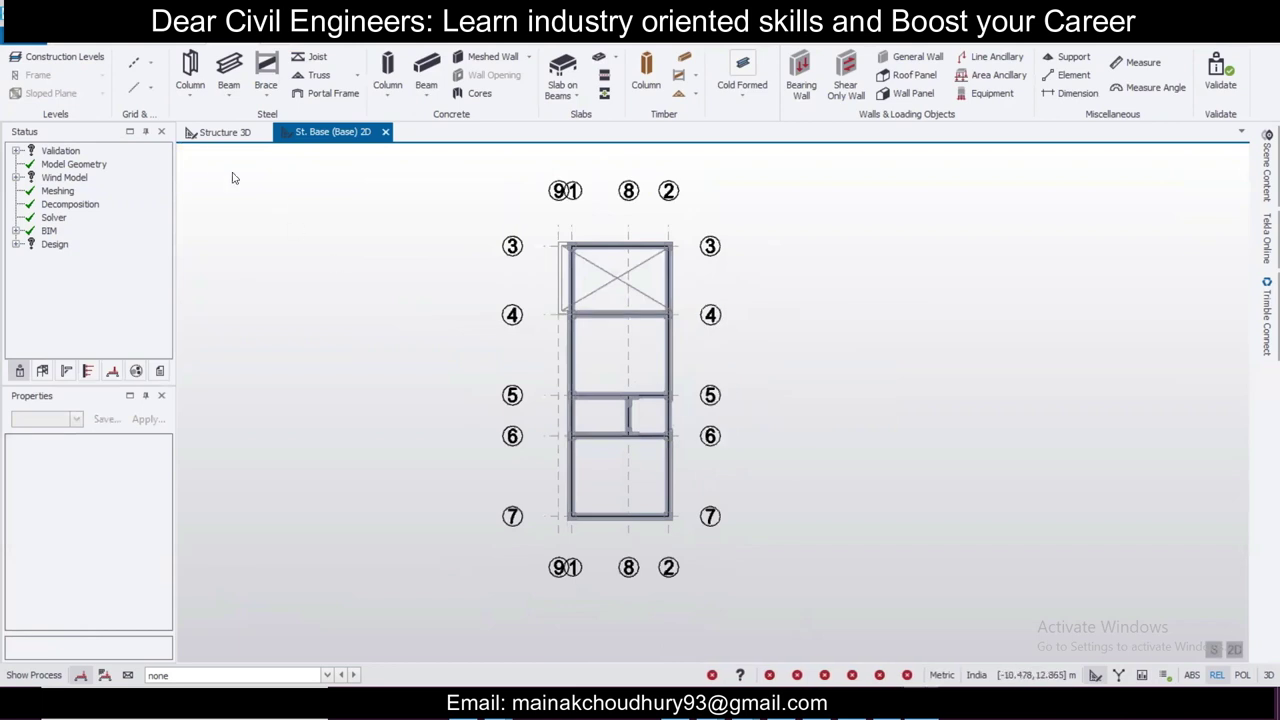
left_click(217, 134)
middle_click_drag(709, 382, 703, 333)
scroll(705, 300, "up", 5)
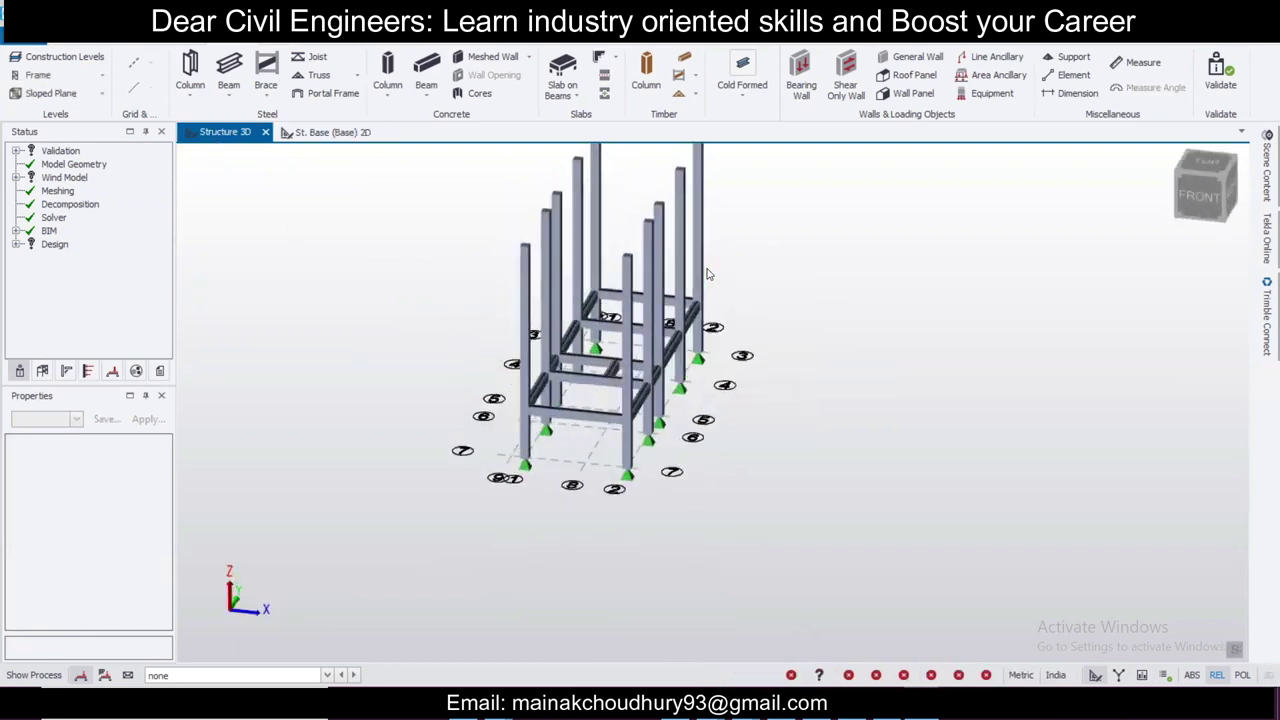
middle_click_drag(766, 287, 722, 346)
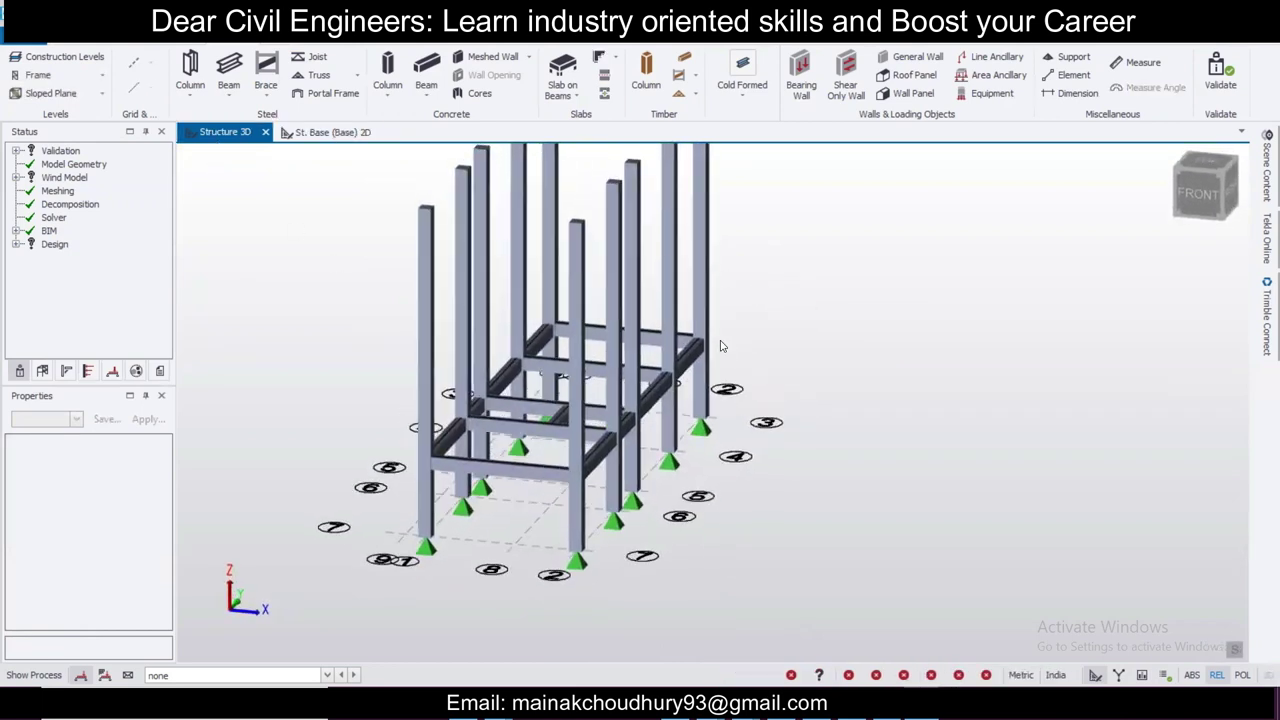
Step: Set the source of construction level 1 to Base to copy the Base beams up to it
left_click(66, 58)
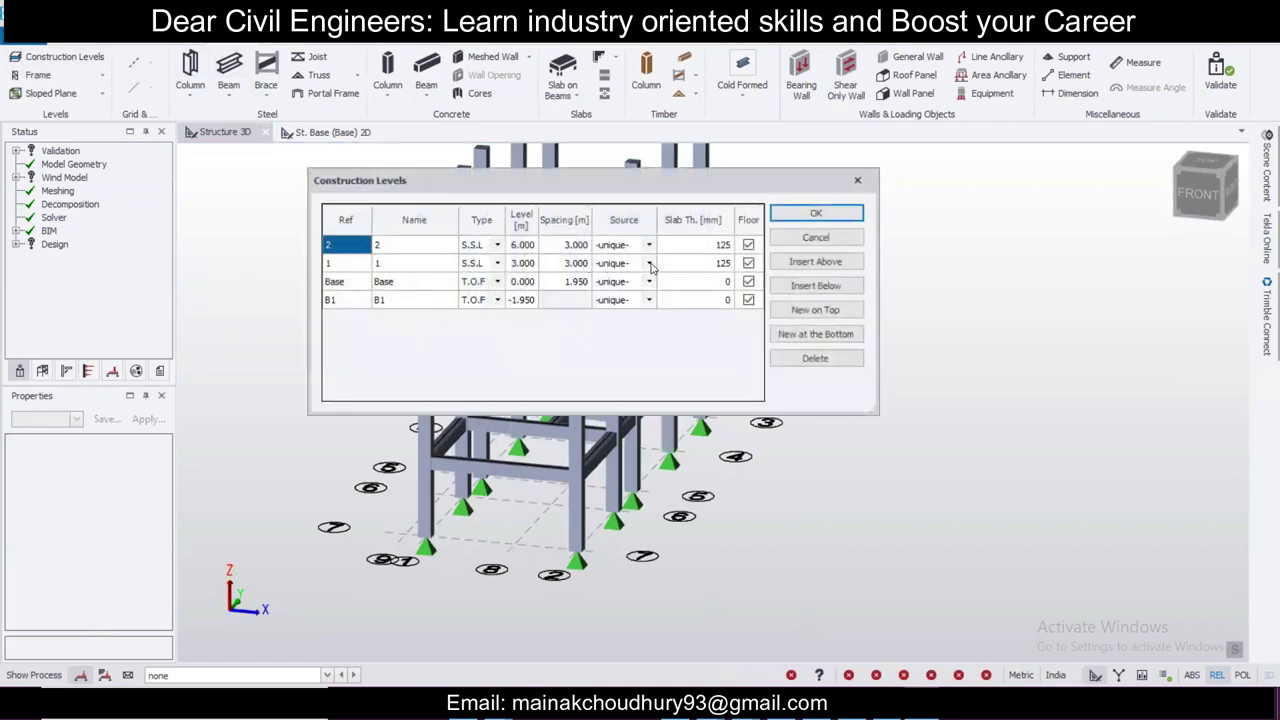
left_click(649, 263)
left_click(628, 297)
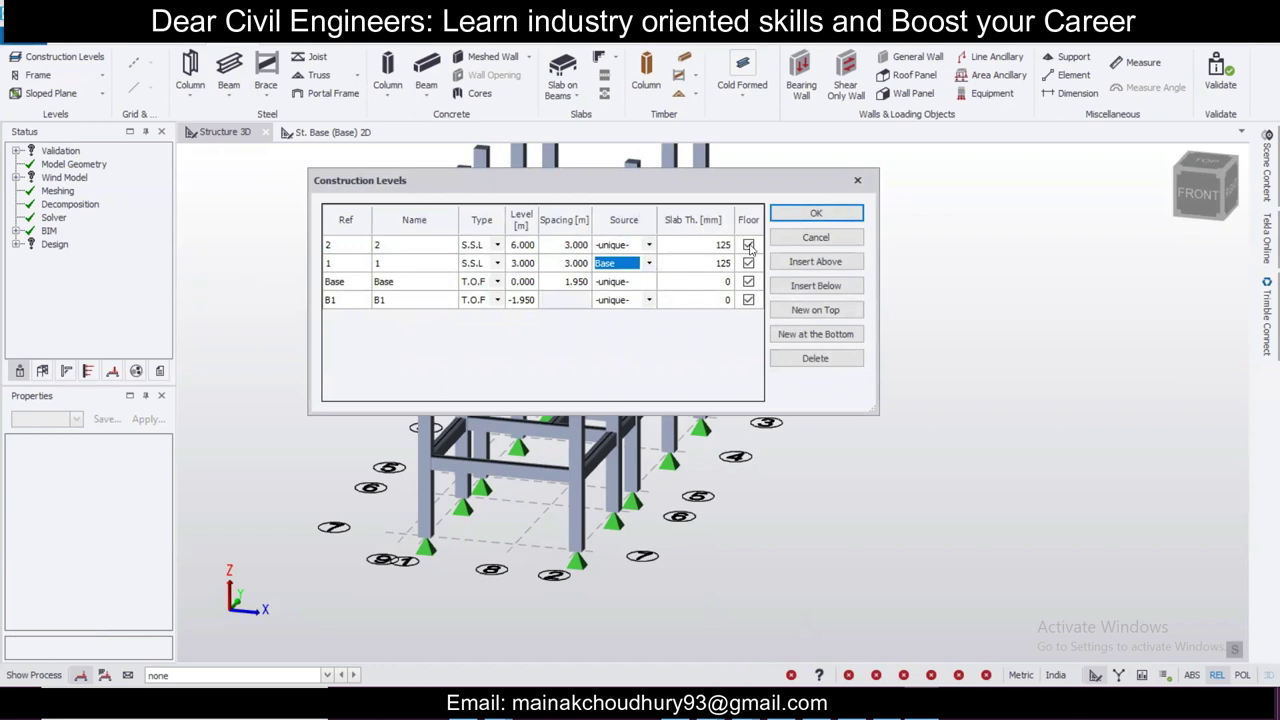
left_click(817, 214)
Step: Set the source of construction level 1 back to -unique- so it can be edited independently
left_click(60, 57)
left_click(648, 264)
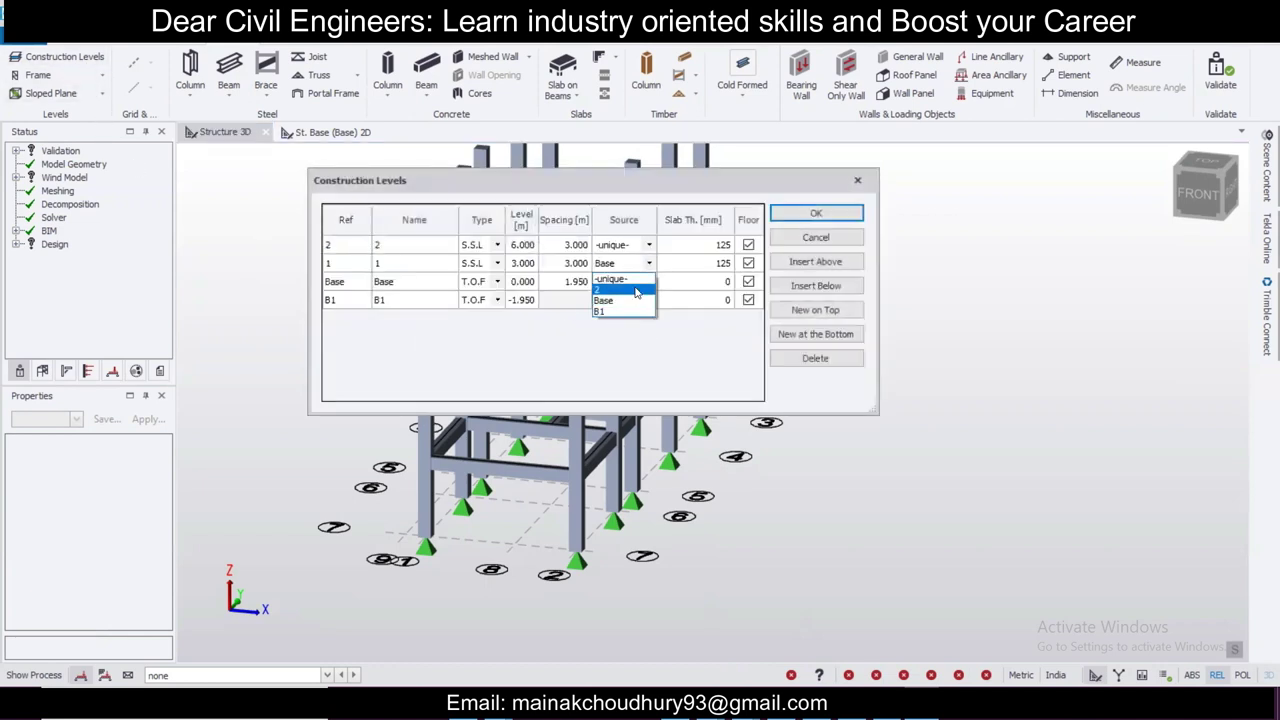
left_click(615, 279)
left_click(813, 213)
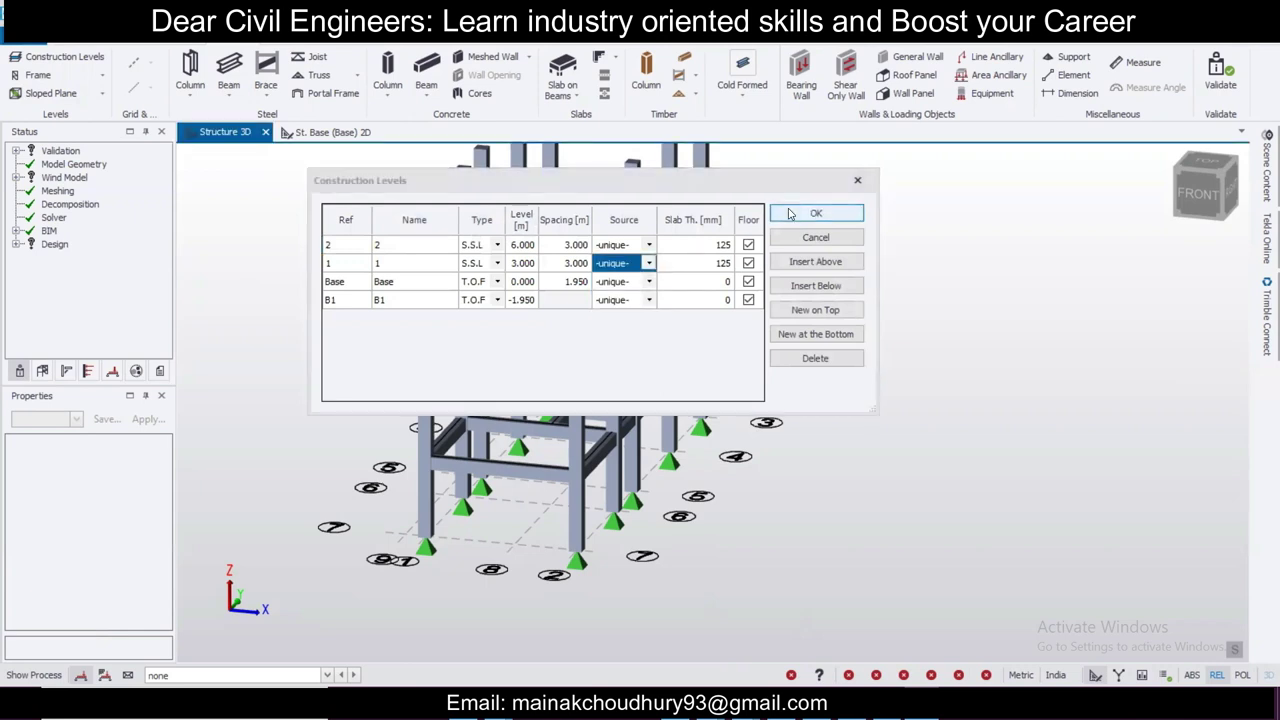
Step: Select all level 1 beams in the front view and change their spans' section to 250x350
left_click(1160, 211)
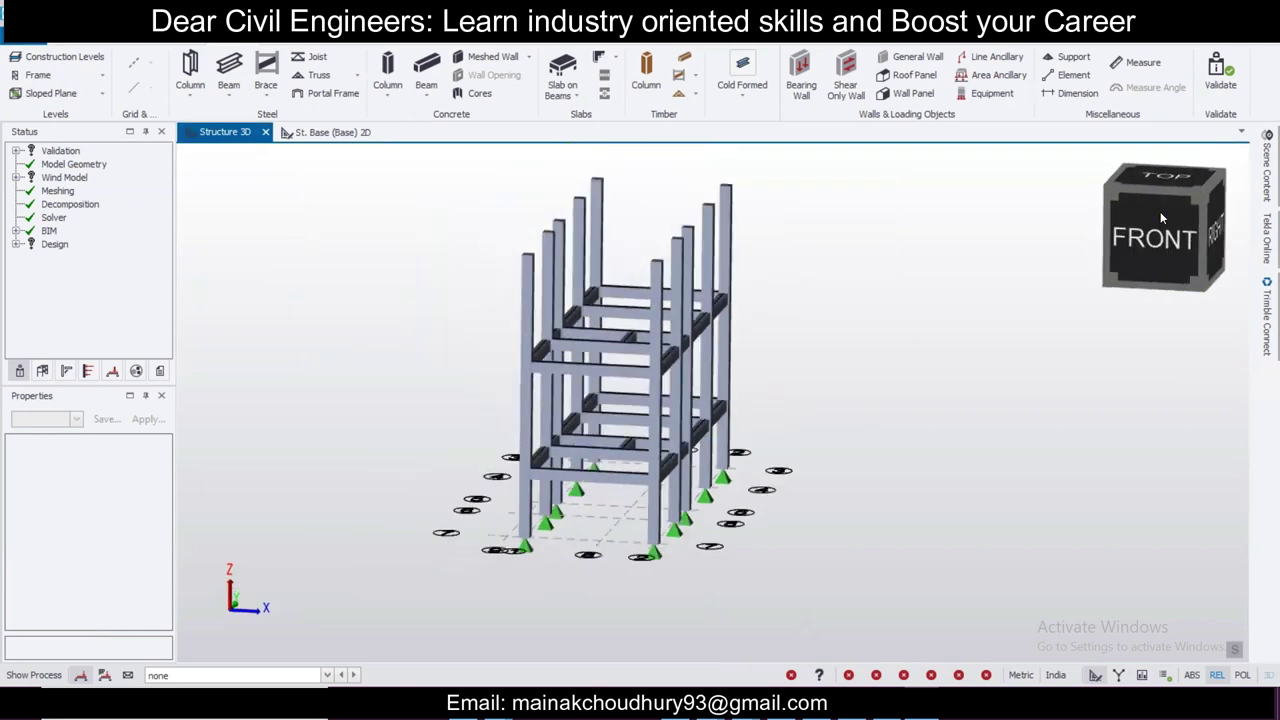
left_click_drag(588, 341, 960, 407)
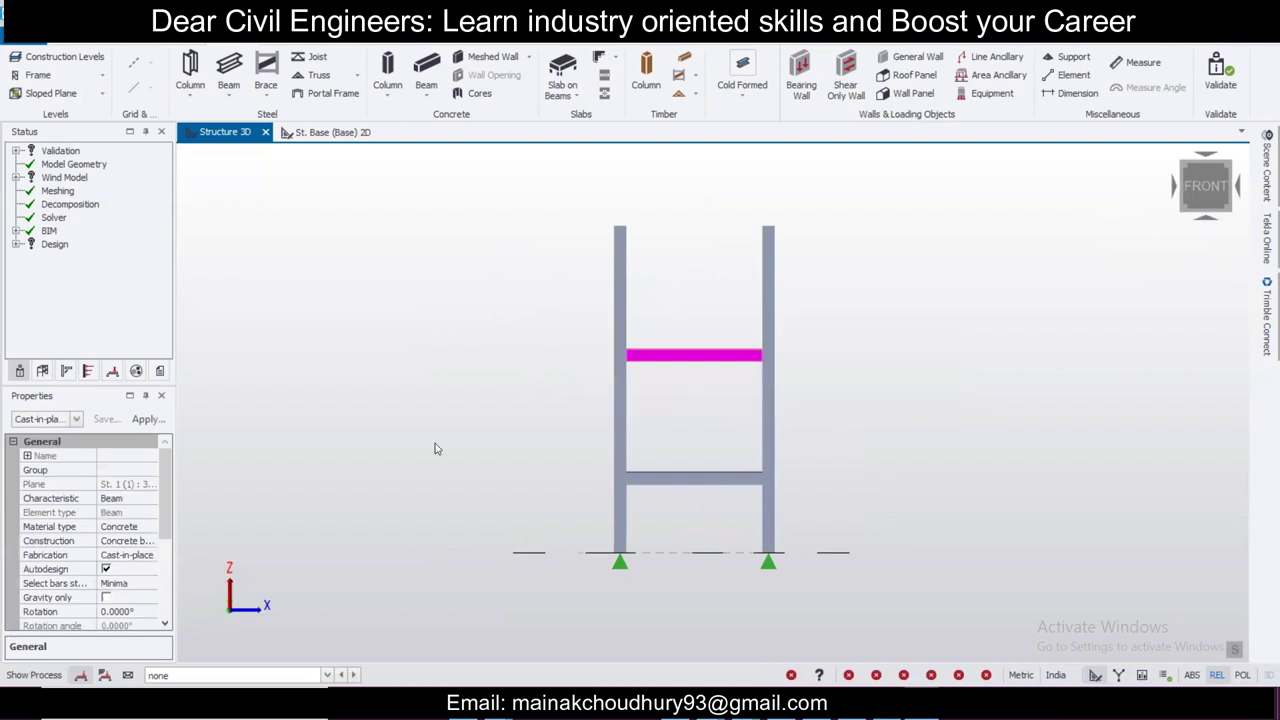
left_click(77, 421)
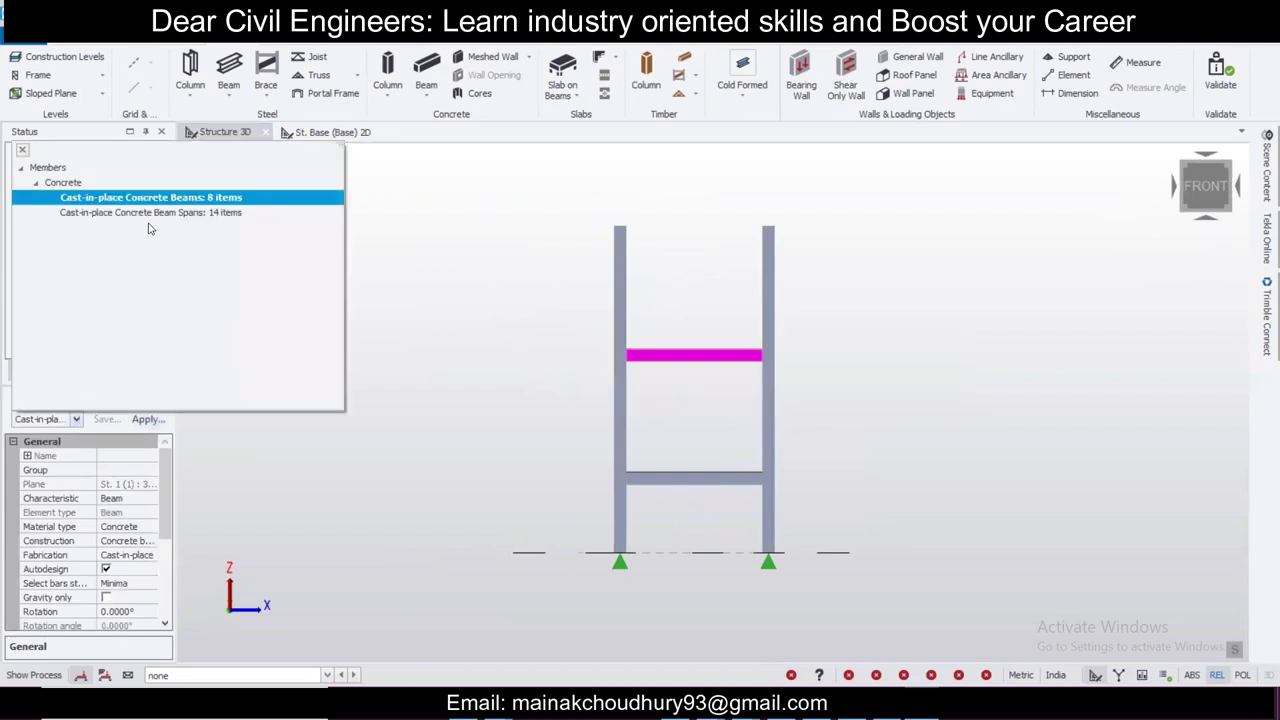
left_click(153, 213)
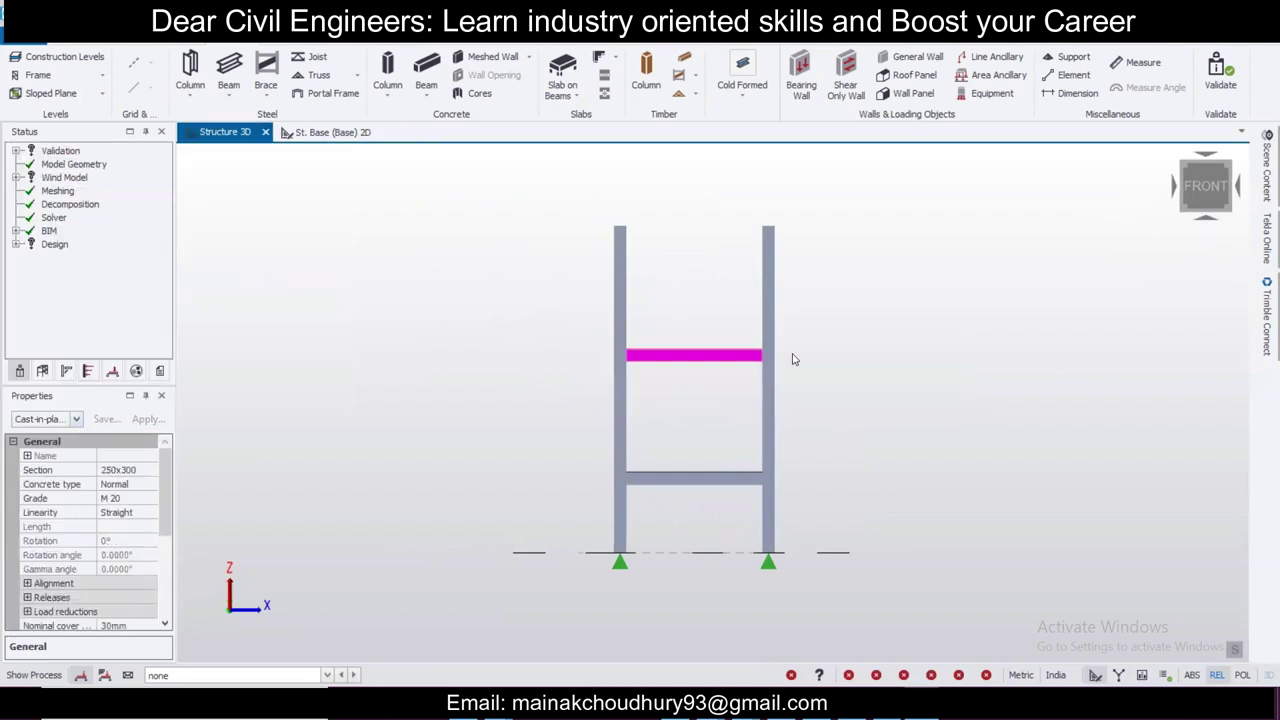
left_click(120, 470)
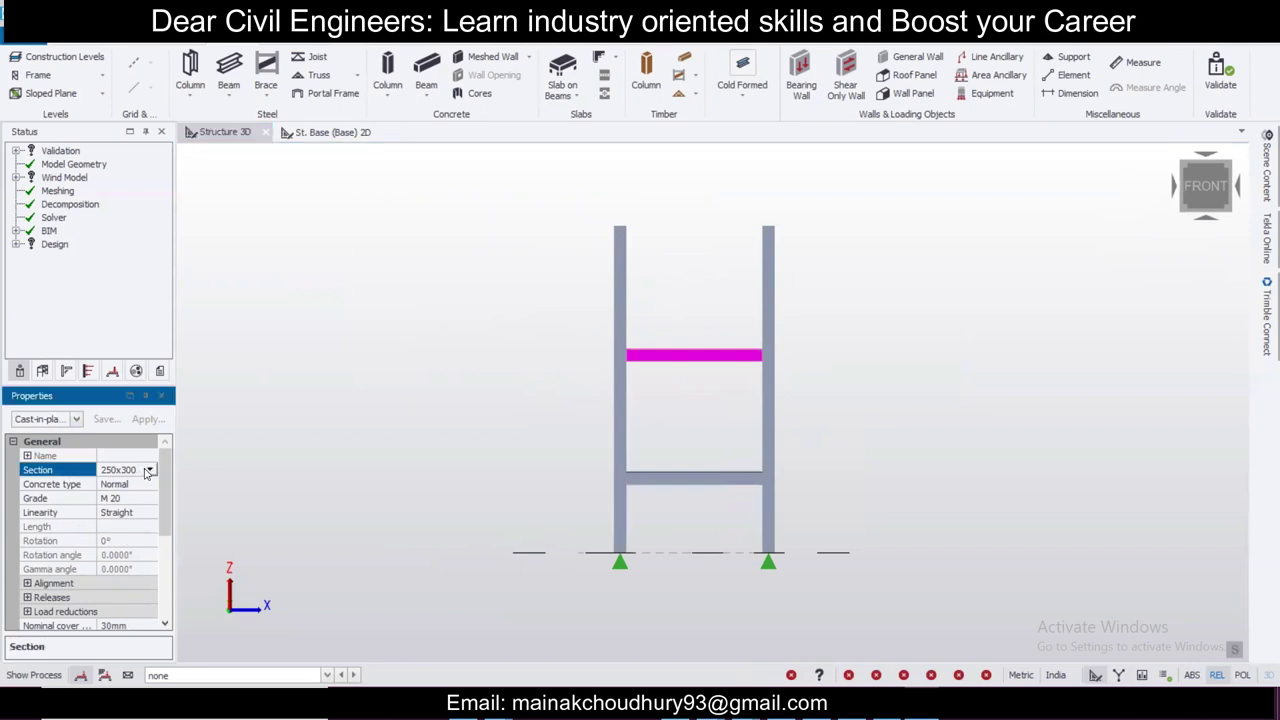
left_click(149, 471)
left_click(111, 499)
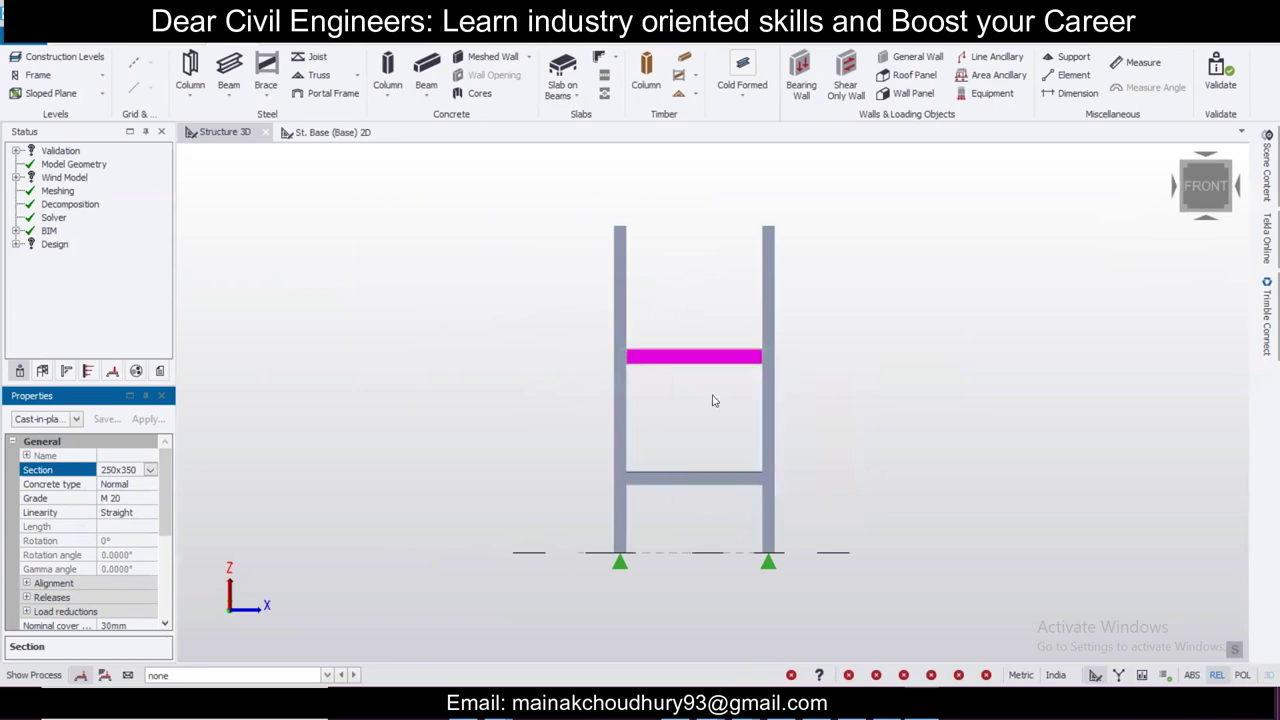
scroll(790, 407, "up", 2)
mouse_move(760, 362)
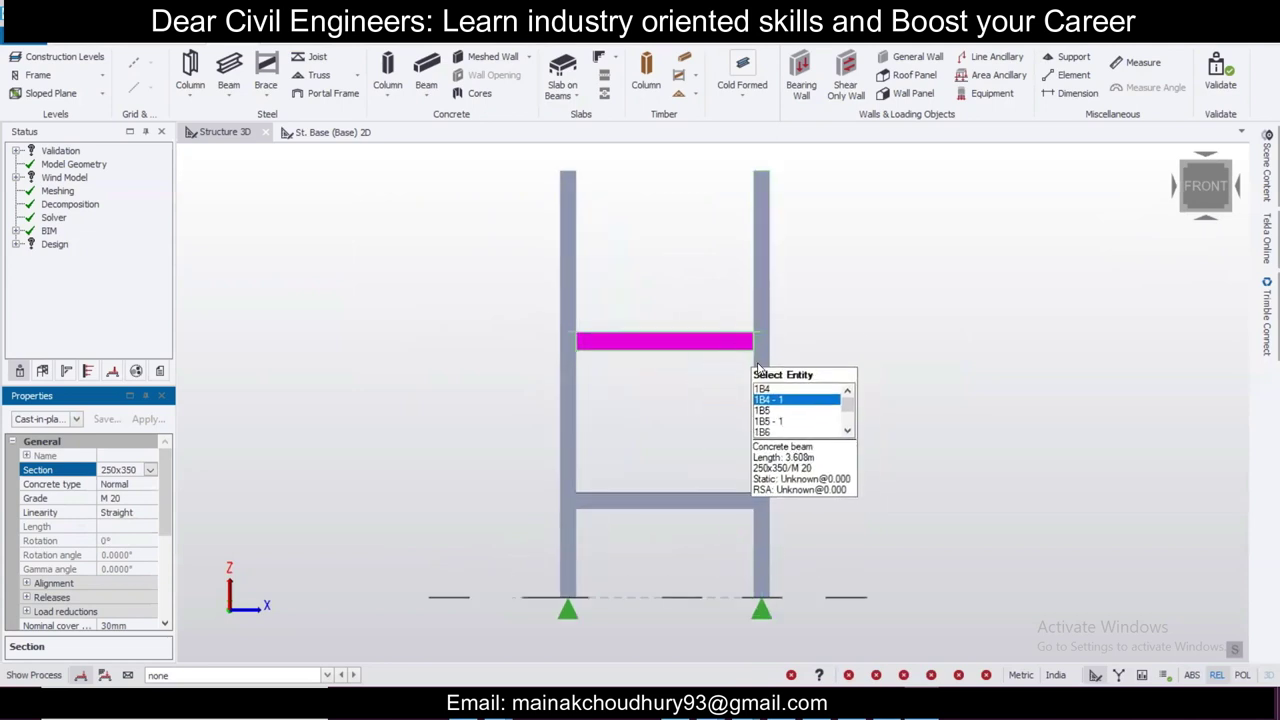
scroll(765, 355, "down", 2)
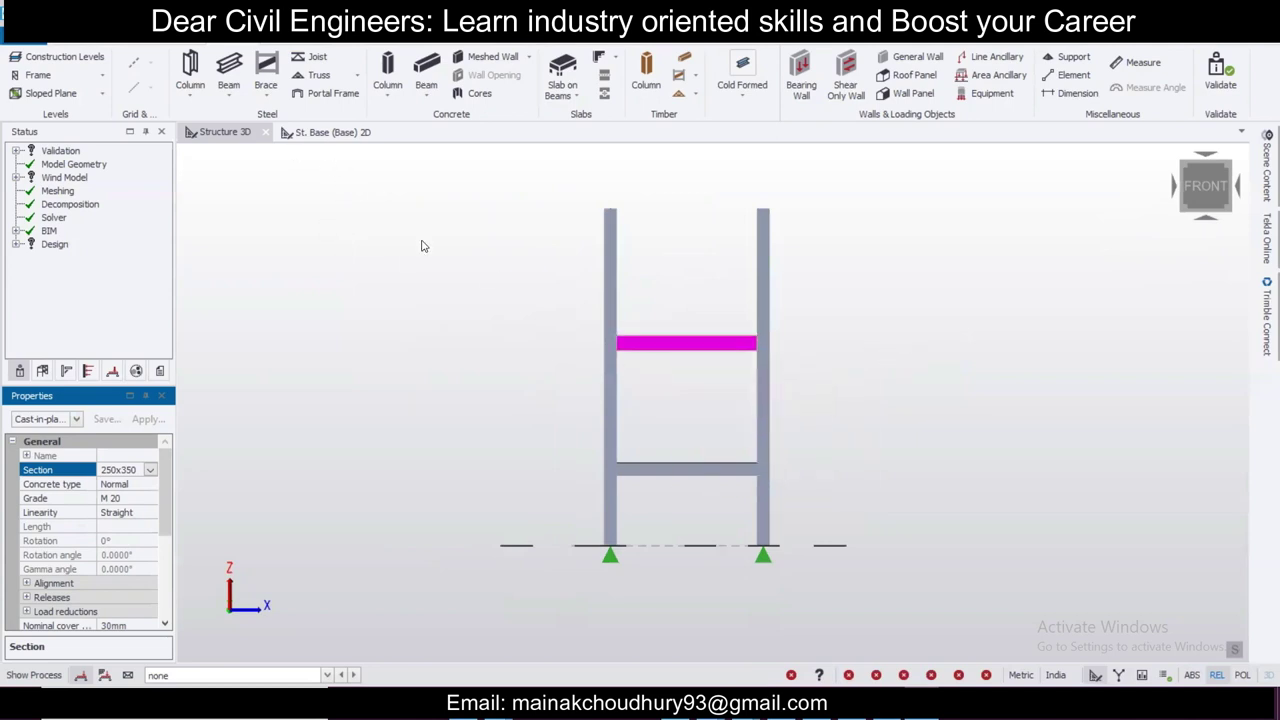
left_click(1096, 250)
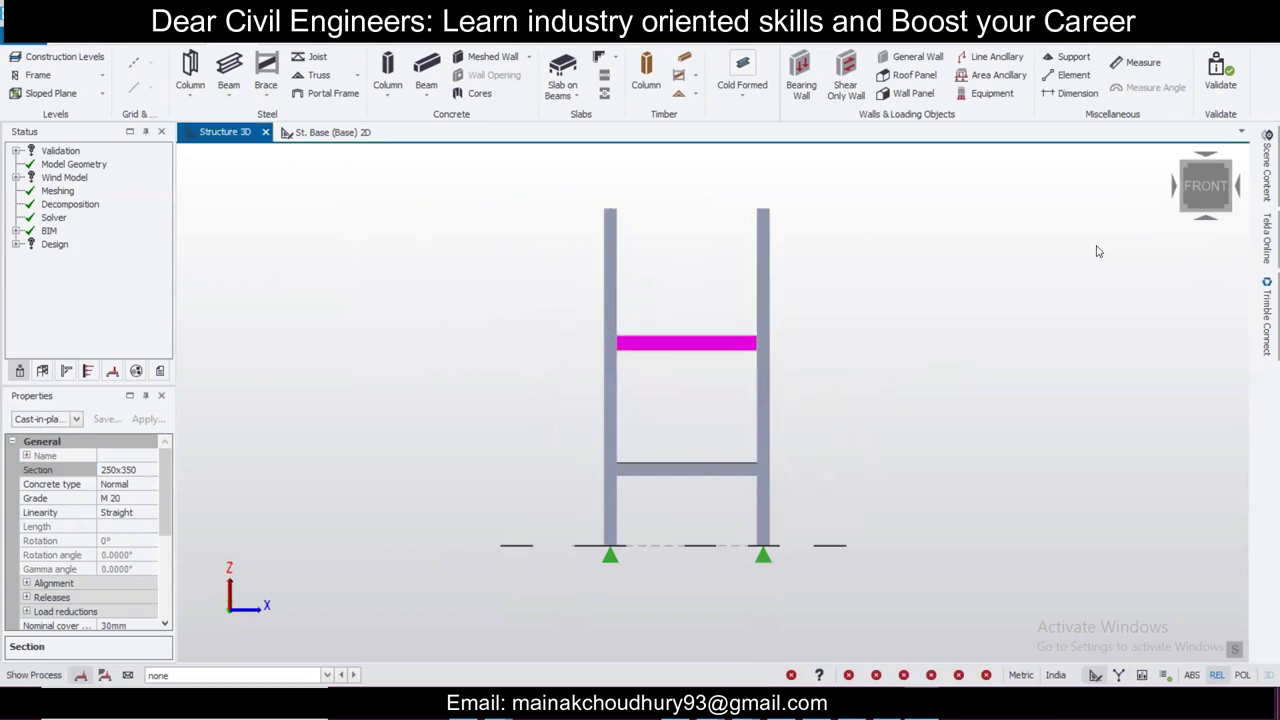
left_click(1210, 184)
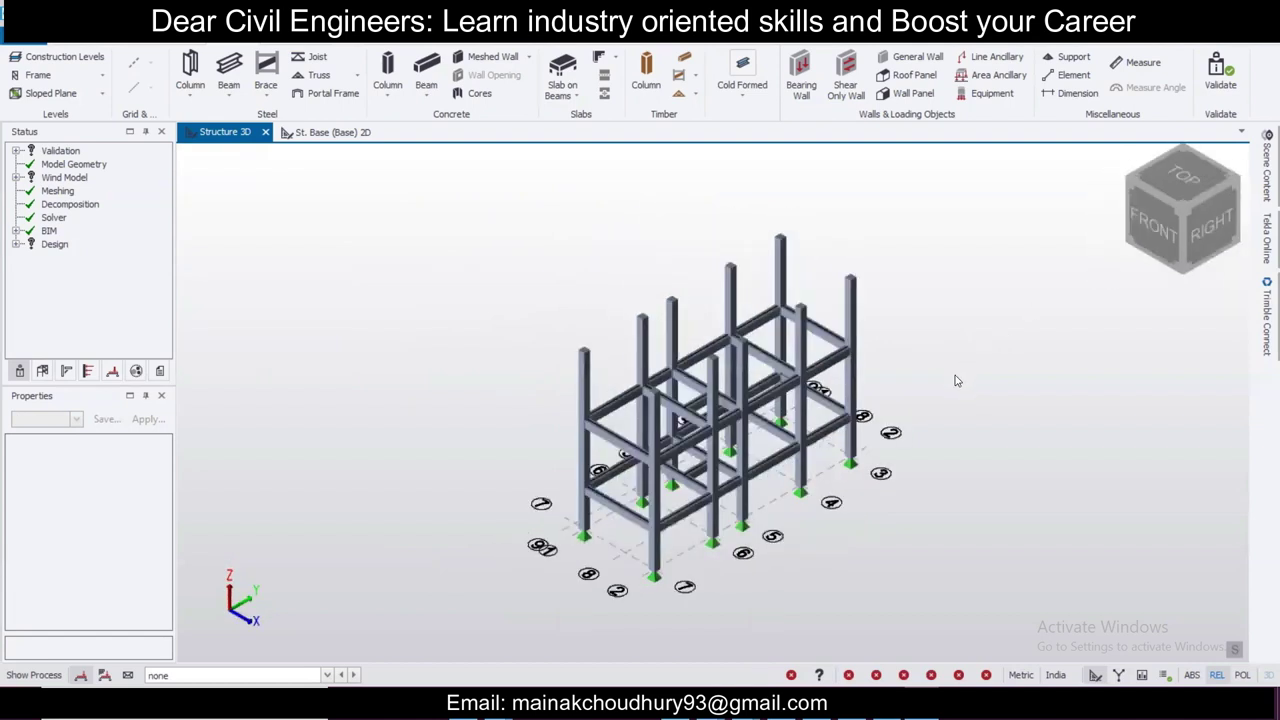
middle_click_drag(1007, 376, 718, 418)
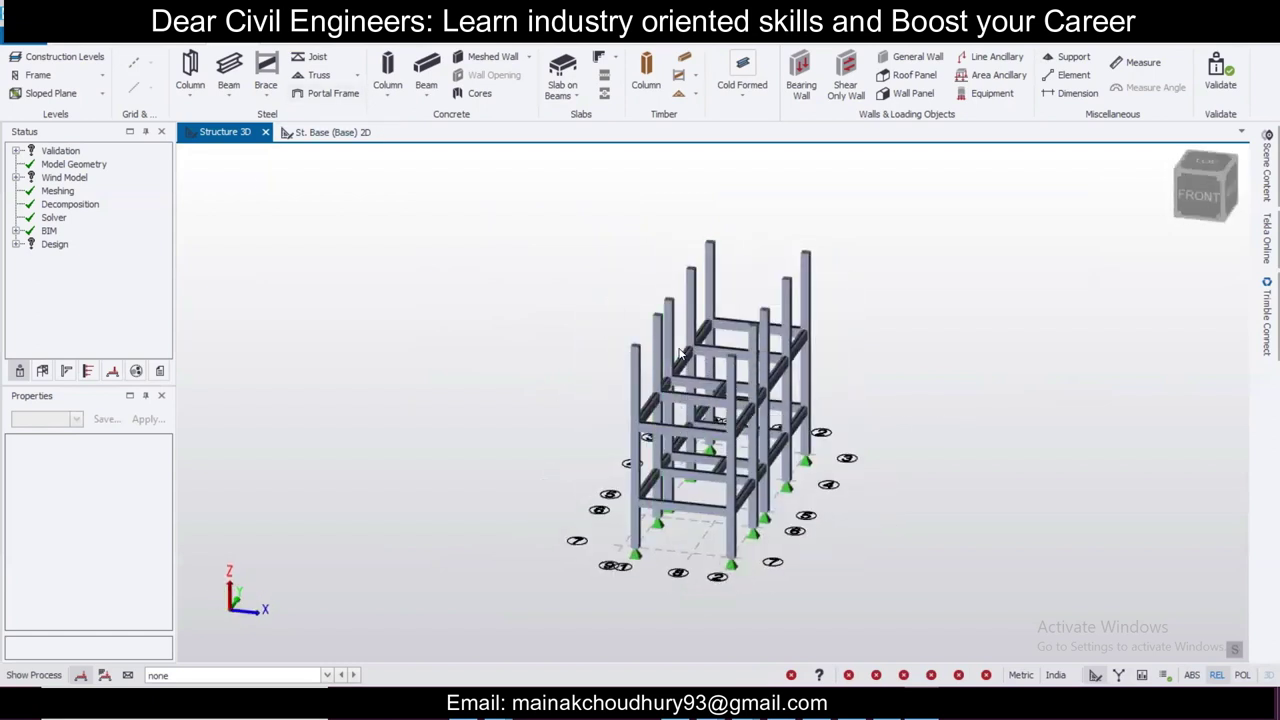
Step: Open the 2D plan view of level St. 1 (1) from the structure's levels
left_click(41, 370)
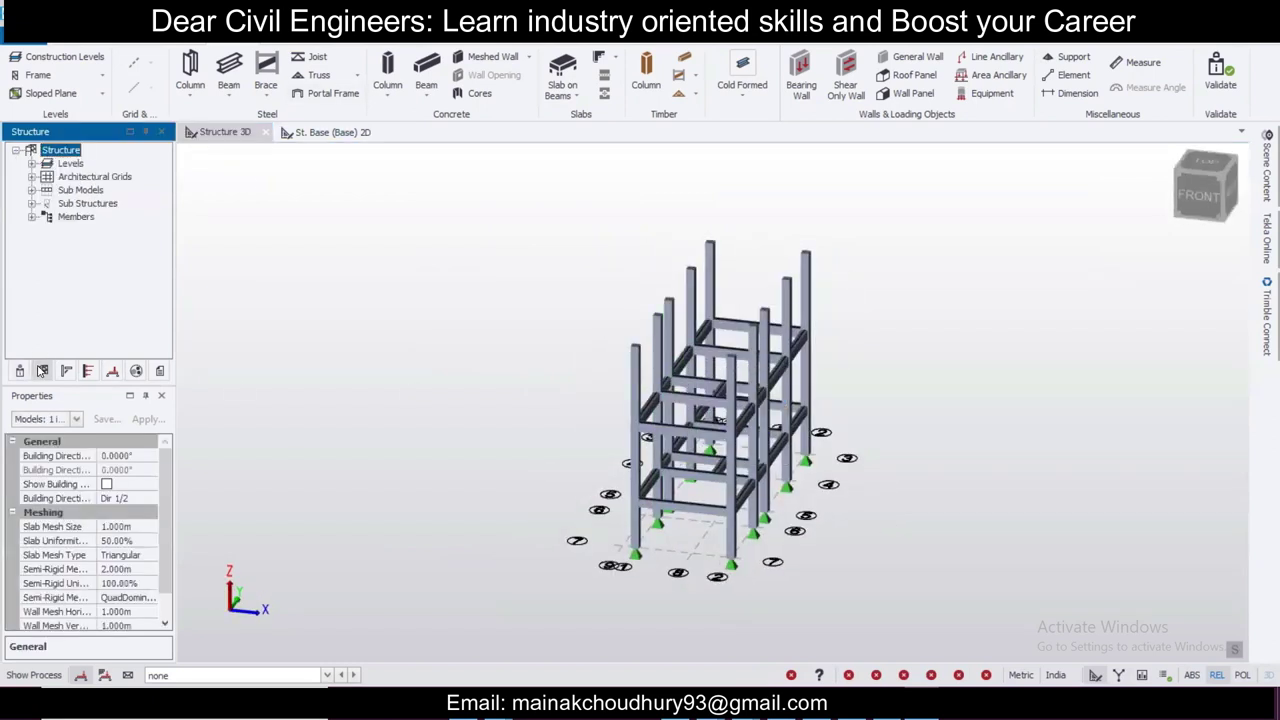
left_click(31, 163)
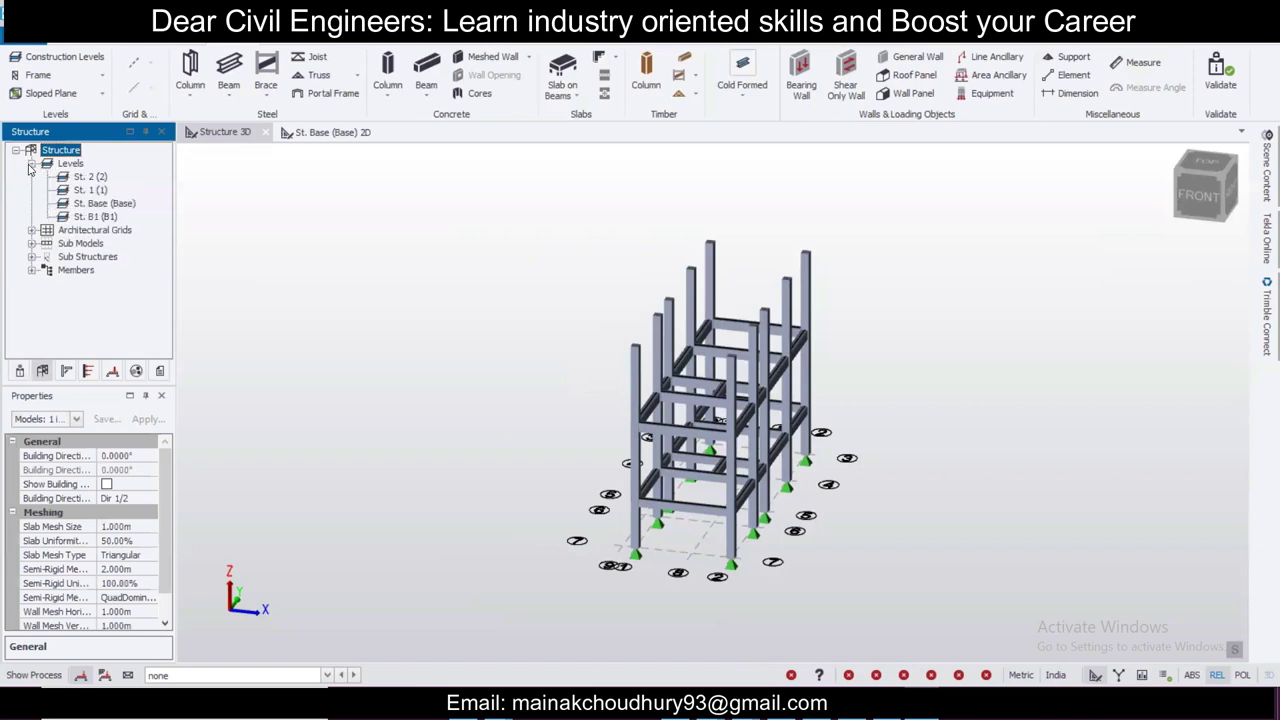
double_click(88, 190)
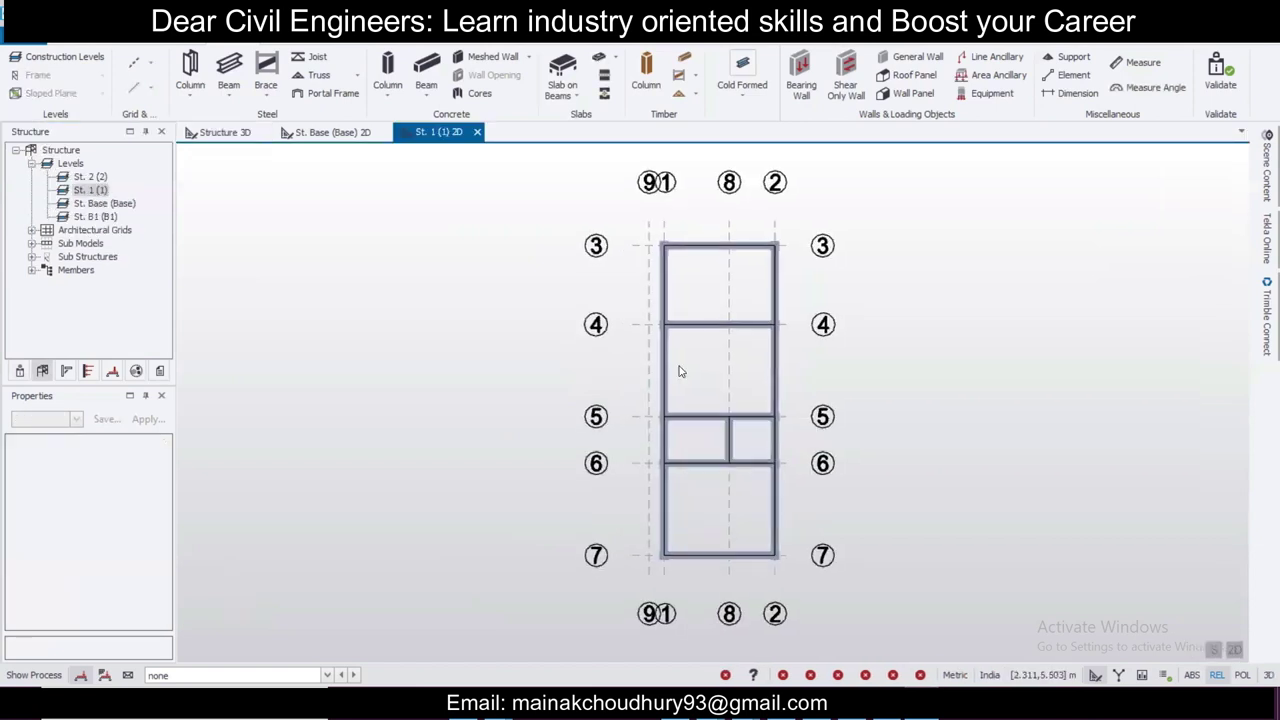
Step: Start Slab on Beams and save the two-way reinforced slab settings, 125 mm deep in M 20, as a property set
left_click(562, 72)
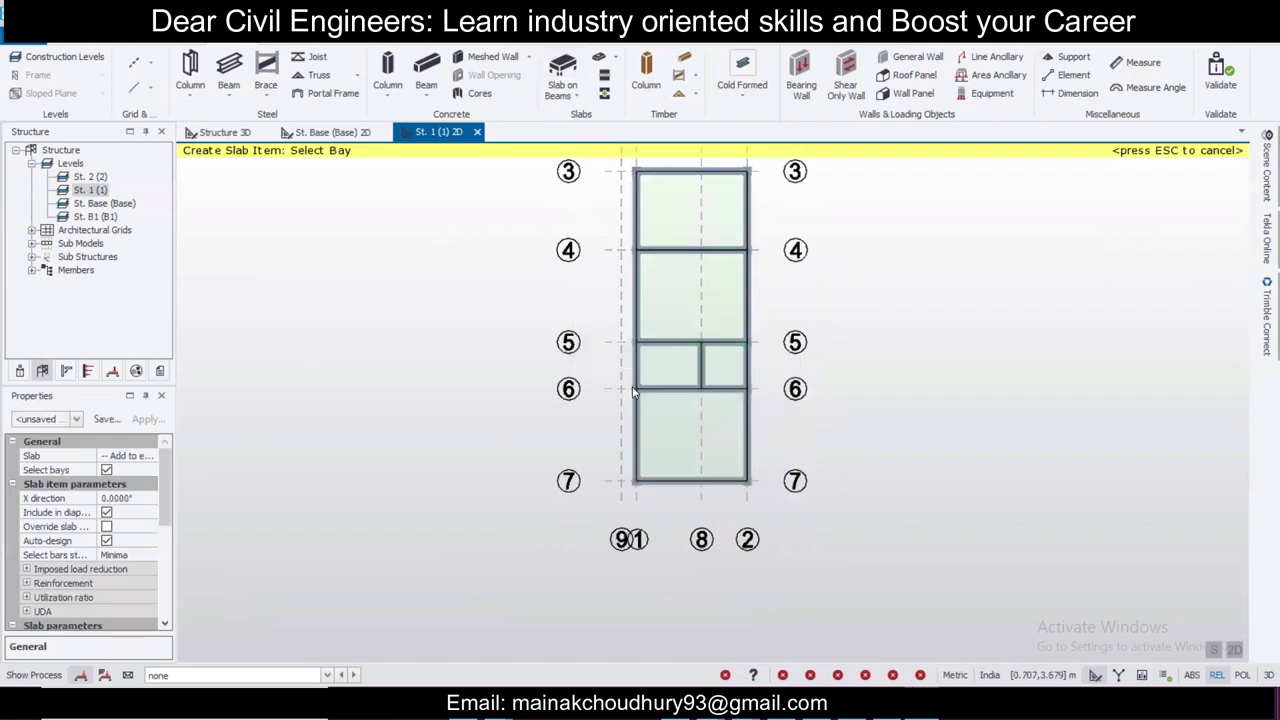
scroll(741, 397, "up", 2)
middle_click_drag(800, 426, 815, 468)
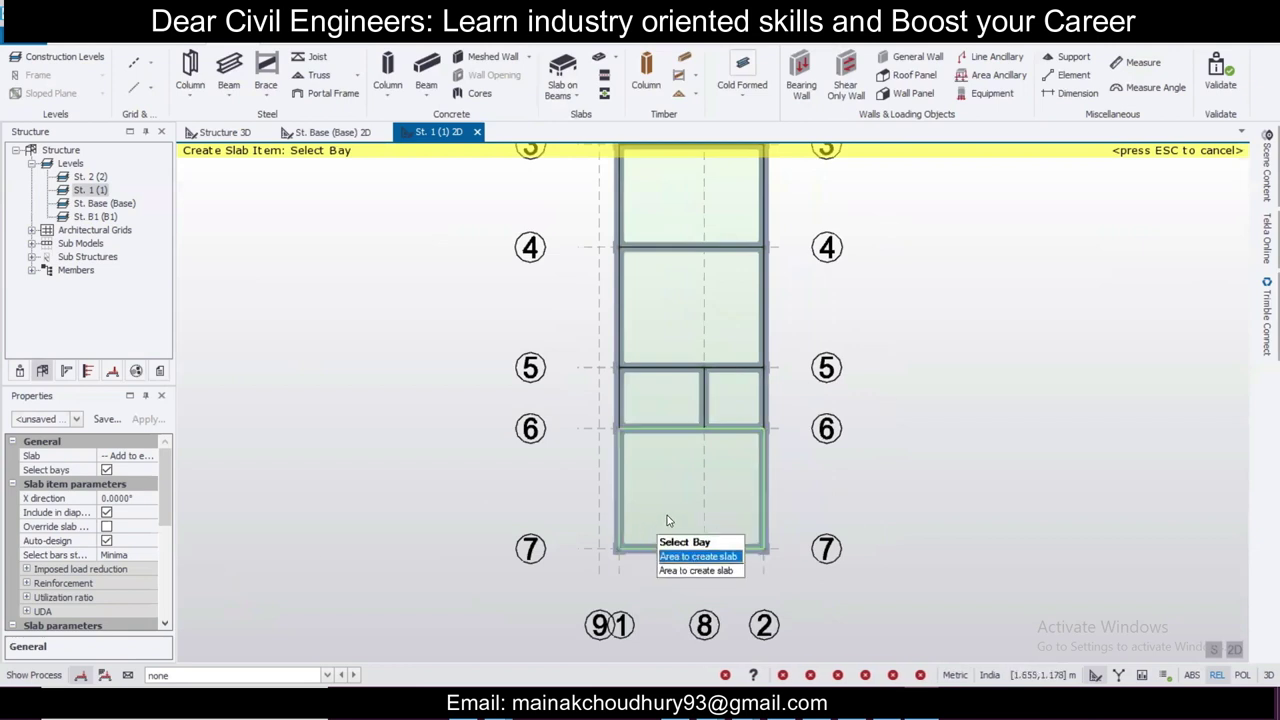
left_click_drag(161, 500, 161, 546)
scroll(132, 558, "down", 2)
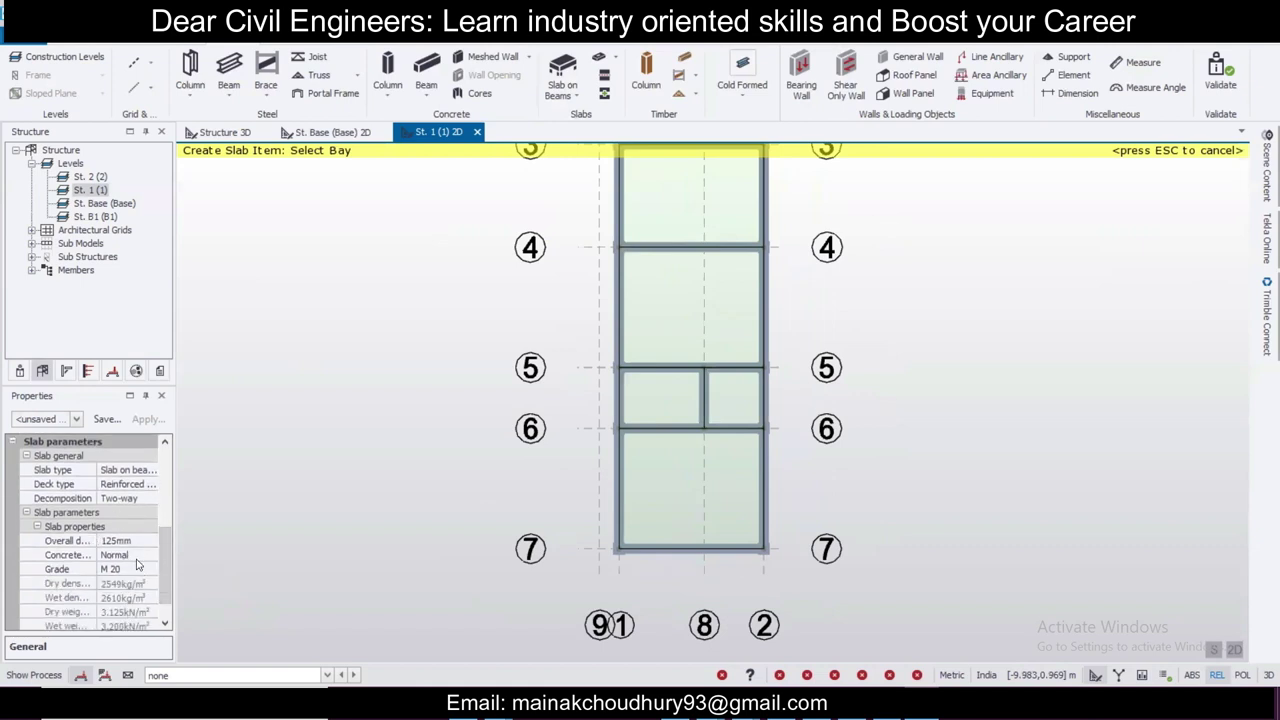
left_click(104, 419)
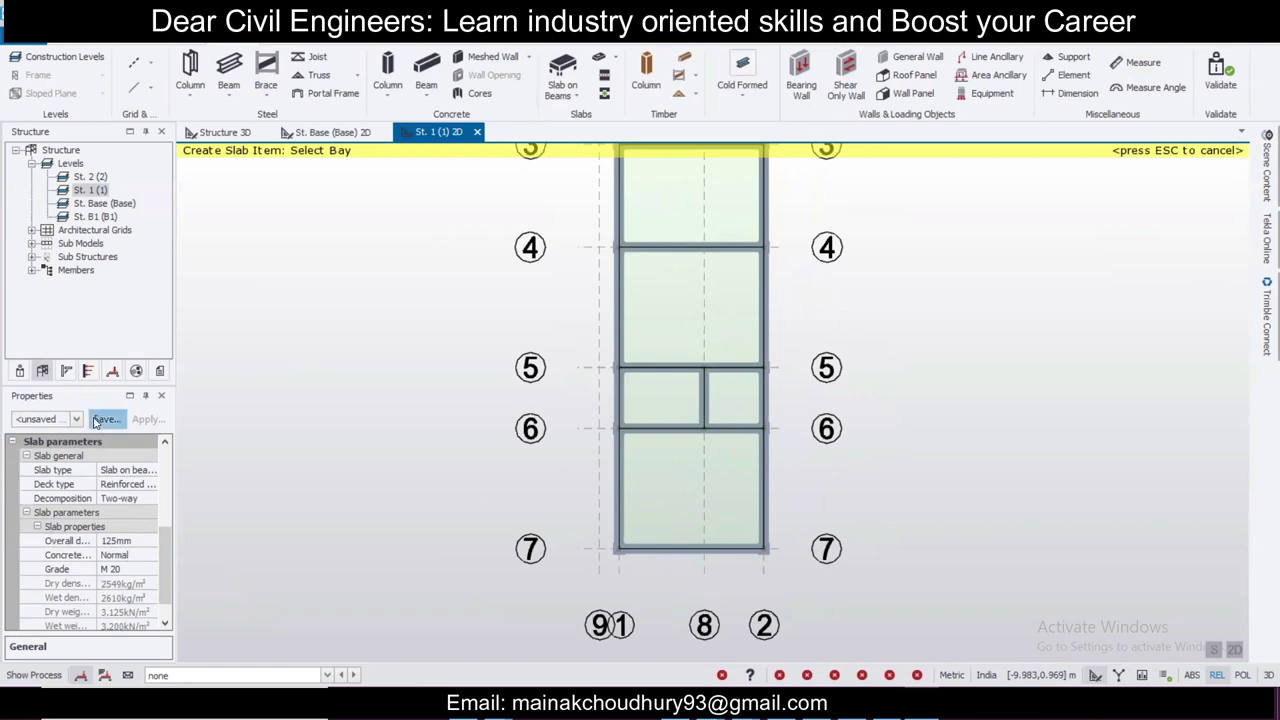
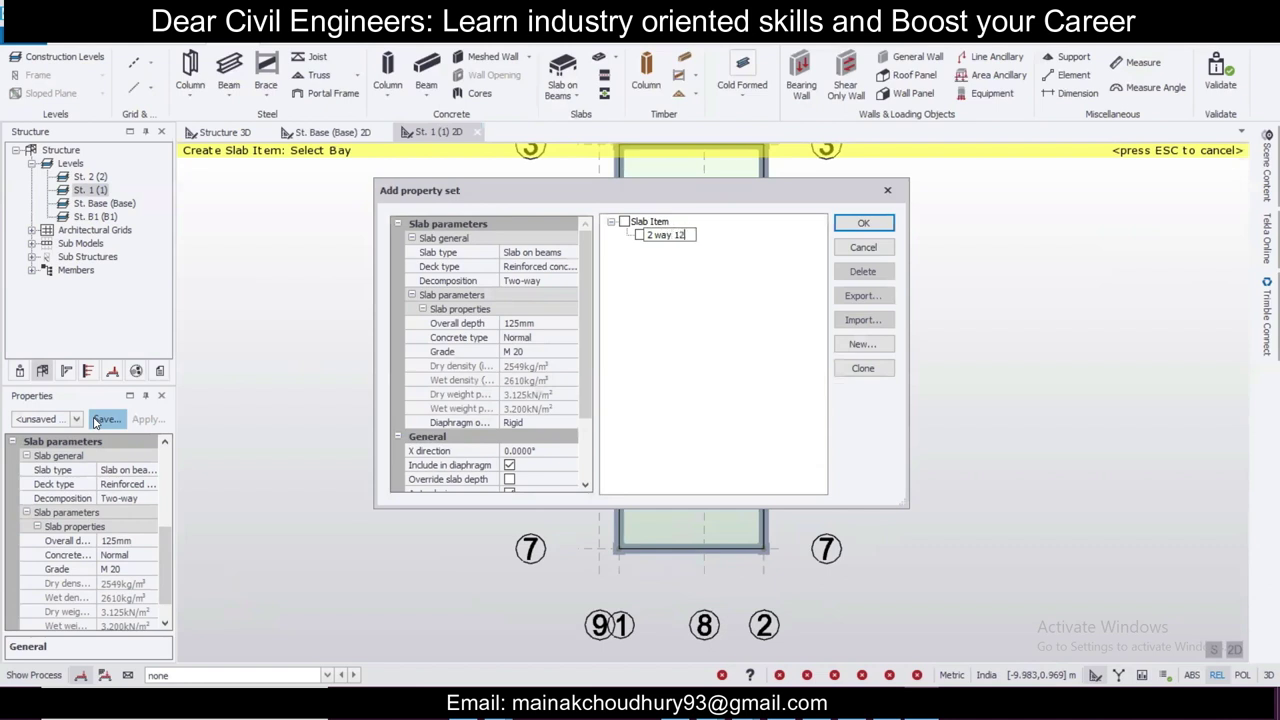
left_click(862, 222)
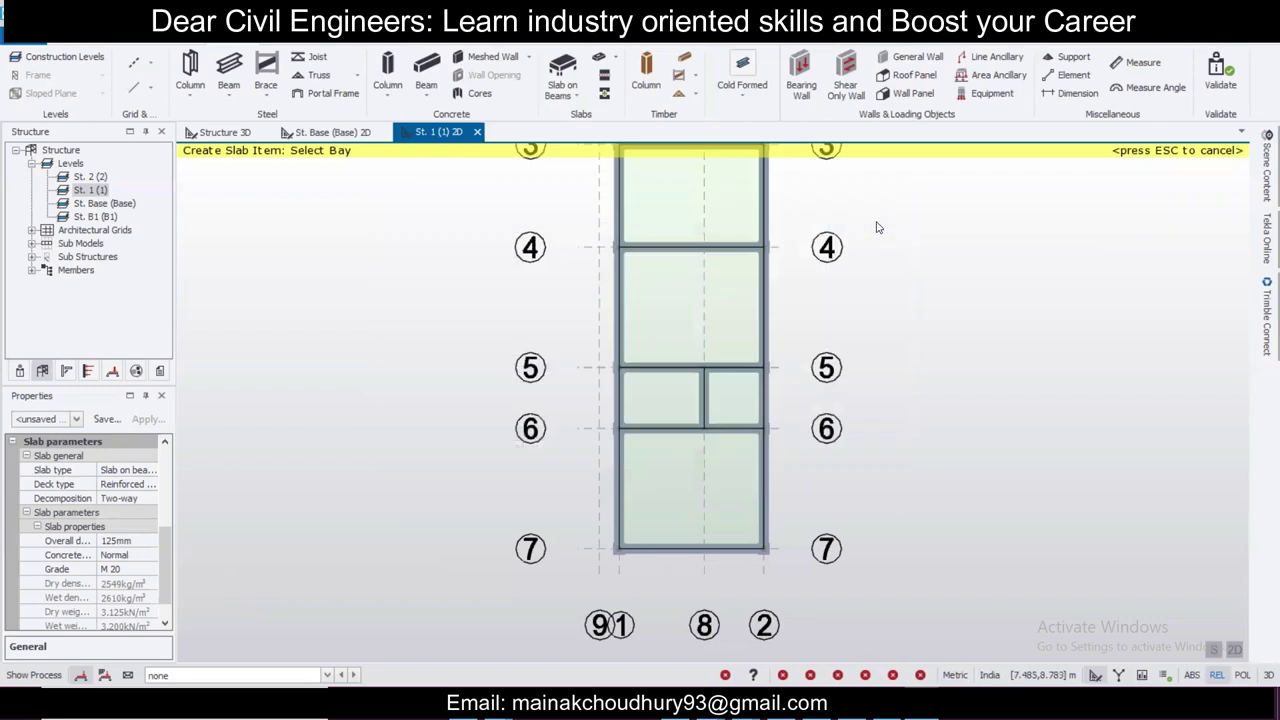
Step: Place slabs in the four level 1 bays between grids 4 and 7, leaving the bay between grids 3 and 4 open
left_click(668, 401)
left_click(718, 407)
left_click(691, 473)
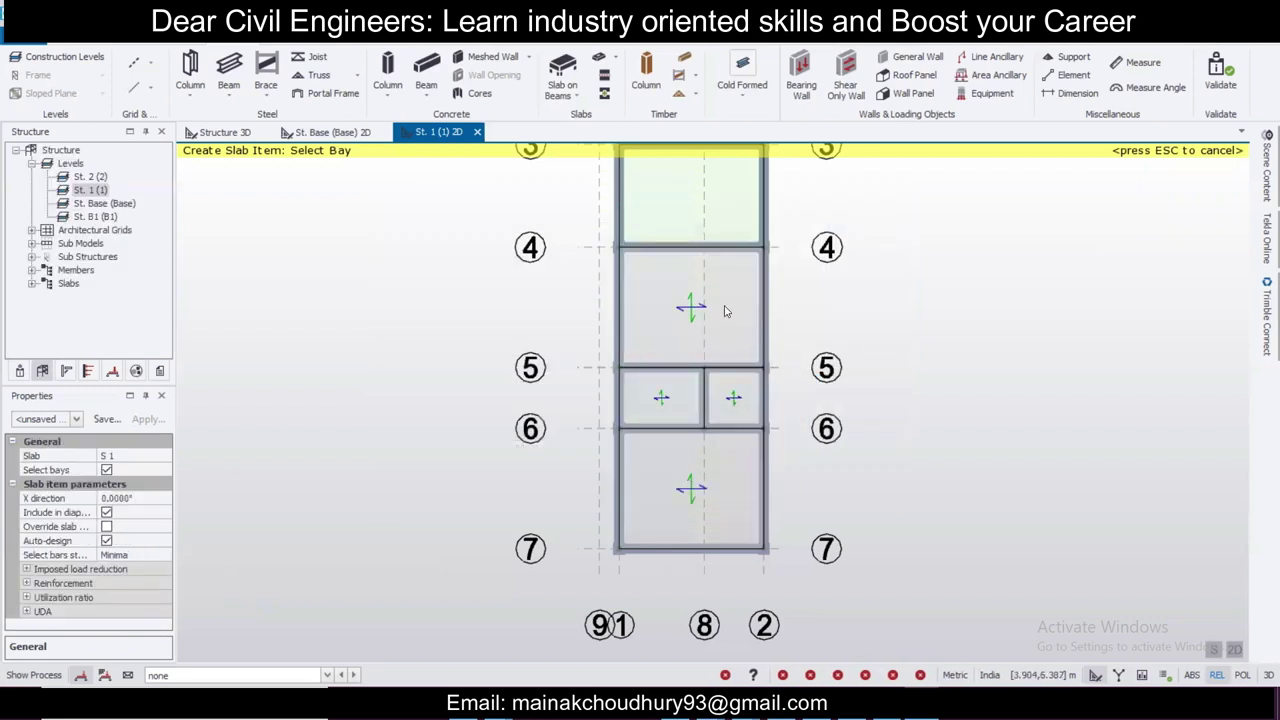
scroll(735, 322, "down", 2)
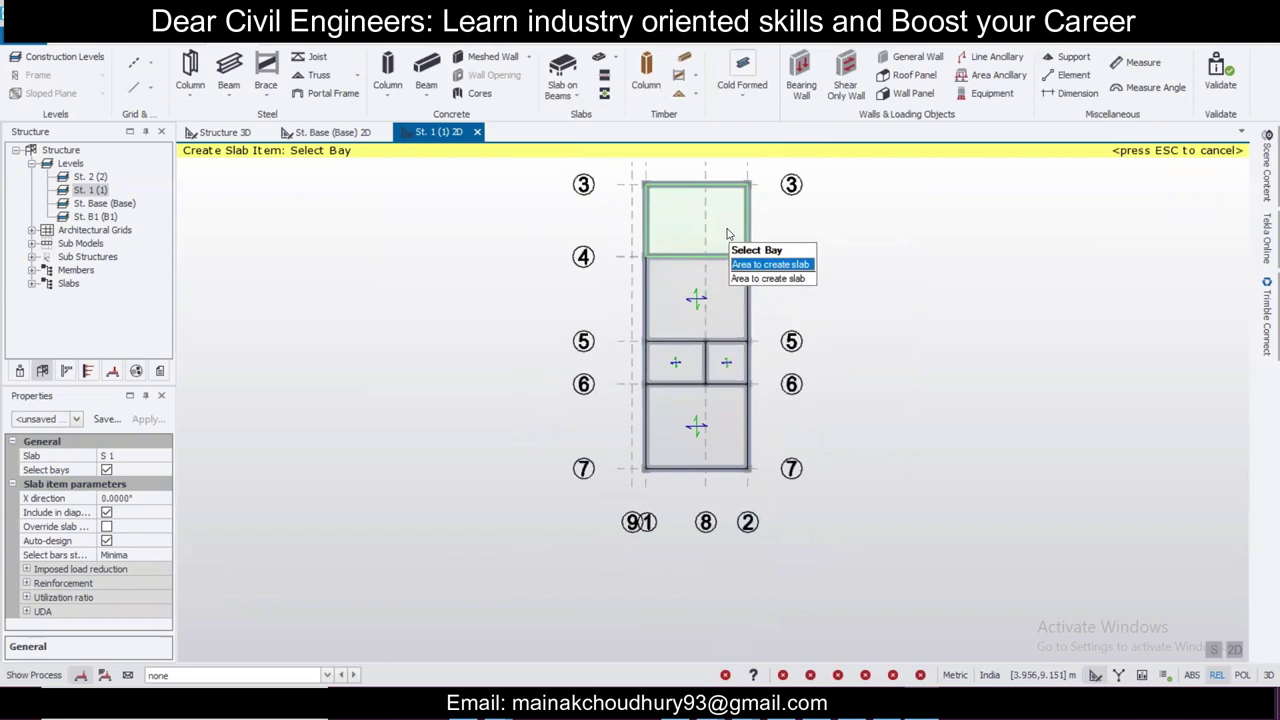
Step: From the 3D structure view, set the source of construction level 2 to 1 to copy the level 1 beams and slabs up
left_click(220, 133)
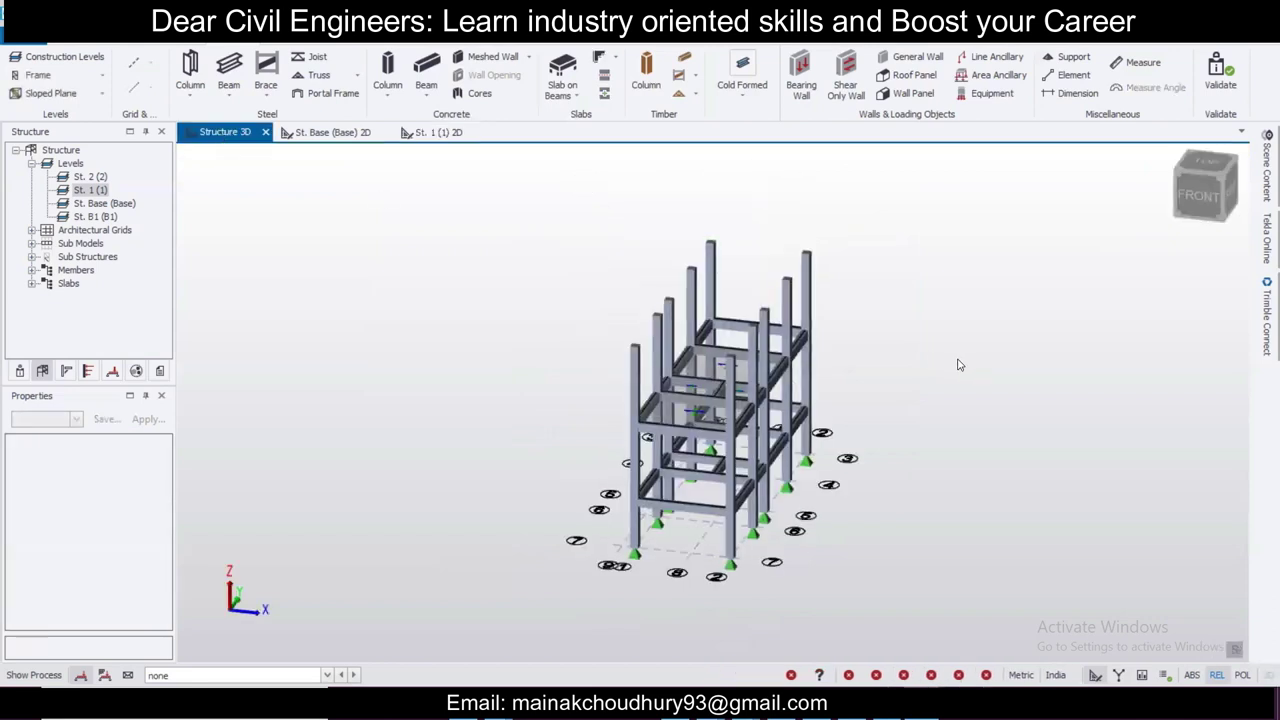
left_click(74, 62)
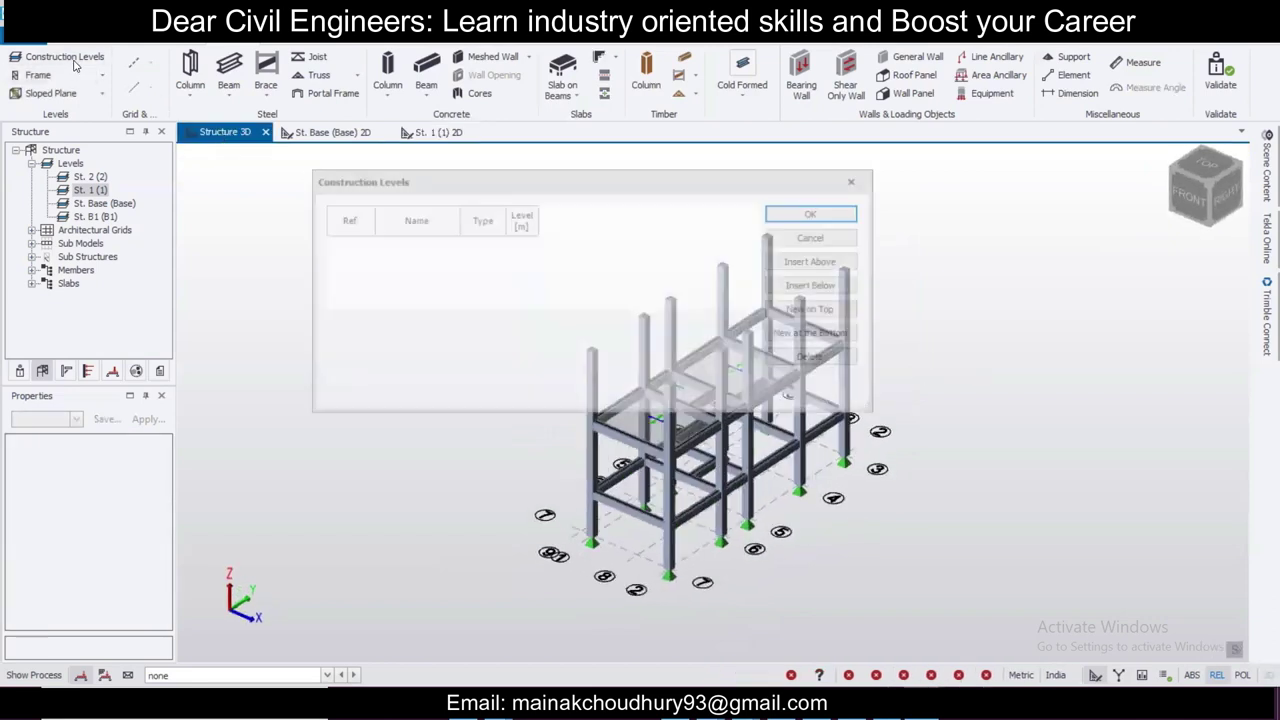
left_click(650, 244)
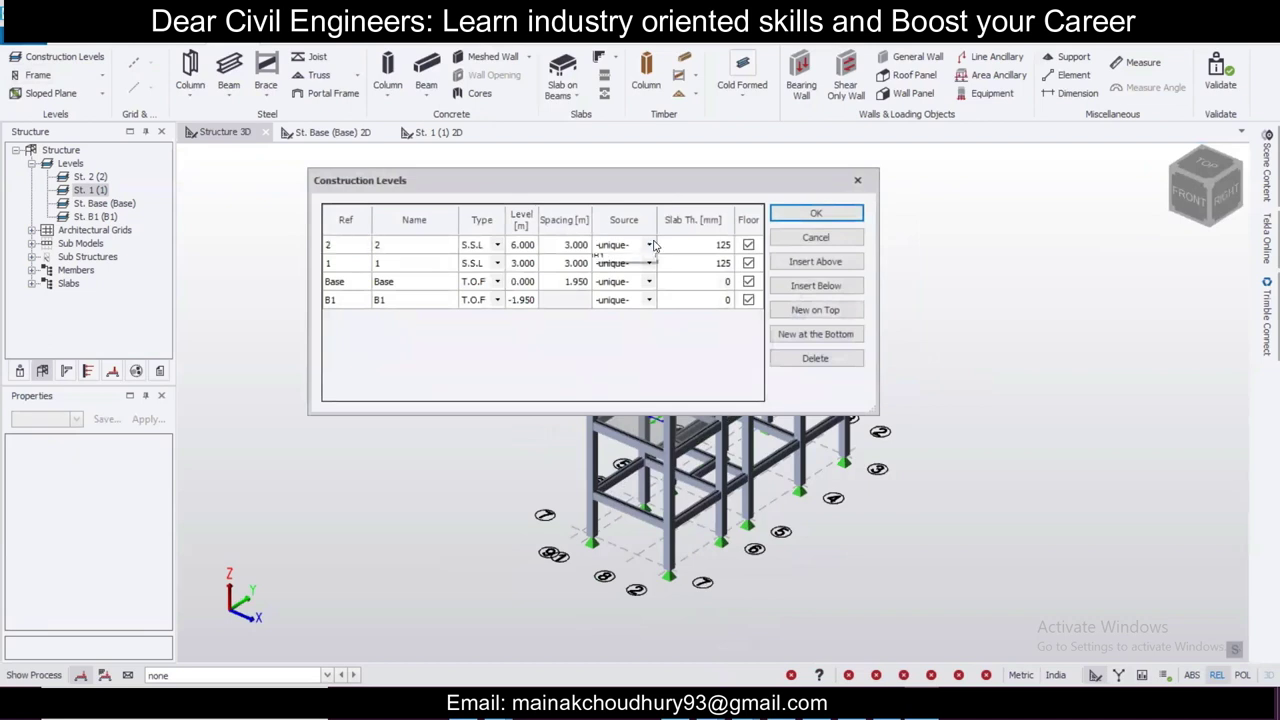
left_click(612, 271)
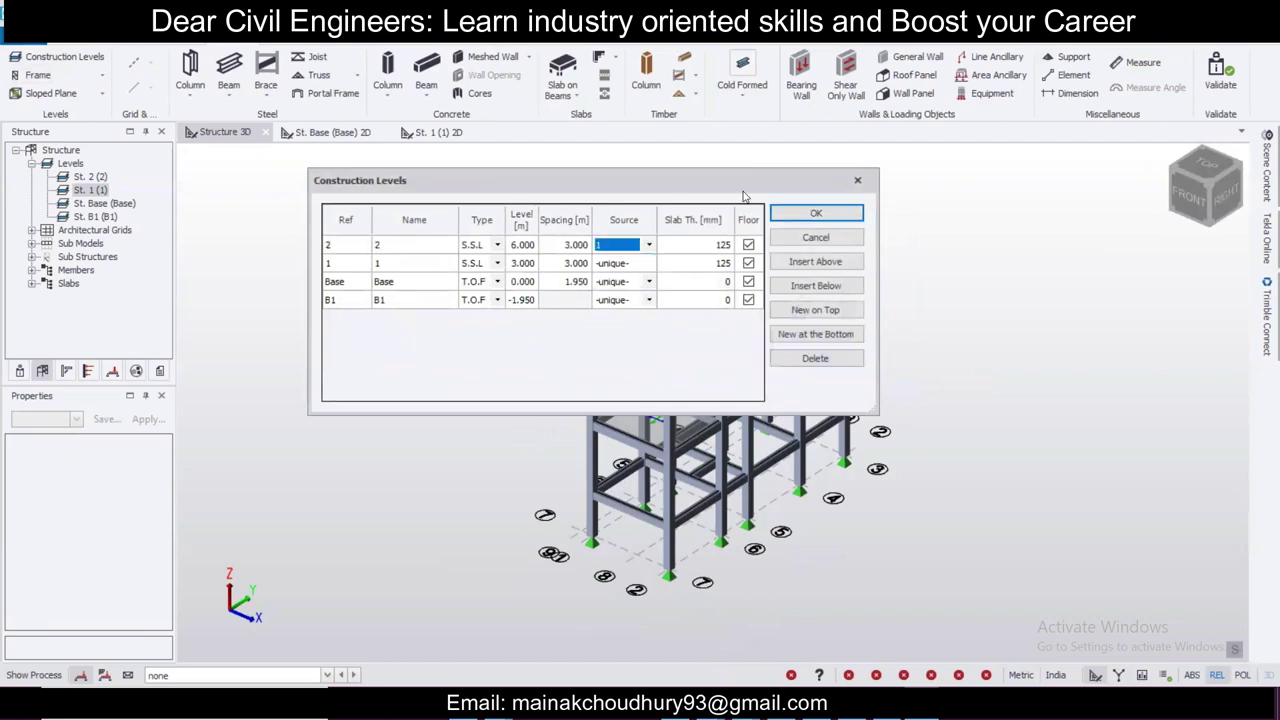
left_click_drag(743, 196, 436, 278)
left_click(505, 296)
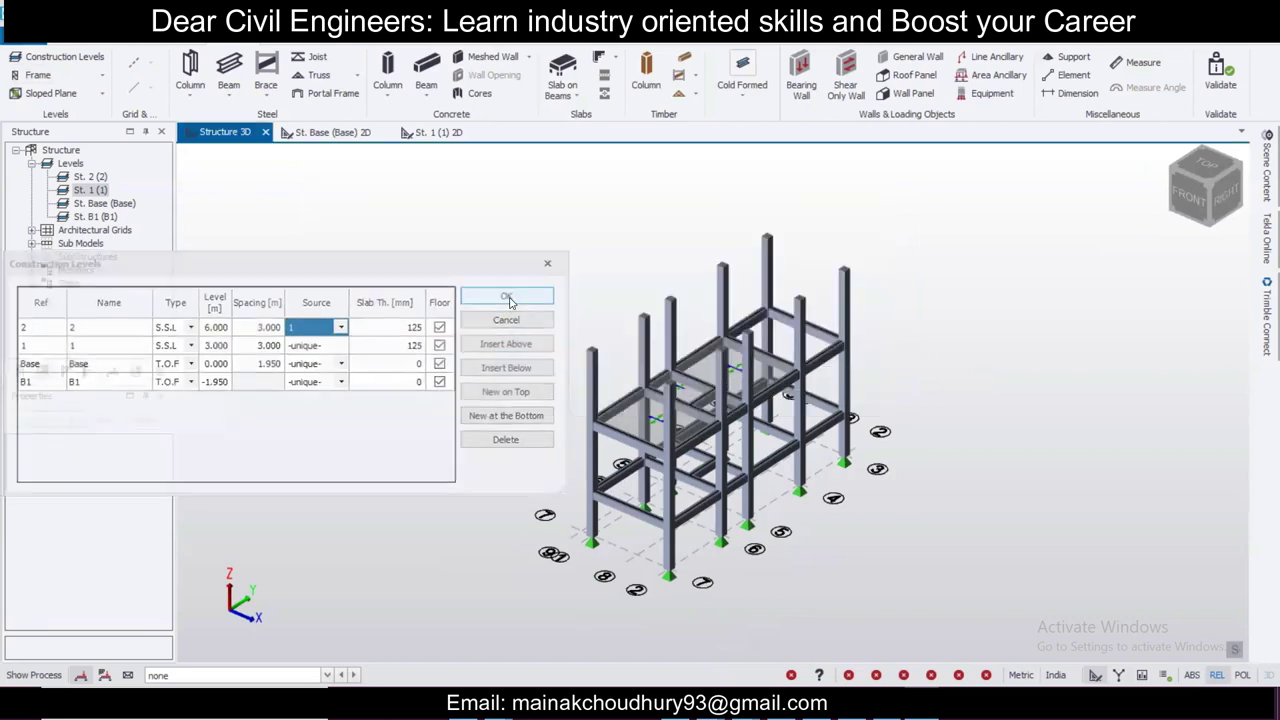
Step: Set the source of construction level 2 back to -unique- so it can be edited independently
left_click(99, 61)
left_click_drag(417, 274, 721, 234)
left_click(640, 287)
left_click(645, 287)
left_click(615, 304)
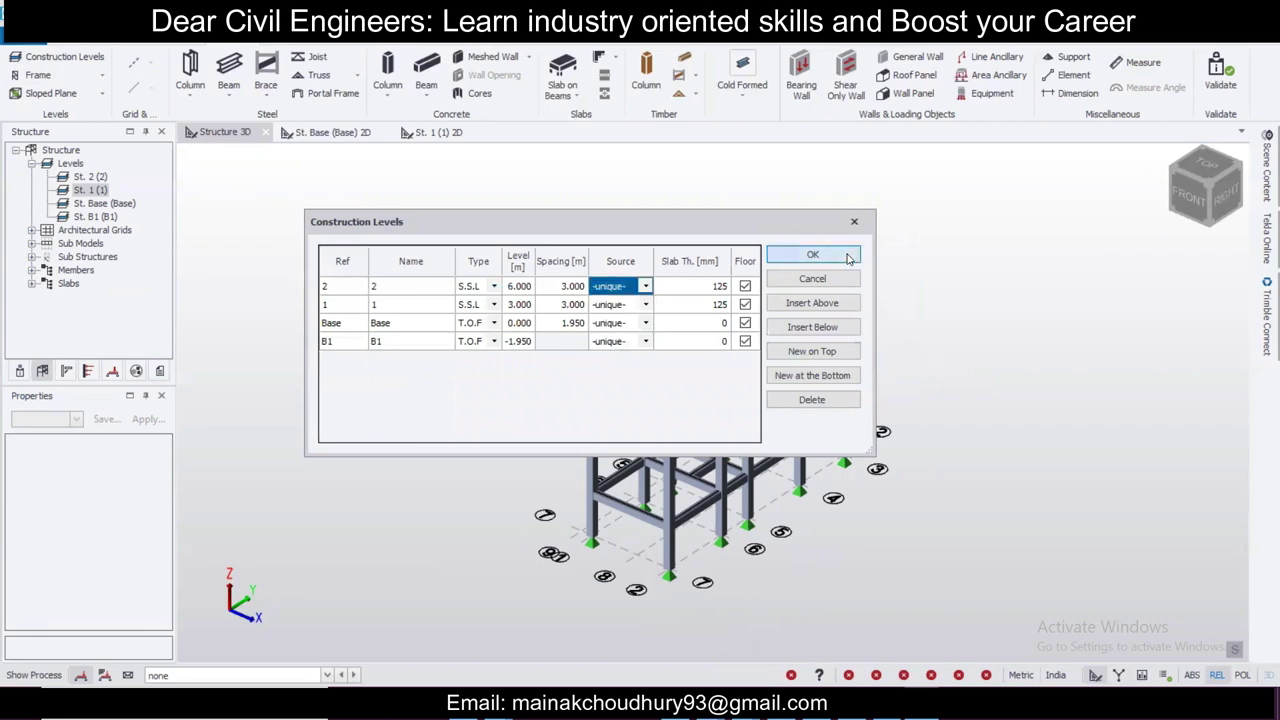
left_click(812, 255)
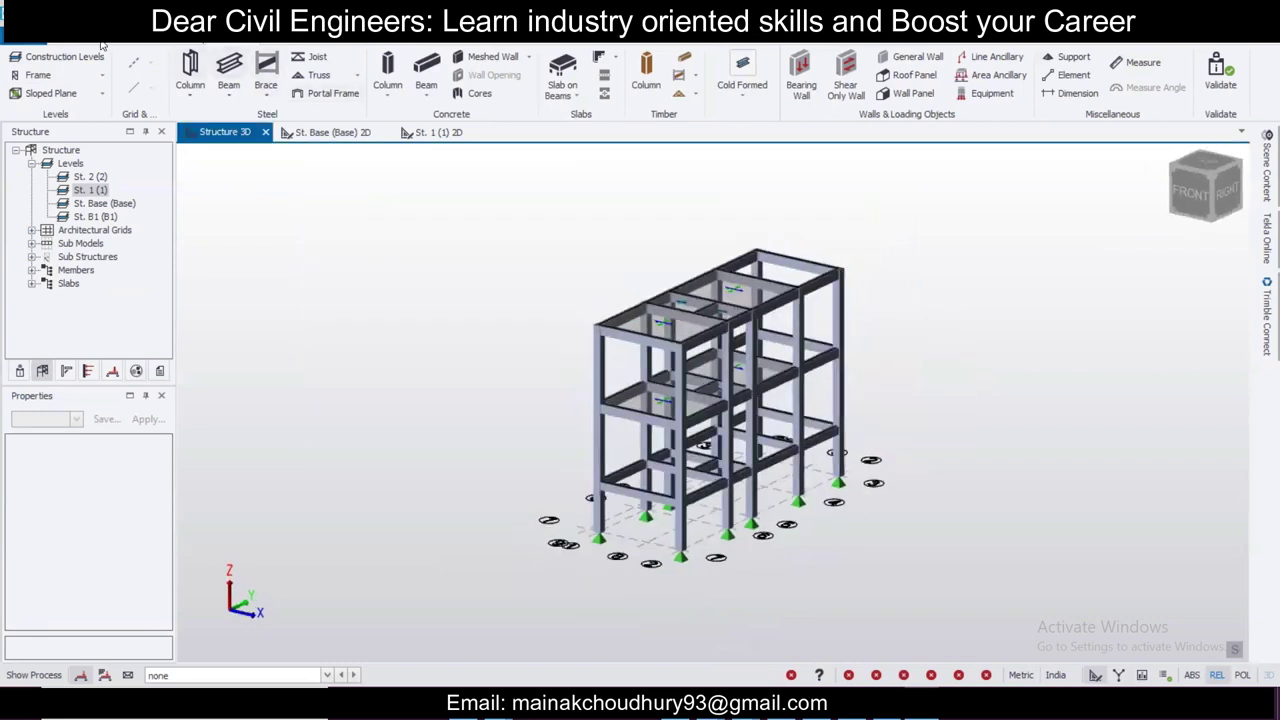
left_click(100, 58)
left_click(818, 254)
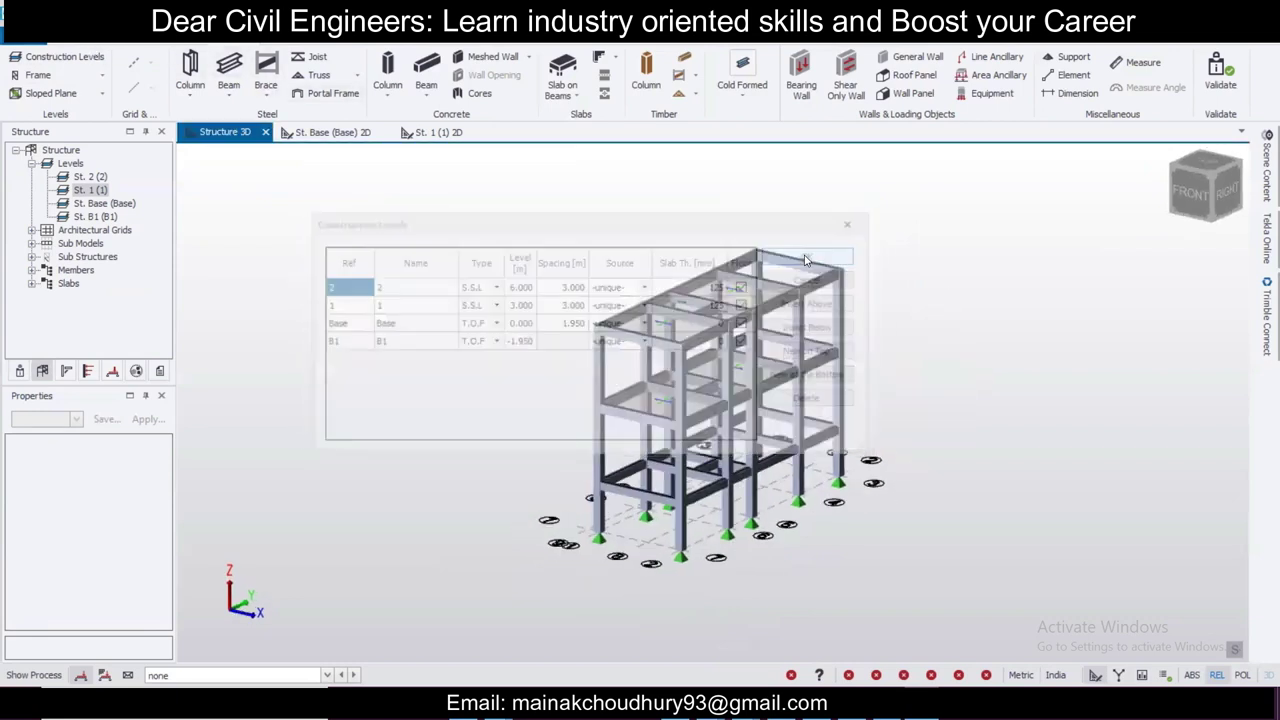
Step: Select all the column base supports in the front view and set their Mx and My to Fixed
right_click_drag(616, 382, 778, 404)
scroll(903, 466, "up", 3)
right_click_drag(808, 444, 739, 454)
middle_click_drag(740, 455, 835, 383)
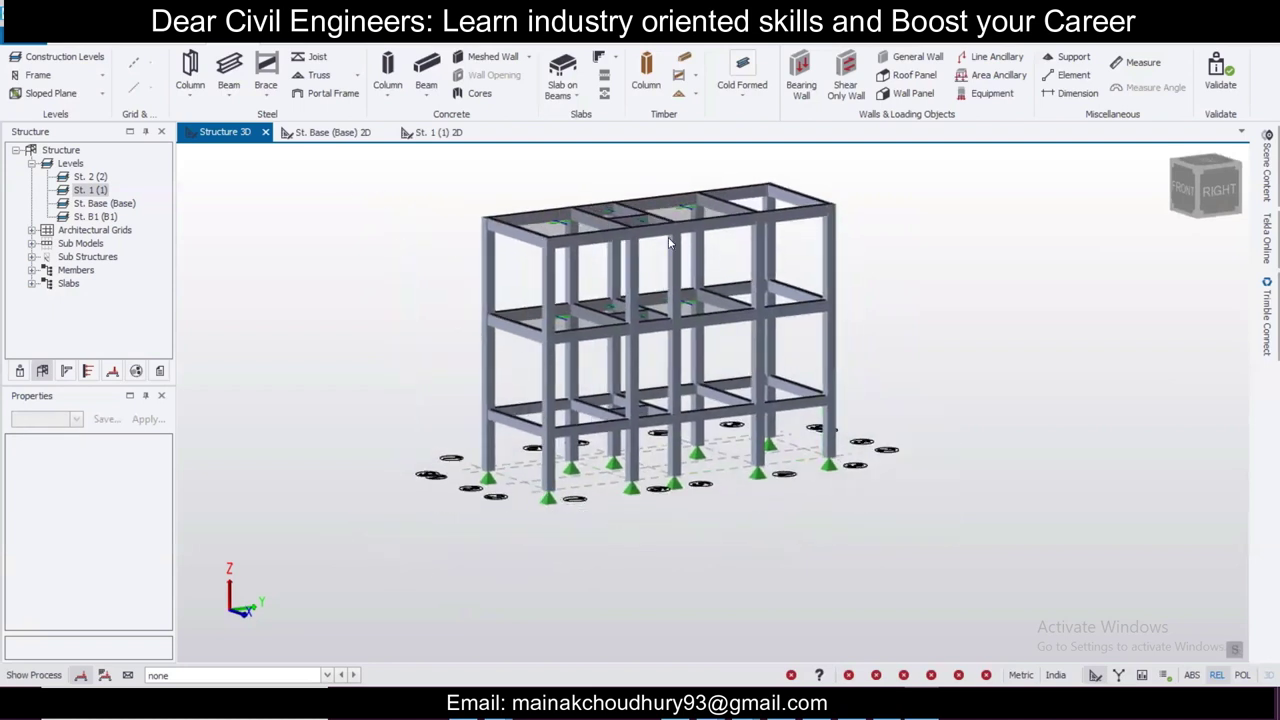
left_click(1160, 210)
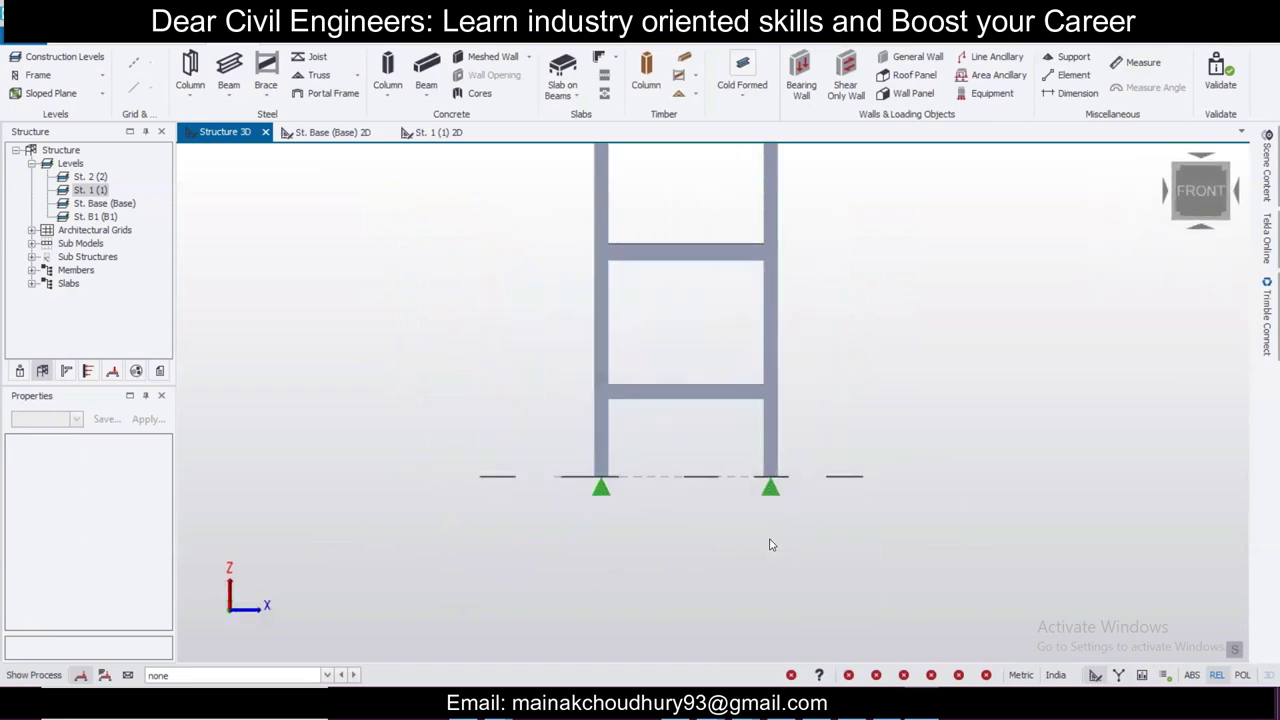
left_click_drag(814, 494, 414, 440)
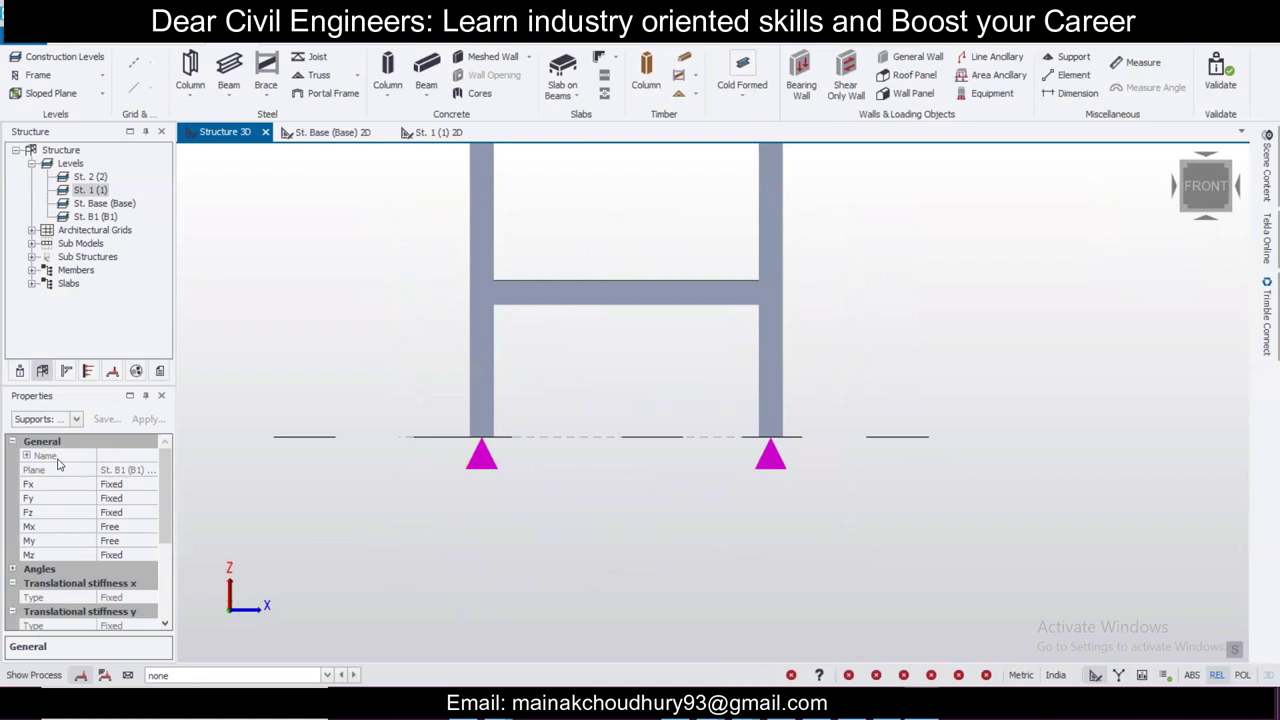
left_click(137, 522)
left_click(138, 526)
left_click(139, 549)
left_click(145, 556)
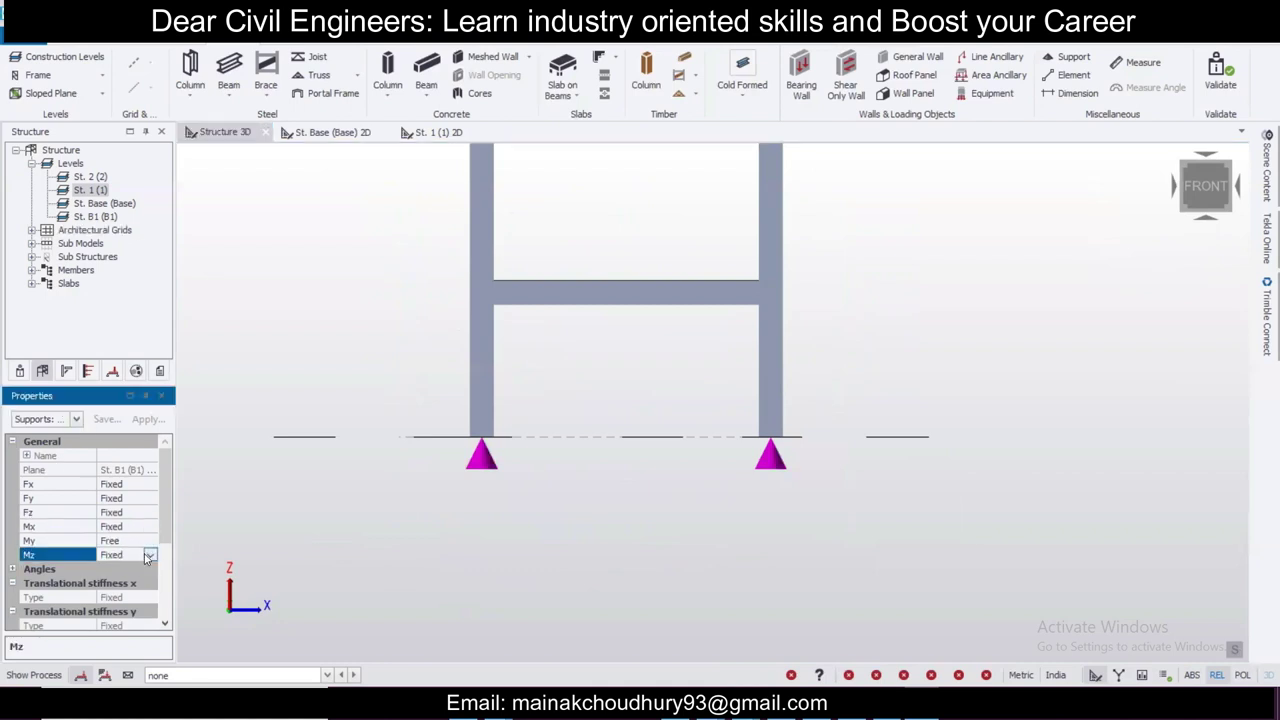
left_click(145, 541)
left_click(140, 543)
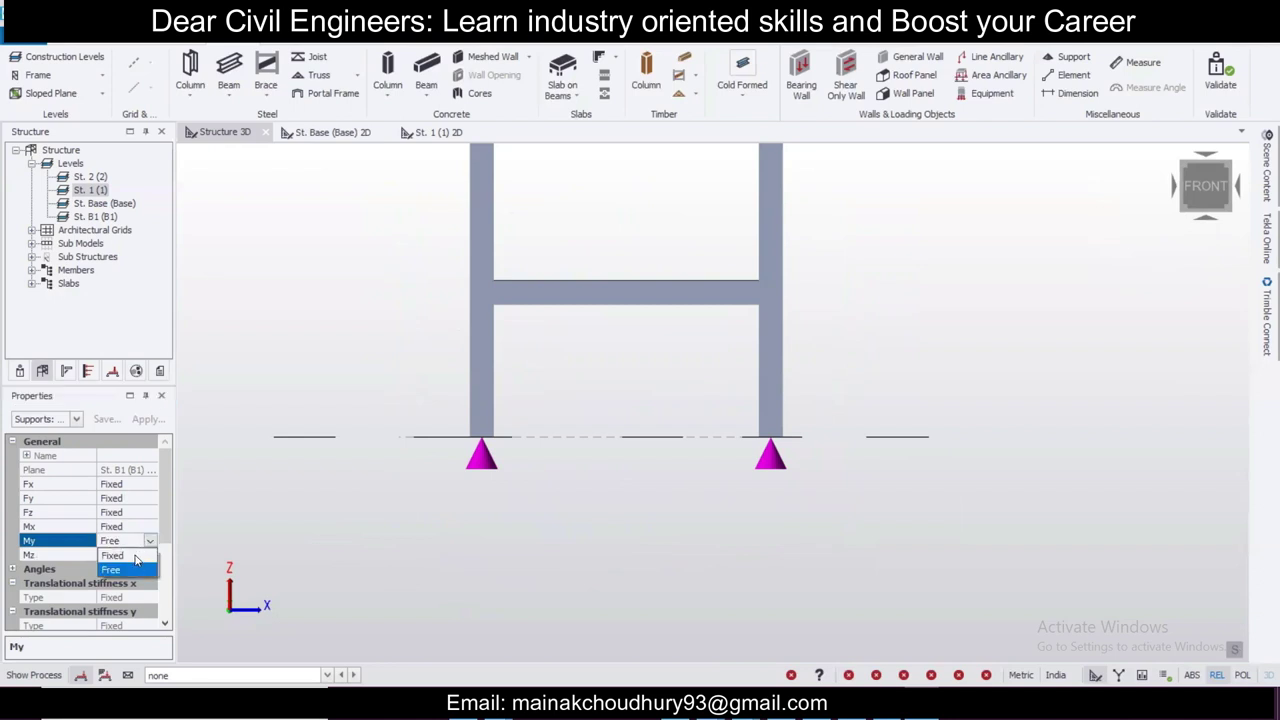
left_click(135, 554)
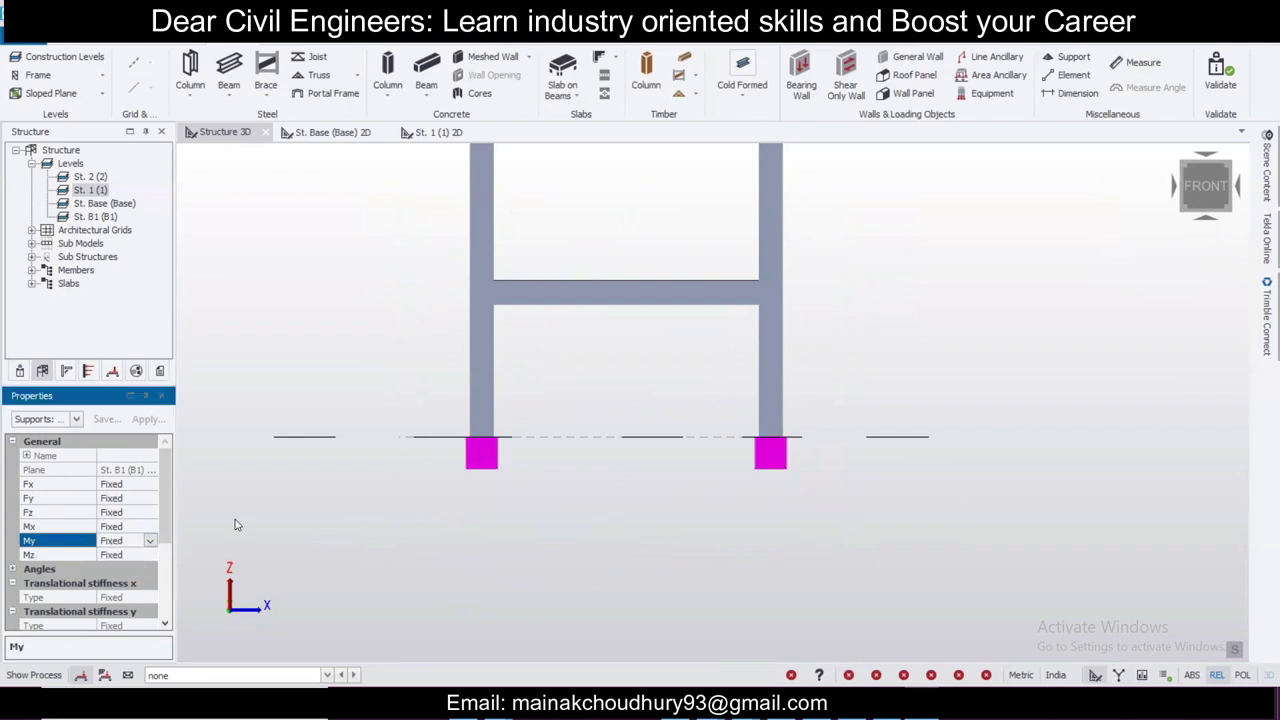
Step: Examine the Base level beams, their columns and the supports from several sides of the 3D model
left_click(1208, 195)
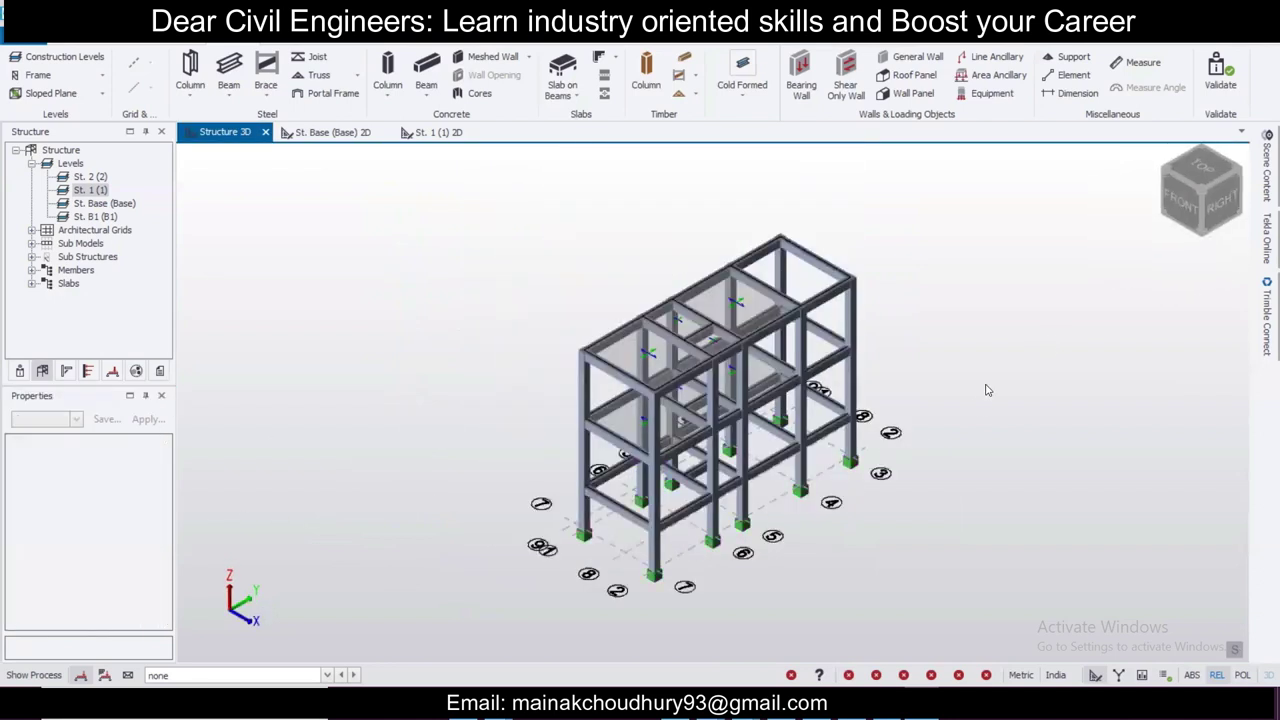
right_click_drag(928, 346, 818, 308)
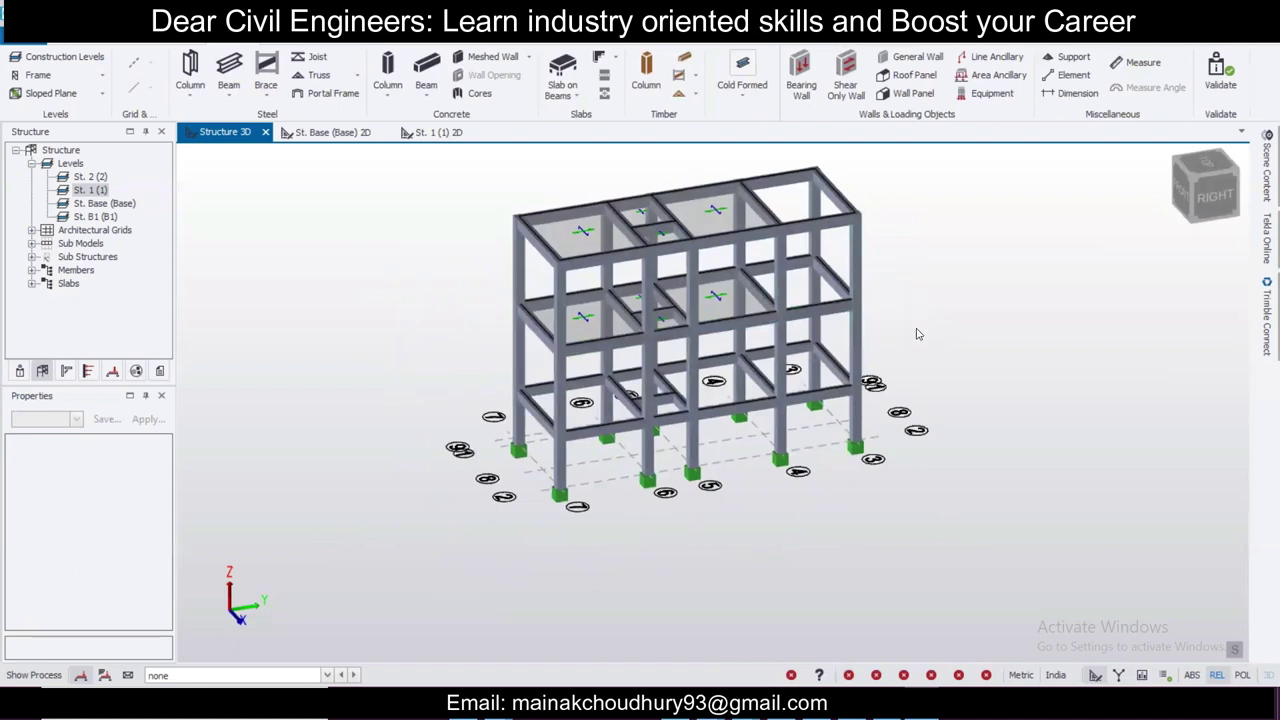
scroll(880, 385, "up", 5)
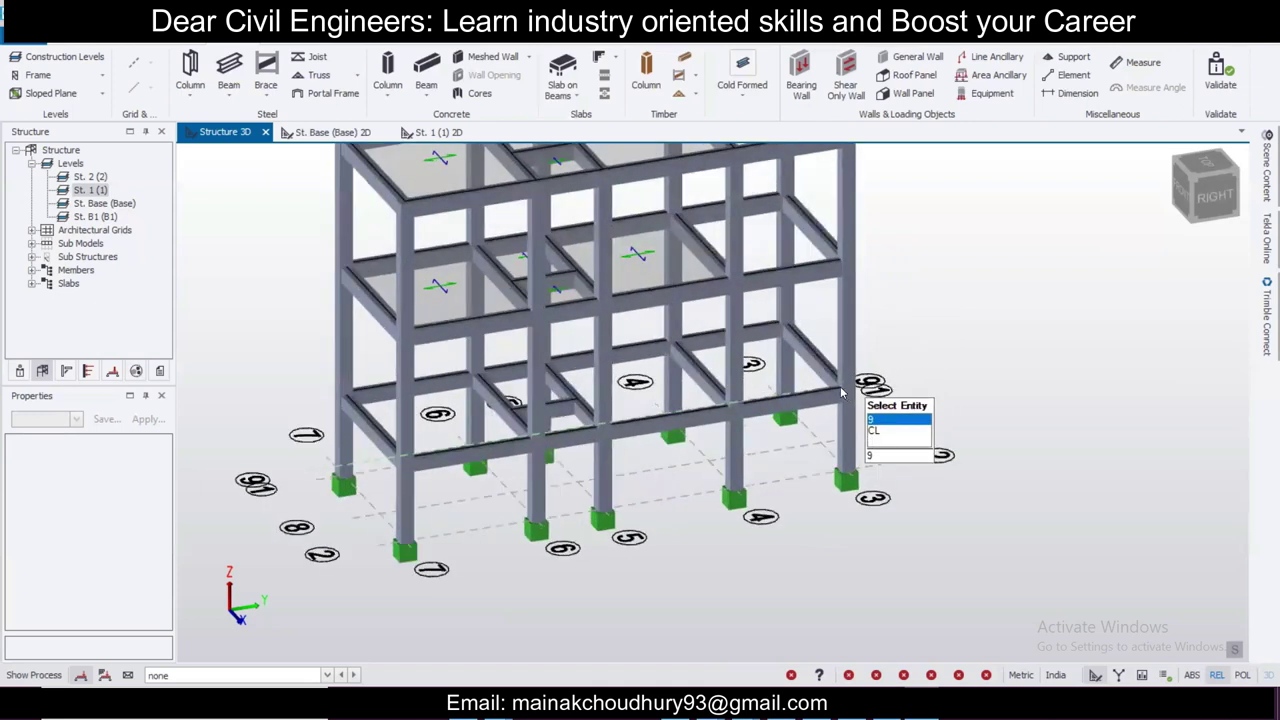
middle_click_drag(743, 286, 731, 385)
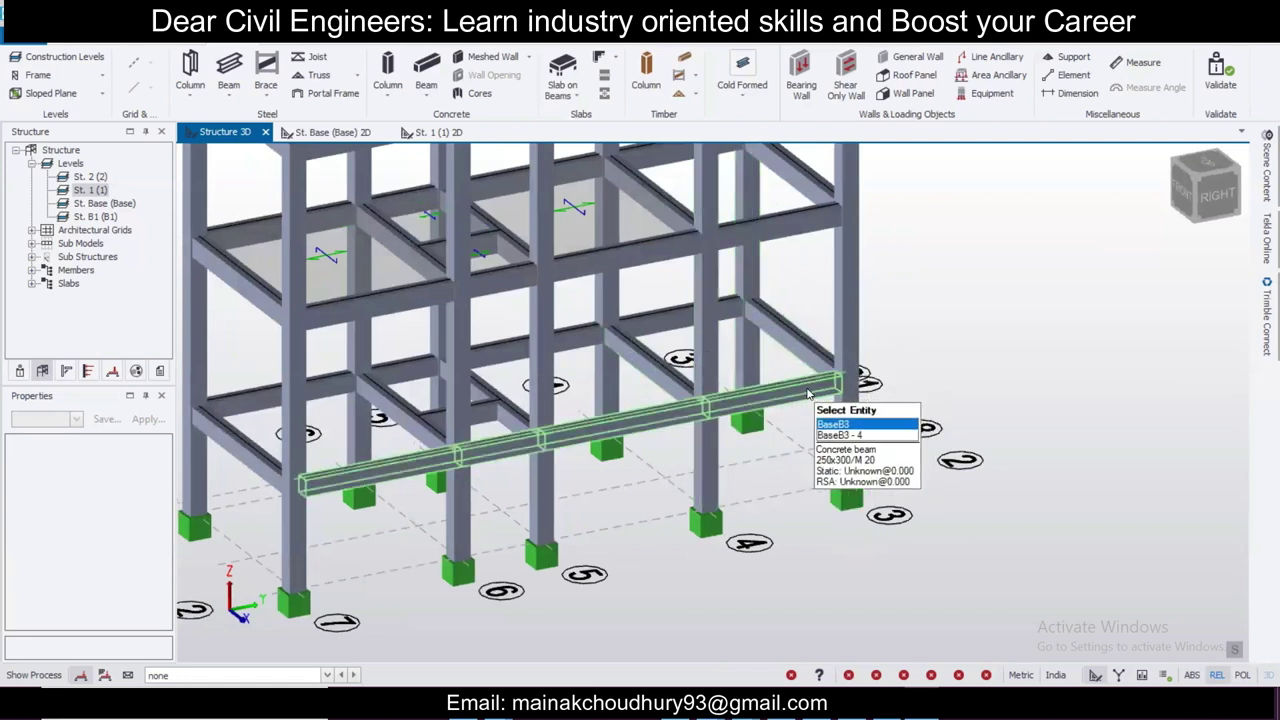
middle_click_drag(865, 392, 1074, 343)
middle_click_drag(955, 363, 913, 342)
scroll(913, 342, "up", 3)
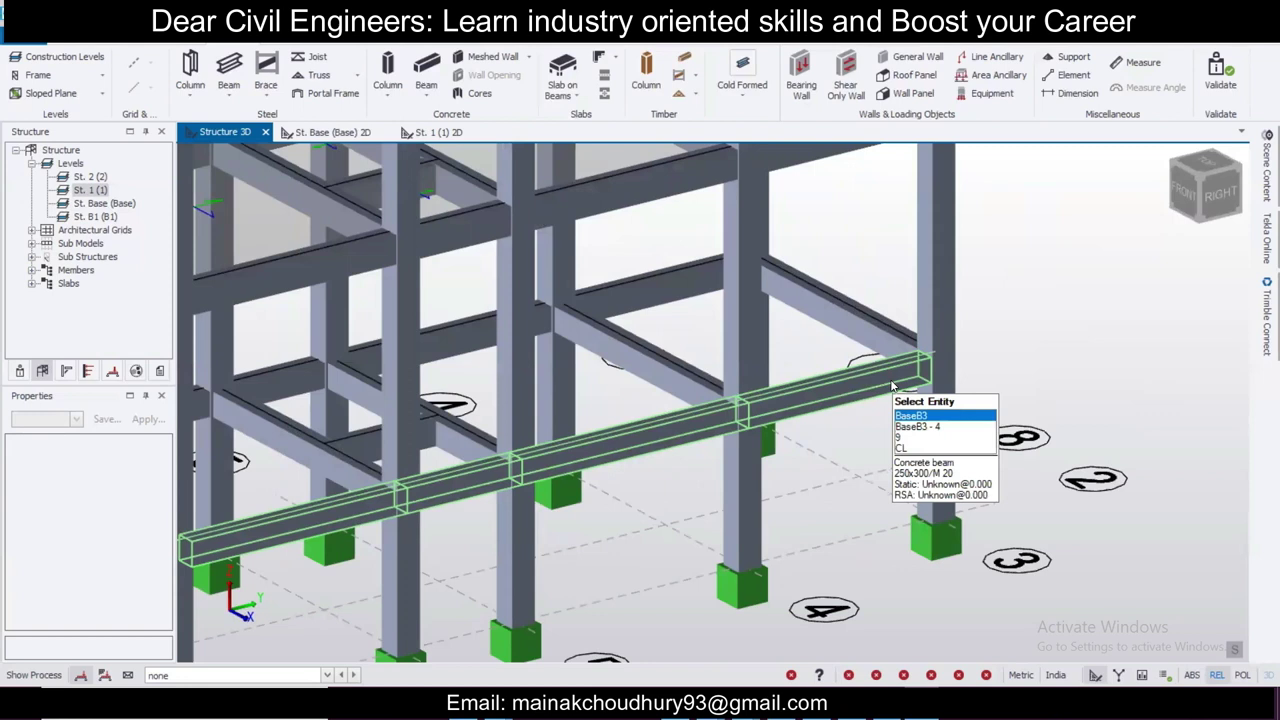
middle_click_drag(1055, 378, 686, 334)
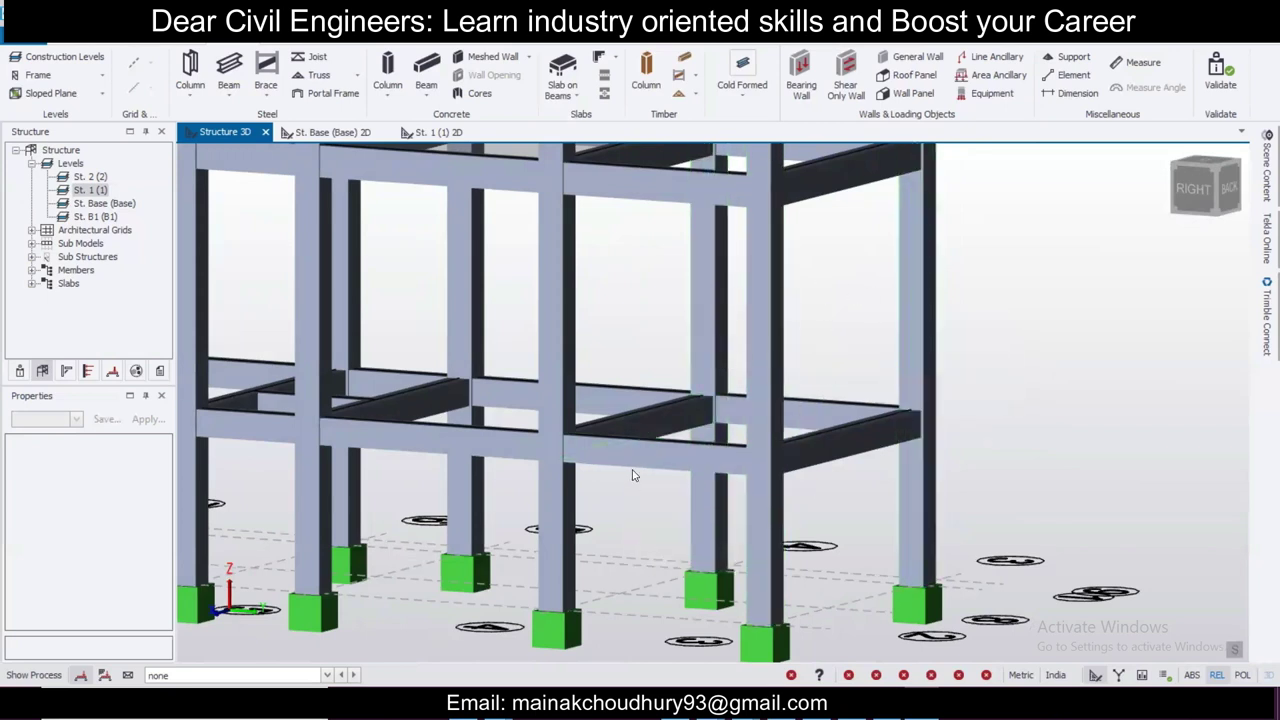
middle_click_drag(1018, 338, 960, 360)
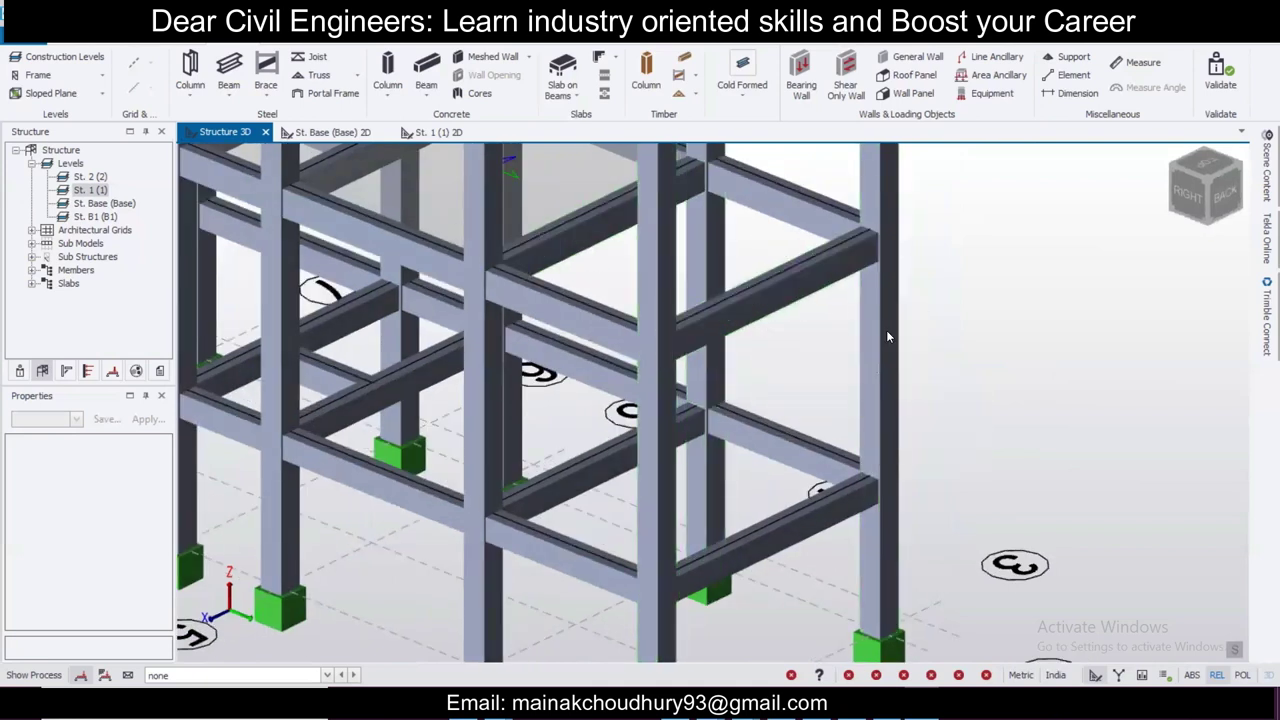
scroll(900, 323, "down", 1)
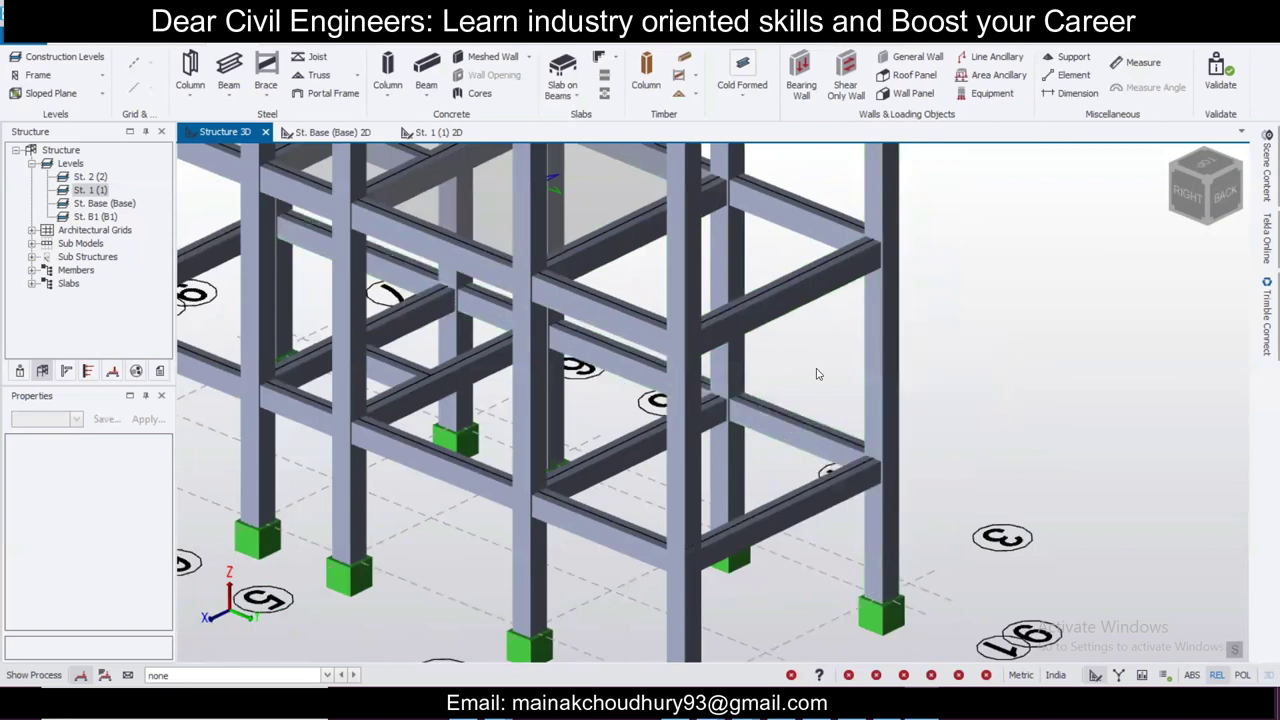
scroll(817, 374, "down", 2)
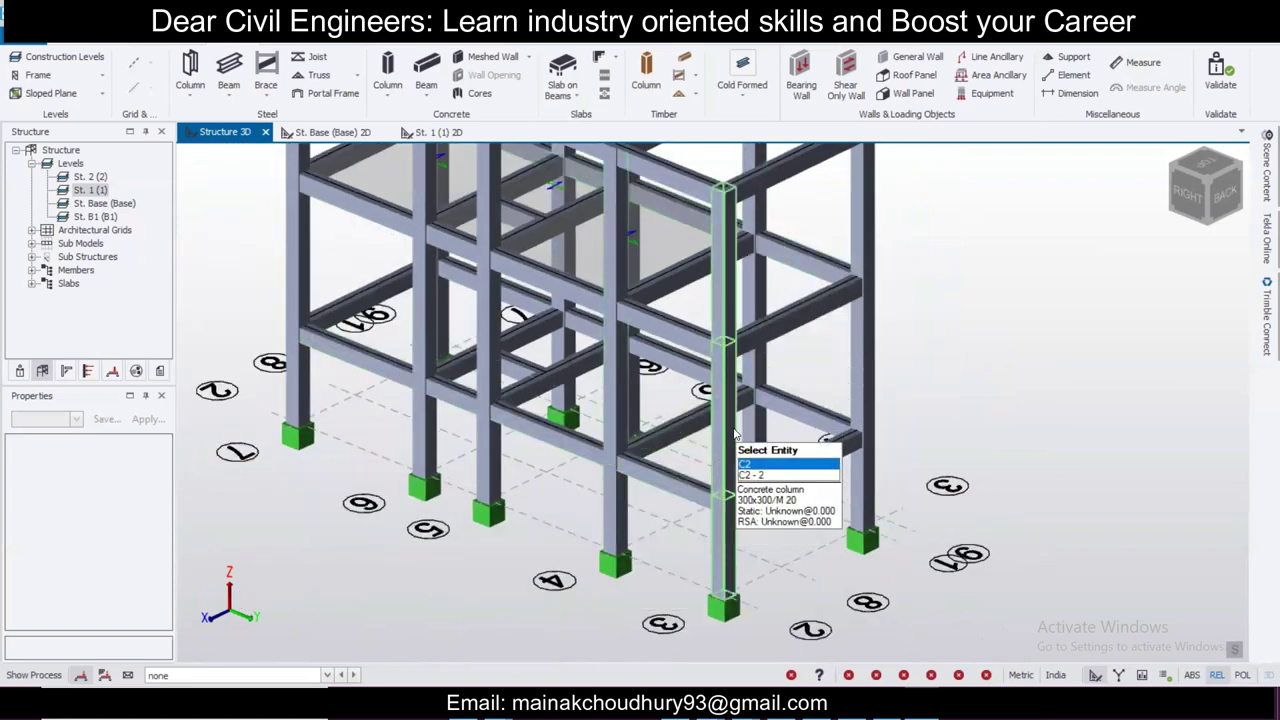
scroll(786, 443, "down", 3)
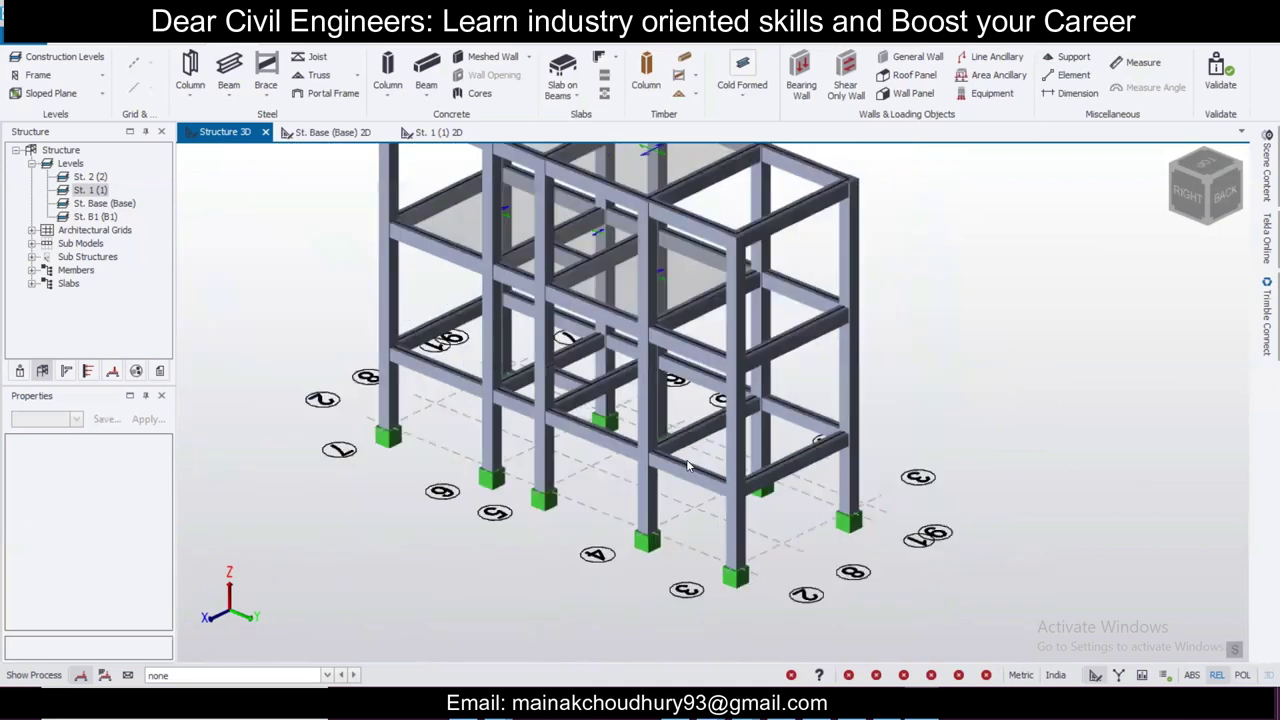
right_click_drag(680, 480, 891, 464)
right_click_drag(656, 430, 942, 411)
right_click_drag(763, 416, 912, 354)
scroll(357, 414, "up", 4)
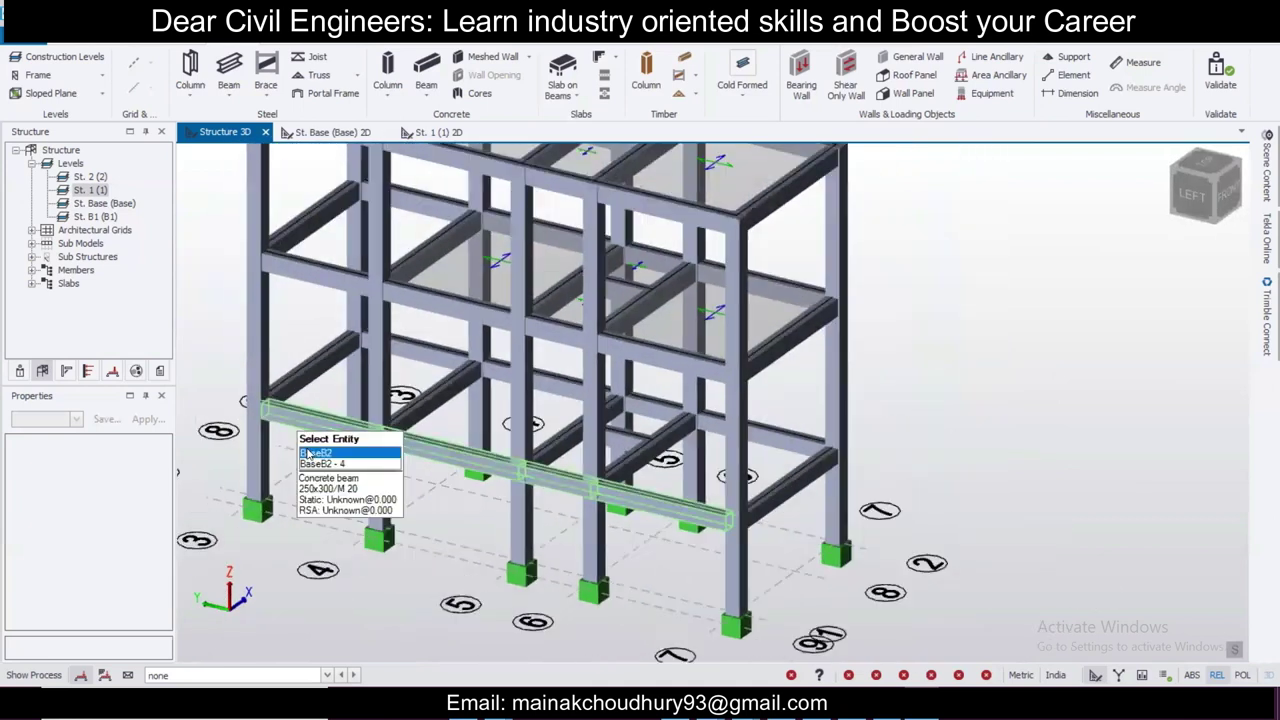
scroll(357, 414, "down", 2)
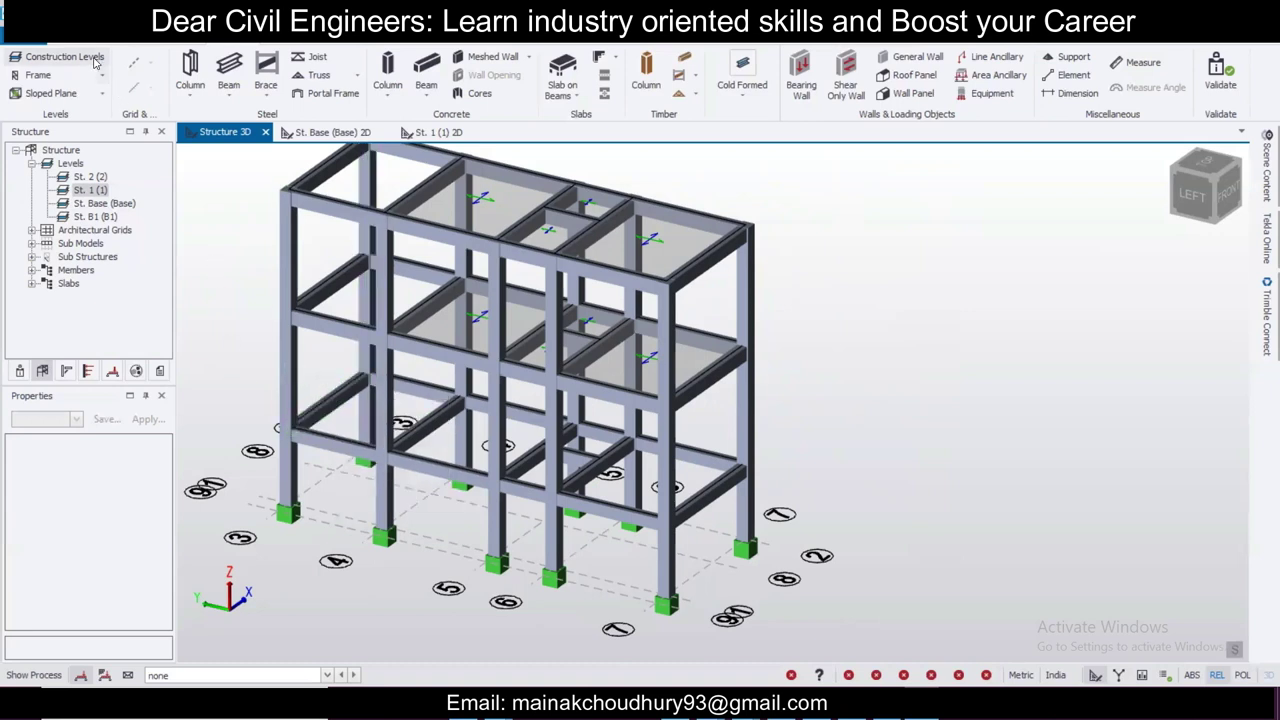
Step: Insert construction levels above Base and above level 1, setting the one above Base to S.S.L with a 125 mm slab thickness
left_click(64, 57)
left_click(345, 323)
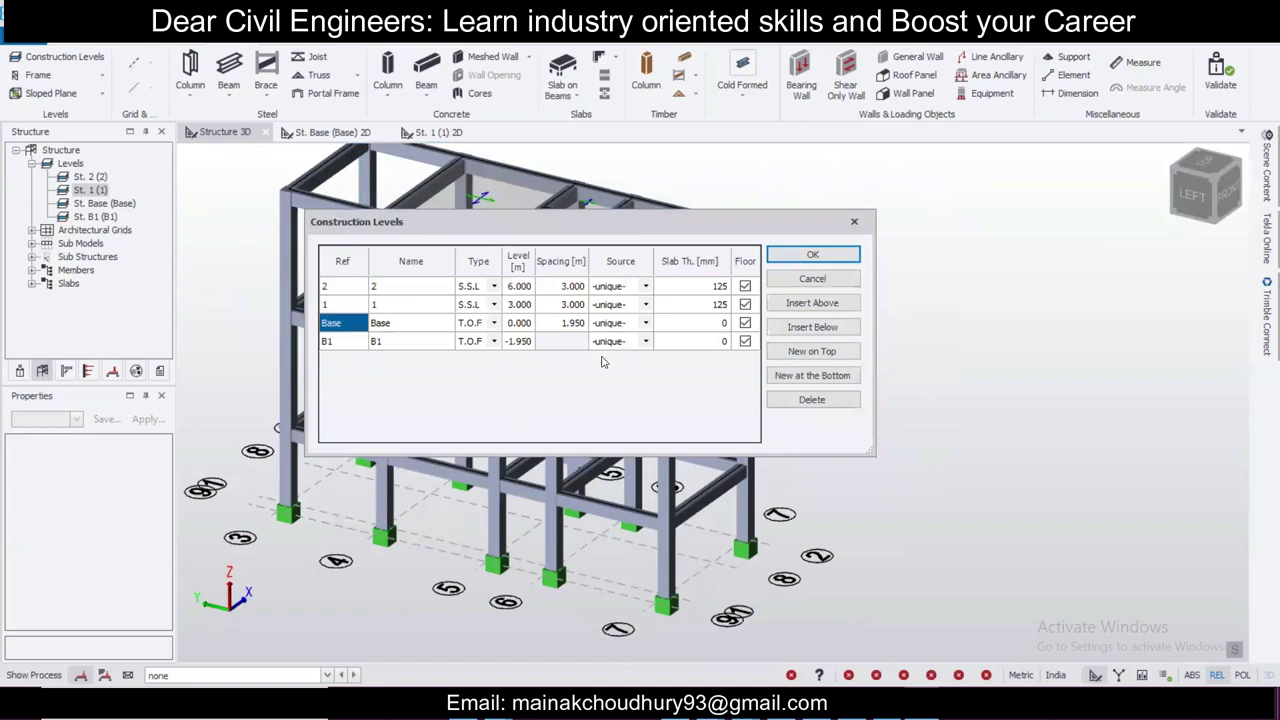
left_click(831, 304)
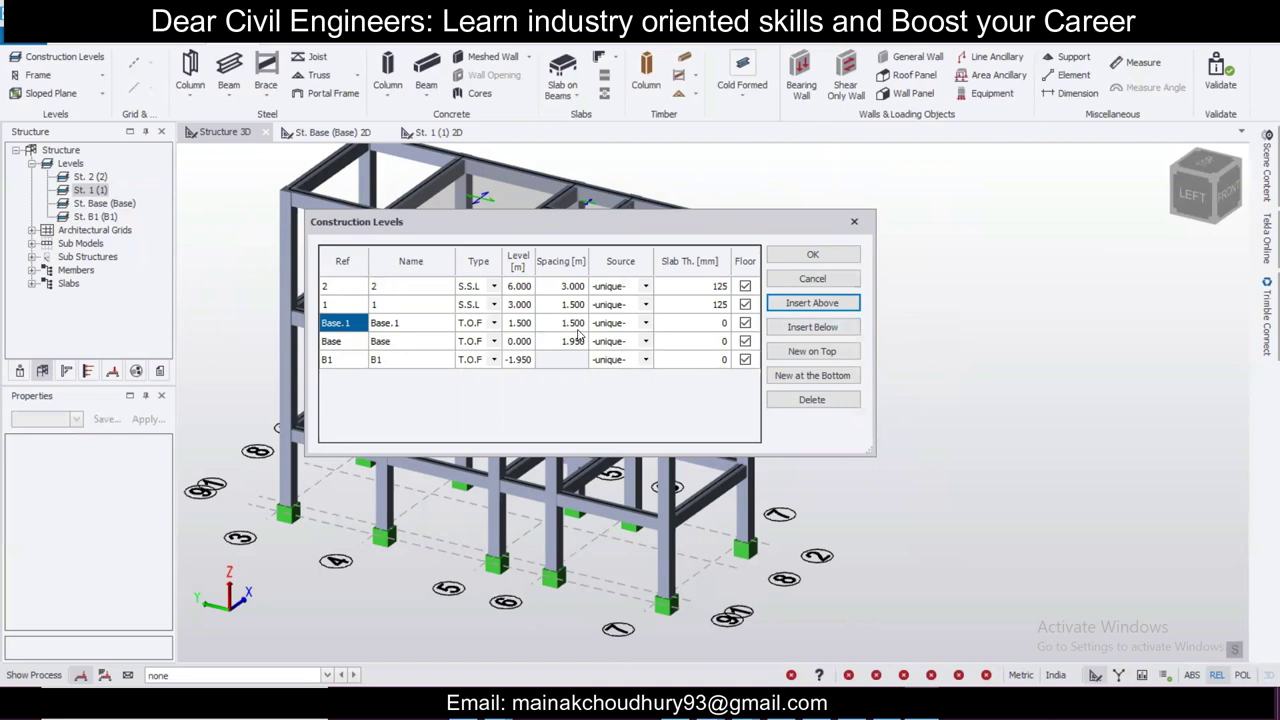
left_click(494, 324)
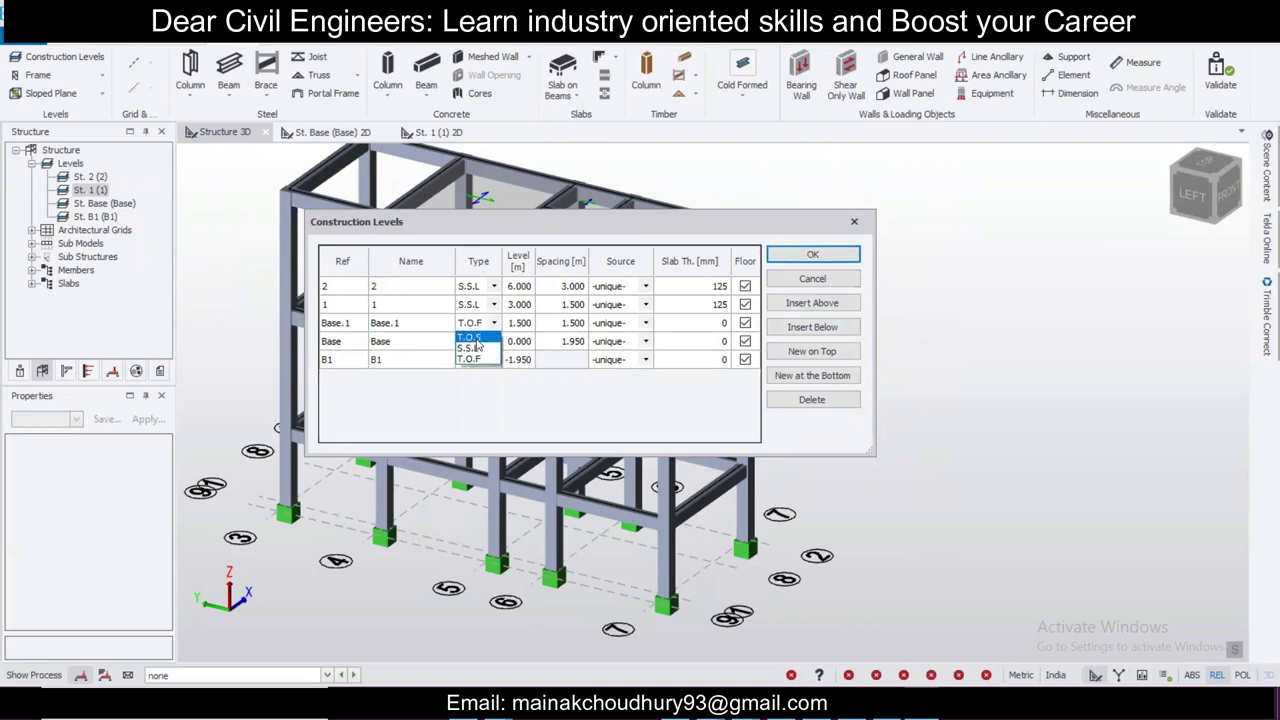
left_click(476, 349)
left_click(689, 321)
left_click(689, 317)
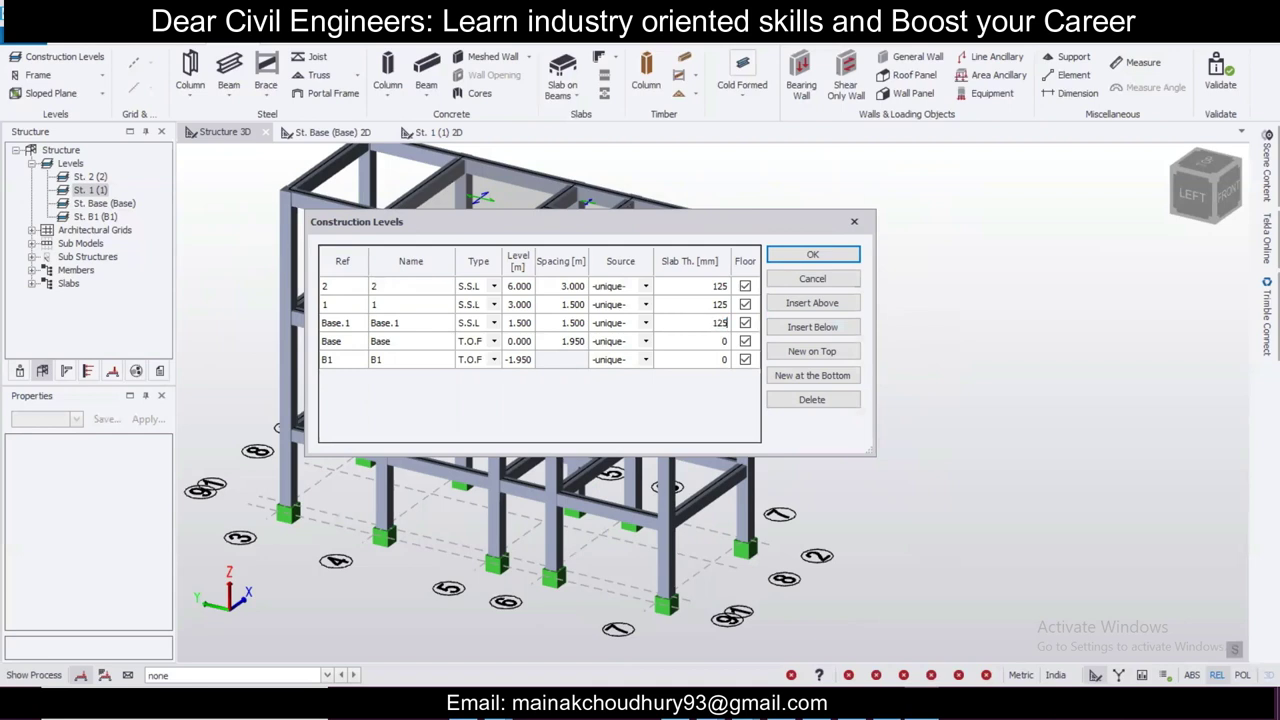
left_click(809, 303)
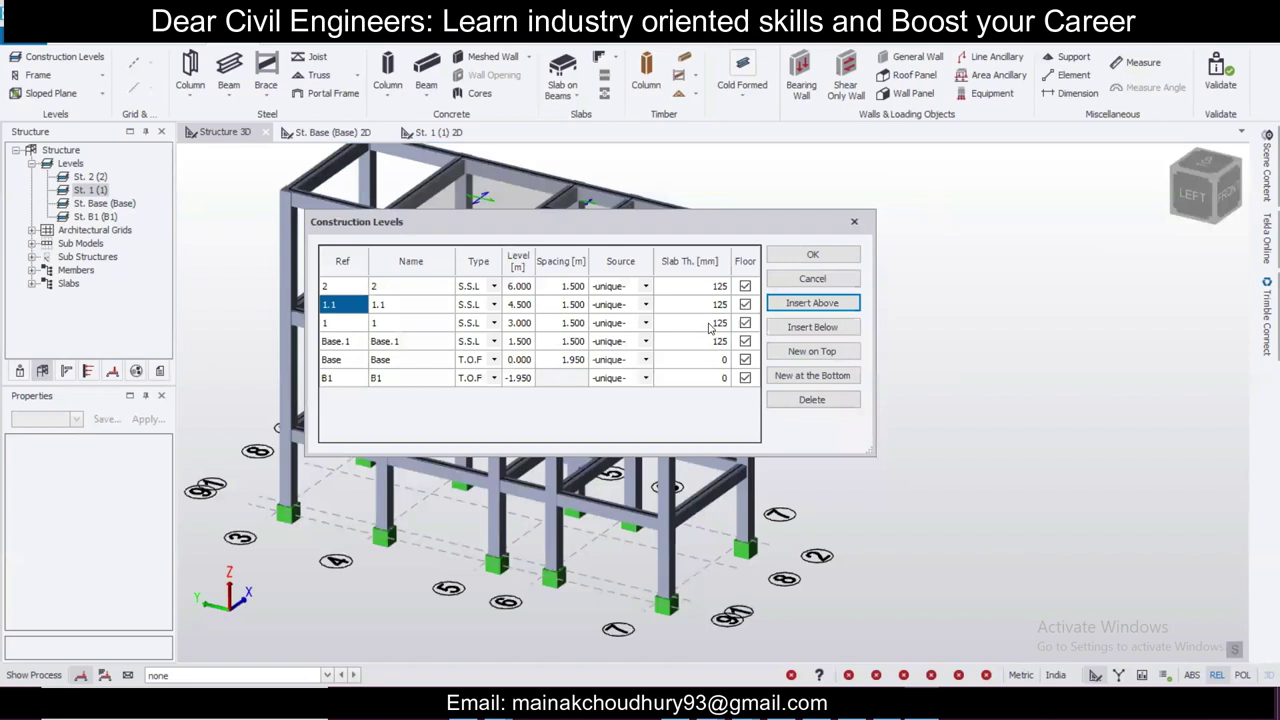
left_click(811, 255)
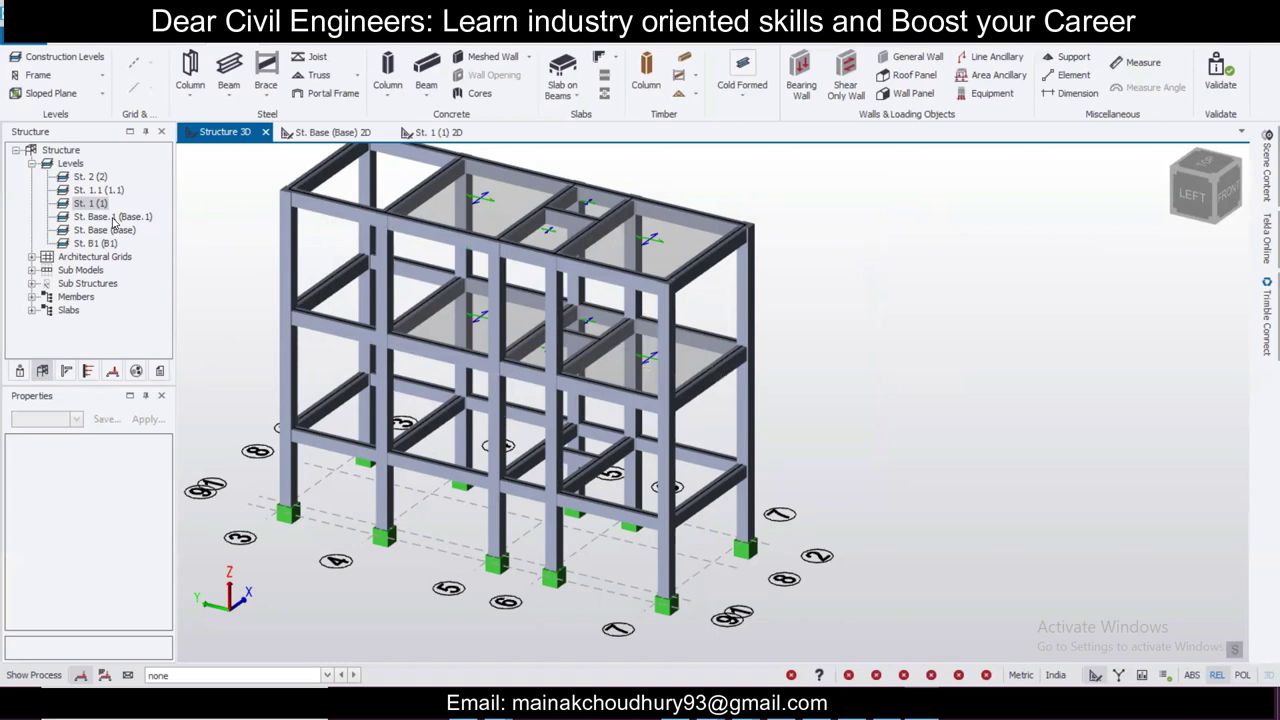
Step: On level Base.1, draw a concrete beam with the b250 x350 property set along grid 1 between grids 3 and 4
double_click(112, 217)
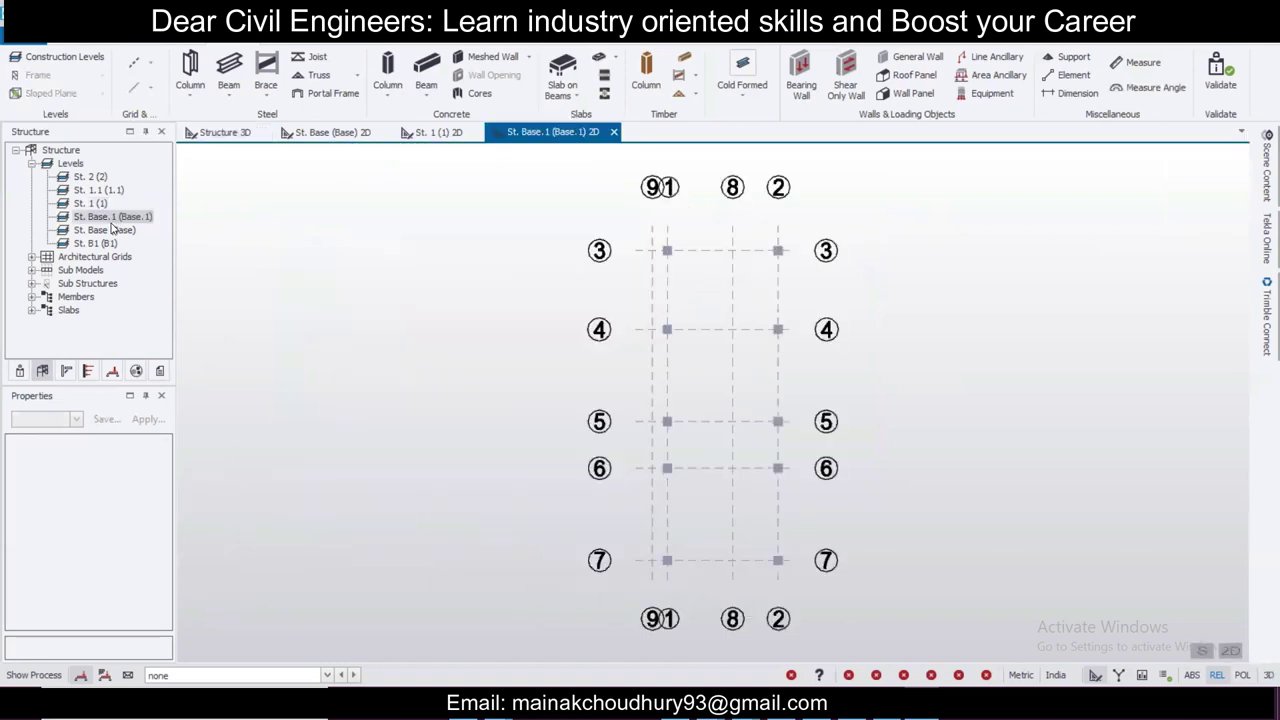
scroll(719, 273, "up", 1)
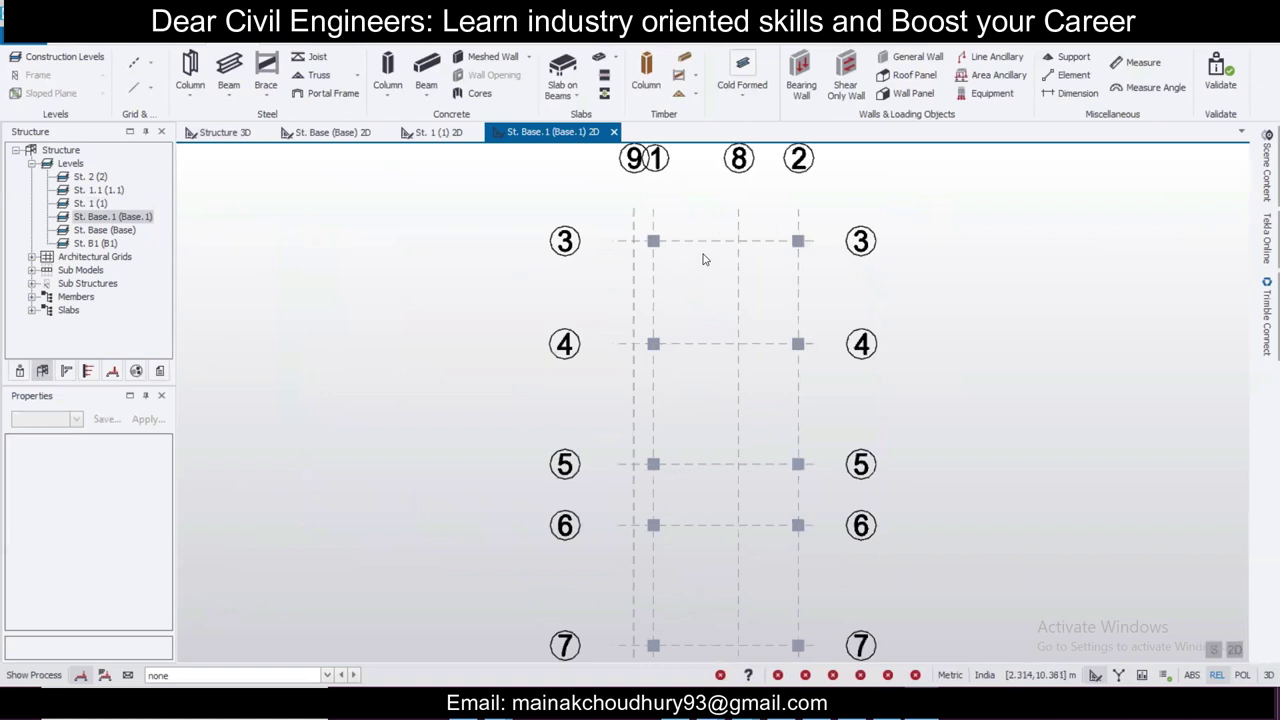
scroll(698, 266, "up", 1)
scroll(698, 266, "up", 1)
scroll(690, 267, "up", 1)
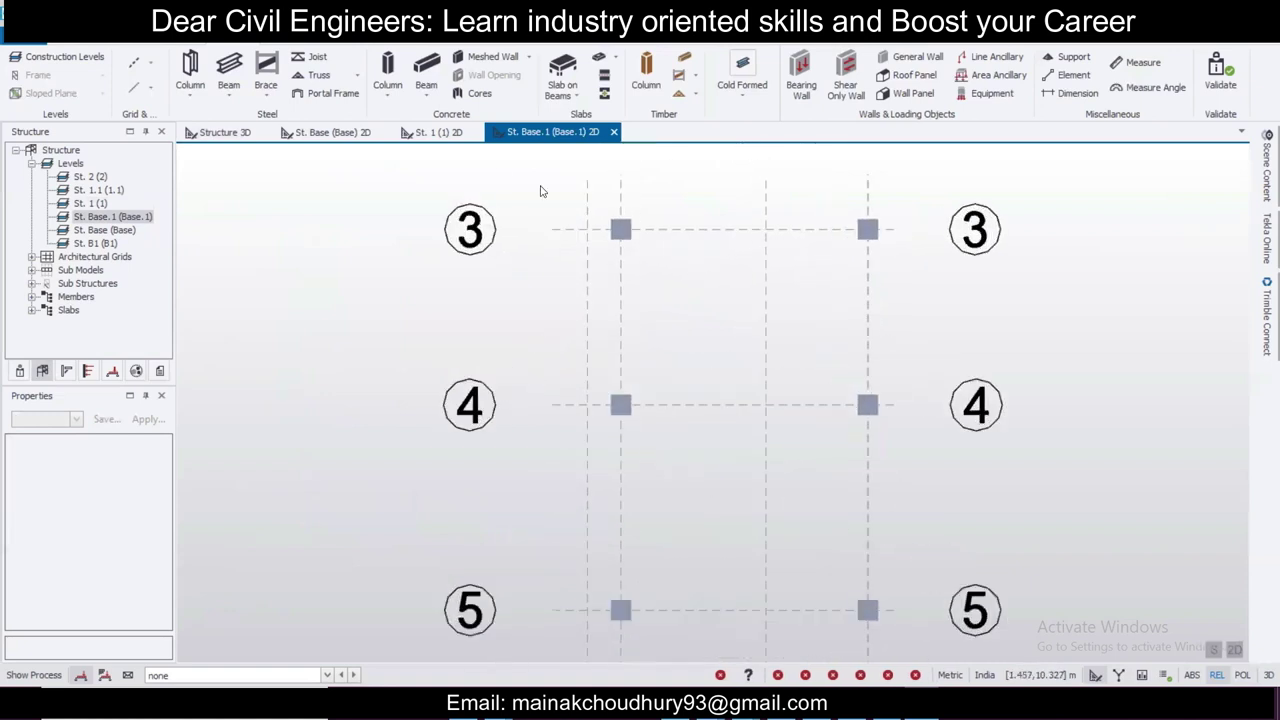
left_click(426, 68)
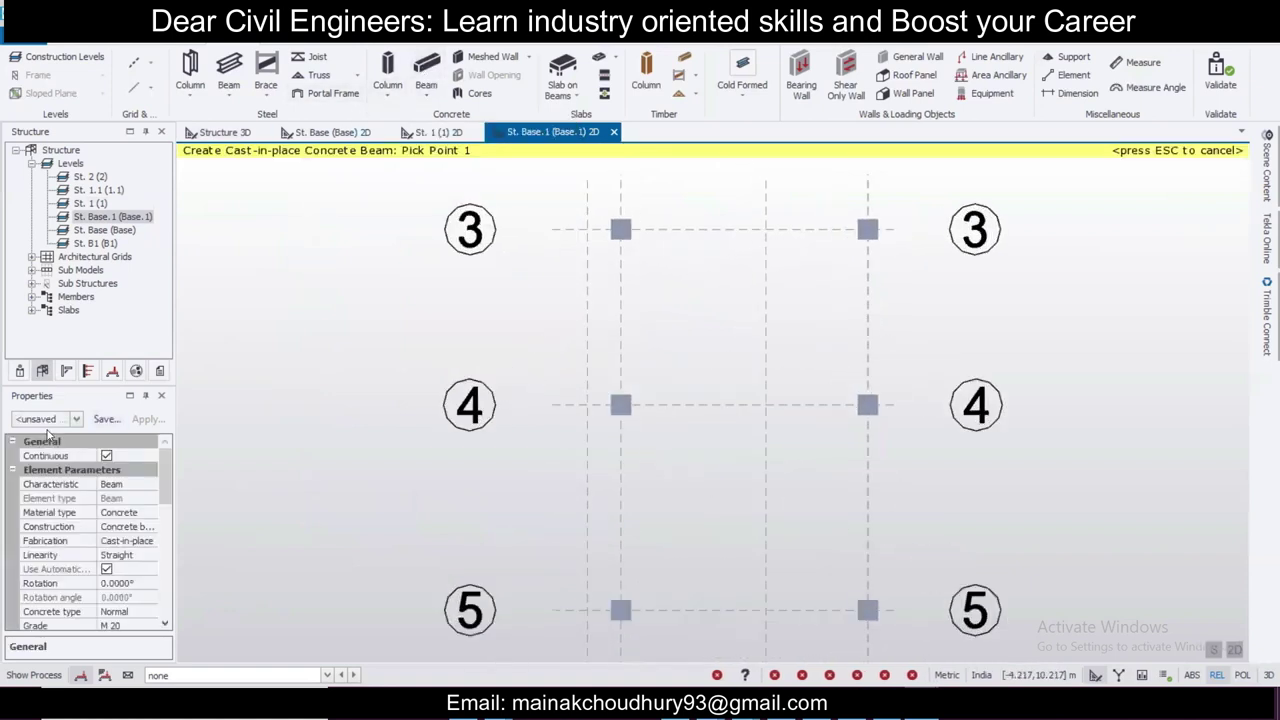
left_click(76, 419)
left_click(65, 198)
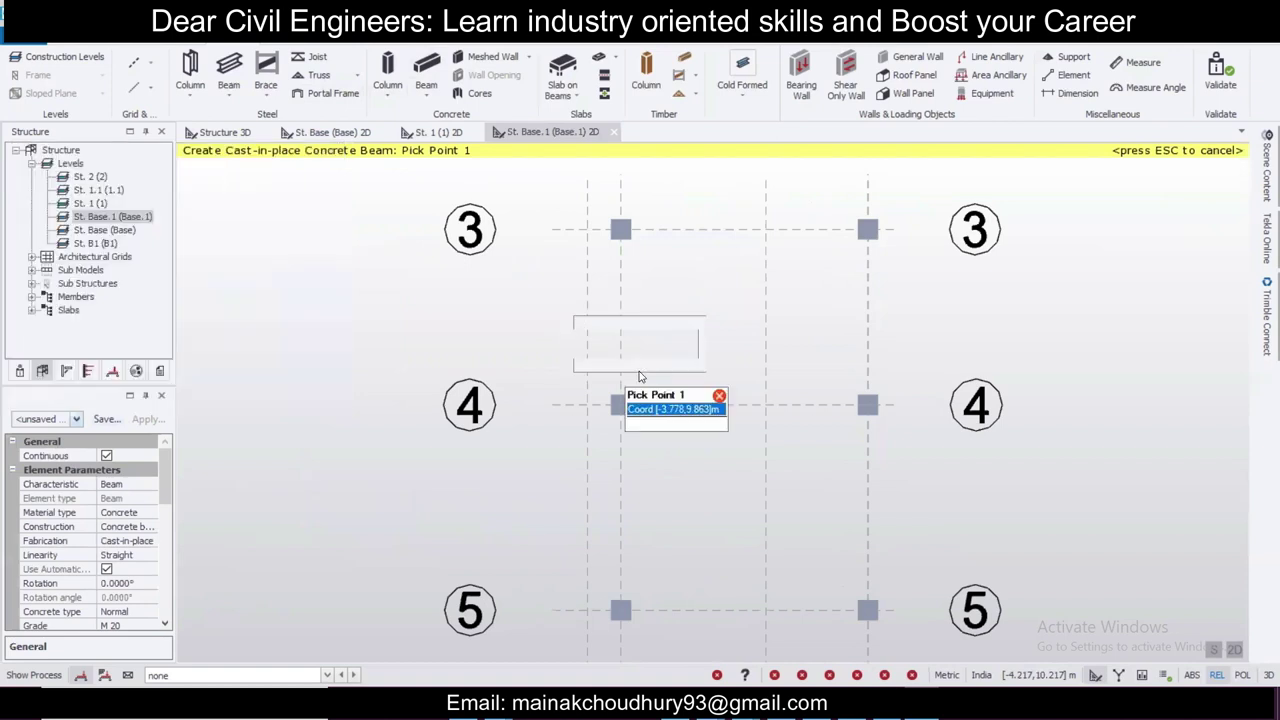
left_click_drag(590, 210, 675, 510)
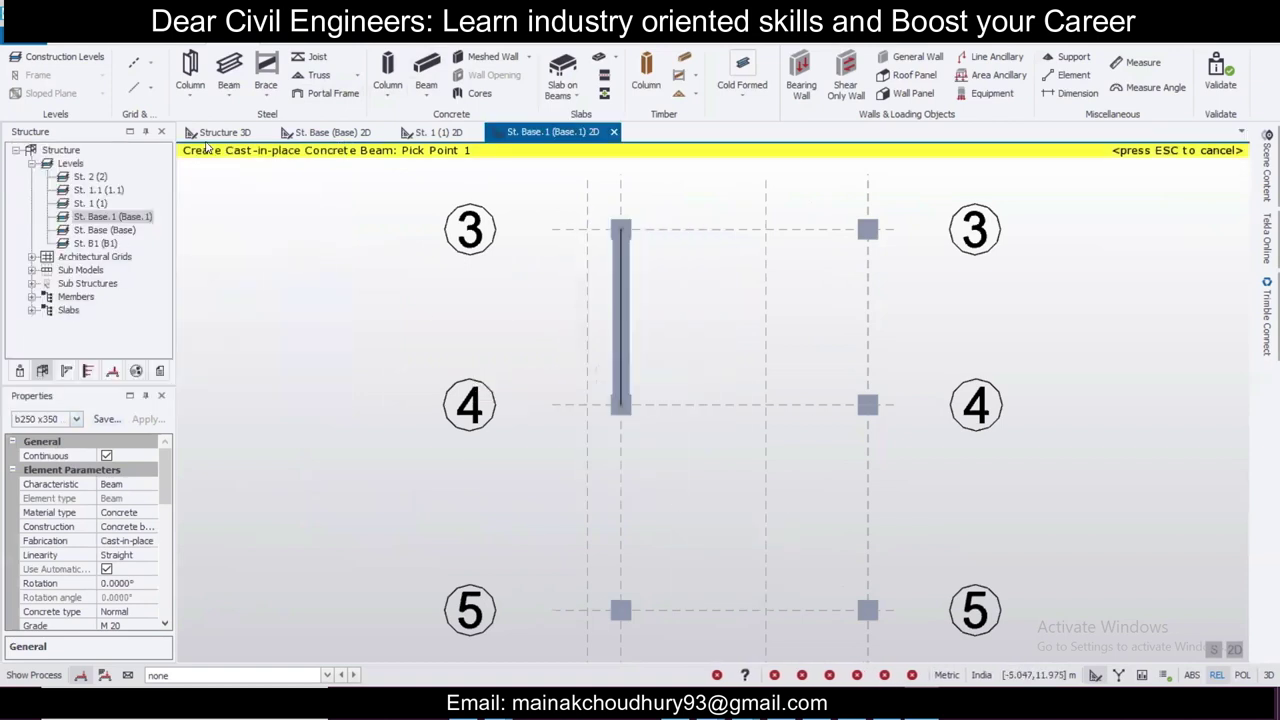
Step: Open the 2D plan view of level 1.1 around grids 3 and 4
double_click(86, 189)
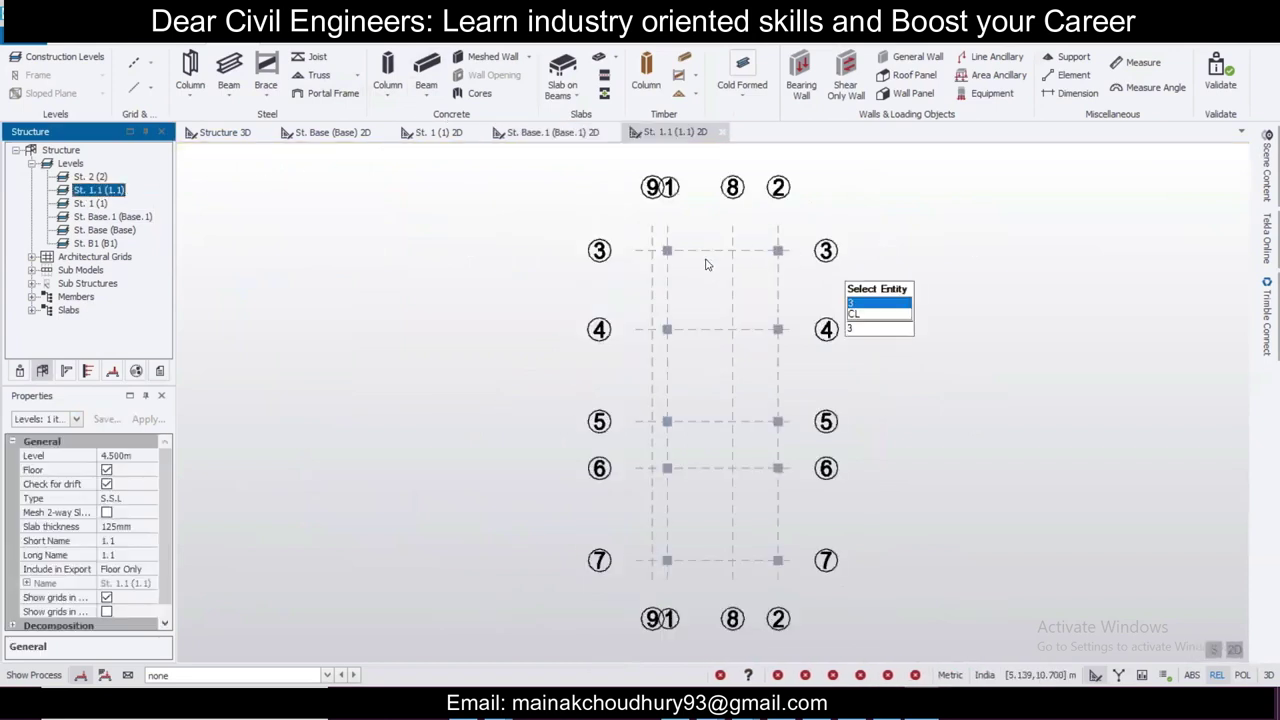
scroll(703, 274, "up", 4)
left_click(424, 70)
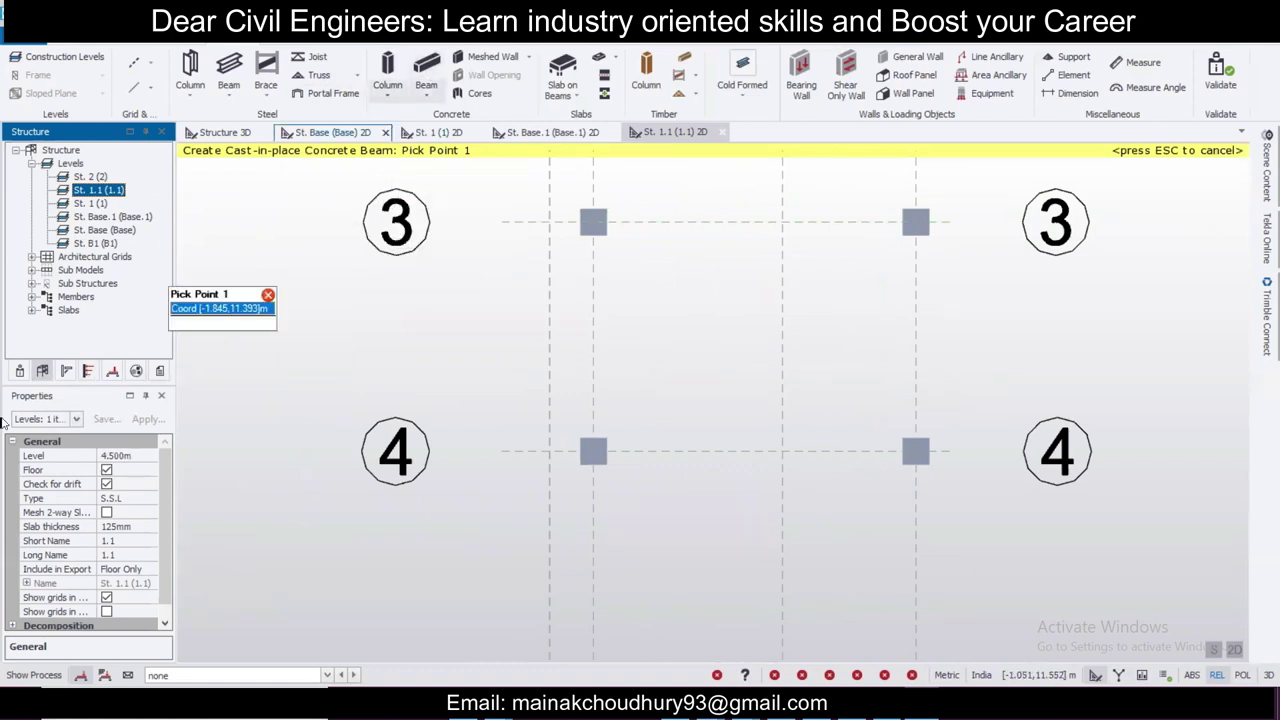
left_click(76, 422)
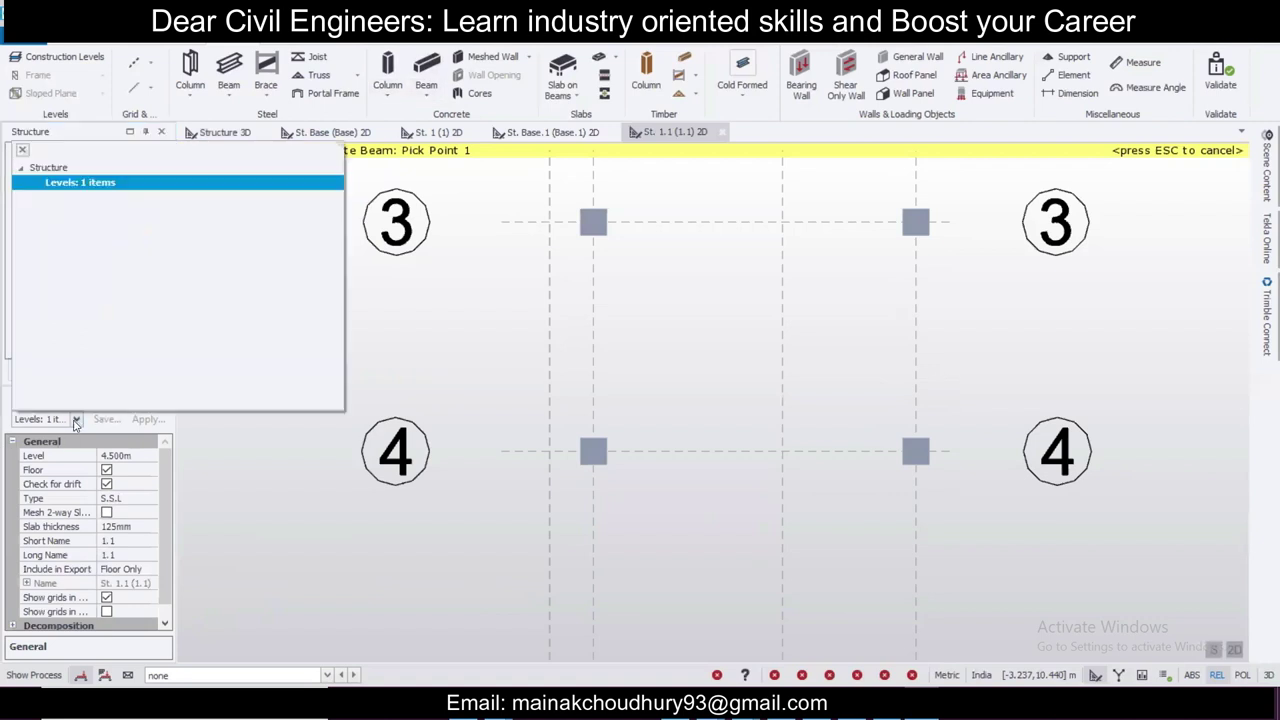
left_click(76, 422)
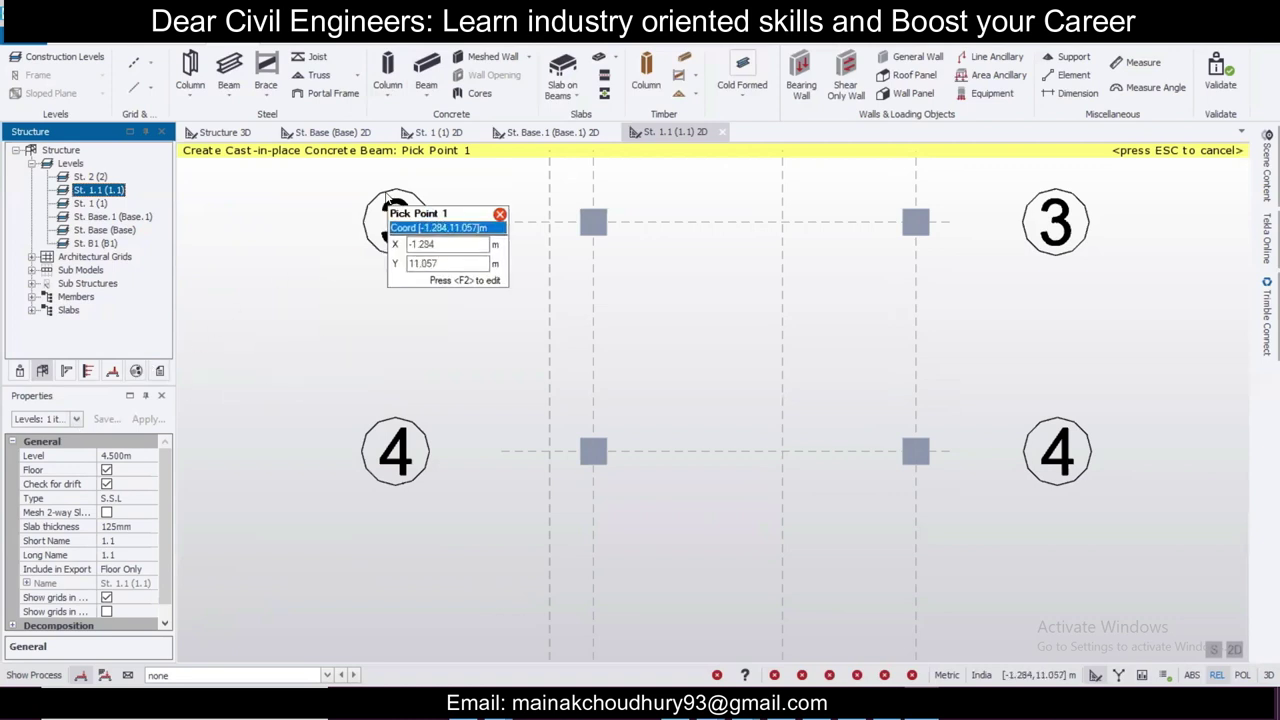
left_click(76, 421)
left_click(77, 422)
left_click(93, 404)
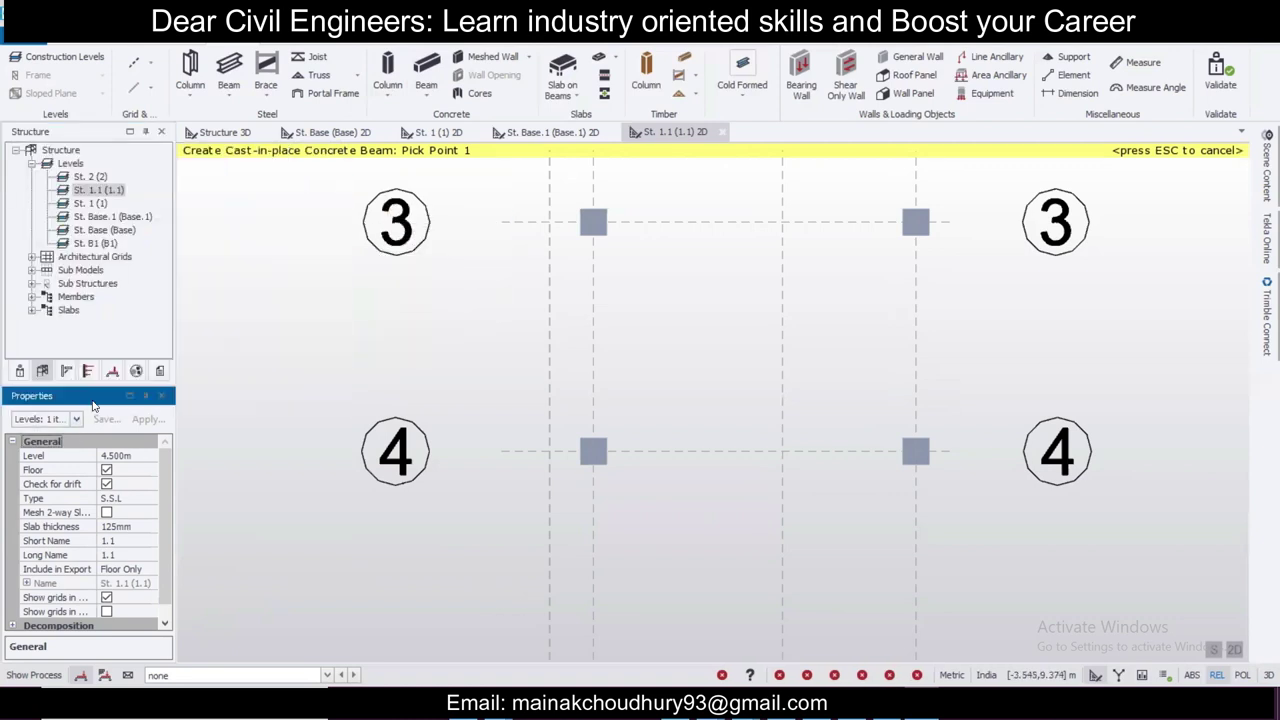
left_click(20, 373)
left_click(42, 372)
left_click(19, 373)
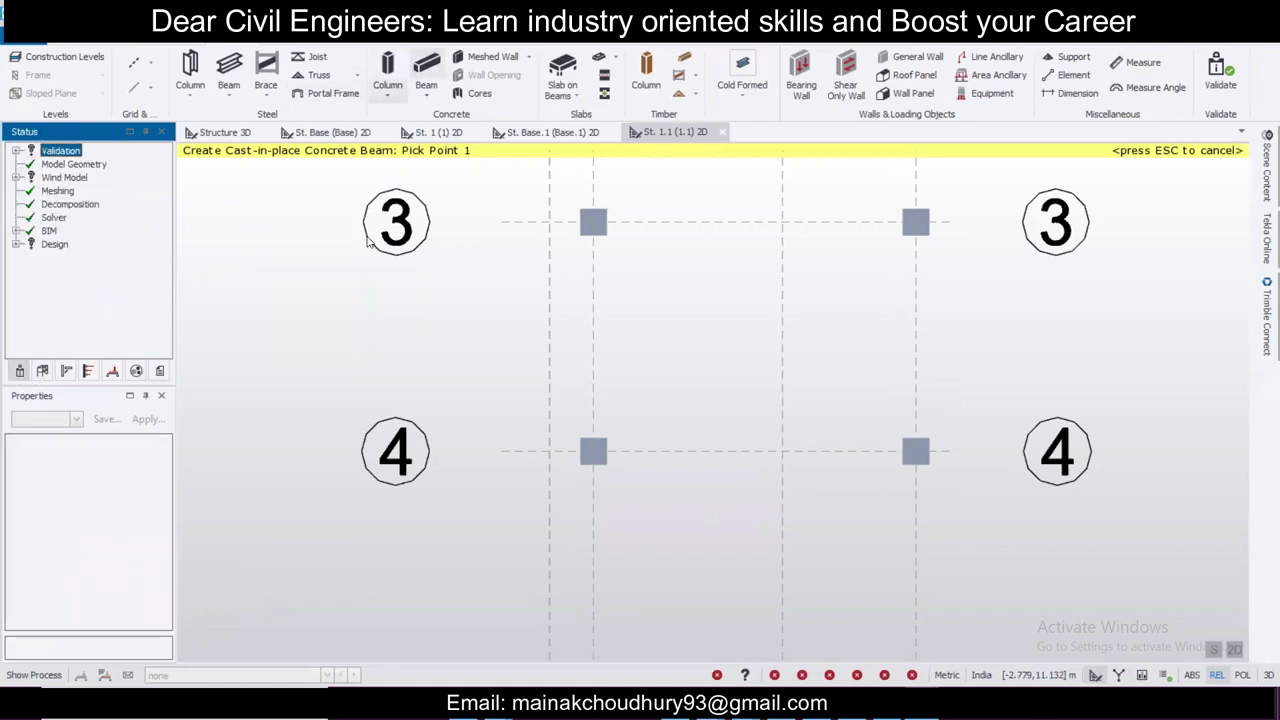
key("Escape")
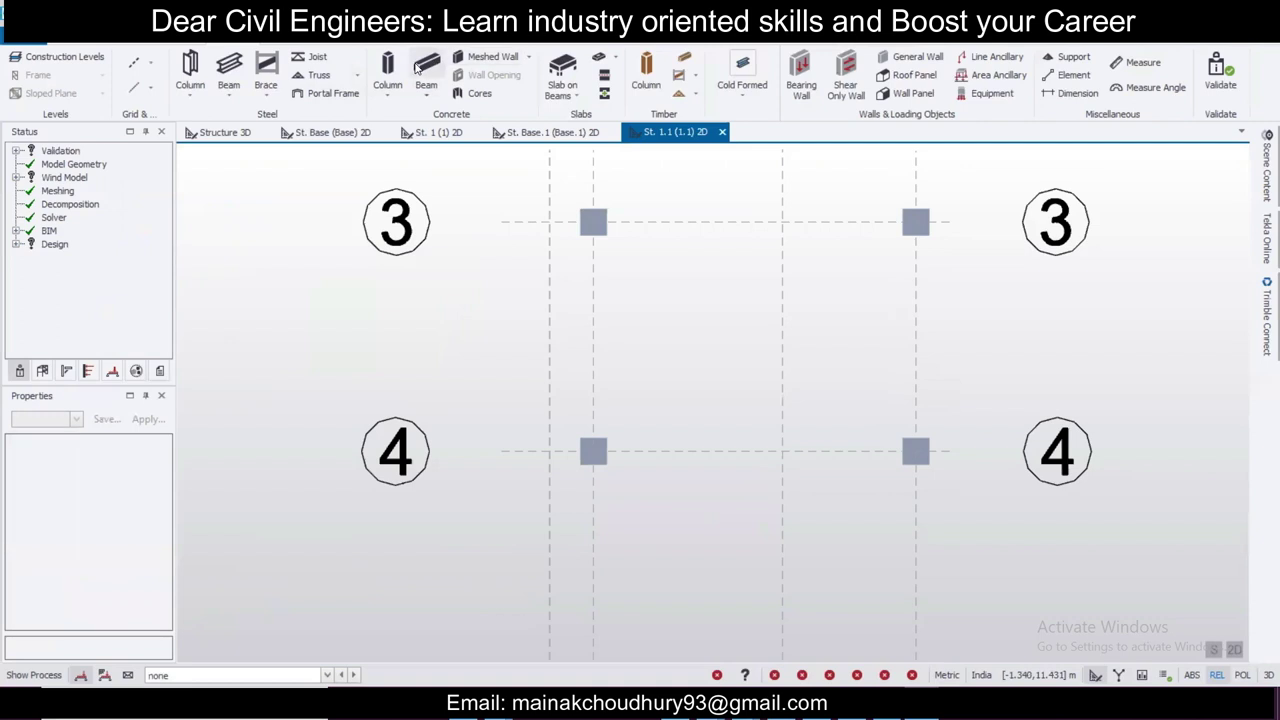
Step: Add a b250 x350 concrete beam on level 1.1 between the grid 3 and grid 4 columns on grid 1
left_click(424, 72)
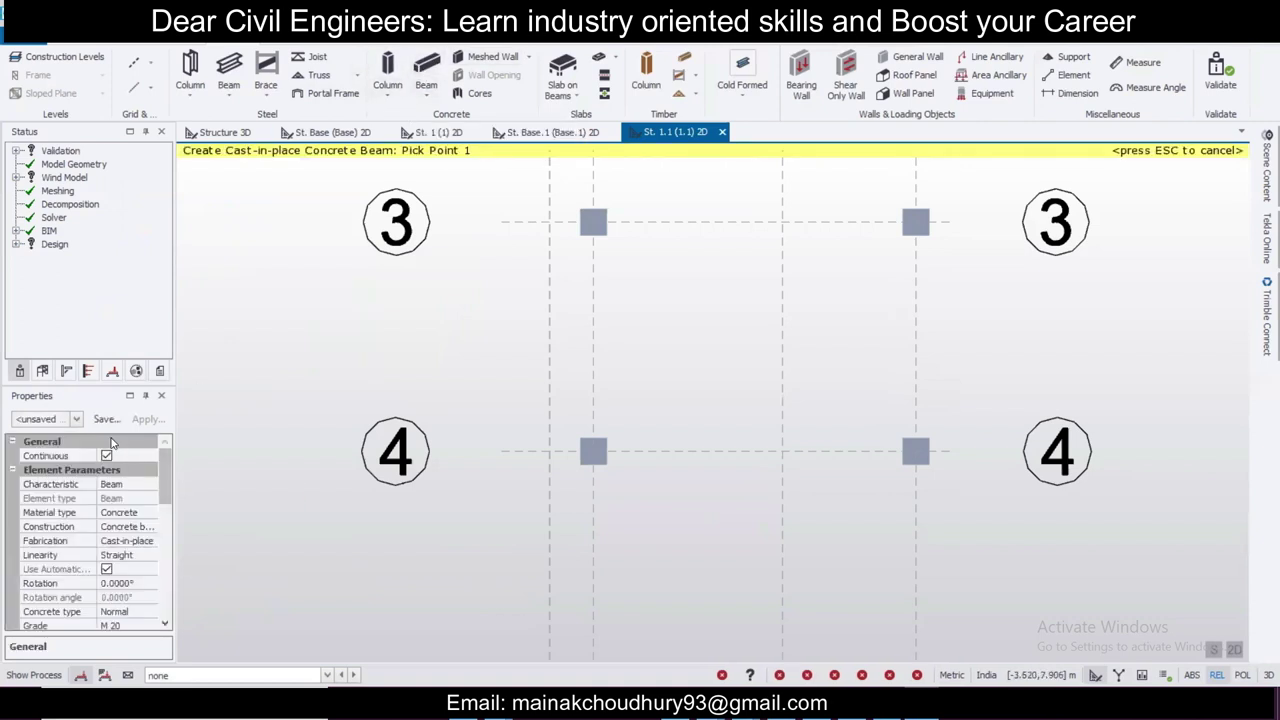
left_click(77, 420)
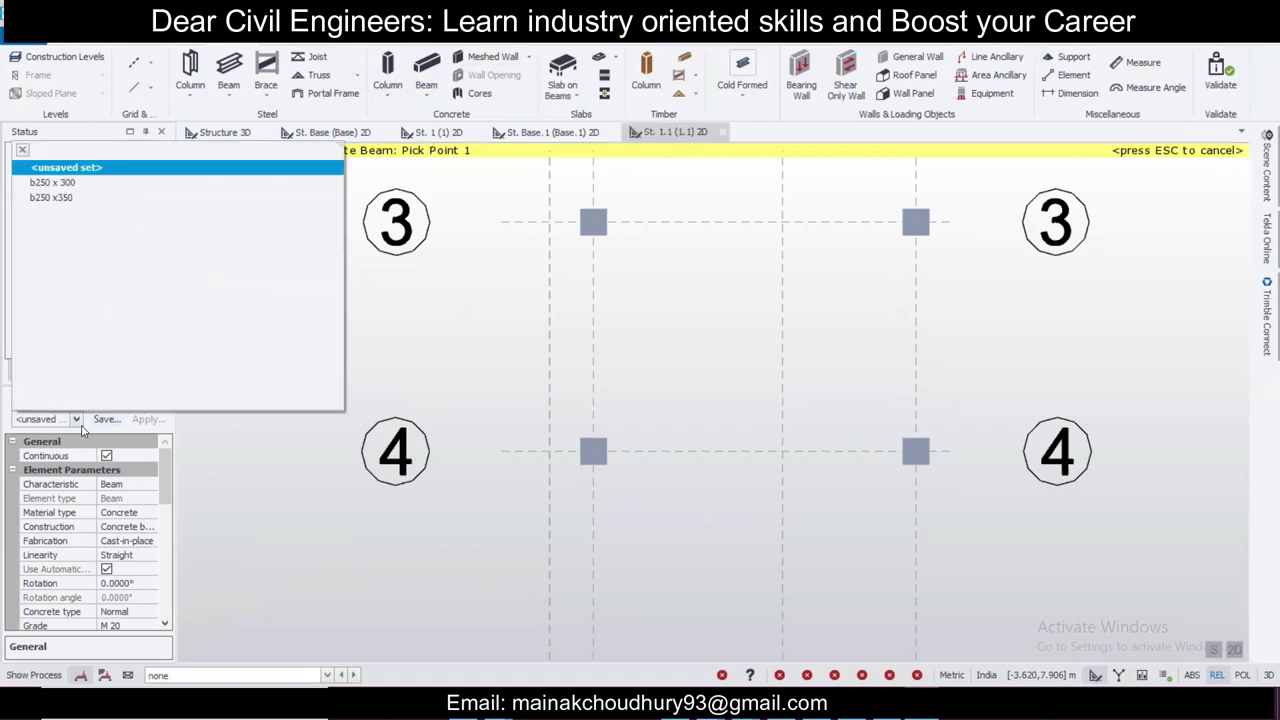
left_click(125, 198)
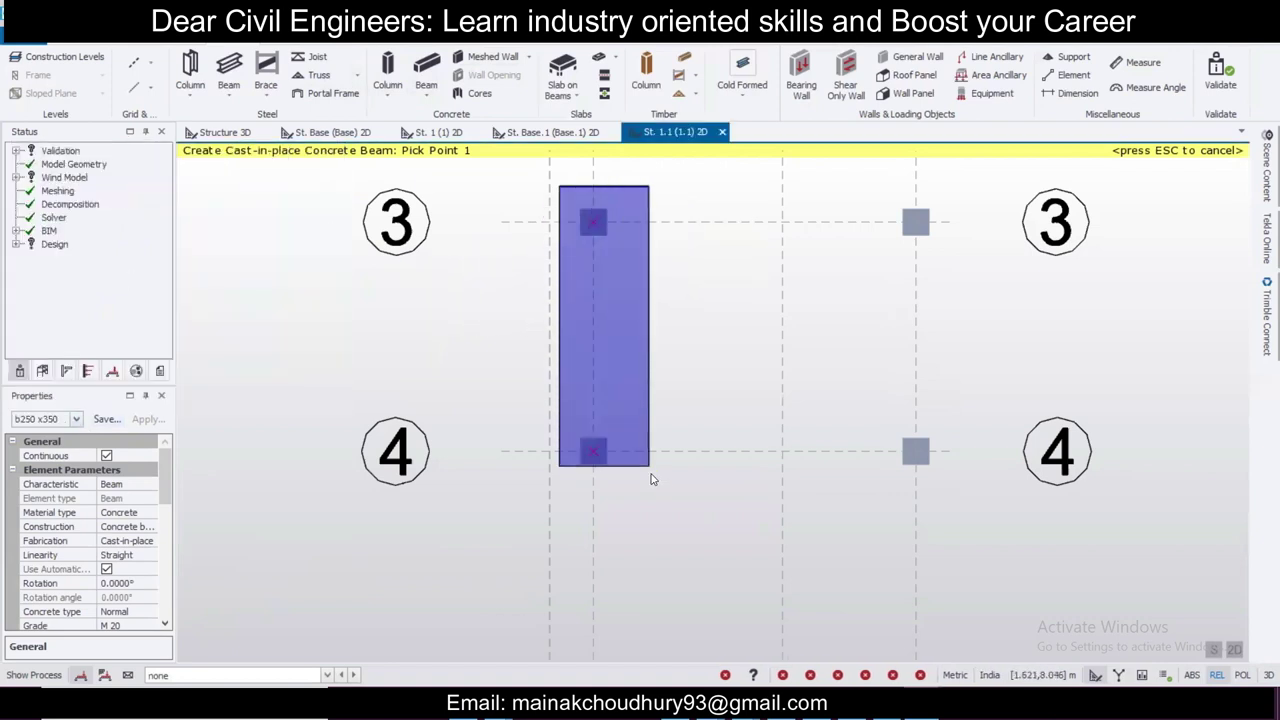
scroll(675, 367, "down", 2)
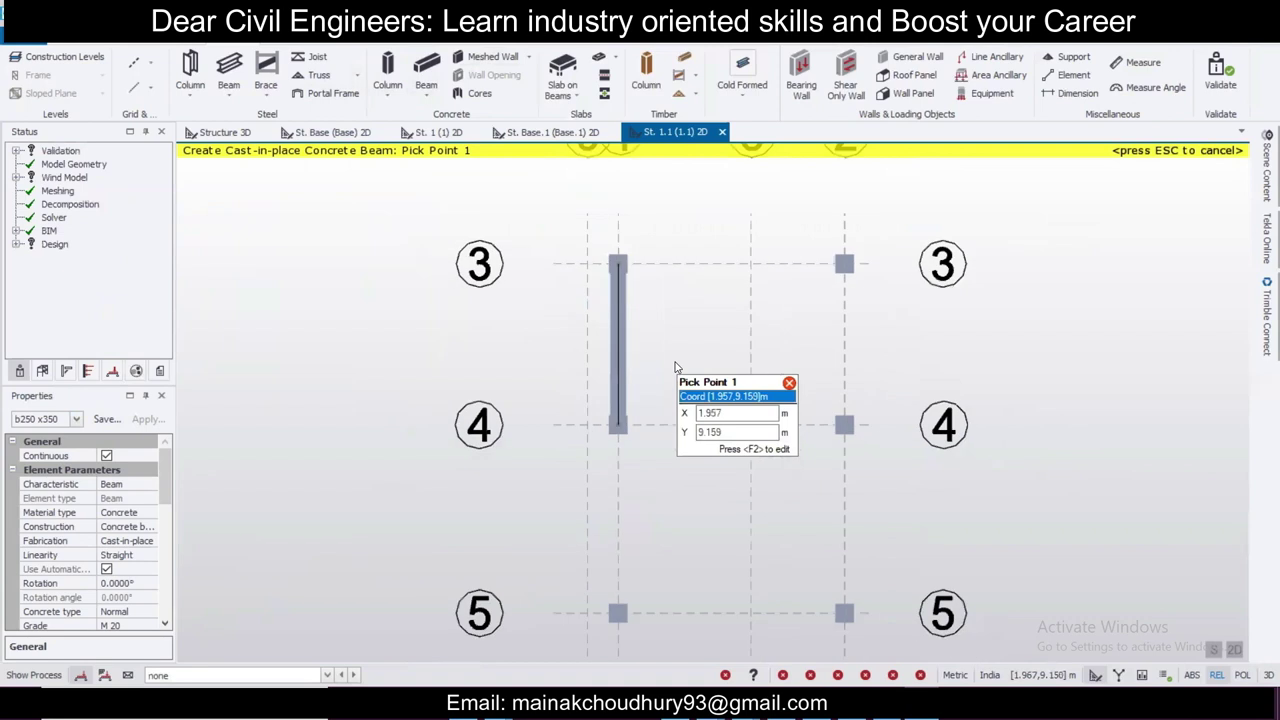
key("Escape")
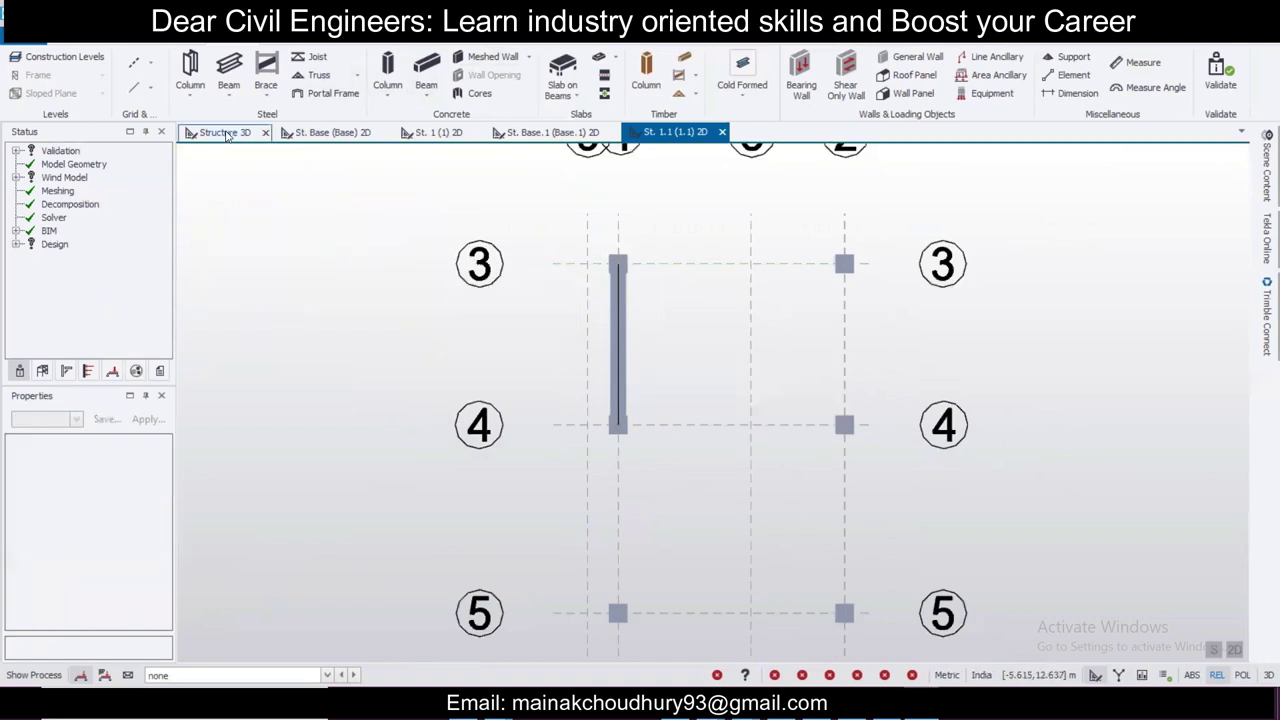
Step: Examine the new mid-height beams between grids 3 and 4 from several sides of the 3D structure
left_click(222, 132)
middle_click_drag(845, 338, 727, 370)
scroll(378, 213, "up", 2)
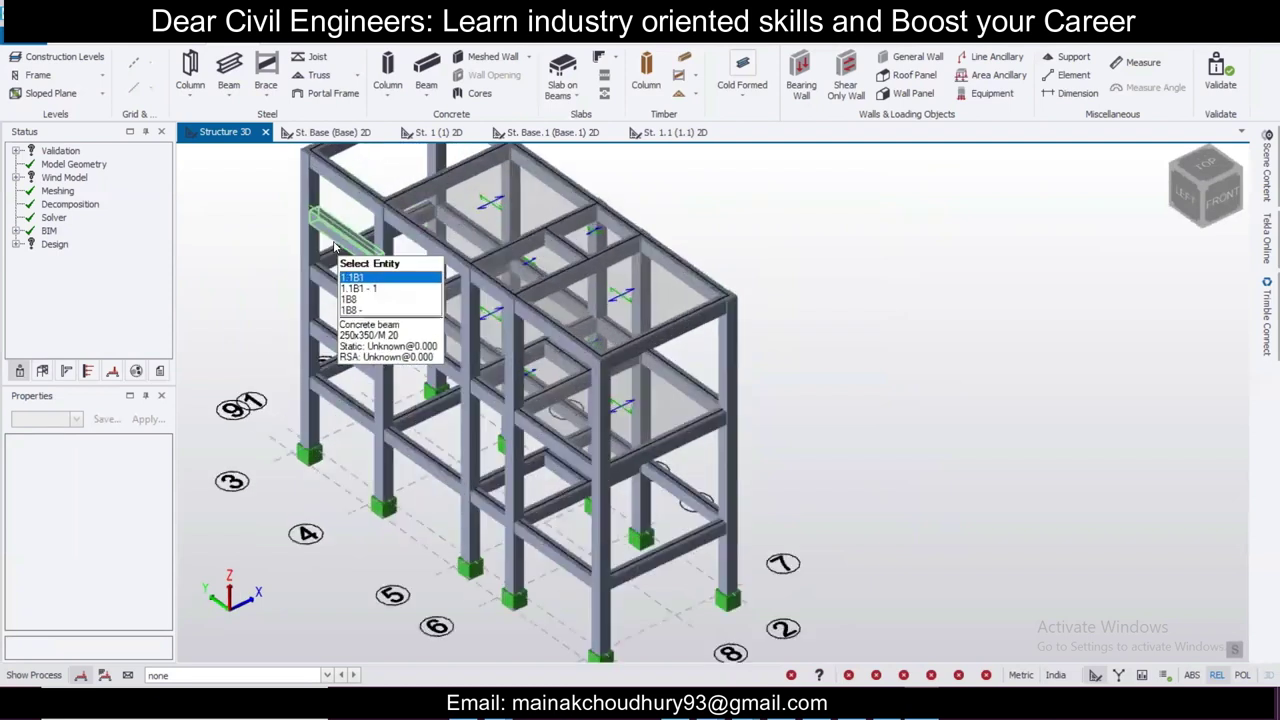
mouse_move(530, 350)
middle_mouse_down()
mouse_move(532, 280)
mouse_move(558, 298)
mouse_move(530, 326)
middle_mouse_up()
scroll(542, 298, "down", 2)
middle_click_drag(783, 320, 133, 271)
middle_click_drag(553, 288, 536, 235)
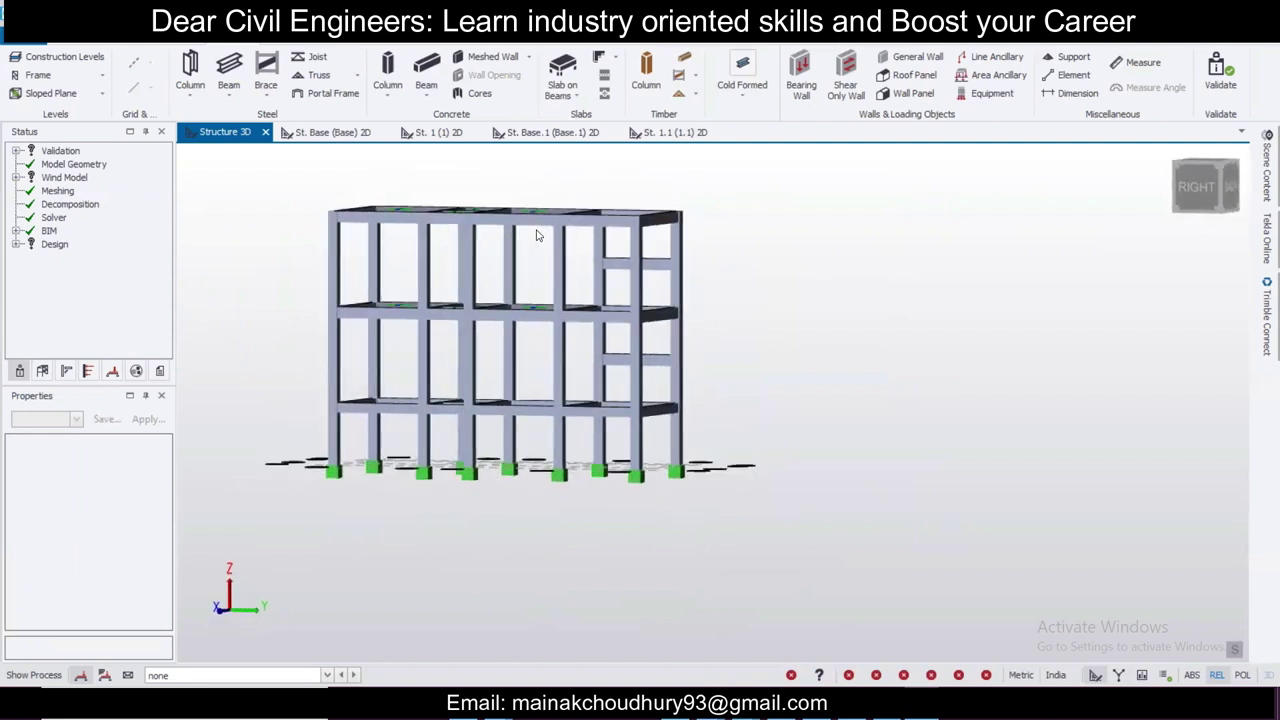
middle_click_drag(799, 316, 728, 398)
scroll(711, 422, "up", 4)
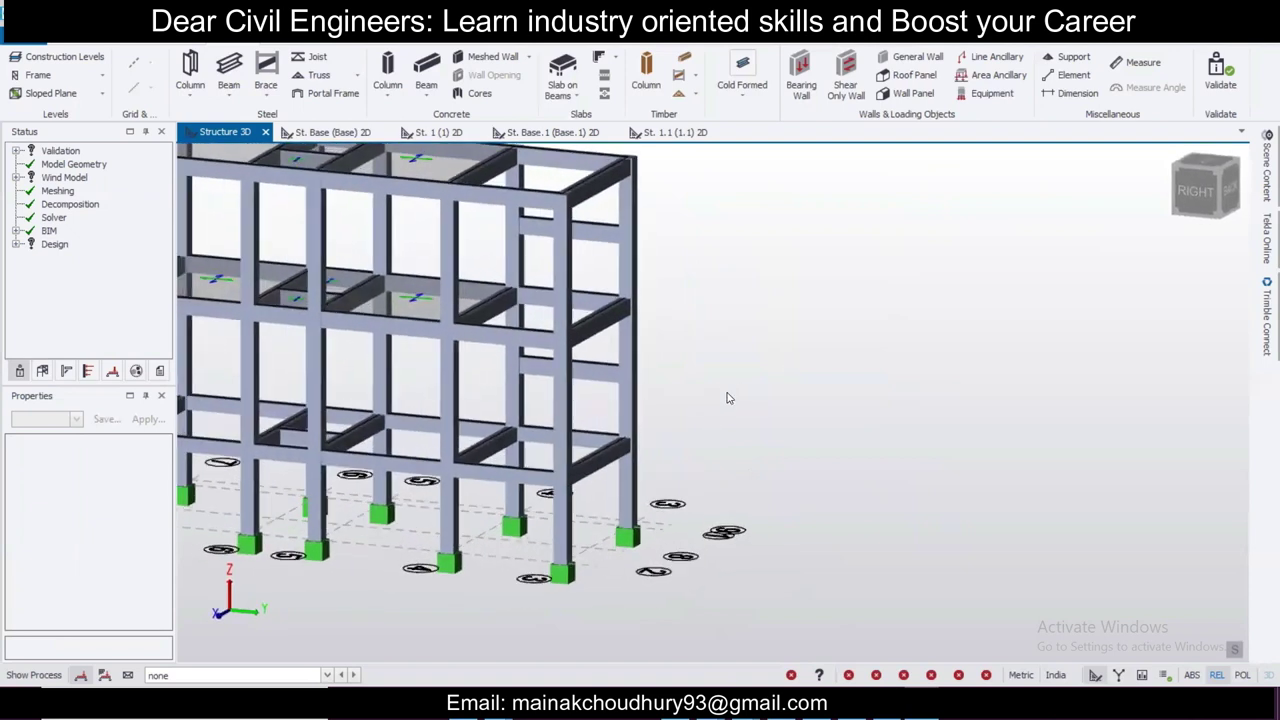
Step: Configure a flat slab with 125 mm overall depth and diaphragm option None, and save it as property set Flat 125
left_click(575, 100)
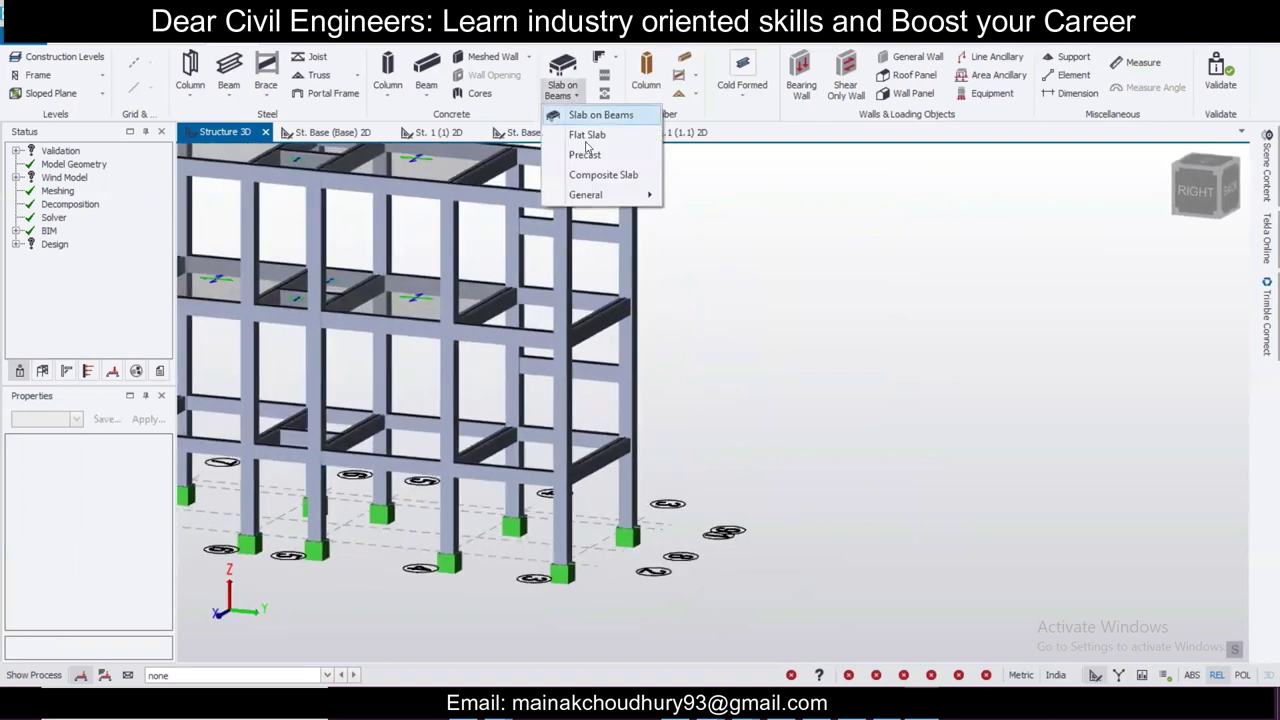
left_click(585, 210)
left_click_drag(160, 486, 166, 580)
left_click(147, 515)
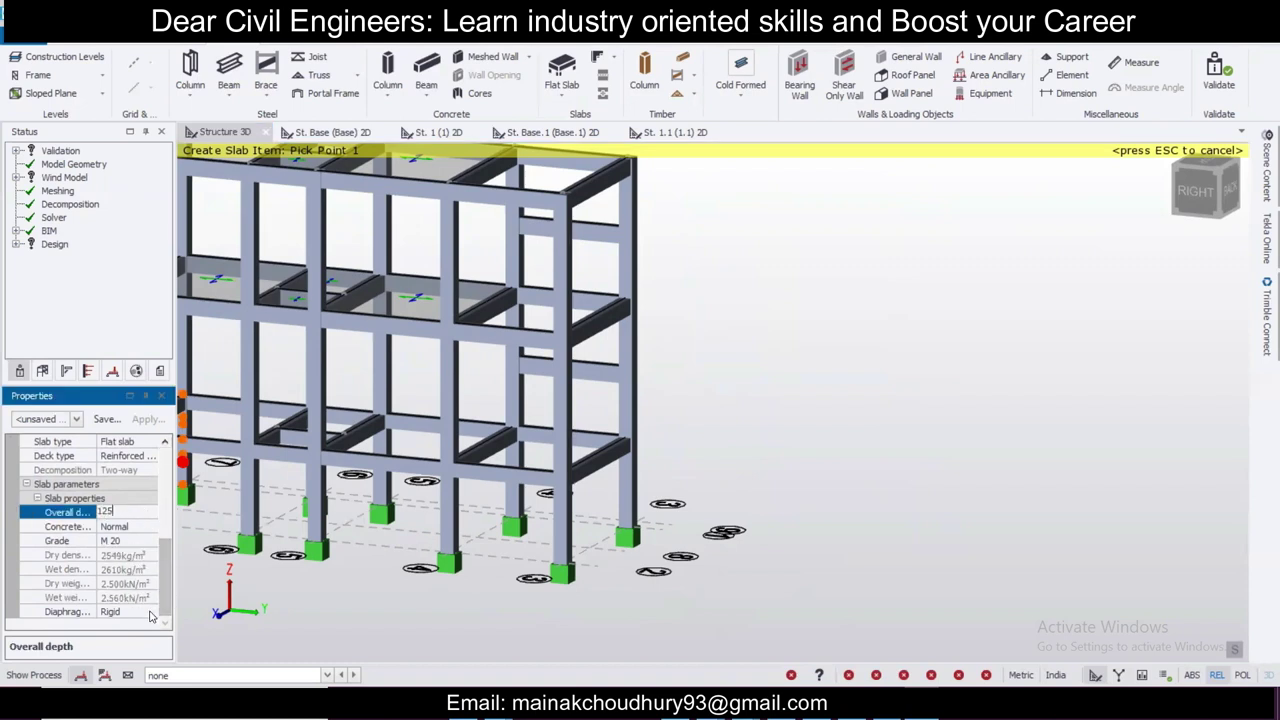
type("125")
left_click(150, 613)
left_click(120, 627)
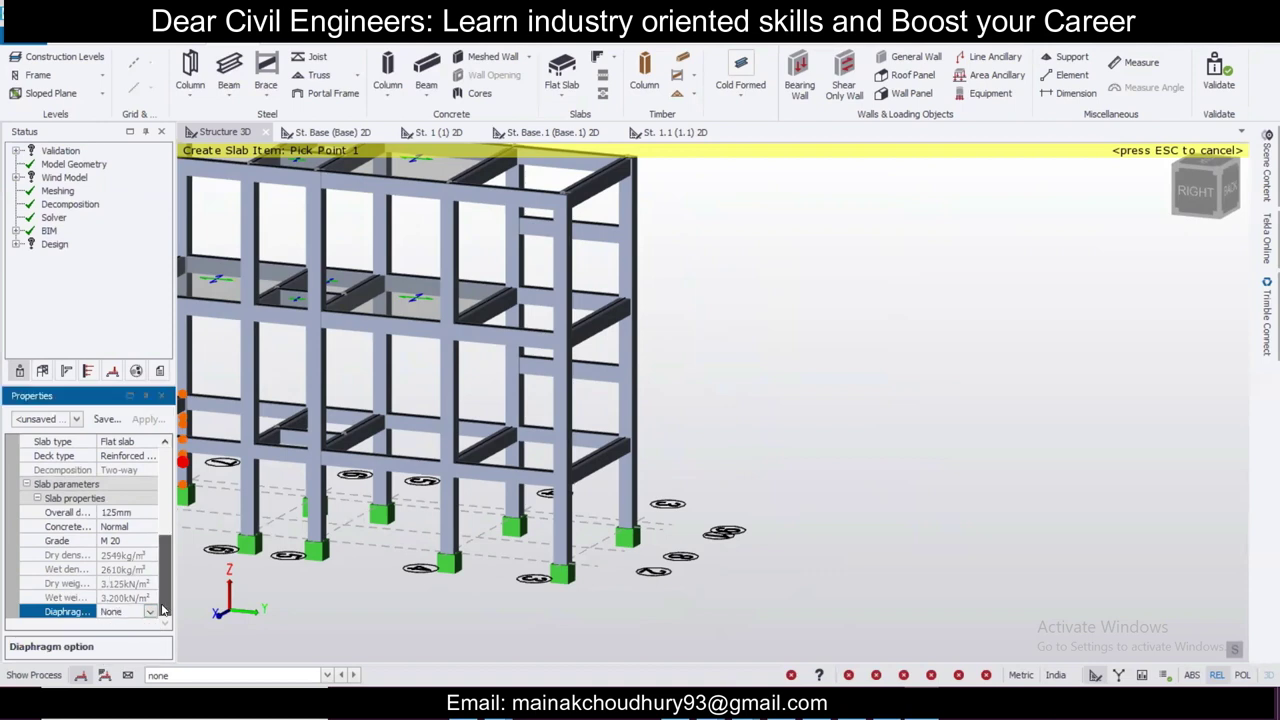
left_click_drag(164, 600, 166, 510)
left_click(105, 419)
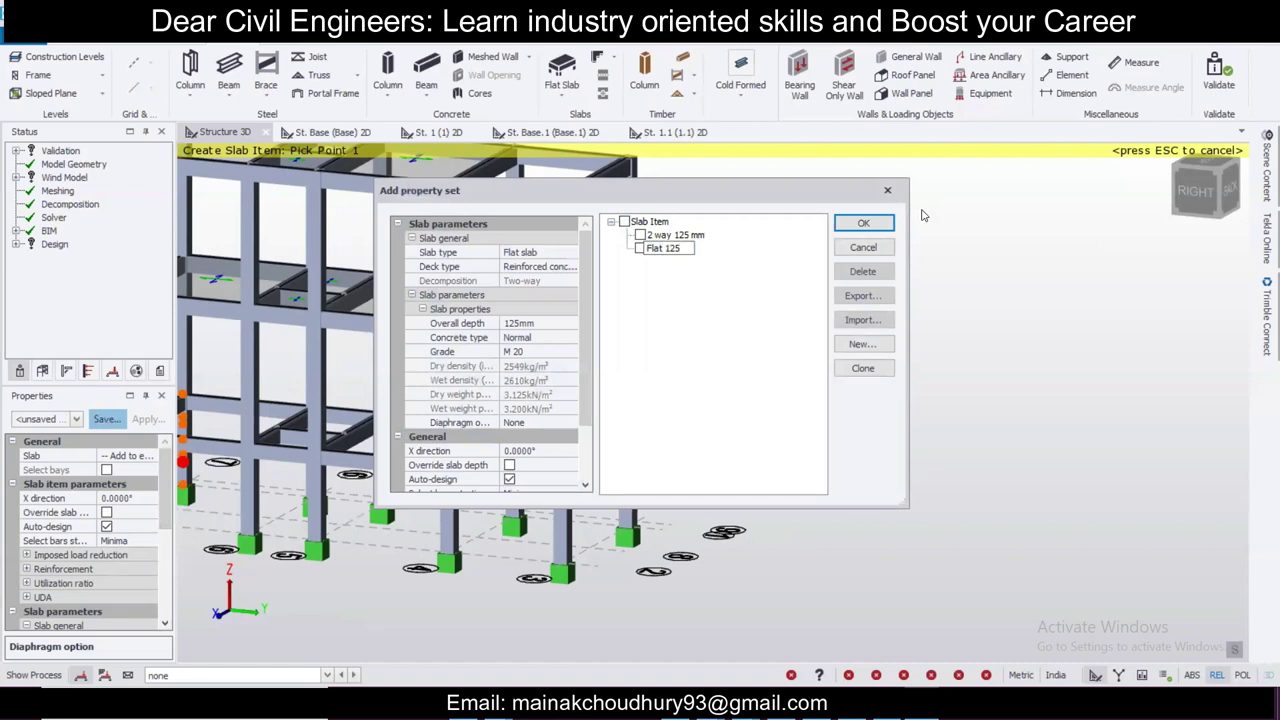
left_click(878, 229)
Step: Add an inclined slab between grids 3 and 4, from the midpoint of the base-level beam up to half of the opposite Base.1 mid-height beam
right_click_drag(708, 414, 634, 470)
scroll(521, 516, "up", 2)
right_click_drag(740, 426, 668, 426)
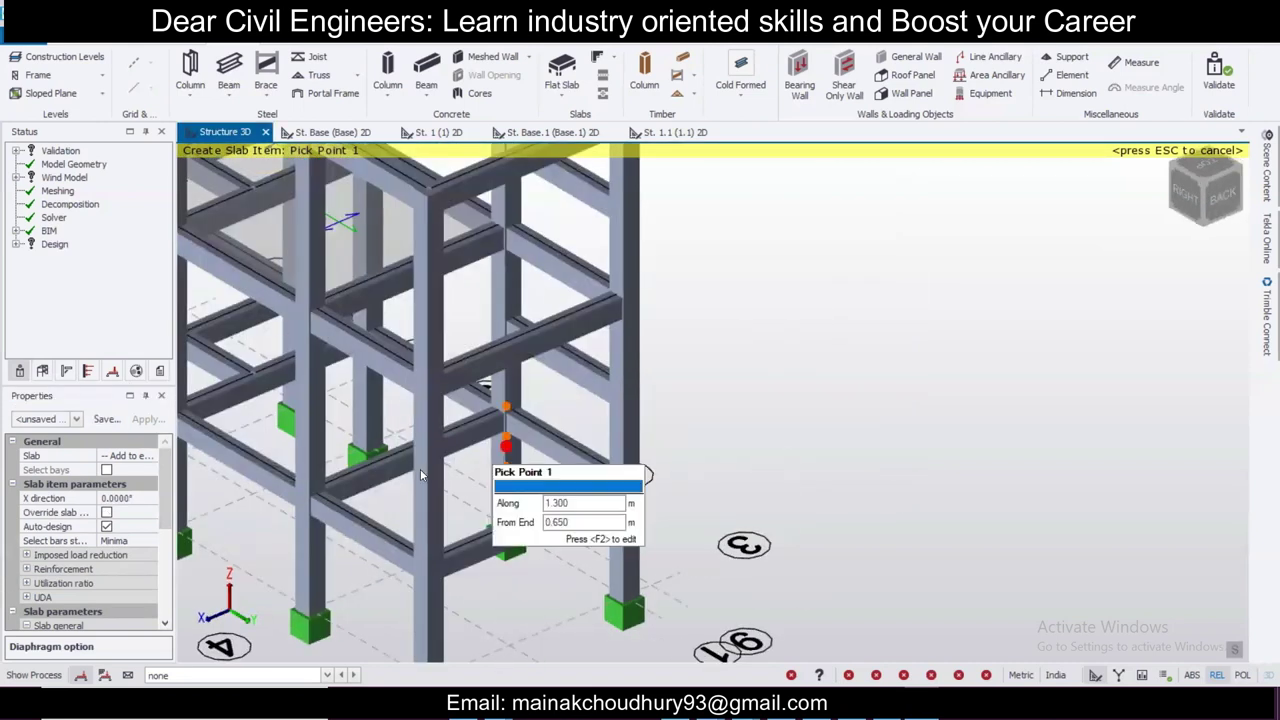
scroll(500, 460, "up", 2)
middle_click_drag(361, 455, 356, 334)
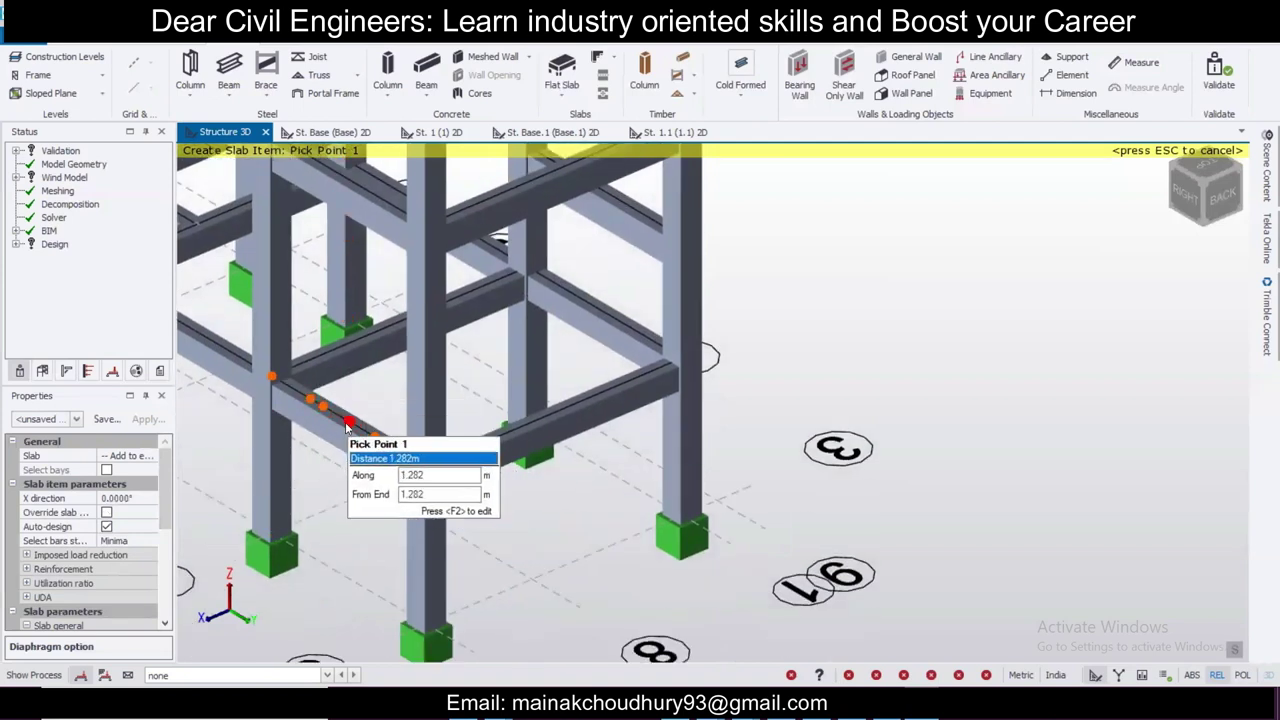
left_click(347, 426)
scroll(605, 195, "down", 2)
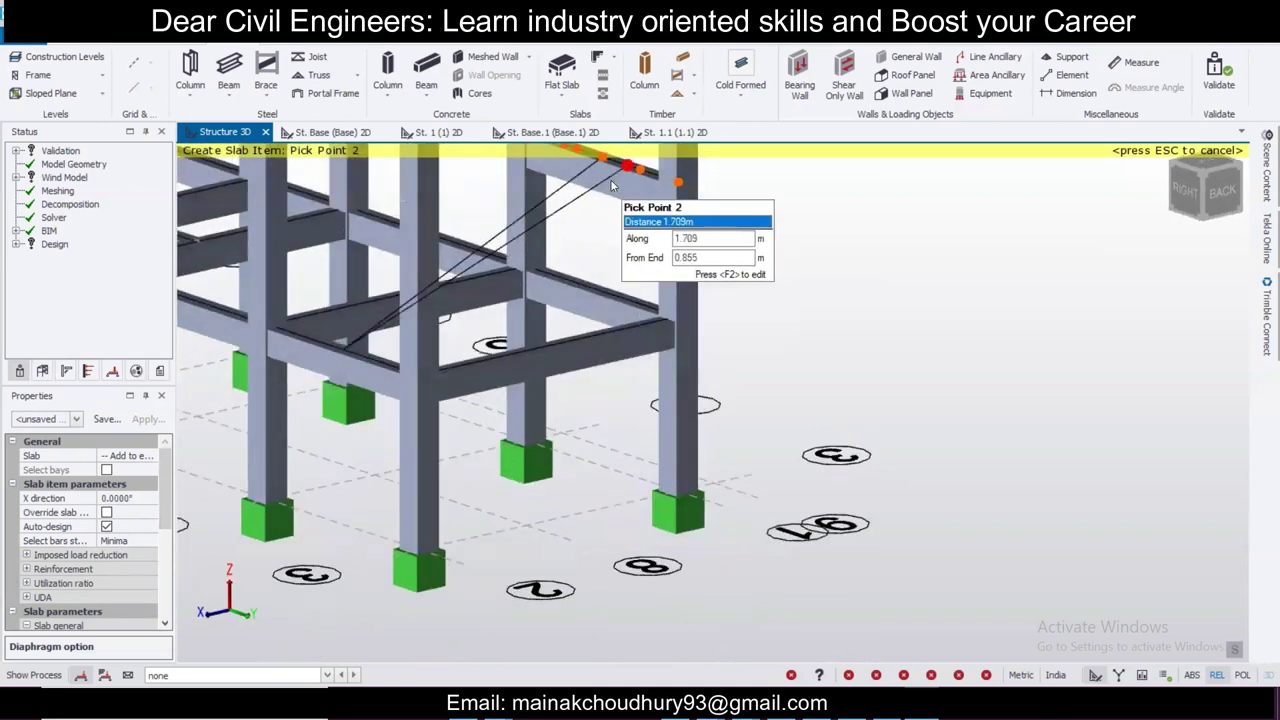
scroll(612, 188, "up", 3)
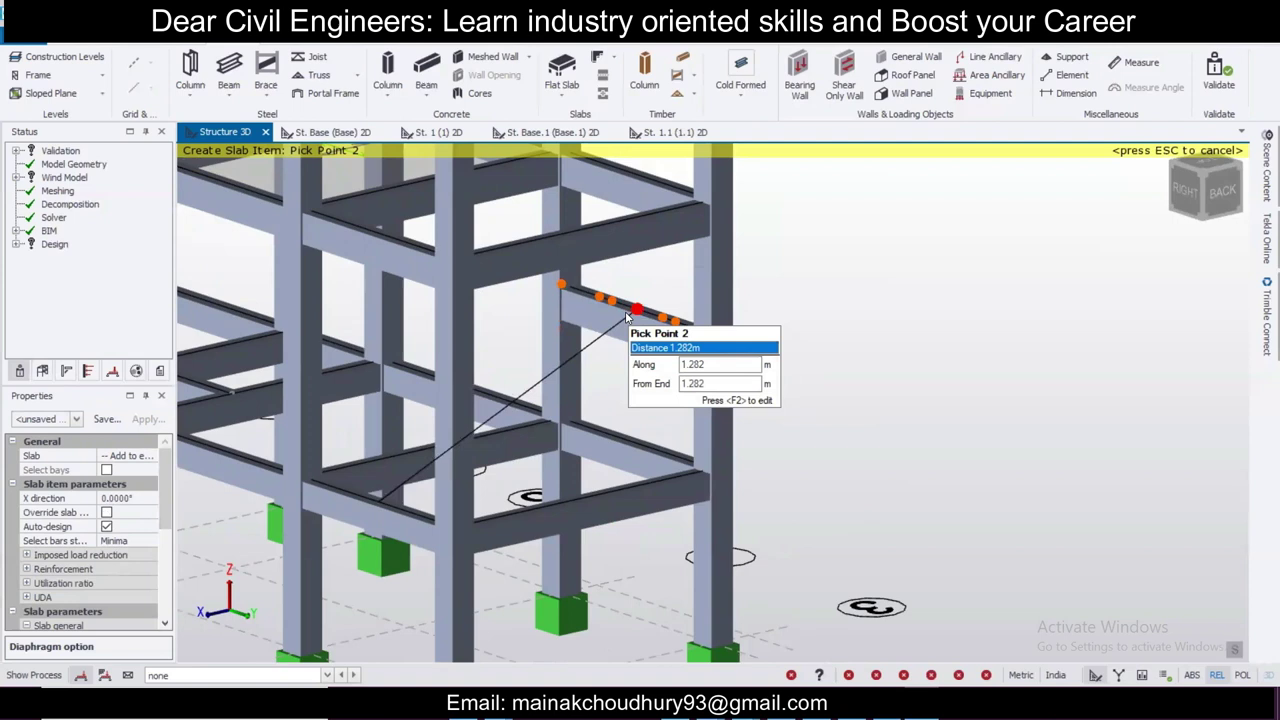
left_click(558, 300)
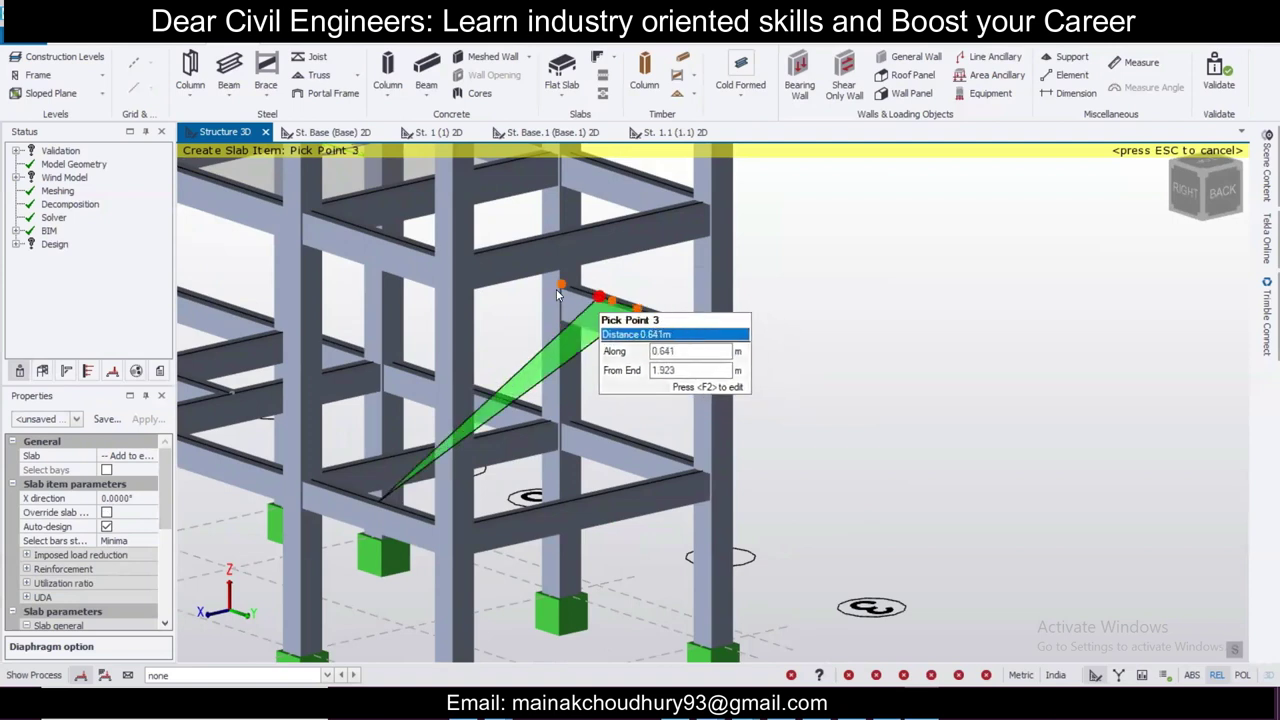
left_click(558, 292)
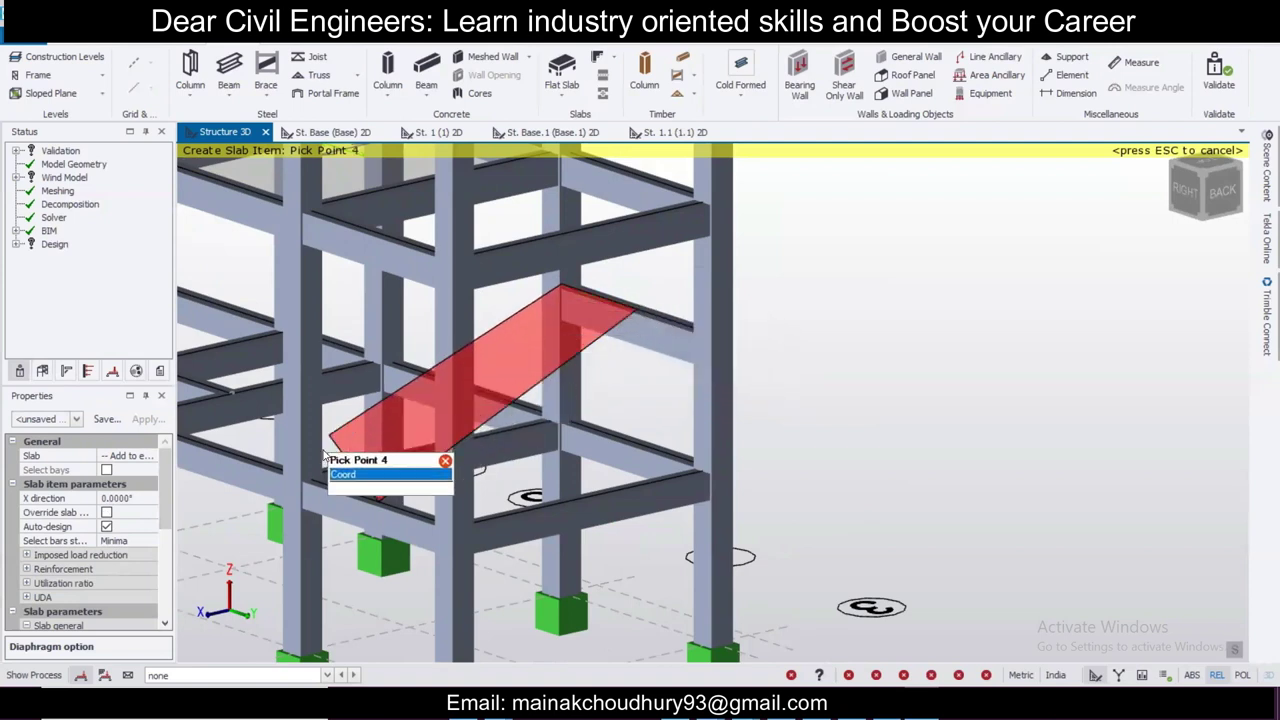
left_click(303, 478)
scroll(557, 445, "down", 5)
right_click_drag(596, 468, 606, 443)
key("Escape")
middle_click_drag(655, 500, 731, 431)
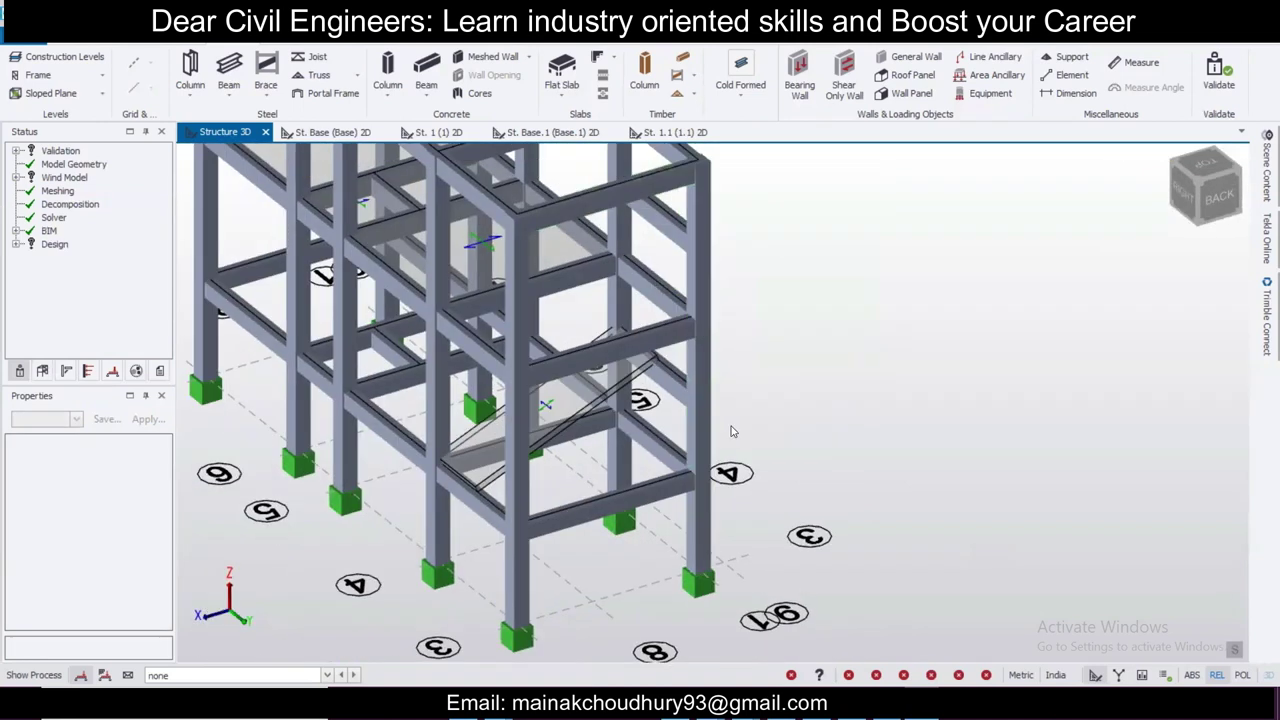
Step: Add a second inclined slab with property set Flat 125, from the other half of the Base.1 mid-height beam up to the level 1 beam
left_click(565, 76)
left_click(75, 418)
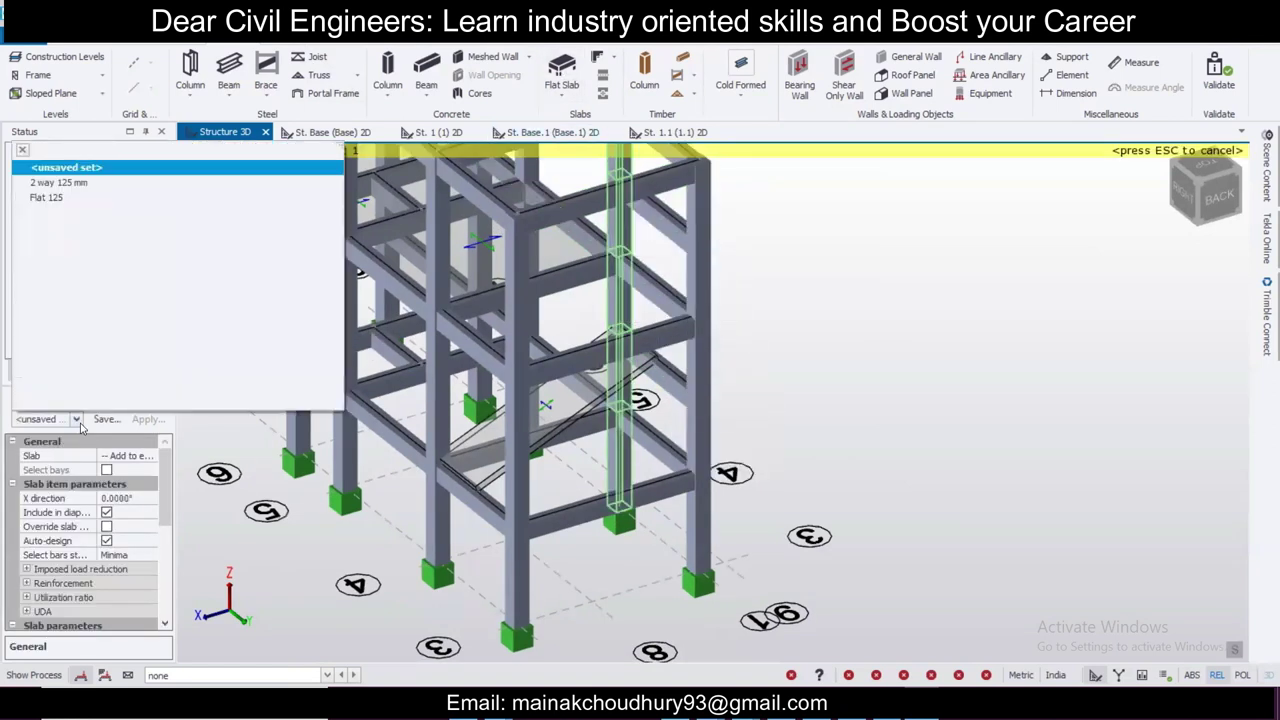
left_click(85, 204)
right_click_drag(414, 471, 630, 362)
left_click(658, 362)
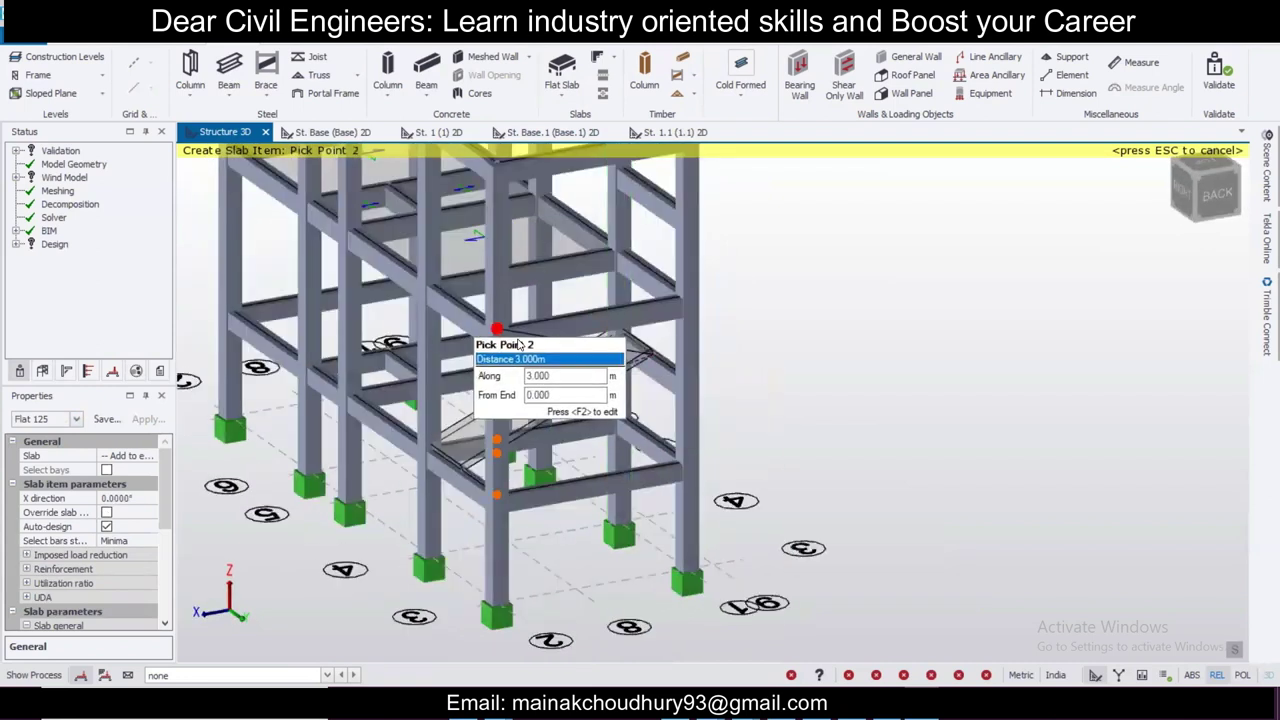
middle_click_drag(697, 374, 640, 403)
right_click_drag(685, 402, 553, 407)
middle_click_drag(483, 411, 559, 425)
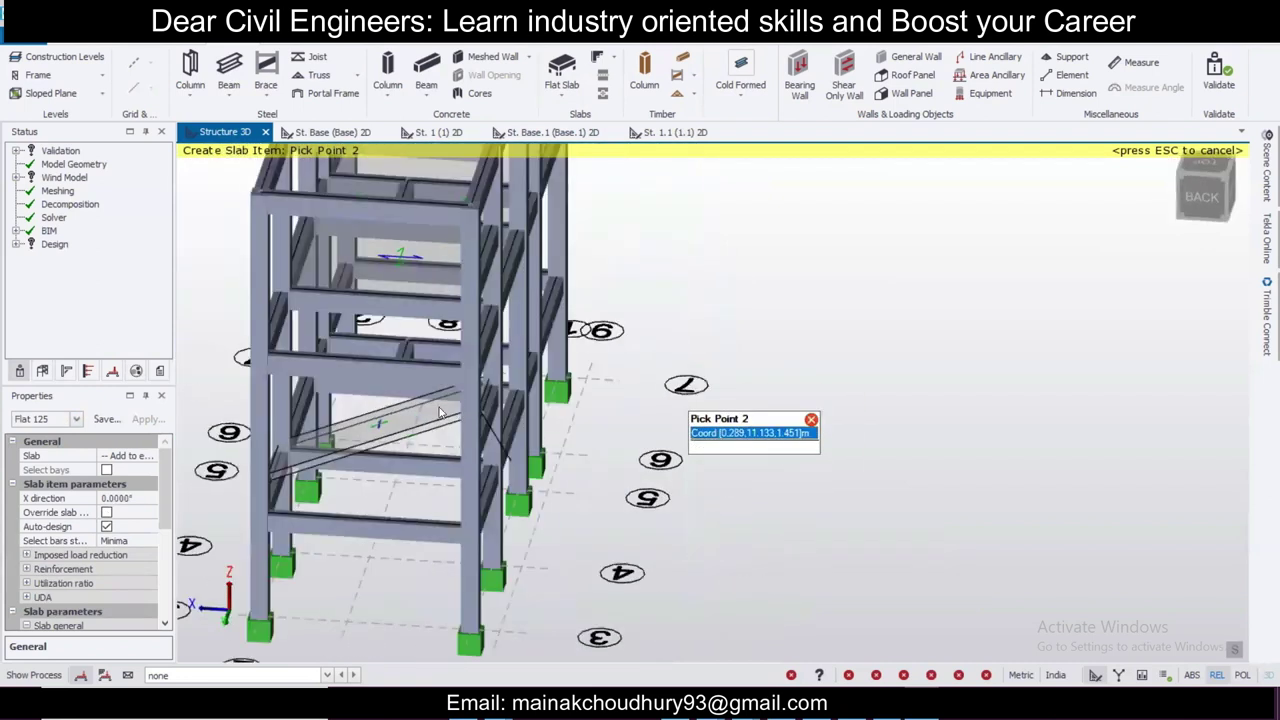
right_click_drag(559, 425, 392, 411)
middle_click_drag(393, 411, 375, 401)
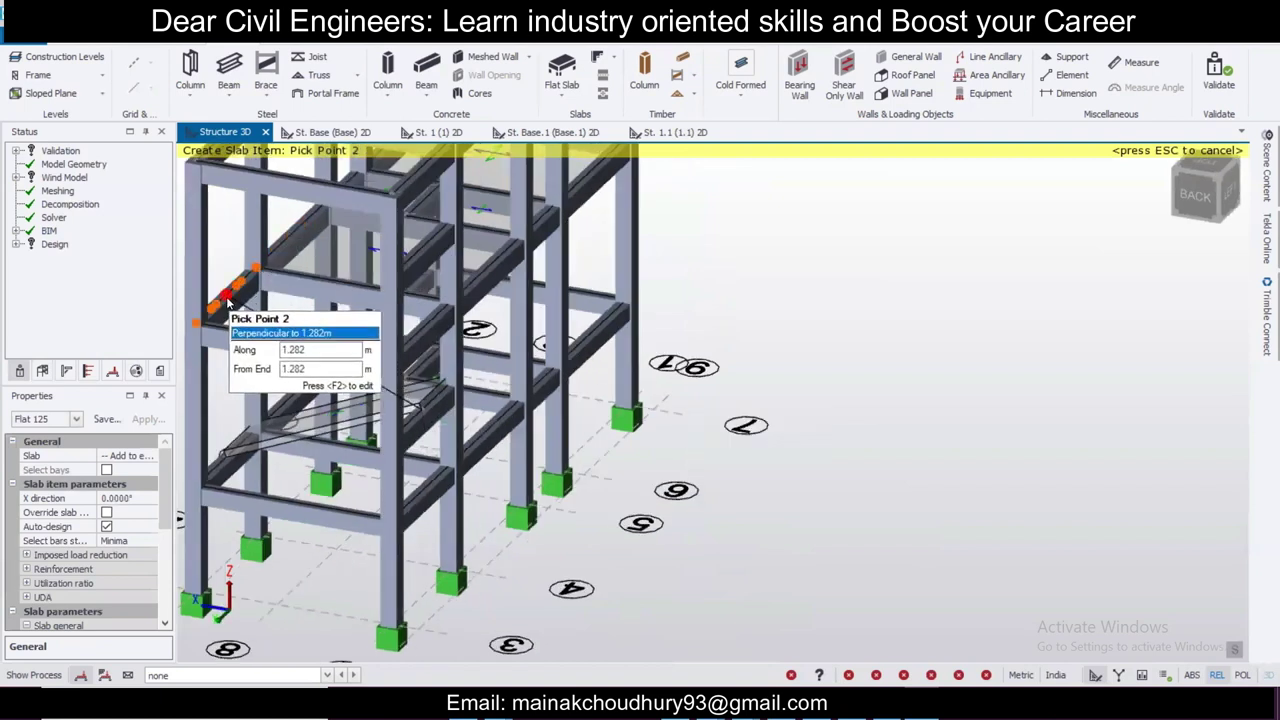
right_click_drag(233, 303, 191, 298)
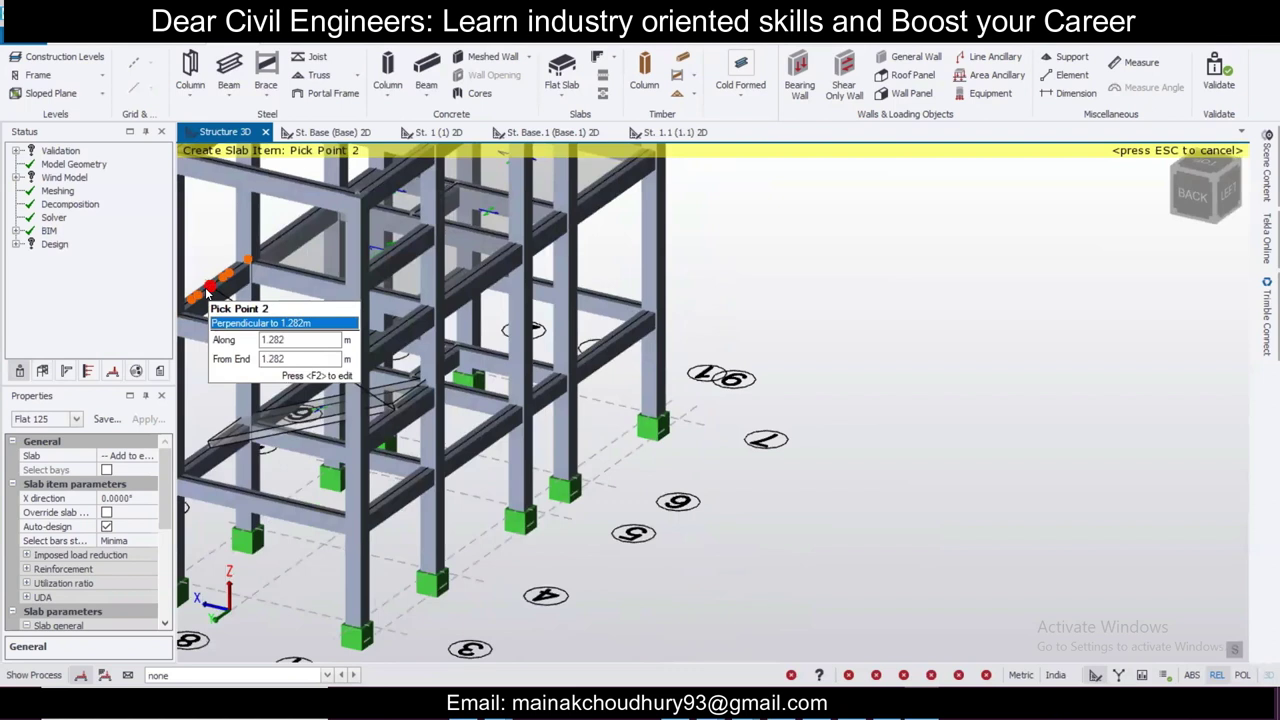
left_click(207, 292)
middle_click_drag(207, 292, 354, 291)
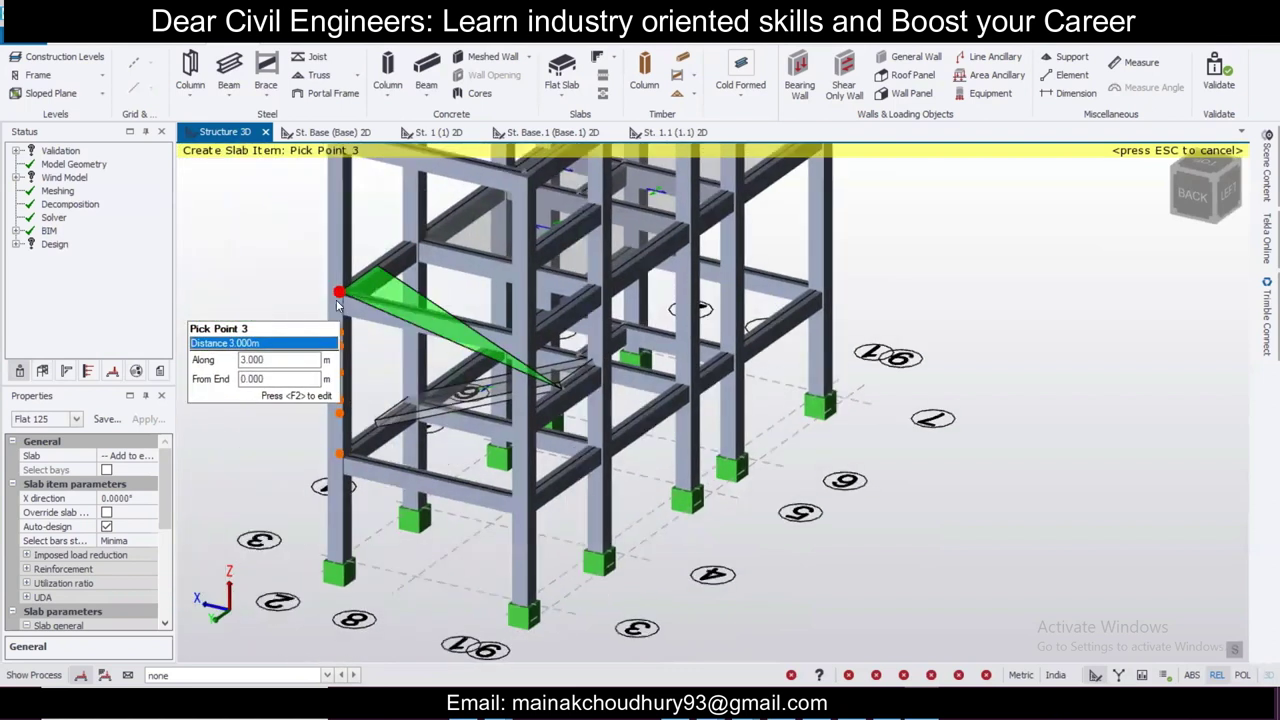
left_click(339, 293)
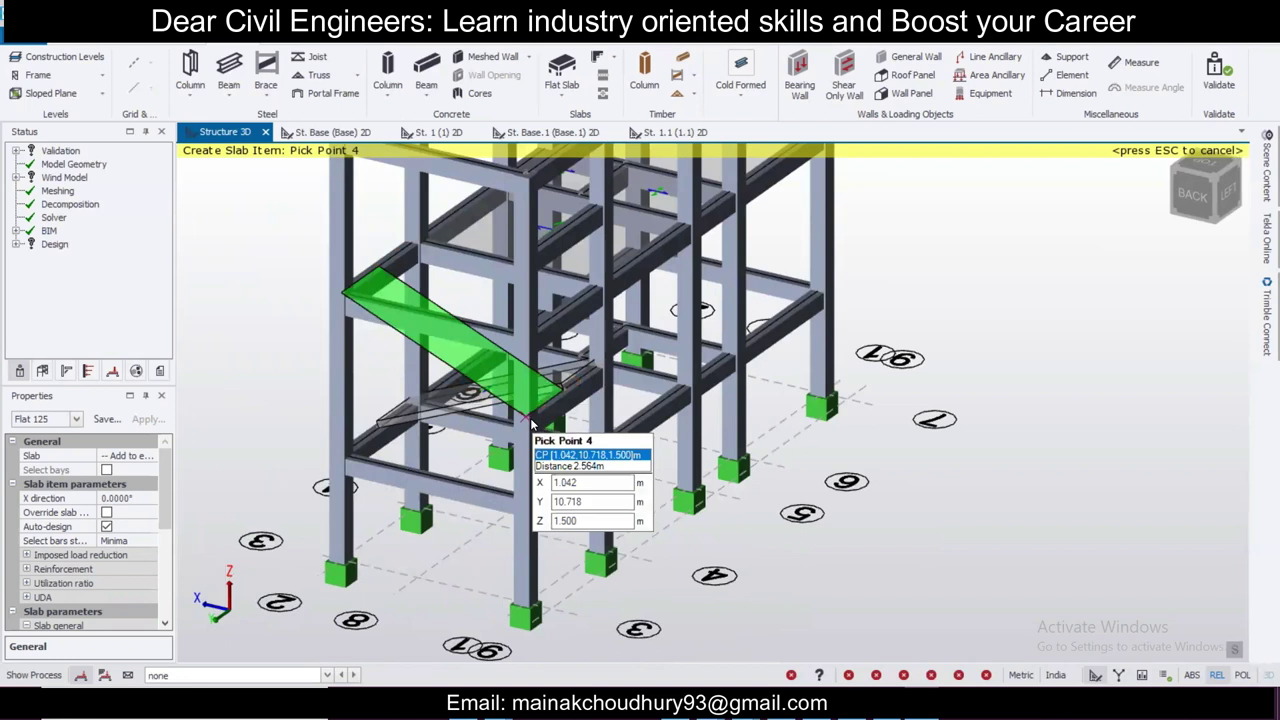
left_click(531, 421)
mouse_move(591, 435)
right_mouse_down()
mouse_move(496, 439)
mouse_move(610, 434)
right_mouse_up()
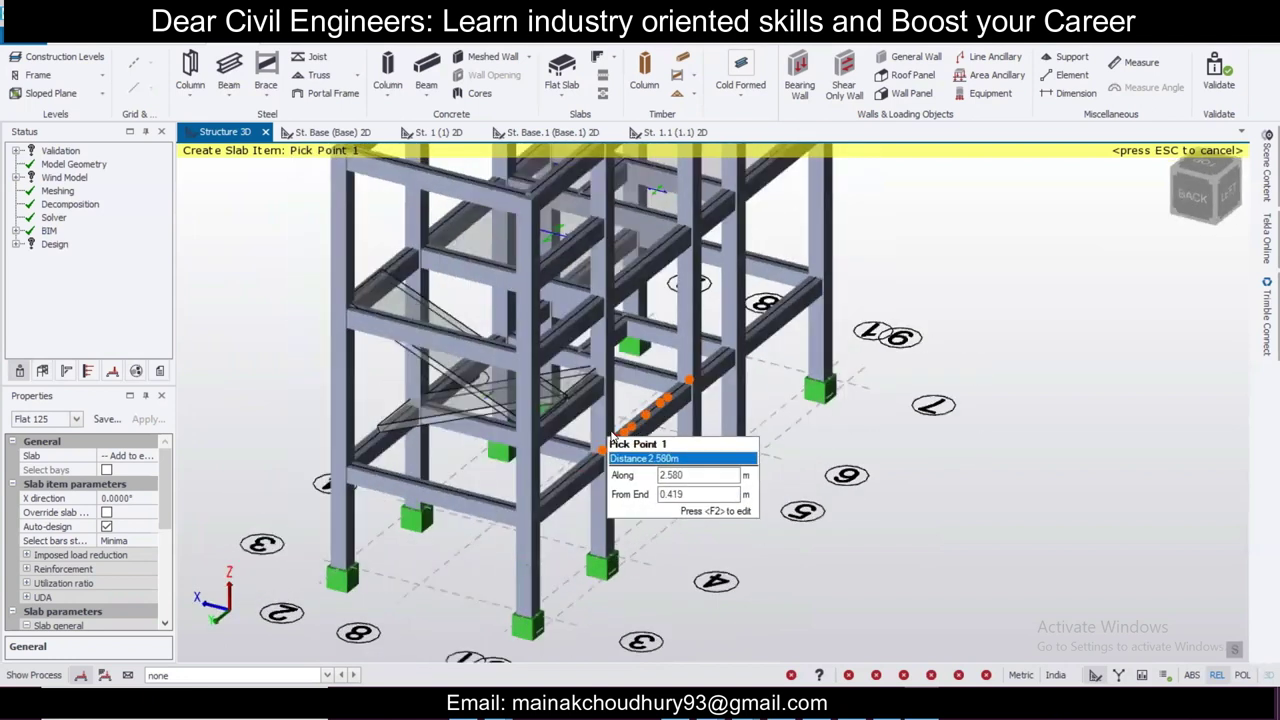
key("Escape")
Step: Copy both inclined slabs up one storey, from the column node at 0.000 m to the node above at 3.000 m
right_click_drag(523, 463, 719, 426)
middle_click_drag(718, 426, 470, 436)
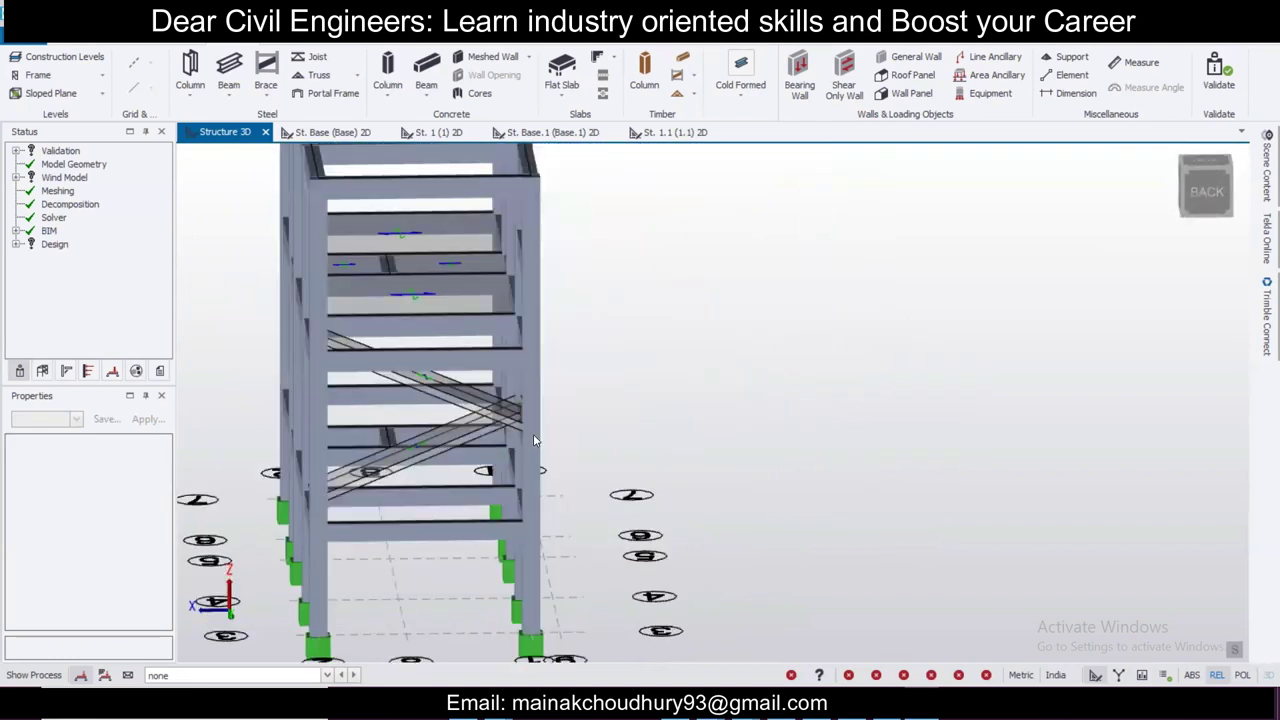
left_click(465, 438)
left_click(471, 405, "ctrl")
mouse_move(583, 417)
right_mouse_down()
mouse_move(591, 394)
mouse_move(563, 403)
right_mouse_up()
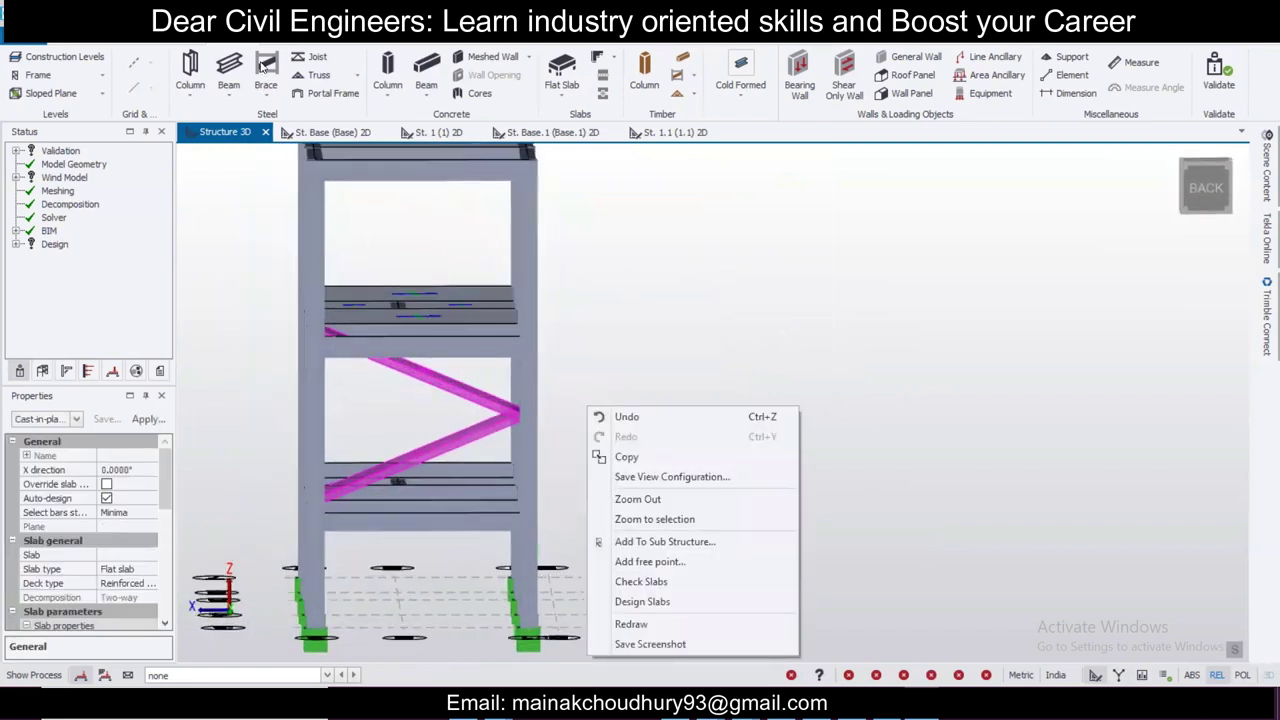
left_click(626, 456)
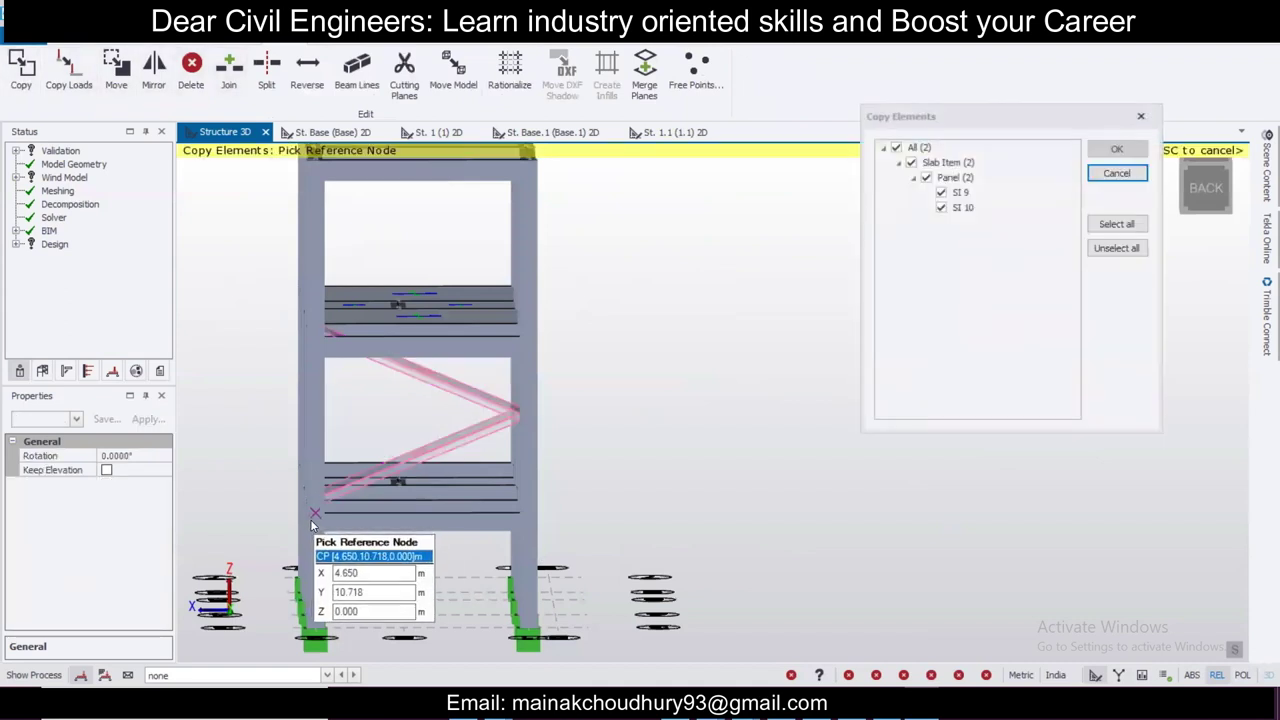
mouse_move(311, 520)
right_mouse_down()
mouse_move(316, 502)
mouse_move(309, 510)
right_mouse_up()
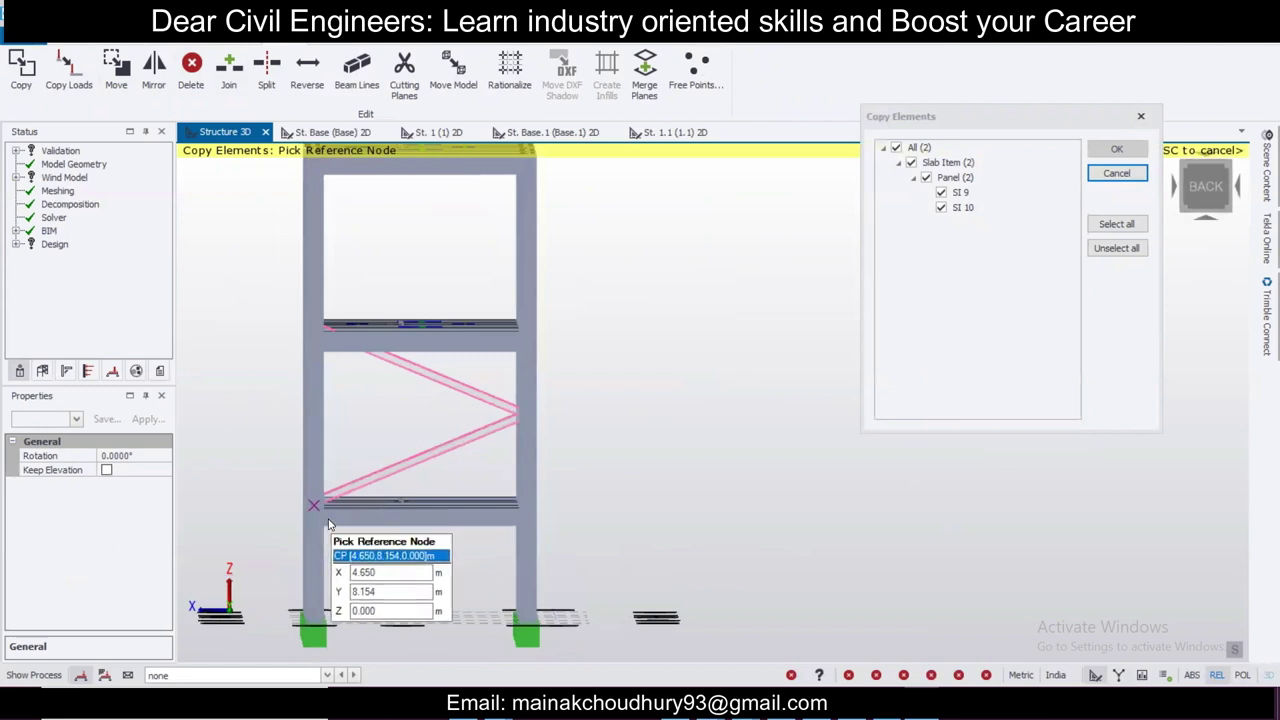
right_click_drag(480, 521, 320, 543)
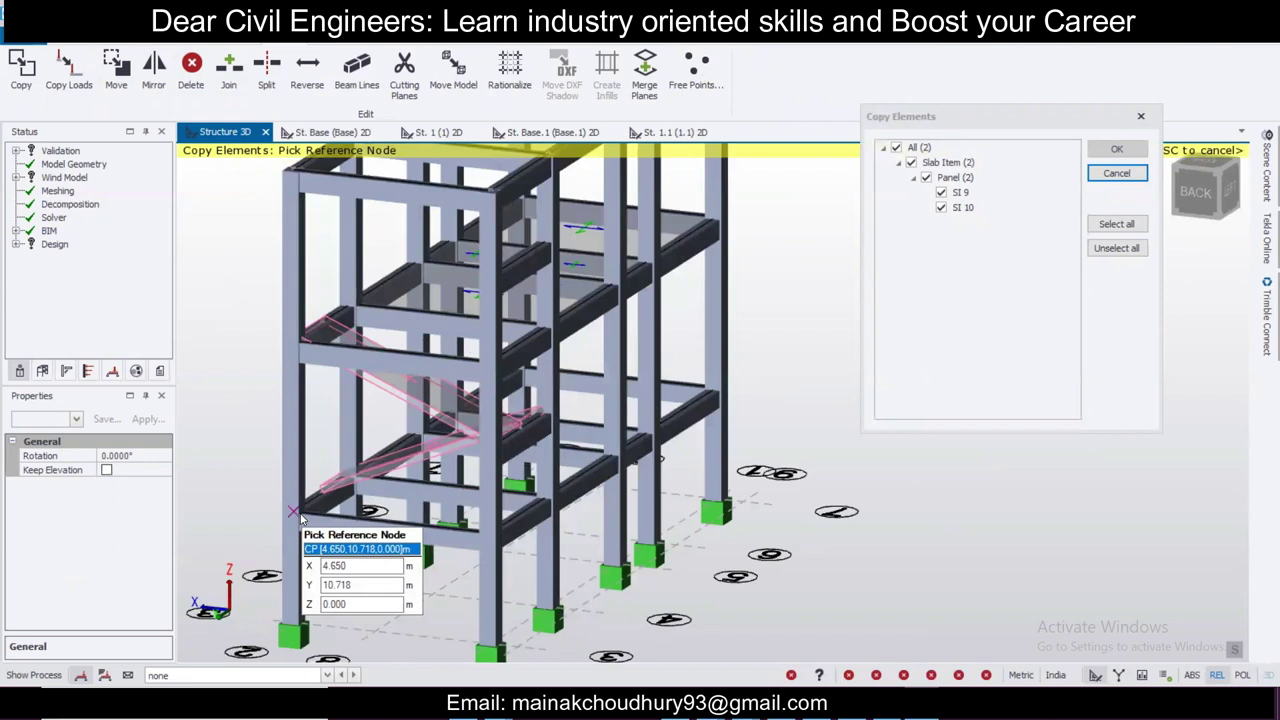
left_click(298, 515)
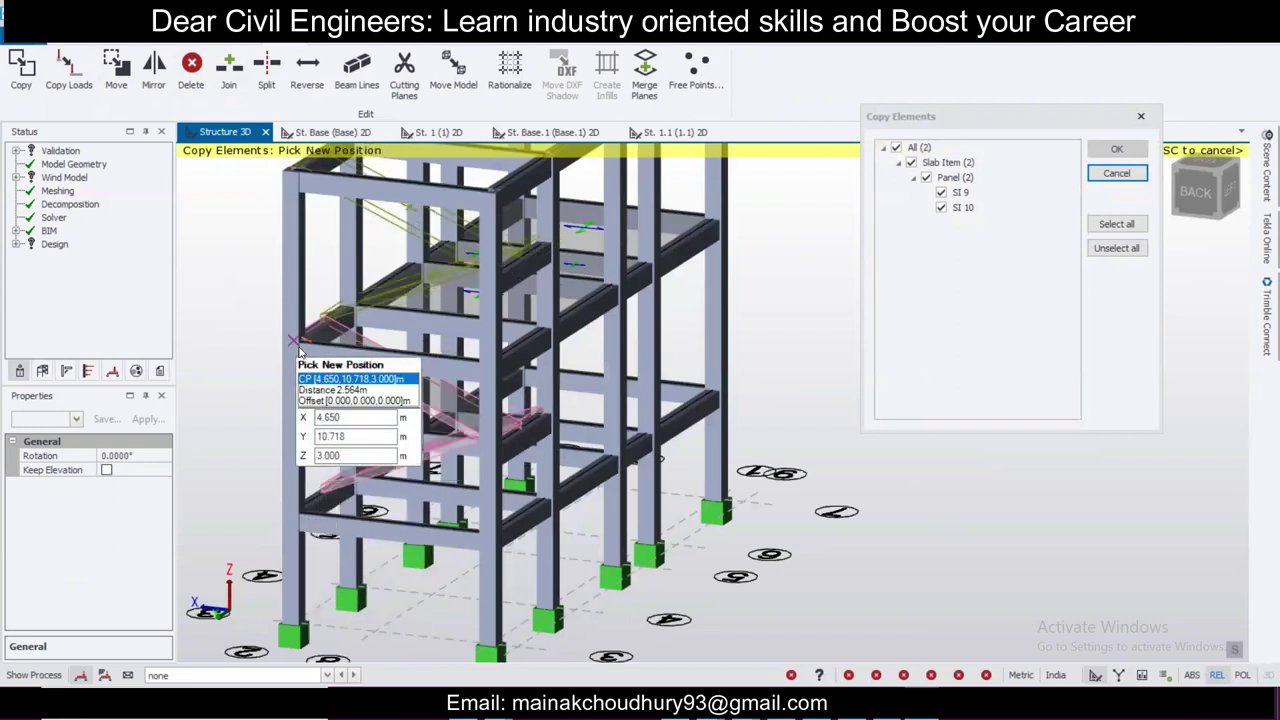
left_click(299, 347)
middle_click_drag(517, 303, 587, 439)
left_click(785, 352)
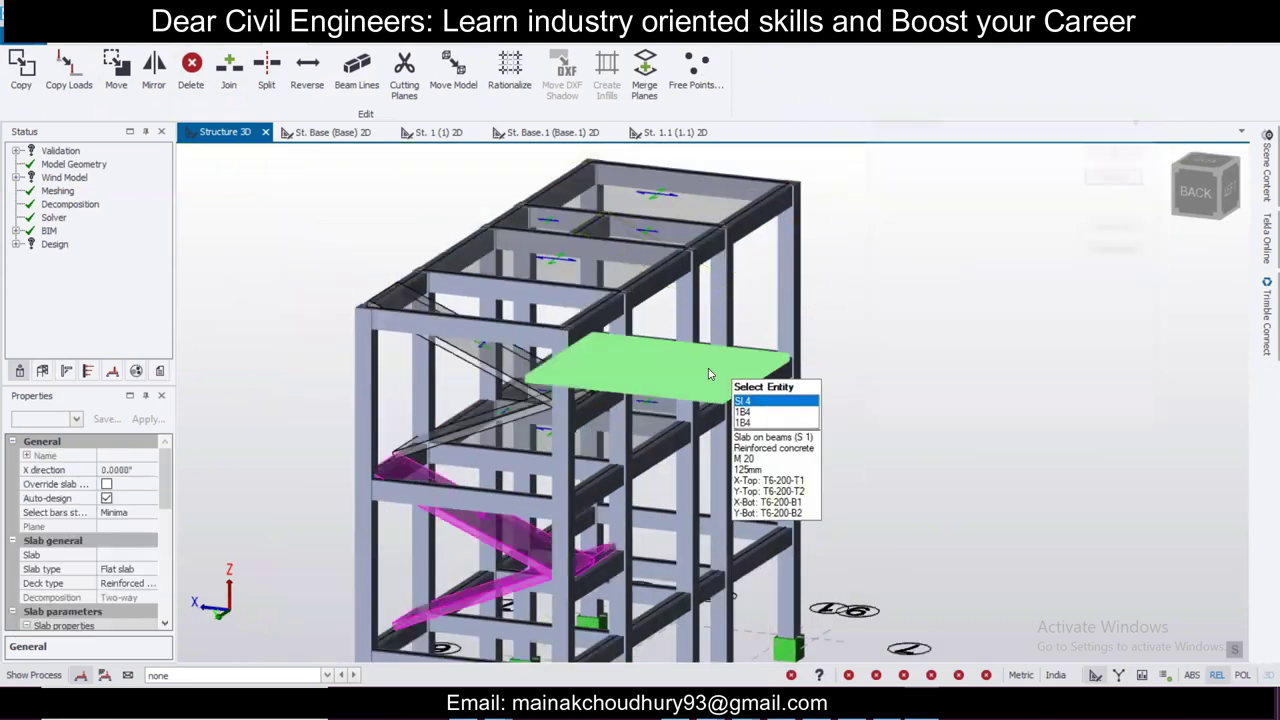
left_click(832, 336)
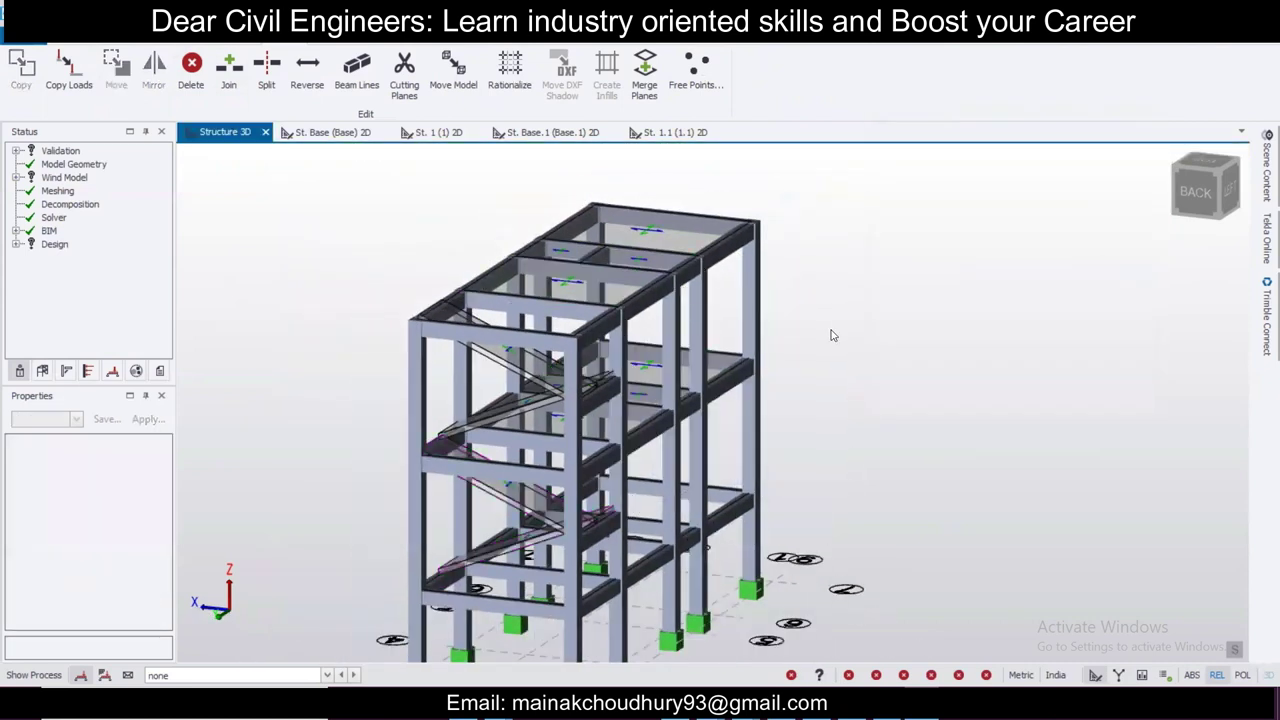
Step: Examine the original and copied inclined slabs from several sides of the 3D structure
scroll(784, 372, "down", 2)
right_click_drag(802, 431, 975, 432)
scroll(934, 420, "down", 2)
middle_click_drag(893, 454, 866, 460)
scroll(824, 392, "up", 2)
middle_click_drag(808, 363, 903, 396)
right_click_drag(903, 395, 440, 390)
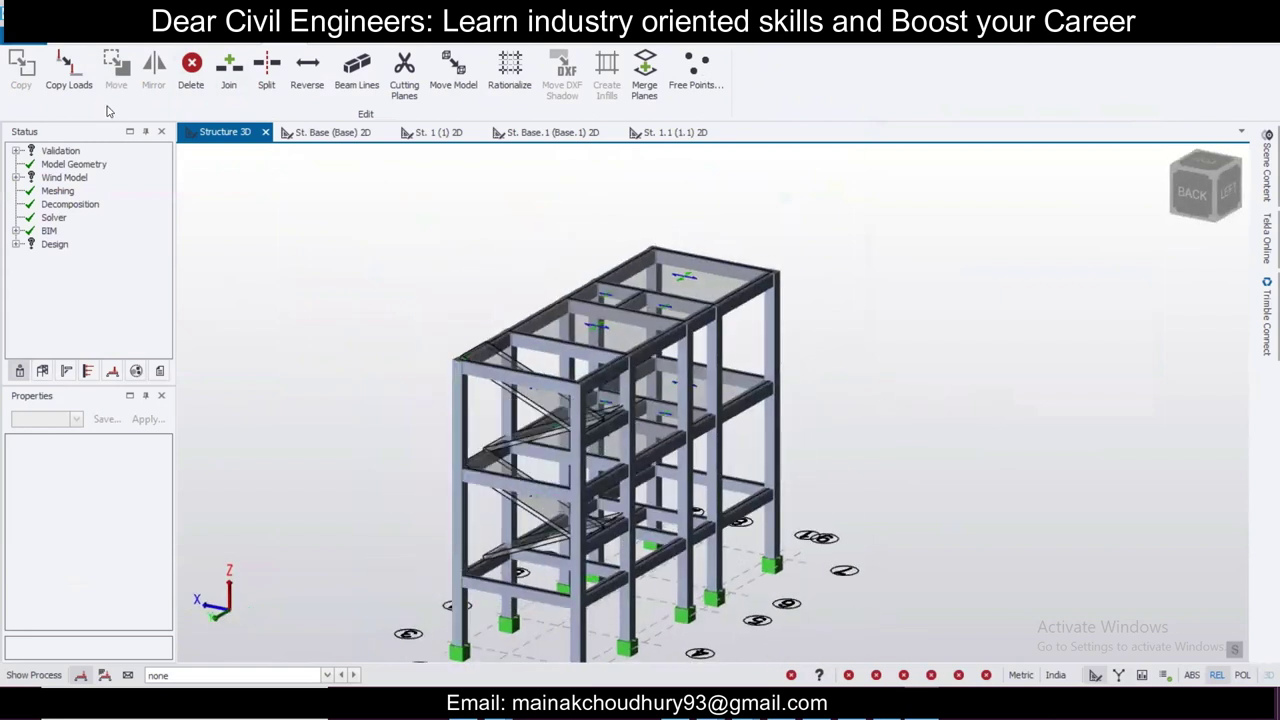
Step: Insert construction level 3 above level 2 with a spacing of 2.74 m
left_click(82, 42)
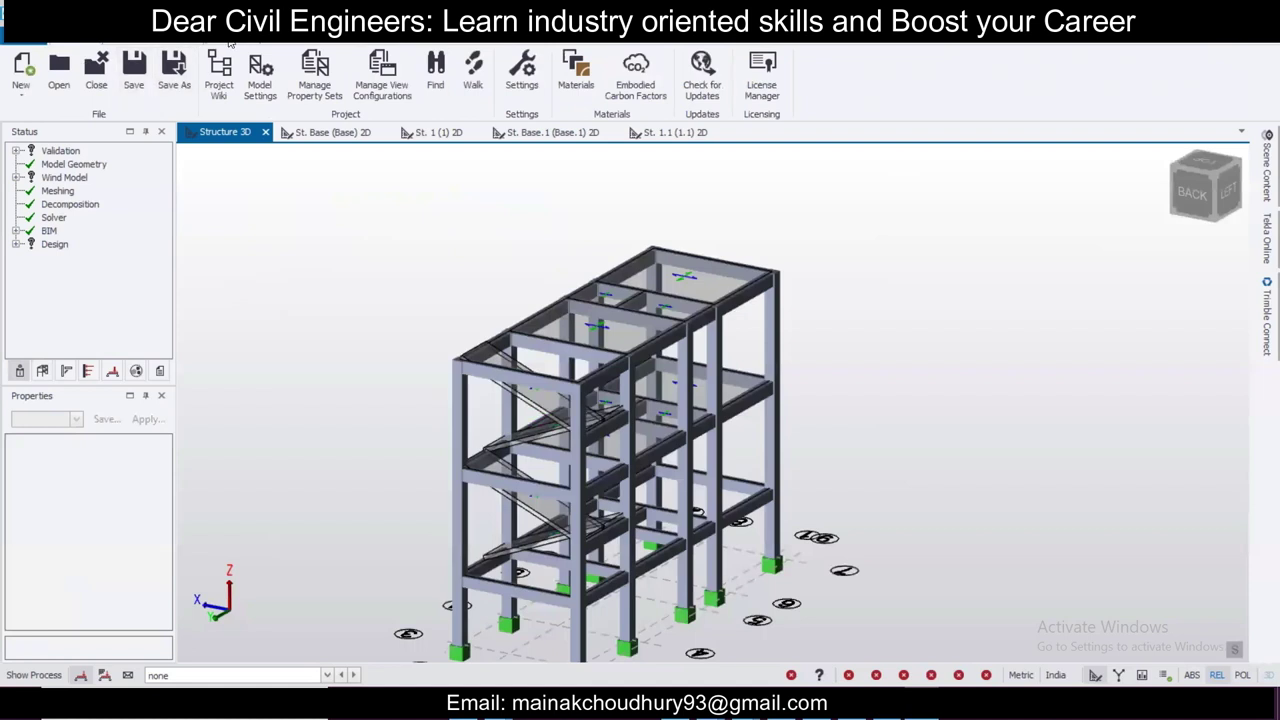
left_click(183, 42)
left_click(62, 57)
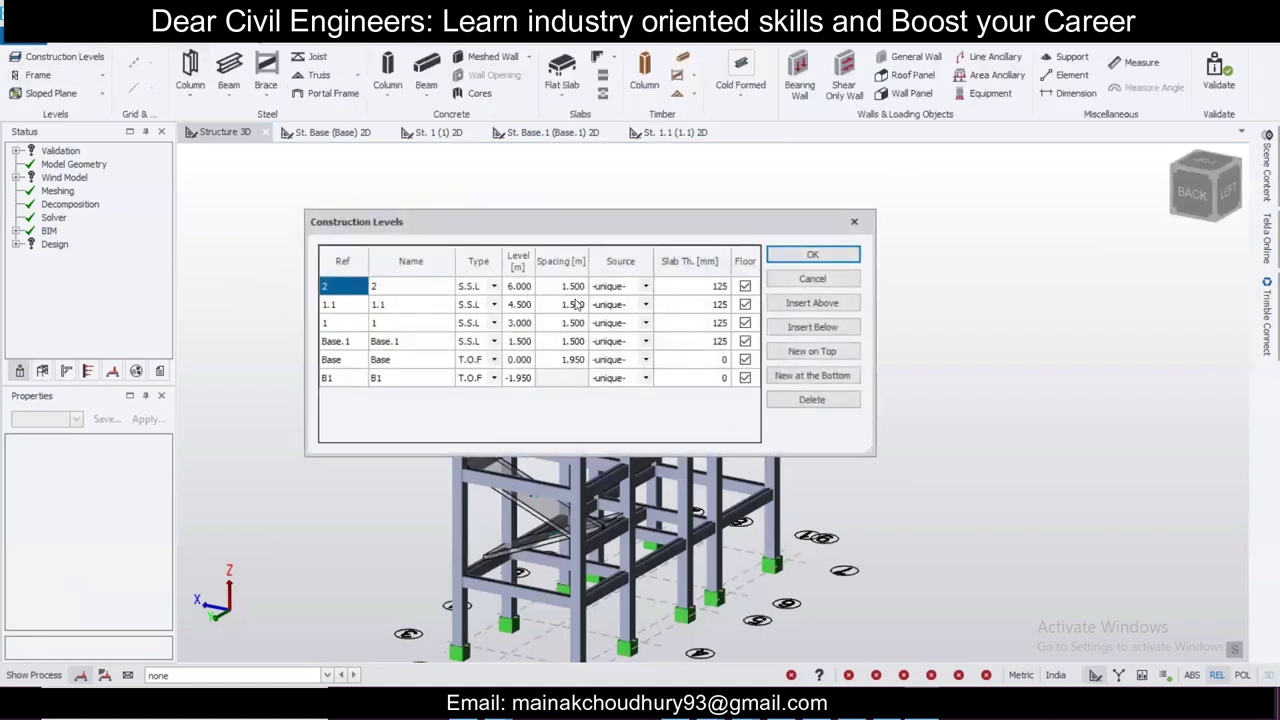
left_click(815, 308)
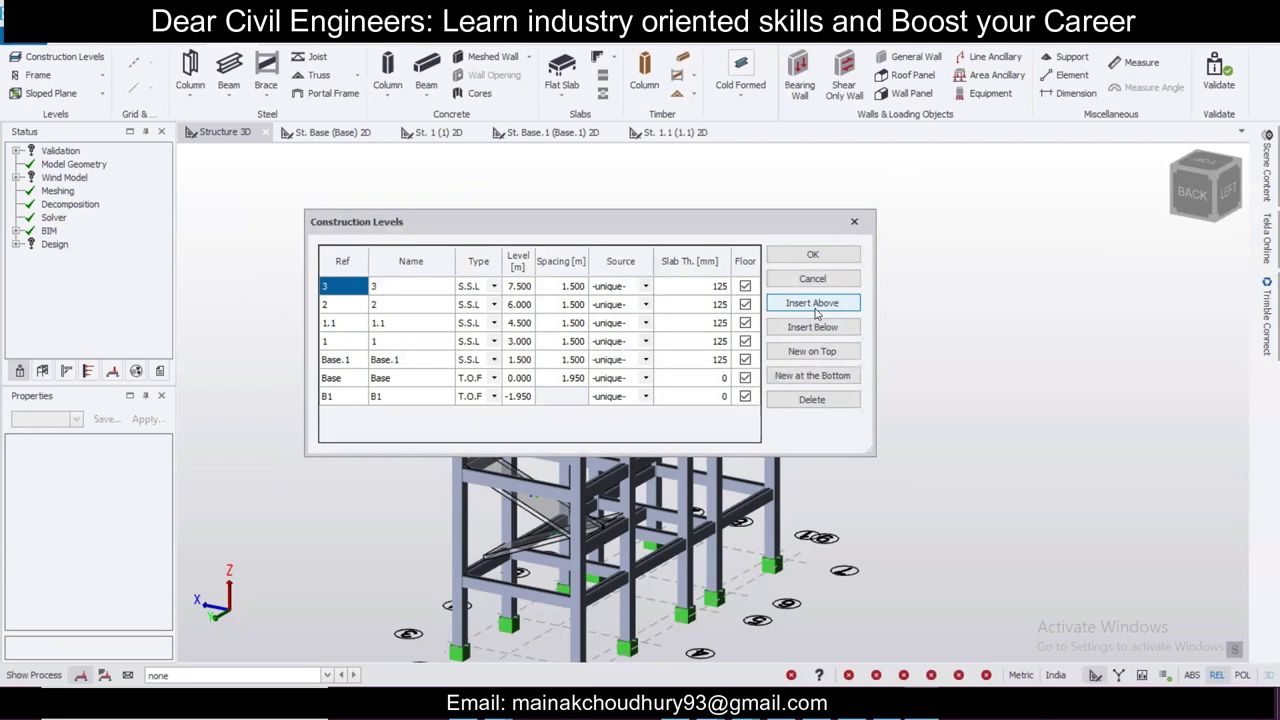
left_click(571, 287)
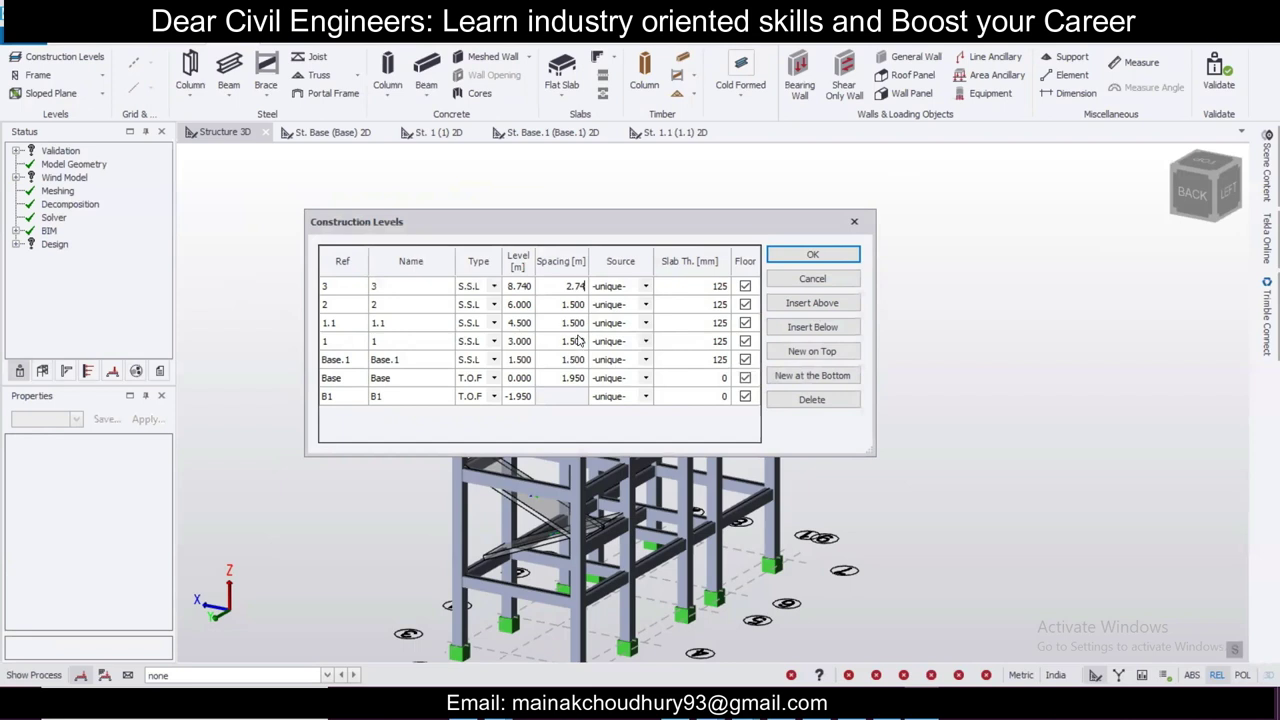
left_click(811, 256)
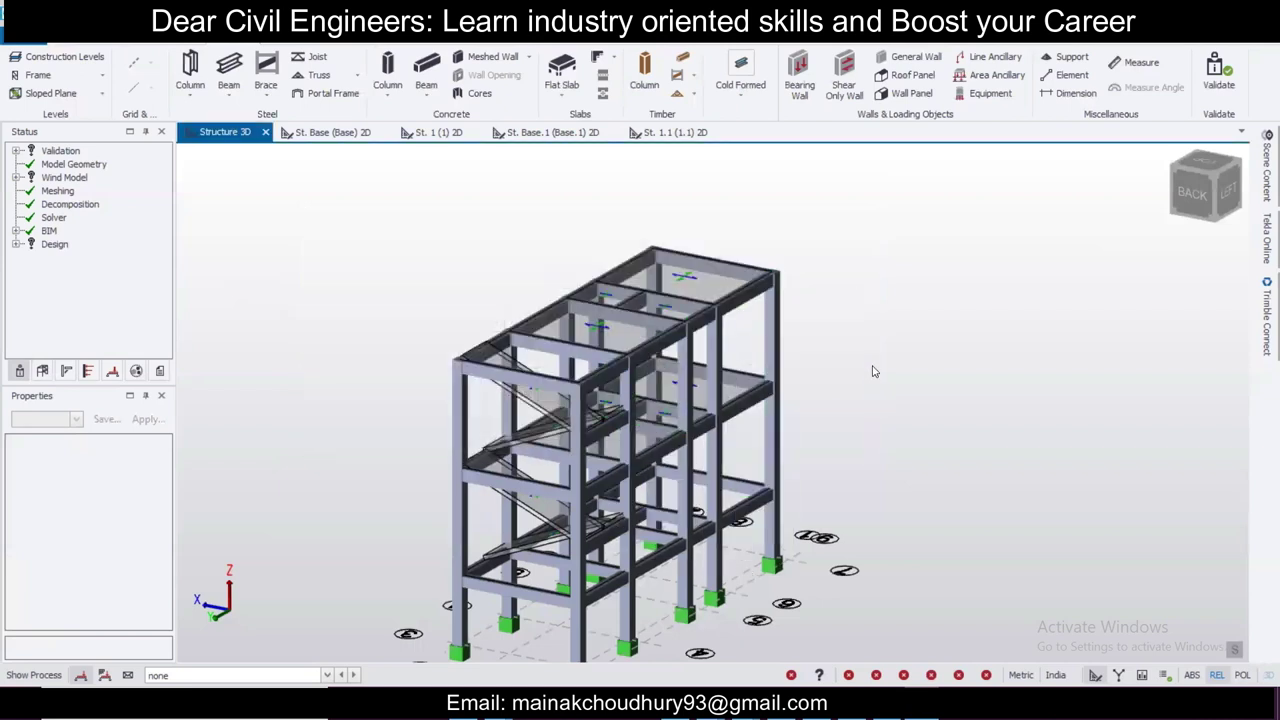
Step: Extend the four columns around the inclined slabs at grids 3 and 4 by setting their top level to St. 3 (3)
right_click_drag(738, 390, 860, 376)
scroll(506, 450, "up", 2)
right_click_drag(460, 426, 536, 416)
left_click(519, 400)
left_click(464, 414, "ctrl")
left_click(630, 478, "ctrl")
left_click(678, 432, "ctrl")
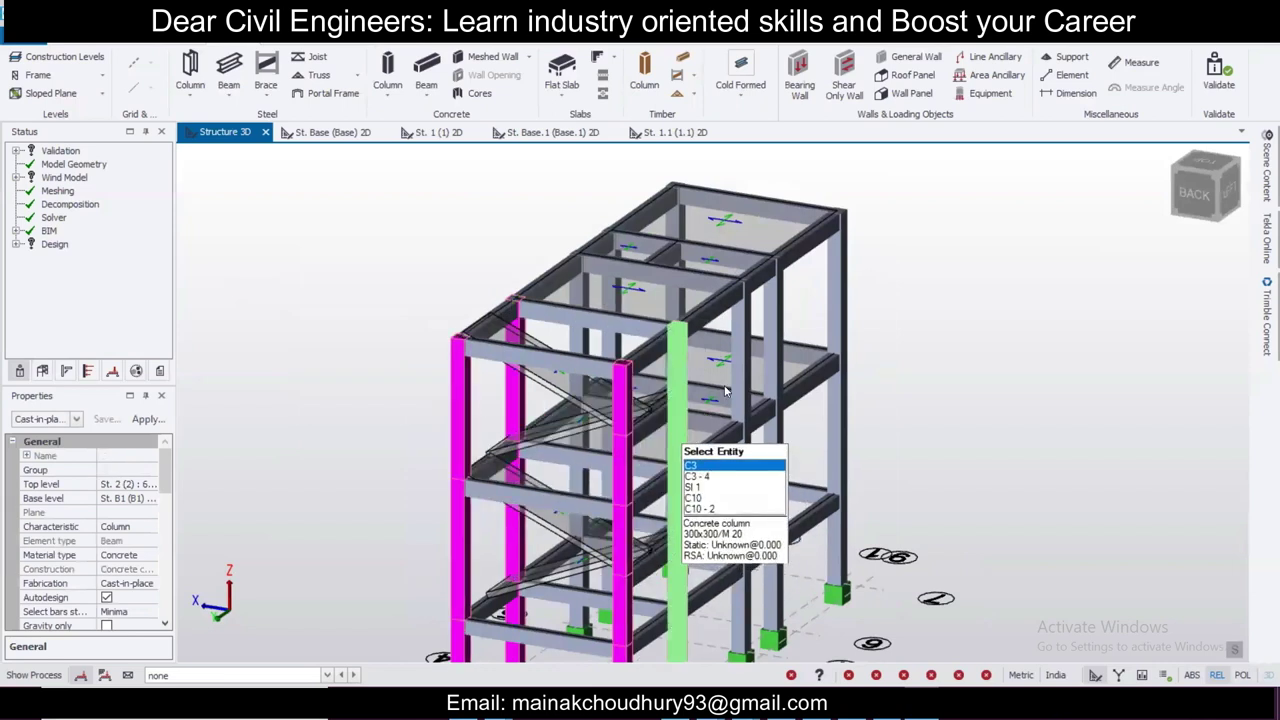
right_click_drag(786, 374, 729, 379)
middle_click_drag(887, 333, 303, 227)
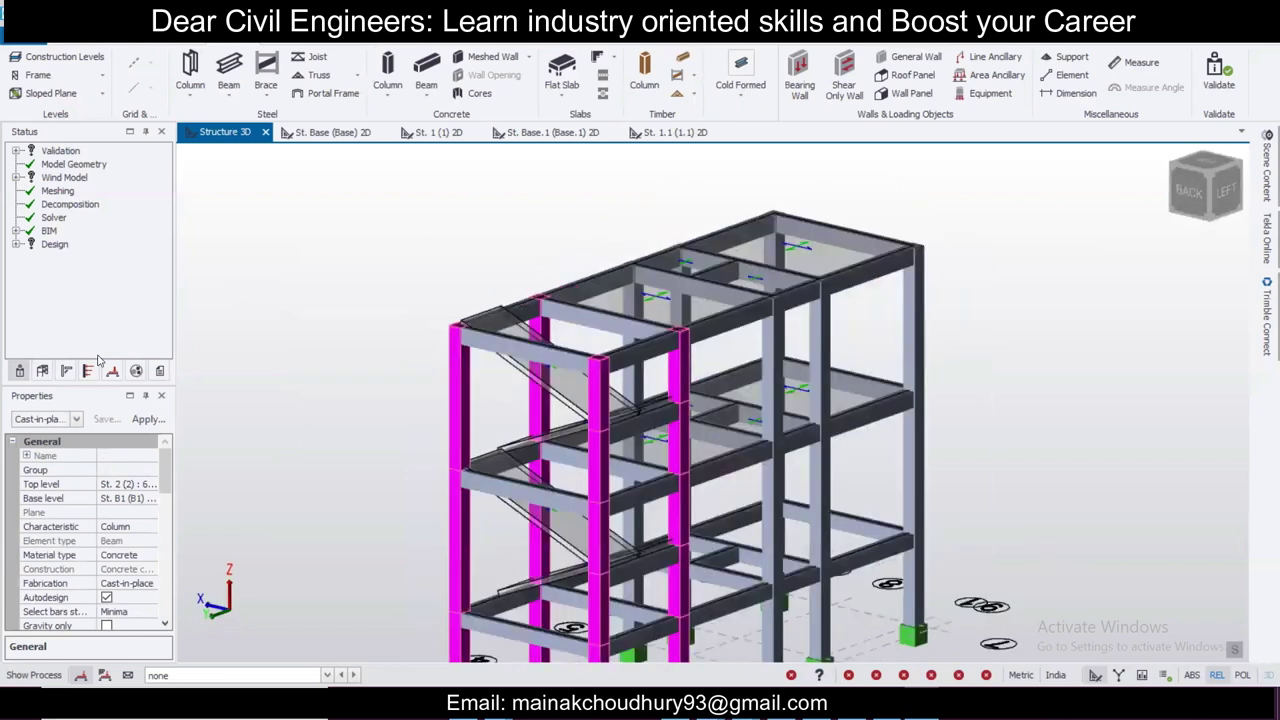
left_click(150, 484)
left_click(141, 486)
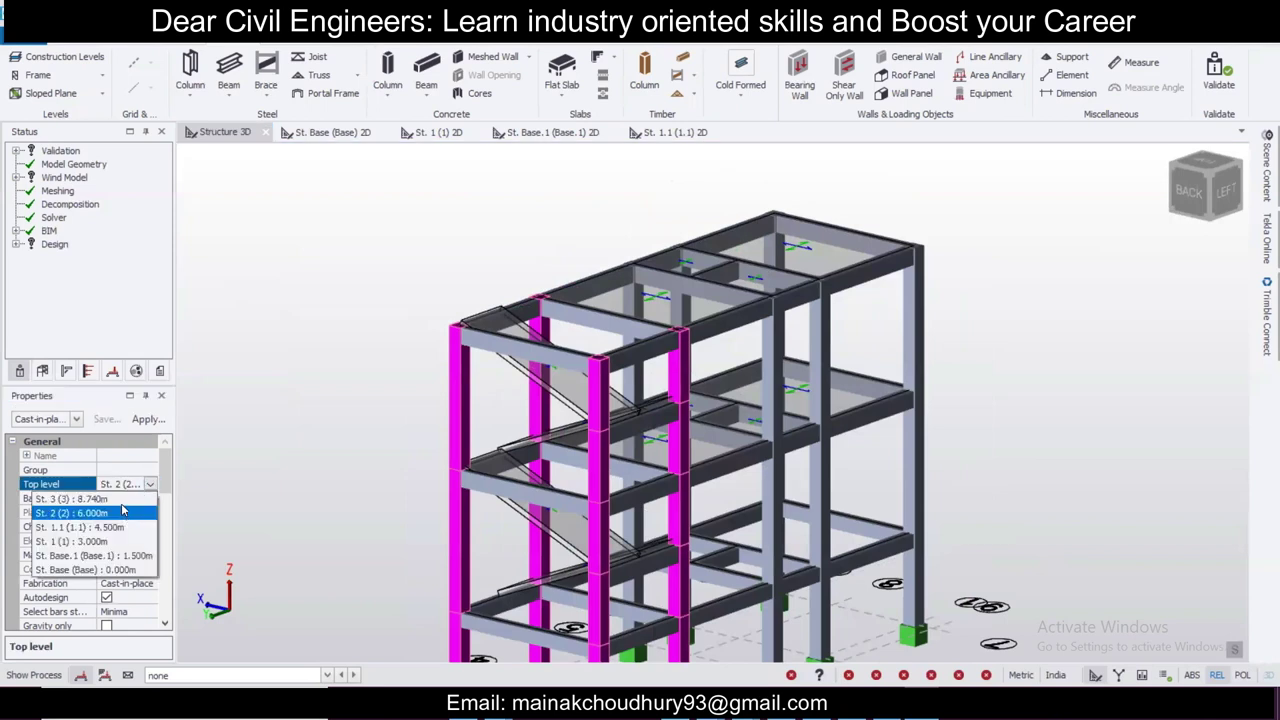
left_click(122, 498)
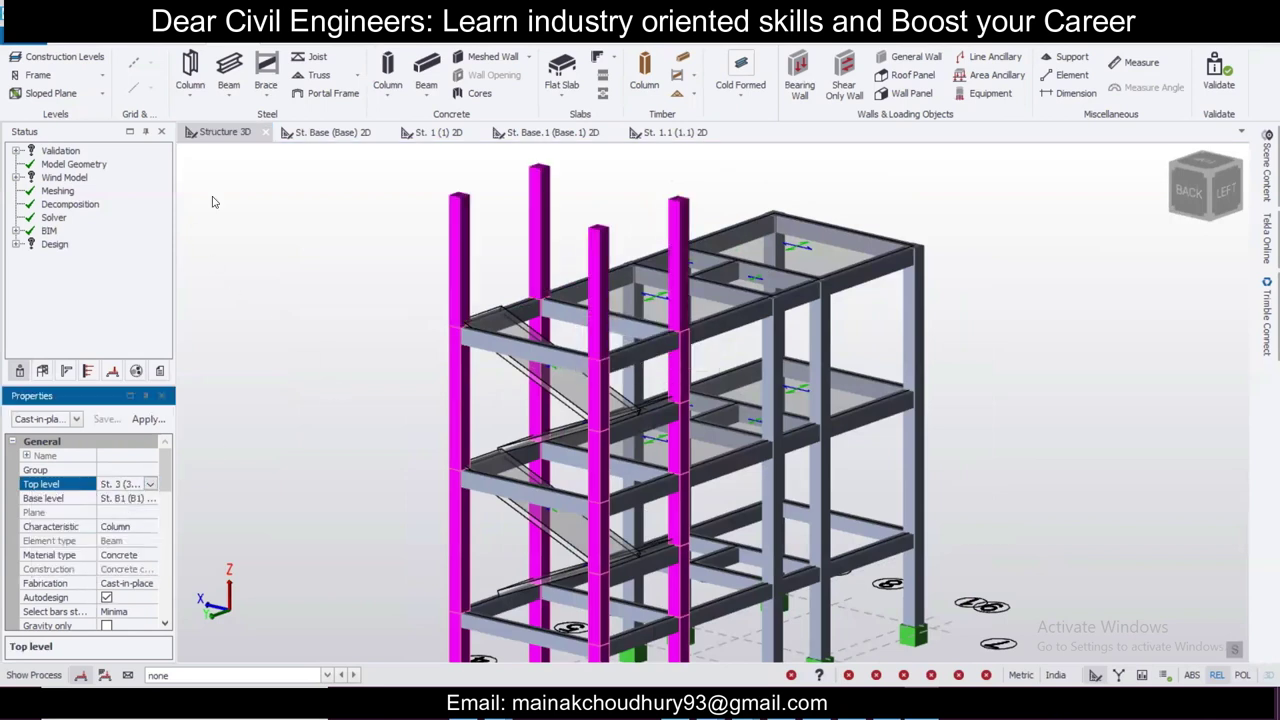
Step: Open the 2D plan view of level 3
left_click(42, 371)
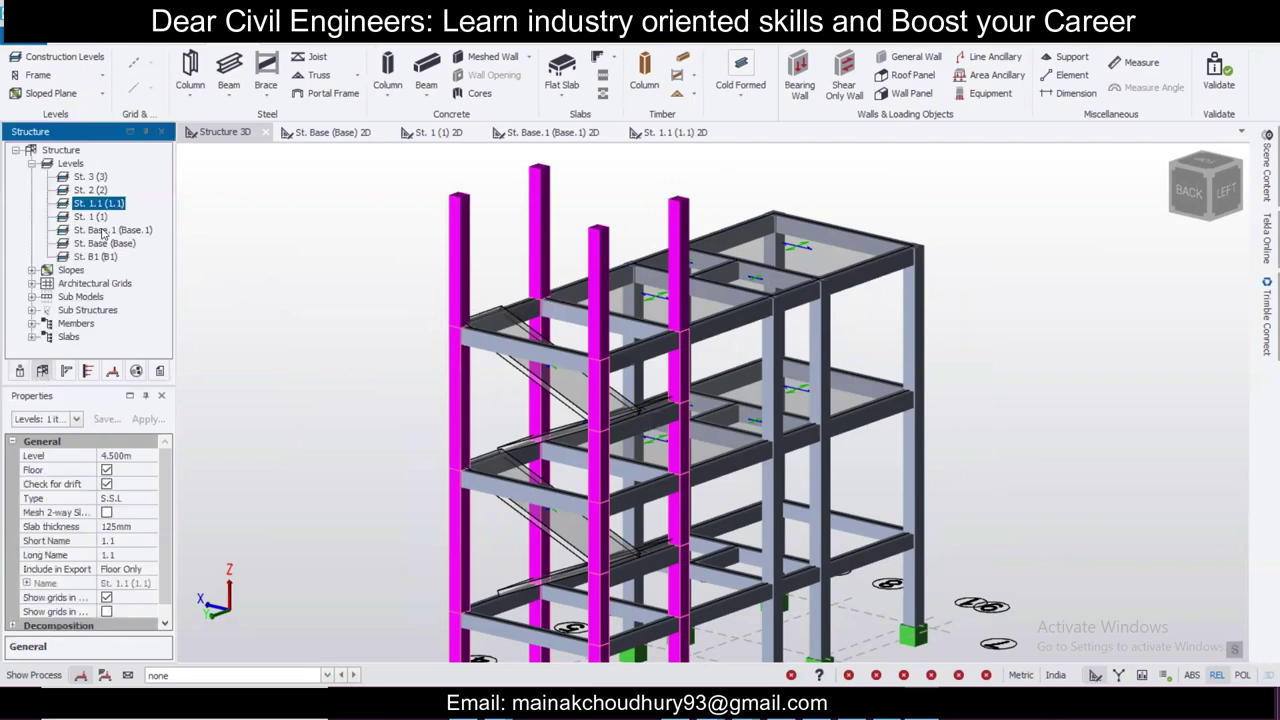
double_click(88, 177)
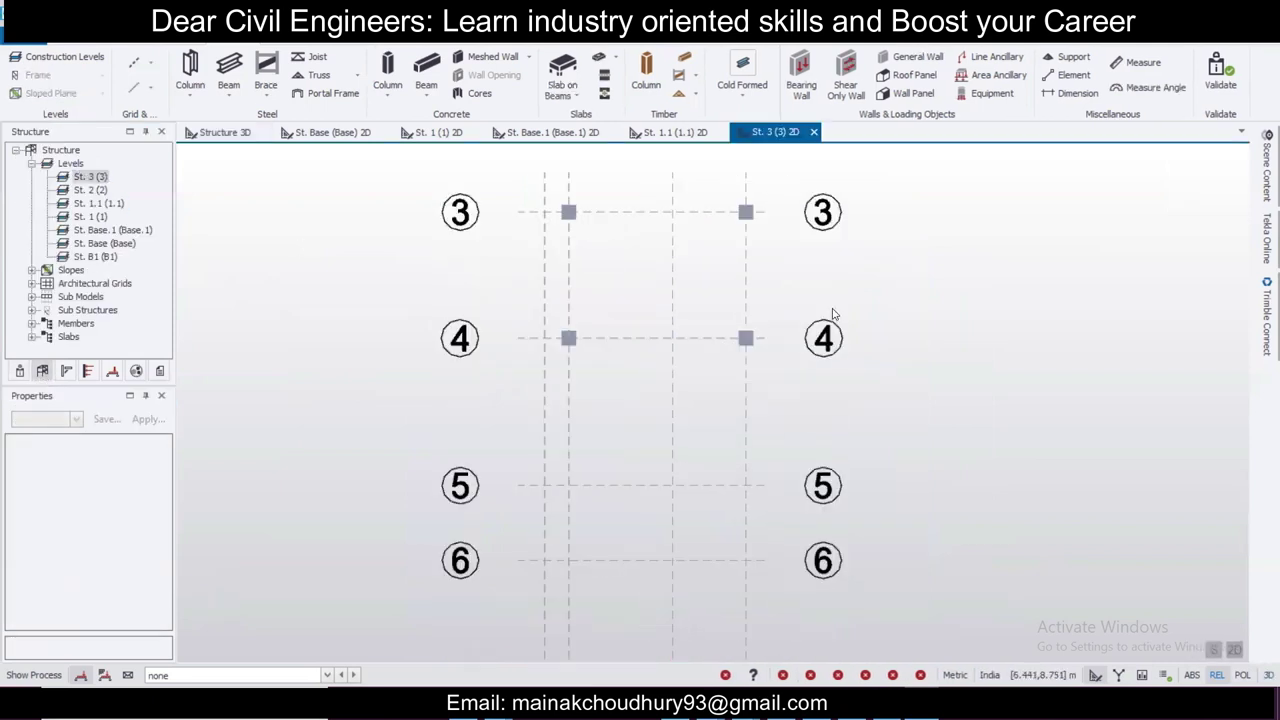
Step: Model concrete beams of the b250 x350 type around the rectangle formed by the four level 3 columns
scroll(833, 314, "up", 1)
left_click(427, 66)
mouse_move(161, 464)
left_mouse_down()
mouse_move(169, 488)
mouse_move(169, 456)
left_mouse_up()
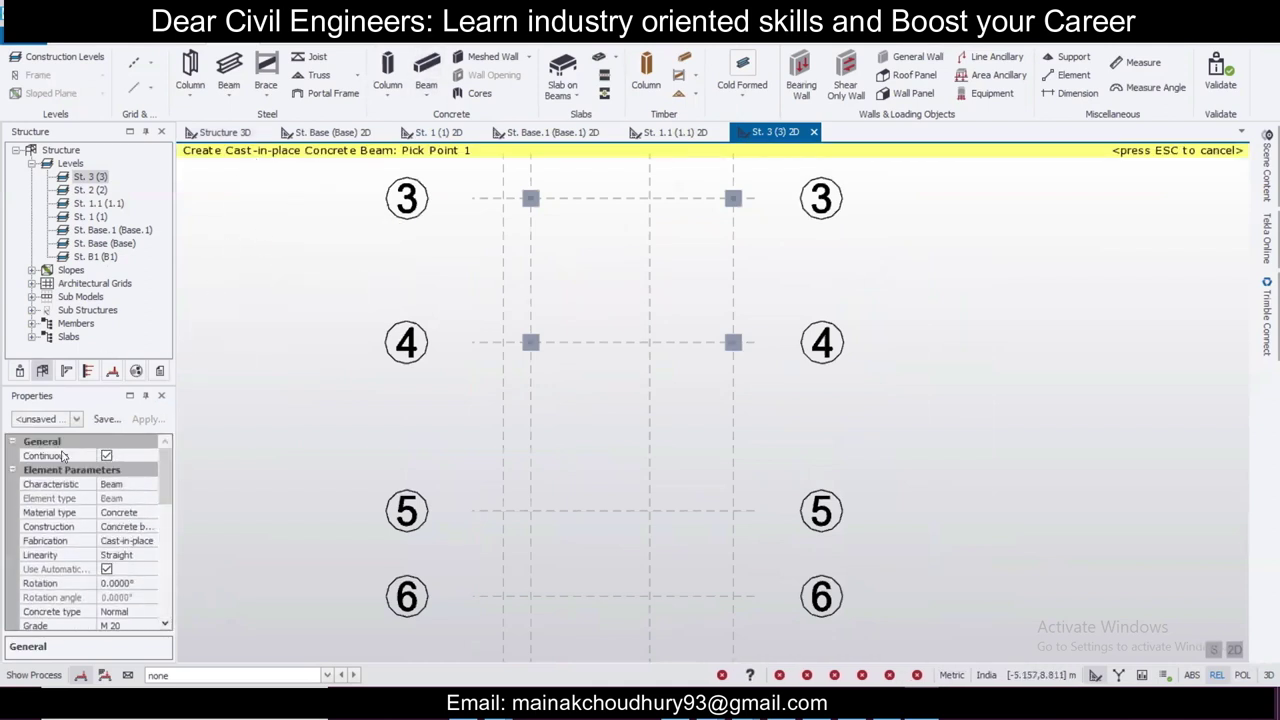
left_click(76, 419)
left_click(50, 205)
left_click_drag(530, 197, 866, 463)
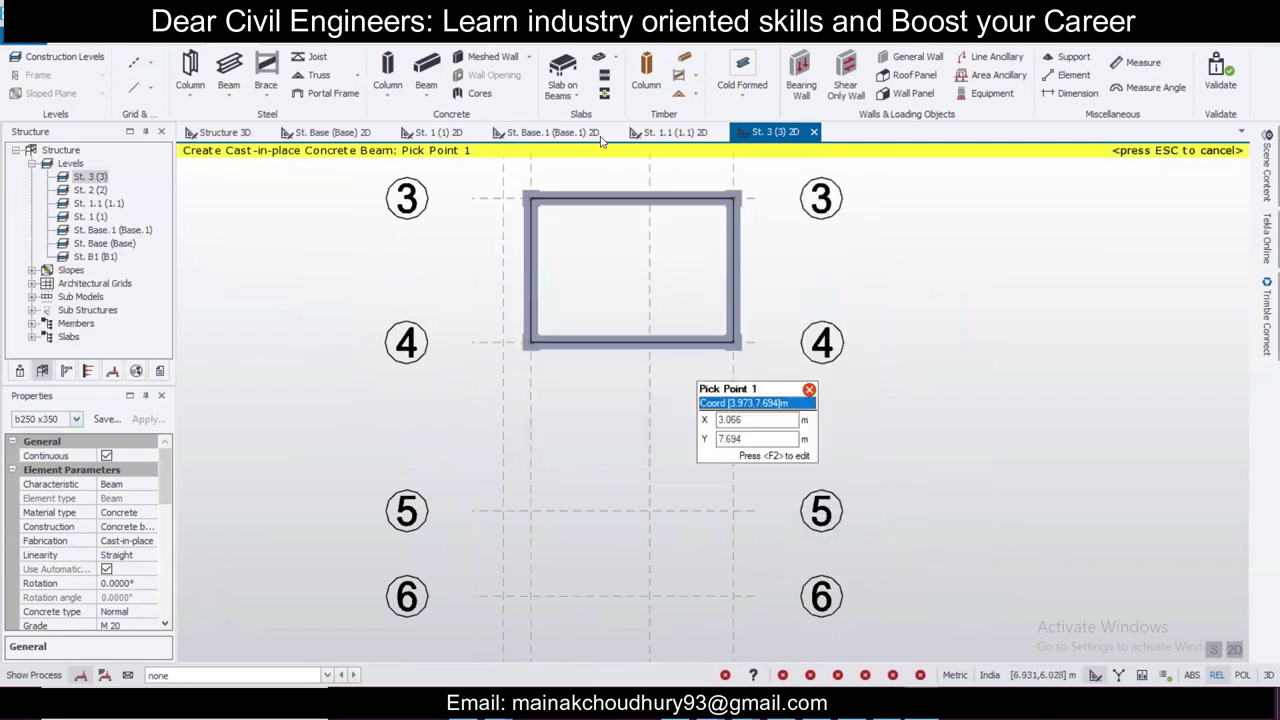
Step: Add a slab on beams in the level 3 bay between grids 3 and 4 and view it in the 3D structure
left_click(563, 62)
left_click(629, 271)
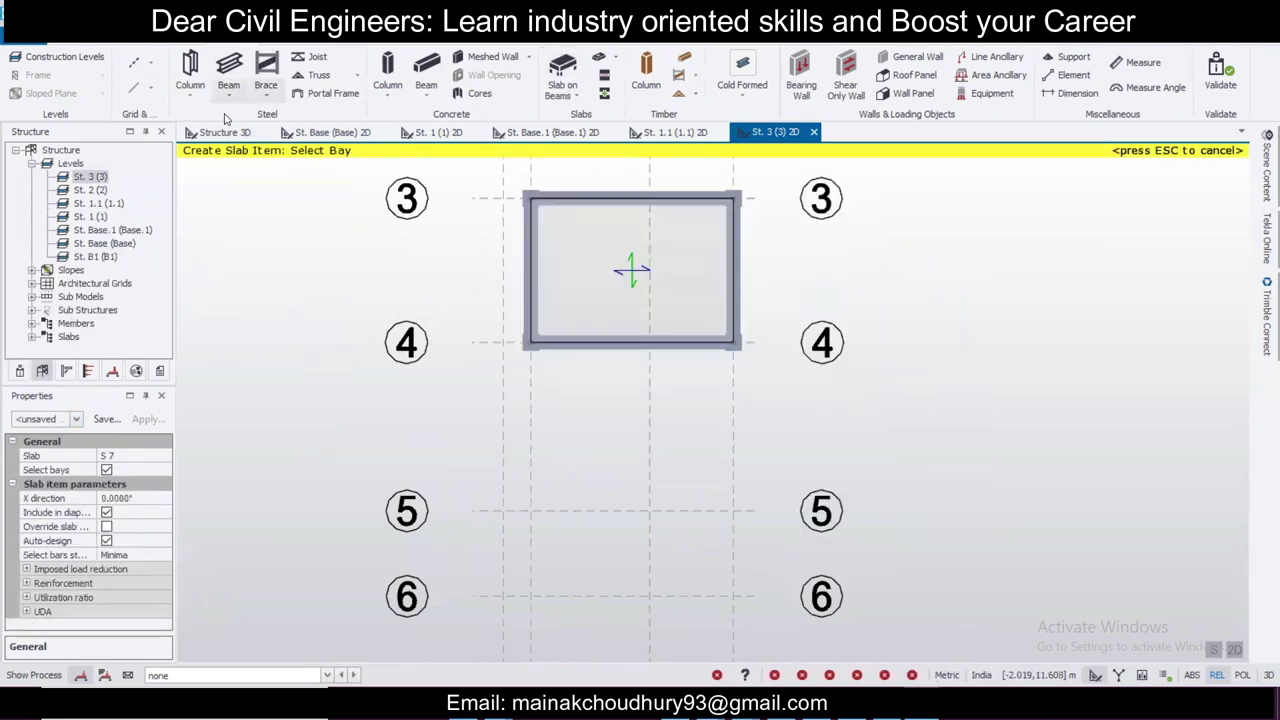
left_click(199, 133)
key("Escape")
right_click_drag(911, 351, 942, 384)
middle_click_drag(942, 385, 879, 342)
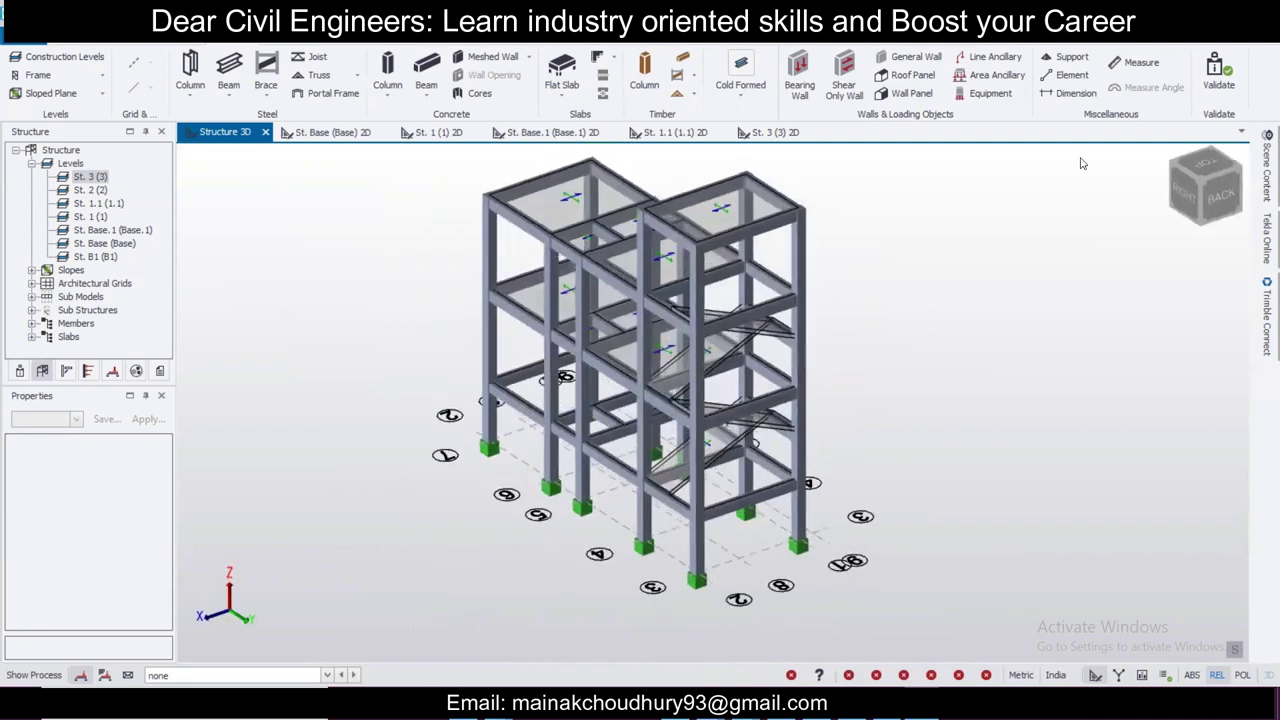
Step: Validate the model and inspect the finished structure from the opposite side in 3D
left_click(1214, 76)
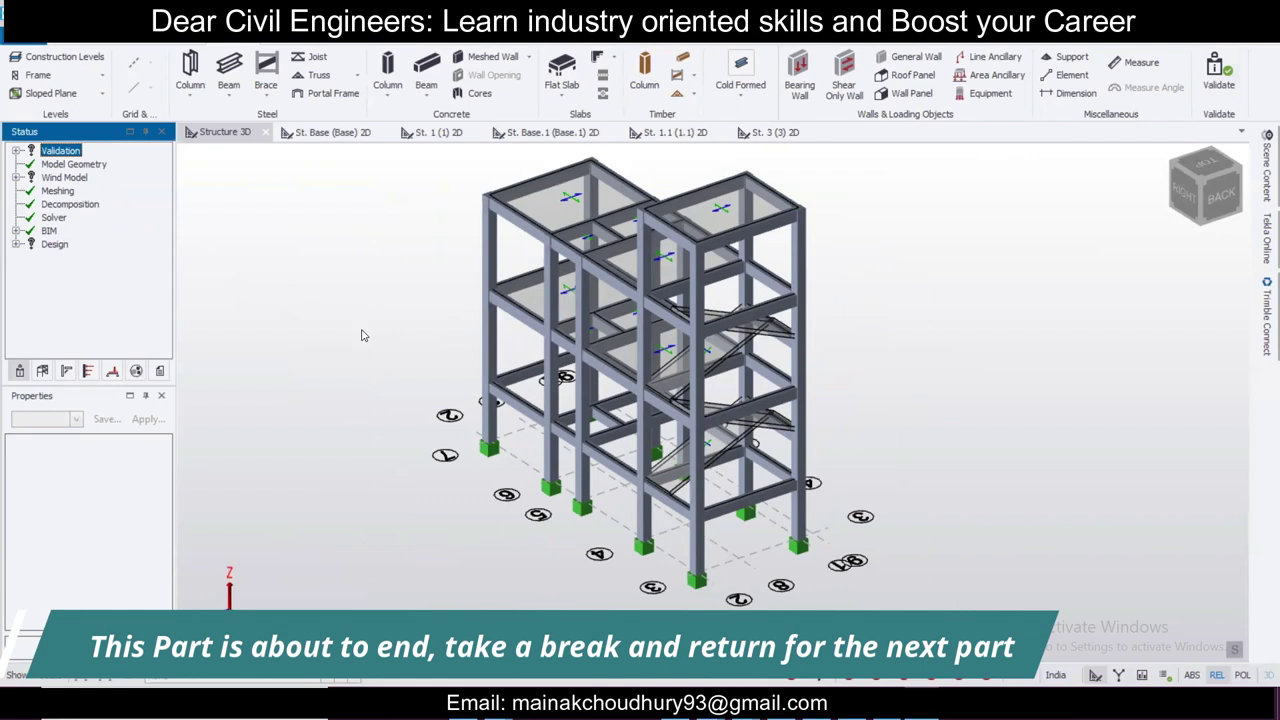
right_click_drag(903, 460, 503, 460)
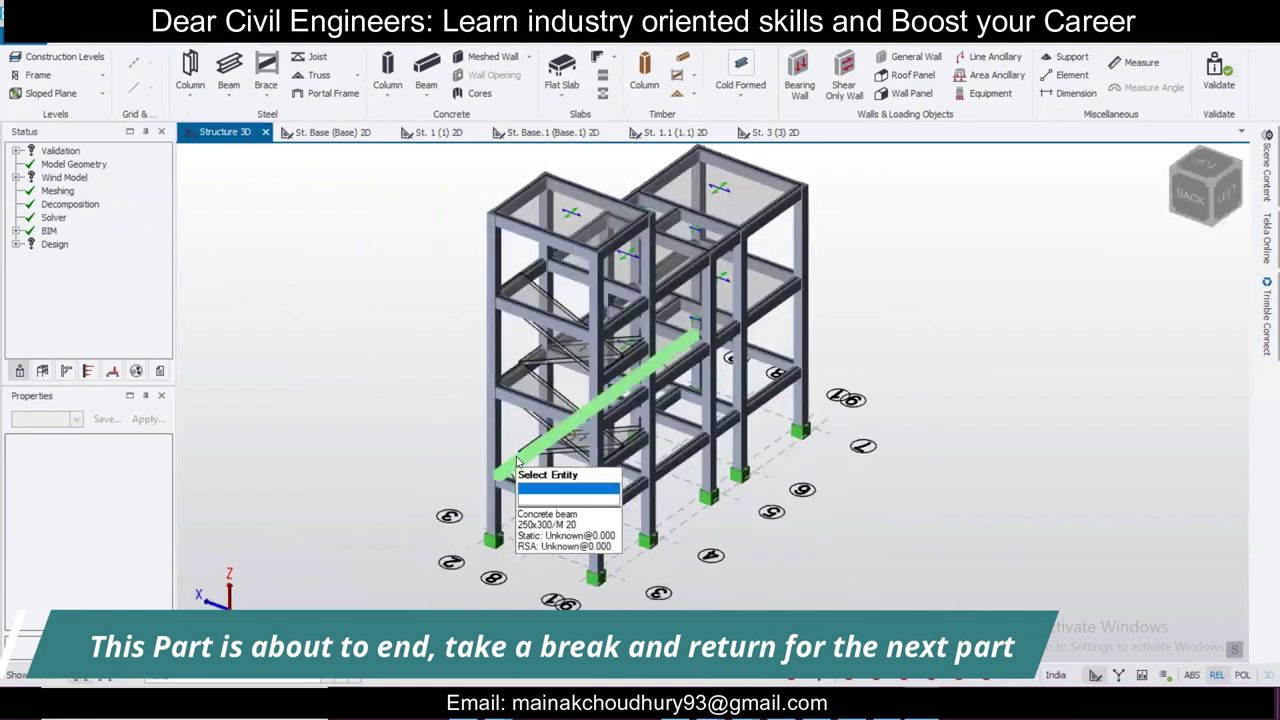
mouse_move(878, 452)
right_mouse_down()
mouse_move(873, 411)
mouse_move(870, 447)
right_mouse_up()
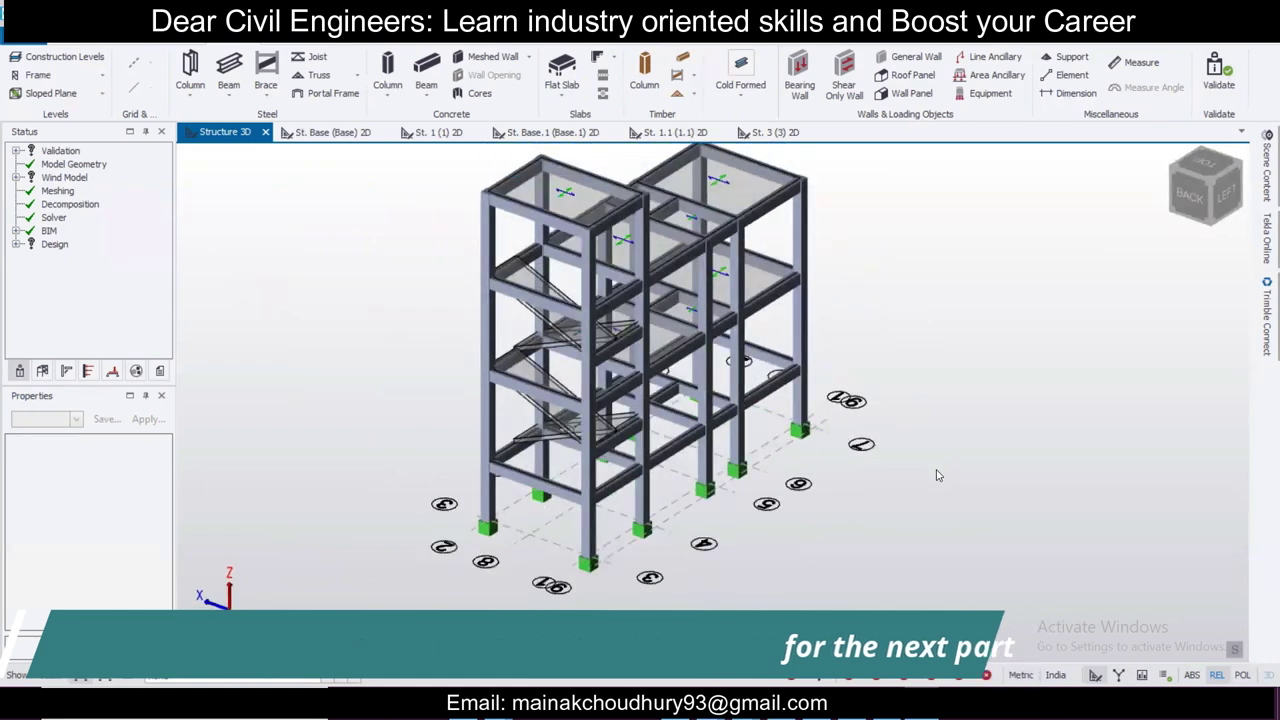
middle_click_drag(909, 407, 932, 440)
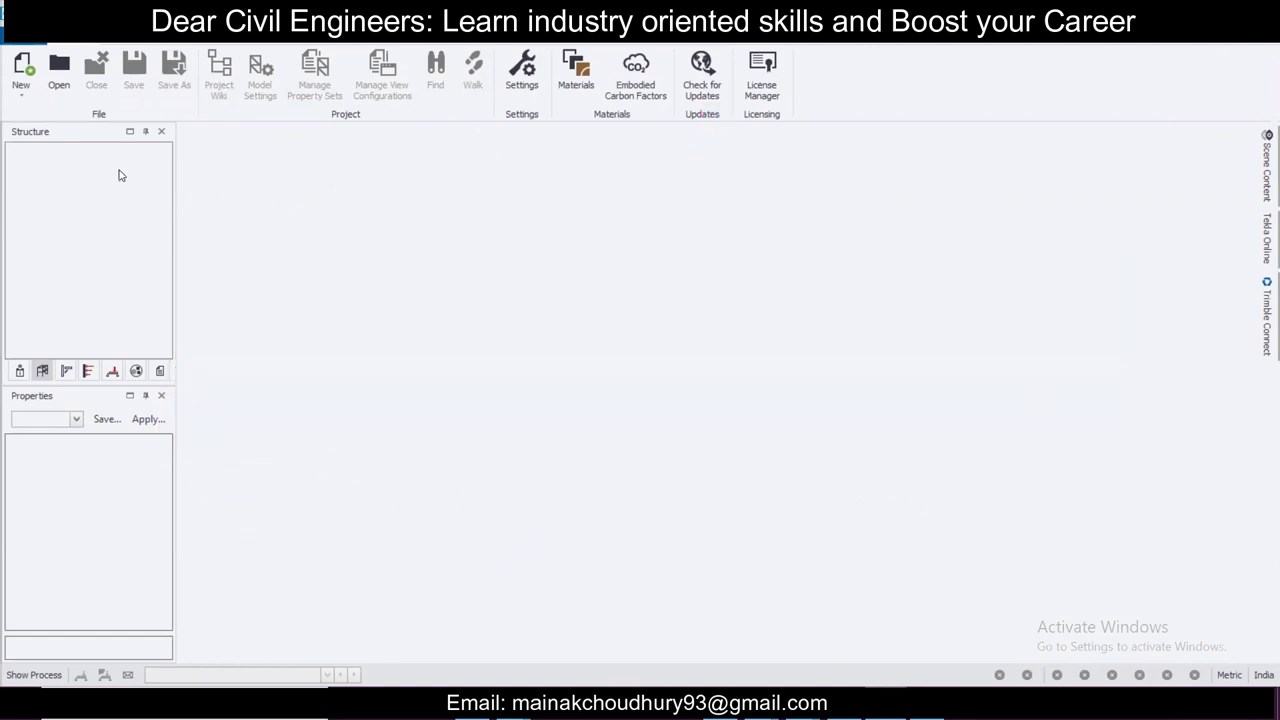
Step: Create a new empty project and bring up its modelling commands
left_click(22, 64)
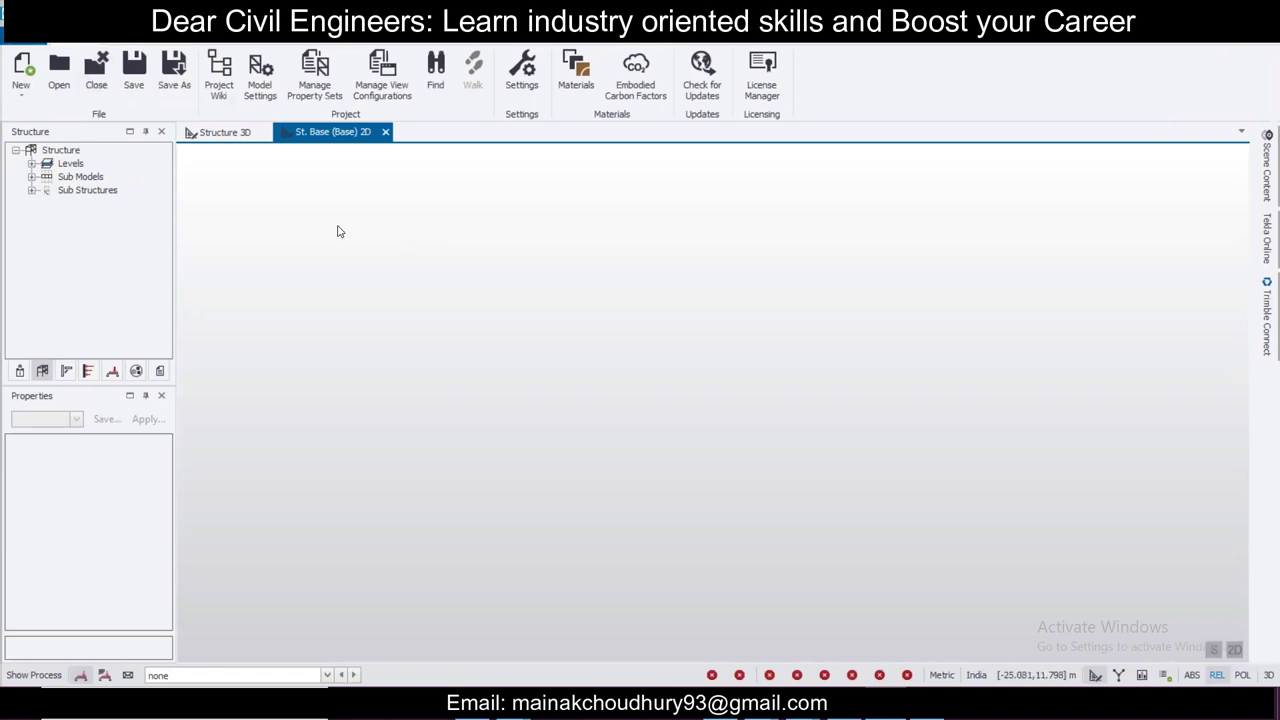
left_click(215, 40)
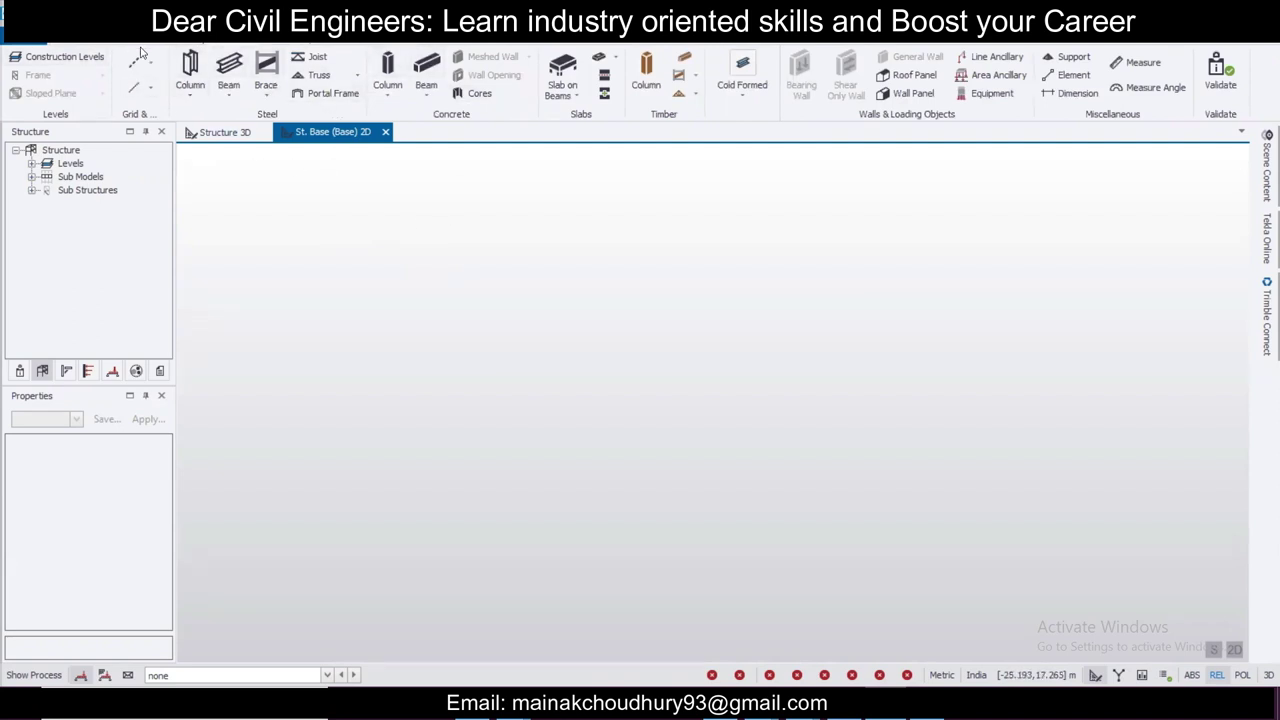
left_click(930, 705)
Step: Insert construction level B1 below Base and set its level to -1.95 m
left_click(85, 62)
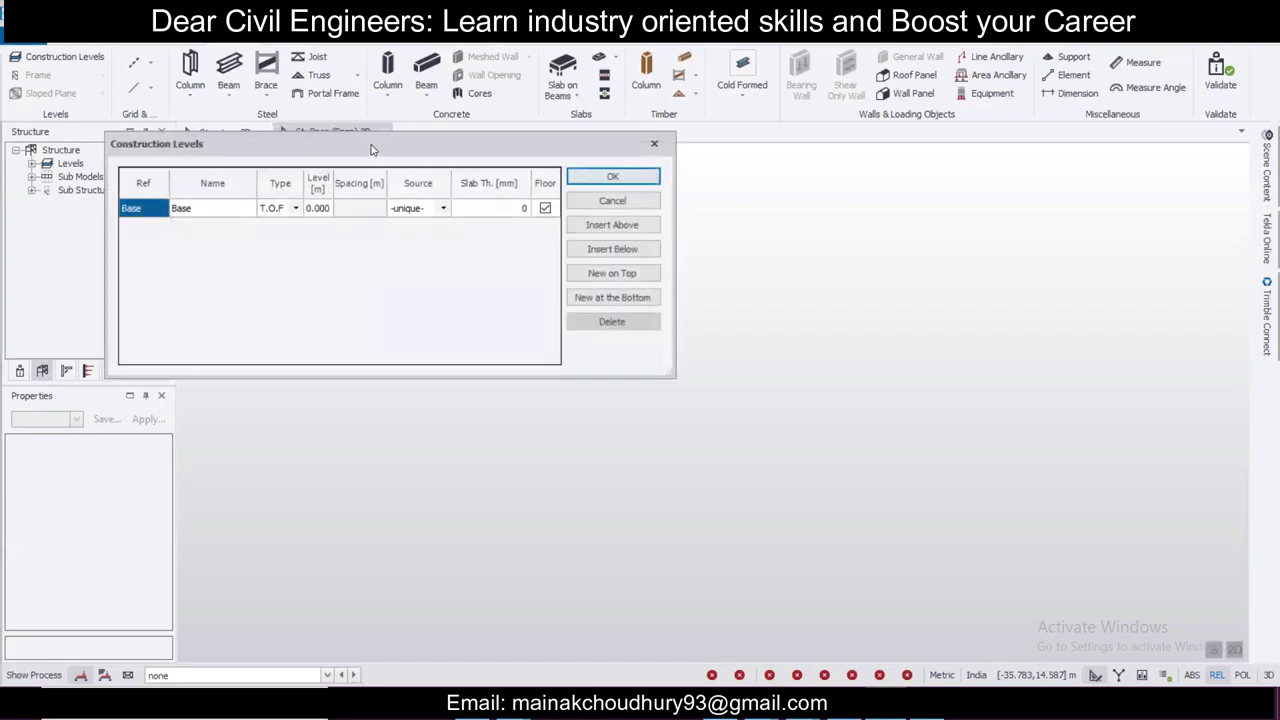
left_click(816, 287)
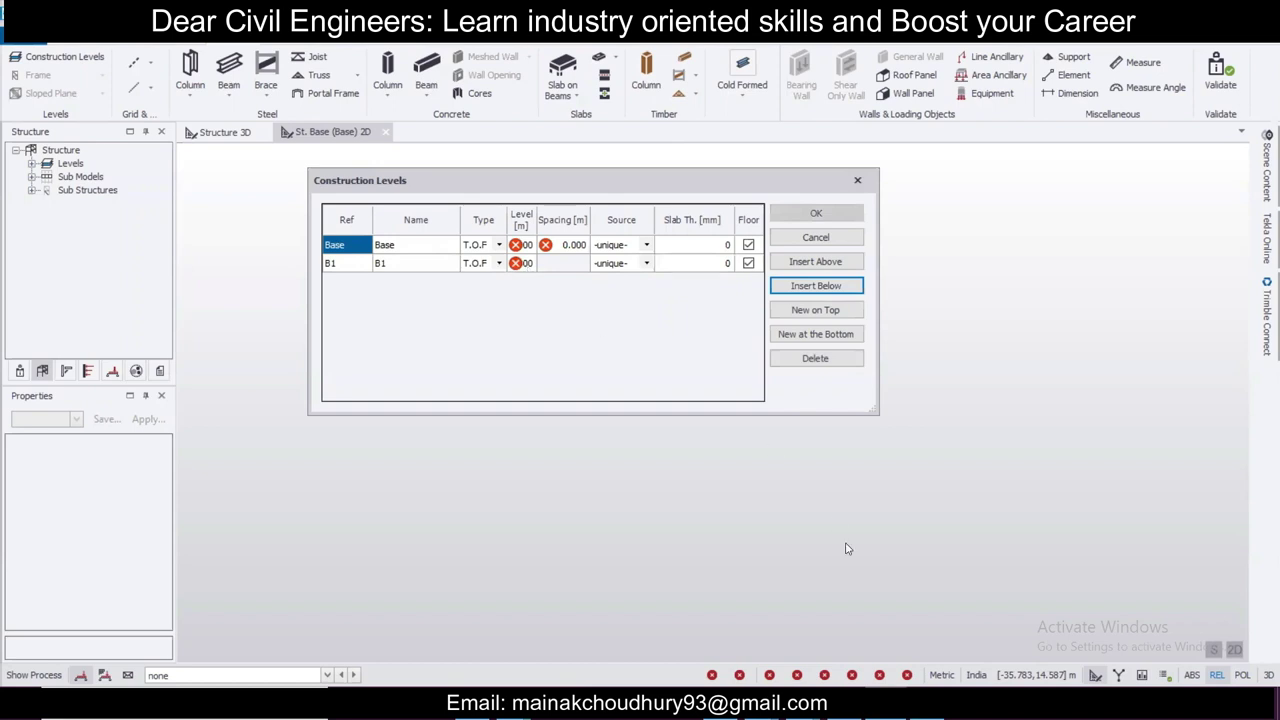
left_click(932, 703)
left_click(531, 265)
left_click(528, 264)
type("-1.95")
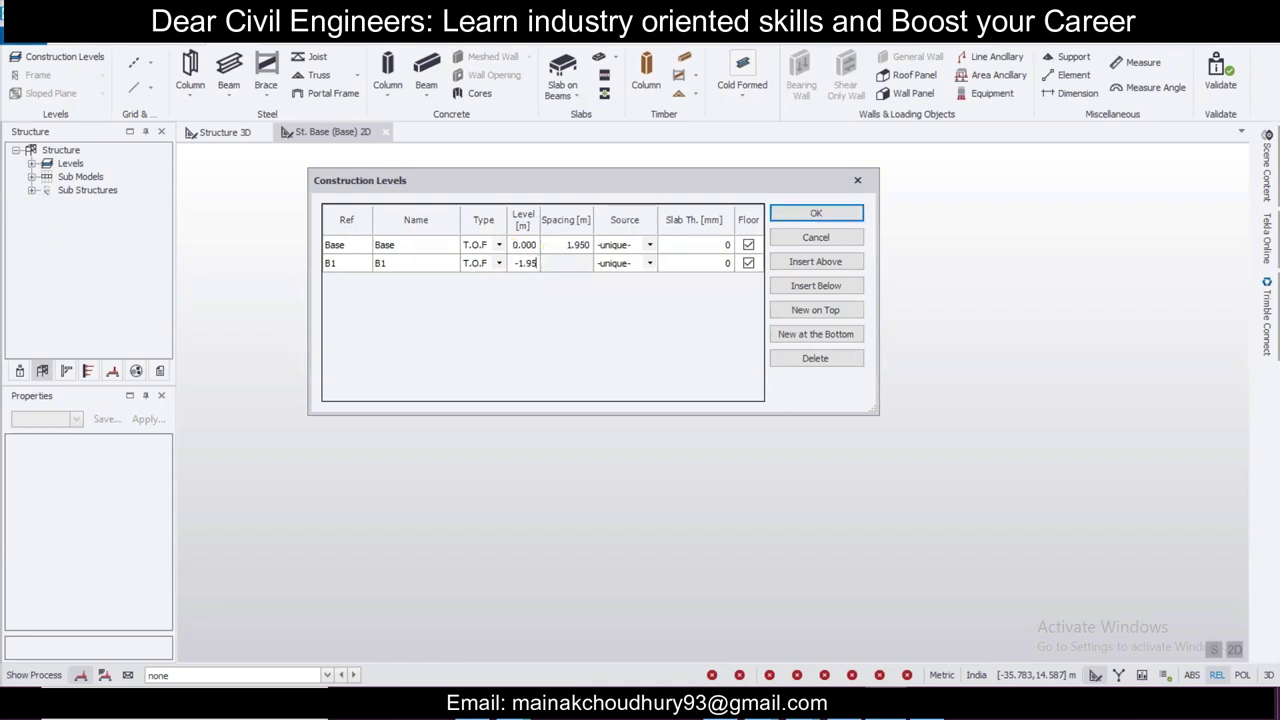
left_click(432, 251)
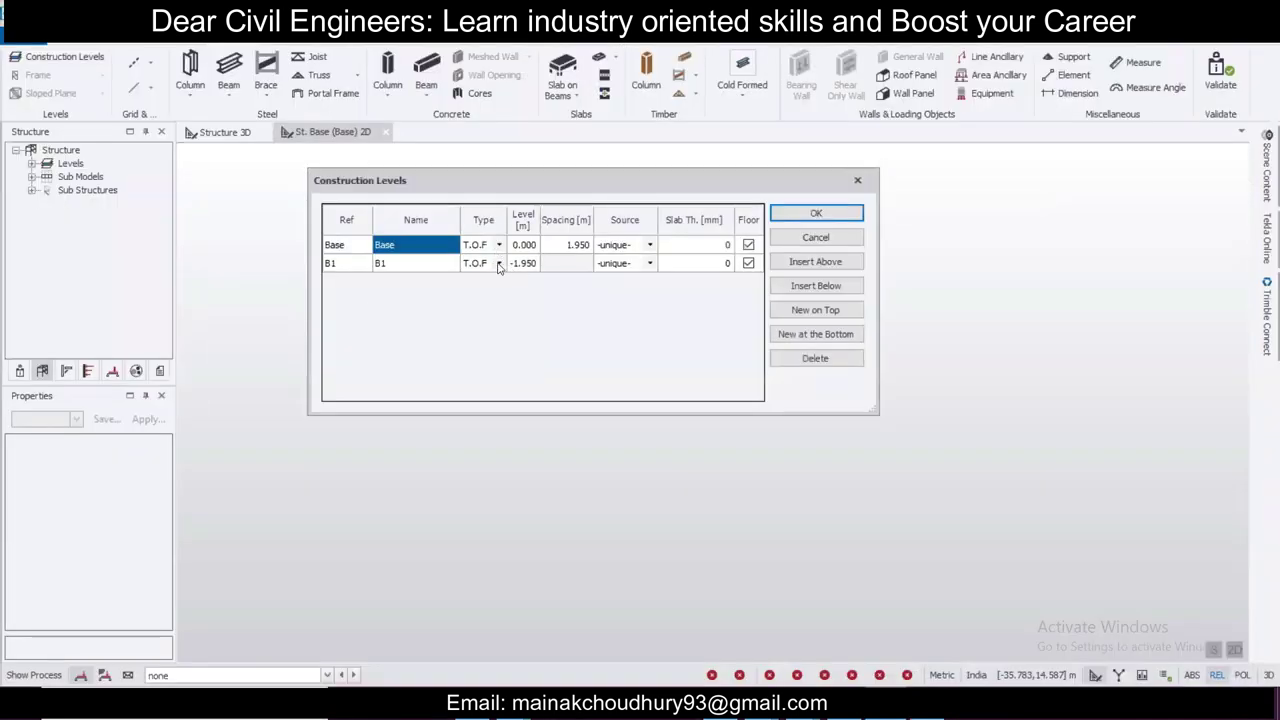
Step: Review the type options available for level B1, keeping T.O.F
left_click(498, 263)
left_click(498, 265)
left_click(498, 265)
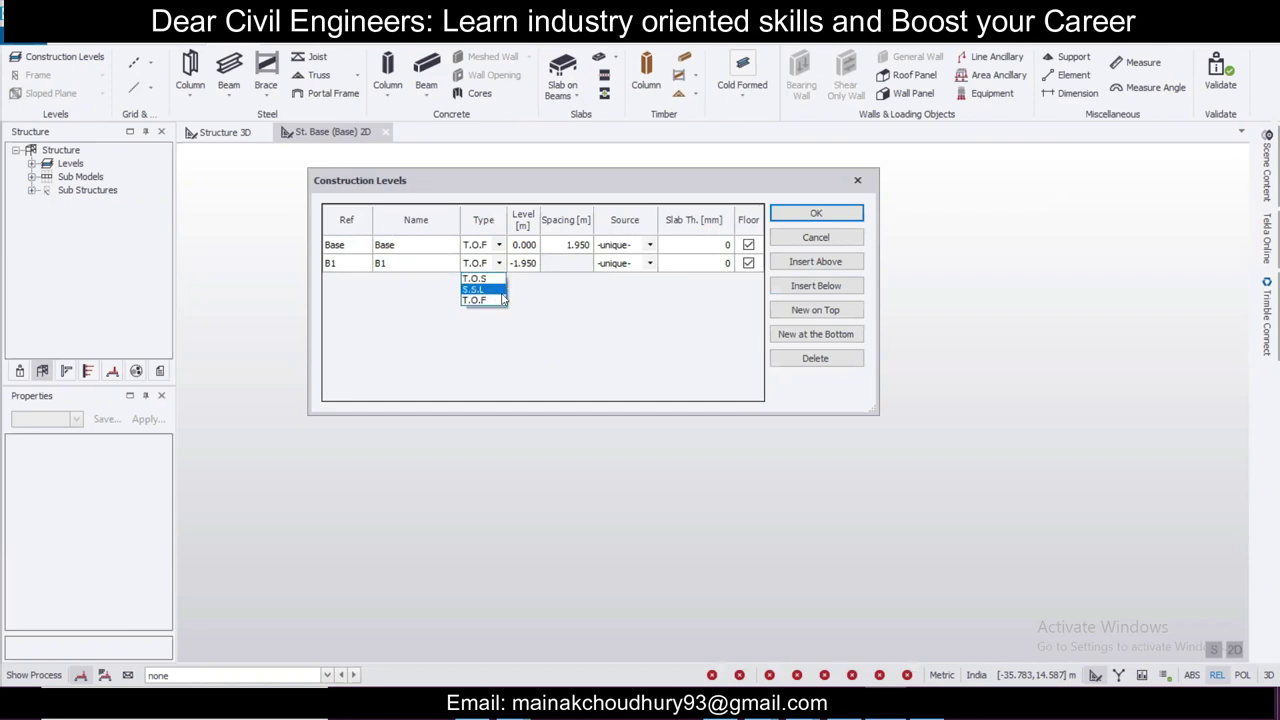
left_click(503, 265)
left_click(500, 264)
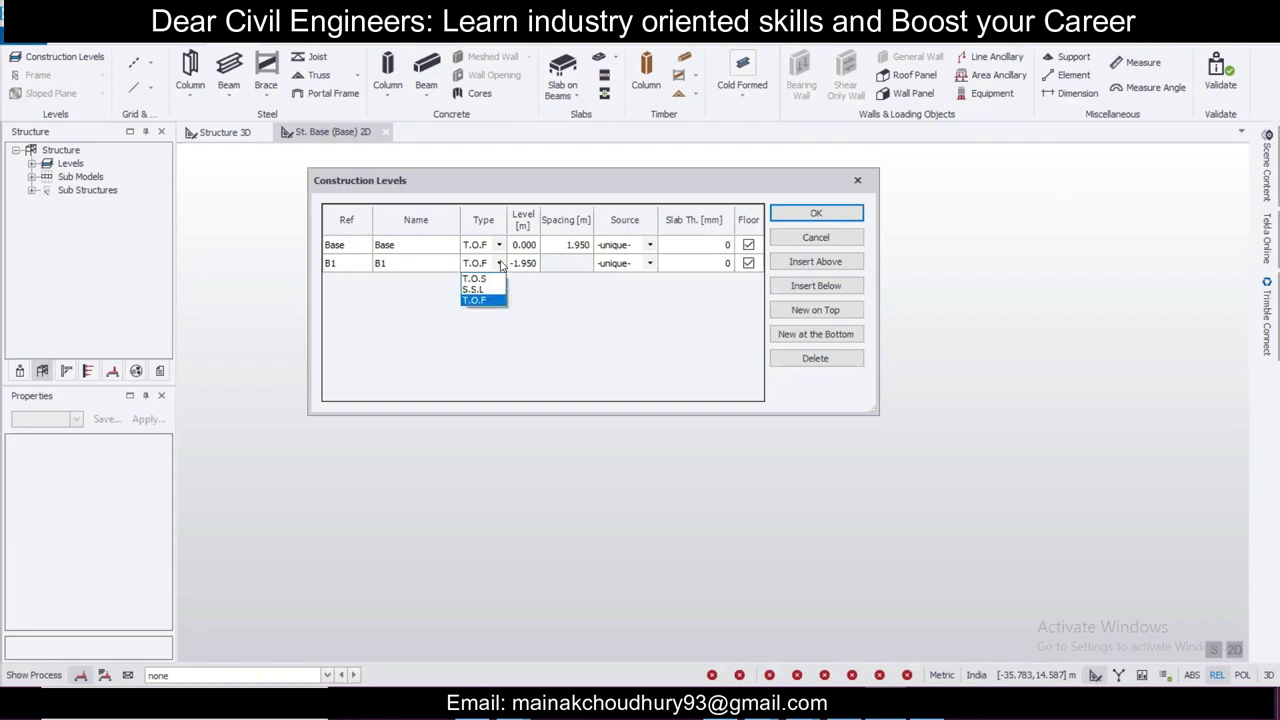
left_click(501, 265)
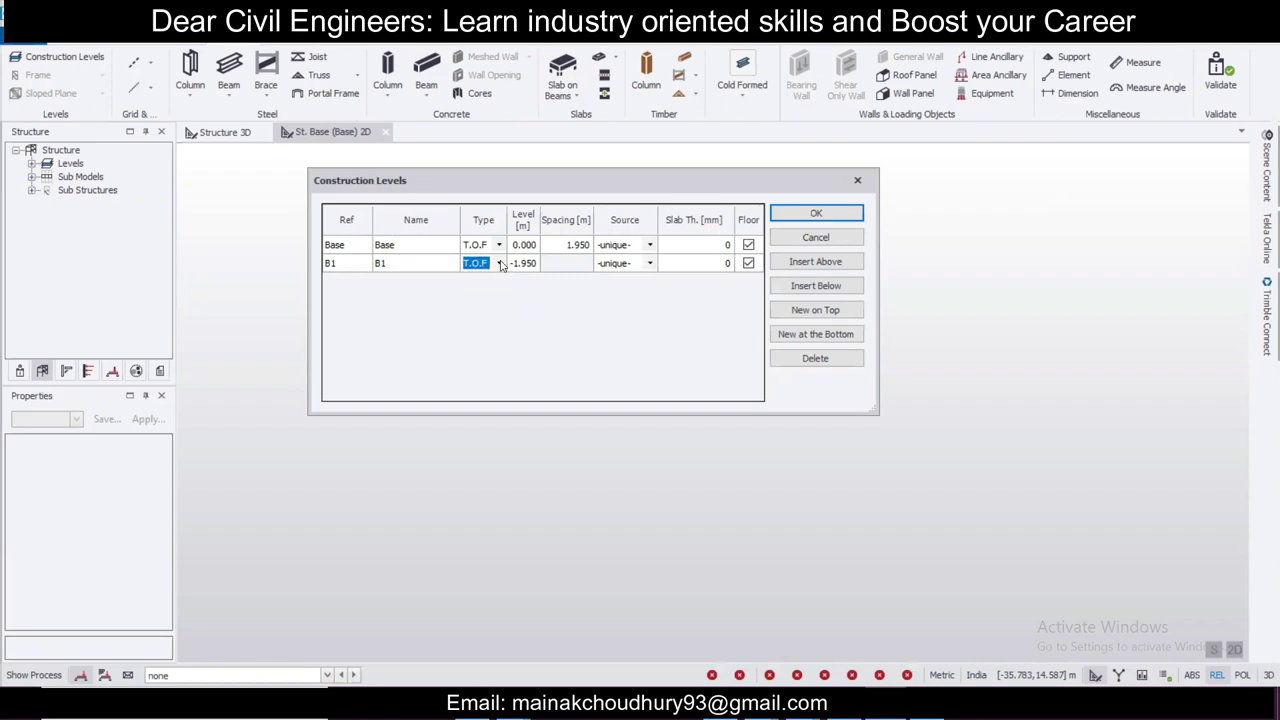
Step: Insert level 1 above Base with type S.S.L, 3 m spacing and a slab thickness of 125 mm
left_click(414, 251)
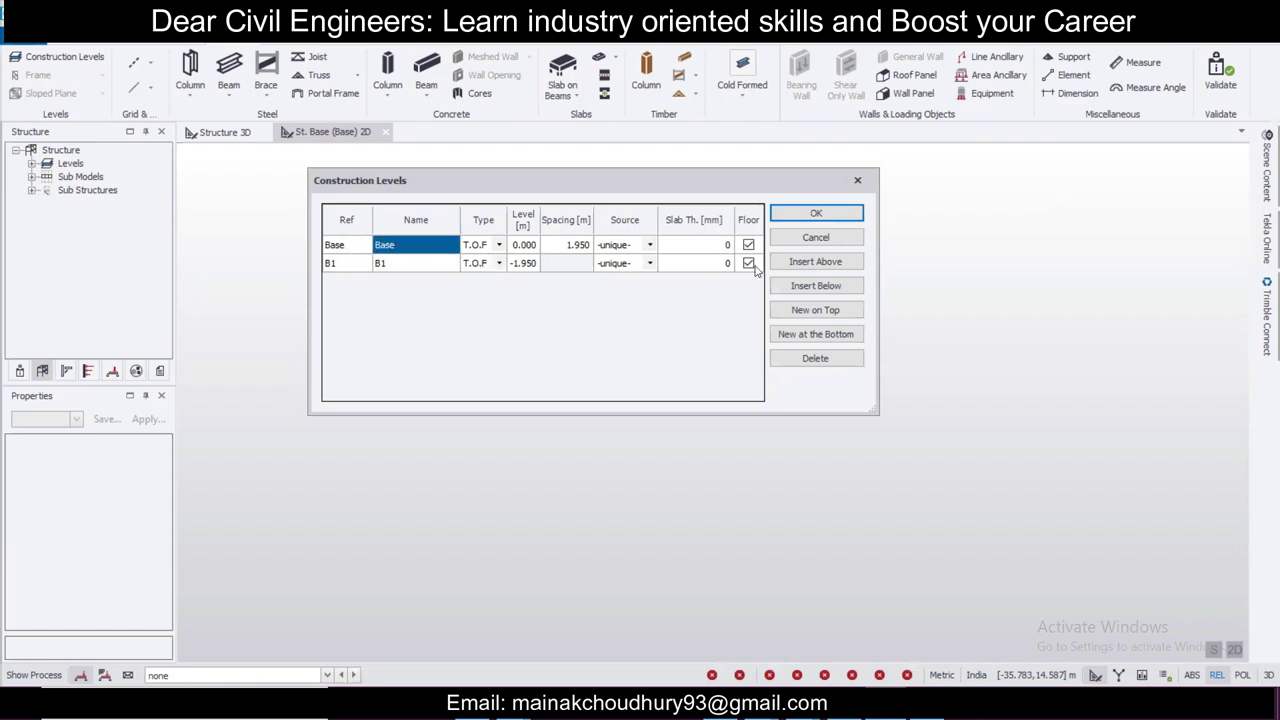
left_click(790, 262)
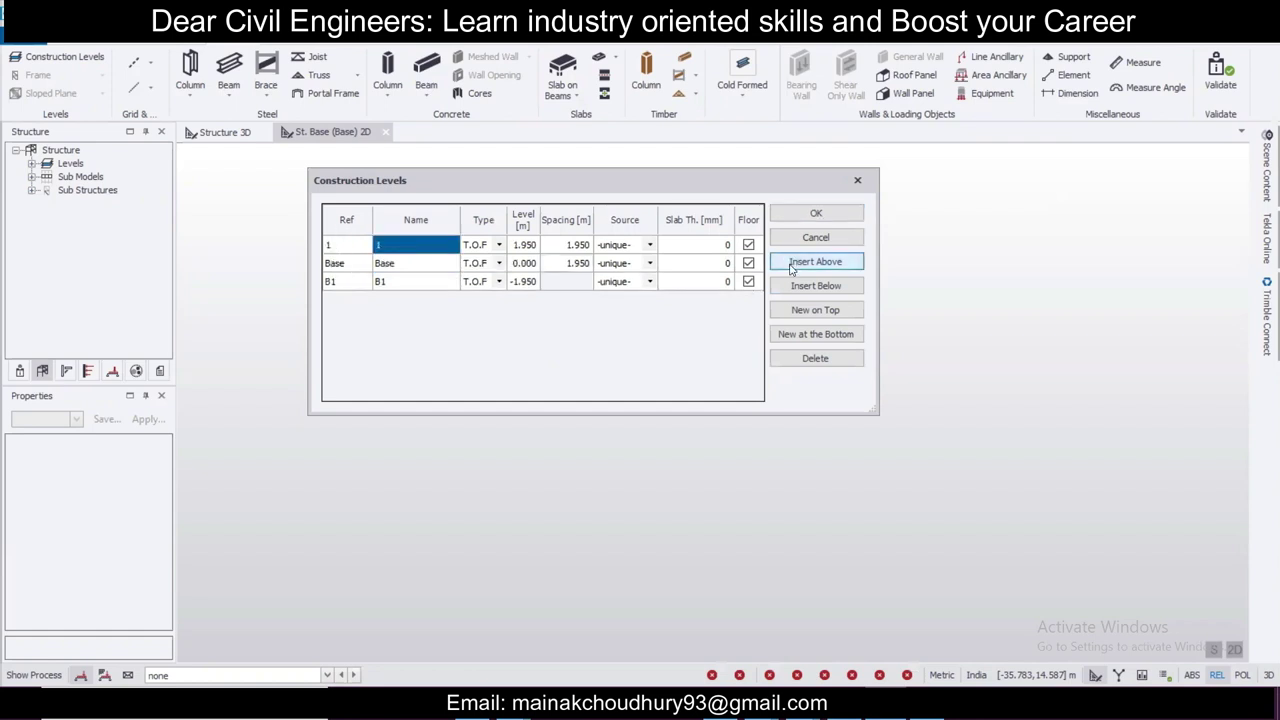
left_click(499, 245)
left_click(490, 278)
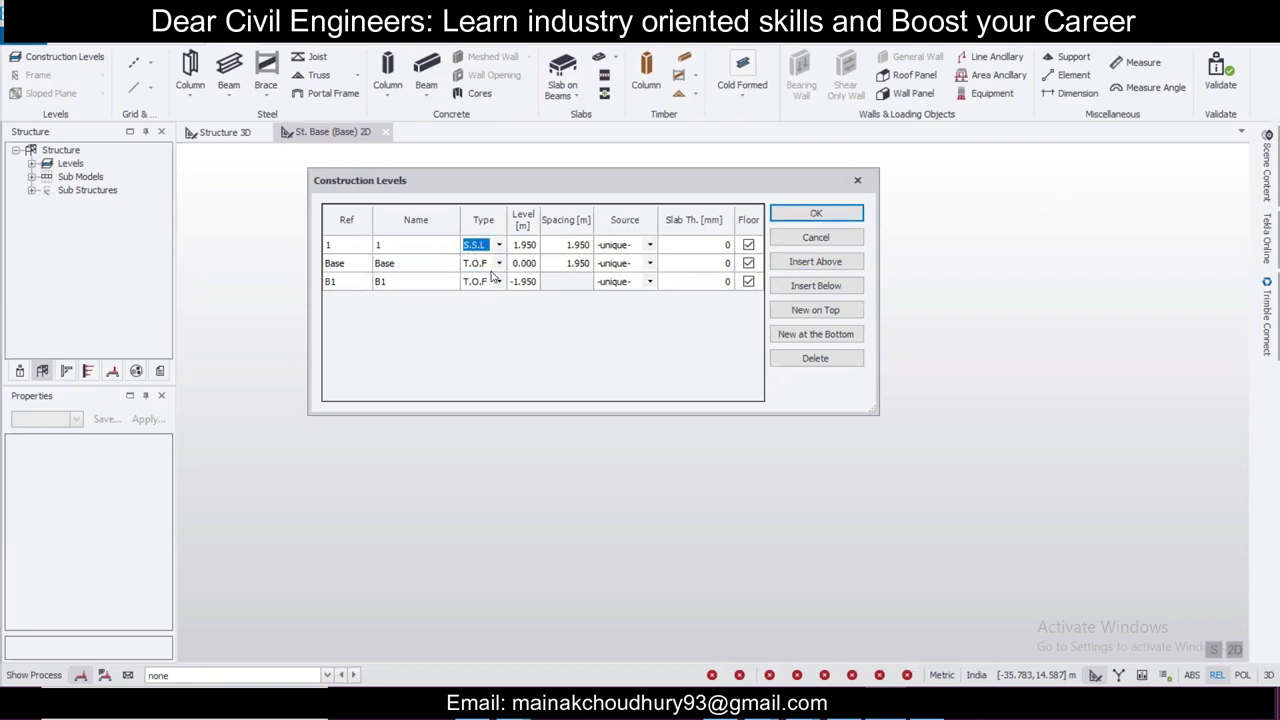
left_click(521, 250)
left_click(568, 248)
type("3")
left_click(701, 247)
type("125")
key("Return")
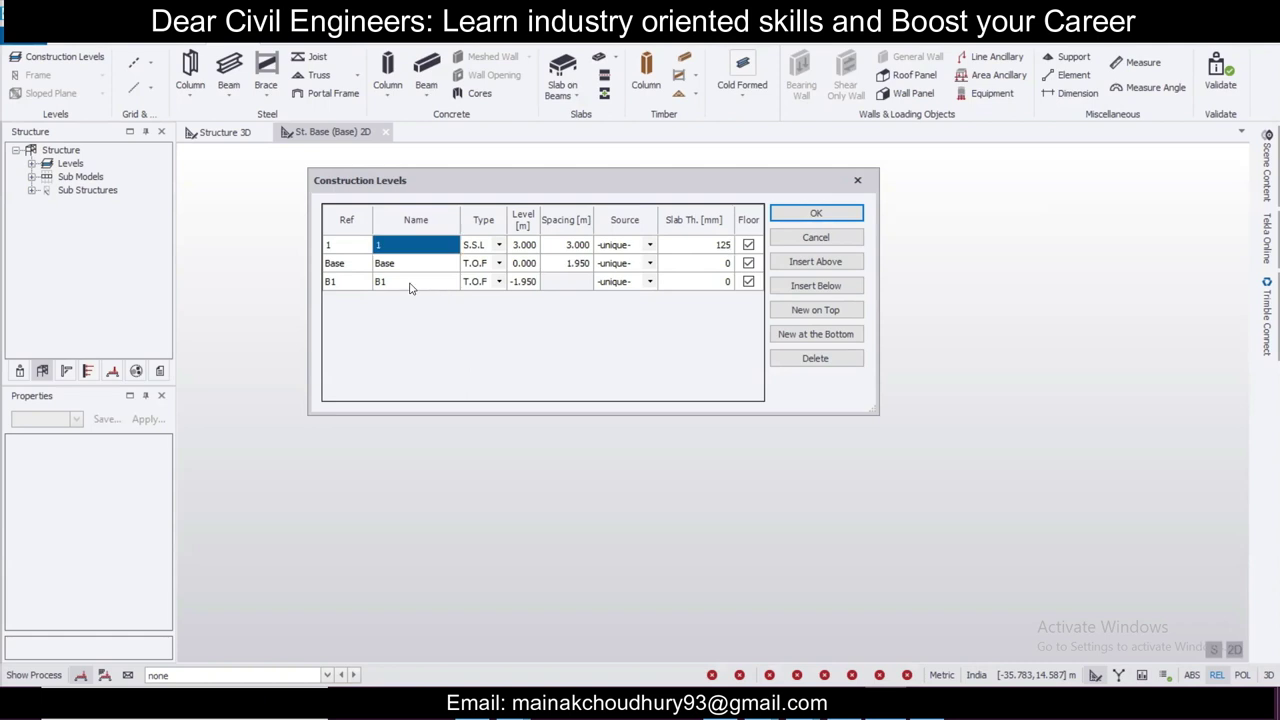
Step: Insert level 2 above level 1, apply the construction levels and list them in the structure tree
key("space")
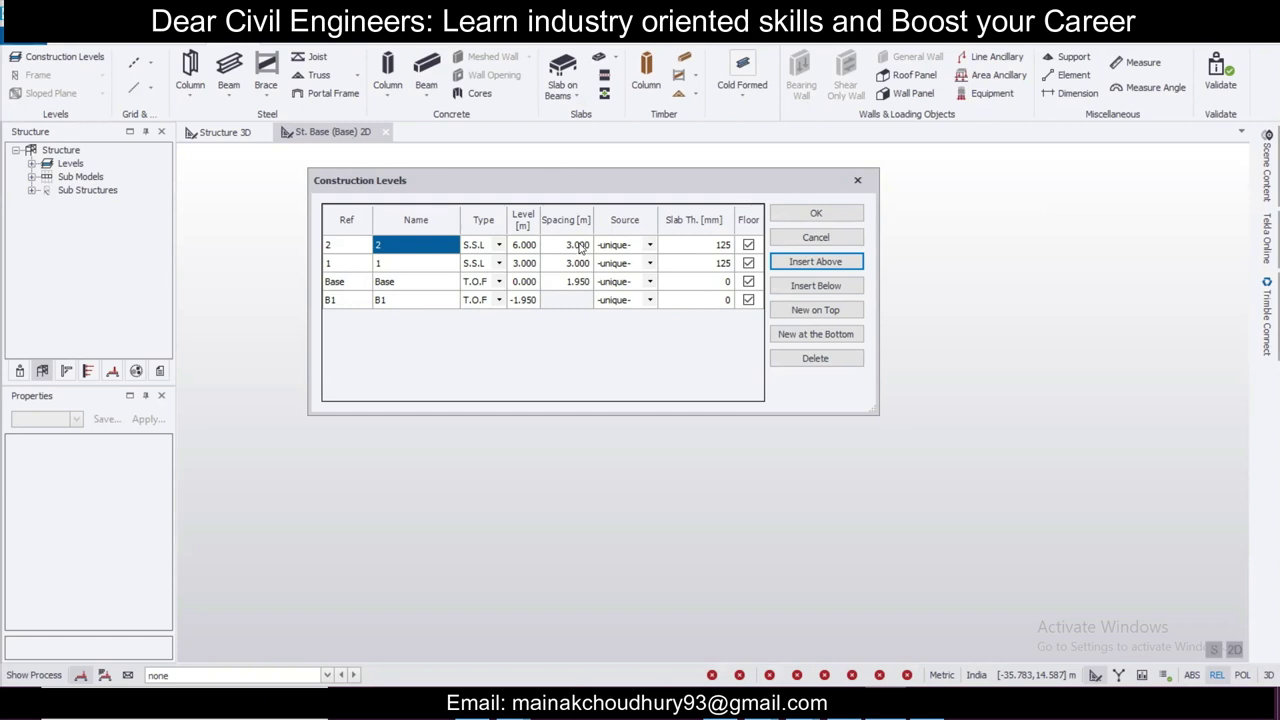
left_click(815, 214)
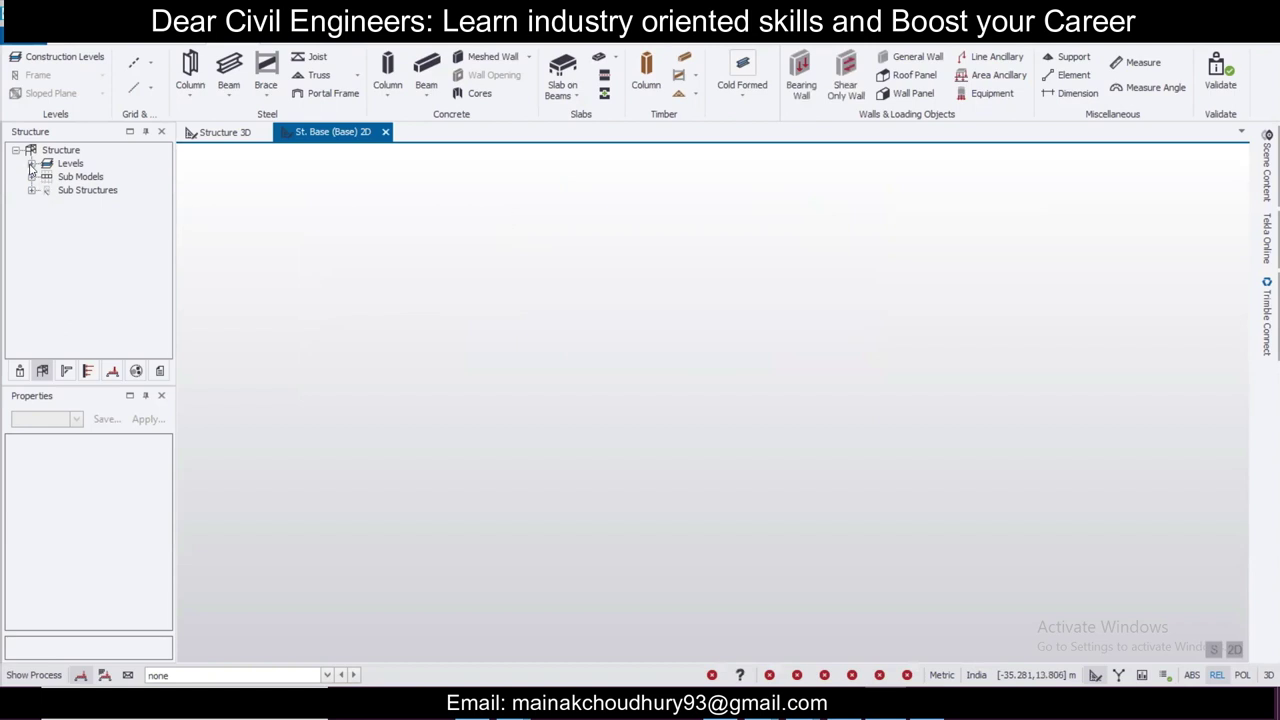
left_click(47, 133)
left_click(32, 164)
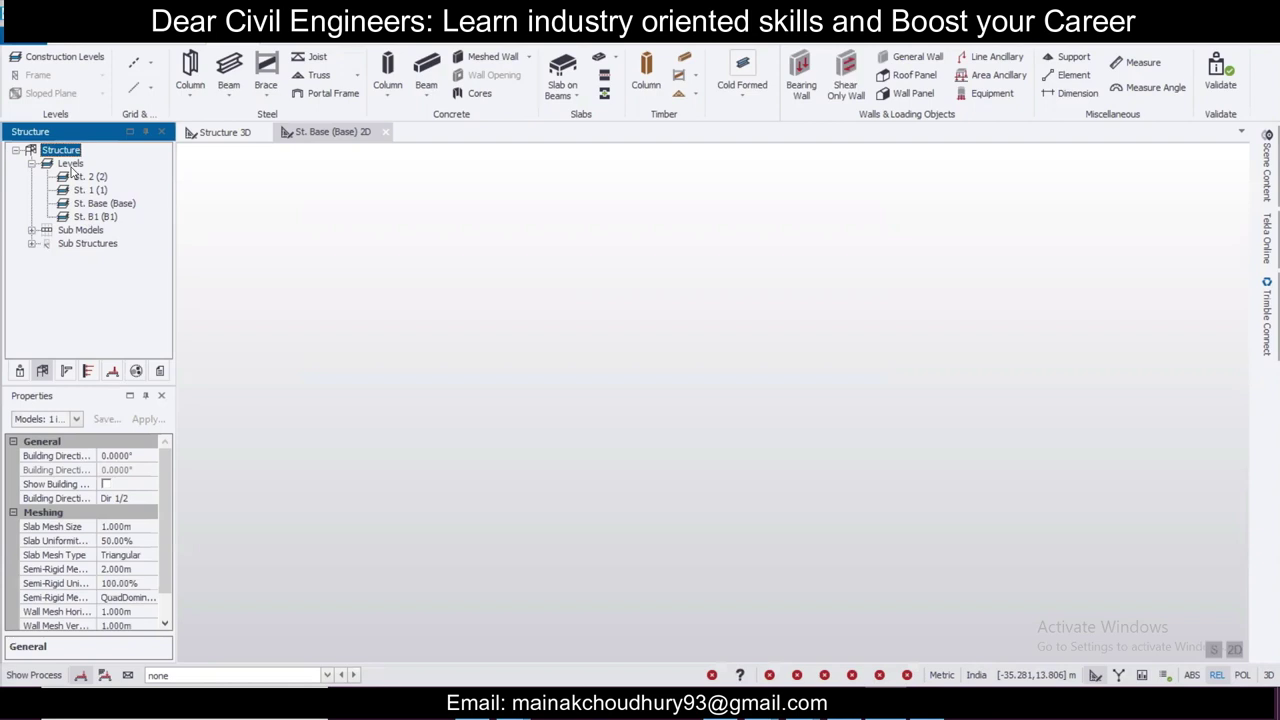
left_click(250, 132)
left_click(320, 134)
left_click(228, 134)
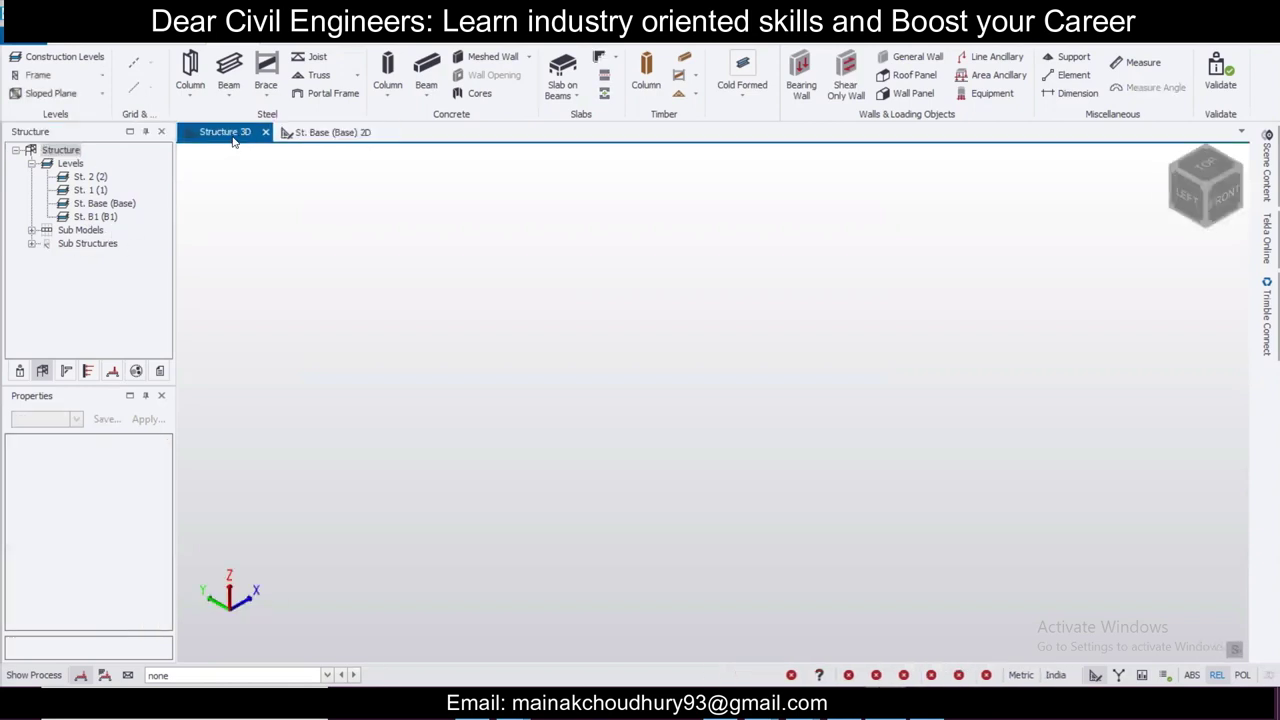
left_click(316, 135)
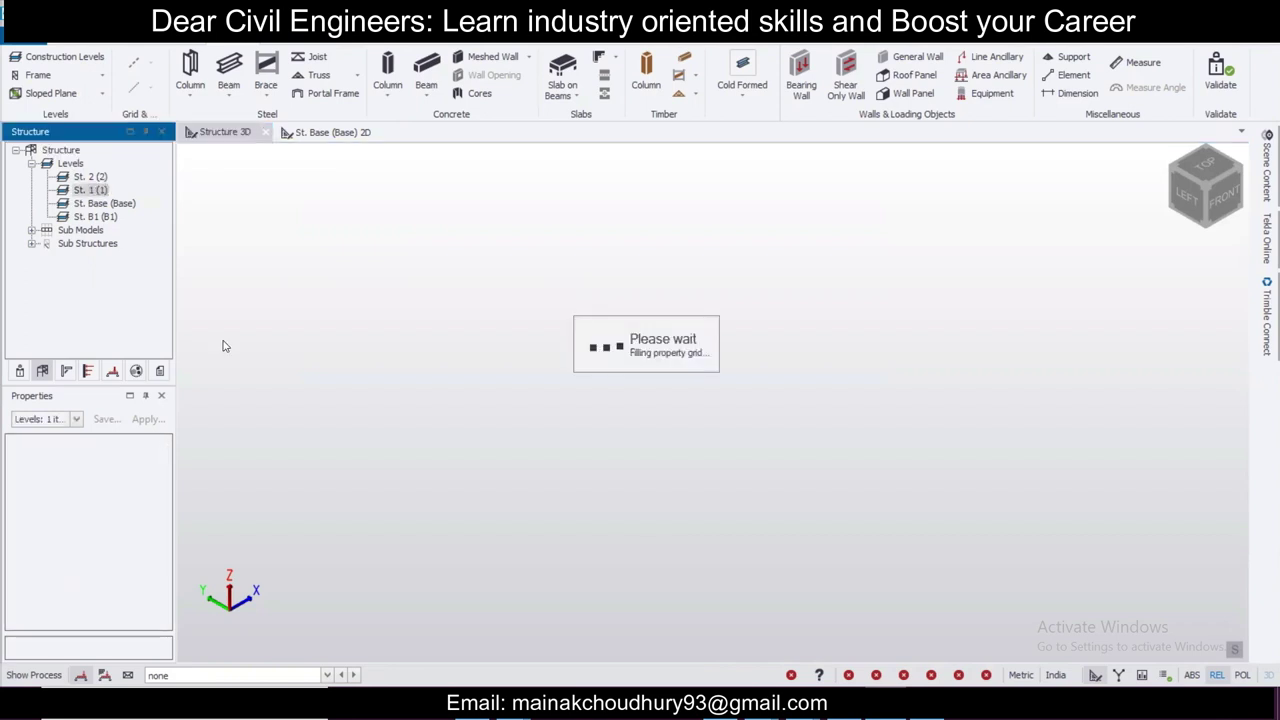
Step: Open the 2D plan views of levels 1 and 2
double_click(97, 192)
left_click(95, 190)
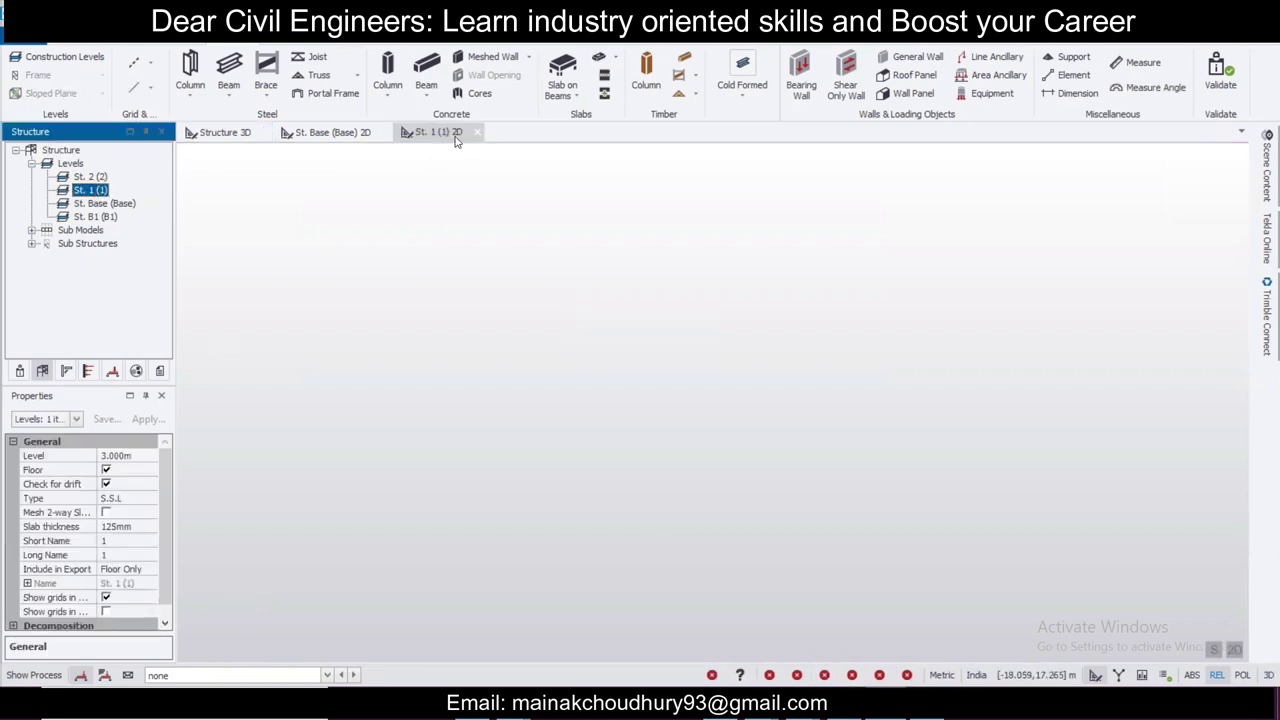
left_click(91, 178)
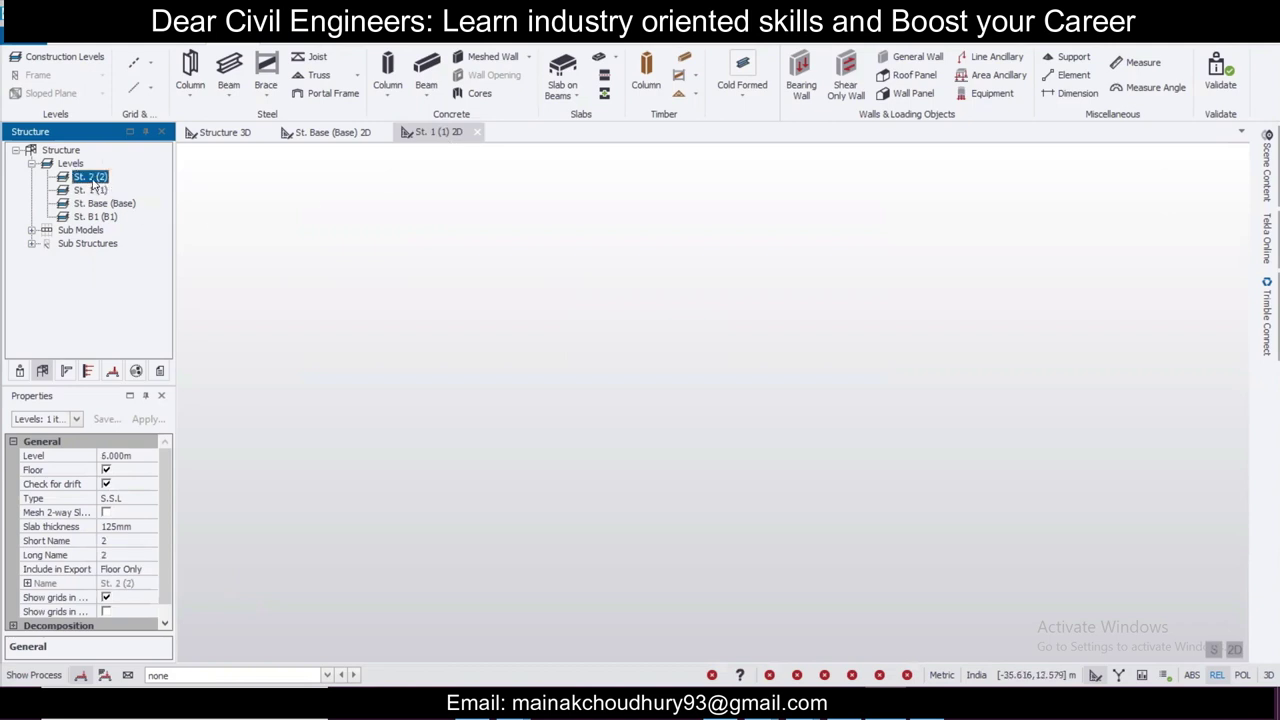
double_click(91, 179)
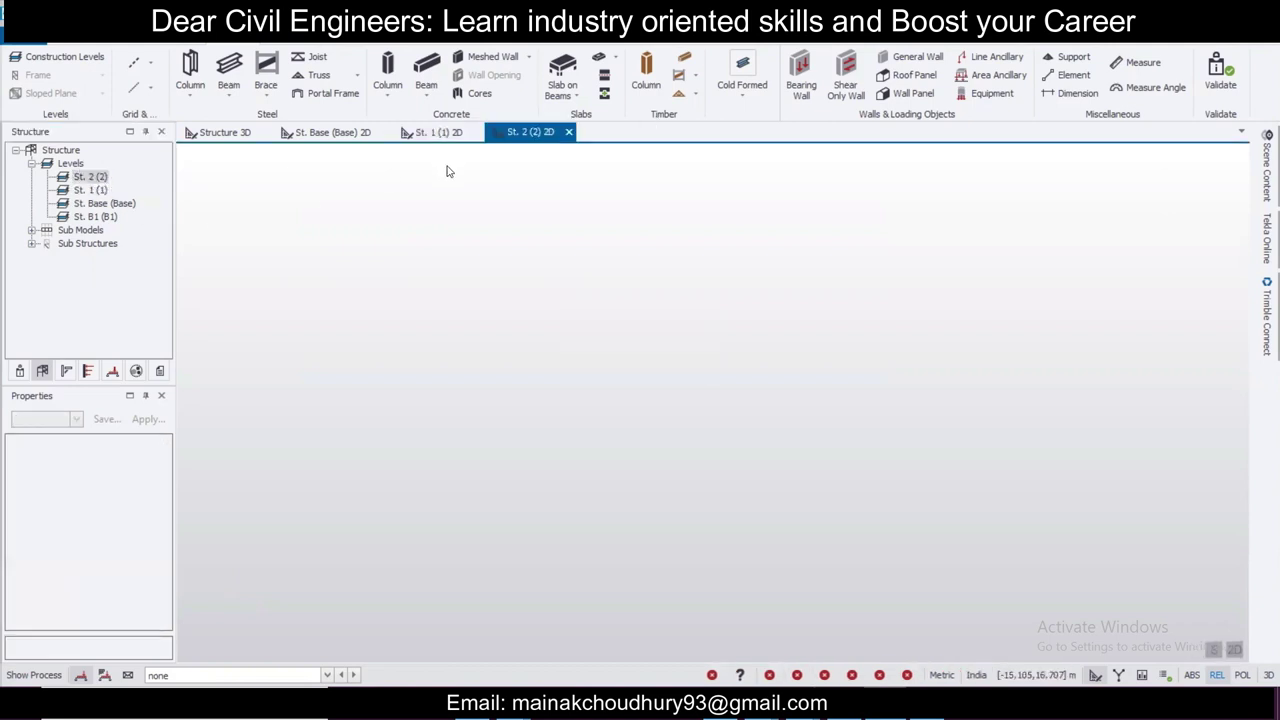
Step: In the Base level 2D plan, start a DXF grid import and load the file CL for TSD
left_click(220, 132)
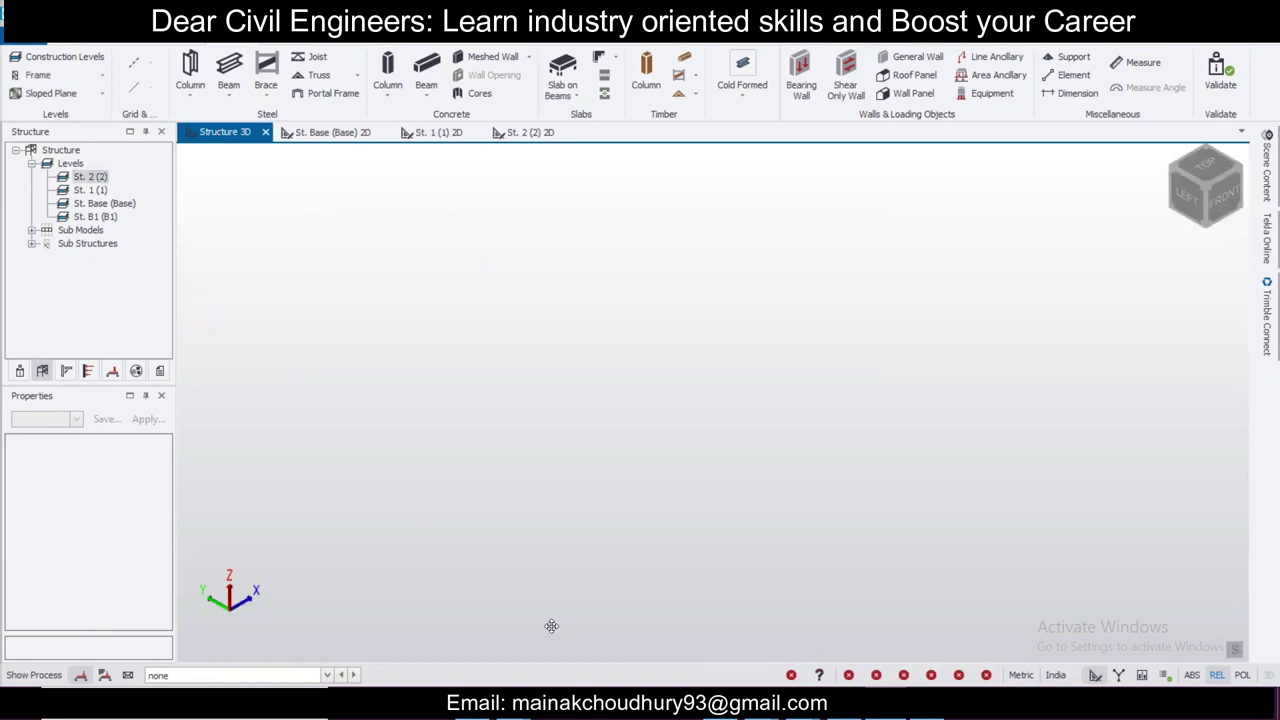
left_click(326, 133)
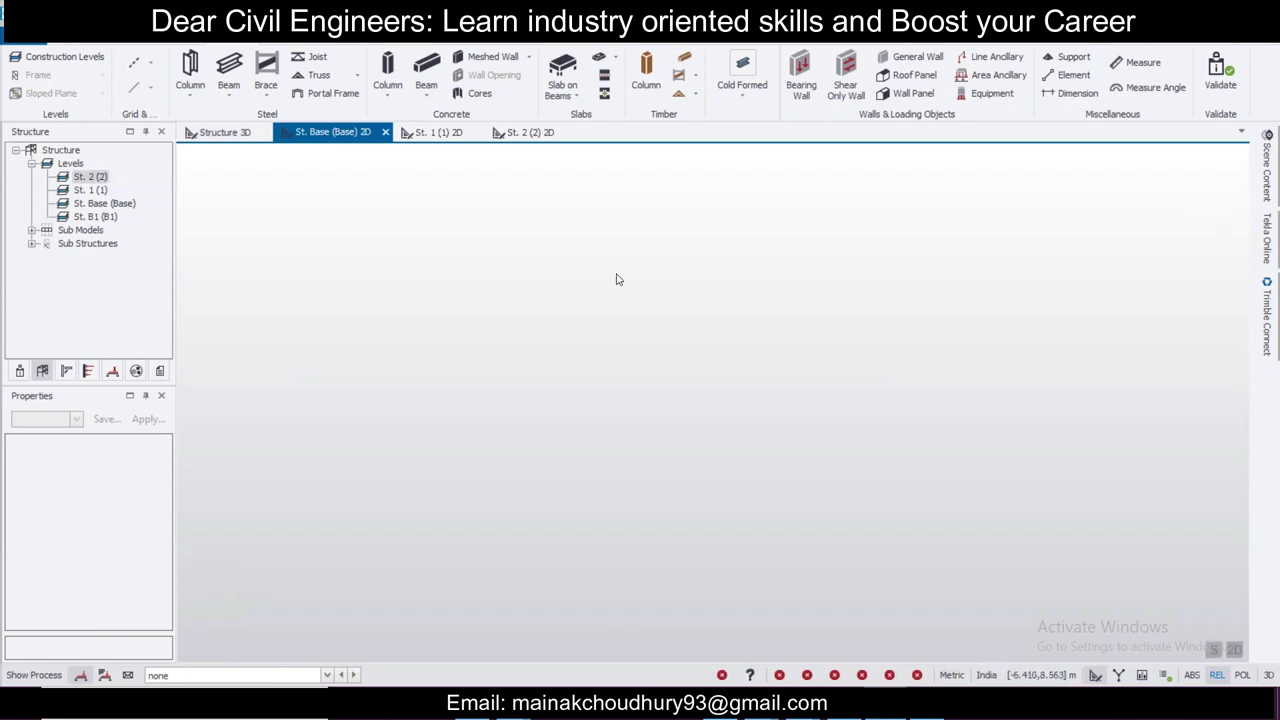
left_click(151, 65)
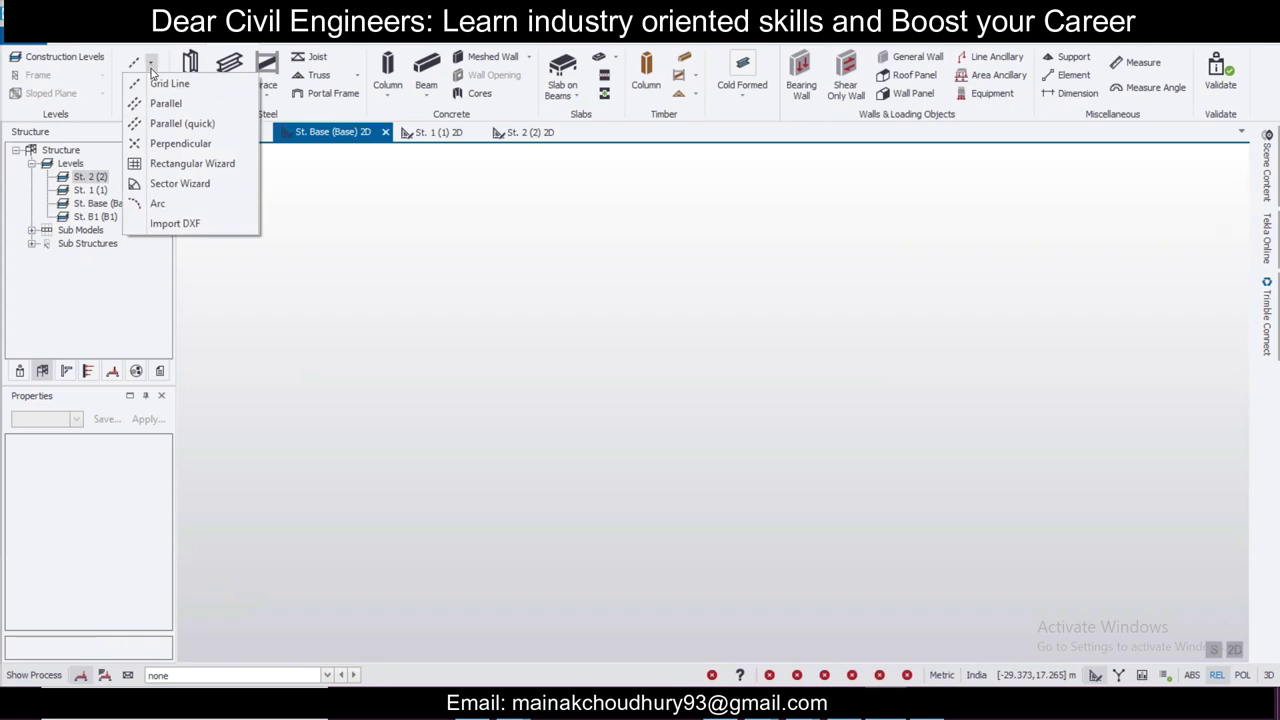
left_click(226, 228)
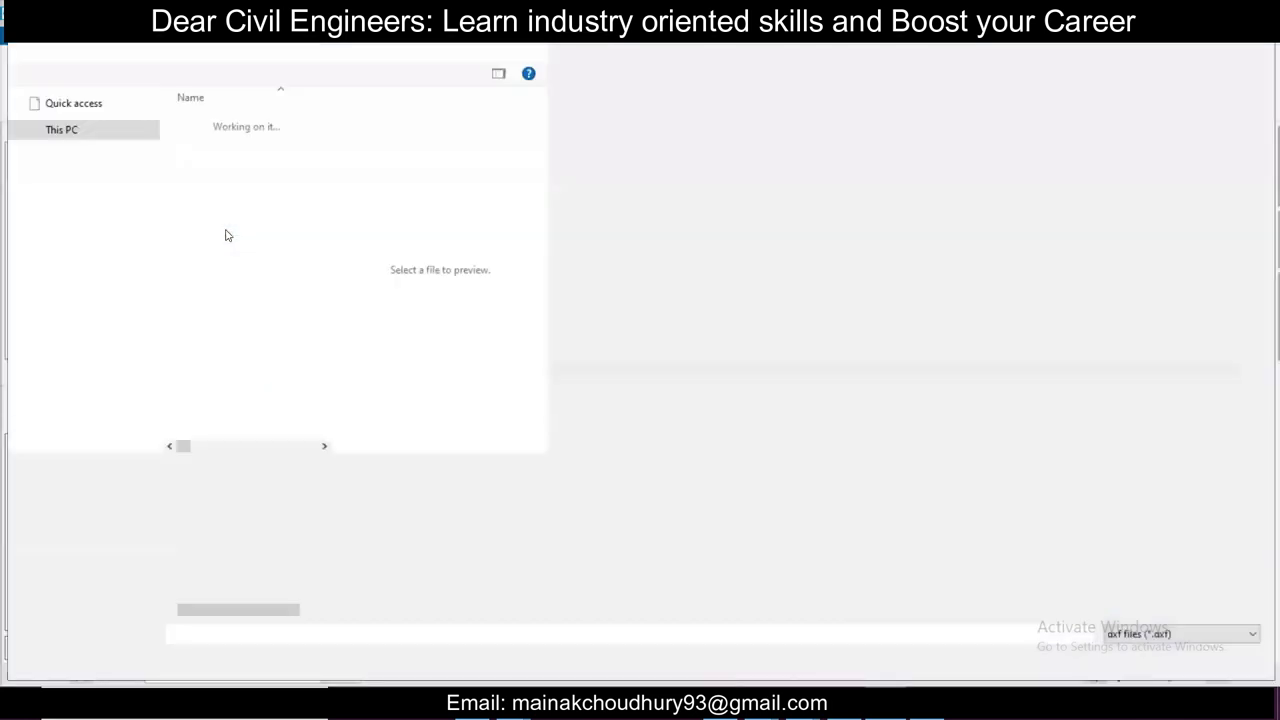
left_click(240, 126)
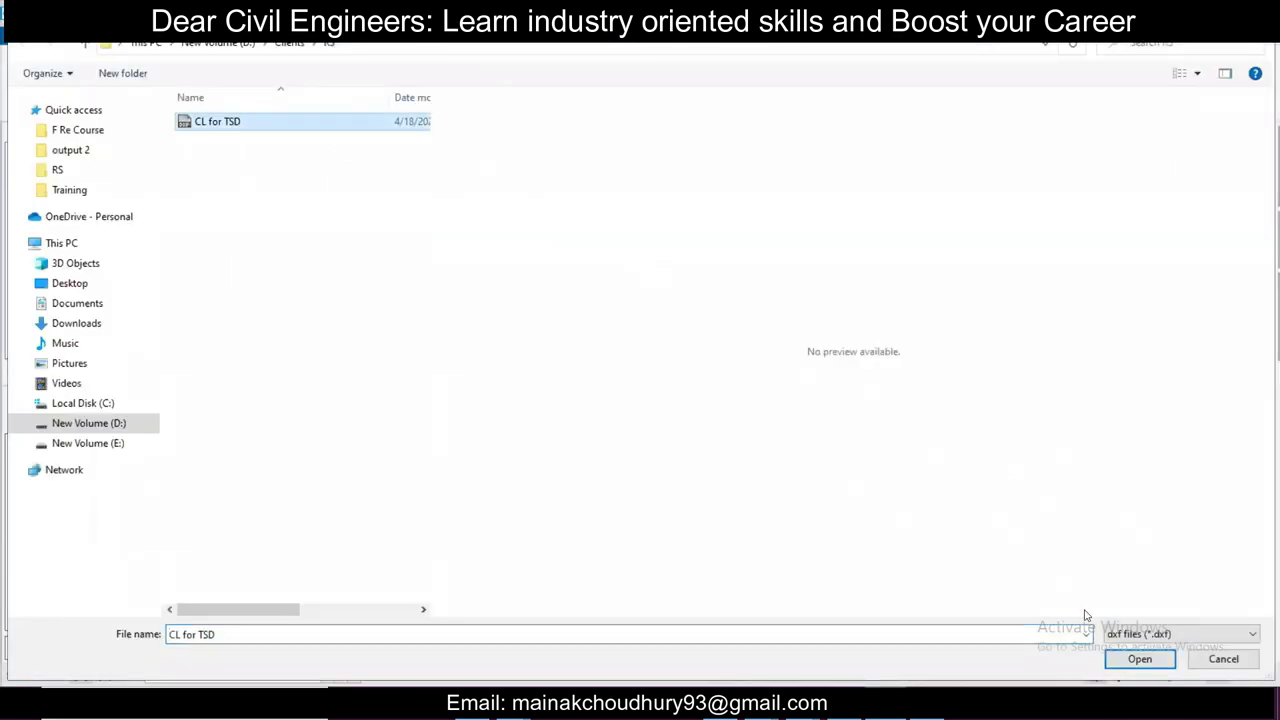
left_click(1140, 659)
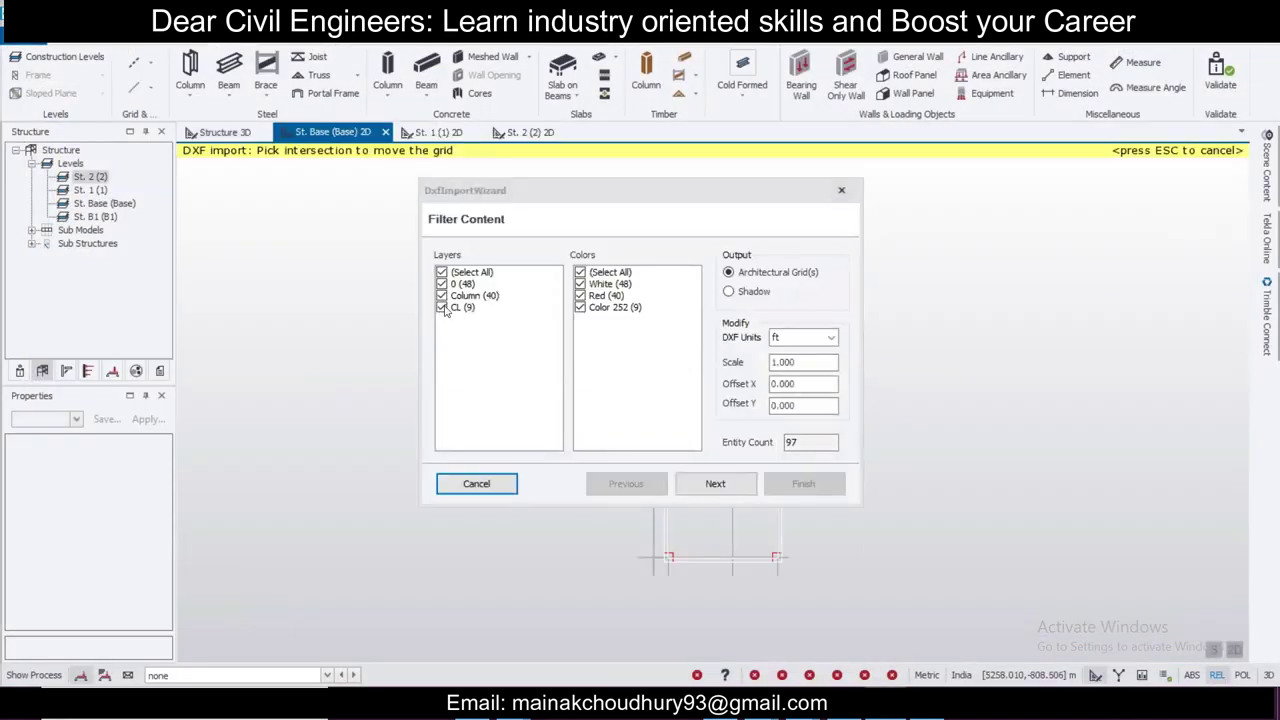
Step: Filter the DXF content to the CL layer only, with units in mm, and proceed to the level settings
left_click(441, 295)
left_click(441, 284)
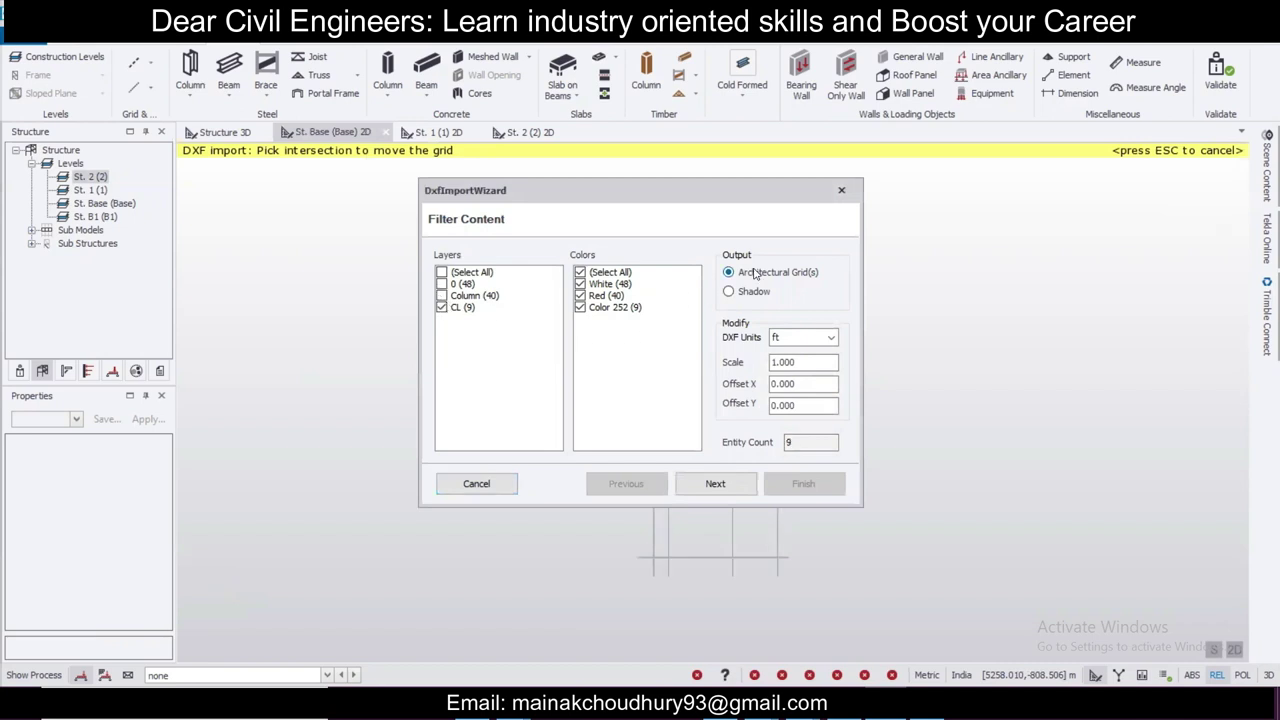
left_click(812, 337)
left_click(800, 361)
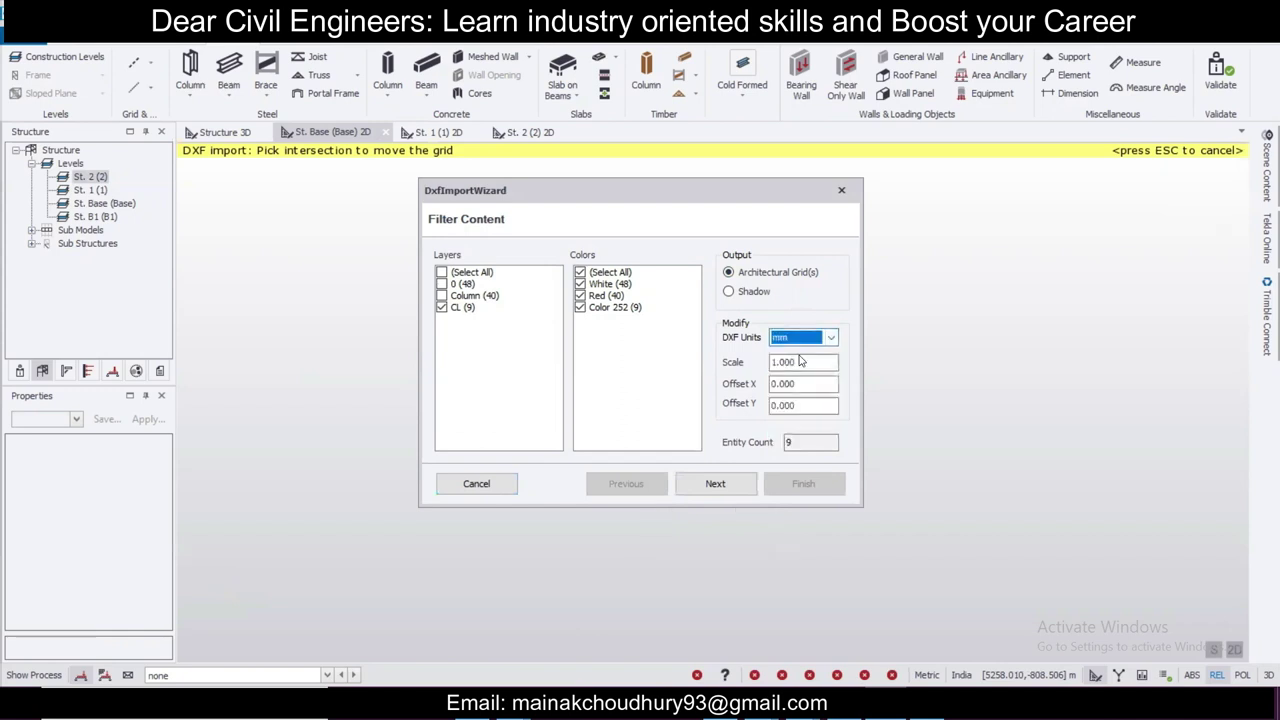
left_click(714, 484)
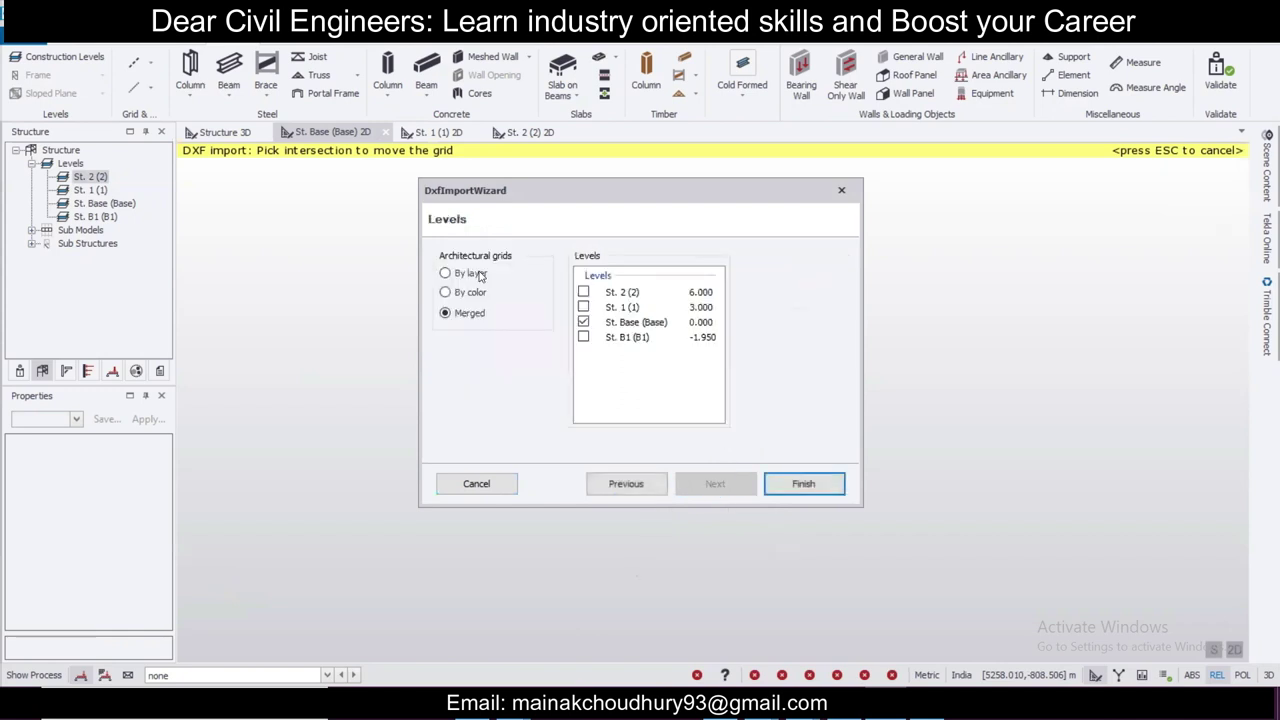
Step: Create the architectural grids by layer on levels 2, 1, Base and B1, and finish the import
left_click(445, 273)
left_click(583, 292)
left_click(583, 307)
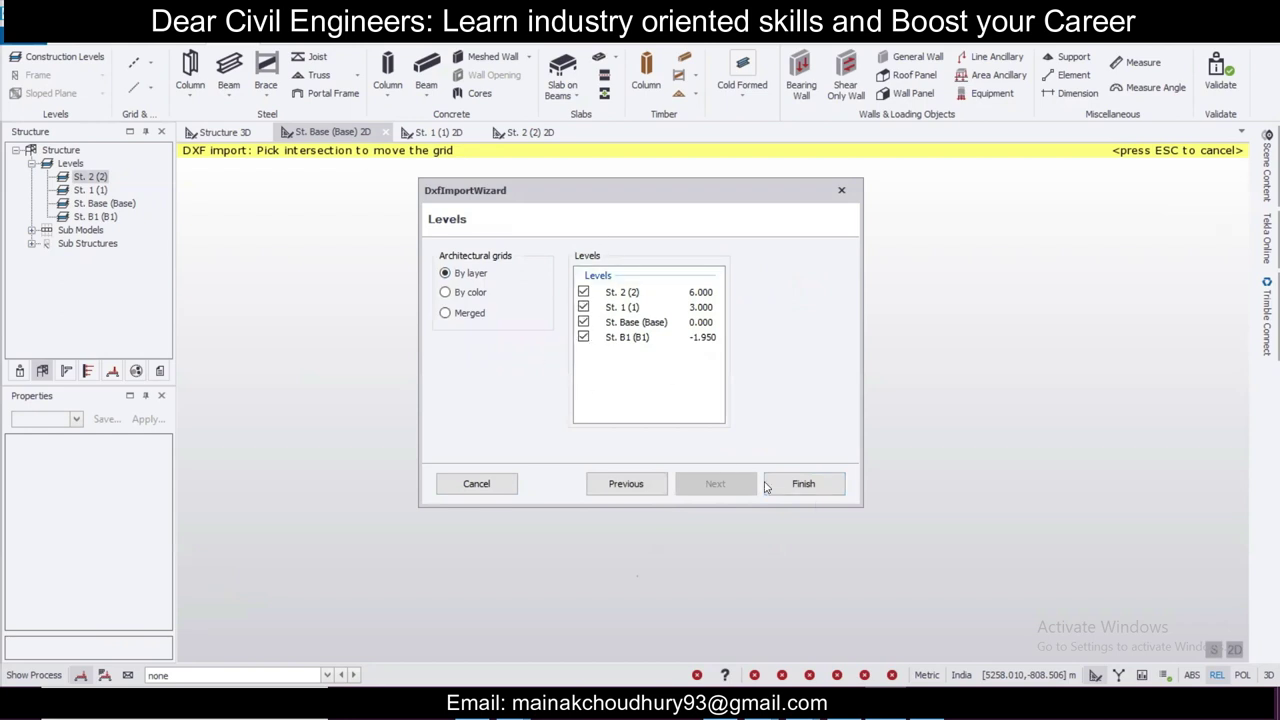
left_click(815, 483)
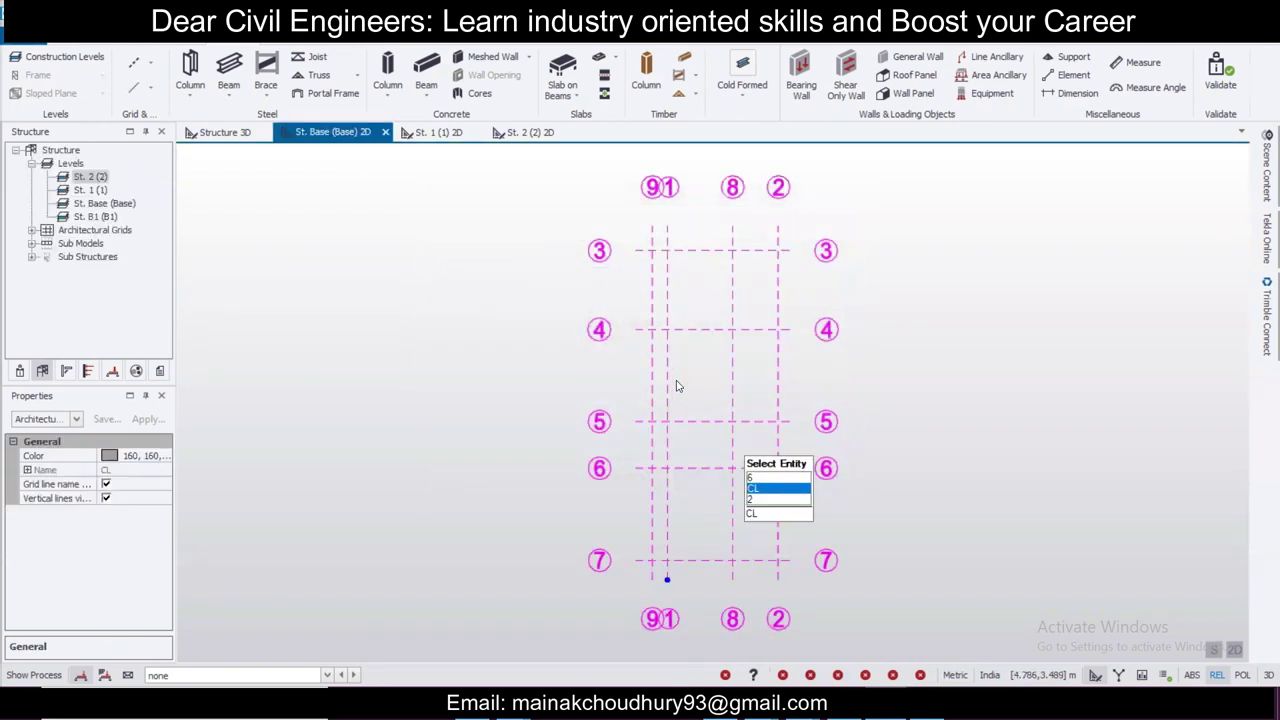
key("Escape")
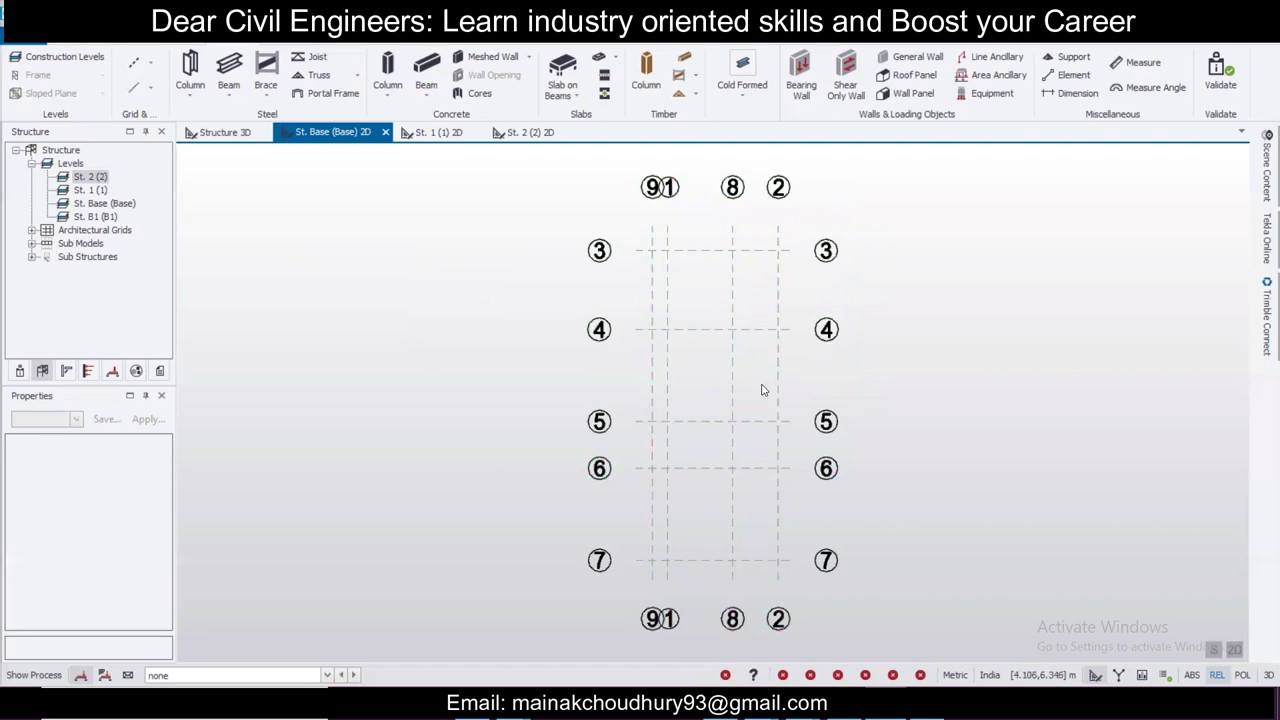
Step: Start a second DXF import in the Base plan, loading the file CL for TSD again
scroll(690, 268, "down", 1)
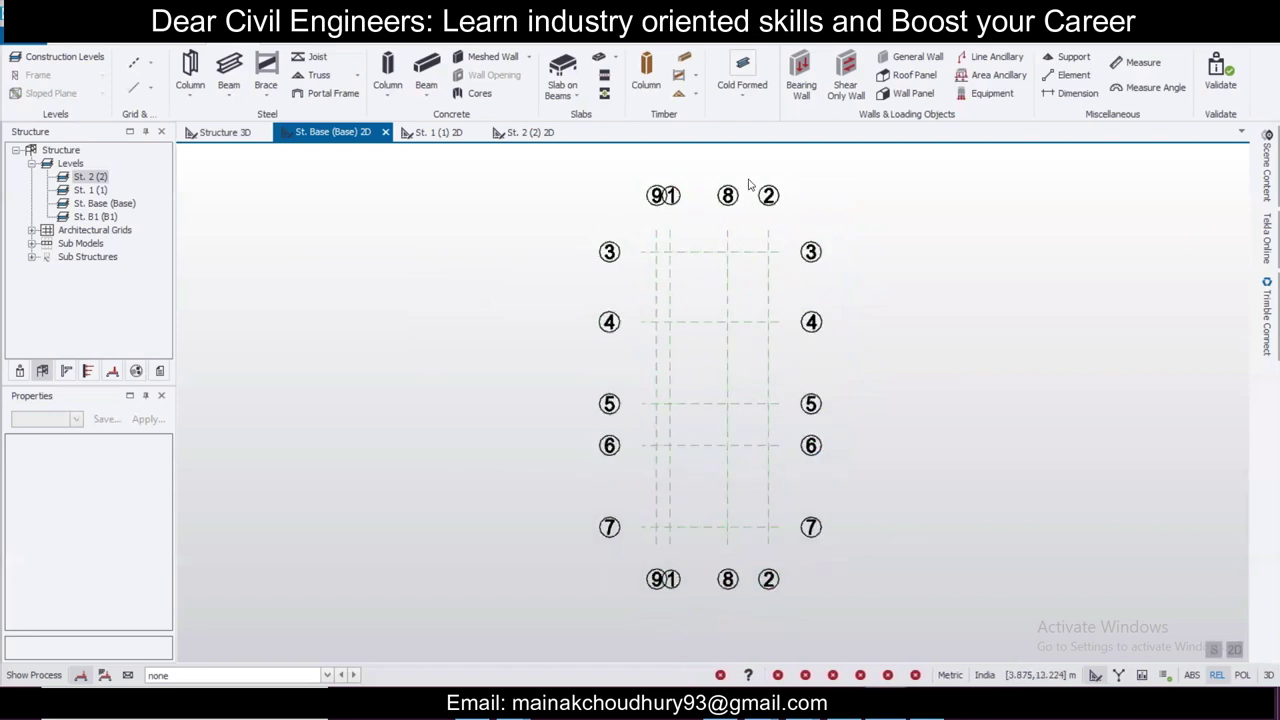
scroll(748, 183, "up", 1)
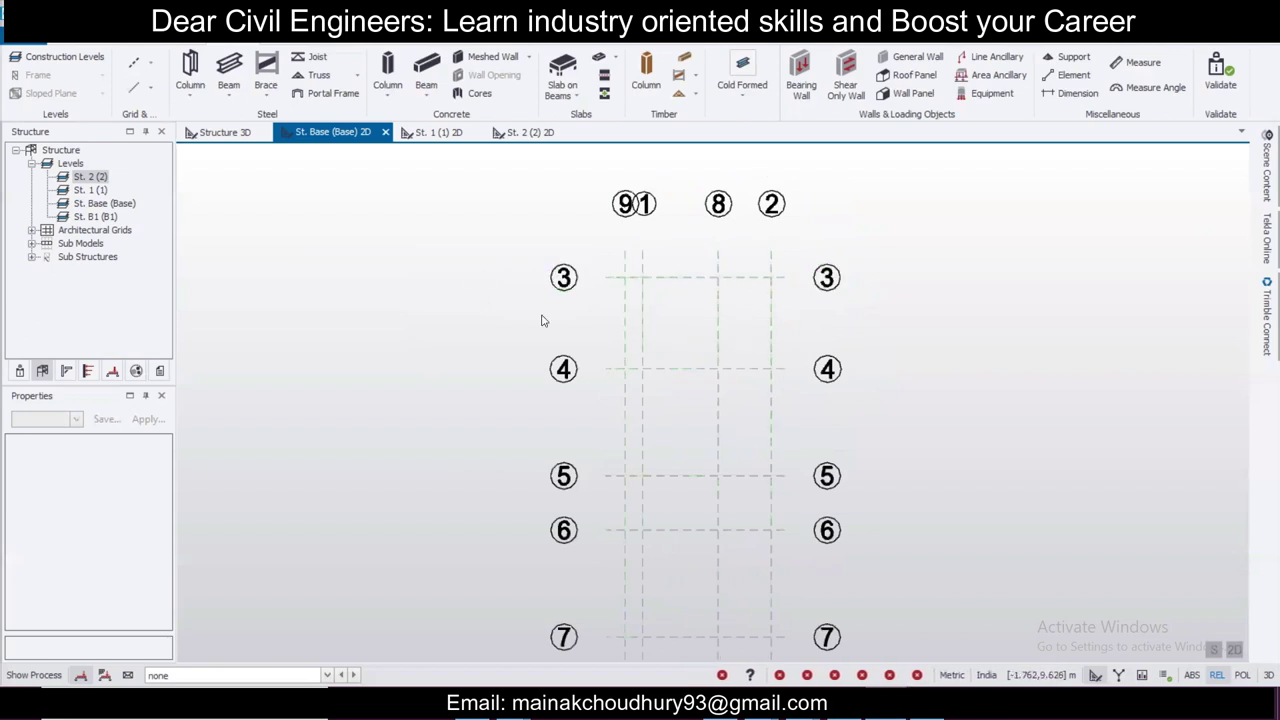
scroll(535, 290, "down", 1)
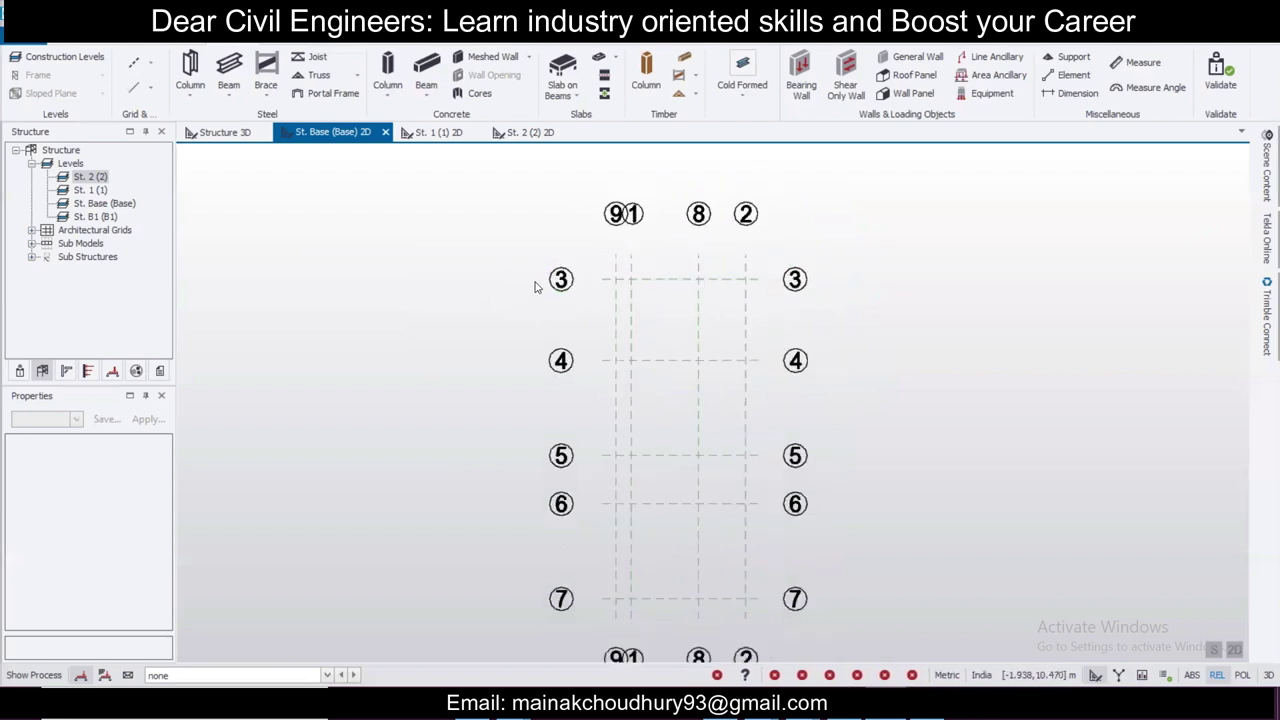
left_click(151, 67)
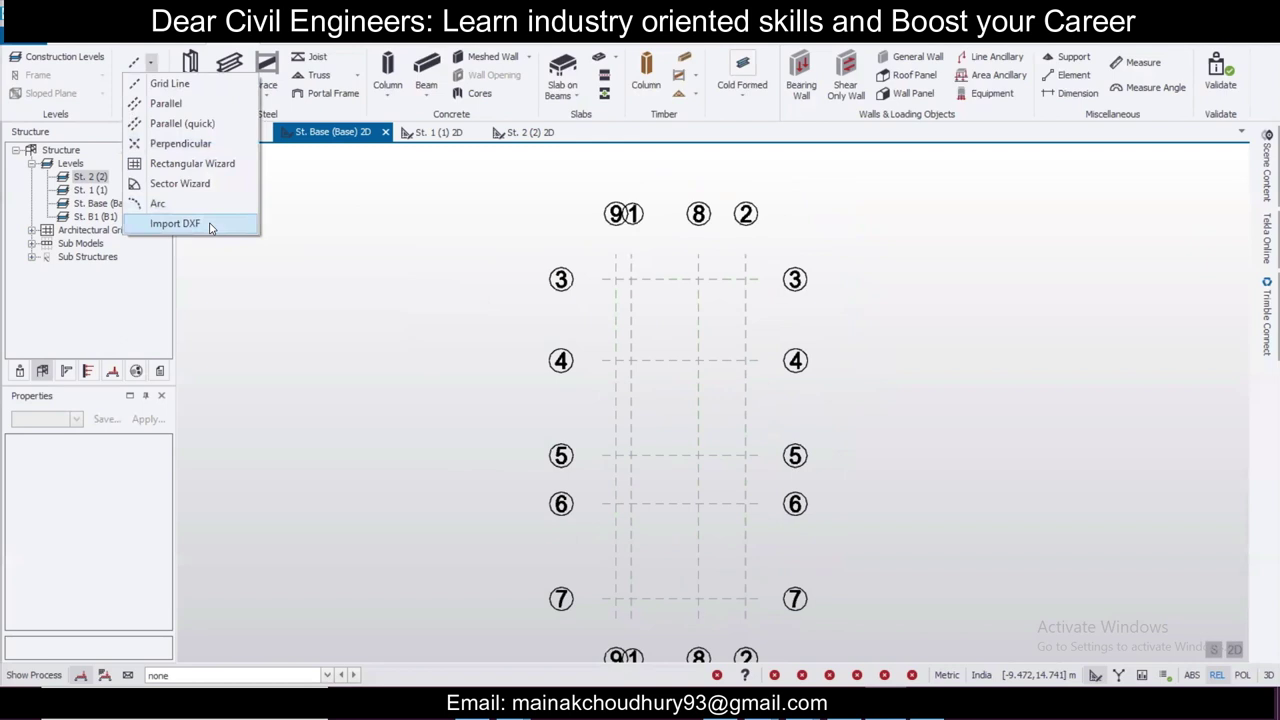
left_click(210, 222)
left_click(348, 125)
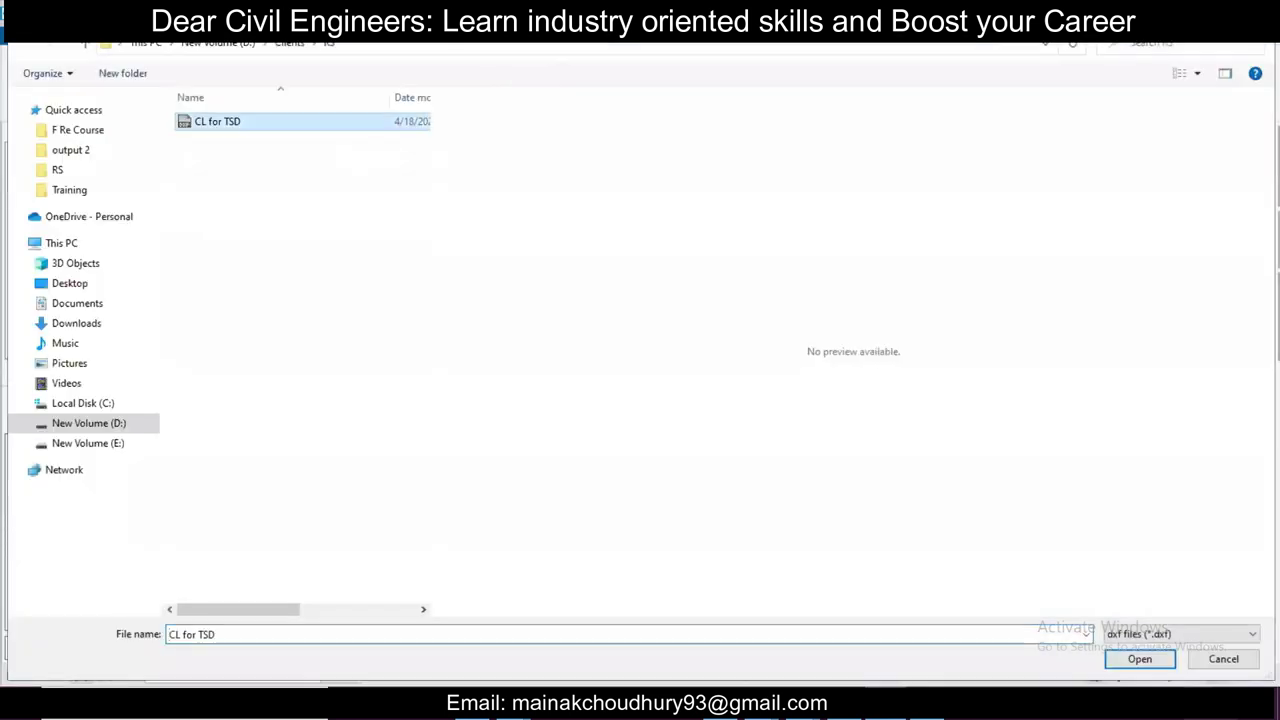
left_click(1160, 662)
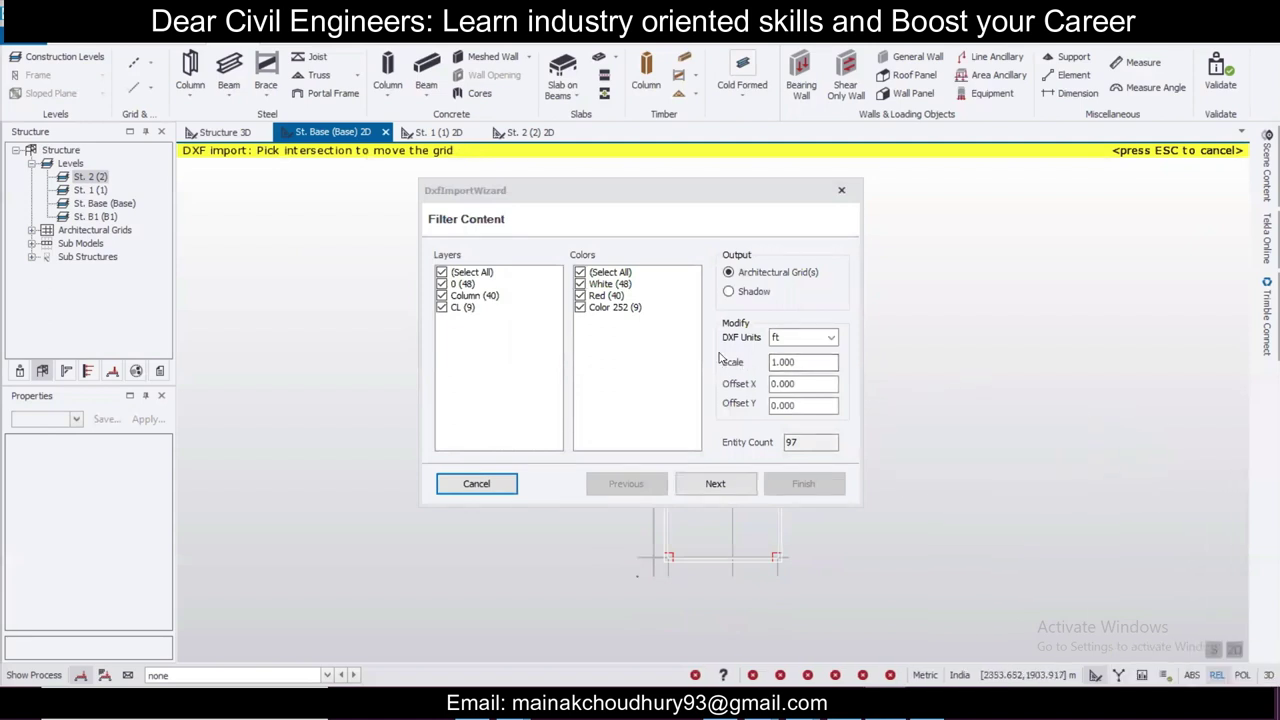
Step: Import the DXF as a shadow in mm, leaving out the CL layer
left_click_drag(700, 196, 455, 198)
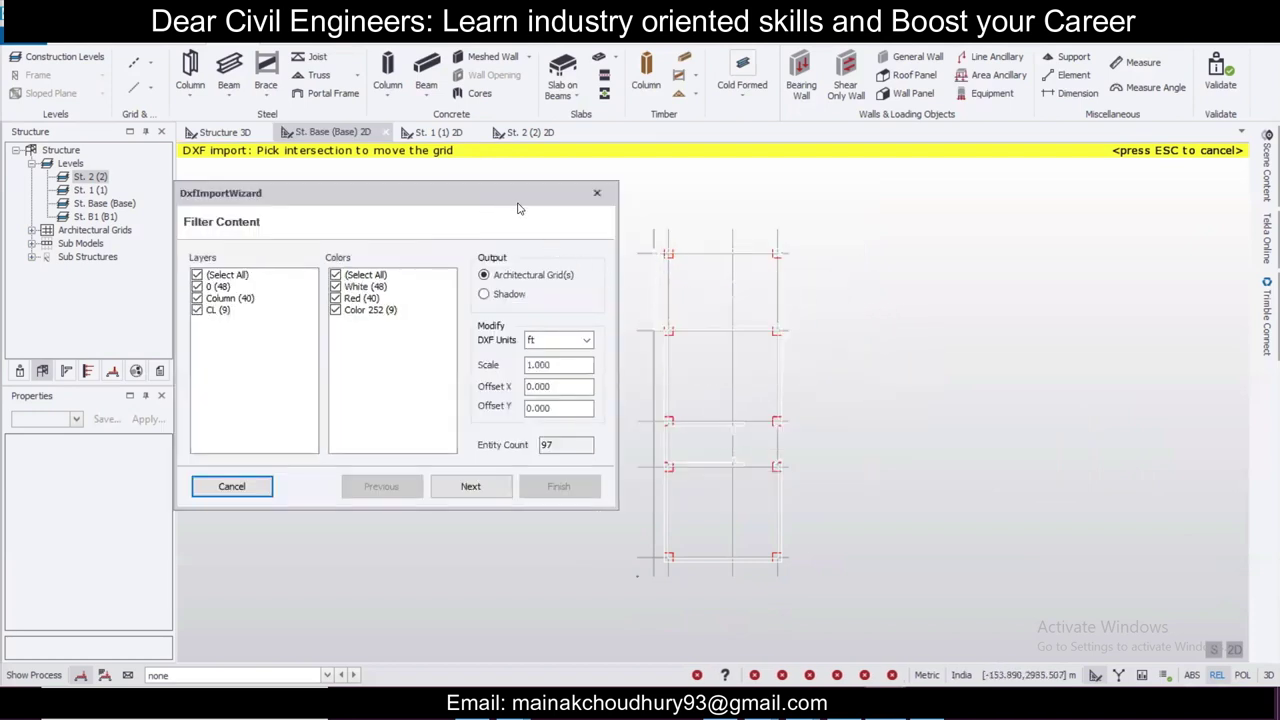
left_click_drag(518, 204, 630, 208)
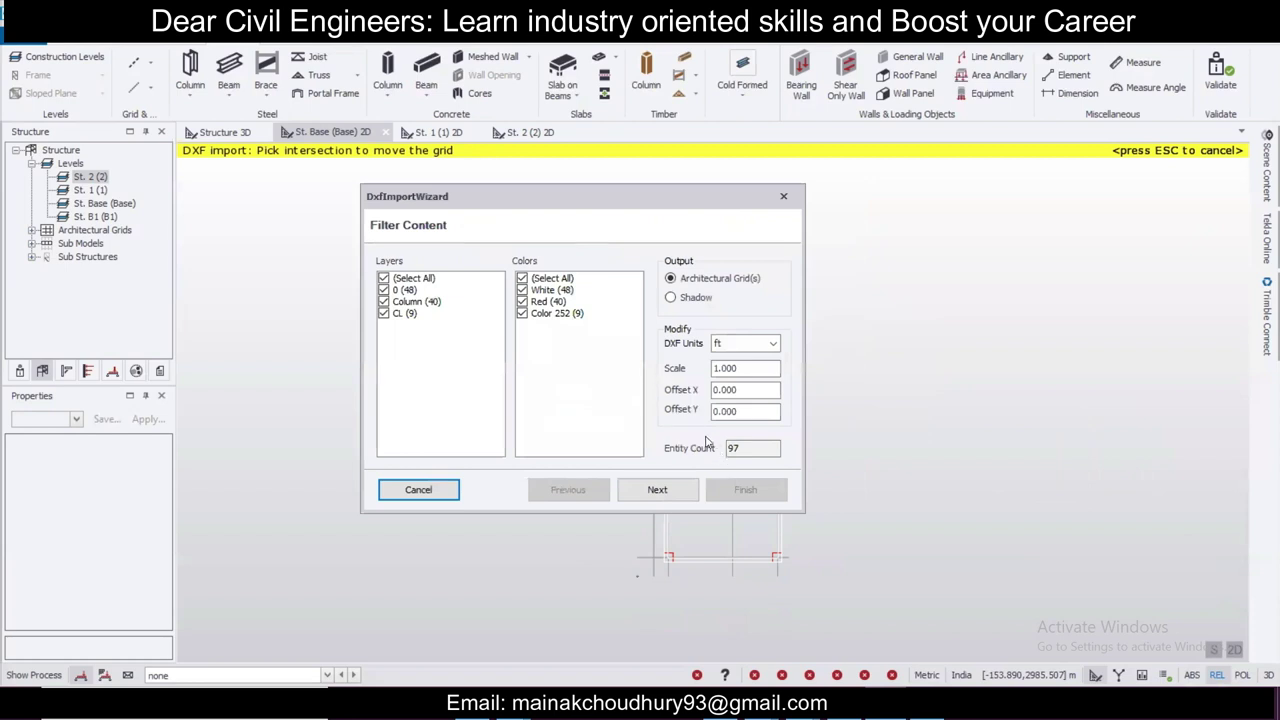
left_click(383, 314)
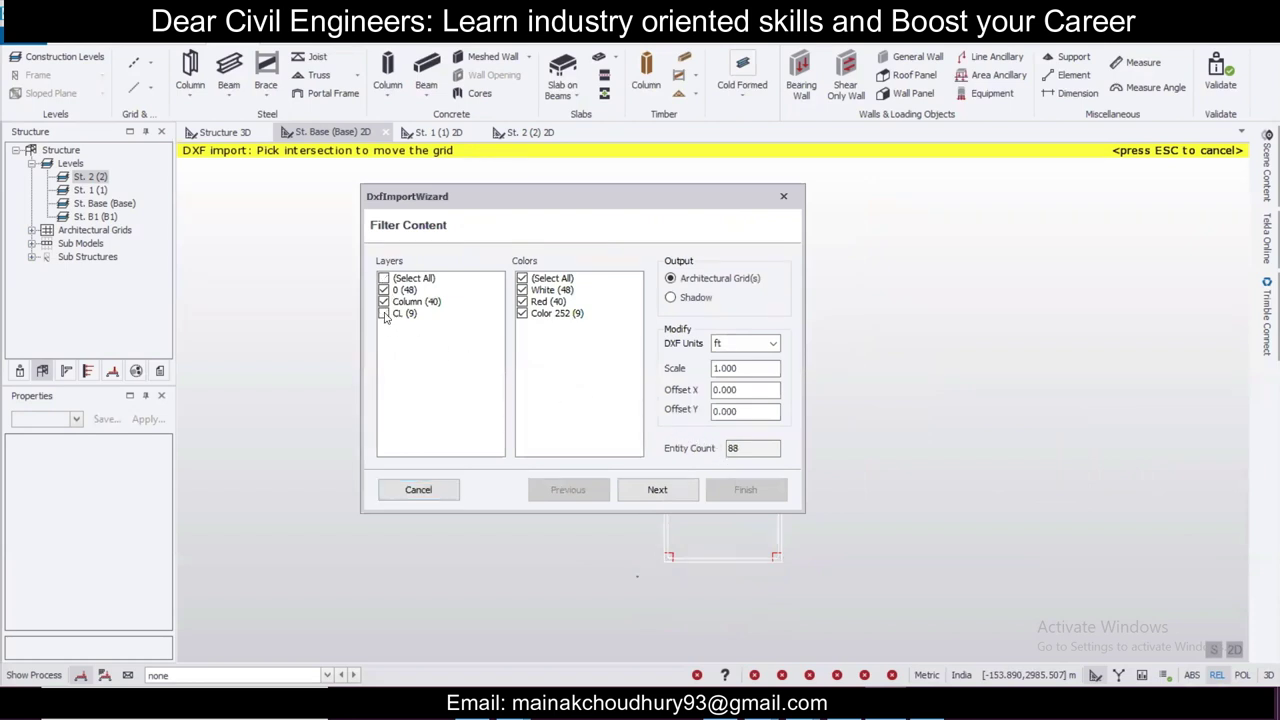
left_click(684, 298)
left_click(745, 343)
left_click(756, 362)
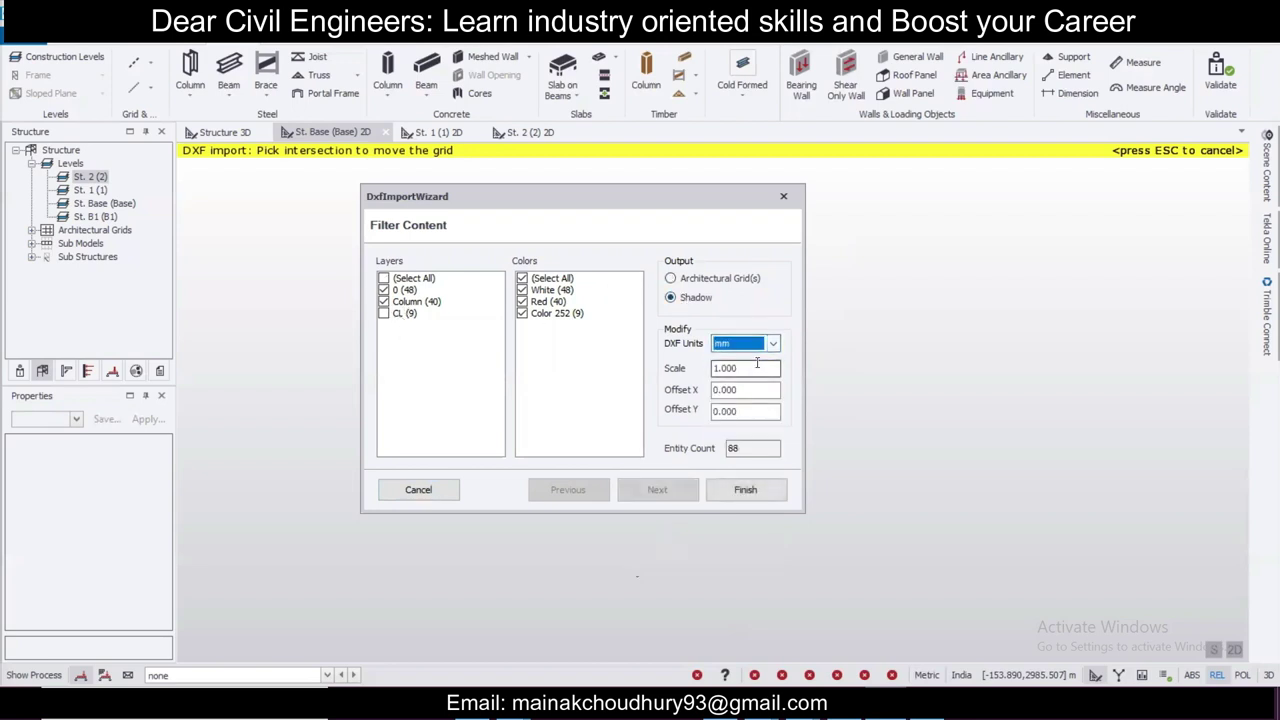
left_click(745, 489)
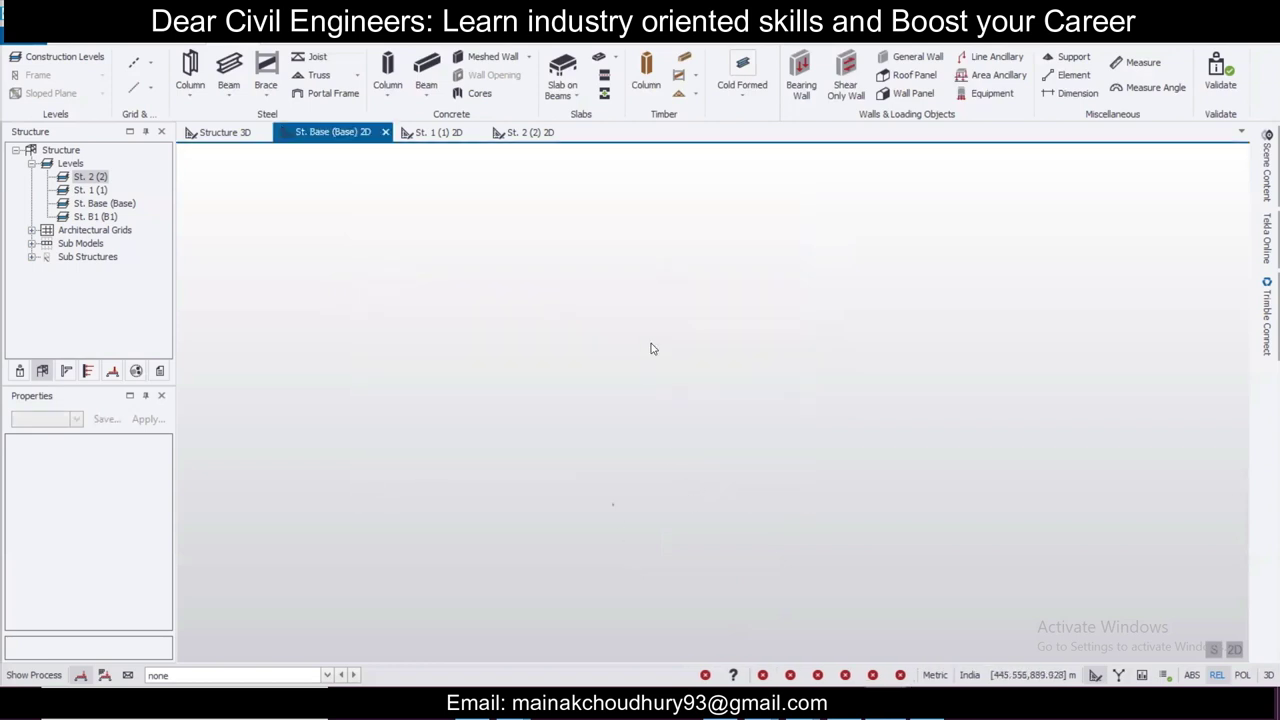
Step: Examine how the imported shadow drawing lines up with the grid lines in the Base plan
scroll(609, 417, "up", 8)
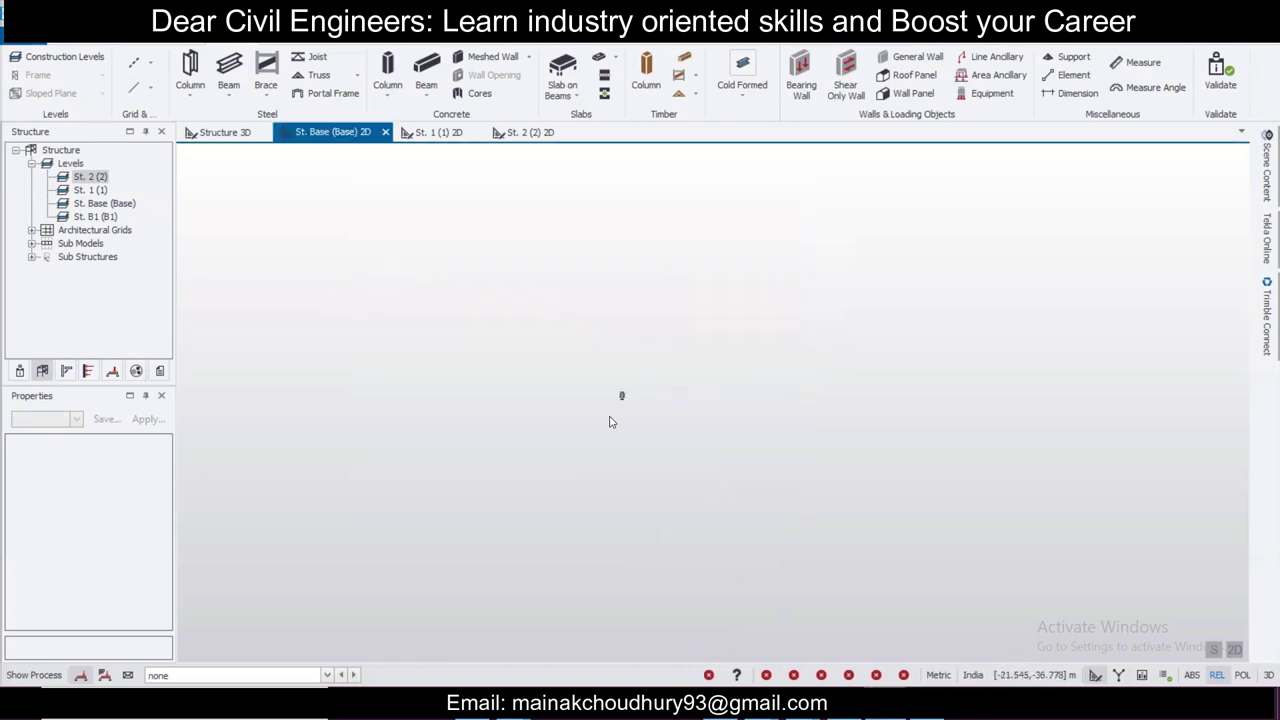
scroll(612, 381, "up", 3)
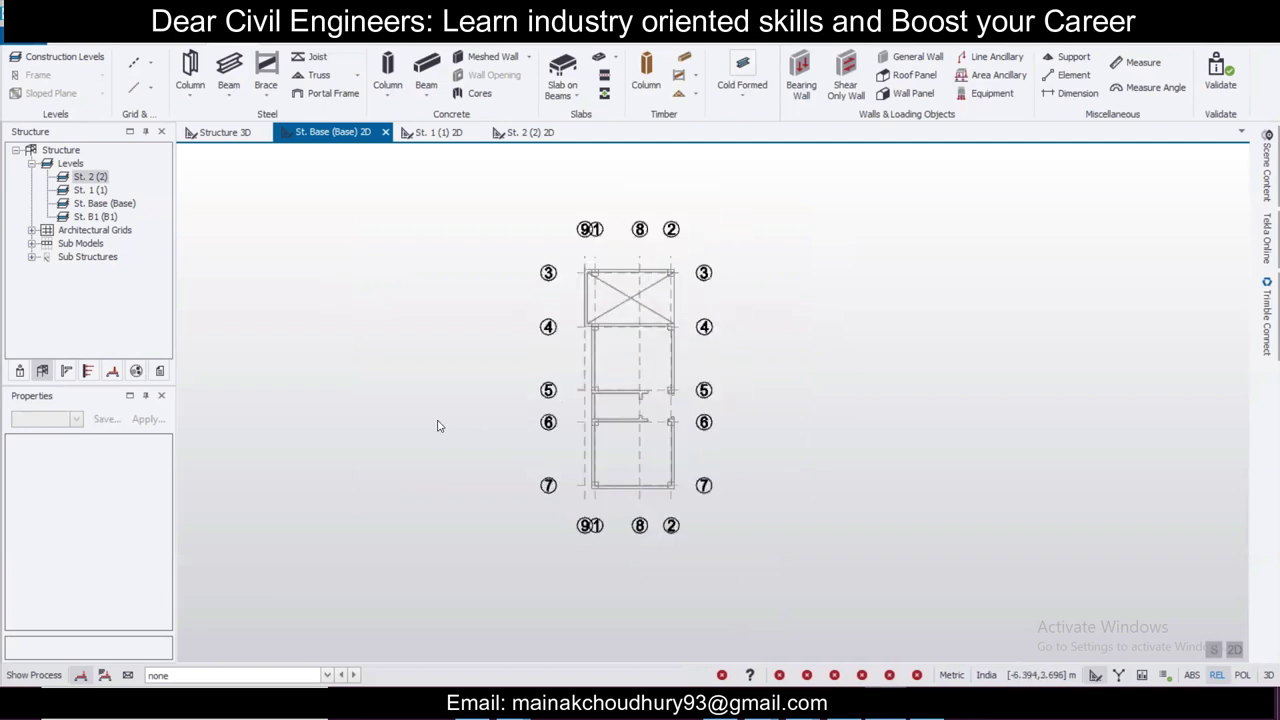
scroll(757, 389, "up", 1)
scroll(668, 352, "up", 1)
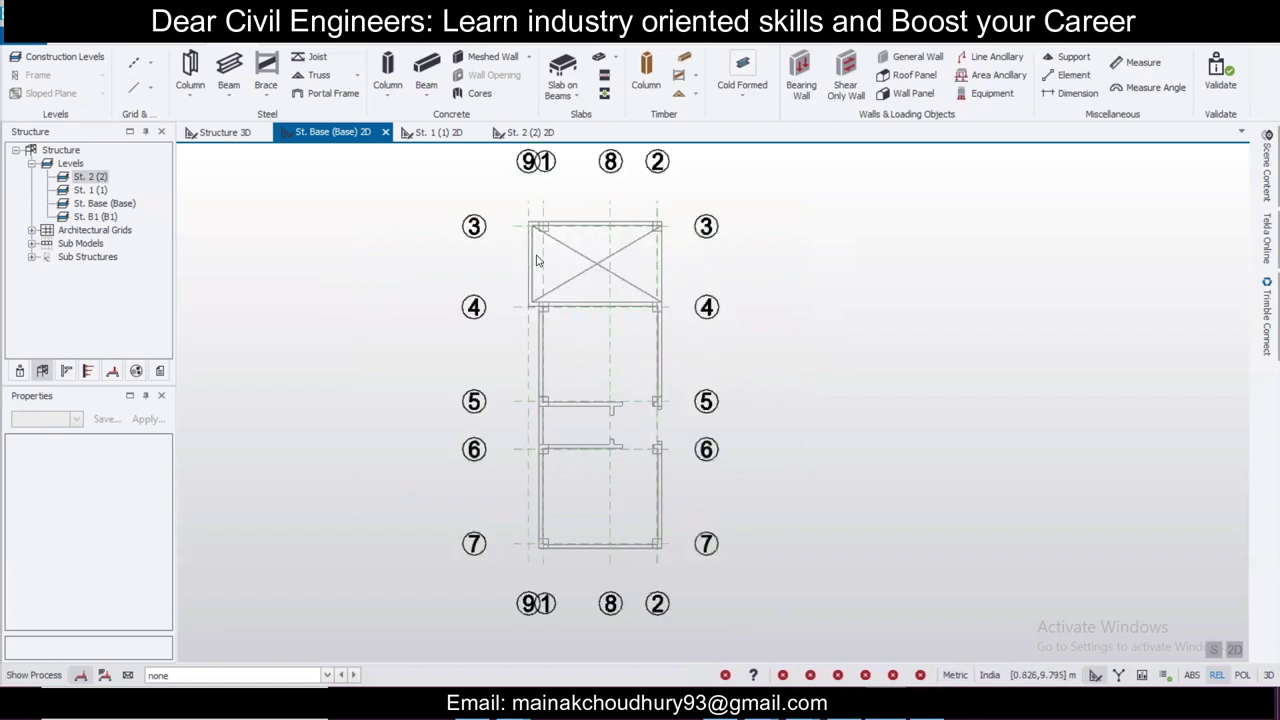
scroll(556, 420, "up", 2)
scroll(697, 423, "down", 1)
scroll(666, 403, "up", 1)
mouse_move(641, 393)
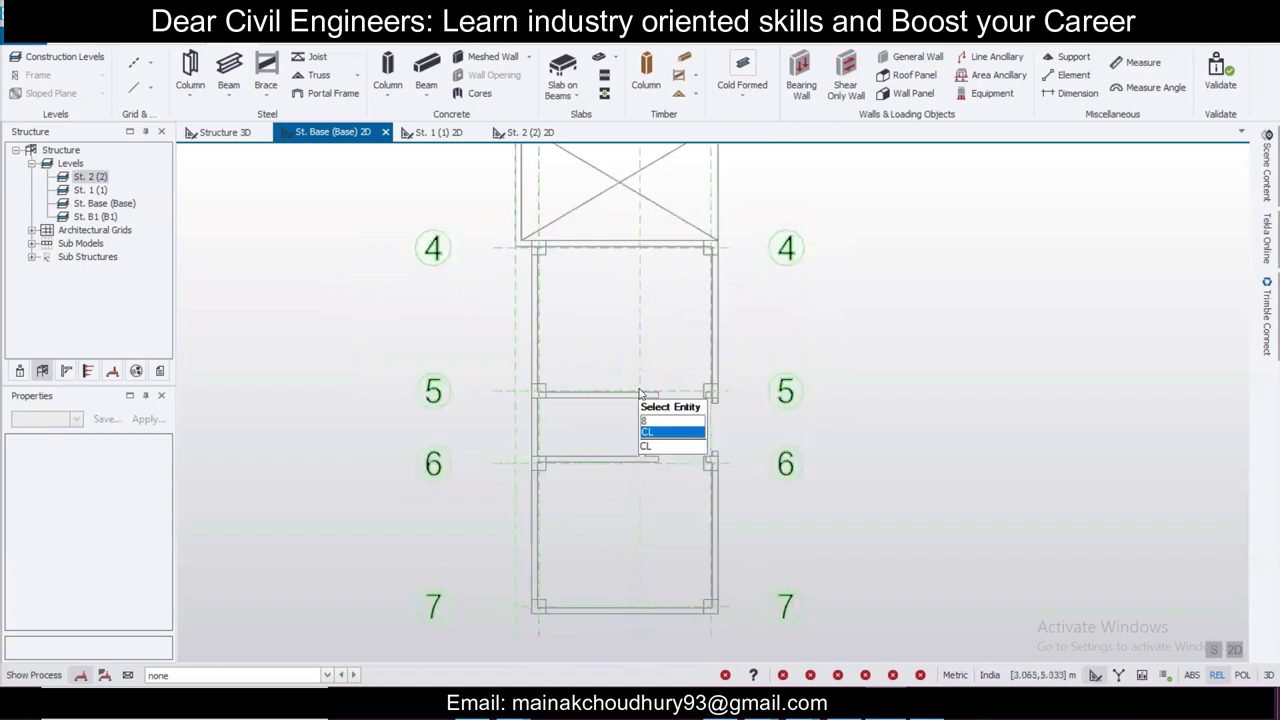
scroll(641, 393, "down", 2)
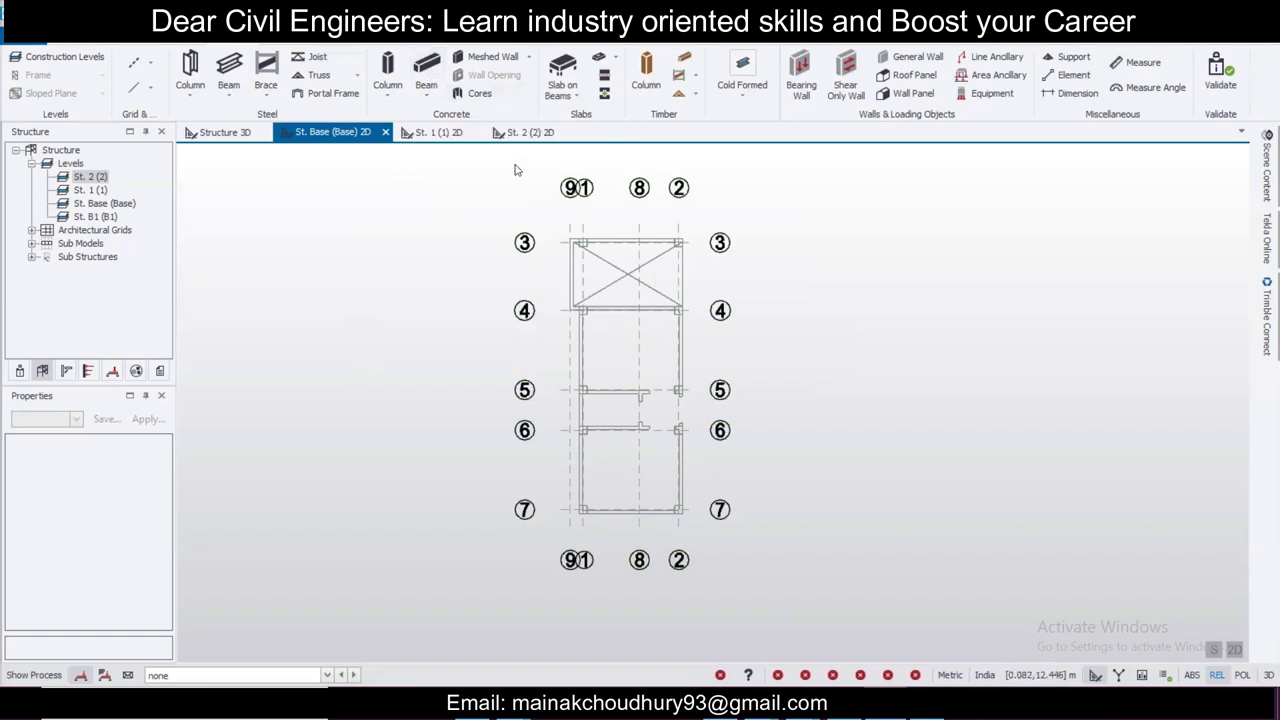
Step: Start a cast-in-place concrete column and define its rectangular section as 300 mm breadth by 300 mm depth
left_click(389, 66)
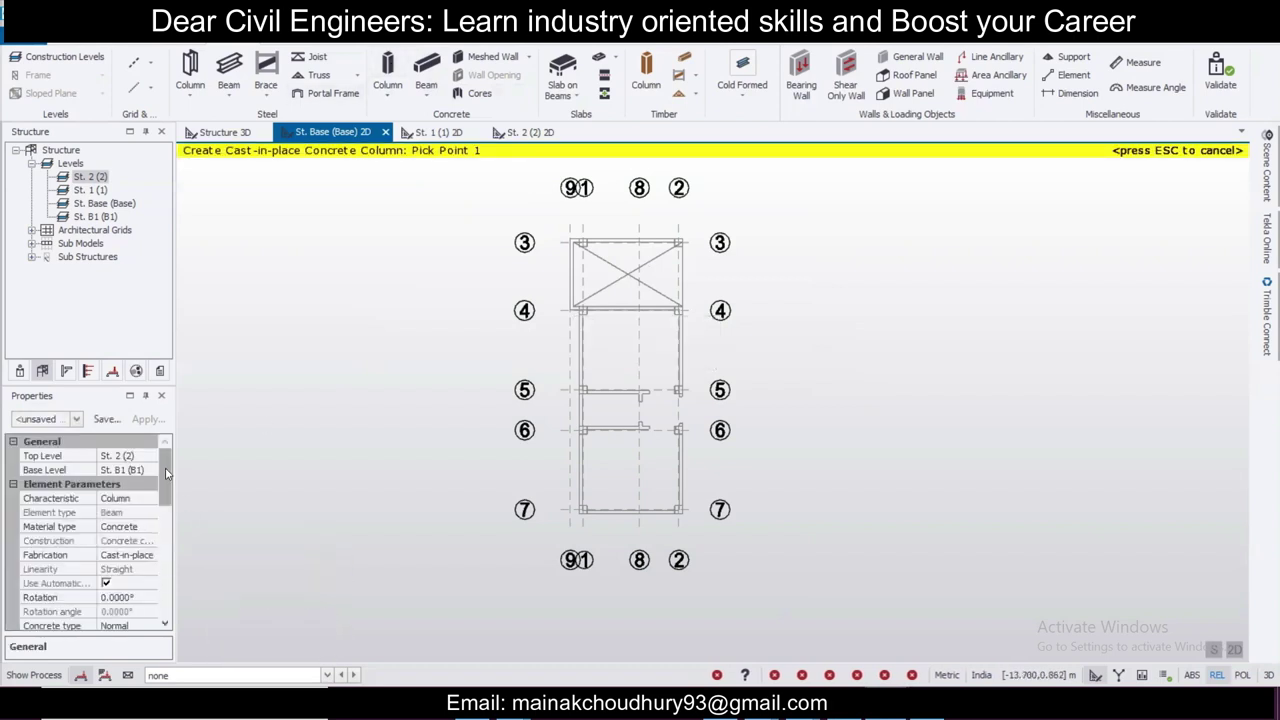
left_click_drag(167, 474, 157, 530)
left_click(145, 515)
left_click(150, 512)
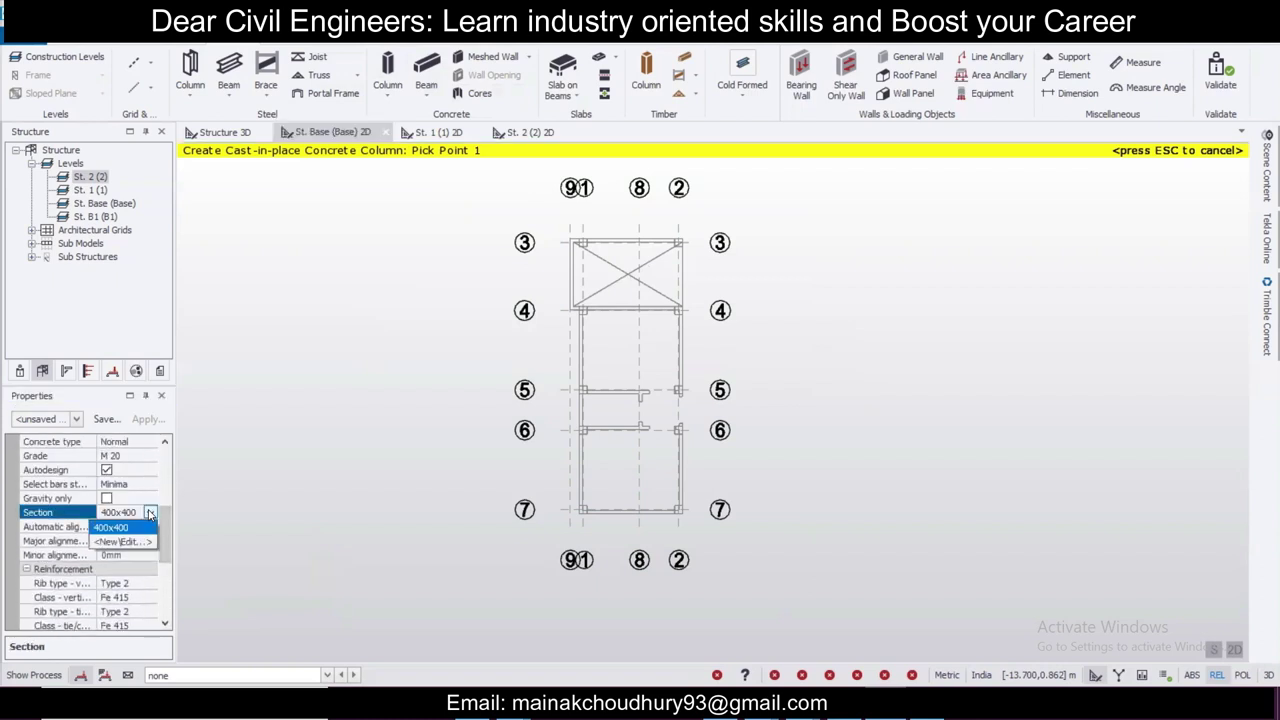
left_click(128, 543)
left_click_drag(637, 276, 554, 268)
type("300")
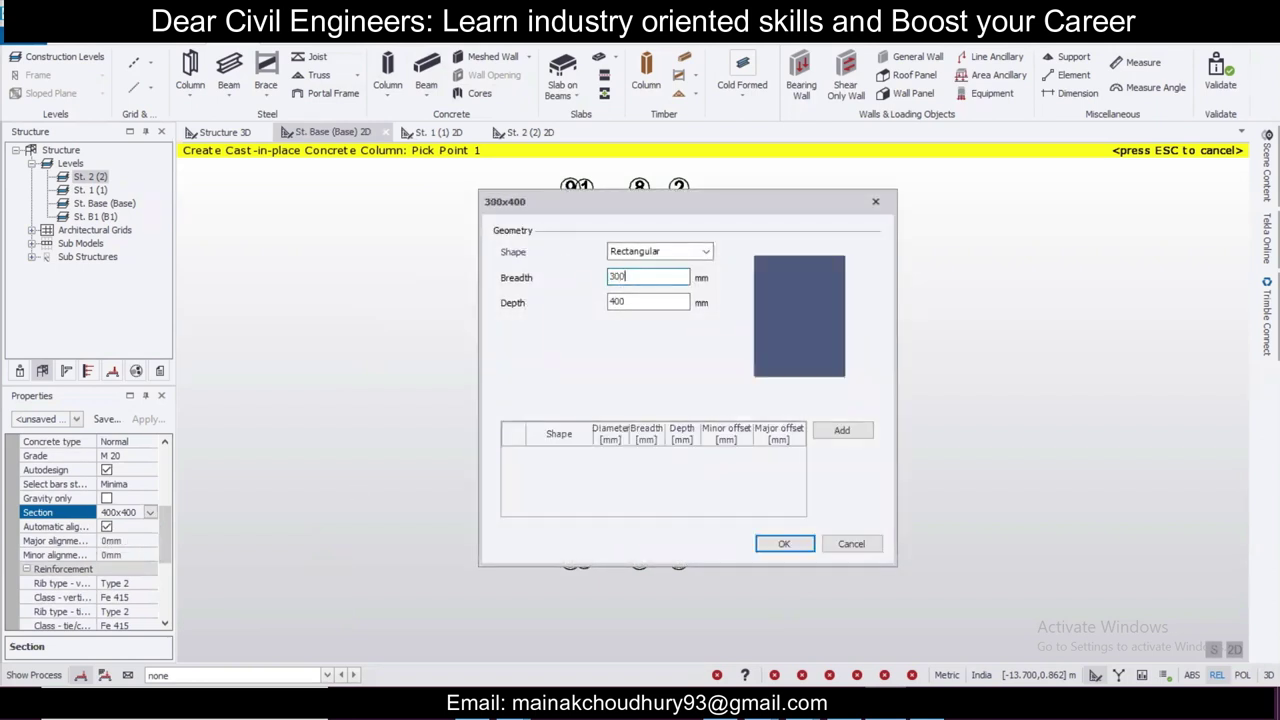
double_click(648, 302)
type("300")
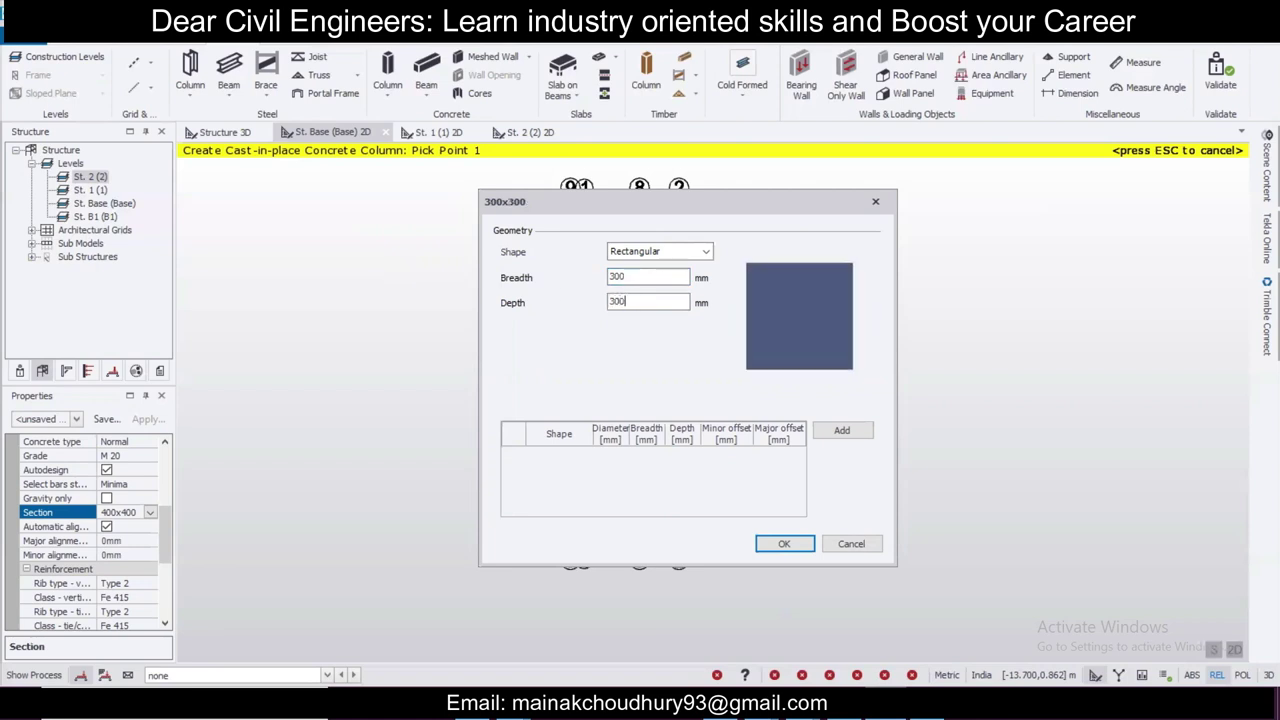
left_click(783, 544)
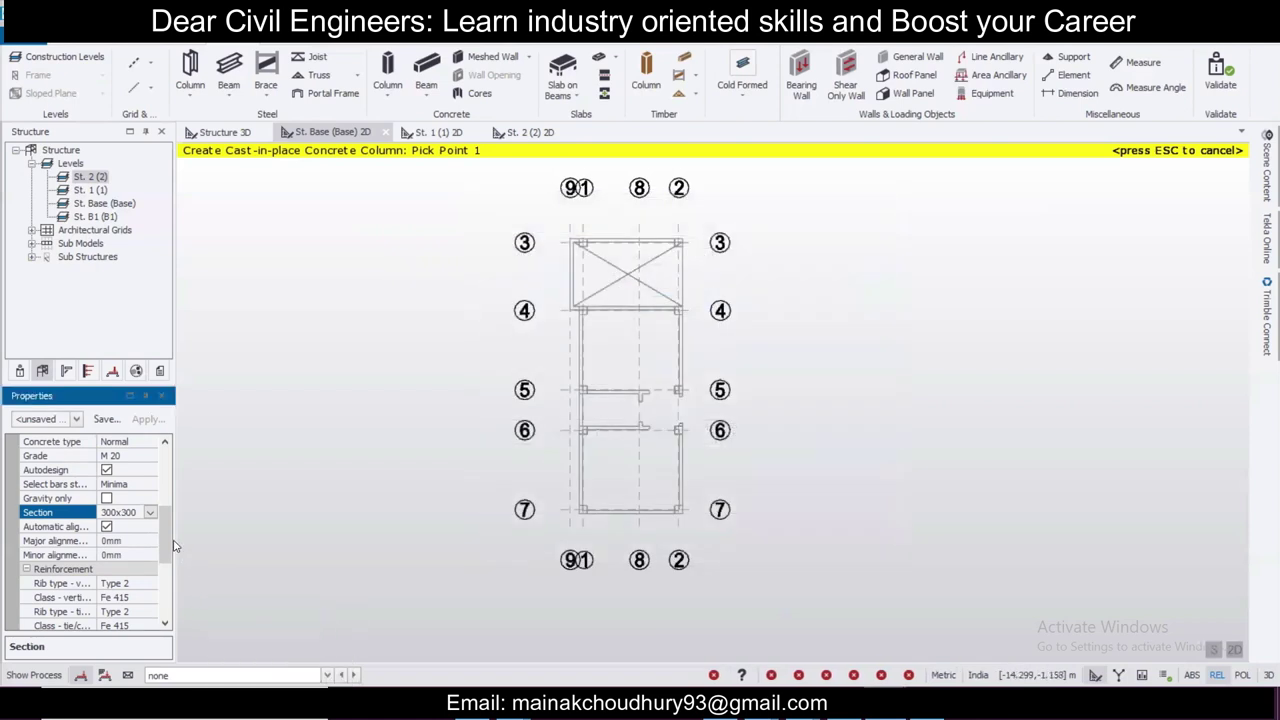
Step: Set the column's vertical and tie/confinement reinforcement classes to Fe 500
scroll(161, 548, "down", 3)
left_click(128, 498)
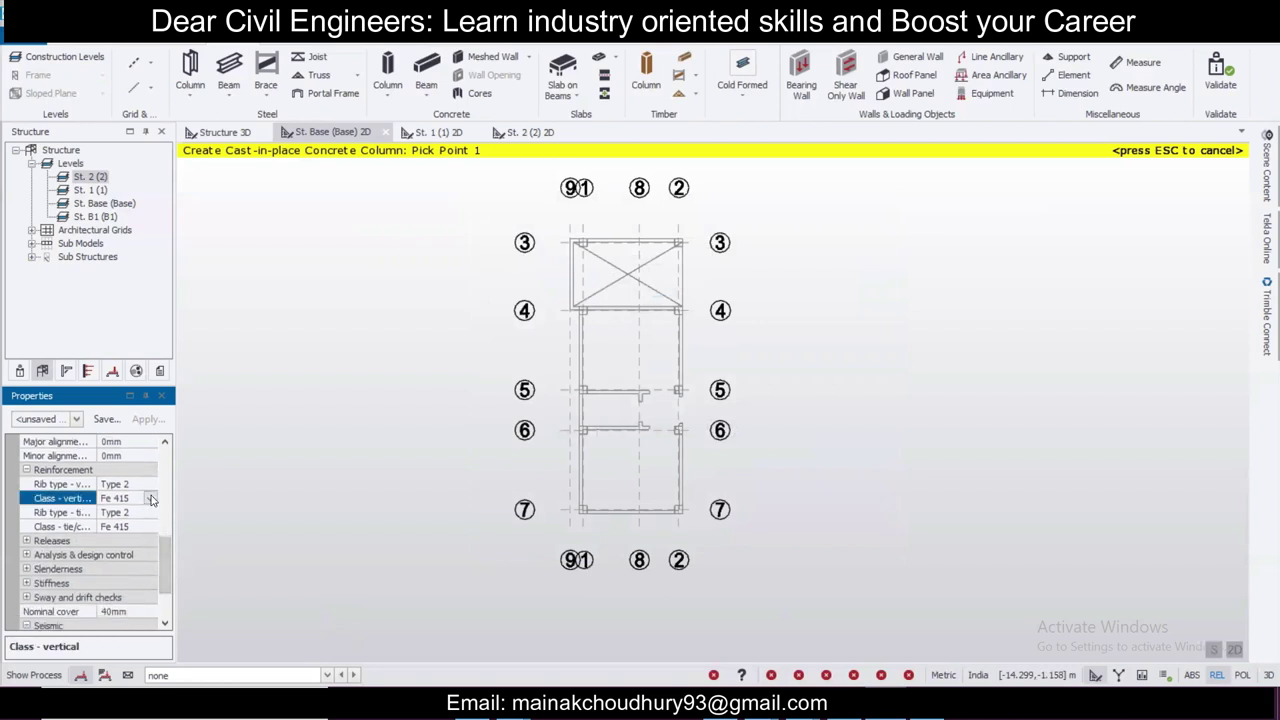
left_click(149, 498)
left_click(140, 527)
left_click(128, 526)
left_click(149, 526)
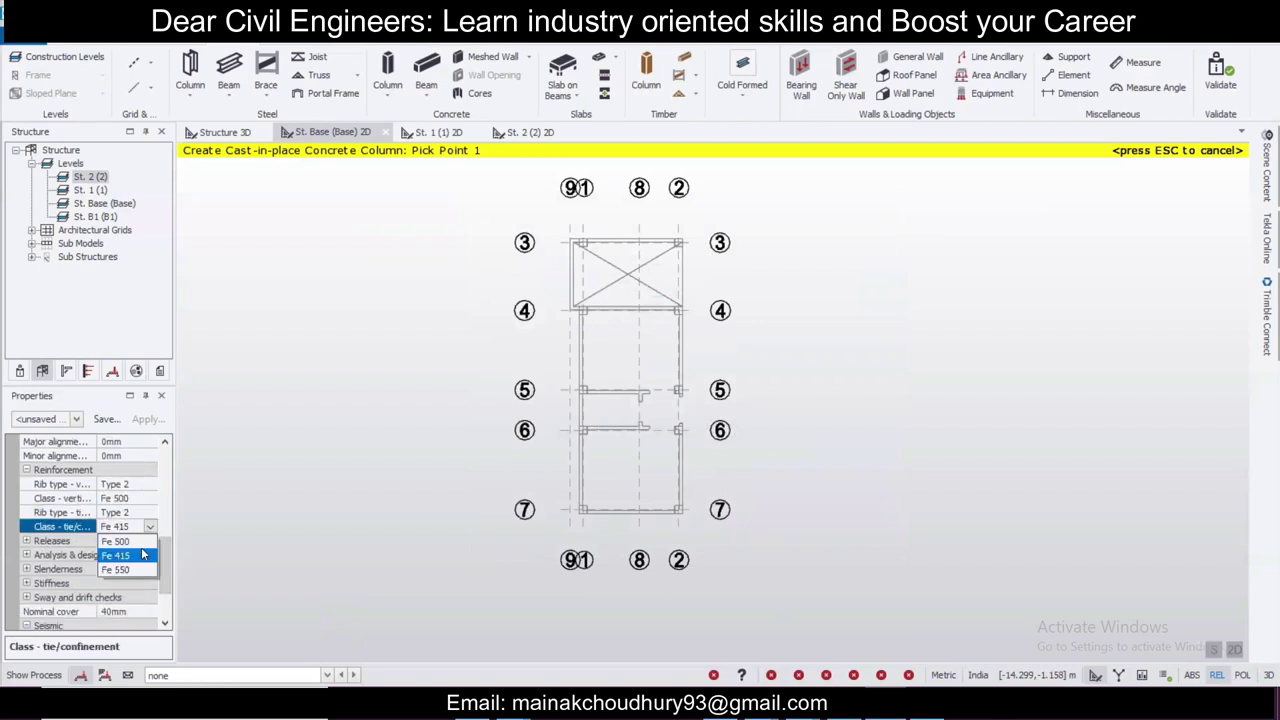
left_click(137, 542)
scroll(159, 554, "down", 1)
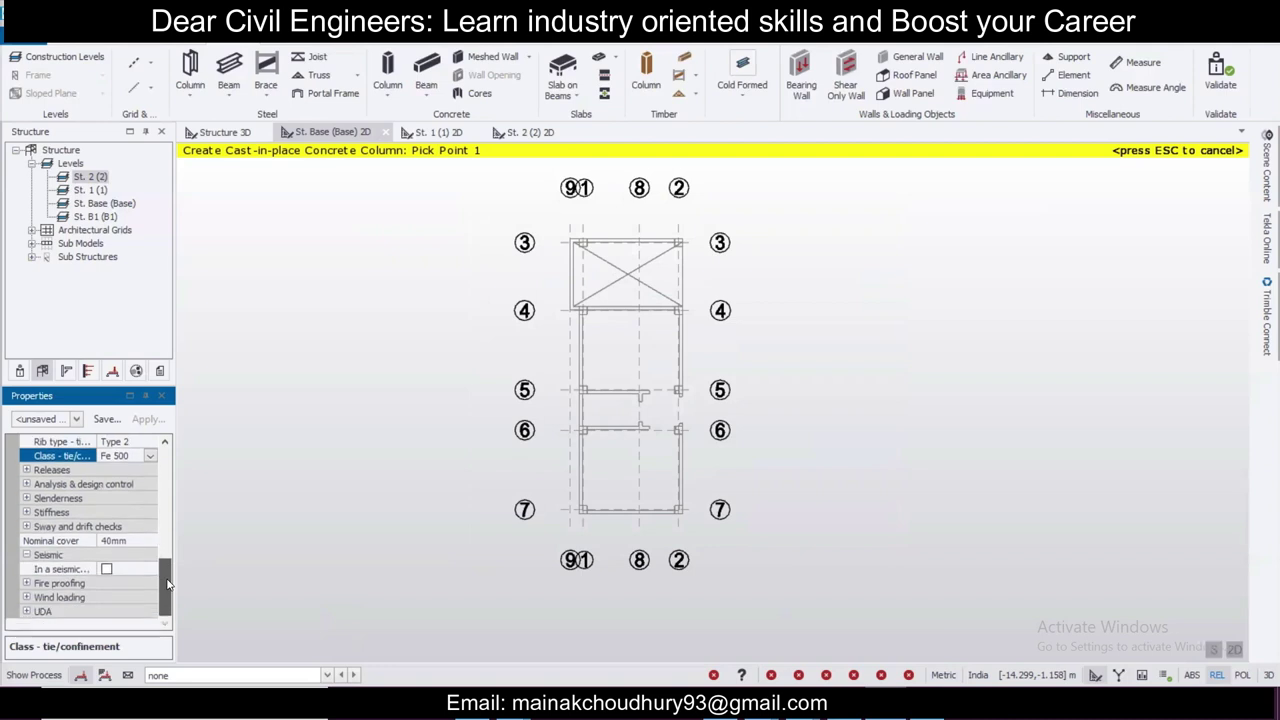
Step: Turn off automatic alignment for the 300x300 column
scroll(157, 520, "up", 5)
scroll(156, 486, "up", 2)
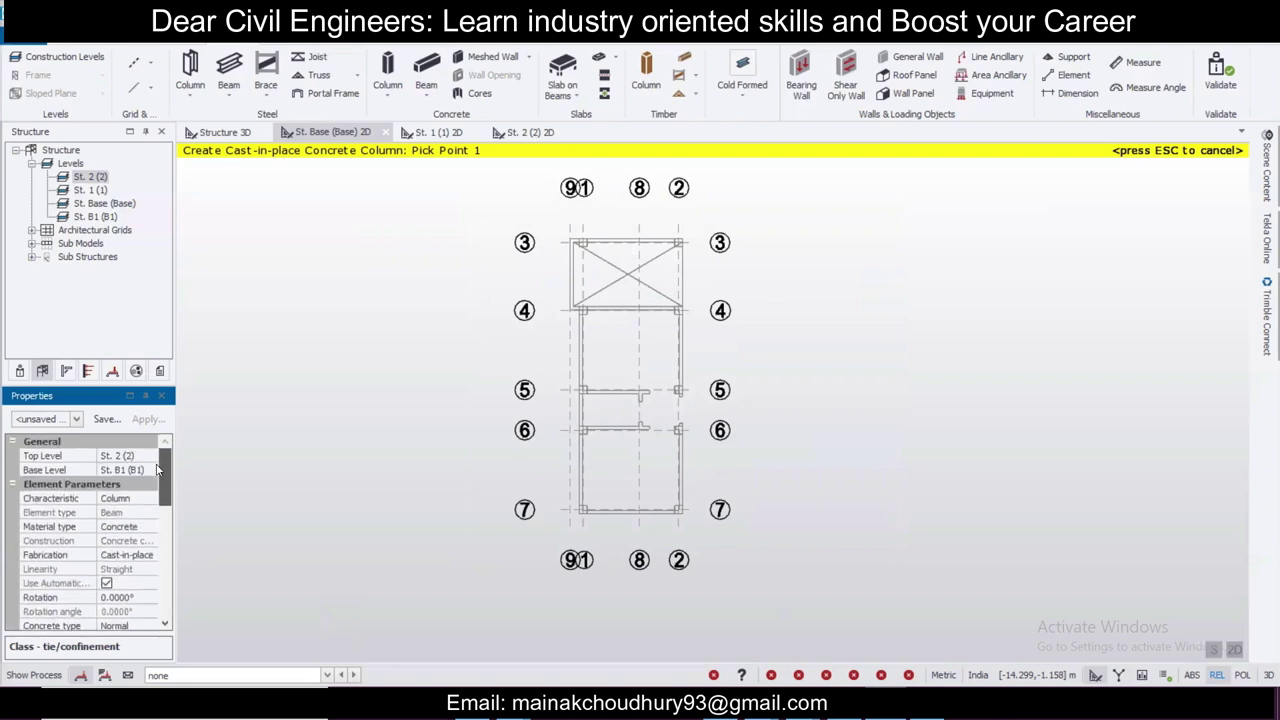
scroll(157, 470, "down", 5)
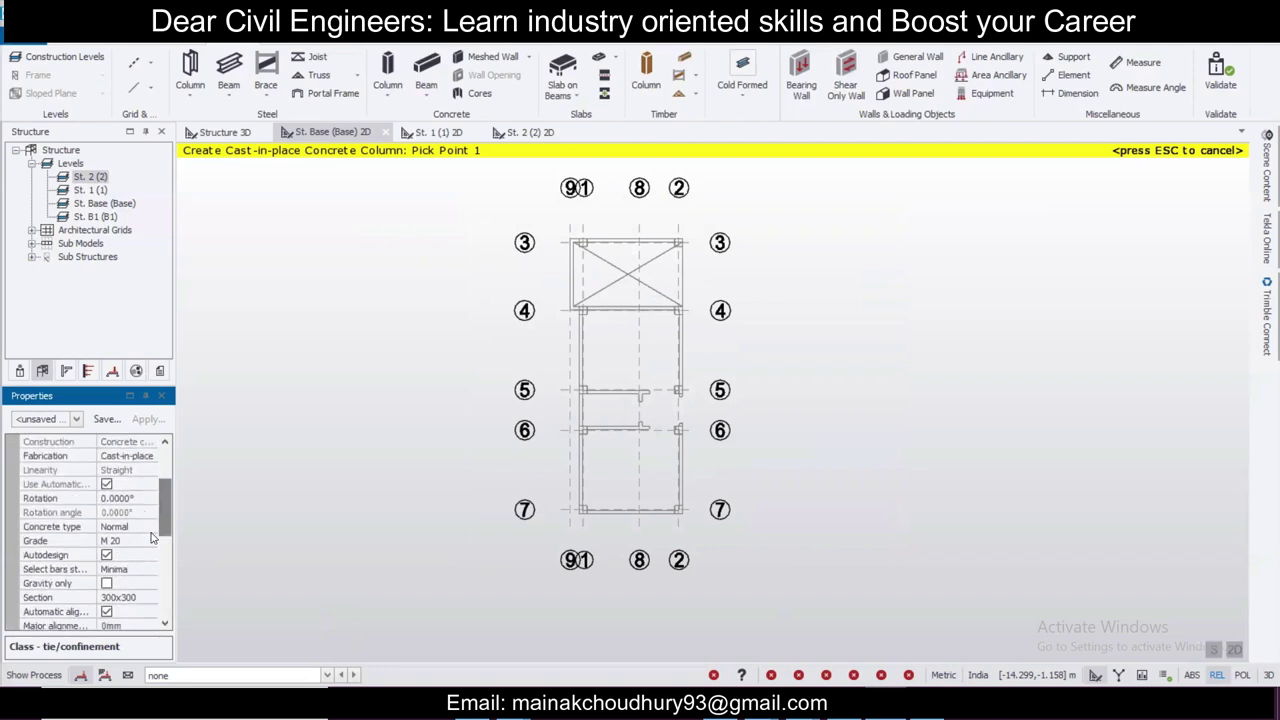
left_click_drag(163, 516, 177, 541)
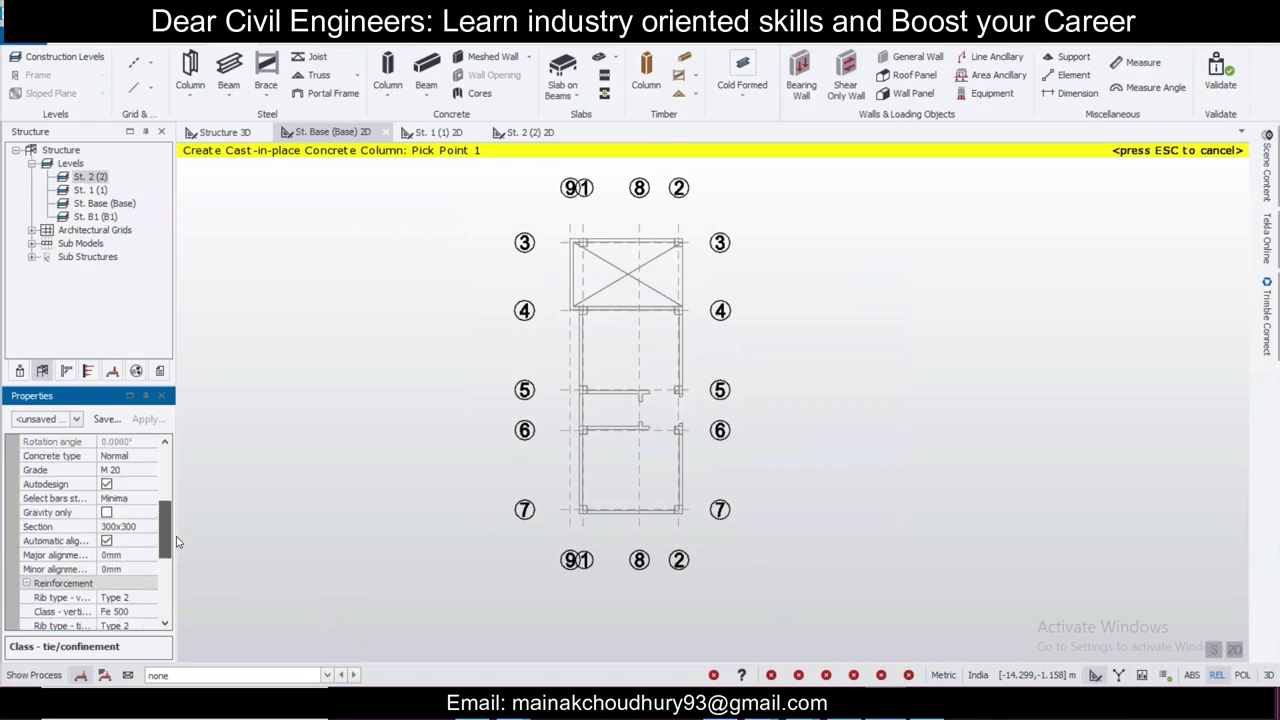
left_click(106, 540)
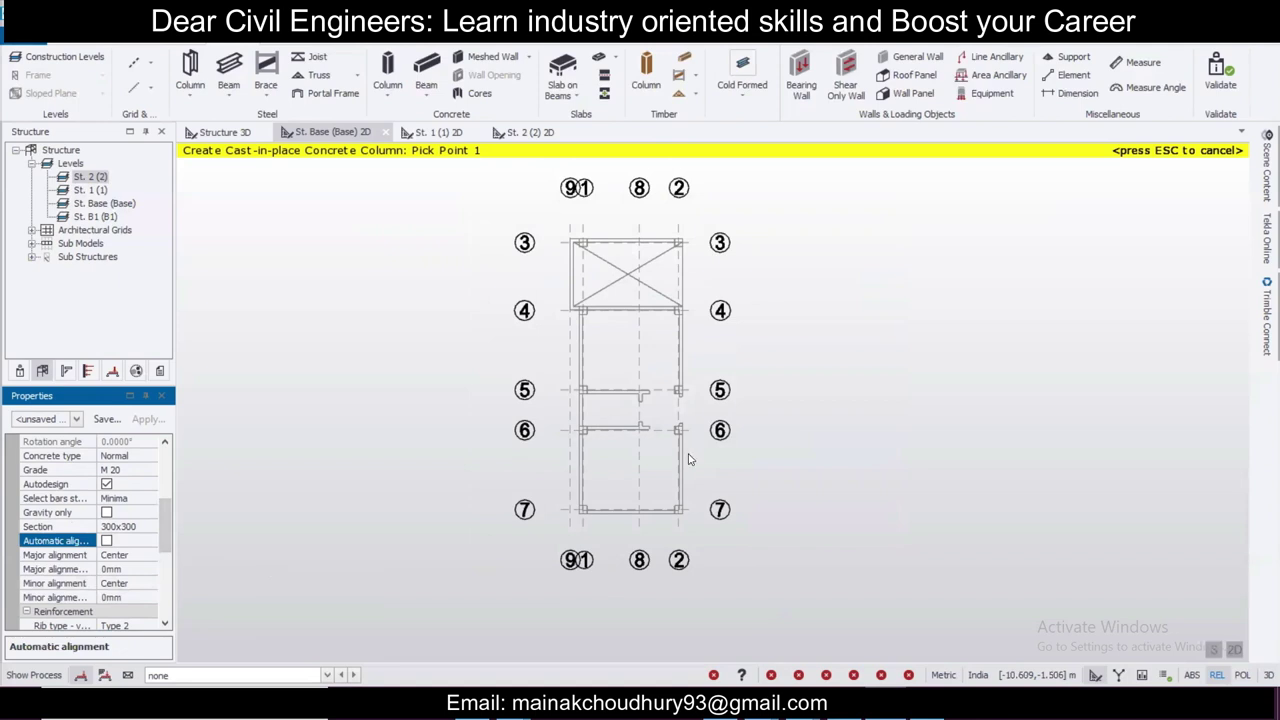
Step: Save the column settings as a property set named C1 300 x 300
left_click(107, 419)
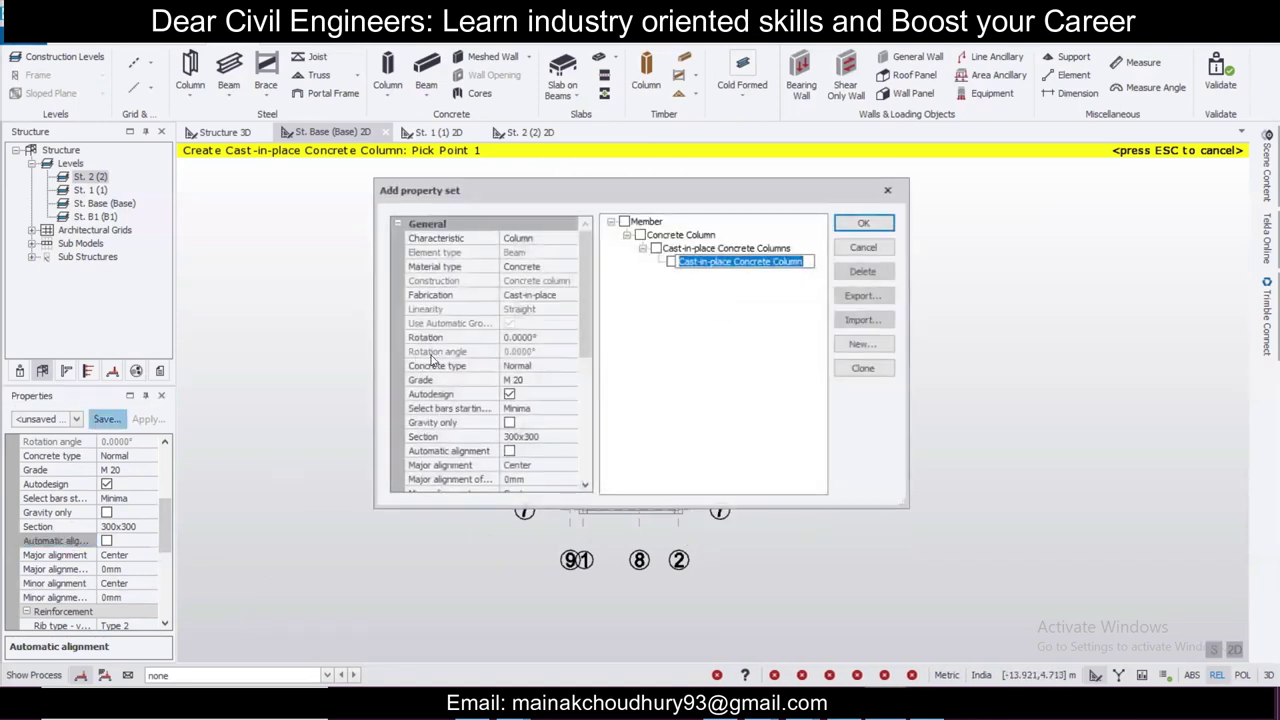
type("C1")
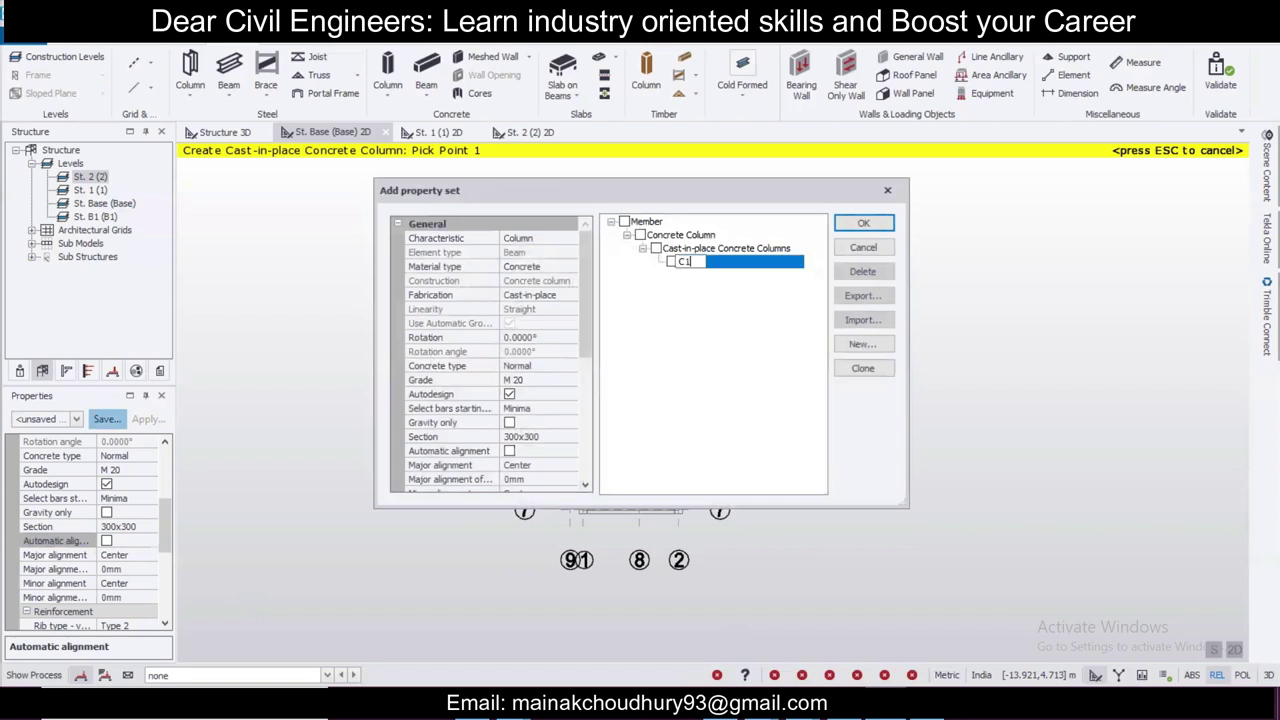
type(" 300 x 300")
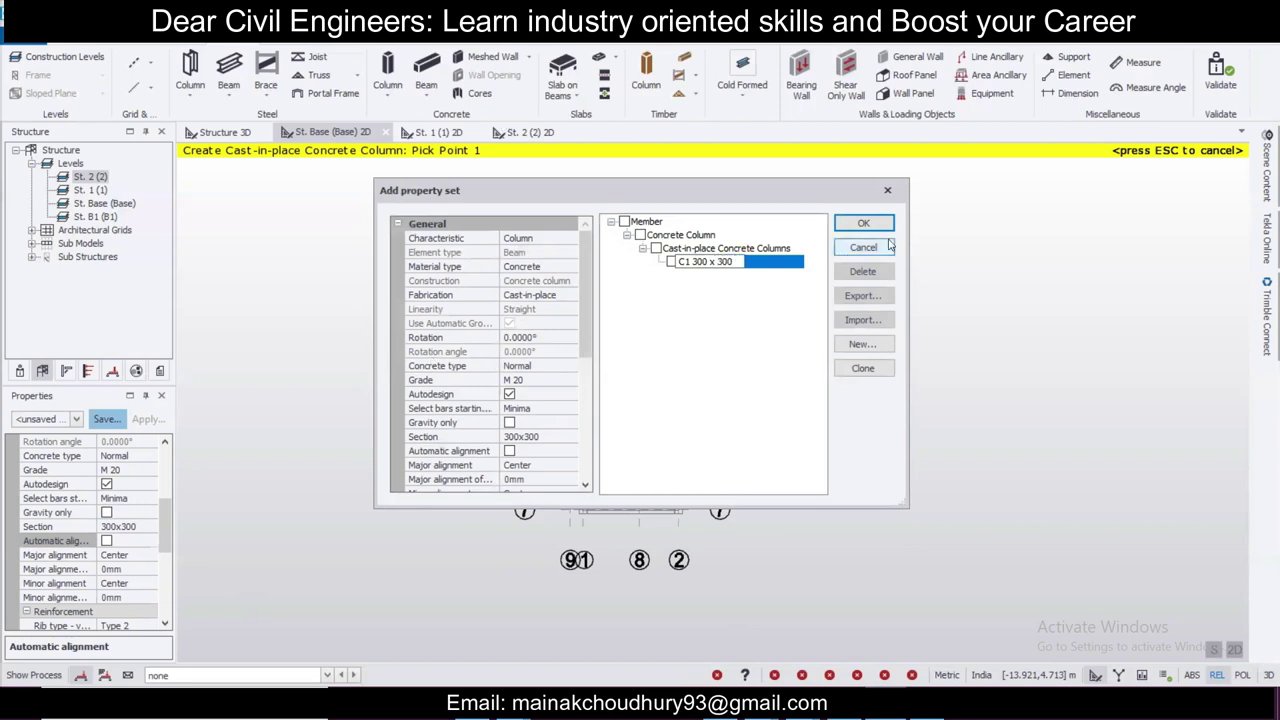
left_click(863, 223)
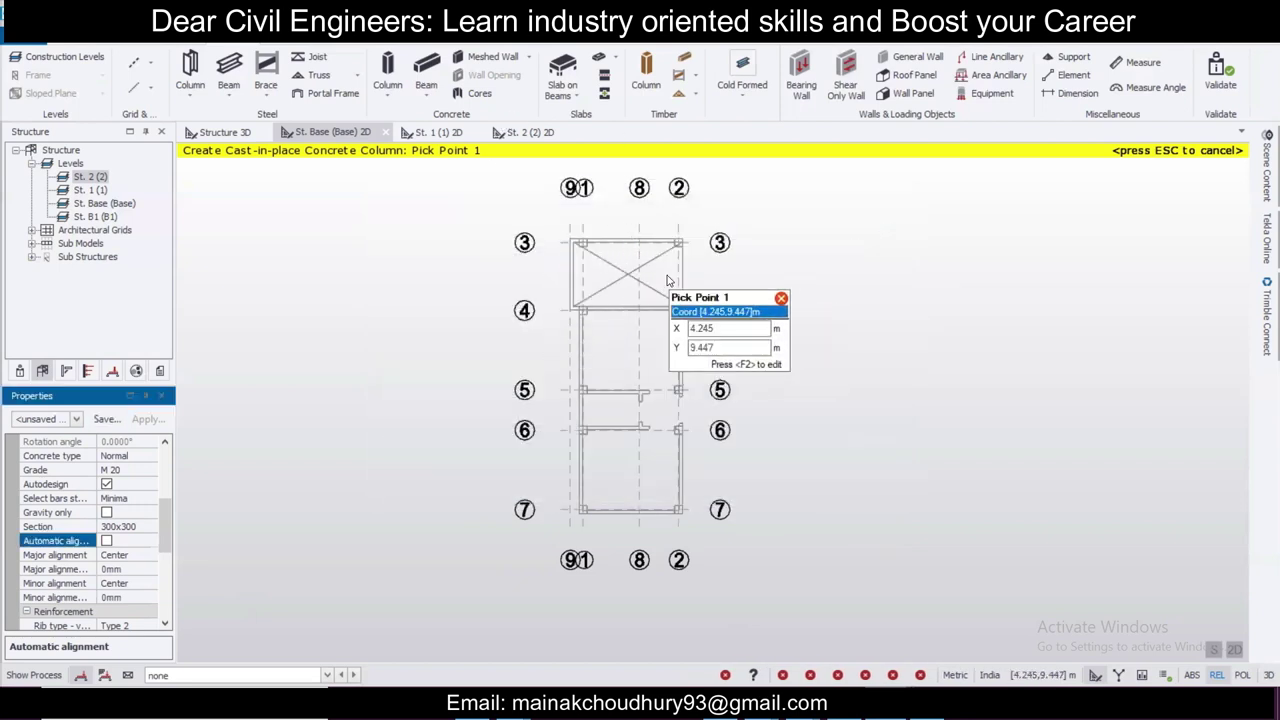
Step: Place columns where grid lines 1 and 2 cross grid lines 3 and 4 in the Base plan
scroll(598, 250, "up", 2)
scroll(575, 246, "up", 2)
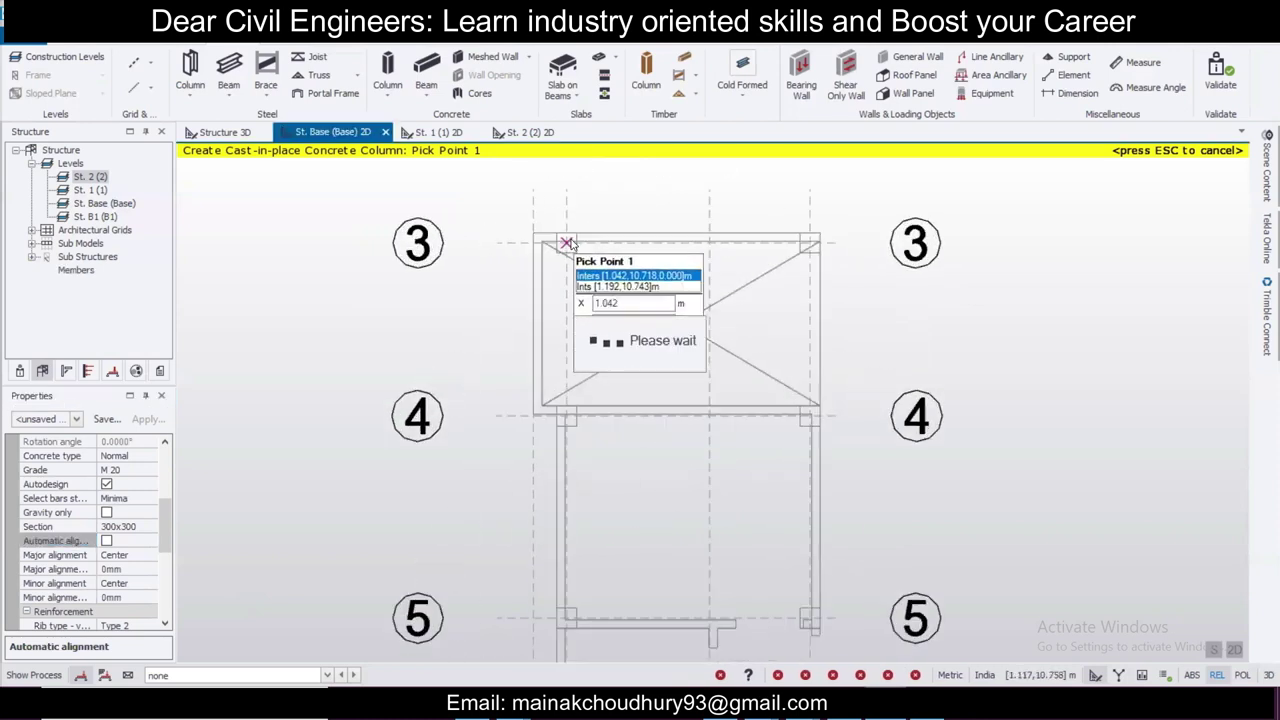
left_click(566, 243)
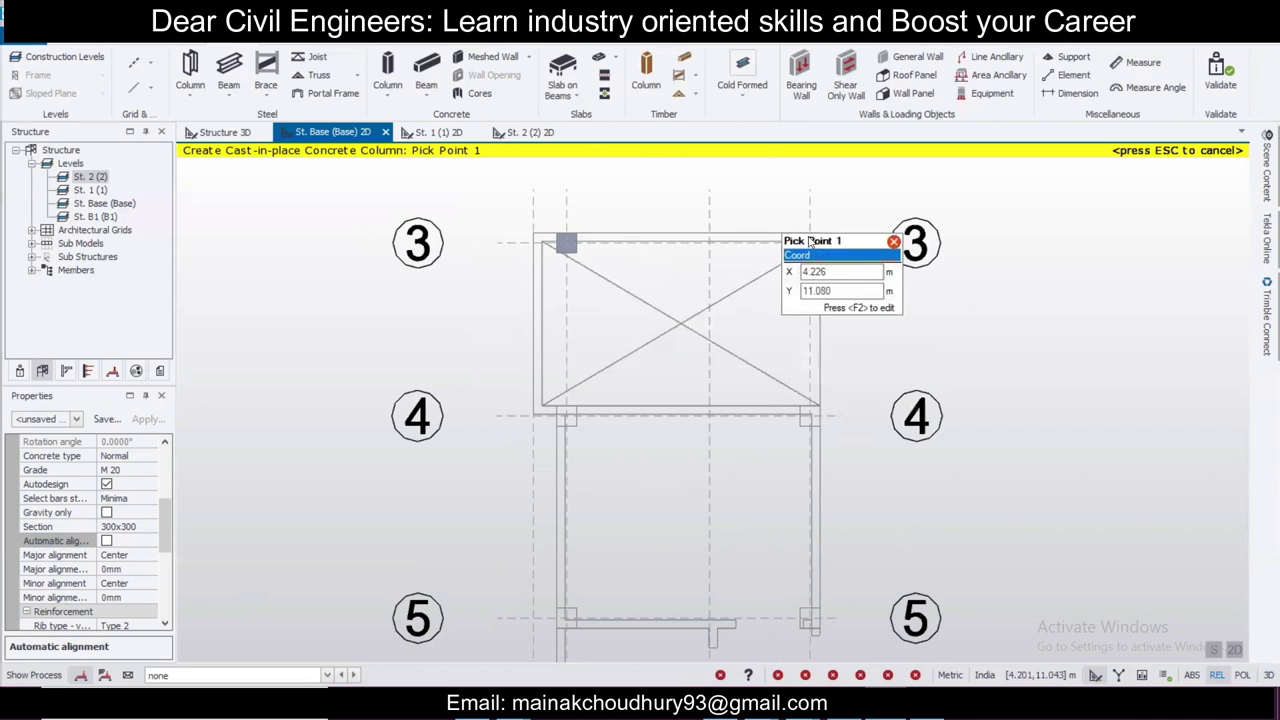
left_click_drag(781, 219, 847, 285)
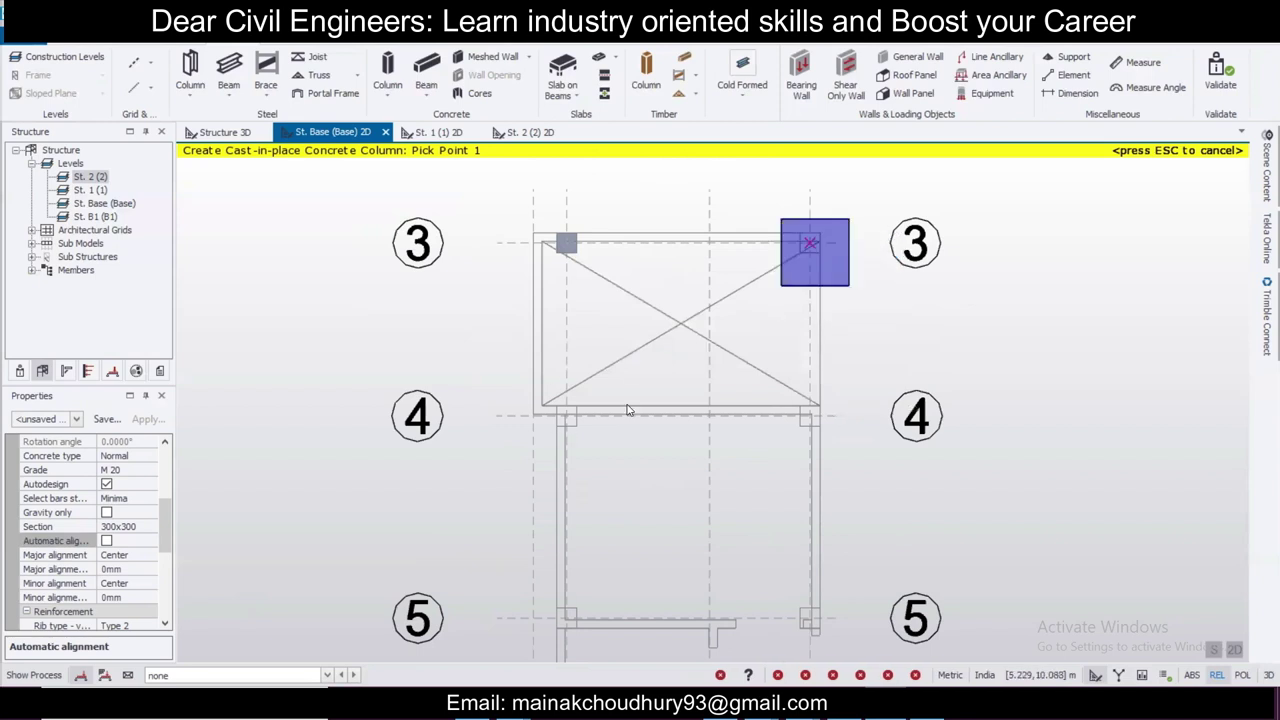
scroll(591, 402, "up", 1)
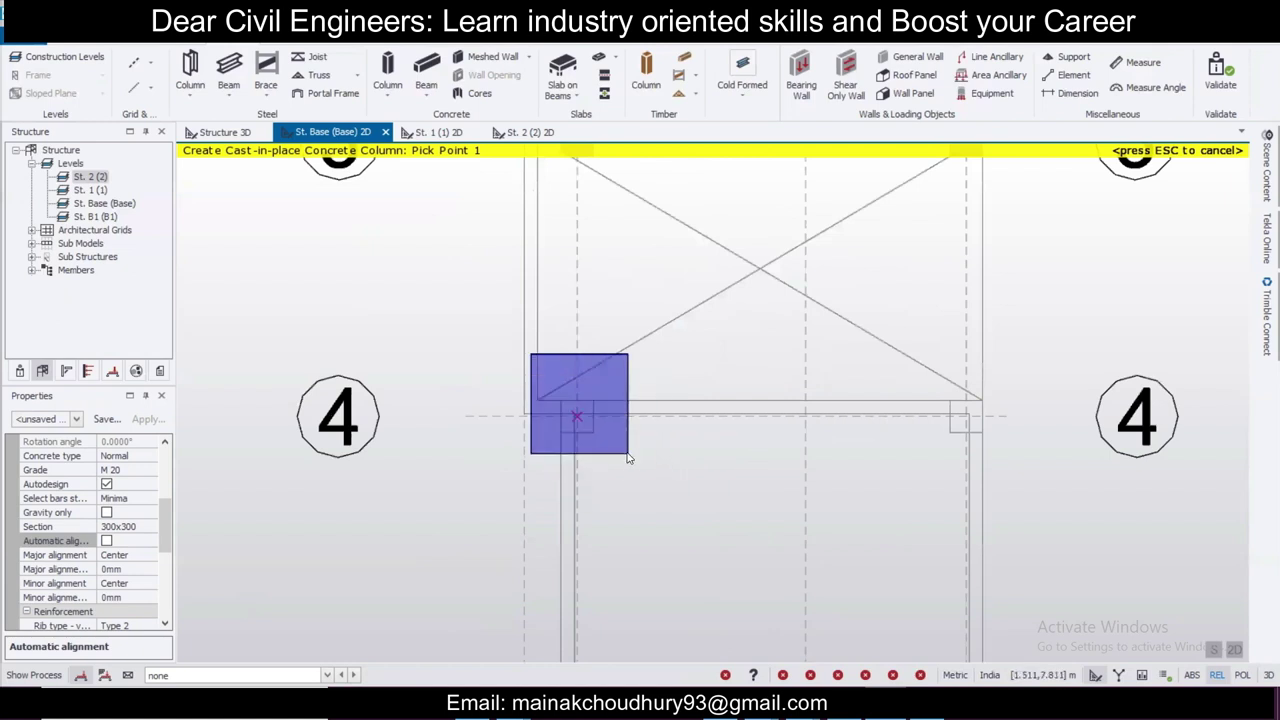
left_click(628, 458)
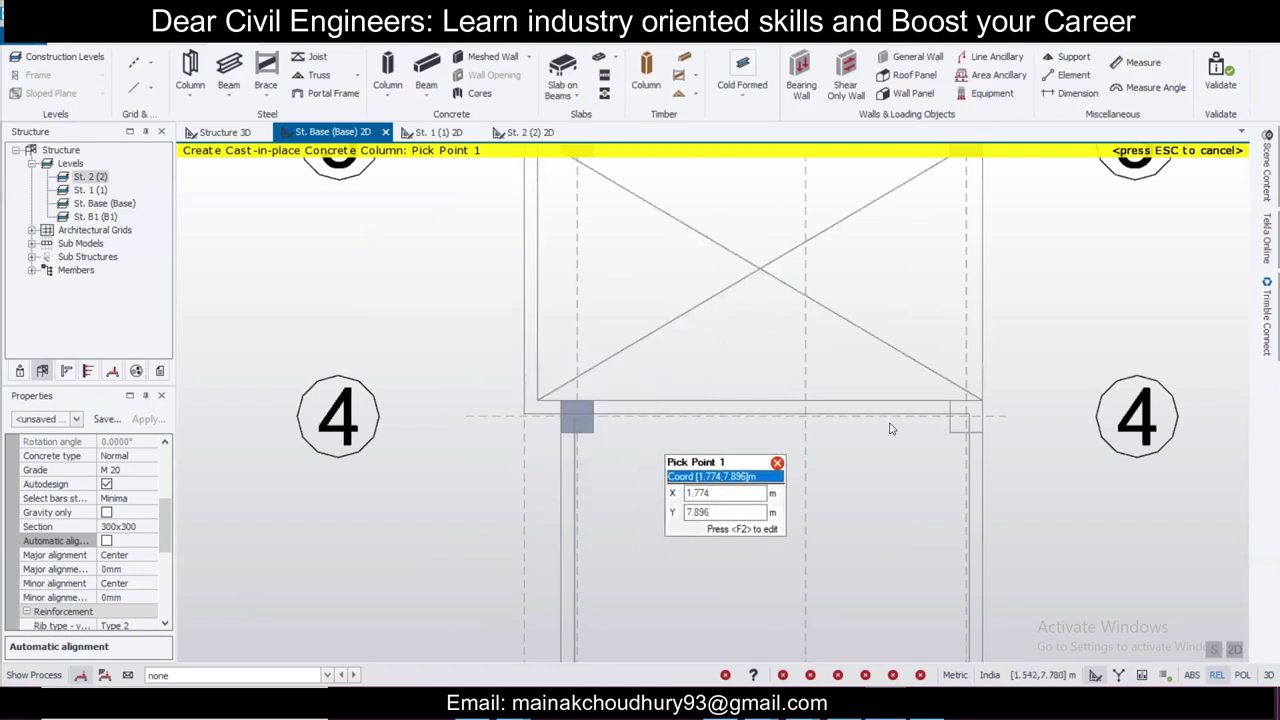
left_click(1040, 495)
Step: Place columns where grid lines 1 and 2 cross grid lines 5 and 6
scroll(805, 295, "down", 1)
scroll(669, 330, "up", 1)
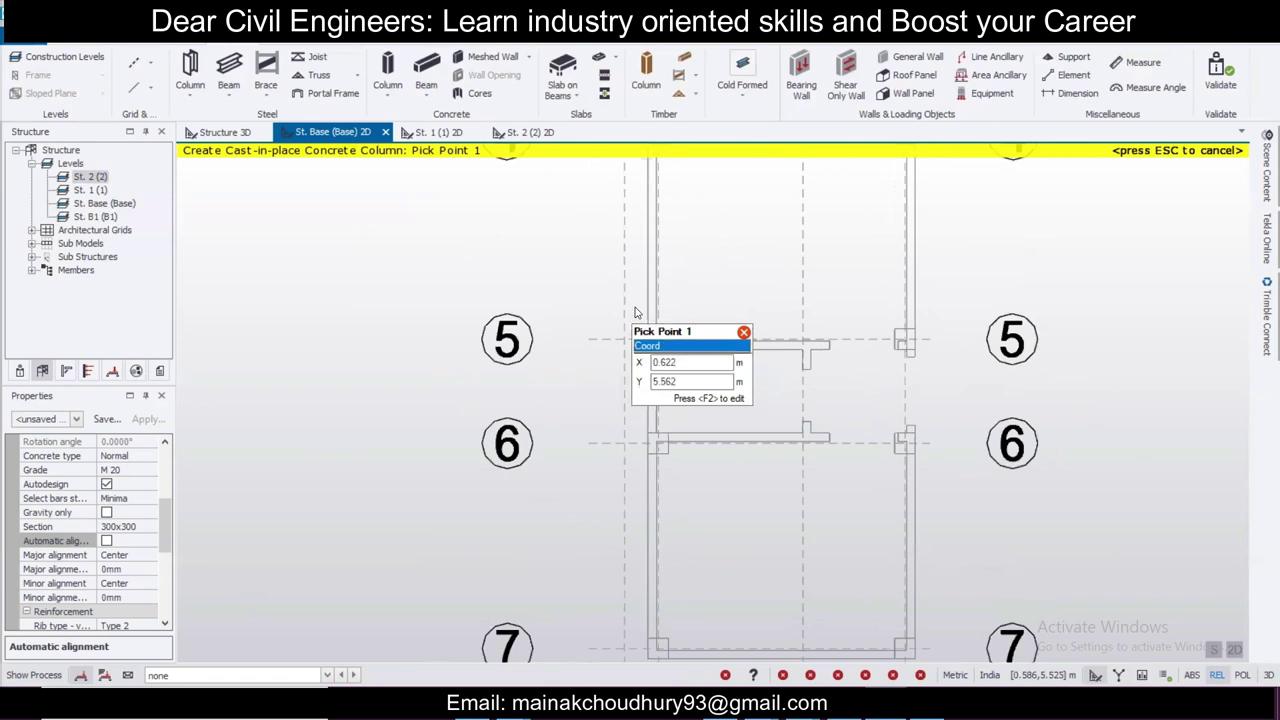
left_click(656, 339)
left_click(904, 339)
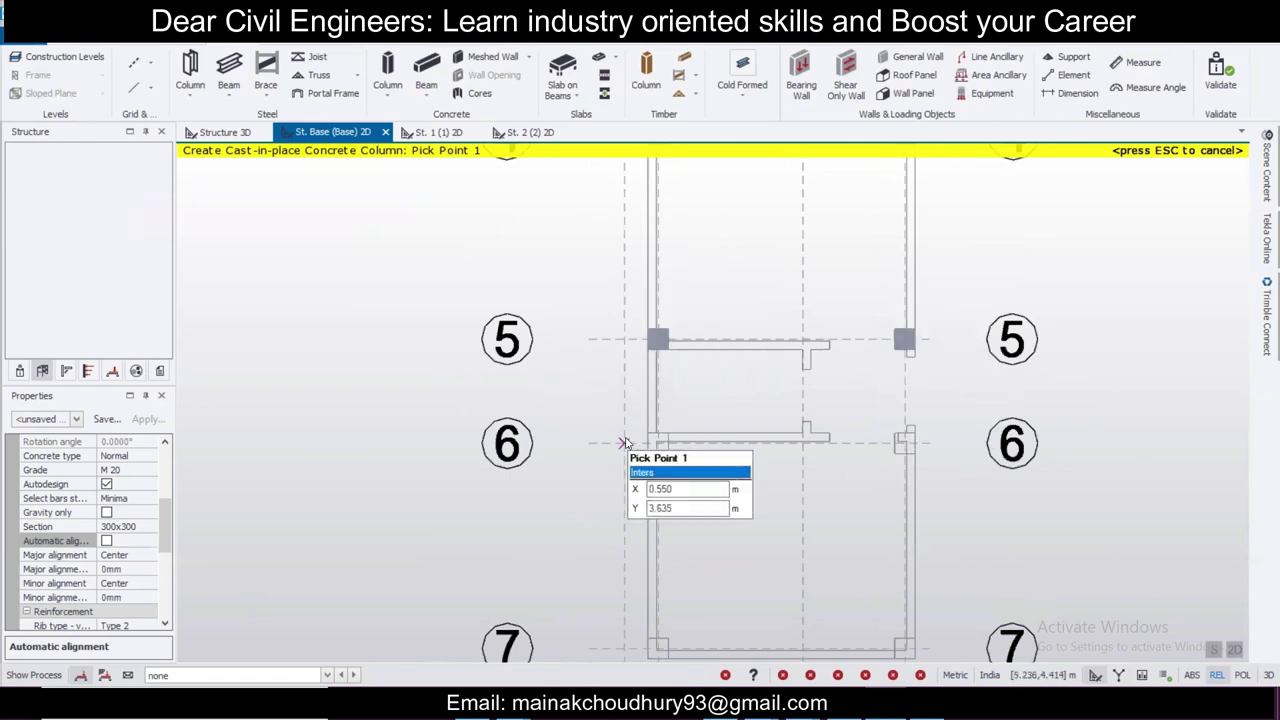
left_click(657, 443)
left_click(904, 443)
Step: Place columns at the intersections of grid line 7 with grid lines 1 and 2
scroll(801, 384, "down", 2)
middle_click_drag(651, 423, 611, 283)
scroll(632, 422, "up", 3)
left_click(669, 429)
left_click(894, 429)
Step: Check the placed columns against the grid lines and shadow drawing across the Base plan, and end column placement
scroll(803, 434, "down", 5)
middle_click_drag(881, 378, 803, 452)
scroll(816, 426, "down", 1)
scroll(732, 380, "down", 1)
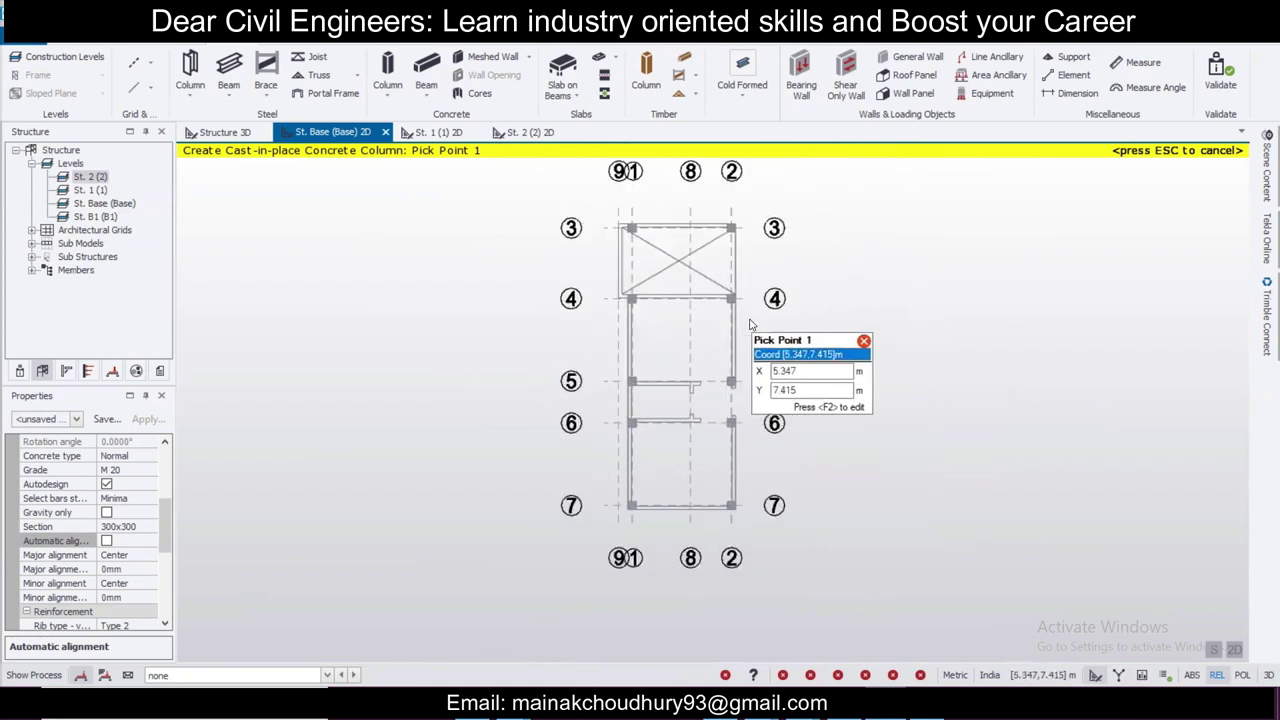
scroll(866, 375, "up", 2)
scroll(866, 375, "down", 1)
scroll(786, 422, "down", 1)
scroll(785, 423, "down", 1)
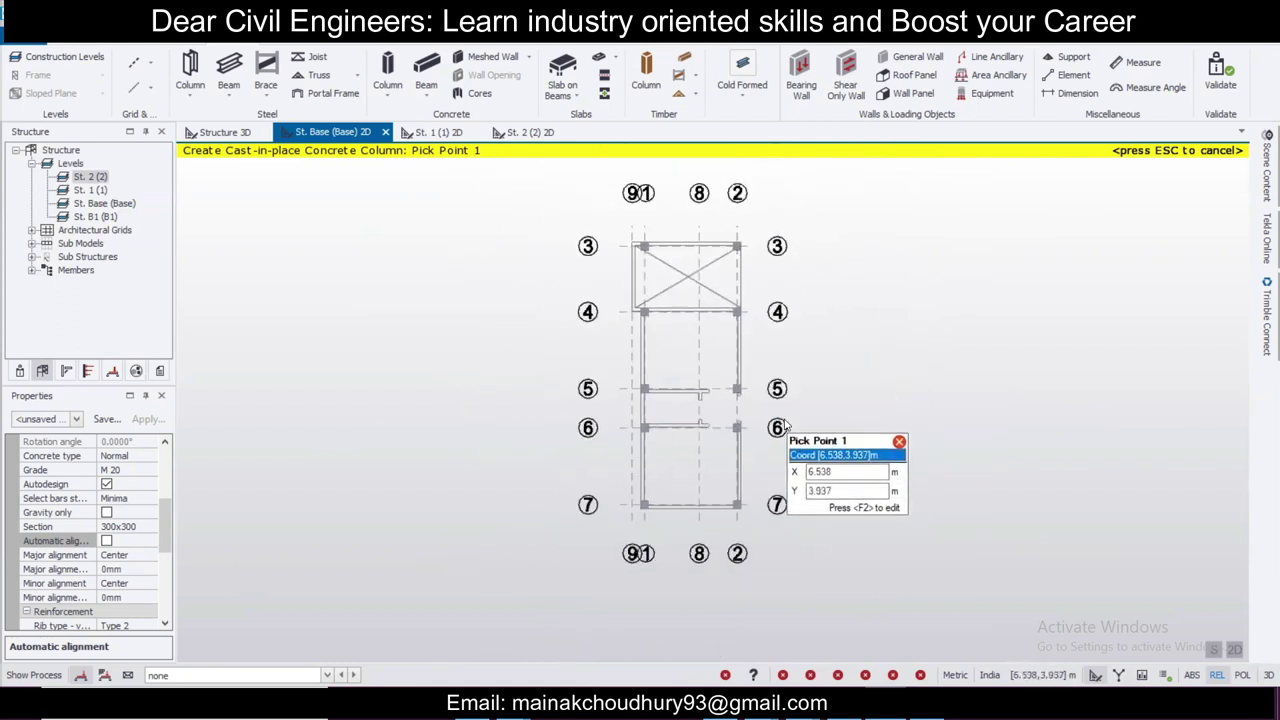
scroll(785, 423, "up", 1)
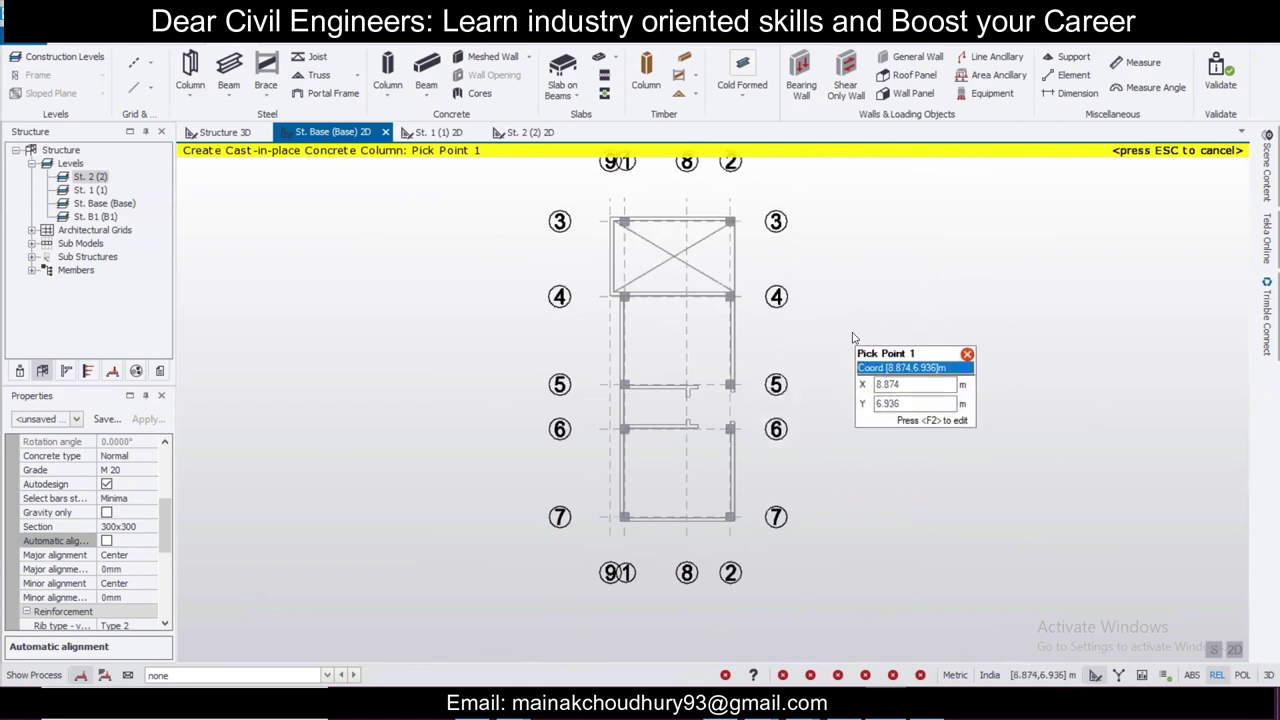
left_click(107, 419)
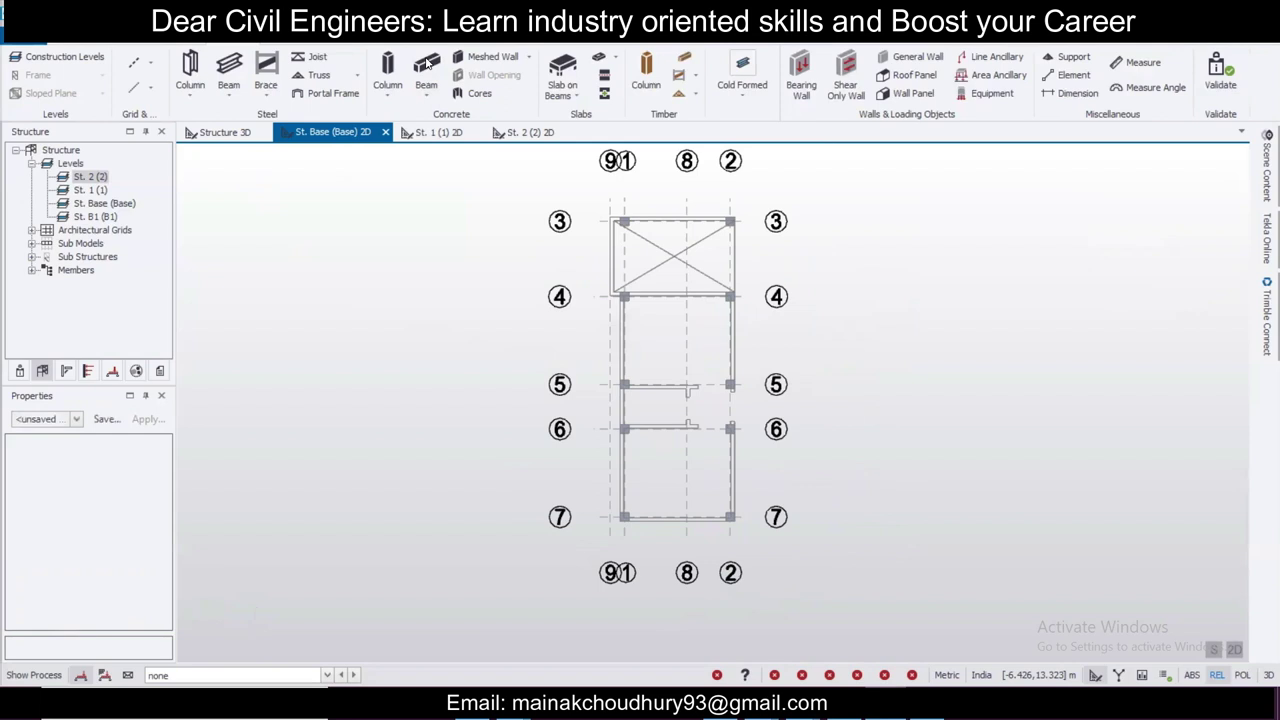
Step: Start a cast-in-place concrete beam and set its rectangular section's depth to 300 mm, keeping the 250 mm breadth
left_click(426, 65)
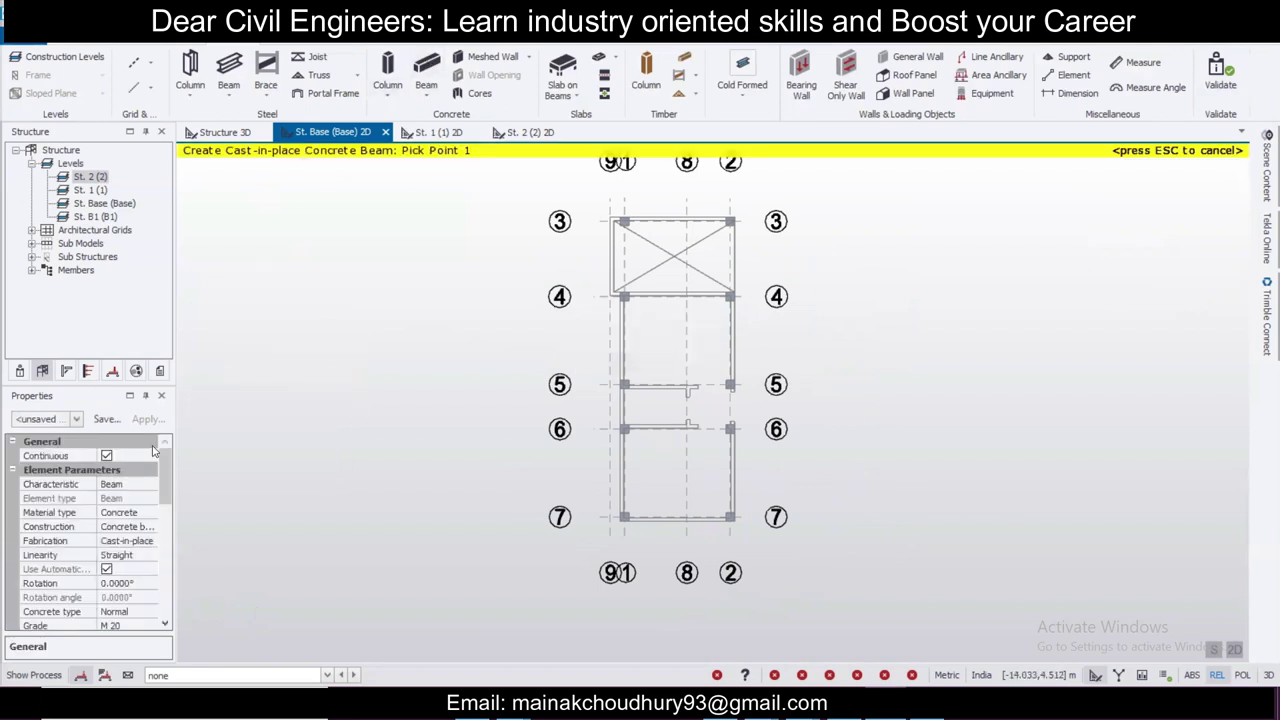
left_click_drag(163, 487, 161, 540)
left_click(150, 498)
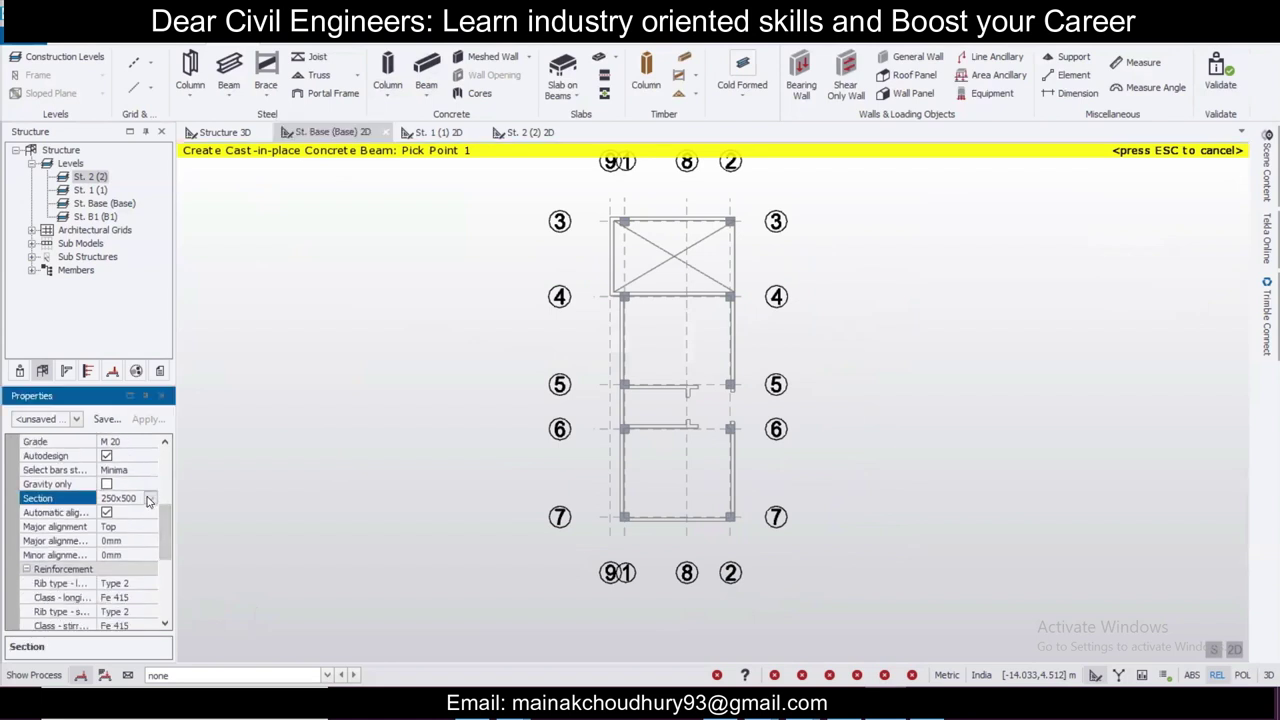
left_click(150, 498)
left_click(137, 529)
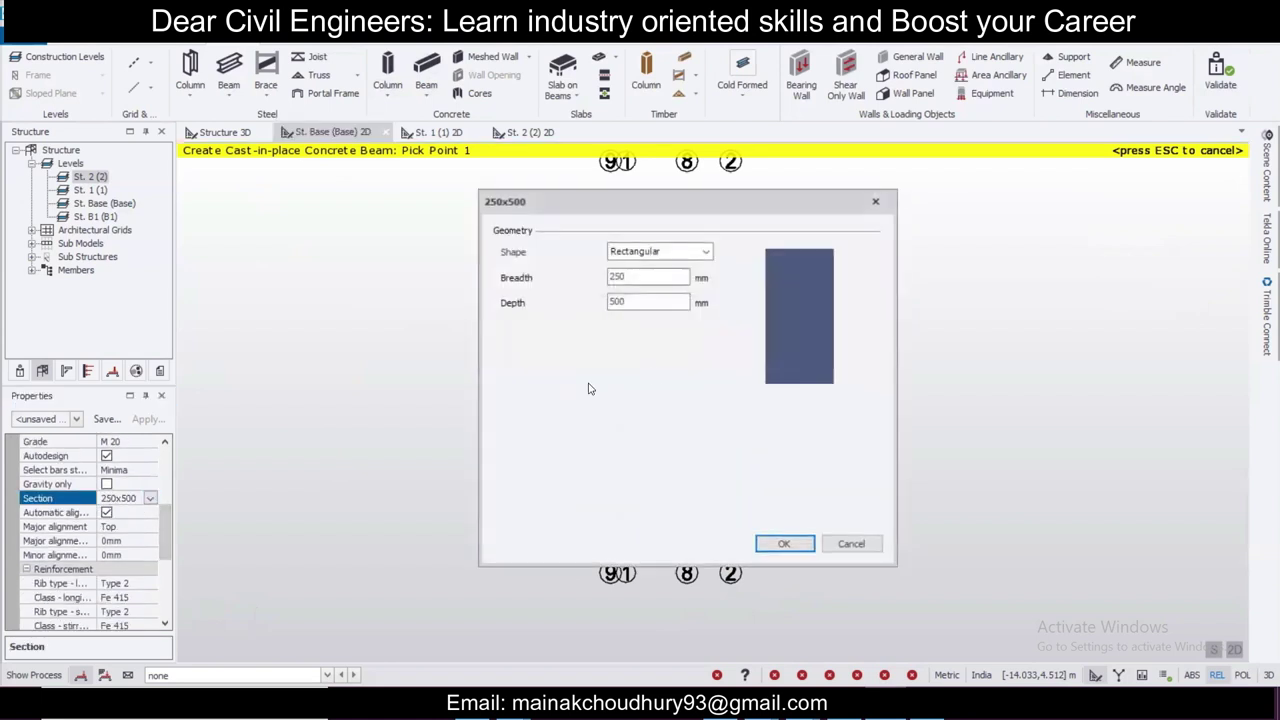
type("300")
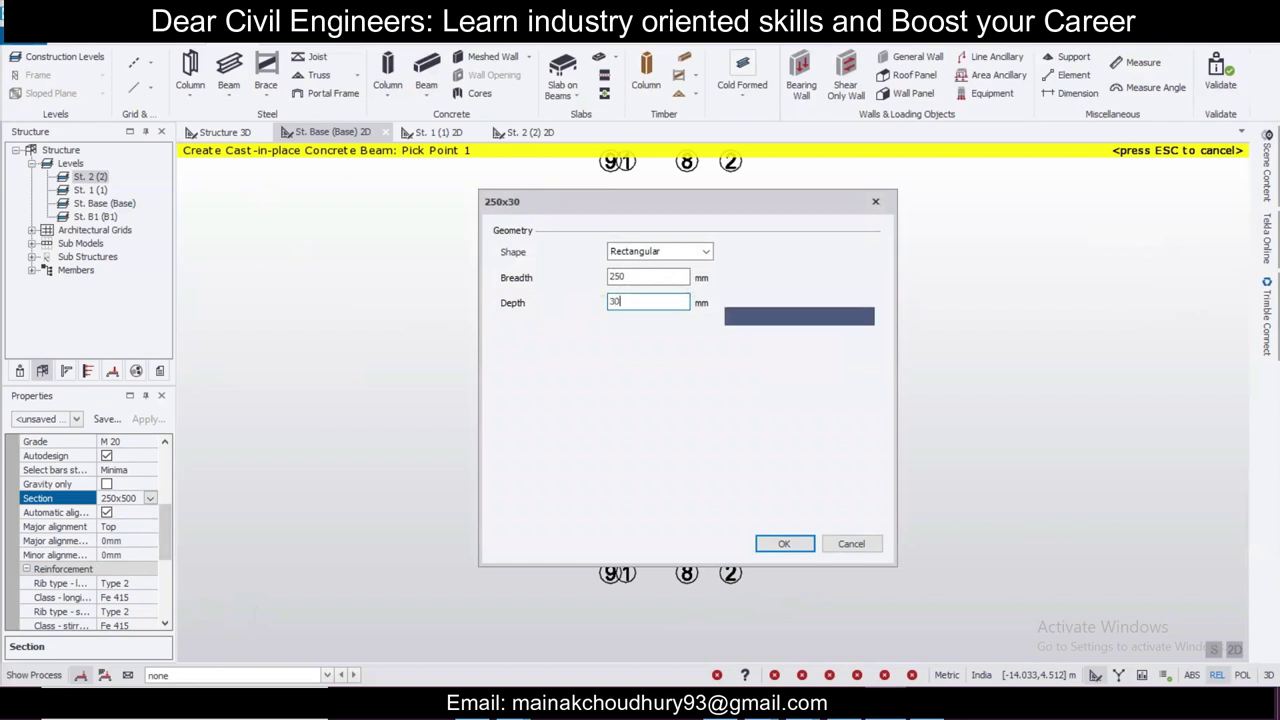
left_click(784, 544)
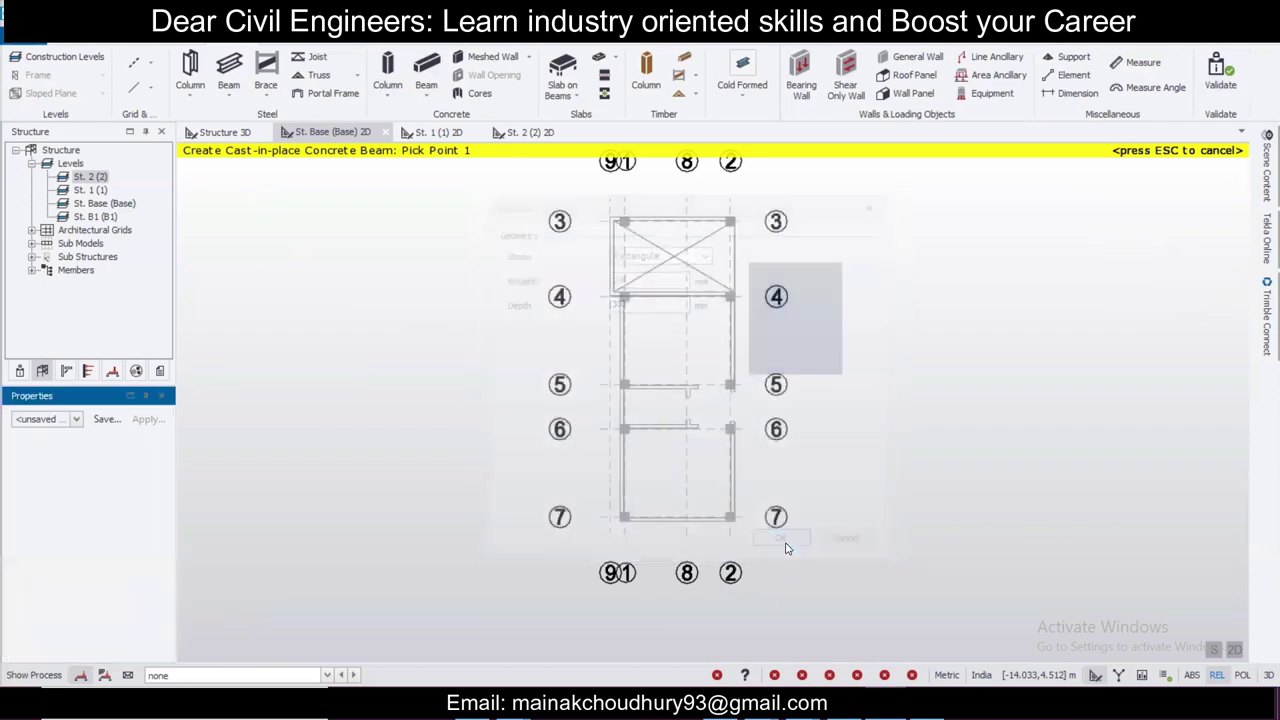
Step: Set the beam's longitudinal and stirrup reinforcement classes to Fe 500
left_click_drag(167, 520, 168, 557)
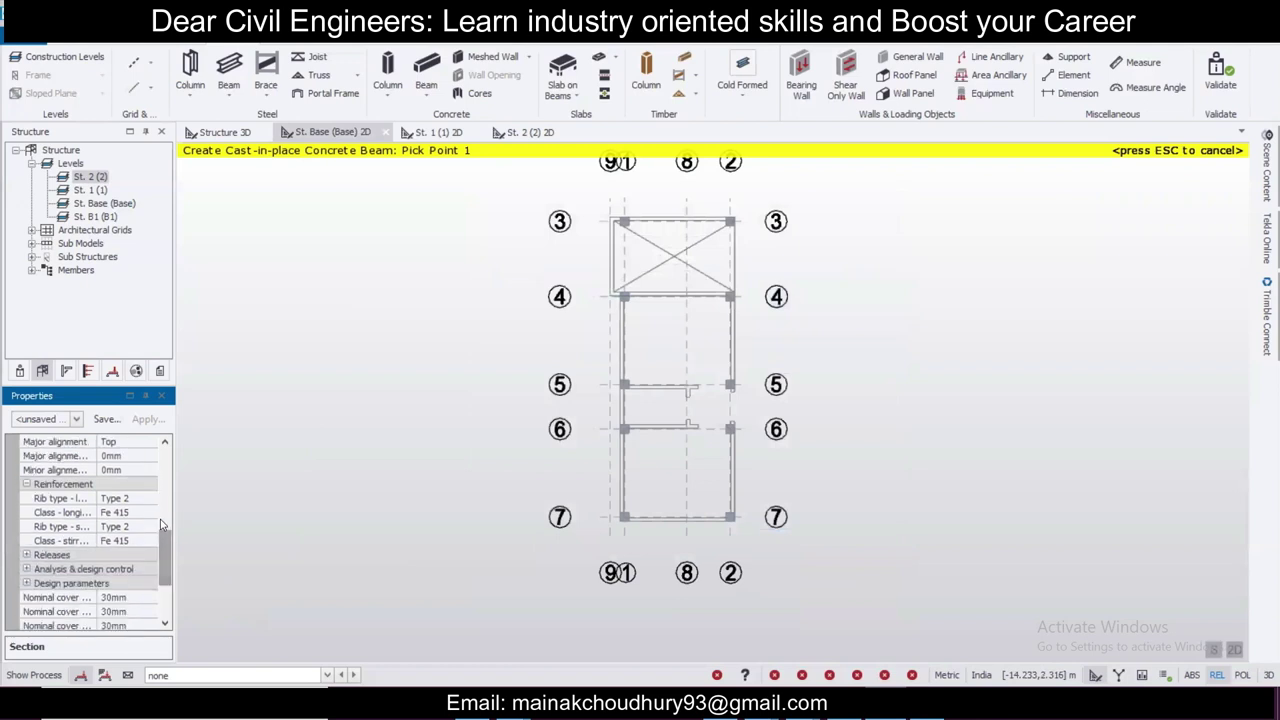
left_click(150, 512)
left_click(151, 512)
left_click(137, 541)
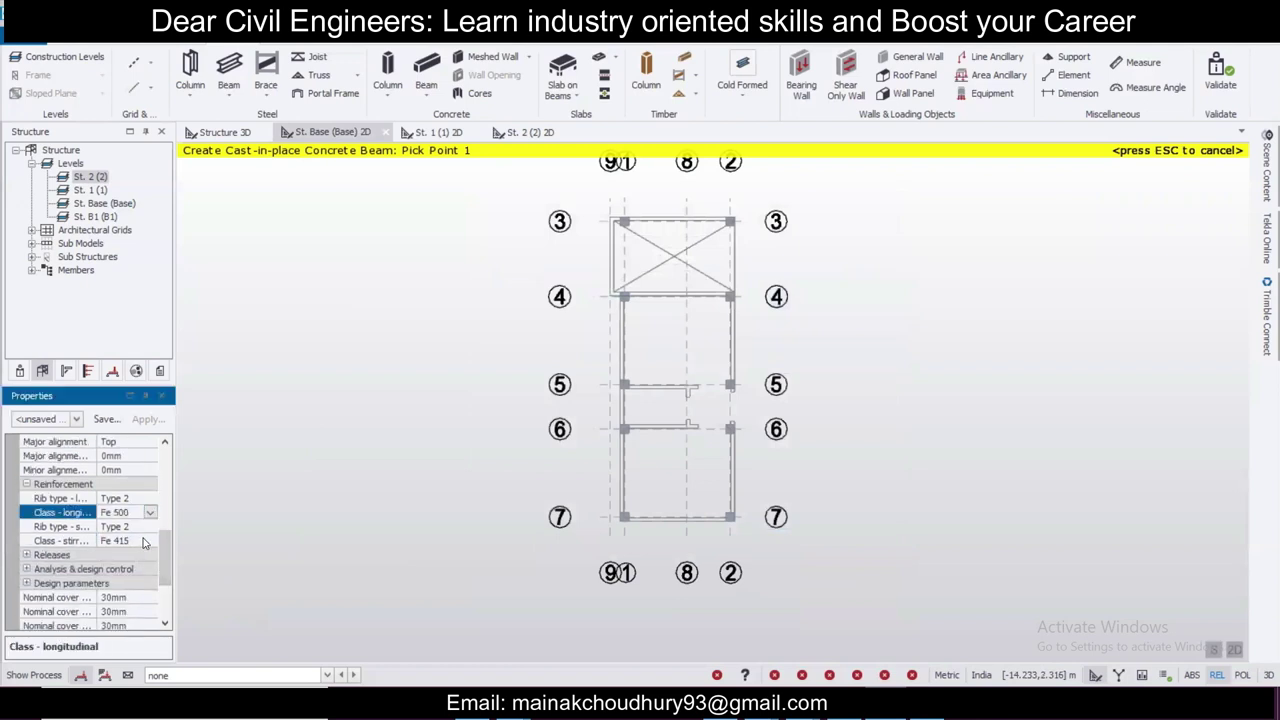
left_click(148, 540)
left_click(150, 540)
left_click(118, 555)
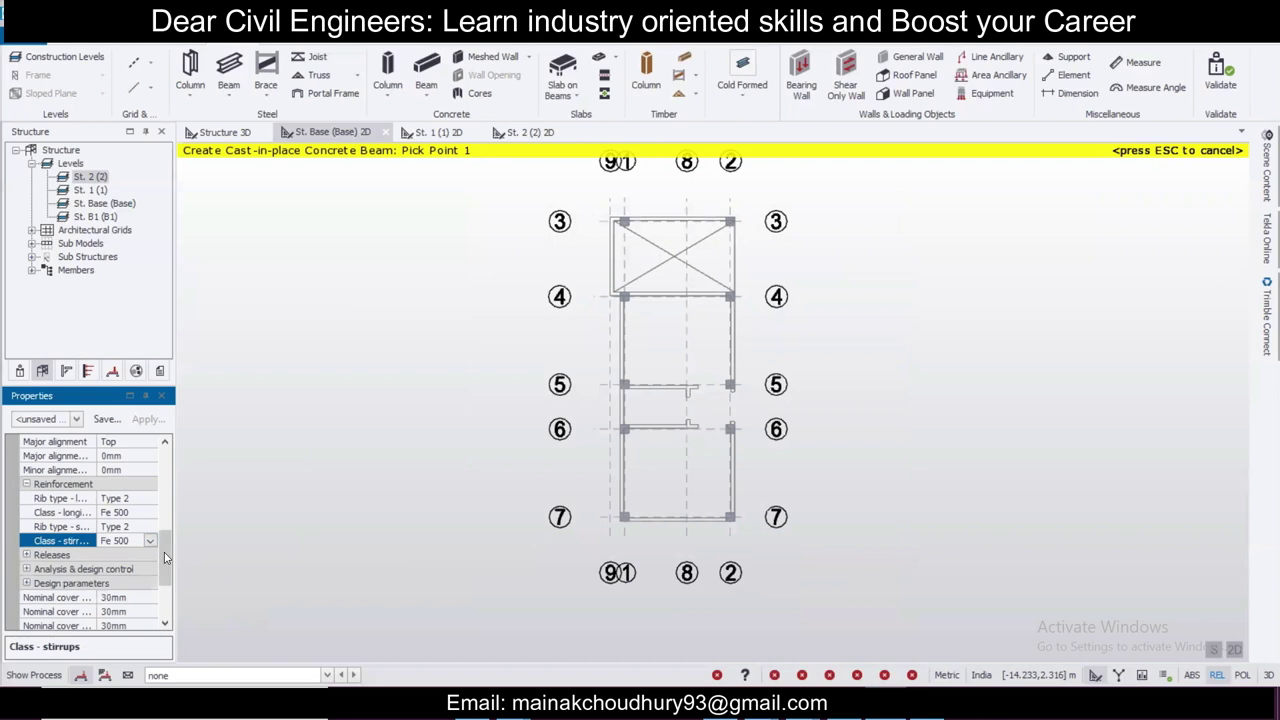
Step: Review the remaining beam properties and save them as a property set named B1 250 x 300
scroll(92, 540, "down", 3)
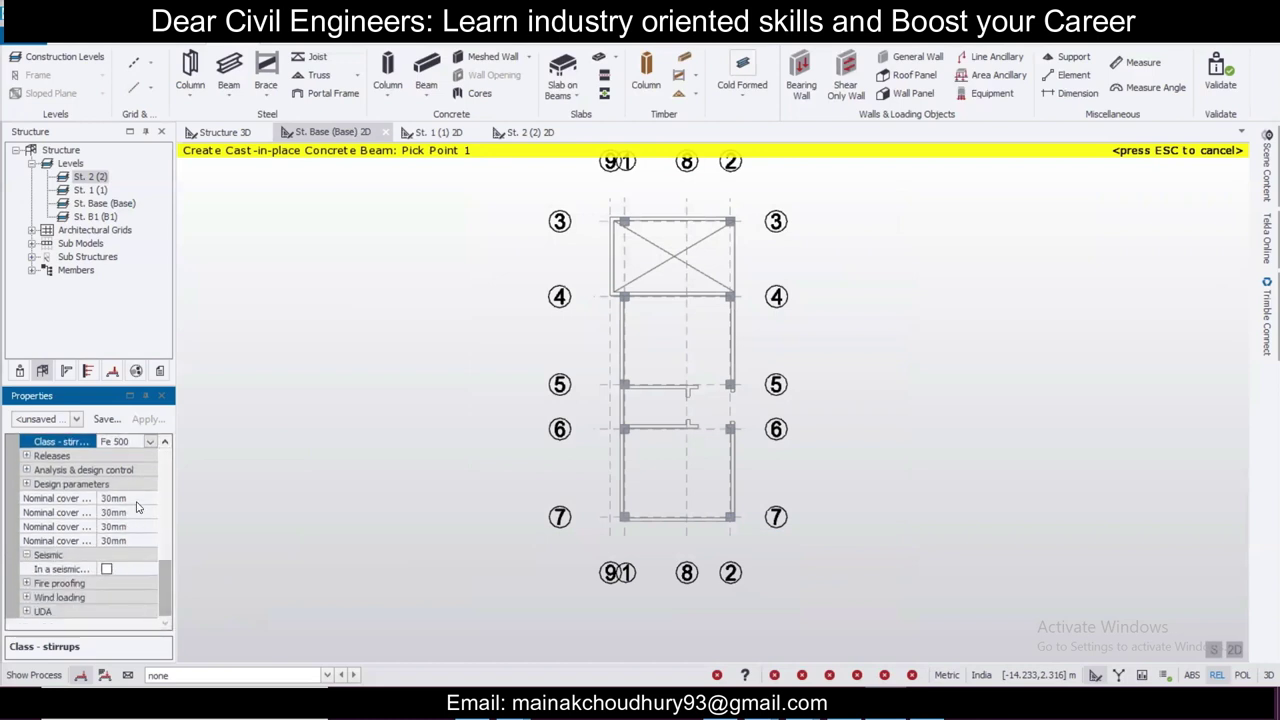
left_click_drag(172, 566, 185, 453)
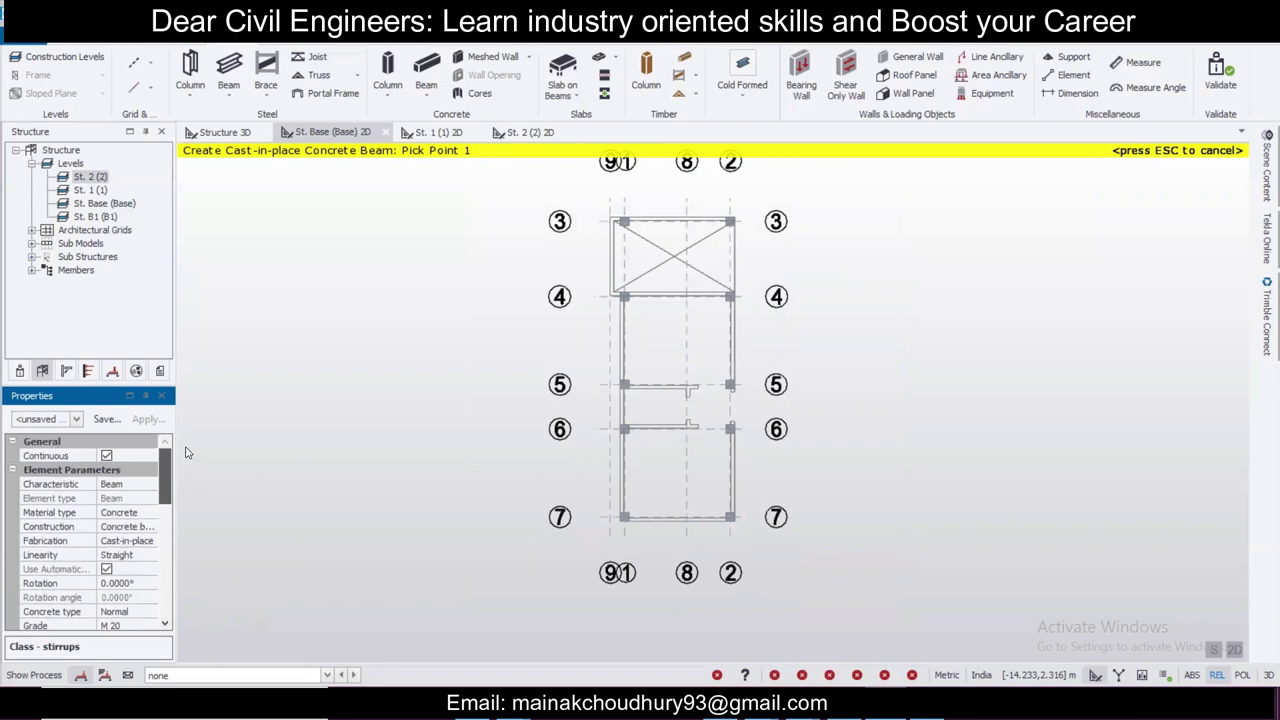
left_click(106, 419)
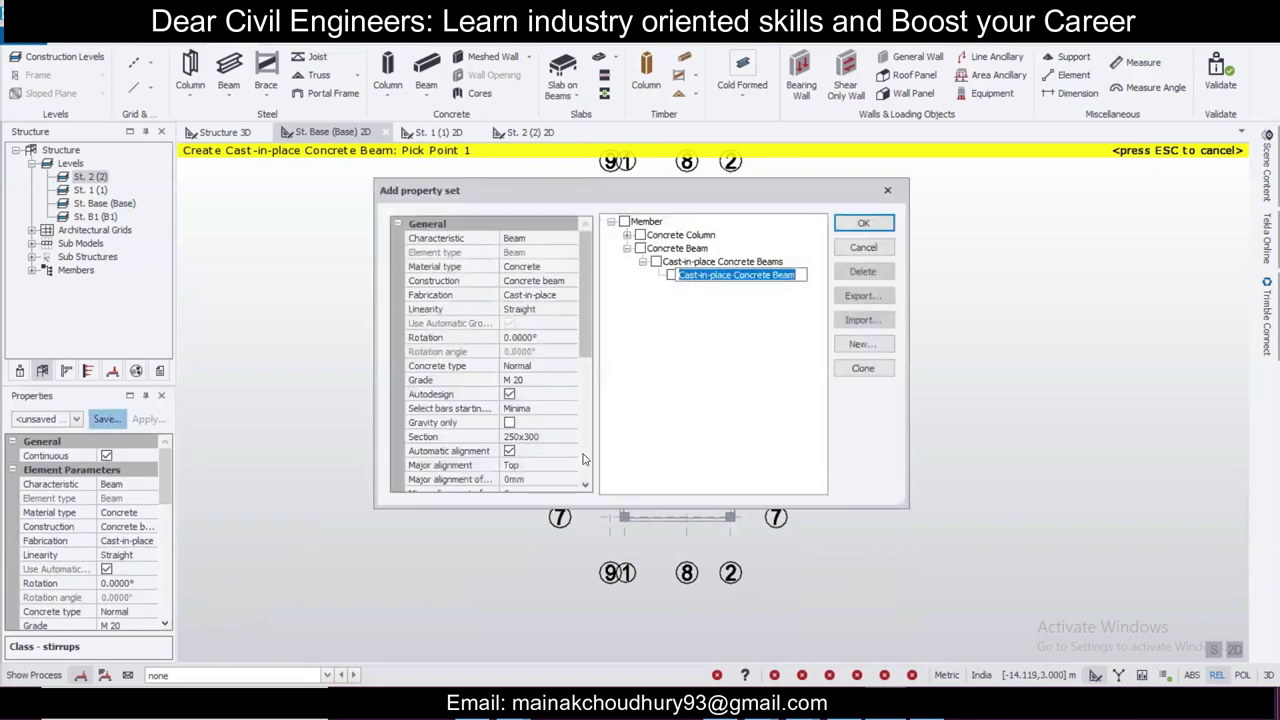
type("B")
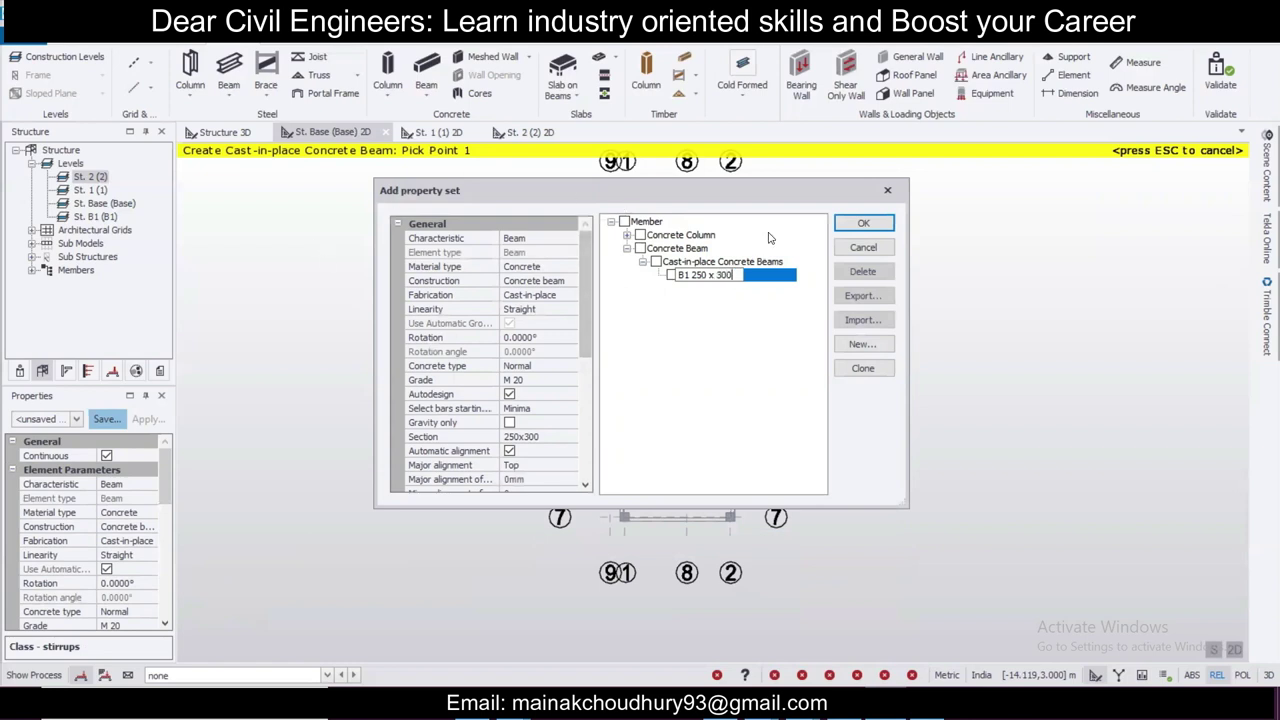
type("1 250 x 300")
left_click(863, 223)
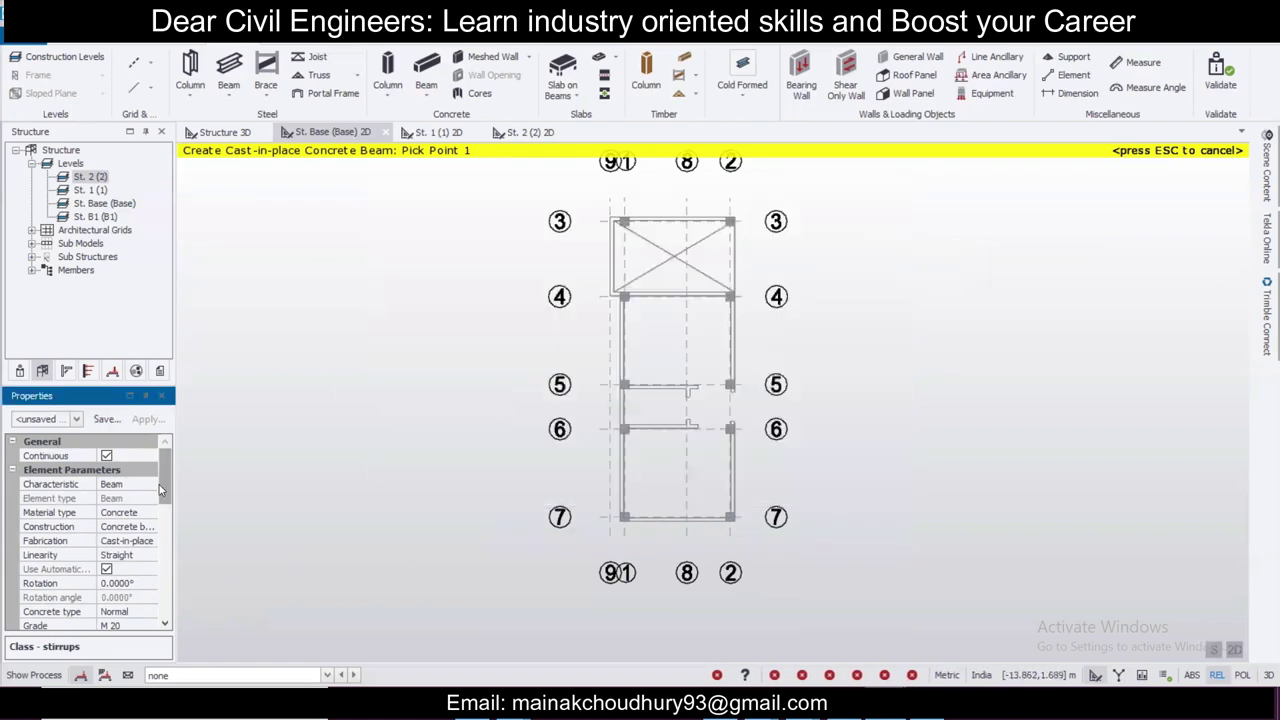
Step: Define a new rectangular beam section with a depth of 350 mm, keeping the 250 mm breadth
scroll(170, 467, "down", 3)
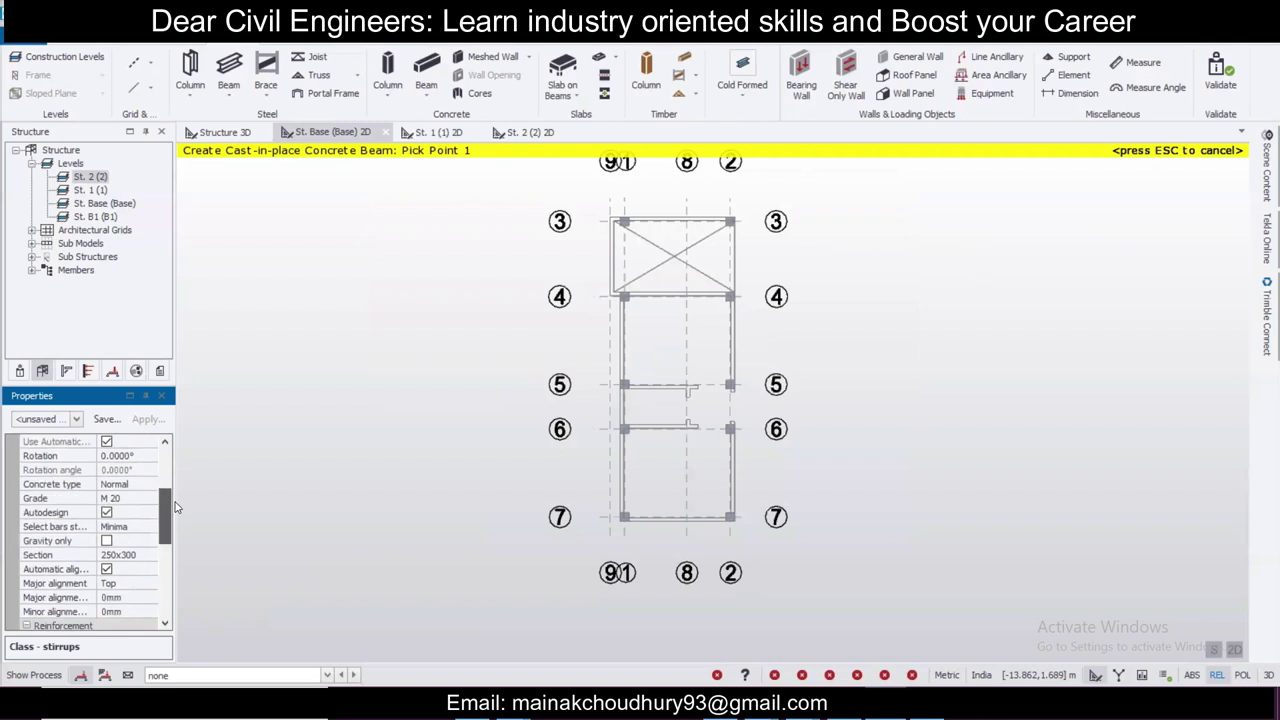
left_click(152, 556)
left_click(151, 556)
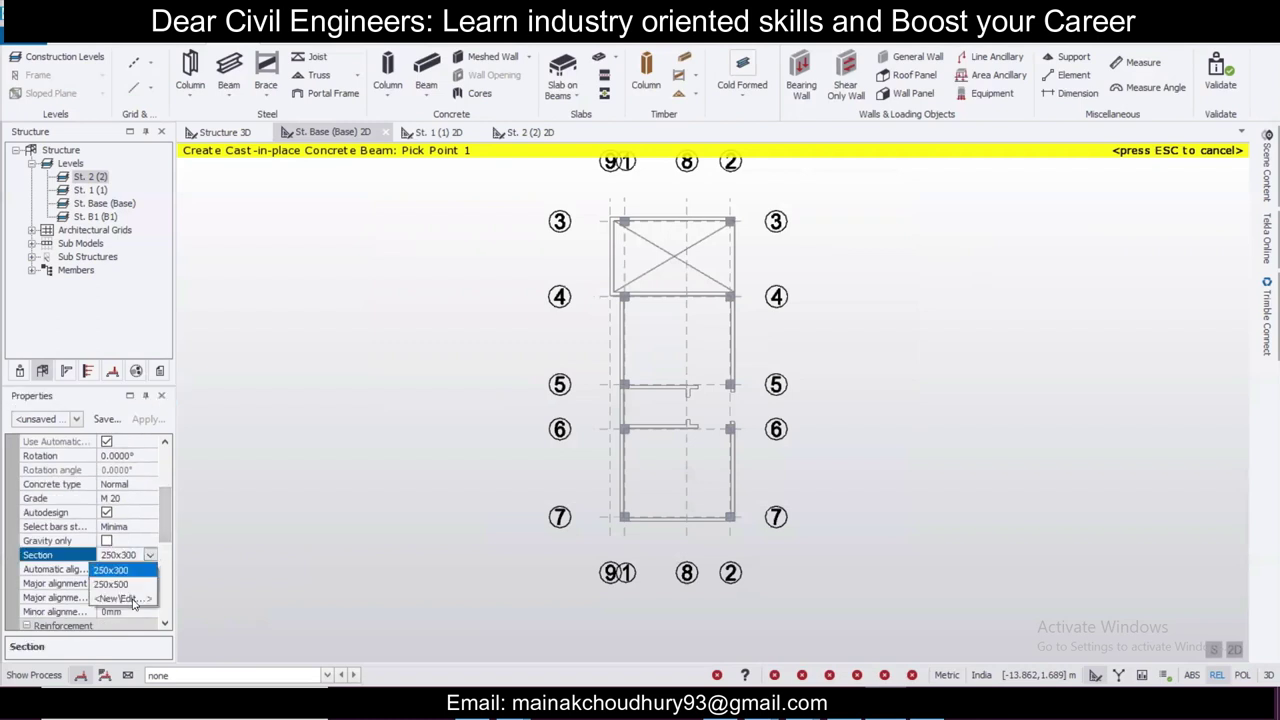
left_click(133, 599)
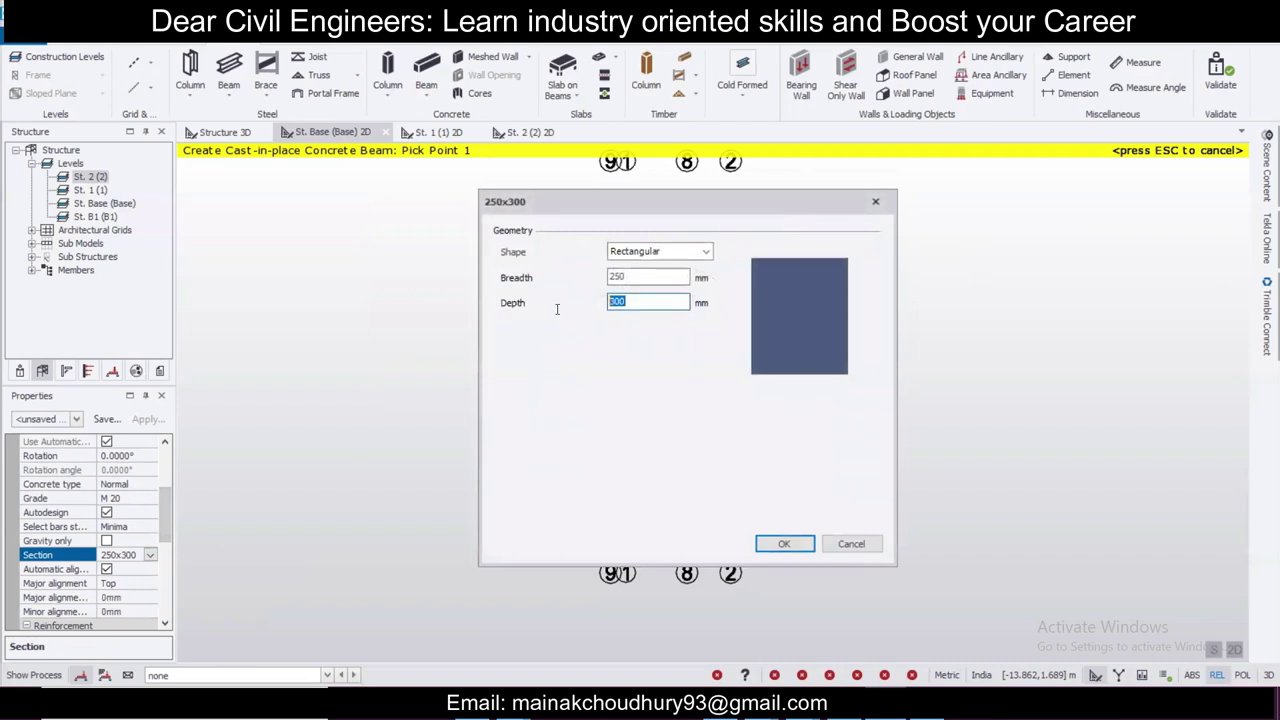
type("350")
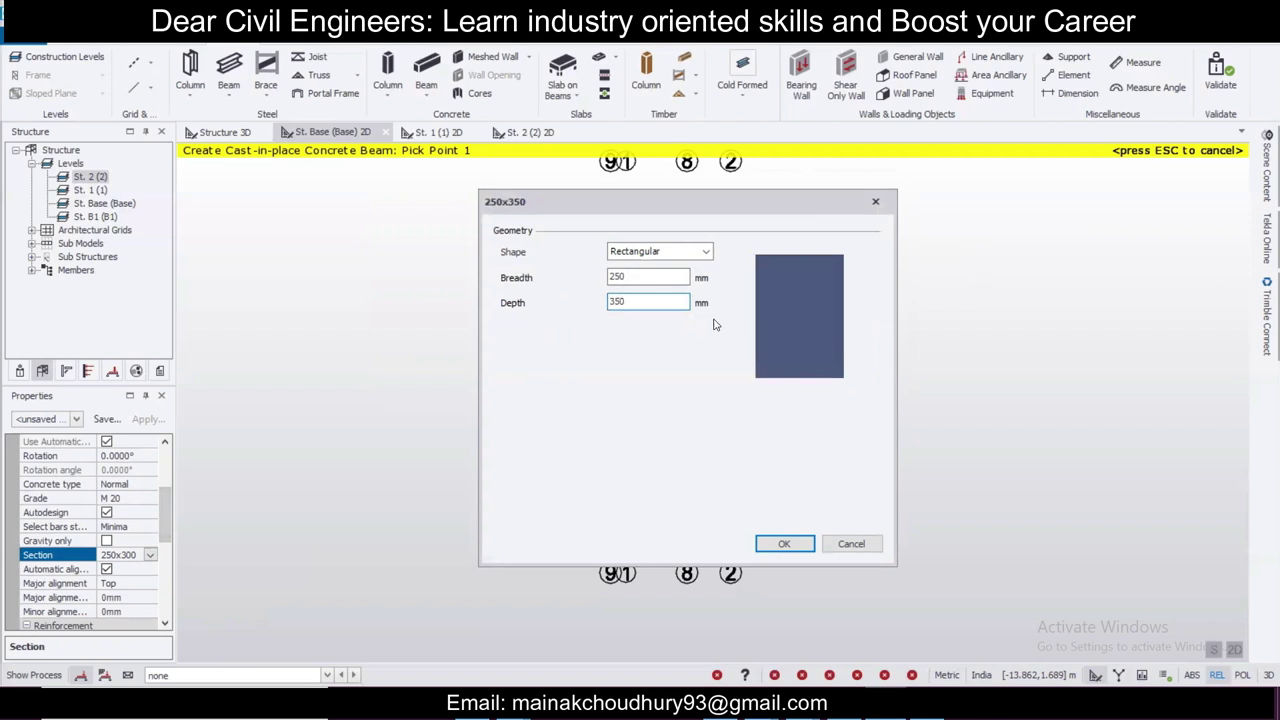
left_click(785, 544)
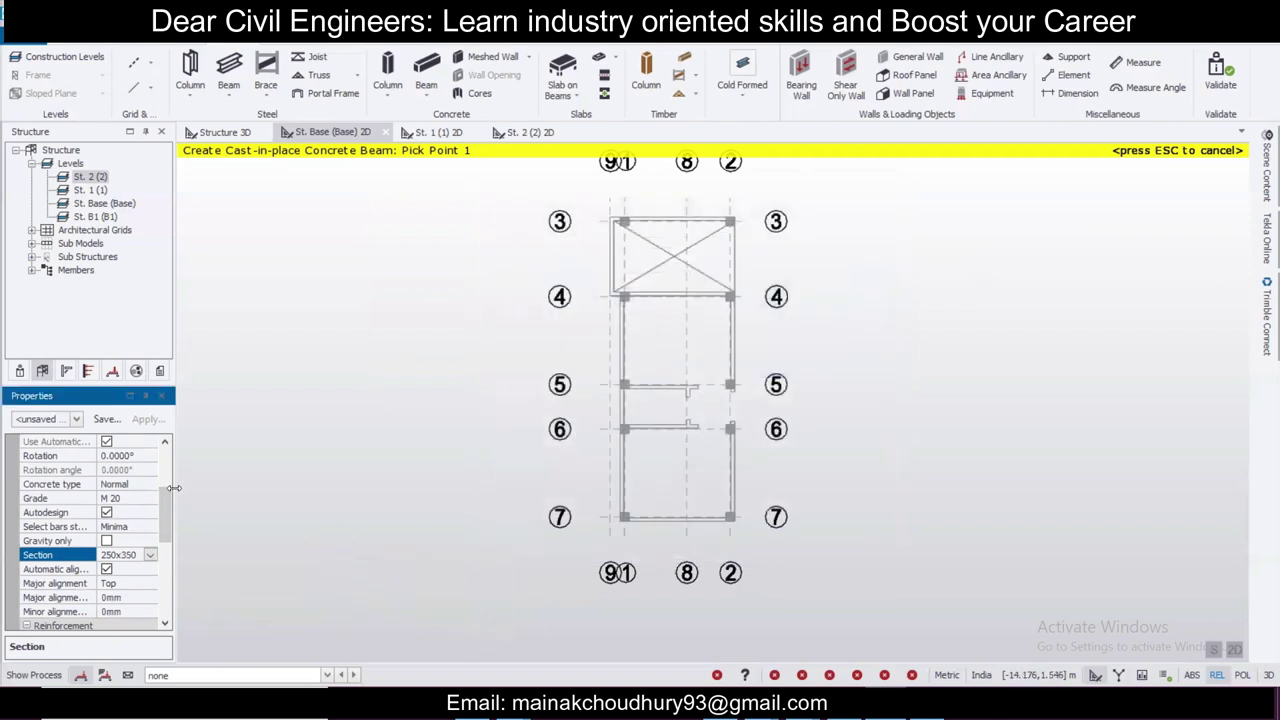
Step: Review the remaining properties of the 250x350 beam and add them as a new cast-in-place beam property set
scroll(168, 505, "down", 5)
scroll(155, 513, "up", 4)
left_click(107, 419)
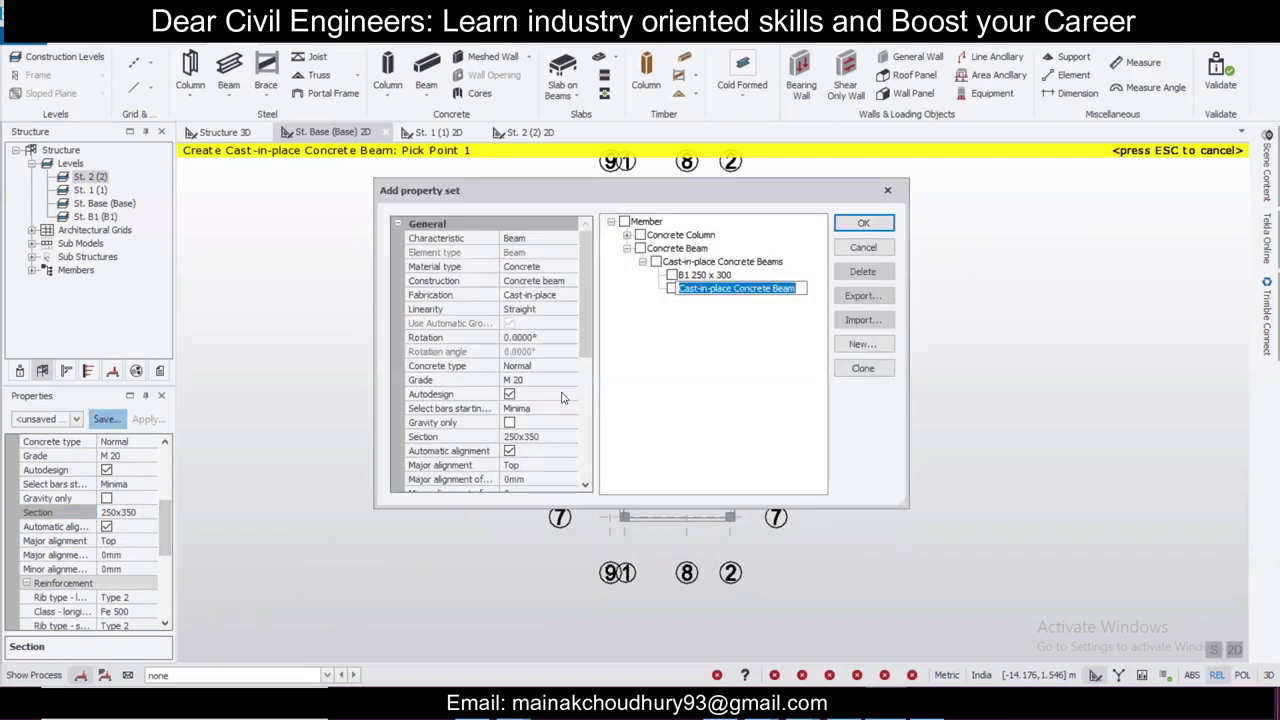
Step: Name the new cast-in-place concrete beam property set, starting with B2 250
type("B")
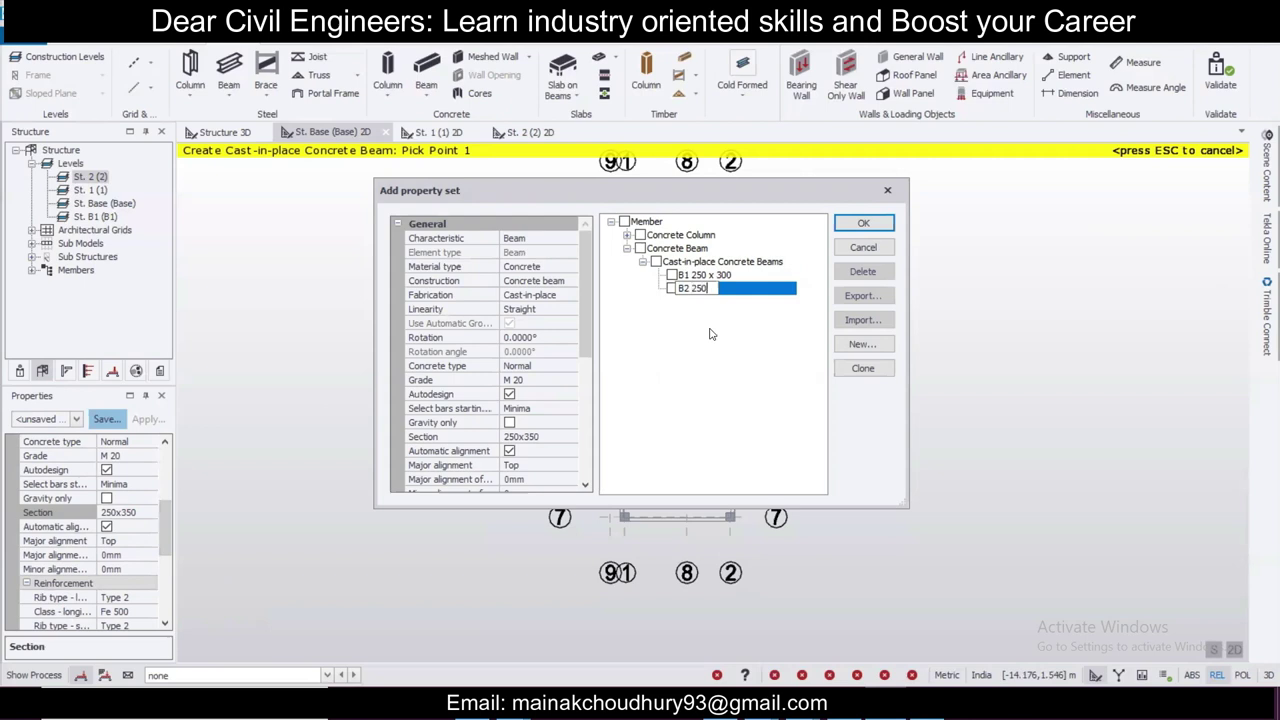
type("2 250")
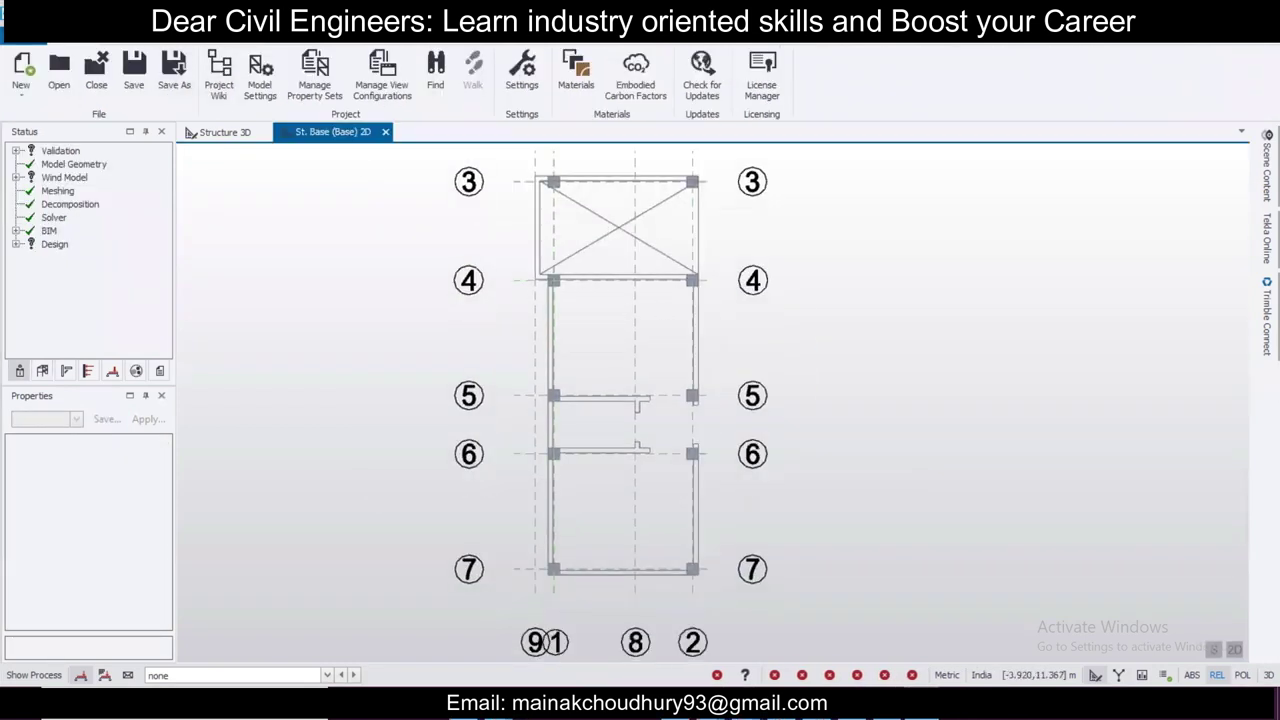
Step: Place a cast-in-place concrete beam on gridline 8 between gridlines 5 and 6, using the b250 x 300 property set
left_click(187, 38)
left_click(424, 76)
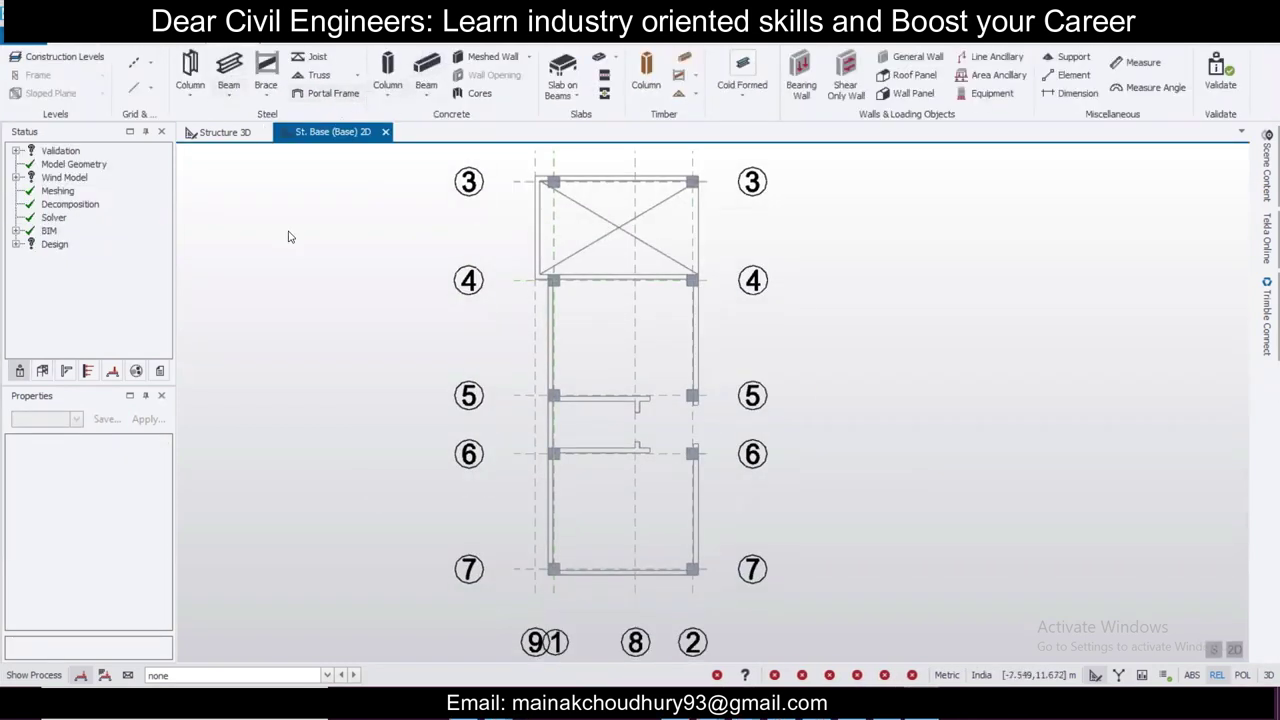
left_click(76, 420)
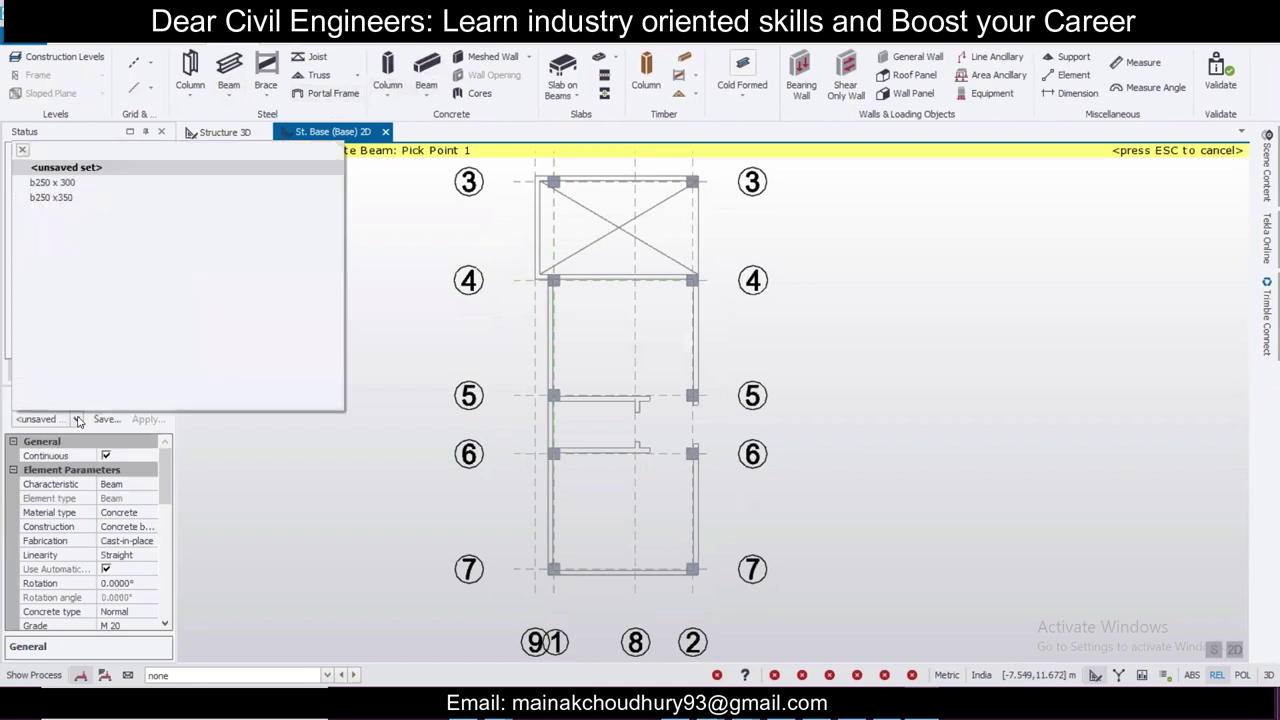
left_click(84, 184)
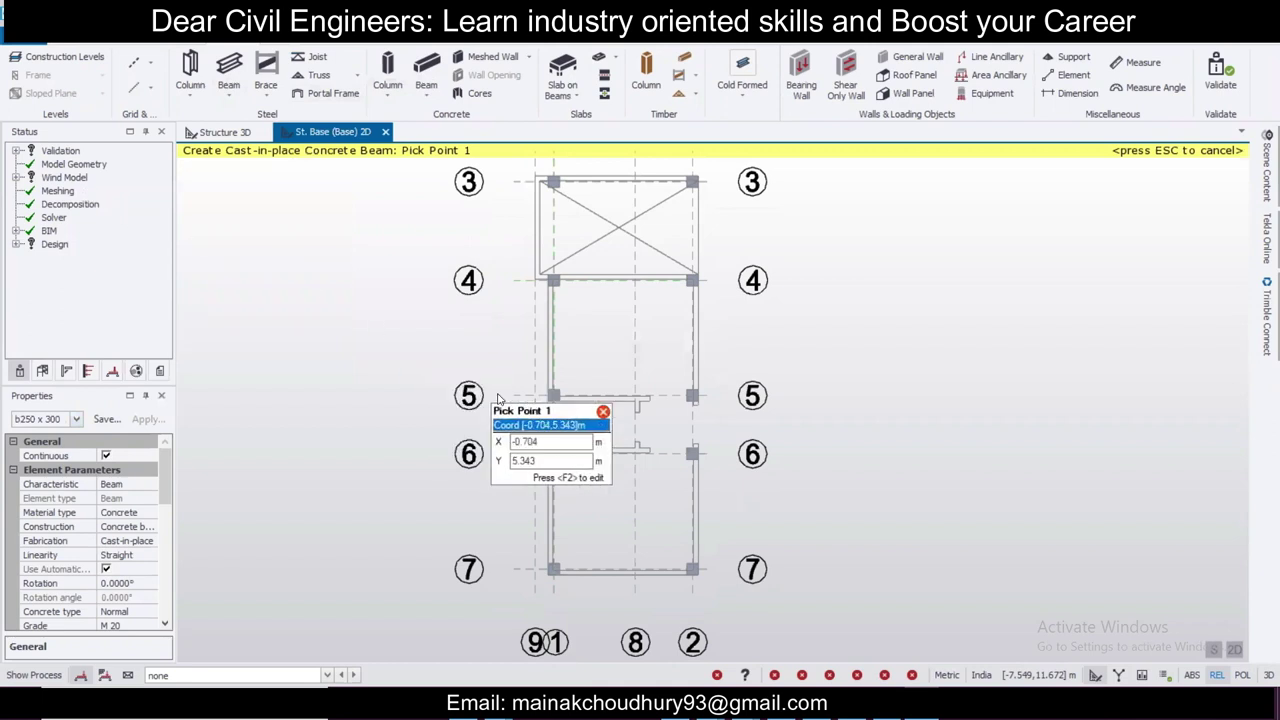
middle_click_drag(524, 413, 499, 345)
scroll(623, 343, "up", 3)
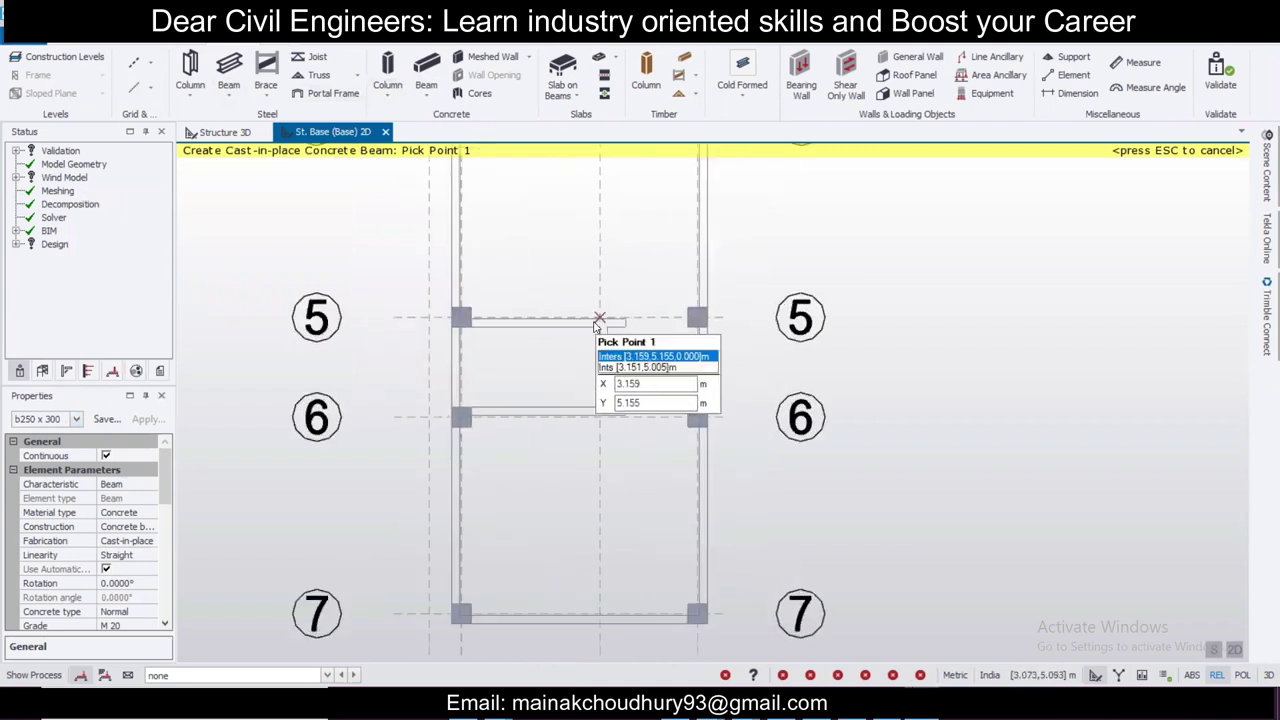
left_click(599, 319)
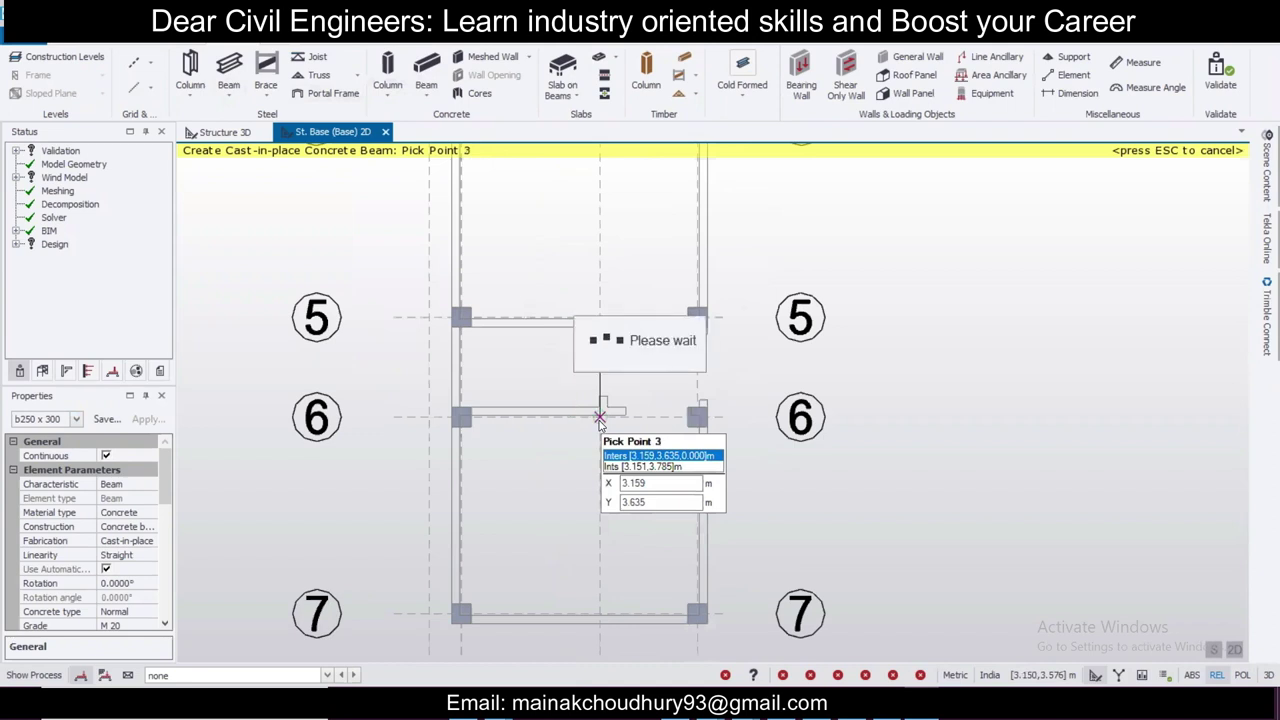
key("Escape")
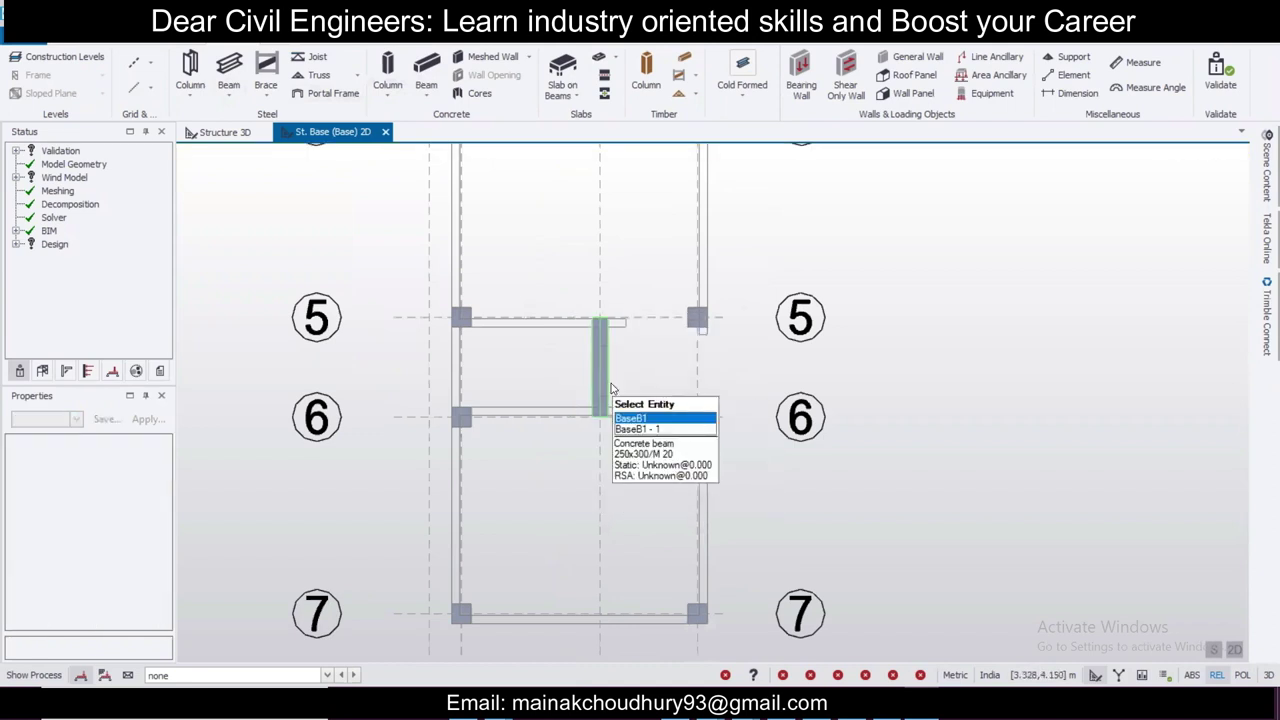
Step: Set the releases of the gridline 8 beam to Pin at end 1 and end 2
double_click(610, 385)
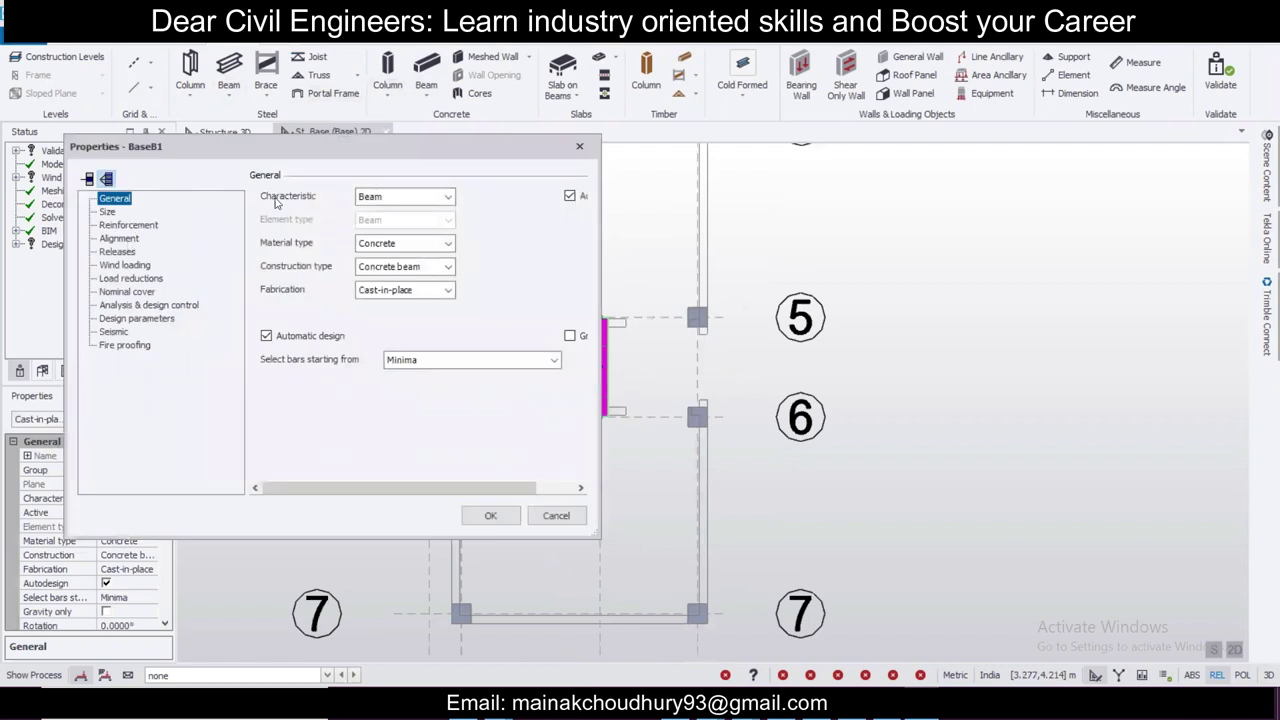
left_click(117, 251)
left_click(398, 199)
left_click(385, 220)
left_click(437, 395)
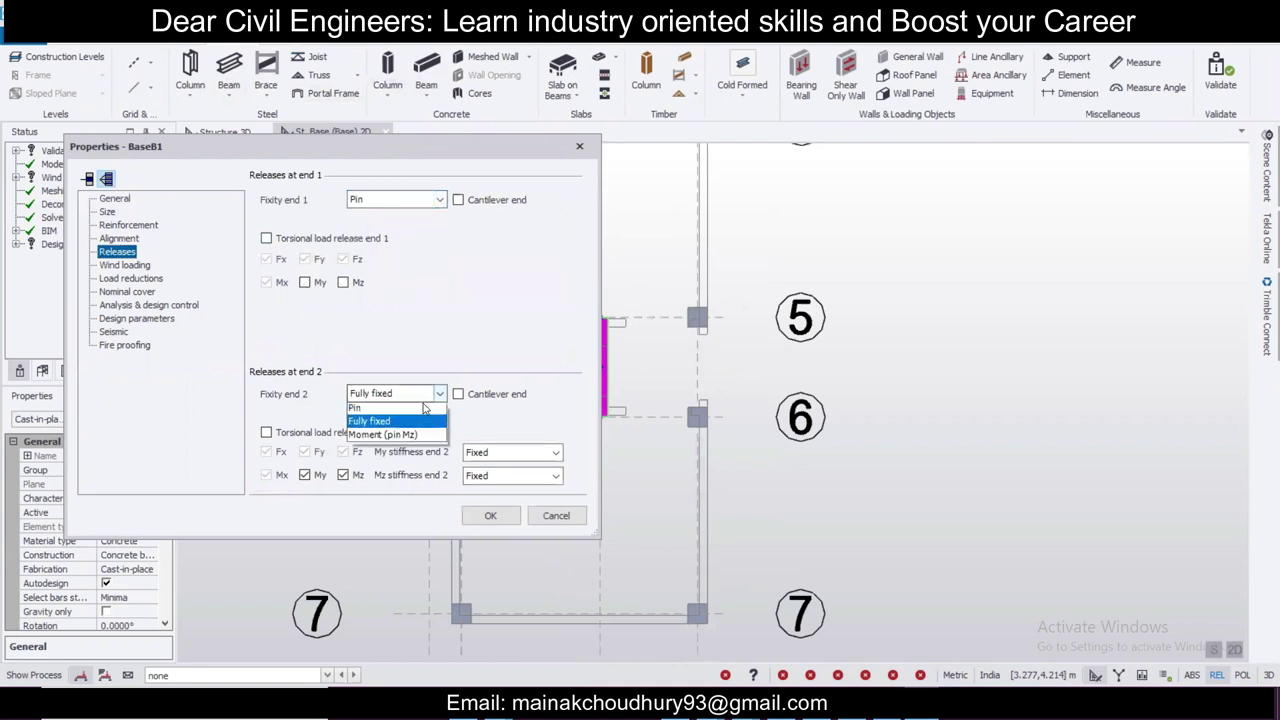
left_click(385, 414)
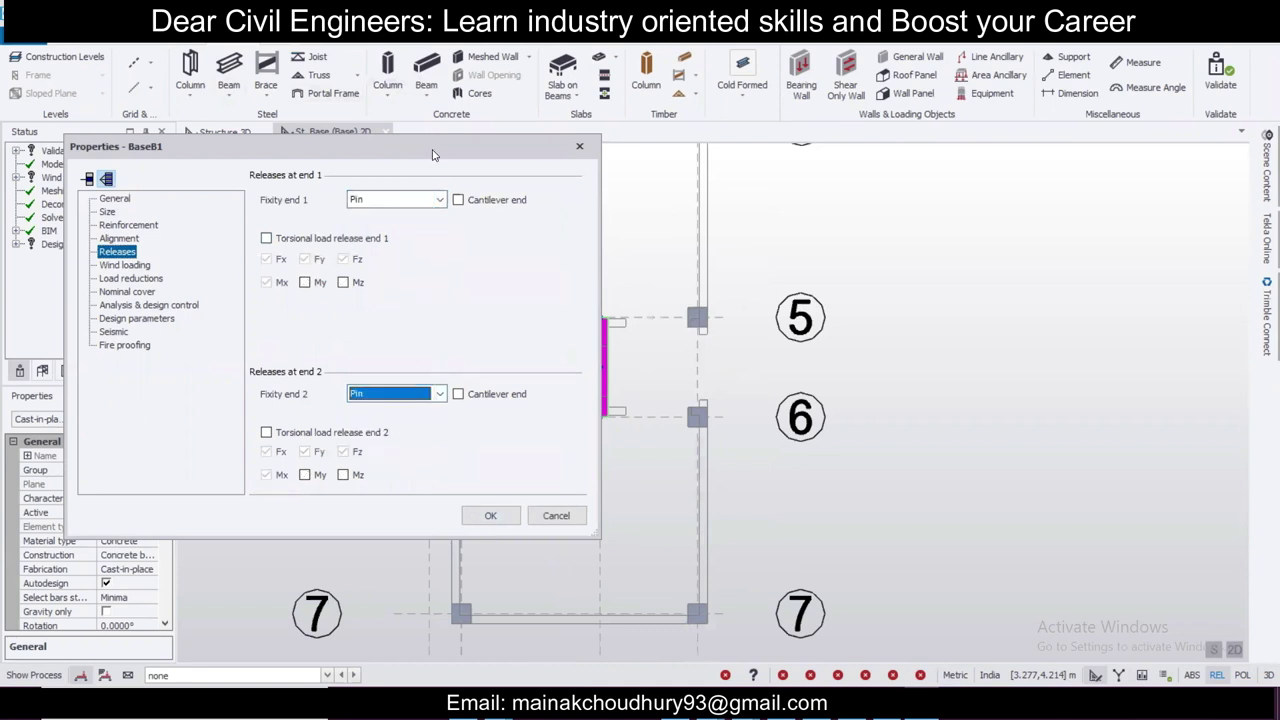
left_click_drag(433, 154, 356, 151)
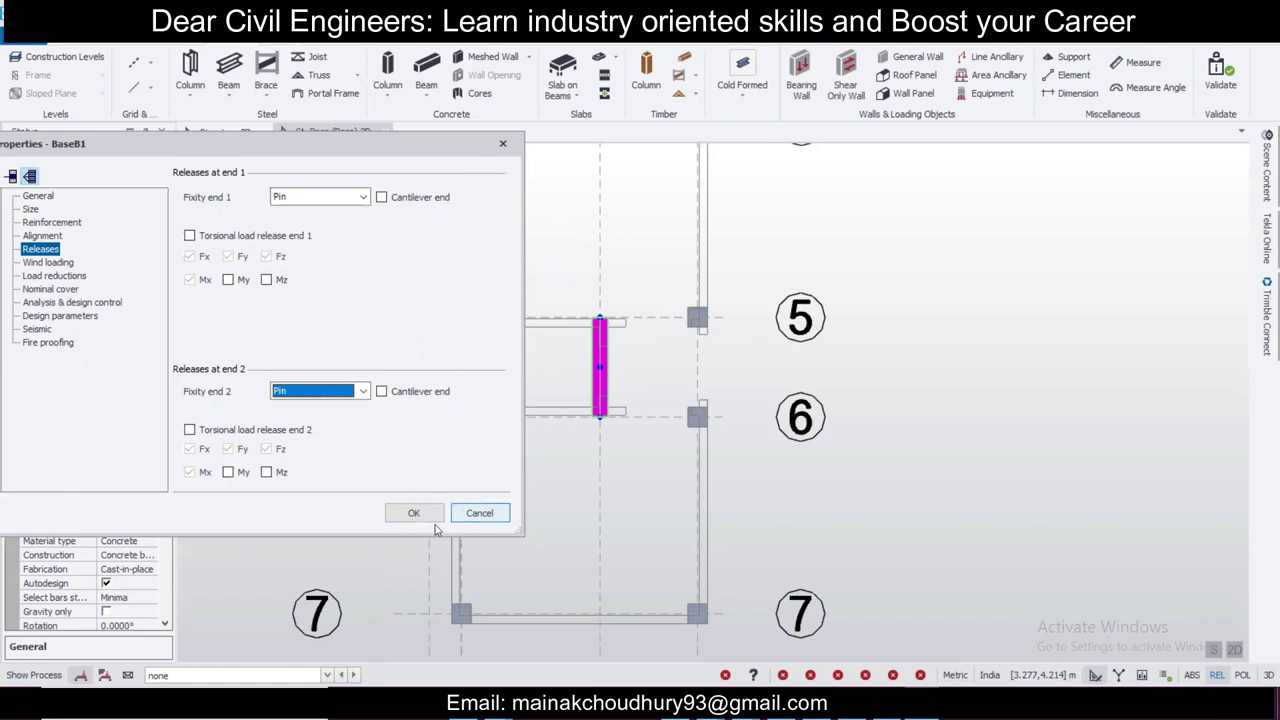
left_click(413, 512)
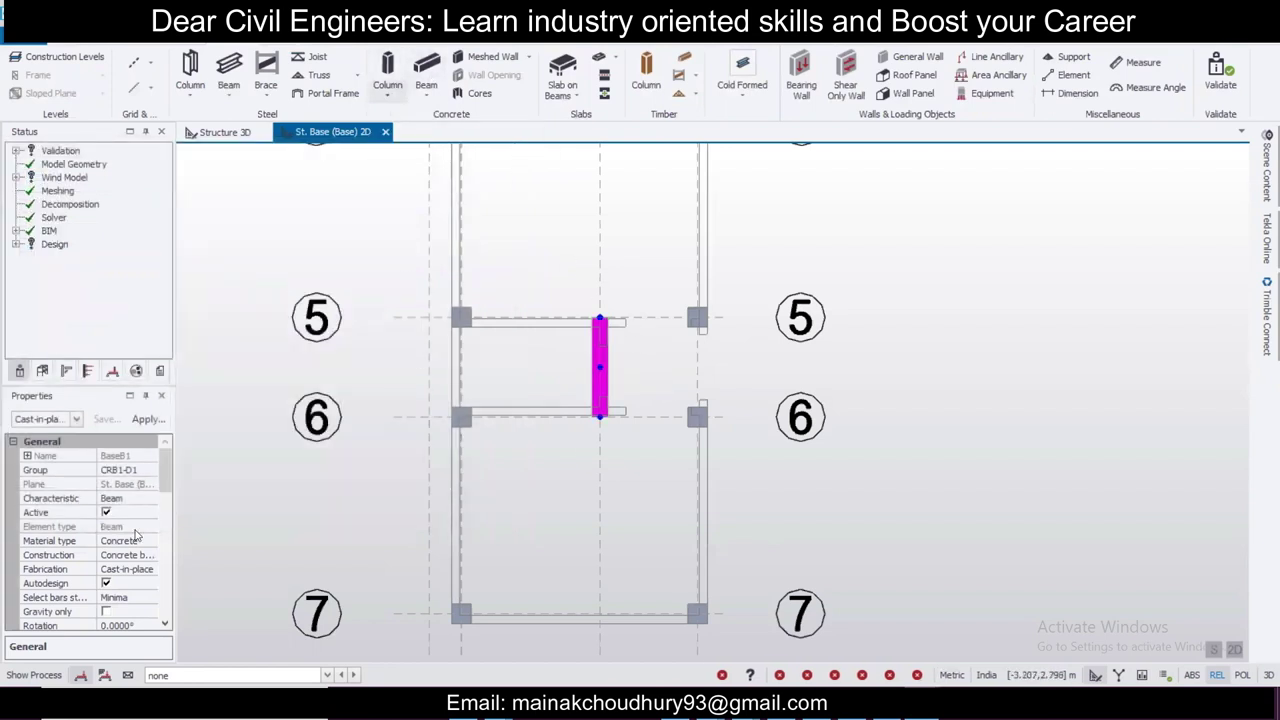
mouse_move(161, 460)
left_mouse_down()
mouse_move(180, 508)
mouse_move(162, 473)
left_mouse_up()
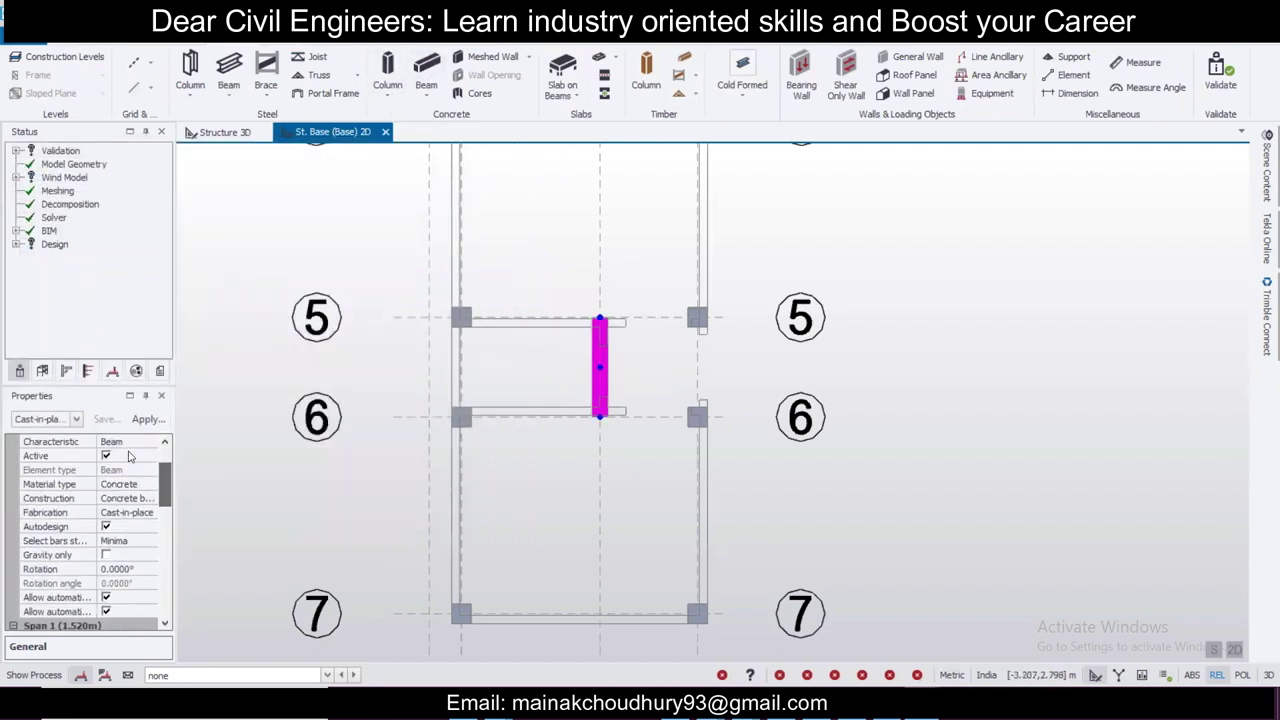
left_click(77, 420)
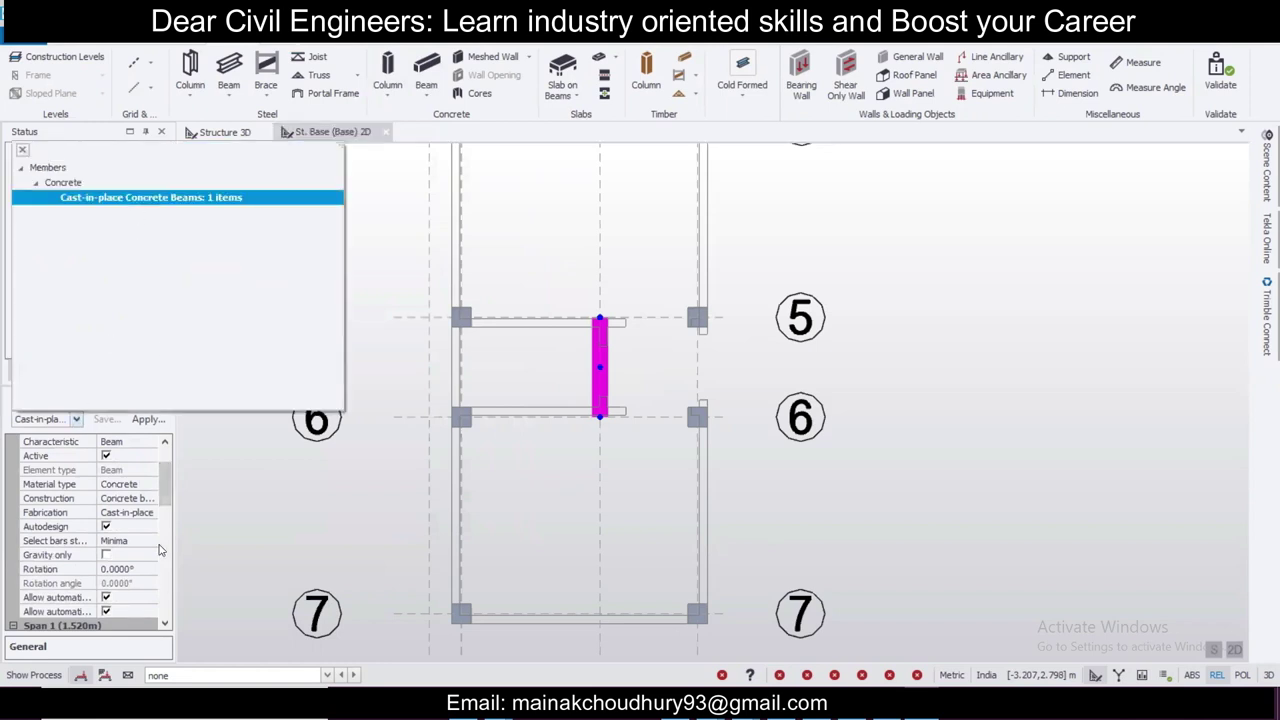
left_click(166, 505)
Step: Create b250 x 300 cast-in-place concrete beams along gridlines 1 and 2 from gridline 3 to gridline 7 on the base level
left_click(426, 75)
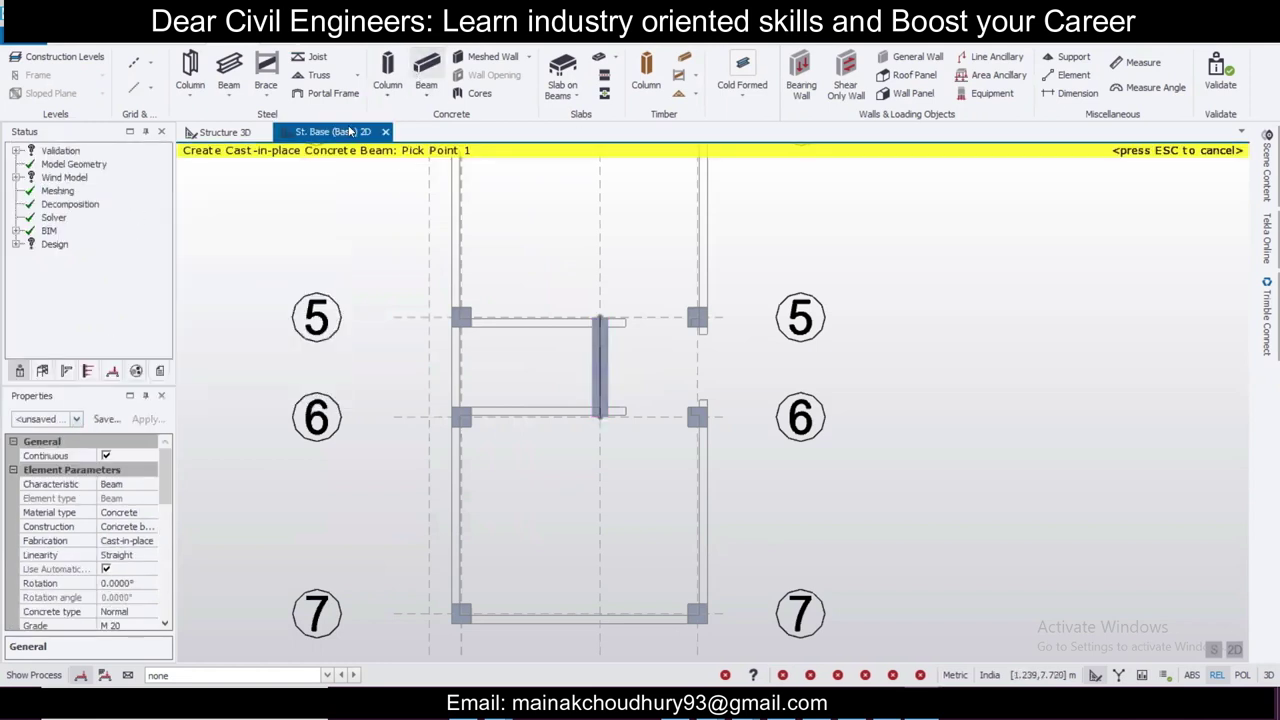
left_click(77, 419)
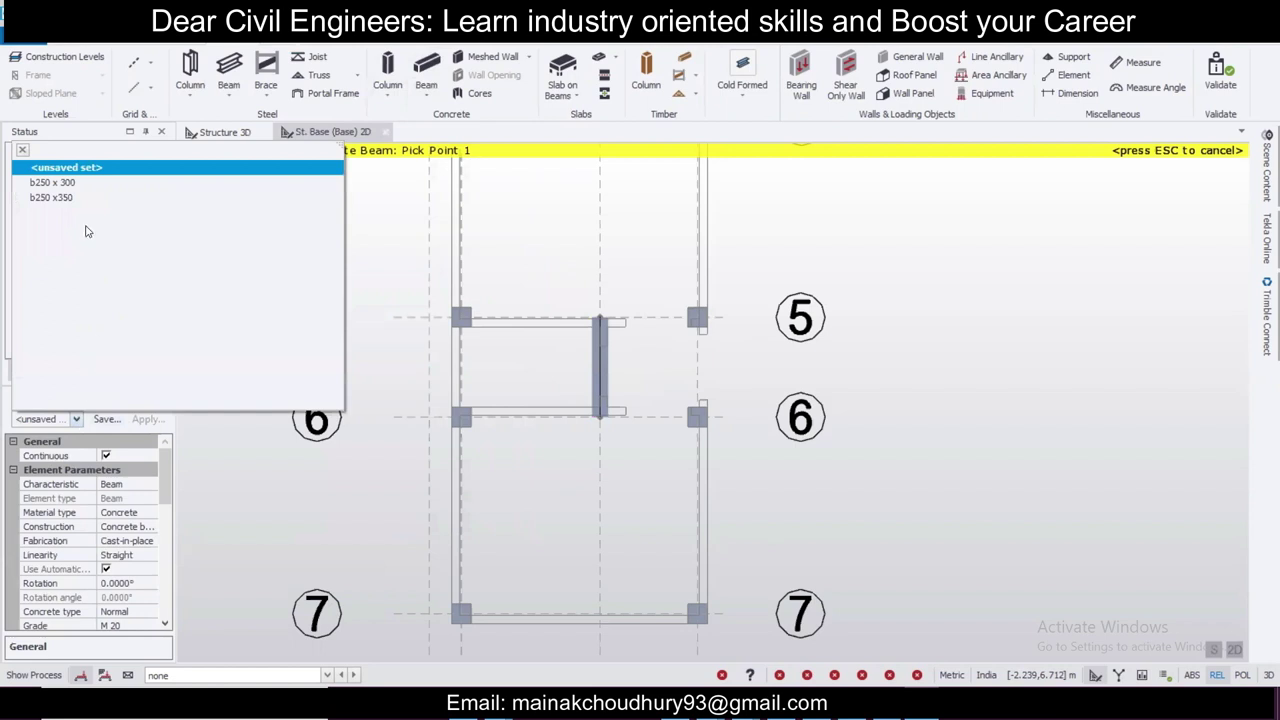
left_click(52, 182)
scroll(594, 352, "down", 4)
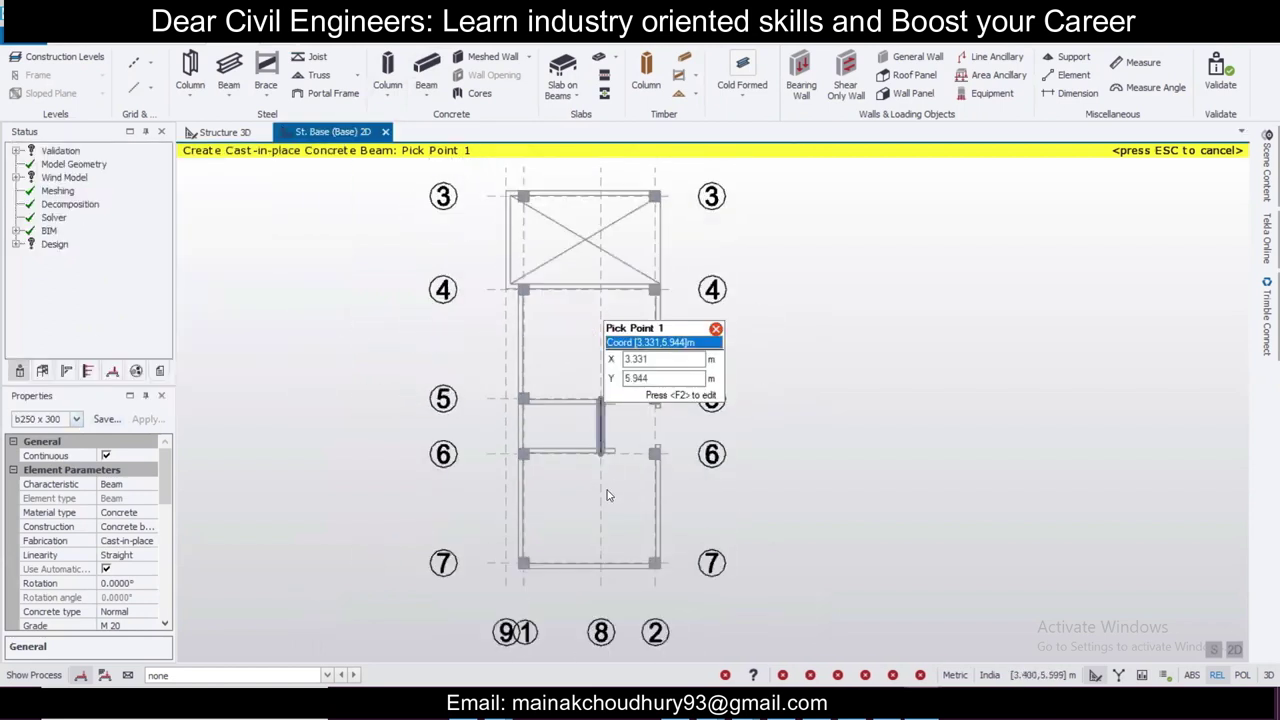
middle_click_drag(607, 495, 607, 616)
scroll(597, 309, "up", 2)
scroll(540, 436, "down", 1)
left_click_drag(471, 284, 474, 358)
scroll(537, 432, "down", 2)
scroll(543, 530, "down", 1)
middle_click_drag(448, 398, 518, 228)
scroll(591, 276, "up", 2)
scroll(591, 271, "down", 1)
scroll(595, 315, "up", 2)
scroll(595, 315, "down", 2)
scroll(595, 315, "up", 2)
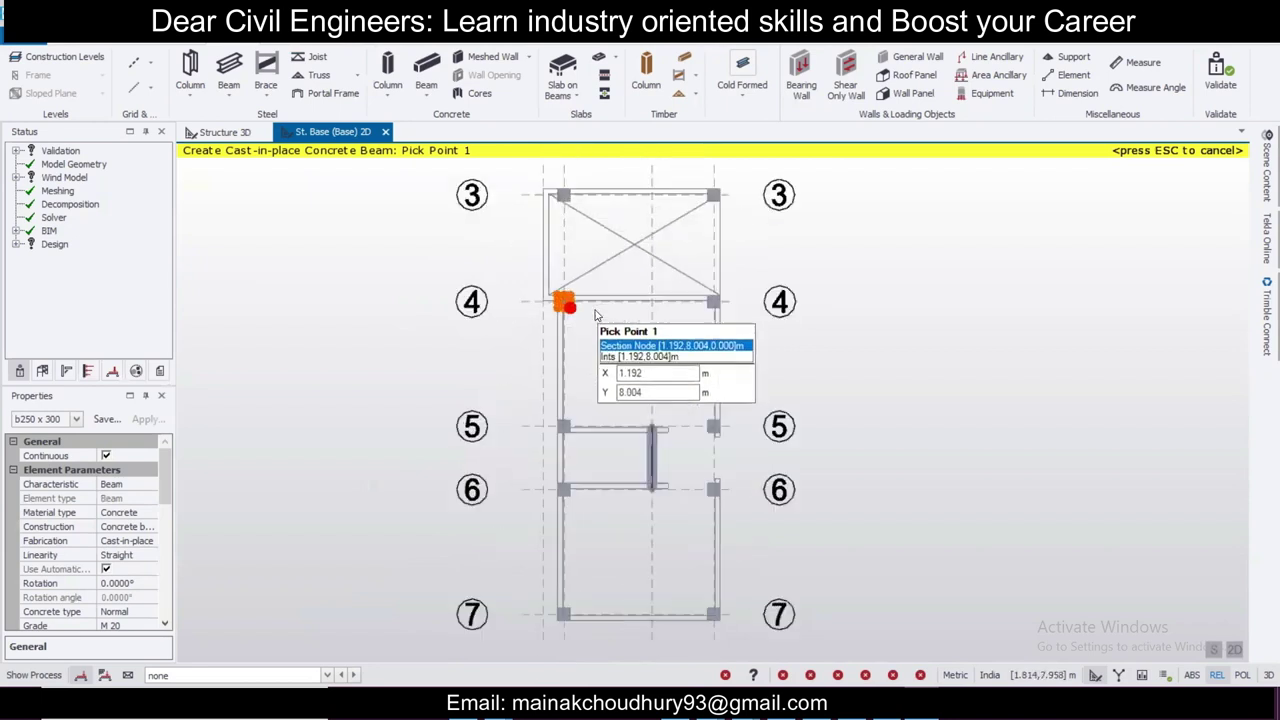
scroll(595, 315, "down", 2)
left_click_drag(555, 189, 622, 551)
left_click_drag(667, 201, 704, 541)
Step: Create b250 x 300 cross beams between gridlines 1 and 2 along gridlines 7, 6, 5, 4 and 3
left_click_drag(541, 508, 750, 563)
left_click_drag(551, 417, 716, 459)
left_click_drag(549, 379, 622, 412)
left_click_drag(700, 424, 734, 417)
left_click_drag(549, 278, 731, 337)
left_click_drag(593, 234, 743, 252)
scroll(677, 365, "up", 2)
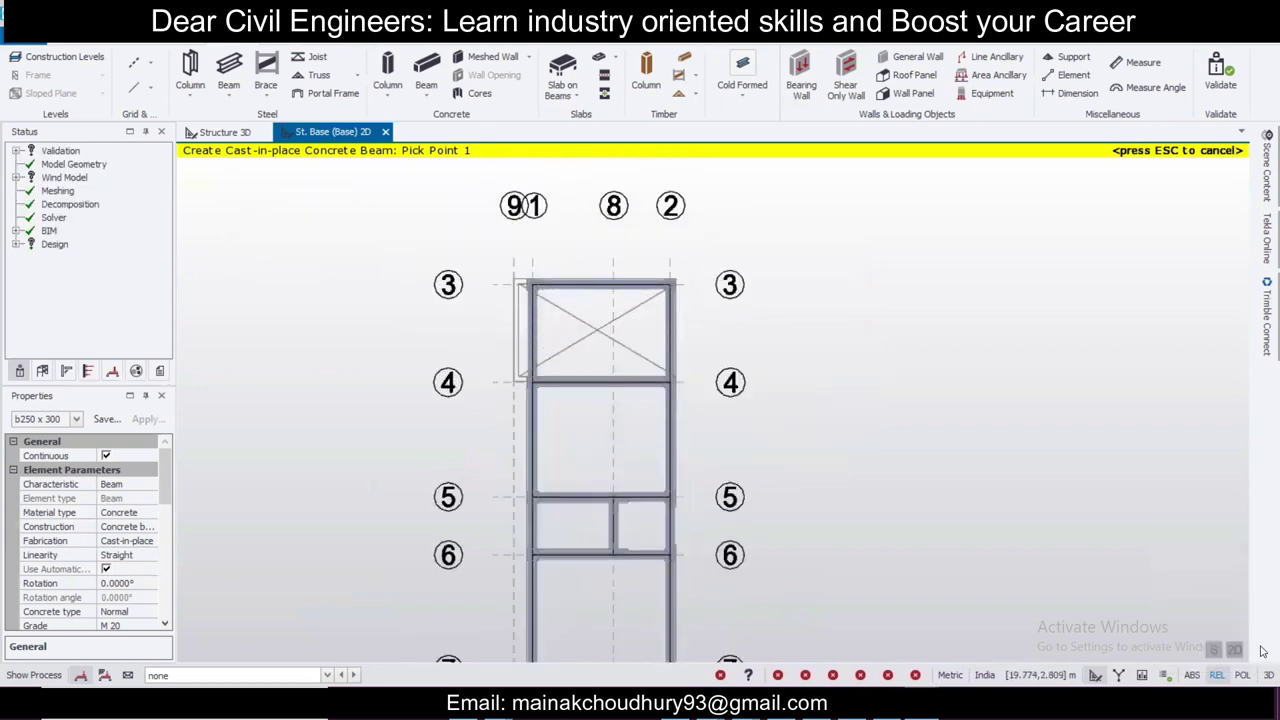
Step: Examine the base-level beam layout in the 3D structure view and the base plan, ending the beam command
left_click(224, 132)
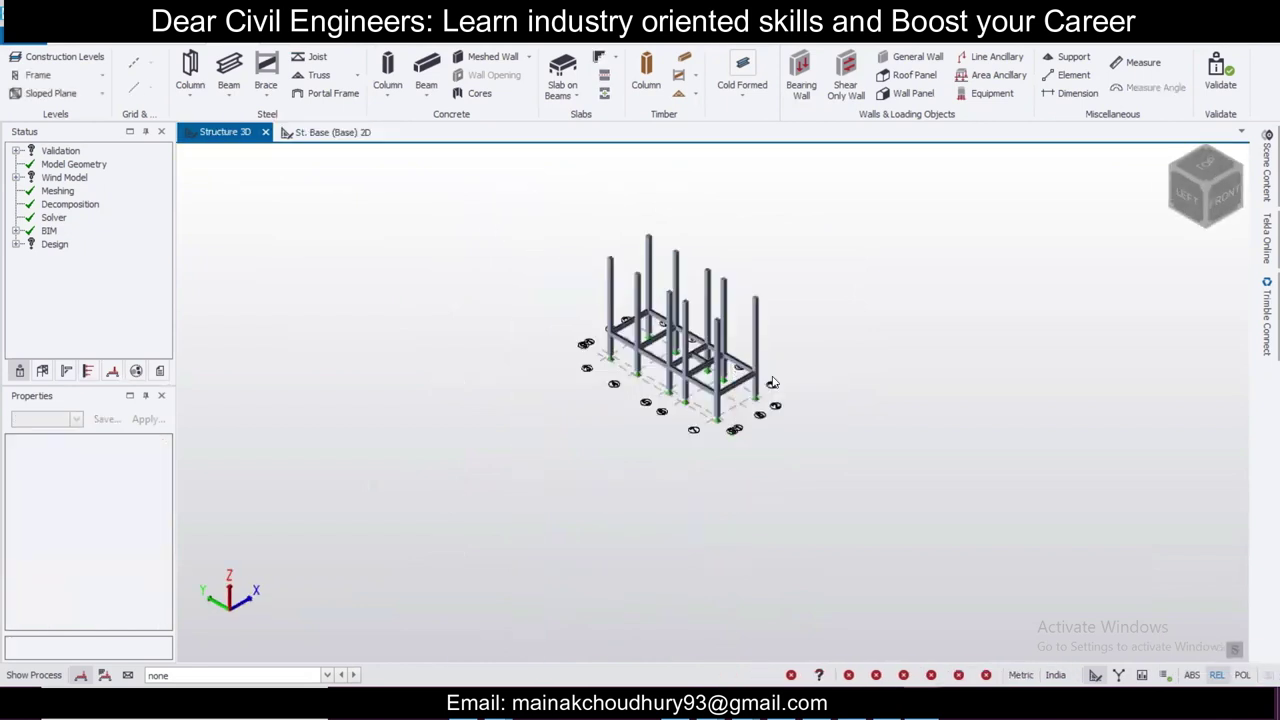
scroll(771, 382, "up", 3)
right_click_drag(869, 254, 800, 239)
middle_click_drag(800, 239, 337, 191)
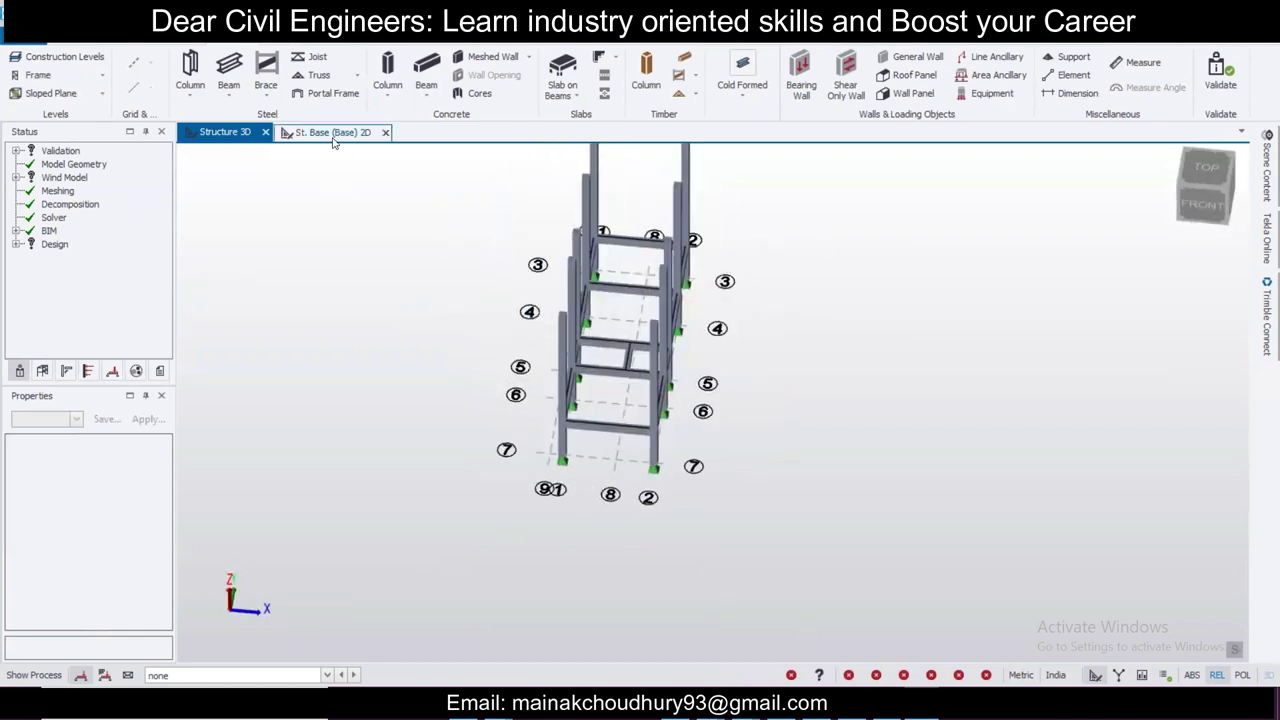
left_click(333, 132)
key("Escape")
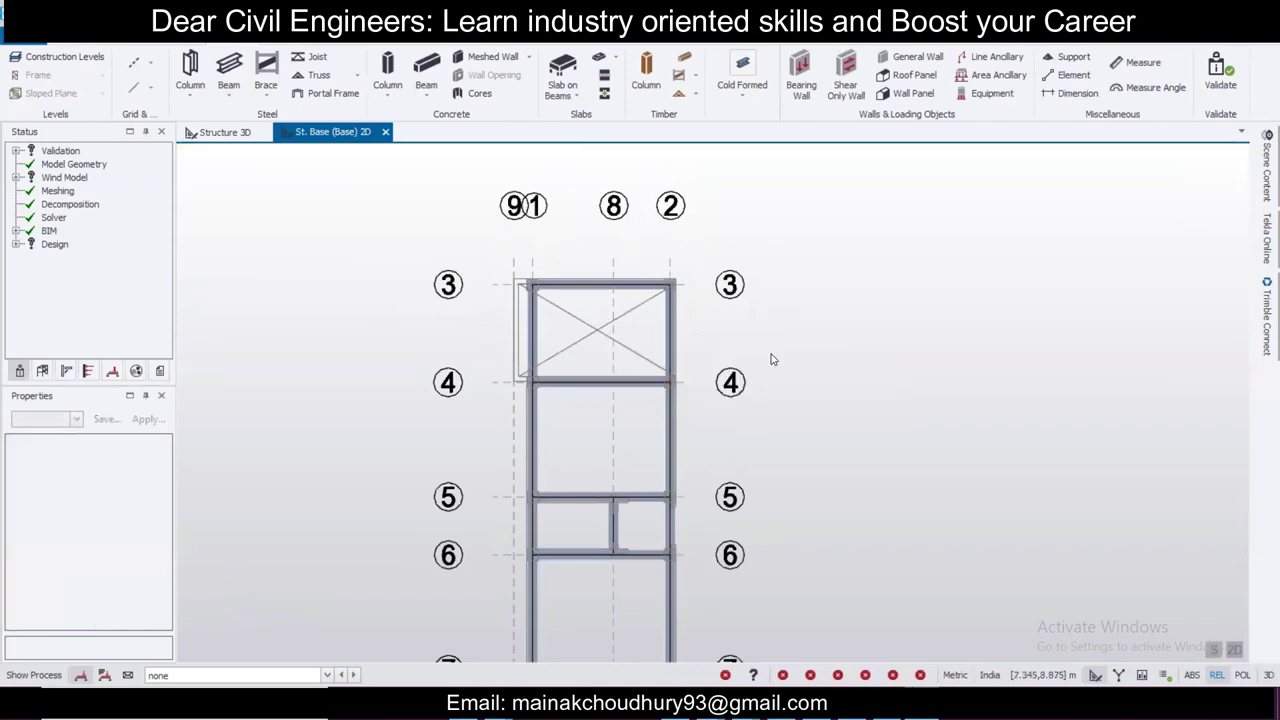
scroll(771, 359, "down", 2)
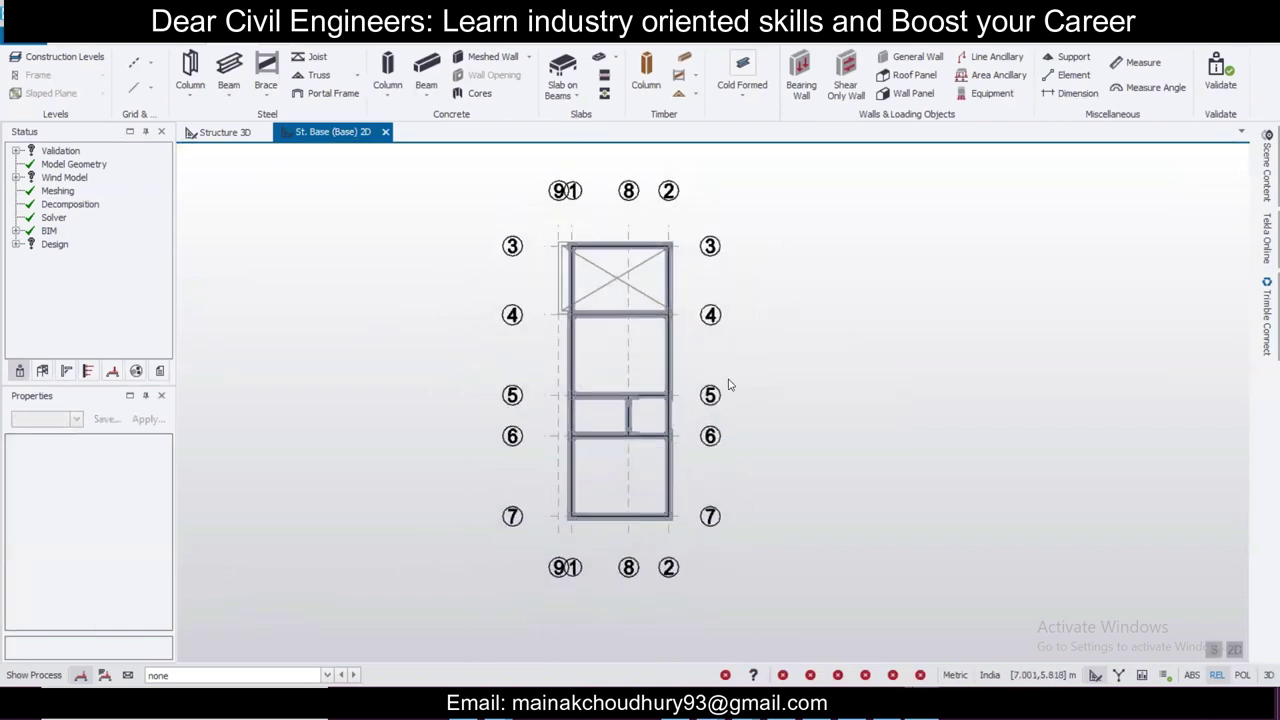
right_click_drag(670, 376, 720, 341)
scroll(708, 273, "up", 4)
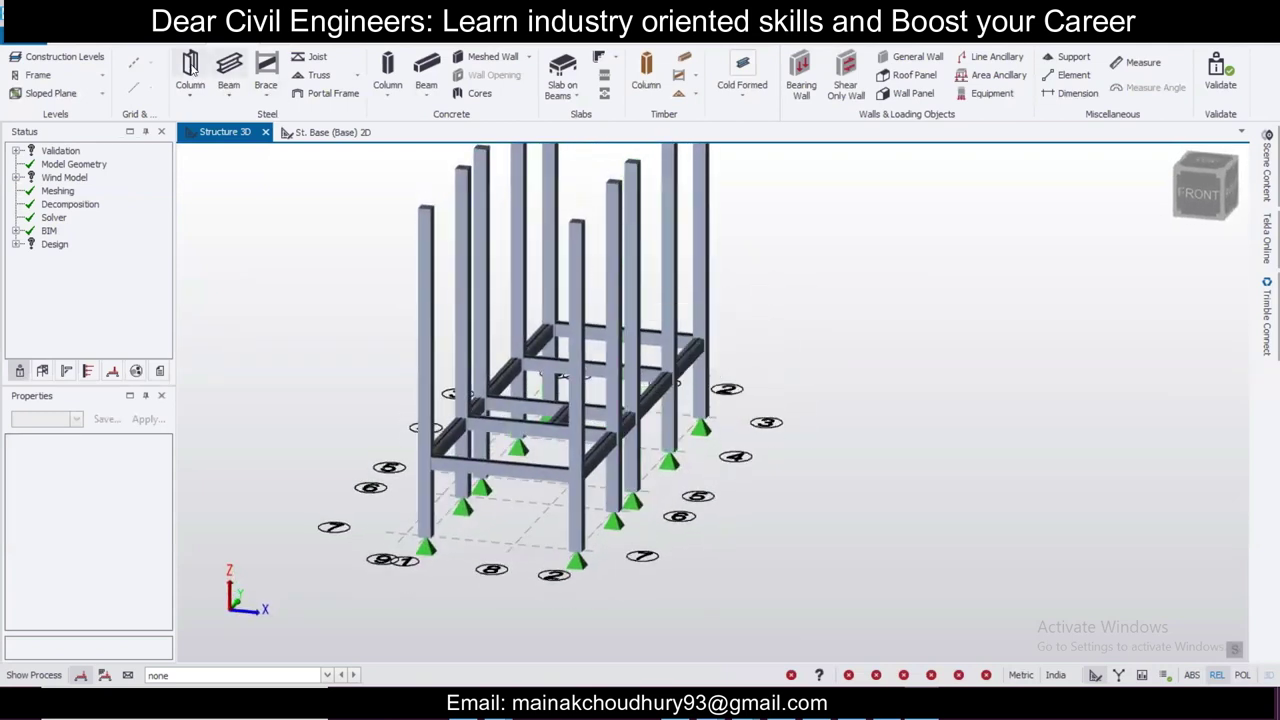
Step: Set the source of construction level 1 to Base to copy the base beams up to that level
left_click(64, 57)
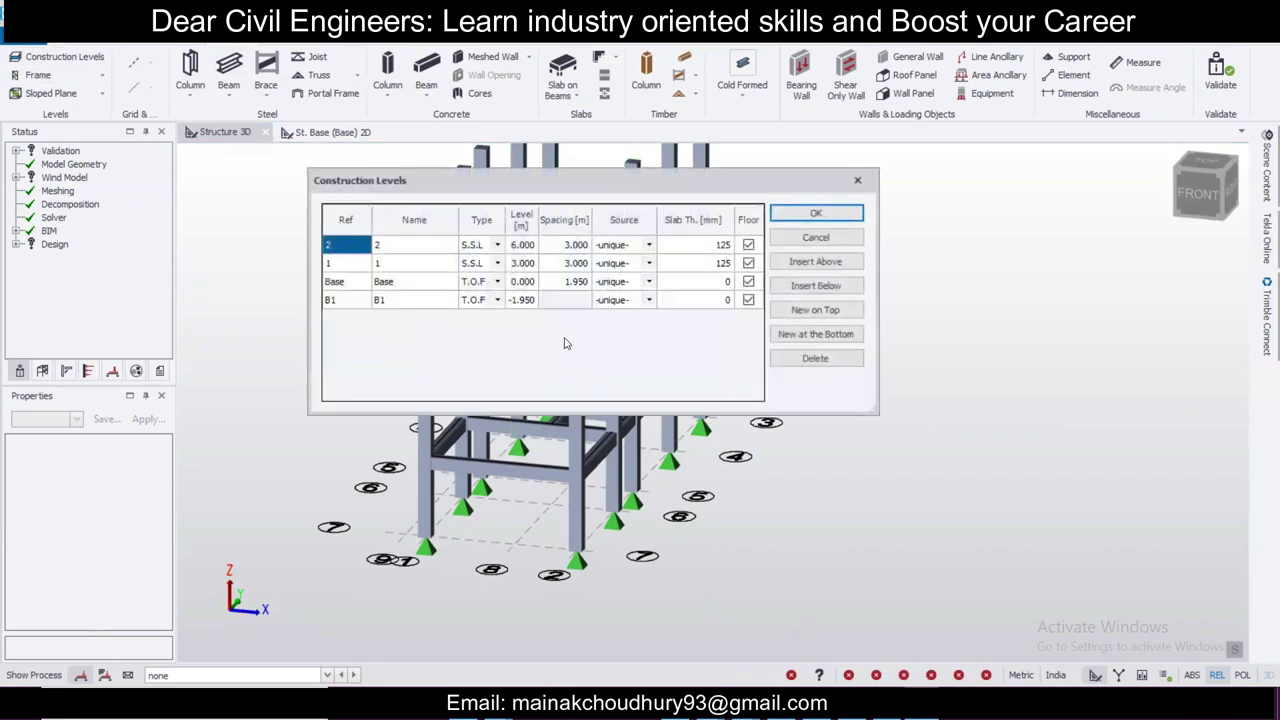
left_click(650, 266)
left_click(628, 301)
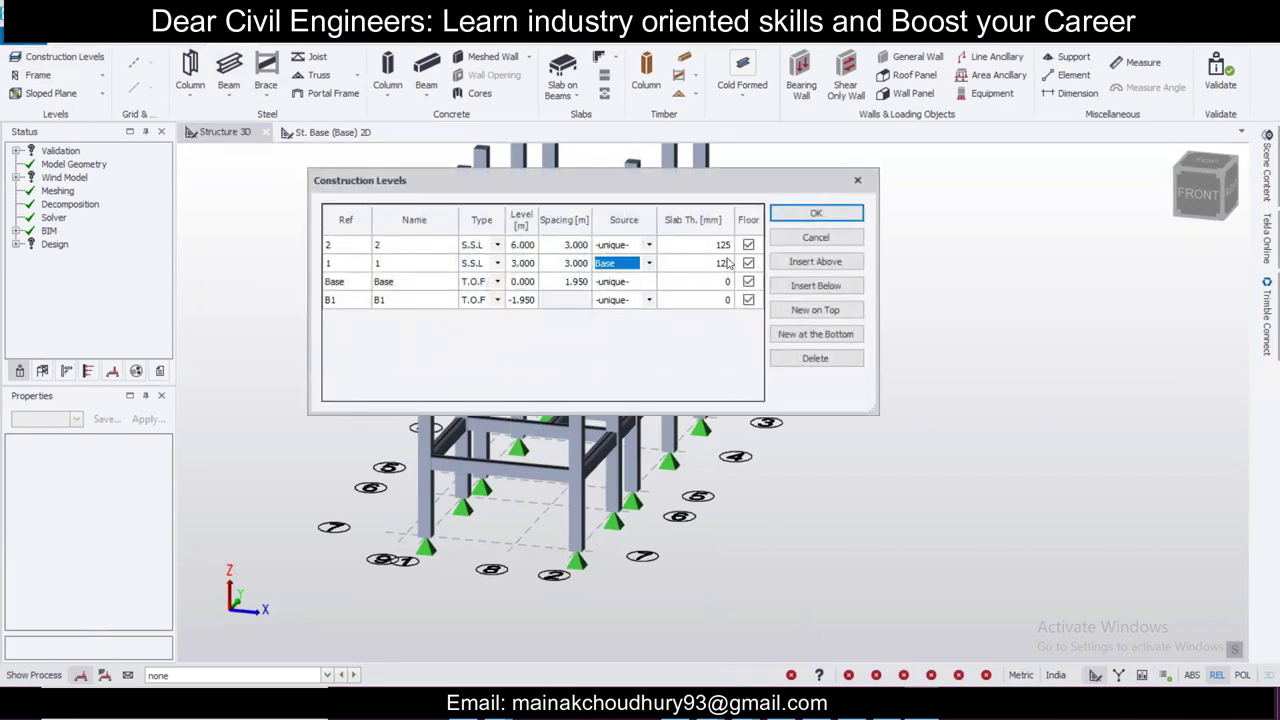
left_click(817, 215)
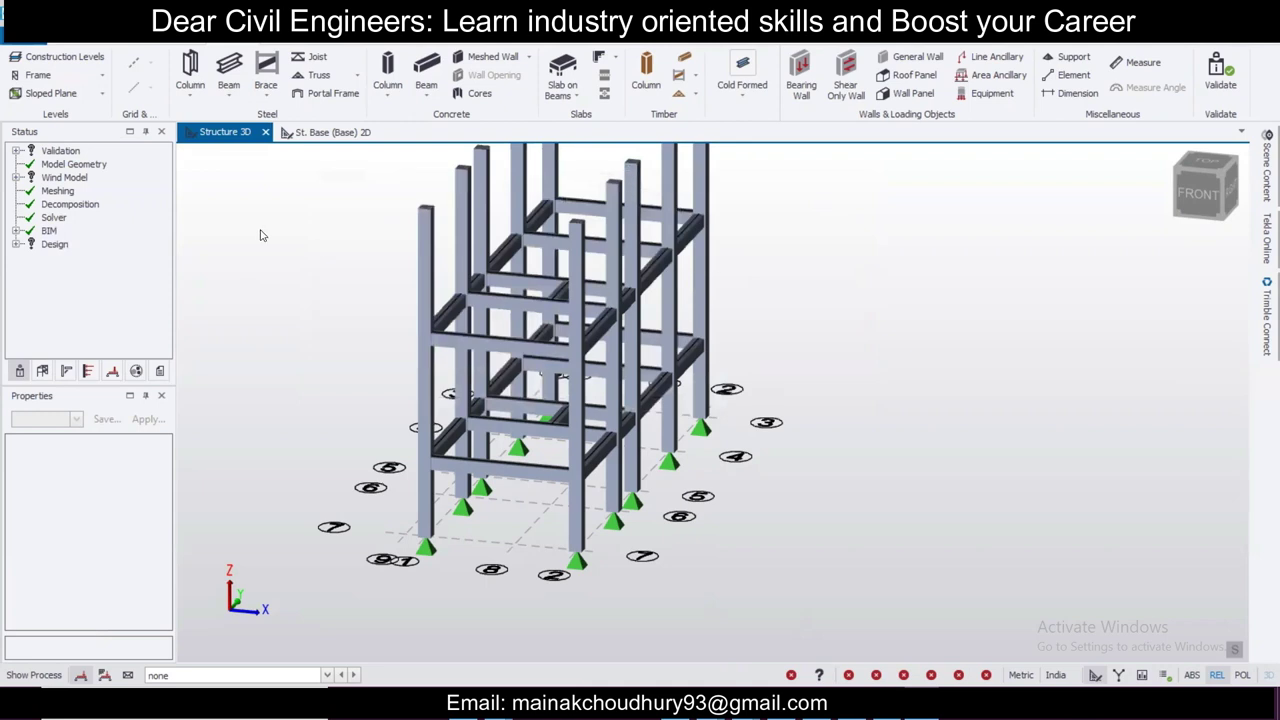
Step: Set the source of construction level 1 to -unique- so its beams can be edited independently
left_click(62, 57)
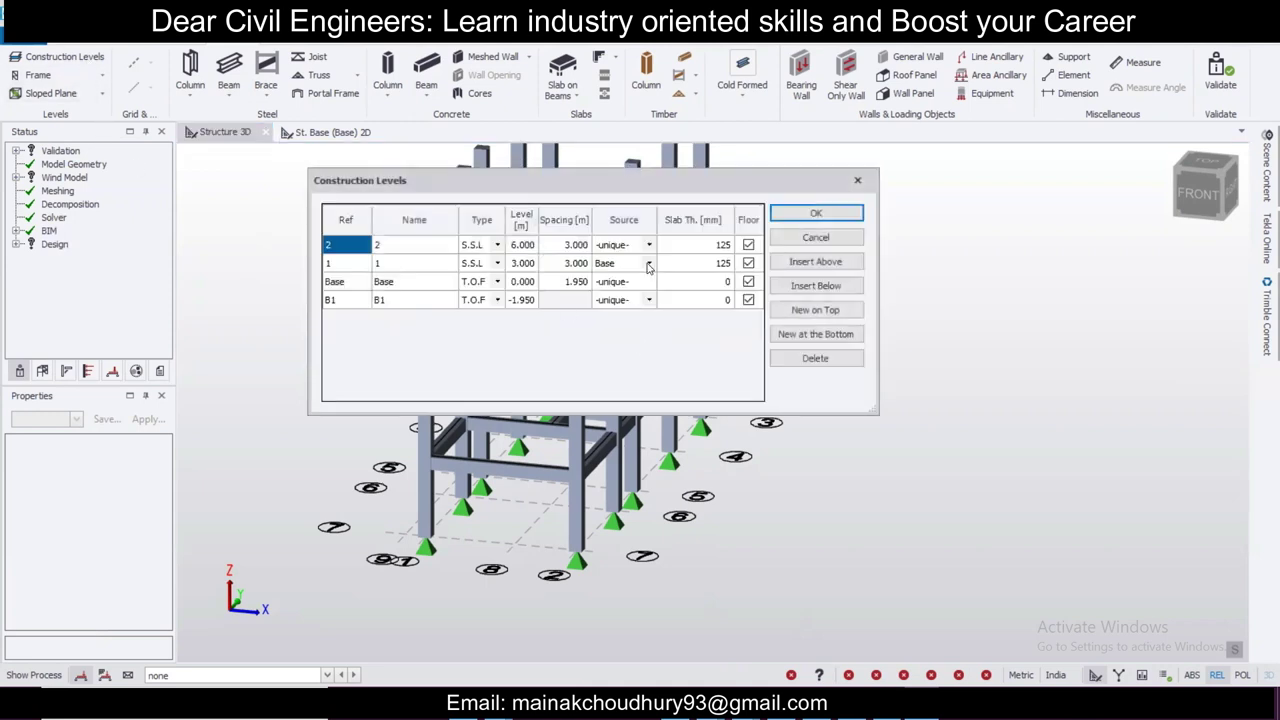
left_click(648, 264)
left_click(625, 280)
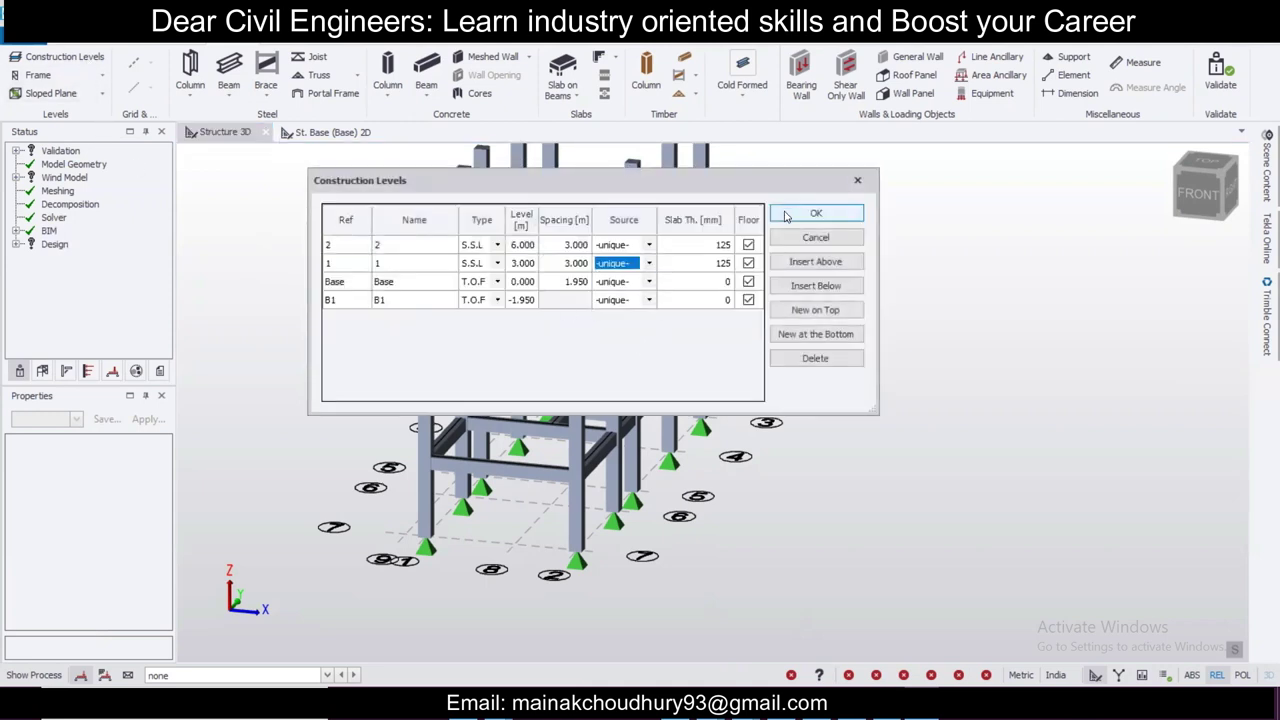
left_click(788, 216)
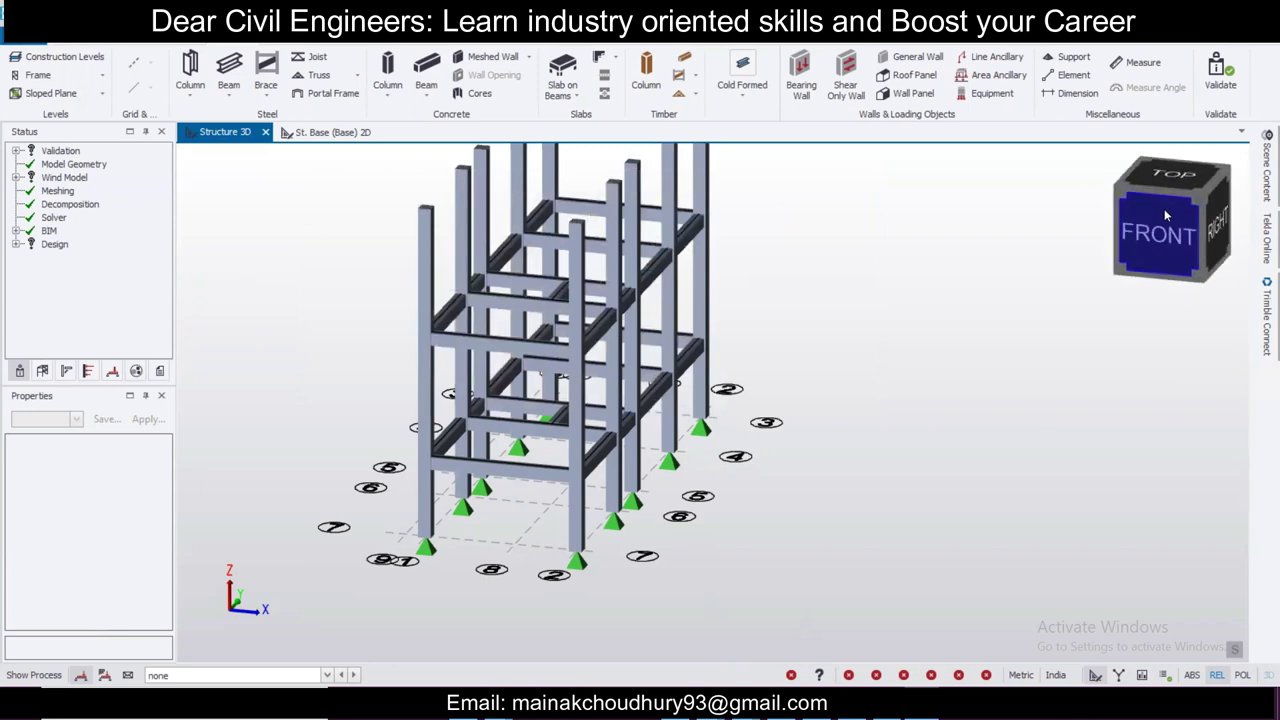
Step: Select all level 1 beams from the front view and set the section of their spans to 250x350
left_click(1160, 211)
left_click_drag(582, 331, 955, 412)
left_click(76, 420)
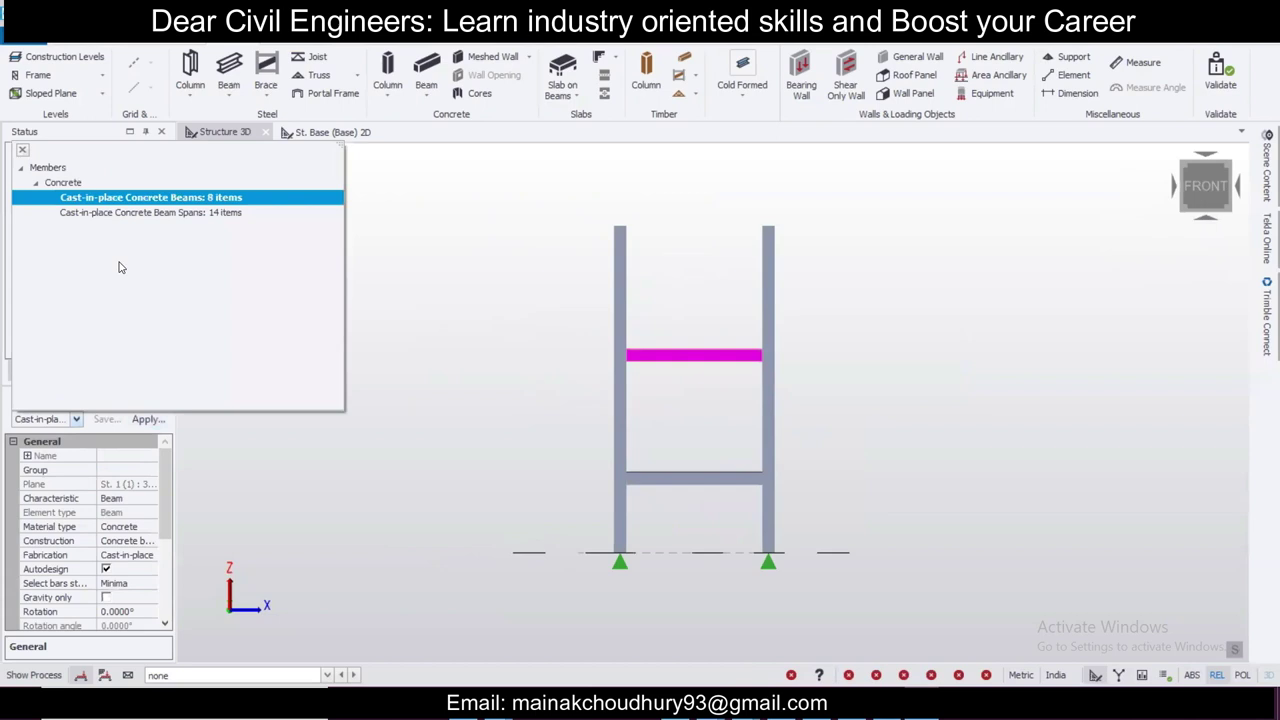
left_click(153, 214)
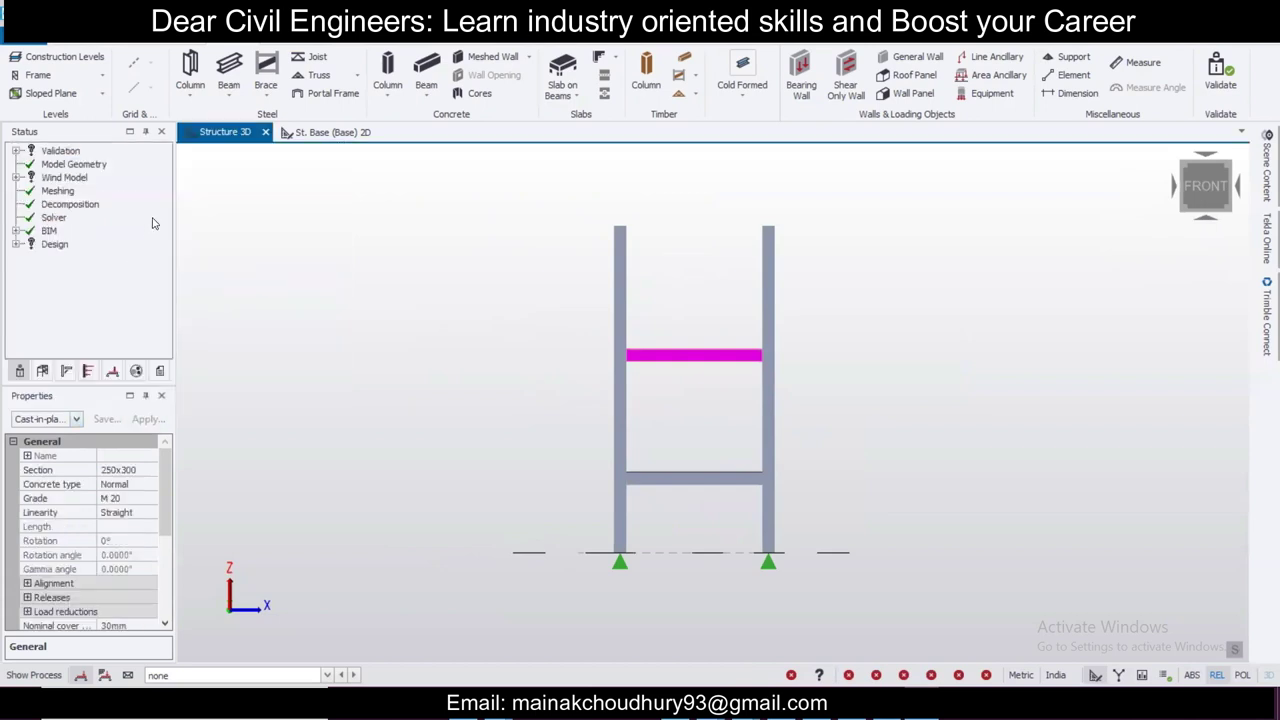
left_click(148, 471)
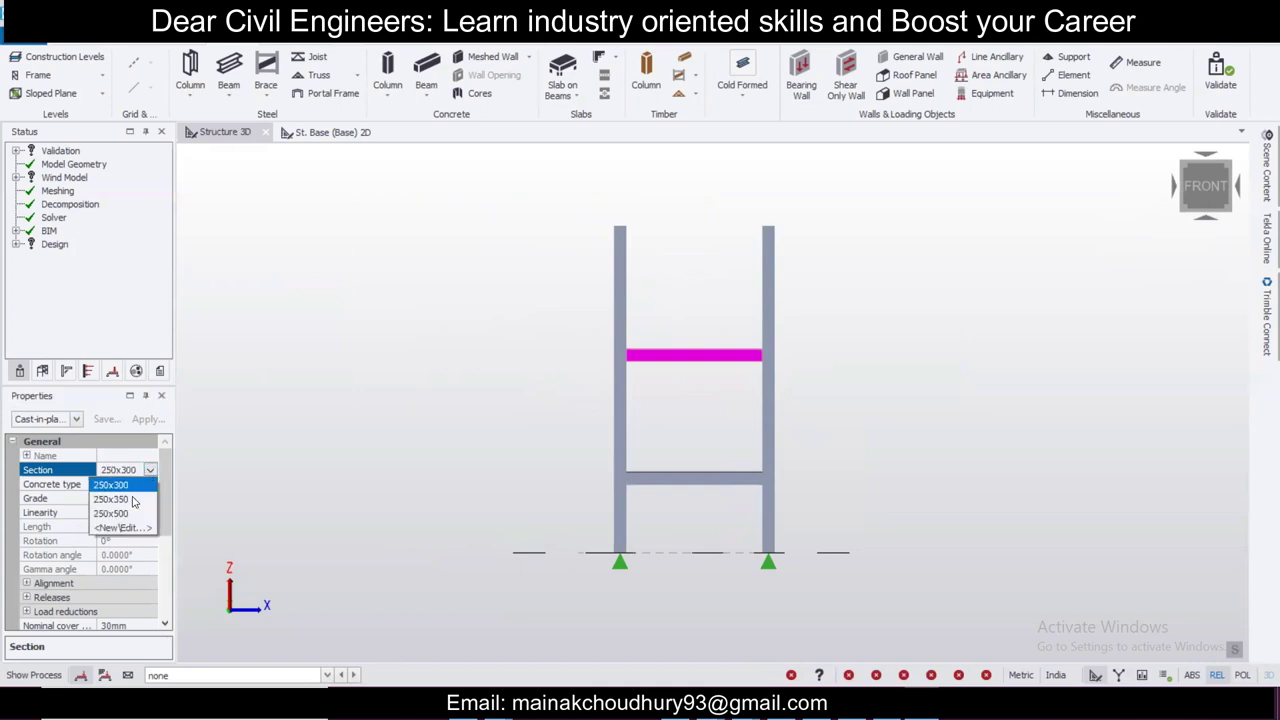
left_click(112, 499)
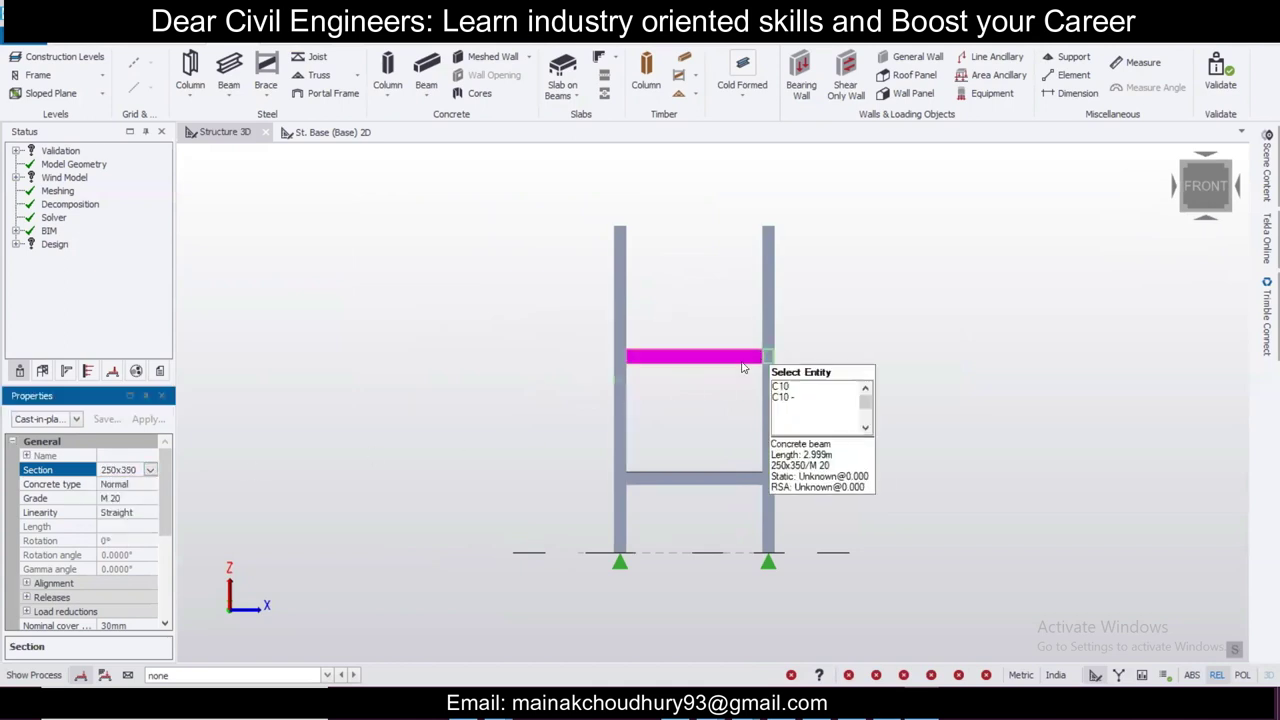
Step: Clear the beam selection, return the structure to its 3D view and open the St. 1 (1) level plan
scroll(790, 410, "up", 2)
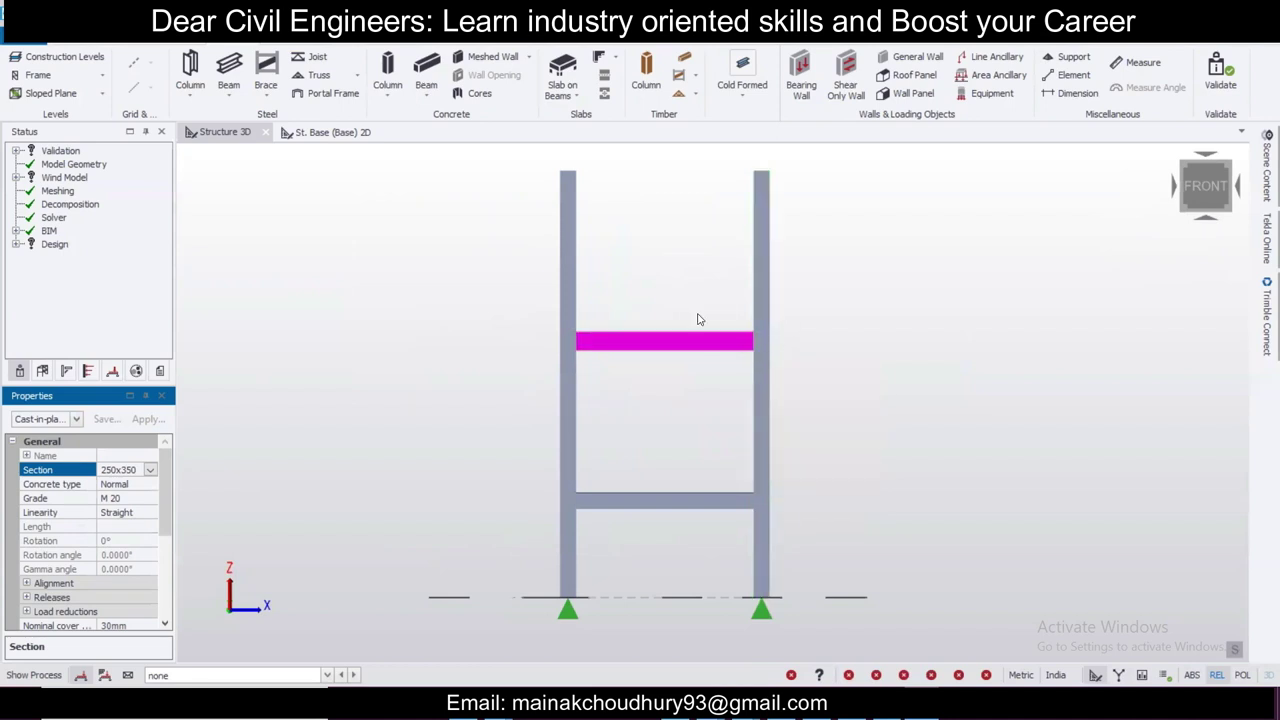
scroll(770, 349, "down", 1)
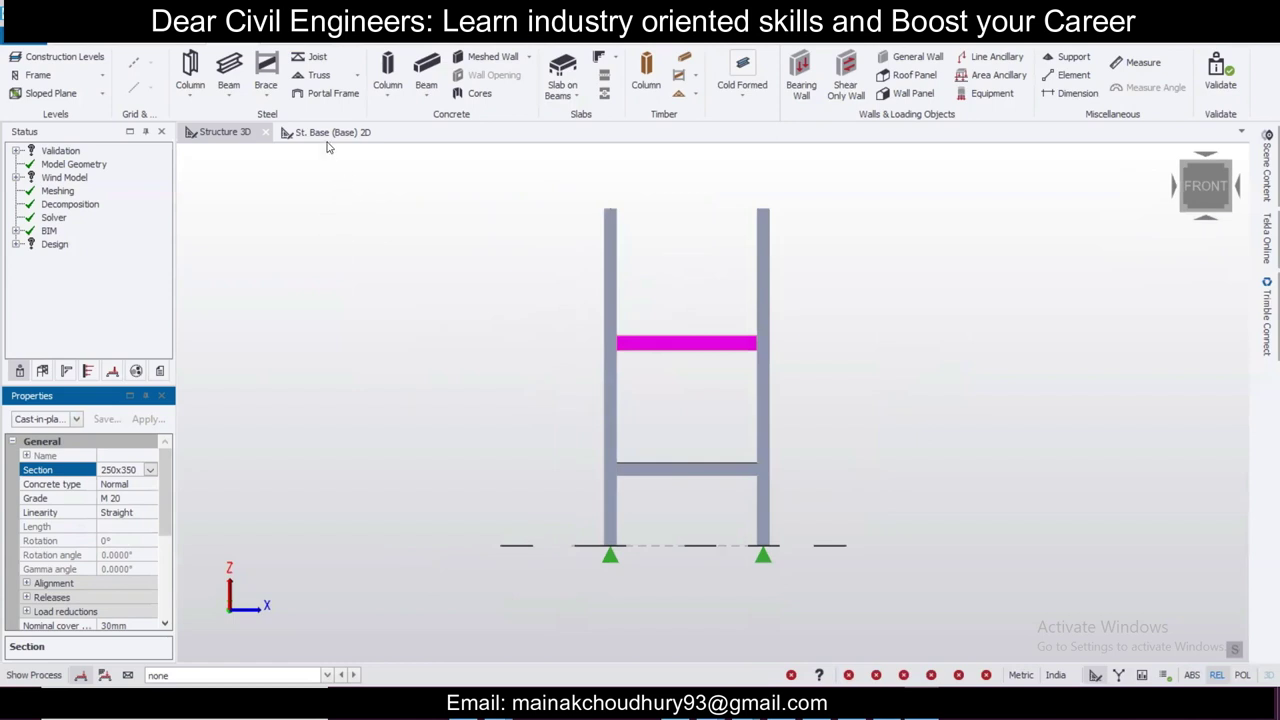
left_click(1095, 248)
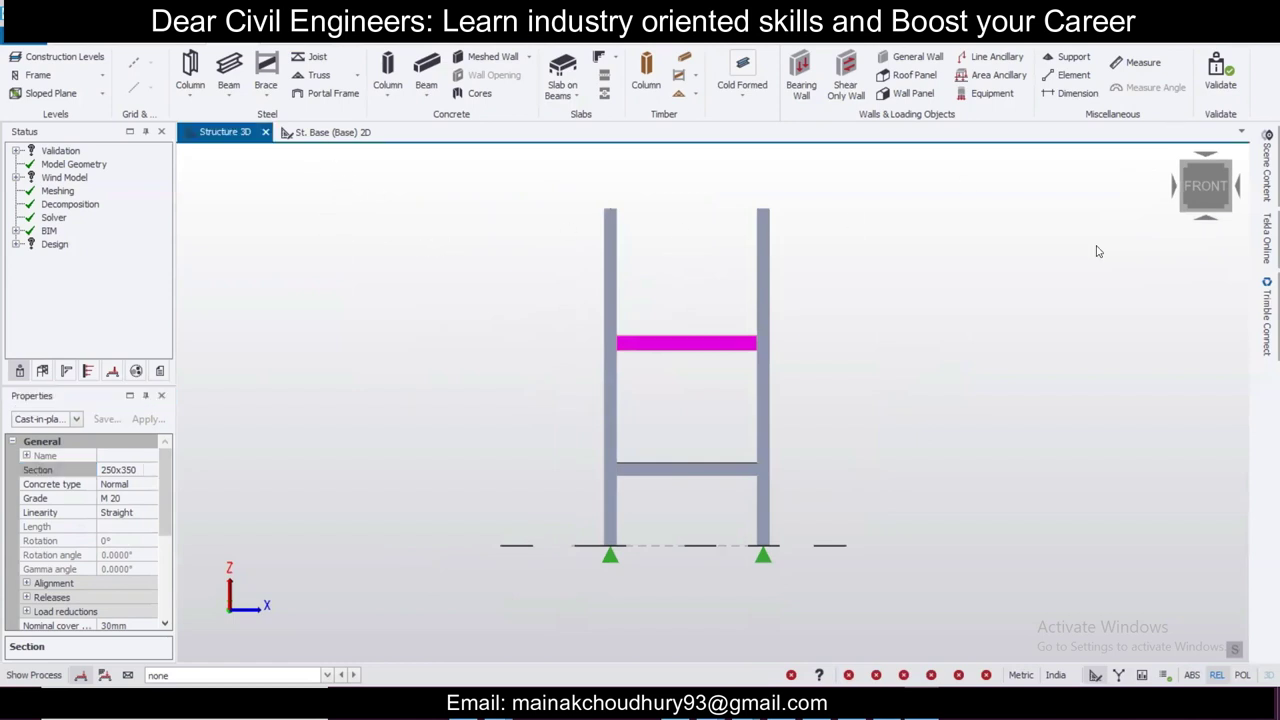
left_click(1210, 188)
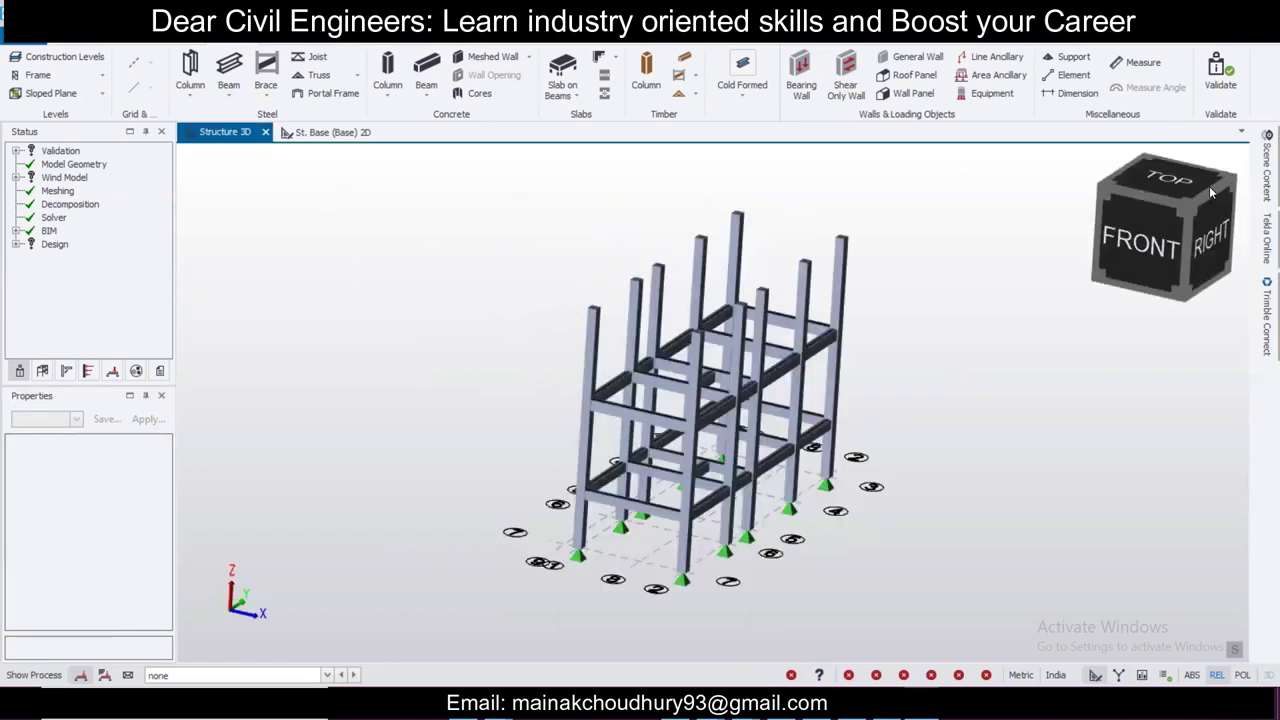
right_click_drag(1232, 362, 886, 391)
right_click_drag(1105, 390, 1037, 390)
middle_click_drag(1037, 390, 718, 418)
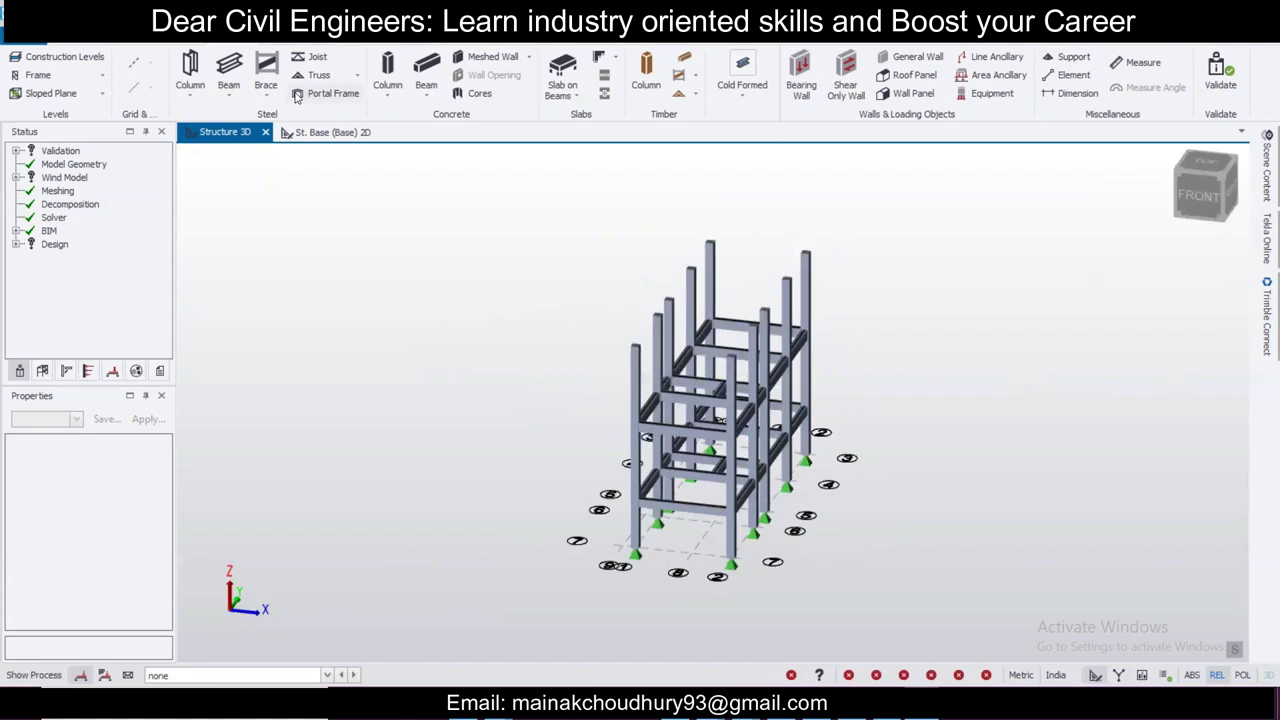
left_click(42, 370)
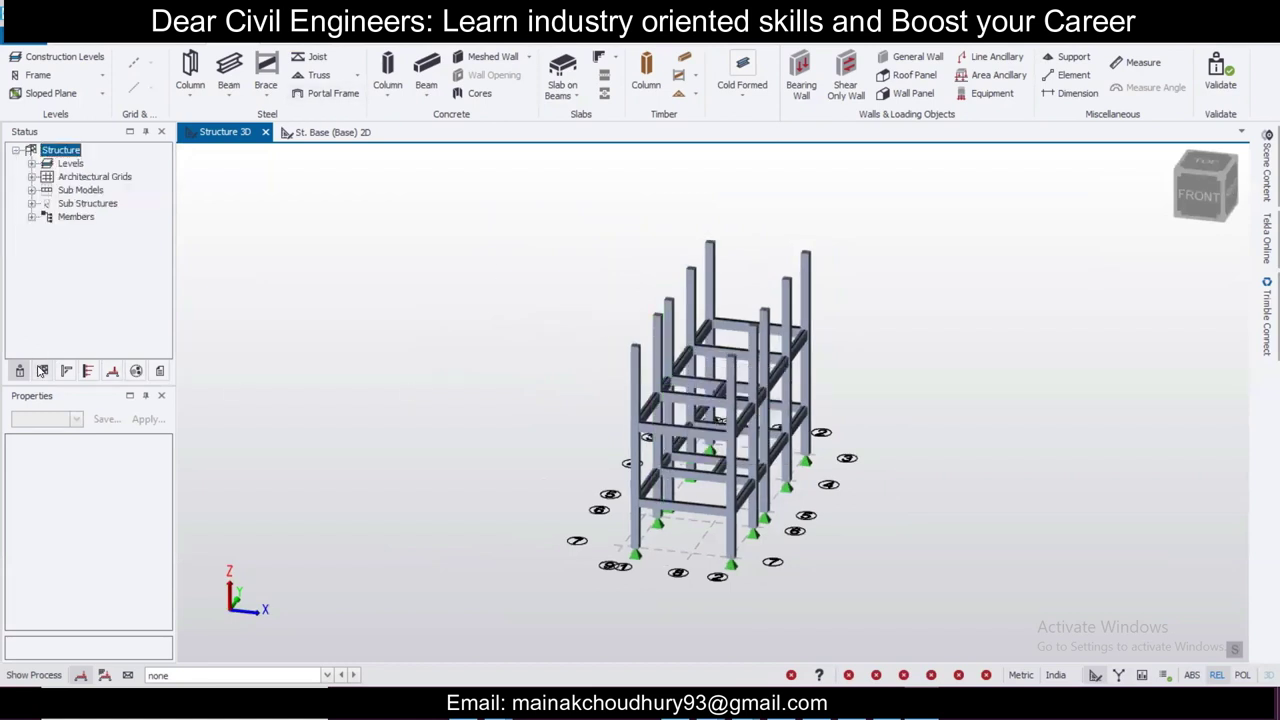
left_click(32, 163)
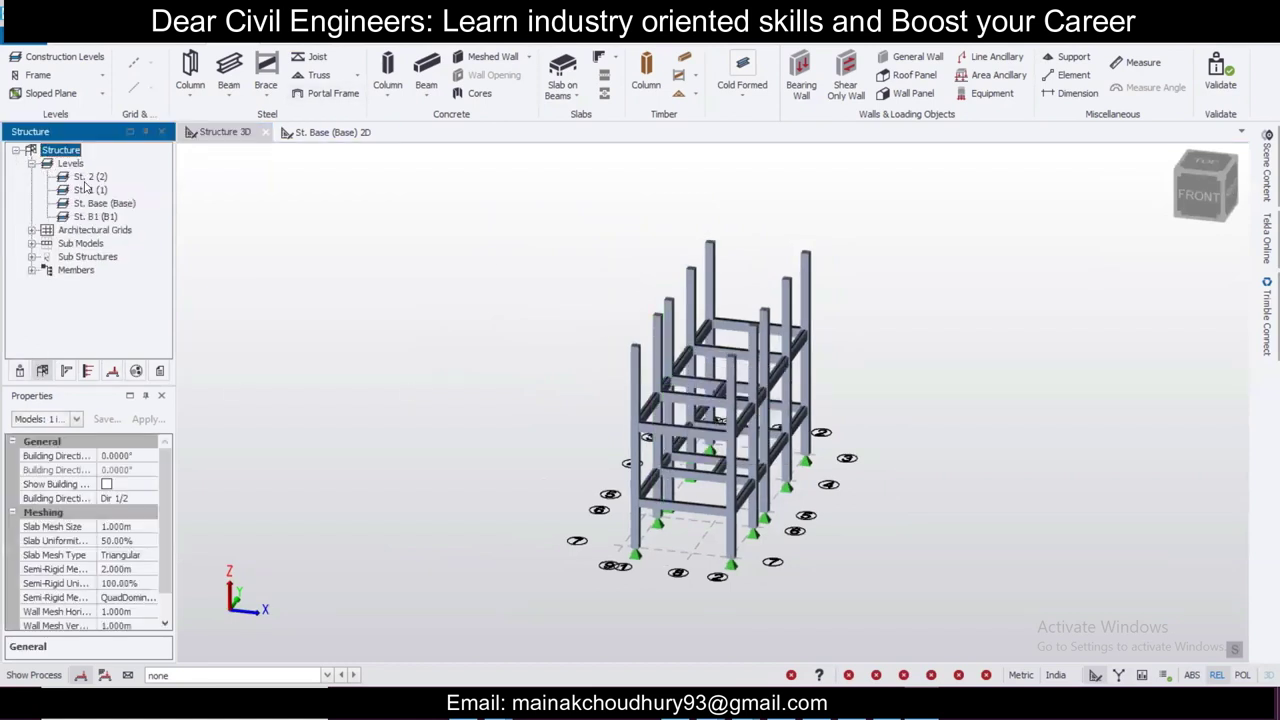
double_click(86, 190)
mouse_move(706, 416)
middle_click_drag(706, 416, 675, 337)
Step: Start a slab on beams and save its two-way, 125 mm deep M 20 settings as the property set "2 way 125 mm"
left_click(561, 67)
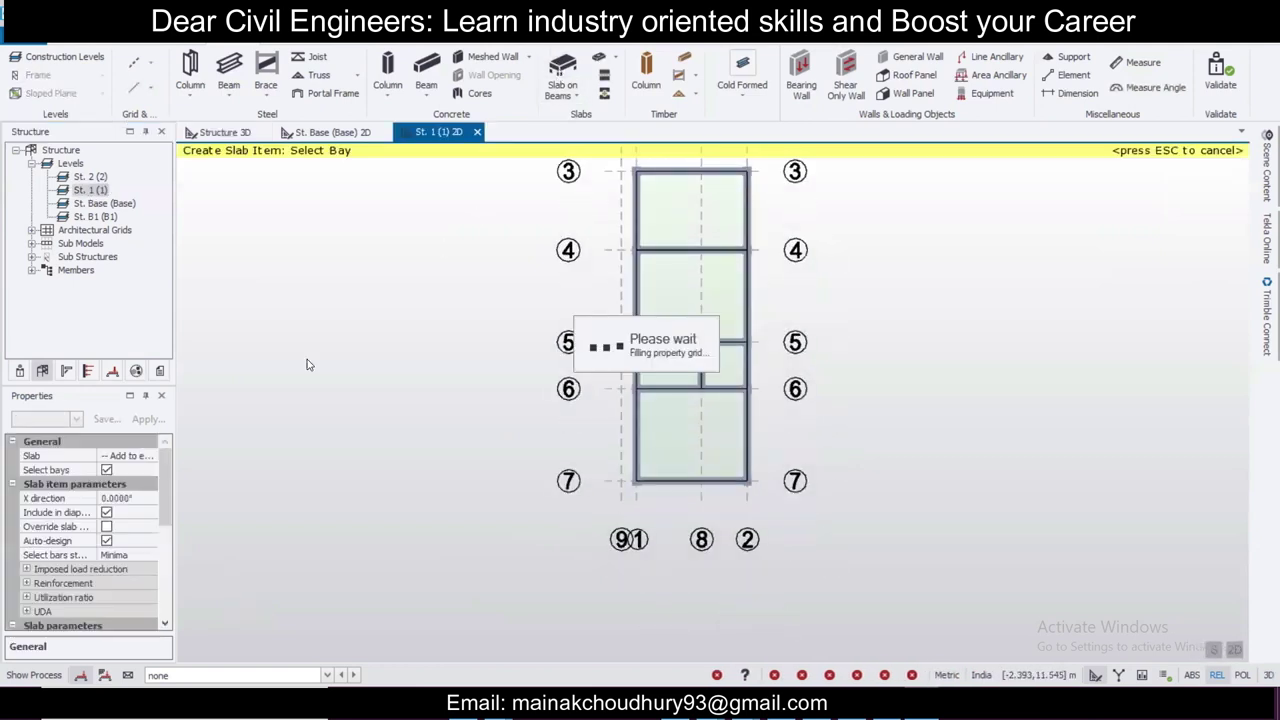
scroll(751, 401, "up", 1)
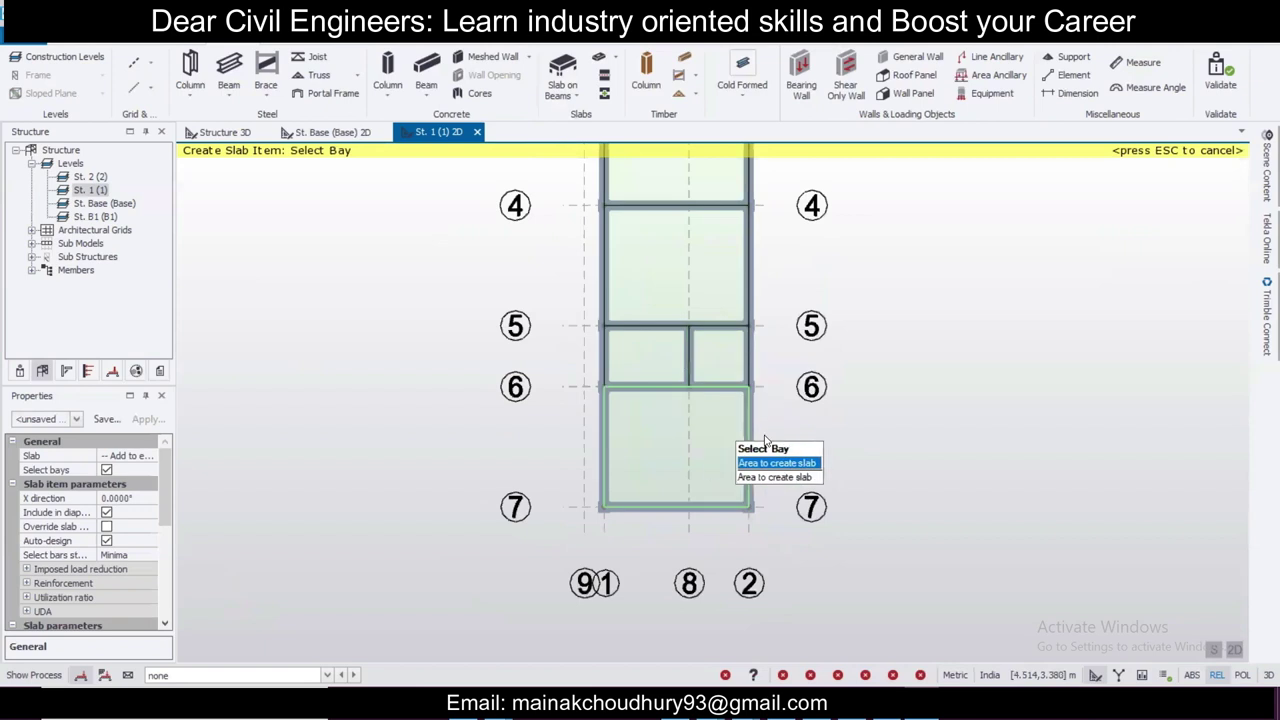
middle_click_drag(806, 423, 799, 475)
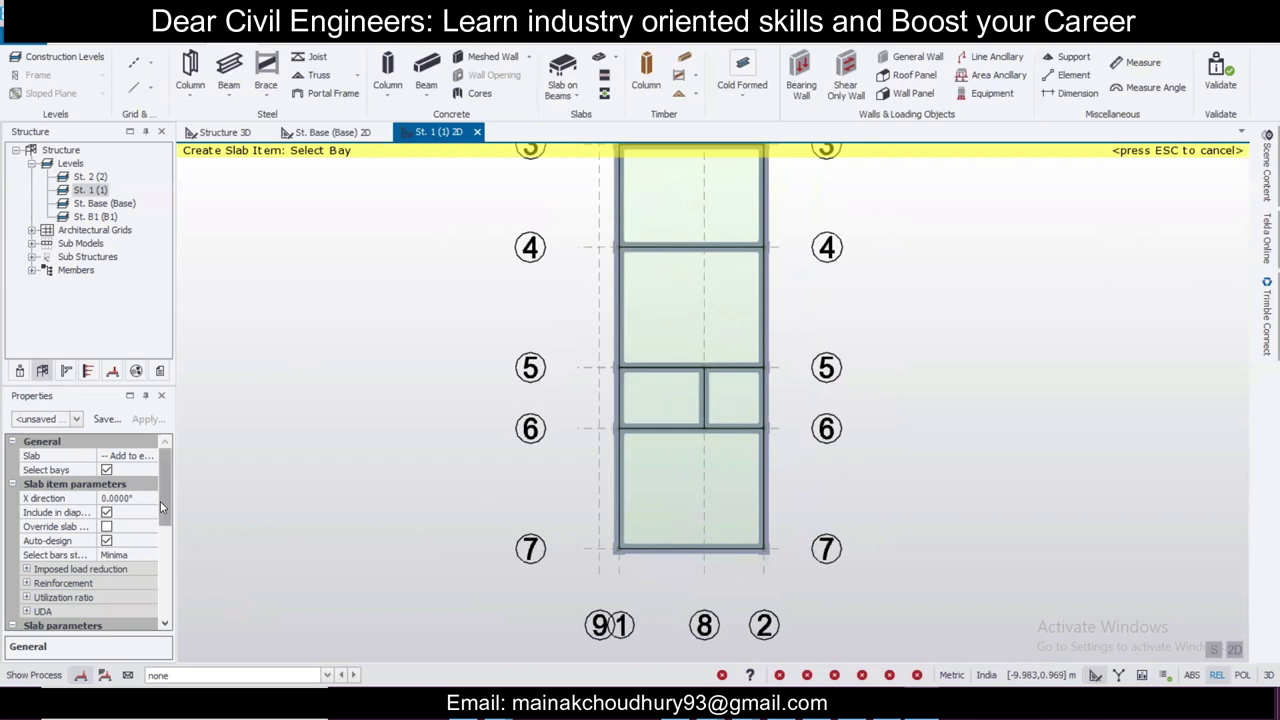
left_click_drag(164, 502, 158, 553)
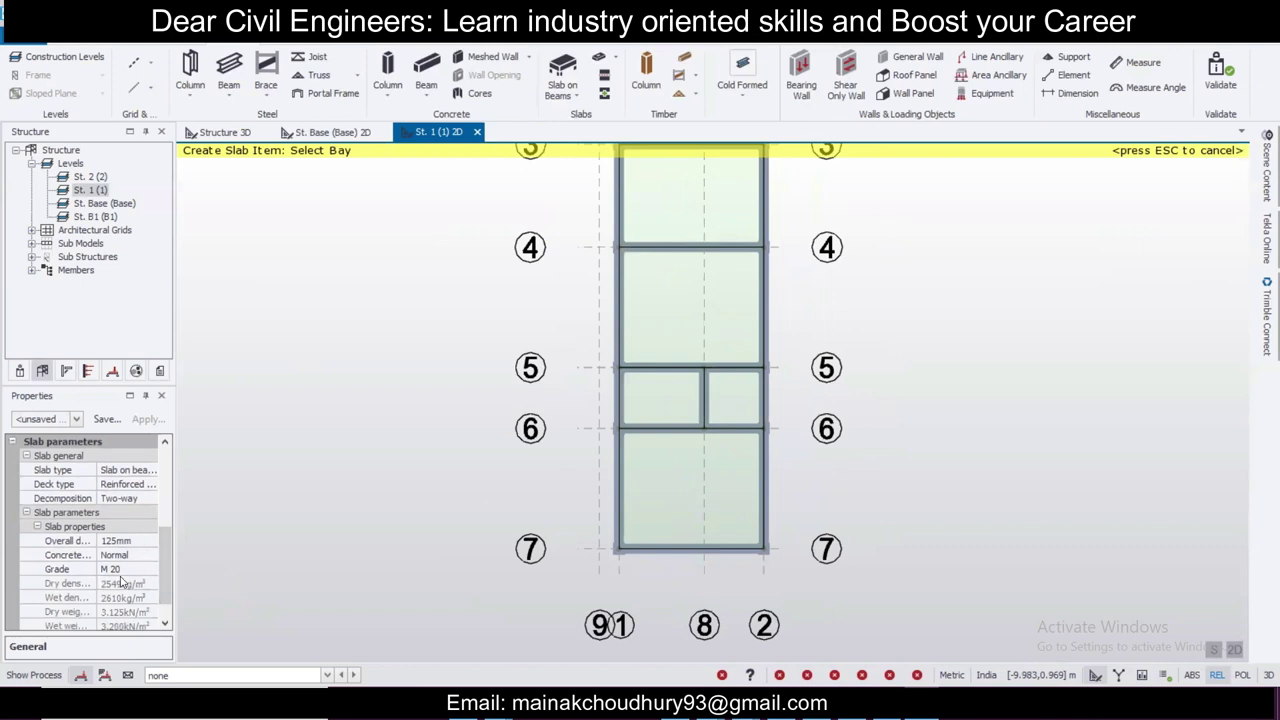
left_click(95, 422)
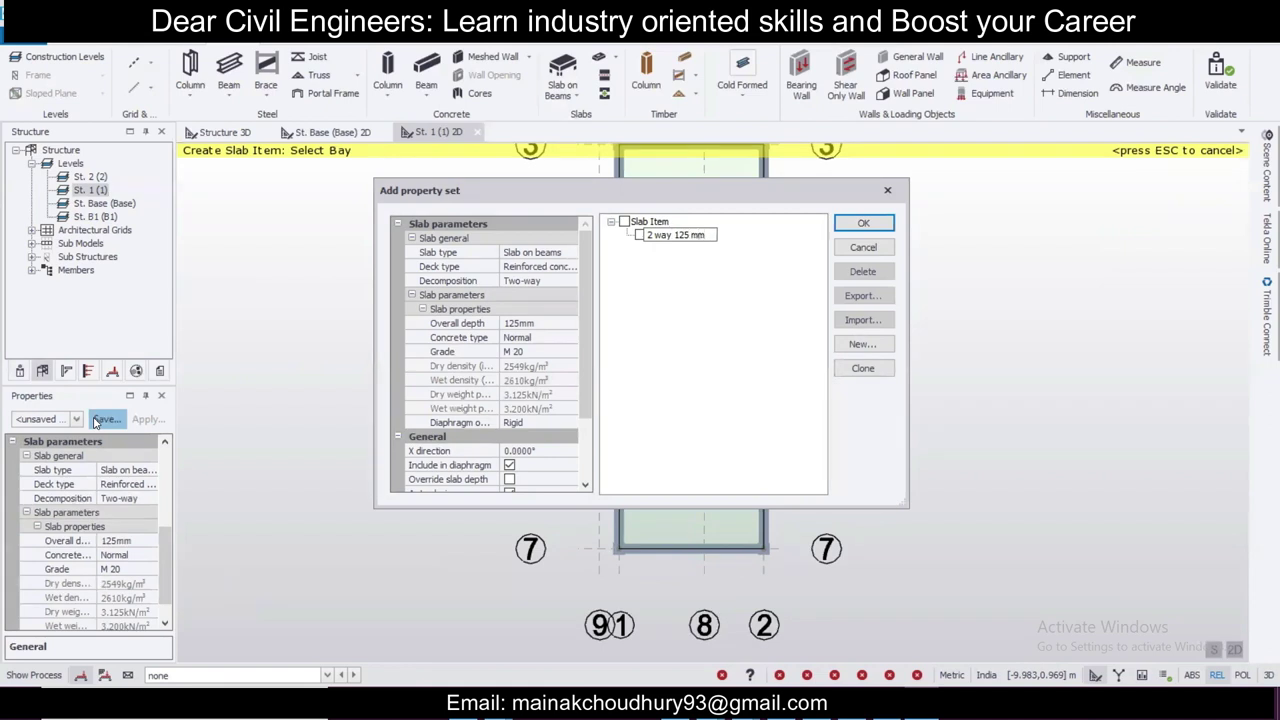
left_click(864, 224)
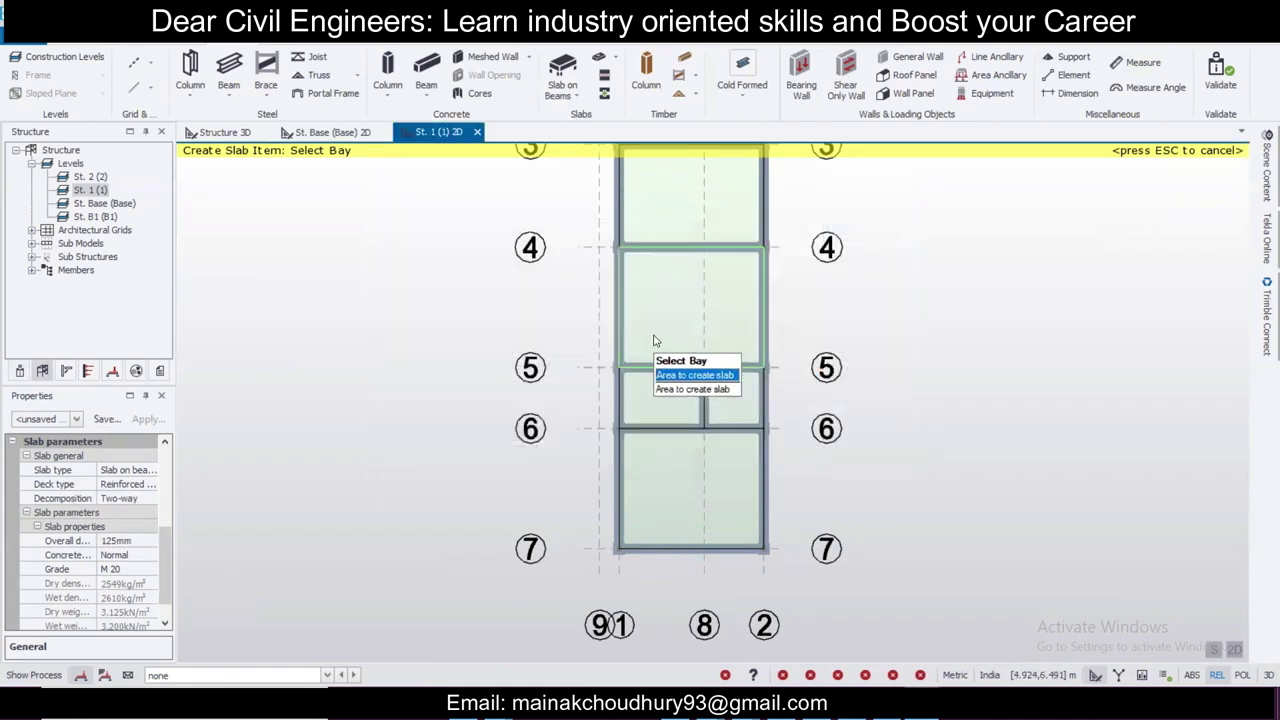
Step: Create slab items in the four level 1 bays between grid lines 4 and 7, leaving the bay between grids 3 and 4 open
left_click(717, 401)
left_click(723, 391)
left_click(687, 476)
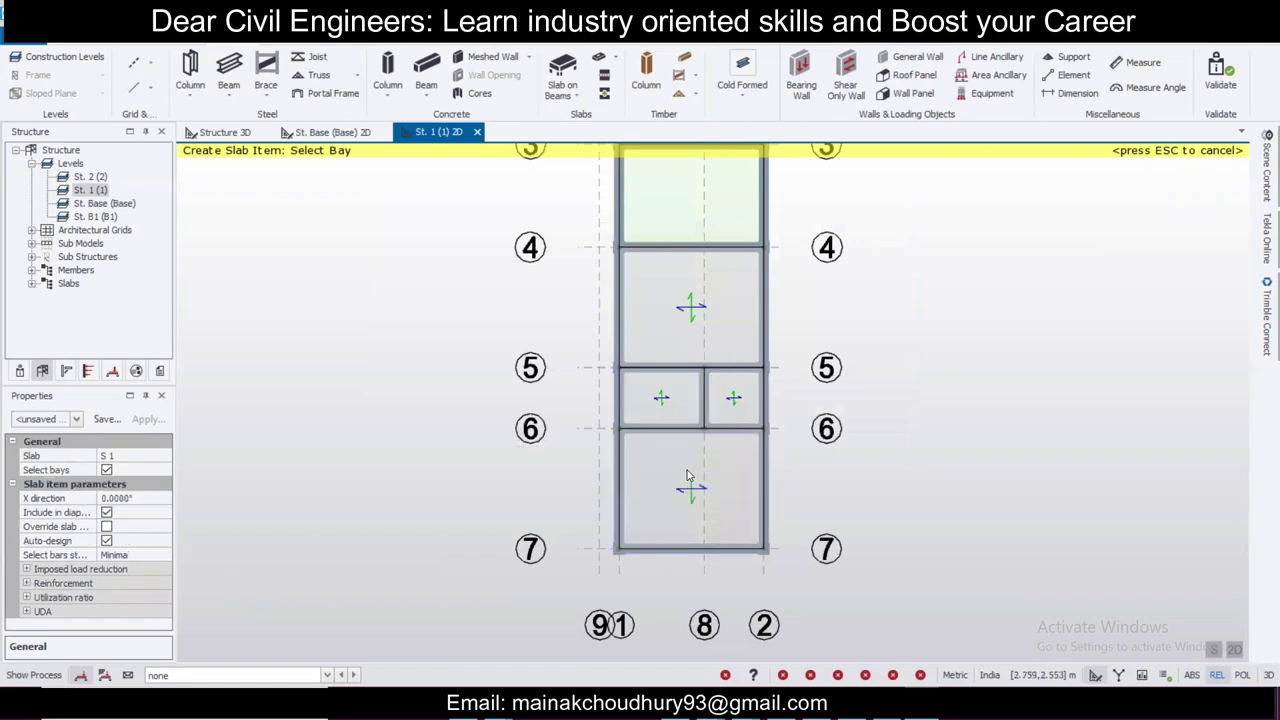
scroll(707, 277, "down", 2)
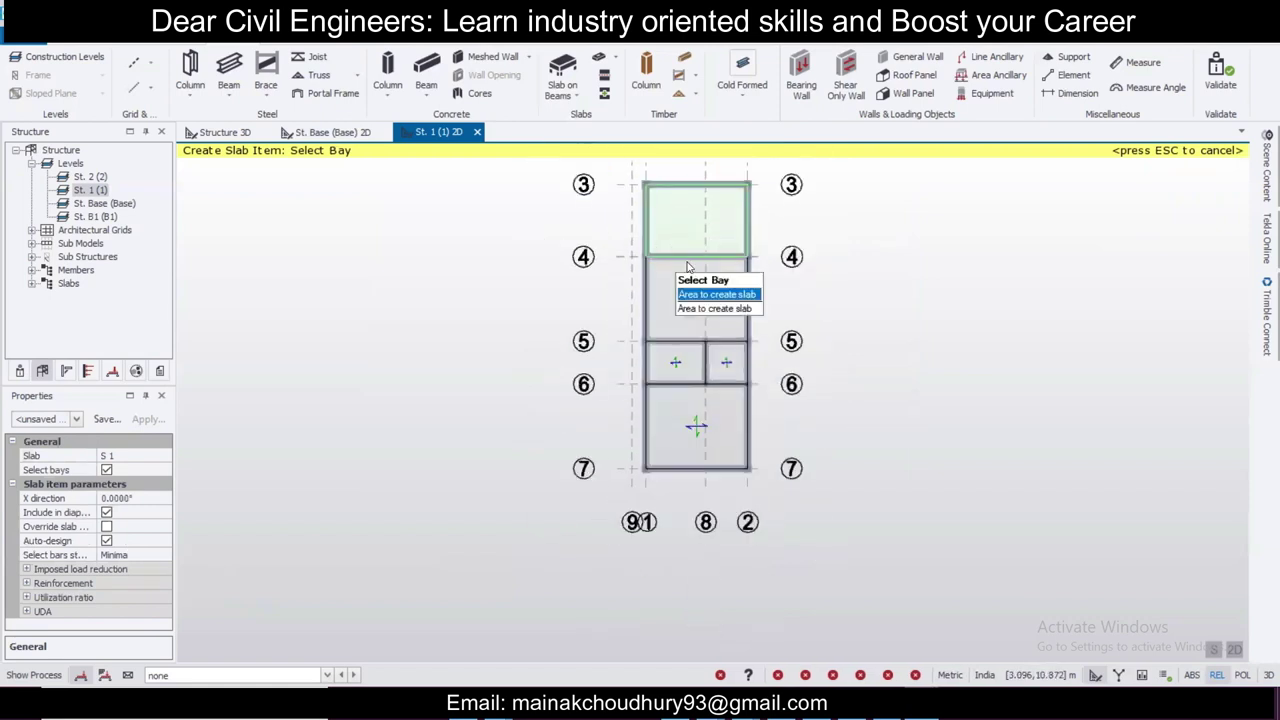
Step: In the construction levels, set the source of level 2 to 1 to copy the level 1 beams and slabs up
left_click(222, 133)
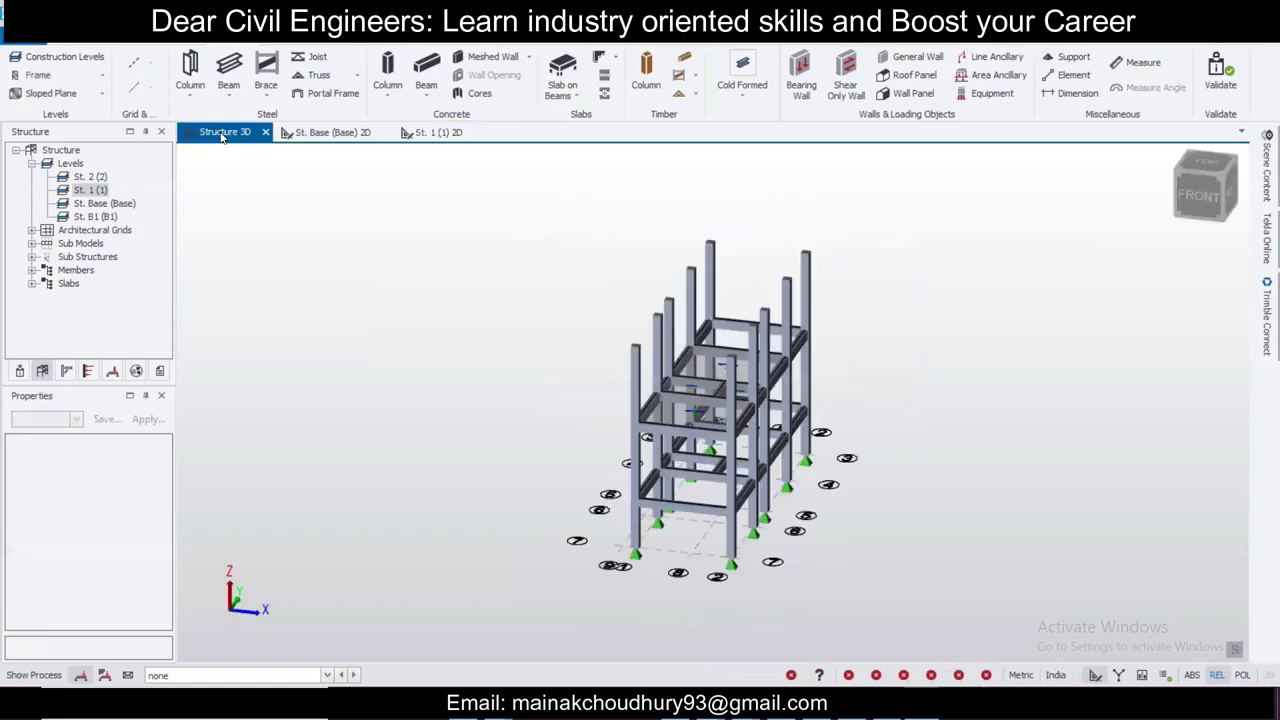
middle_click_drag(961, 364, 822, 389)
left_click(74, 62)
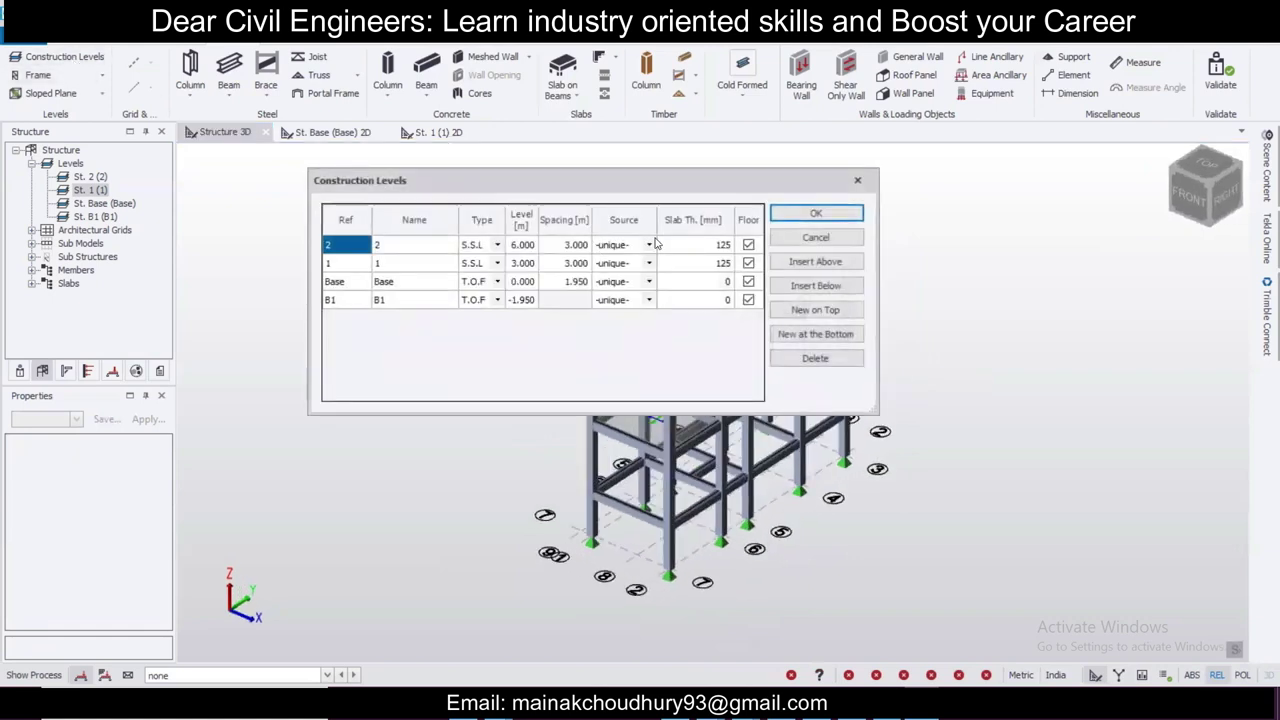
left_click(649, 245)
left_click(612, 268)
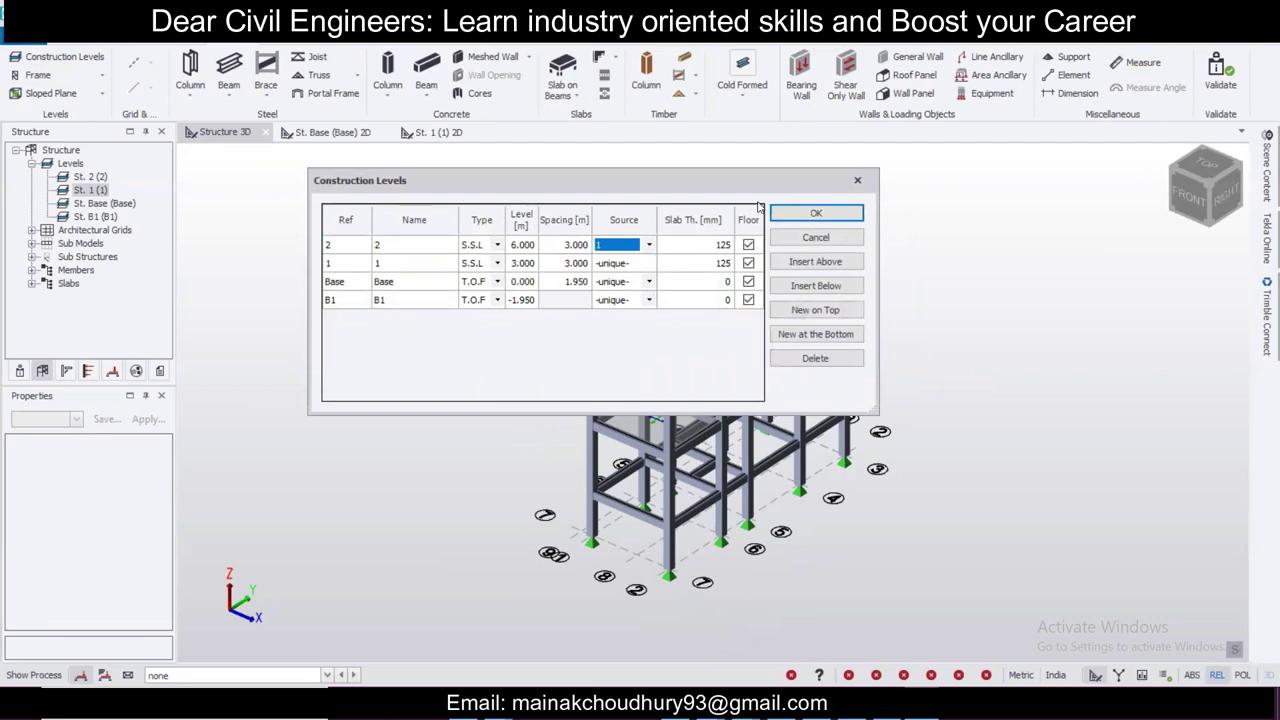
left_click_drag(743, 188, 436, 270)
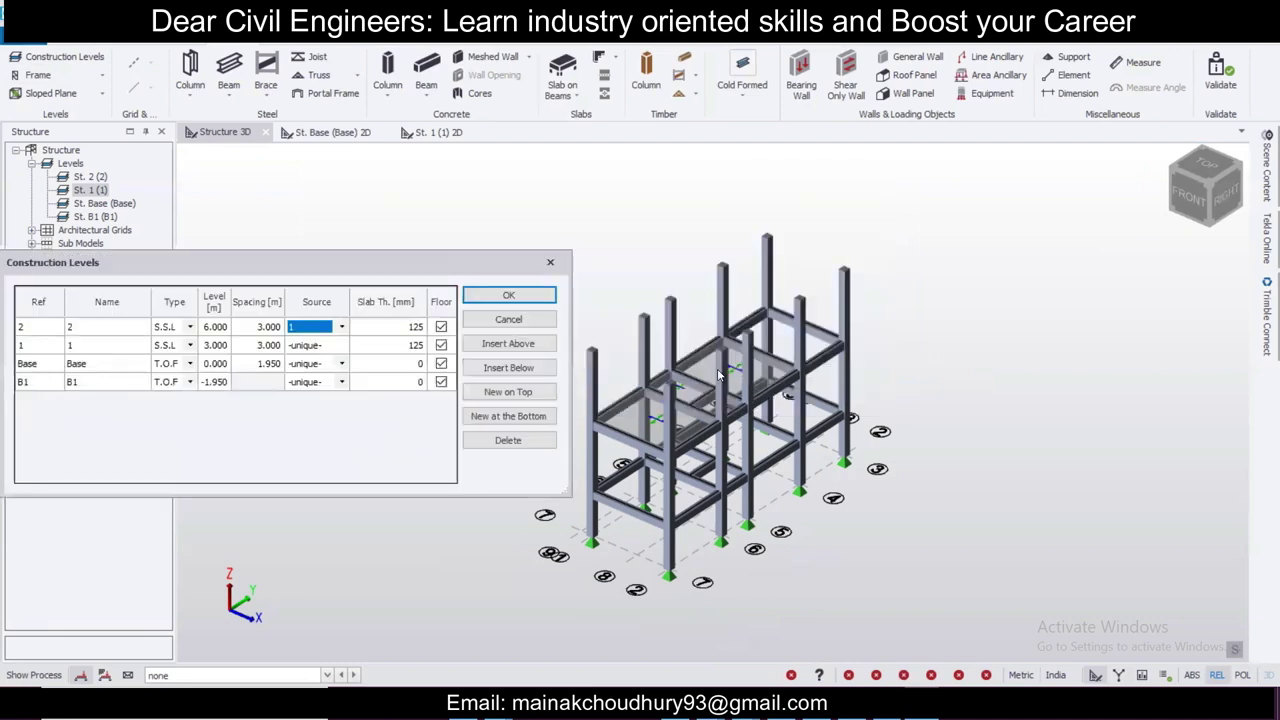
left_click(508, 295)
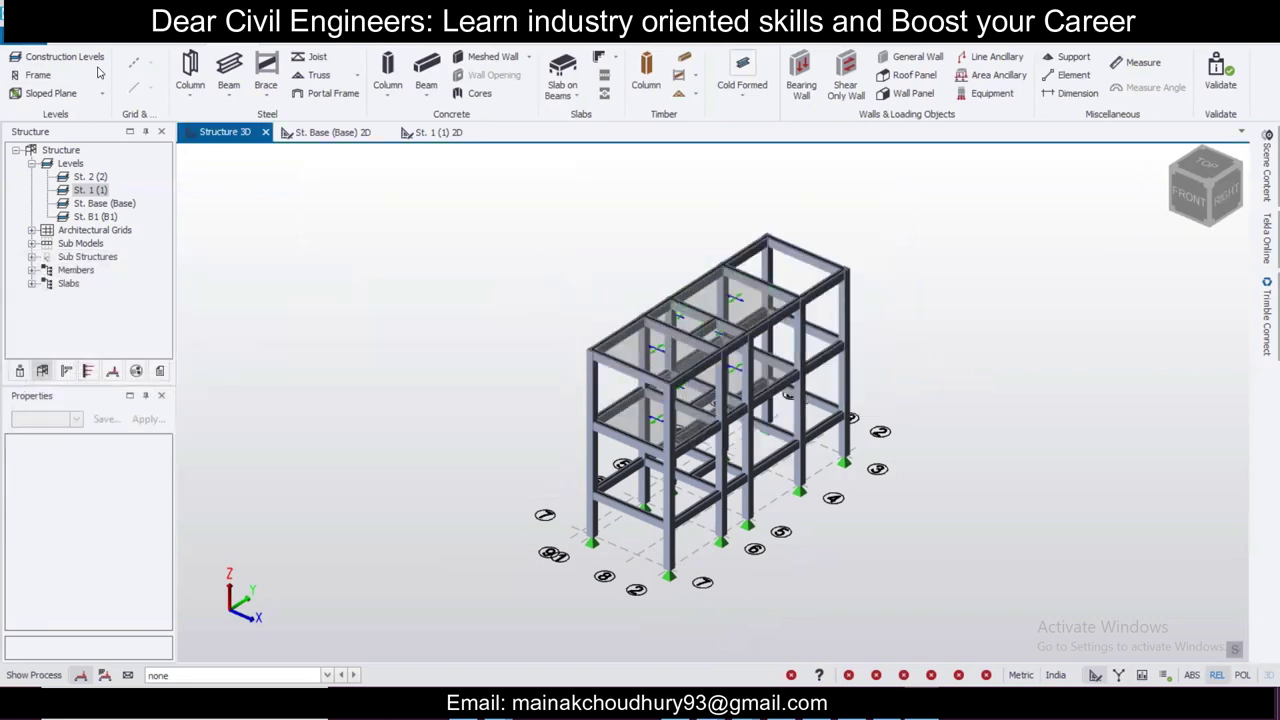
Step: Set the source of construction level 2 to -unique- and recheck the construction level settings
left_click(64, 57)
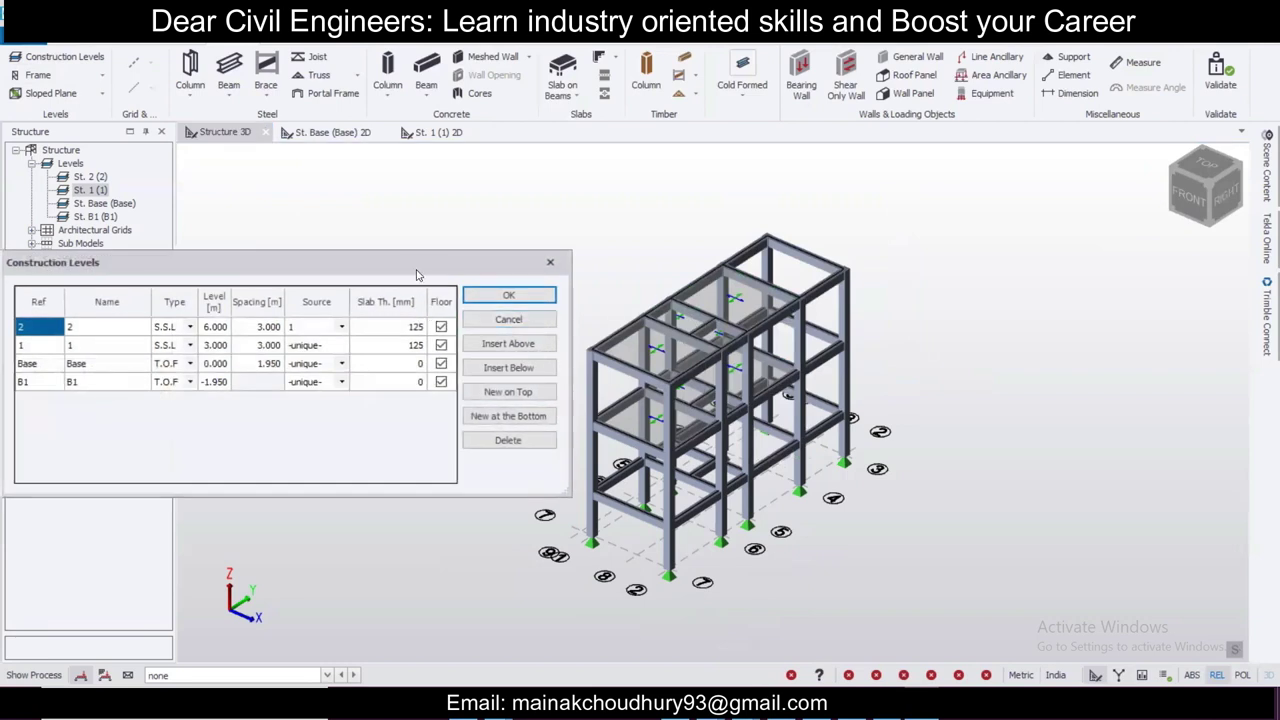
left_click(640, 291)
left_click(634, 302)
left_click(812, 254)
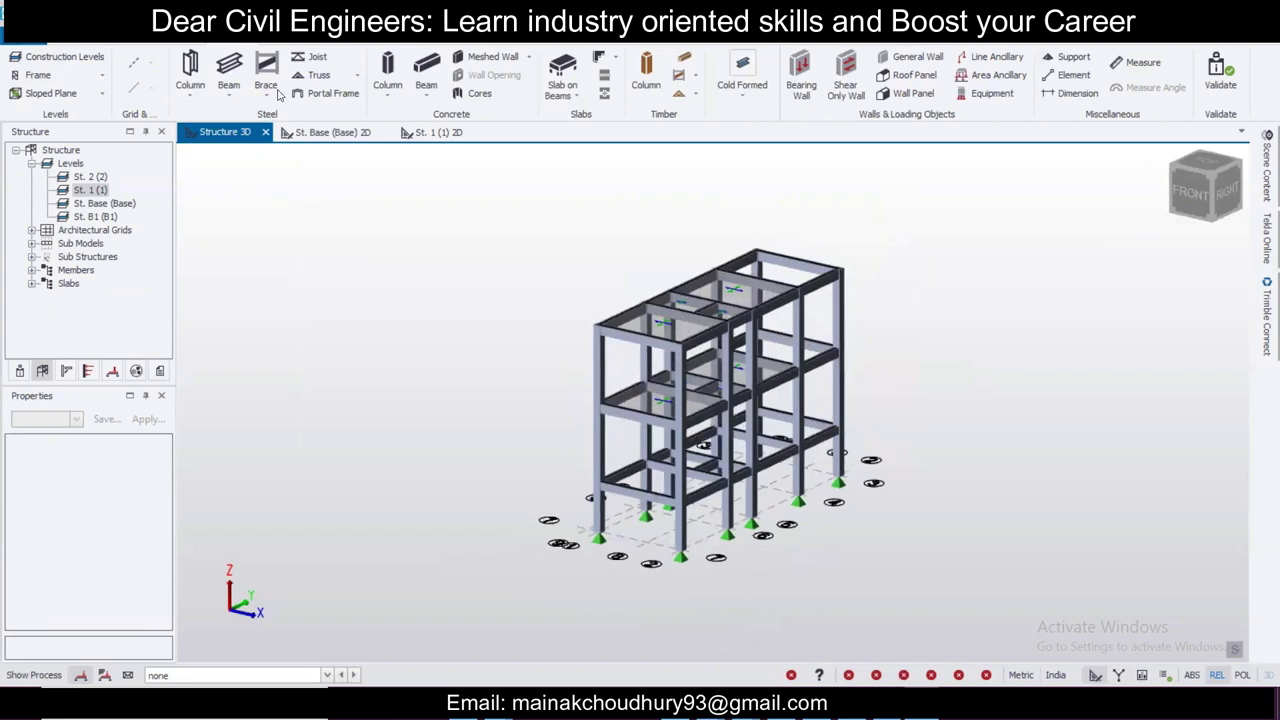
left_click(93, 58)
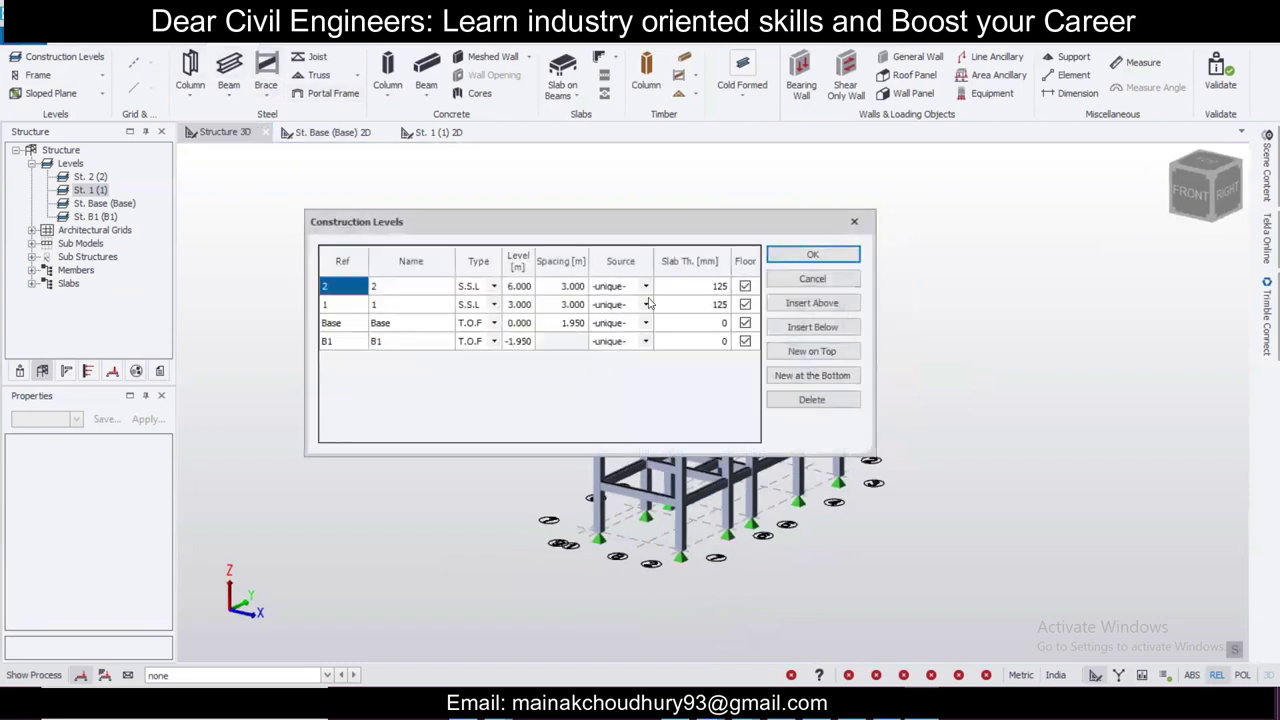
left_click(810, 256)
Step: Select all column base supports from the front view and set their Mx restraint to Fixed
scroll(866, 420, "up", 5)
middle_click_drag(897, 447, 862, 383)
scroll(862, 385, "down", 2)
middle_click_drag(839, 451, 821, 415)
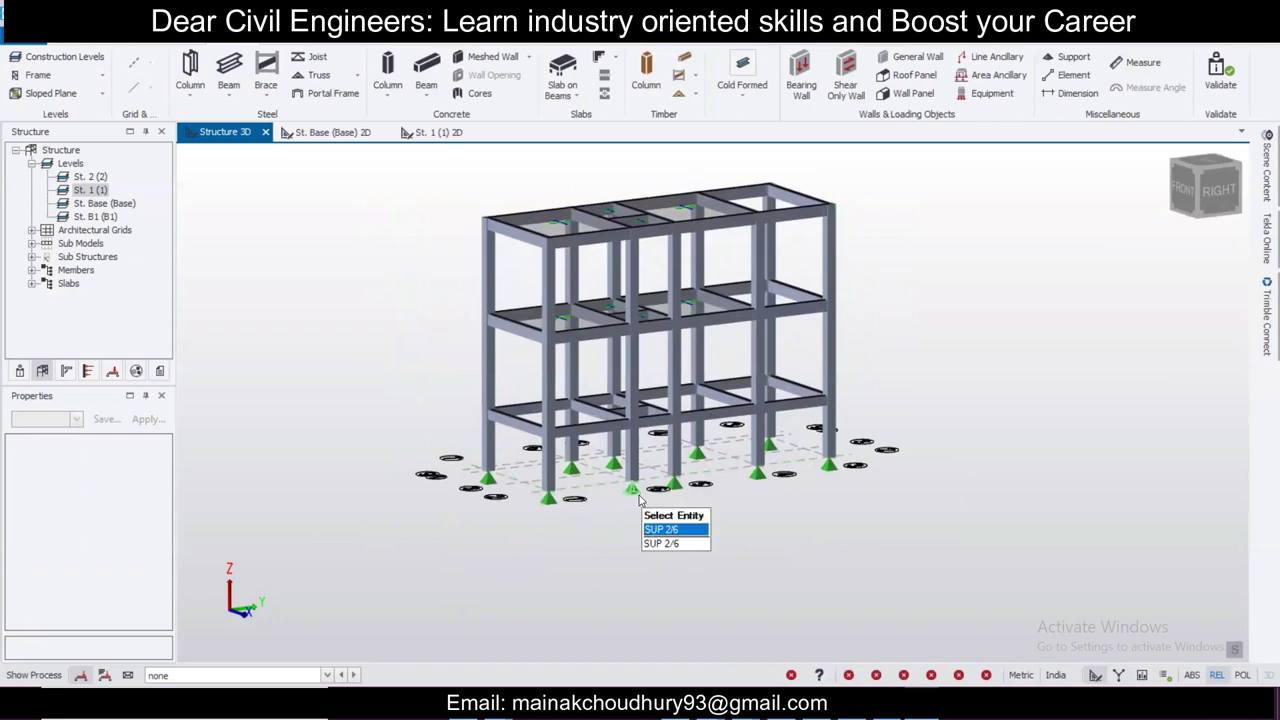
left_click(1121, 232)
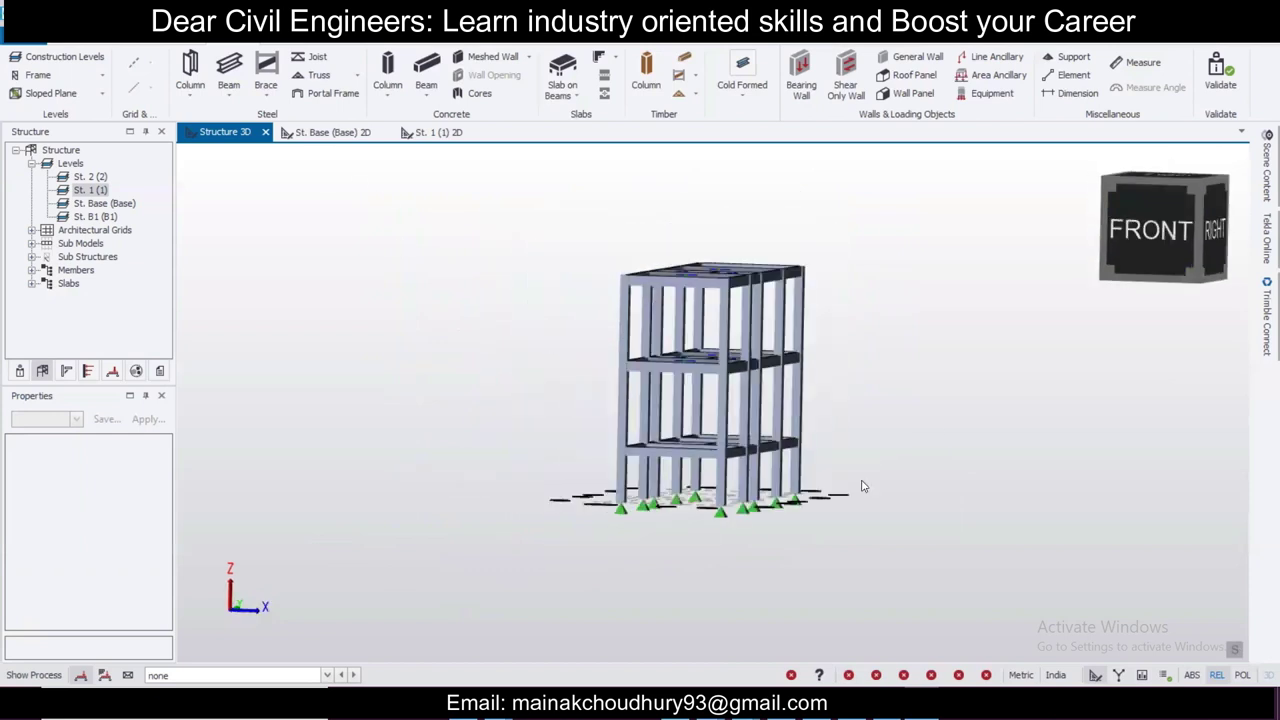
scroll(770, 533, "up", 5)
left_click_drag(814, 491, 417, 465)
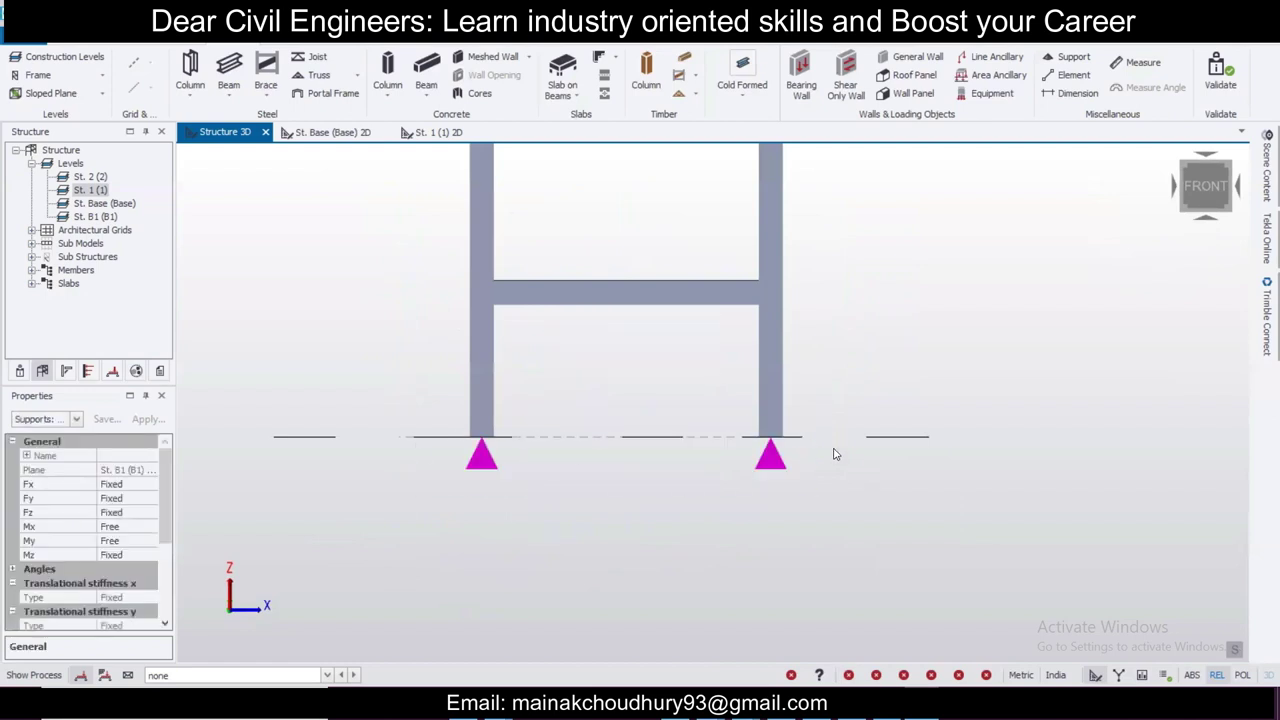
left_click(137, 527)
left_click(150, 527)
left_click(145, 556)
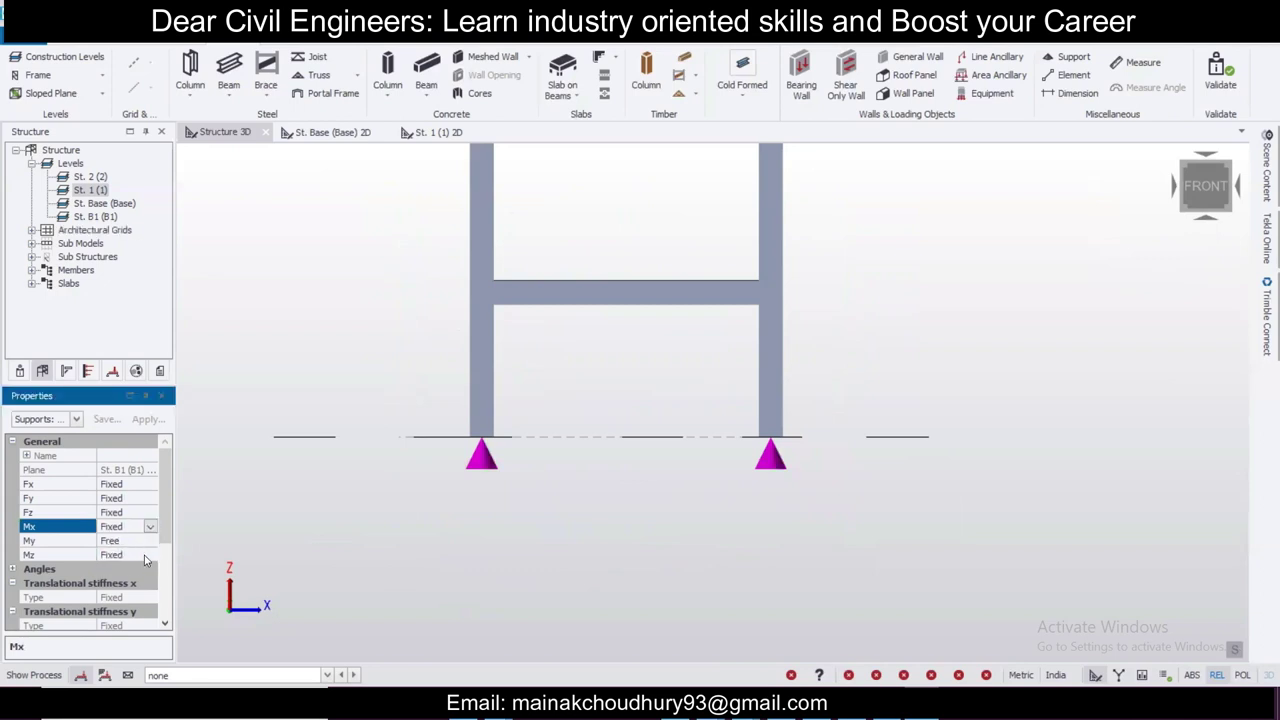
left_click(146, 557)
Step: Set the My restraint of the selected base supports to Fixed, return to the 3D view and clear the selection
left_click(143, 541)
left_click(147, 541)
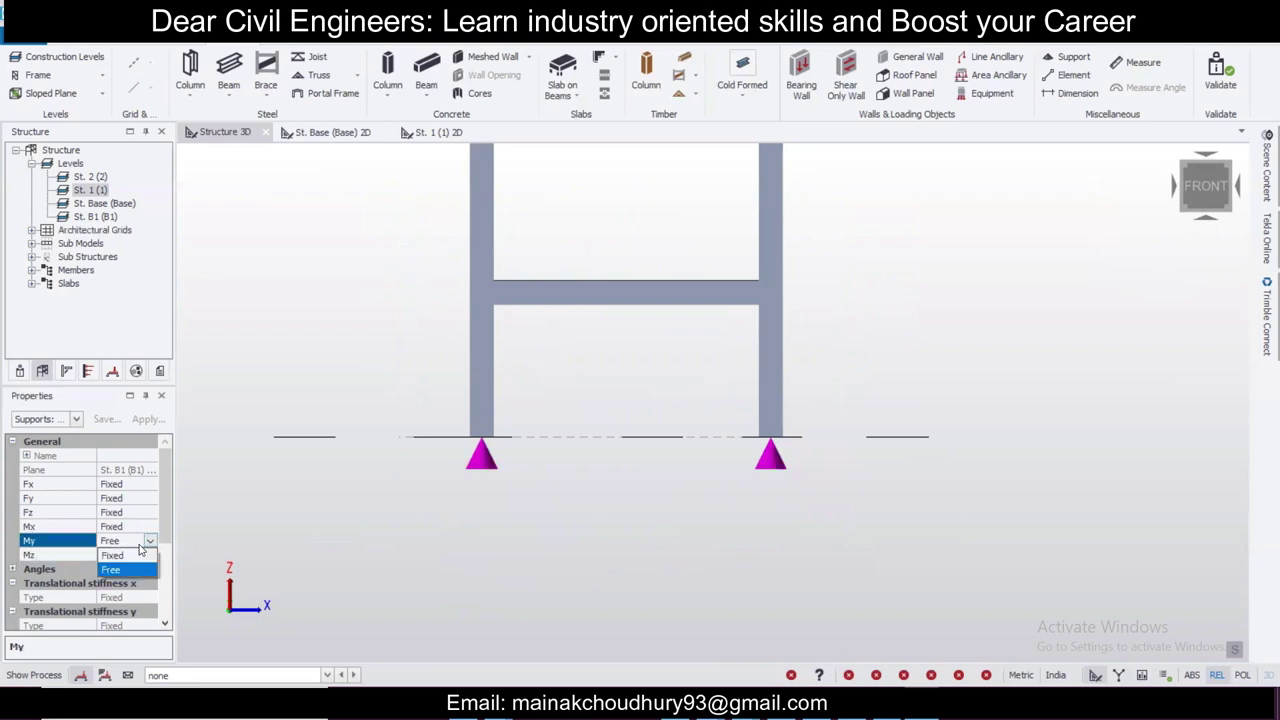
left_click(137, 557)
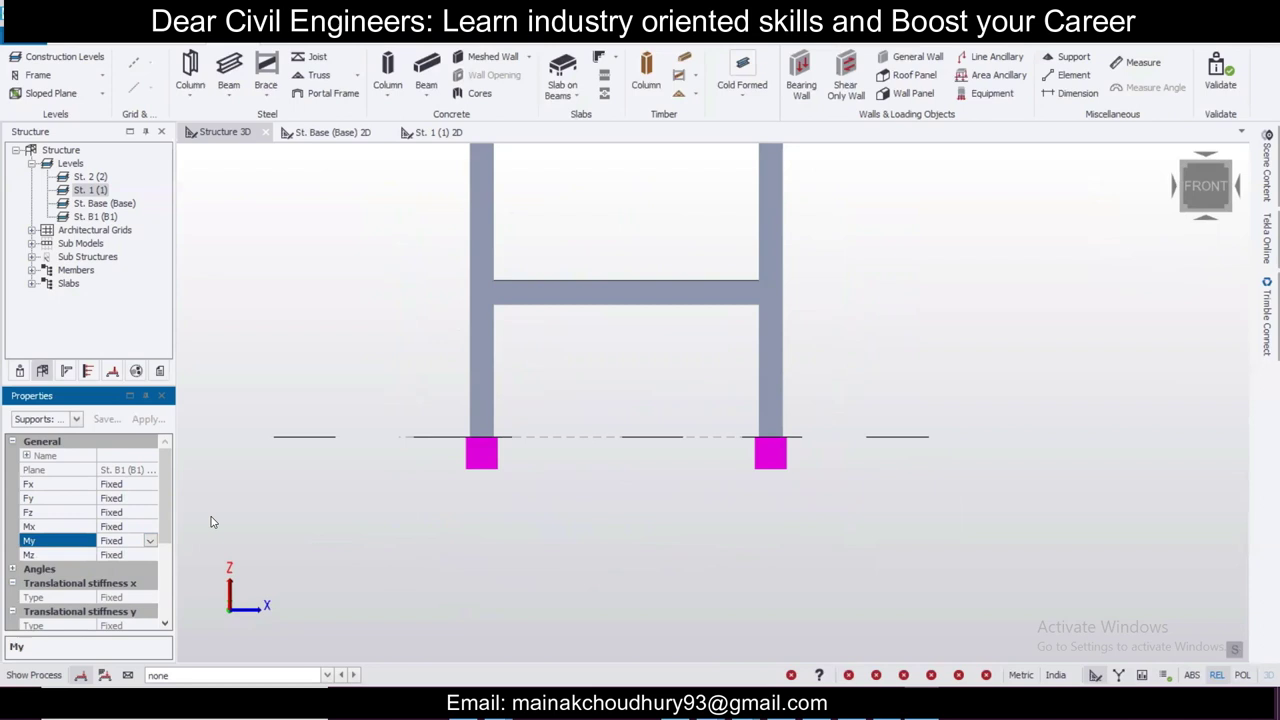
left_click(316, 512)
left_click(1208, 188)
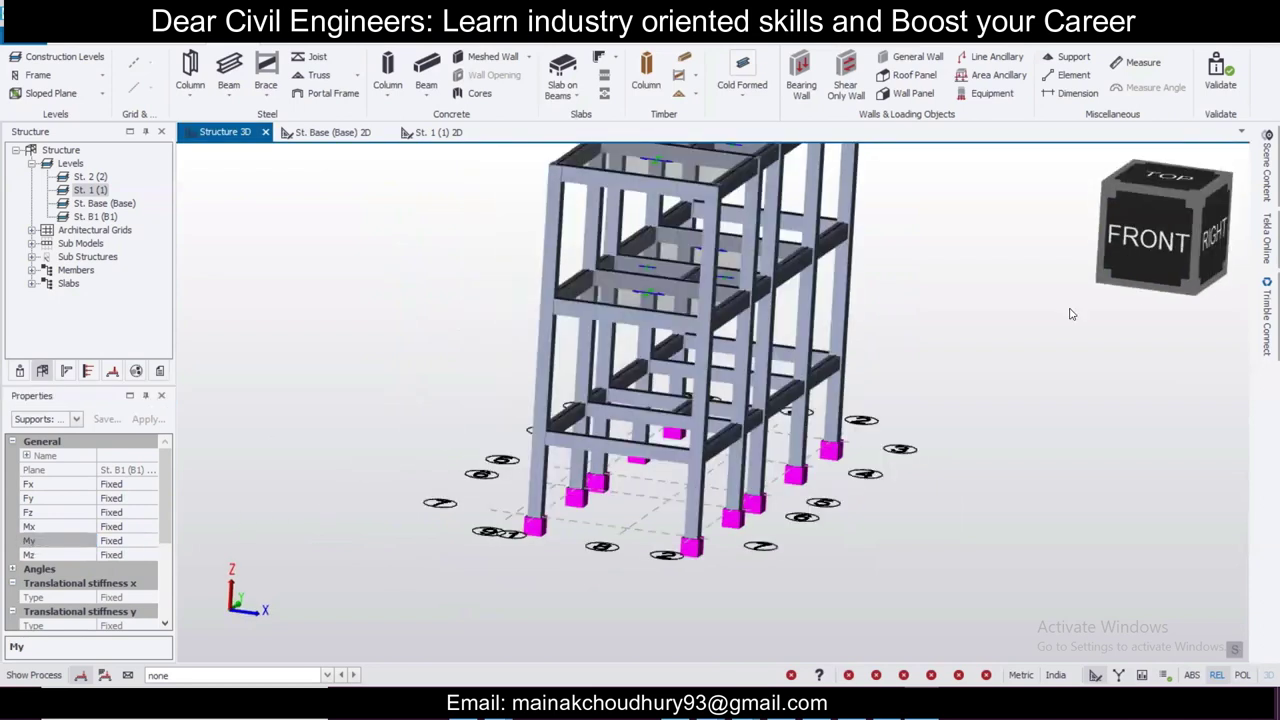
key("Escape")
Step: Examine the fixed supports, columns and base-level beams of the frame in the 3D view
middle_click_drag(944, 404, 946, 334)
scroll(929, 346, "up", 1)
right_click_drag(958, 348, 822, 312)
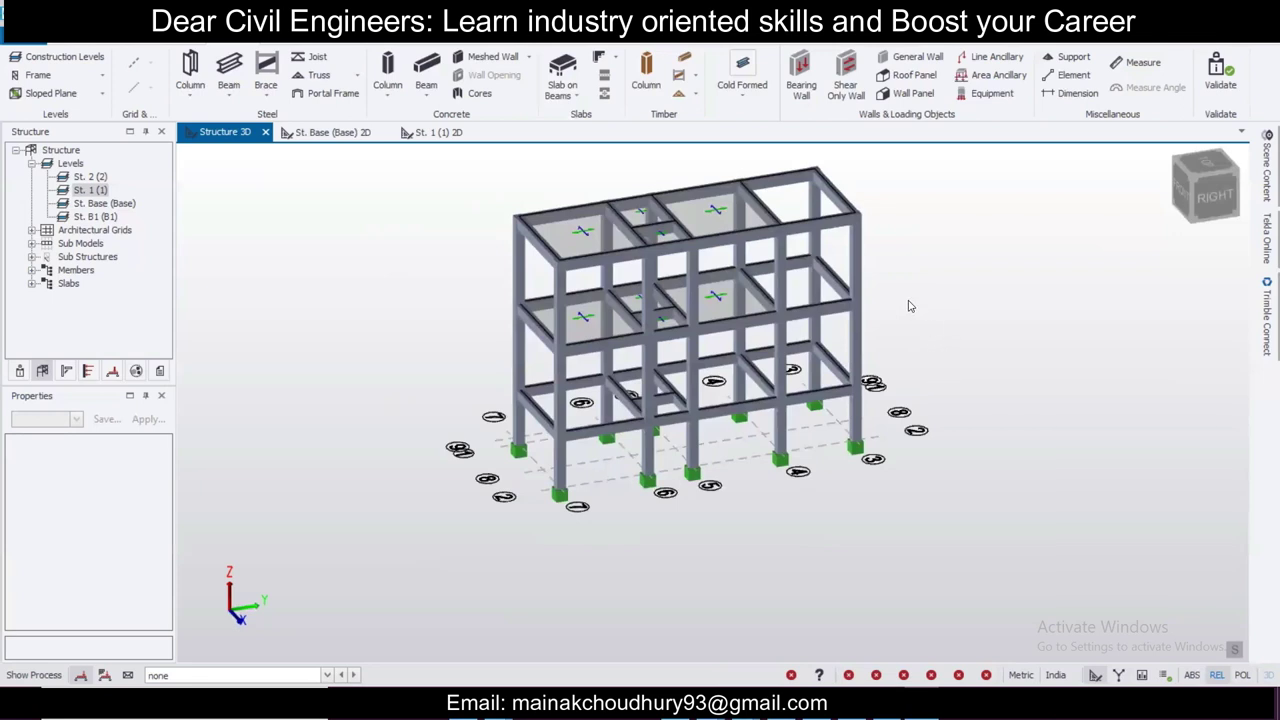
scroll(886, 374, "up", 3)
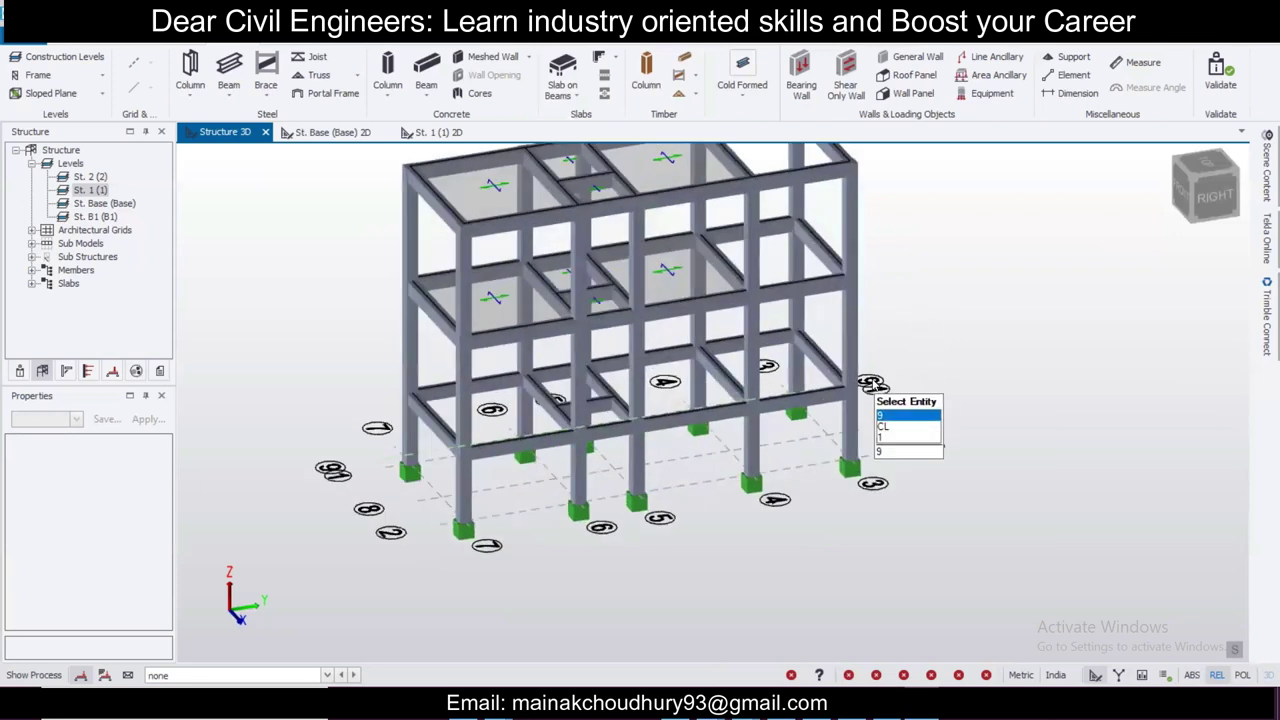
mouse_move(773, 283)
middle_mouse_down()
mouse_move(751, 243)
mouse_move(667, 265)
mouse_move(765, 265)
mouse_move(779, 281)
middle_mouse_up()
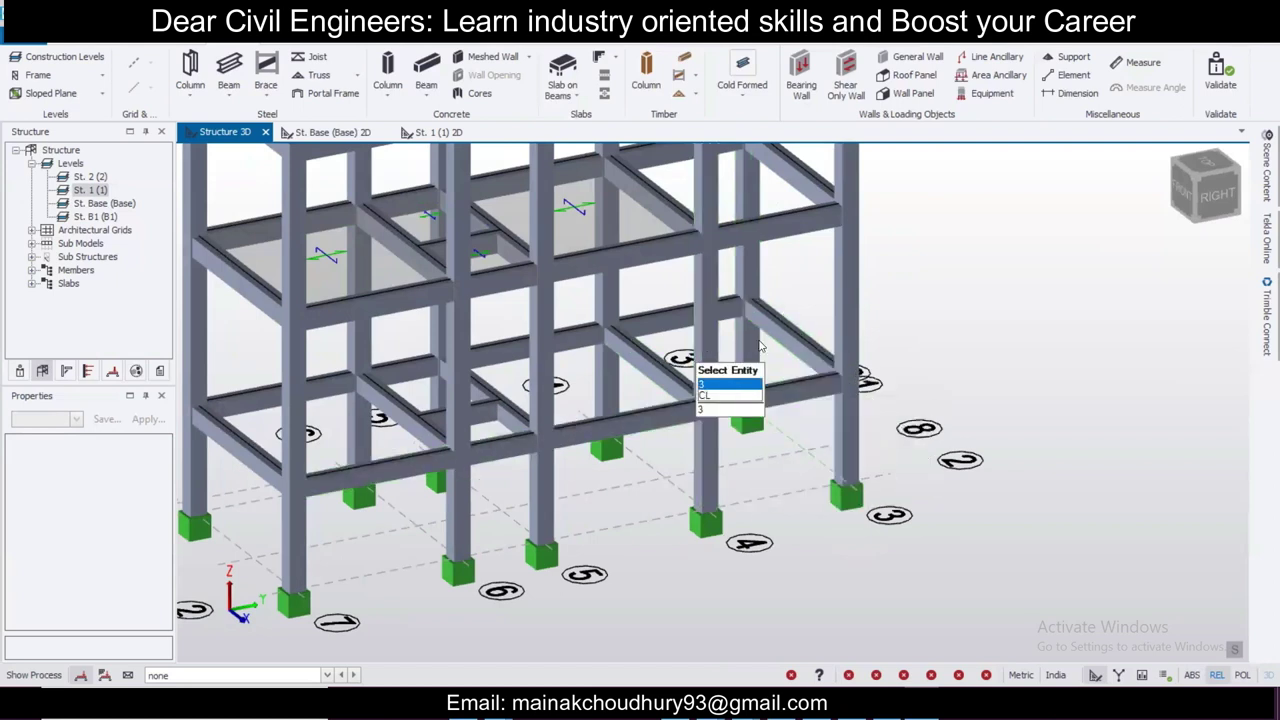
middle_click_drag(858, 398, 1096, 401)
scroll(900, 360, "up", 3)
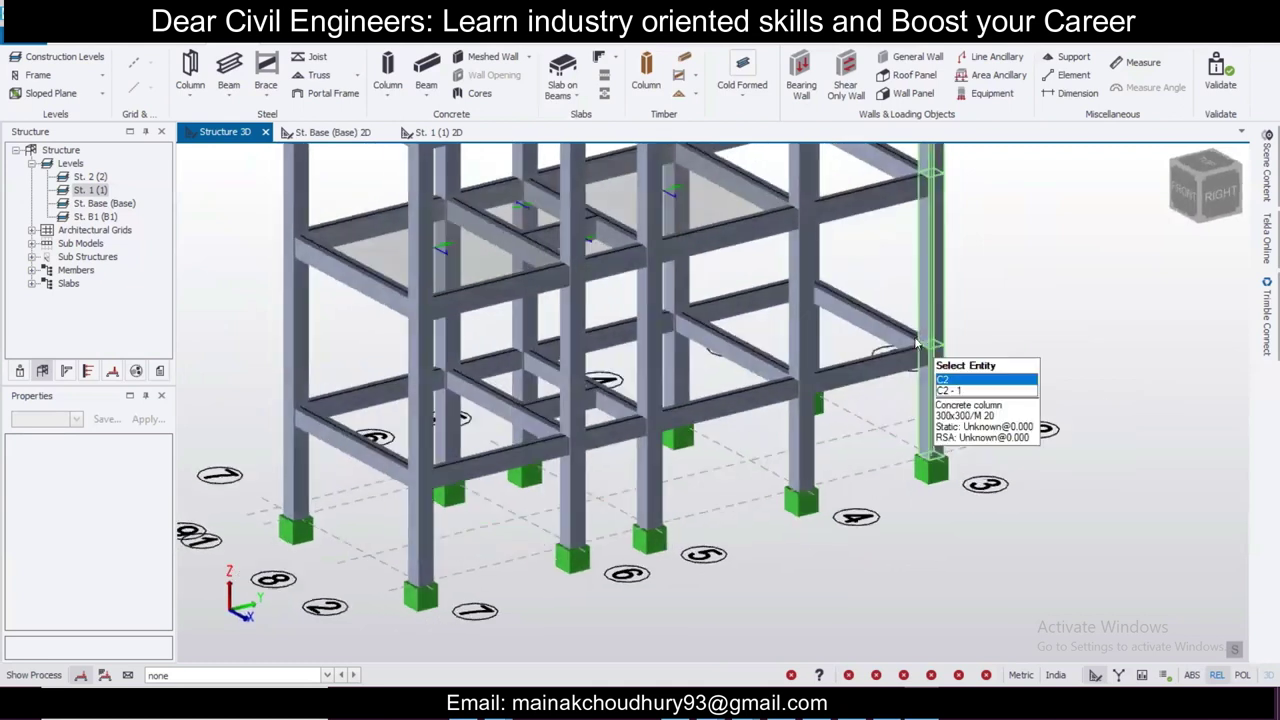
scroll(920, 335, "up", 3)
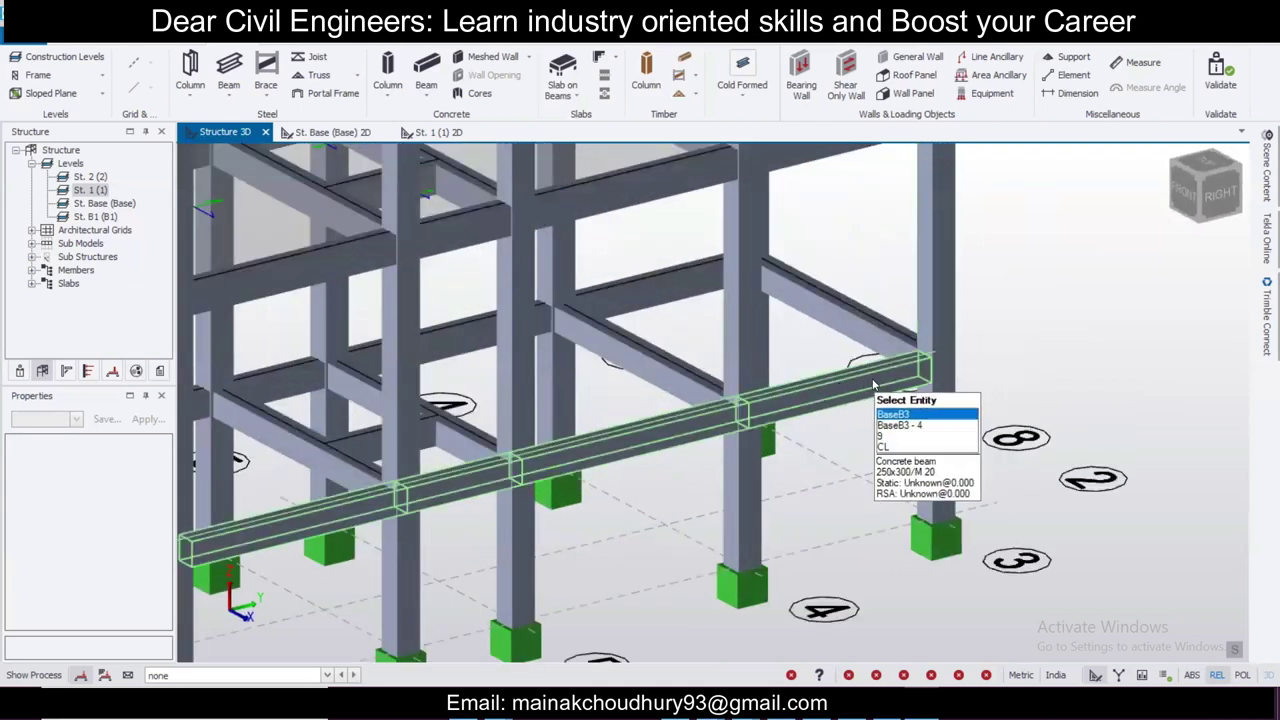
Step: Examine the beams, columns and supports of the whole frame from several sides in the 3D view
middle_click_drag(1051, 376, 687, 333)
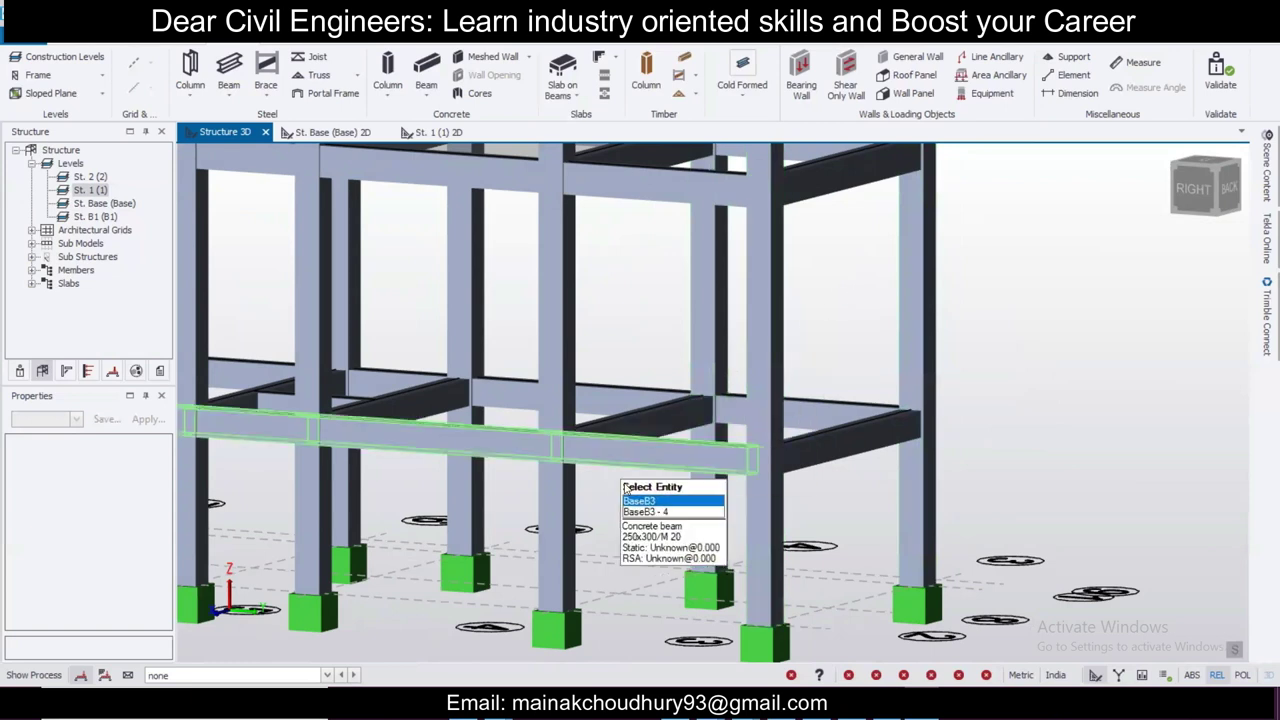
right_click_drag(1014, 338, 926, 396)
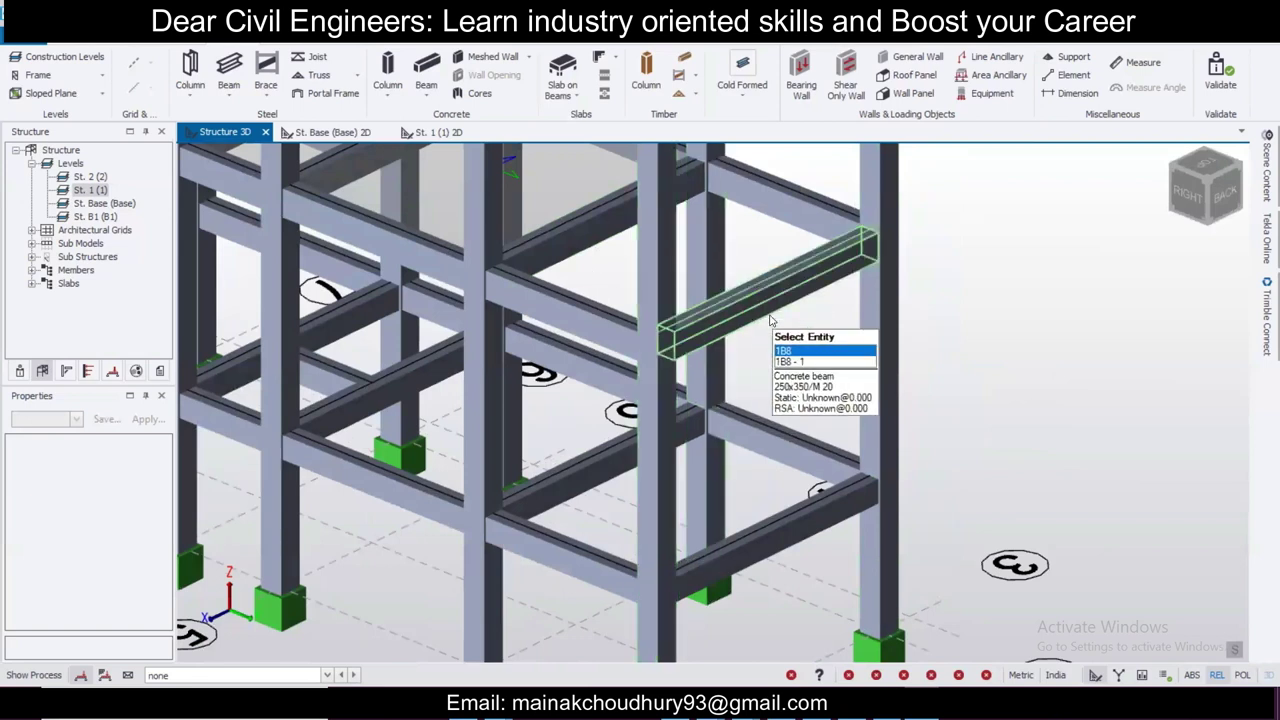
scroll(900, 322, "down", 2)
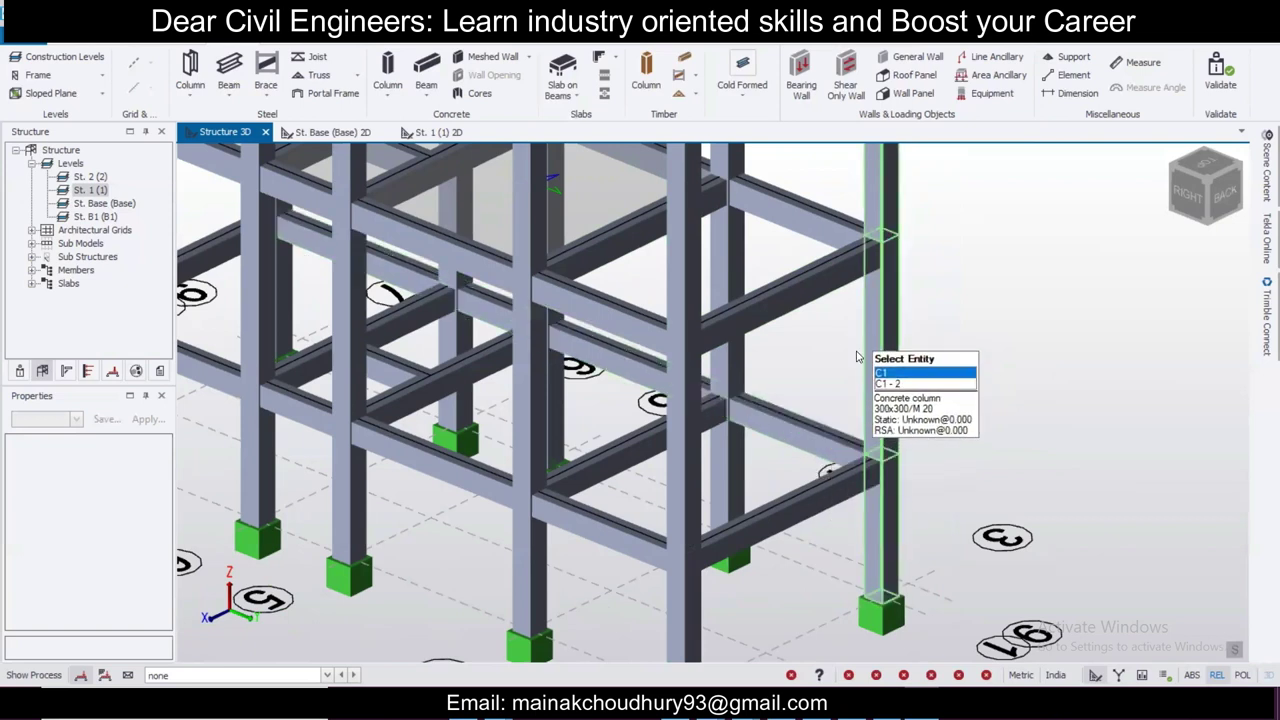
scroll(816, 374, "down", 4)
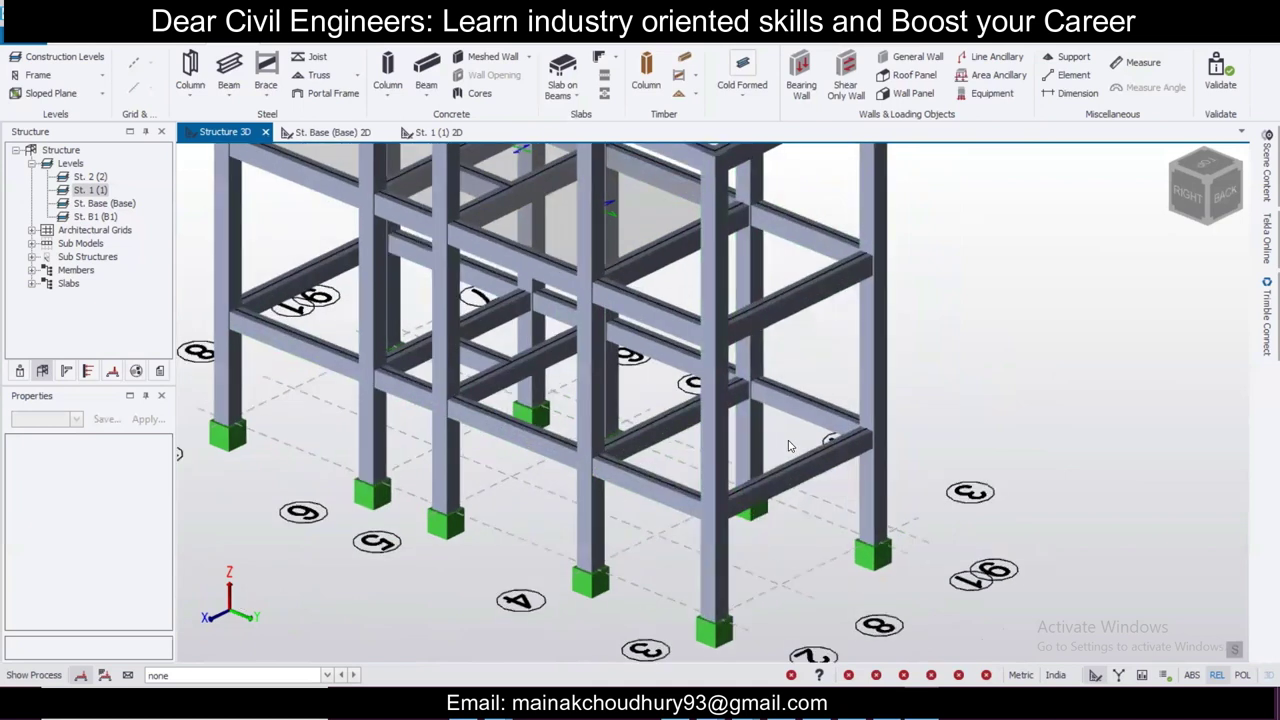
scroll(853, 513, "down", 2)
right_click_drag(852, 512, 806, 459)
right_click_drag(723, 437, 920, 420)
right_click_drag(771, 419, 910, 354)
scroll(357, 413, "up", 4)
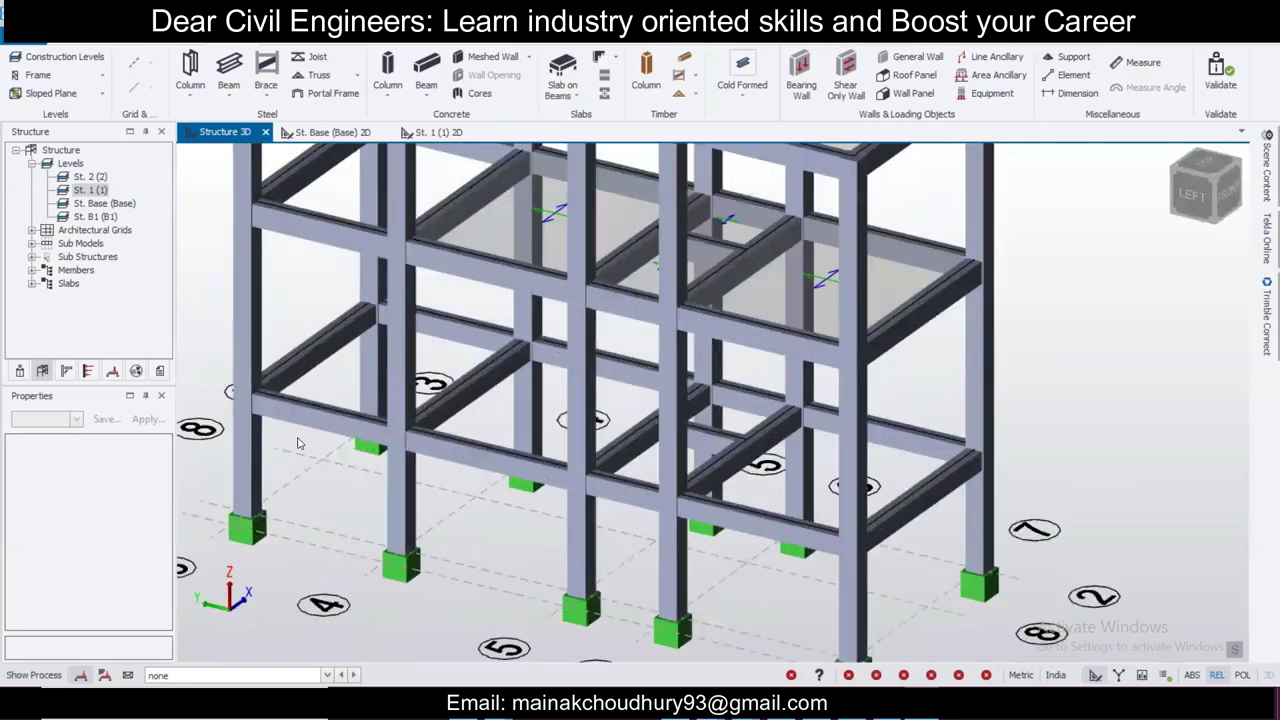
scroll(357, 413, "down", 2)
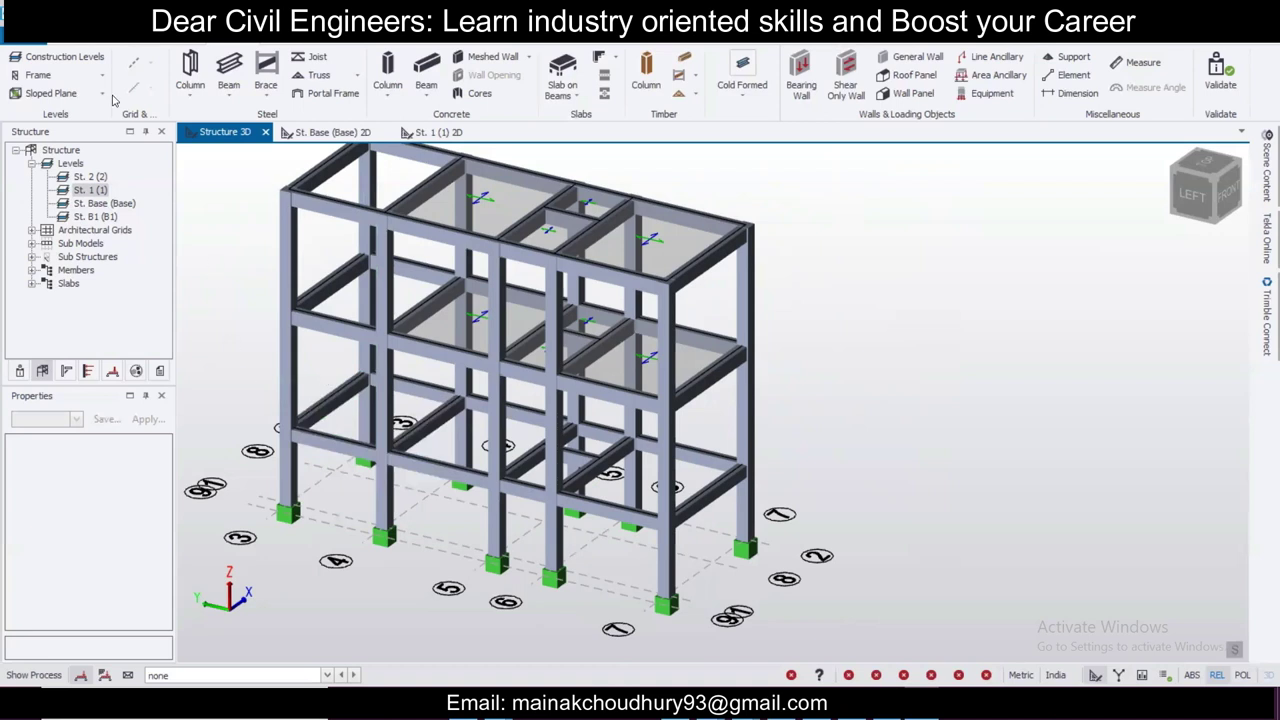
Step: Insert two S.S.L construction levels with 125 mm slab thickness: one above Base at 1.500 m and one above level 1 at 4.500 m
left_click(57, 57)
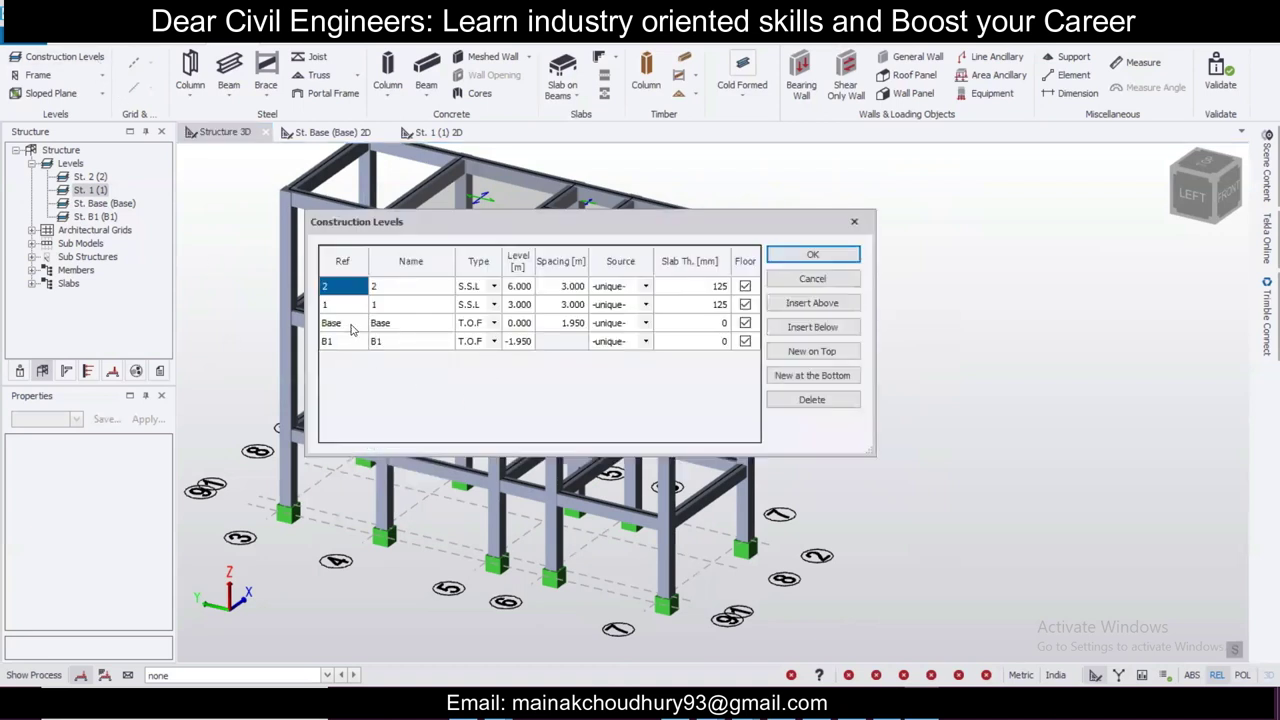
left_click(350, 324)
left_click(812, 302)
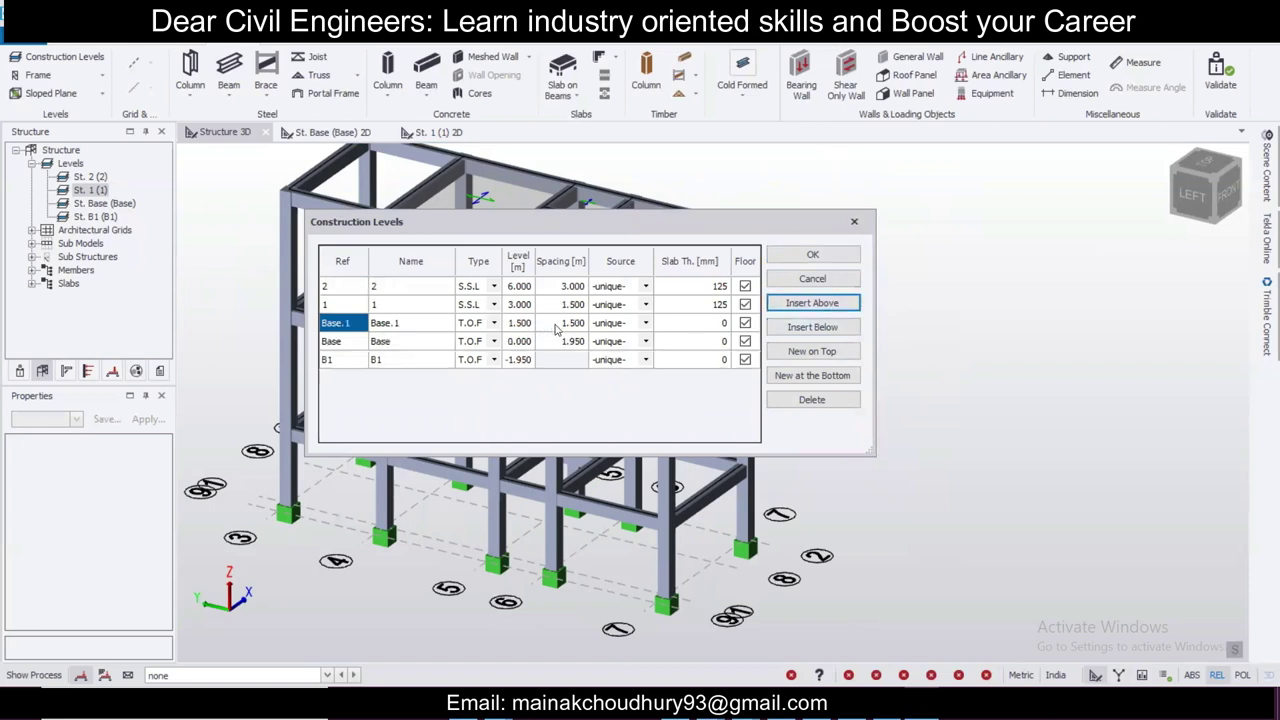
left_click(494, 324)
left_click(476, 349)
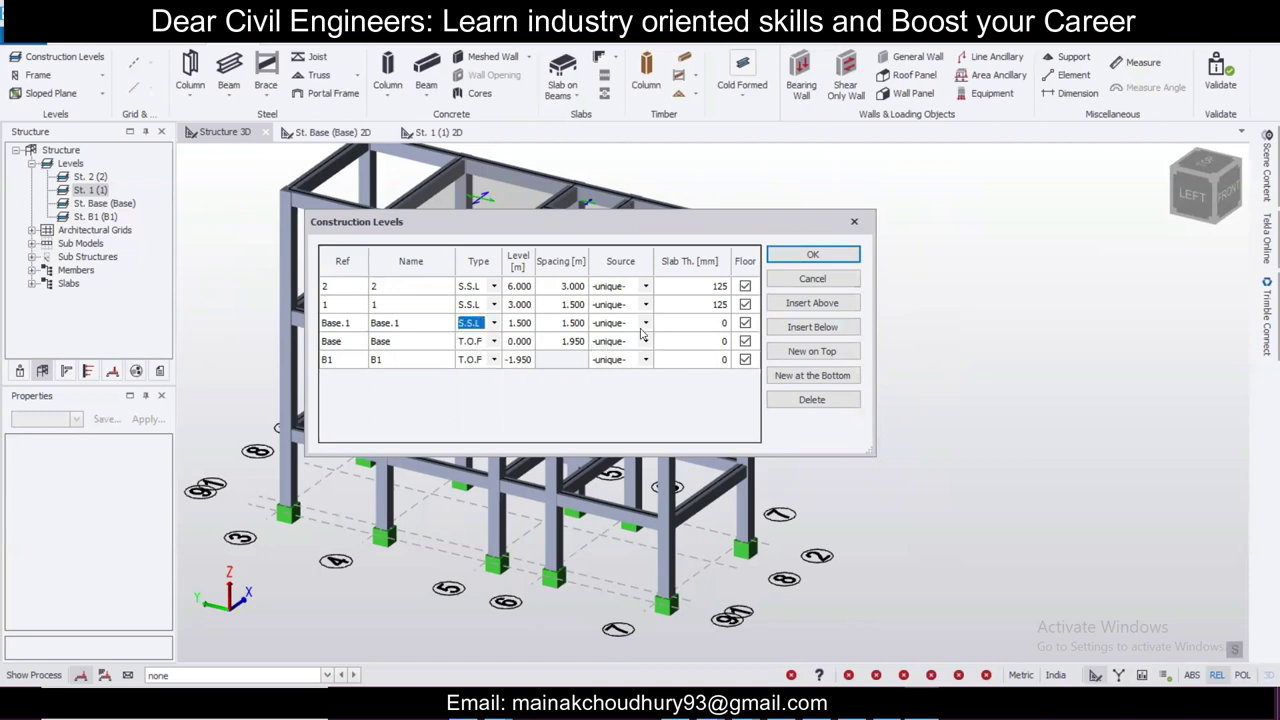
left_click(688, 321)
left_click(689, 317)
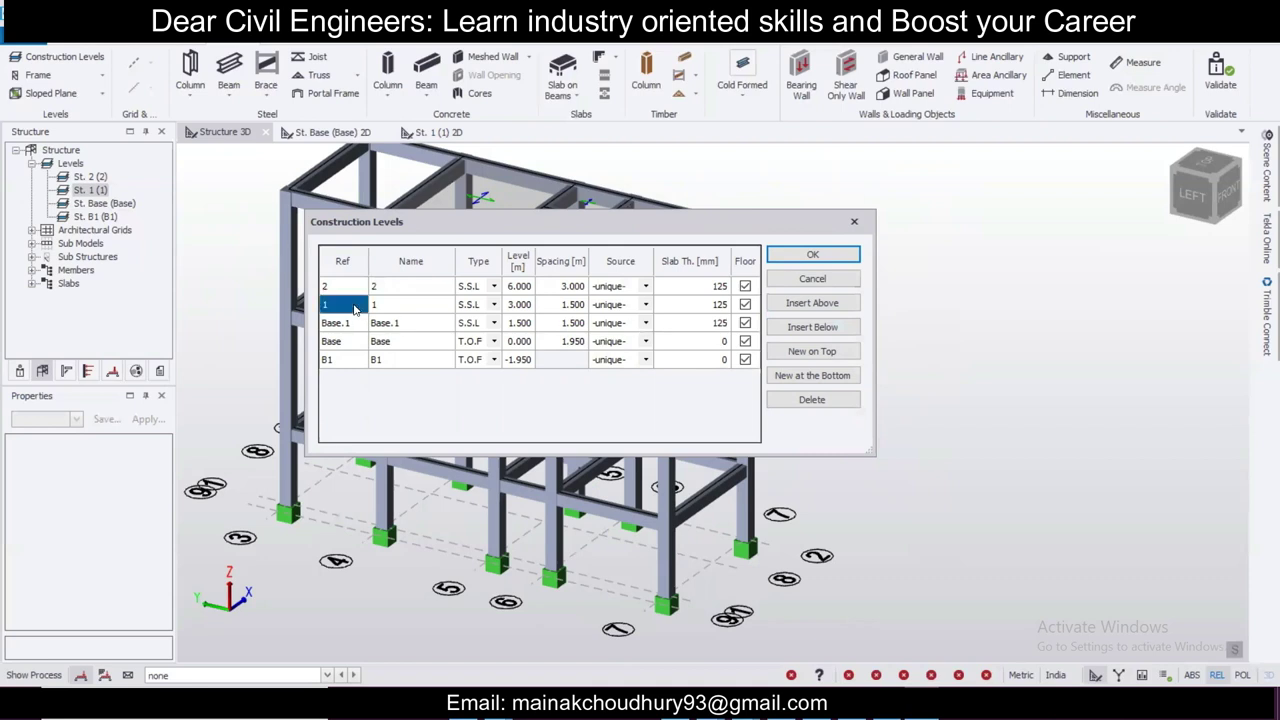
left_click(812, 303)
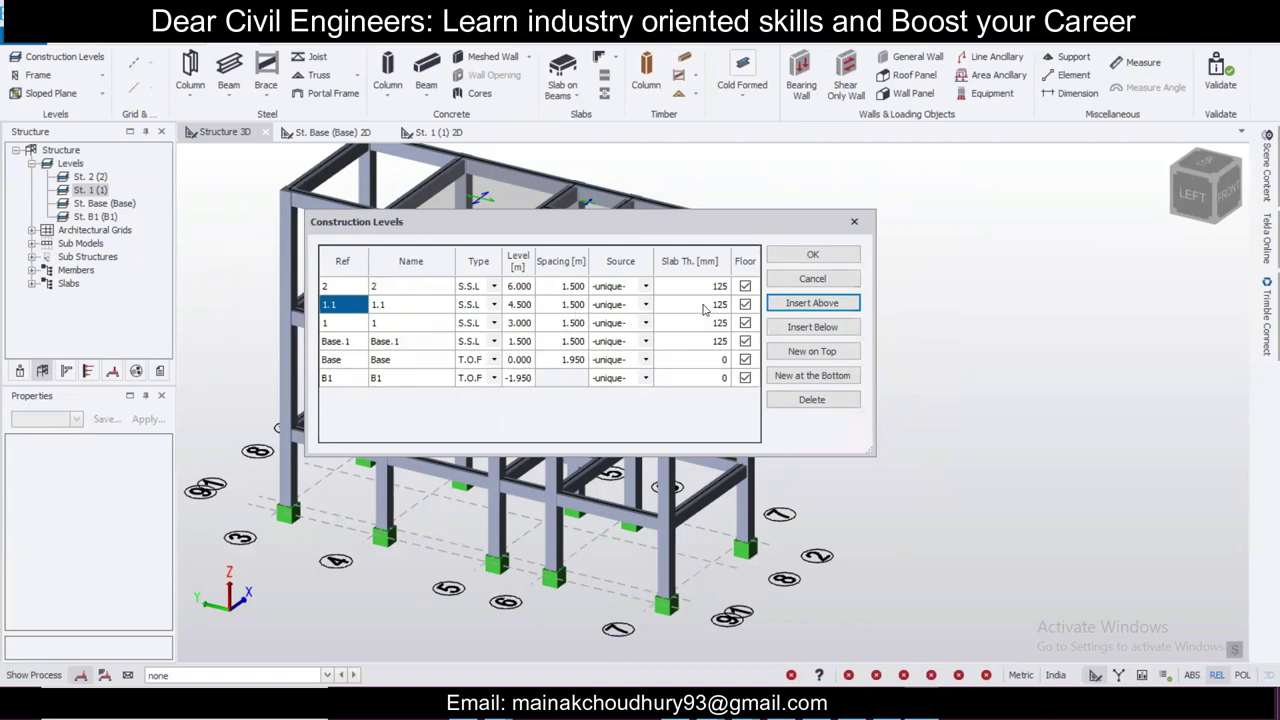
left_click(812, 254)
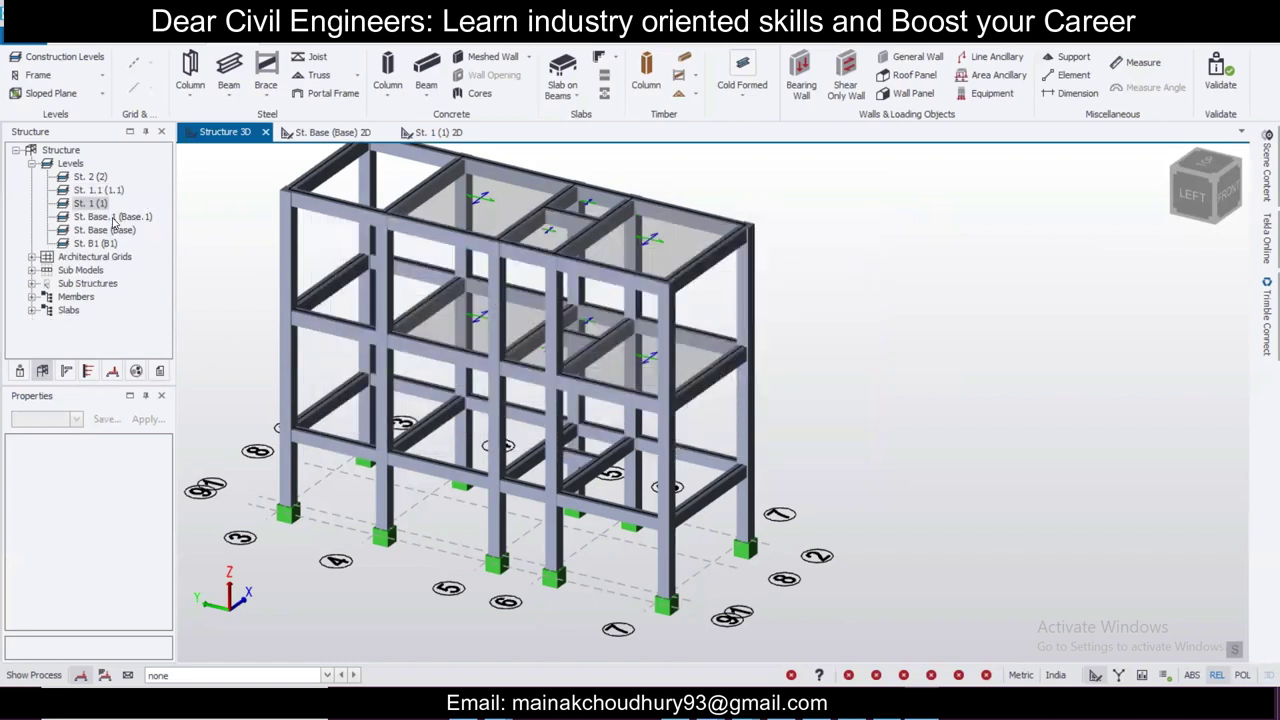
Step: On the Base.1 level plan, create a b250 x350 concrete beam along grid line 1 between grid lines 3 and 4
double_click(114, 218)
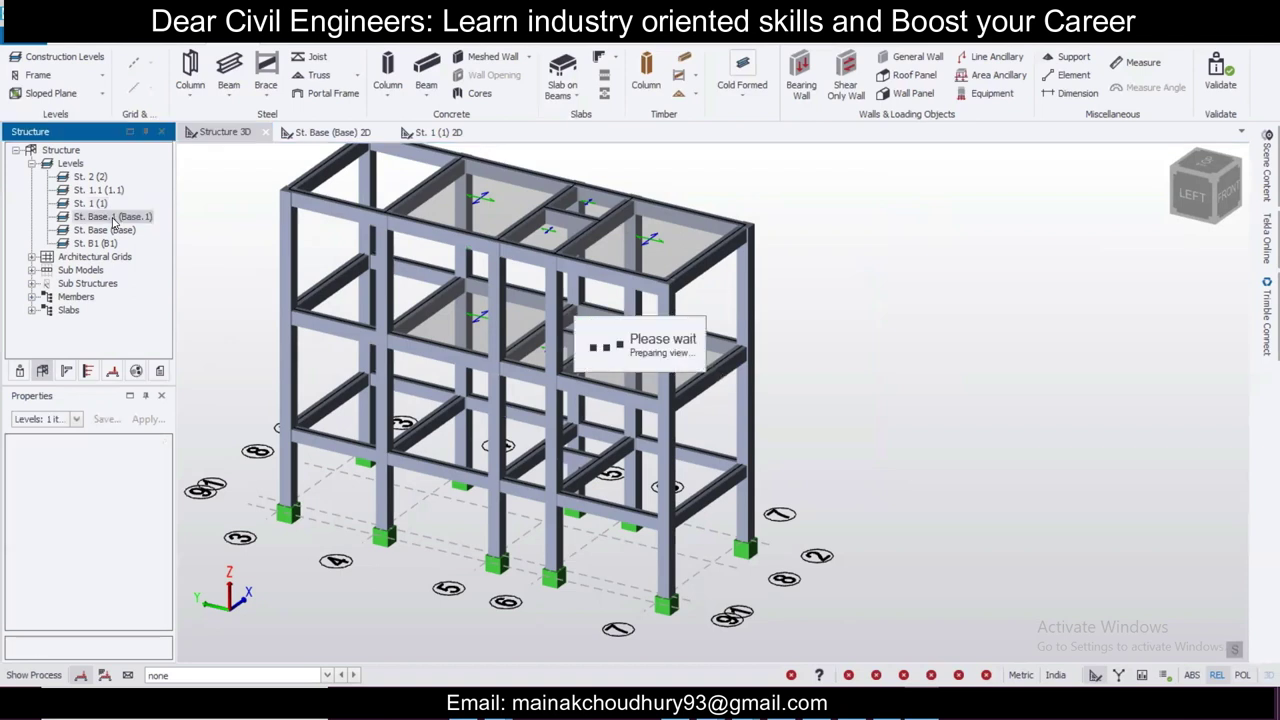
scroll(708, 275, "up", 5)
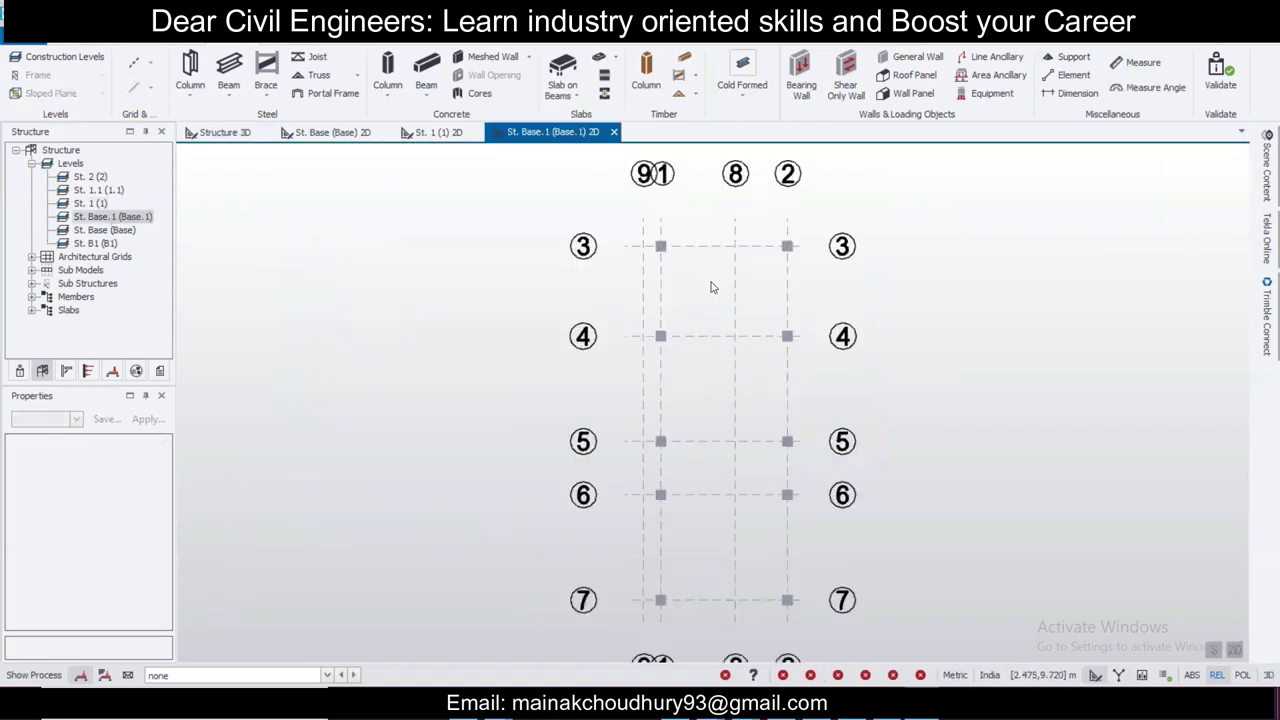
scroll(700, 262, "up", 1)
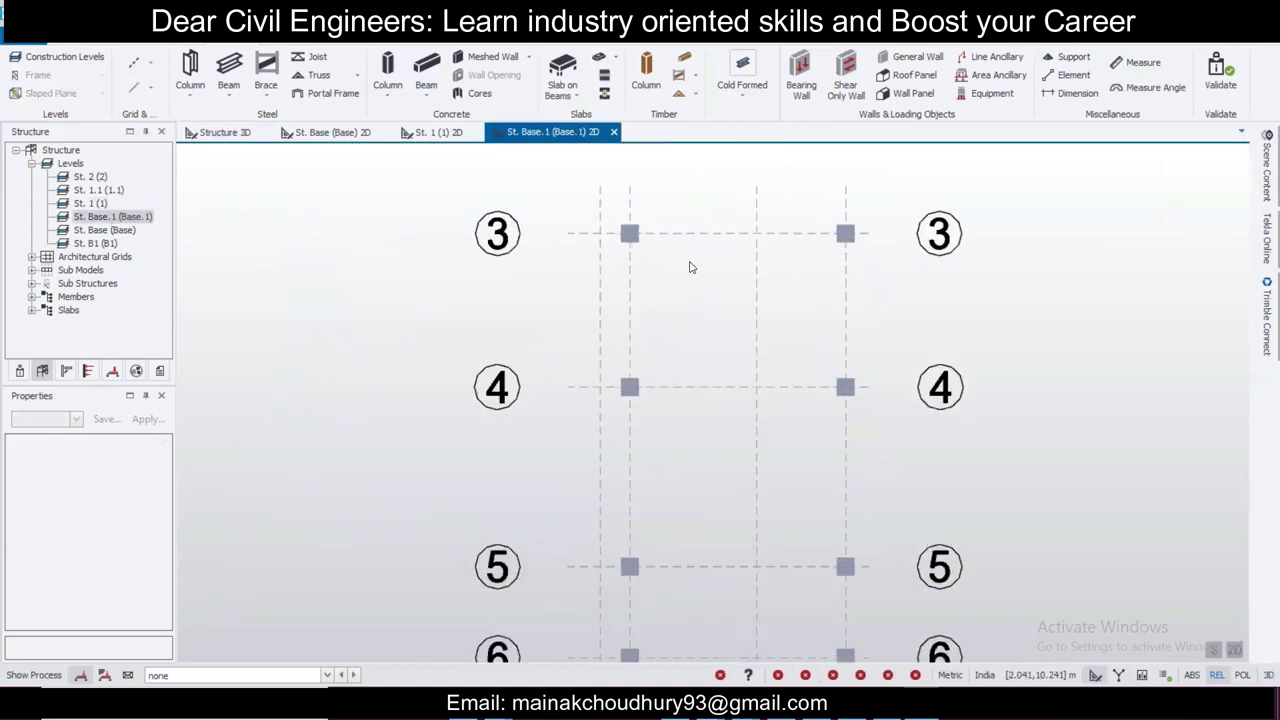
scroll(689, 267, "up", 1)
left_click(425, 68)
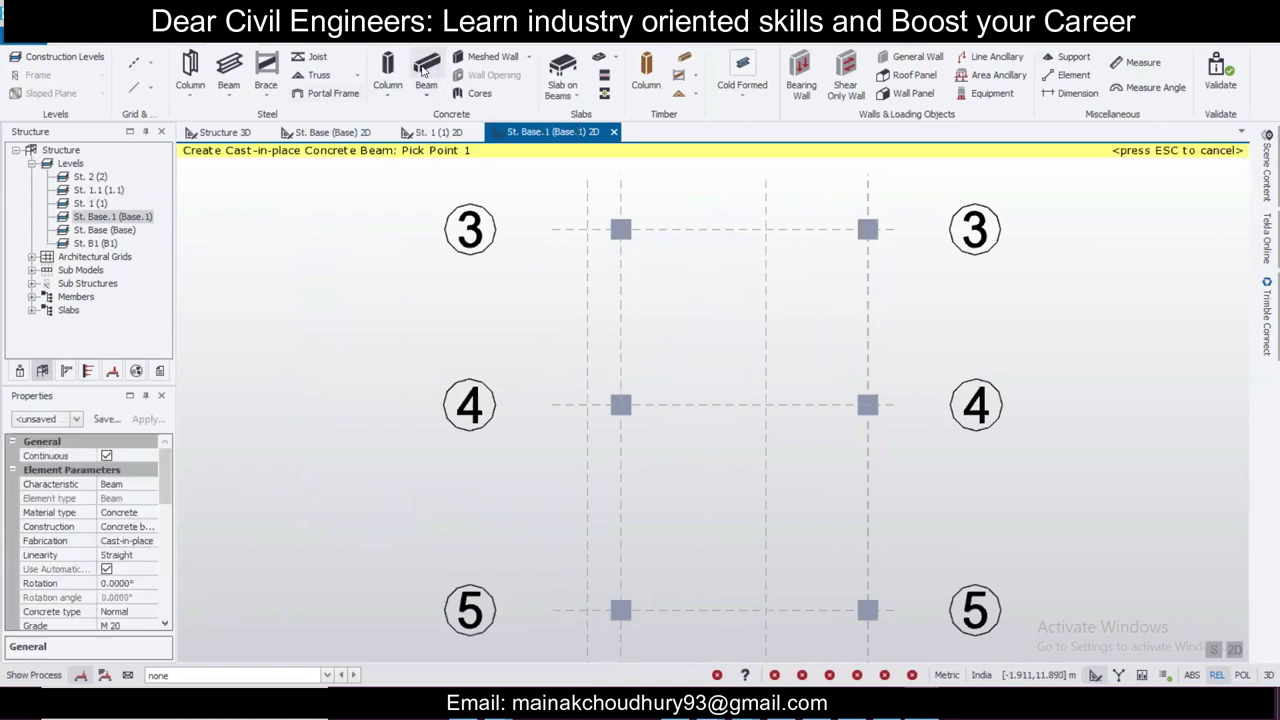
left_click(76, 419)
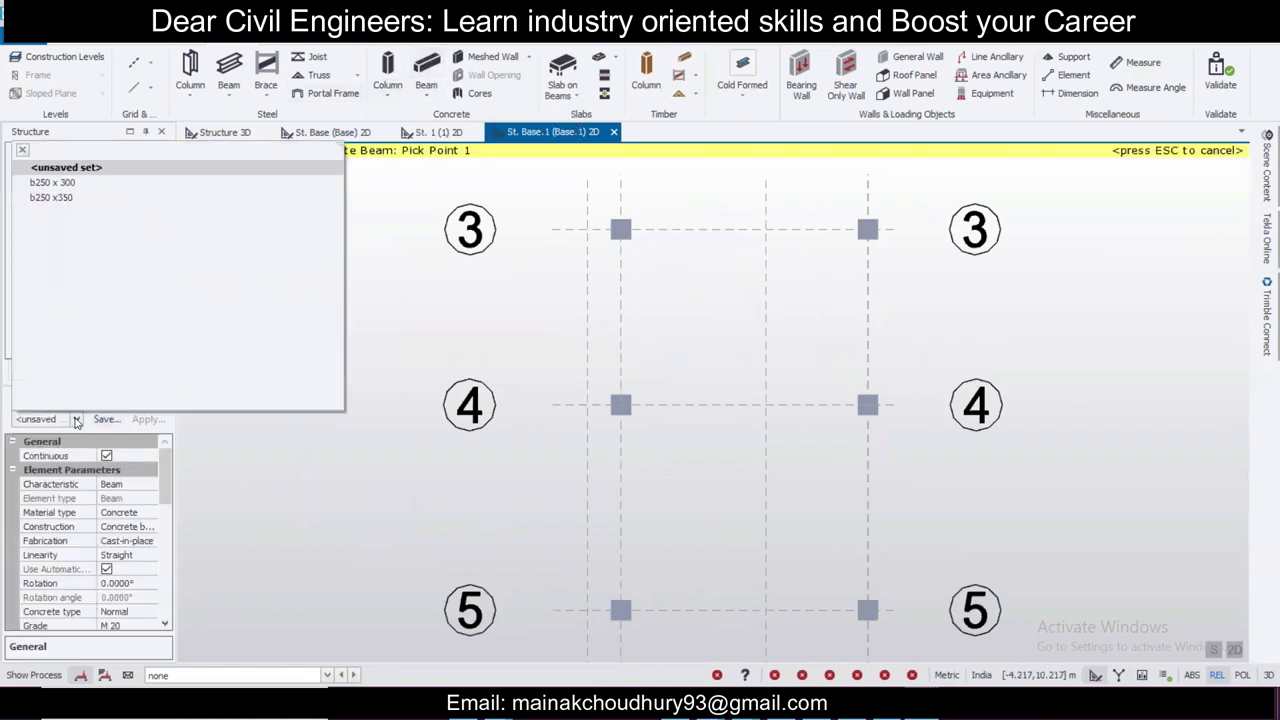
left_click(55, 198)
left_click_drag(586, 220, 675, 510)
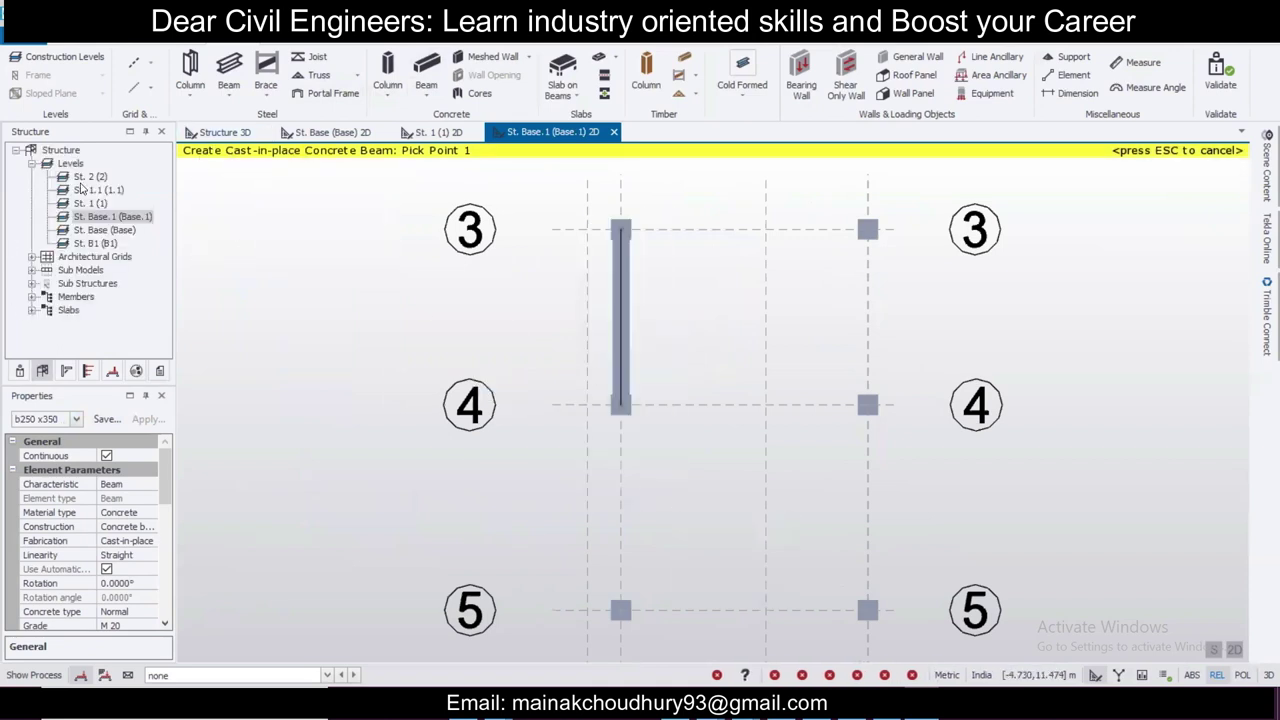
Step: Open the plan view of level 1.1 at the columns on grid lines 3 and 4
double_click(84, 189)
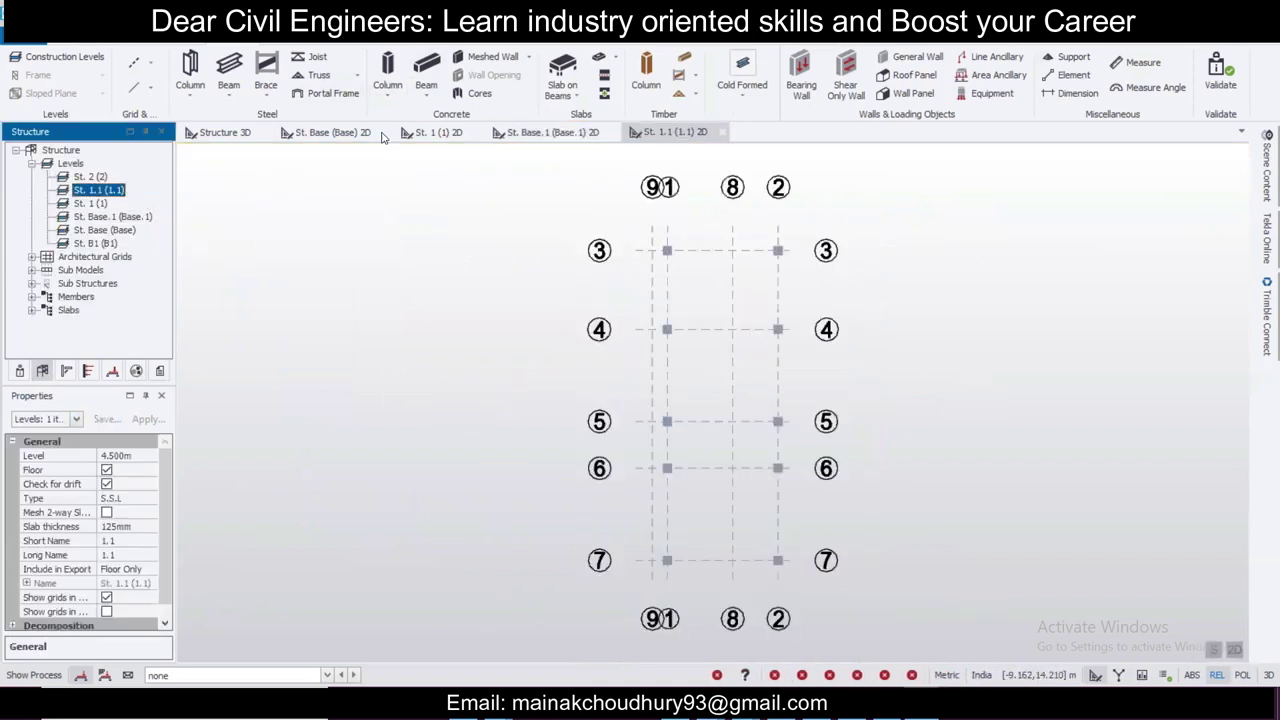
scroll(706, 268, "up", 5)
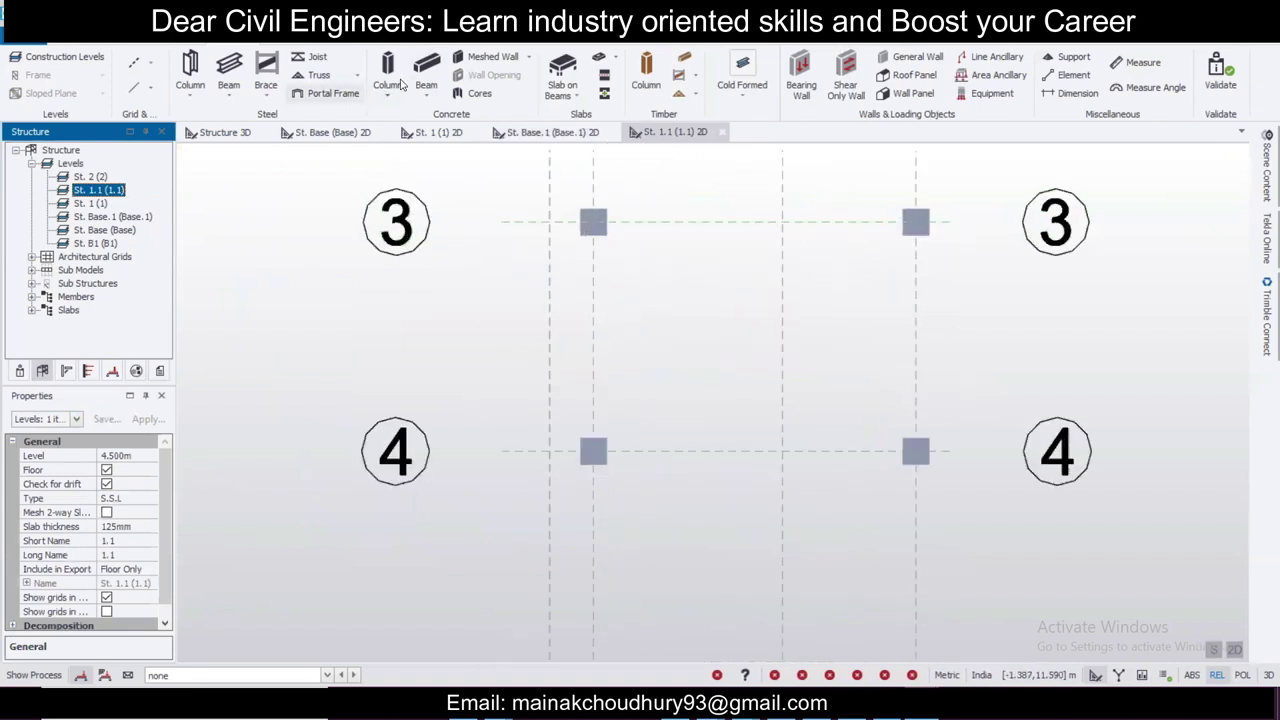
left_click(426, 68)
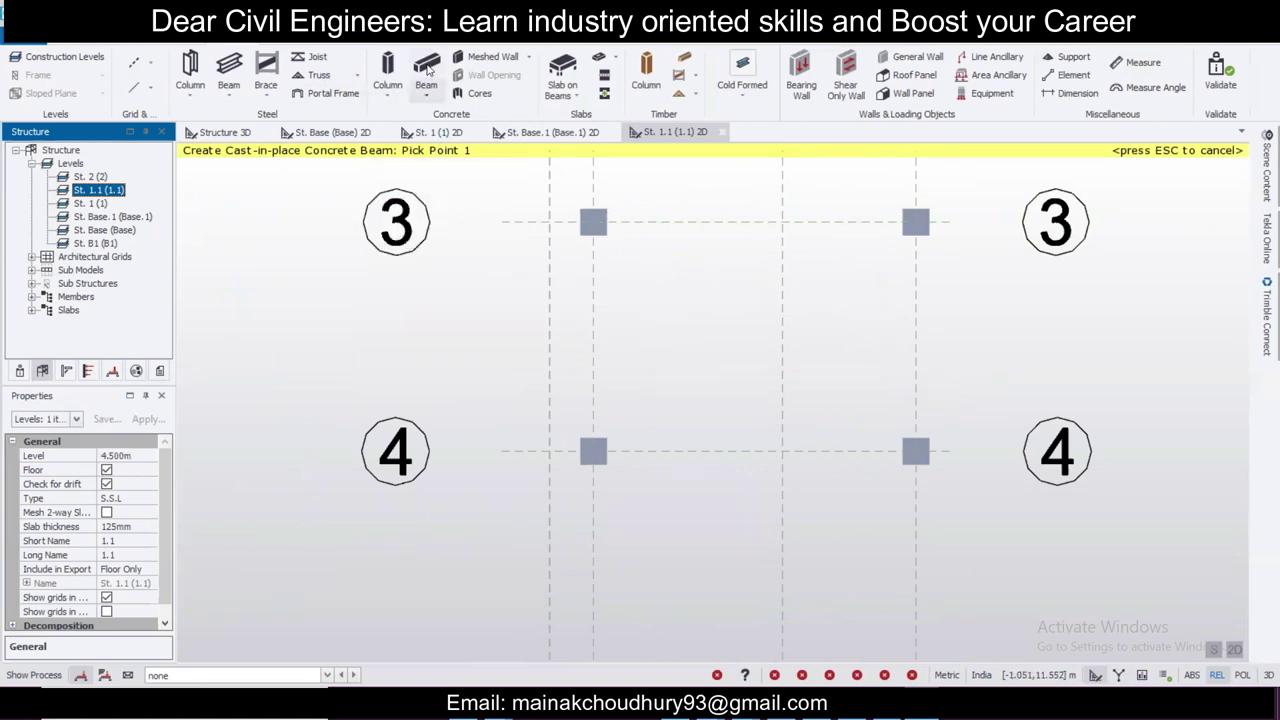
left_click(76, 421)
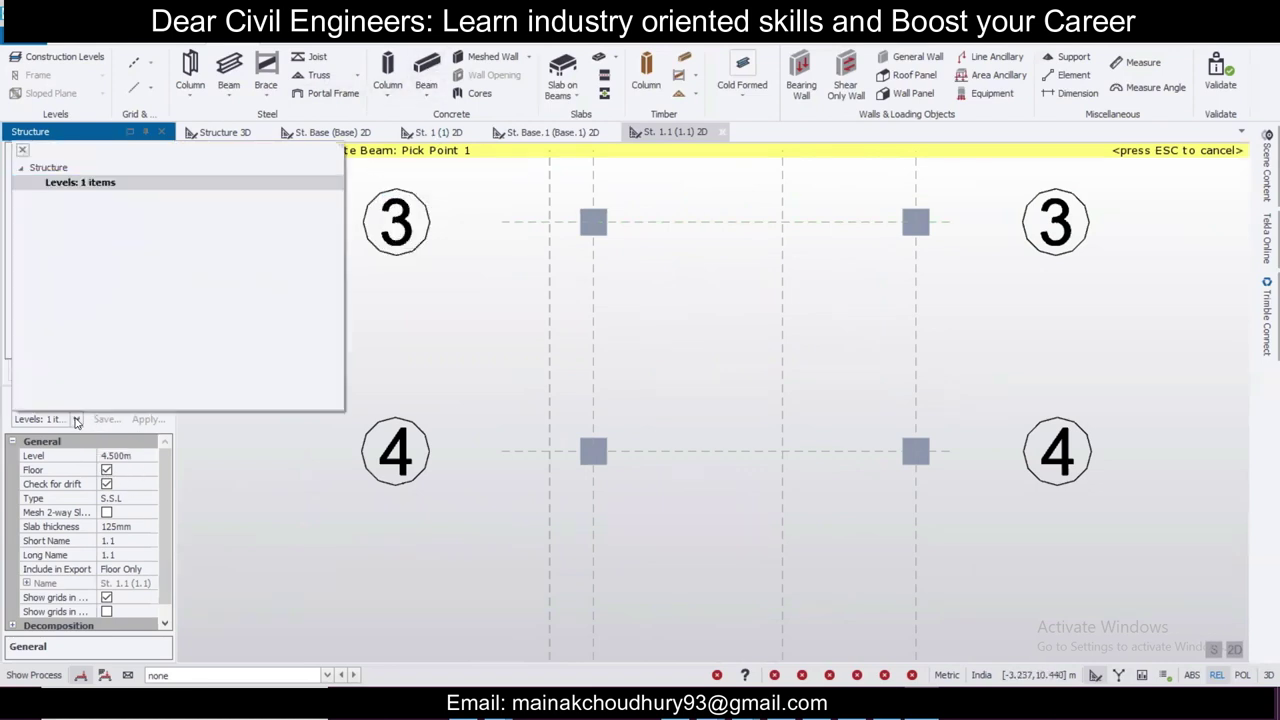
left_click(76, 421)
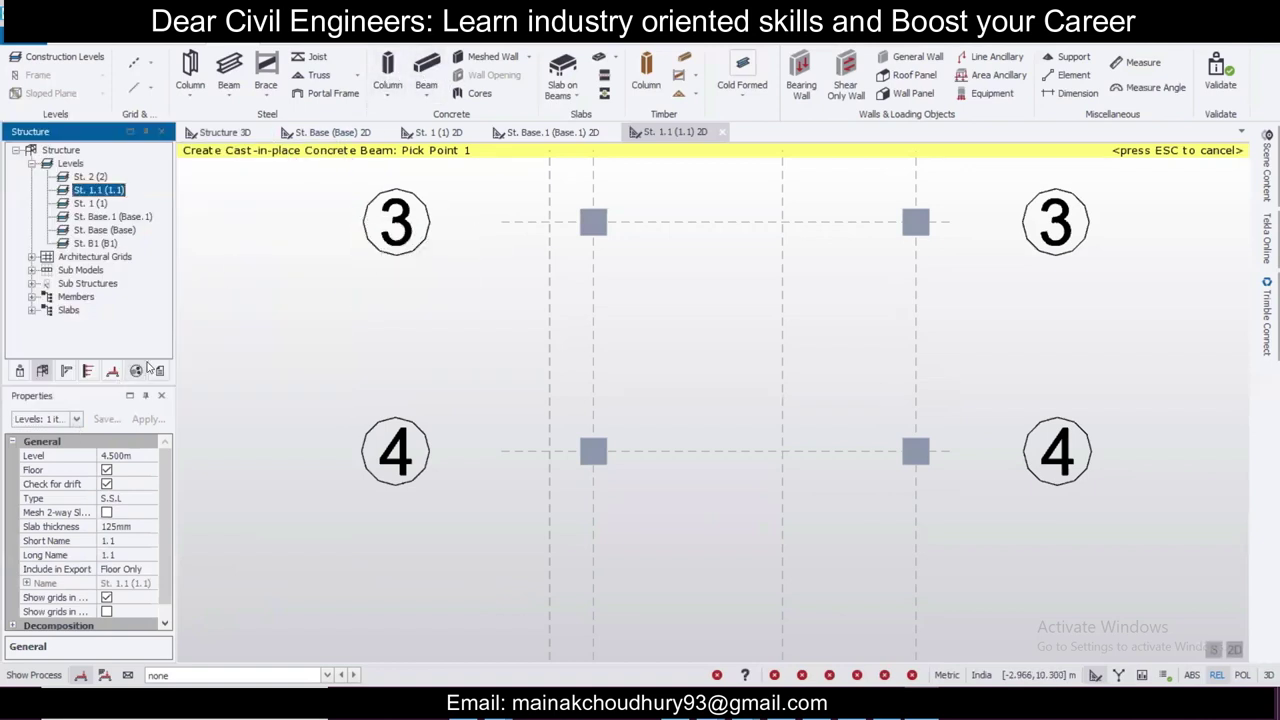
left_click(76, 421)
left_click(76, 421)
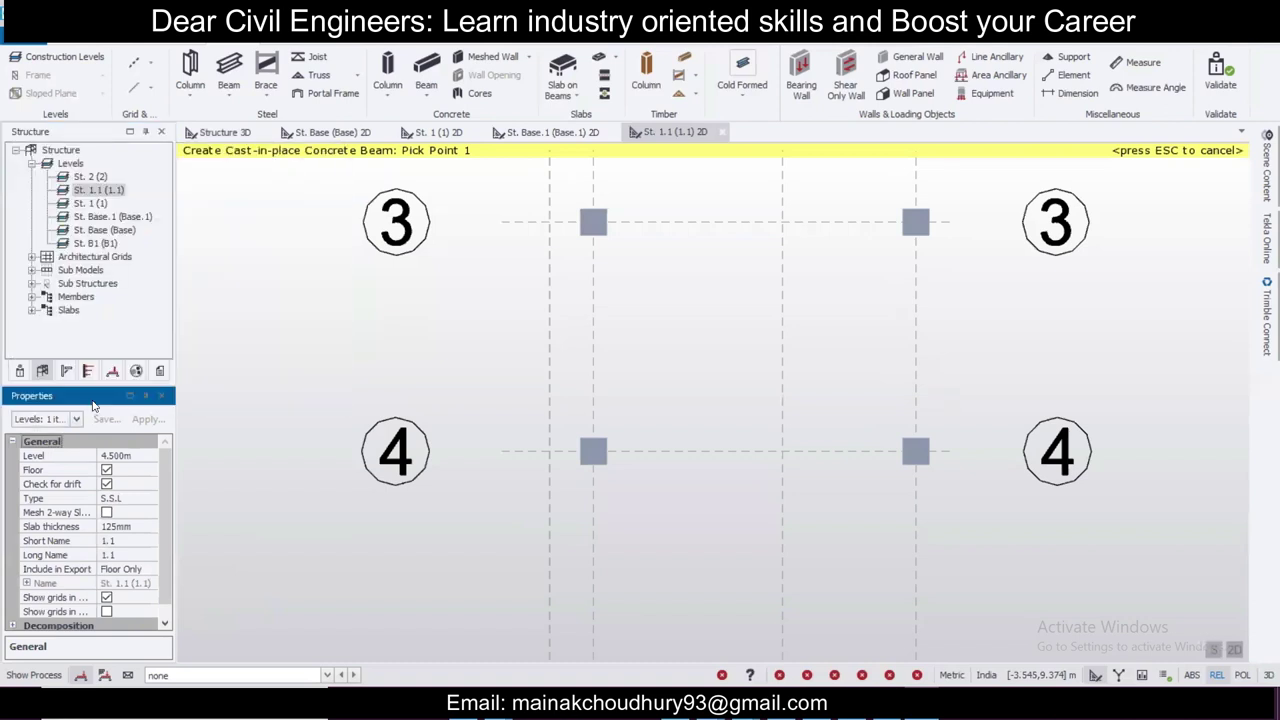
left_click(19, 373)
left_click(40, 374)
left_click(19, 373)
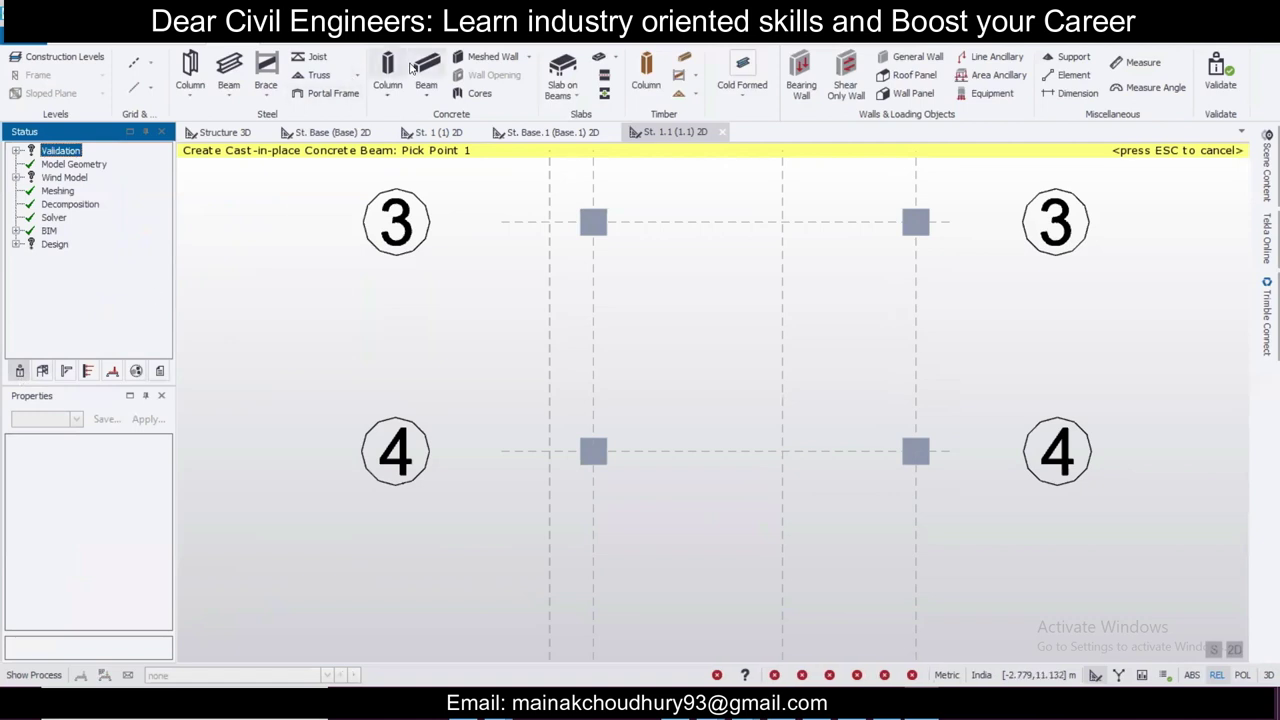
key("Escape")
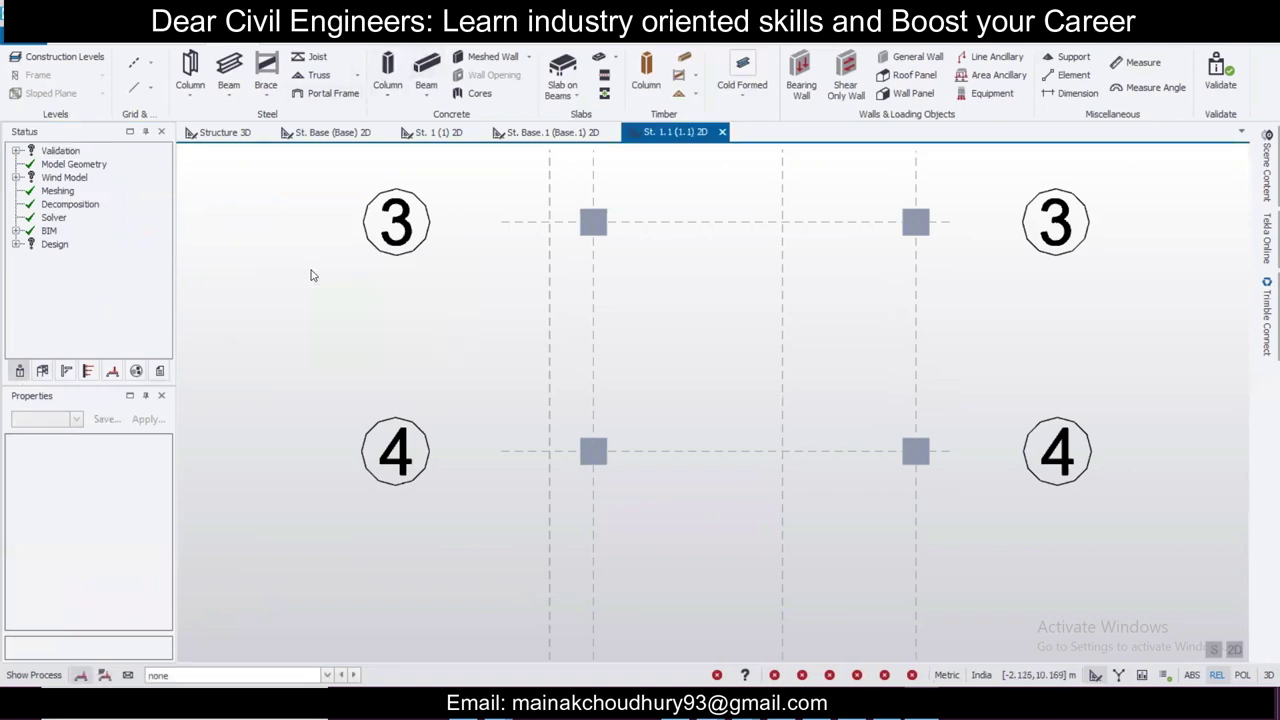
Step: Create a b250 x350 concrete beam on level 1.1 along grid line 1 between grid lines 3 and 4
left_click(424, 72)
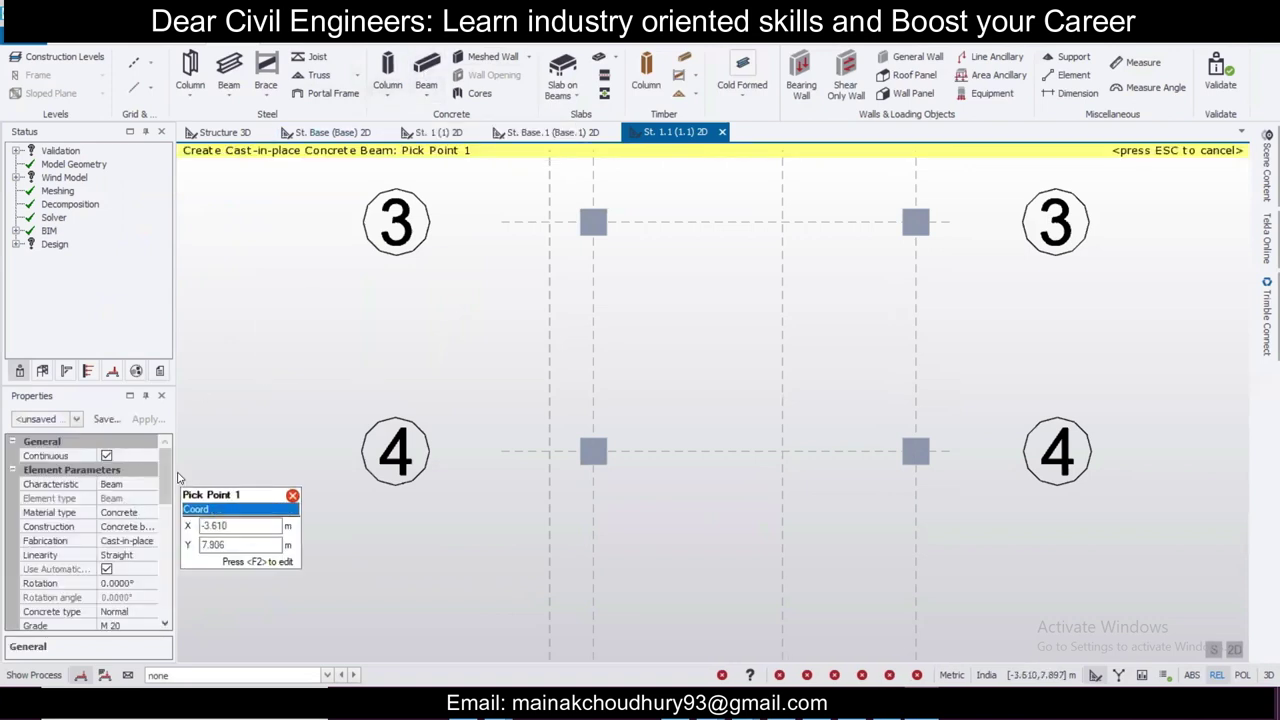
left_click(76, 419)
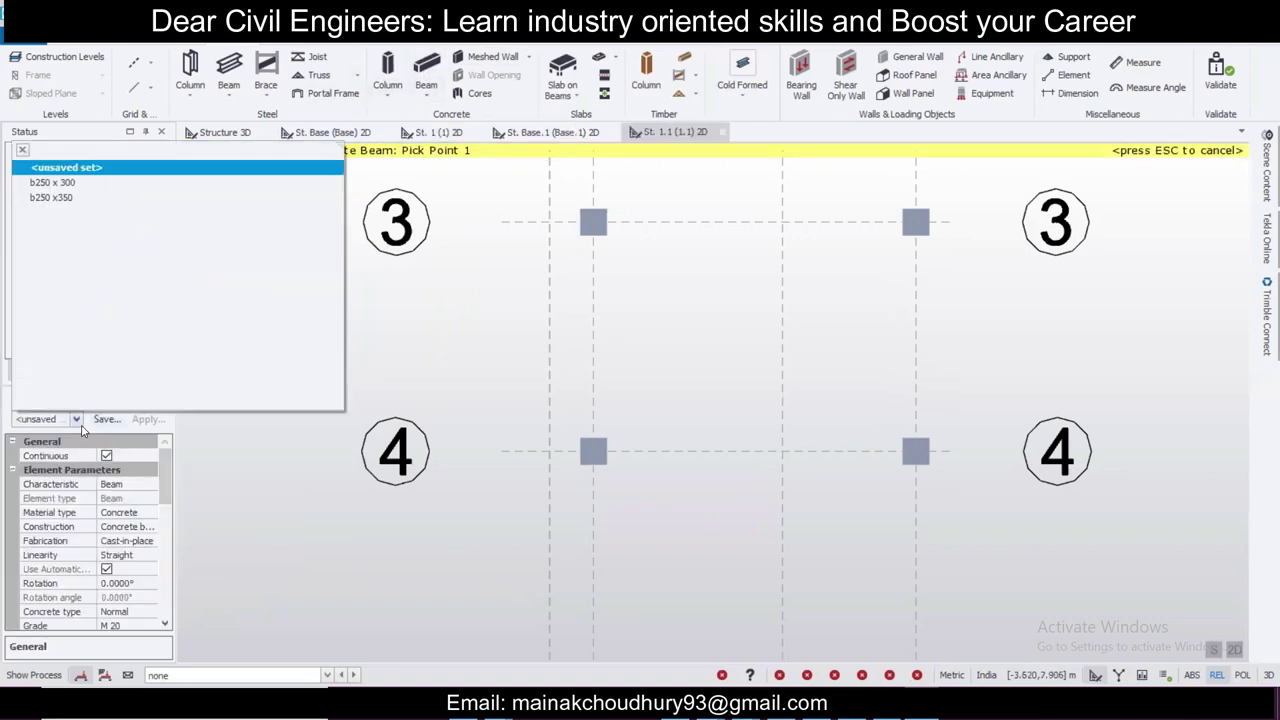
left_click(126, 198)
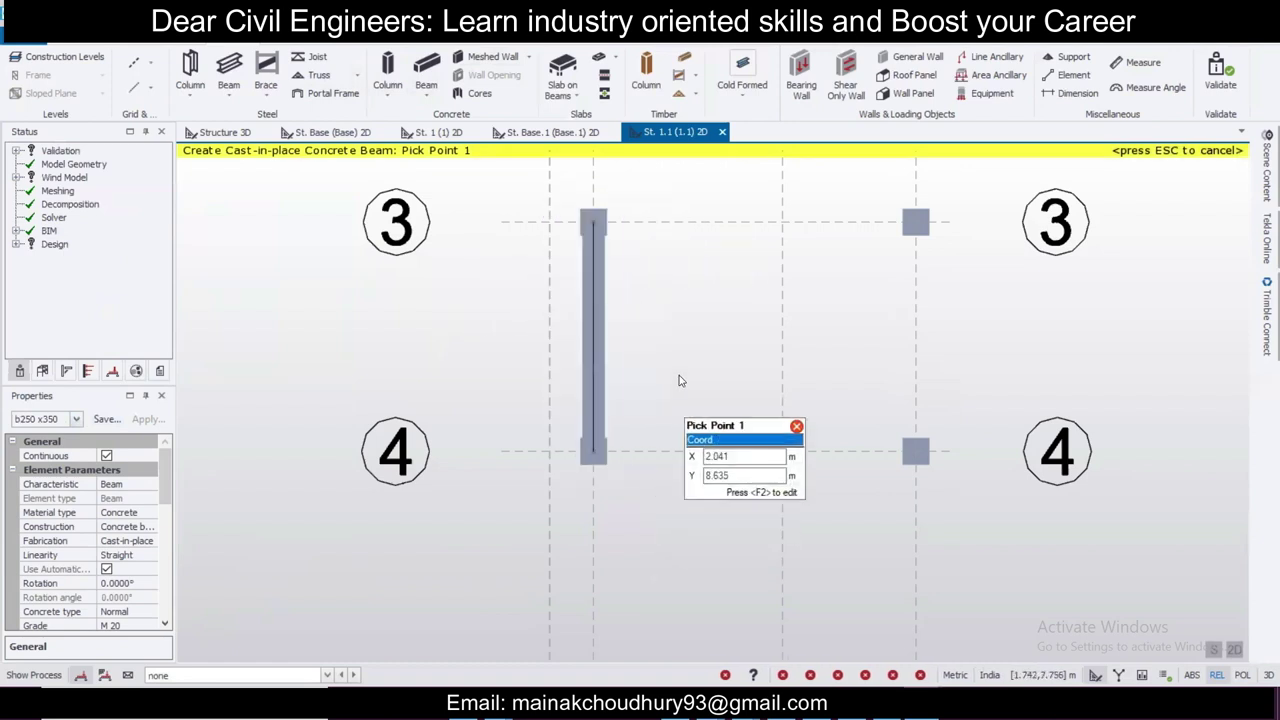
scroll(676, 367, "down", 2)
key("Escape")
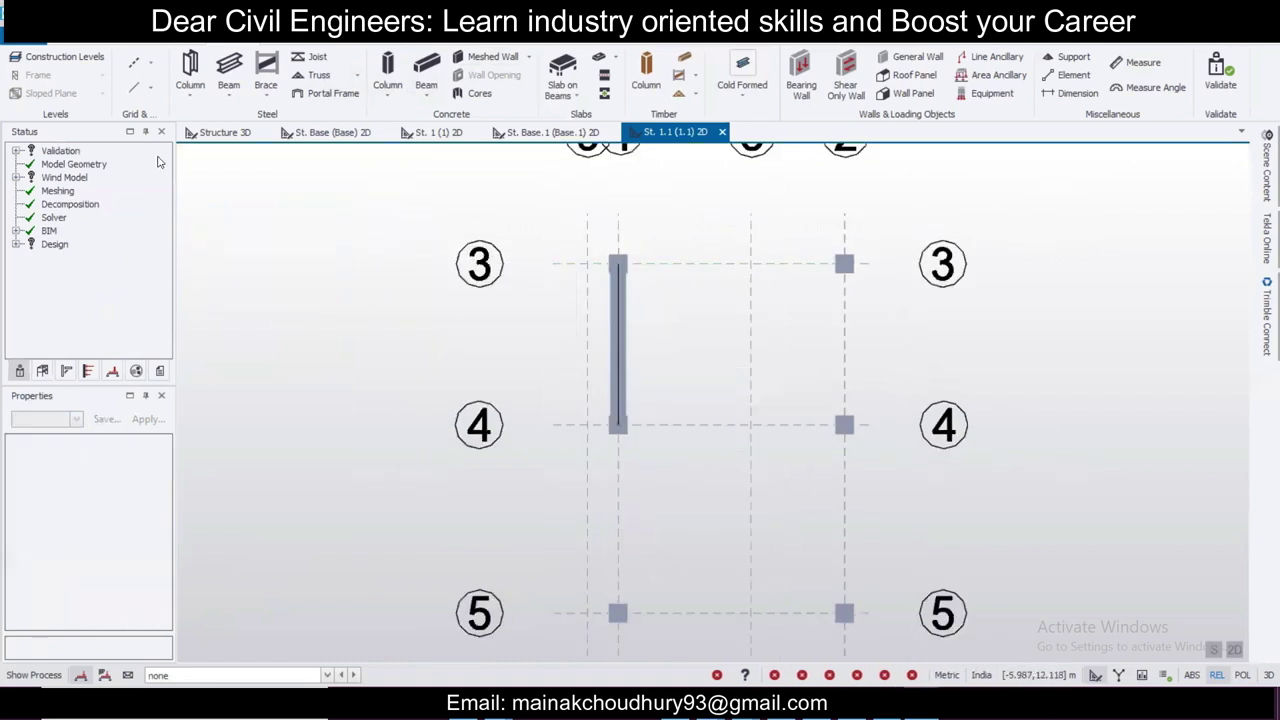
Step: Examine the new intermediate beams at mid-storey height from several sides in the 3D view
left_click(226, 134)
scroll(344, 227, "down", 2)
right_click_drag(846, 337, 726, 368)
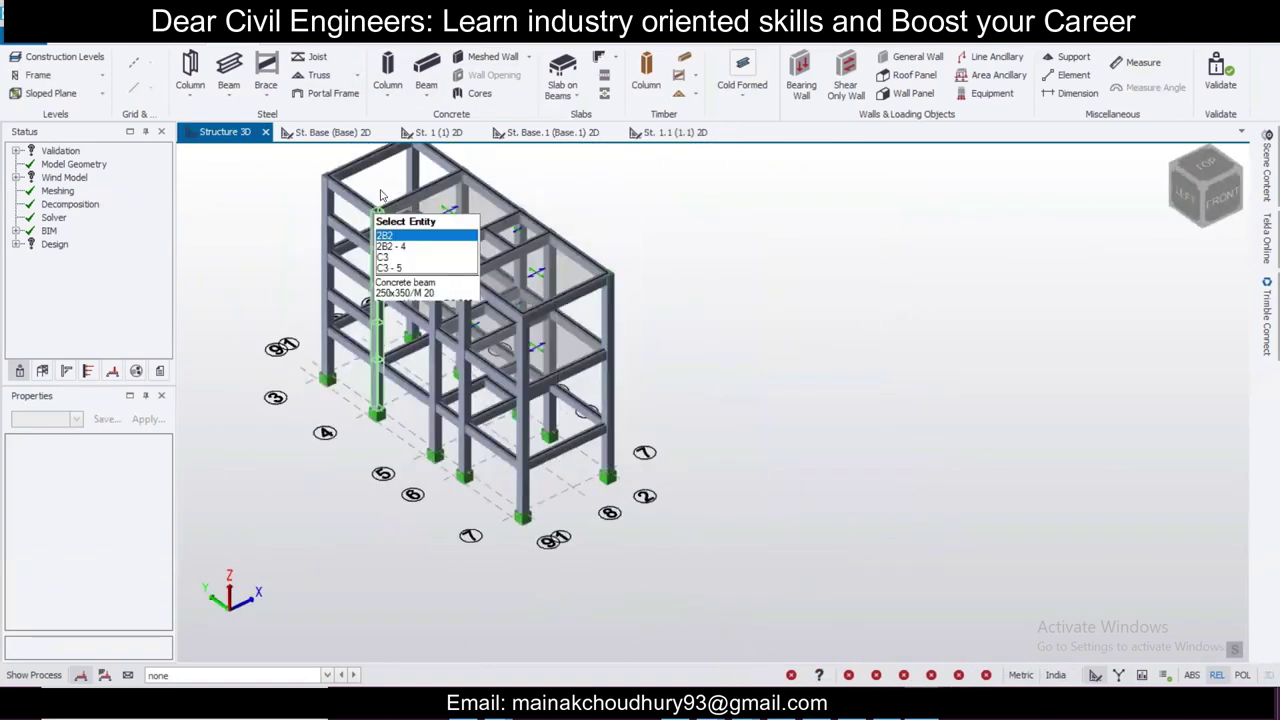
scroll(358, 226, "up", 3)
scroll(354, 342, "down", 5)
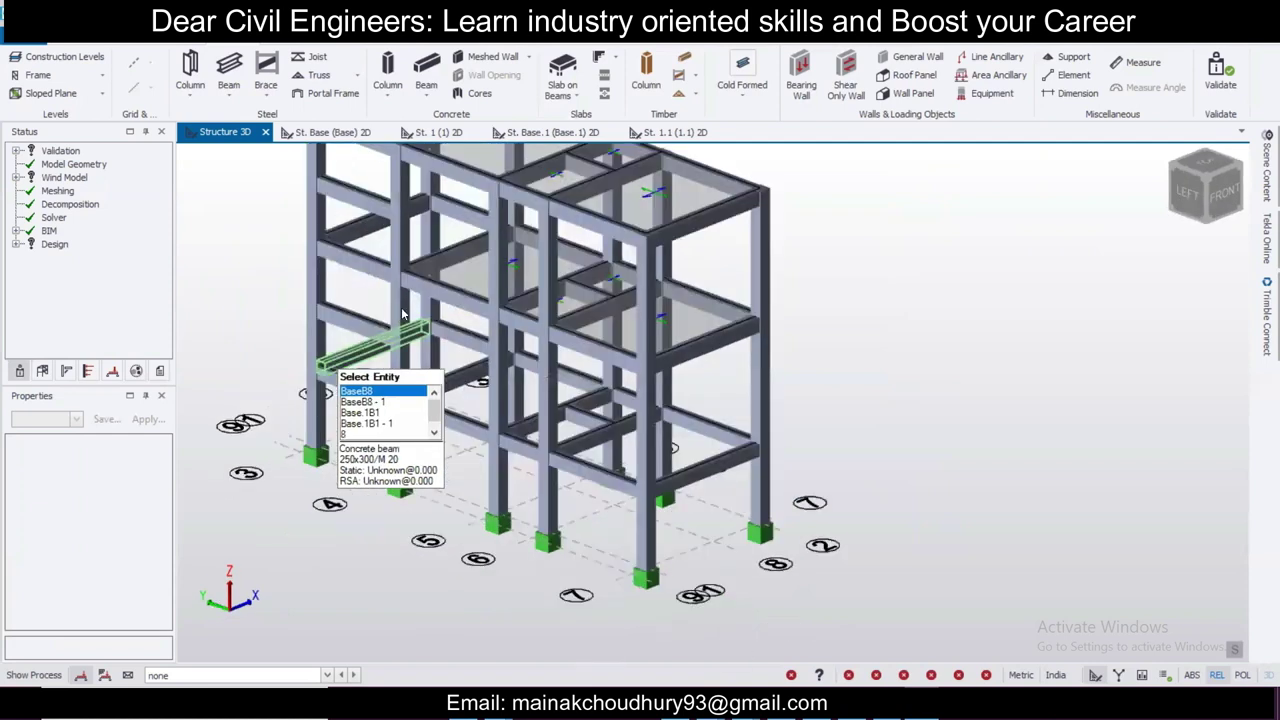
right_click_drag(784, 319, 133, 271)
right_click_drag(810, 261, 702, 335)
middle_click_drag(702, 335, 549, 257)
right_click_drag(550, 256, 536, 229)
scroll(799, 297, "up", 1)
right_click_drag(805, 310, 775, 362)
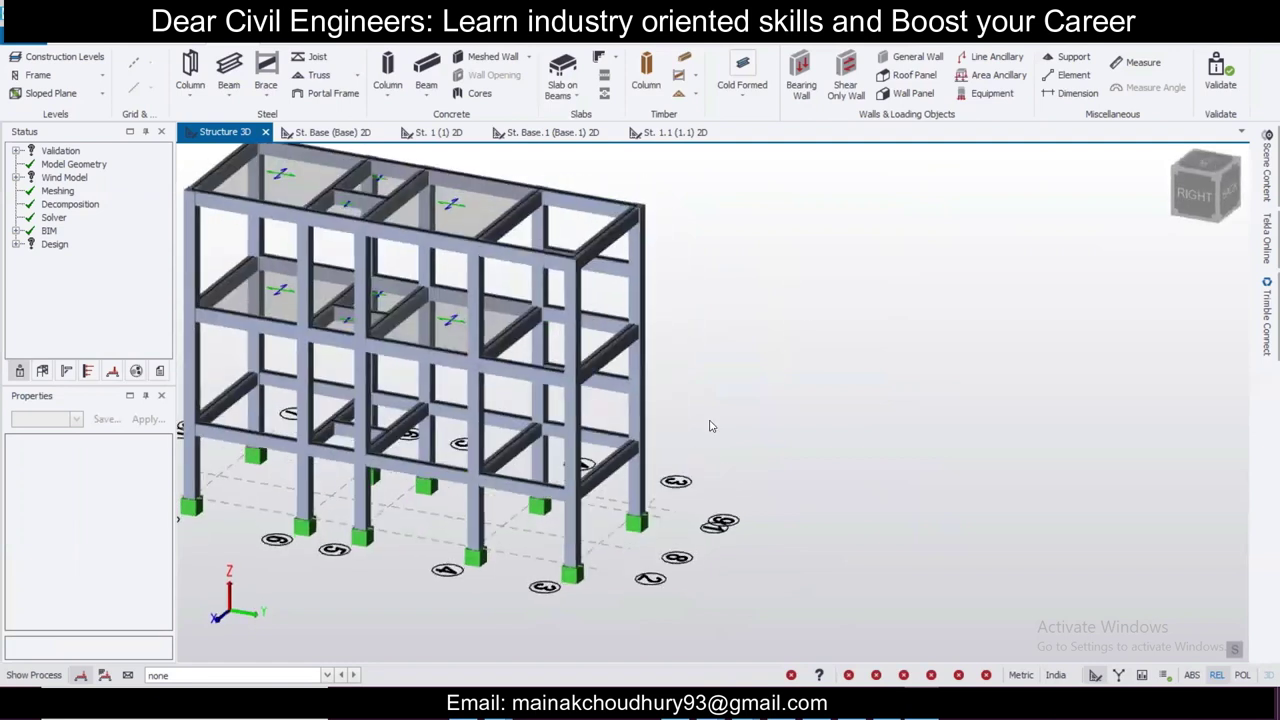
scroll(711, 425, "up", 1)
right_click_drag(711, 423, 738, 391)
middle_click_drag(738, 392, 728, 398)
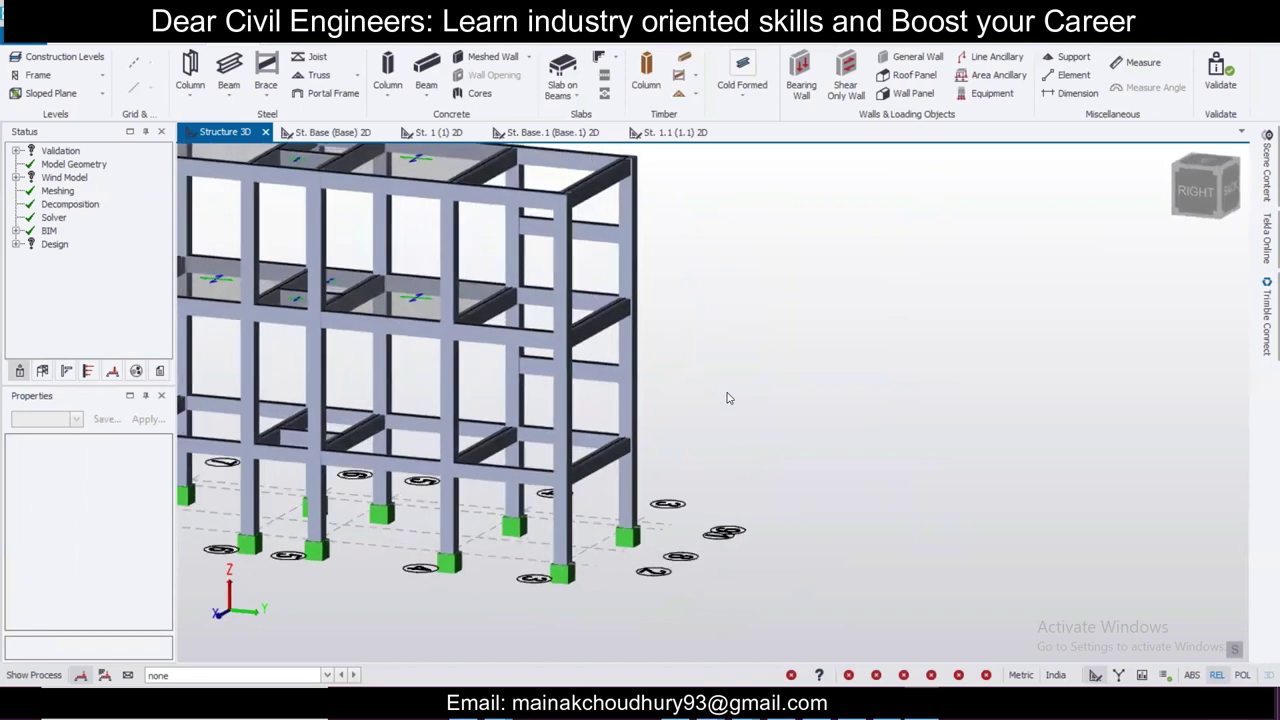
Step: Start a reinforced concrete flat slab and set its overall depth to 125 mm and its diaphragm option to None
left_click(576, 96)
left_click(588, 134)
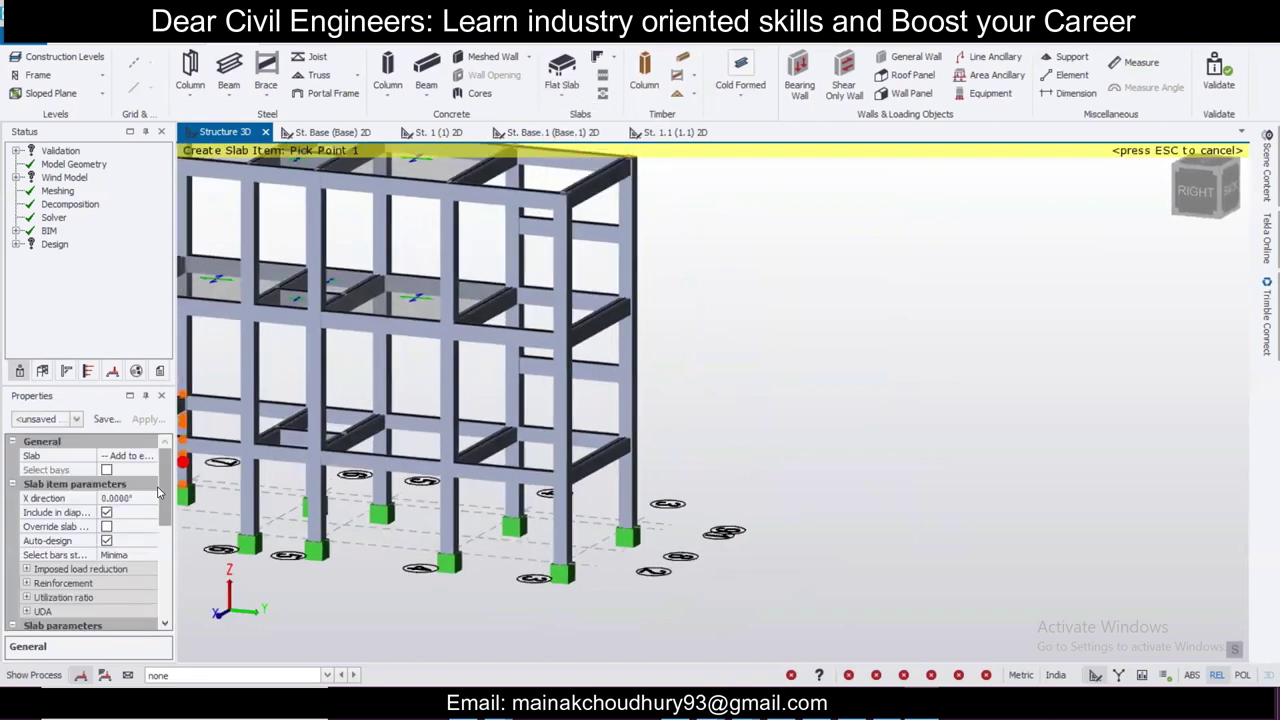
scroll(157, 492, "down", 3)
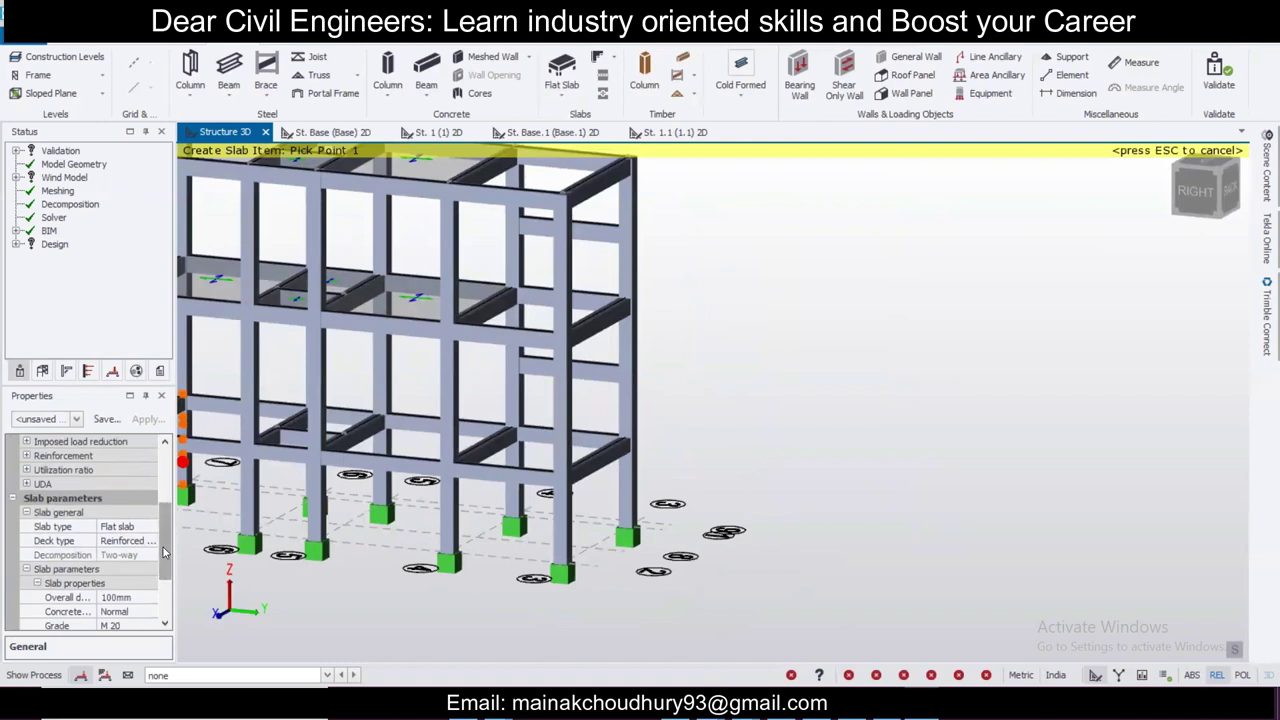
scroll(165, 553, "down", 3)
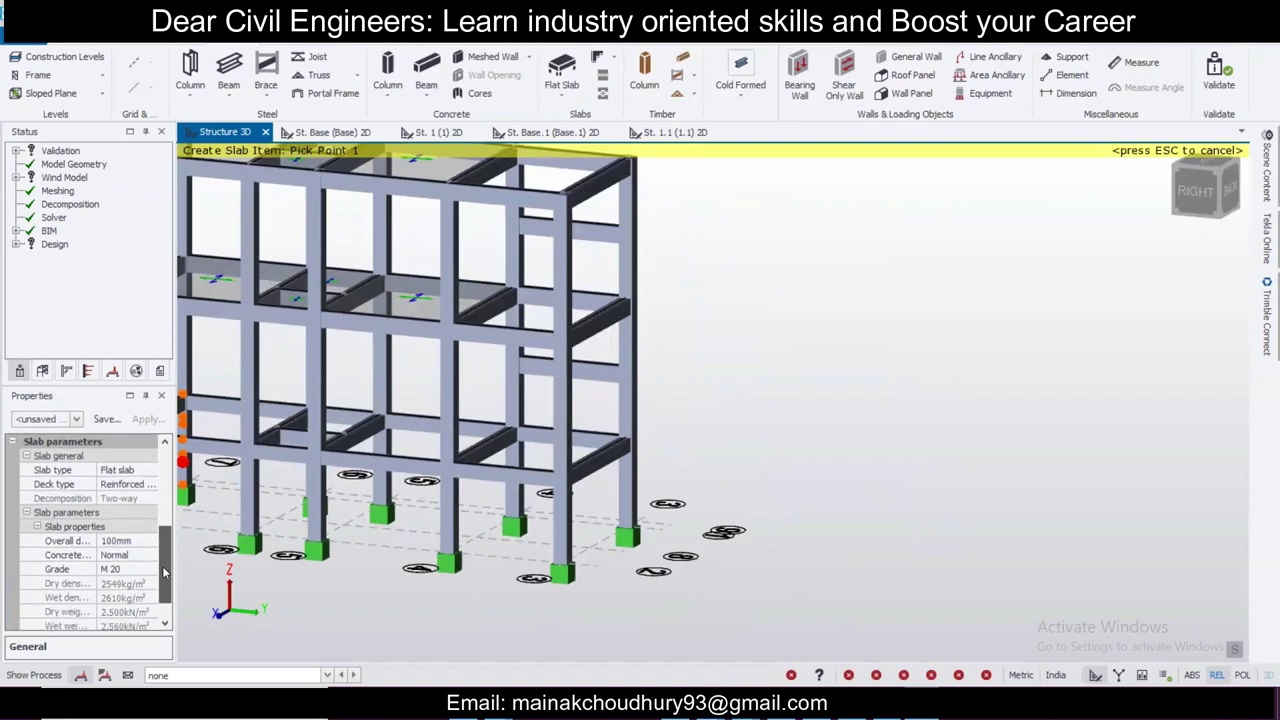
left_click(148, 514)
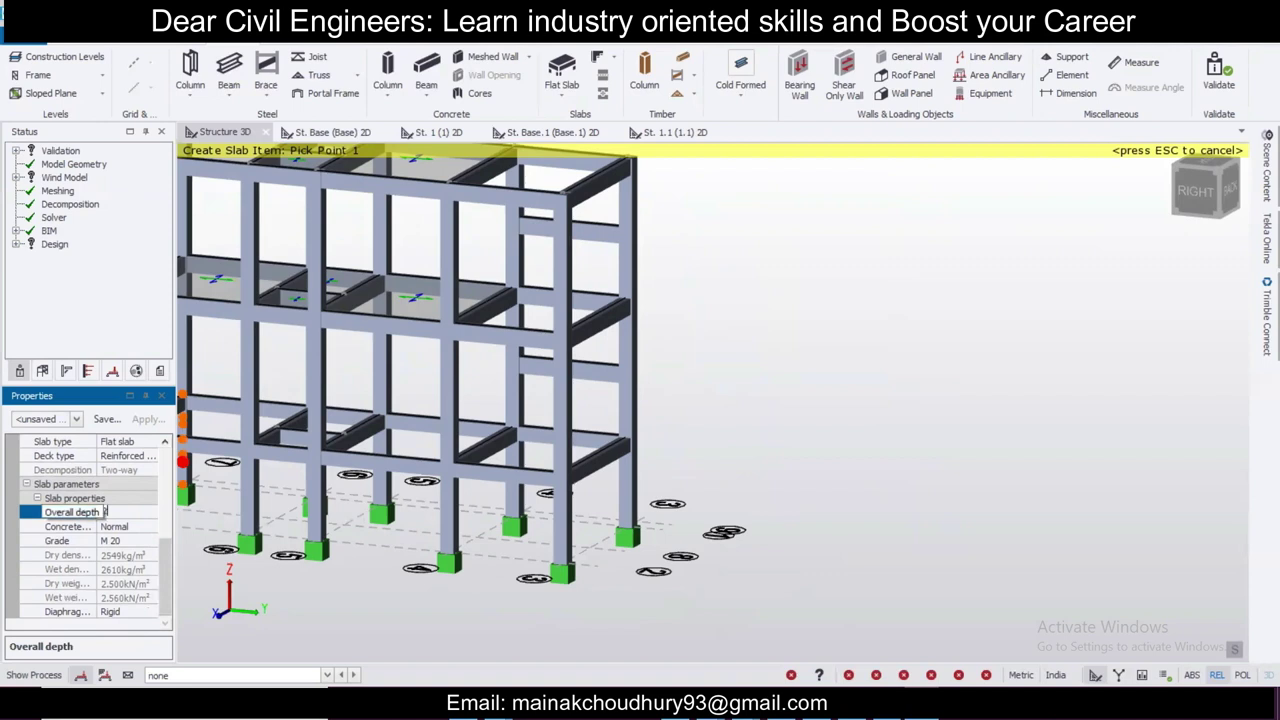
type("125")
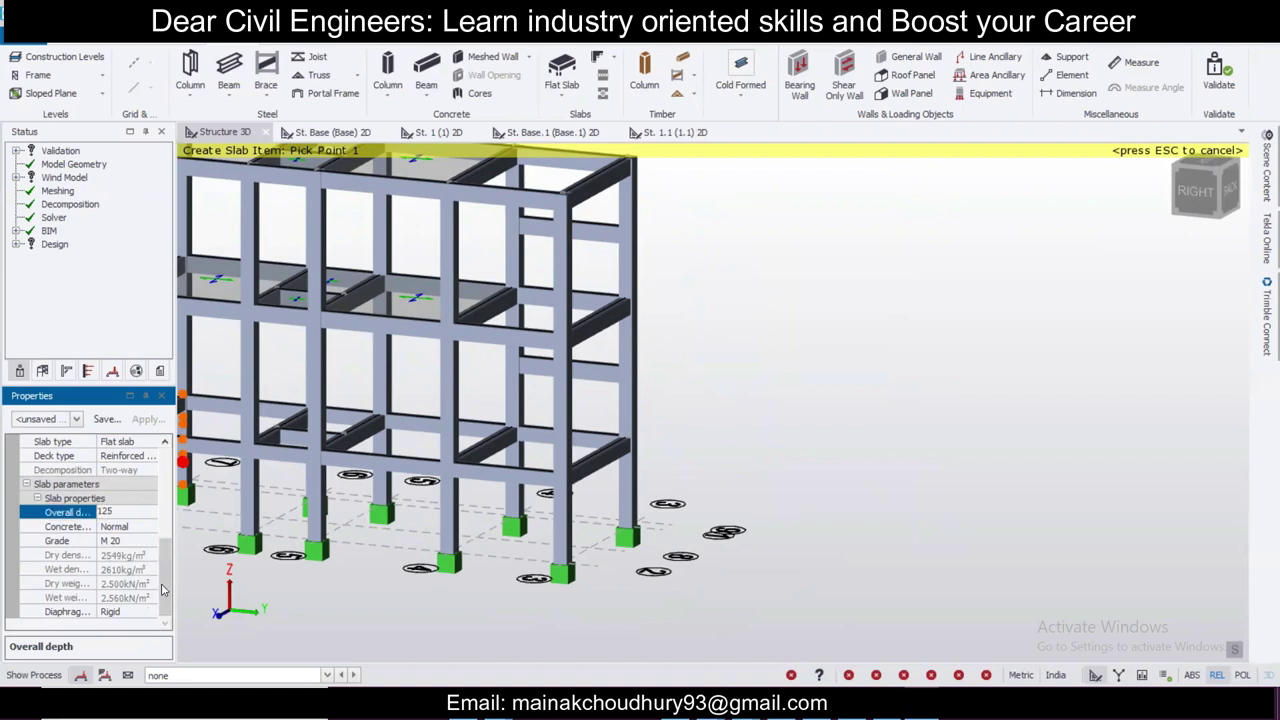
left_click(150, 614)
left_click(143, 630)
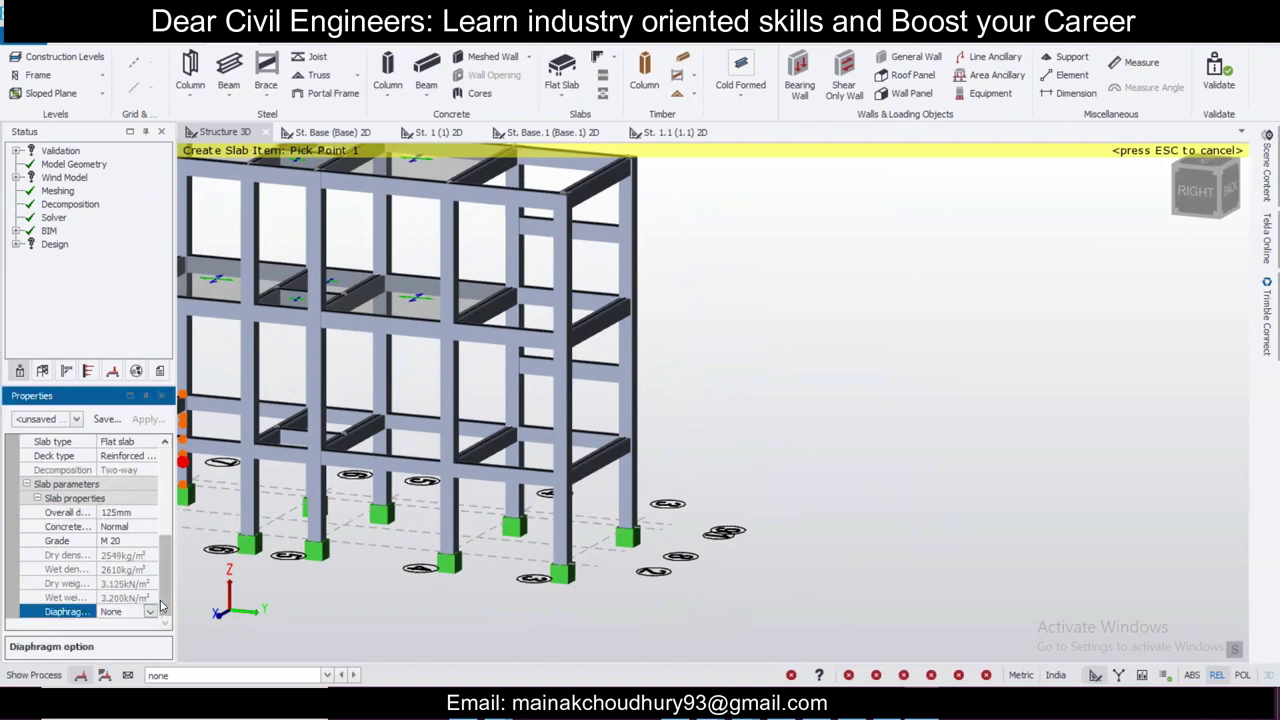
Step: Save the current slab settings as a property set named Flat 125
scroll(163, 610, "up", 5)
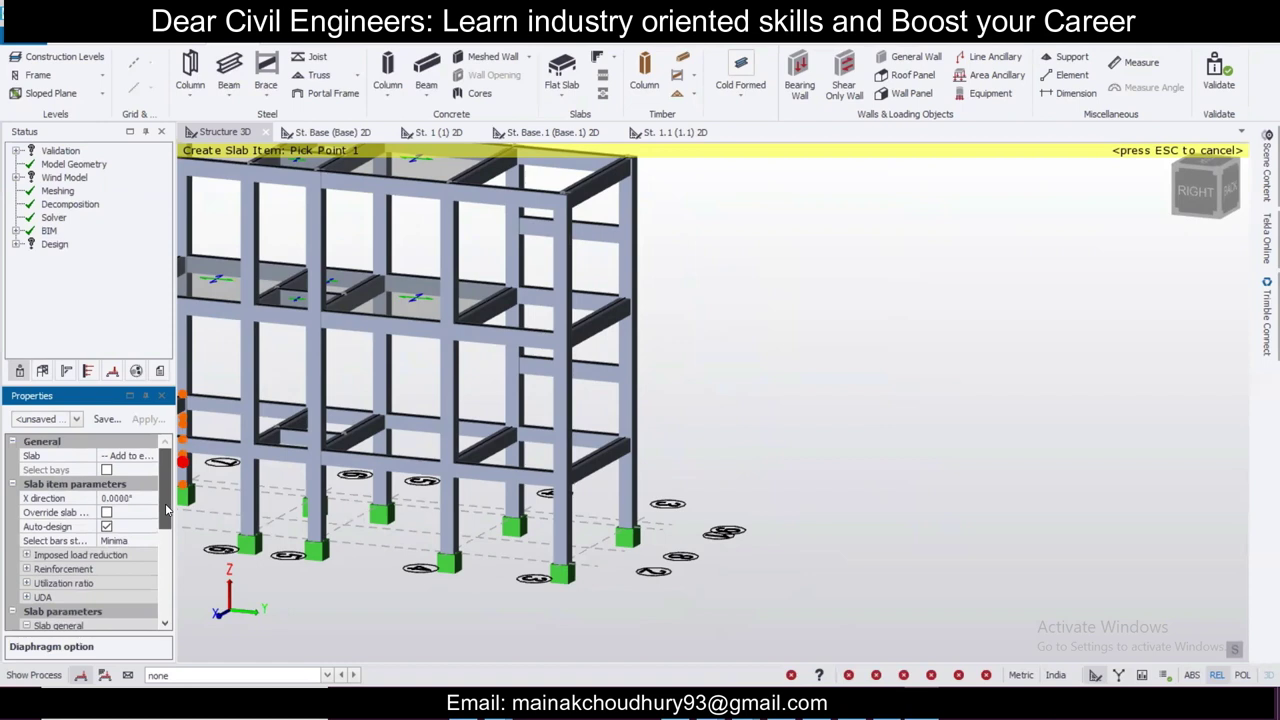
left_click(105, 419)
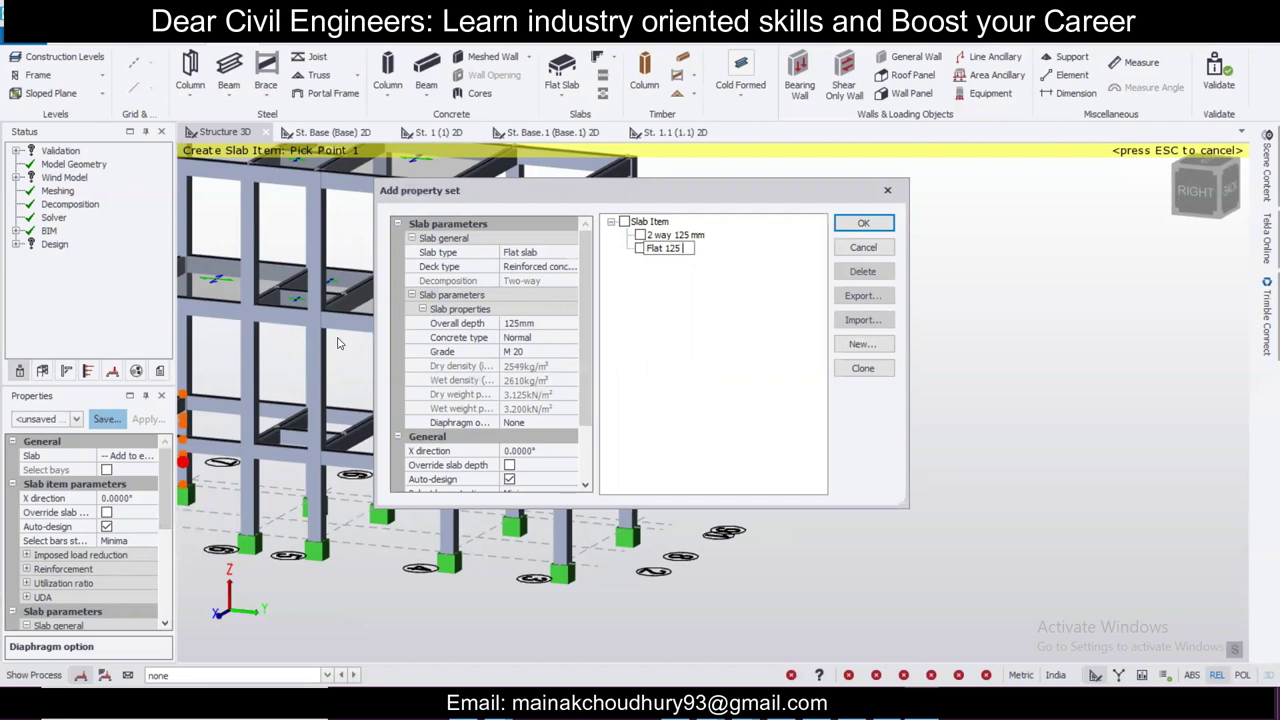
left_click(863, 223)
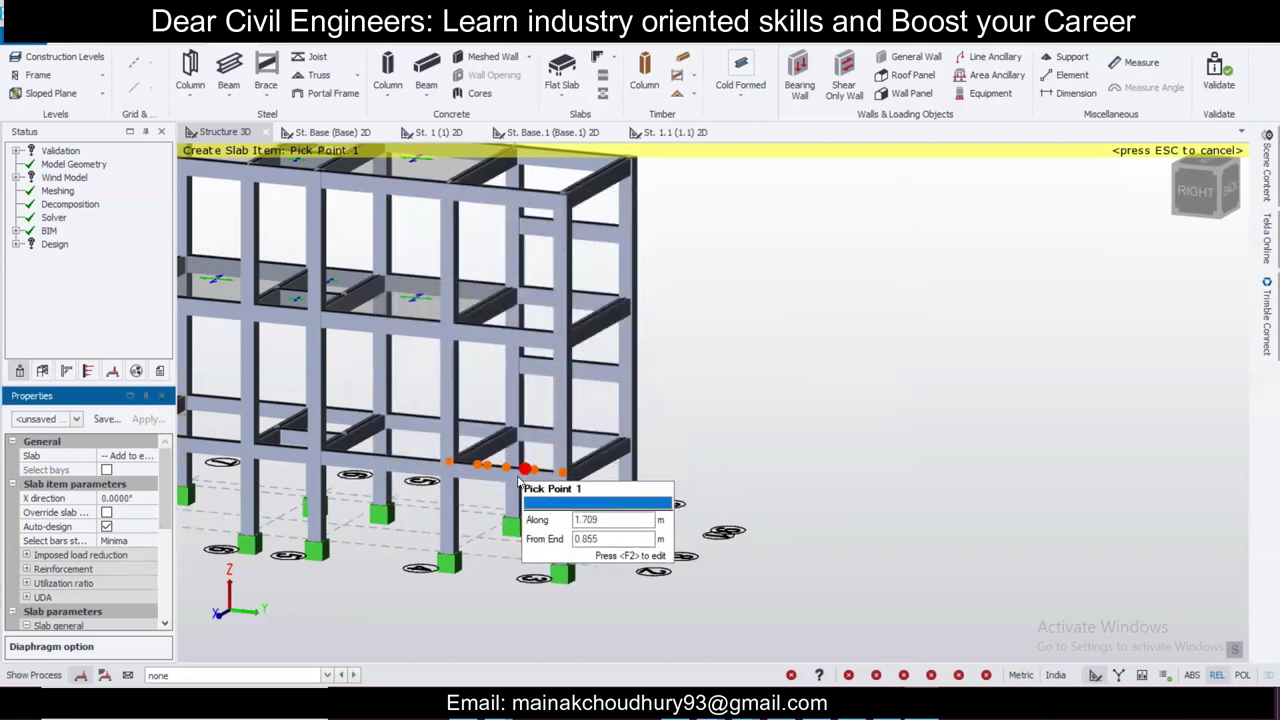
Step: Create an inclined flat slab over the grid 4 half of the bay between grid lines 3 and 4, from Base up to Base.1
scroll(543, 505, "up", 5)
scroll(543, 505, "up", 5)
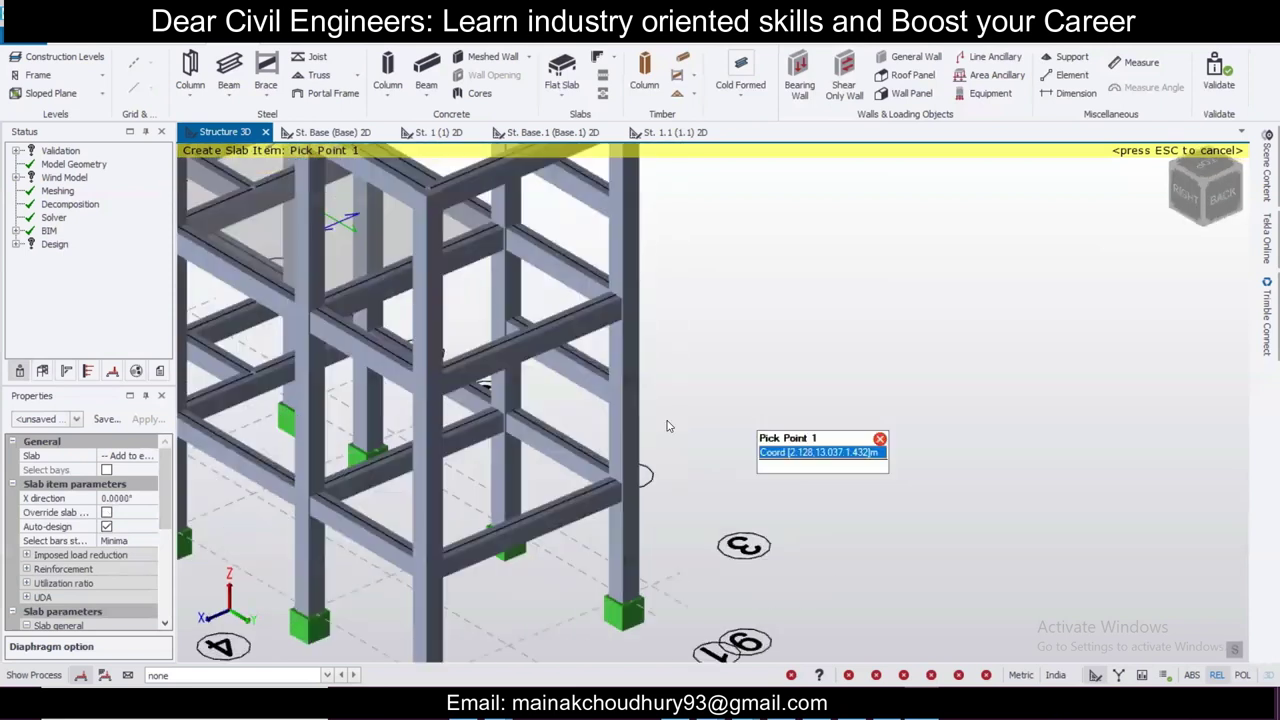
middle_click_drag(358, 411, 353, 291)
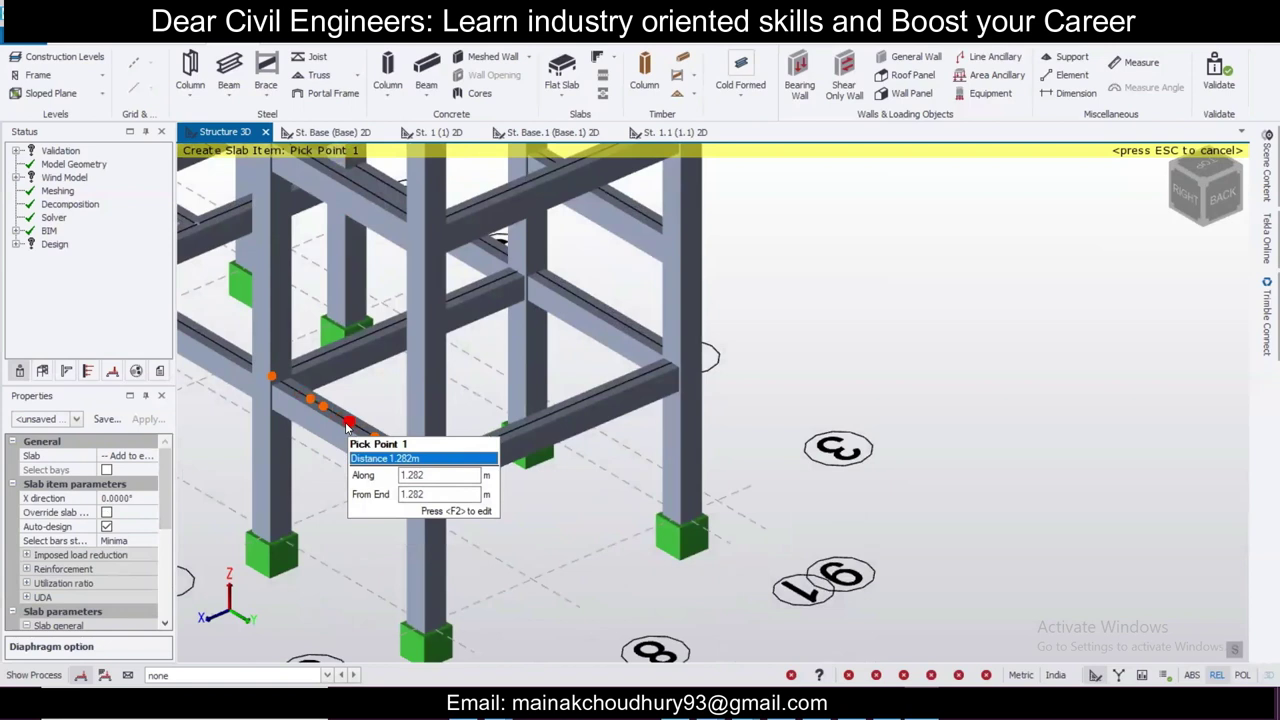
left_click(348, 423)
right_click_drag(628, 245, 614, 186)
middle_click_drag(627, 198, 662, 349)
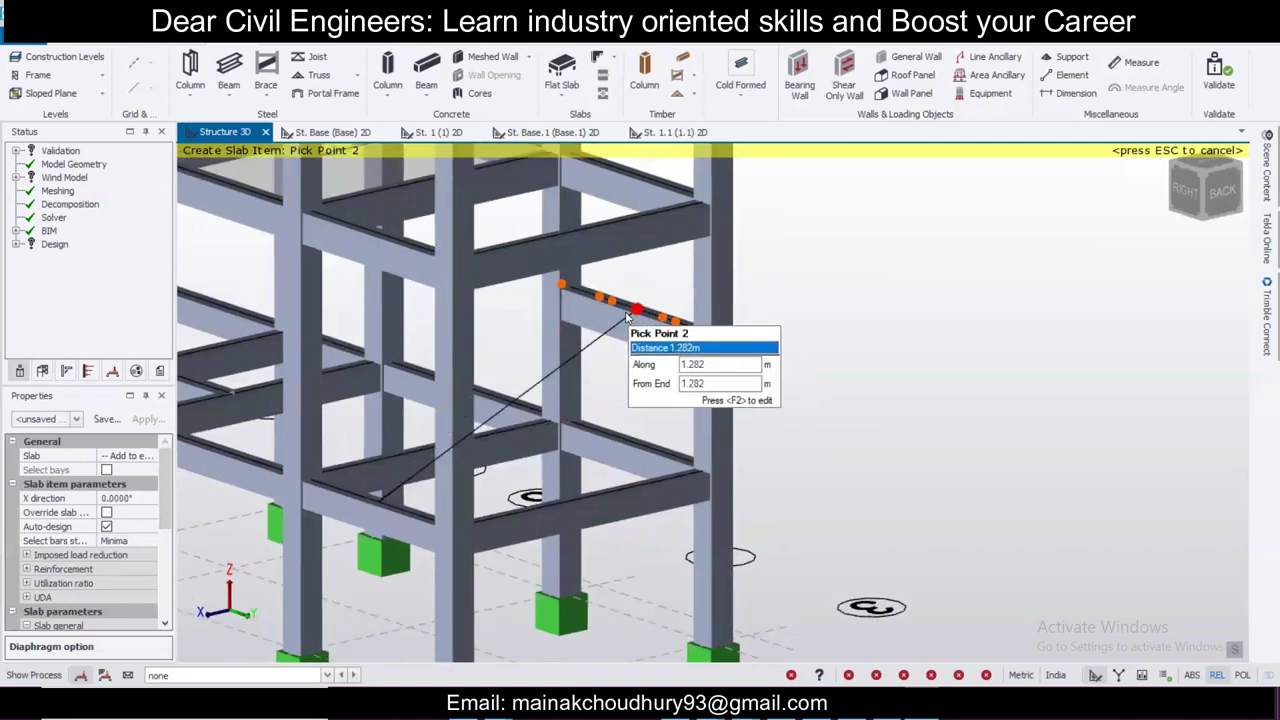
left_click(626, 315)
left_click(558, 293)
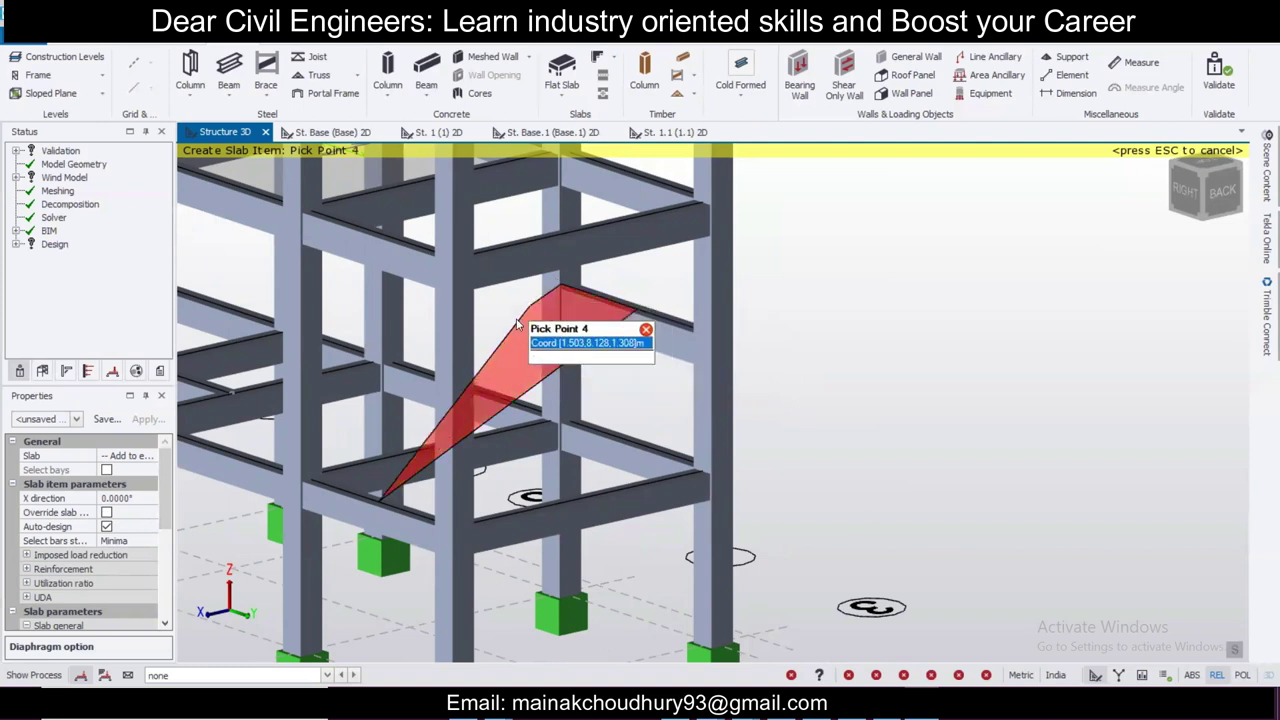
left_click(302, 474)
scroll(568, 431, "down", 2)
right_click_drag(704, 422, 742, 426)
key("Escape")
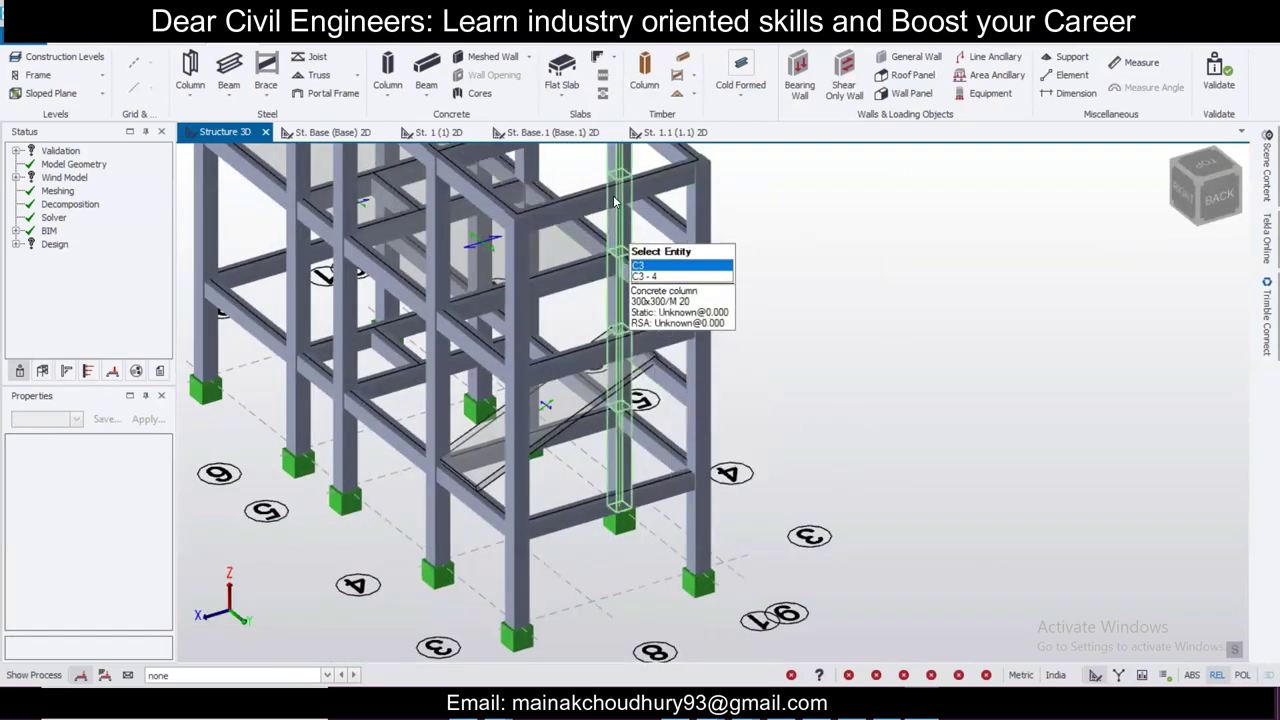
Step: Using the Flat 125 set, create an inclined slab over the grid 3 half of the bay, from Base.1 up to level 1
left_click(564, 74)
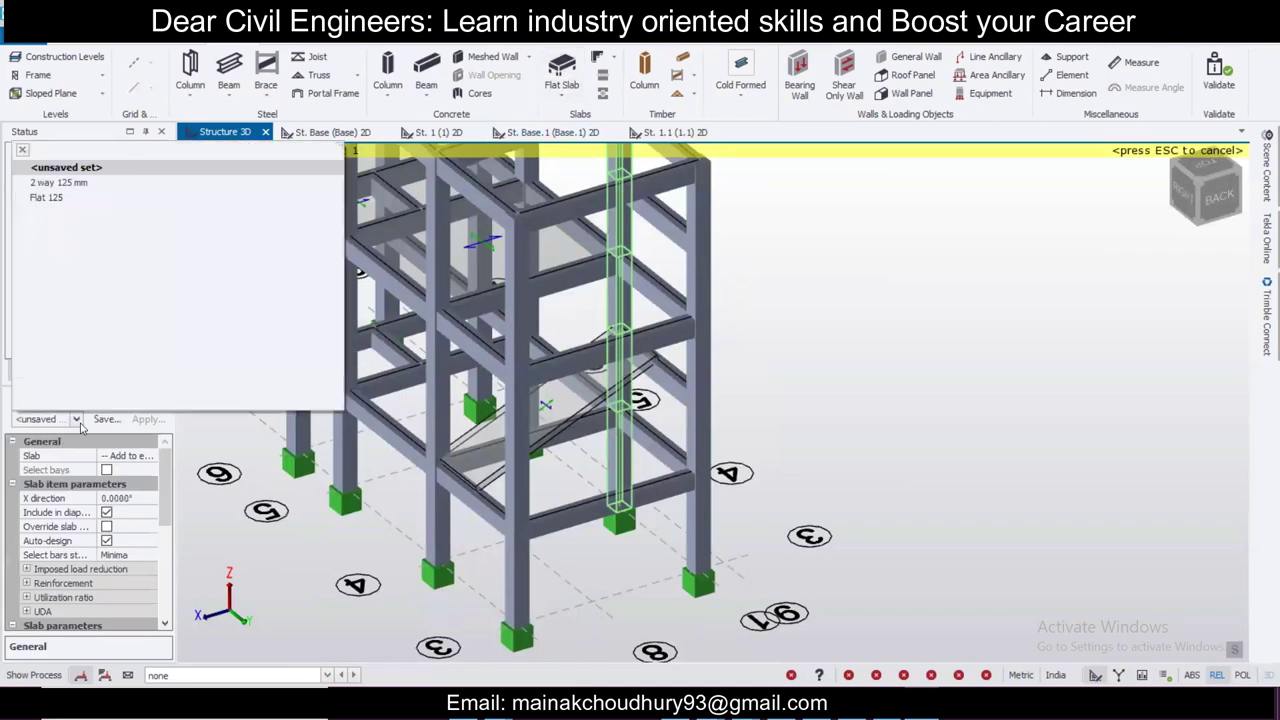
right_click_drag(805, 535, 566, 408)
left_click(655, 360)
right_click_drag(686, 398, 376, 409)
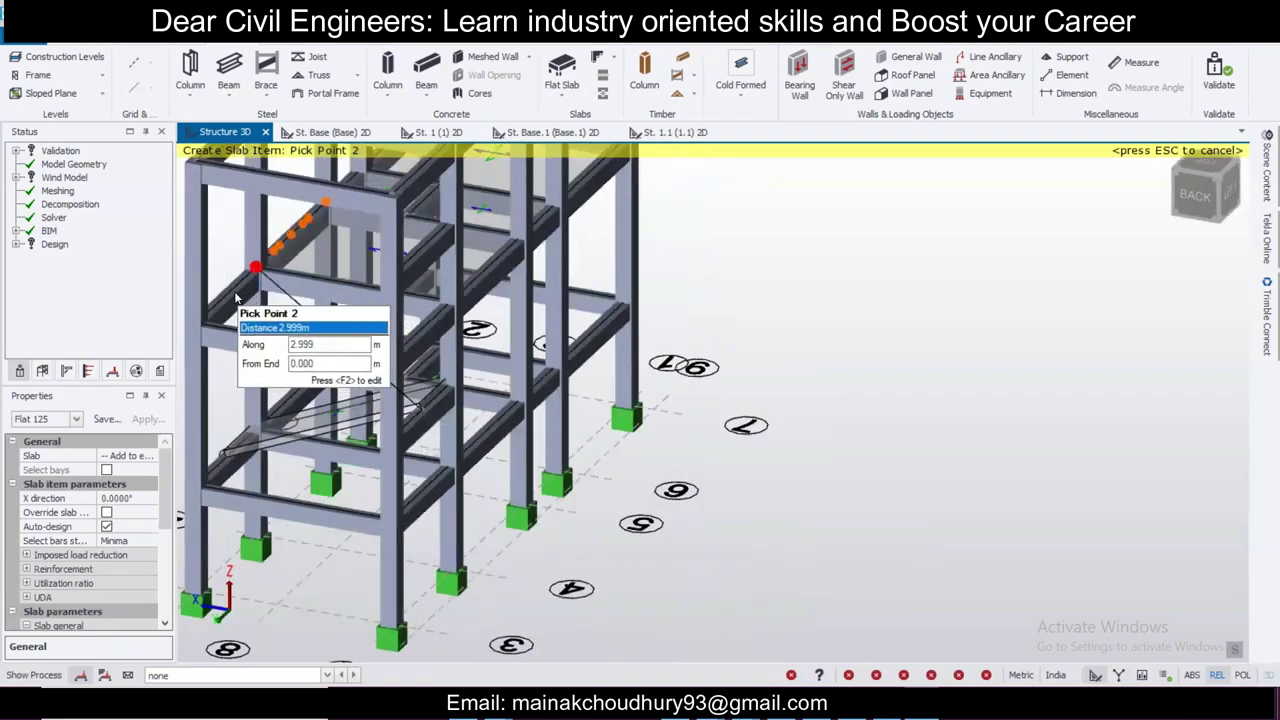
scroll(215, 297, "up", 2)
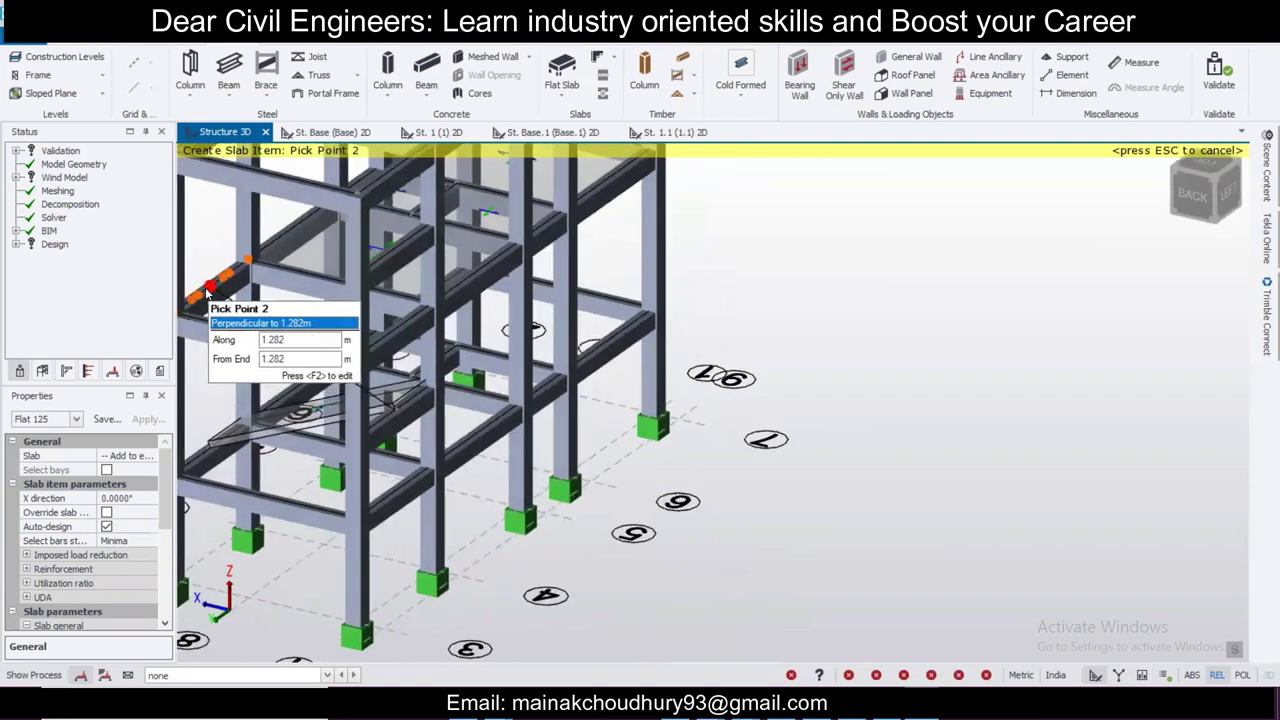
left_click(207, 290)
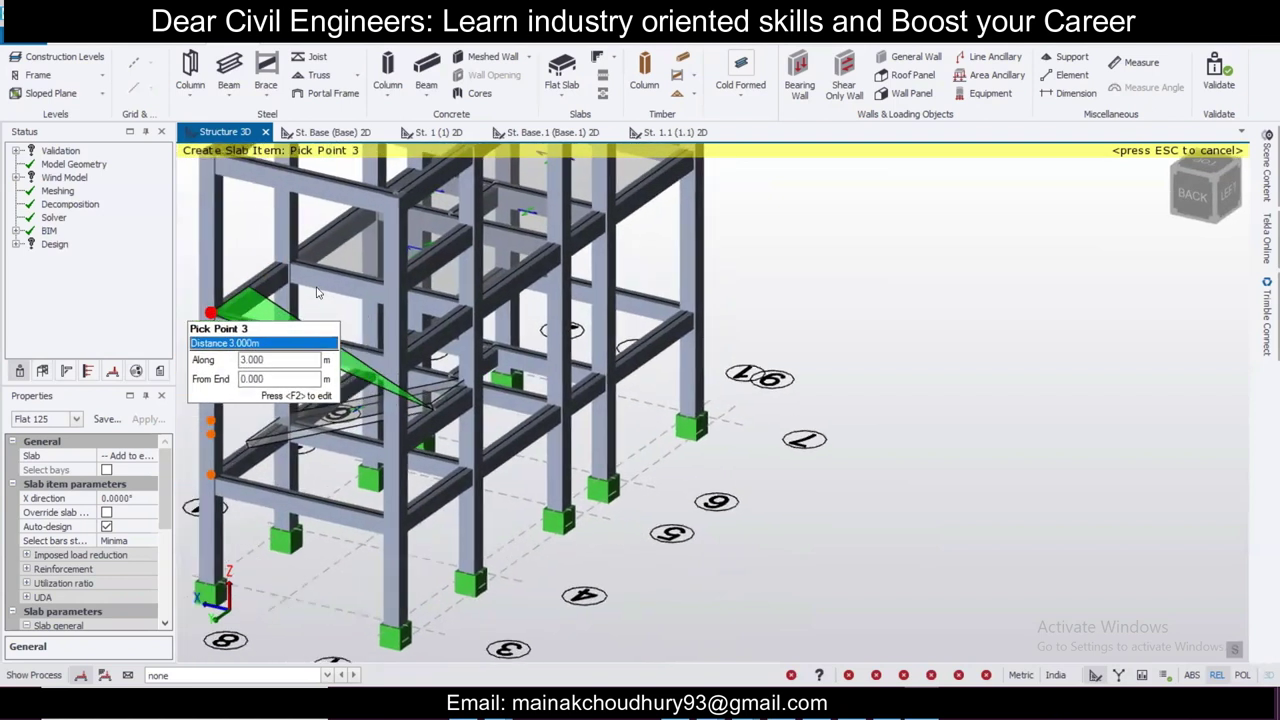
left_click(340, 294)
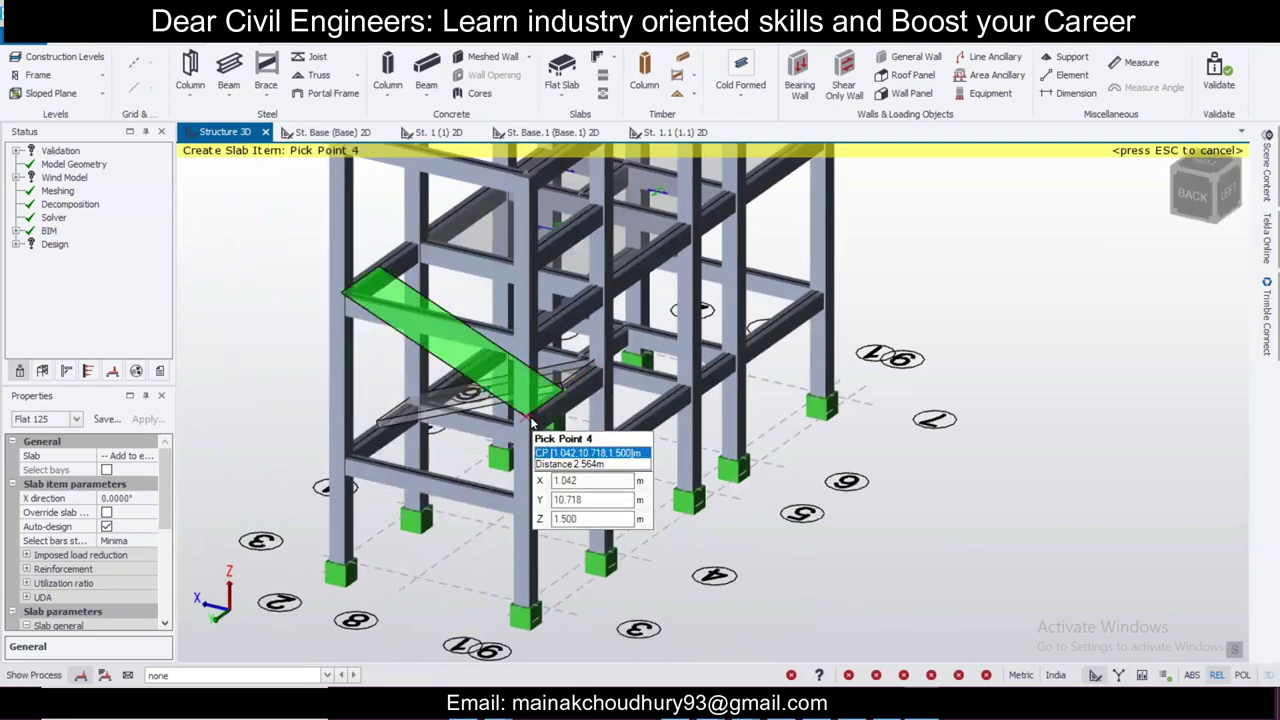
left_click(531, 423)
right_click_drag(518, 430, 611, 436)
key("Escape")
Step: Copy both inclined slabs to the storey above, from the corner column node at level 0.000 to the same column at 3.000 m
right_click_drag(537, 459, 717, 423)
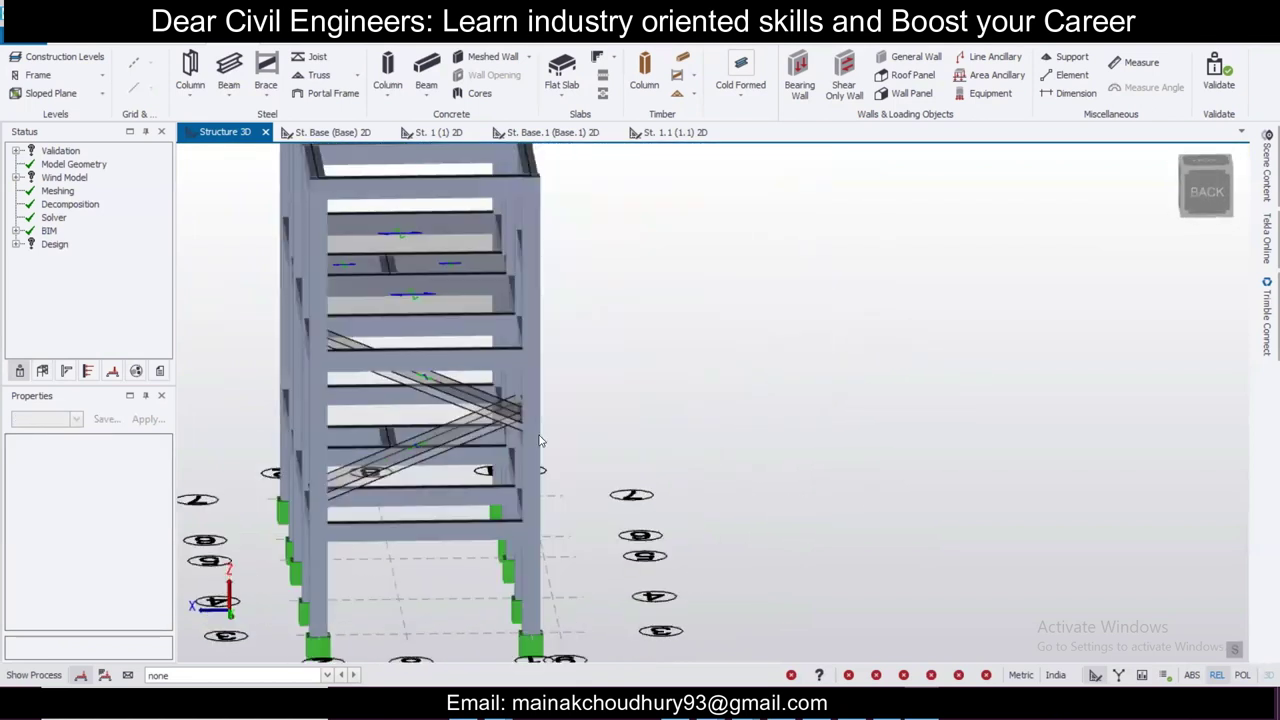
left_click(465, 440)
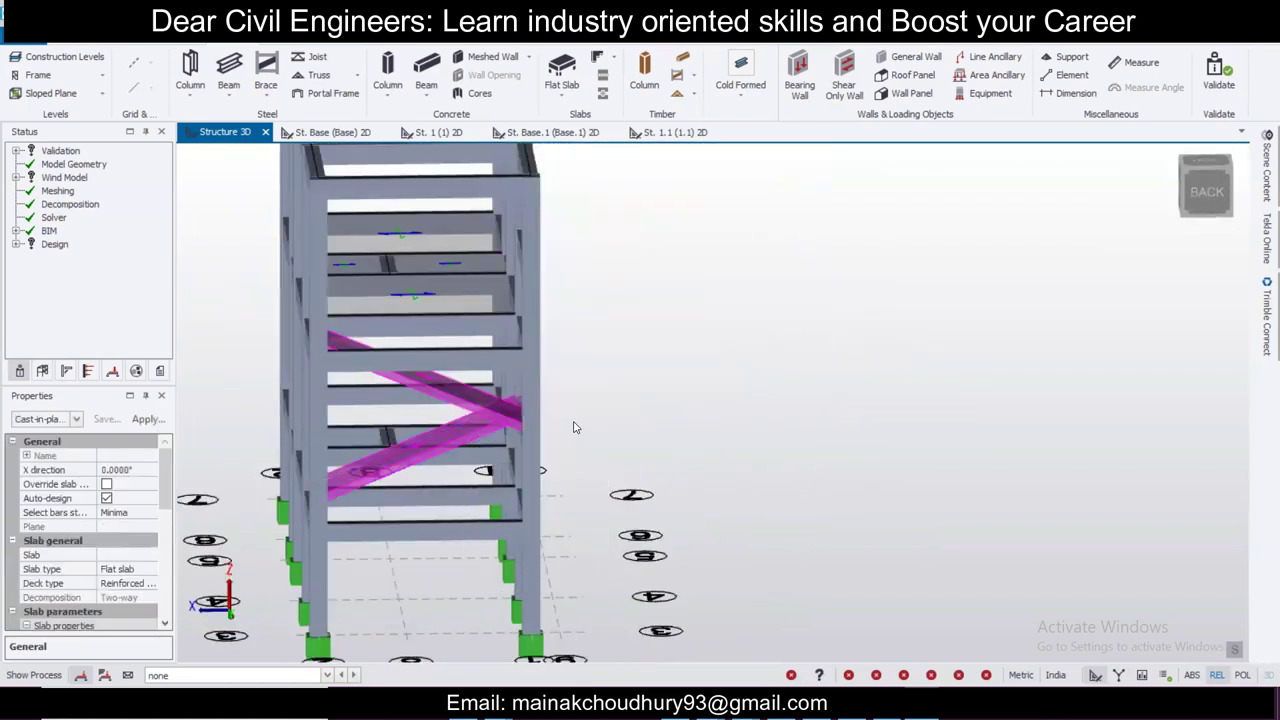
right_click(586, 404)
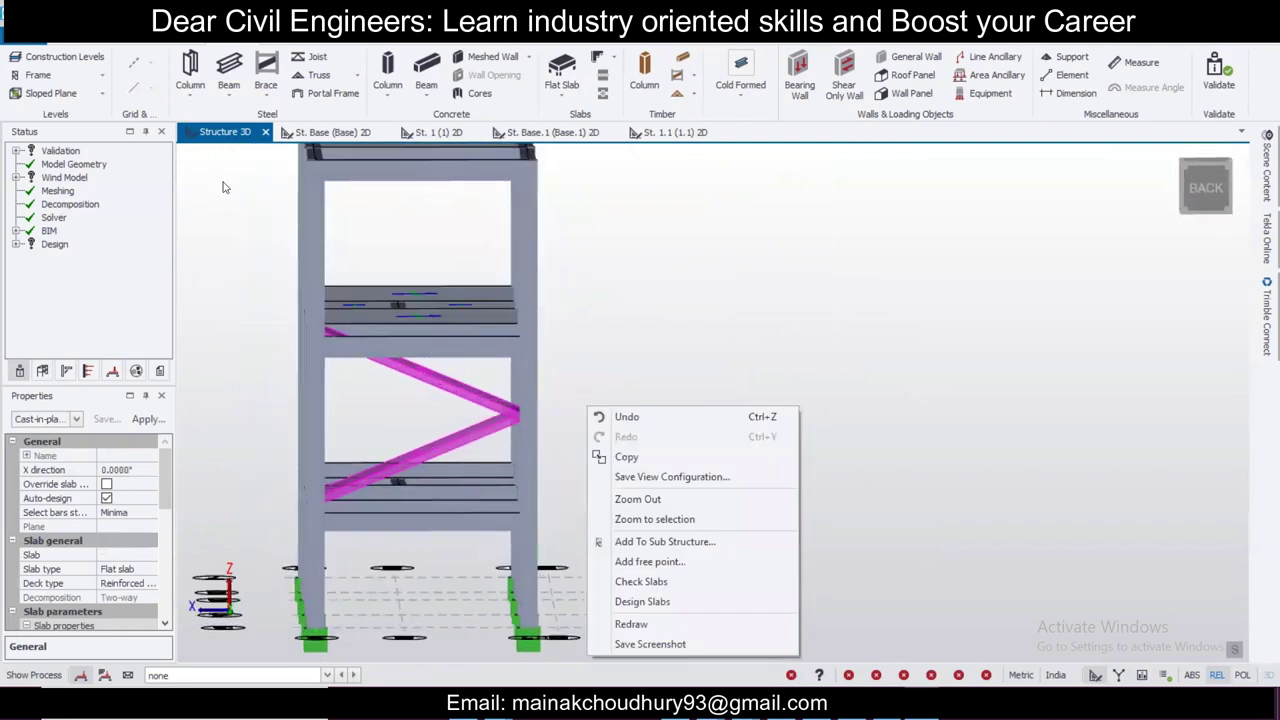
left_click(626, 456)
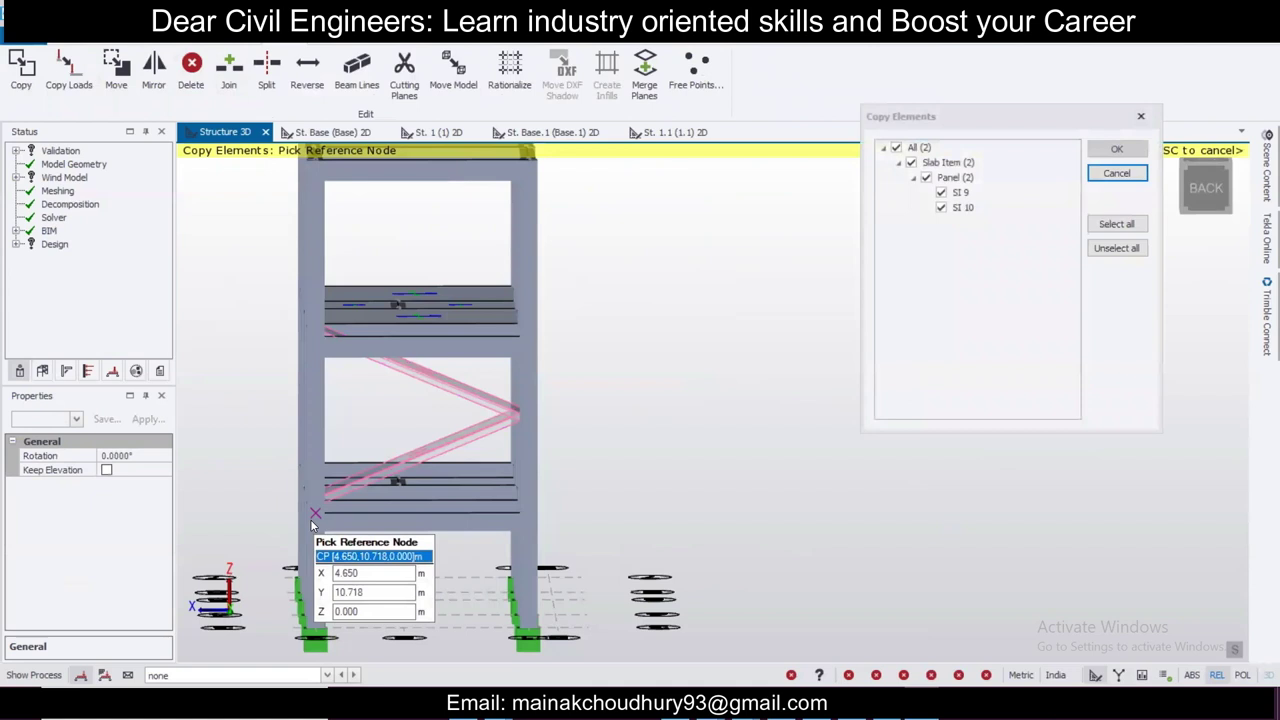
mouse_move(311, 521)
right_mouse_down()
mouse_move(317, 499)
mouse_move(308, 509)
right_mouse_up()
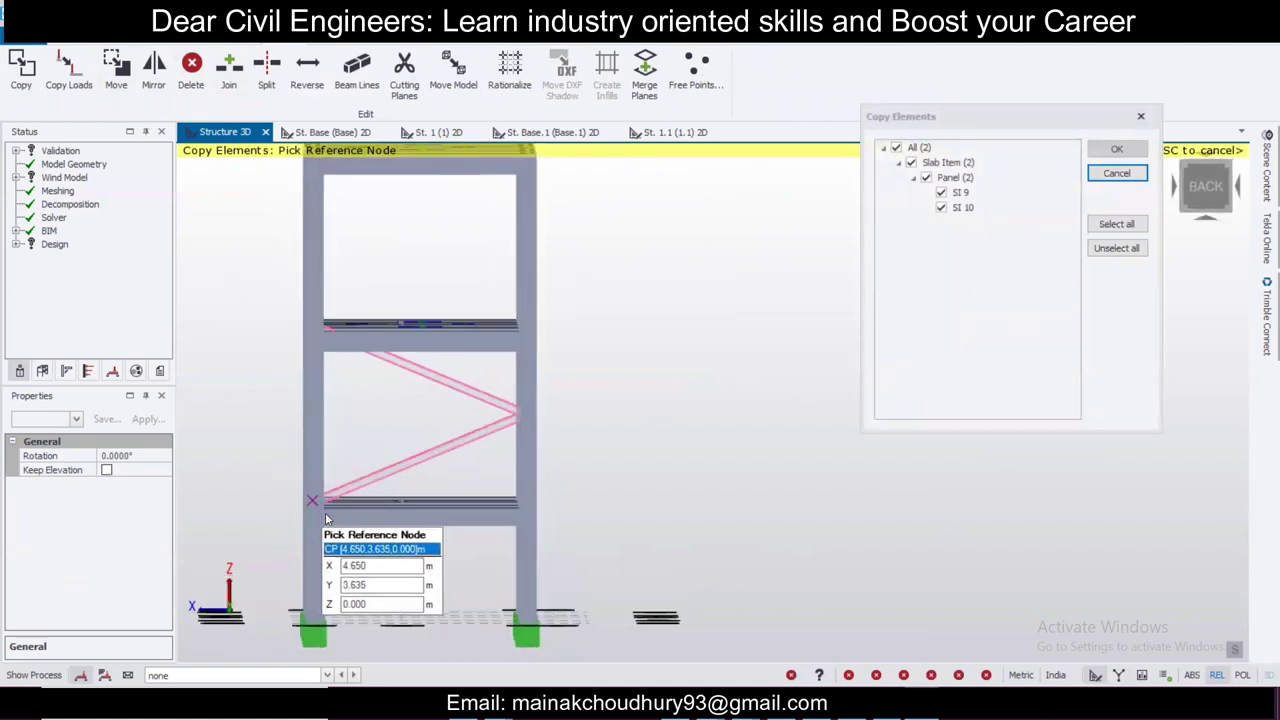
right_click_drag(480, 515, 342, 548)
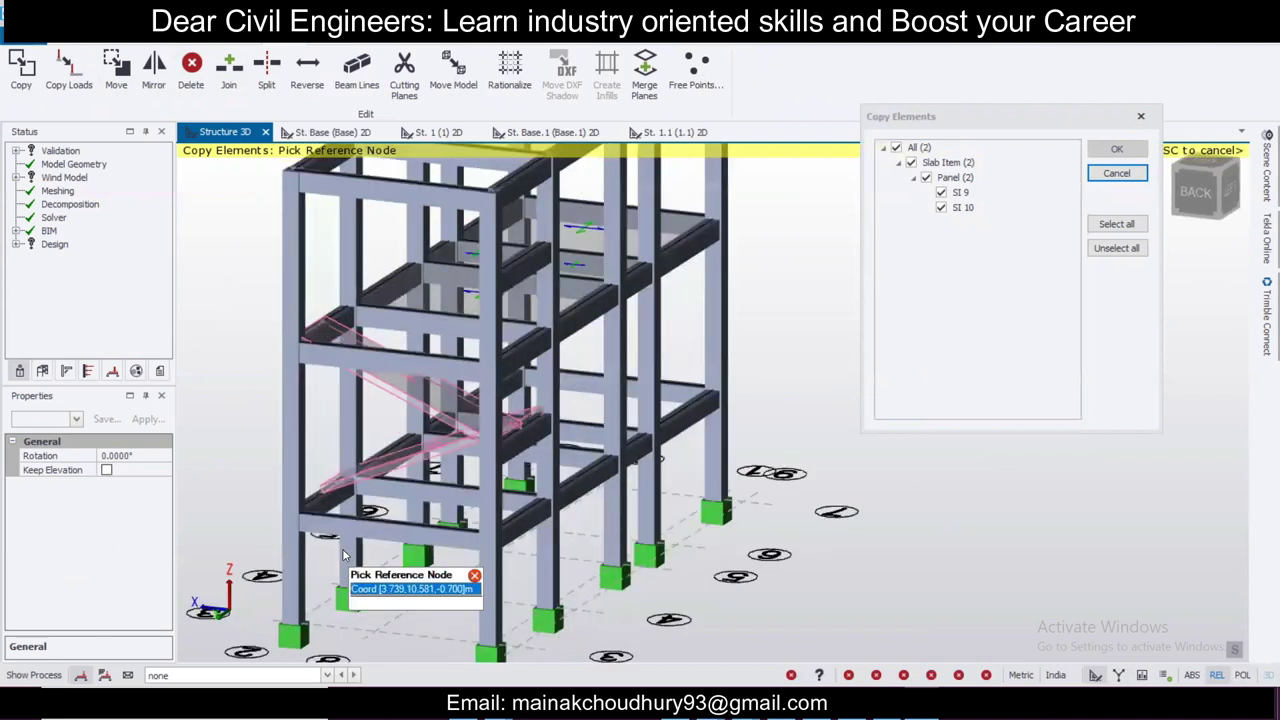
left_click(300, 516)
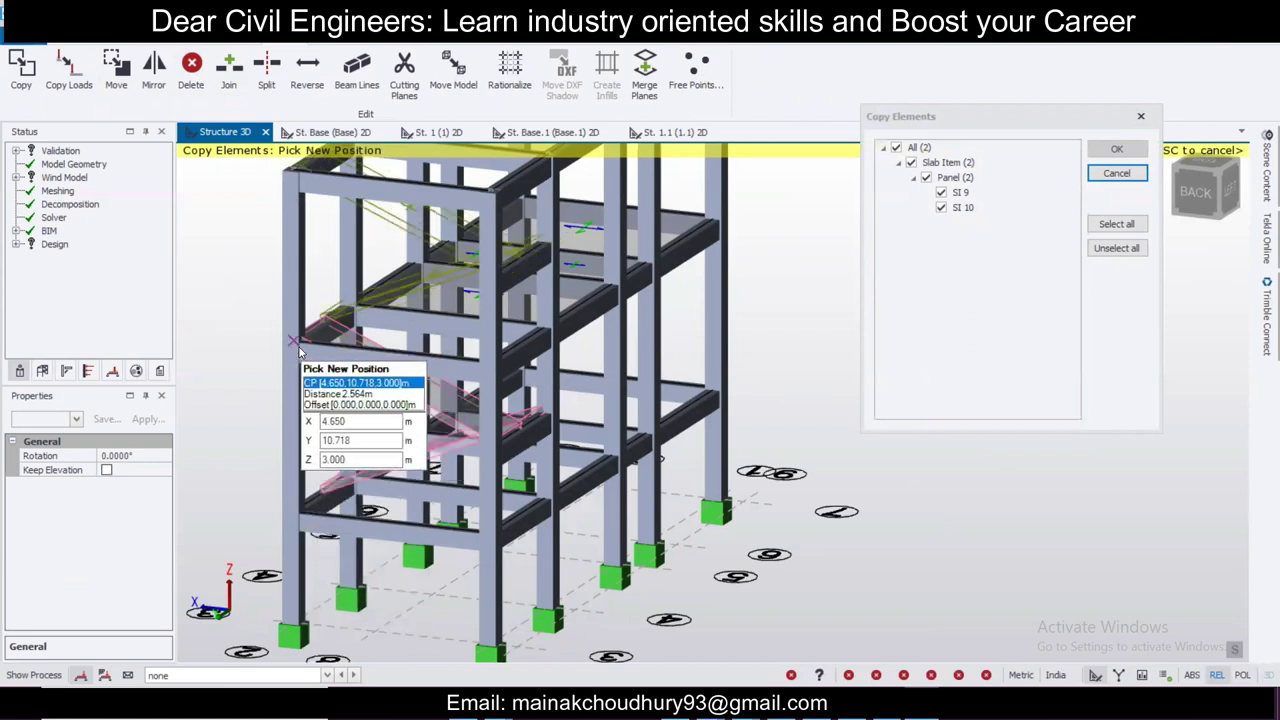
scroll(521, 305, "up", 4)
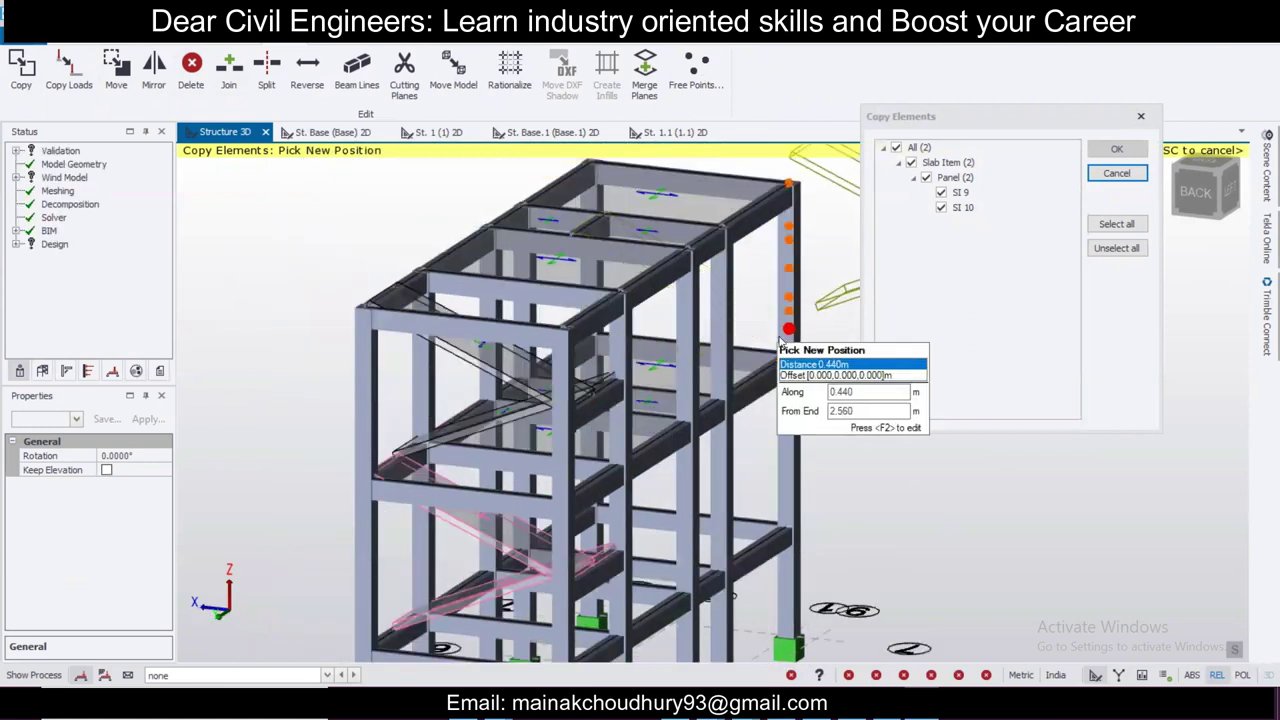
left_click(780, 340)
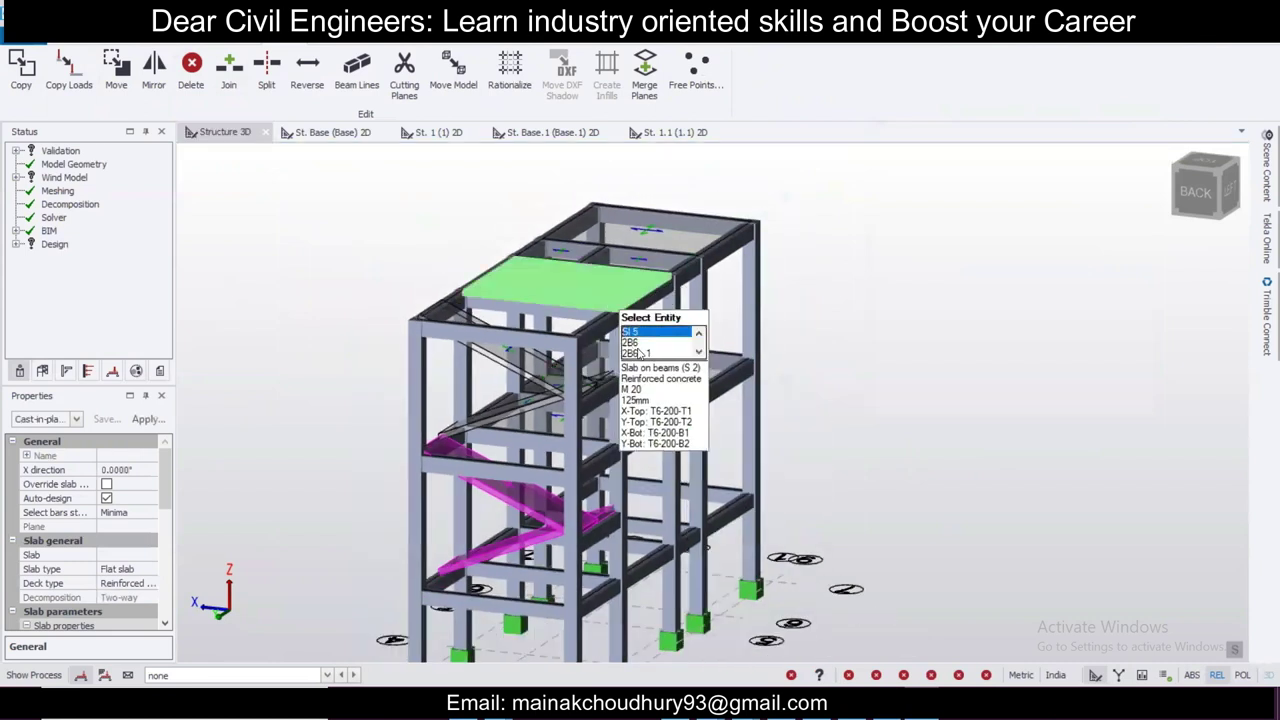
left_click(830, 337)
Step: Insert construction level 3 above level 2 with a spacing of 2.74 m
scroll(792, 374, "down", 1)
right_click_drag(794, 426, 609, 438)
middle_click_drag(611, 439, 480, 400)
left_click(81, 40)
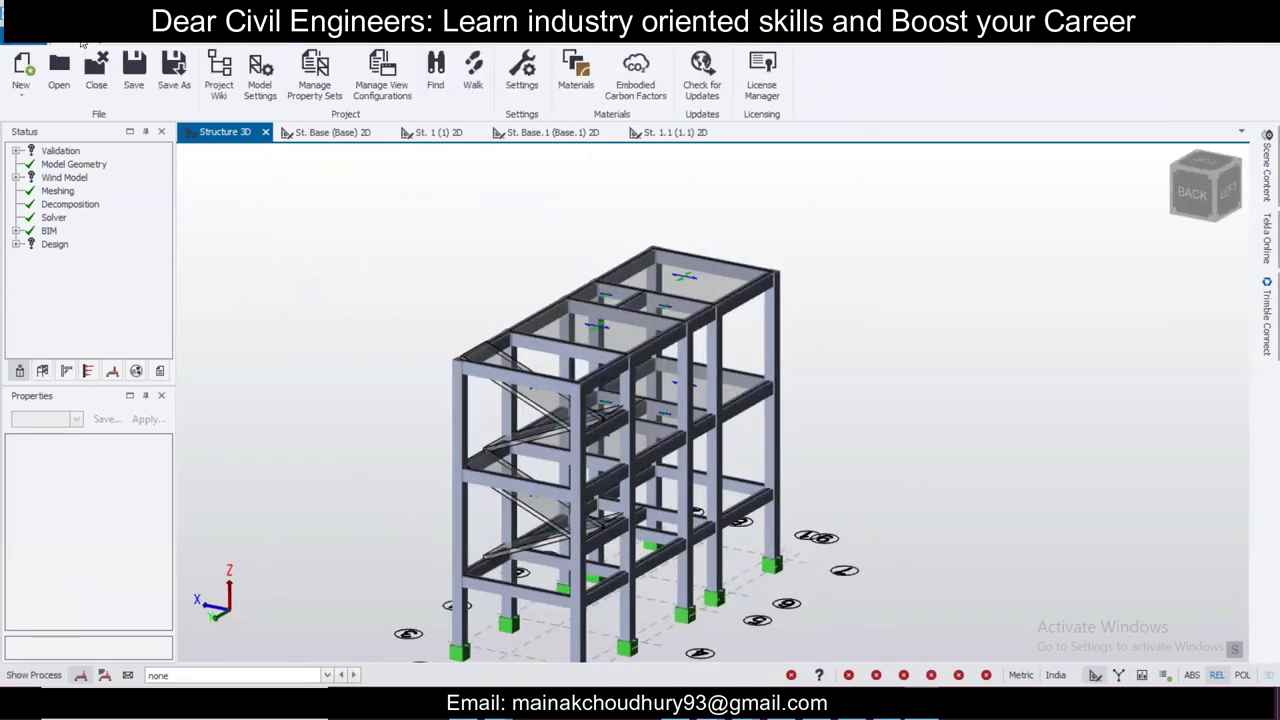
left_click(178, 40)
left_click(79, 60)
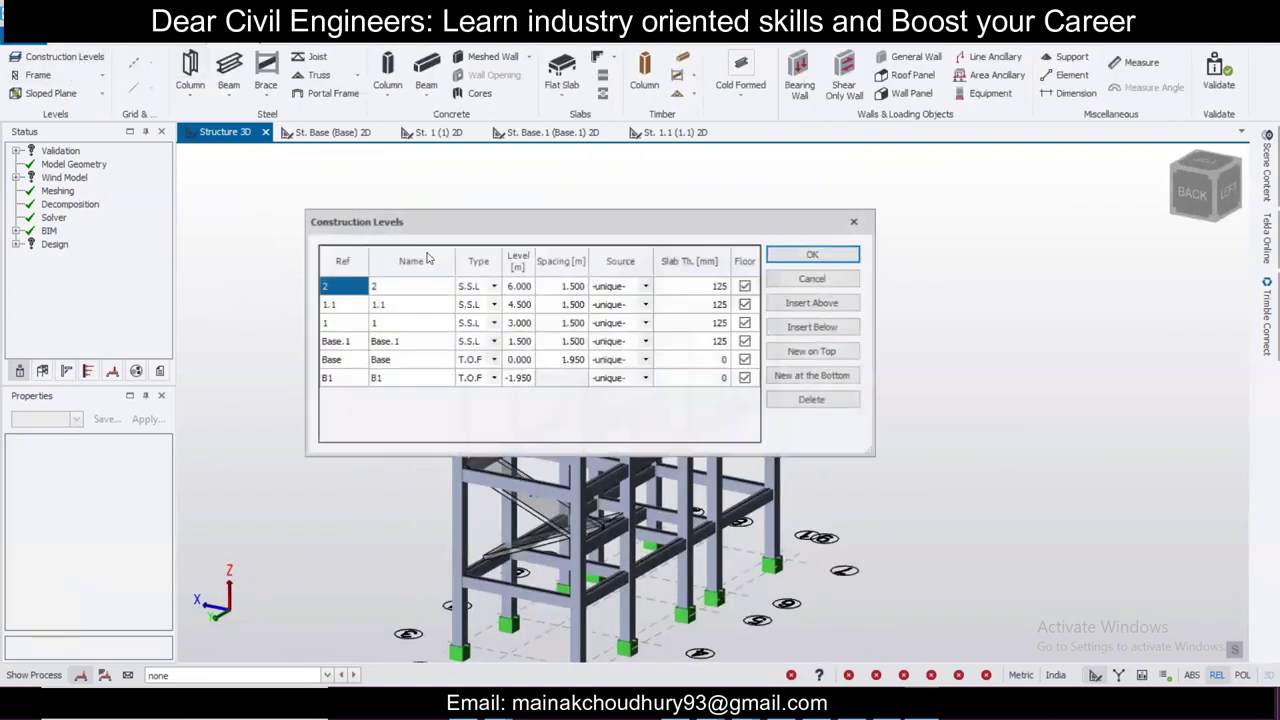
left_click(814, 304)
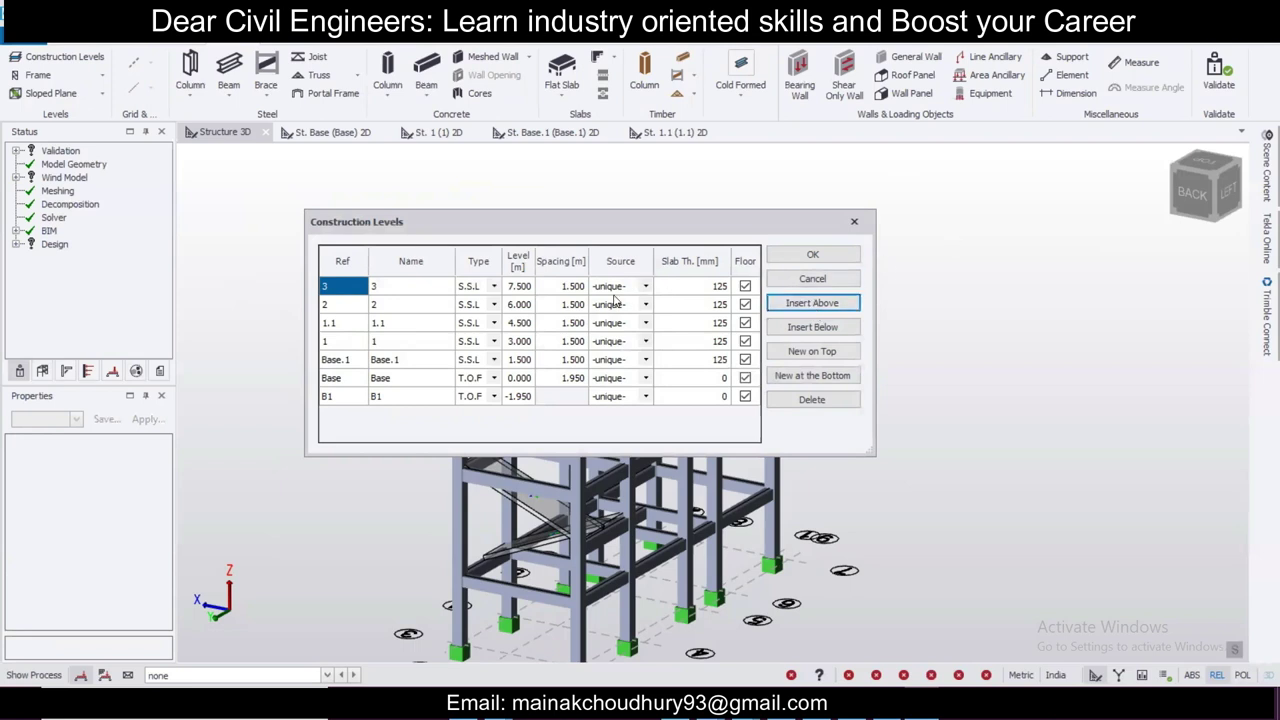
double_click(572, 287)
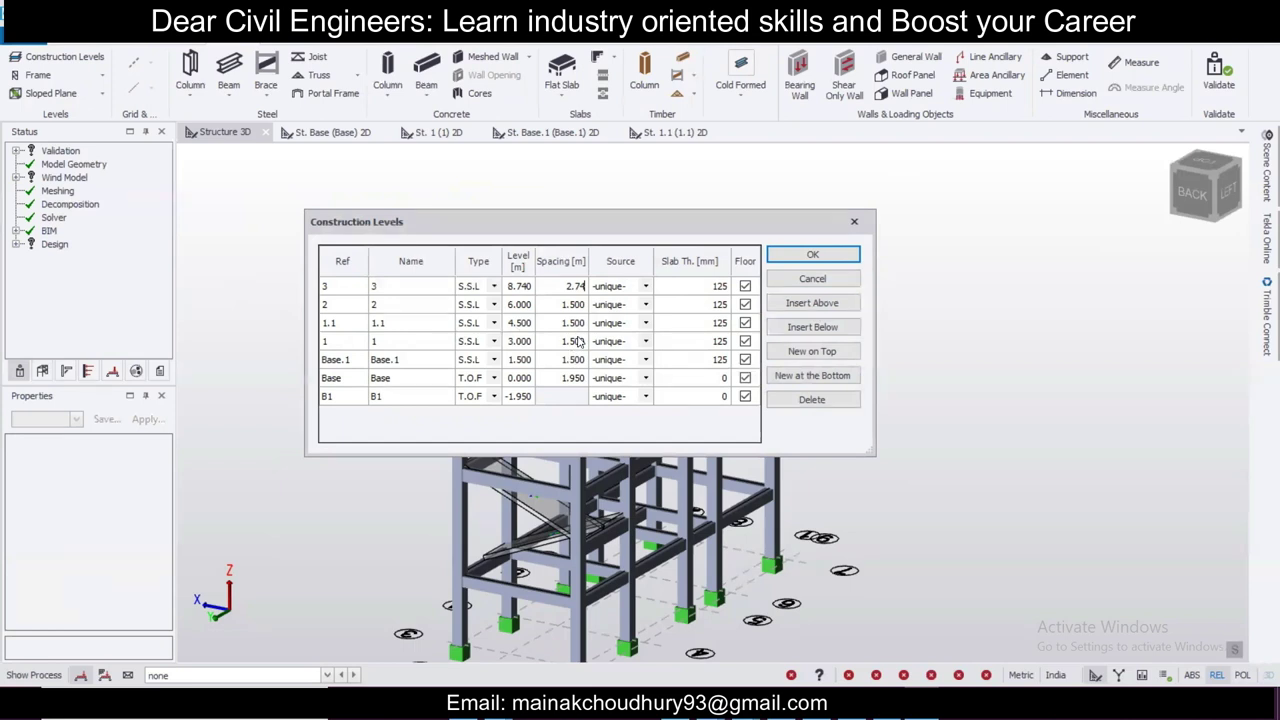
left_click(812, 254)
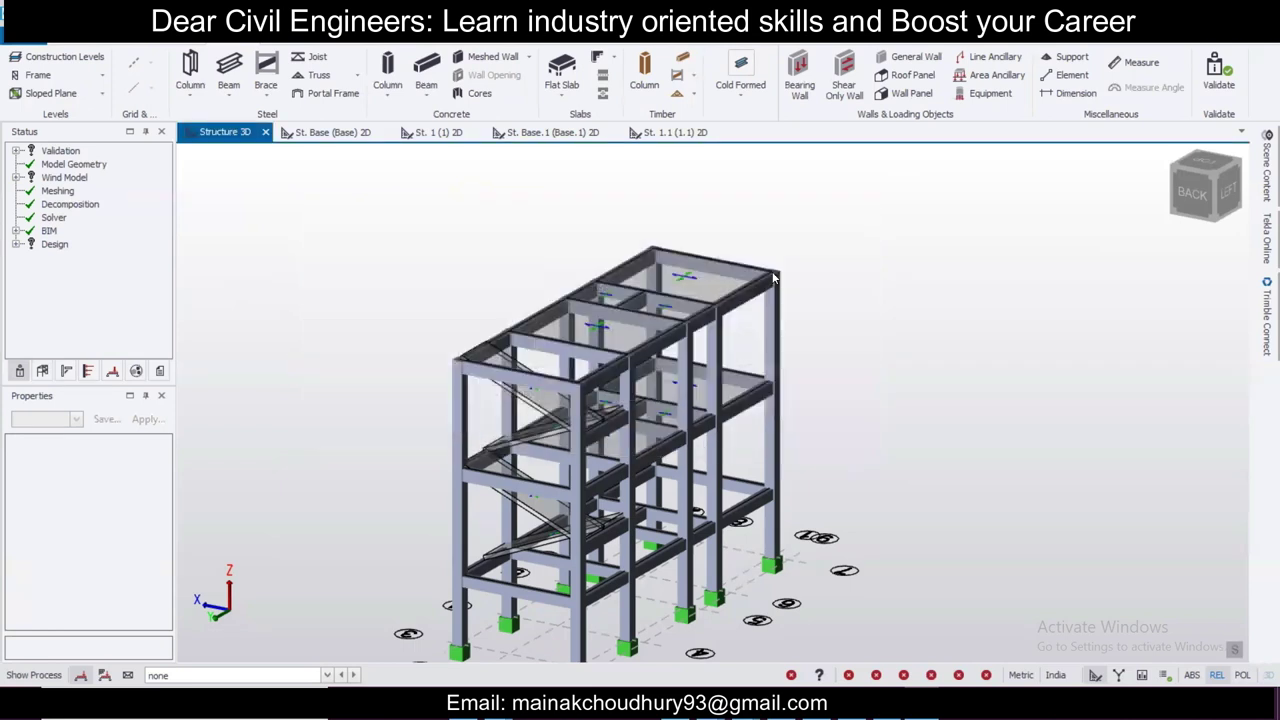
right_click_drag(954, 365, 910, 371)
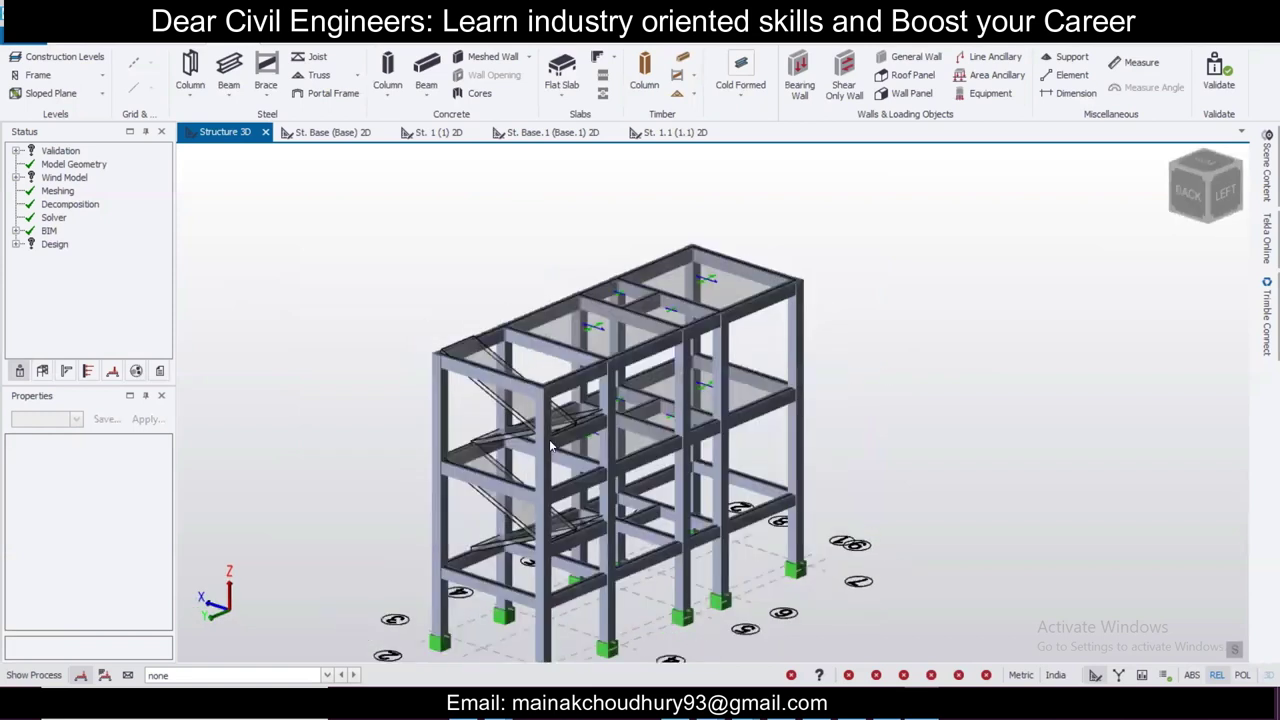
scroll(503, 455, "up", 1)
middle_click_drag(504, 455, 520, 400)
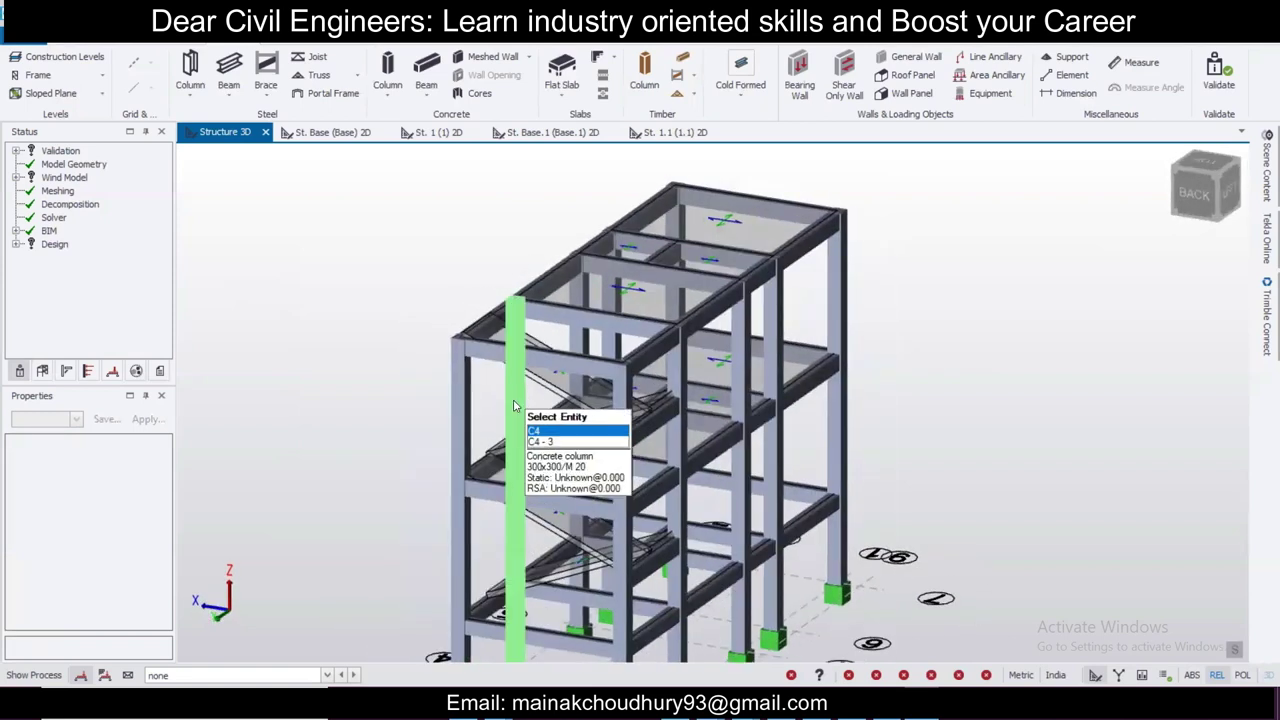
Step: Extend the four corner columns of the stair bay between grid lines 3 and 4 up to level St. 3 (3) at 8.740 m
left_click(516, 400)
left_click(488, 421)
left_click(622, 430)
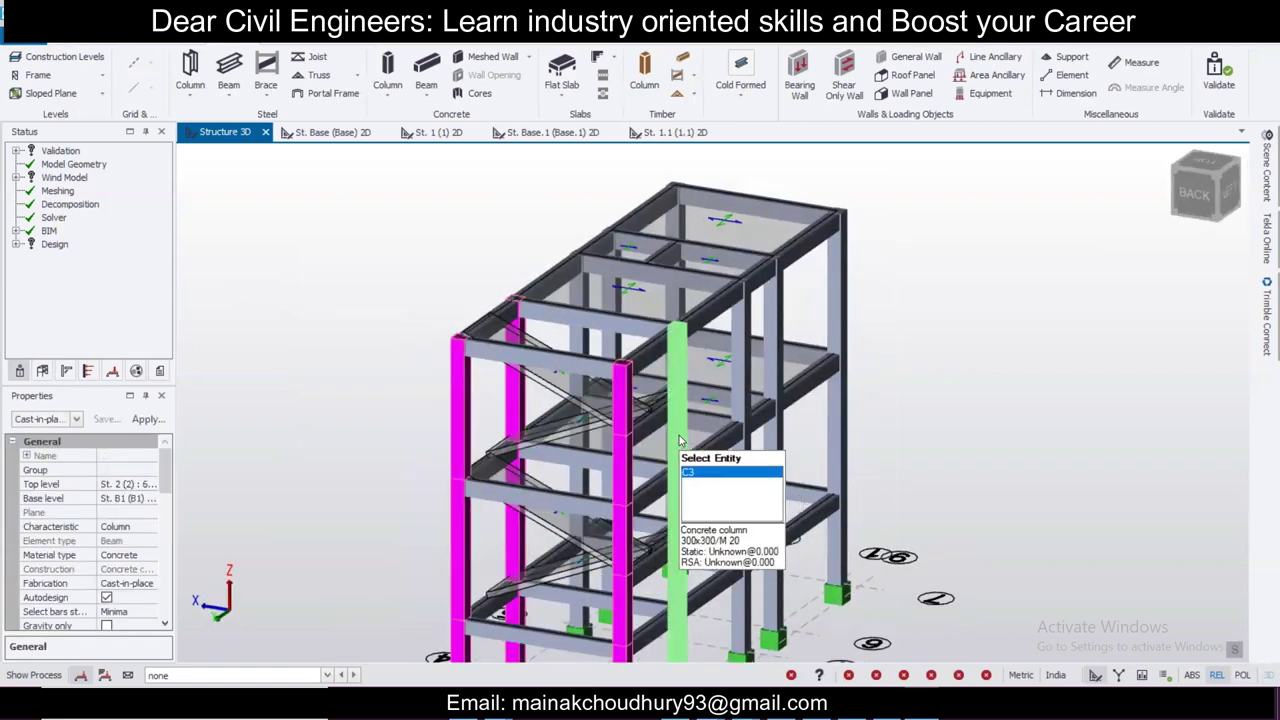
left_click(686, 414)
right_click_drag(686, 414, 700, 372)
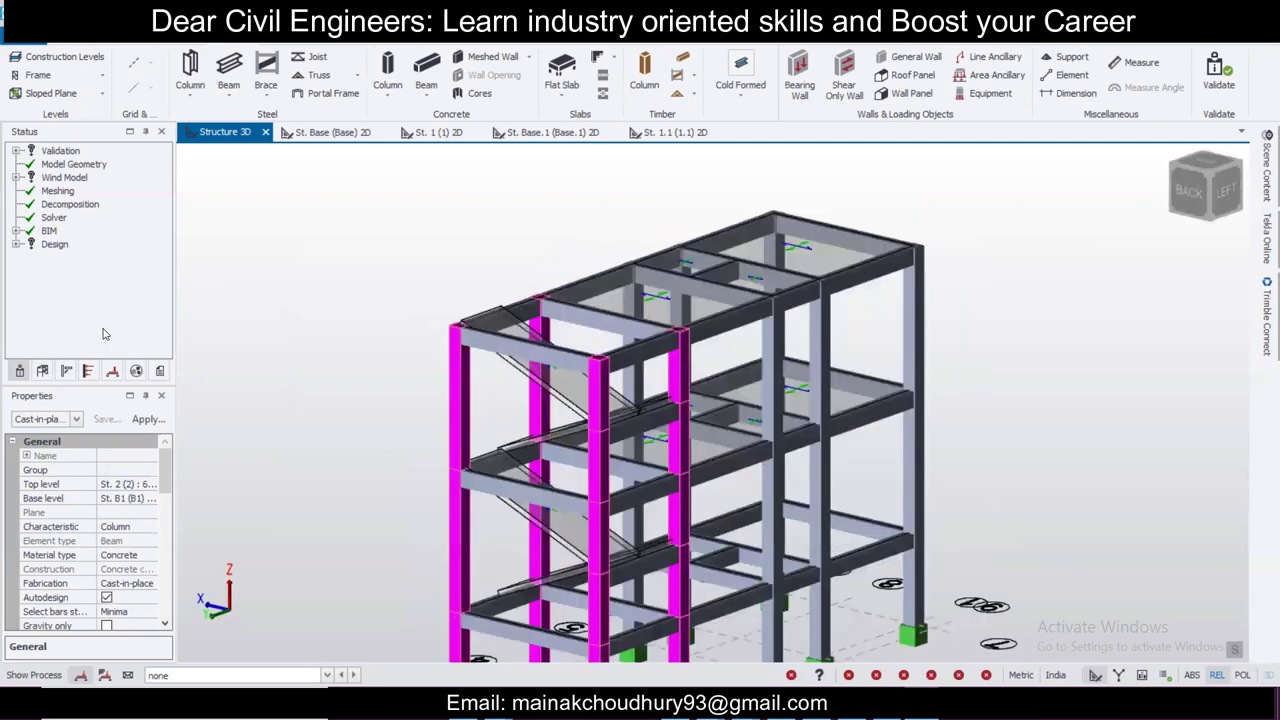
left_click(148, 484)
left_click(150, 485)
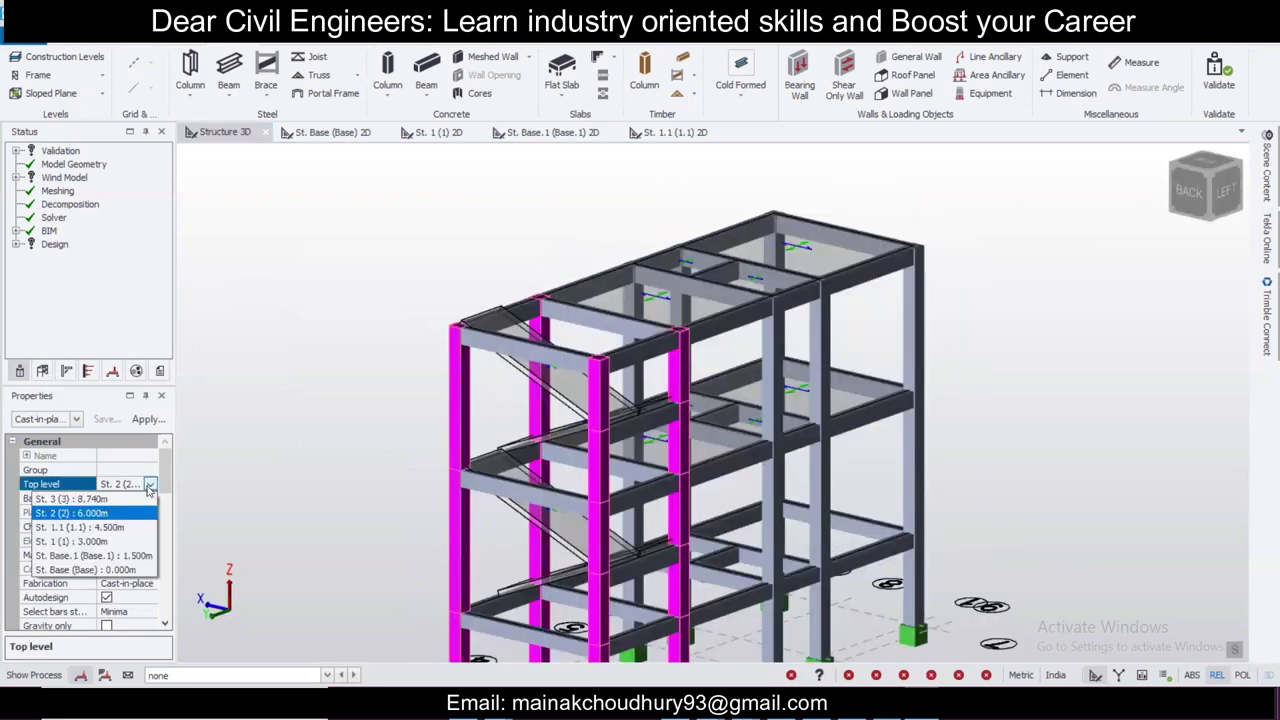
left_click(116, 498)
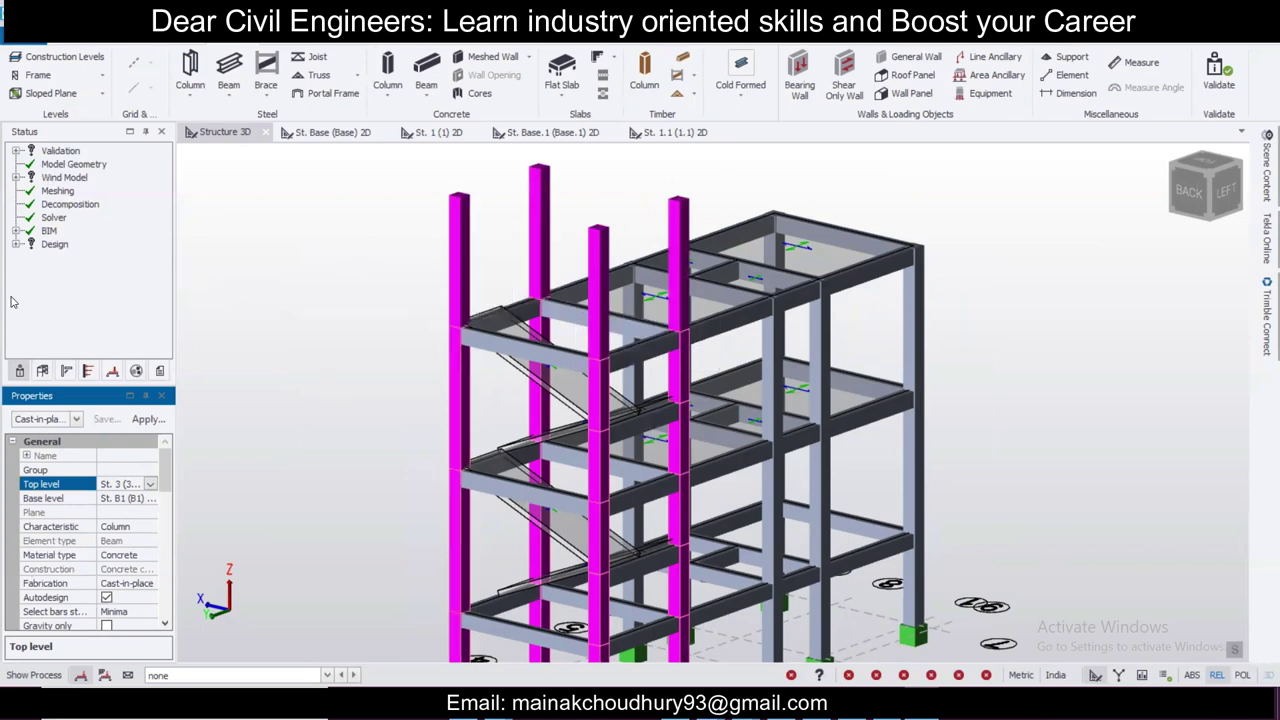
Step: On level St. 3 (3), create concrete beams along all four sides of the bay between grids 3 and 4, using the b250 x350 set
left_click(42, 372)
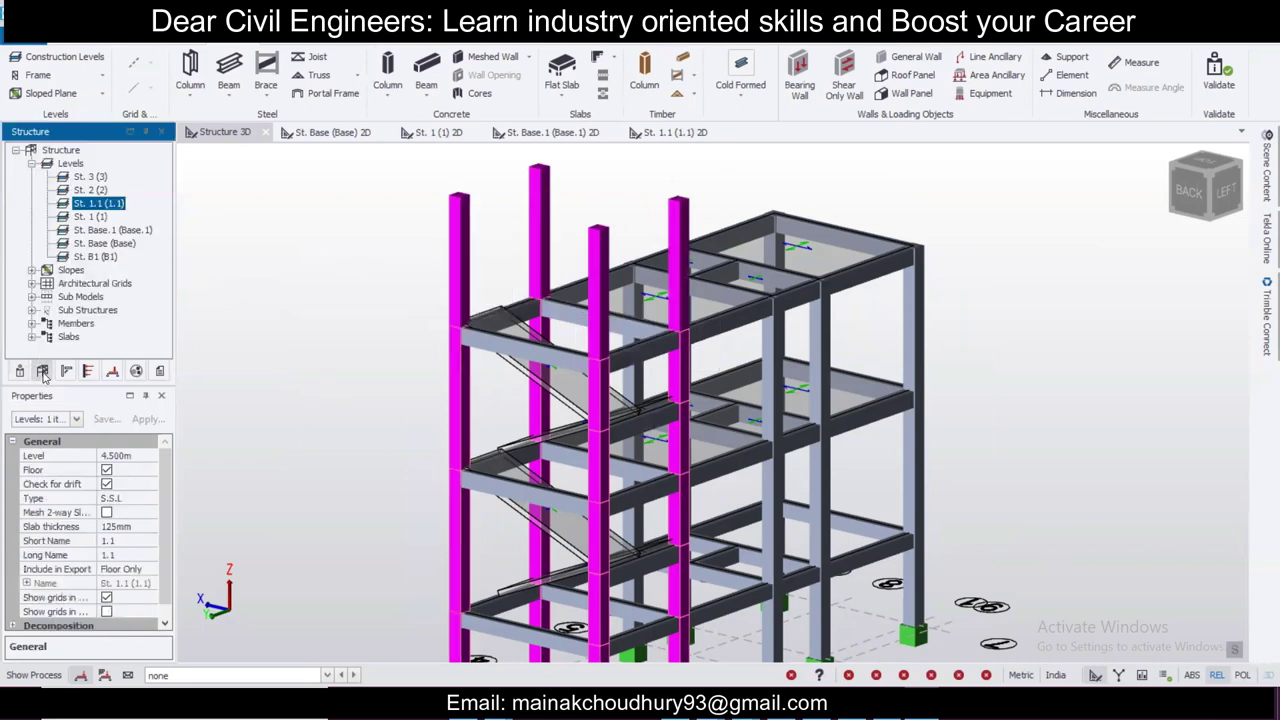
double_click(88, 177)
scroll(730, 335, "up", 3)
left_click(426, 72)
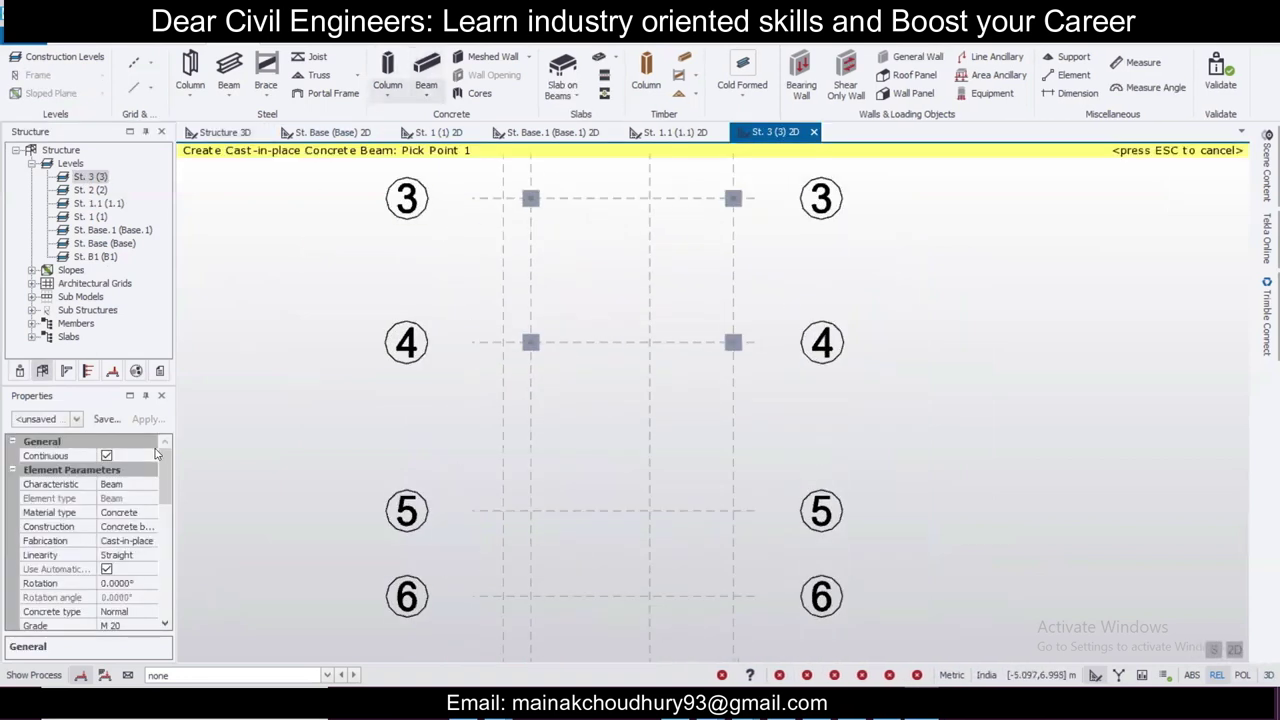
scroll(160, 464, "down", 3)
scroll(160, 464, "up", 3)
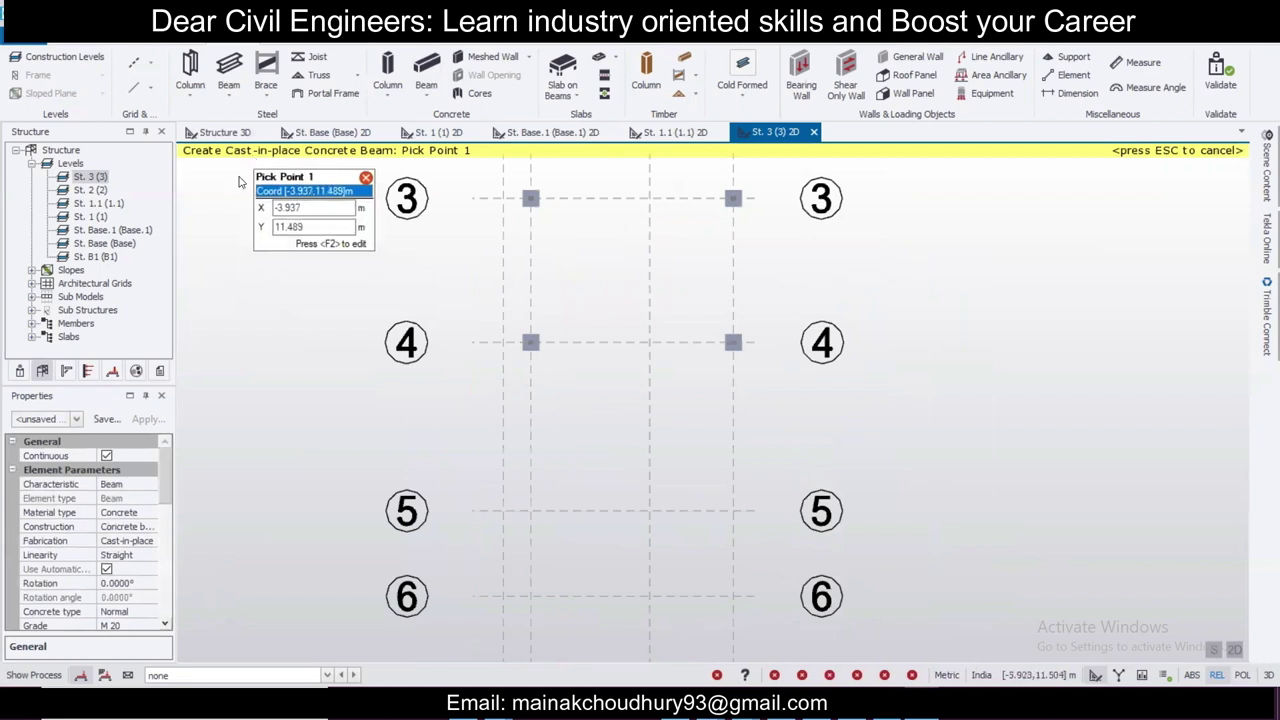
left_click(76, 418)
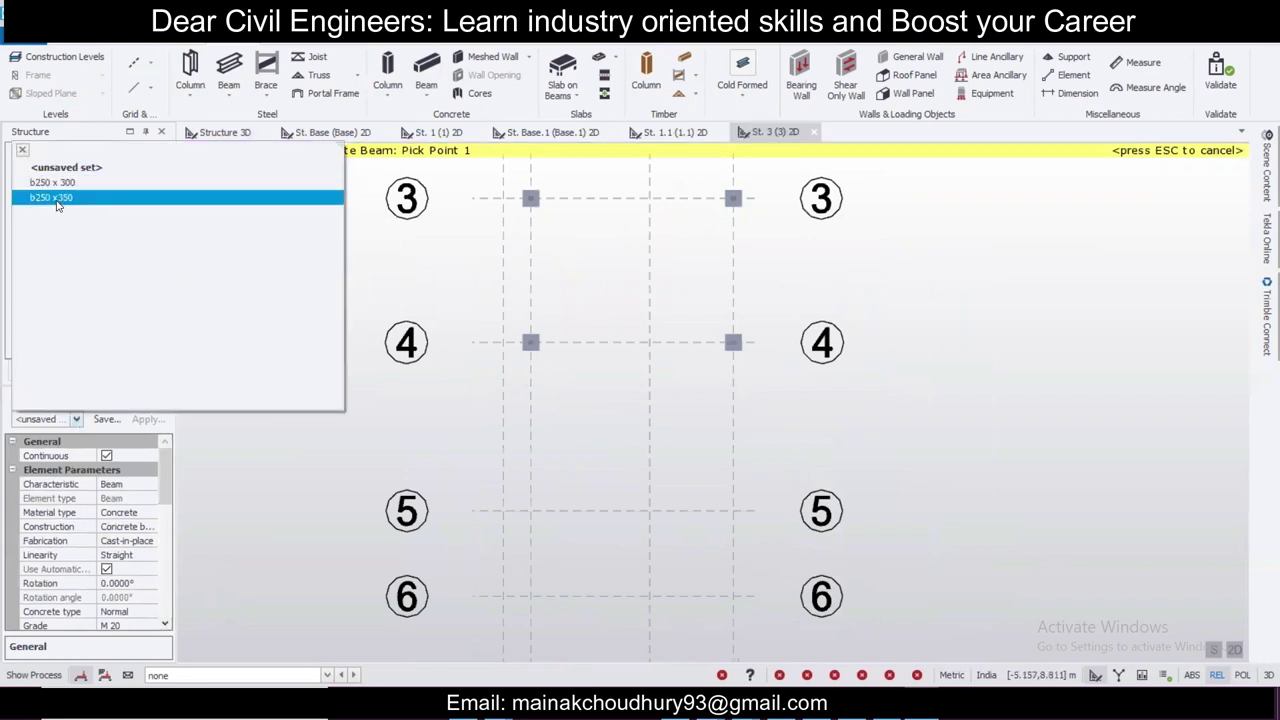
left_click(57, 197)
left_click_drag(533, 199, 742, 430)
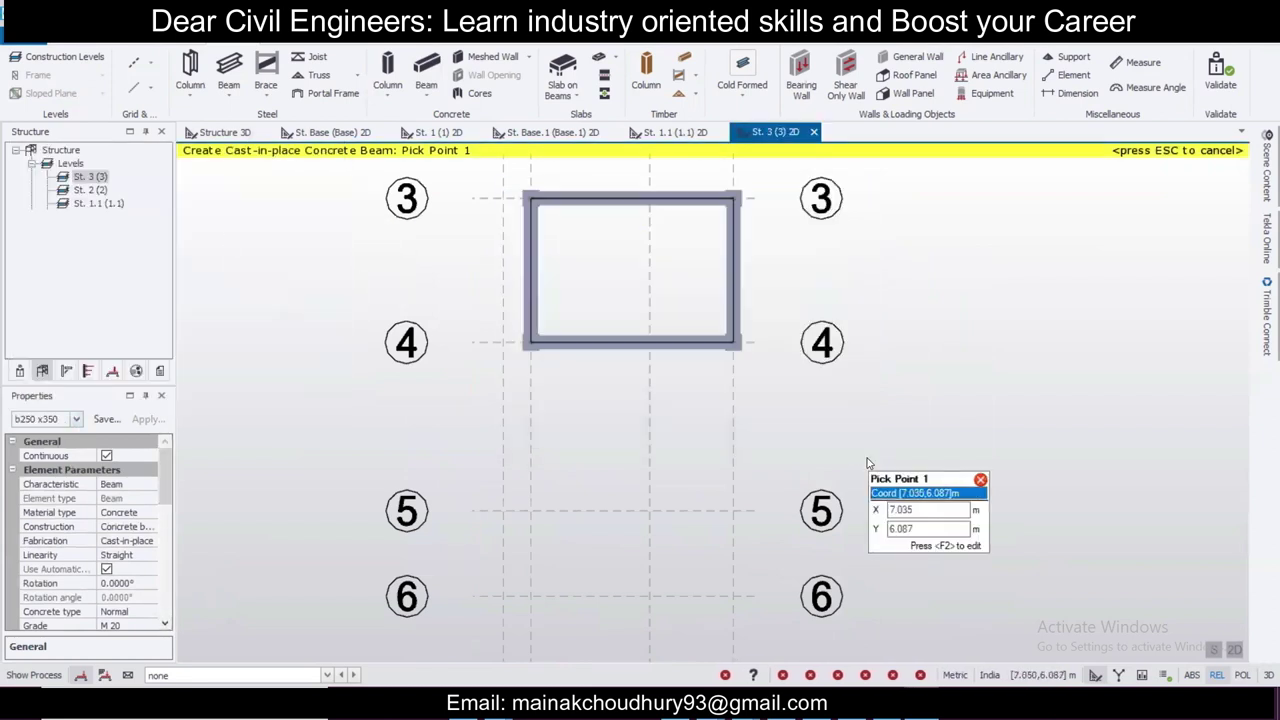
Step: Add a slab on beams to the level 3 bay between grids 3 and 4, and return to the 3D structure view
left_click(563, 66)
left_click(626, 269)
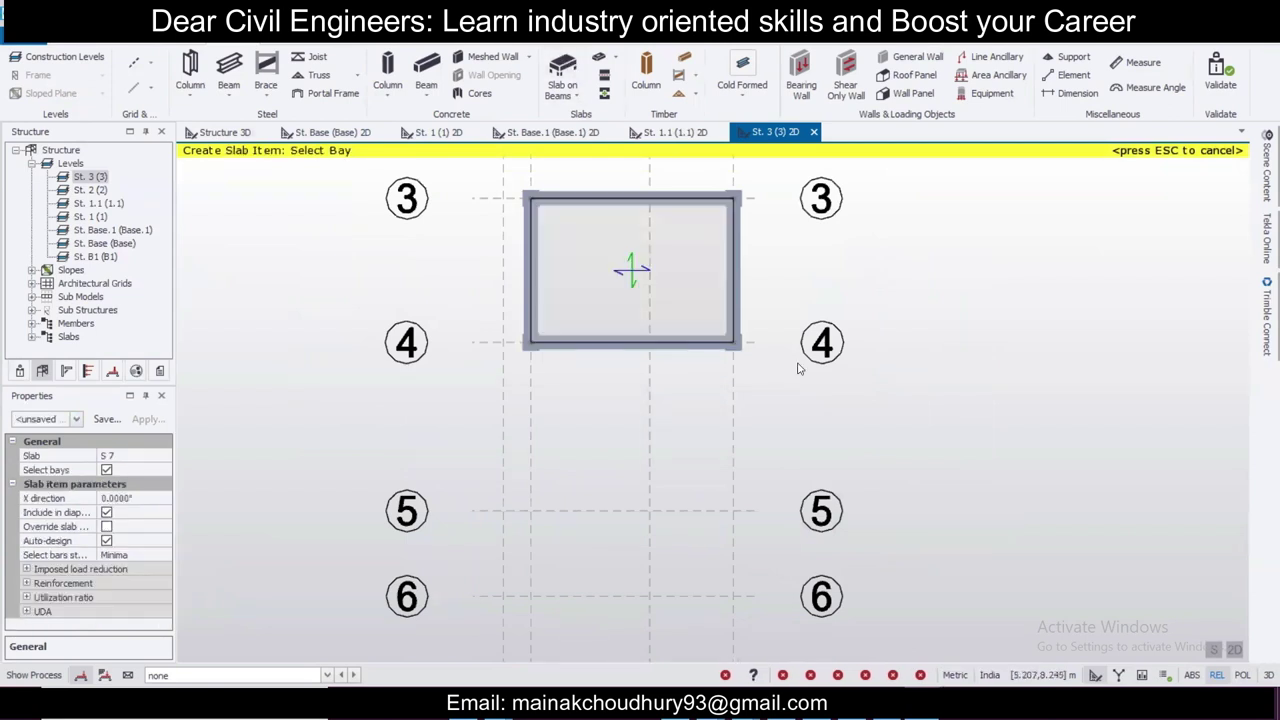
left_click(202, 134)
scroll(263, 157, "down", 2)
key("Escape")
right_click_drag(887, 347, 929, 409)
middle_click_drag(928, 410, 881, 346)
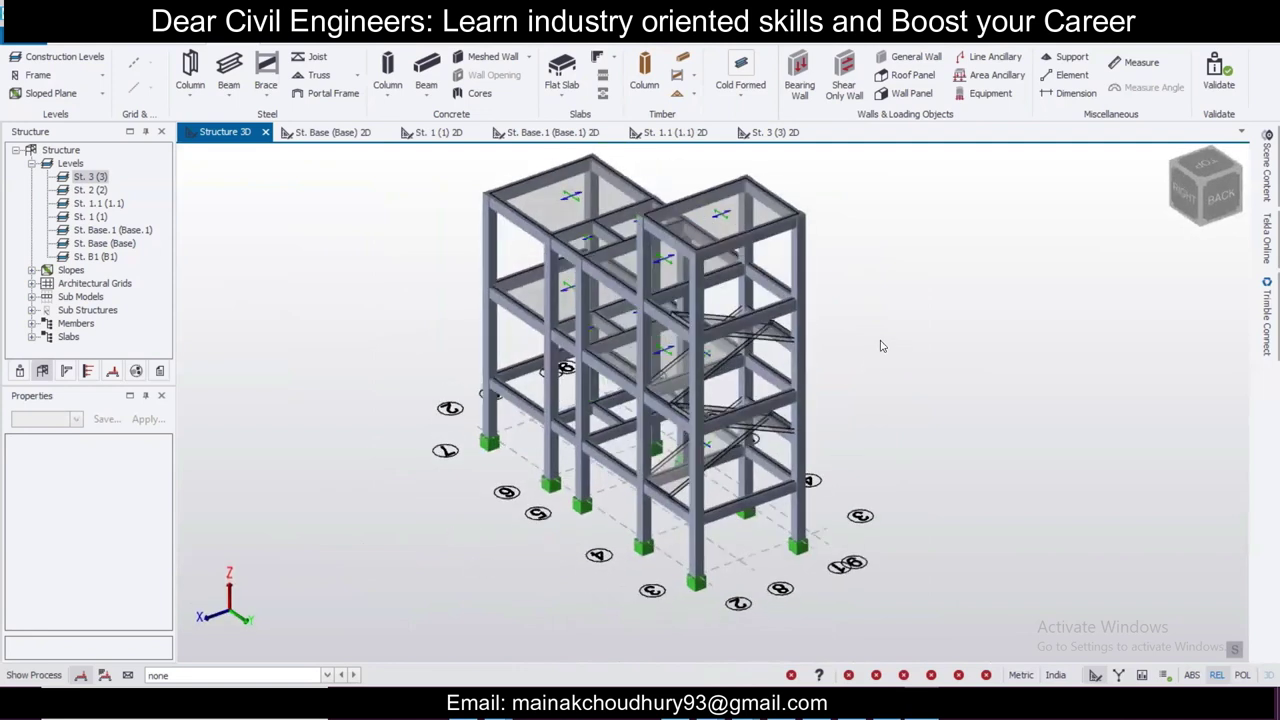
Step: Validate the completed frame model
left_click(1215, 72)
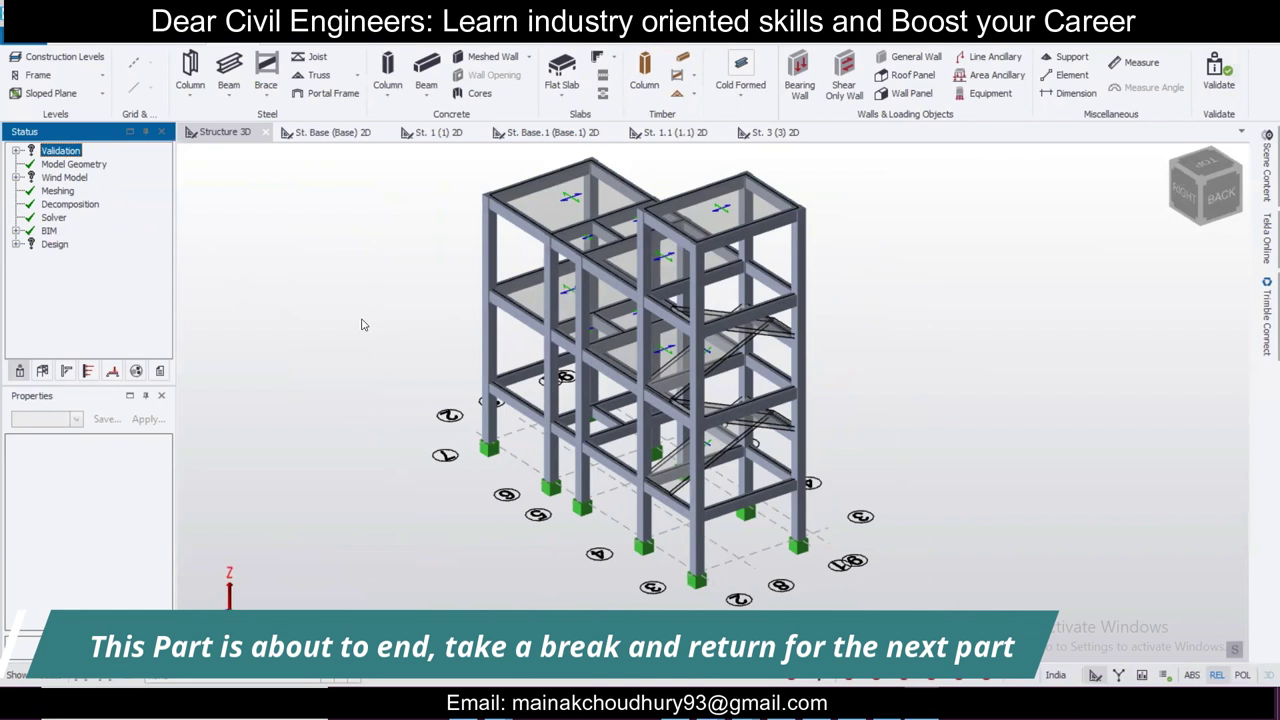
middle_click_drag(926, 451, 505, 460)
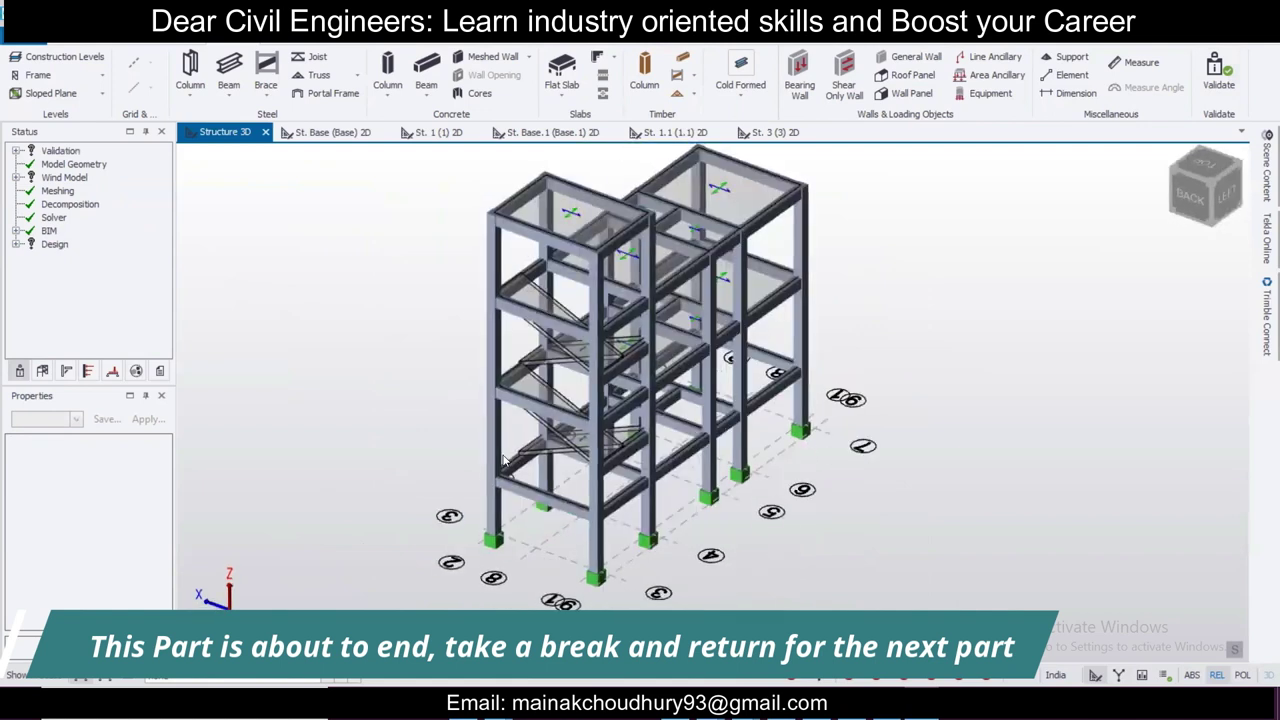
middle_click_drag(866, 446, 894, 463)
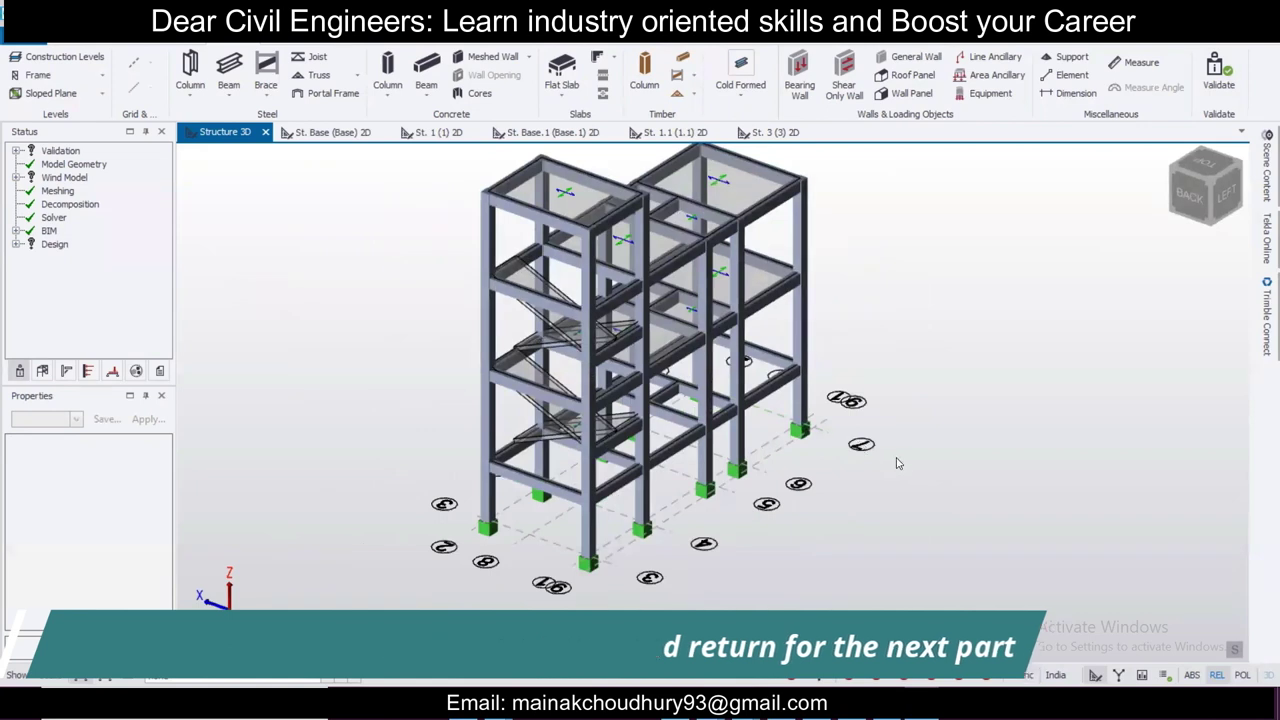
middle_click_drag(911, 410, 936, 442)
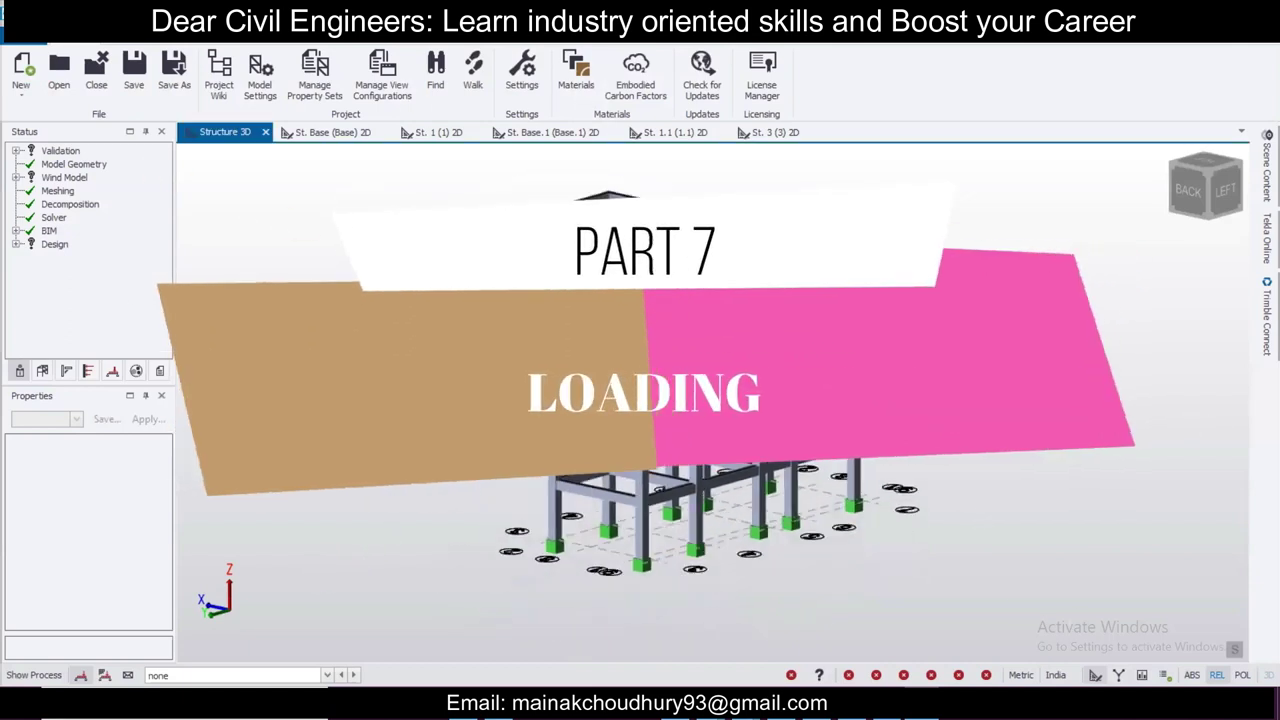
Step: Examine the columns, beams, floor slabs, stair slabs and supports of the whole frame from several sides
right_click_drag(791, 427, 1037, 384)
middle_click_drag(1006, 395, 990, 419)
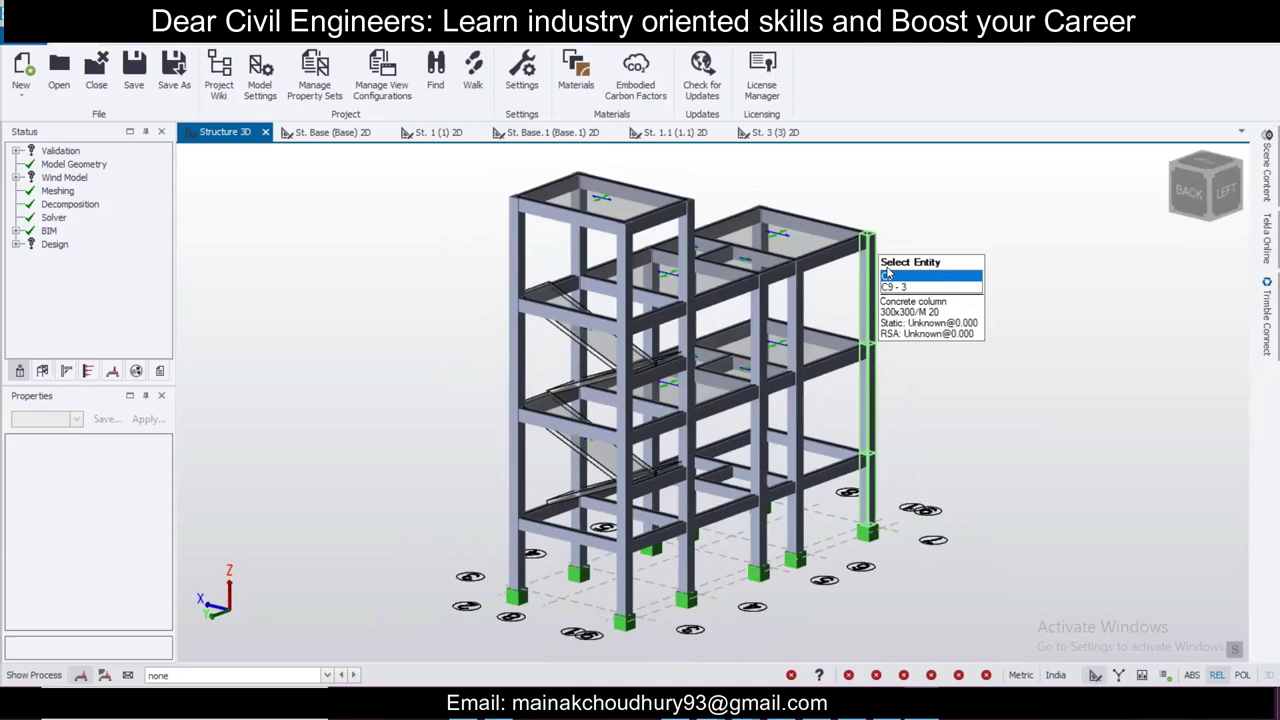
scroll(939, 356, "down", 2)
scroll(939, 354, "up", 3)
scroll(939, 353, "down", 2)
middle_click_drag(990, 362, 517, 378)
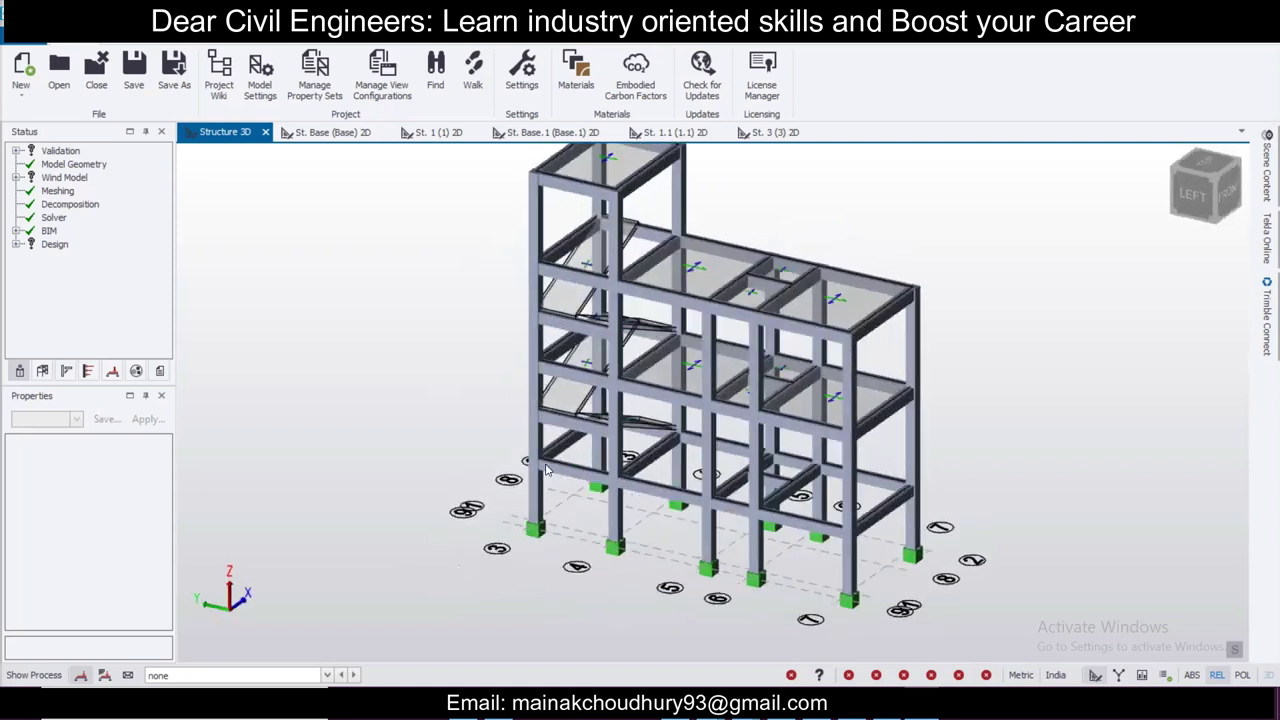
mouse_move(531, 472)
middle_click_drag(449, 446, 475, 447)
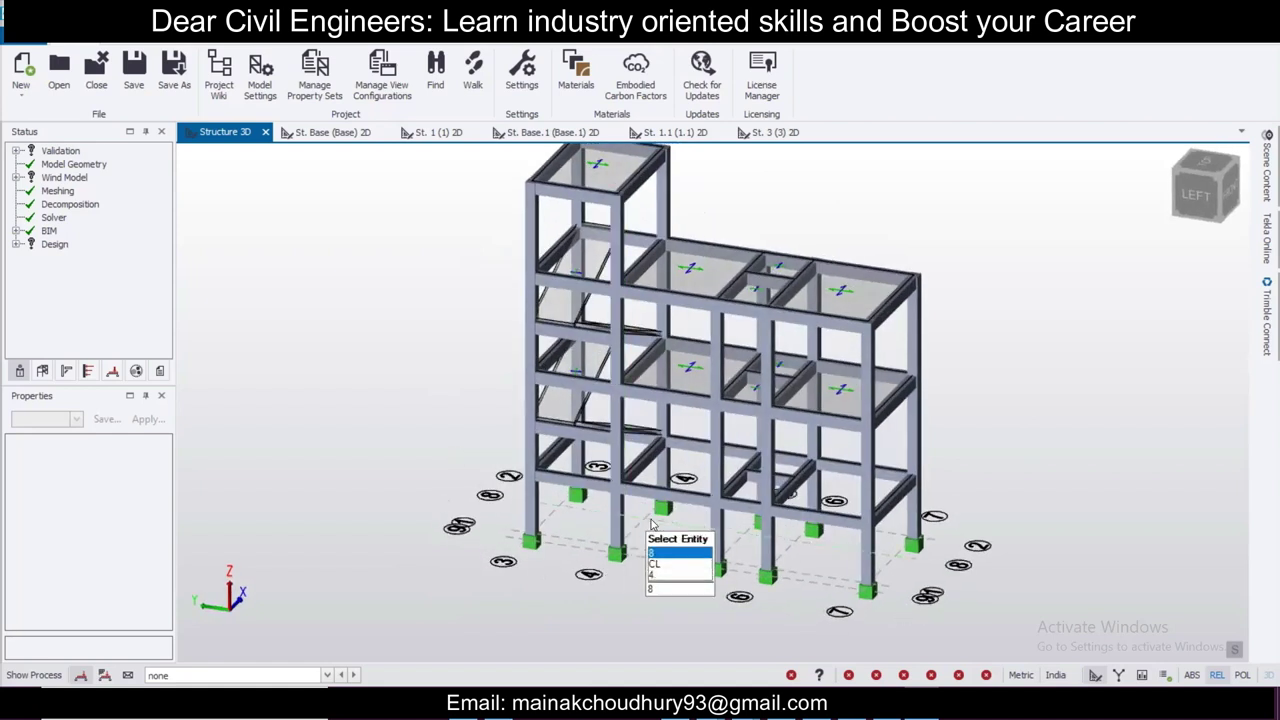
scroll(657, 524, "up", 2)
scroll(657, 524, "down", 2)
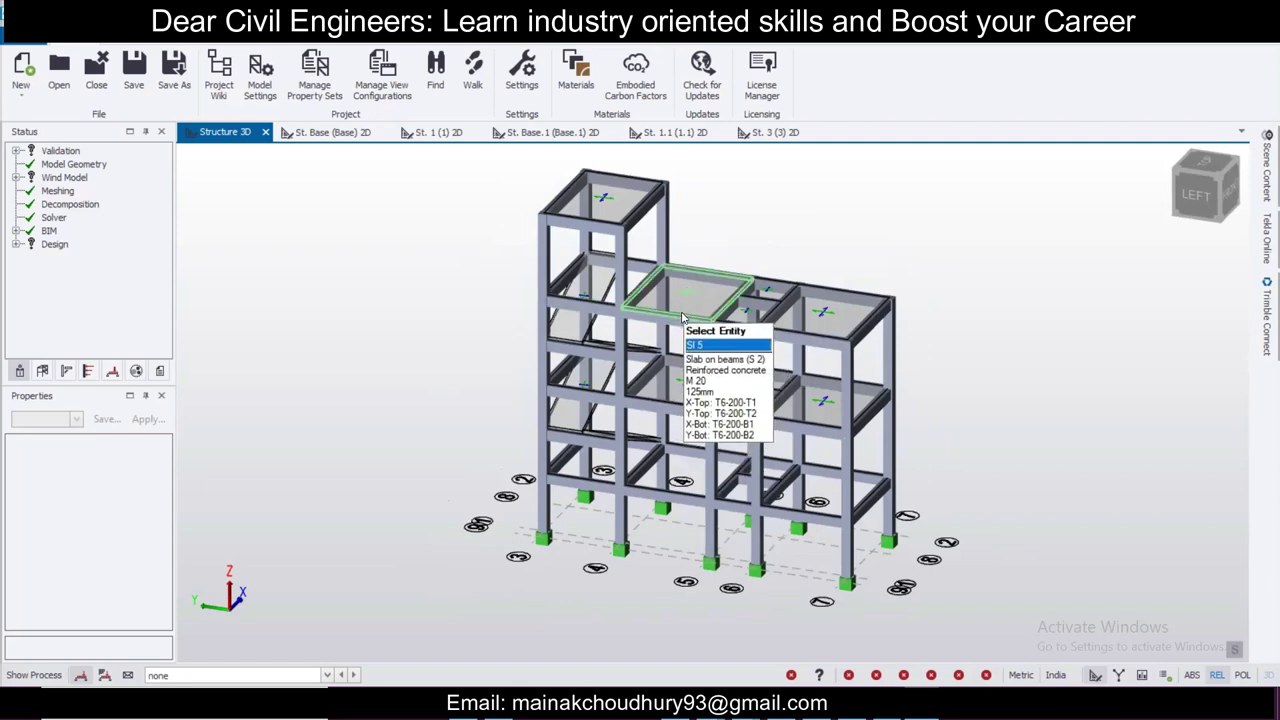
right_click_drag(684, 371, 942, 375)
middle_click_drag(942, 375, 559, 392)
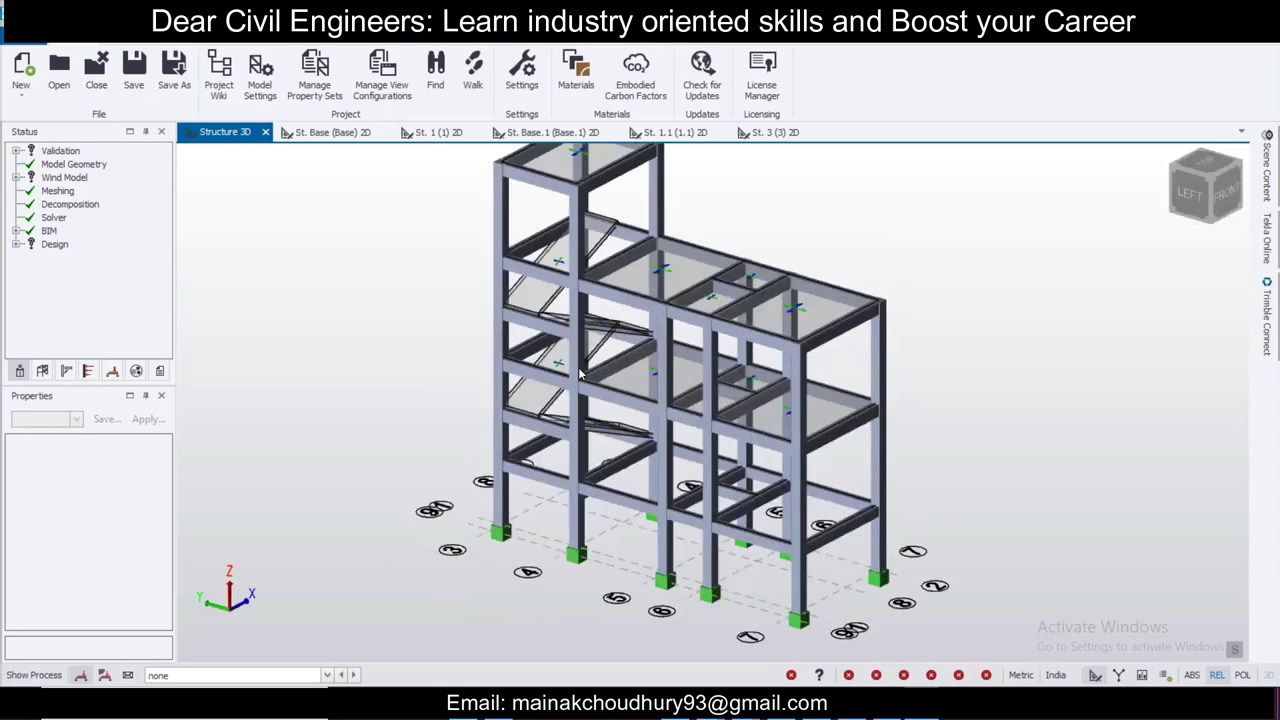
mouse_move(434, 360)
middle_mouse_down()
mouse_move(720, 385)
mouse_move(1020, 372)
mouse_move(772, 400)
mouse_move(450, 372)
mouse_move(457, 354)
mouse_move(435, 366)
middle_mouse_up()
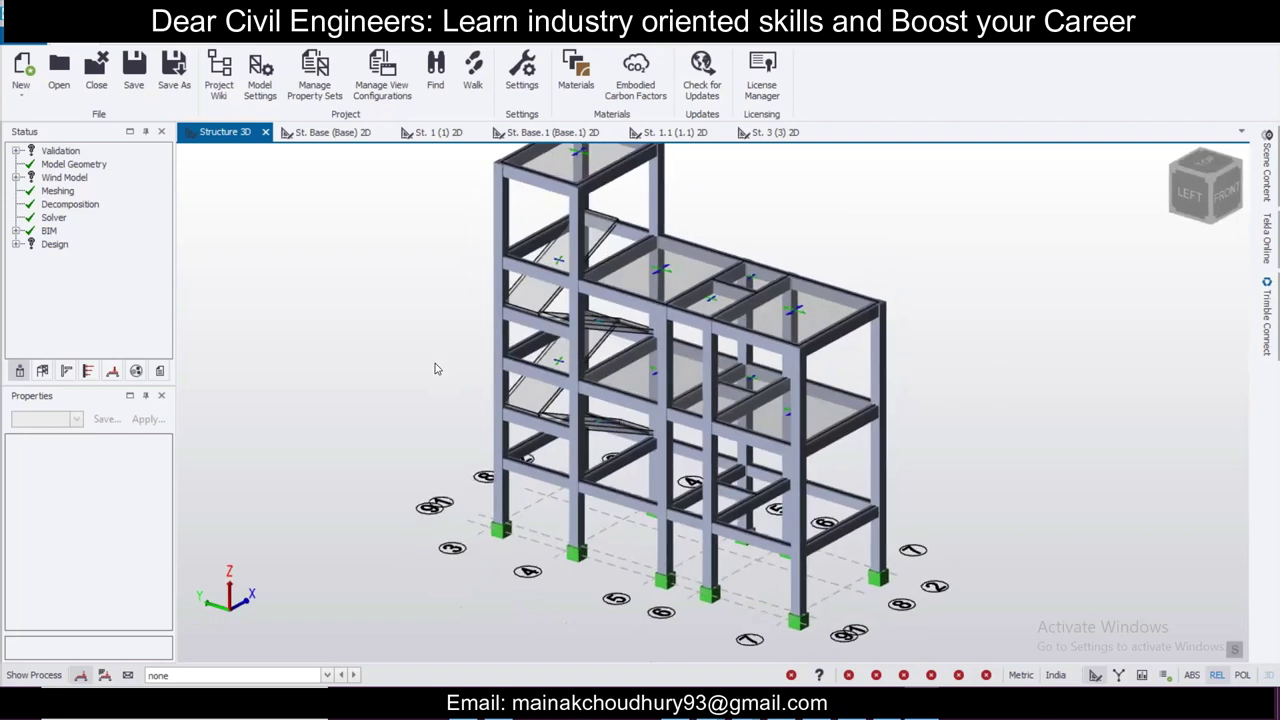
scroll(695, 378, "up", 1)
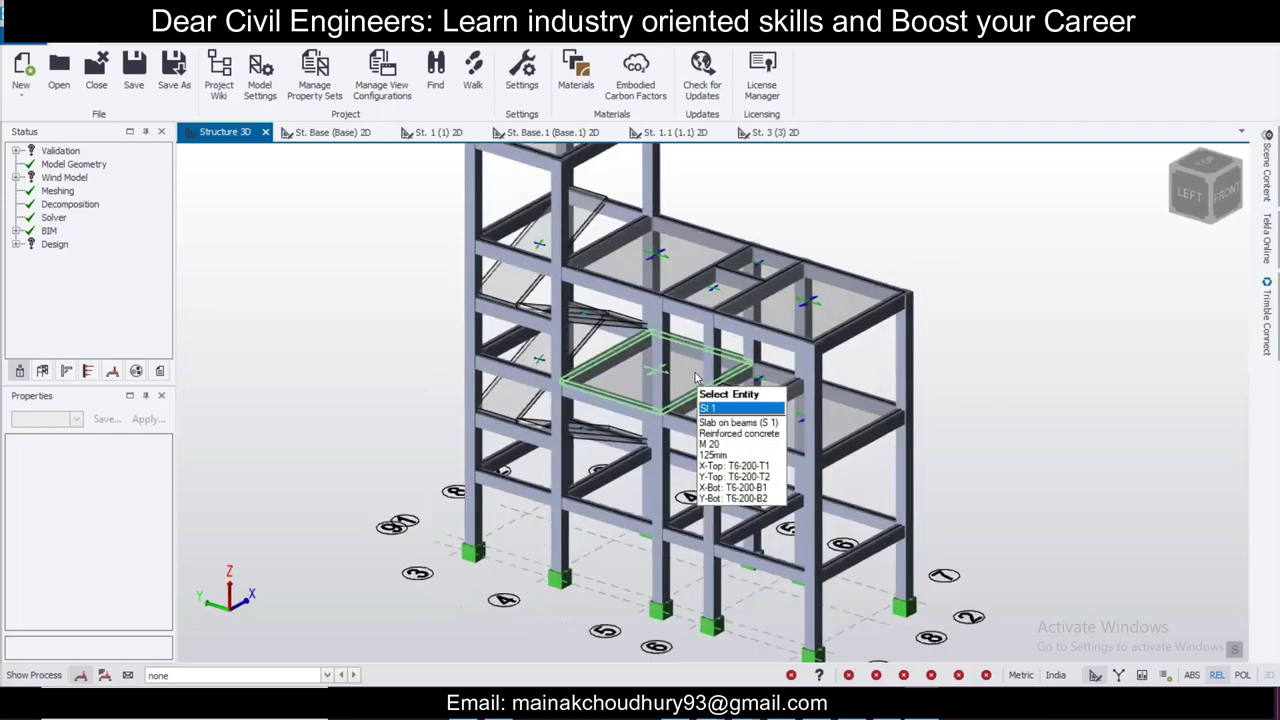
middle_click_drag(315, 337, 828, 370)
middle_click_drag(895, 336, 333, 373)
scroll(333, 373, "down", 1)
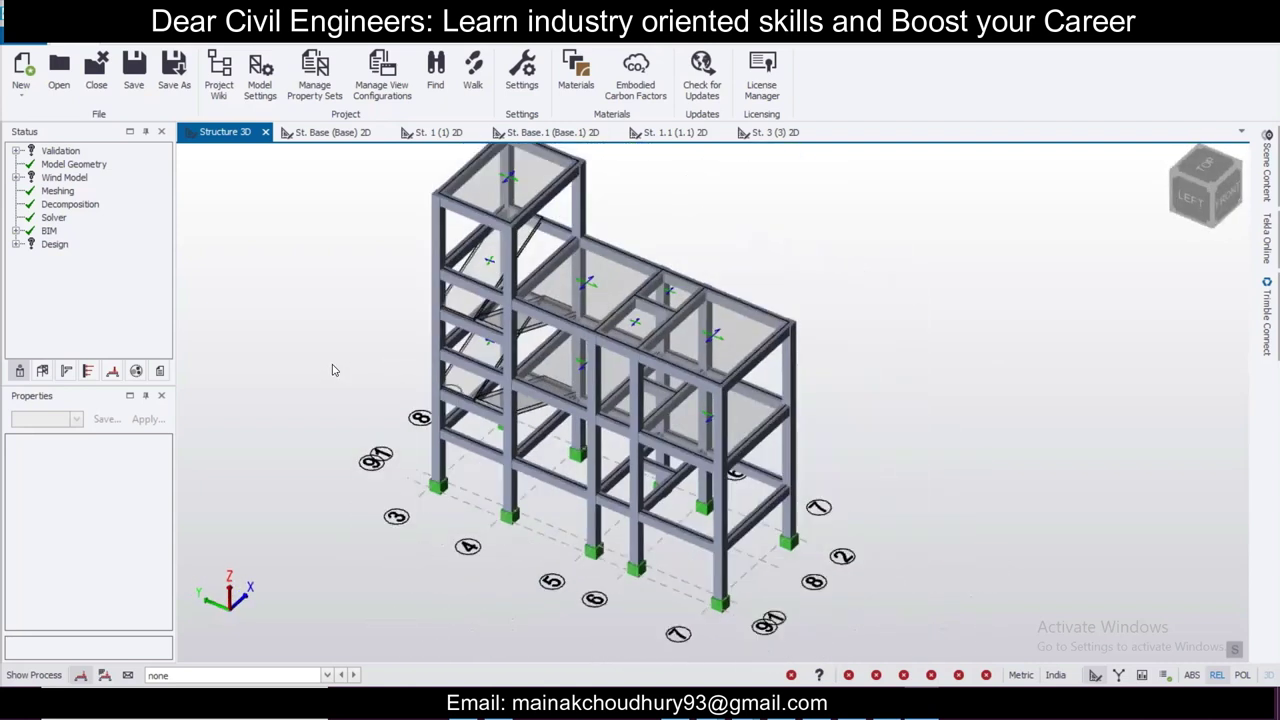
scroll(333, 370, "up", 1)
right_click_drag(334, 396, 354, 369)
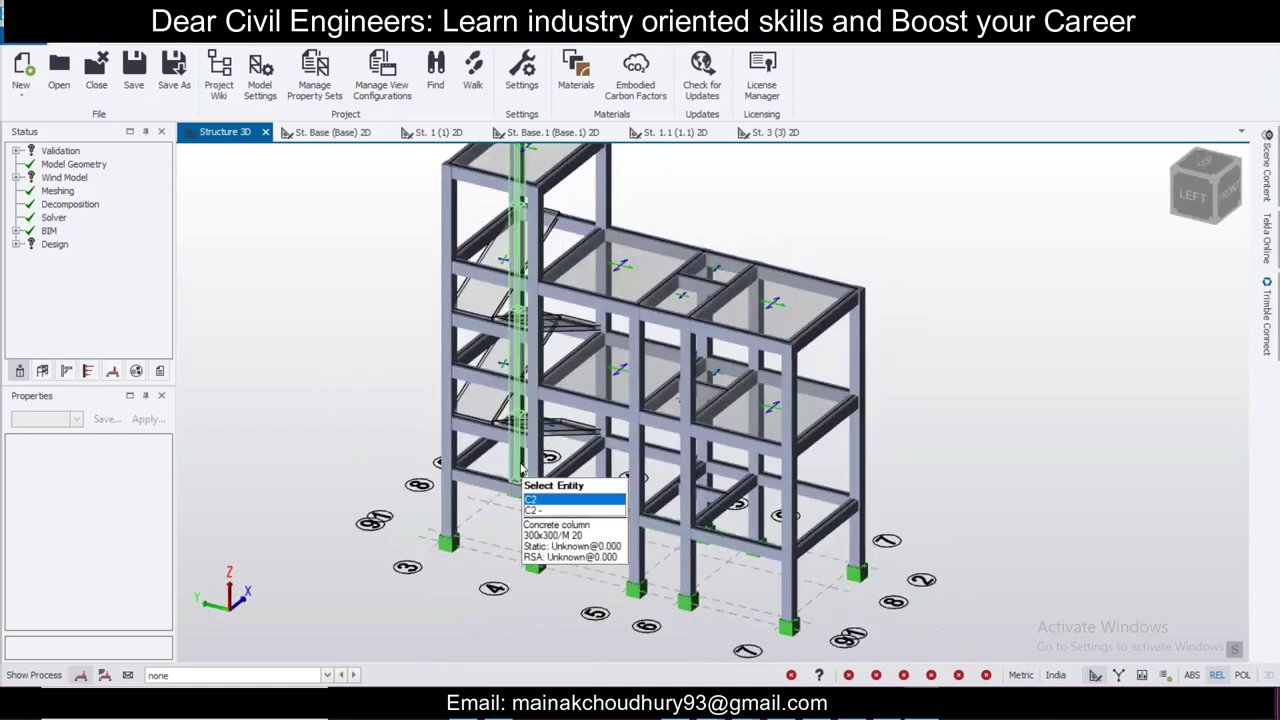
right_click_drag(781, 521, 813, 525)
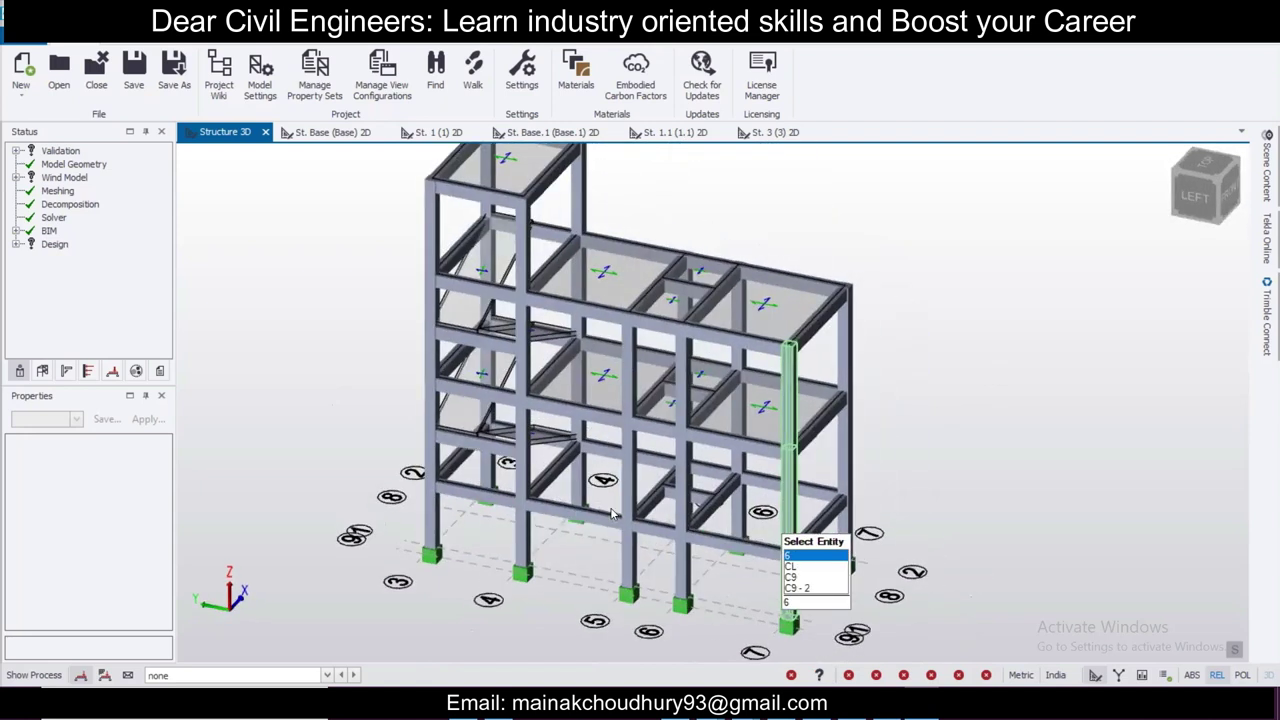
middle_click_drag(438, 508, 422, 407)
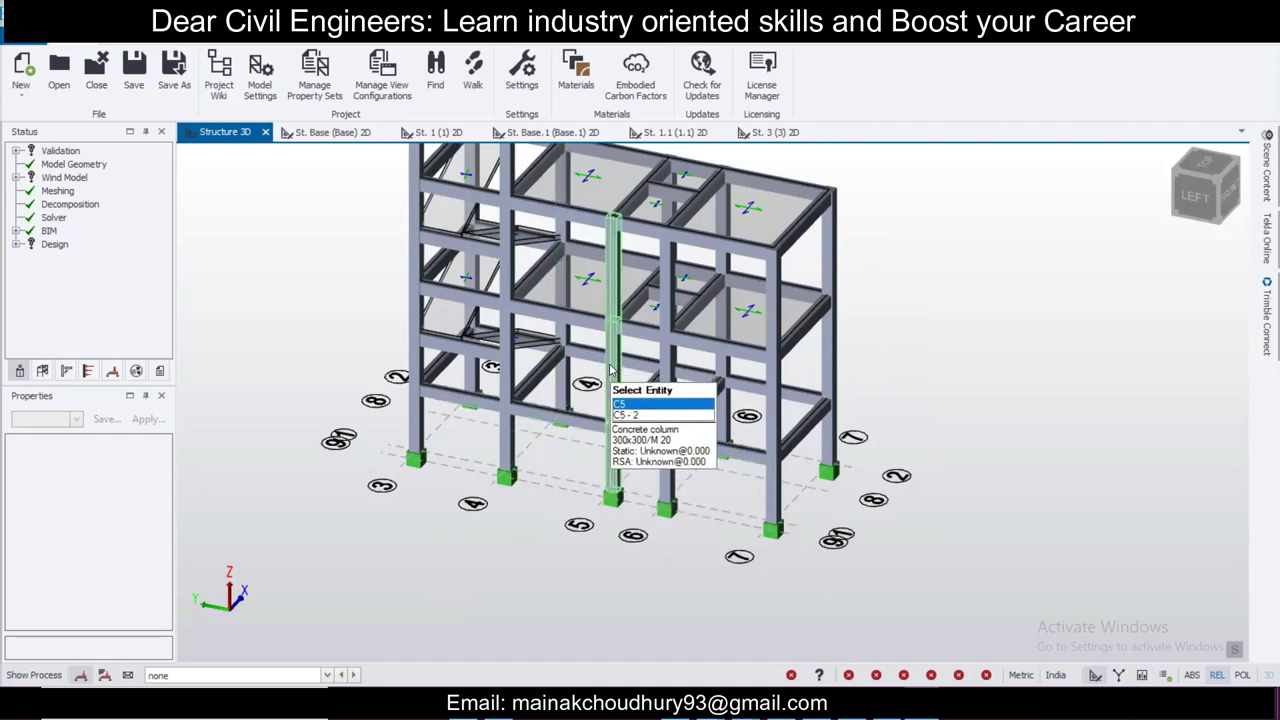
right_click_drag(692, 485, 632, 507)
middle_click_drag(632, 507, 675, 482)
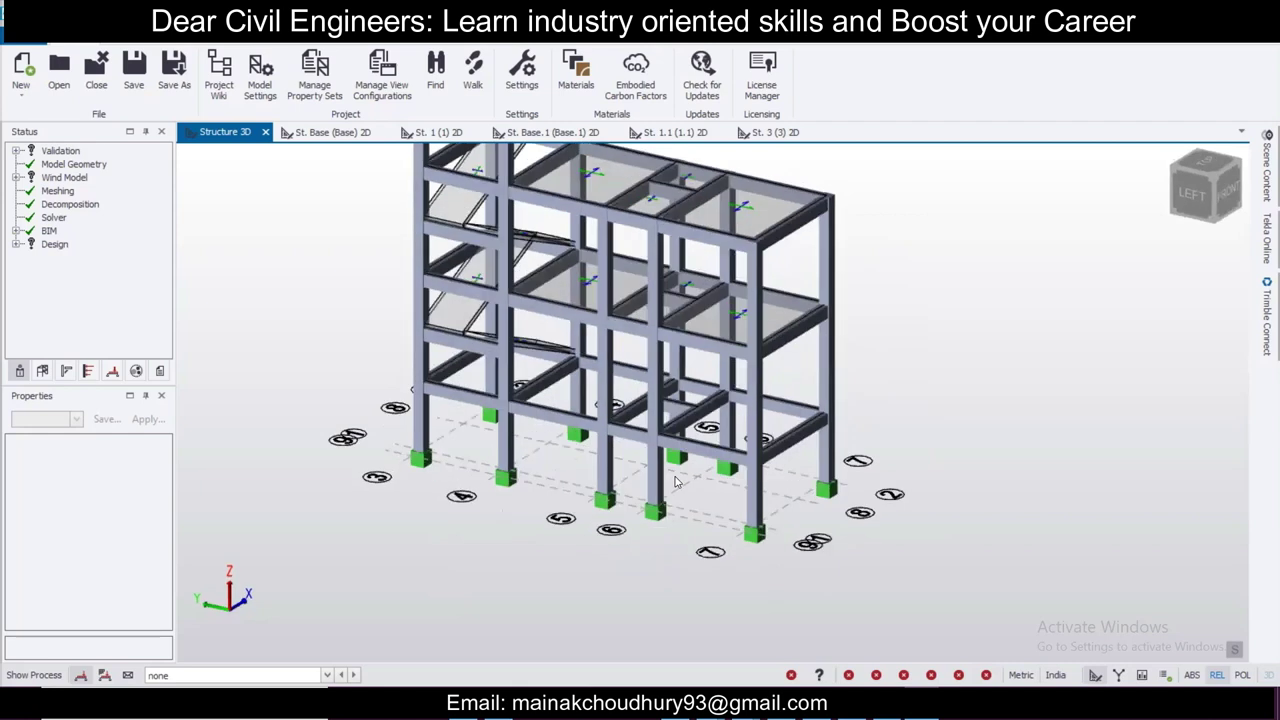
scroll(528, 366, "up", 3)
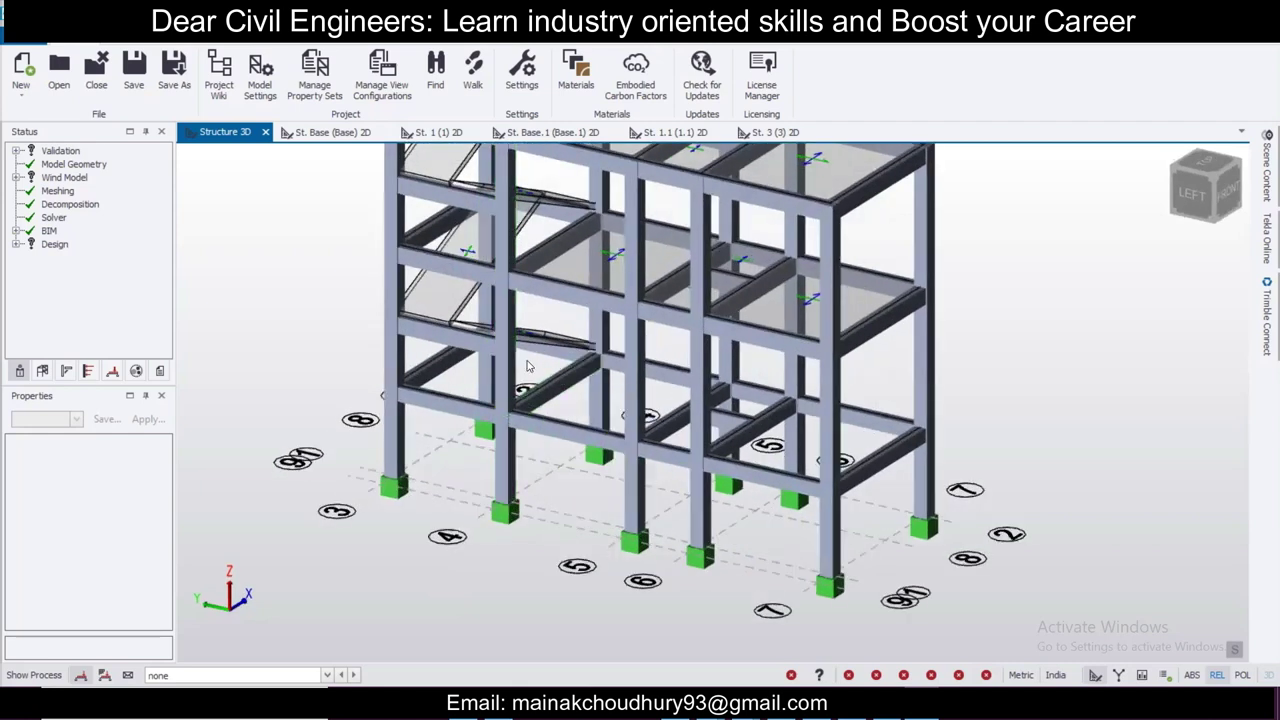
right_click_drag(887, 432, 798, 420)
scroll(776, 362, "down", 2)
middle_click_drag(776, 362, 762, 410)
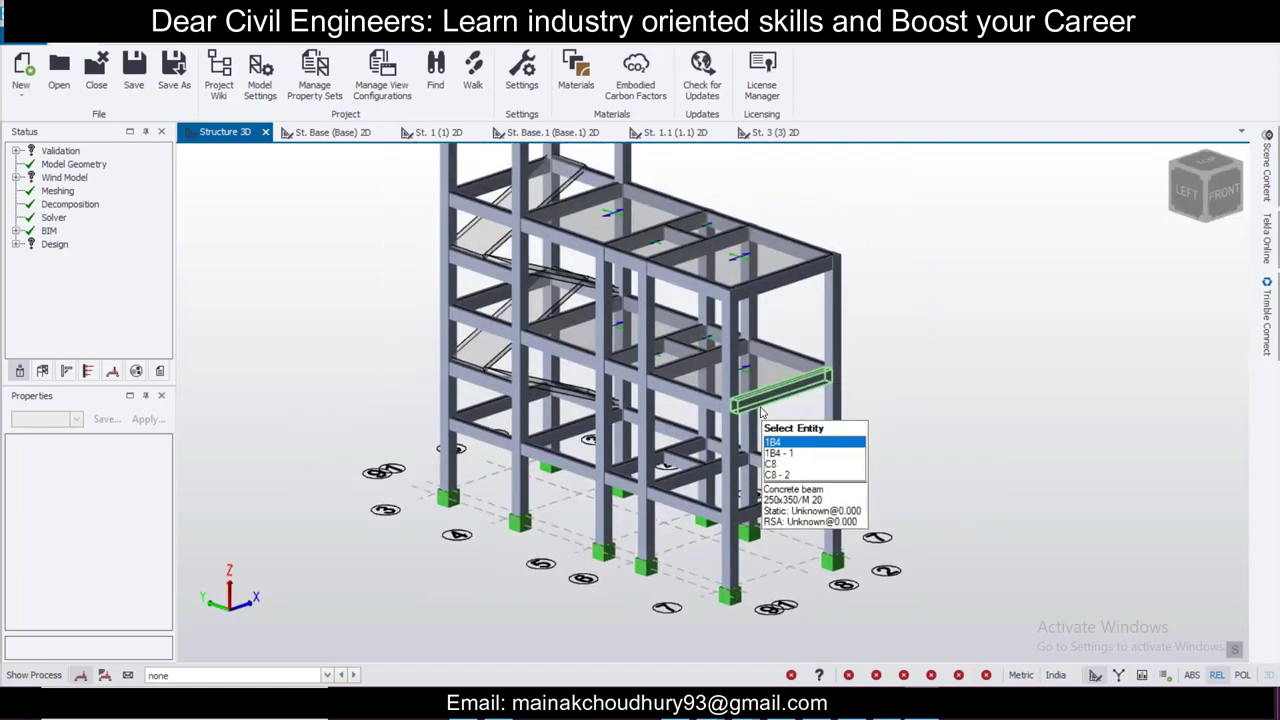
scroll(806, 382, "up", 1)
mouse_move(914, 370)
right_mouse_down()
mouse_move(894, 386)
mouse_move(909, 392)
right_mouse_up()
middle_click_drag(909, 393, 920, 383)
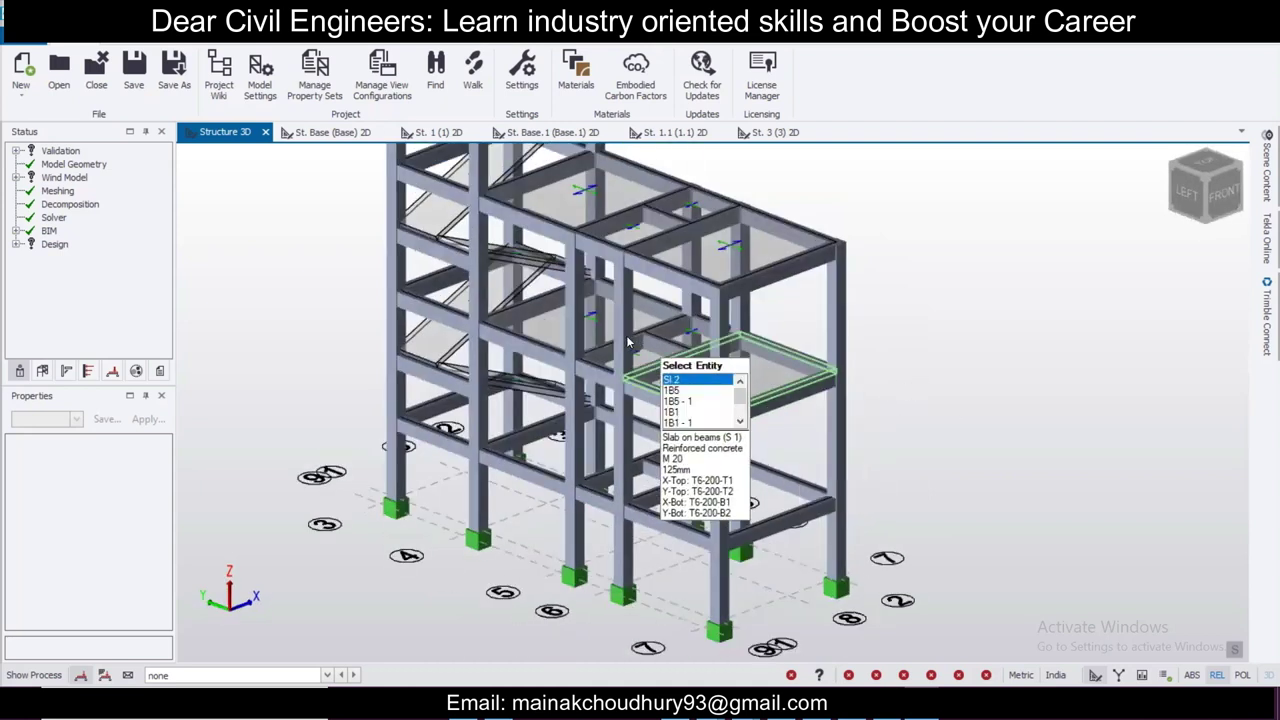
Step: In loadcase 2 Dead, apply a 1 kN/m² slab load to the floor slabs of both storeys
left_click(224, 676)
left_click(200, 622)
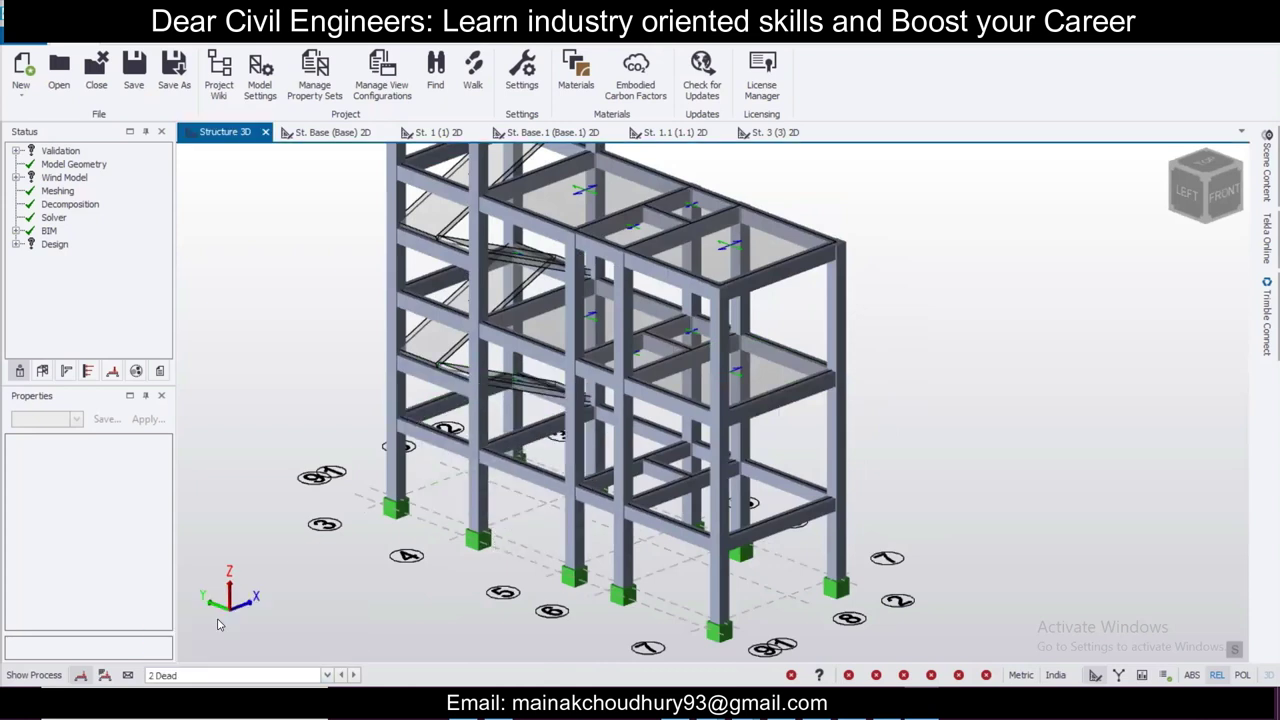
middle_click_drag(444, 280, 476, 343)
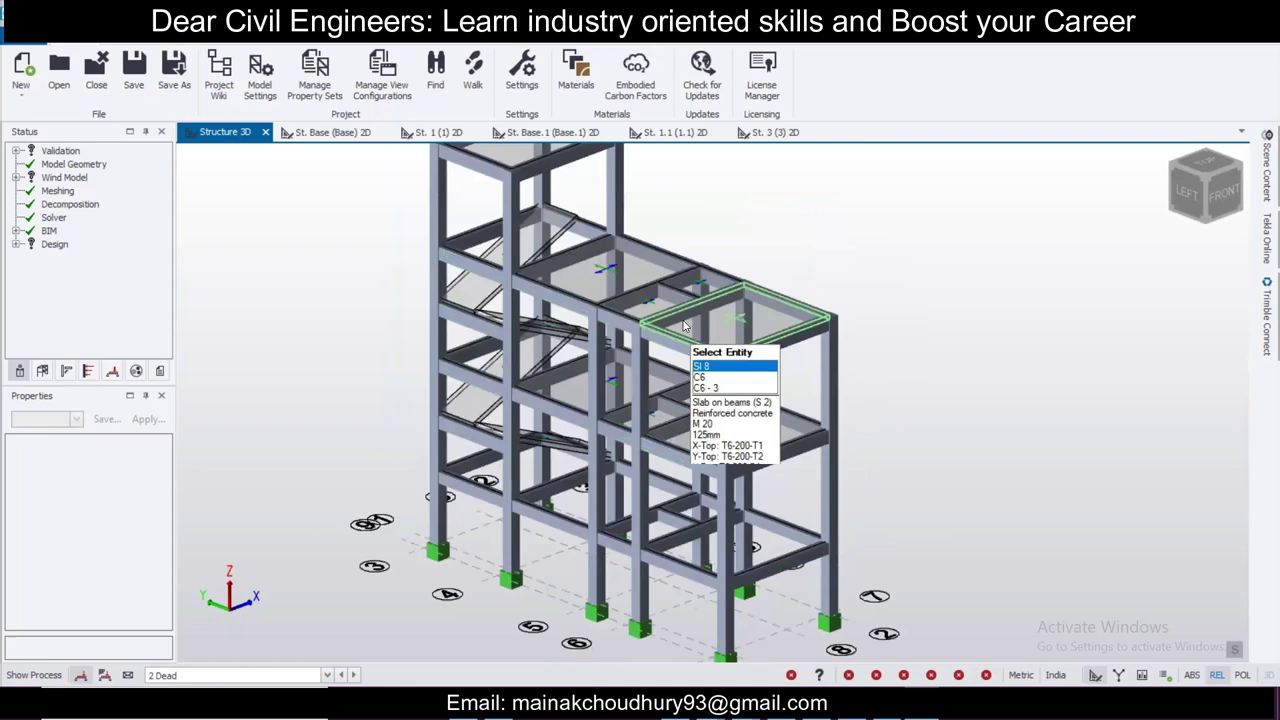
left_click(338, 41)
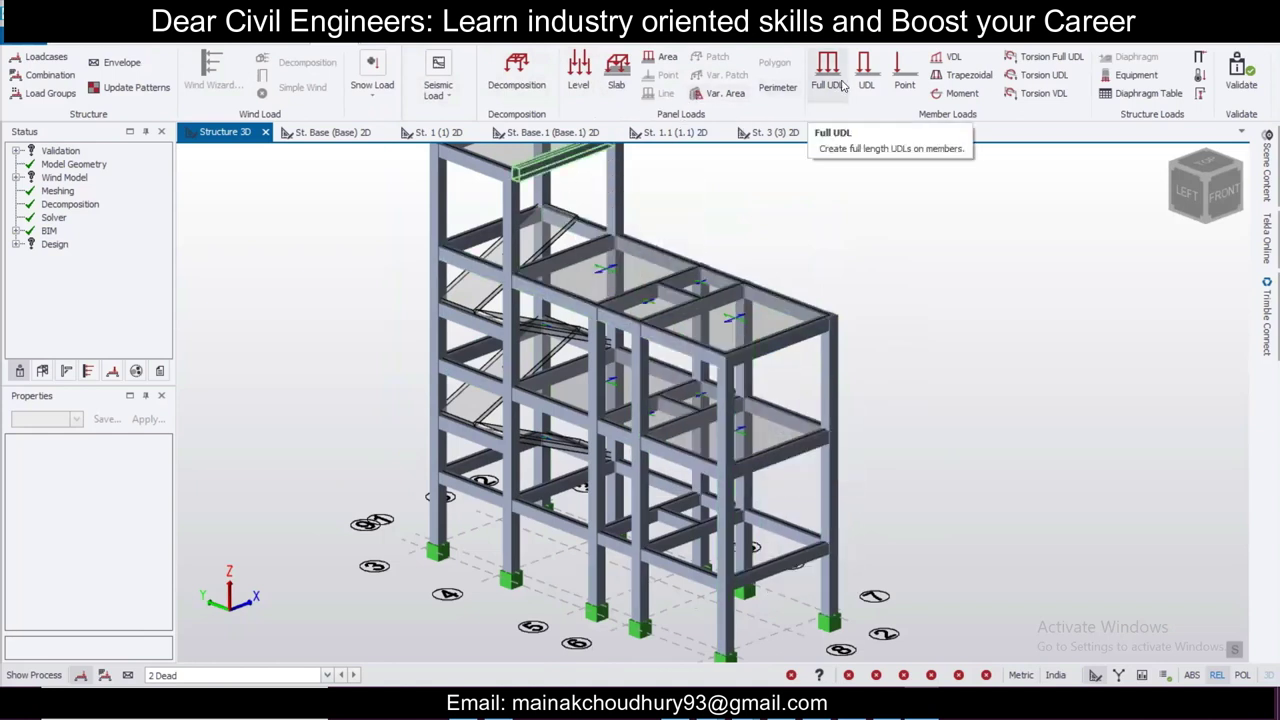
left_click(608, 86)
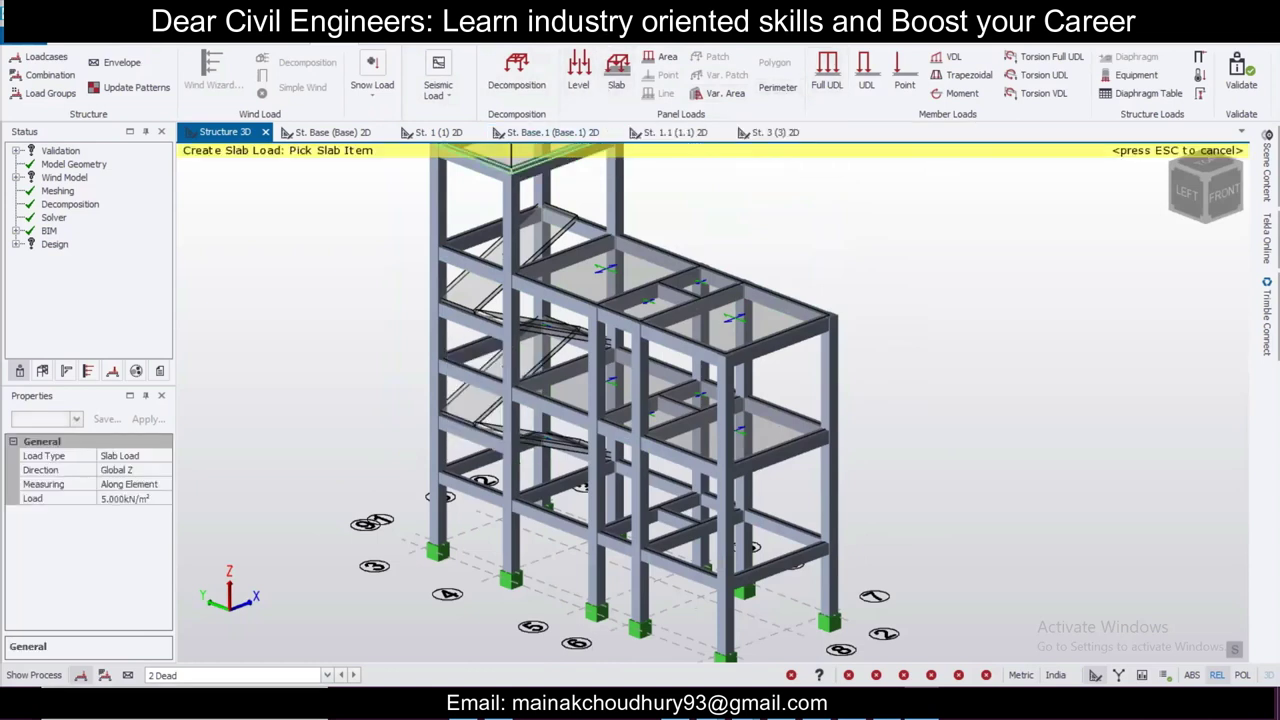
left_click(122, 500)
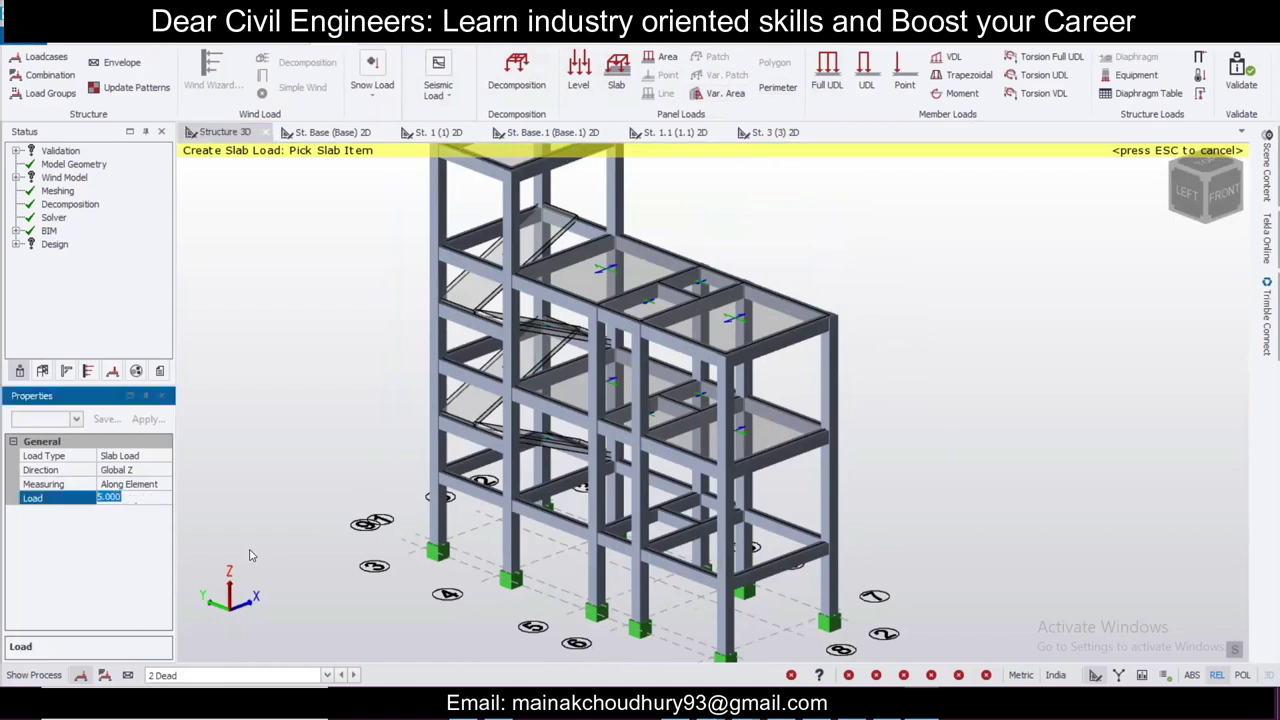
type("1")
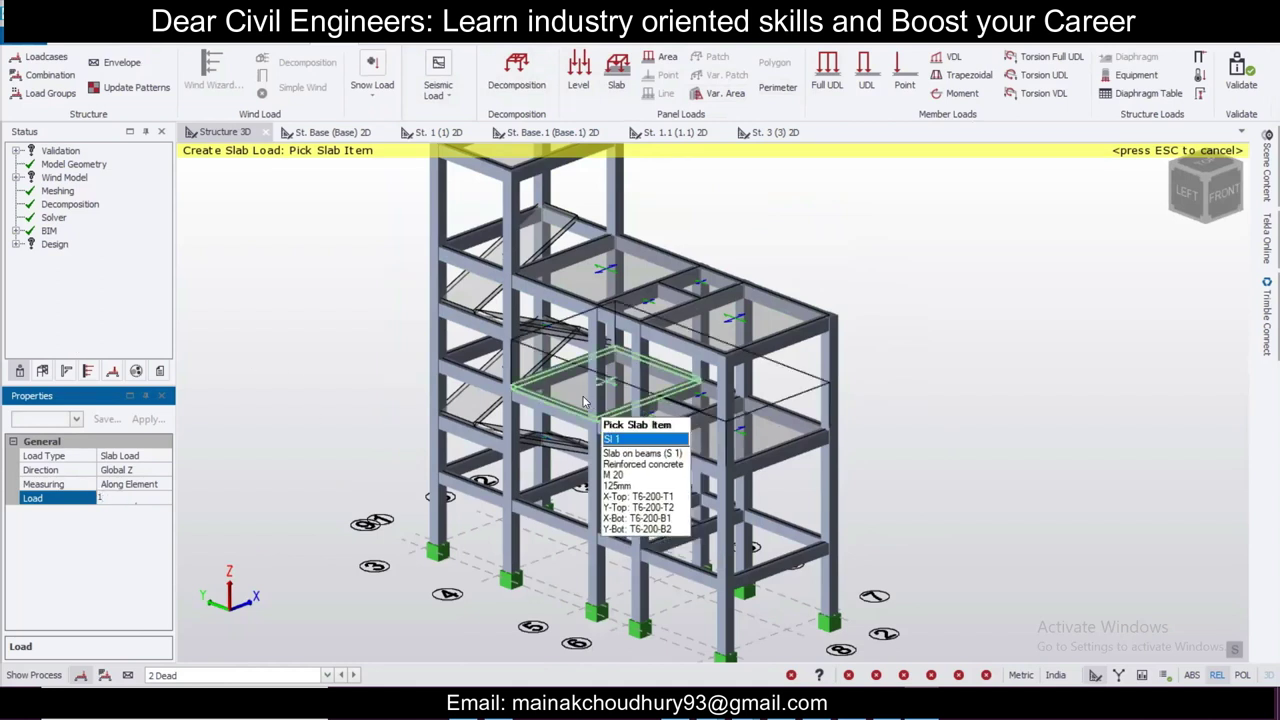
left_click(658, 396)
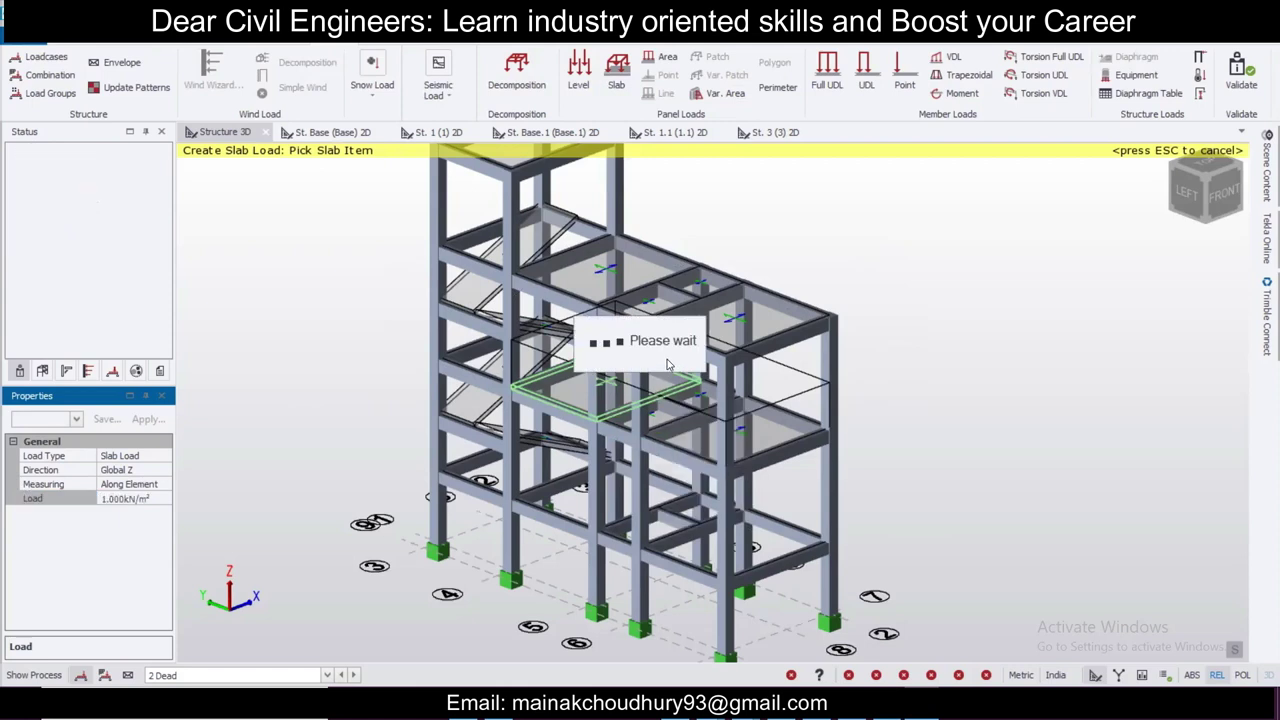
left_click(700, 290)
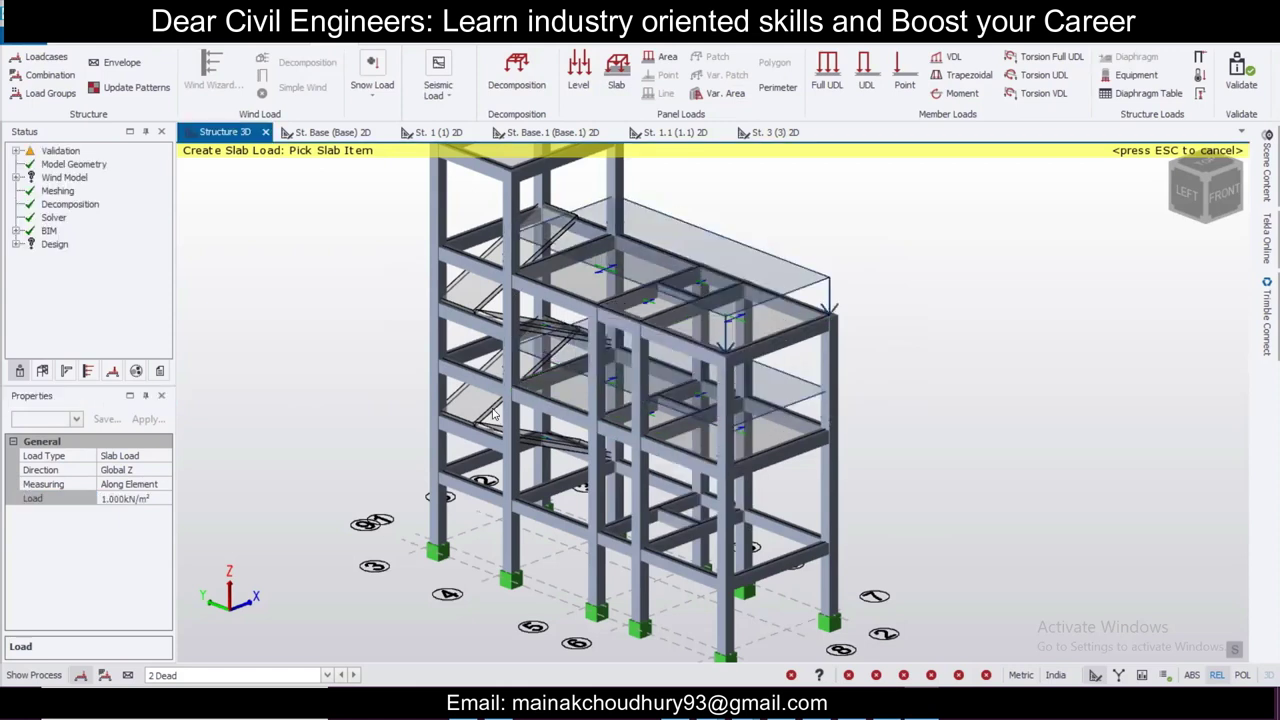
Step: Set the slab load to 1.5 kN/m² and apply it to the stair slabs
right_click_drag(466, 491, 654, 493)
middle_click_drag(655, 497, 527, 466, "shift")
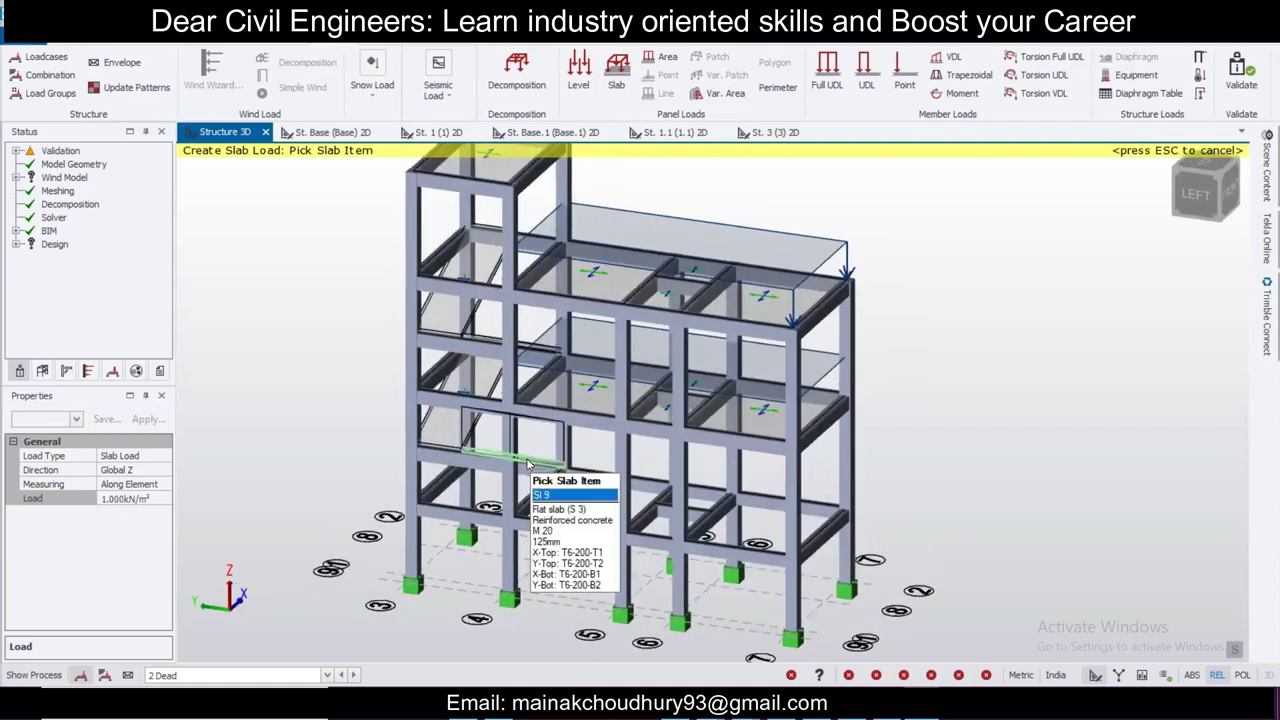
right_click_drag(1010, 446, 863, 446)
mouse_move(865, 451)
middle_mouse_down("shift")
mouse_move(887, 455)
mouse_move(884, 435)
middle_mouse_up("shift")
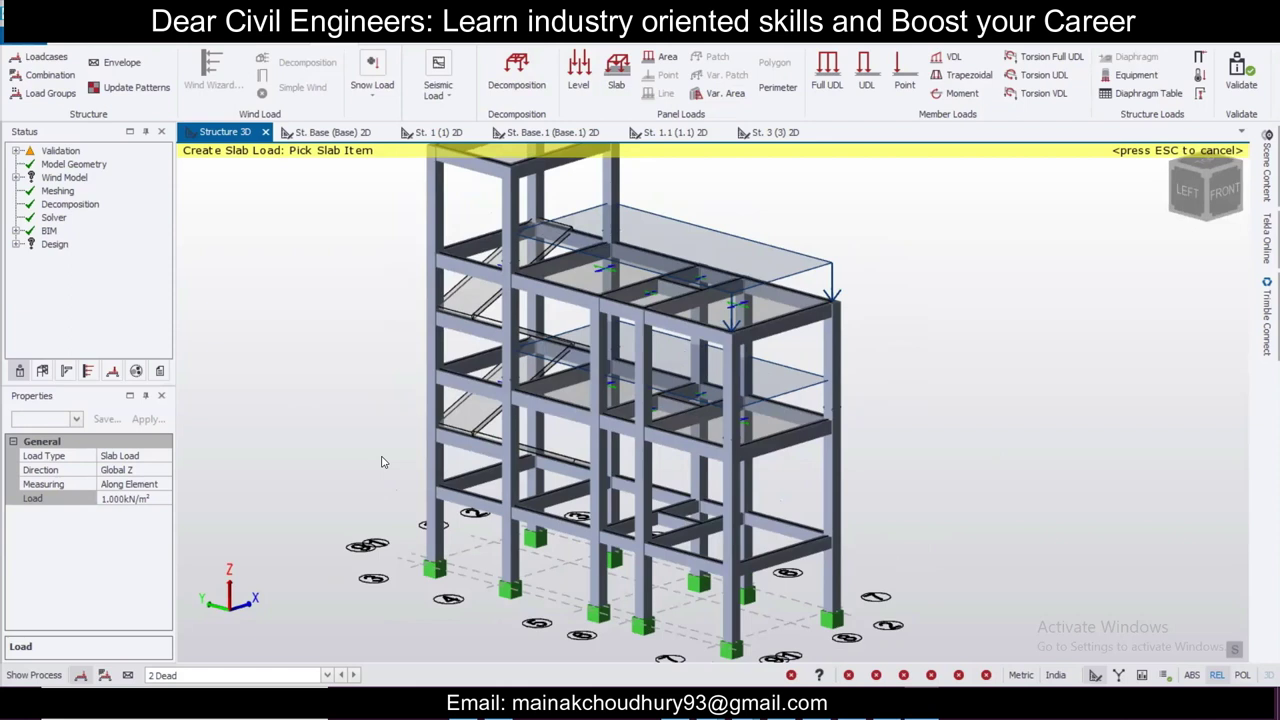
left_click(510, 400)
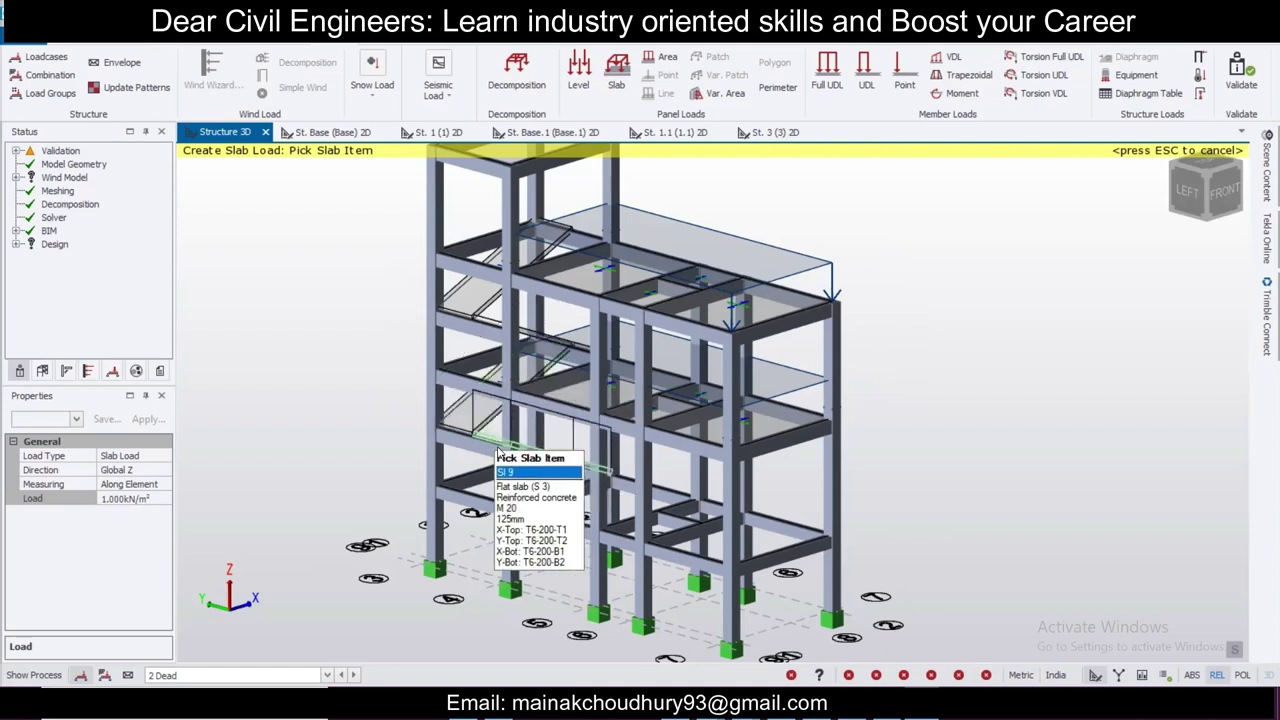
left_click(550, 362)
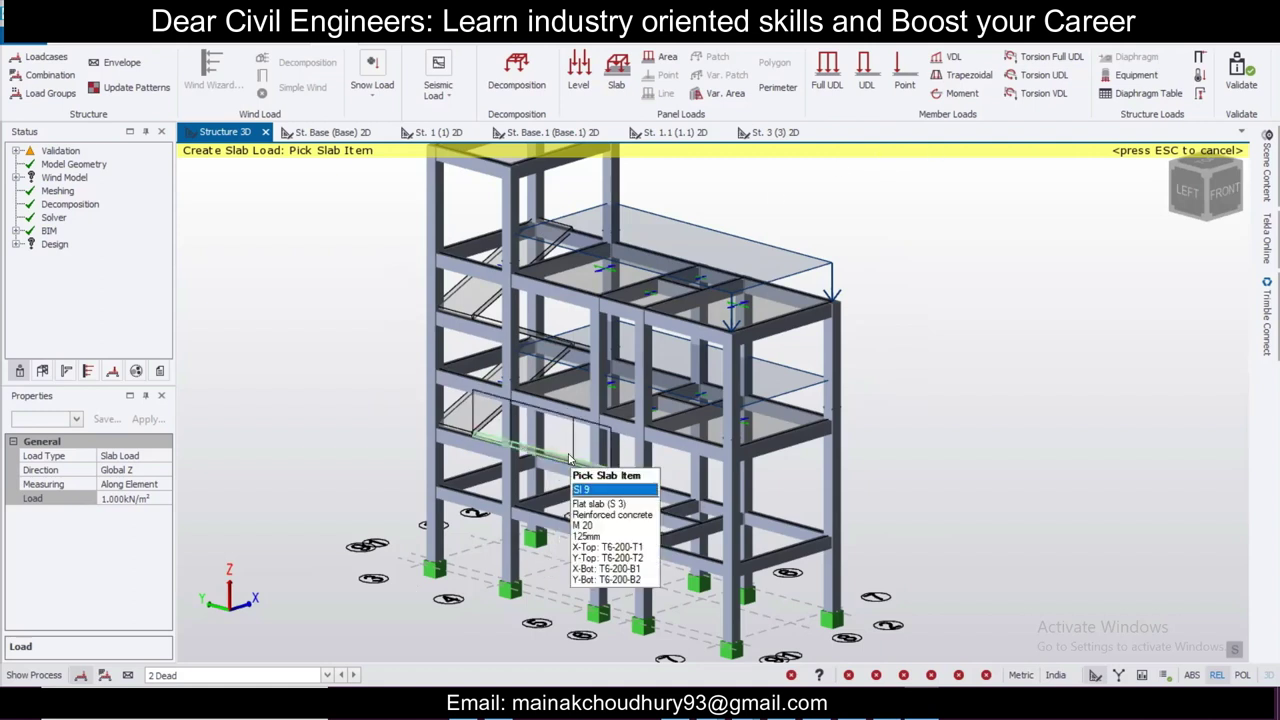
left_click(140, 499)
type("1.5")
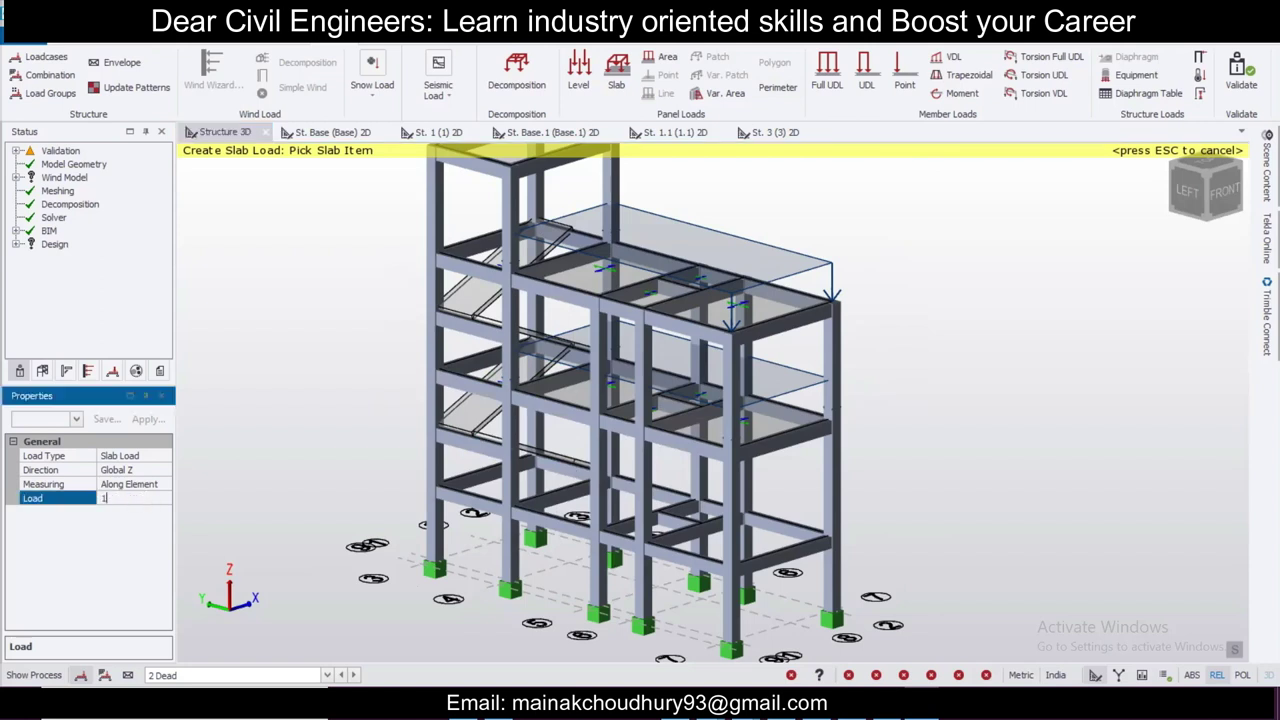
left_click(530, 454)
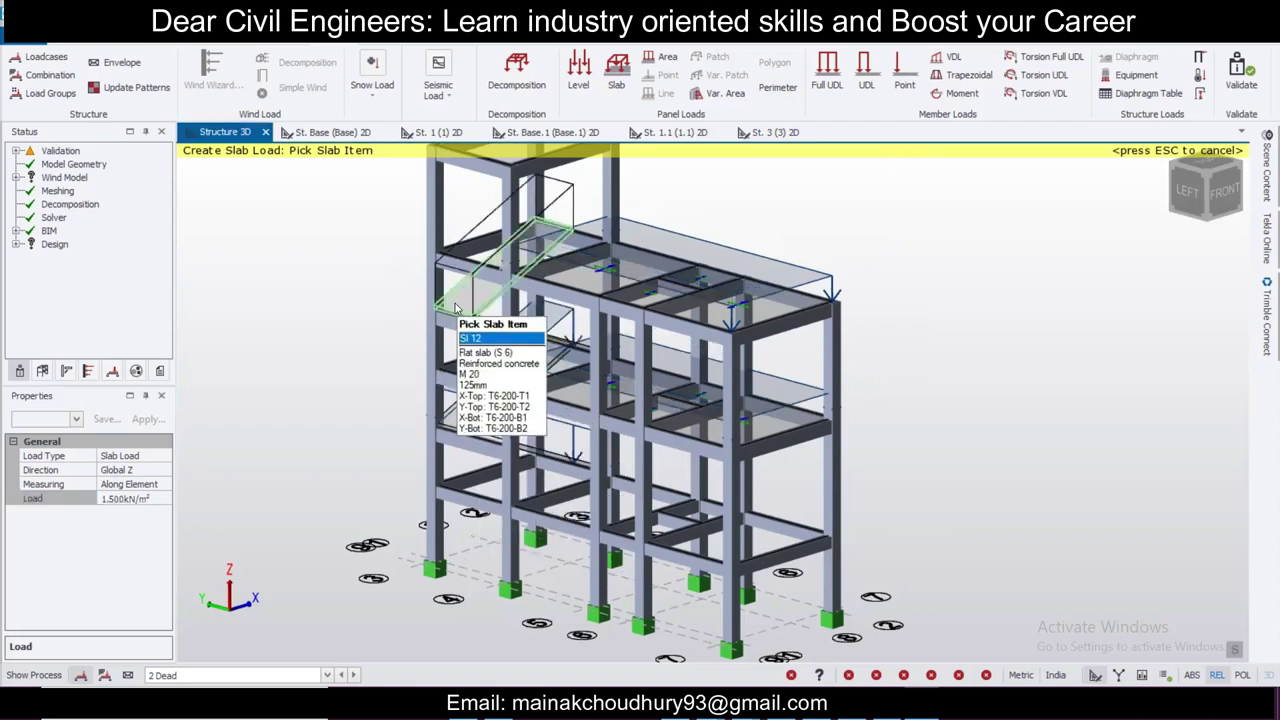
right_click_drag(395, 373, 720, 354)
left_click(634, 388)
right_click_drag(856, 338, 608, 240)
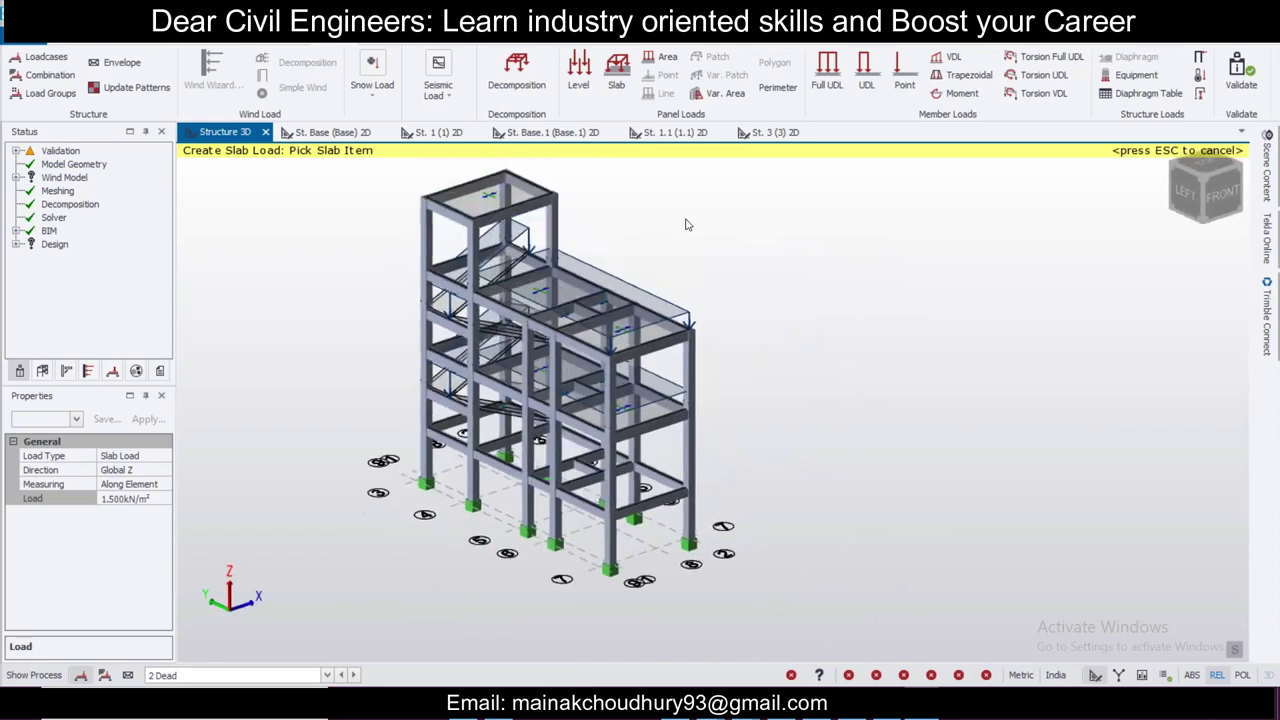
right_click_drag(686, 225, 595, 228)
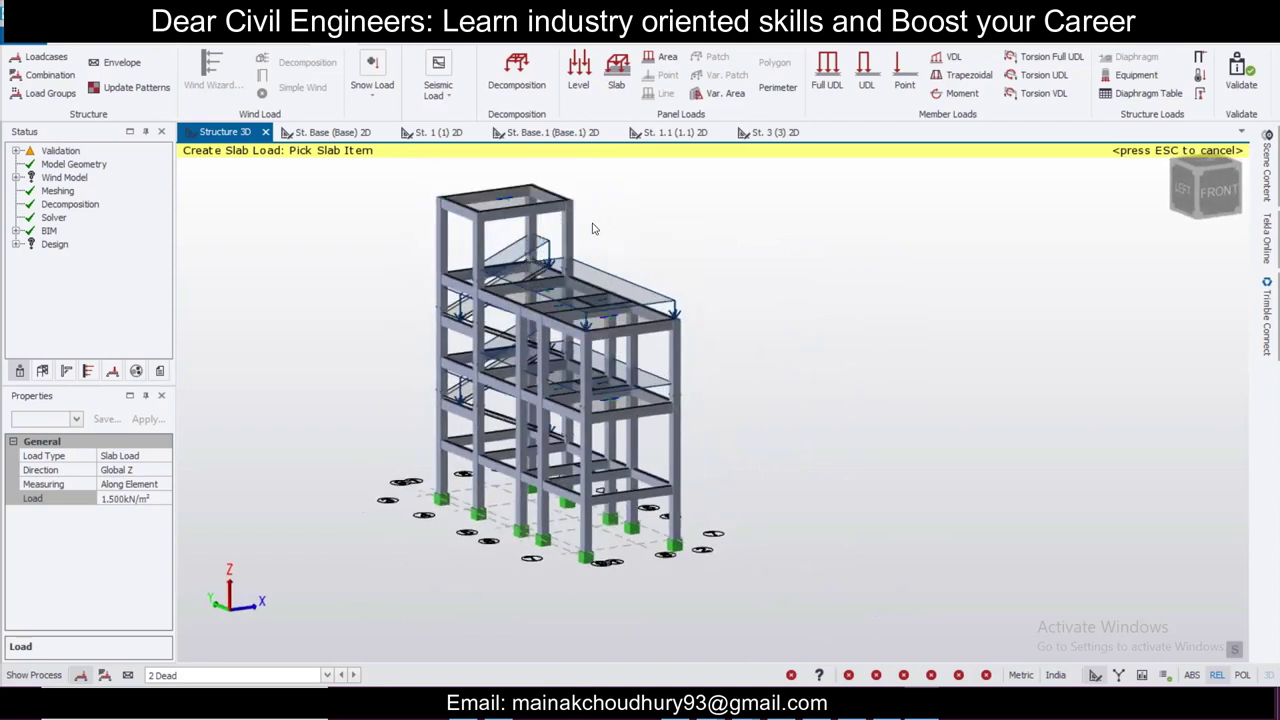
right_click_drag(679, 243, 786, 288)
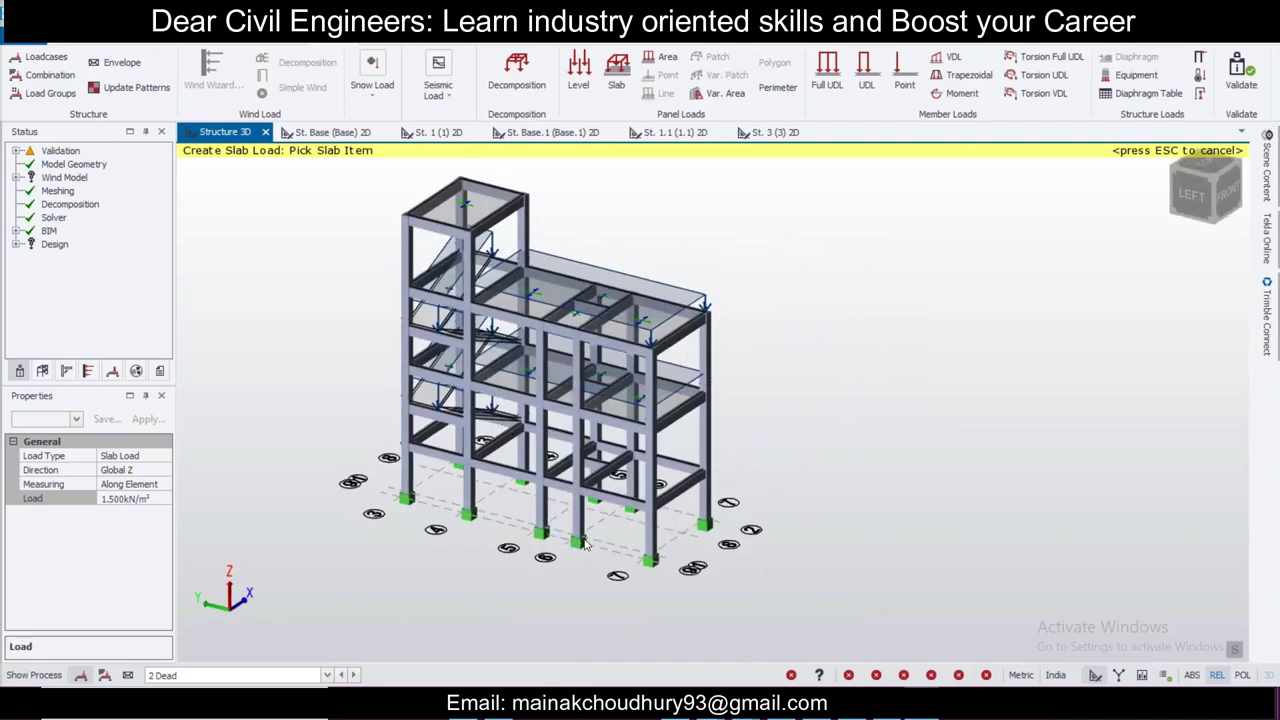
scroll(605, 525, "up", 2)
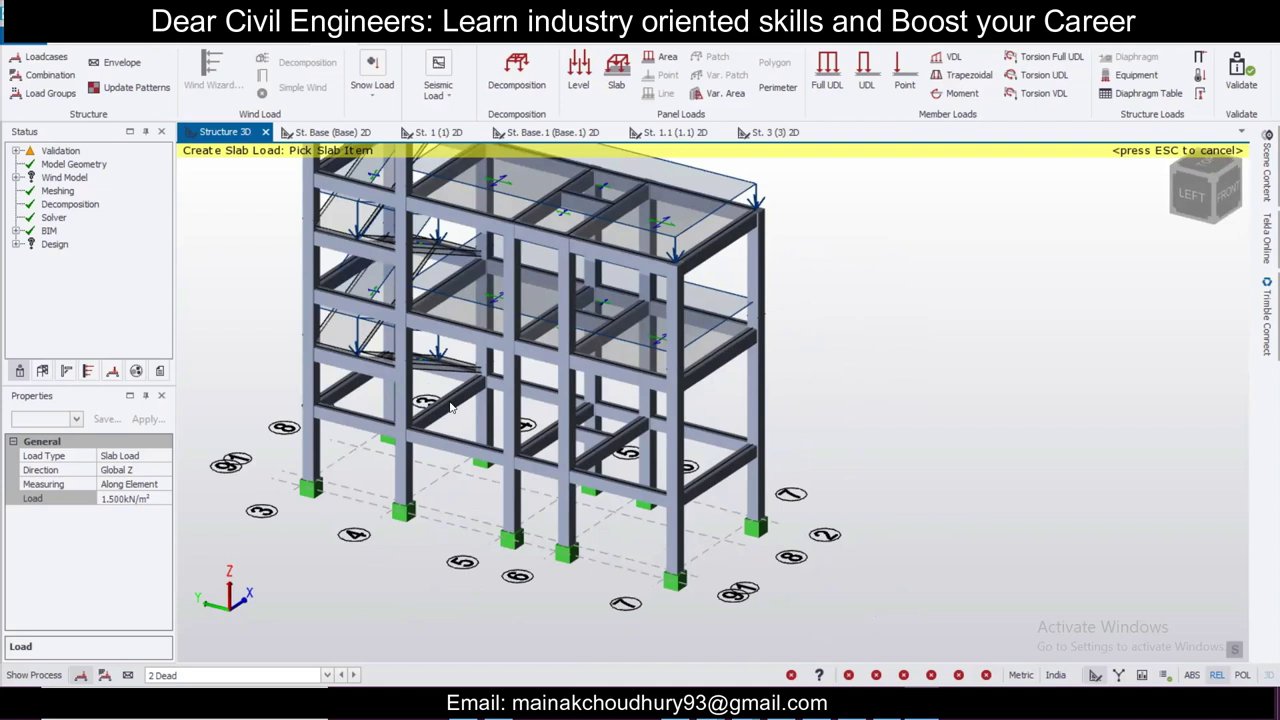
right_click_drag(749, 472, 393, 428)
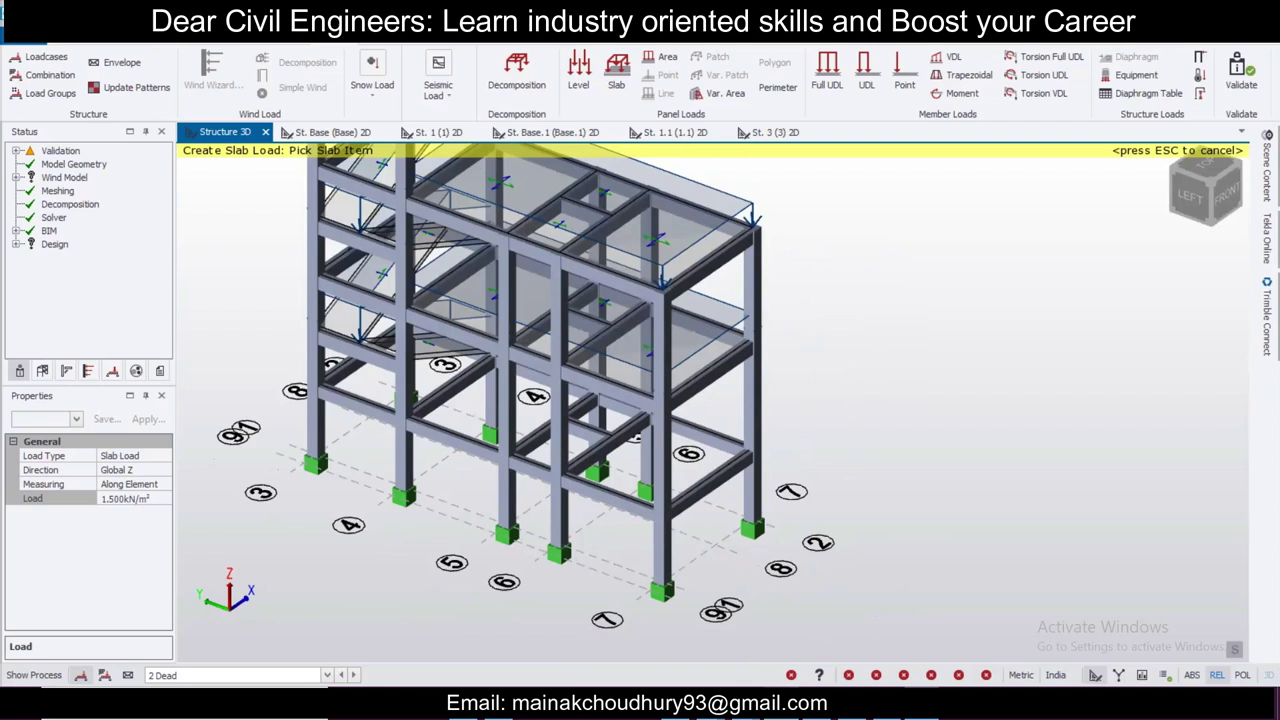
Step: Check the storey-height diagram in Photos and compute 3 minus 0.35 in Calculator for the wall height below the beam
mouse_move(851, 716)
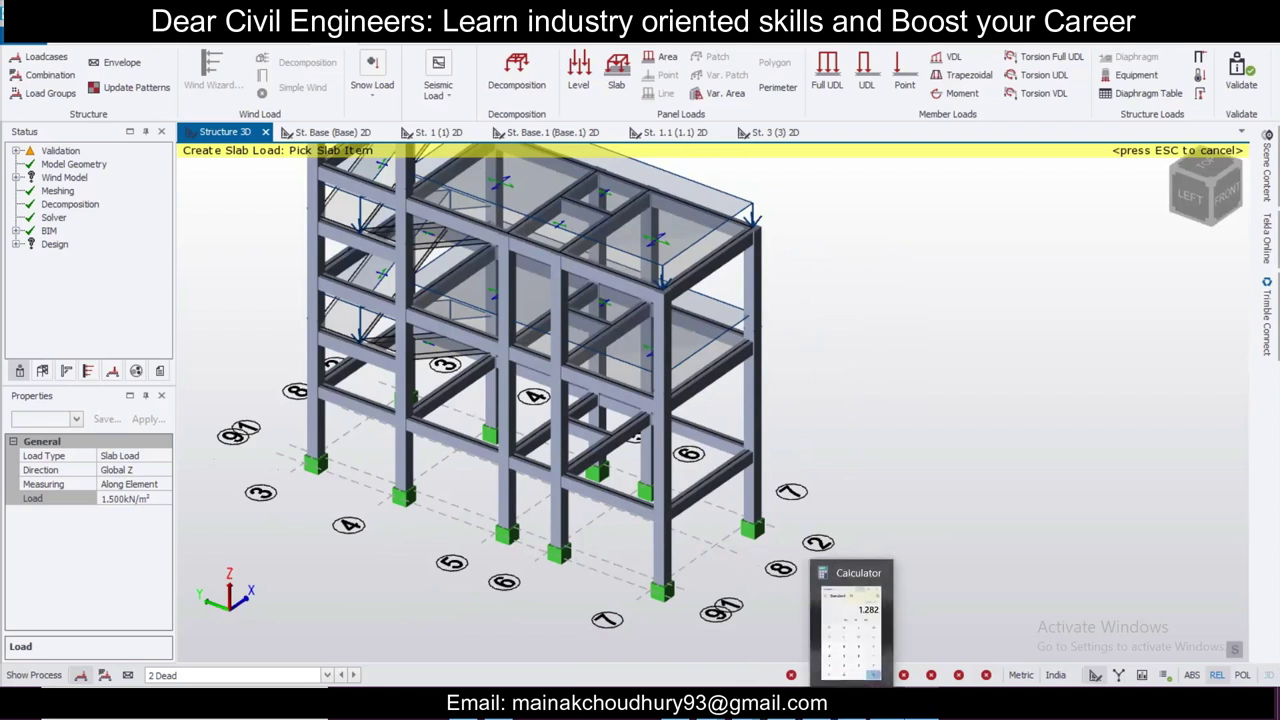
left_click(824, 716)
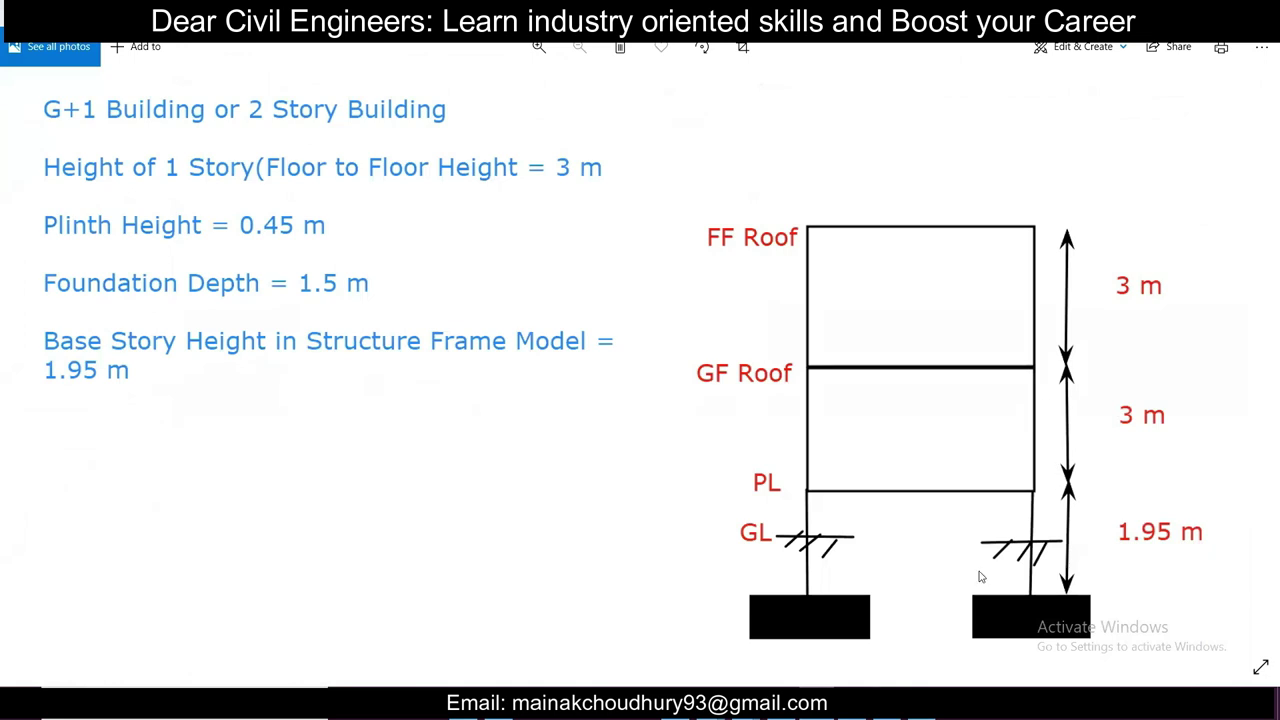
left_click(851, 716)
left_click(245, 291)
left_click(310, 416)
left_click(245, 500)
left_click(242, 458)
left_click(179, 420)
left_click(314, 509)
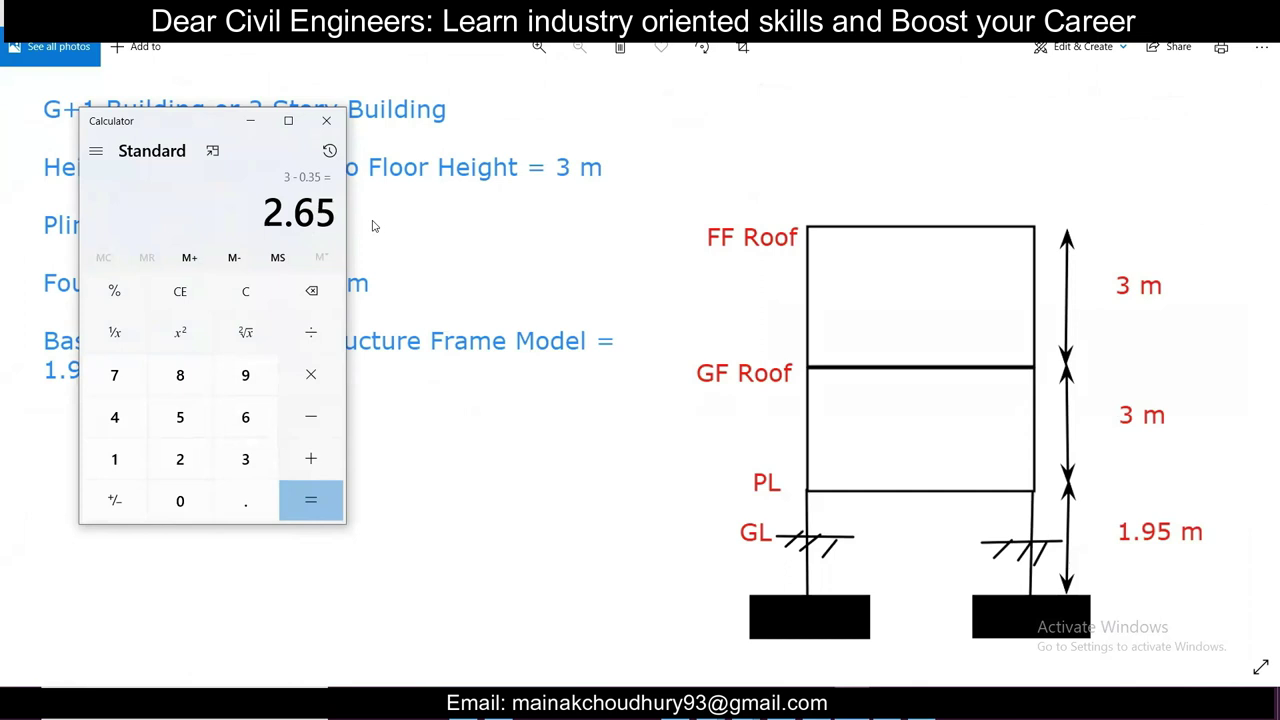
Step: Clear the calculation and work out 3 minus 0.35 again
left_click(247, 292)
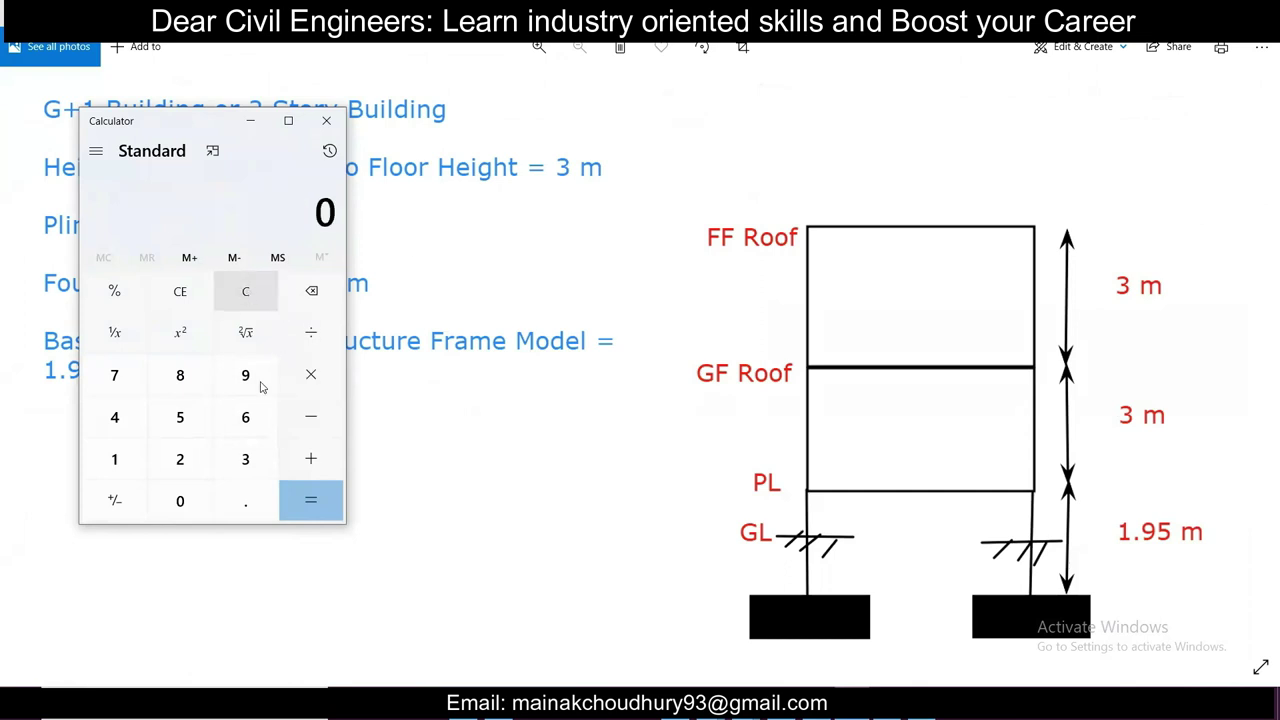
left_click(191, 465)
left_click(248, 292)
left_click(249, 458)
left_click(315, 426)
left_click(229, 503)
left_click(248, 464)
left_click(192, 422)
left_click(310, 500)
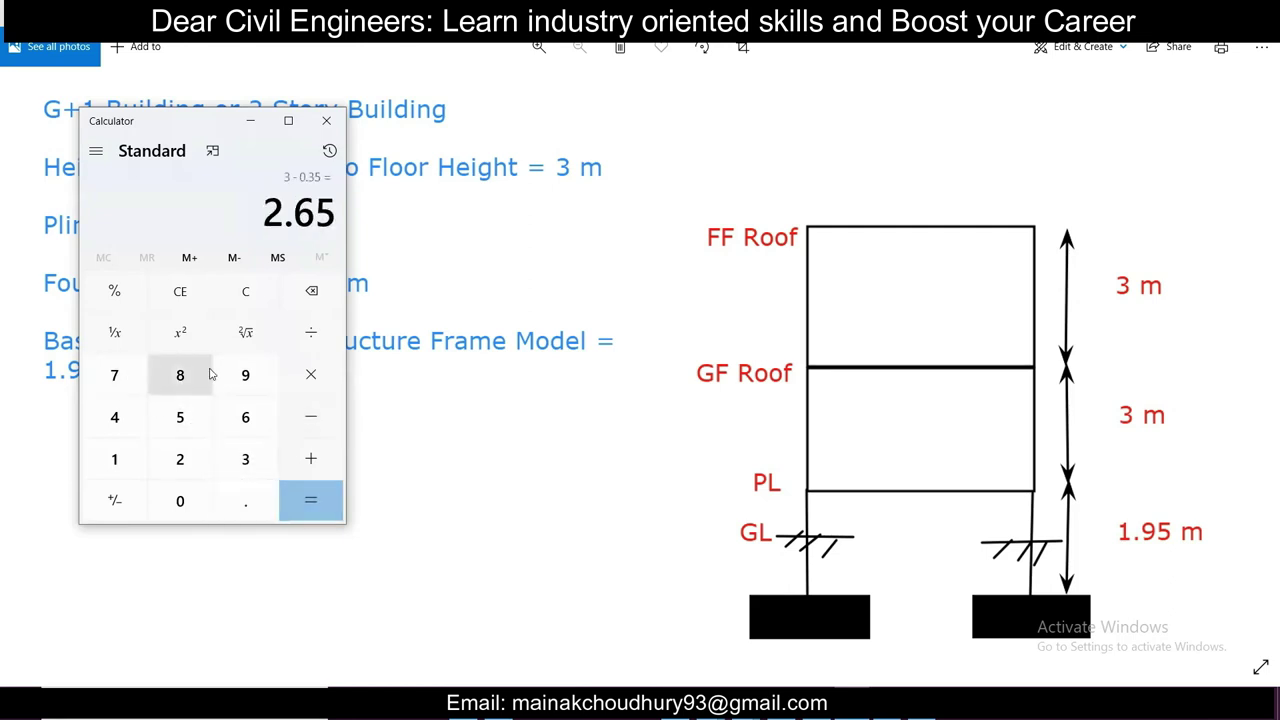
Step: Clear the calculation and multiply 2.65 by 20 and by 0.125 to obtain the wall line load
left_click(241, 300)
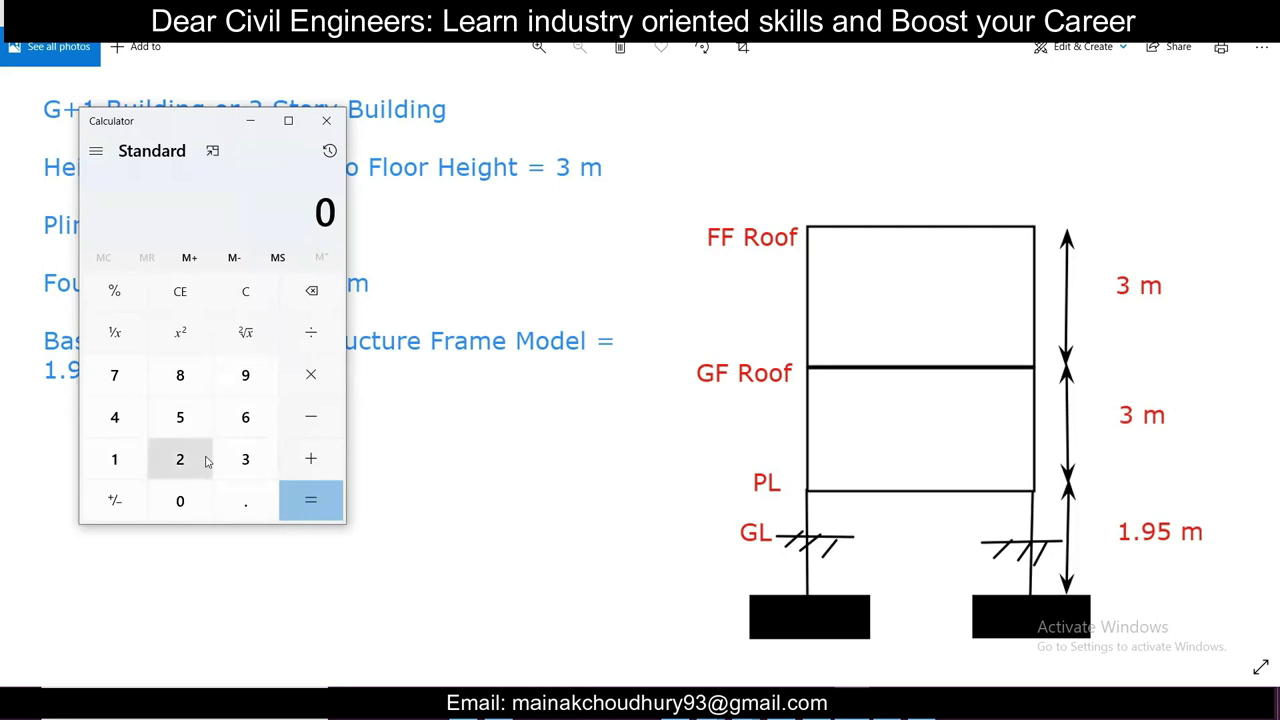
type("2.65")
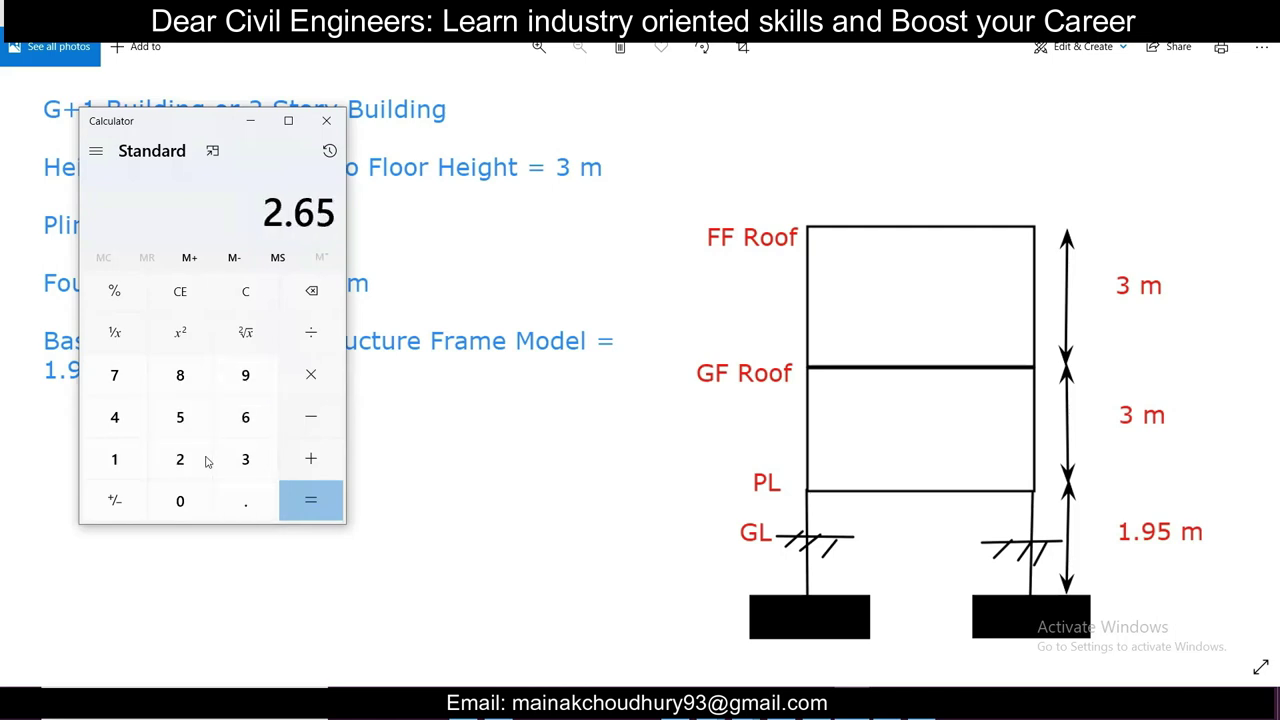
key("asterisk")
type("20")
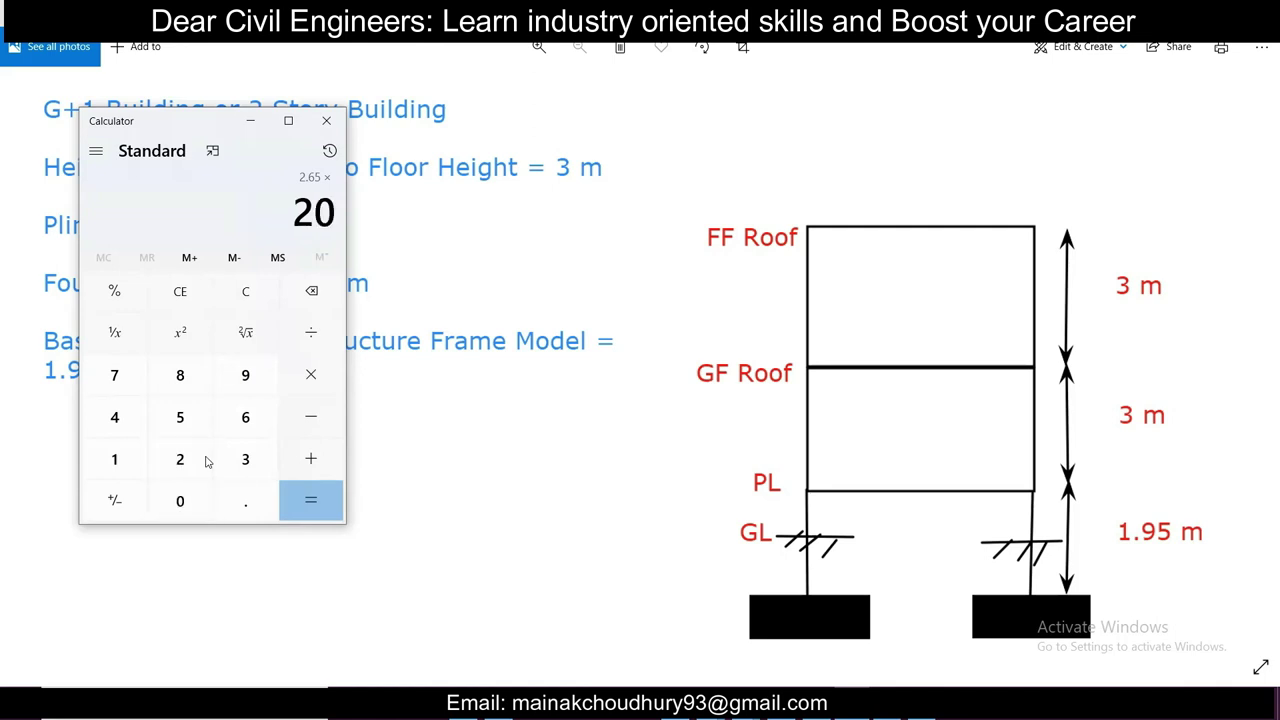
key("asterisk")
type(".125")
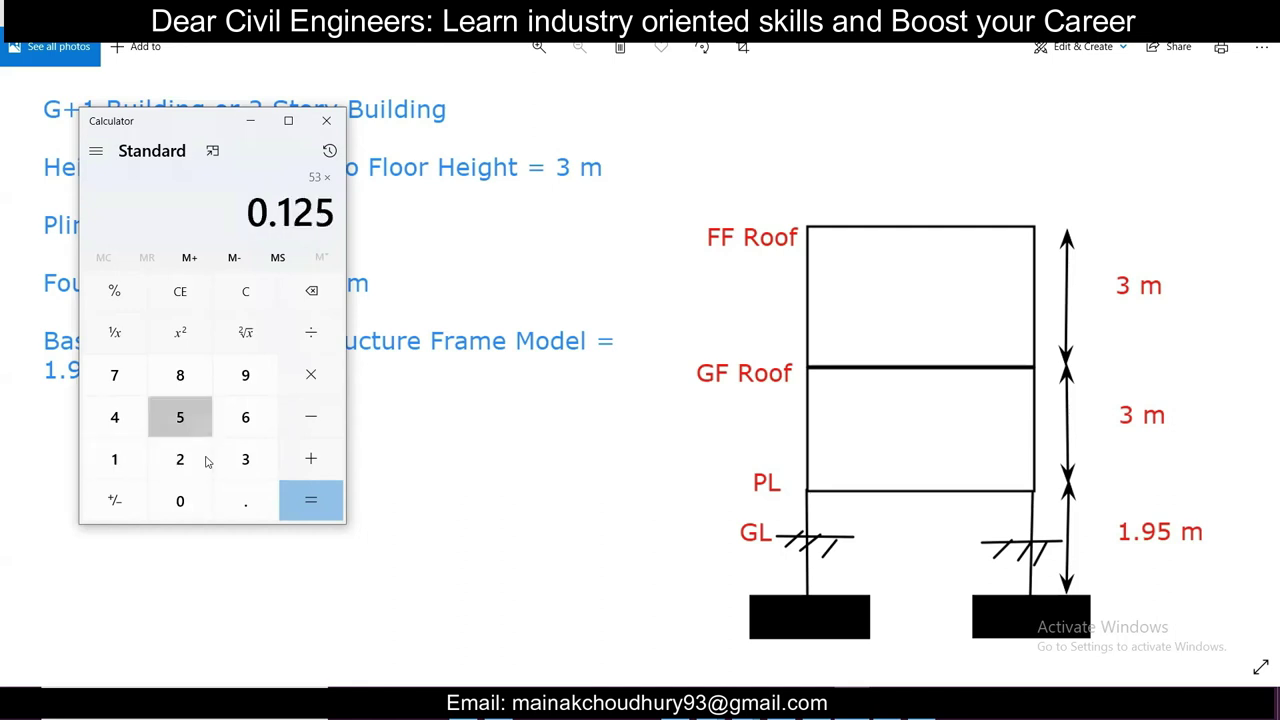
key("Return")
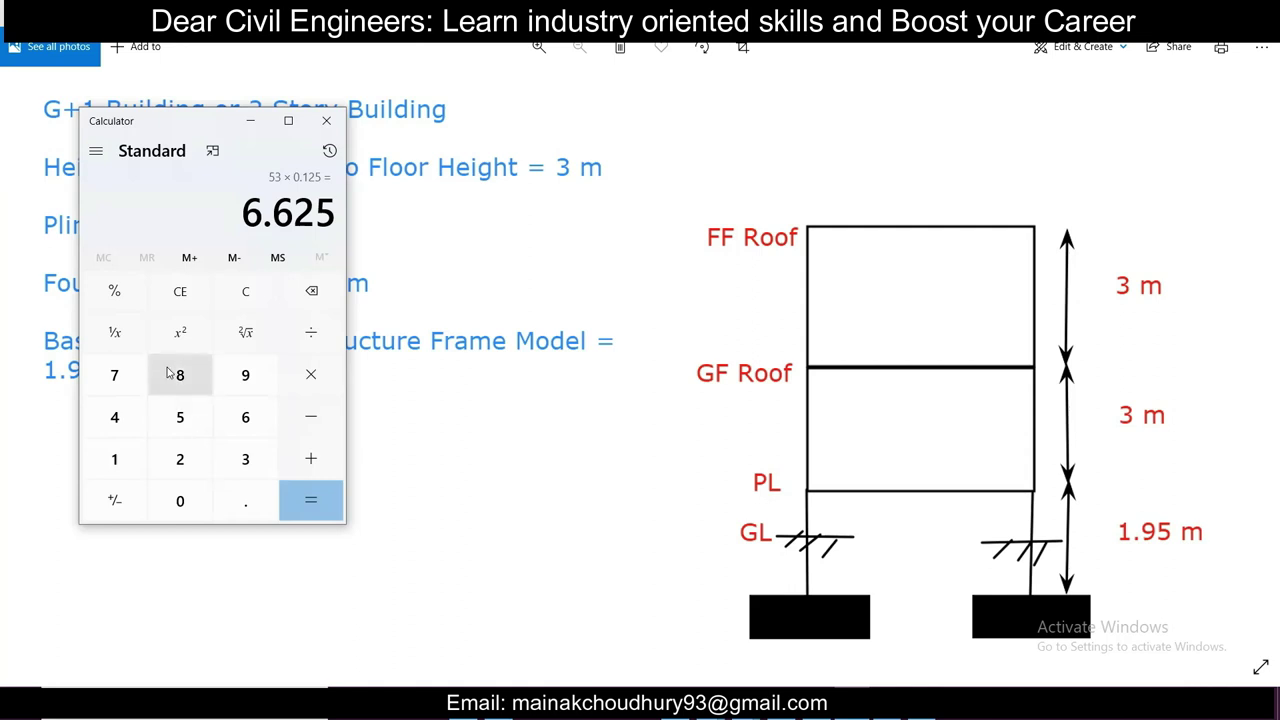
Step: Minimize the calculator, close the storey-height diagram and return to the 3D structure model
left_click(251, 121)
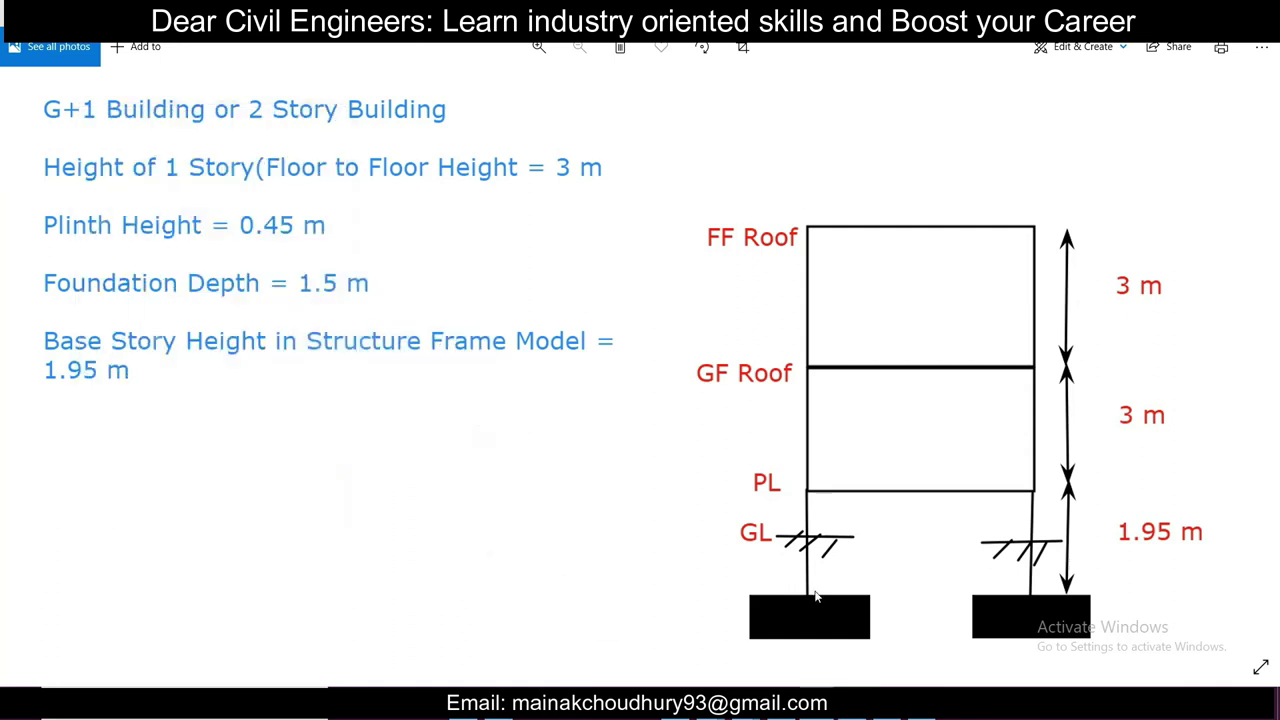
key("alt+F4")
key("alt+F4")
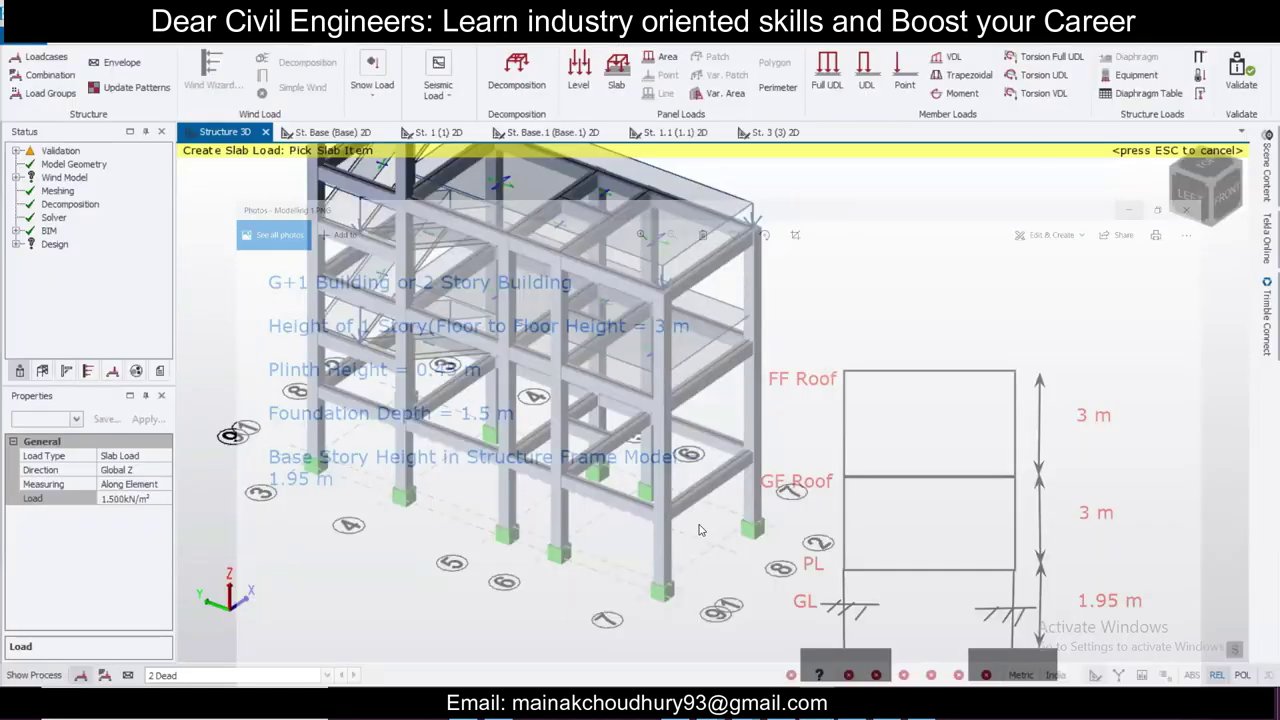
right_click_drag(958, 446, 900, 392)
mouse_move(900, 393)
middle_mouse_down()
mouse_move(903, 442)
mouse_move(855, 350)
mouse_move(909, 391)
middle_mouse_up()
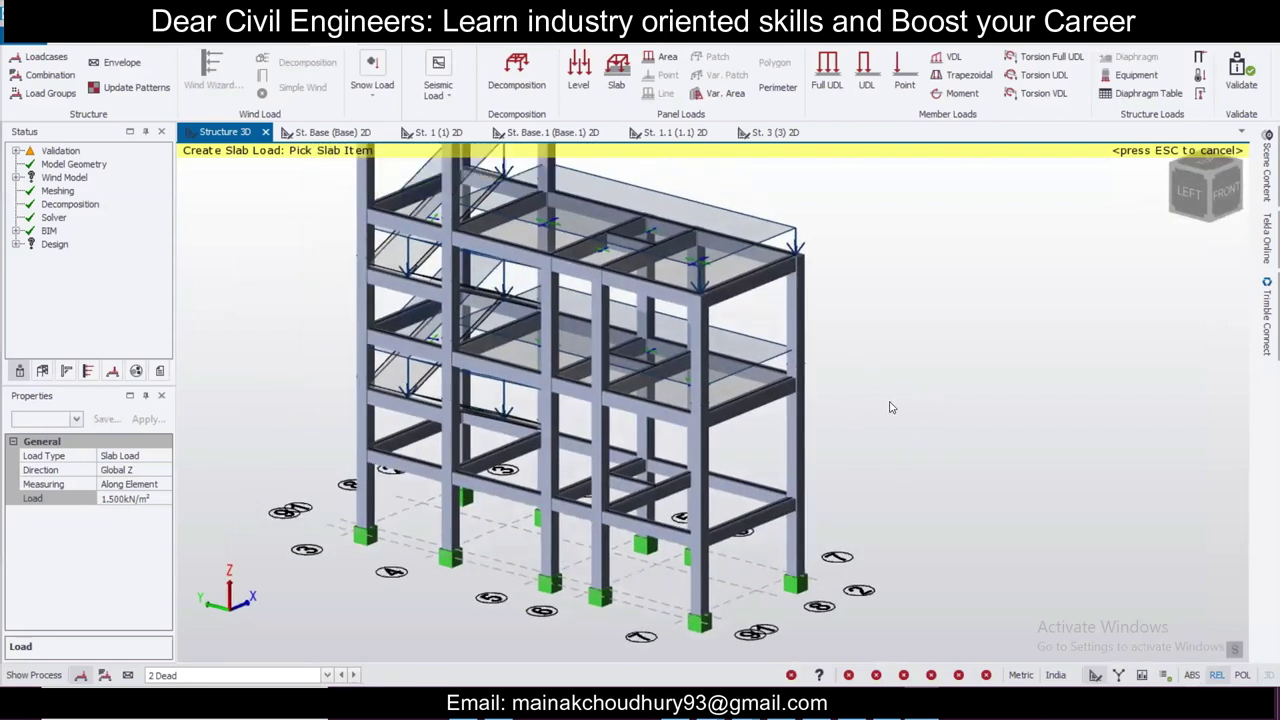
Step: On the St. Base plan, activate the 2 Dead loadcase and set up a full UDL member load of 6.625 kN/m
left_click(338, 133)
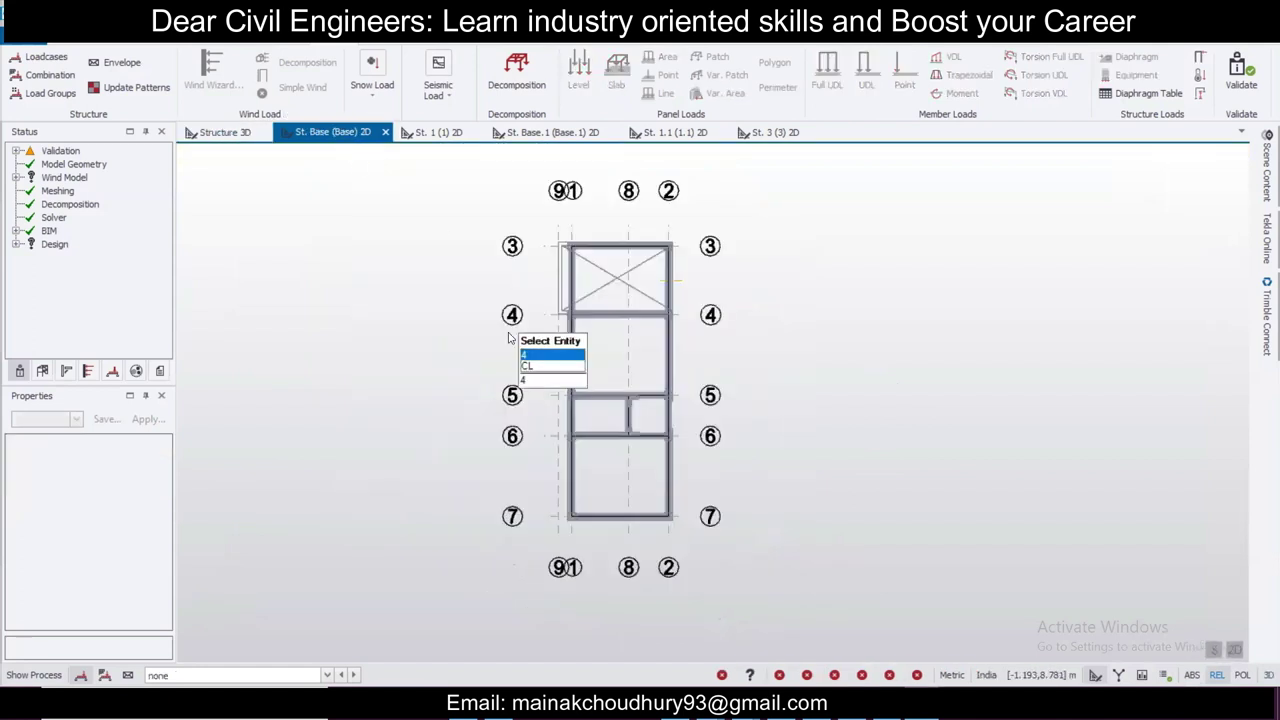
left_click(250, 675)
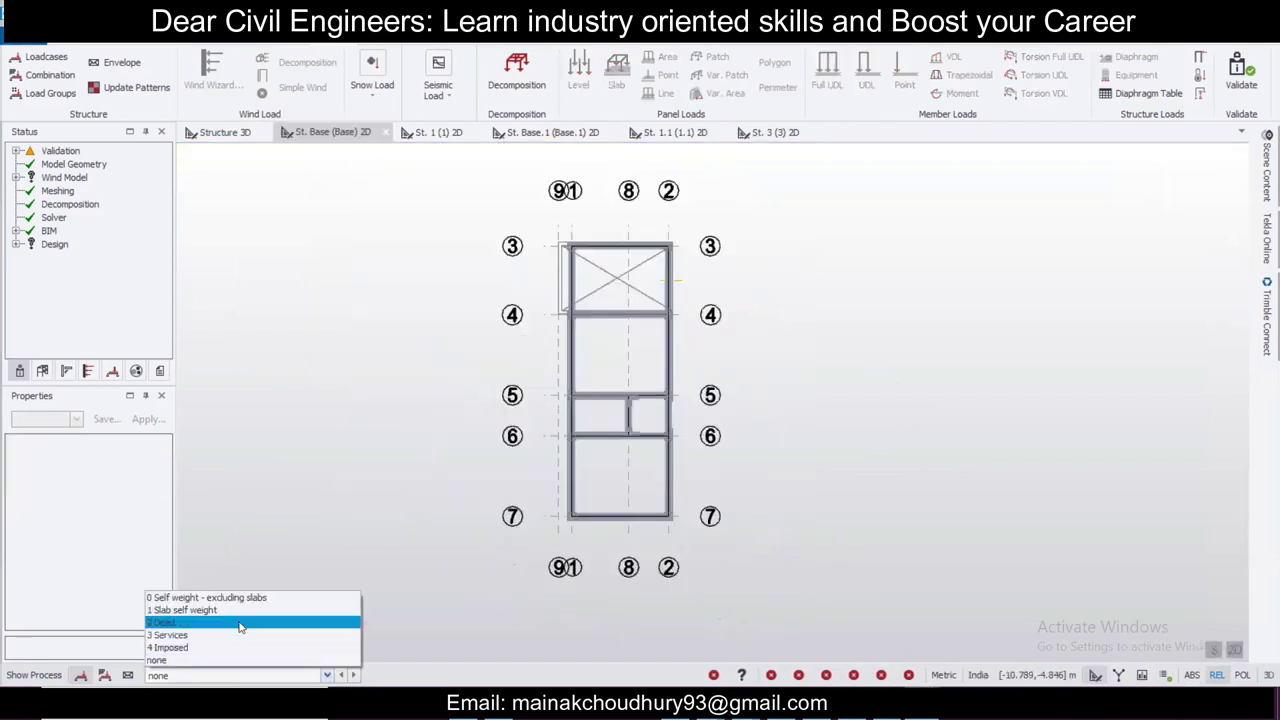
left_click(238, 623)
left_click(827, 72)
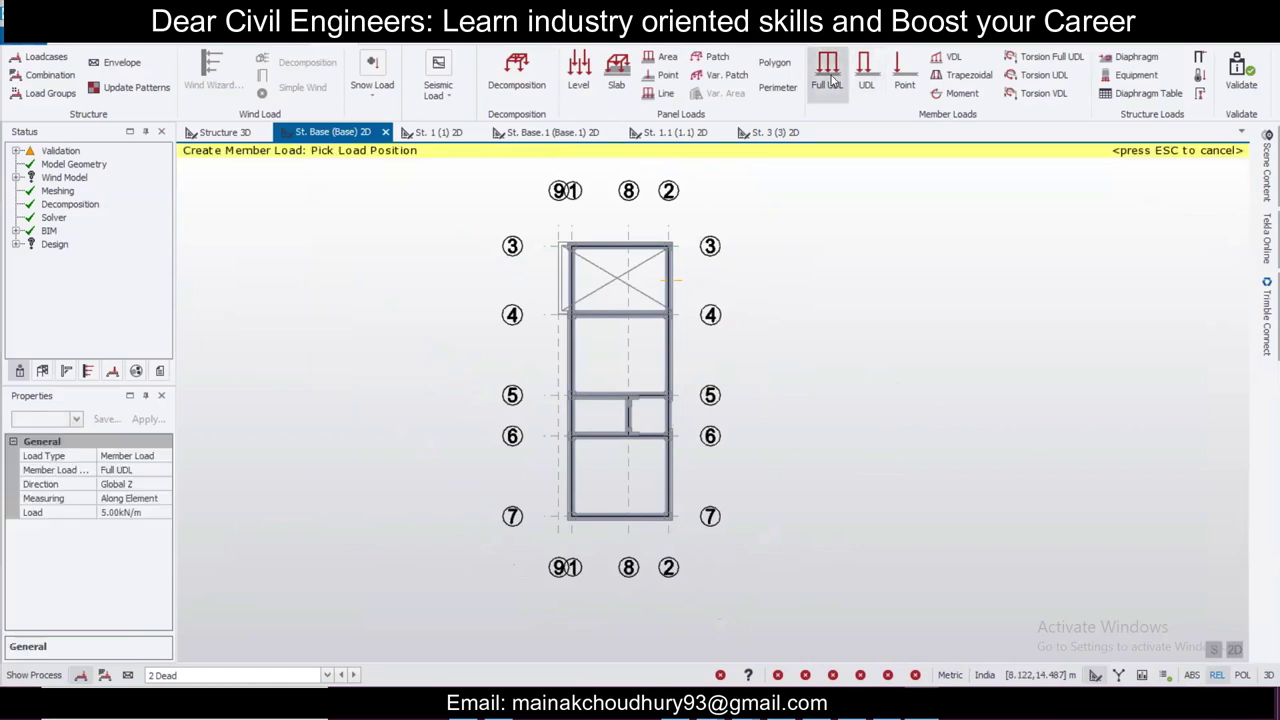
left_click(145, 511)
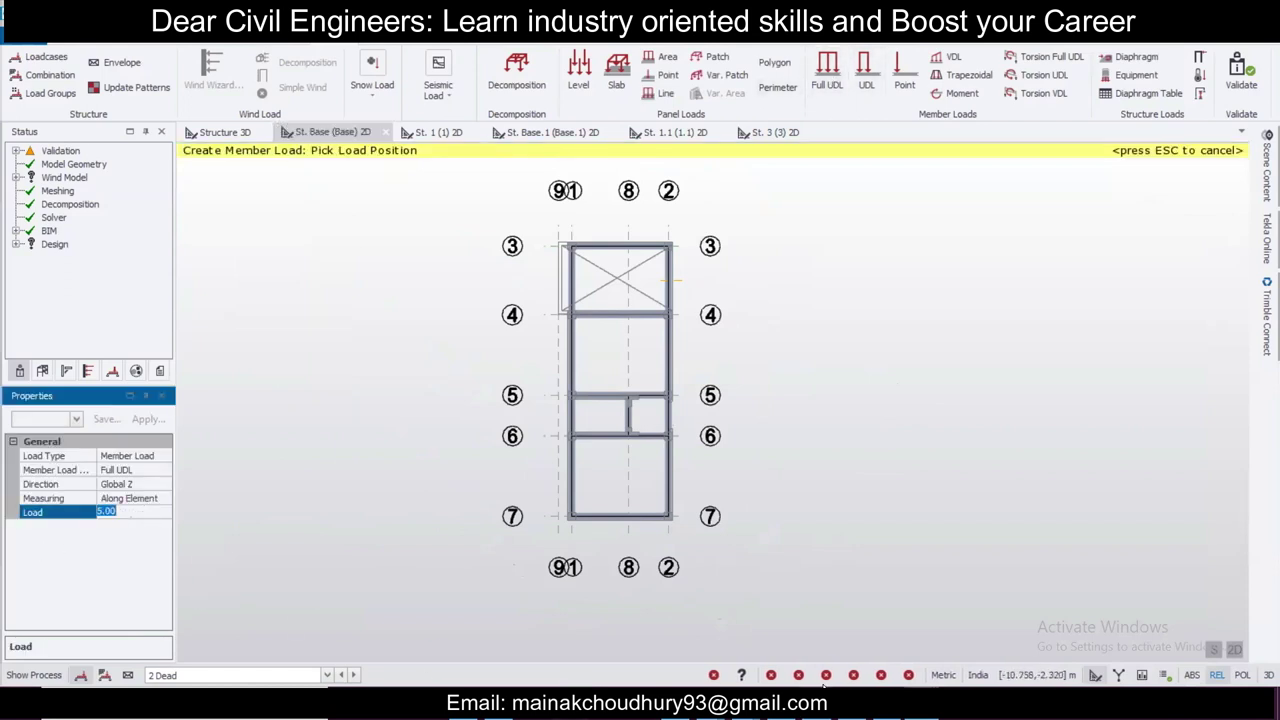
left_click(275, 705)
left_click(275, 705)
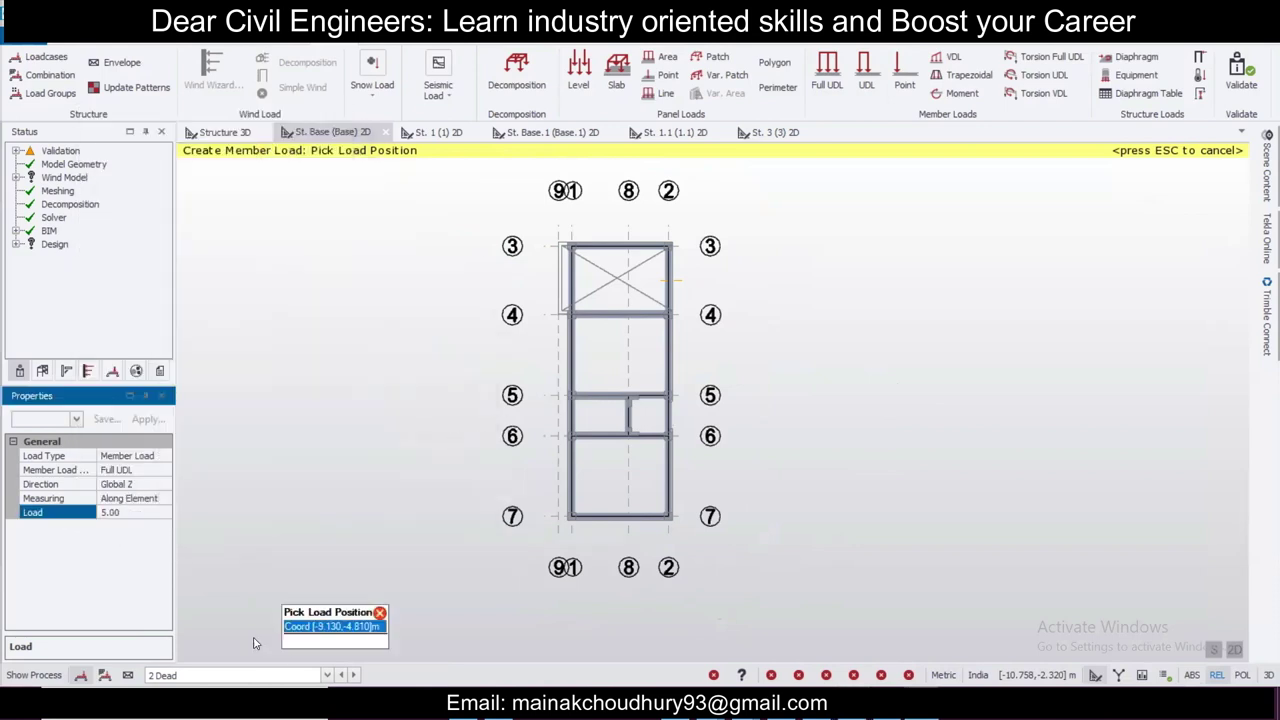
left_click(73, 514)
type("6.625")
key("Return")
Step: Apply the 6.625 kN/m wall load to all St. Base beams between gridlines 3 and 7 and check it in the 3D model
left_click(572, 299)
left_click(640, 314)
left_click(669, 282)
left_click(572, 365)
left_click(669, 357)
left_click(608, 396)
left_click(628, 418)
left_click(570, 420)
left_click(612, 435)
left_click(669, 416)
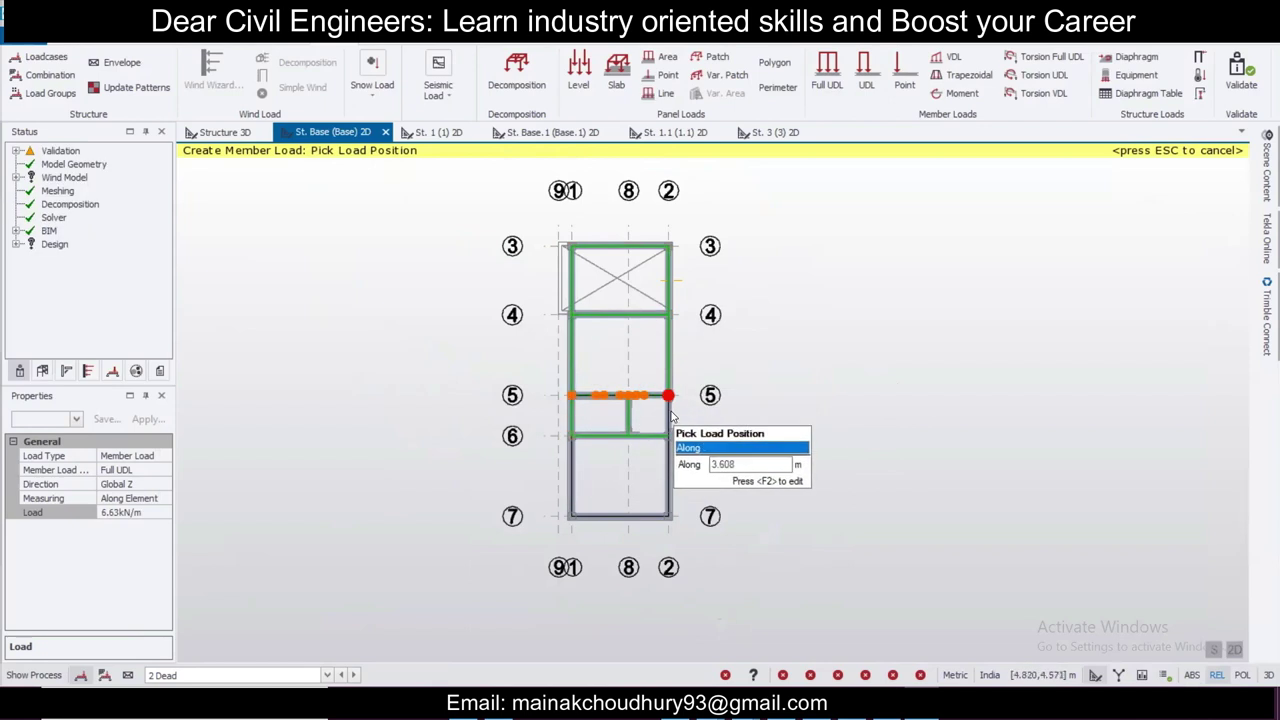
left_click(668, 462)
left_click(573, 482)
left_click(618, 516)
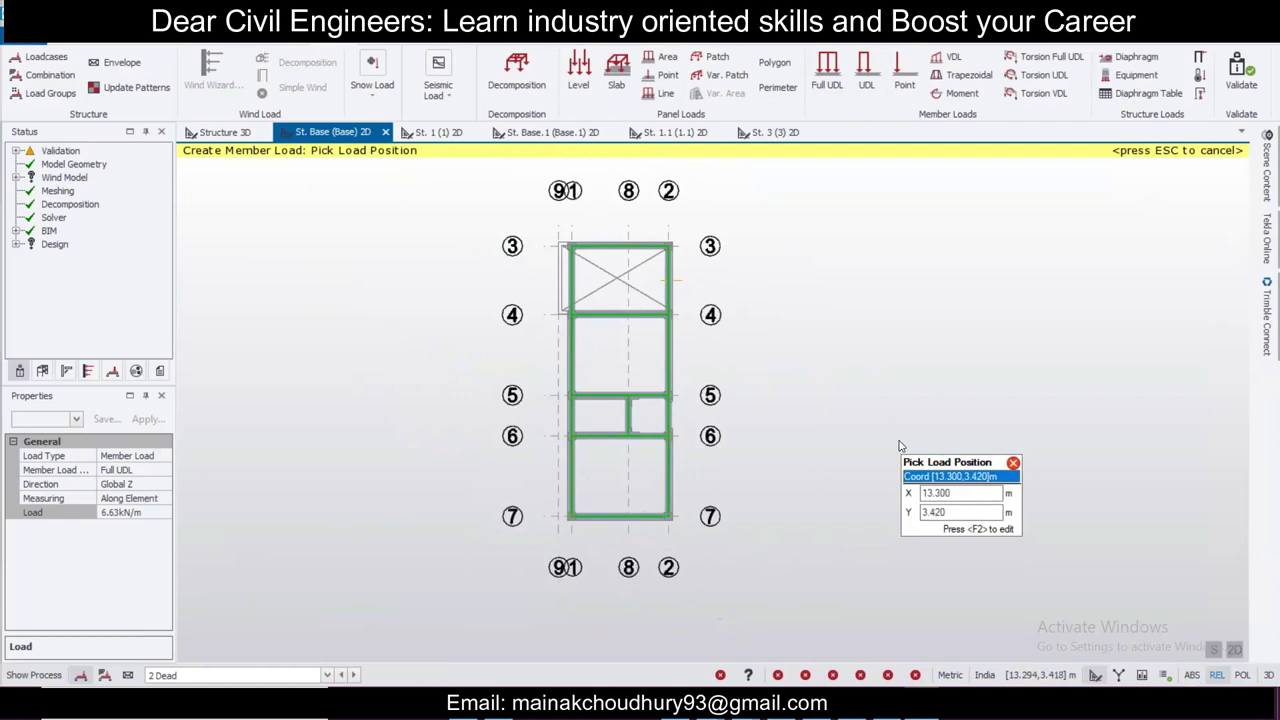
left_click(223, 133)
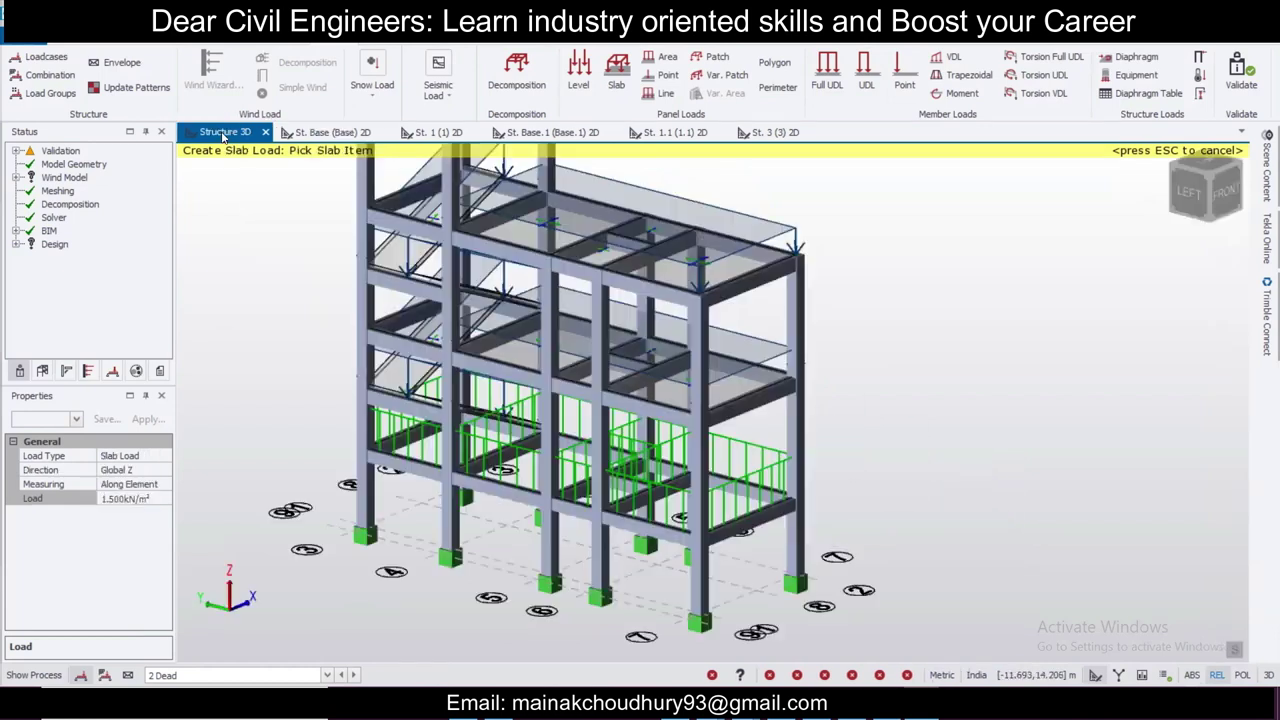
scroll(730, 448, "down", 2)
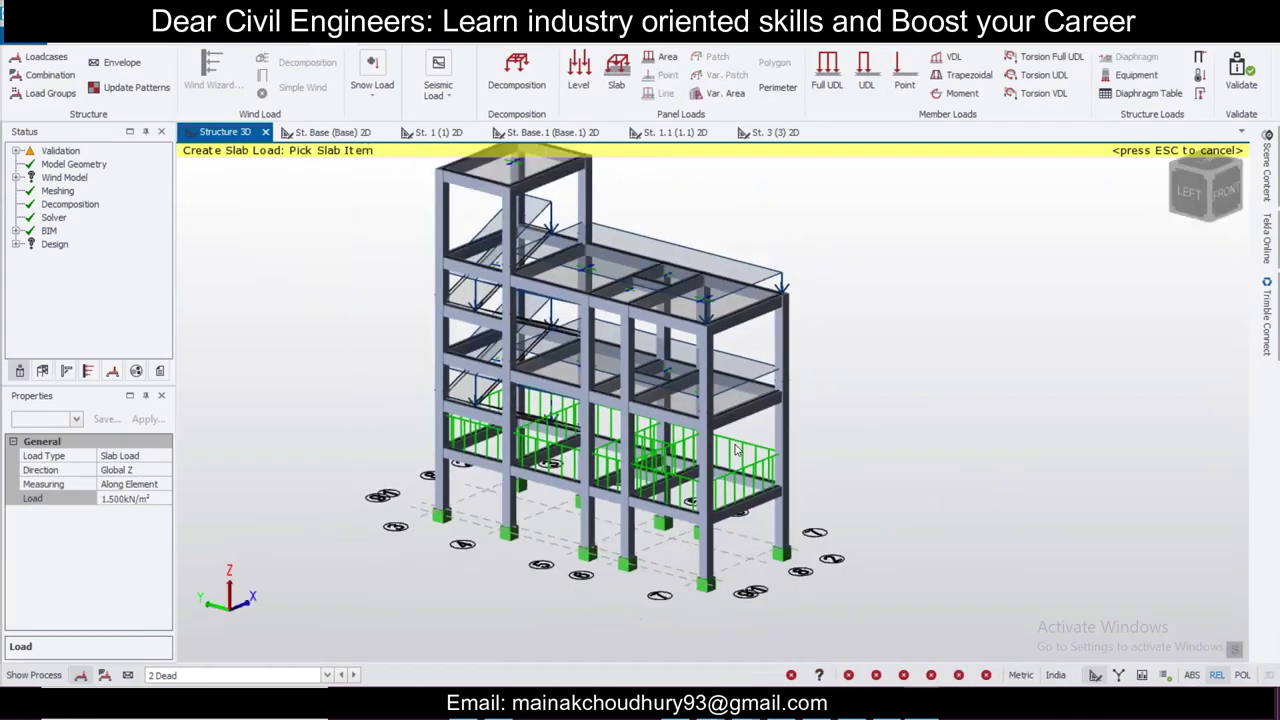
Step: On the St. 1 plan, activate the 2 Dead loadcase and set the full UDL member load to 6.625 kN/m
left_click(438, 132)
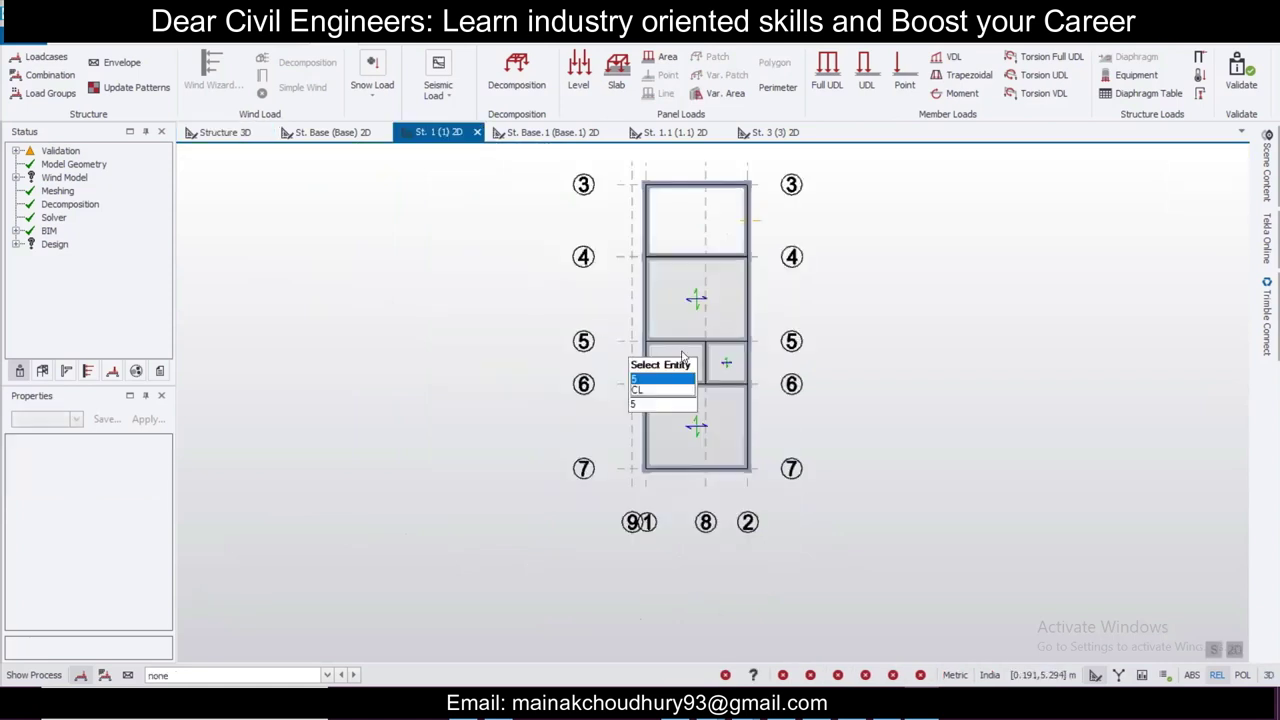
left_click(195, 673)
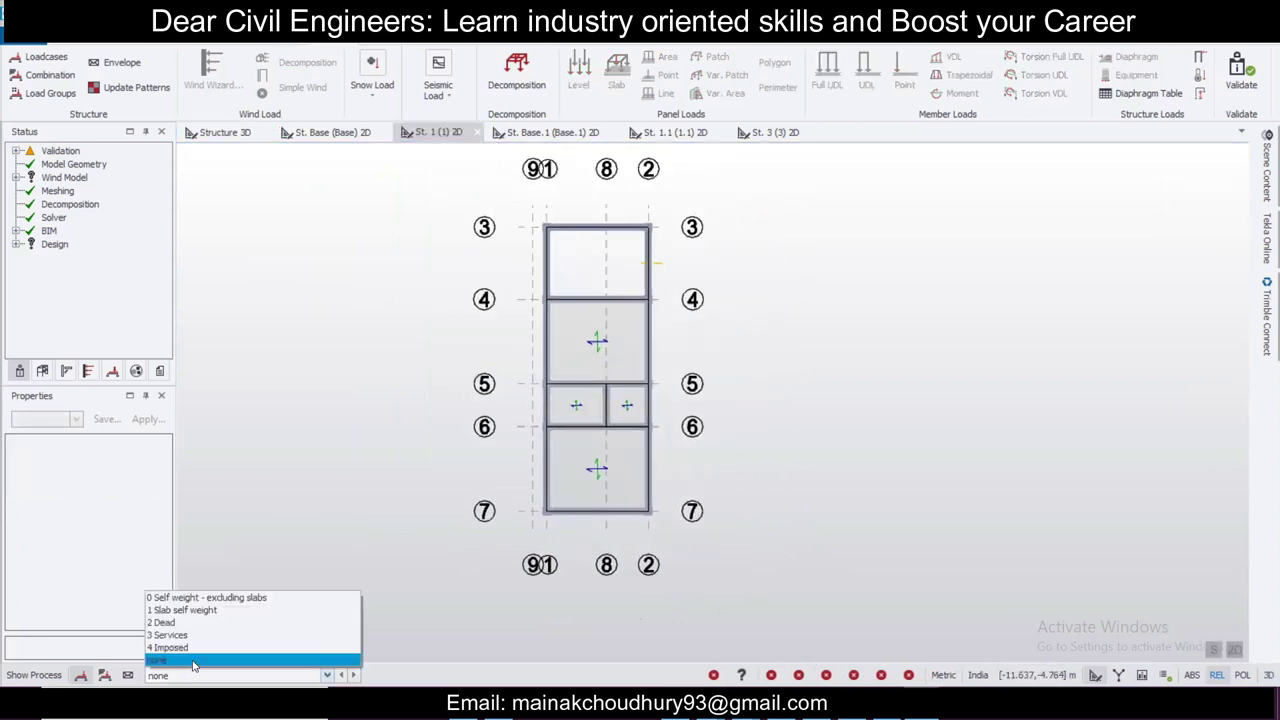
left_click(165, 622)
left_click(826, 64)
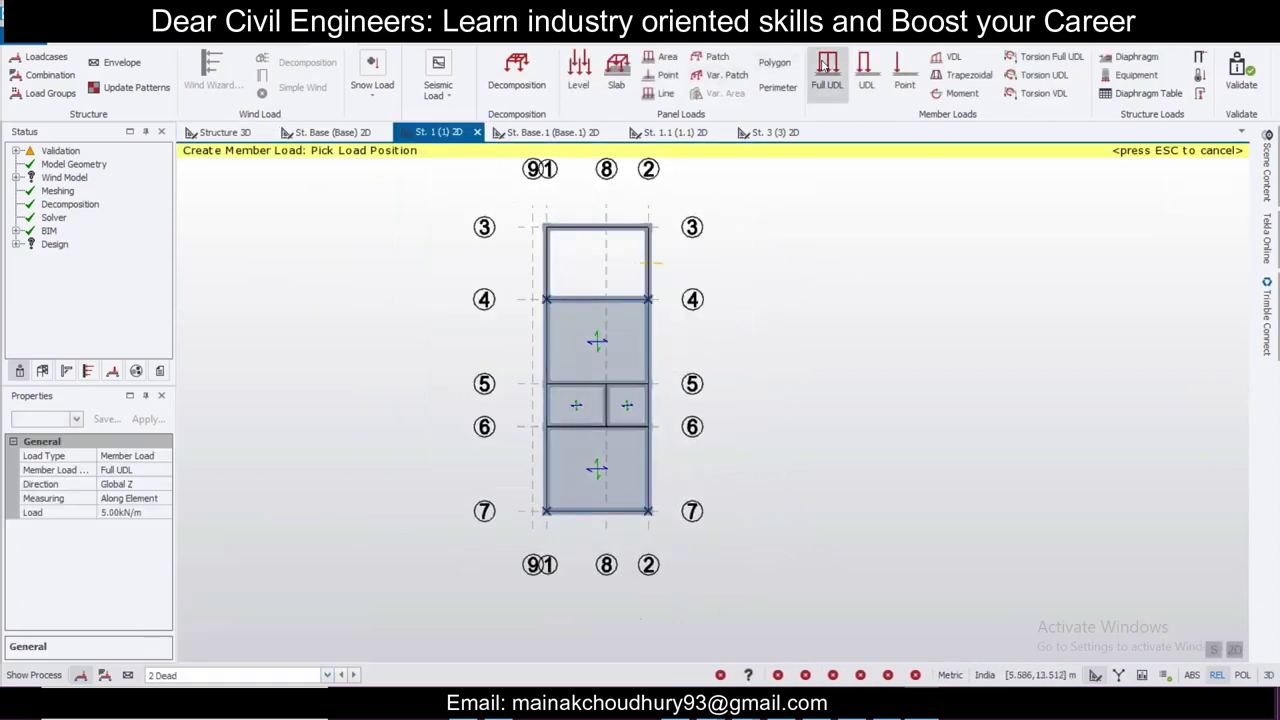
left_click(853, 700)
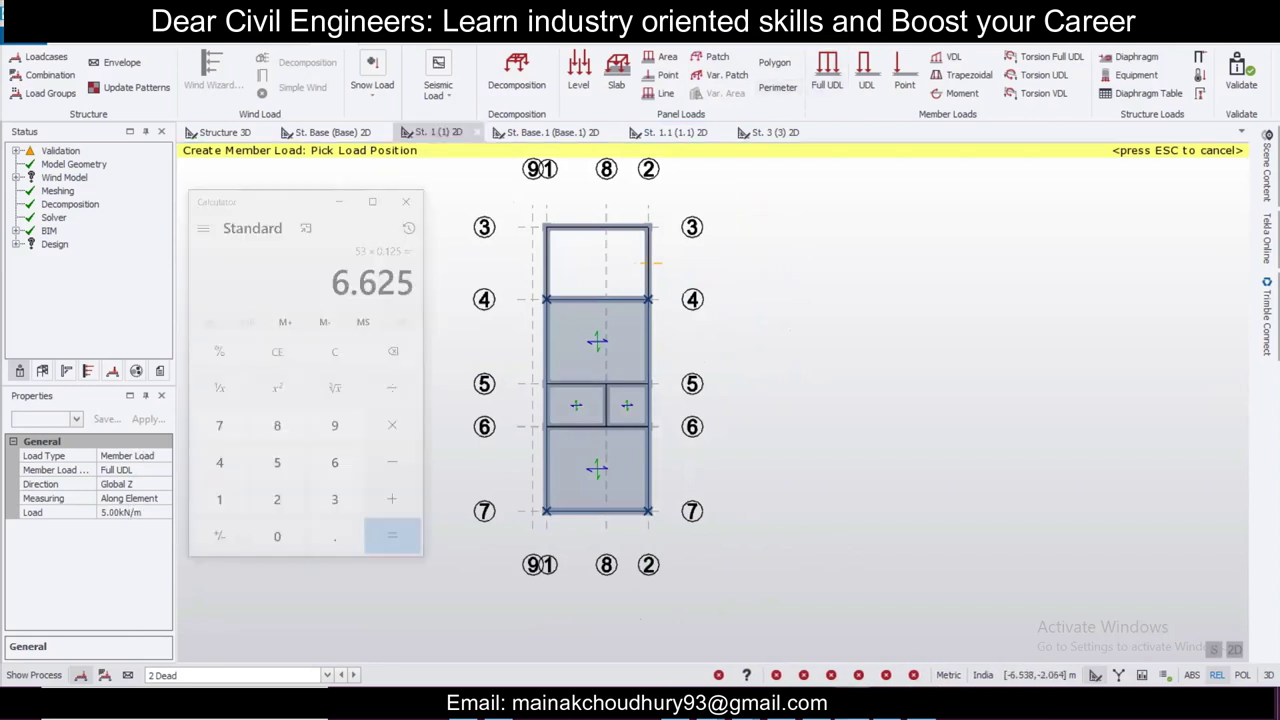
left_click(265, 705)
left_click(147, 511)
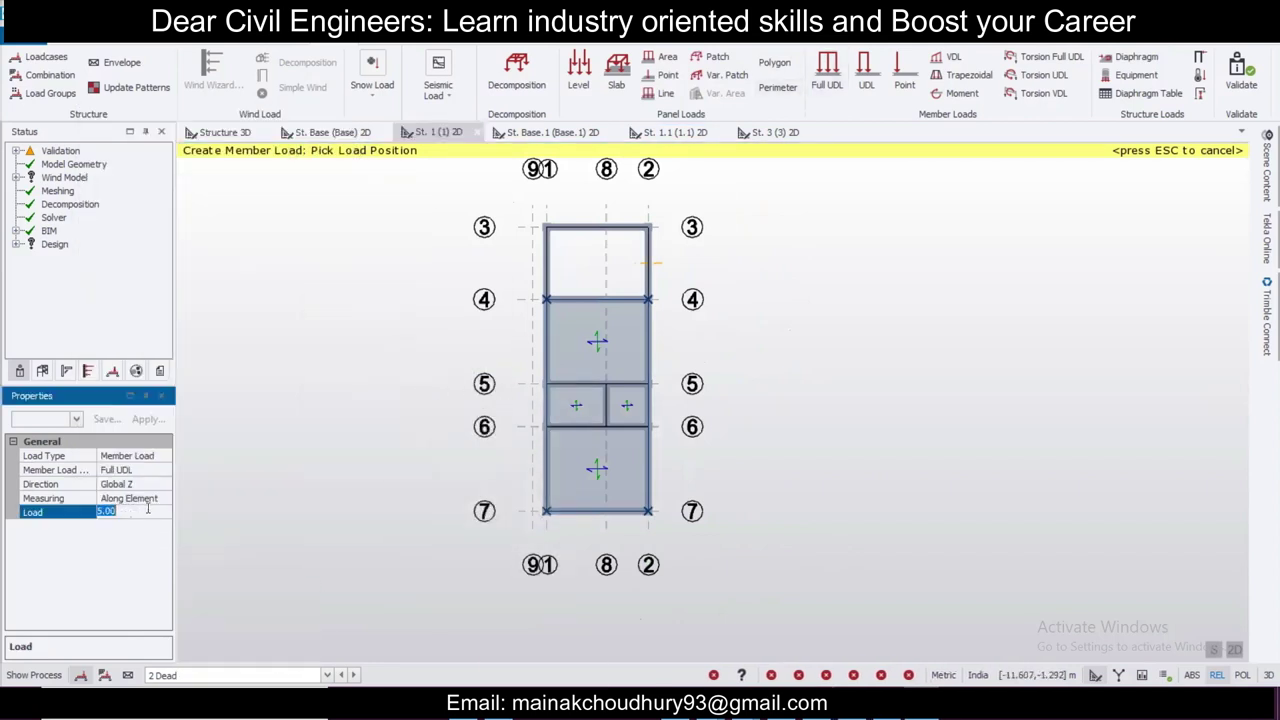
type("6.625")
Step: Apply the 6.625 kN/m wall load to all St. 1 beams between gridlines 3 and 7 and inspect it in 3D
left_click(612, 228)
left_click(648, 260)
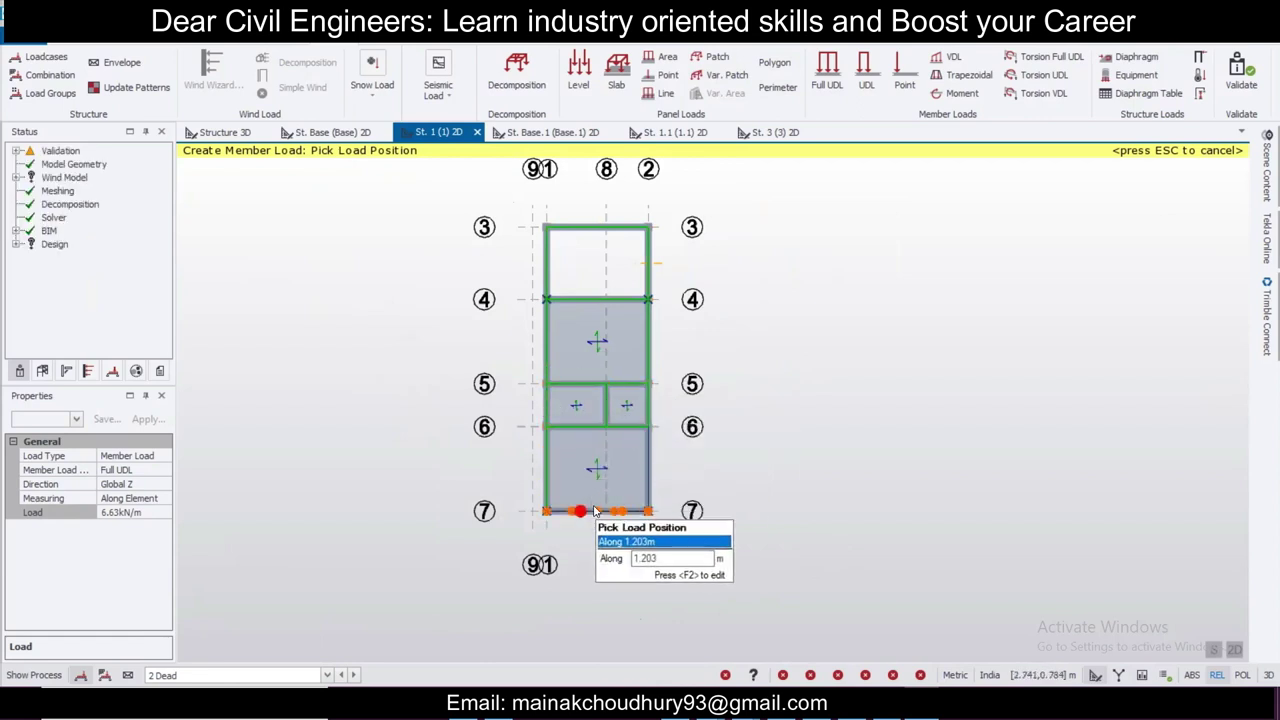
left_click(224, 132)
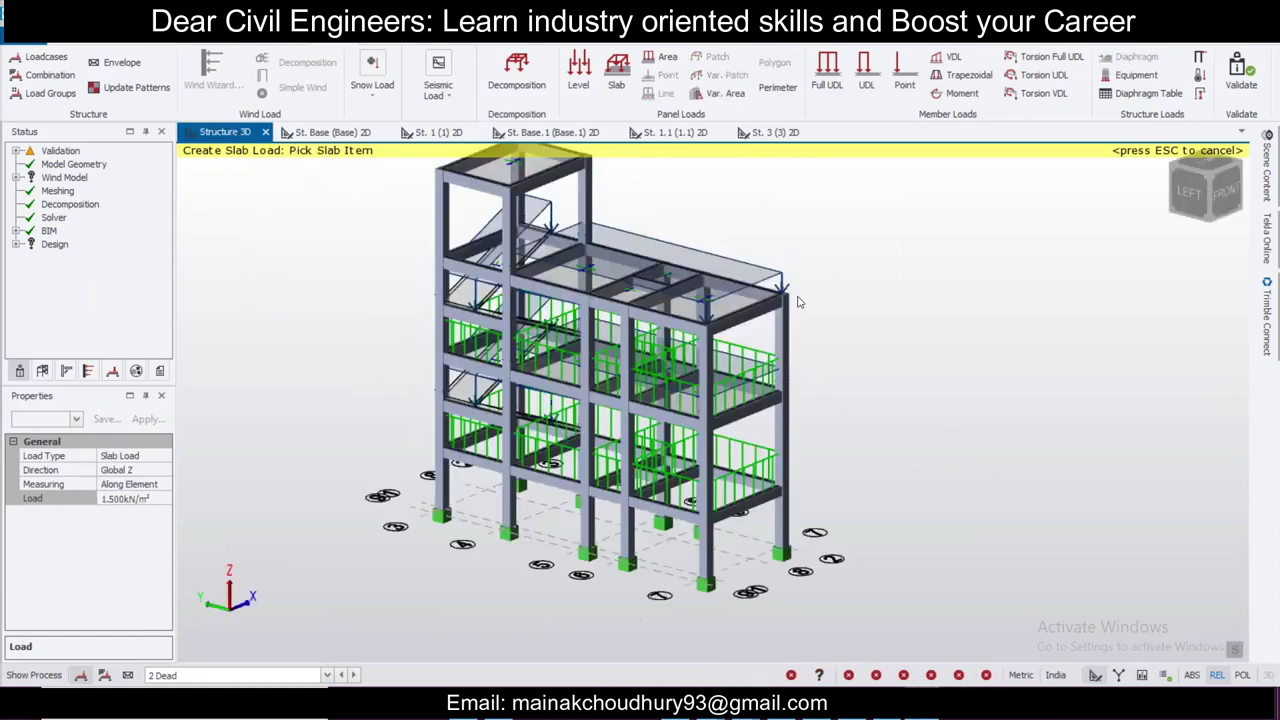
right_click_drag(798, 302, 772, 289)
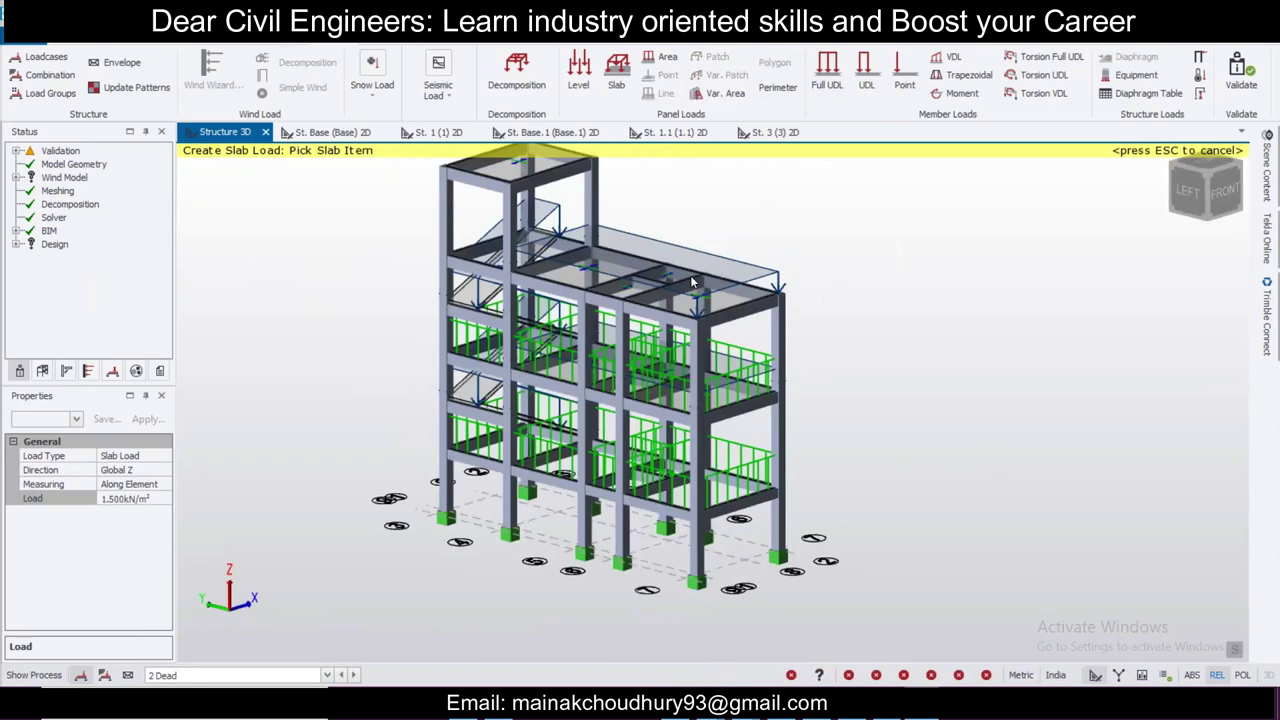
Step: In Calculator, clear the old result, multiply 20 by 0.125 and by 0.762 for the low wall's line load, and minimize it
left_click(850, 700)
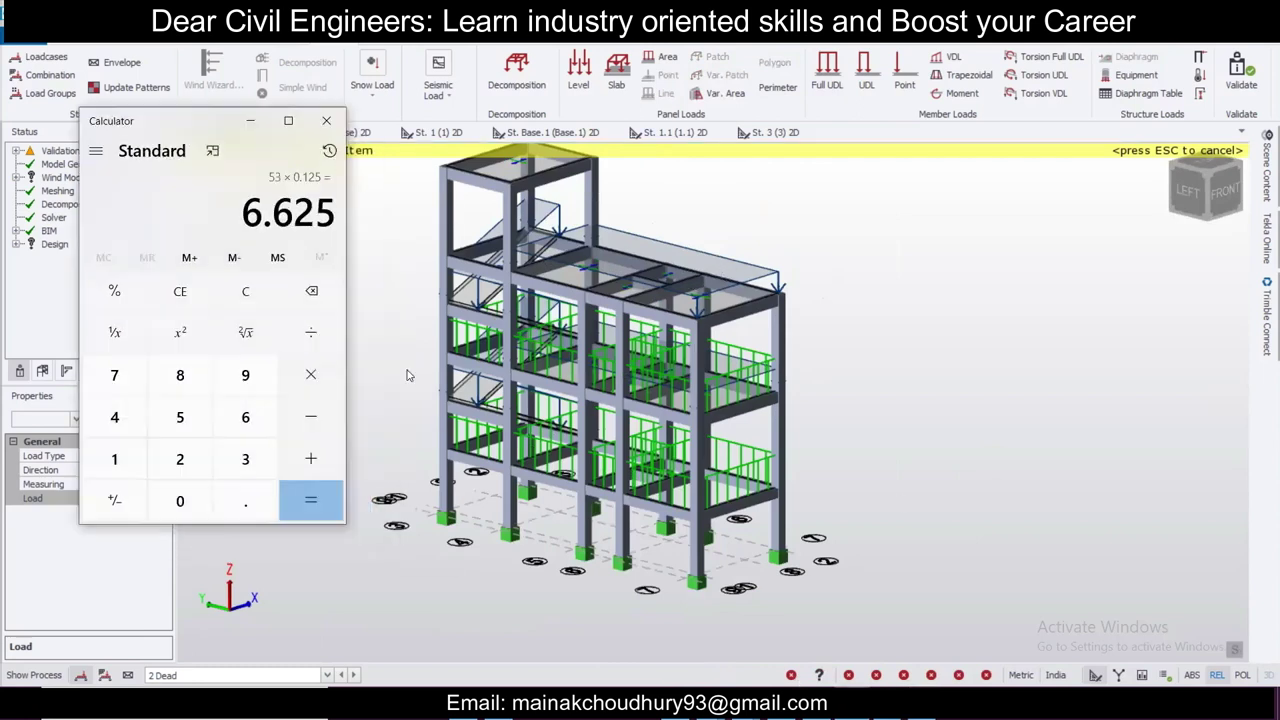
left_click(242, 295)
left_click(205, 475)
type("0")
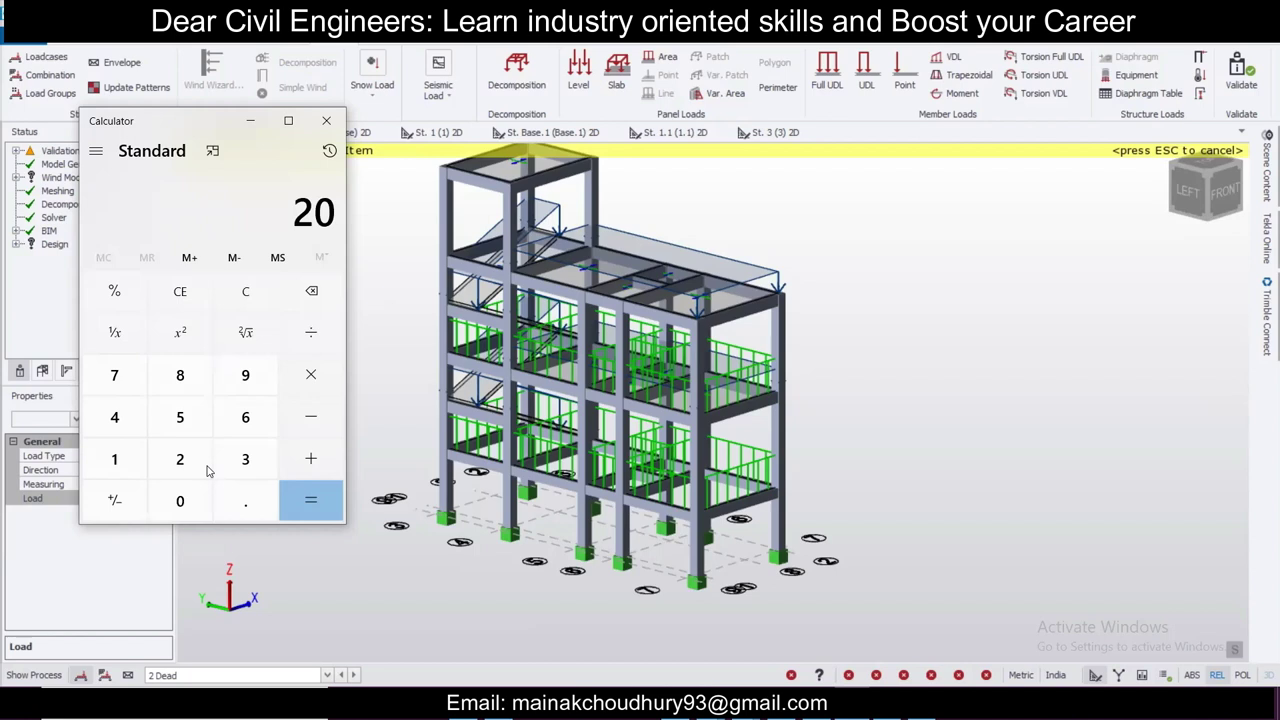
key("asterisk")
key("period")
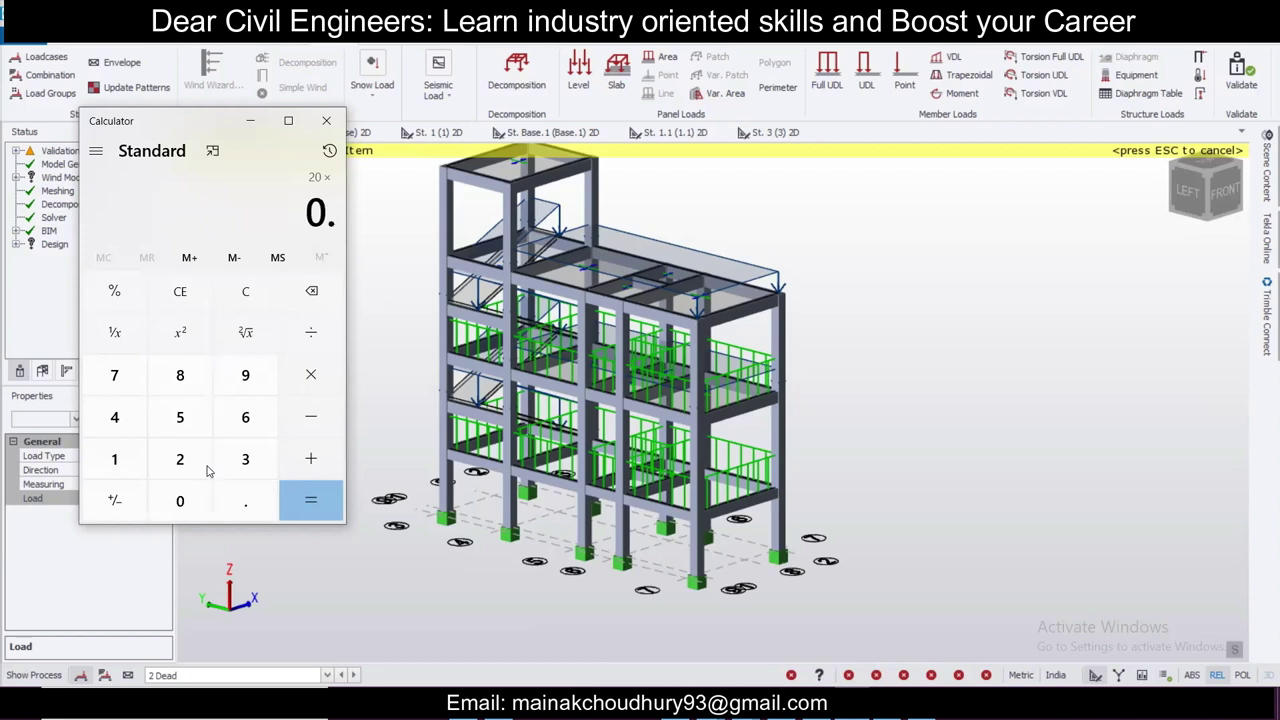
type("125")
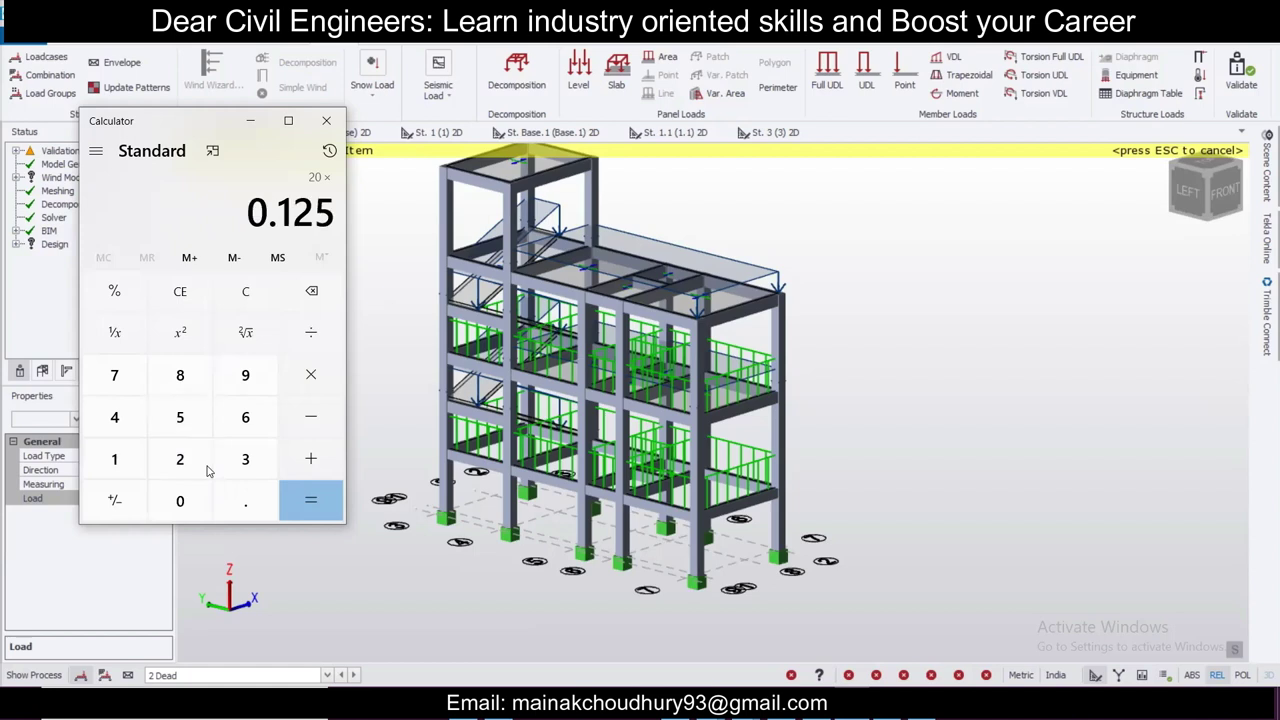
key("asterisk")
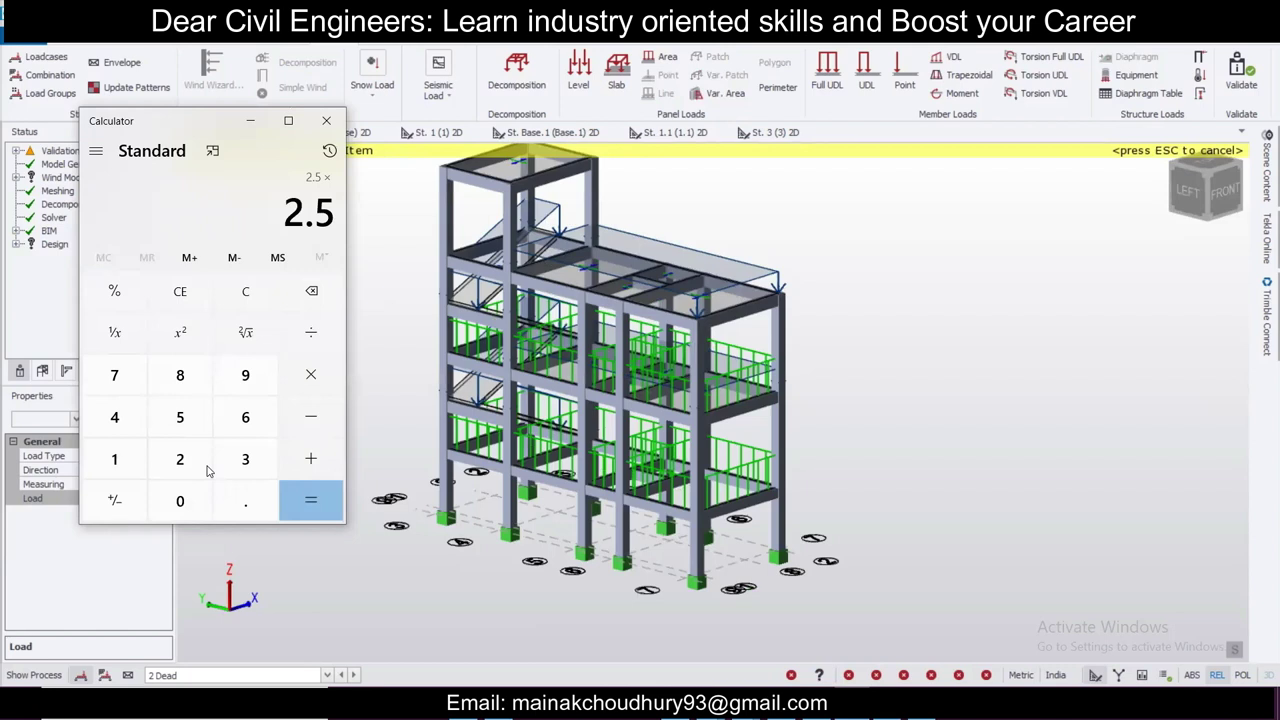
type(".762")
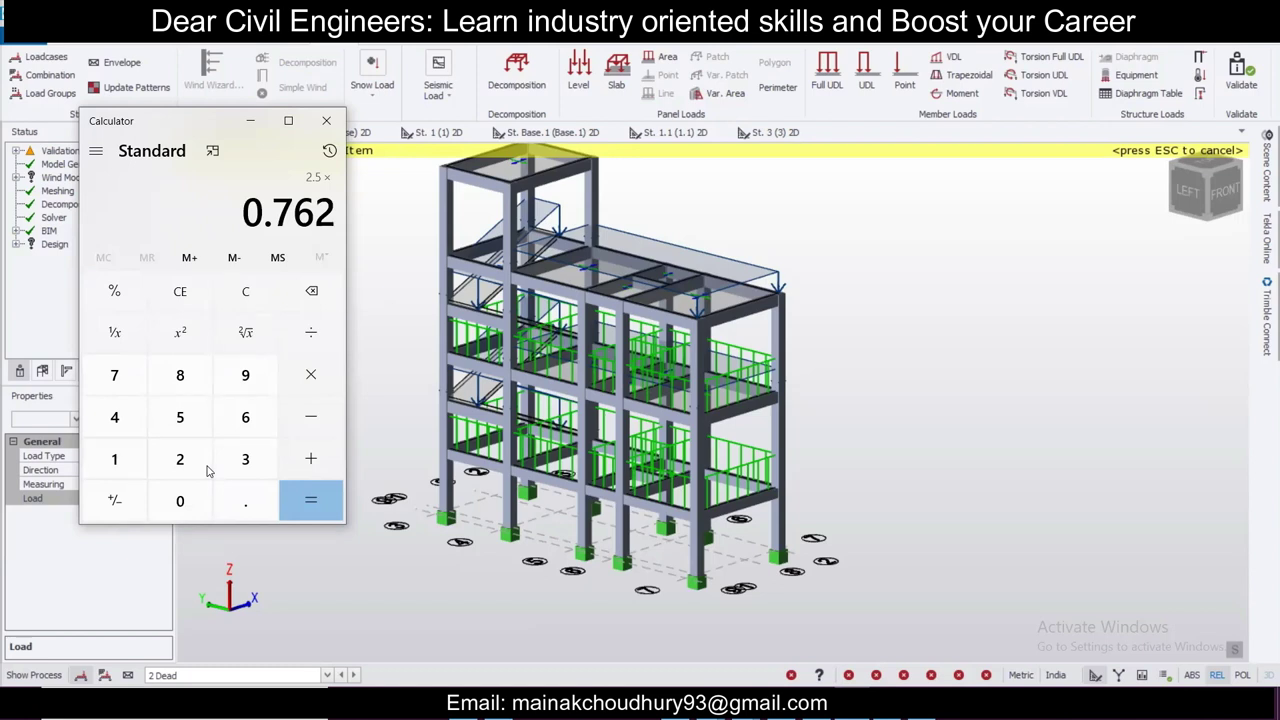
key("Return")
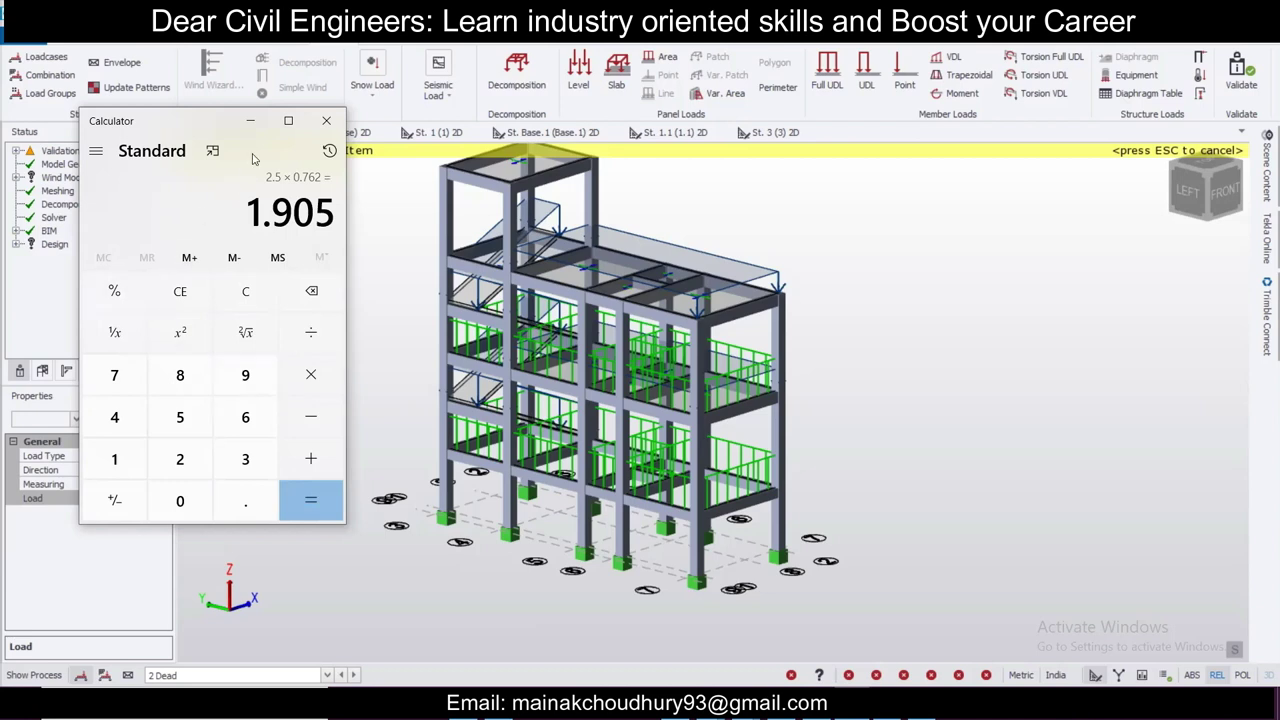
left_click(250, 121)
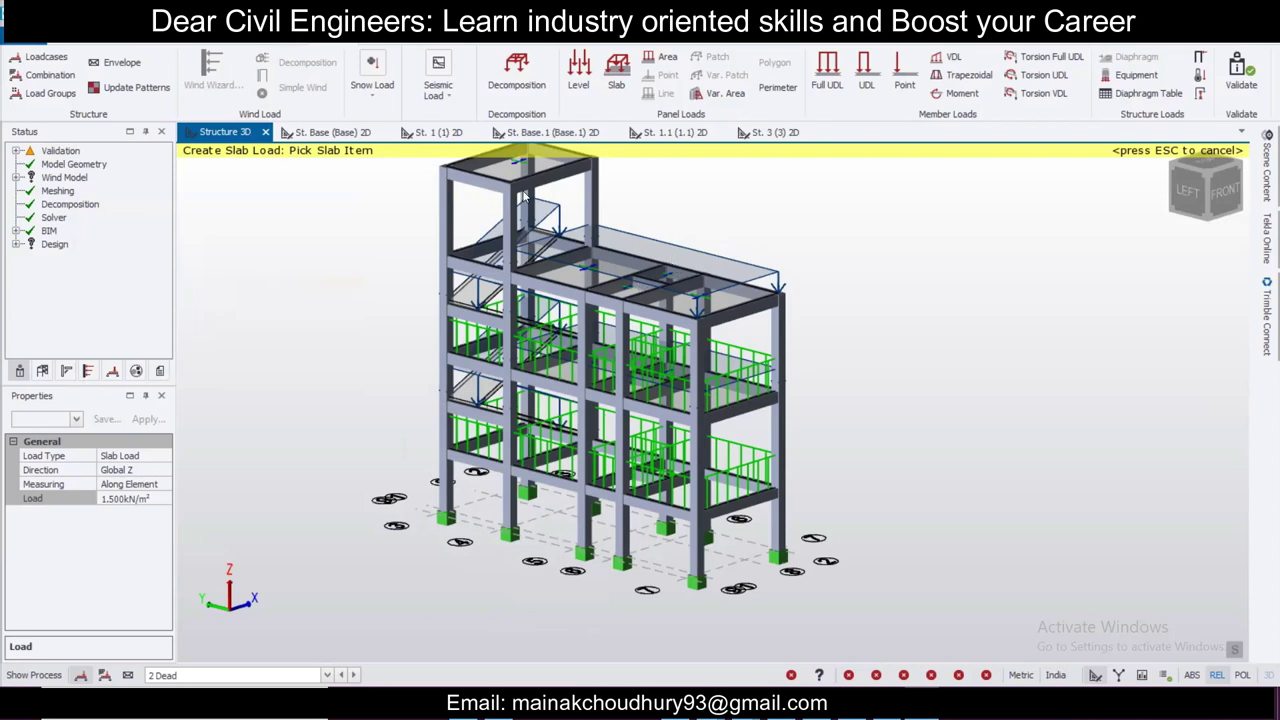
Step: Open the St. 2 plan from the structure's levels and make 2 Dead the active loadcase
left_click(42, 371)
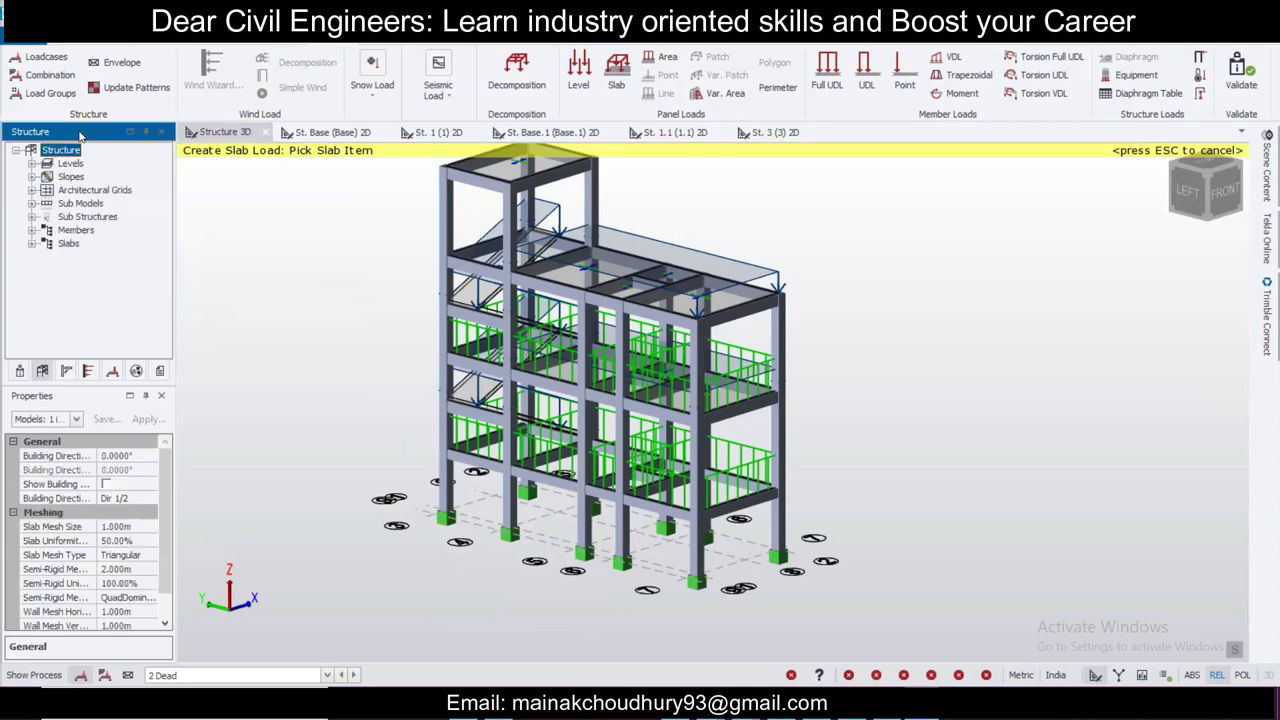
left_click(31, 163)
left_click(88, 177)
double_click(88, 190)
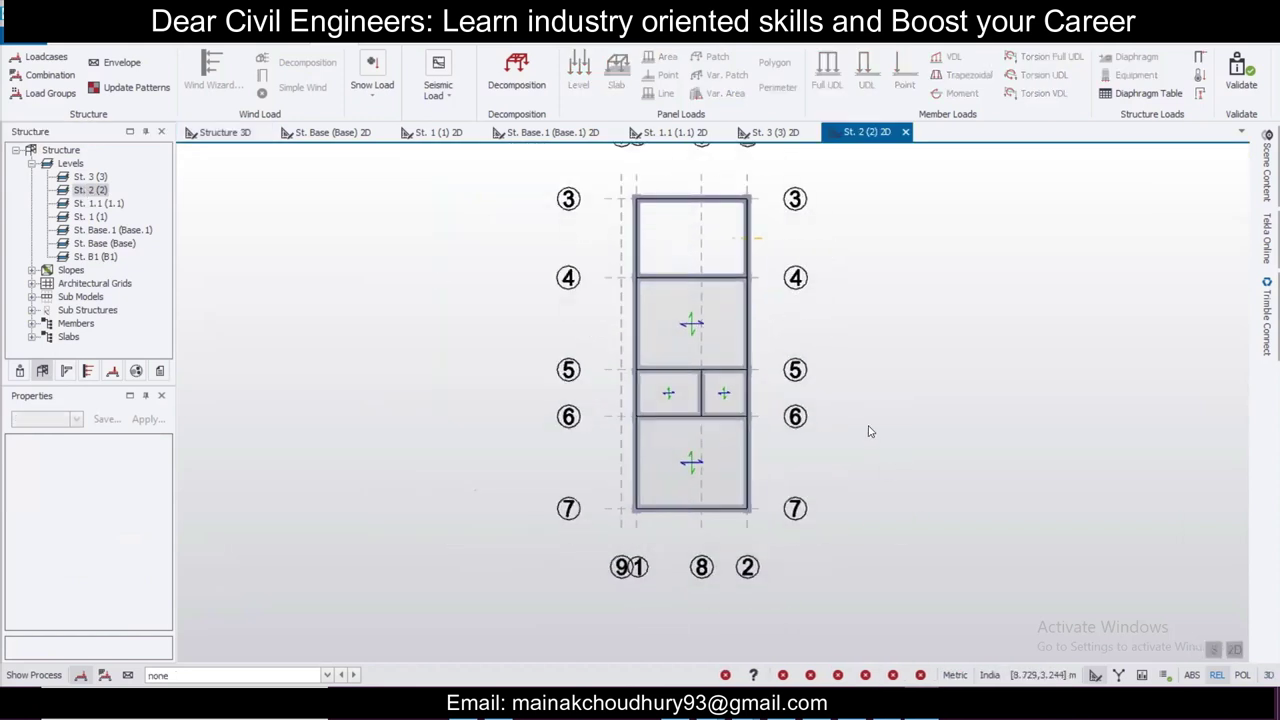
left_click(299, 677)
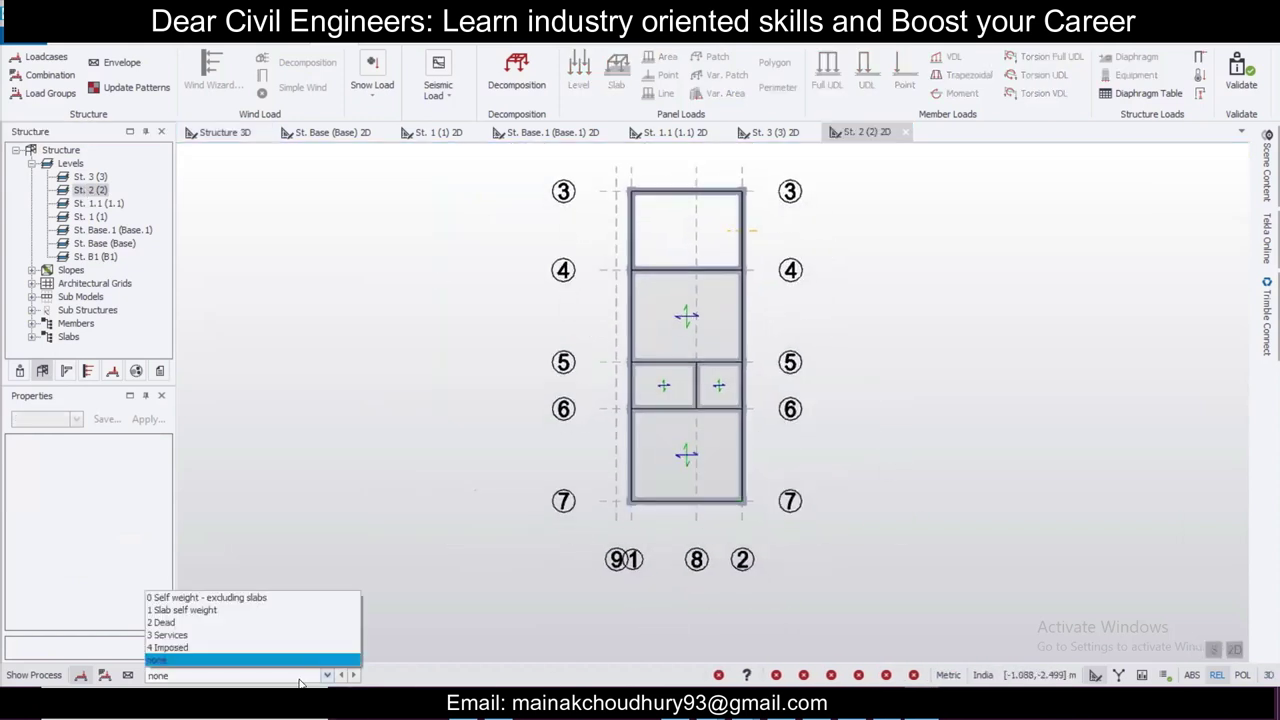
left_click(220, 622)
Step: Start a full UDL member load on the St. 2 plan and set its value to 2 kN/m
left_click(829, 72)
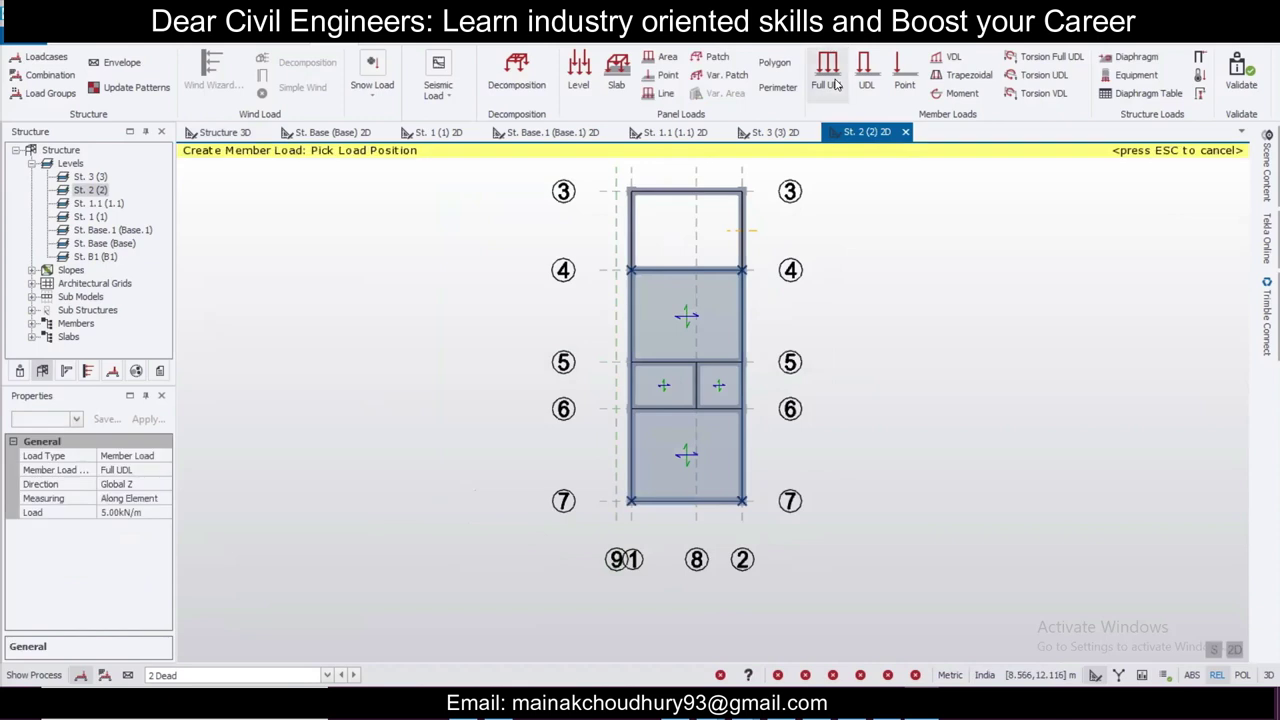
left_click(140, 516)
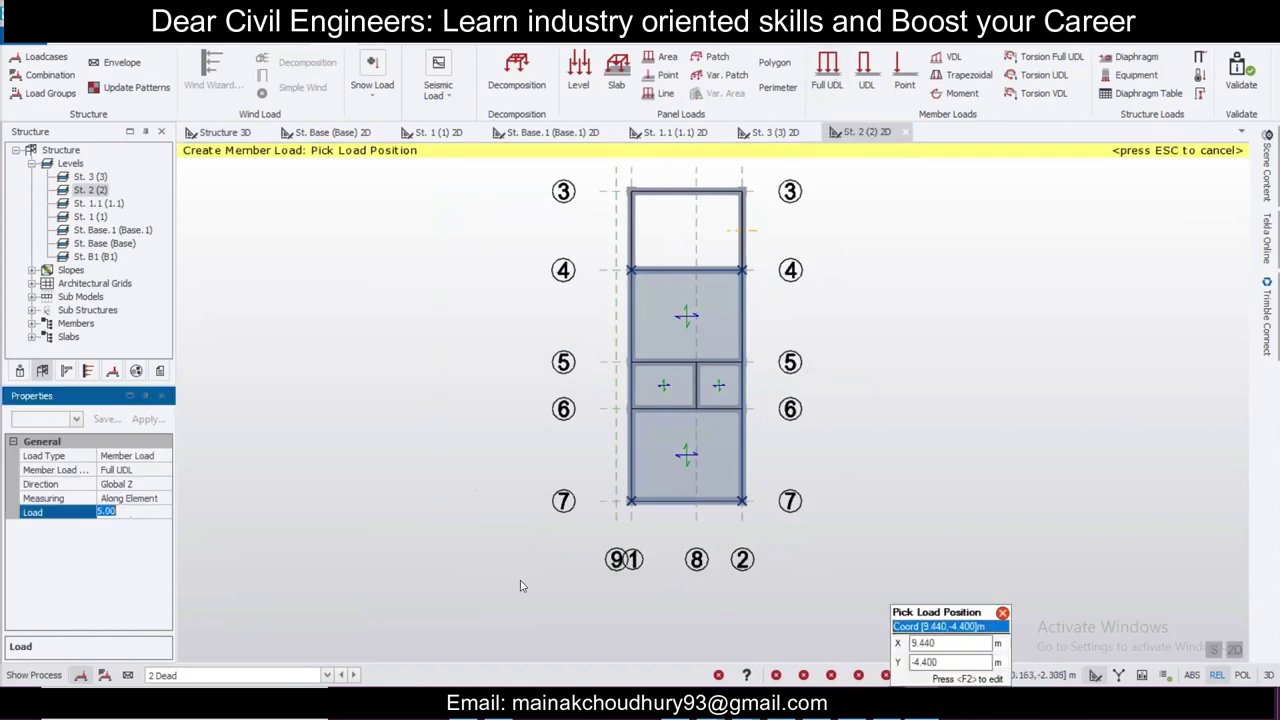
left_click(850, 708)
left_click(130, 512)
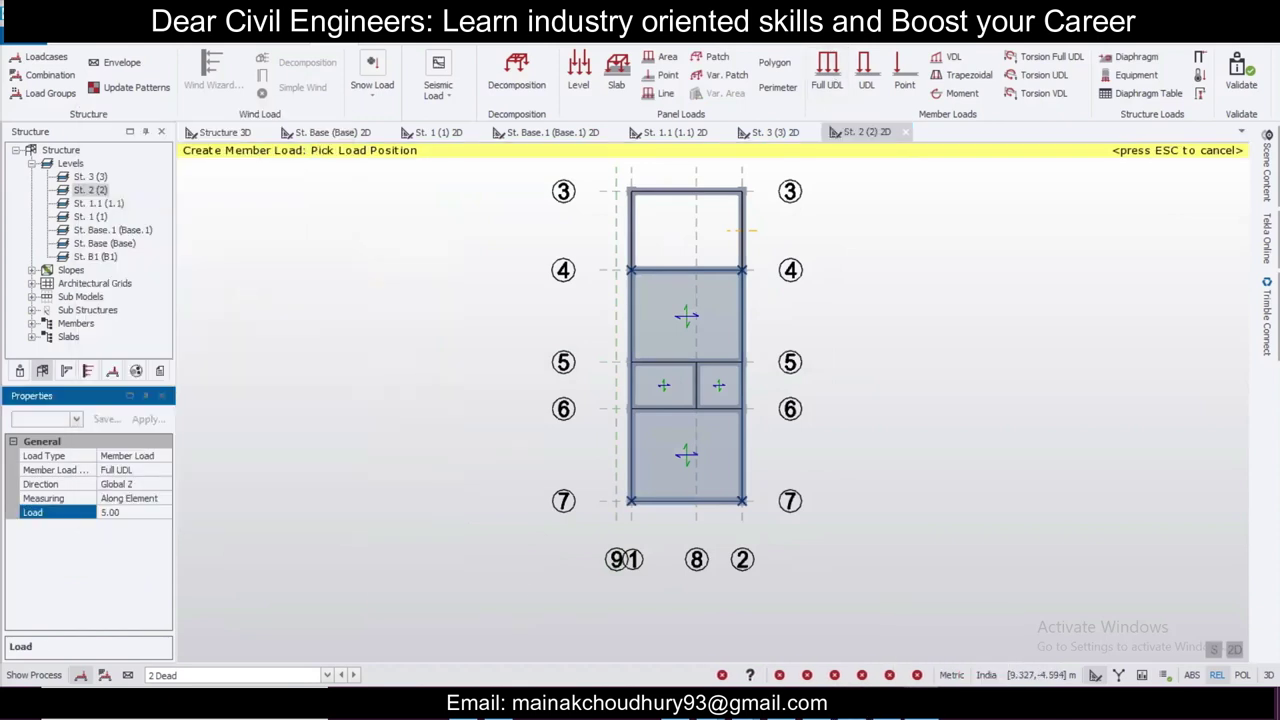
left_click_drag(129, 512, 66, 509)
type("2")
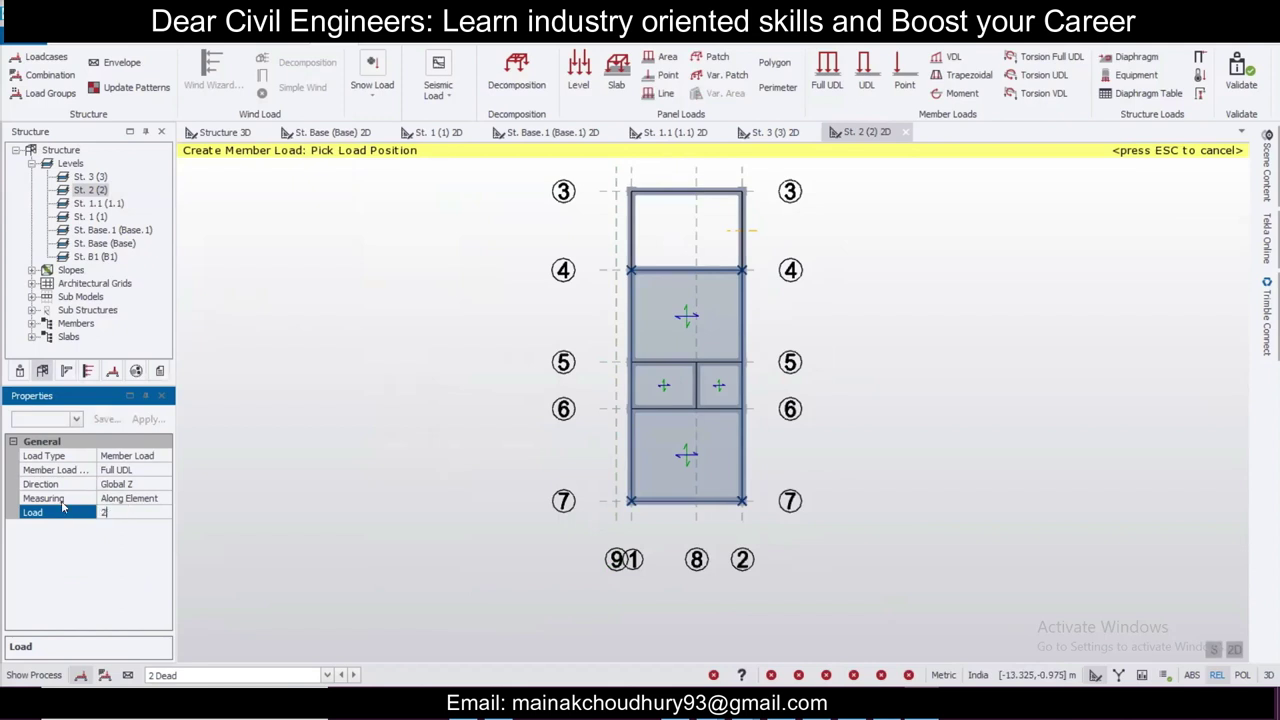
Step: Apply the 2 kN/m load to the St. 2 edge beams on gridlines 1, 2 and 7, south of gridline 4, and check it in 3D
left_click(621, 306)
left_click(629, 394)
left_click(622, 455)
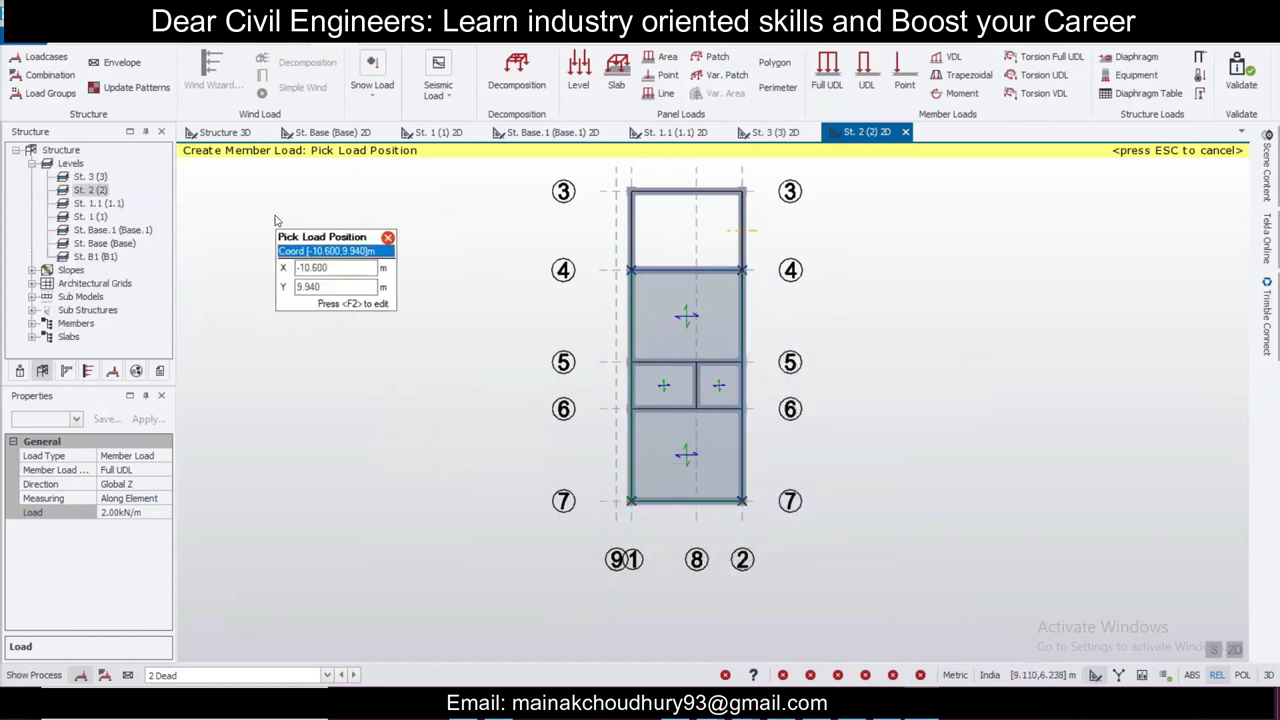
left_click(226, 132)
middle_click_drag(917, 346, 896, 382)
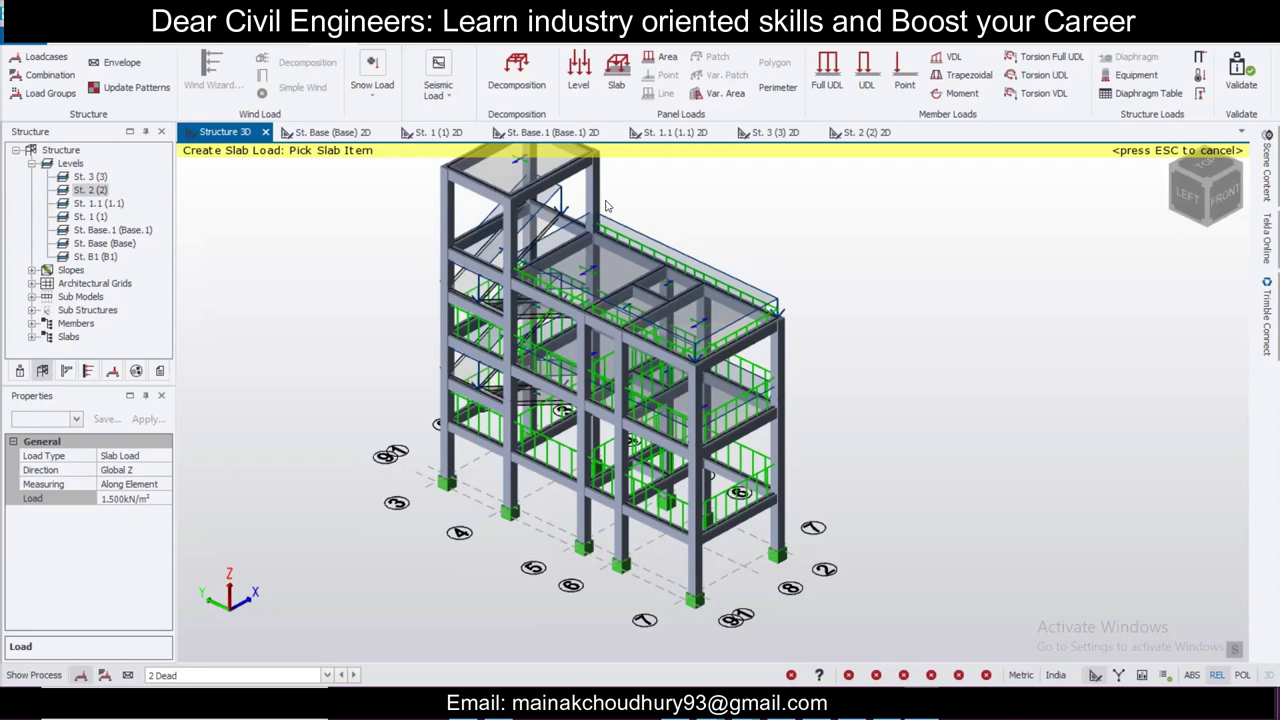
left_click(864, 132)
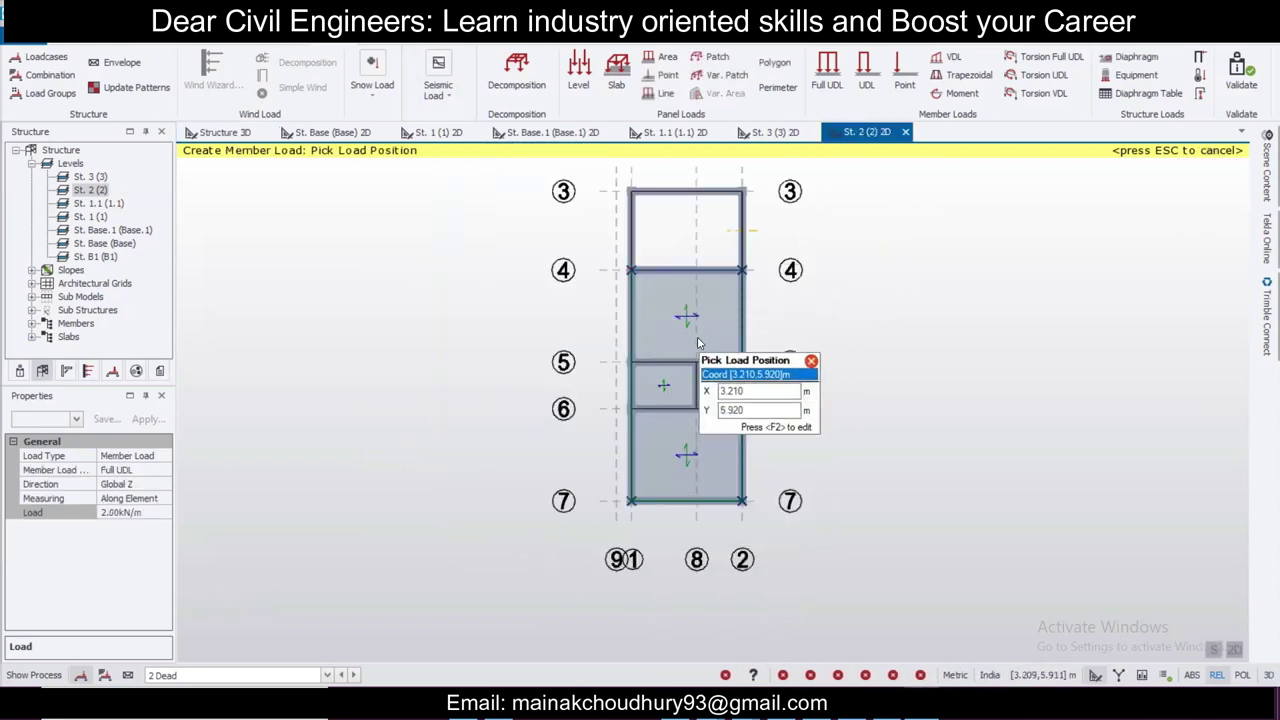
Step: Apply a 6.63 kN/m full UDL to the four St. 2 beams around the stair bay between gridlines 3 and 4, and check it in 3D
left_click(134, 512)
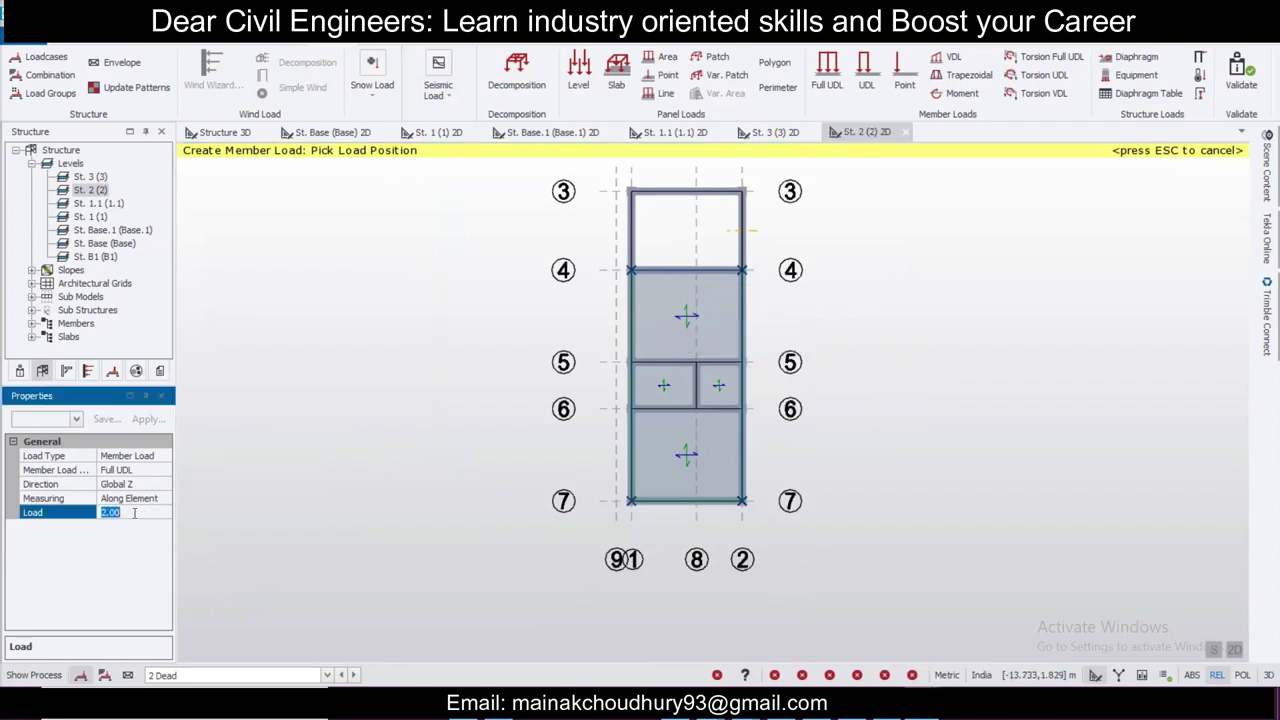
type("6.63kN/m")
left_click(634, 229)
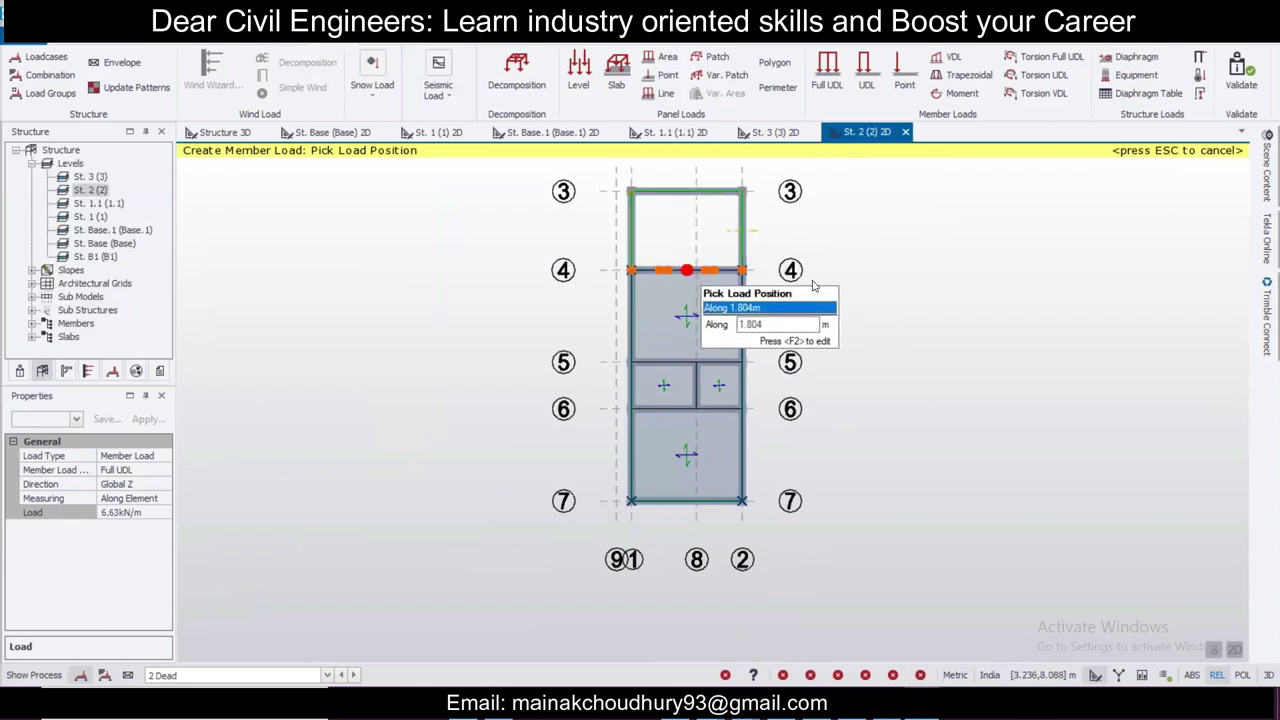
scroll(1066, 344, "down", 1)
middle_click_drag(1040, 344, 988, 377)
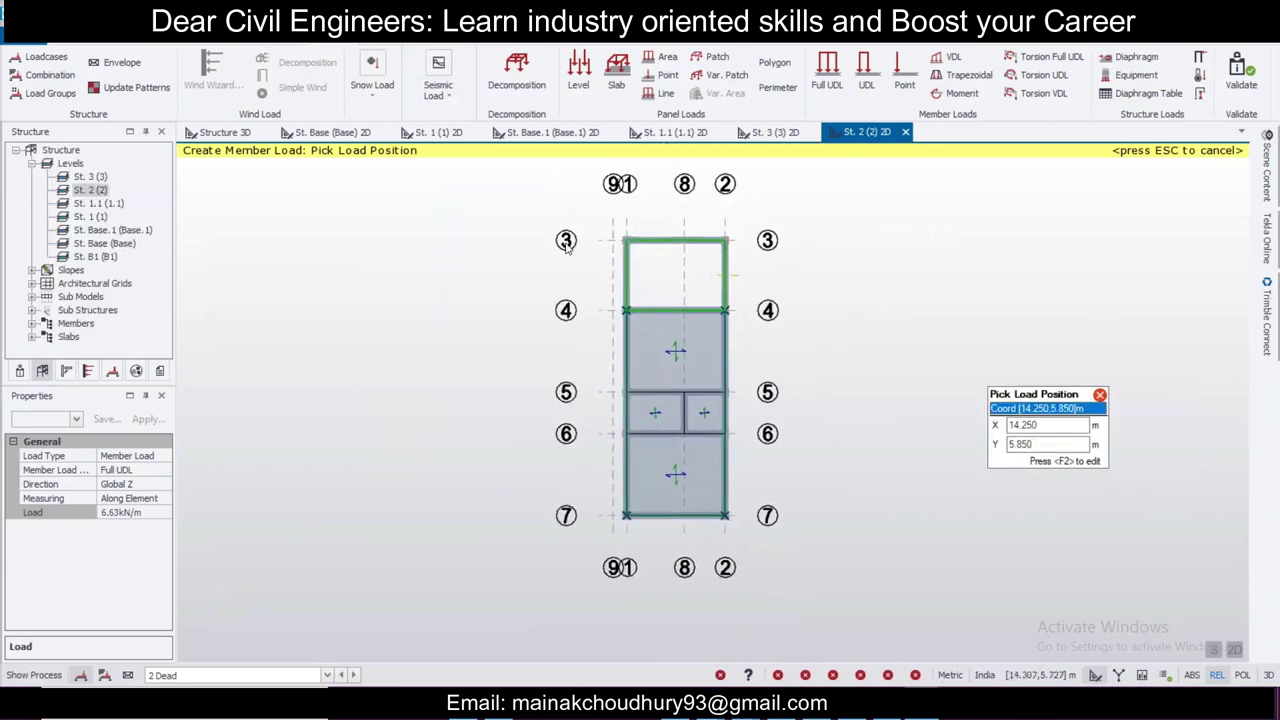
left_click(230, 141)
right_click_drag(979, 374, 1009, 371)
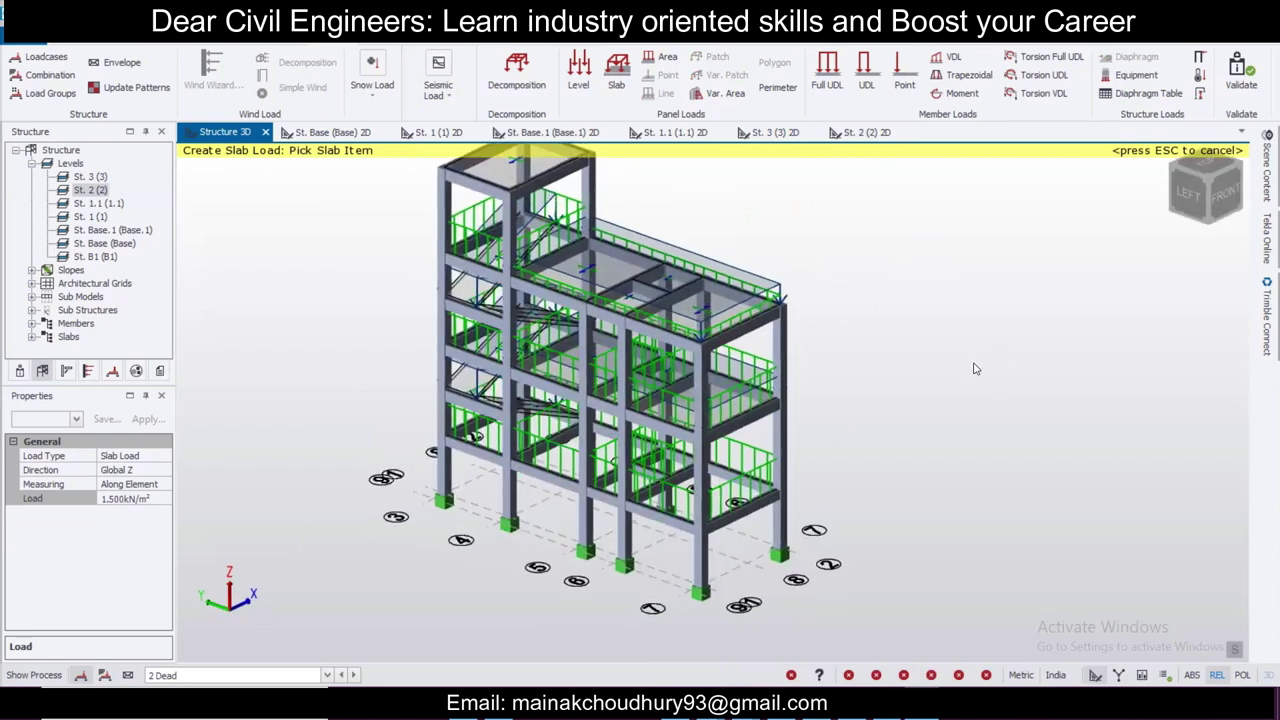
Step: Make 4 Imposed the active loadcase and apply a 2 kN/m² level load to the main floor slabs at St. 1 and St. 2
left_click(249, 676)
left_click(249, 648)
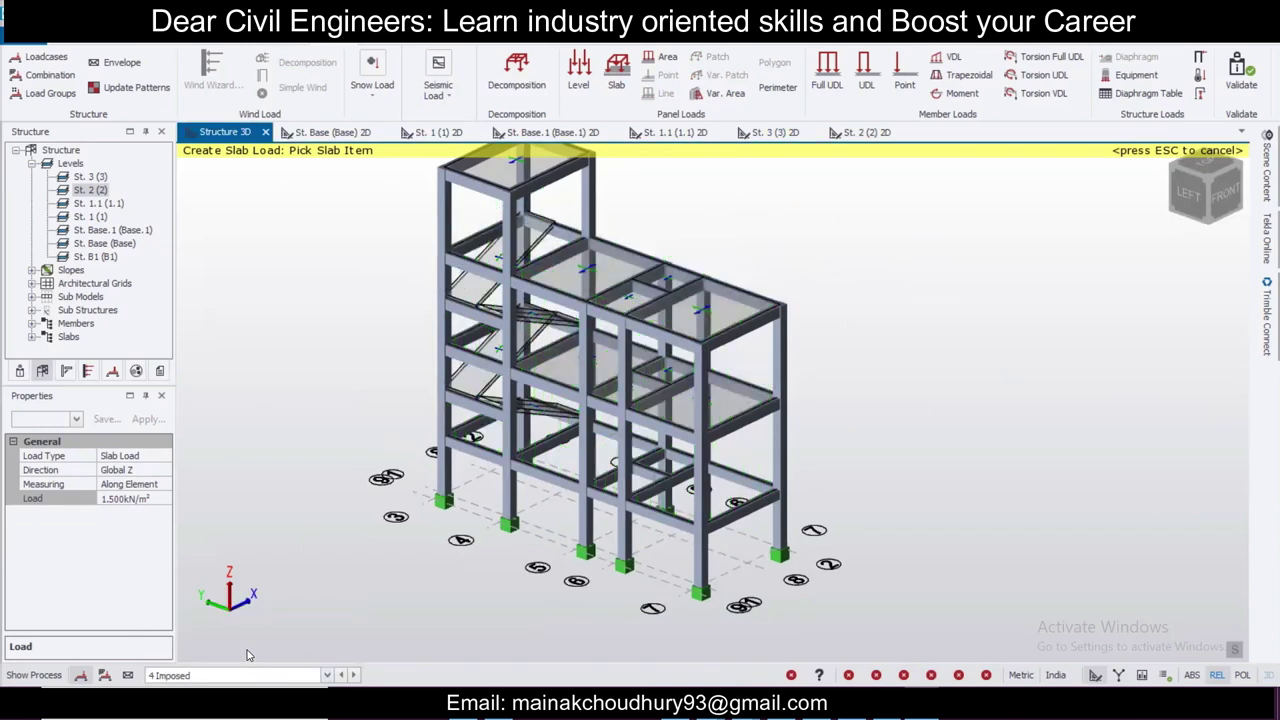
left_click(578, 86)
left_click(128, 497)
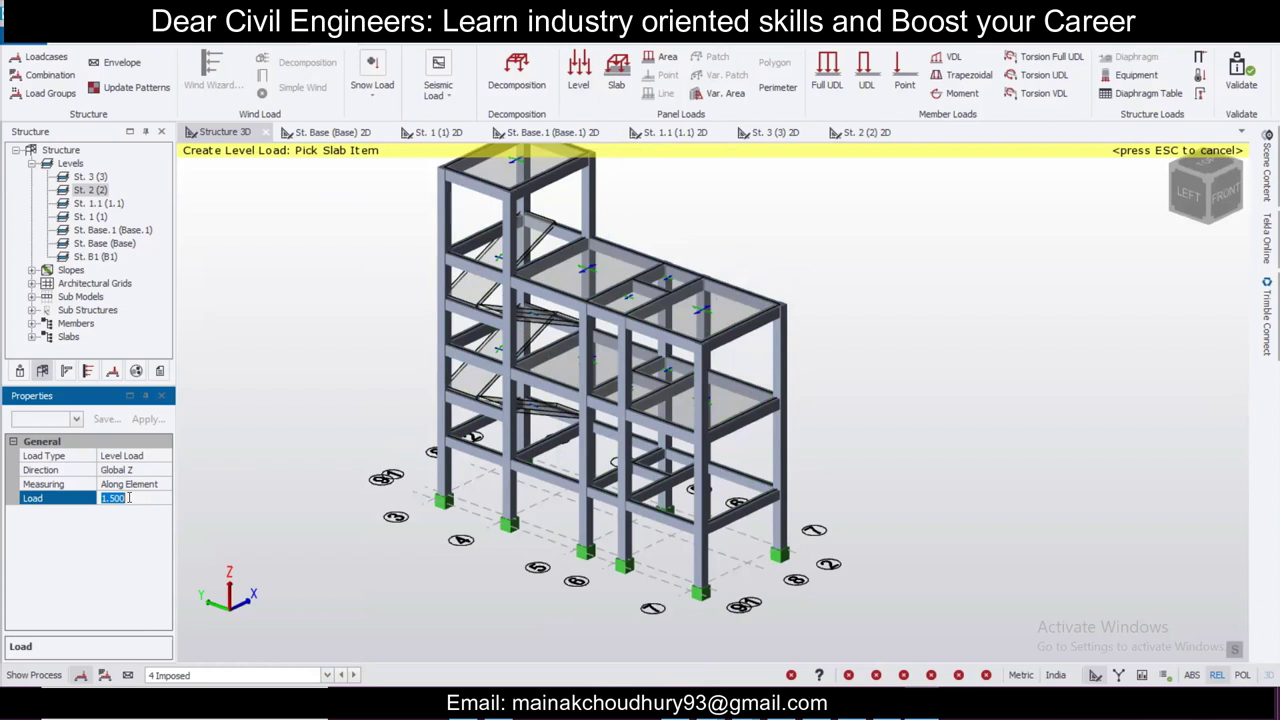
type("2")
left_click(555, 365)
left_click(587, 332)
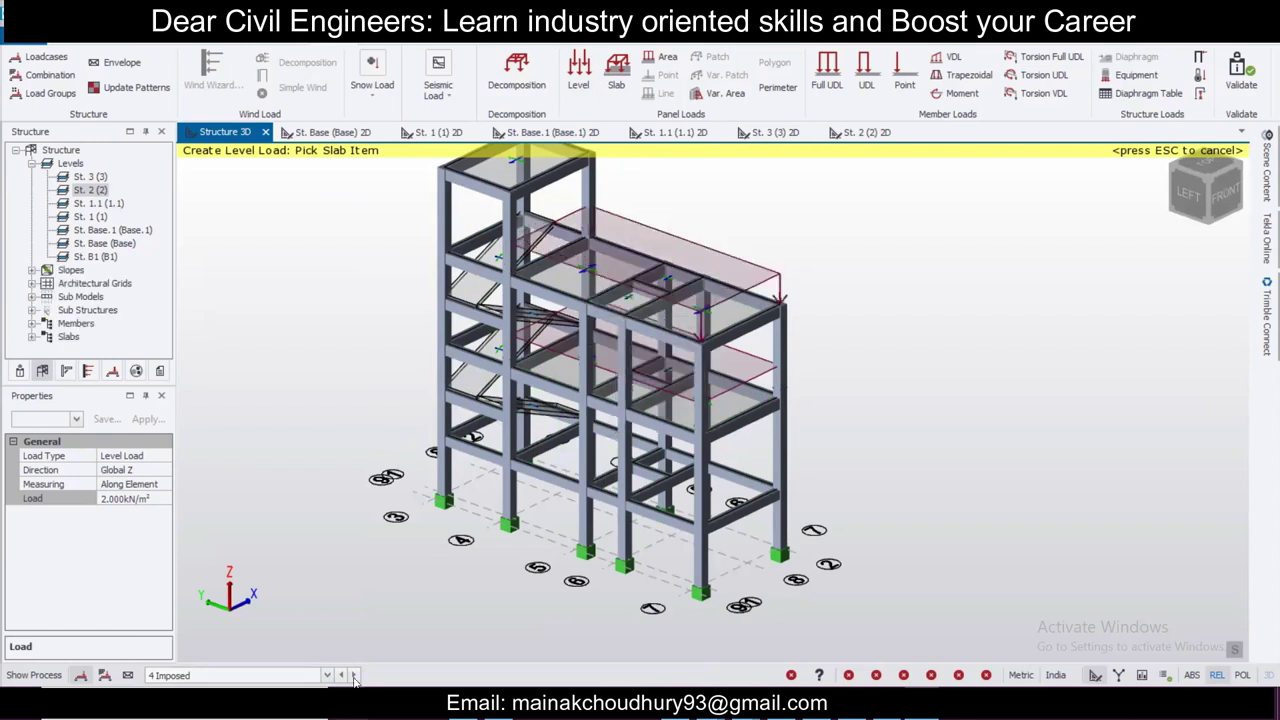
middle_click_drag(344, 572, 147, 579)
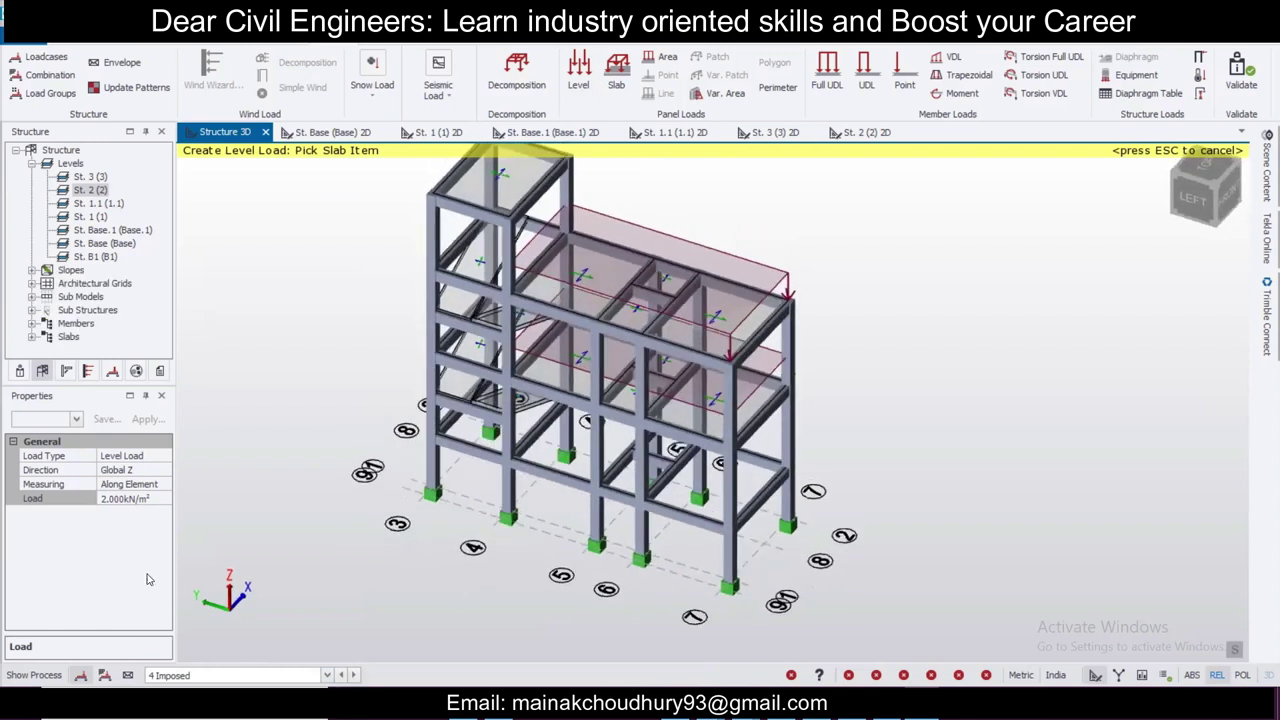
Step: Set the level load to 3 kN/m² and apply it to the stair slabs in the tower between gridlines 3 and 4
left_click(148, 497)
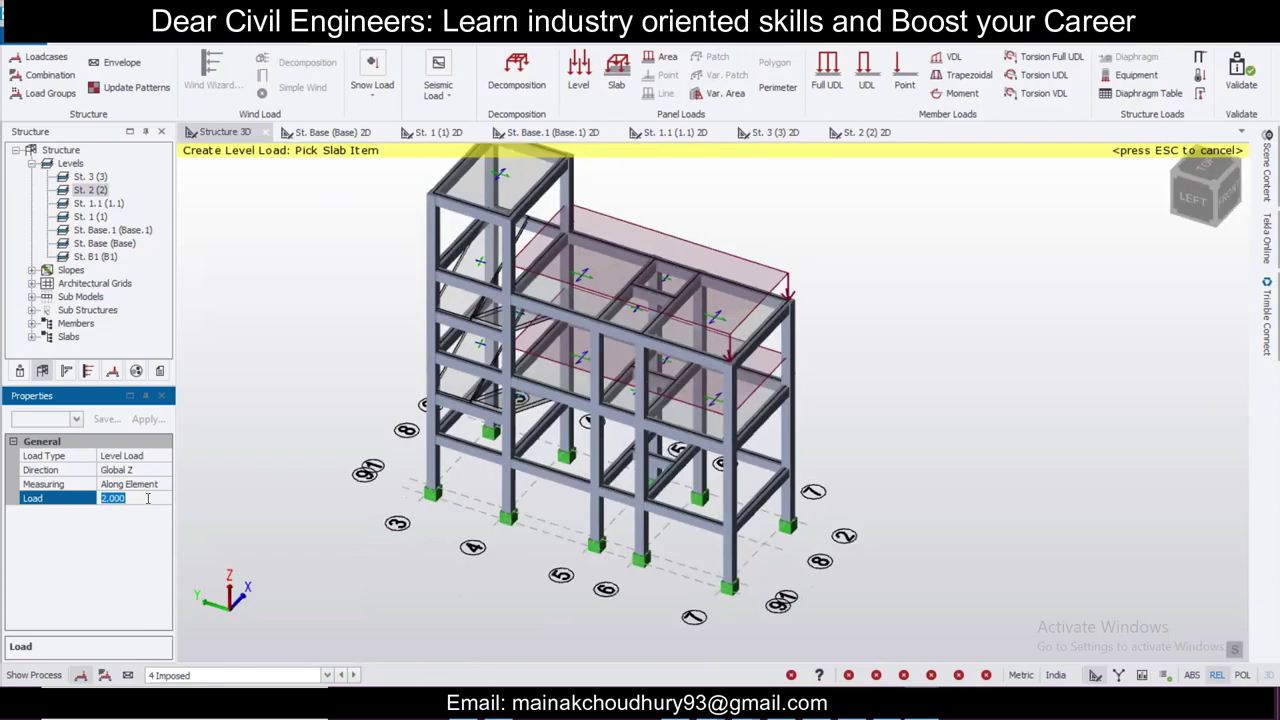
type("3")
middle_click_drag(520, 477, 795, 430)
left_click(555, 440)
middle_click_drag(524, 480, 754, 443)
mouse_move(578, 370)
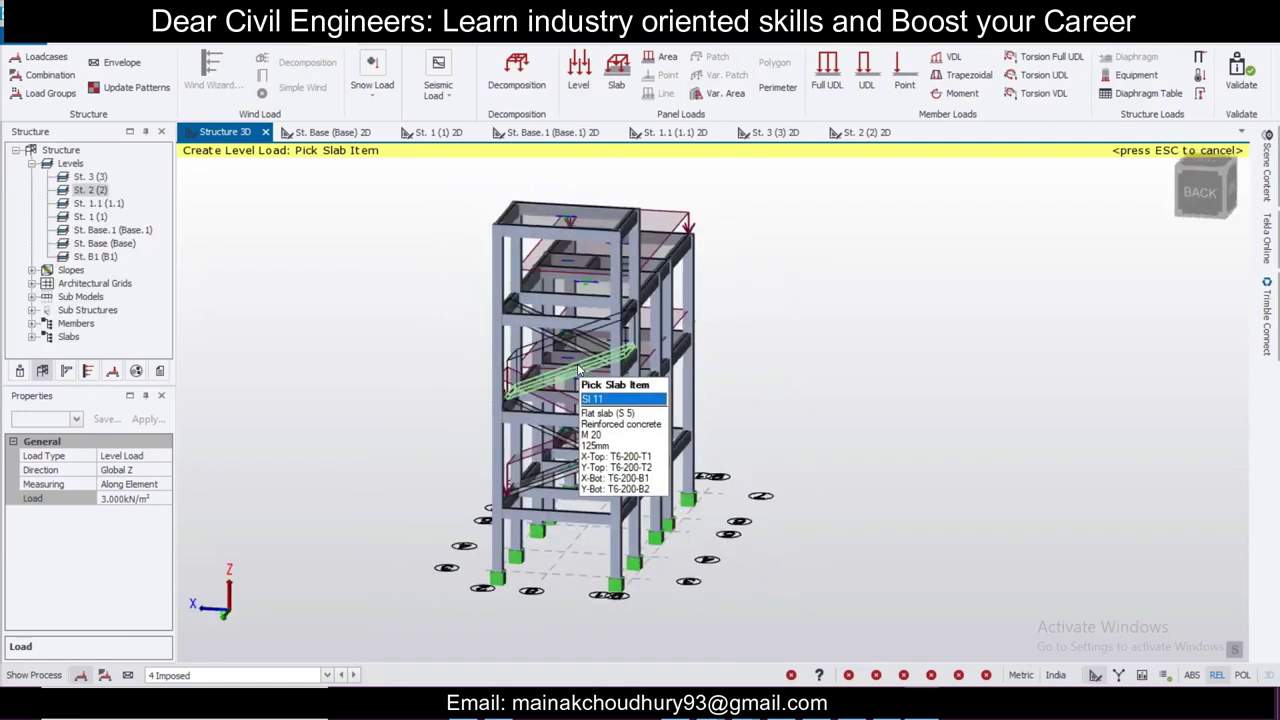
middle_click_drag(797, 337, 283, 449)
middle_click_drag(310, 349, 740, 360)
key("Escape")
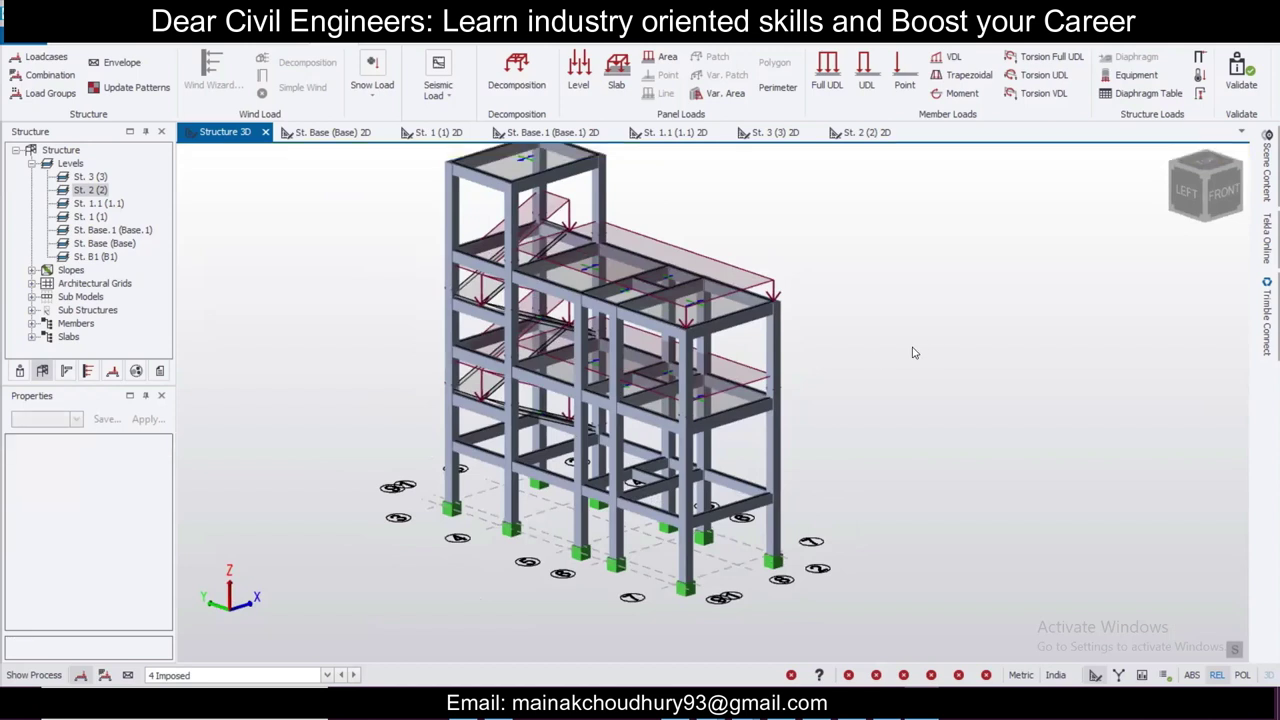
Step: Validate the structure and view the whole loaded frame
left_click(1240, 72)
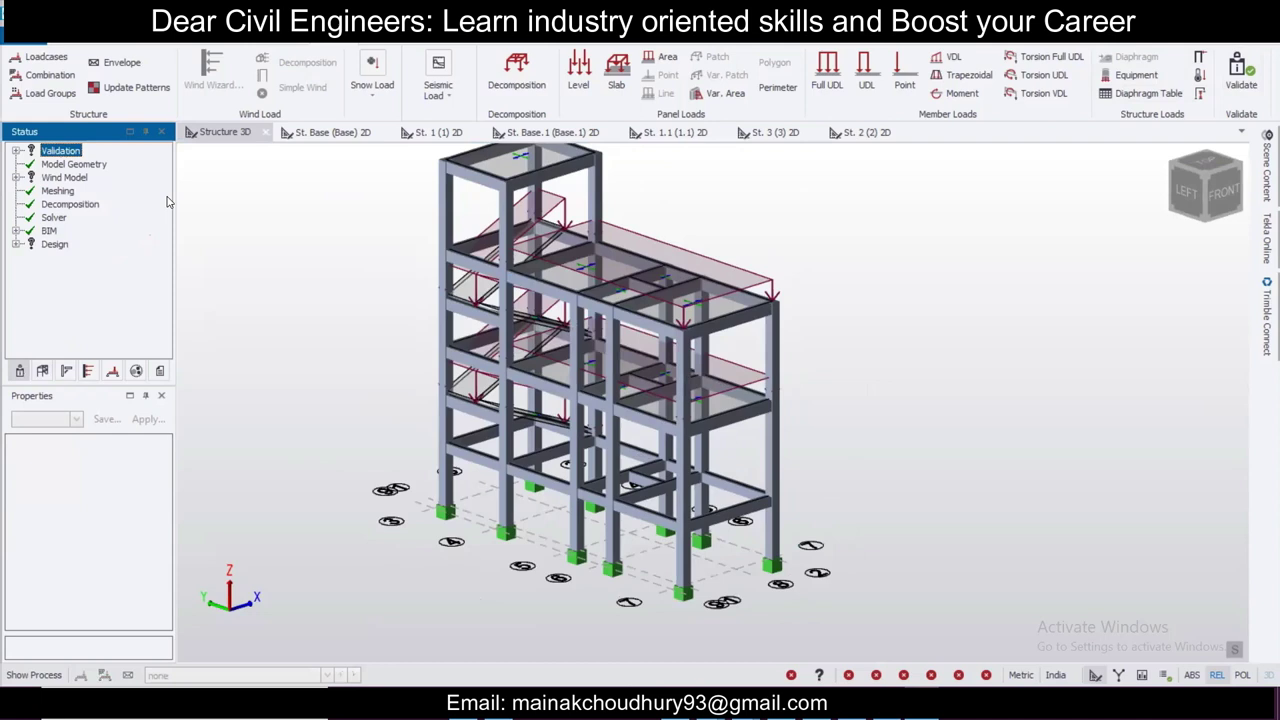
middle_click_drag(882, 346, 930, 402)
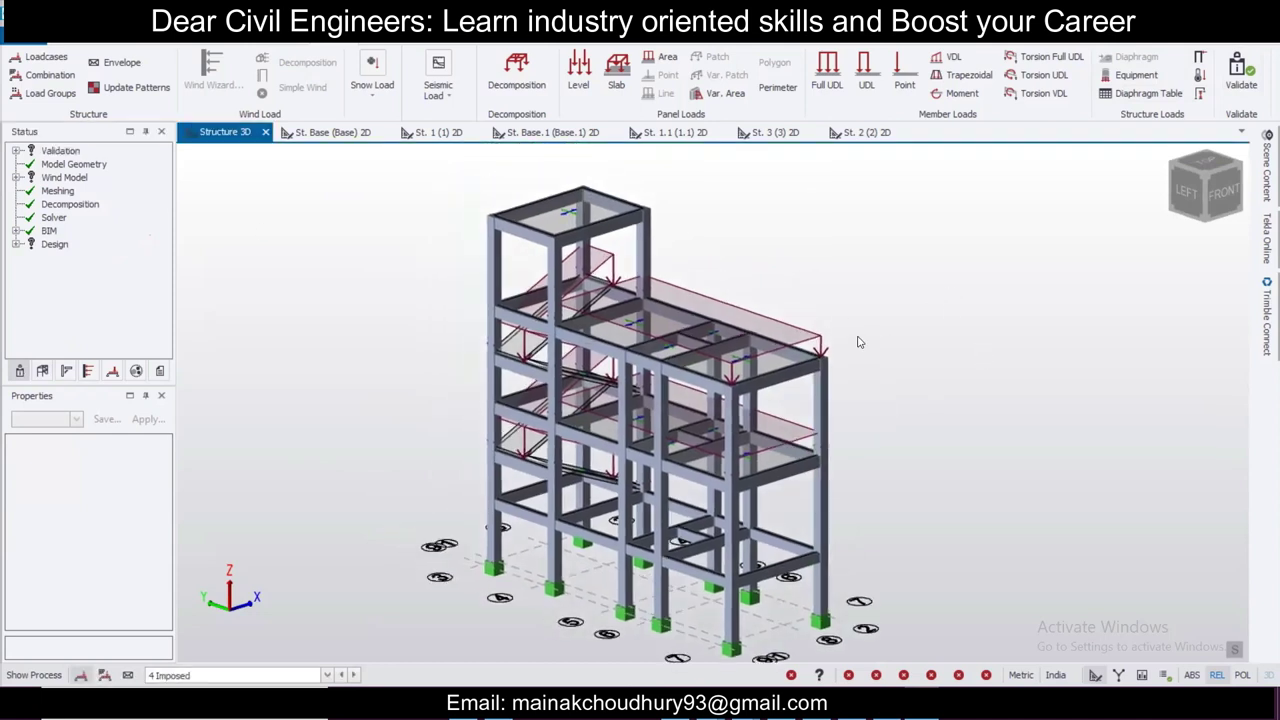
scroll(857, 340, "down", 2)
right_click_drag(871, 366, 938, 298)
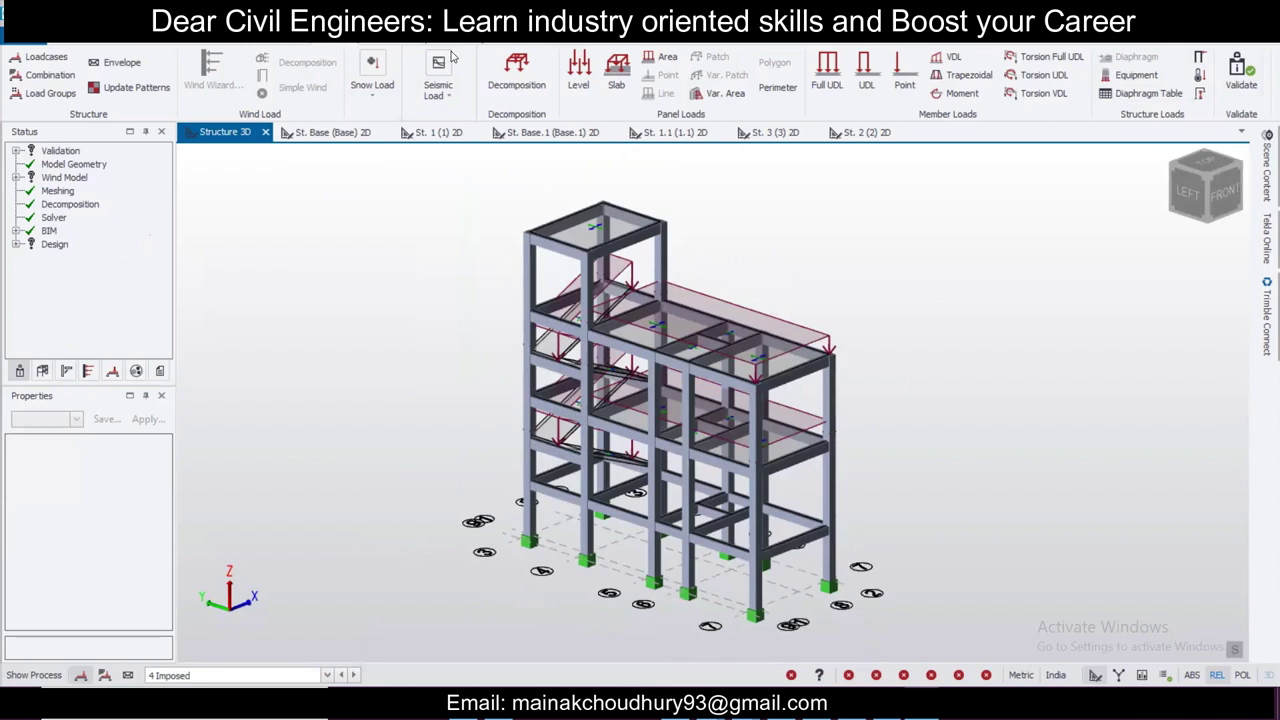
Step: Switch to File Explorer, open Seismic Zones and Factors from the Training folder, and examine the Annex E town list on its first page
left_click(715, 358)
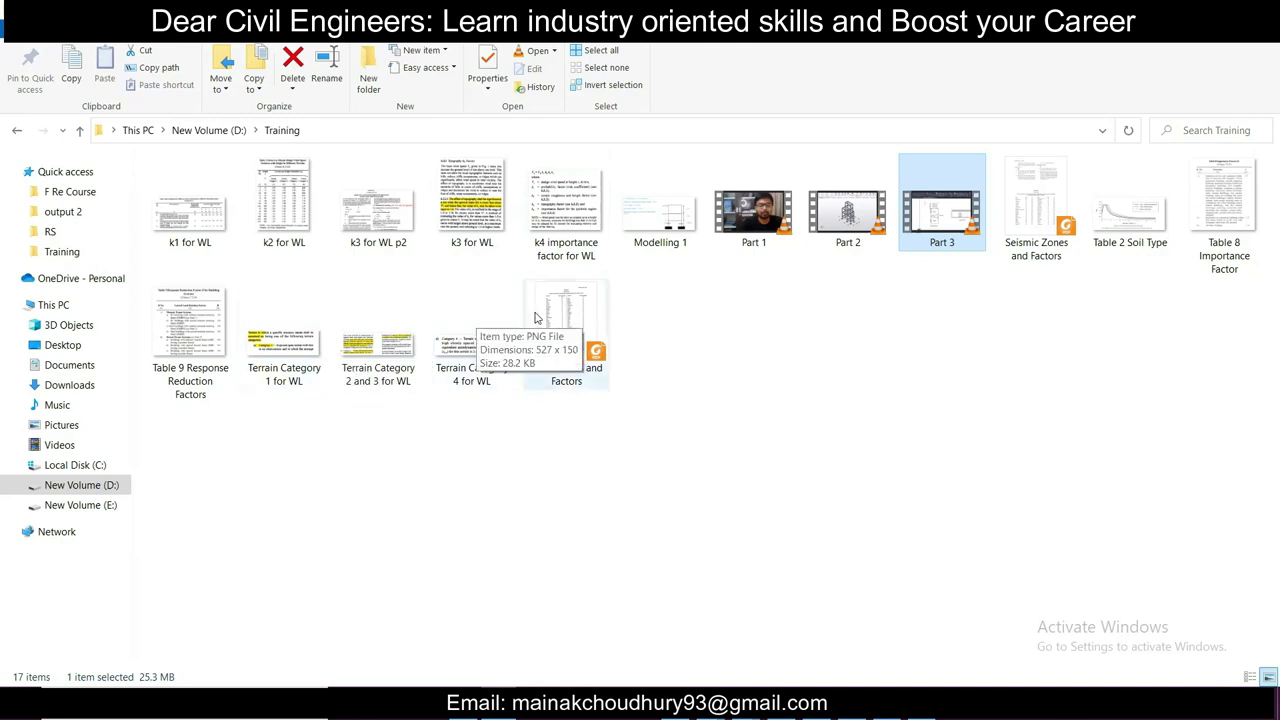
double_click(1066, 212)
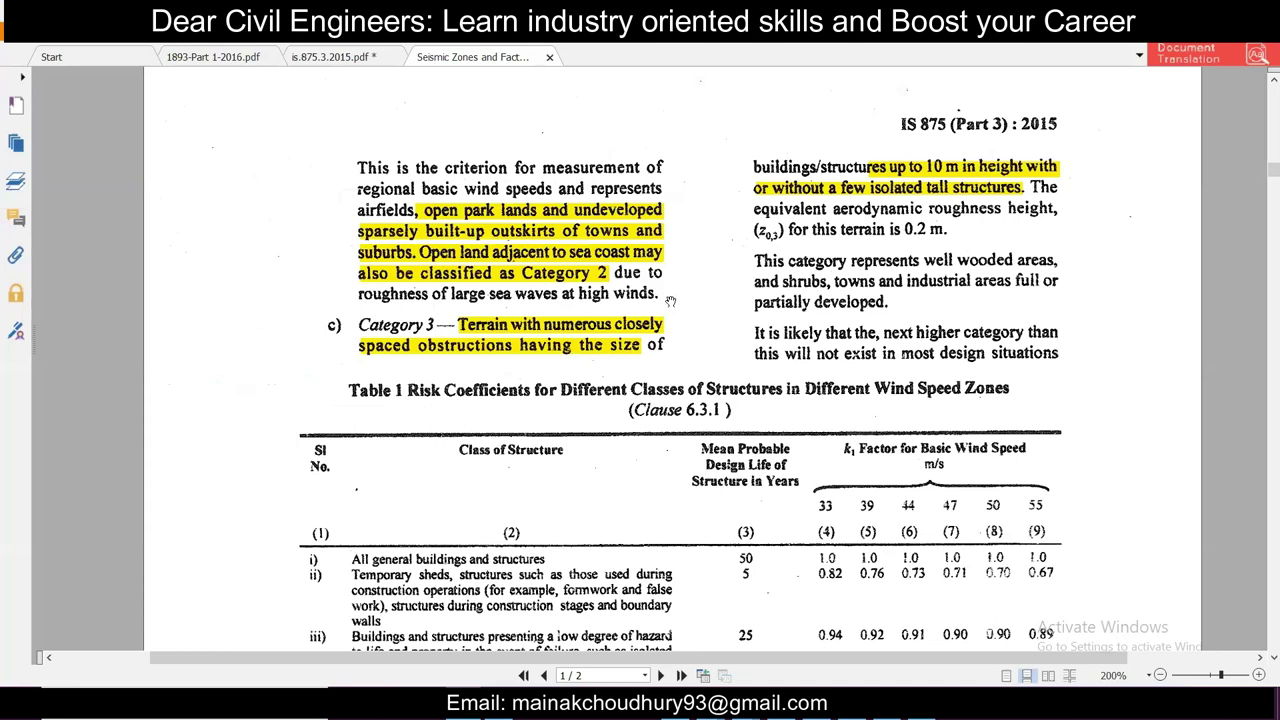
scroll(674, 291, "down", 6)
scroll(674, 290, "down", 4)
scroll(674, 290, "up", 10)
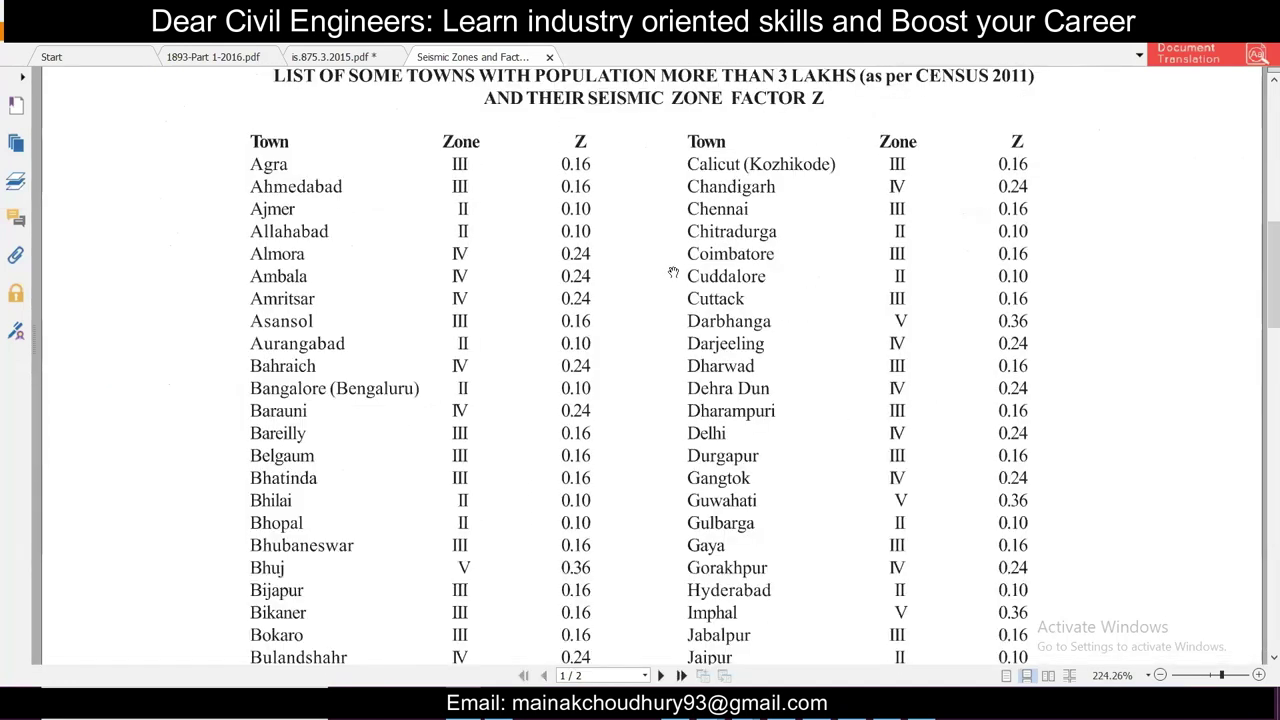
scroll(674, 272, "up", 8)
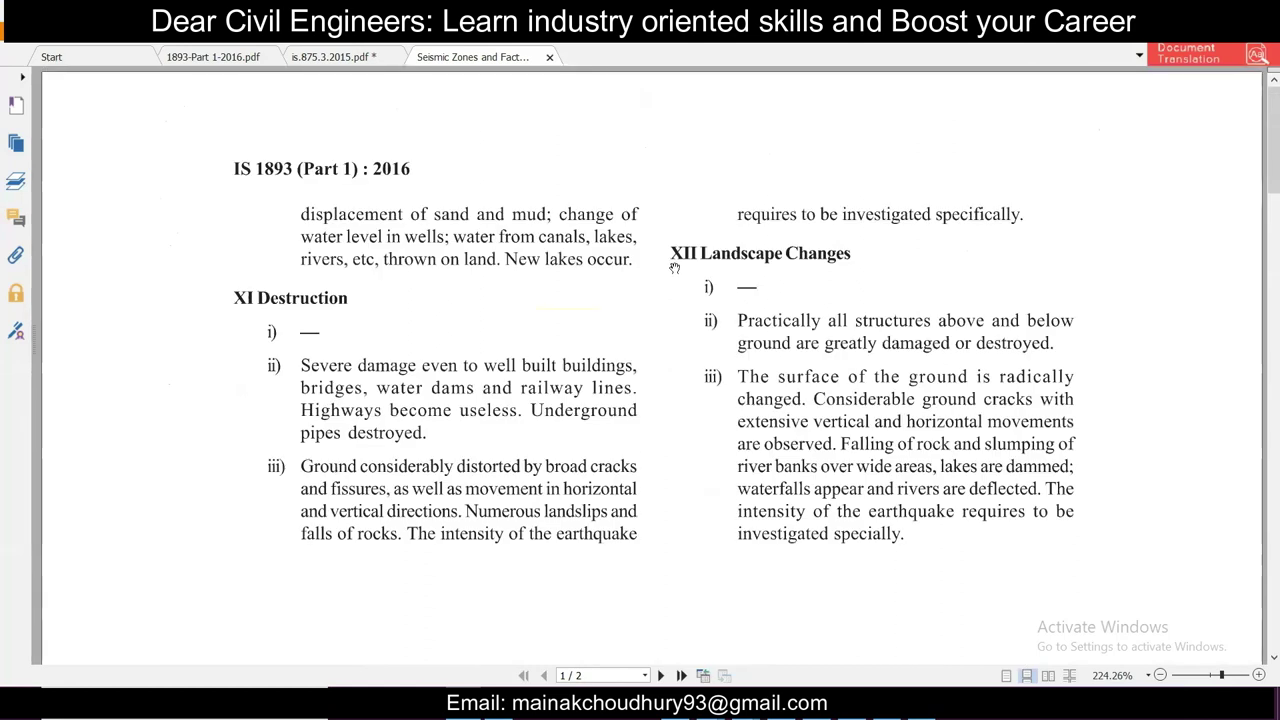
scroll(674, 268, "down", 8)
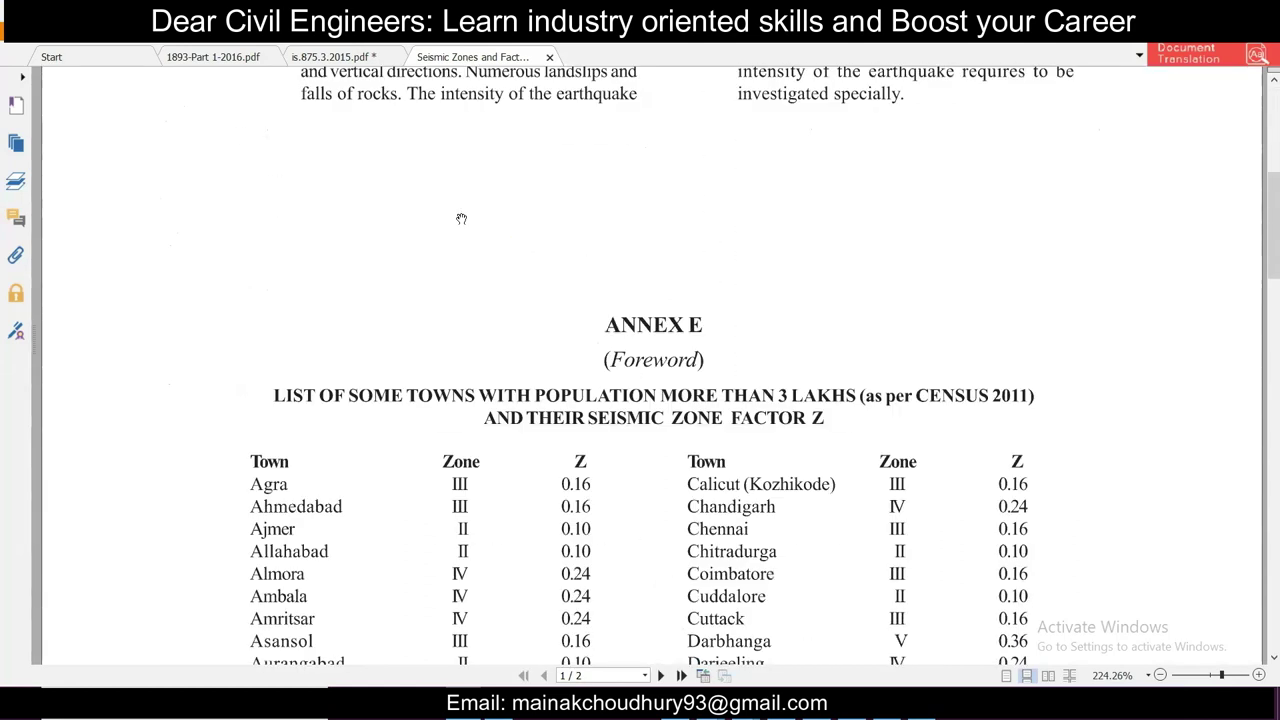
scroll(535, 460, "down", 3)
scroll(520, 440, "up", 7)
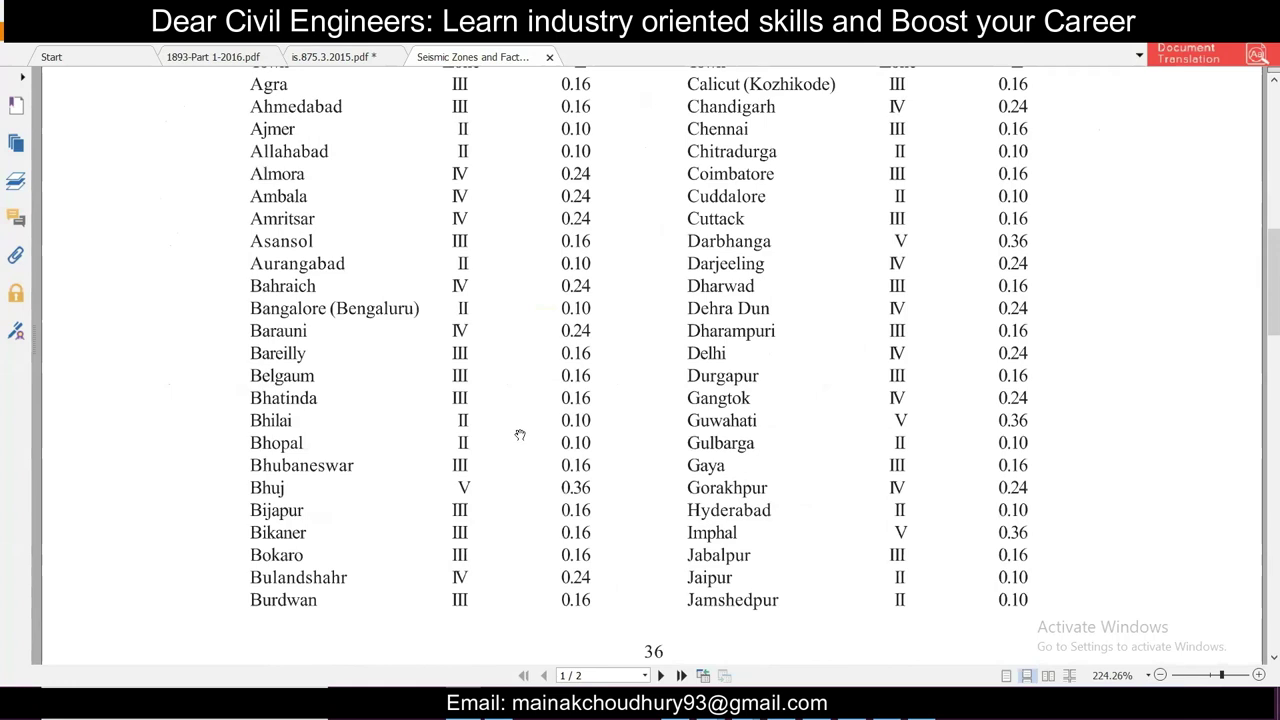
scroll(556, 410, "up", 3)
scroll(560, 410, "down", 2)
scroll(560, 410, "up", 2)
scroll(640, 415, "down", 3)
scroll(640, 418, "up", 3)
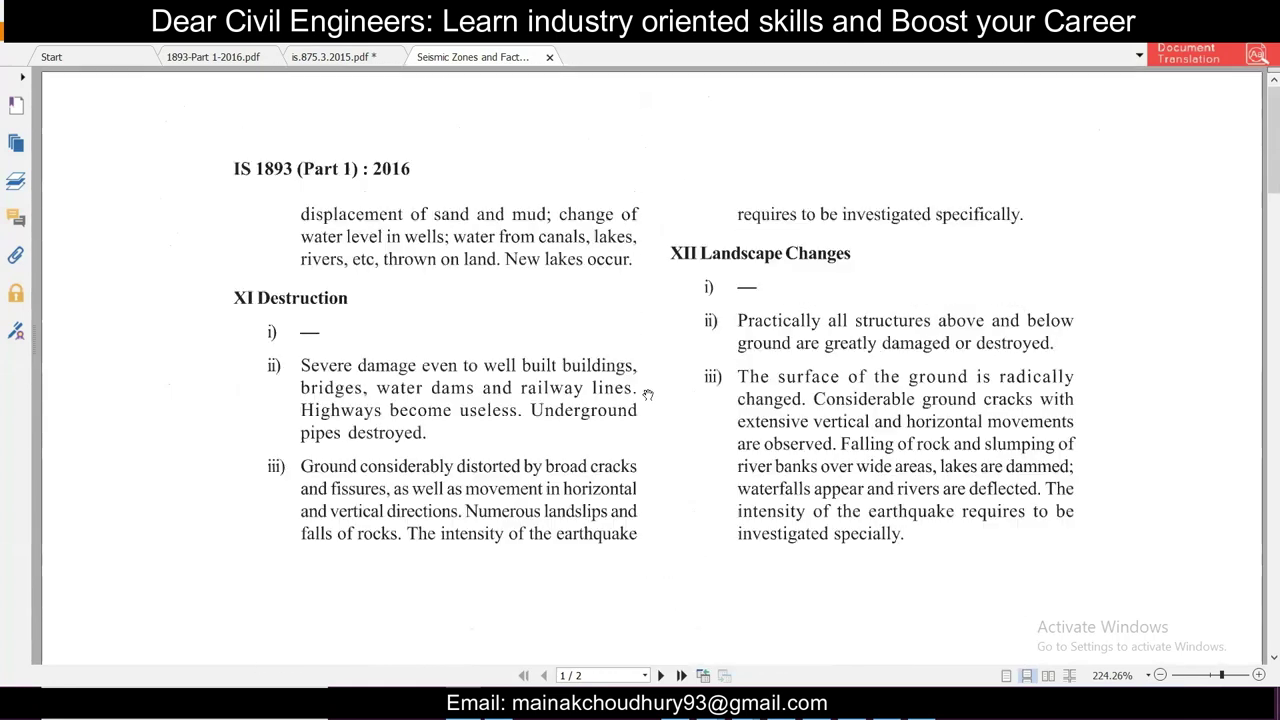
scroll(648, 395, "down", 8)
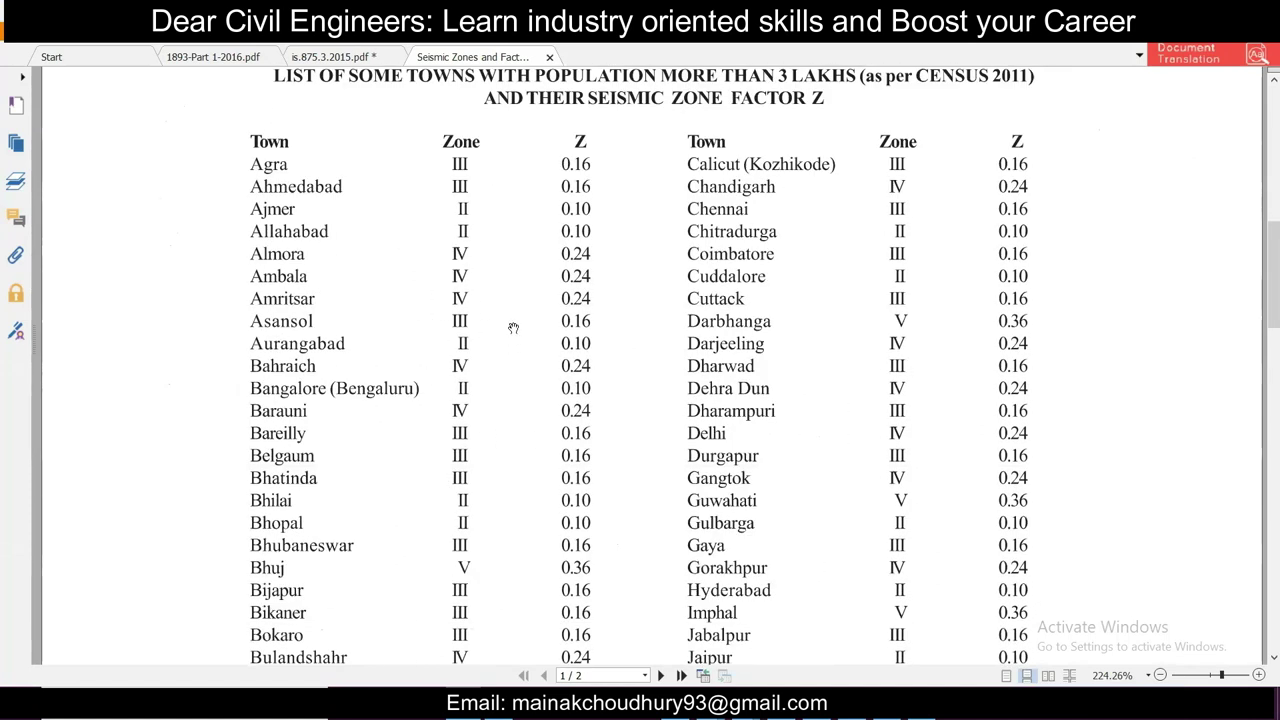
Step: Examine the zones and Z factors for the towns from Jhansi to Vishakhapatnam and recheck the first page, and leave the PDF
scroll(325, 326, "down", 12)
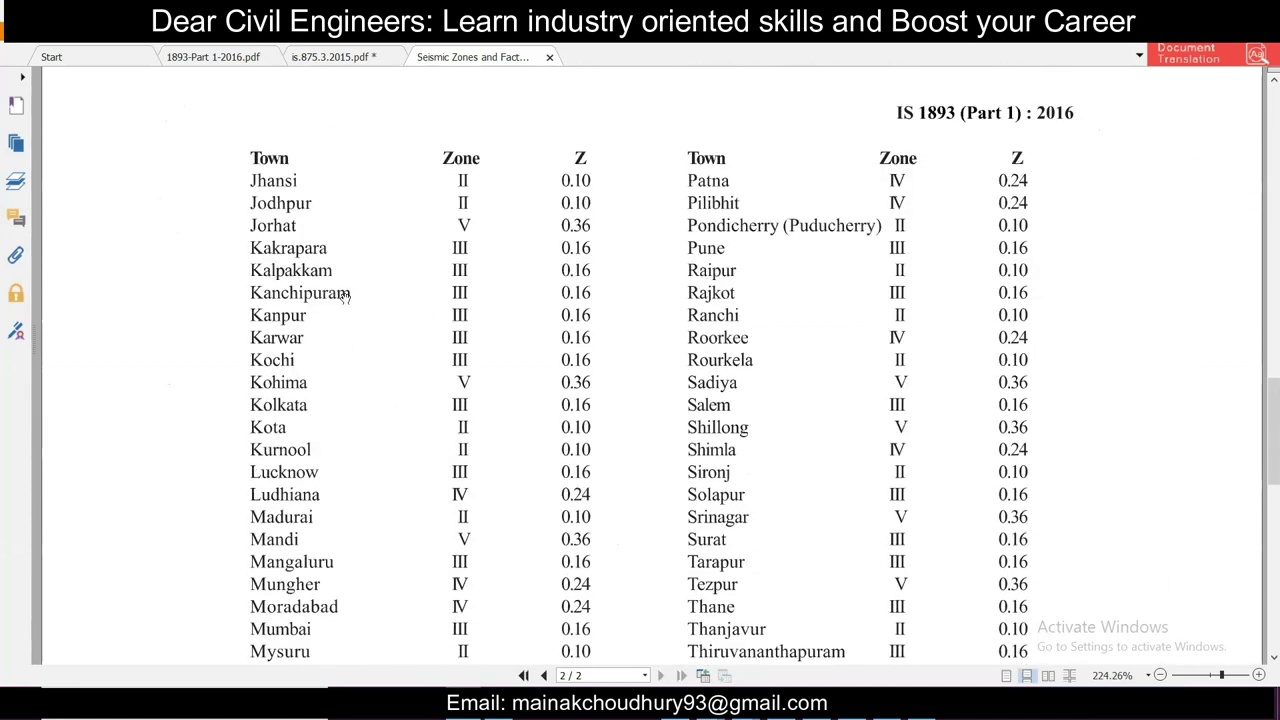
scroll(578, 424, "down", 3)
scroll(580, 427, "up", 2)
scroll(889, 414, "down", 5)
scroll(962, 432, "up", 4)
scroll(962, 432, "up", 3)
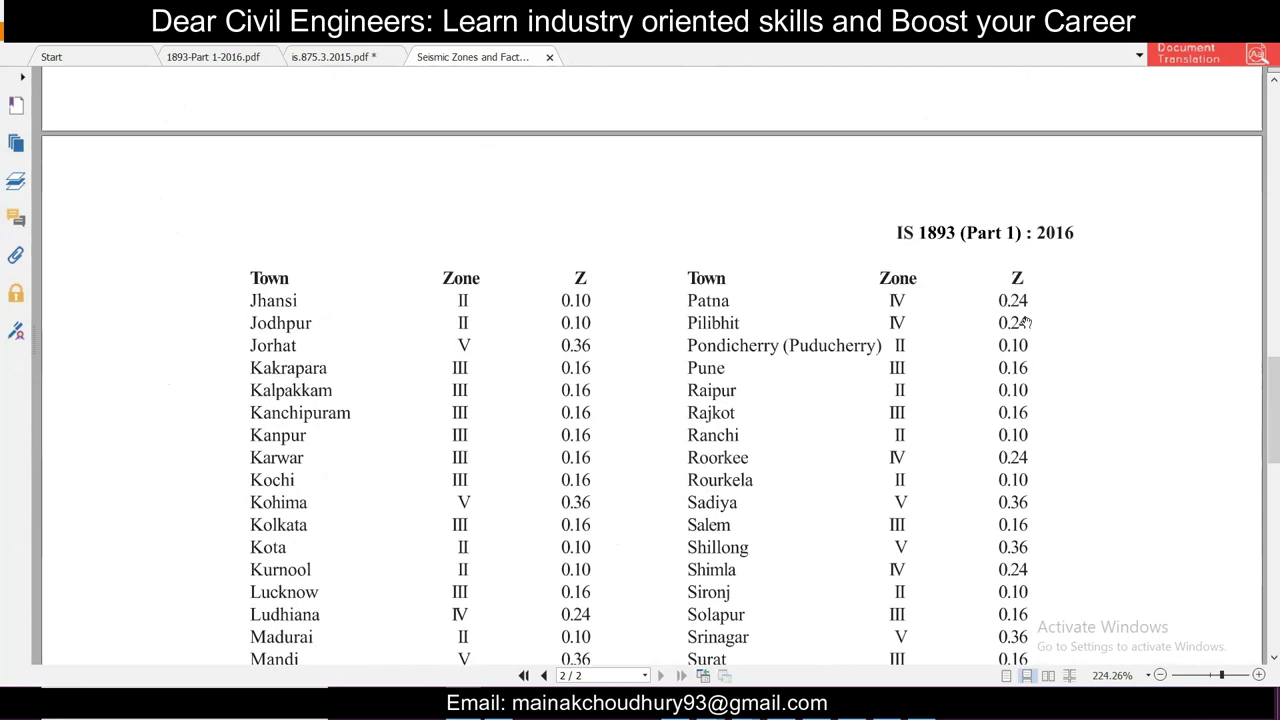
scroll(650, 340, "down", 13)
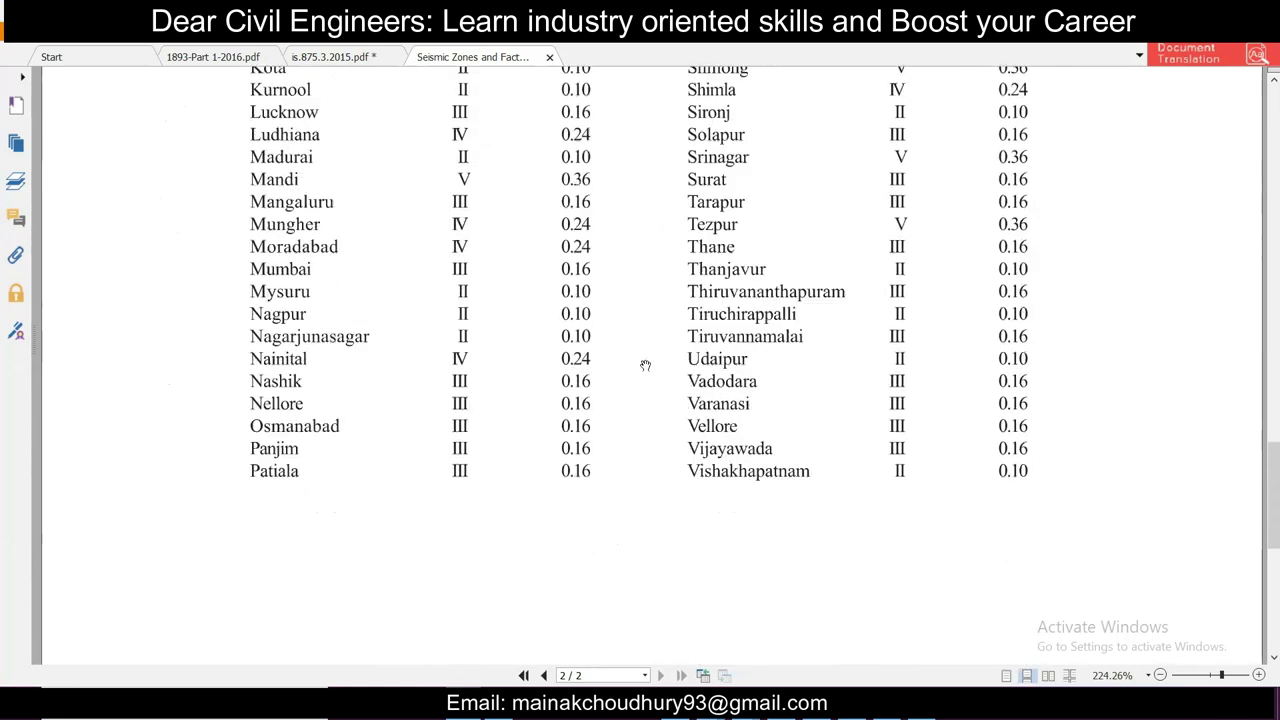
scroll(645, 365, "up", 5)
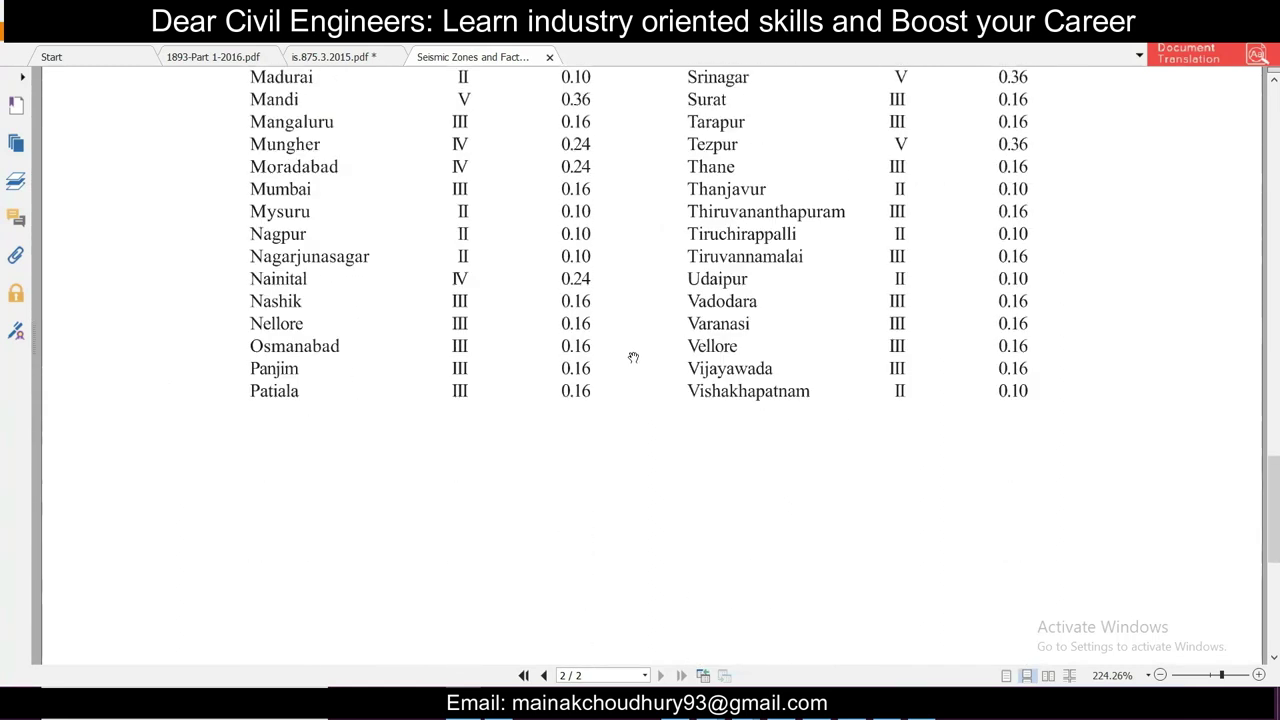
scroll(637, 350, "up", 19)
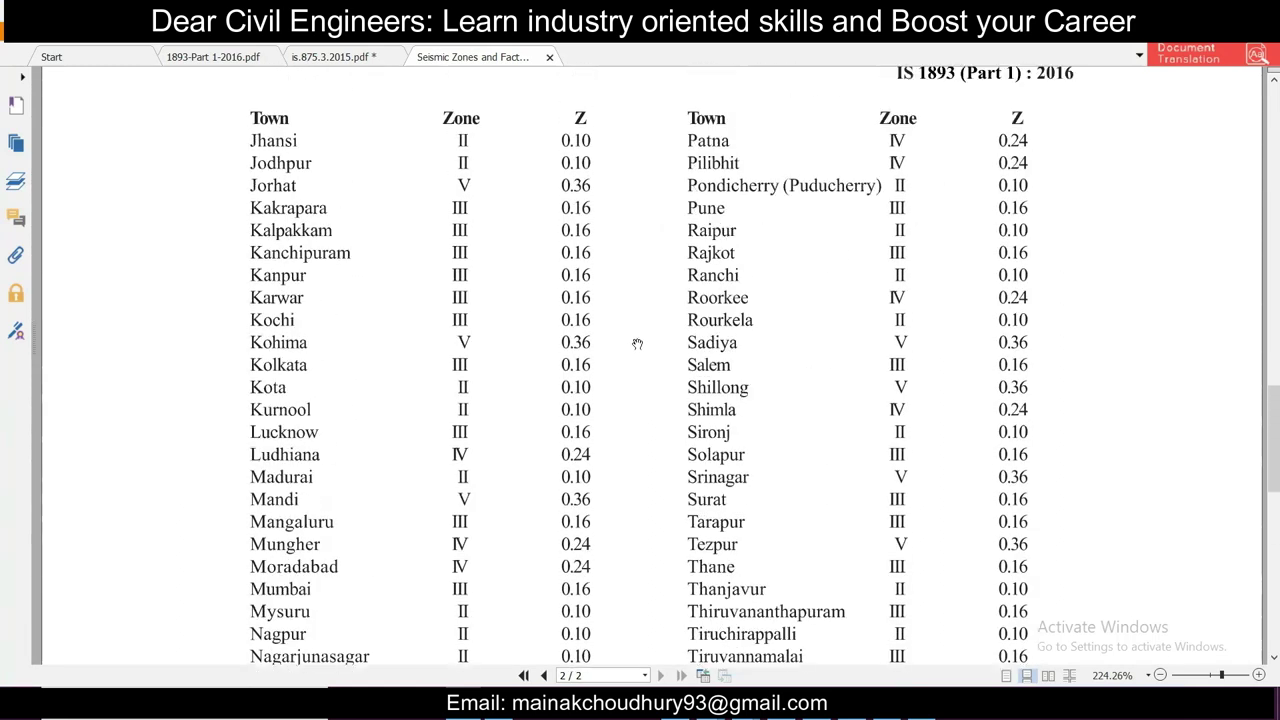
scroll(637, 344, "up", 4)
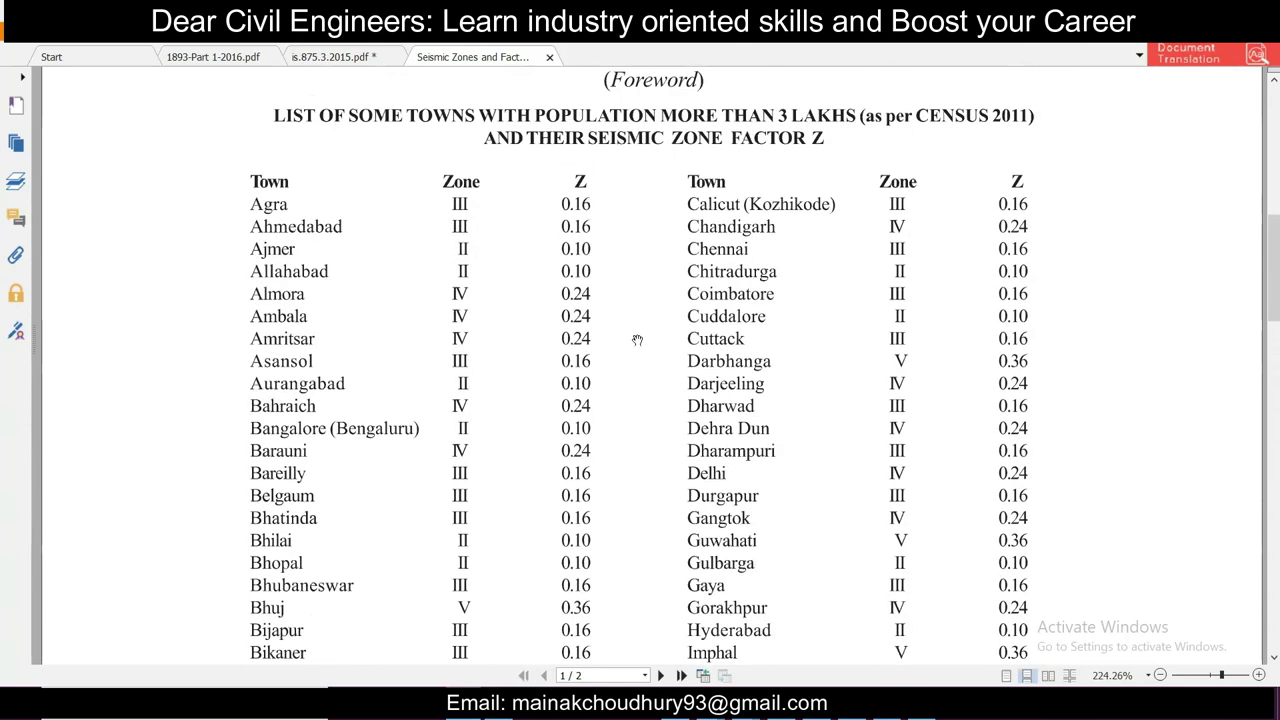
scroll(633, 340, "down", 3)
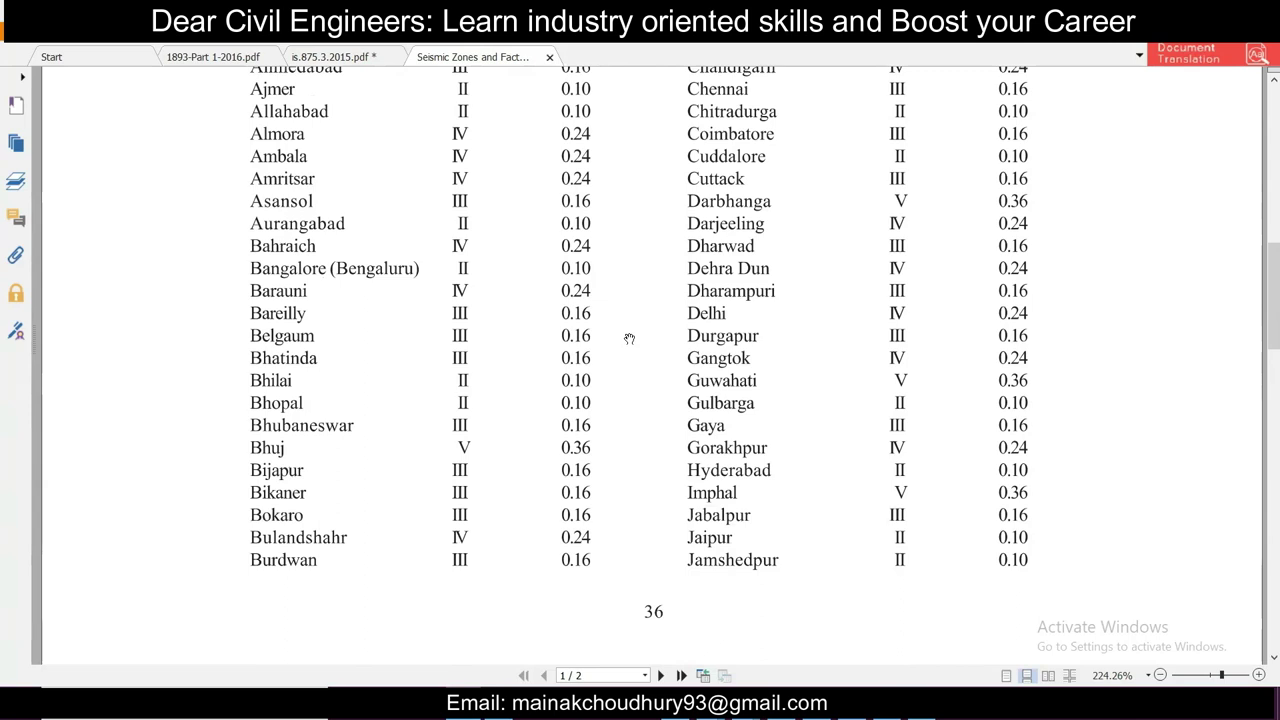
scroll(629, 339, "down", 4)
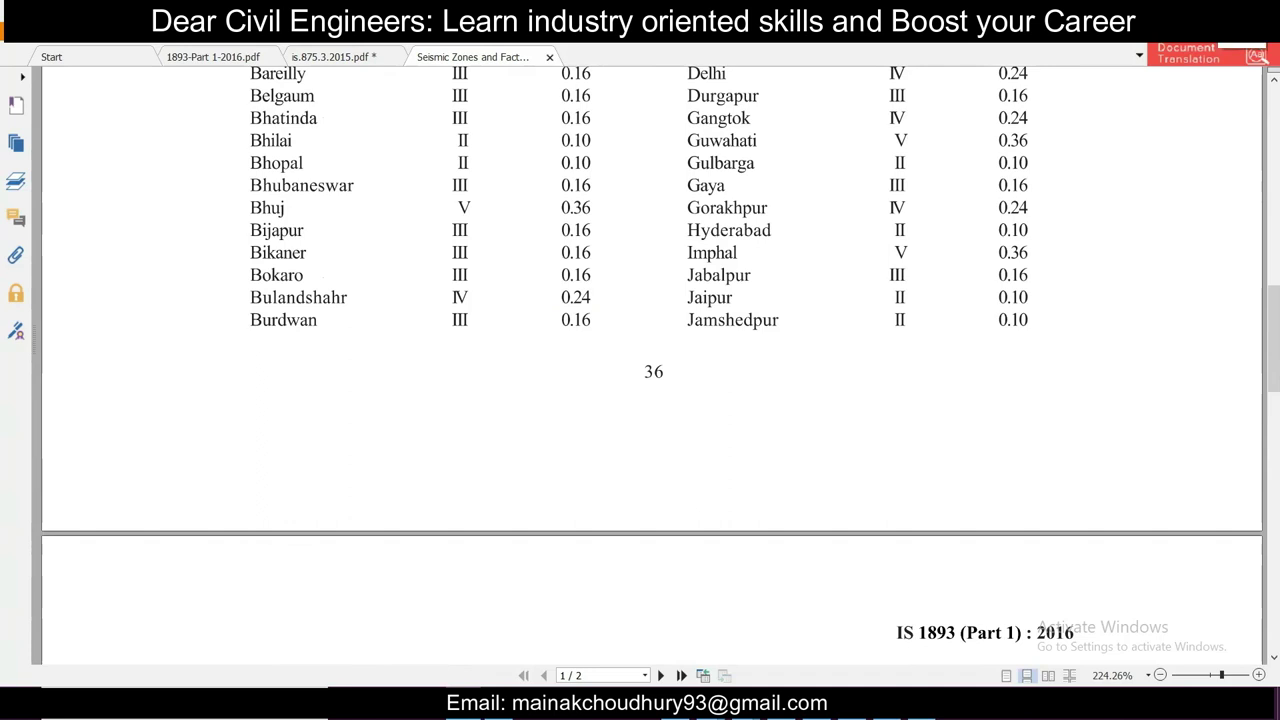
left_click(1218, 14)
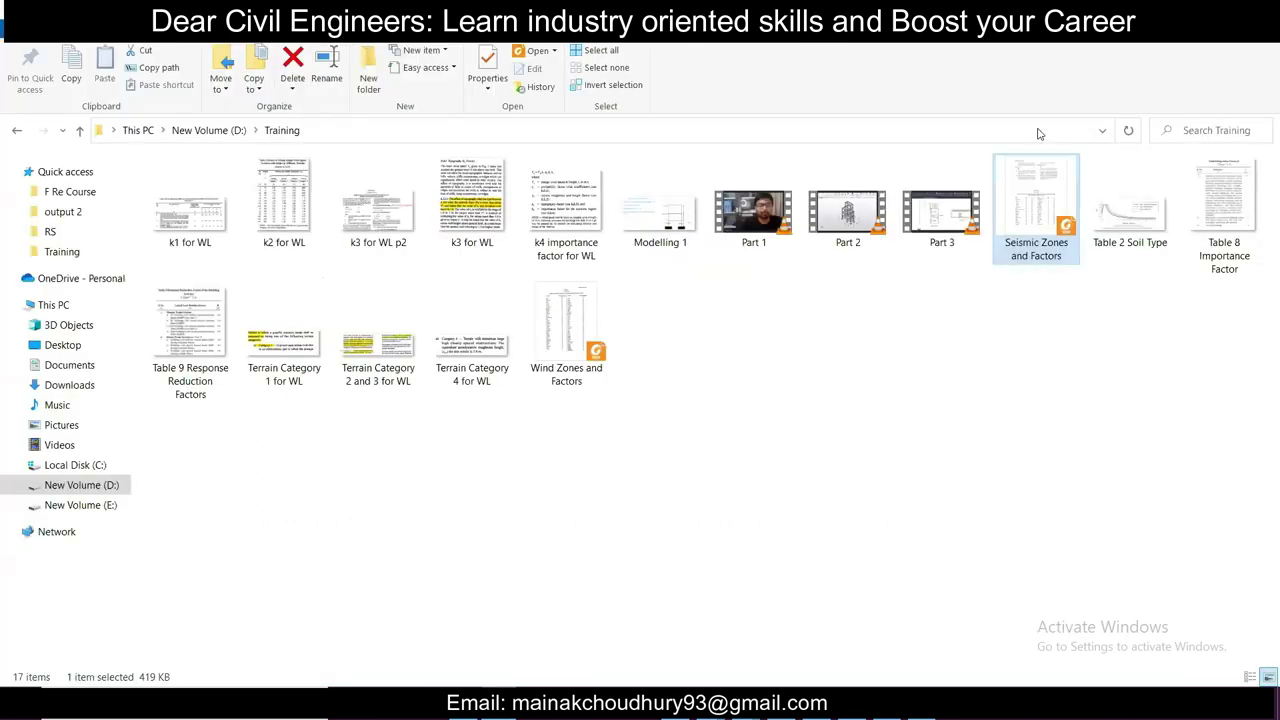
Step: View the Table 2 Soil Type and Table 8 Importance Factor images from the Training folder, closing each one
double_click(1124, 230)
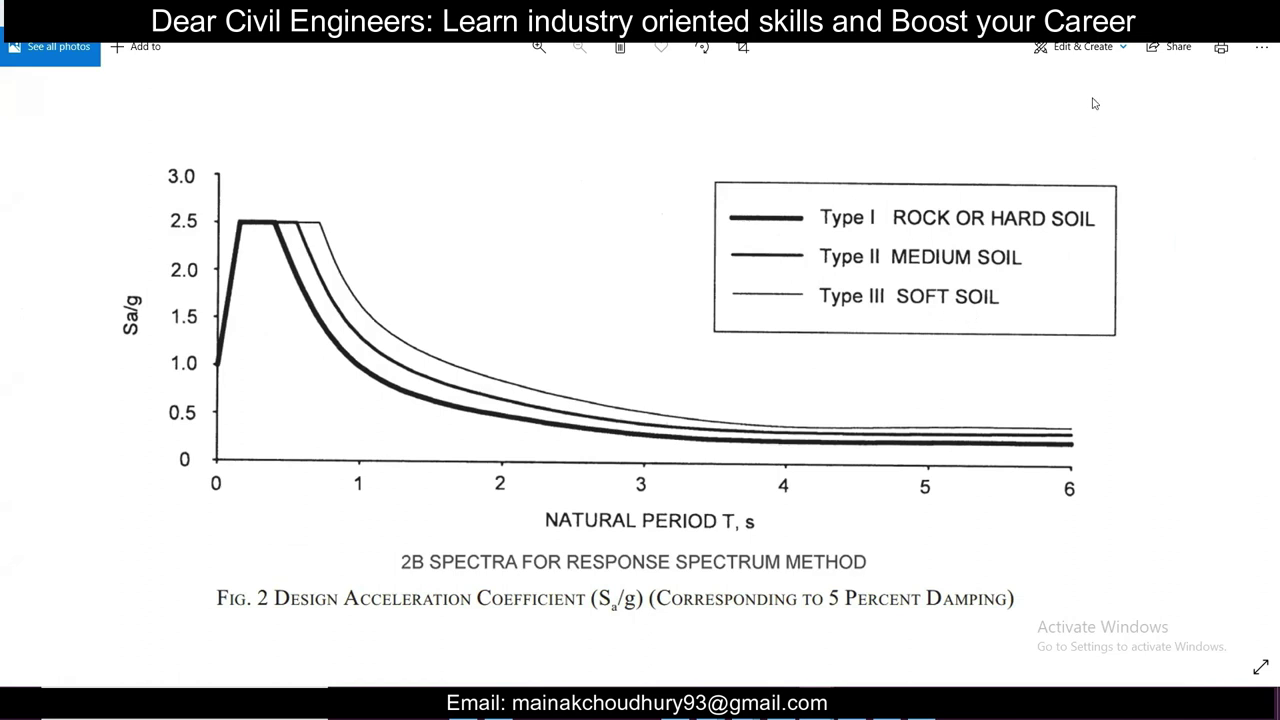
left_click(1172, 15)
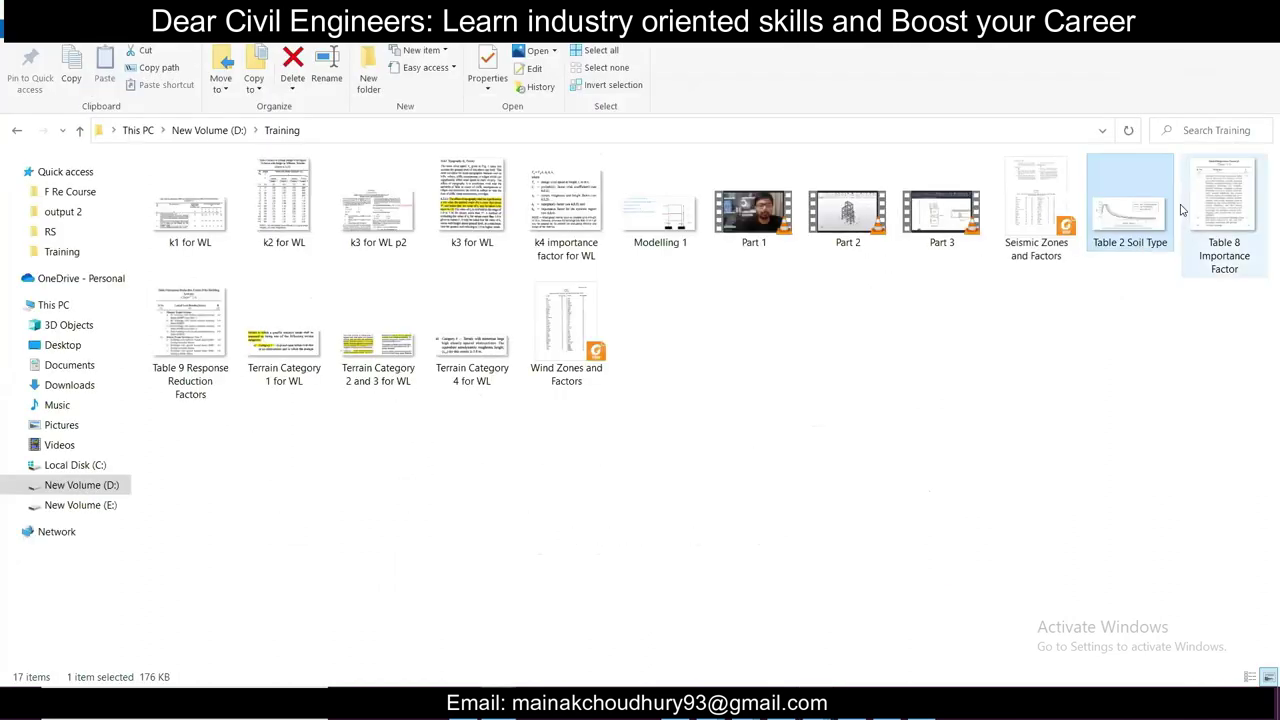
double_click(1200, 212)
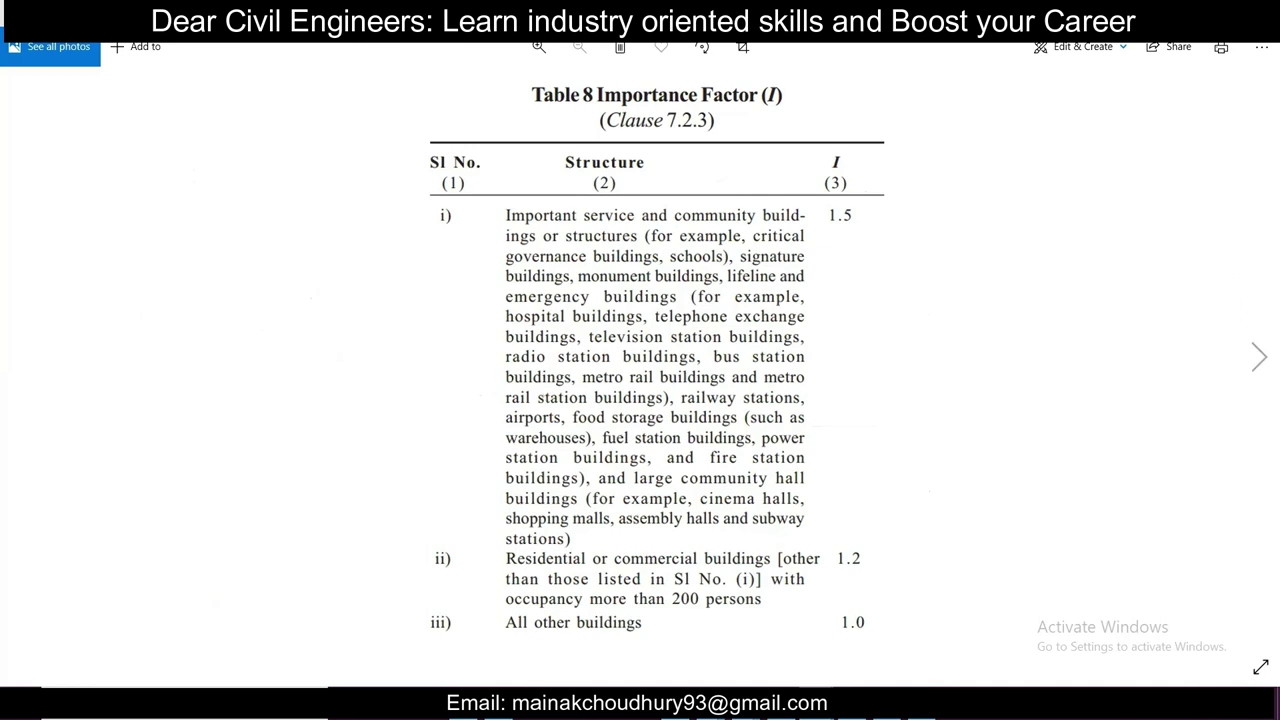
left_click(1257, 14)
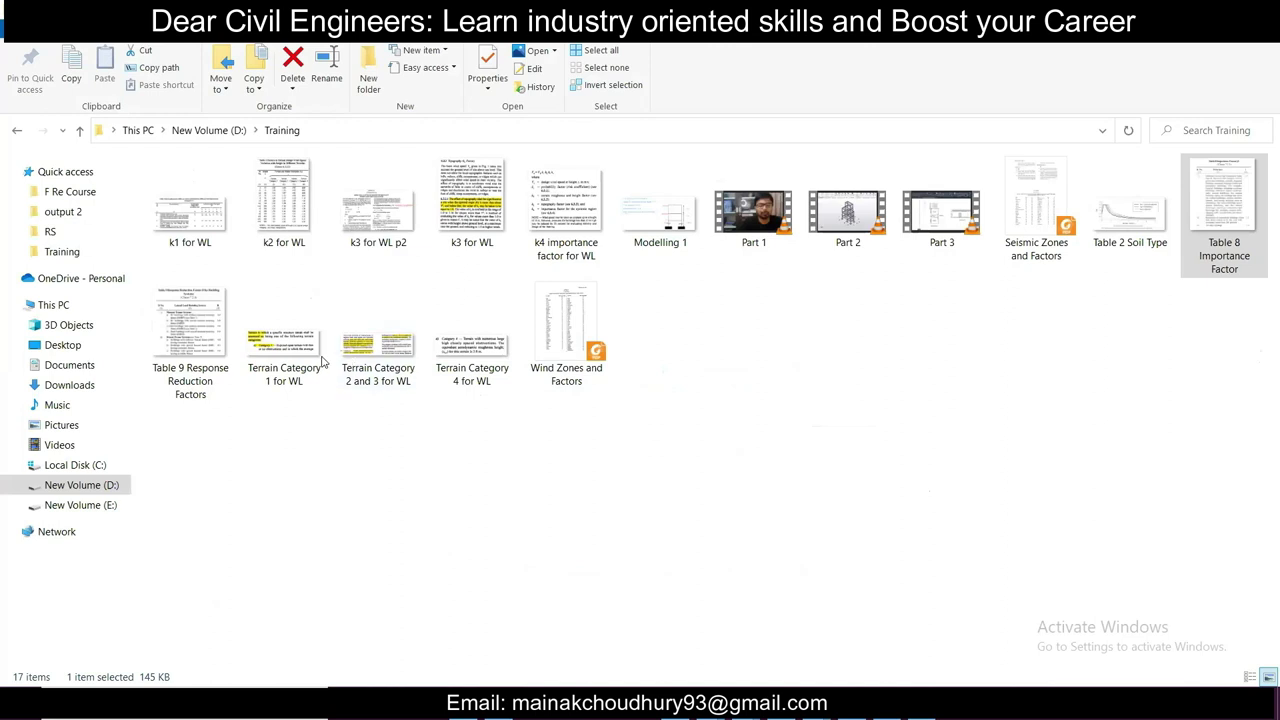
Step: View the Table 9 Response Reduction Factors image from the Training folder and close it
double_click(213, 345)
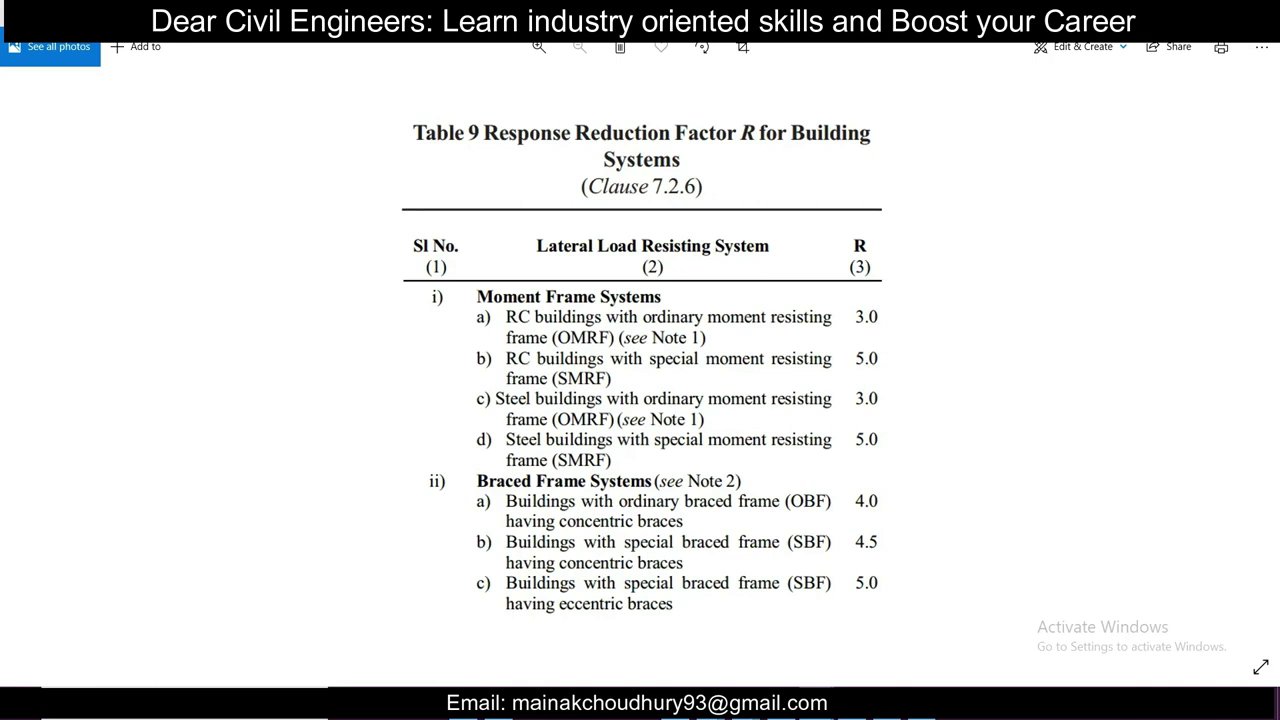
left_click(1164, 14)
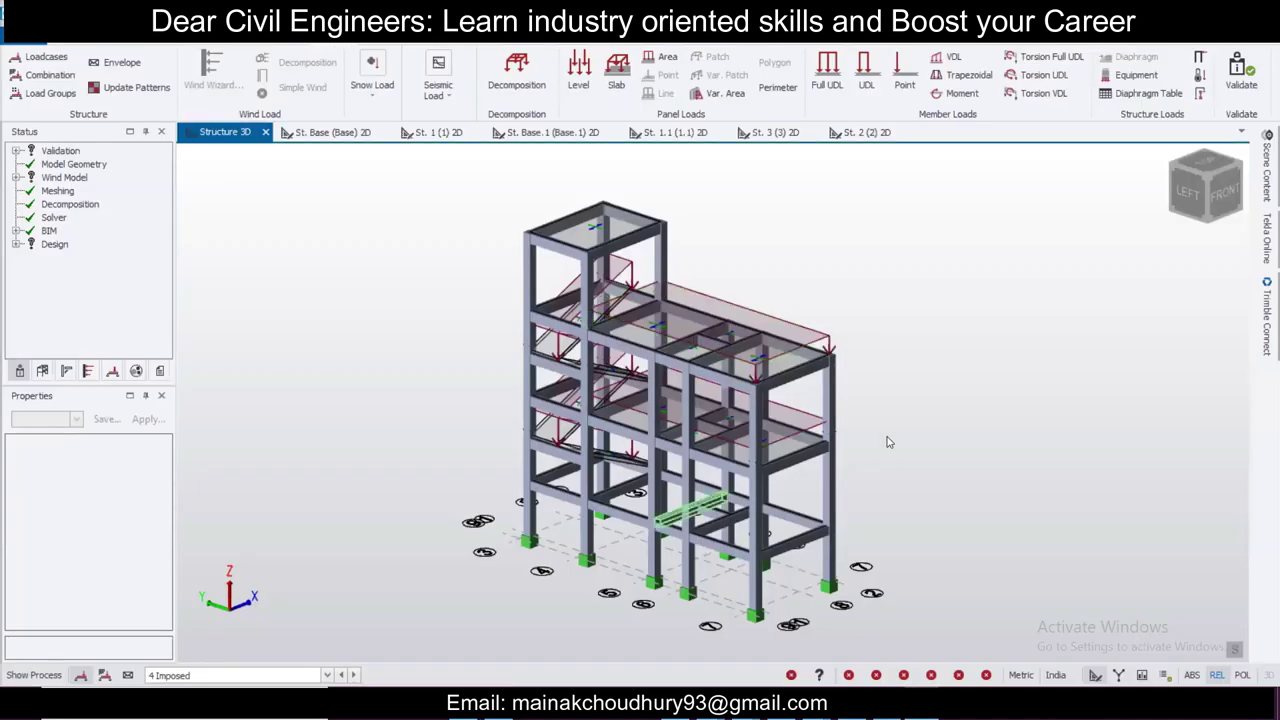
Step: Switch to Tekla Structural Designer, start the Seismic Wizard with Code Spectra, and ignore seismic in floor St. Base (Base) and below
left_click(434, 97)
left_click(438, 161)
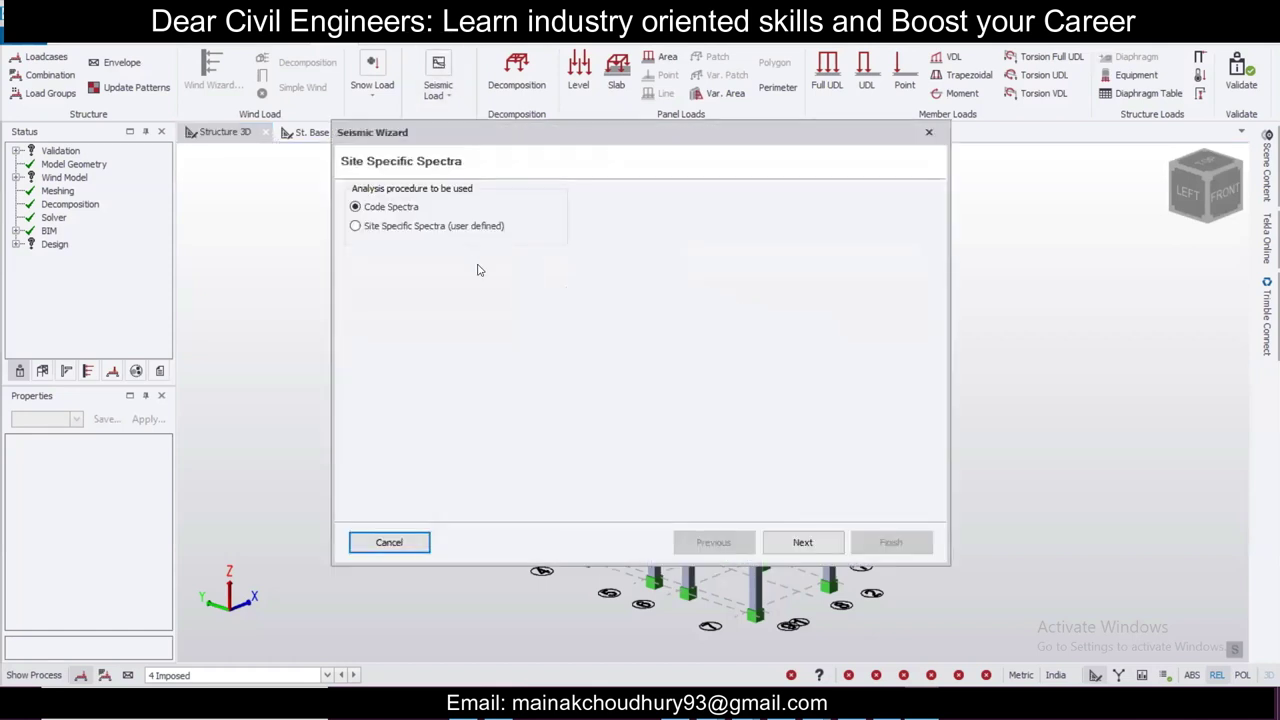
left_click(810, 490)
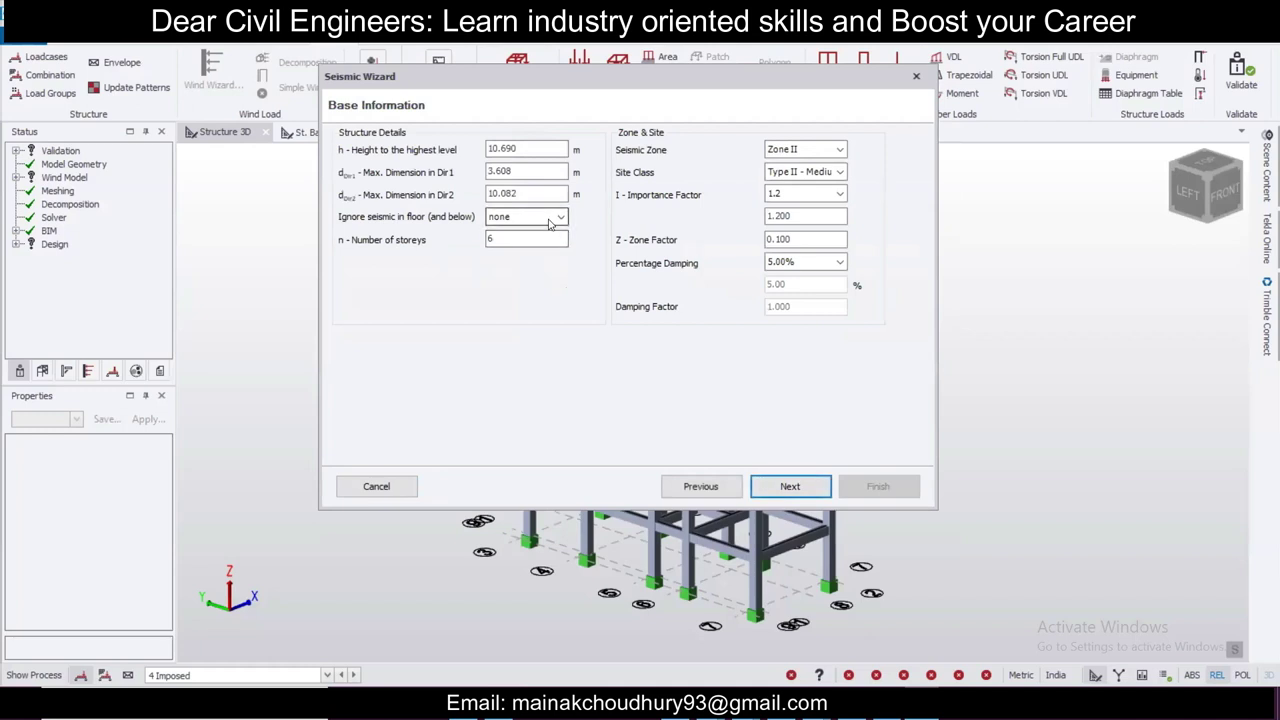
left_click(549, 221)
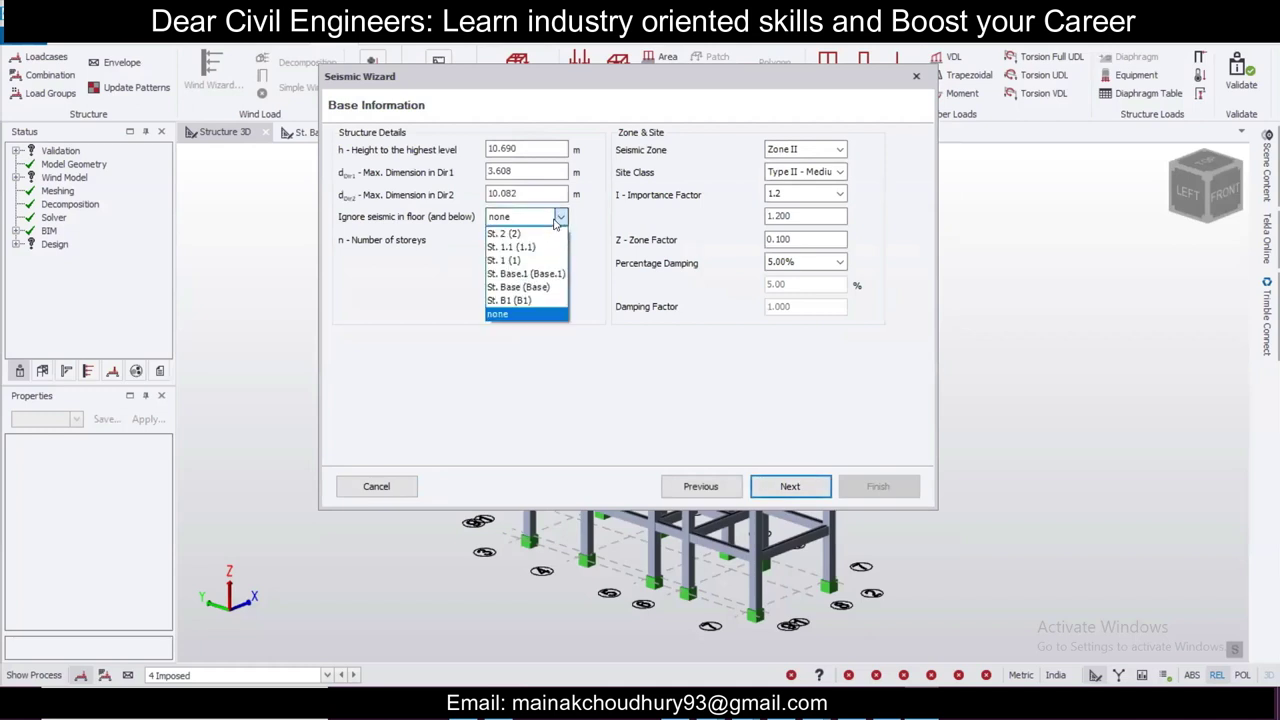
left_click(536, 287)
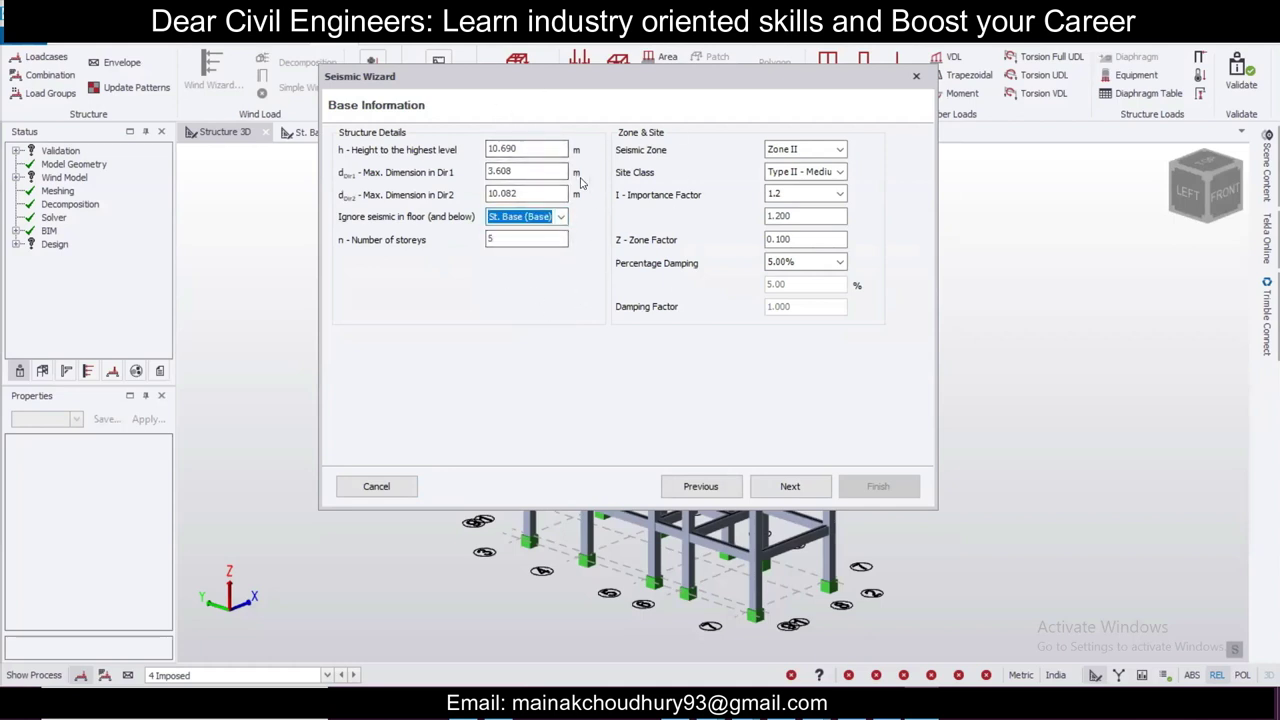
Step: Set the seismic zone to Zone V, the importance factor to 1.0 and the site class to Type II - Medium Soils
left_click(838, 149)
left_click(822, 207)
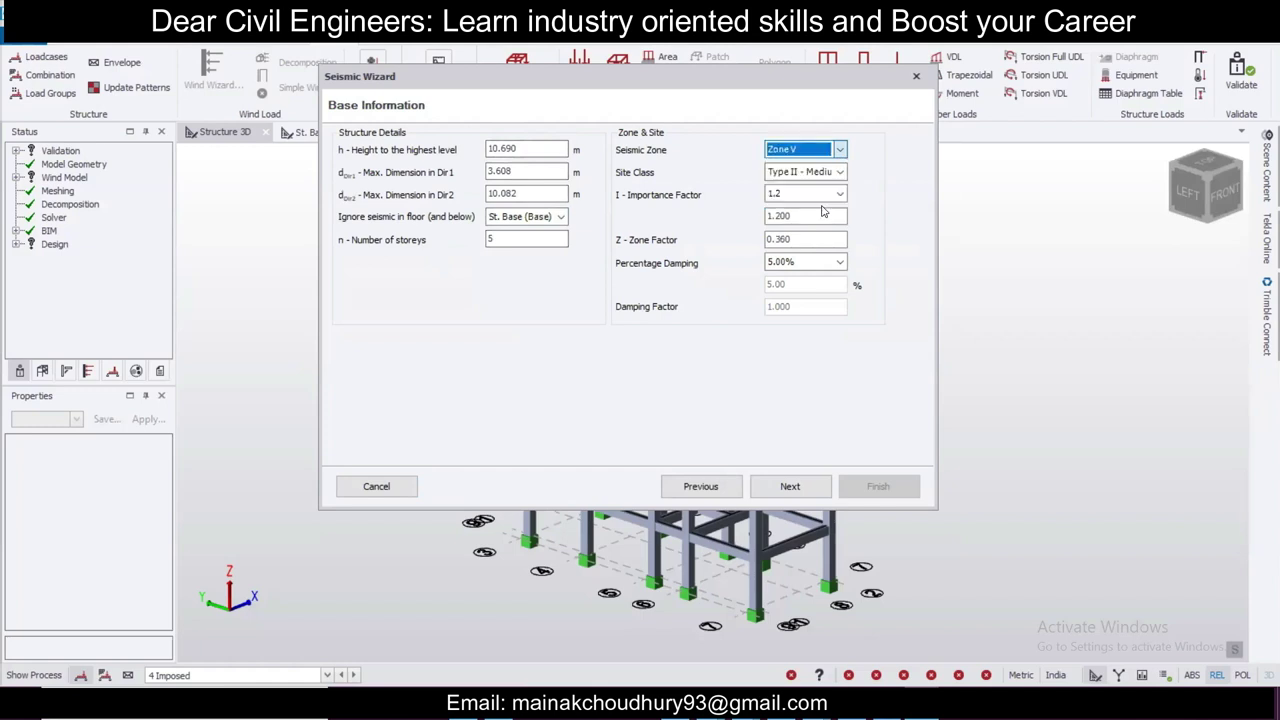
left_click(836, 194)
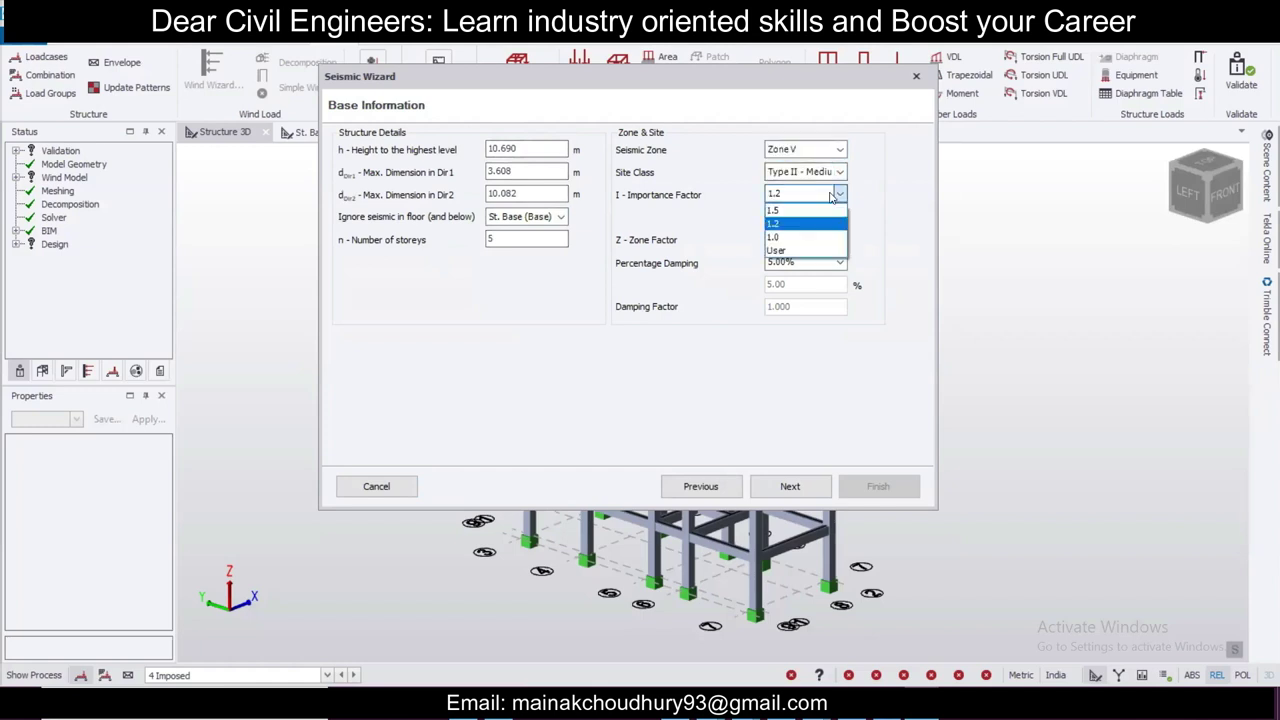
left_click(815, 207)
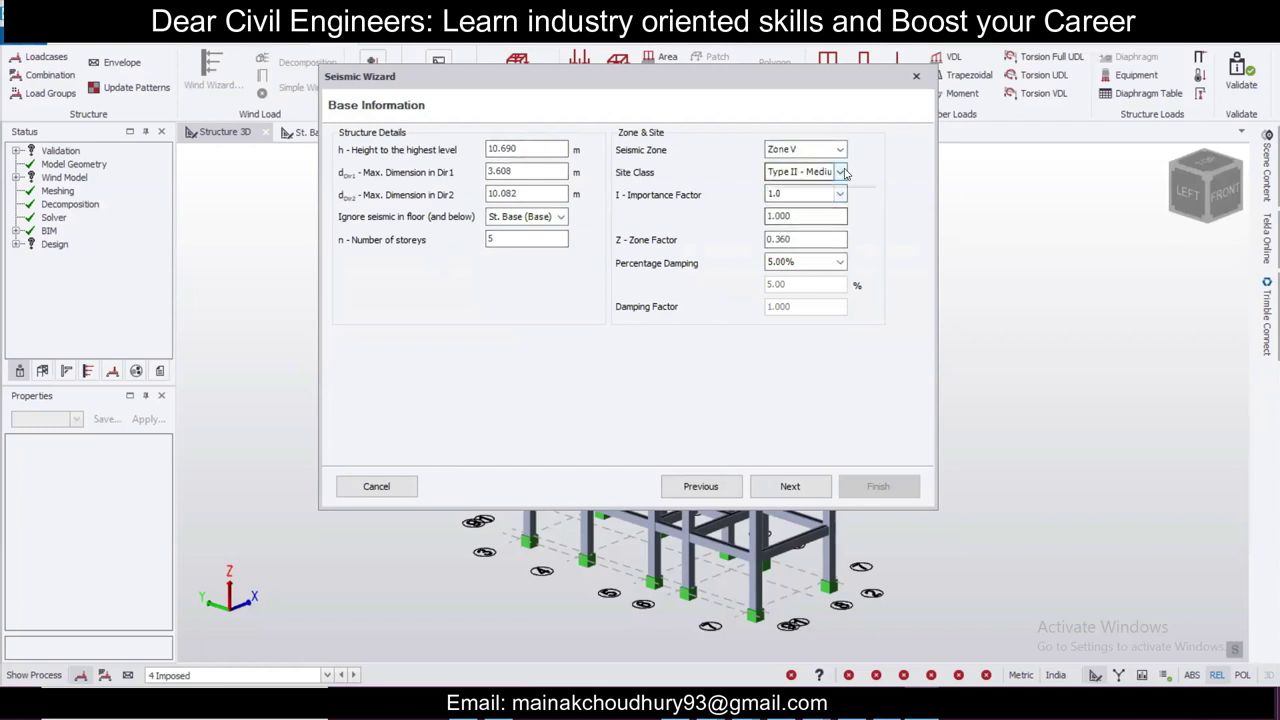
left_click(840, 173)
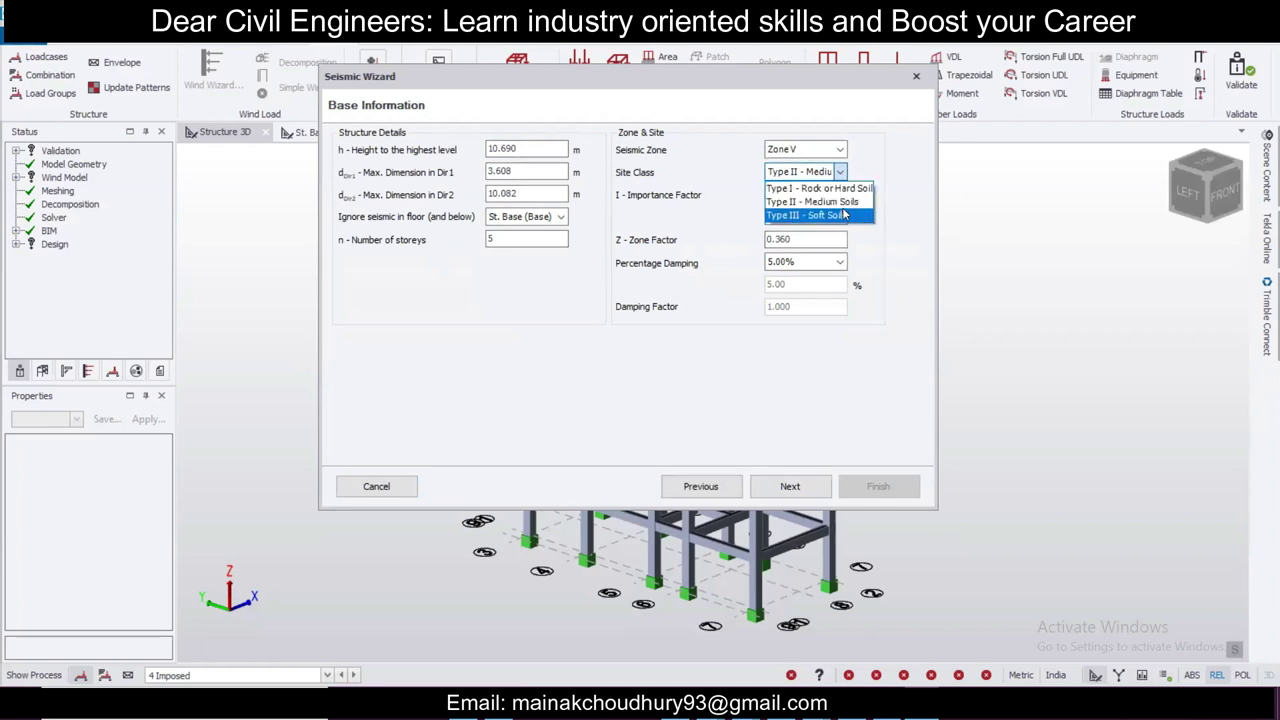
left_click(840, 201)
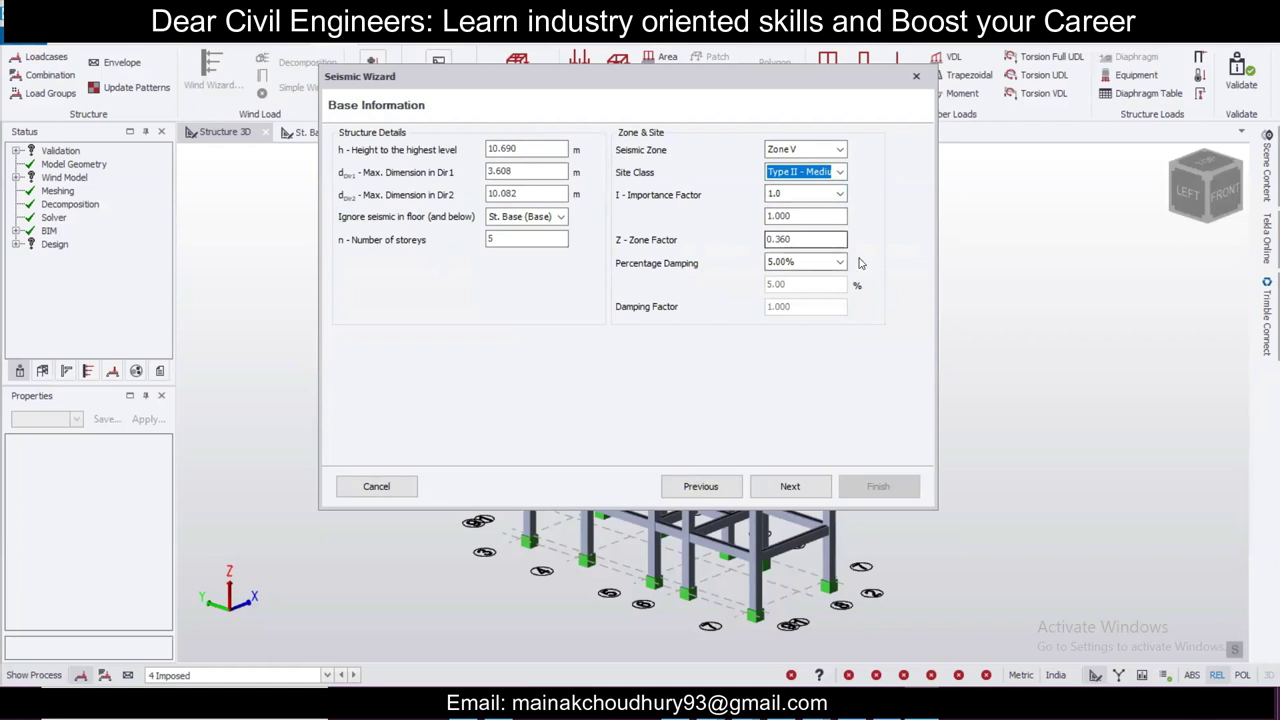
left_click(783, 486)
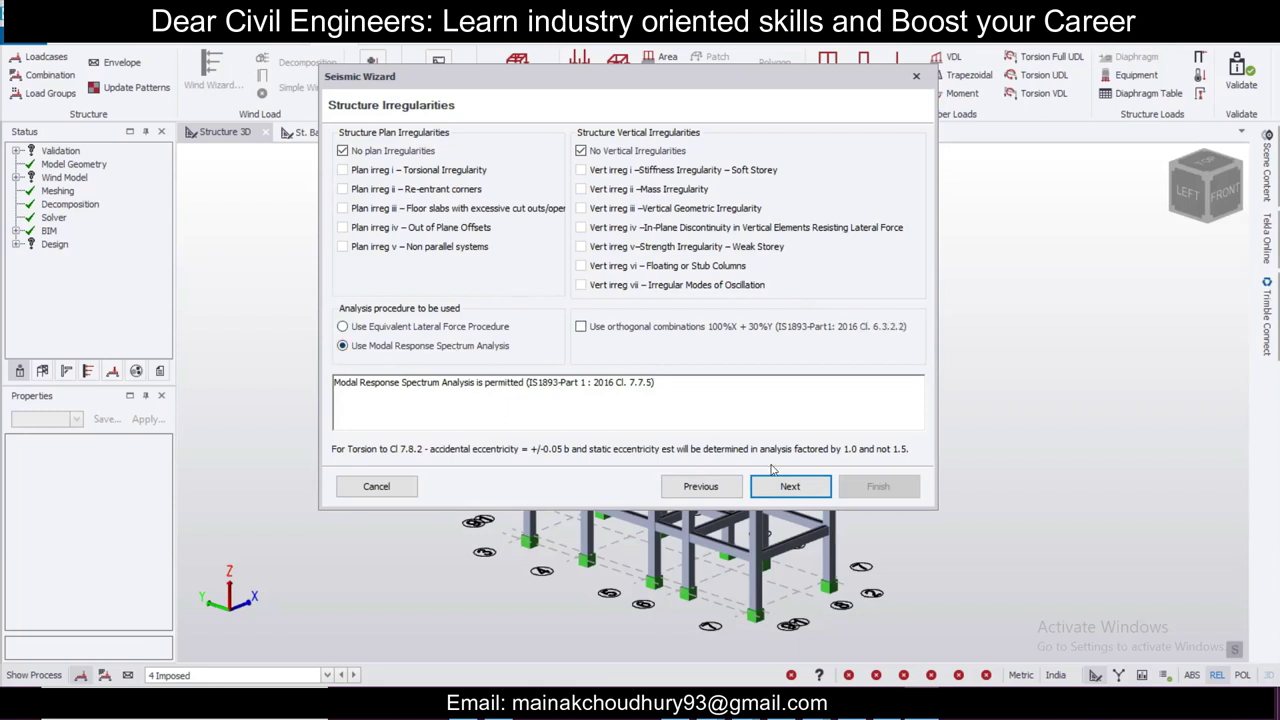
Step: Accept the structure irregularities defaults and set the fundamental period structure type to RC MRF Buildings without any masonry infills in both directions
left_click(817, 487)
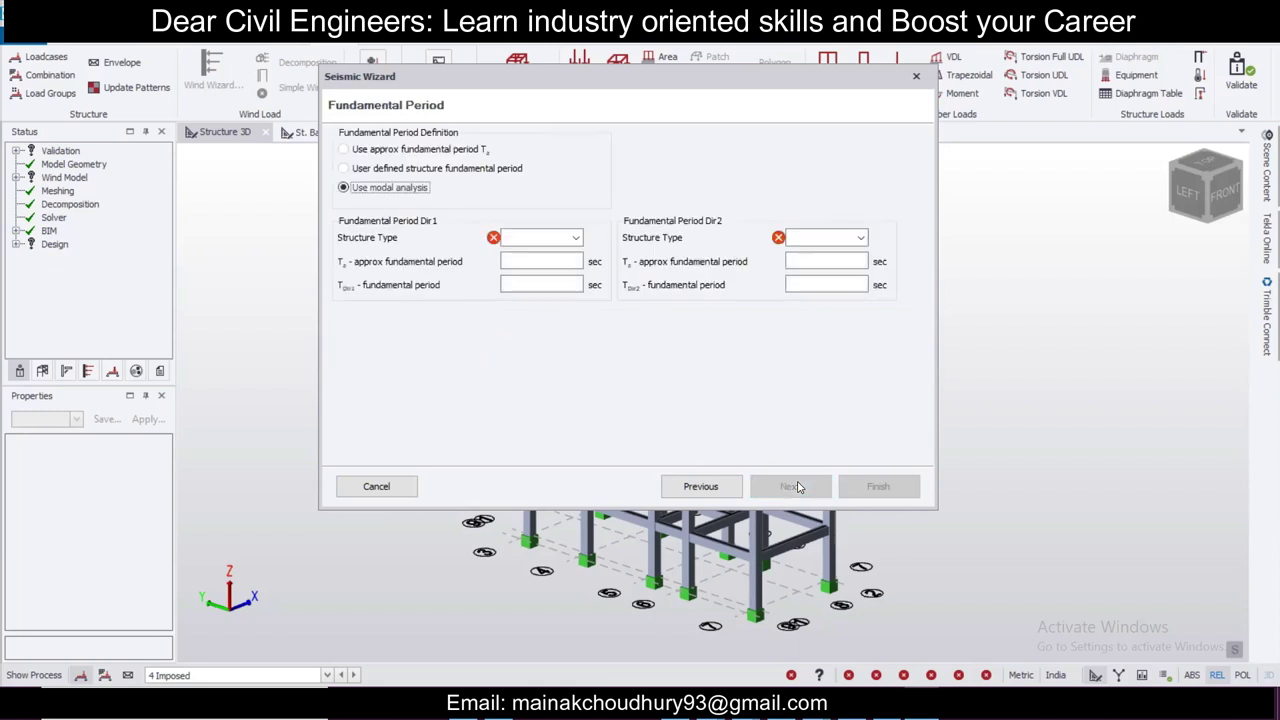
left_click(537, 236)
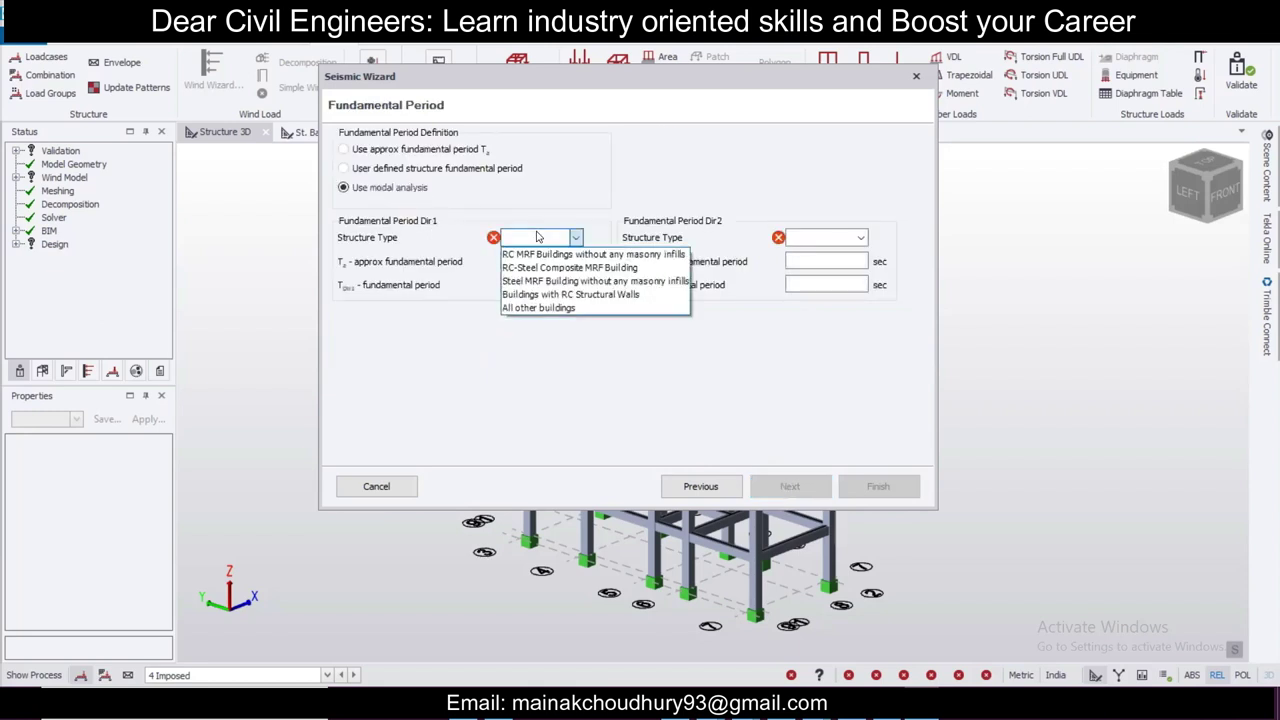
left_click(593, 255)
left_click(829, 238)
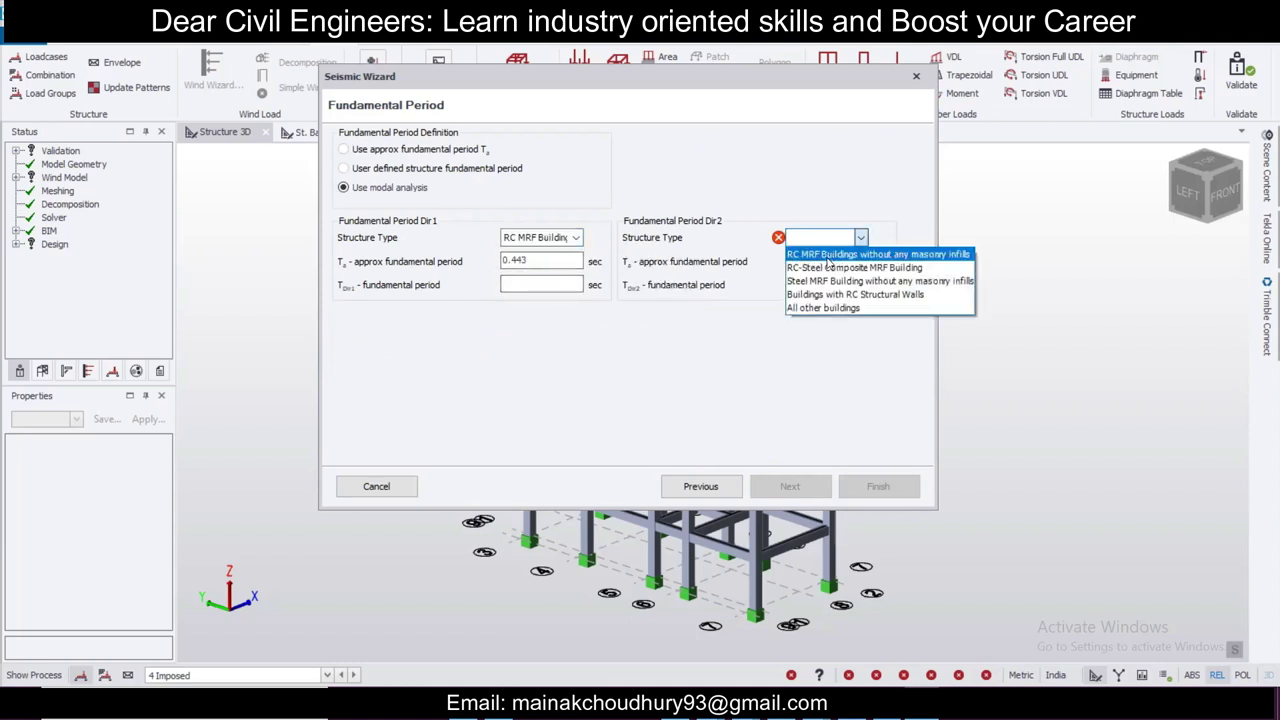
left_click(828, 255)
left_click(572, 239)
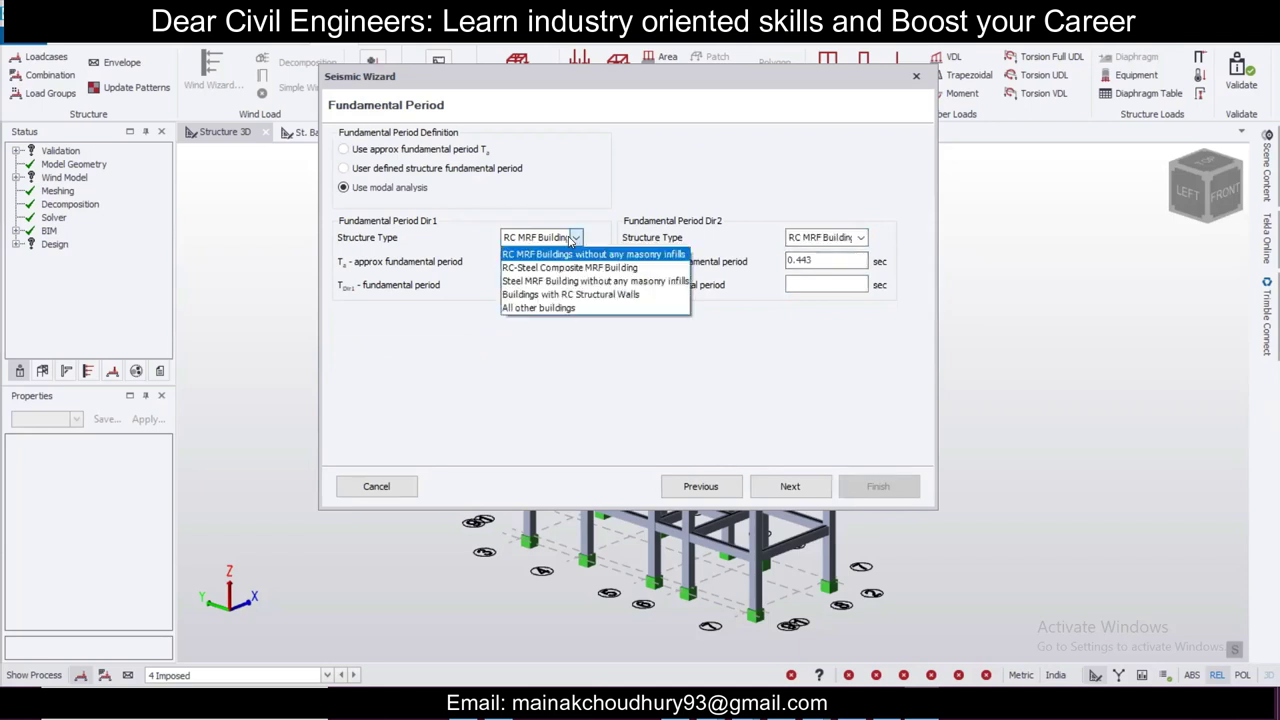
left_click(572, 254)
left_click(789, 486)
Step: Set the seismic force resisting system to Moment Frame Systems, RC building with SMRF, in both Dir1 and Dir2
left_click(547, 156)
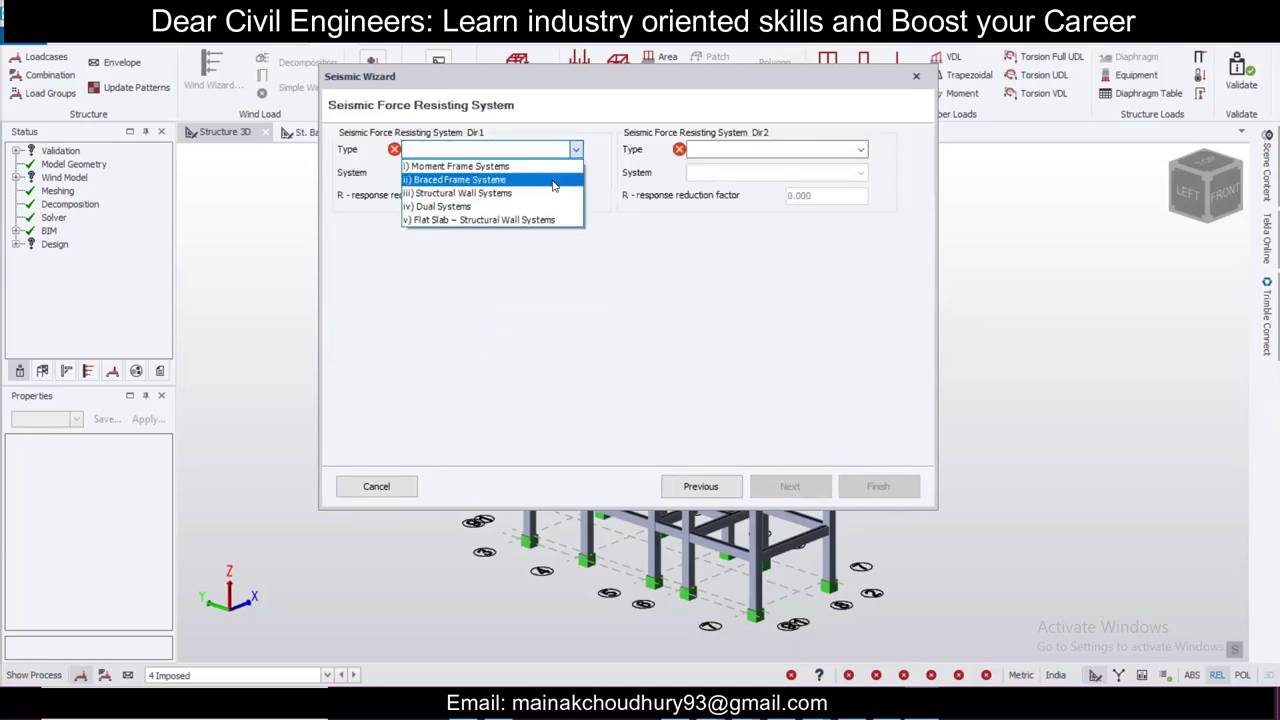
left_click(550, 166)
left_click(560, 173)
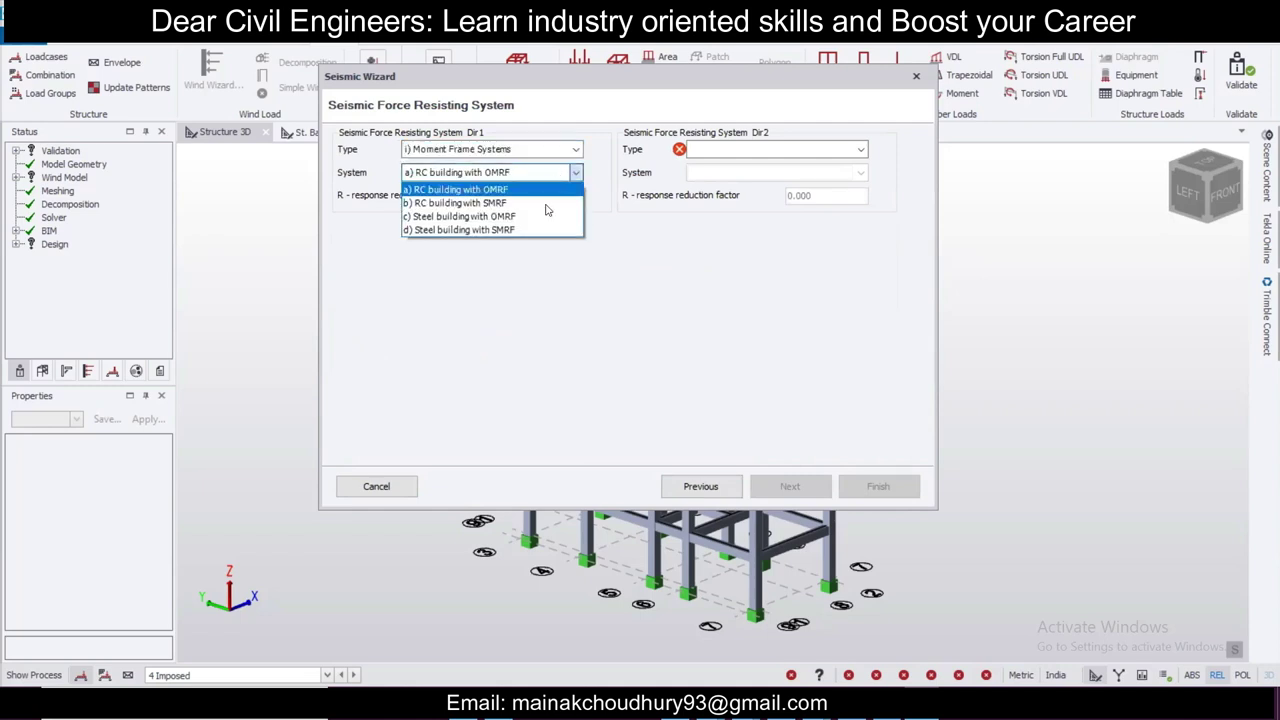
left_click(547, 203)
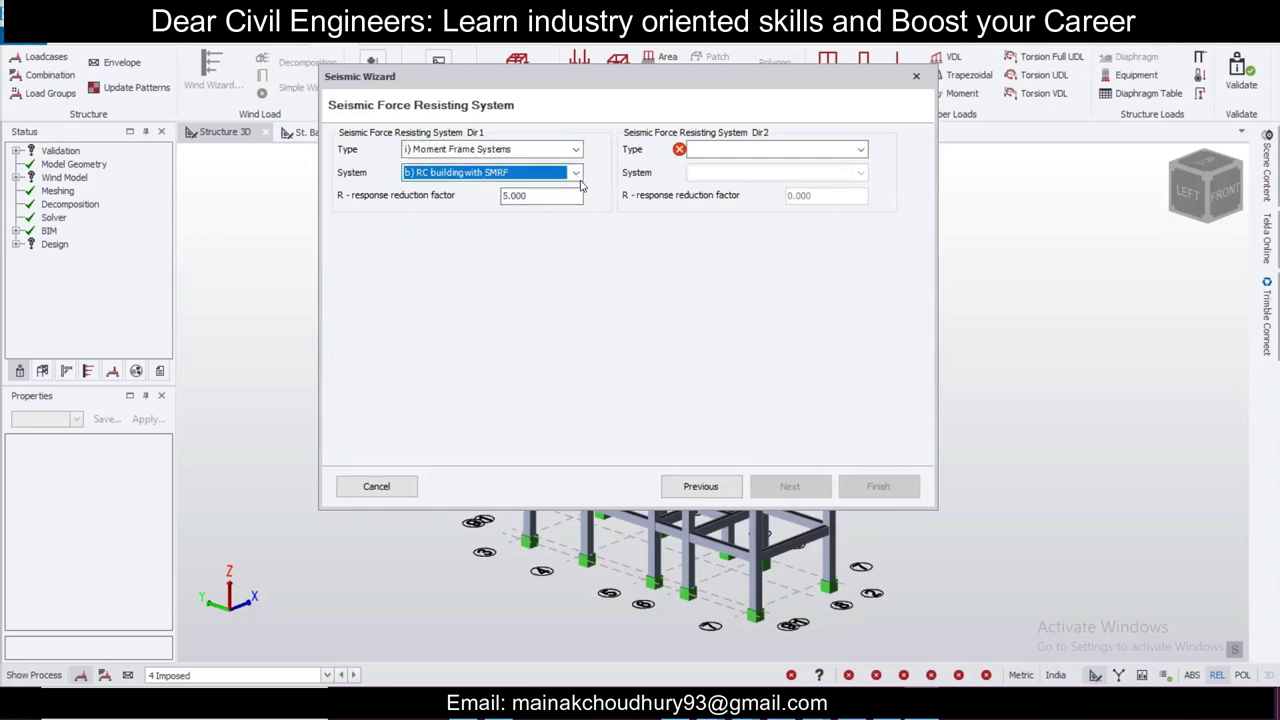
left_click(760, 149)
left_click(765, 165)
left_click(762, 173)
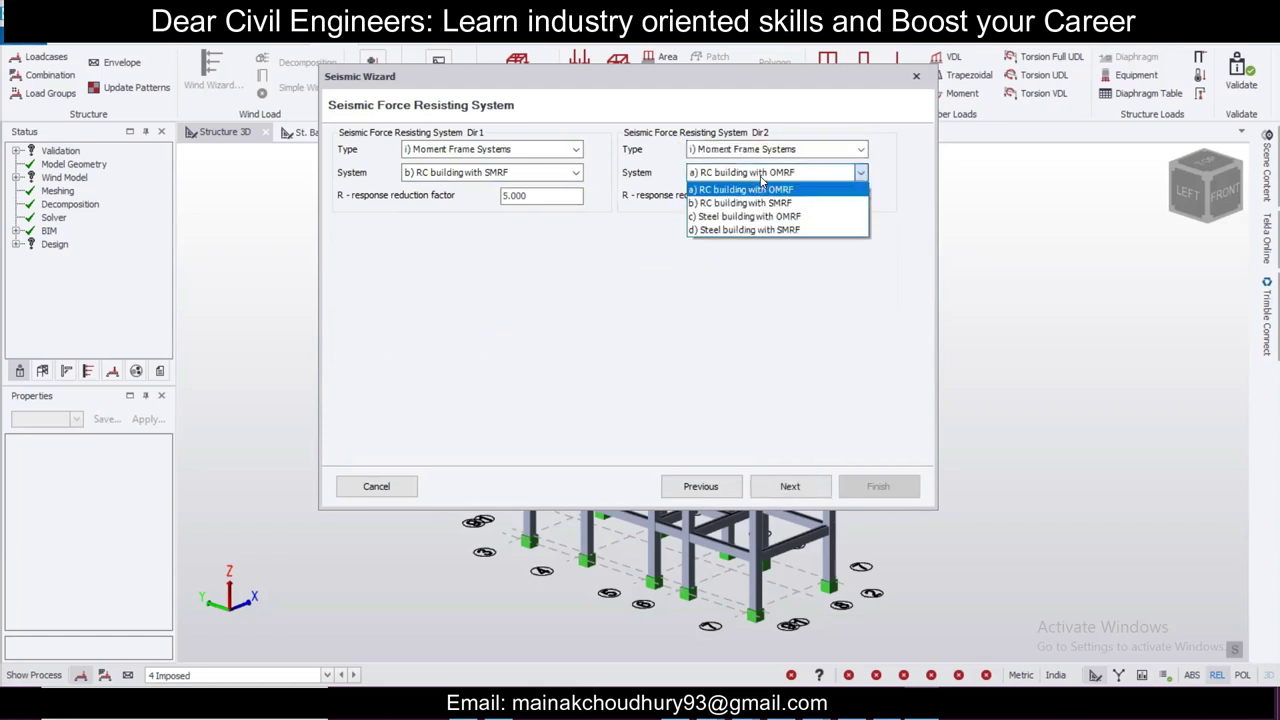
left_click(762, 203)
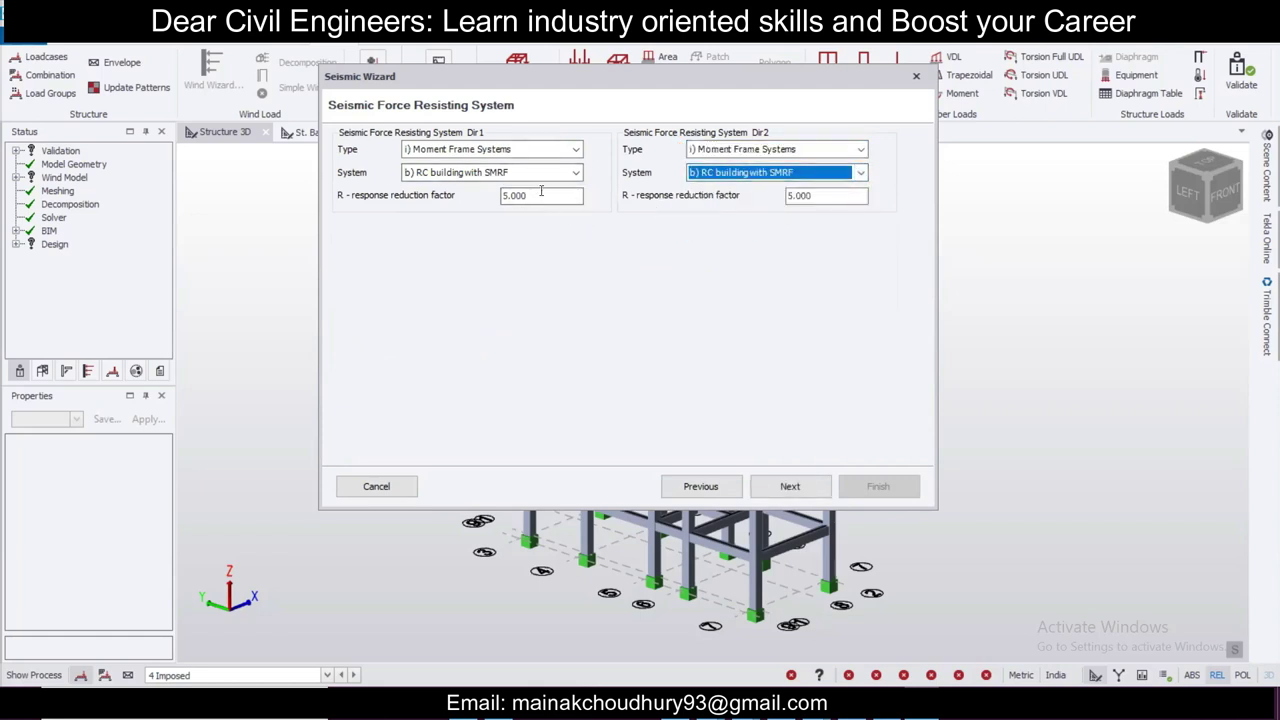
left_click(798, 488)
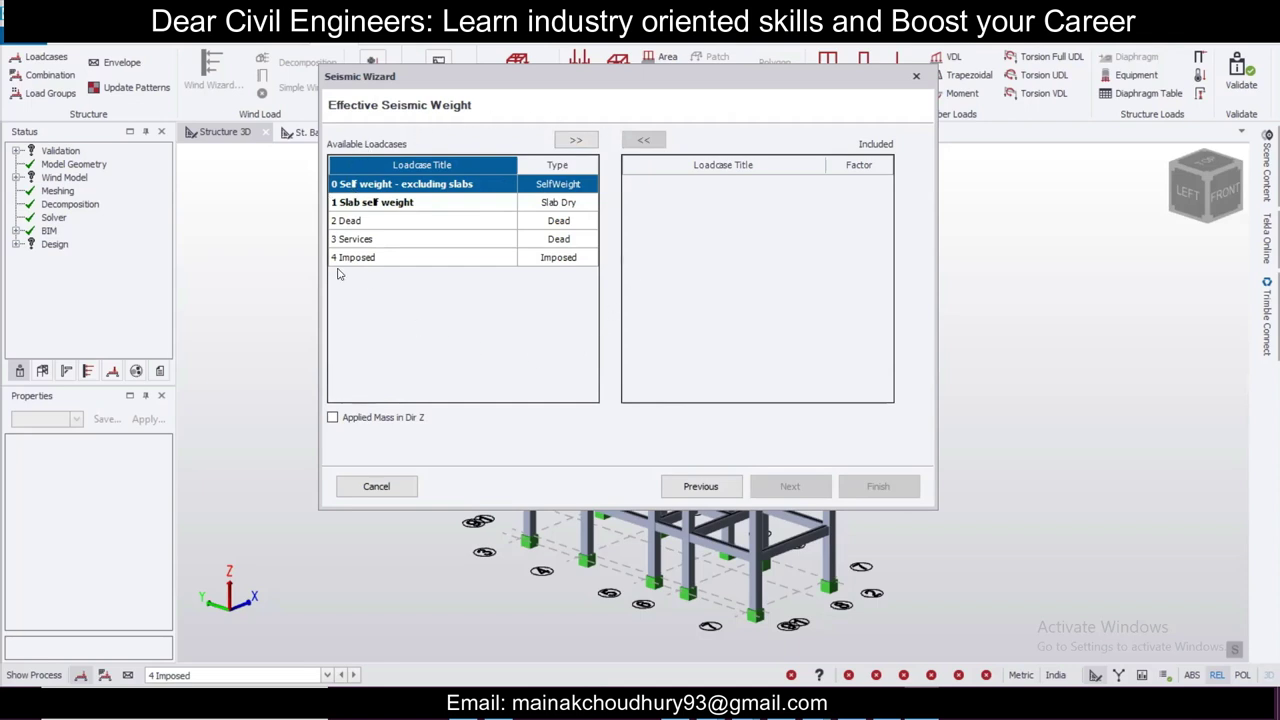
Step: Include the self weight, slab self weight, dead, services and imposed loadcases in the effective seismic weight and finish the Seismic Wizard
left_click(568, 142)
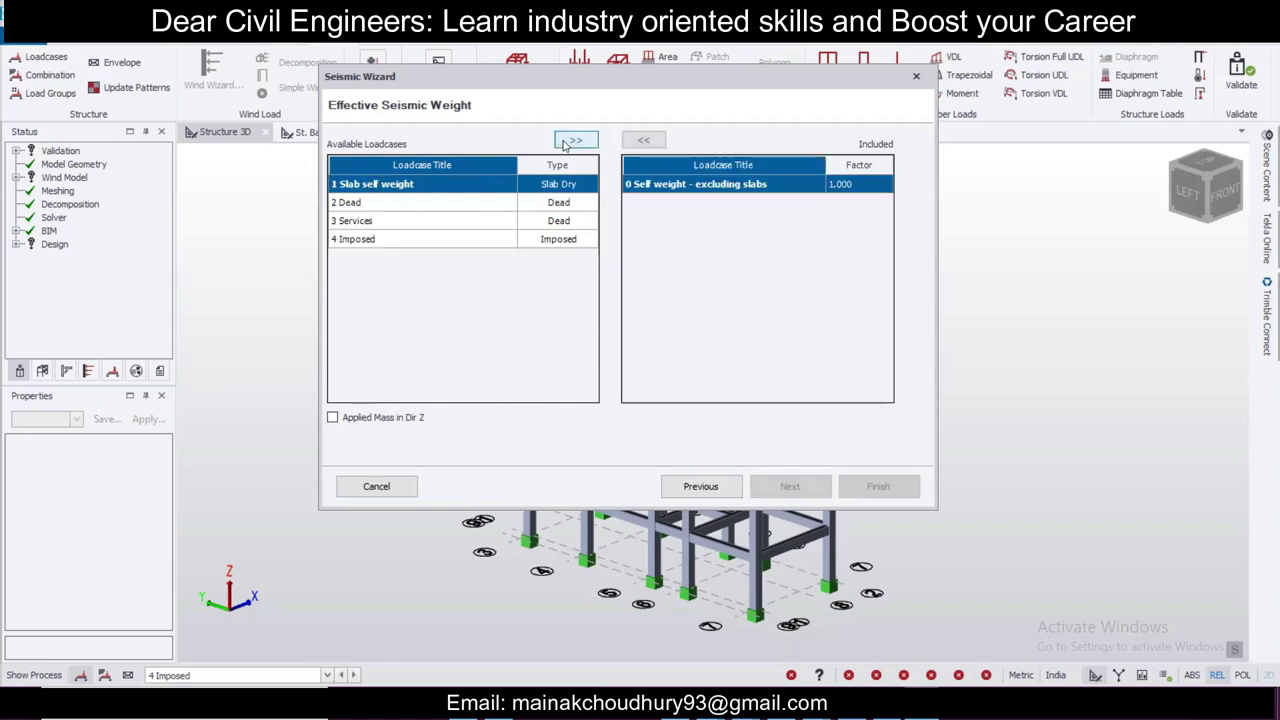
left_click(568, 142)
left_click(568, 142)
left_click(568, 142)
left_click(568, 142)
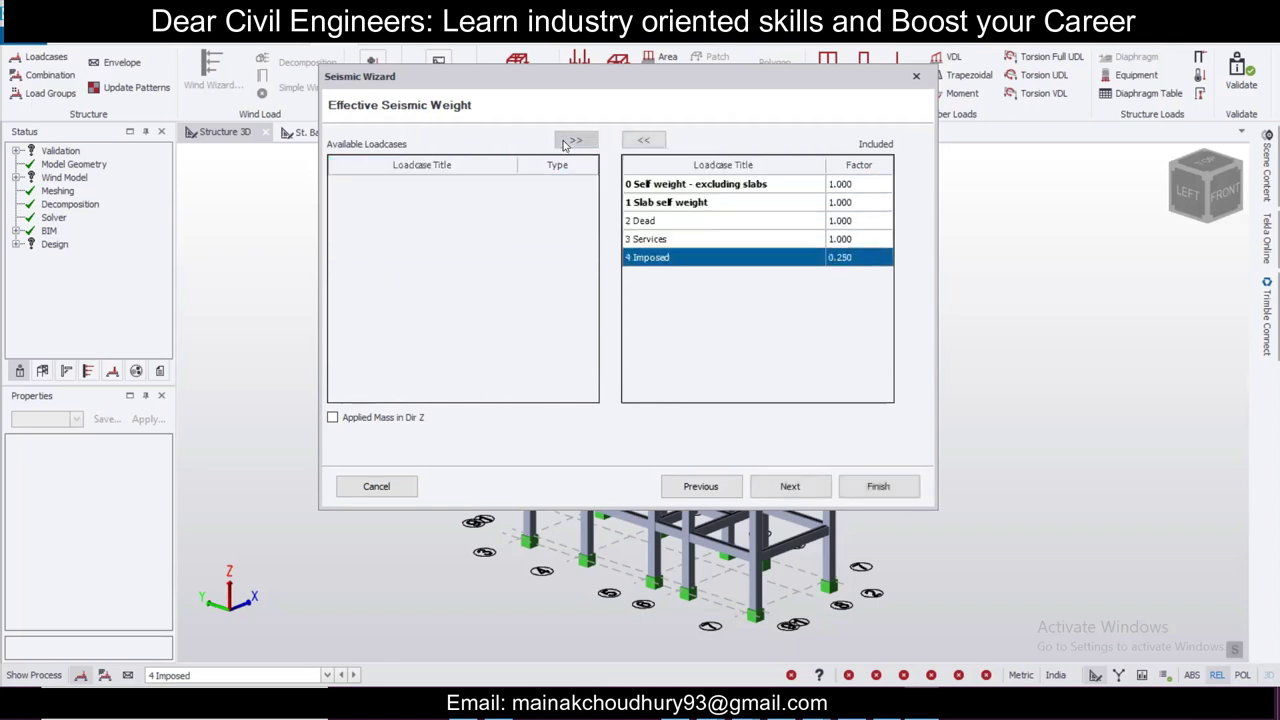
left_click(812, 496)
left_click(858, 487)
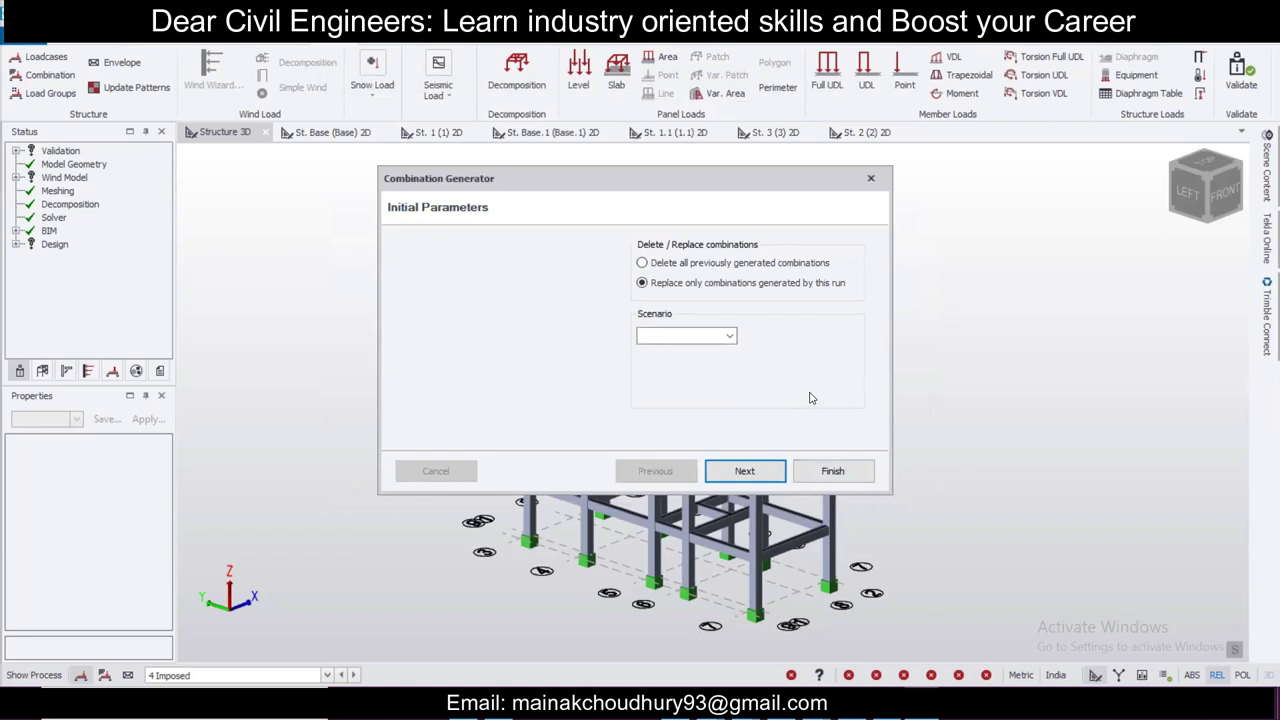
Step: Choose the Operating scenario, review the seismic combinations and generate them with the default limit state selections
left_click(730, 336)
left_click(702, 355)
left_click(713, 338)
left_click(708, 350)
left_click(740, 471)
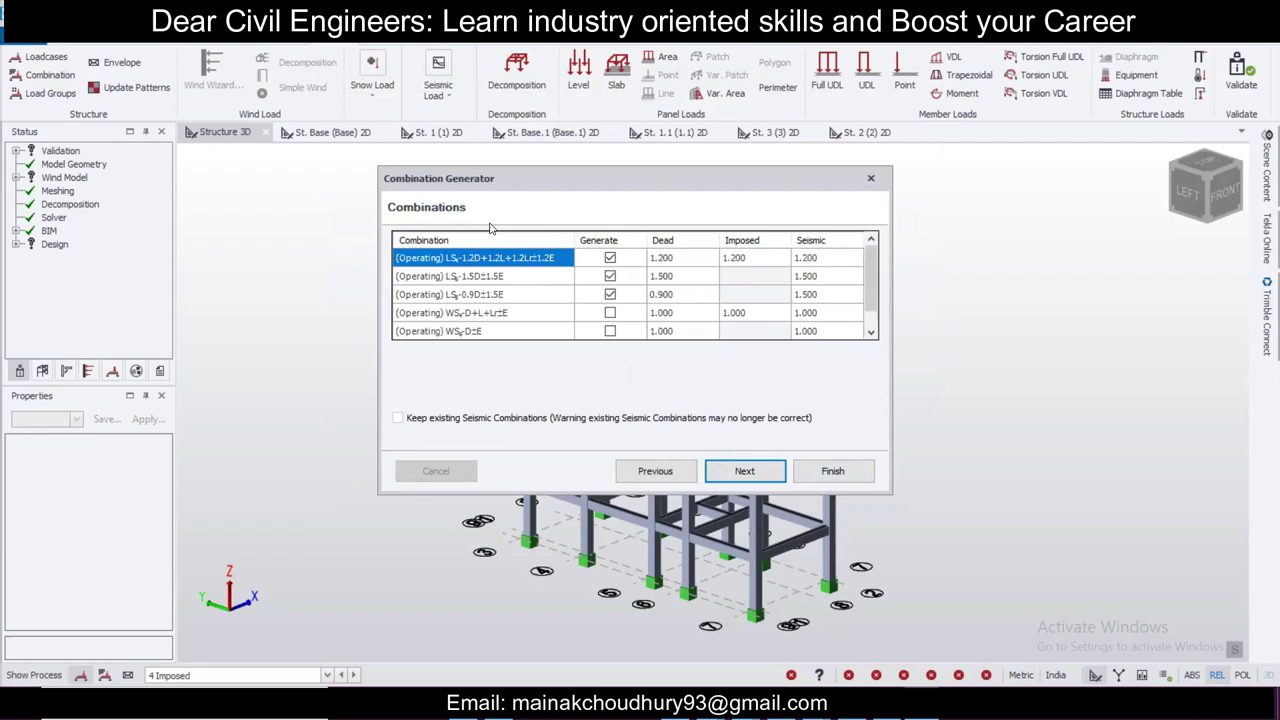
scroll(505, 265, "down", 1)
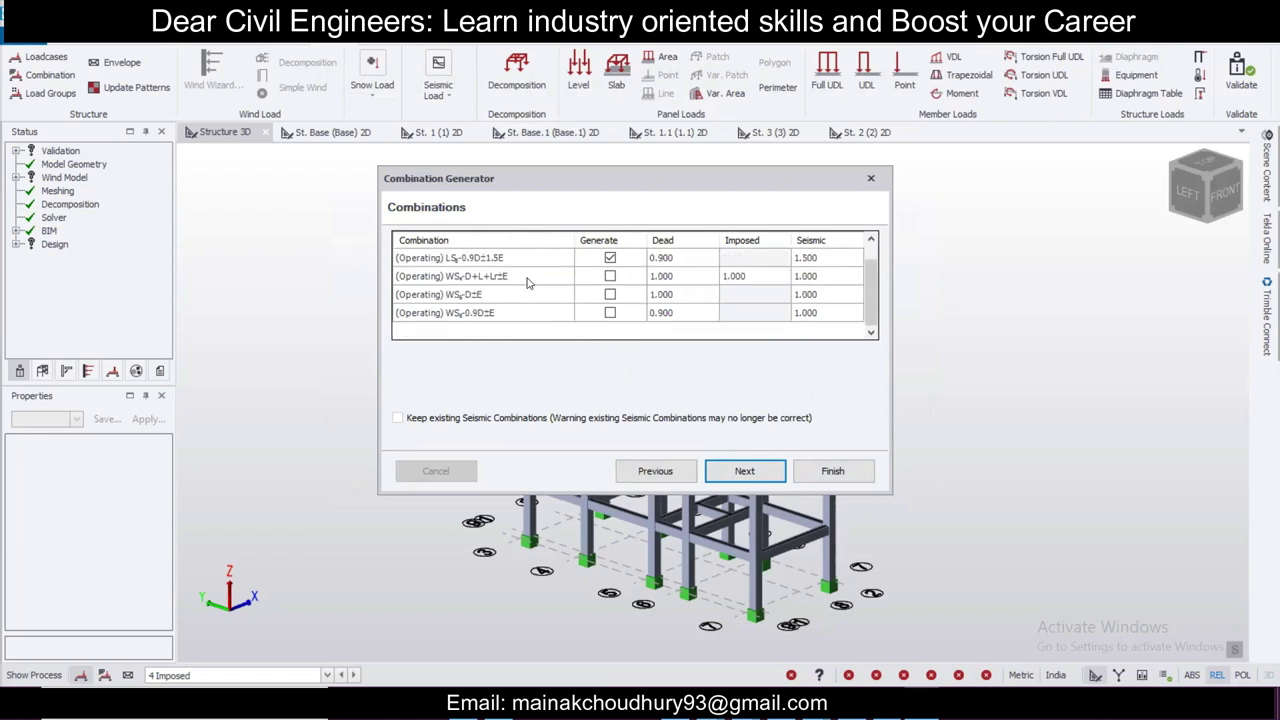
scroll(535, 276, "up", 1)
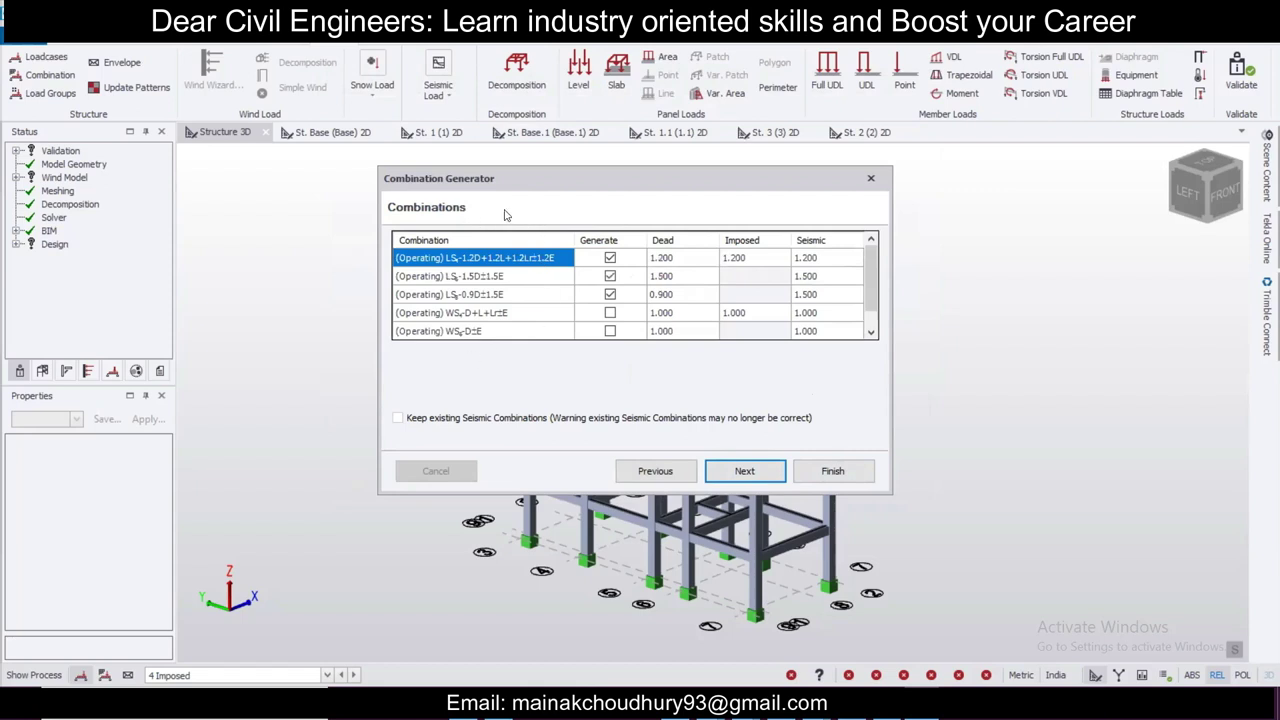
left_click(741, 481)
left_click(832, 479)
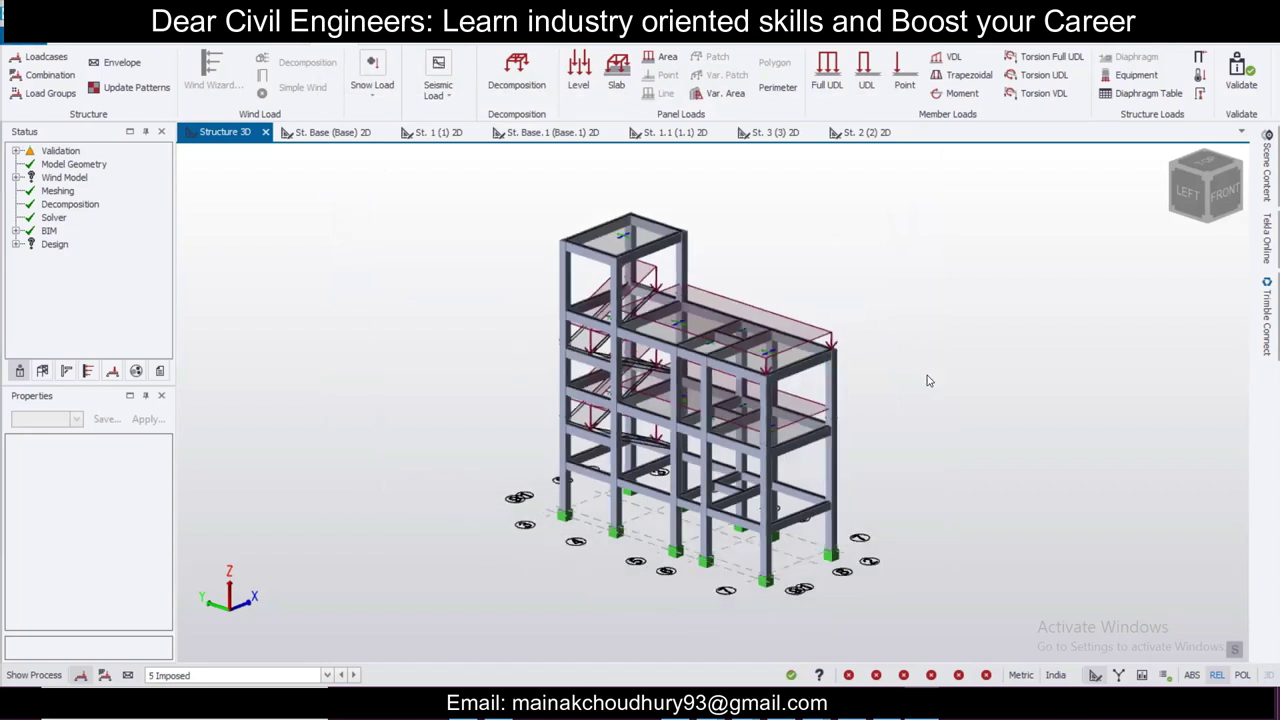
Step: Regenerate all design combinations for the Operating scenario, keeping the 1.5D and 1.5D+1.5L+1.5Lr gravity combinations selected, and accept the loading changes
left_click(40, 76)
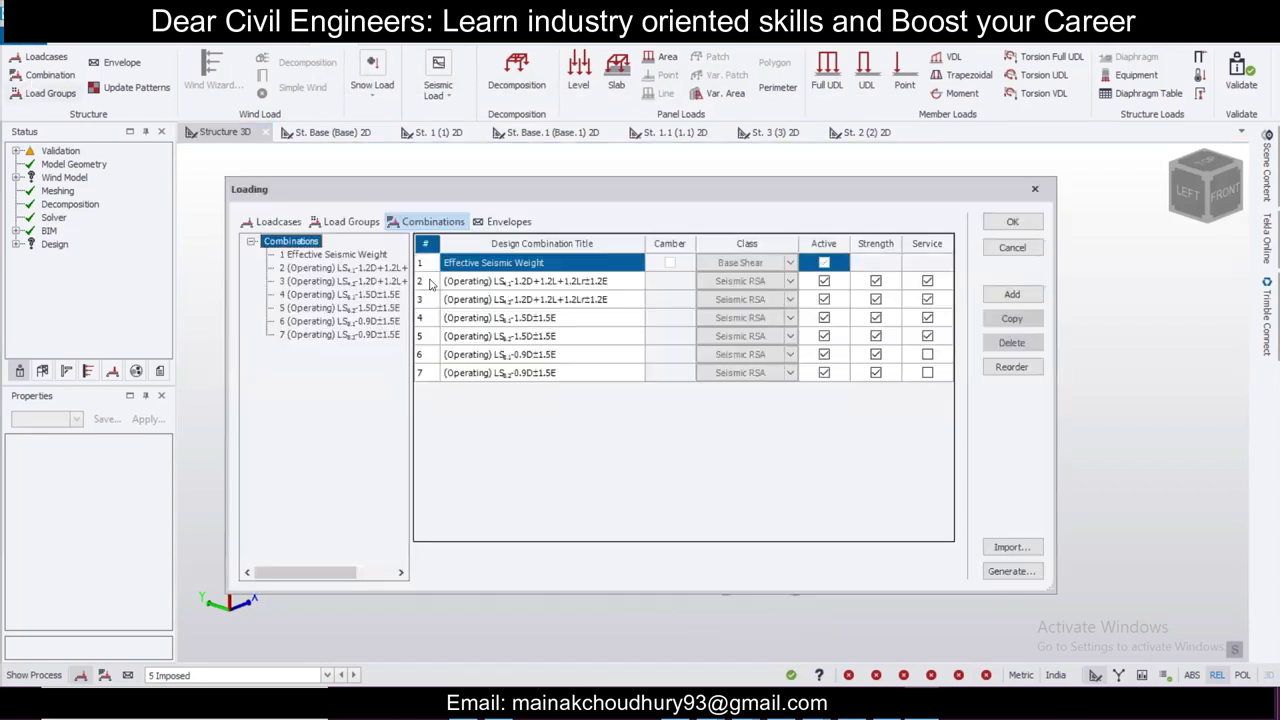
left_click(1010, 571)
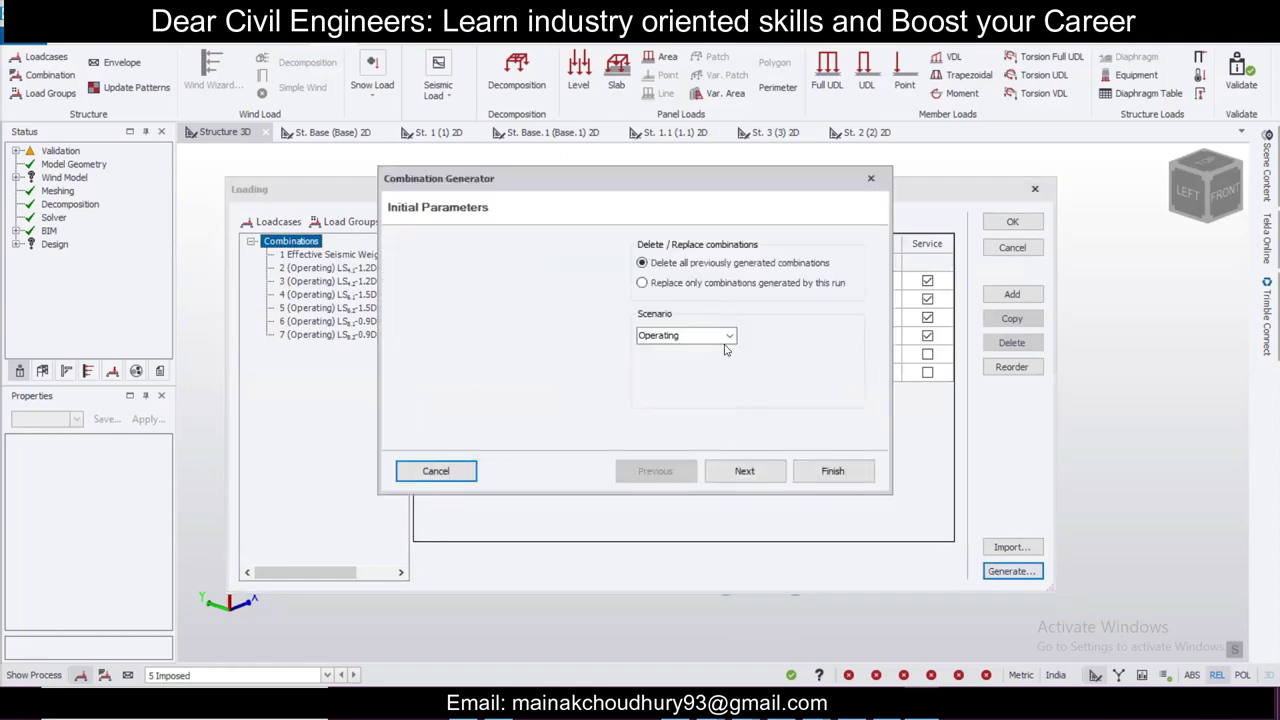
left_click(745, 471)
left_click(610, 258)
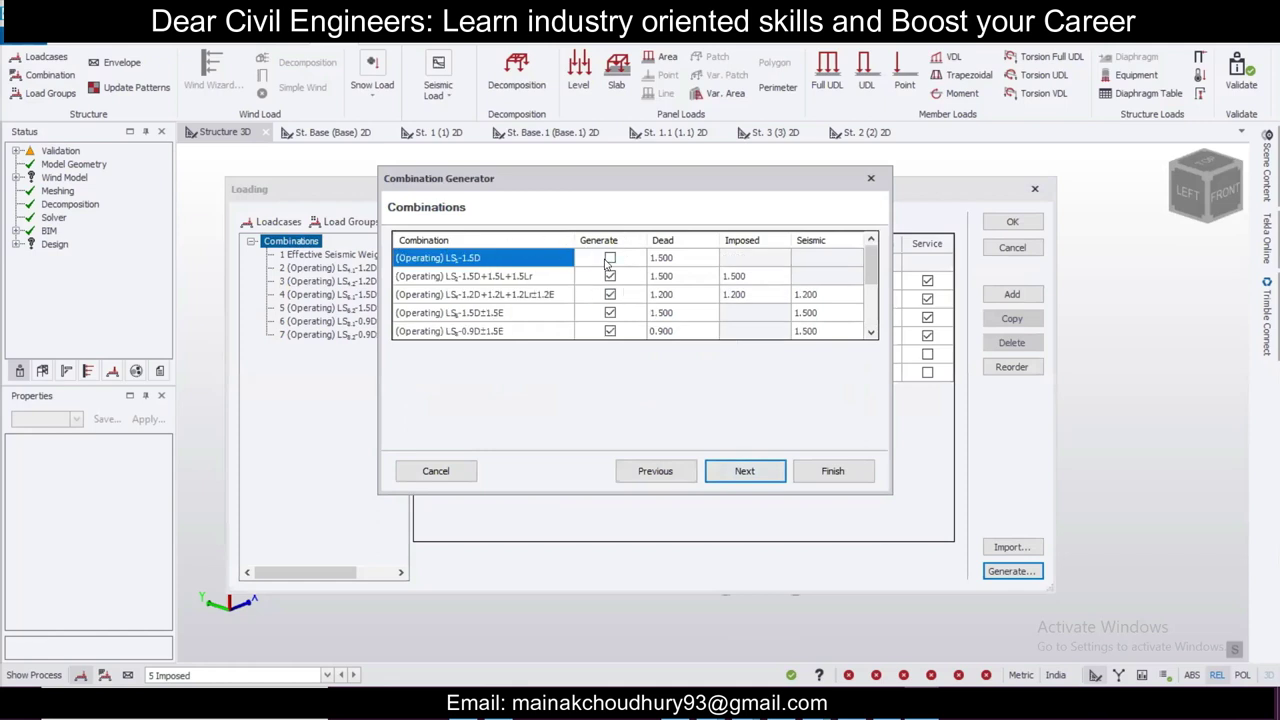
left_click(610, 258)
left_click(767, 482)
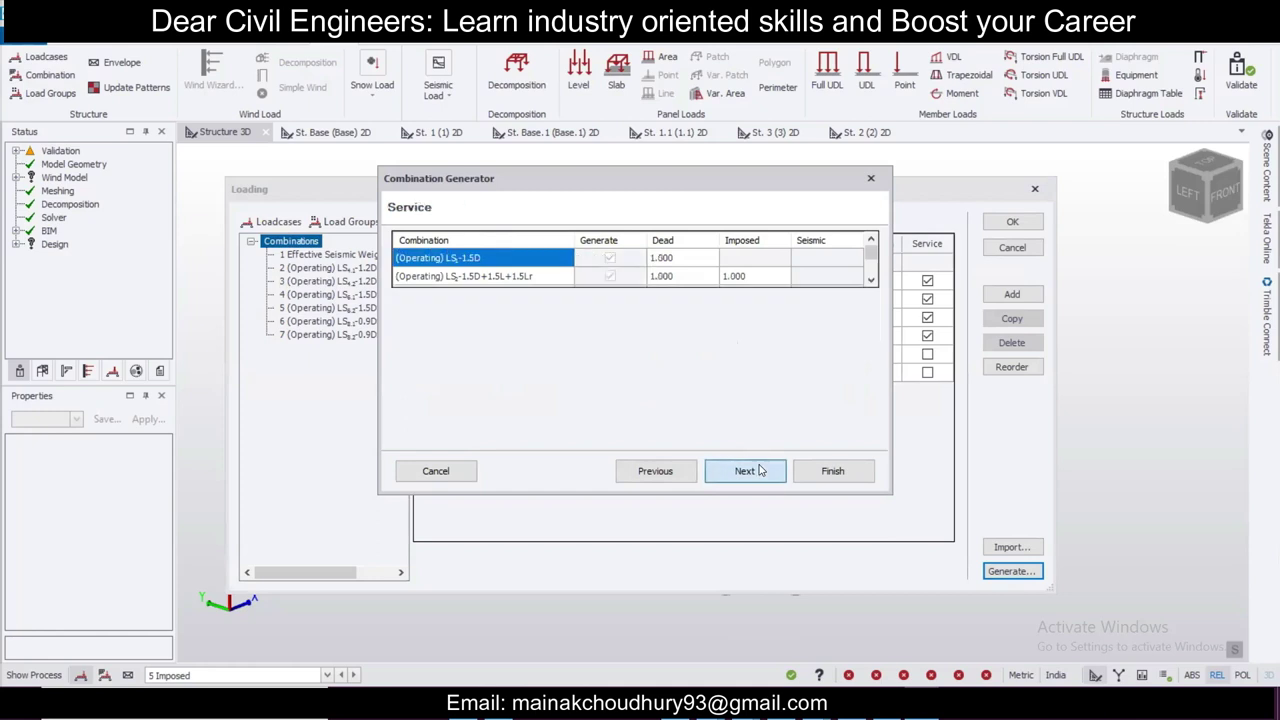
left_click(763, 475)
left_click(833, 472)
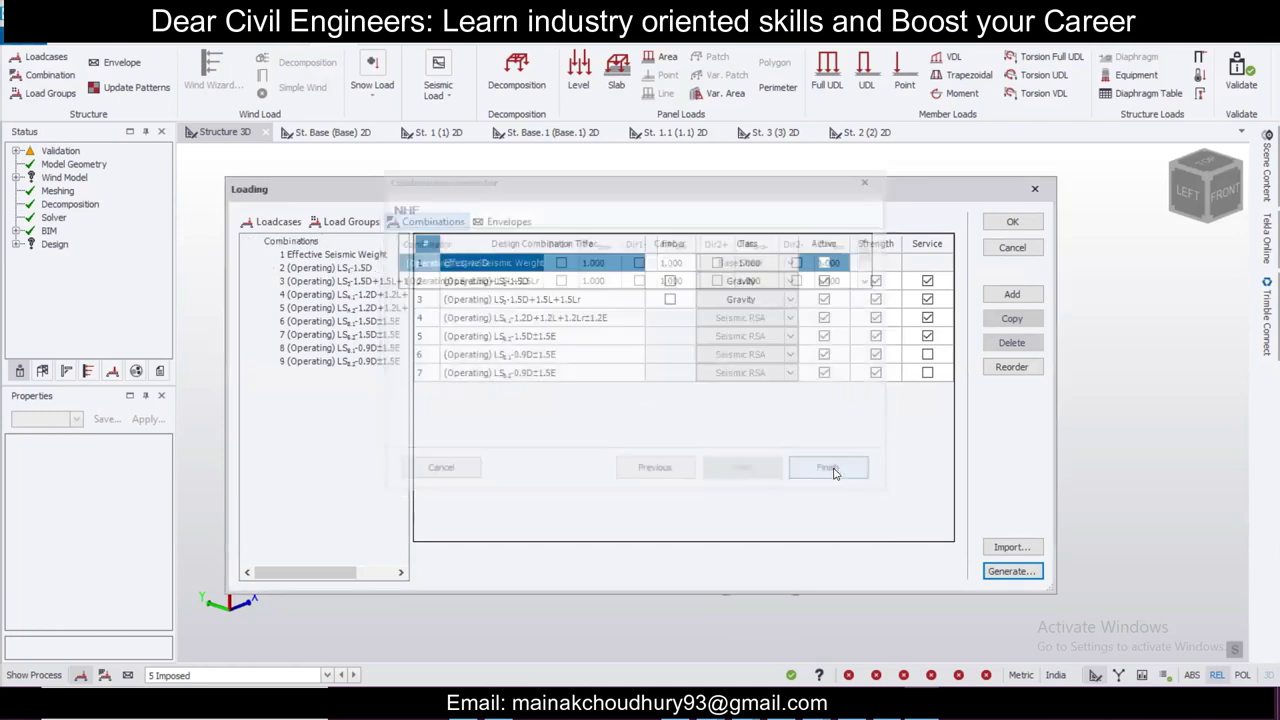
left_click(1033, 226)
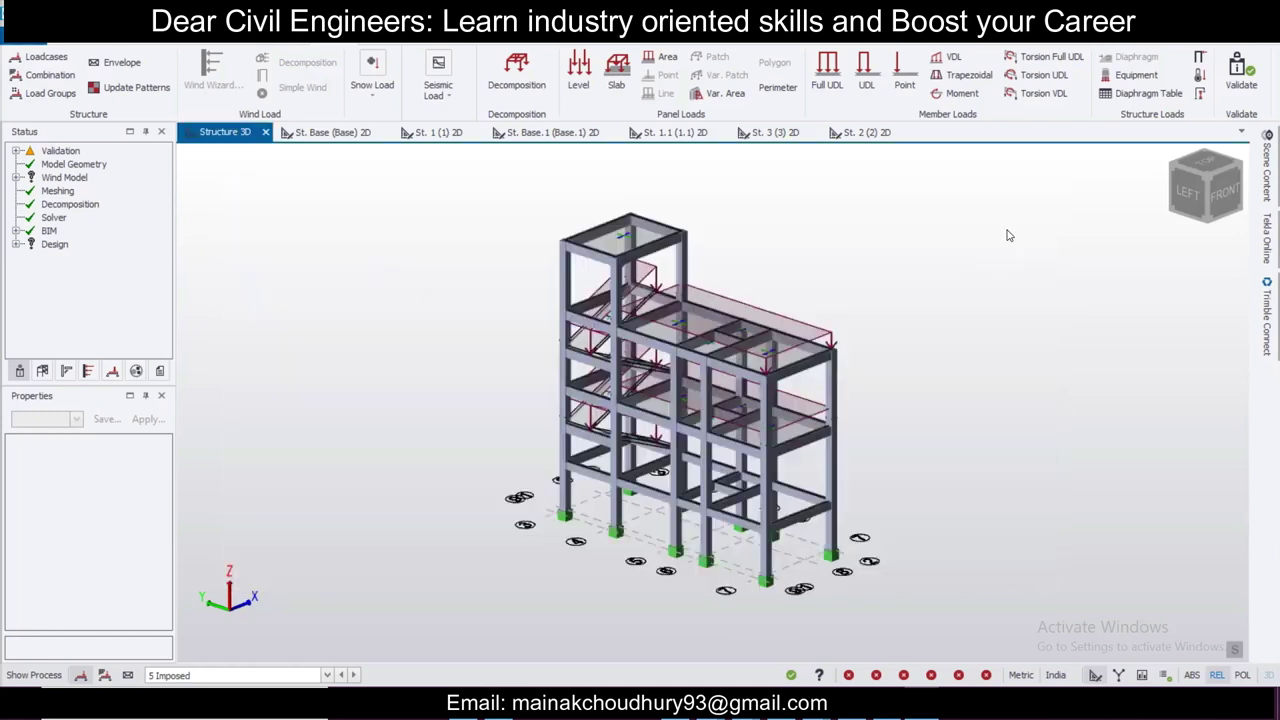
Step: Validate the model and run the static analysis and design for all members
left_click(1237, 80)
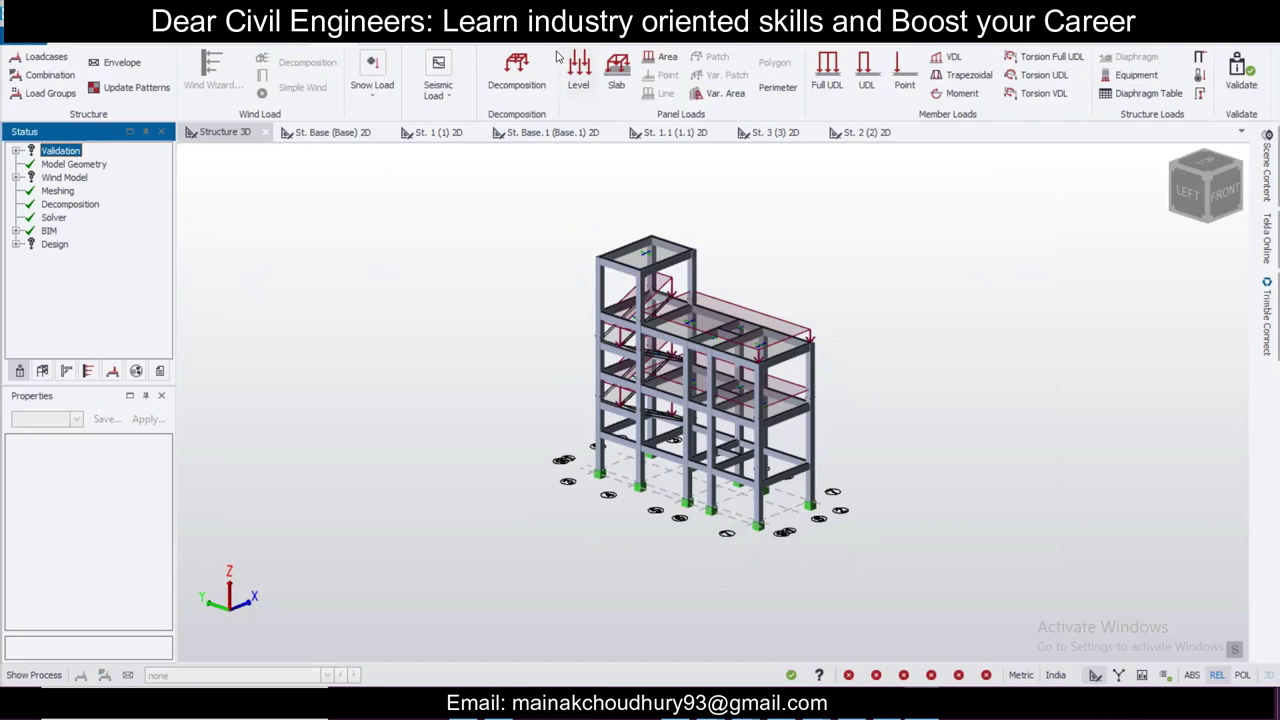
left_click(466, 45)
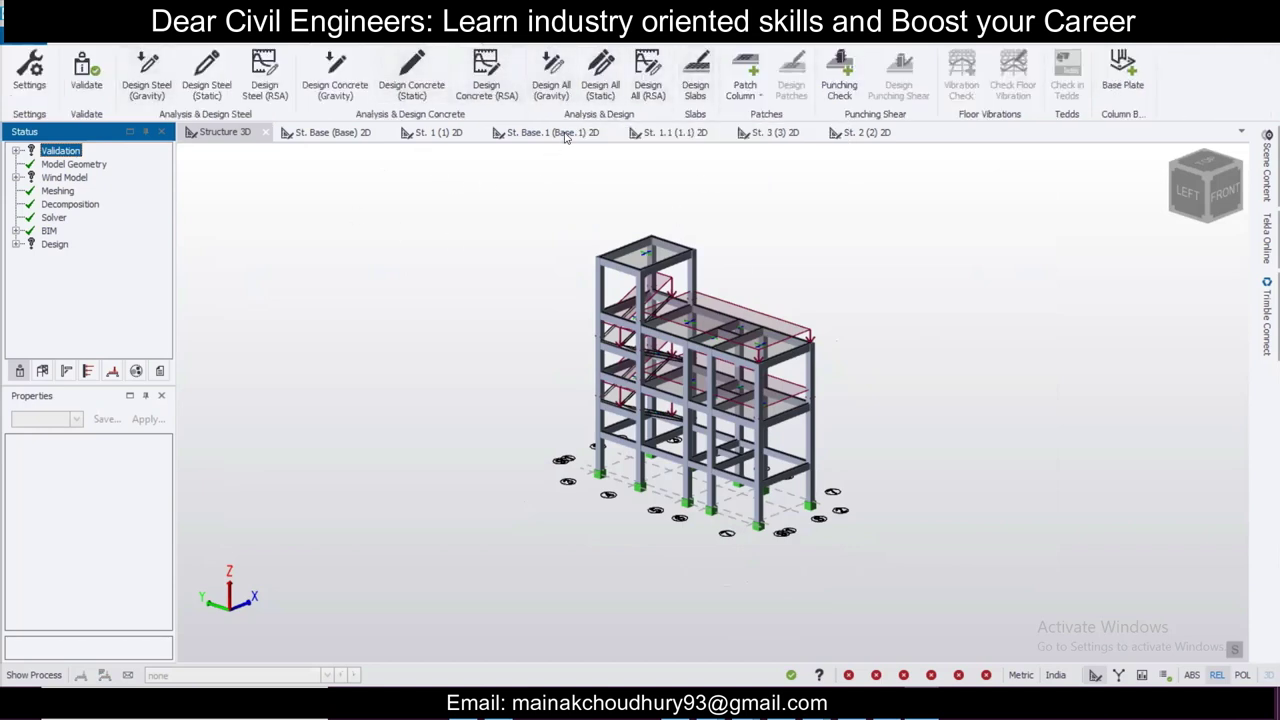
left_click(600, 90)
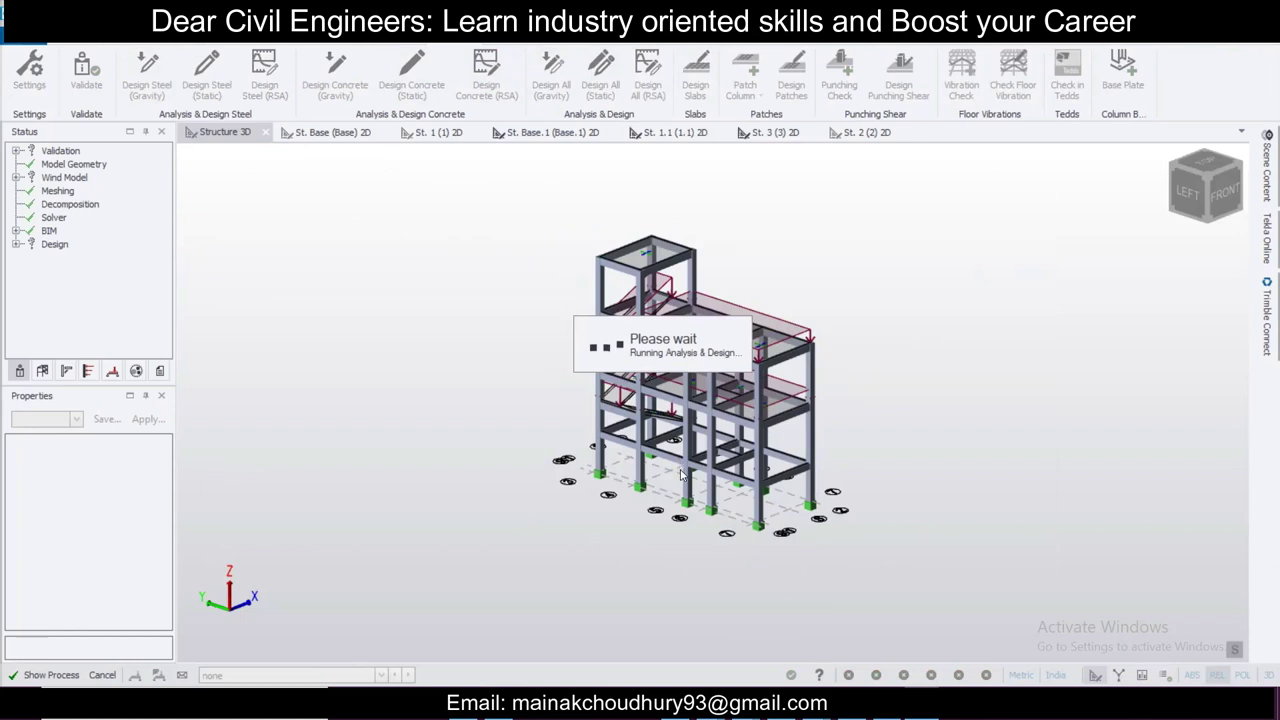
right_click_drag(935, 483, 900, 487)
middle_click_drag(900, 487, 886, 490)
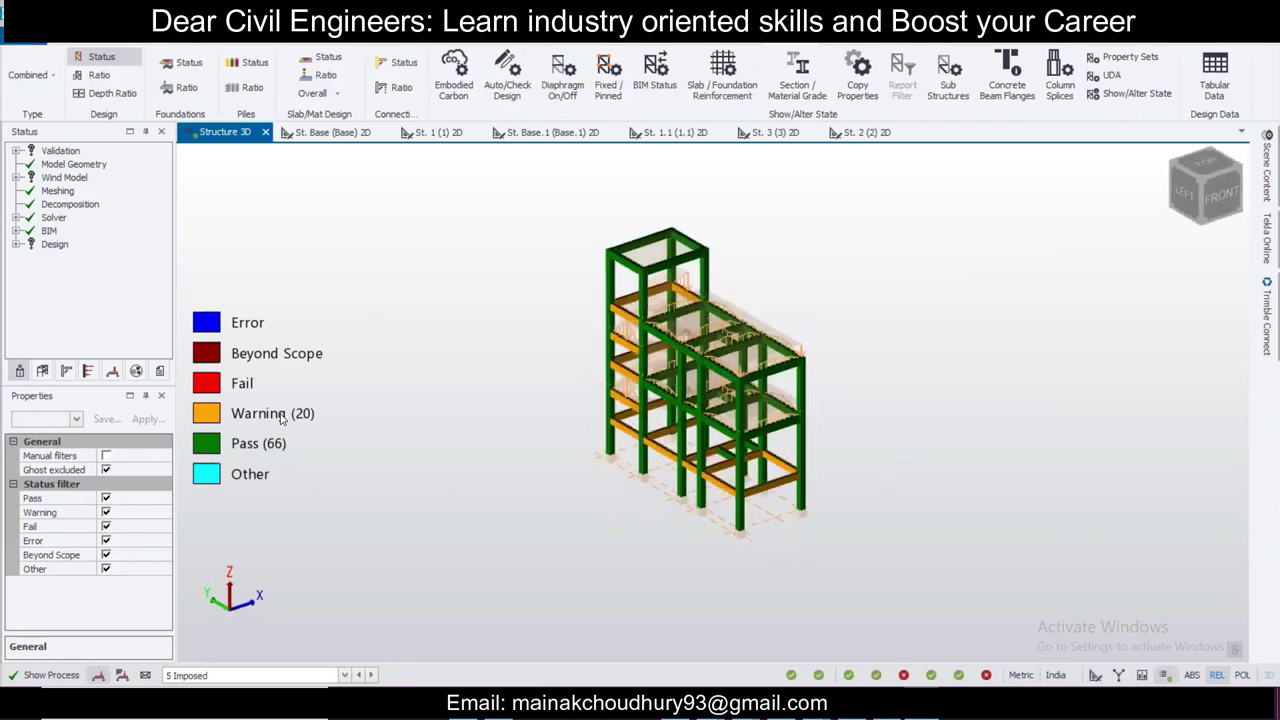
Step: Examine the colour-coded design status of the beams and columns from several sides, checking which members carry warnings
scroll(658, 485, "up", 2)
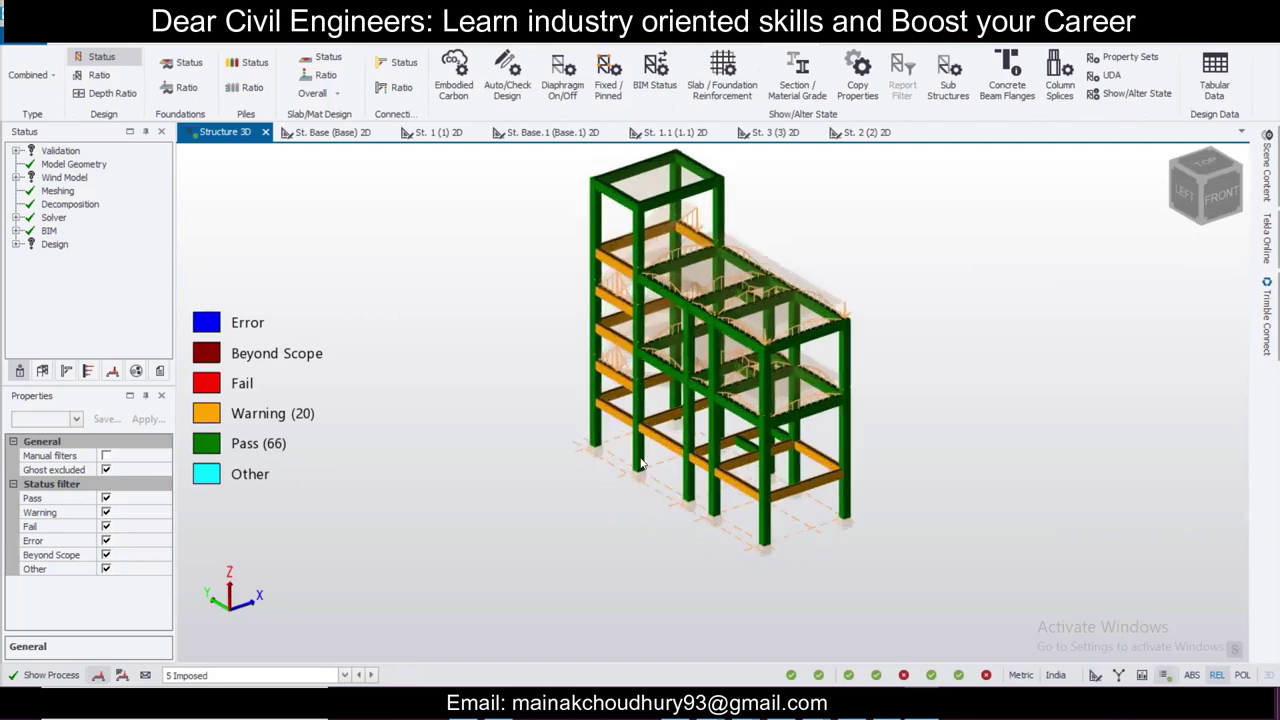
scroll(600, 489, "down", 2)
middle_click_drag(503, 484, 469, 483)
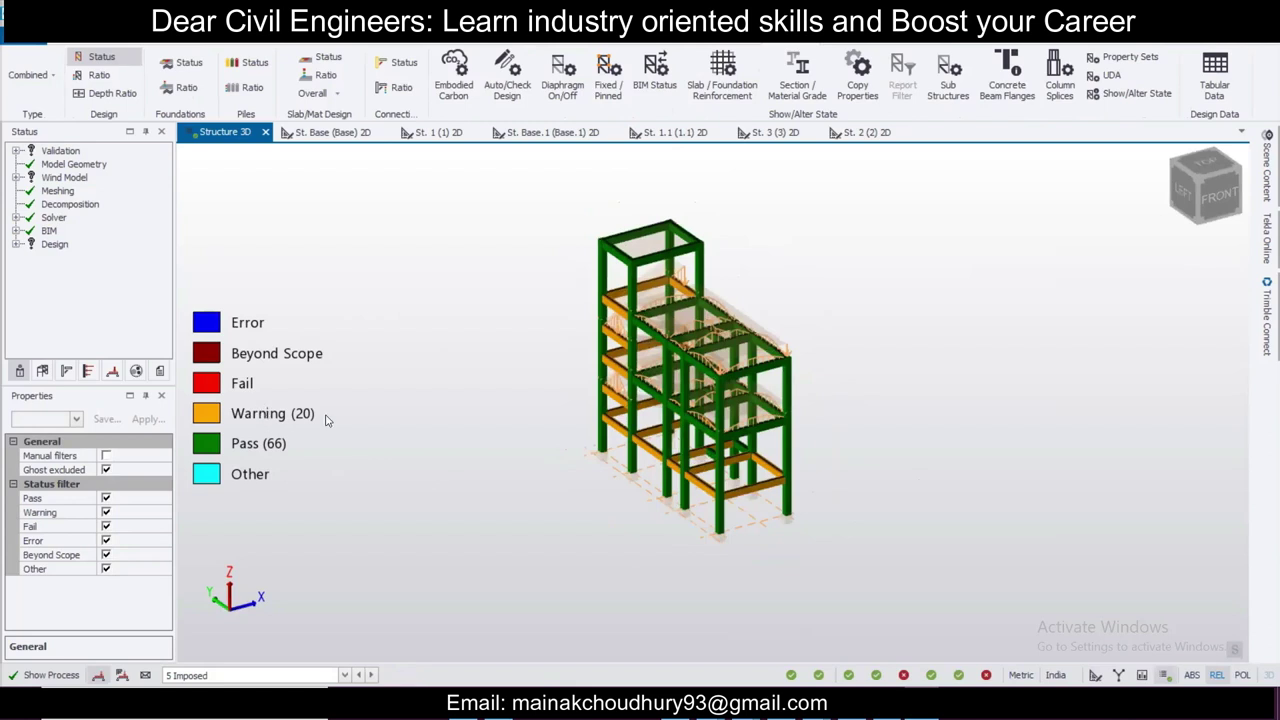
scroll(704, 418, "up", 2)
middle_click_drag(630, 443, 527, 421)
scroll(654, 503, "up", 3)
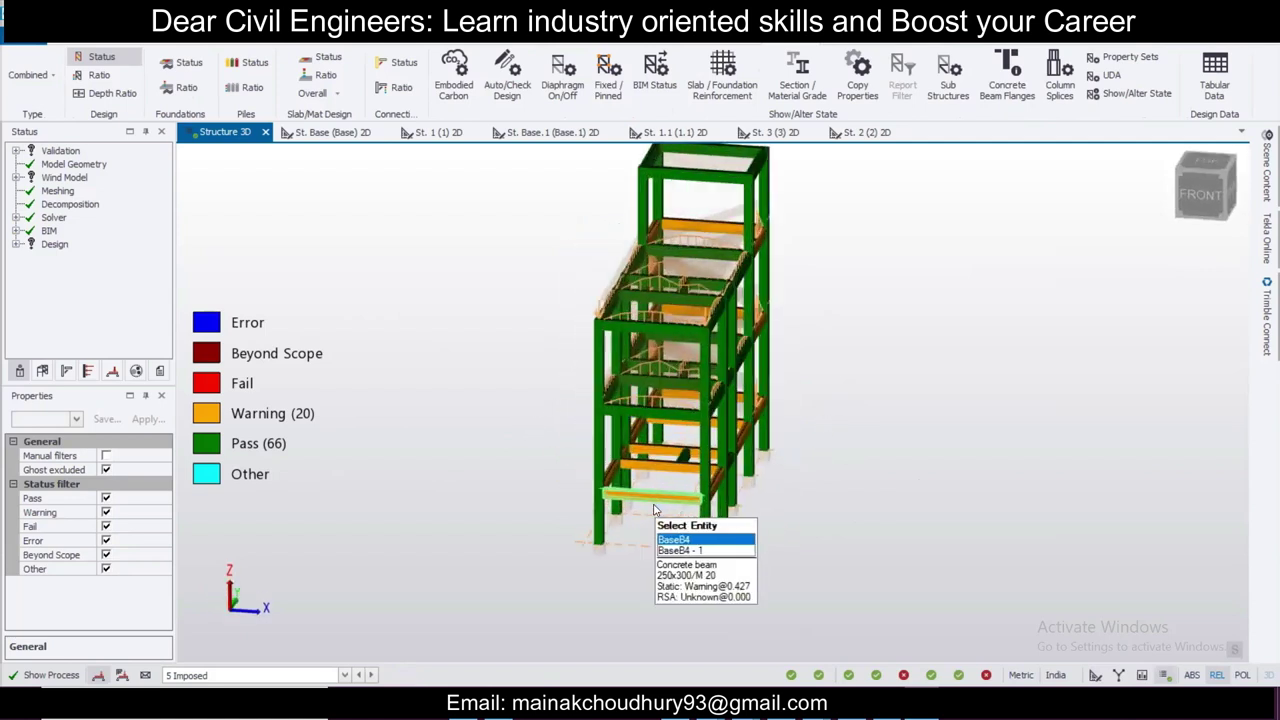
middle_click_drag(723, 500, 590, 370)
mouse_move(581, 371)
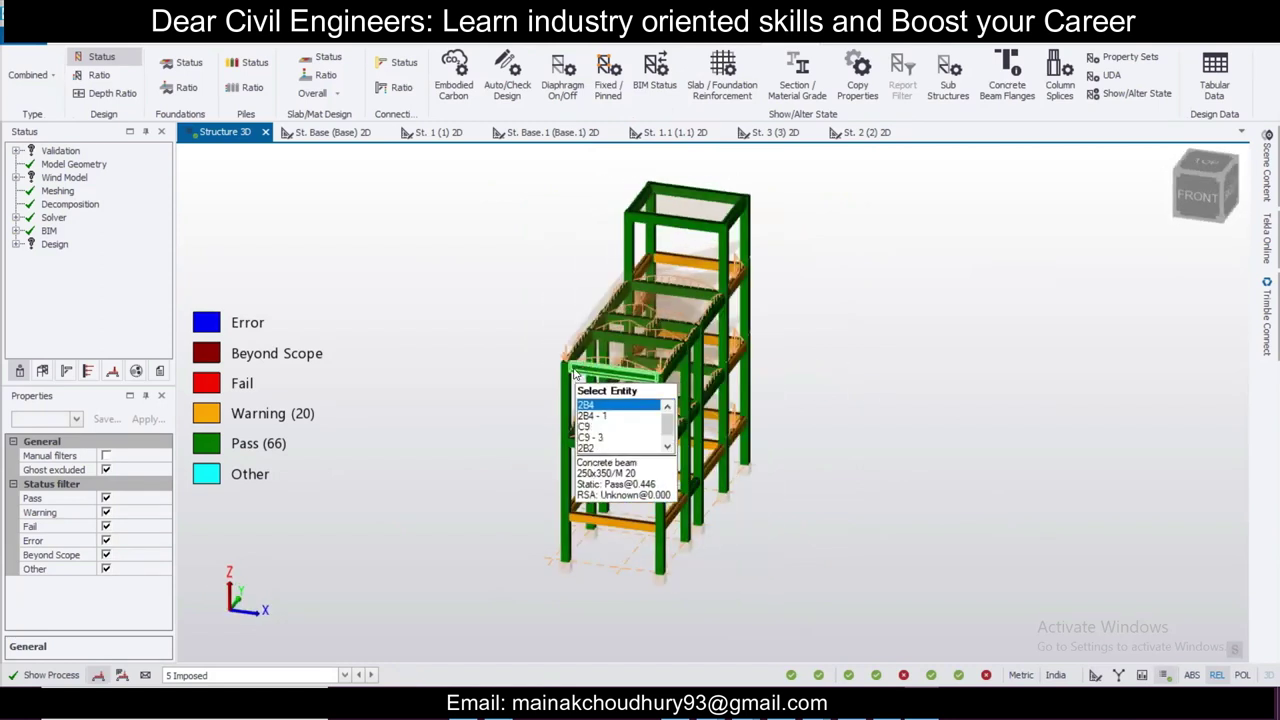
middle_click_drag(804, 476, 814, 457)
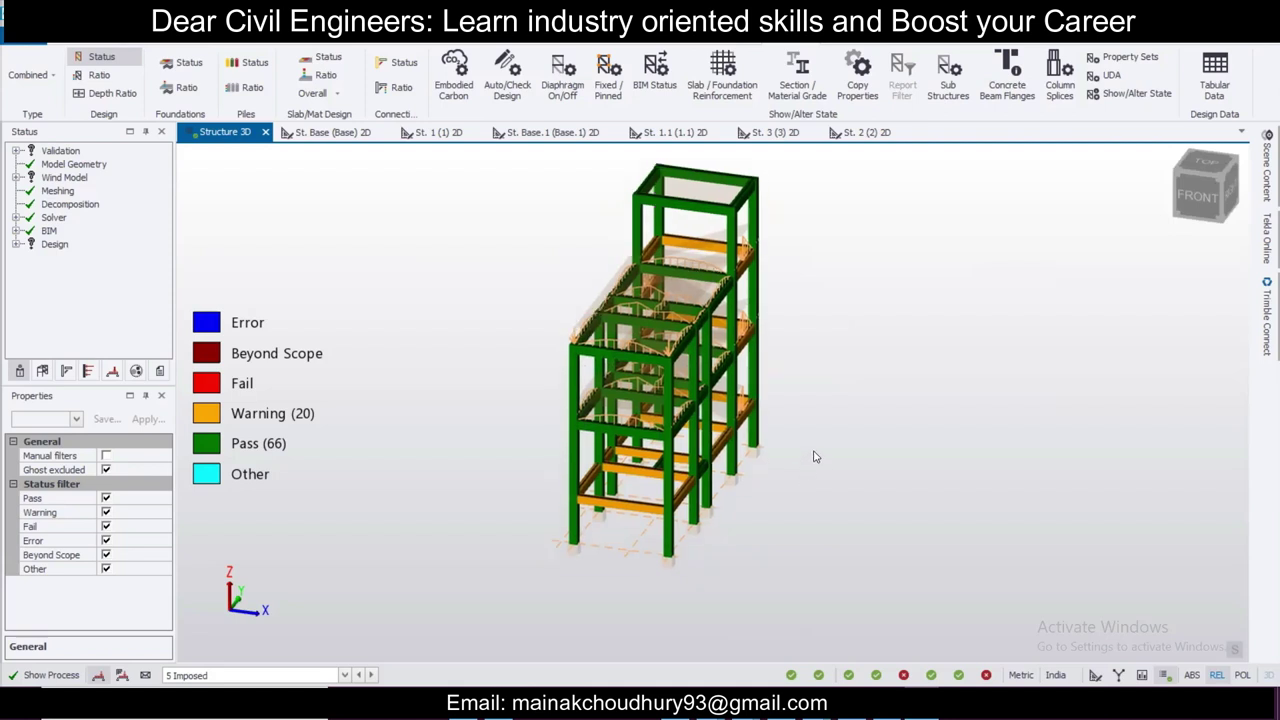
right_click_drag(803, 466, 906, 506)
middle_click_drag(907, 506, 942, 464)
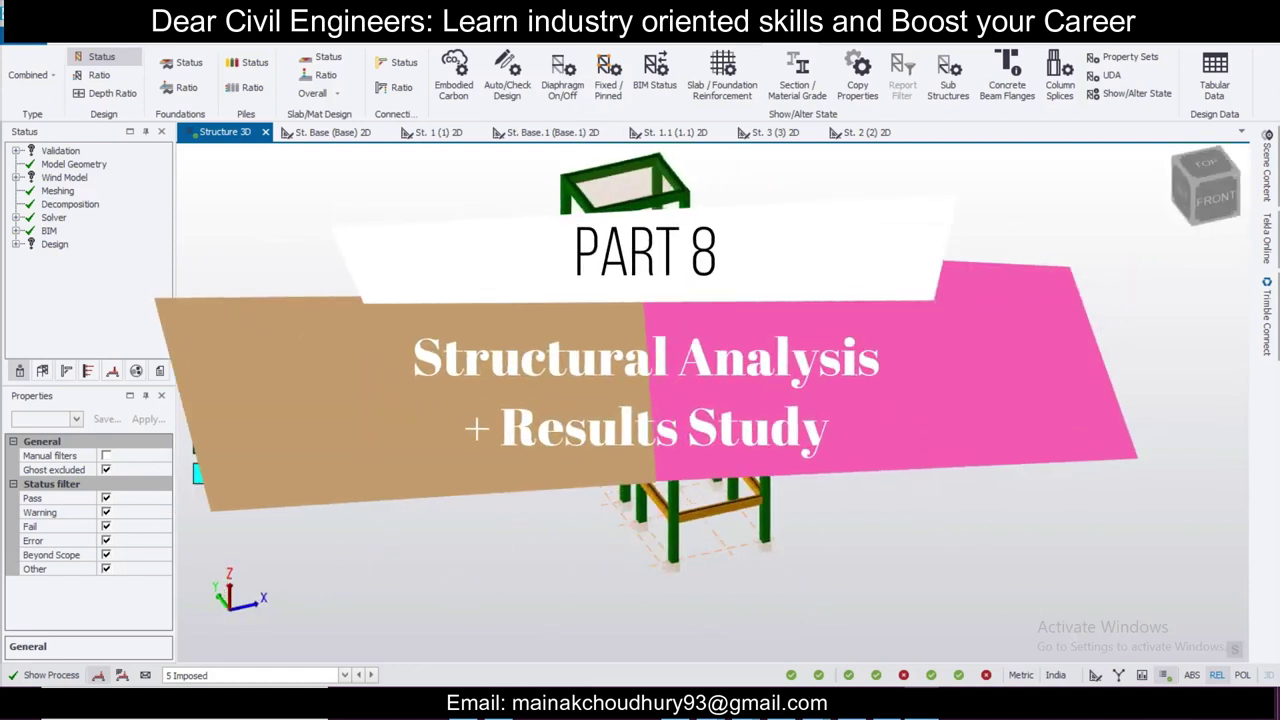
mouse_move(596, 437)
right_mouse_down()
mouse_move(919, 440)
mouse_move(545, 451)
mouse_move(578, 452)
right_mouse_up()
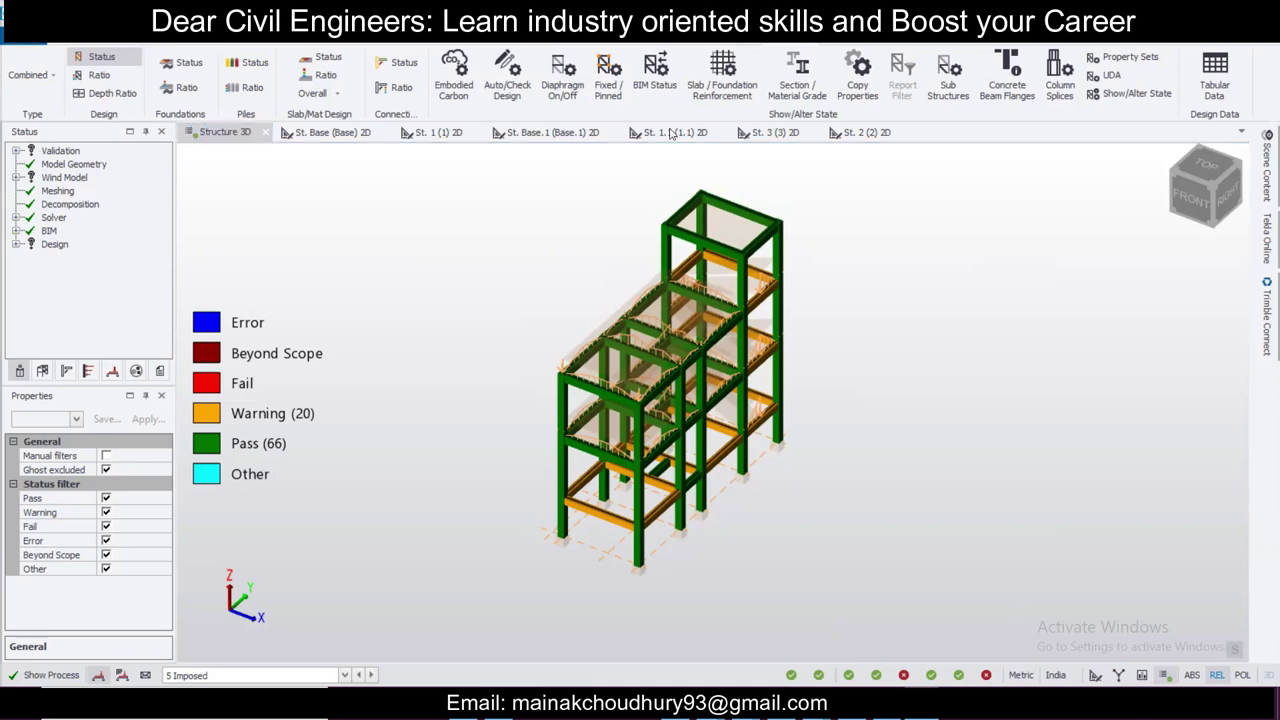
Step: Switch to the whiteboard and add the text heading "Structural Analysis:"
type("S")
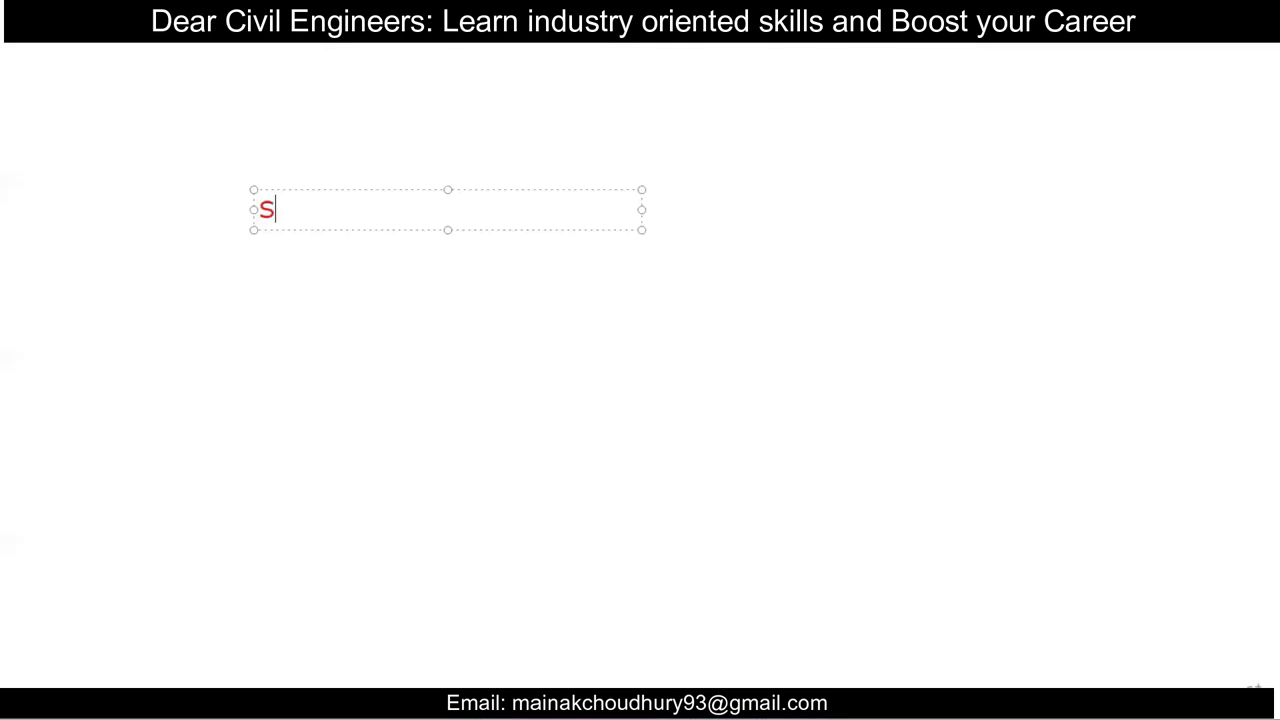
type("tructur")
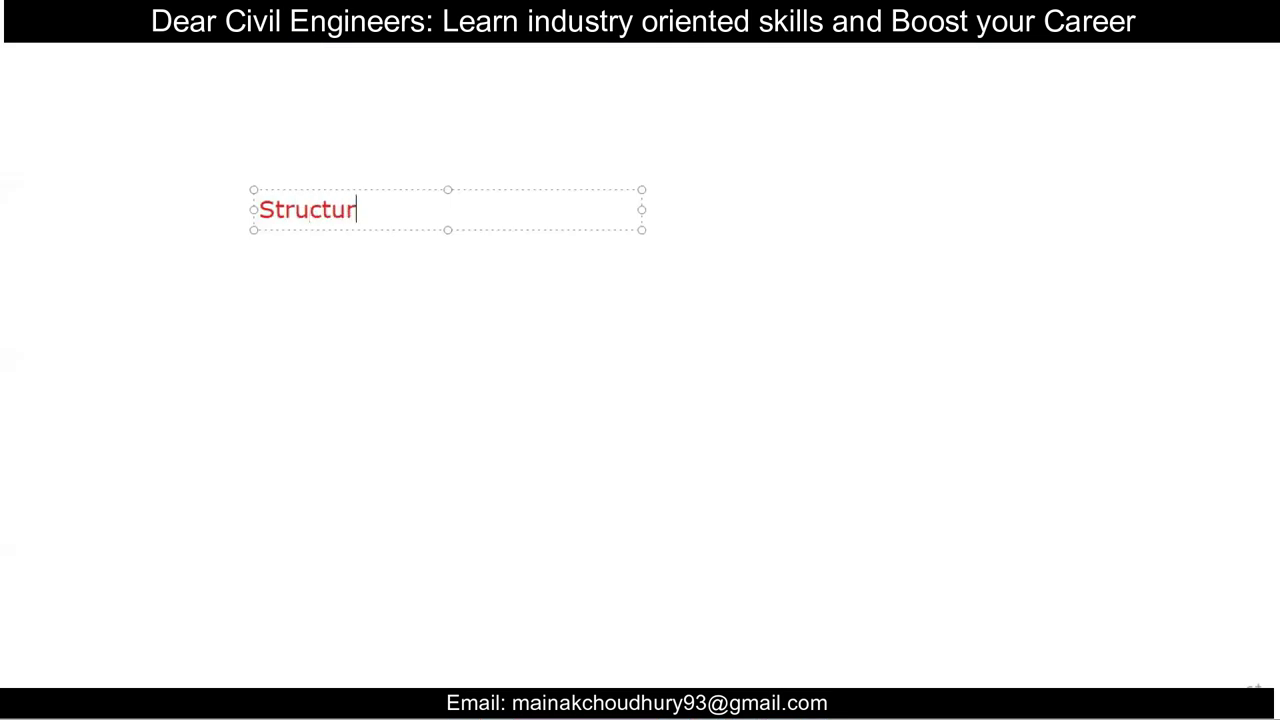
type("al Anal;")
key("BackSpace")
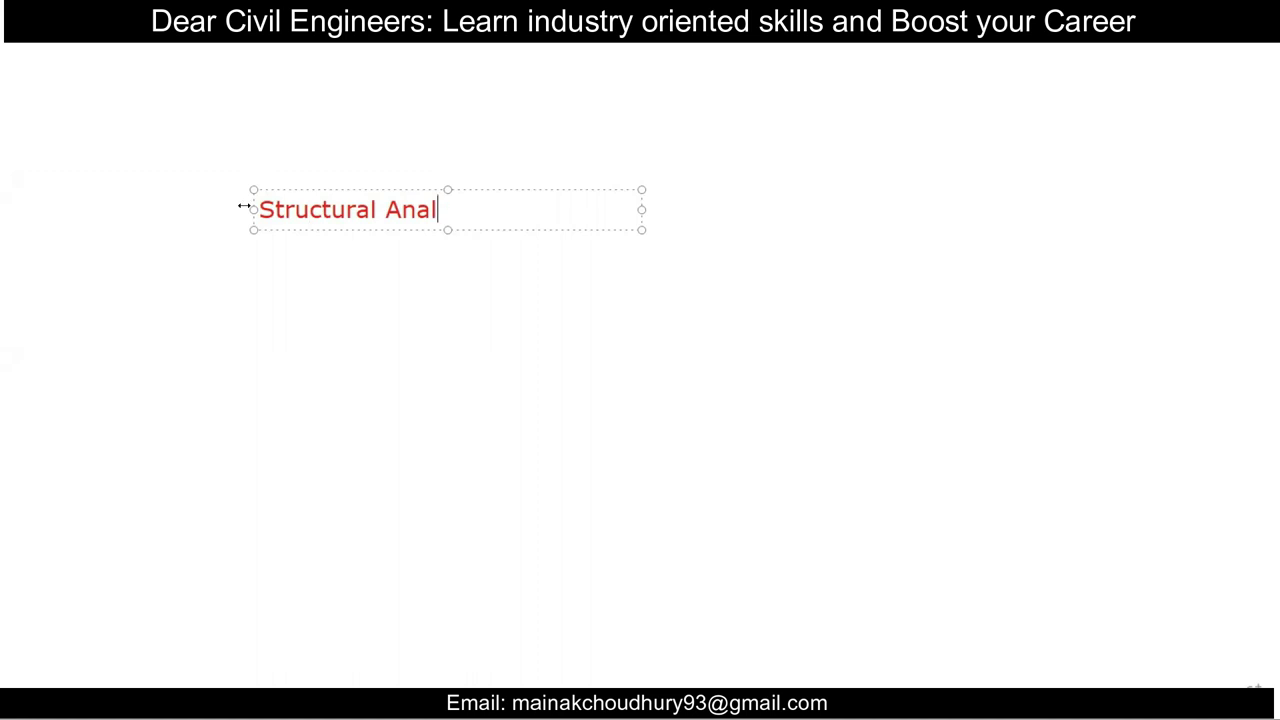
type("ysis:")
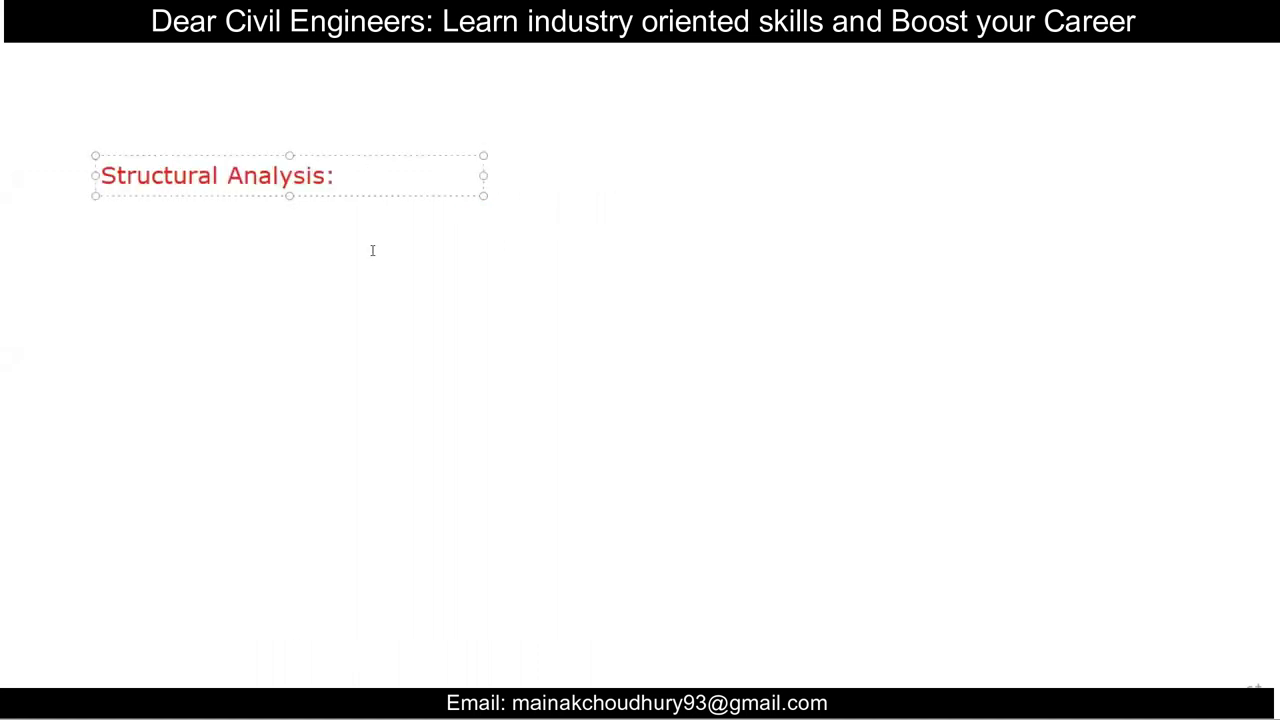
left_click(379, 225)
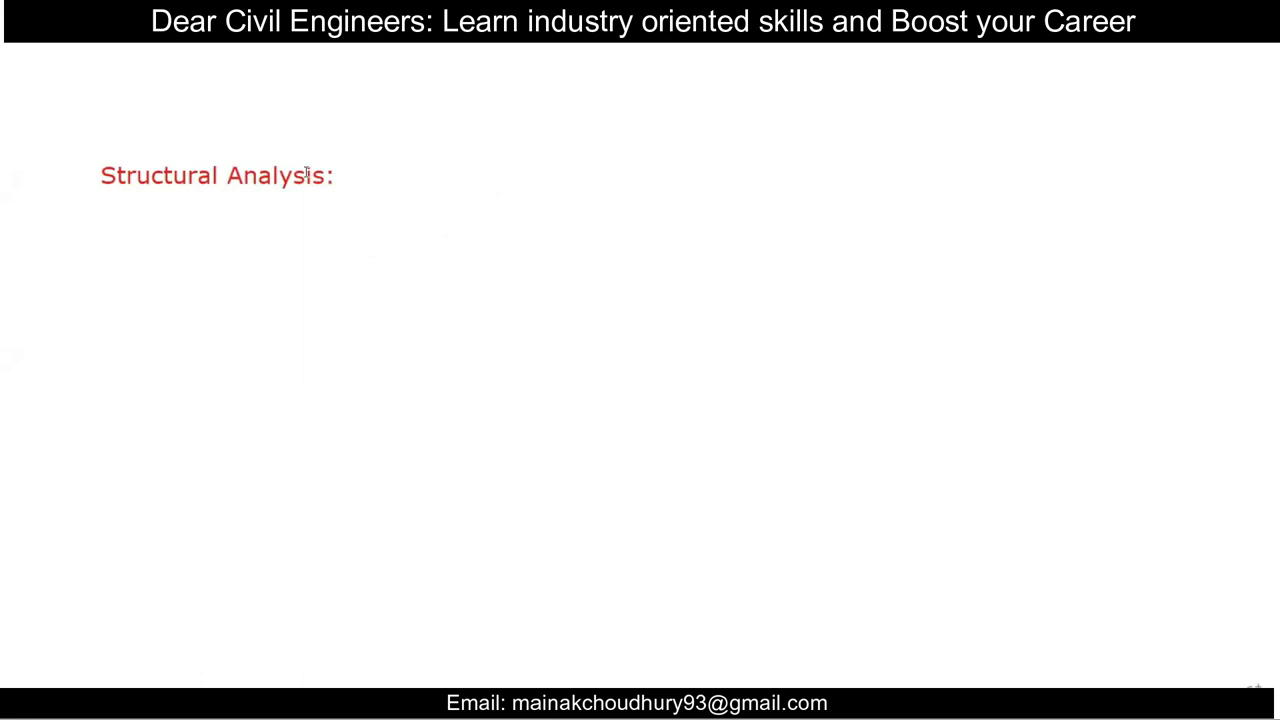
Step: Add the definition "Detrermination of Internal forces on a st. member upon the applkication opf an external load" to the heading and widen the text box
left_click(367, 161)
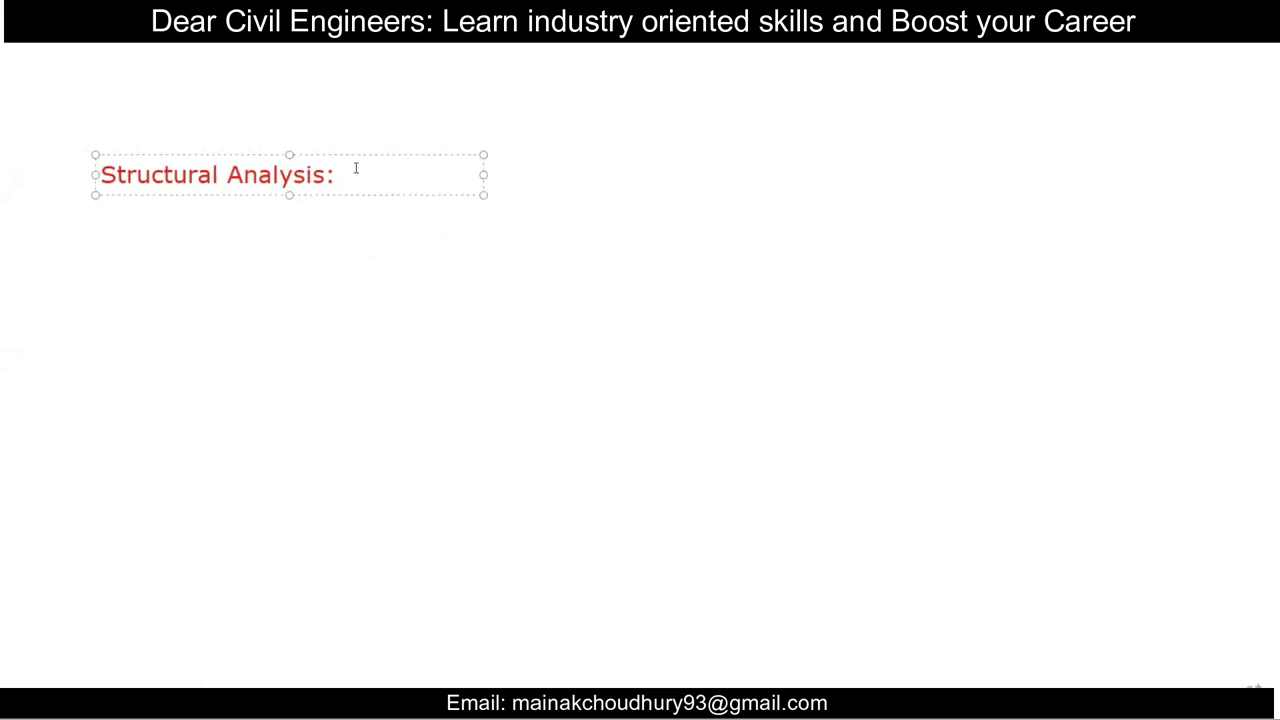
type("Detrermination ")
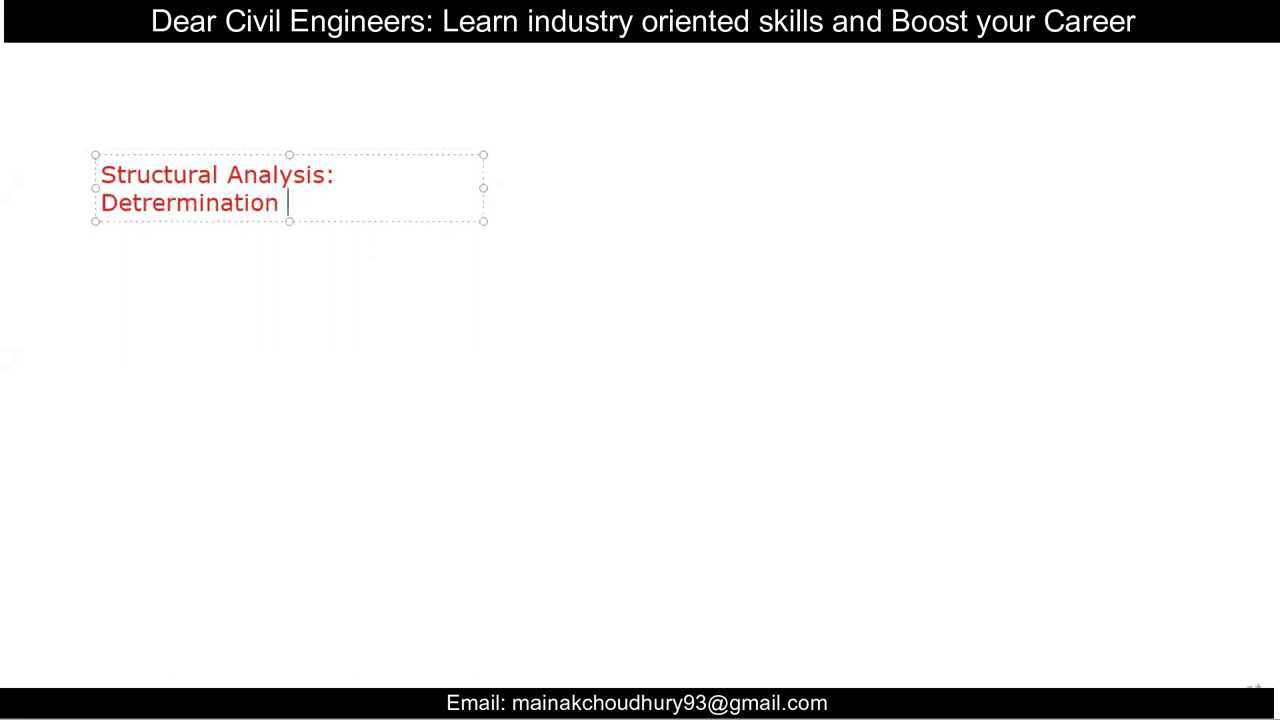
type("of Internal forces on a st. member upon the applkication opf an external load")
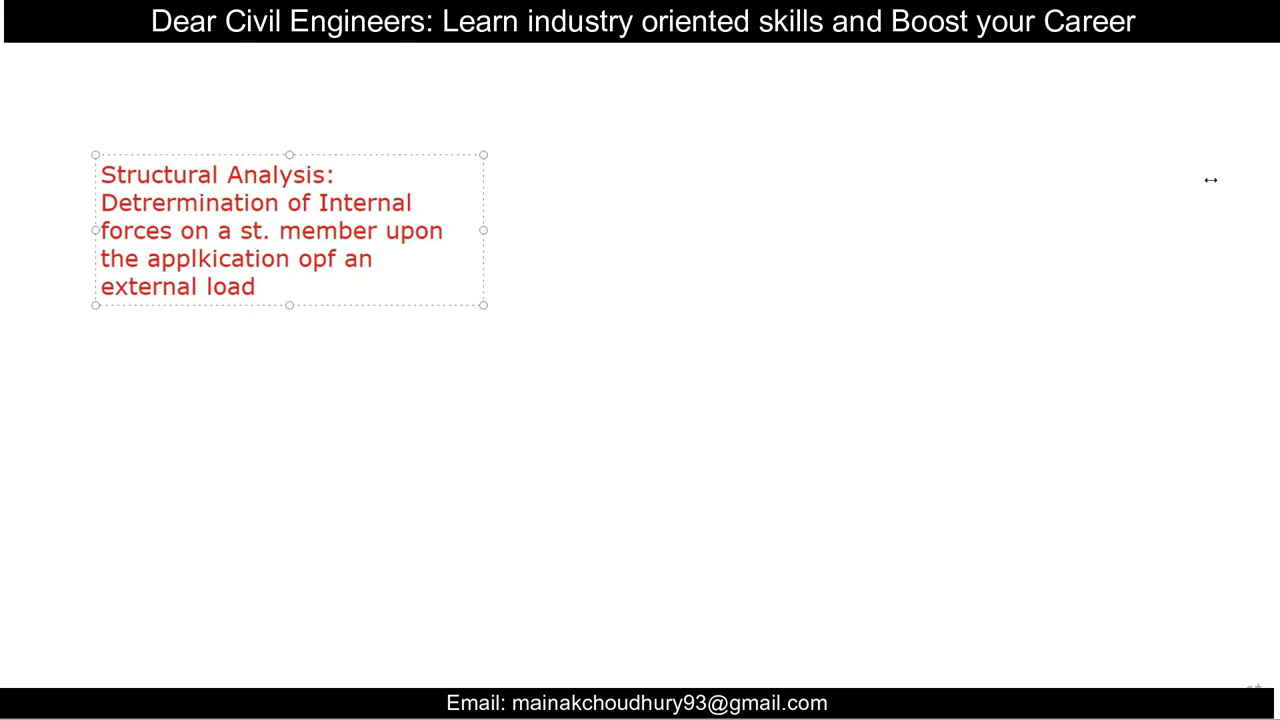
left_click_drag(483, 230, 1211, 230)
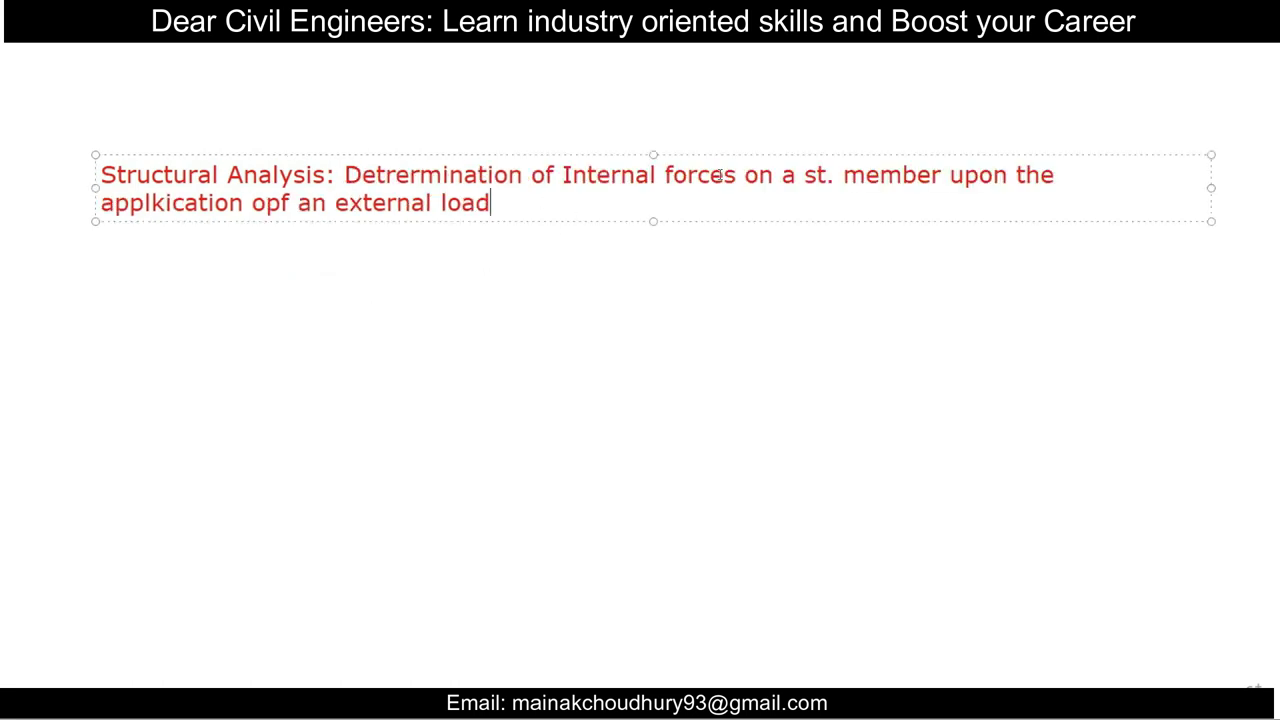
Step: Add the line "Internal forces: BM,SF,AF, Torsion" below the definition, separated by a blank line
left_click_drag(707, 175, 563, 175)
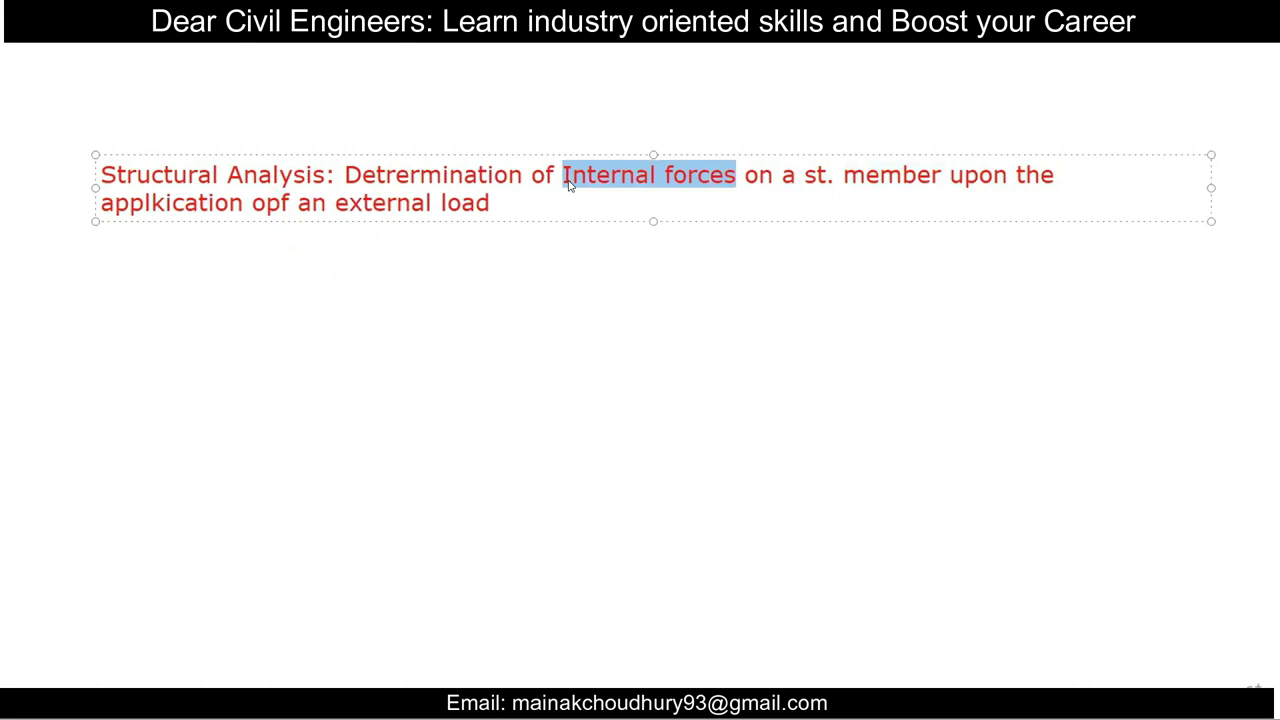
left_click(533, 198)
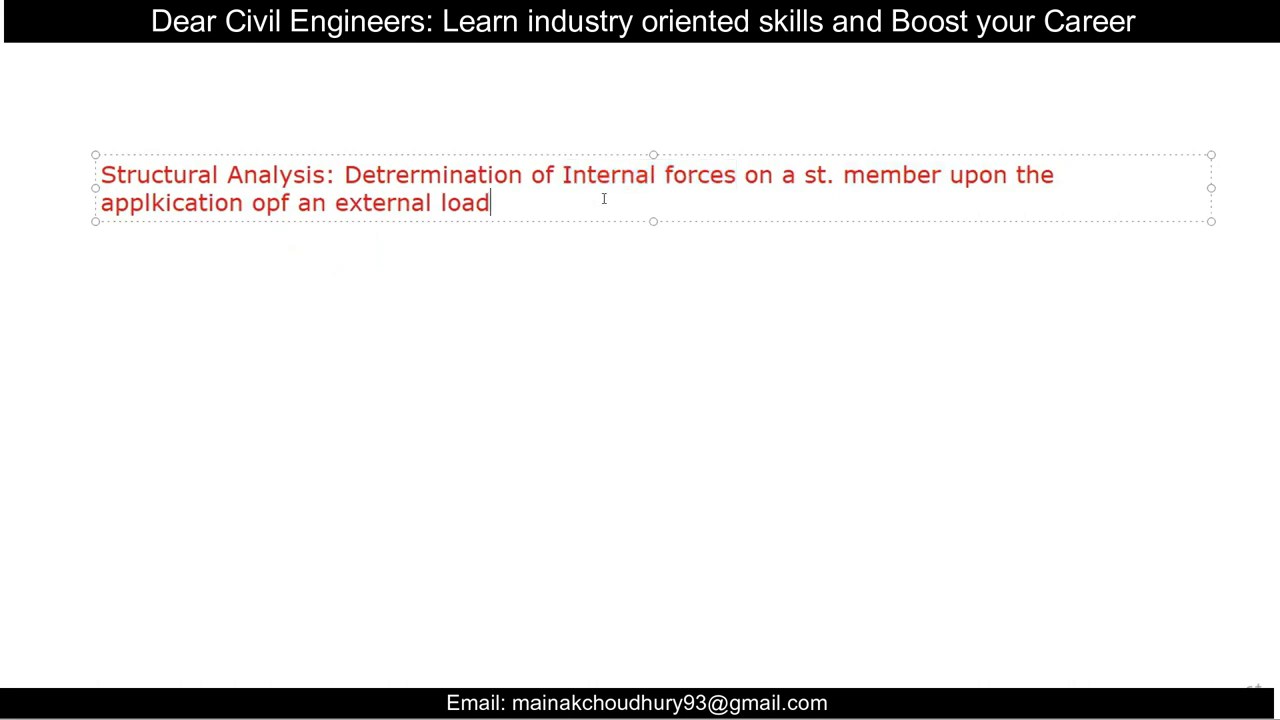
left_click_drag(737, 174, 567, 175)
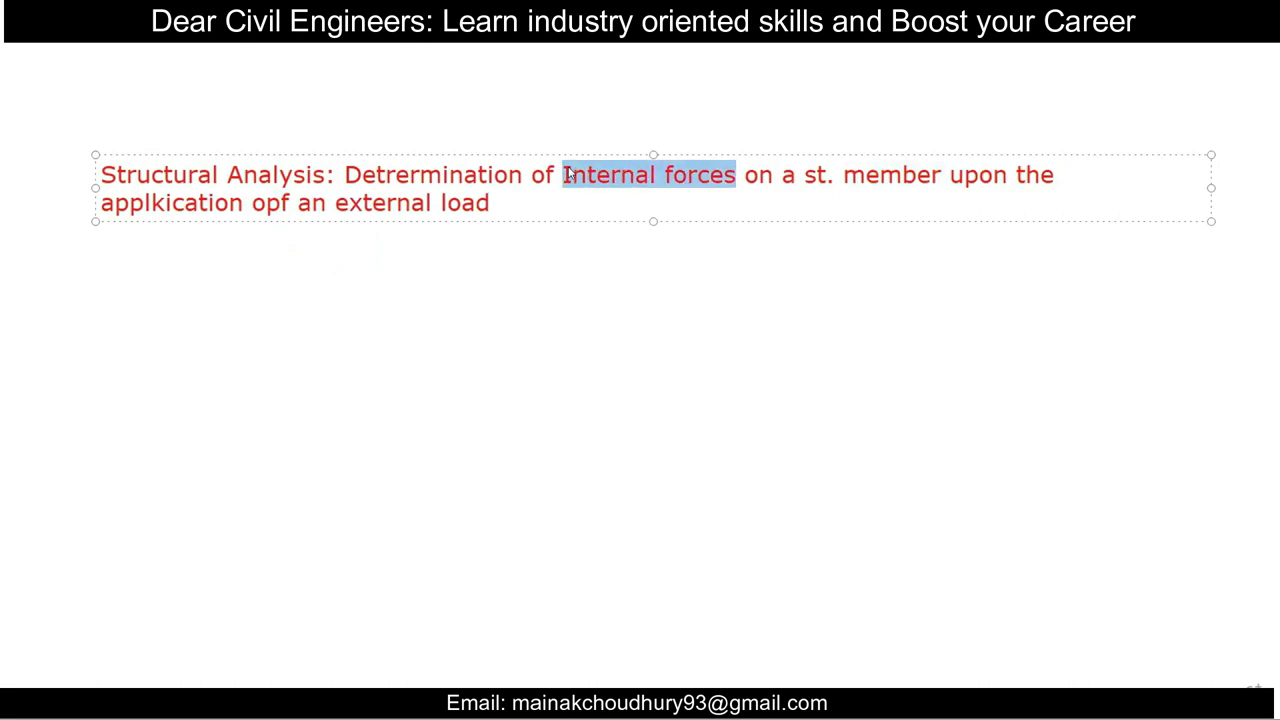
left_click(547, 207)
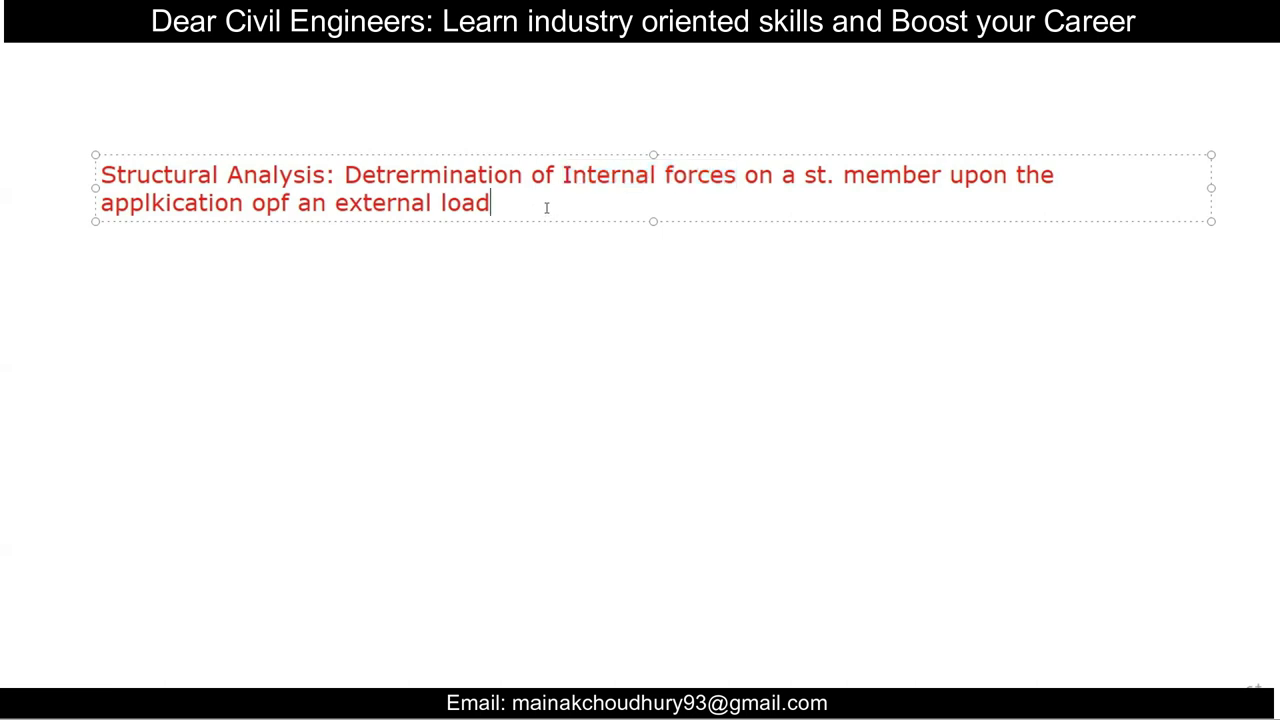
key("Return")
key("Return")
type("Internal forces")
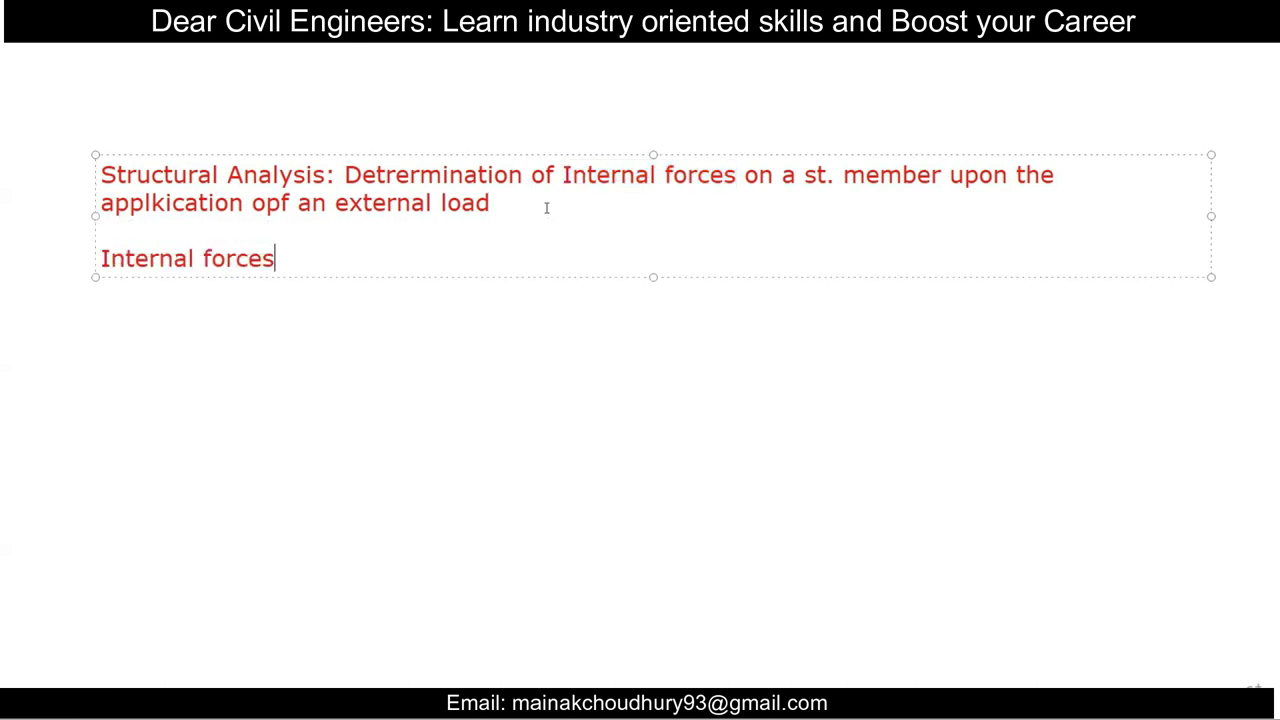
type(": BM,SF,AF, Torsion")
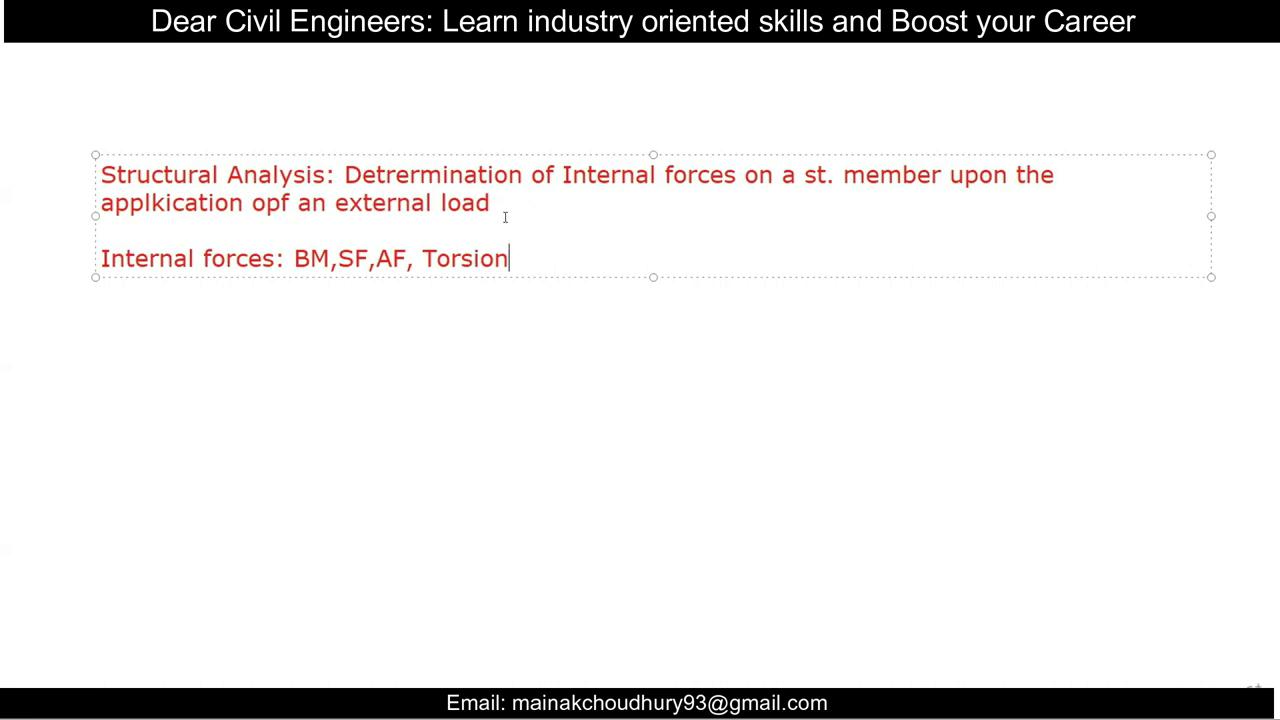
Step: Insert the word "value" before "Internal forces" in the Structural Analysis definition
left_click(553, 174)
type("value")
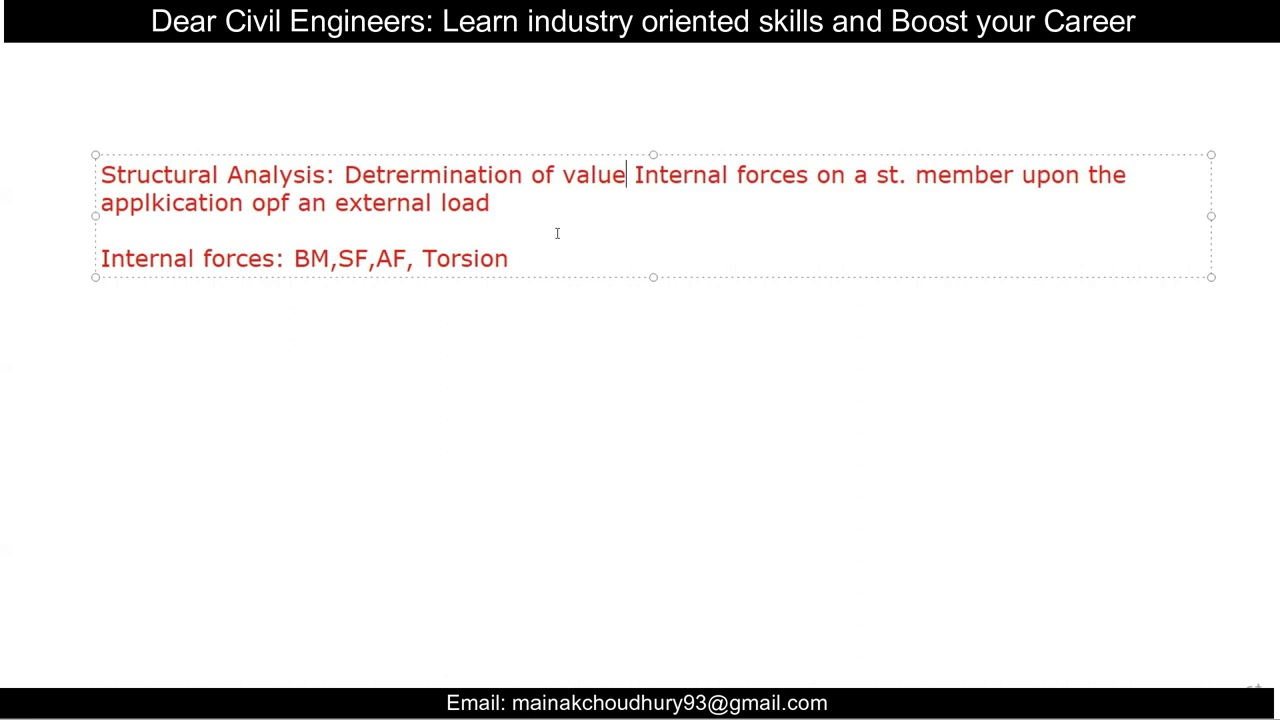
Step: Delete the word "value" from the Structural Analysis definition so it reads "Detrermination of Internal forces"
key("BackSpace")
key("BackSpace")
key("BackSpace")
key("BackSpace")
key("BackSpace")
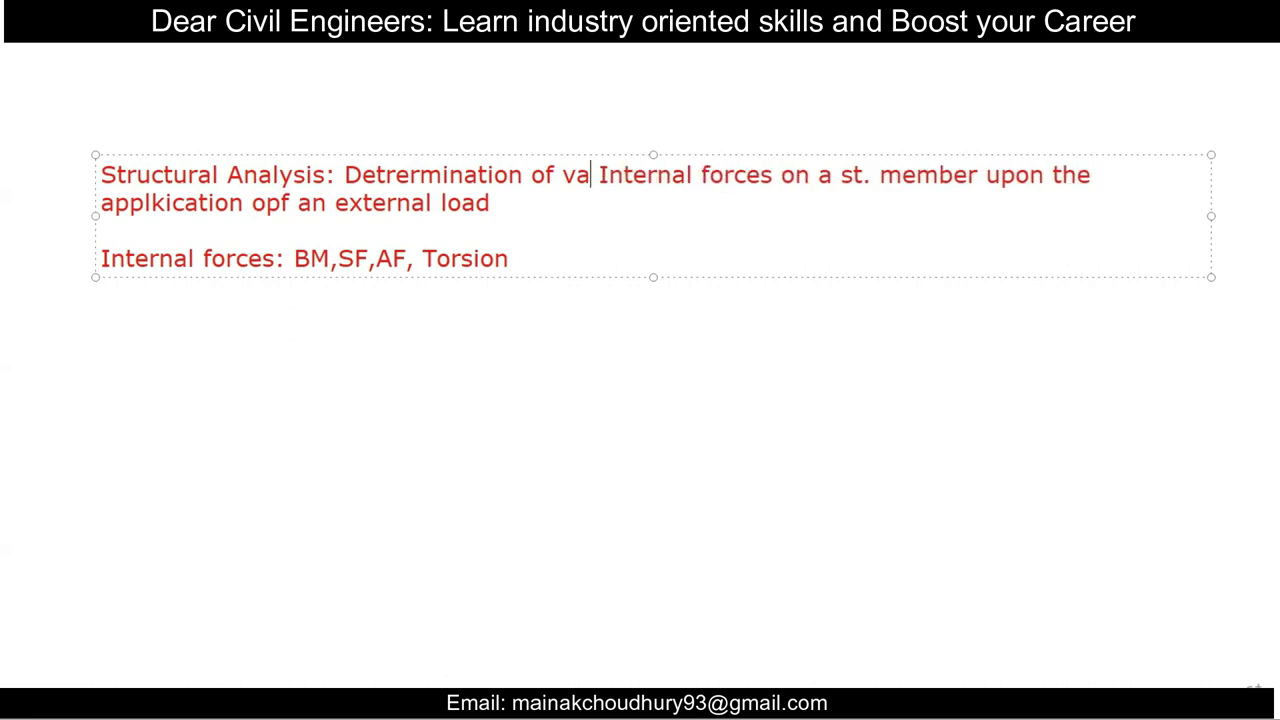
key("BackSpace")
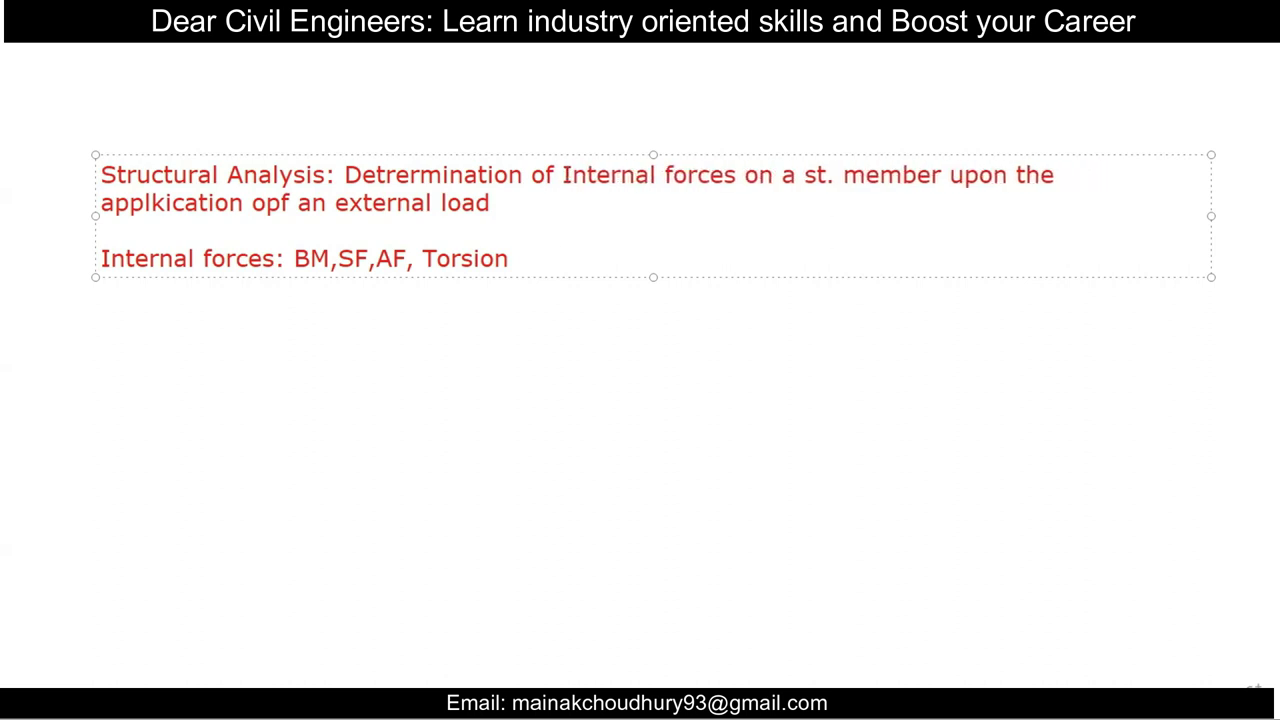
Step: Add "Structural Design:Determination of a safe and economic size and reinforcement of a str. member to resist the internal forces generated" below the internal forces line
left_click(588, 260)
key("Return")
key("Return")
key("Return")
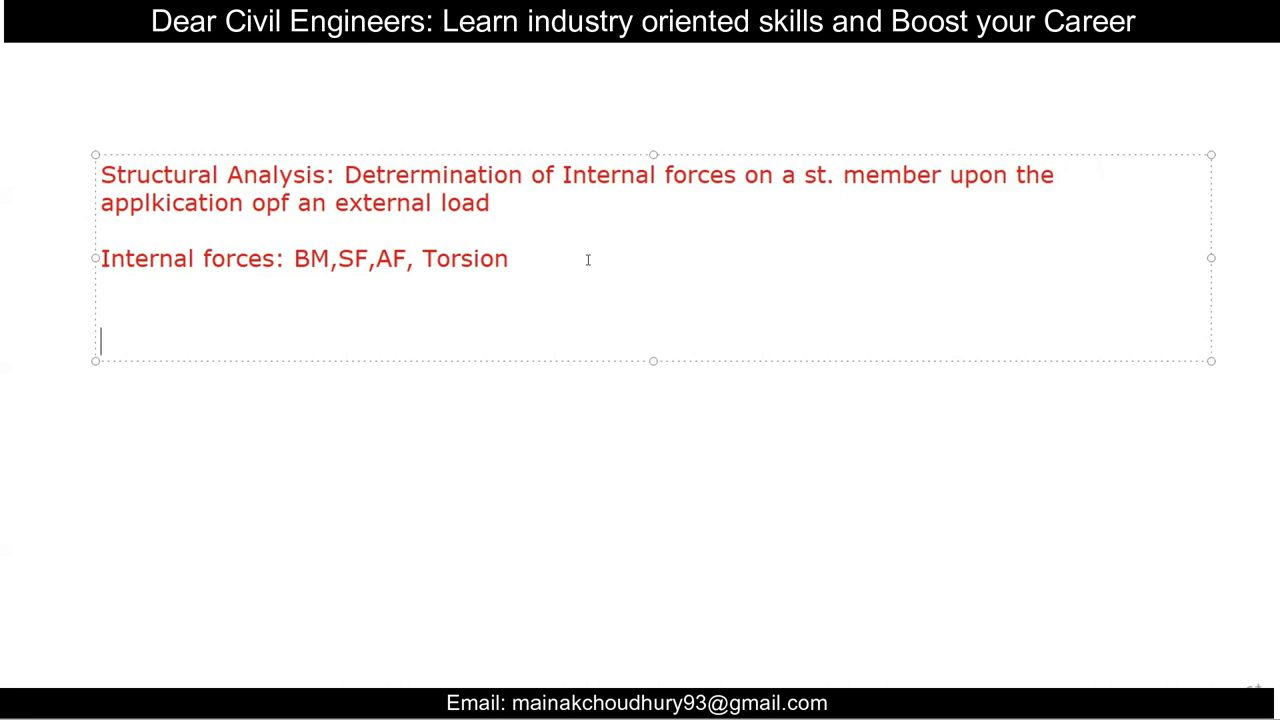
left_click_drag(334, 178, 140, 176)
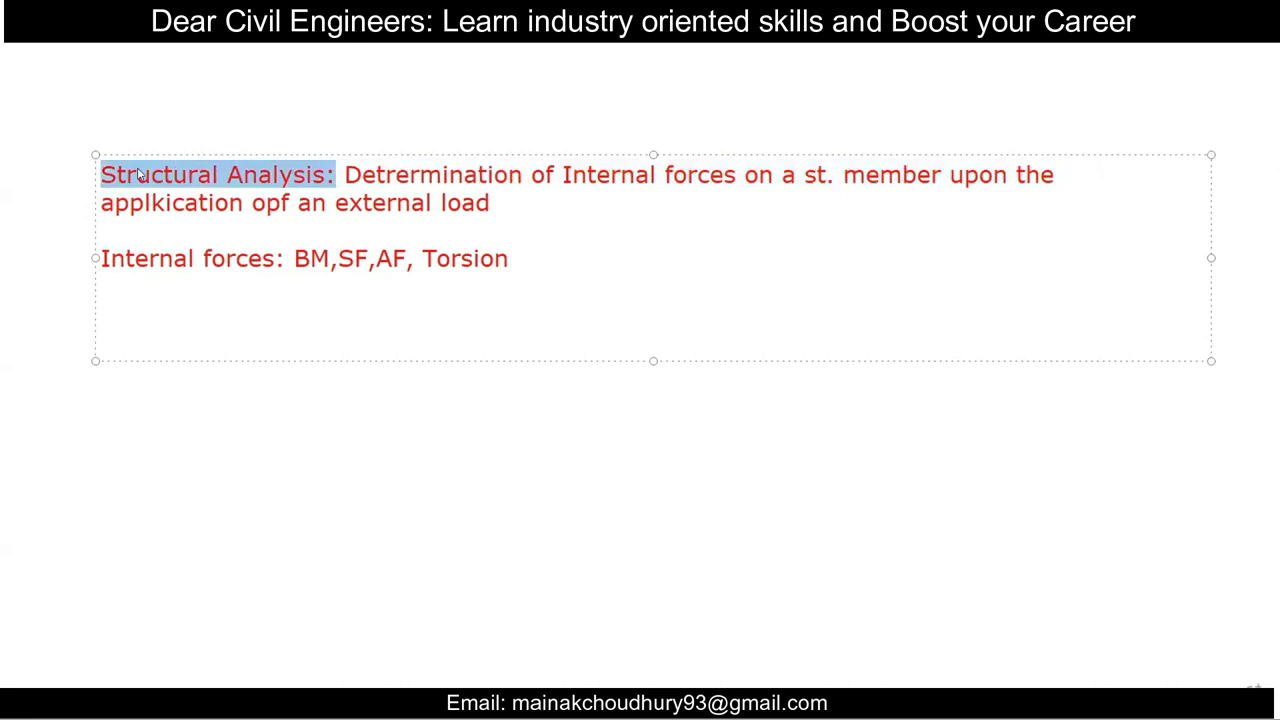
left_click(156, 326)
type("ted")
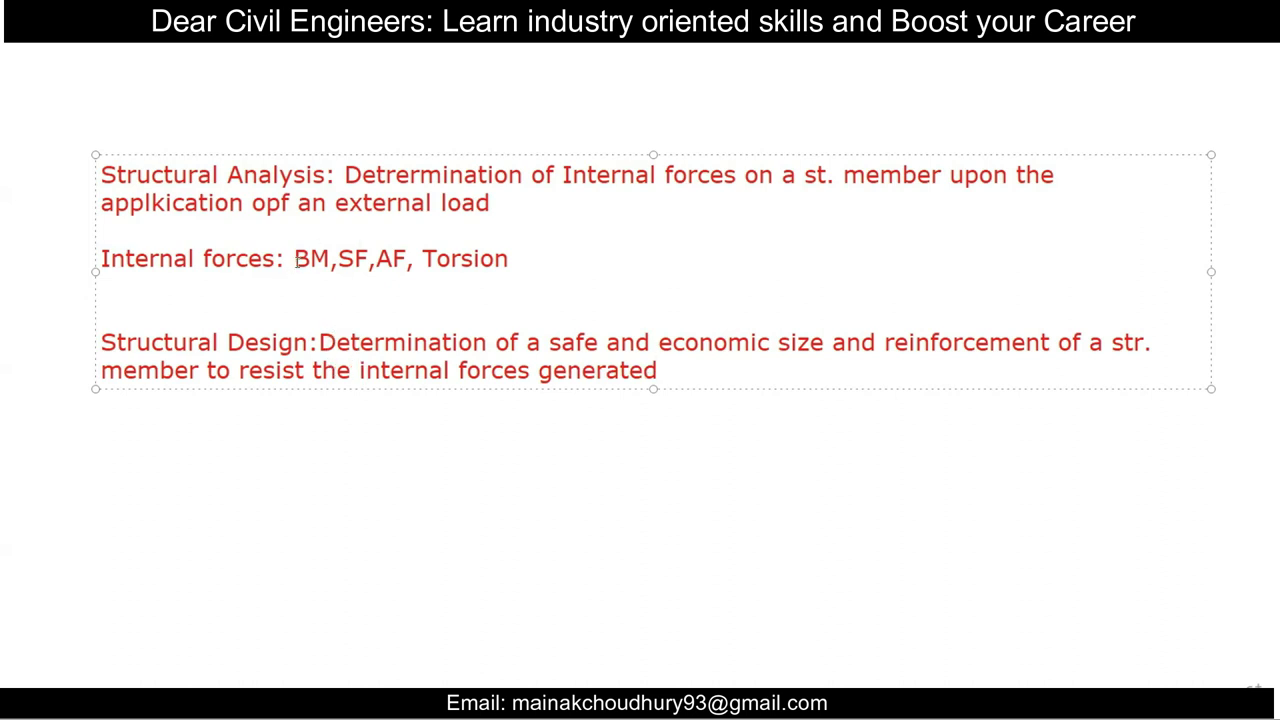
Step: Highlight "BM,SF,AF, Torsion" in the internal forces line to point out the forces
left_click_drag(296, 262, 510, 238)
left_click(517, 260, "shift")
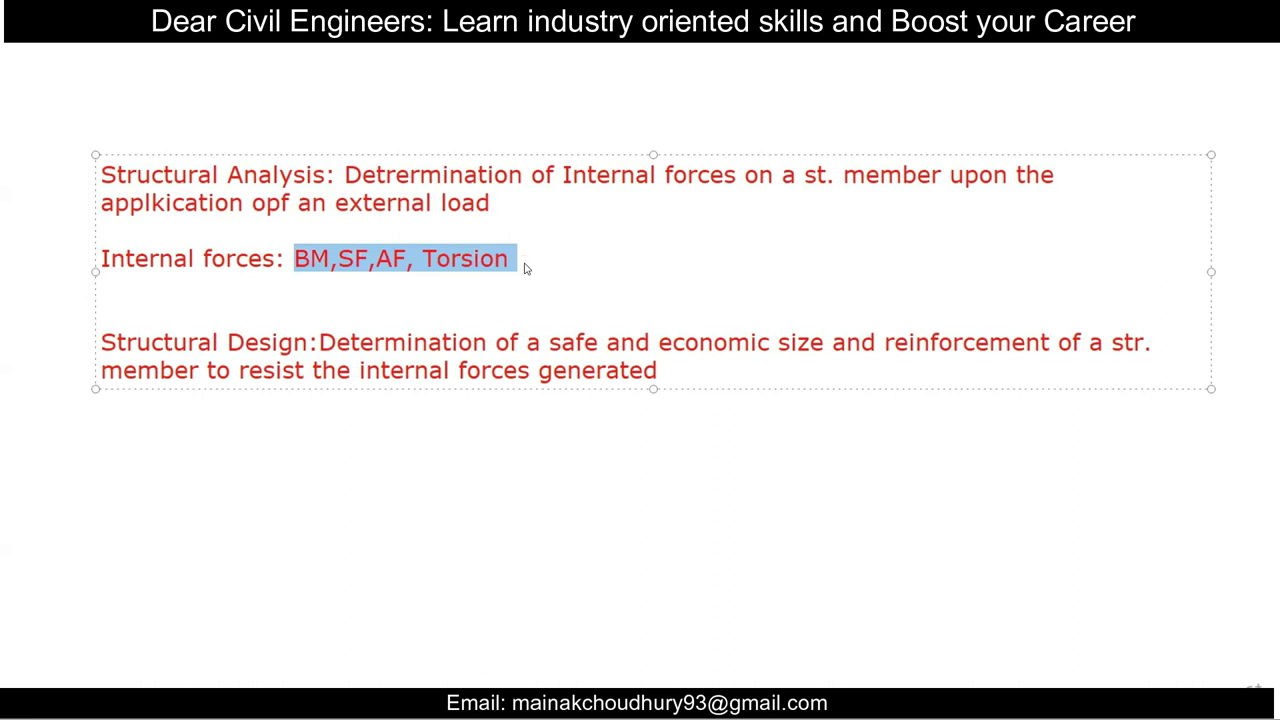
left_click(450, 370)
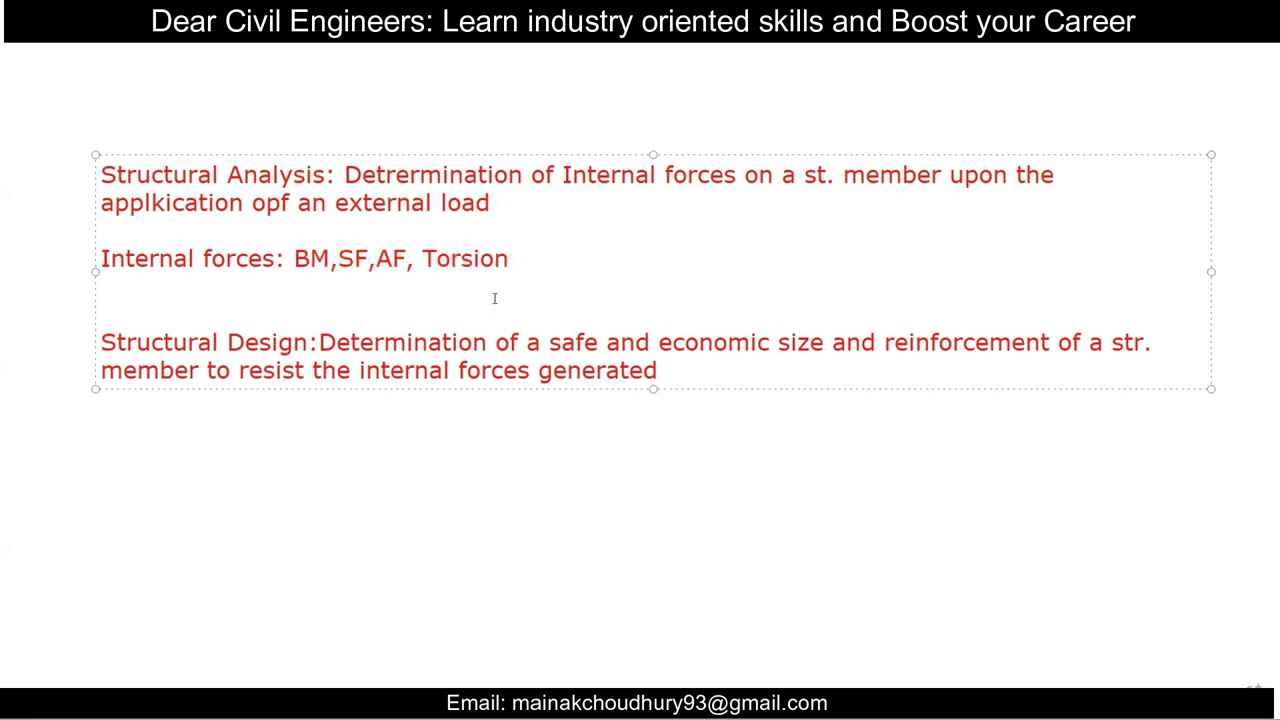
left_click_drag(525, 258, 295, 268)
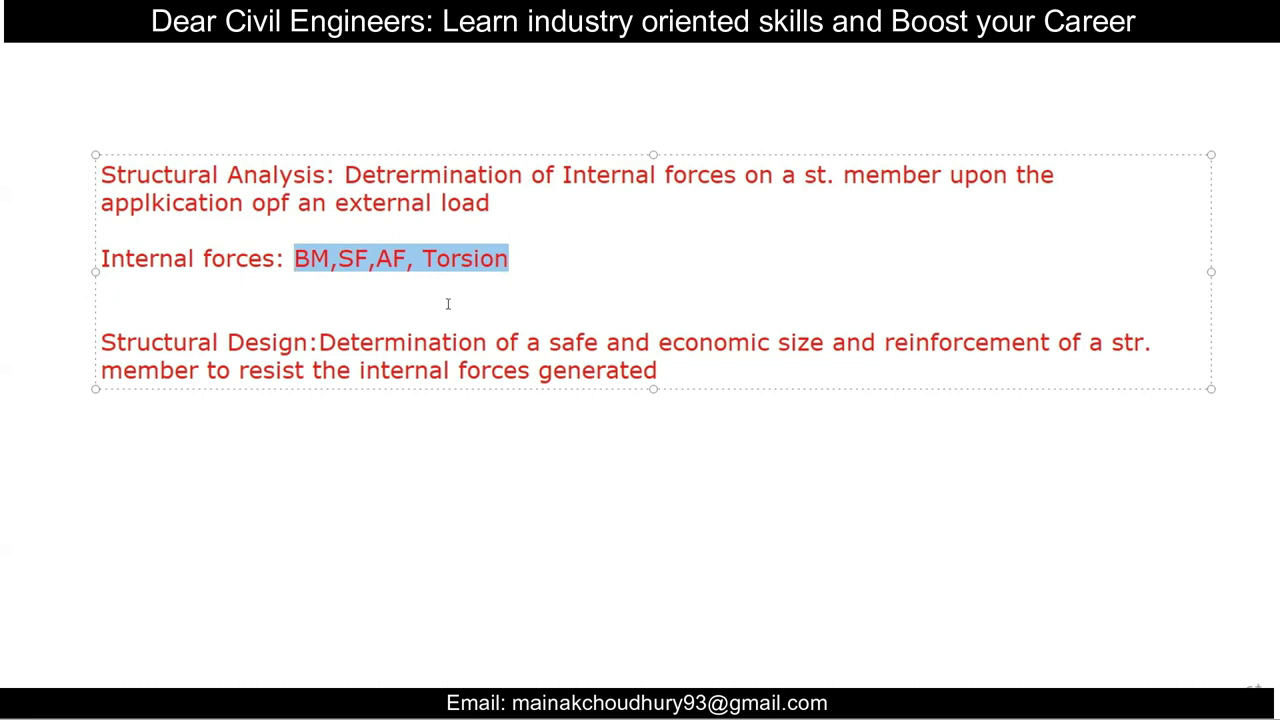
Step: Add the example member size "250 mm x 300 mm" below the Structural Design definition
left_click(689, 367)
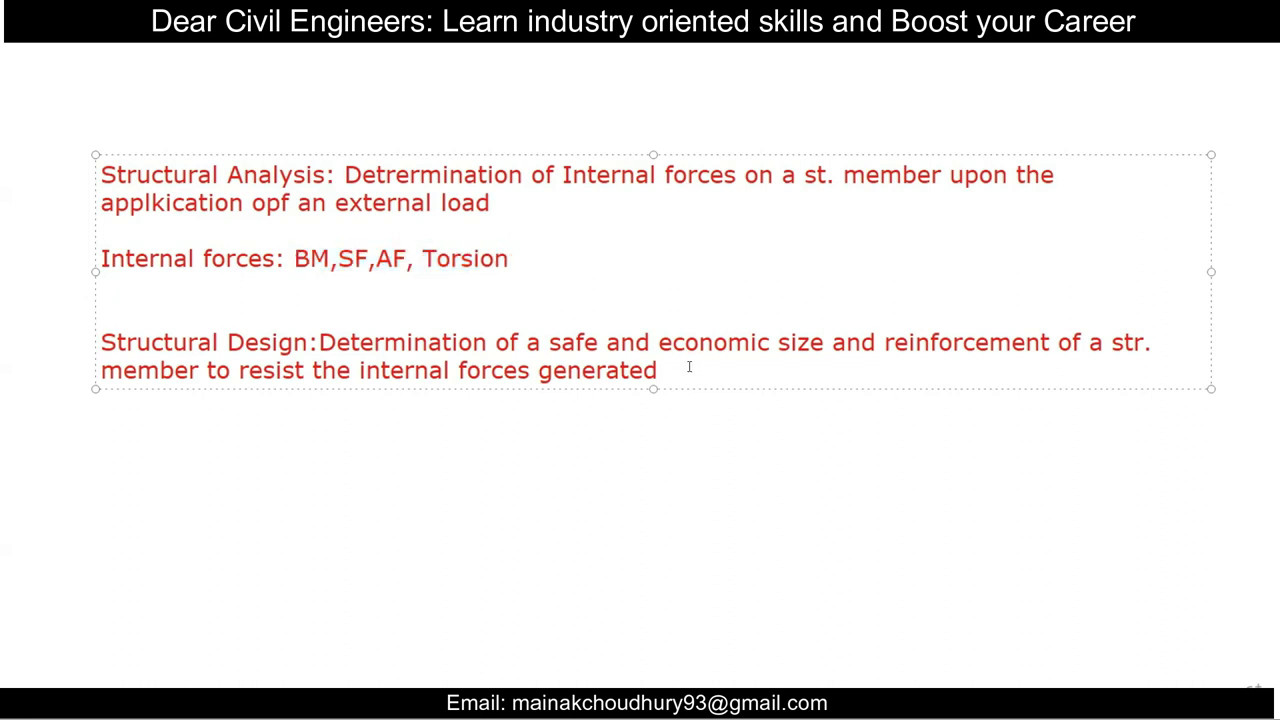
key("Return")
key("Return")
type("250")
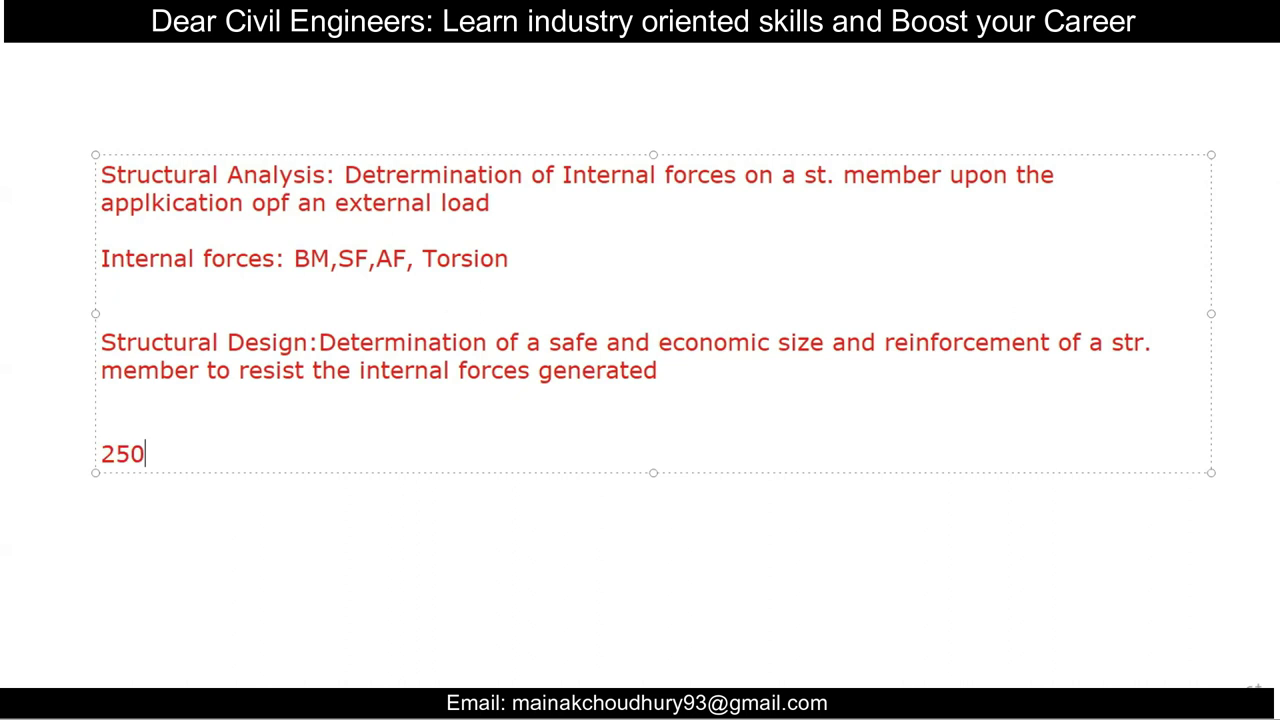
type("x 300")
type("mm")
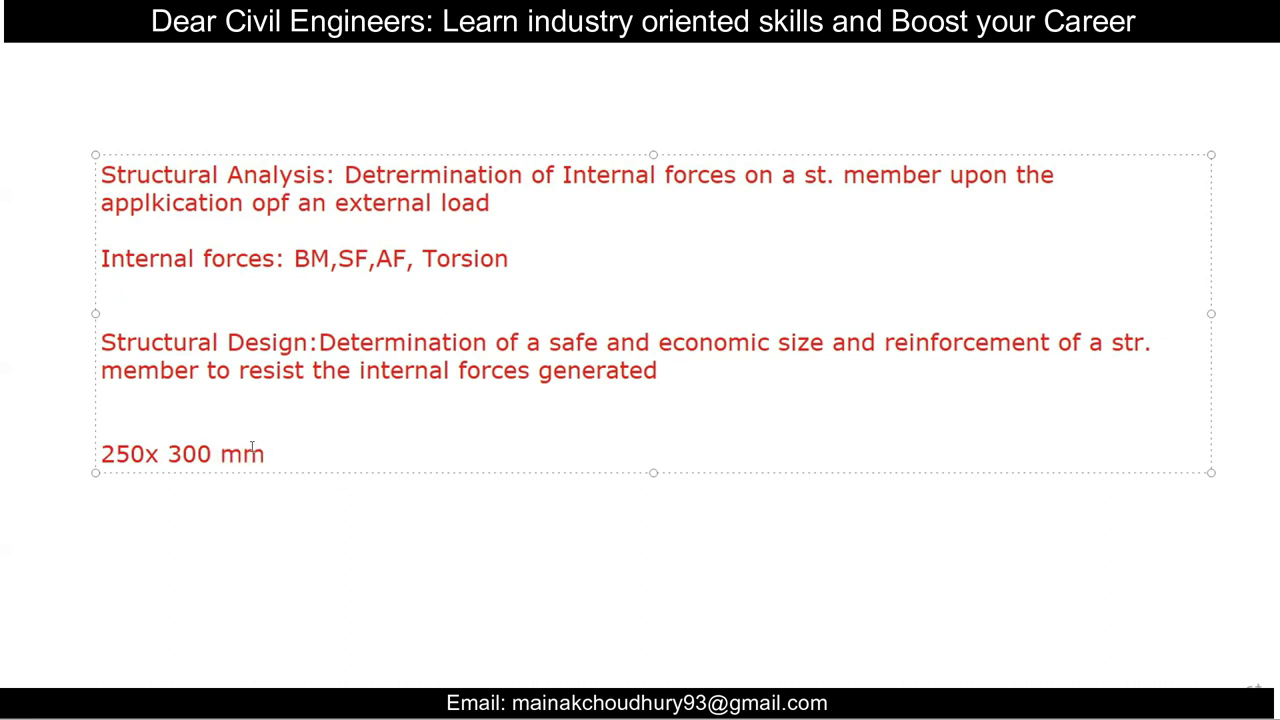
left_click(145, 453)
type("mm")
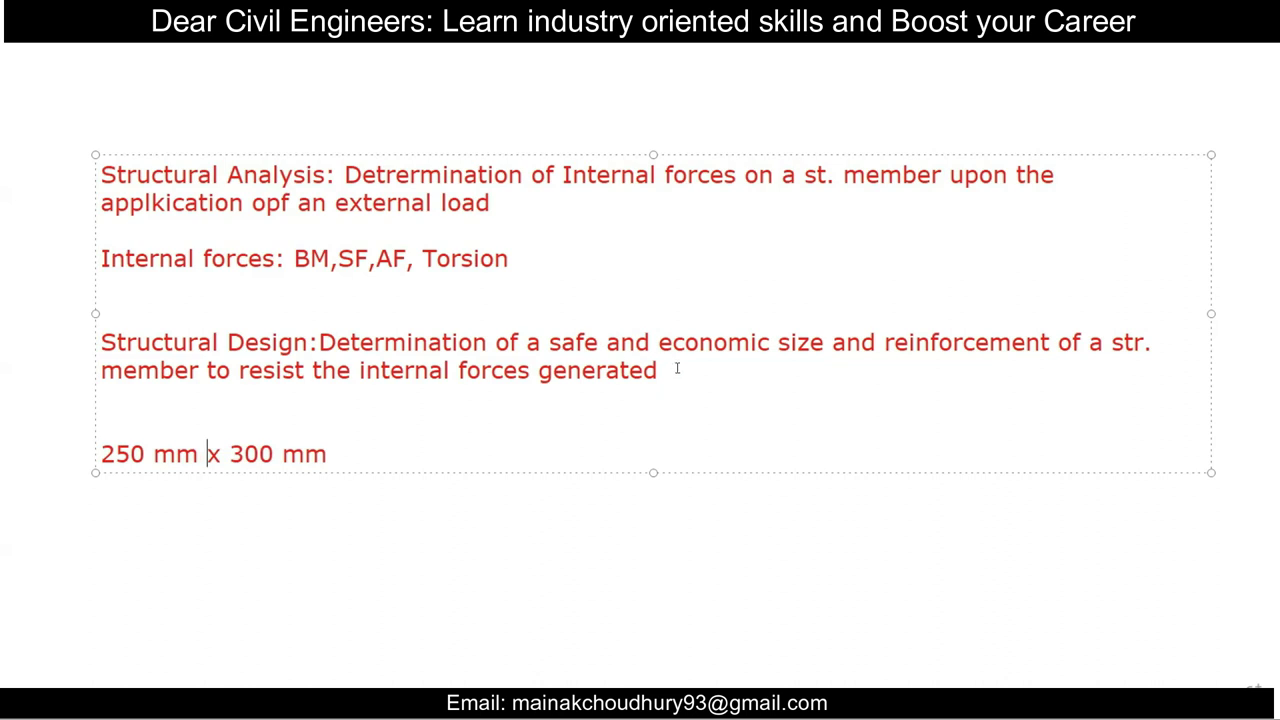
Step: Set the second dimension of the example member size to 500 mm and highlight the size
mouse_move(274, 454)
left_mouse_down()
mouse_move(231, 454)
mouse_move(266, 459)
left_mouse_up()
type("500")
left_click_drag(349, 449, 83, 468)
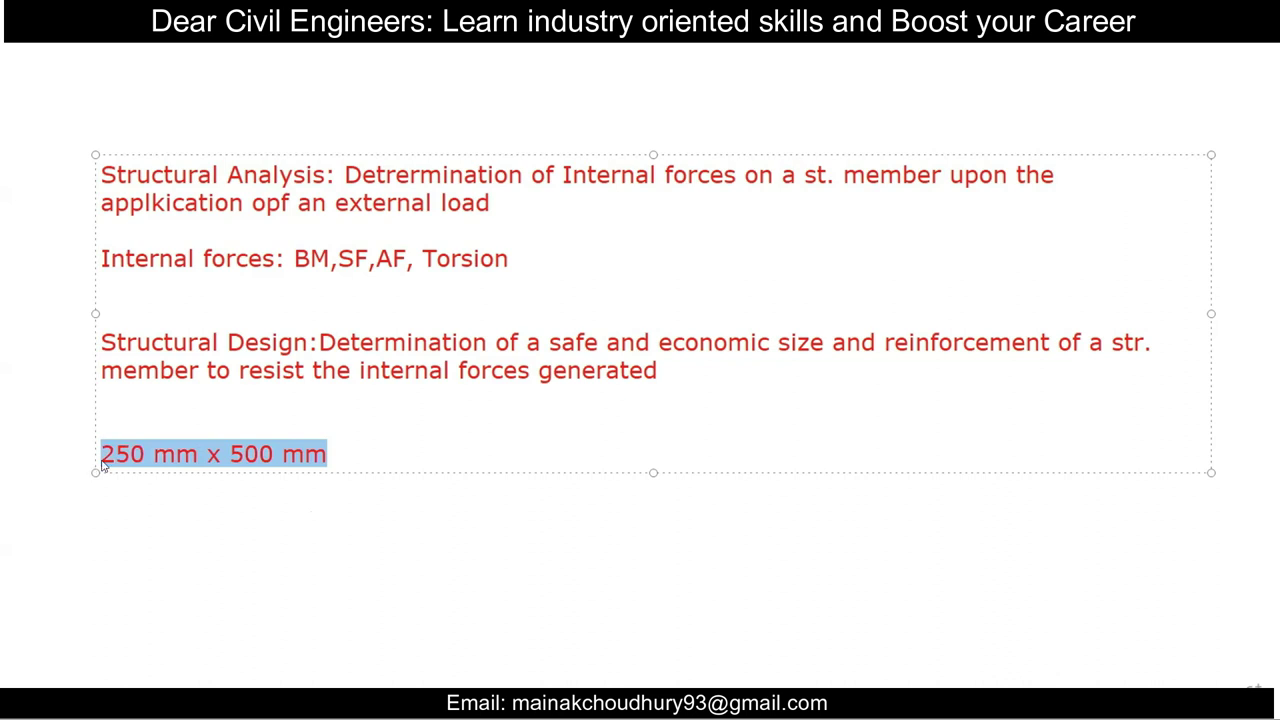
left_click(243, 457)
left_click_drag(274, 453, 194, 450)
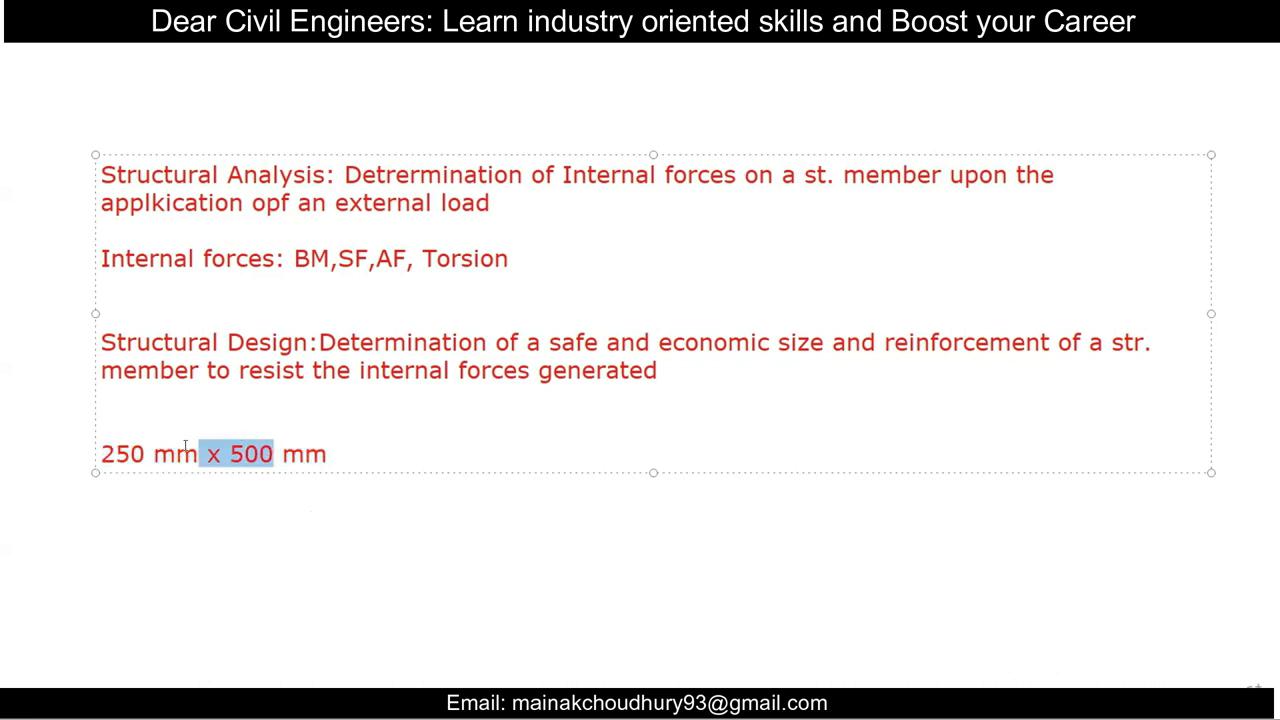
left_click(326, 450)
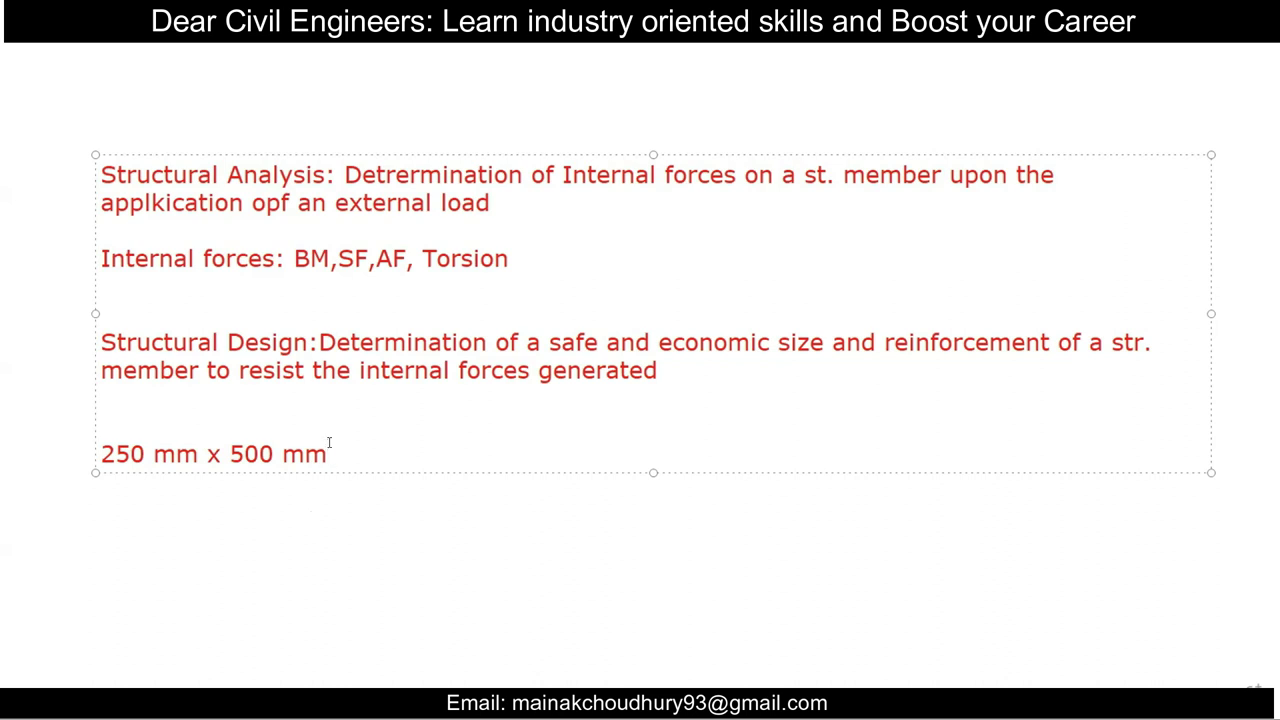
Step: Set the second dimension of the example member size to 300 mm
left_click_drag(333, 456, 222, 455)
left_click(226, 455)
left_click(230, 455)
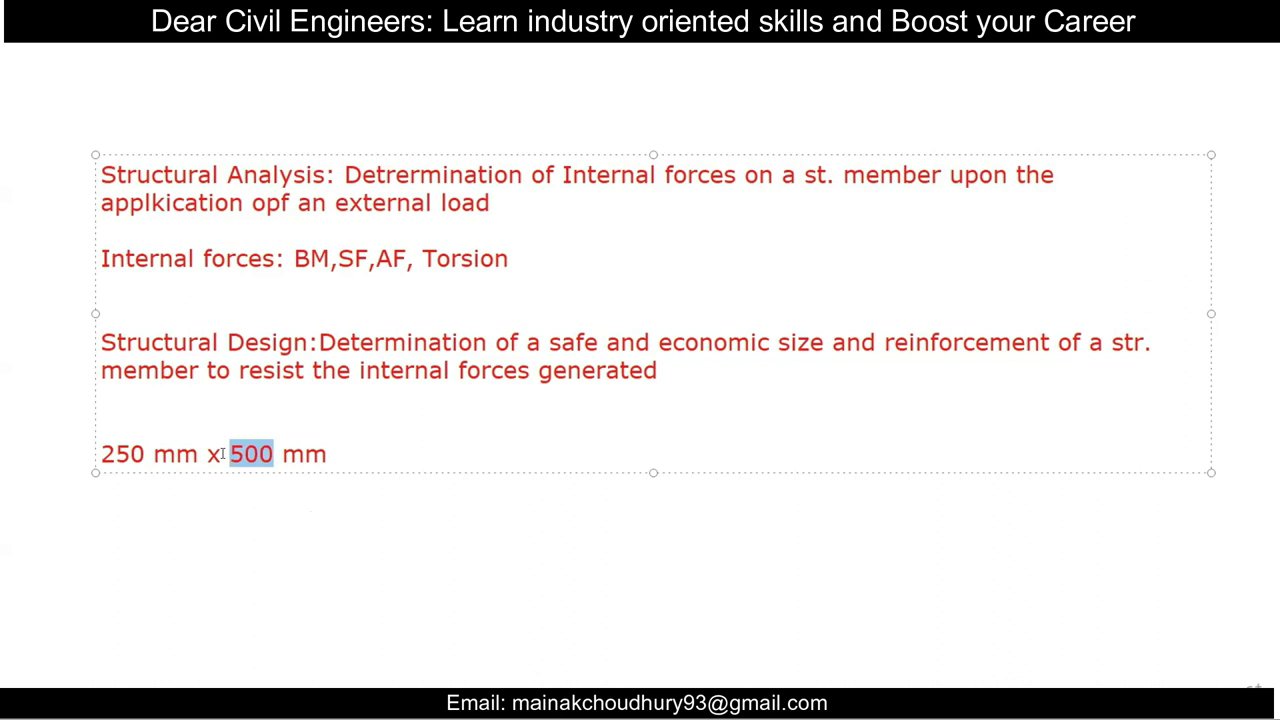
left_click(250, 455)
left_click_drag(273, 455, 229, 455)
type("300")
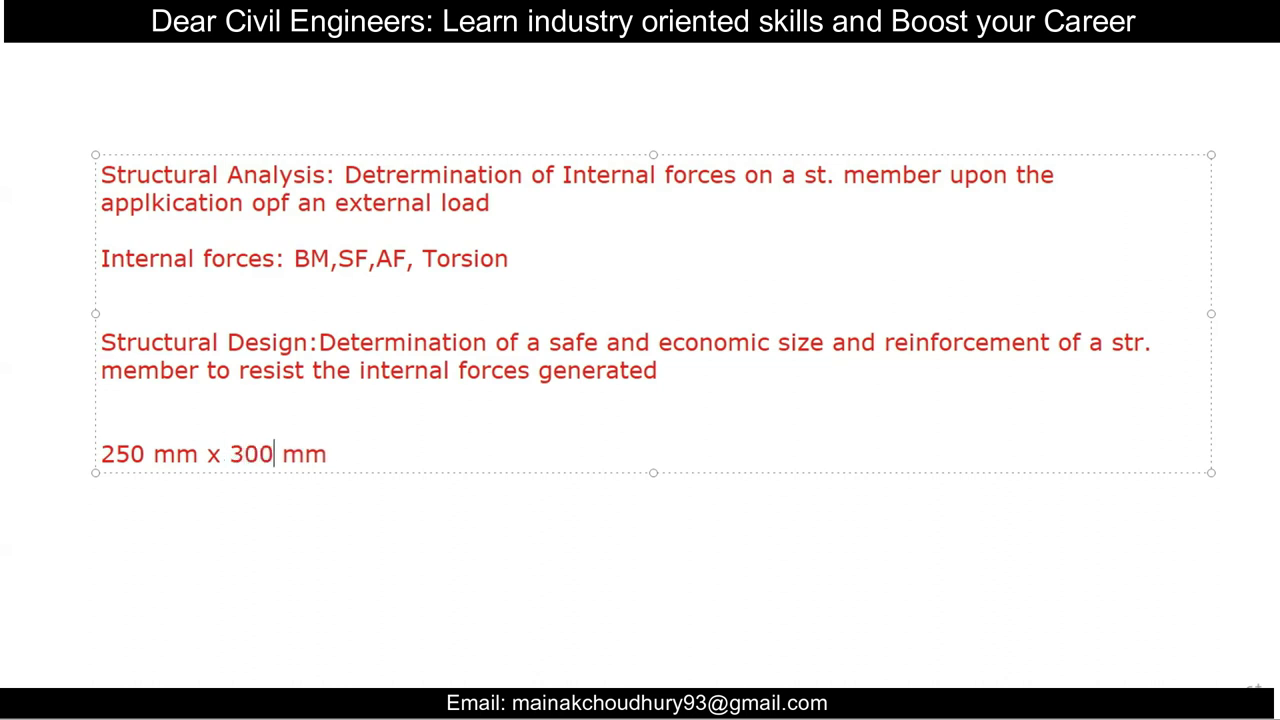
Step: Highlight the words "economic size" in the Structural Design definition
mouse_move(658, 342)
left_mouse_down()
mouse_move(824, 345)
mouse_move(680, 372)
mouse_move(648, 348)
left_mouse_up()
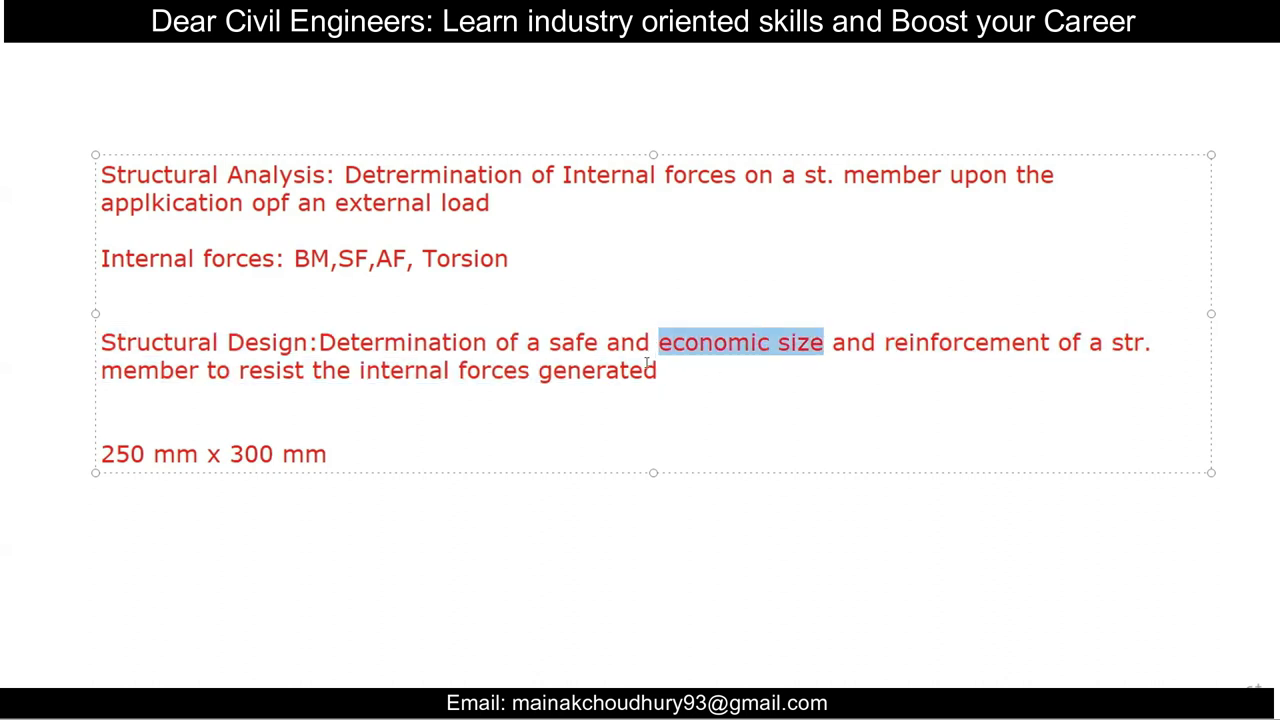
left_click(418, 449)
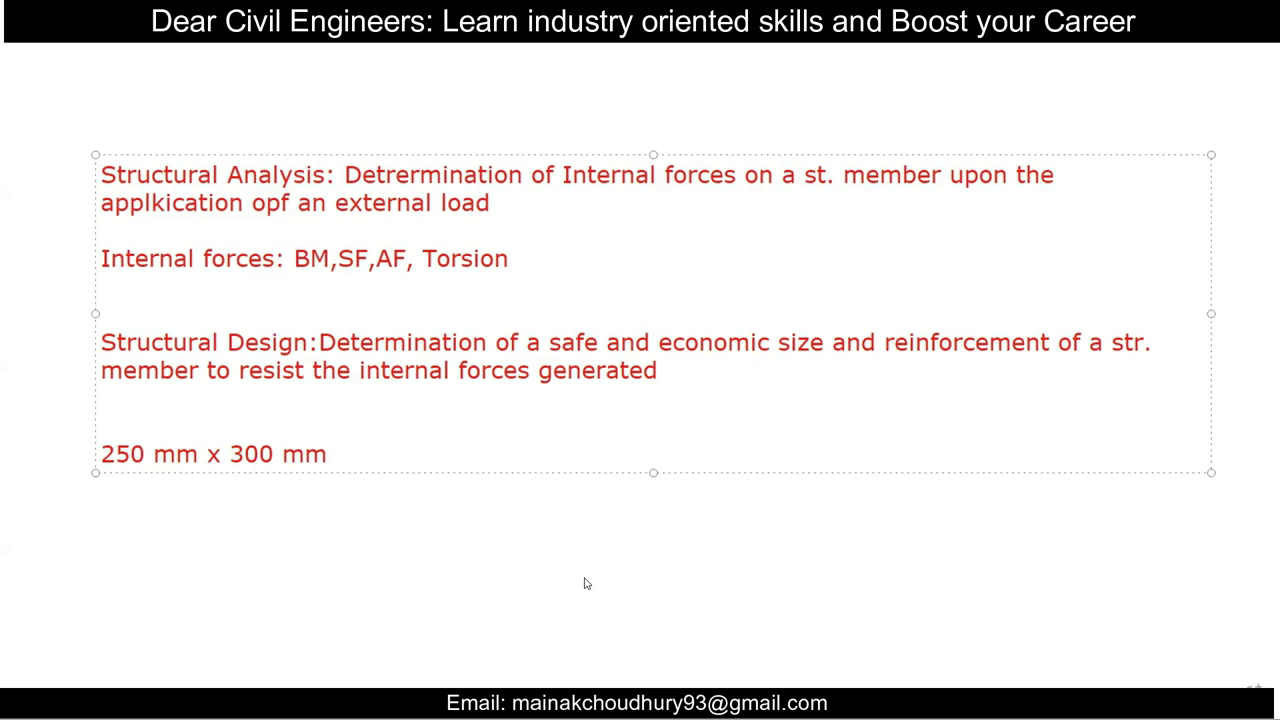
Step: Switch to Tekla Structural Designer and show the building frame in the 3D structural view
key("alt+Tab")
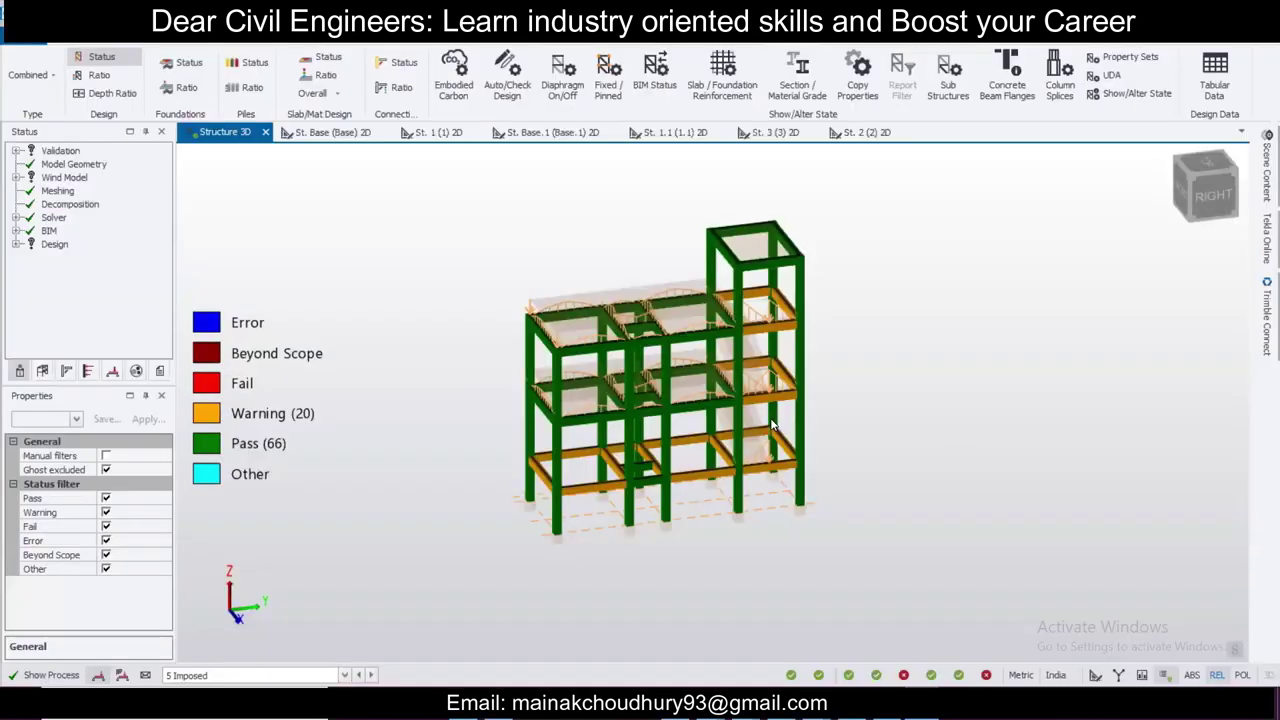
right_click_drag(771, 422, 699, 510)
scroll(699, 510, "up", 2)
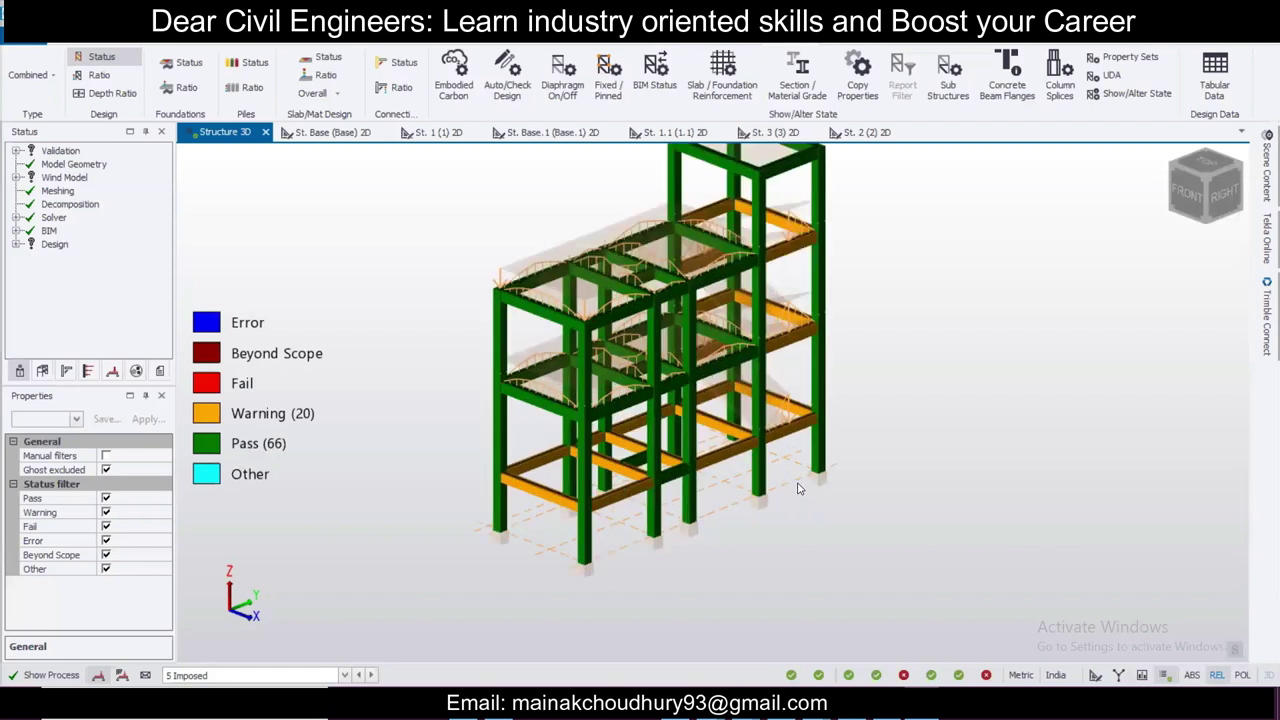
scroll(800, 487, "down", 2)
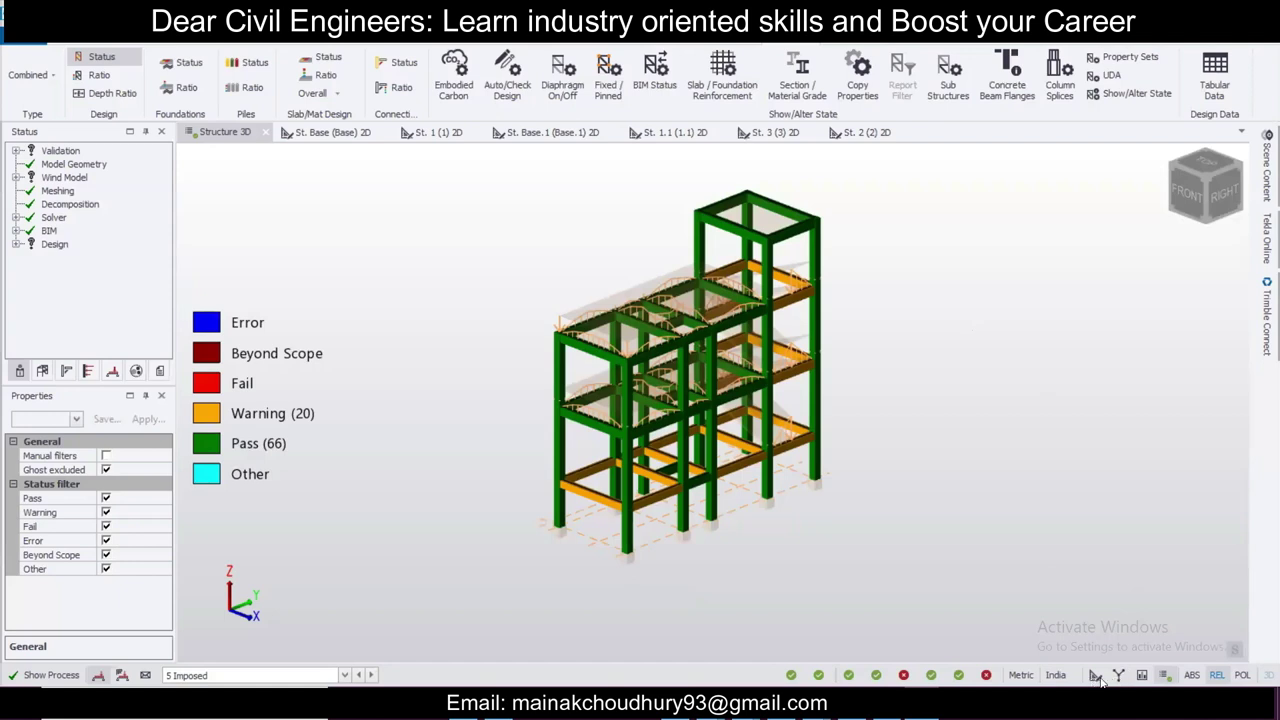
left_click(1096, 676)
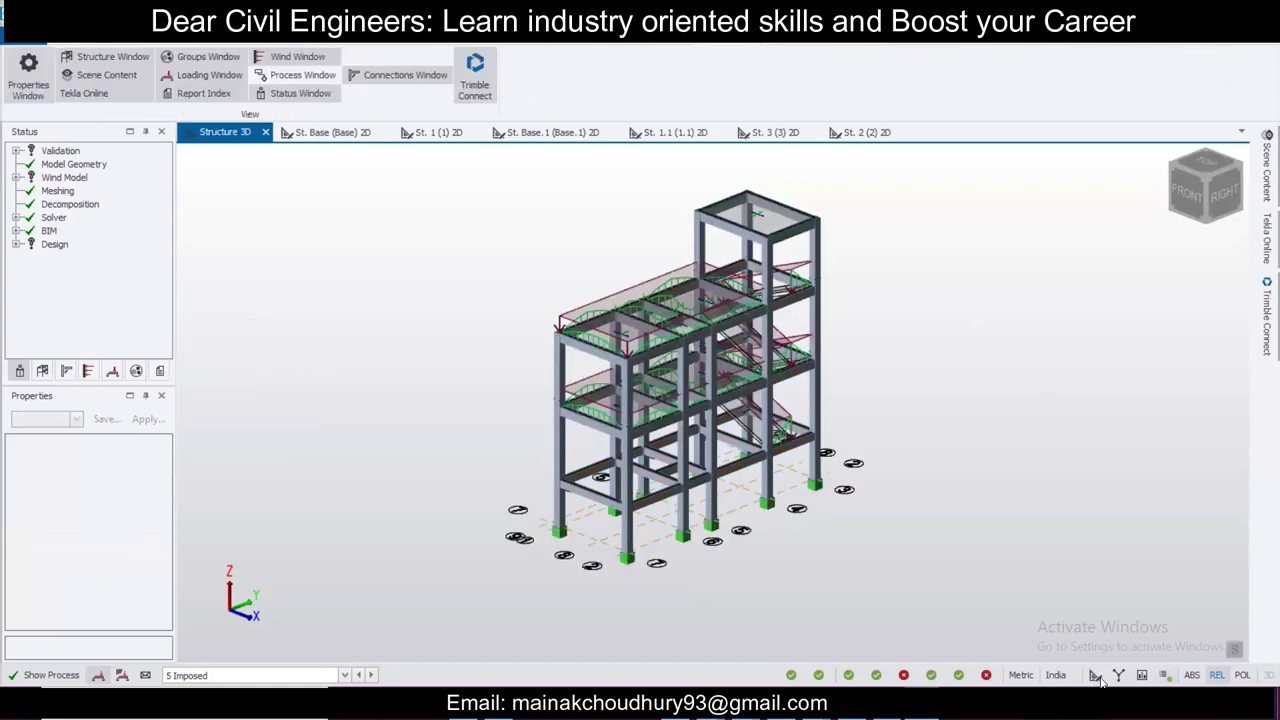
Step: Show the building frame as a 3D solver model
left_click(1119, 676)
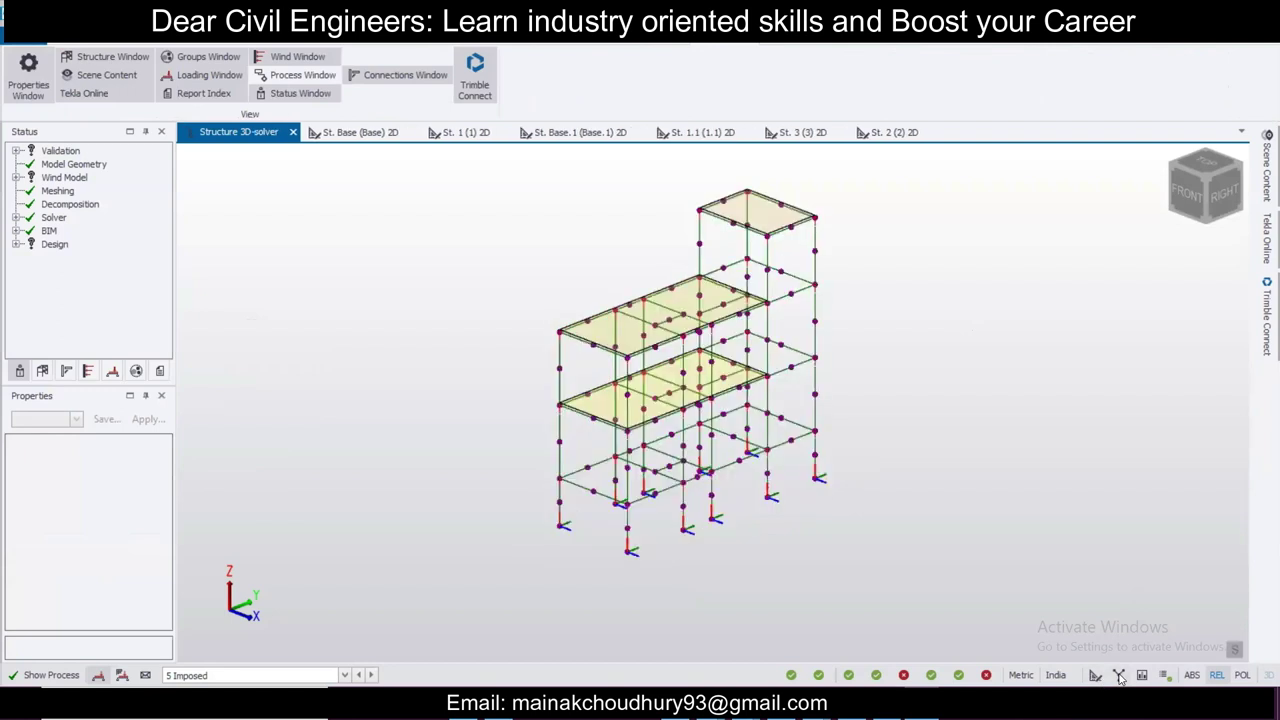
left_click(1119, 676)
left_click(1124, 677)
Step: Show the 1D axial force diagrams with force values for the whole frame in the results view
left_click(1141, 676)
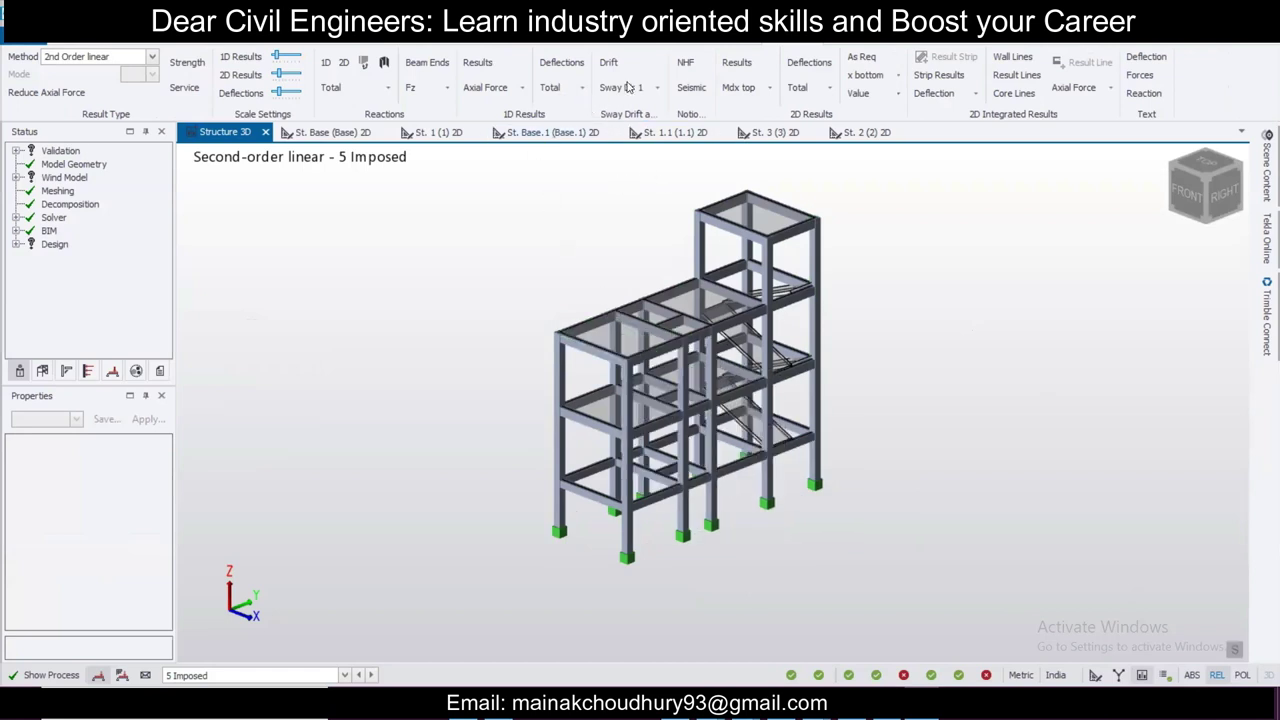
left_click(1139, 78)
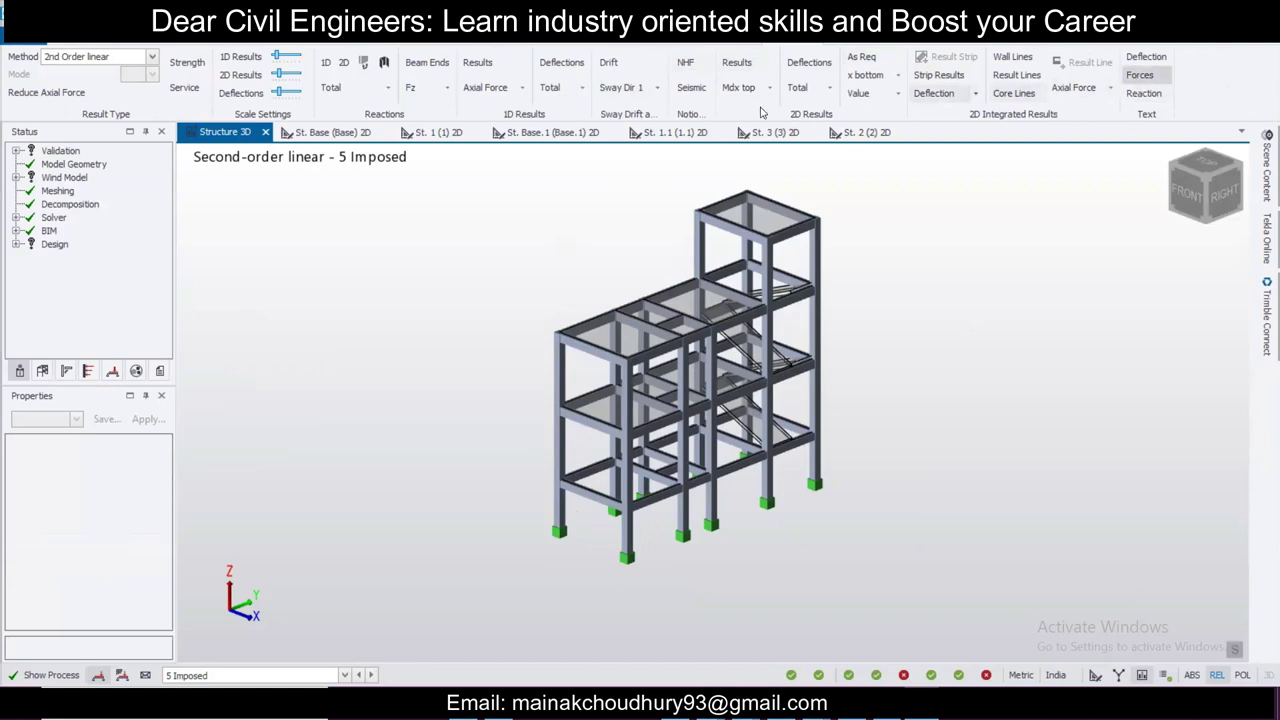
left_click(491, 63)
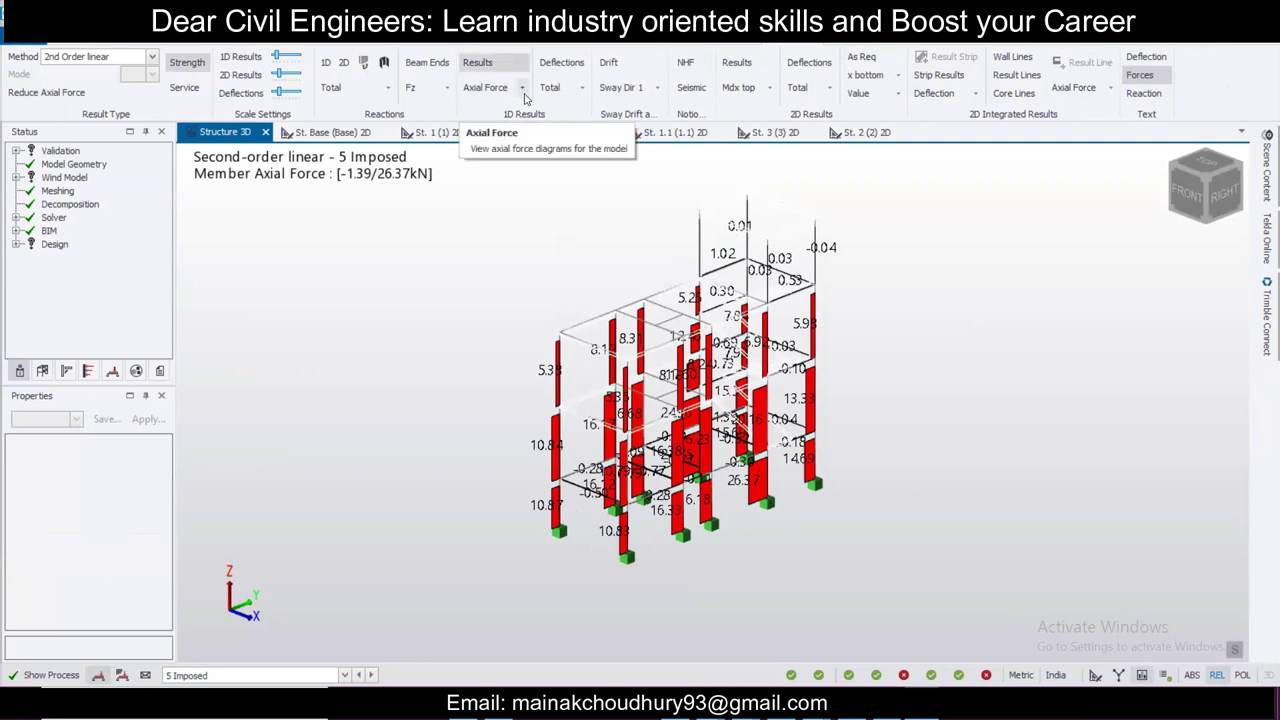
scroll(813, 352, "up", 3)
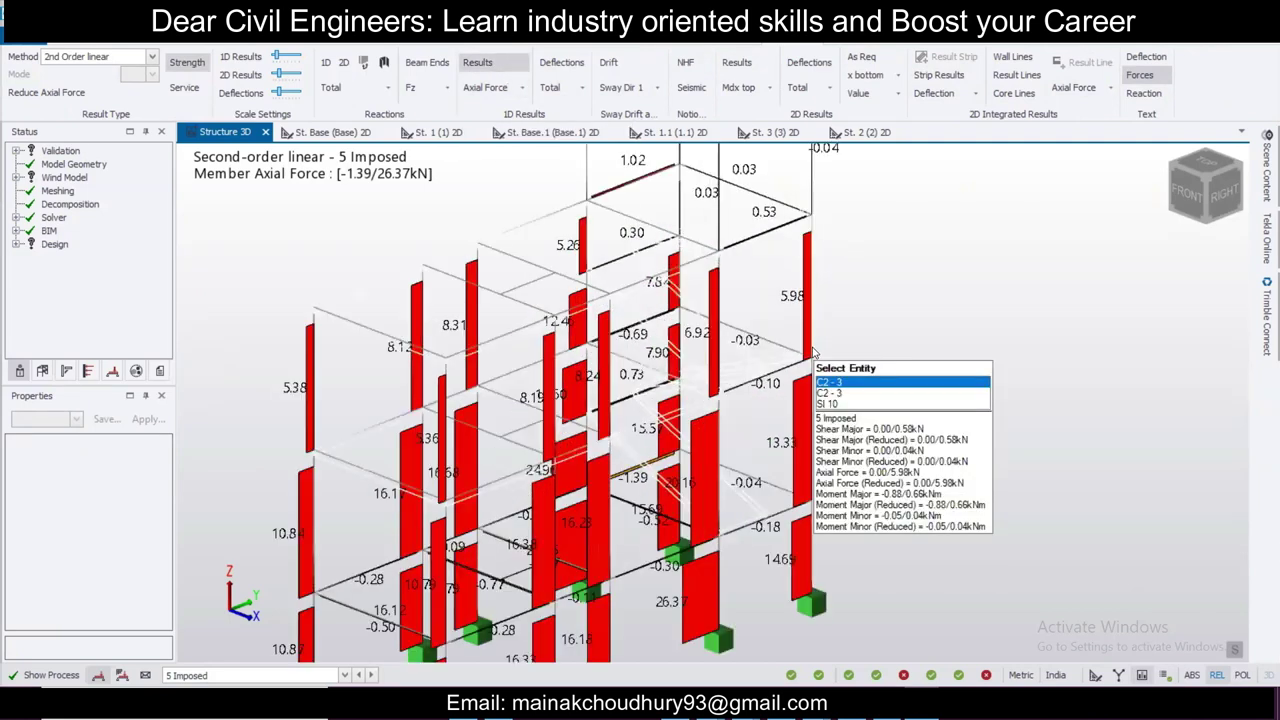
scroll(813, 352, "up", 1)
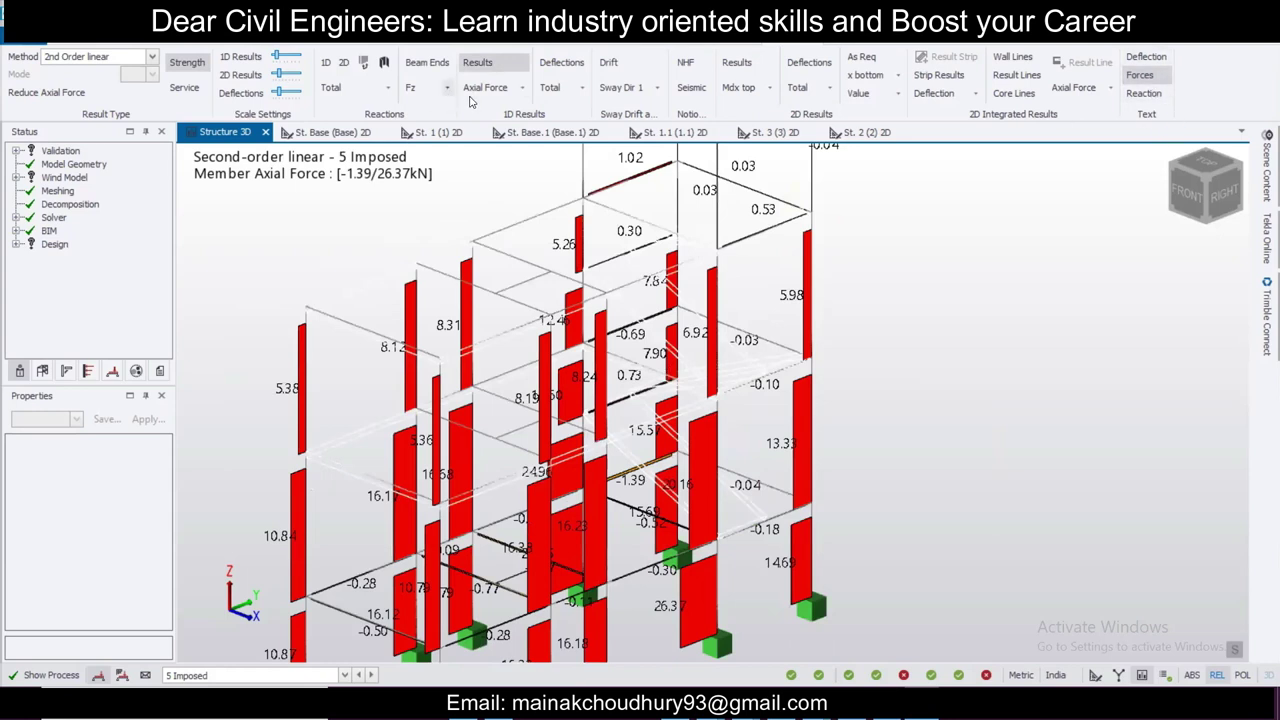
scroll(816, 331, "up", 2)
scroll(816, 331, "down", 3)
middle_click_drag(811, 346, 849, 315)
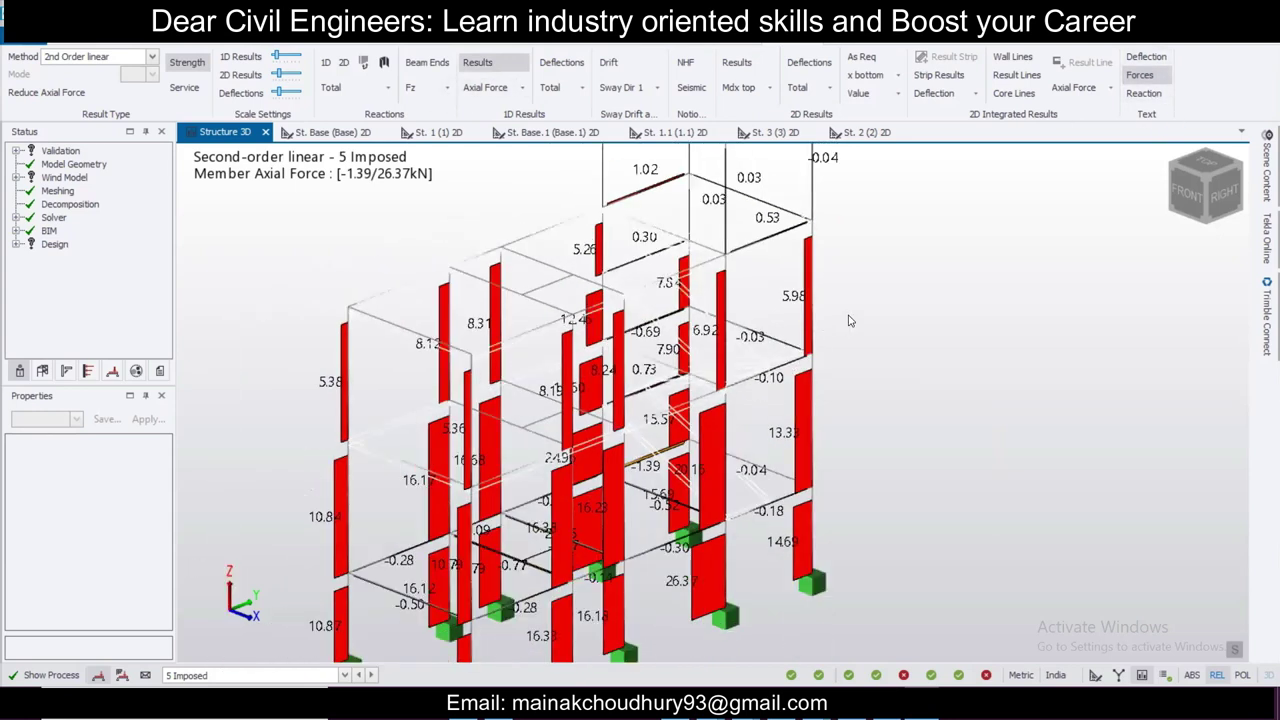
Step: Display the Shear Major diagrams for the frame members and examine the values at a corner column
left_click(523, 88)
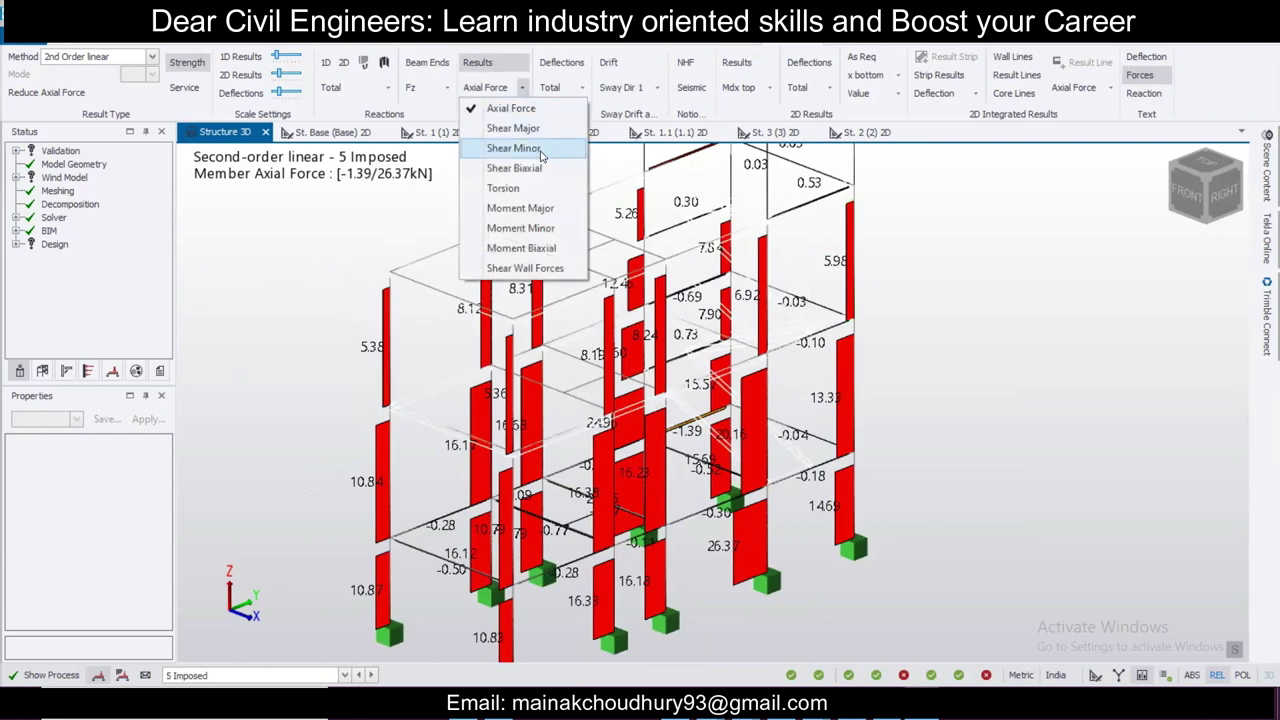
left_click(513, 128)
mouse_move(848, 298)
scroll(851, 368, "up", 3)
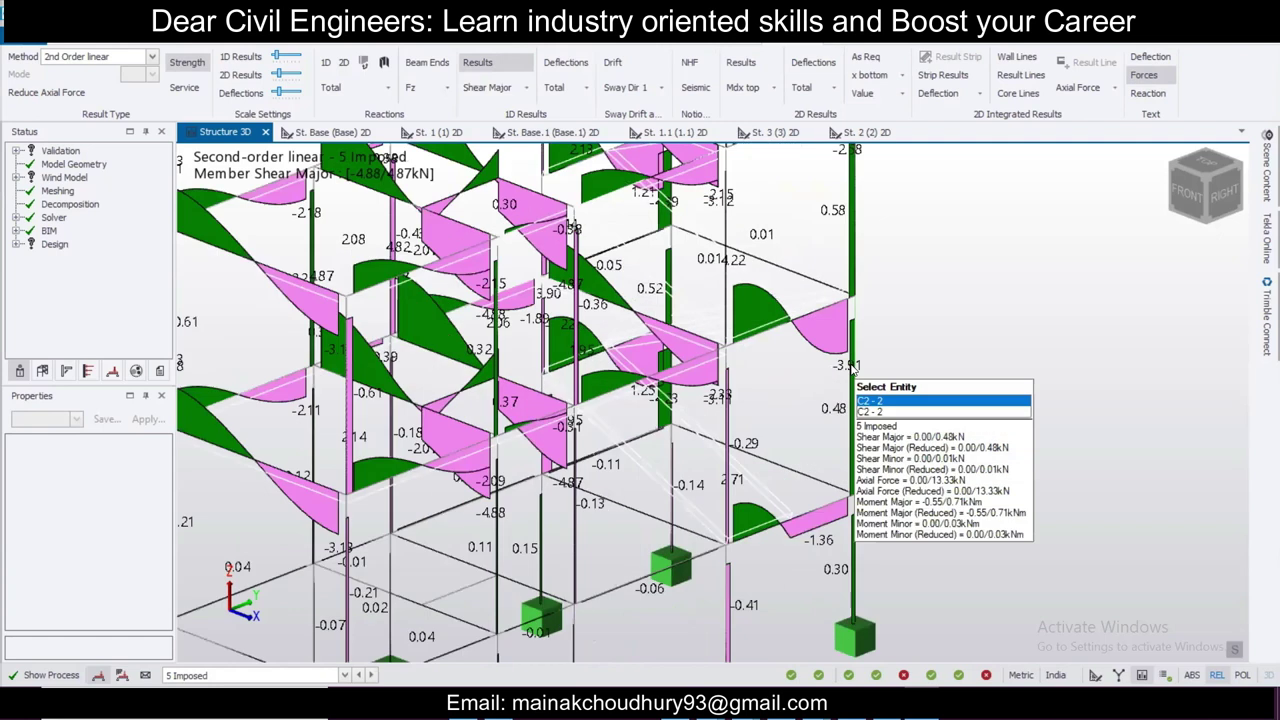
scroll(817, 333, "up", 2)
scroll(526, 101, "down", 3)
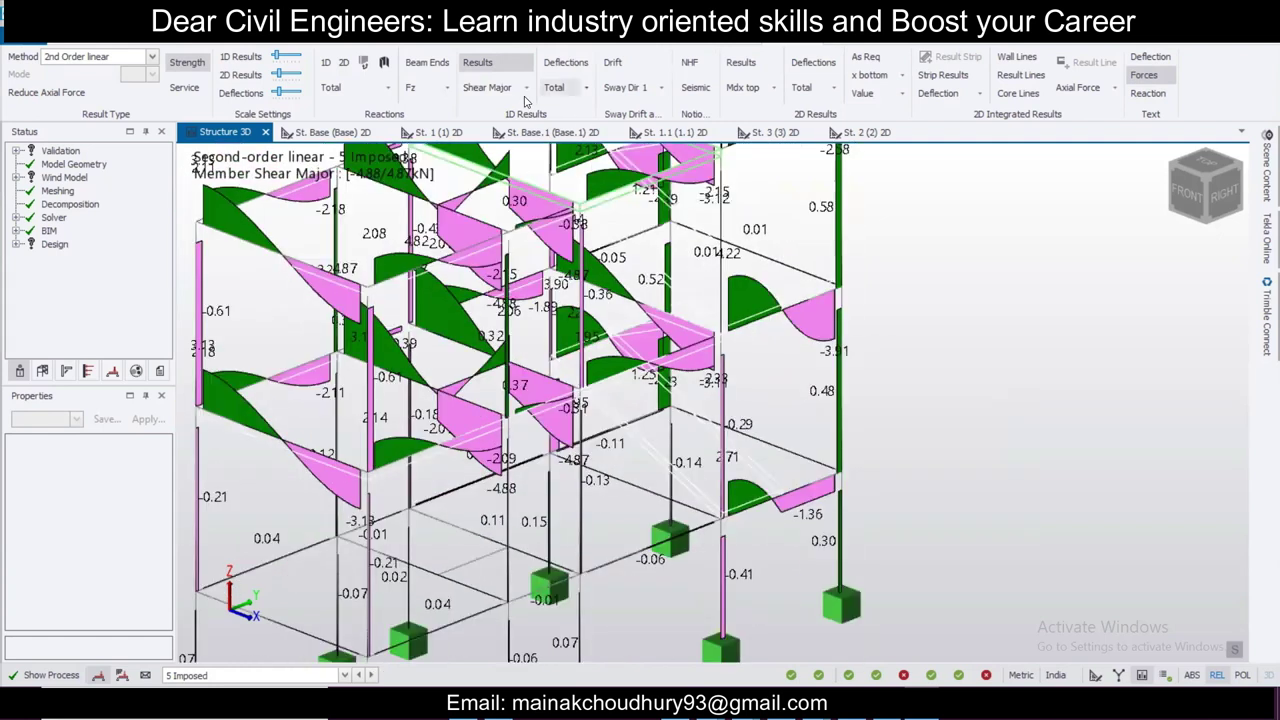
Step: Display the Shear Minor diagrams for the frame members
left_click(525, 88)
left_click(508, 146)
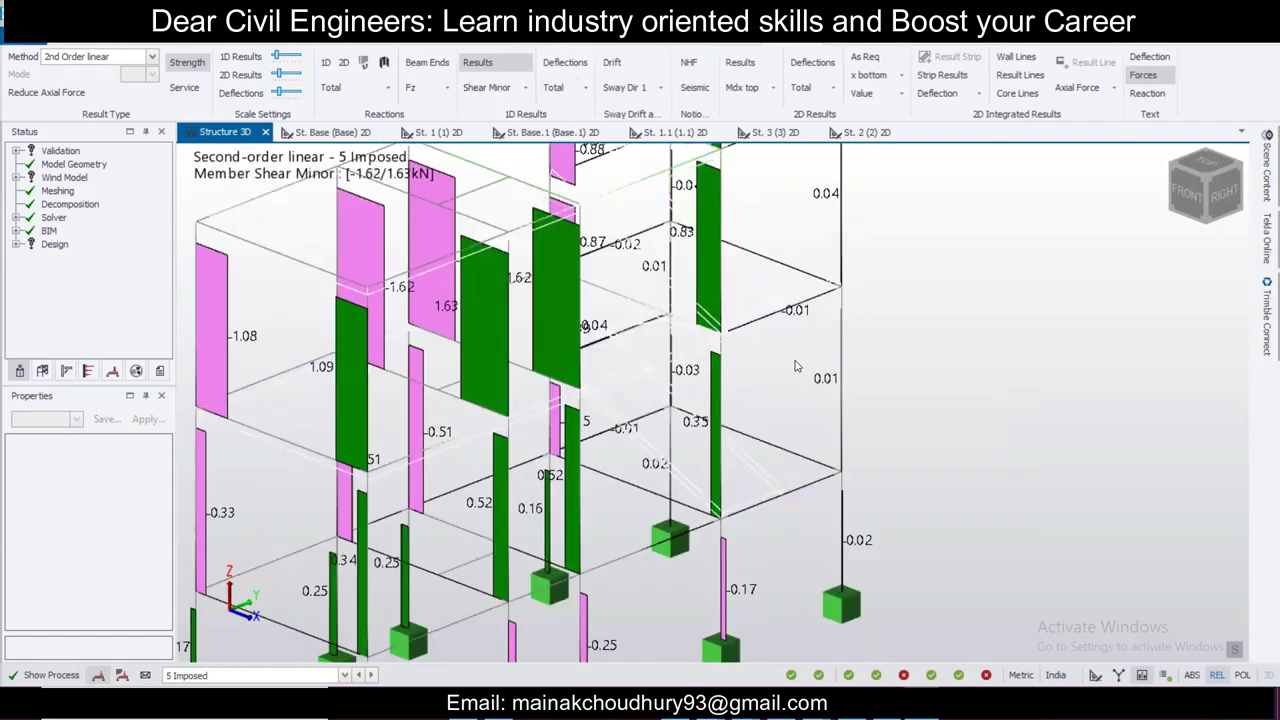
scroll(814, 291, "down", 2)
Step: Display the Moment Major diagrams for the frame members, followed by the Moment Minor diagrams
left_click(525, 88)
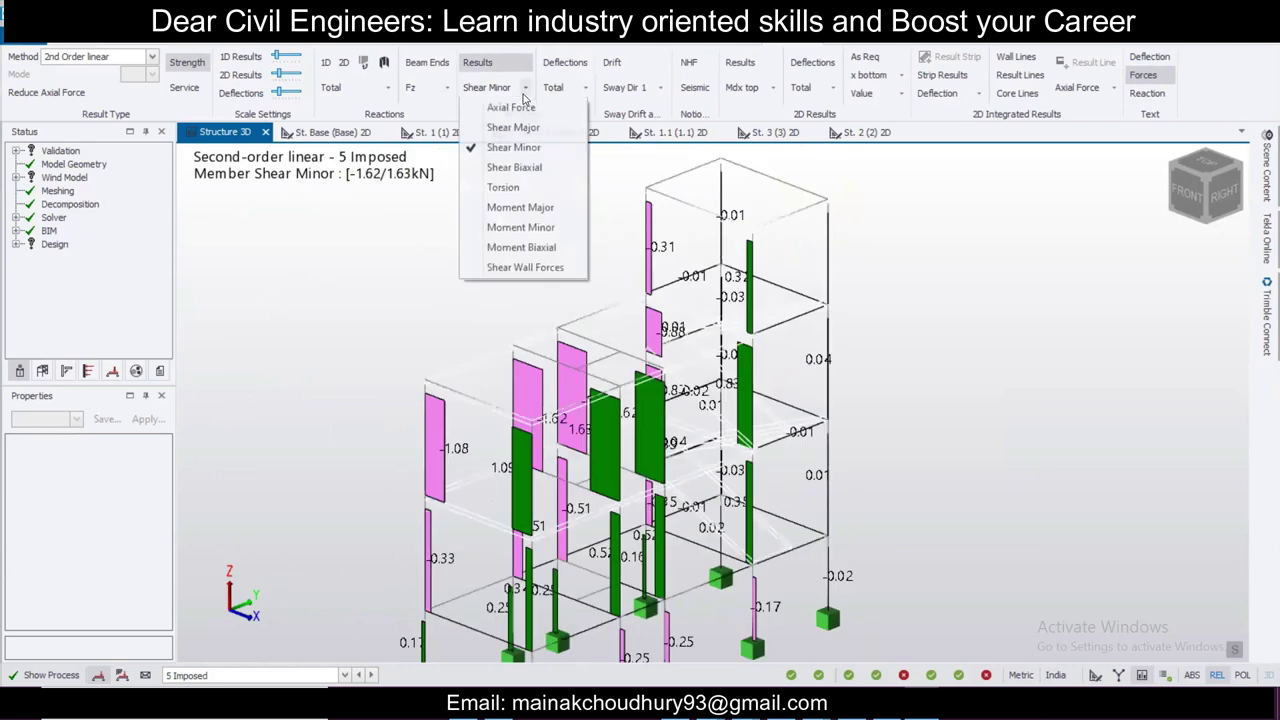
left_click(522, 208)
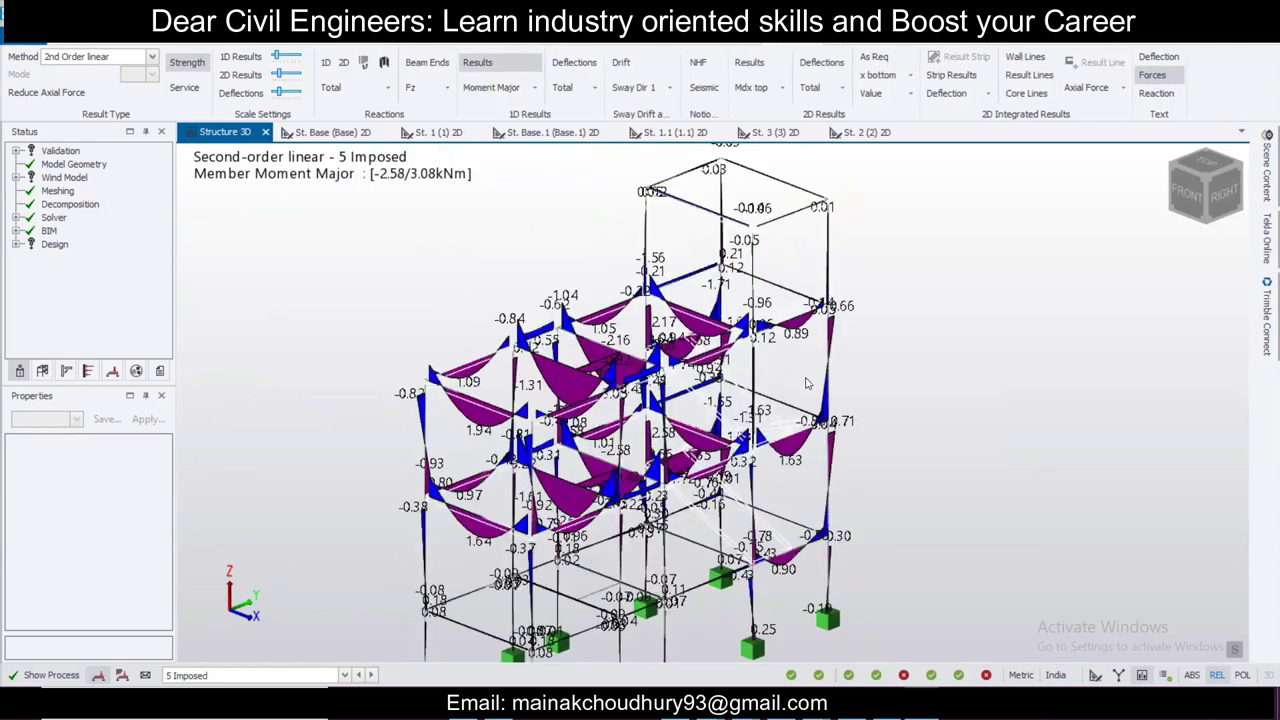
scroll(808, 383, "up", 1)
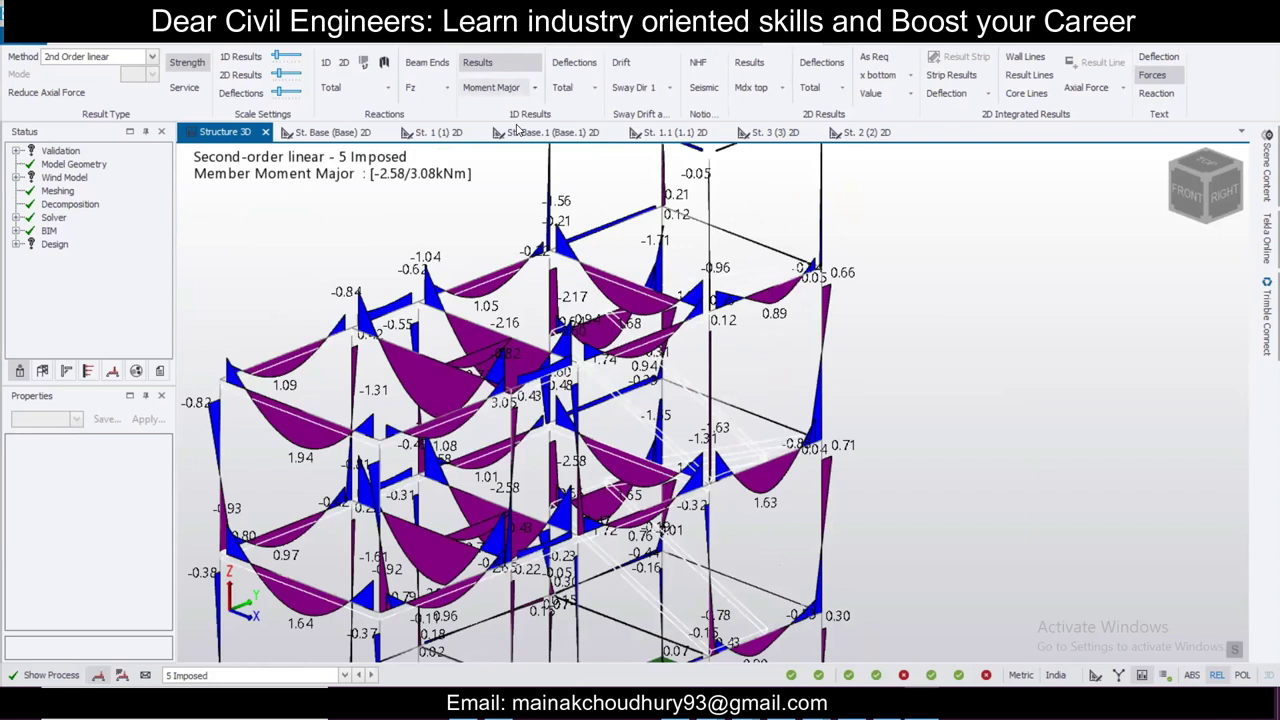
left_click(497, 87)
key("Return")
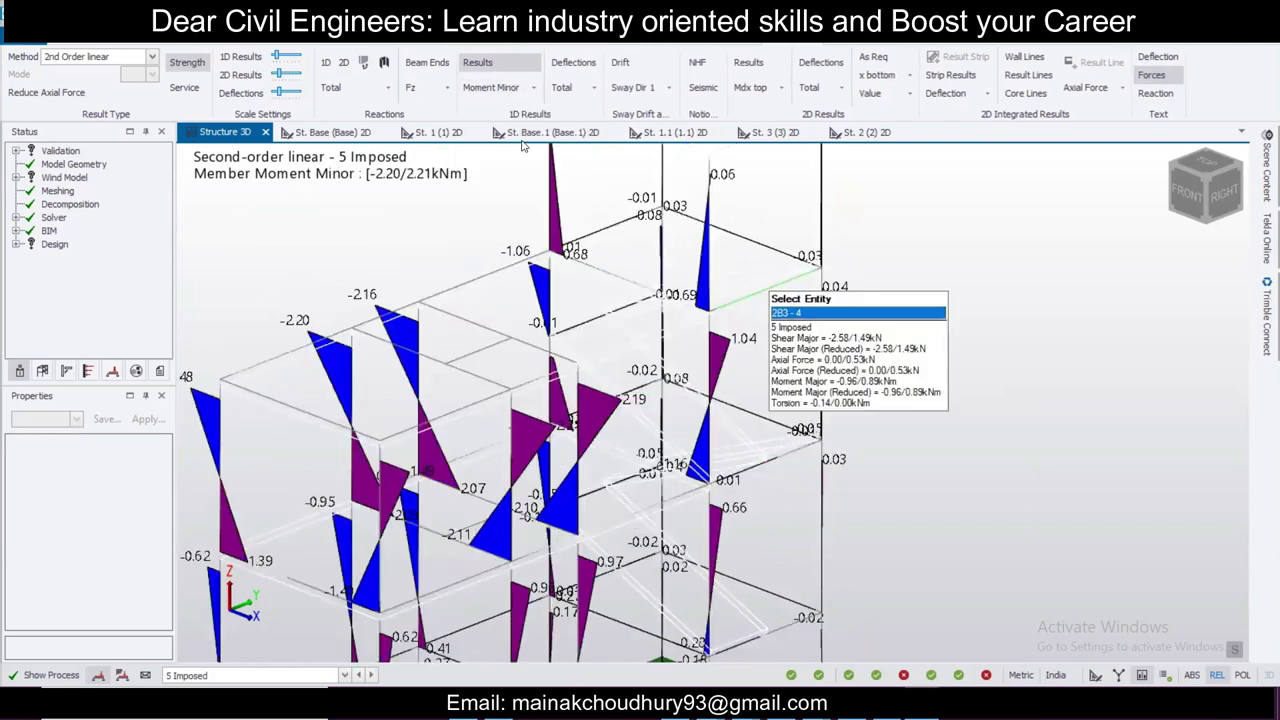
Step: Return to the Moment Major diagrams, examine beam 2B3 in its load analysis view, and close that view
left_click(534, 88)
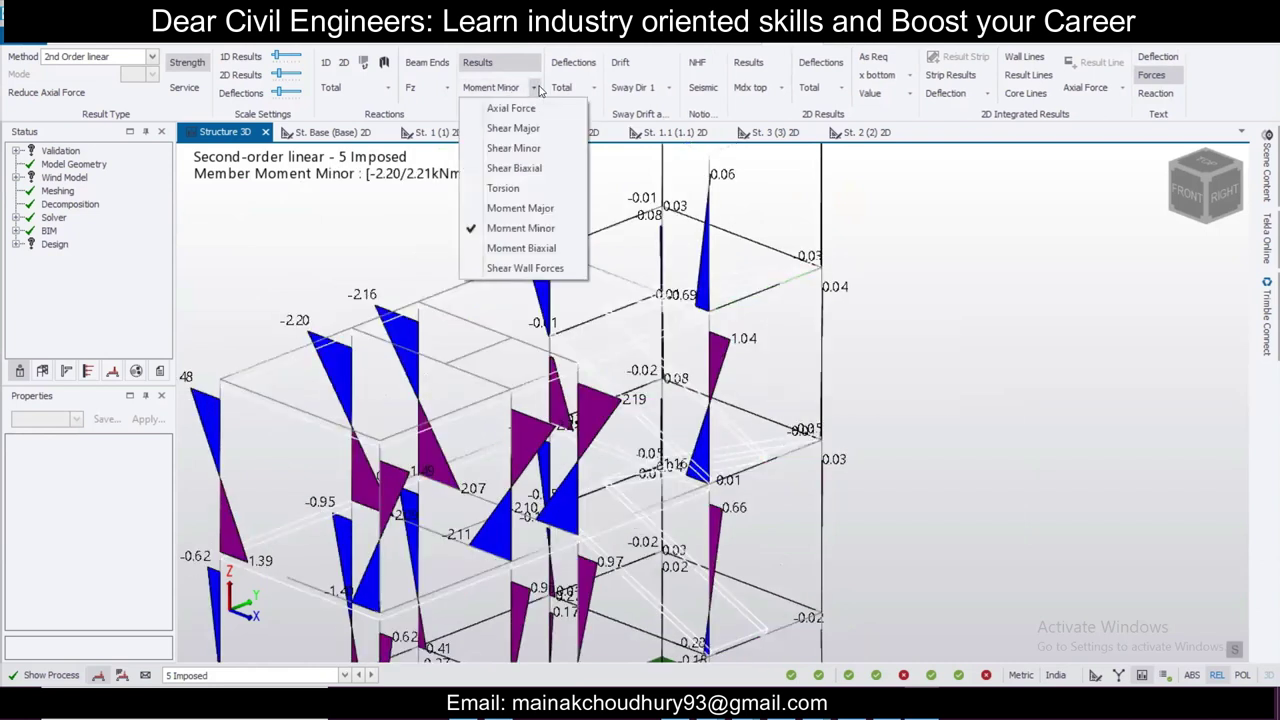
left_click(530, 208)
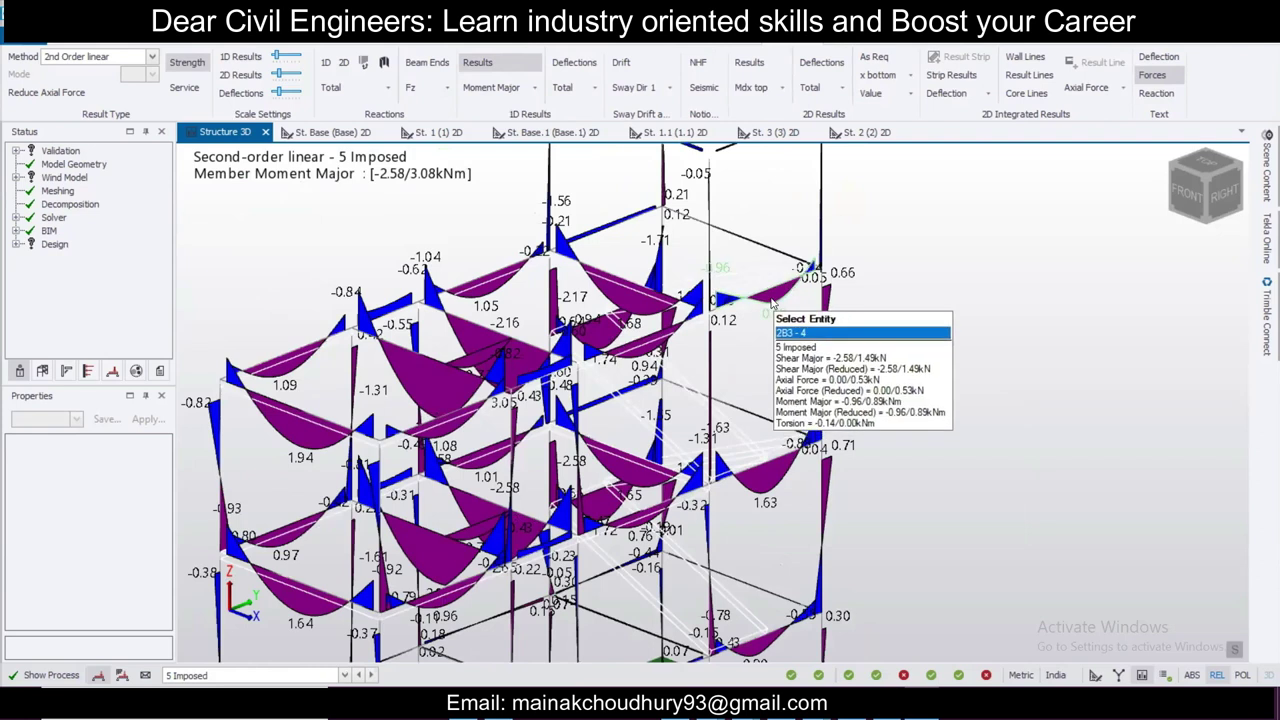
left_click(771, 303)
right_click(771, 303)
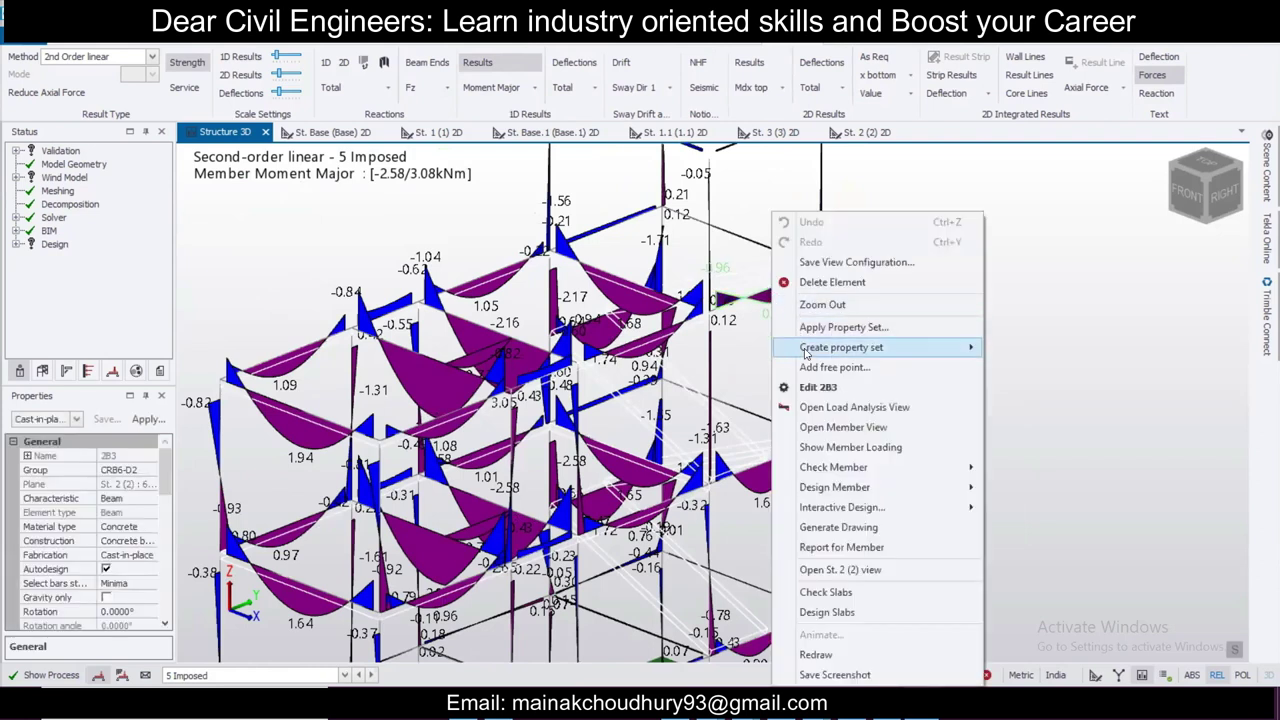
left_click(814, 405)
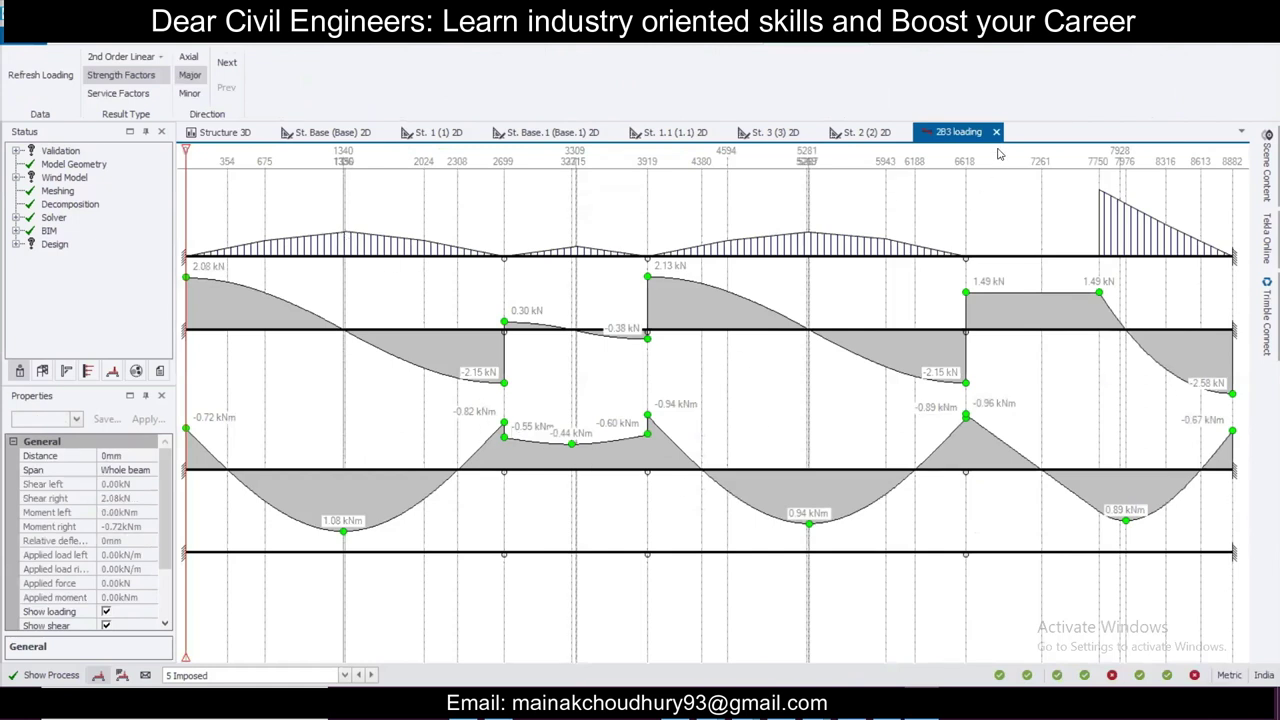
left_click(997, 133)
left_click(997, 136)
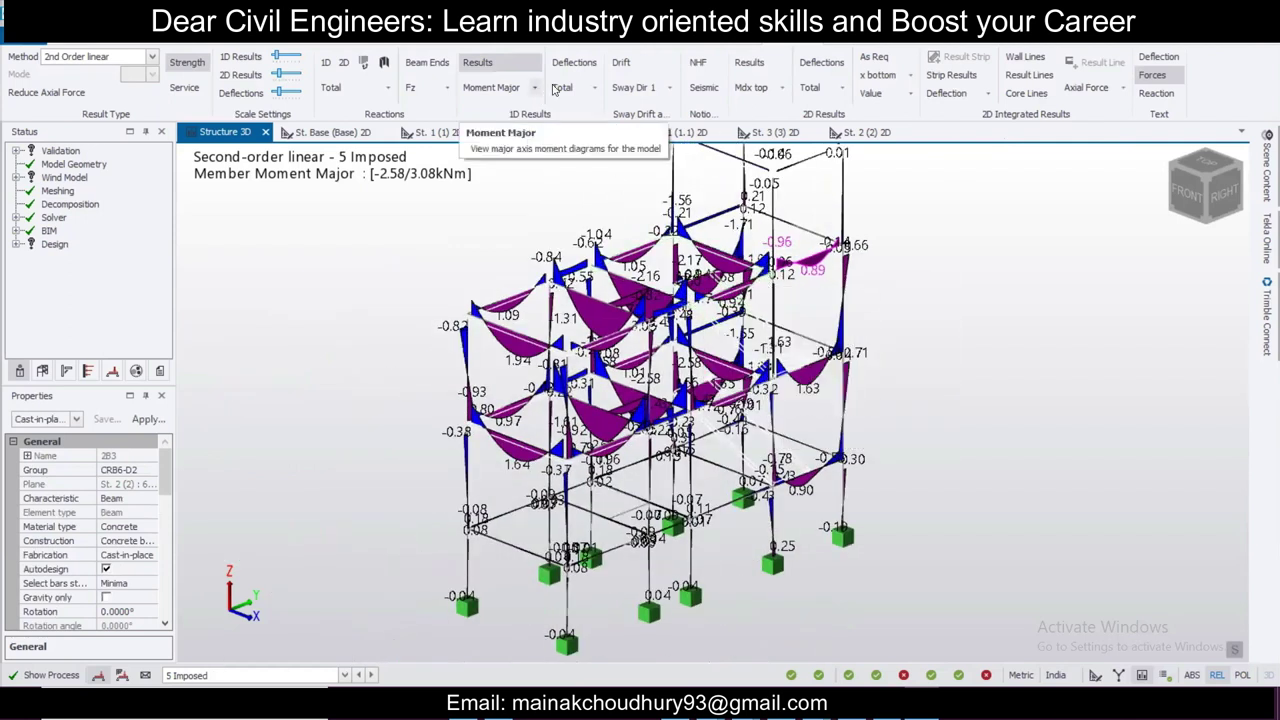
Step: Replace the member moment diagrams with the total 1D deflections and show the deflection values on the frame
left_click(584, 66)
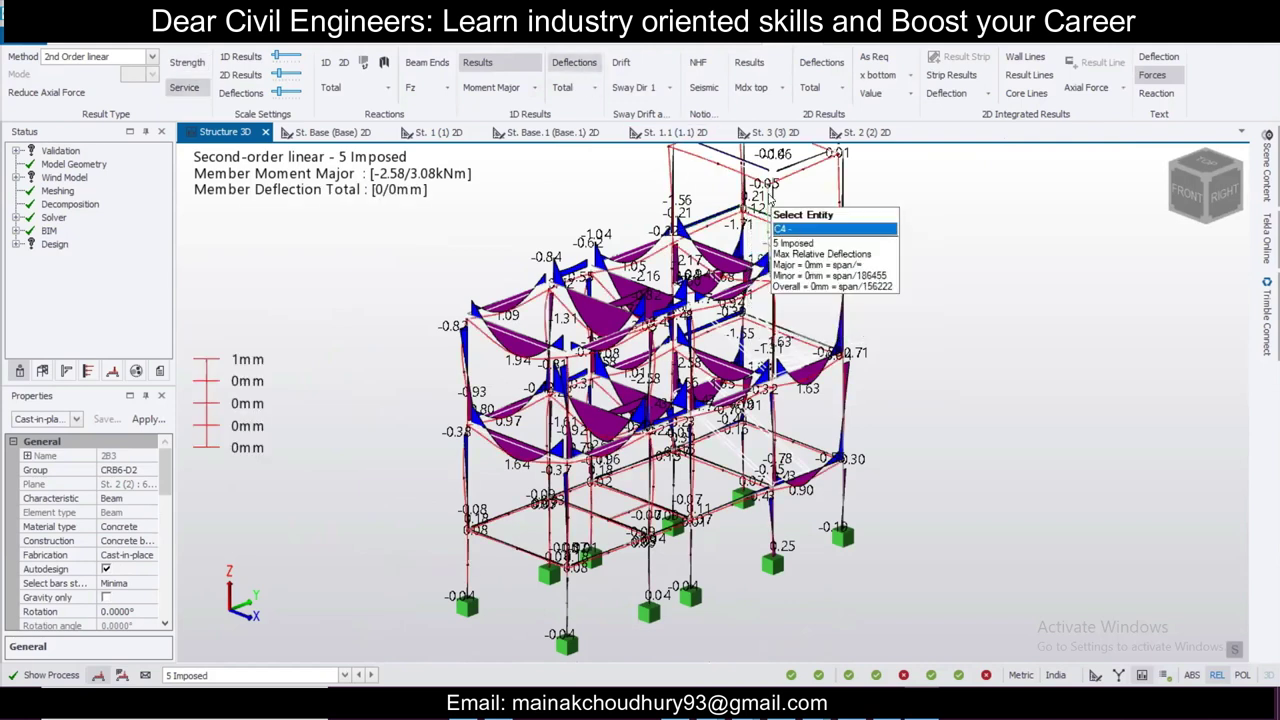
middle_click_drag(768, 193, 754, 224)
left_click(490, 66)
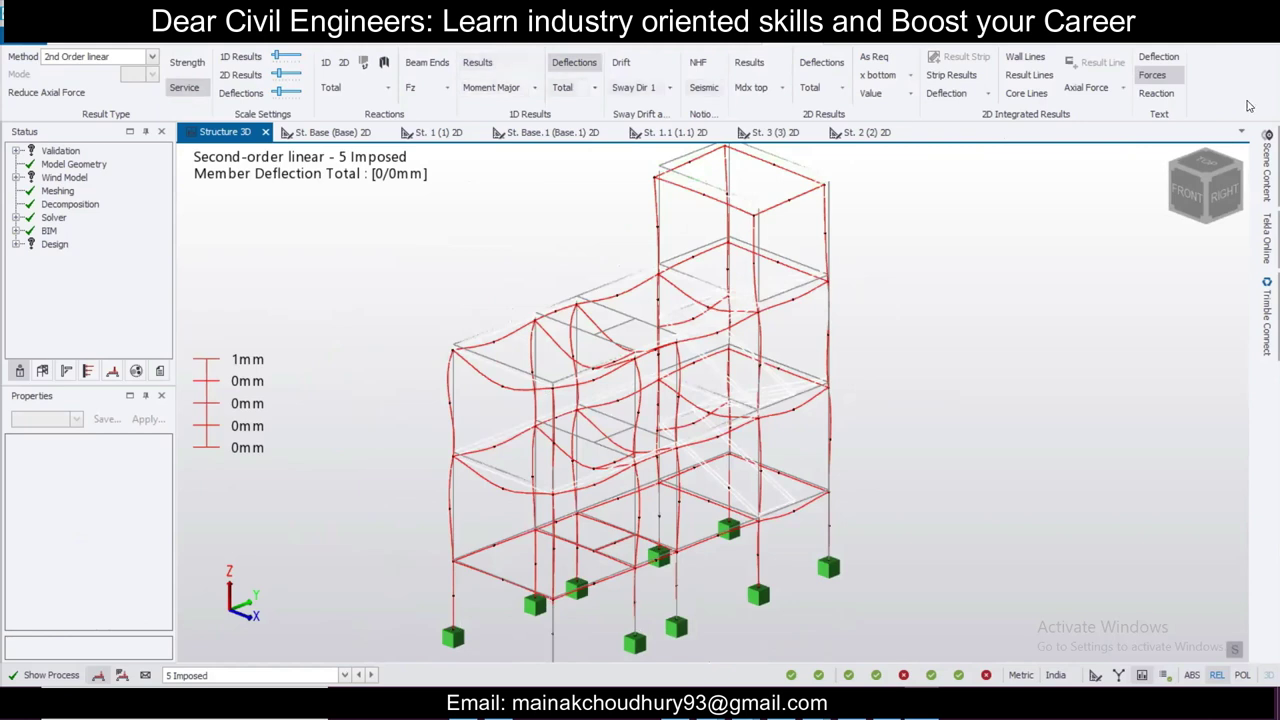
left_click(1160, 60)
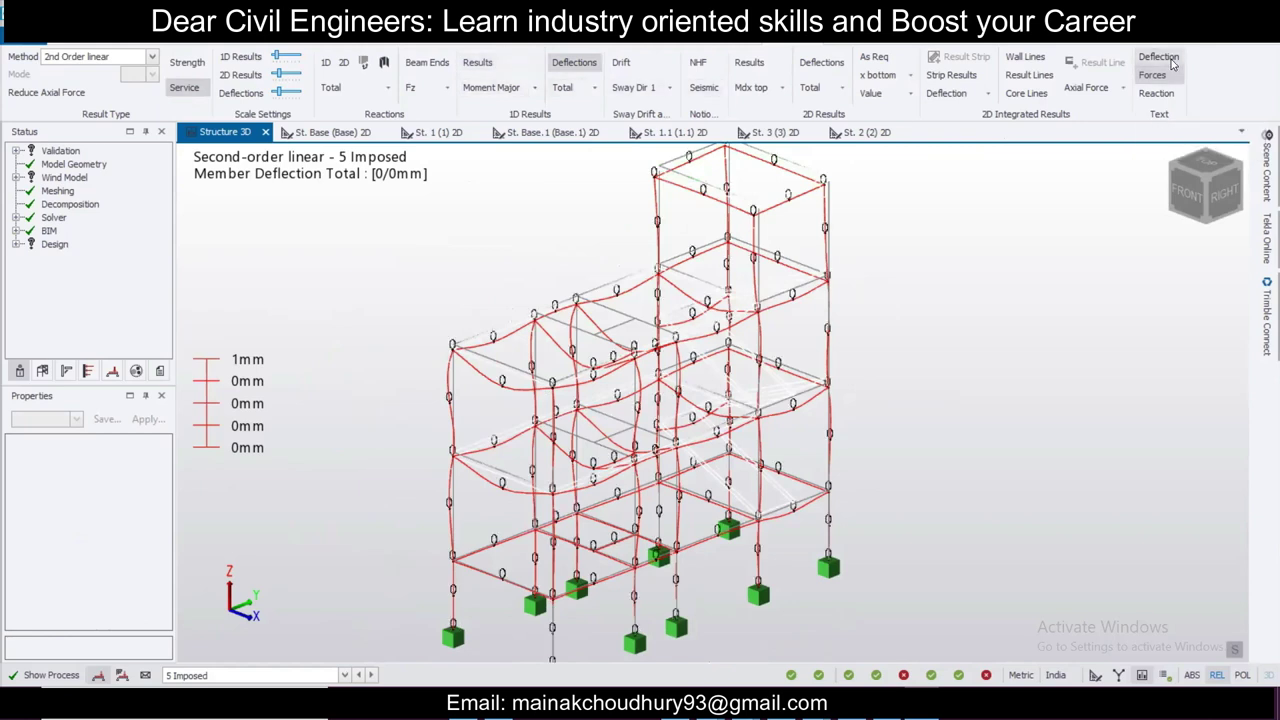
scroll(838, 188, "up", 2)
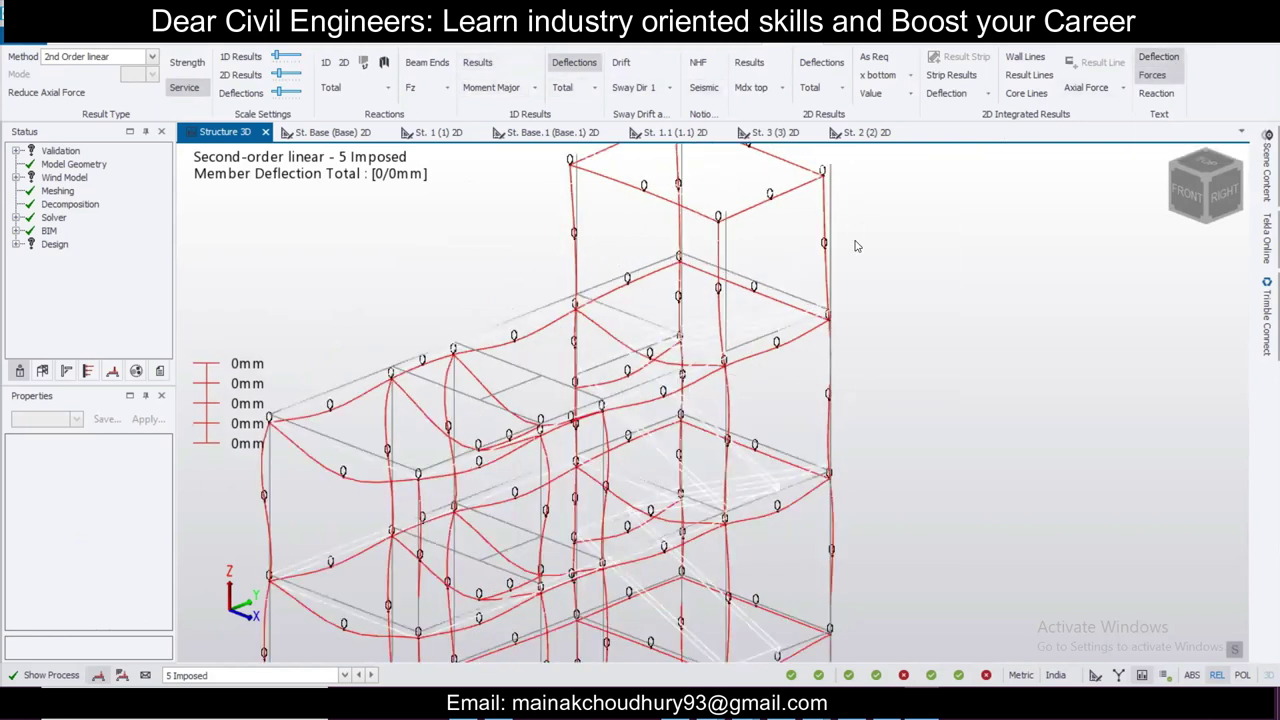
scroll(714, 223, "up", 2)
scroll(705, 215, "down", 3)
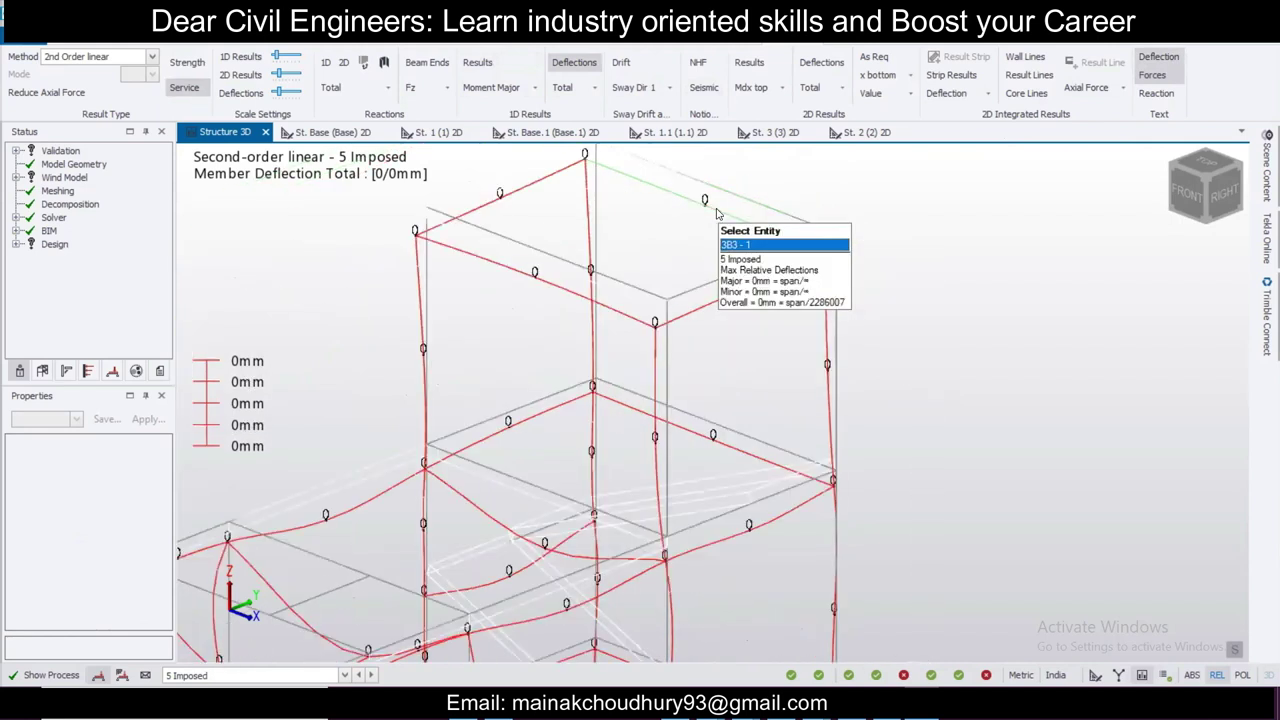
scroll(362, 227, "down", 1)
middle_click_drag(400, 270, 452, 222)
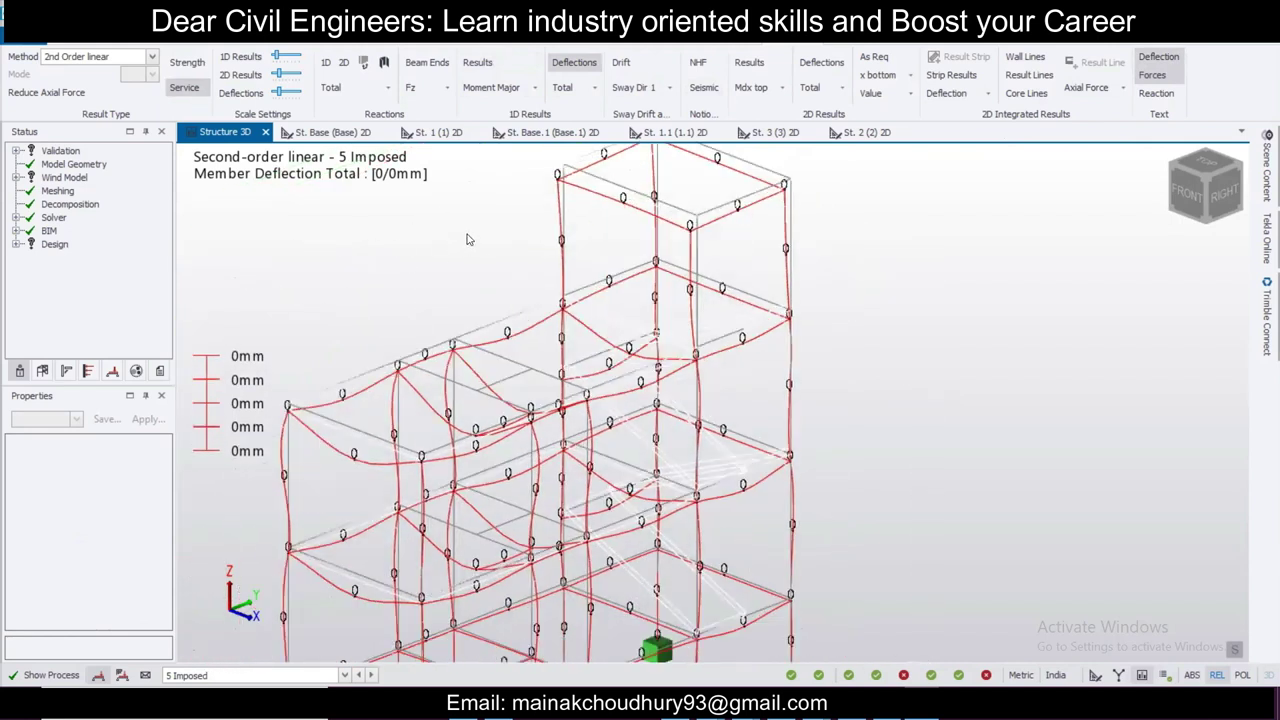
Step: Switch the results to combination 3 (Operating) LS2-1.5D+1.5L+1.5Lr and examine the frame's total deflections
left_click(121, 675)
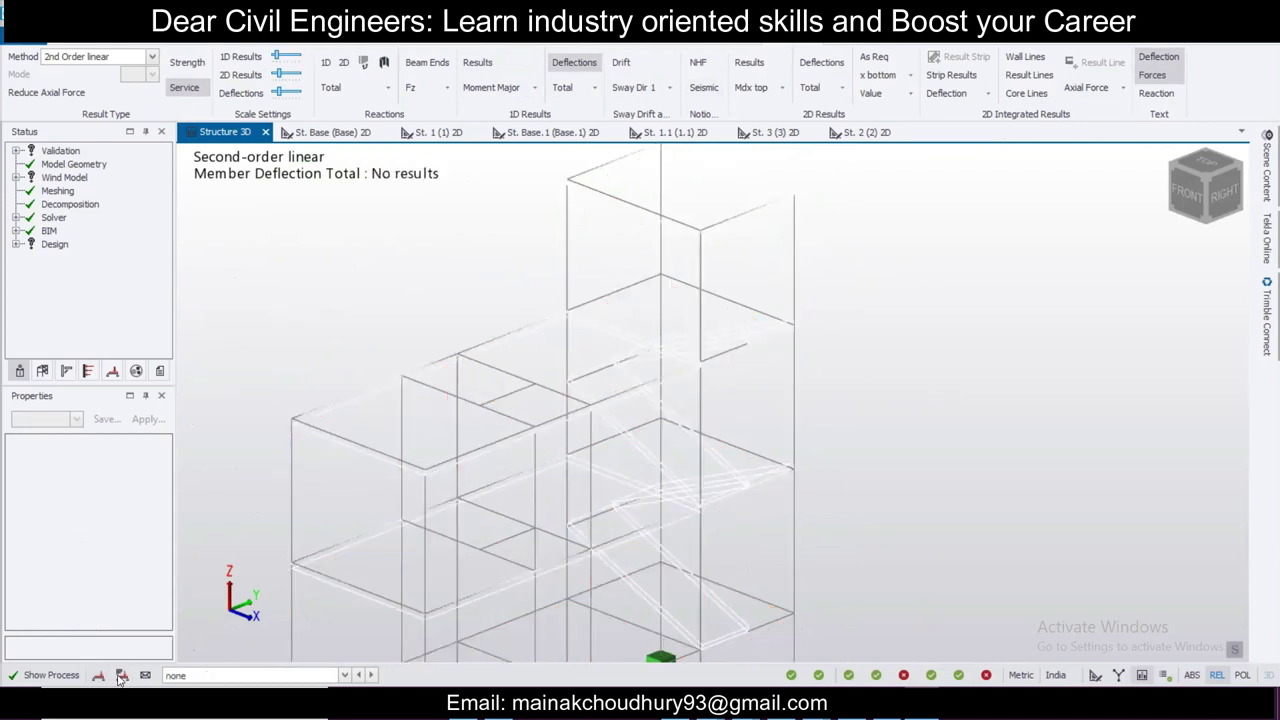
left_click(178, 676)
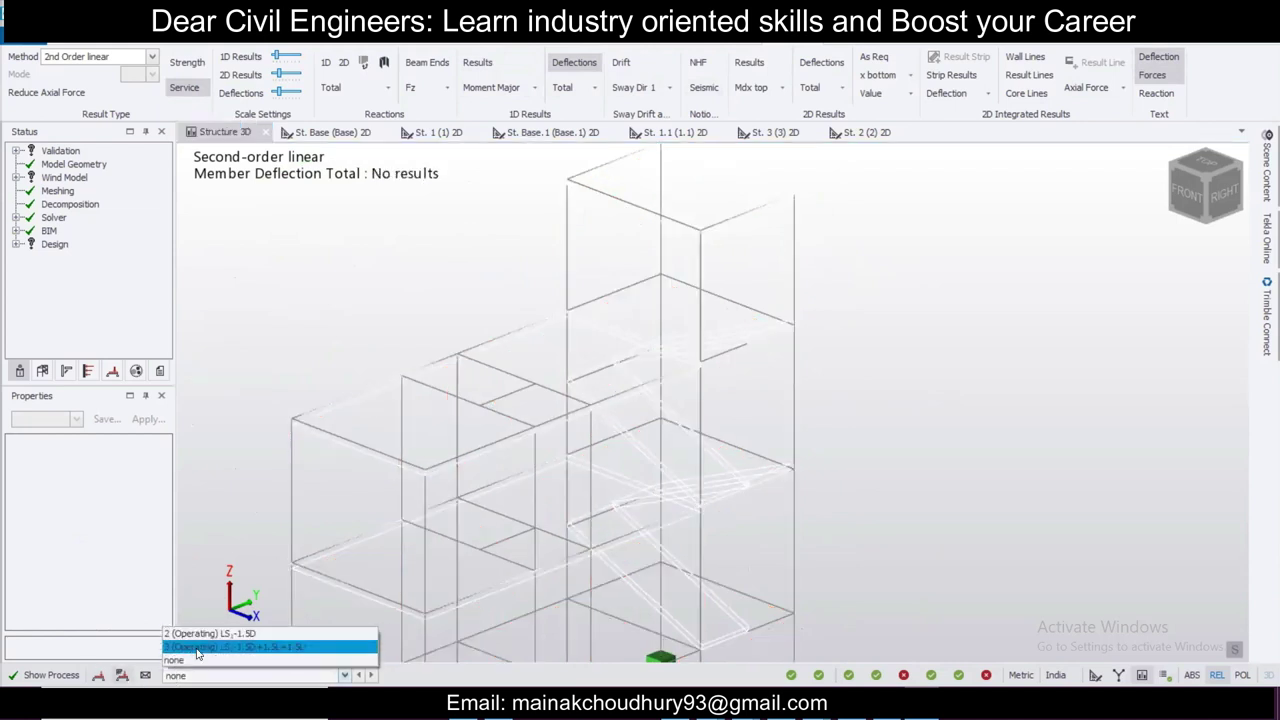
left_click(198, 648)
mouse_move(797, 353)
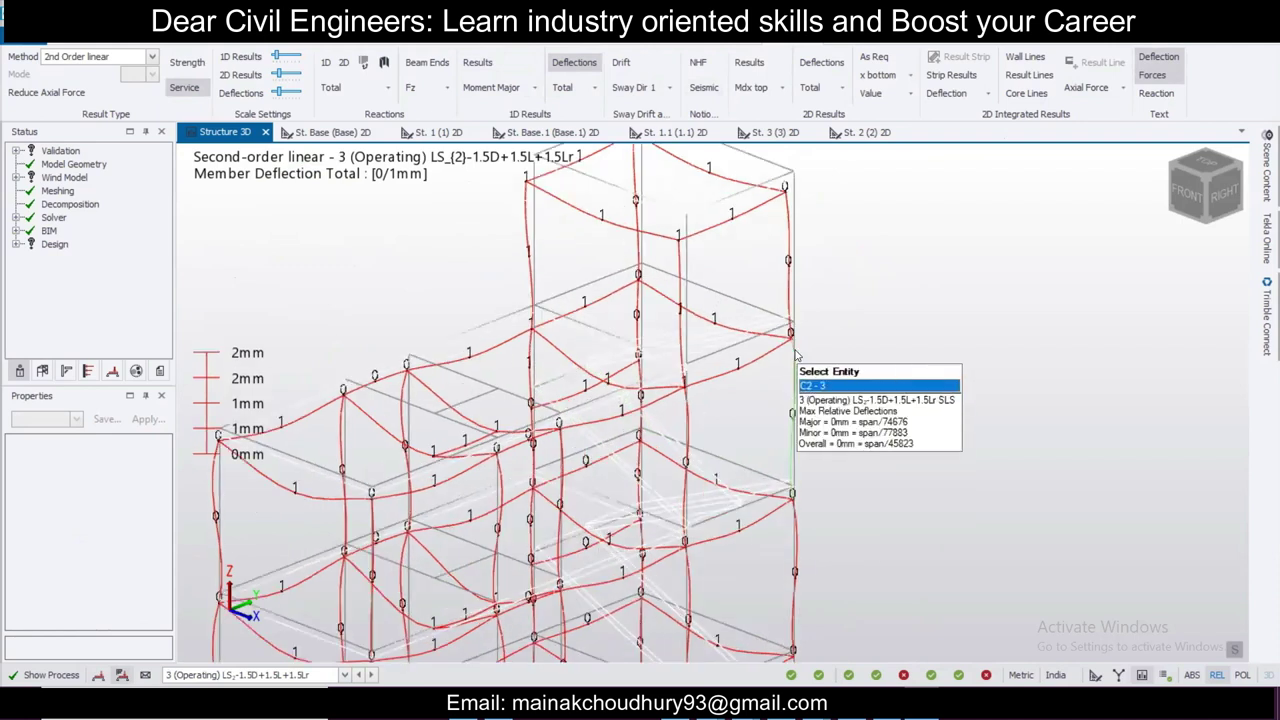
scroll(797, 353, "down", 1)
middle_click_drag(741, 366, 827, 346)
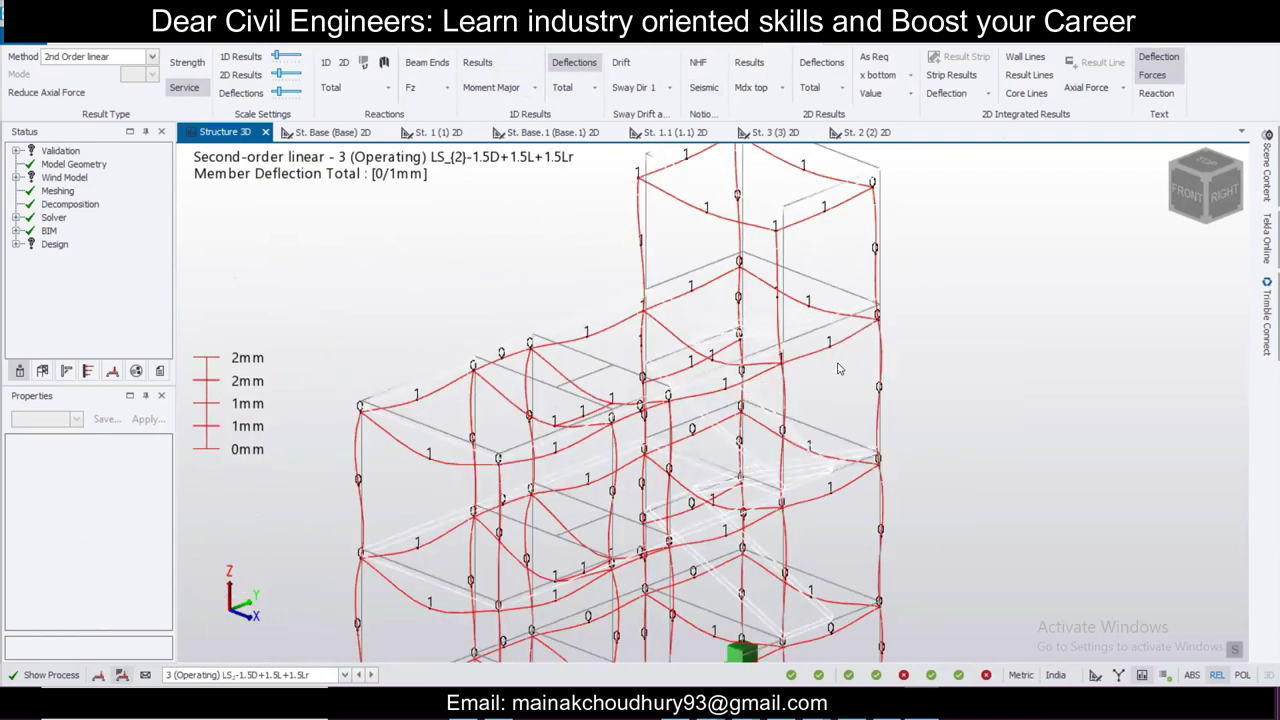
middle_click_drag(817, 377, 824, 368)
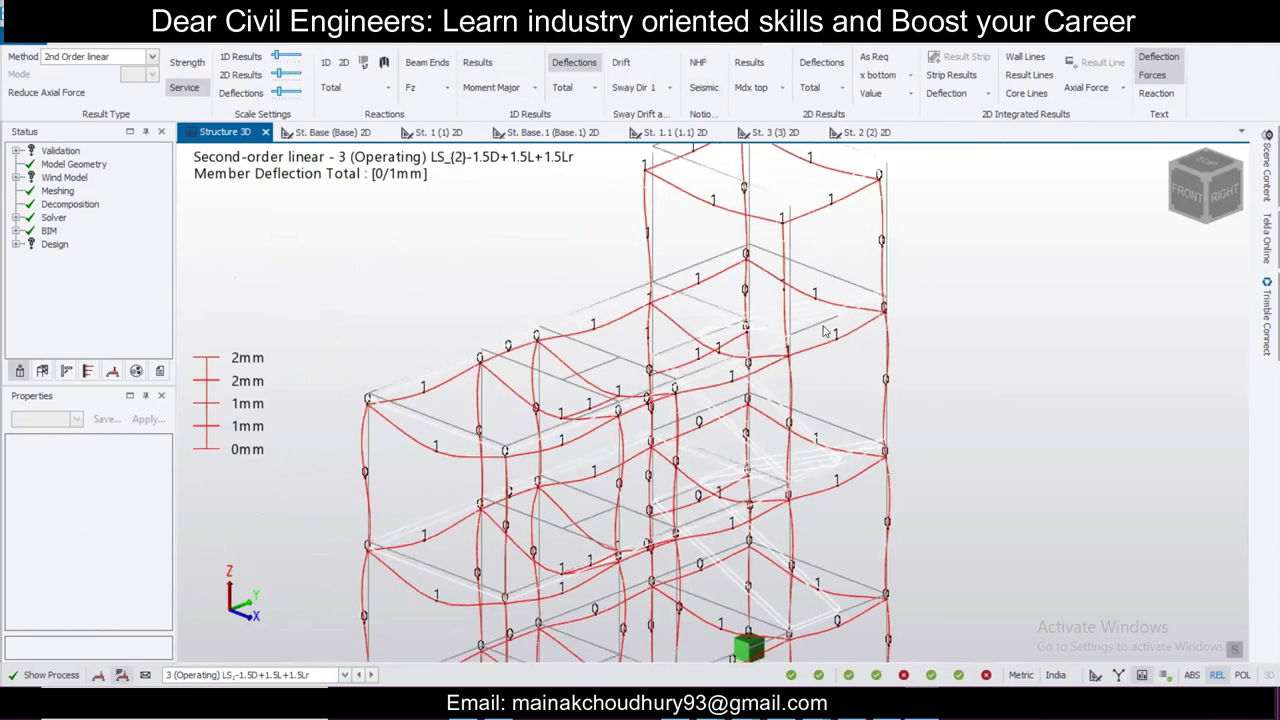
right_click(916, 275)
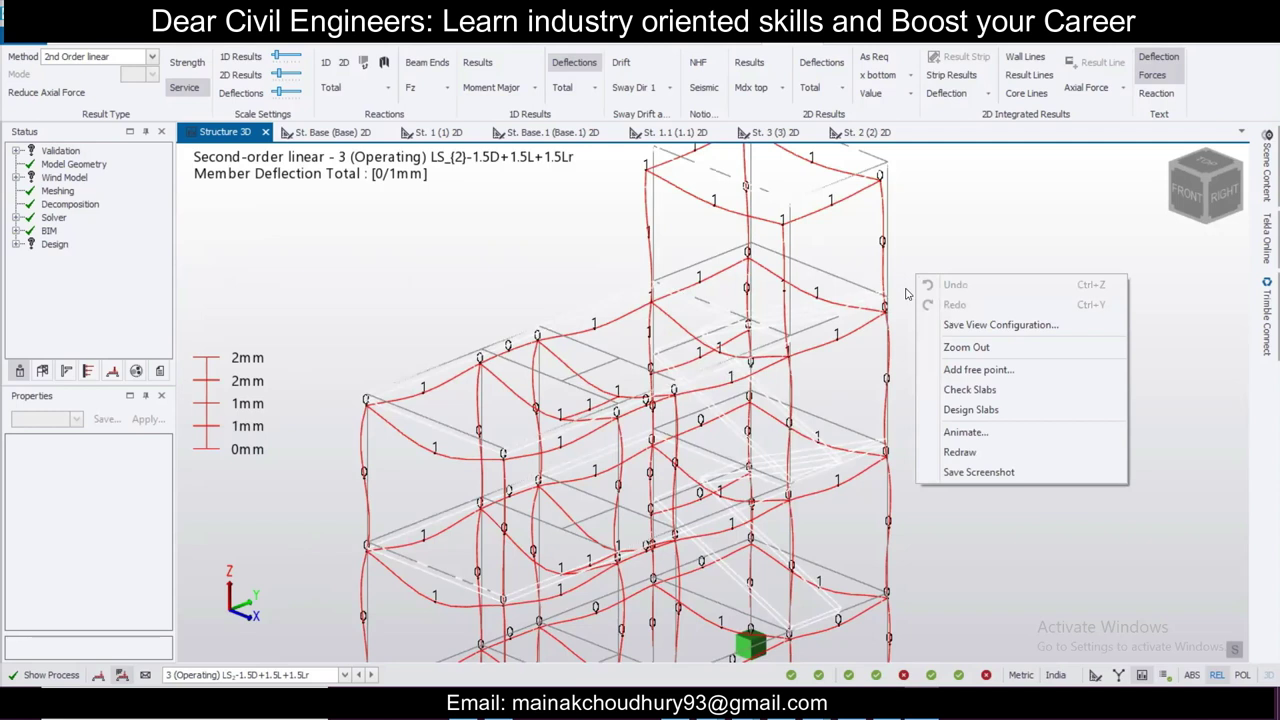
left_click(927, 238)
middle_click_drag(918, 242, 889, 266)
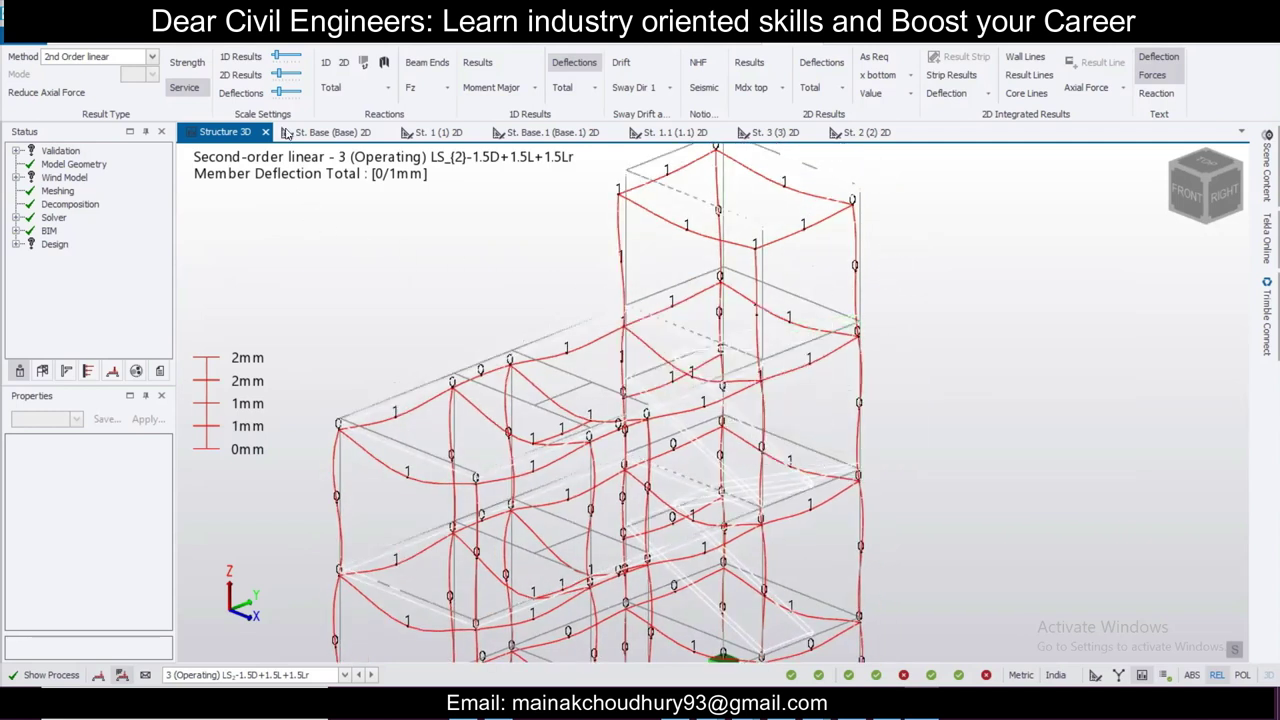
mouse_move(280, 92)
left_mouse_down()
mouse_move(296, 95)
mouse_move(281, 91)
left_mouse_up()
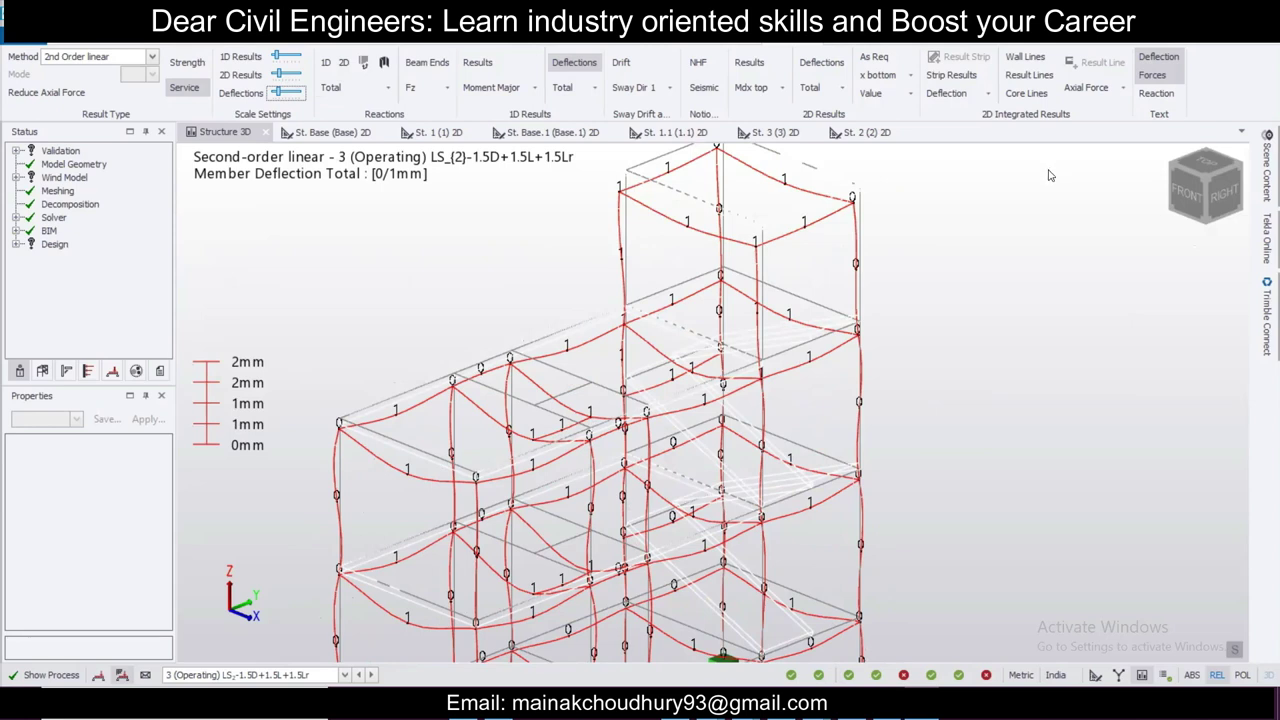
Step: Turn off the deflection and force text on the frame and turn on the reaction text
scroll(905, 240, "down", 4)
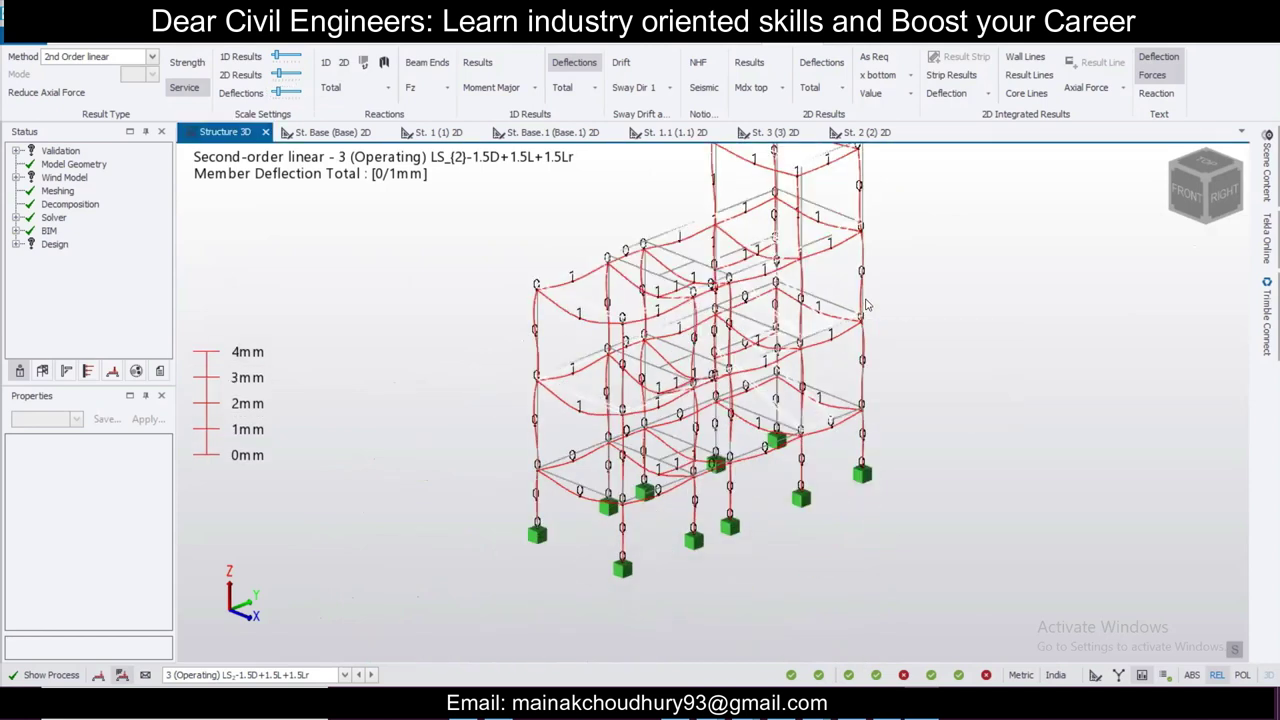
left_click(1160, 58)
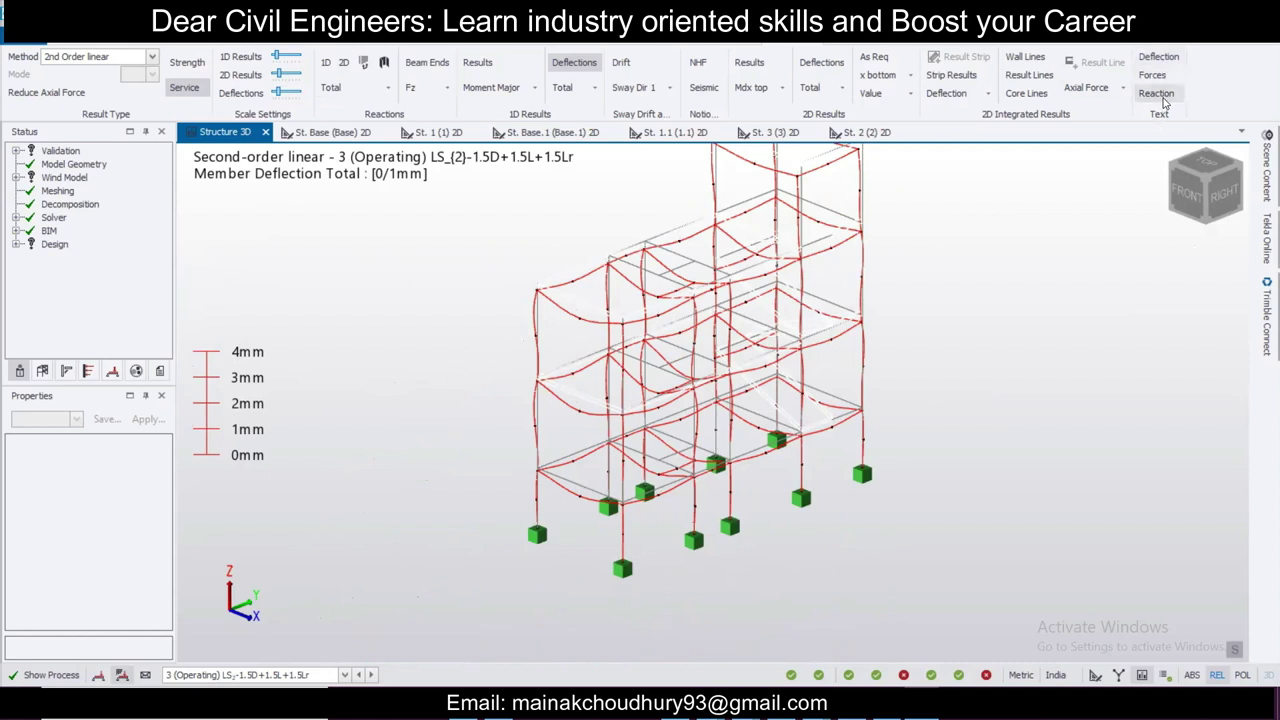
left_click(594, 90)
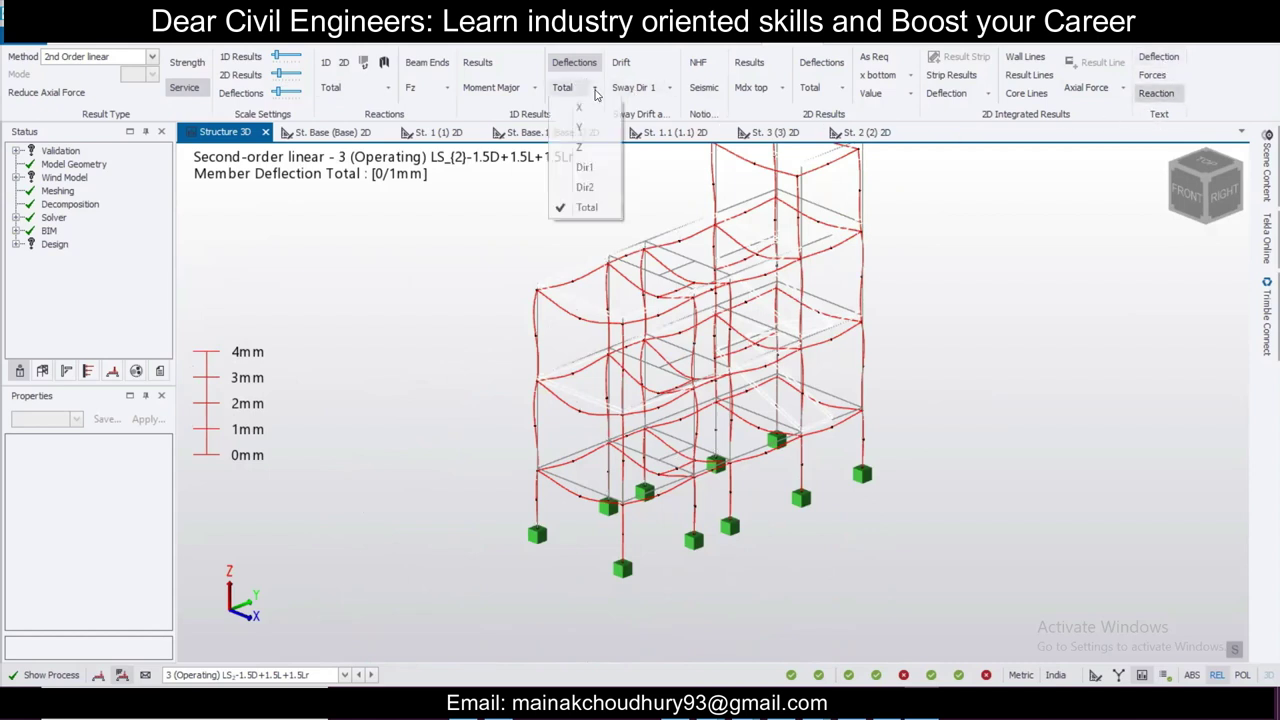
left_click(595, 91)
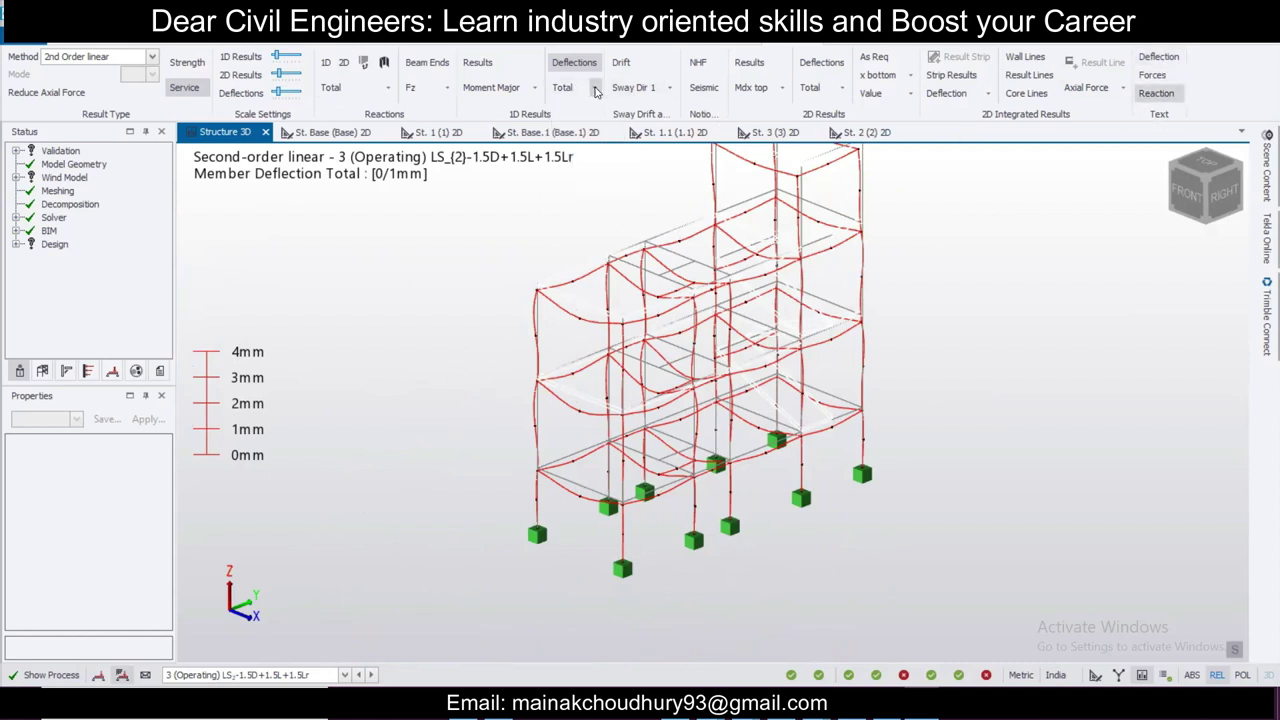
Step: Display the member Torsion diagrams together with the total deflections, keeping only the reaction text on
left_click(533, 89)
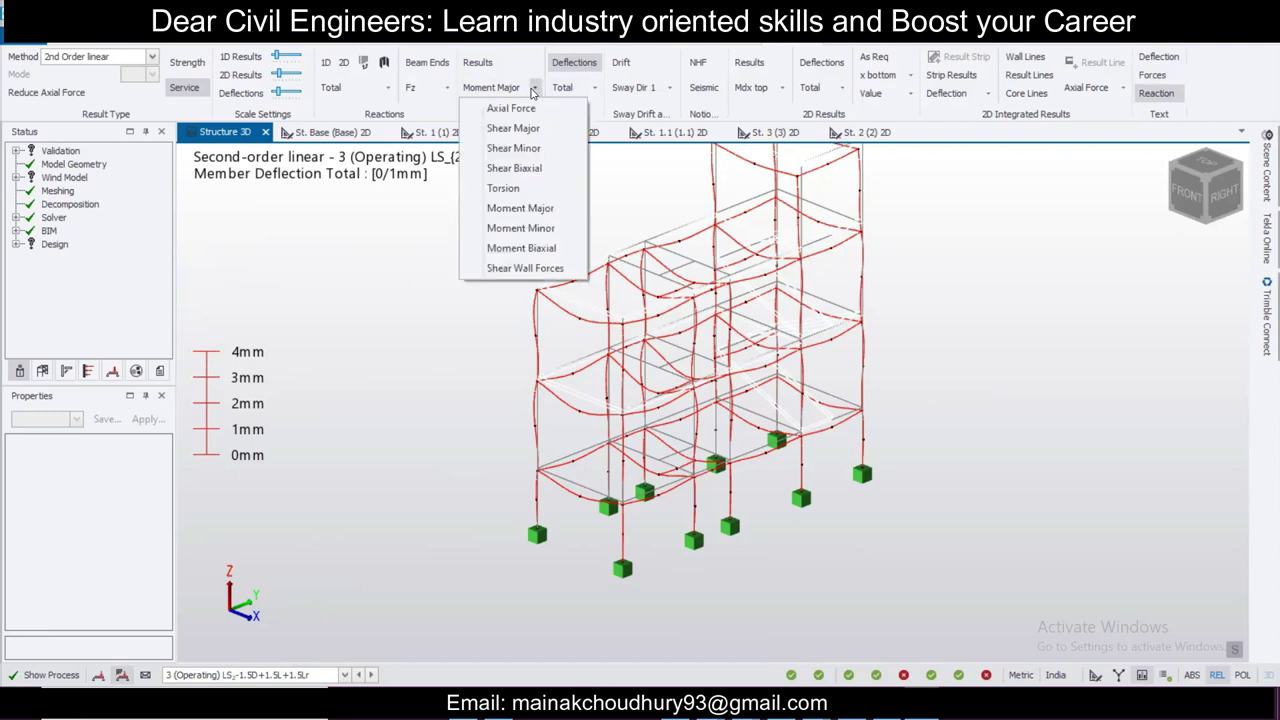
left_click(521, 190)
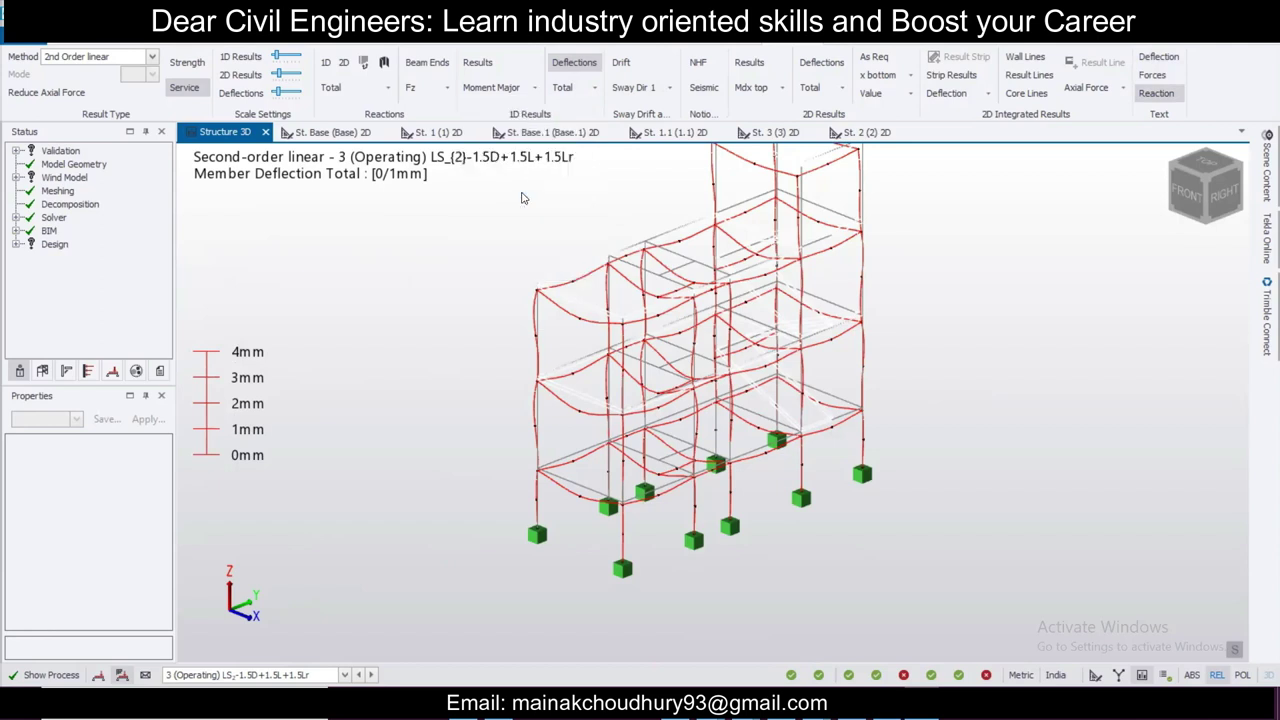
mouse_move(855, 298)
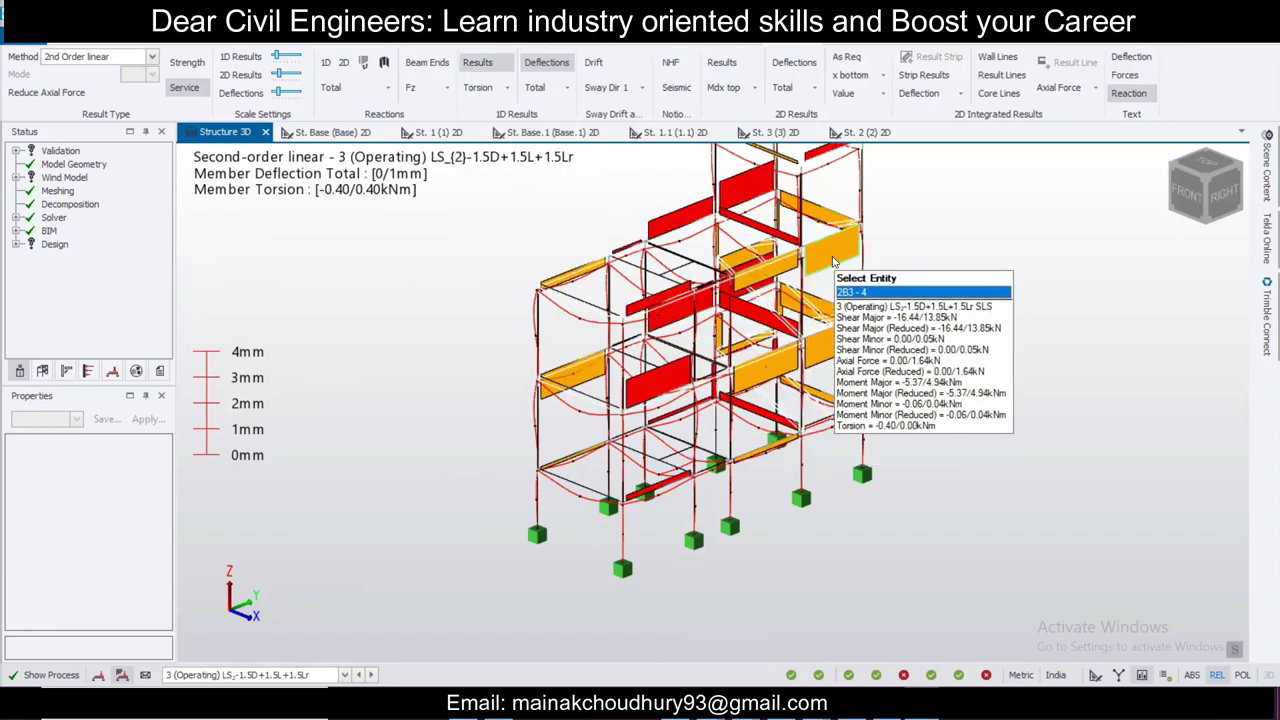
left_click(1127, 76)
left_click(1127, 76)
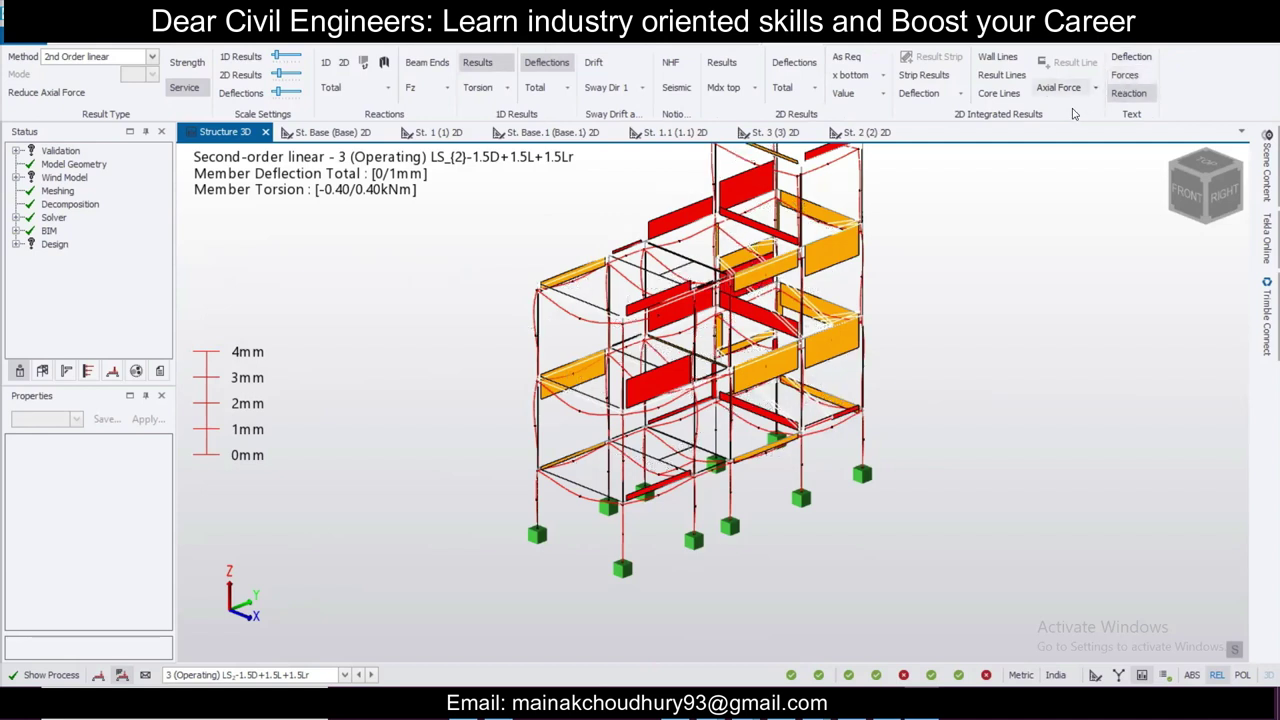
left_click(1134, 96)
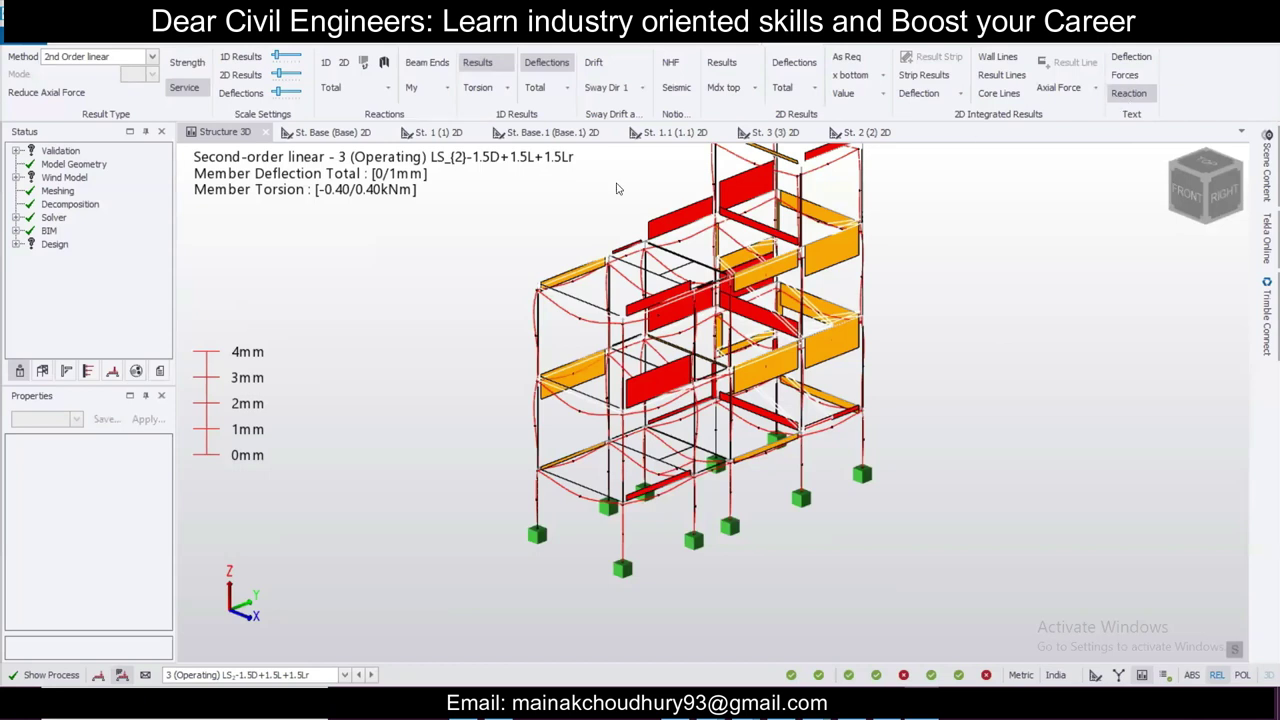
Step: Add the beam end reactions for Moment Major (My) to the displayed results
left_click(447, 88)
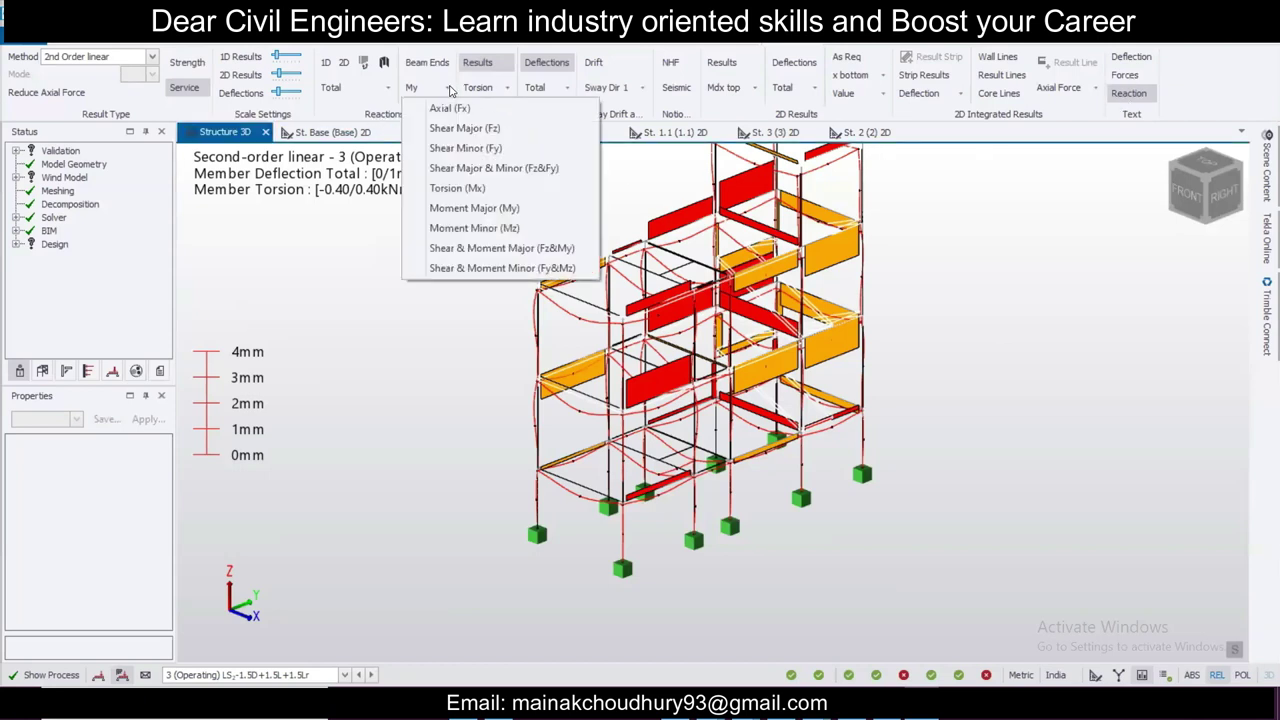
left_click(479, 208)
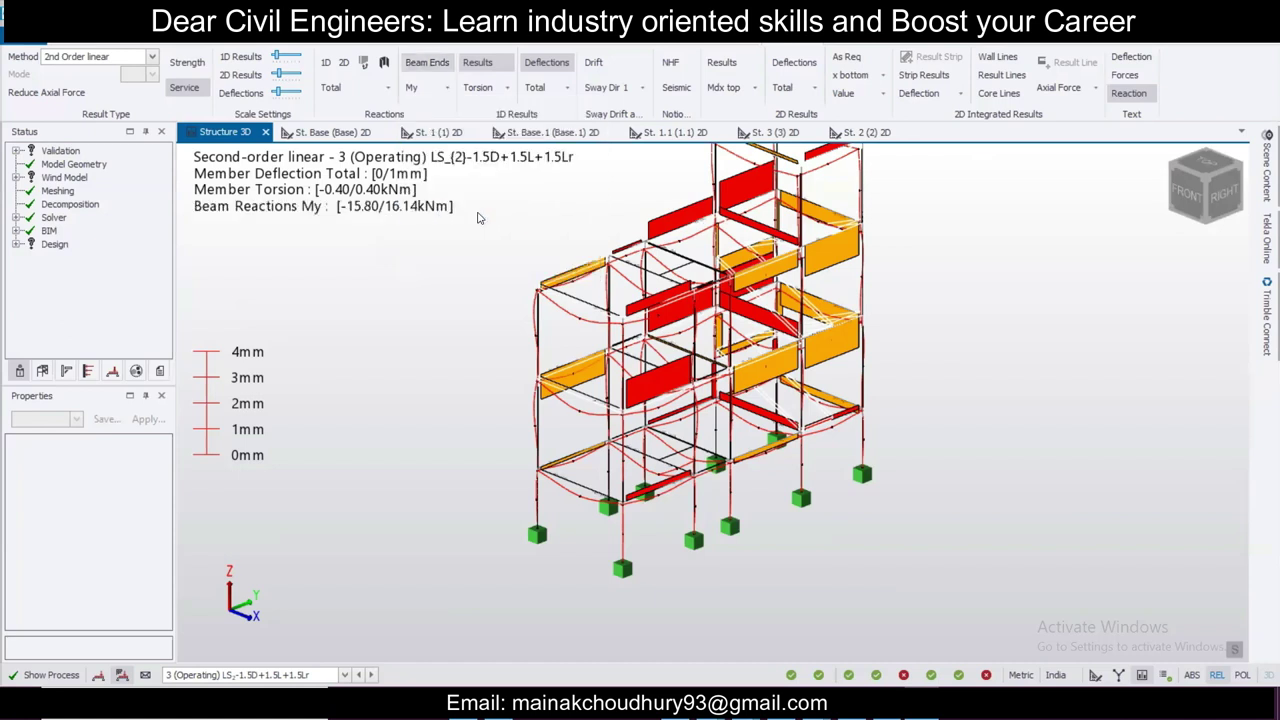
left_click(447, 90)
left_click(447, 90)
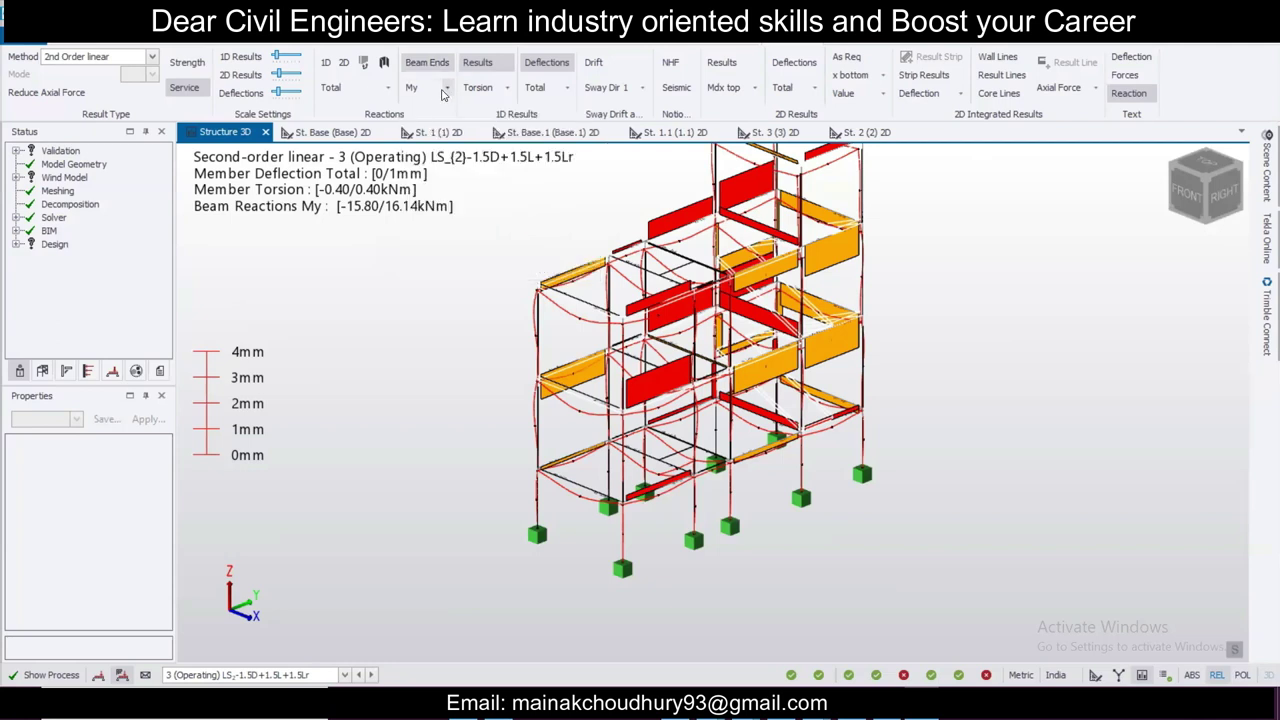
Step: Add the total 1D support reactions to the displayed results and inspect them at the column bases
left_click(325, 62)
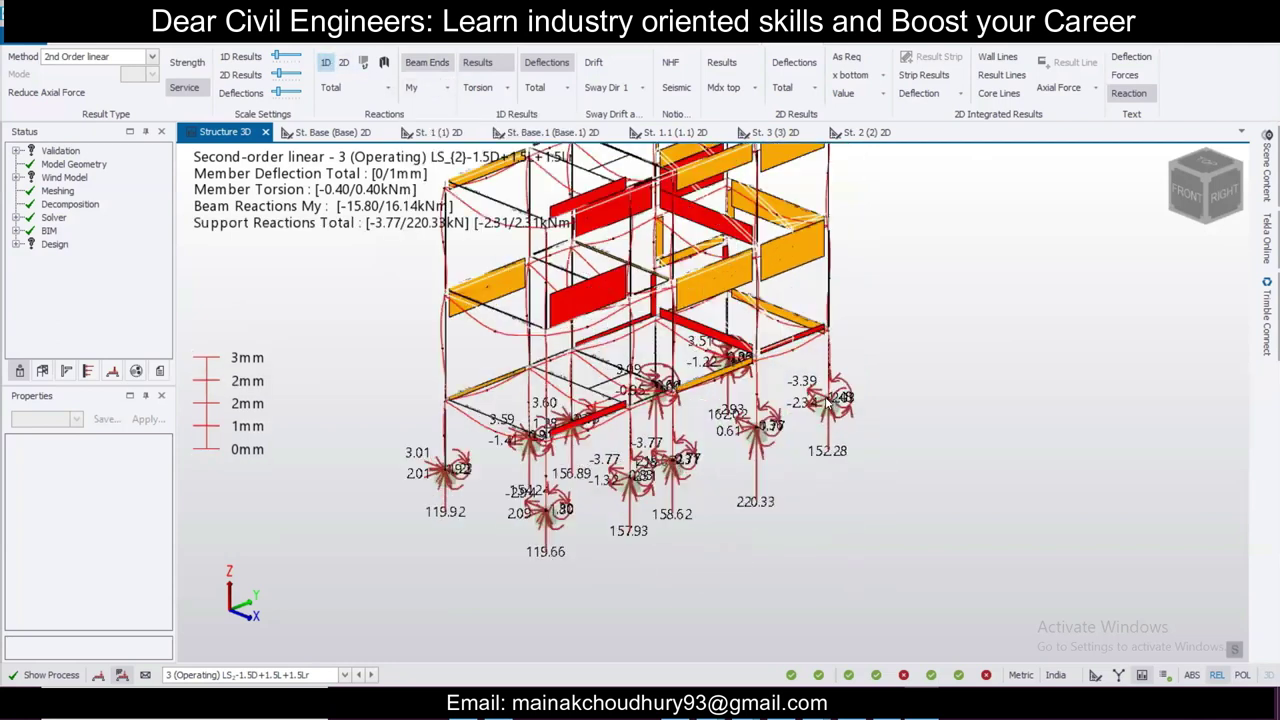
scroll(855, 443, "up", 5)
scroll(854, 436, "up", 3)
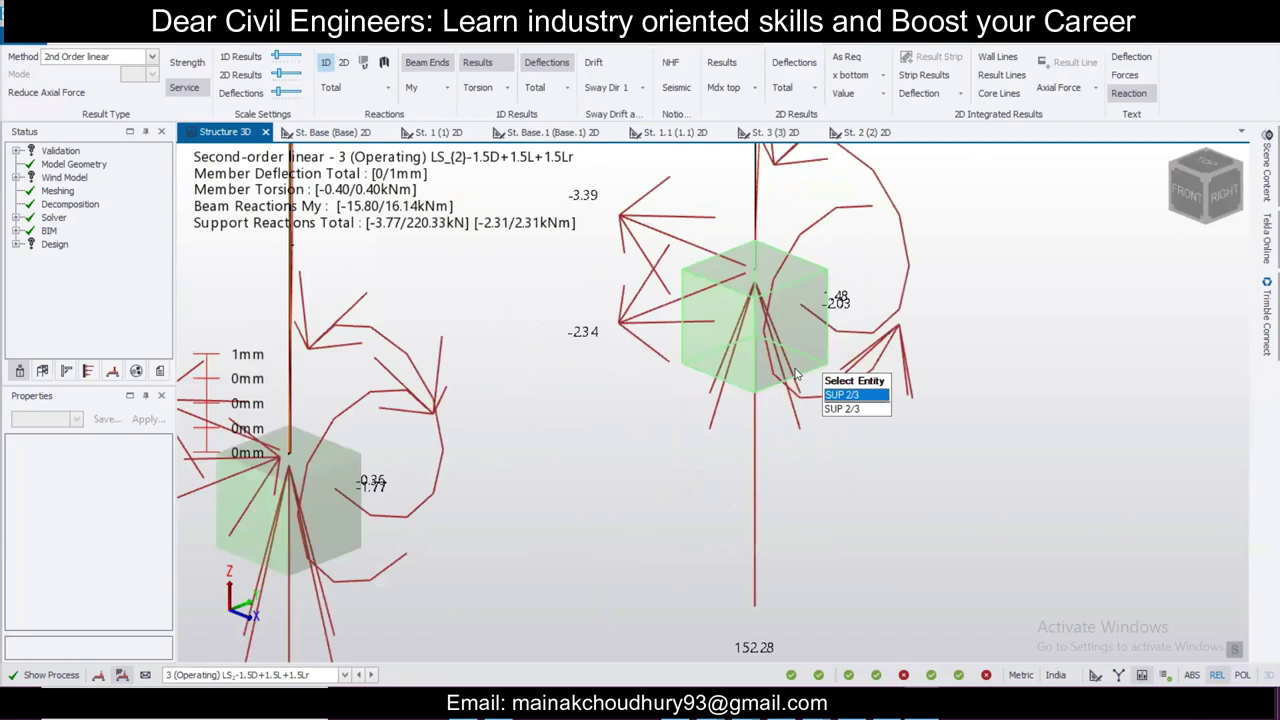
scroll(800, 364, "down", 2)
Step: Switch the displayed results from load combinations to individual loadcases and select the 3 Dead loadcase
left_click(271, 678)
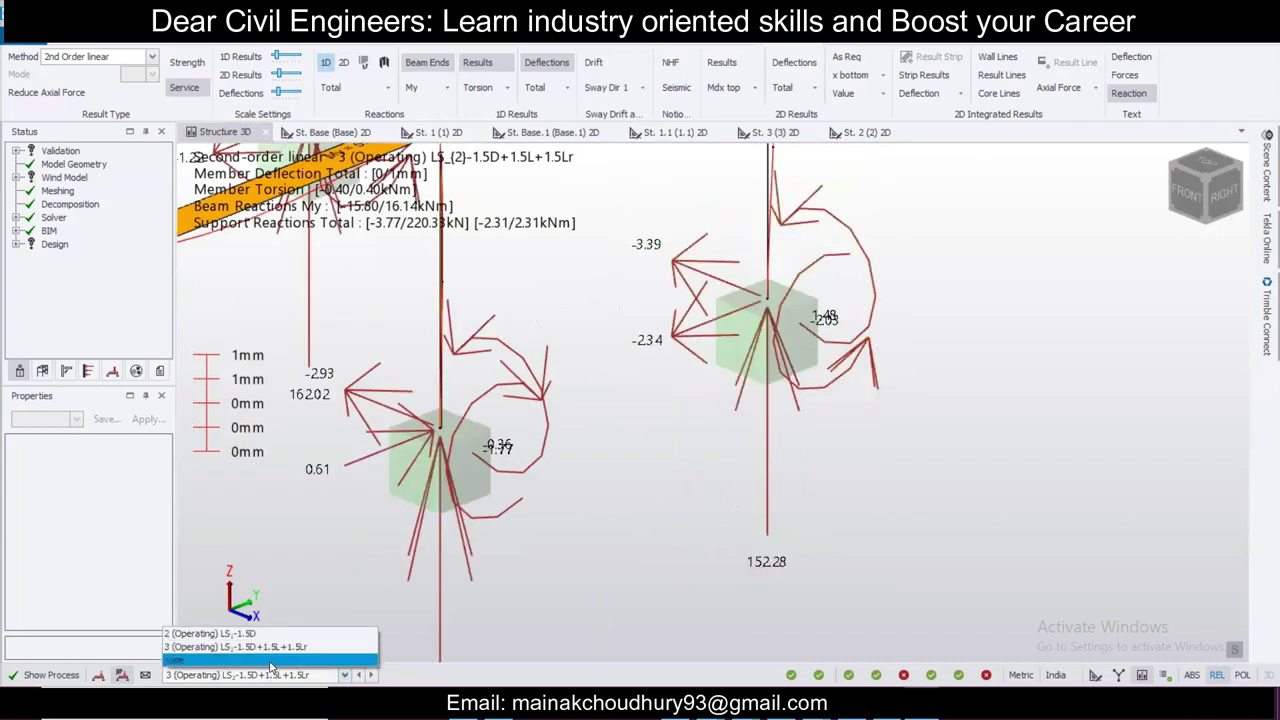
left_click(204, 636)
left_click(99, 676)
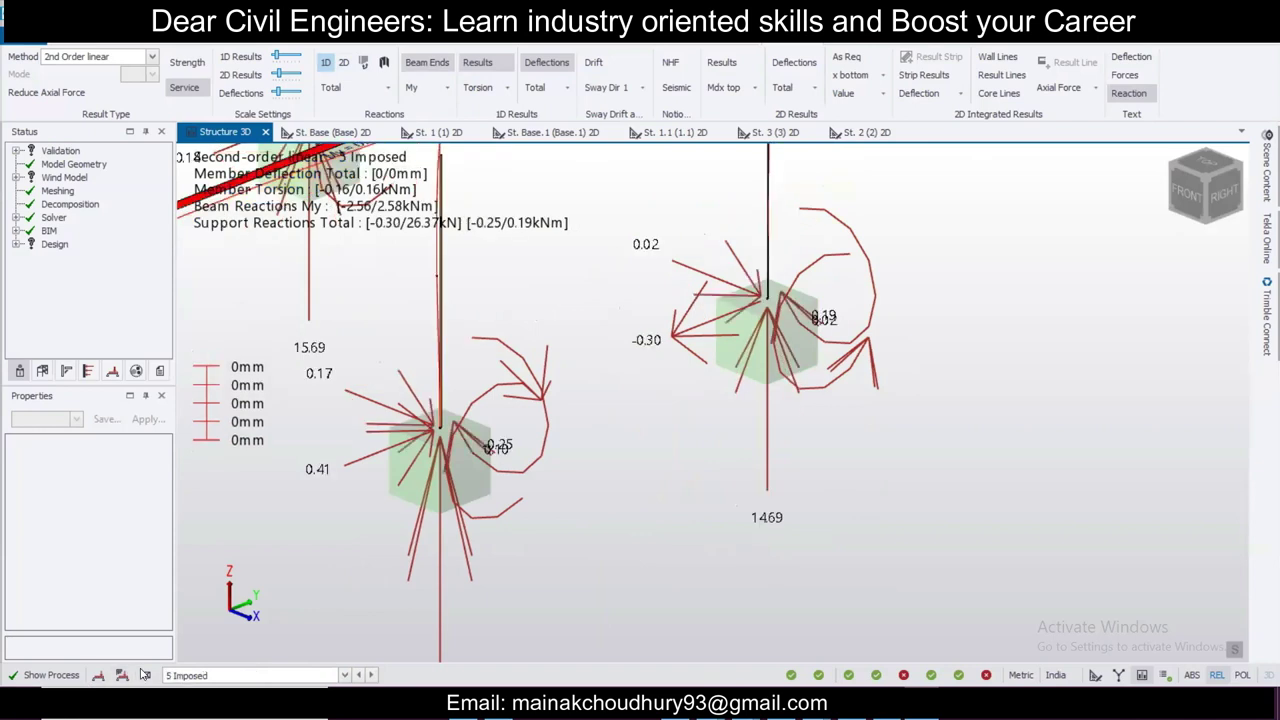
left_click(198, 677)
left_click(185, 572)
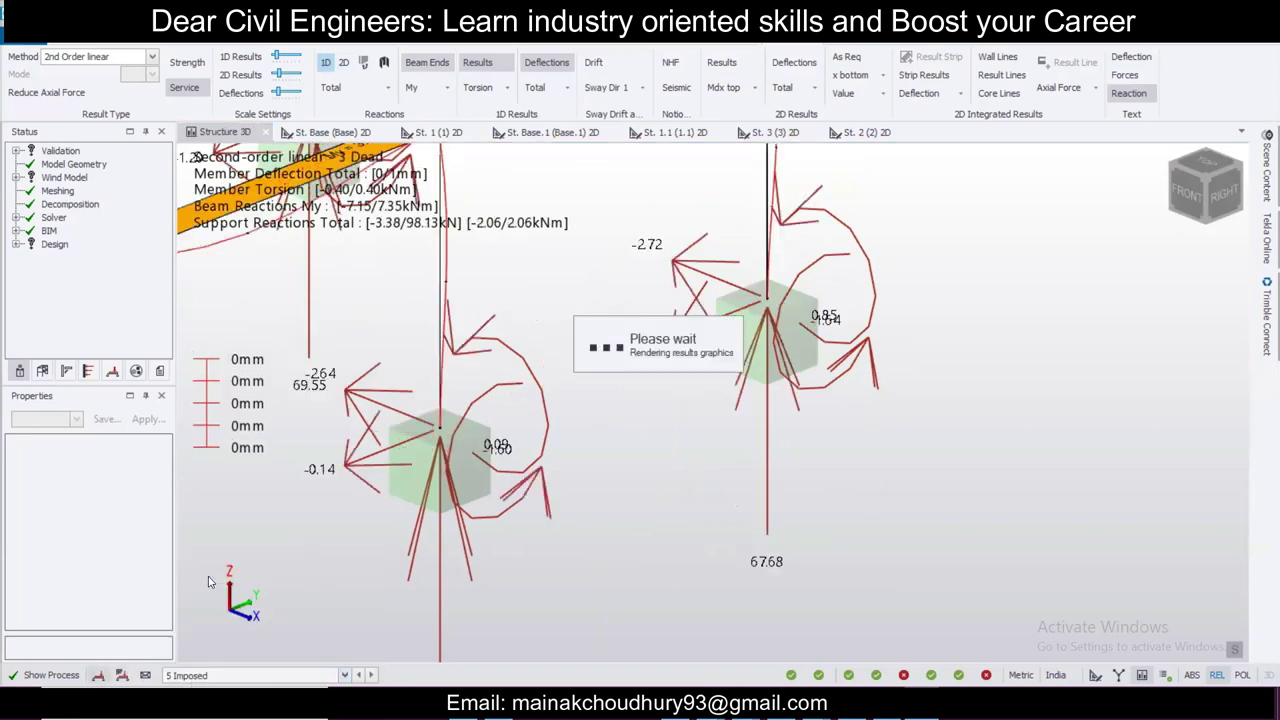
Step: Examine the dead-load support reactions at the column bases and the member forces across the frame
mouse_move(770, 365)
scroll(770, 365, "down", 3)
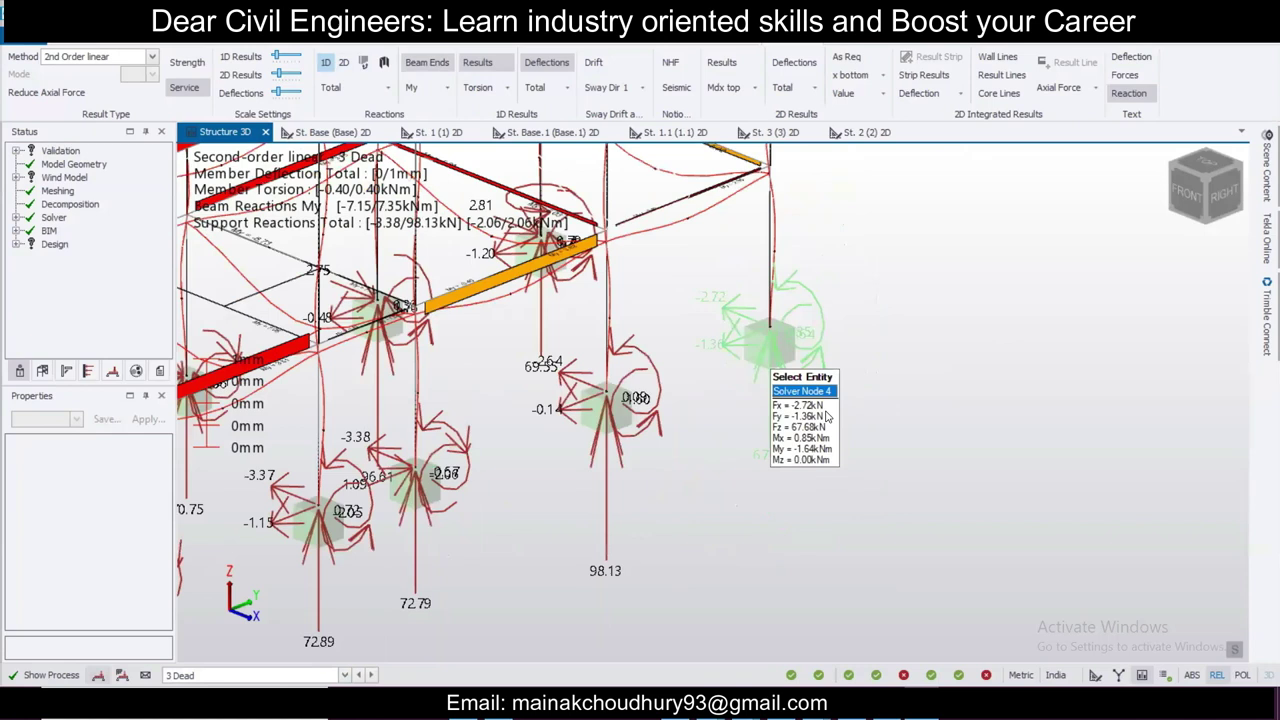
scroll(802, 393, "down", 2)
scroll(798, 390, "down", 1)
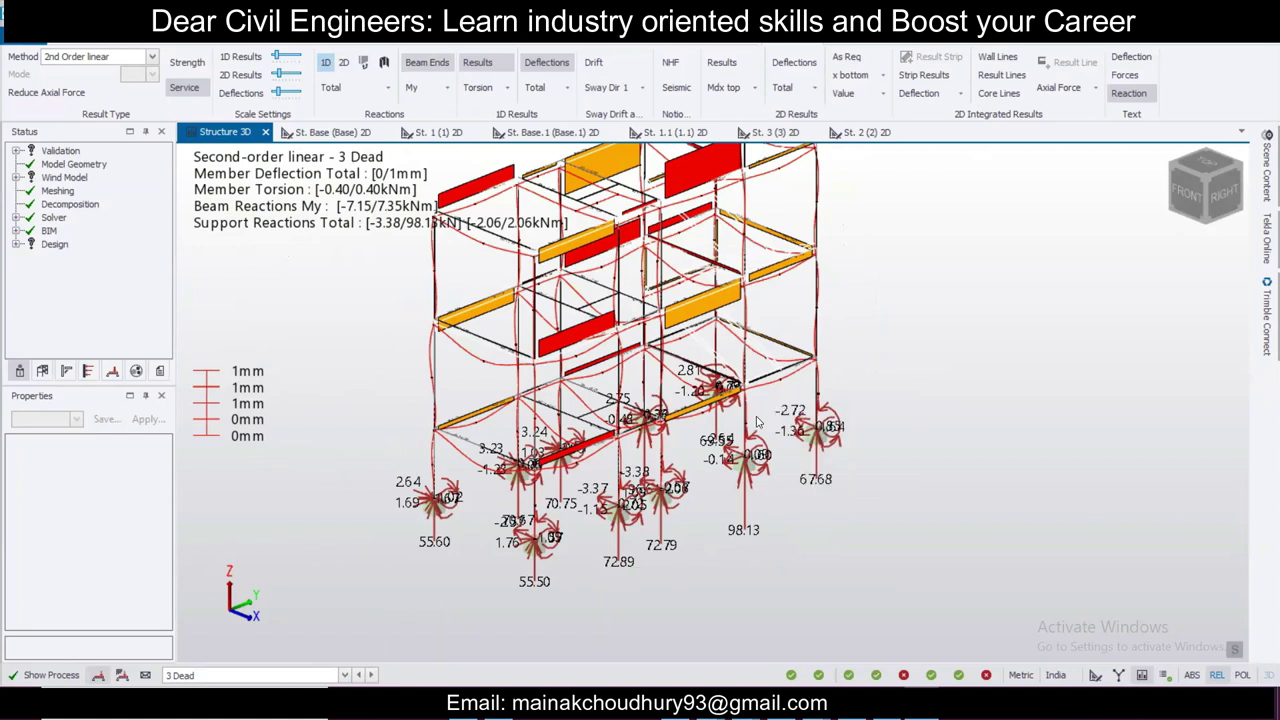
middle_click_drag(543, 318, 630, 323)
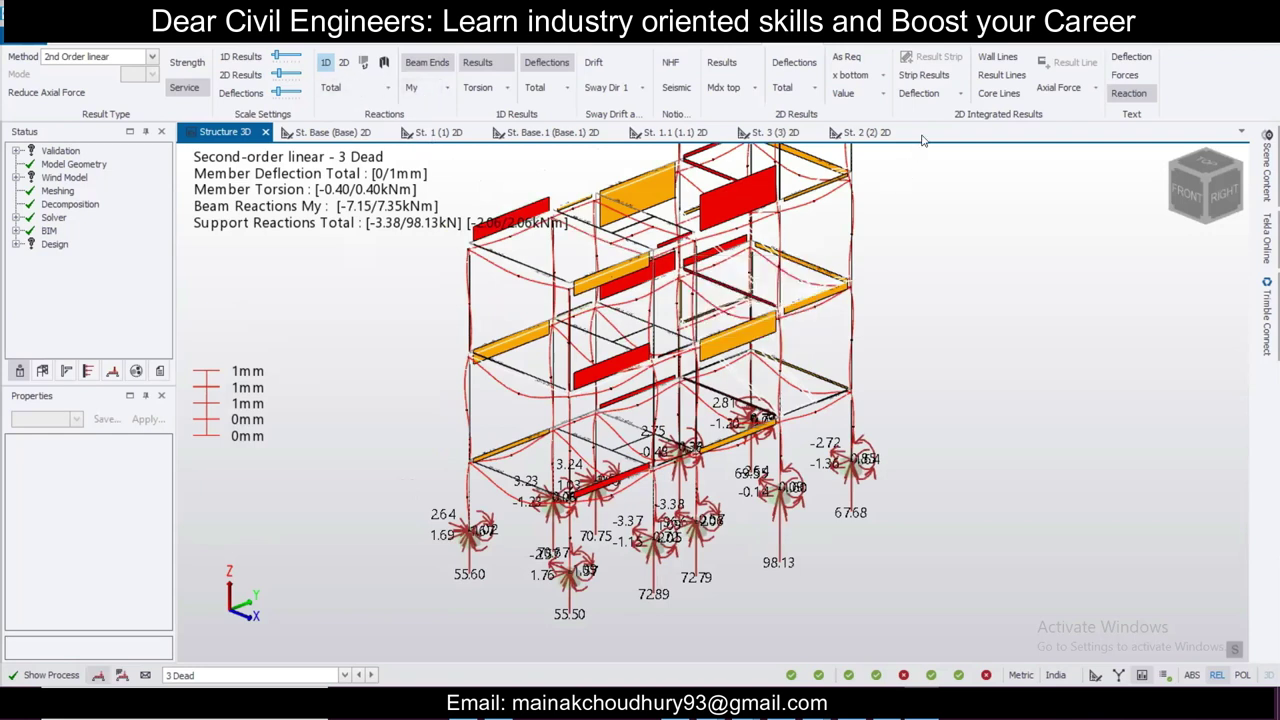
scroll(898, 250, "down", 2)
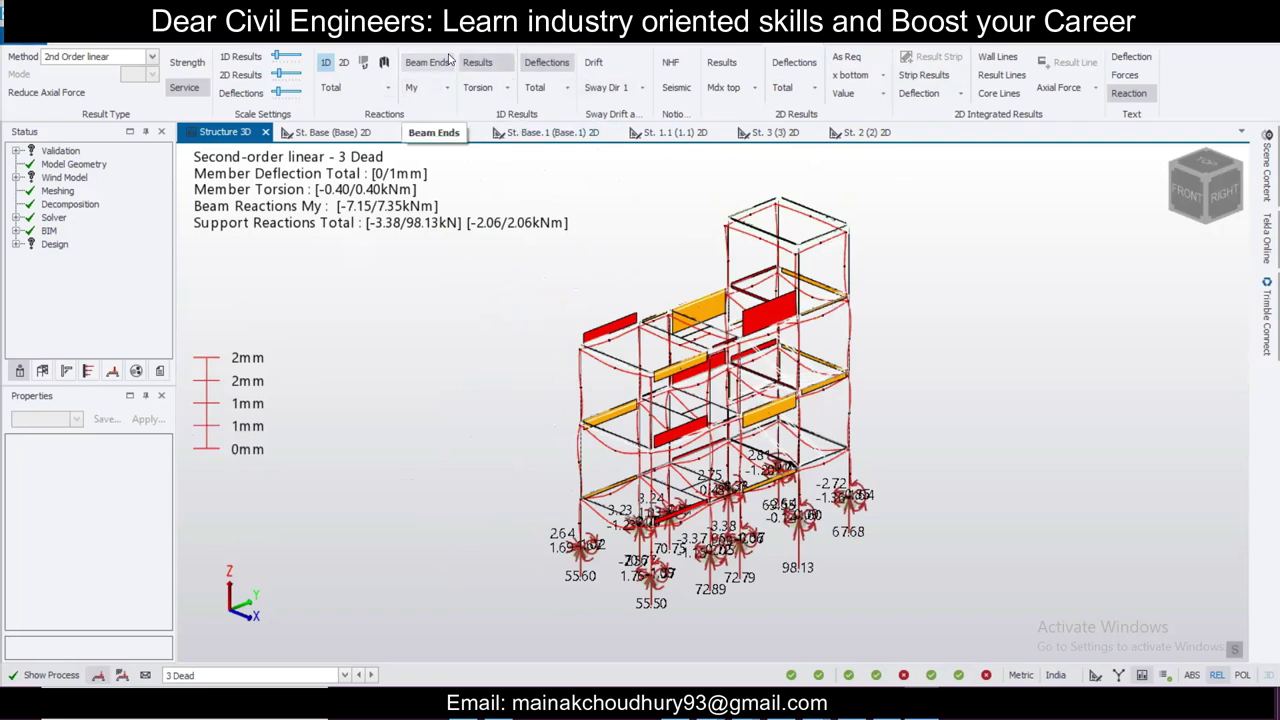
scroll(630, 282, "up", 2)
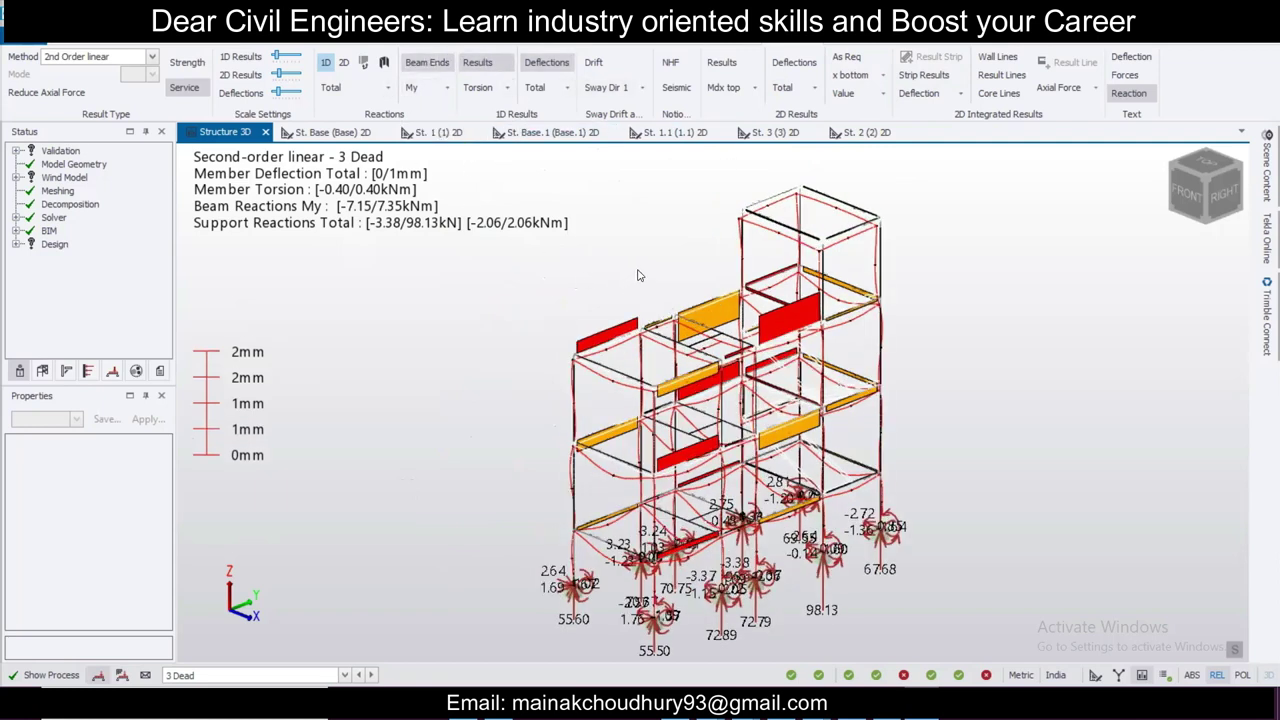
middle_click_drag(902, 243, 888, 193)
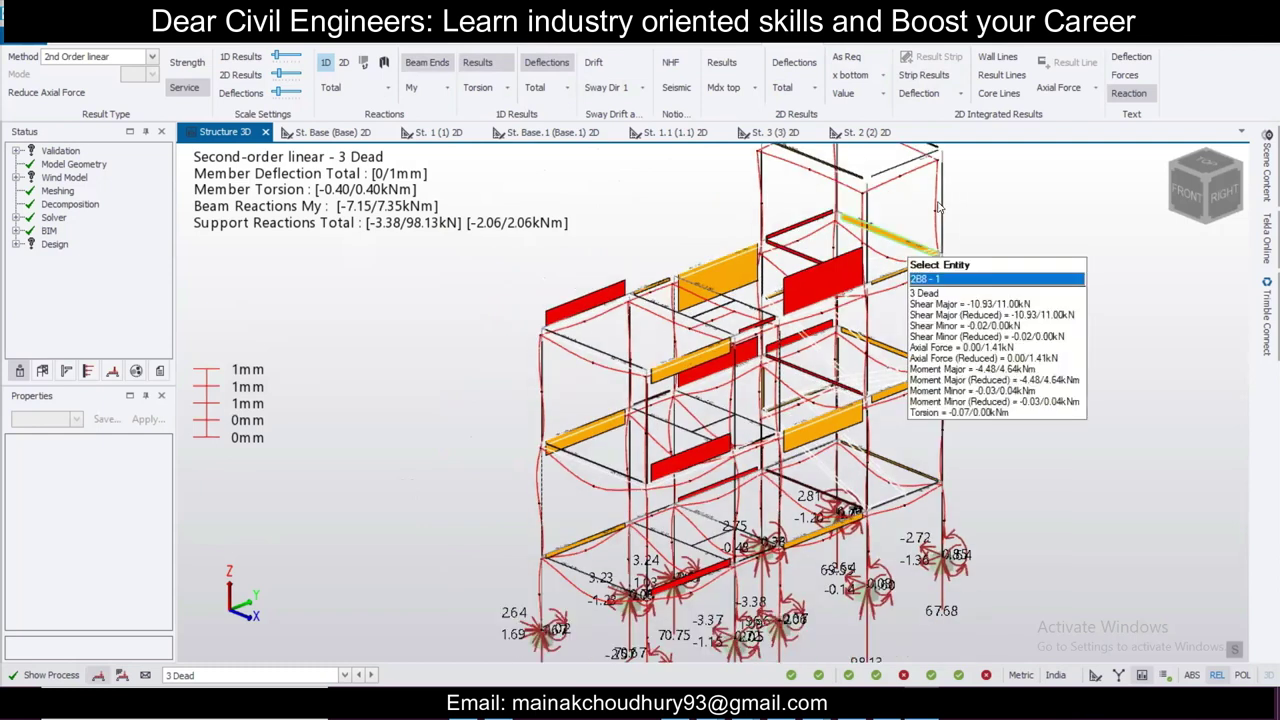
scroll(938, 207, "up", 1)
scroll(945, 204, "up", 1)
mouse_move(951, 228)
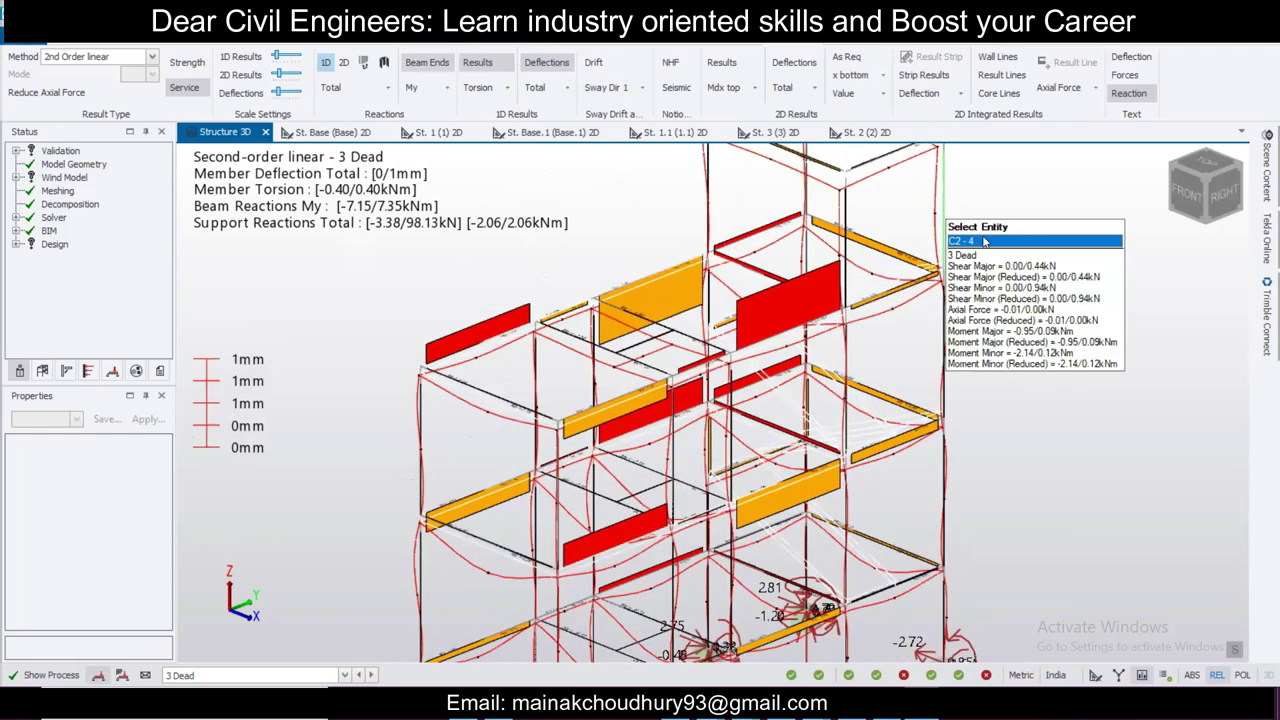
middle_click_drag(832, 370, 837, 300)
scroll(868, 364, "down", 1)
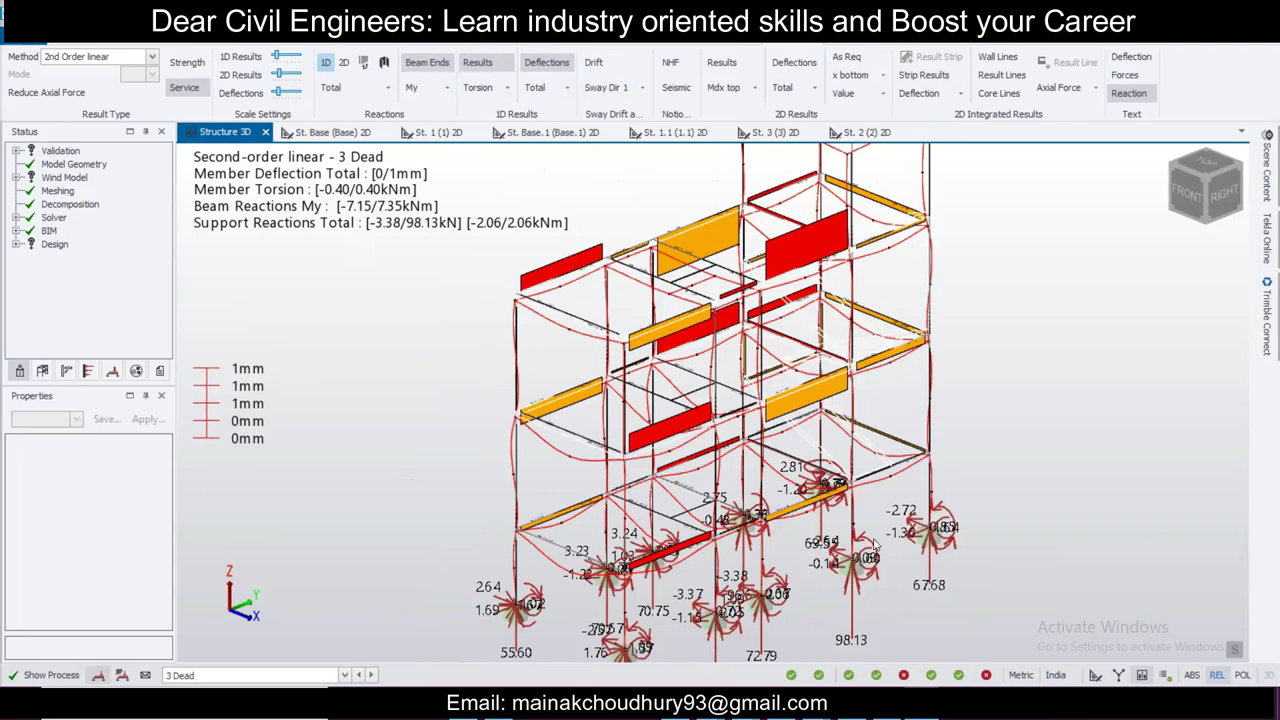
mouse_move(921, 549)
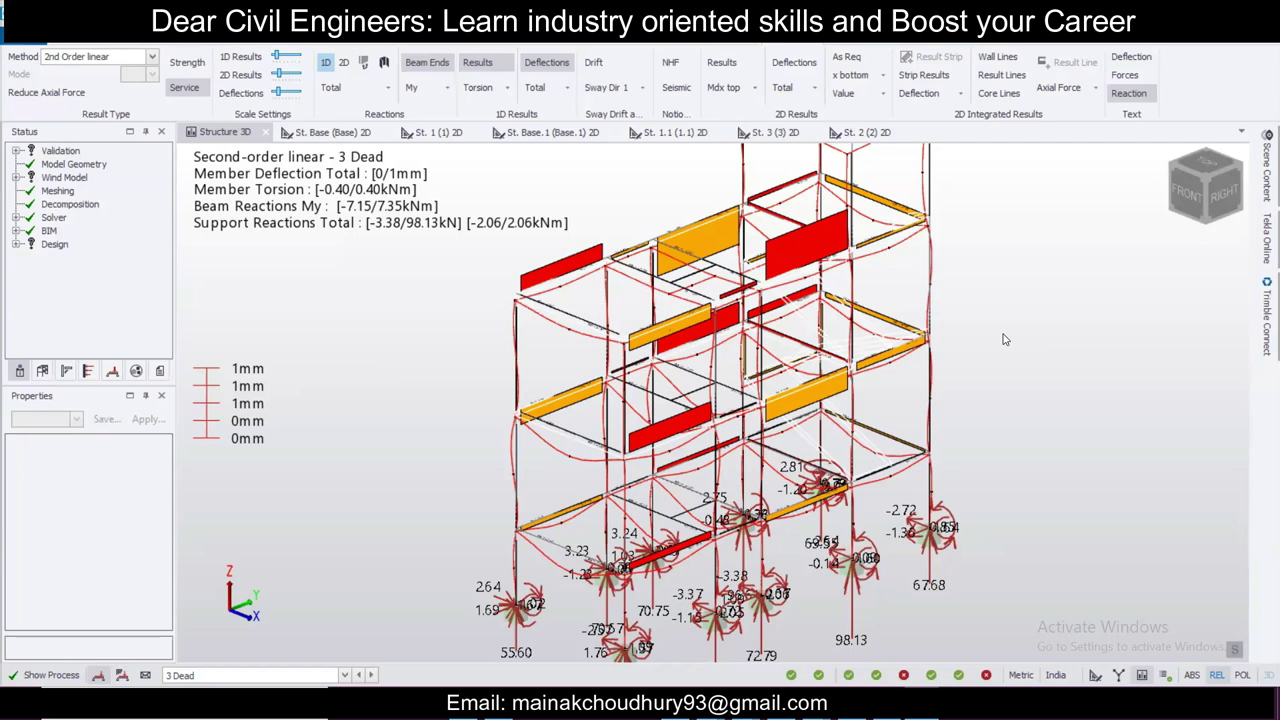
Step: Return the 3D view to the structural model, set the displayed loading to none, and inspect the frame from both sides
left_click(1096, 676)
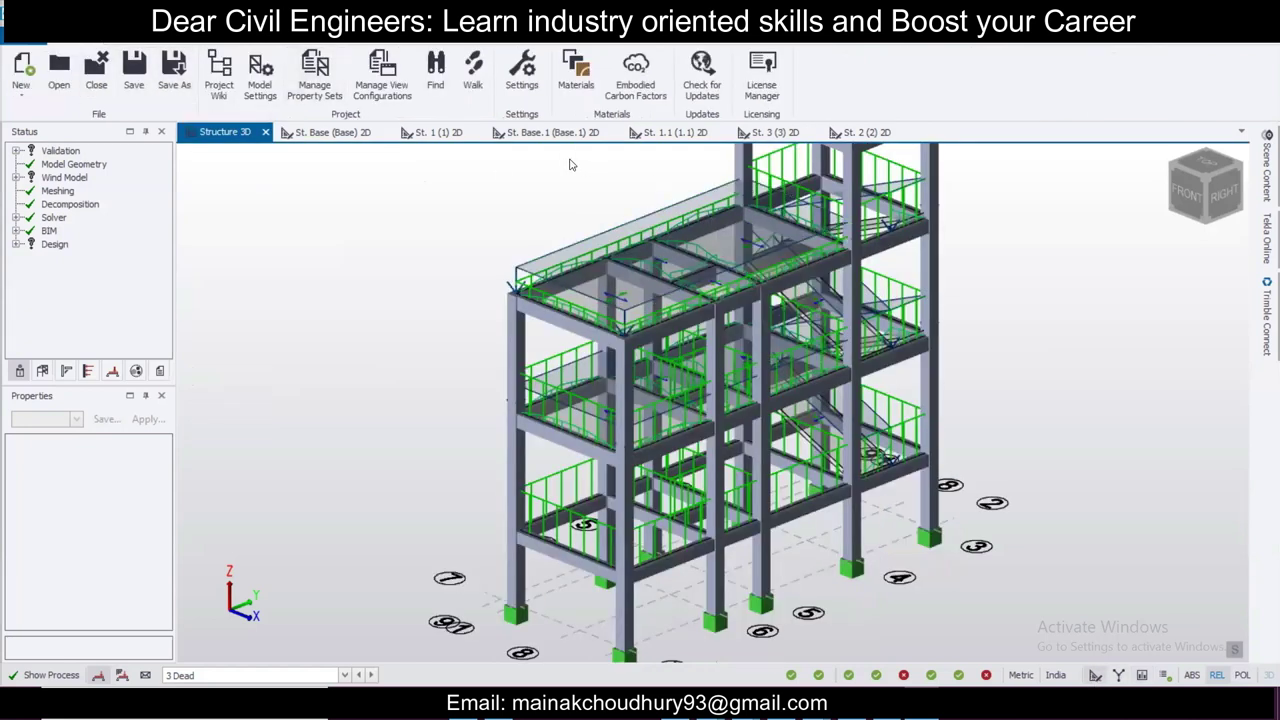
scroll(562, 290, "down", 3)
left_click(344, 675)
left_click(251, 662)
middle_click_drag(405, 398, 988, 436, "shift")
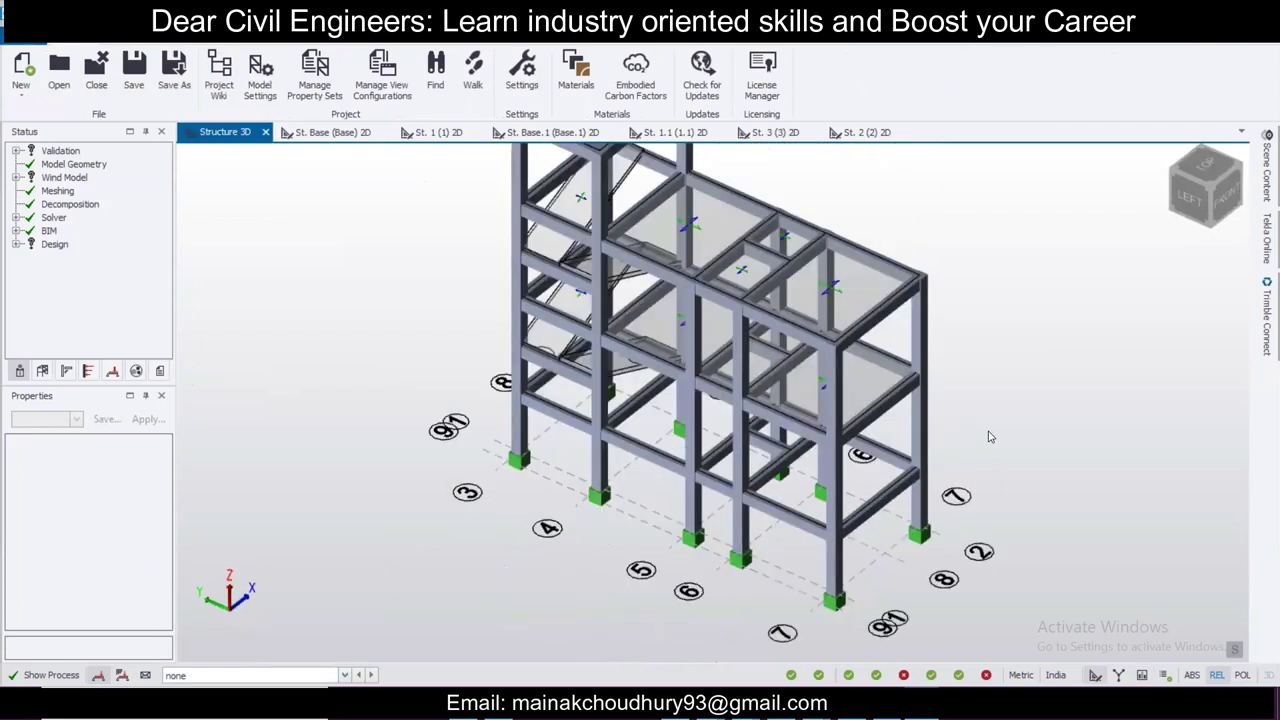
right_click_drag(359, 348, 454, 296)
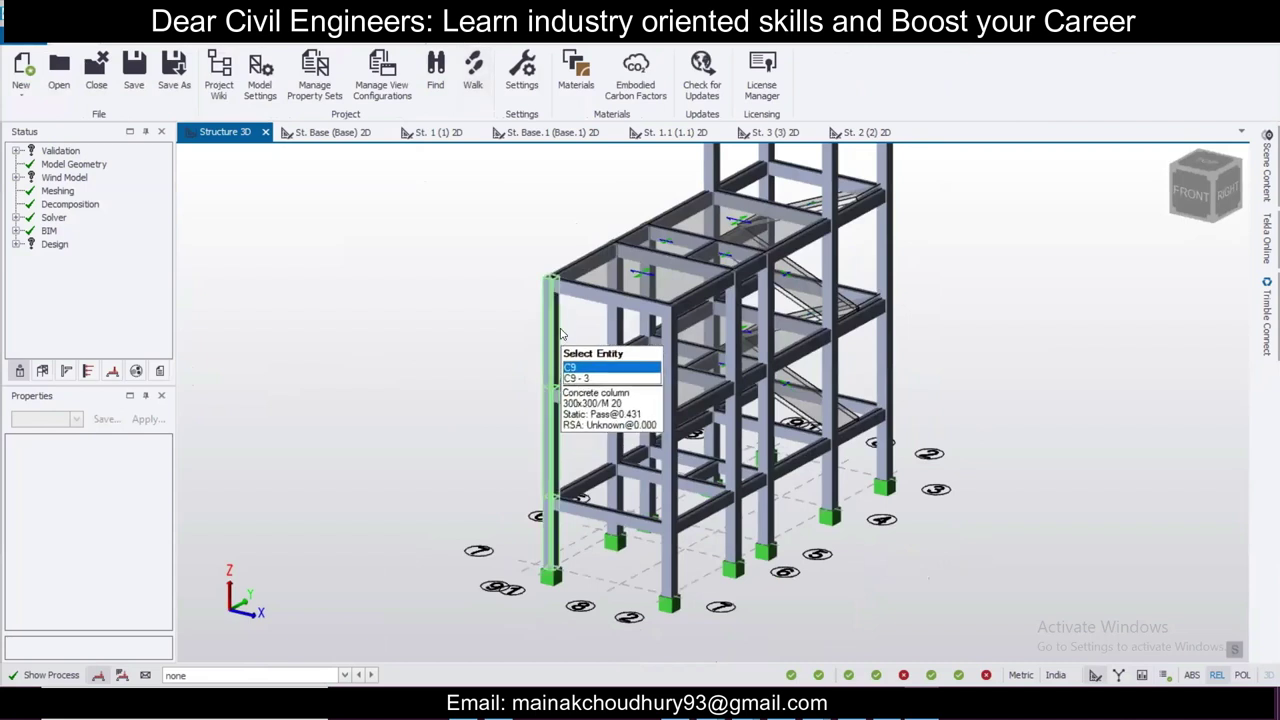
scroll(560, 330, "down", 4)
scroll(560, 330, "up", 4)
Step: Run Design All (Static) on the building and inspect the resulting member design status
left_click(459, 36)
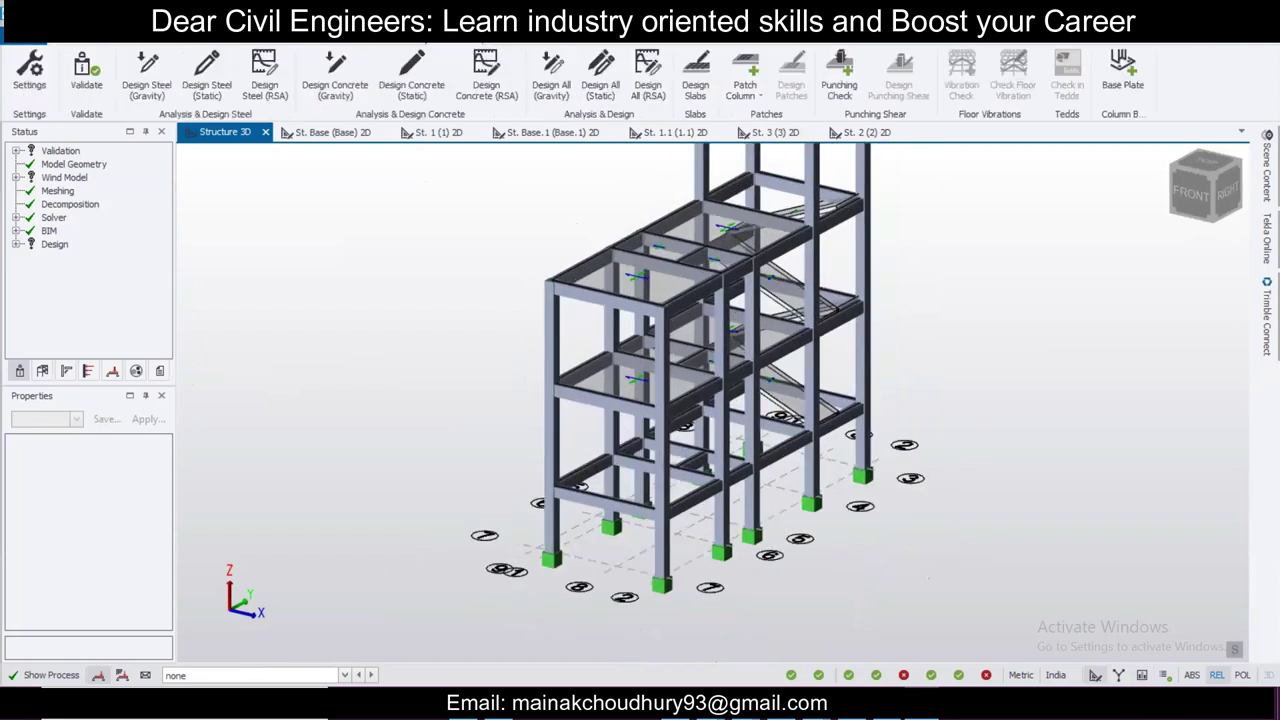
left_click(608, 87)
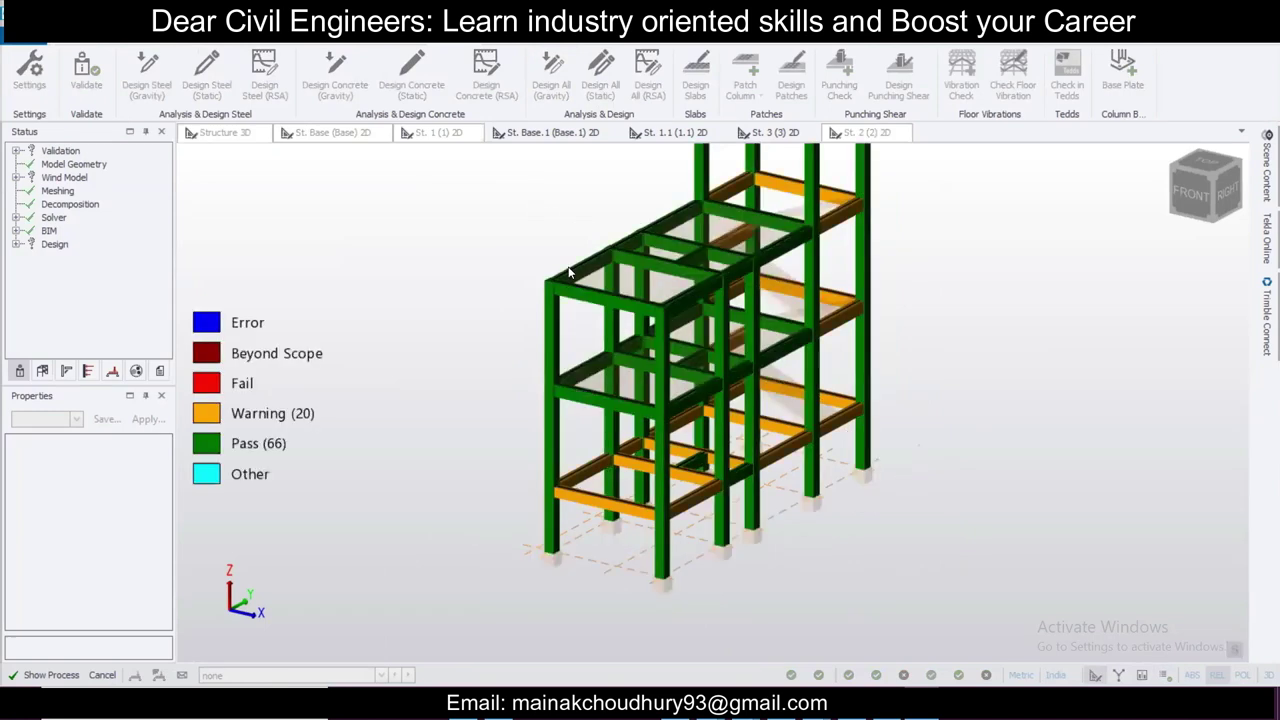
right_click_drag(459, 340, 420, 331)
scroll(422, 332, "down", 3)
right_click_drag(877, 361, 522, 371)
middle_click_drag(521, 372, 568, 492, "shift")
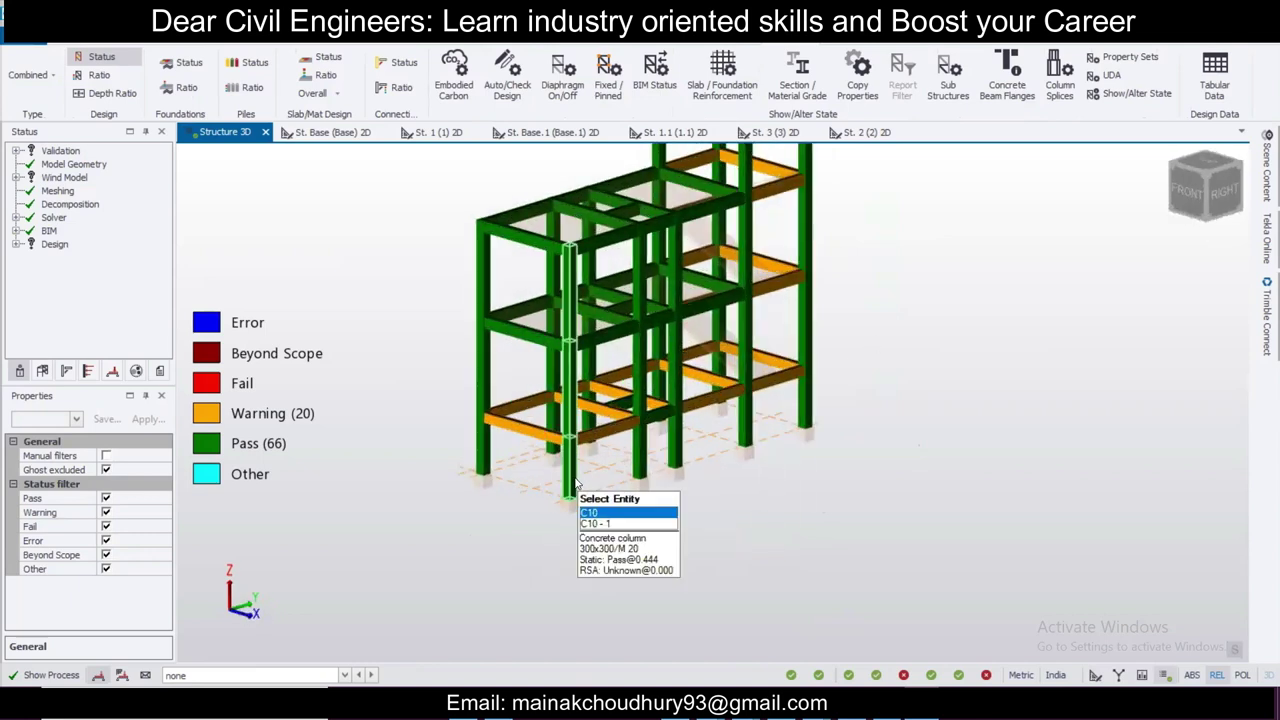
Step: Run a static member check on corner column C10 and review its longitudinal bars summary and Stack 1 results
left_click(568, 490)
right_click(570, 488)
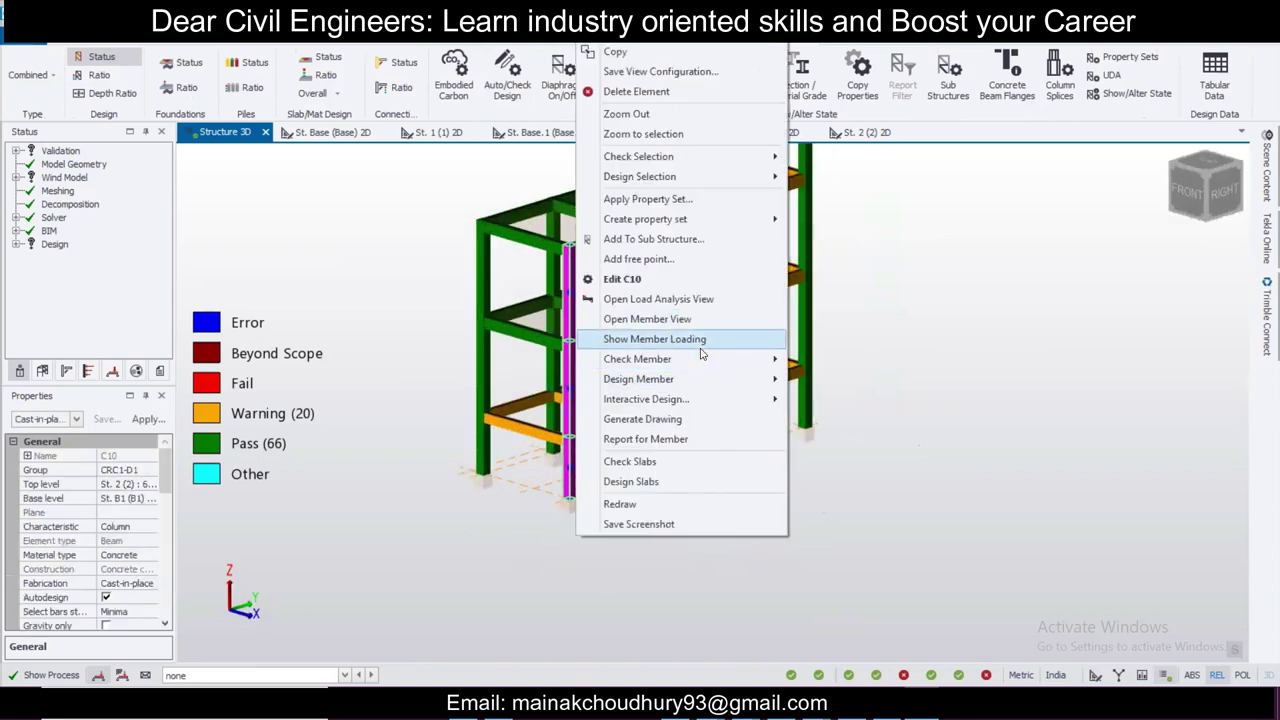
left_click(800, 360)
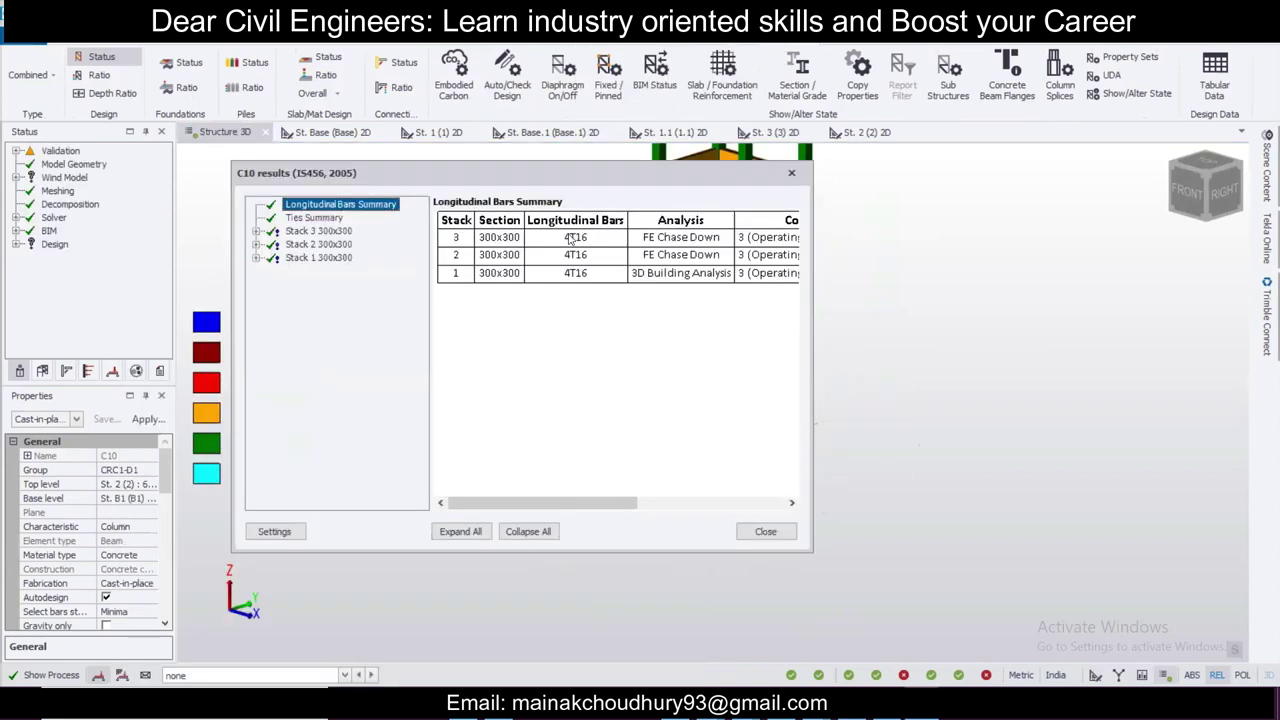
left_click(320, 258)
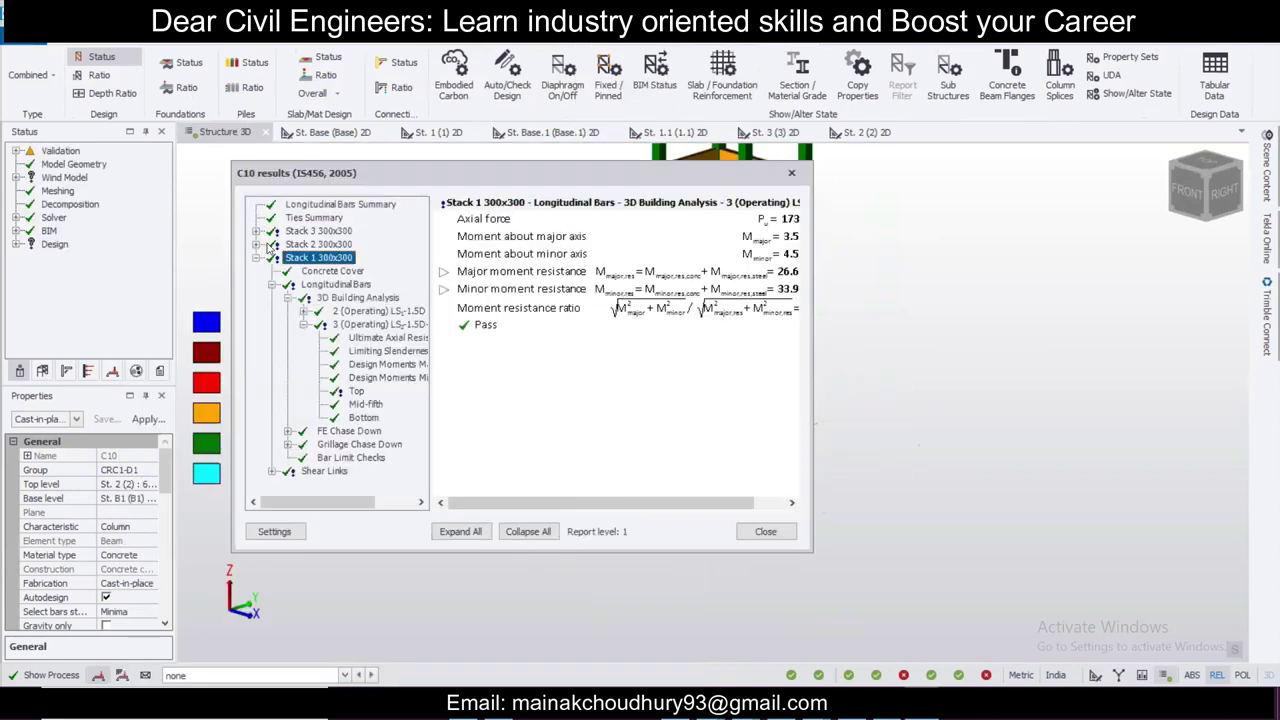
scroll(368, 300, "down", 2)
scroll(372, 306, "up", 1)
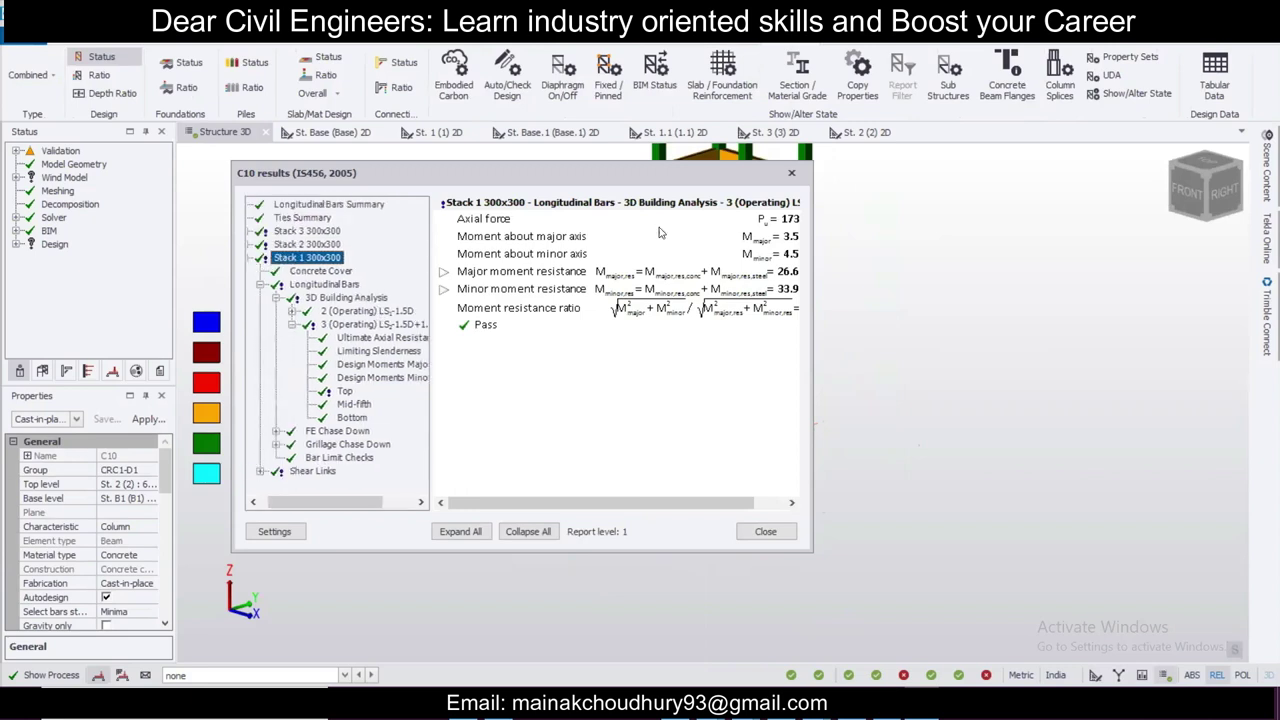
left_click(794, 175)
Step: Run a static member check on column C4, review its longitudinal bars summary, and close the results
right_click_drag(817, 386, 701, 410)
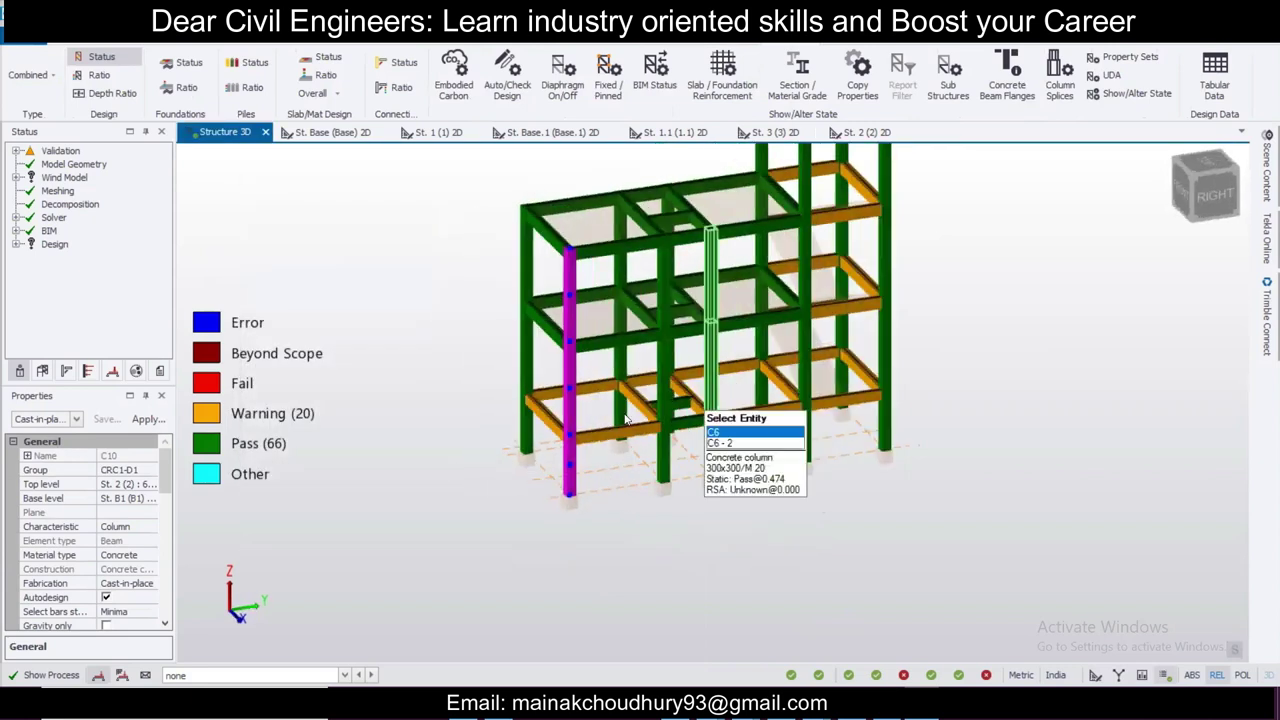
right_click_drag(1058, 426, 1021, 452)
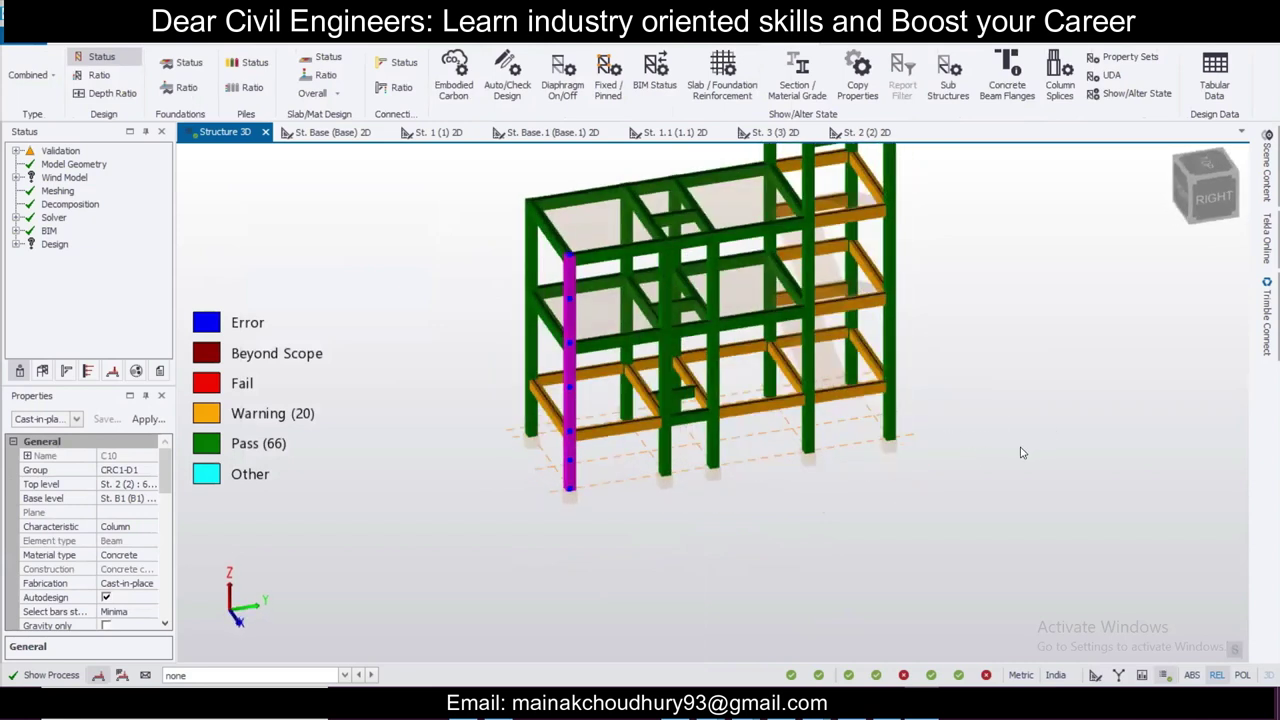
left_click(811, 432)
right_click(812, 432)
mouse_move(902, 362)
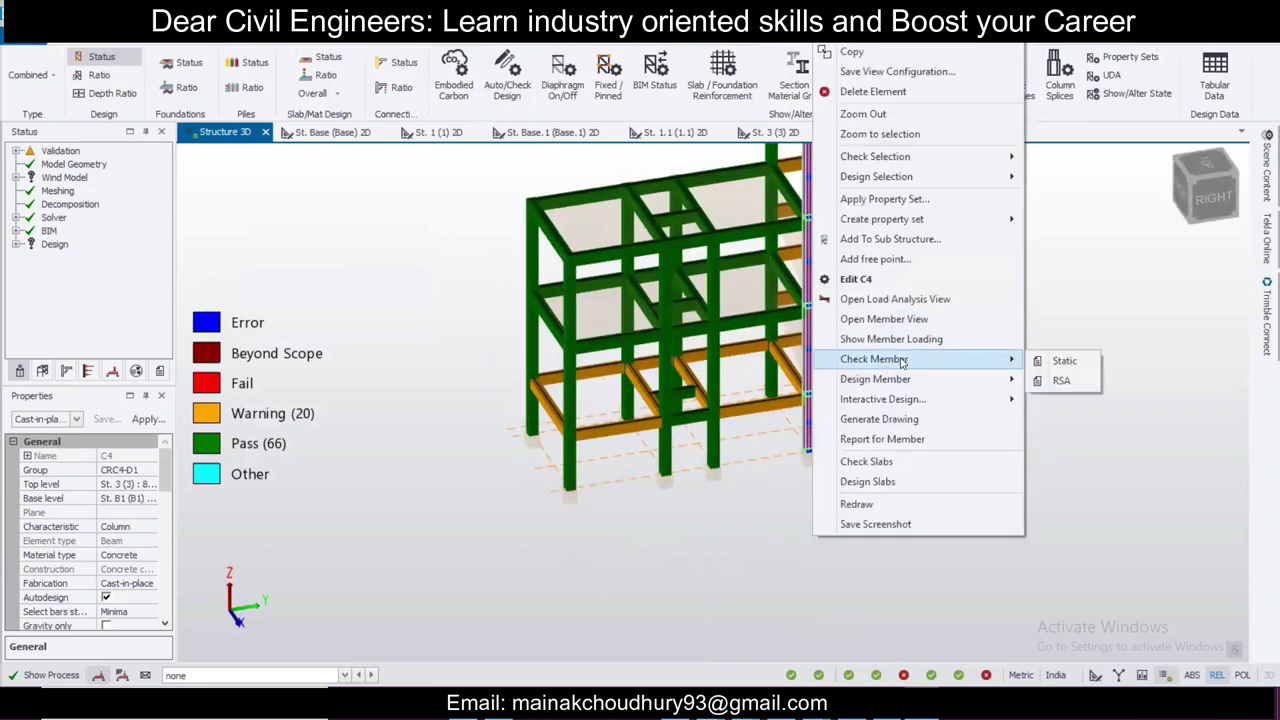
left_click(1060, 361)
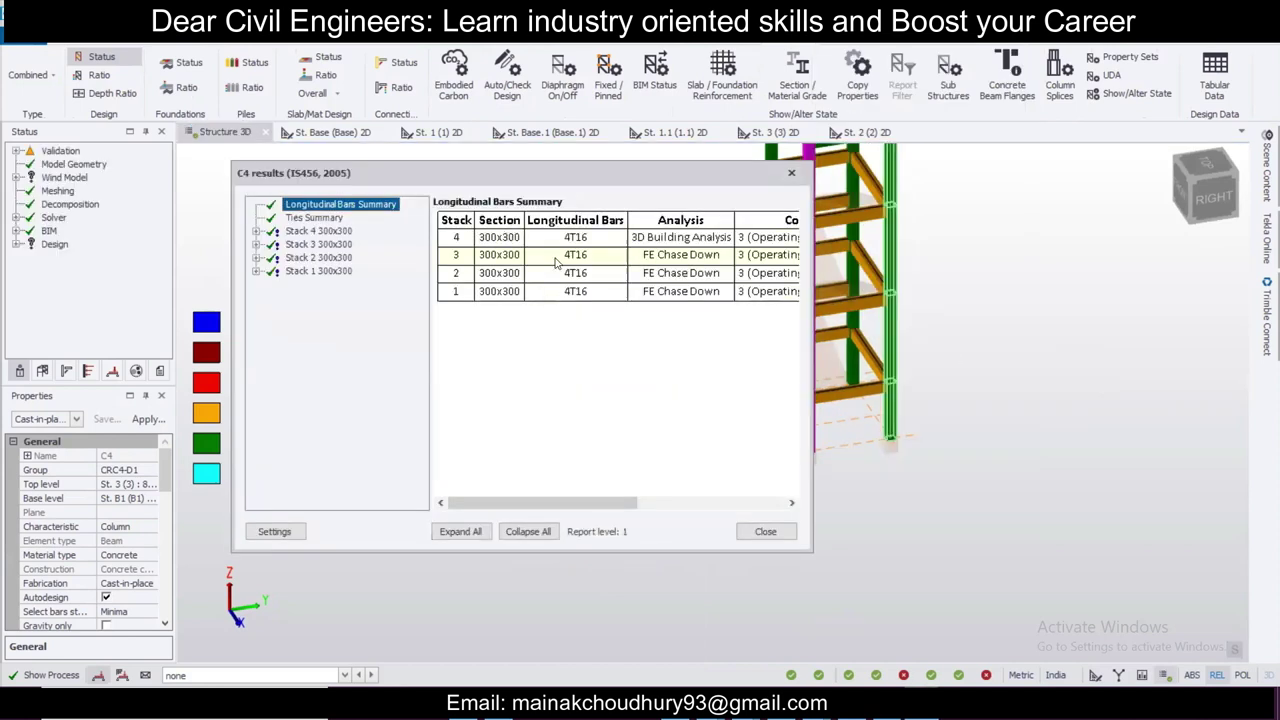
left_click(791, 173)
Step: Run a static member check on column C5 and review the combination, critical position, ratio and status of its longitudinal bars
middle_click_drag(830, 470, 782, 477)
left_click(747, 508)
right_click(747, 508)
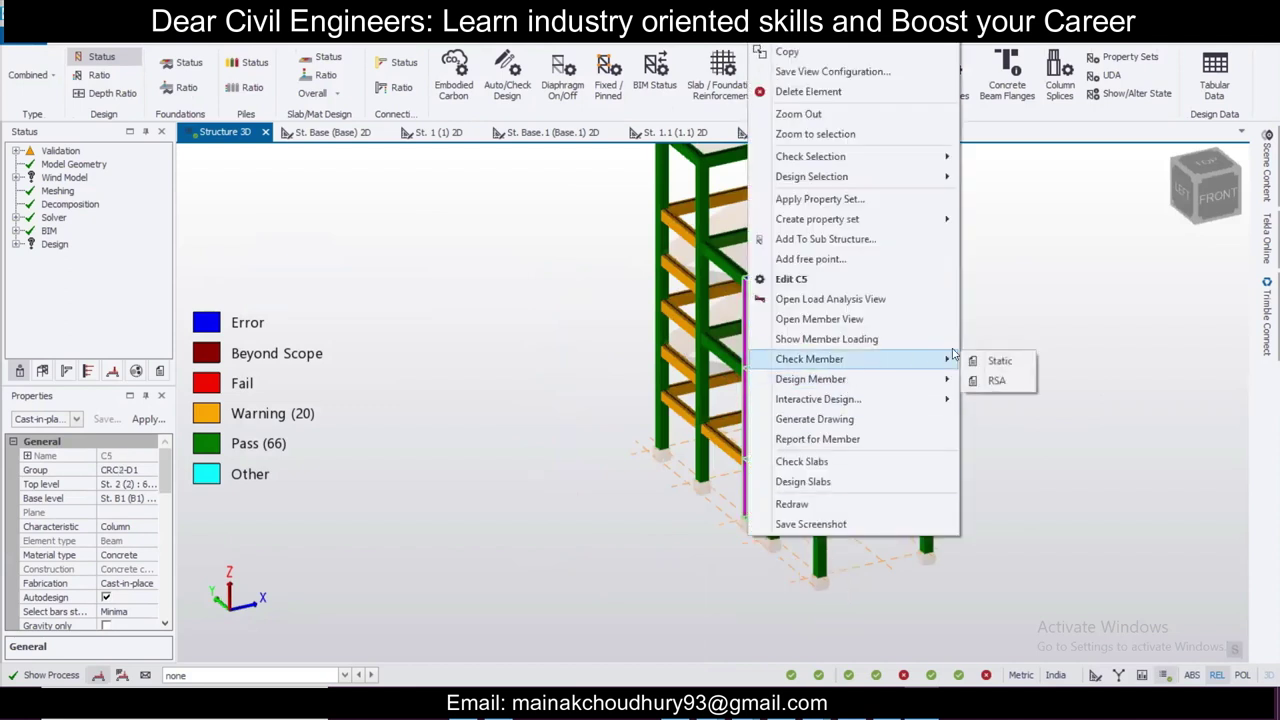
left_click(972, 361)
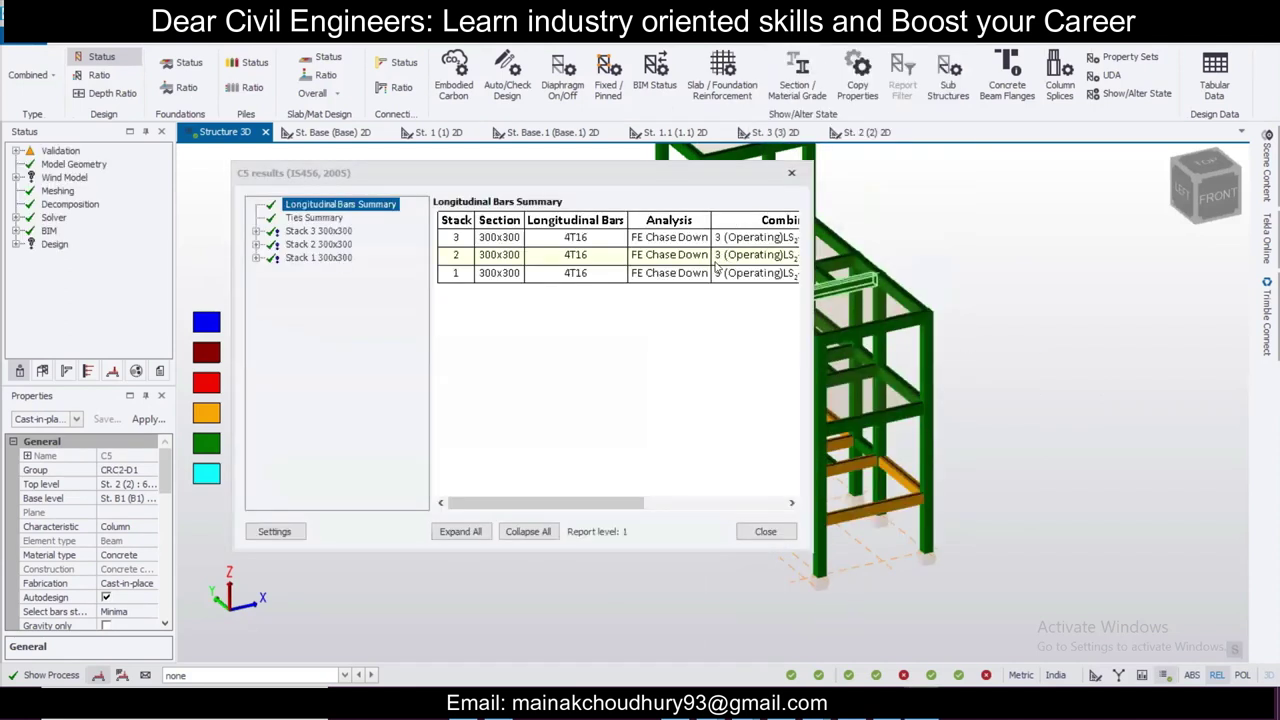
left_click_drag(588, 503, 757, 510)
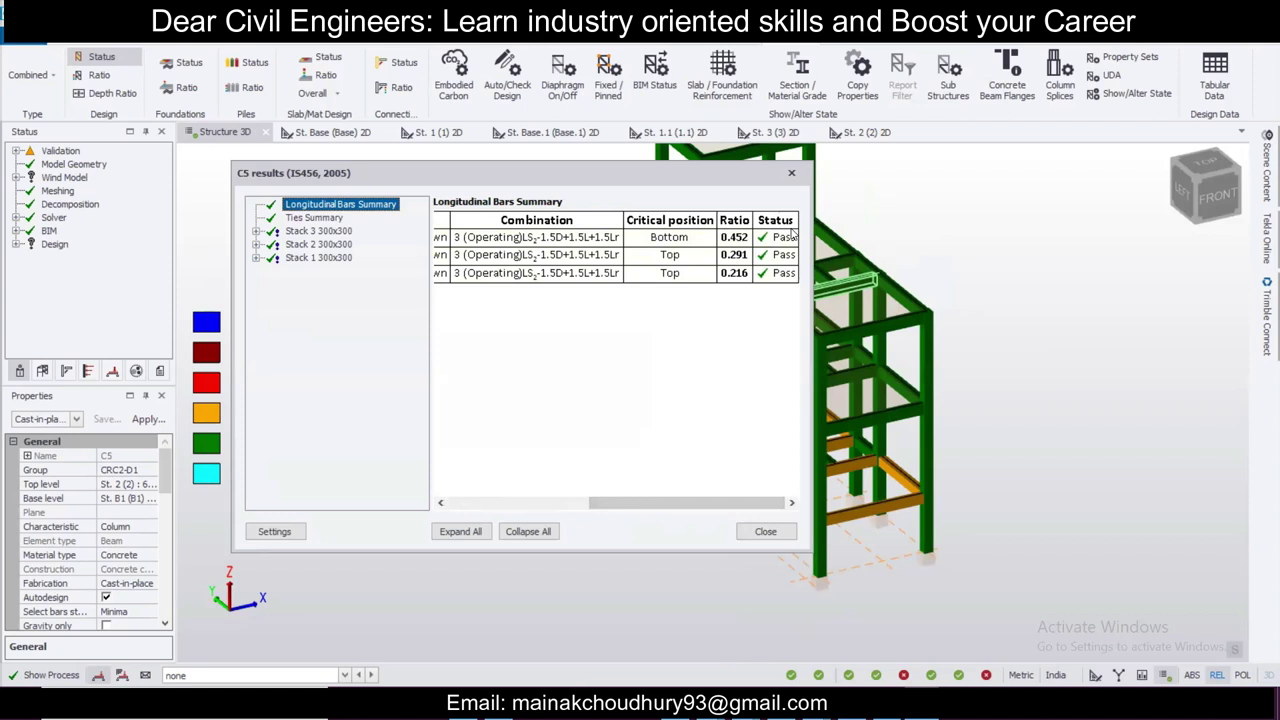
left_click(788, 274)
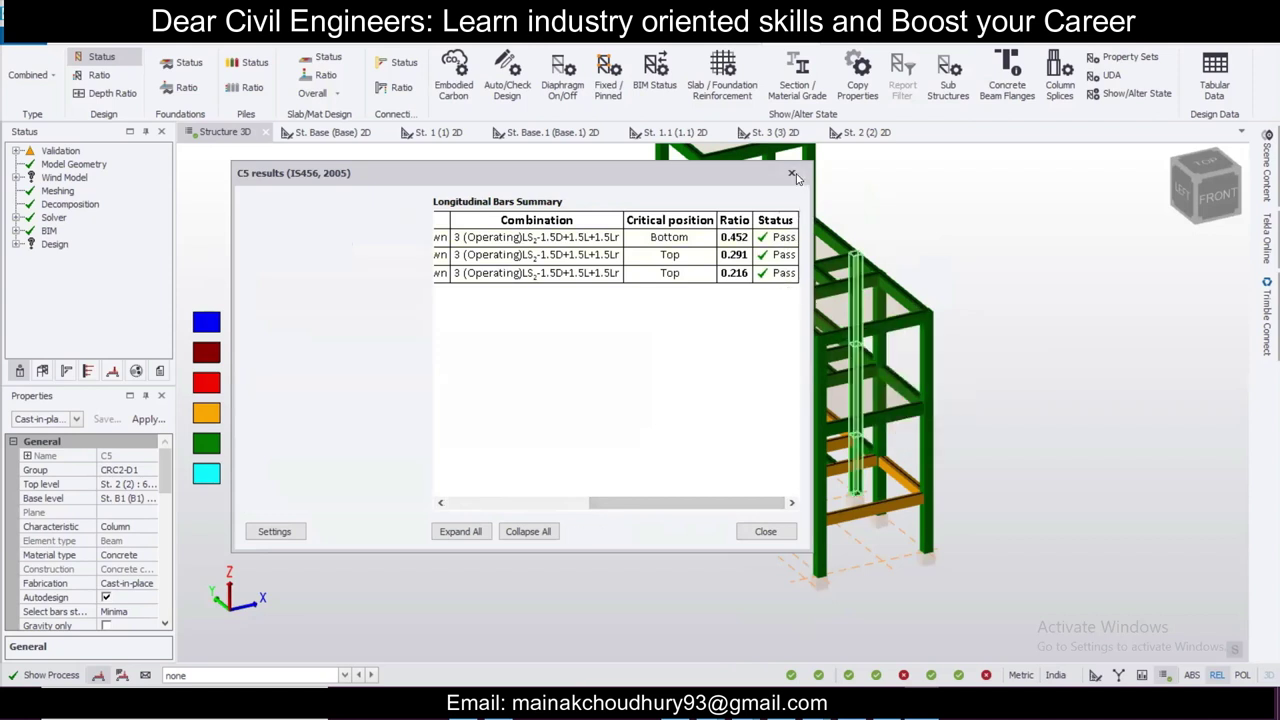
left_click(791, 175)
Step: Examine the colour-coded design status of the beams and columns from different sides of the frame
scroll(563, 263, "down", 2)
middle_click_drag(587, 312, 567, 243)
scroll(568, 260, "up", 2)
scroll(567, 262, "down", 1)
mouse_move(894, 391)
right_mouse_down()
mouse_move(771, 391)
mouse_move(884, 391)
right_mouse_up()
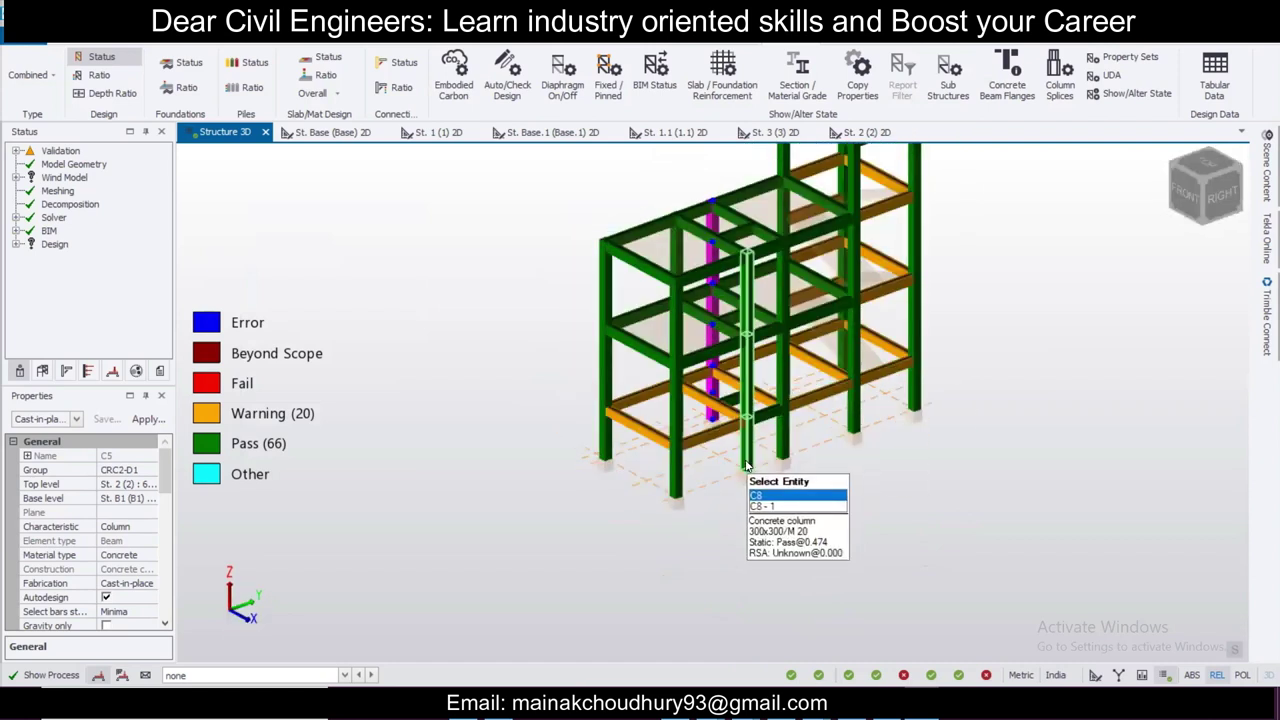
right_click_drag(911, 451, 1028, 354)
middle_click_drag(1030, 354, 408, 416)
scroll(663, 447, "up", 1)
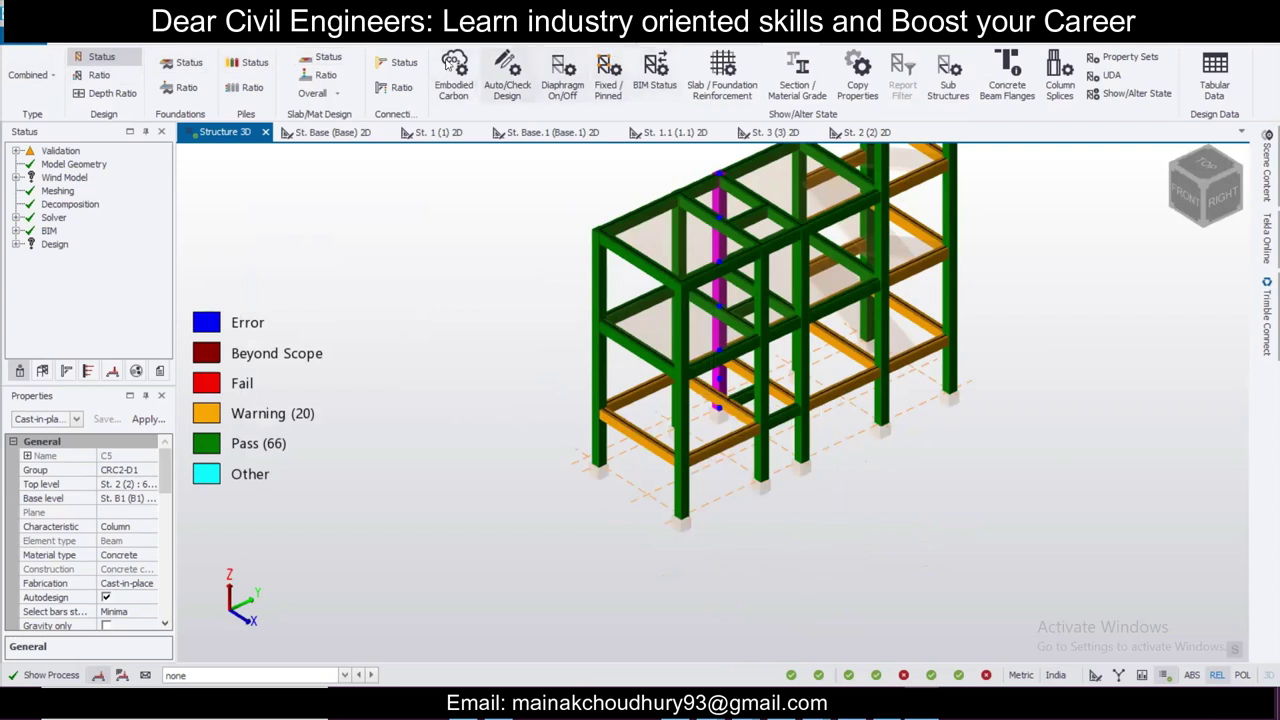
left_click(398, 41)
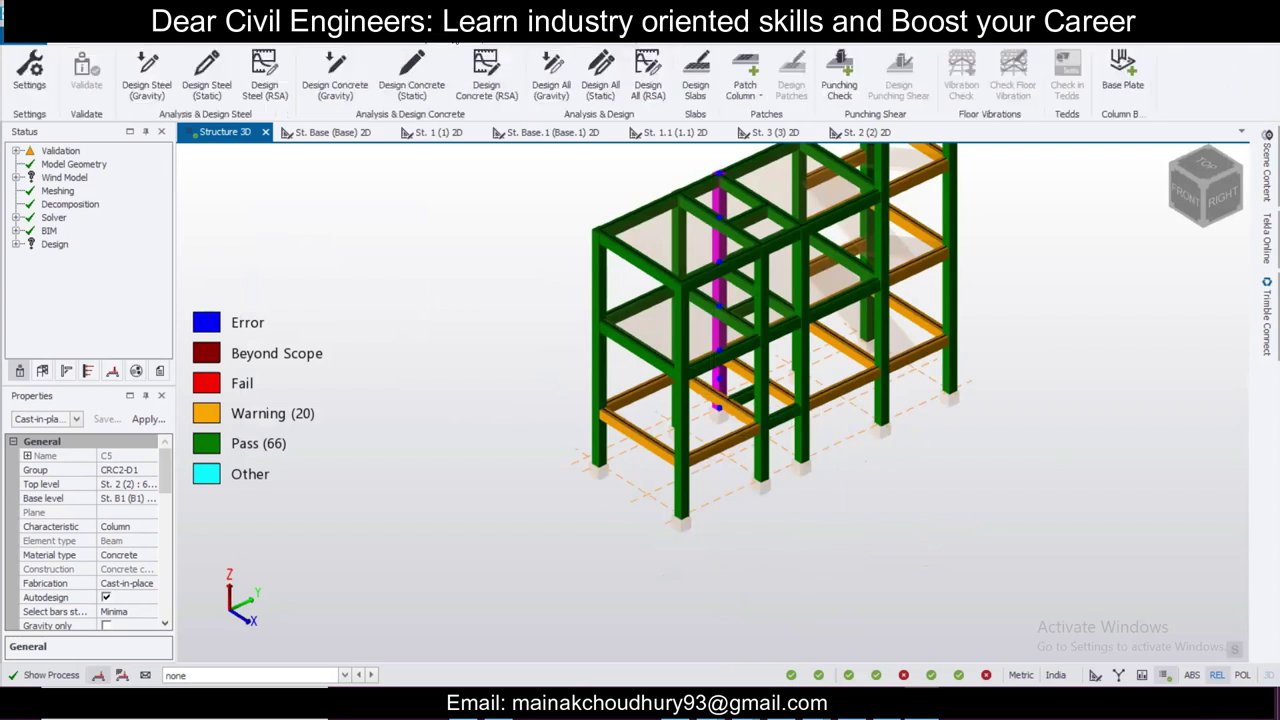
Step: Review the vertical bar size in the concrete column reinforcement layout settings and close the design settings
left_click(21, 87)
left_click(228, 197)
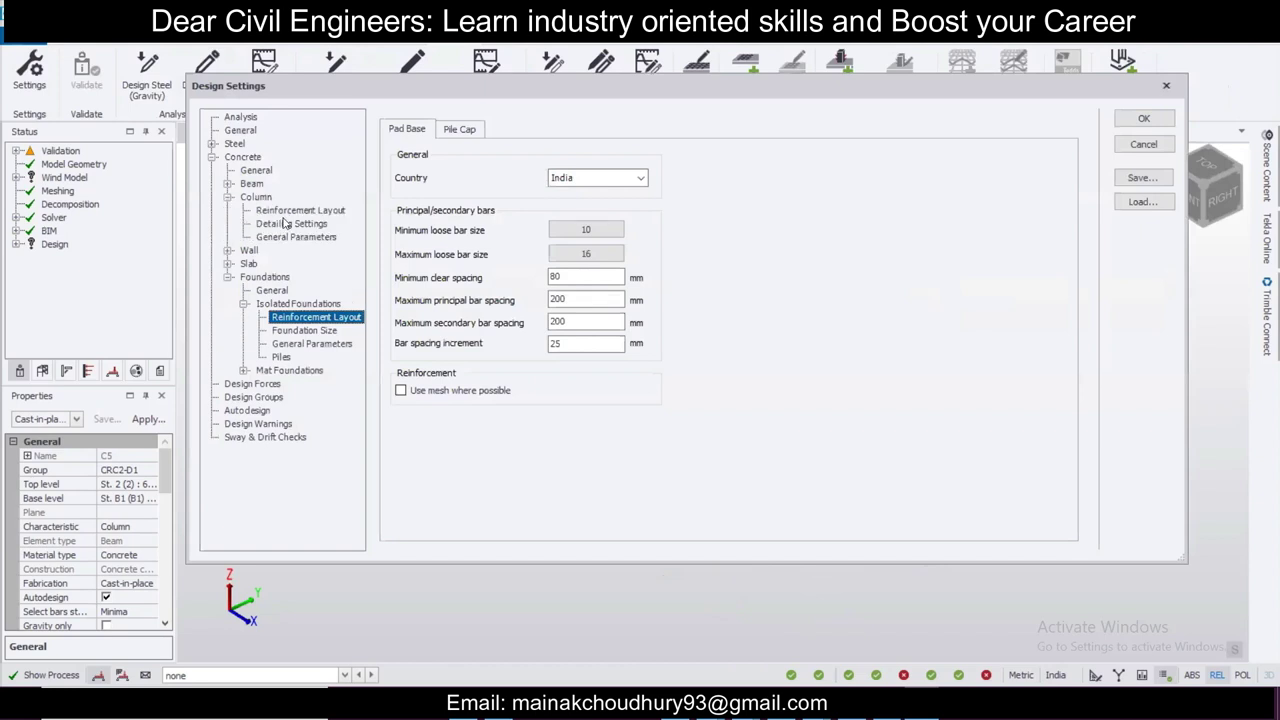
left_click(300, 211)
left_click(530, 192)
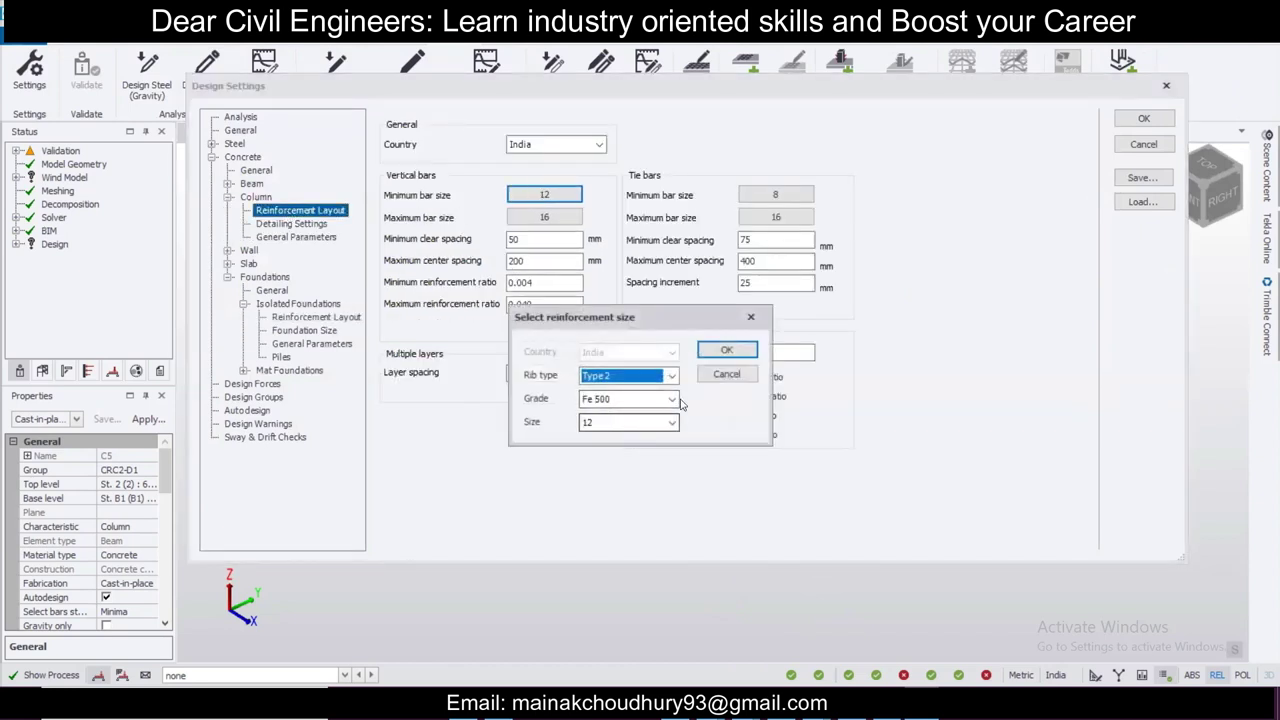
left_click(729, 349)
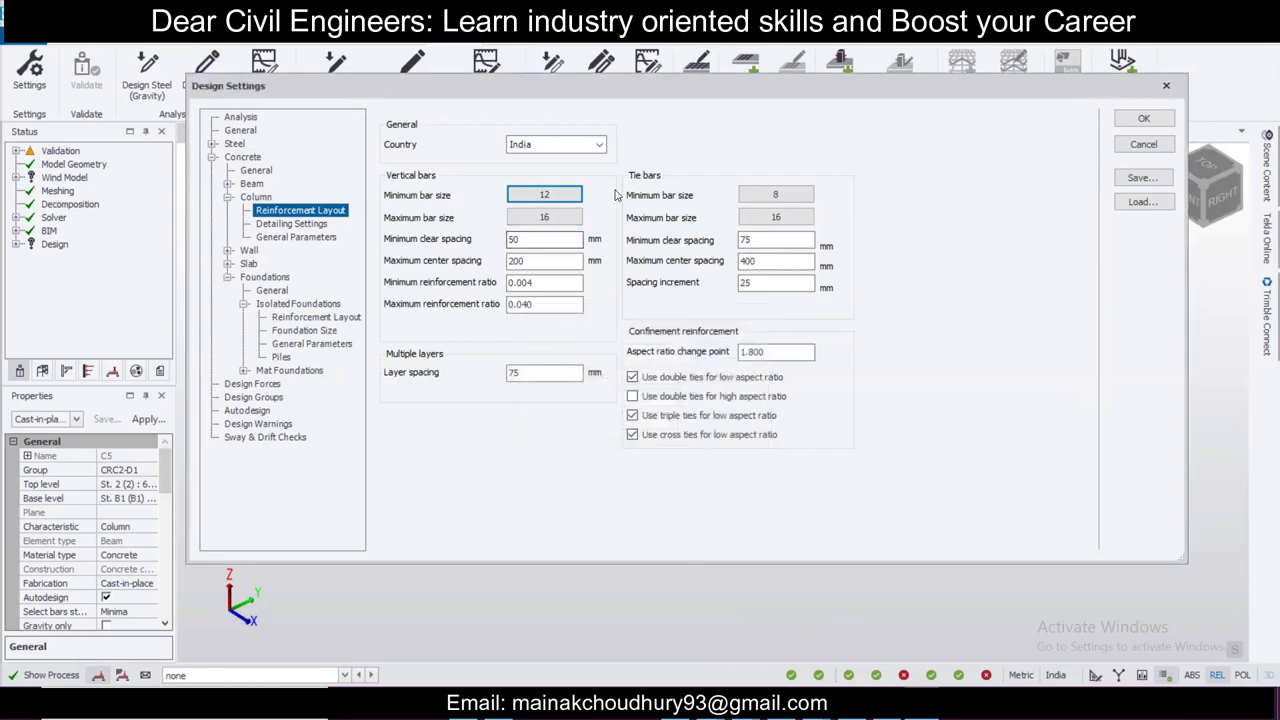
left_click(1174, 90)
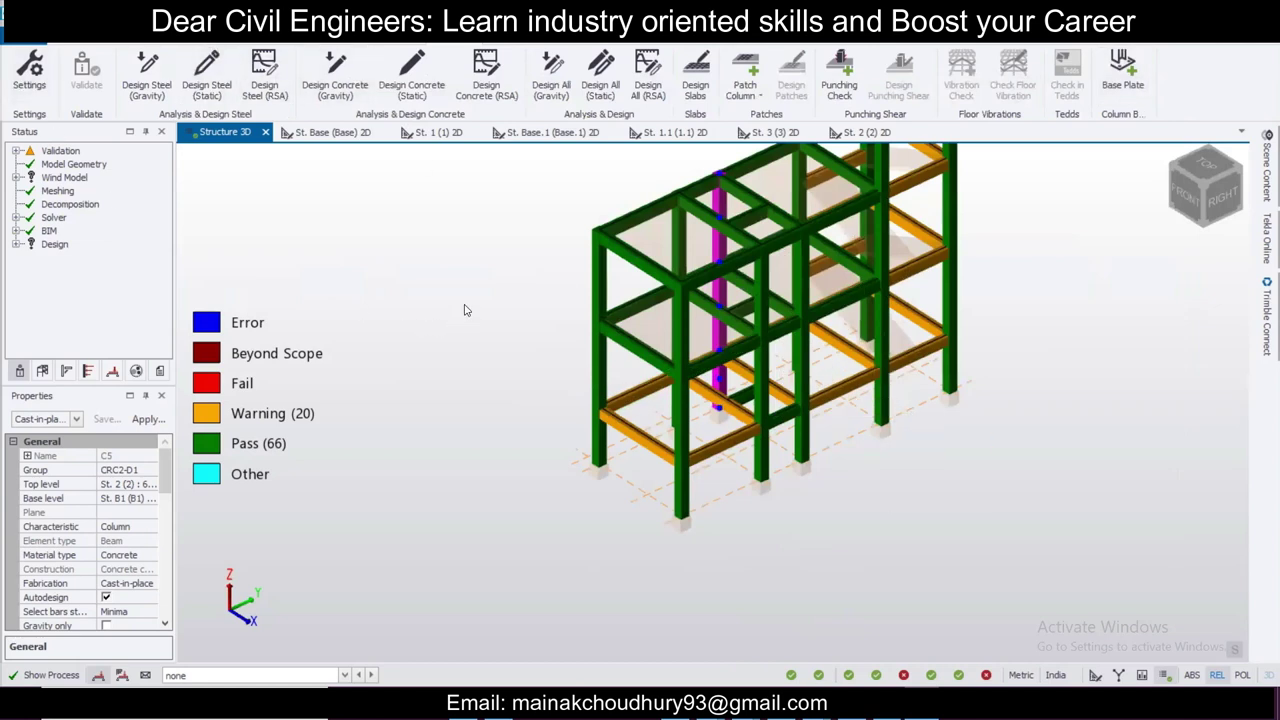
Step: Run a static member check on base-level beam BaseB3
scroll(505, 340, "down", 3)
right_click_drag(776, 468, 728, 440)
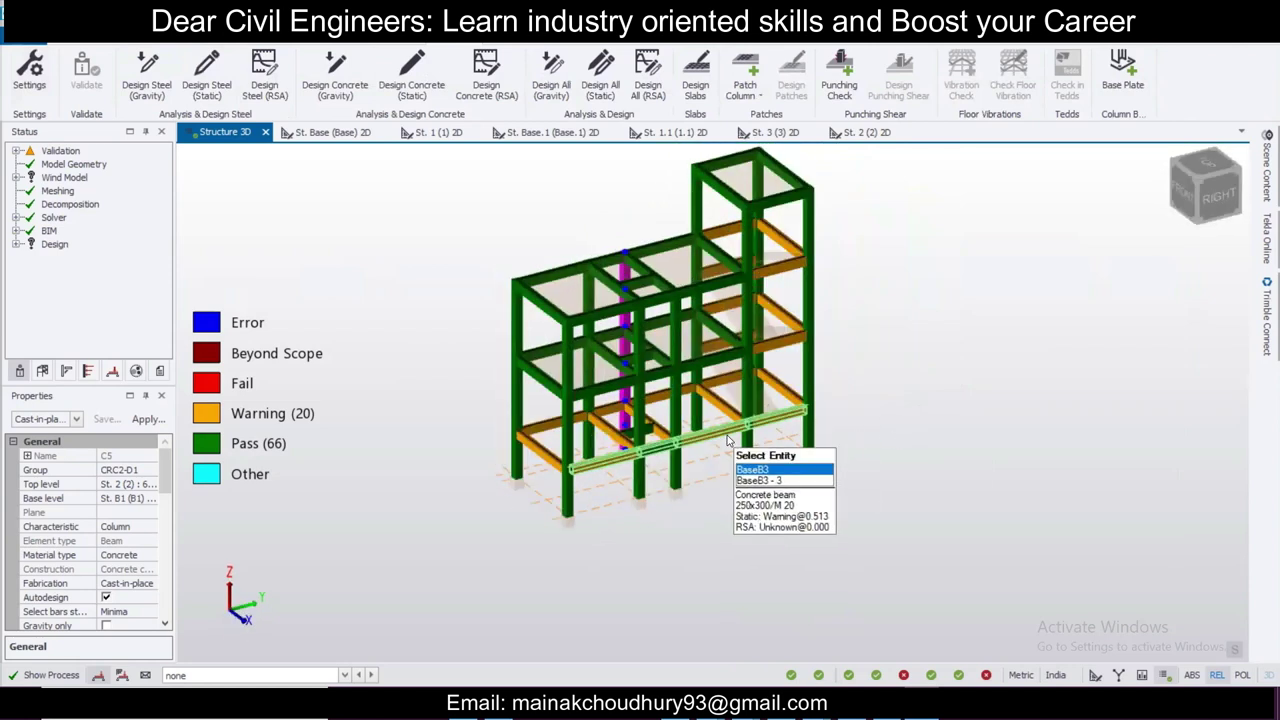
left_click(728, 441)
right_click_drag(858, 470, 732, 443)
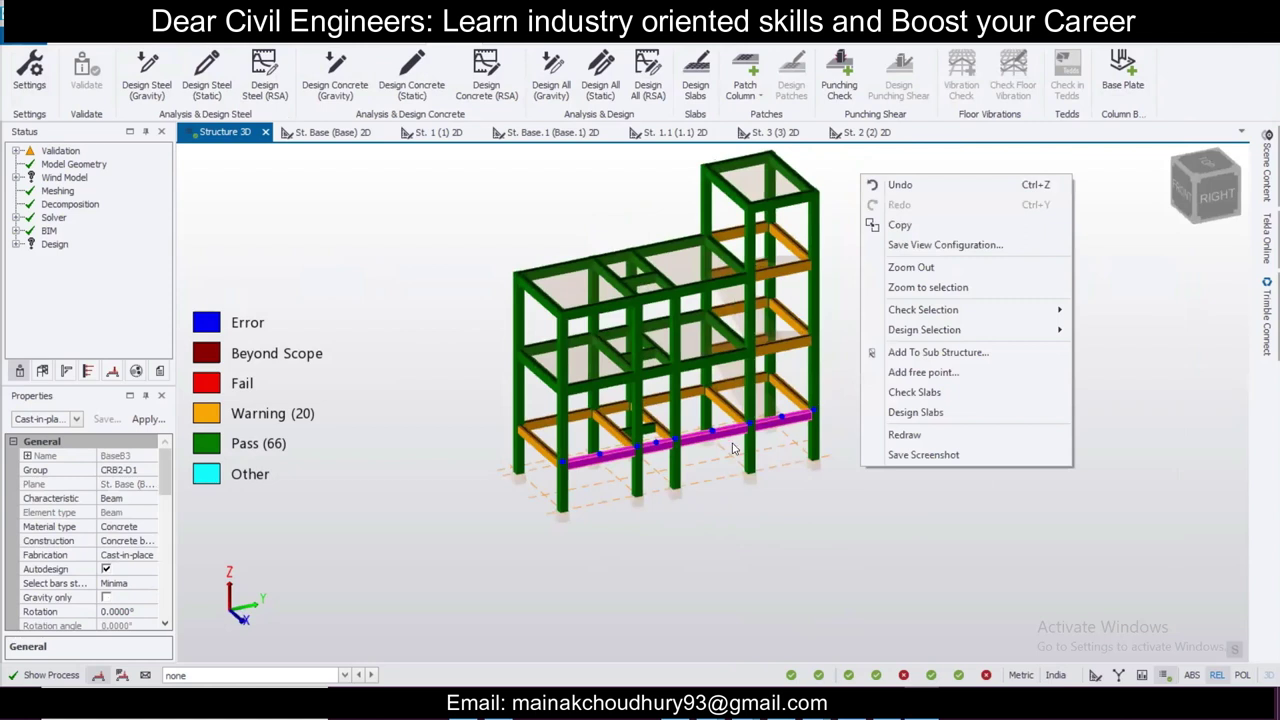
left_click(735, 439)
right_click(737, 440)
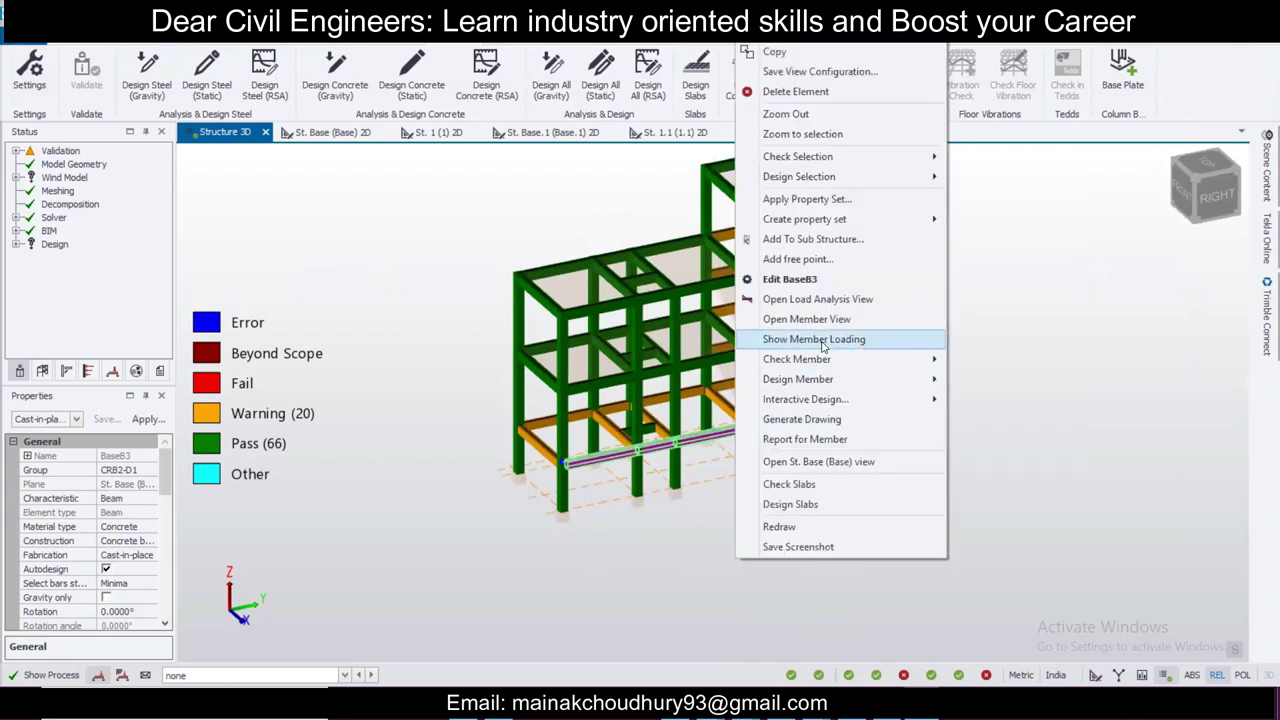
mouse_move(828, 359)
left_click(985, 361)
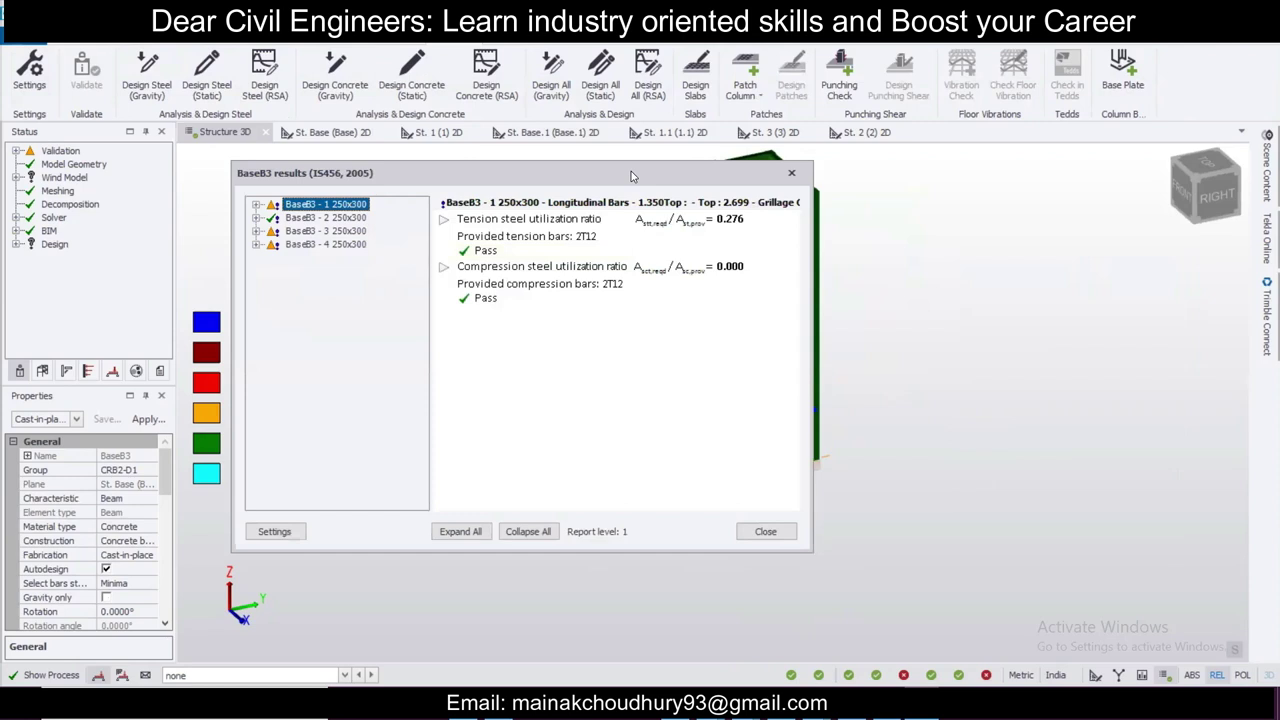
Step: Place the BaseB3 results clear of the frame and locate the beam's first span in the model
left_click_drag(631, 171, 397, 81)
right_click_drag(880, 393, 854, 374)
middle_click_drag(855, 379, 1018, 379)
scroll(699, 519, "up", 2)
mouse_move(852, 470)
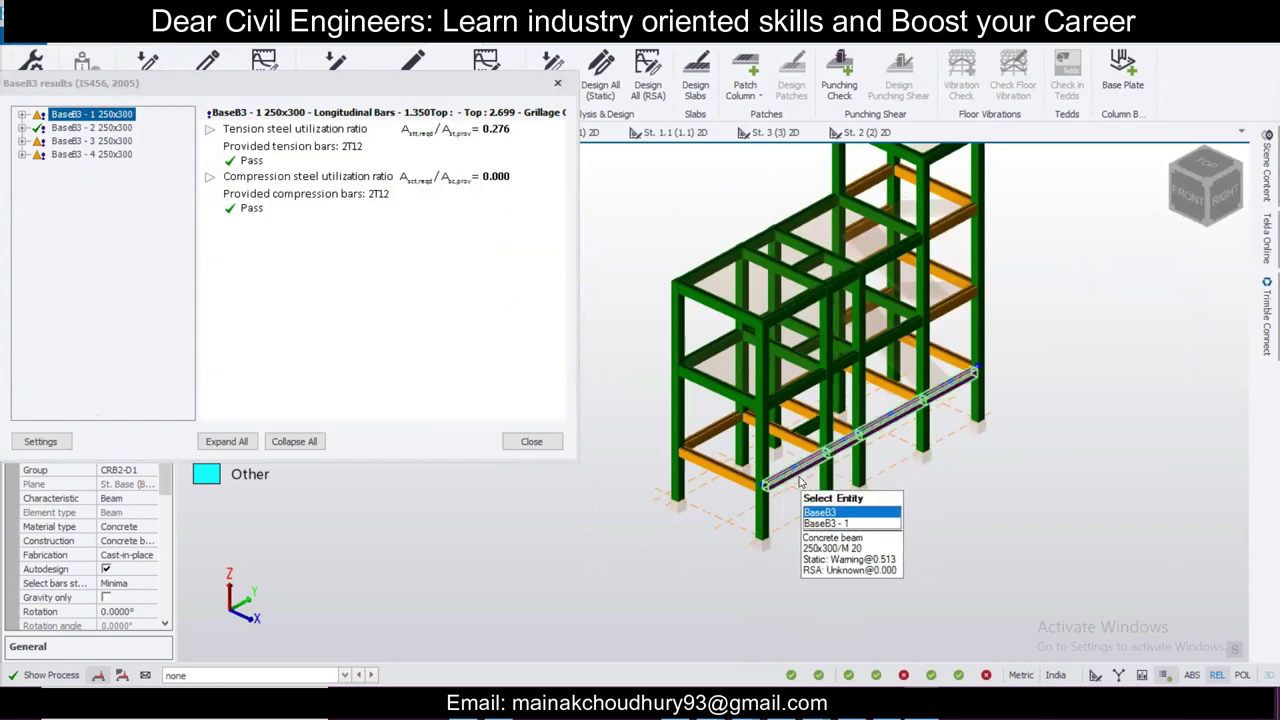
mouse_move(763, 494)
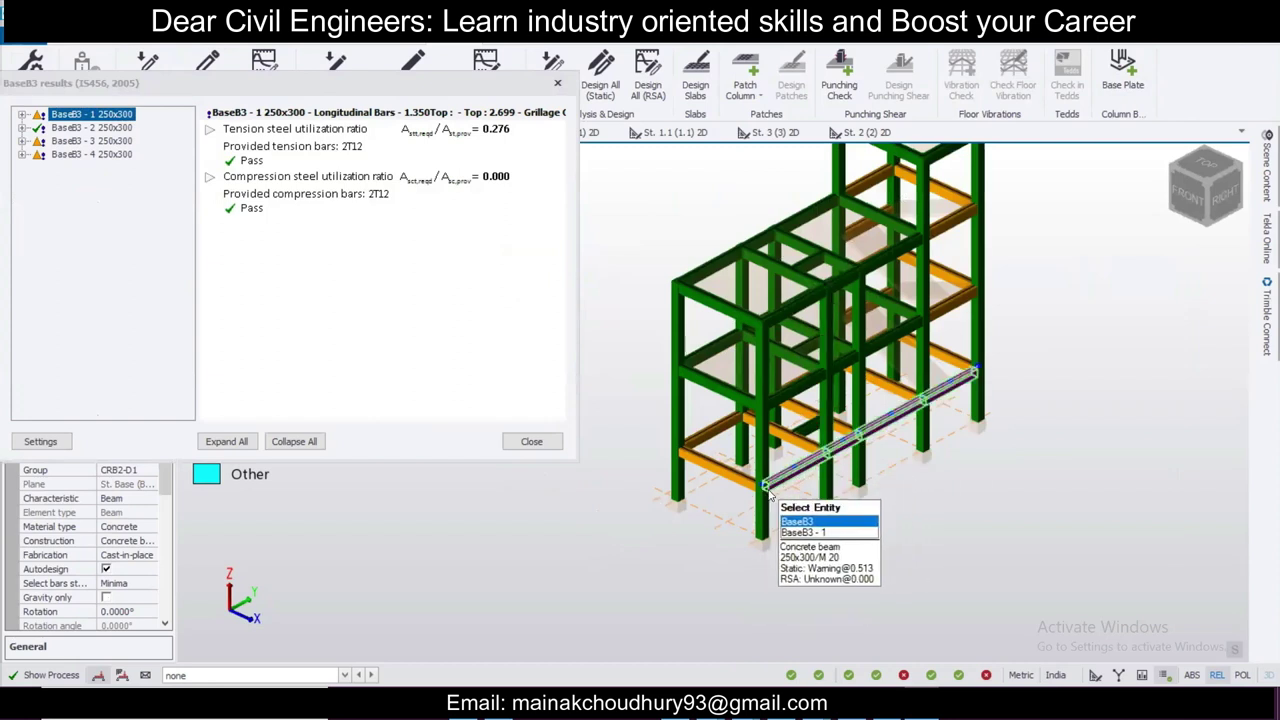
left_click(807, 478)
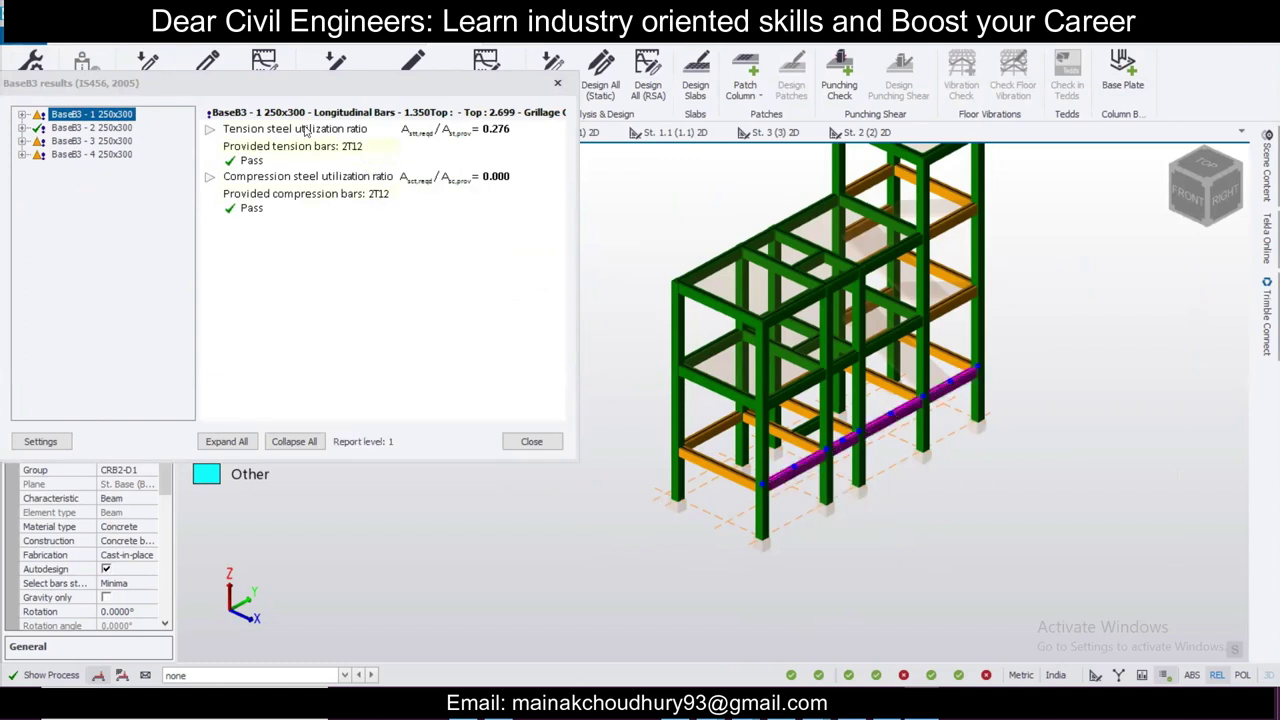
Step: Review the tension and compression steel utilization of BaseB3 spans 2, 3 and 4
left_click(92, 128)
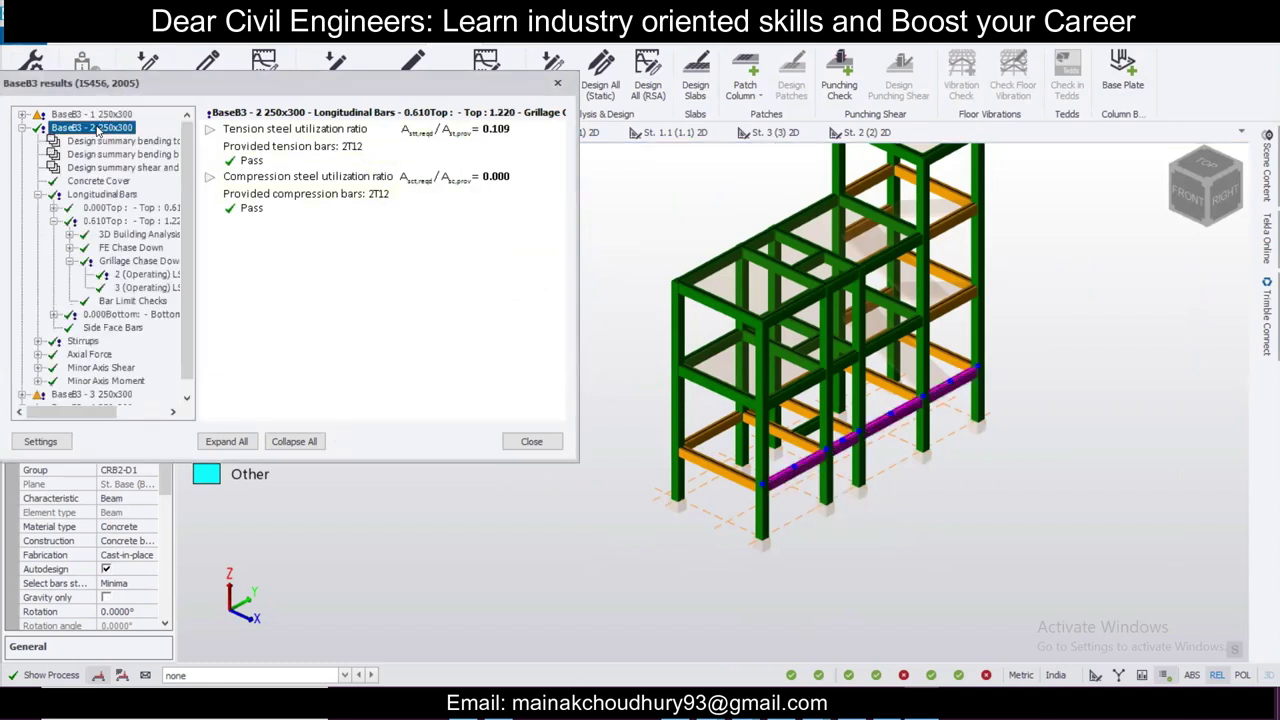
left_click(23, 128)
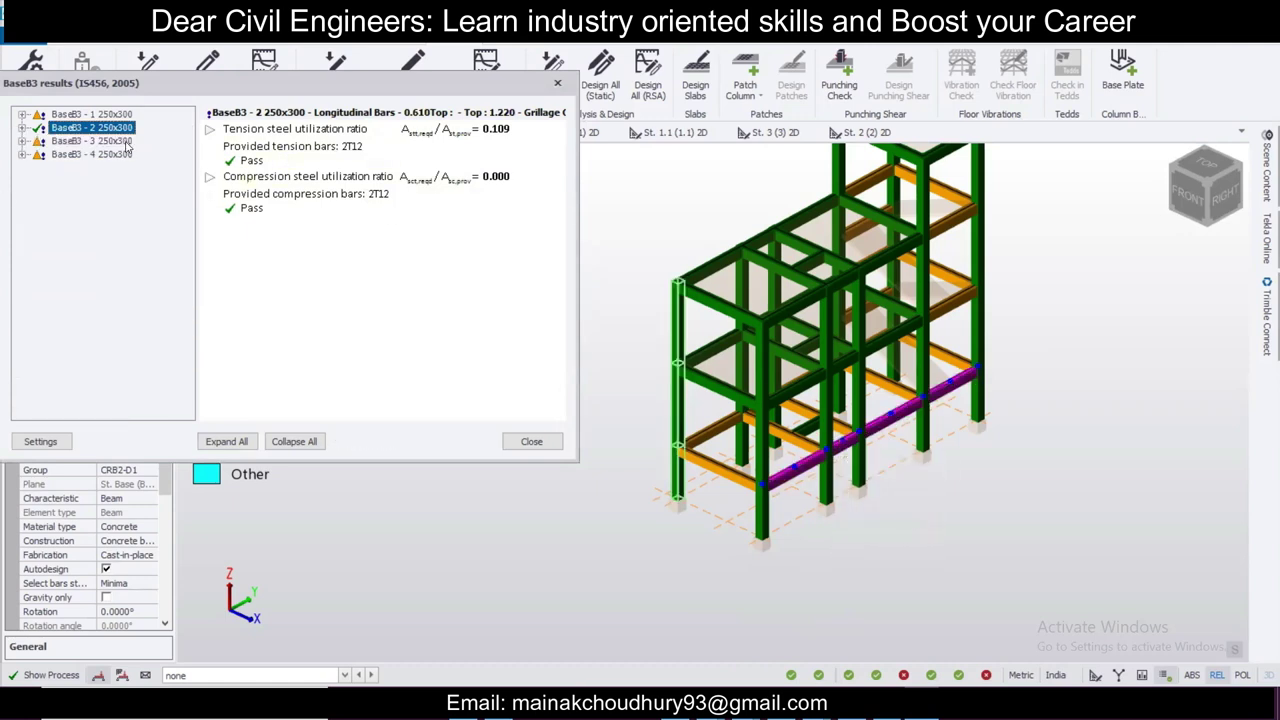
left_click(127, 143)
left_click(23, 129)
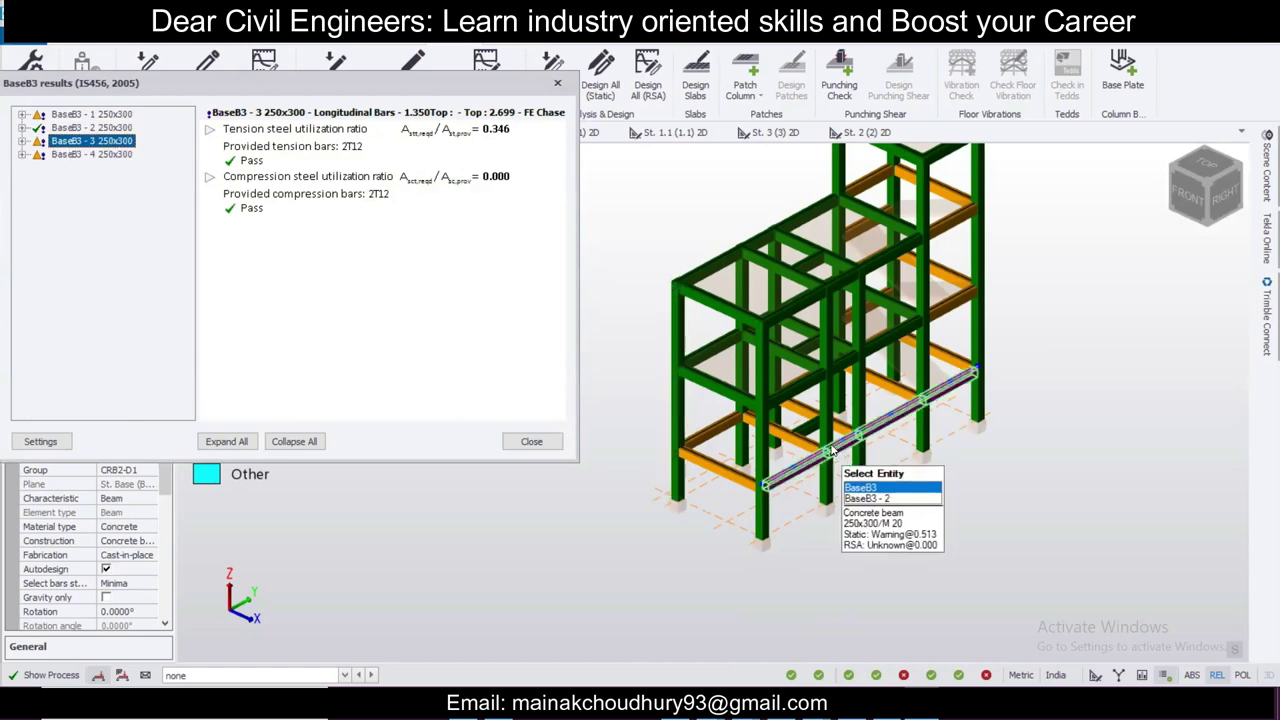
left_click(57, 157)
left_click(22, 130)
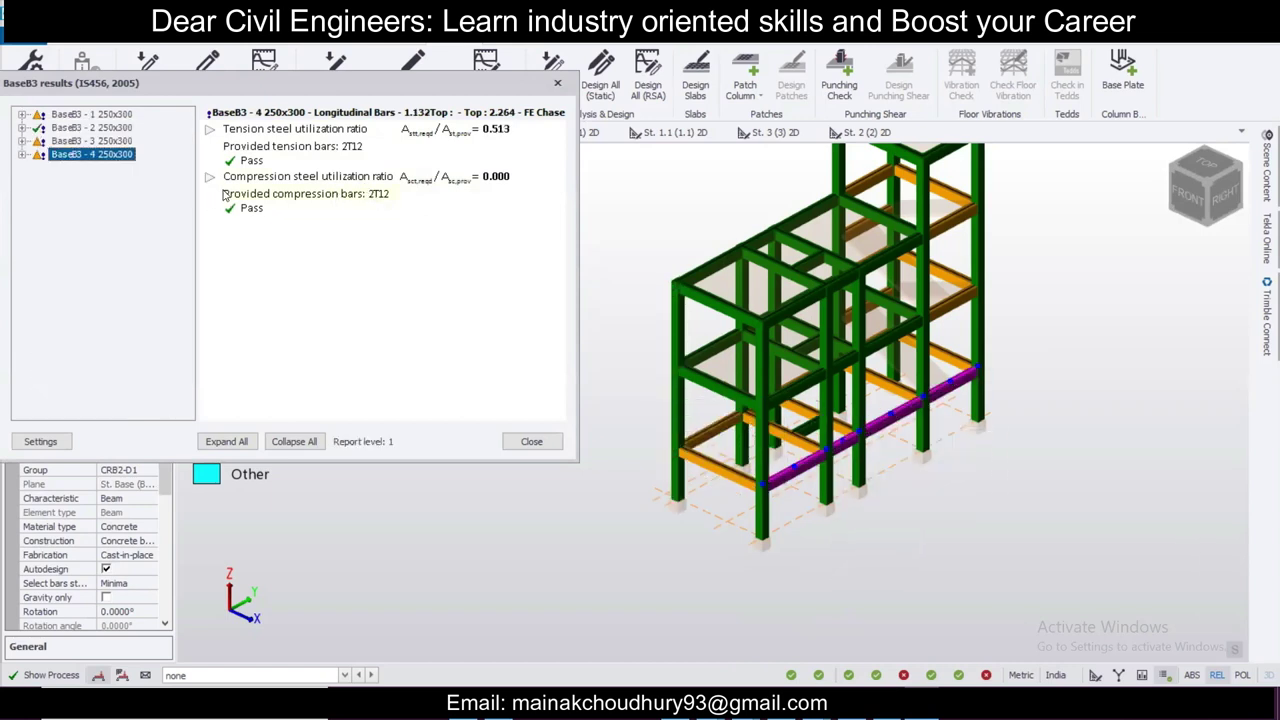
Step: Run a static member check on base-level cross beam BaseB6
right_click_drag(1040, 474, 922, 440)
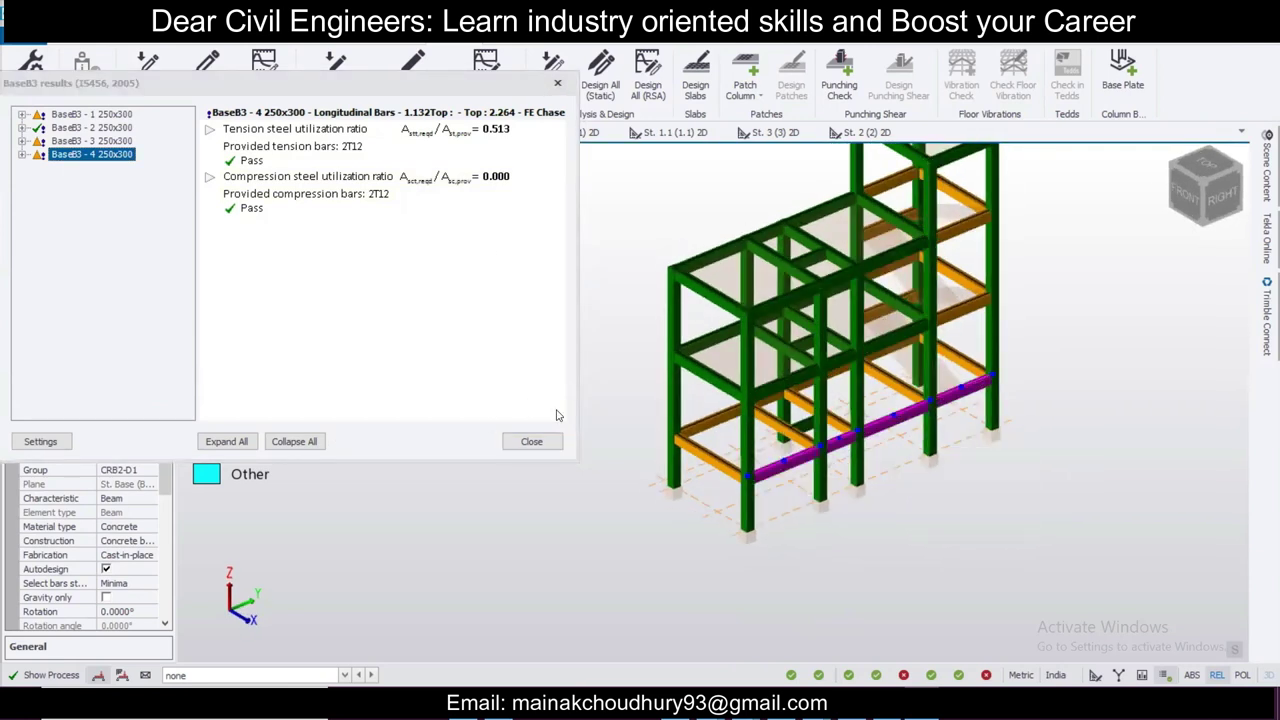
mouse_move(846, 422)
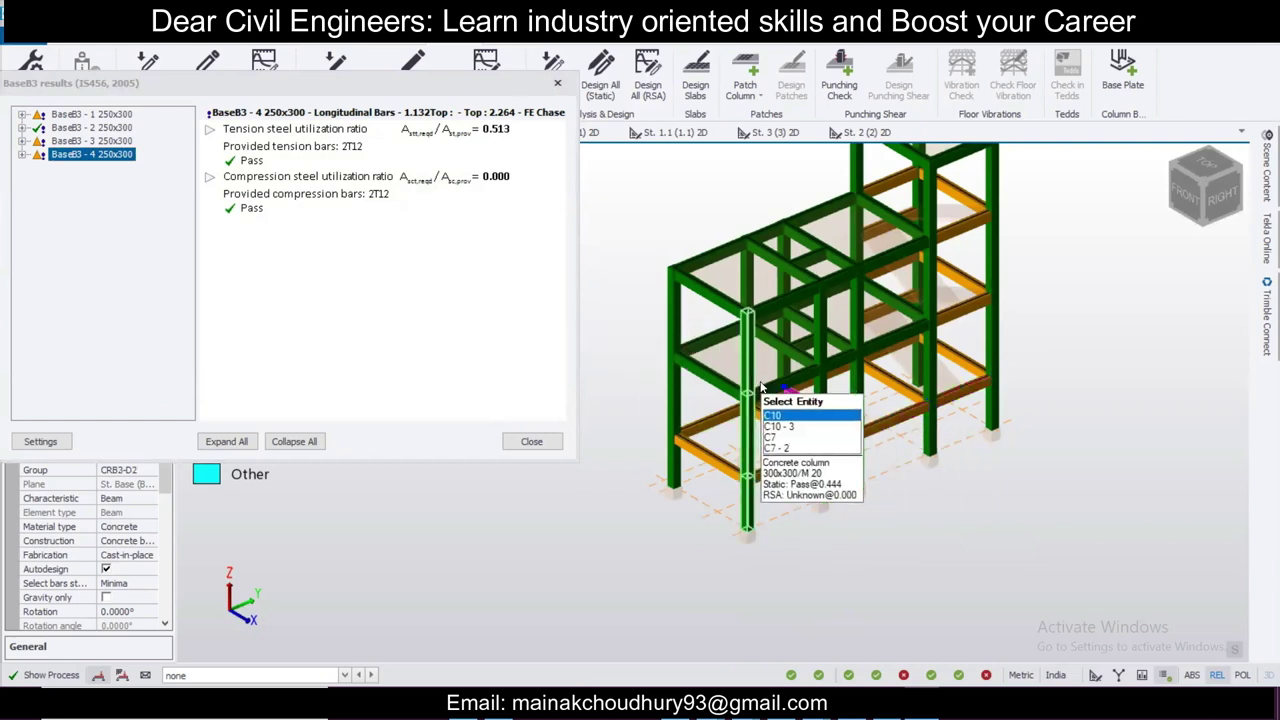
right_click(836, 419)
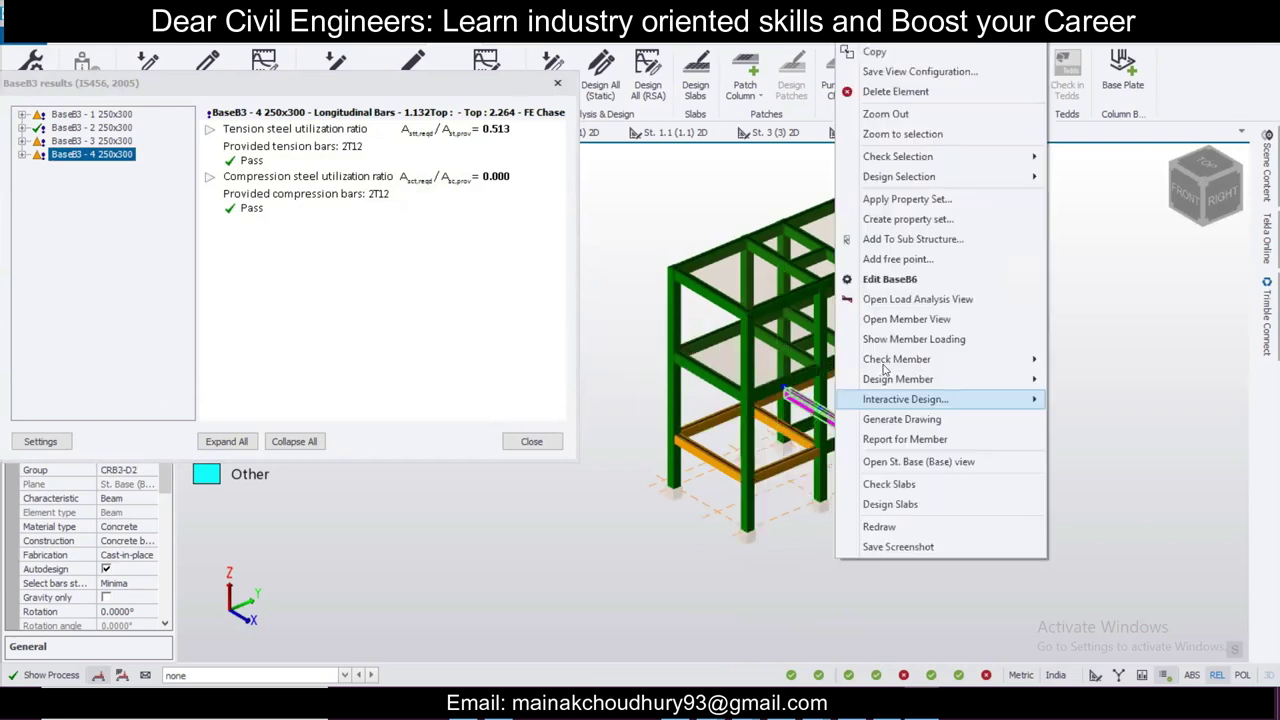
mouse_move(981, 364)
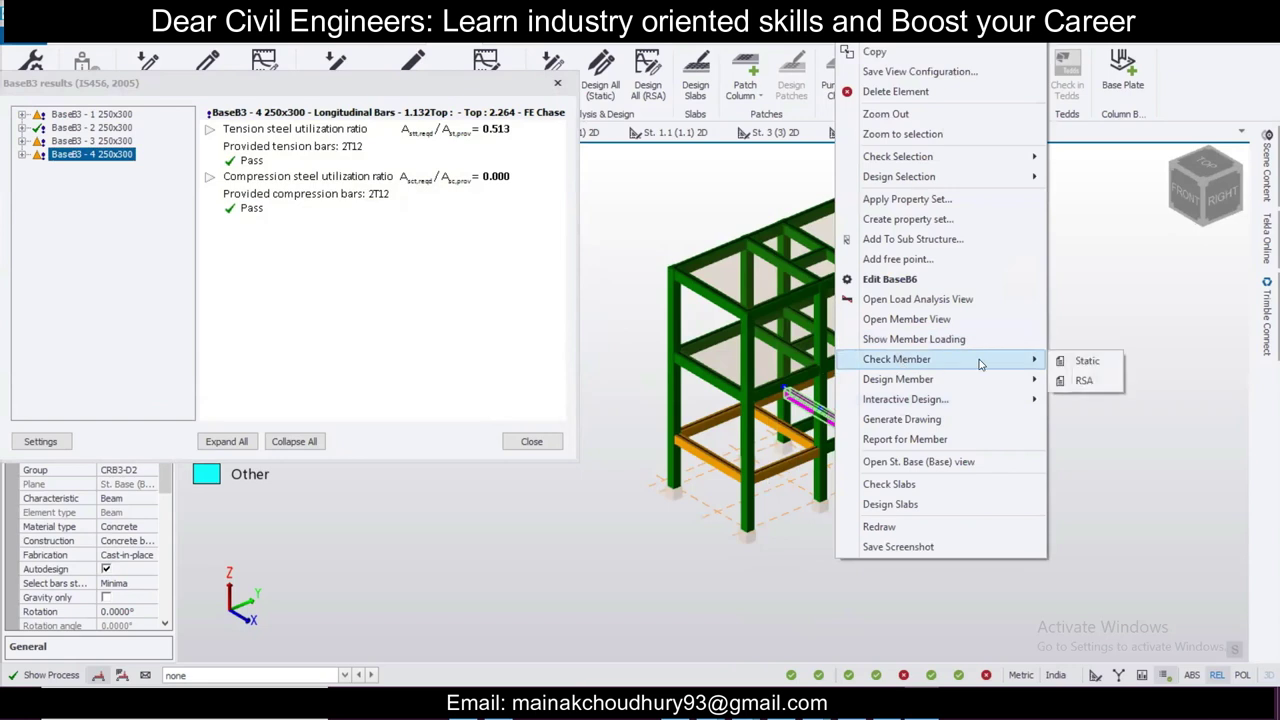
left_click(1082, 361)
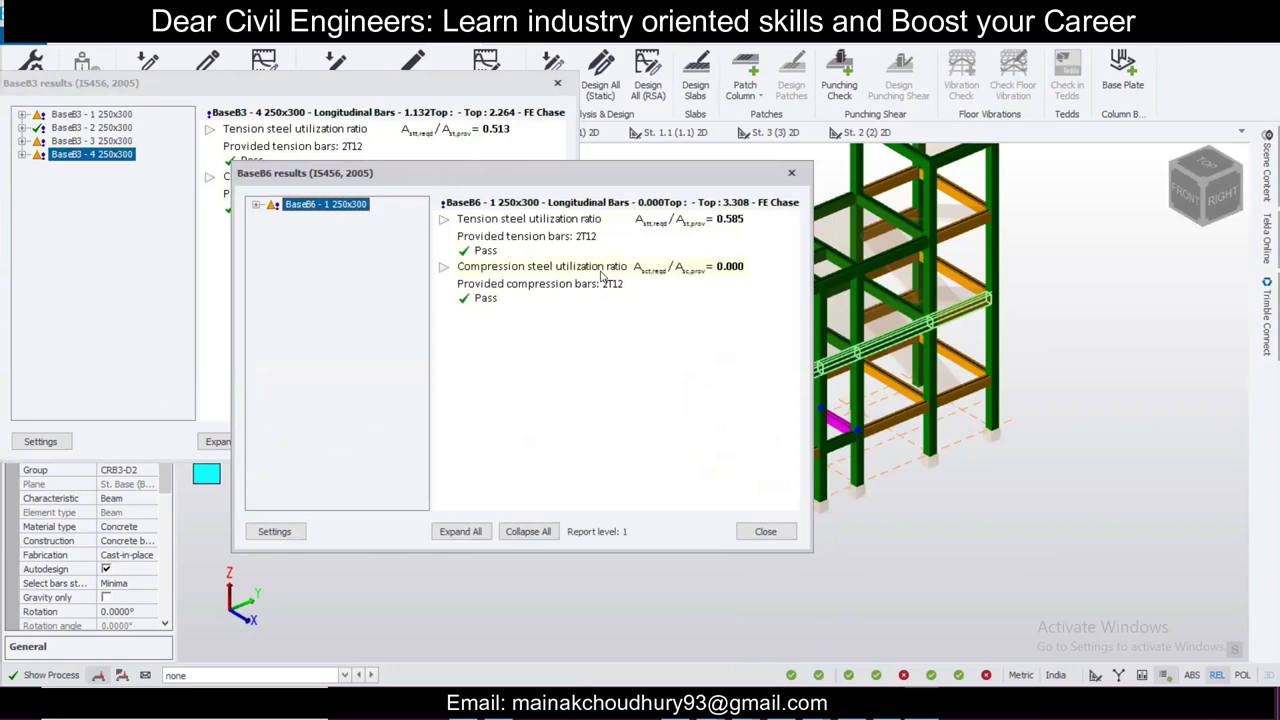
Step: Review the Axial Force and Minor Axis Moment checks of BaseB6, and close both beam results
left_click(257, 205)
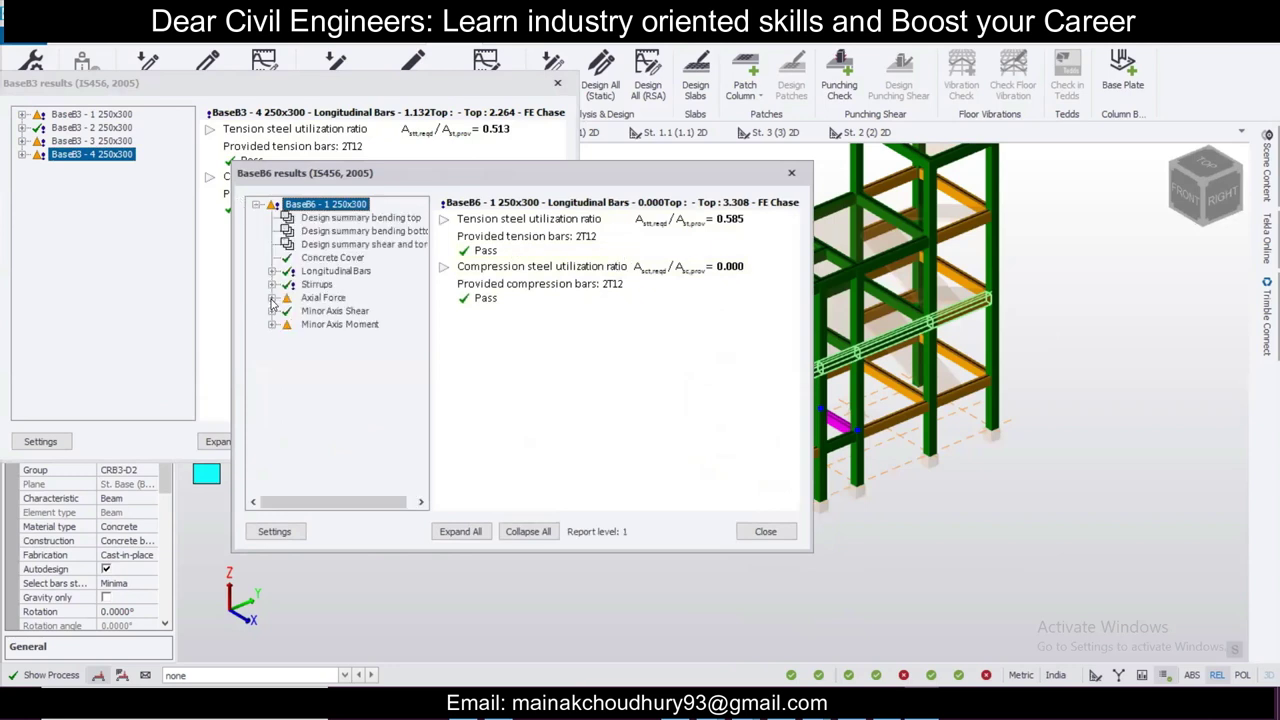
left_click(272, 298)
left_click(273, 365)
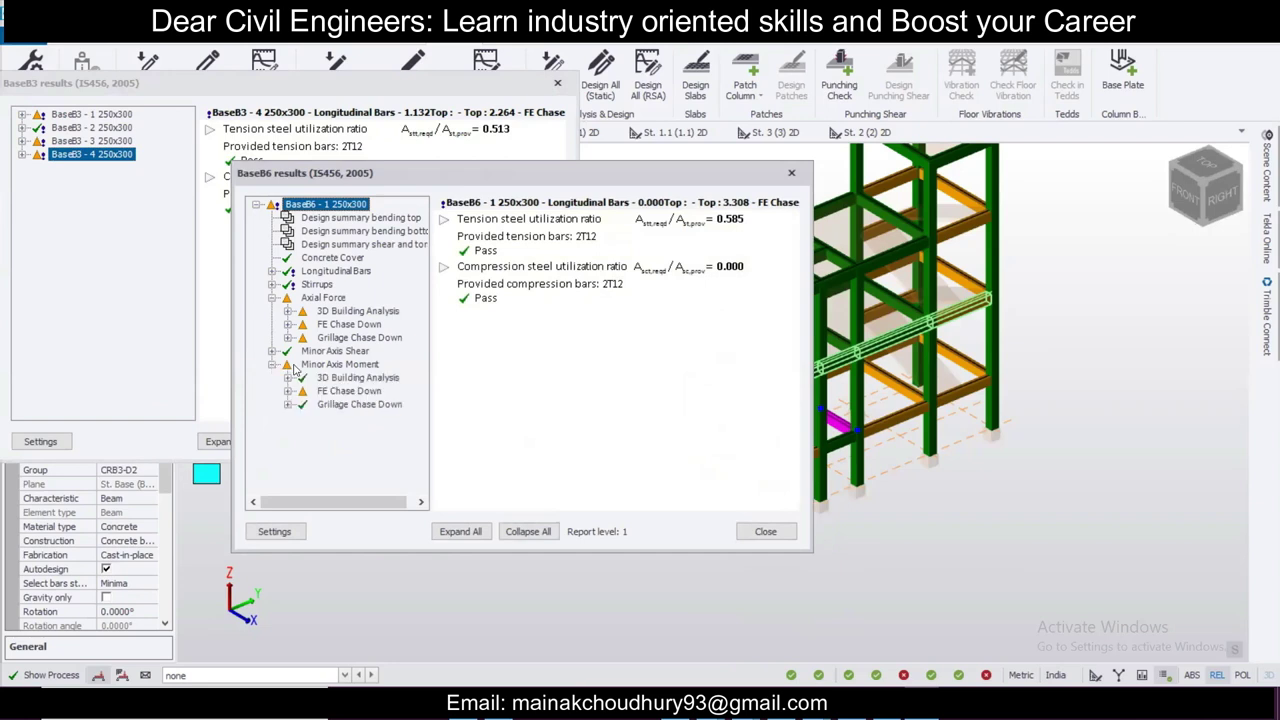
left_click(793, 180)
left_click(558, 84)
Step: Run a static member check on first-storey beam 1B3
mouse_move(950, 366)
right_mouse_down()
mouse_move(873, 348)
mouse_move(929, 358)
right_mouse_up()
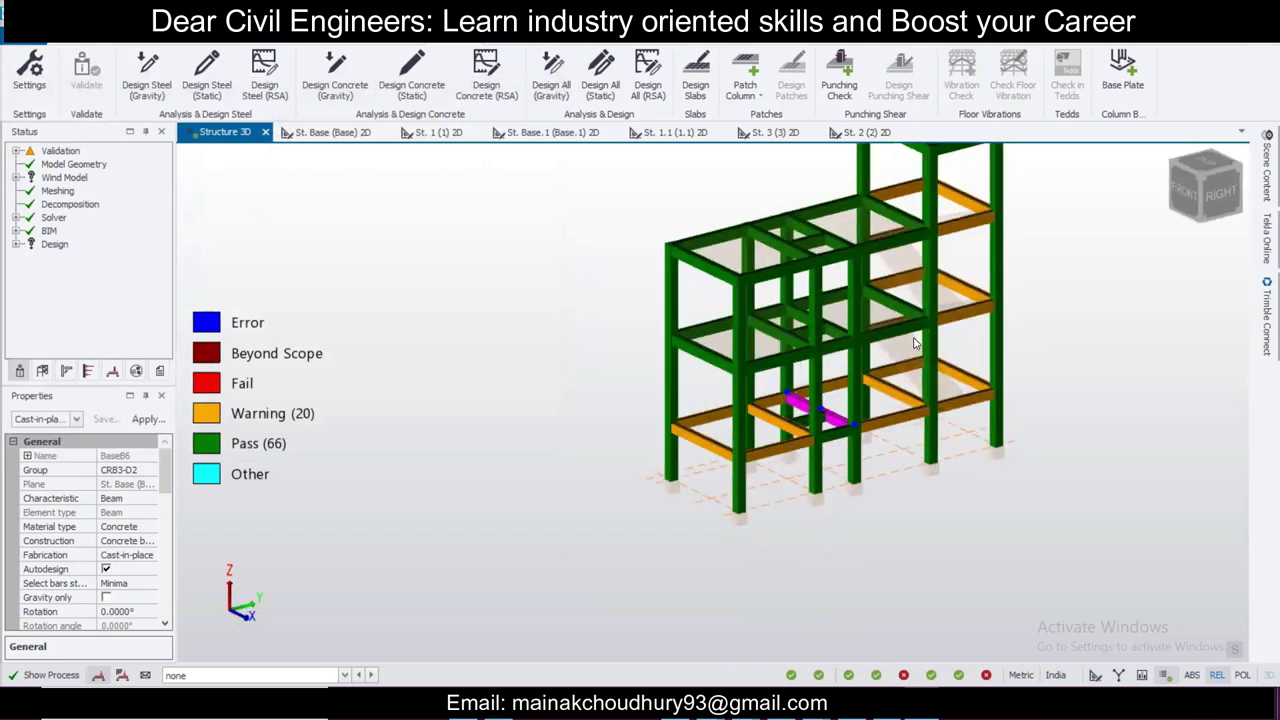
key("Escape")
middle_click_drag(1063, 347, 1115, 348)
mouse_move(866, 350)
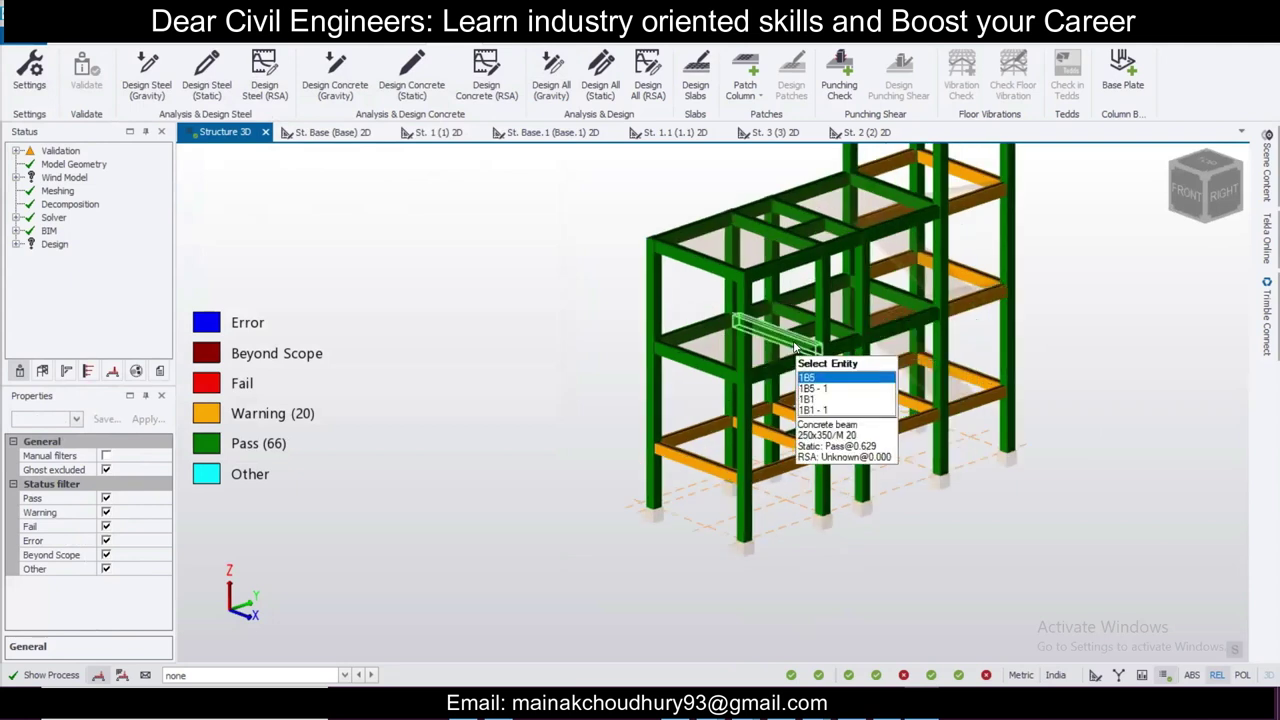
left_click(880, 342)
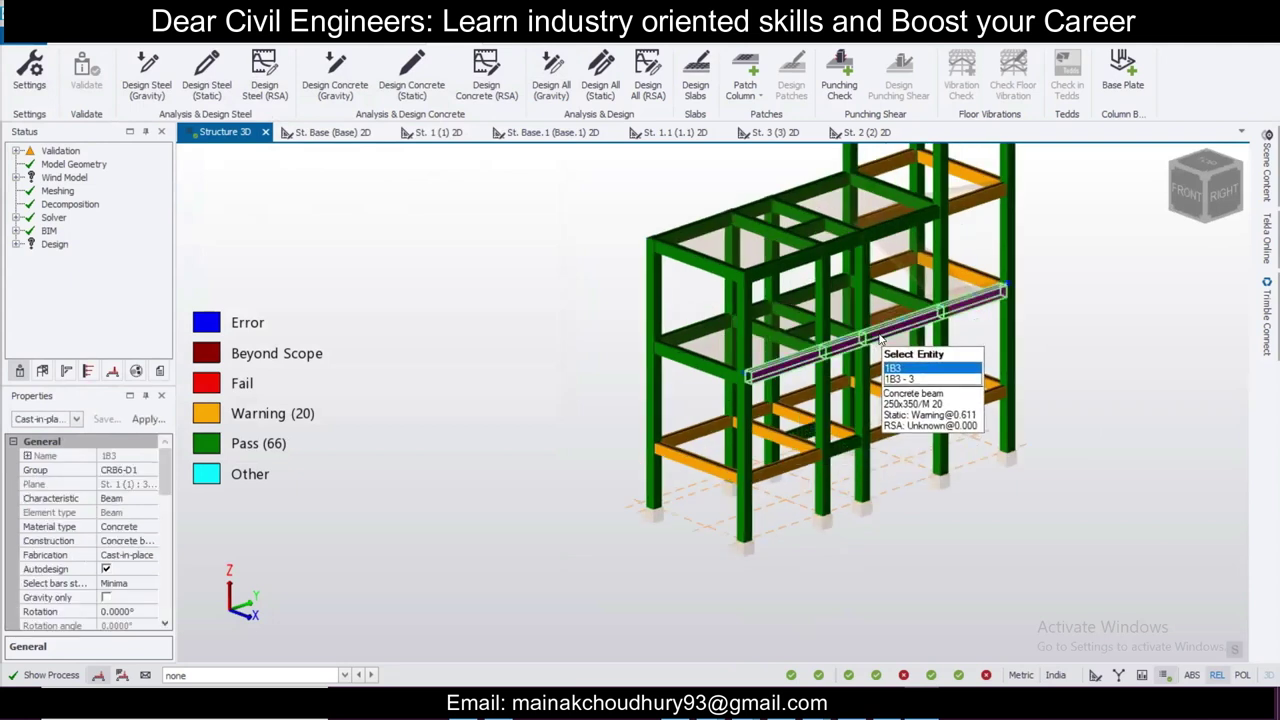
right_click(879, 339)
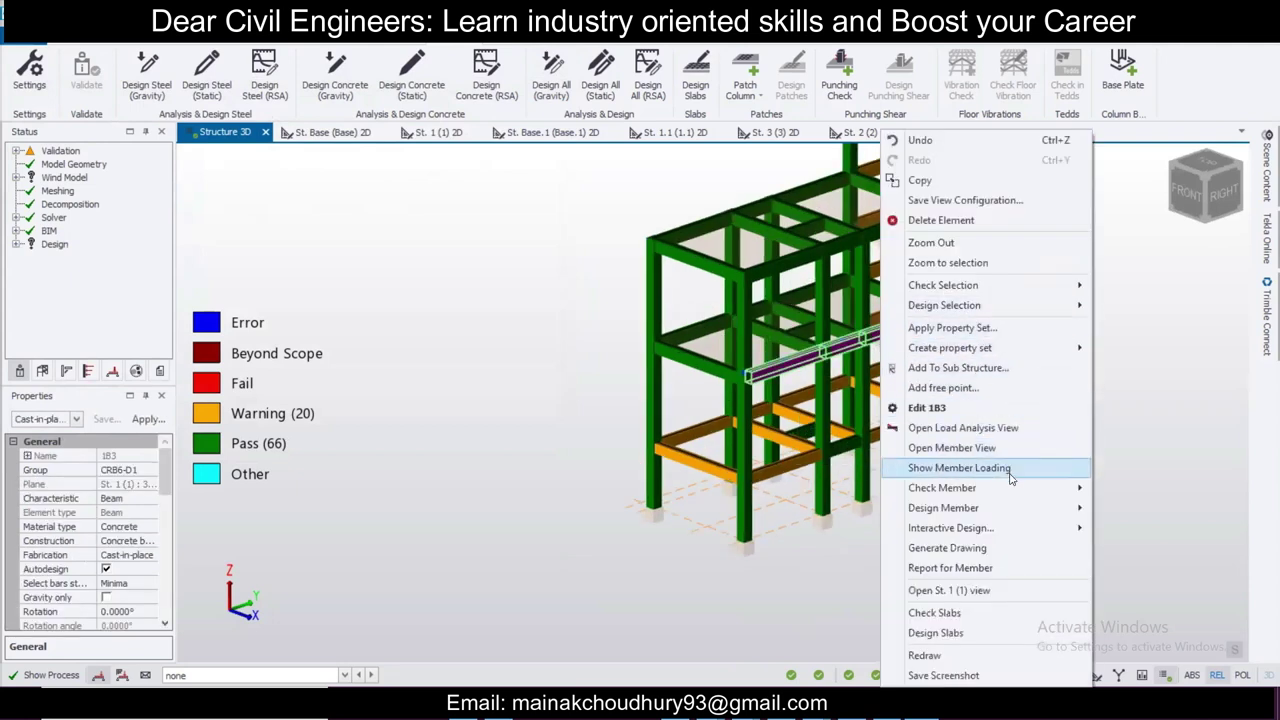
mouse_move(1013, 490)
left_click(1120, 490)
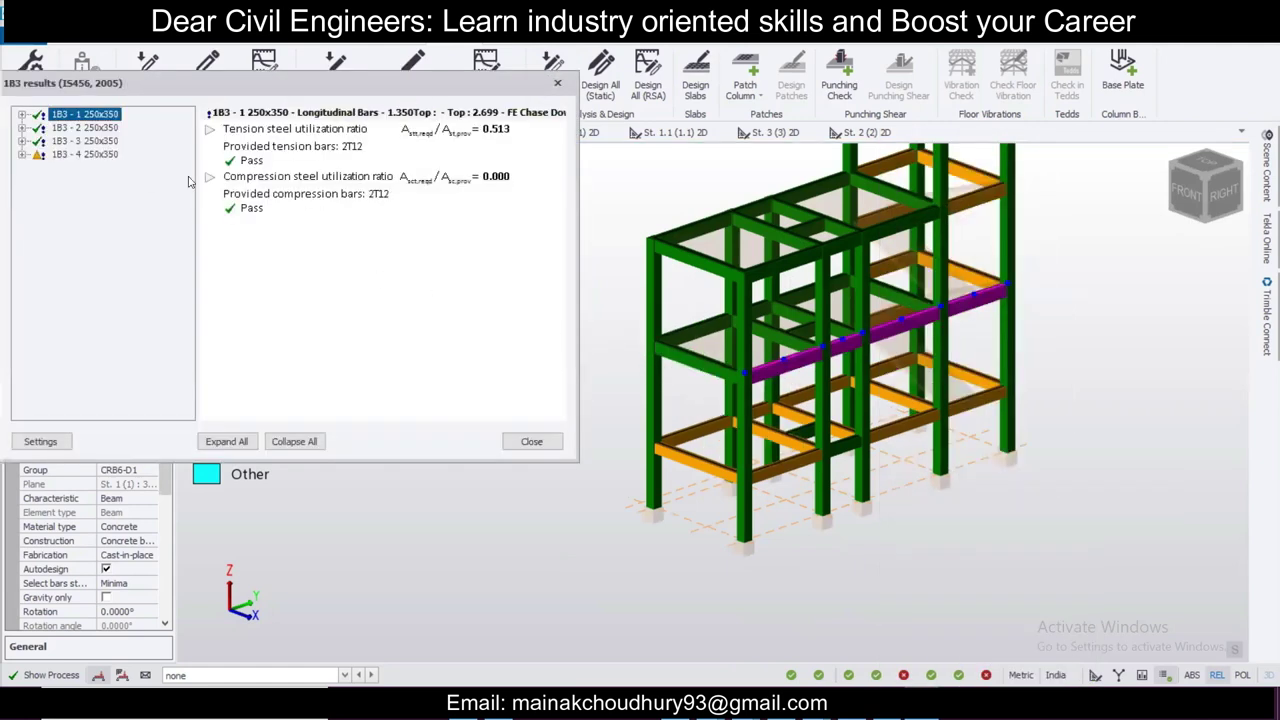
Step: Review the longitudinal bar utilization of 1B3 spans 2, 3 and 4, and close the results
left_click(87, 128)
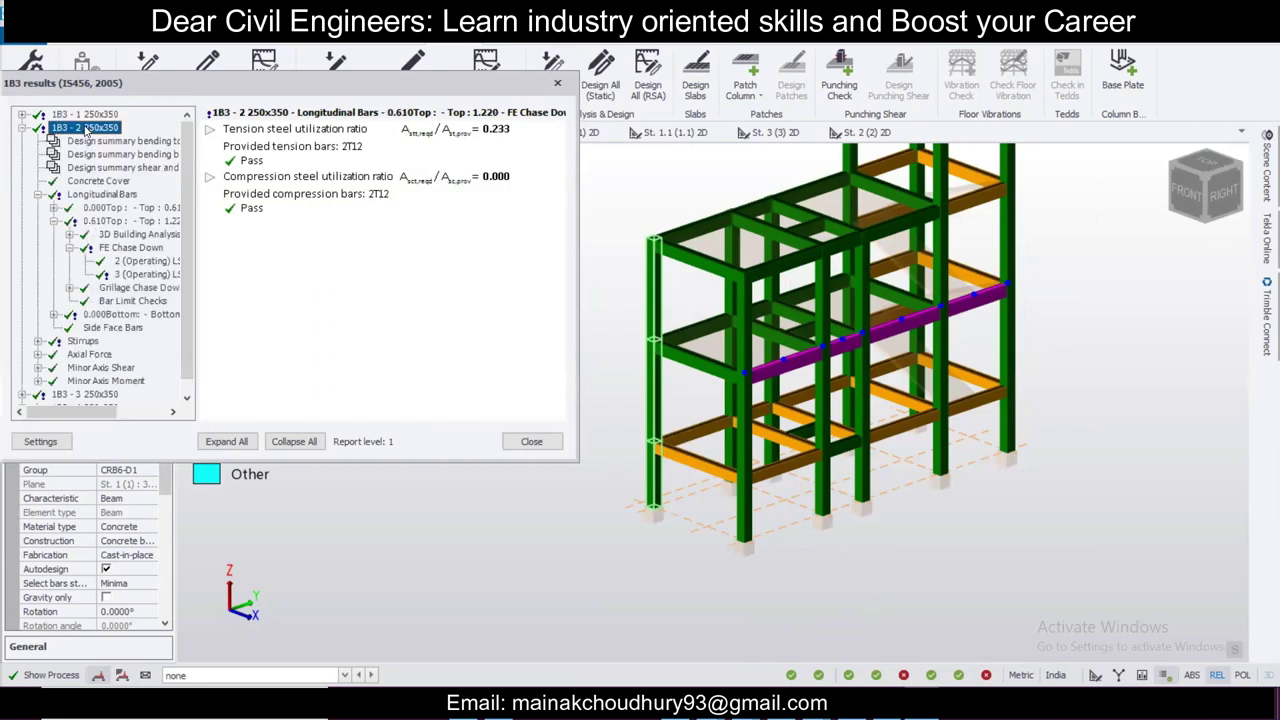
left_click(24, 128)
left_click(80, 142)
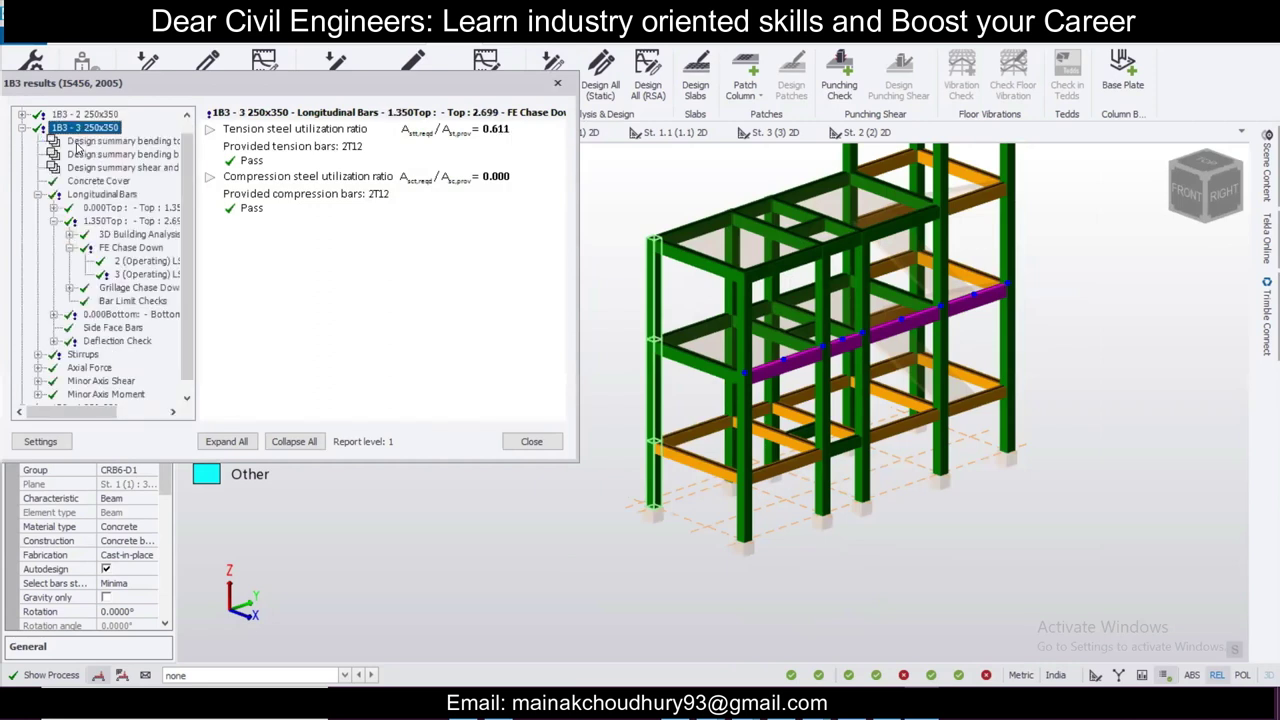
left_click(24, 128)
left_click(52, 142)
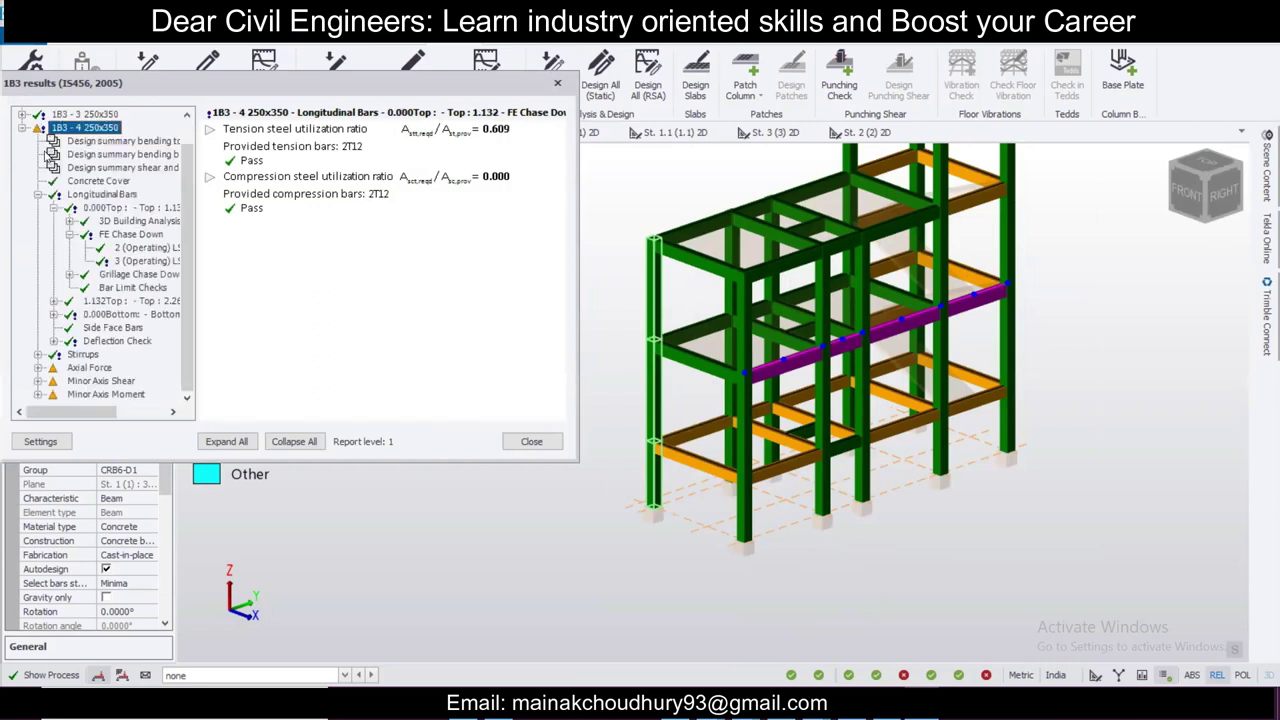
left_click(22, 128)
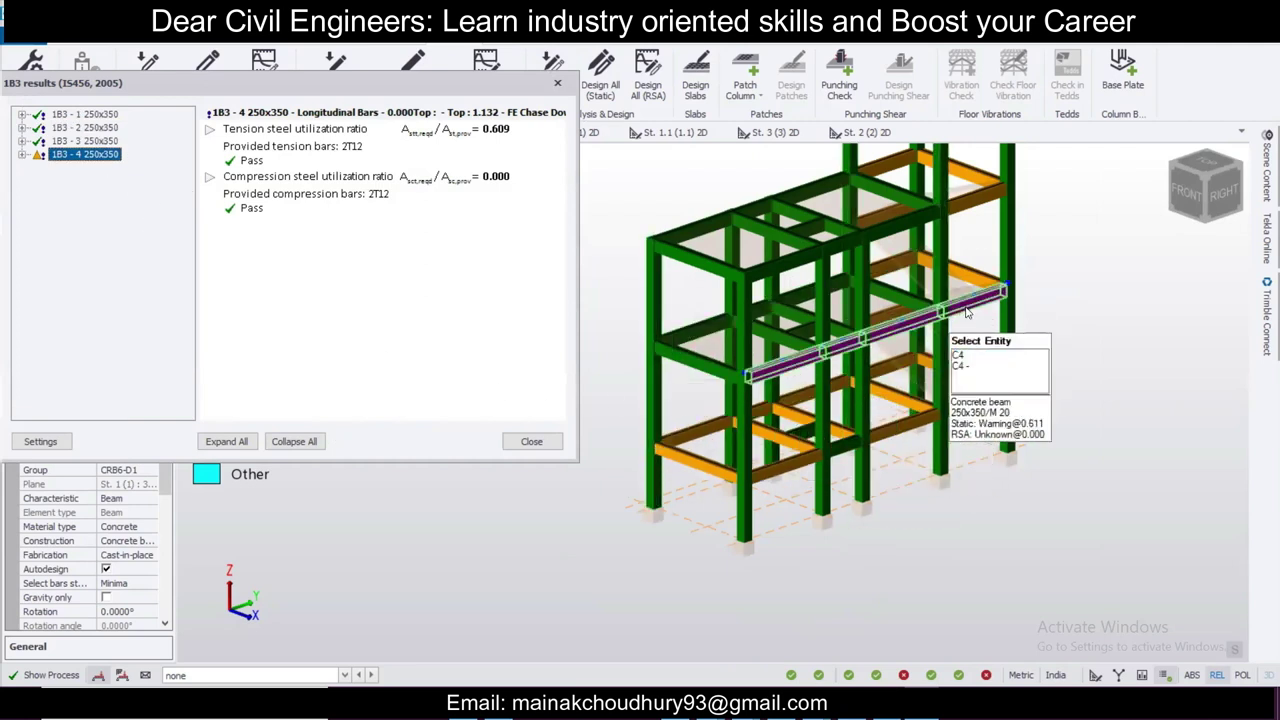
left_click(557, 85)
Step: Examine the pass and warning status colours of the beams and columns across the whole frame
right_click_drag(639, 331, 1080, 330)
scroll(951, 372, "up", 1)
scroll(948, 370, "down", 2)
right_click_drag(844, 424, 697, 399)
middle_click_drag(697, 404, 738, 432)
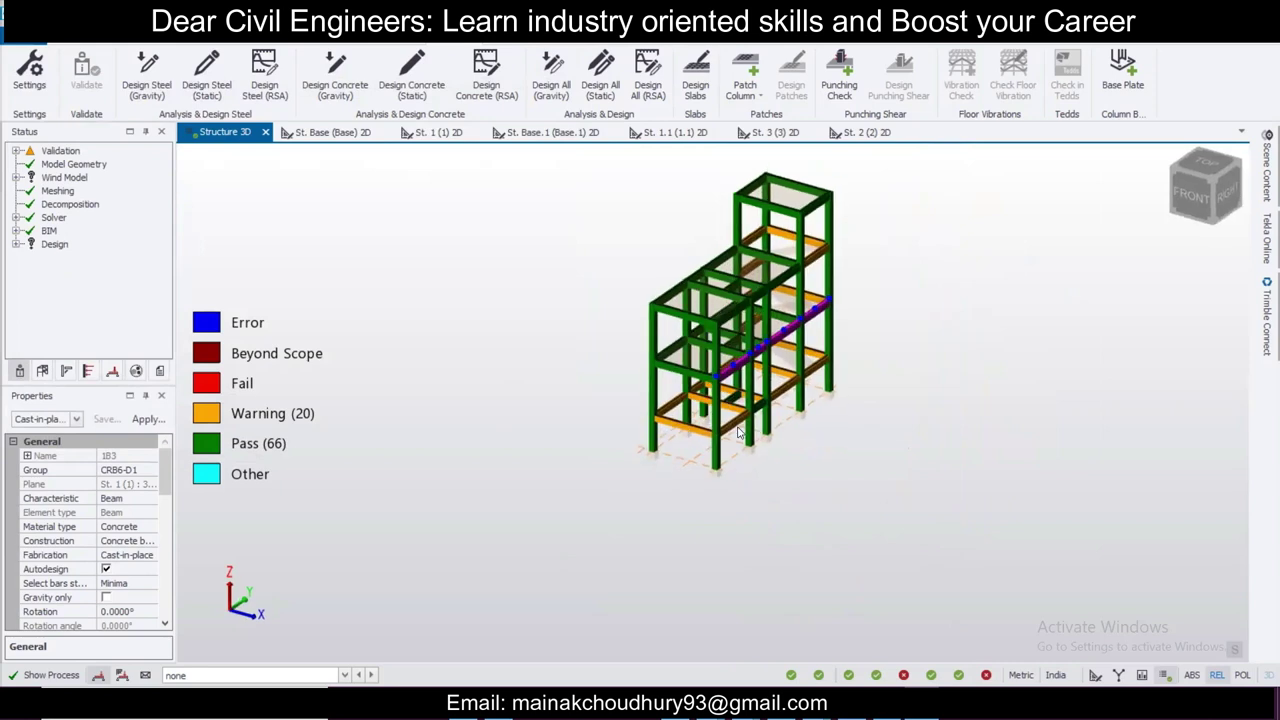
scroll(798, 274, "up", 1)
mouse_move(905, 338)
middle_mouse_down()
mouse_move(883, 300)
mouse_move(925, 346)
middle_mouse_up()
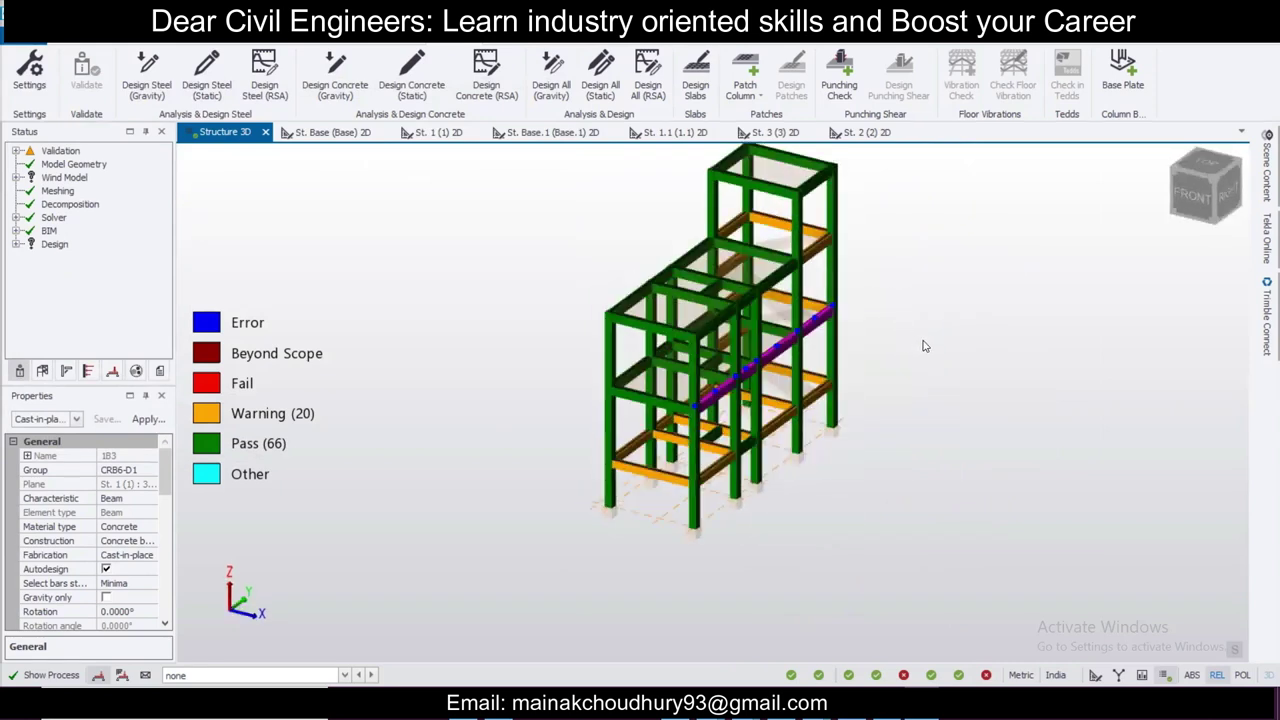
middle_click_drag(654, 403, 498, 423)
mouse_move(688, 348)
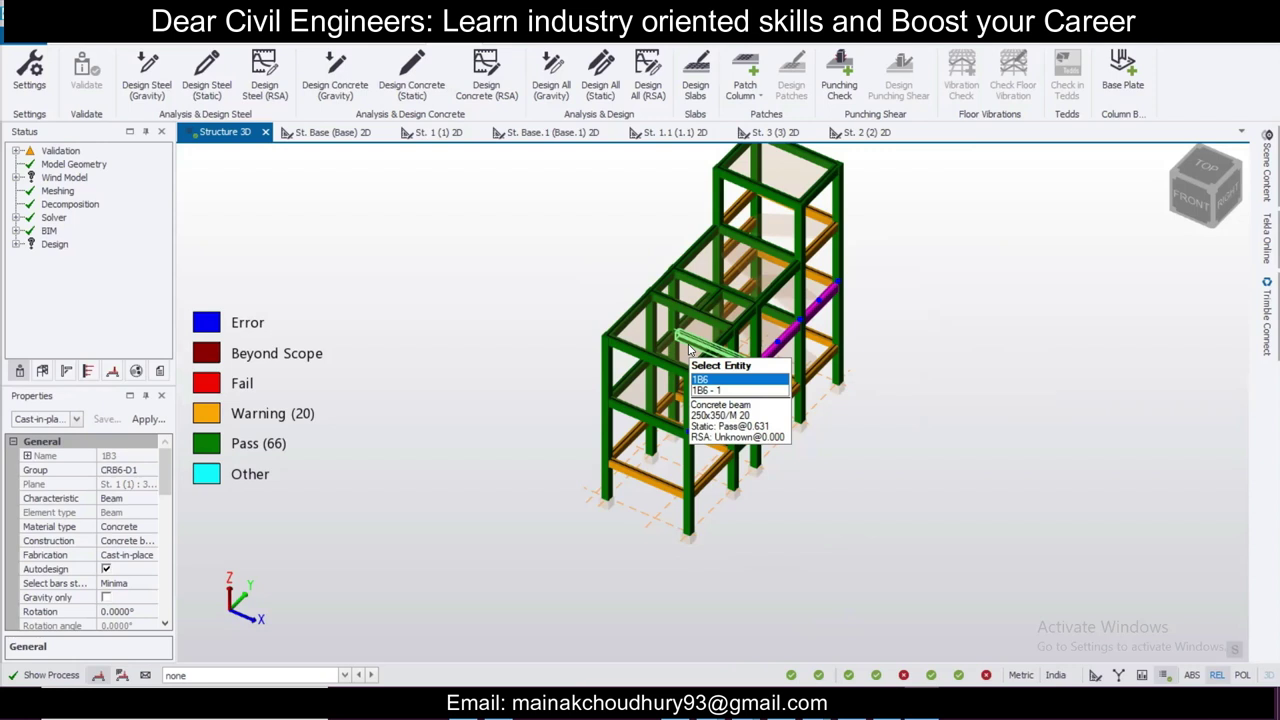
scroll(708, 334, "down", 1)
middle_click_drag(986, 232, 916, 278)
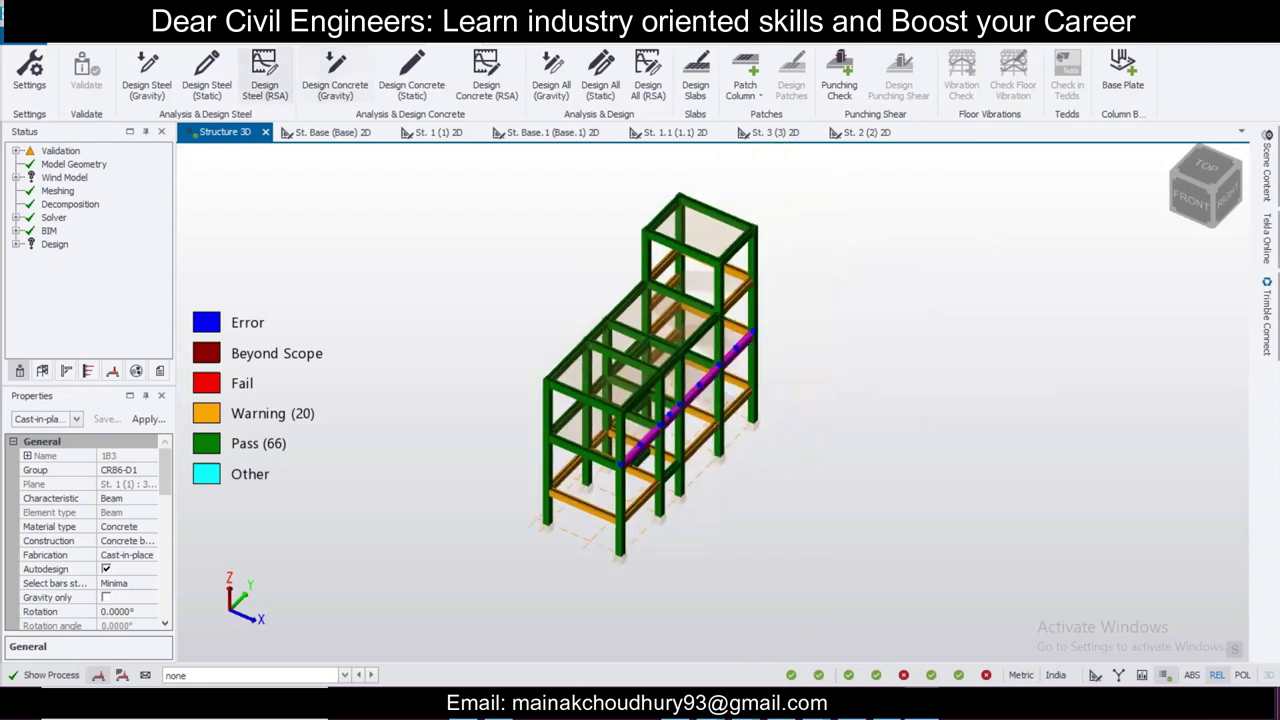
Step: Open the reinforcement layout settings for isolated foundations within the concrete design settings
left_click(432, 36)
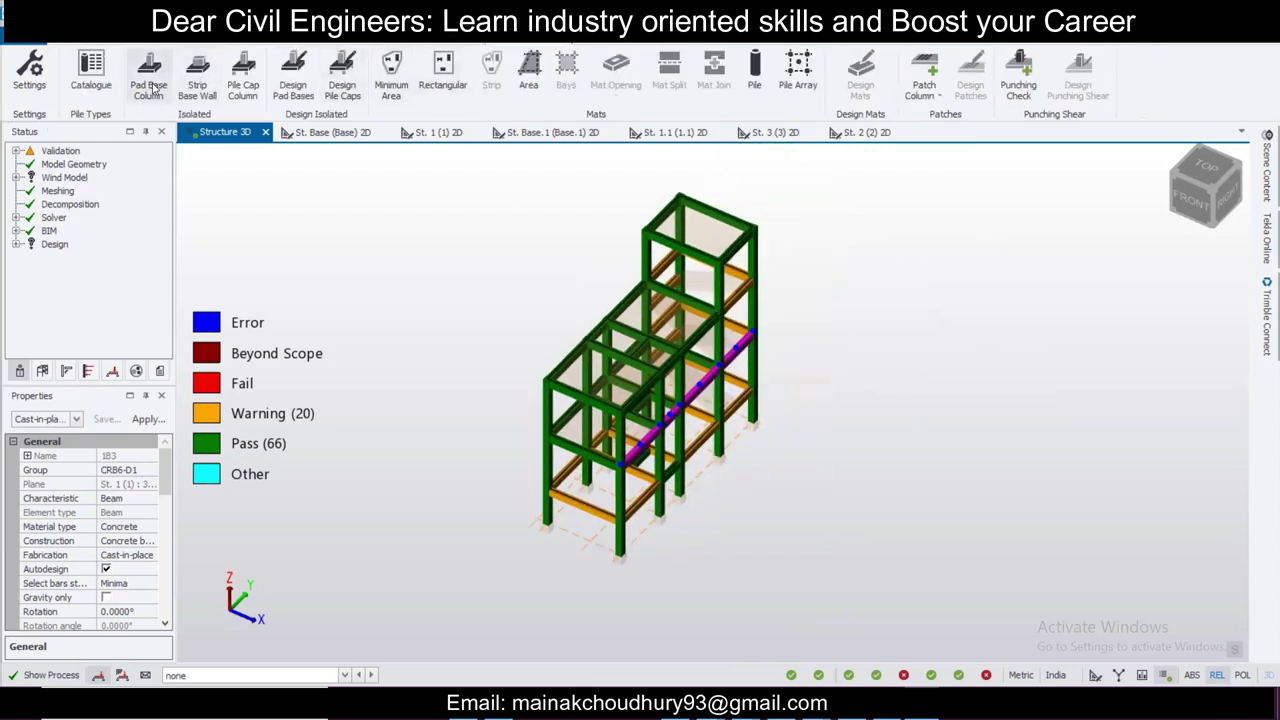
left_click(150, 86)
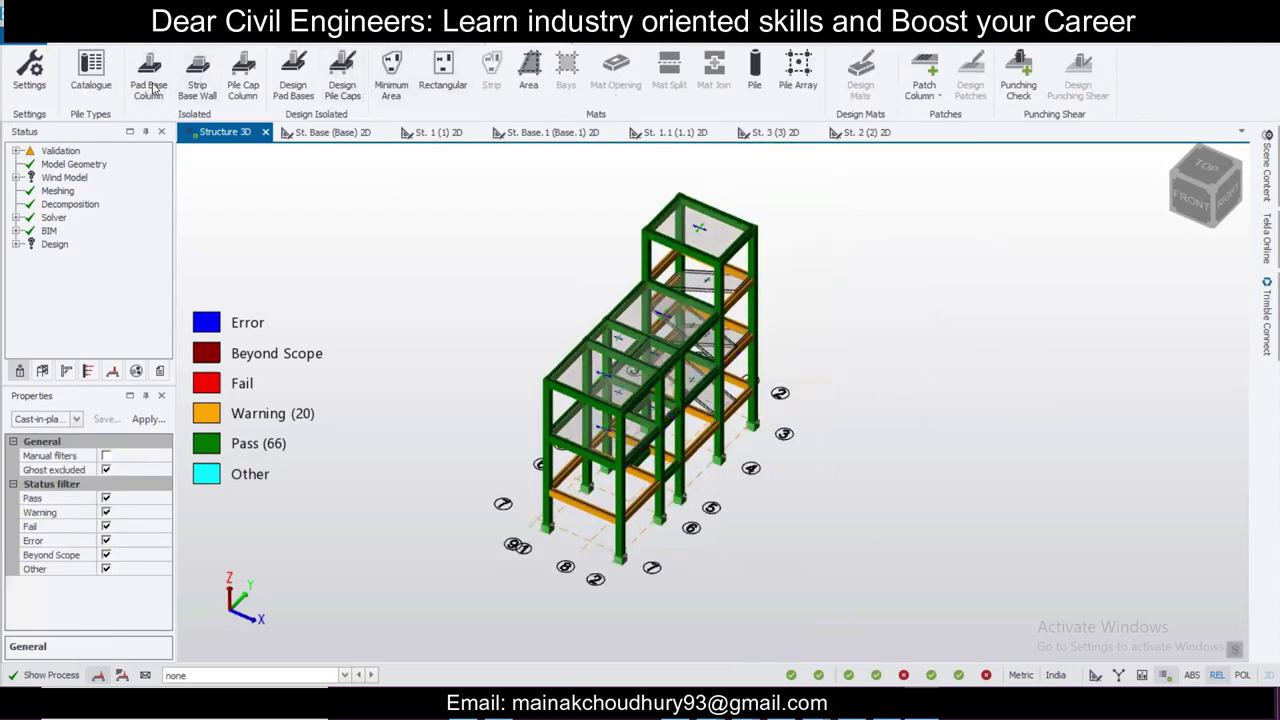
left_click(20, 63)
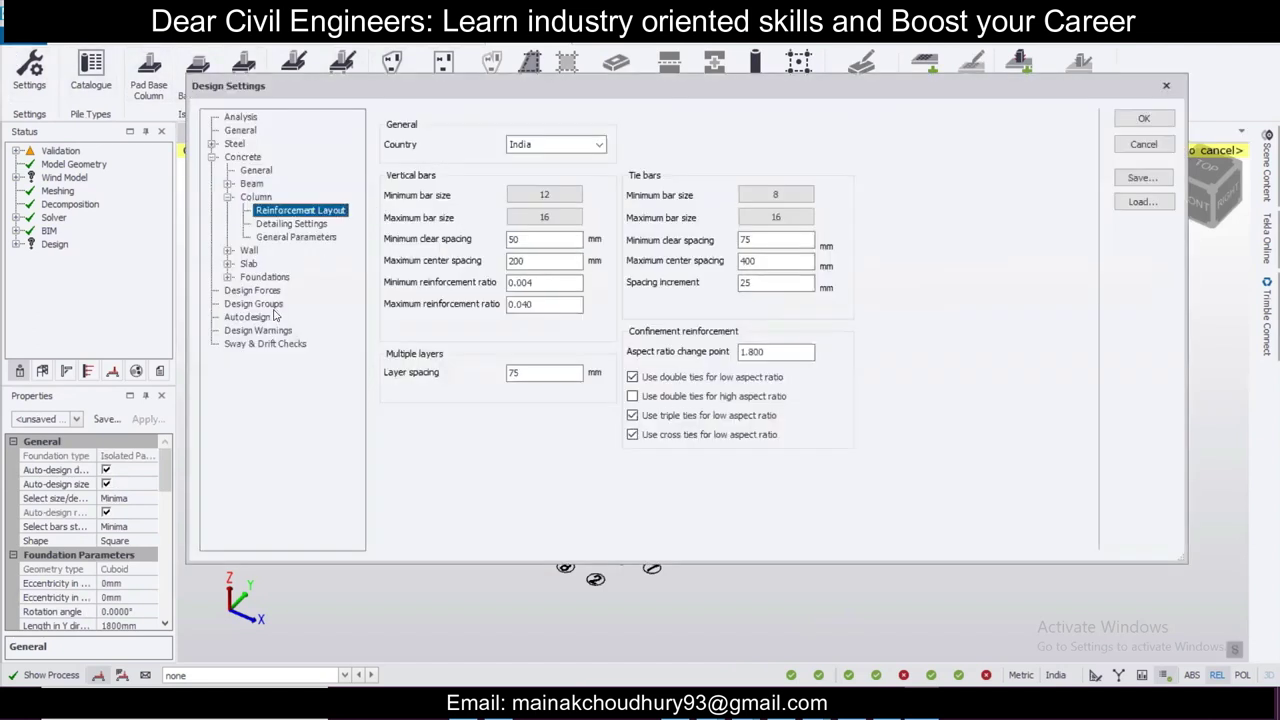
left_click(229, 277)
left_click(244, 304)
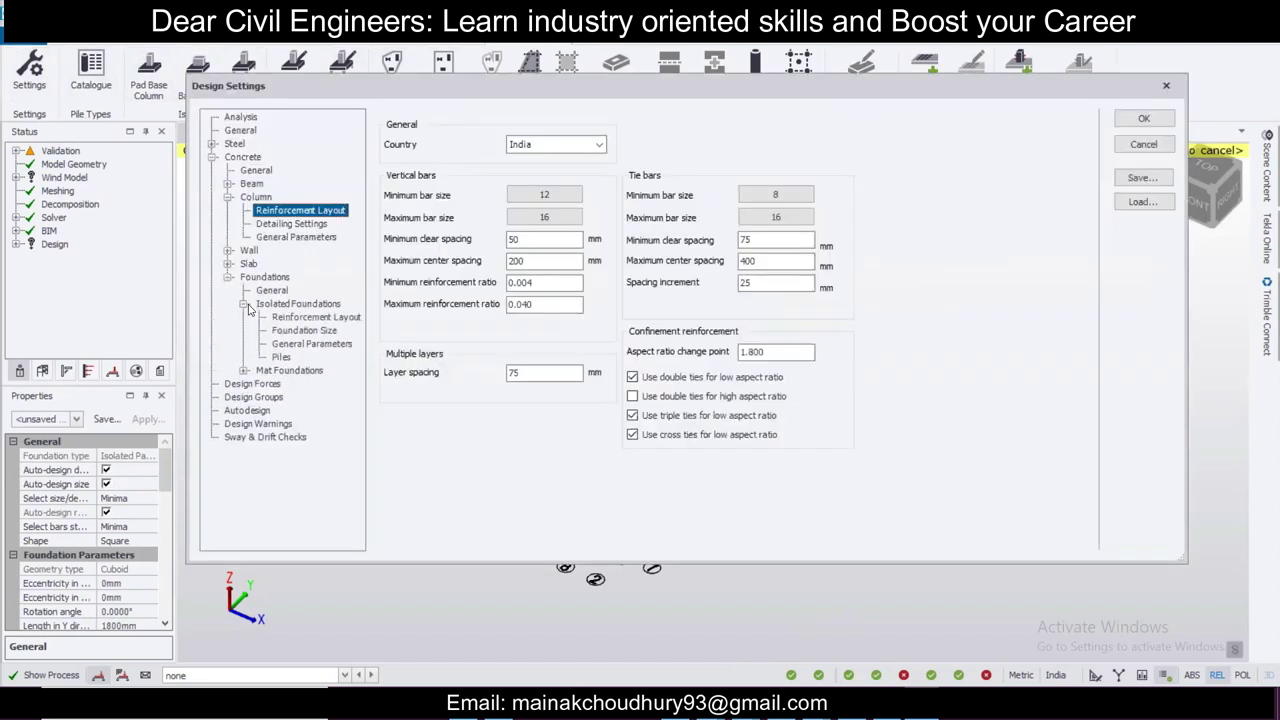
left_click(298, 317)
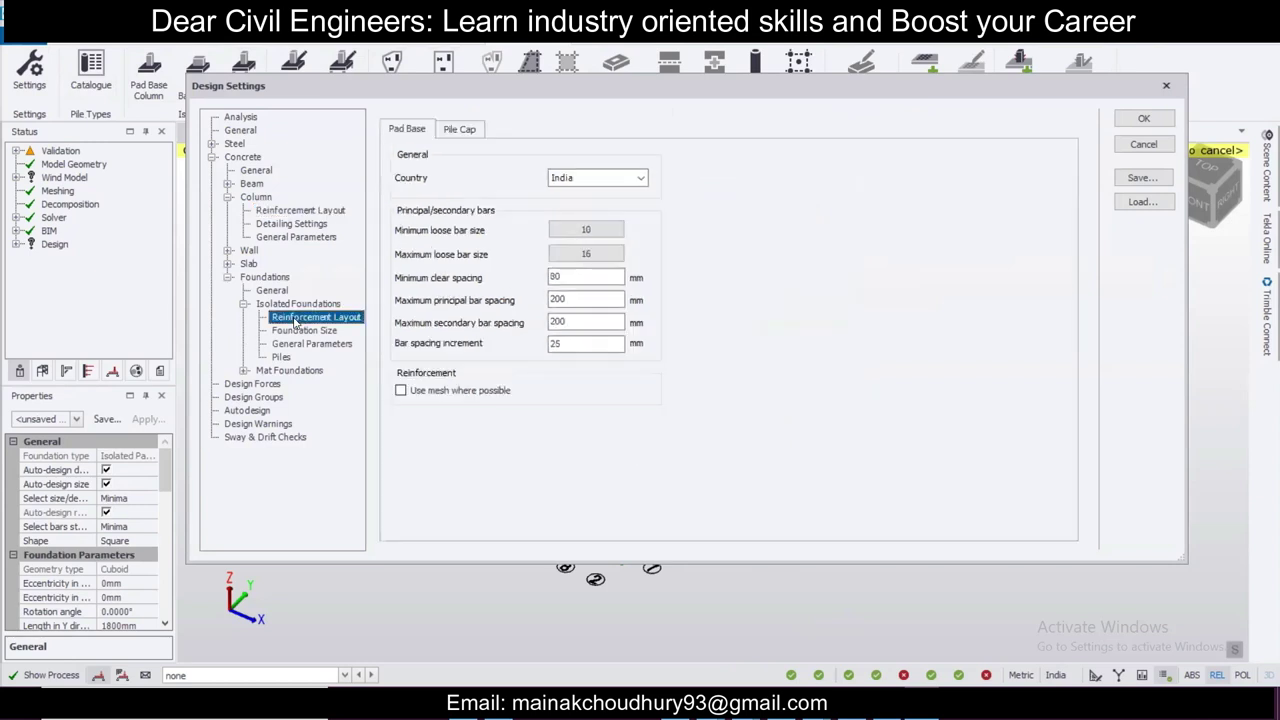
Step: Check the rib type, grade and size of the pad base's minimum and maximum loose bars, and accept the design settings
left_click(588, 231)
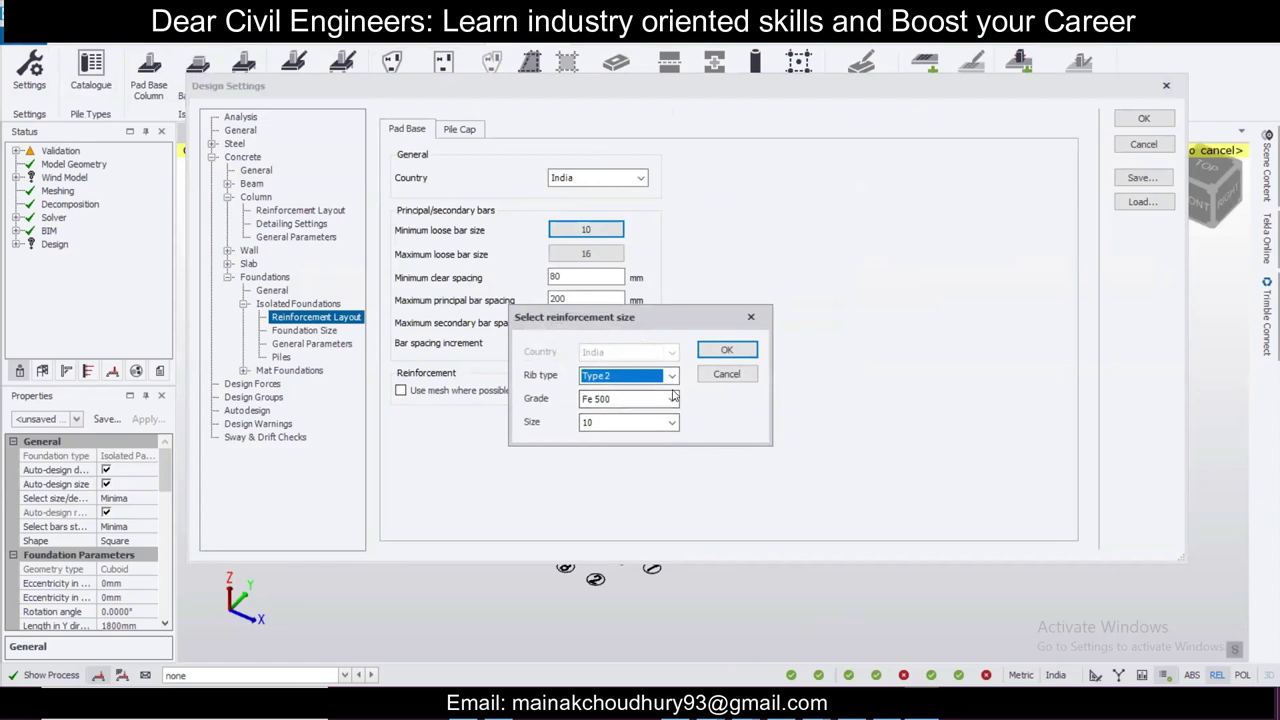
left_click(729, 355)
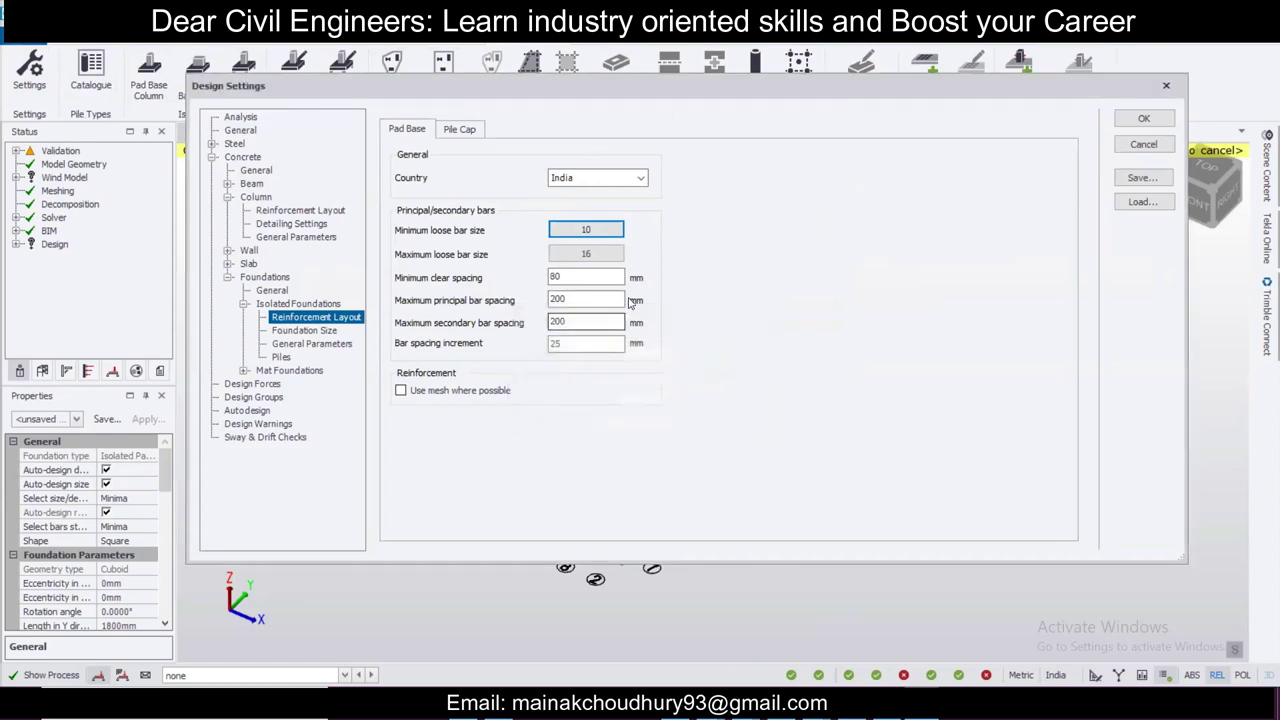
left_click(601, 256)
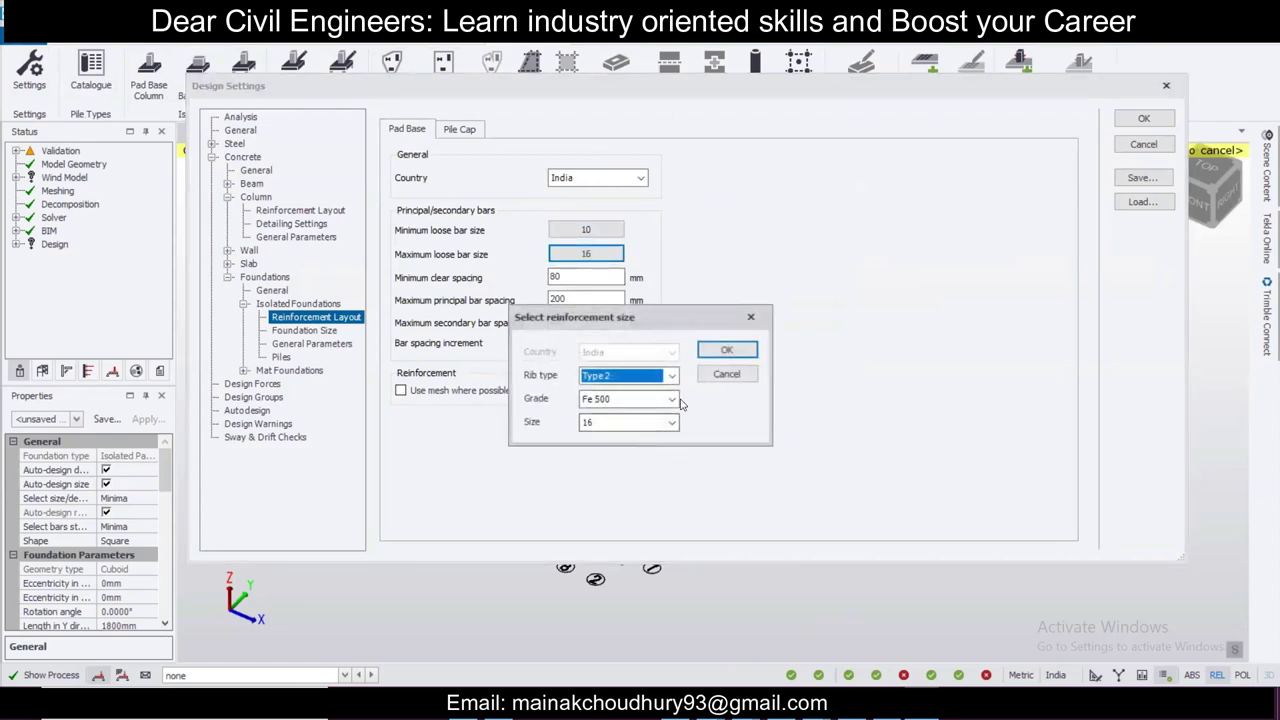
left_click(727, 350)
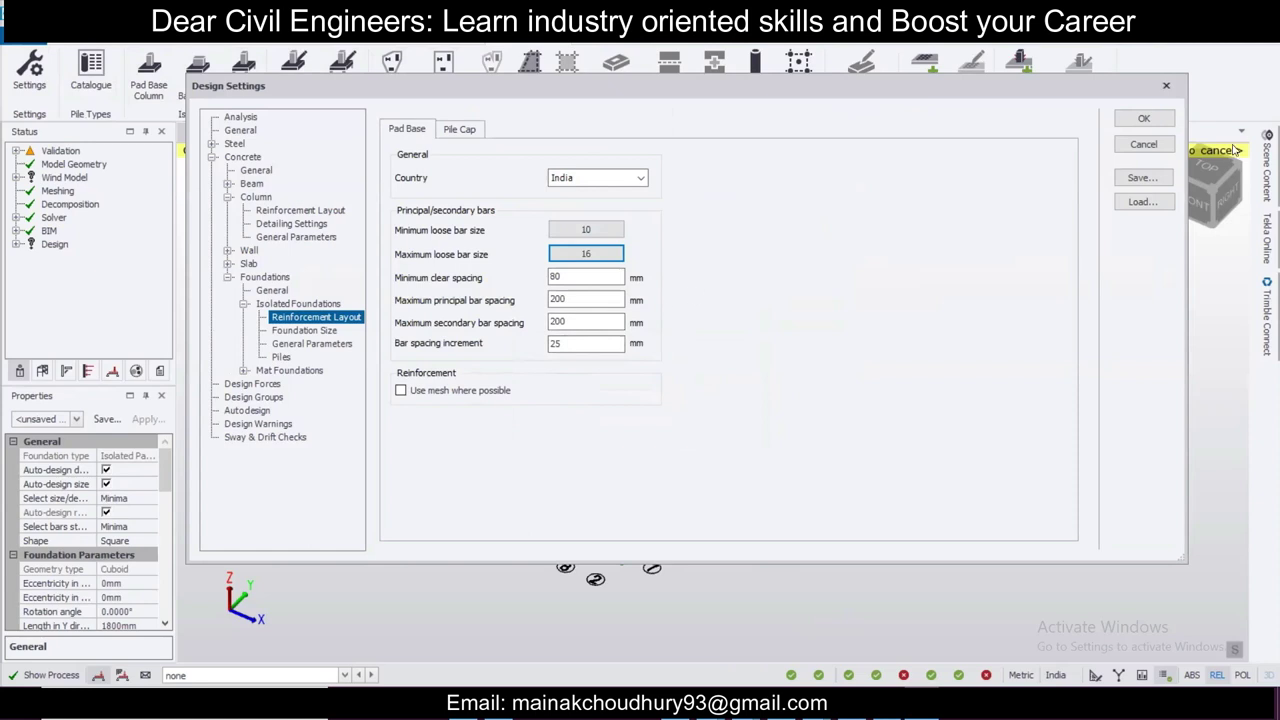
left_click(1143, 118)
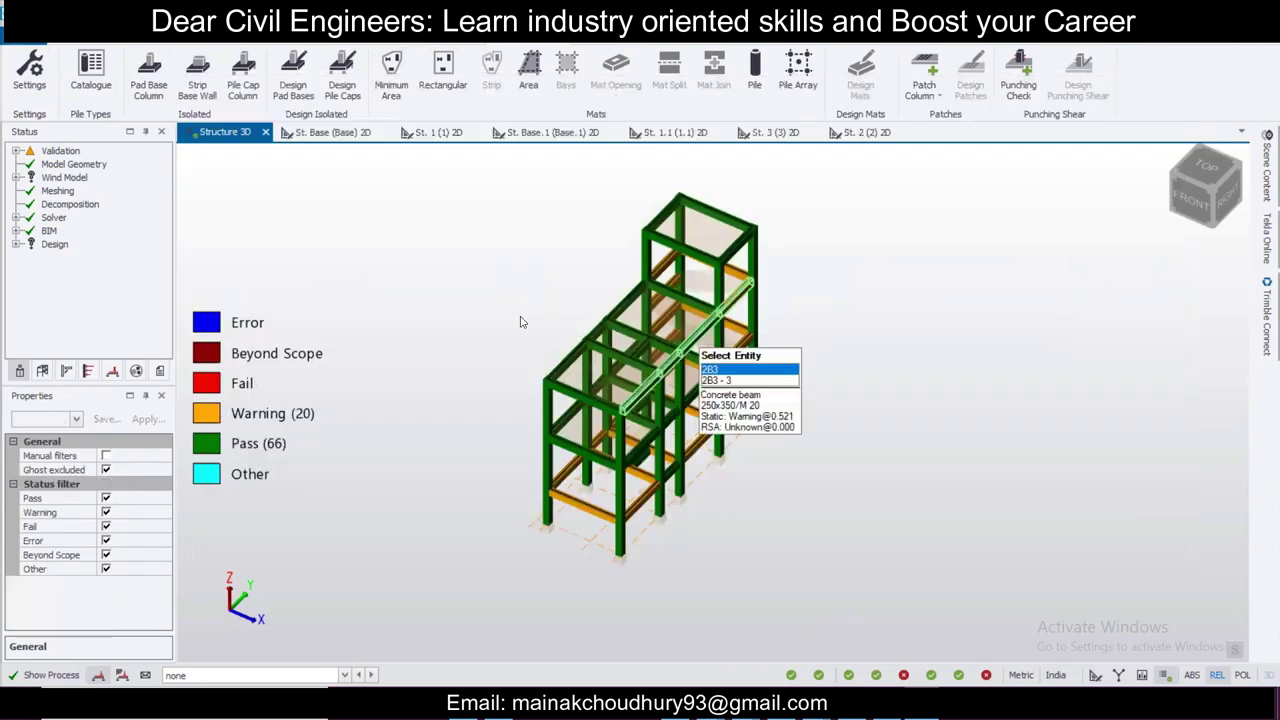
Step: Place isolated pad bases under all the frame's columns with the default parameters, and run the pad base design
left_click(152, 80)
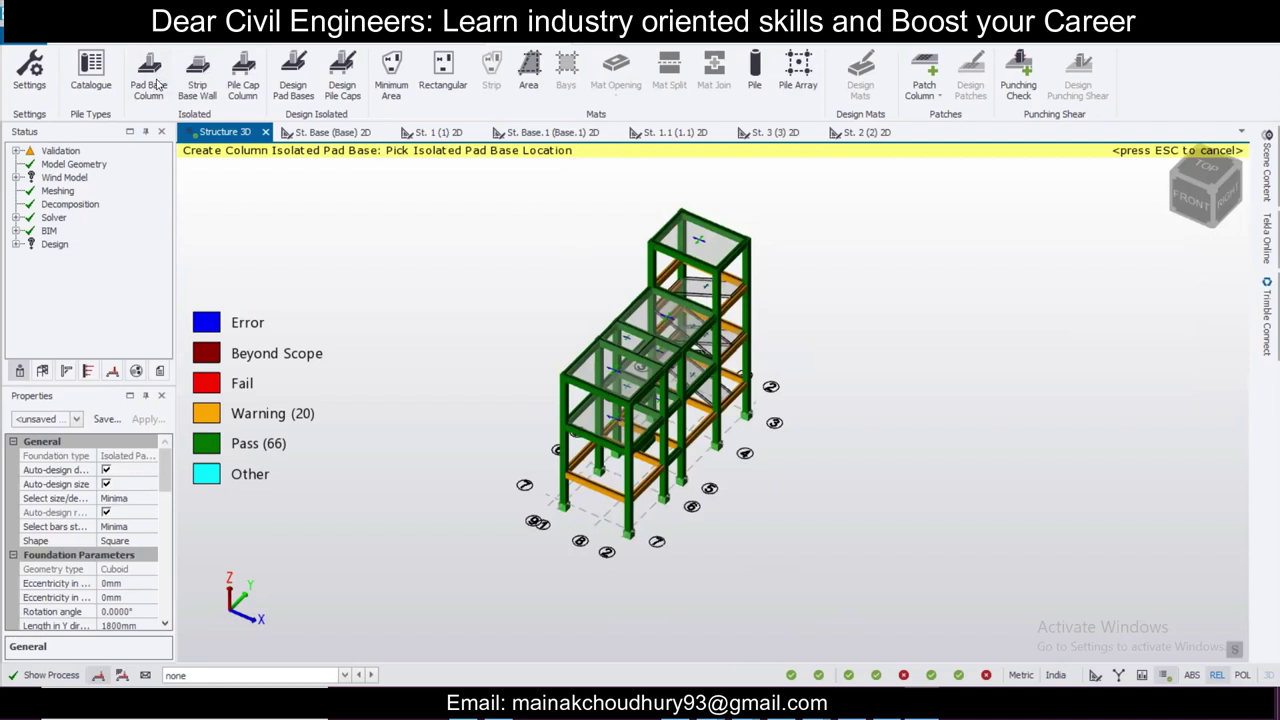
scroll(410, 282, "down", 2)
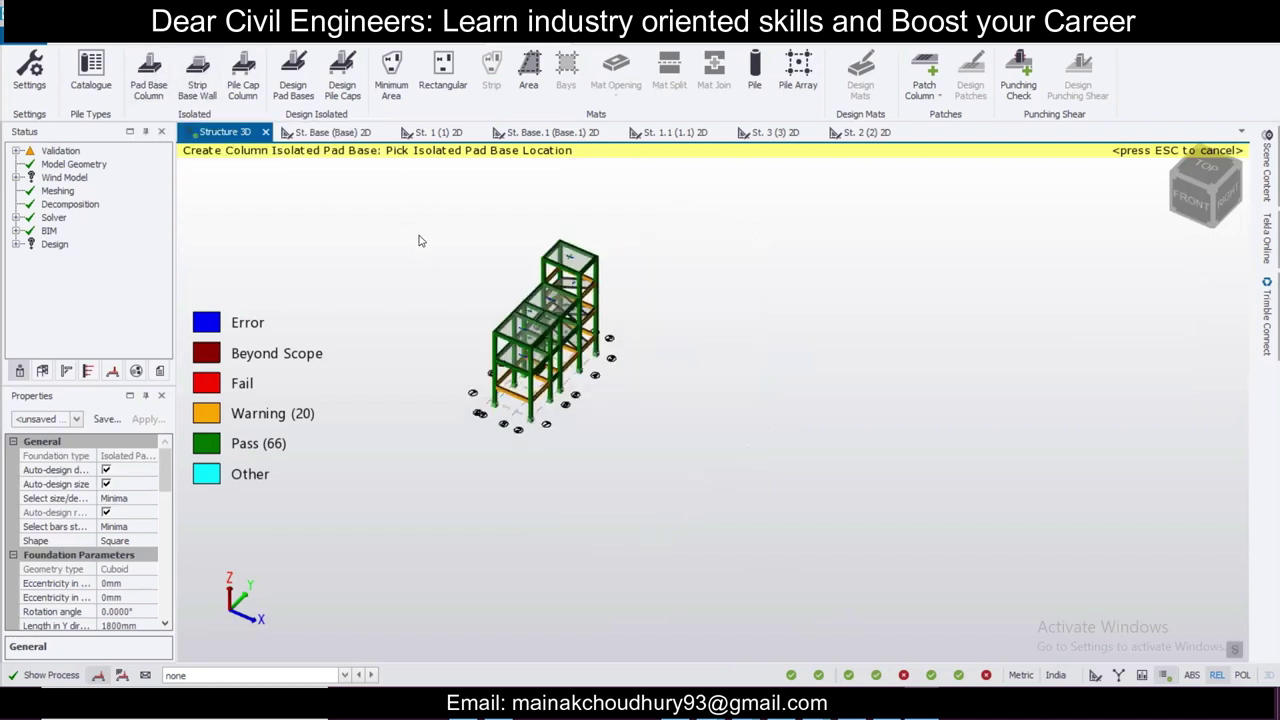
scroll(440, 260, "up", 2)
left_click_drag(432, 228, 946, 534)
scroll(582, 488, "up", 2)
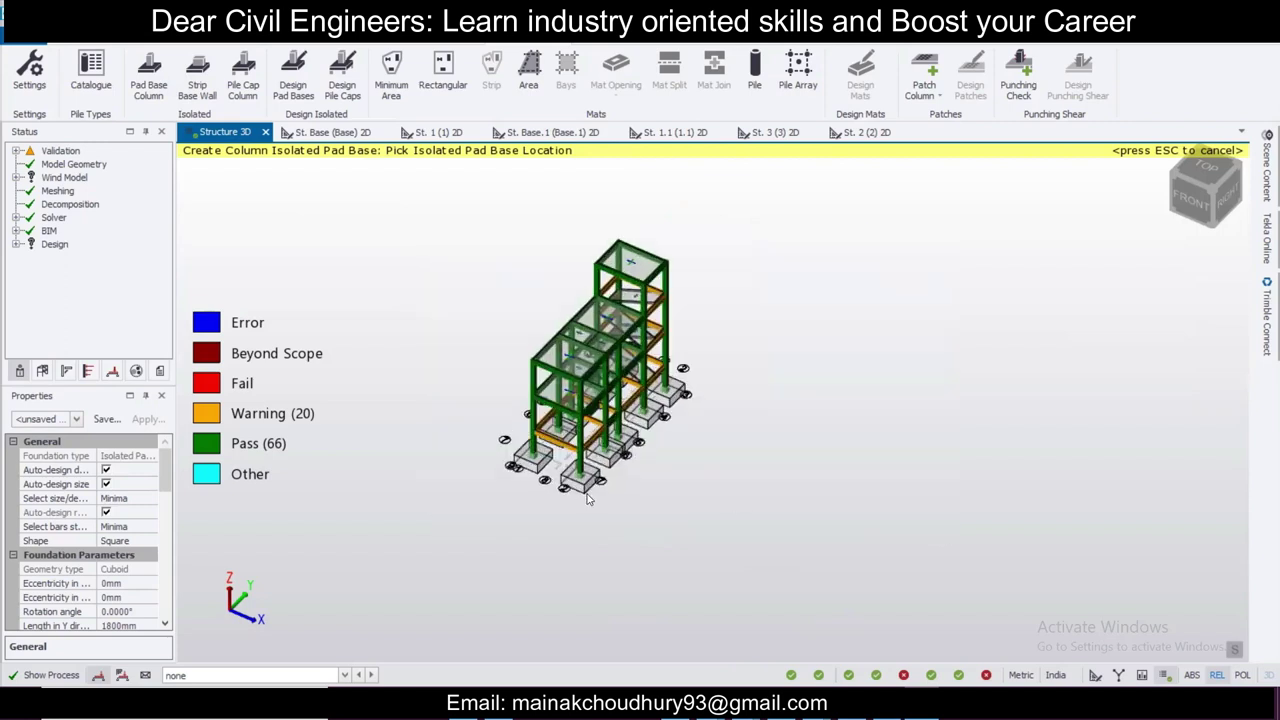
right_click_drag(749, 481, 723, 438)
middle_click_drag(725, 443, 728, 453)
left_click(293, 75)
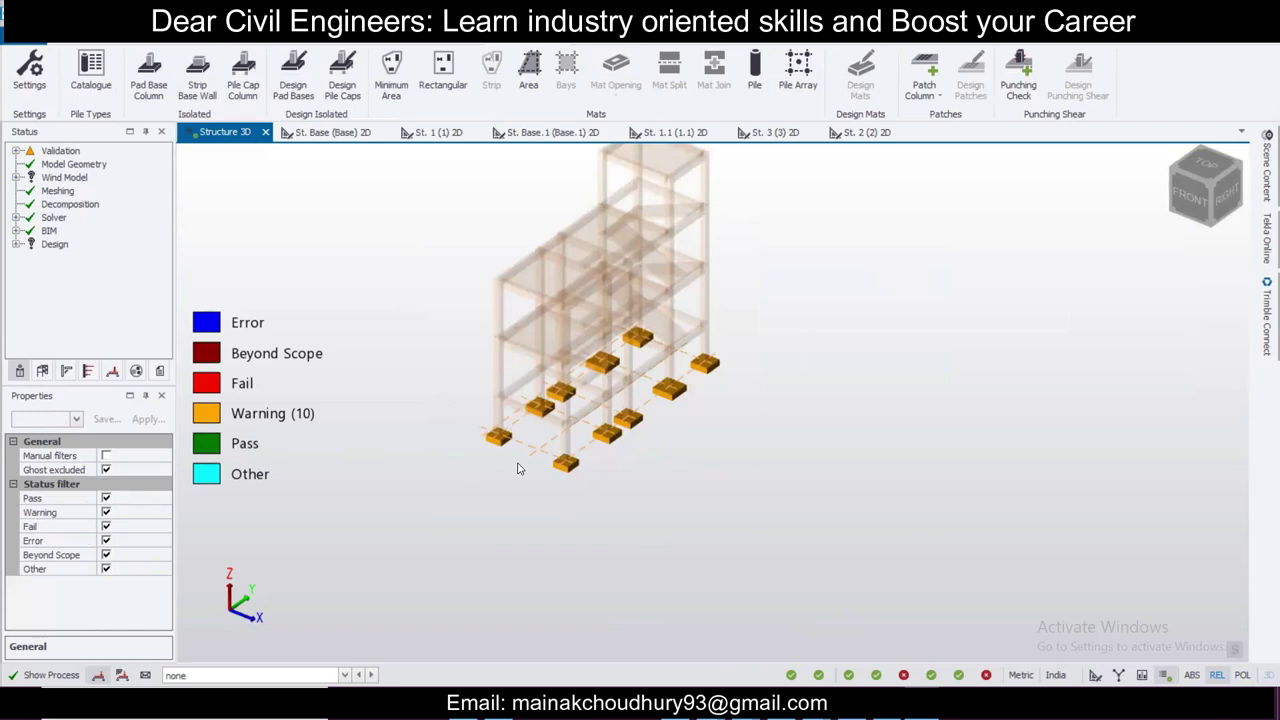
Step: Examine the designed size and static utilization of pad bases PB 8, PB 6 and PB 10, and leave the status view
scroll(612, 460, "up", 2)
scroll(610, 460, "up", 2)
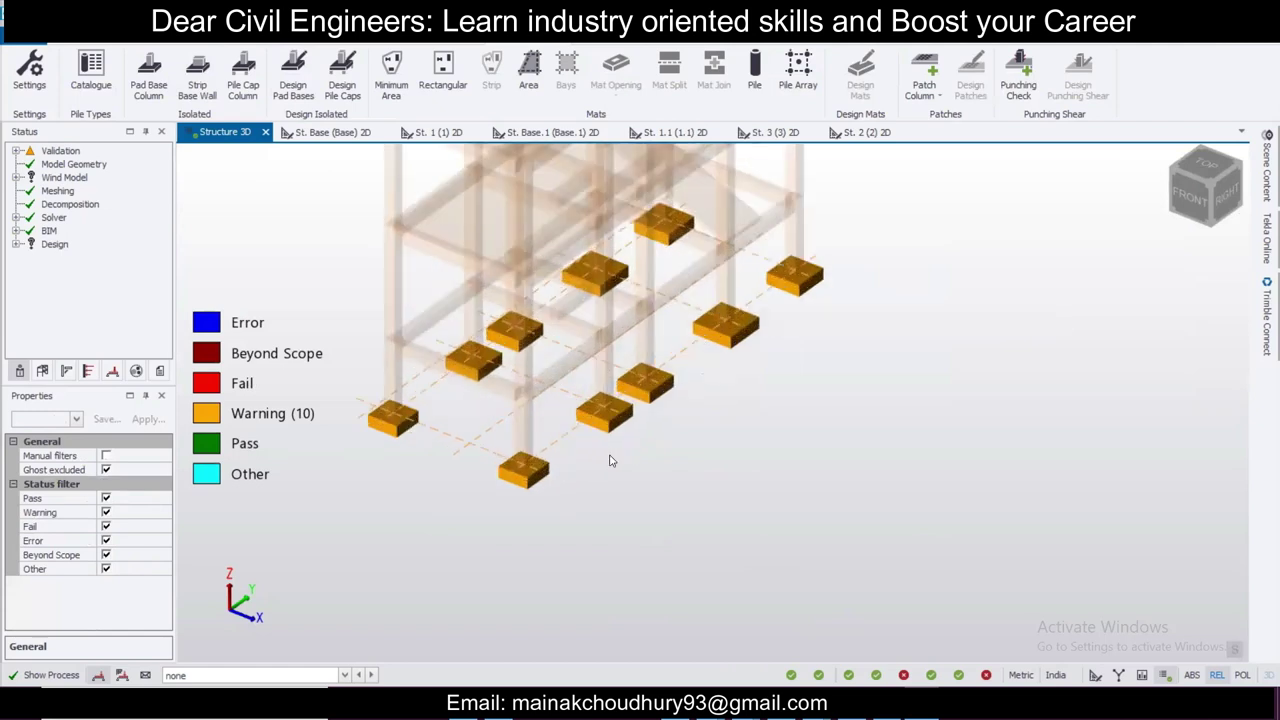
mouse_move(614, 426)
scroll(618, 407, "down", 1)
scroll(618, 408, "up", 2)
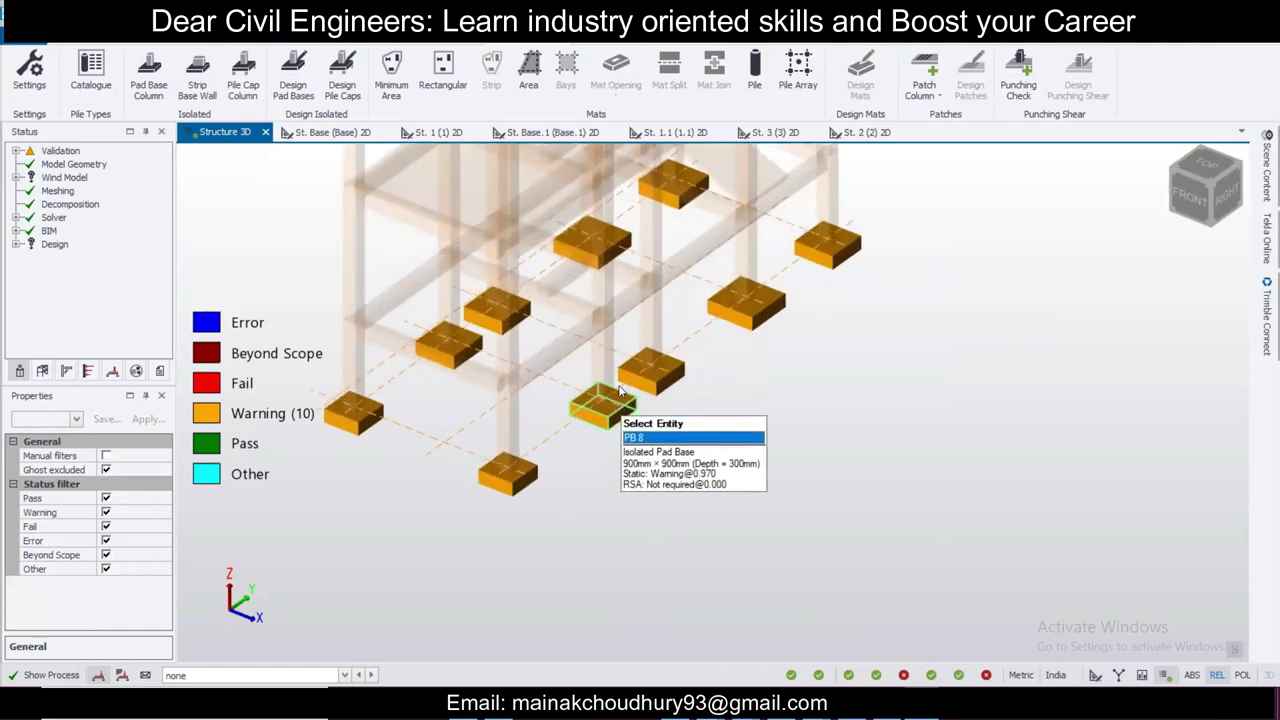
mouse_move(652, 402)
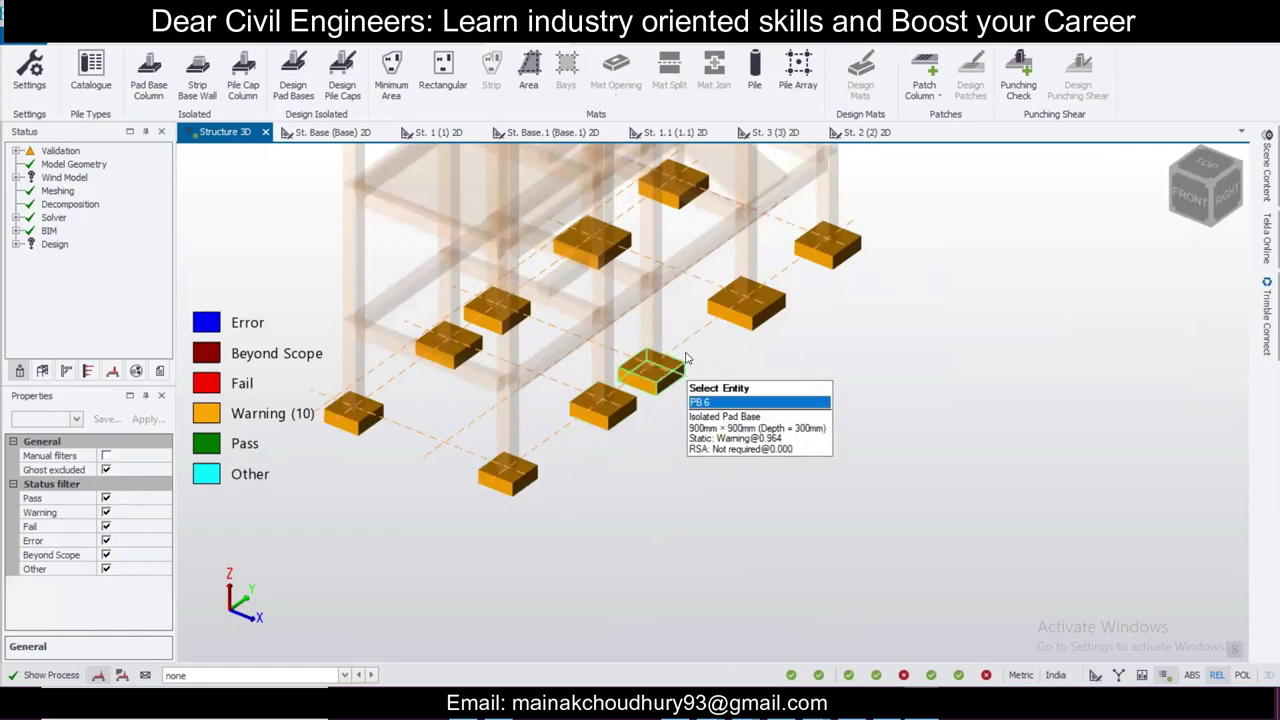
middle_click_drag(685, 321, 672, 370)
scroll(734, 360, "down", 1)
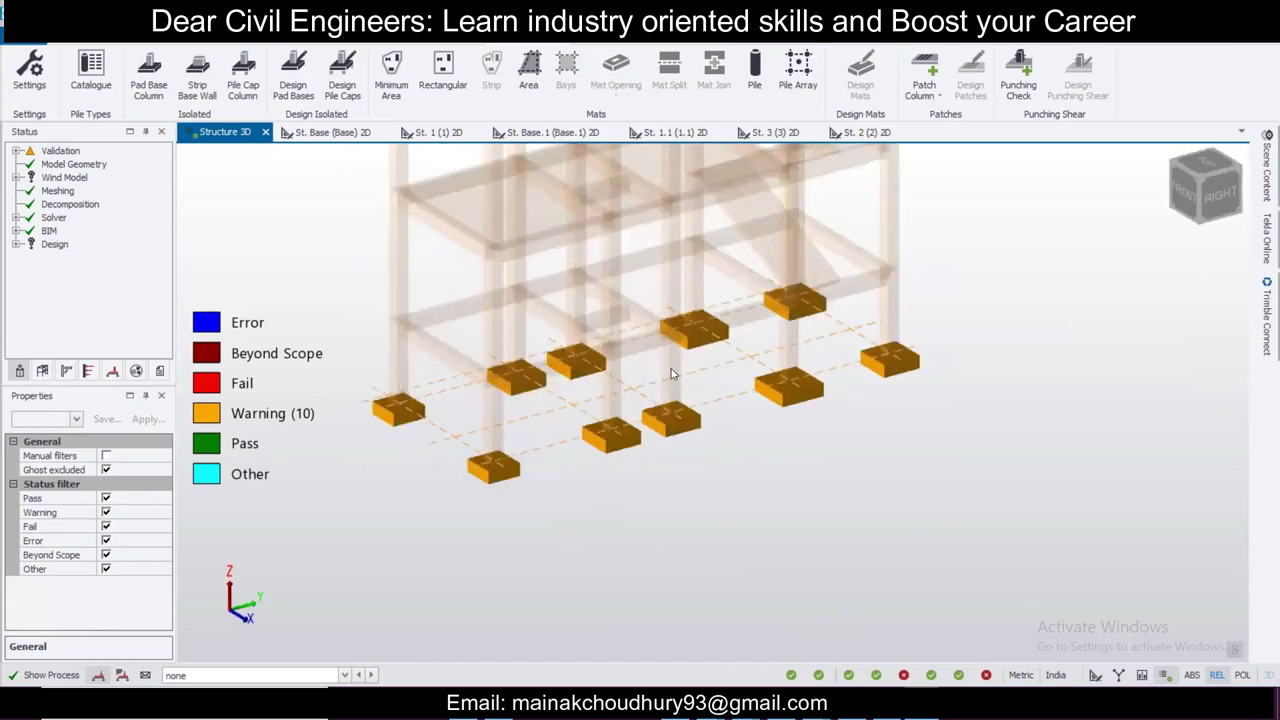
mouse_move(674, 418)
scroll(738, 391, "down", 1)
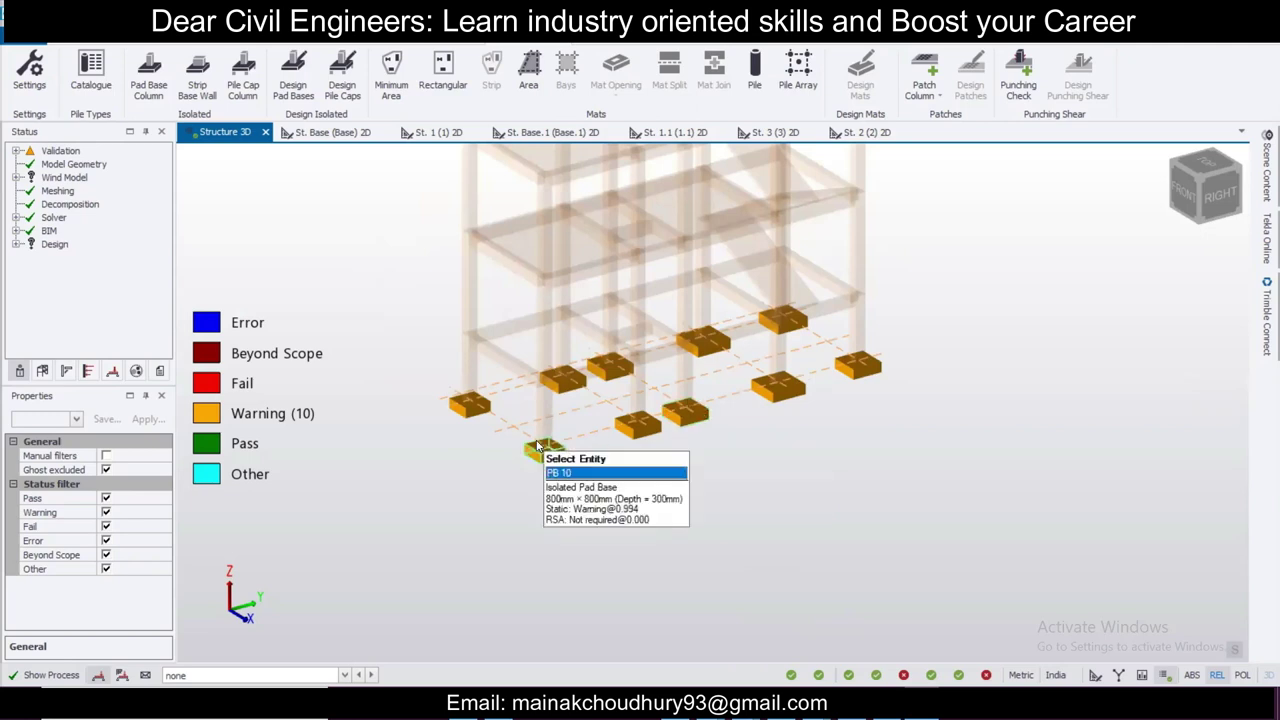
mouse_move(546, 456)
key("Escape")
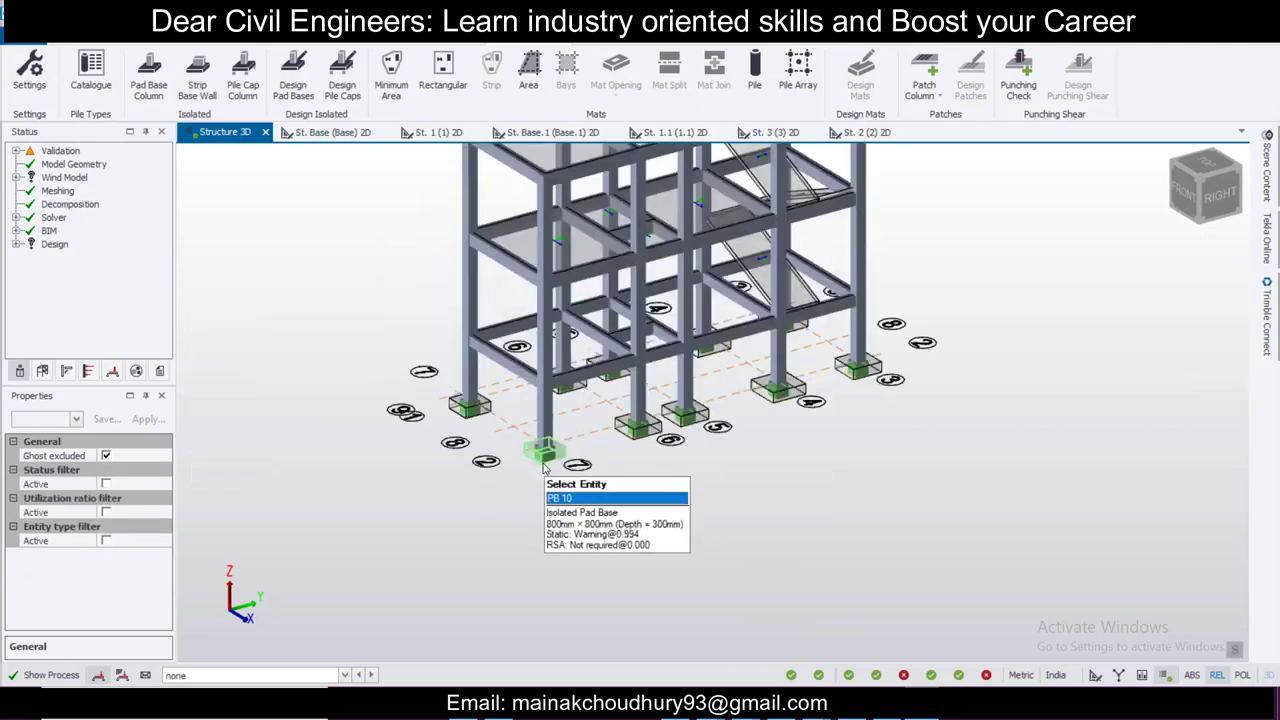
Step: Undo the design and placement of the pad bases under the columns
right_click_drag(577, 480, 705, 523)
middle_click_drag(855, 543, 581, 495)
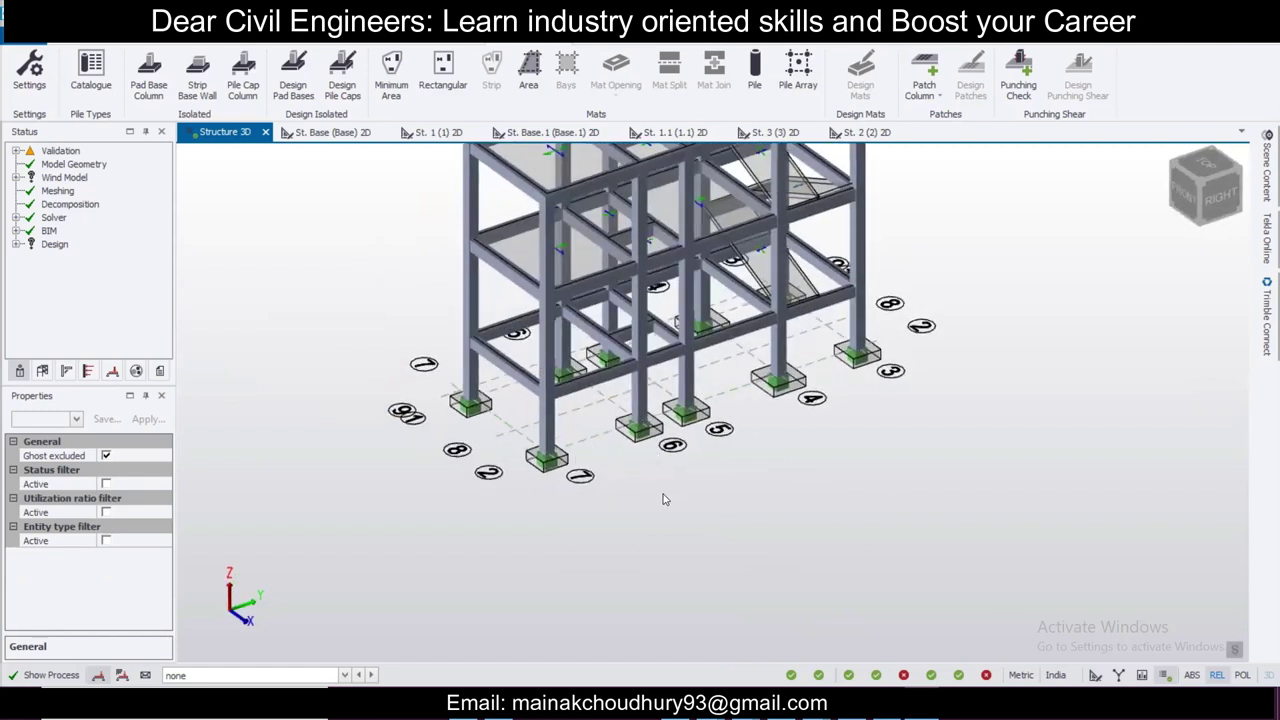
key("ctrl+z")
key("ctrl+z")
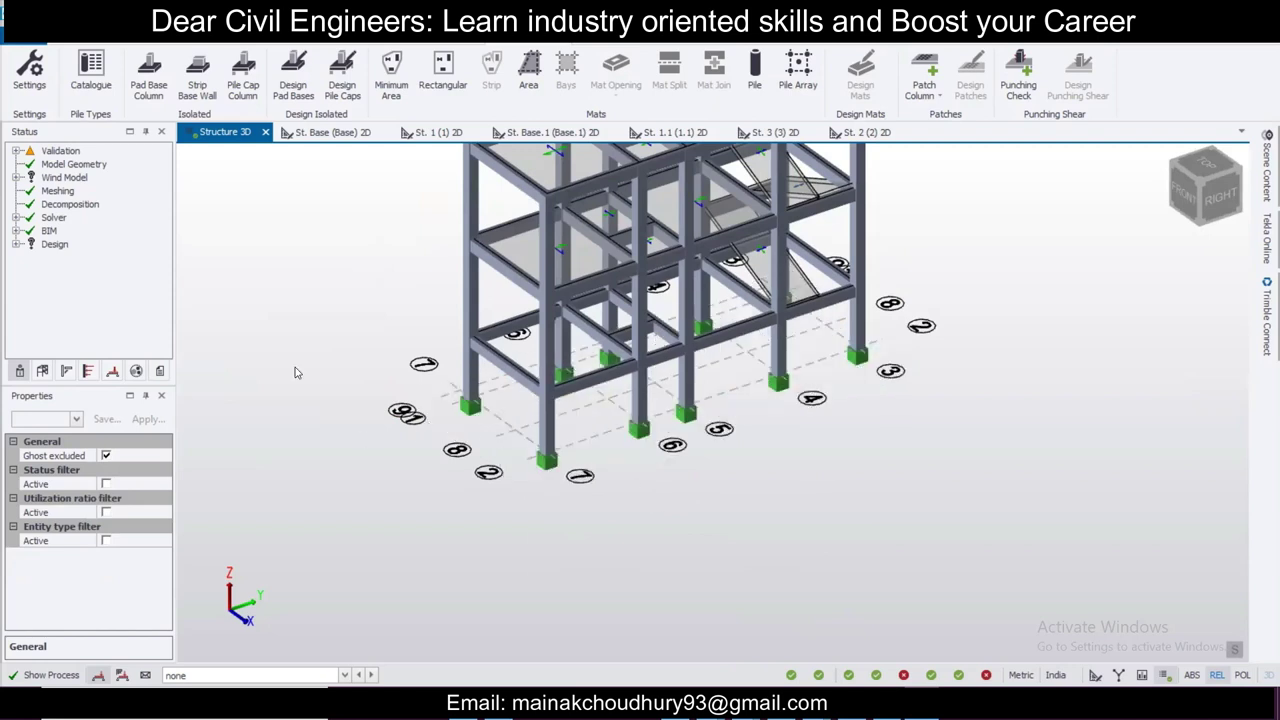
Step: Set the allowable bearing capacity for new column pad bases to 130 kN/m²
left_click(150, 80)
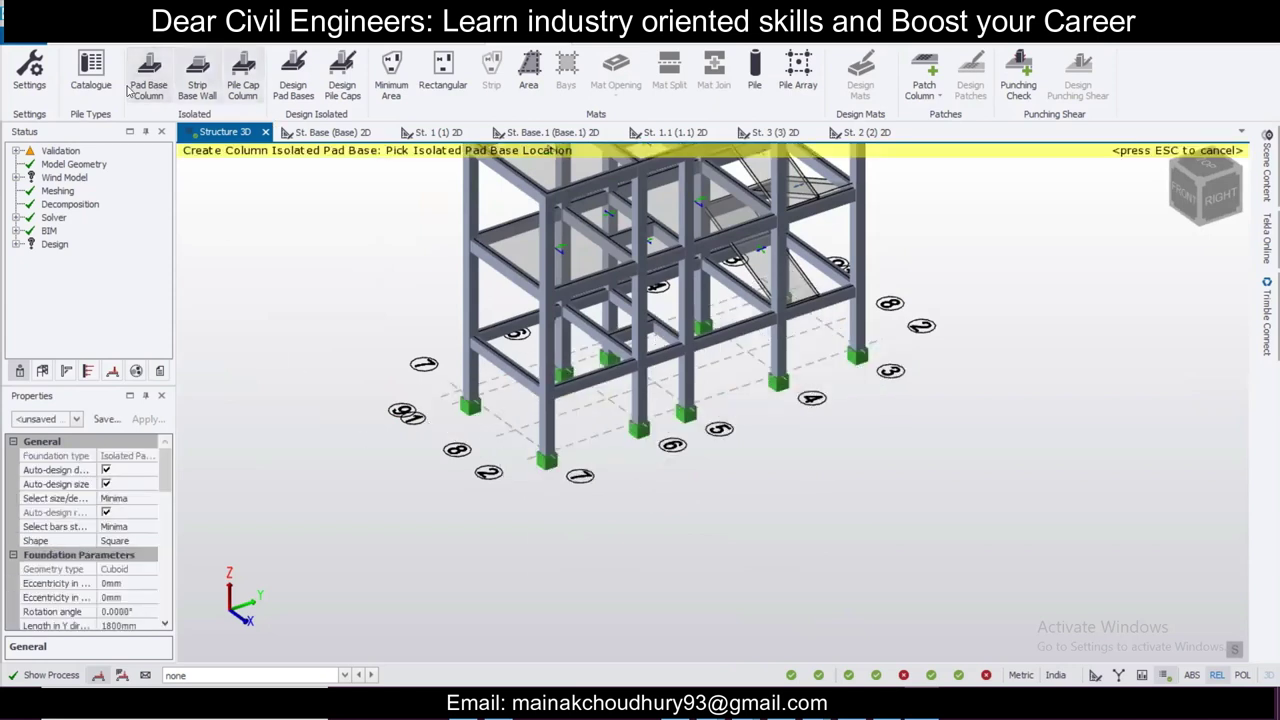
left_click_drag(165, 475, 171, 598)
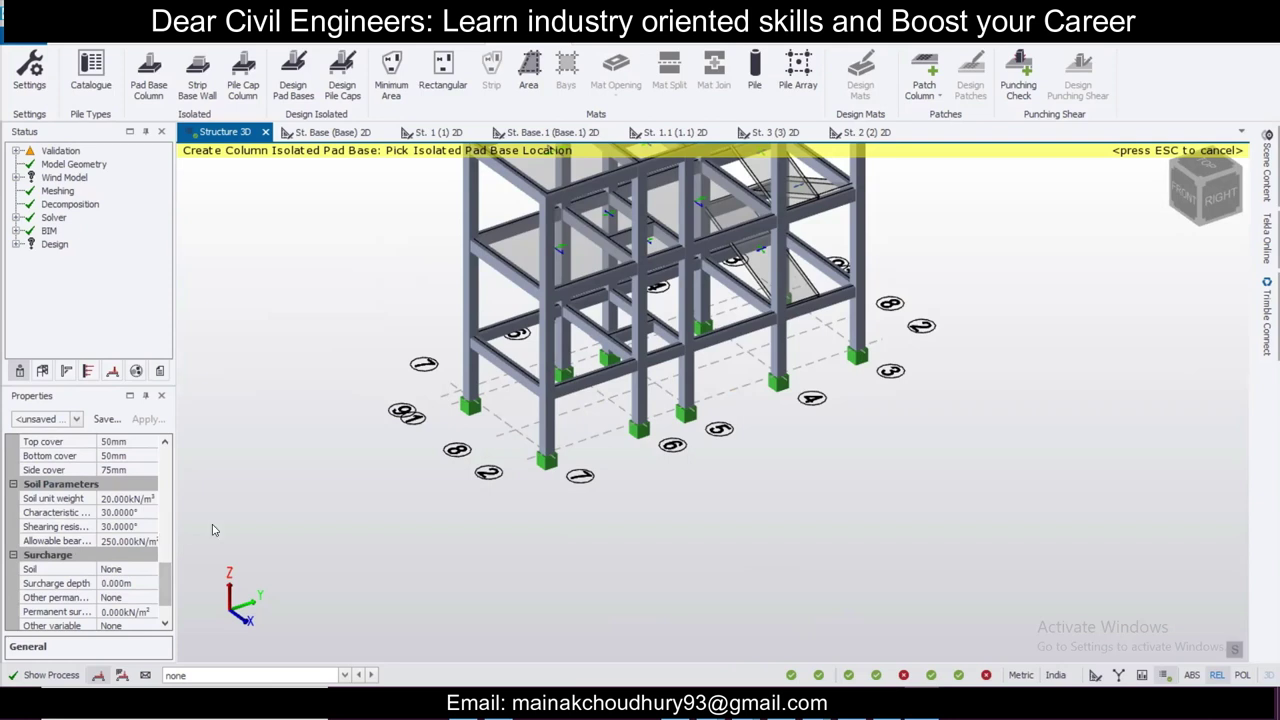
scroll(214, 530, "down", 3)
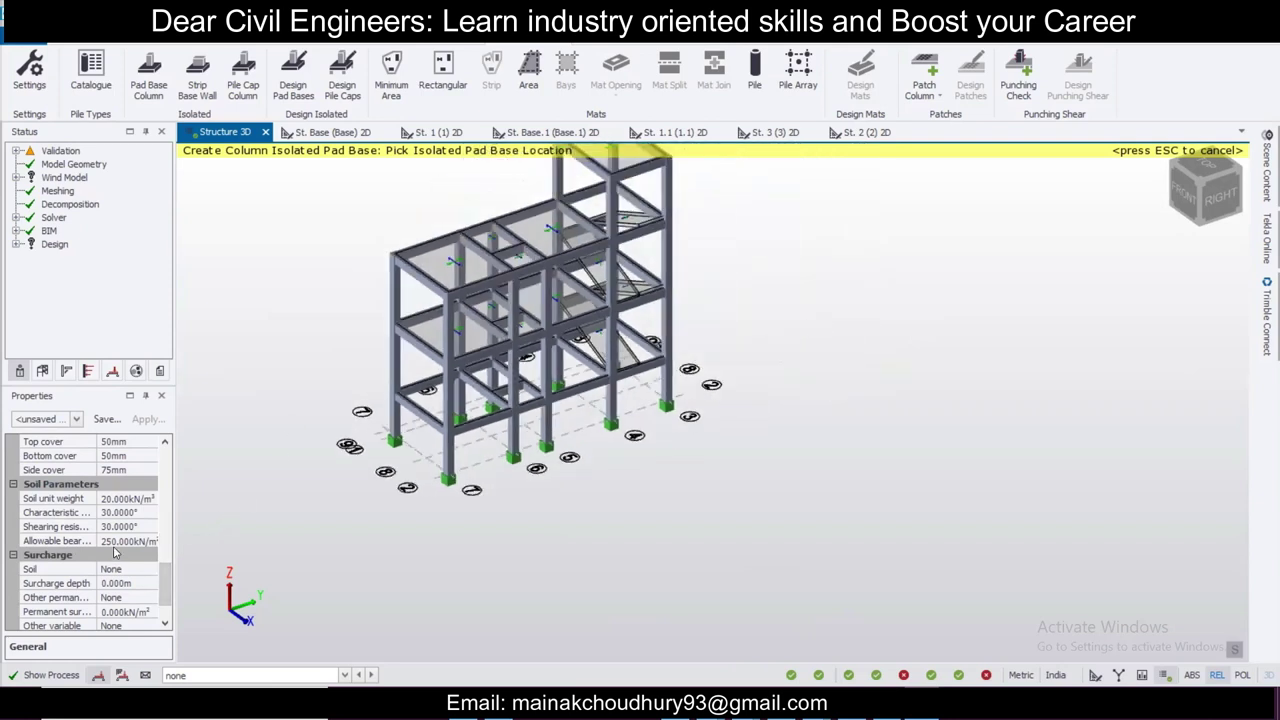
left_click(132, 540)
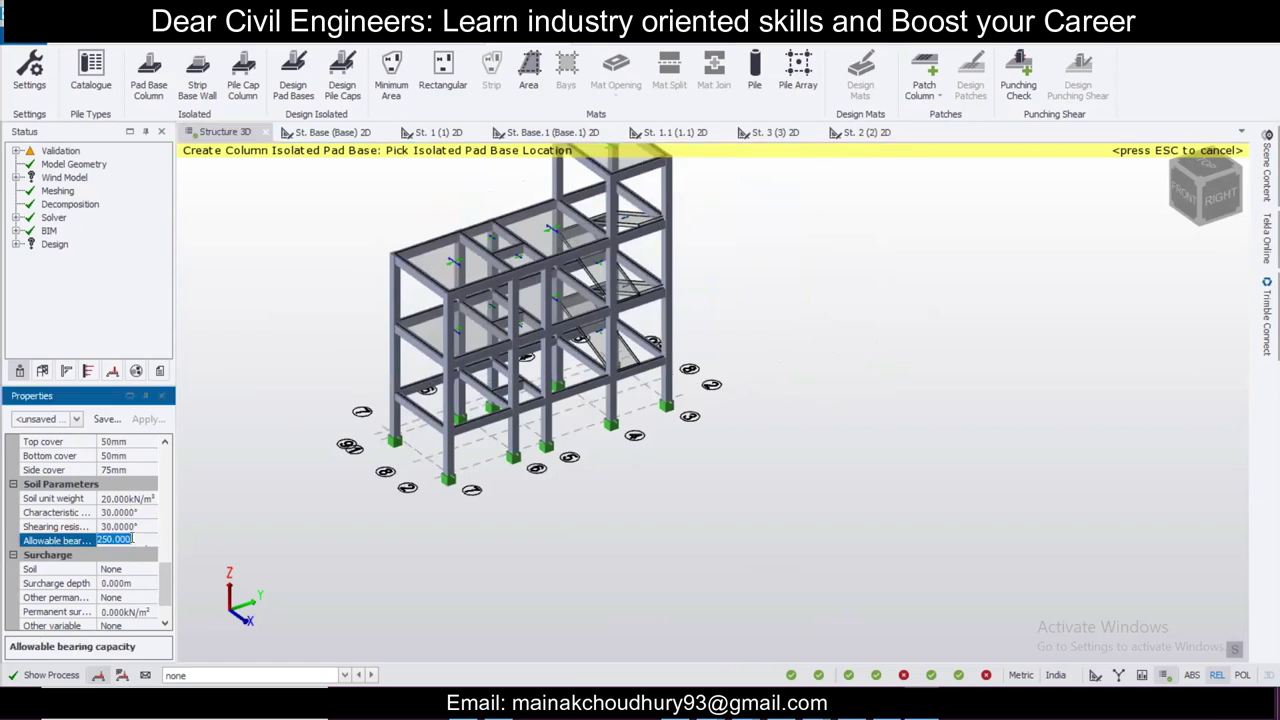
type("130")
scroll(400, 470, "down", 4)
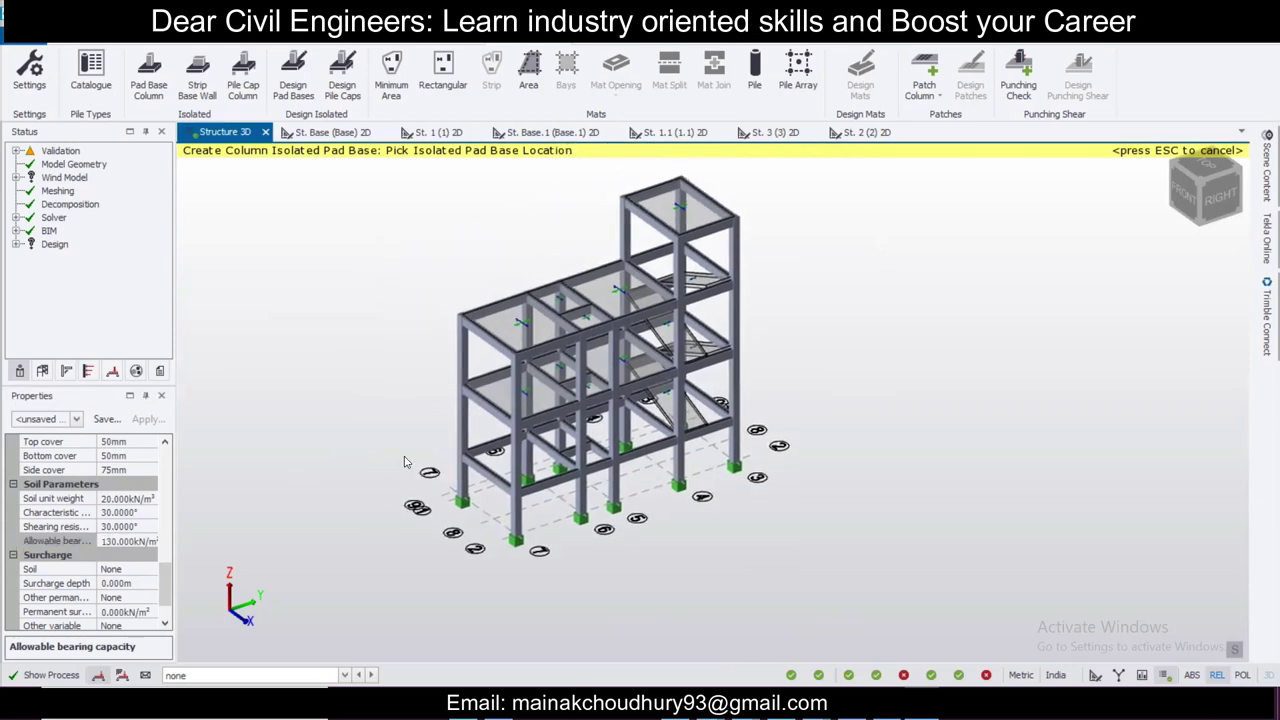
Step: Place isolated pad bases under all the columns, run the pad base design, and leave the status view
left_click_drag(380, 248, 849, 558)
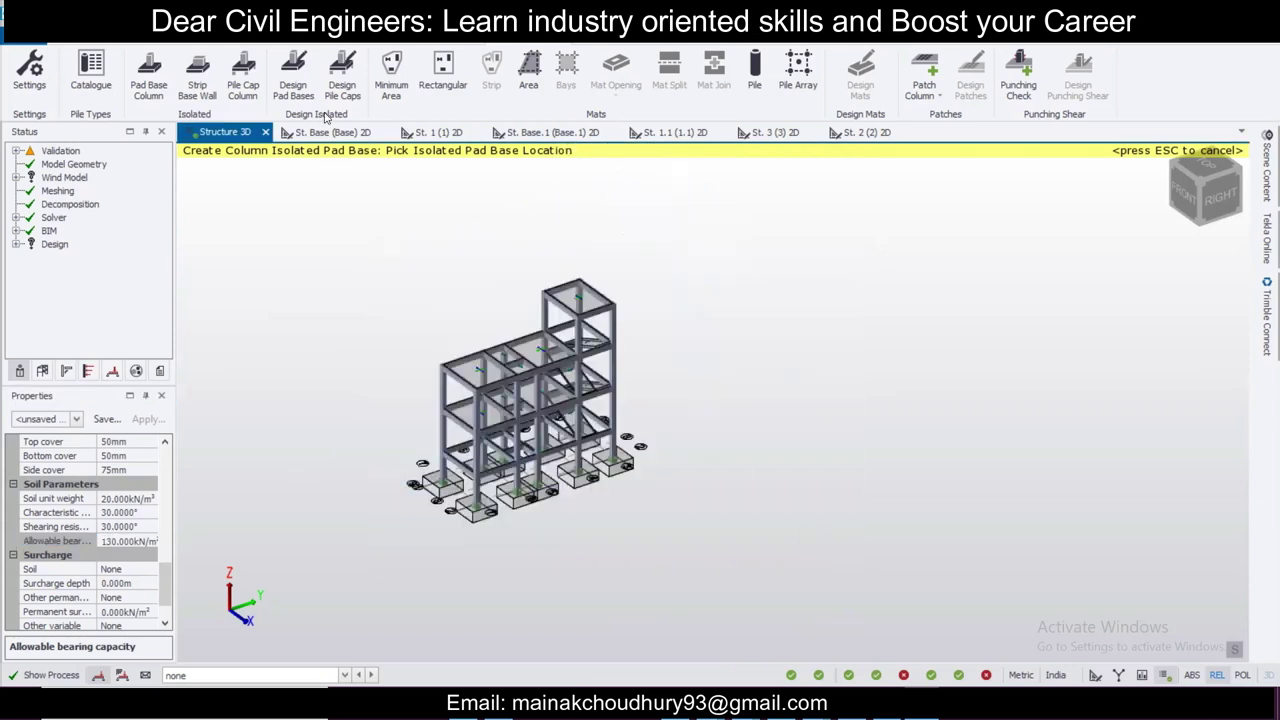
left_click(293, 78)
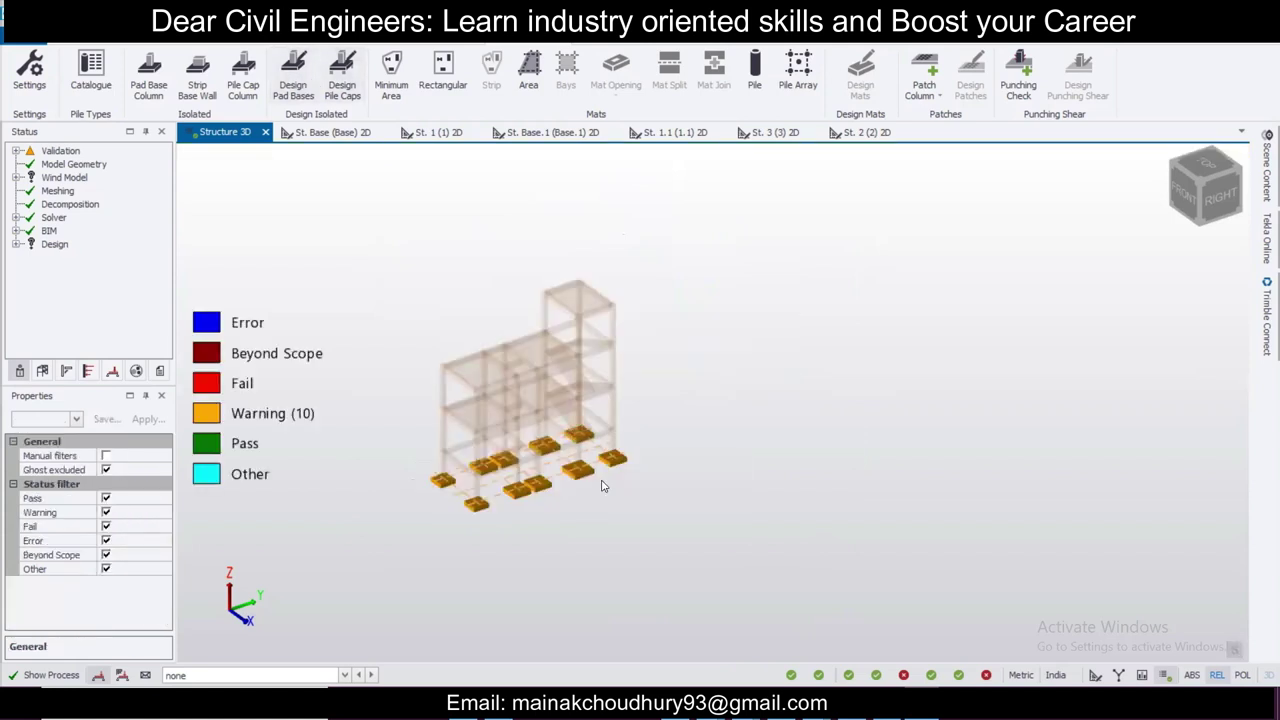
key("Escape")
Step: Run the member design of pad base PB 4 at grid line 4
scroll(528, 496, "up", 4)
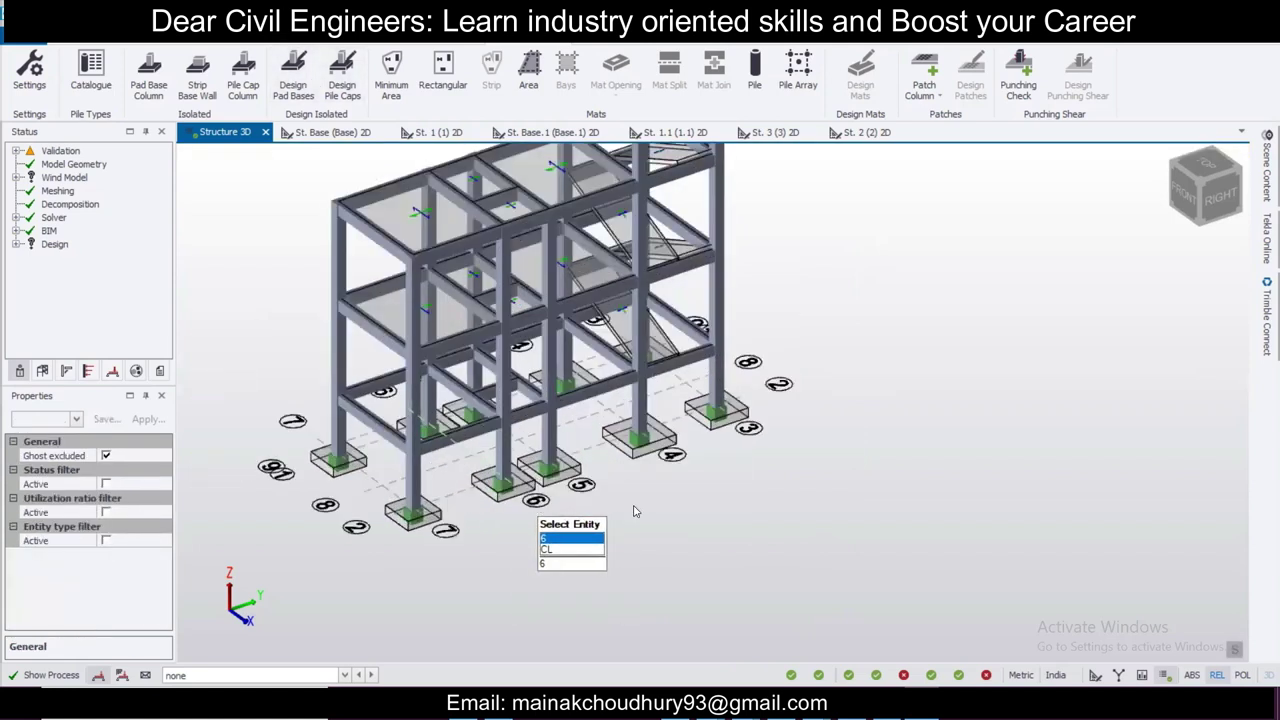
scroll(640, 500, "up", 5)
right_click_drag(668, 479, 695, 408)
left_click(673, 408)
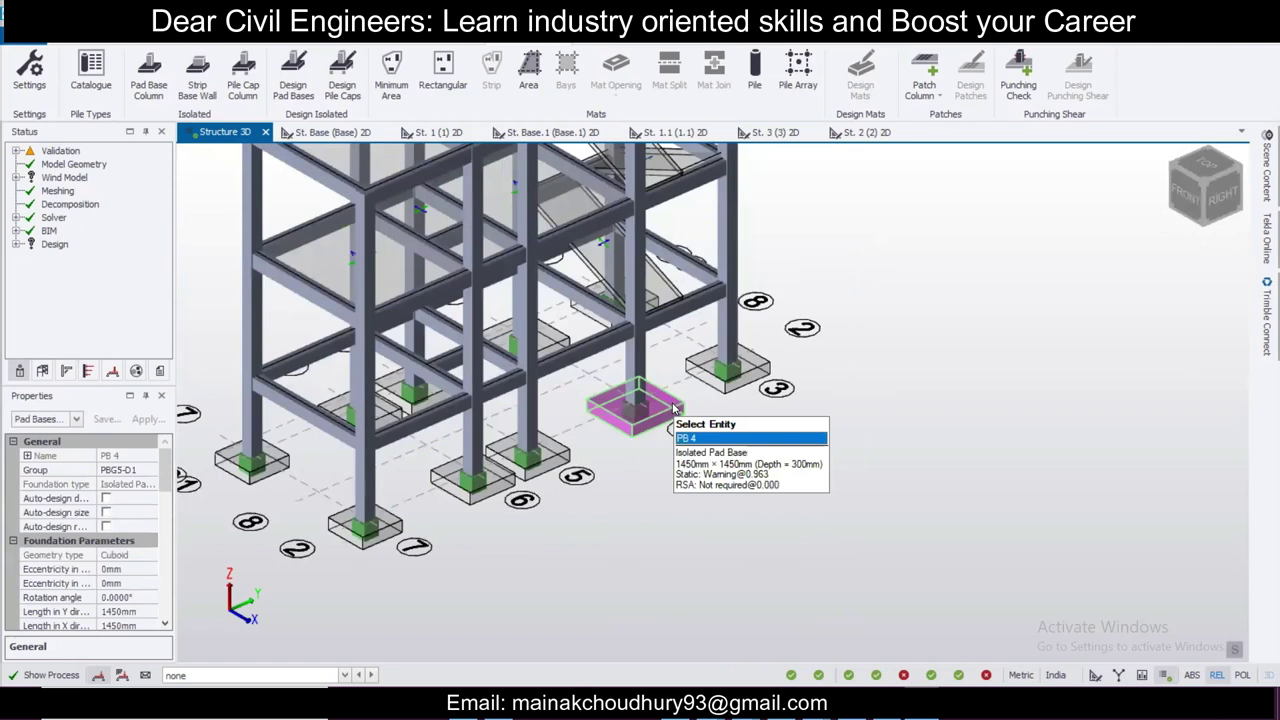
right_click(675, 408)
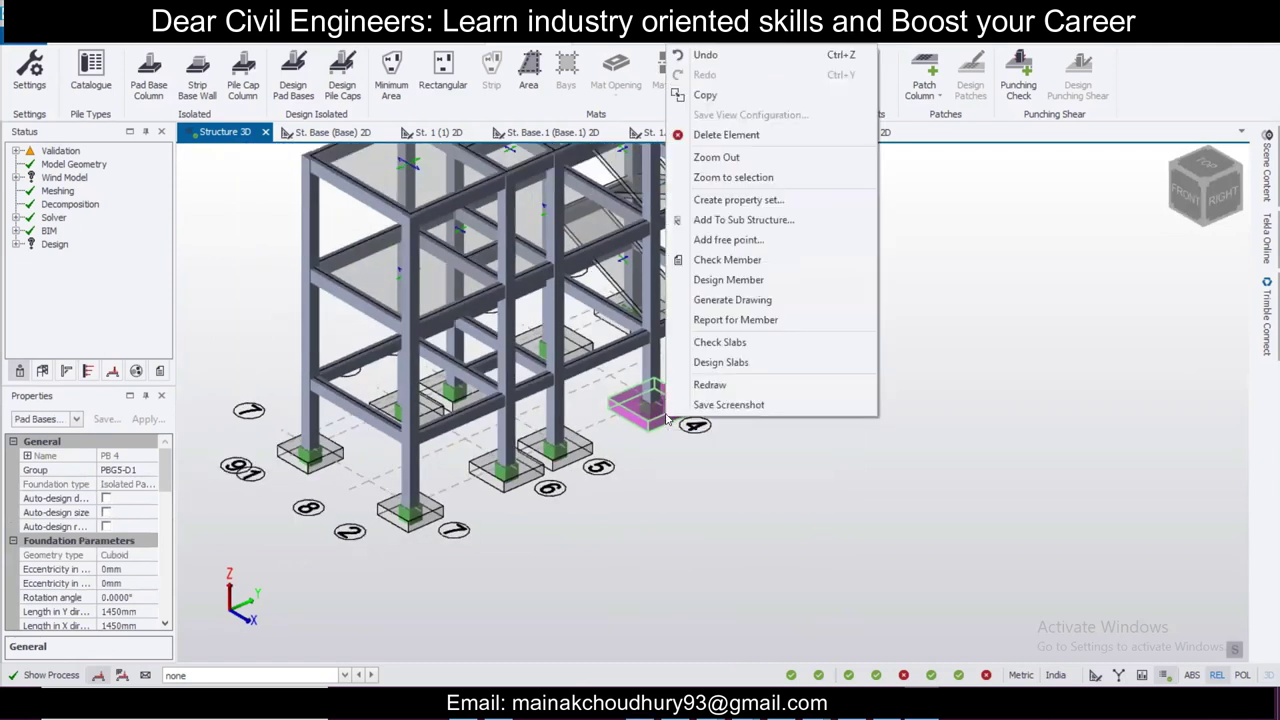
left_click(731, 281)
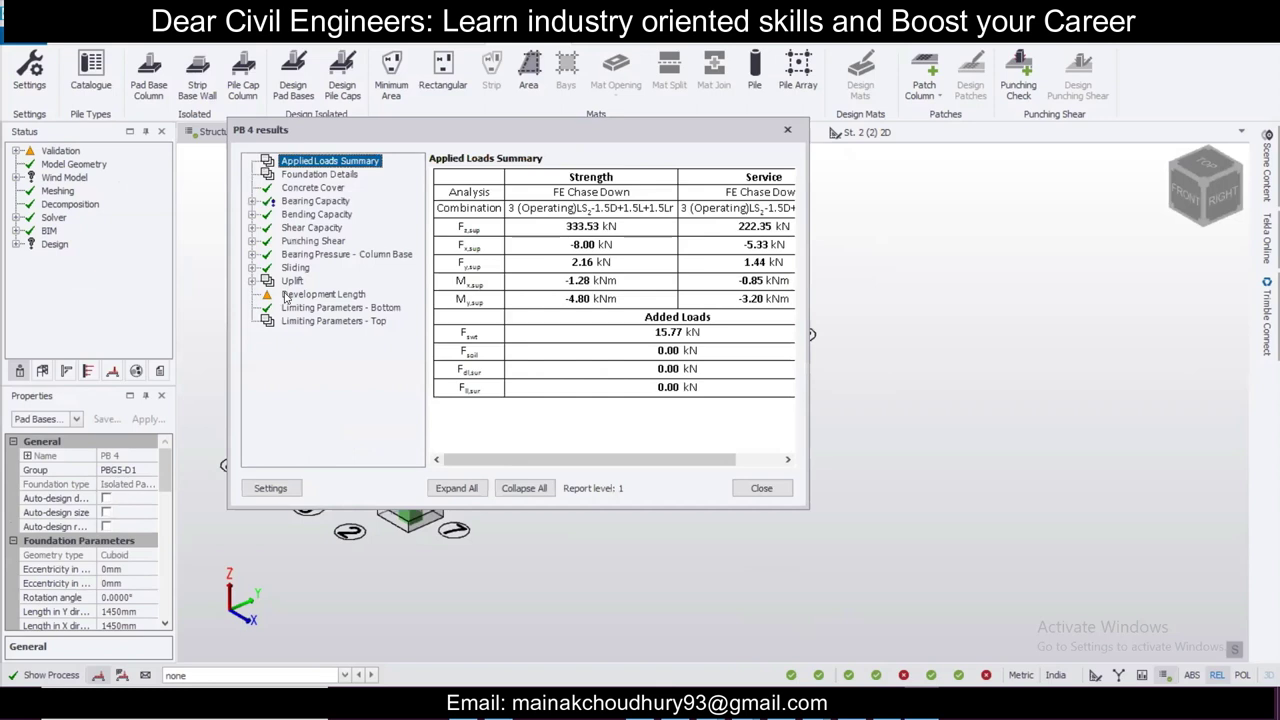
Step: Review the Development Length, Concrete Cover and Bearing Capacity checks in the PB 4 results
left_click(286, 296)
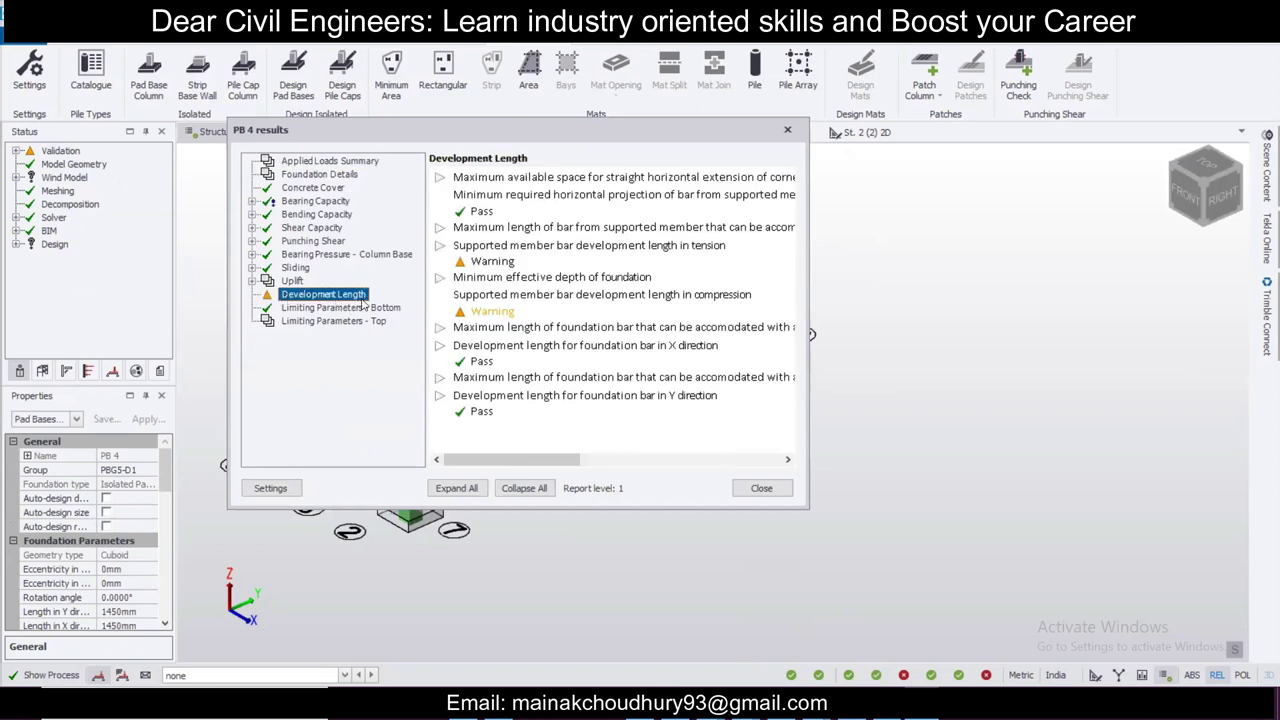
left_click(313, 188)
left_click(328, 203)
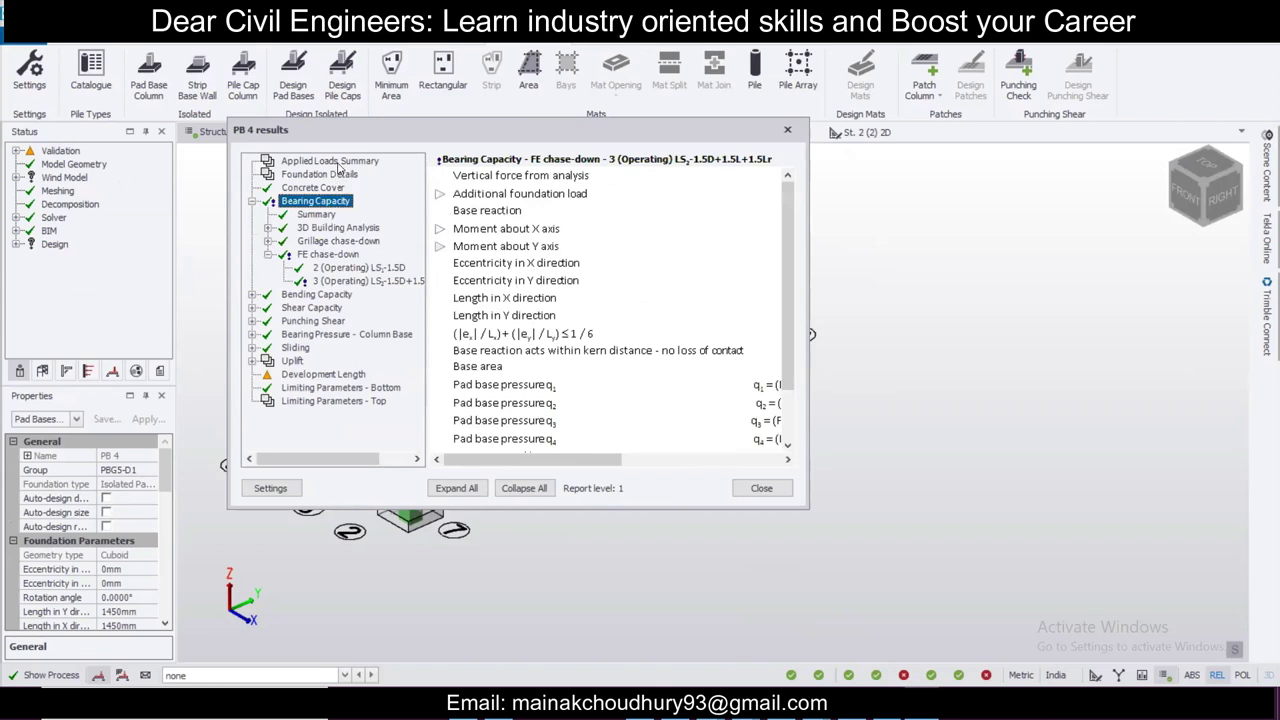
Step: Review the applied loads, foundation details, bearing capacity and FE chase-down bending capacity checks for PB 4, and close the results
left_click(338, 163)
left_click(331, 175)
left_click(338, 228)
left_click(328, 281)
left_click(316, 321)
left_click(328, 374)
left_click(332, 414)
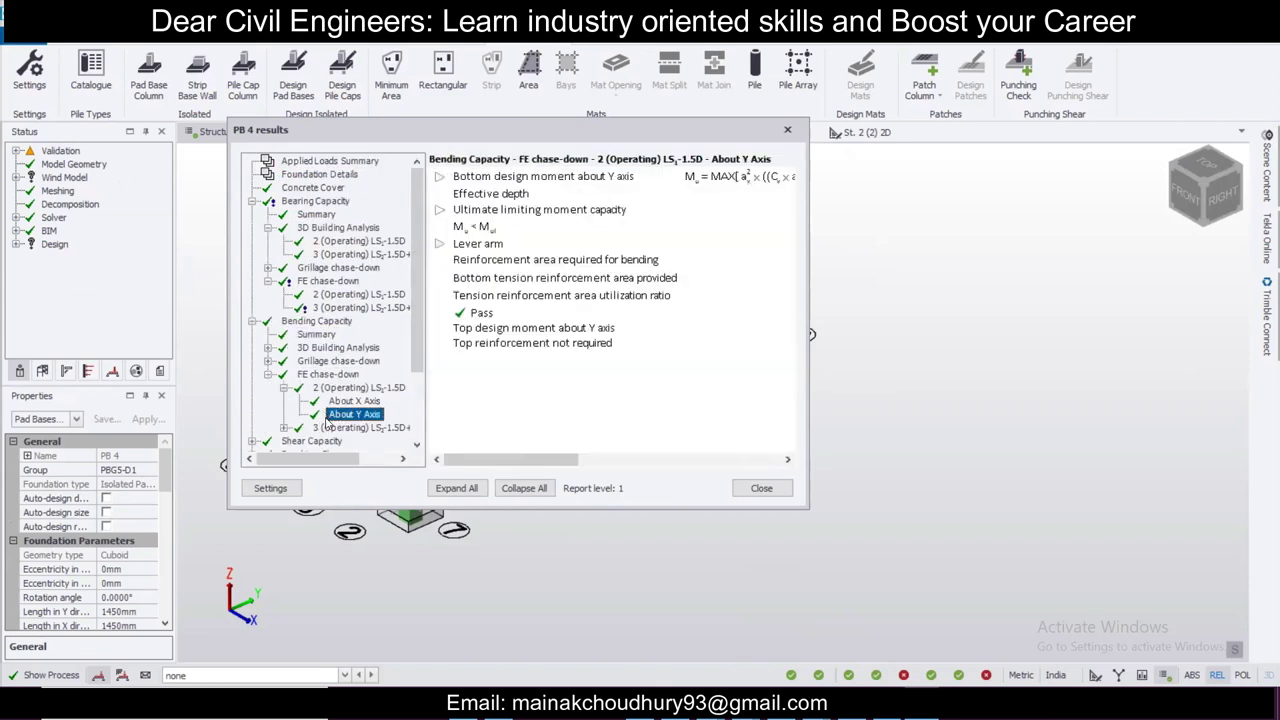
left_click(788, 132)
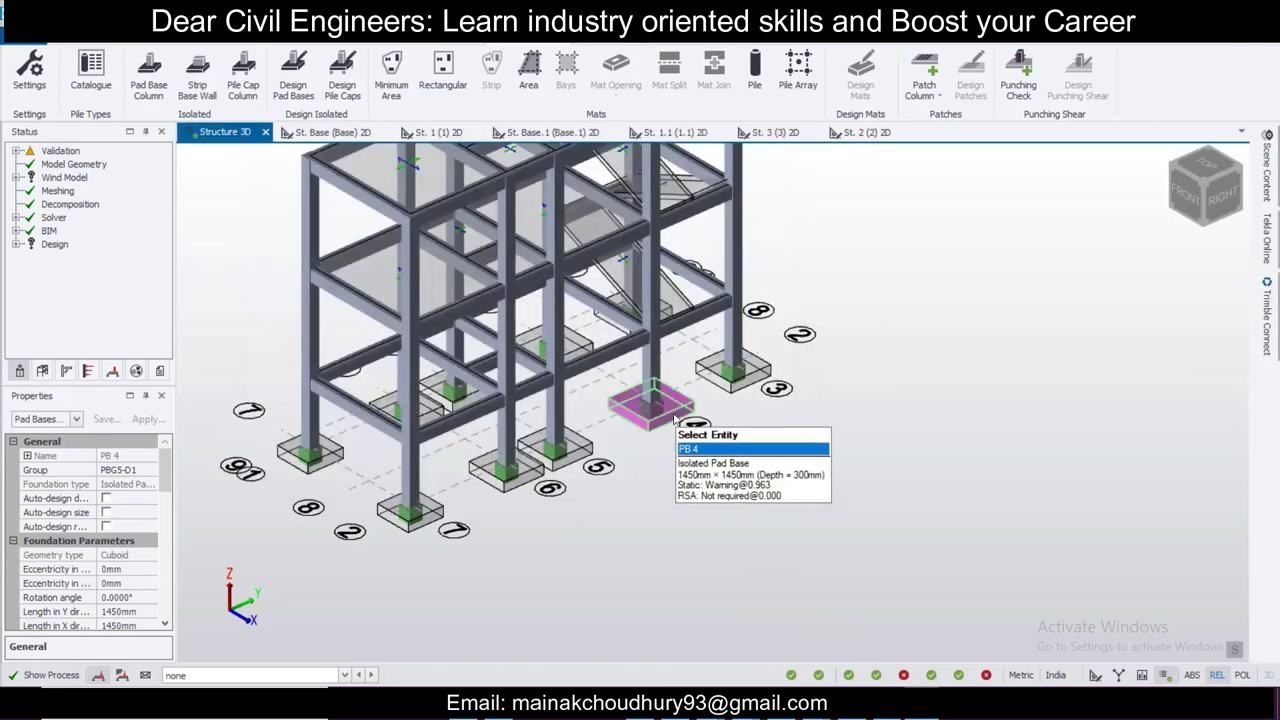
Step: Generate the member report for pad base PB 4 and examine its dimensions and bottom reinforcement layout
right_click(676, 418)
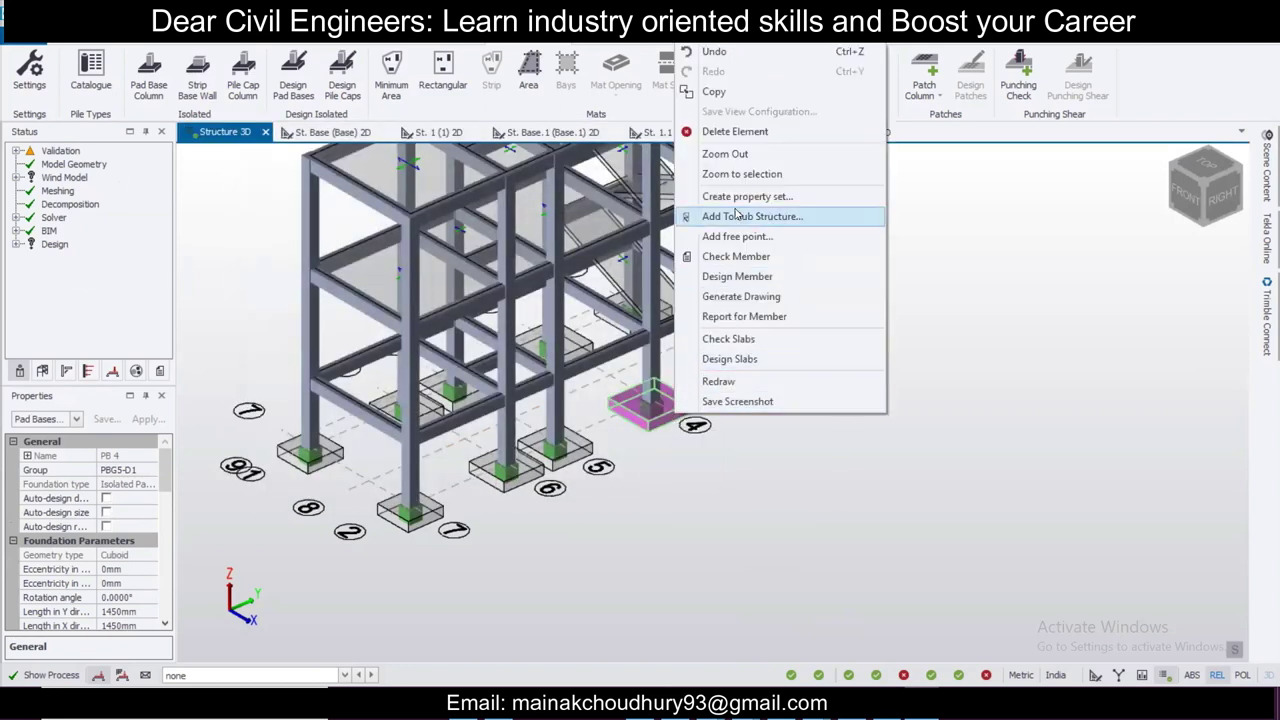
left_click(744, 316)
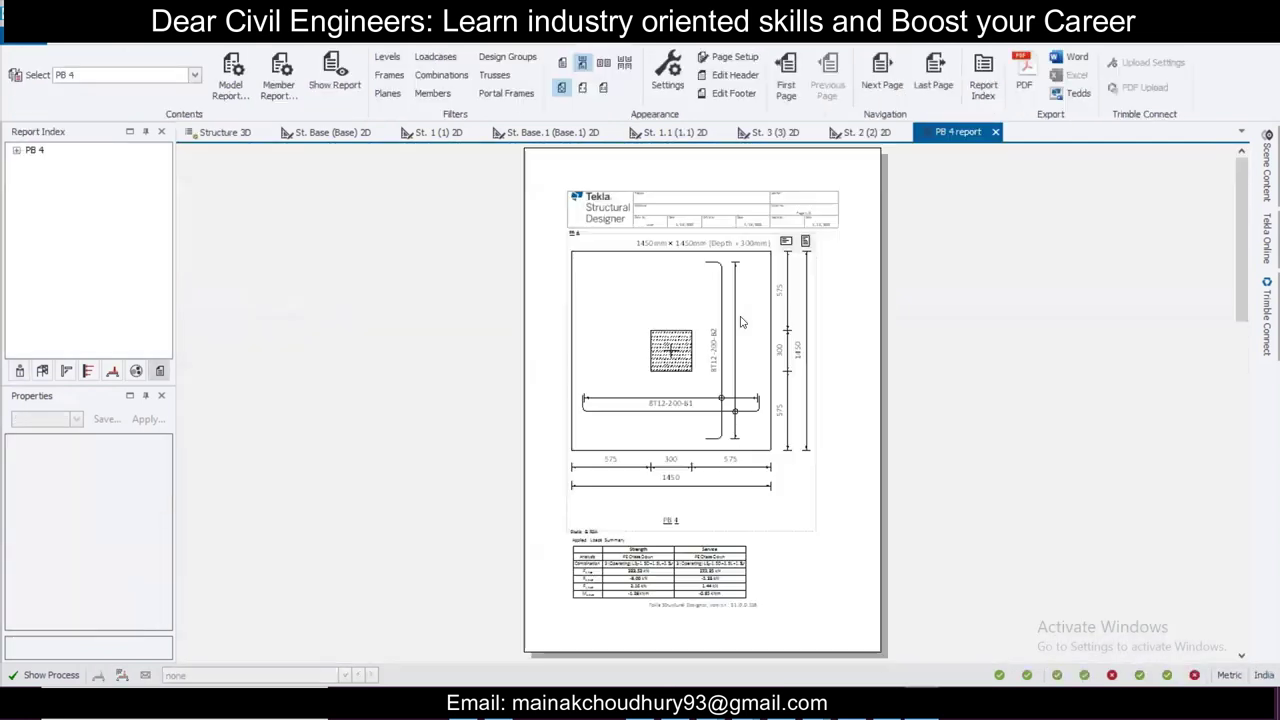
scroll(753, 366, "up", 3, "ctrl")
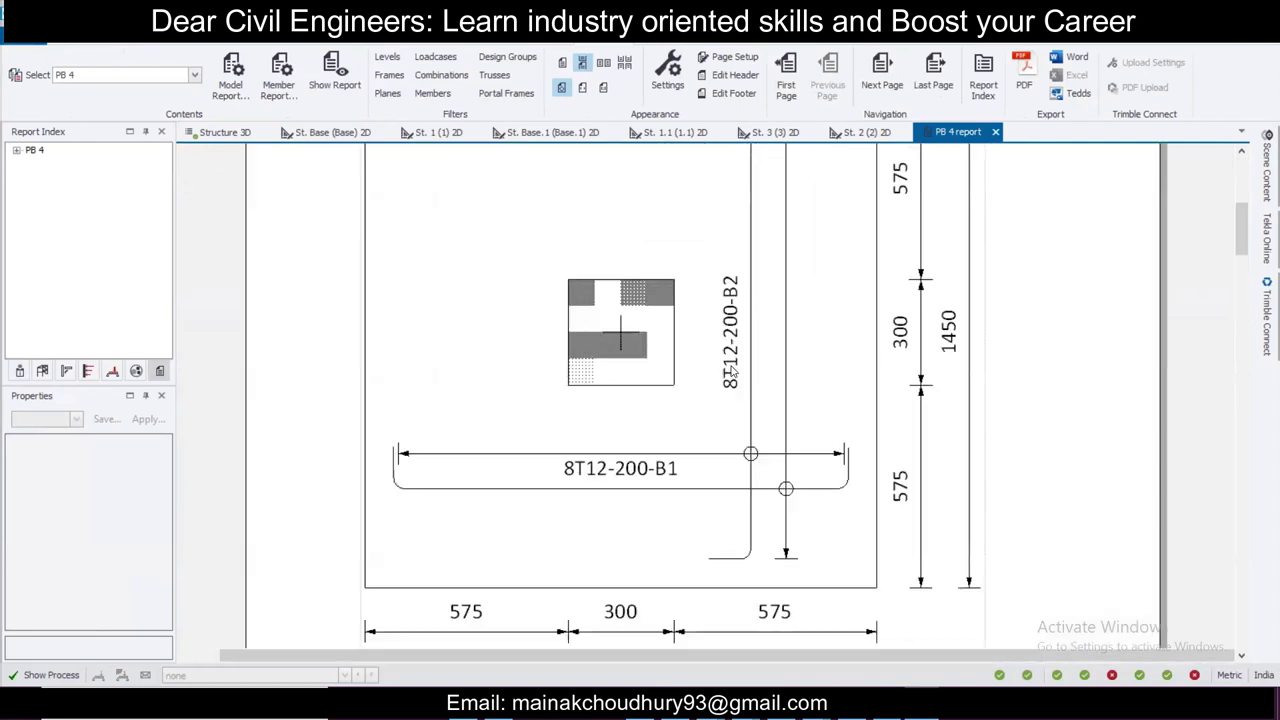
scroll(735, 320, "down", 3)
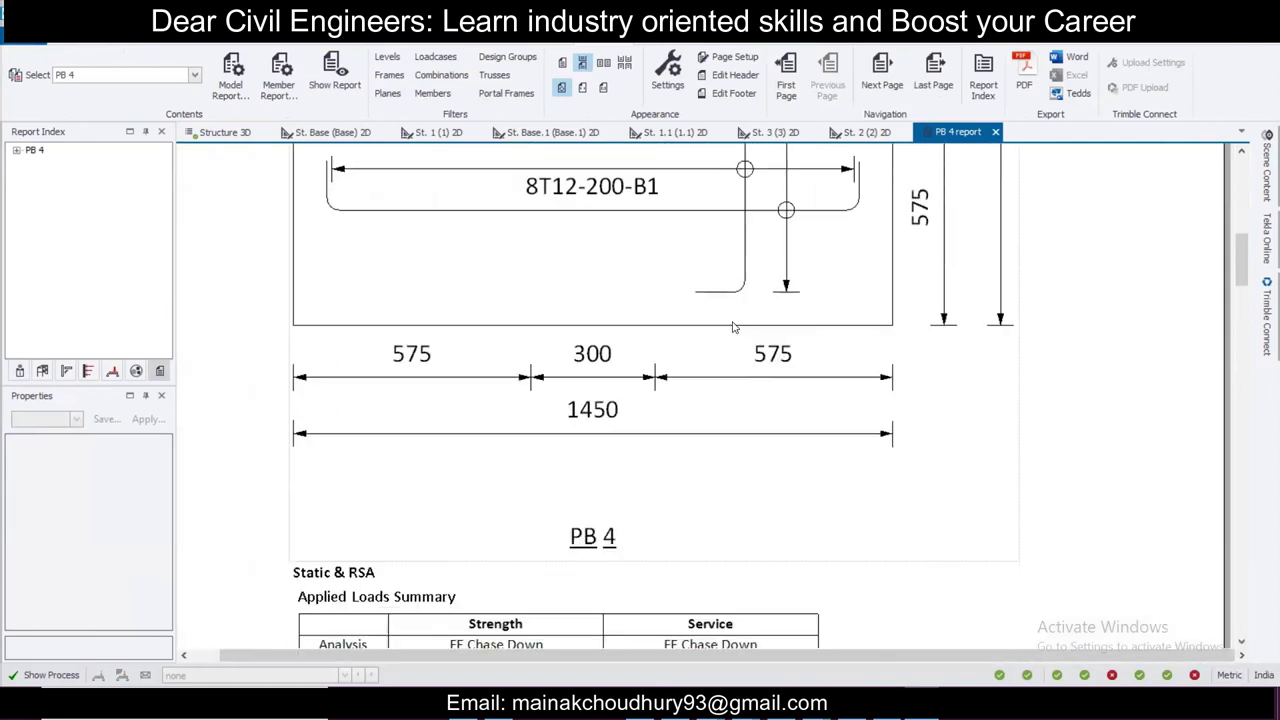
scroll(733, 327, "up", 2)
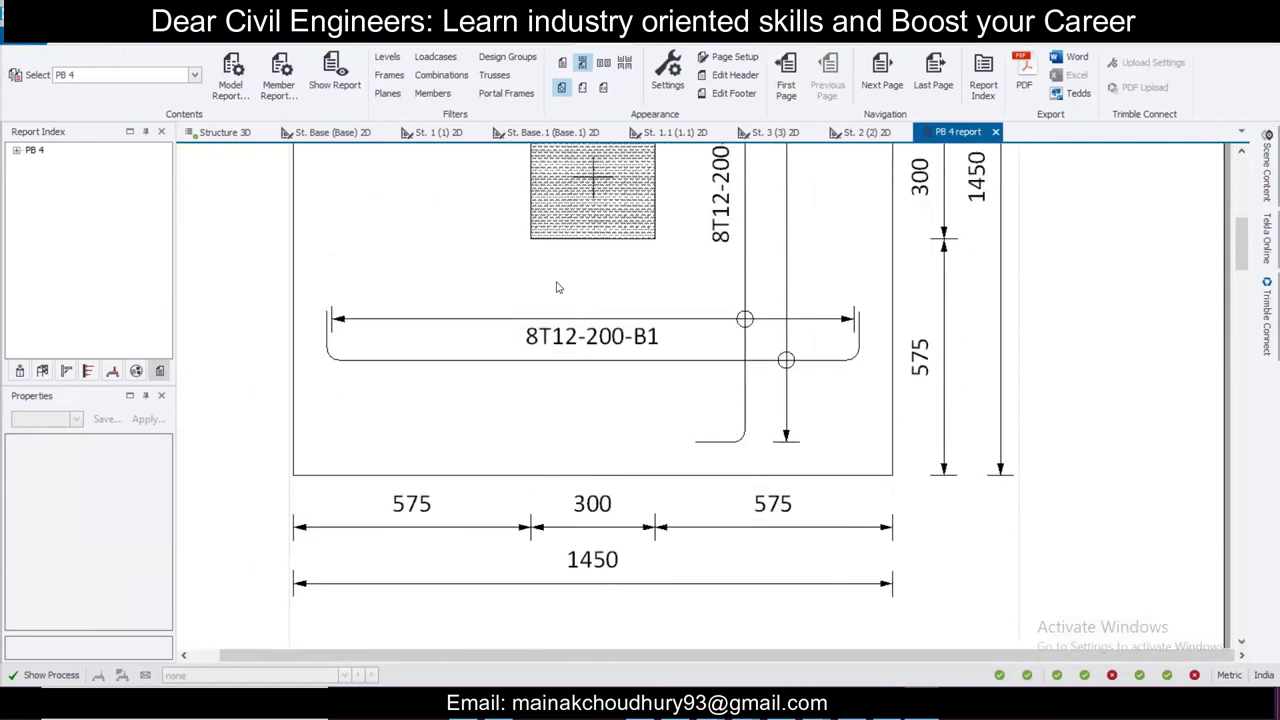
Step: Return to the Structure 3D view and inspect the sizes of pad bases PB 3 and PB 1
left_click(246, 133)
right_click_drag(760, 434, 582, 414)
middle_click_drag(583, 415, 674, 397)
scroll(674, 397, "up", 5)
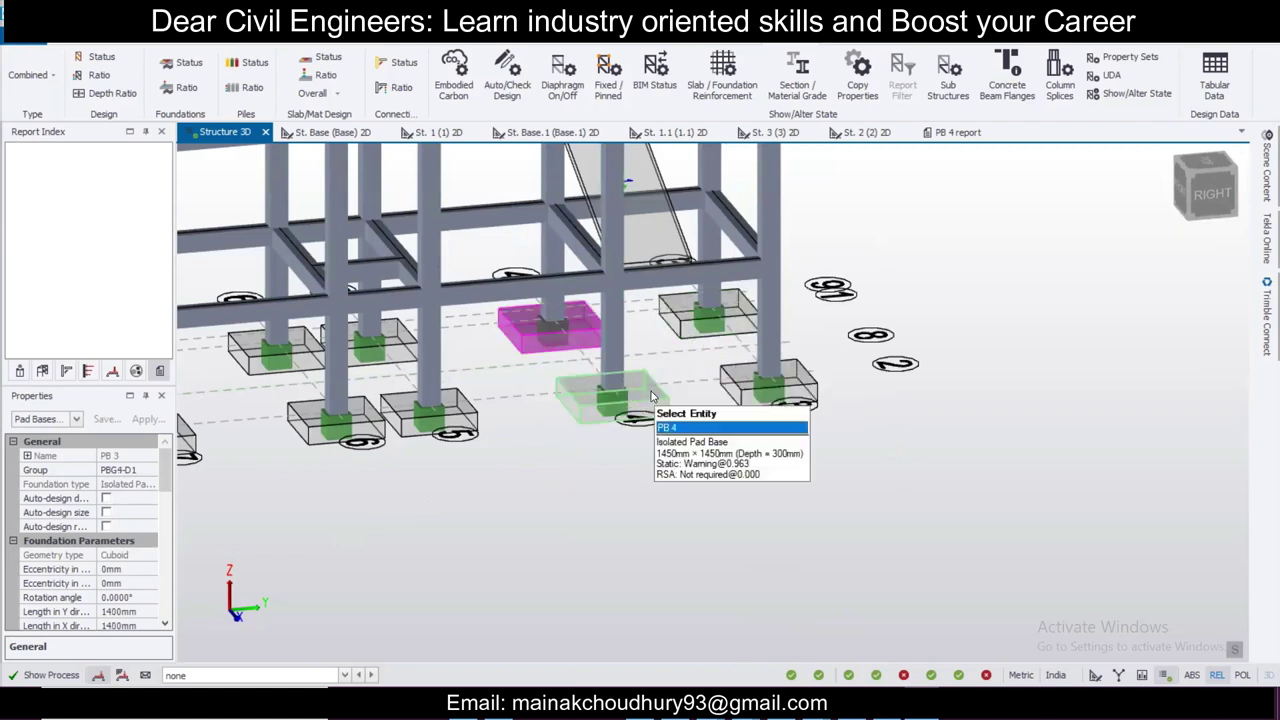
left_click(706, 330)
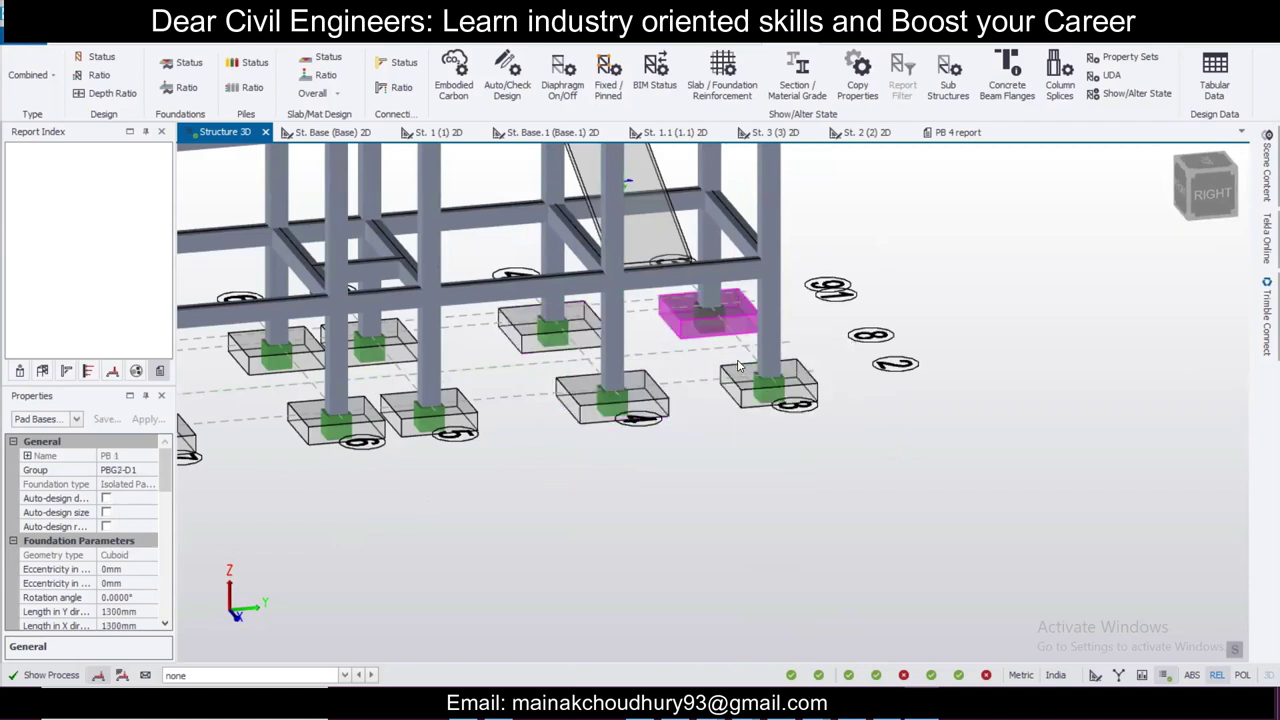
left_click(737, 366)
right_click_drag(737, 366, 589, 437)
middle_click_drag(590, 438, 584, 440)
Step: Inspect the designed sizes of pad bases PB 5 to PB 10 one after another
left_click(434, 405)
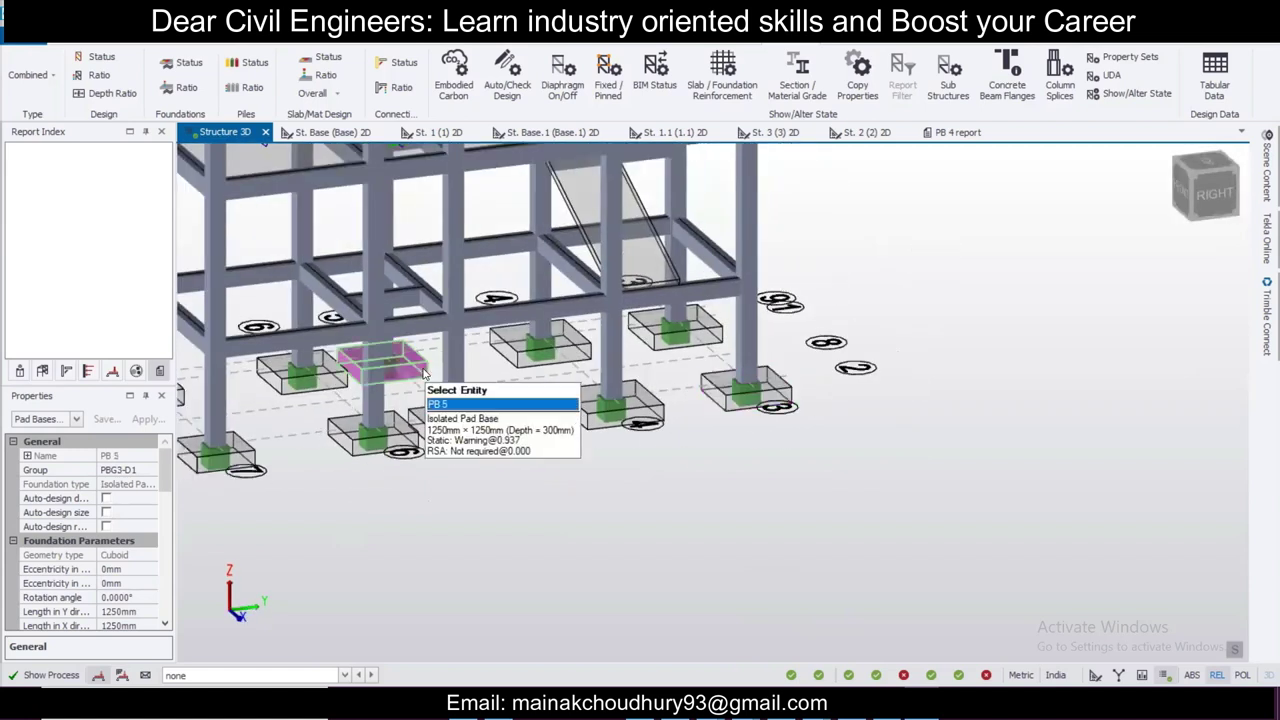
left_click(434, 406)
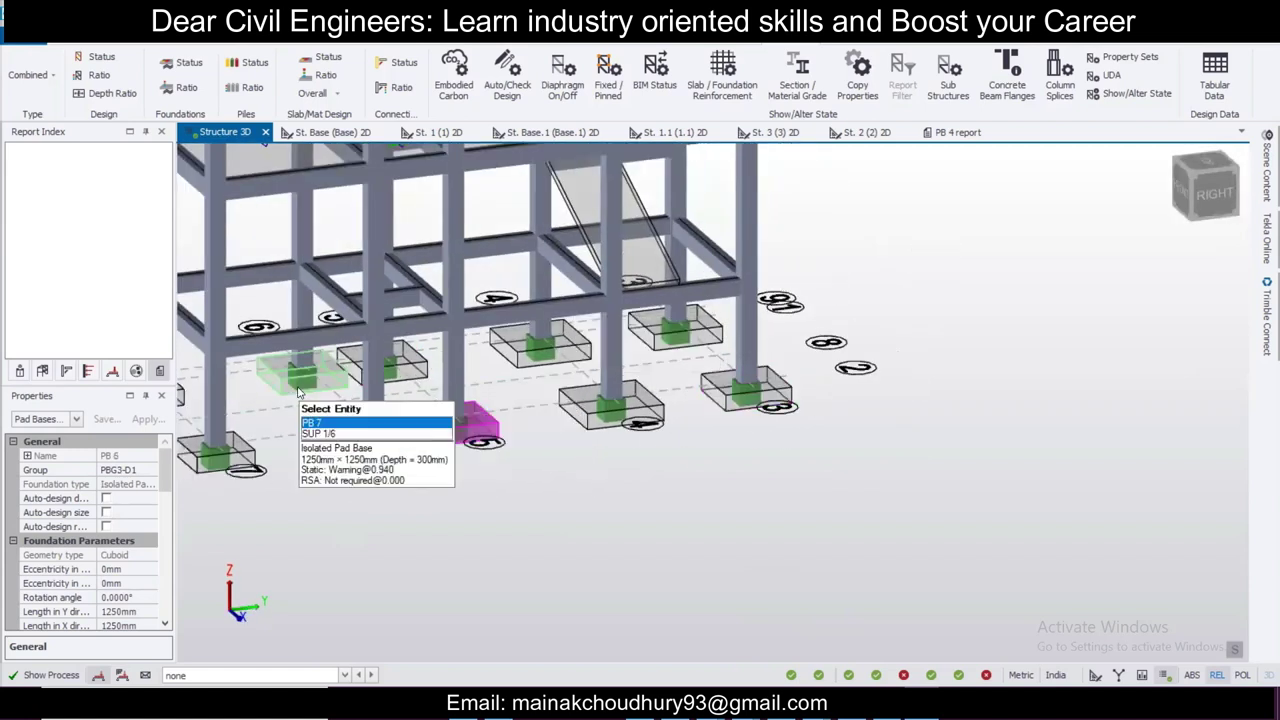
left_click(297, 386)
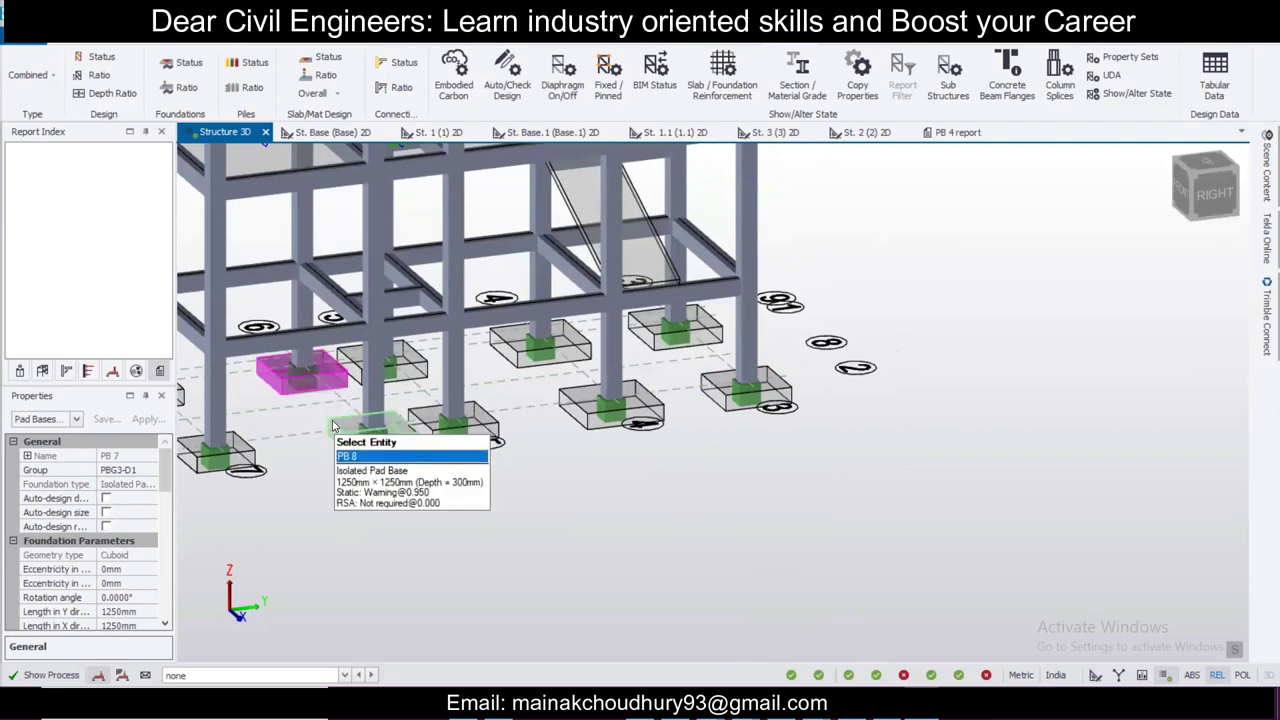
left_click(333, 424)
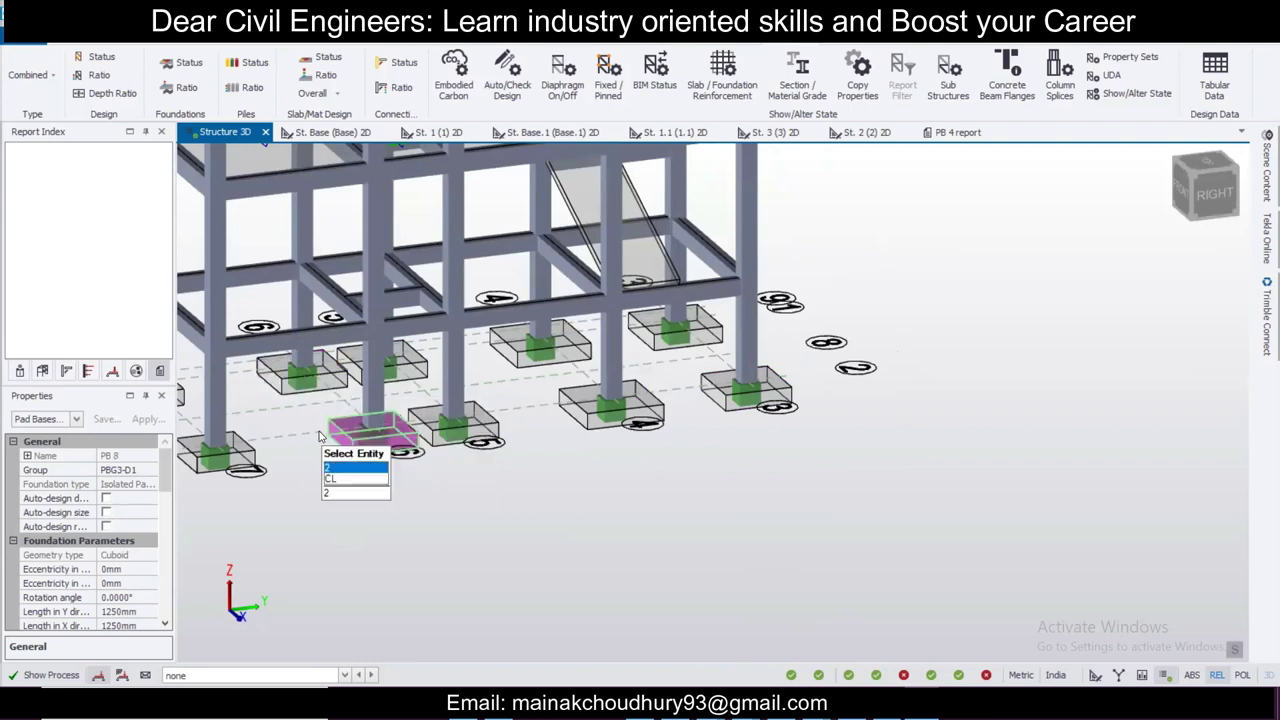
middle_click_drag(319, 432, 543, 447)
left_click(371, 418)
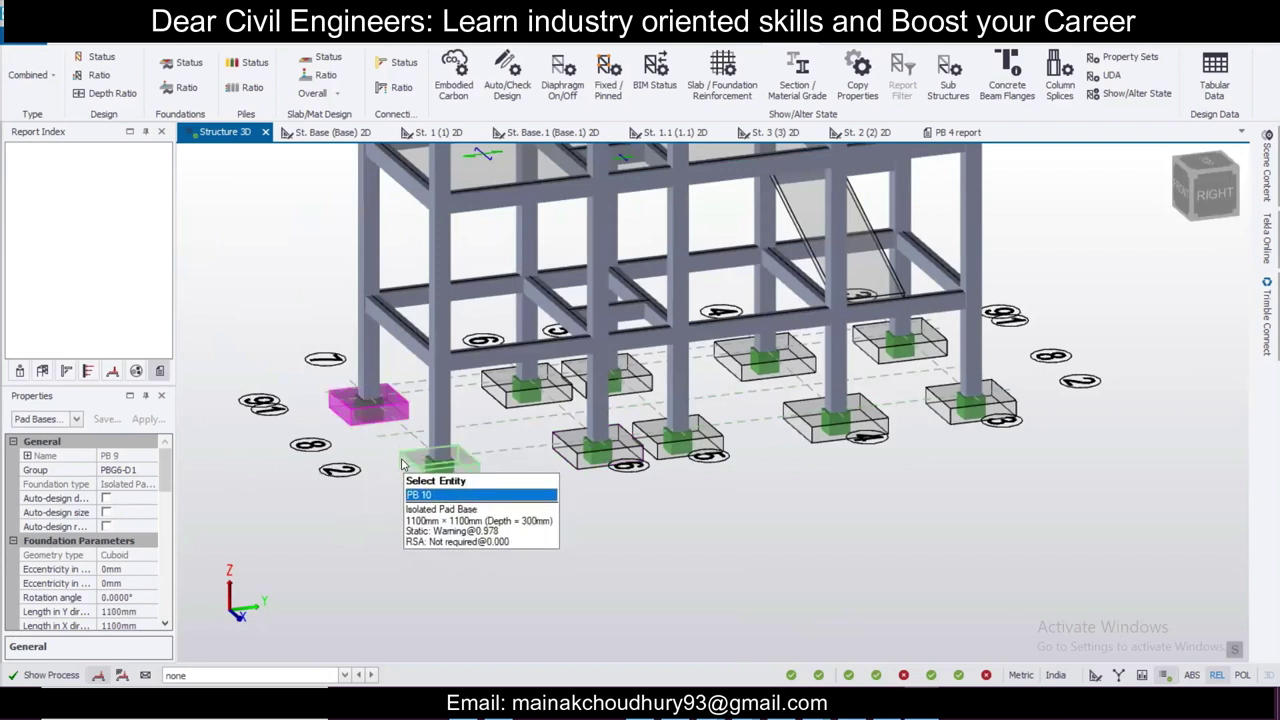
left_click(402, 466)
key("Right")
key("Right")
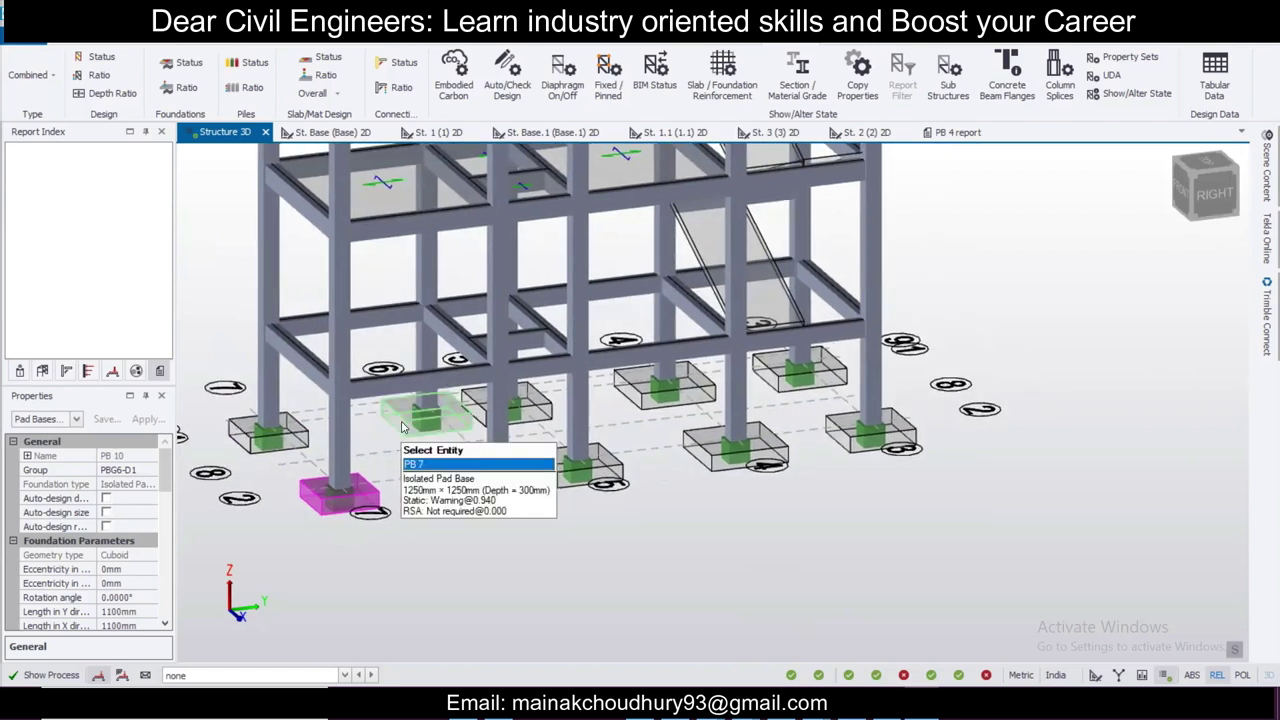
Step: Compare the plan sizes of the pad bases at grid lines 5 and 6 with those of PB 3 and PB 4
left_click(402, 427)
left_click(463, 464)
left_click(474, 405)
left_click(536, 450)
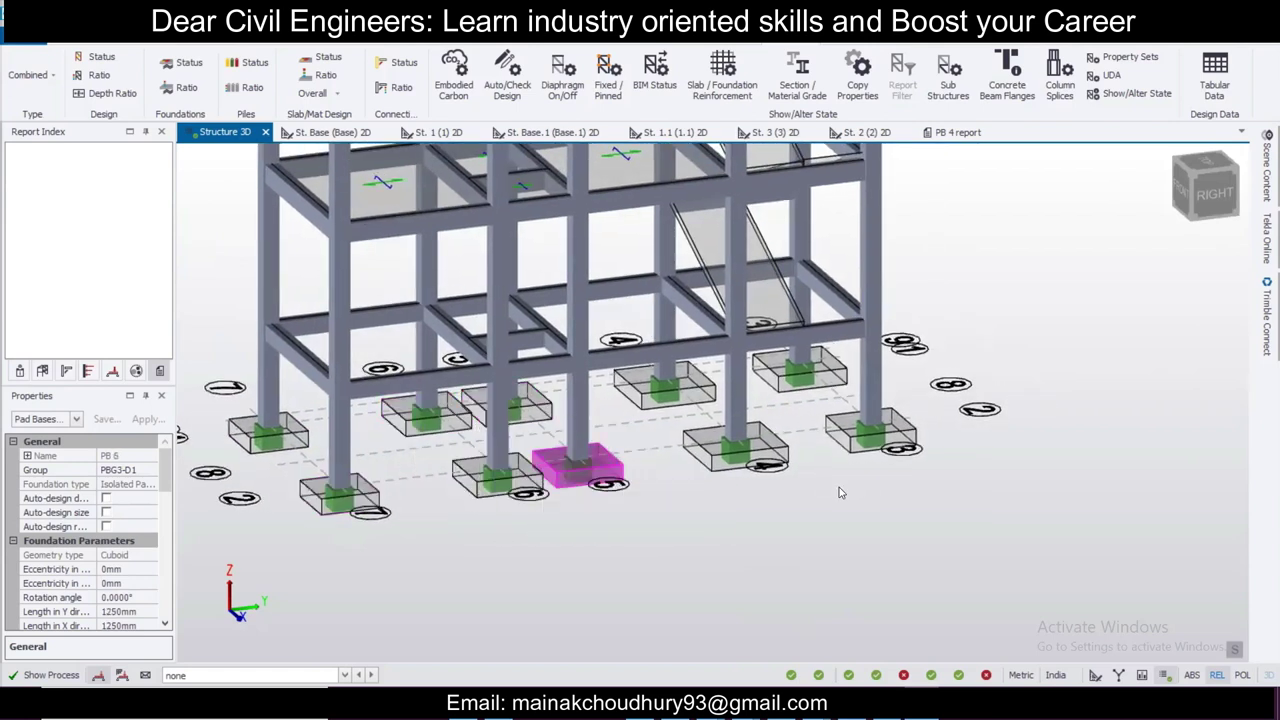
key("Right")
left_click(628, 402)
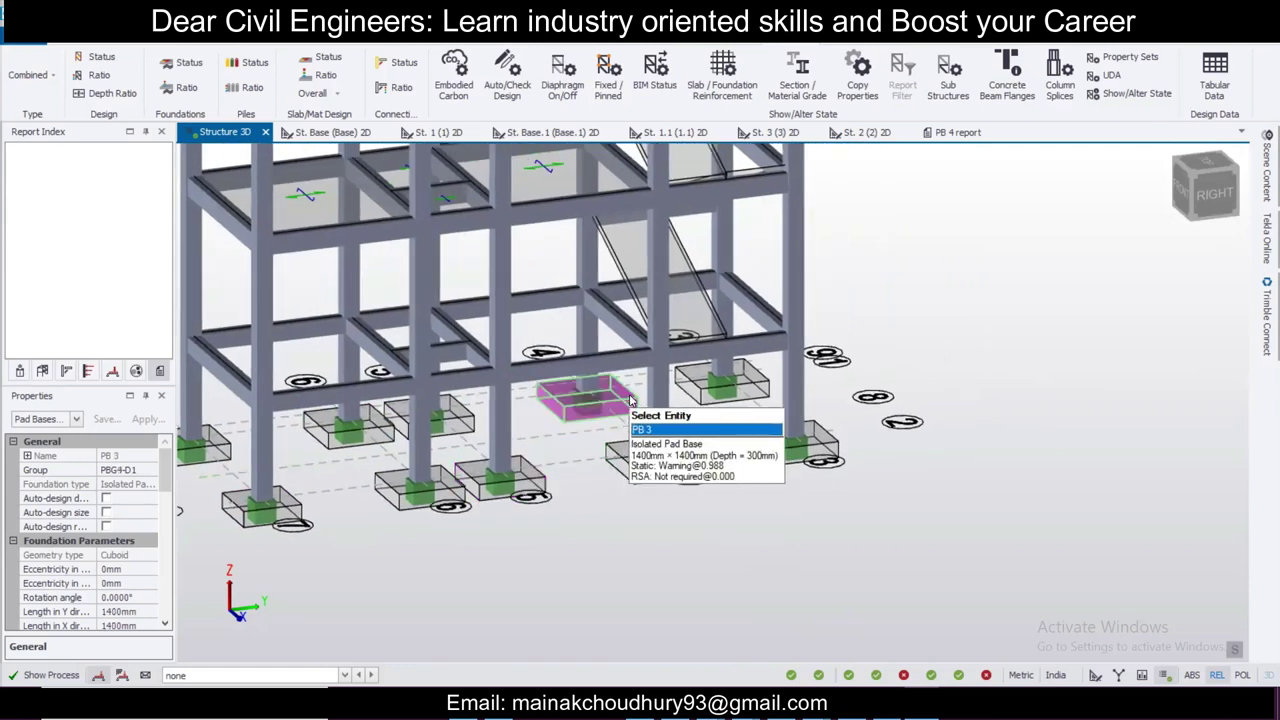
left_click(688, 473)
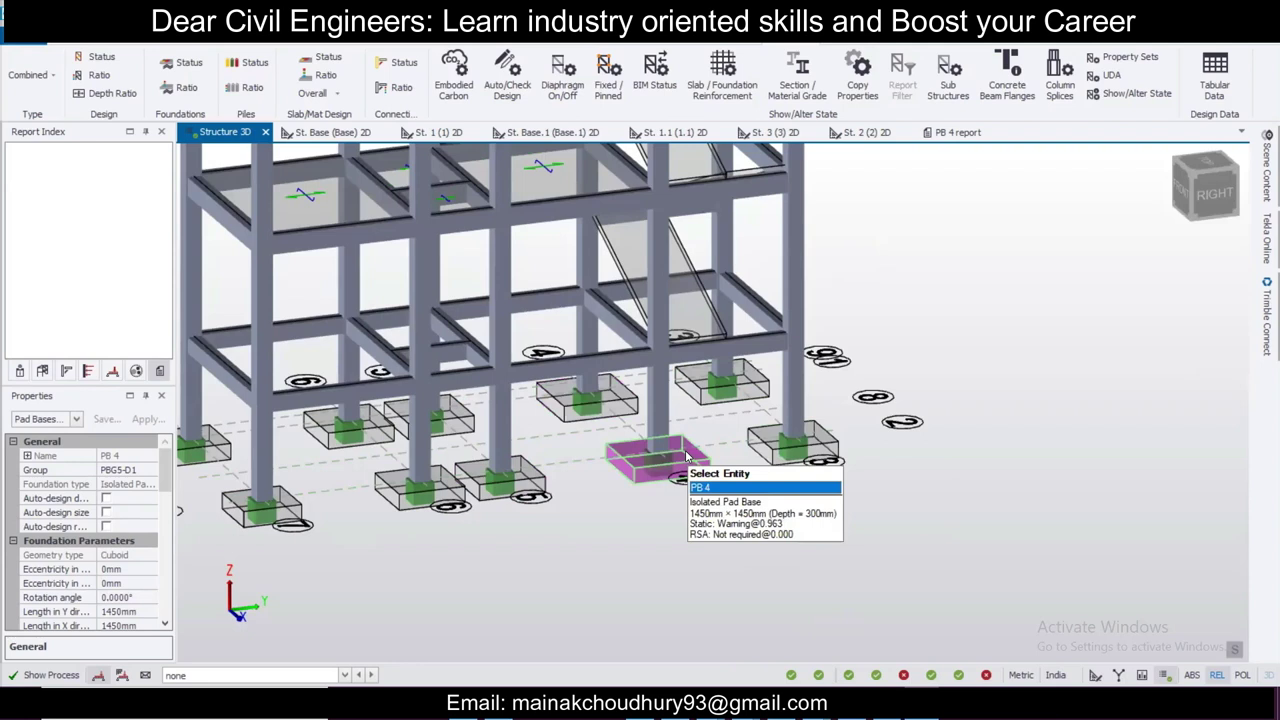
Step: Set the Y and X lengths of pad base PB 3 to 1450 mm
left_click(588, 398)
mouse_move(165, 475)
left_mouse_down()
mouse_move(167, 518)
mouse_move(168, 498)
left_mouse_up()
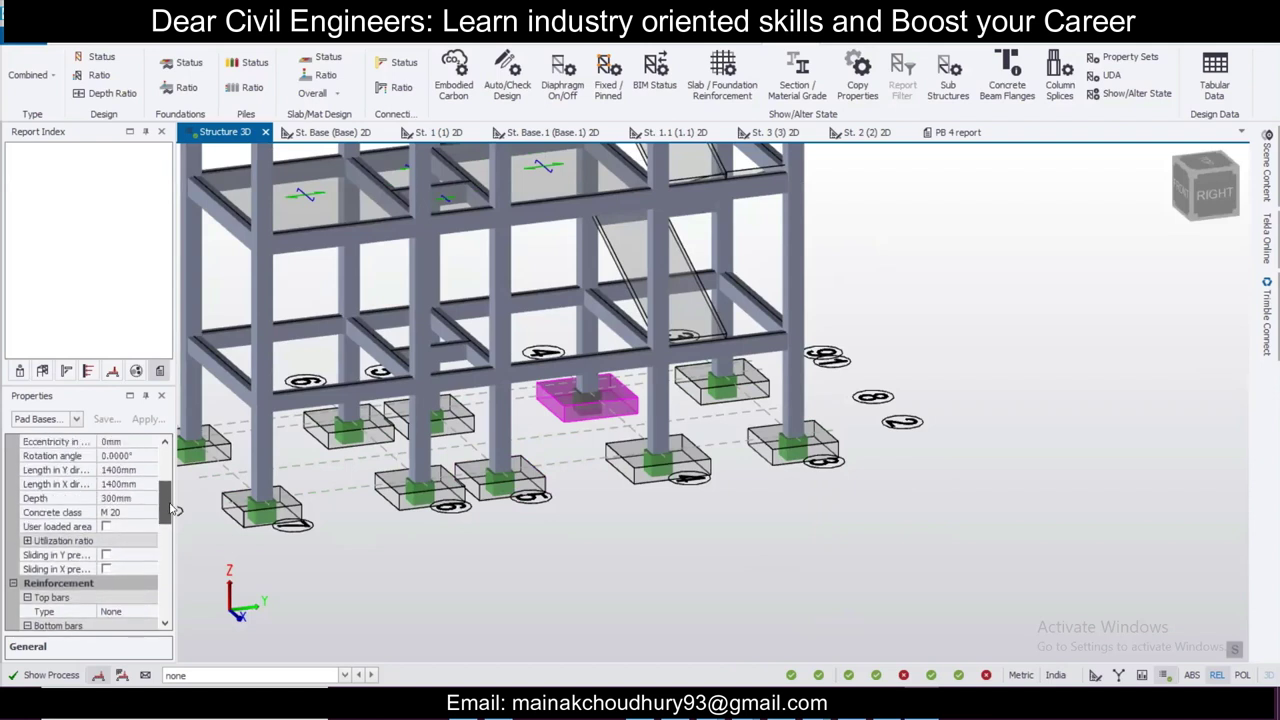
left_click(144, 472)
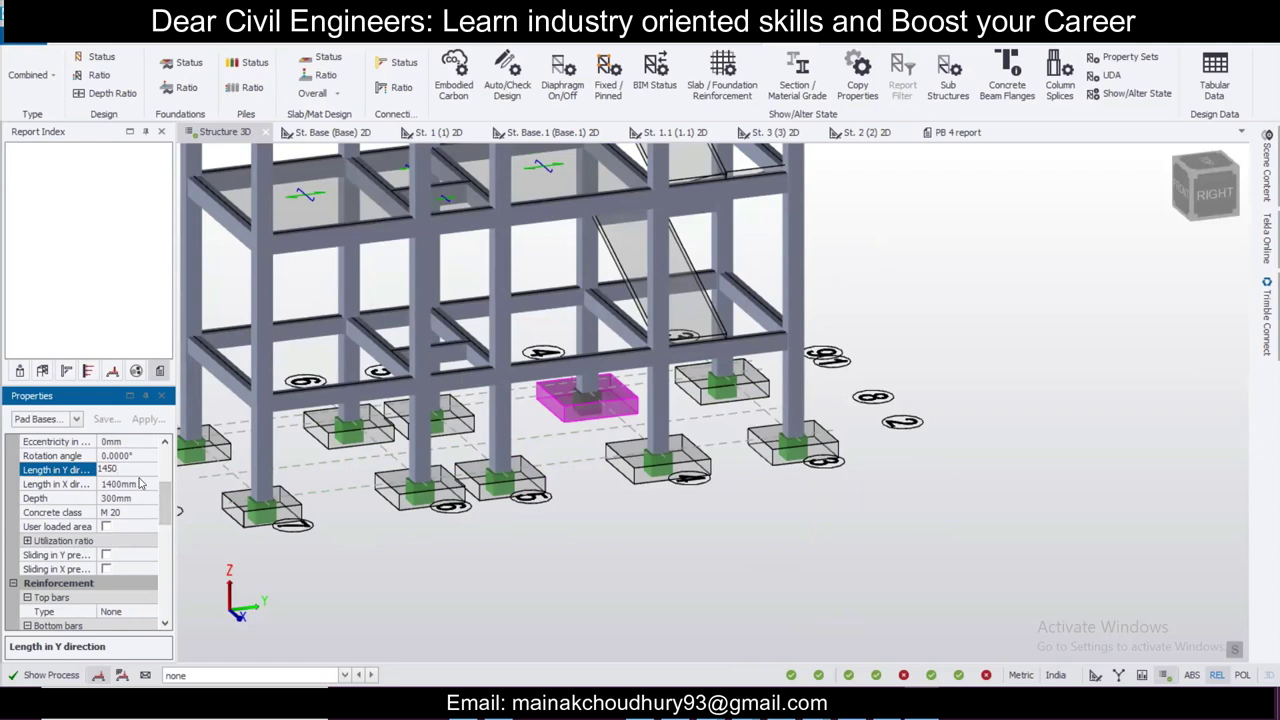
type("1450")
left_click(140, 483)
type("1450")
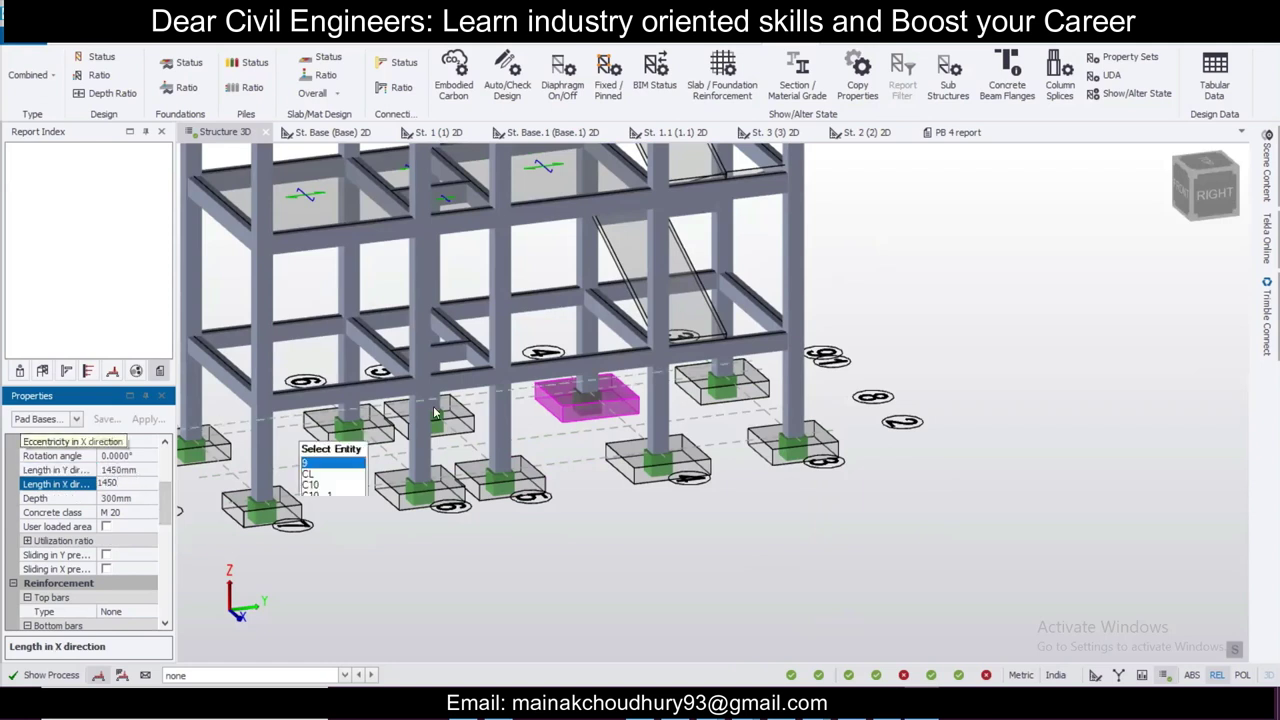
Step: Set the Y and X lengths of pad base PB 1 to 1450 mm
left_click(700, 388)
left_click(133, 471)
double_click(133, 470)
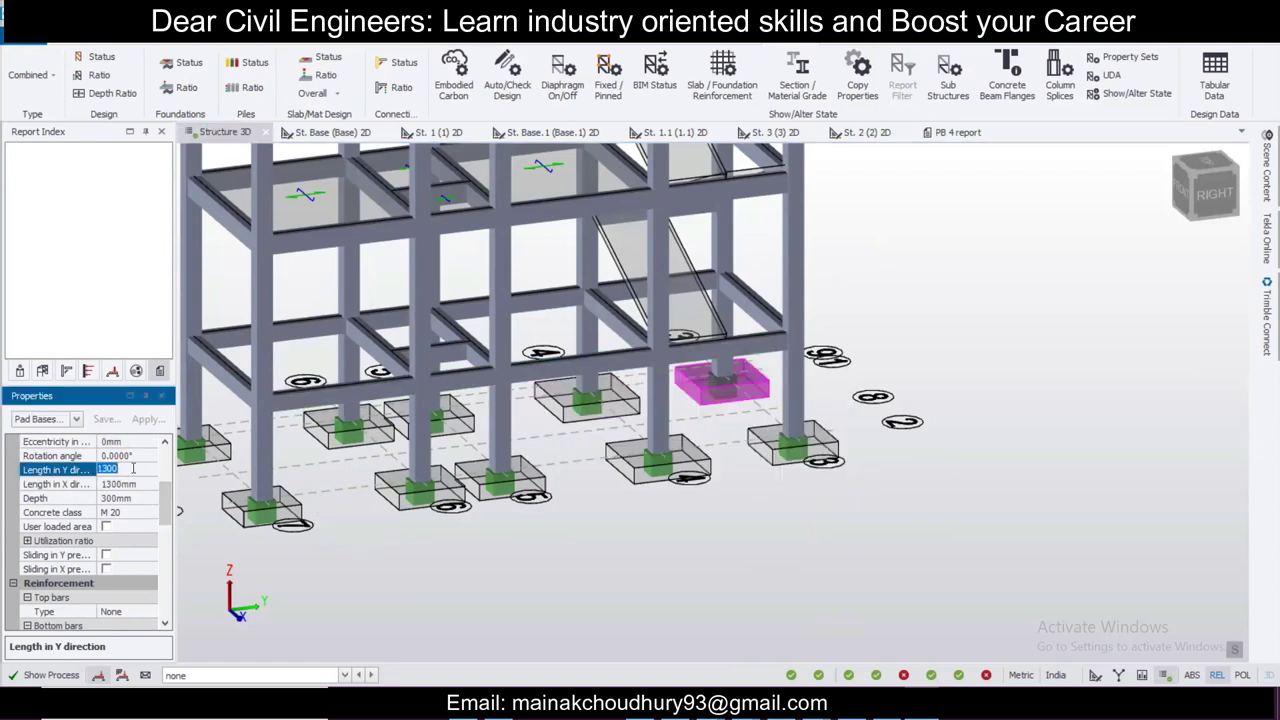
double_click(139, 483)
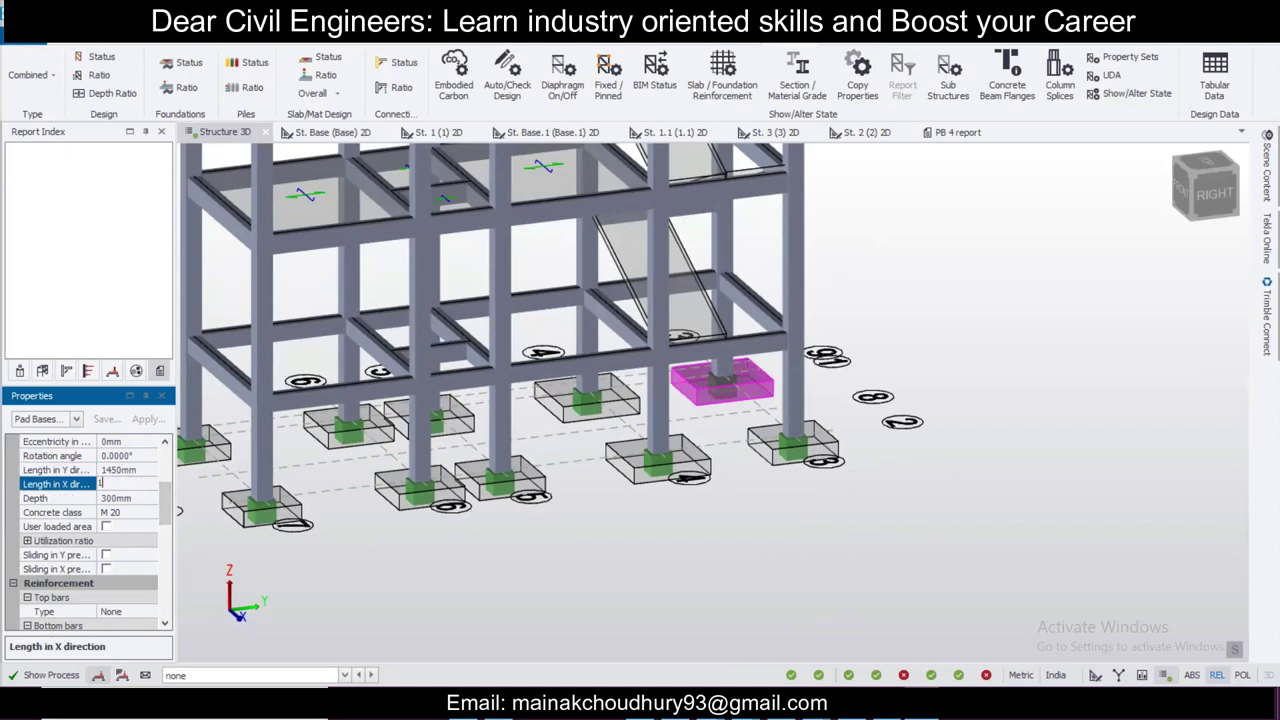
Step: Set the Y and X lengths of the front pad base at grid line 3 to 1450 mm
left_click(790, 440)
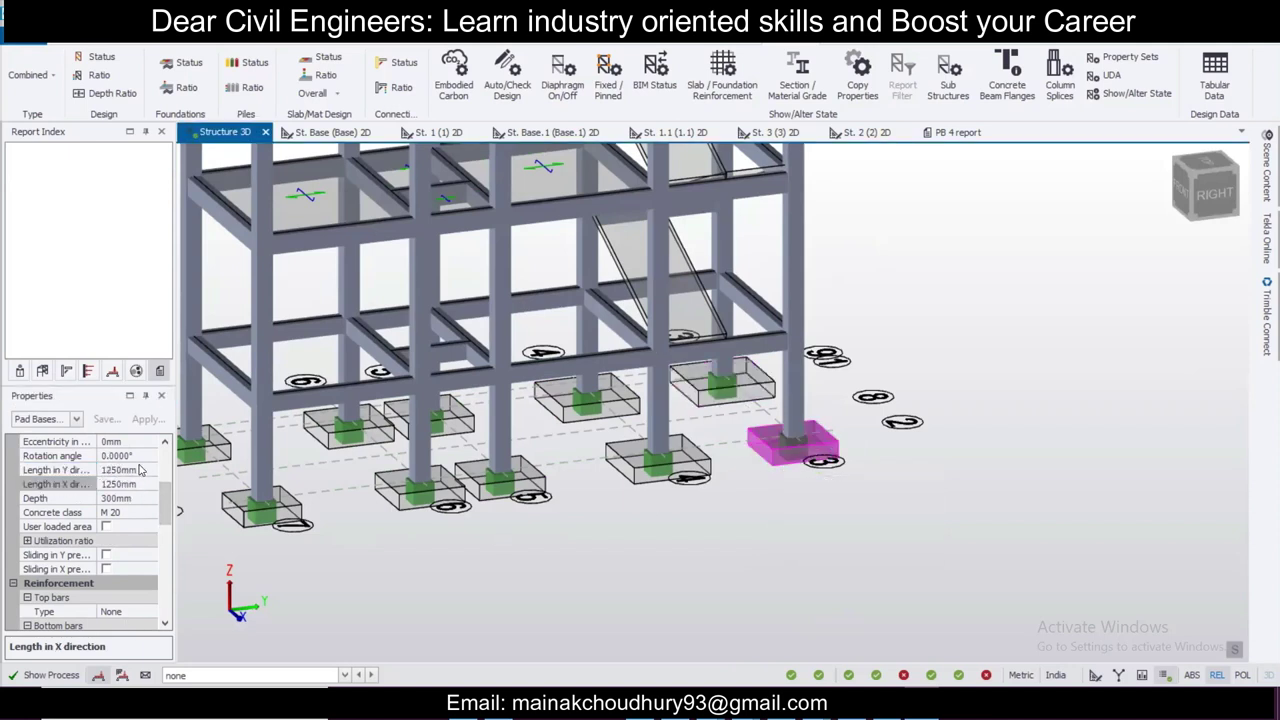
double_click(140, 470)
type("1450")
double_click(154, 482)
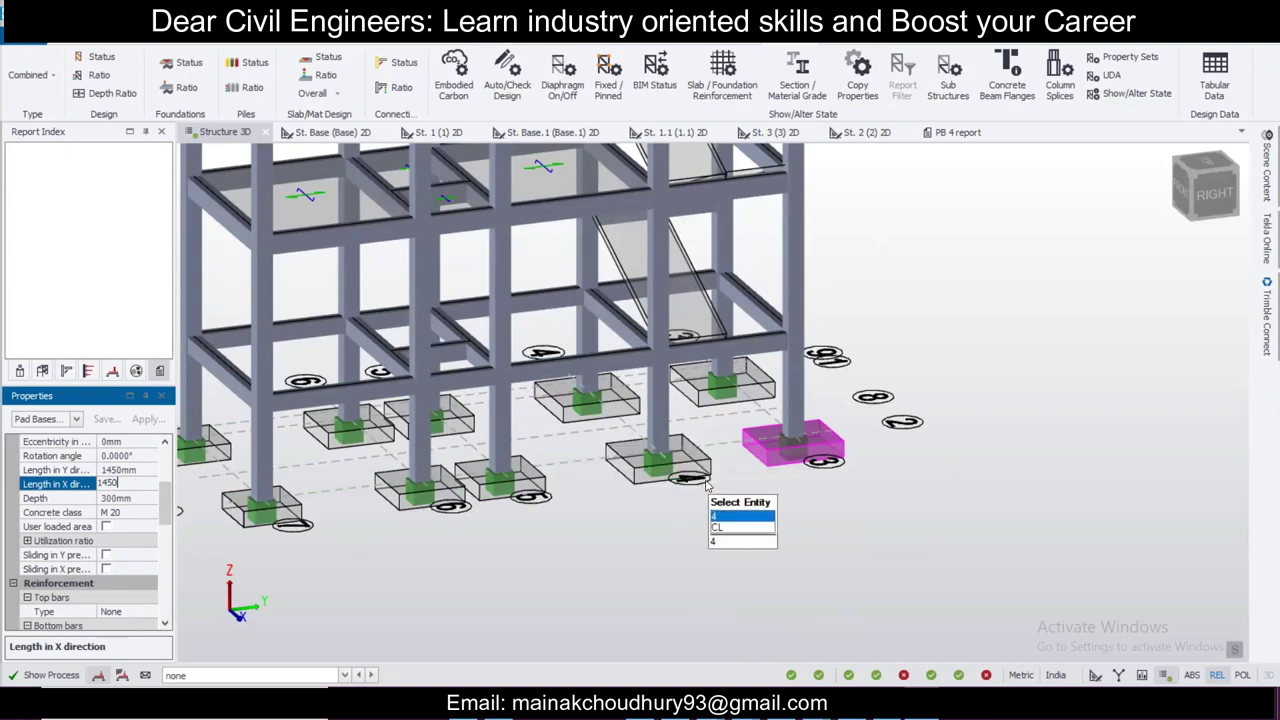
Step: Set the Y and X lengths of the front pad base at grid line 3 back to 1250 mm
mouse_move(412, 485)
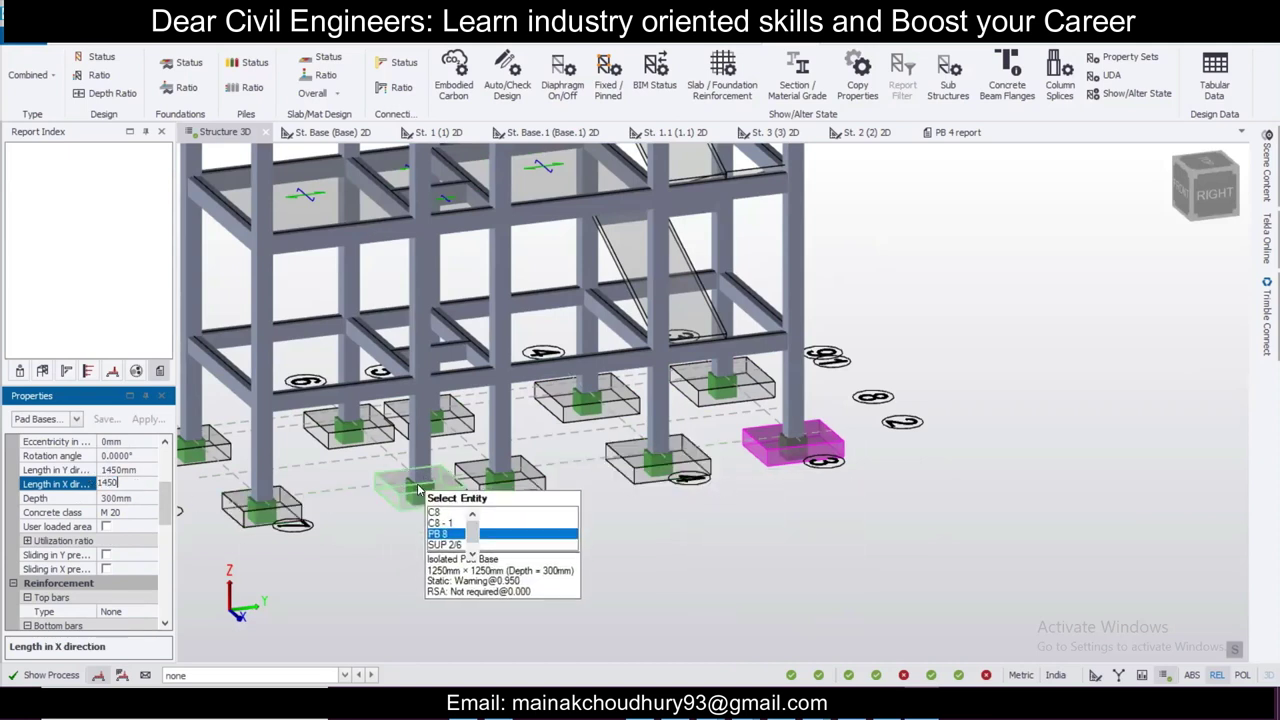
left_click(131, 469)
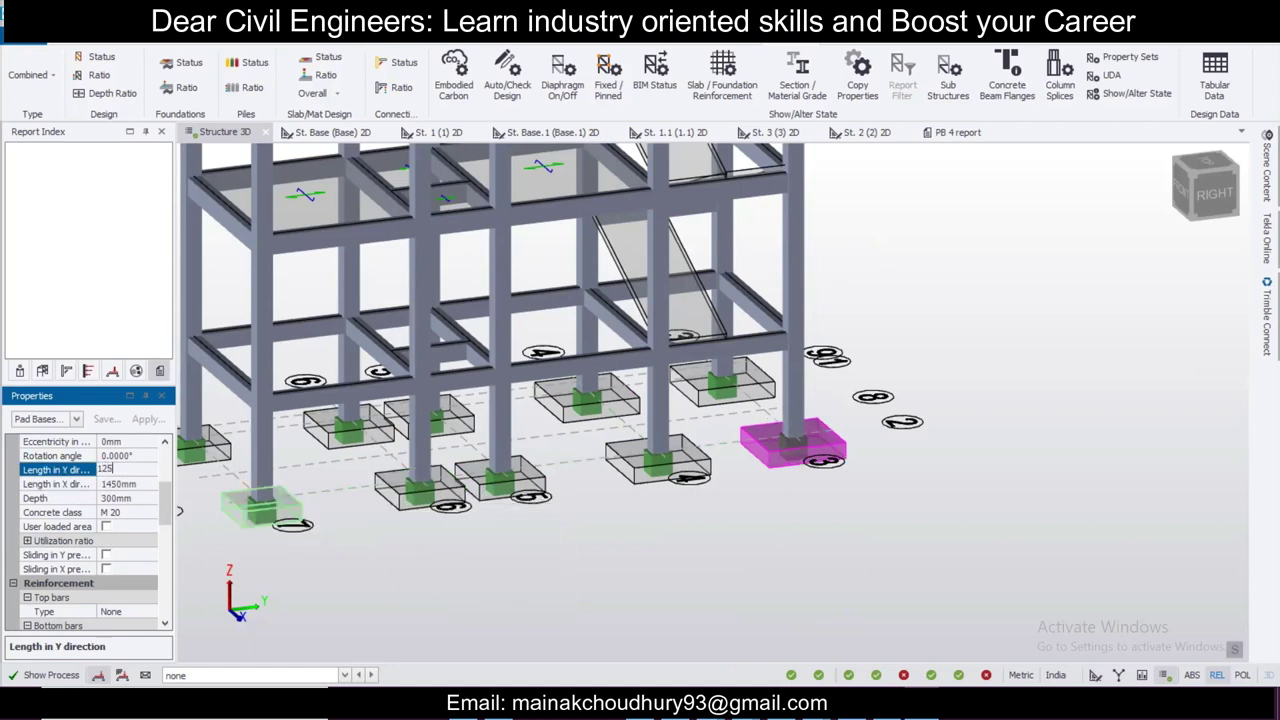
type("1250")
left_click(143, 485)
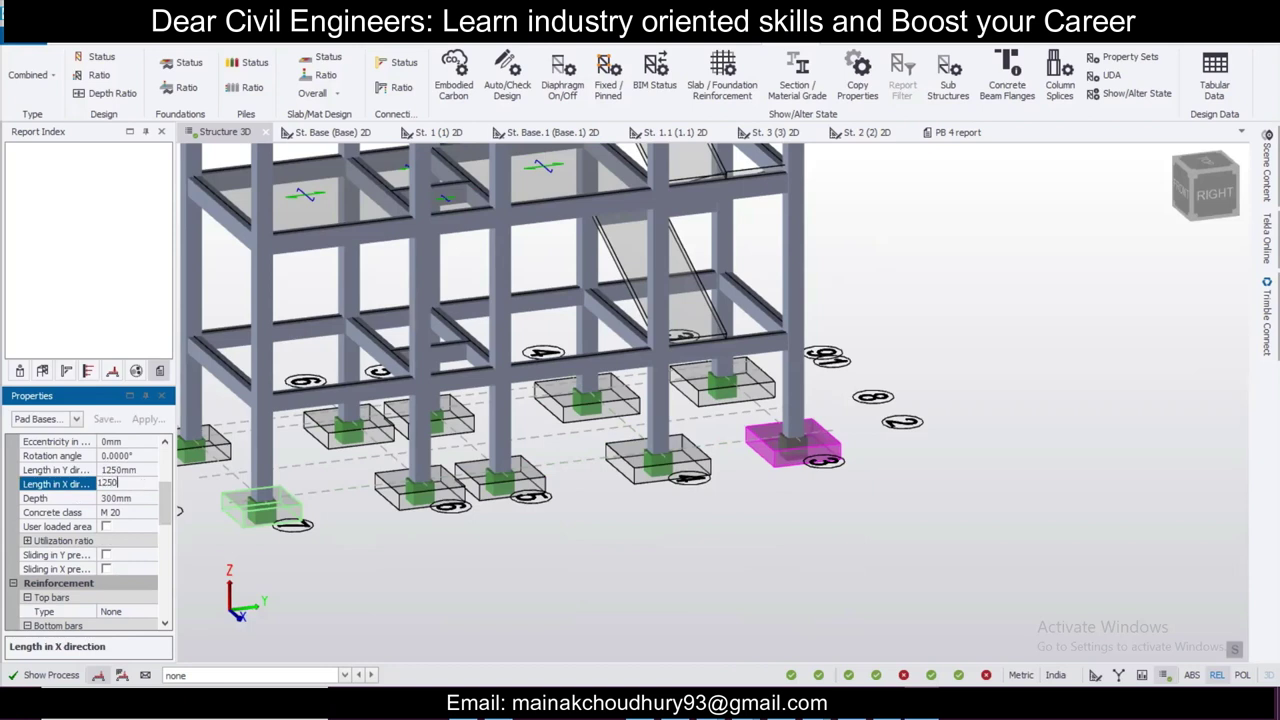
type("1250")
left_click(980, 382)
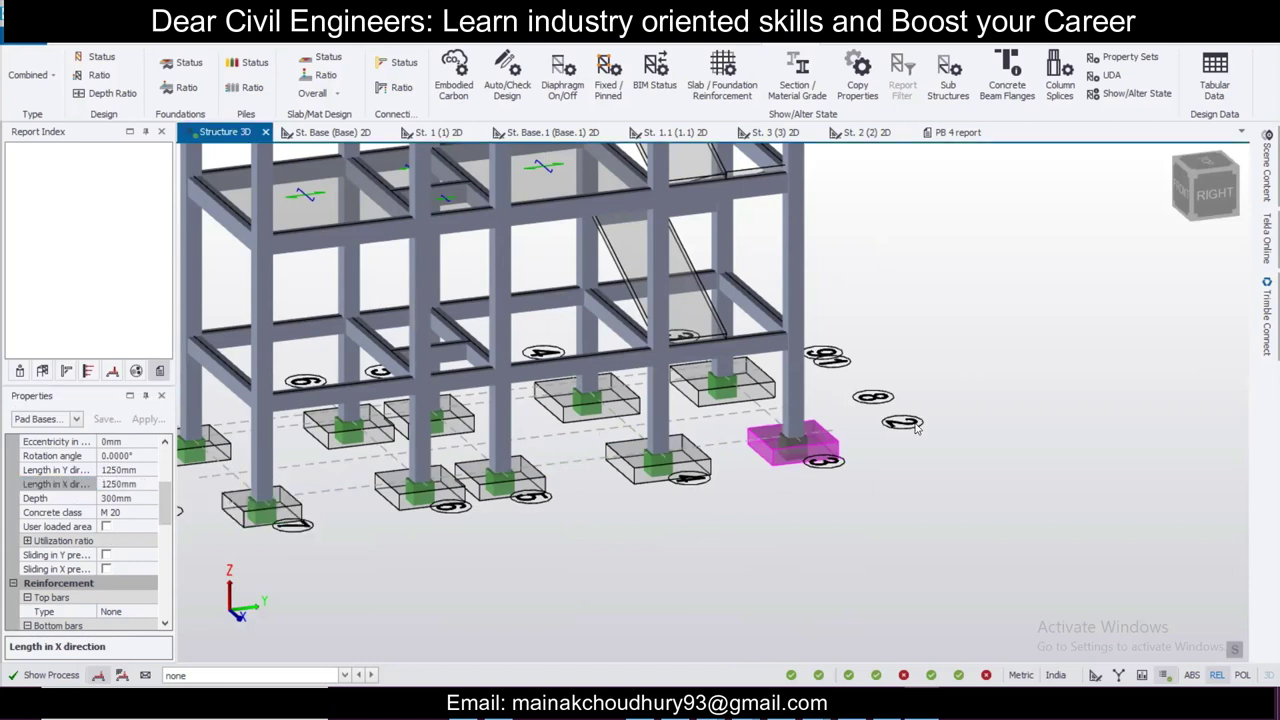
scroll(883, 451, "down", 1)
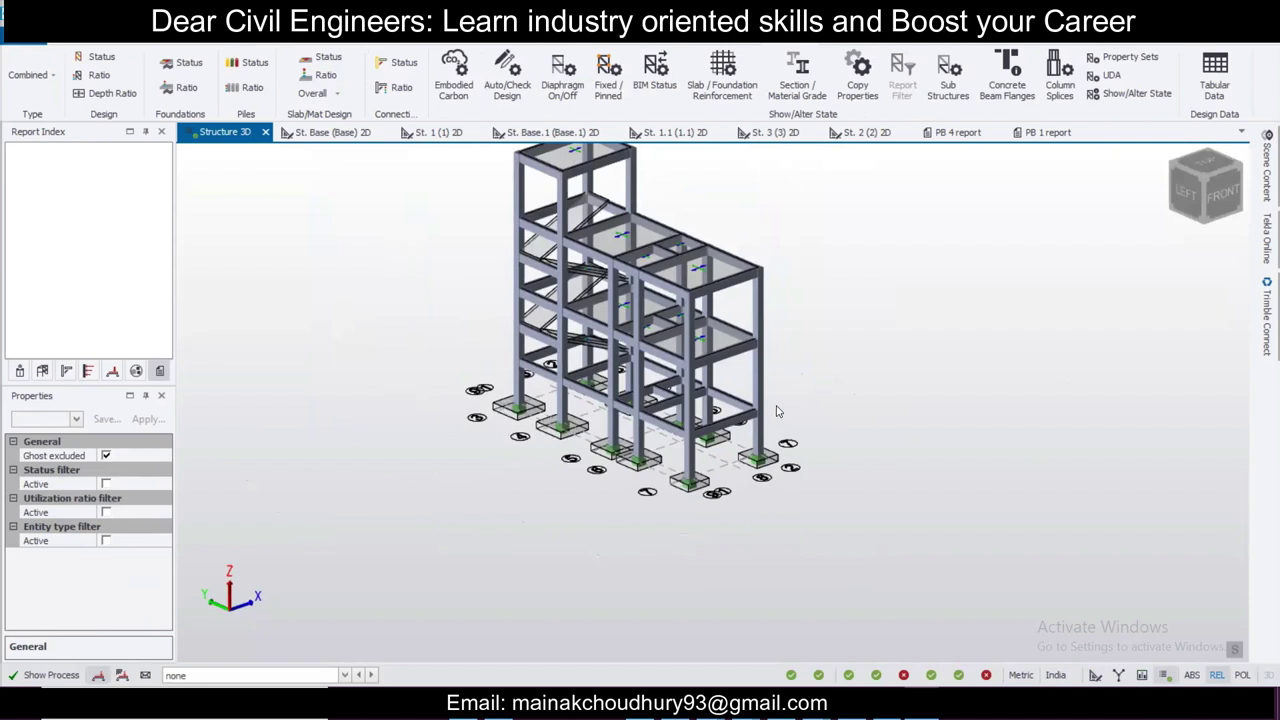
mouse_move(716, 405)
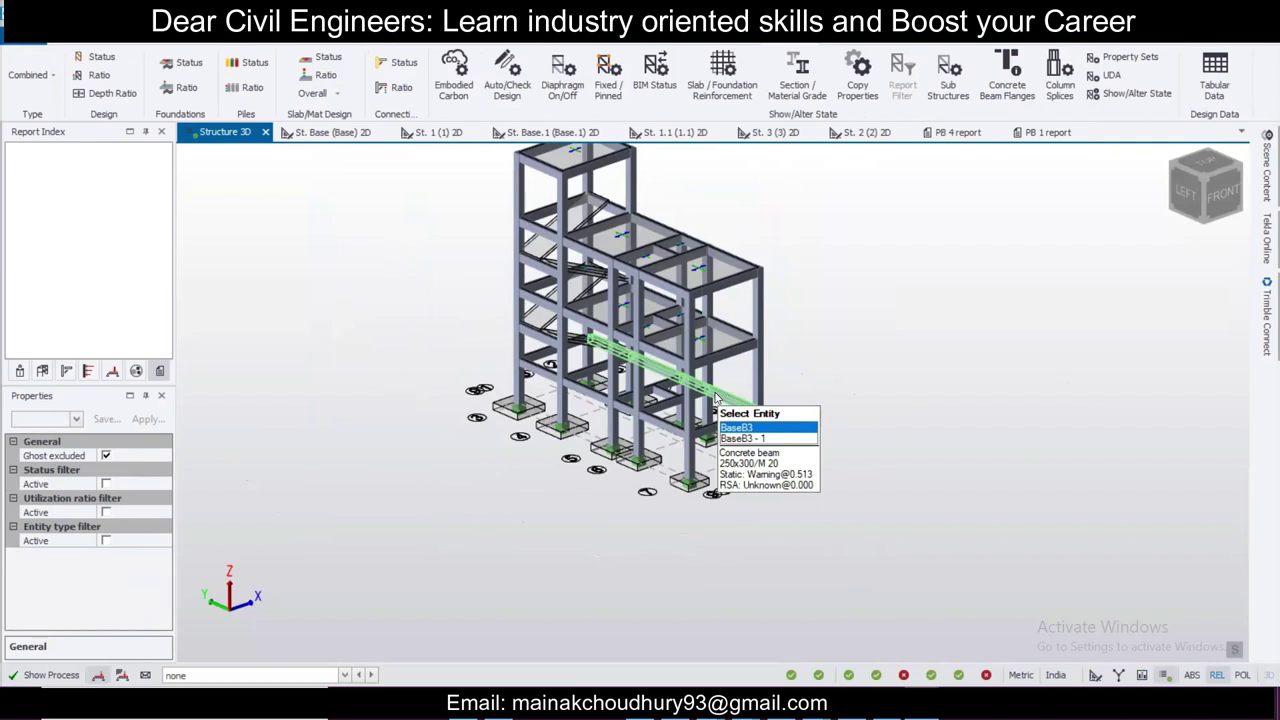
middle_click_drag(771, 351, 748, 420)
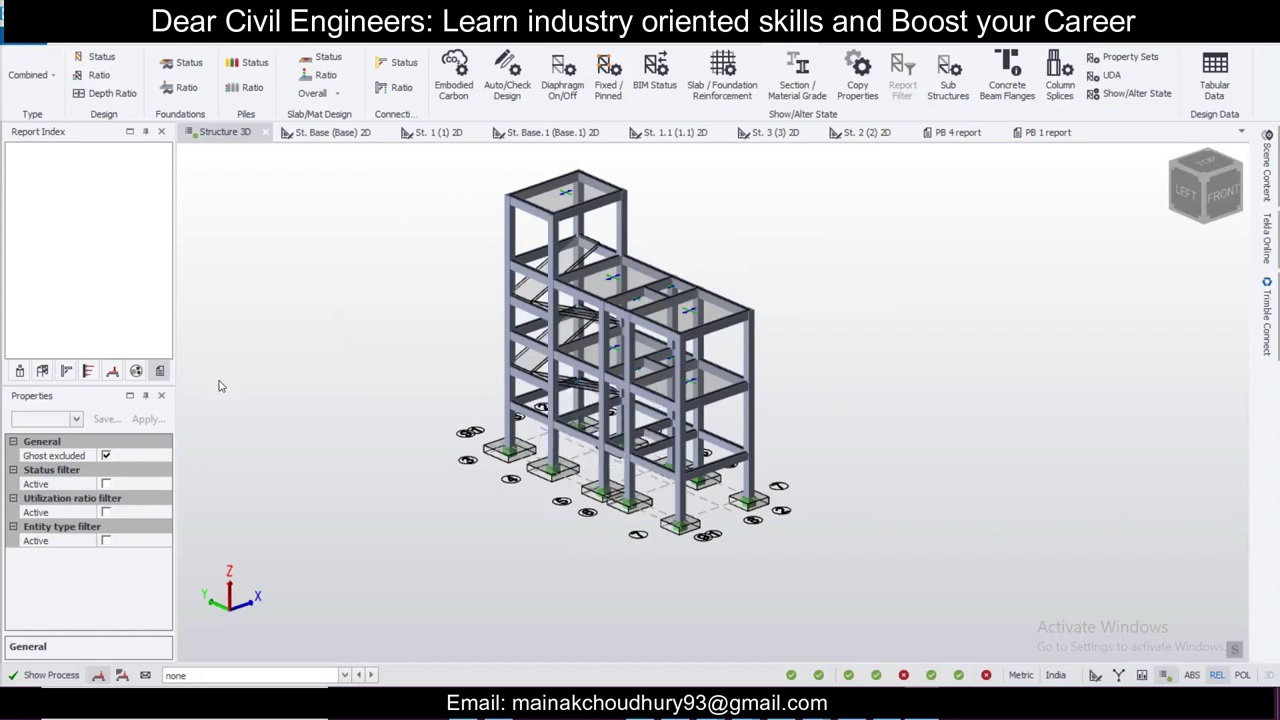
Step: Open the St. B1 (B1) level from the structure's list of levels
left_click(90, 46)
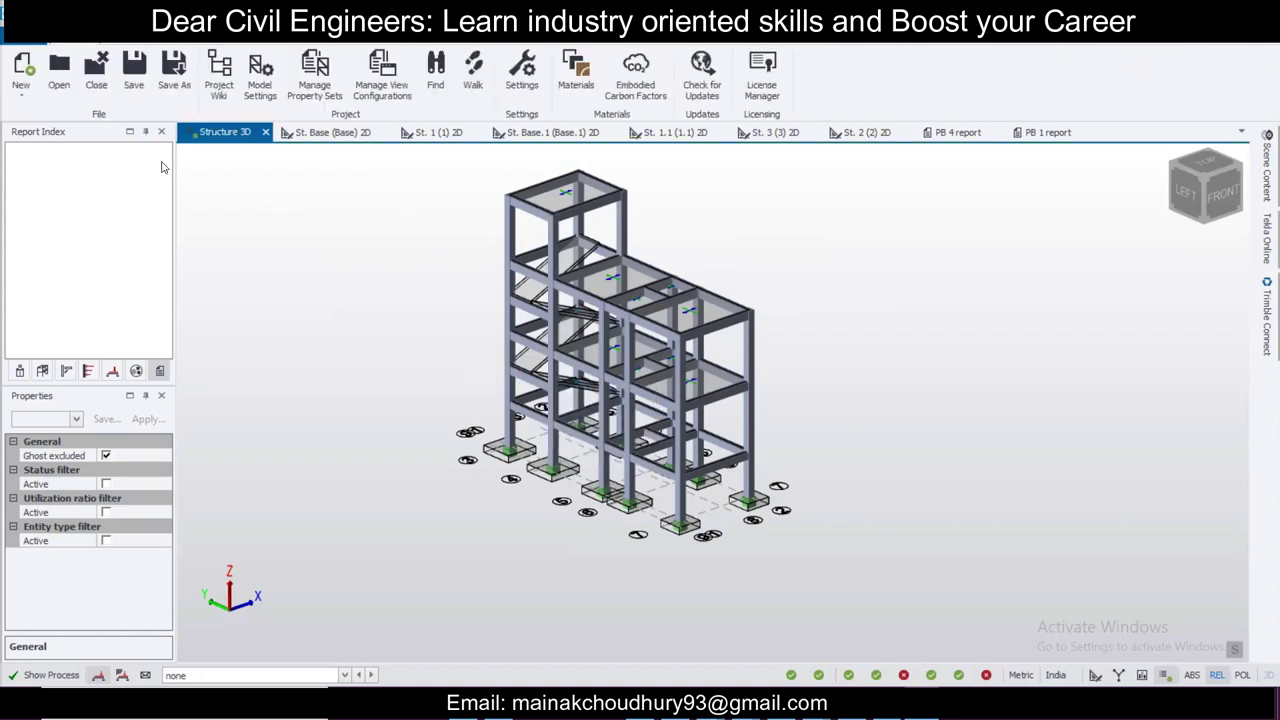
left_click(42, 371)
left_click(90, 189)
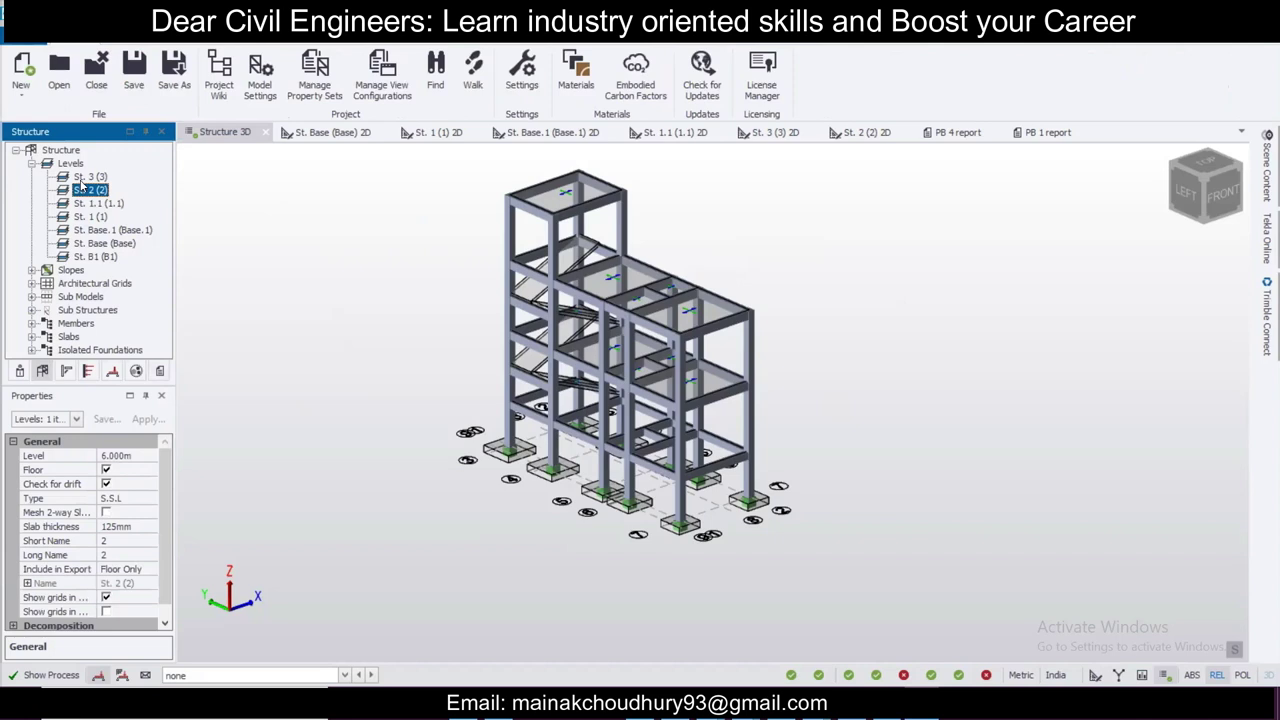
double_click(95, 257)
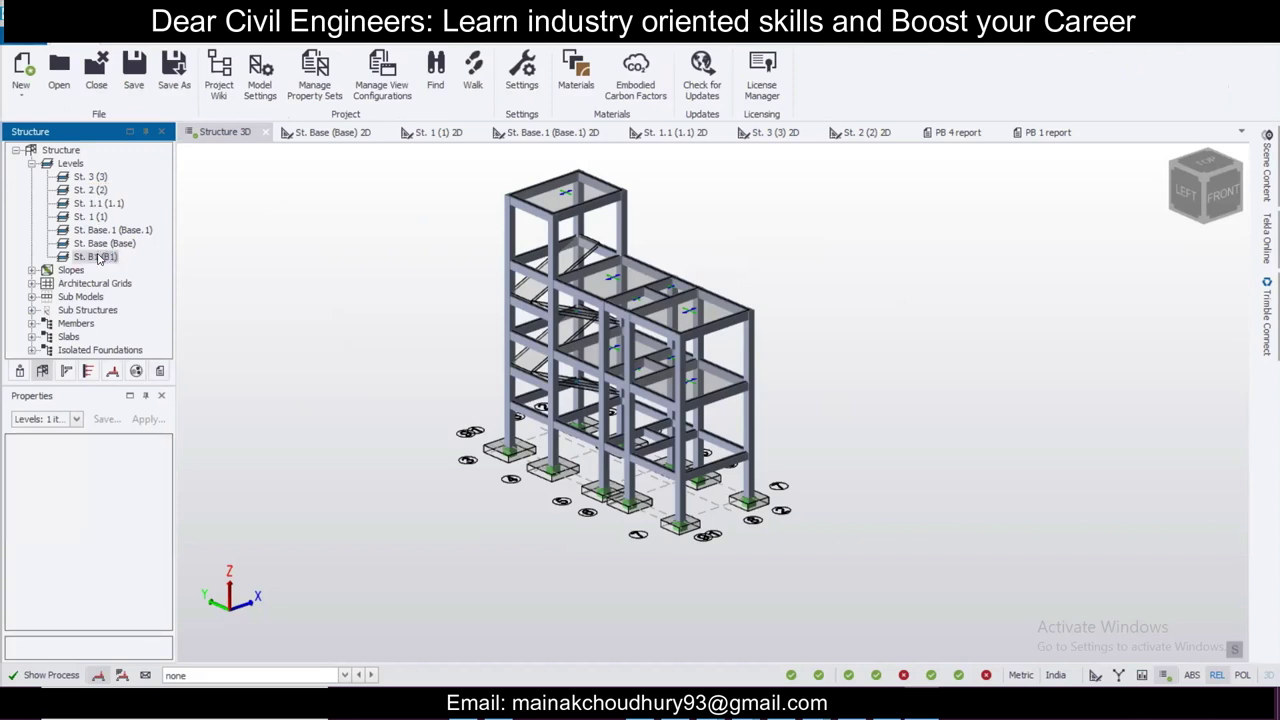
Step: View the St. B1 plan of pad bases and bring up the approval drawing in AutoCAD for reference
scroll(530, 295, "down", 3)
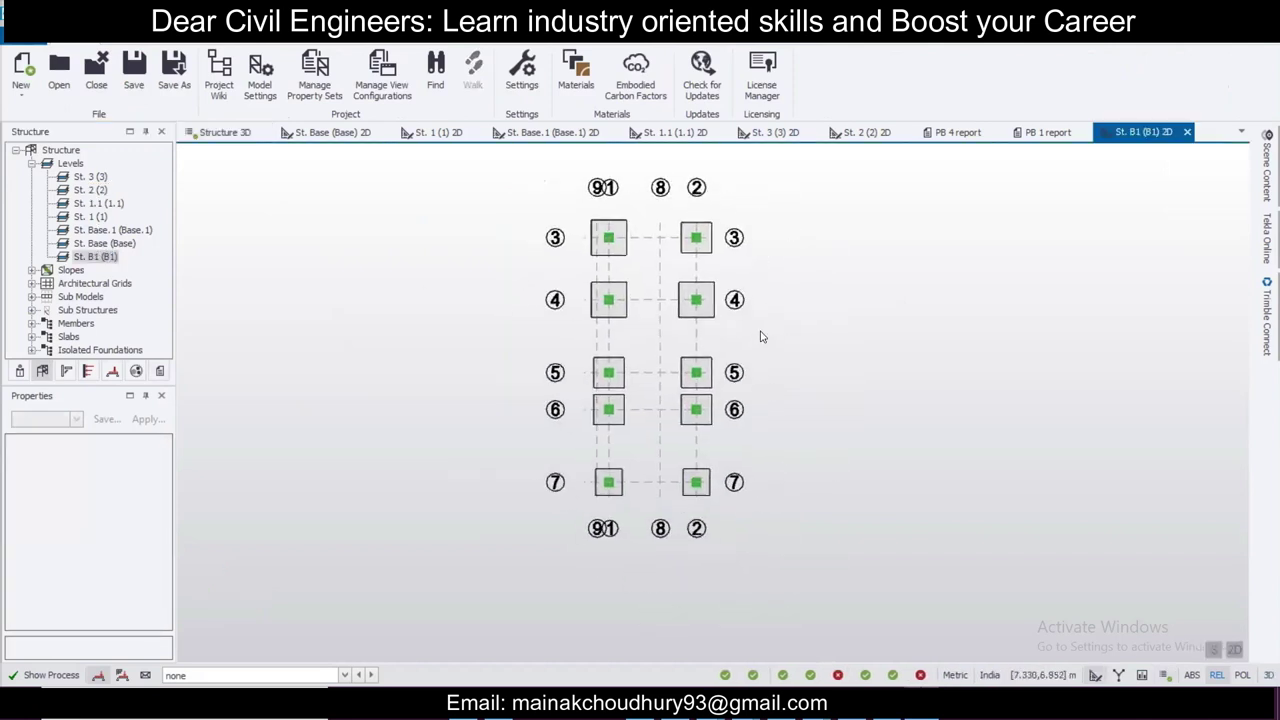
mouse_move(683, 307)
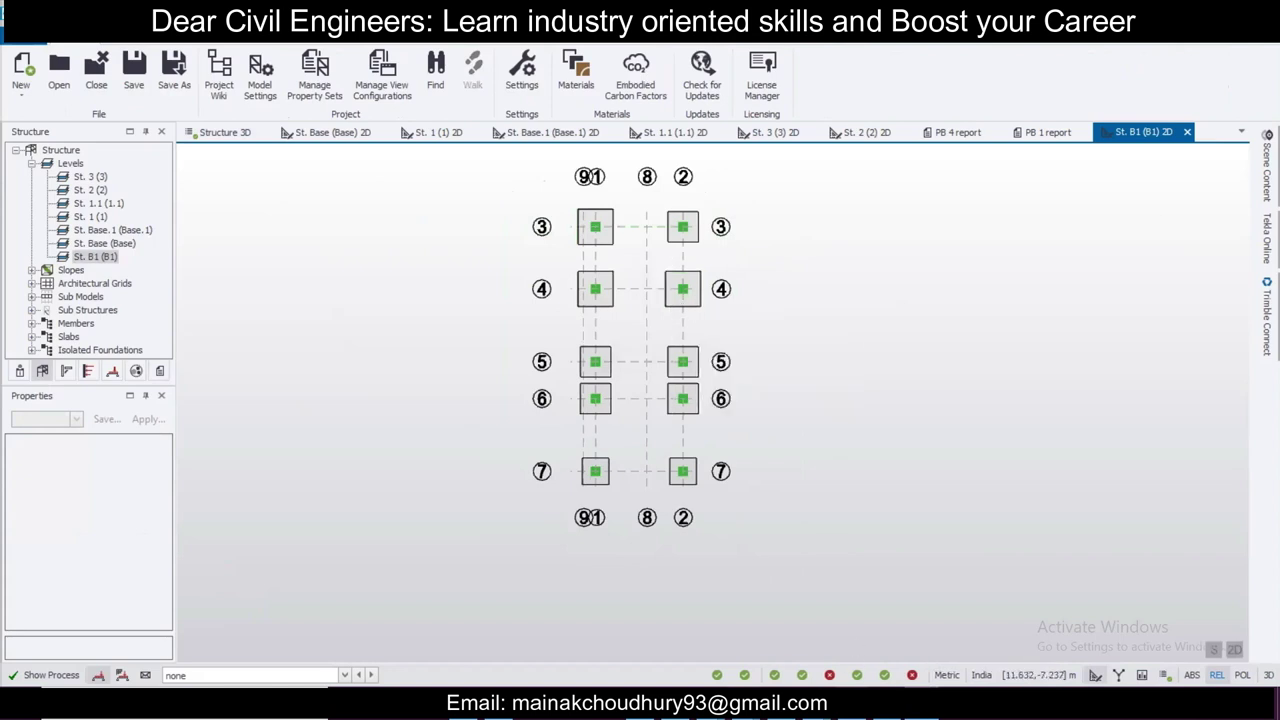
left_click(712, 706)
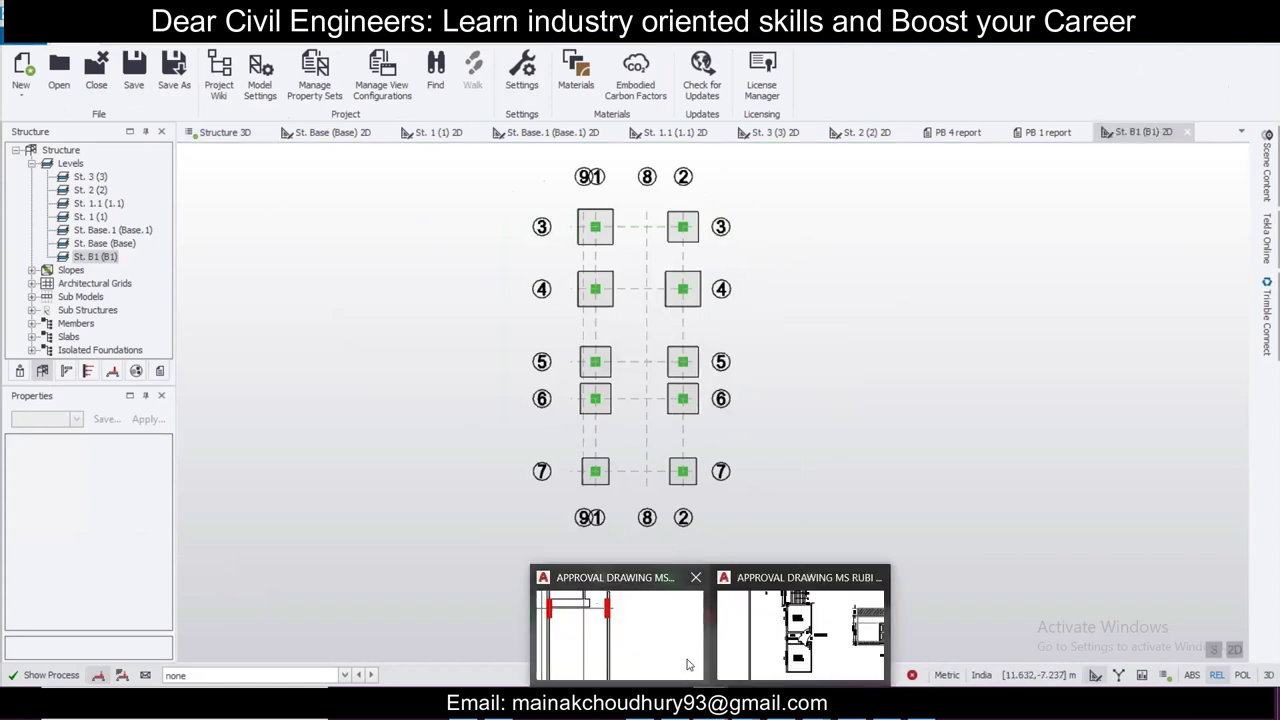
left_click(687, 661)
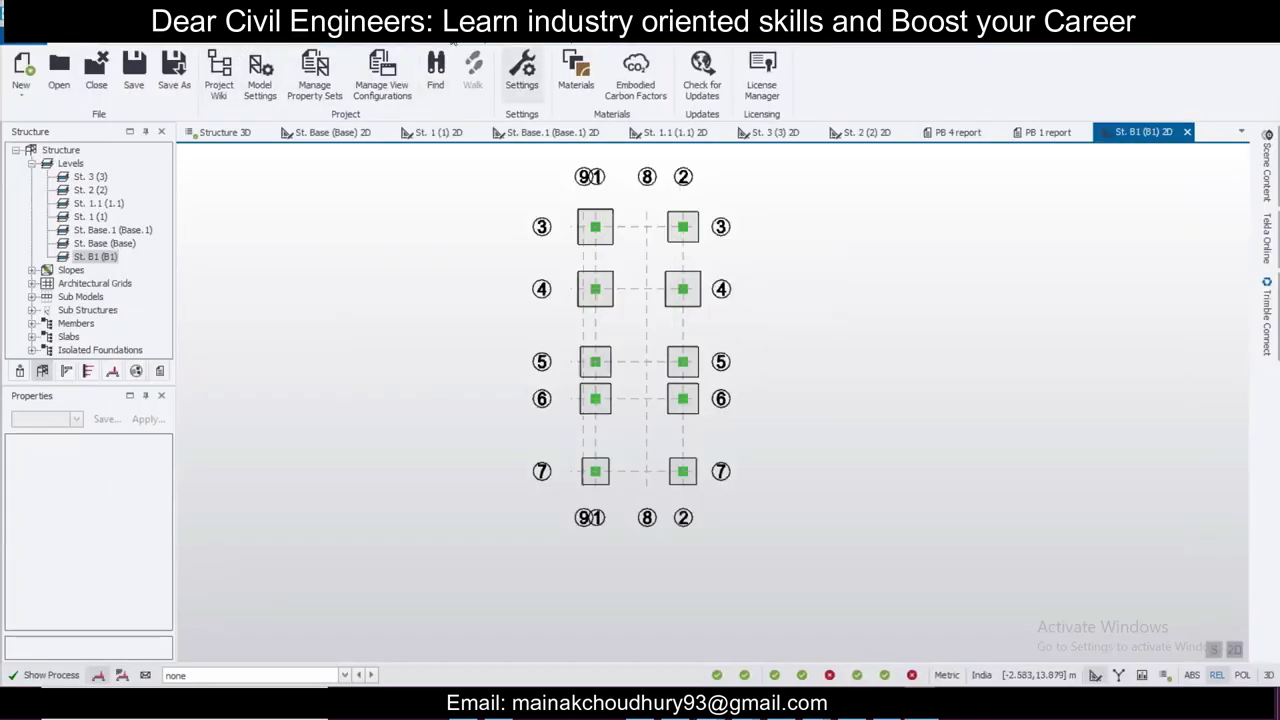
Step: Start a General Arrangement DXF export of the St. B1 plan without automatic file naming, targeting the Clients\RS folder on drive D
left_click(495, 36)
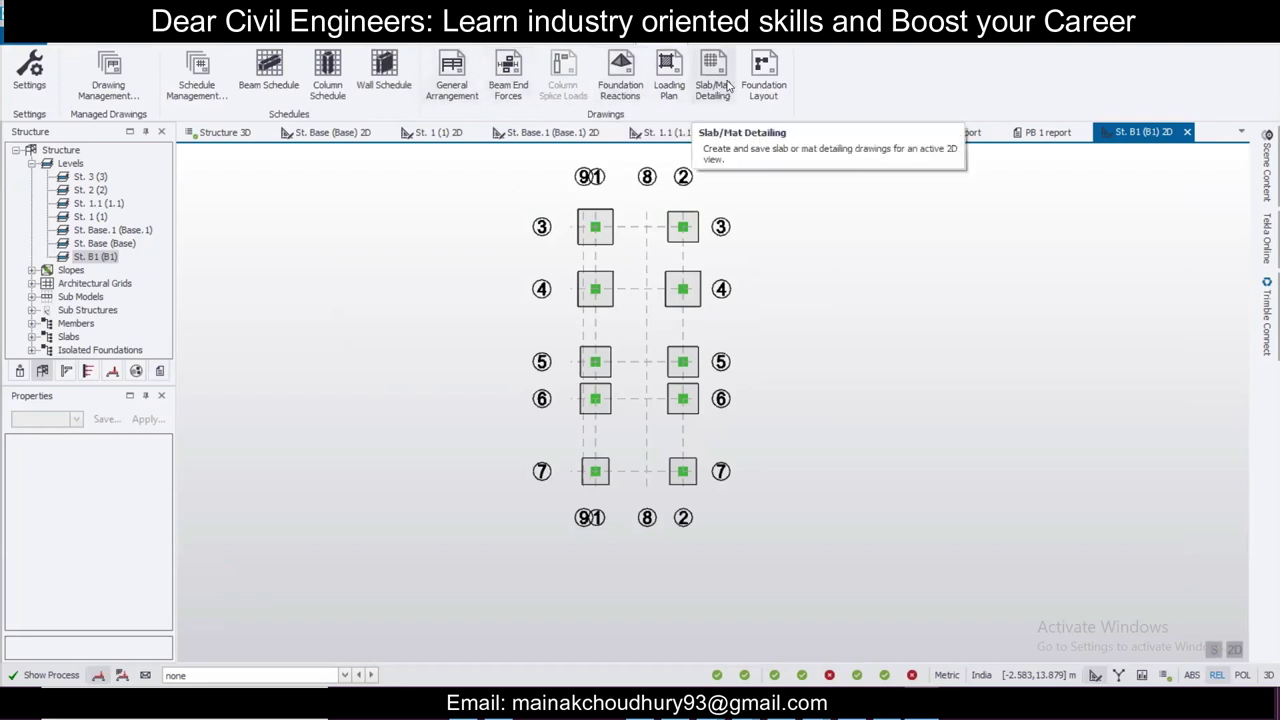
left_click(464, 78)
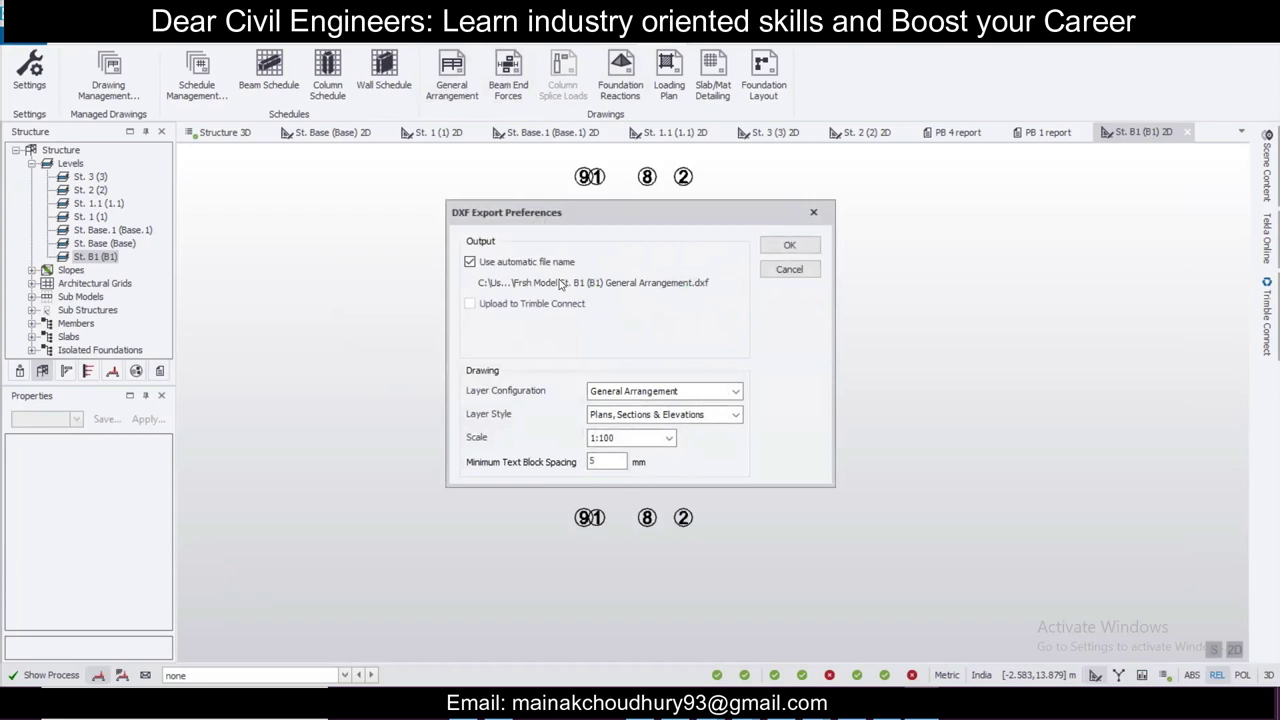
left_click(470, 262)
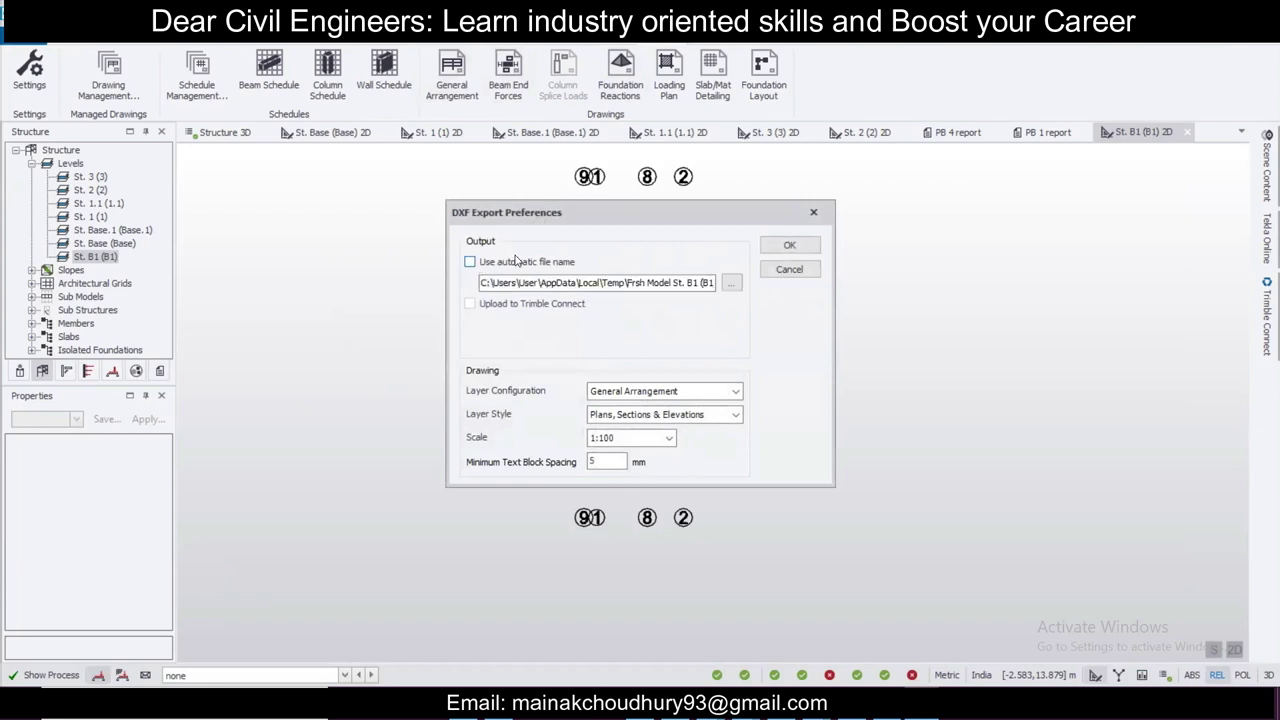
left_click(731, 282)
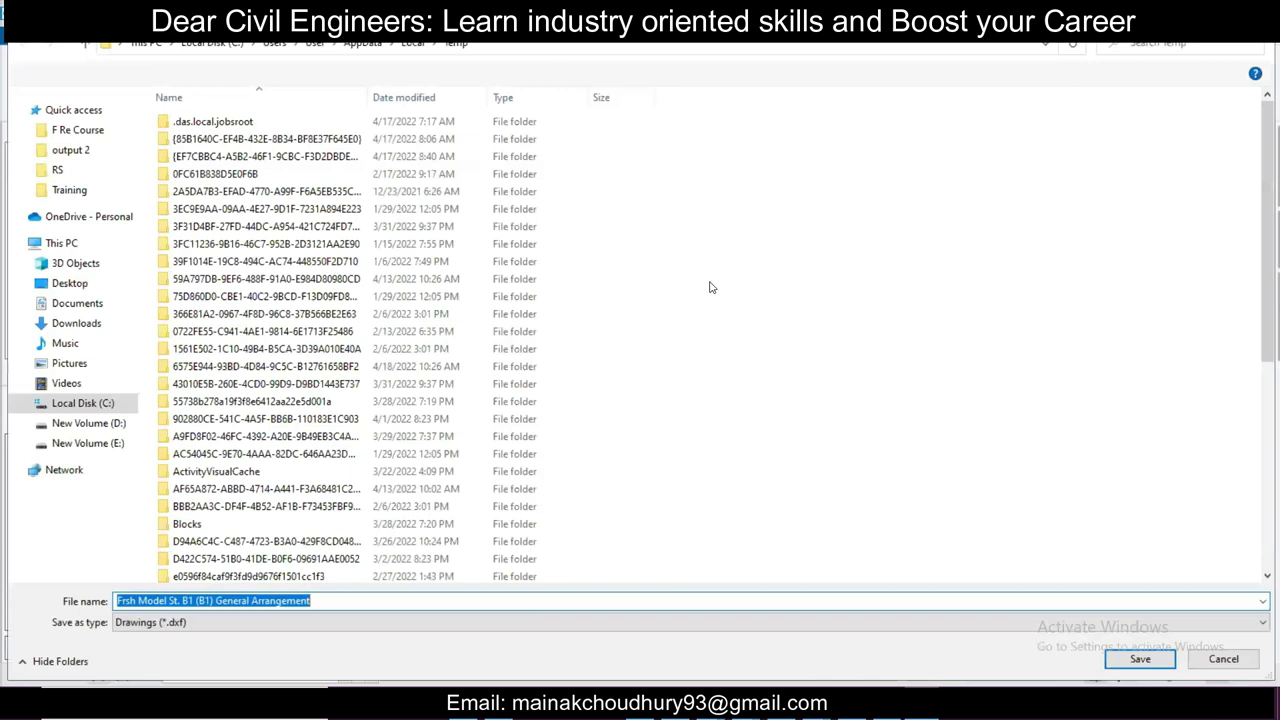
left_click(106, 424)
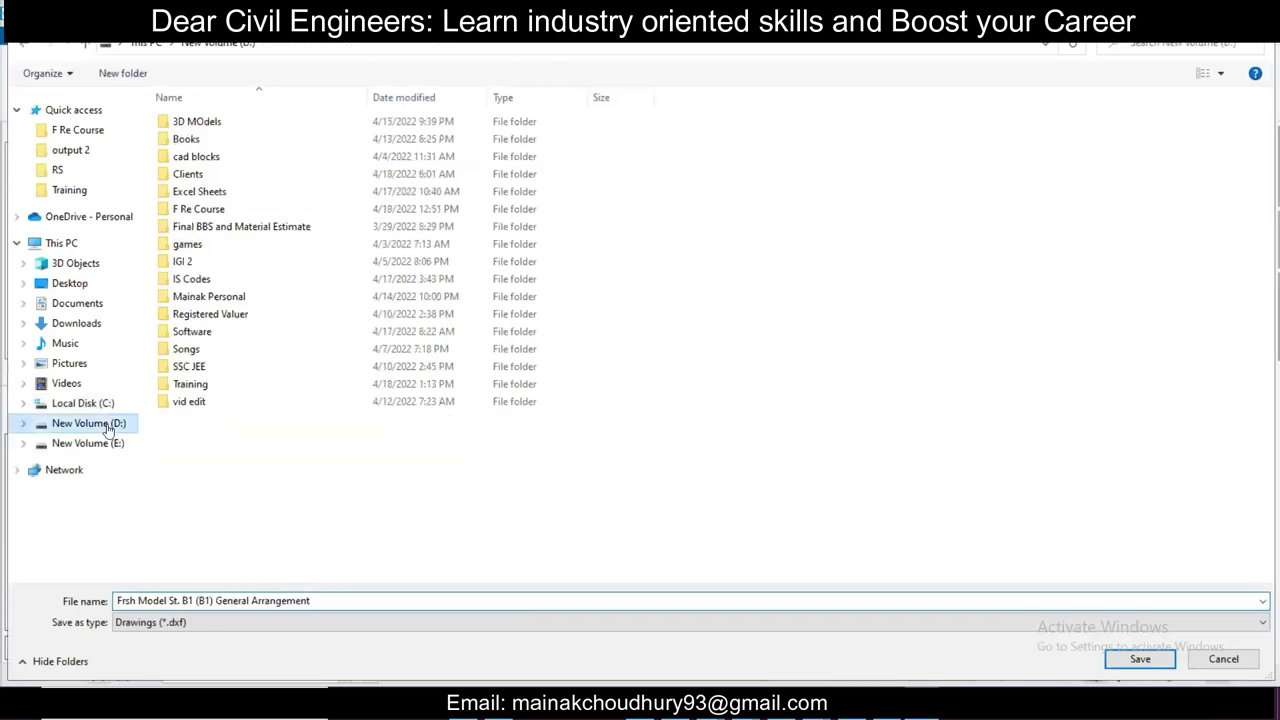
double_click(240, 175)
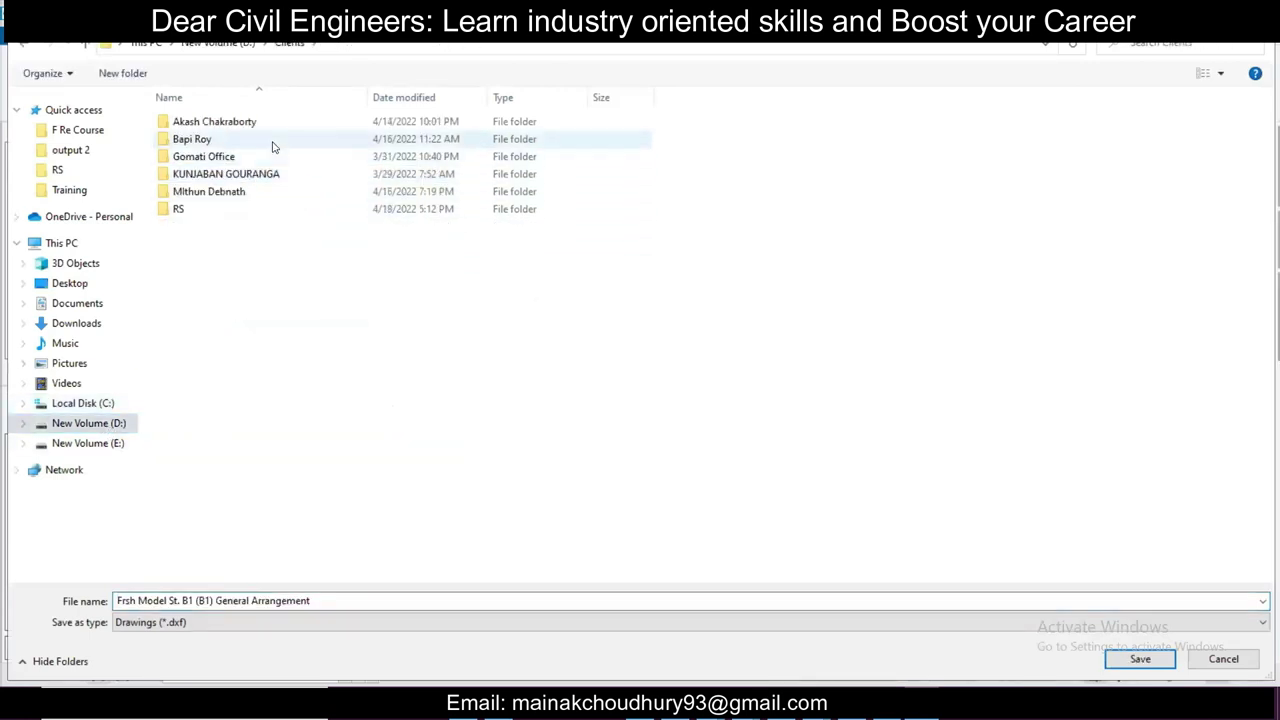
double_click(260, 209)
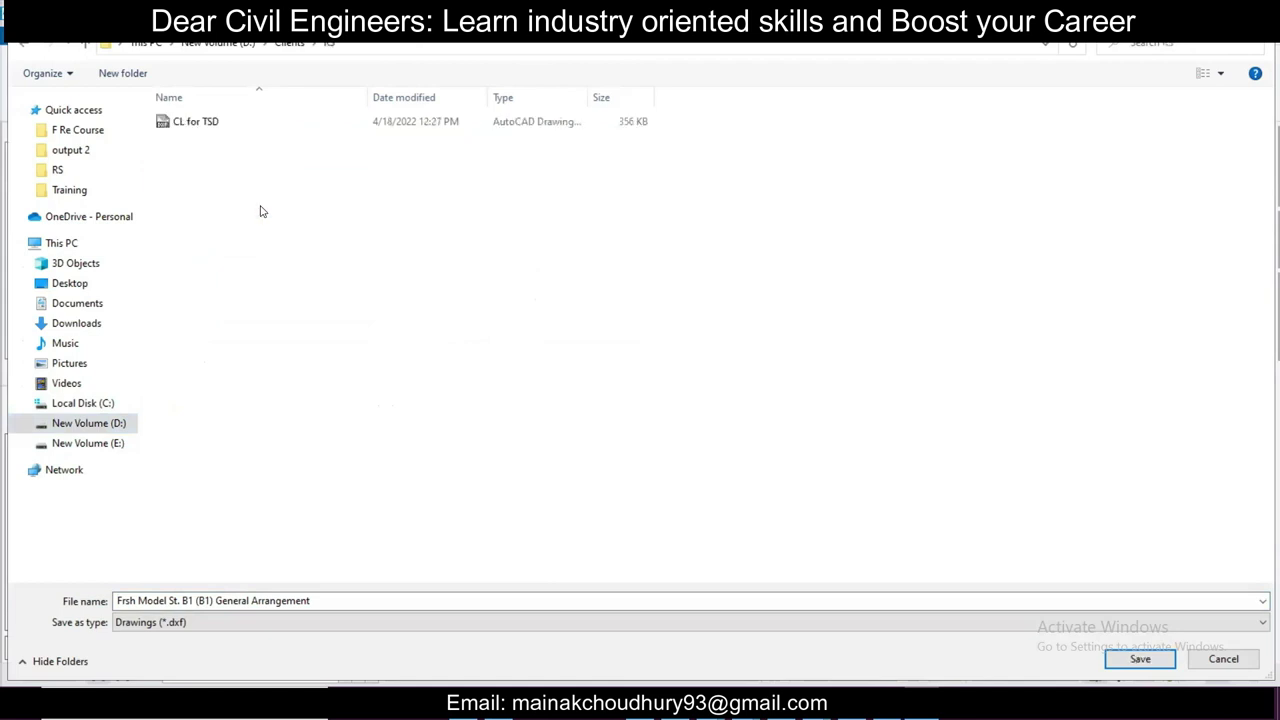
key("Return")
Step: Name the General Arrangement DXF file Column Layout, save it and run the export
left_click(197, 600)
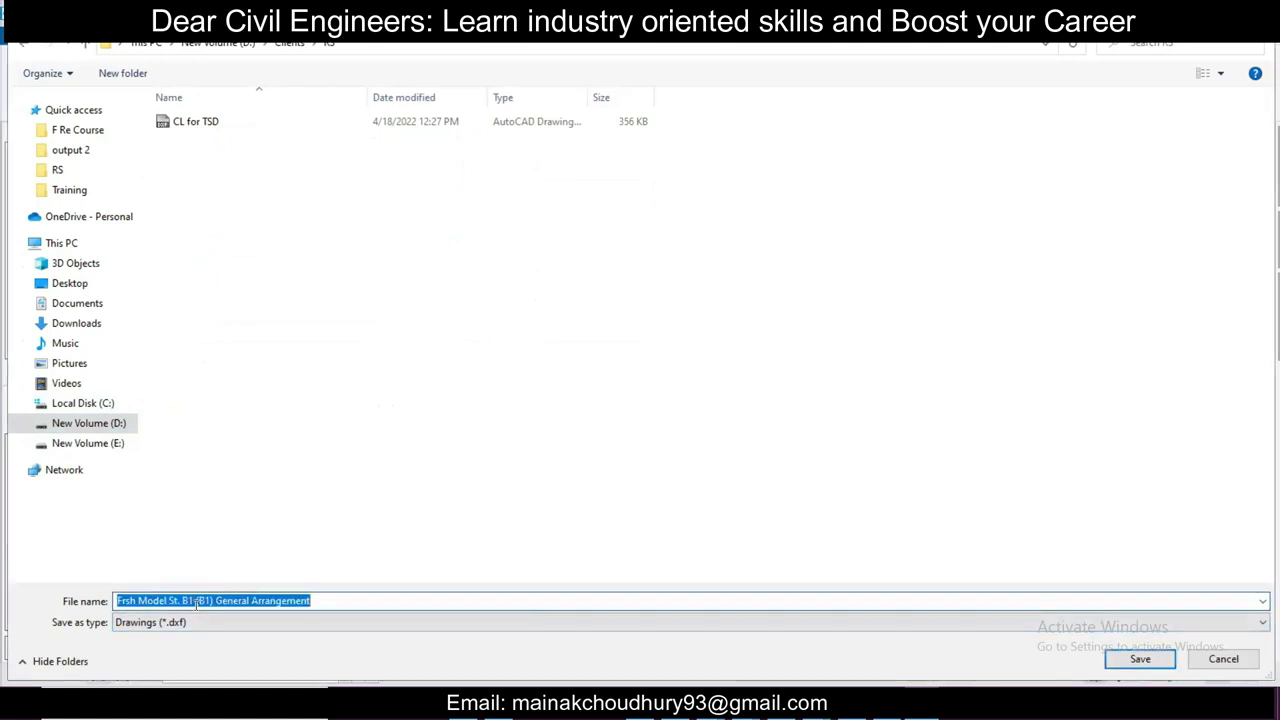
type("Column Layout")
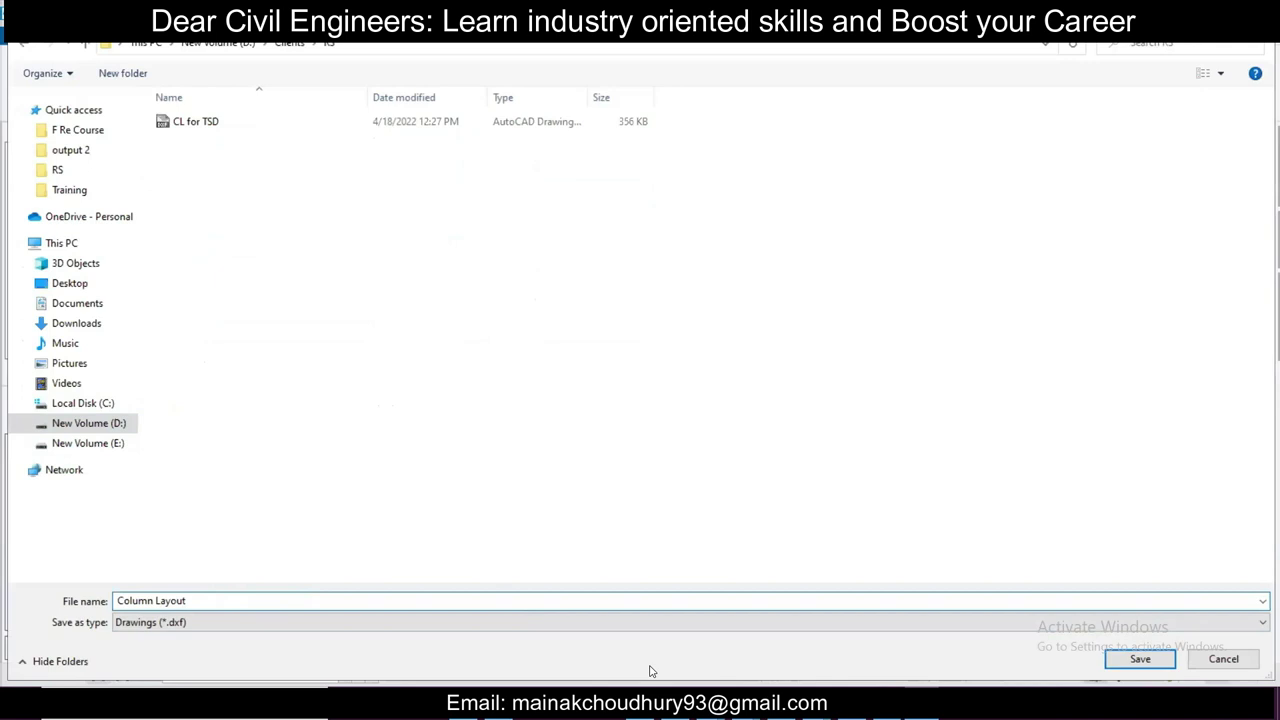
left_click(1115, 660)
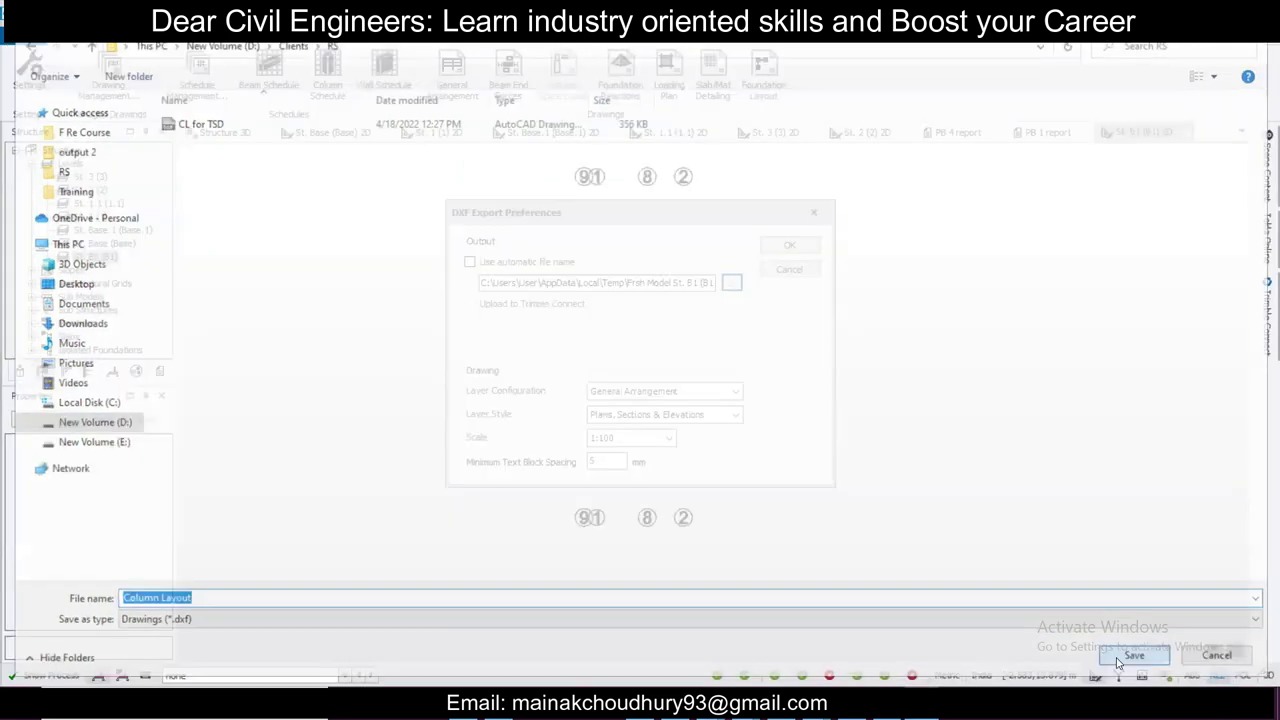
left_click(789, 245)
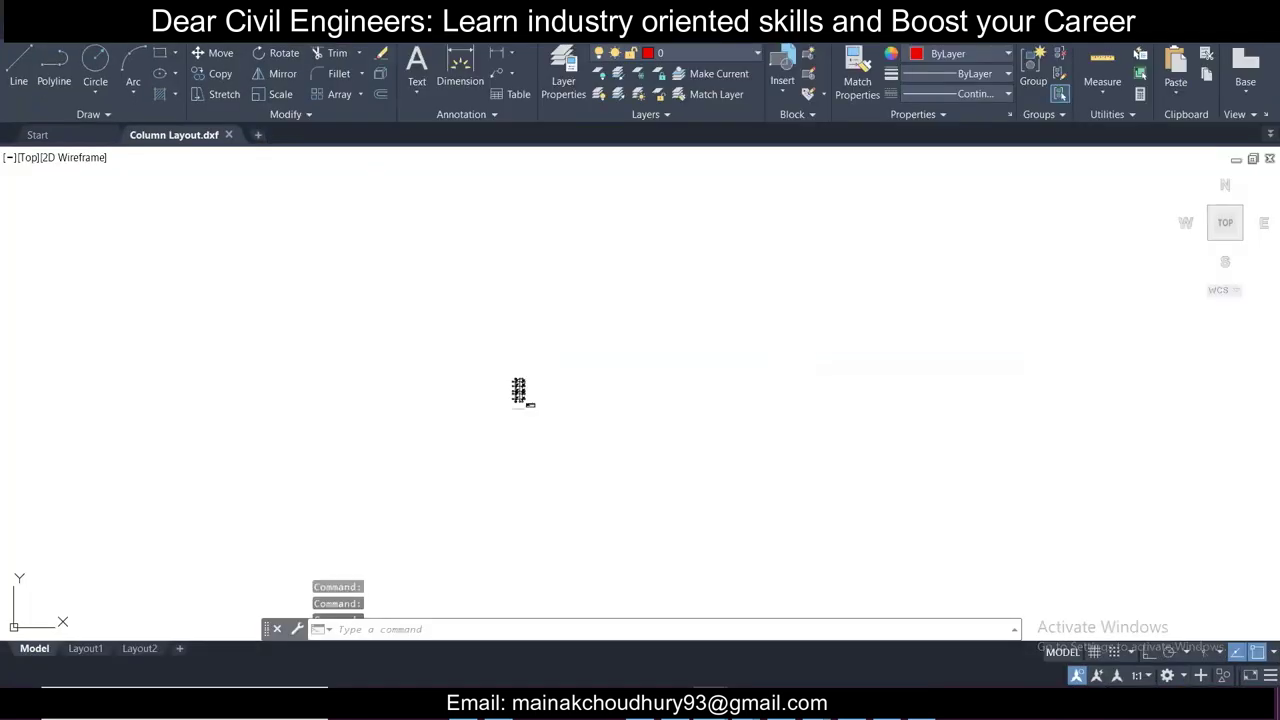
Step: Inspect the column marks on grid lines 3 to 6 in the exported Column Layout drawing in AutoCAD
scroll(491, 408, "up", 12)
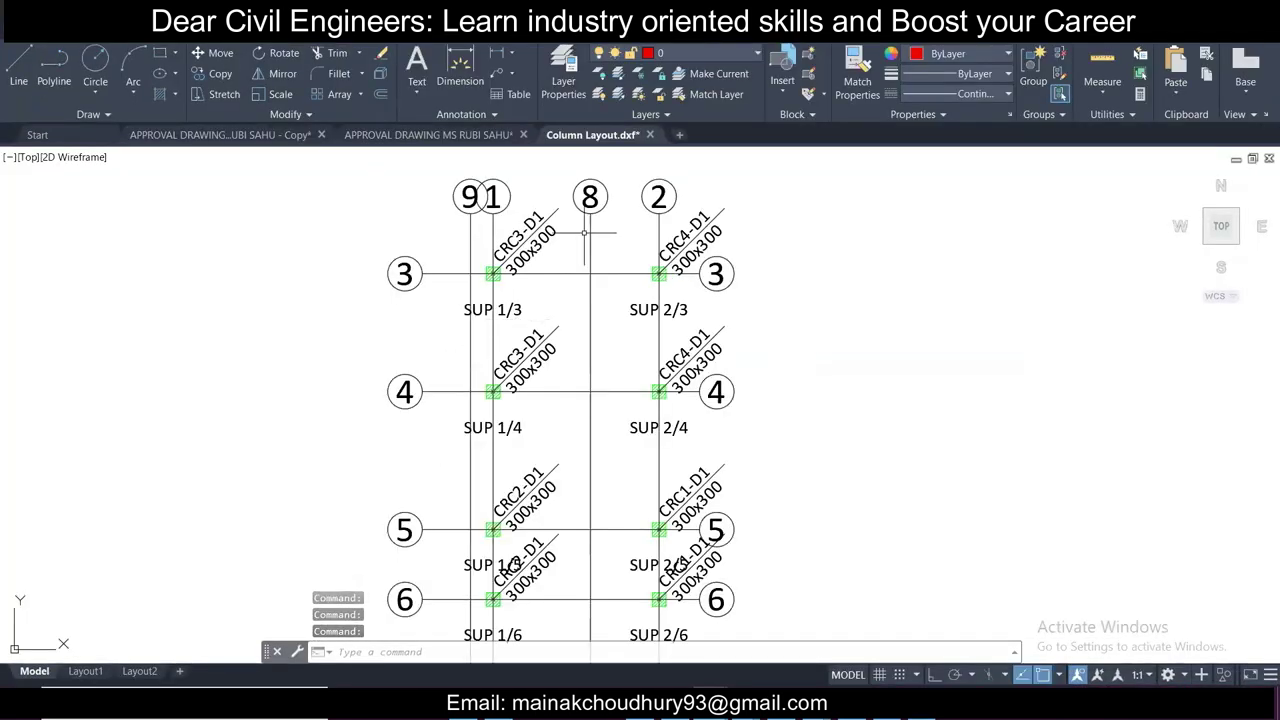
scroll(586, 251, "up", 2)
scroll(573, 238, "down", 2)
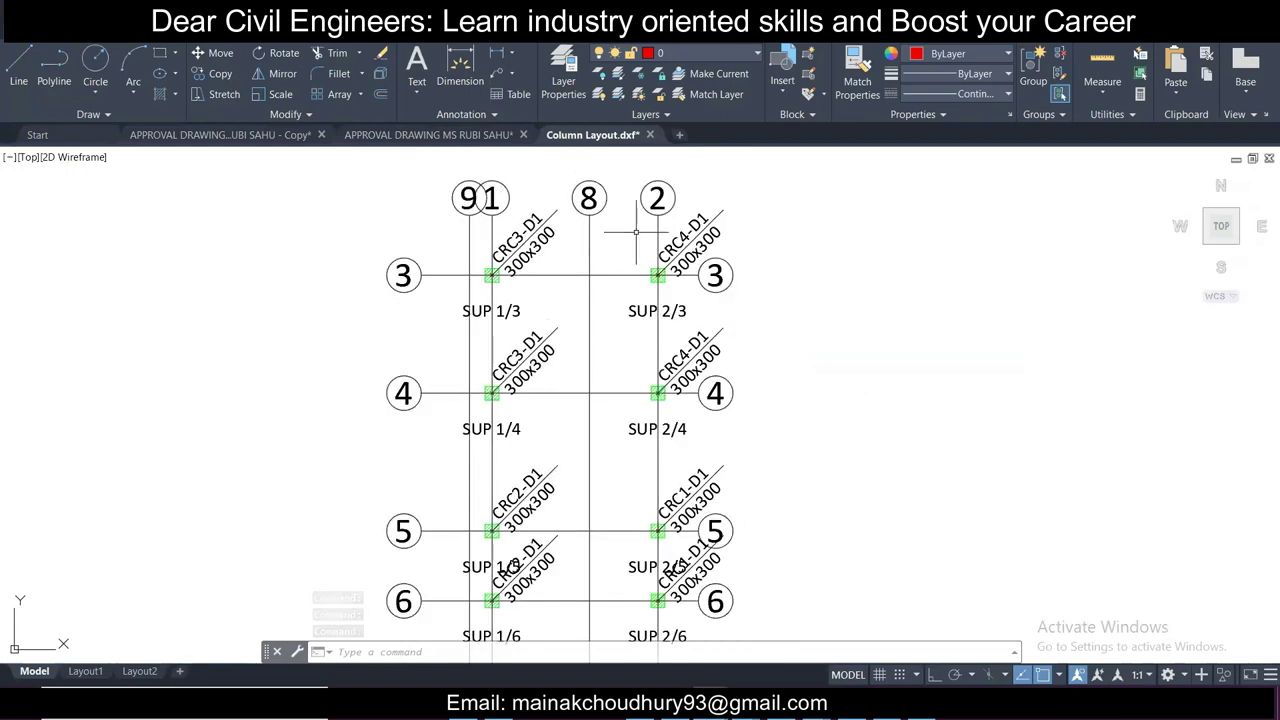
scroll(610, 268, "up", 2)
left_click(498, 56)
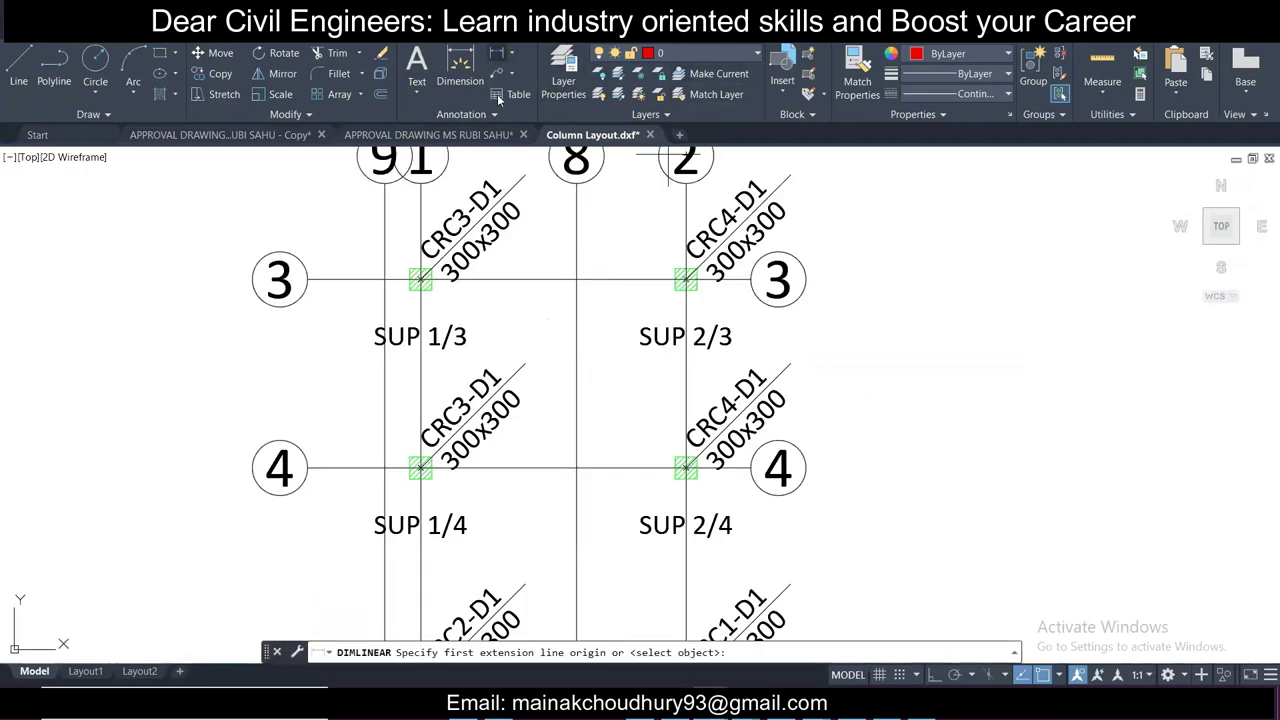
left_click(420, 376)
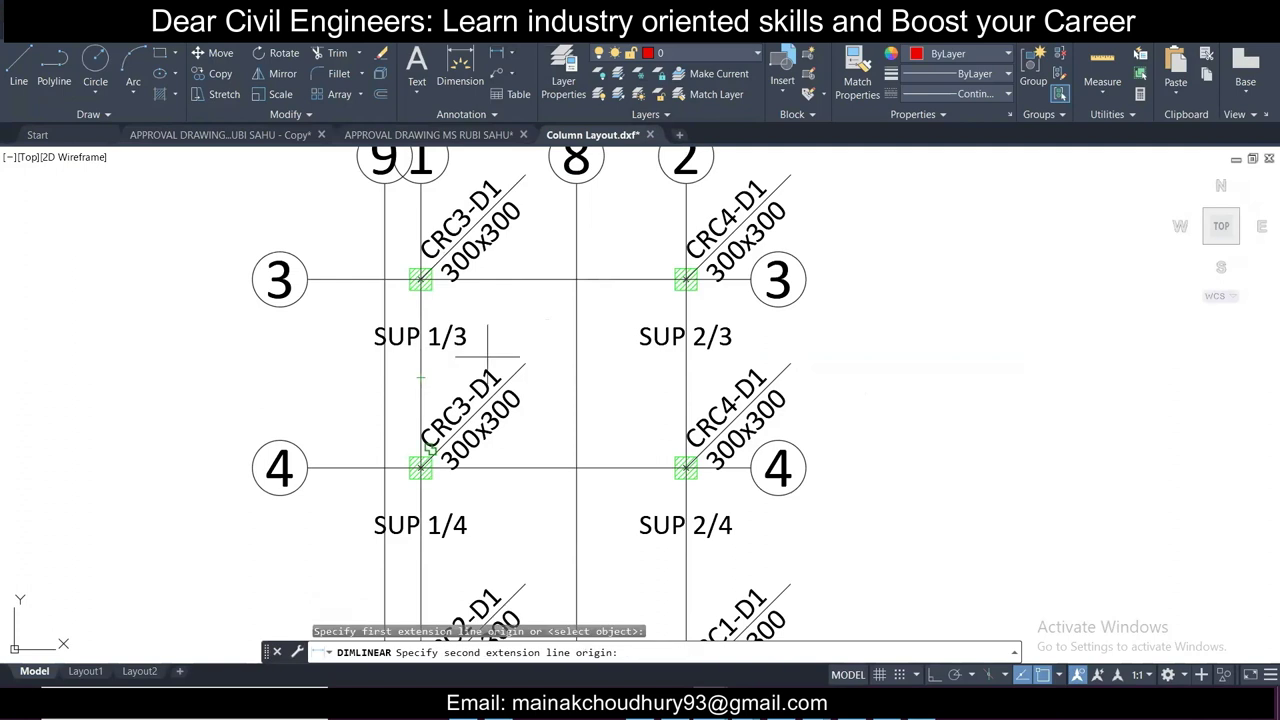
left_click(576, 373)
scroll(525, 363, "up", 7)
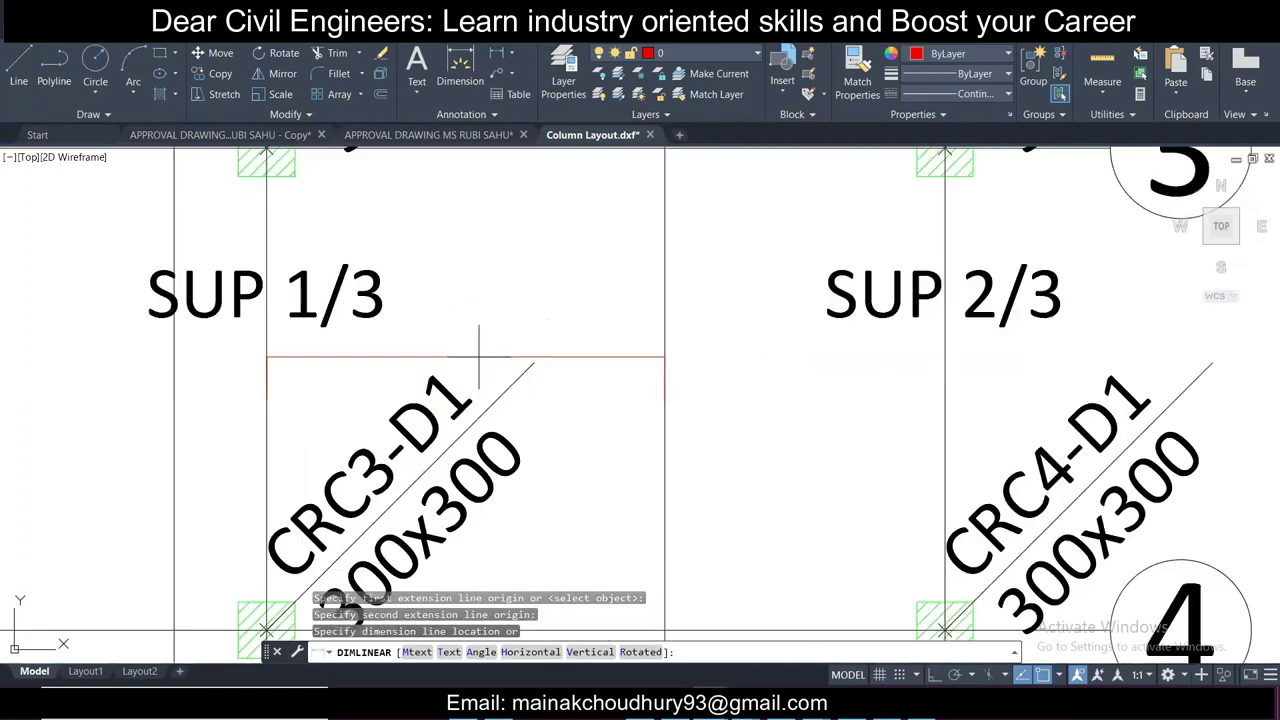
scroll(491, 327, "down", 3)
scroll(397, 305, "up", 3)
scroll(395, 310, "down", 3)
scroll(395, 327, "down", 4)
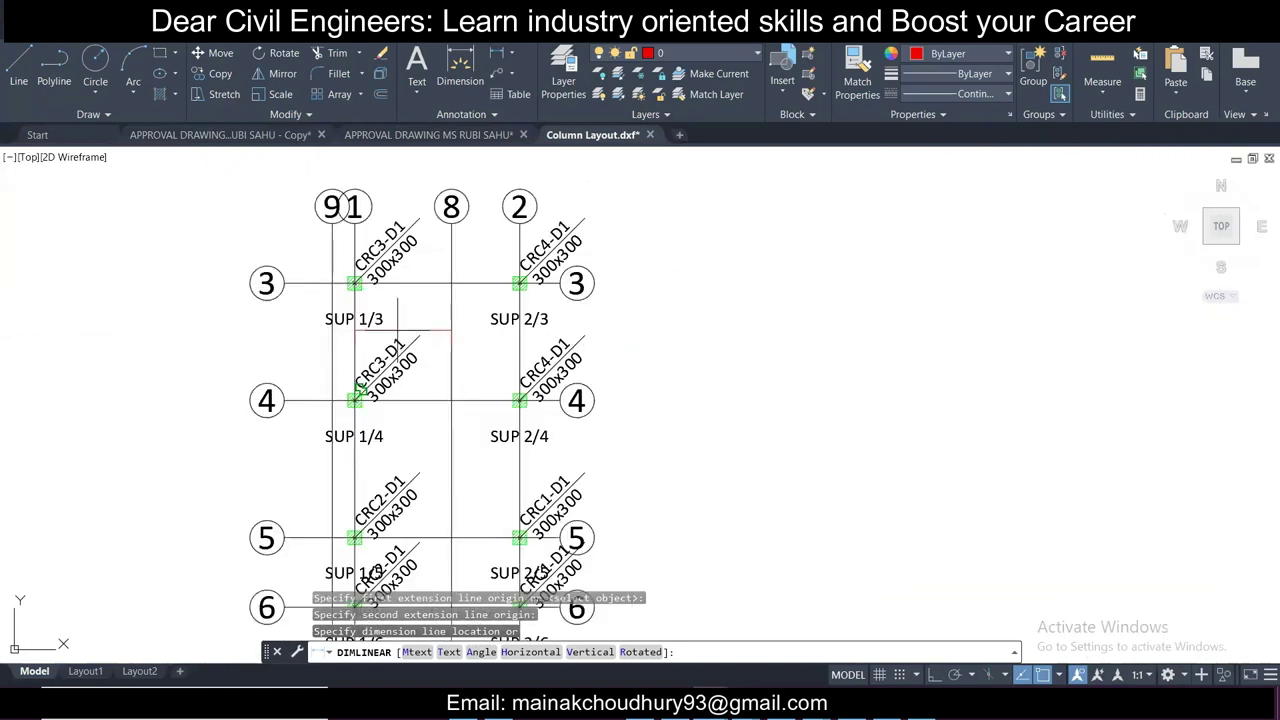
scroll(450, 340, "up", 2)
key("Escape")
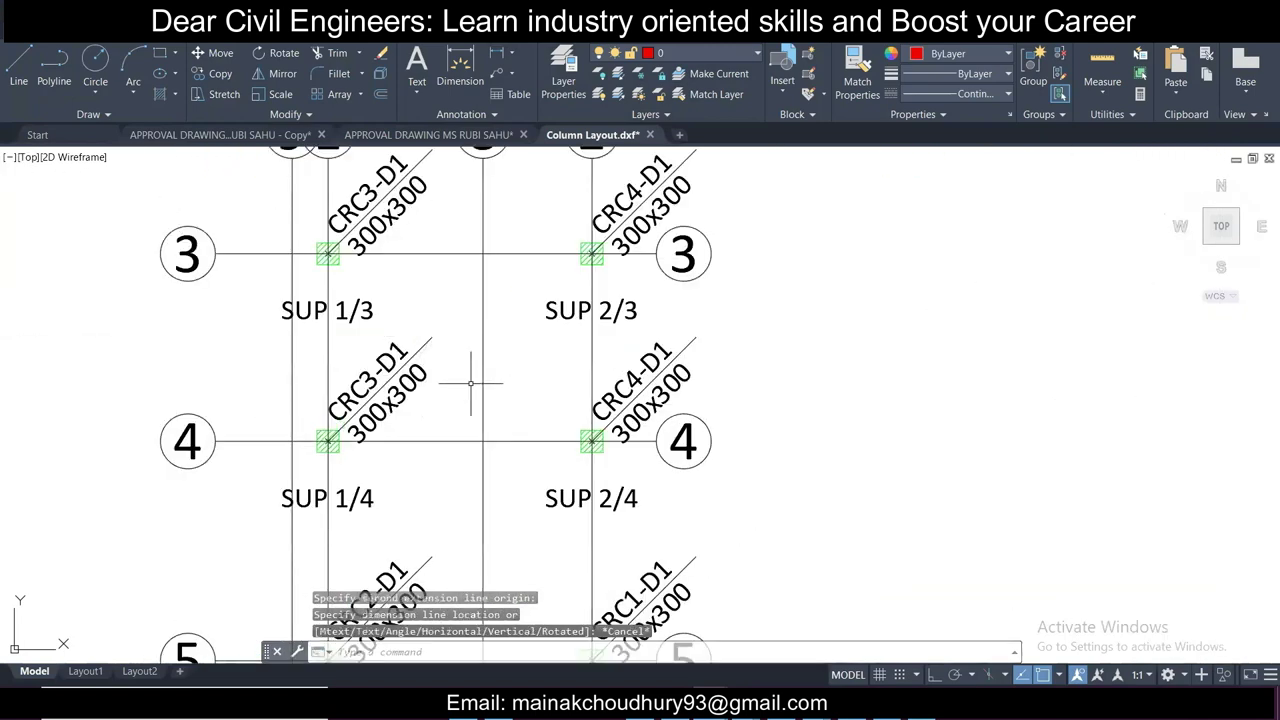
Step: Examine the remaining column marks and sizes down to grid line 7 and the overall column layout
middle_click_drag(474, 445, 465, 401)
scroll(491, 398, "down", 4)
mouse_move(515, 484)
middle_mouse_down()
mouse_move(493, 384)
mouse_move(513, 316)
middle_mouse_up()
scroll(440, 526, "up", 2)
scroll(510, 485, "down", 3)
scroll(552, 474, "up", 8)
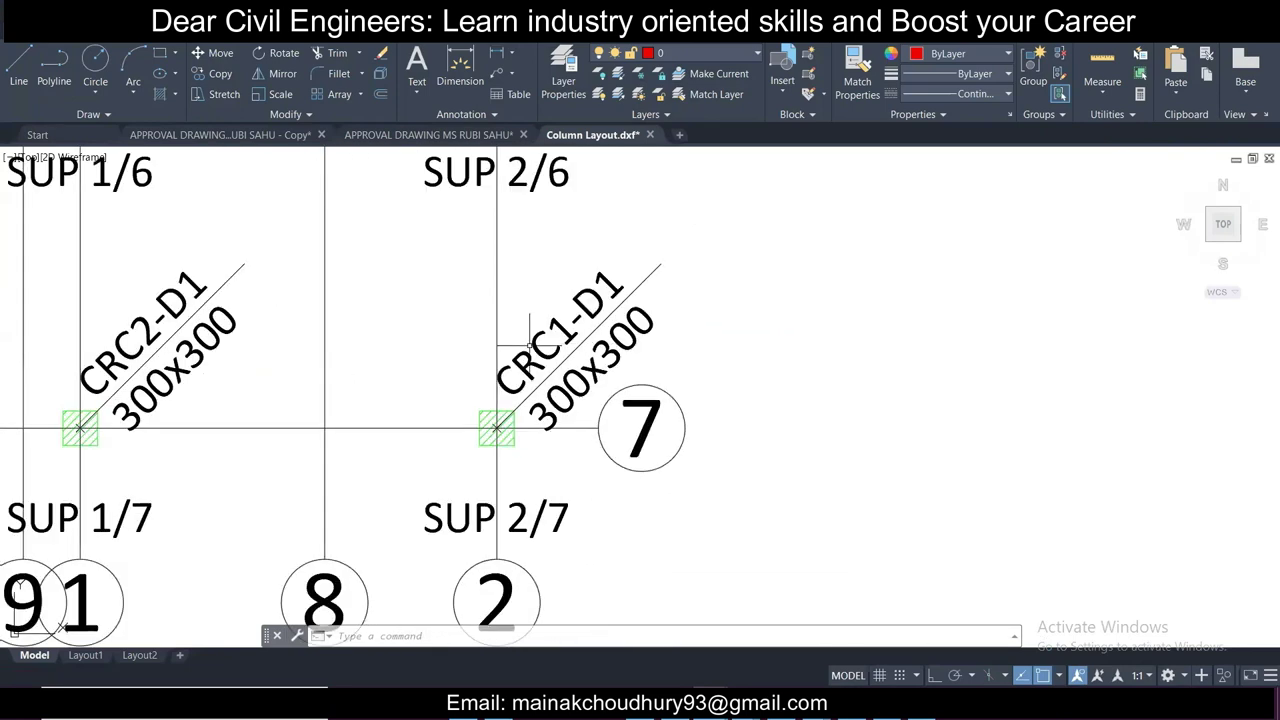
scroll(572, 380, "down", 7)
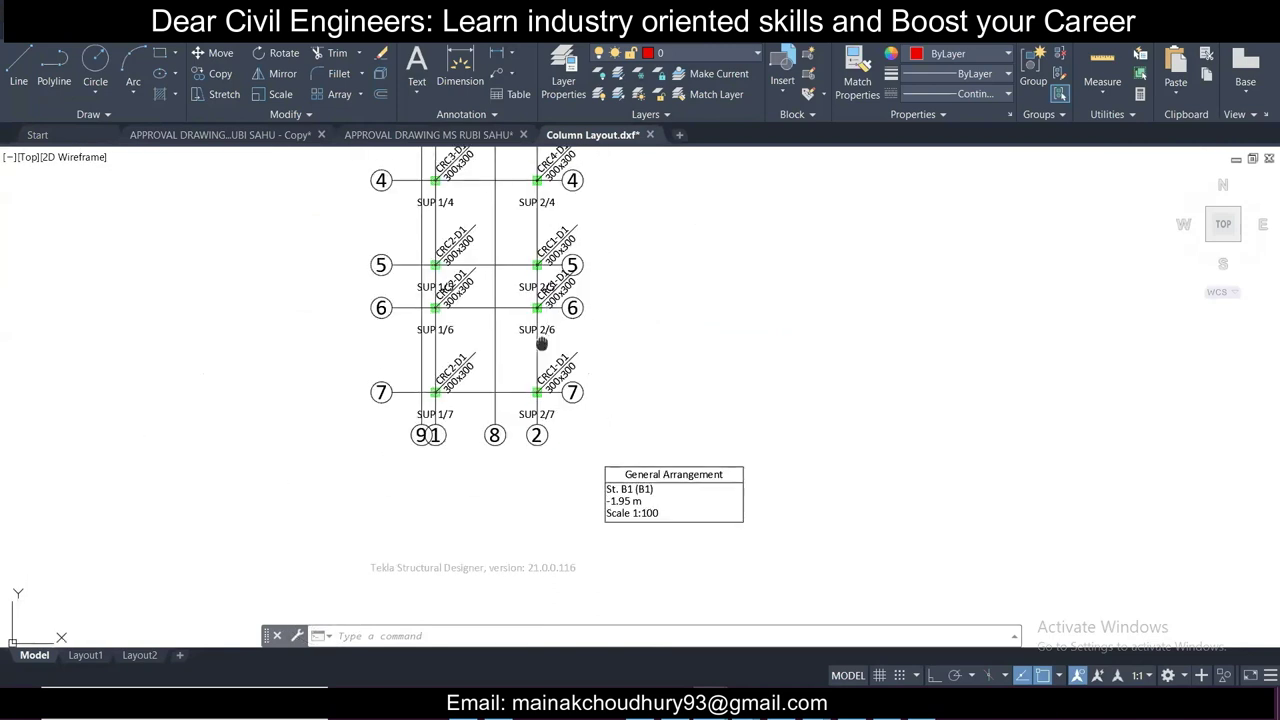
middle_click_drag(530, 239, 449, 277)
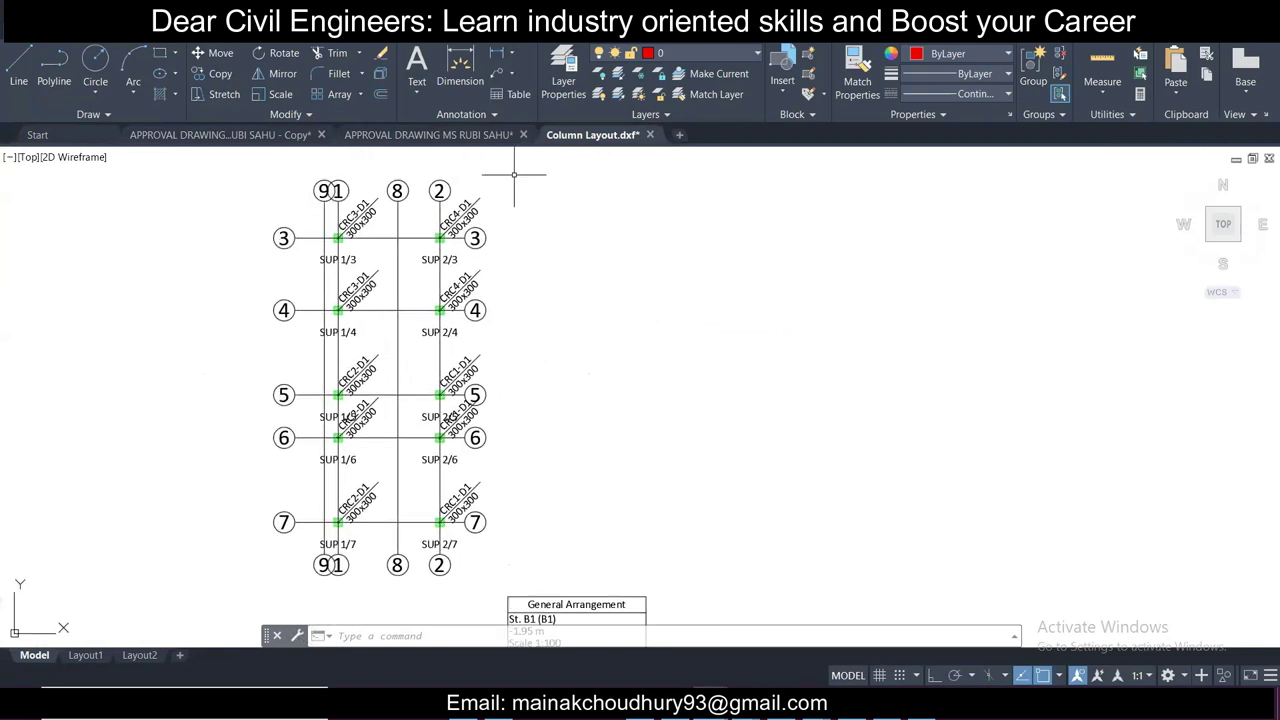
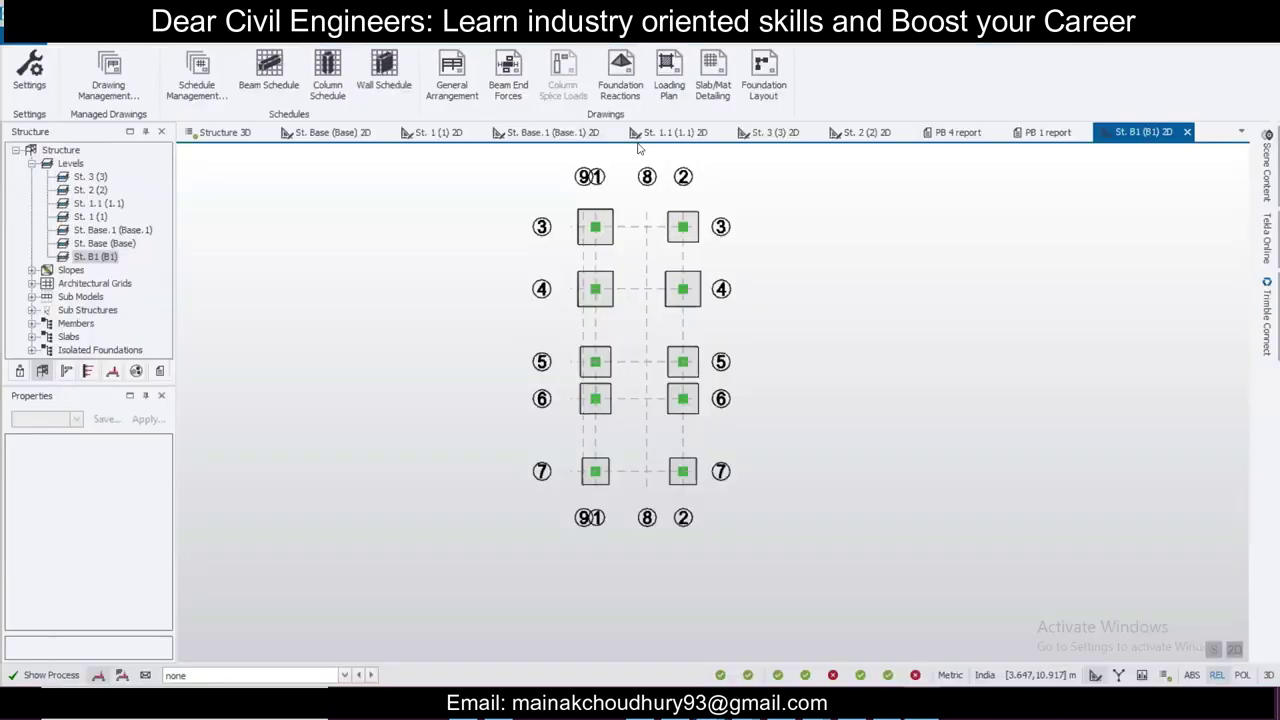
Step: In Tekla Structural Designer, start a Foundation Layout DXF export of St. B1 without automatic naming, targeting D:\Clients\RS
left_click(763, 80)
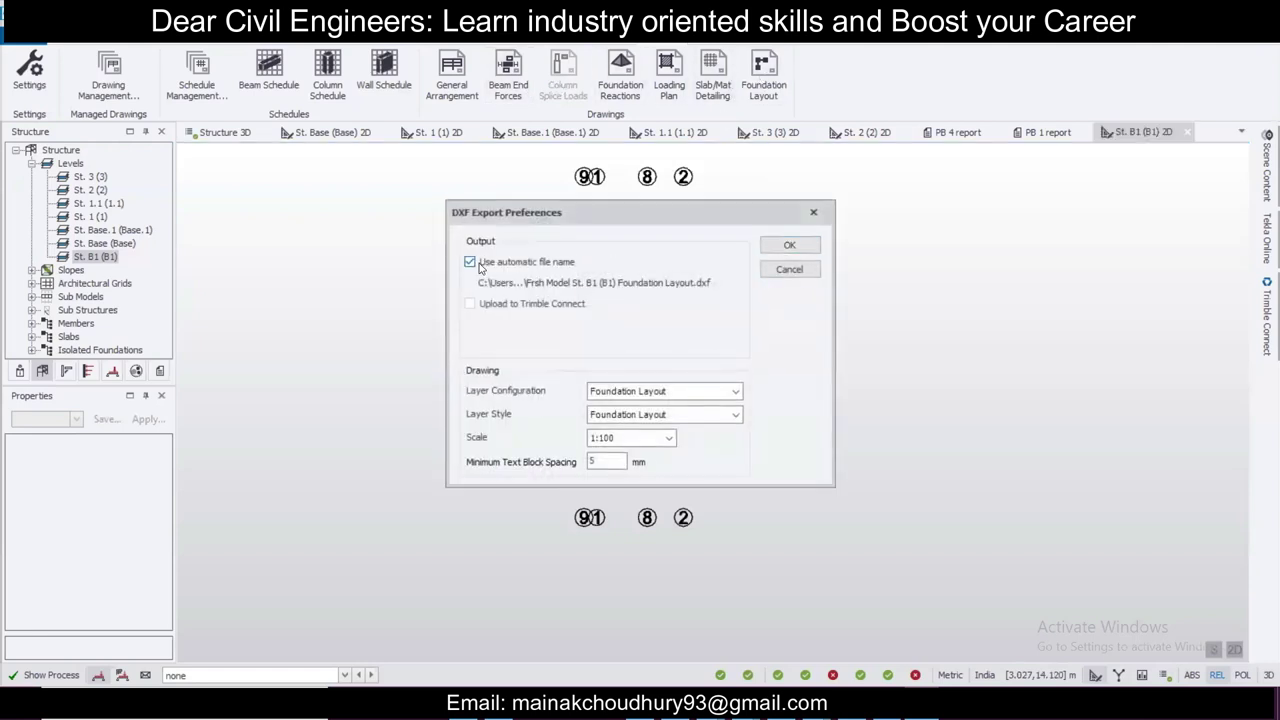
left_click(470, 262)
left_click(733, 283)
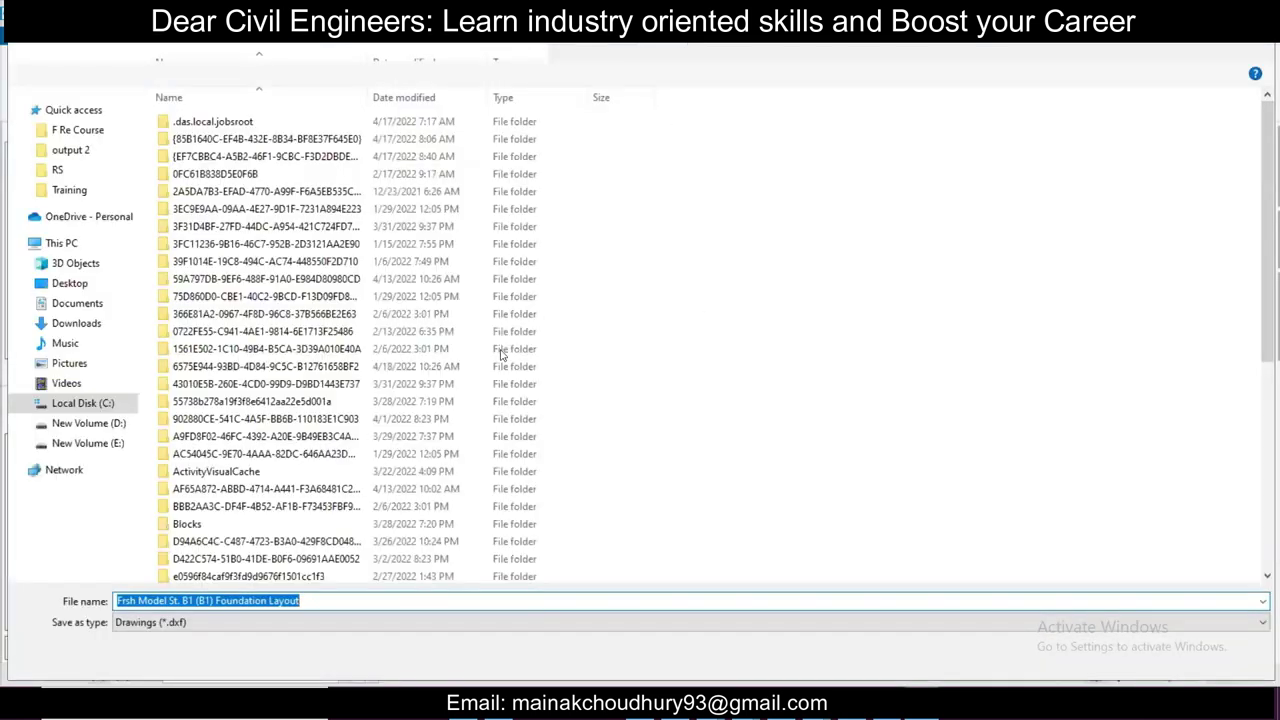
left_click(88, 423)
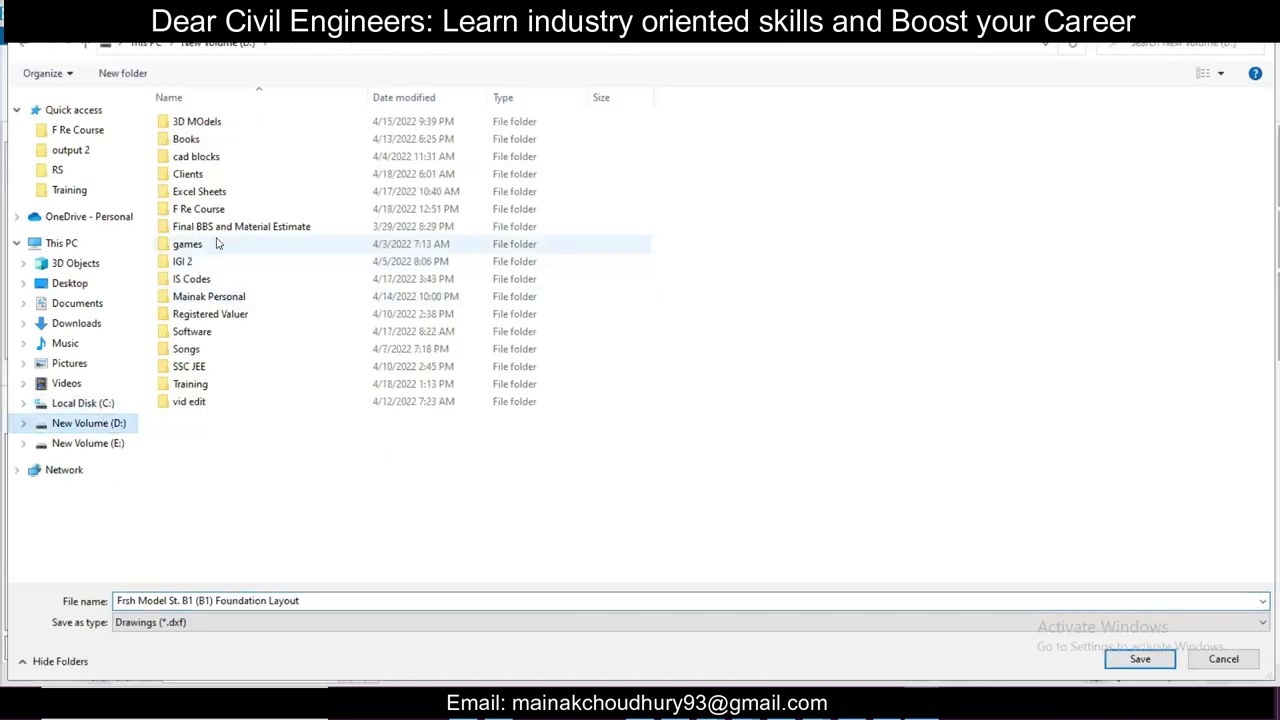
double_click(226, 177)
double_click(225, 209)
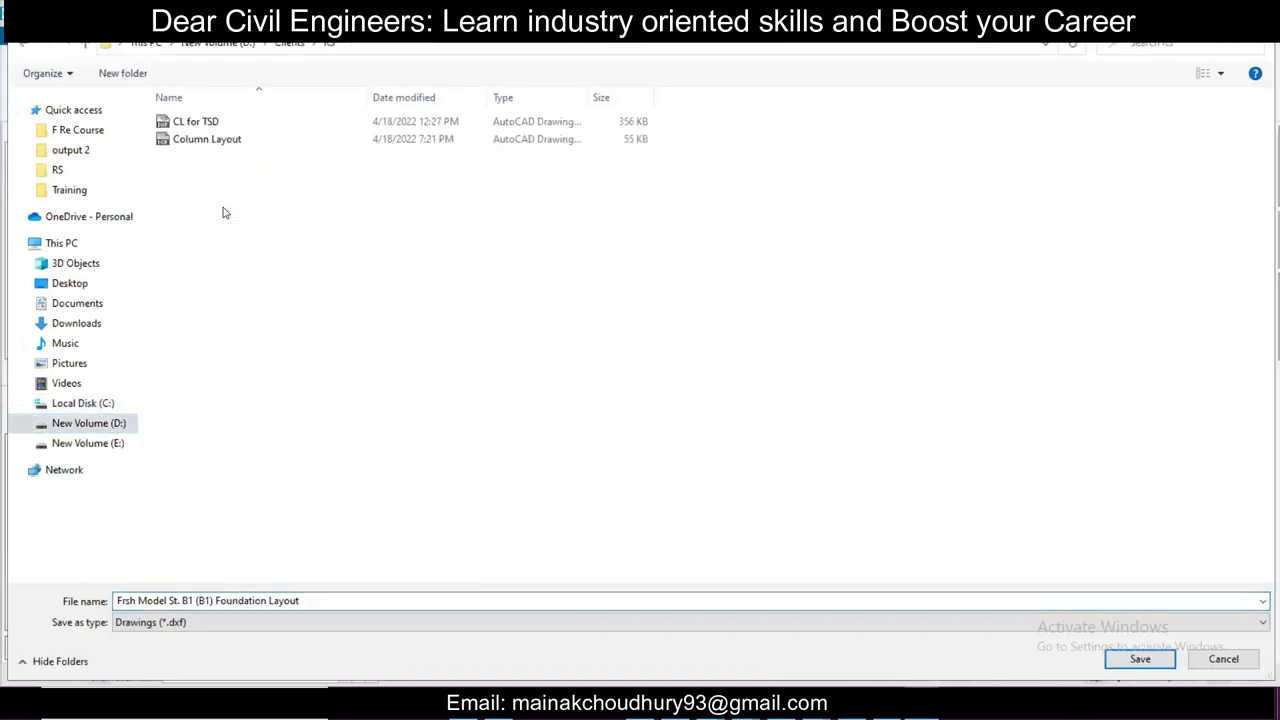
Step: Name the foundation DXF file Foundation Layout, save it and run the export
left_click(162, 600)
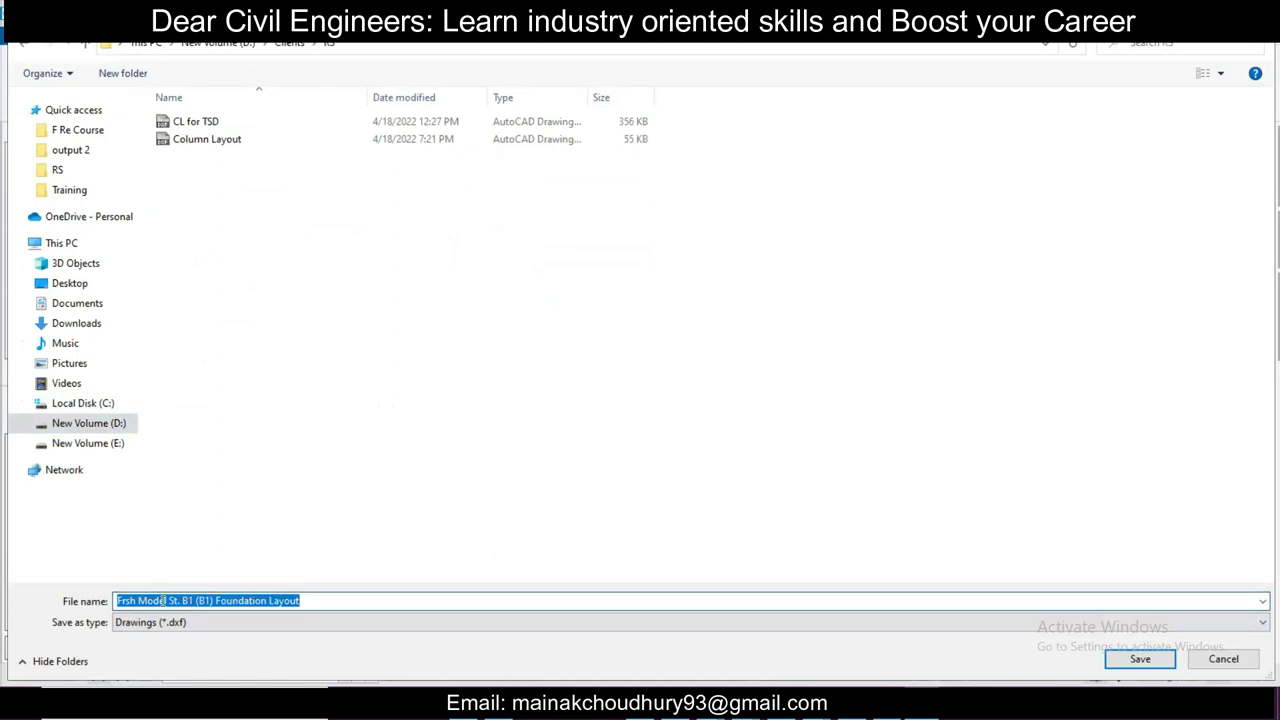
type("Fo")
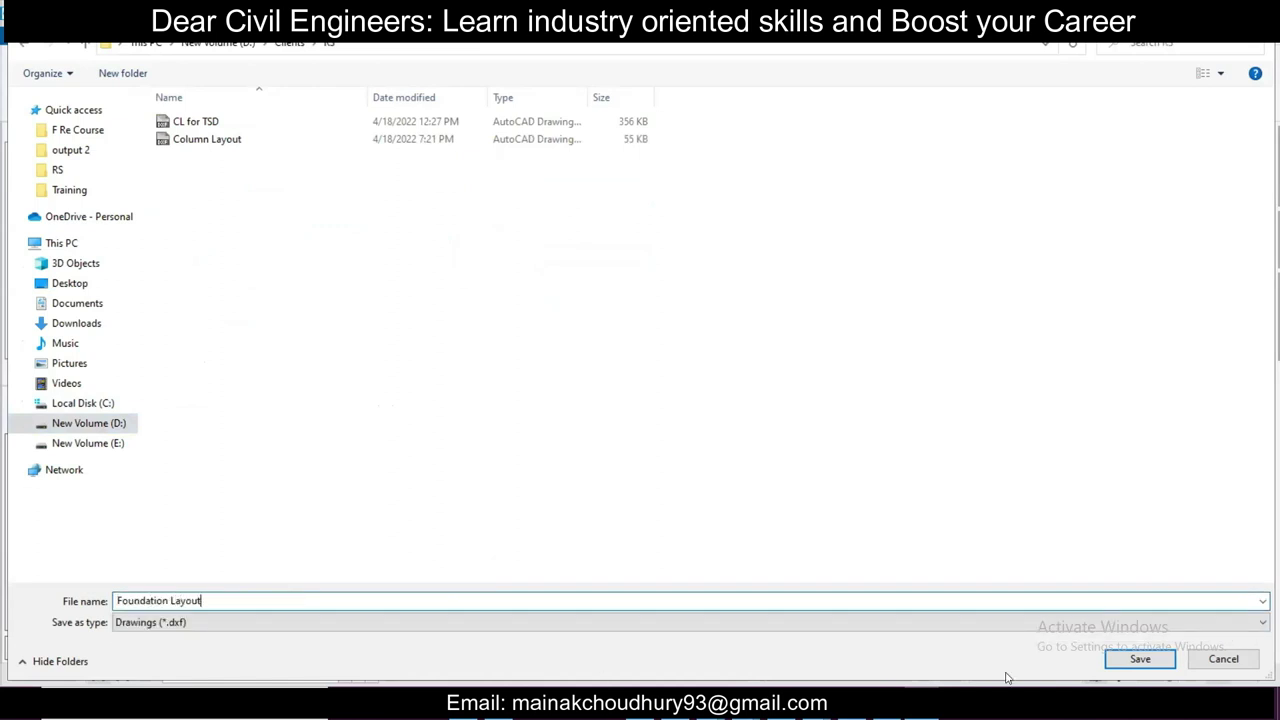
left_click(1140, 659)
left_click(790, 253)
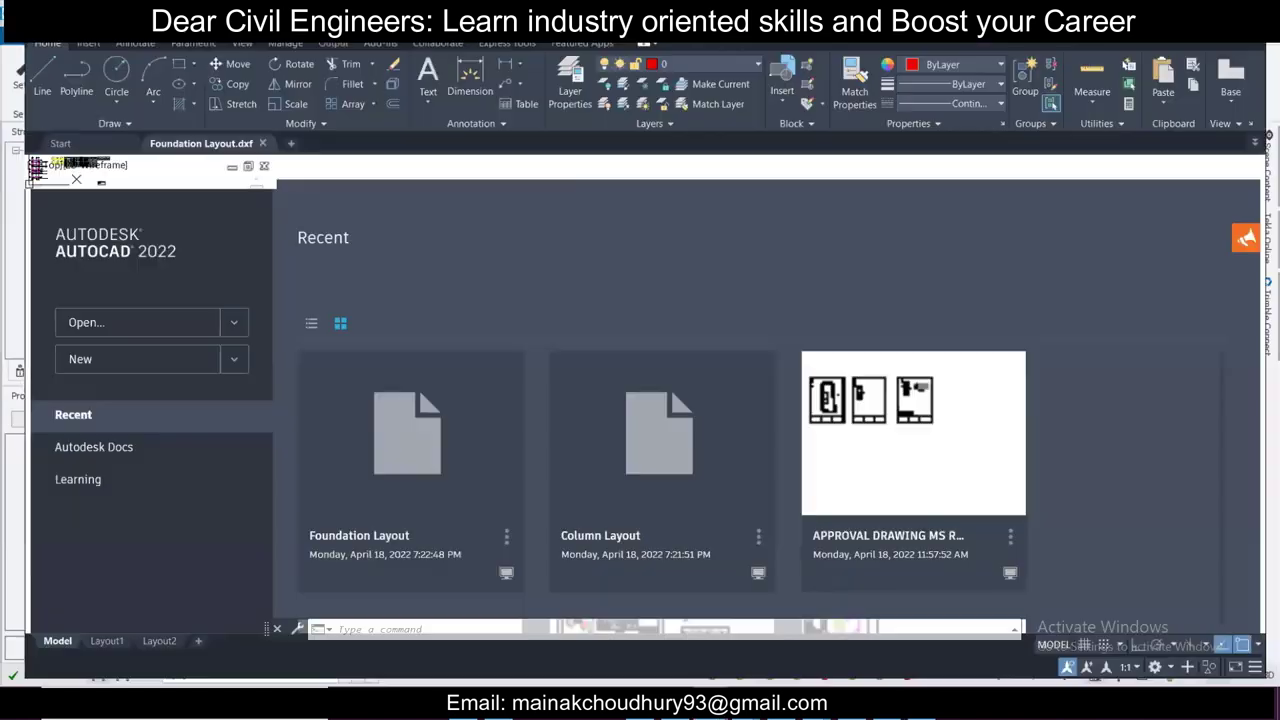
Step: In AutoCAD, examine the pad base marks, sizes and grid positions in the exported Foundation Layout drawing
scroll(521, 399, "up", 8)
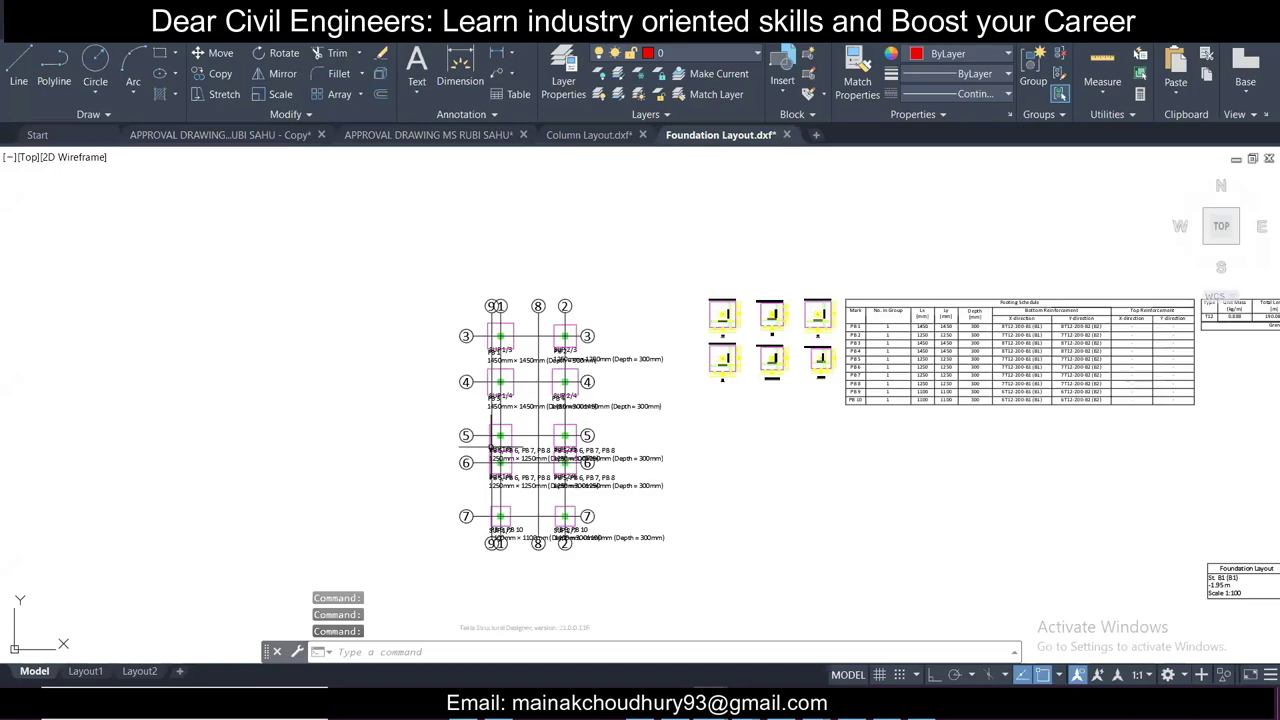
scroll(598, 302, "down", 2)
scroll(598, 302, "down", 2)
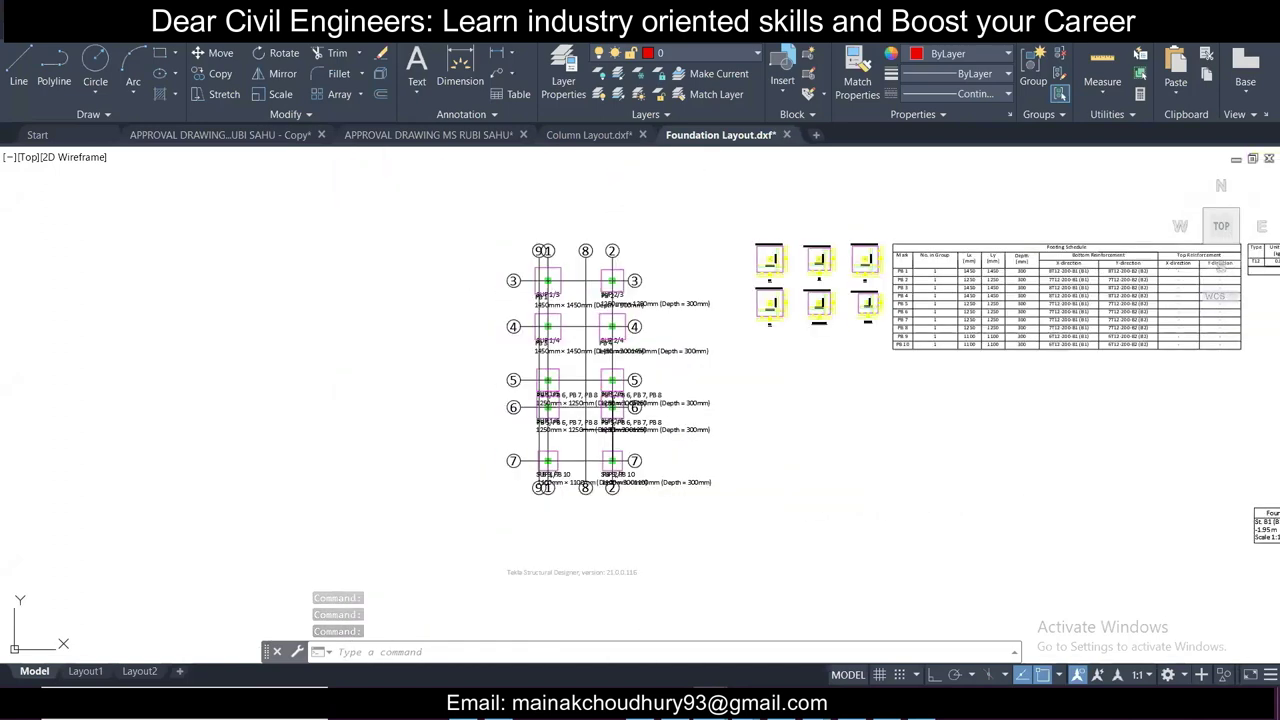
scroll(643, 630, "up", 2)
scroll(591, 386, "up", 2)
scroll(650, 381, "up", 2)
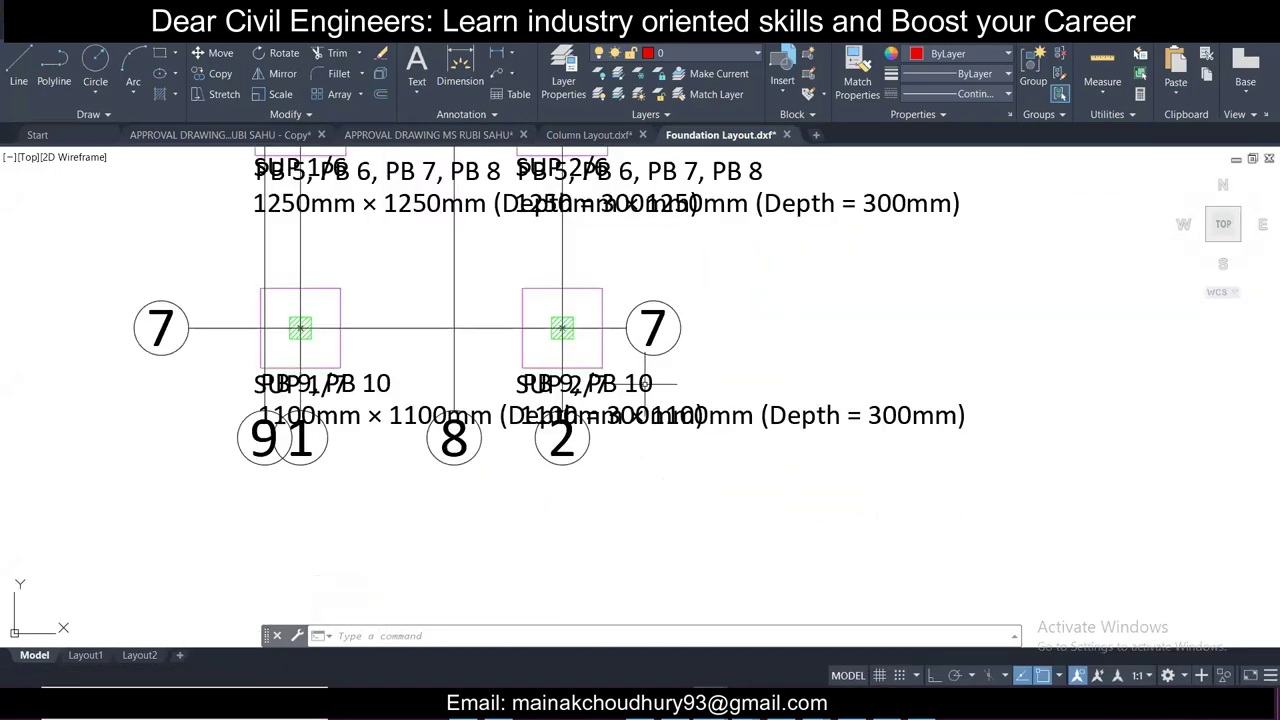
scroll(608, 298, "down", 3)
scroll(603, 356, "up", 3)
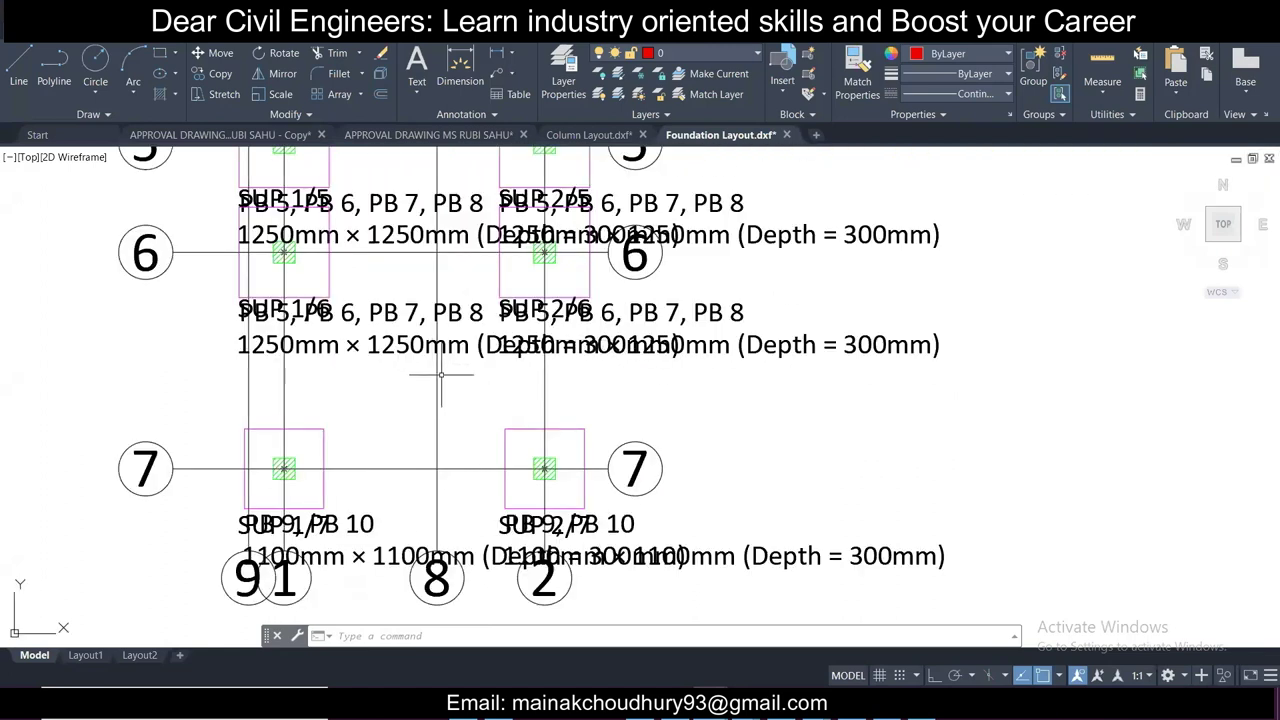
scroll(400, 350, "down", 3)
middle_click_drag(606, 346, 603, 410)
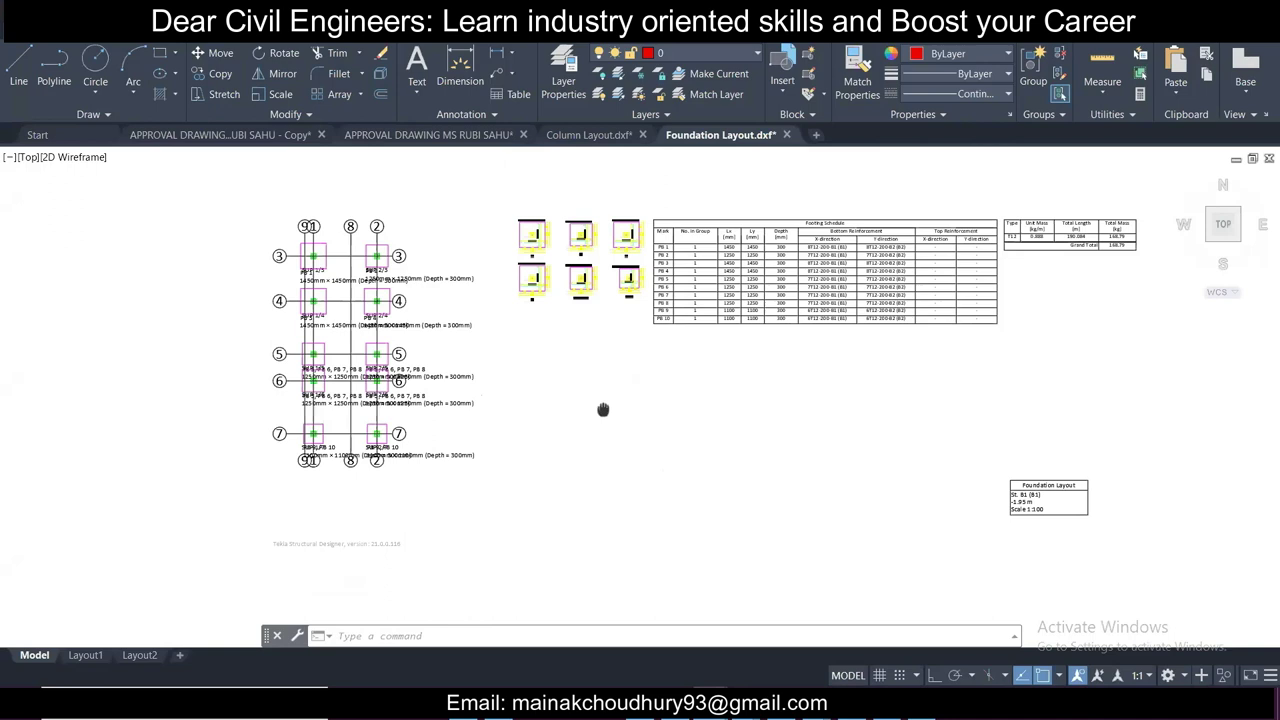
Step: Inspect the Footing Schedule and the reinforcement details of the individual pad bases, including PB 9 and PB 10
scroll(836, 292, "up", 4)
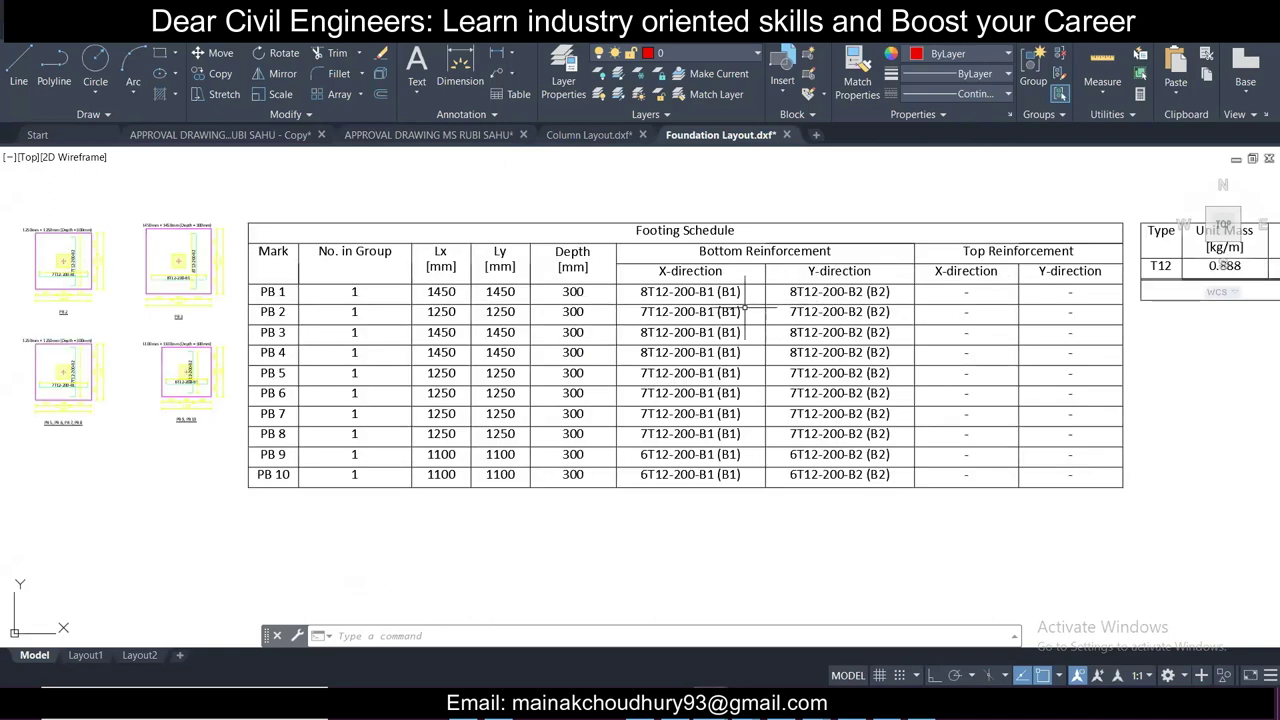
middle_click_drag(760, 305, 1043, 284)
scroll(470, 386, "up", 2)
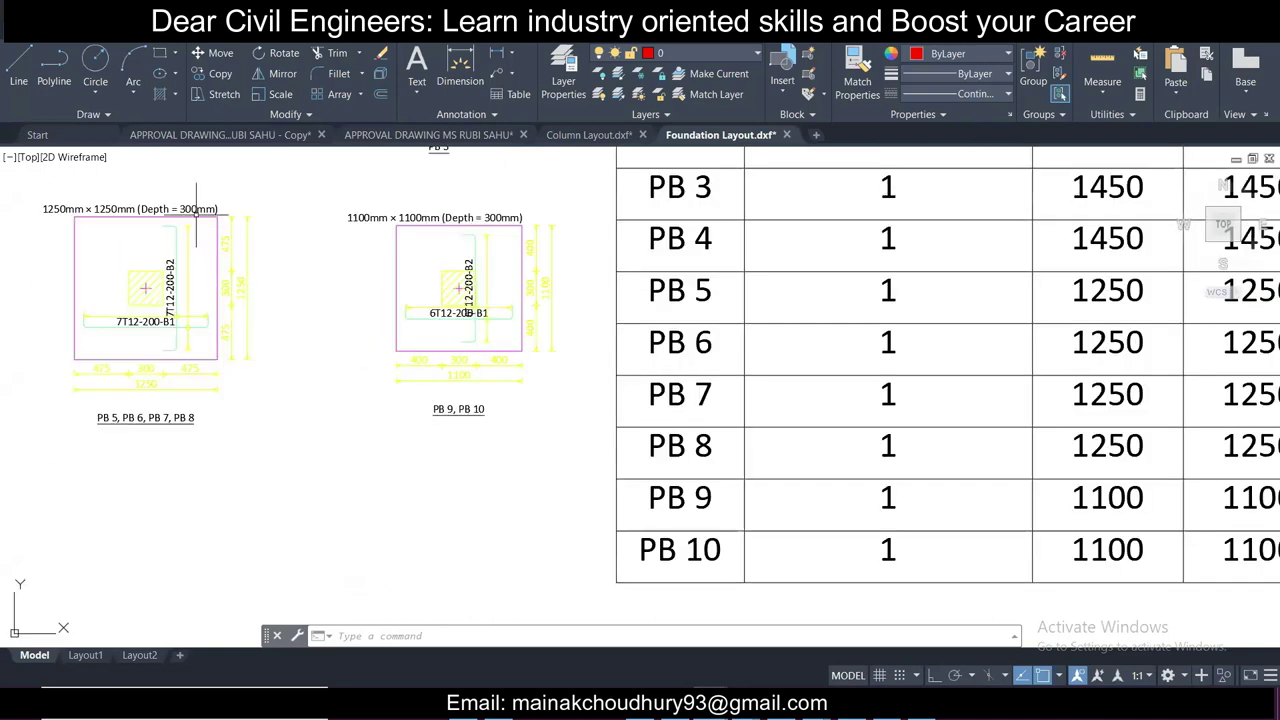
middle_click_drag(197, 215, 237, 289)
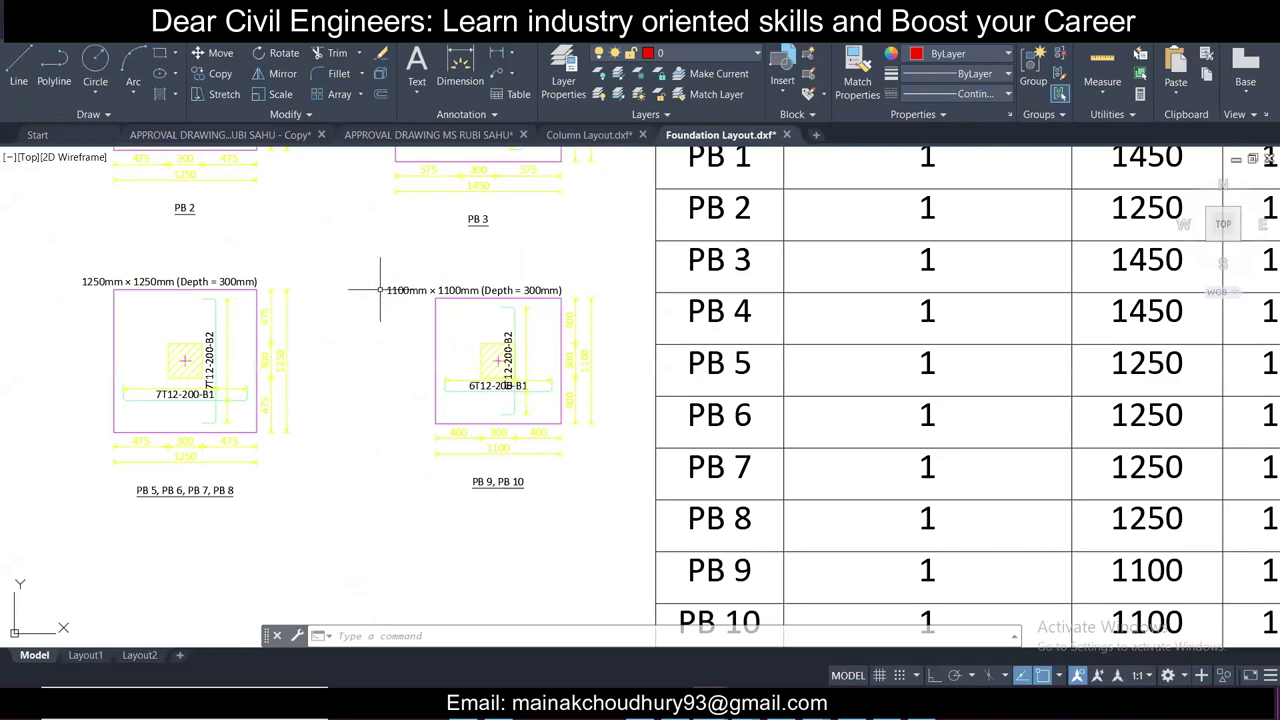
scroll(499, 313, "up", 3)
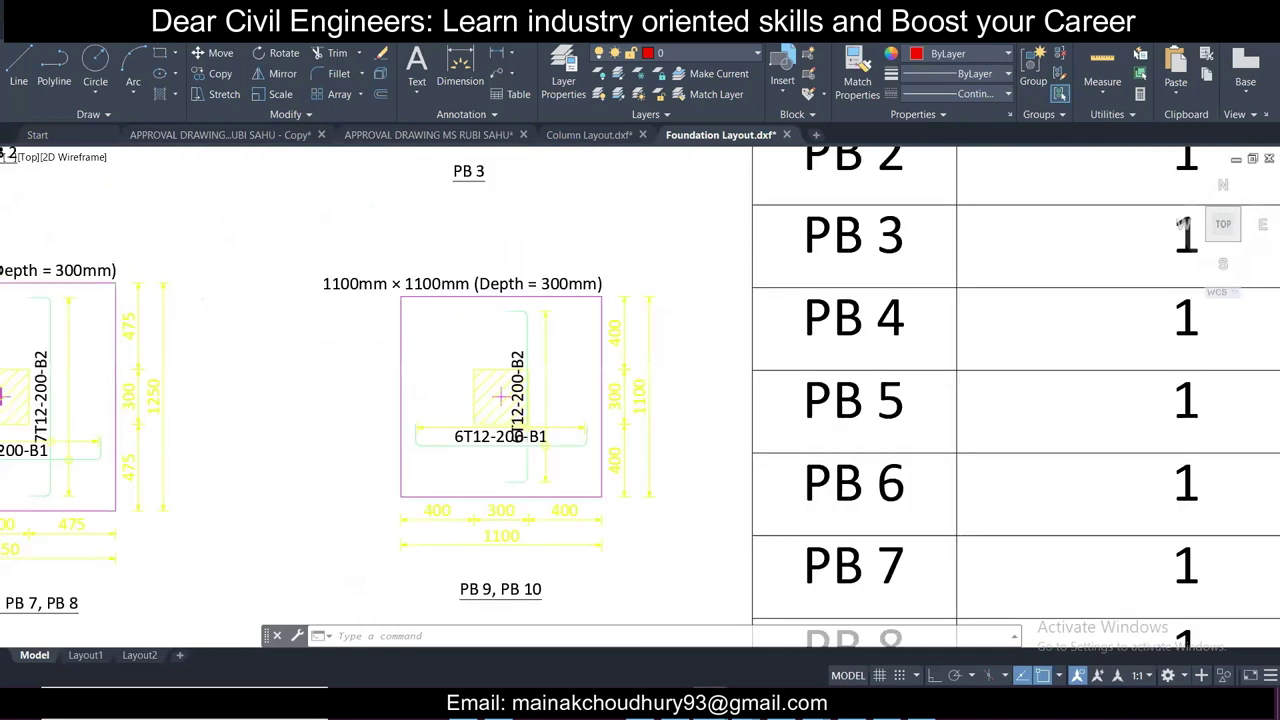
middle_click_drag(669, 387, 554, 346)
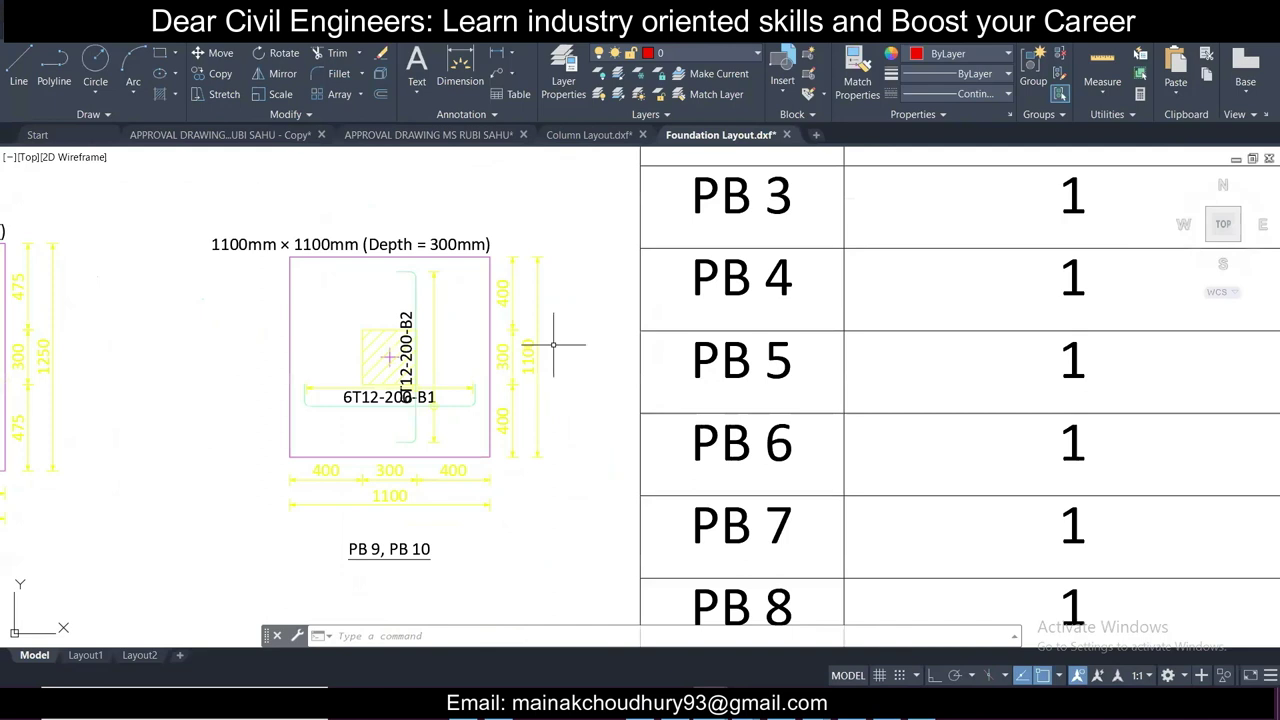
middle_click_drag(722, 494, 776, 461)
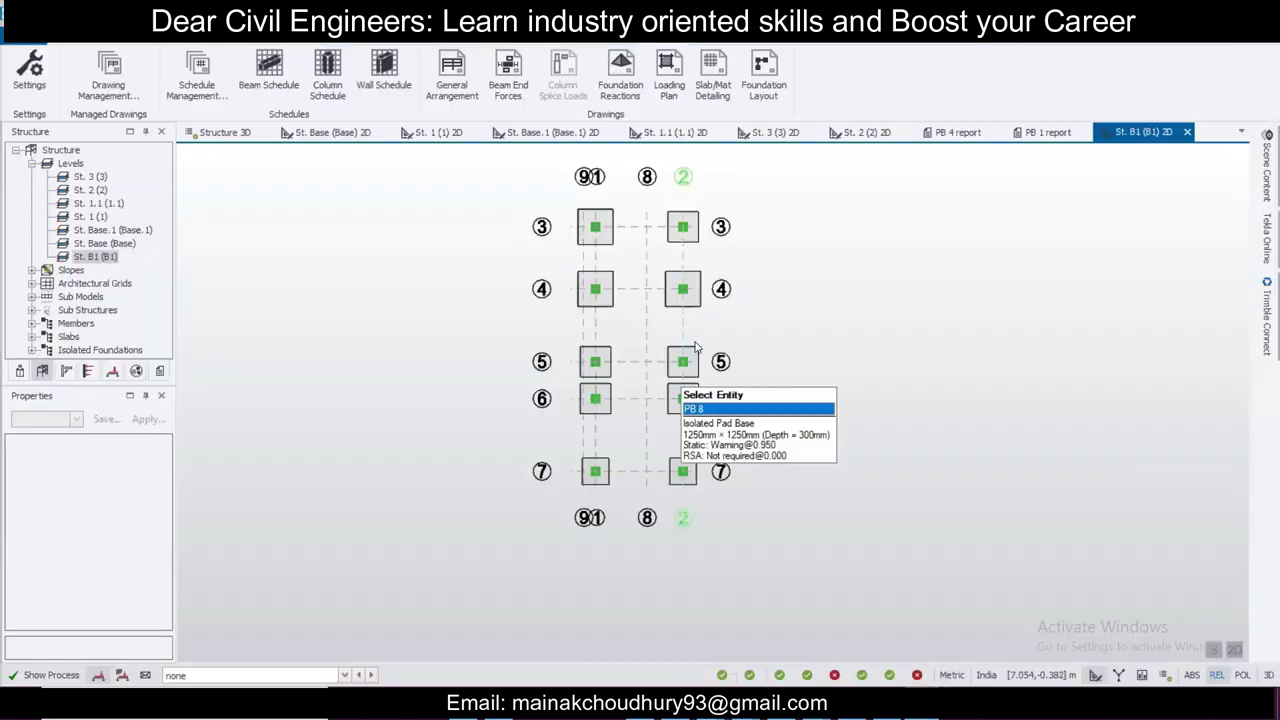
Step: In Tekla Structural Designer, export the St. Base general arrangement without automatic naming as a DXF named Plinth Beam Column Layout
mouse_move(633, 302)
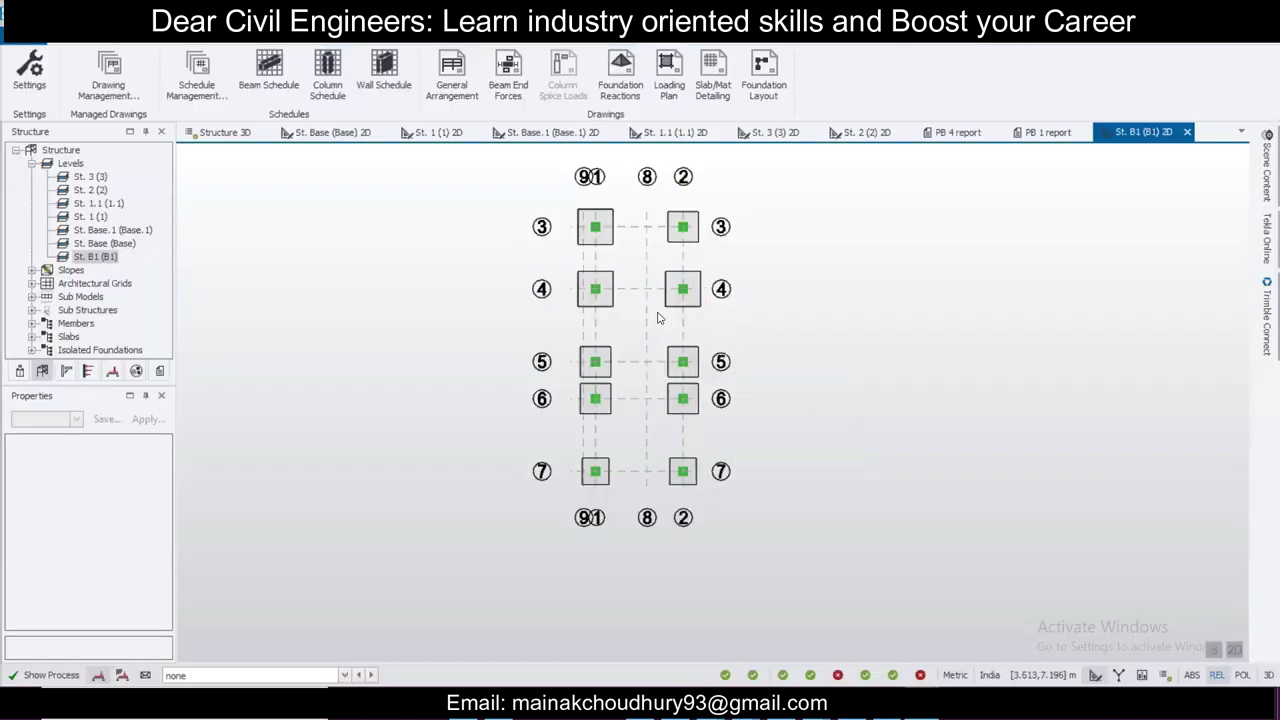
double_click(108, 244)
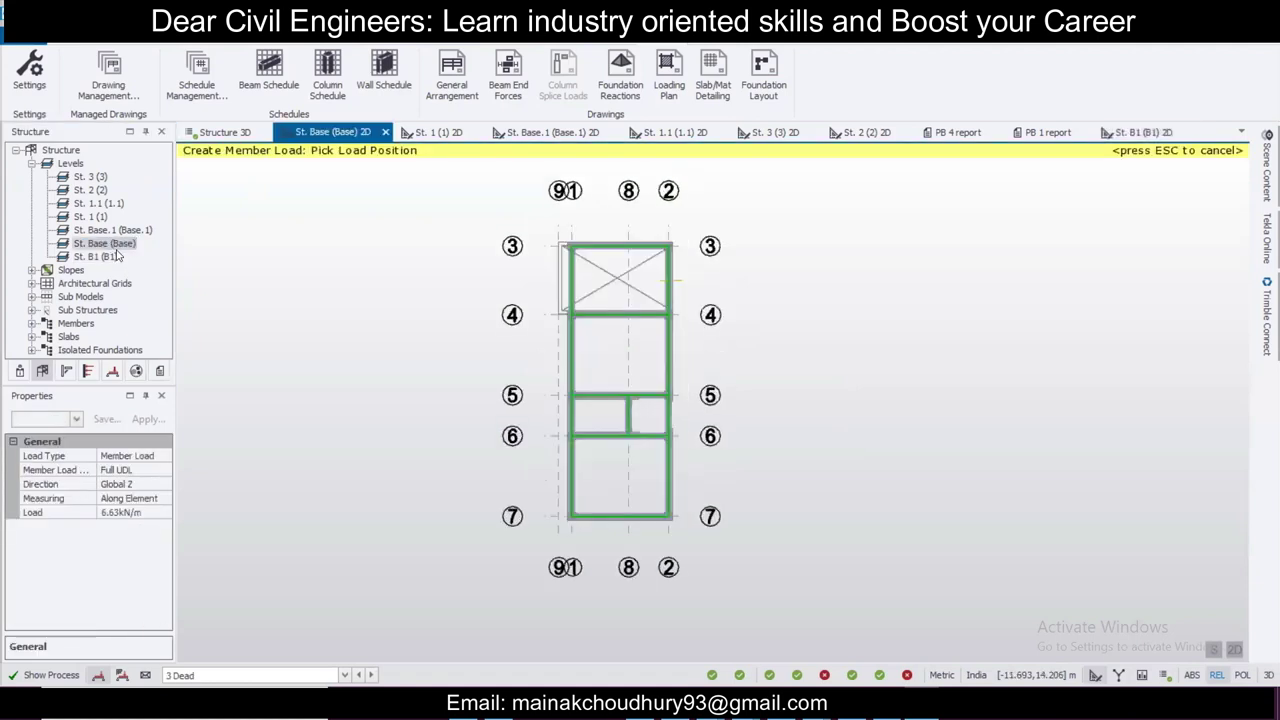
left_click(447, 70)
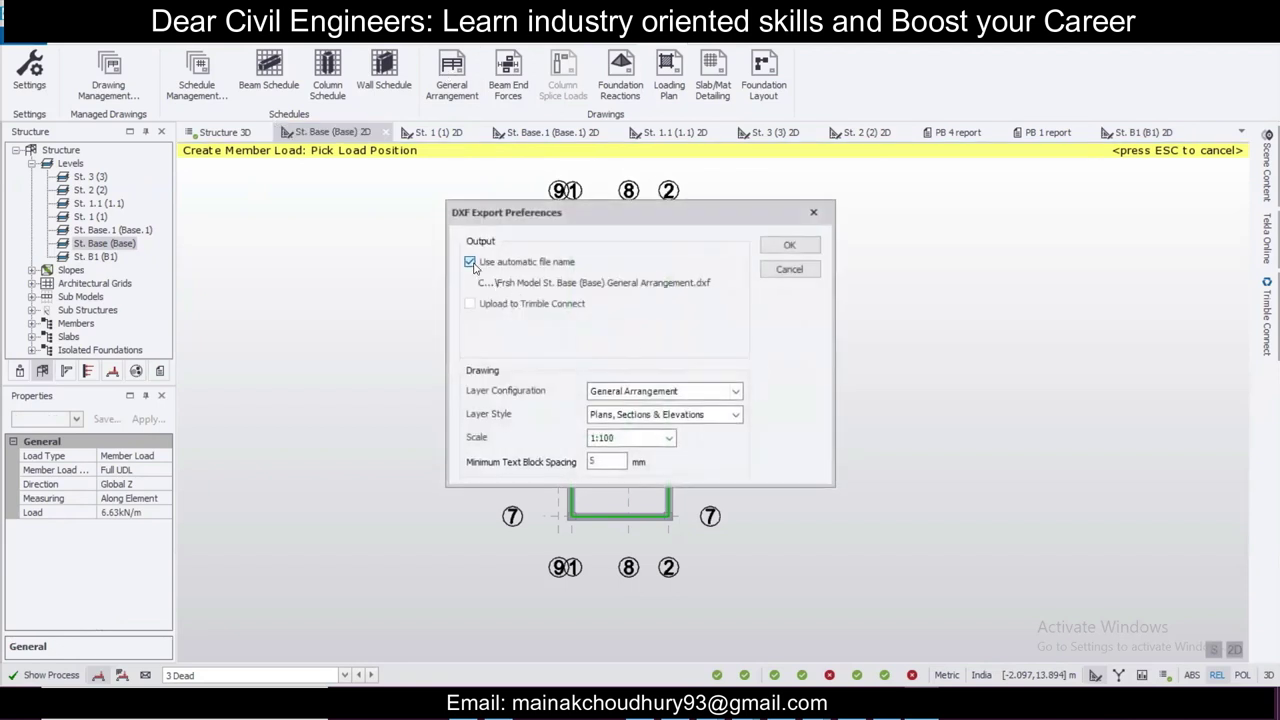
left_click(470, 262)
left_click(732, 285)
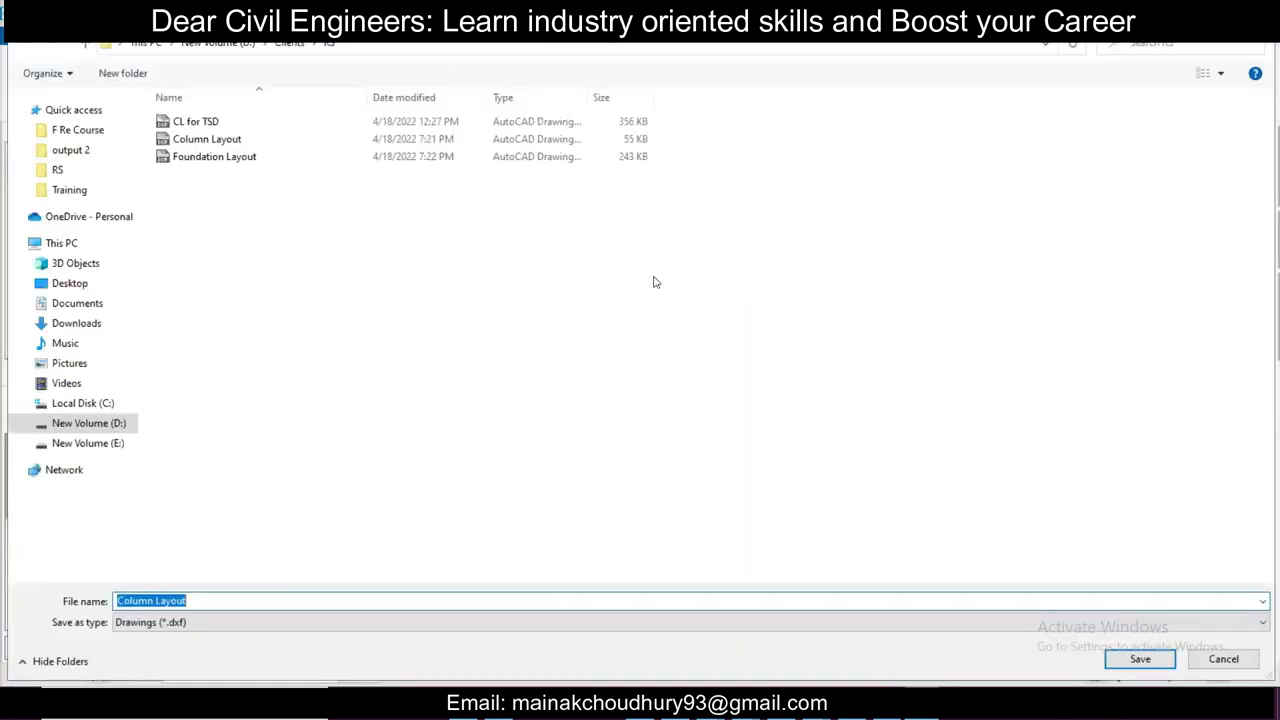
type("Plinth Beam")
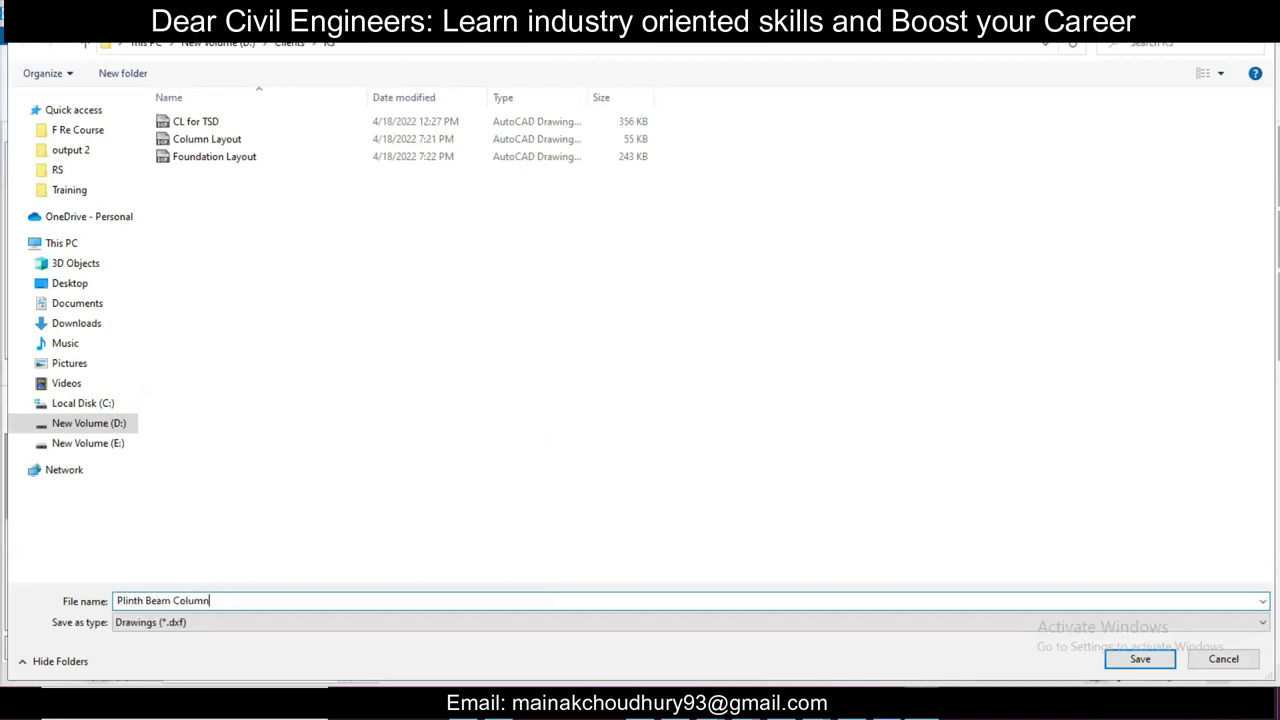
left_click(1130, 659)
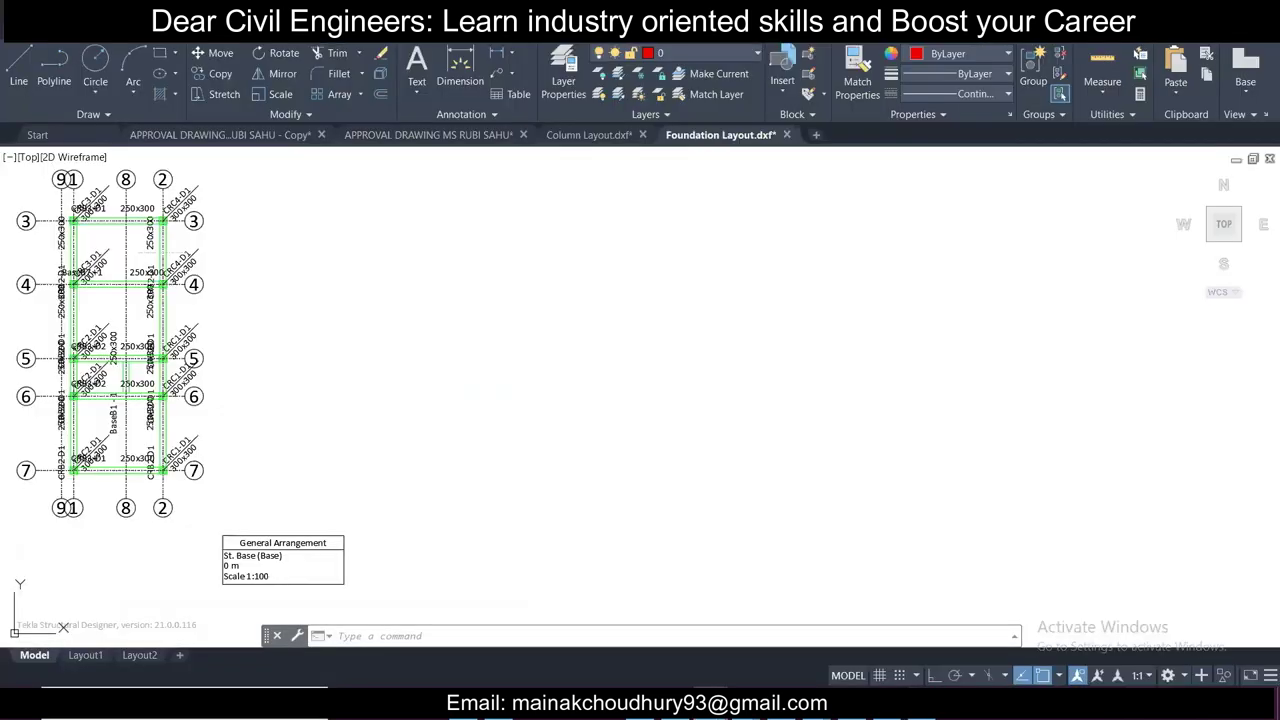
Step: In AutoCAD, inspect the beam and column marks from grid line 3 down to 7 in the Plinth Beam Column Layout drawing
middle_click_drag(191, 331, 380, 340)
scroll(327, 243, "up", 6)
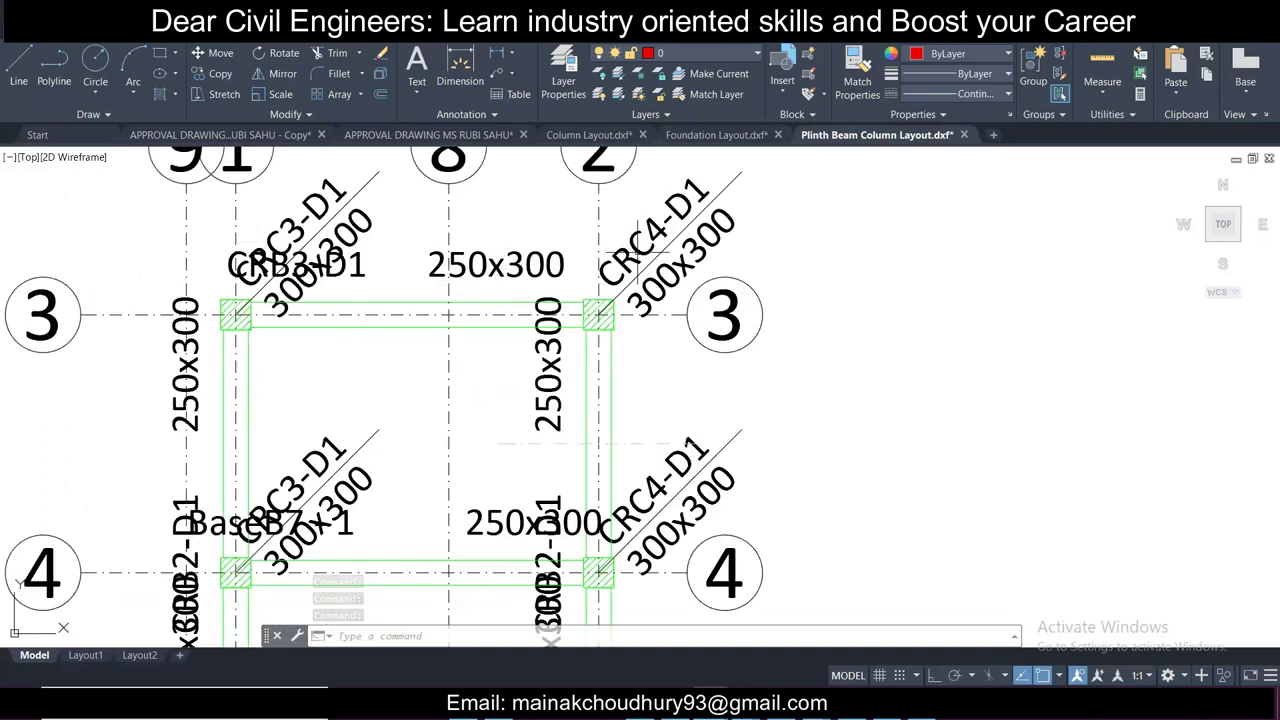
middle_click_drag(411, 375, 420, 249)
scroll(420, 246, "down", 2)
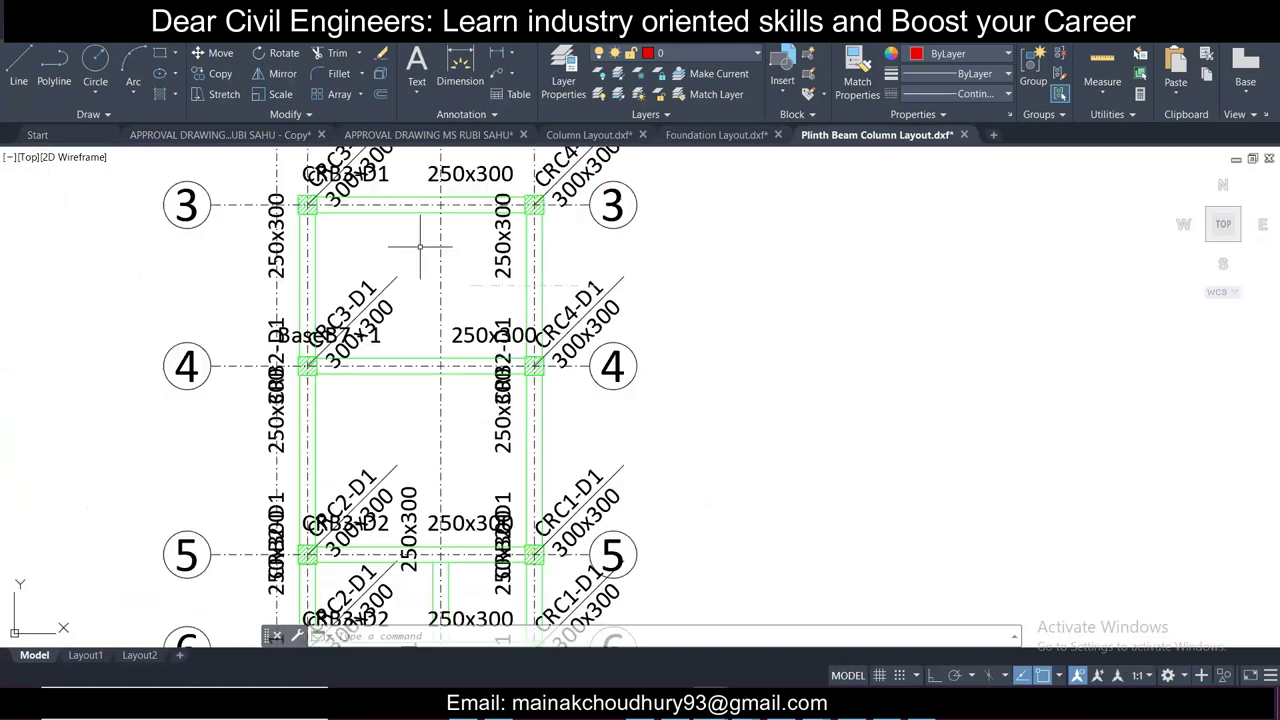
scroll(458, 222, "down", 1)
middle_click_drag(485, 428, 480, 296)
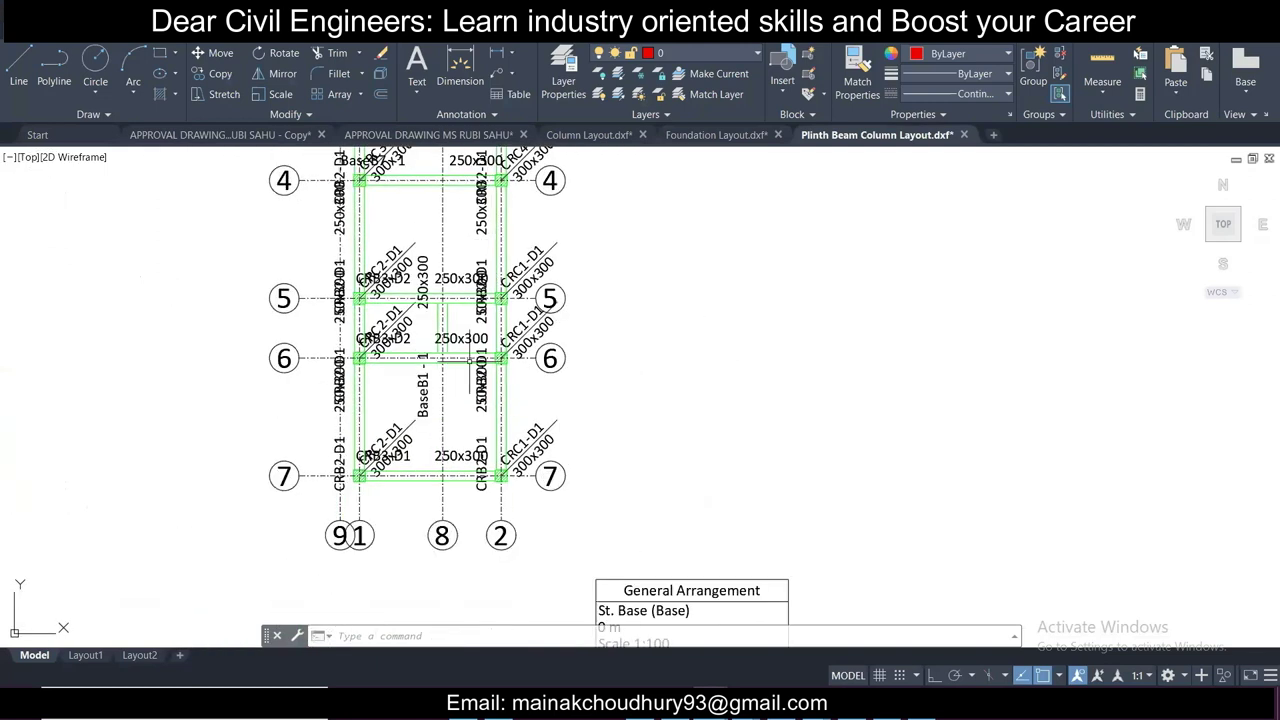
scroll(408, 465, "up", 2)
scroll(513, 473, "up", 2)
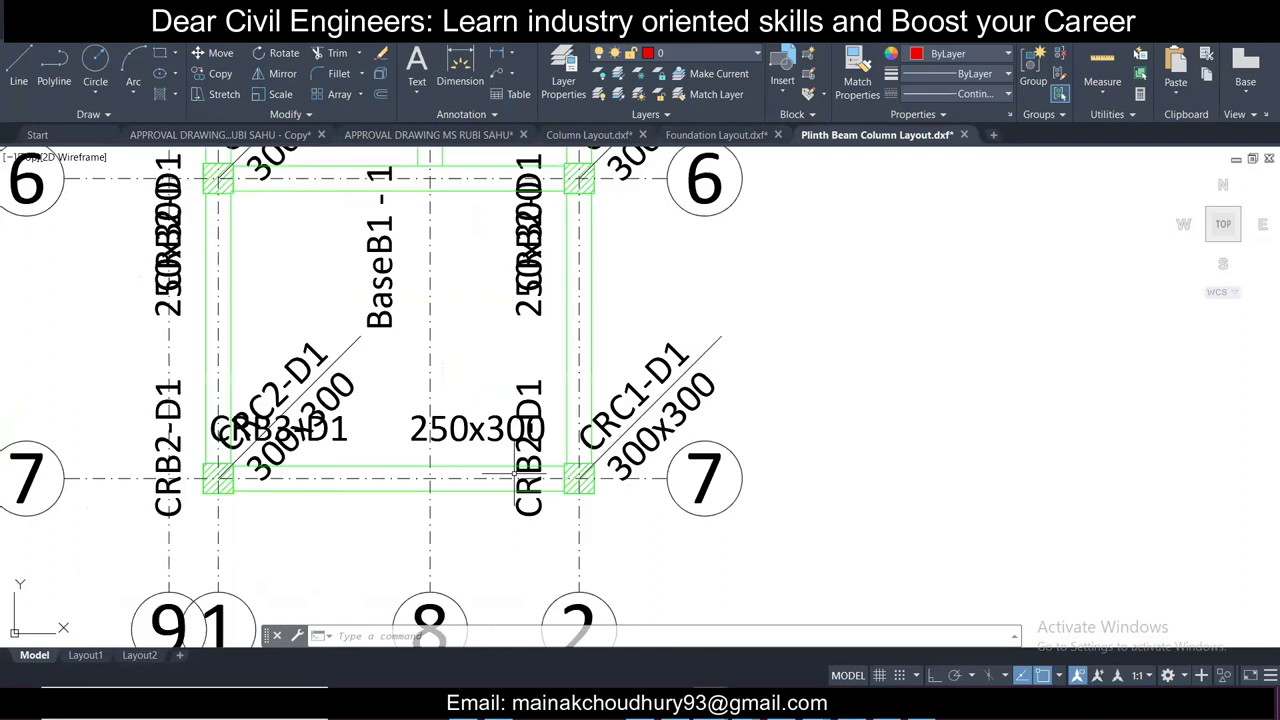
left_click(545, 470)
left_click(529, 456)
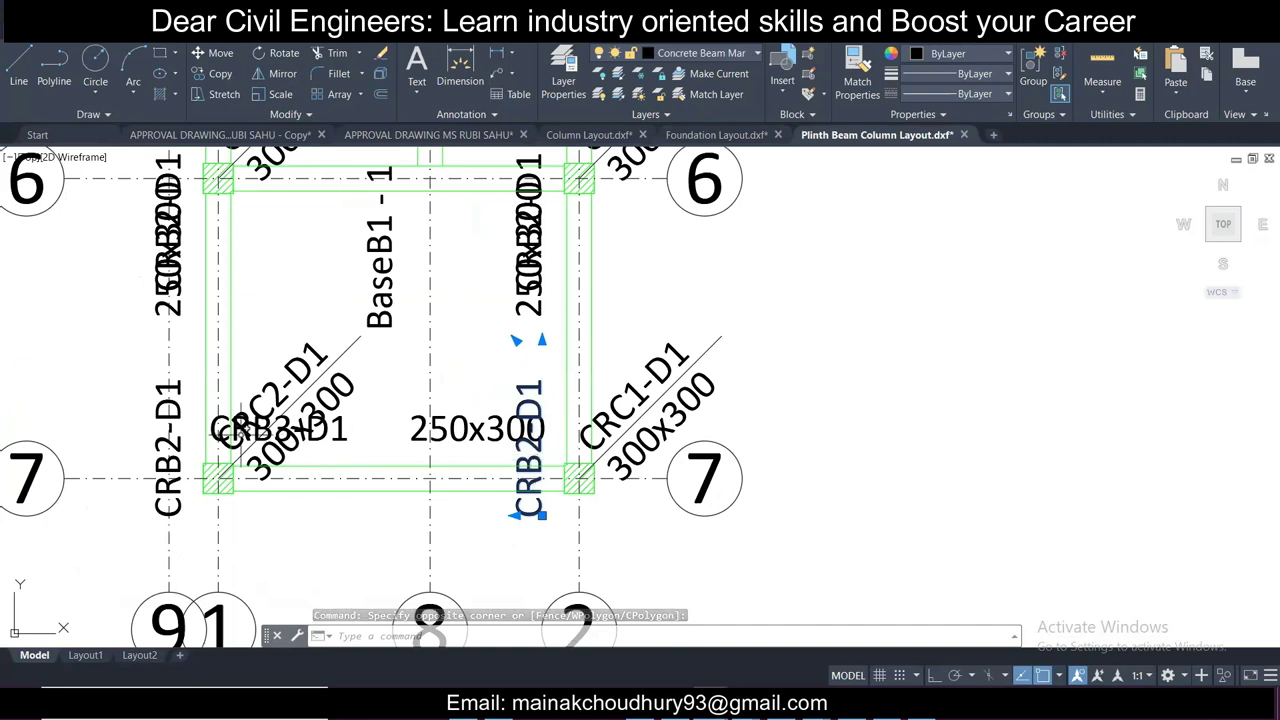
left_click(322, 472)
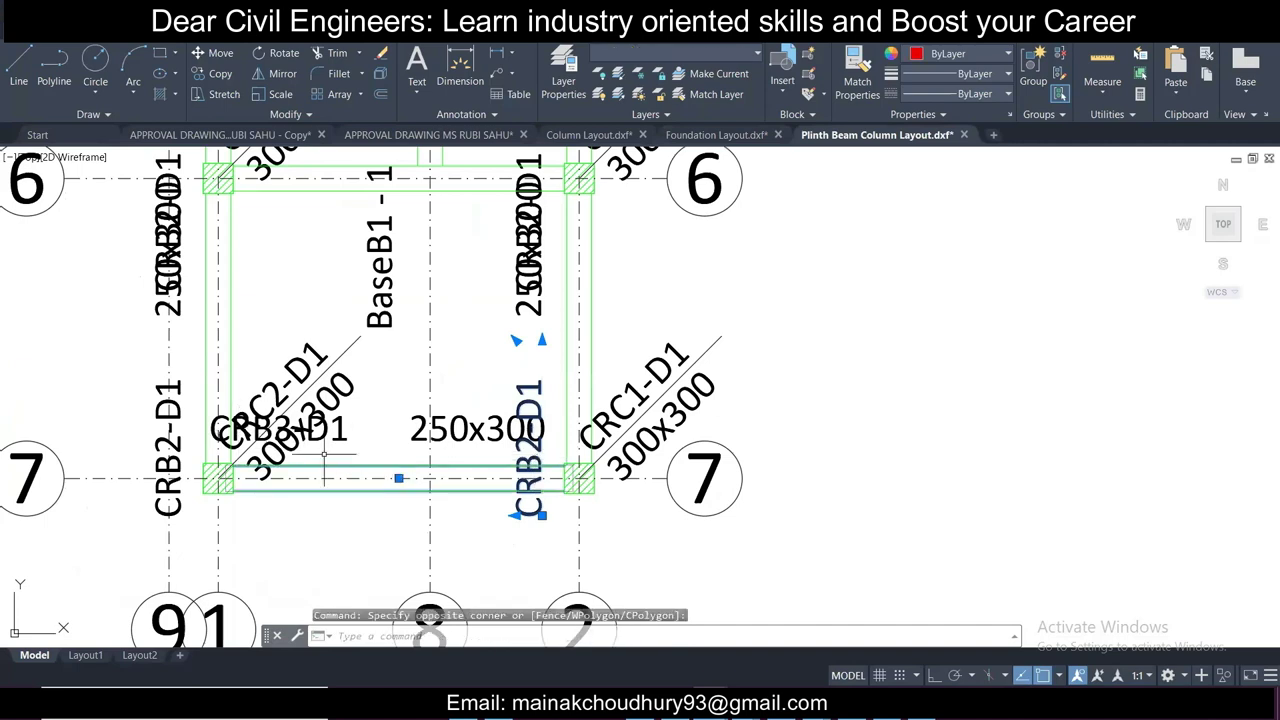
key("Escape")
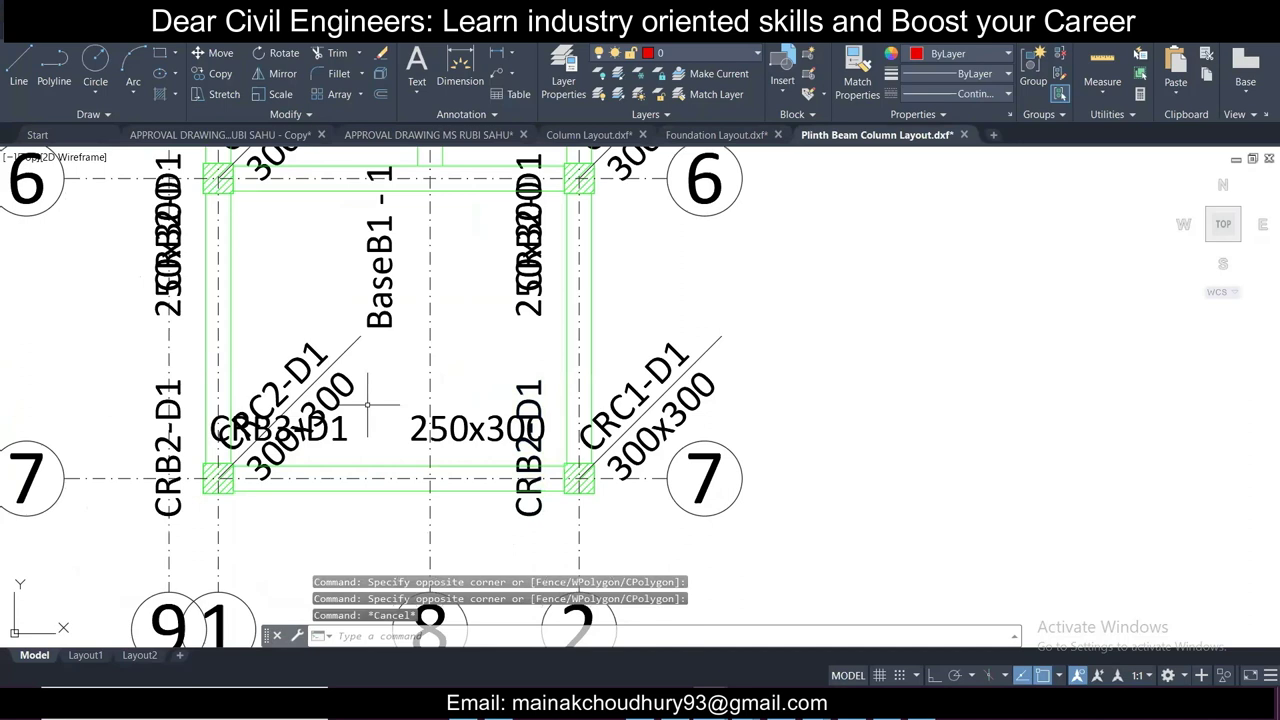
Step: Move the CRC2-D1 300x300 column label and its leader at grid 1/7 upward, clear of the CRB3-D1 beam mark
left_click(366, 406)
left_click(315, 367)
type("m")
key("Return")
left_click(820, 366)
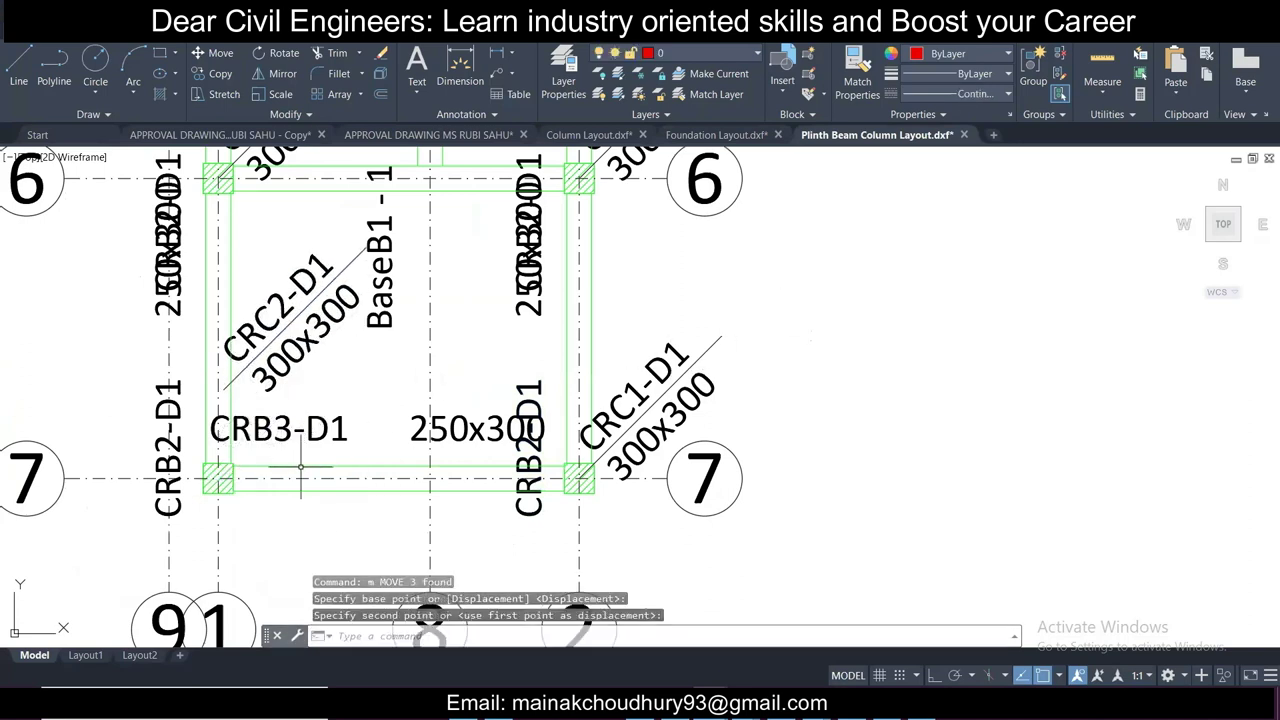
key("Escape")
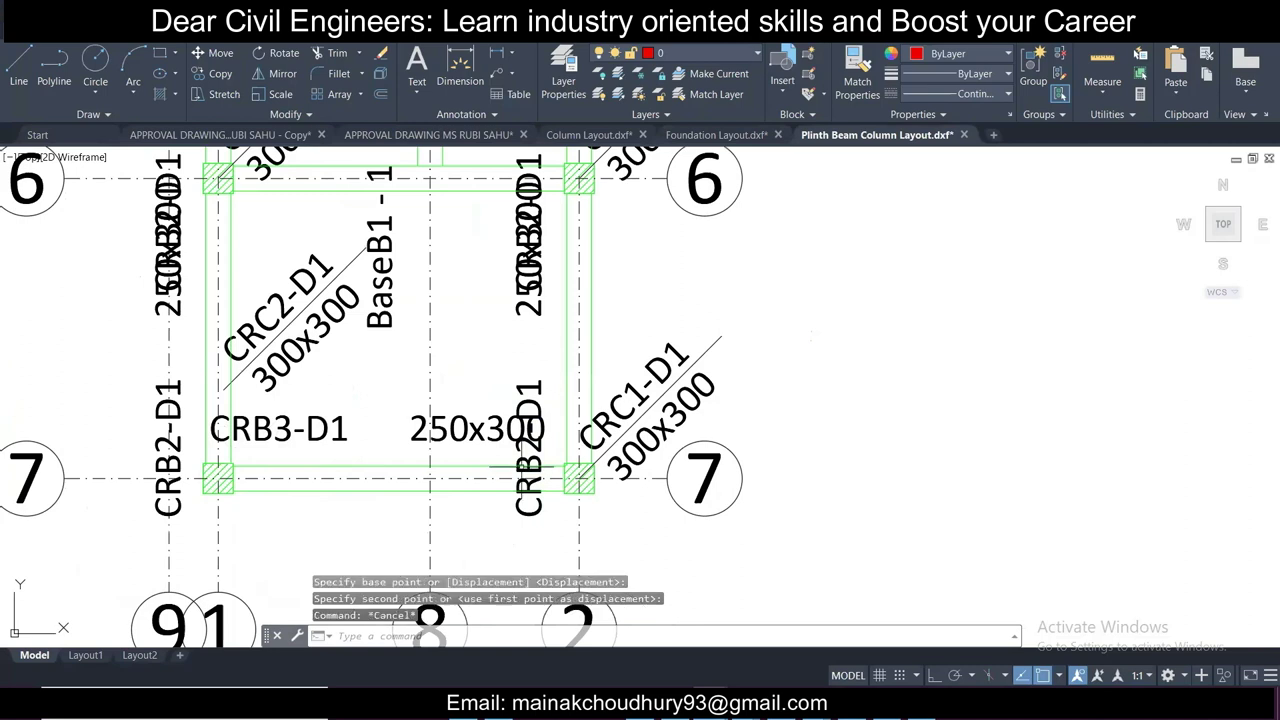
left_click(740, 405)
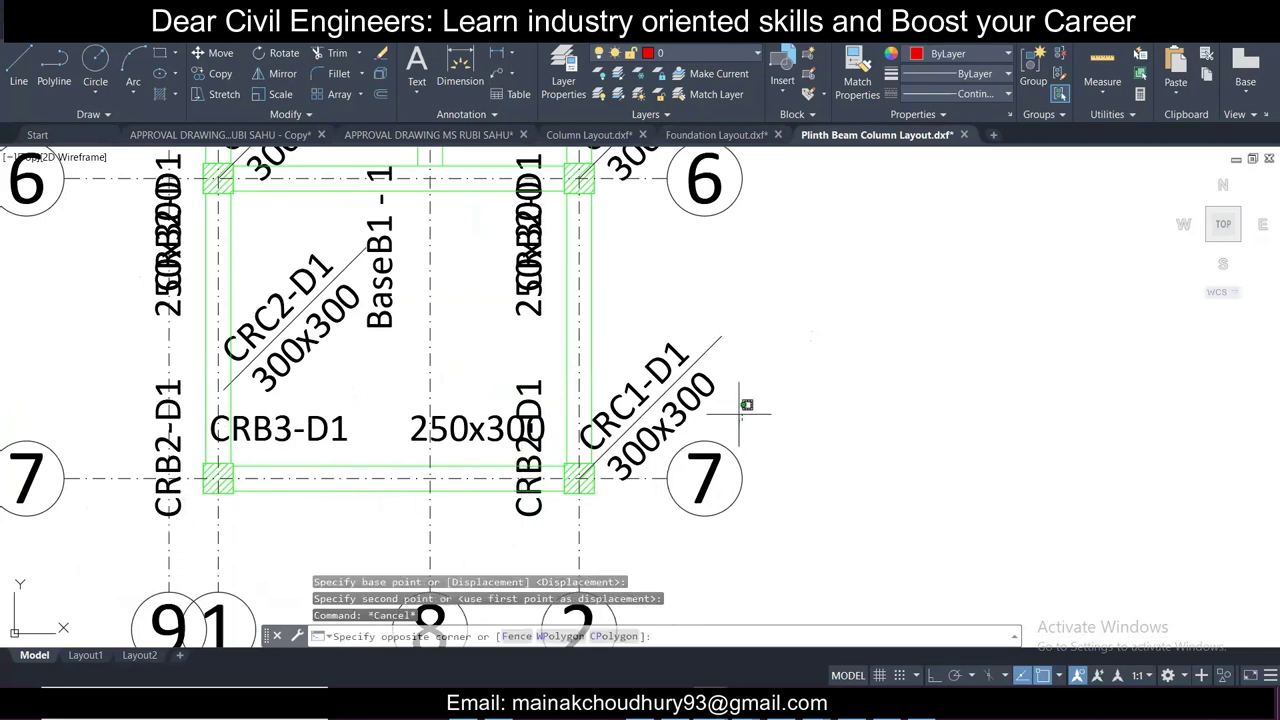
left_click(676, 316)
key("Escape")
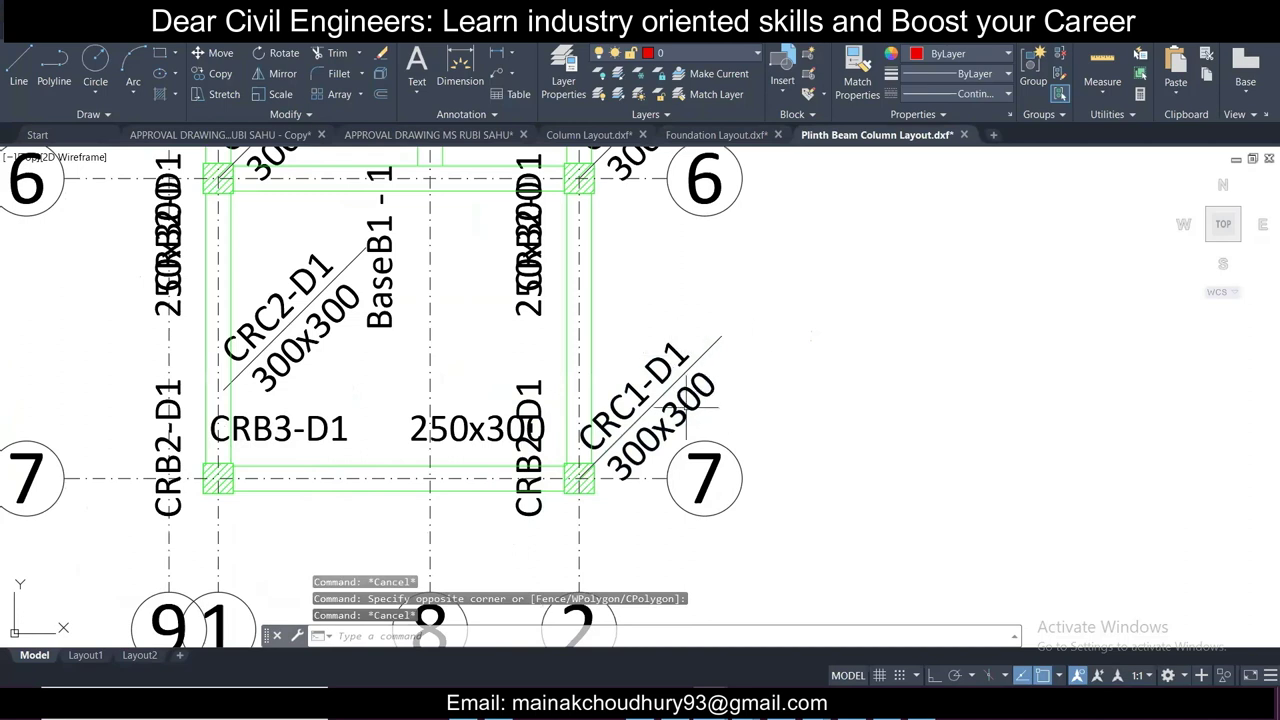
scroll(639, 377, "down", 6)
scroll(686, 344, "up", 2)
middle_click_drag(806, 308, 749, 349)
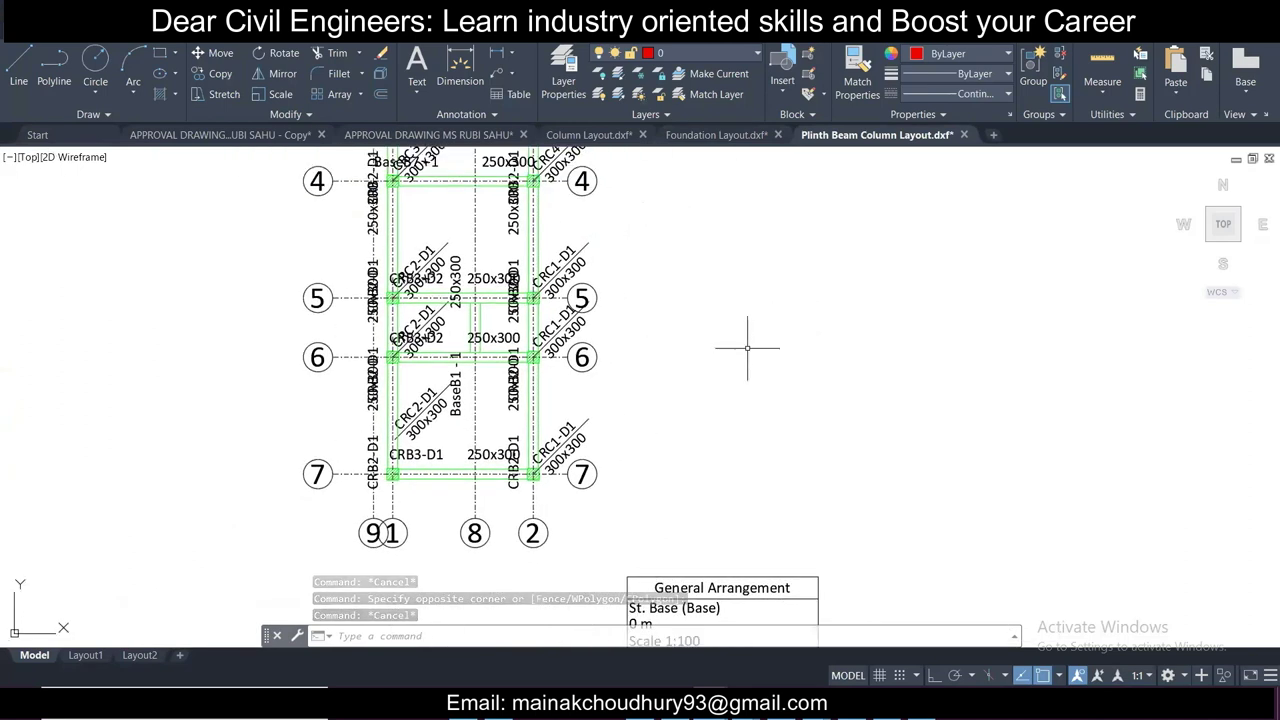
scroll(597, 429, "up", 4)
left_click(606, 446)
left_click(369, 289)
scroll(434, 301, "down", 3)
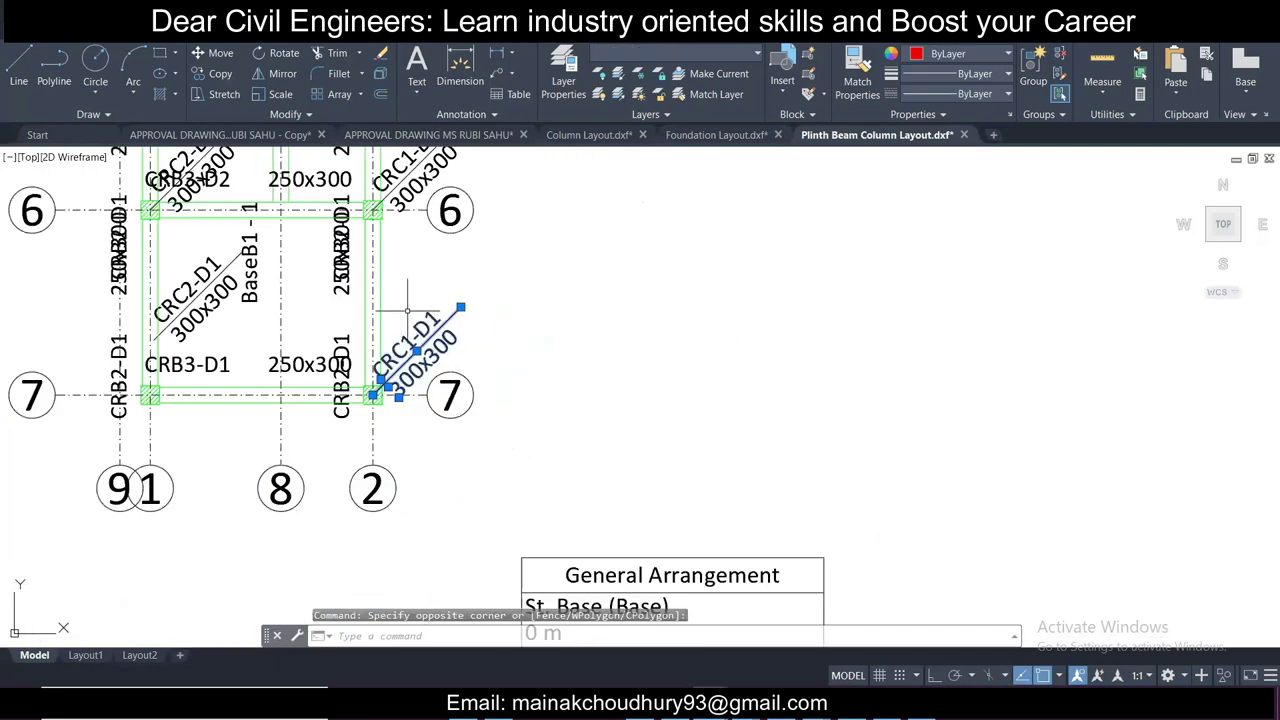
key("Escape")
middle_click_drag(289, 330, 308, 363)
scroll(520, 260, "up", 1)
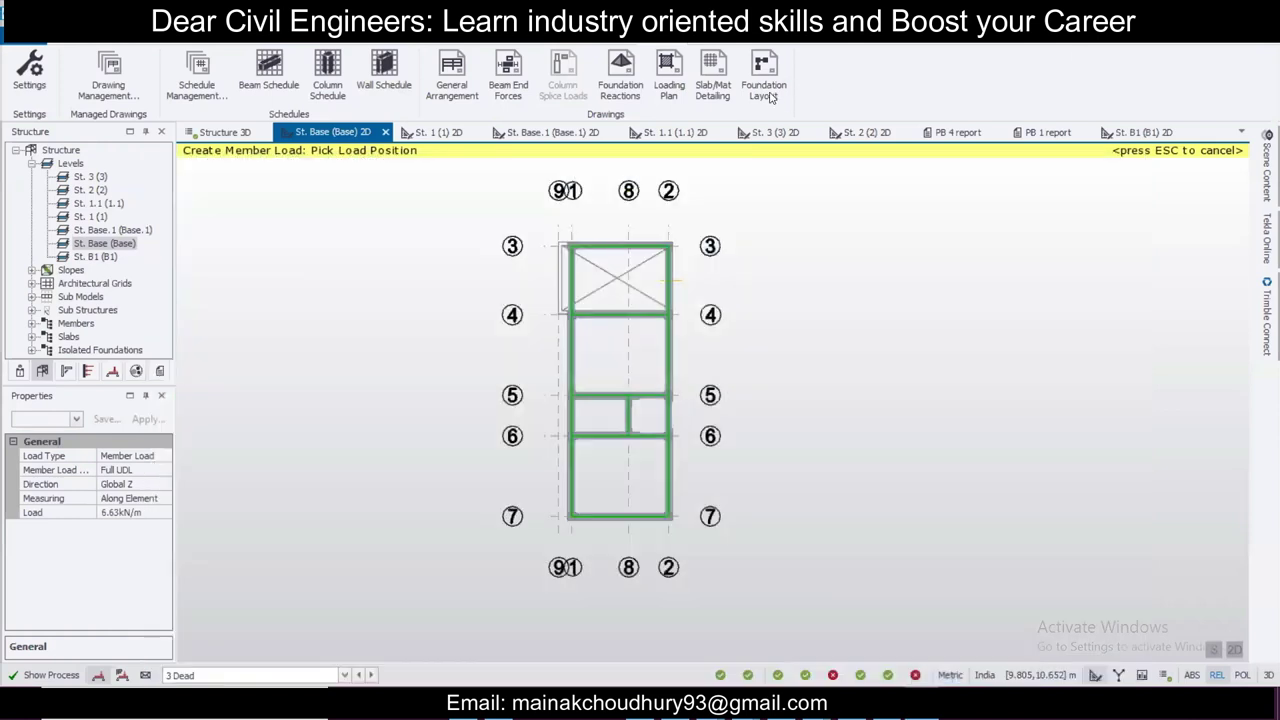
Step: In Tekla Structural Designer, export the concrete beam schedule of St. Base as a DXF with the default export preferences
left_click(268, 72)
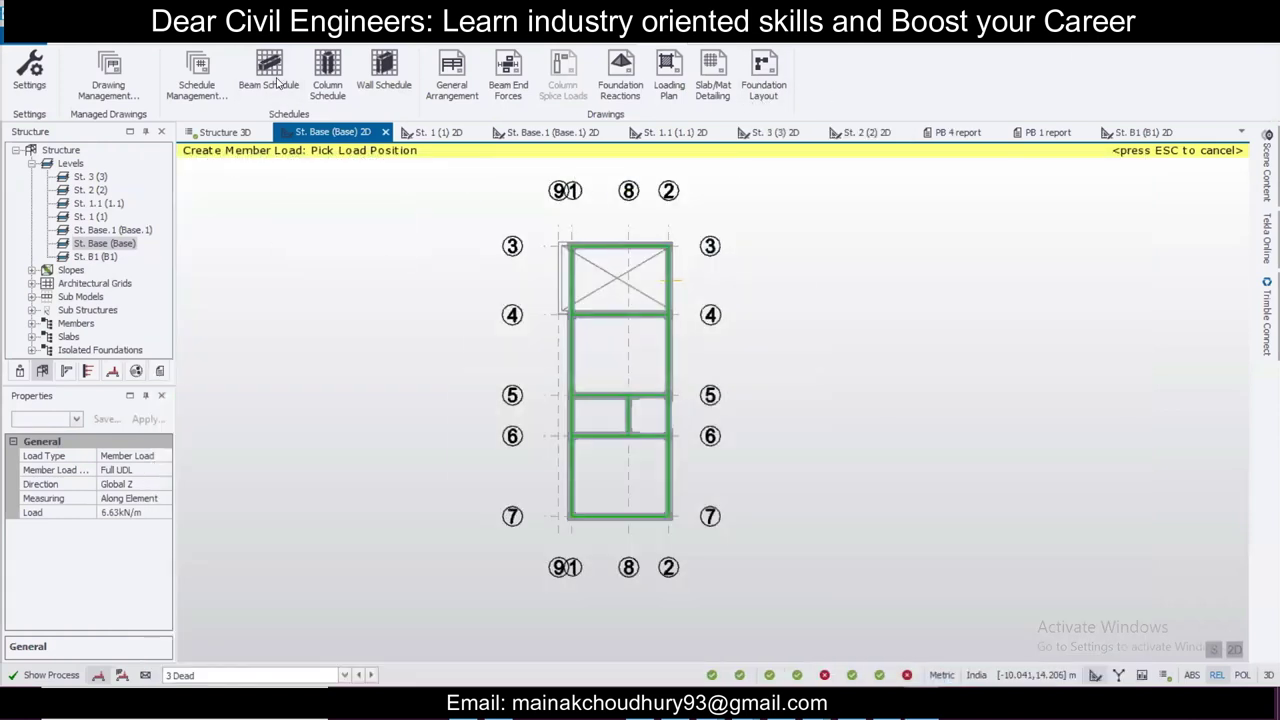
left_click(789, 245)
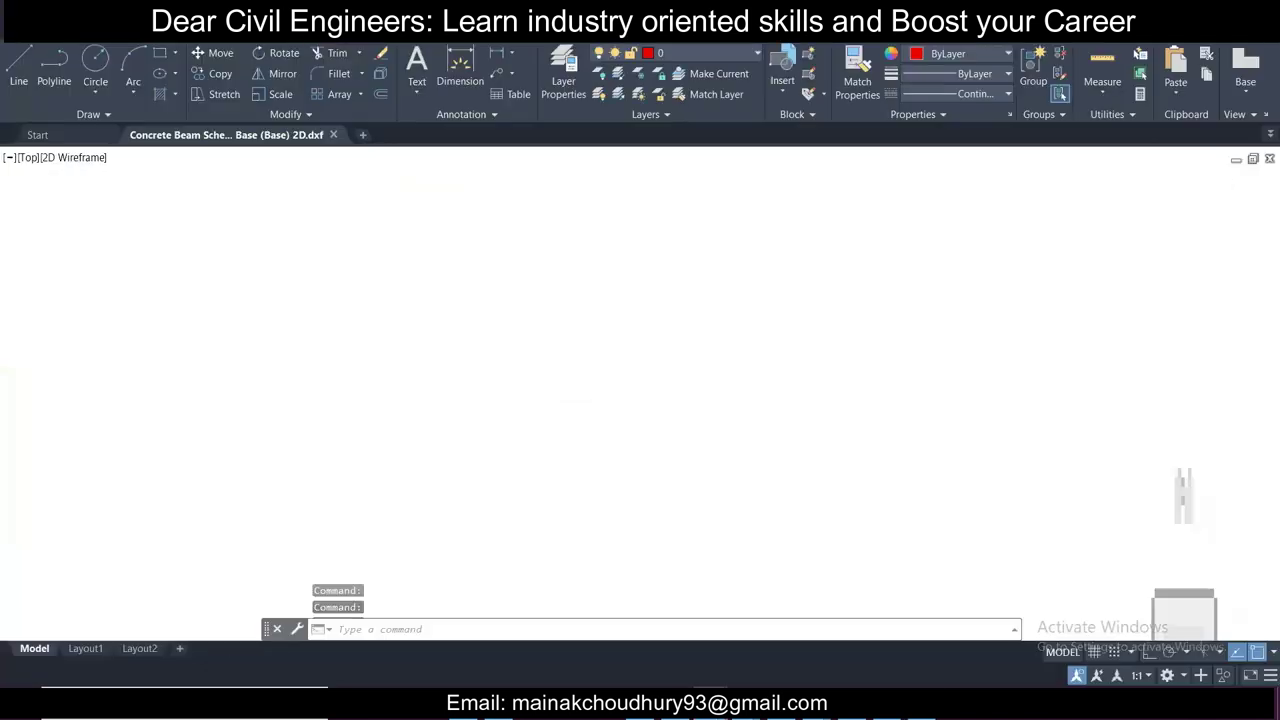
Step: In AutoCAD, examine the St. Base Concrete Beam Schedule for beam sizes, bottom and top bars, and links
scroll(537, 366, "up", 8)
scroll(641, 372, "up", 2)
scroll(598, 367, "down", 2)
scroll(526, 366, "up", 1)
scroll(431, 327, "down", 1)
scroll(431, 327, "up", 4)
scroll(480, 320, "down", 3)
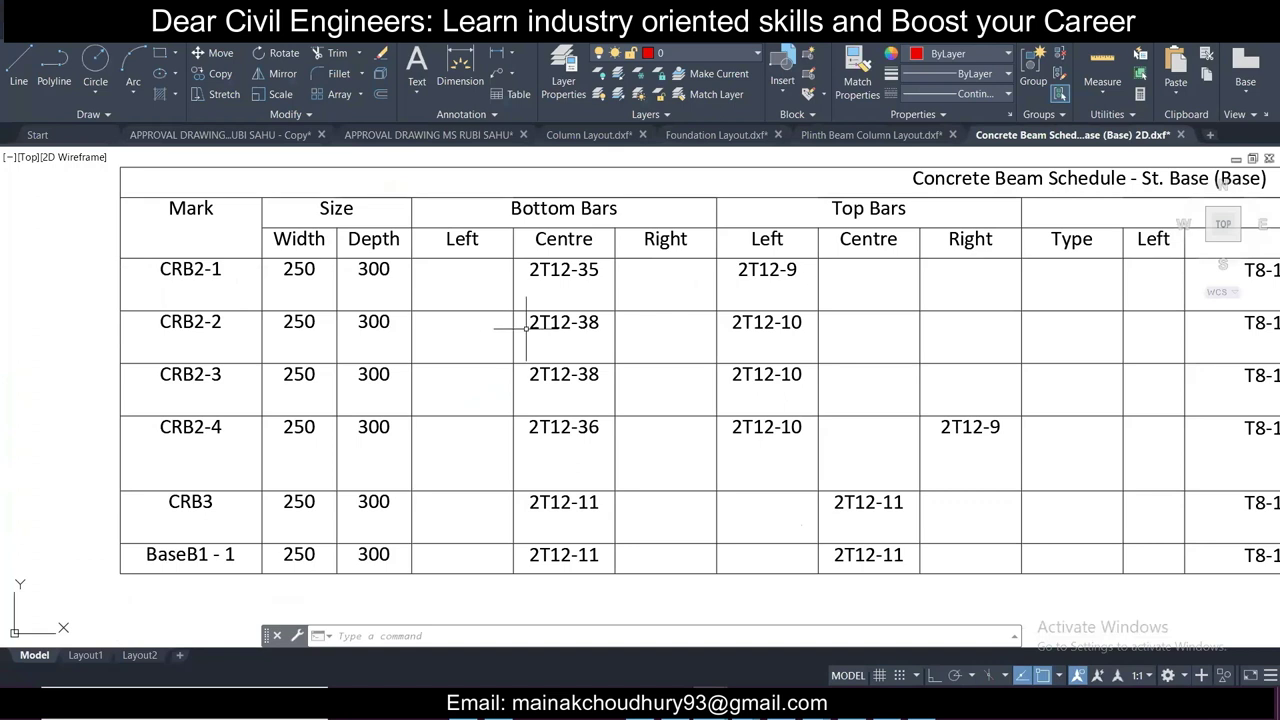
scroll(571, 270, "down", 2)
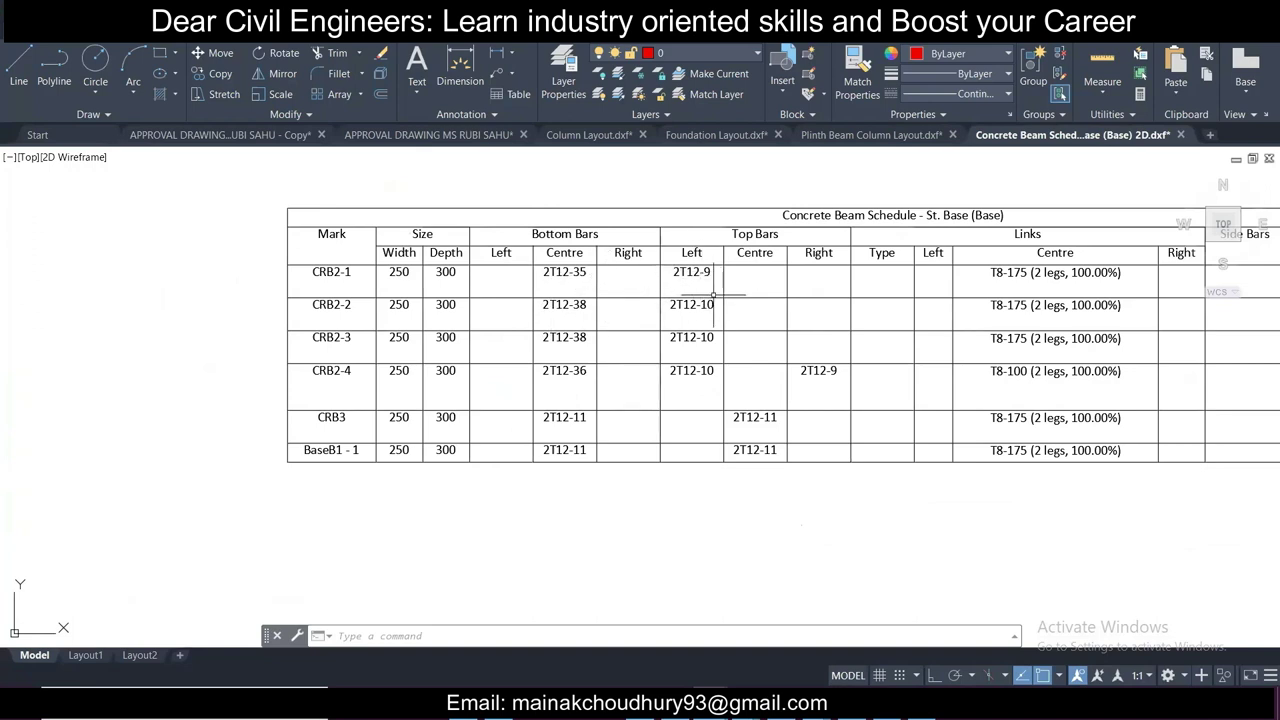
Step: Check the links and side bars columns at the far end of the St. Base beam schedule table
mouse_move(791, 323)
middle_mouse_down()
mouse_move(654, 274)
mouse_move(717, 350)
mouse_move(556, 349)
middle_mouse_up()
middle_click_drag(460, 327, 434, 361)
mouse_move(637, 340)
middle_mouse_down()
mouse_move(106, 326)
mouse_move(631, 349)
mouse_move(344, 303)
mouse_move(352, 146)
middle_mouse_up()
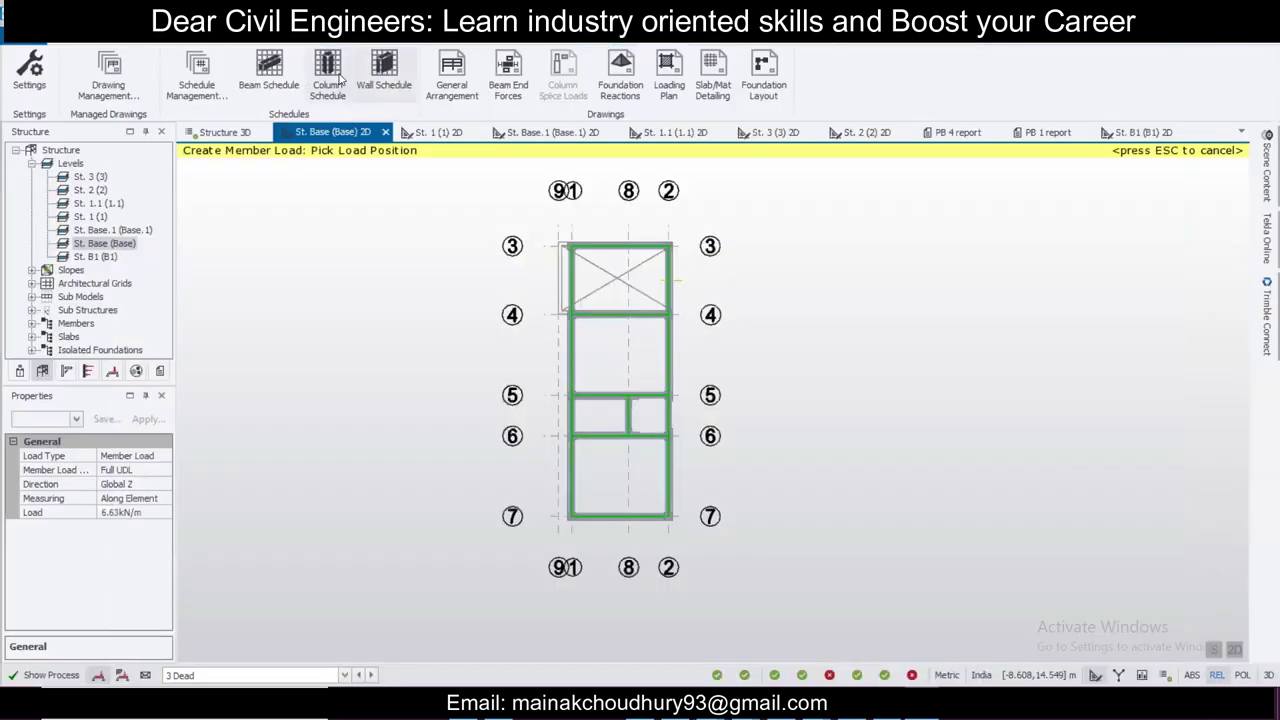
Step: In Tekla Structural Designer, start a column schedule that includes column groups CRC1-D1, CRC2-D1, CRC3-D1 and CRC4-D1
left_click(338, 78)
left_click(519, 244)
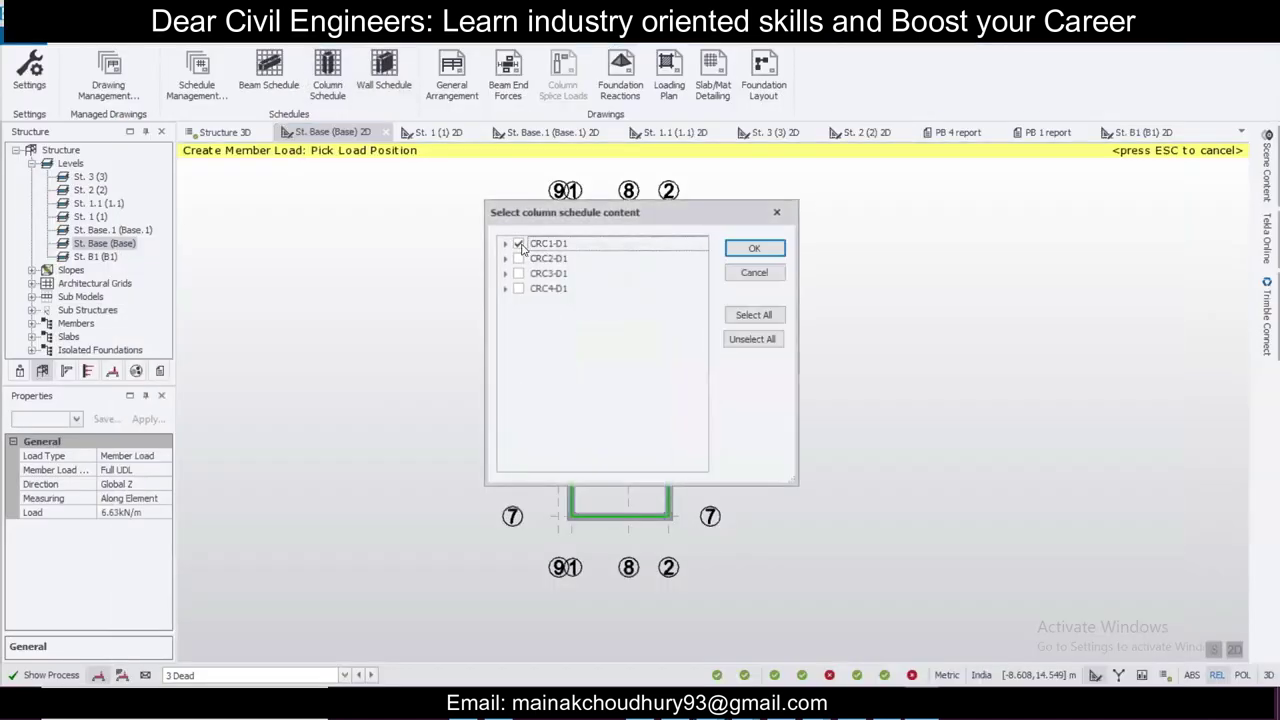
left_click(752, 249)
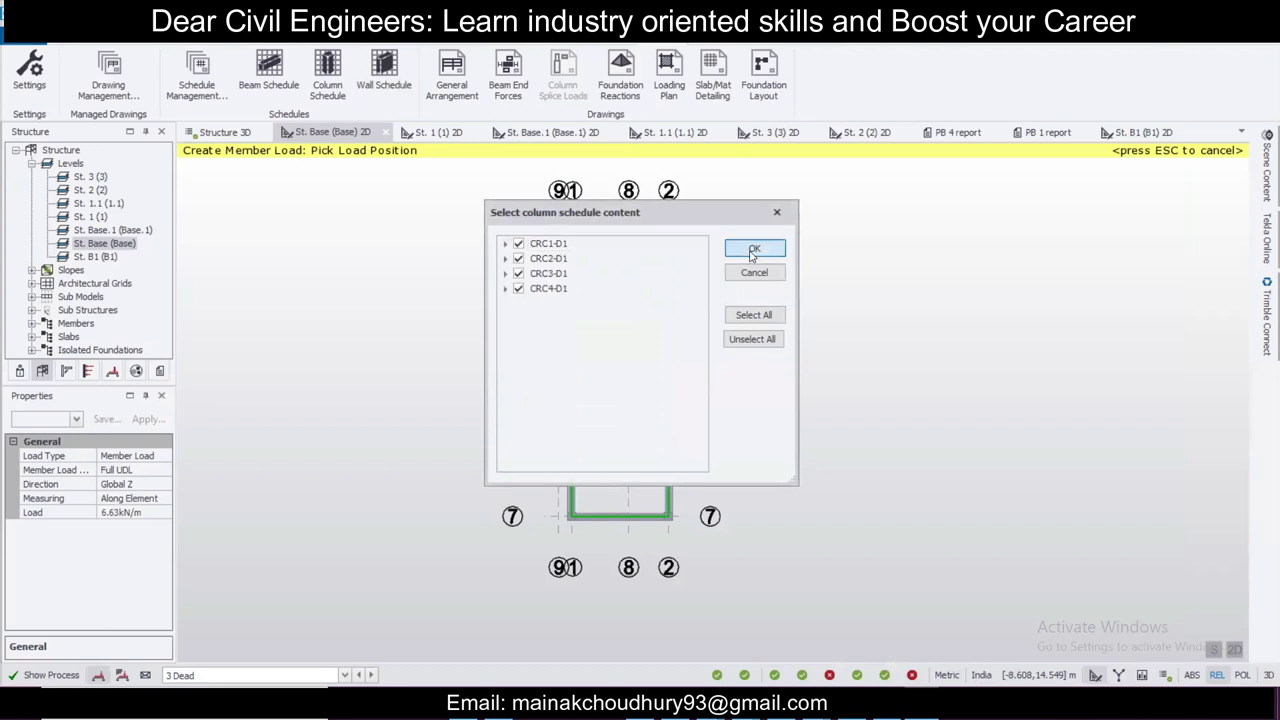
Step: Turn off automatic file naming and export the column schedule as Column Details.dxf in D:\Clients\RS
left_click(484, 262)
left_click(726, 283)
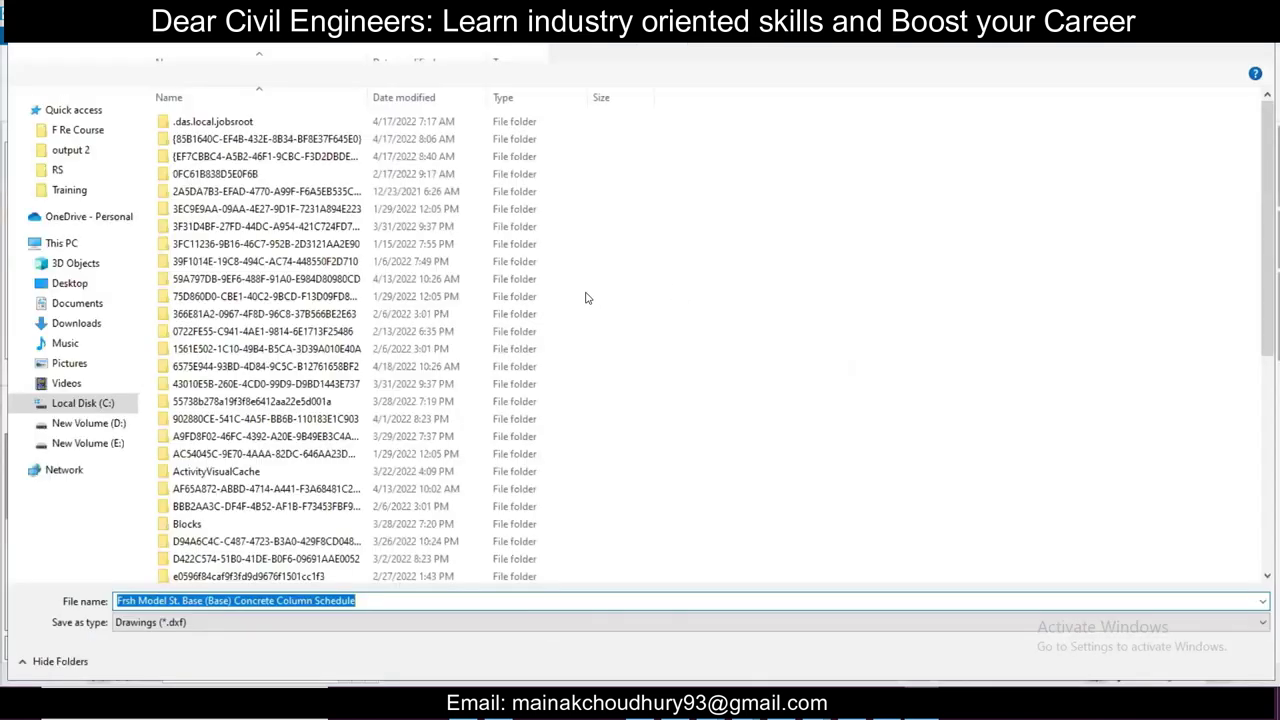
left_click(110, 424)
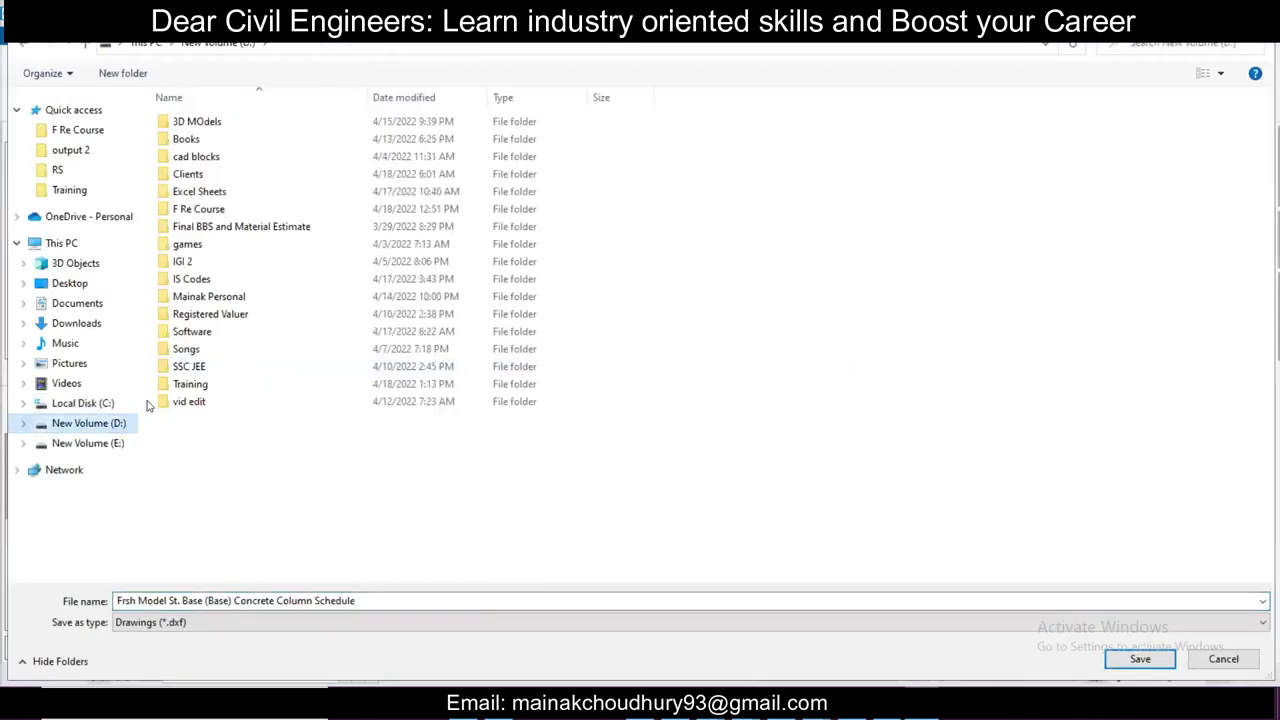
double_click(244, 176)
double_click(240, 209)
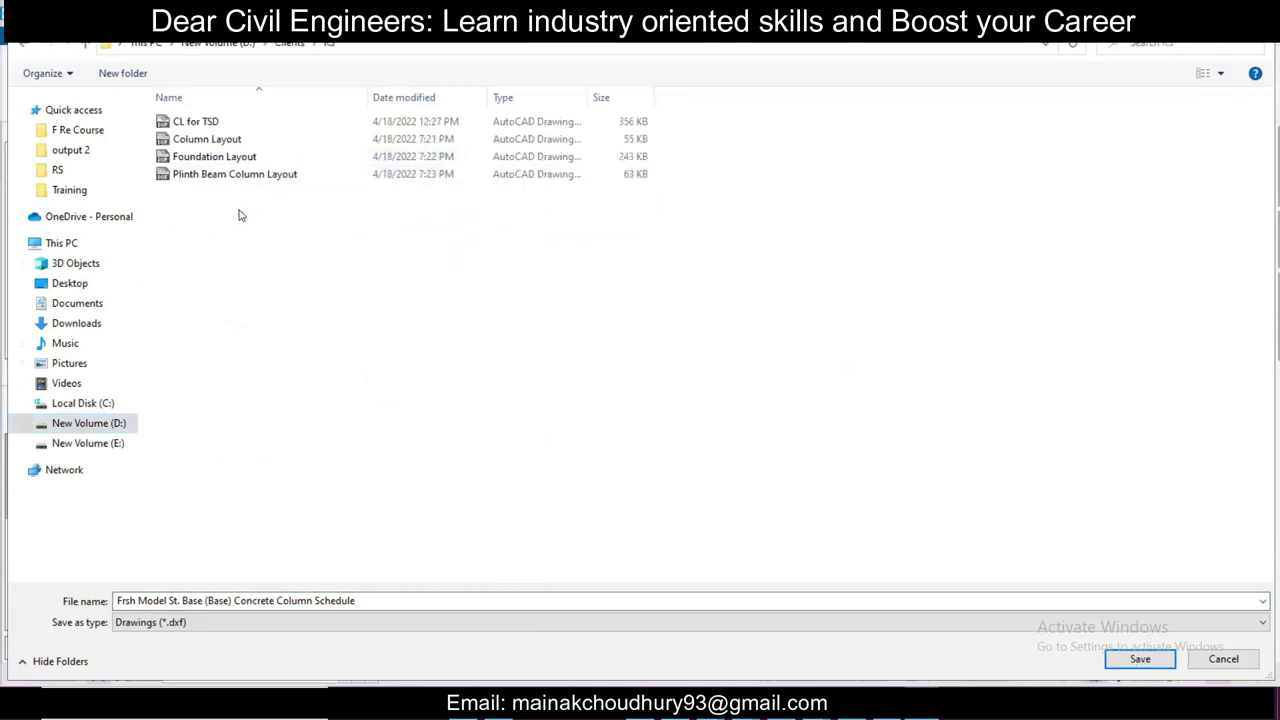
left_click(202, 600)
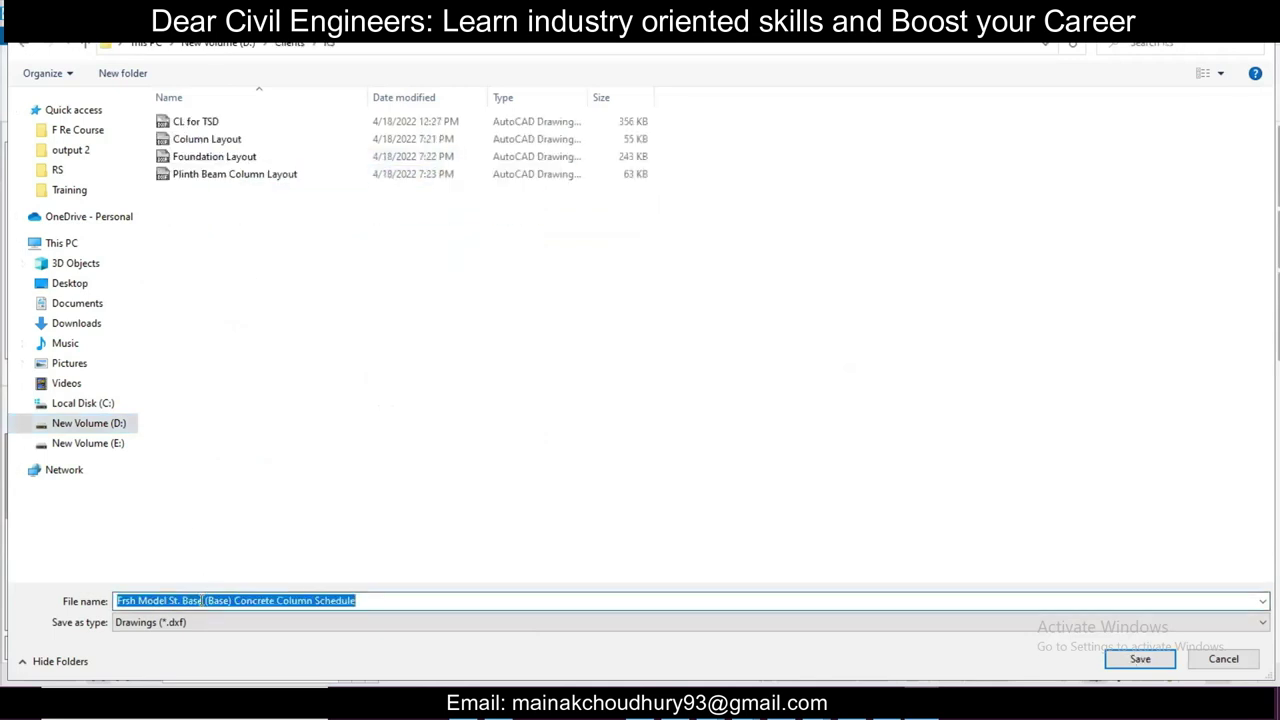
type("Column")
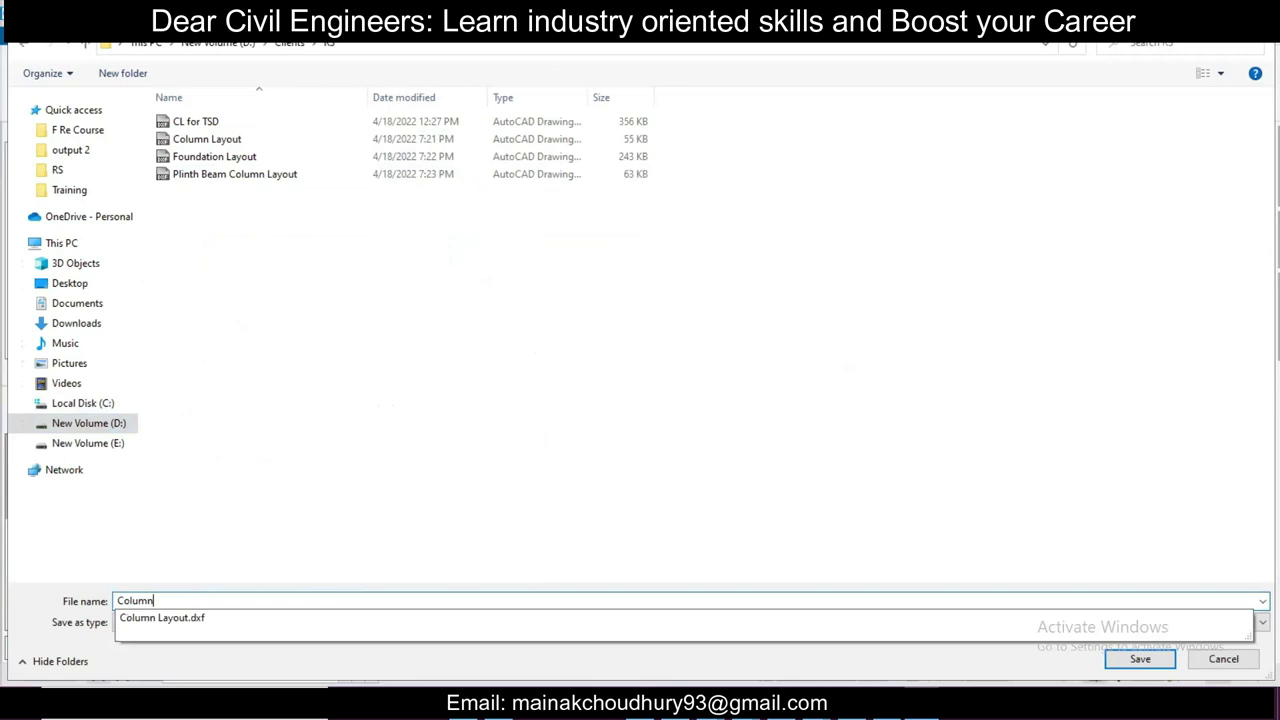
type(" Details")
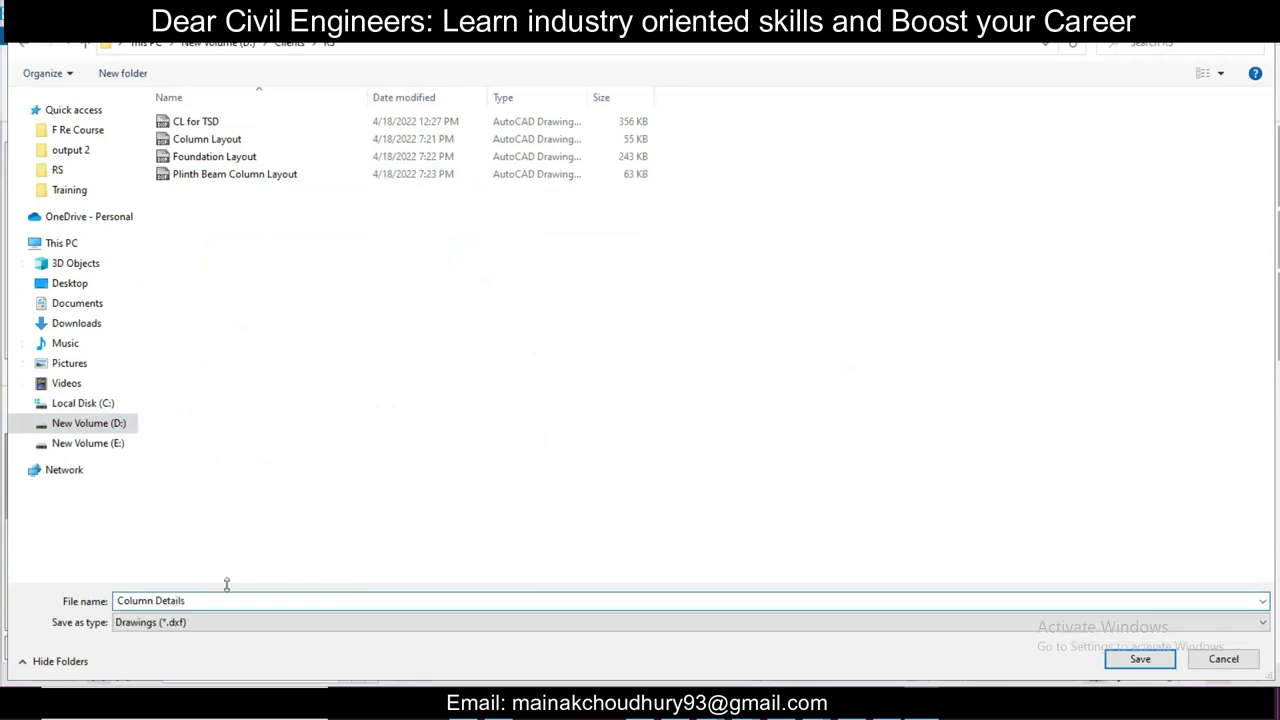
left_click(1110, 665)
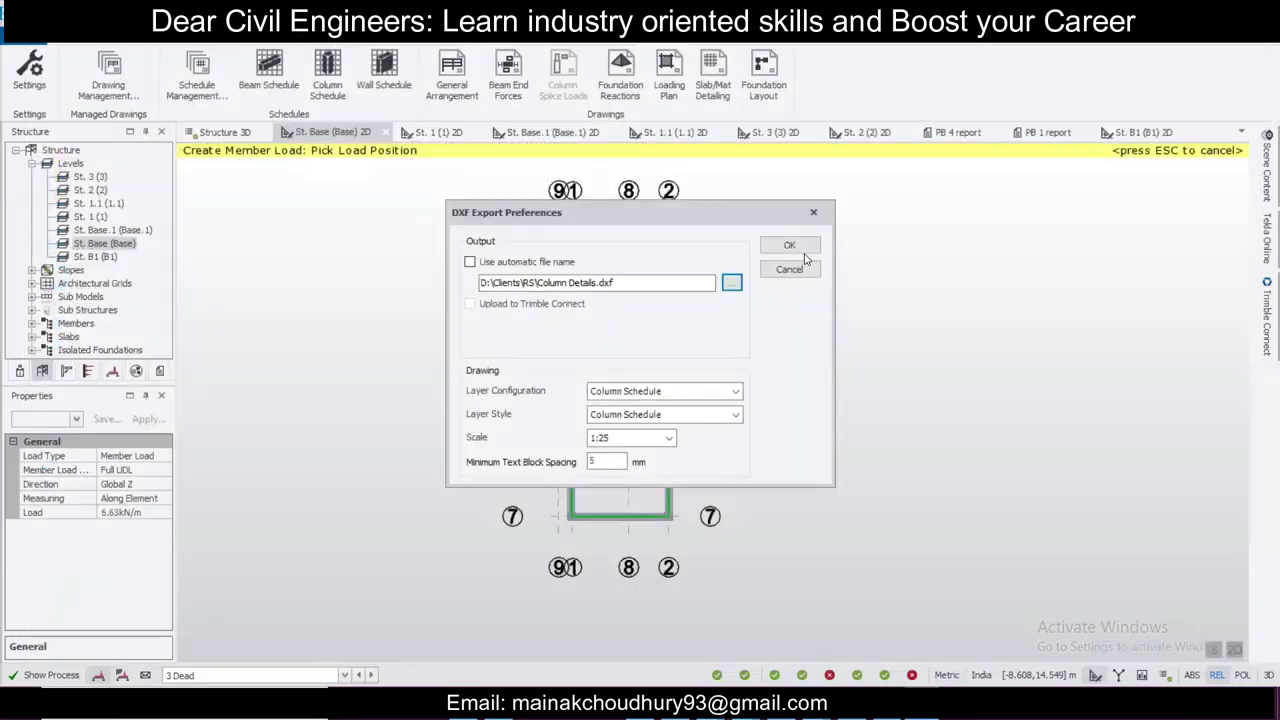
left_click(803, 250)
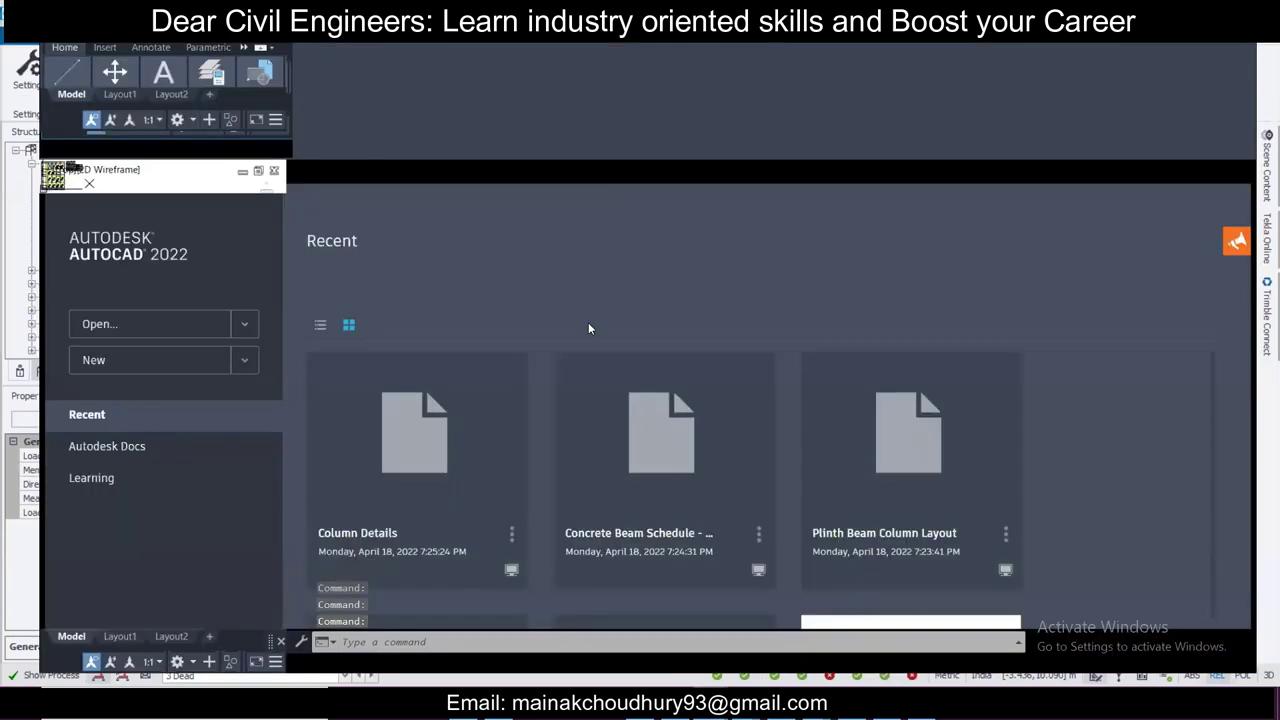
Step: In AutoCAD, examine the column sections, bar marks and starter bars across the lower levels of the Column Details drawing
scroll(522, 398, "up", 15)
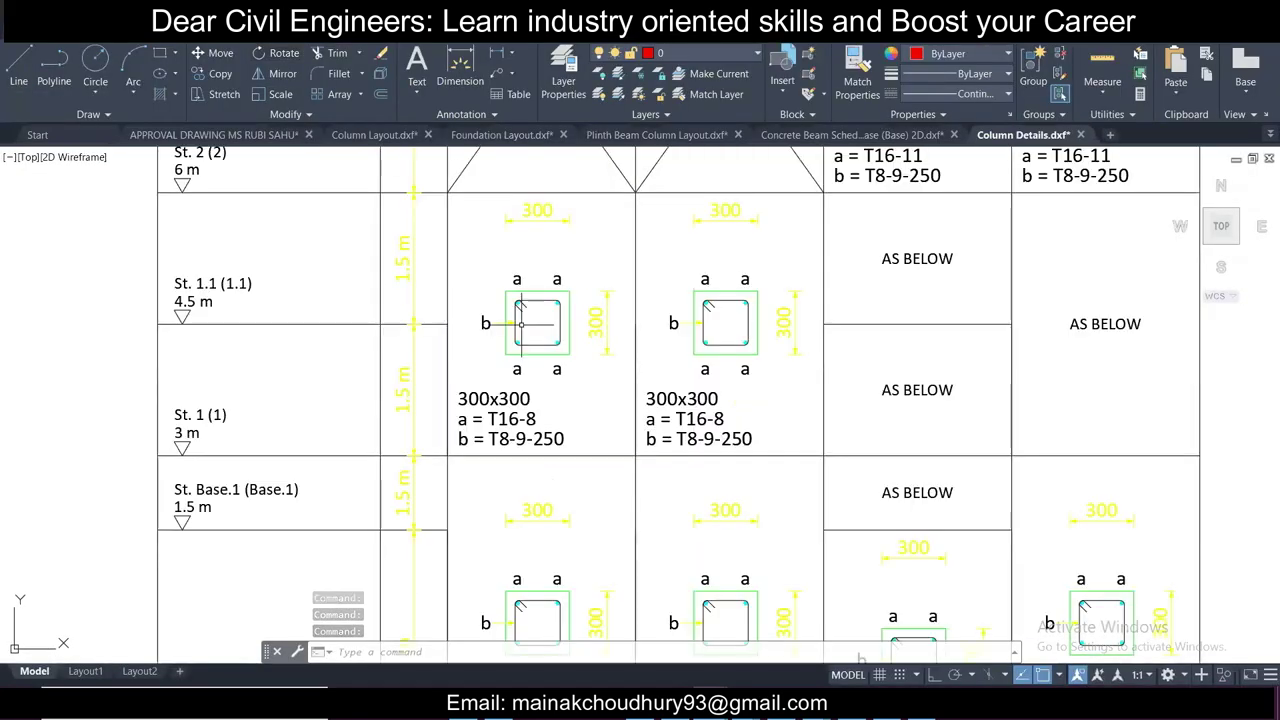
scroll(537, 325, "down", 5)
middle_click_drag(540, 380, 540, 231)
scroll(537, 462, "up", 5)
middle_click_drag(536, 462, 517, 426)
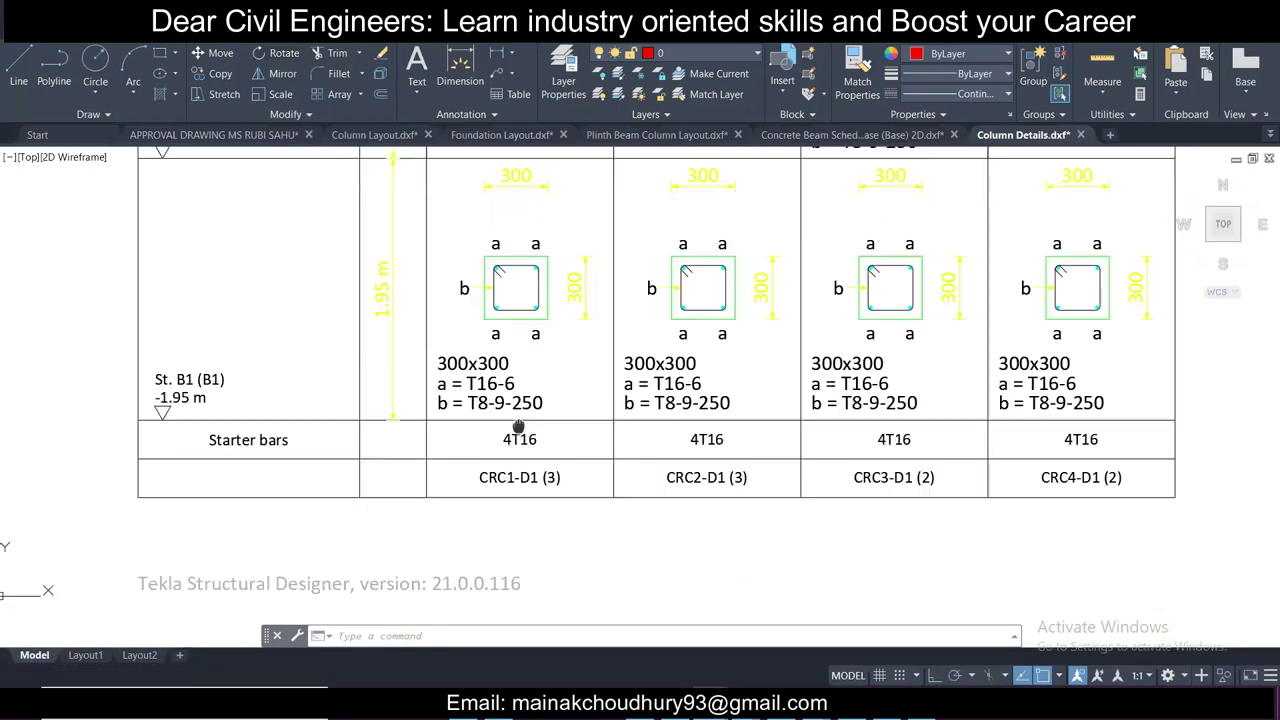
scroll(525, 440, "up", 2)
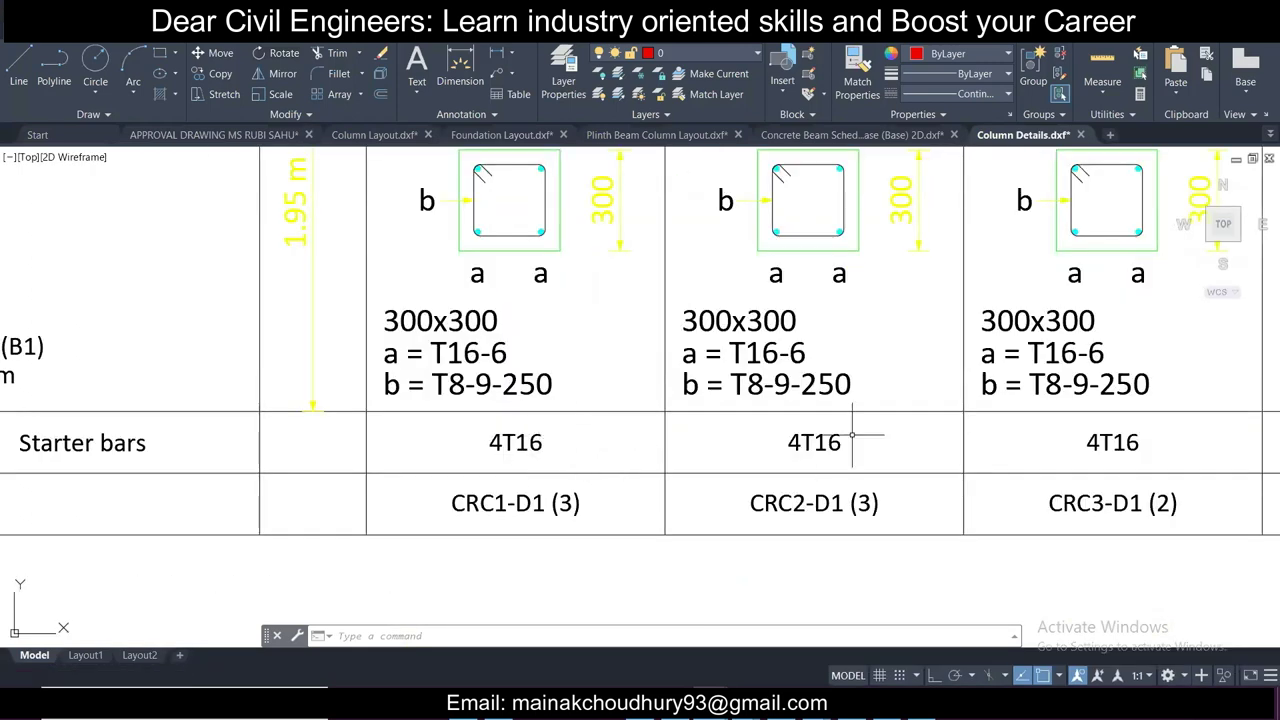
middle_click_drag(837, 423, 611, 400)
middle_click_drag(909, 446, 766, 423)
scroll(773, 392, "down", 3)
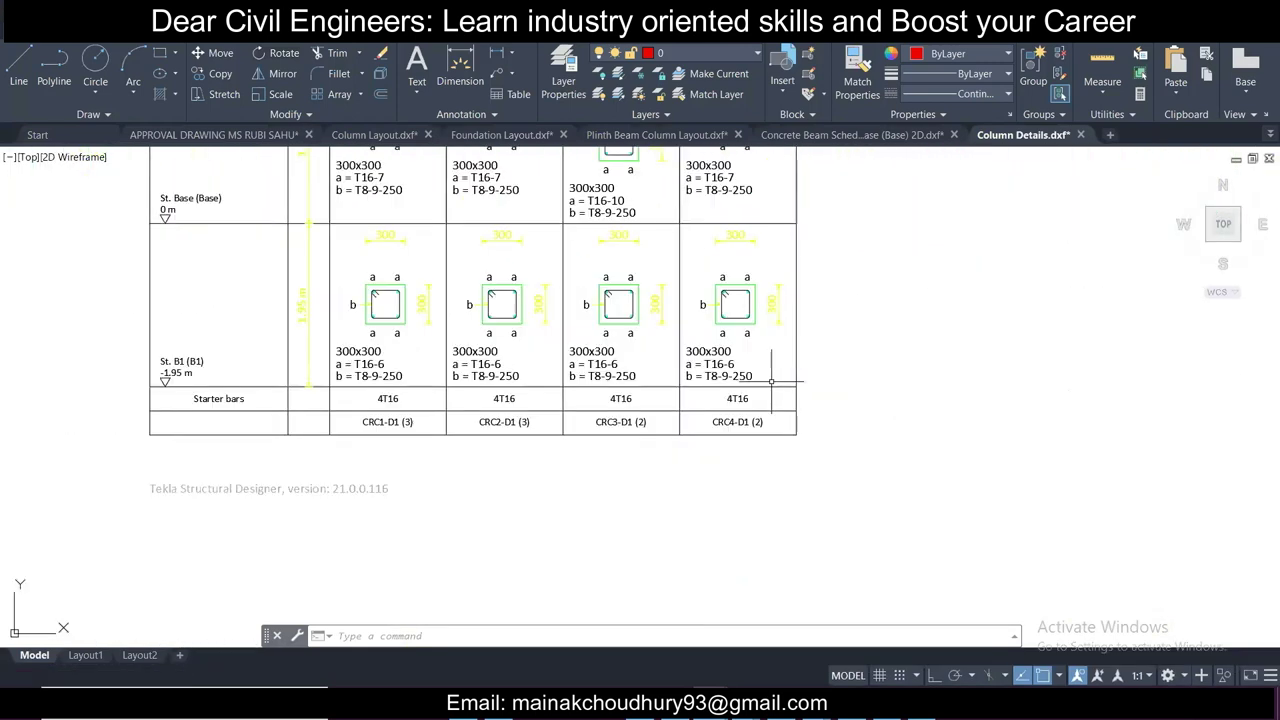
Step: Single out the starter bar entries of columns CRC1-D1, CRC2-D1, CRC4-D1 and CRC3-D1 for inspection, clearing each selection
scroll(207, 423, "up", 1)
scroll(532, 397, "up", 1)
left_click(531, 397)
left_click(434, 340)
key("Escape")
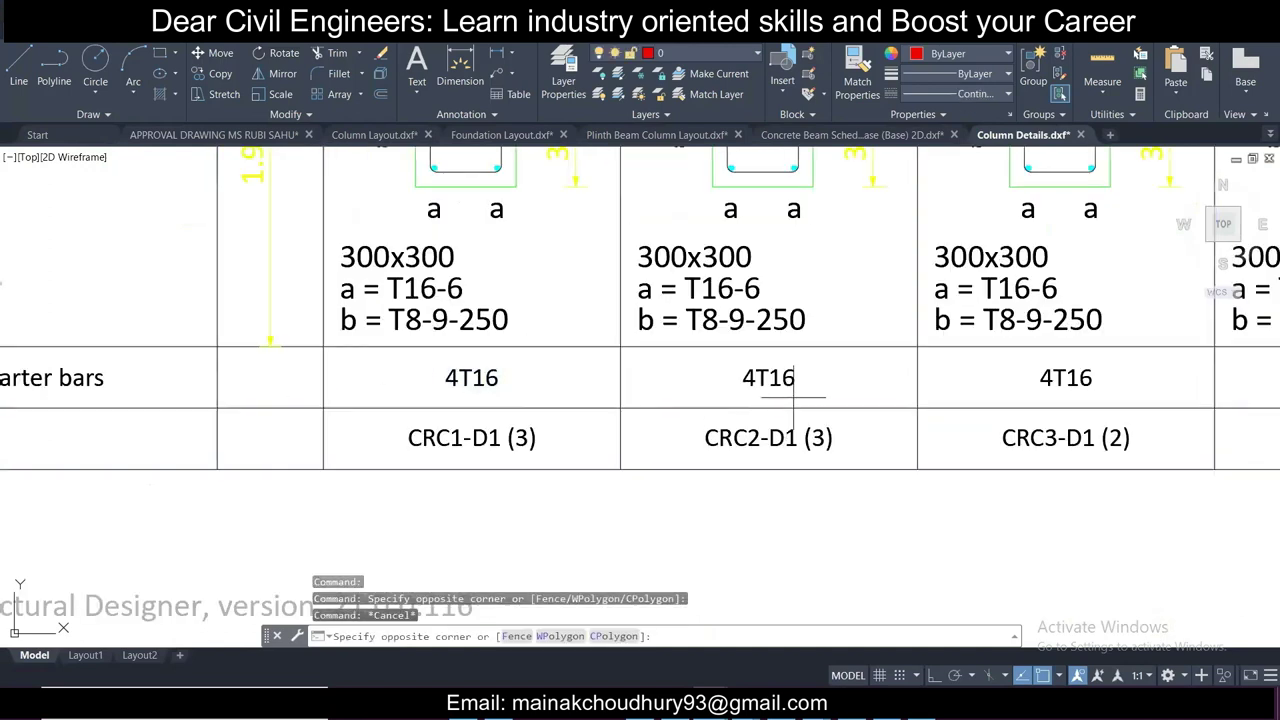
left_click(770, 385)
scroll(703, 375, "down", 2)
key("Escape")
scroll(945, 375, "up", 4)
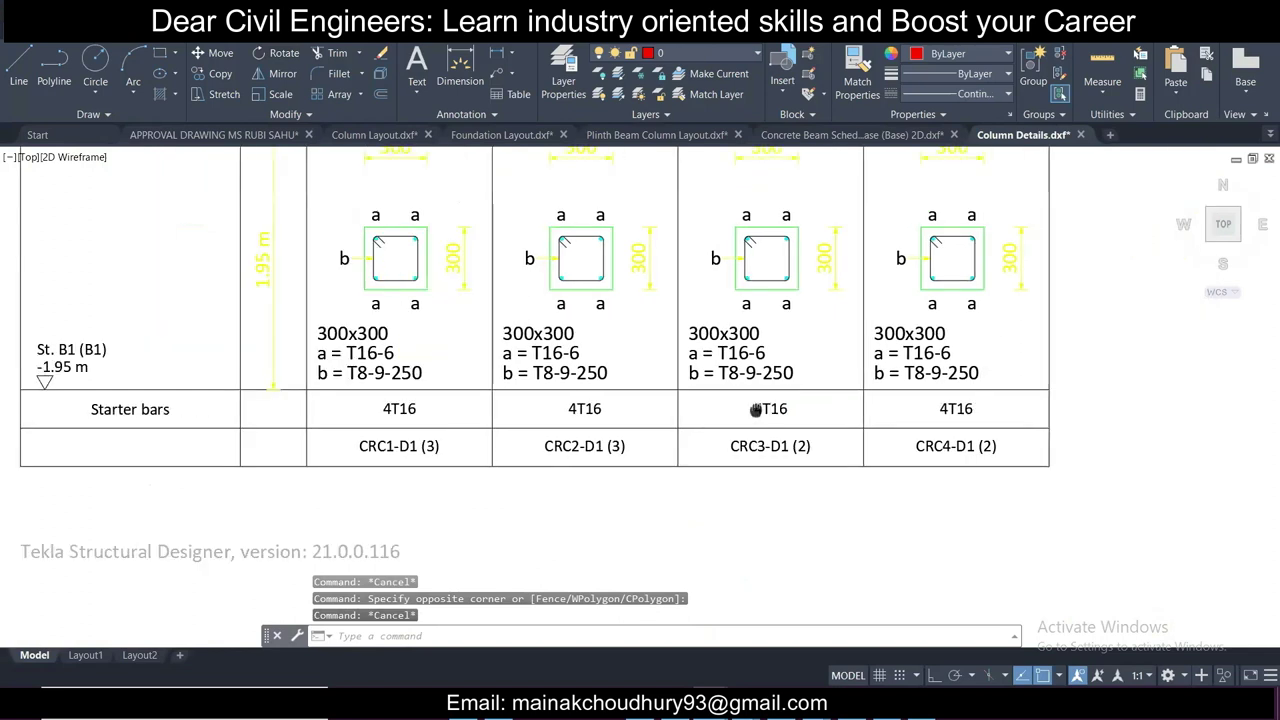
left_click(918, 418)
left_click(851, 391)
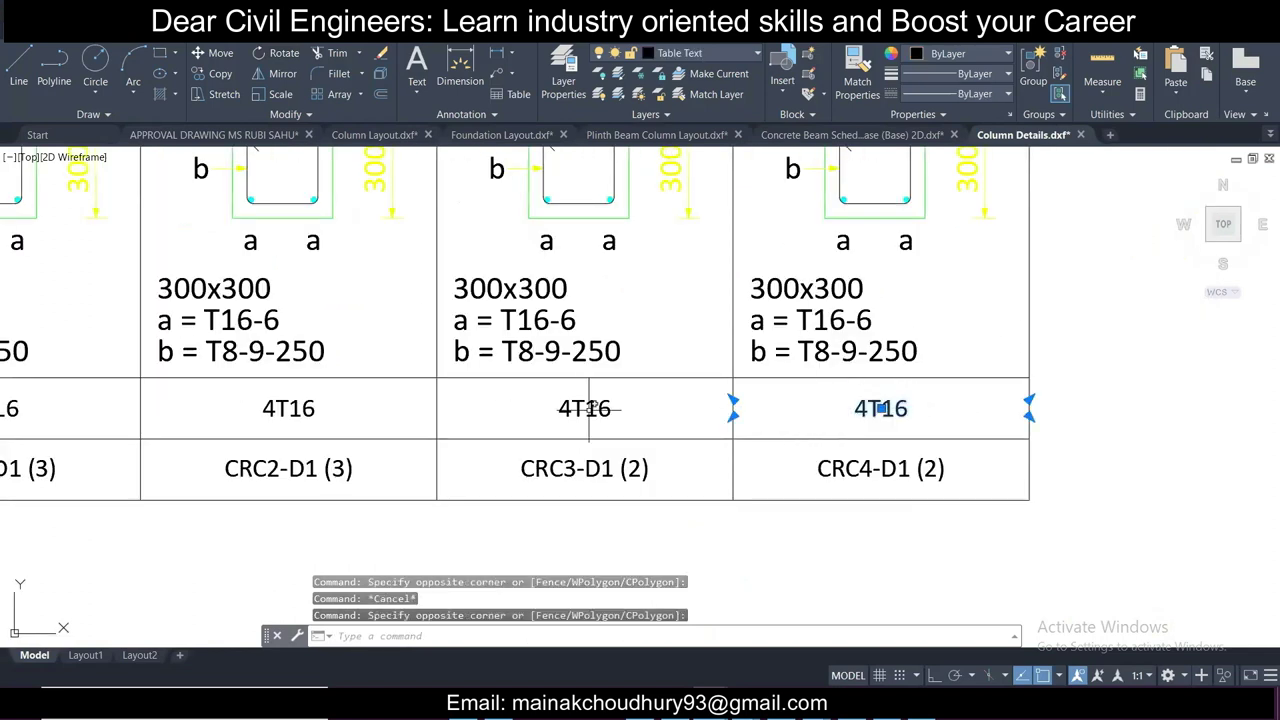
key("Escape")
left_click(618, 424)
left_click(565, 392)
key("Escape")
Step: Recheck the CRC2-D1 and CRC1-D1 starter bar entries and the Starter bars row label, clearing each selection
left_click(352, 419)
left_click(277, 391)
middle_click_drag(305, 375, 636, 370)
key("Escape")
left_click(358, 418)
left_click(322, 399)
middle_click_drag(322, 389, 461, 390)
middle_click_drag(226, 398, 323, 439)
middle_click_drag(229, 437, 306, 449)
key("Escape")
left_click(305, 455)
left_click(213, 413)
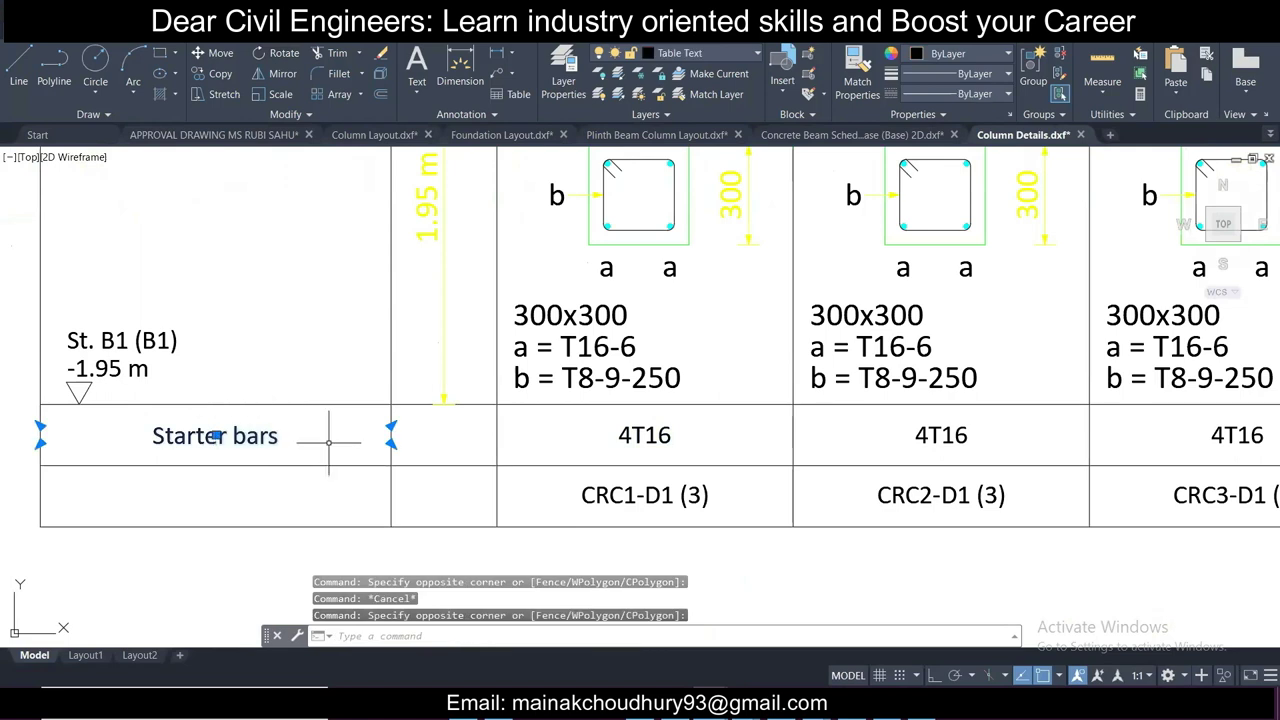
key("Escape")
Step: Examine the column bar schedule and weight summary tables for bar marks, types, quantities, lengths, shapes and members
scroll(329, 412, "down", 3)
mouse_move(405, 355)
middle_mouse_down()
mouse_move(431, 461)
mouse_move(477, 460)
mouse_move(443, 416)
middle_mouse_up()
scroll(478, 406, "down", 2)
scroll(755, 300, "up", 5)
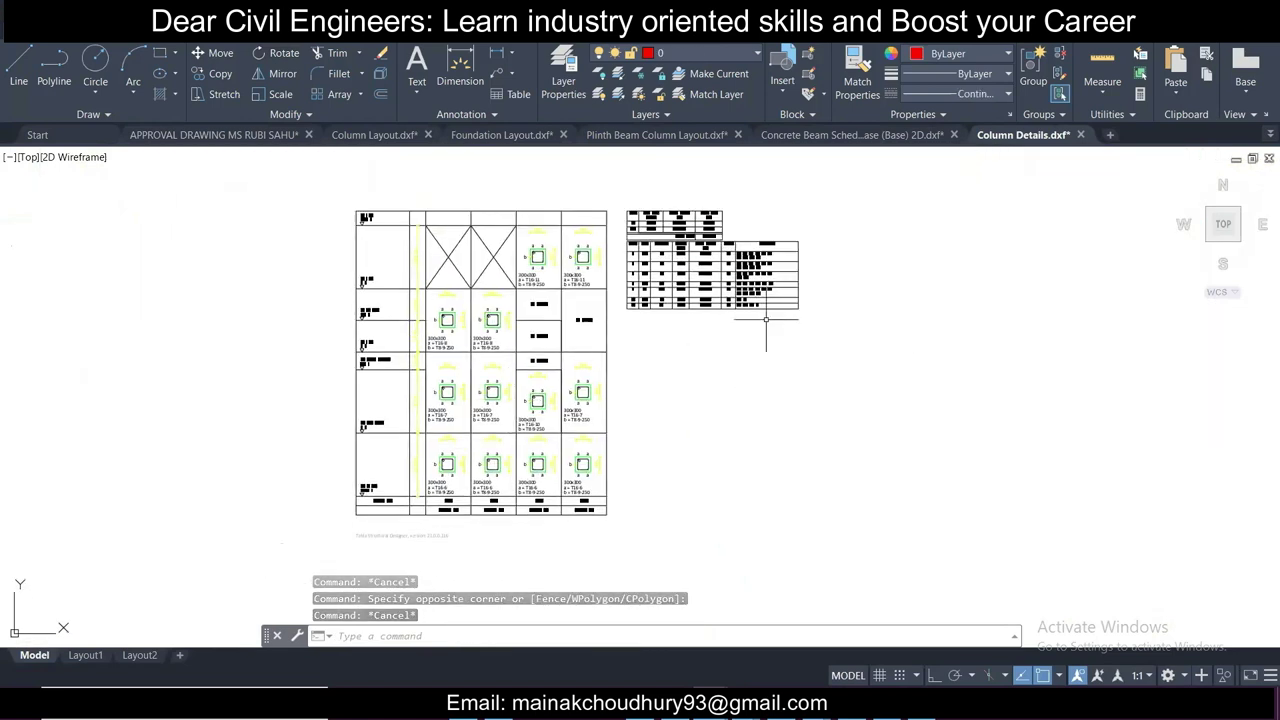
middle_click_drag(514, 184, 591, 329)
scroll(627, 342, "up", 2)
middle_click_drag(816, 389, 805, 284)
middle_click_drag(613, 477, 643, 440)
middle_click_drag(599, 341, 663, 446)
scroll(587, 295, "down", 1)
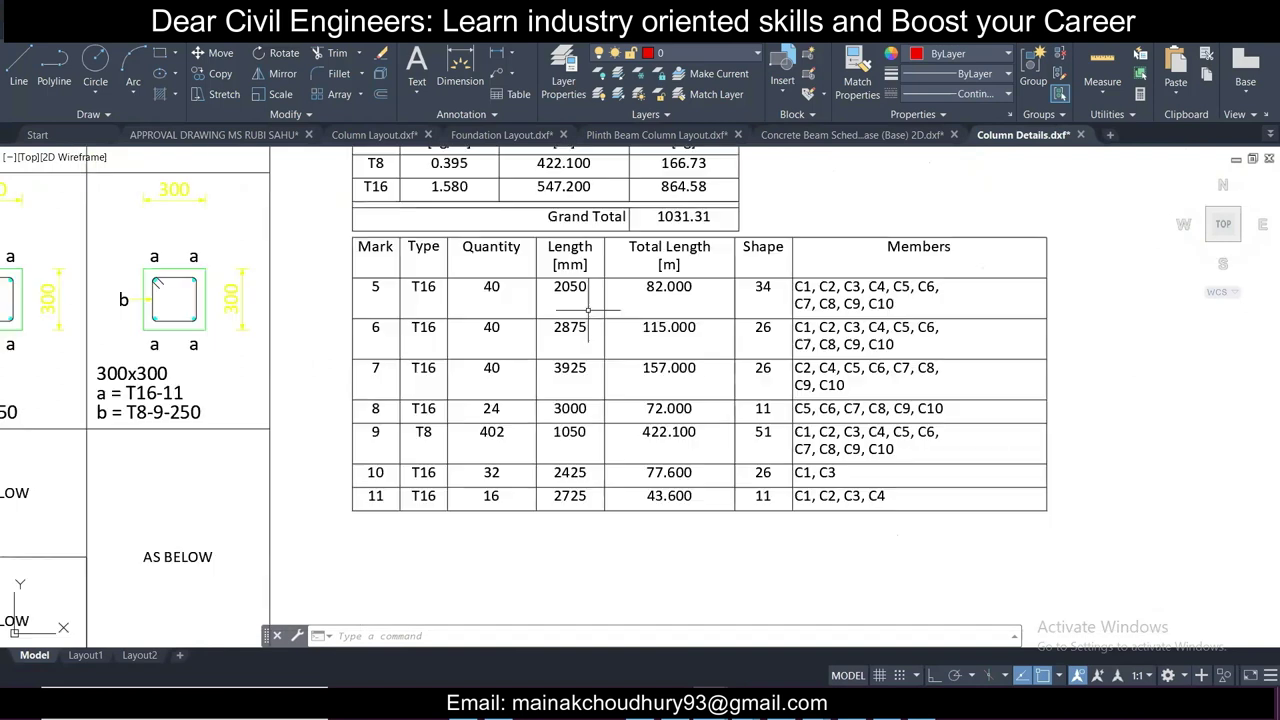
scroll(597, 334, "down", 2)
scroll(717, 331, "up", 2)
middle_click_drag(716, 363, 708, 326)
middle_click_drag(600, 617, 627, 292)
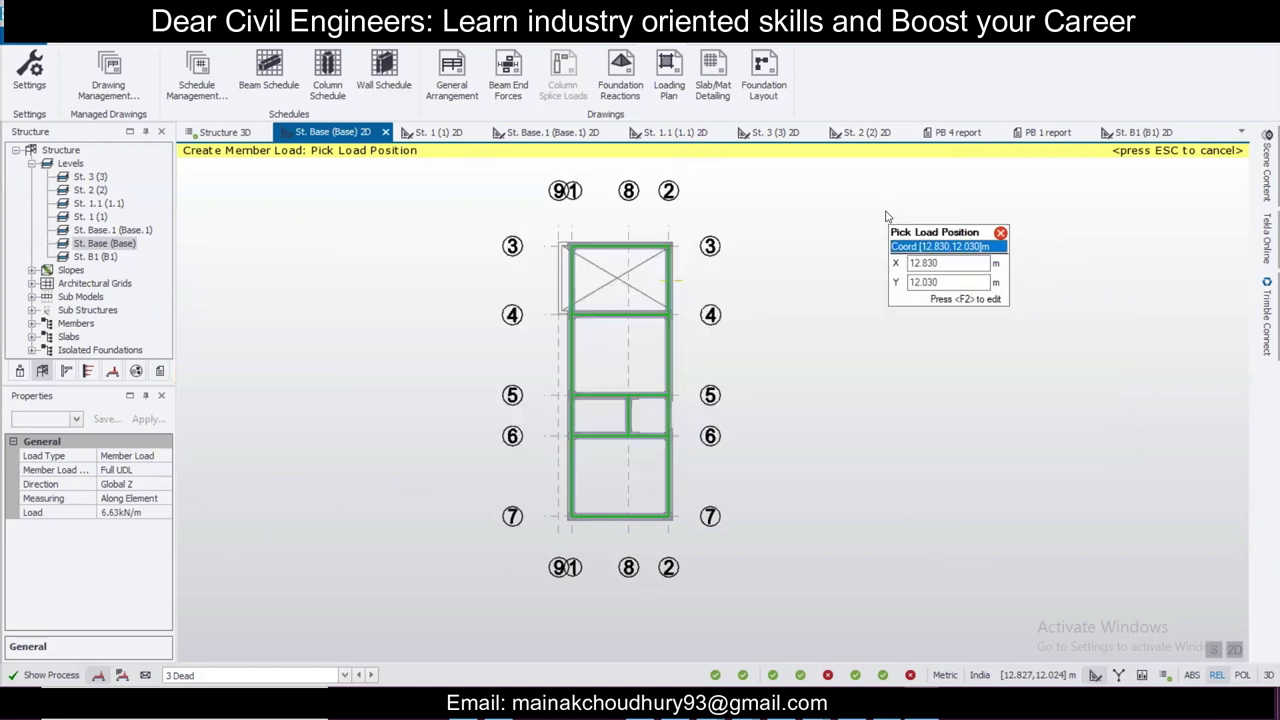
Step: In Tekla Structural Designer, generate the Material Listing report for the structure
left_click(500, 36)
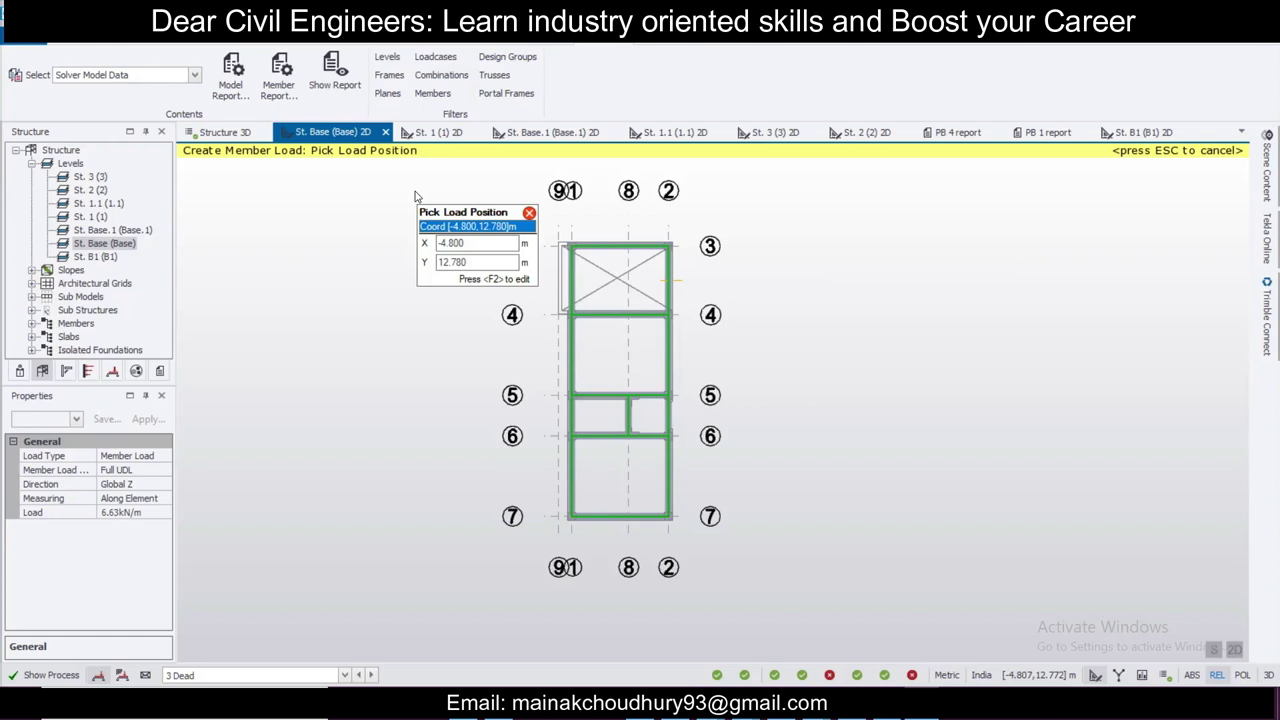
left_click(195, 75)
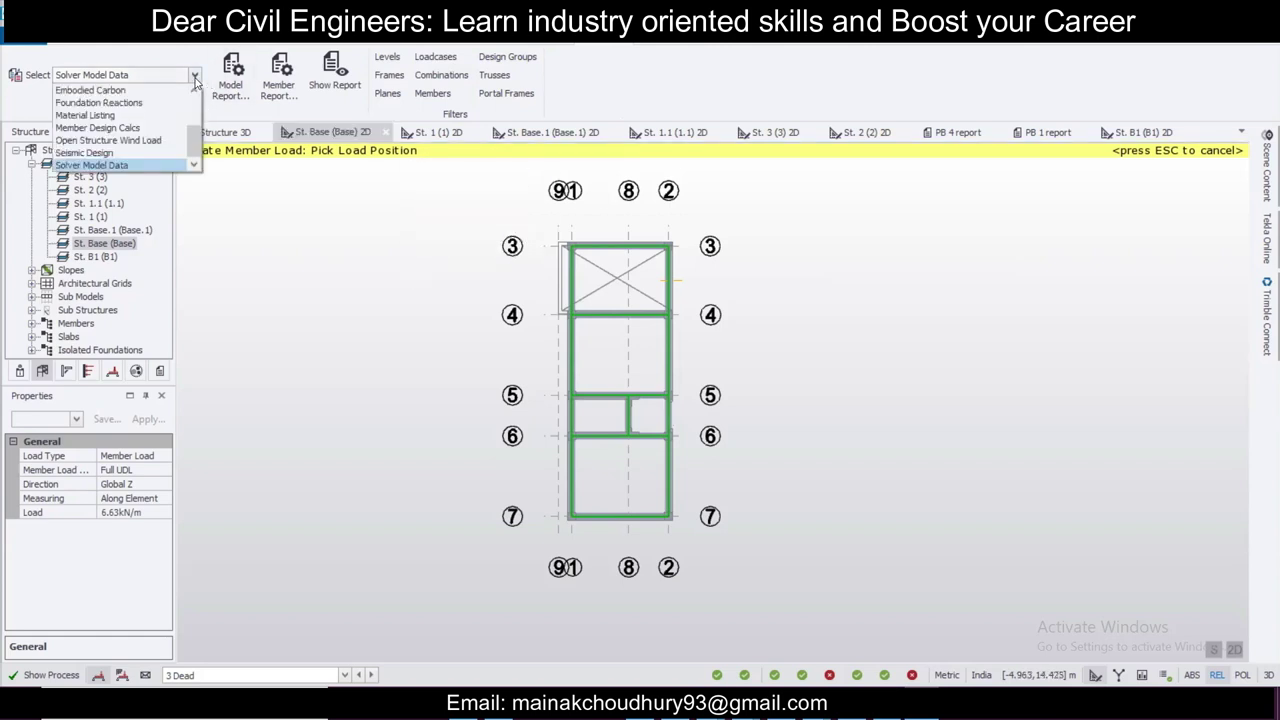
left_click_drag(196, 145, 190, 93)
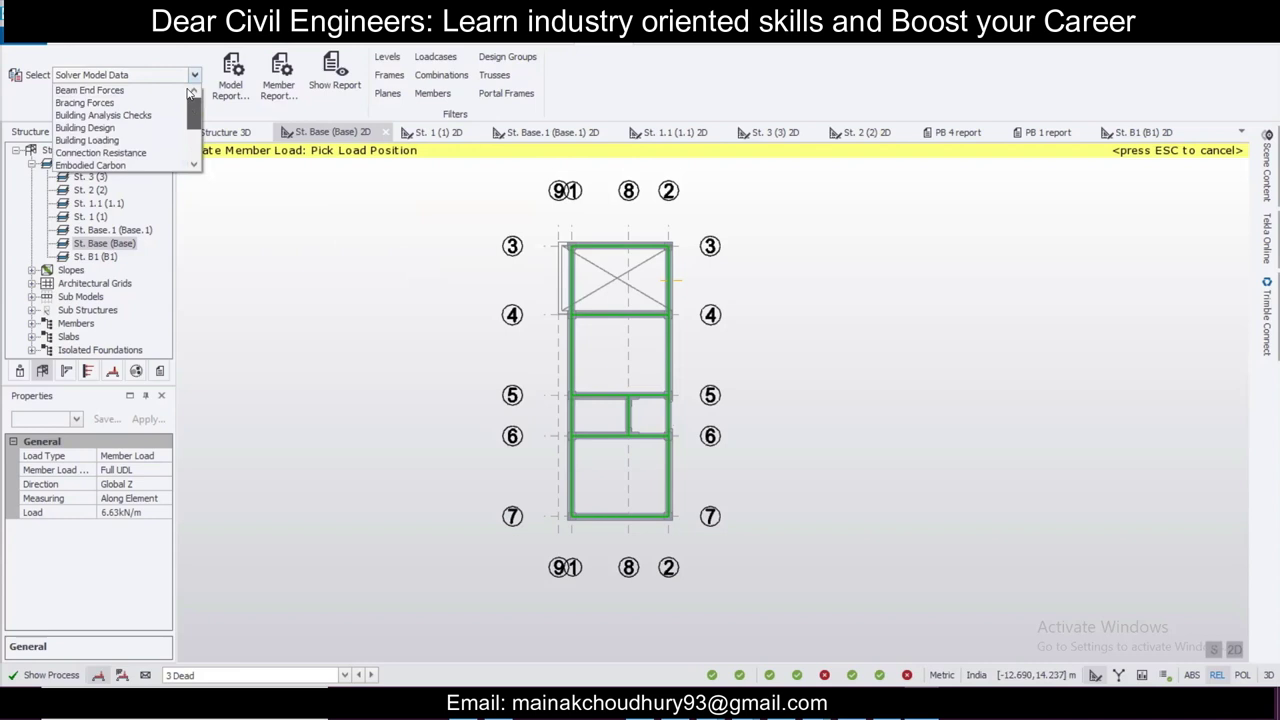
left_click(182, 90)
left_click(195, 75)
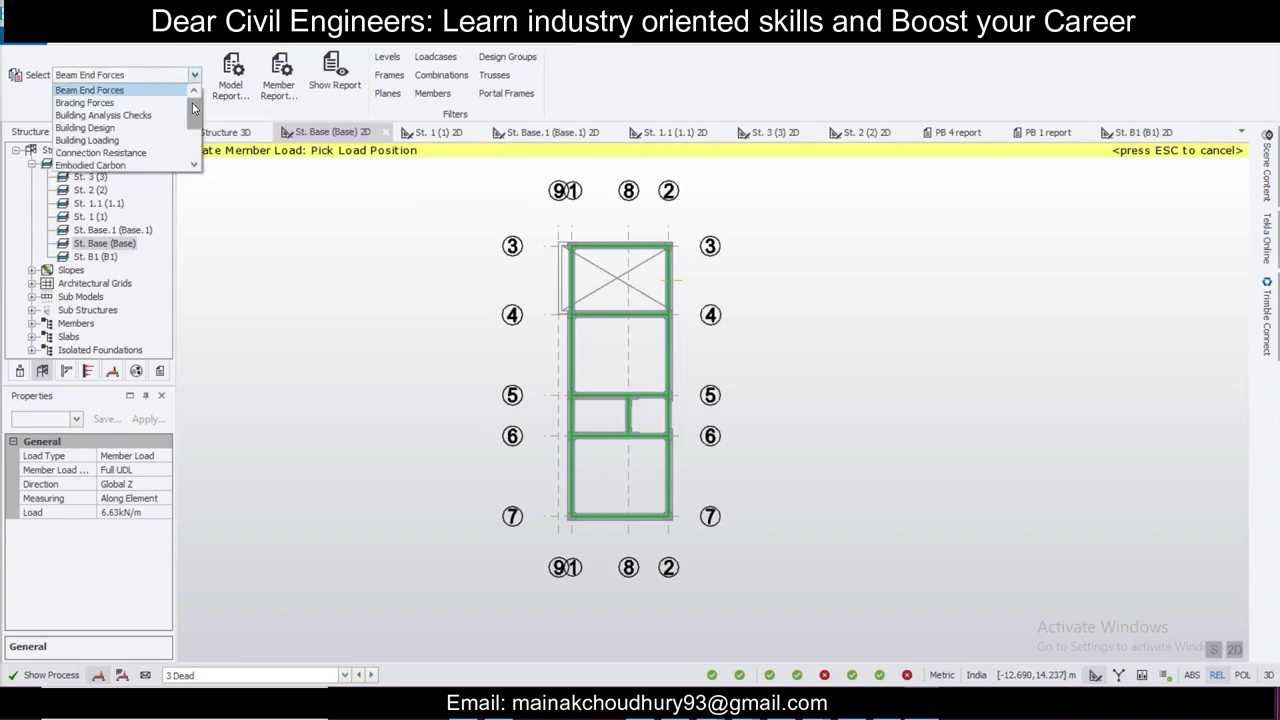
left_click_drag(193, 112, 193, 137)
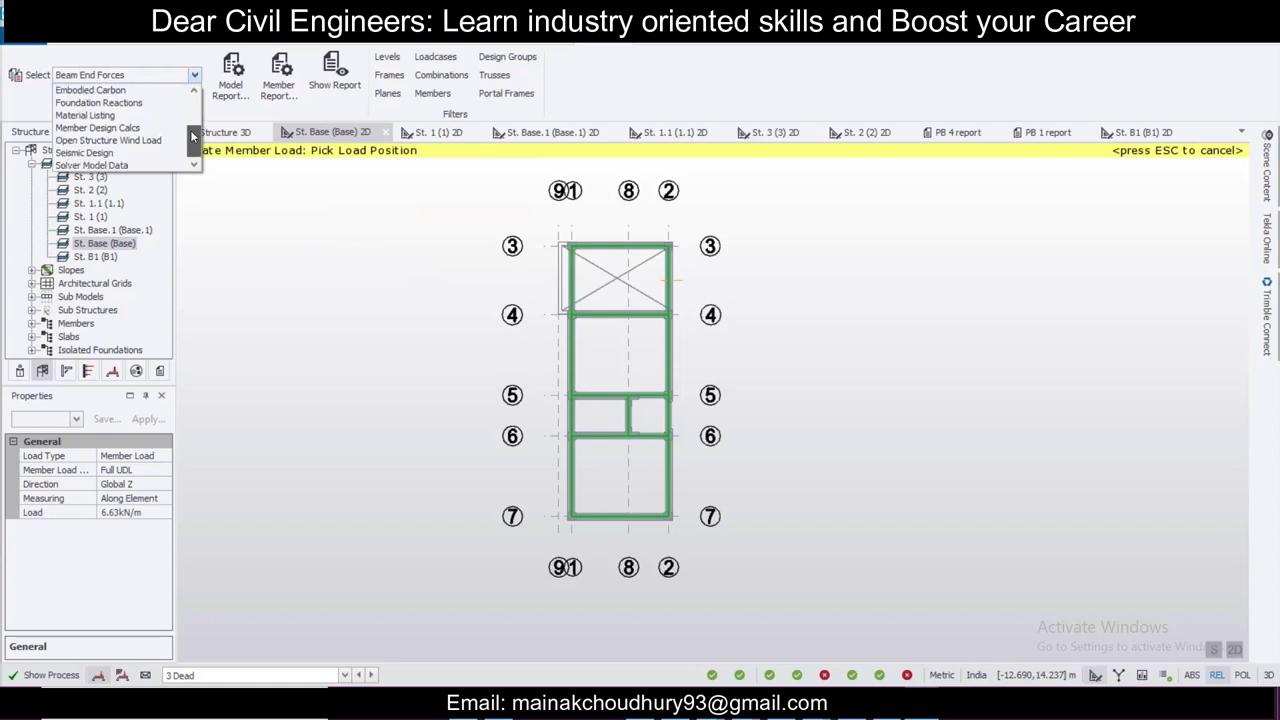
left_click(150, 115)
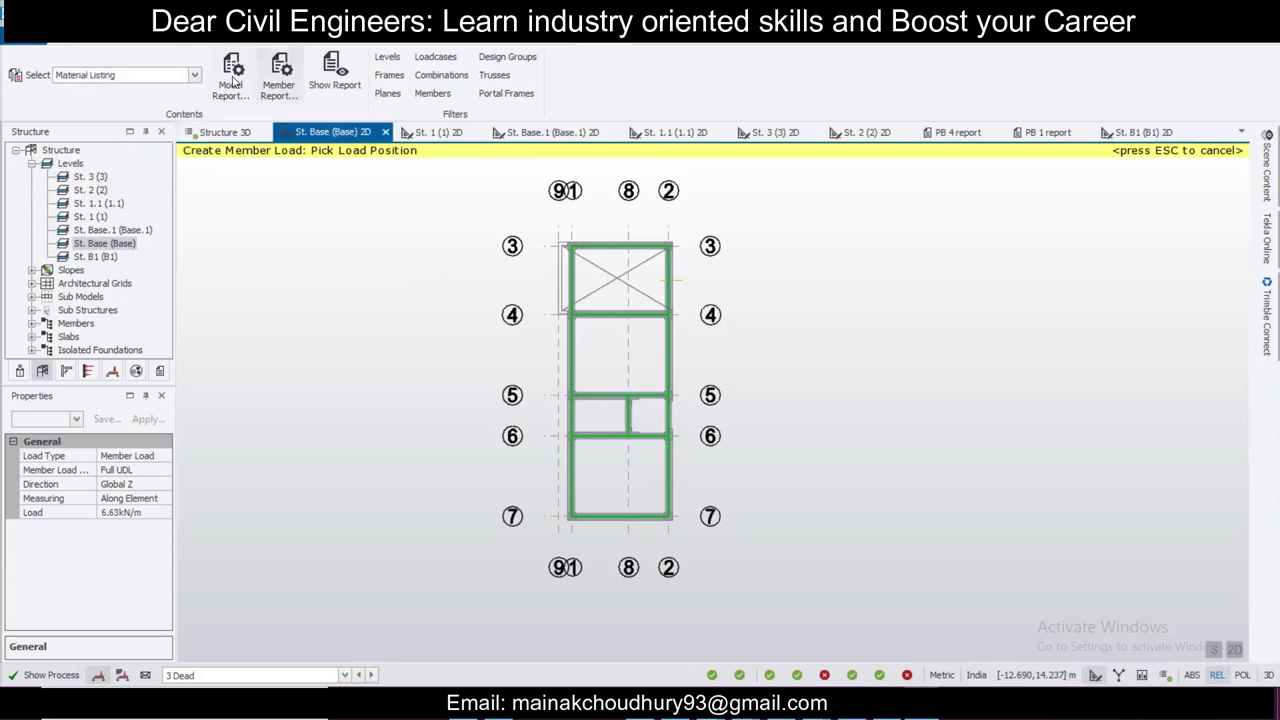
left_click(335, 70)
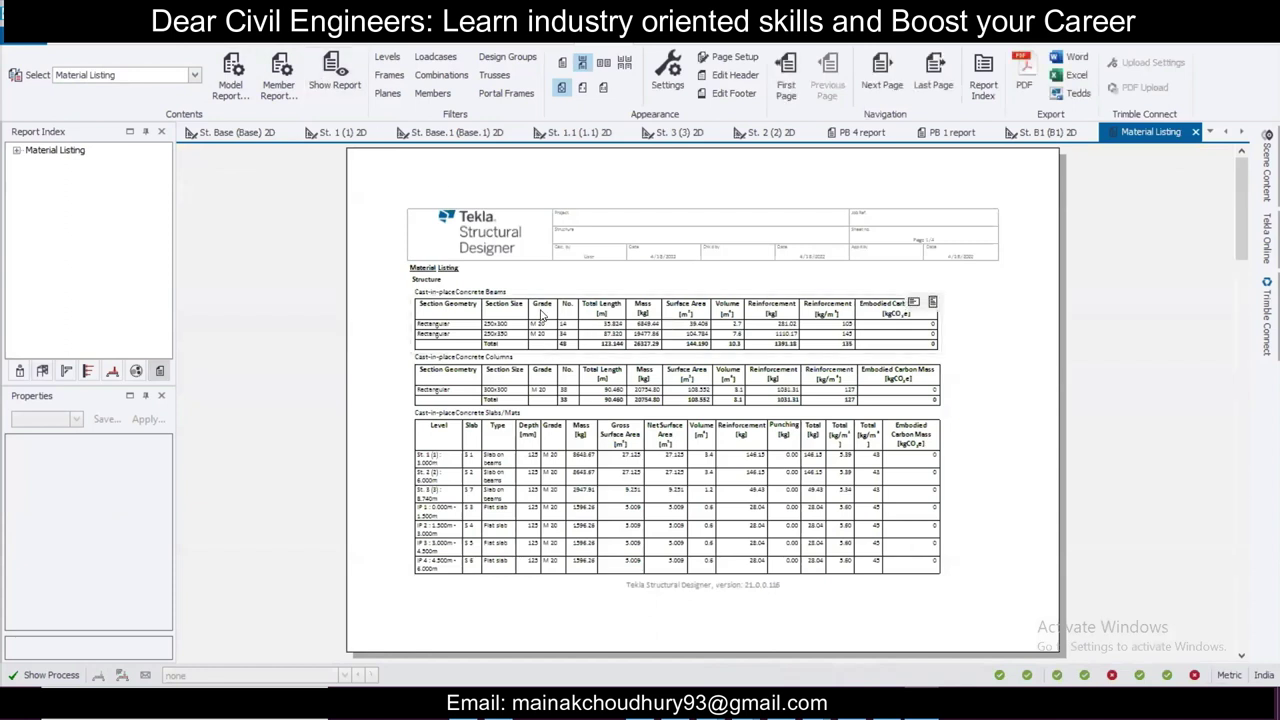
Step: Review the Material Listing quantities from the concrete beams, columns and slabs through to the total concrete and reinforcement tables
scroll(541, 316, "up", 2, "ctrl")
scroll(541, 316, "down", 10)
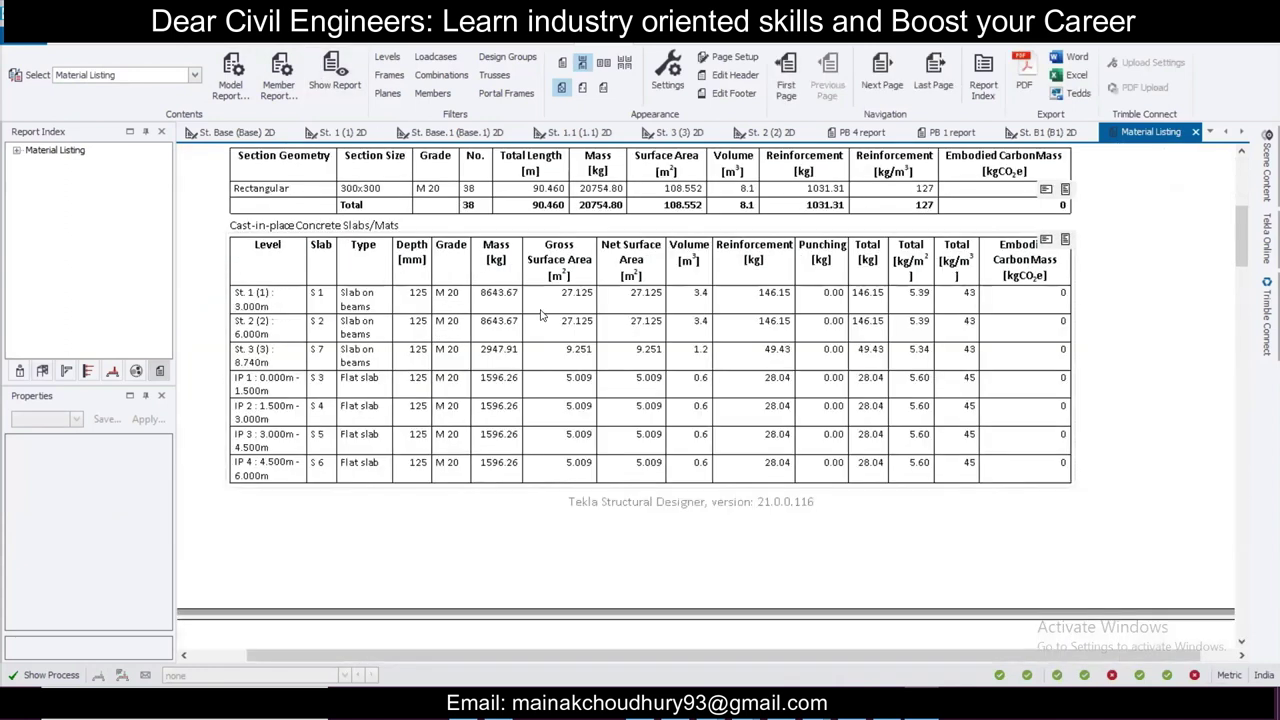
scroll(541, 316, "down", 15)
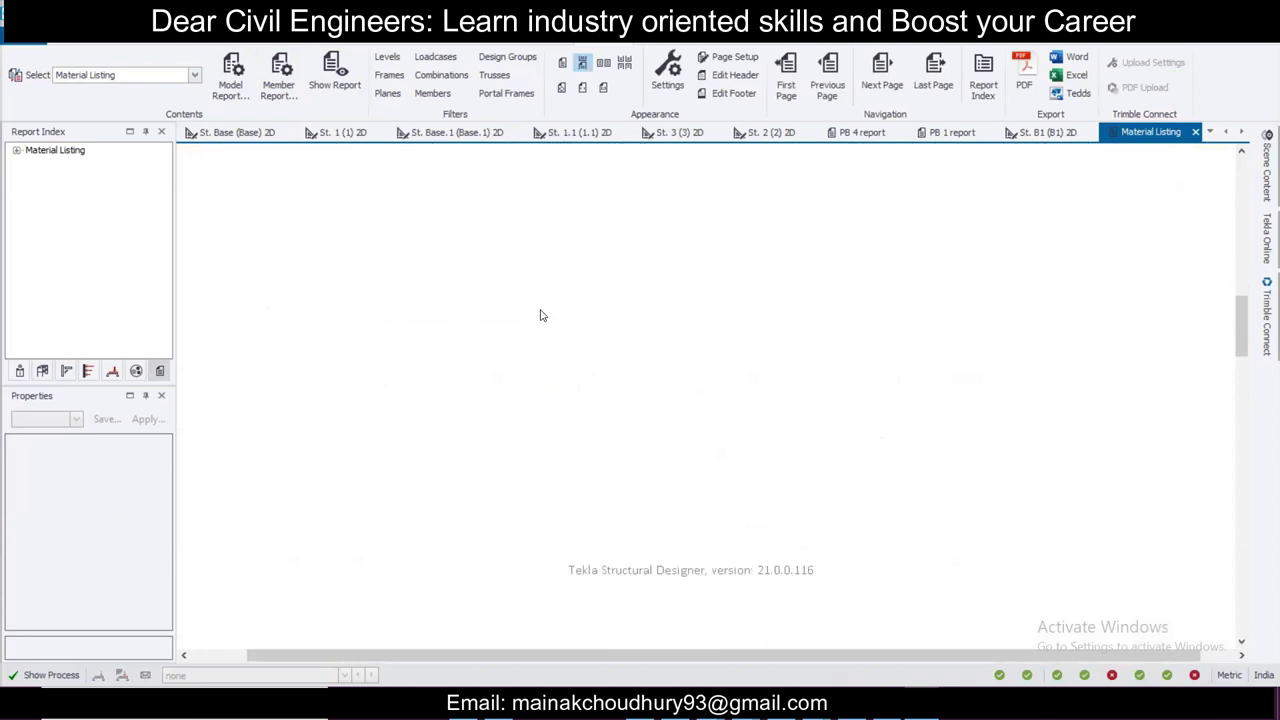
scroll(541, 305, "down", 8)
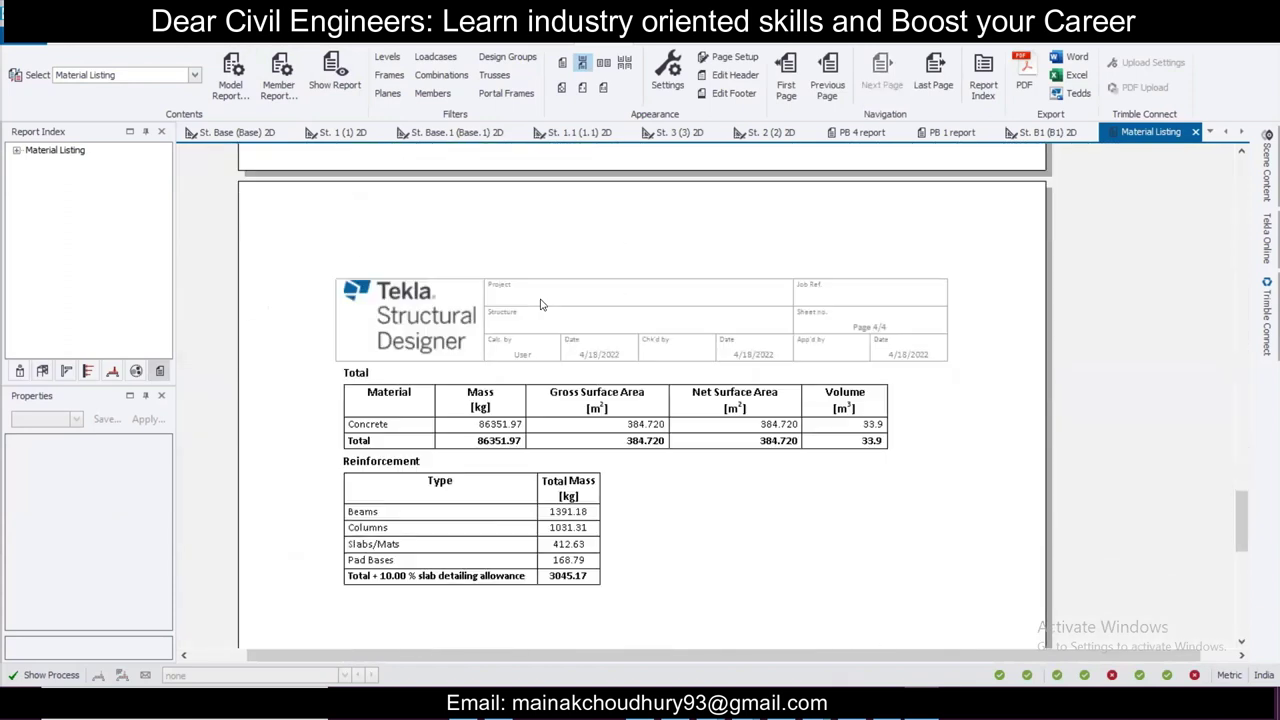
scroll(541, 305, "up", 3)
scroll(541, 305, "up", 2, "ctrl")
scroll(541, 305, "down", 2, "ctrl")
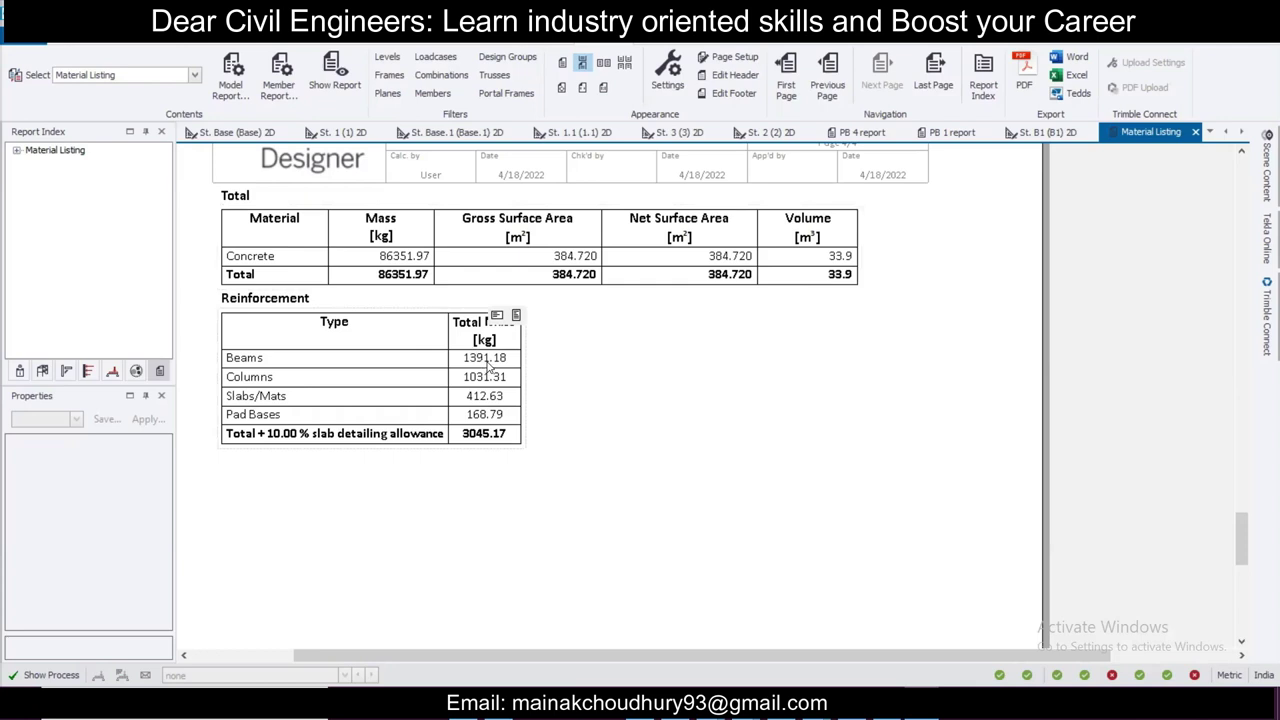
Step: Generate the Building Loading report for the structure
left_click(195, 76)
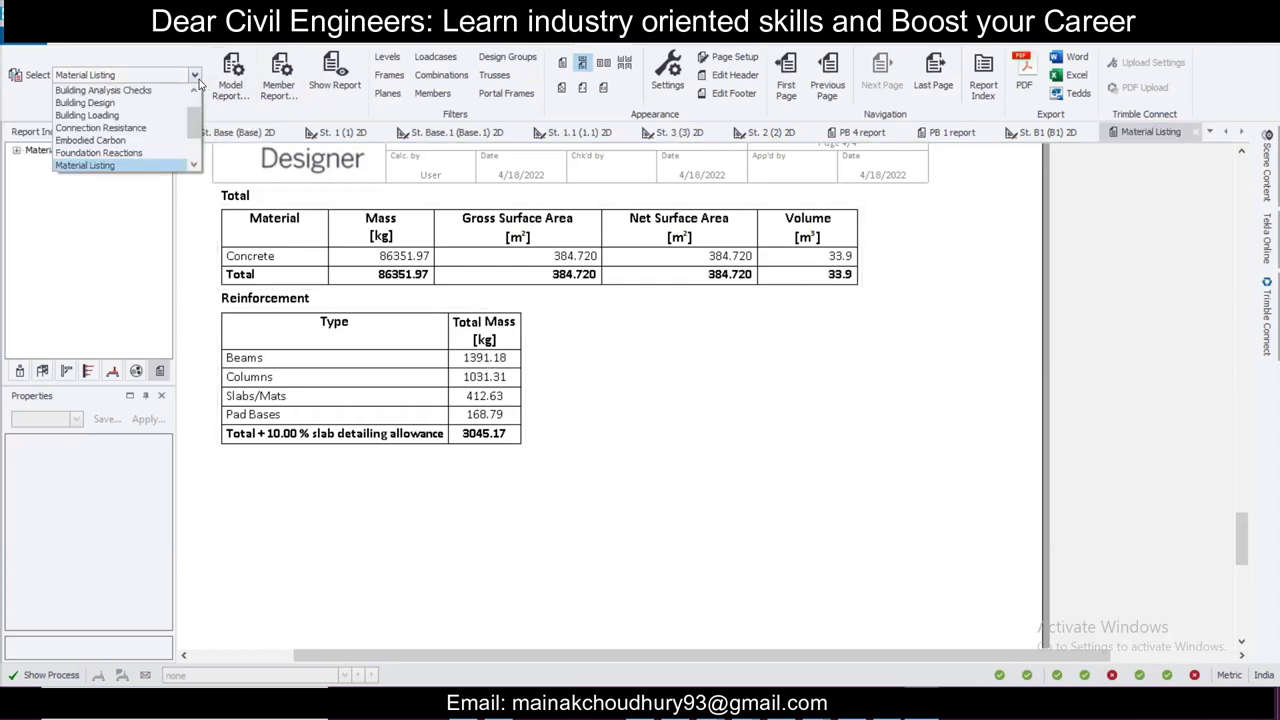
left_click(183, 116)
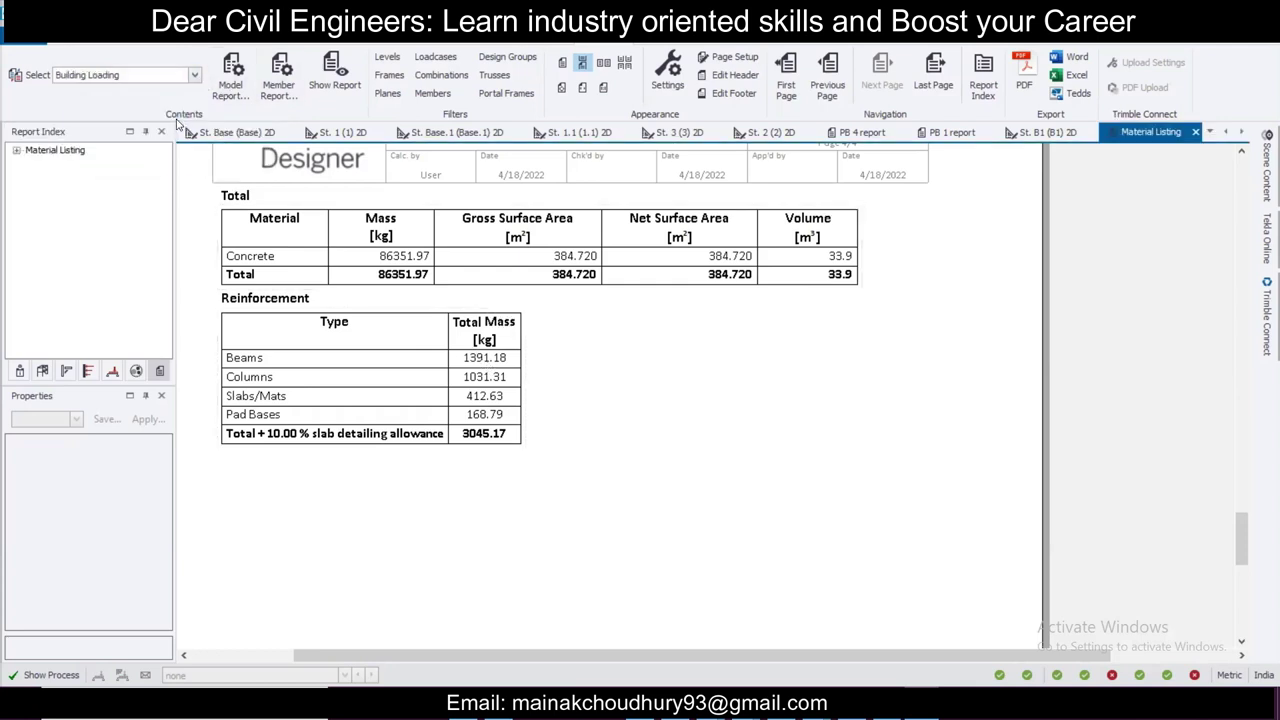
left_click(330, 80)
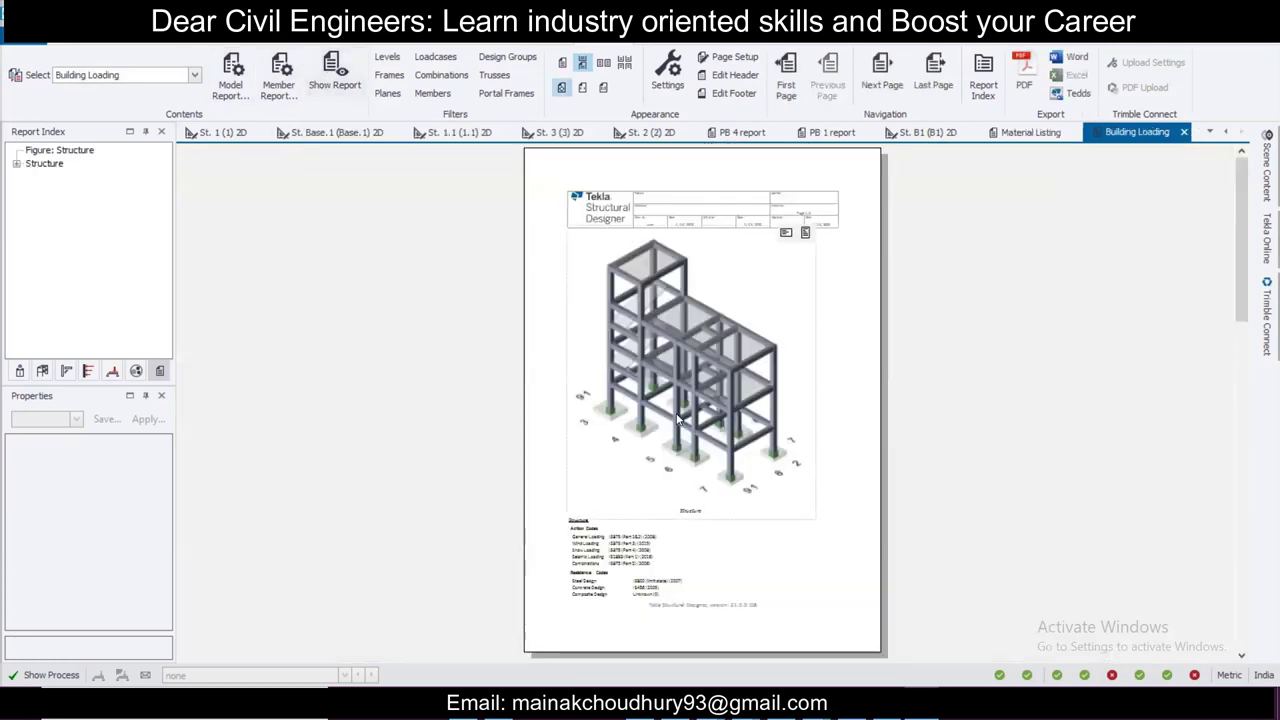
Step: Review the Building Loading report's design codes, load combination factors, and wind and snow data sections
scroll(677, 418, "up", 2, "ctrl")
scroll(677, 418, "up", 2, "ctrl")
scroll(677, 415, "down", 5)
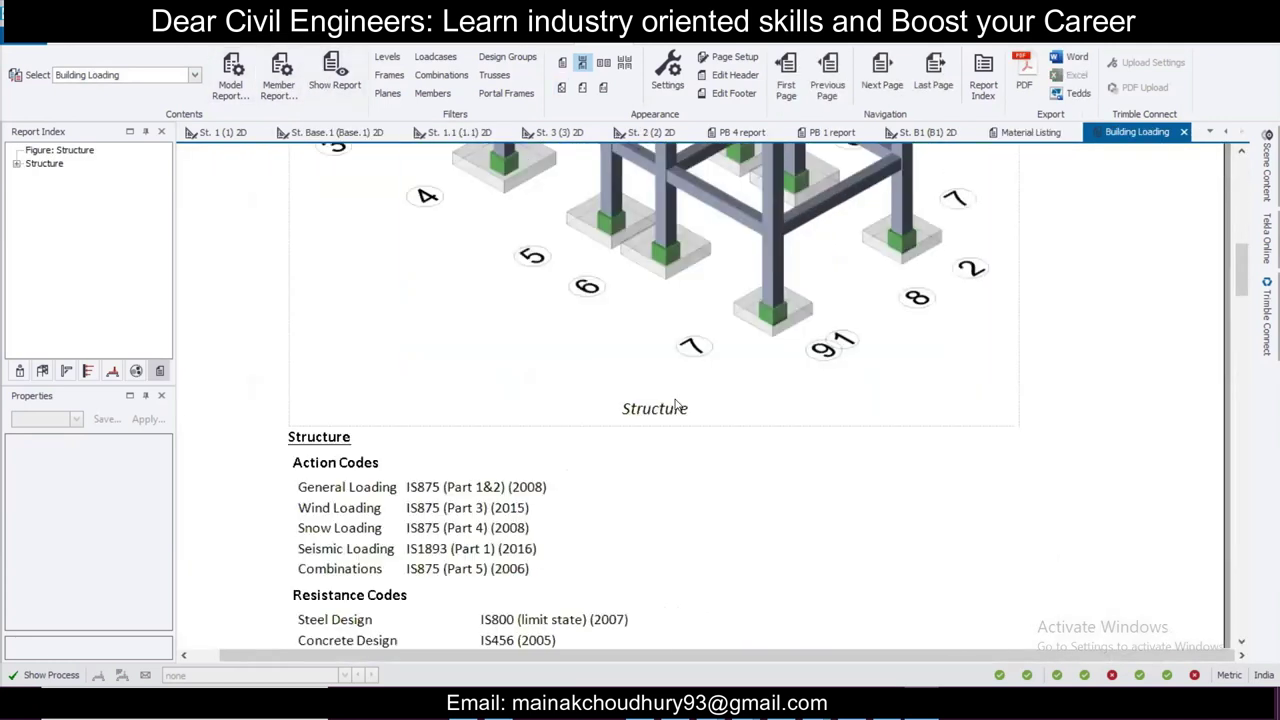
scroll(675, 404, "down", 3)
scroll(675, 404, "down", 20)
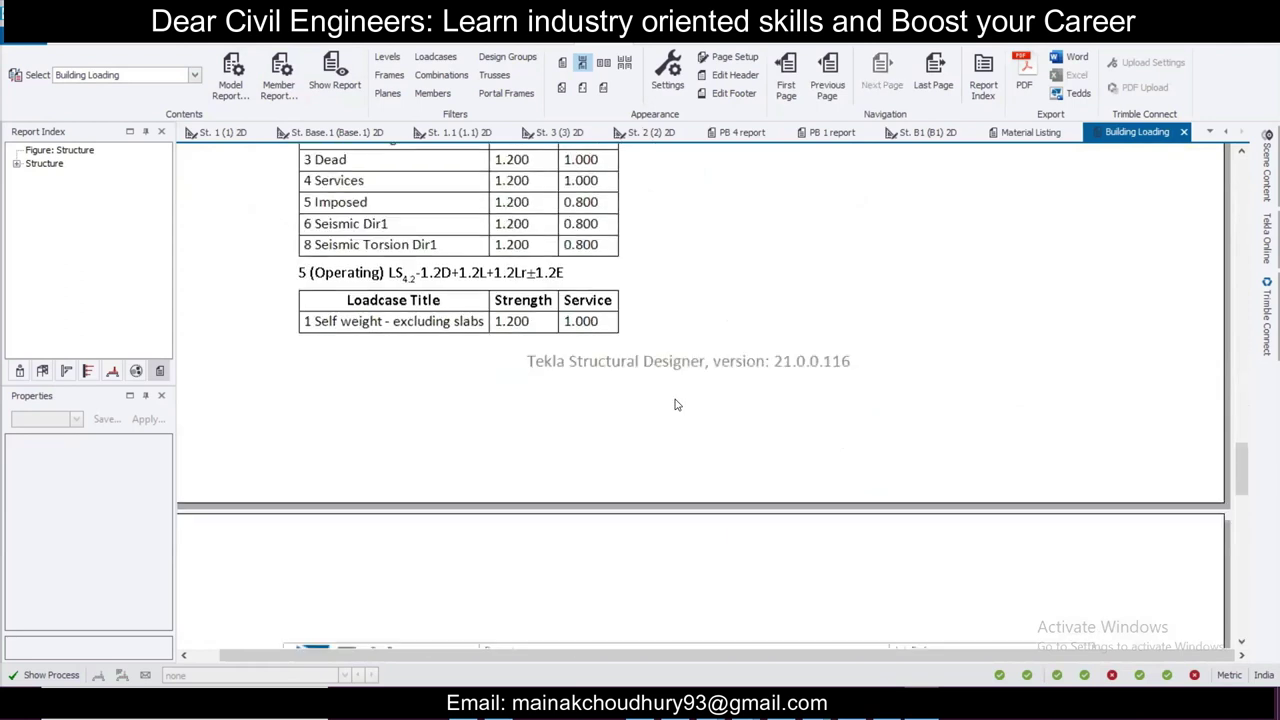
scroll(676, 400, "down", 2)
scroll(660, 400, "up", 5)
scroll(630, 397, "down", 4)
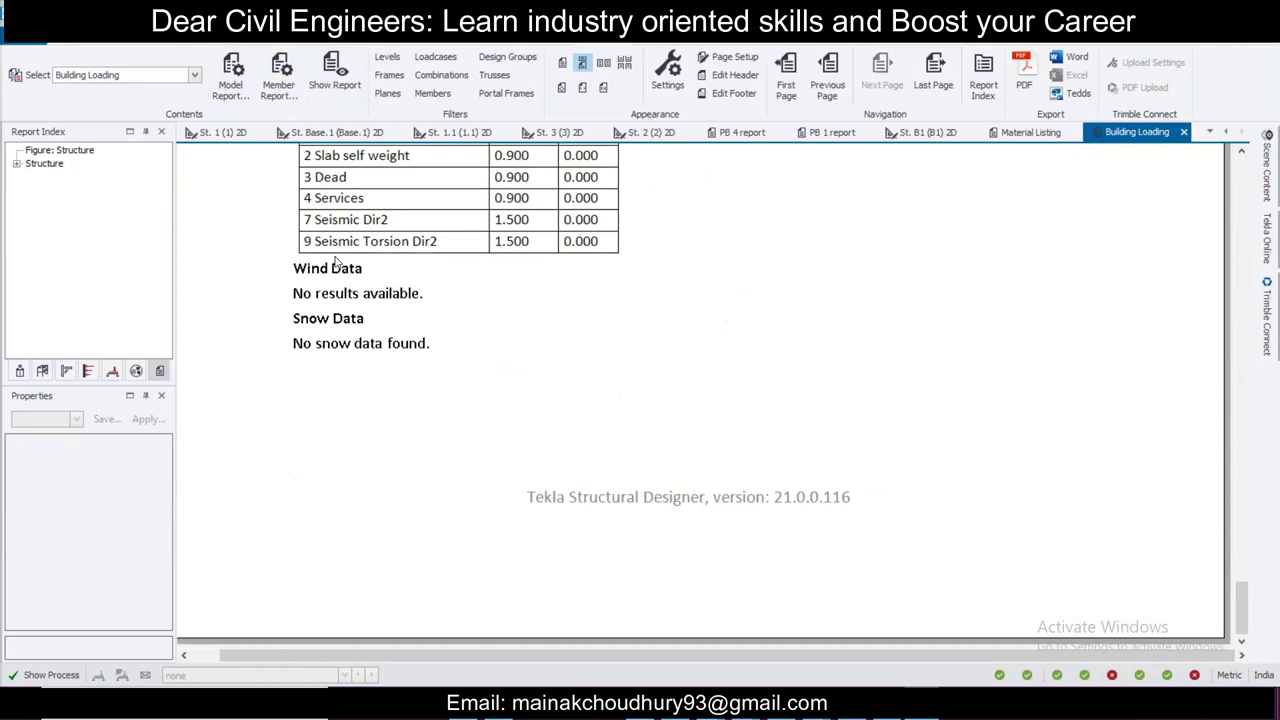
scroll(409, 351, "up", 3)
scroll(409, 339, "up", 15)
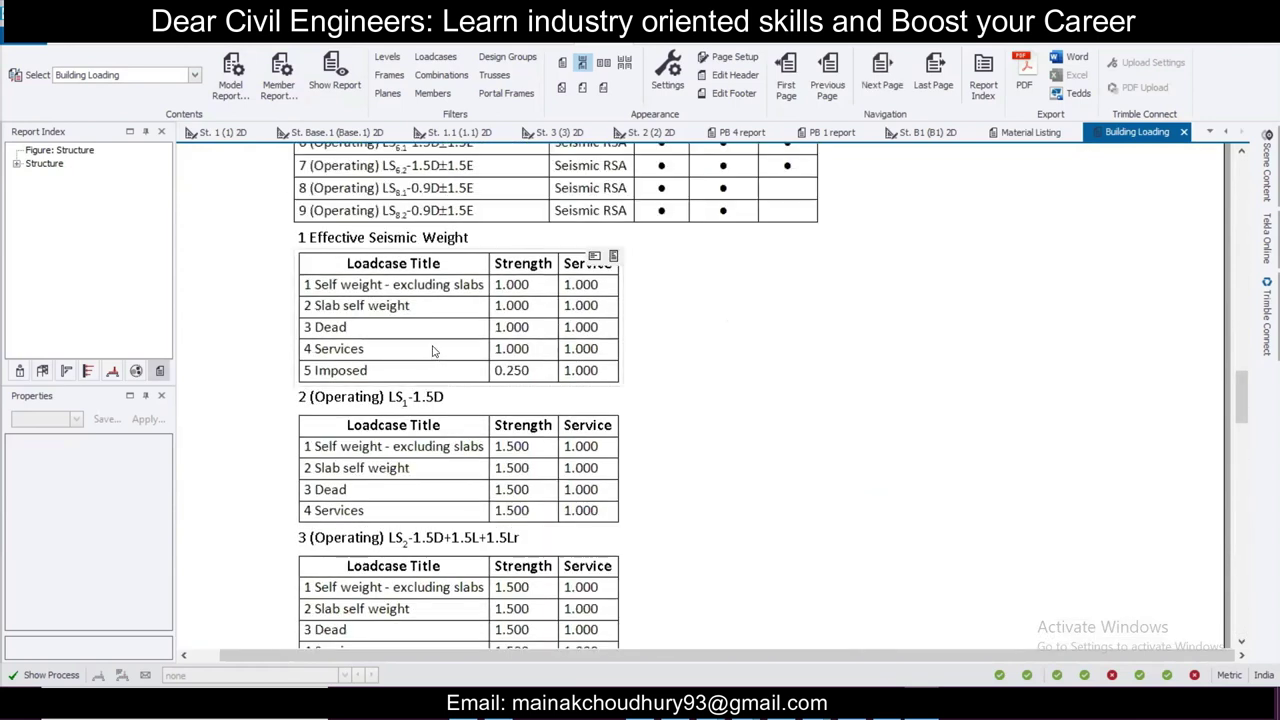
scroll(433, 350, "up", 20)
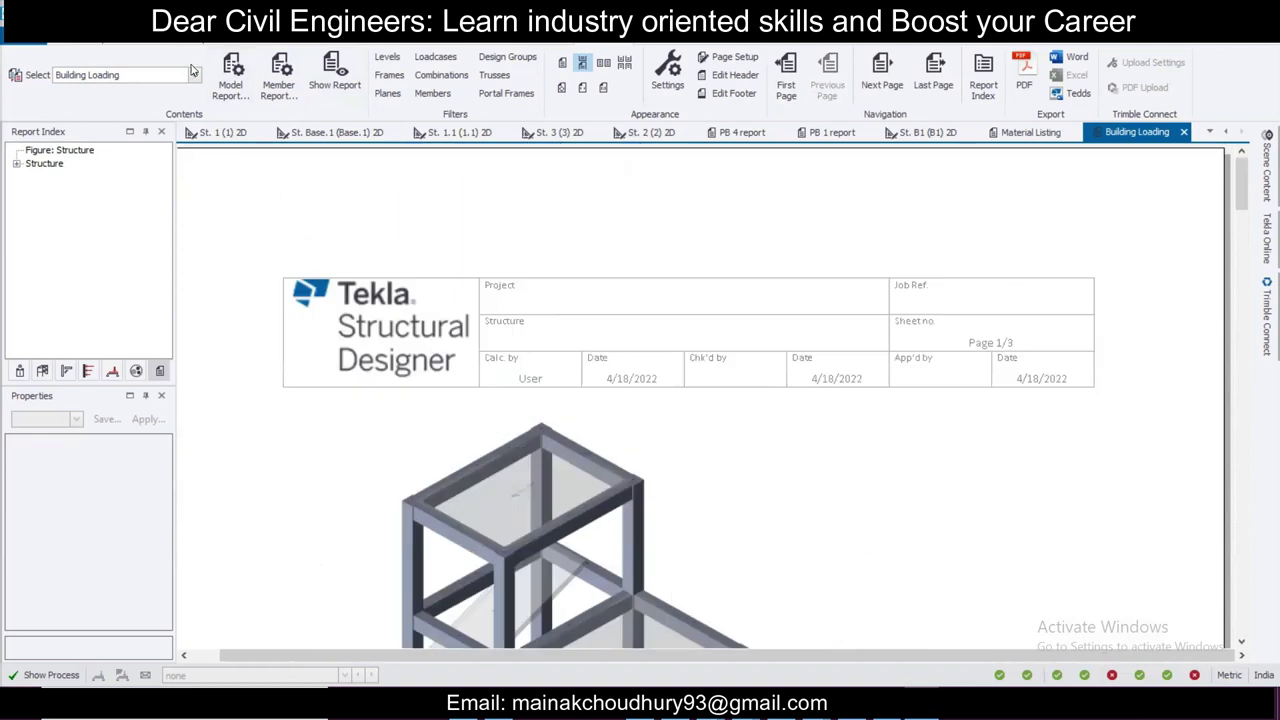
Step: Generate the Building Design report for the structure
left_click(194, 75)
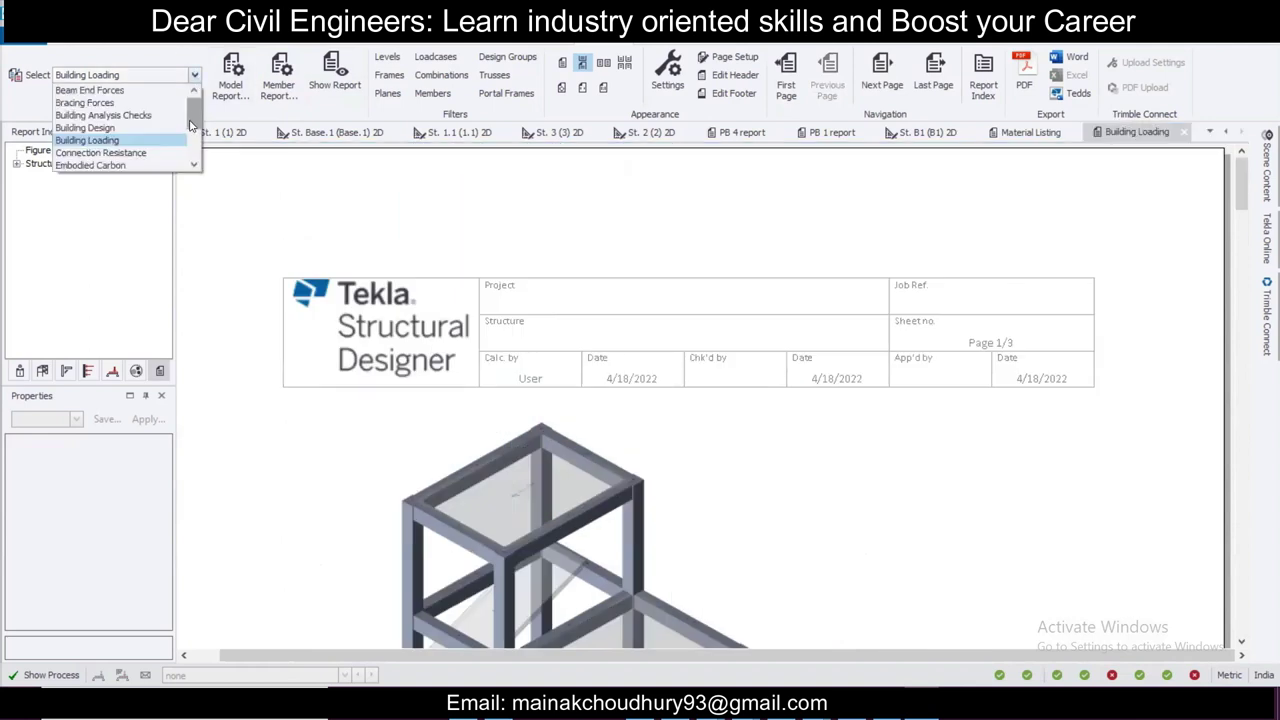
mouse_move(192, 120)
left_mouse_down()
mouse_move(195, 146)
mouse_move(190, 100)
left_mouse_up()
left_click(130, 128)
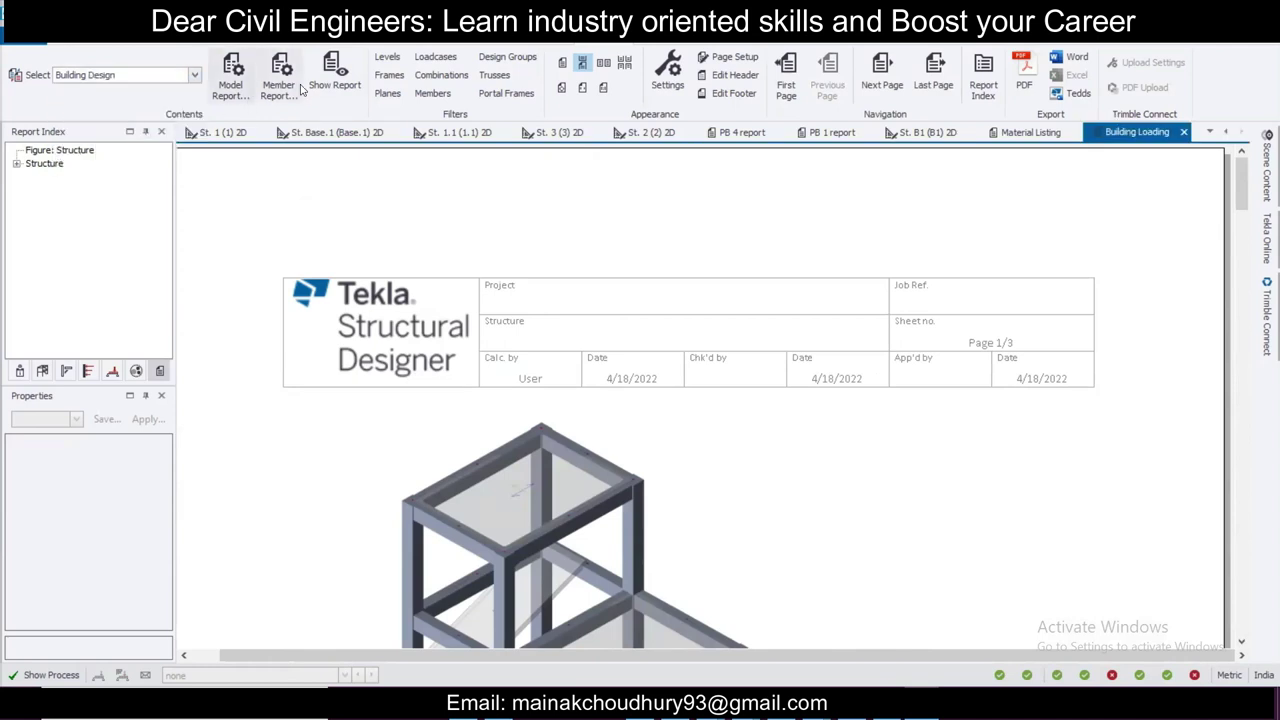
left_click(334, 78)
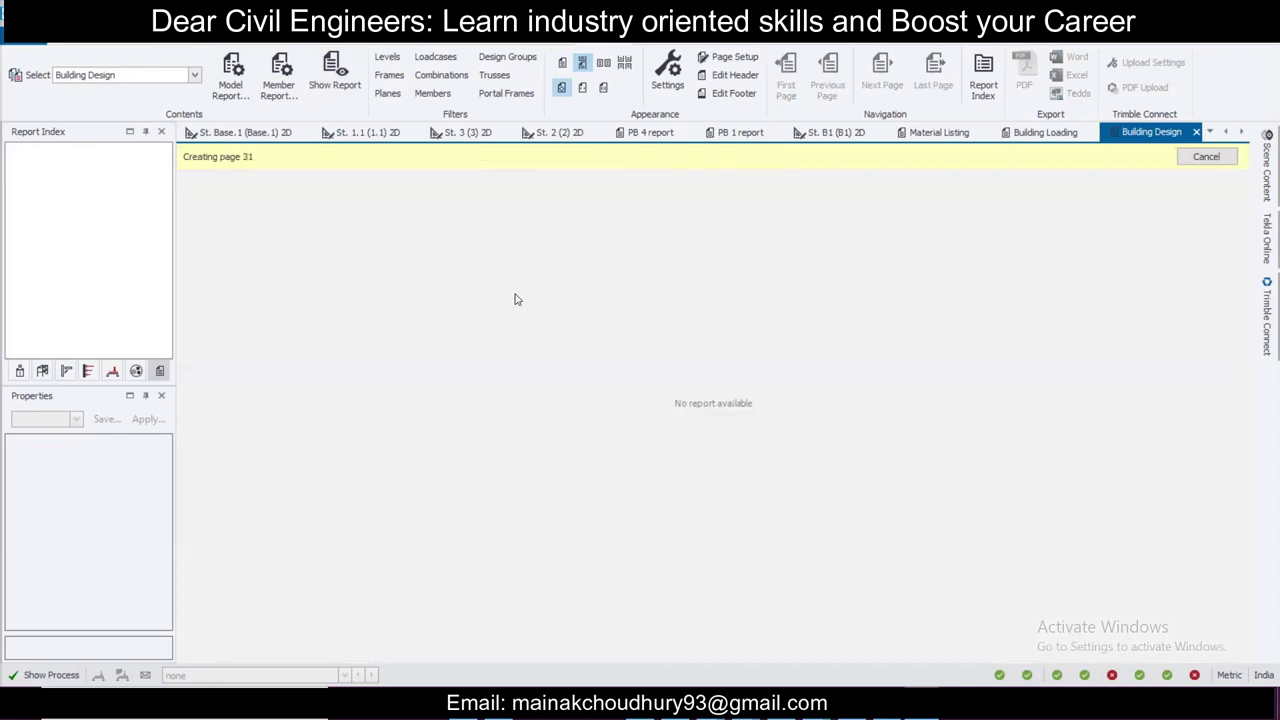
Step: Examine the beam group design summary, the base beams' bending and shear tables, and the CRB3-D2 section details
scroll(607, 340, "up", 3, "ctrl")
scroll(607, 340, "up", 2, "ctrl")
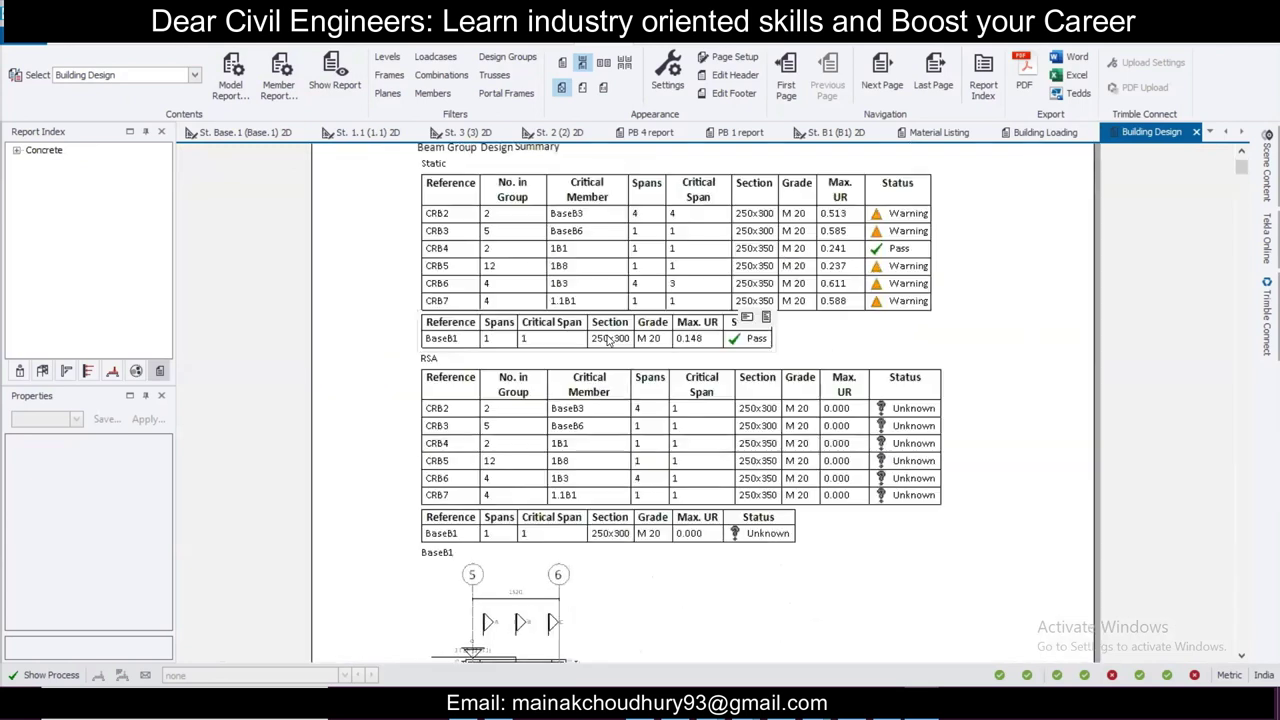
scroll(620, 324, "down", 5)
scroll(618, 326, "down", 20)
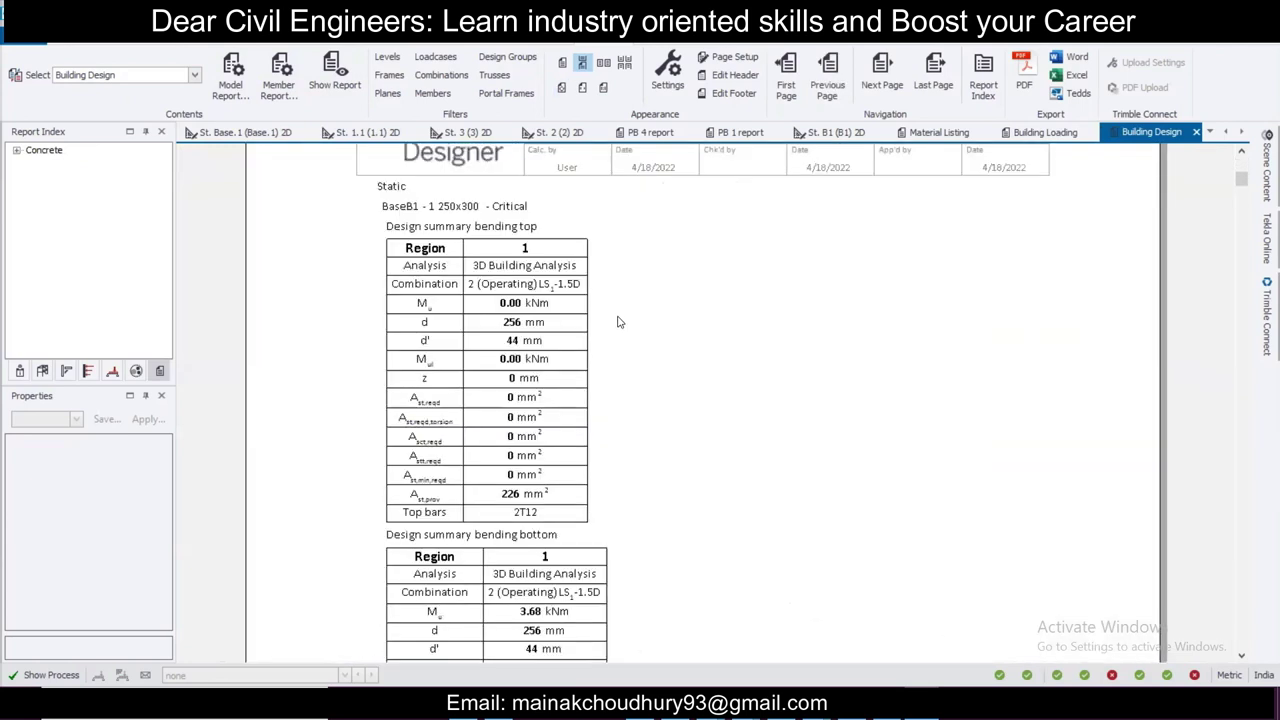
scroll(618, 314, "down", 20)
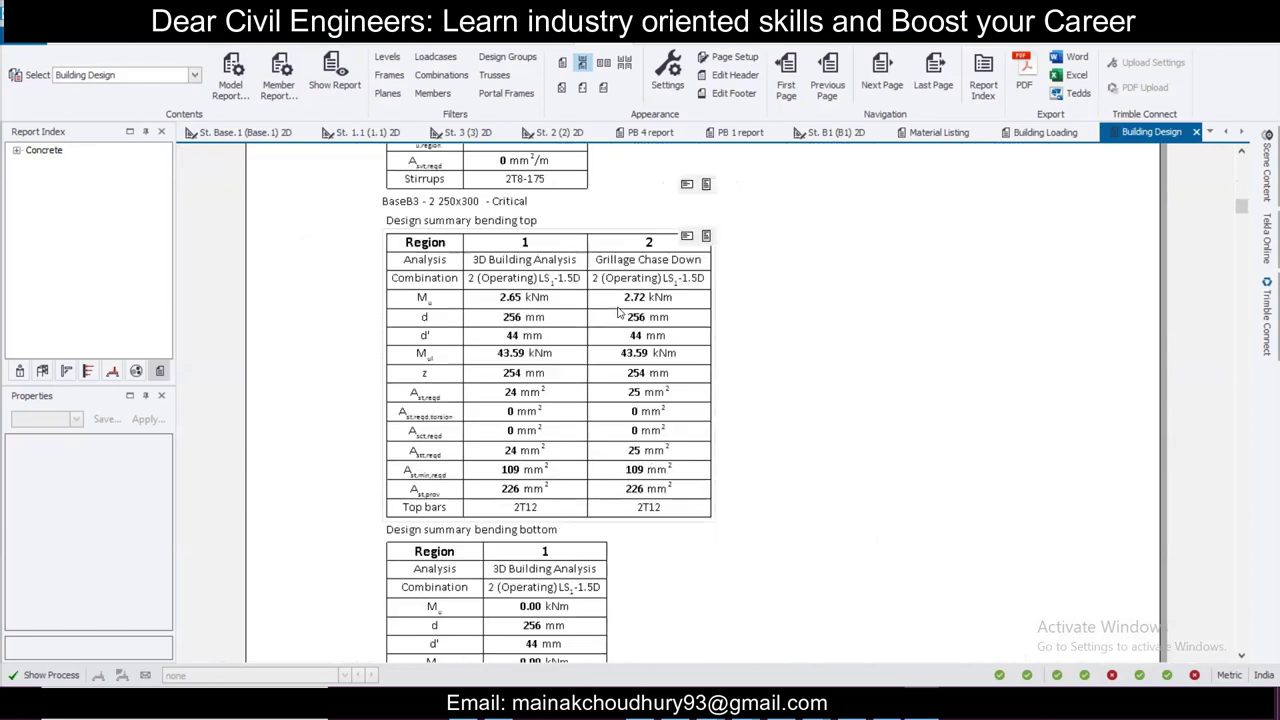
scroll(616, 317, "down", 20)
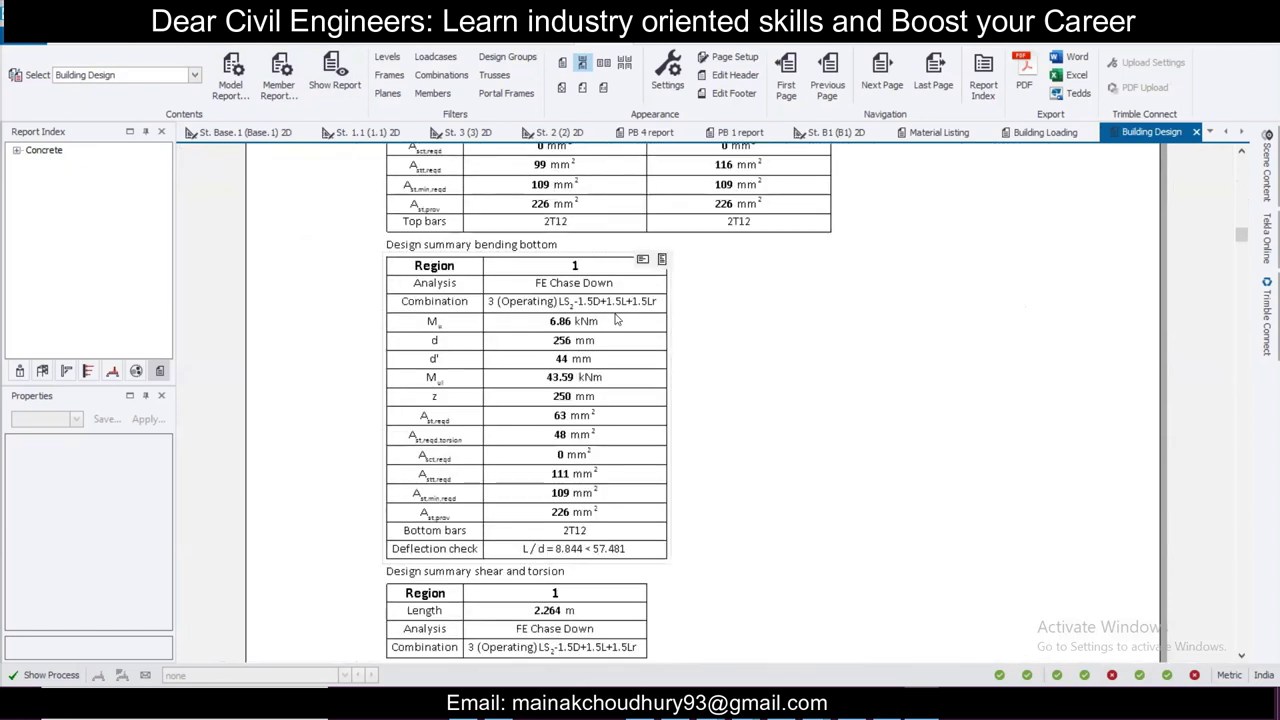
scroll(616, 317, "down", 10)
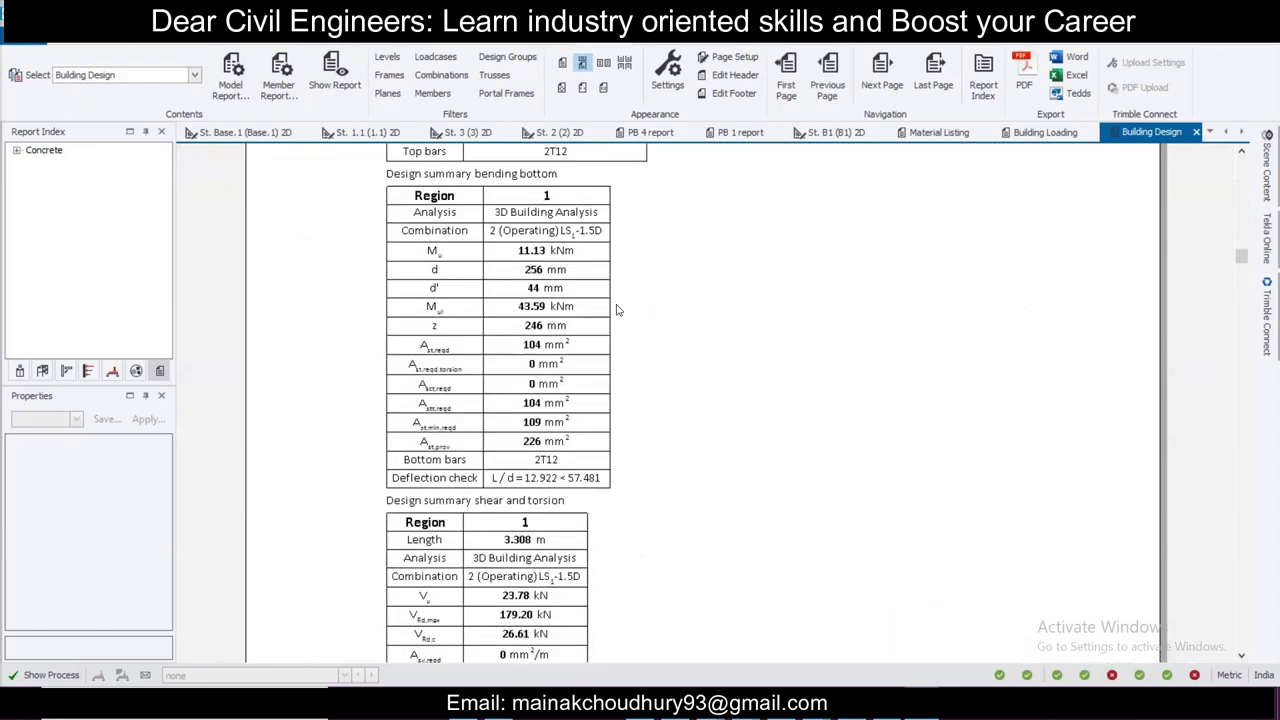
scroll(713, 347, "up", 3, "ctrl")
scroll(713, 347, "up", 2, "ctrl")
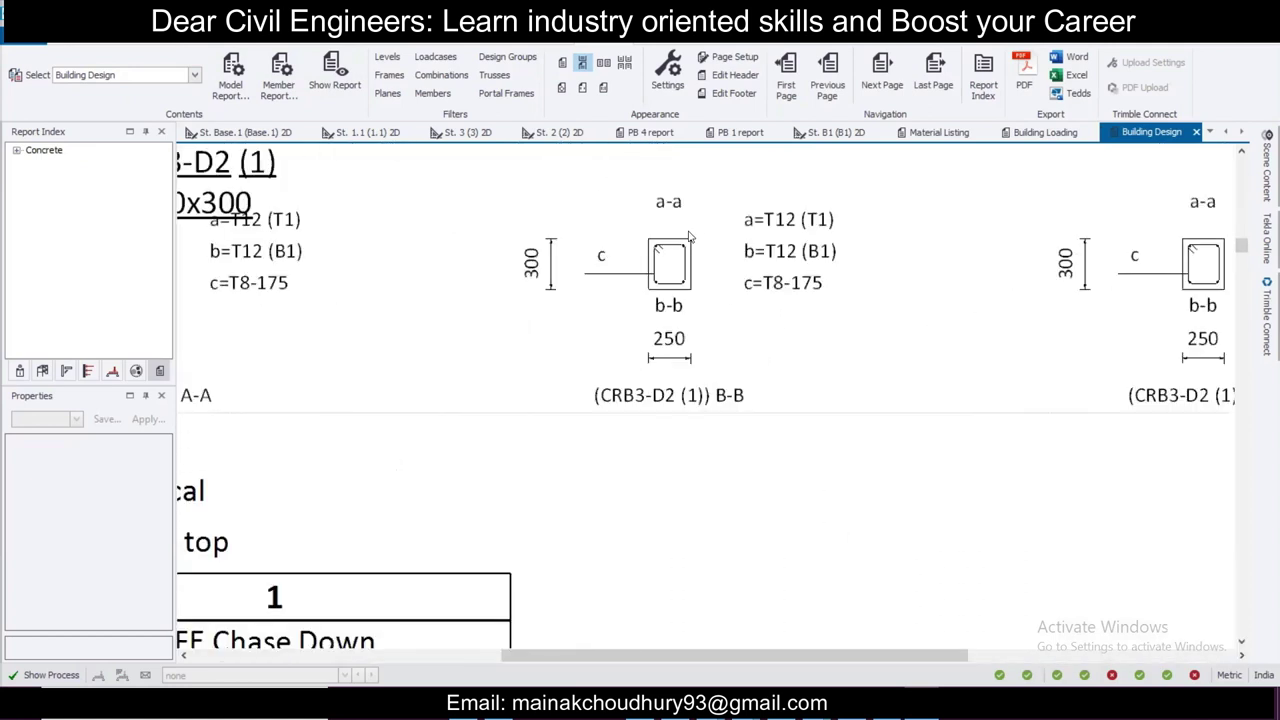
scroll(716, 287, "down", 5, "ctrl")
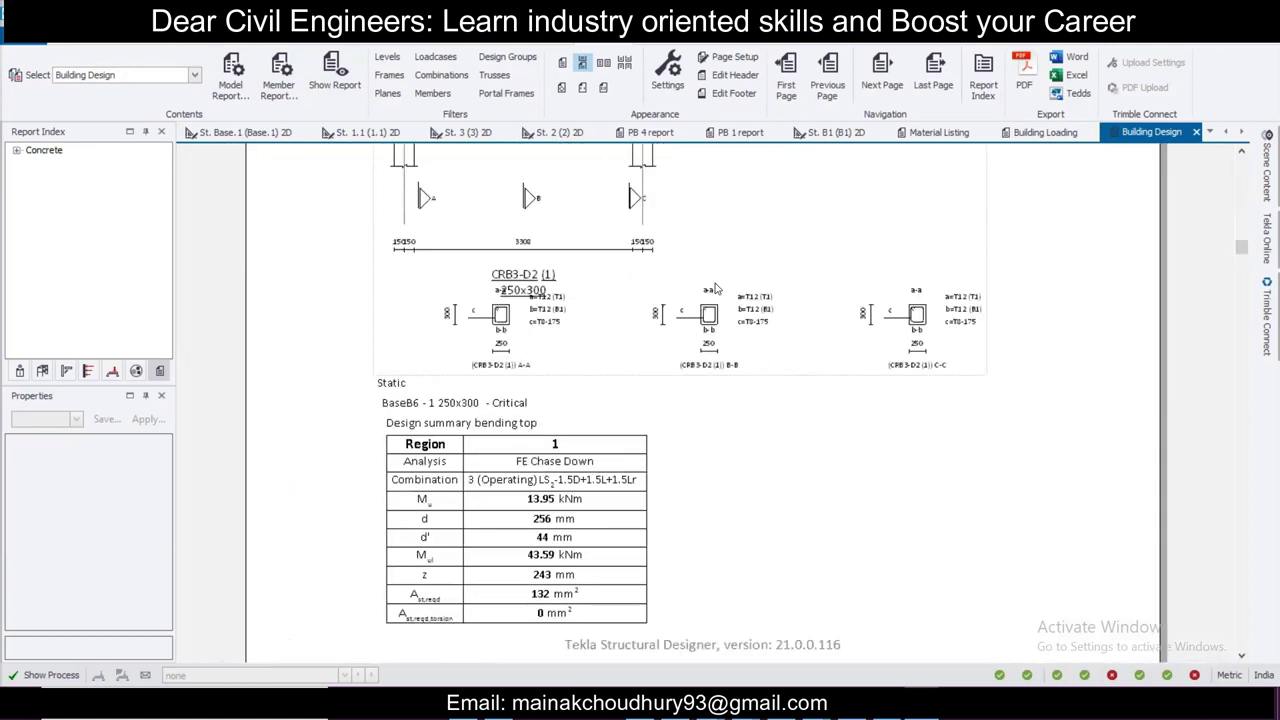
Step: Review the remaining beam details and design summaries, from CRB4-D1 through to the column group design summary
scroll(716, 290, "down", 8)
scroll(712, 298, "down", 15)
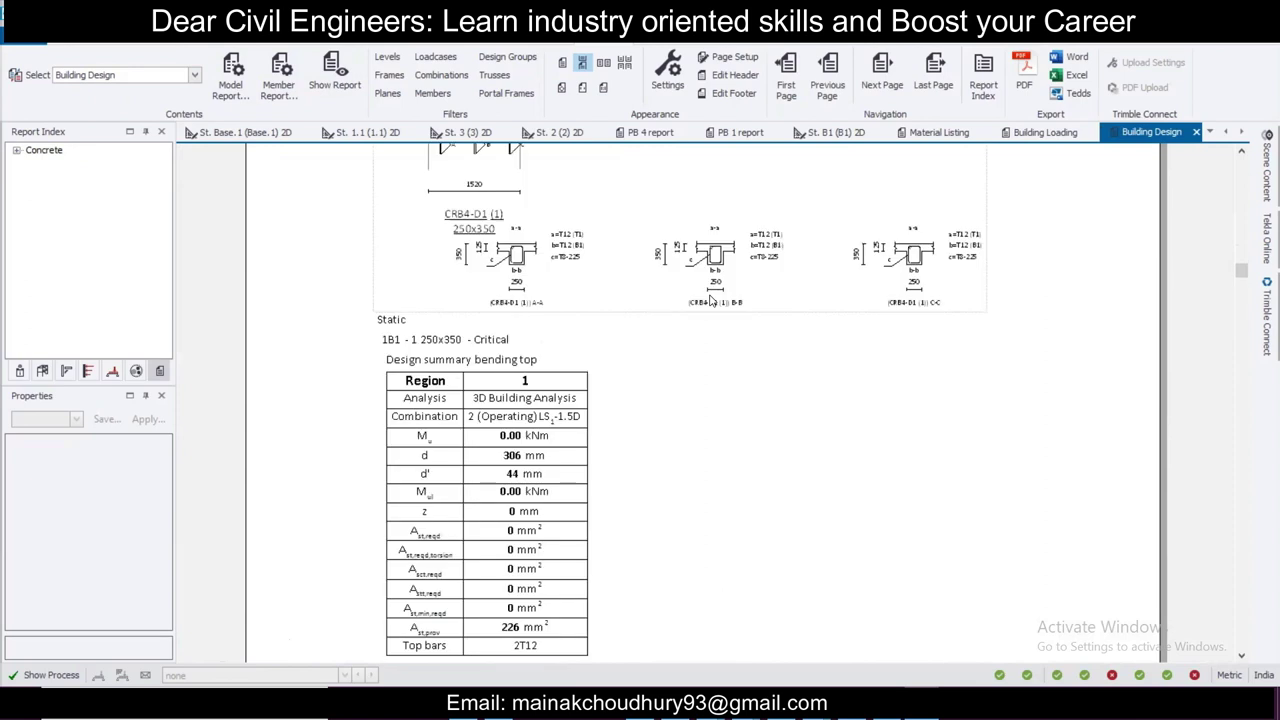
scroll(706, 305, "down", 20)
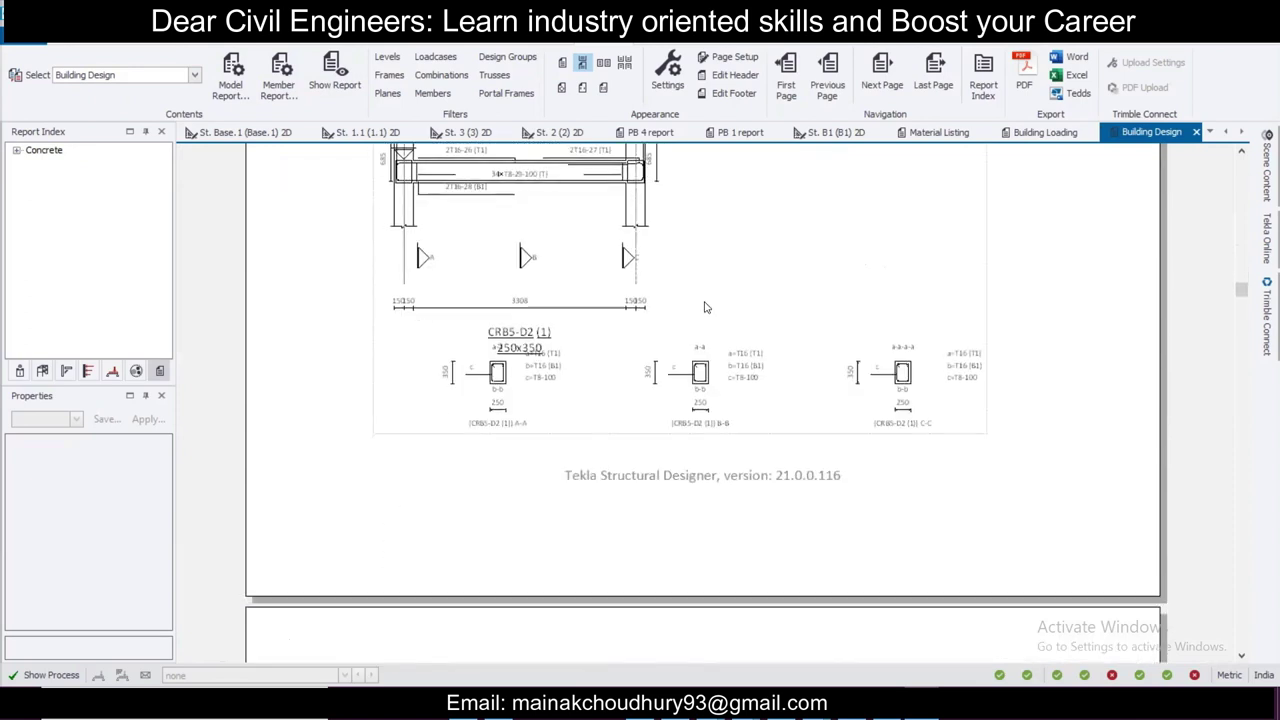
scroll(698, 287, "down", 20)
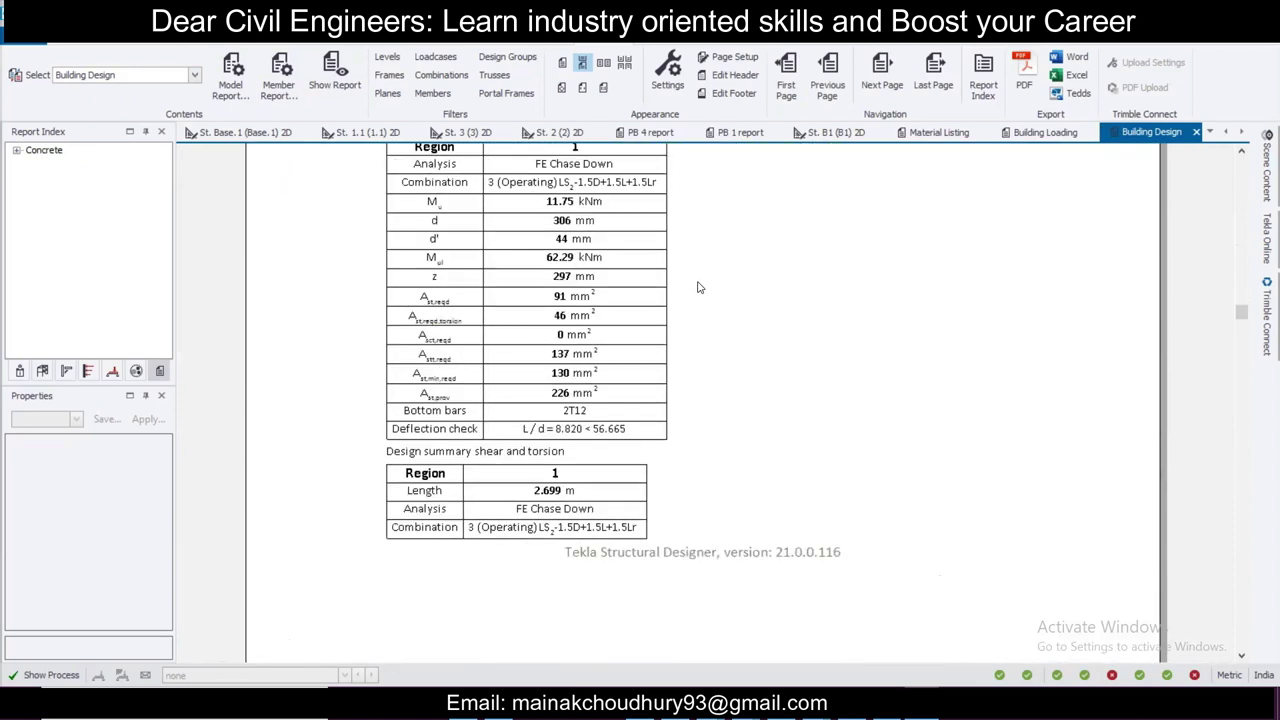
scroll(698, 289, "down", 20)
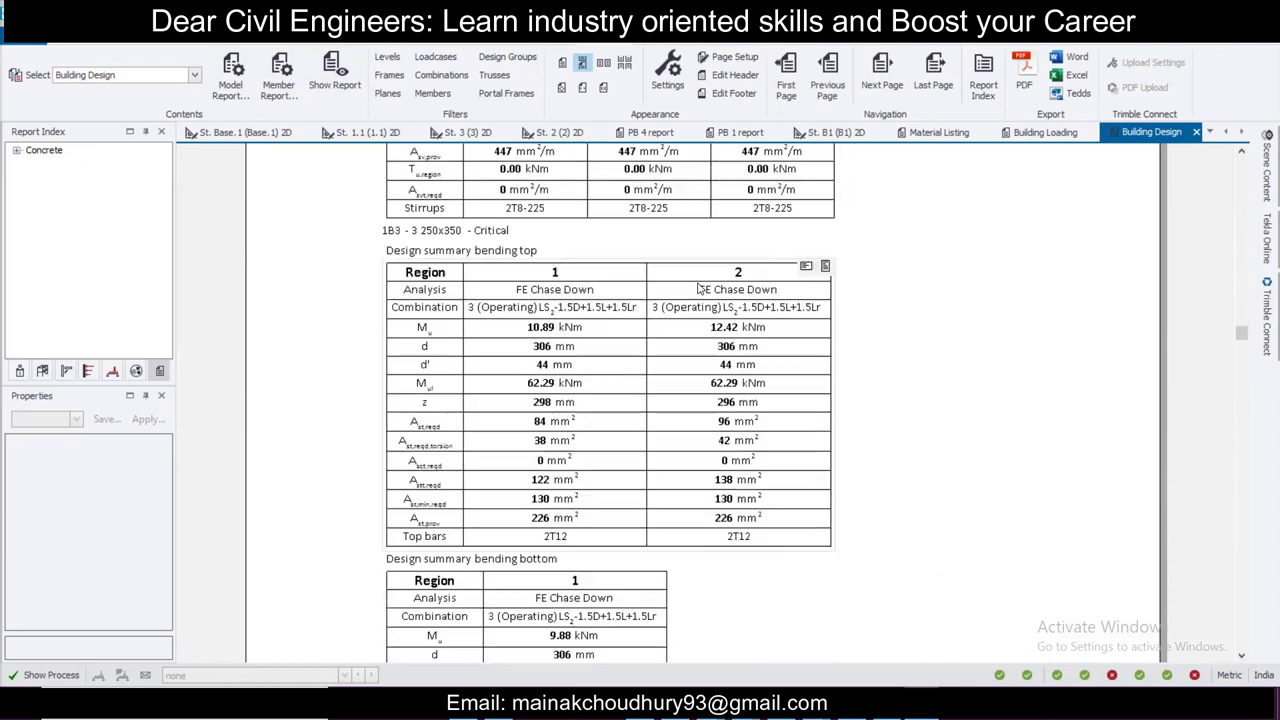
scroll(697, 291, "down", 20)
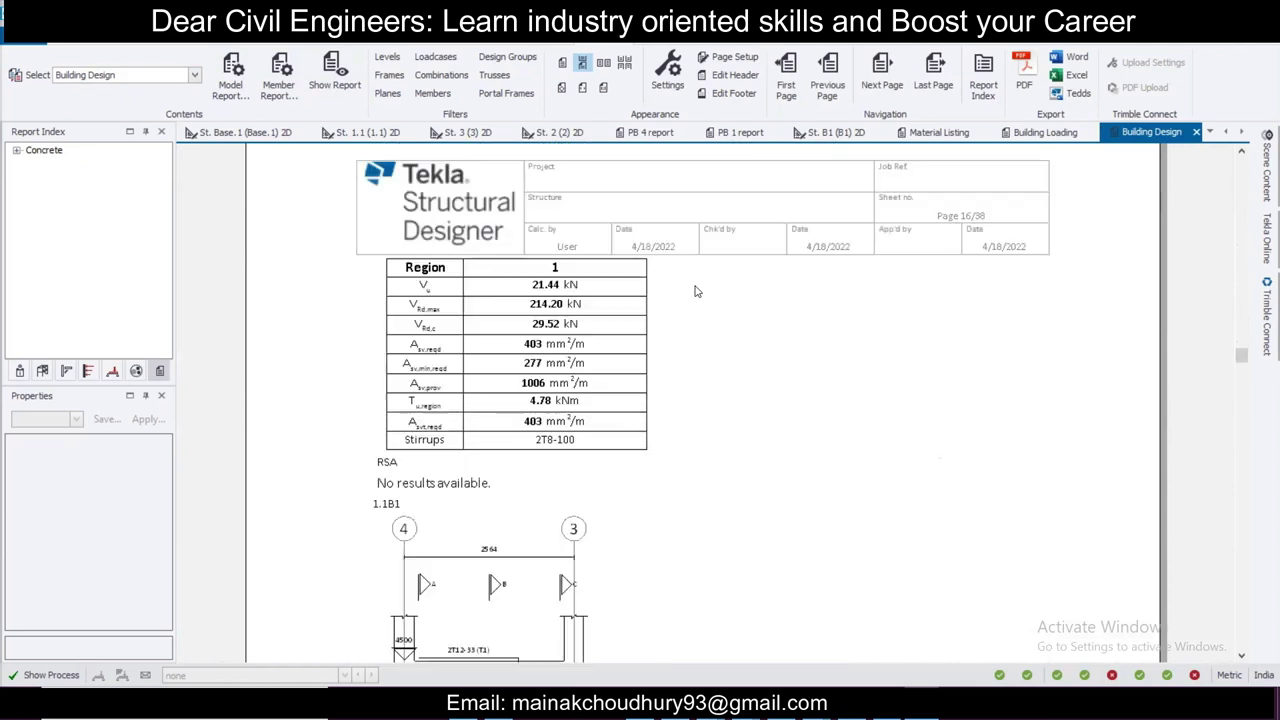
scroll(697, 289, "down", 20)
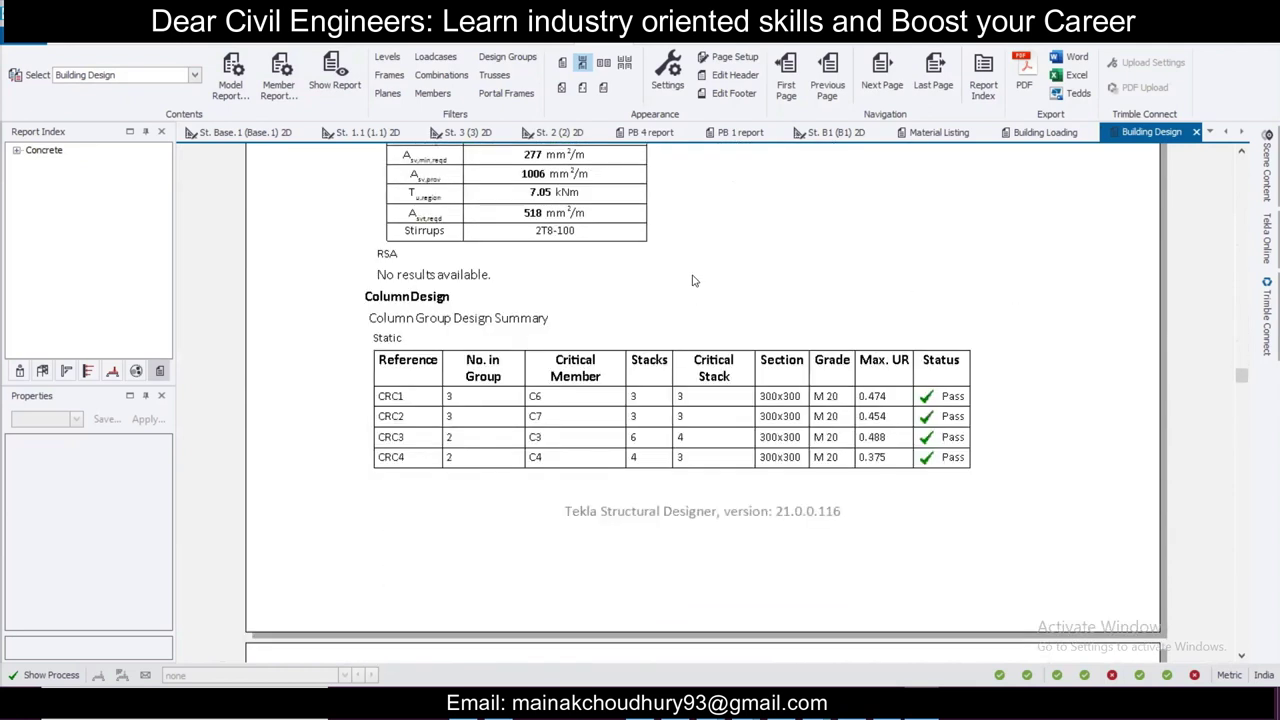